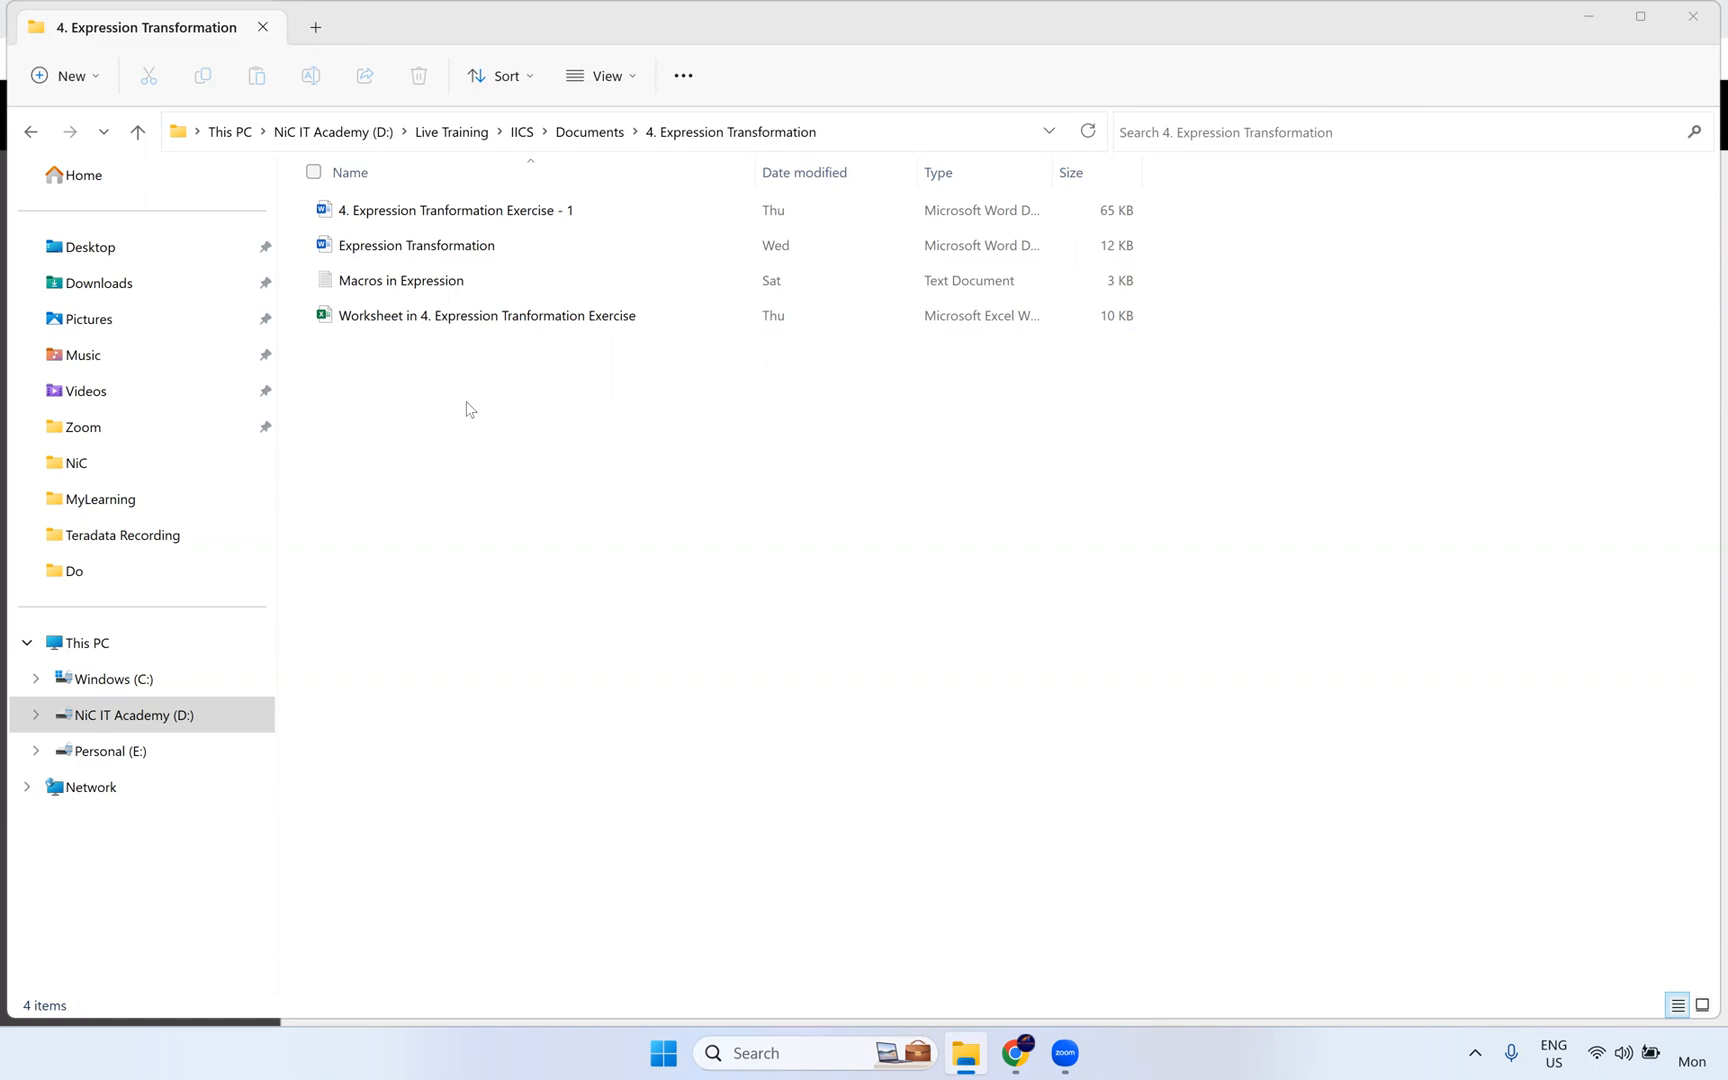
- Open the Word document "4. Expression Tranformation Exercise - 1" from the IICS Documents folder "4. Expression Transformation"
left_click(589, 133)
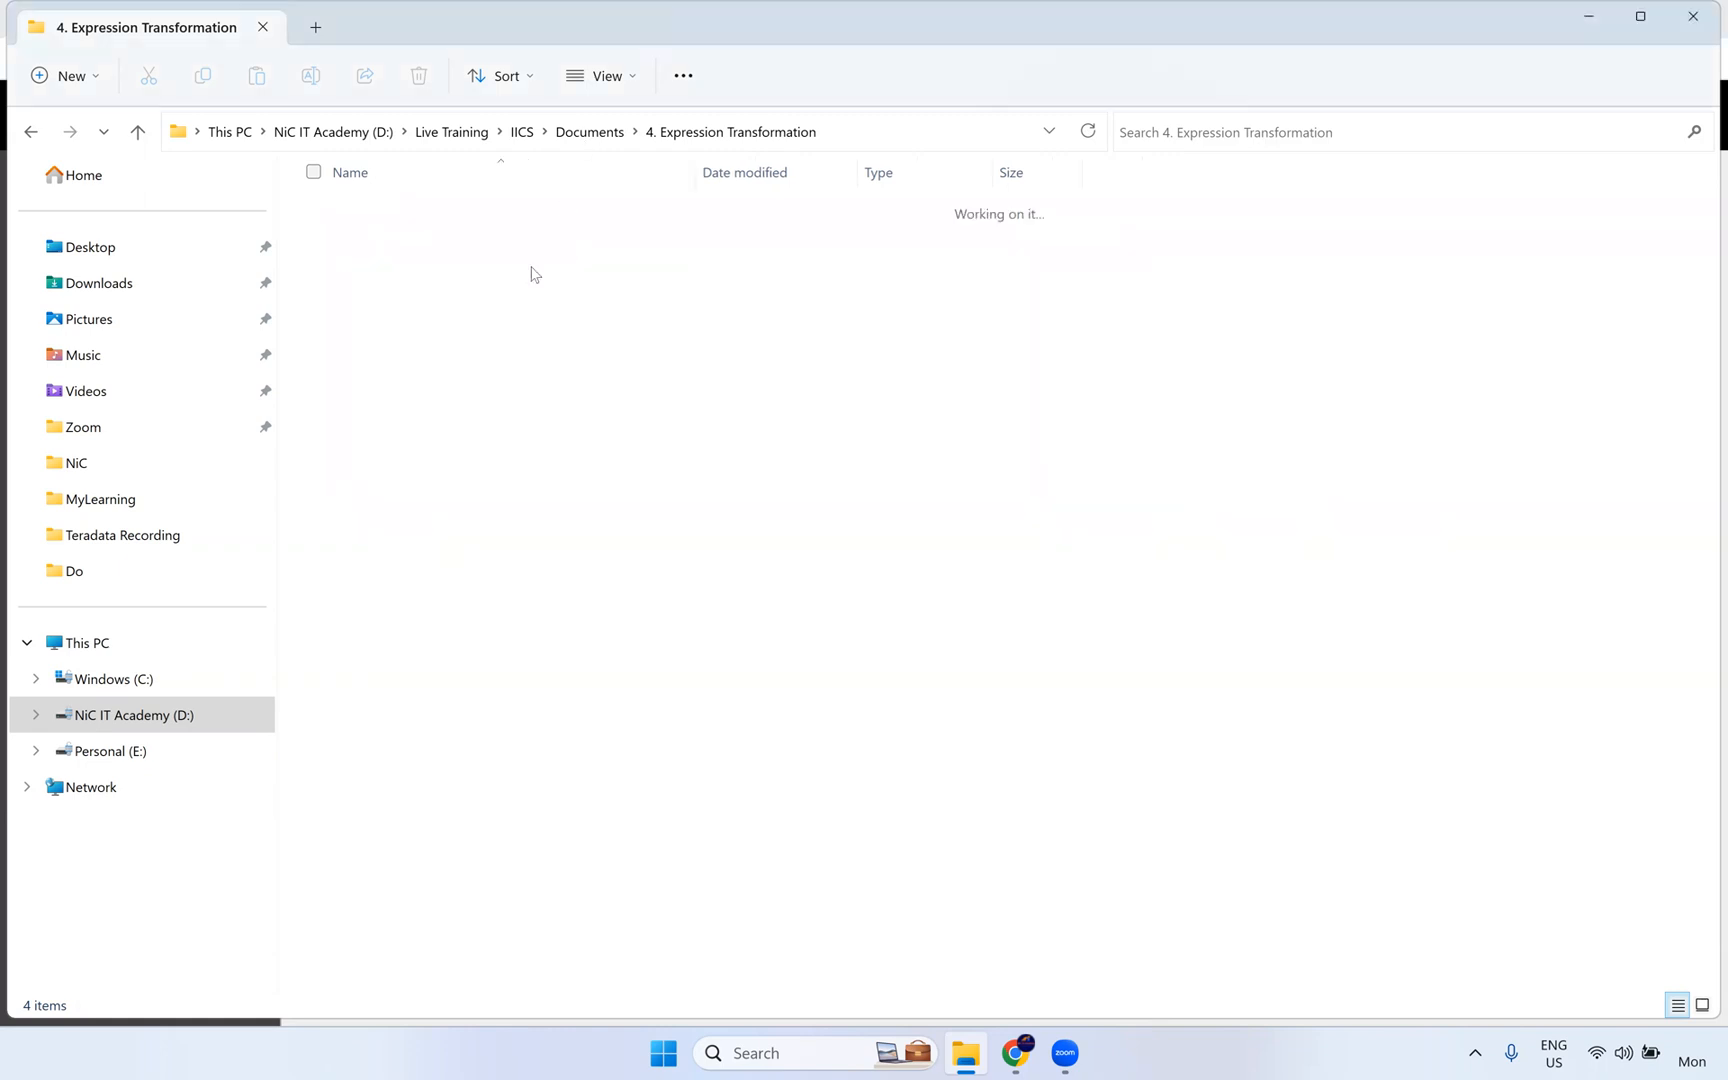
double_click(452, 330)
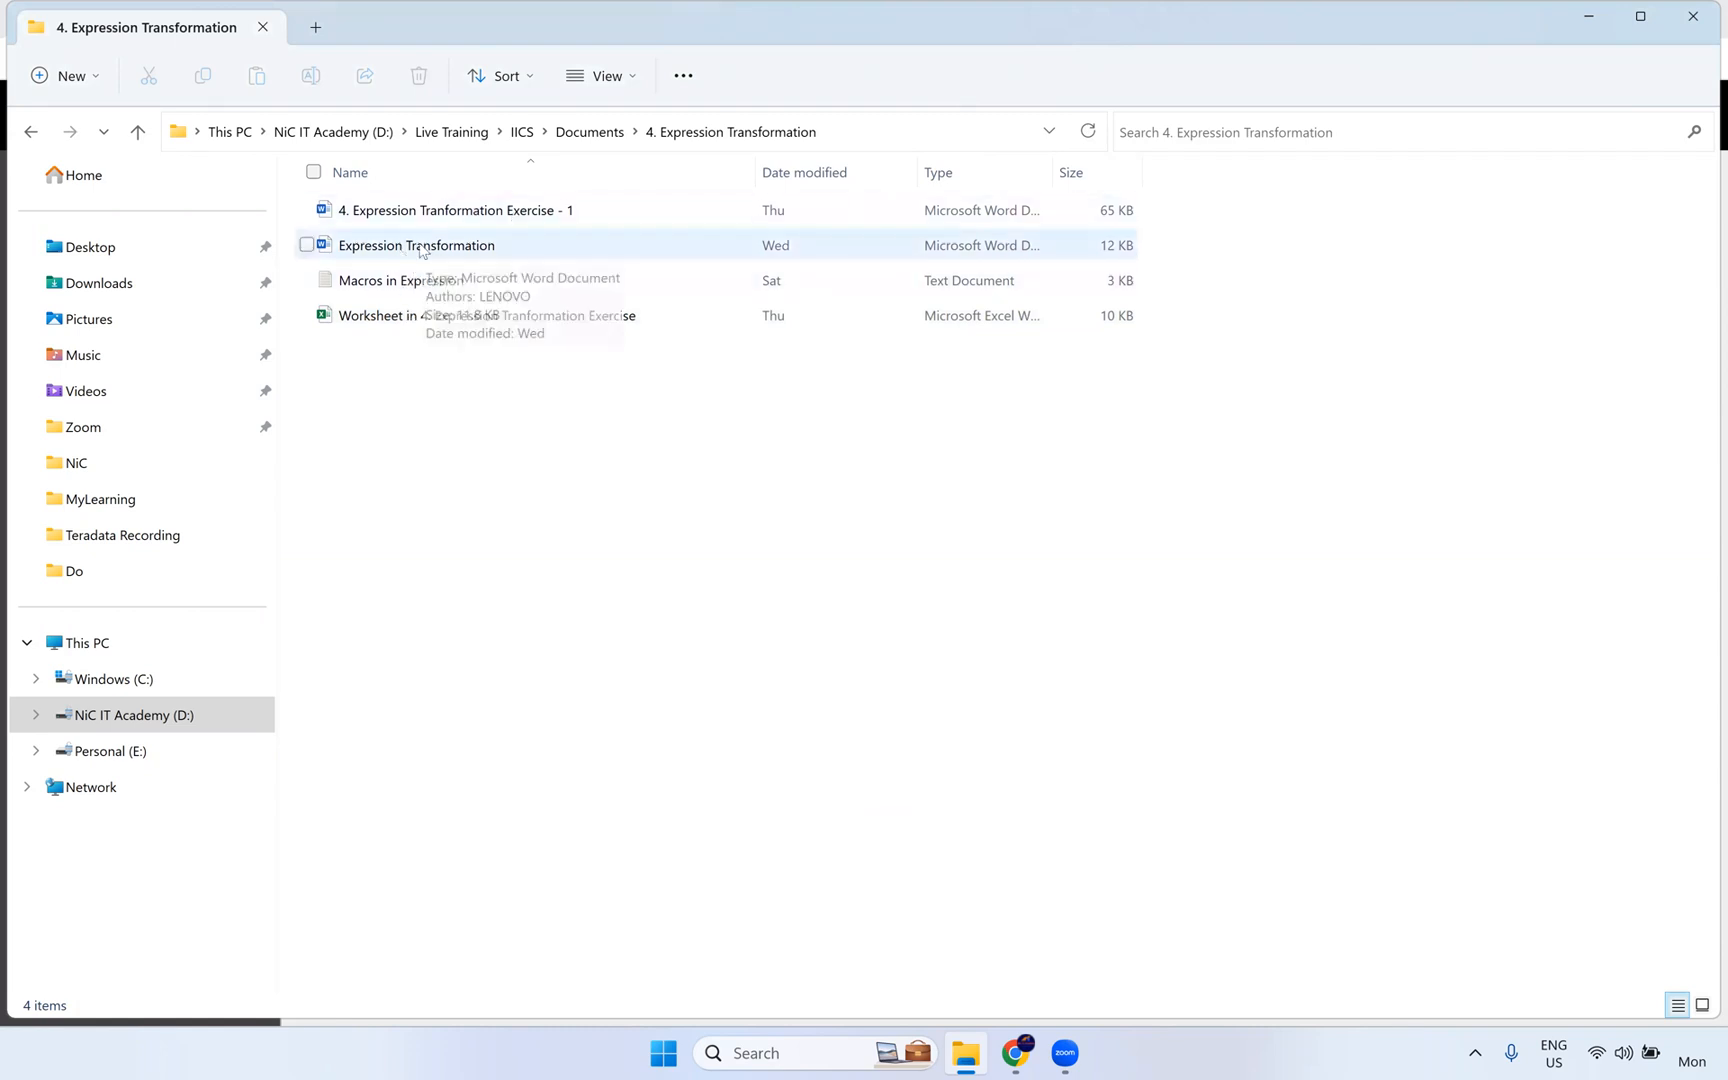
left_click(470, 211)
key("Return")
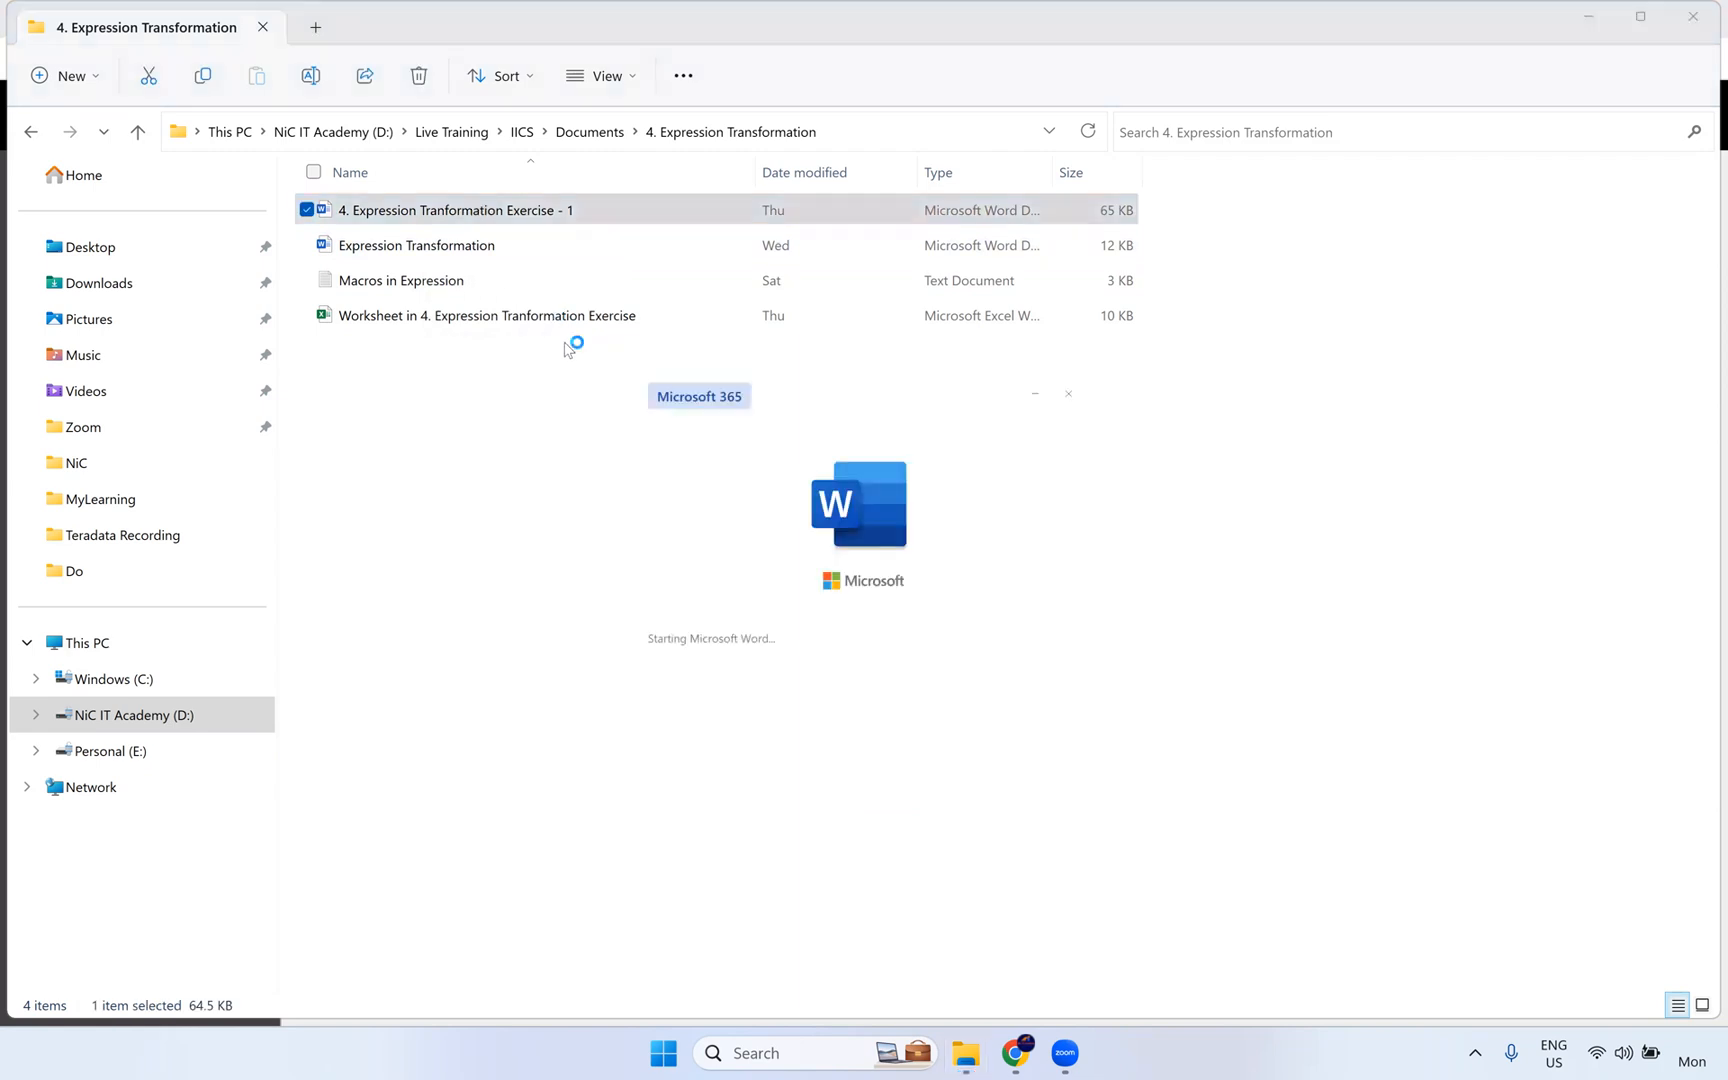
- Look through the exercises in the document down to Exercise 10 and return to Exercise 7
scroll(728, 535, "down", 5)
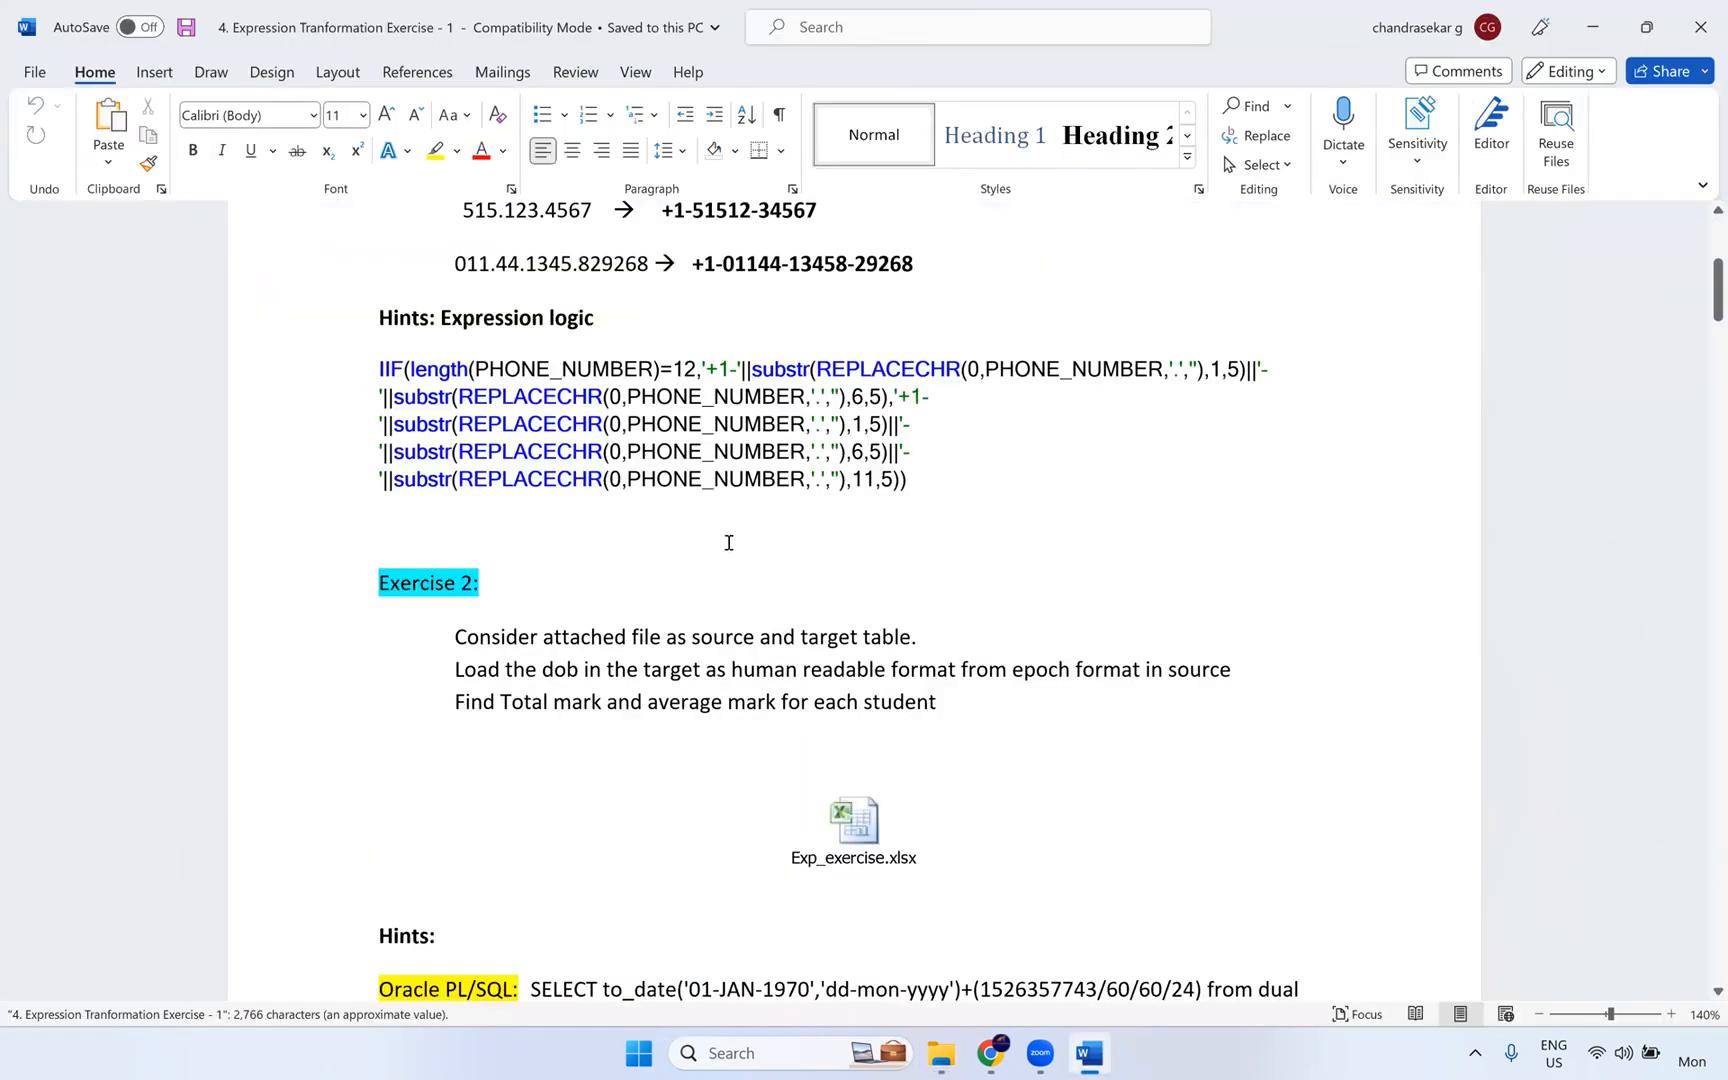
scroll(718, 564, "down", 10)
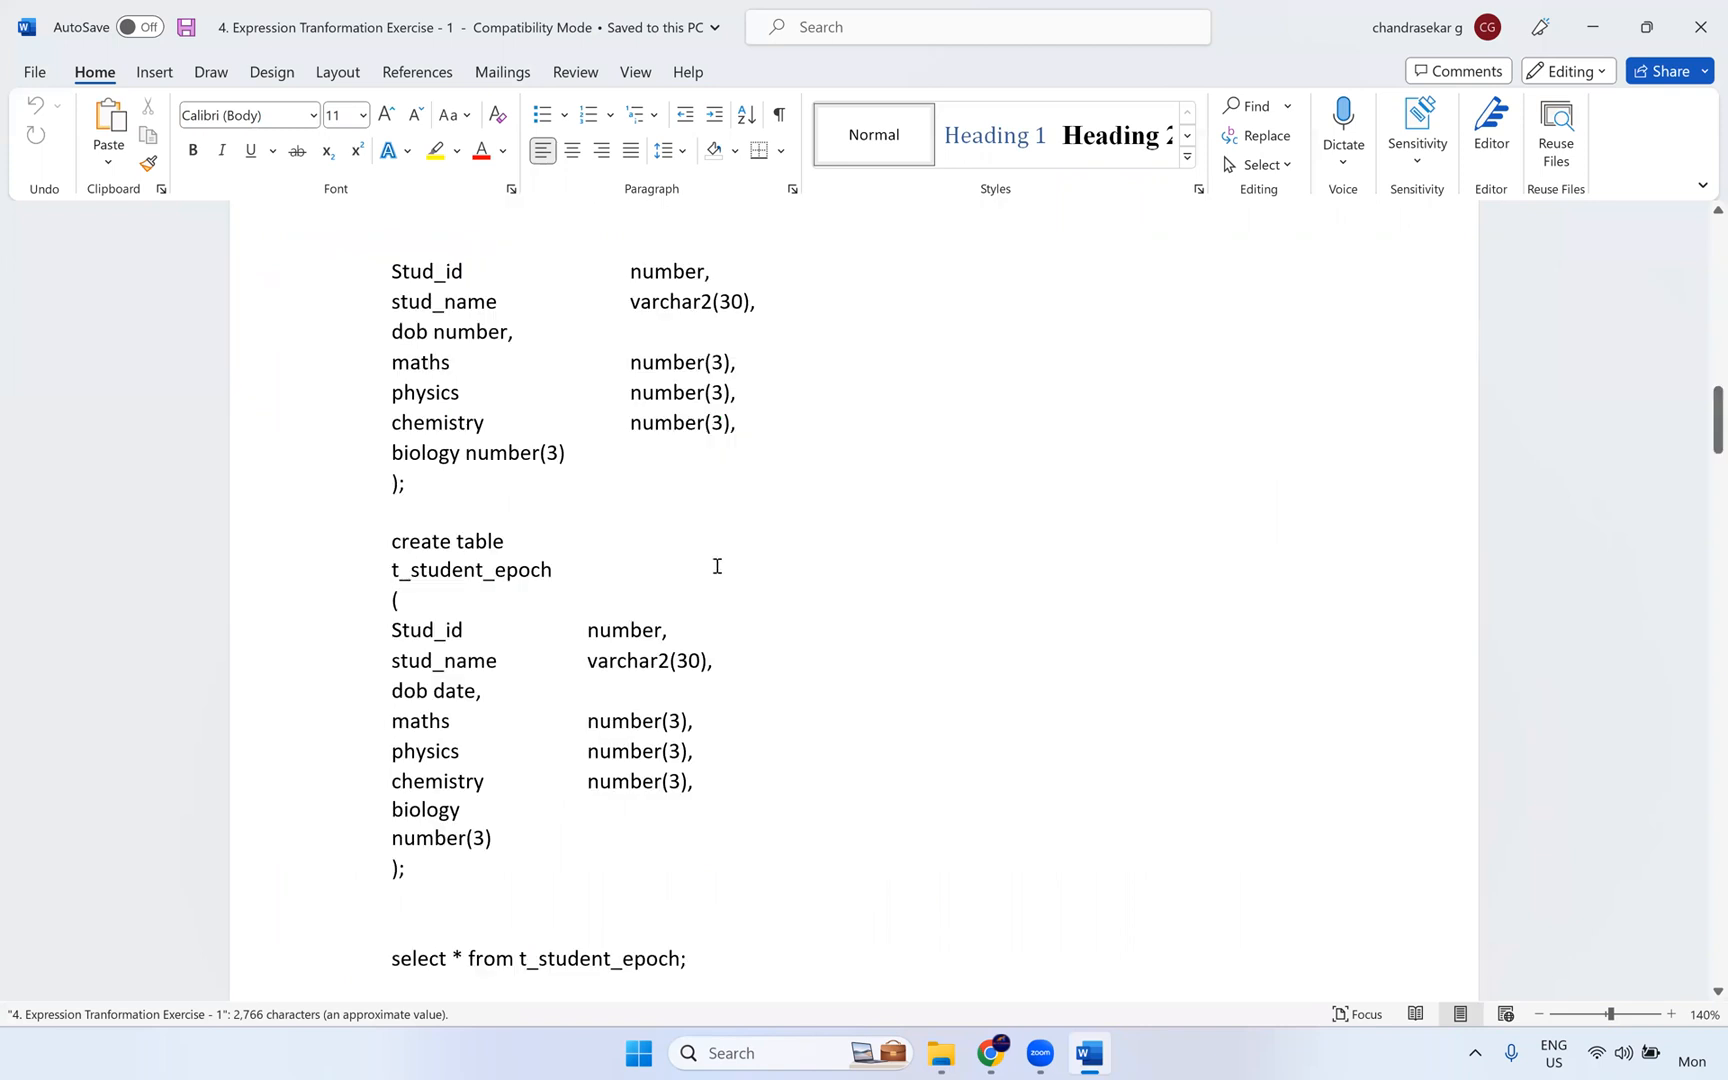
scroll(717, 566, "down", 20)
scroll(705, 625, "down", 10)
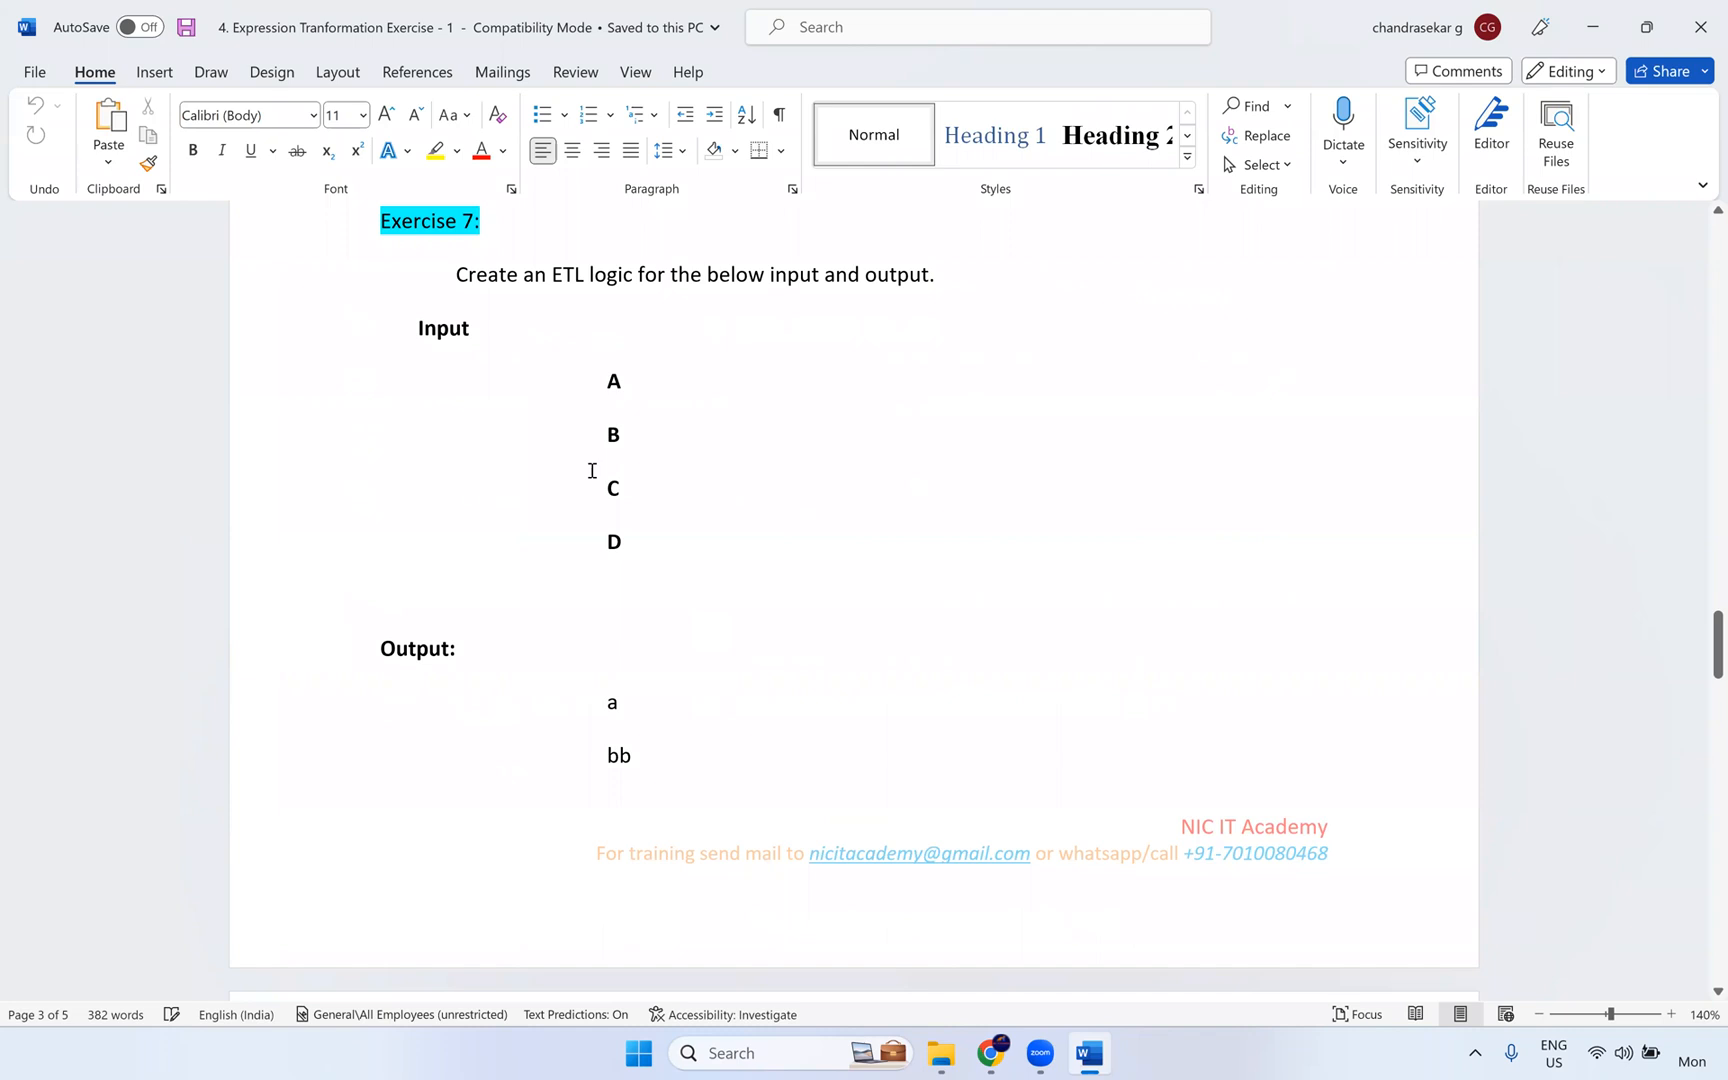
scroll(598, 490, "down", 10)
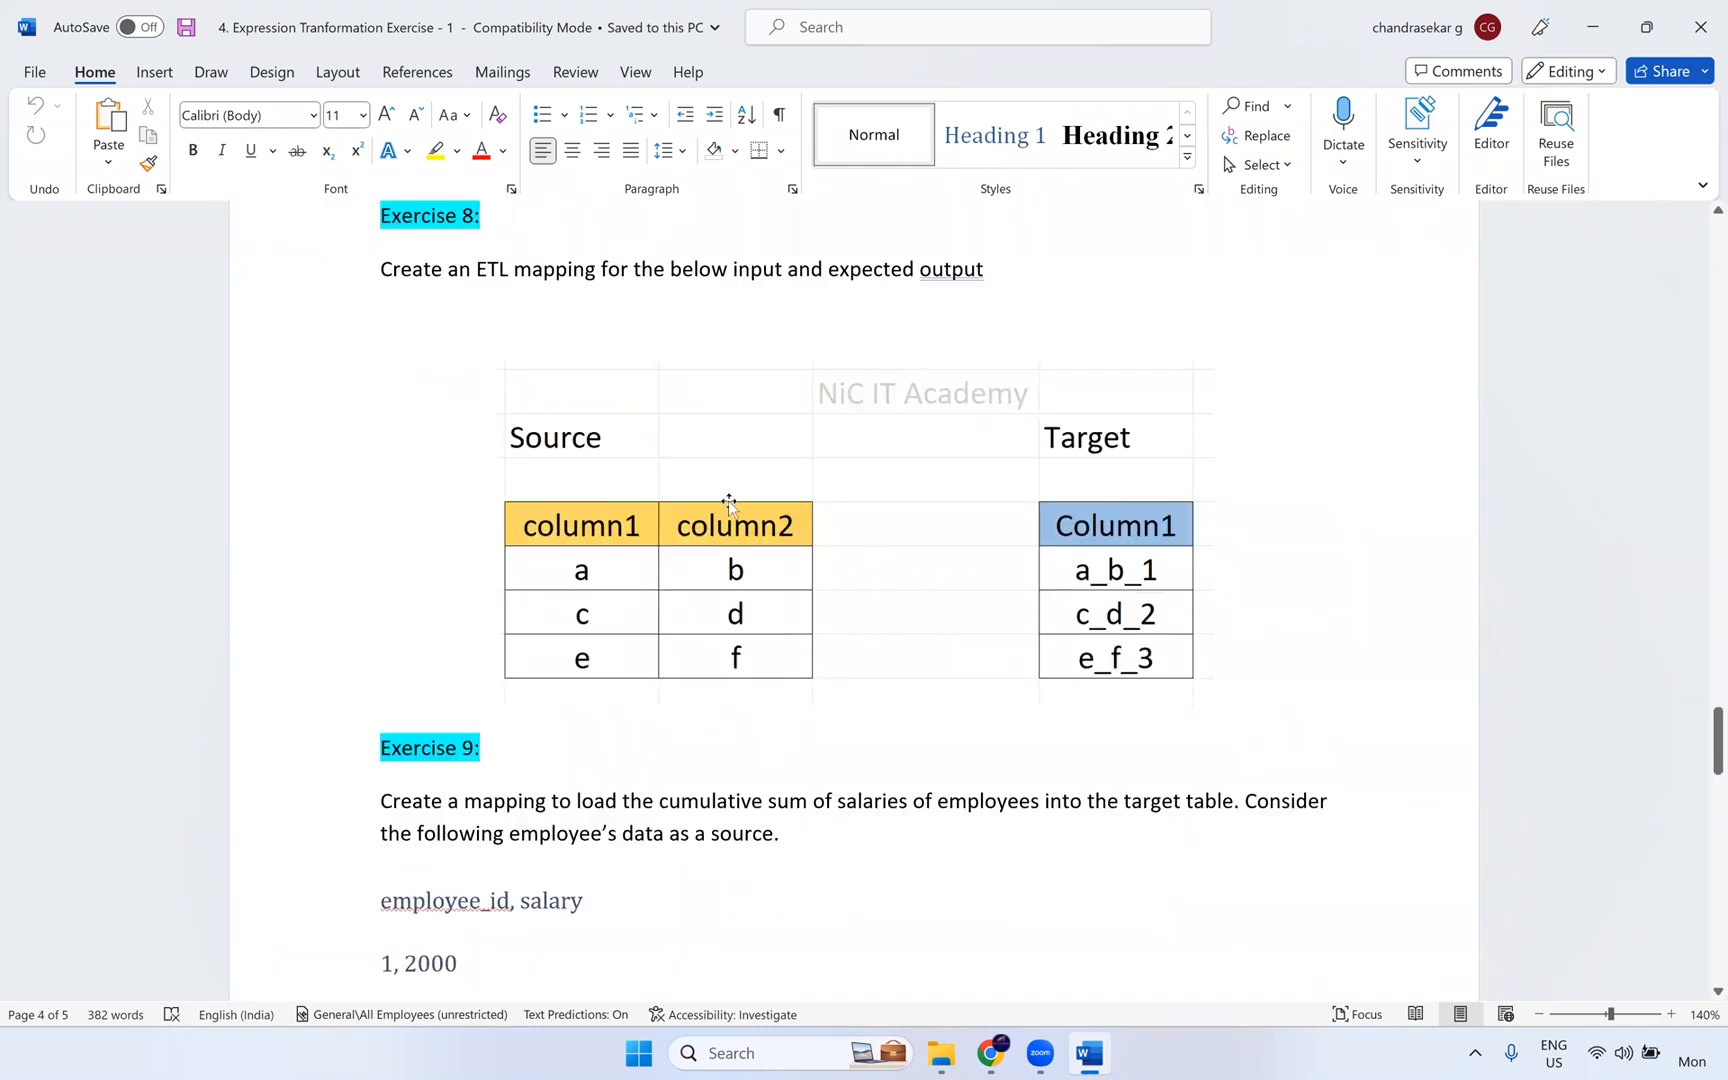
scroll(728, 500, "up", 6)
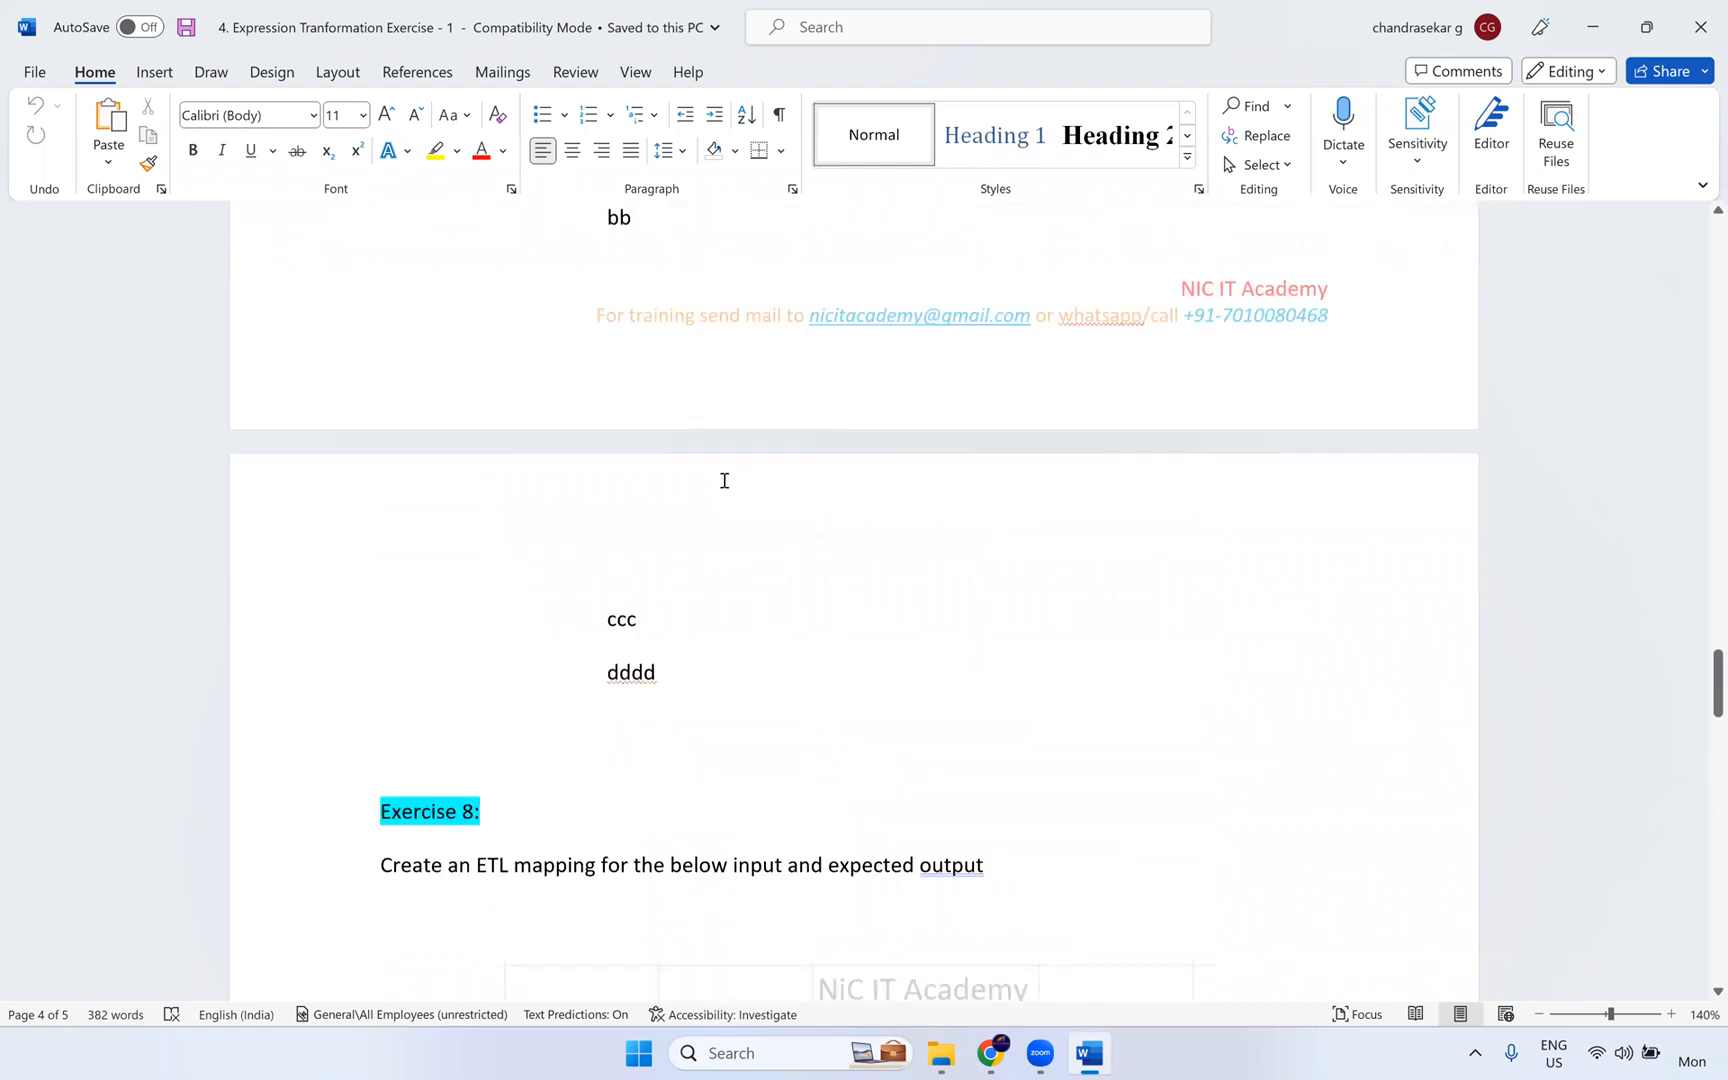
scroll(628, 418, "up", 3)
scroll(631, 412, "up", 5)
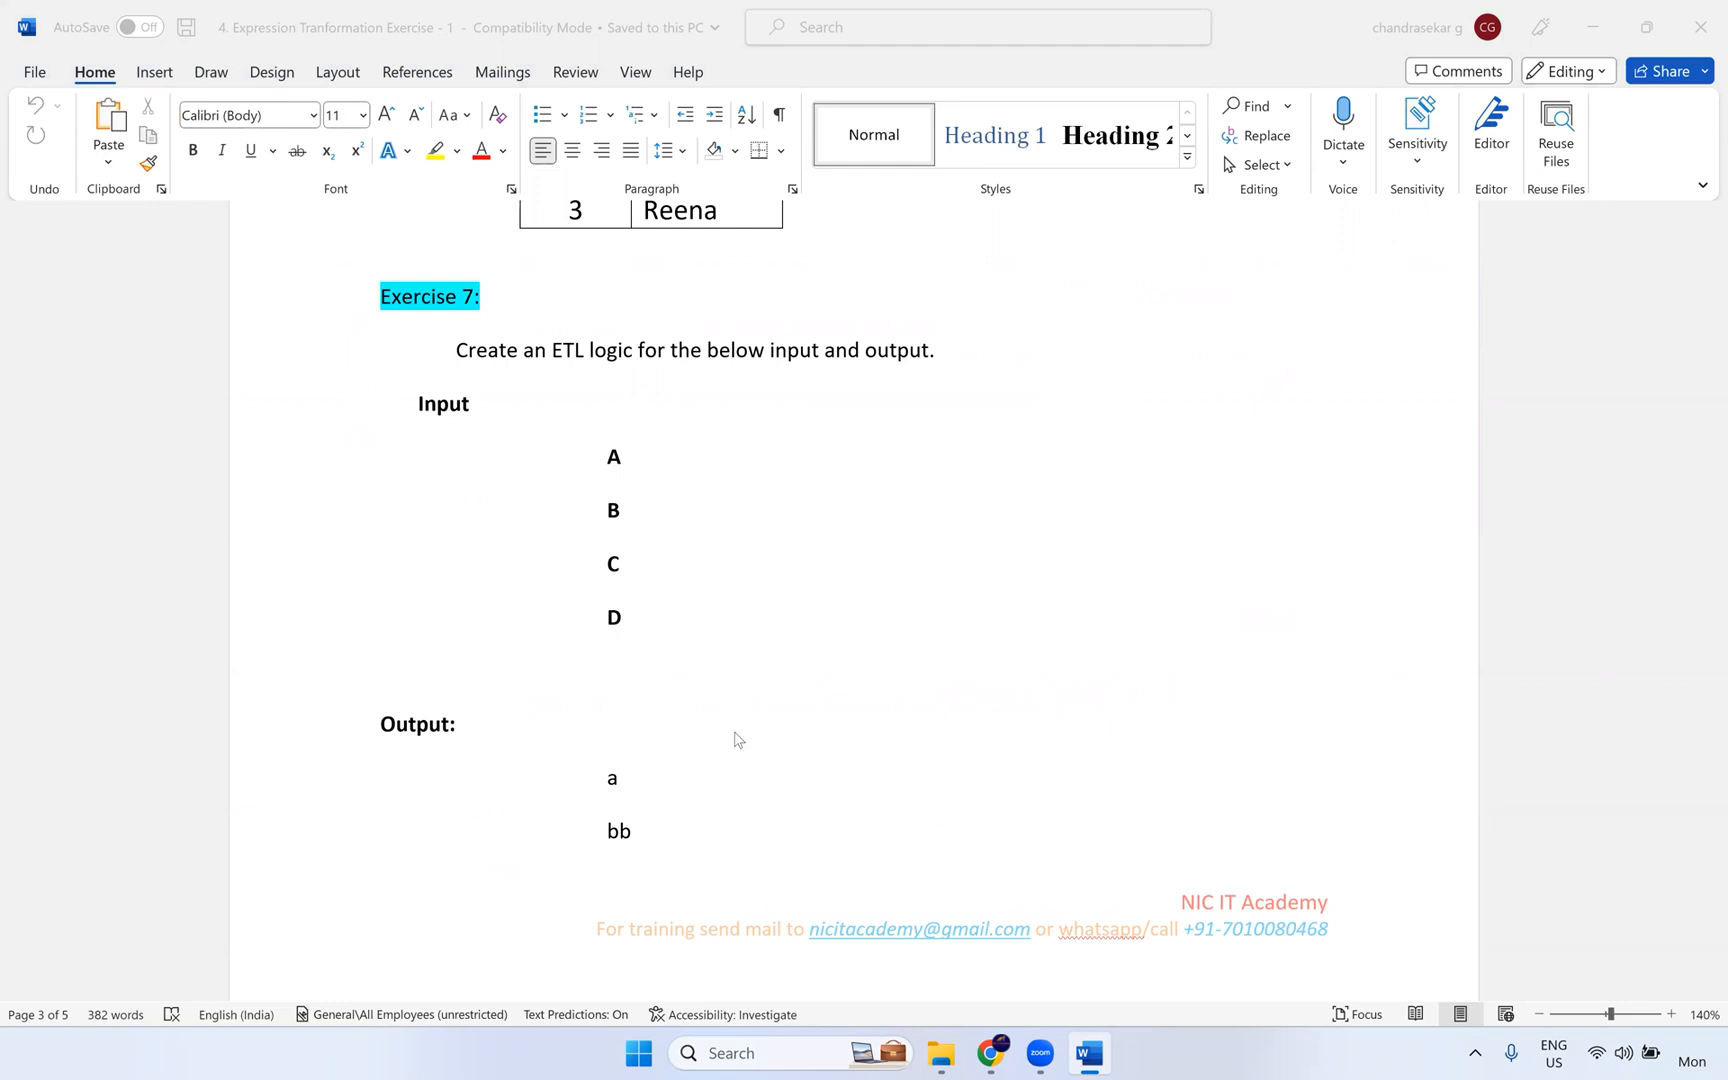
scroll(1396, 640, "down", 5)
scroll(1344, 637, "down", 10)
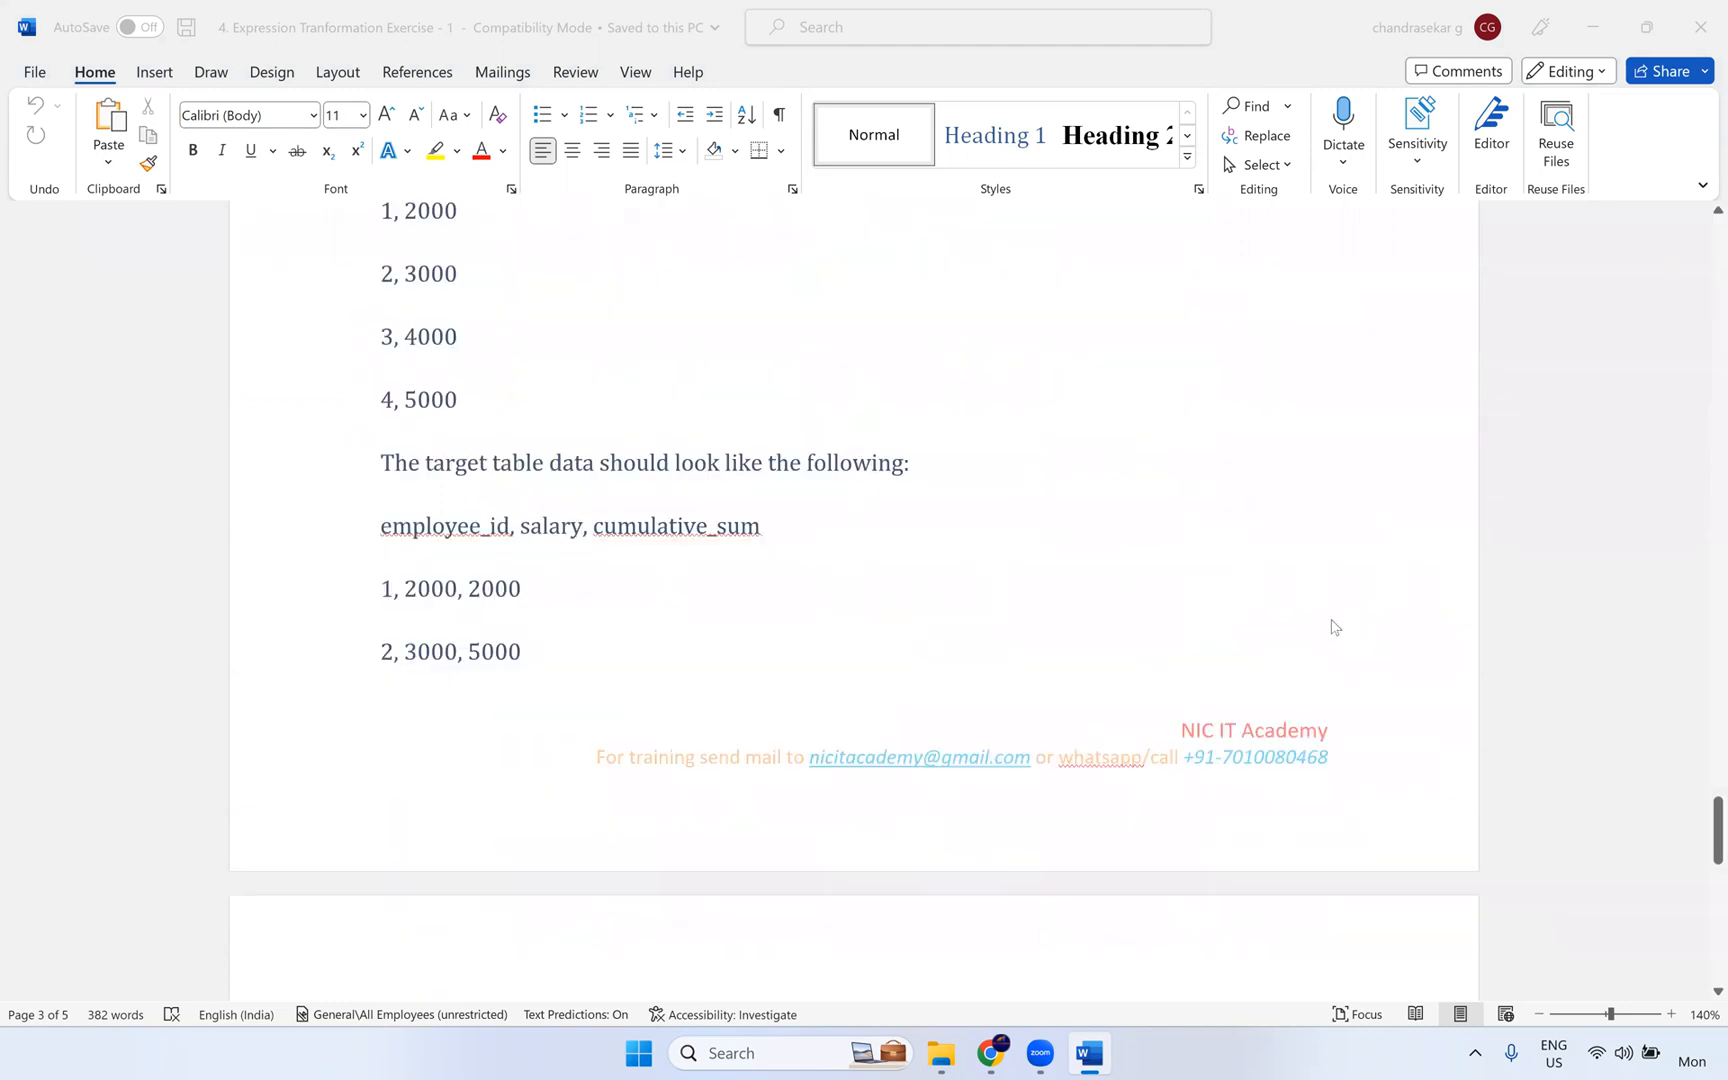
scroll(714, 494, "down", 15)
scroll(900, 668, "up", 5)
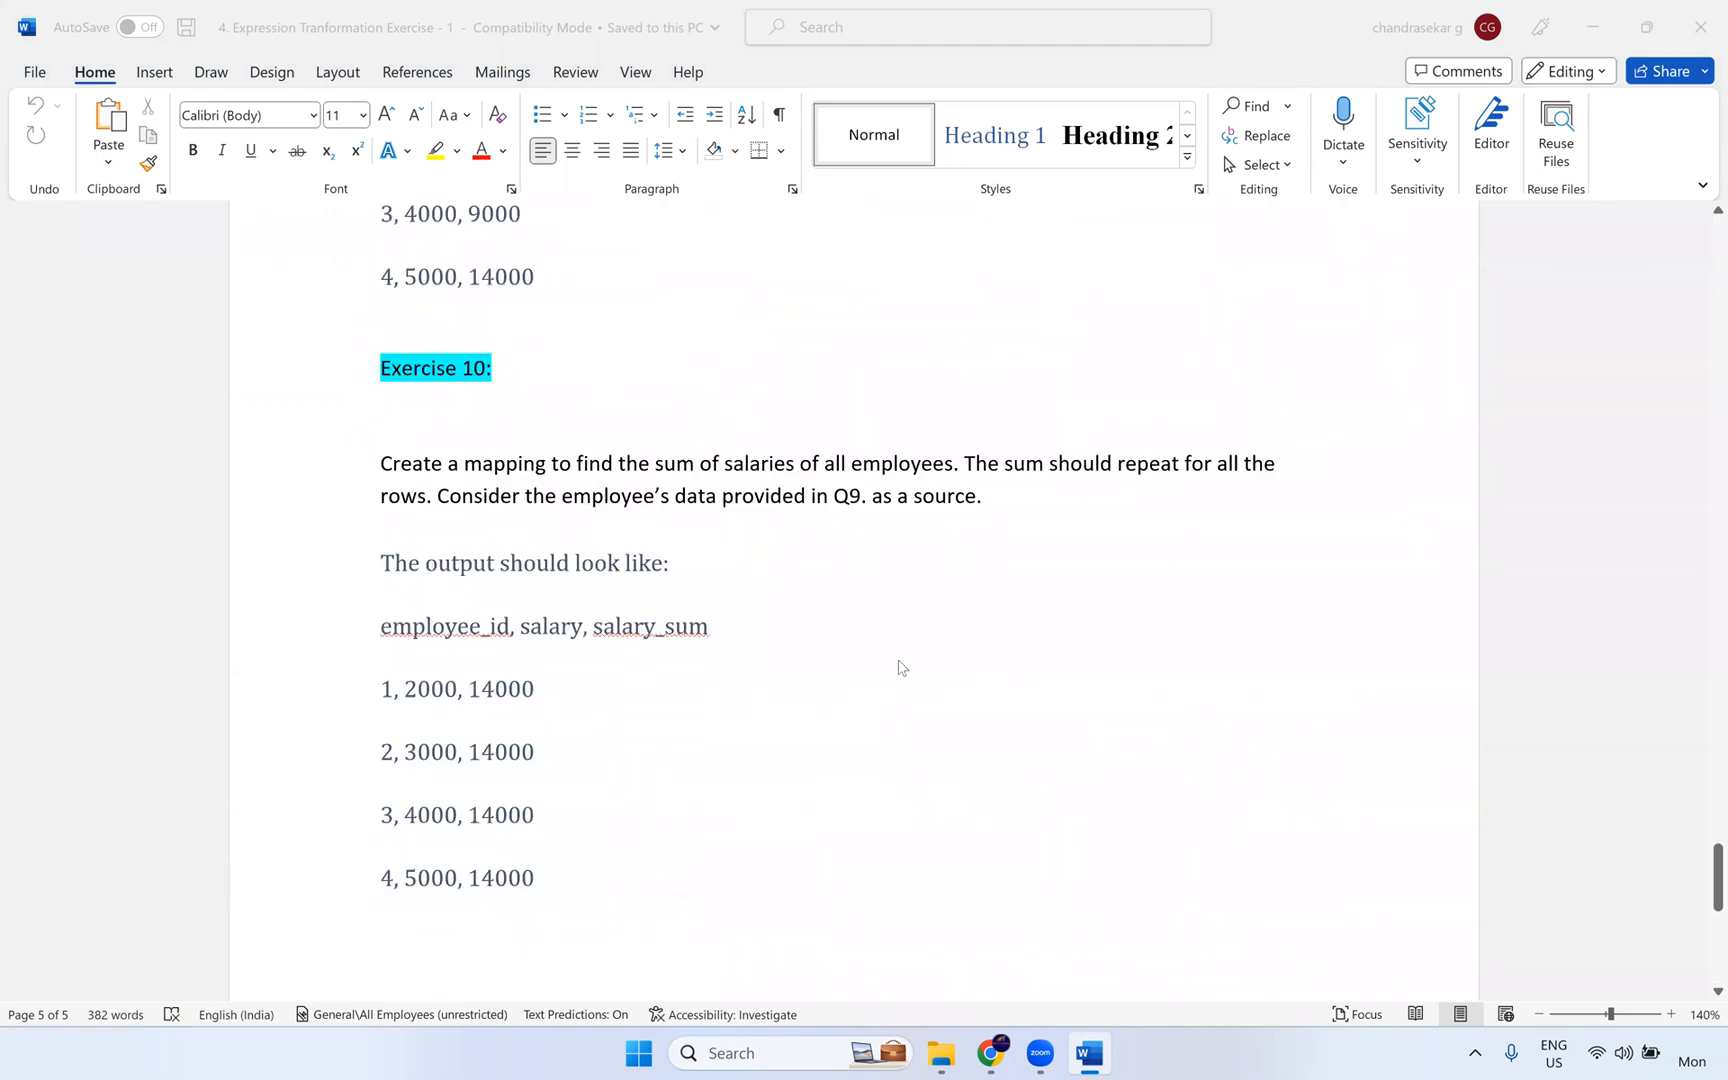
scroll(863, 516, "up", 20)
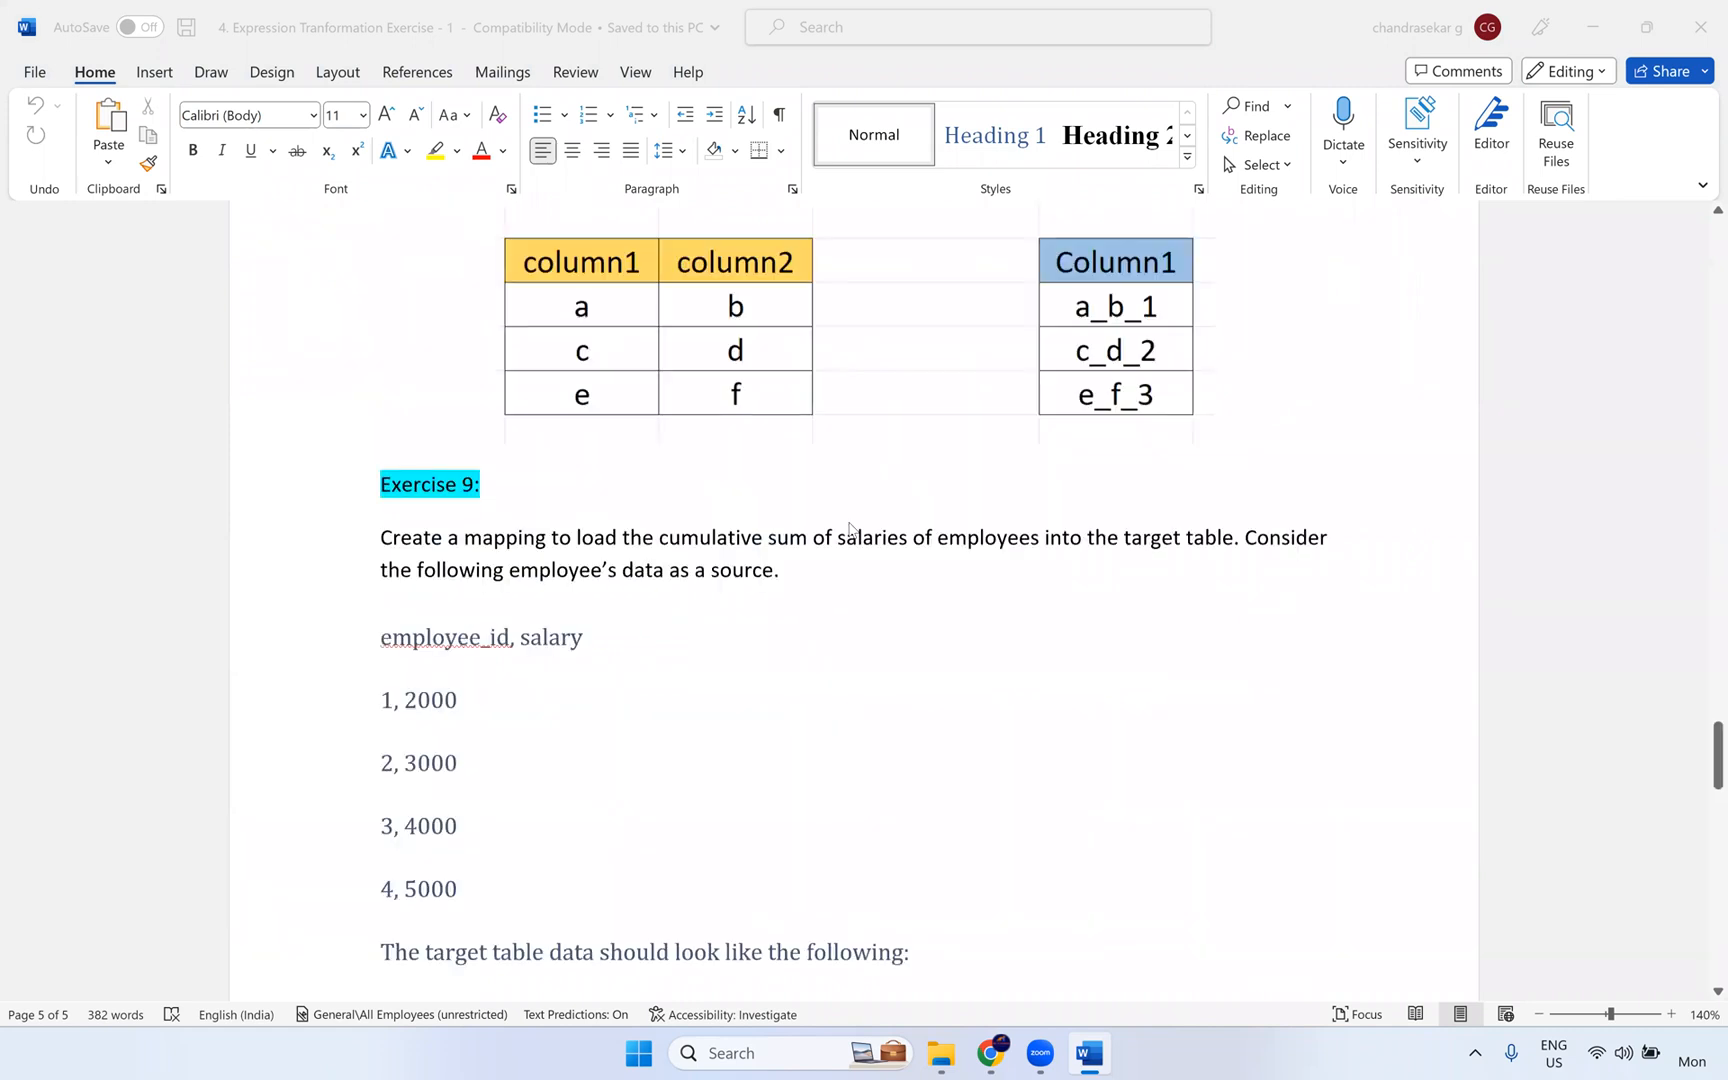
scroll(764, 527, "up", 5)
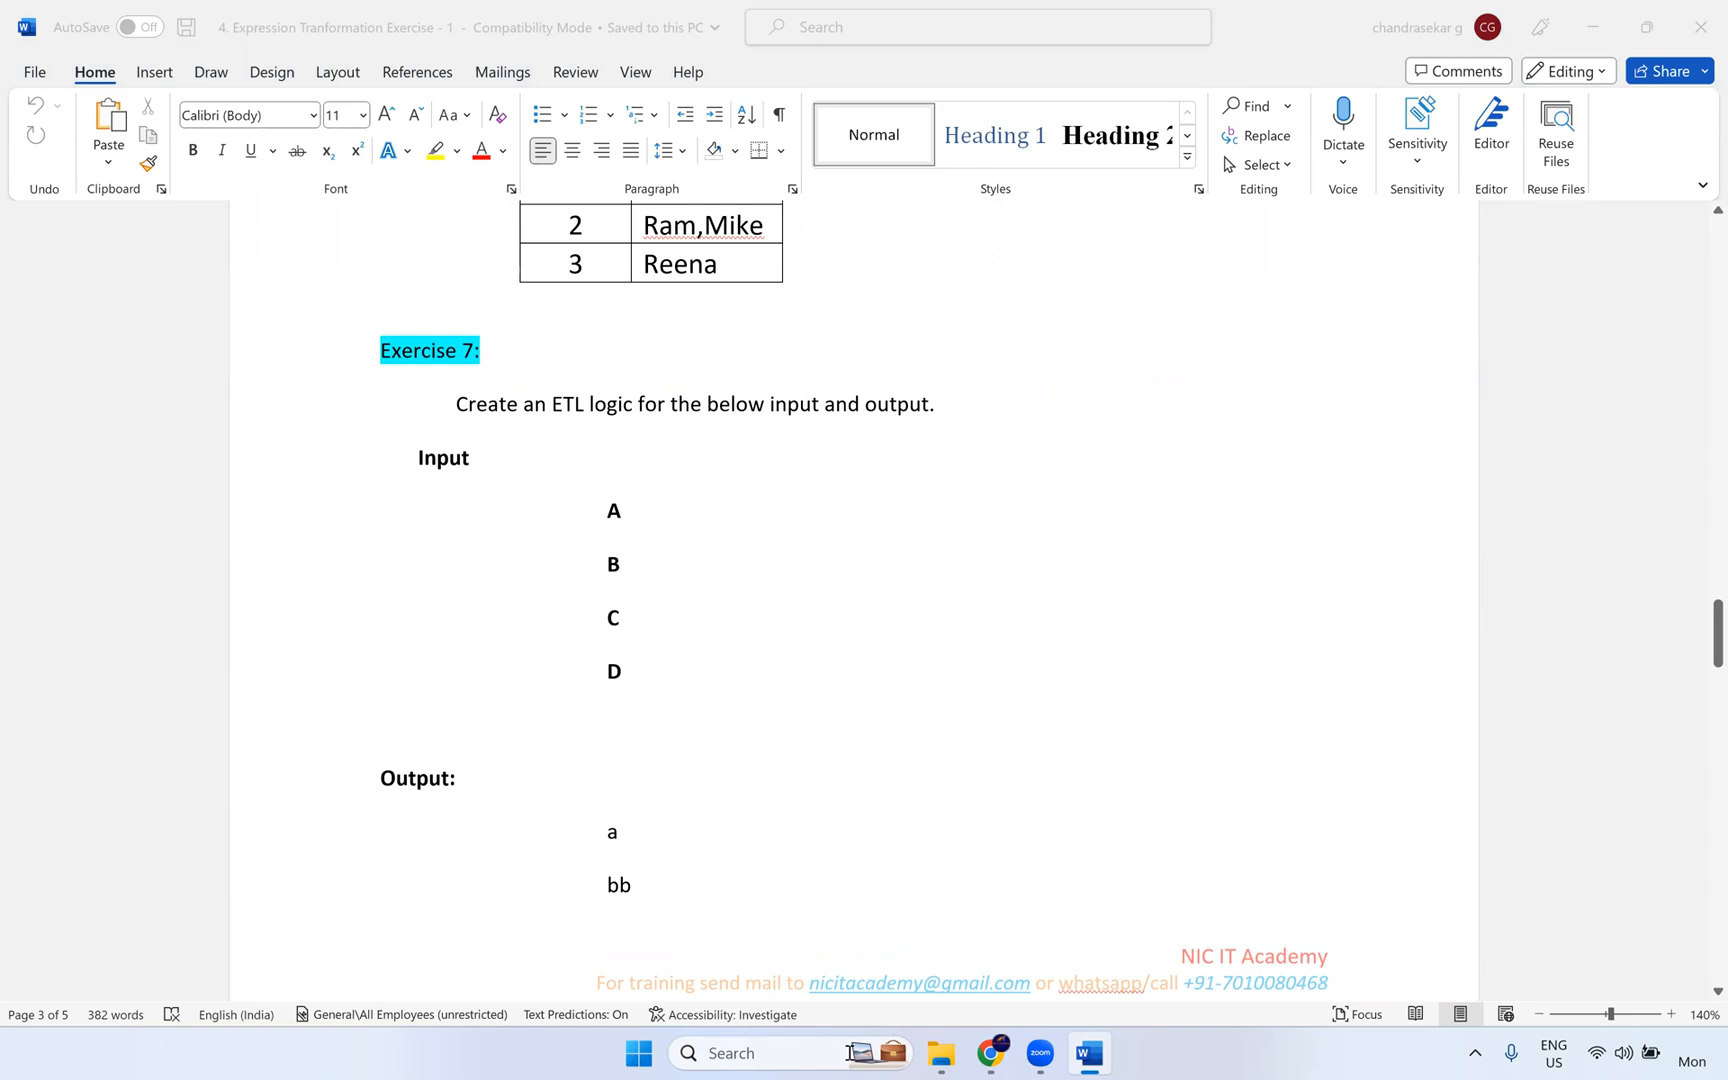
- Launch Paint with a blank canvas and switch back to the Word exercise document
left_click(727, 1054)
type("paint")
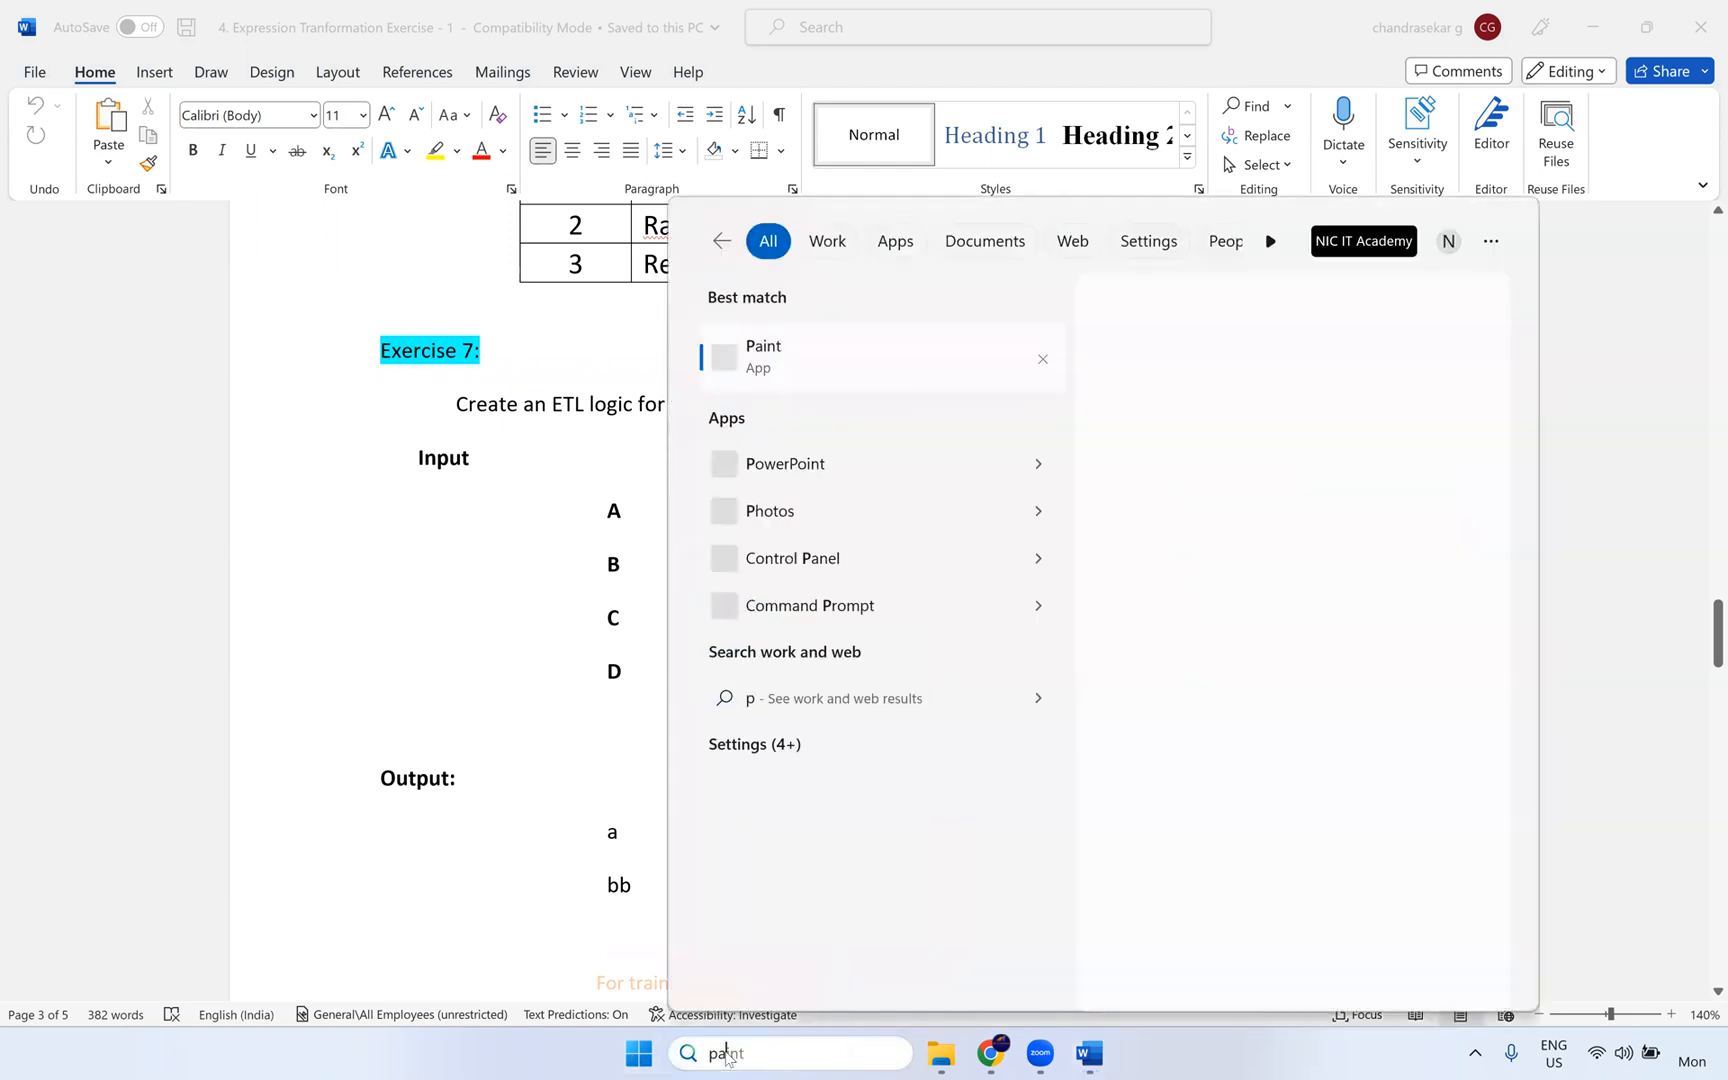
left_click(795, 360)
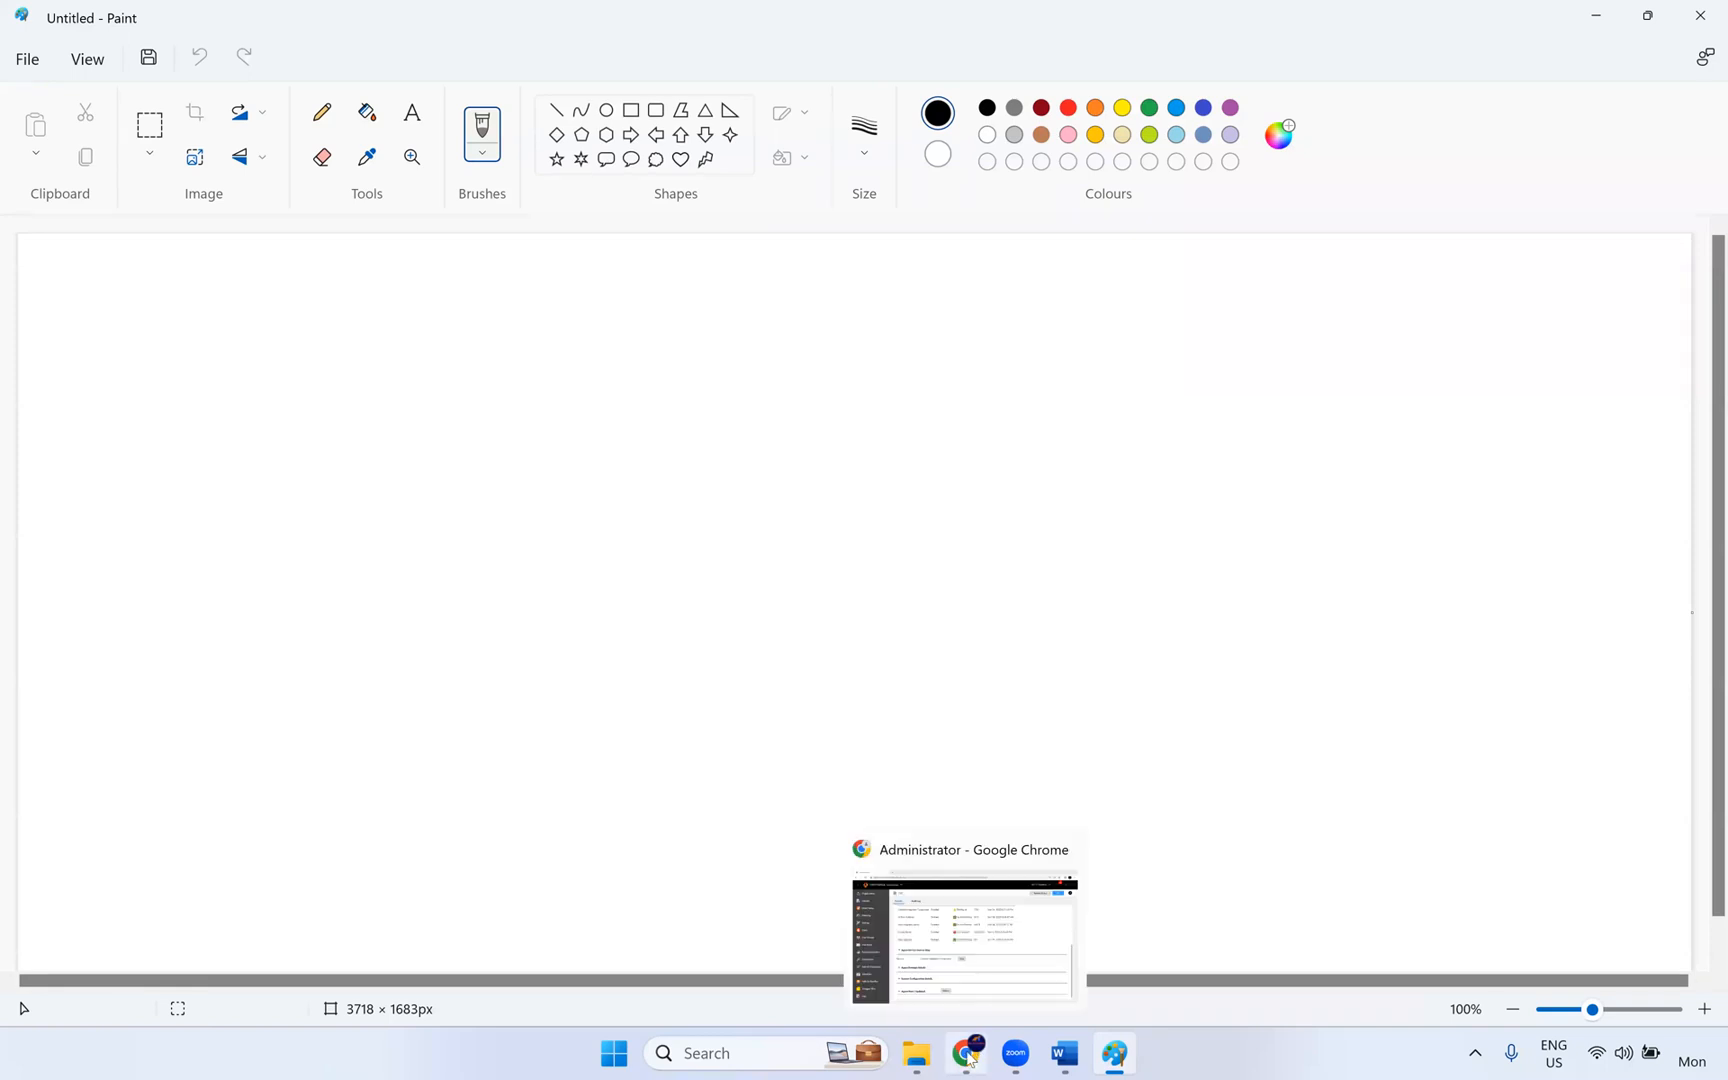
left_click(1034, 976)
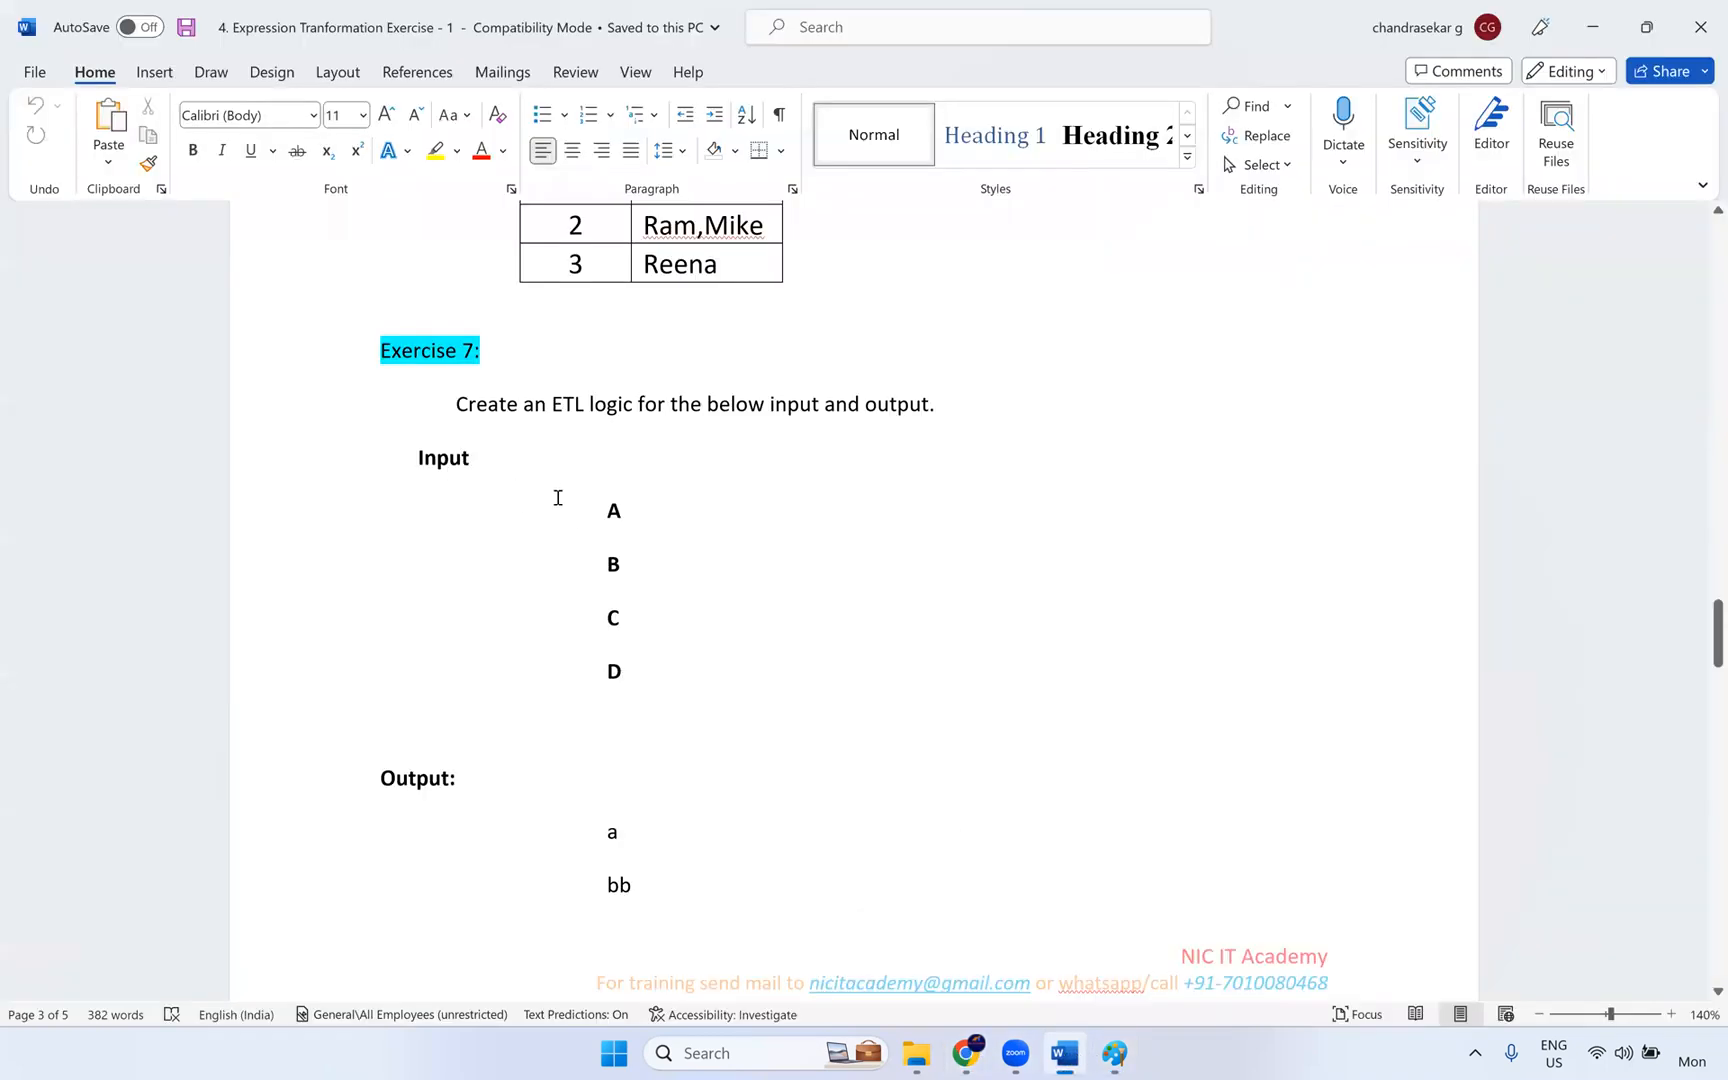
- Examine Exercise 7, comparing the input letters A to D with the expected output rows
triple_click(611, 512)
triple_click(614, 570)
triple_click(614, 622)
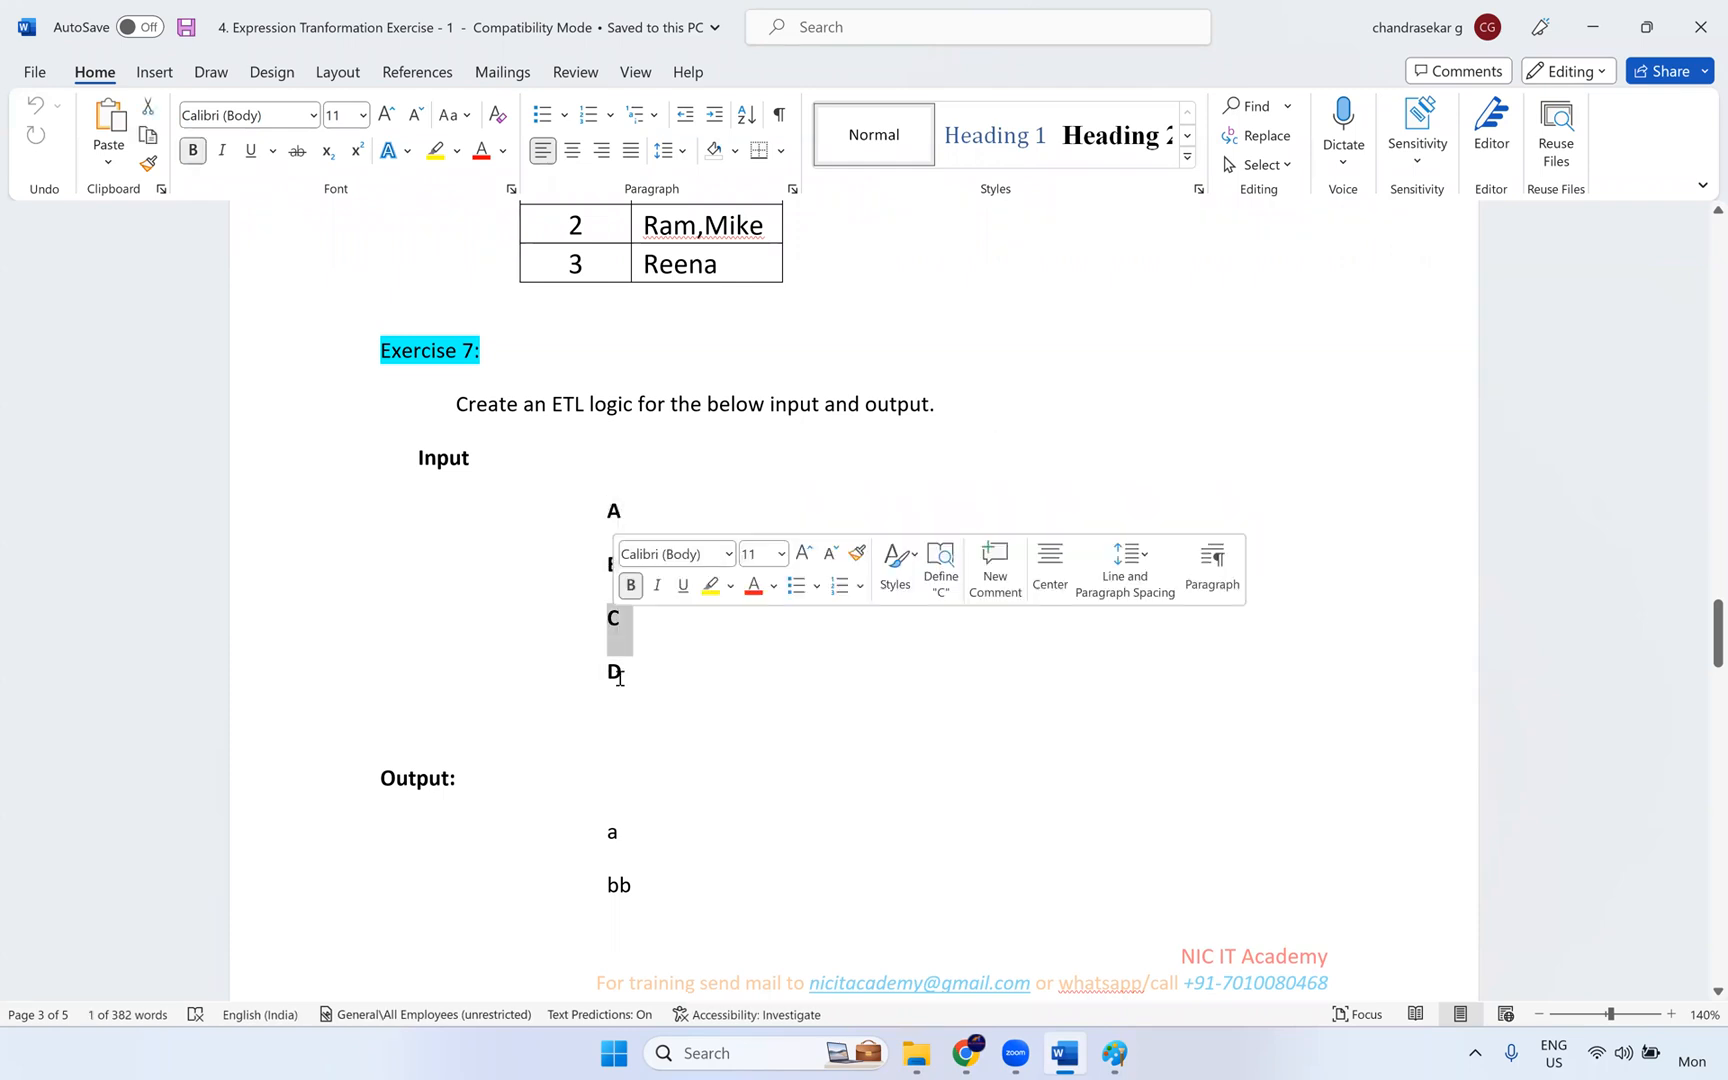
left_click(619, 675)
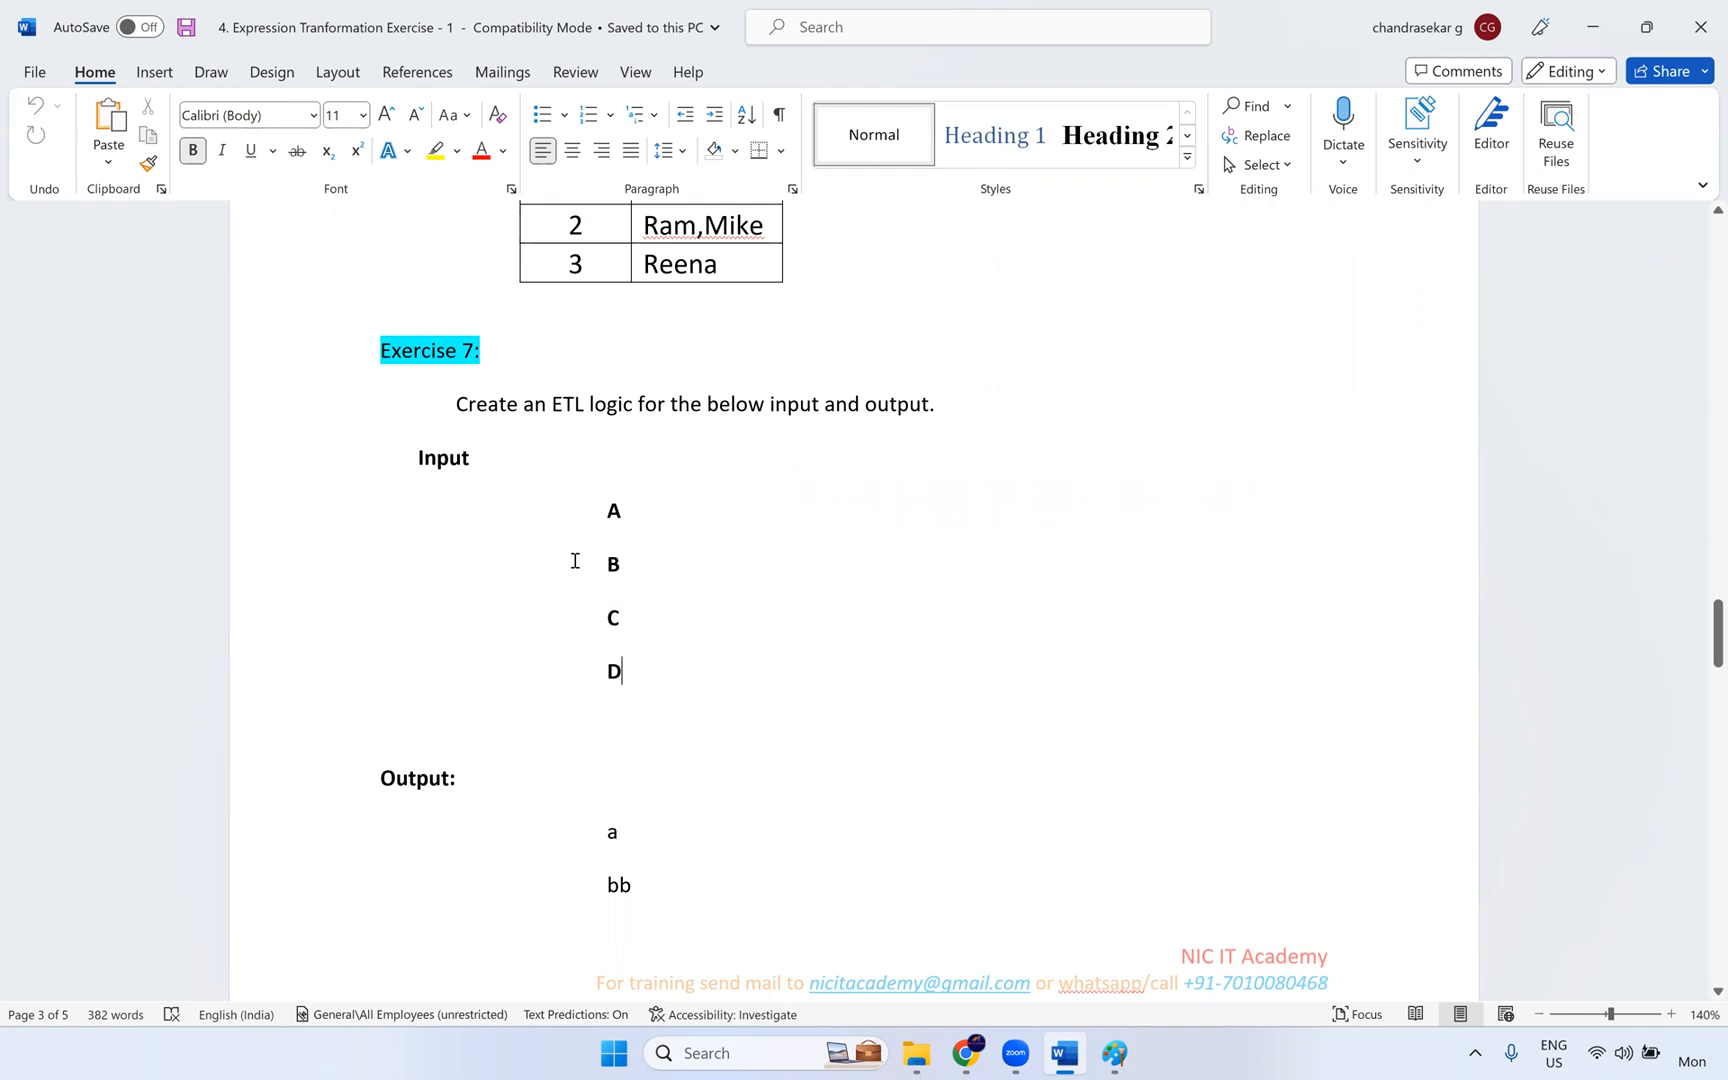
scroll(620, 620, "down", 3)
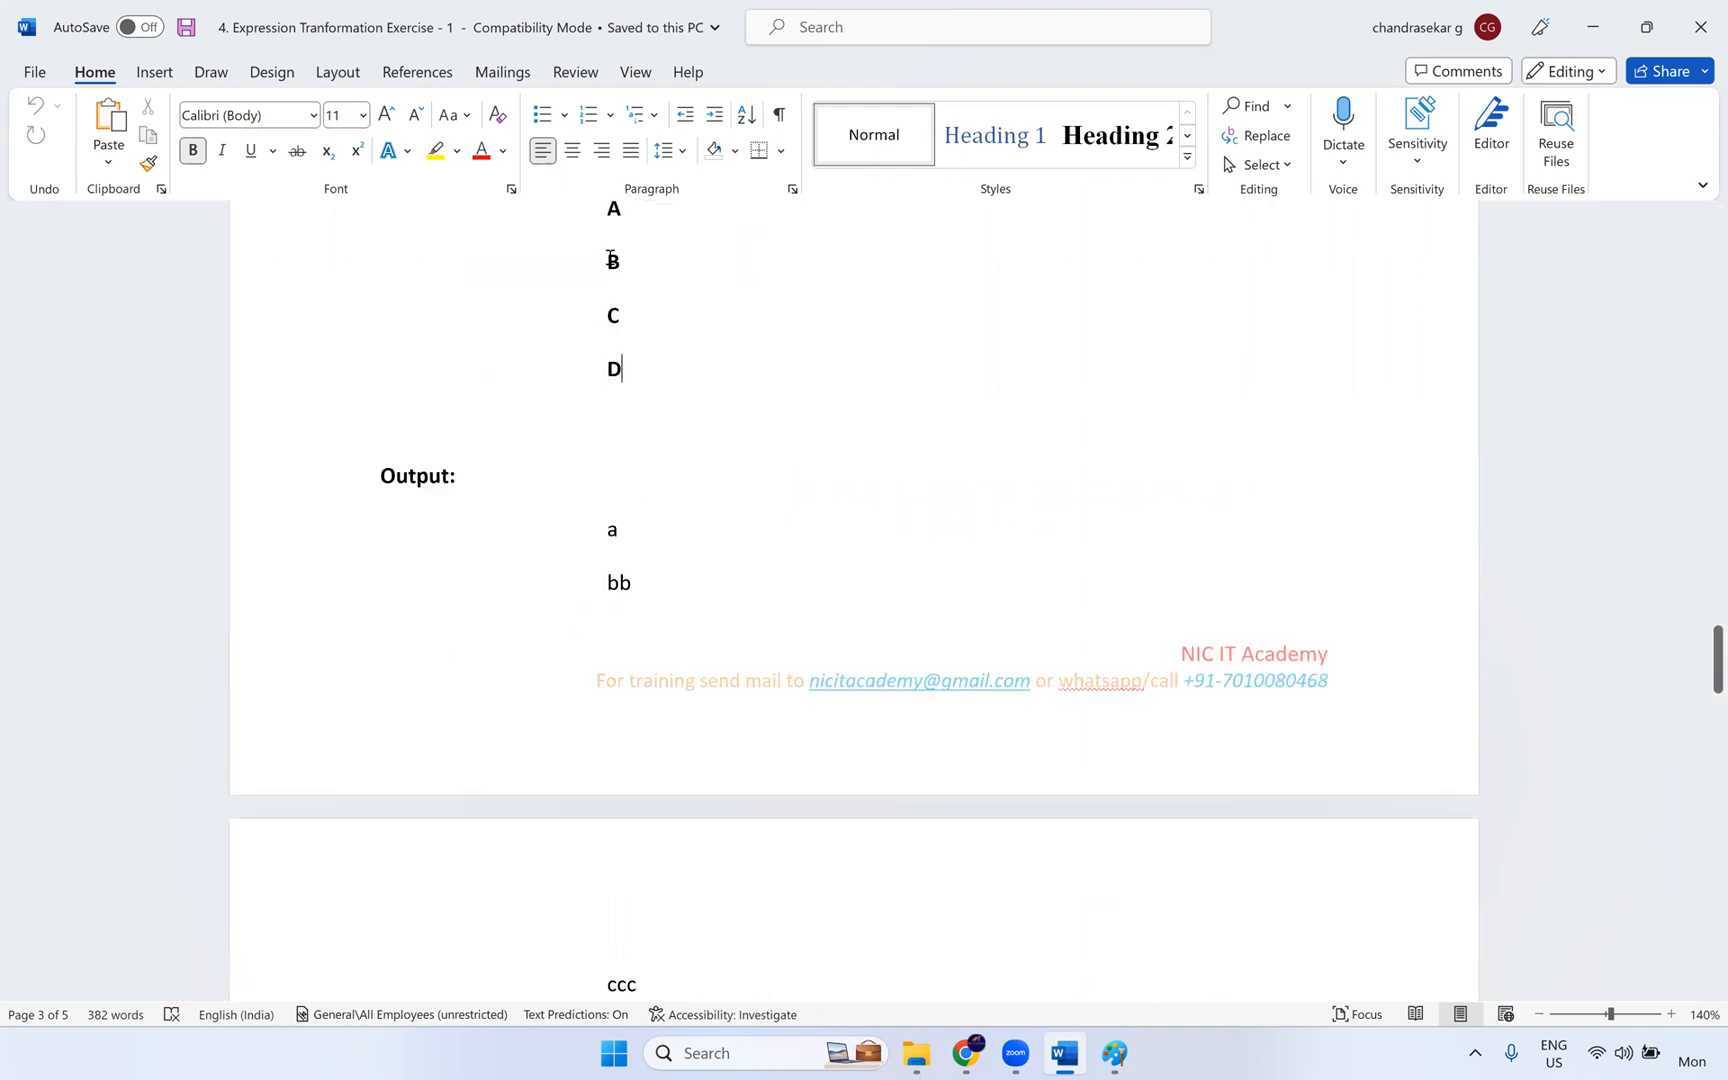
key("alt+Tab")
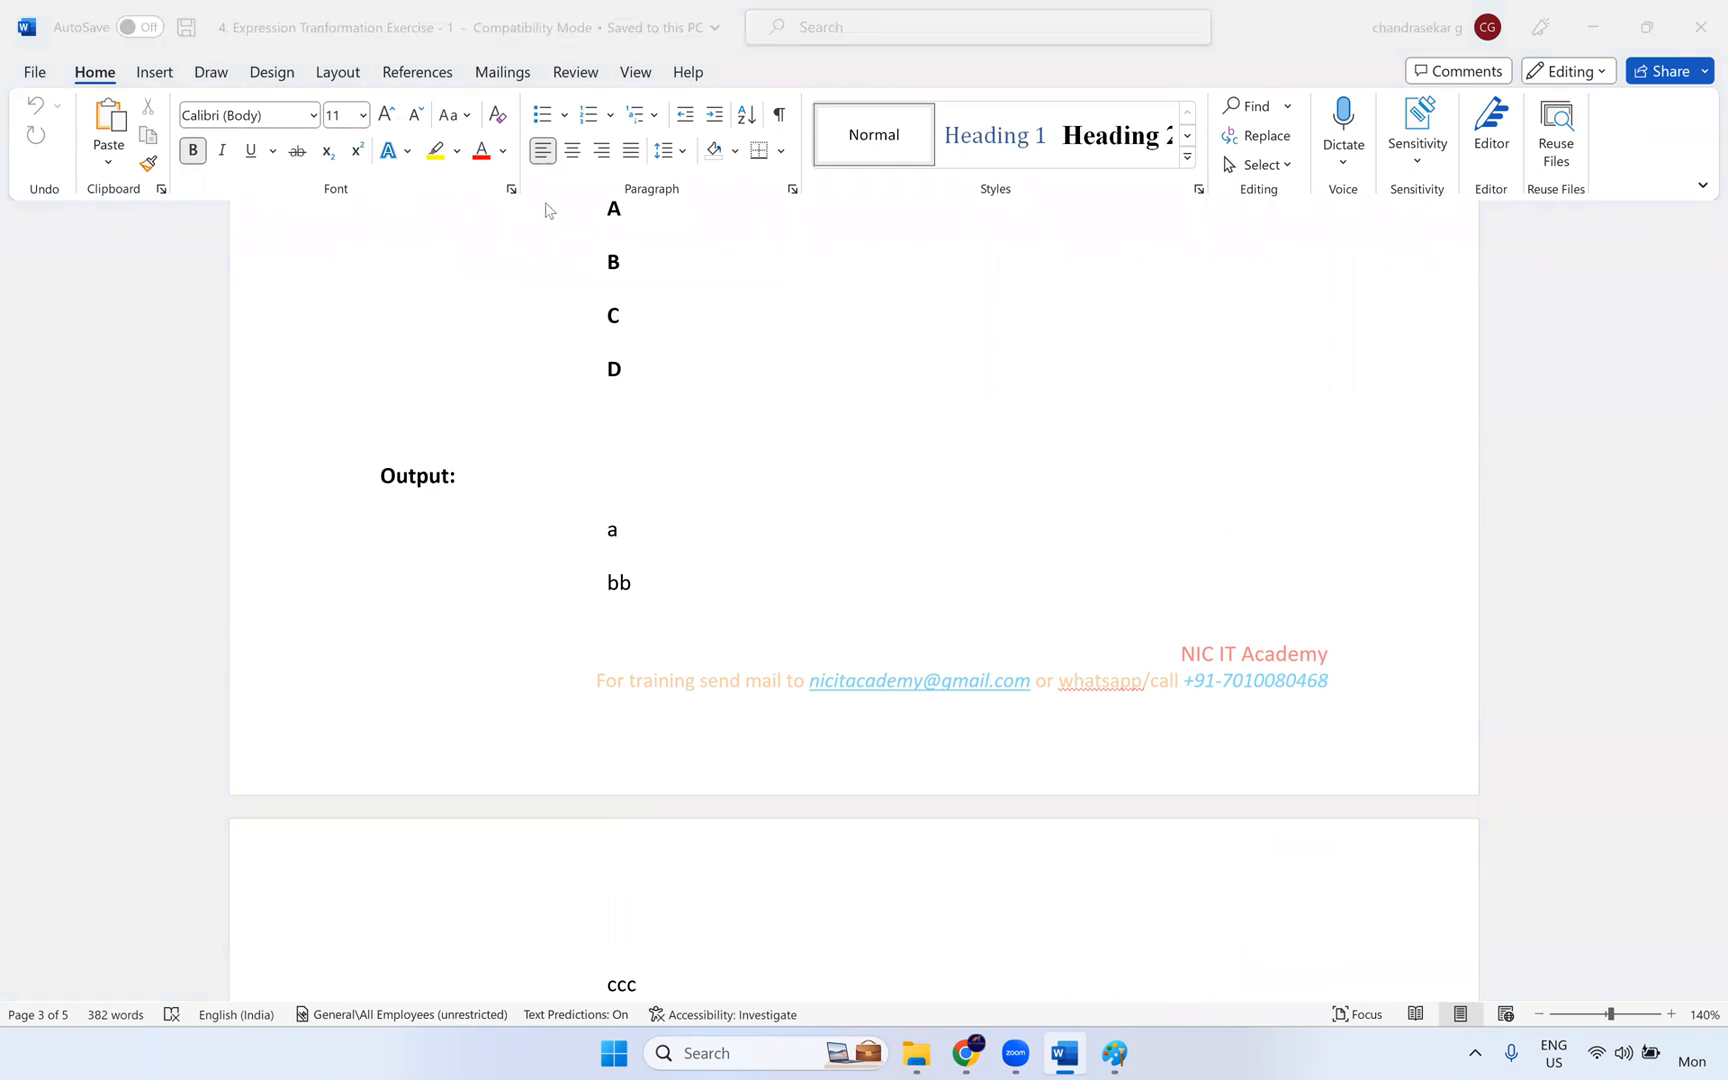
scroll(617, 290, "up", 1)
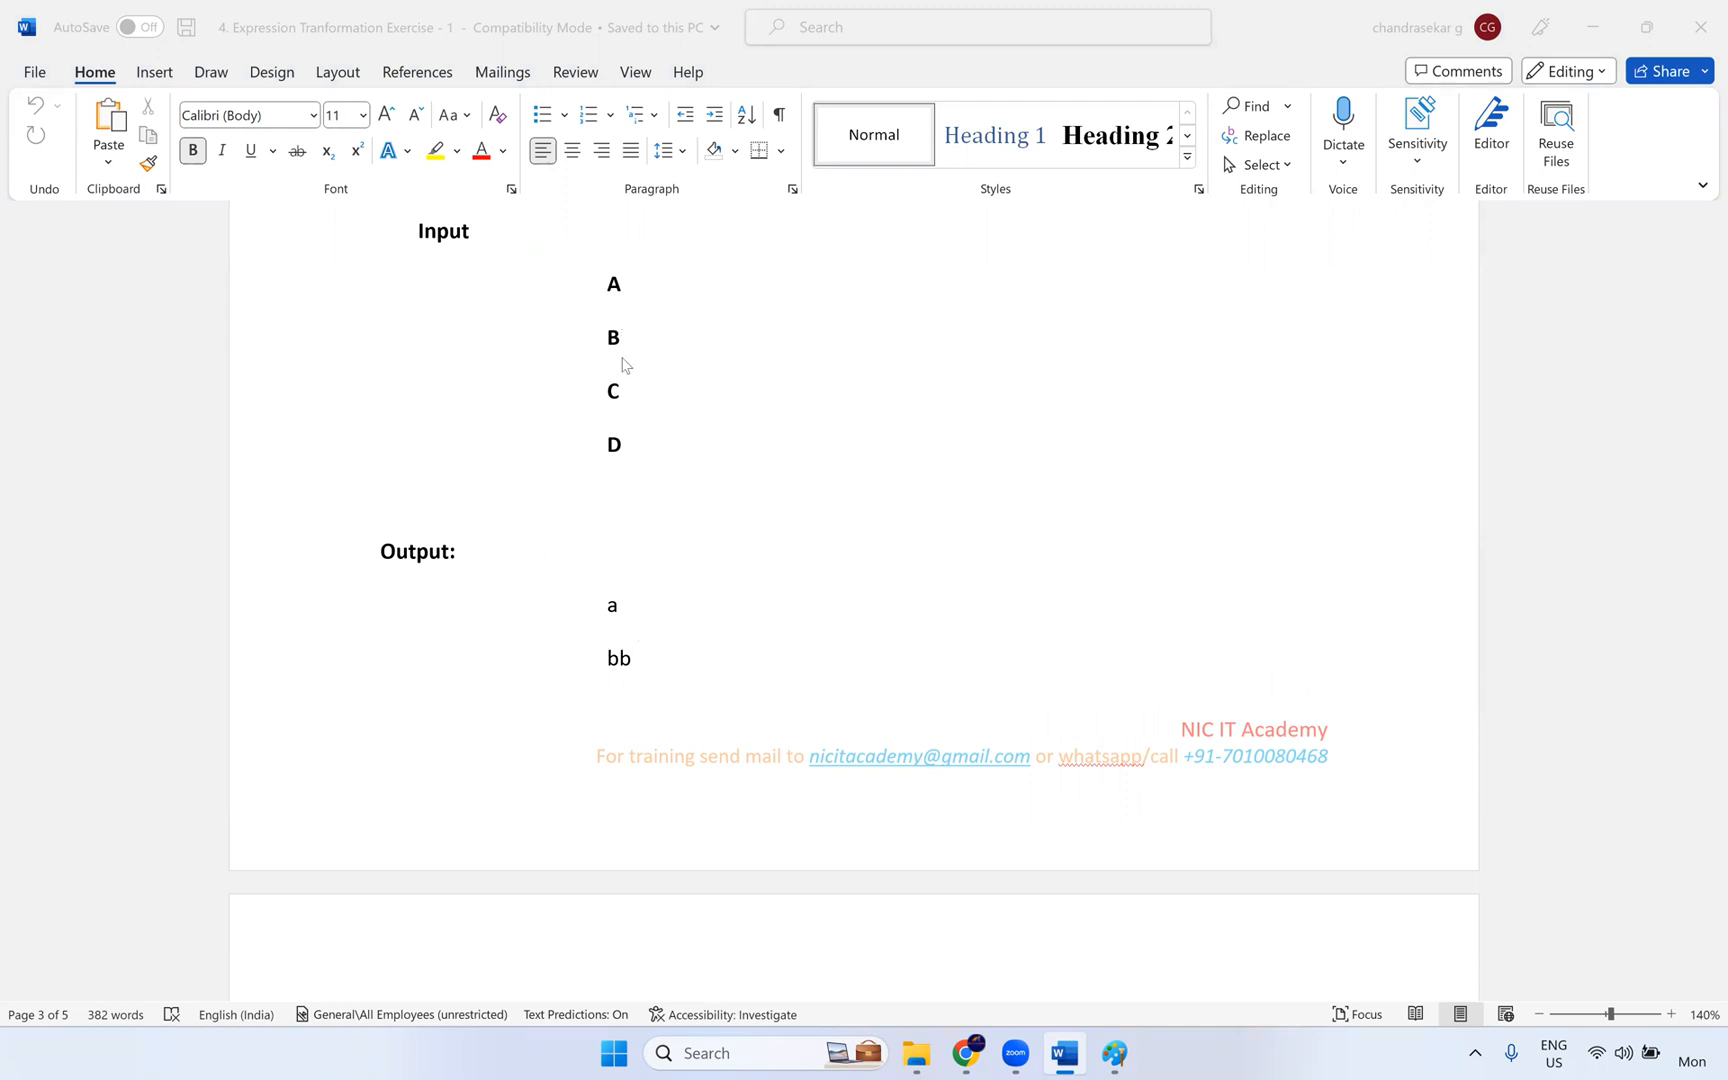
scroll(648, 409, "down", 2)
scroll(617, 687, "down", 1)
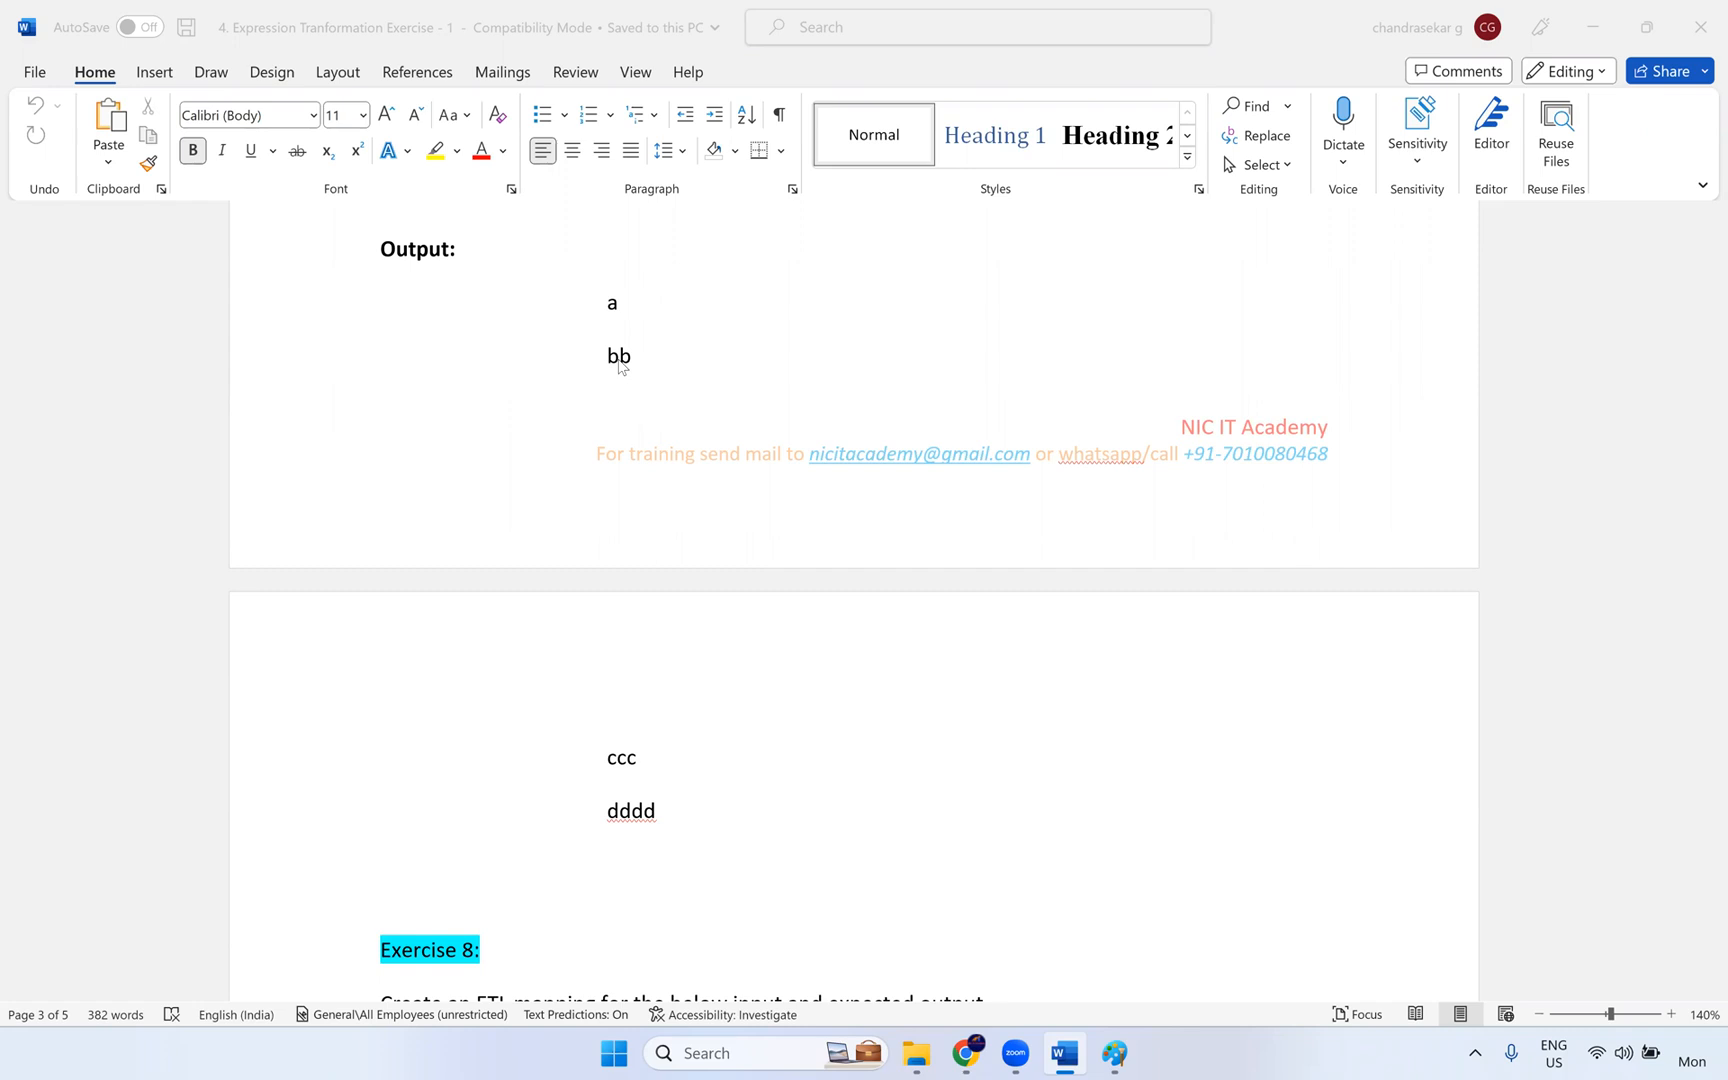
scroll(660, 330, "up", 3)
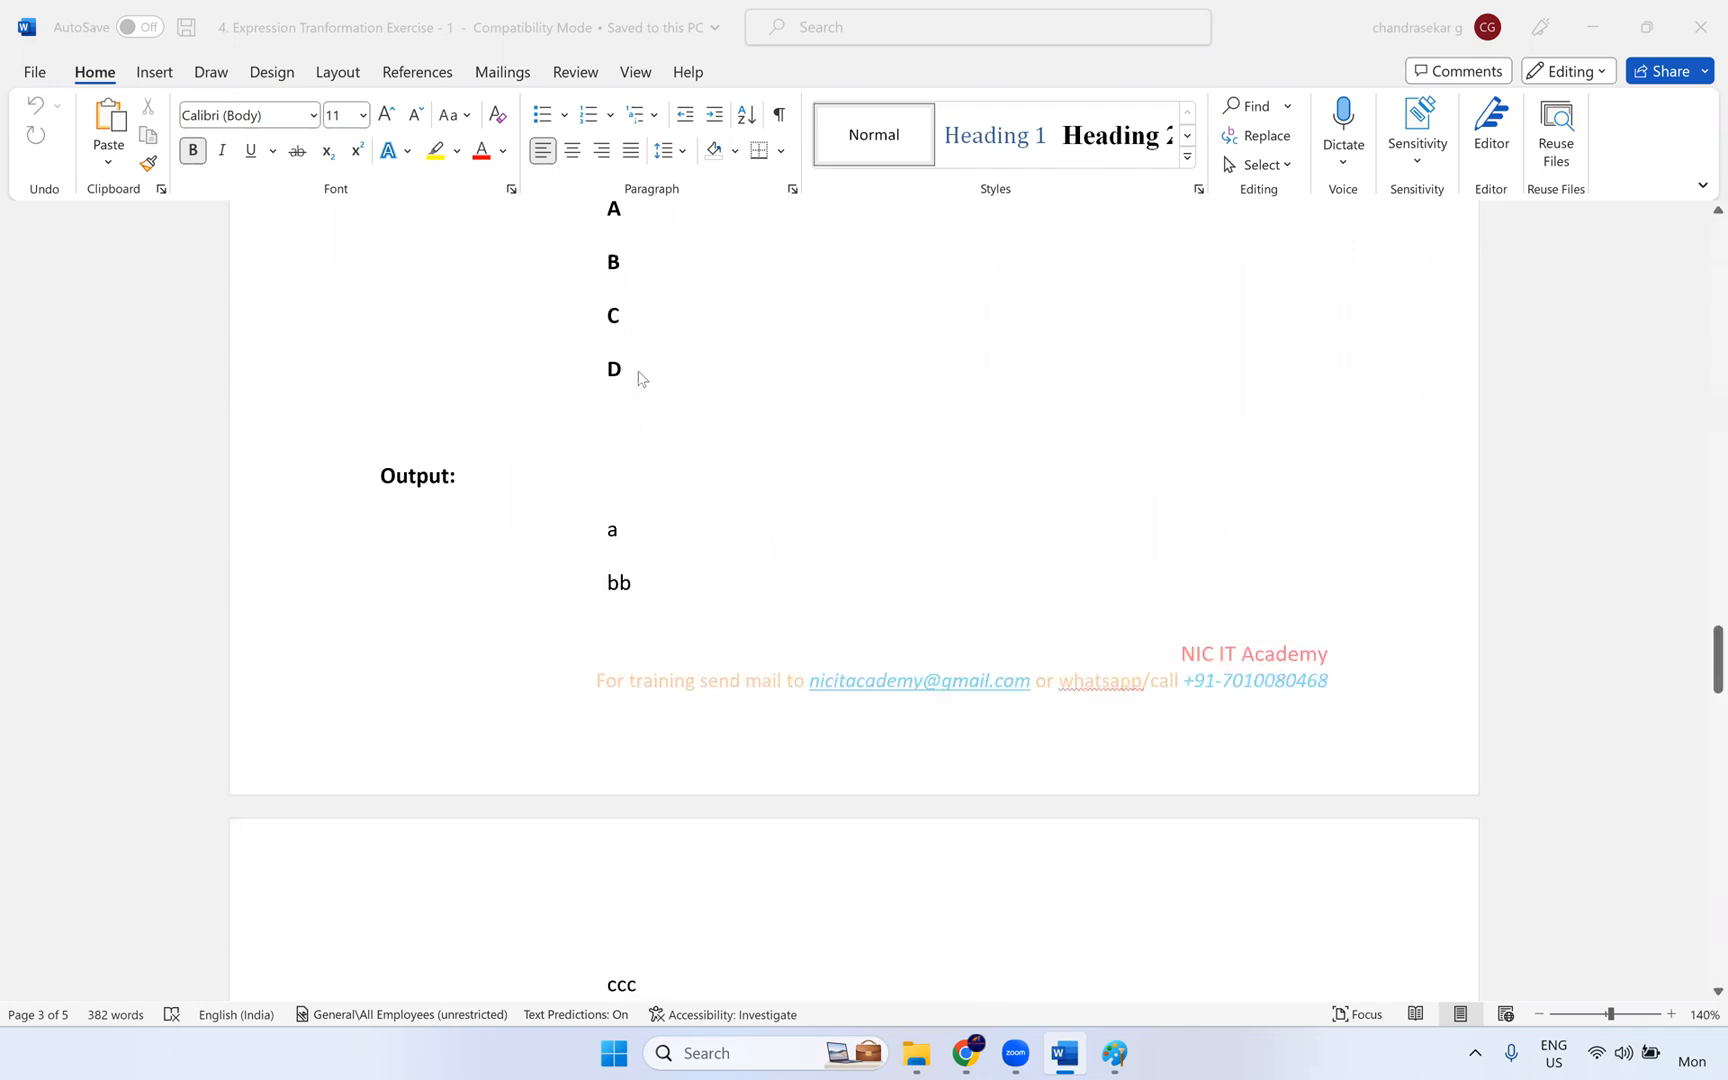
scroll(612, 300, "up", 1)
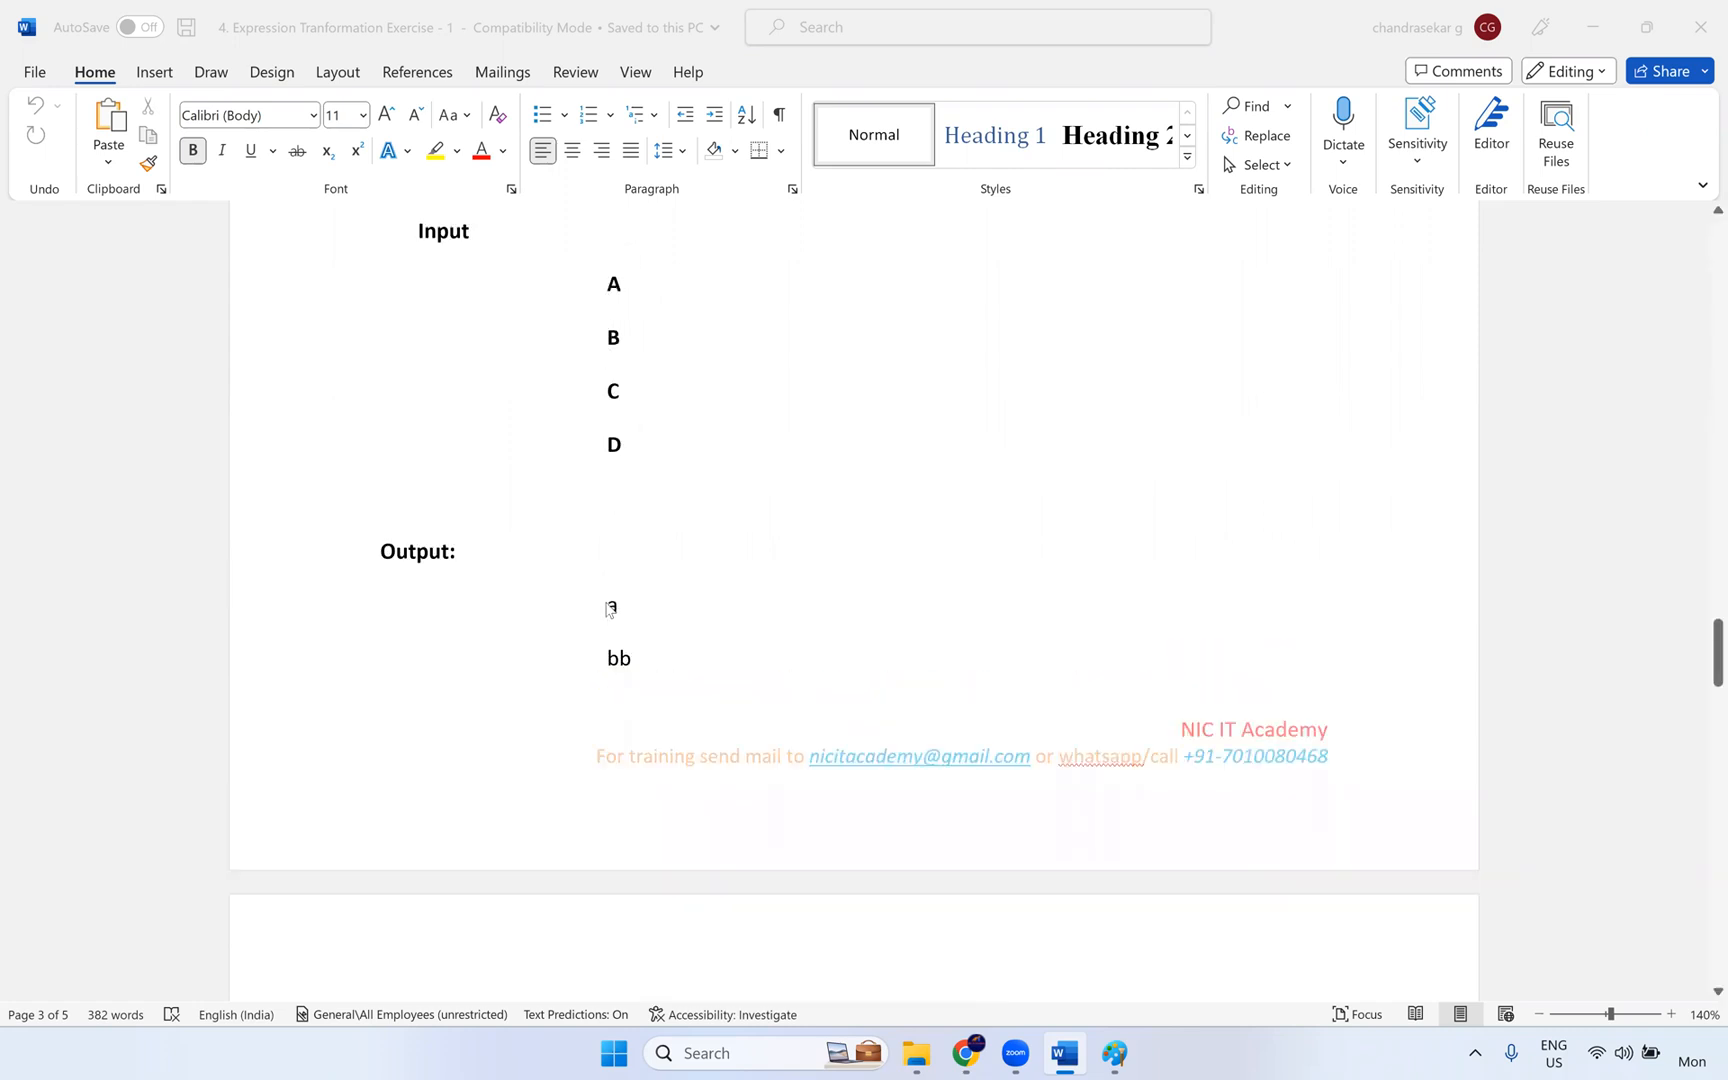
scroll(606, 605, "down", 2)
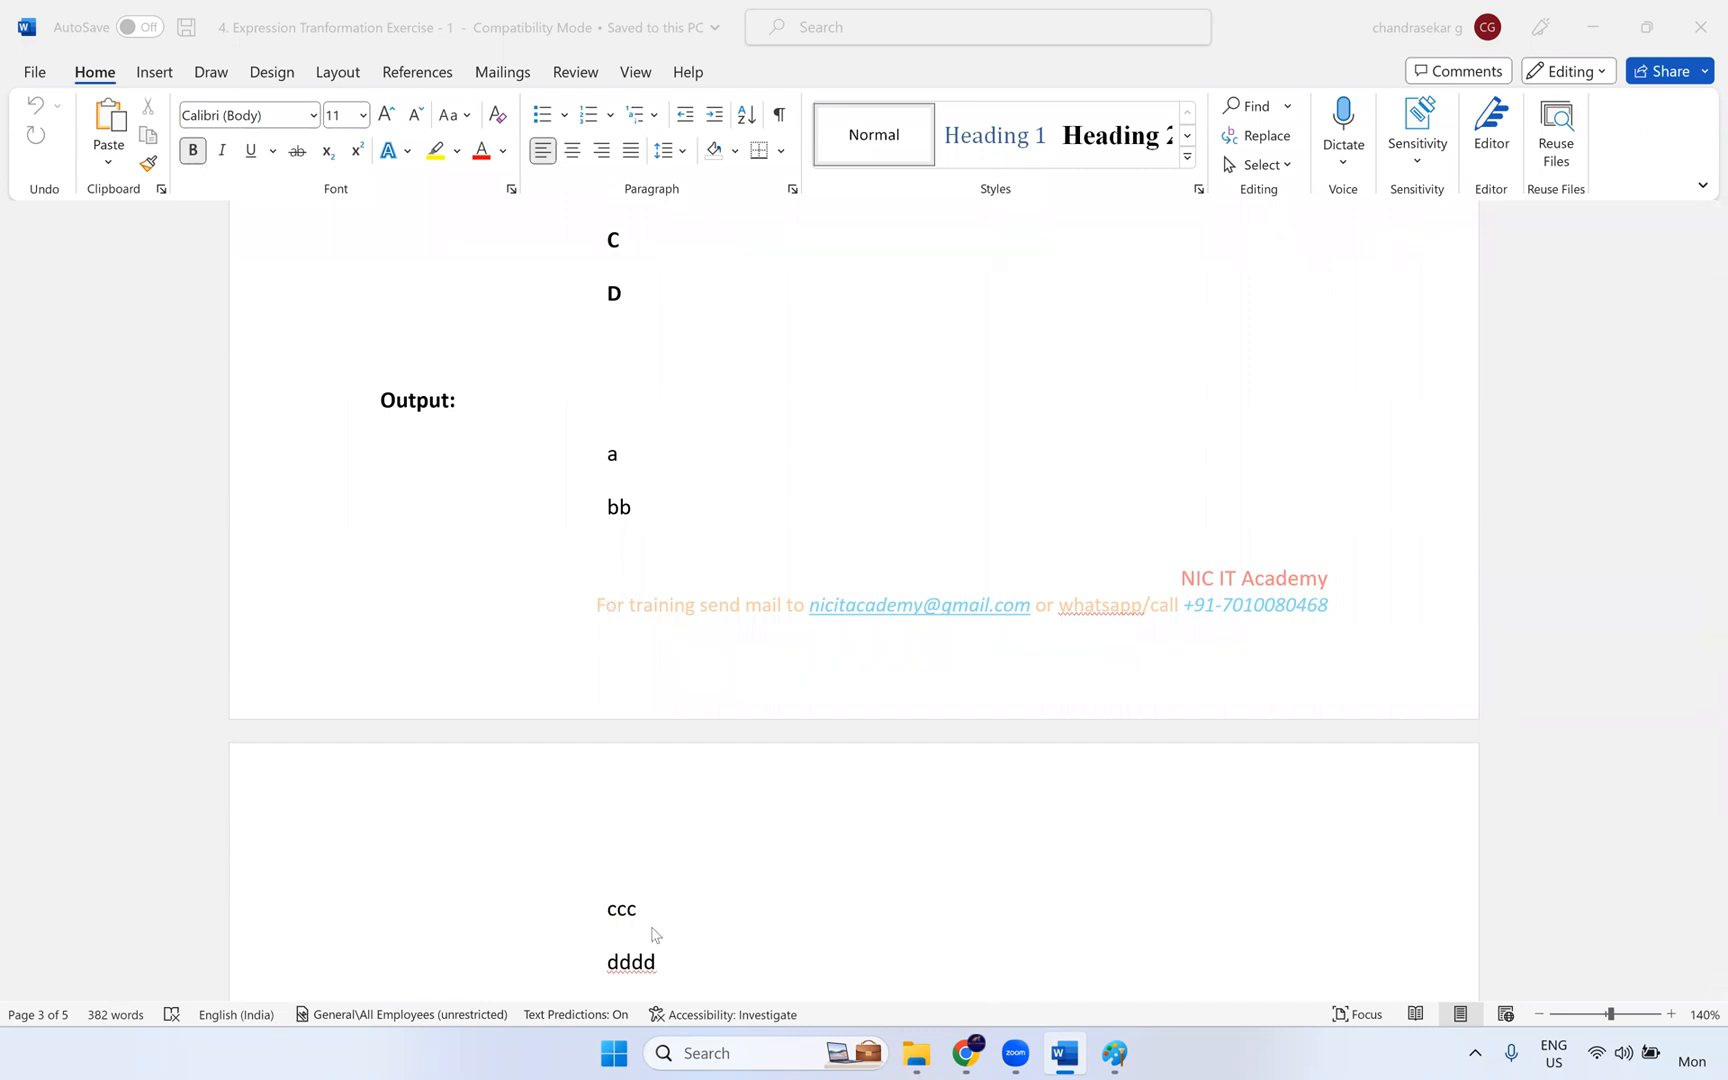
scroll(625, 390, "up", 2)
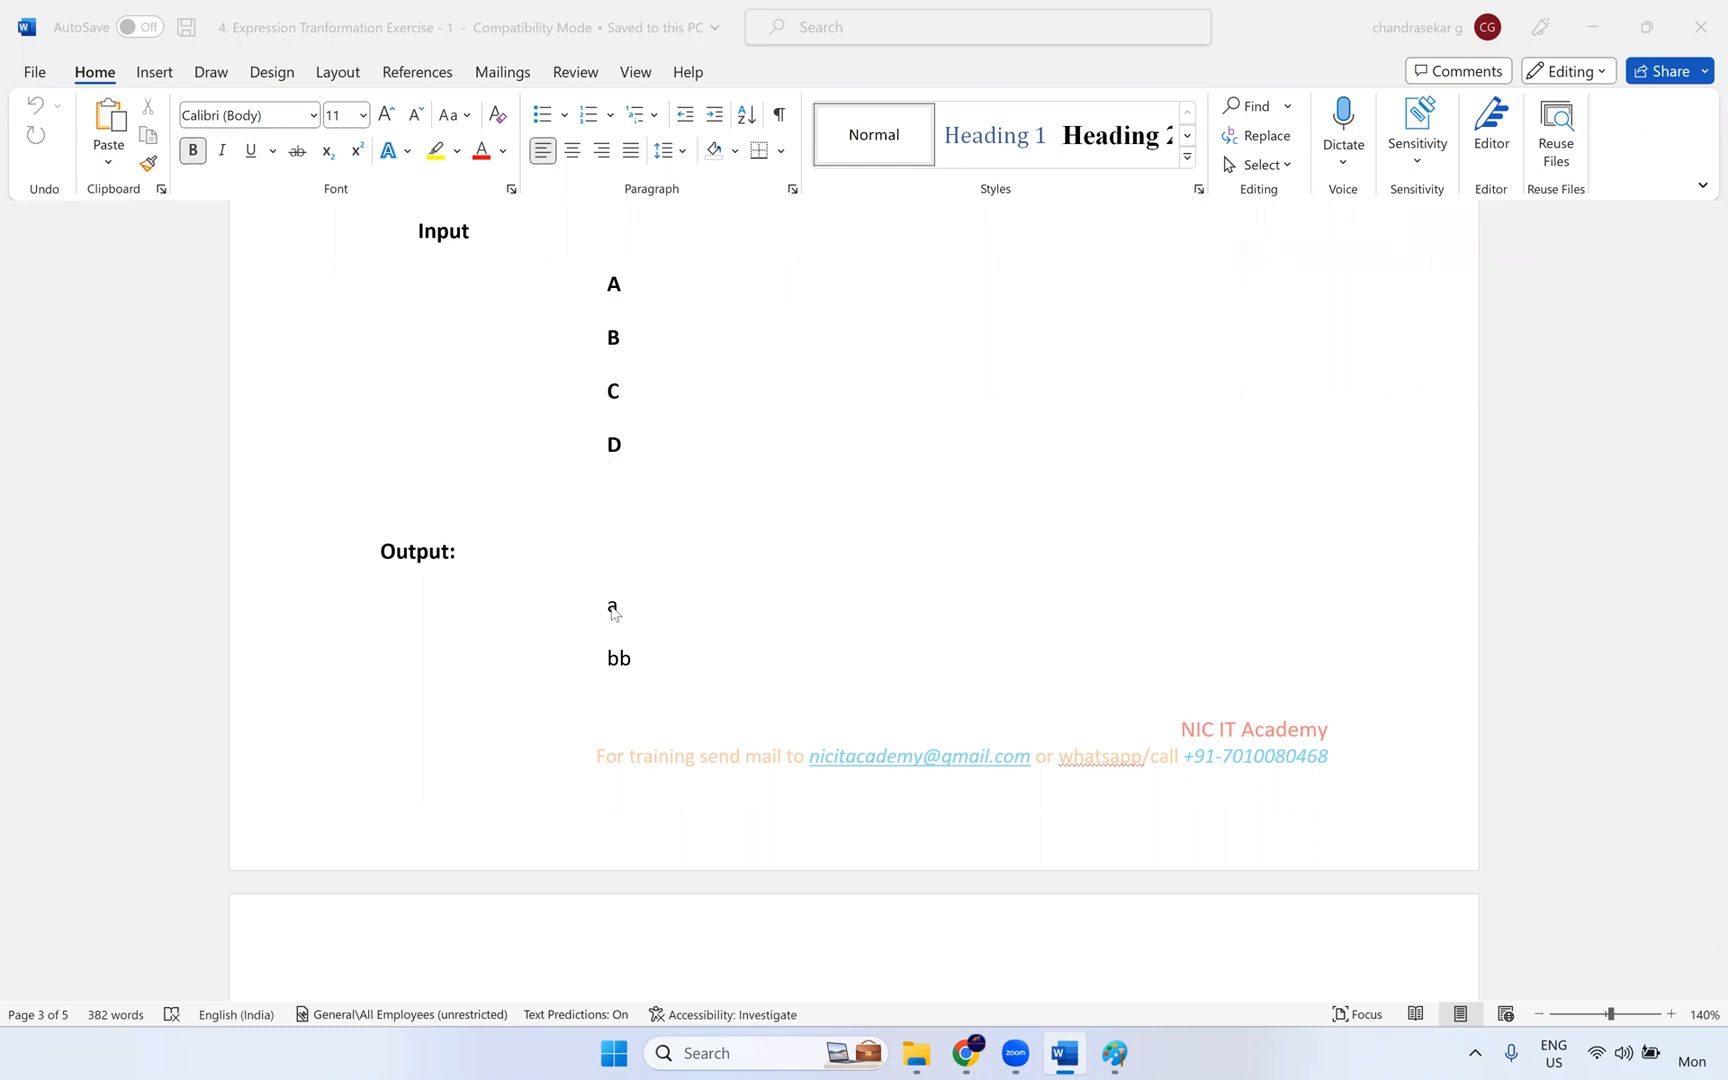
scroll(617, 500, "down", 3)
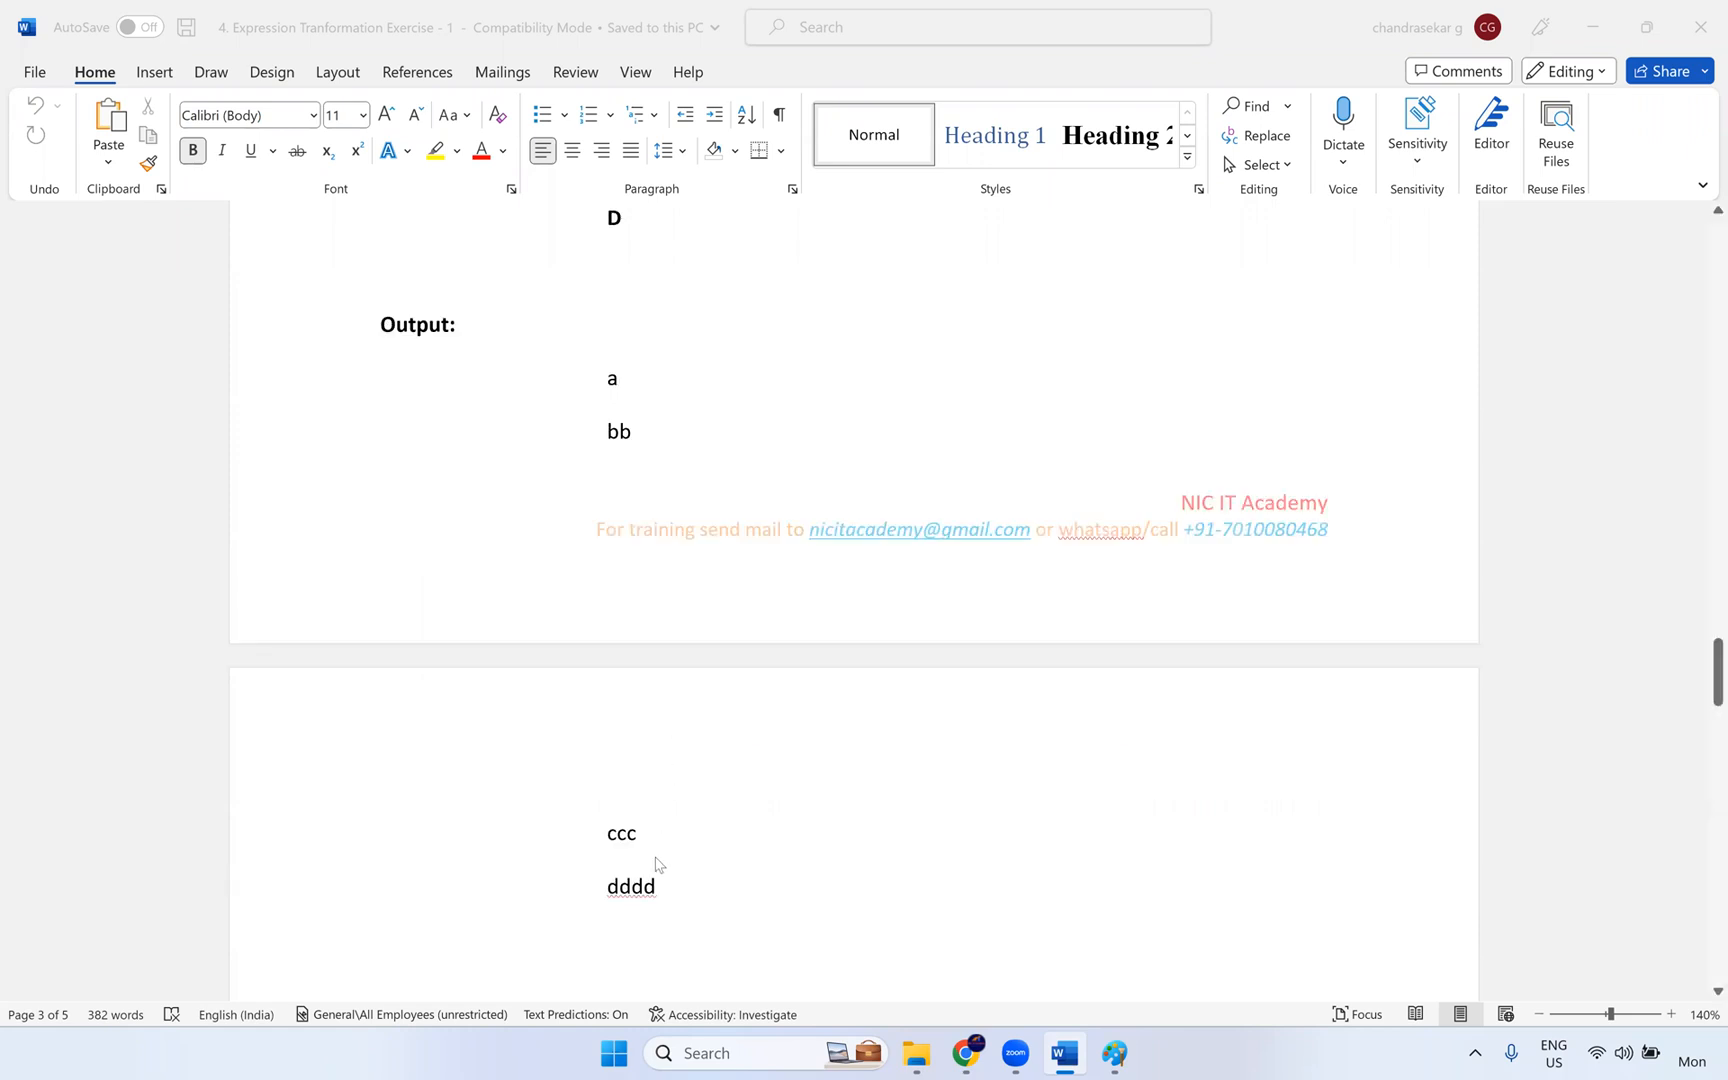
- Read Exercises 8 to 10, covering the column concatenation, cumulative salary sum and repeated salary total
scroll(610, 780, "down", 5)
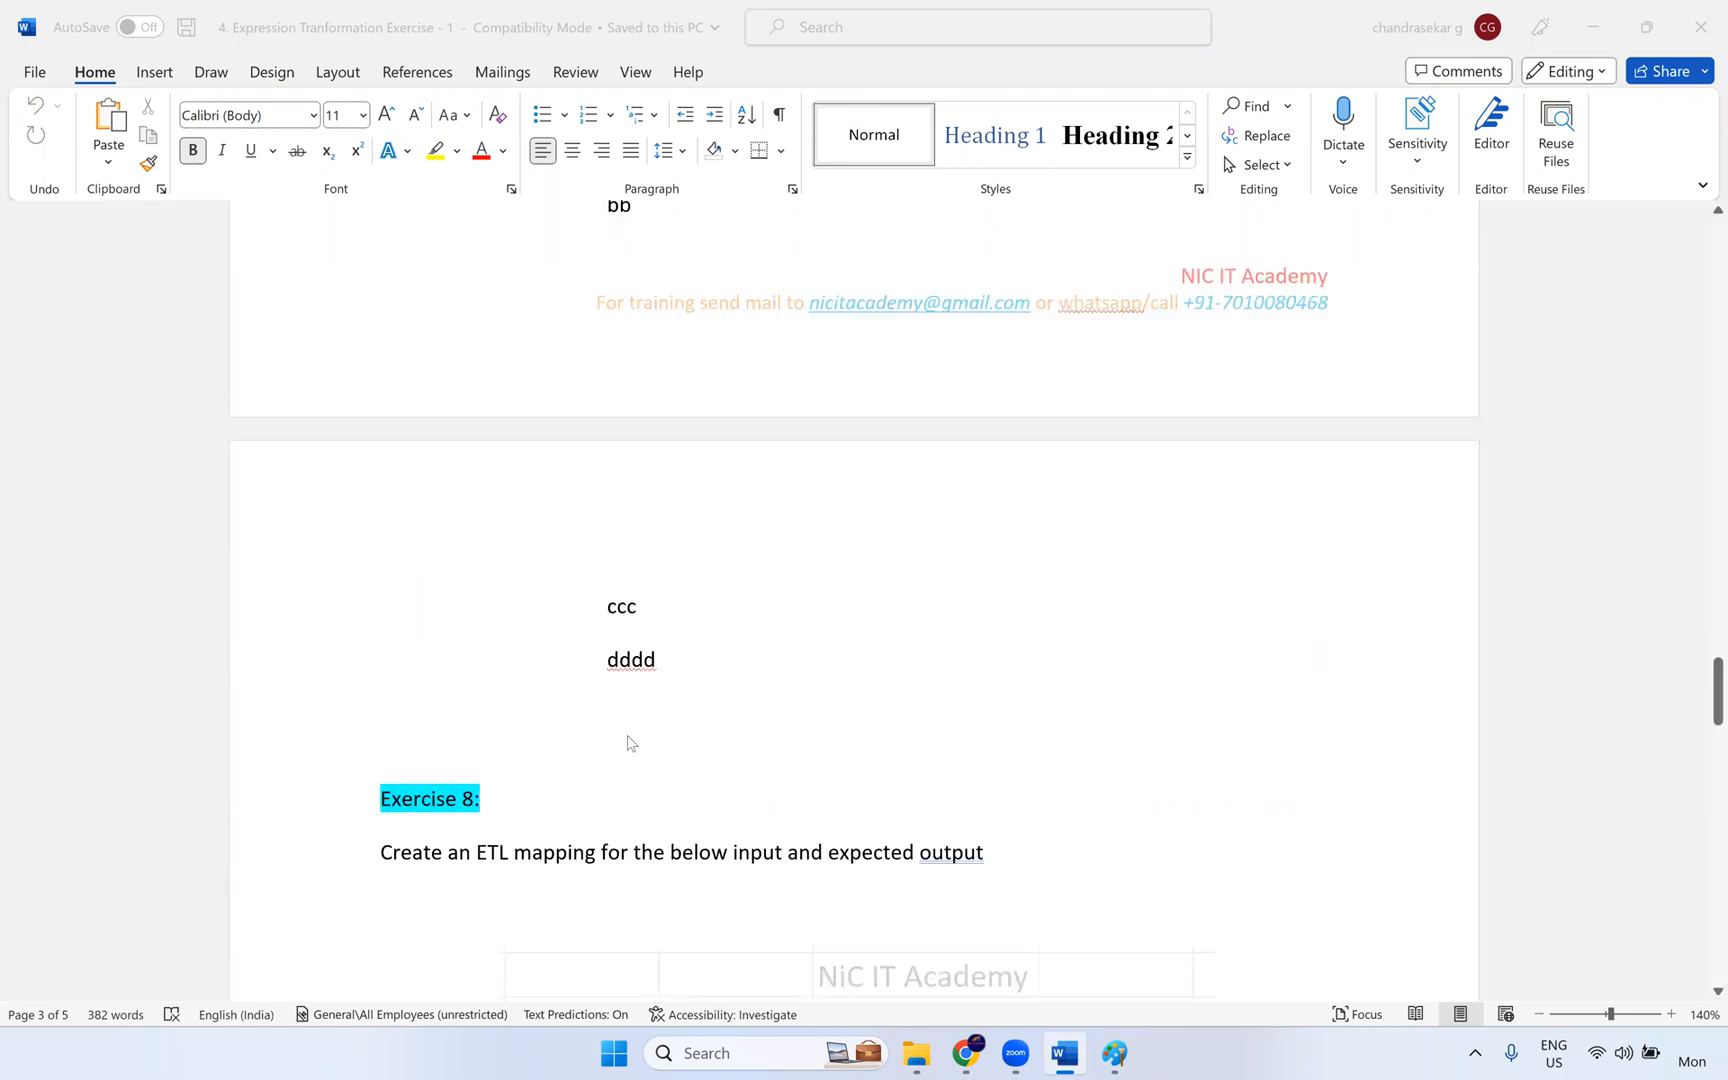
scroll(700, 570, "down", 2)
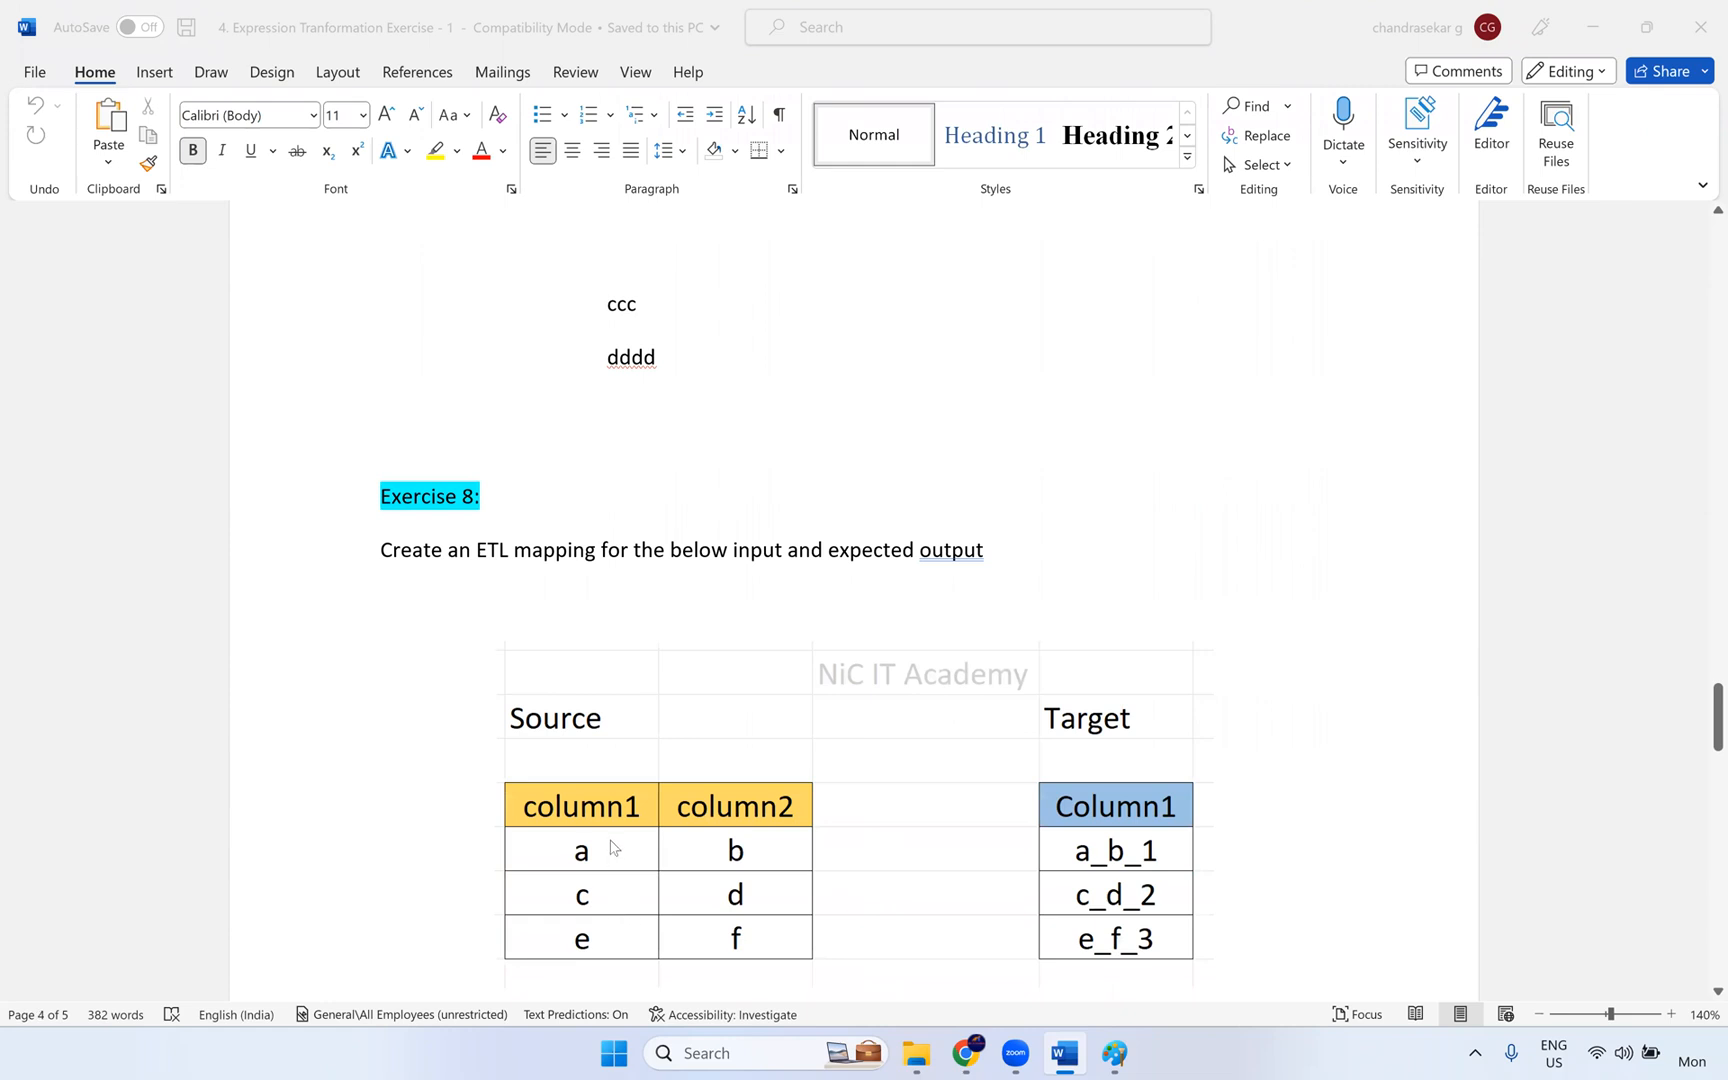
scroll(613, 812, "down", 1)
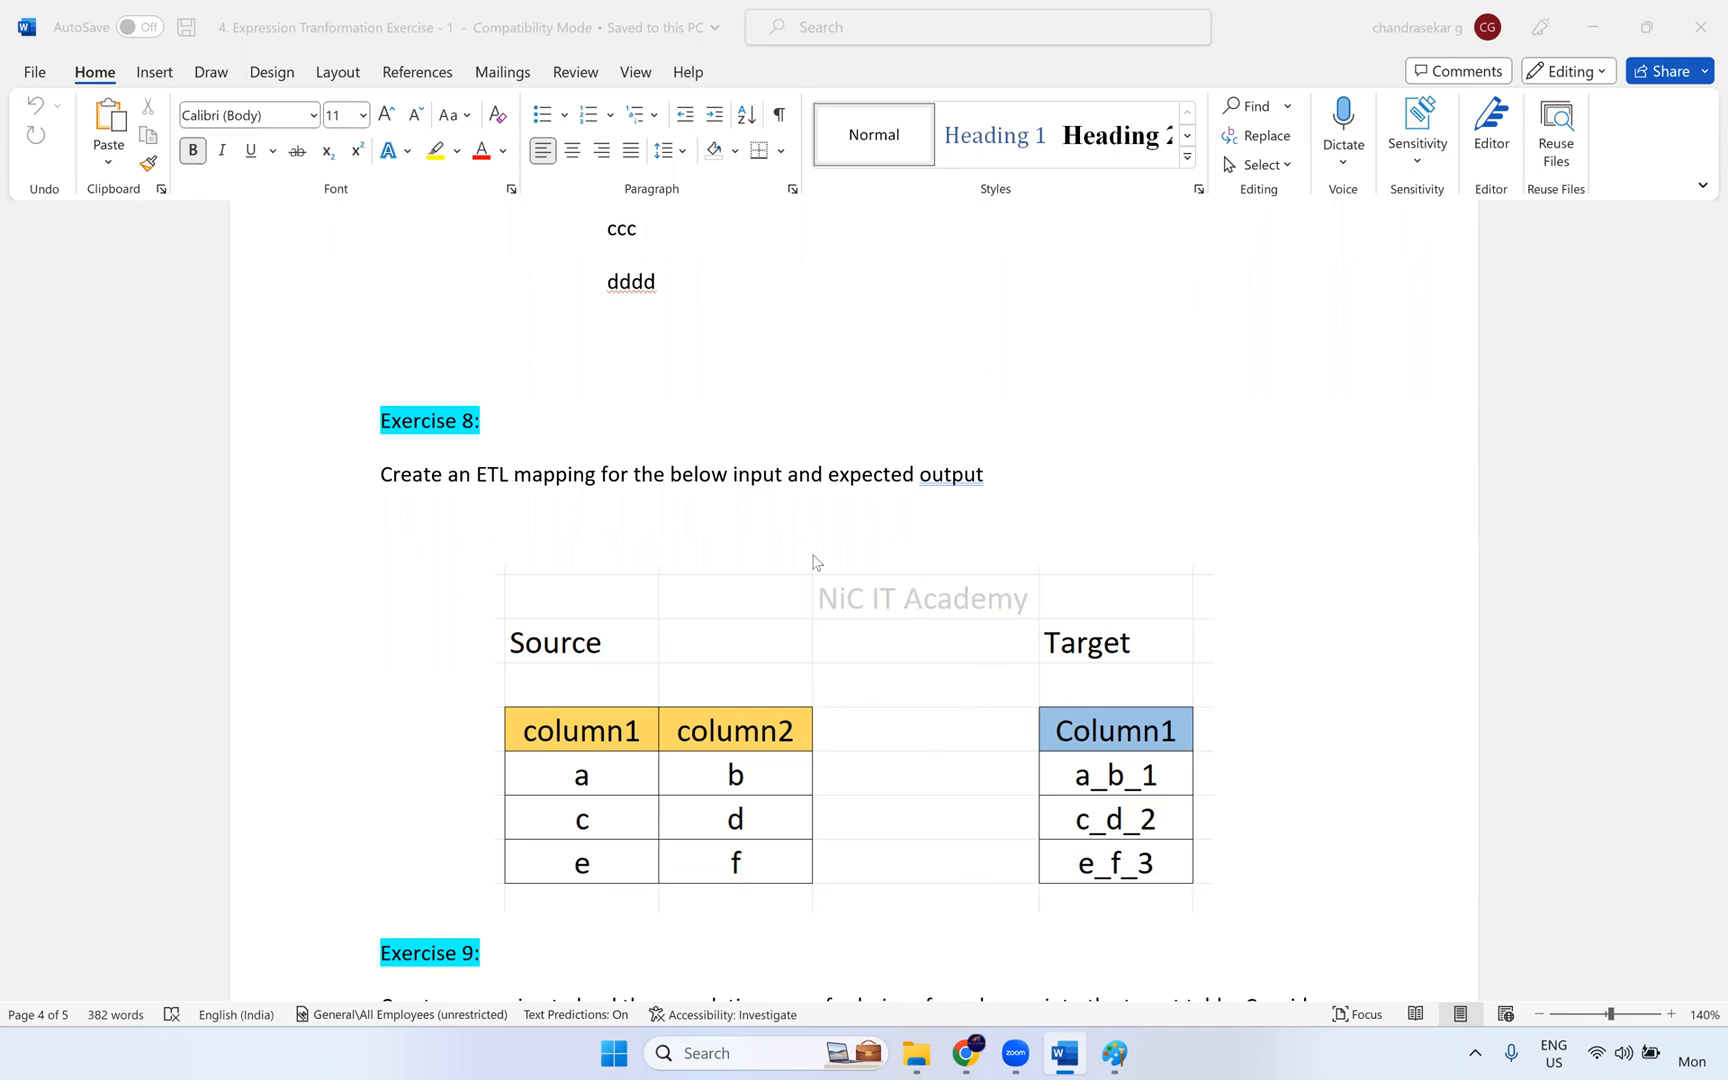
scroll(849, 554, "down", 3)
scroll(1027, 667, "down", 15)
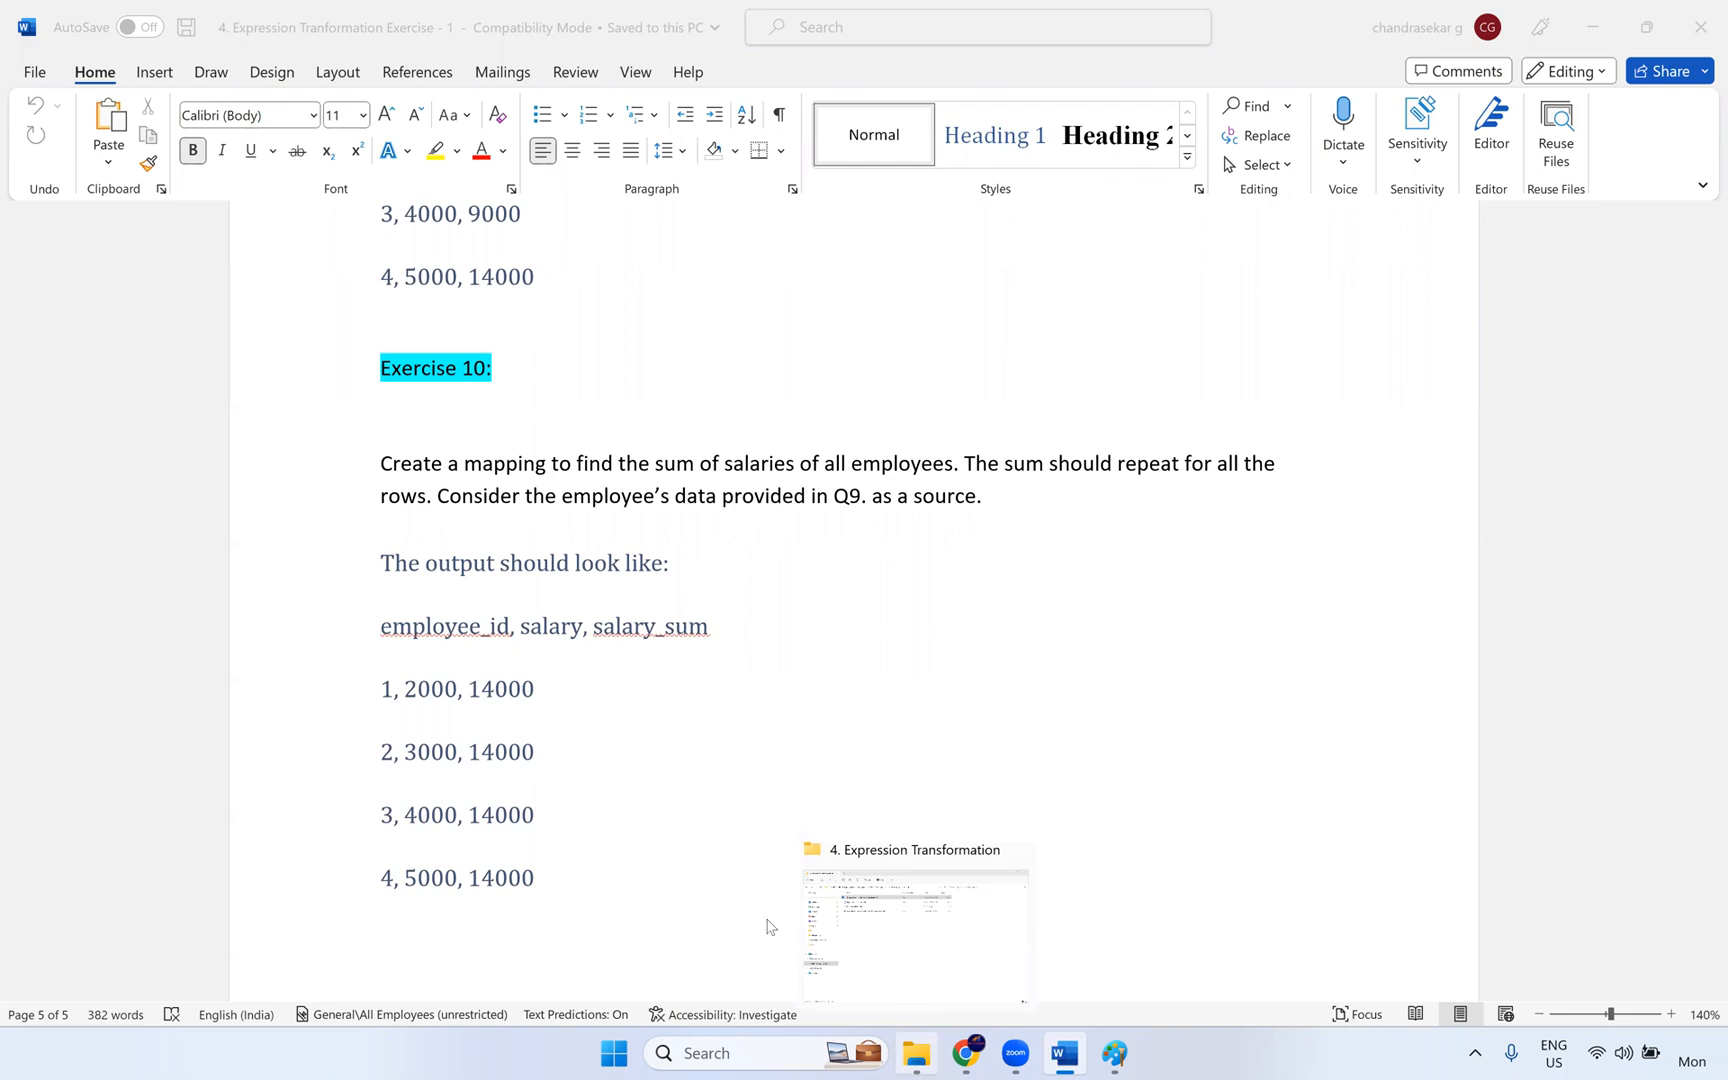
- Launch SQL Developer from the desktop, connect to the HR database by entering the account password, and close the Welcome Page
key("super+d")
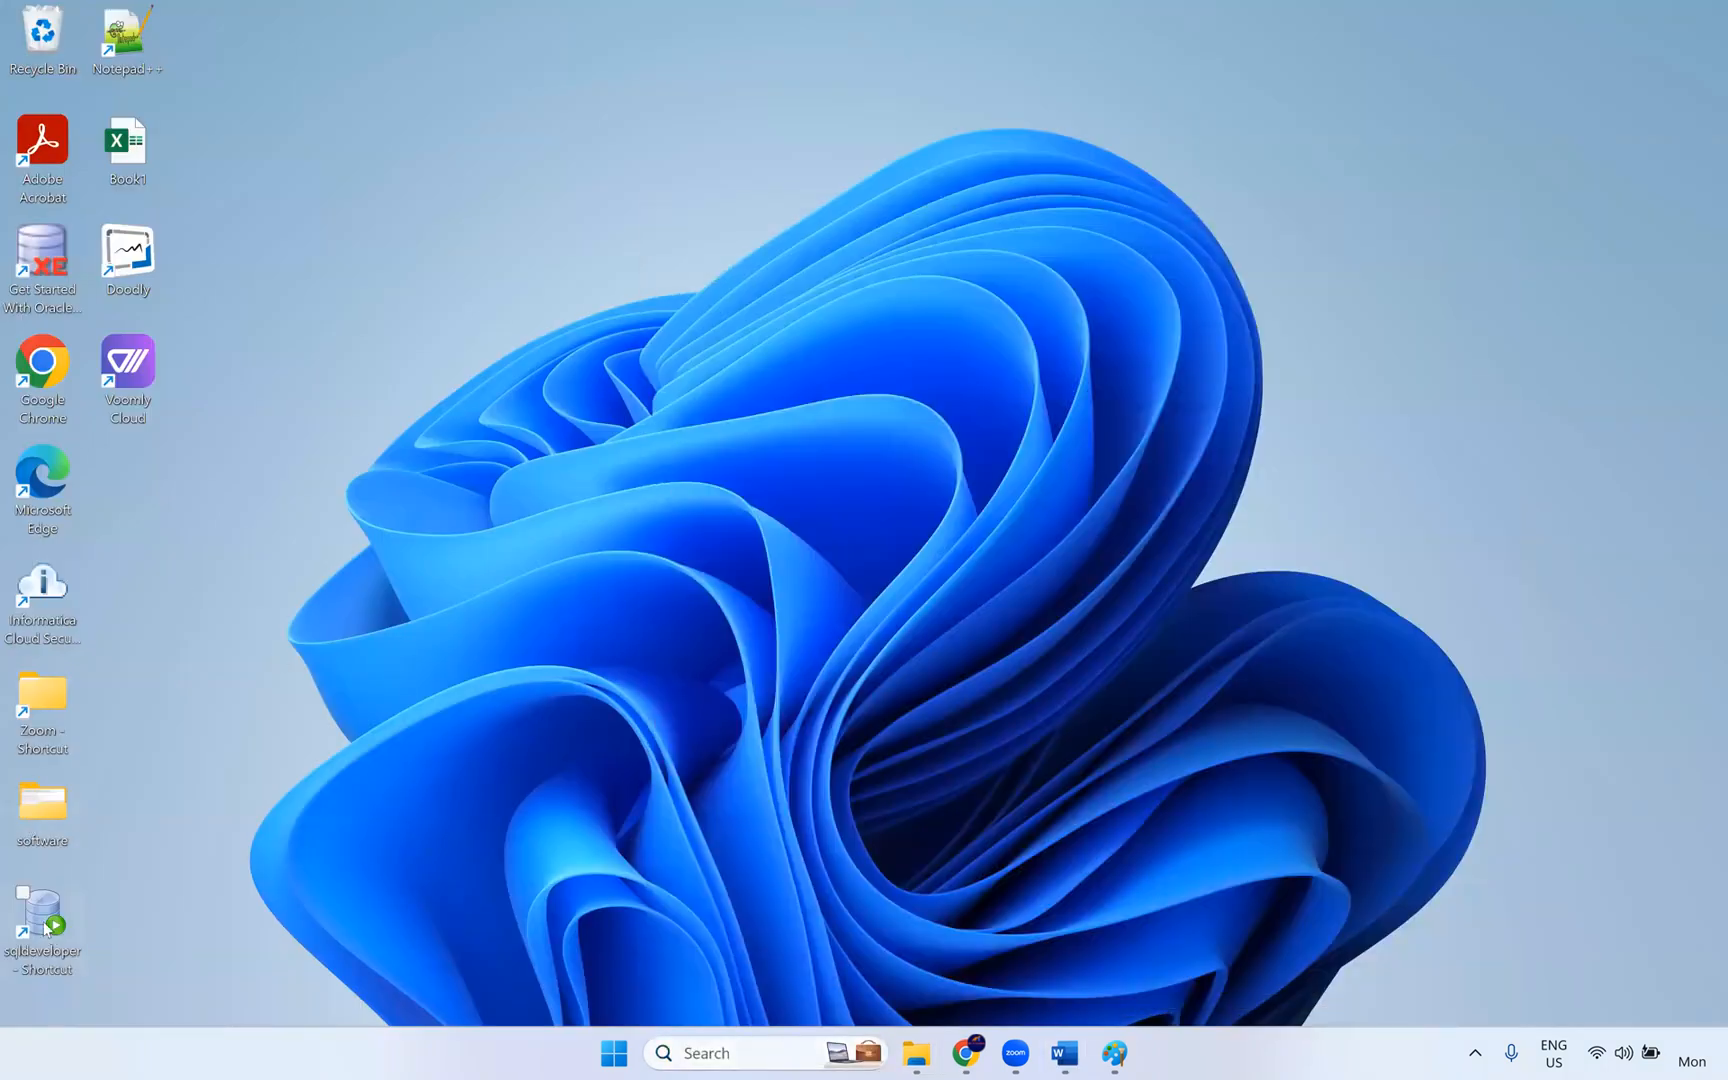
left_click(46, 926)
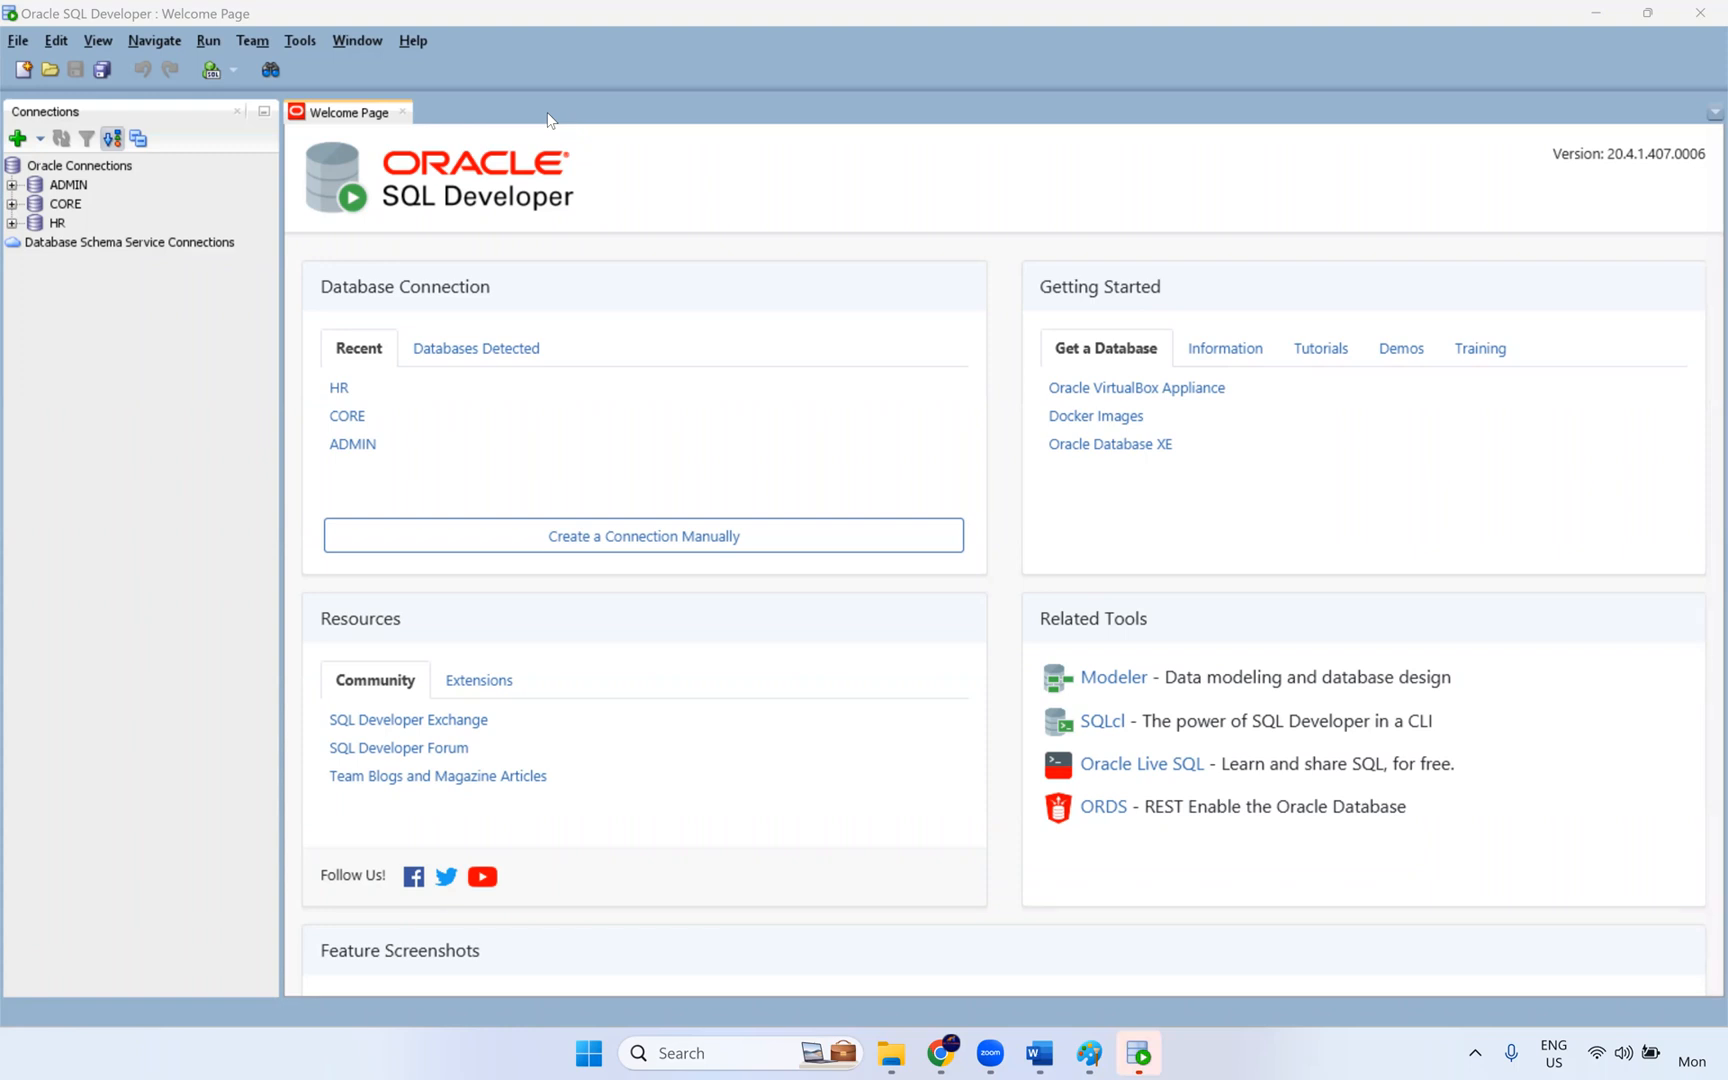
left_click(11, 222)
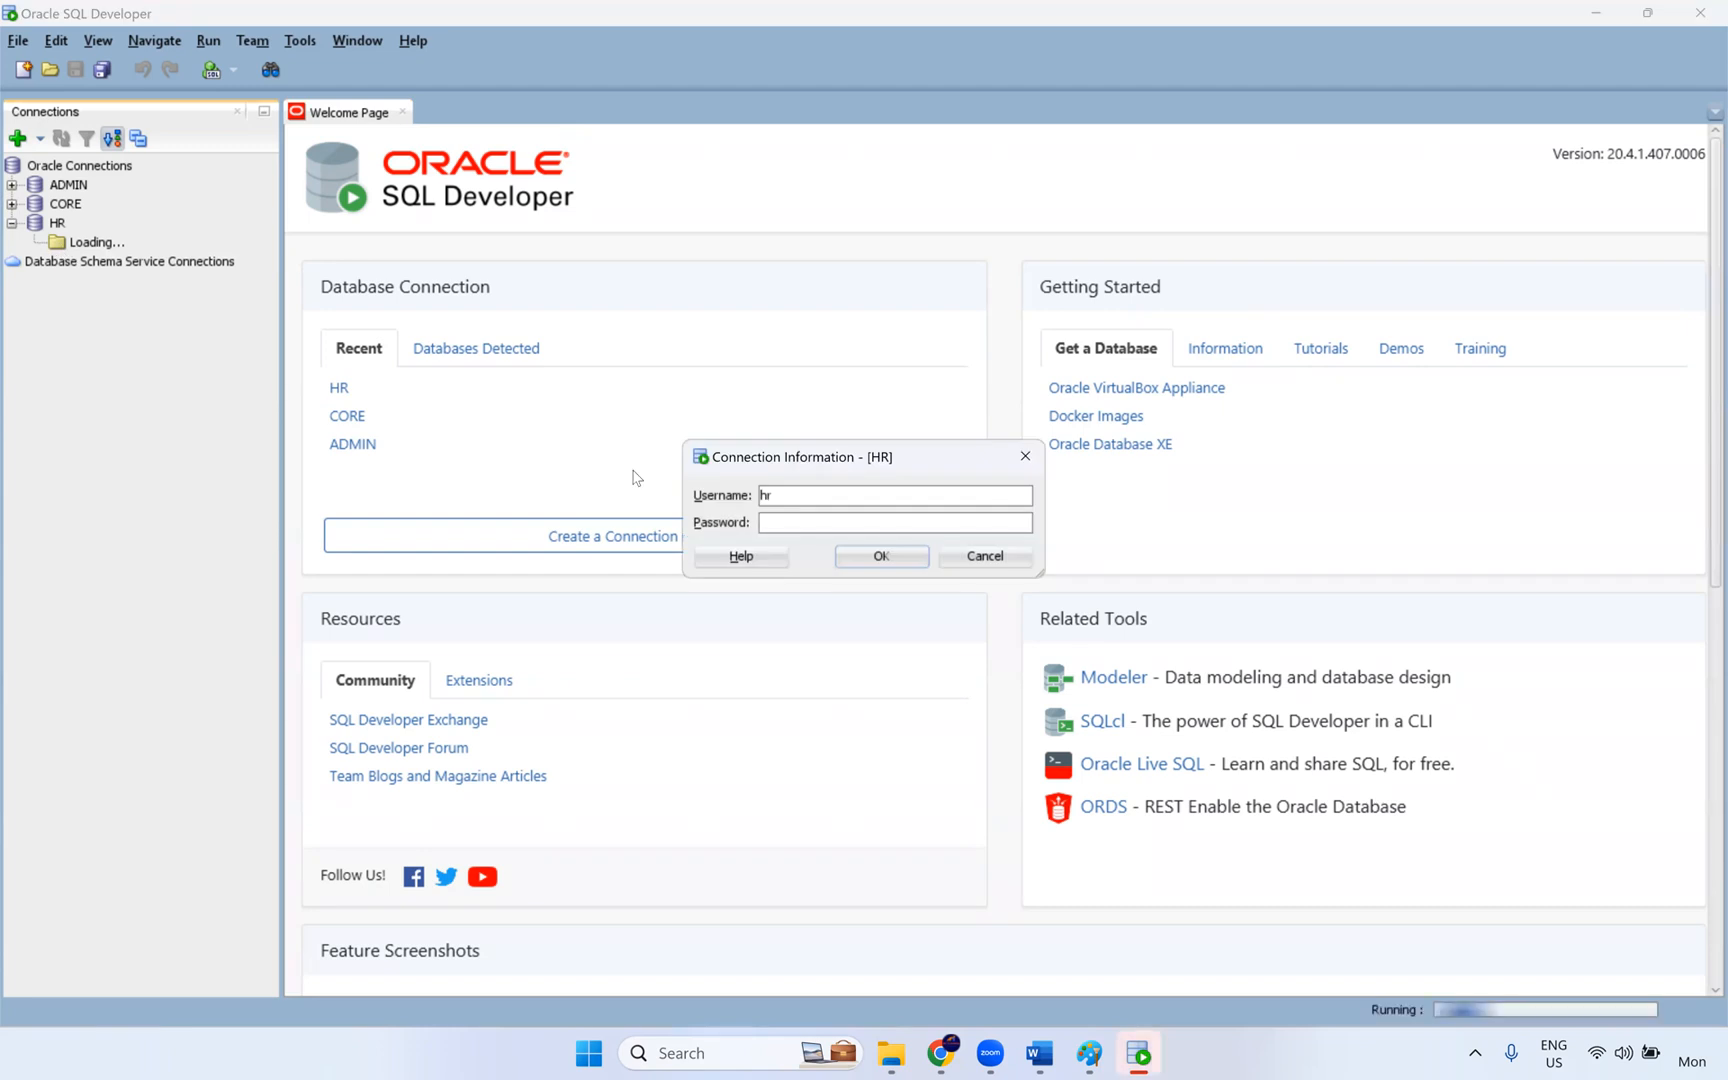
type("hr")
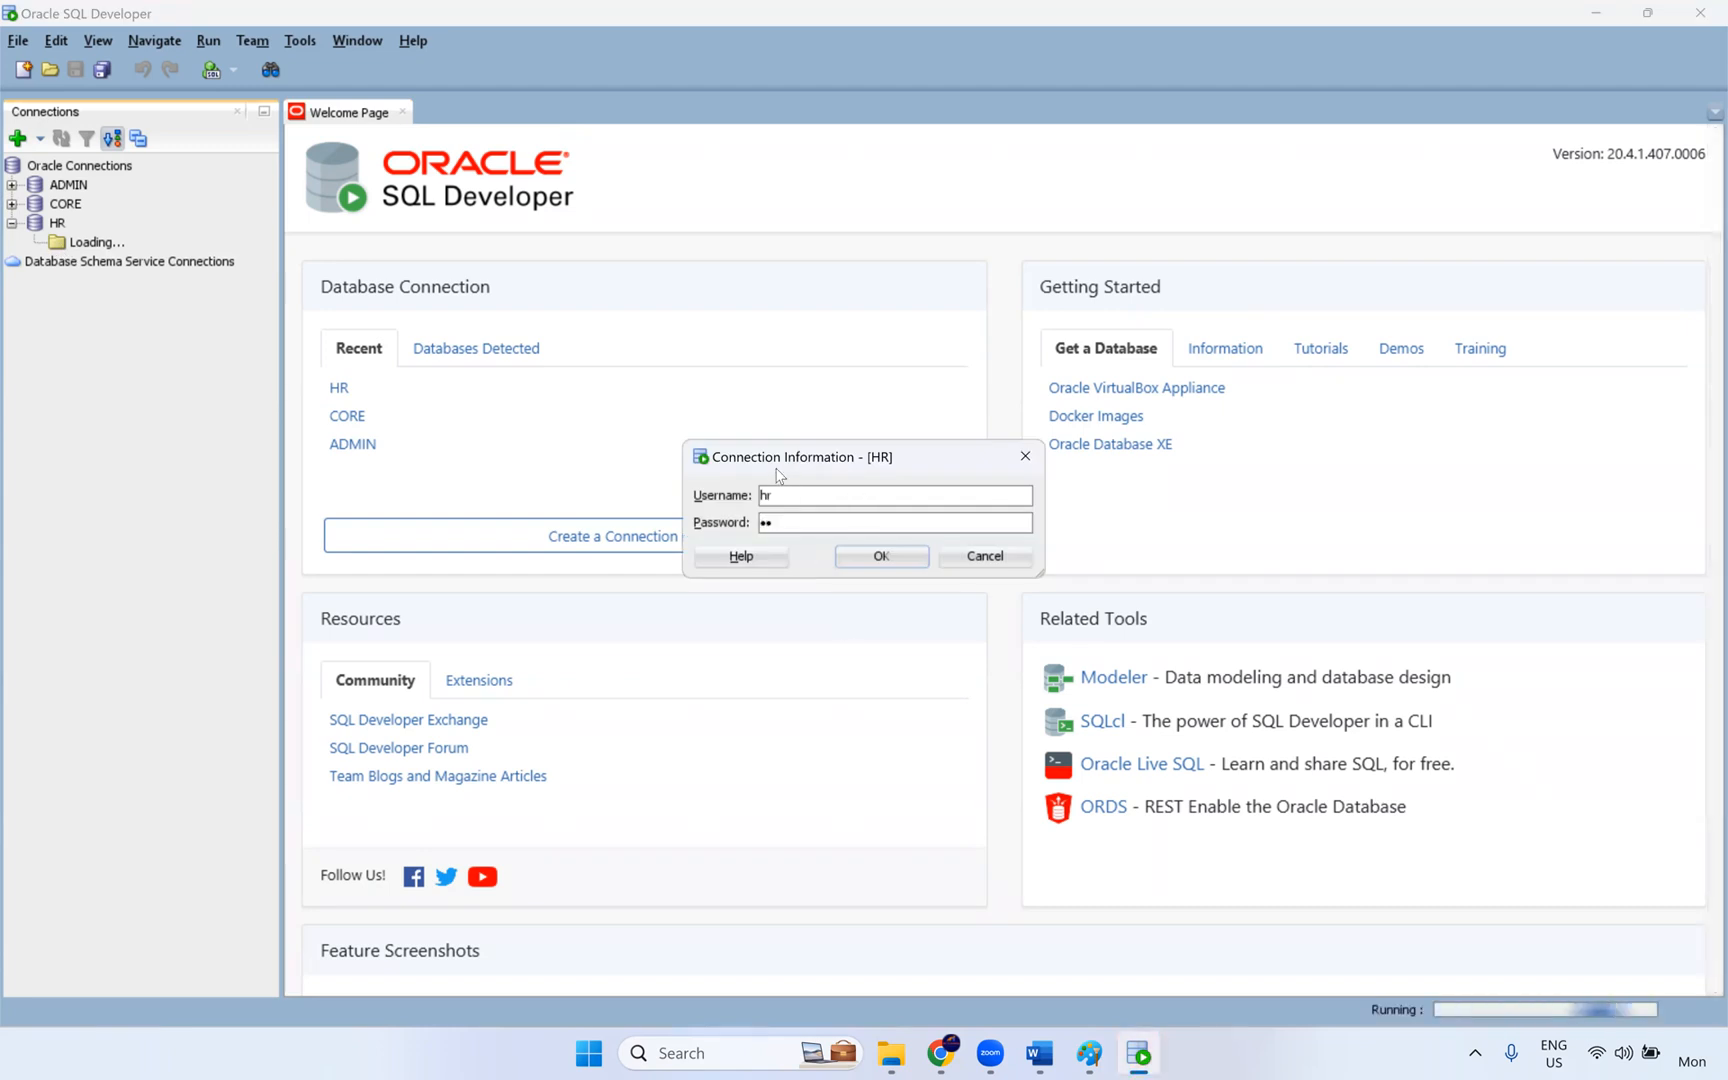
left_click_drag(788, 462, 568, 419)
left_click(661, 512)
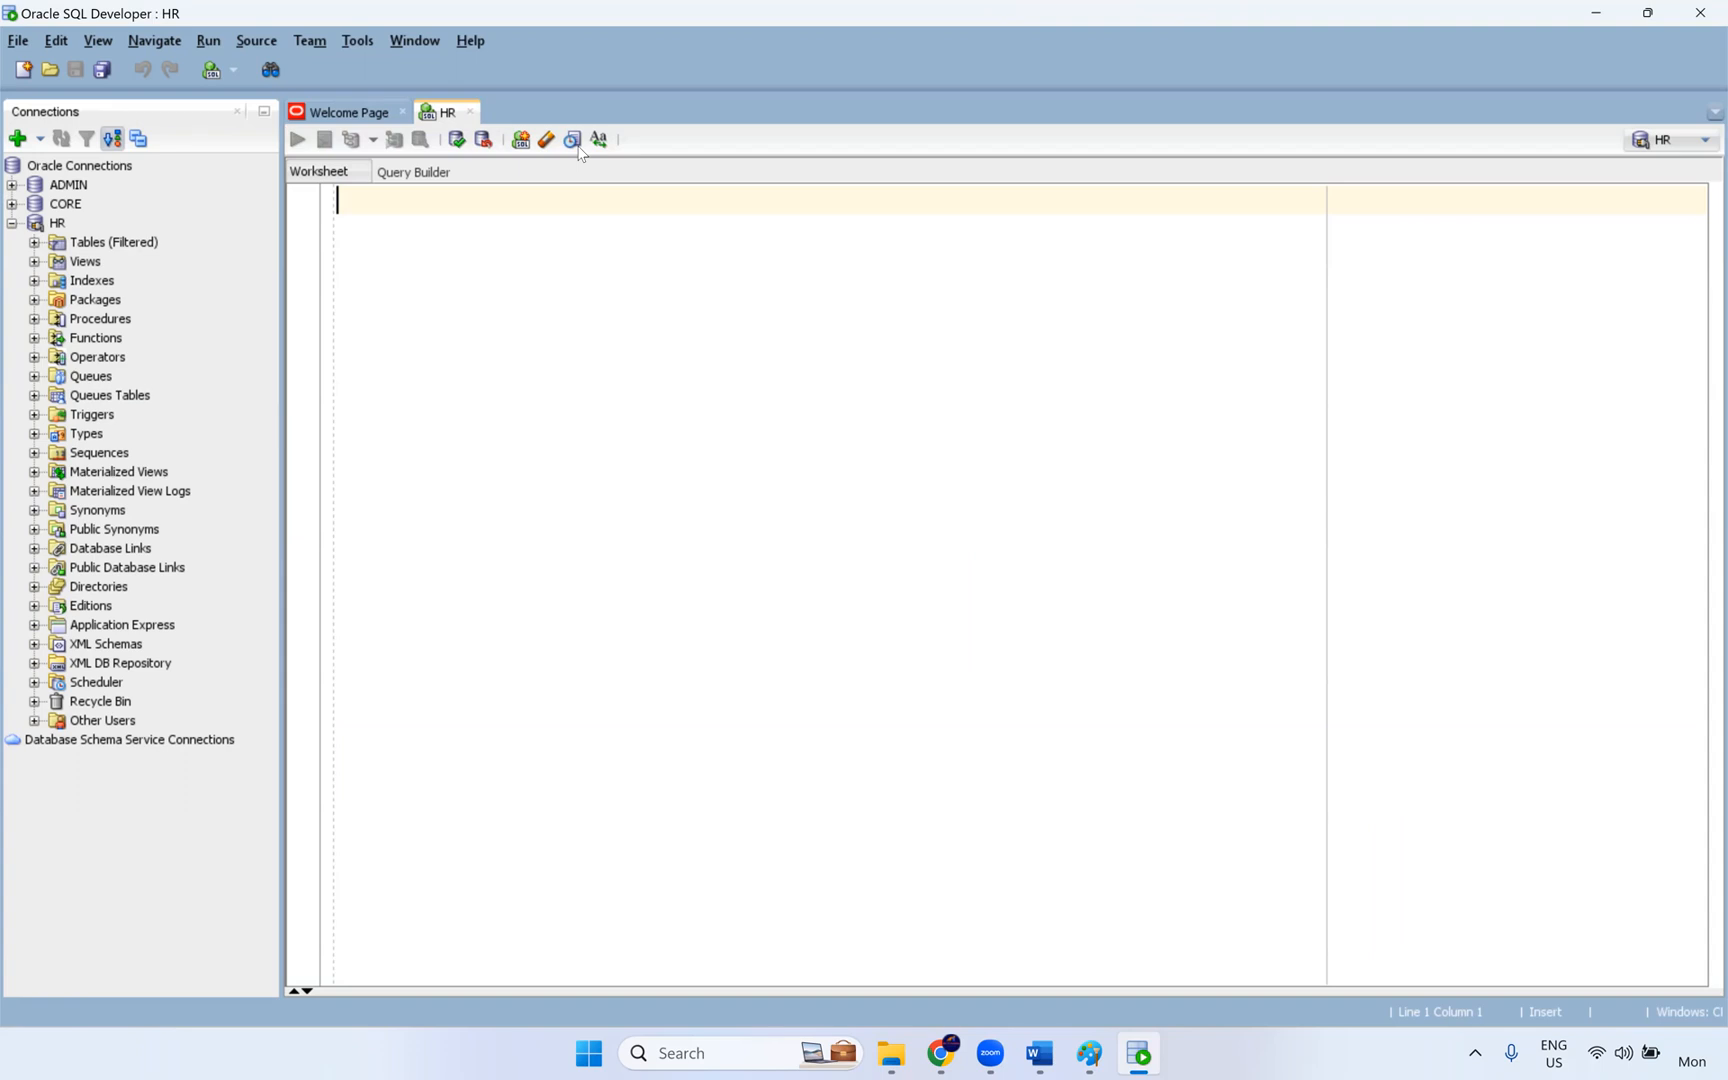
left_click(402, 111)
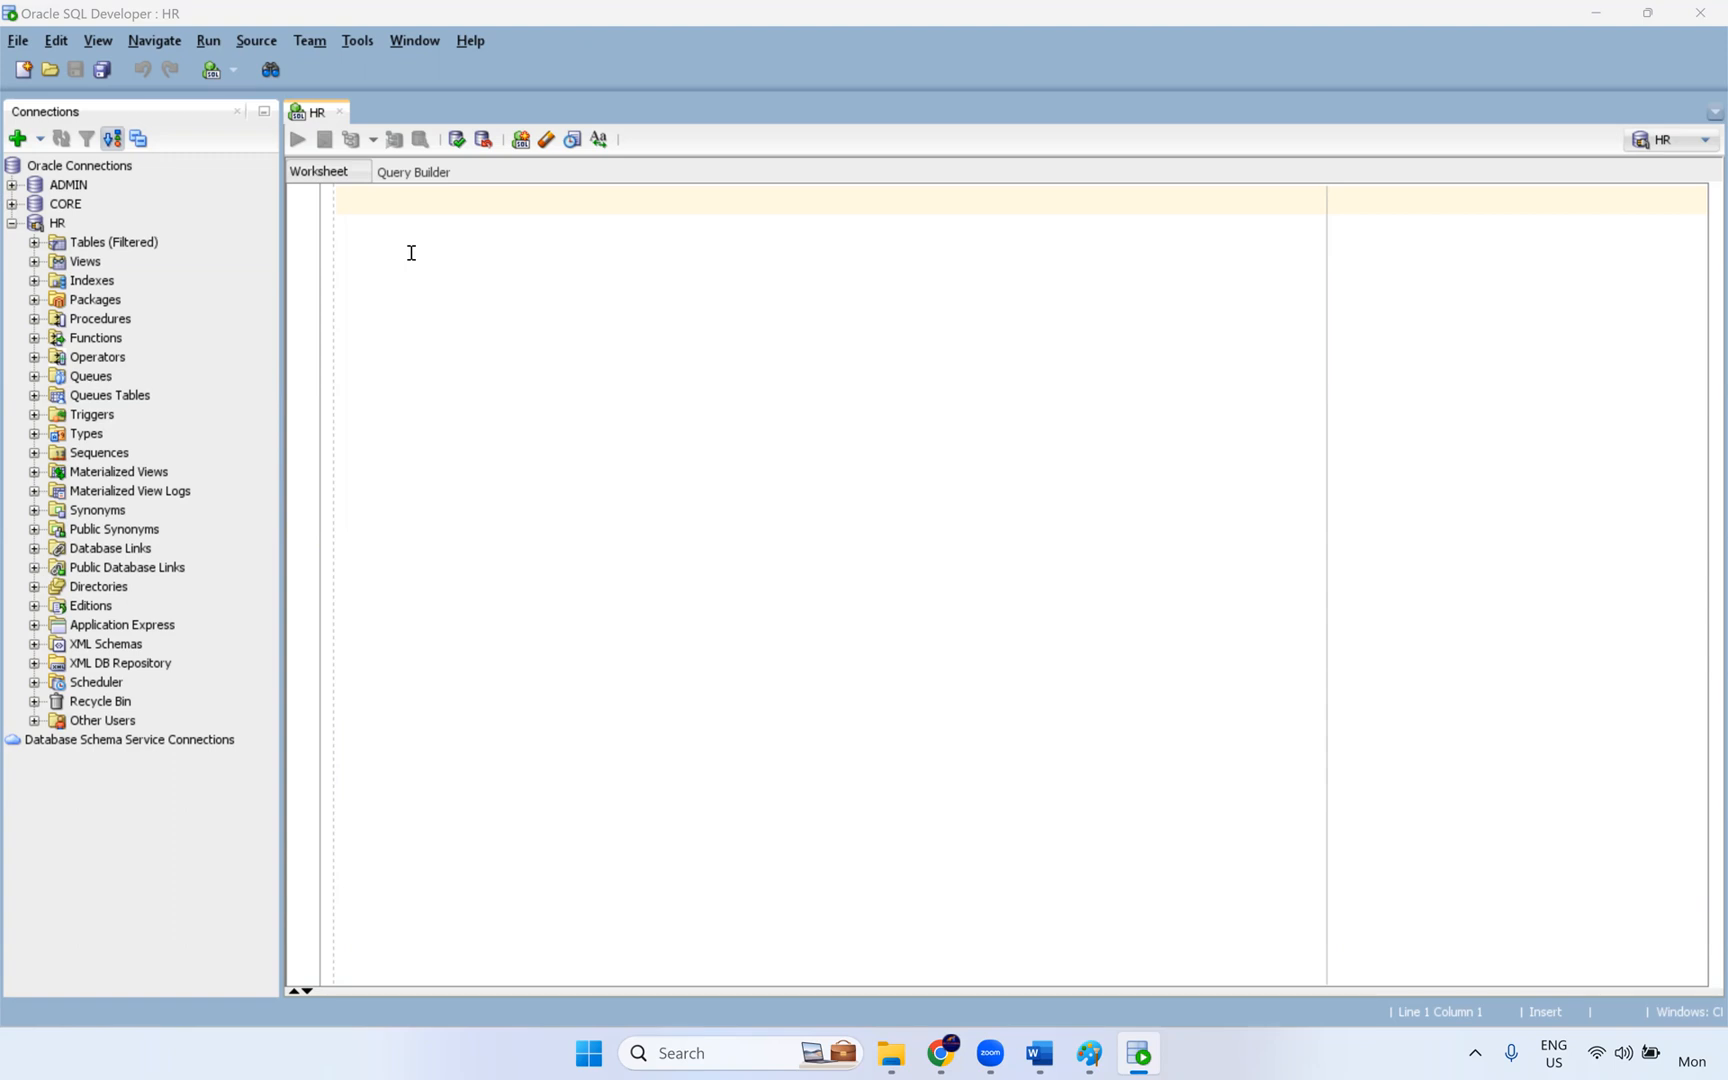
- Start a SELECT query in the HR worksheet with the columns employee_id and first_name
left_click(361, 210)
type("select ")
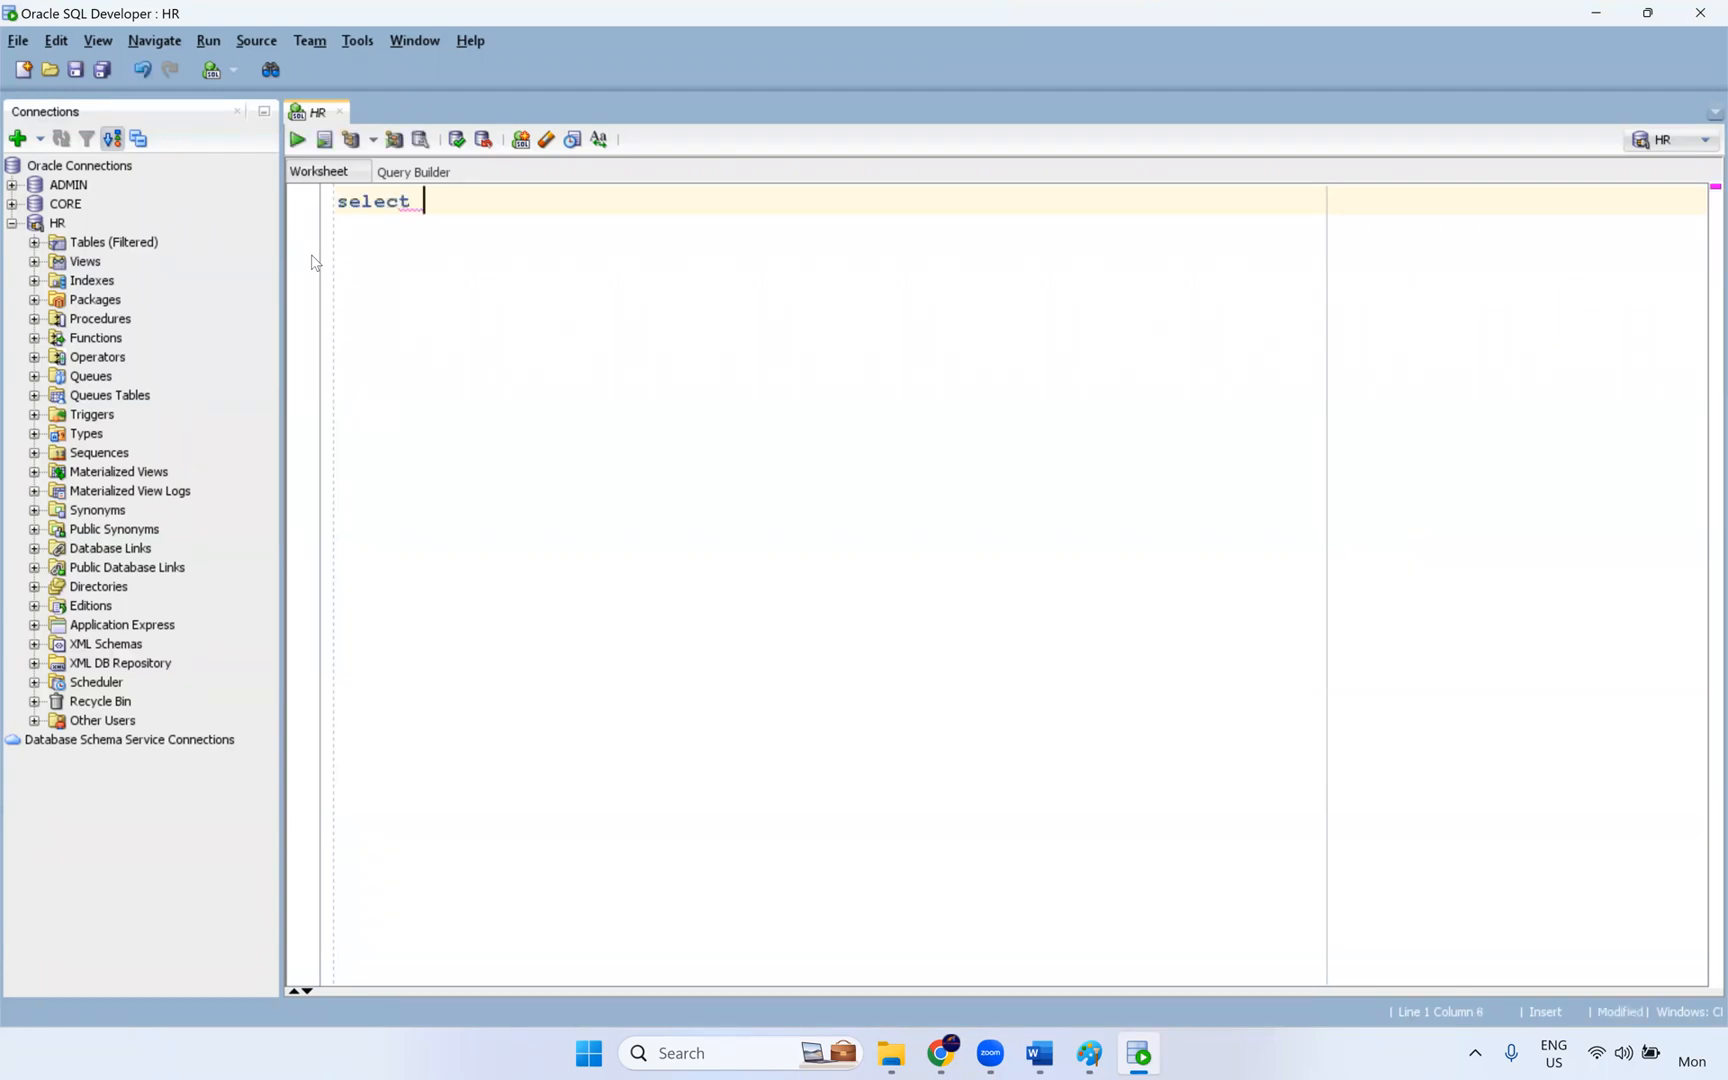
type("* from")
key("BackSpace")
key("BackSpace")
key("BackSpace")
key("BackSpace")
key("BackSpace")
type("employees_")
key("BackSpace")
key("BackSpace")
type("_id,first_name,")
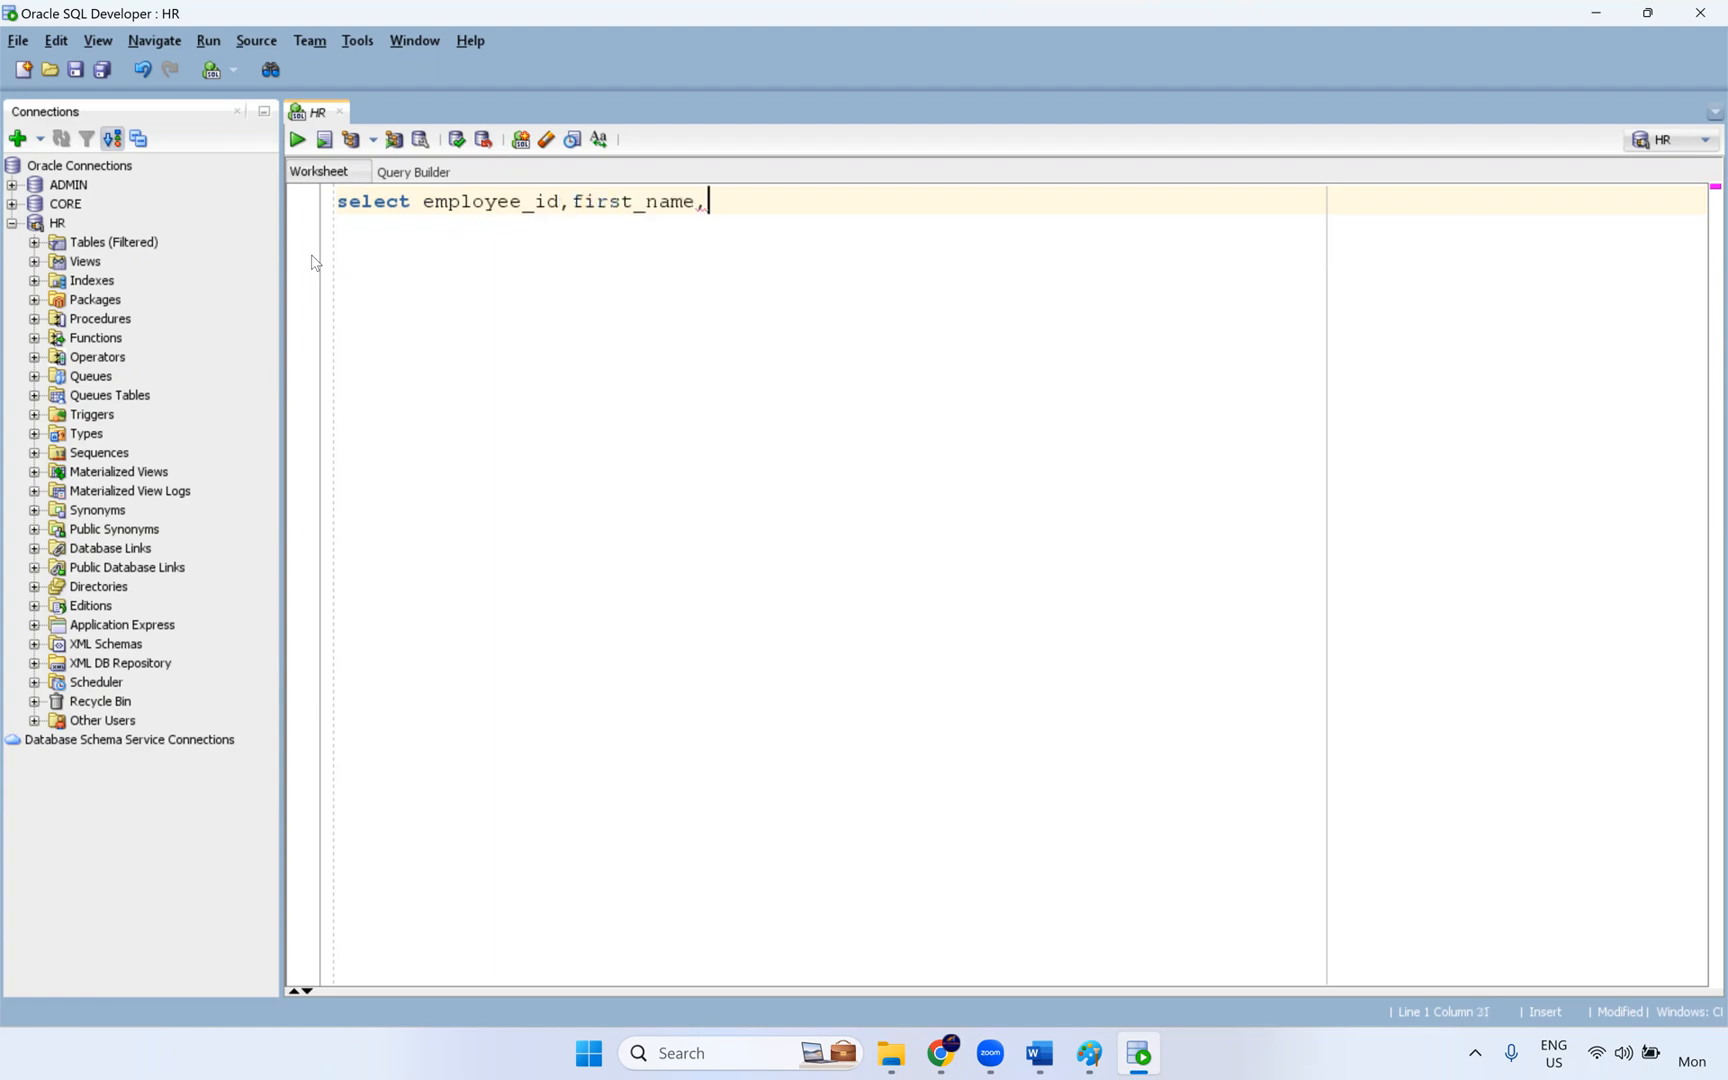
type("salary,sum(slaary) from")
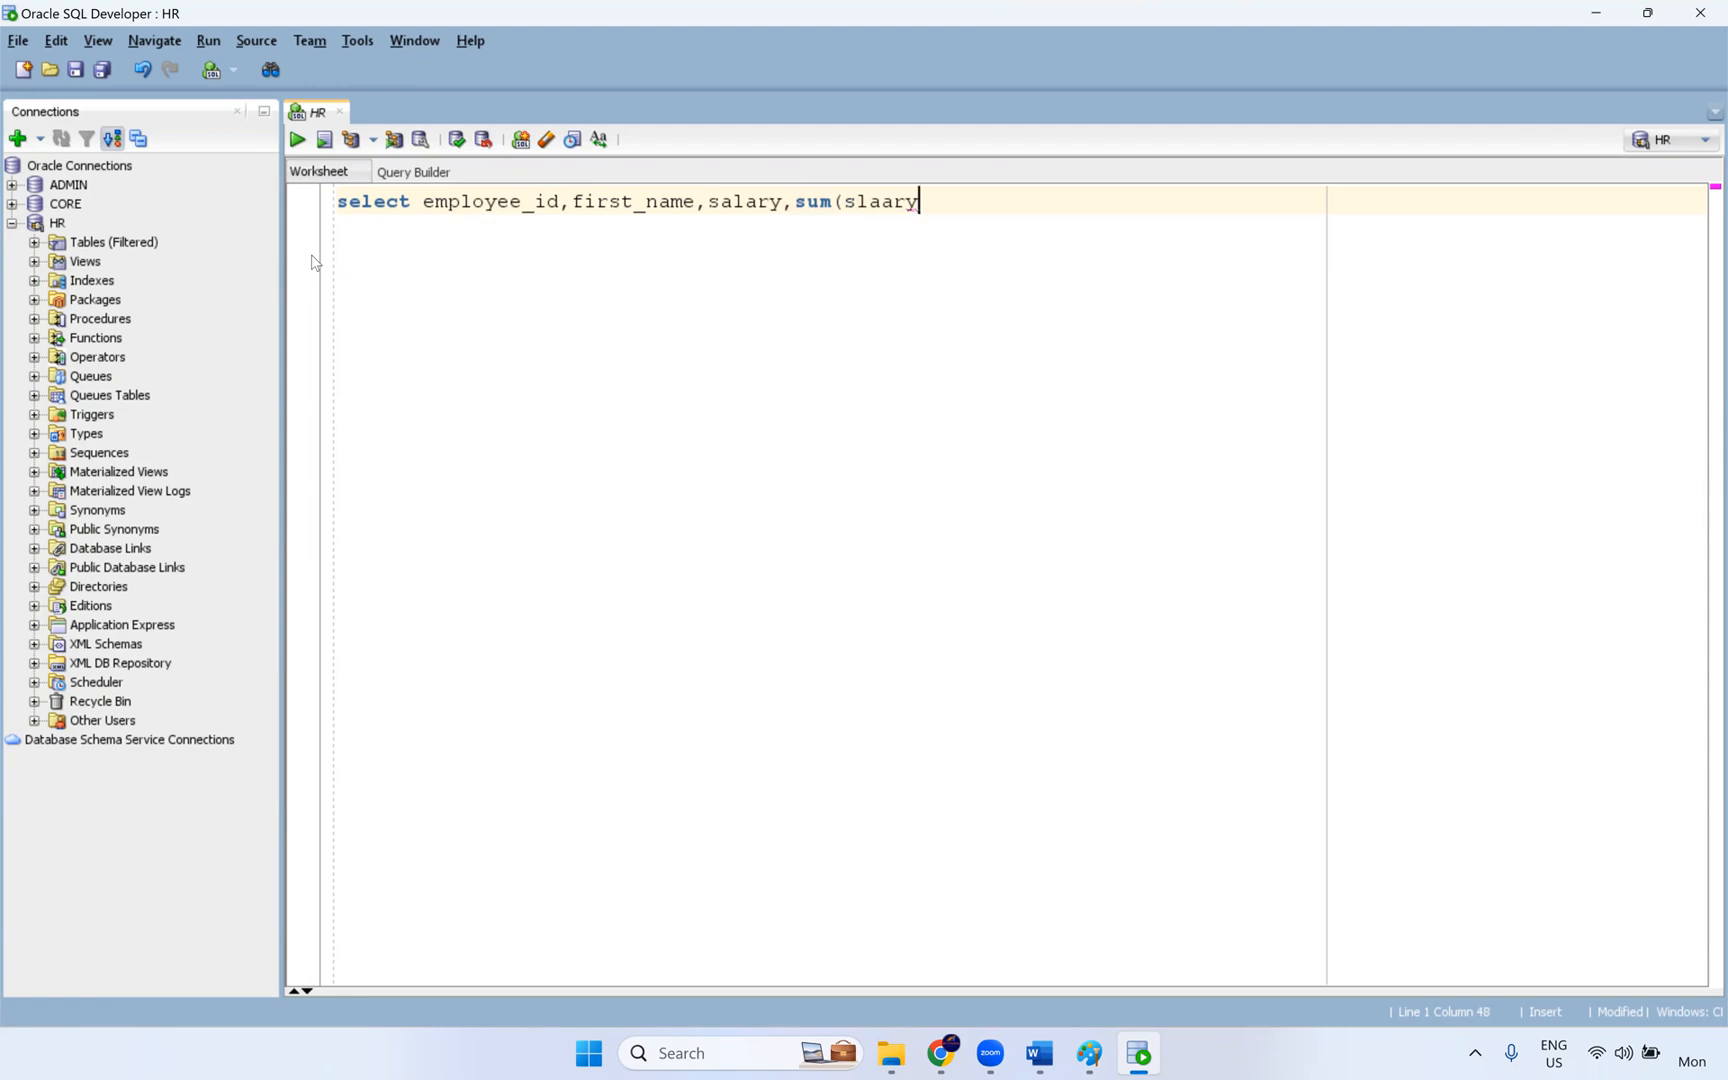
- Add salary and sum(salary) to the column list, complete the query with from employees, and run it
key("BackSpace")
key("BackSpace")
key("BackSpace")
key("BackSpace")
key("BackSpace")
key("BackSpace")
key("BackSpace")
key("BackSpace")
key("BackSpace")
key("BackSpace")
key("BackSpace")
type("alary")
type(") from emplouy")
key("BackSpace")
key("BackSpace")
type("ye")
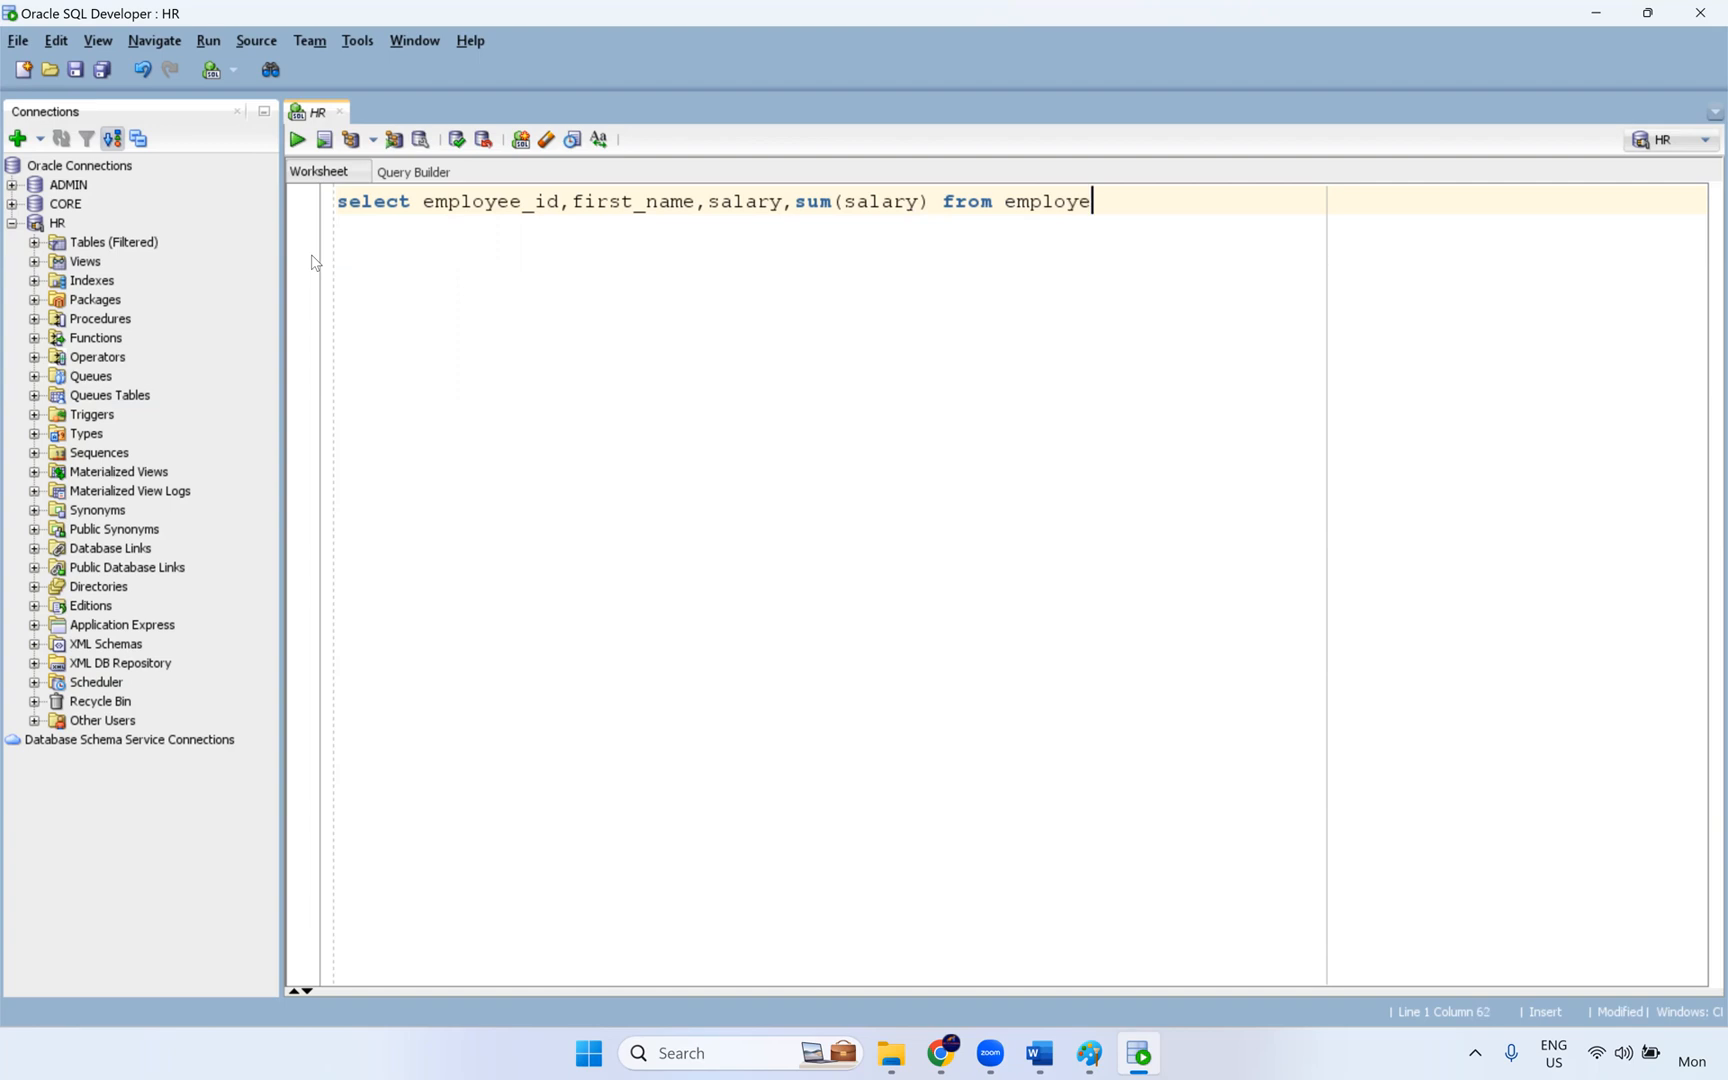
type("es;")
key("ctrl+Return")
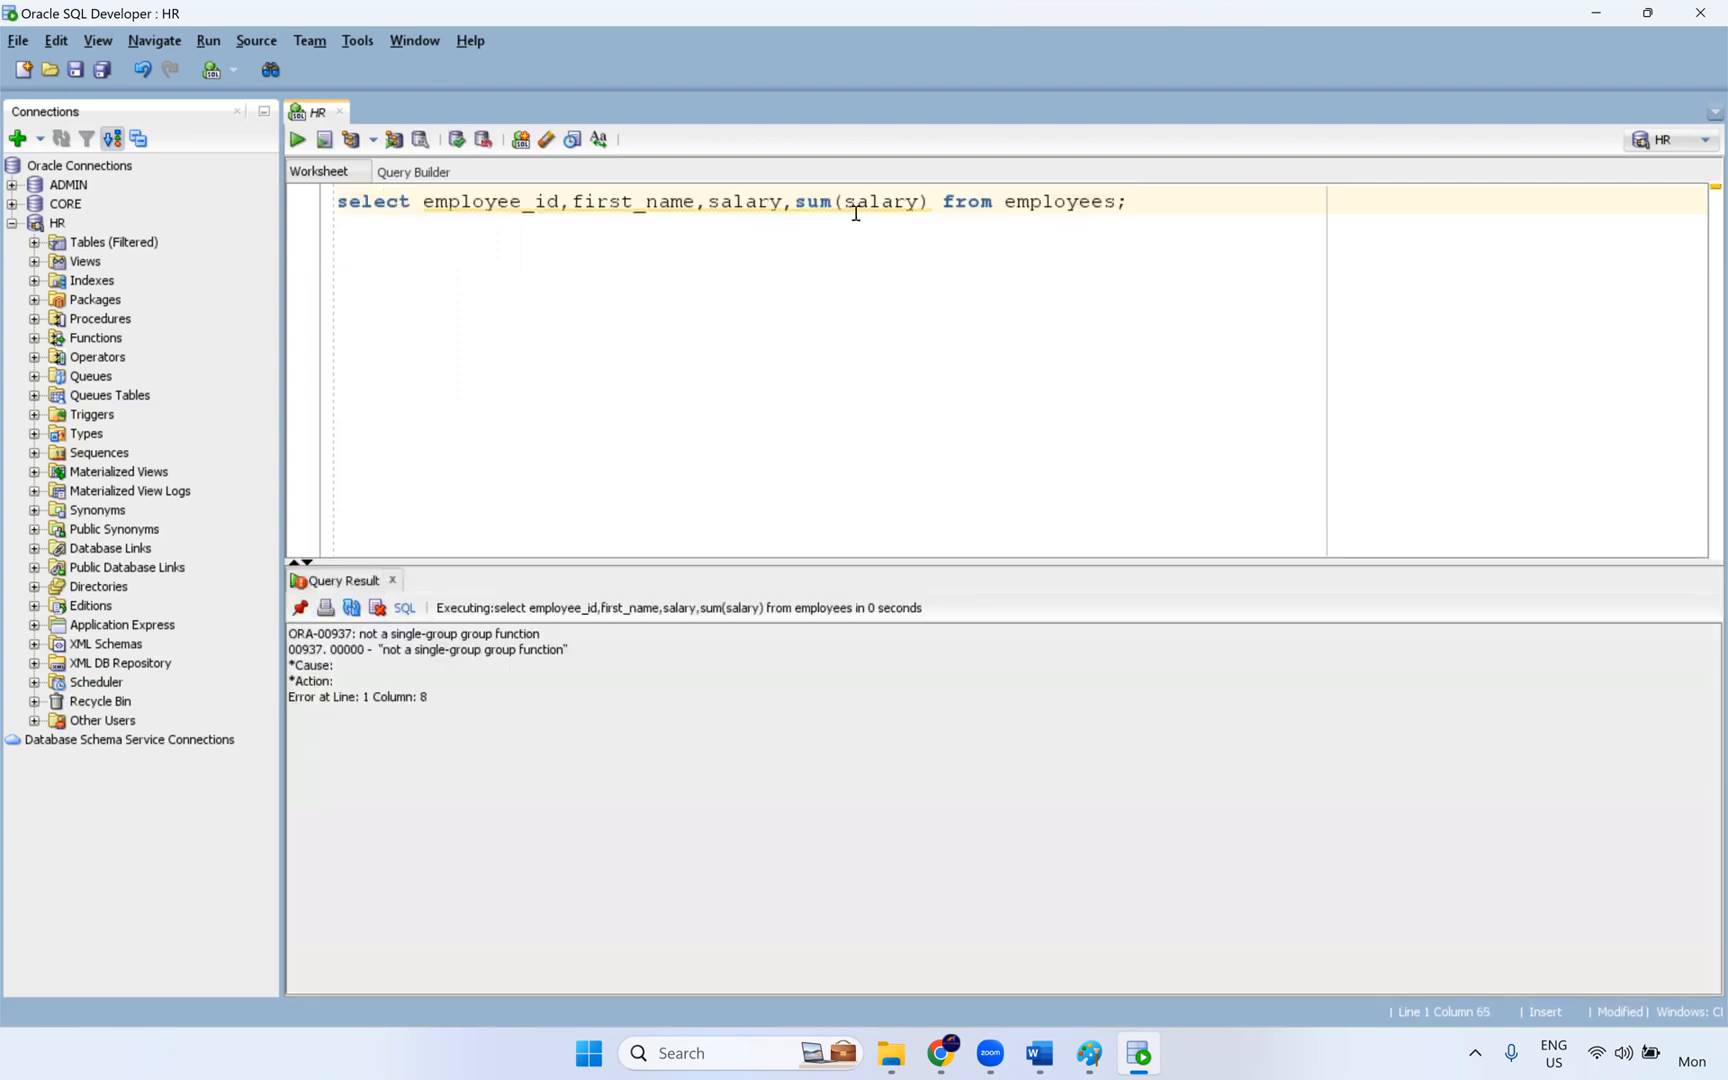
- Add over() after sum(salary) and rerun the query
left_click(931, 201)
type("over()")
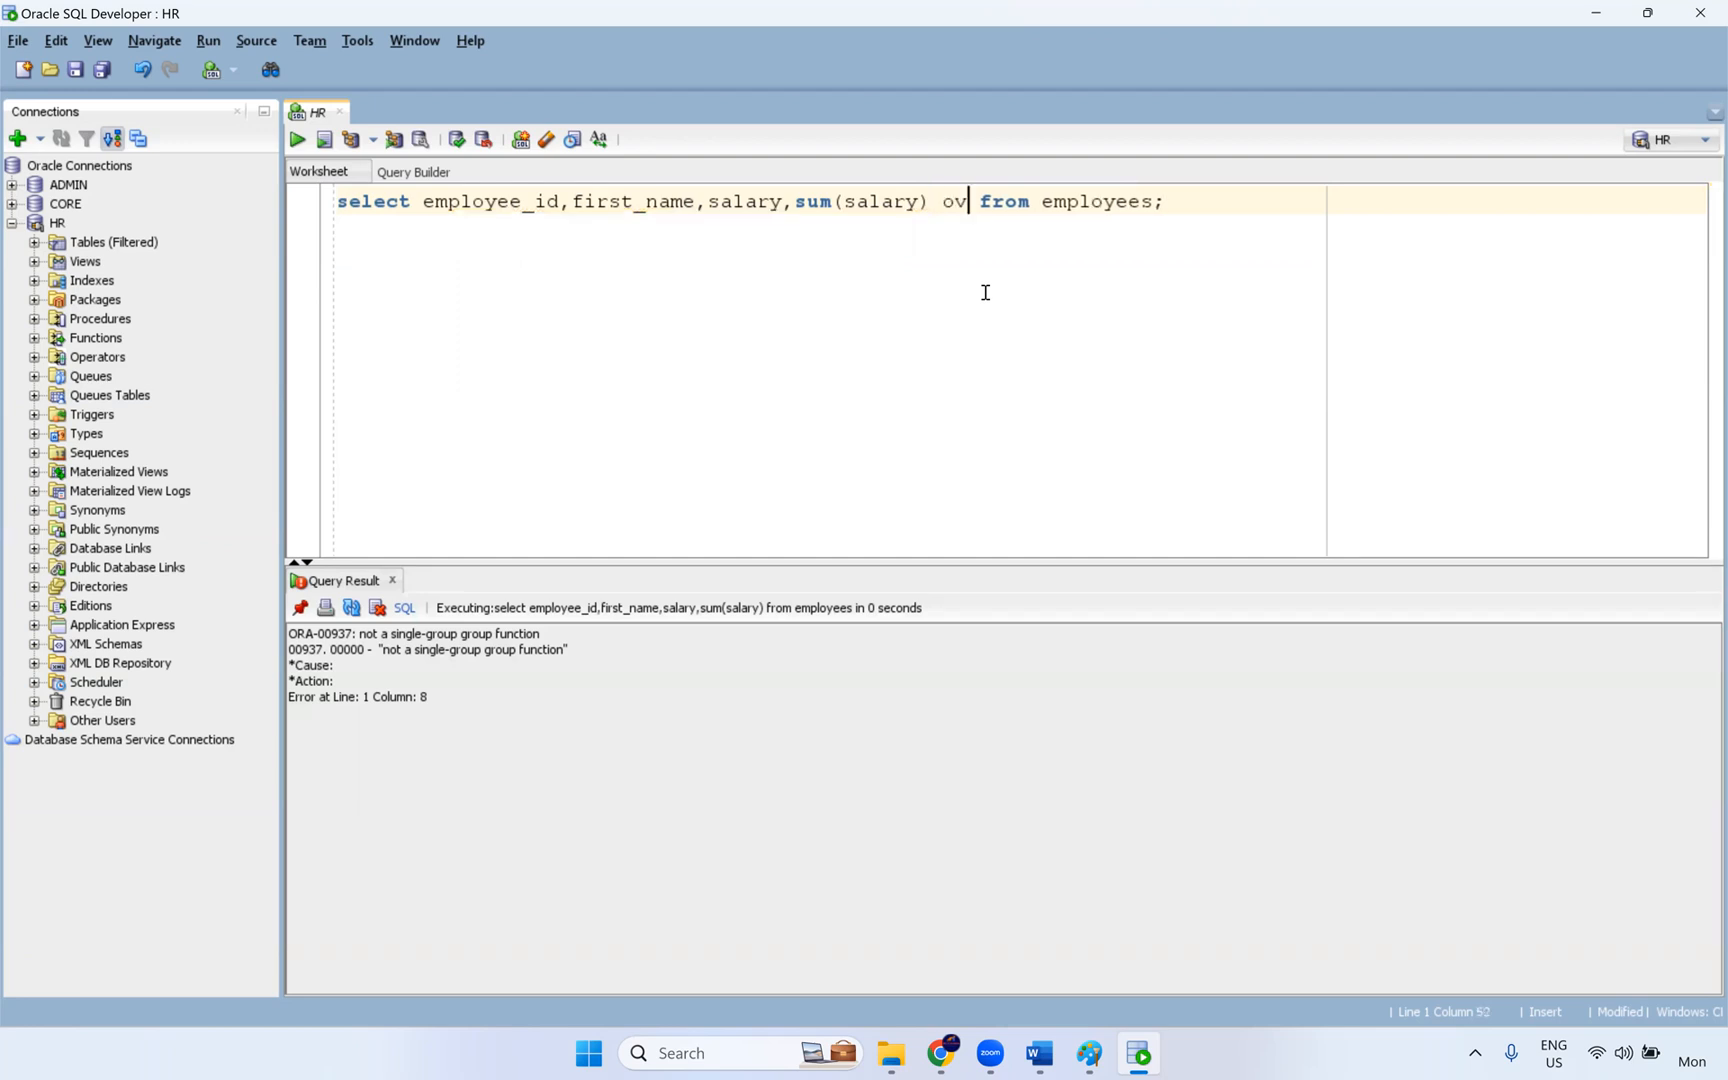
key("ctrl+Return")
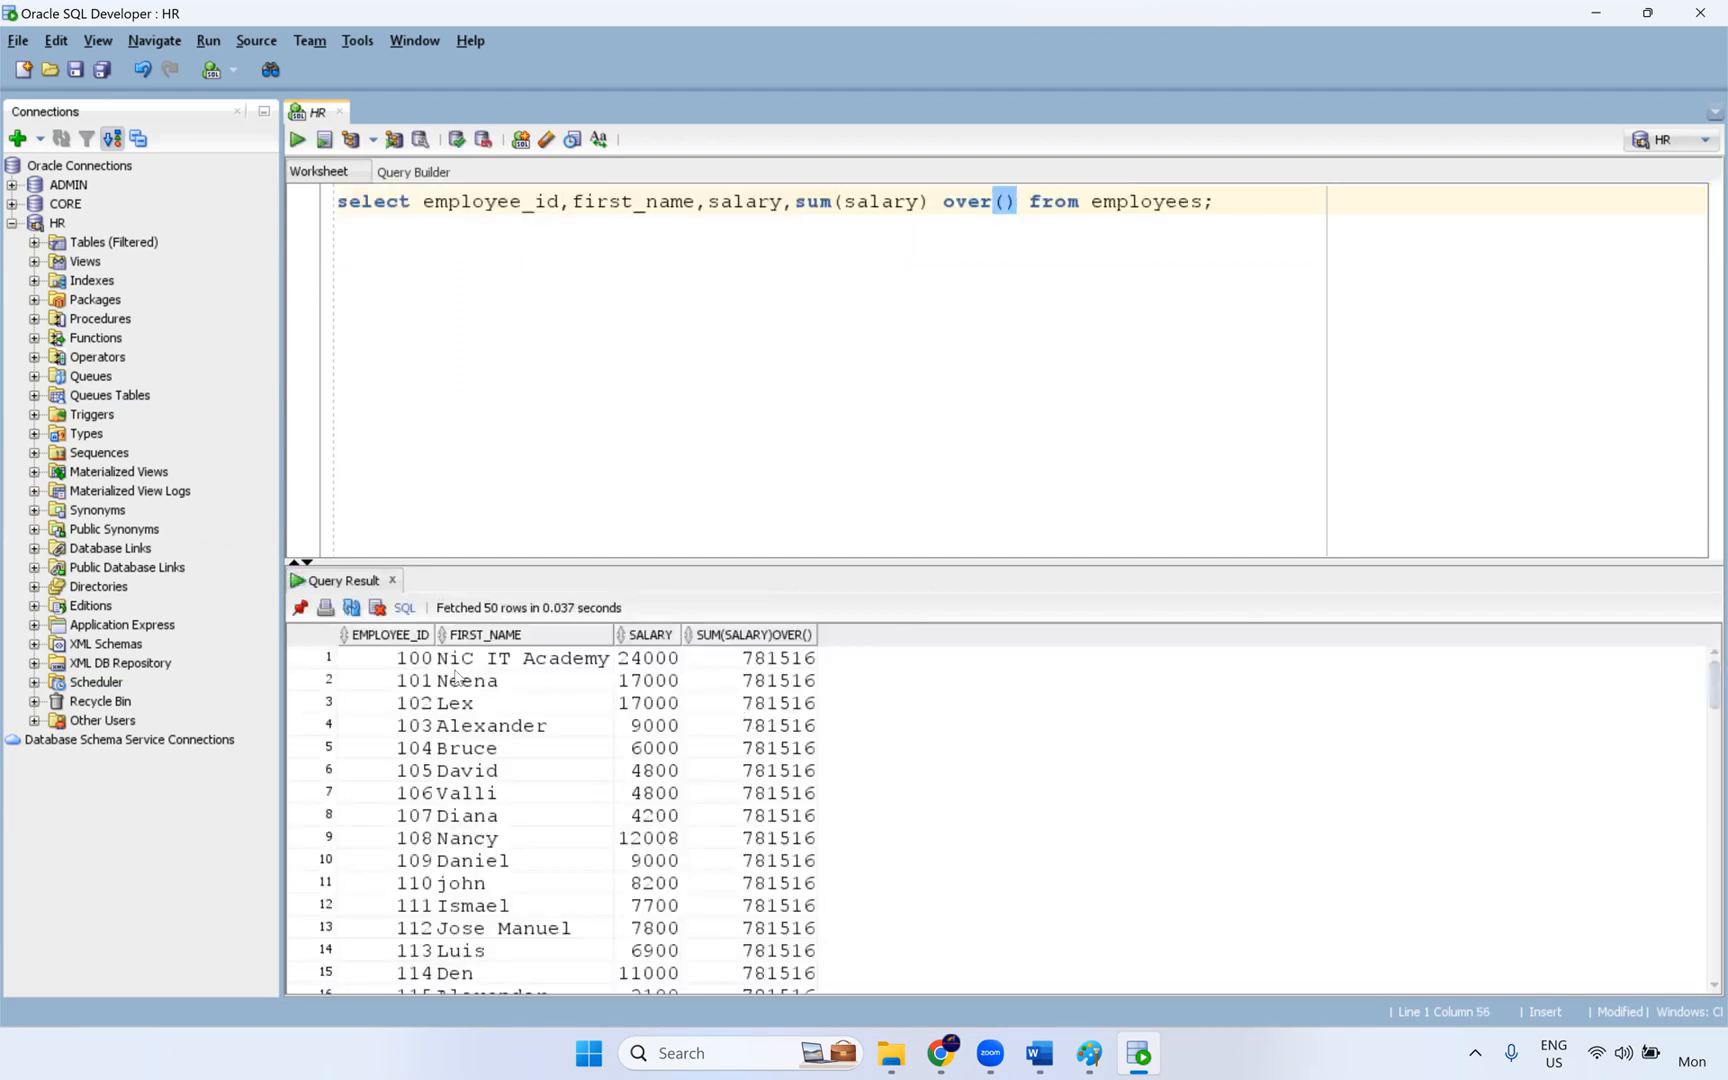
- Compare the salary total column in the query result with Exercise 10's expected output in the Word document
left_click_drag(438, 665, 746, 681)
left_click(751, 826, "shift")
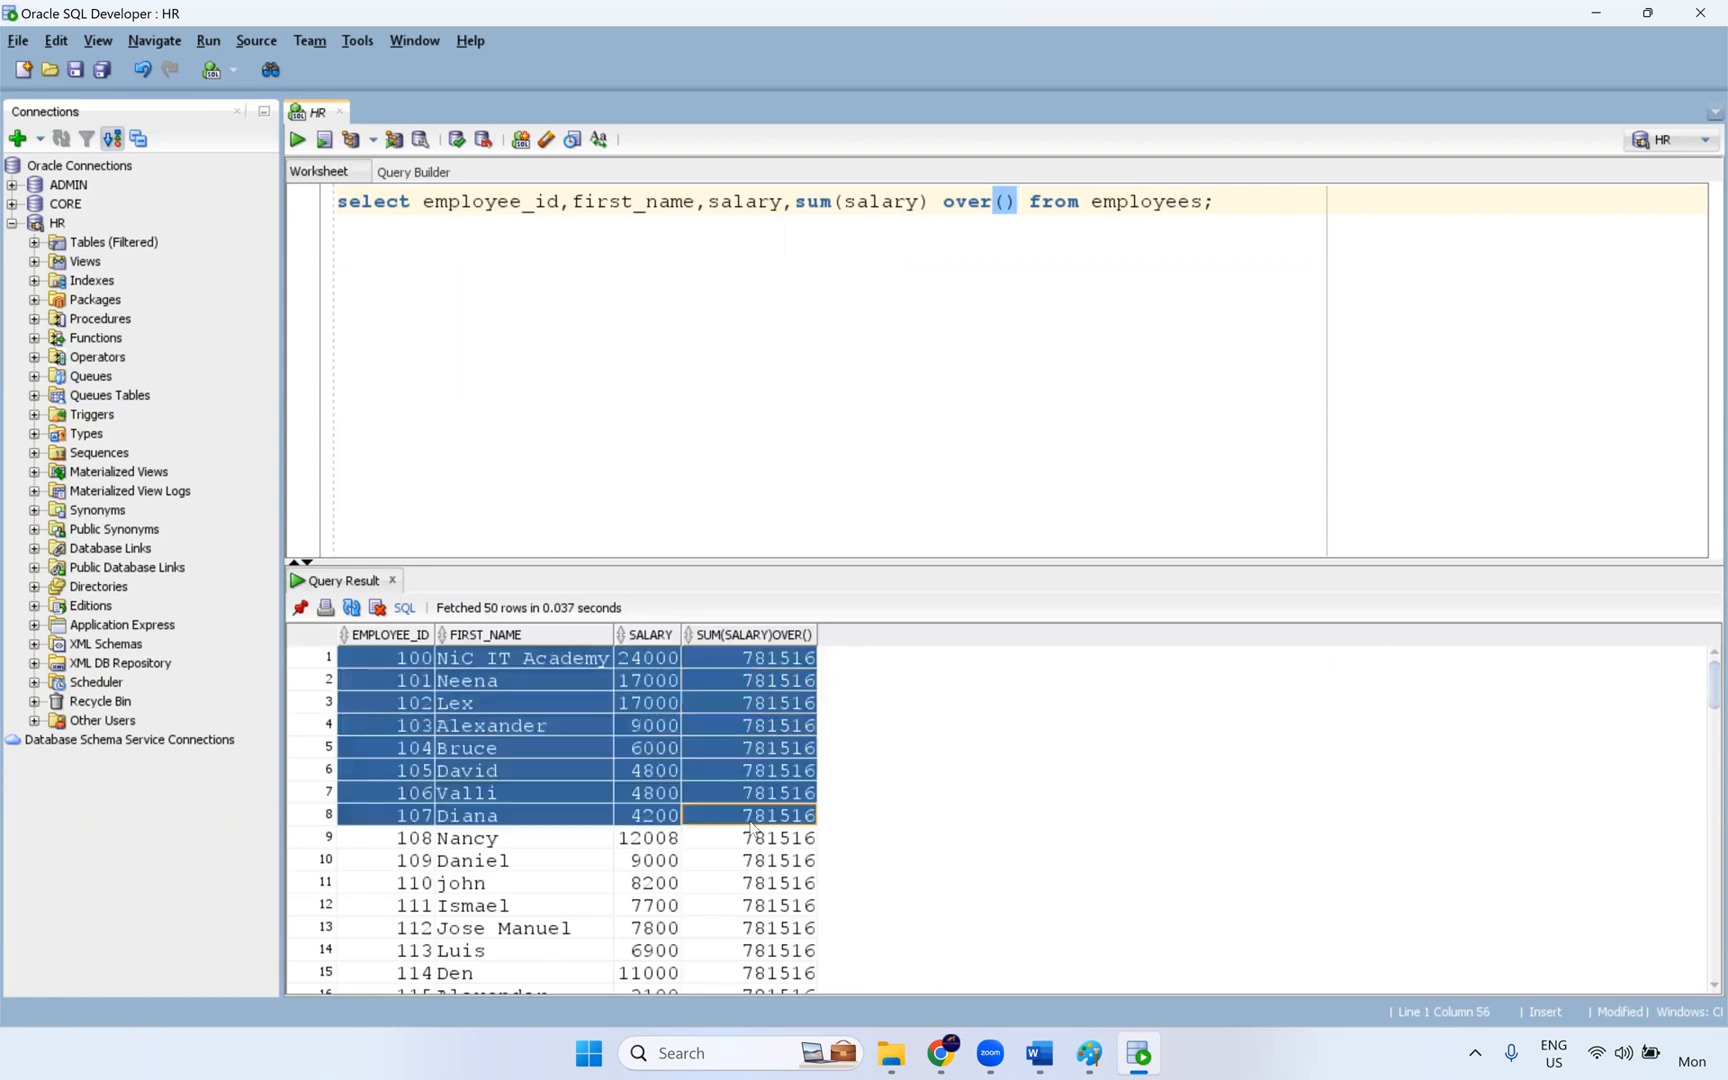
left_click(745, 860)
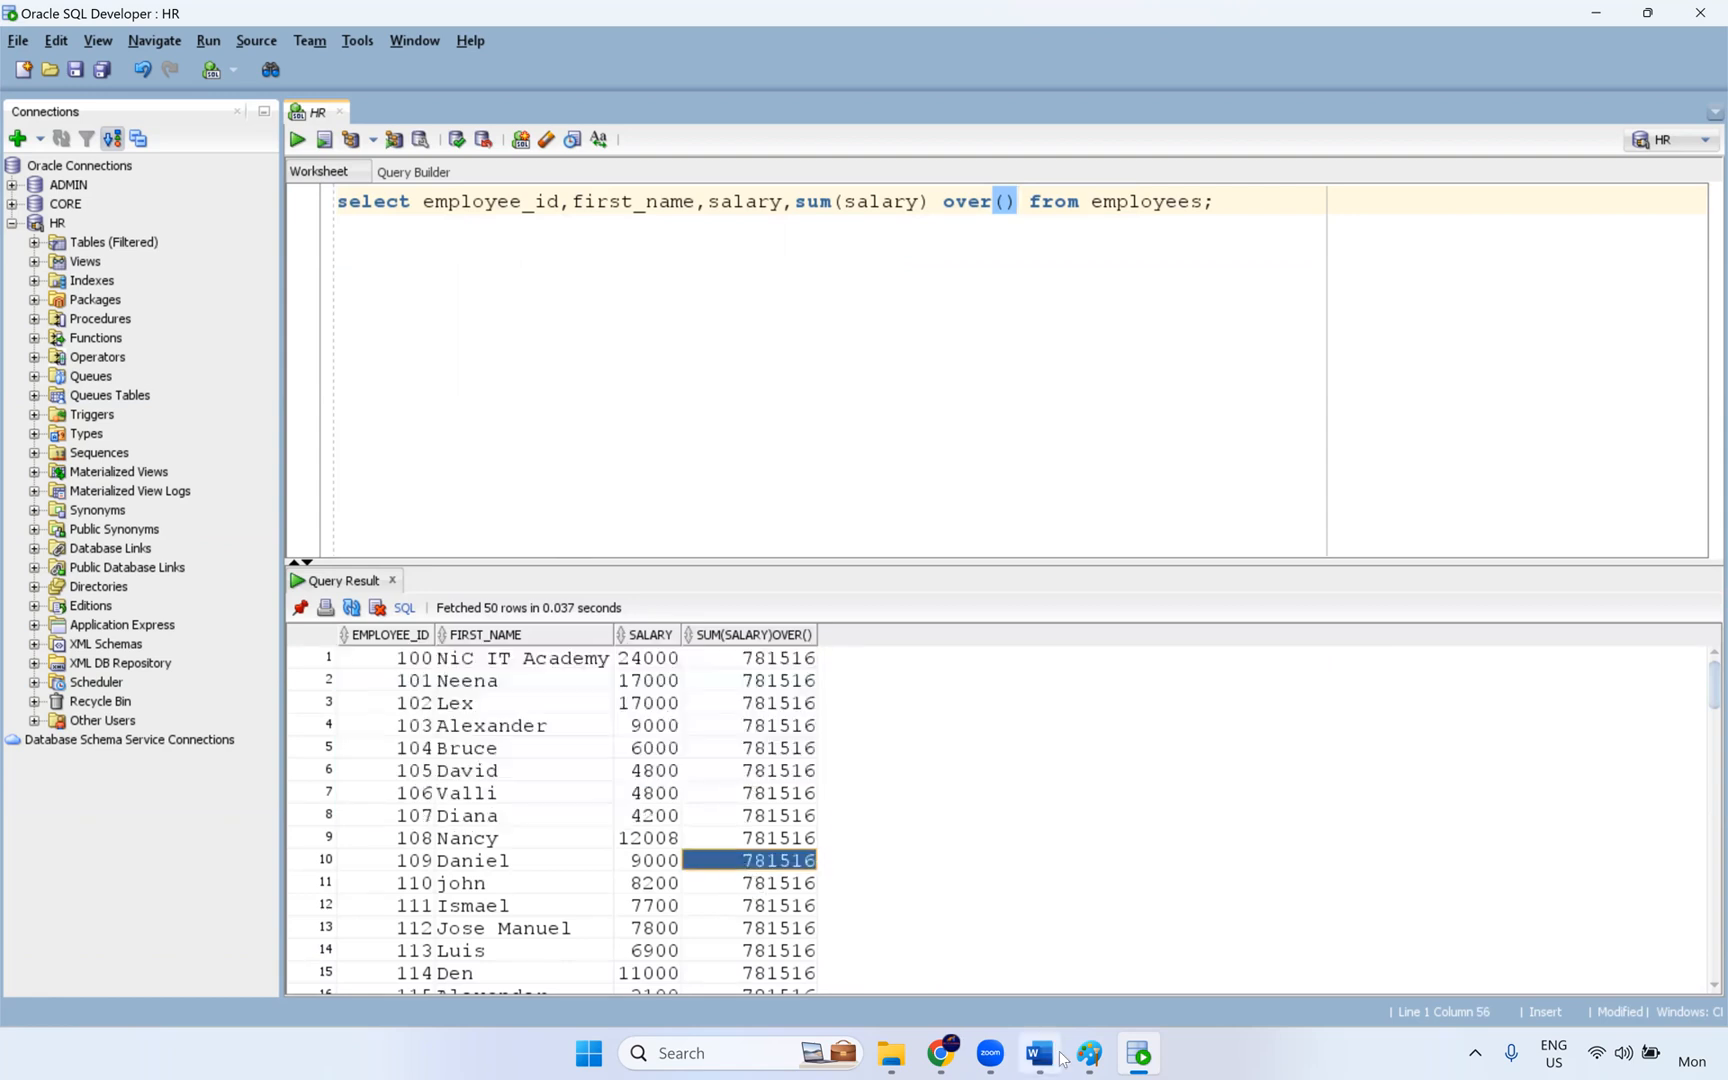
mouse_move(1050, 1058)
left_click(1040, 935)
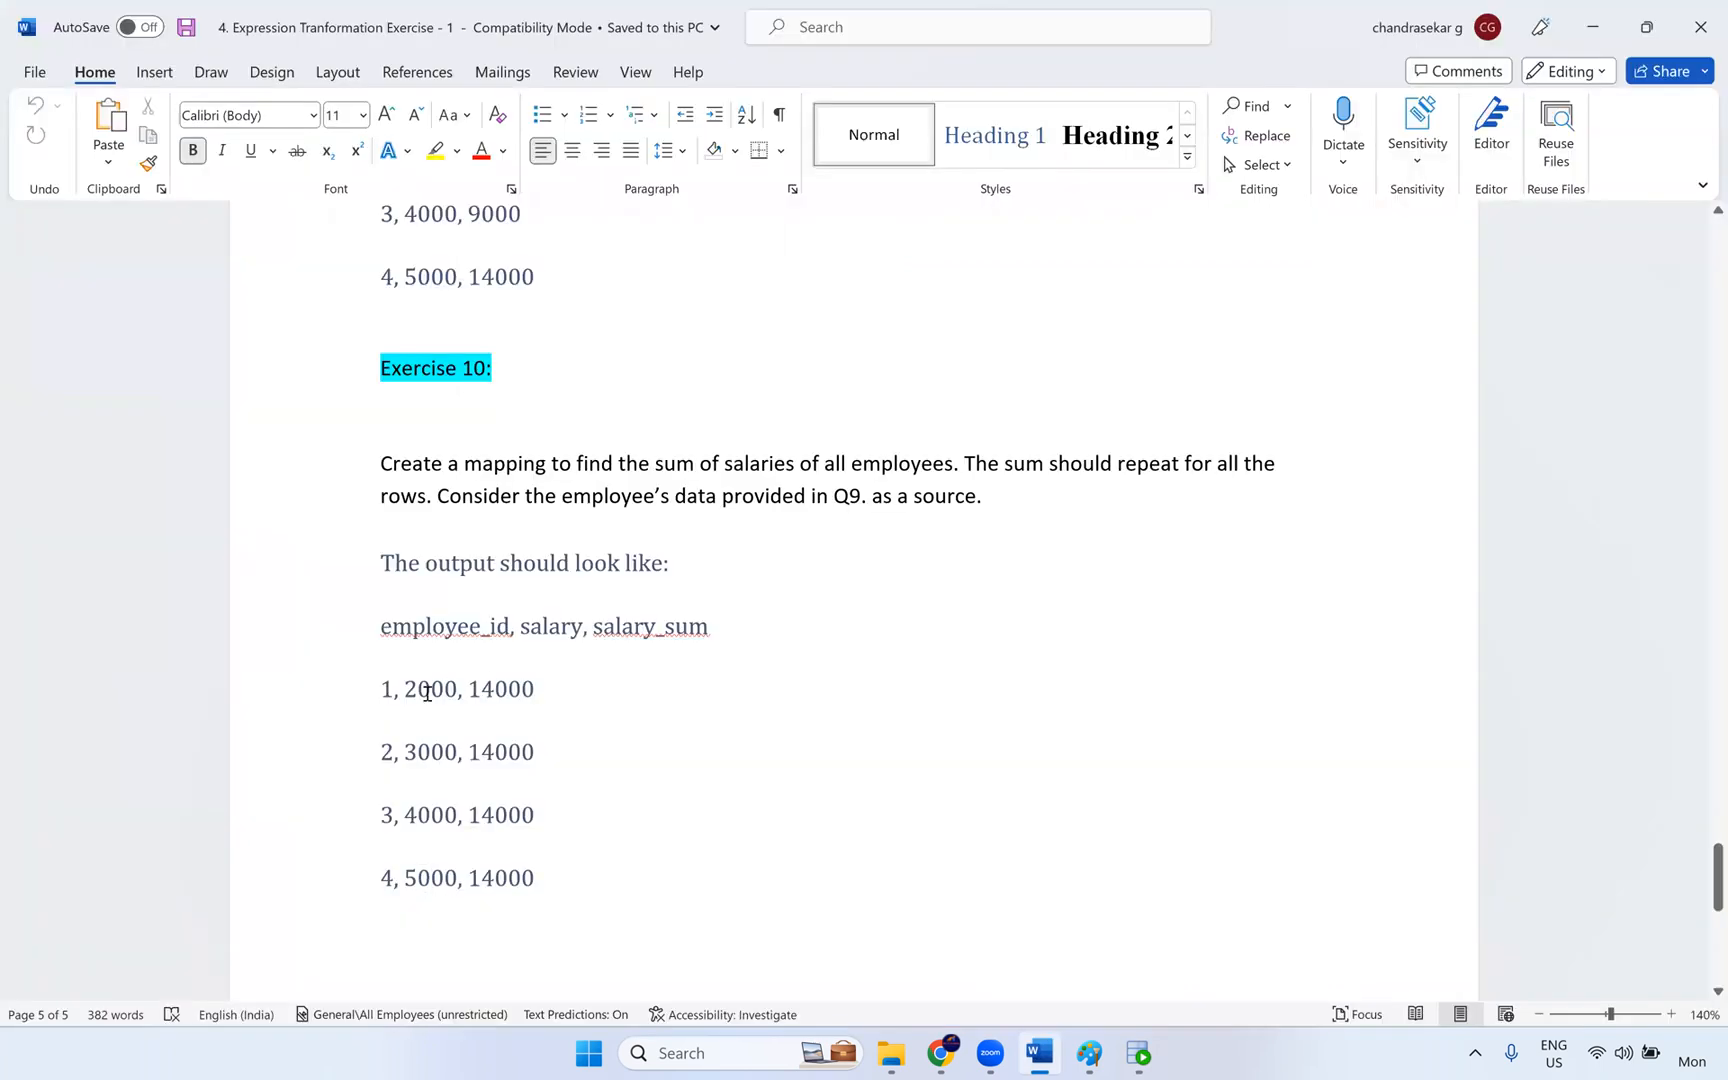
double_click(385, 691)
double_click(433, 692)
left_click(504, 698)
key("alt+Tab")
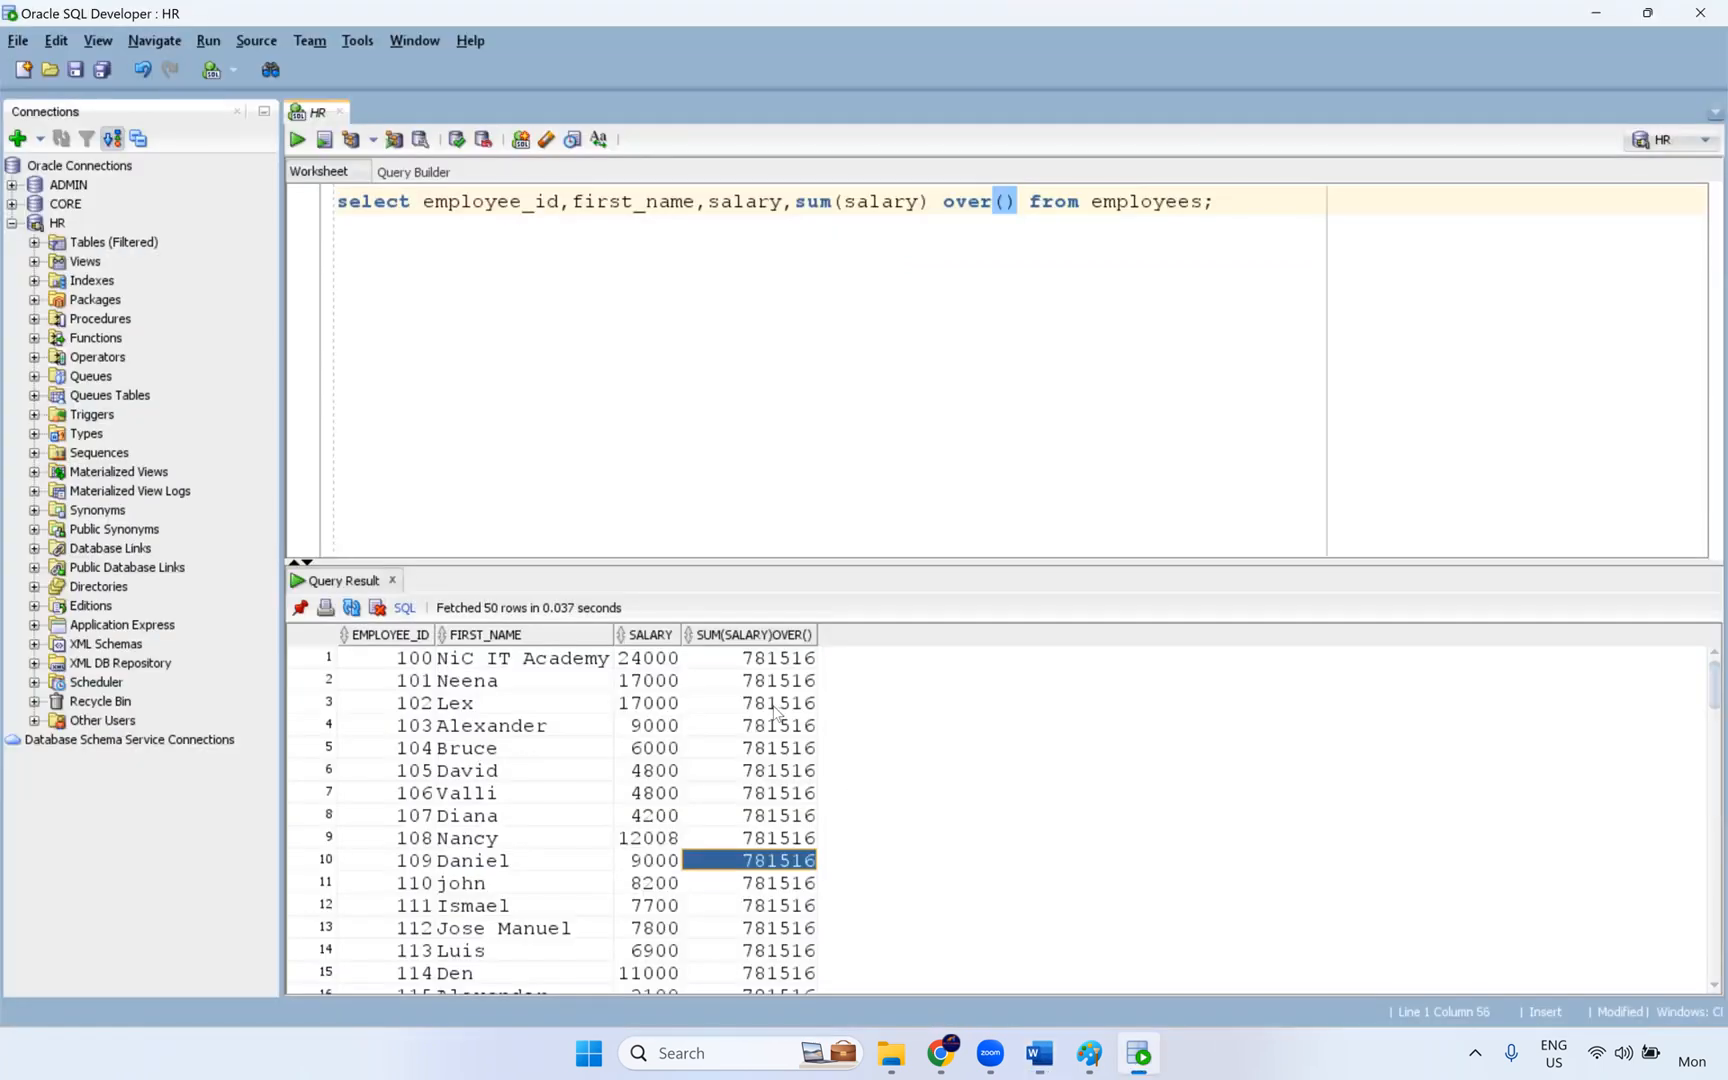
left_click_drag(785, 660, 793, 958)
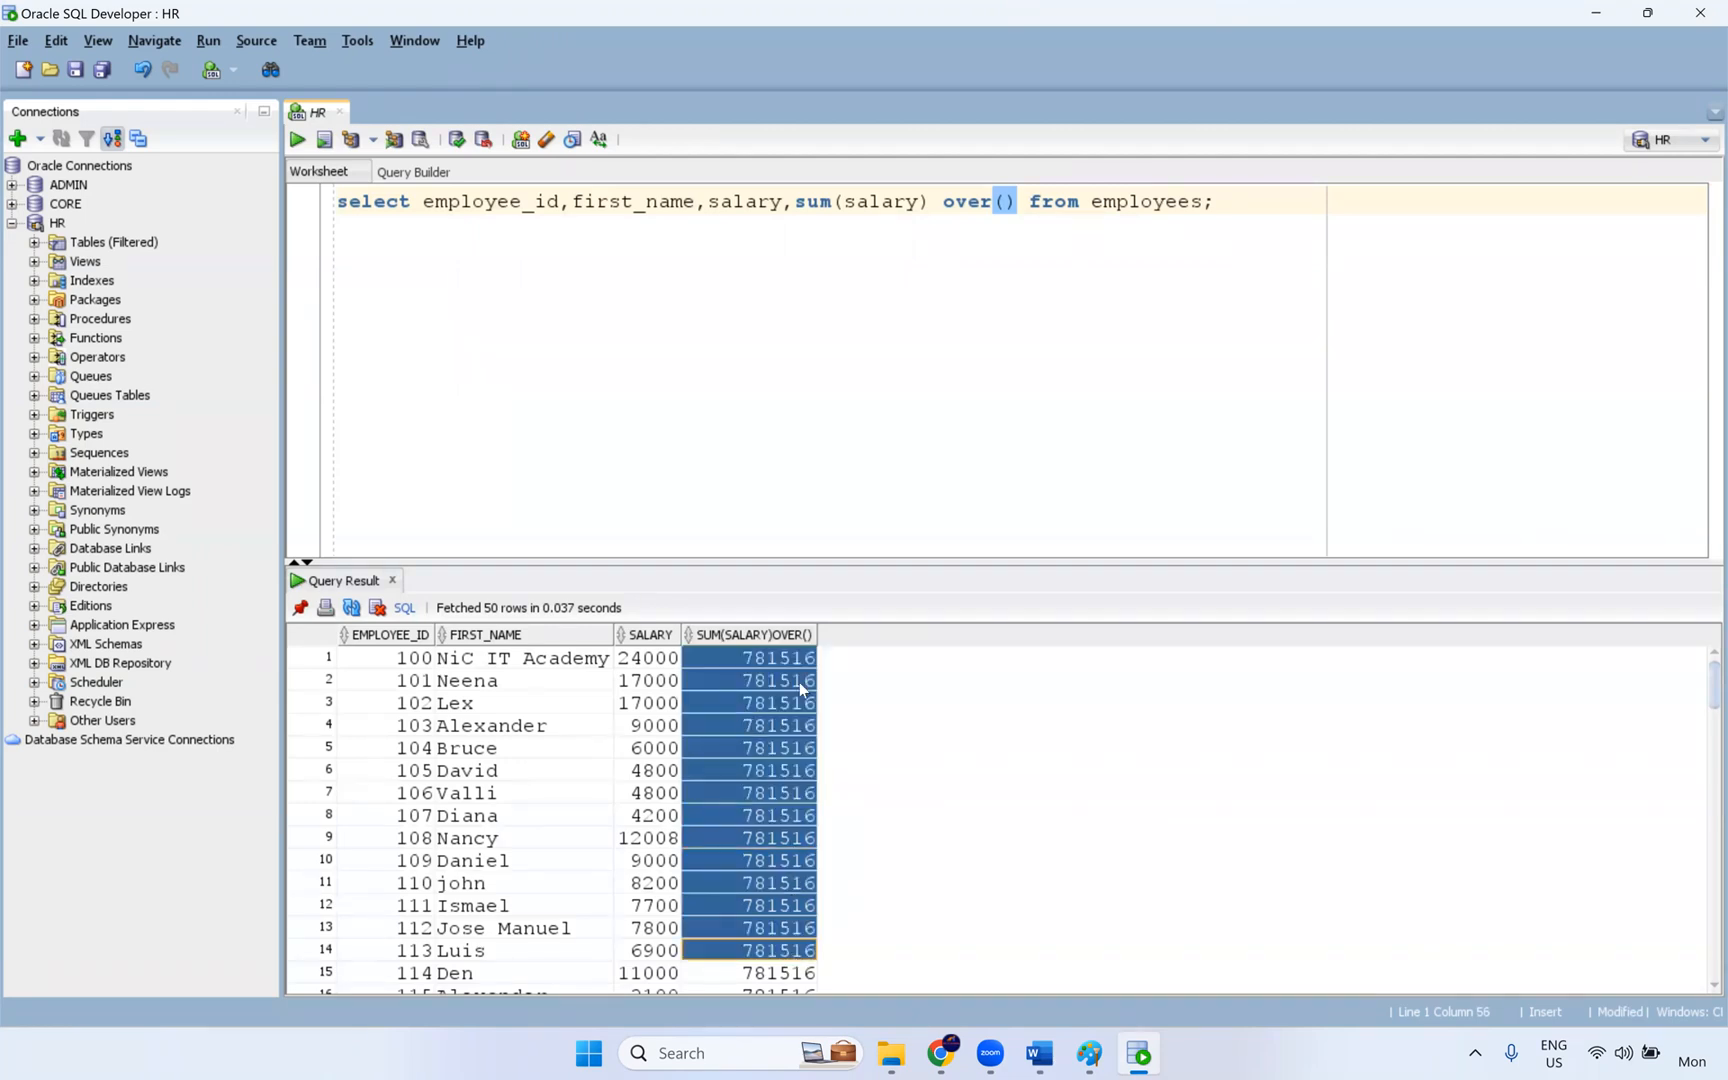
- Add department_id before the salary sum and a second sum(salary) over() column after it
left_click(797, 201)
left_click_drag(839, 210, 1012, 200)
key("ctrl+c")
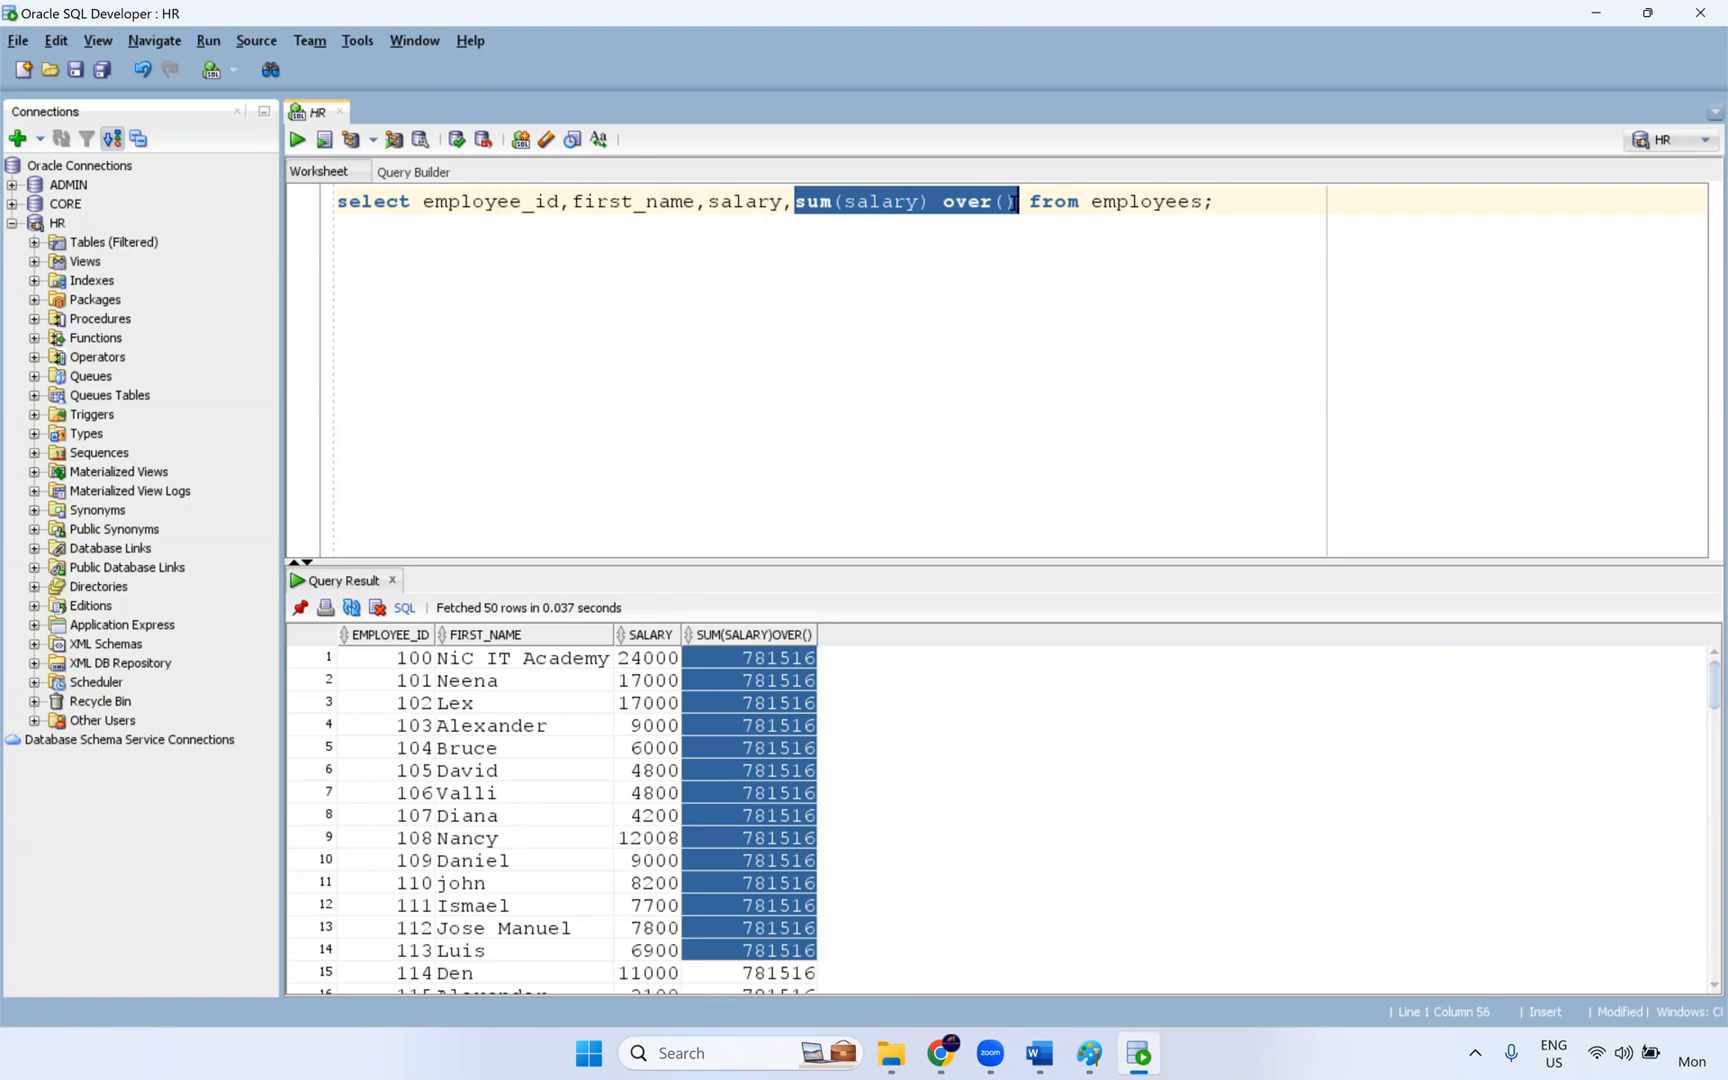
left_click(800, 207)
type("department")
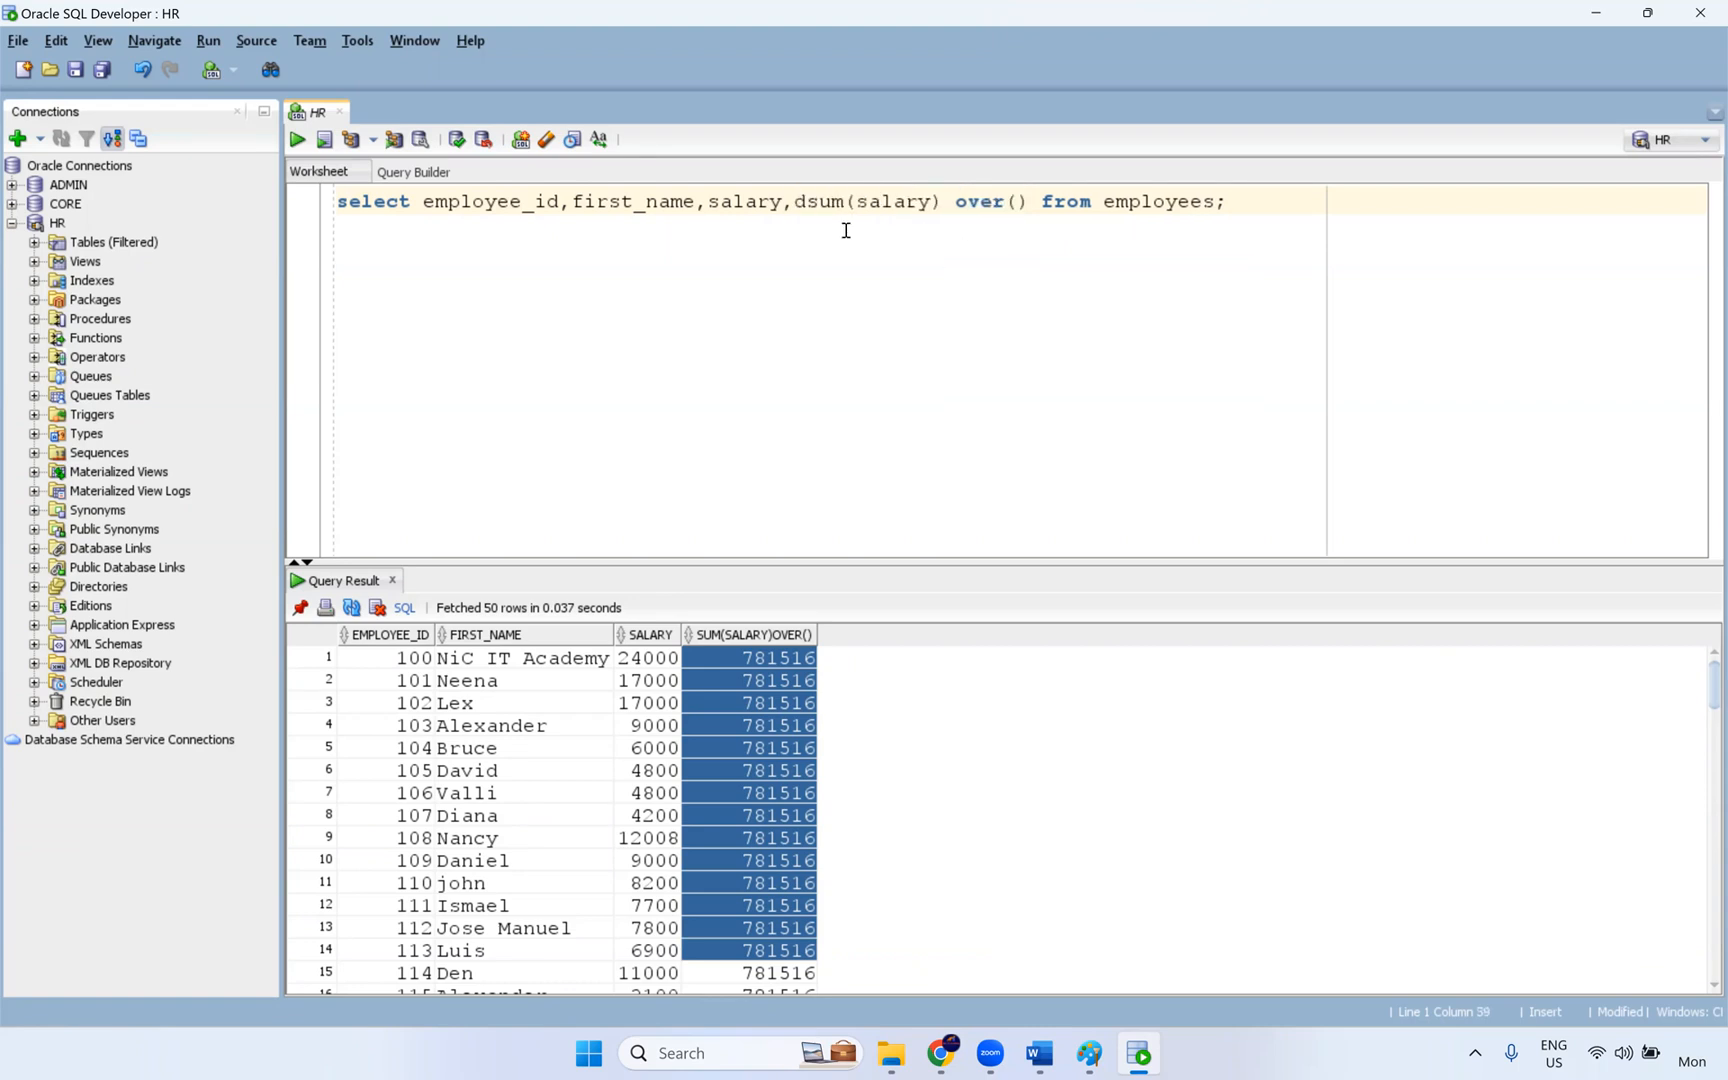
type("_id,")
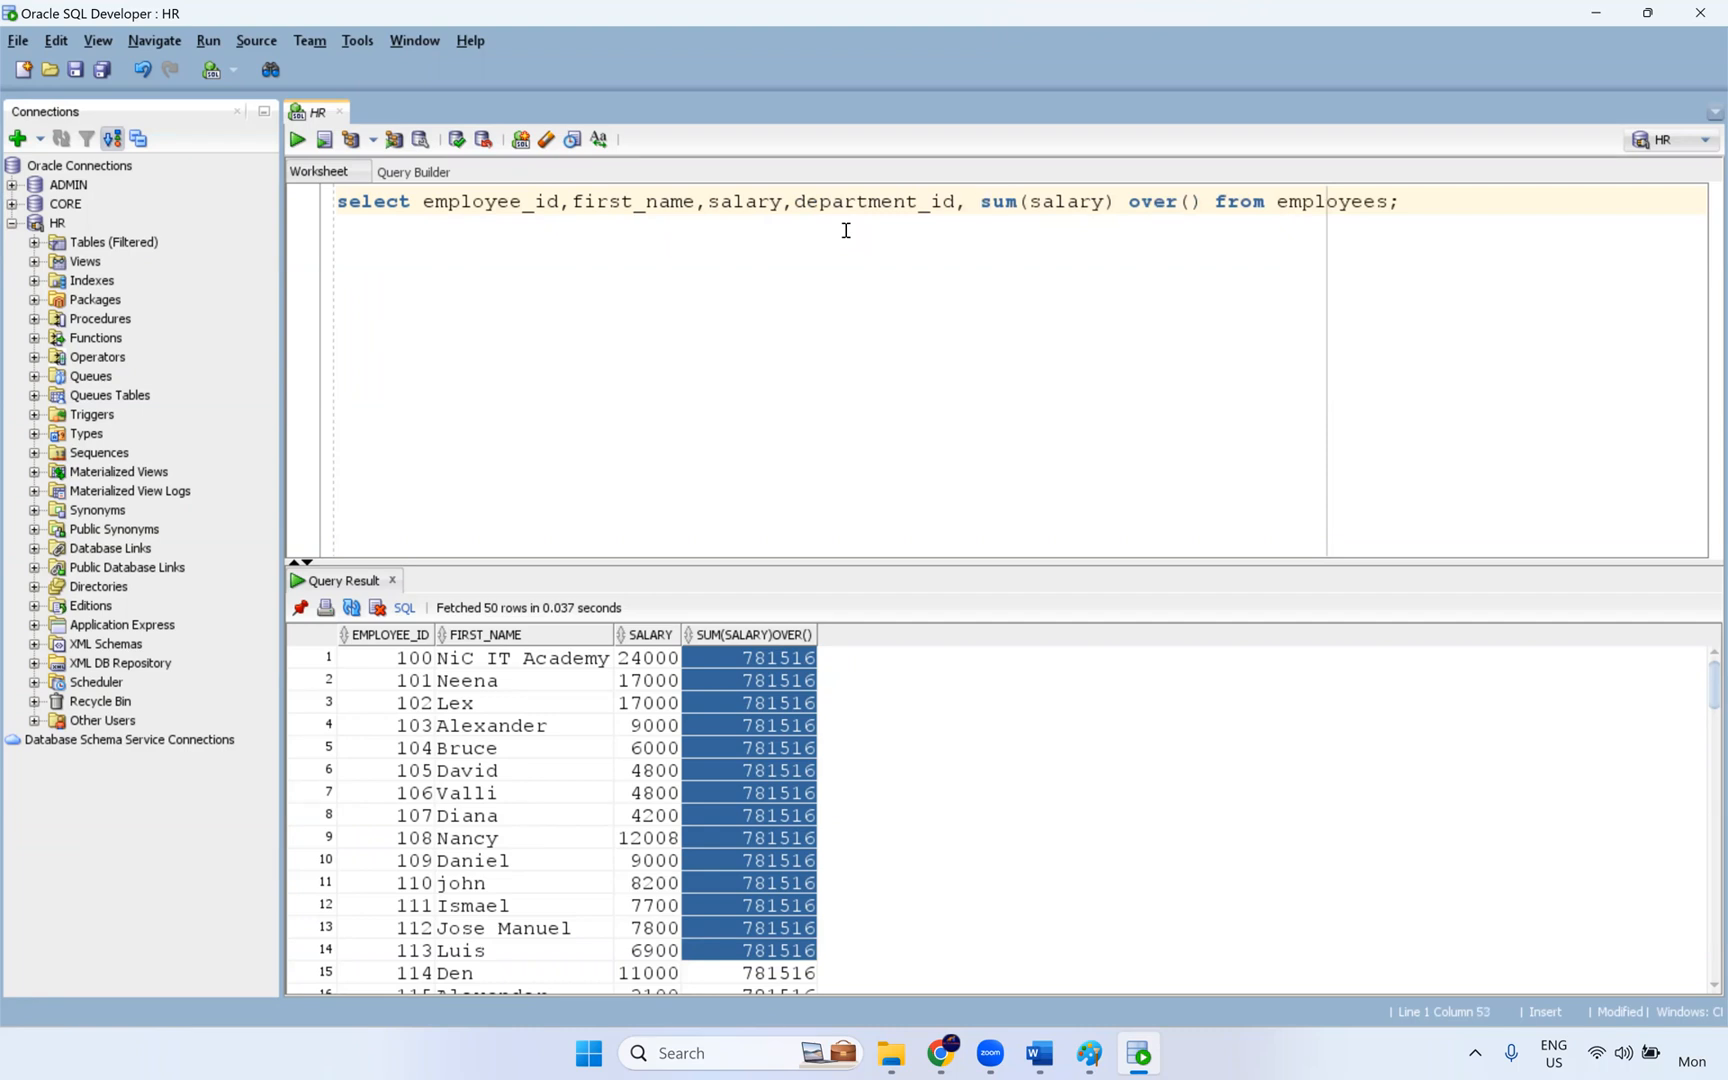
key("ctrl+v")
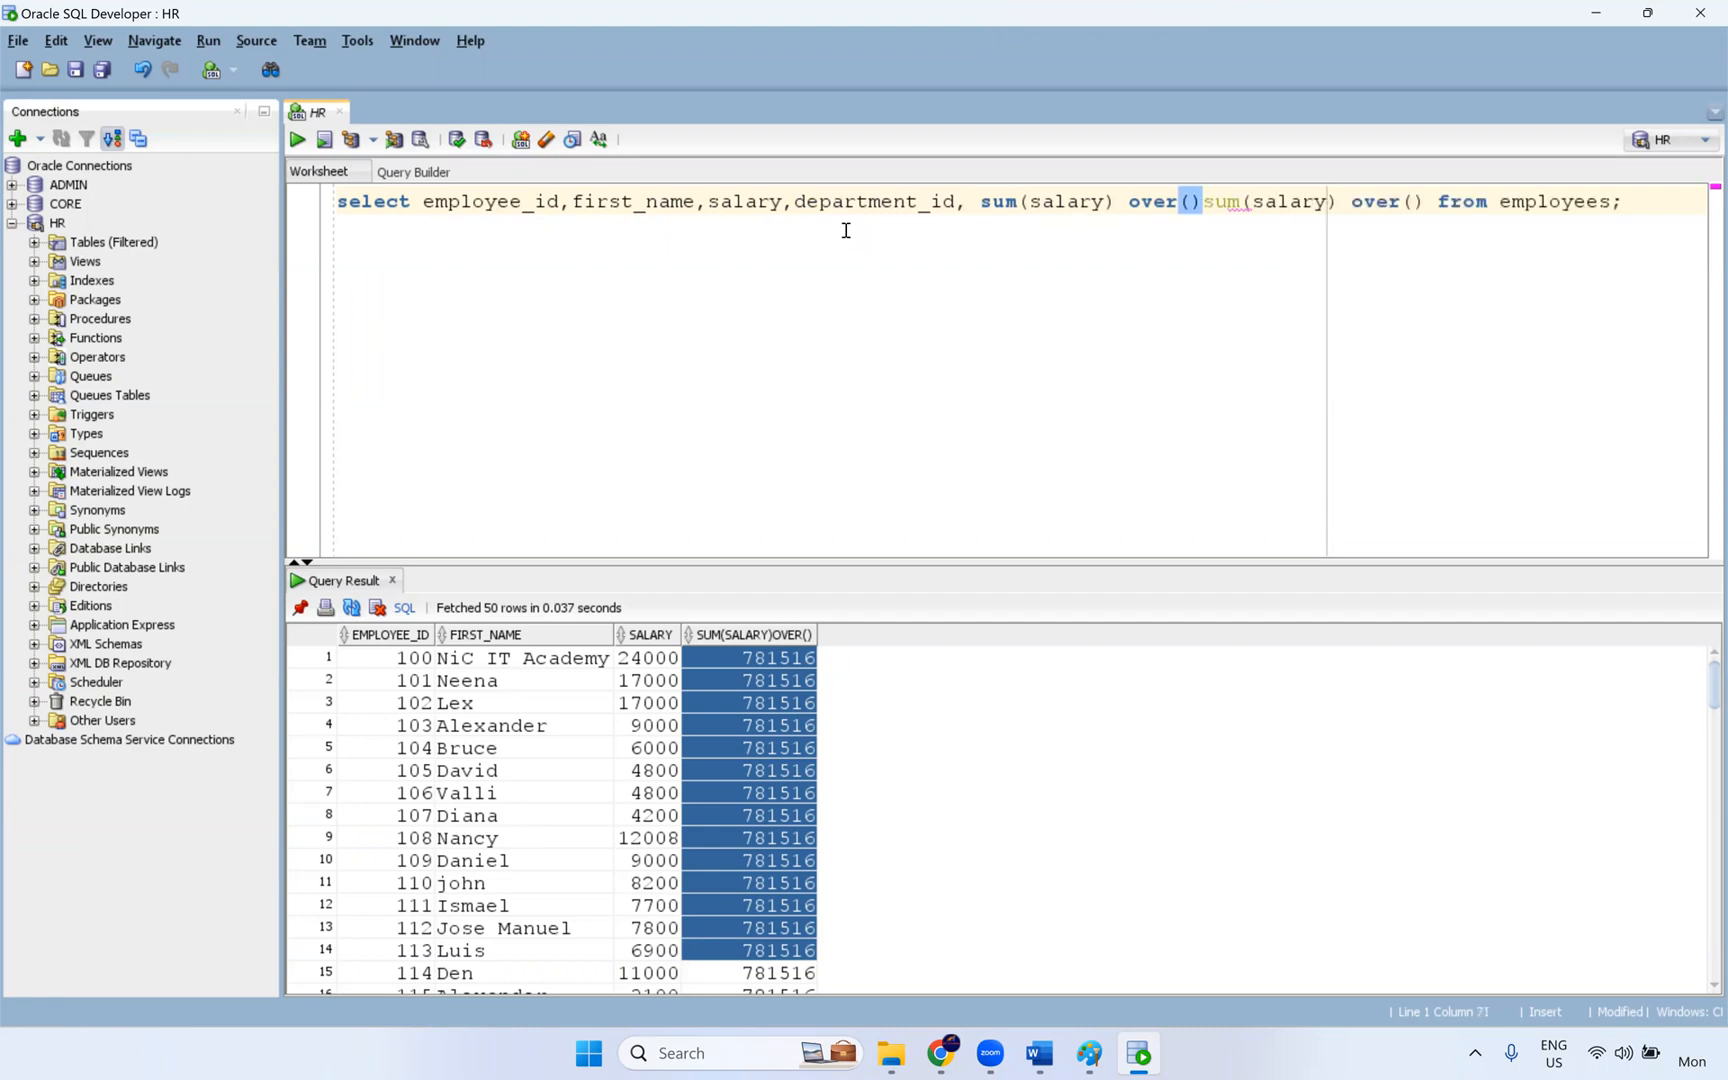
type(",")
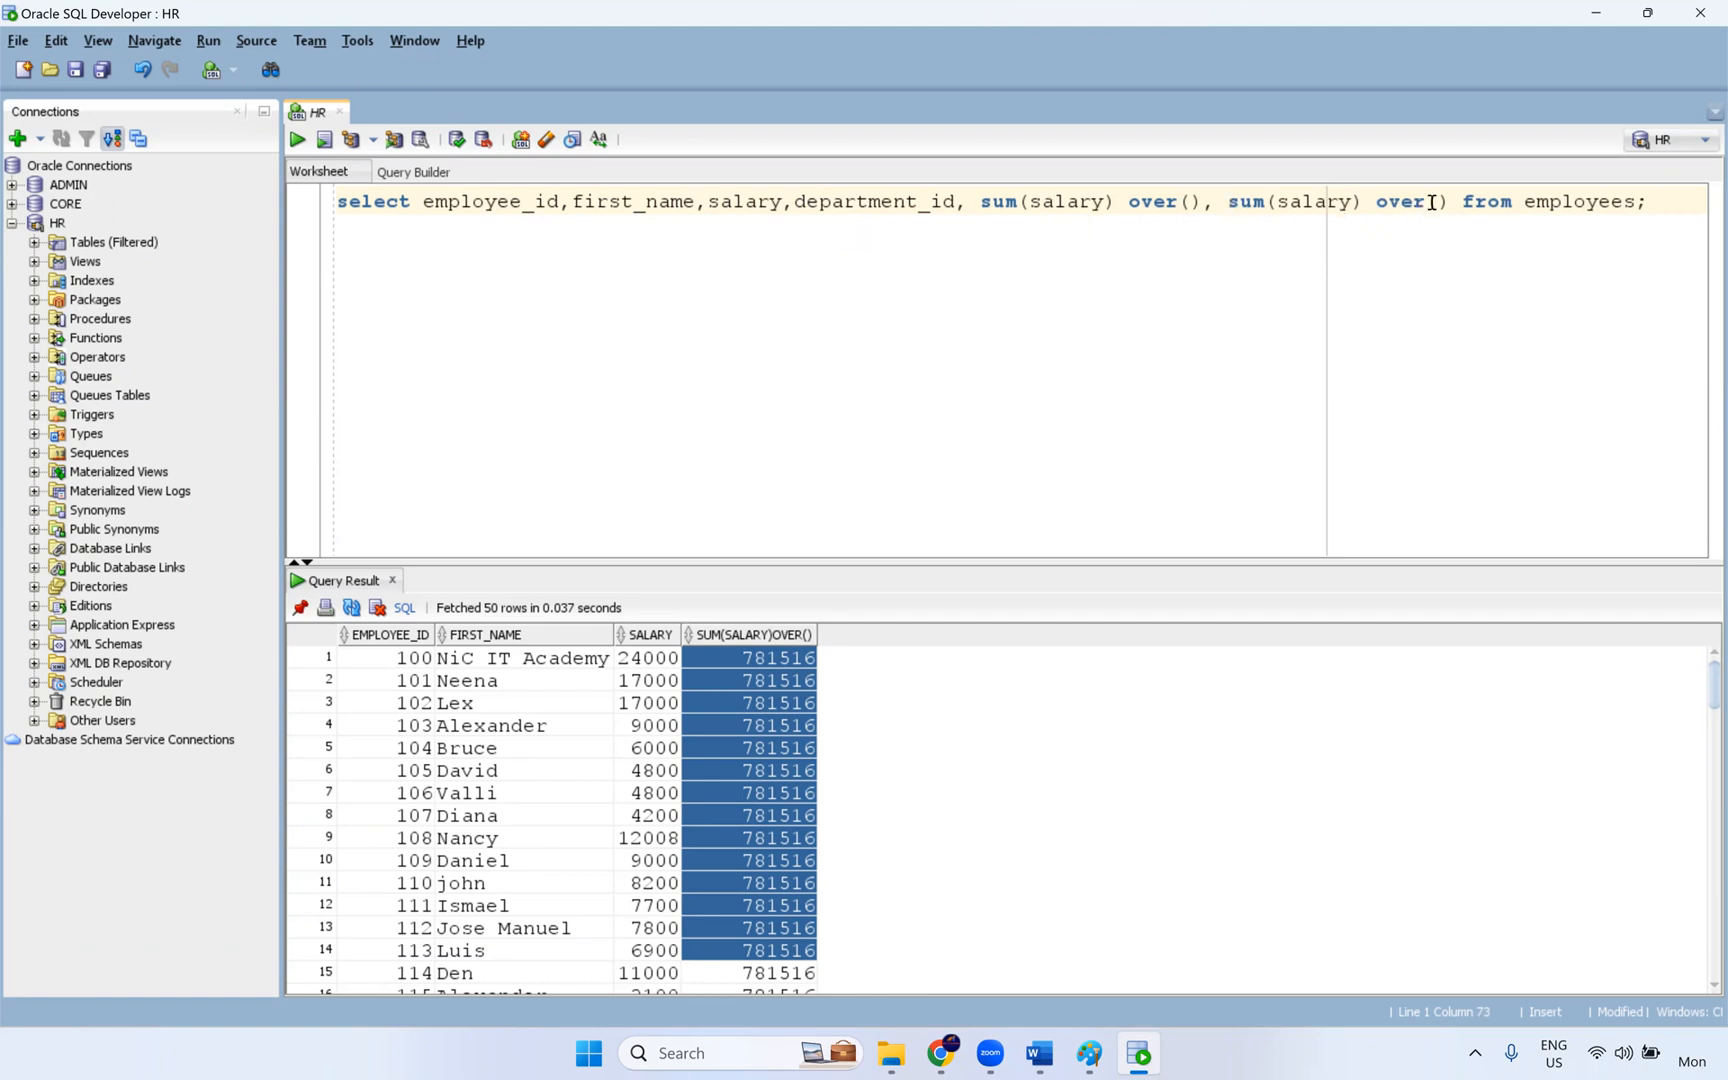
- Insert partition by department_id in the first over() clause and run the query
left_click(1190, 202)
type("partion")
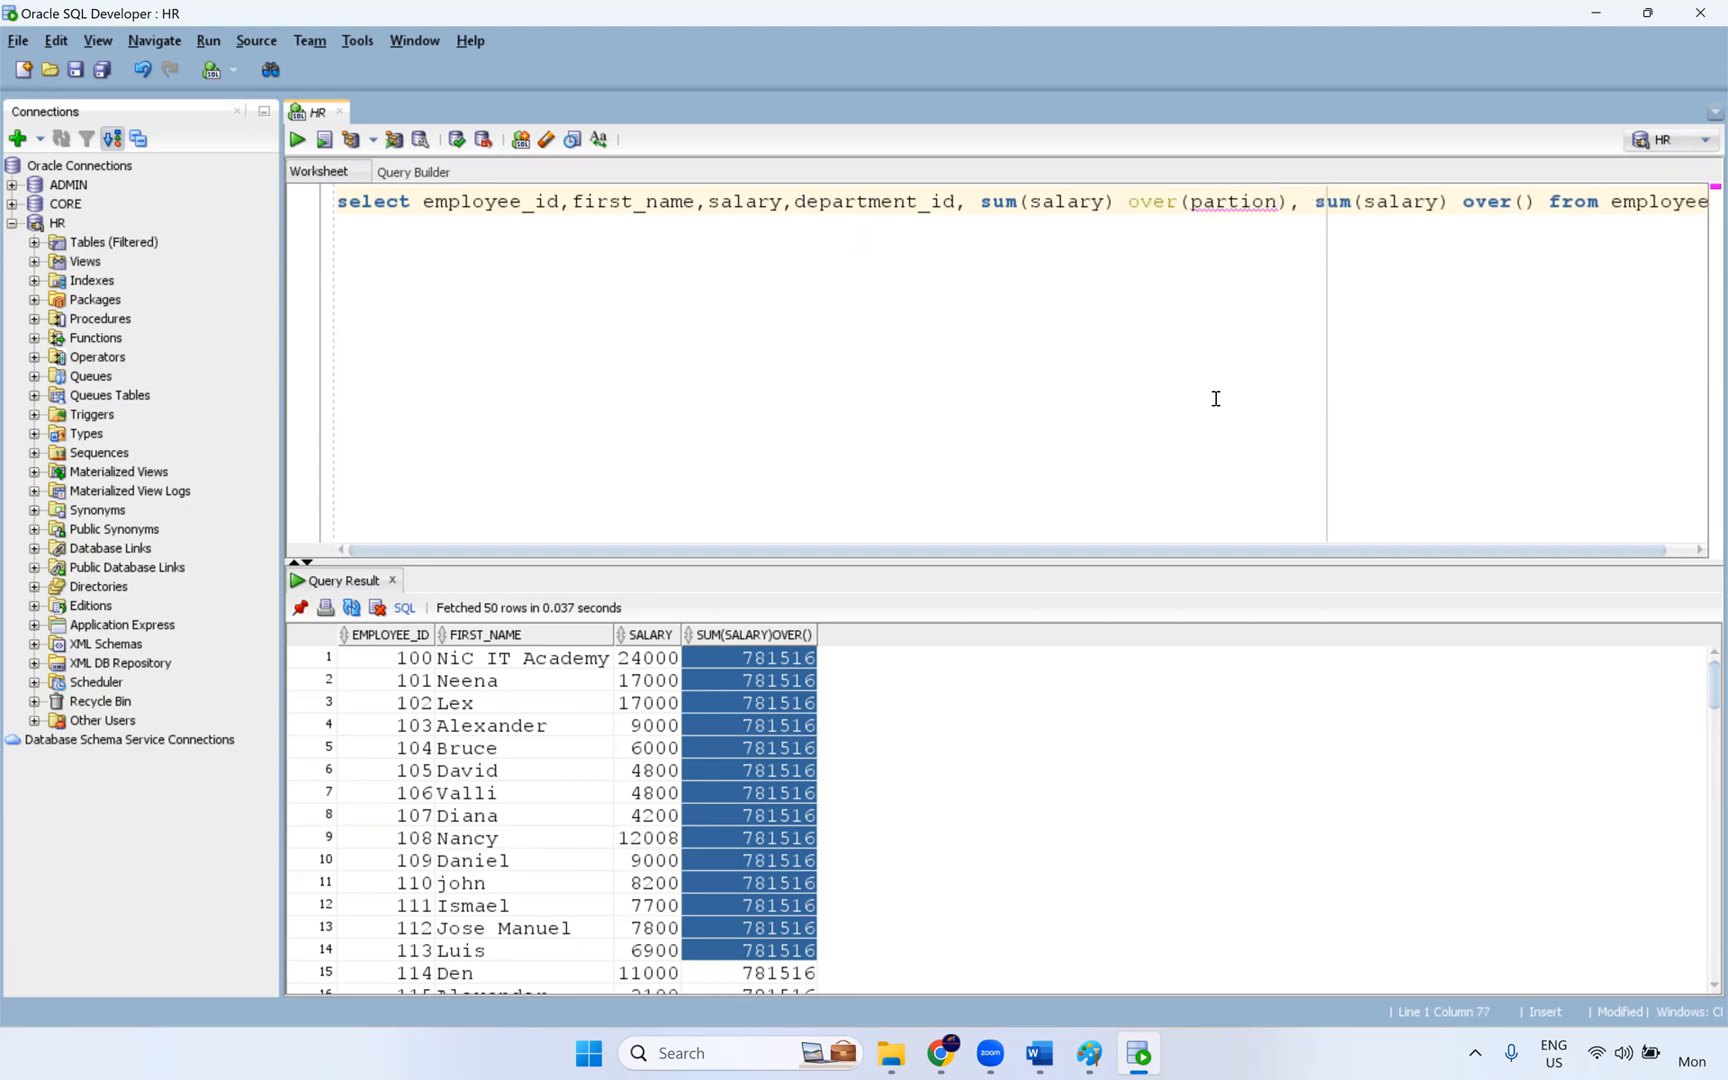
type(" by")
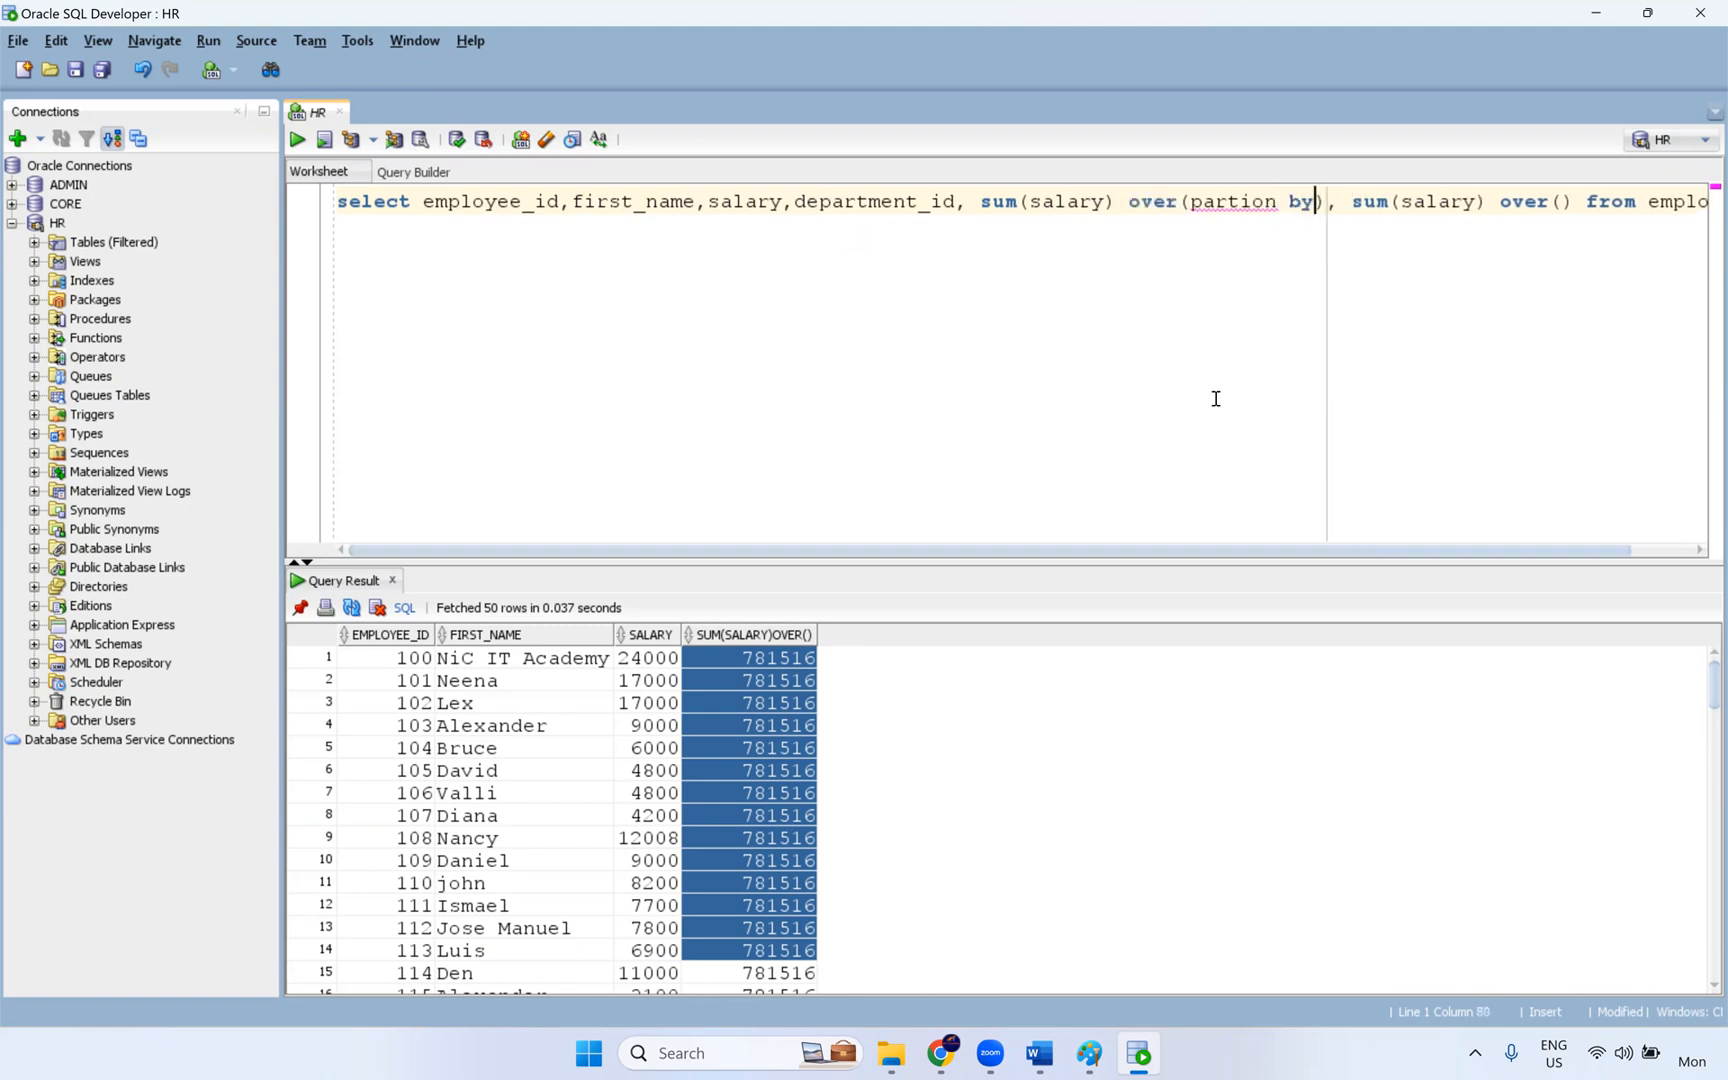
left_click(1252, 202)
type("ti")
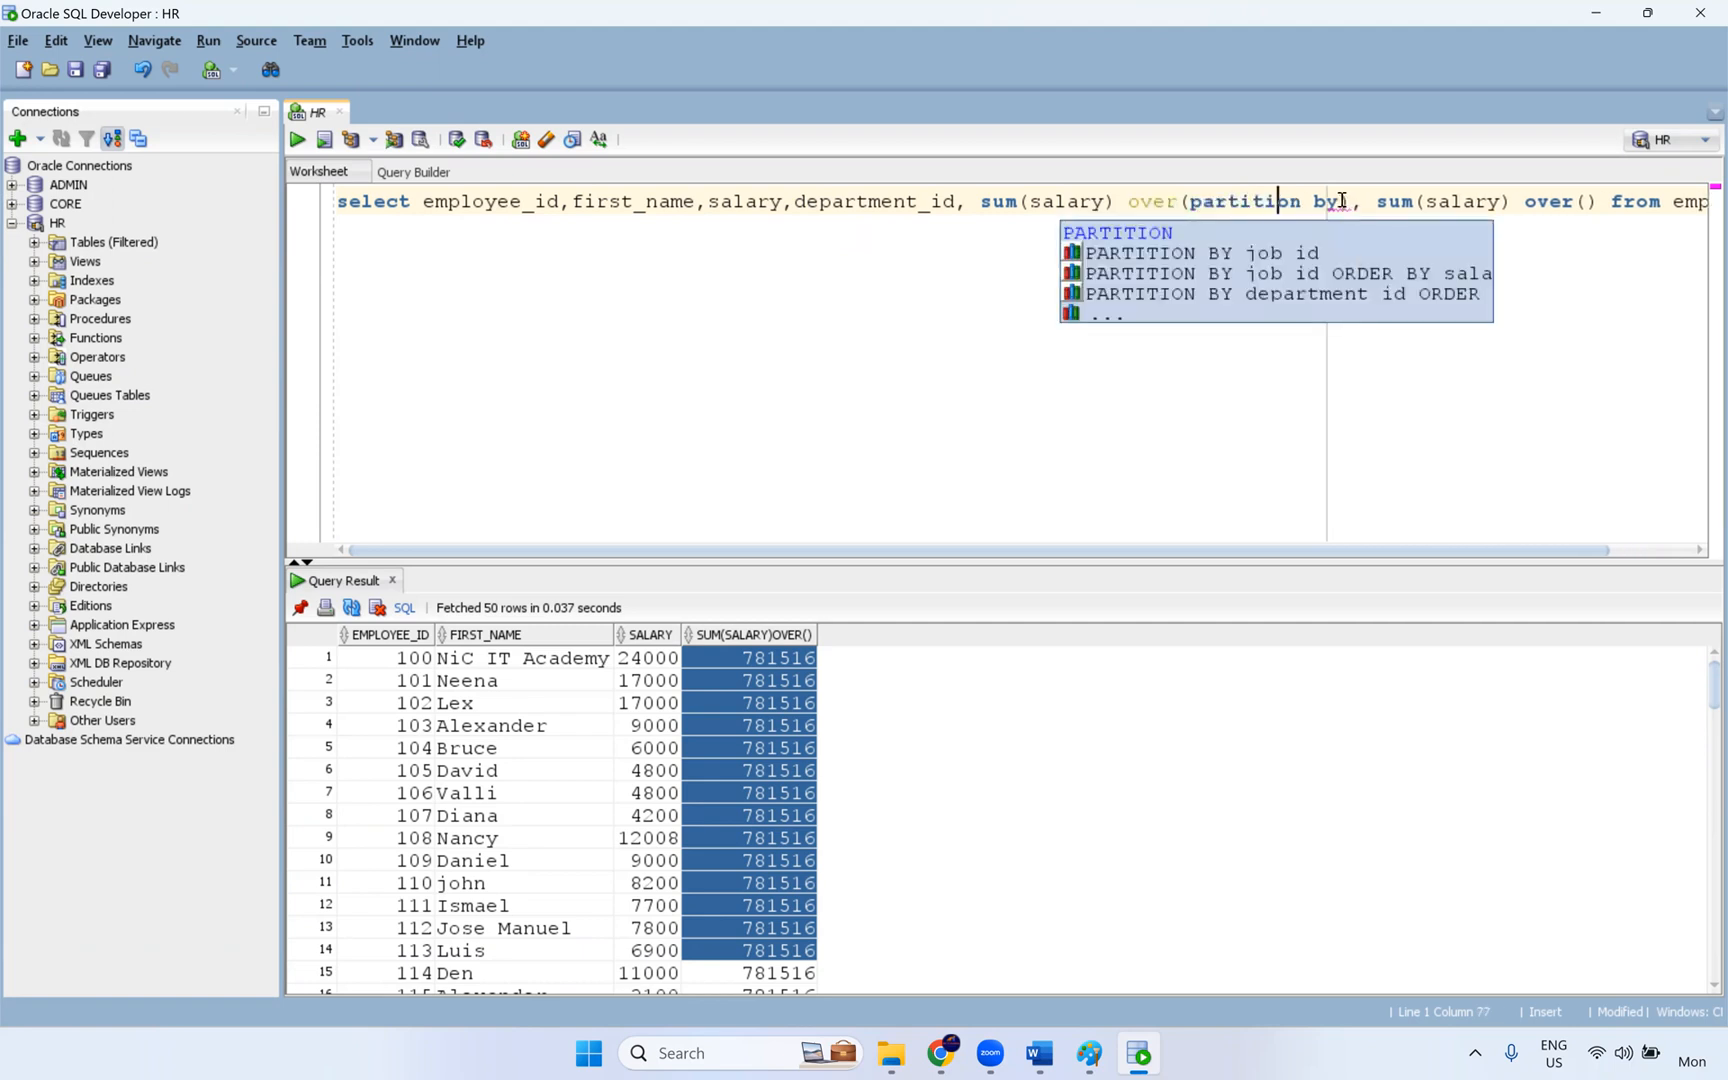
left_click(1342, 200)
type("department_id")
key("ctrl+Return")
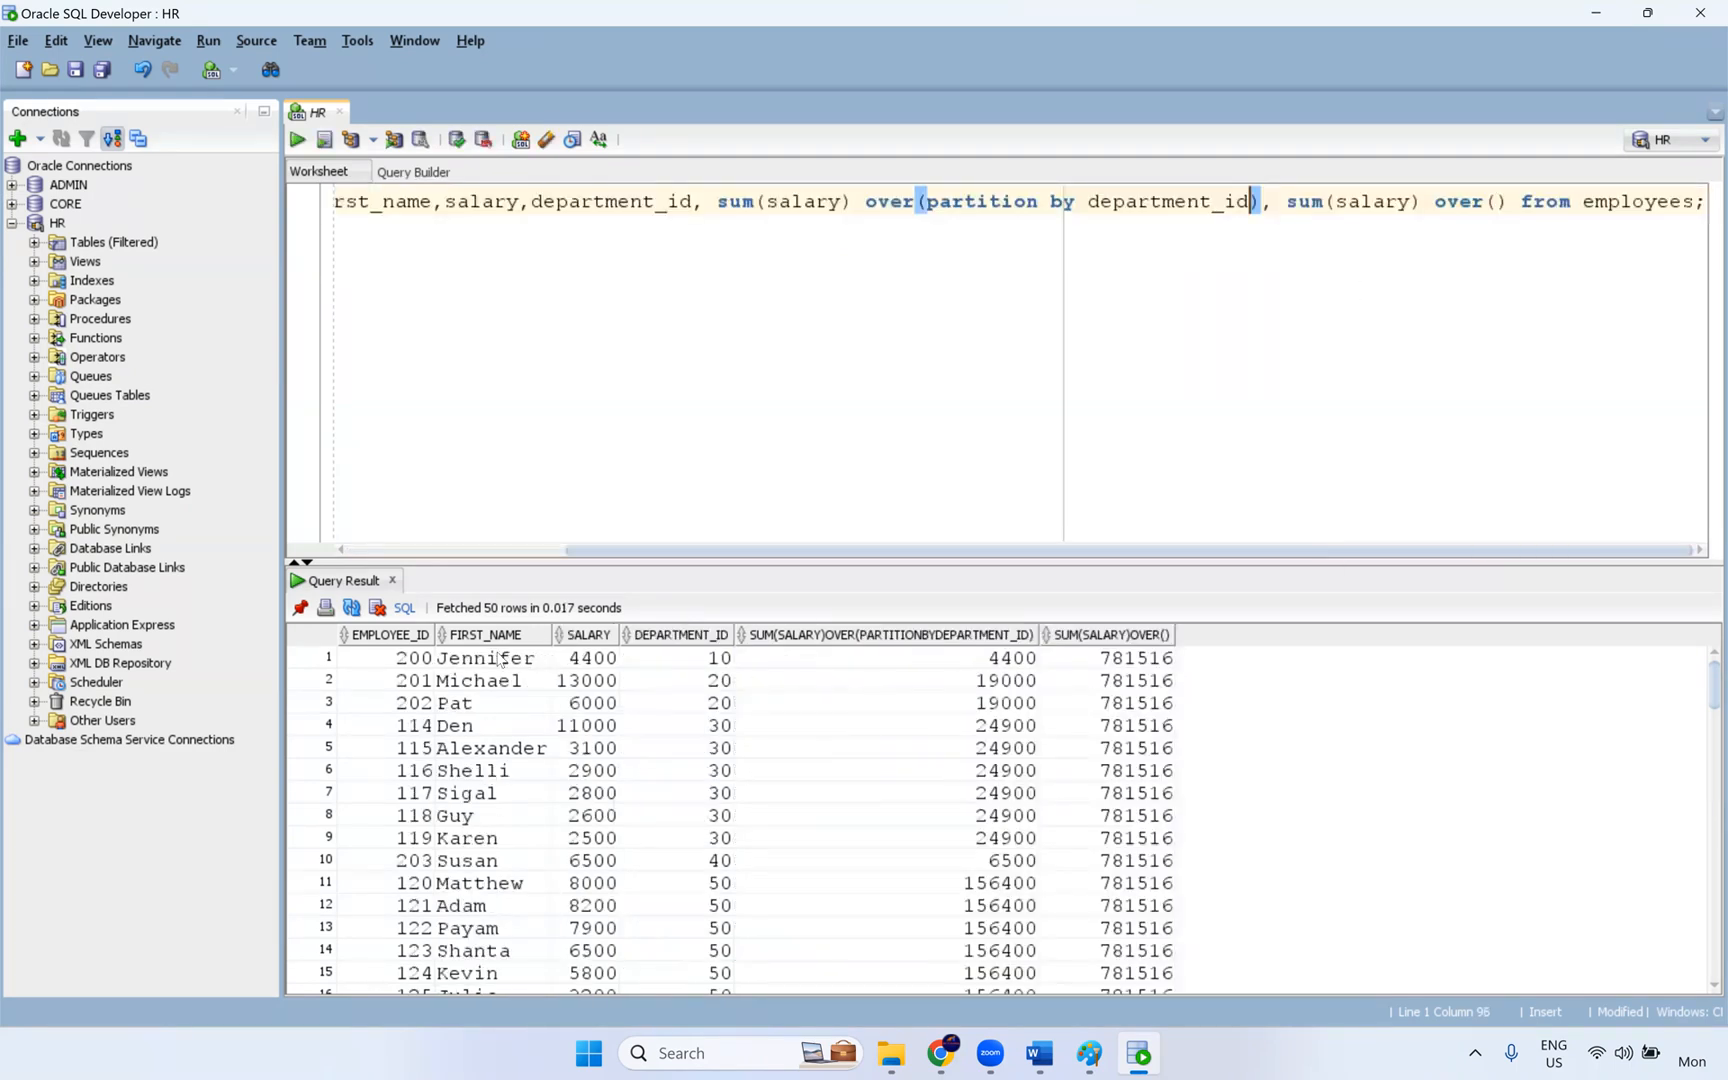
- Examine the result rows for departments 10 and 20, comparing each salary with the department sum and overall sum
left_click_drag(1032, 660, 382, 661)
left_click(1157, 666)
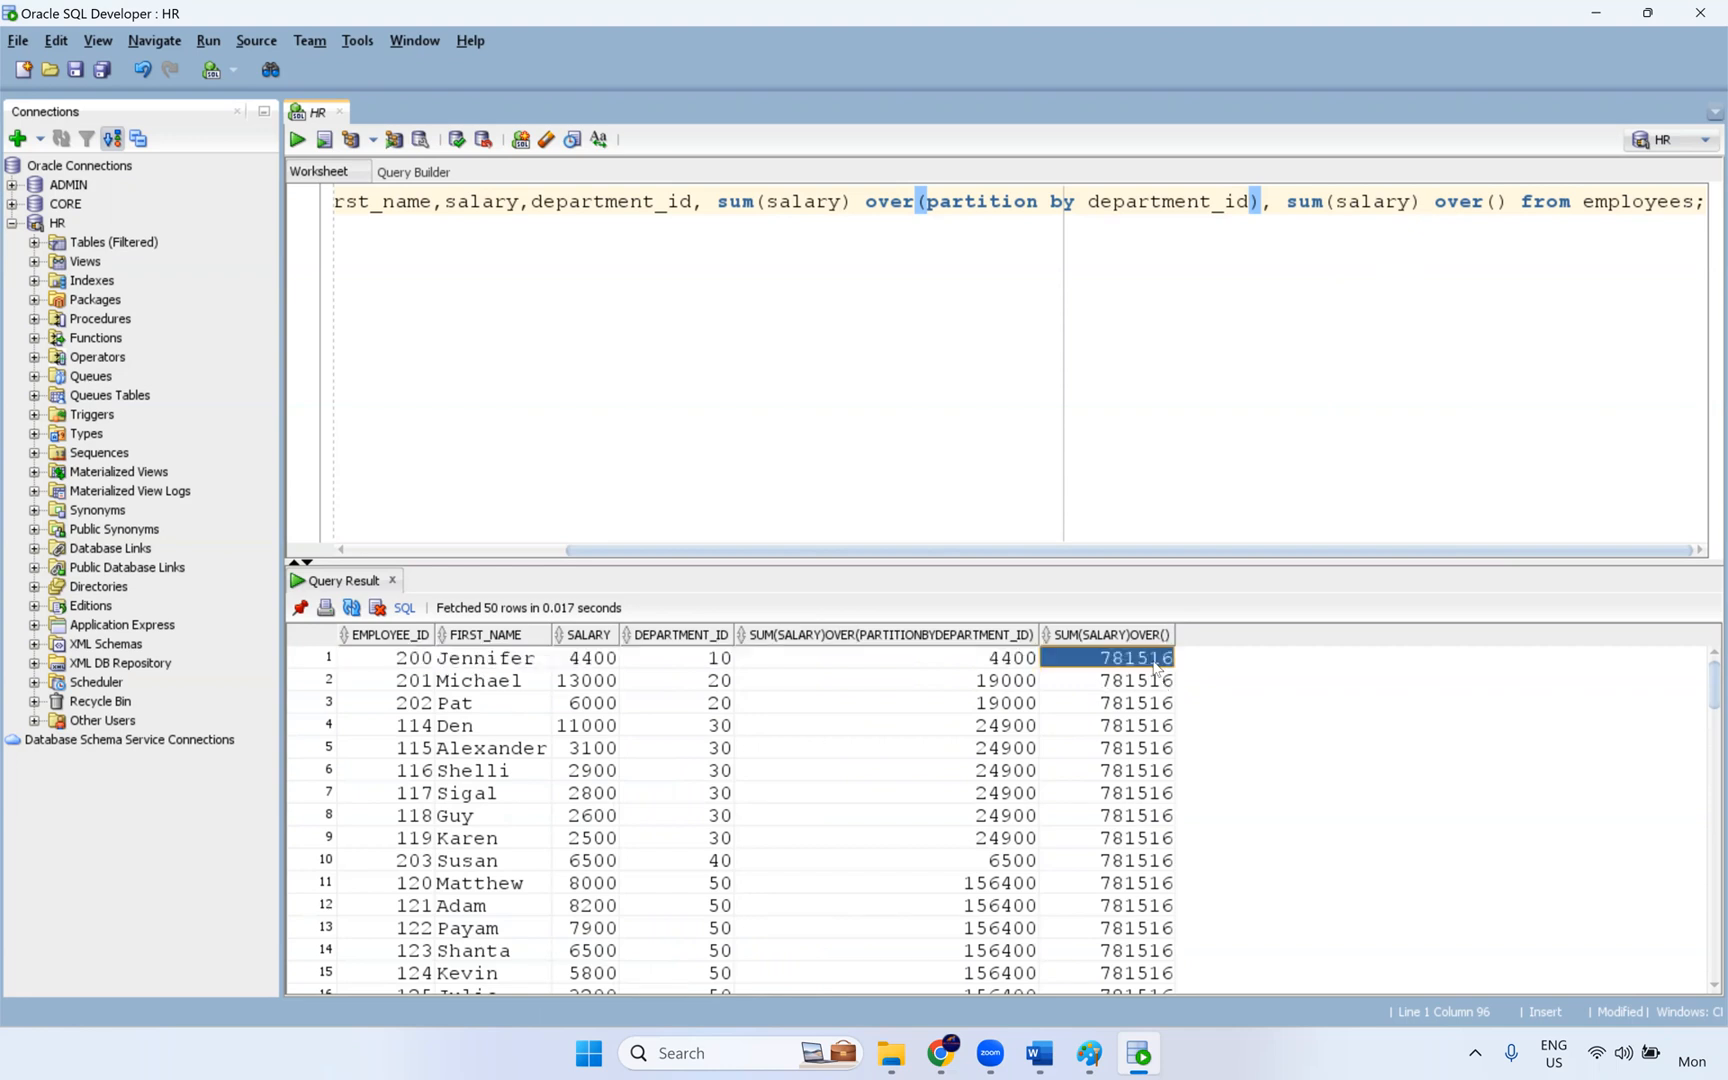
left_click(1020, 665)
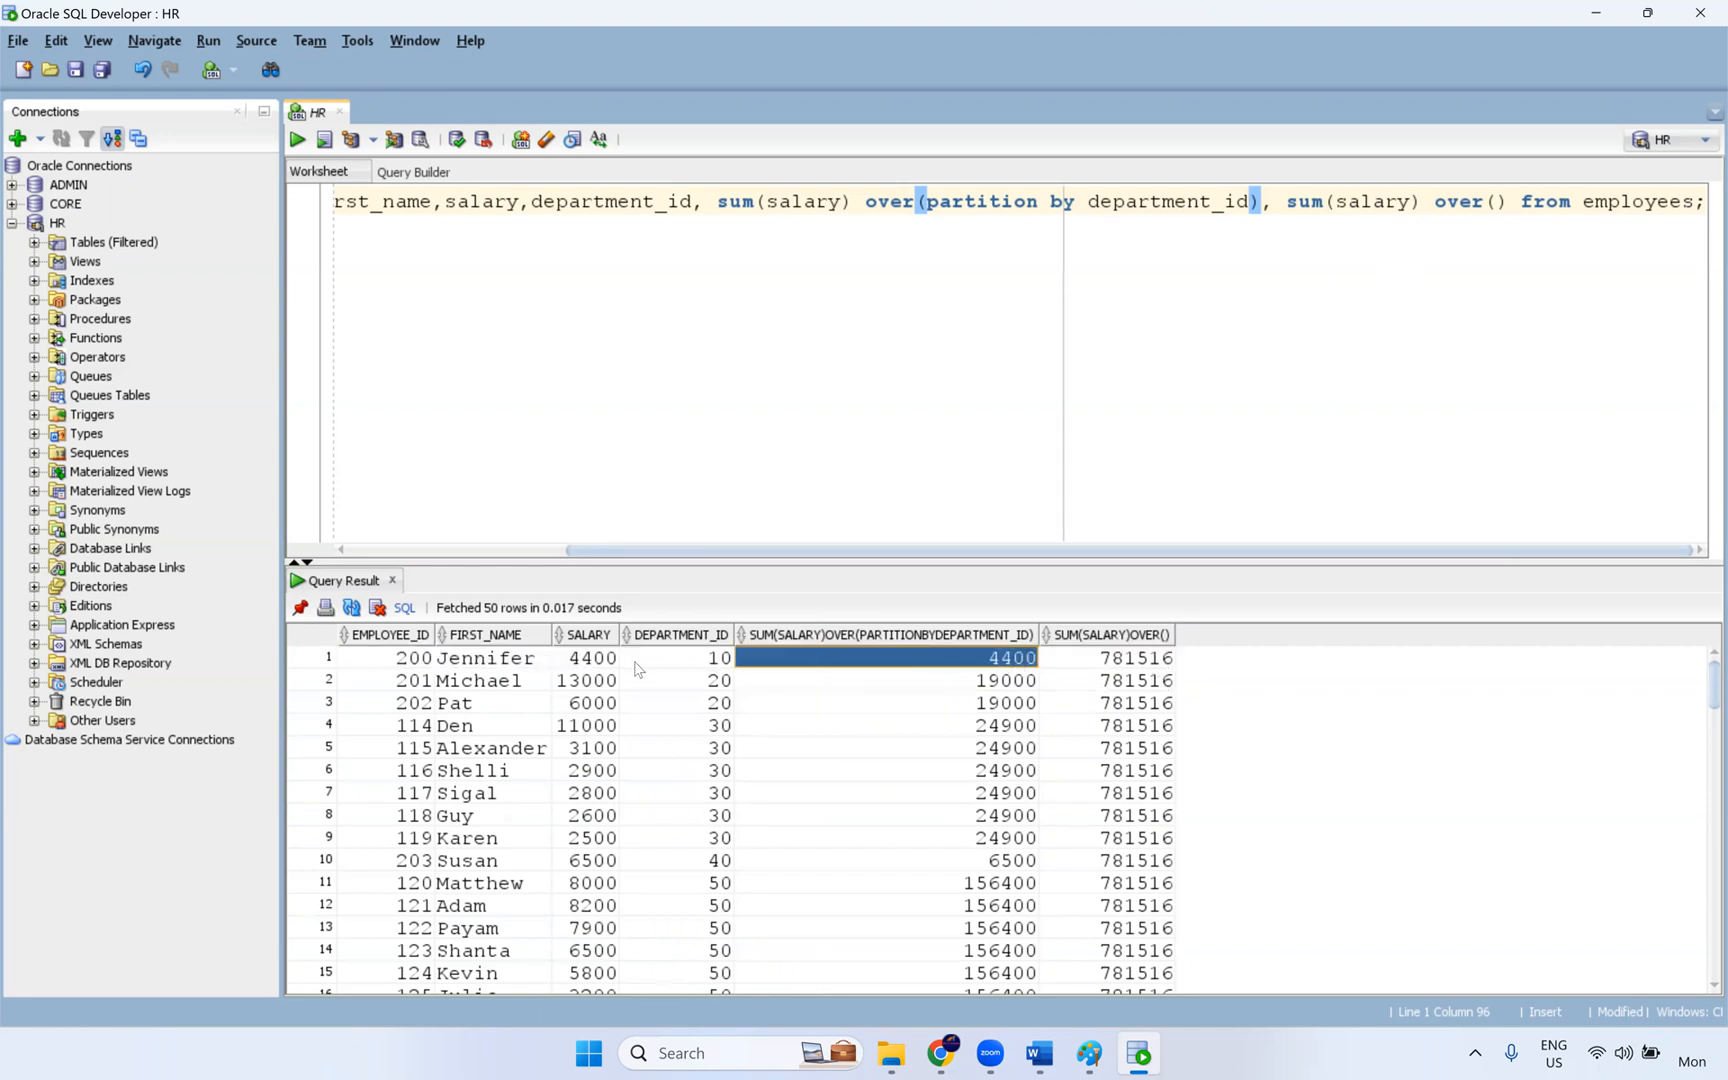
left_click(595, 662)
left_click_drag(1160, 668, 453, 659)
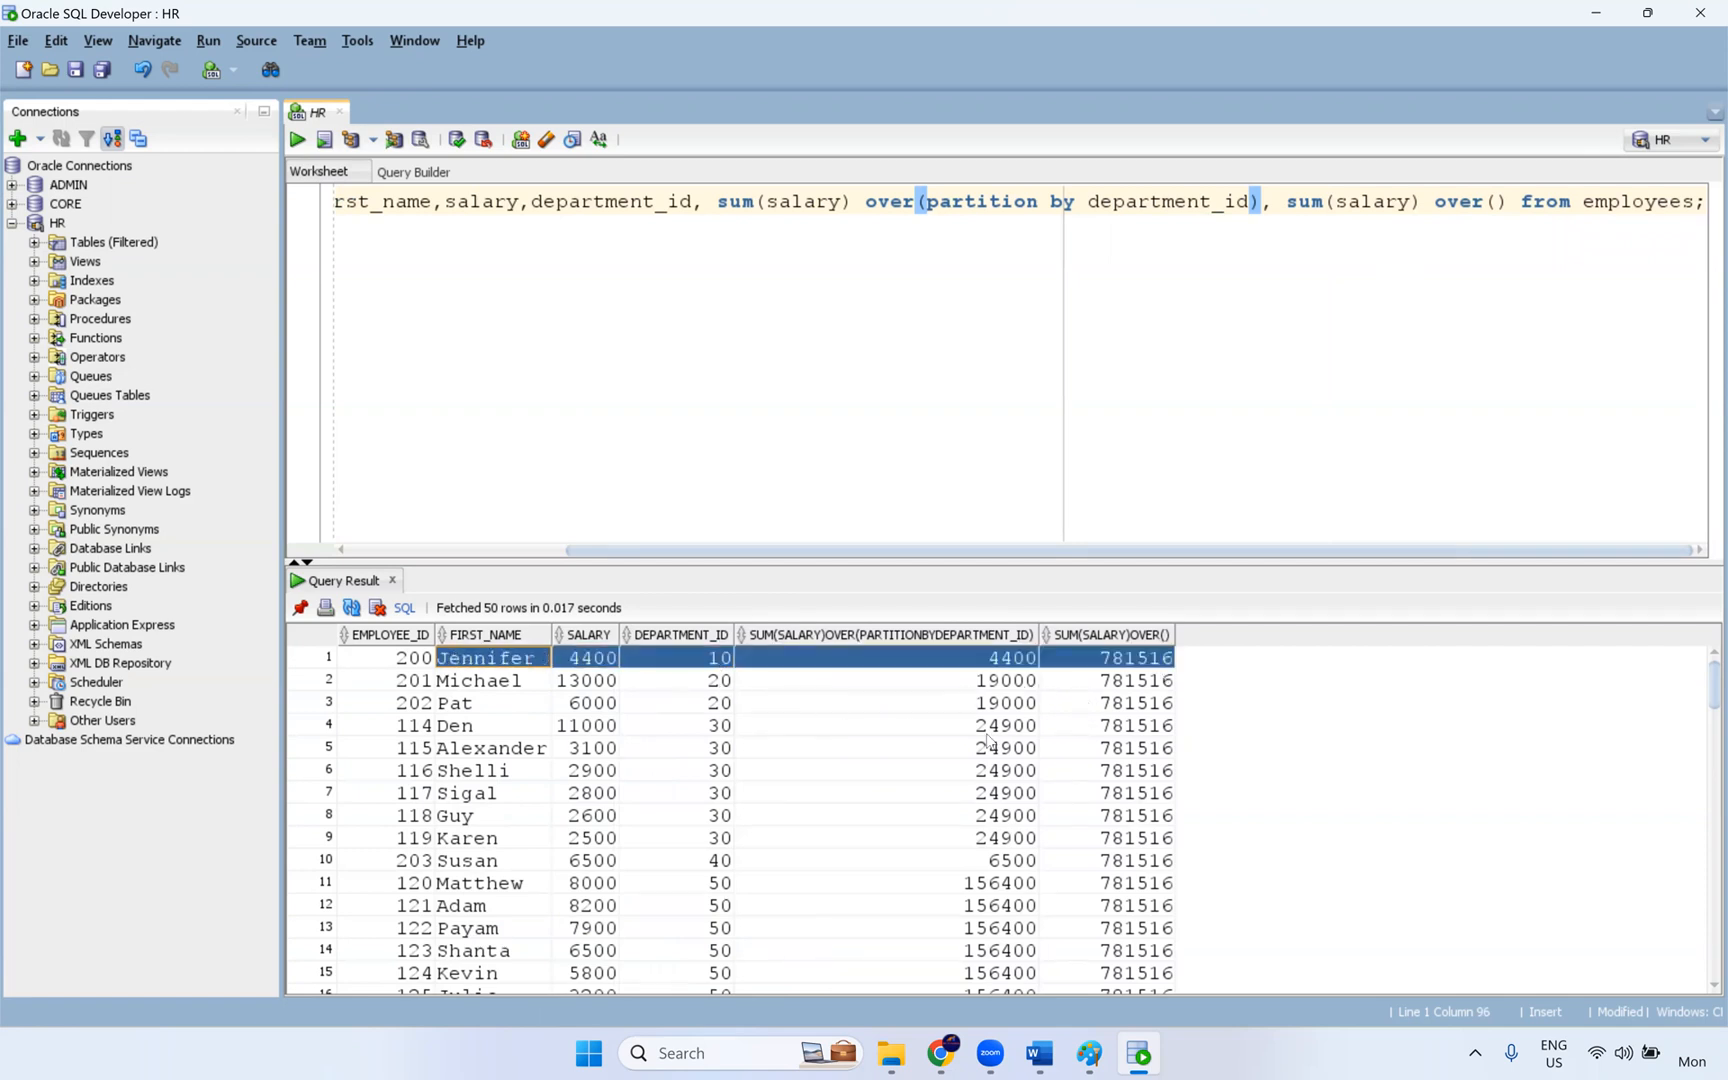
left_click_drag(1121, 704, 289, 681)
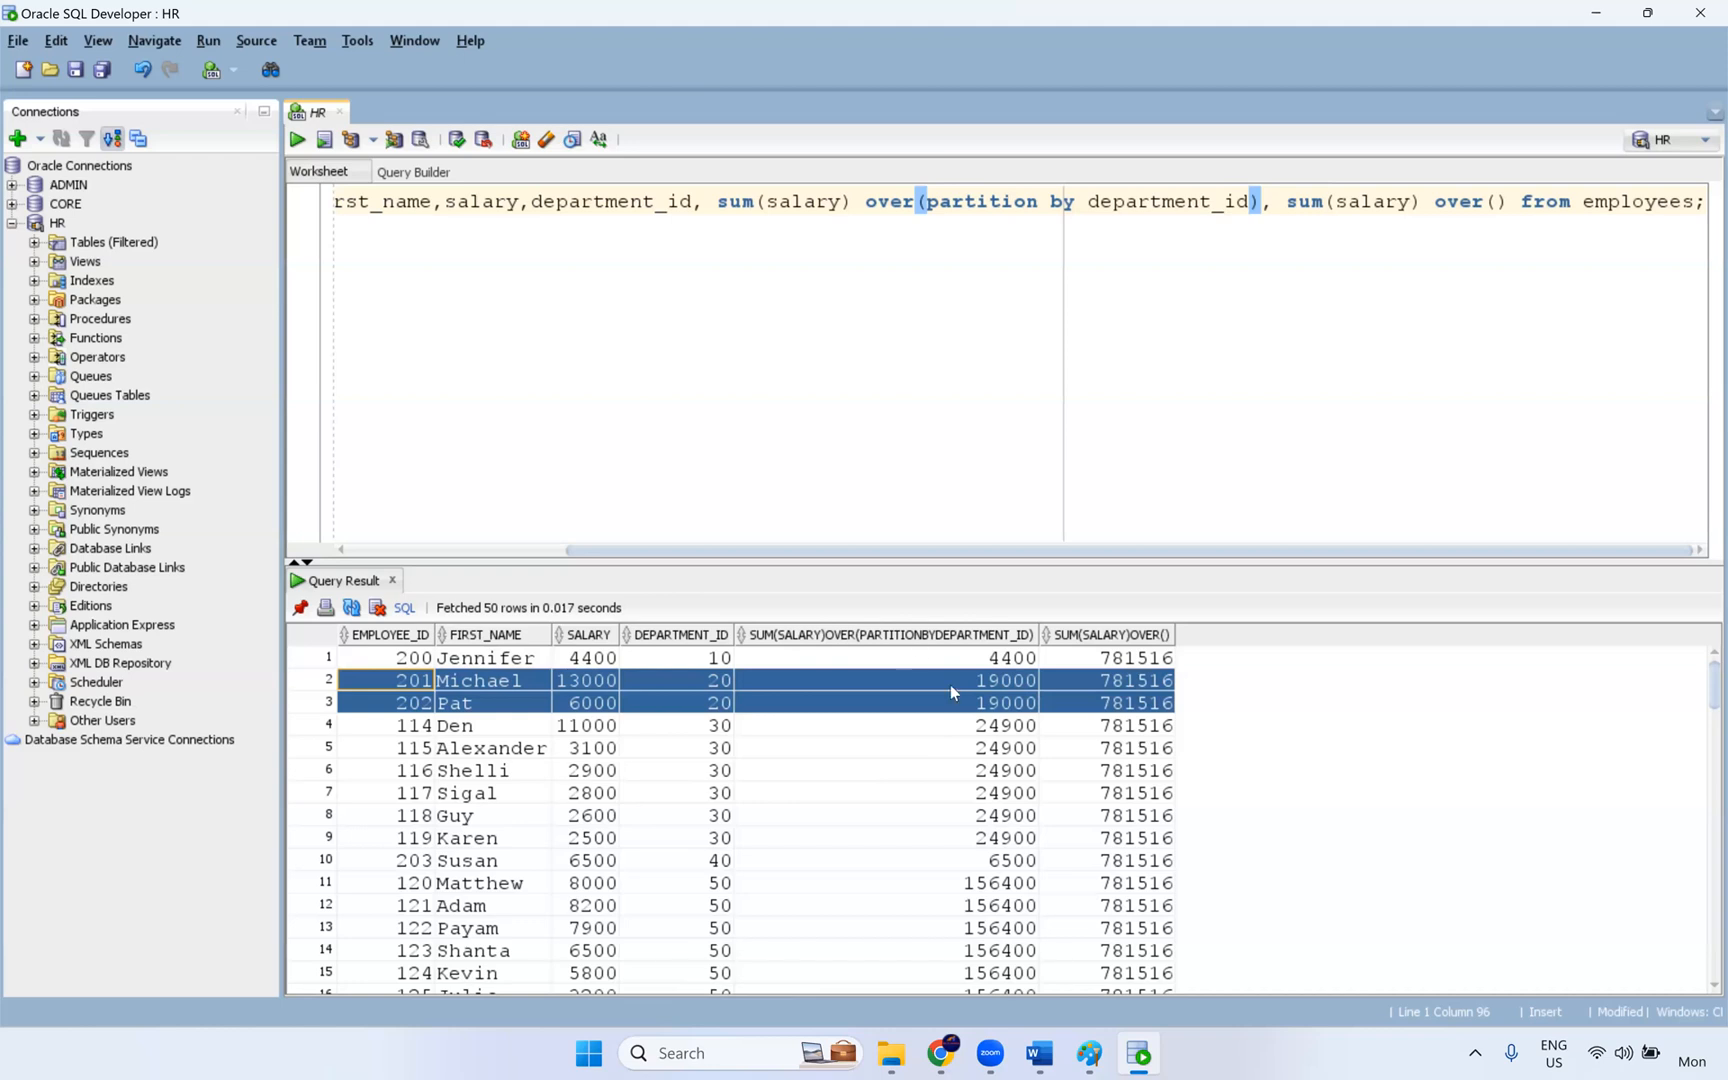
- Break the query so that the second sum(salary) over() column starts on a new line
left_click(1284, 205)
key("Return")
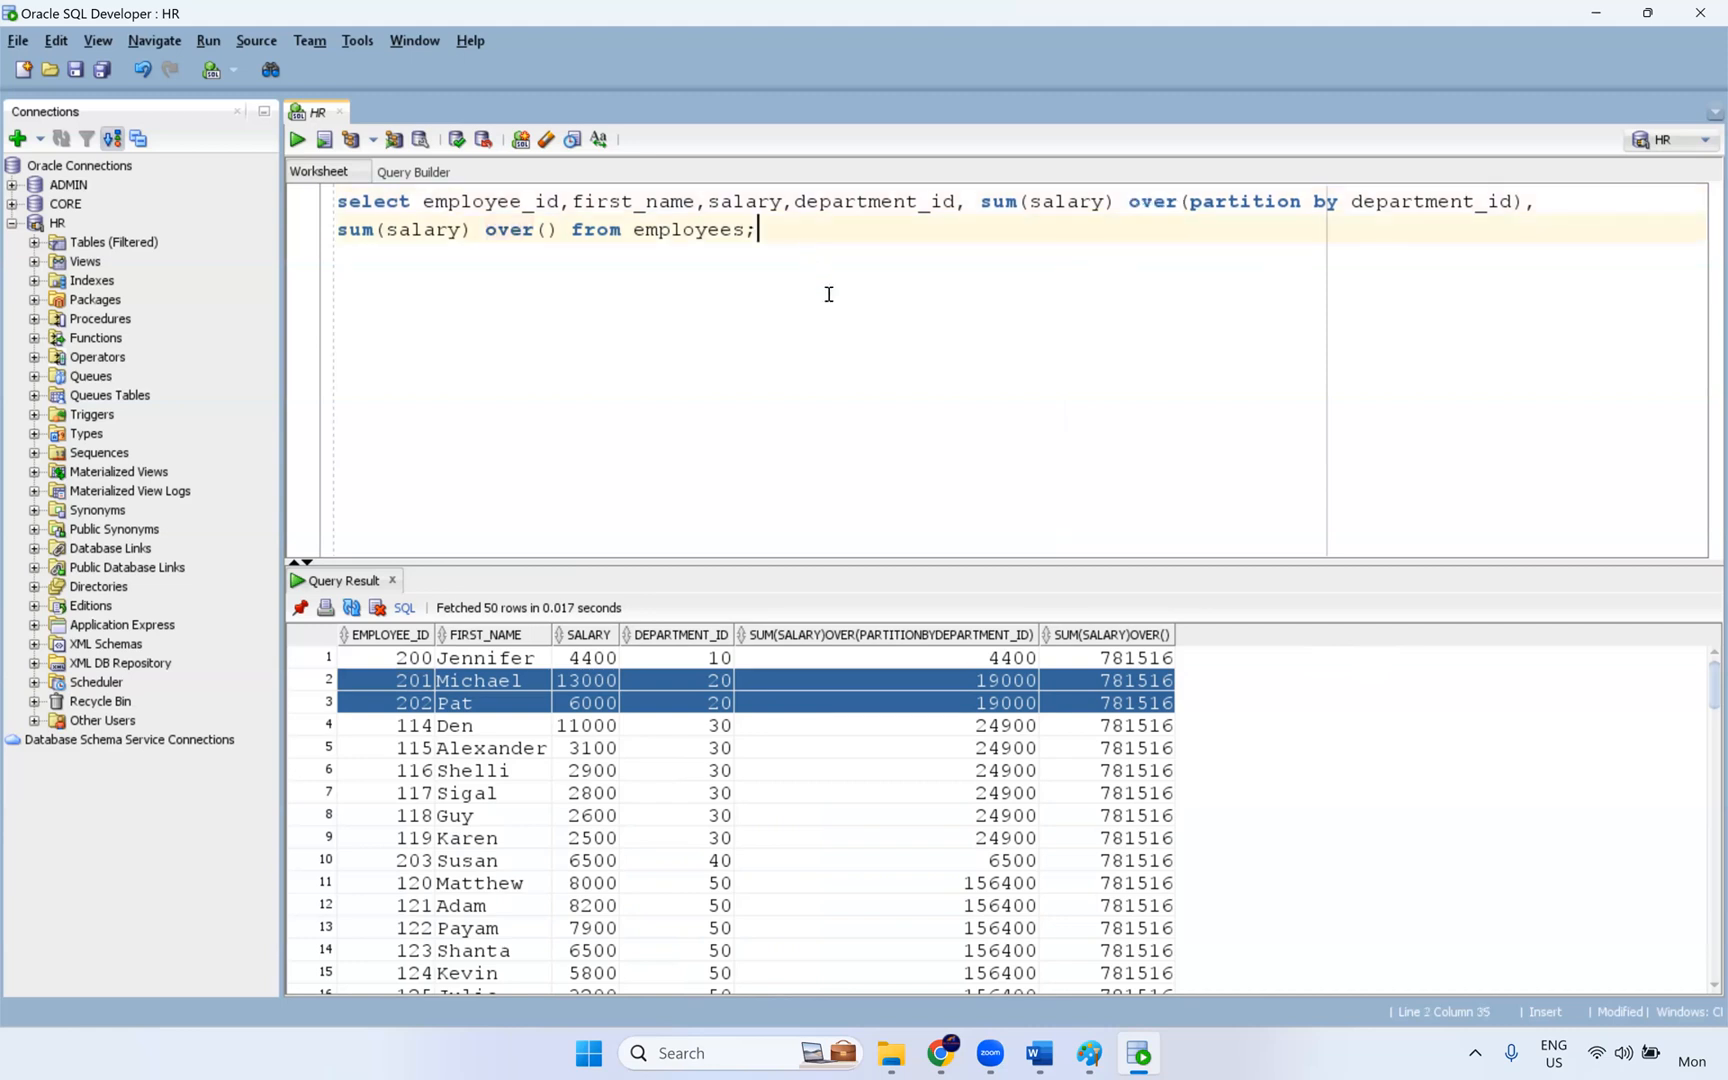
- Switch to the Word document and check the repeated salary_sum values in Exercise 10's expected output
key("alt+Tab")
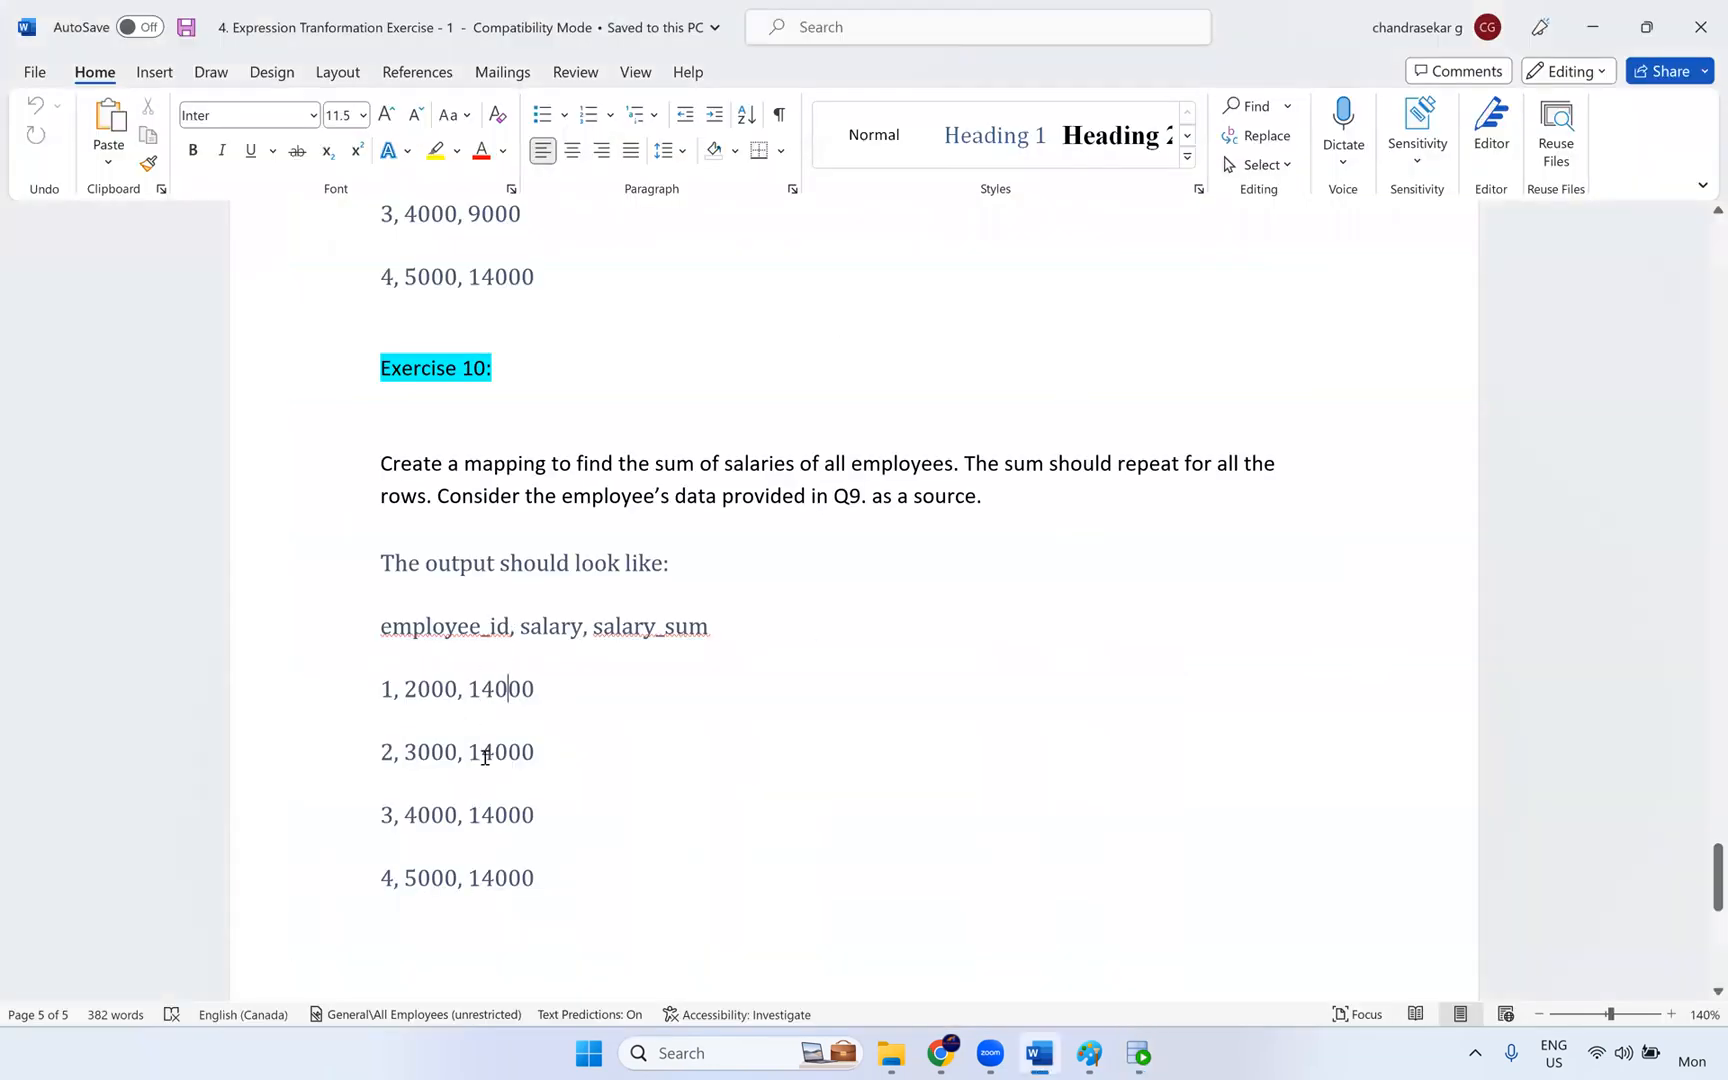
double_click(513, 687)
double_click(505, 755)
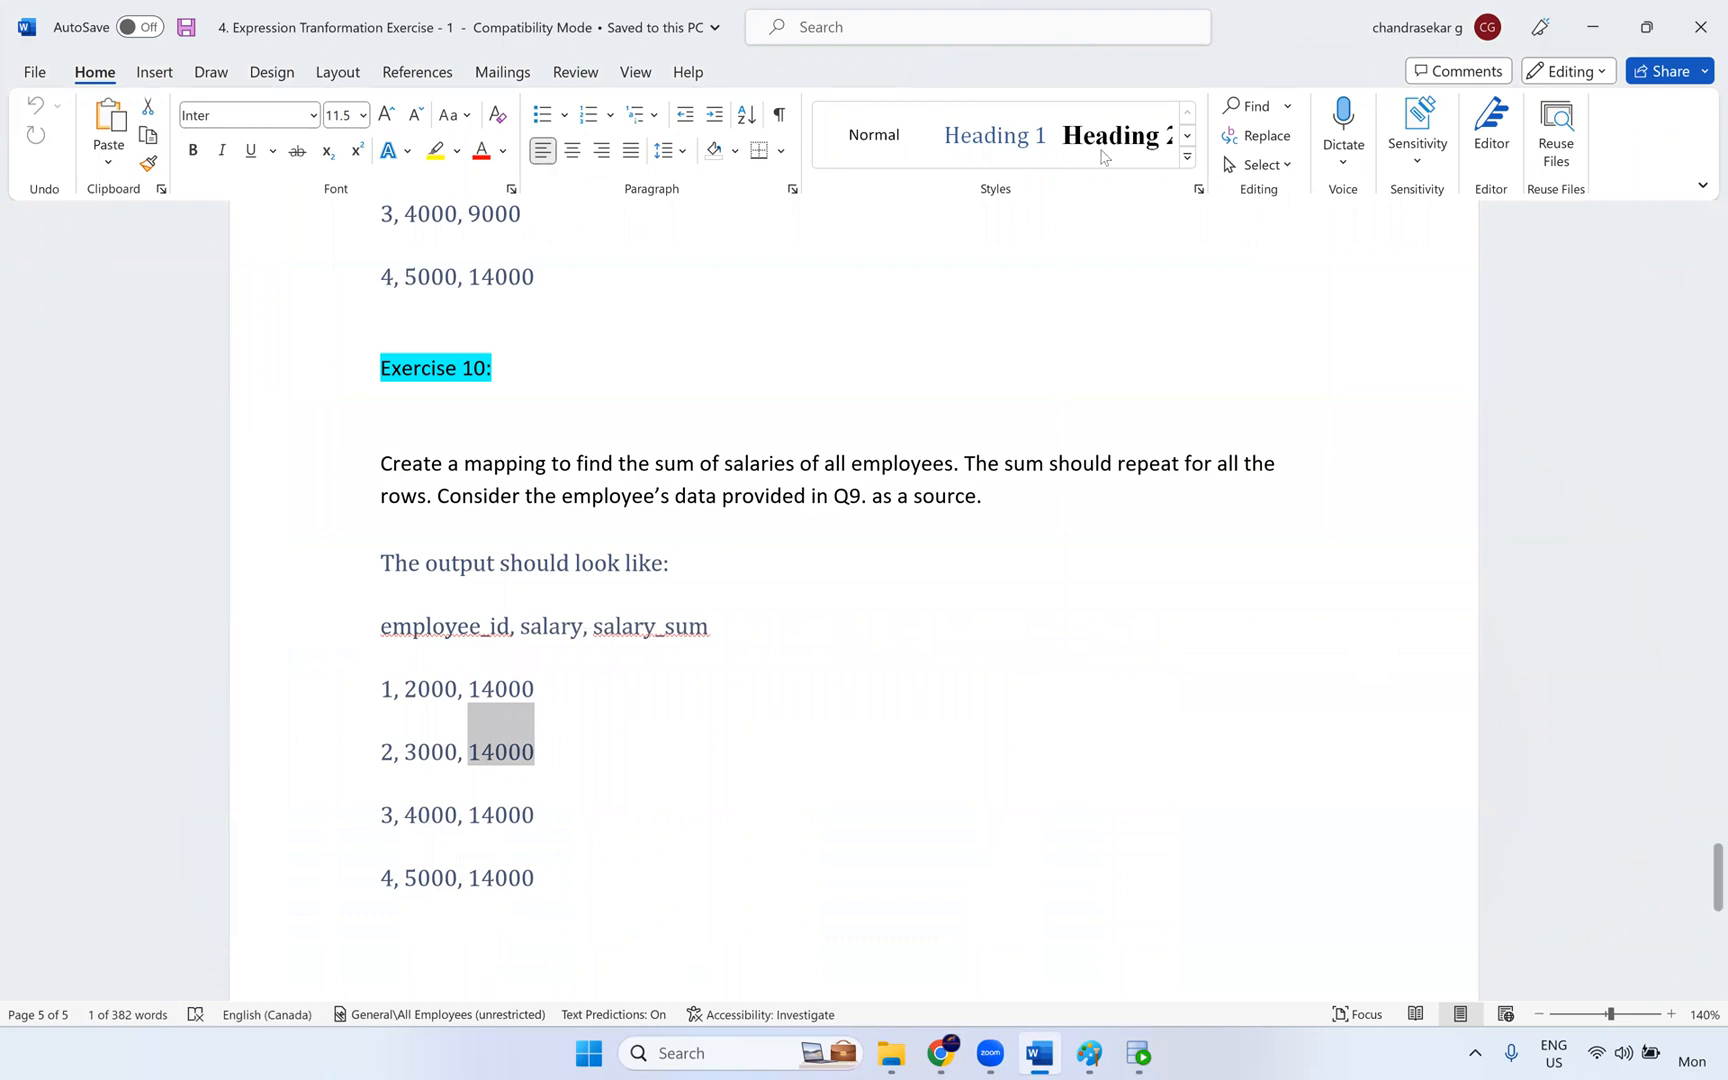
key("alt+Tab")
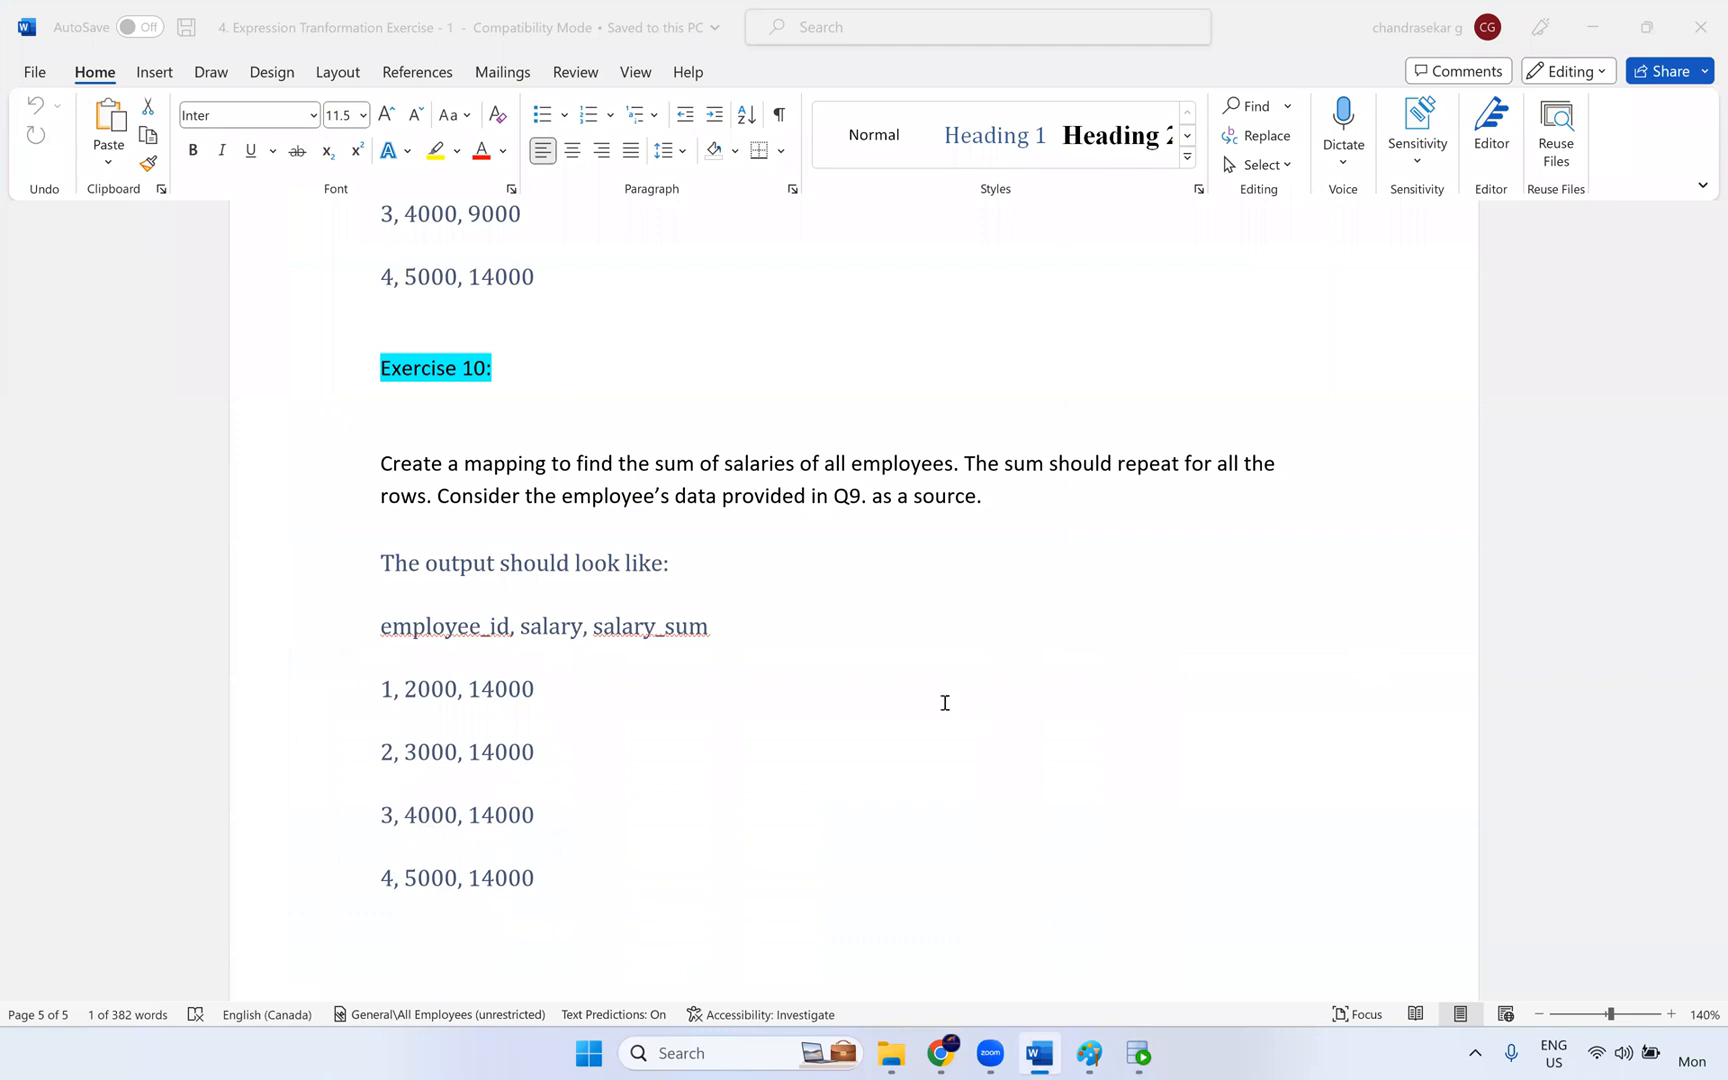
- Switch to SQL Developer, clear the whole query from the HR worksheet and close its query result
key("alt+Tab")
key("alt+Tab")
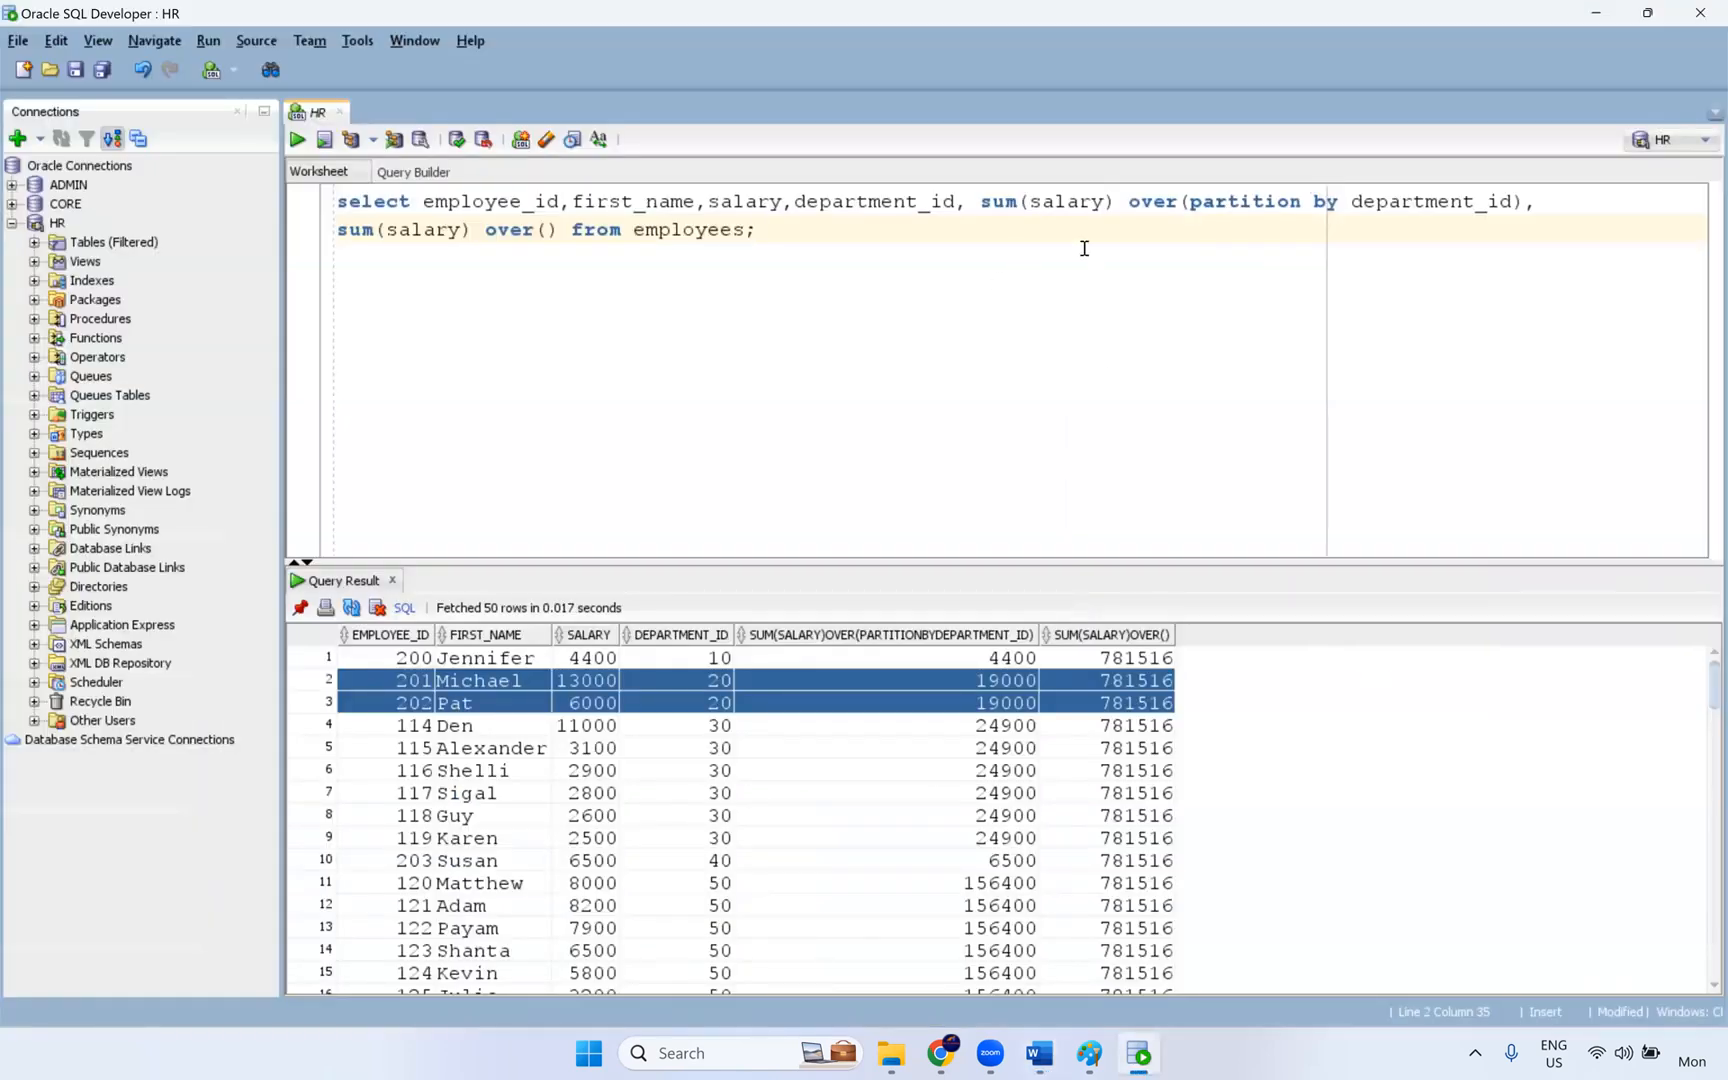
key("ctrl+a")
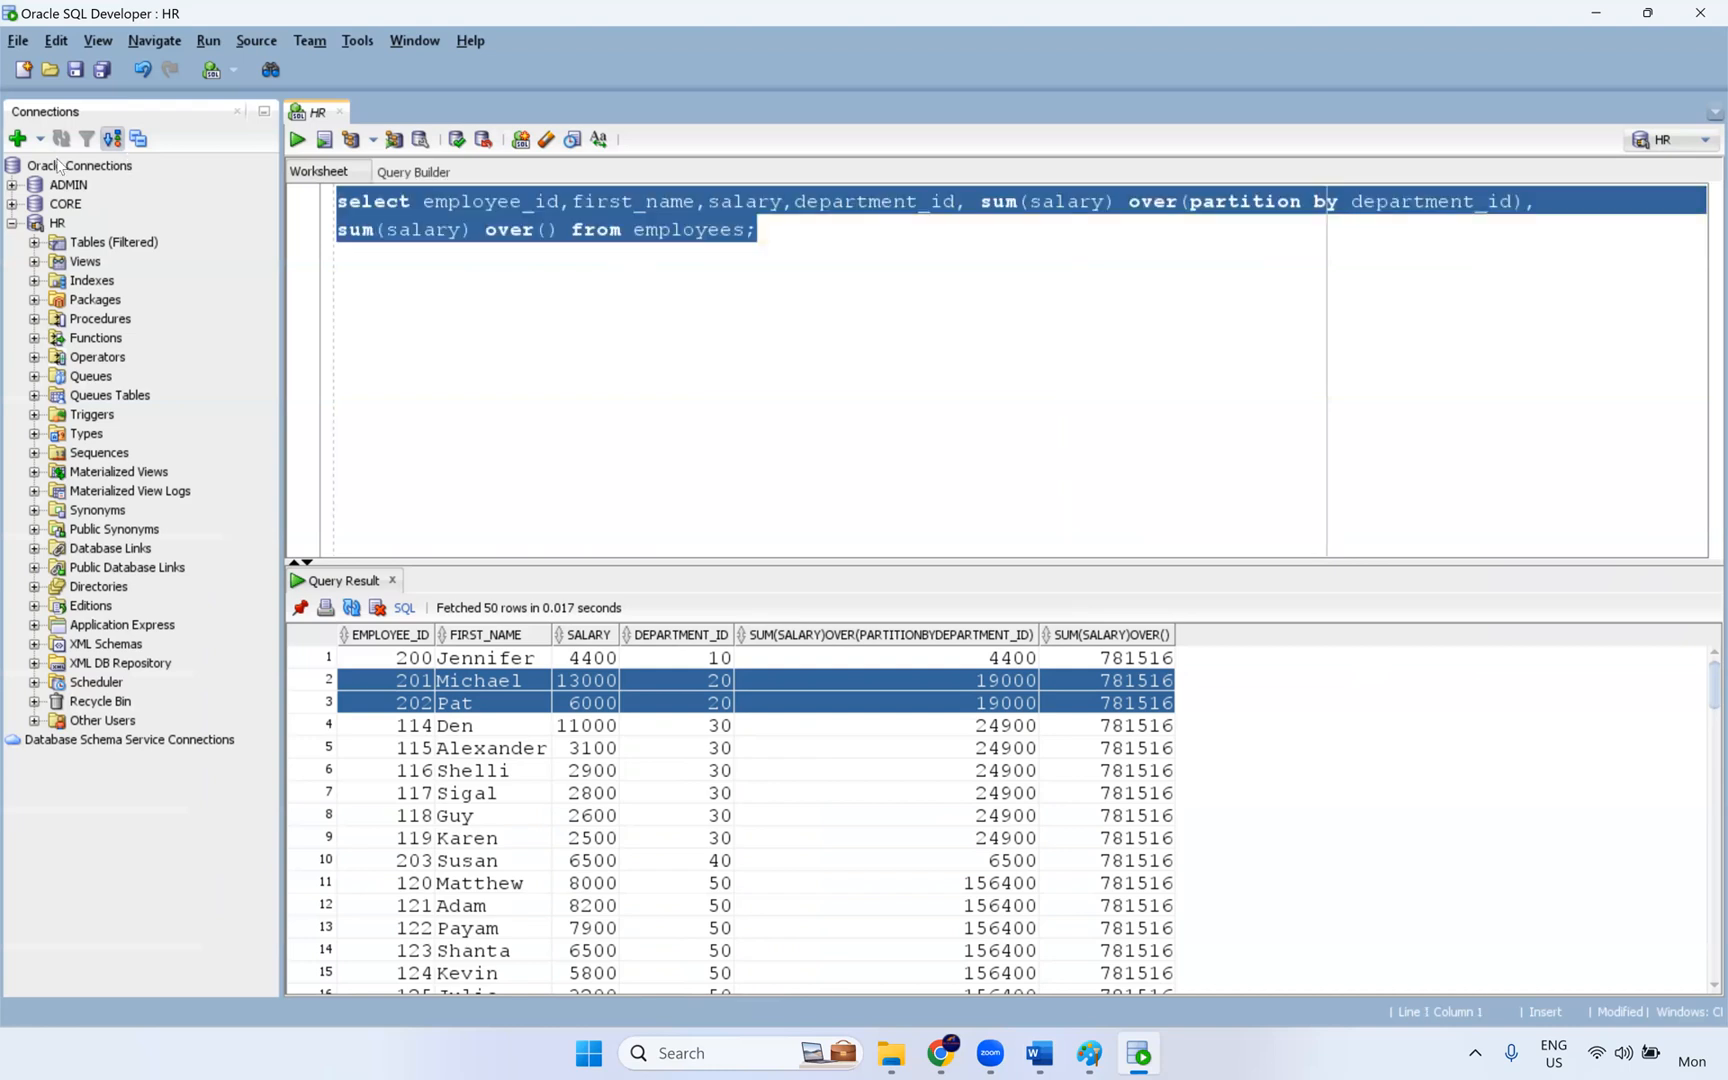
key("Delete")
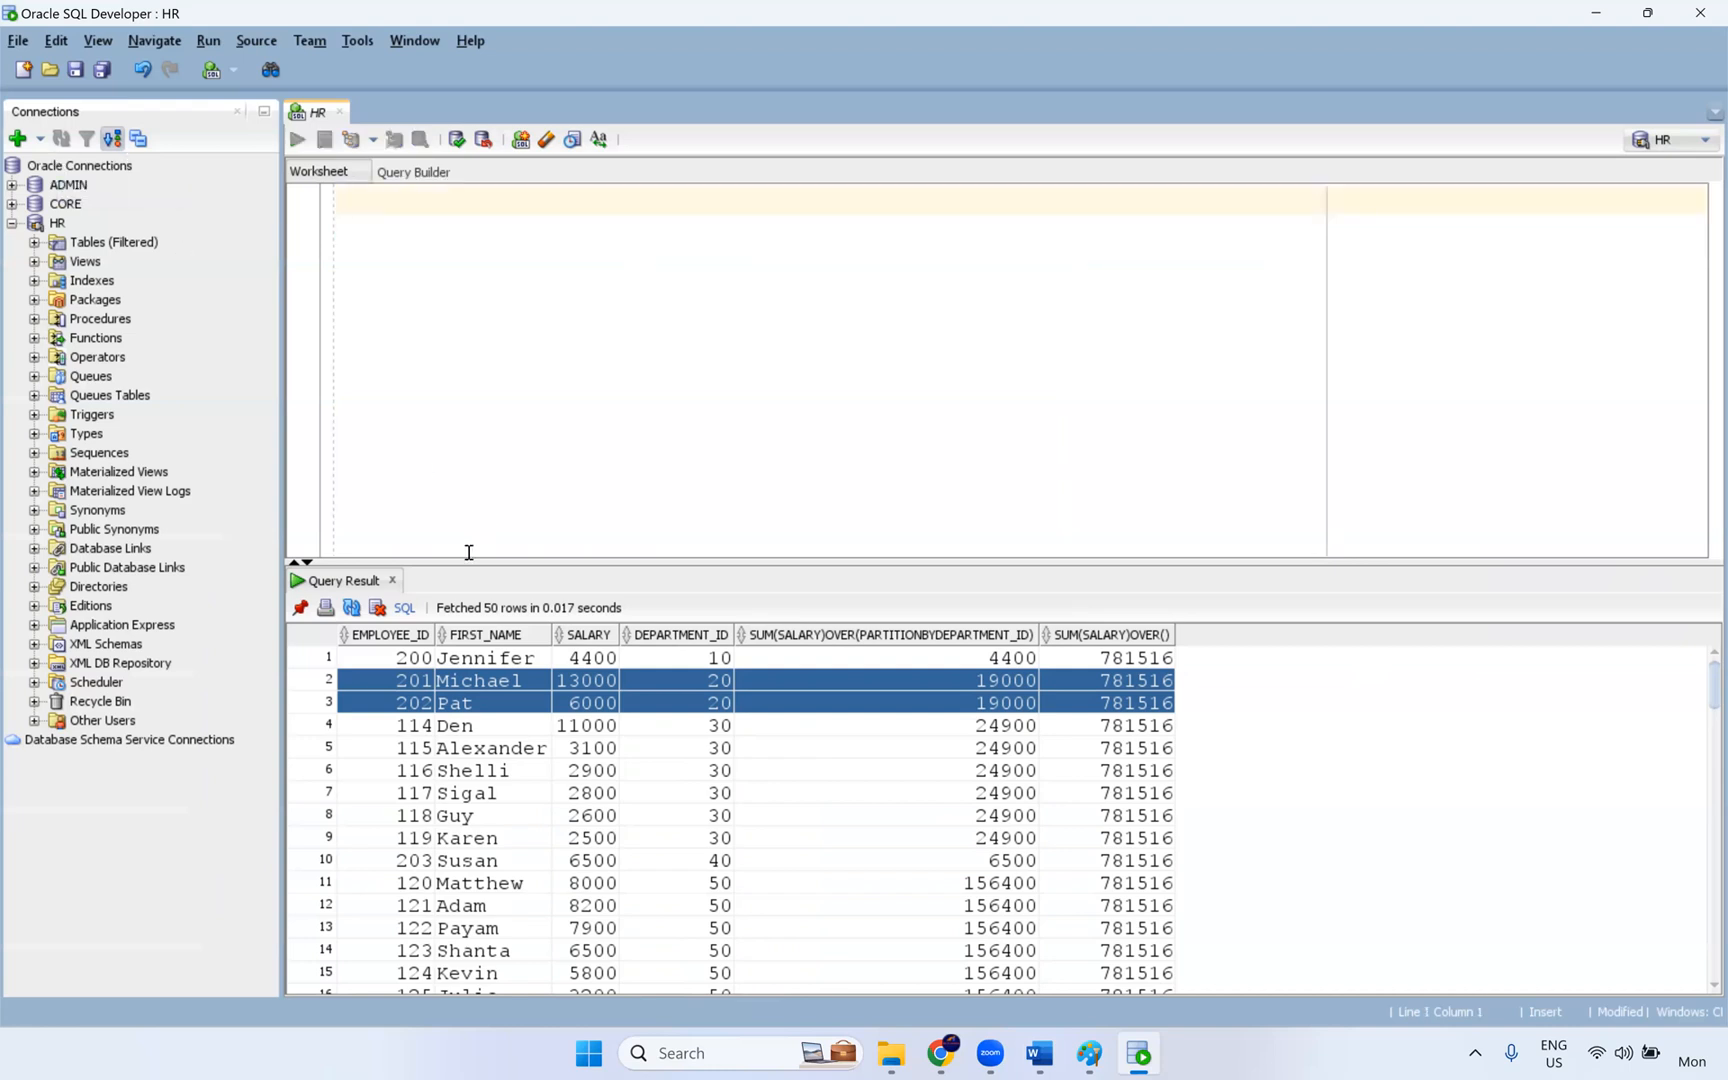
left_click(392, 580)
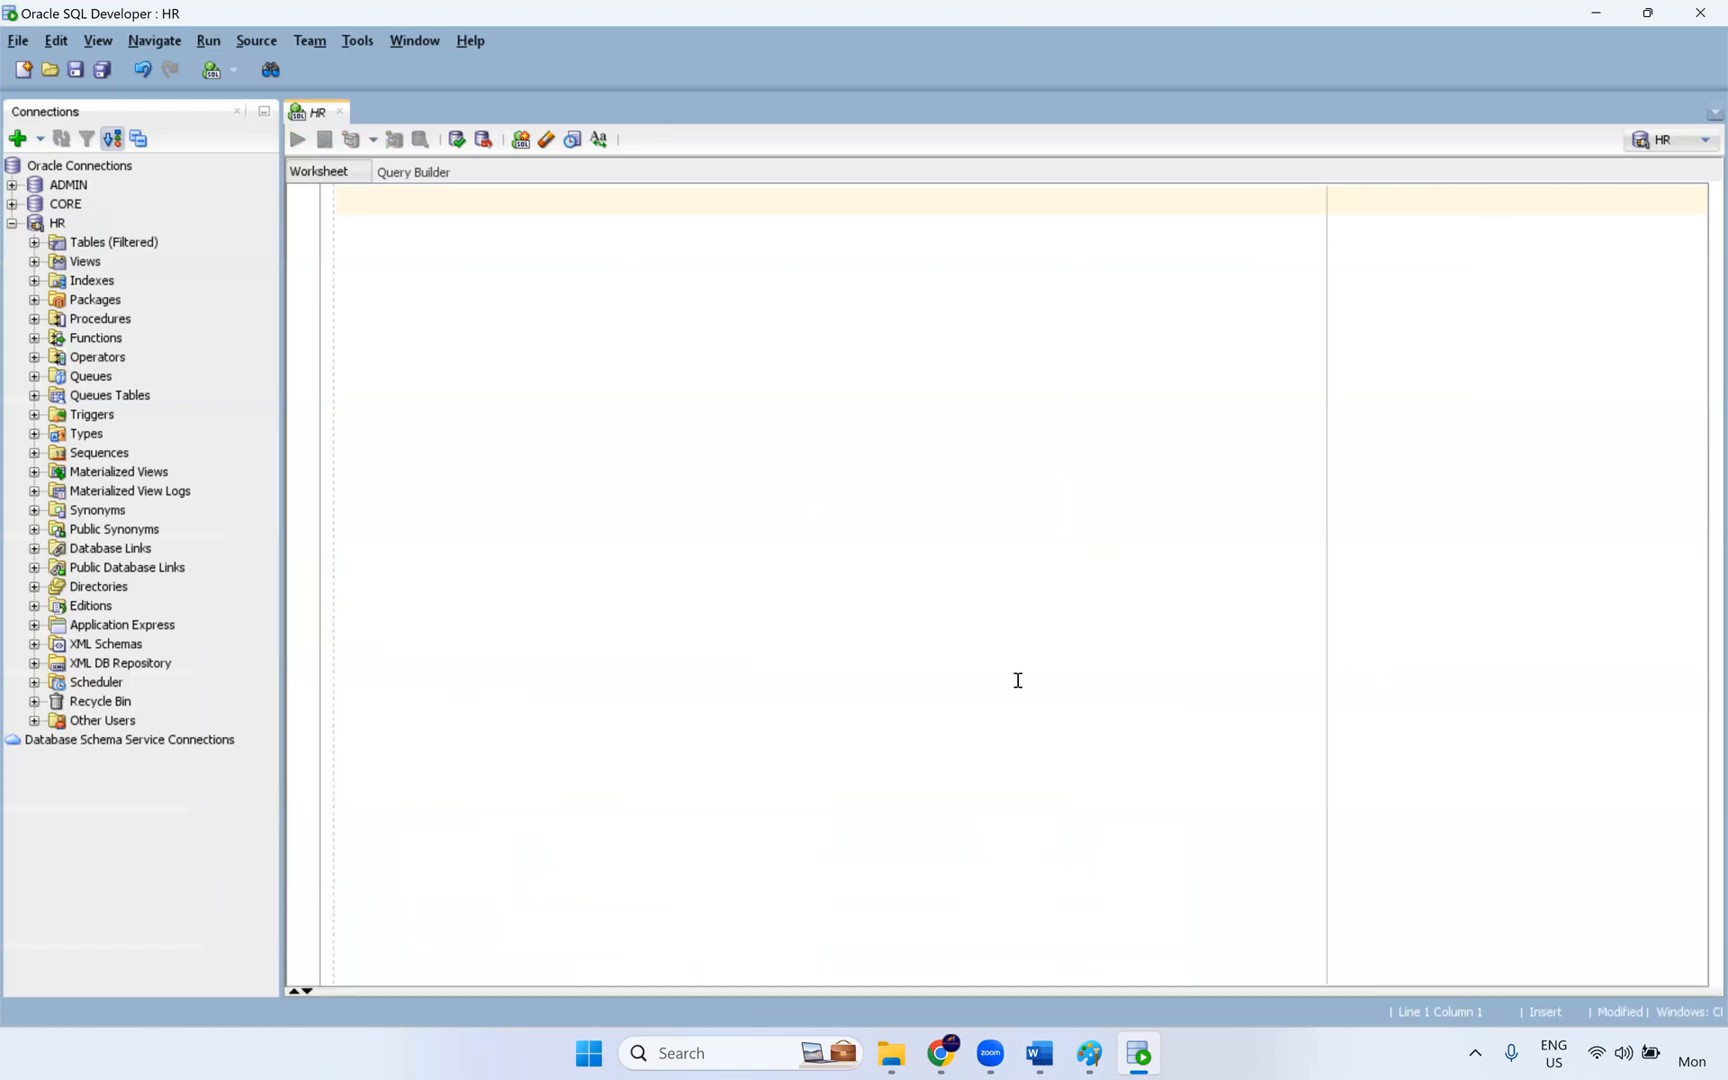
- Switch to the Word exercise document, skim the exercises back to Exercise 1, and close the document
left_click(1057, 1060)
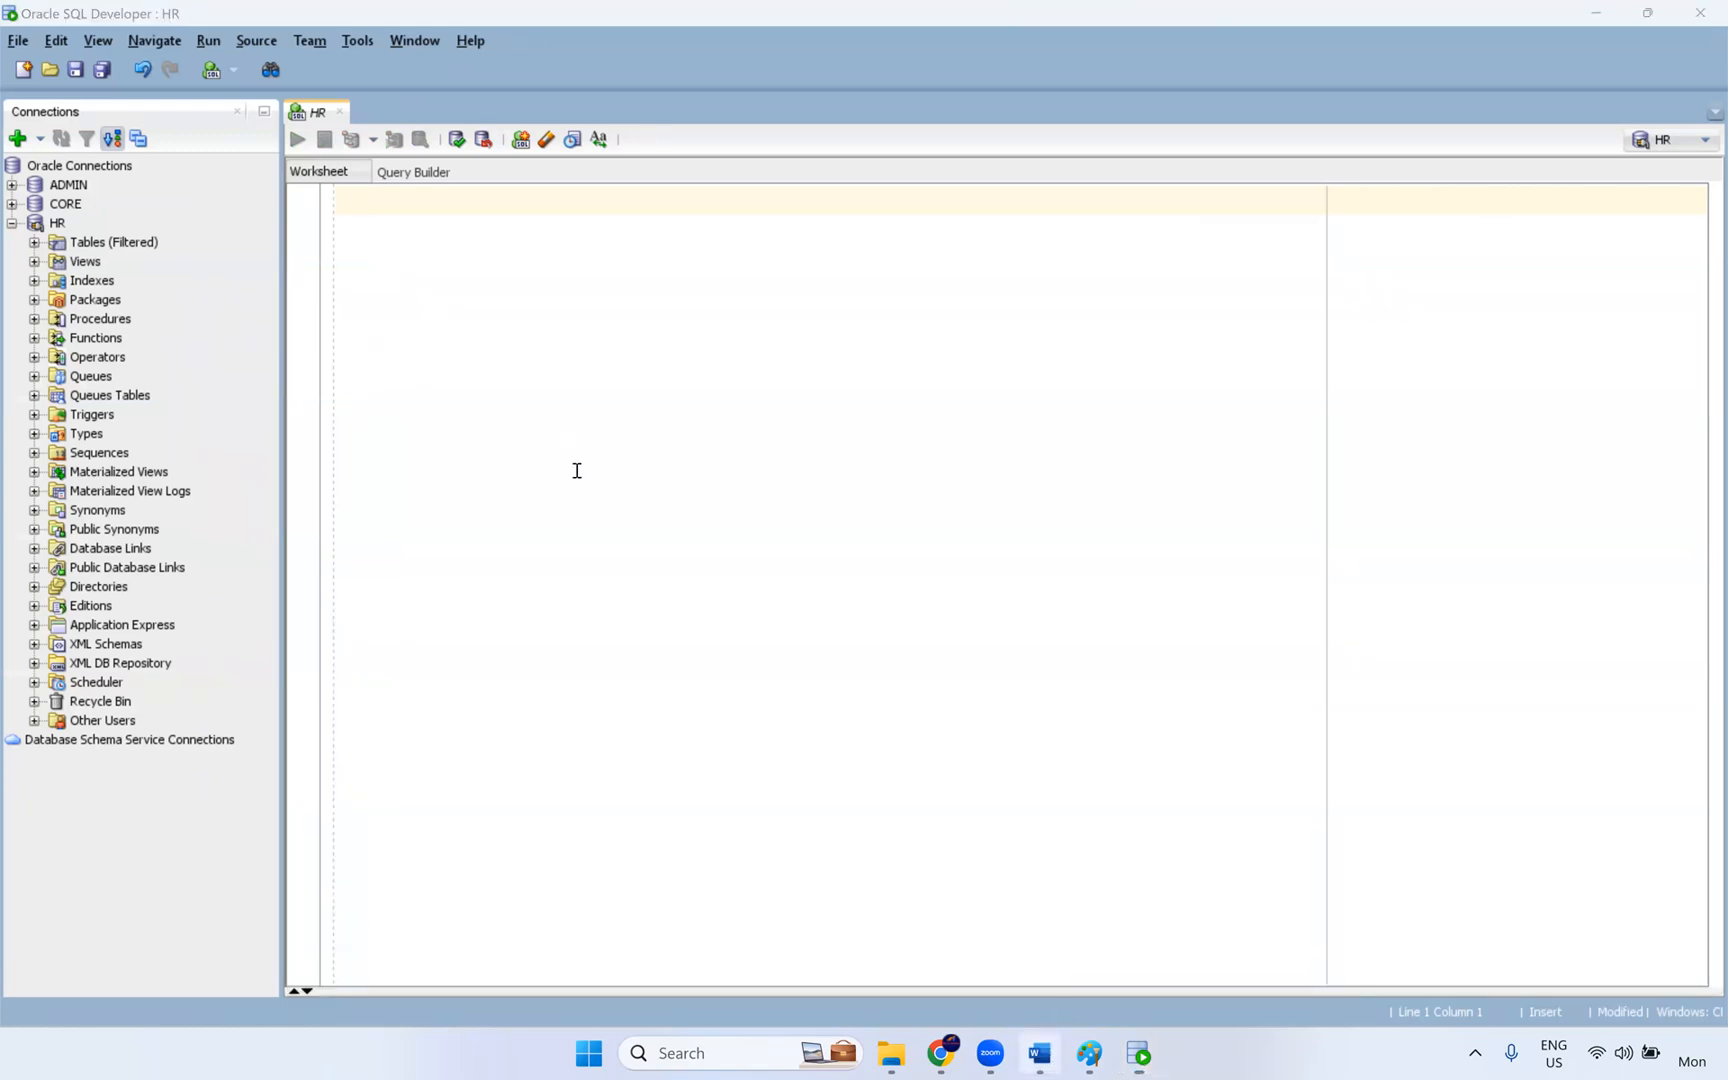
scroll(586, 472, "up", 5)
scroll(586, 472, "up", 15)
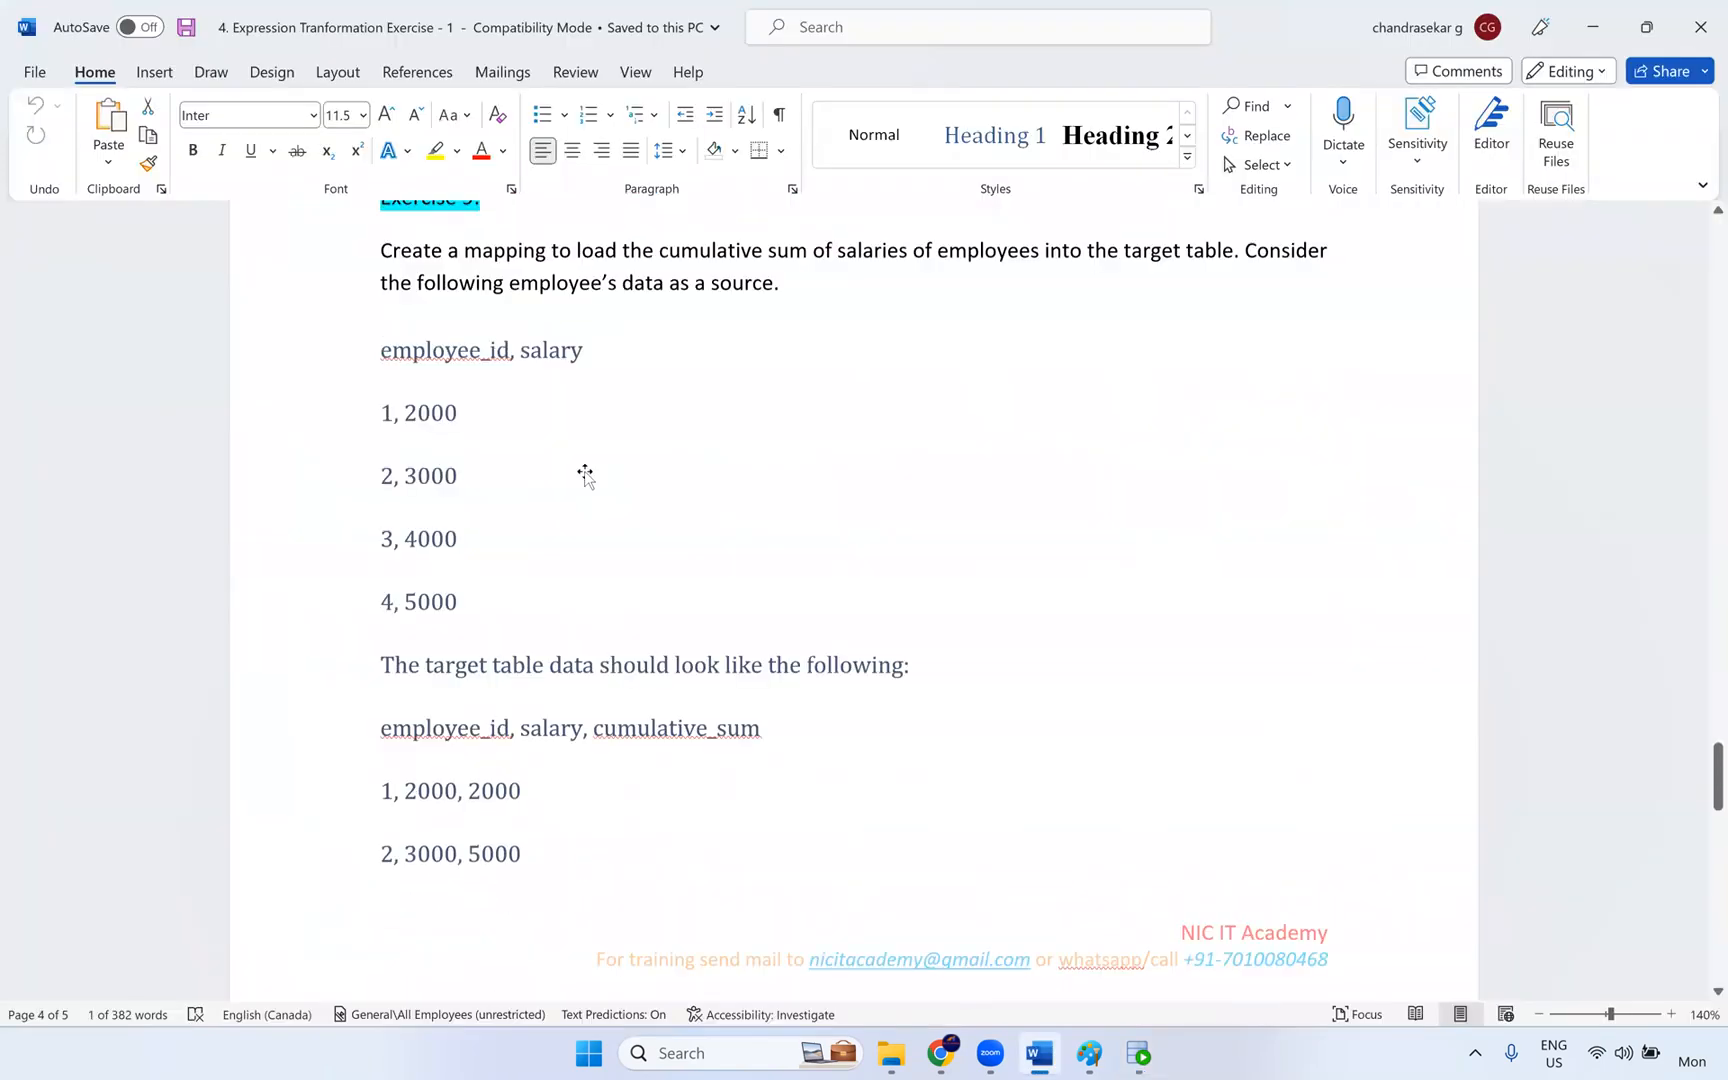
scroll(937, 648, "up", 15)
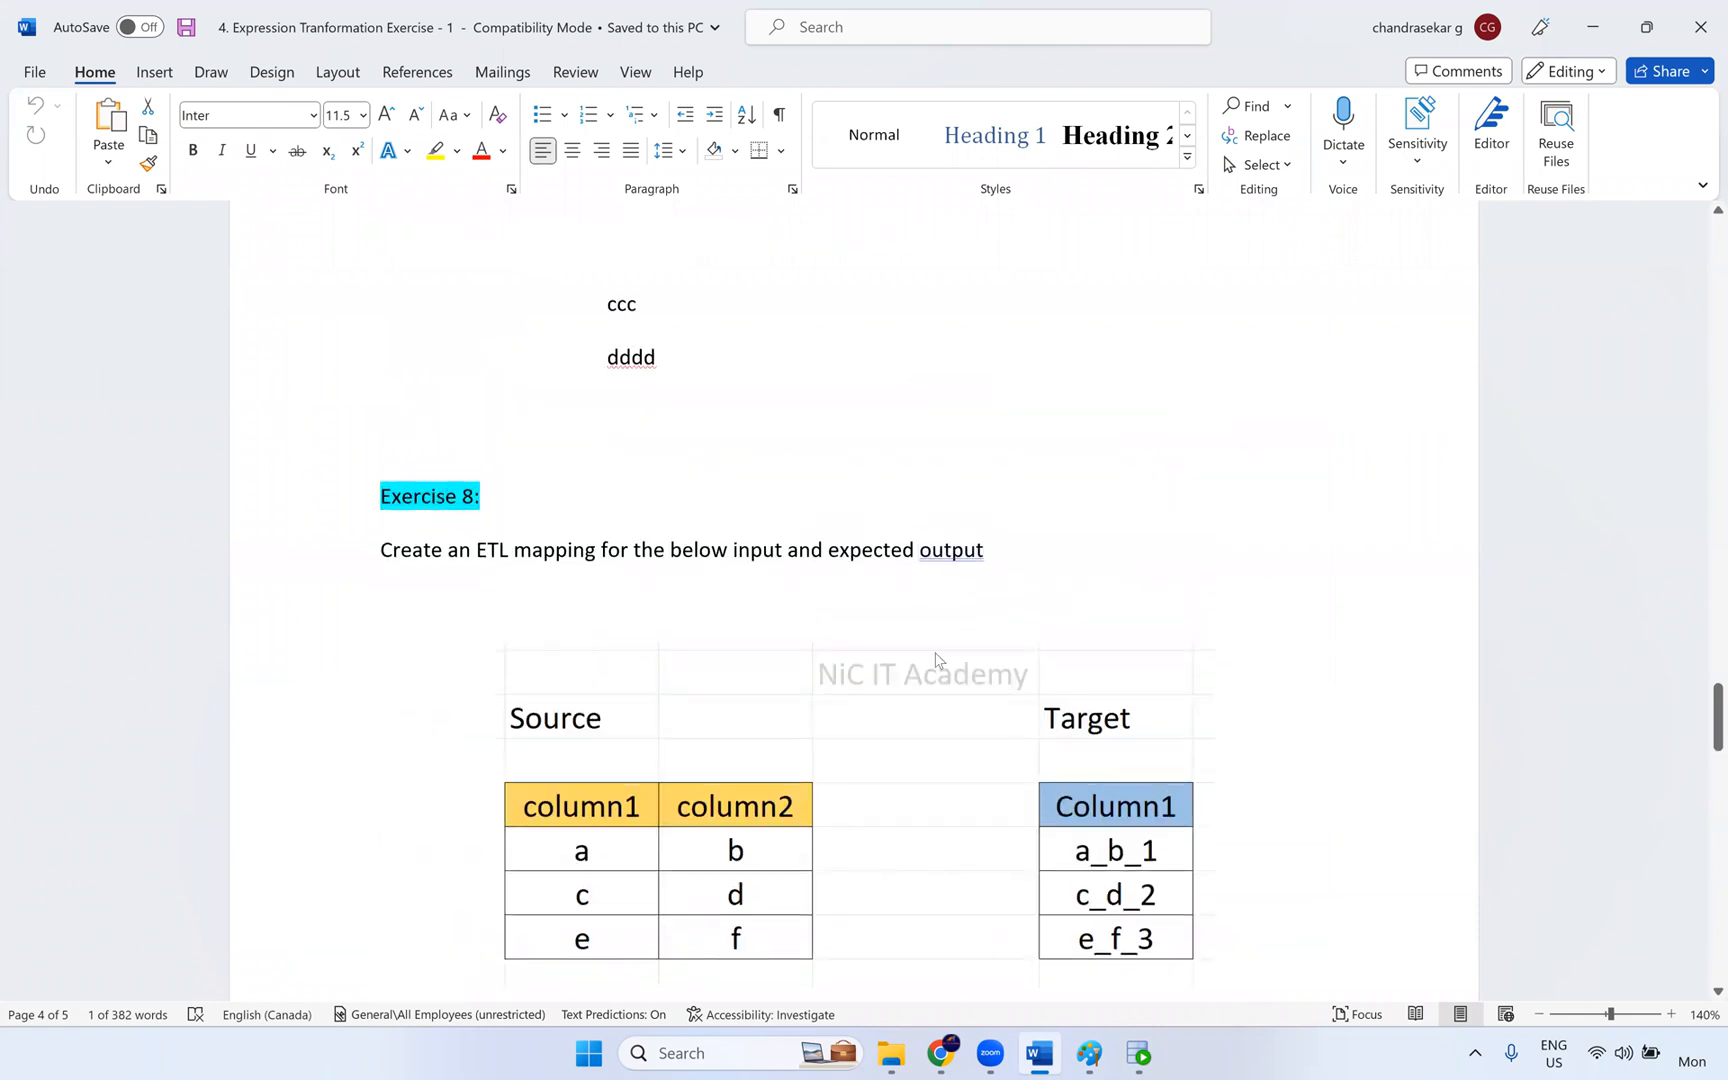
scroll(937, 646, "up", 20)
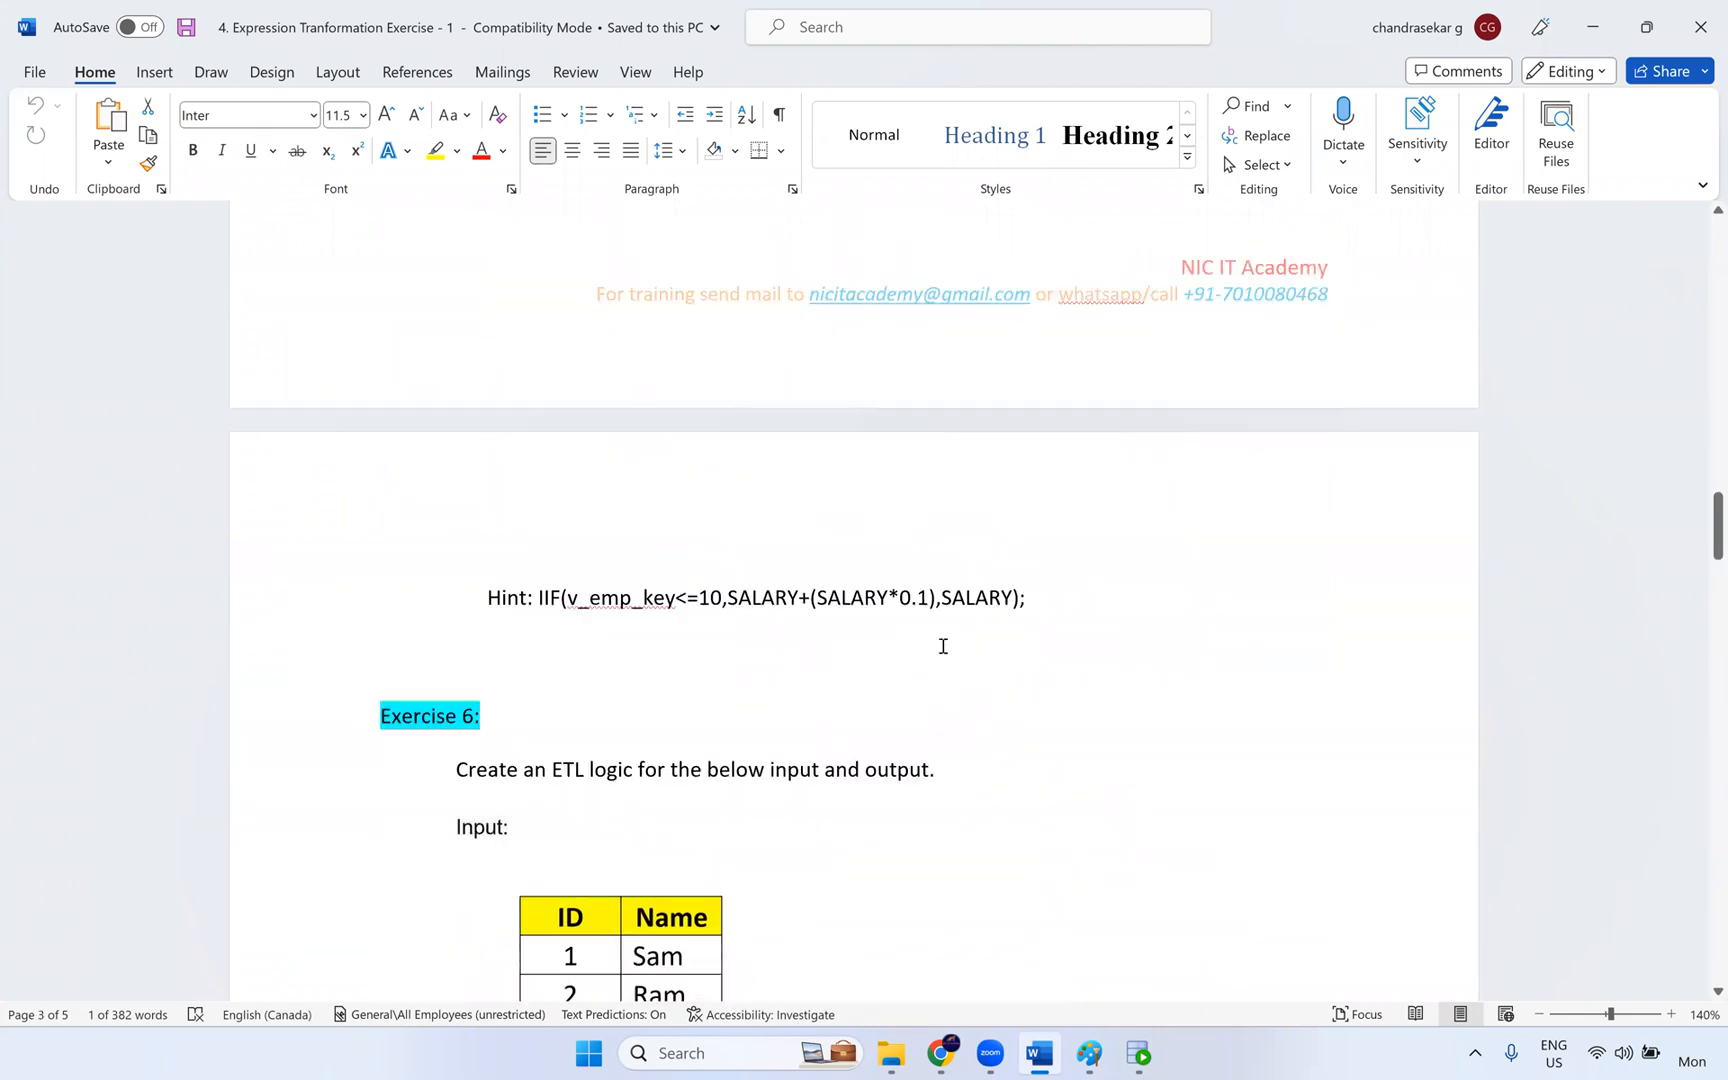
scroll(955, 642, "up", 10)
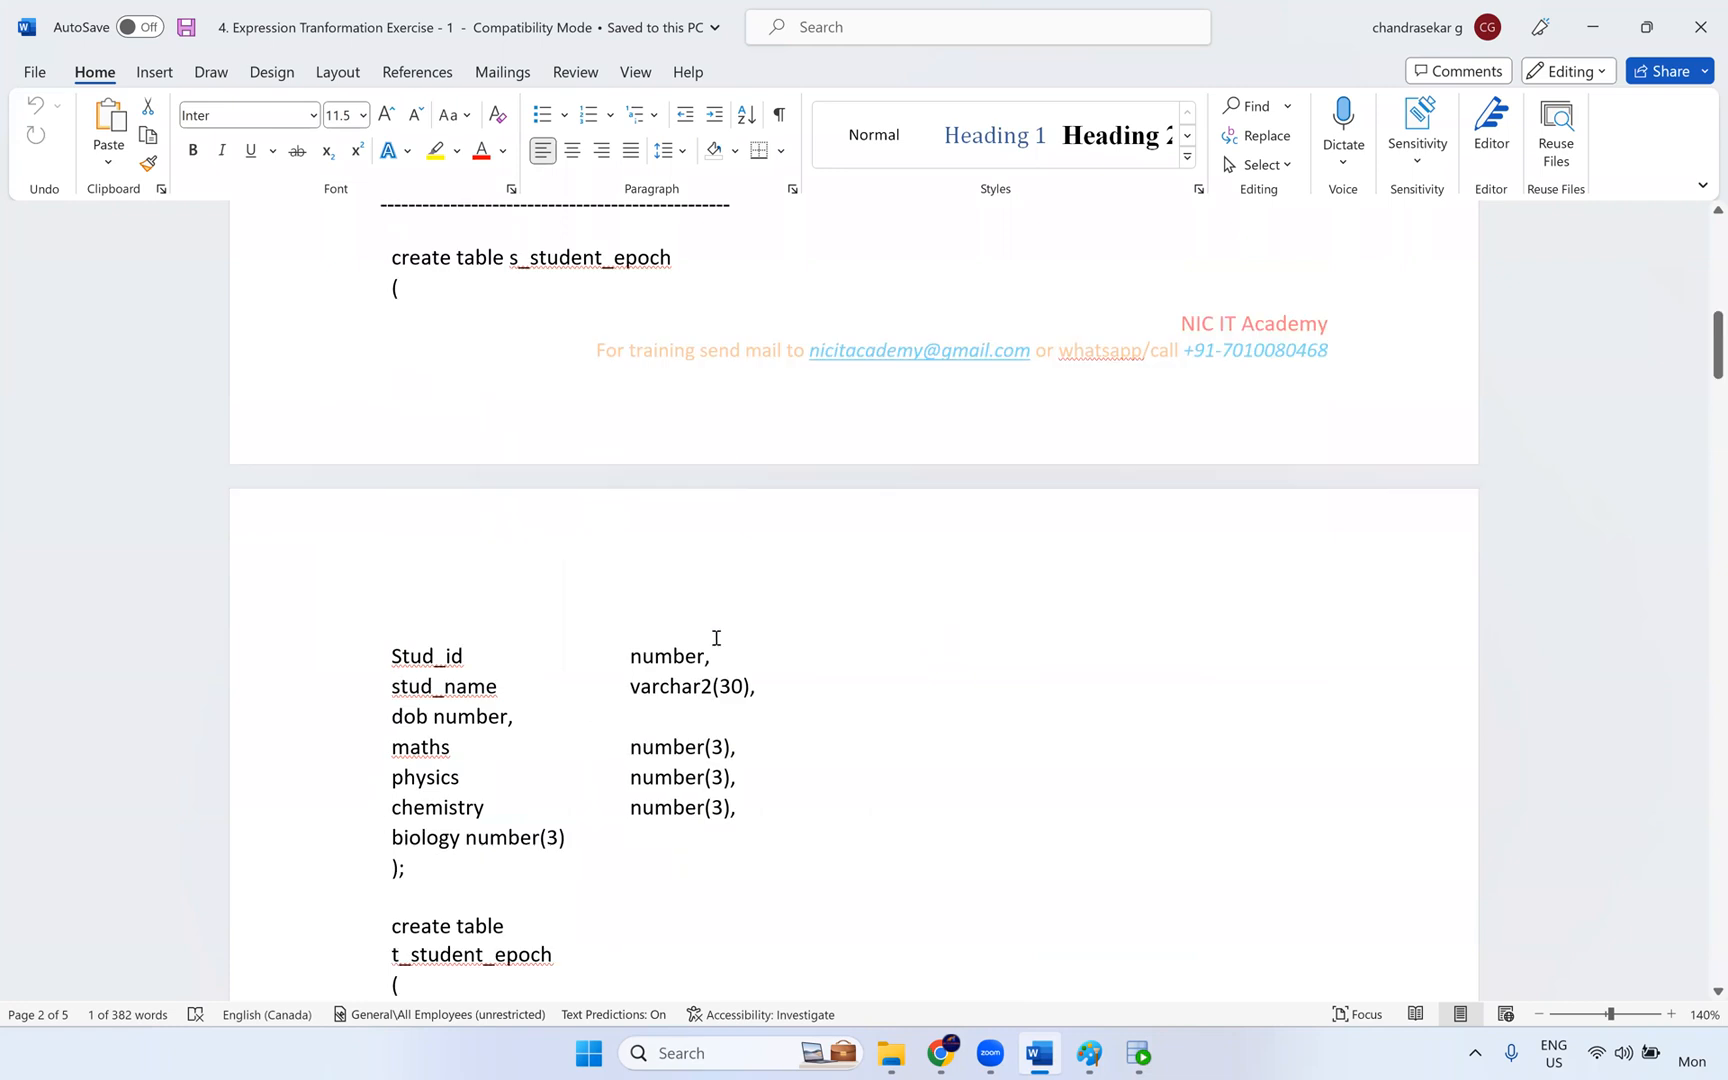
scroll(697, 563, "up", 6)
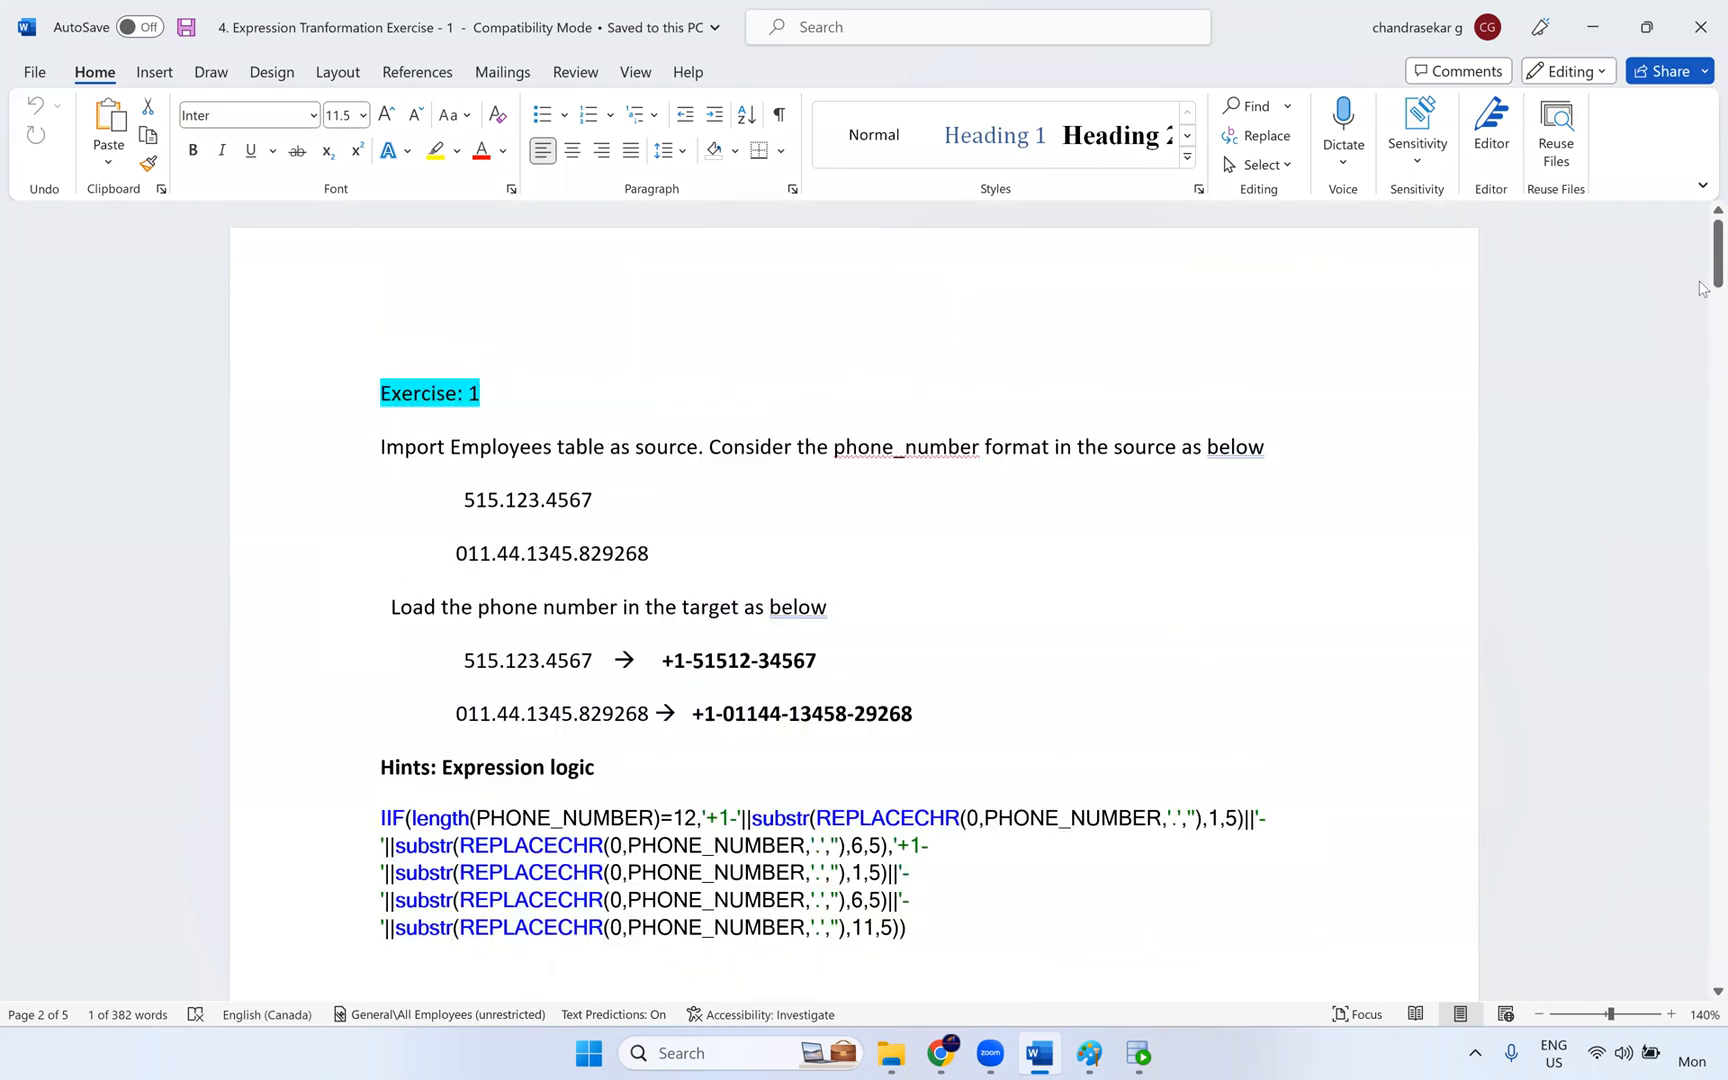
left_click_drag(1705, 268, 1705, 946)
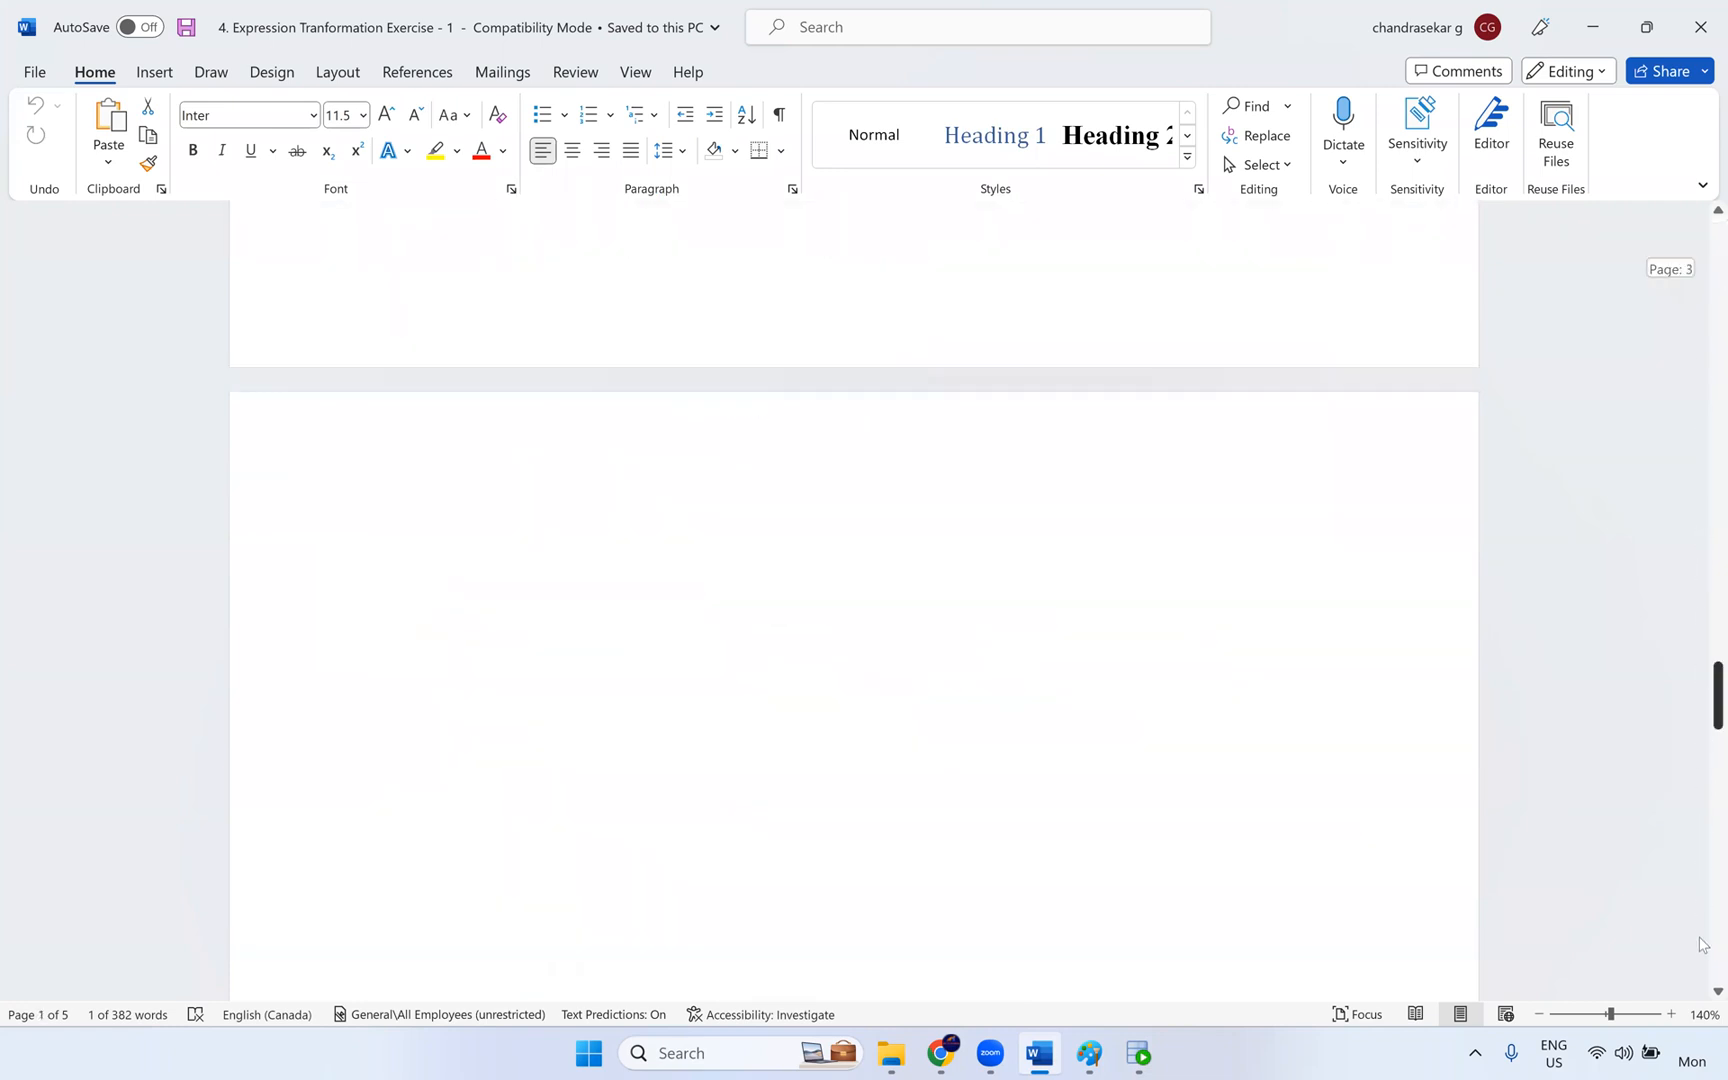
left_click(1700, 27)
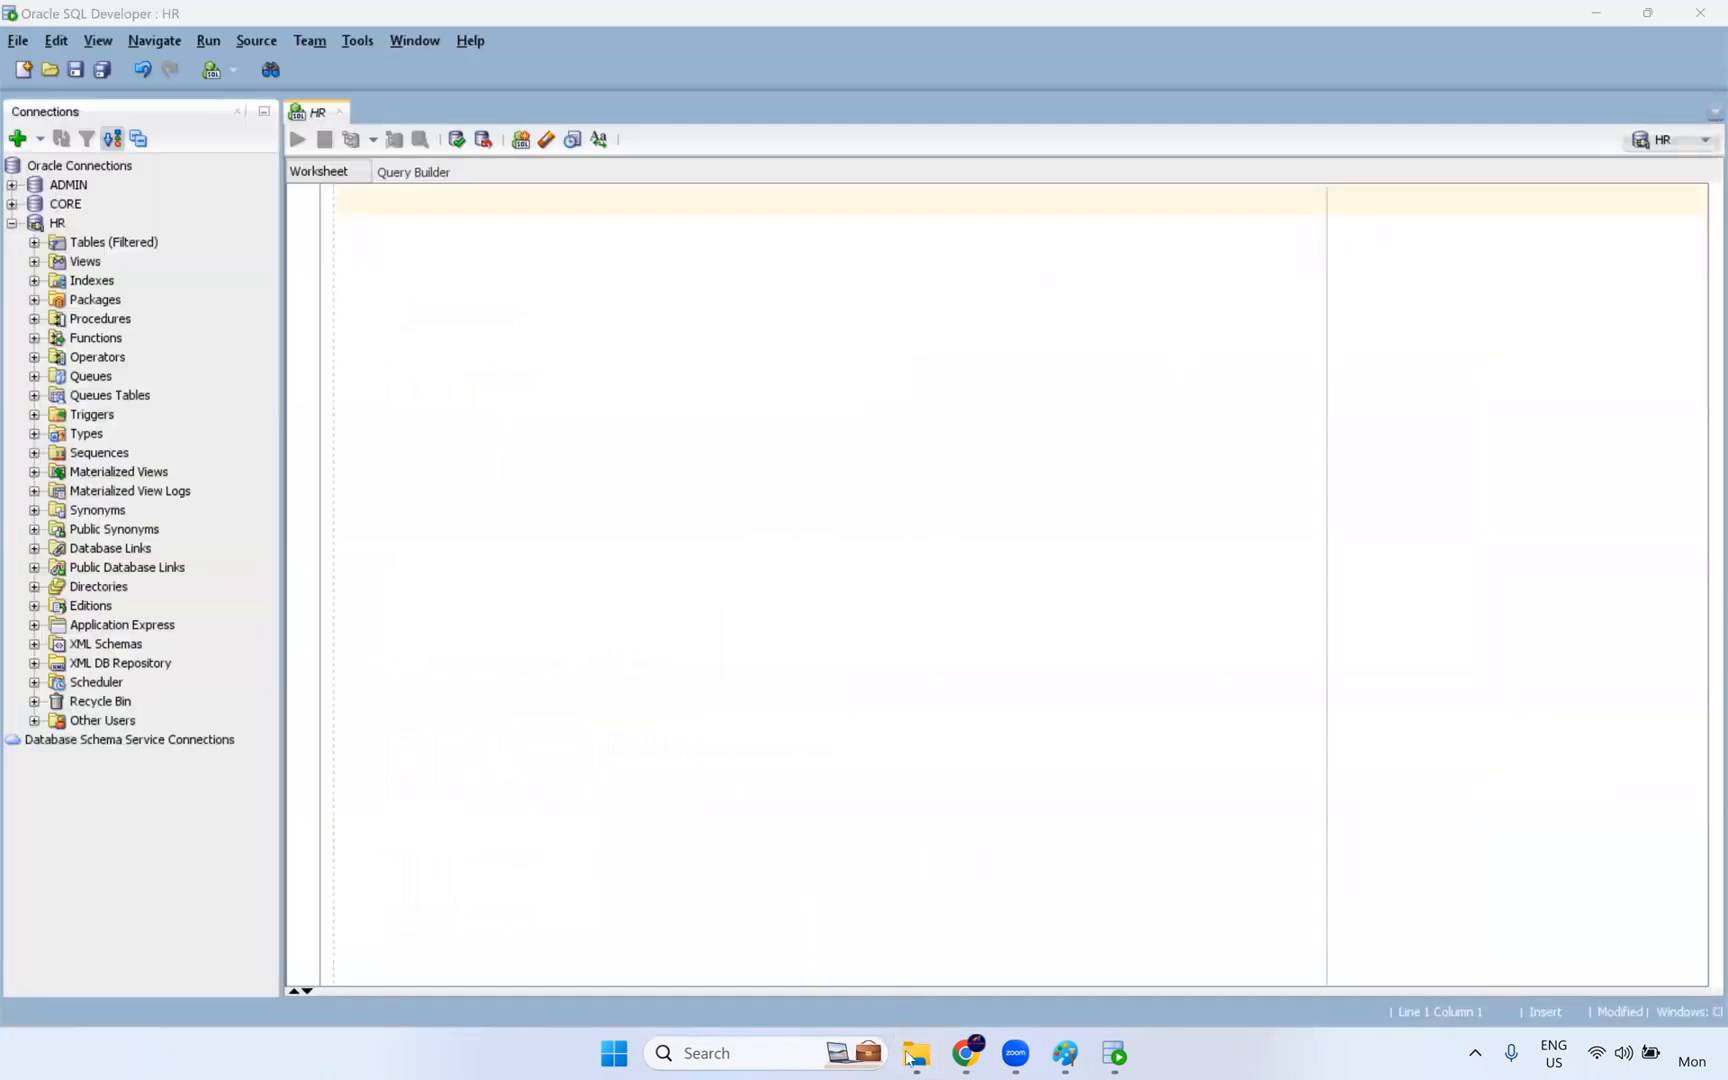
- Switch to File Explorer and look through the transformation folders and files in the IICS Documents folder
left_click(914, 1054)
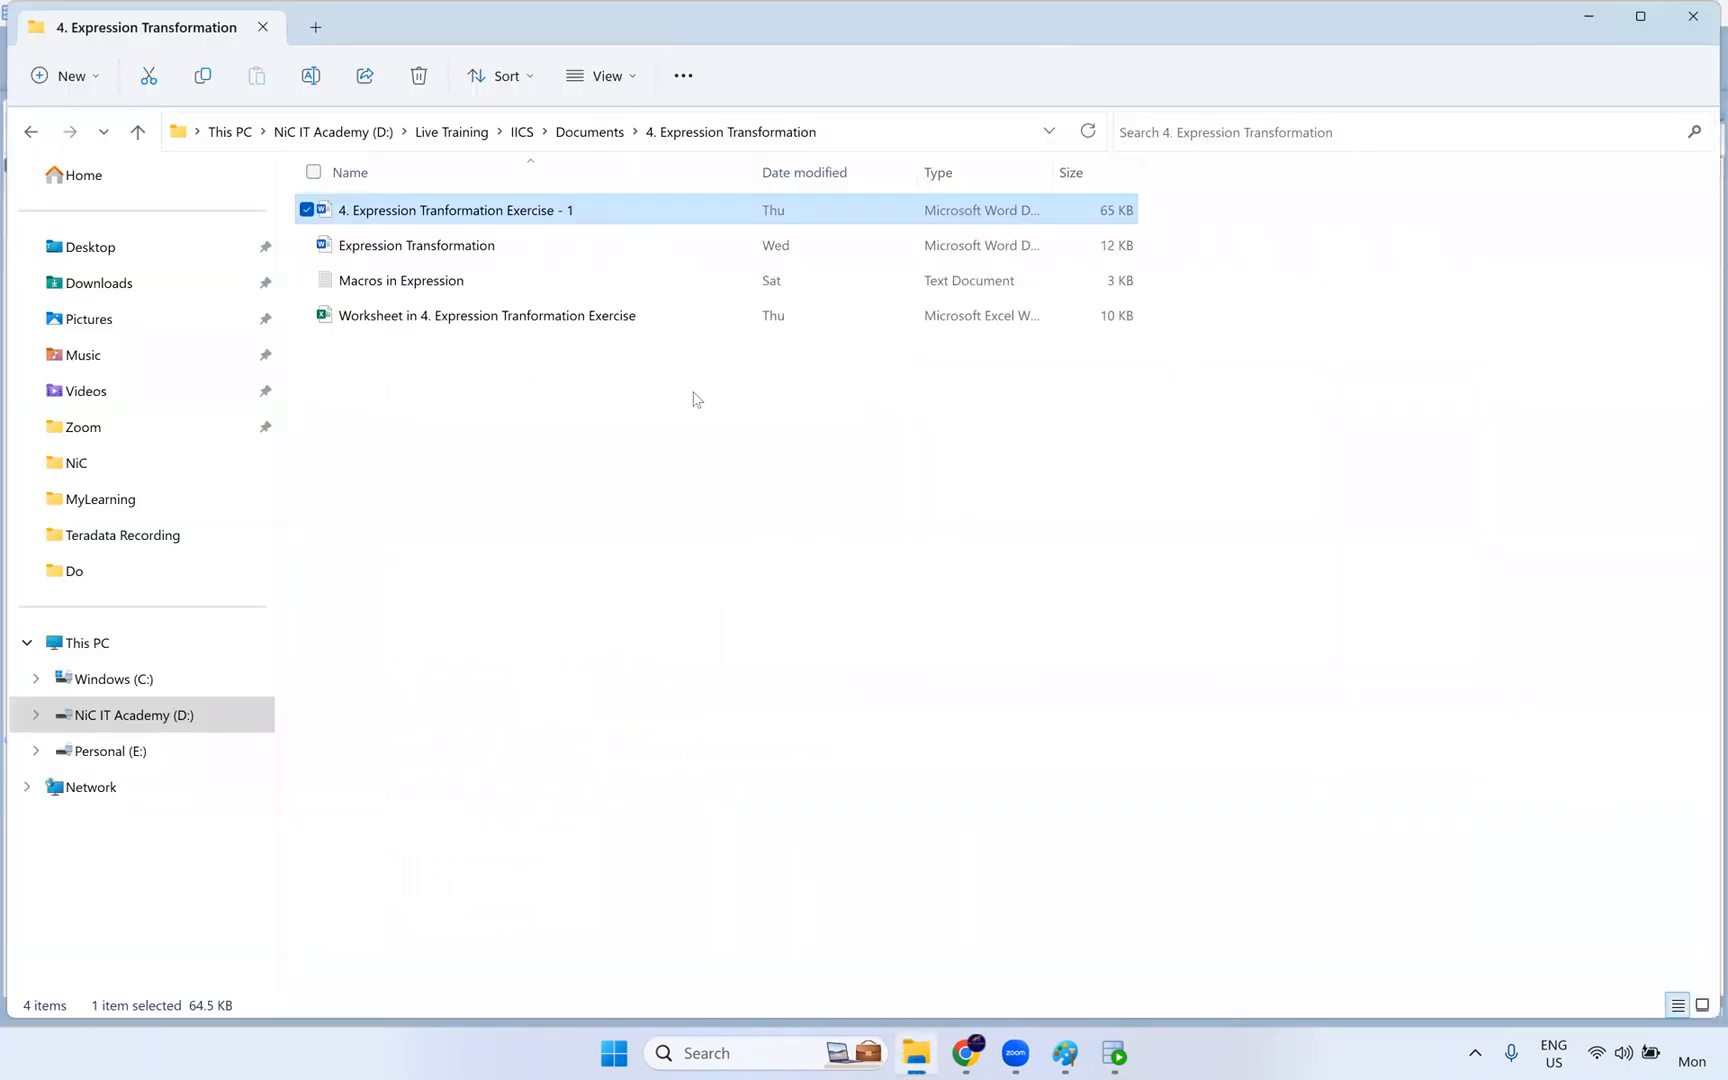
left_click(601, 122)
scroll(467, 507, "down", 2)
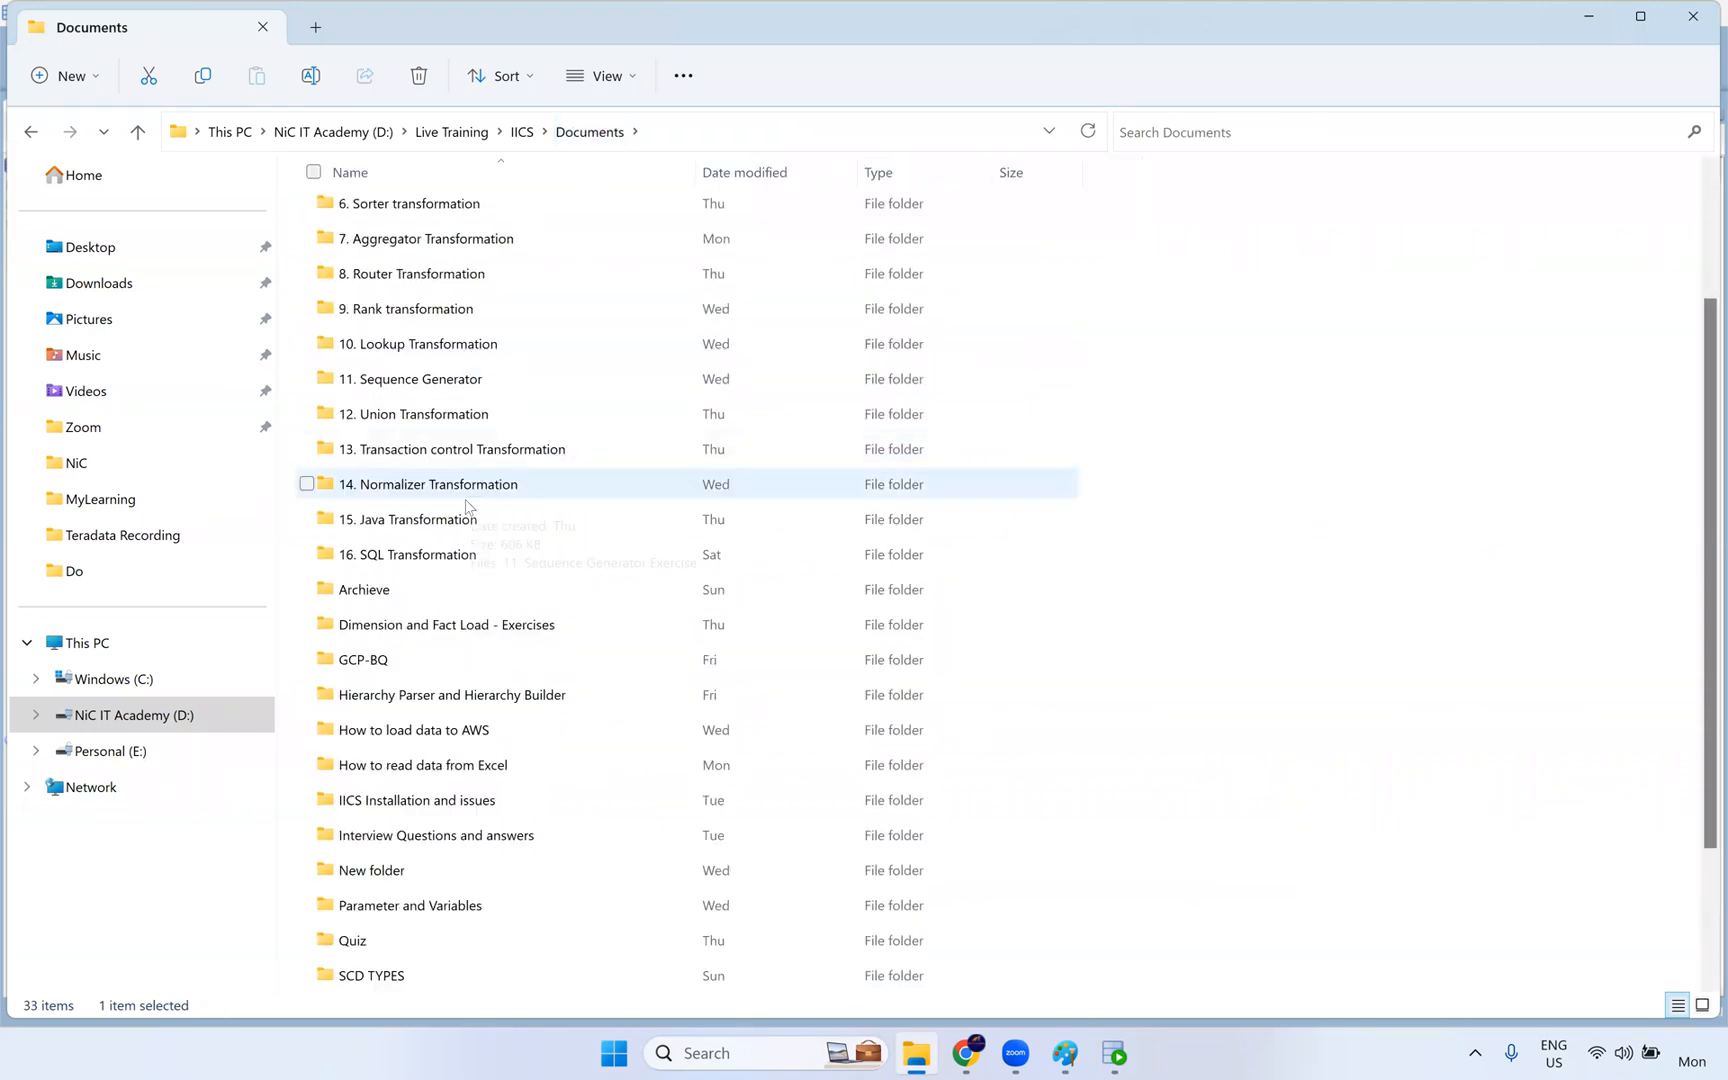
scroll(478, 405, "up", 2)
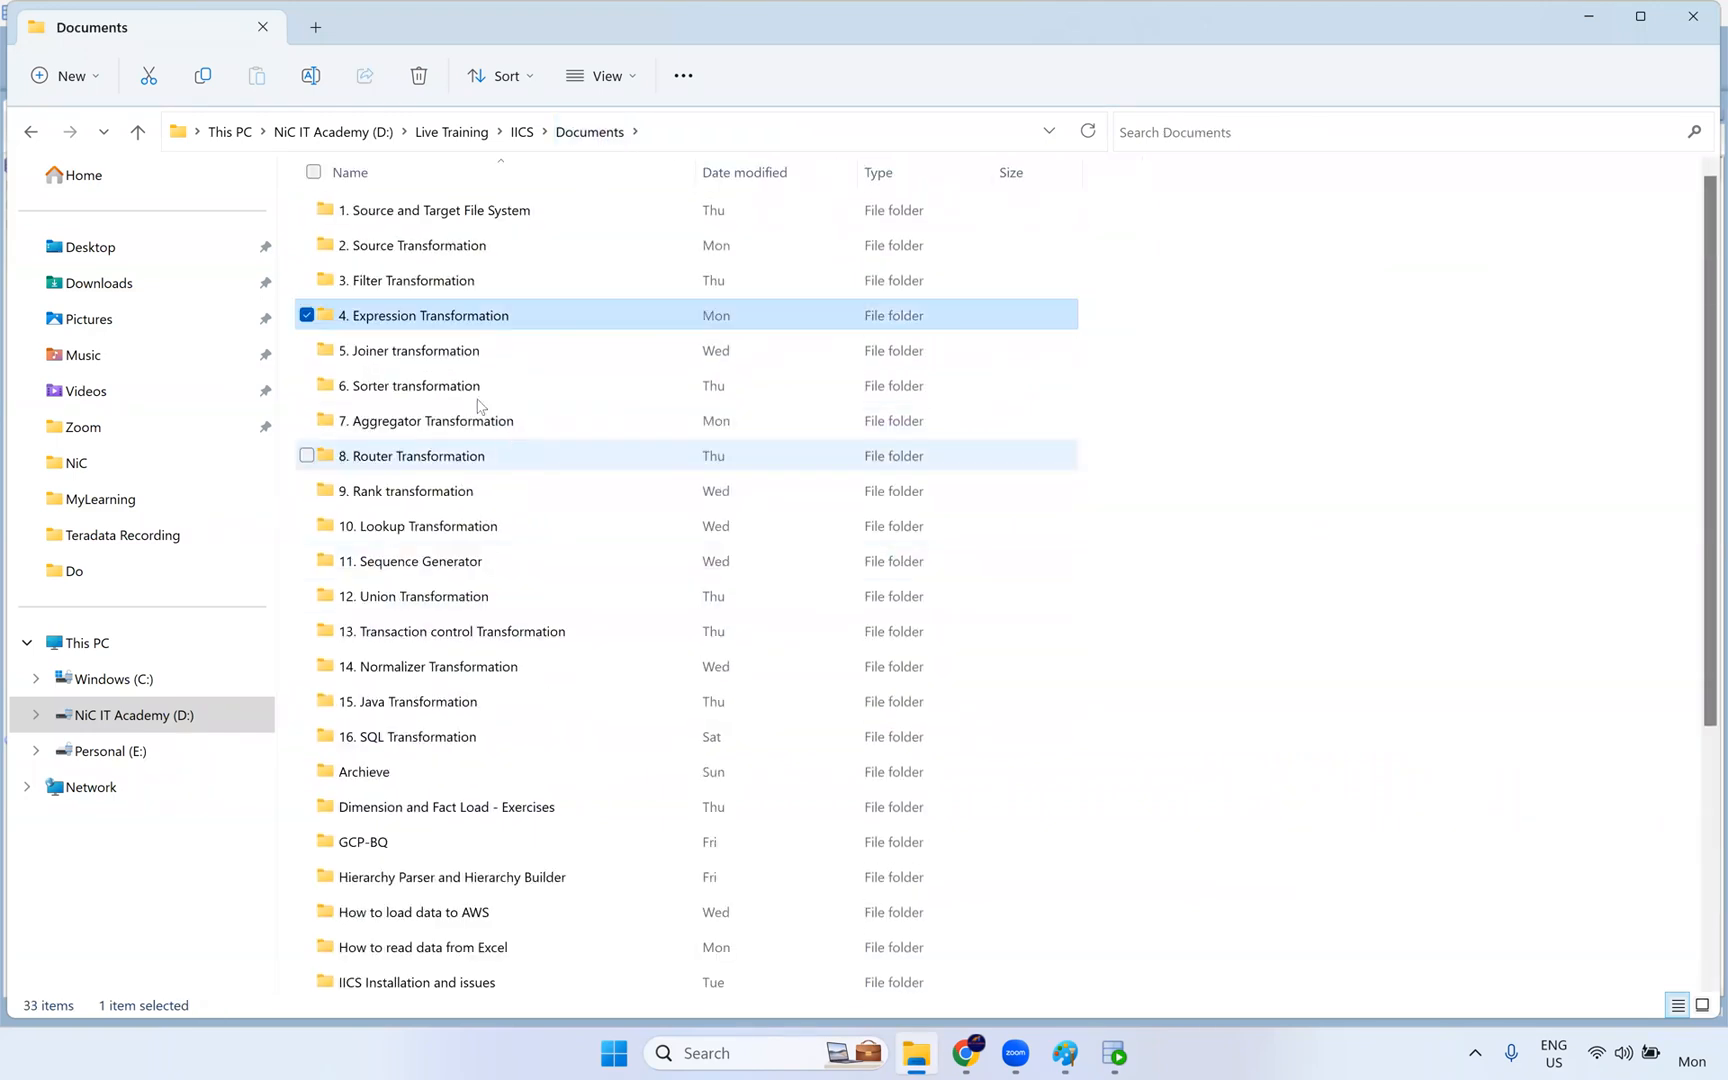
scroll(463, 847, "down", 1)
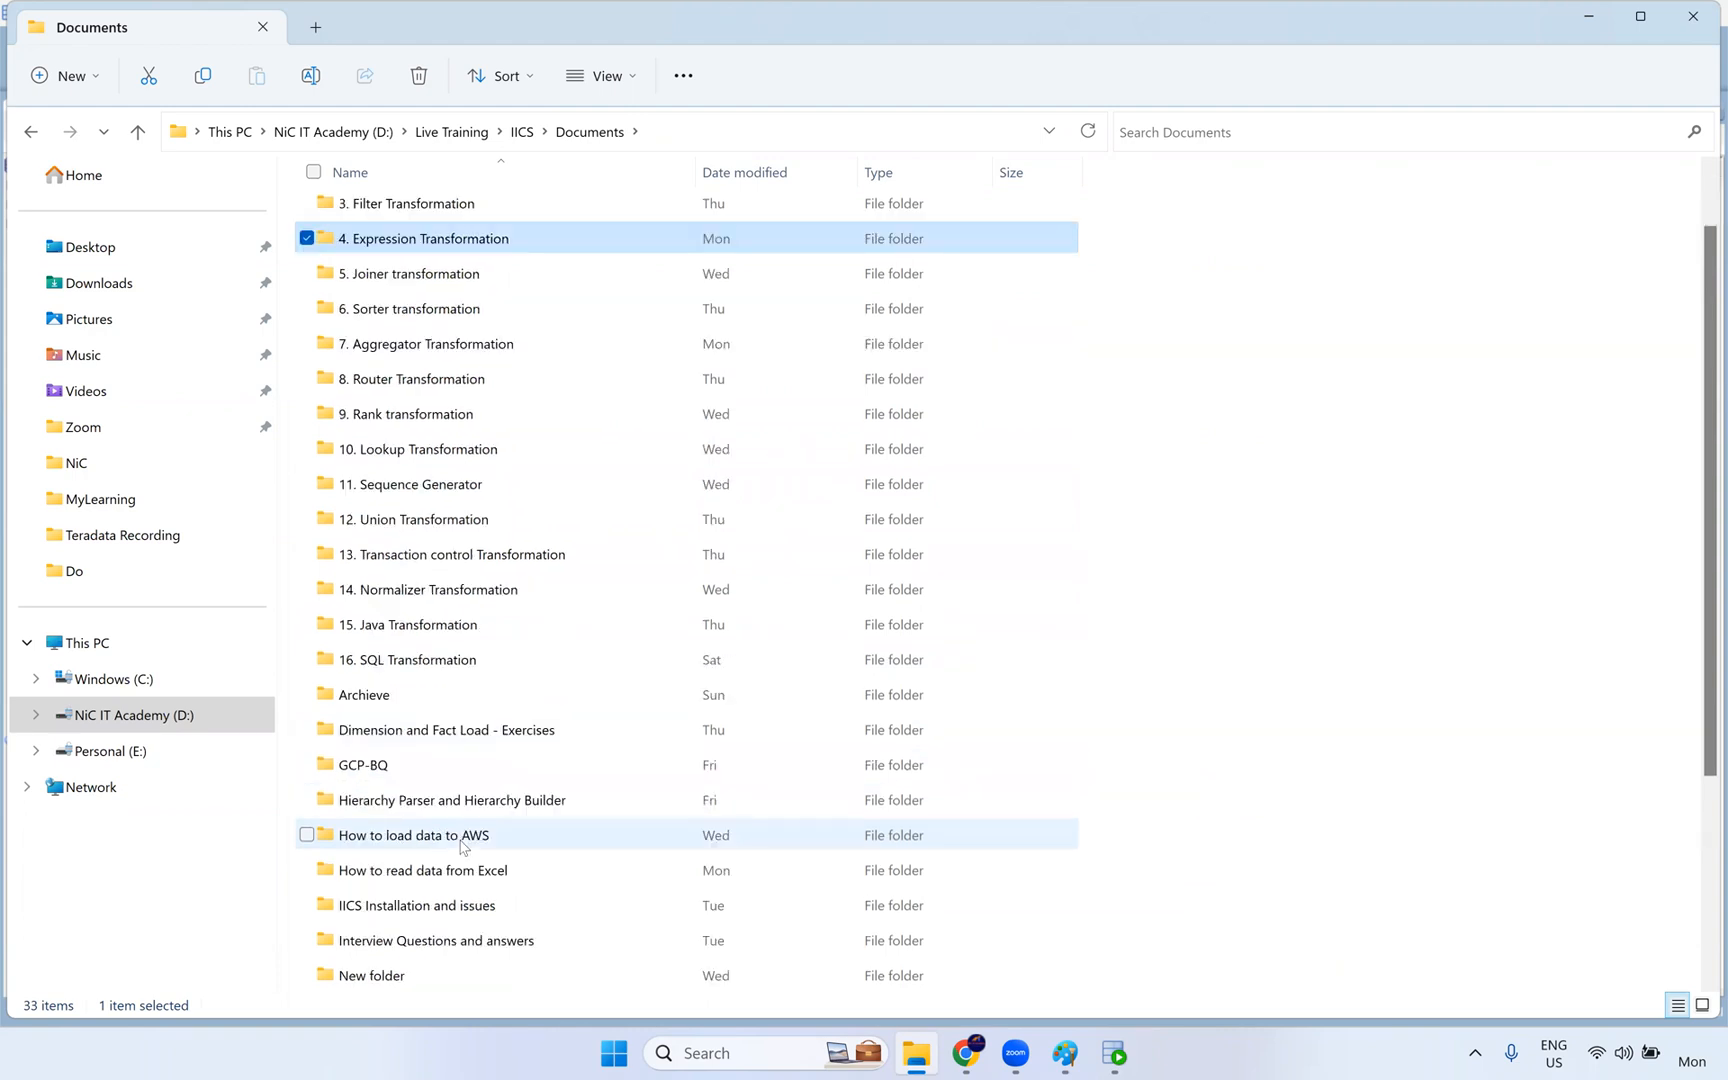
scroll(463, 847, "down", 2)
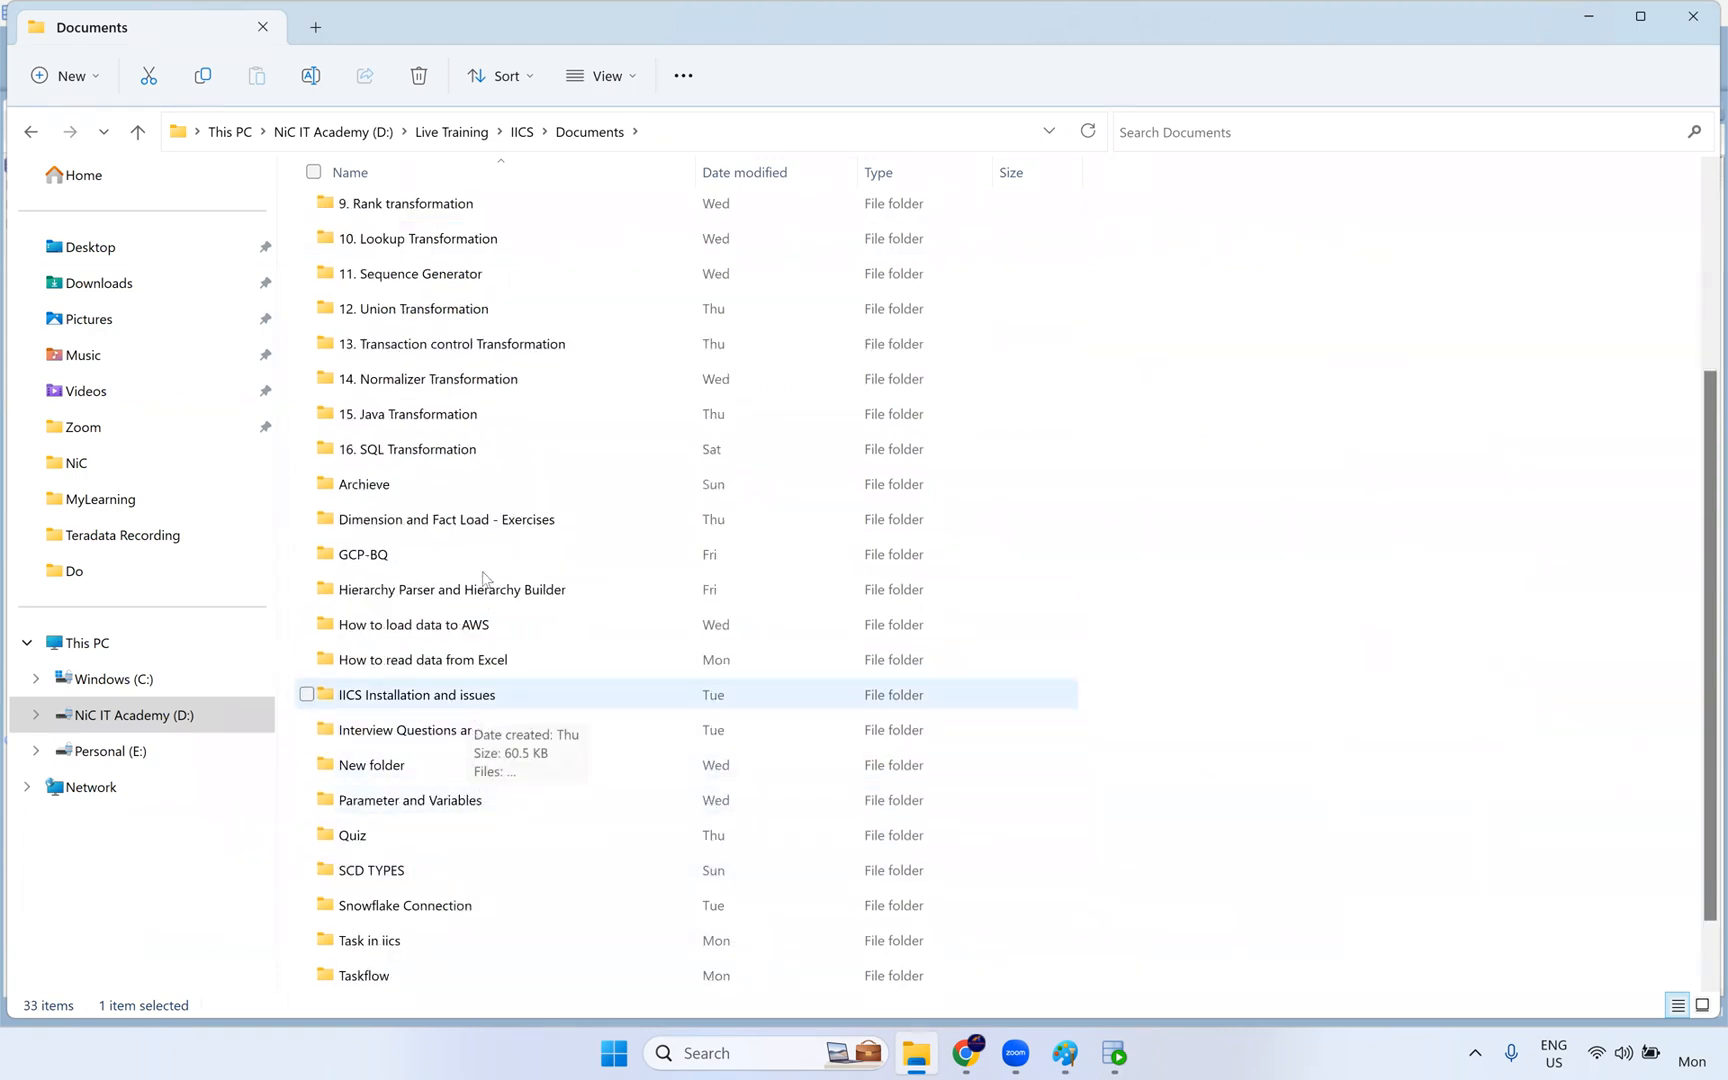
scroll(487, 595, "up", 3)
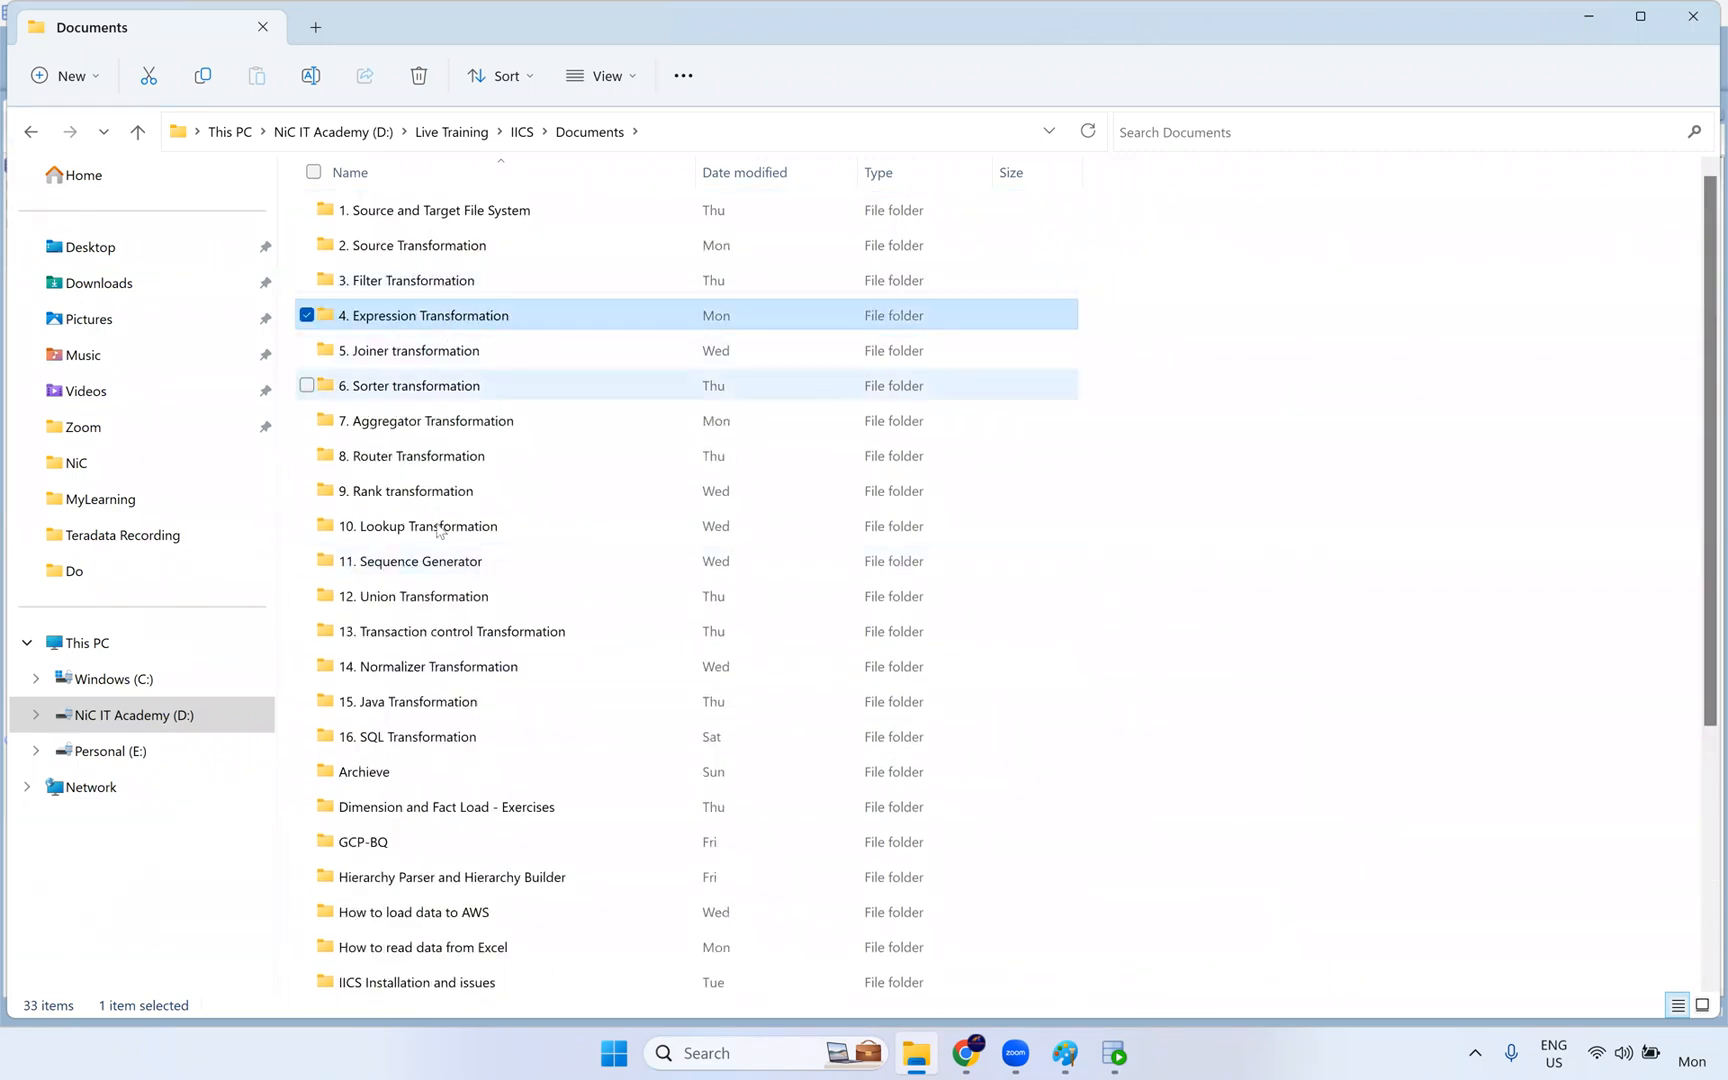
scroll(448, 530, "down", 3)
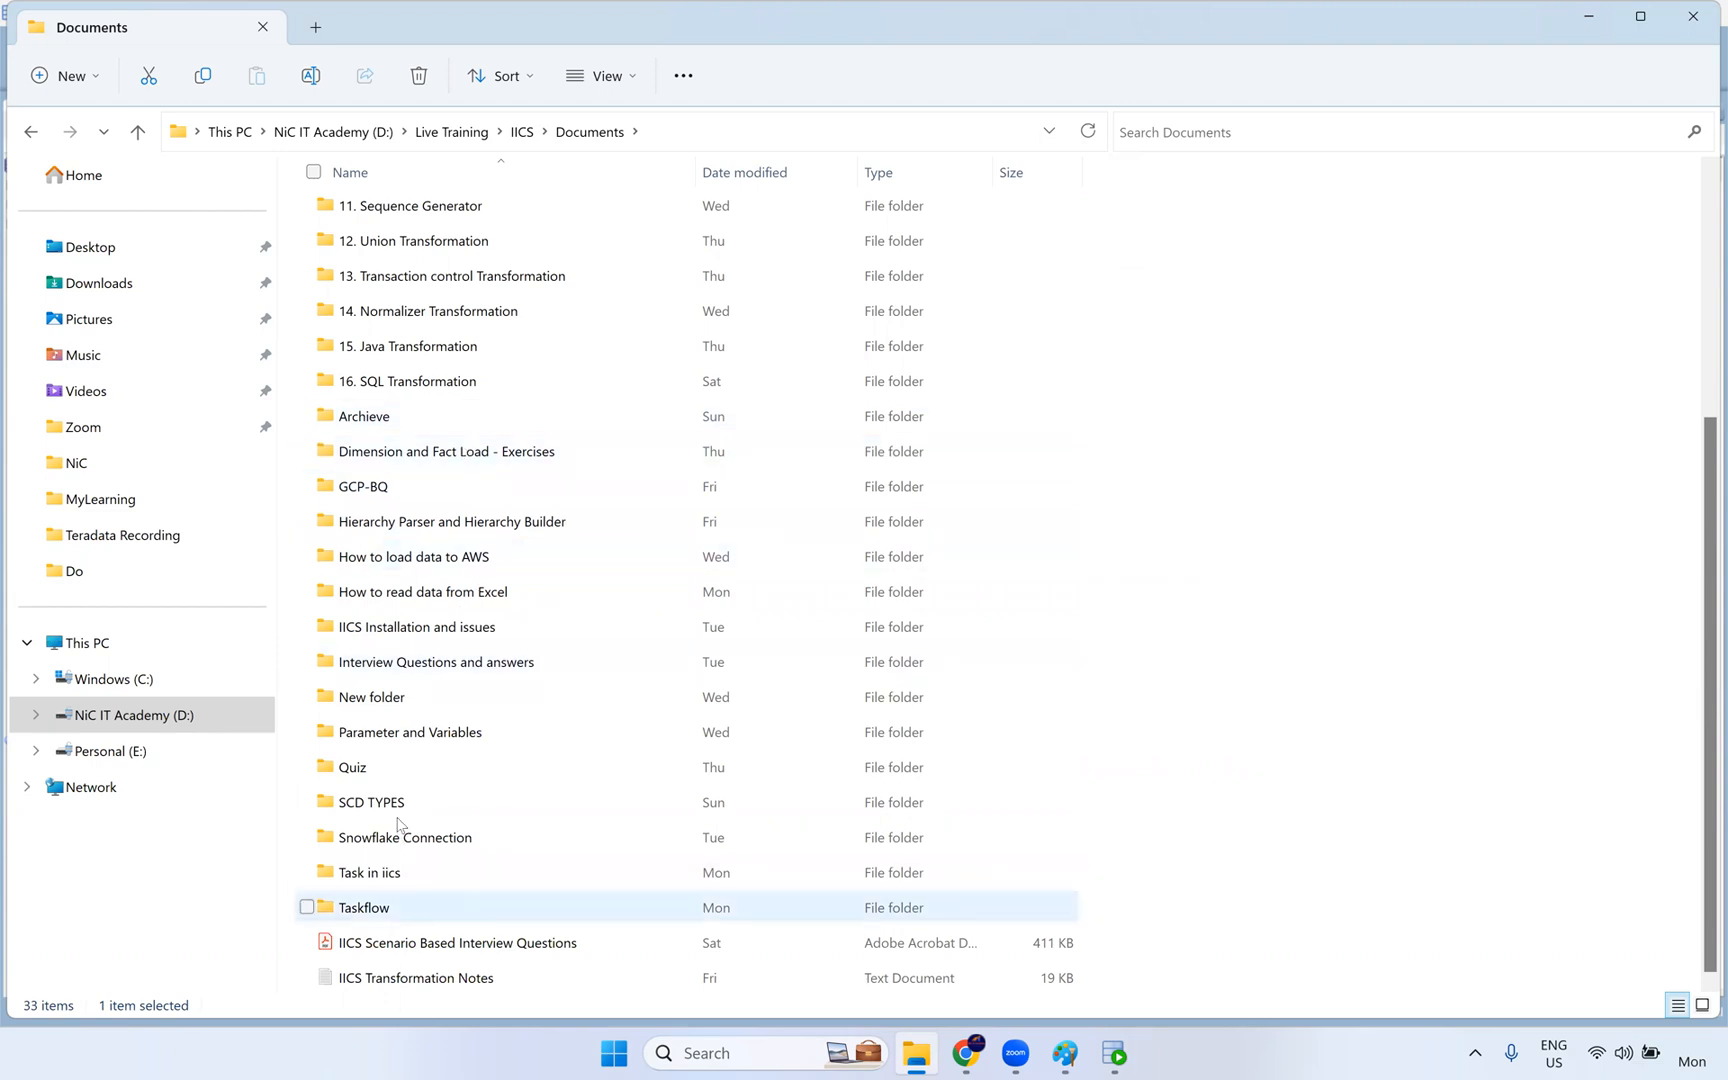
- Go up to the IICS folder and check the contents of its Informatica subfolder
left_click(522, 131)
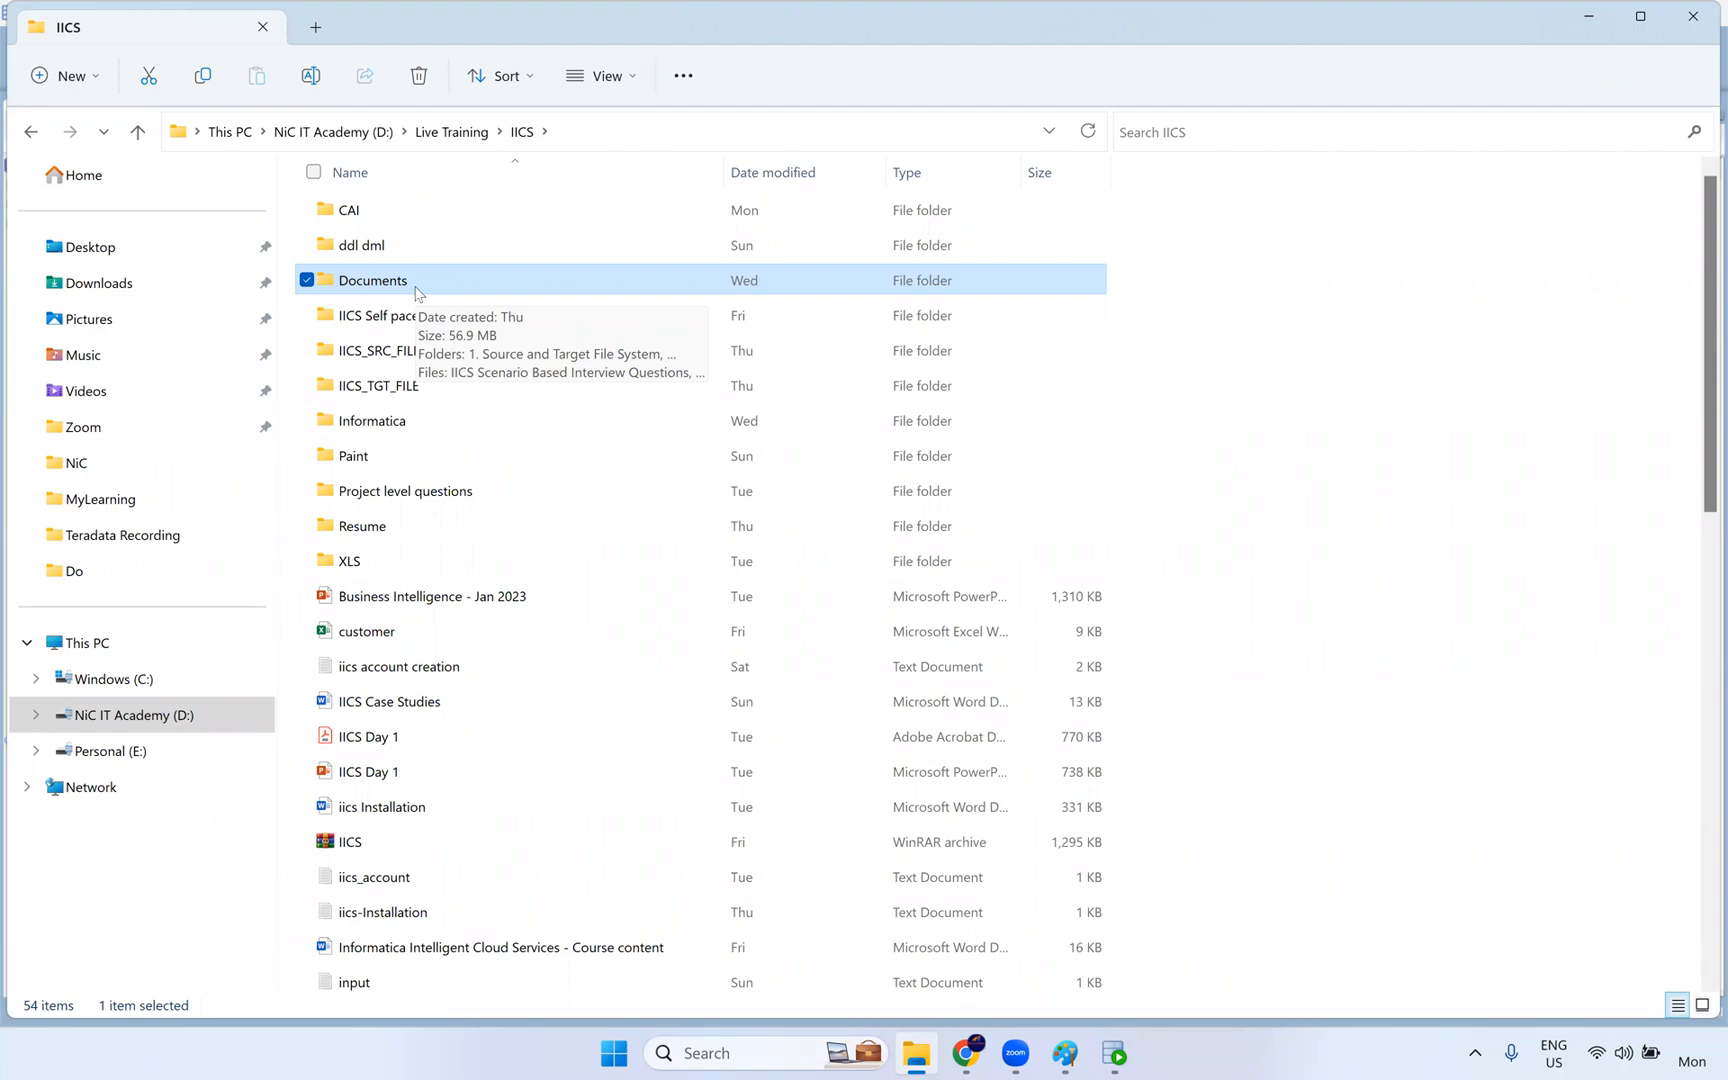
double_click(412, 420)
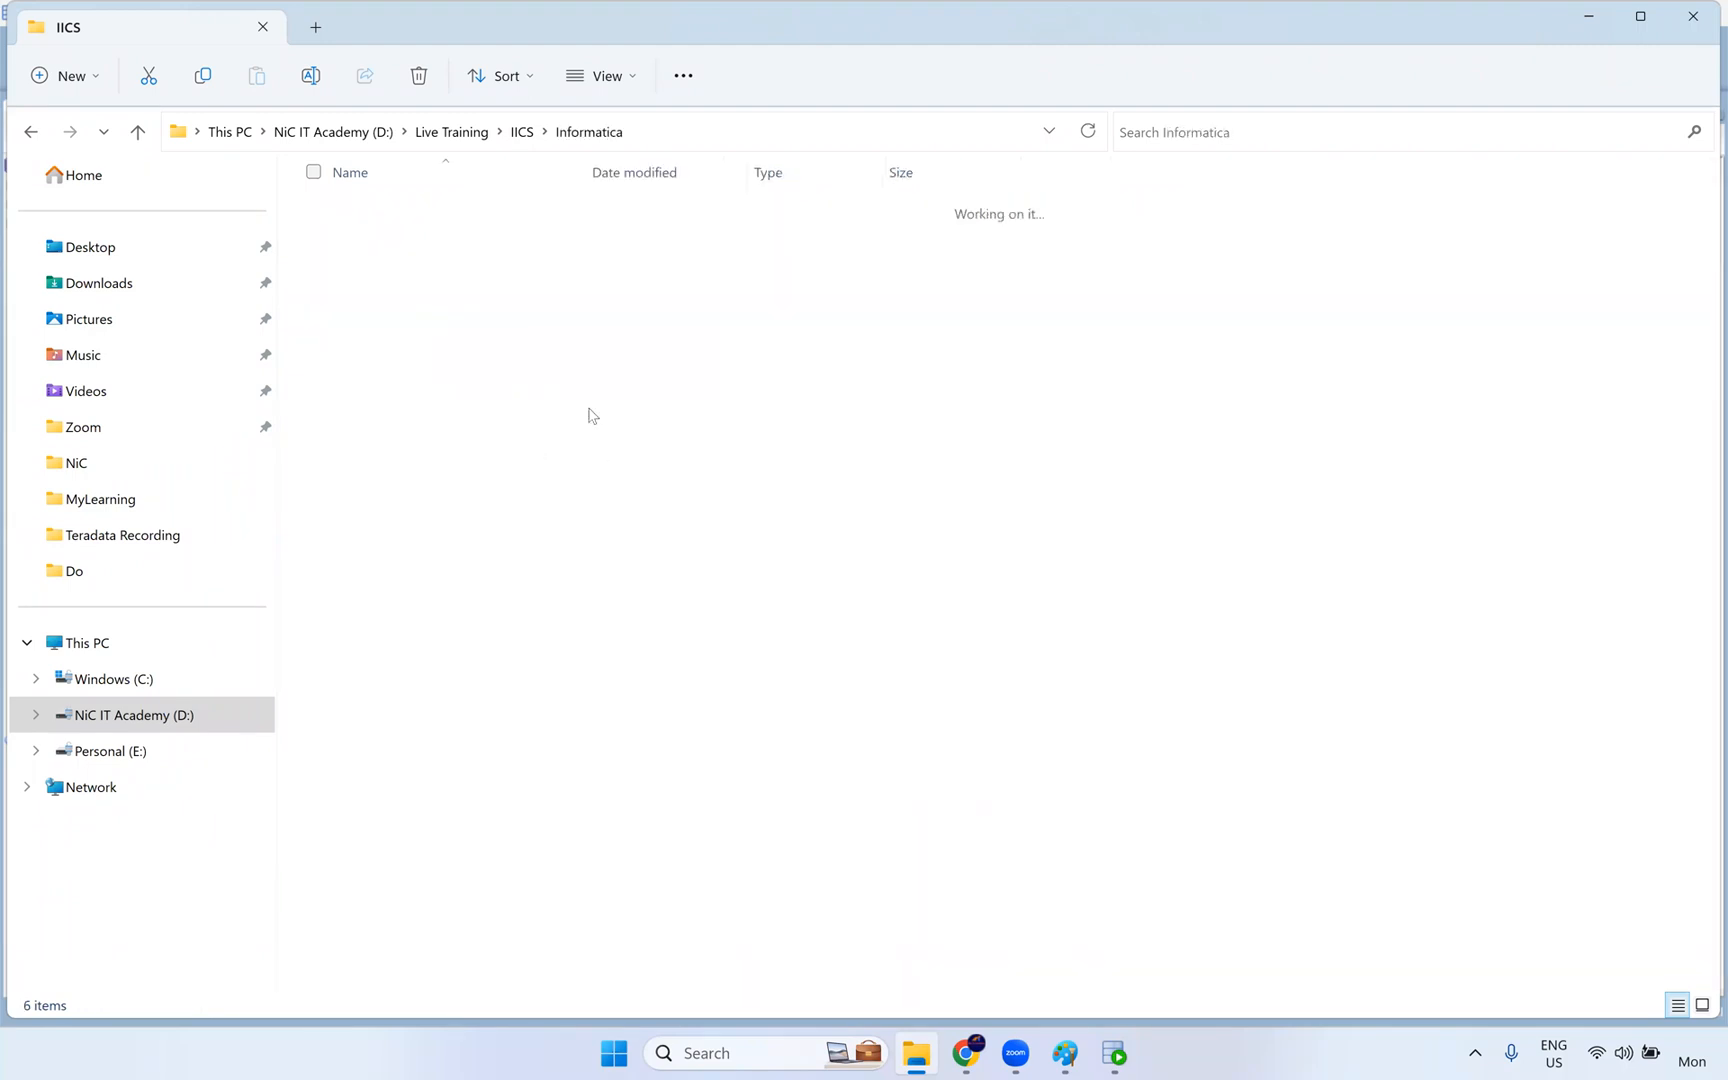
left_click(523, 132)
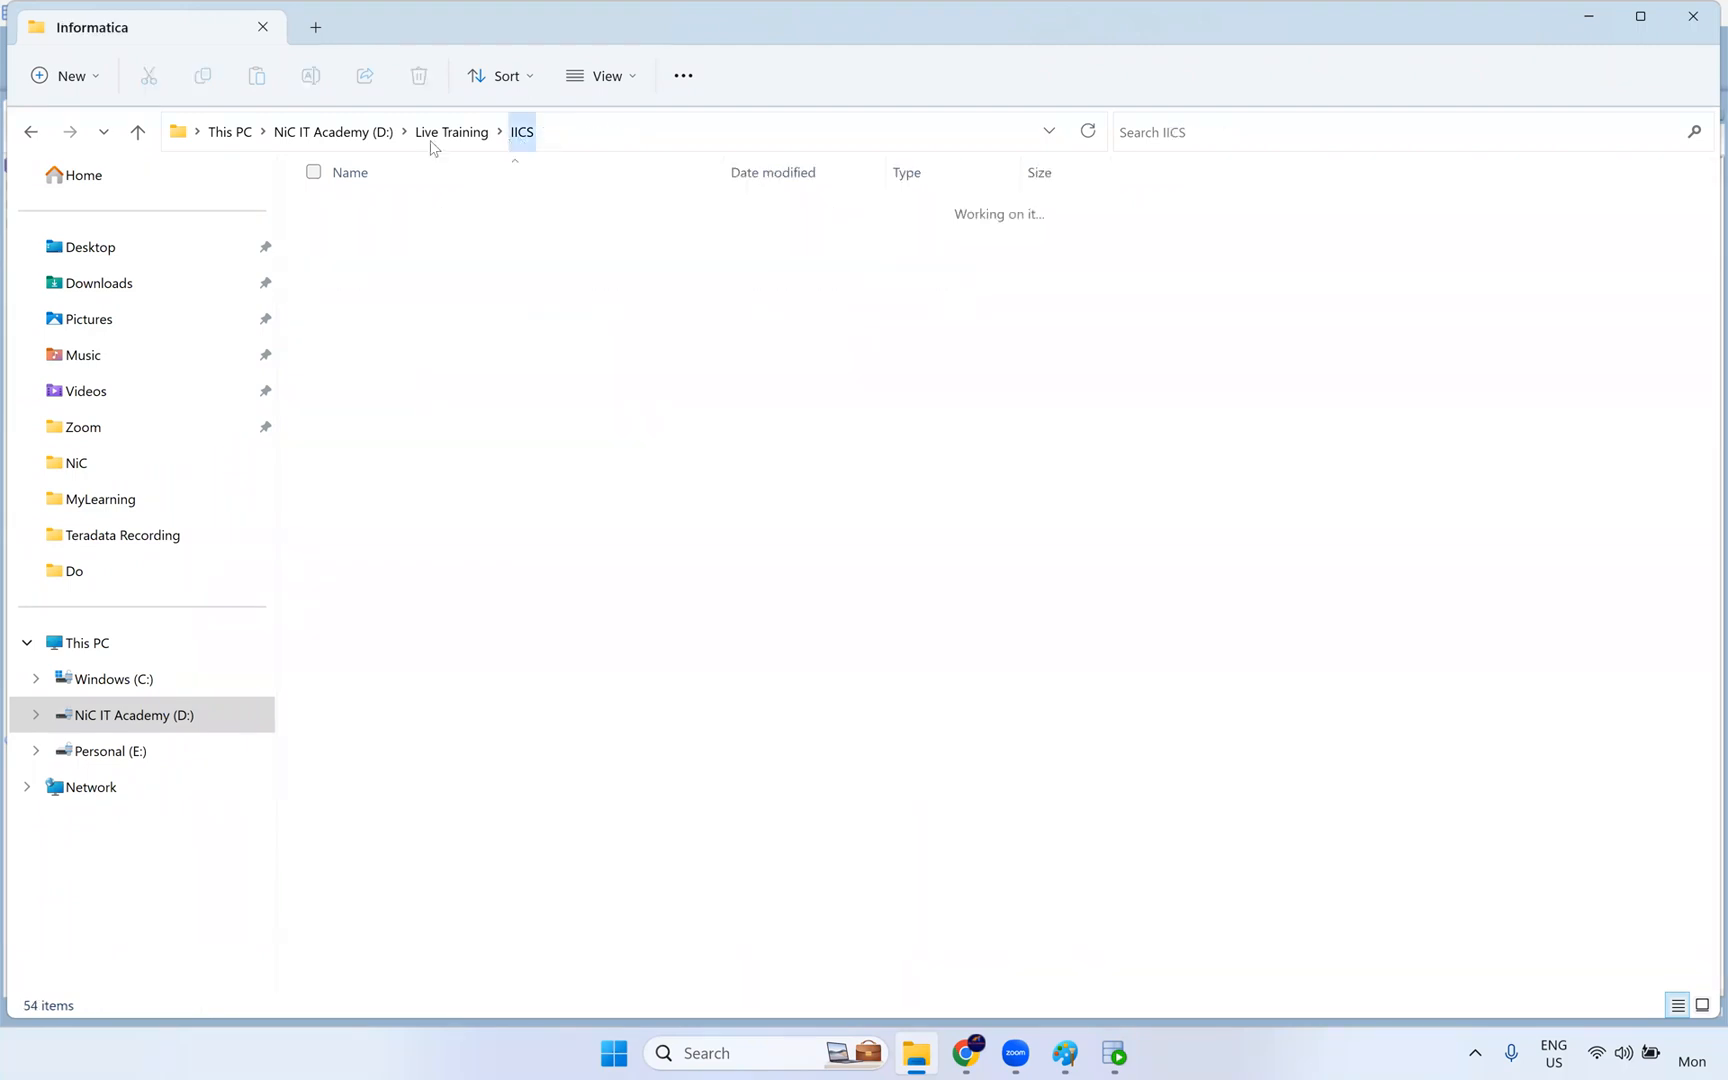
left_click(1310, 710)
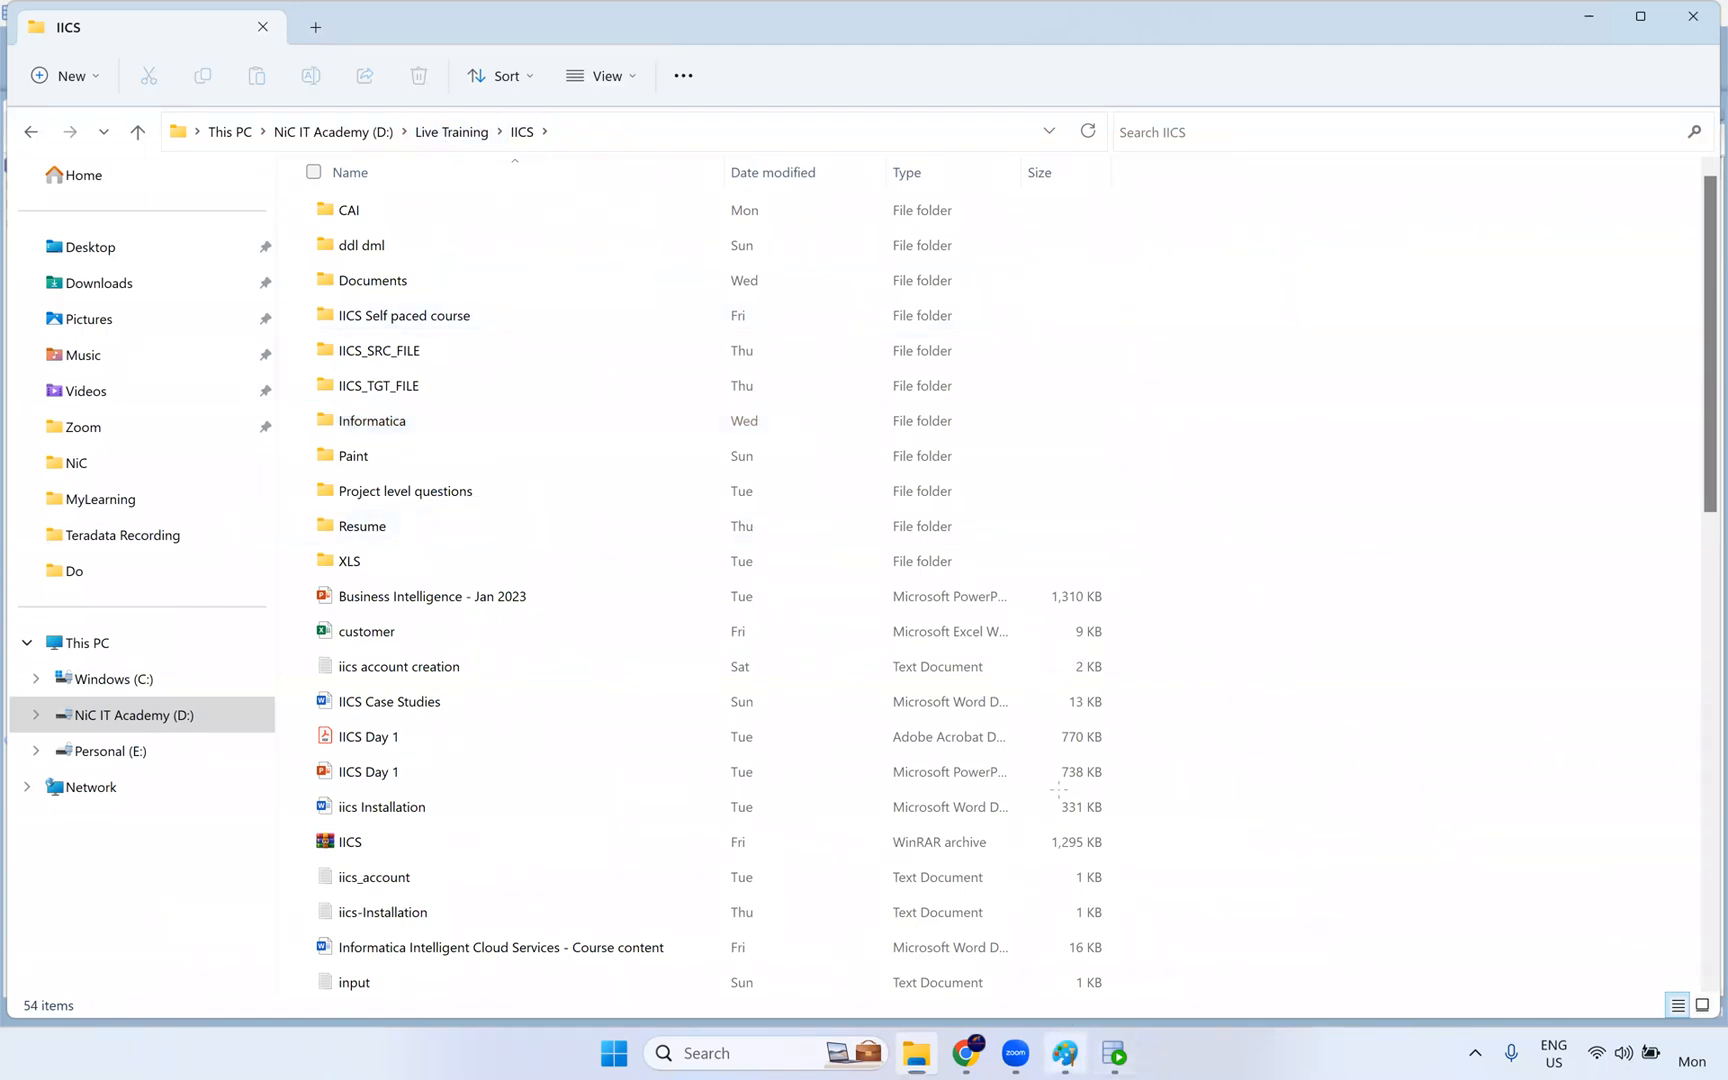
- Switch to Chrome, reload the Informatica Administrator page, and show the status of the runtime environments
left_click(1065, 1053)
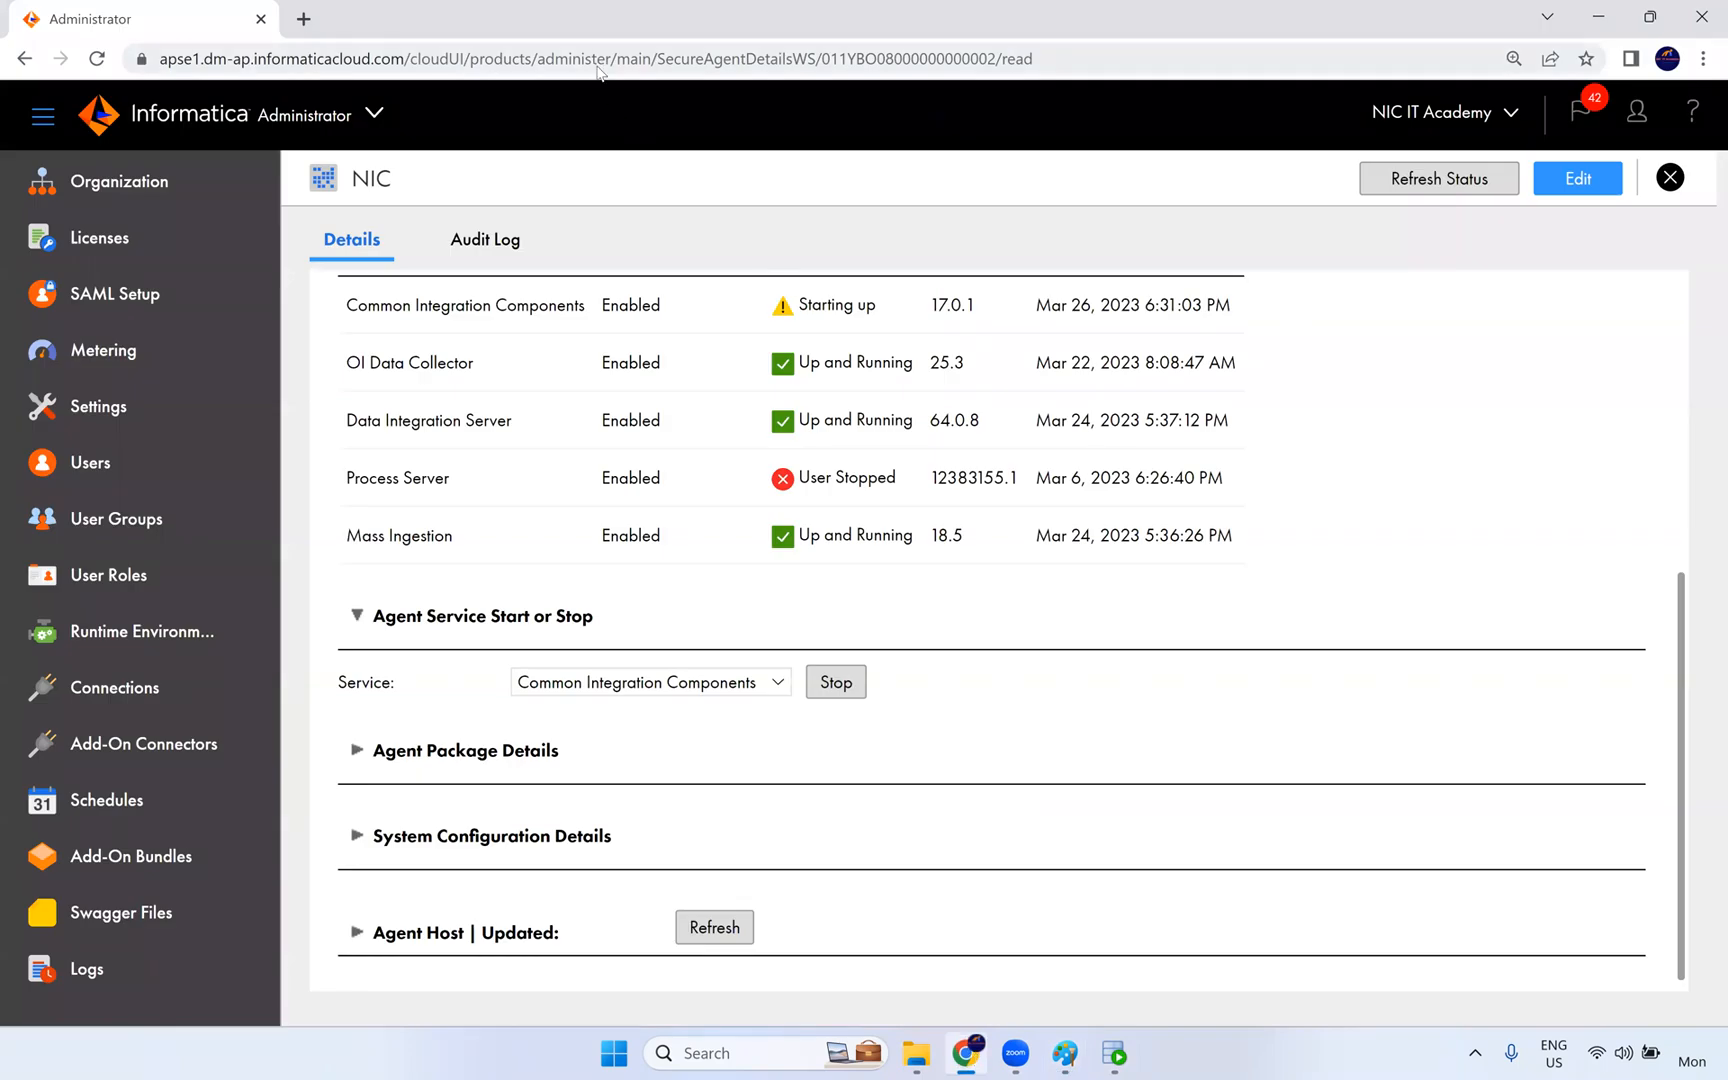
left_click(598, 60)
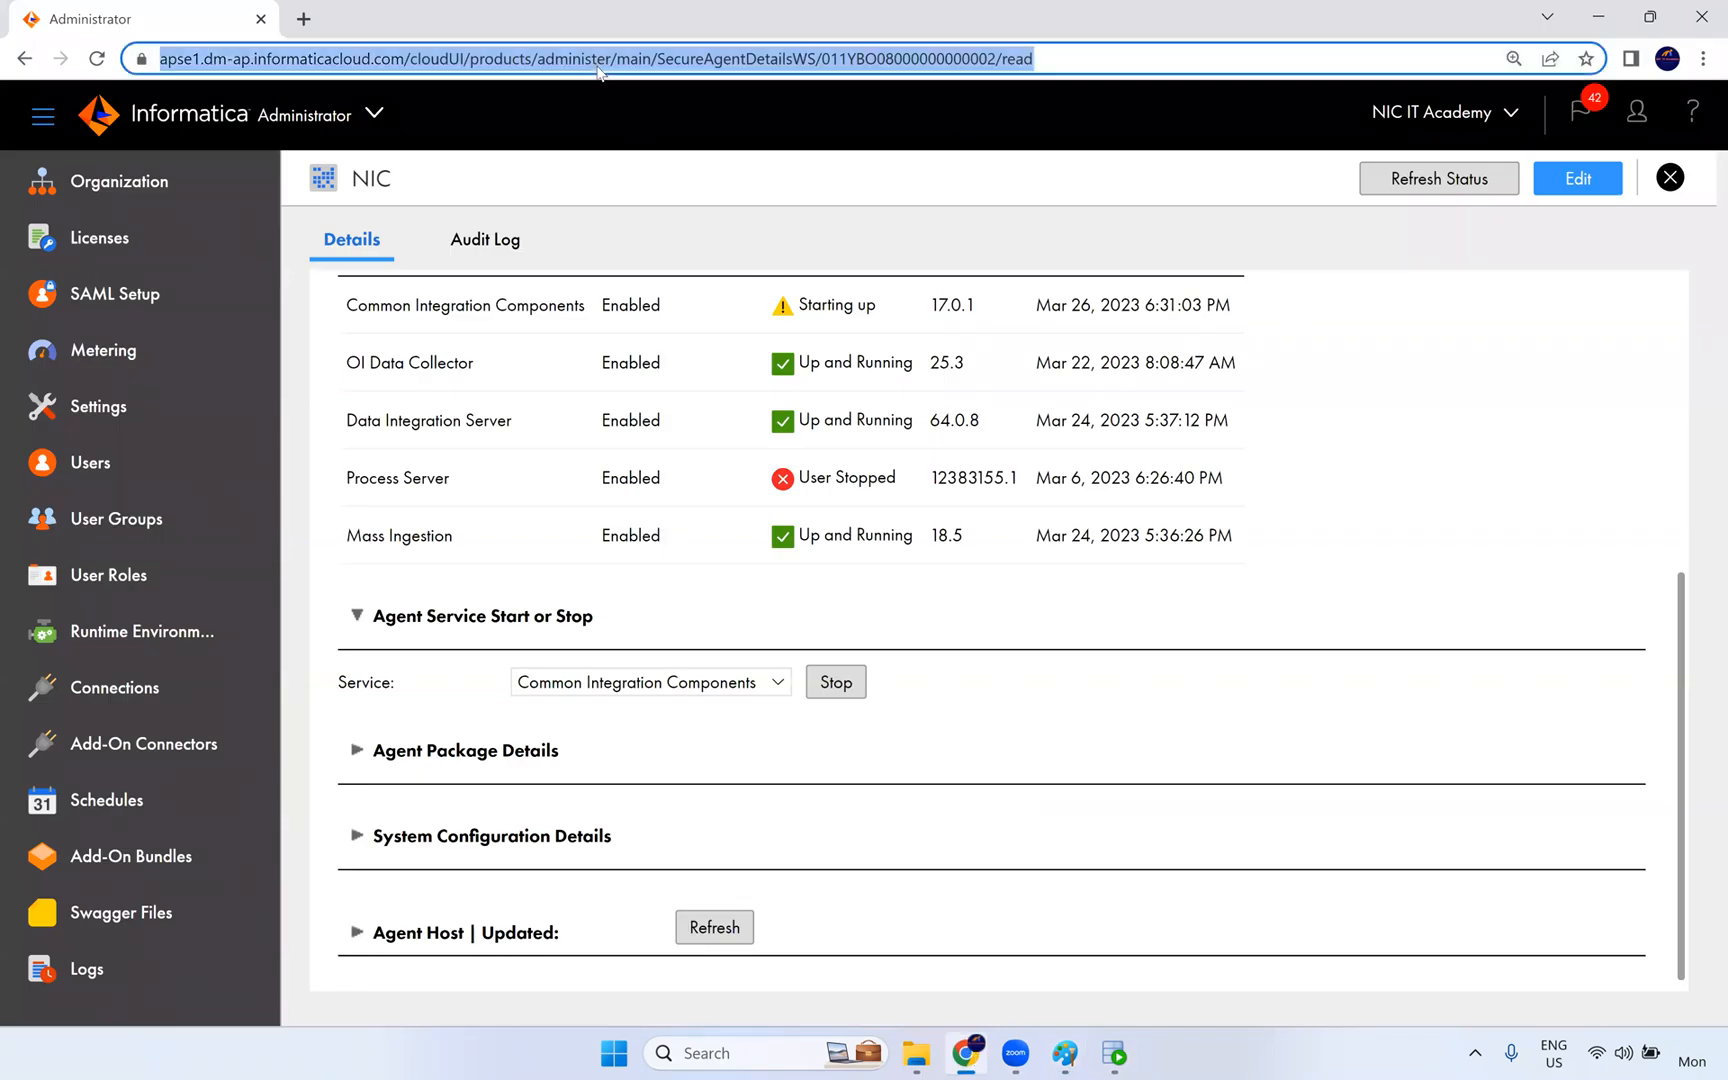
key("Return")
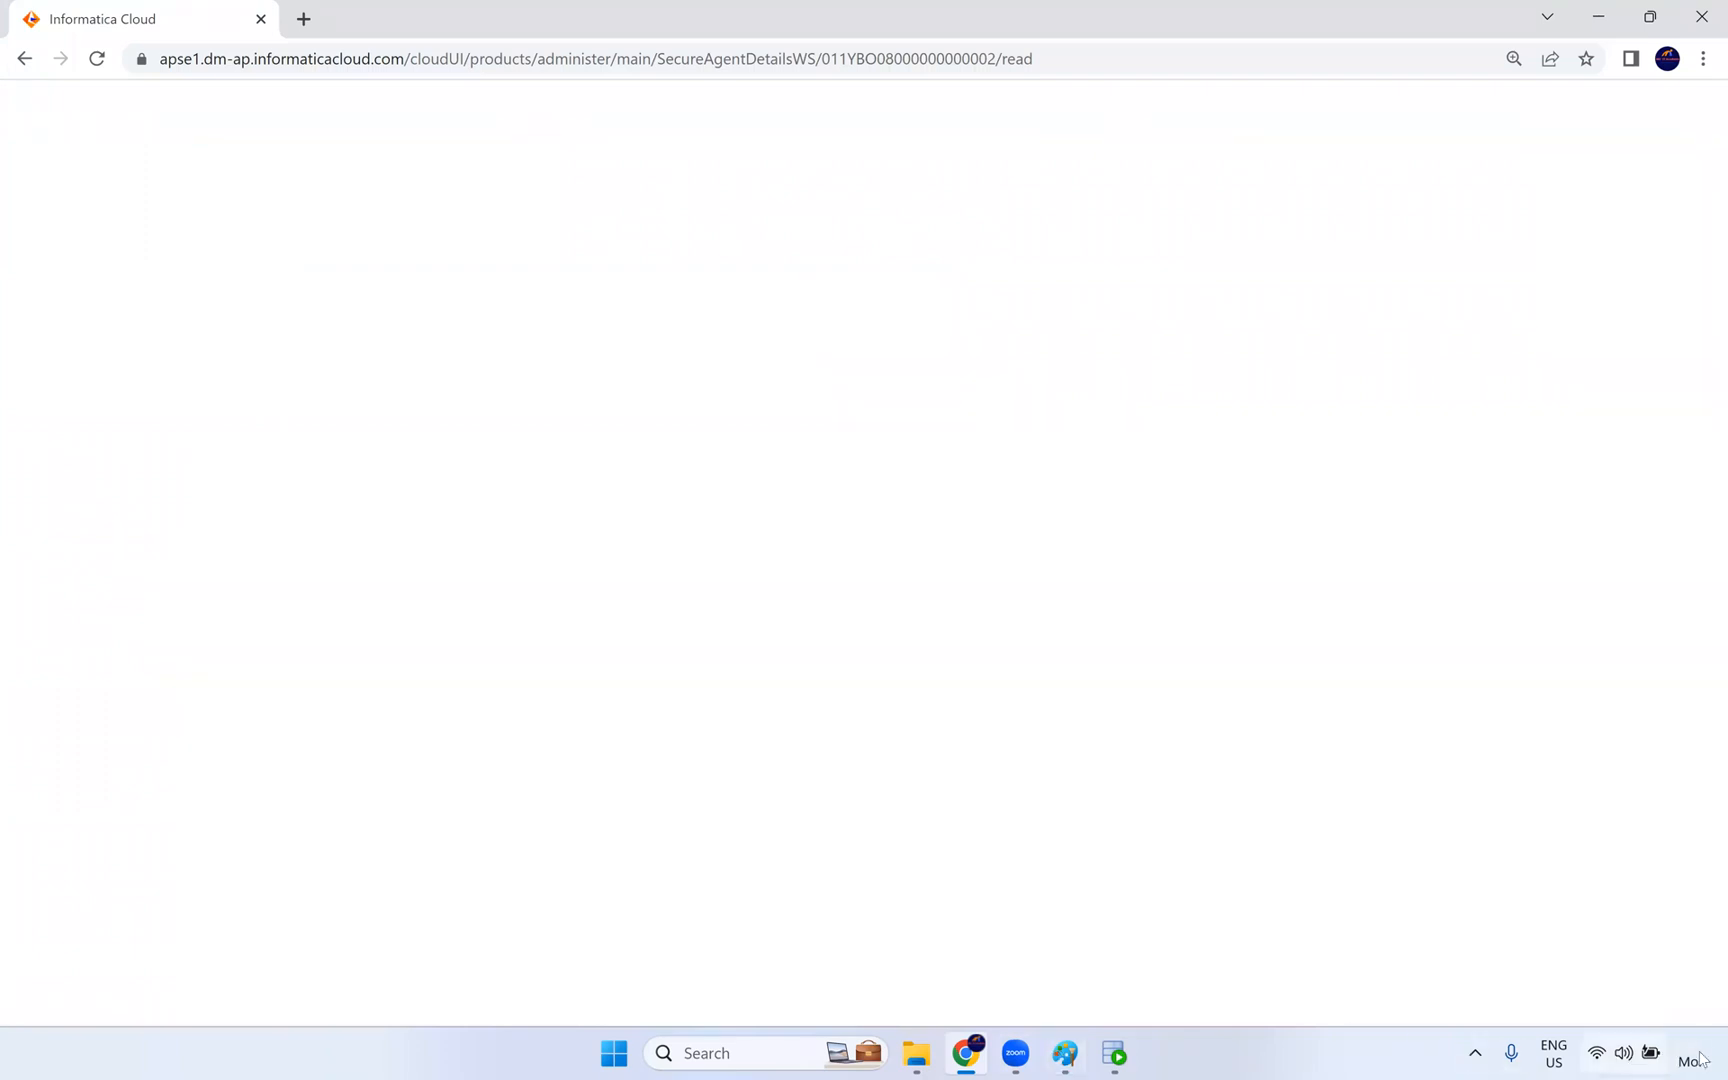
mouse_move(966, 1053)
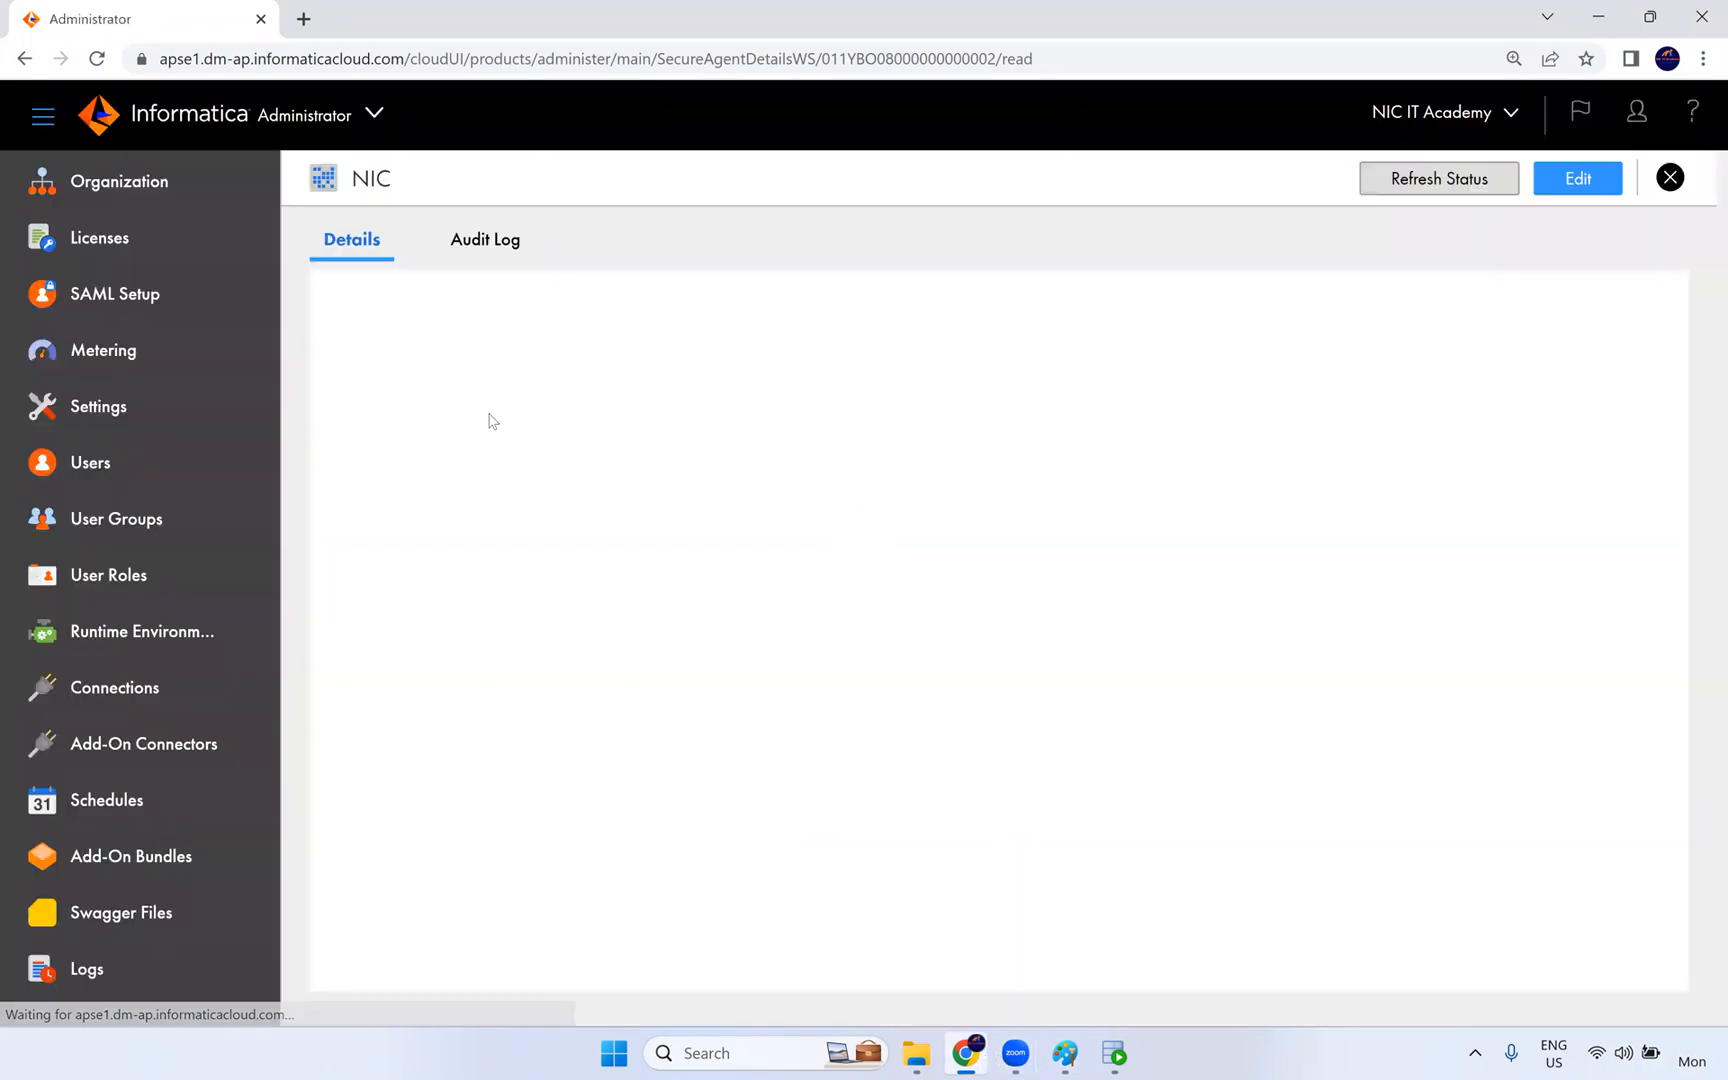
left_click(230, 631)
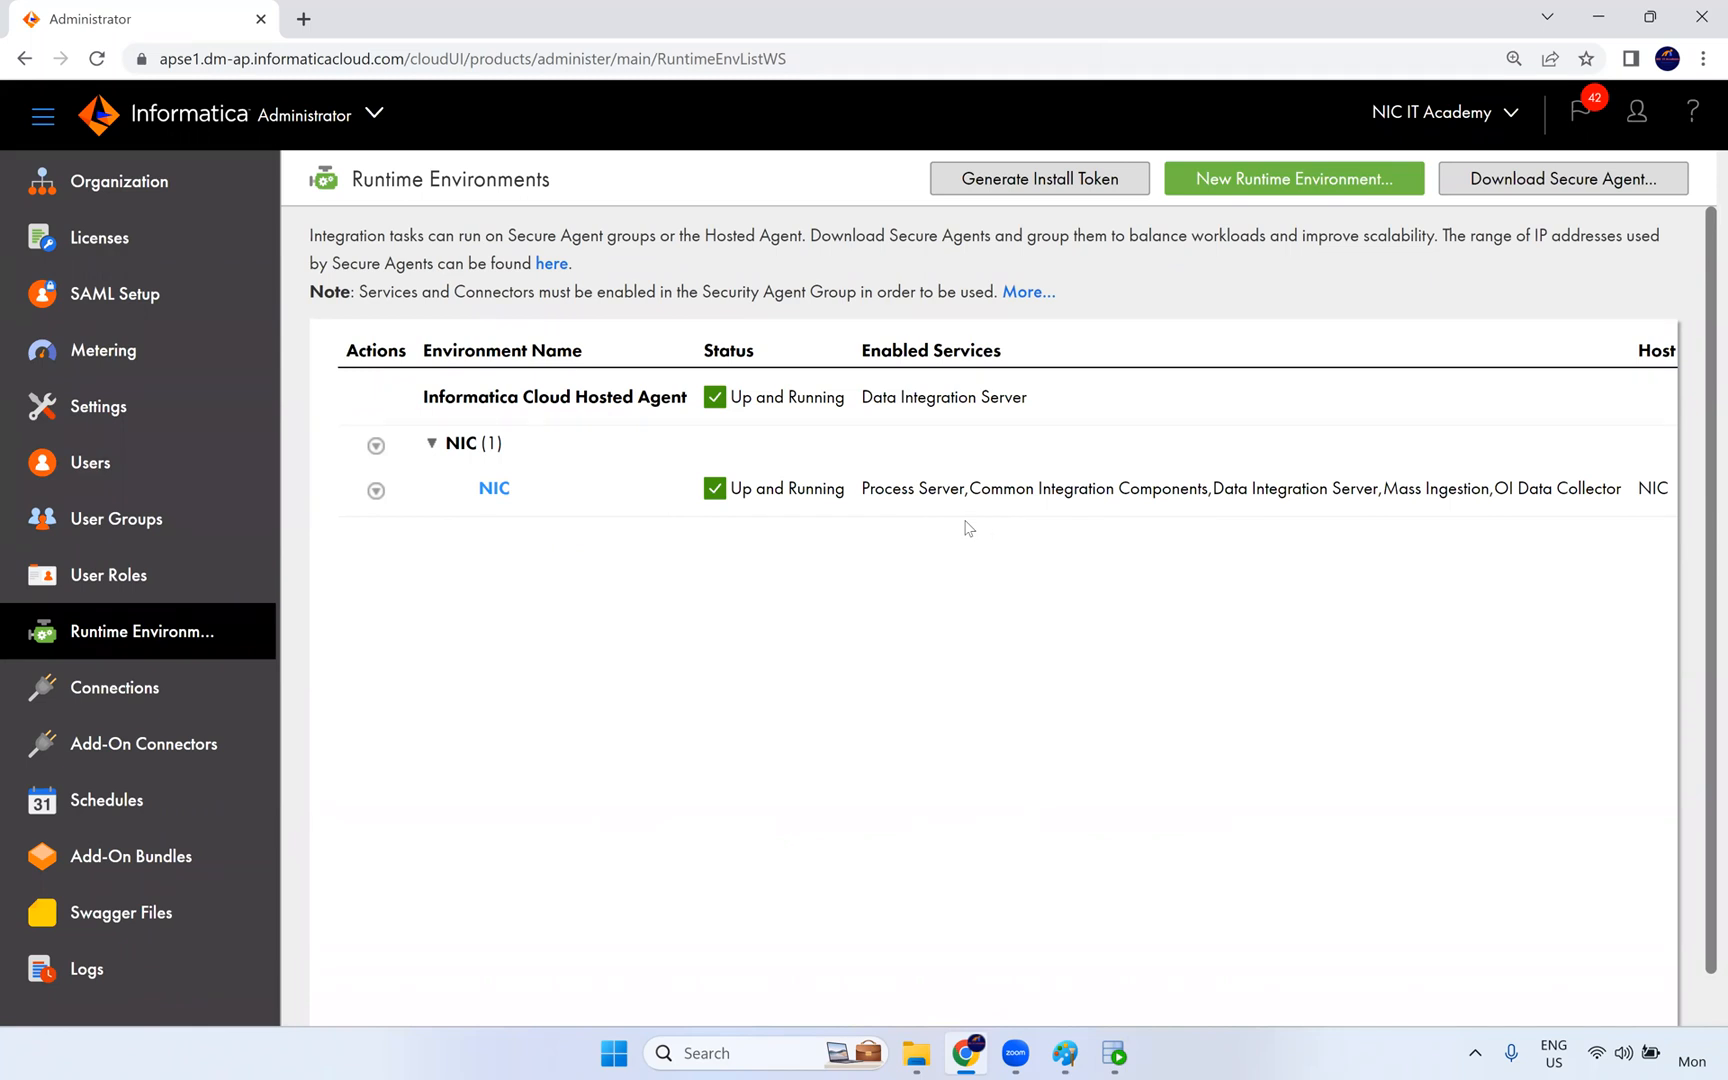
- Switch from Administrator to the Data Integration service and list all projects in Explore
left_click(352, 125)
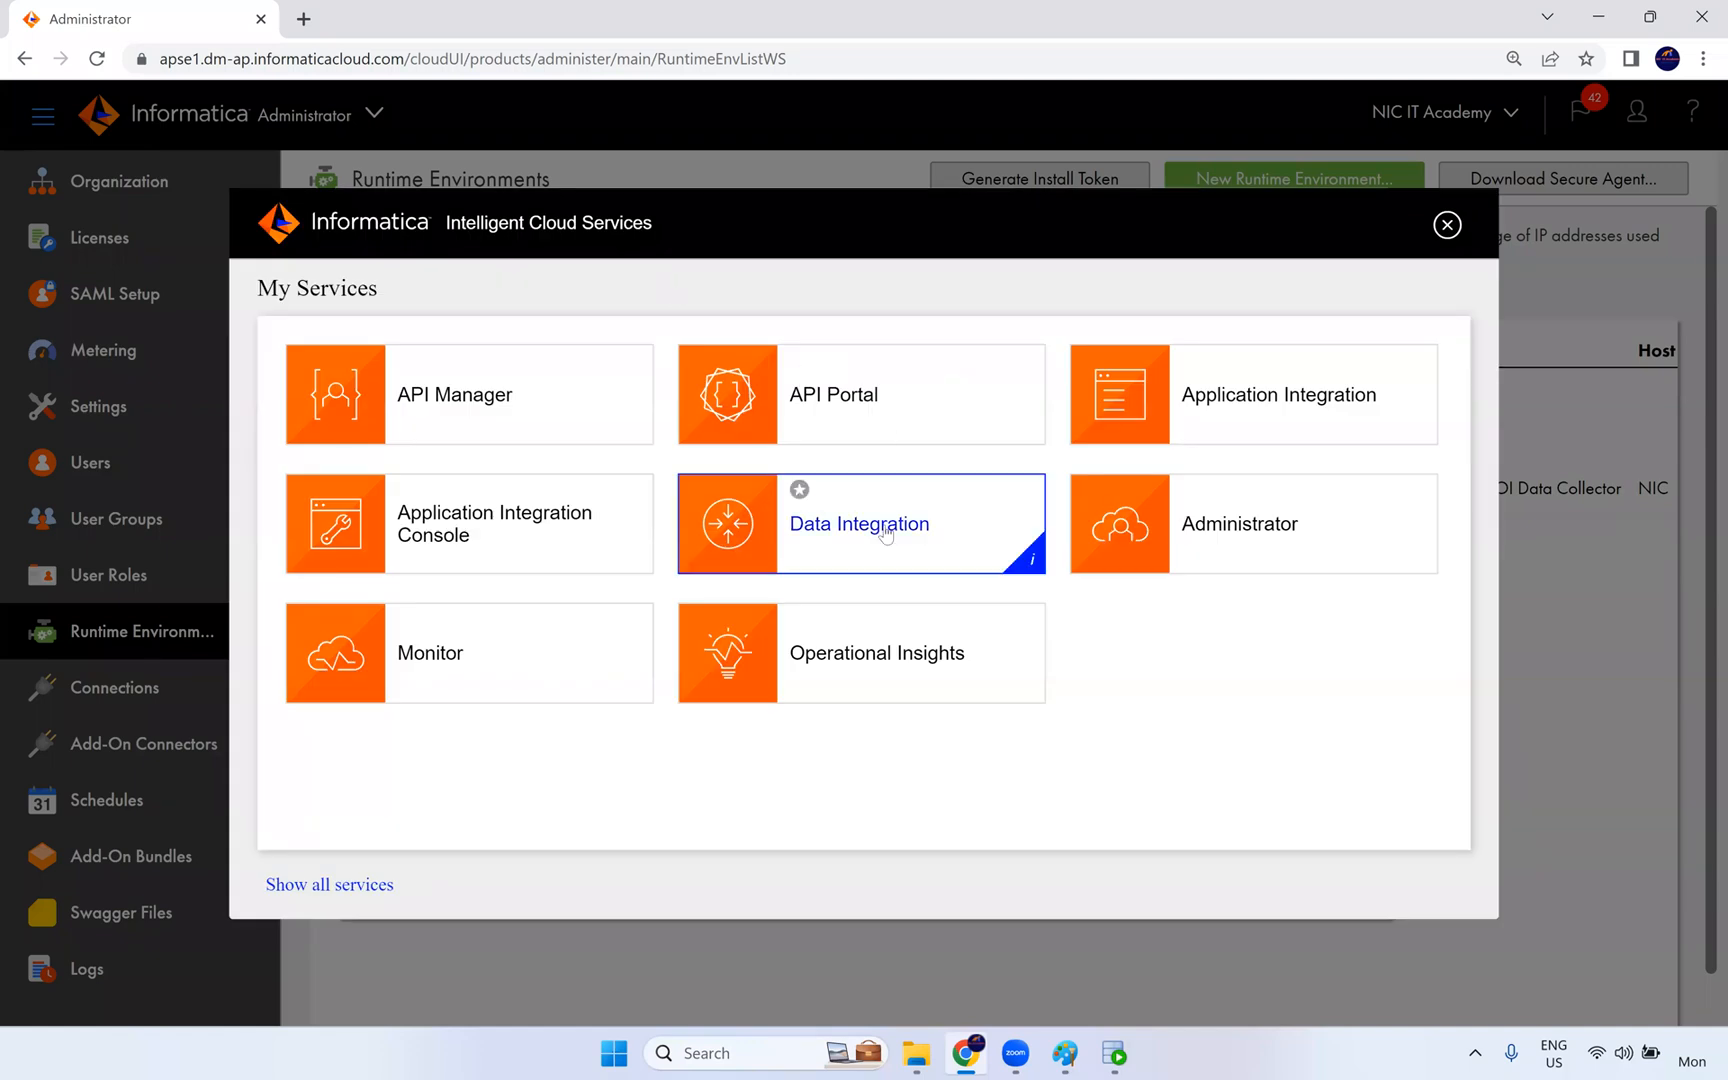
left_click(882, 531)
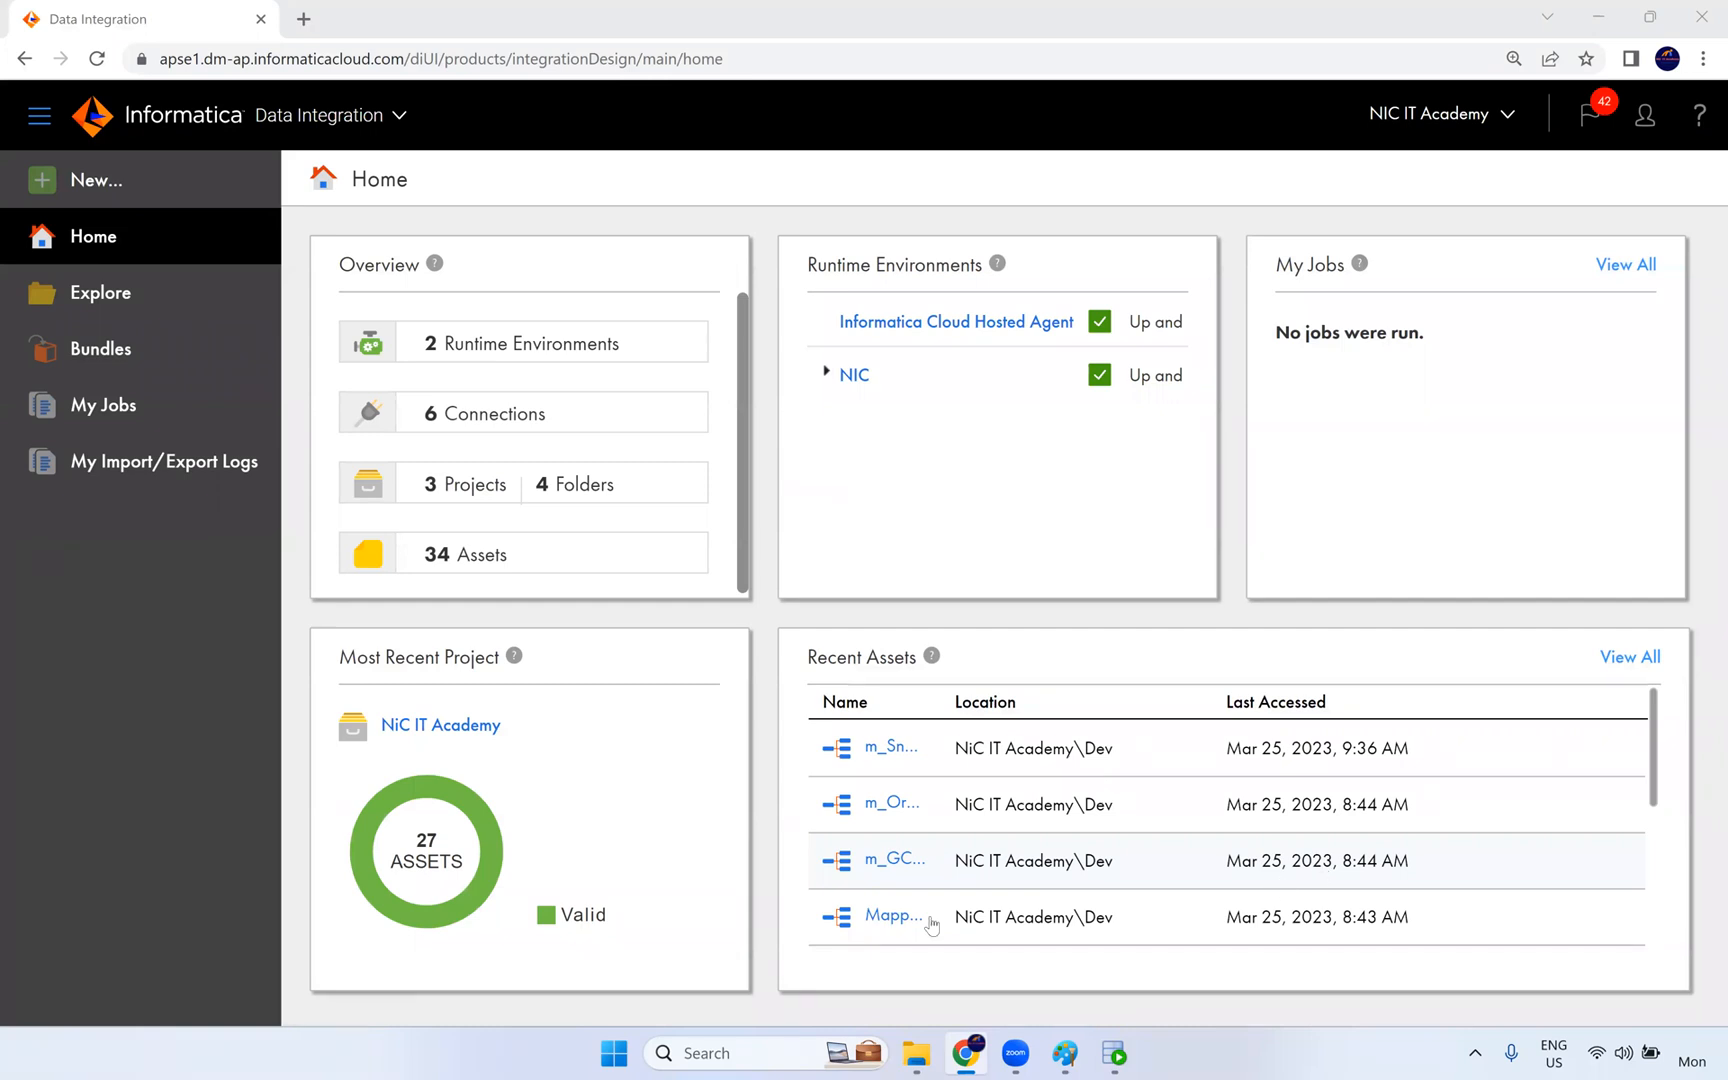
left_click(88, 305)
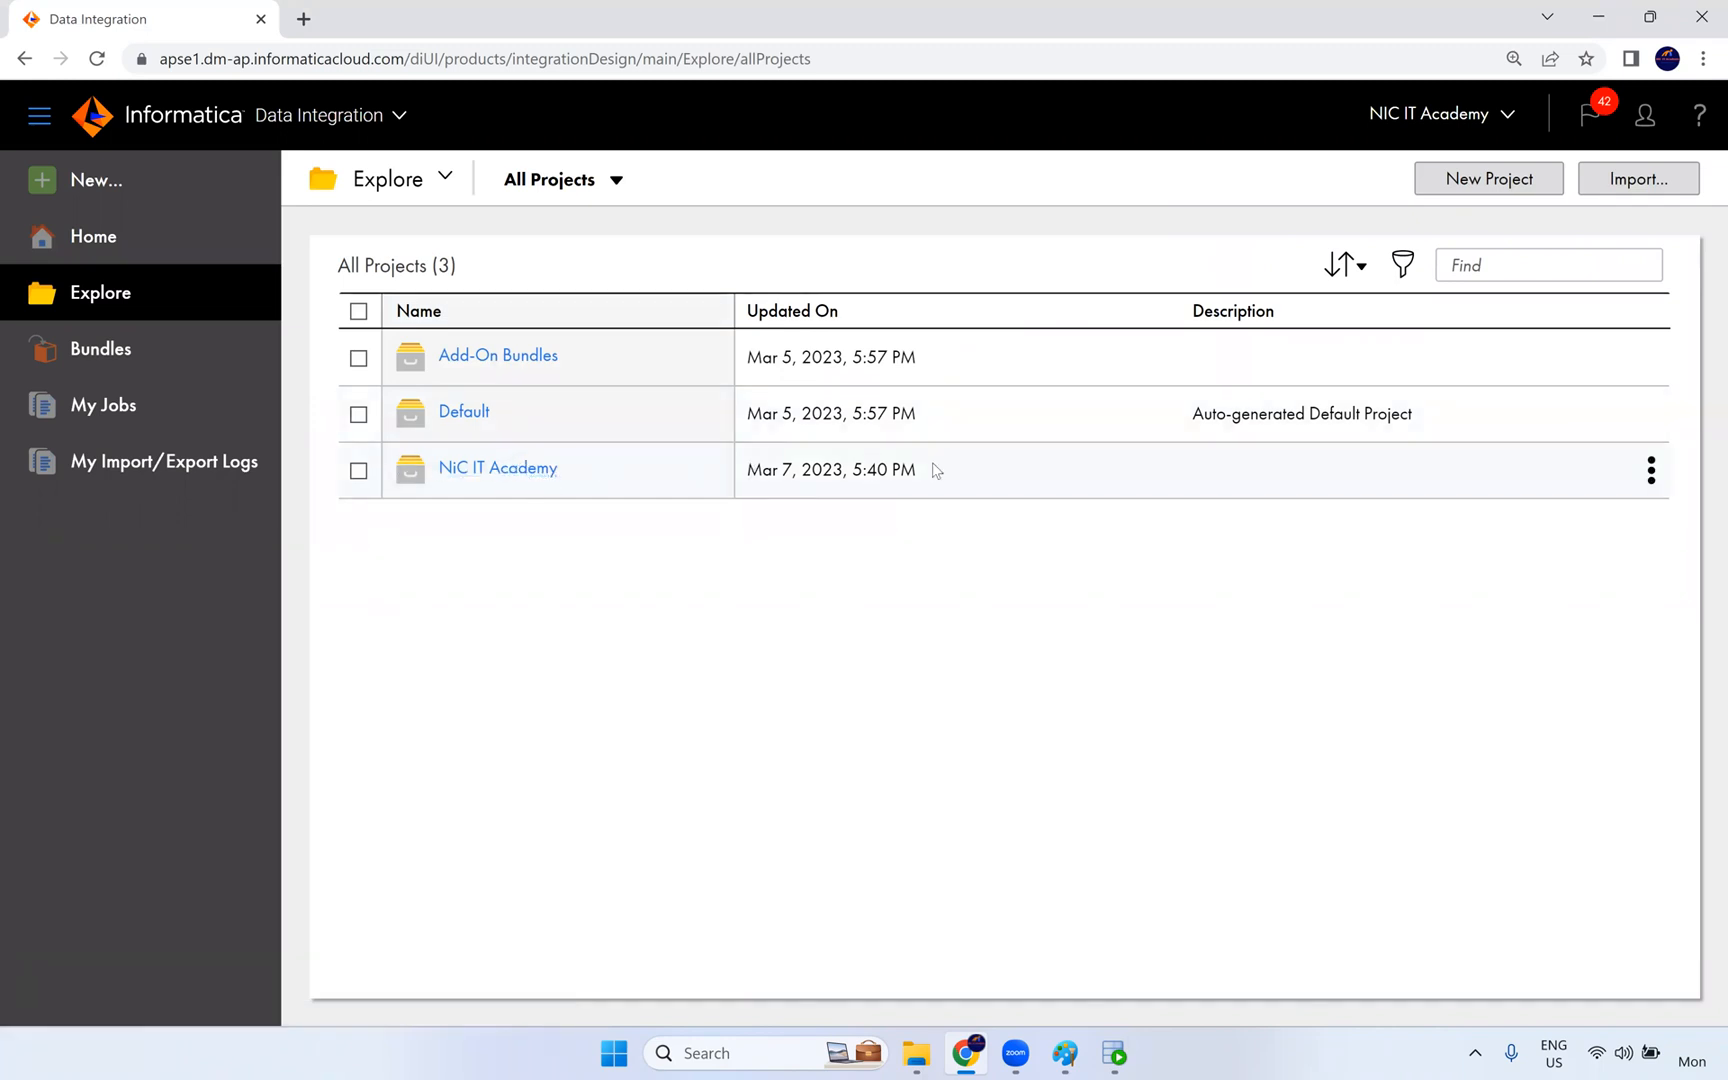
- Export the NiC IT Academy project with all dependencies, and download its zip file from the export logs
left_click(1651, 470)
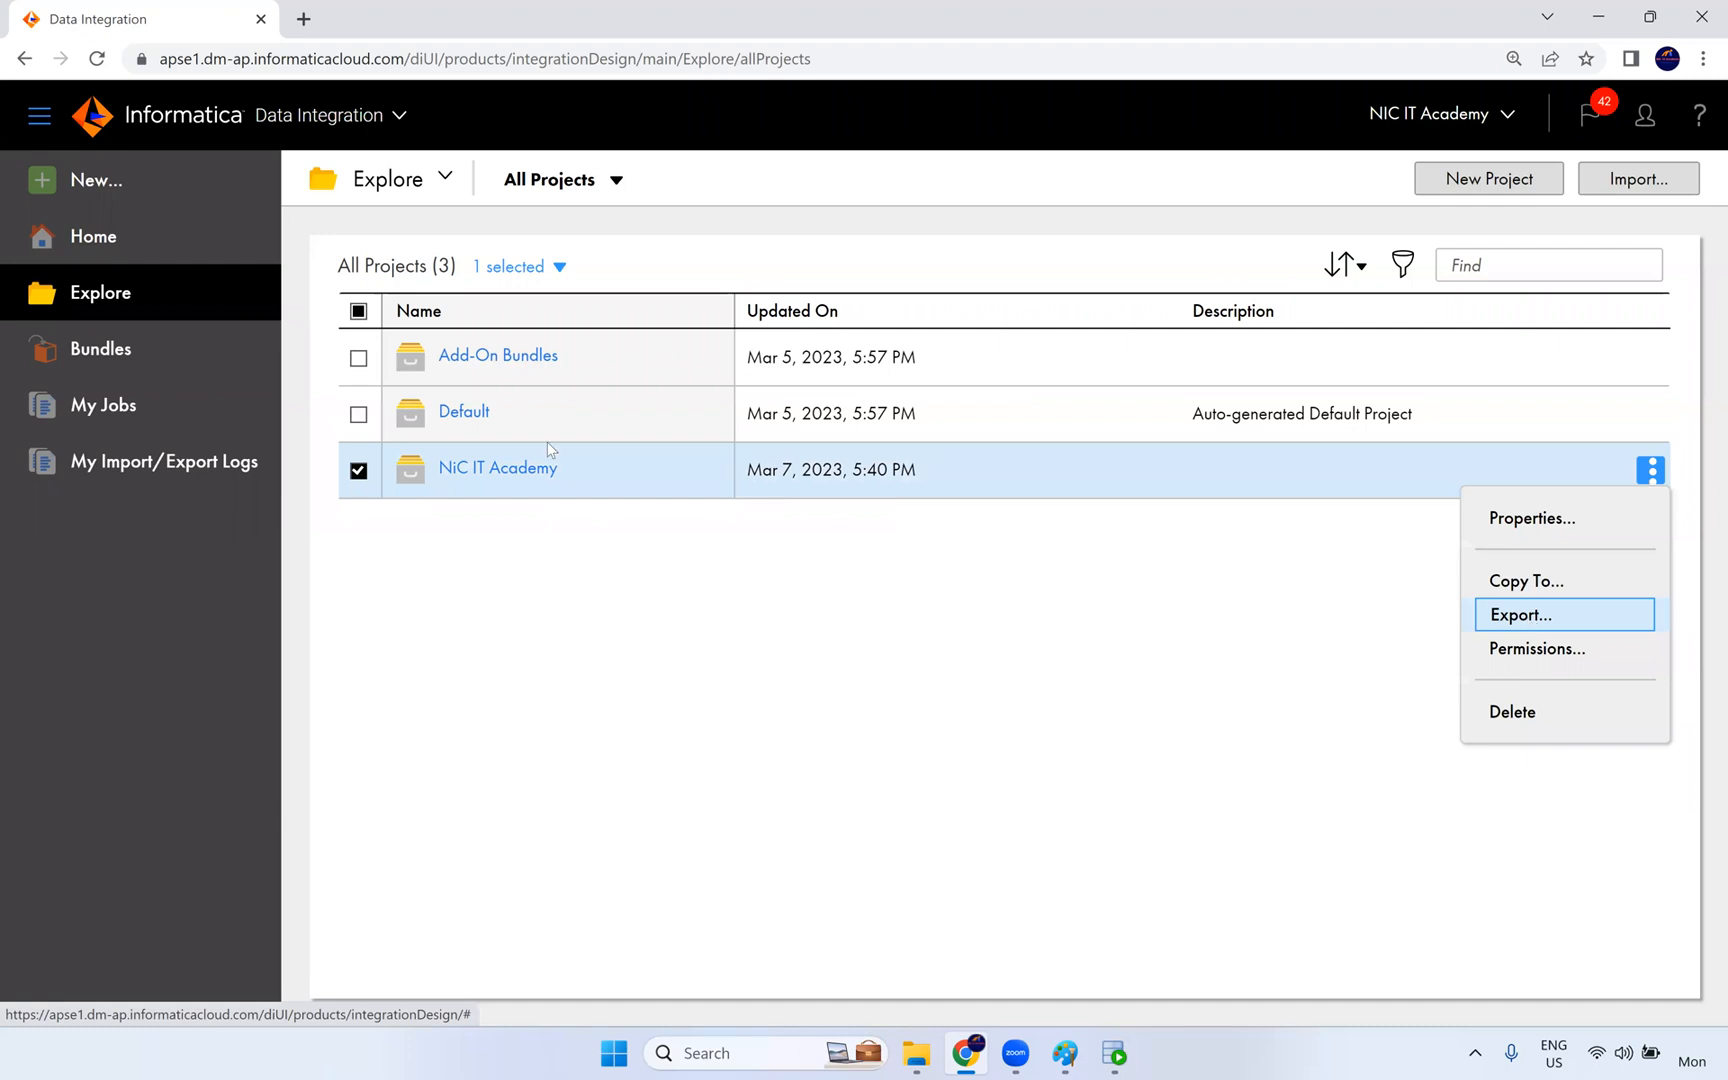
left_click(1537, 618)
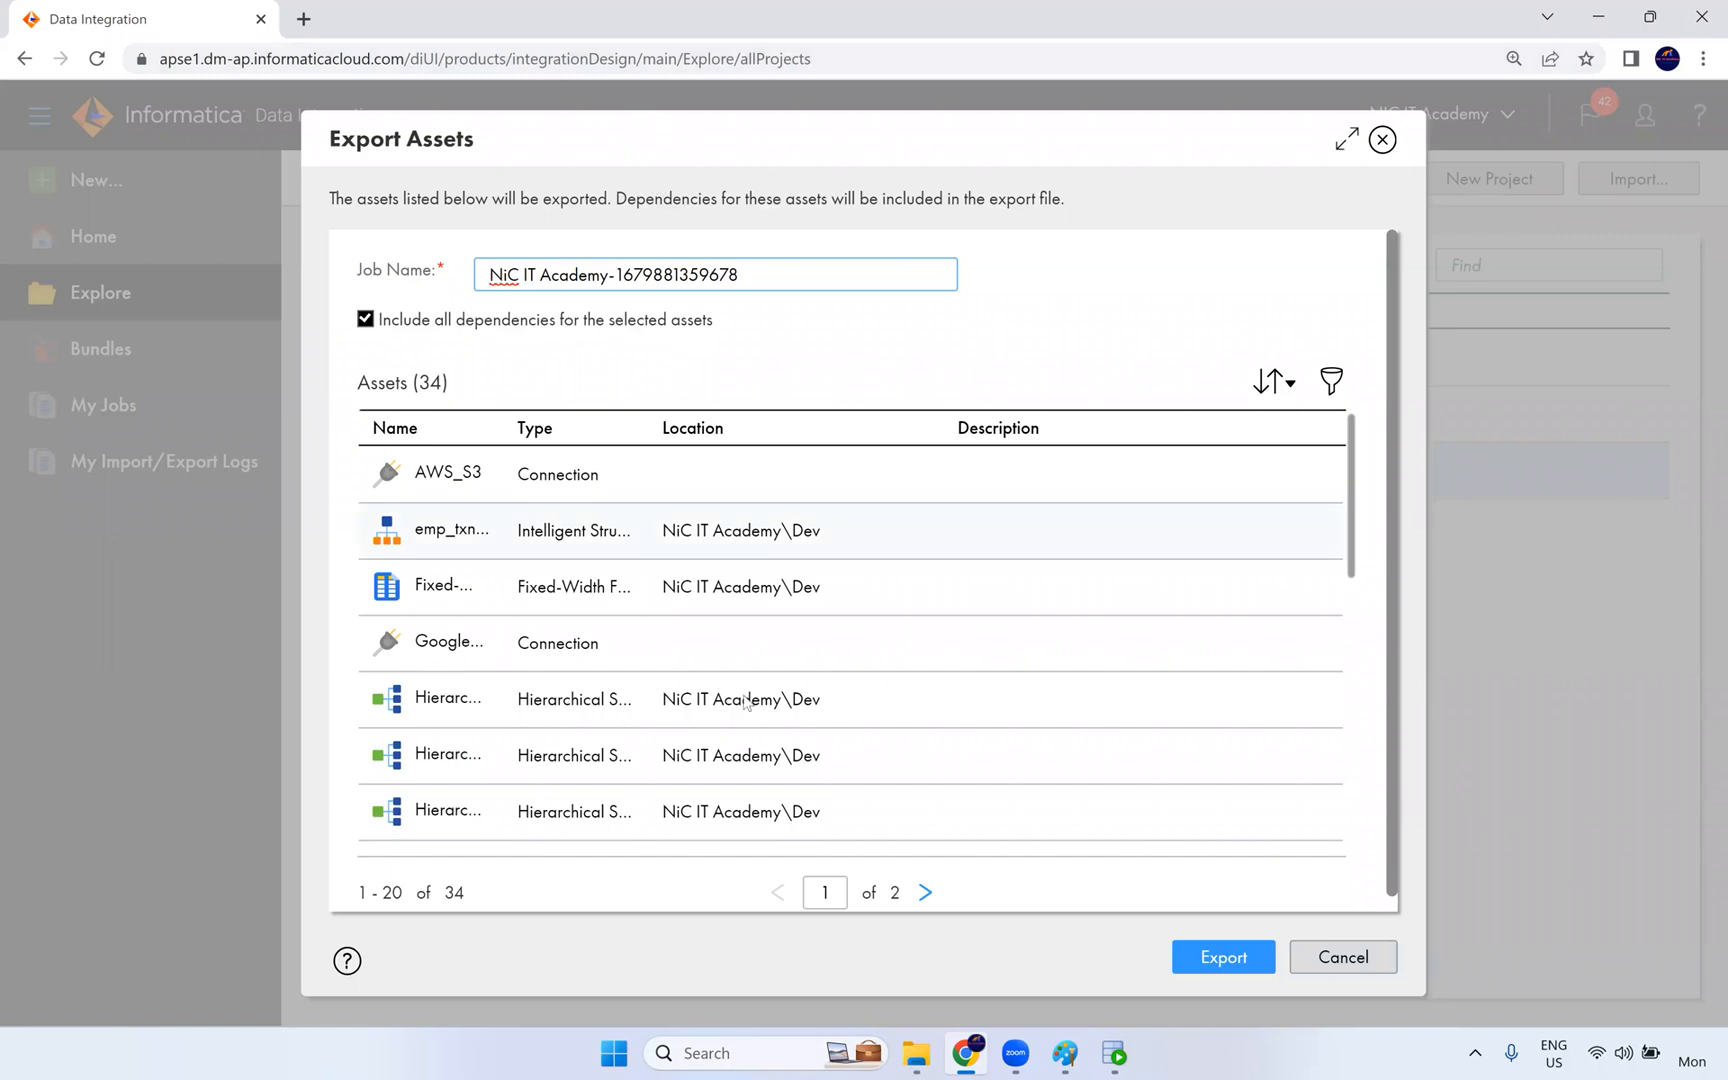
scroll(745, 578, "down", 8)
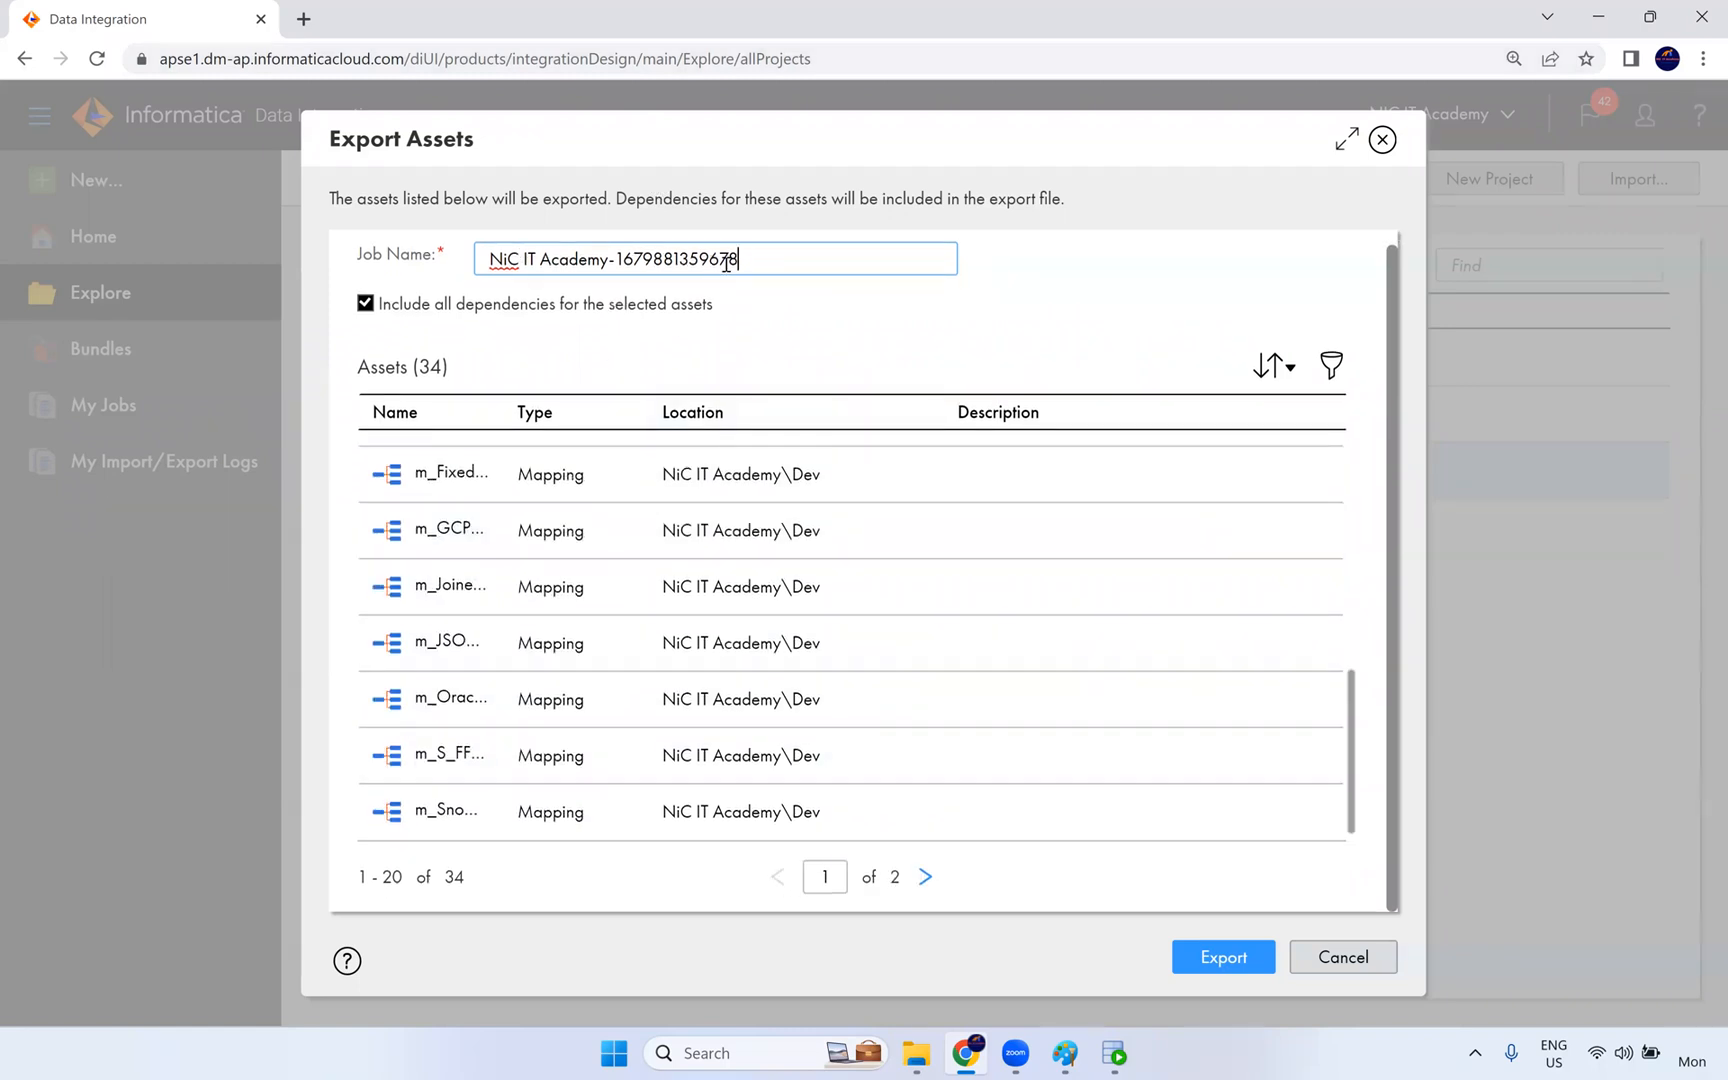
left_click_drag(750, 264, 480, 264)
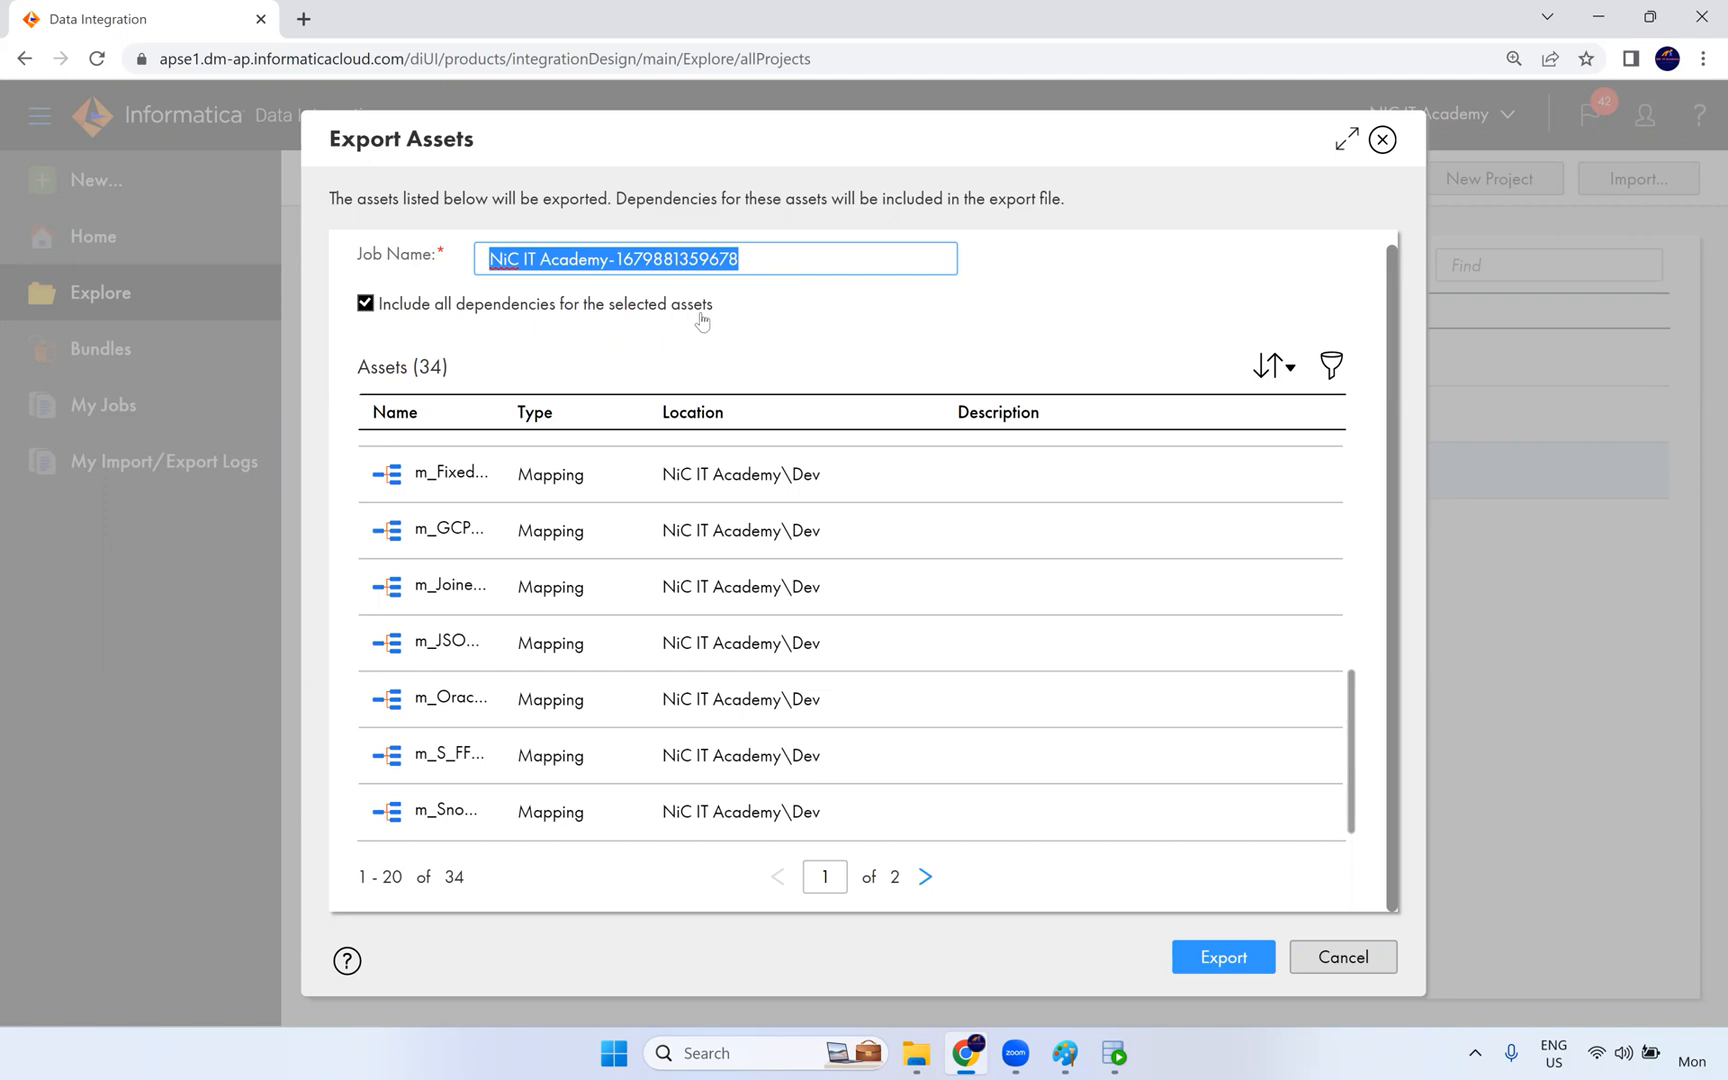
left_click(1250, 958)
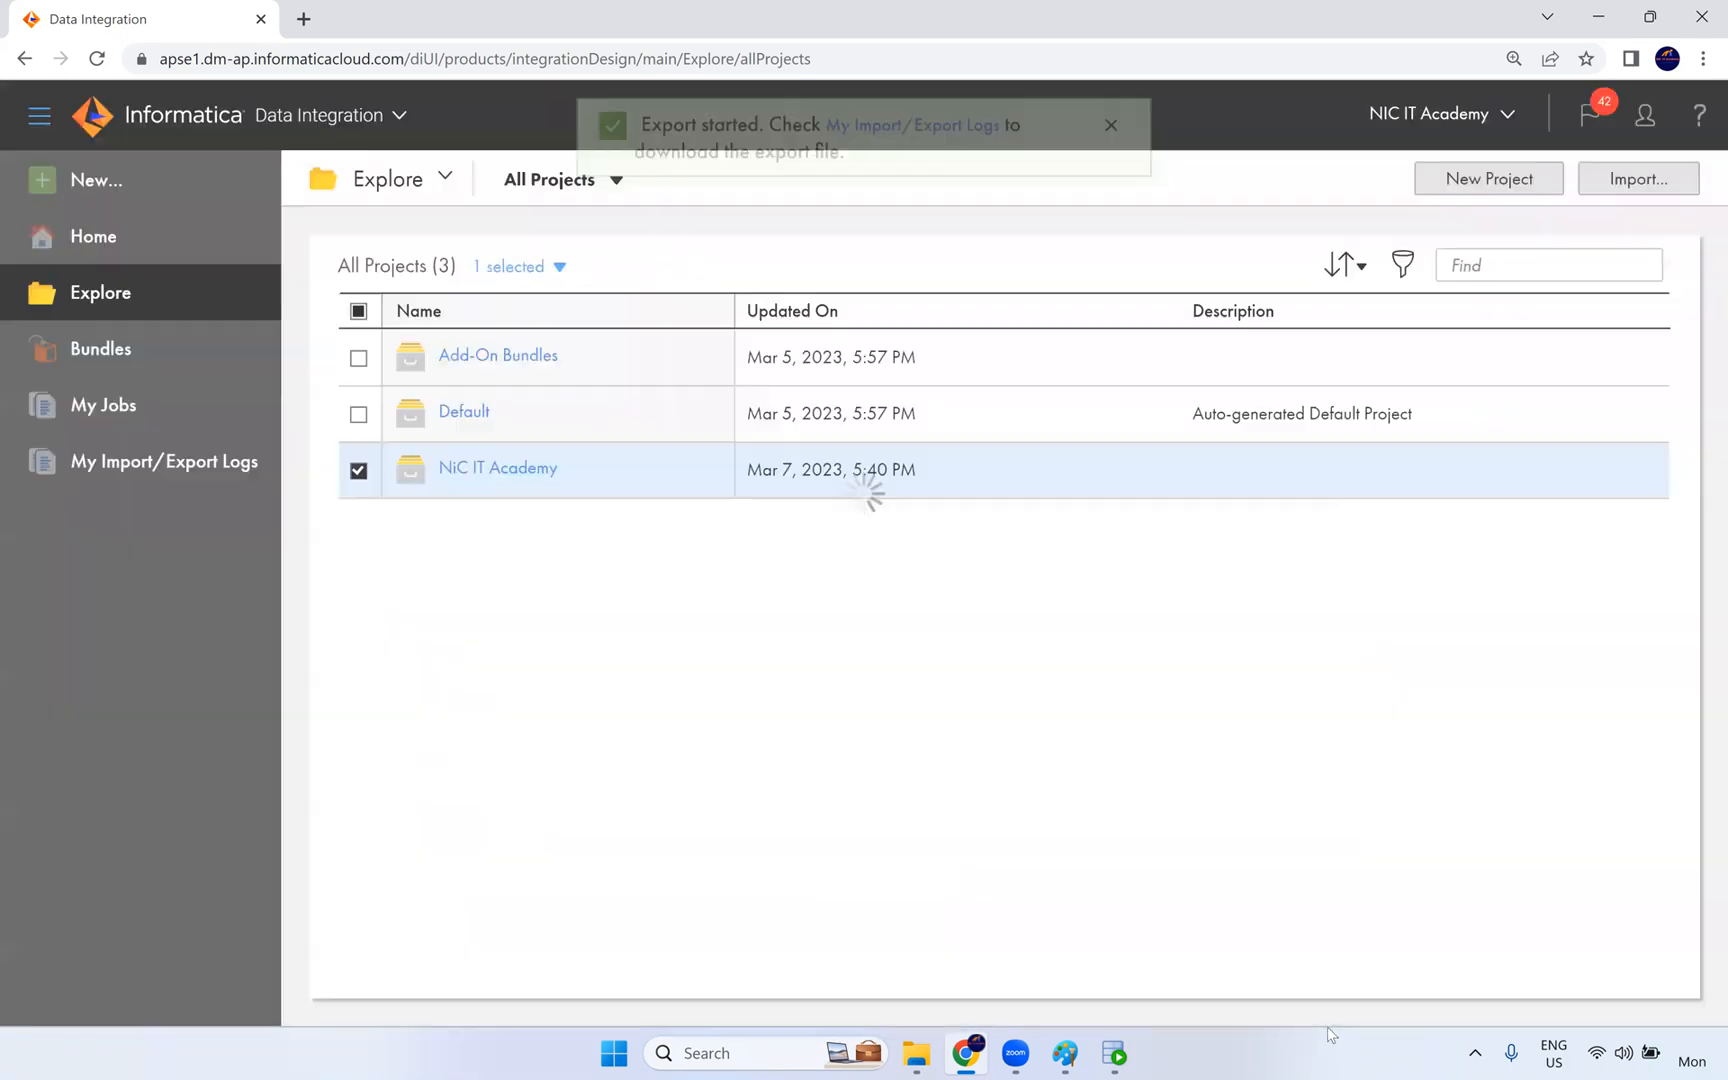
left_click(906, 182)
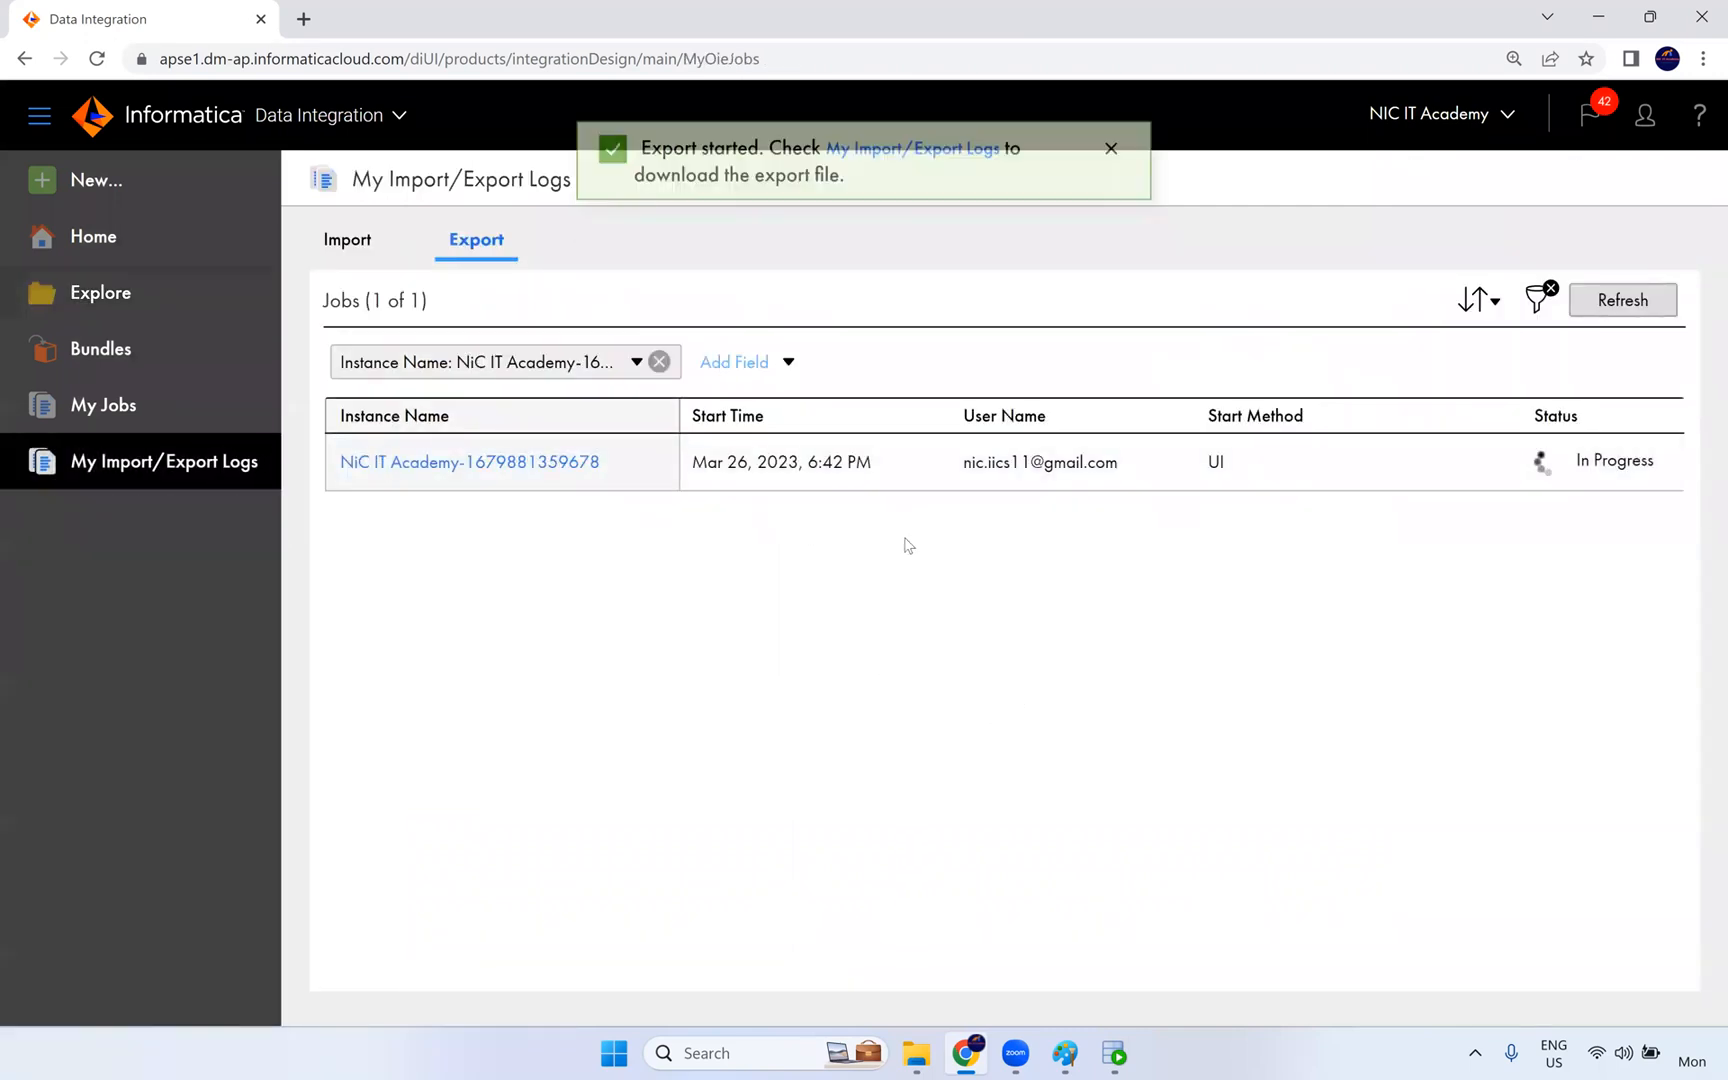
left_click(1622, 314)
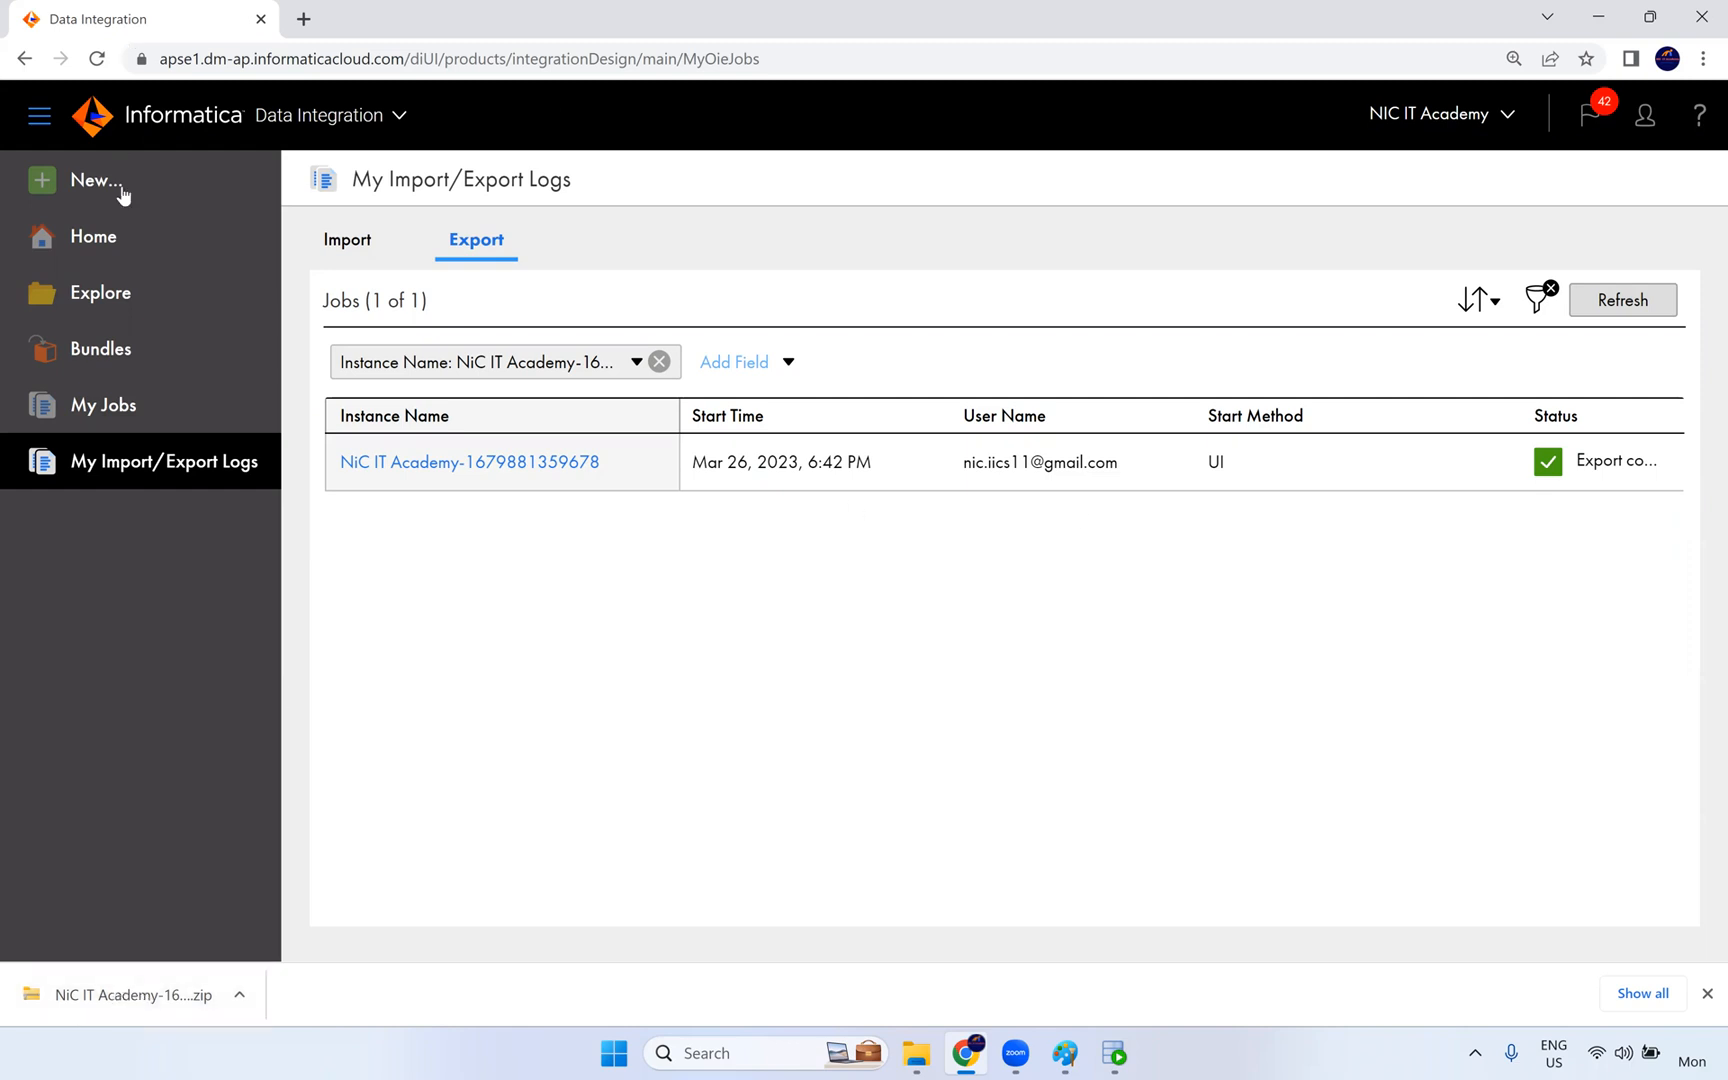
- Start an asset import from Explore using NiC IT Academy-1679881359678.zip from the Downloads folder
left_click(117, 299)
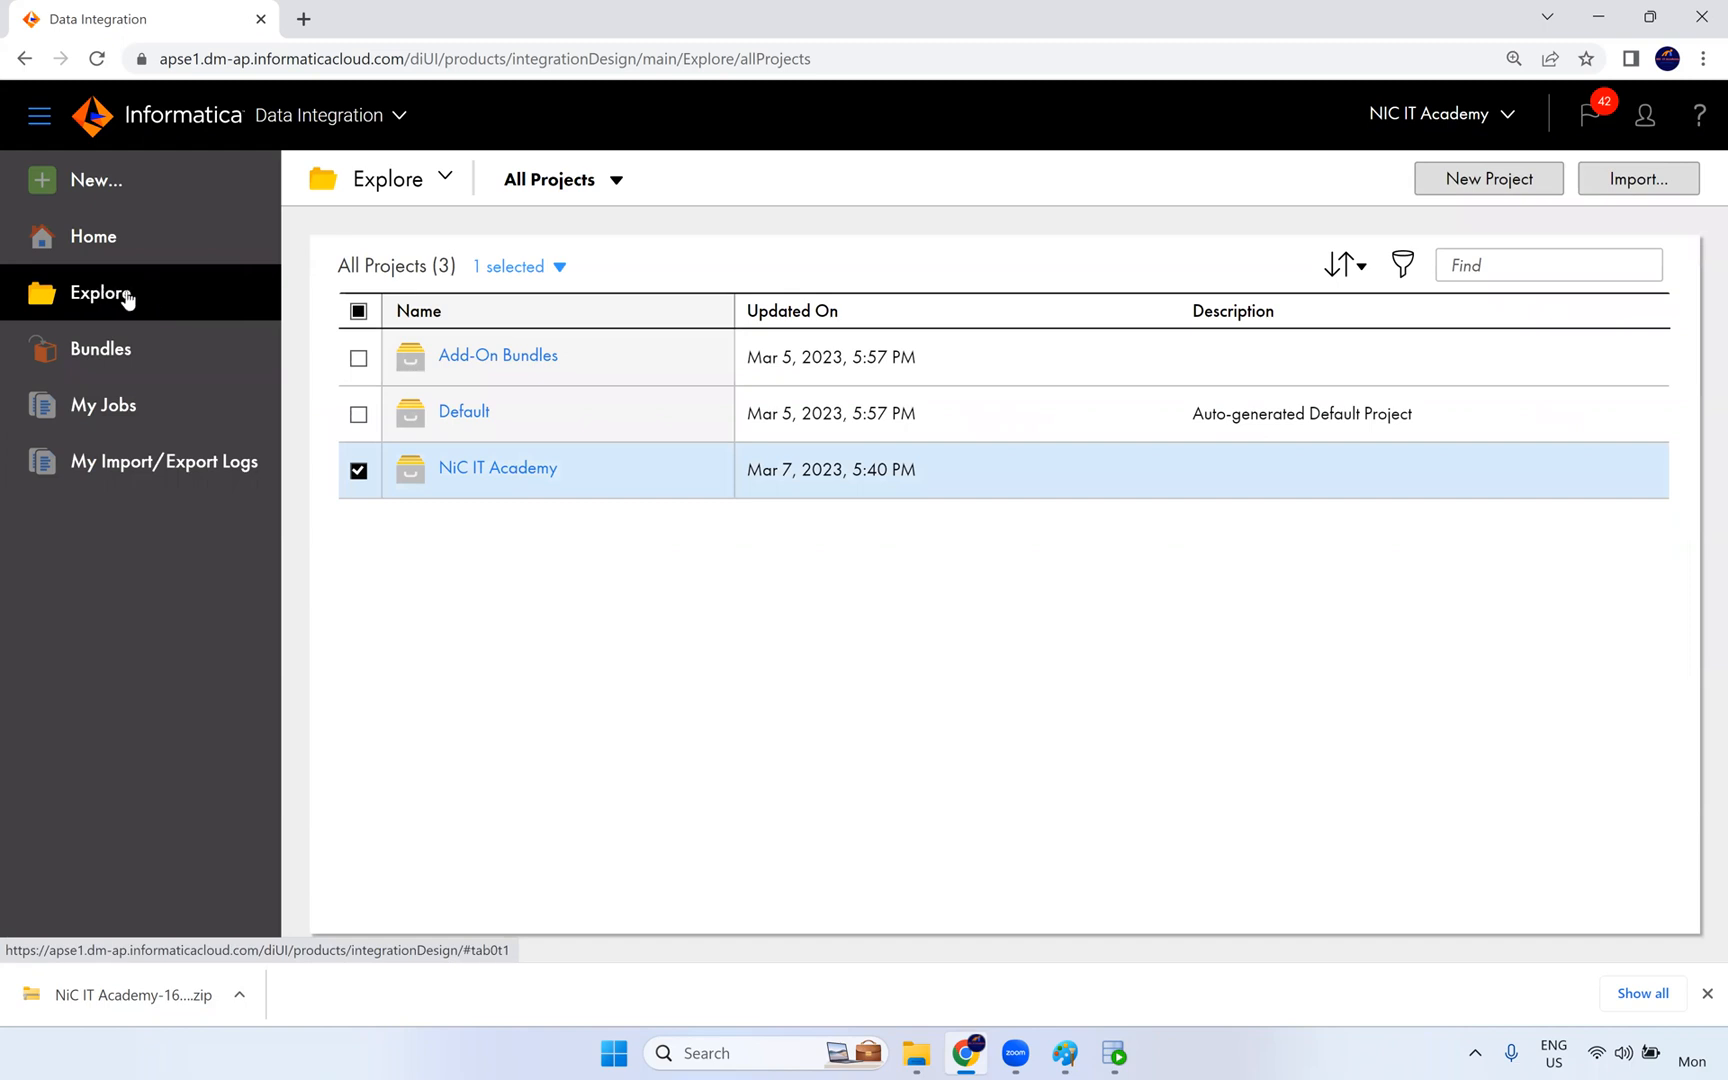
left_click(1645, 186)
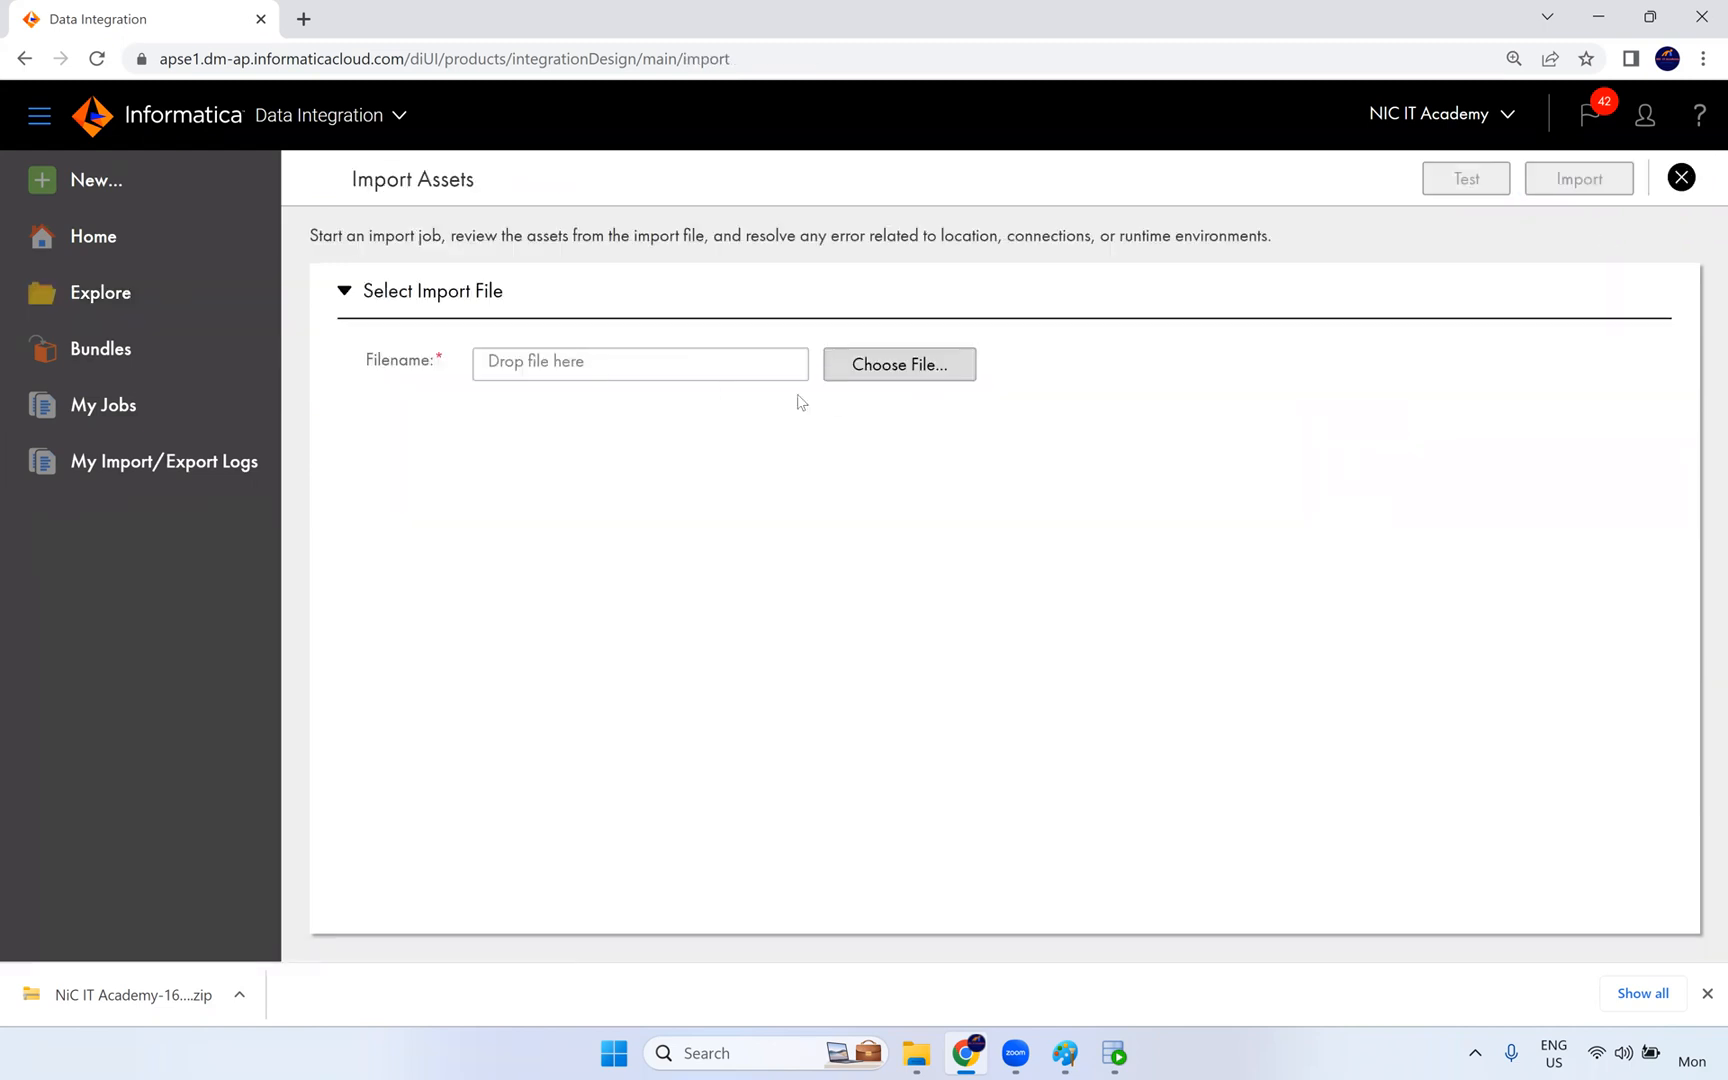
left_click(912, 377)
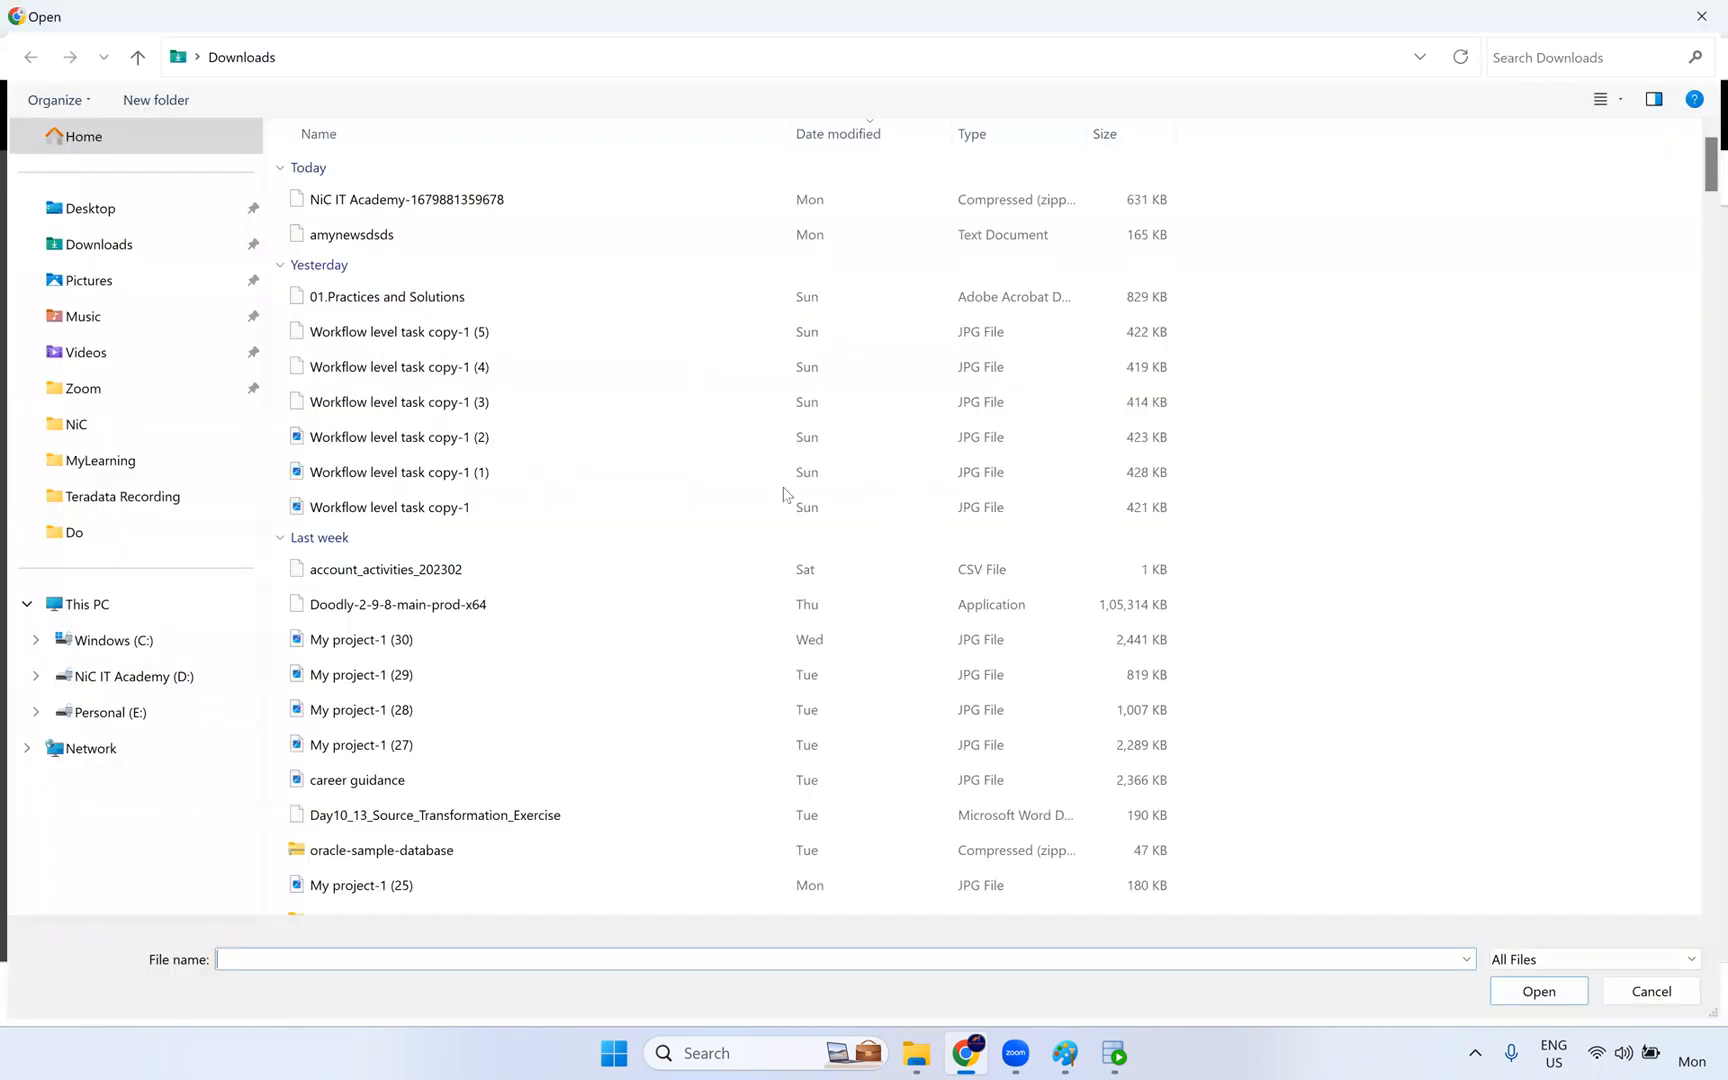
left_click(124, 252)
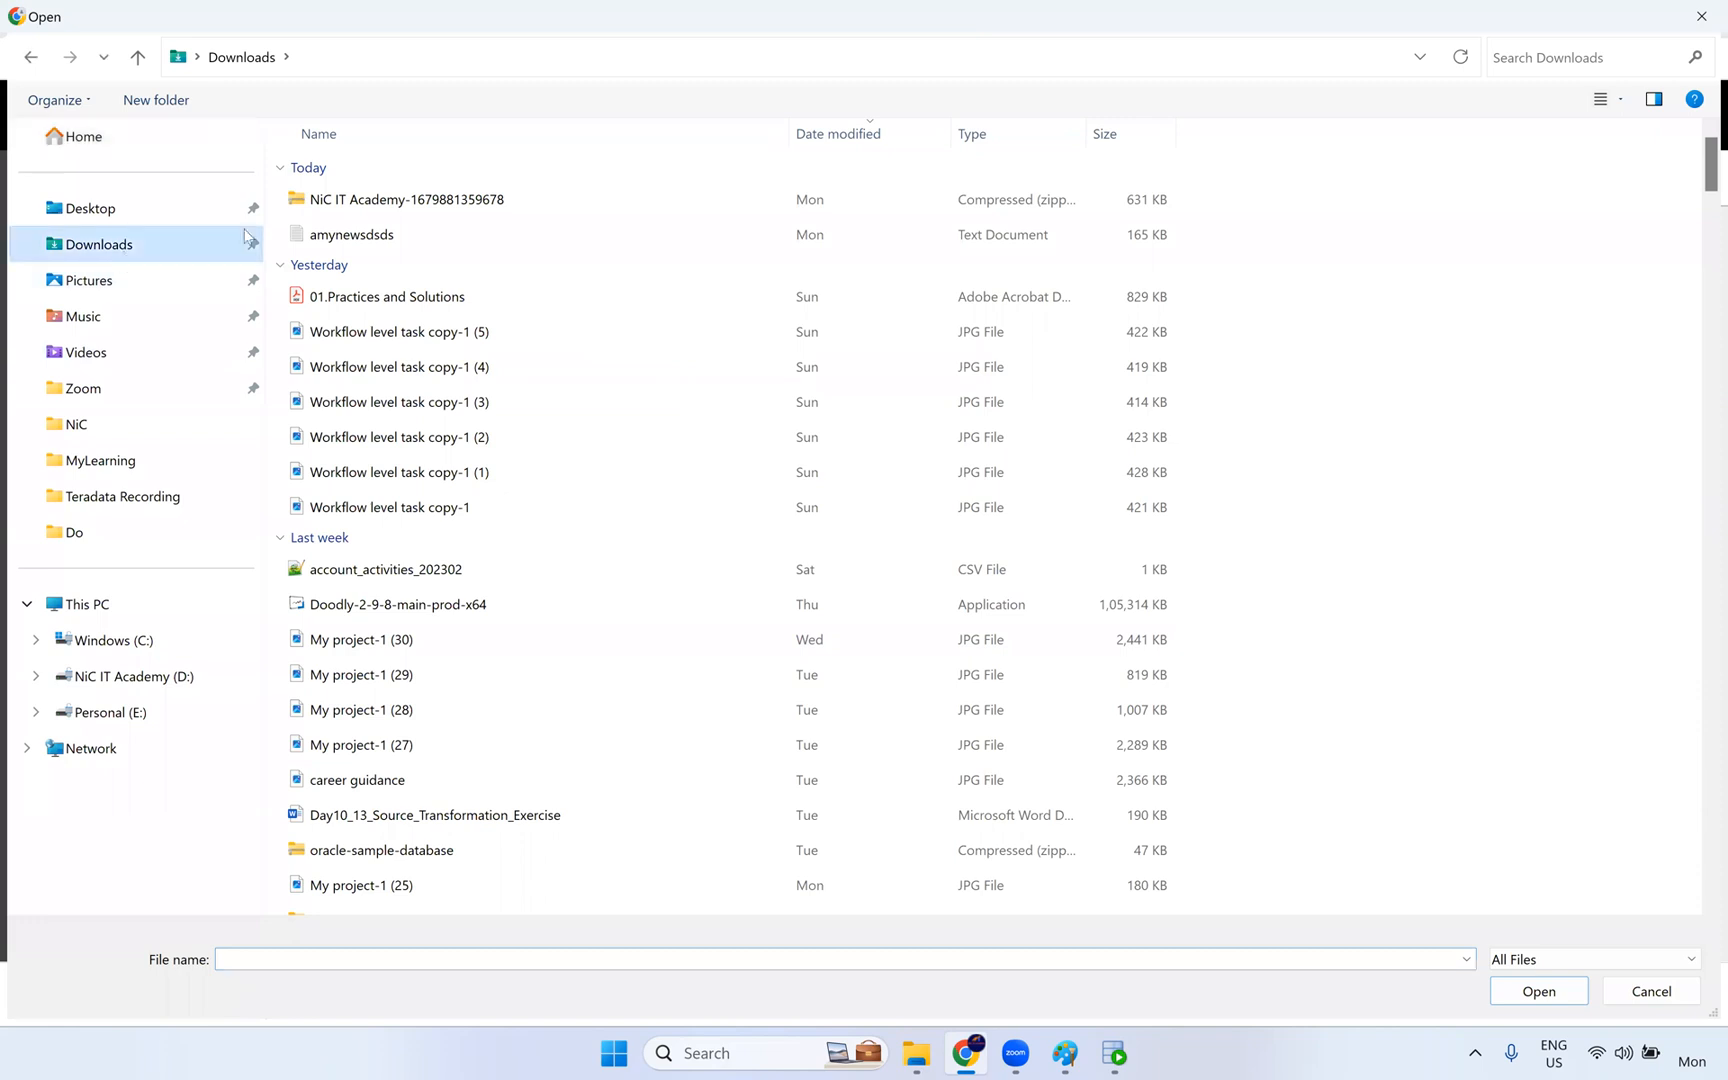
left_click(458, 200)
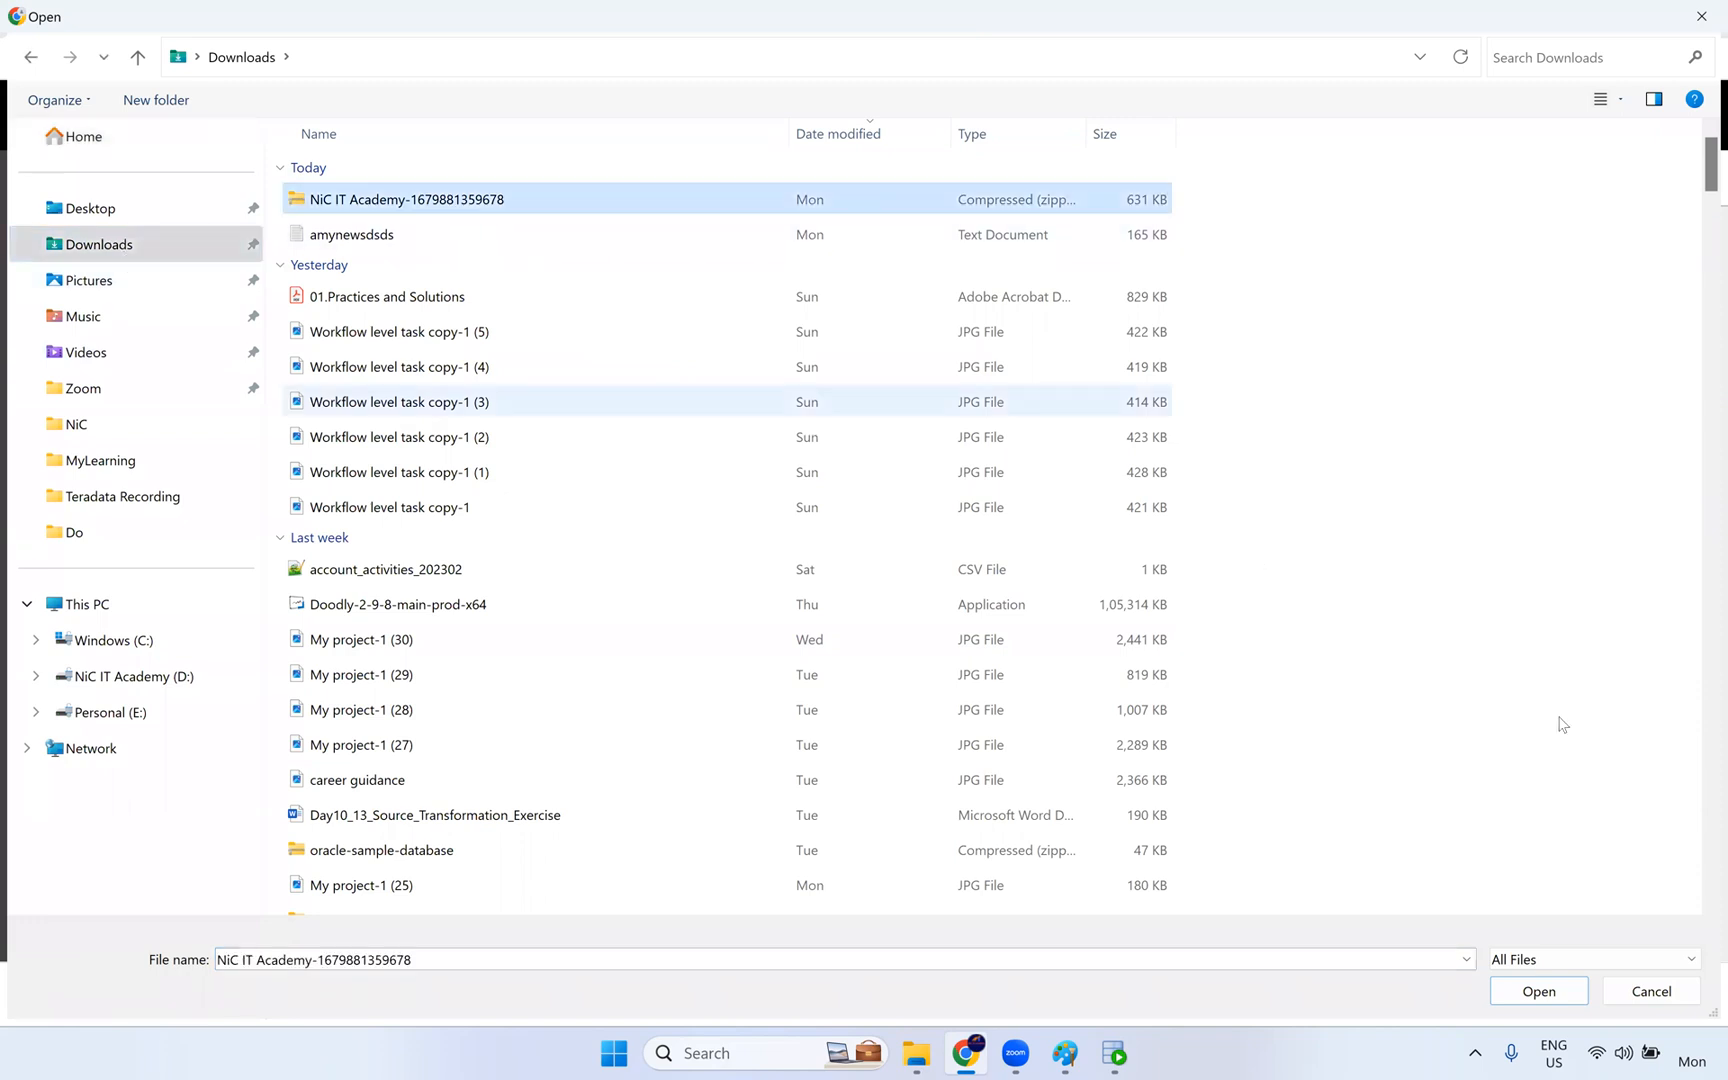
left_click(1563, 996)
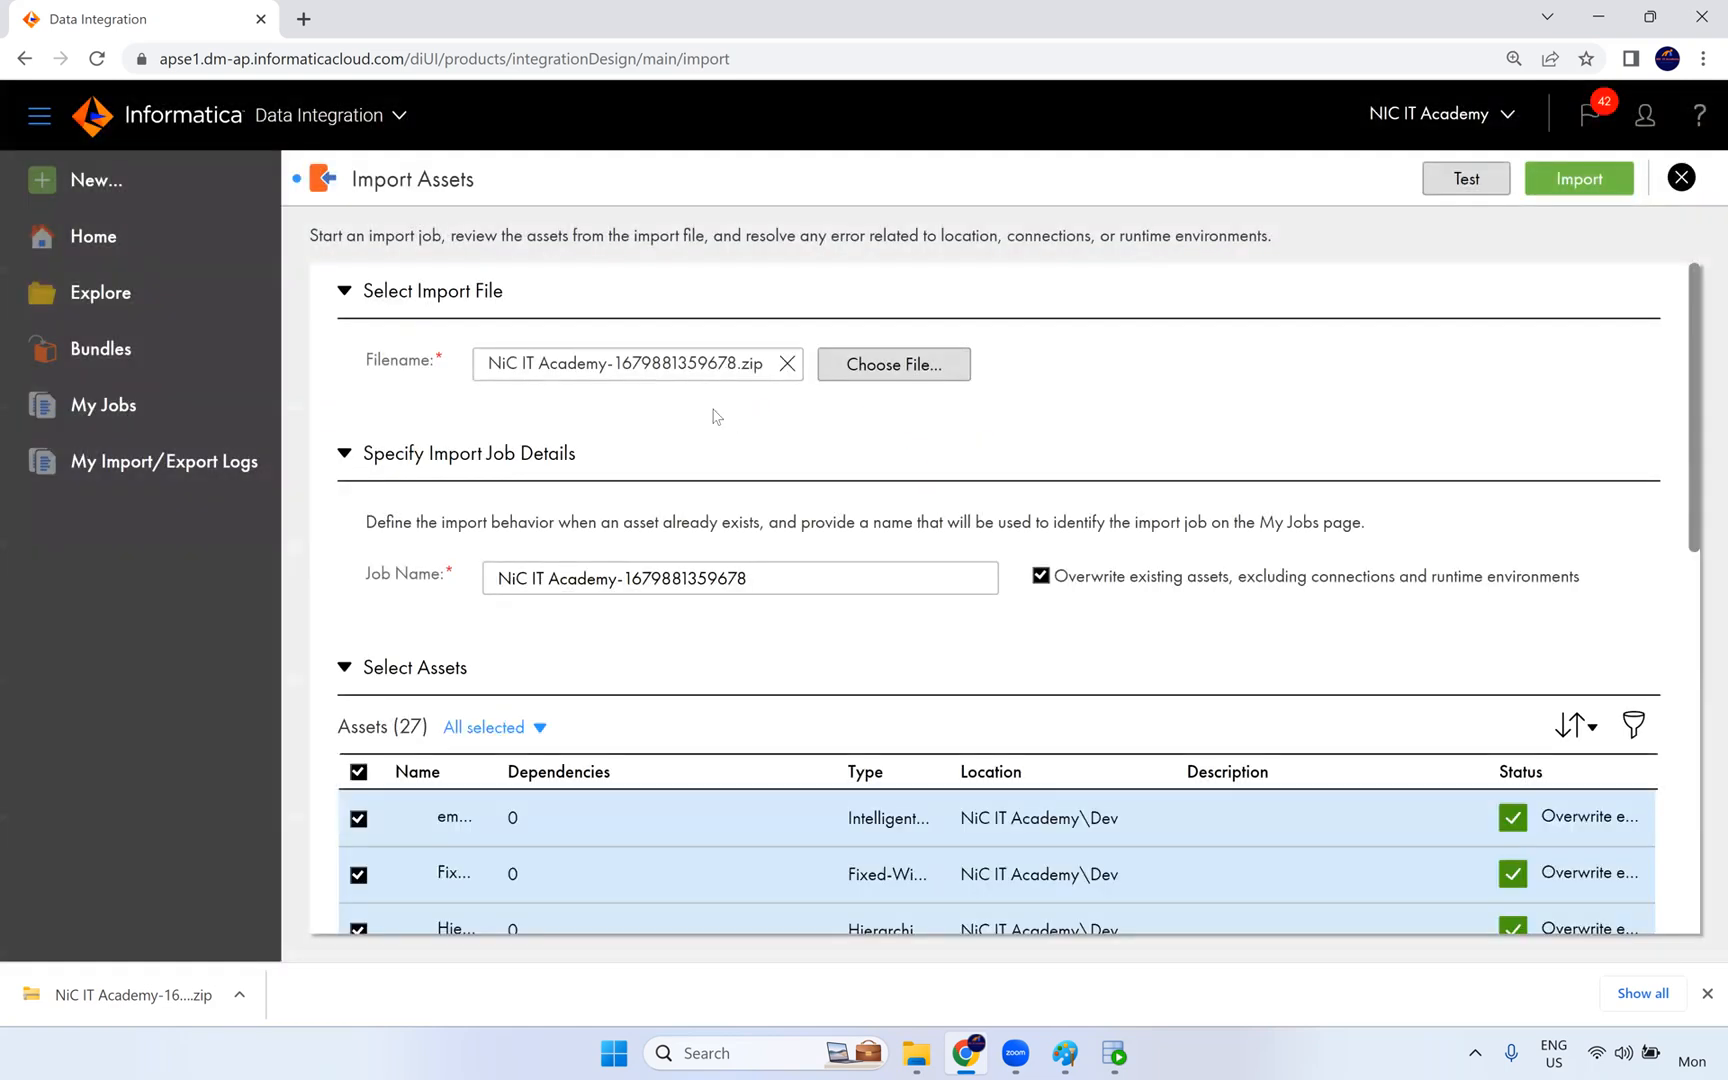
- Review the import's assets, target project, connections and runtime environment, and discard the import without running it
scroll(1372, 398, "down", 15)
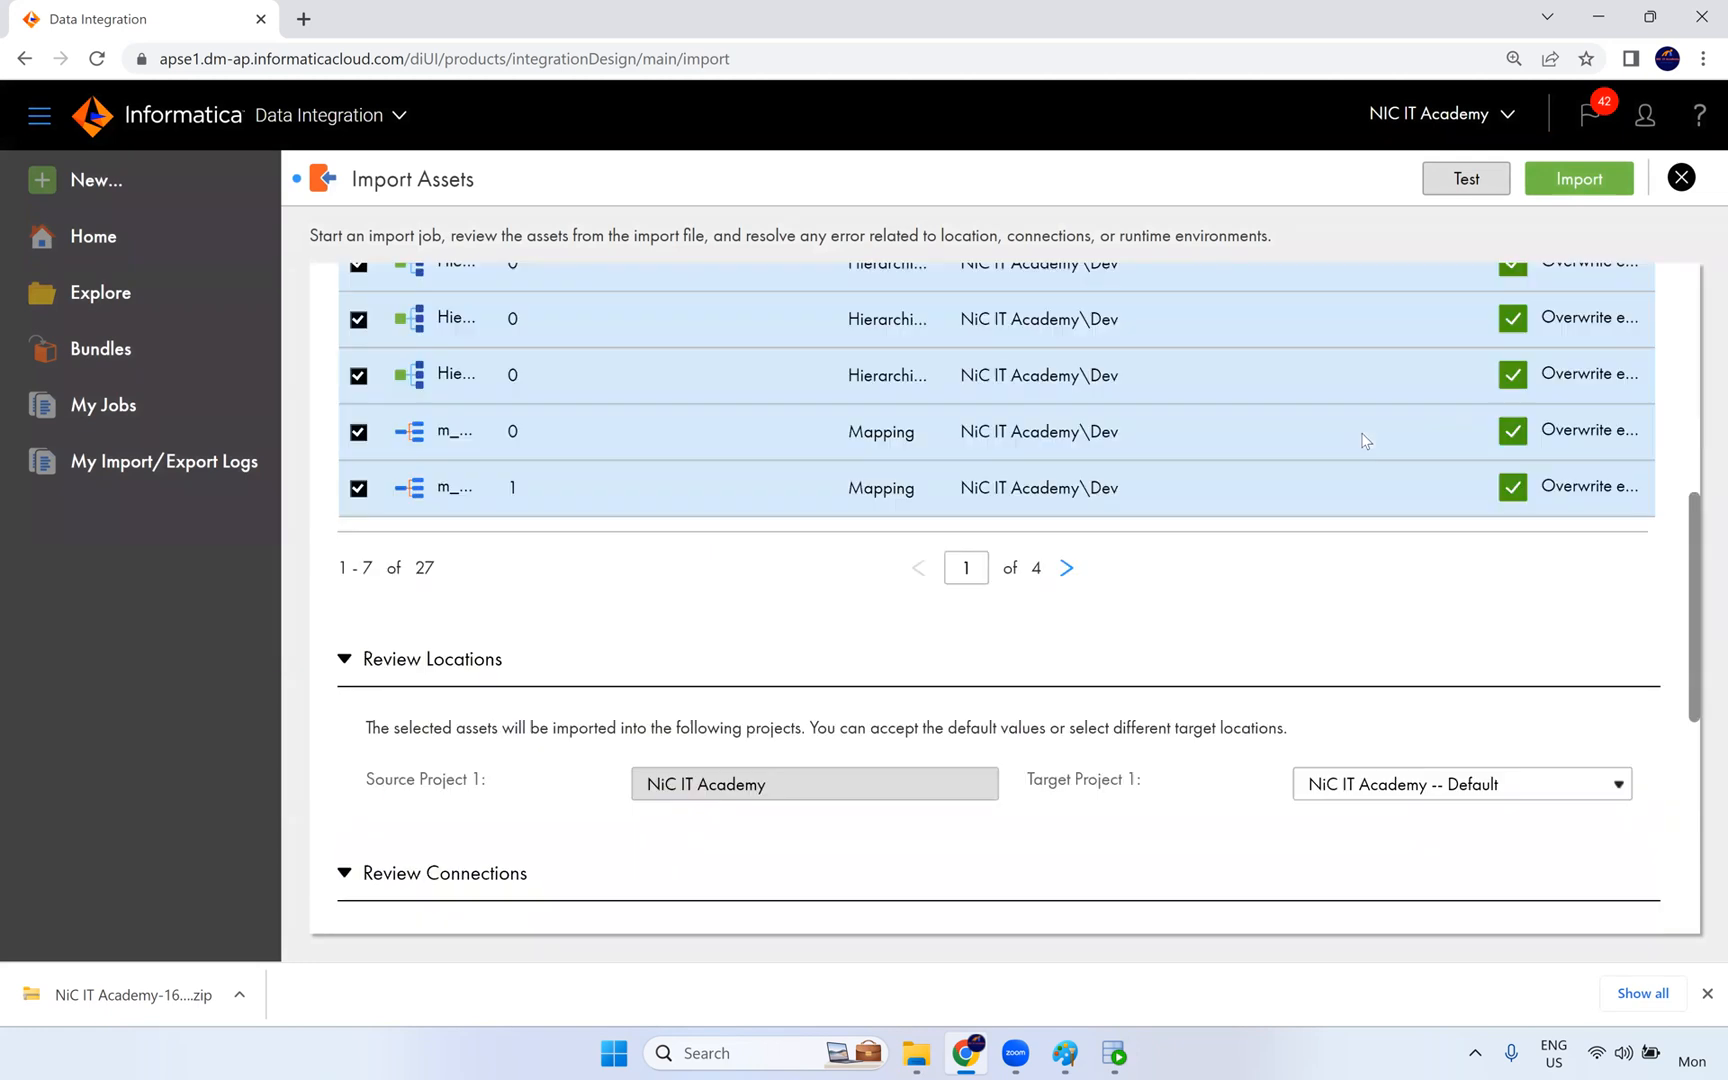
scroll(1390, 465, "up", 3)
scroll(1380, 482, "down", 4)
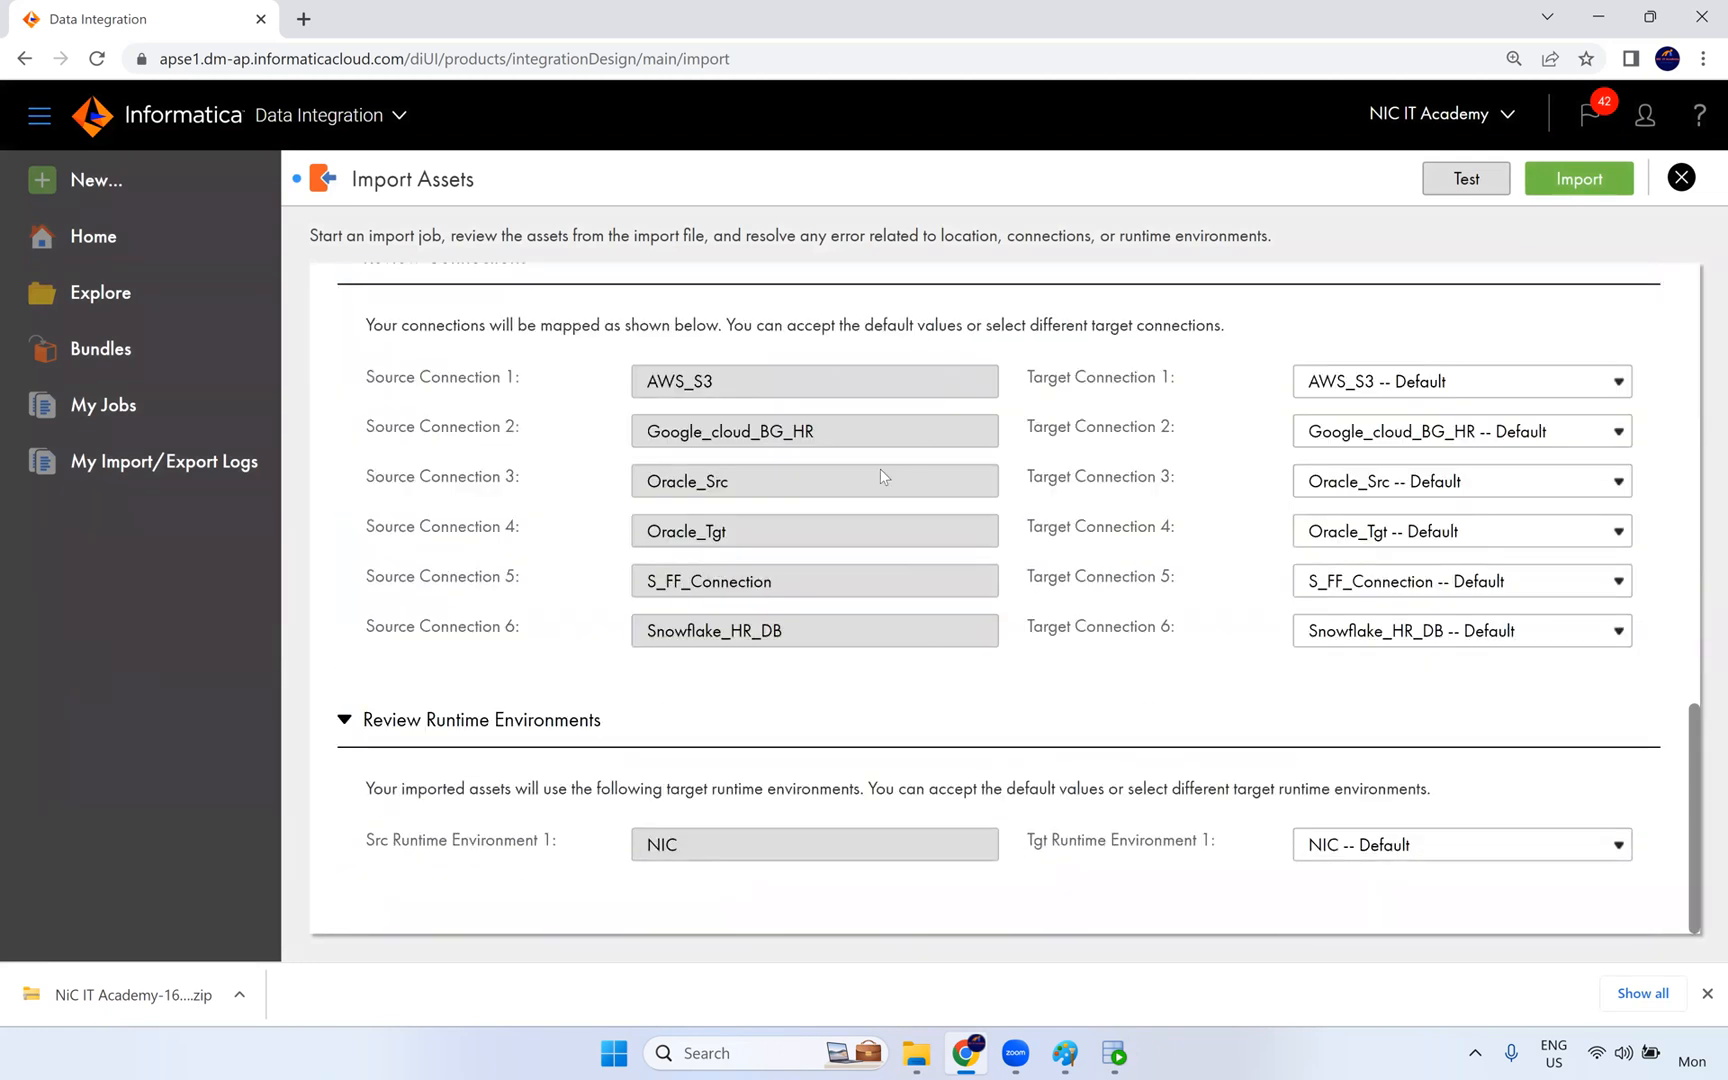
scroll(1115, 630, "up", 15)
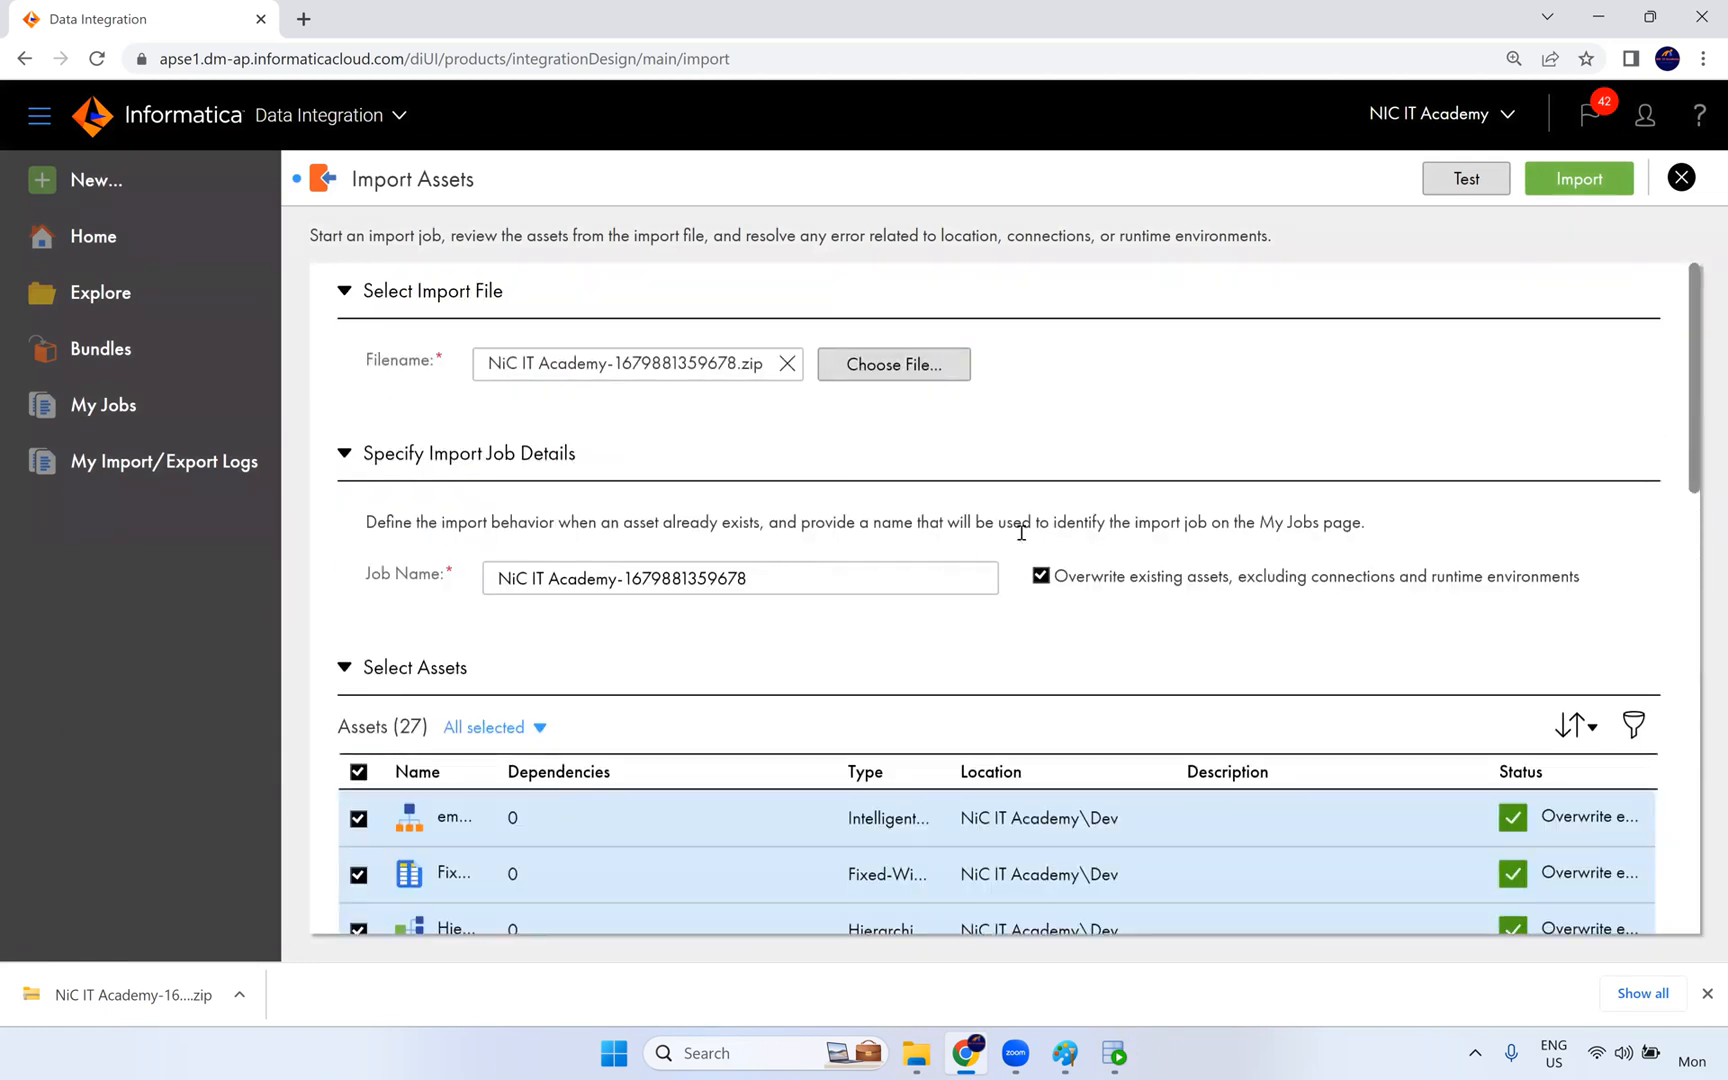
left_click(1681, 177)
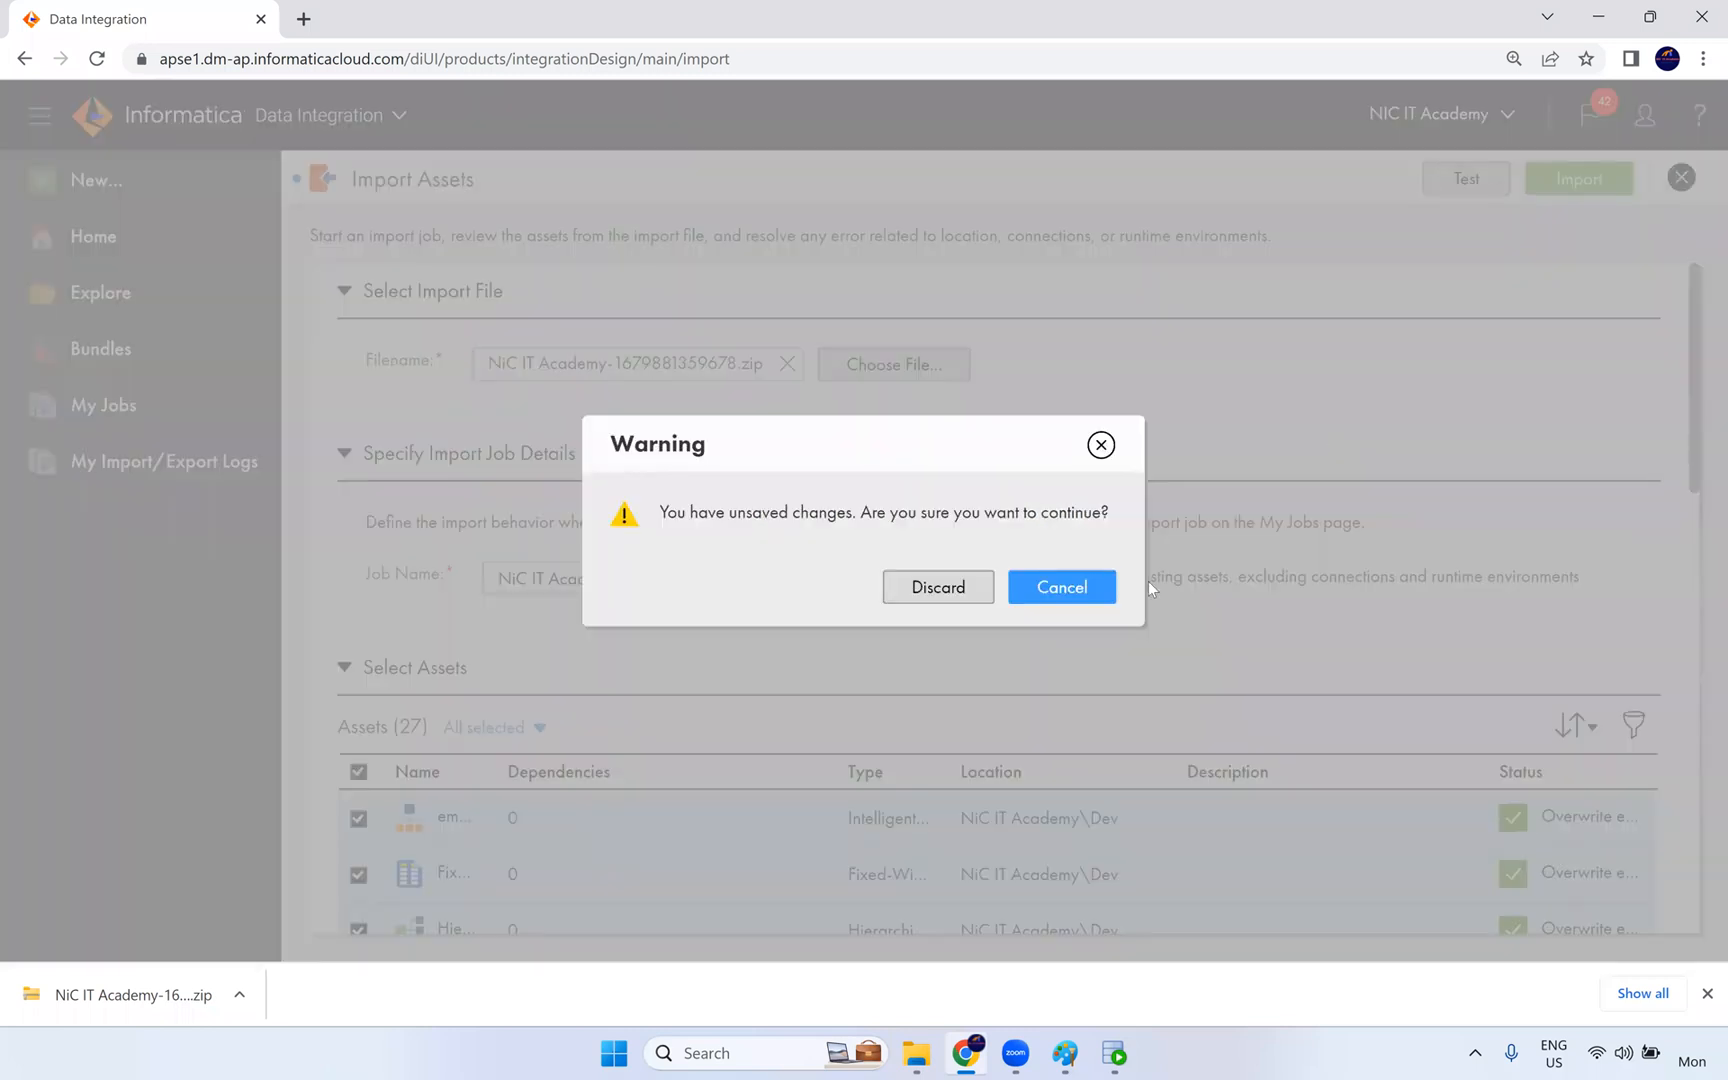
left_click(1093, 592)
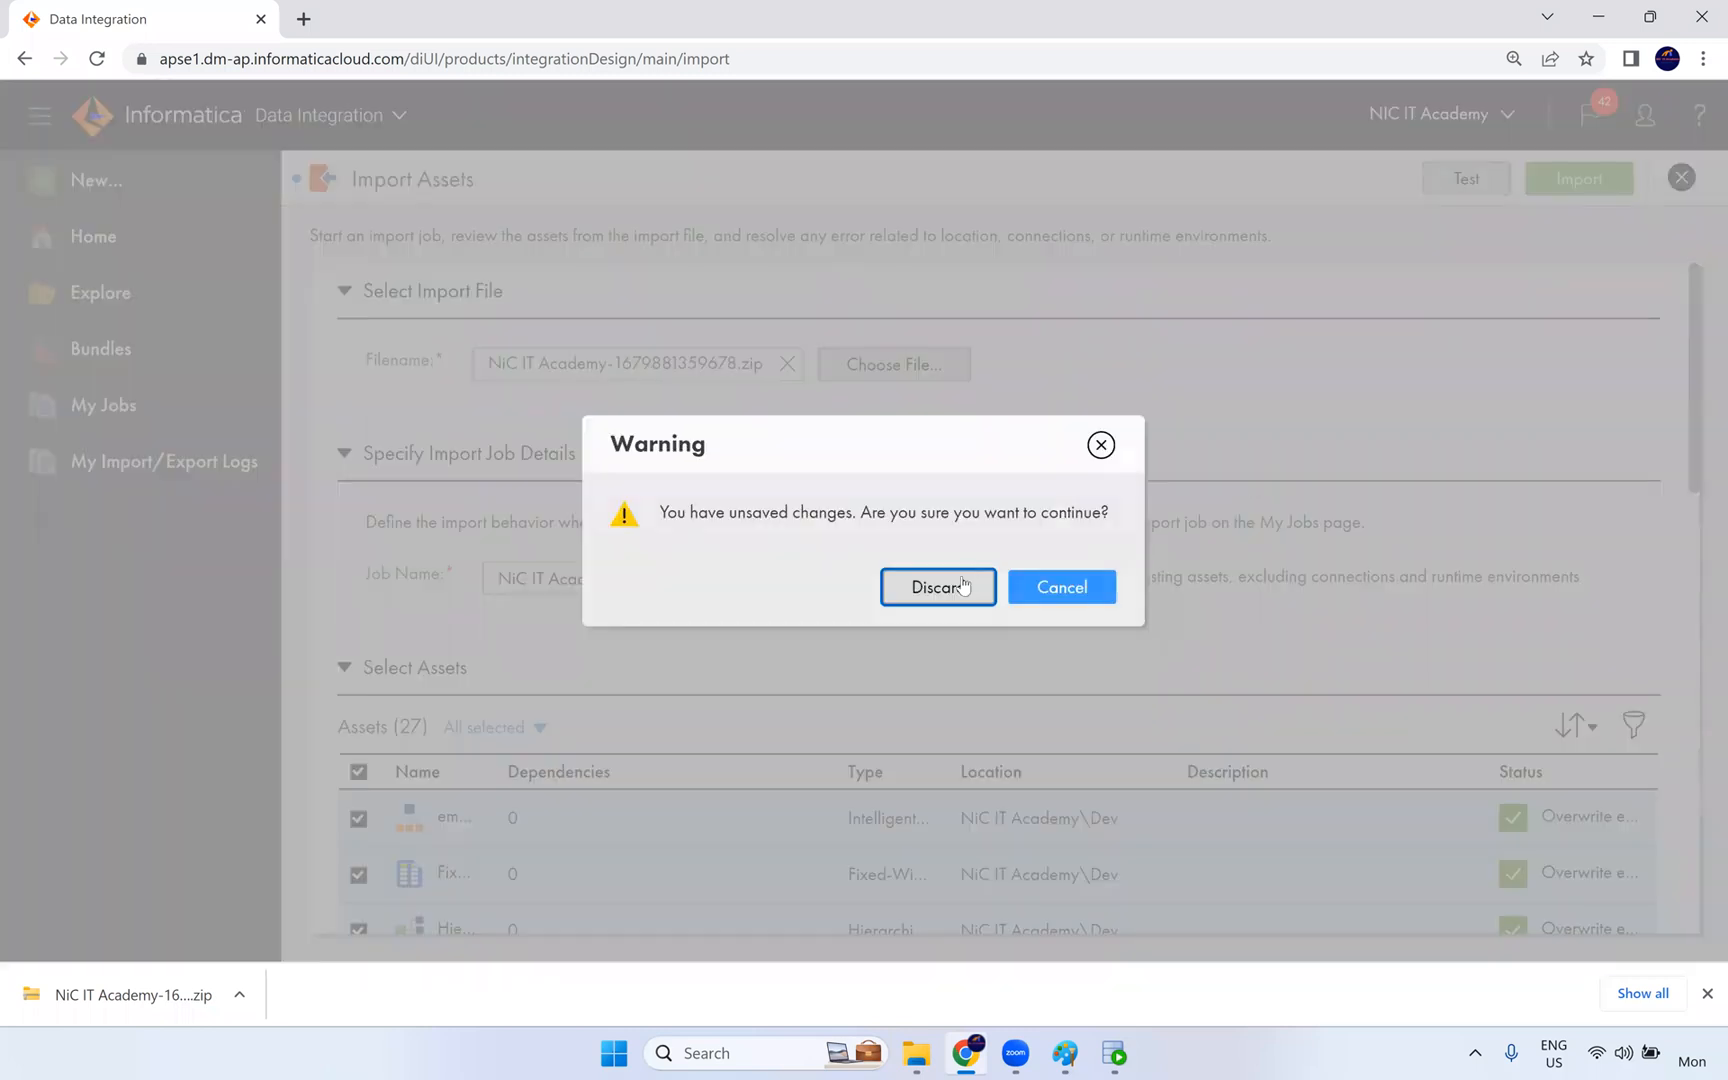
left_click(958, 584)
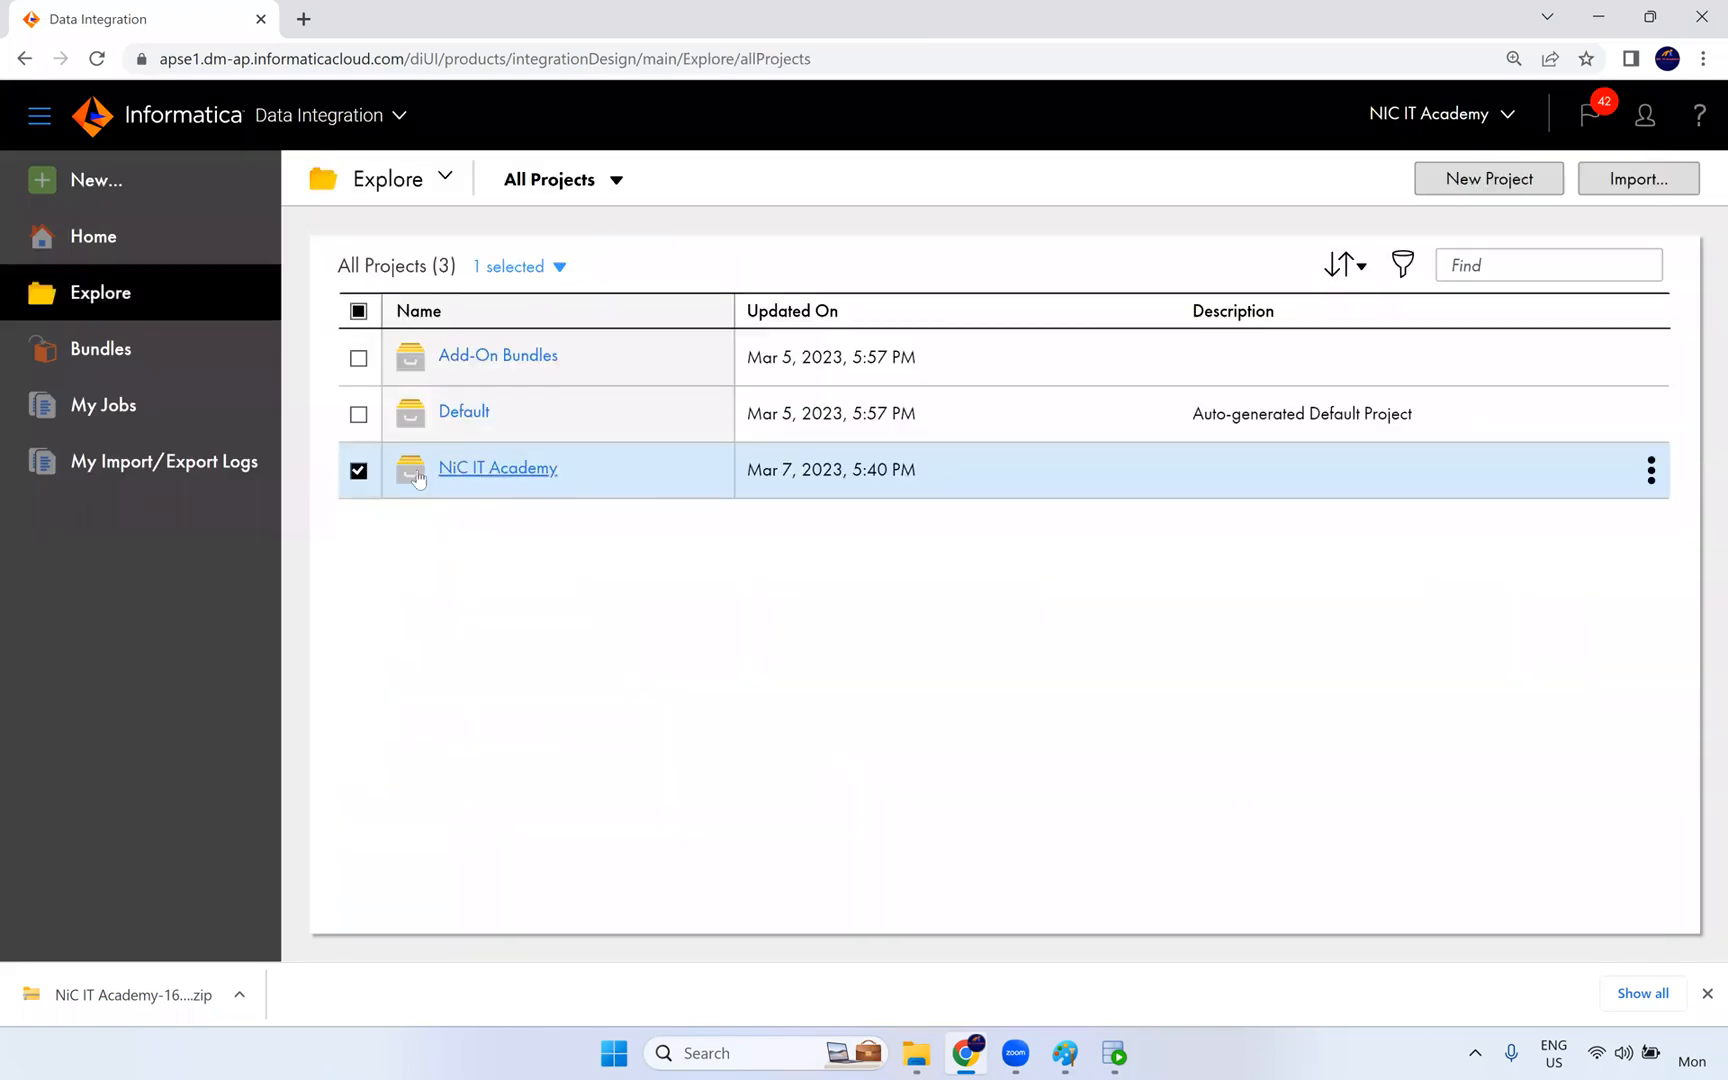
left_click(359, 471)
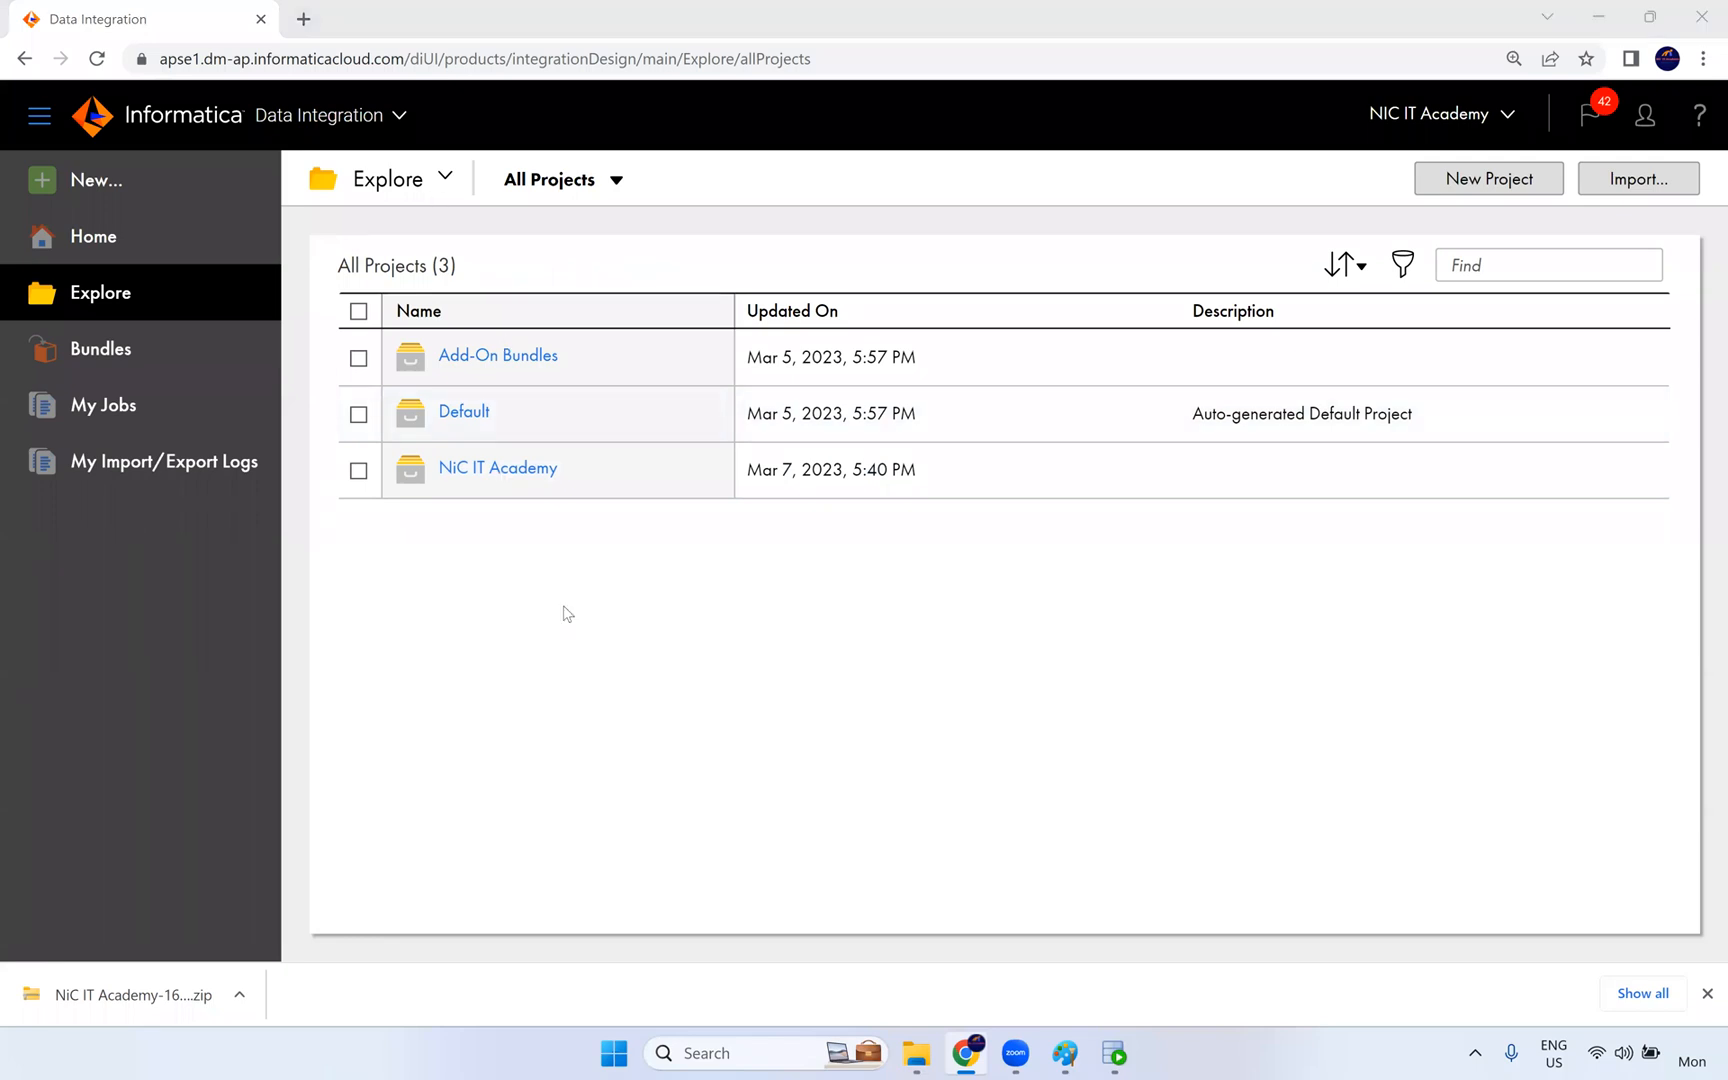
left_click(937, 375)
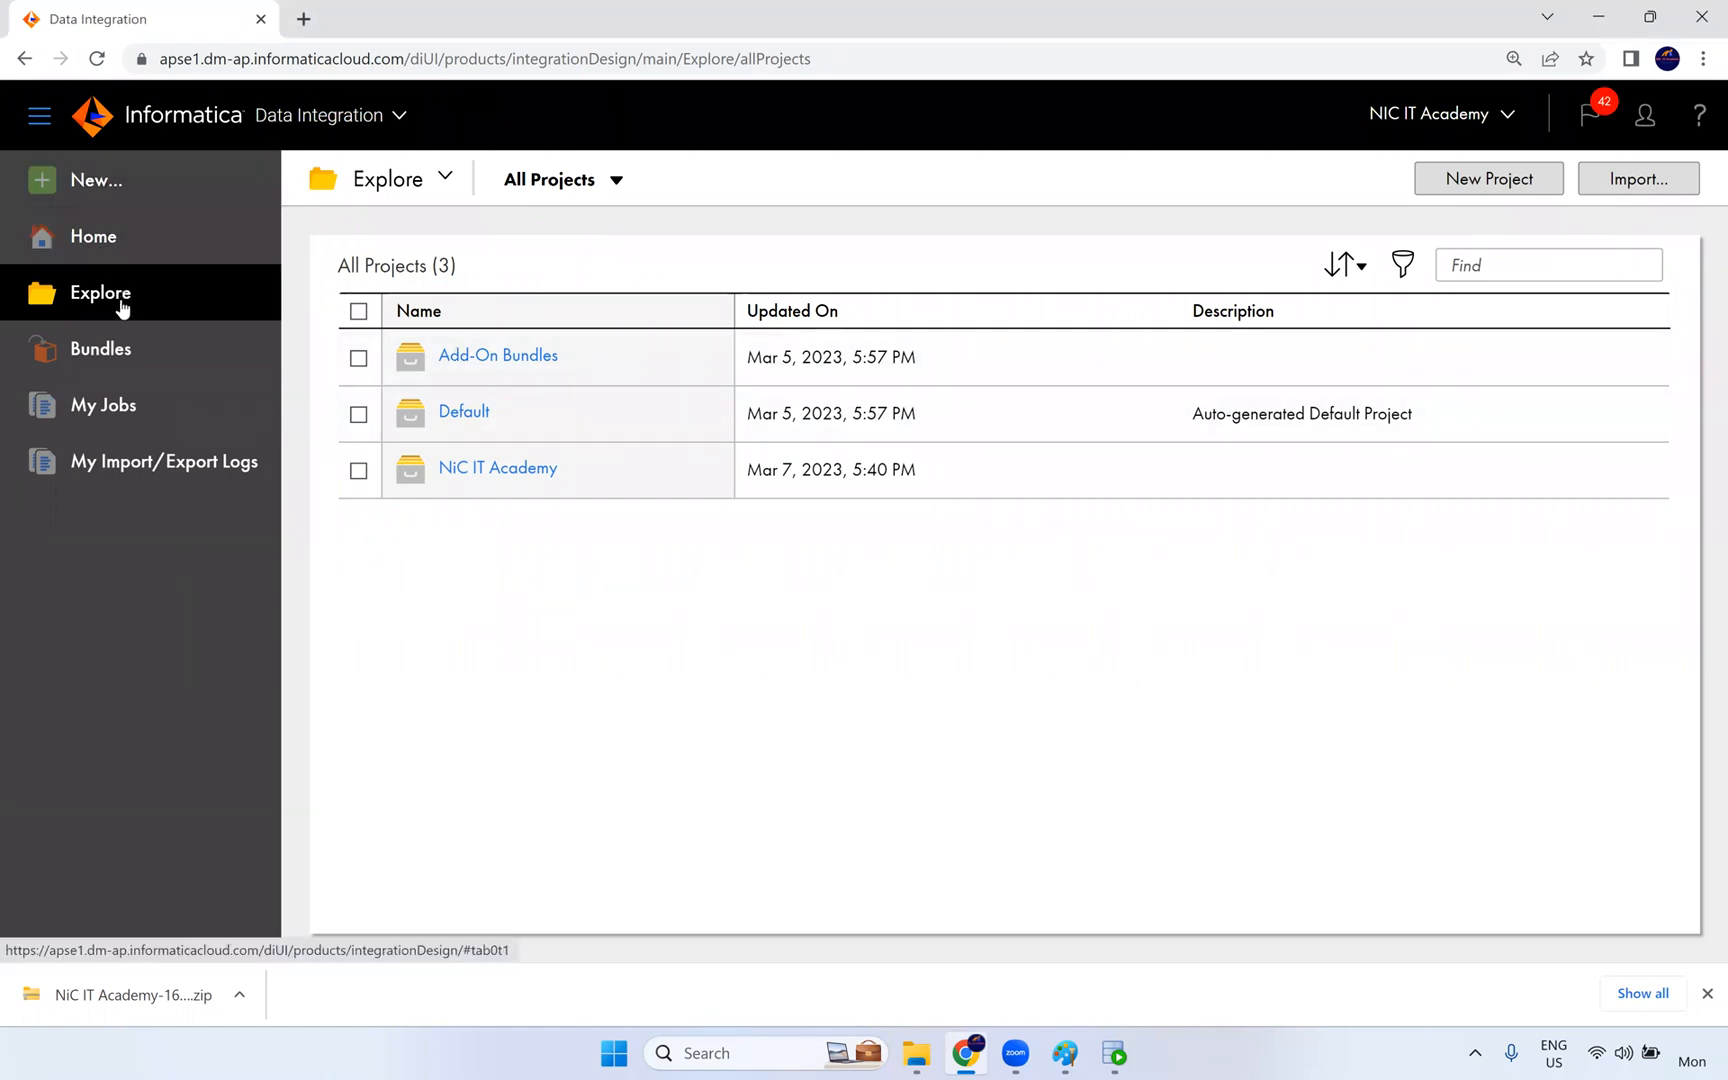
- Show the Home page and check the status of the Informatica Cloud Hosted Agent and the other runtime environment
left_click(127, 236)
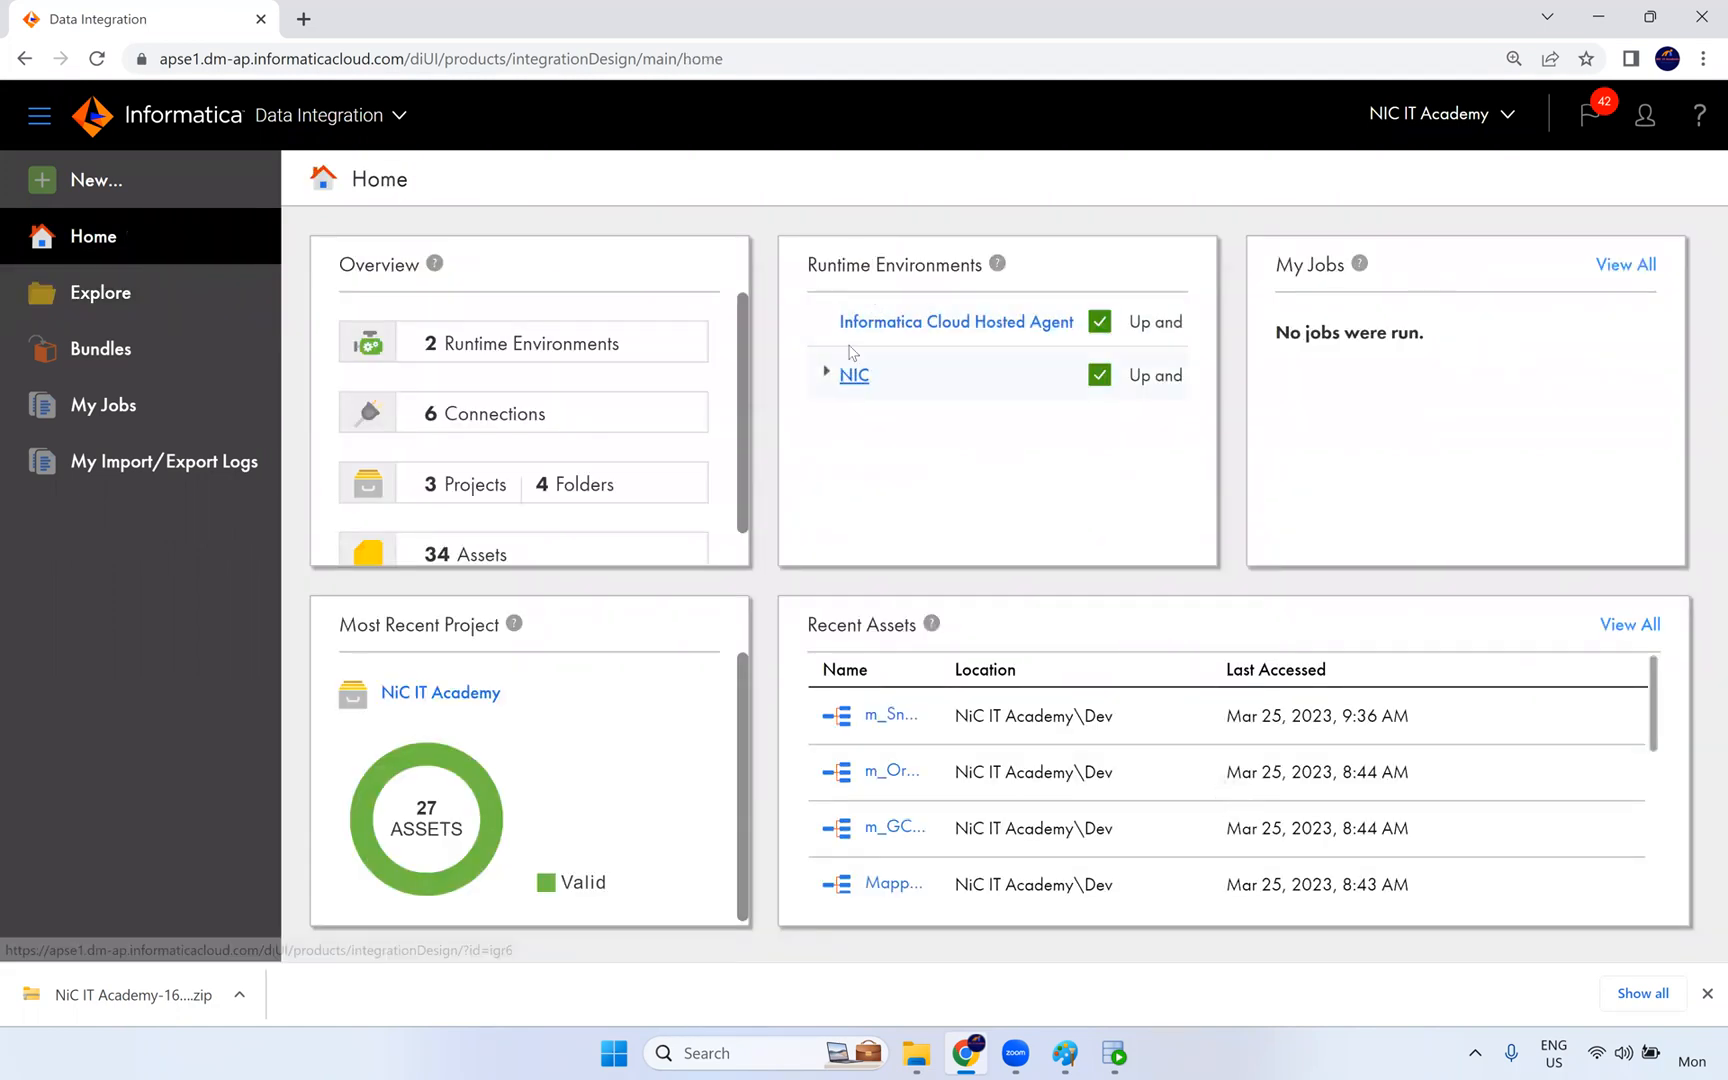
left_click_drag(937, 322, 1090, 330)
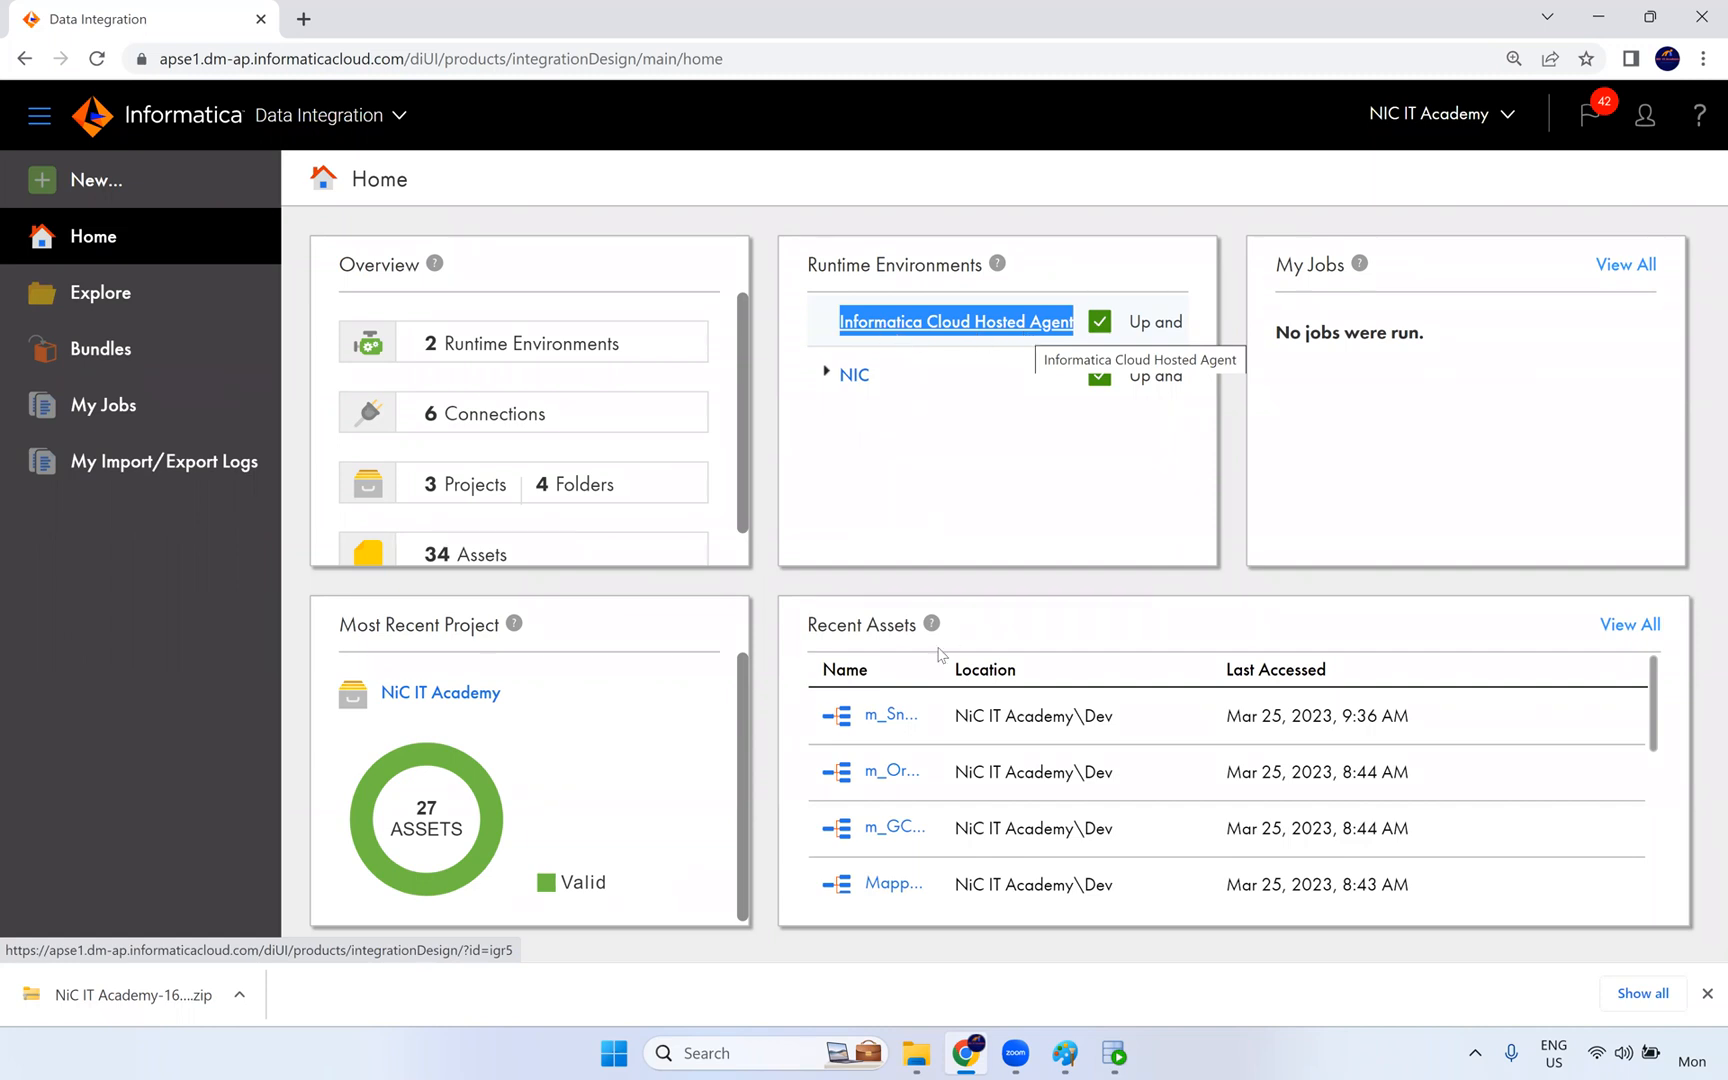
left_click(920, 532)
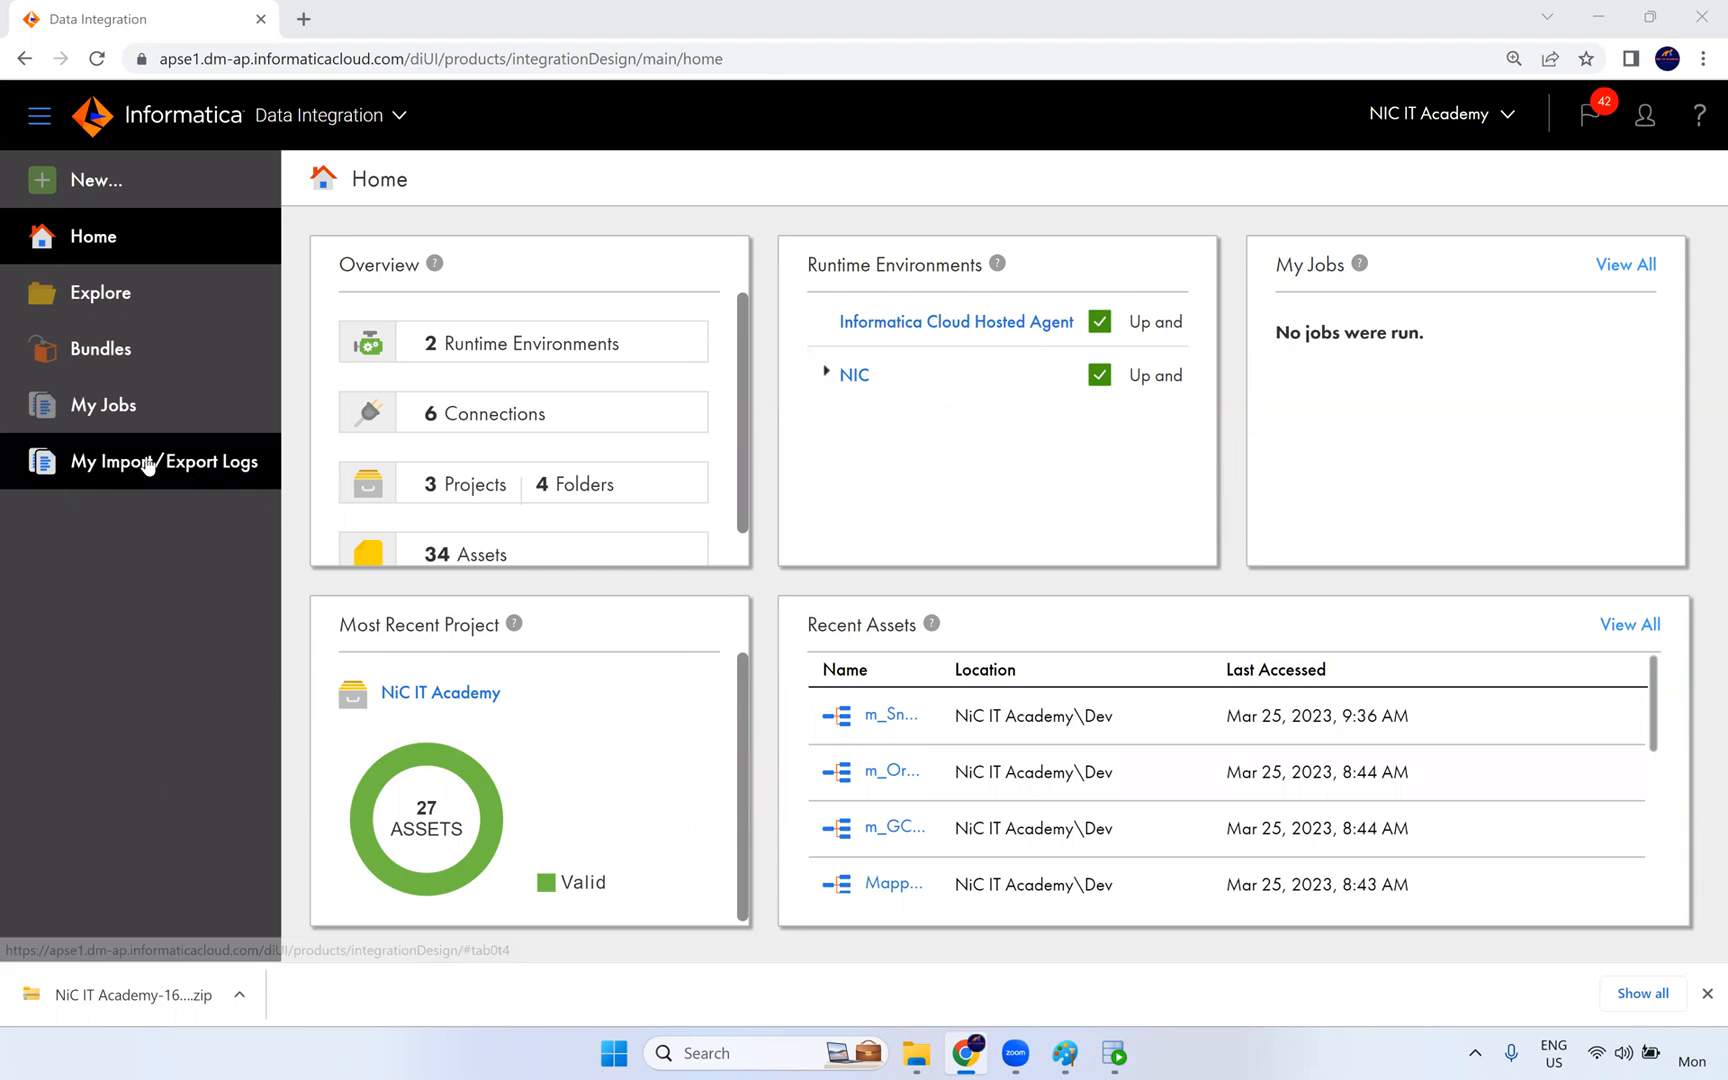
left_click(1707, 993)
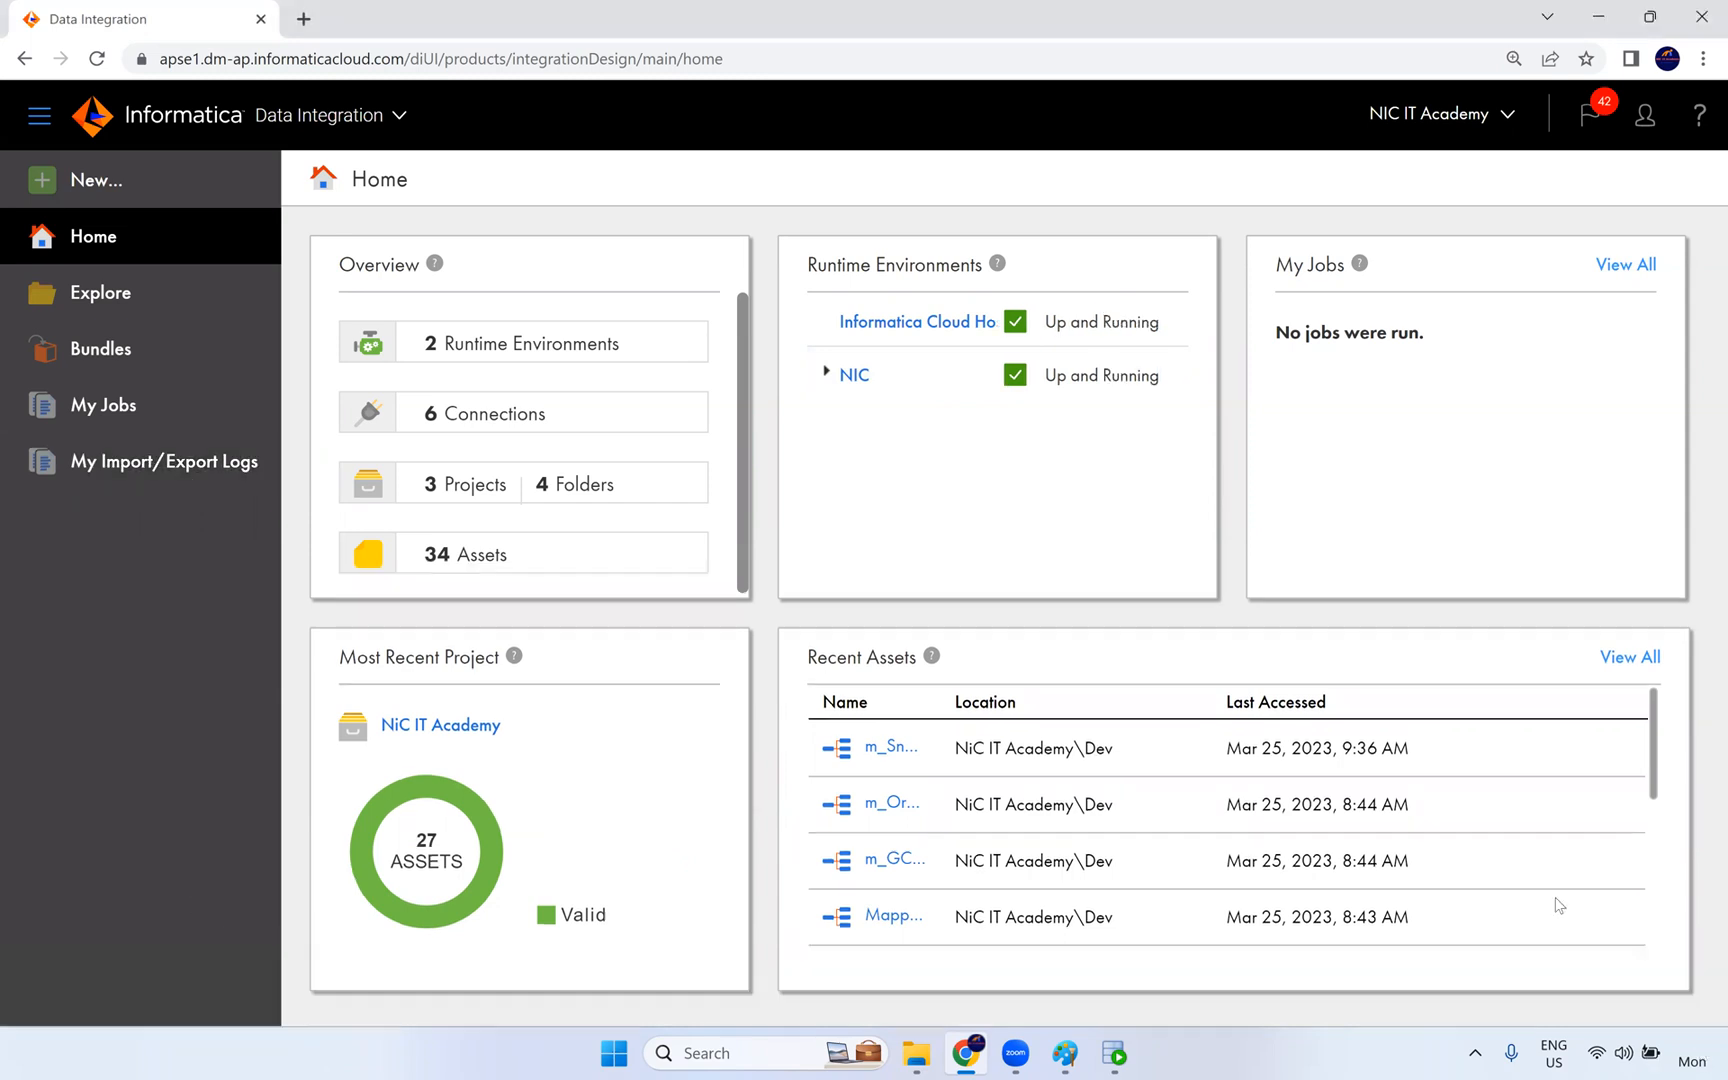
- Return to the project list in Explore and look at the actions available for the NiC IT Academy project
left_click(127, 316)
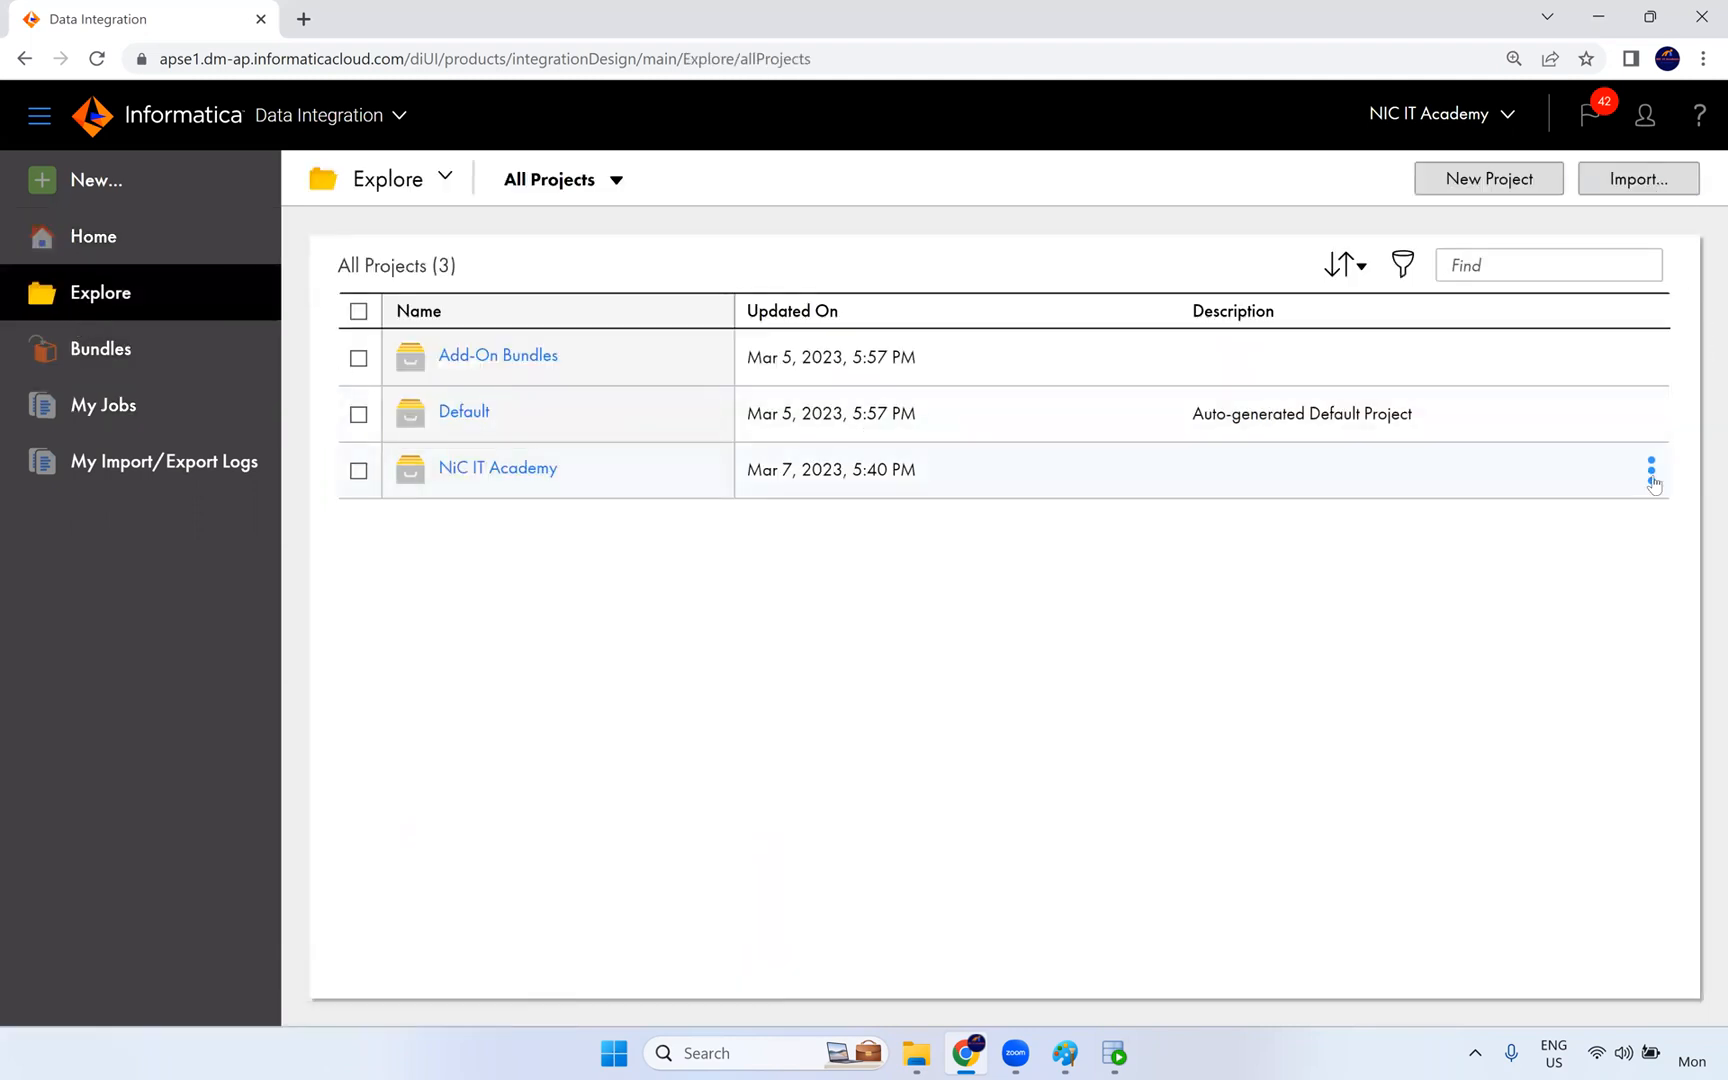
left_click(1652, 475)
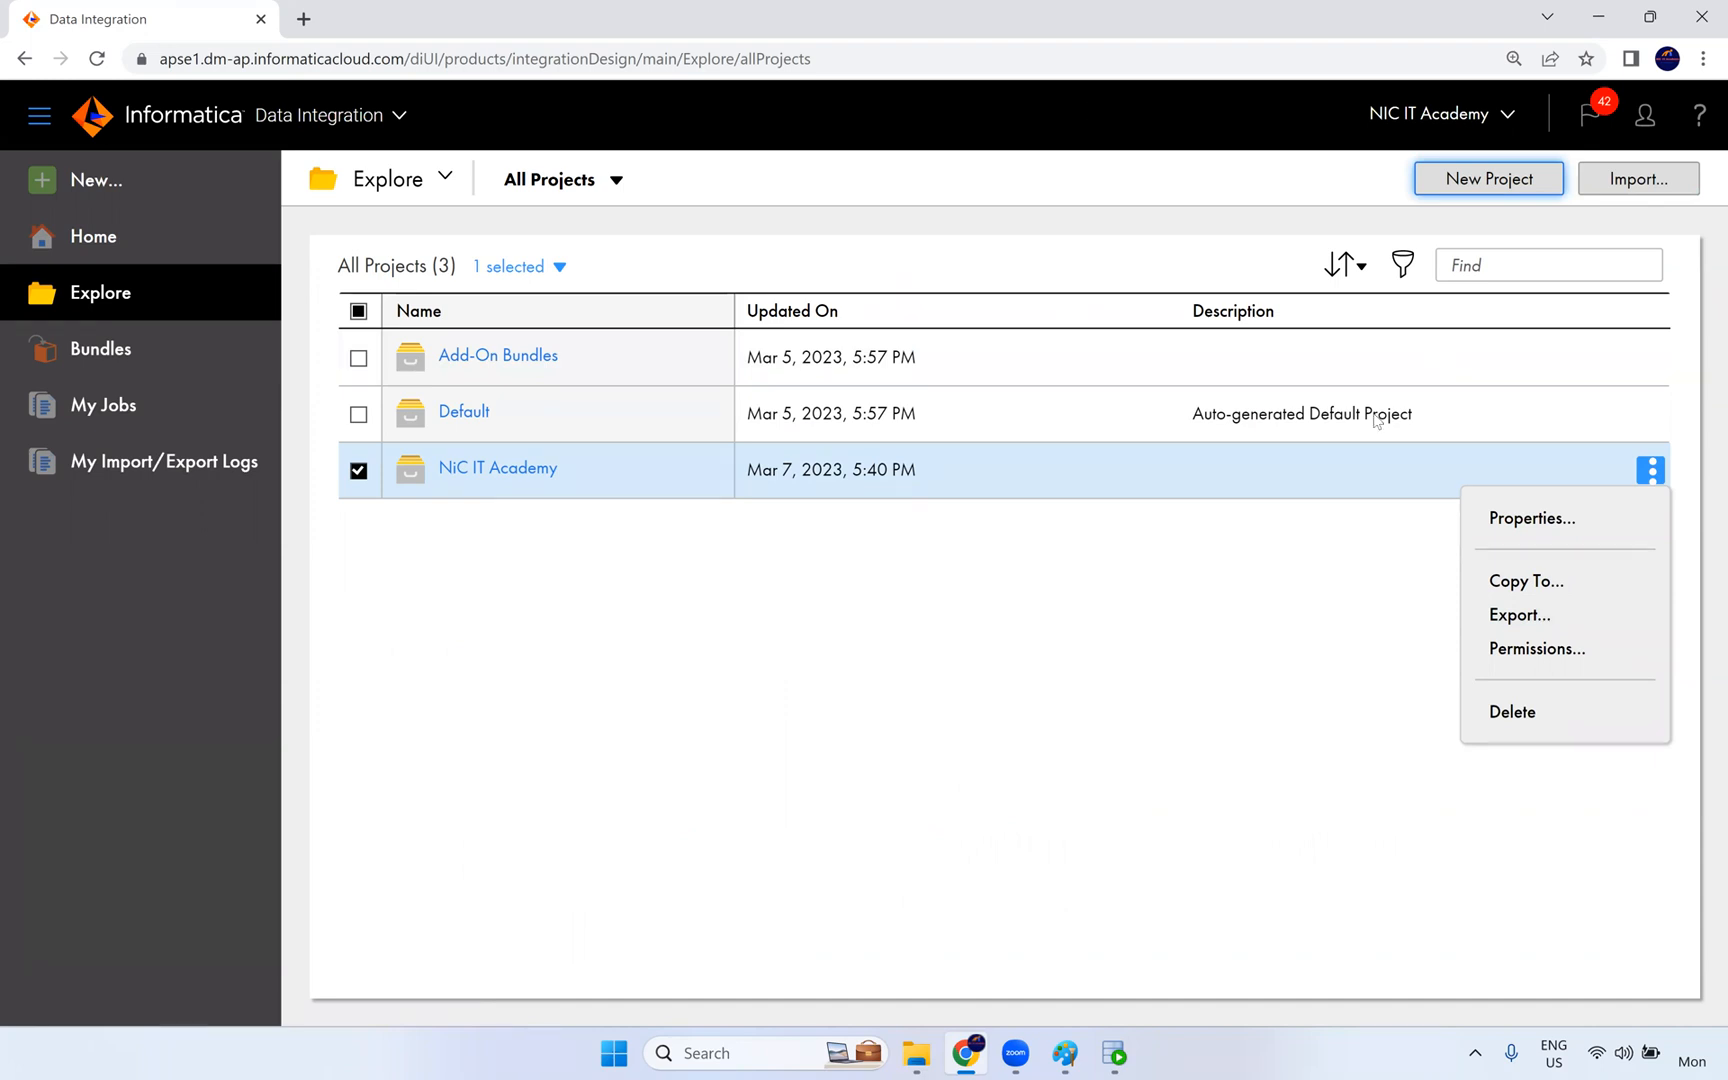
left_click(604, 895)
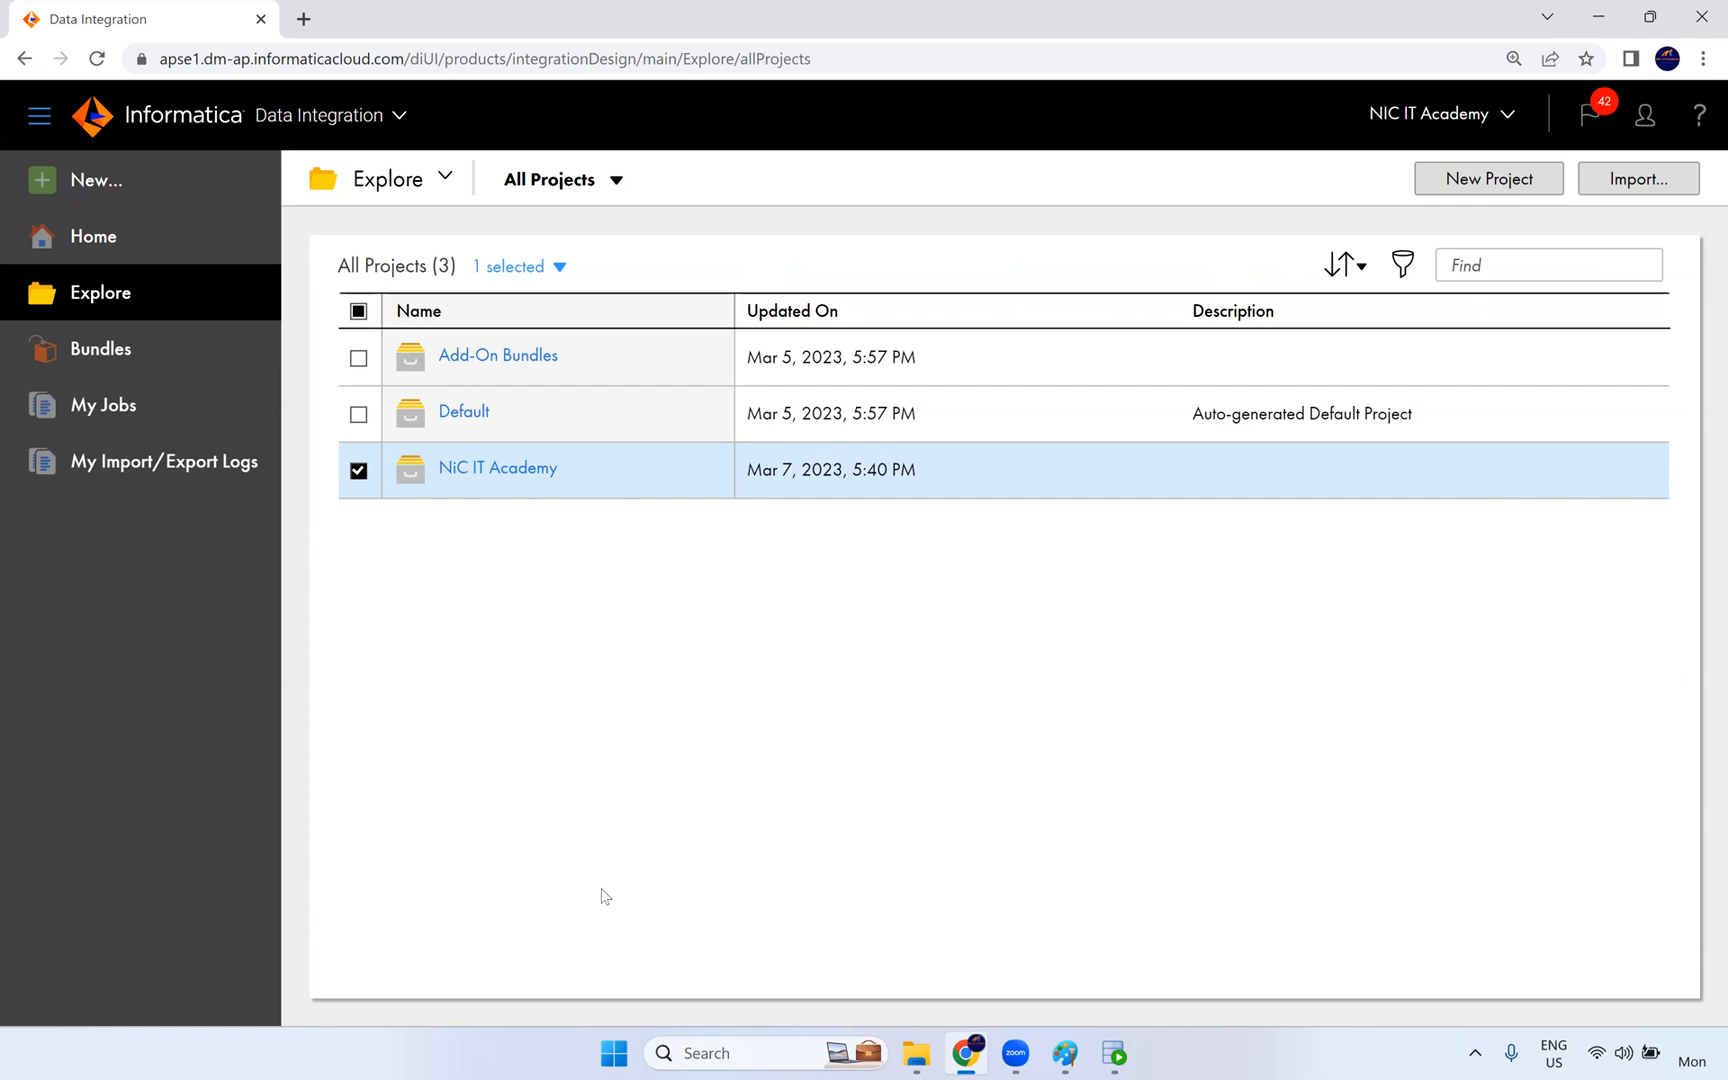
- Switch briefly to Oracle SQL Developer and back to Chrome, and view the list of available Informatica cloud services
left_click(1115, 1053)
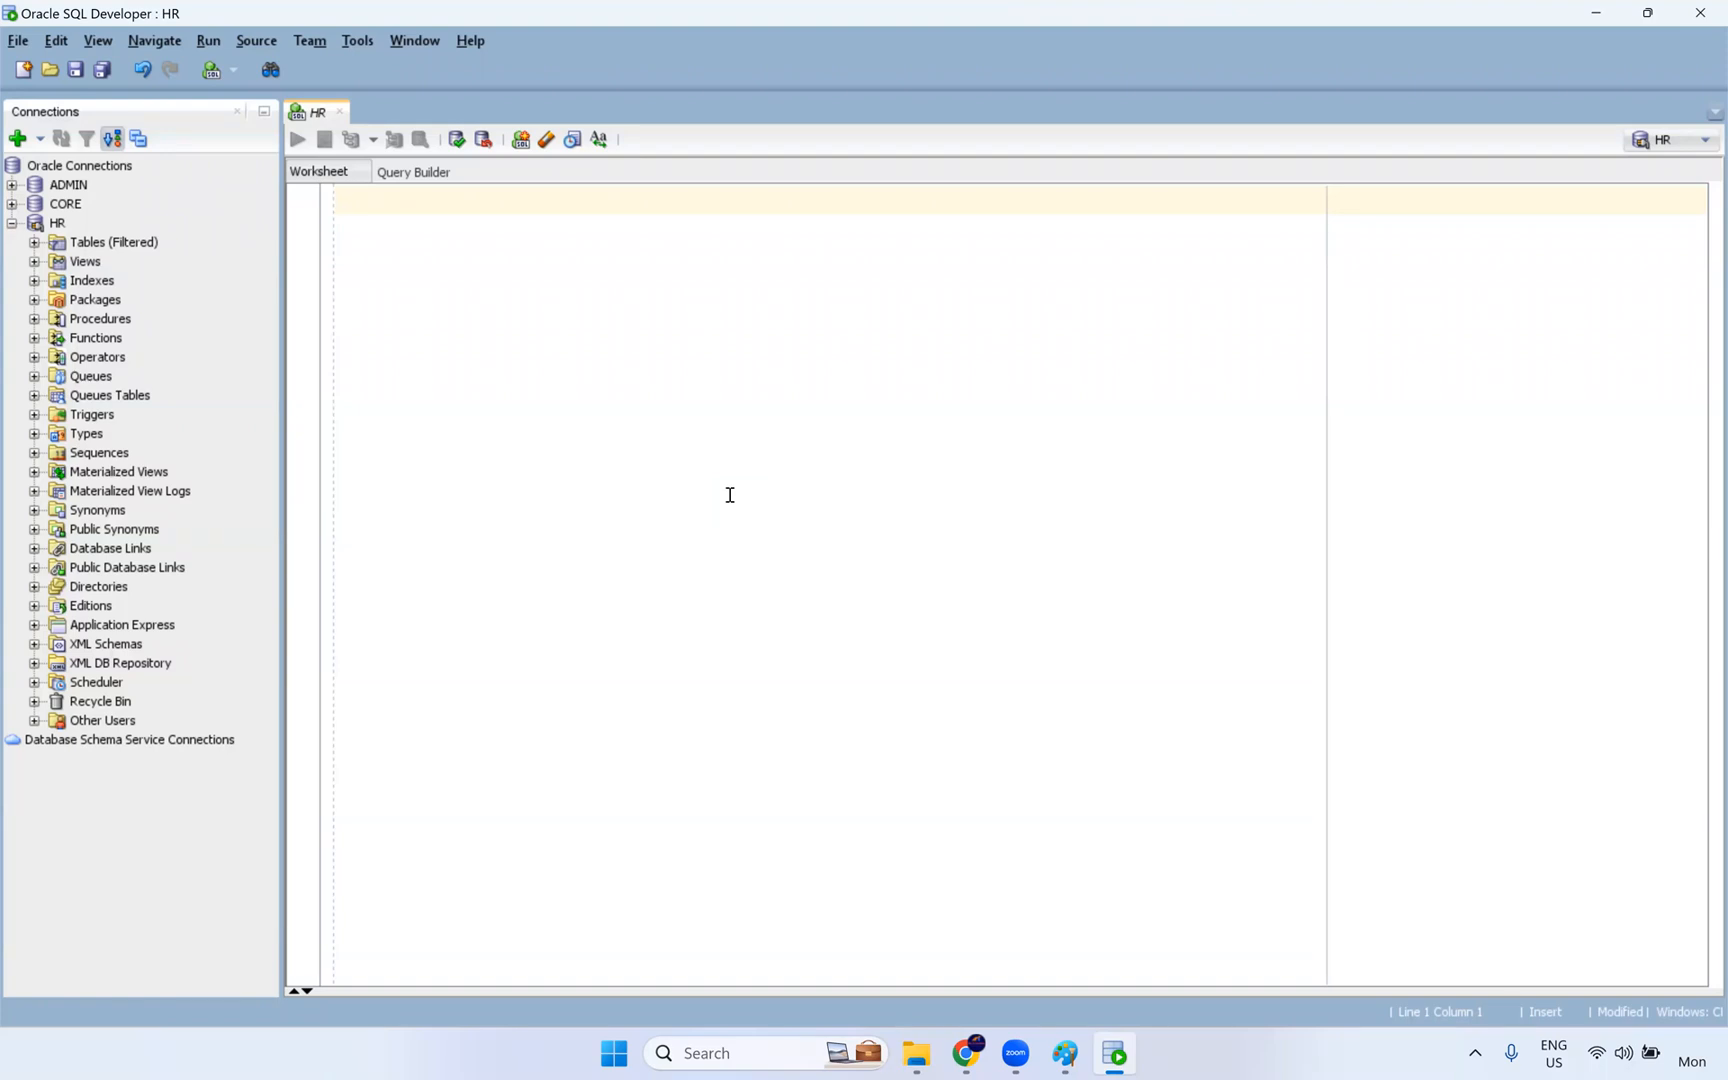
left_click(979, 1055)
left_click(359, 470)
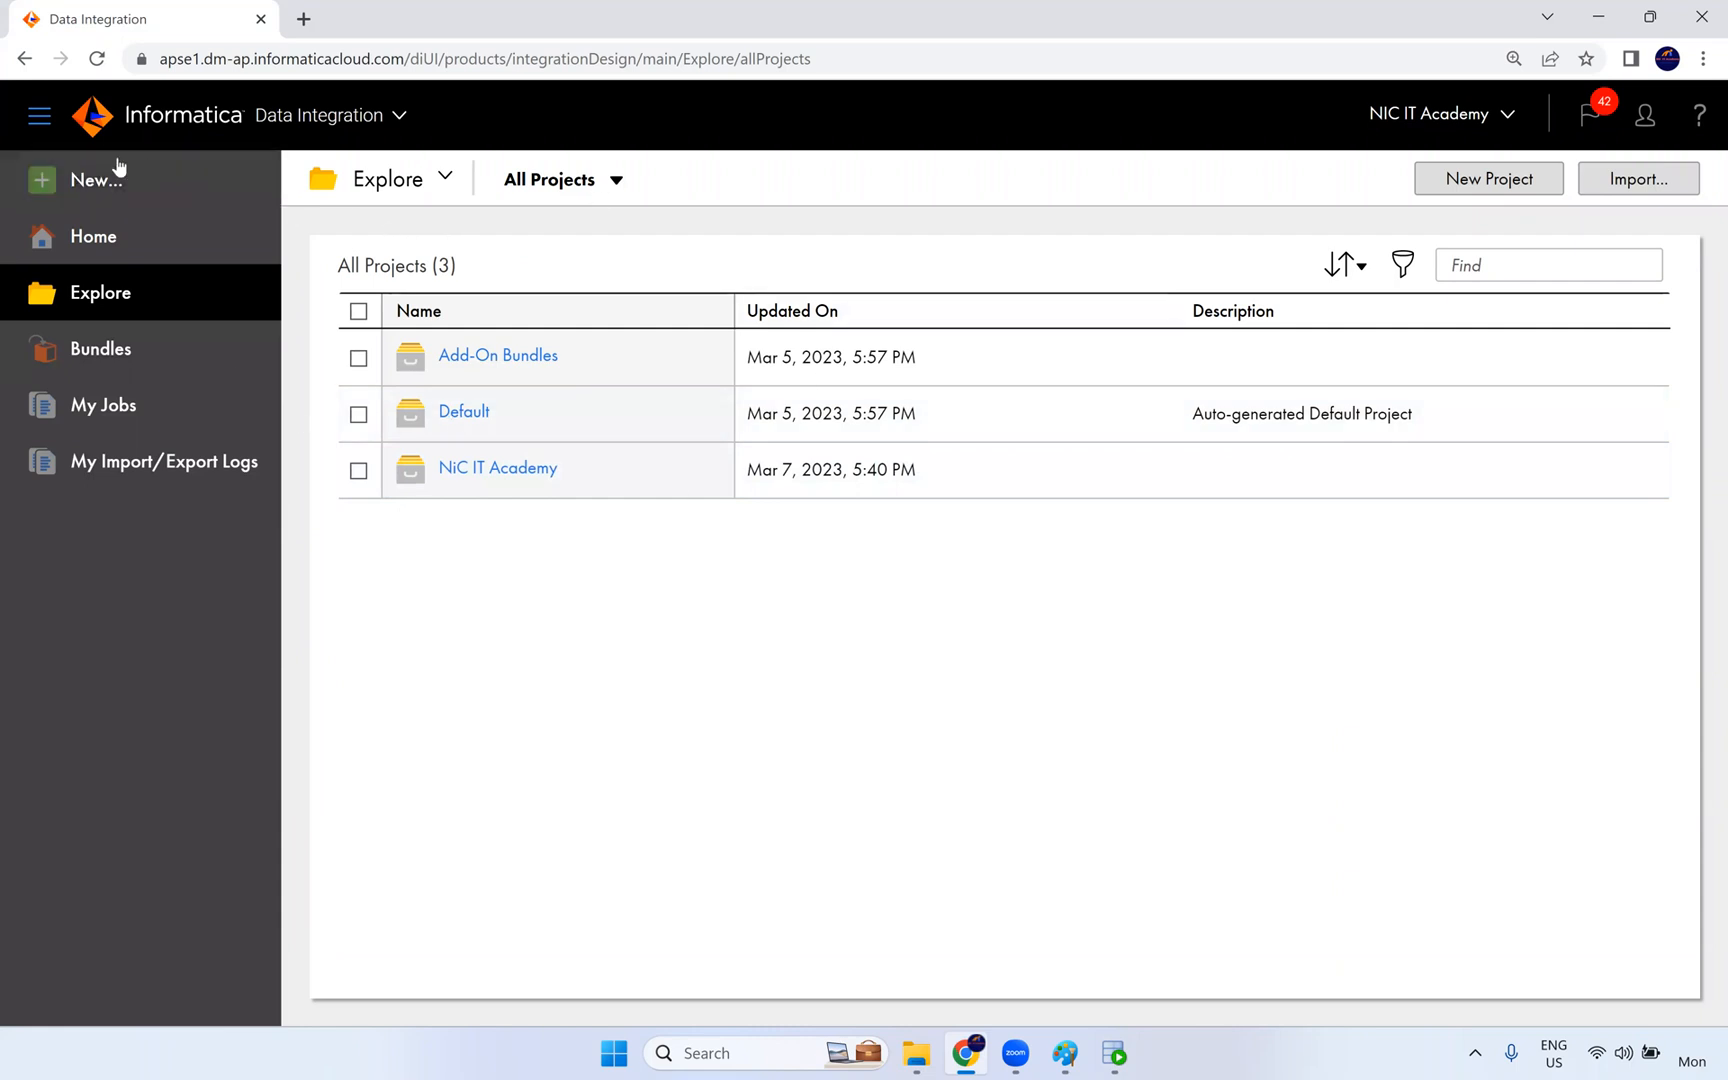
left_click(346, 118)
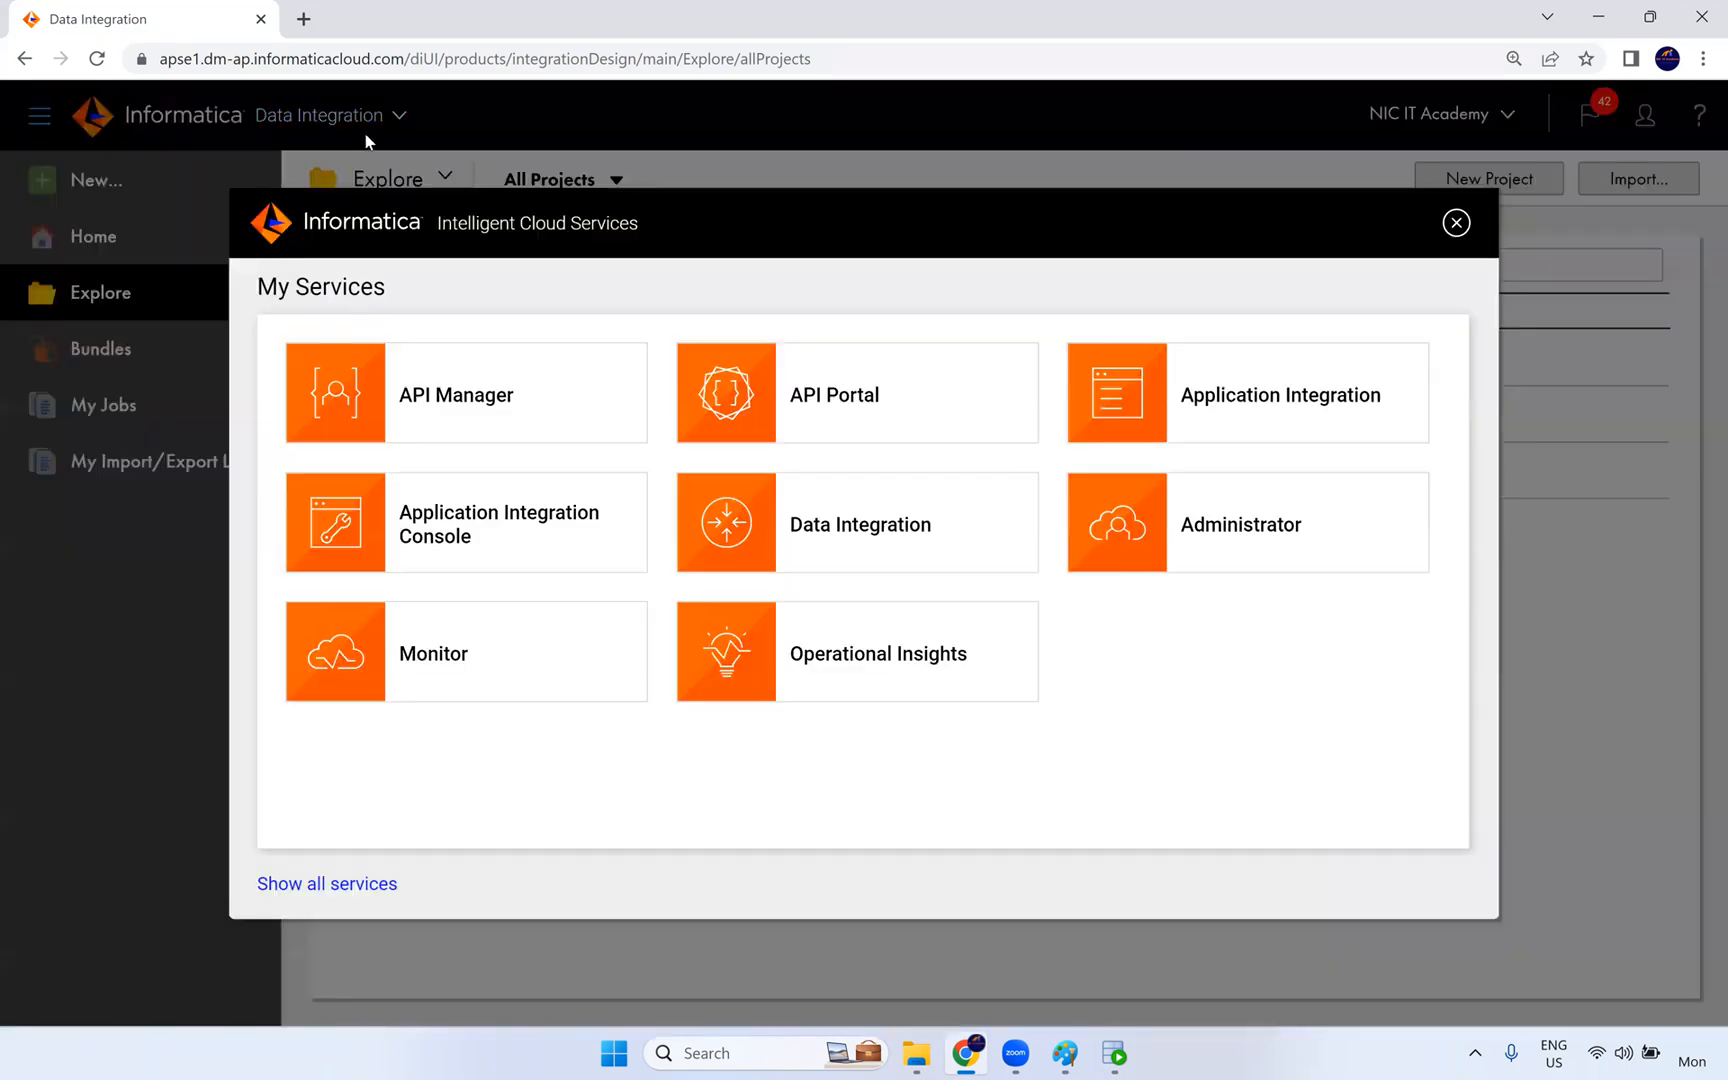
left_click(1468, 221)
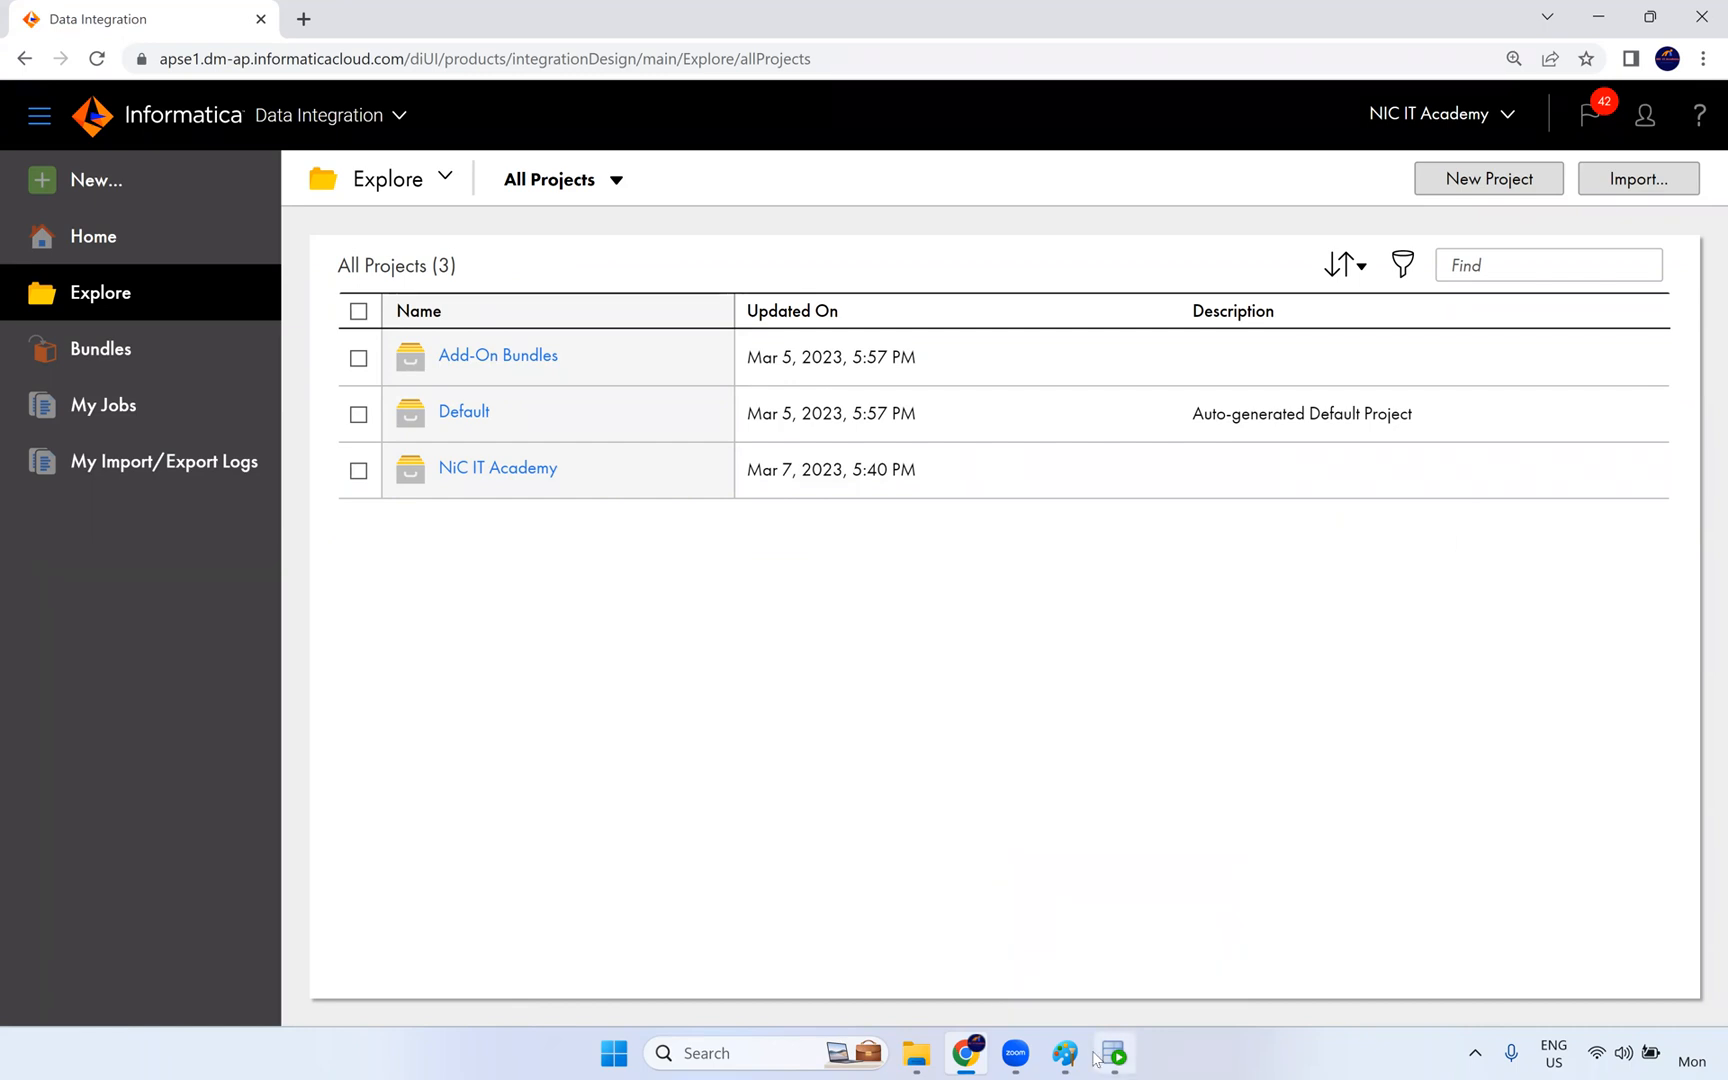
- Open the Windows Control Panel and list the installed programs to locate Informatica Cloud Secure Agent
key("super+r")
type("control")
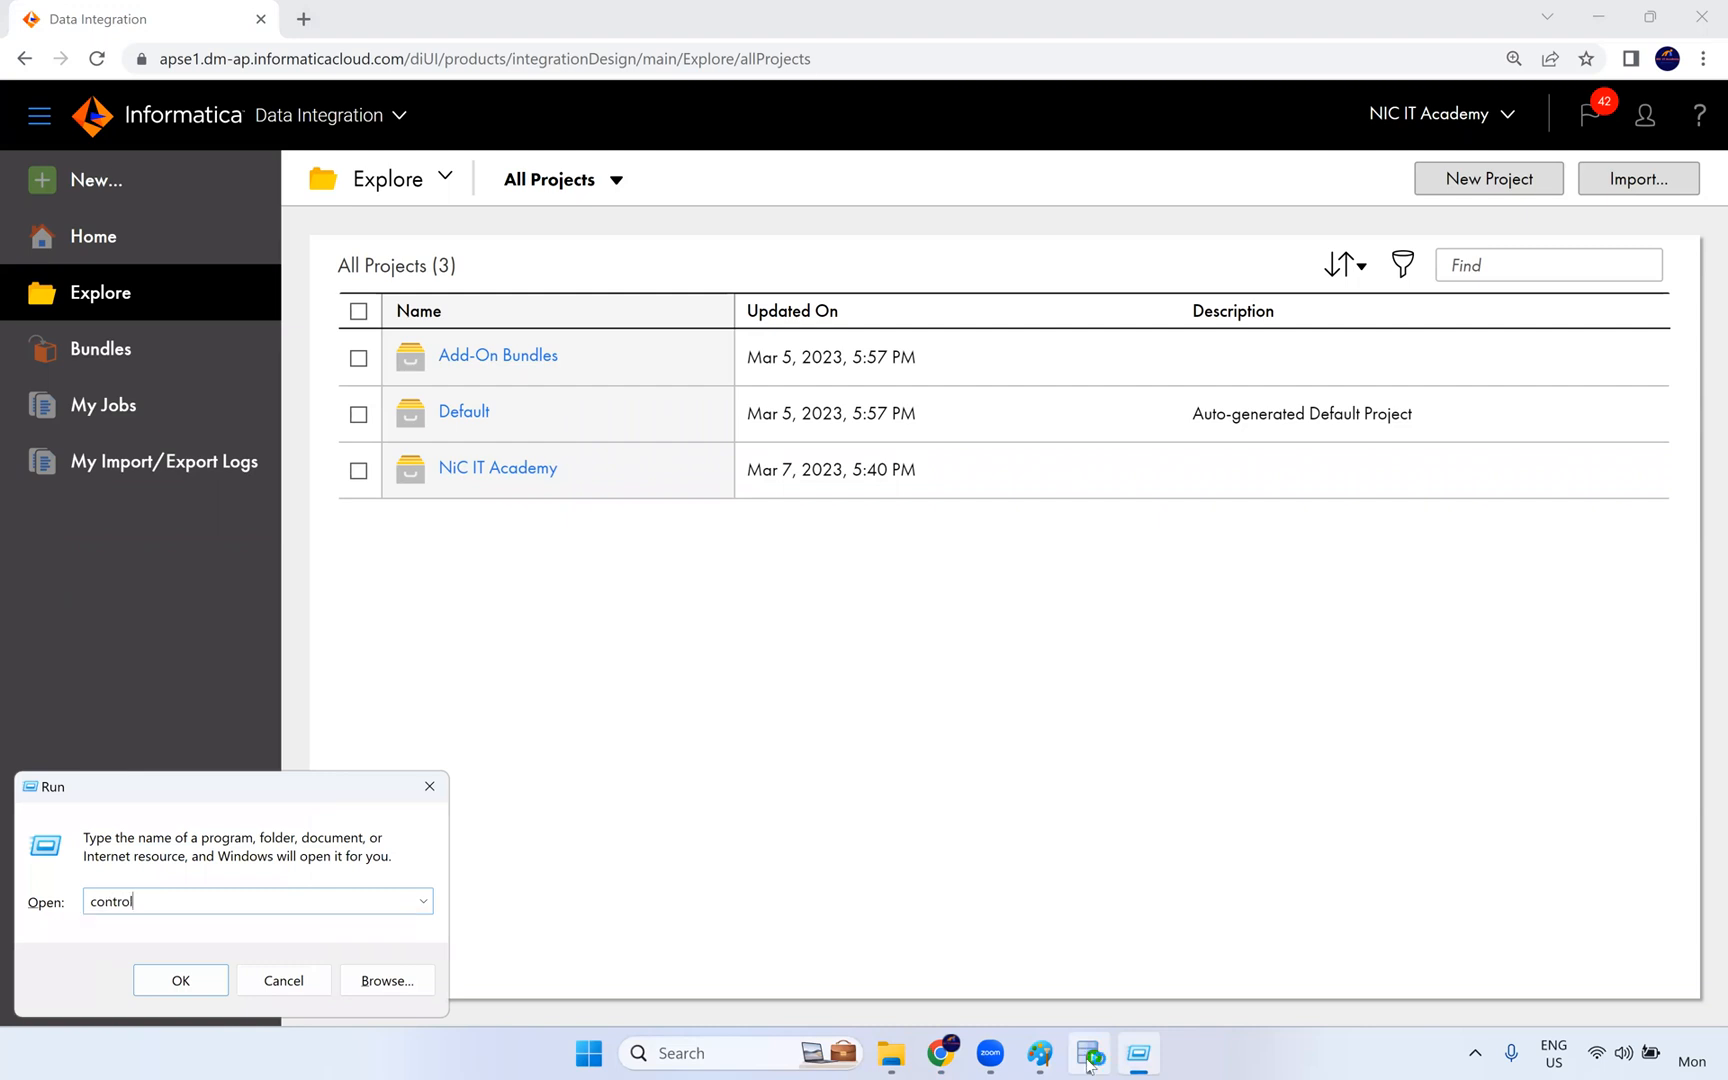
key("Return")
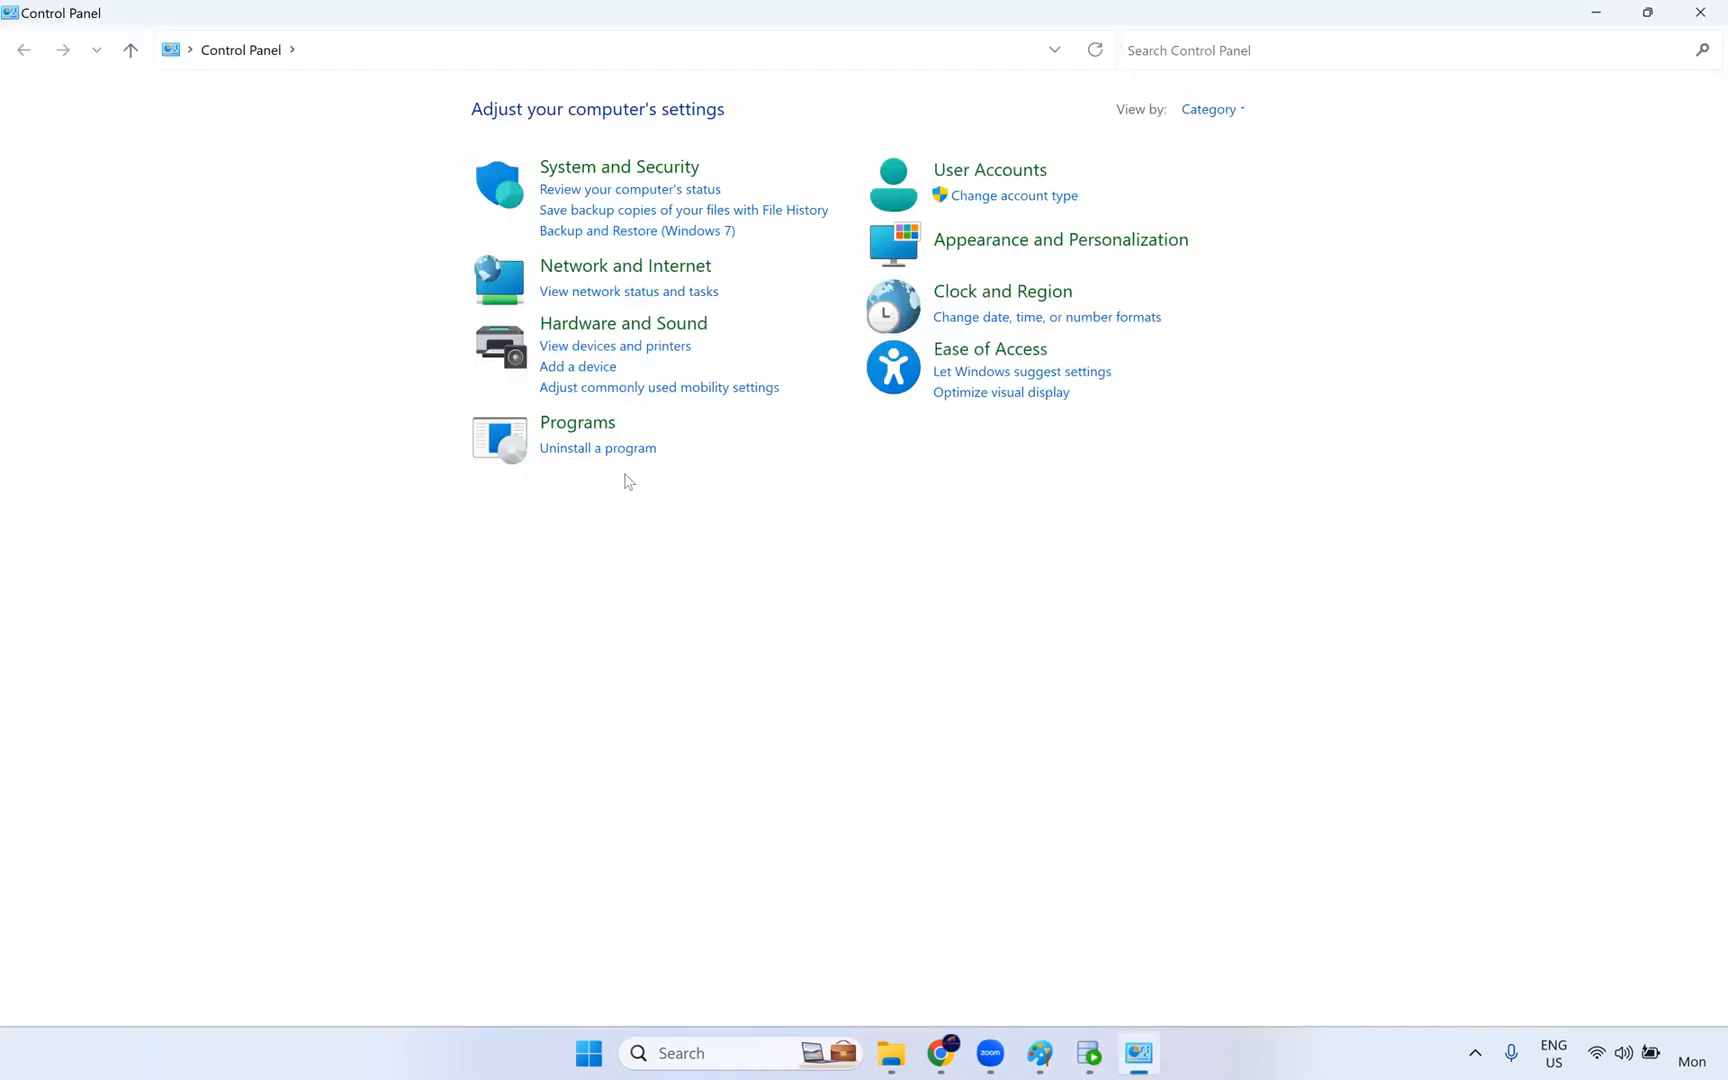
left_click(593, 449)
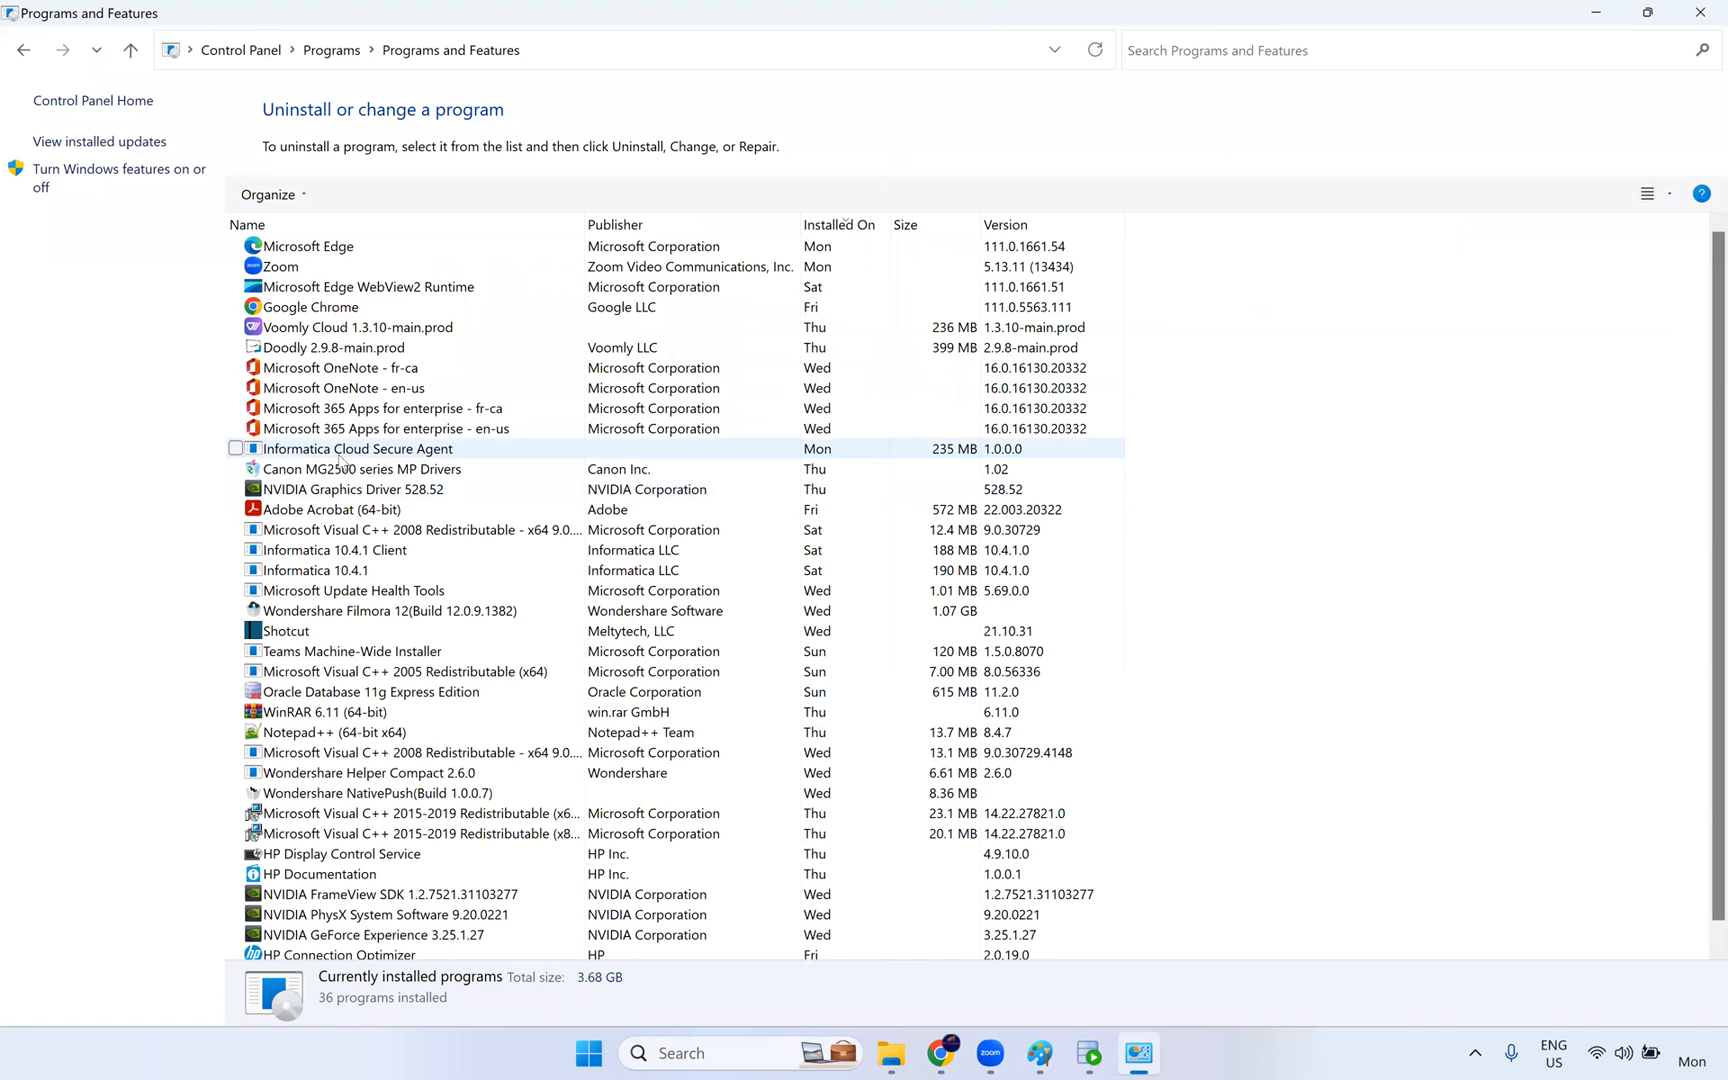
- Check the uninstall option for Informatica Cloud Secure Agent in the installed programs list, leave it installed and close the window
left_click(334, 456)
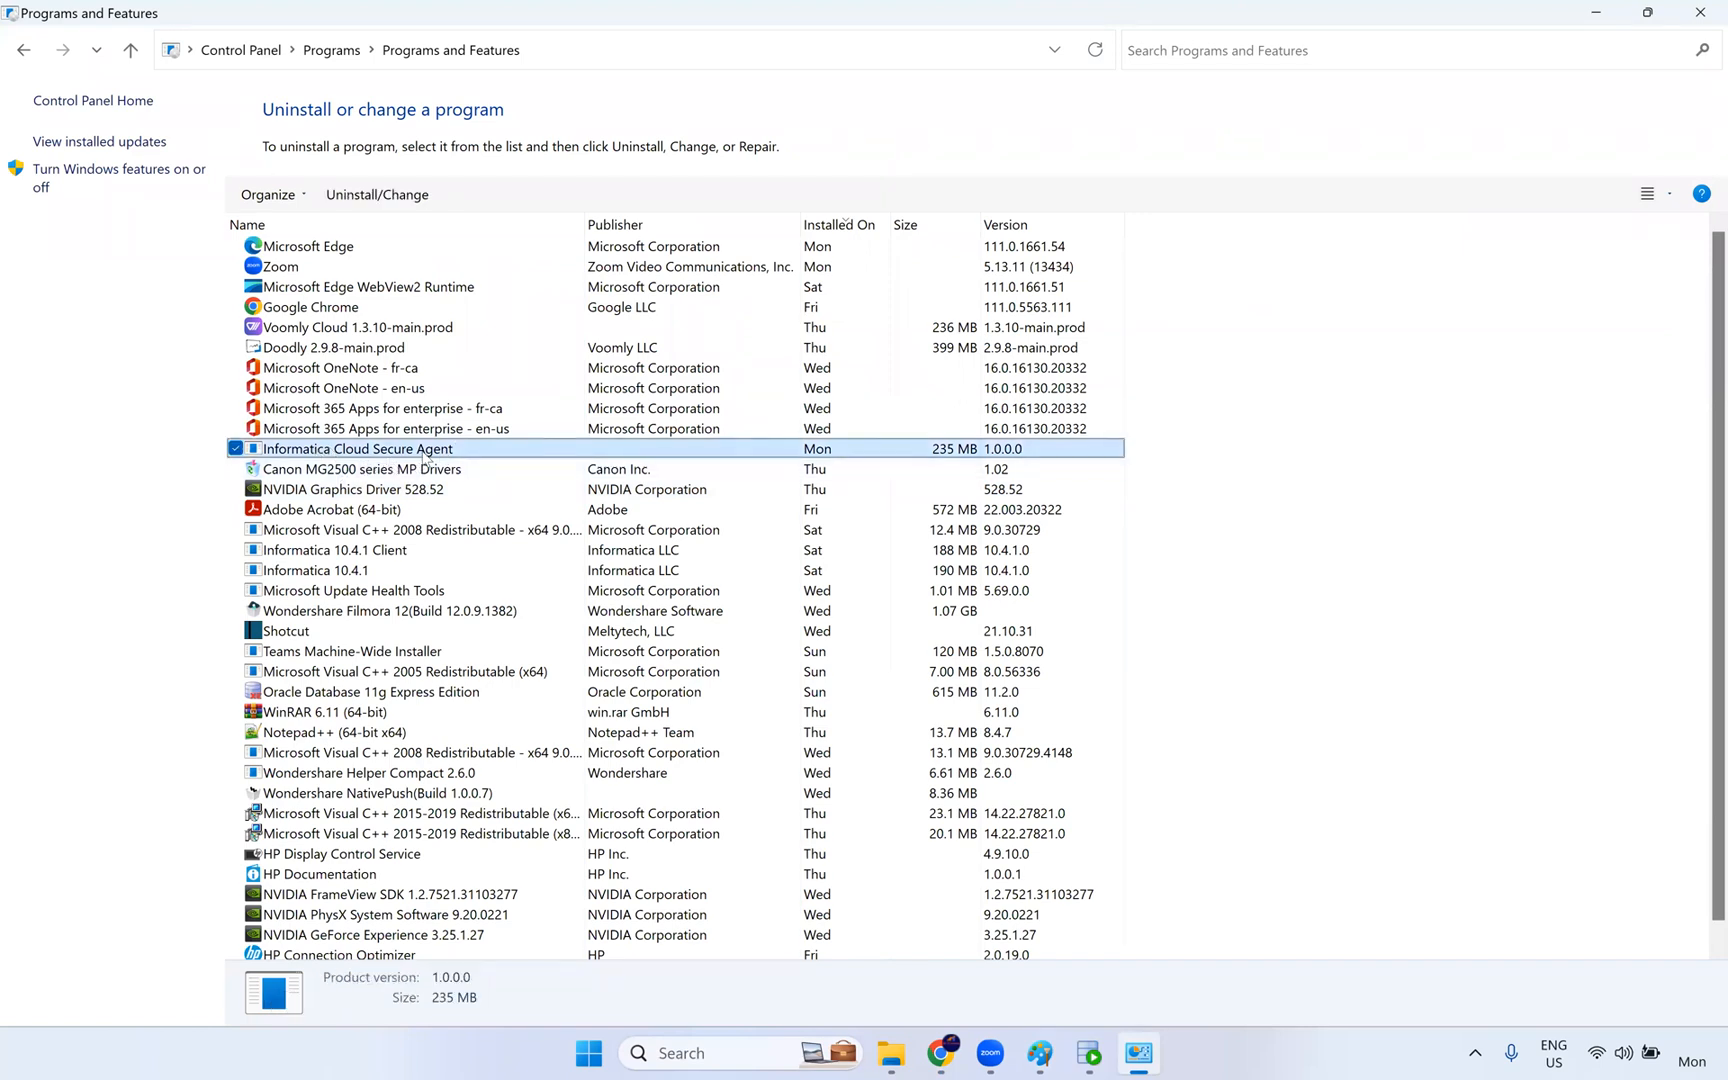
right_click(409, 457)
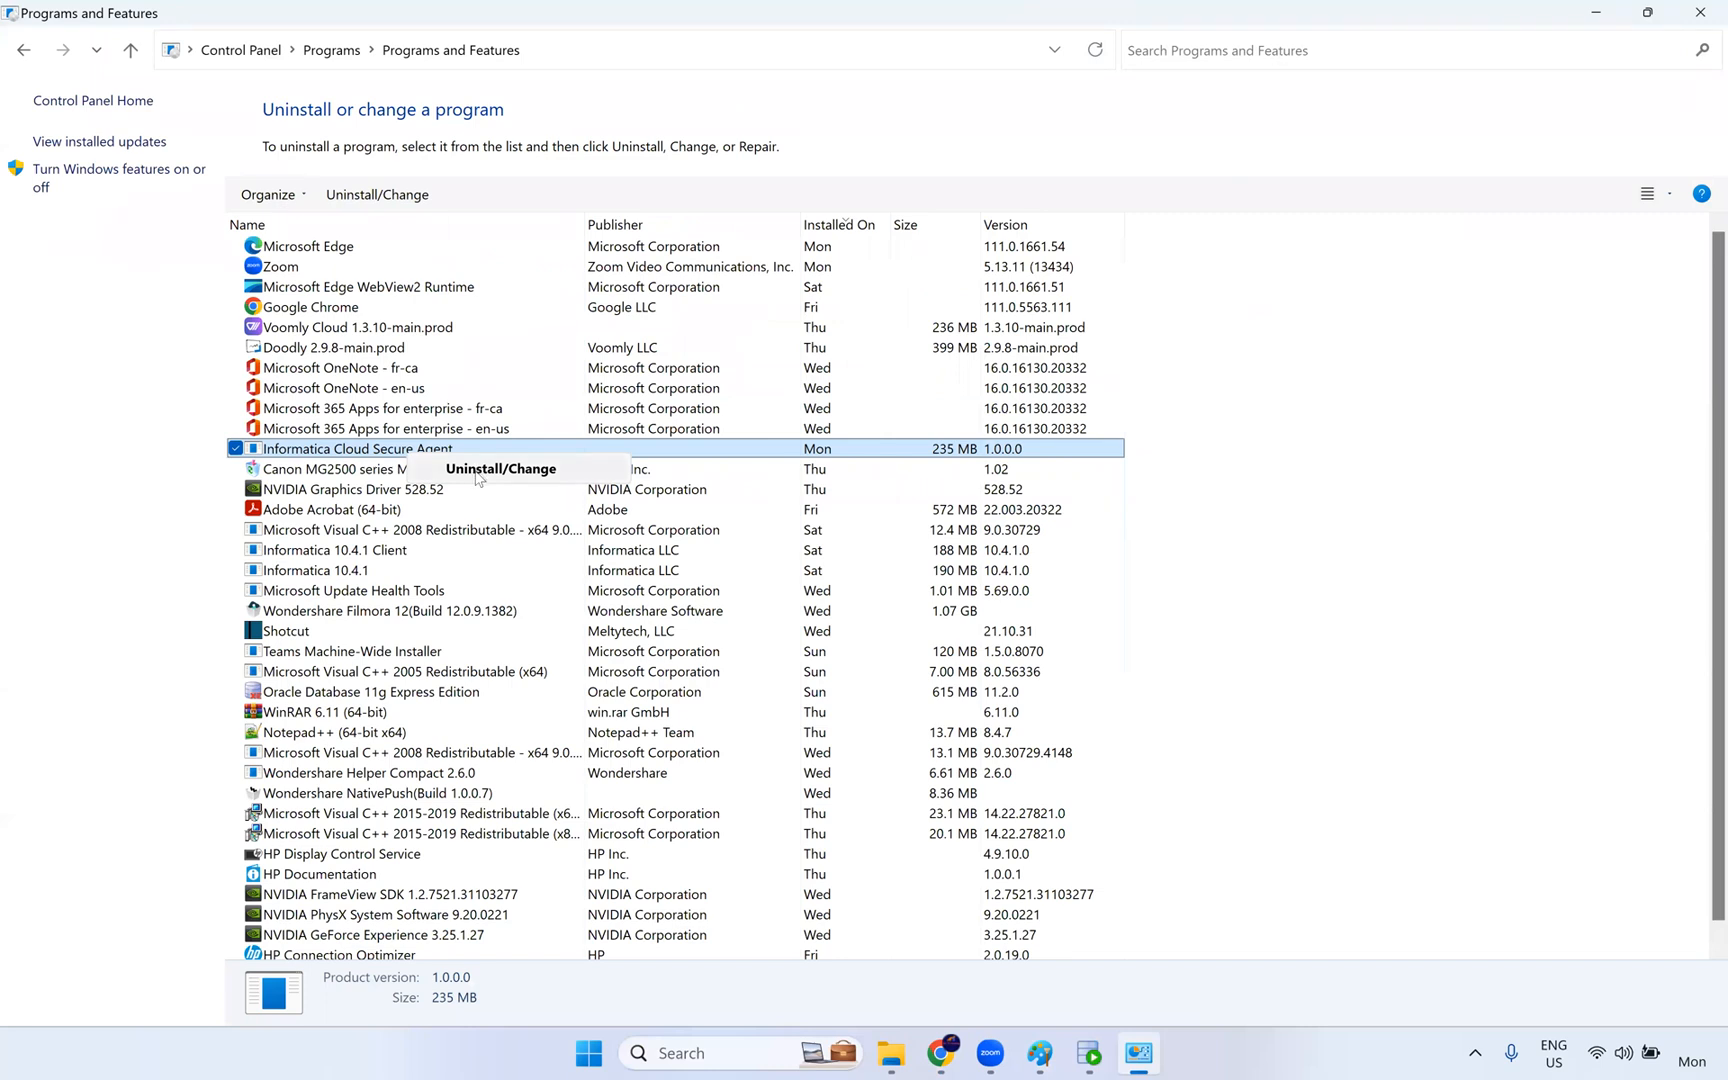
left_click(1327, 500)
left_click(1327, 500)
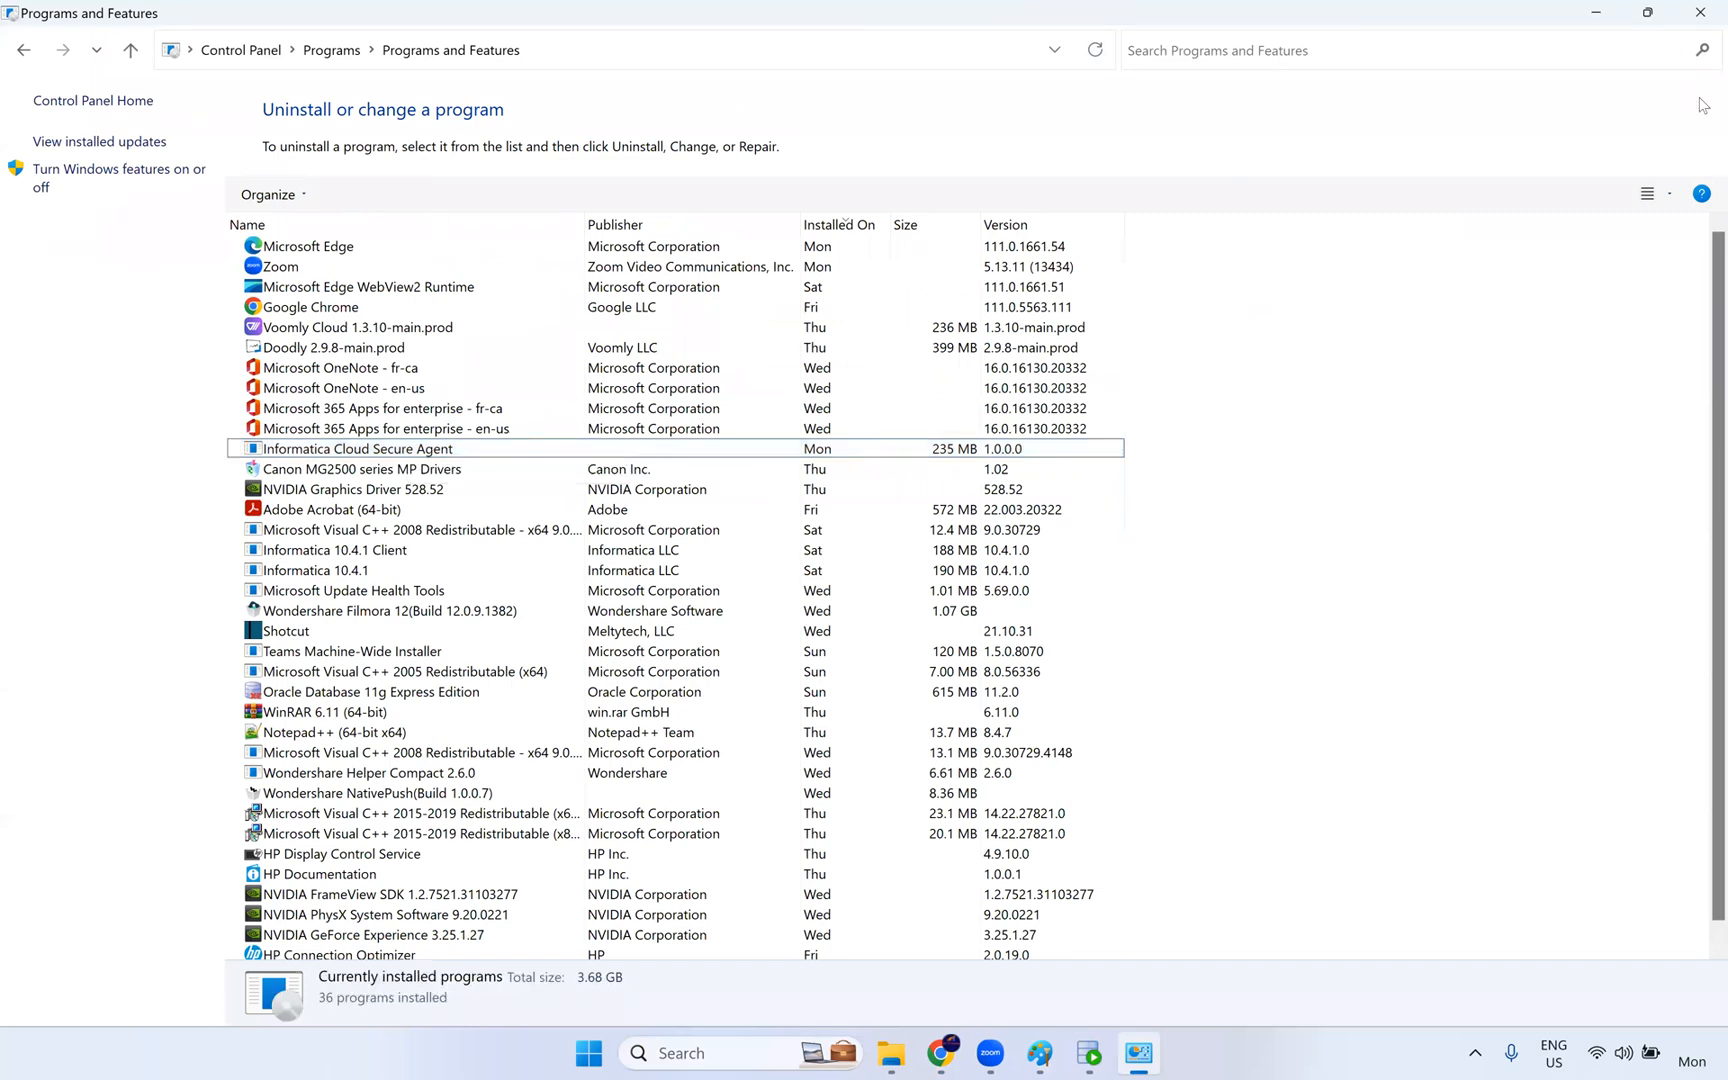
left_click(1701, 9)
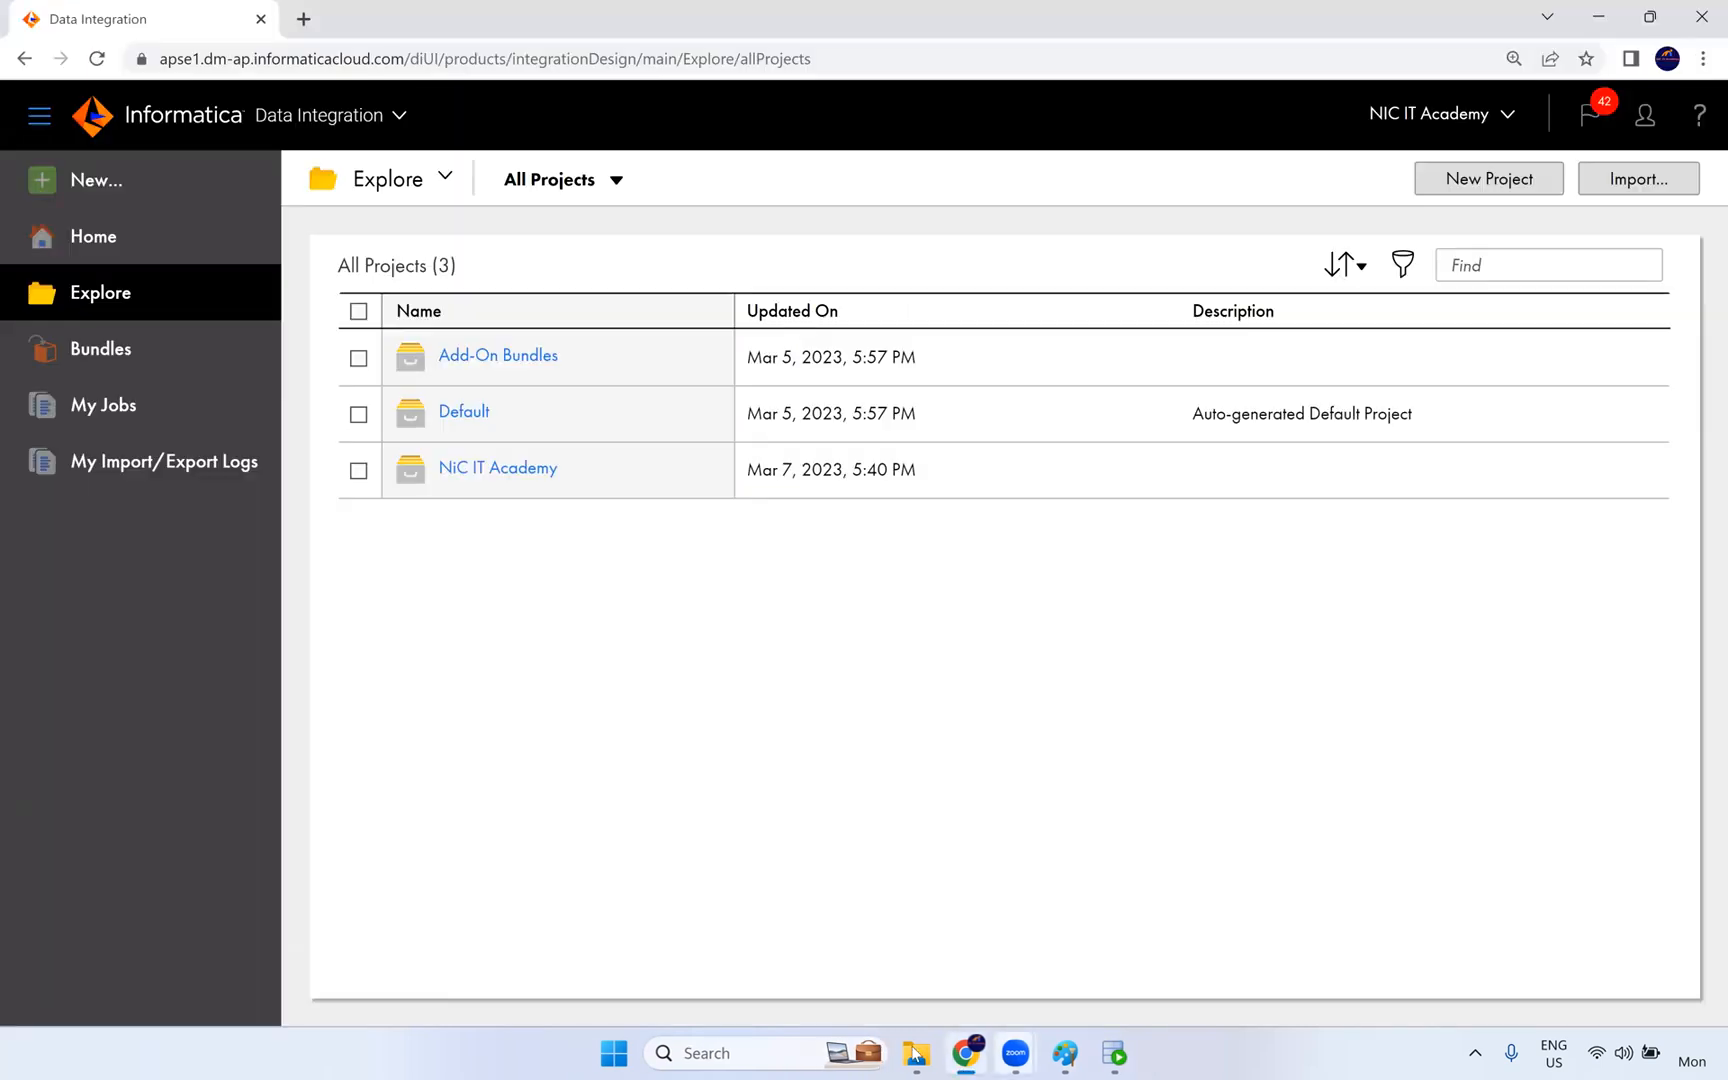
- Switch to File Explorer and locate the Informatica Cloud Secure Agent folder in Program Files on the C: drive
left_click(914, 1053)
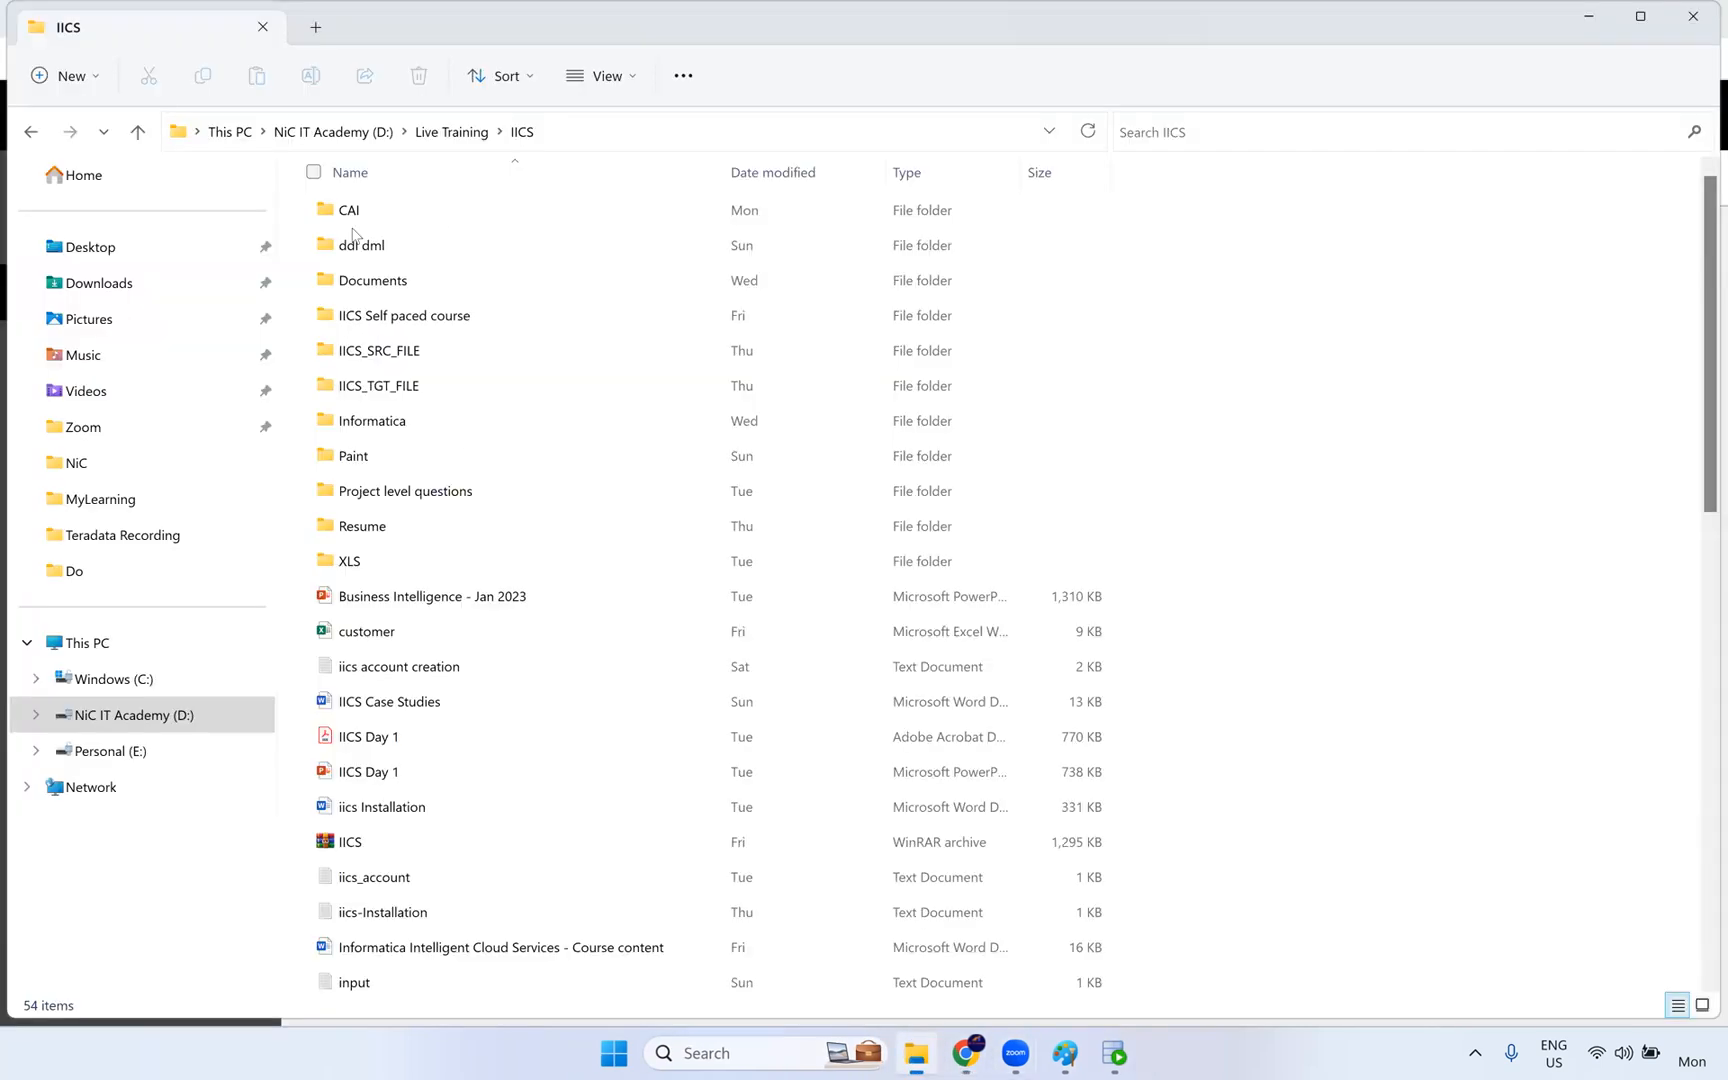
left_click(115, 680)
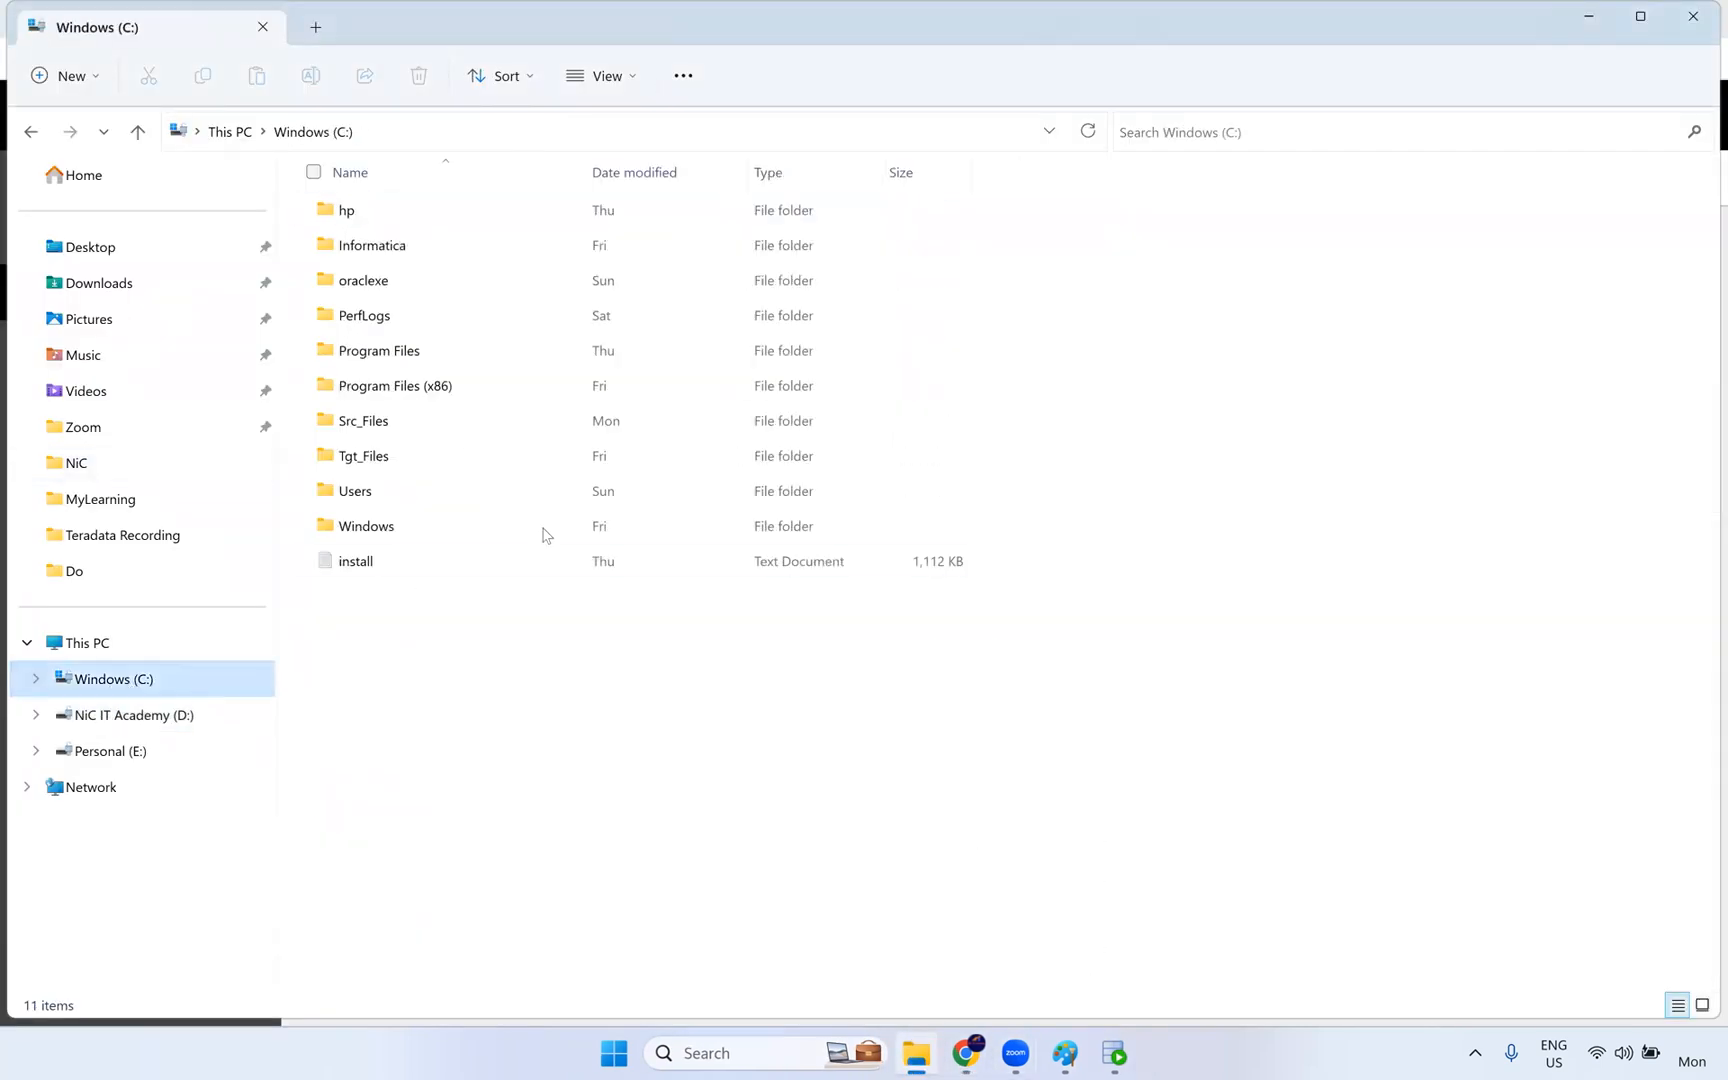
double_click(455, 360)
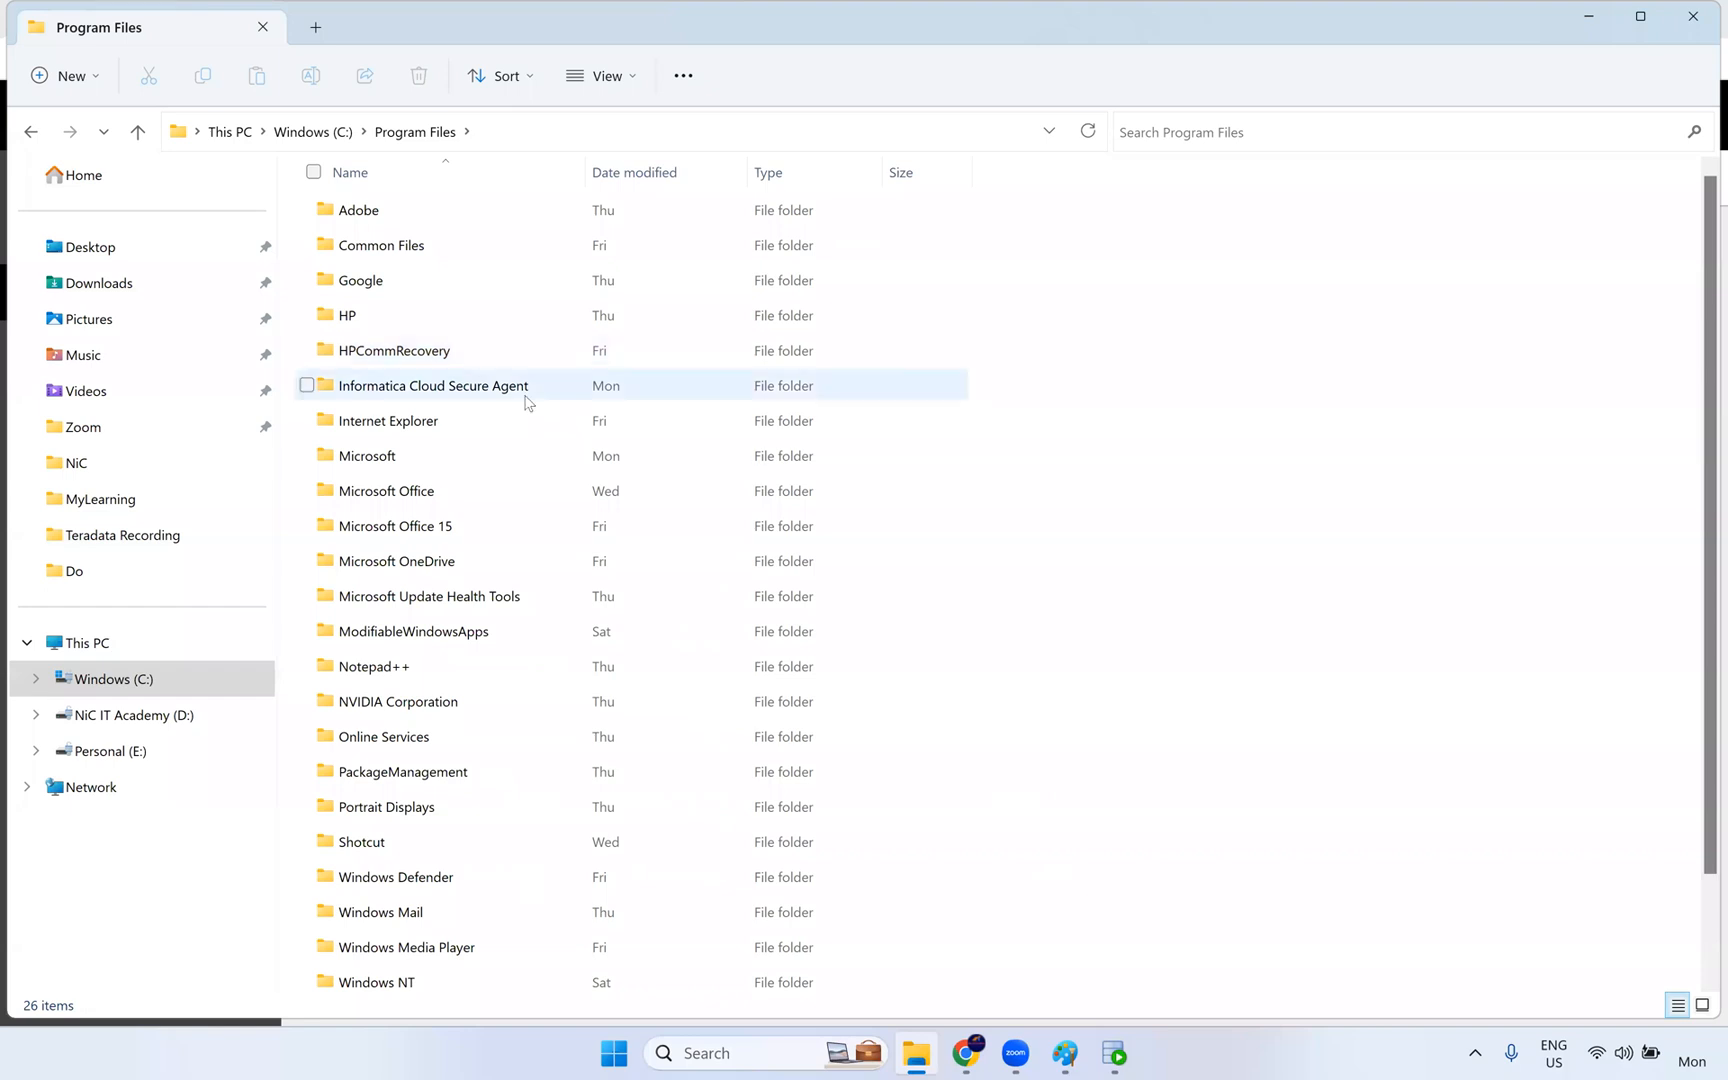
mouse_move(527, 401)
left_click(304, 386)
mouse_move(310, 393)
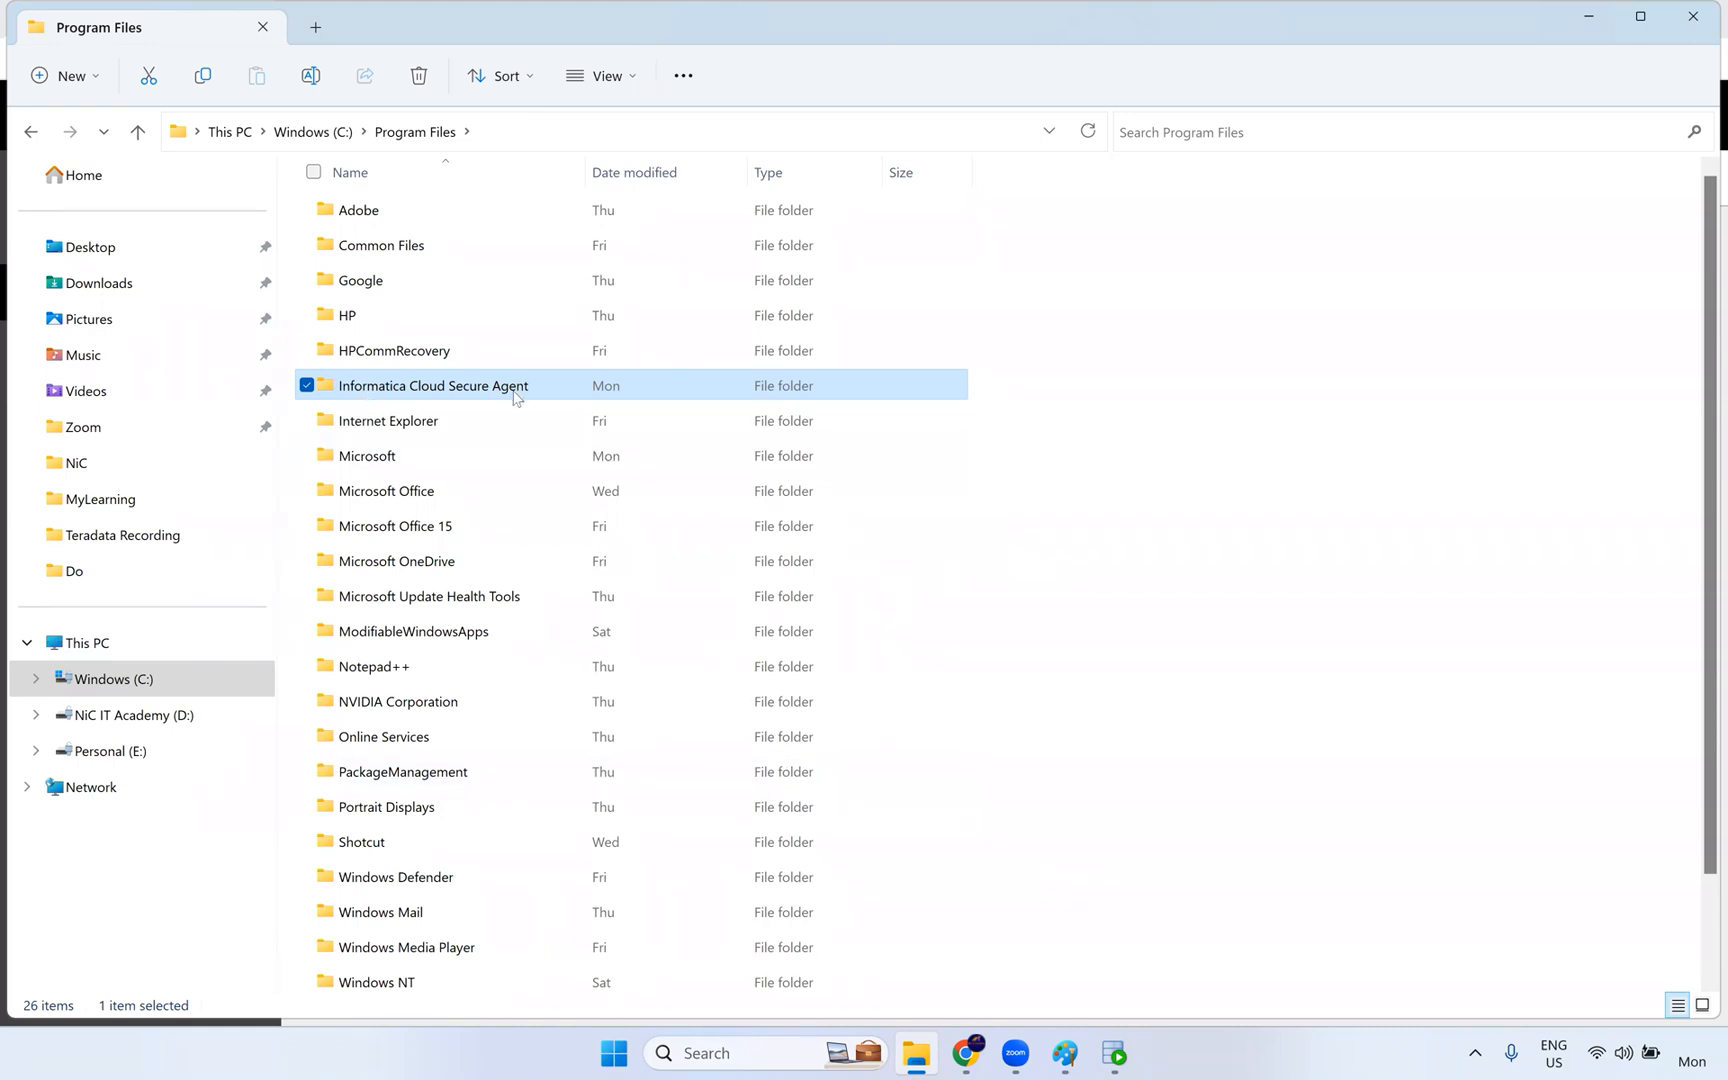
left_click(1033, 1013)
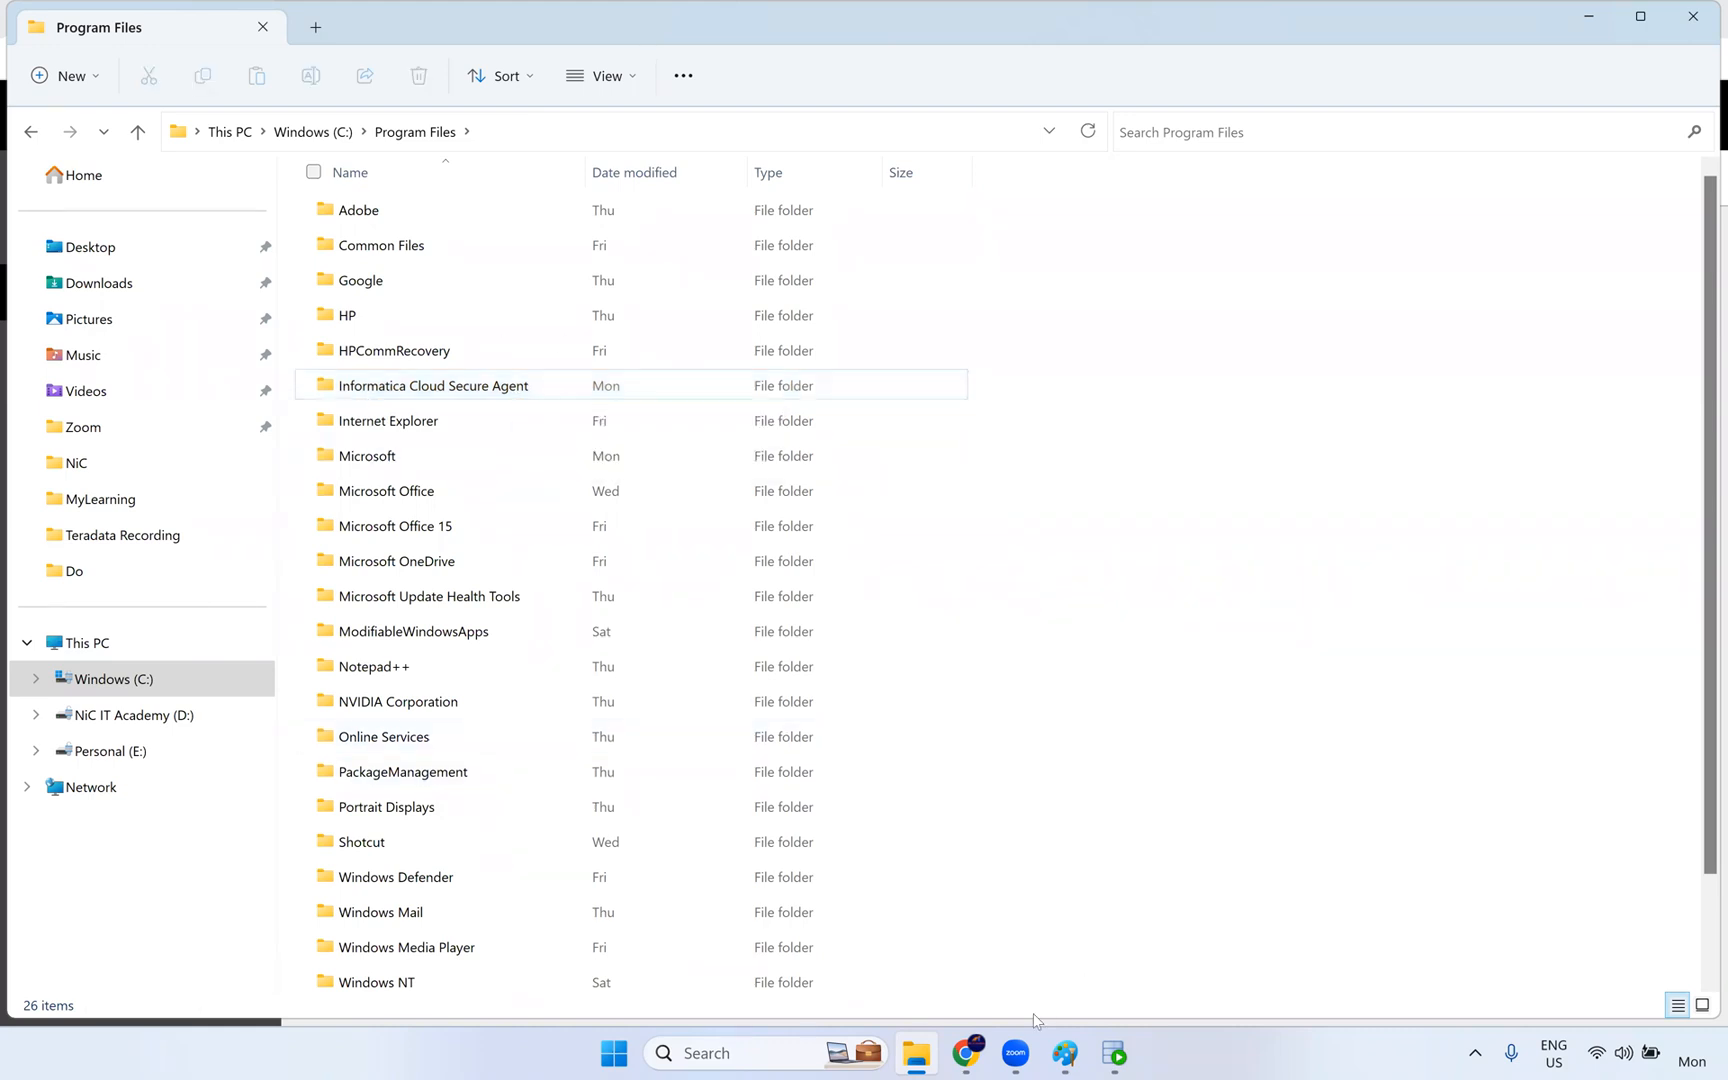
- Switch briefly to Chrome's Informatica project list, then back to File Explorer to point out the Informatica Cloud Secure Agent folder
left_click(968, 1054)
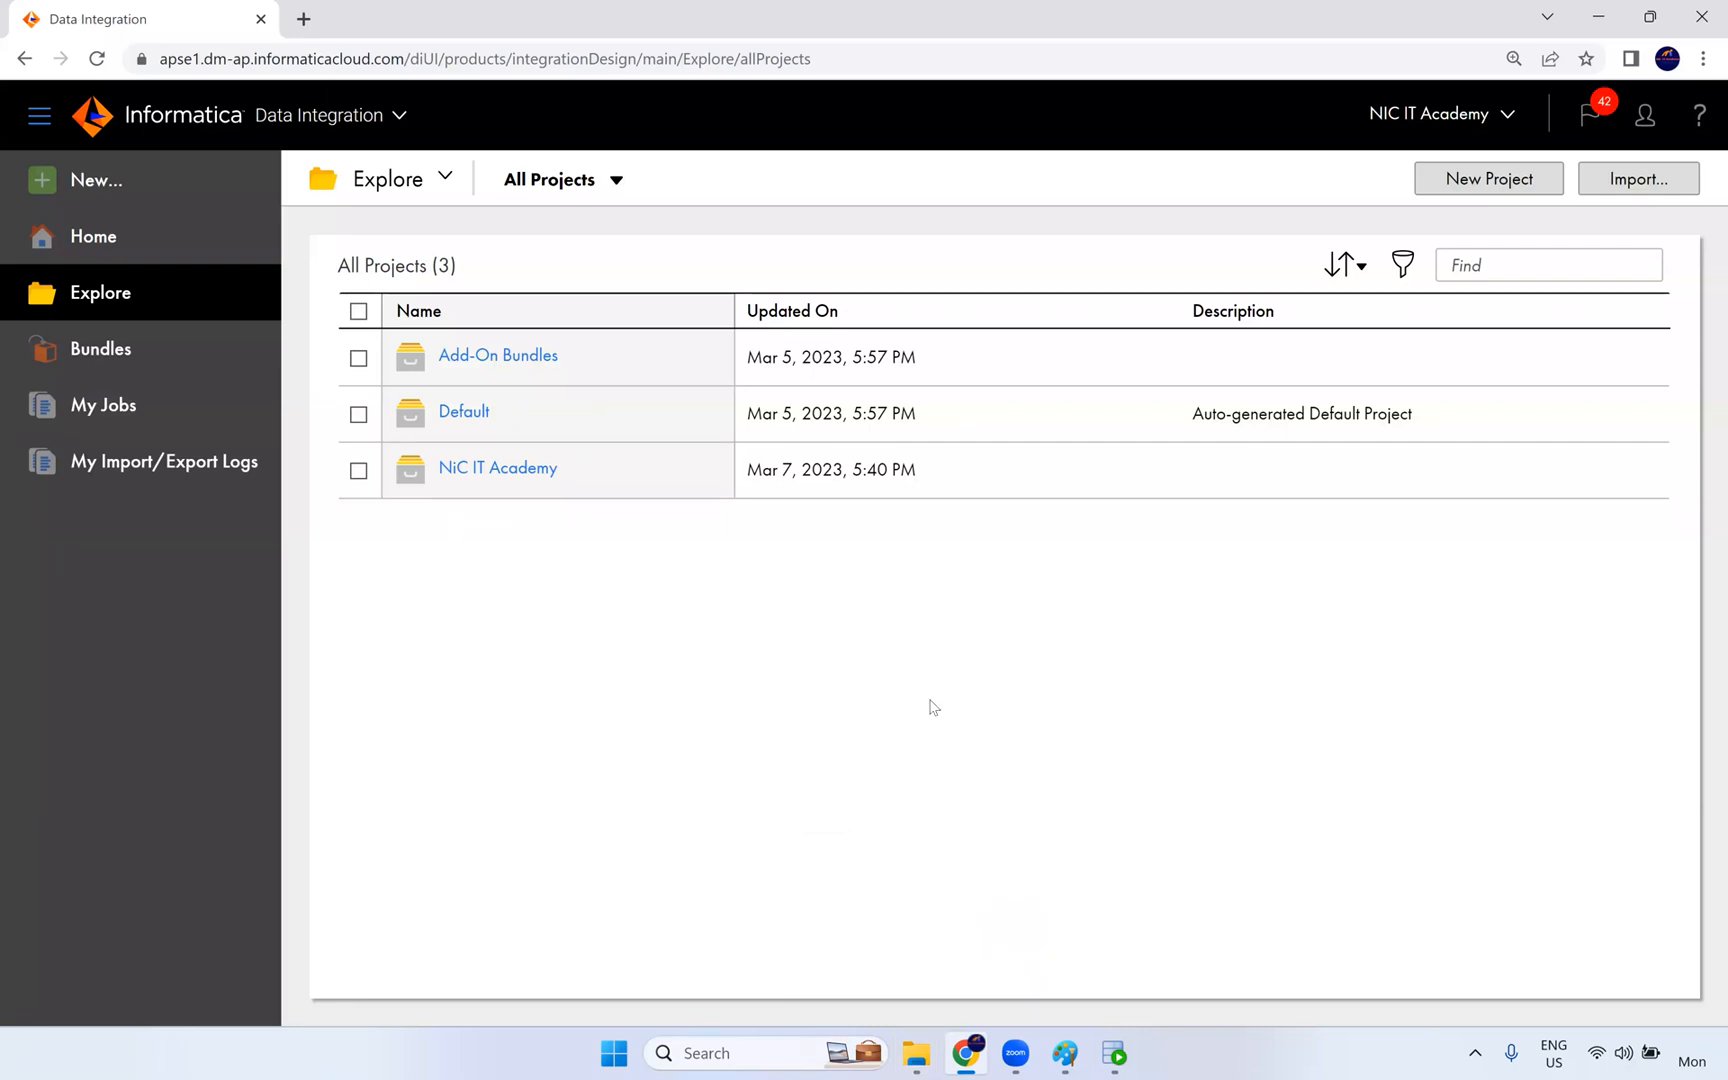
left_click(916, 1054)
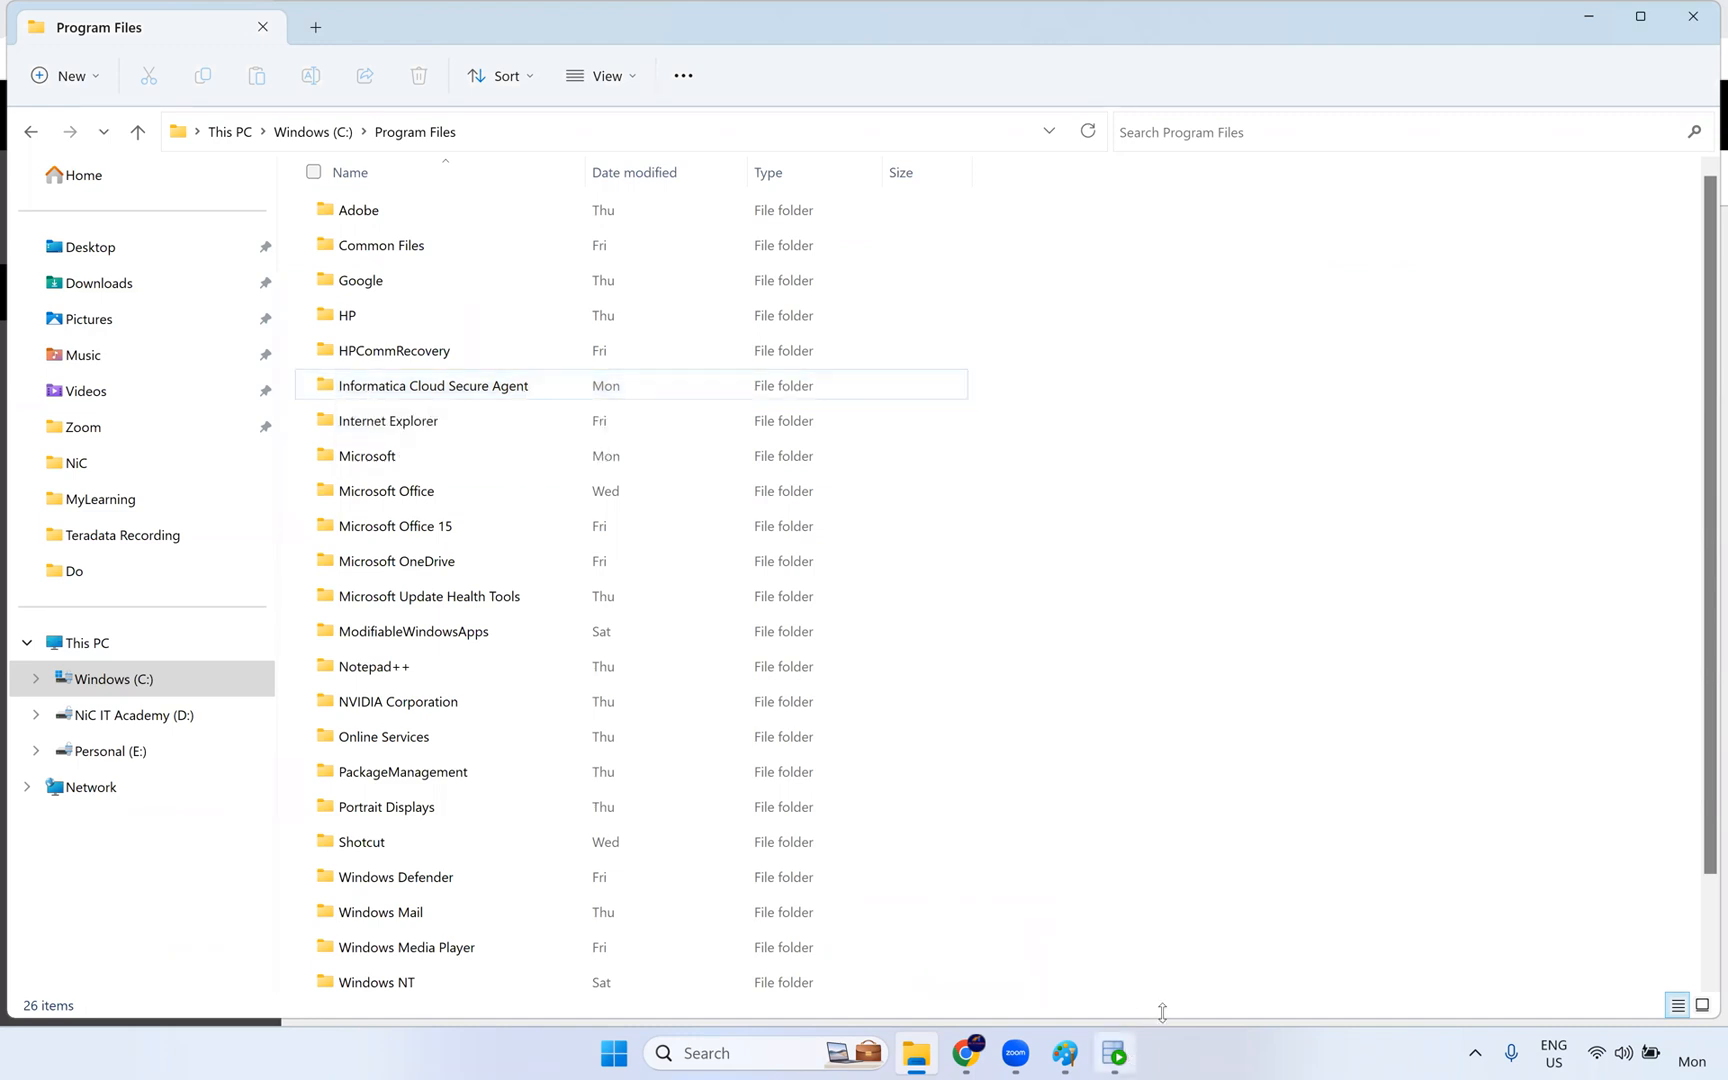
left_click(468, 390)
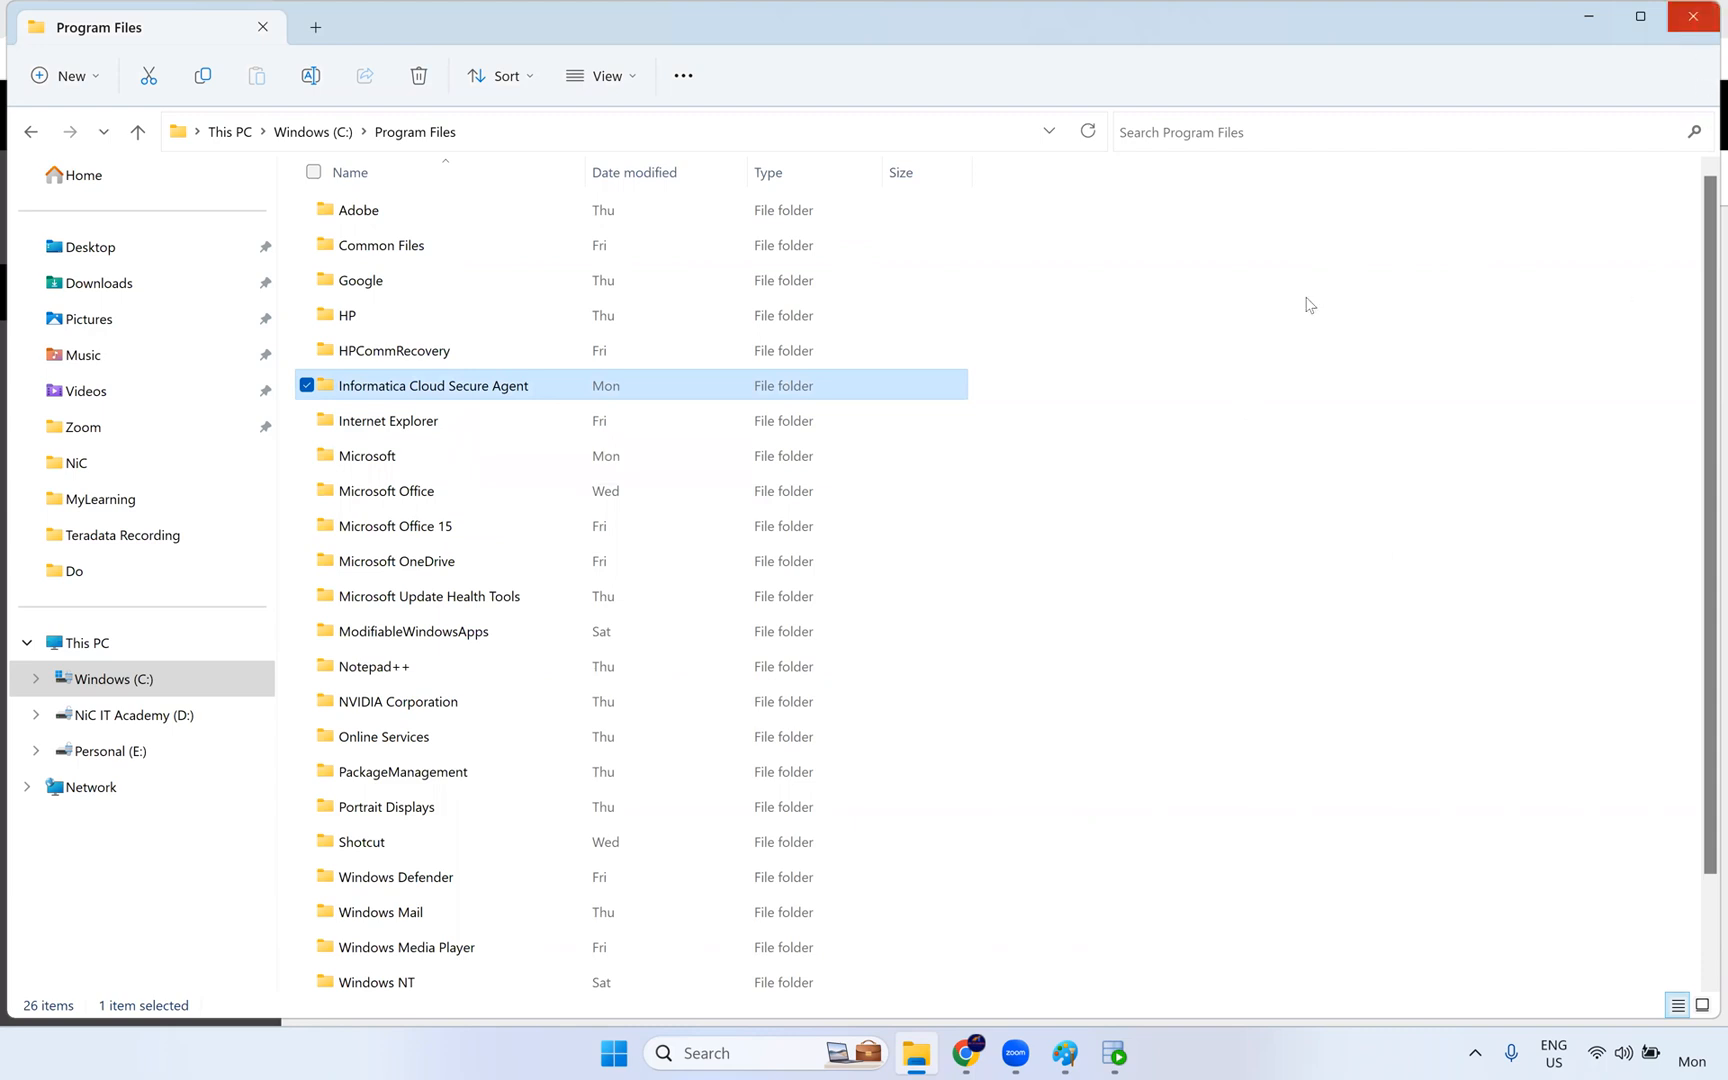
left_click(1041, 527)
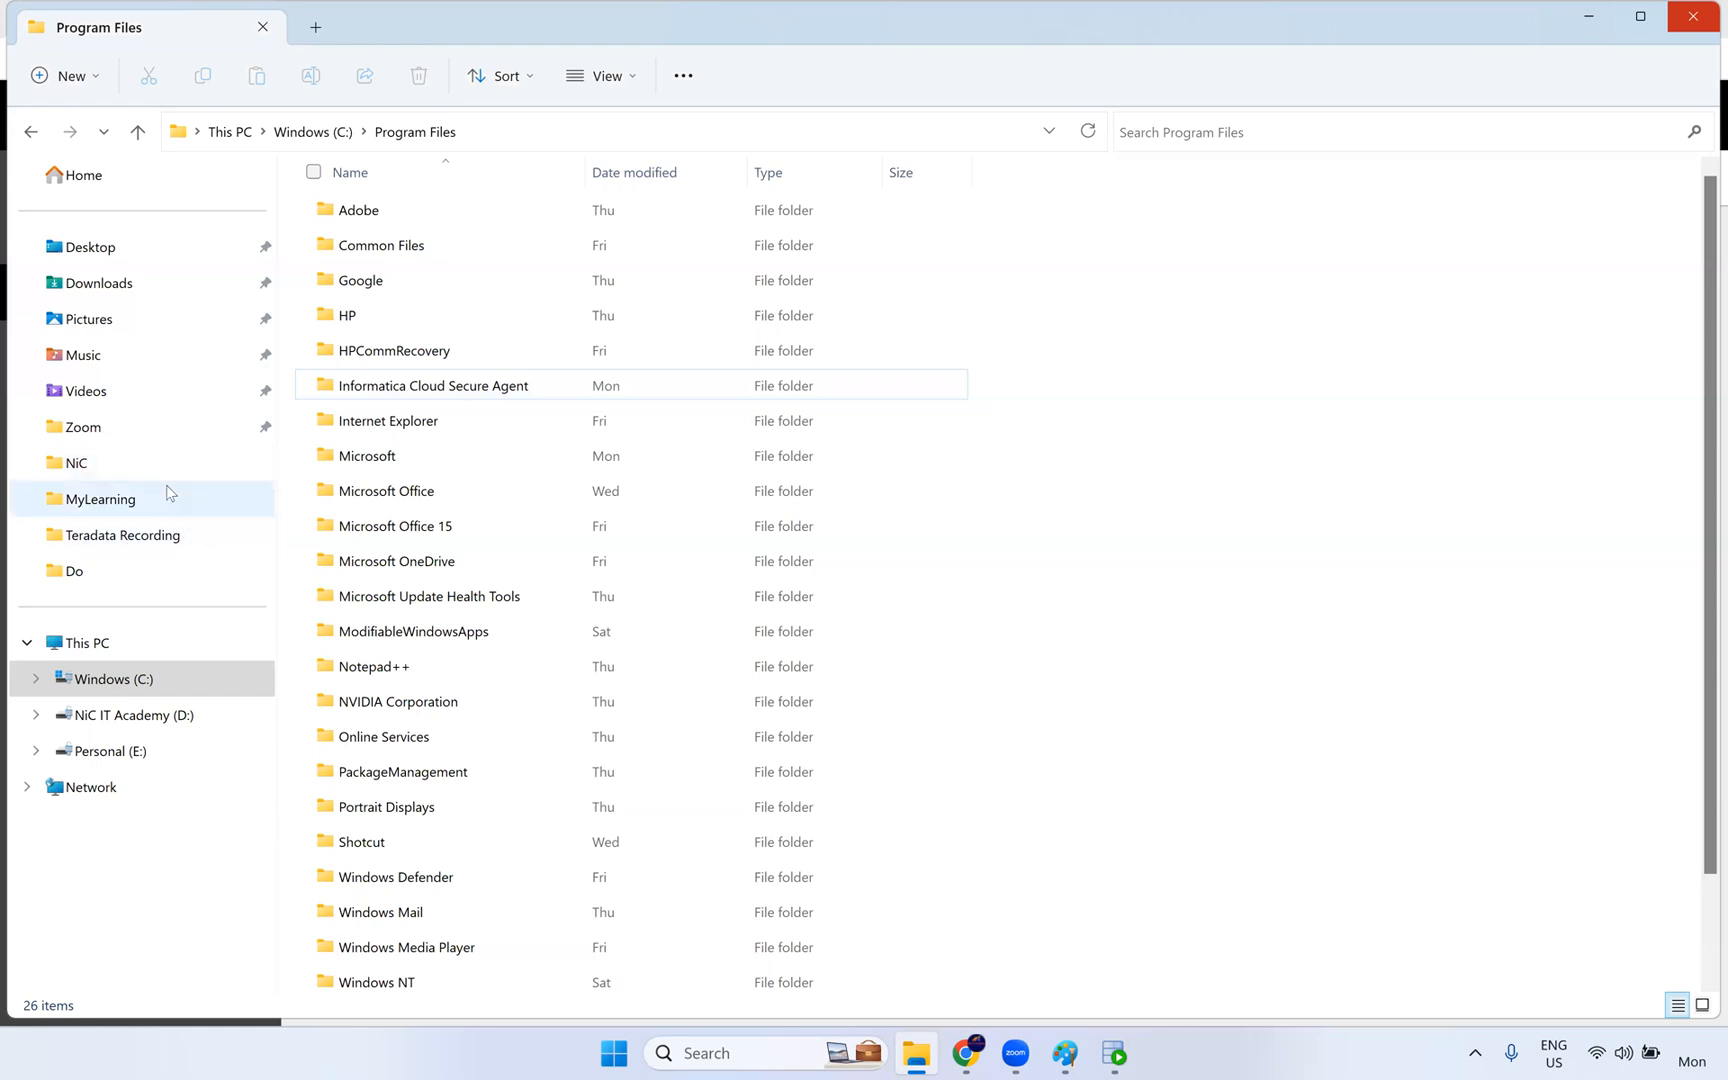
- Browse the NiC IT Academy (D:) drive to the Documents folder inside Live Training and IICS
left_click(218, 714)
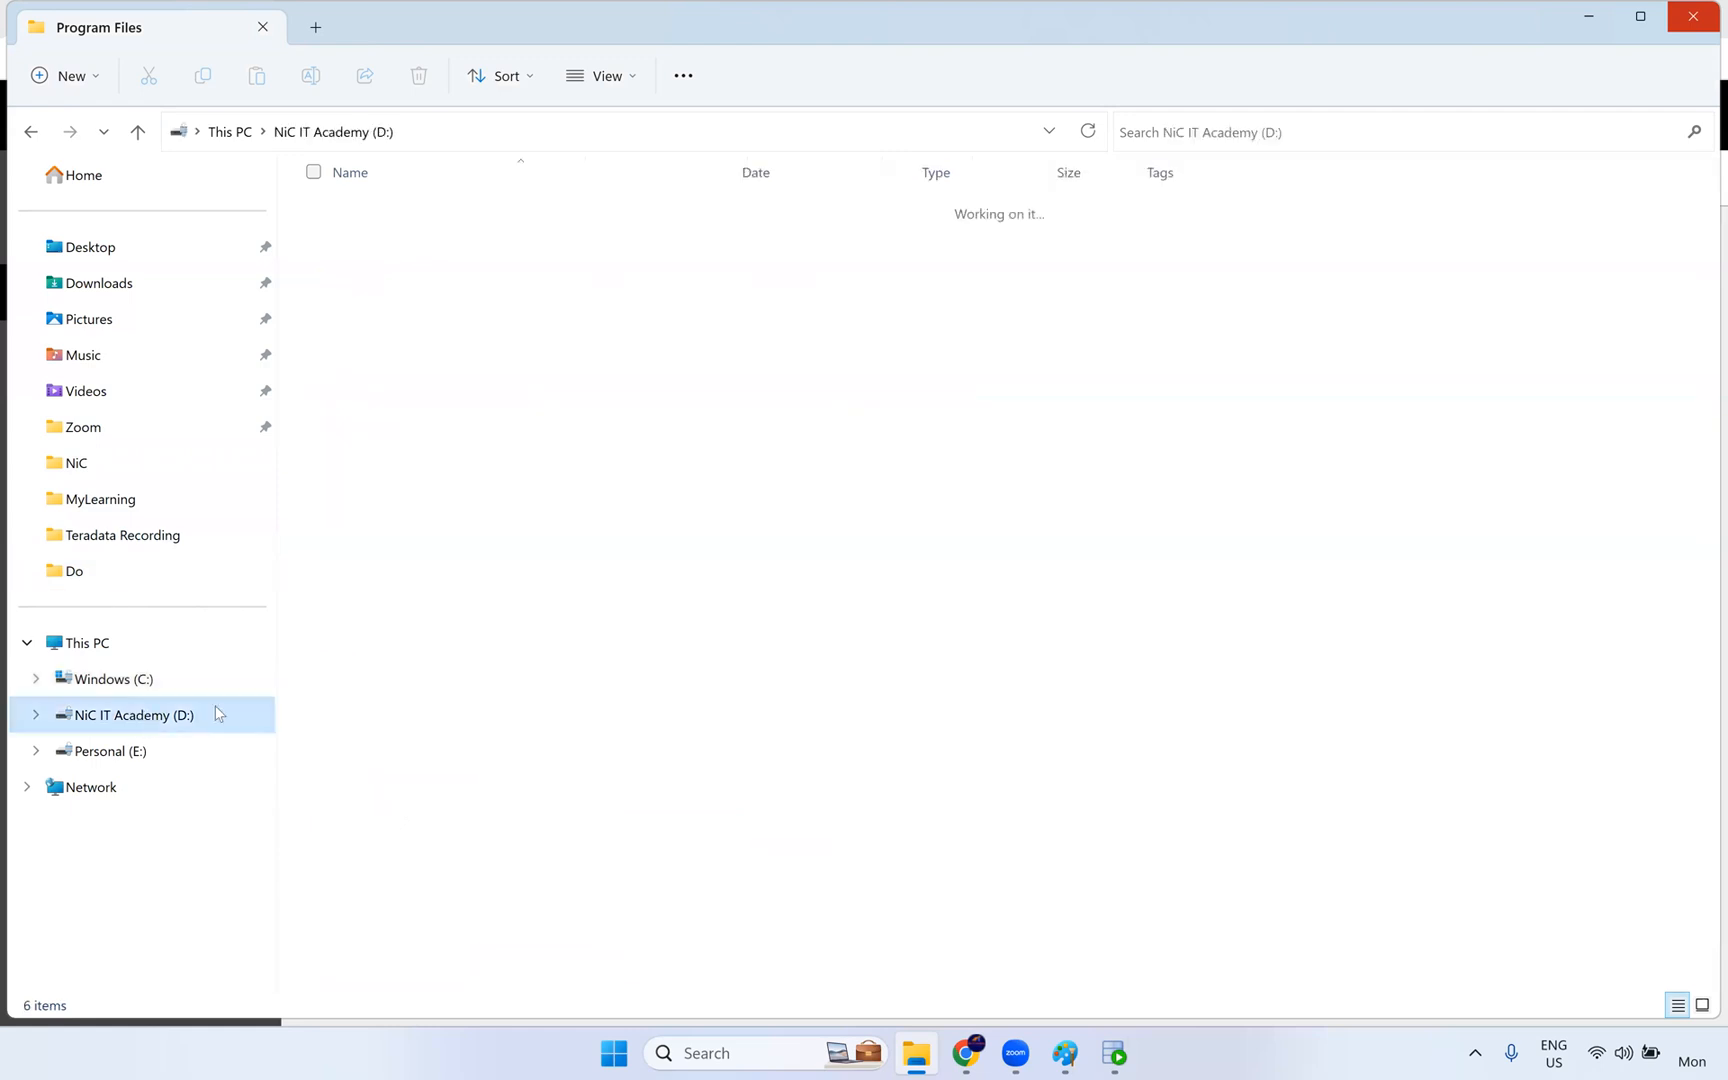
double_click(380, 350)
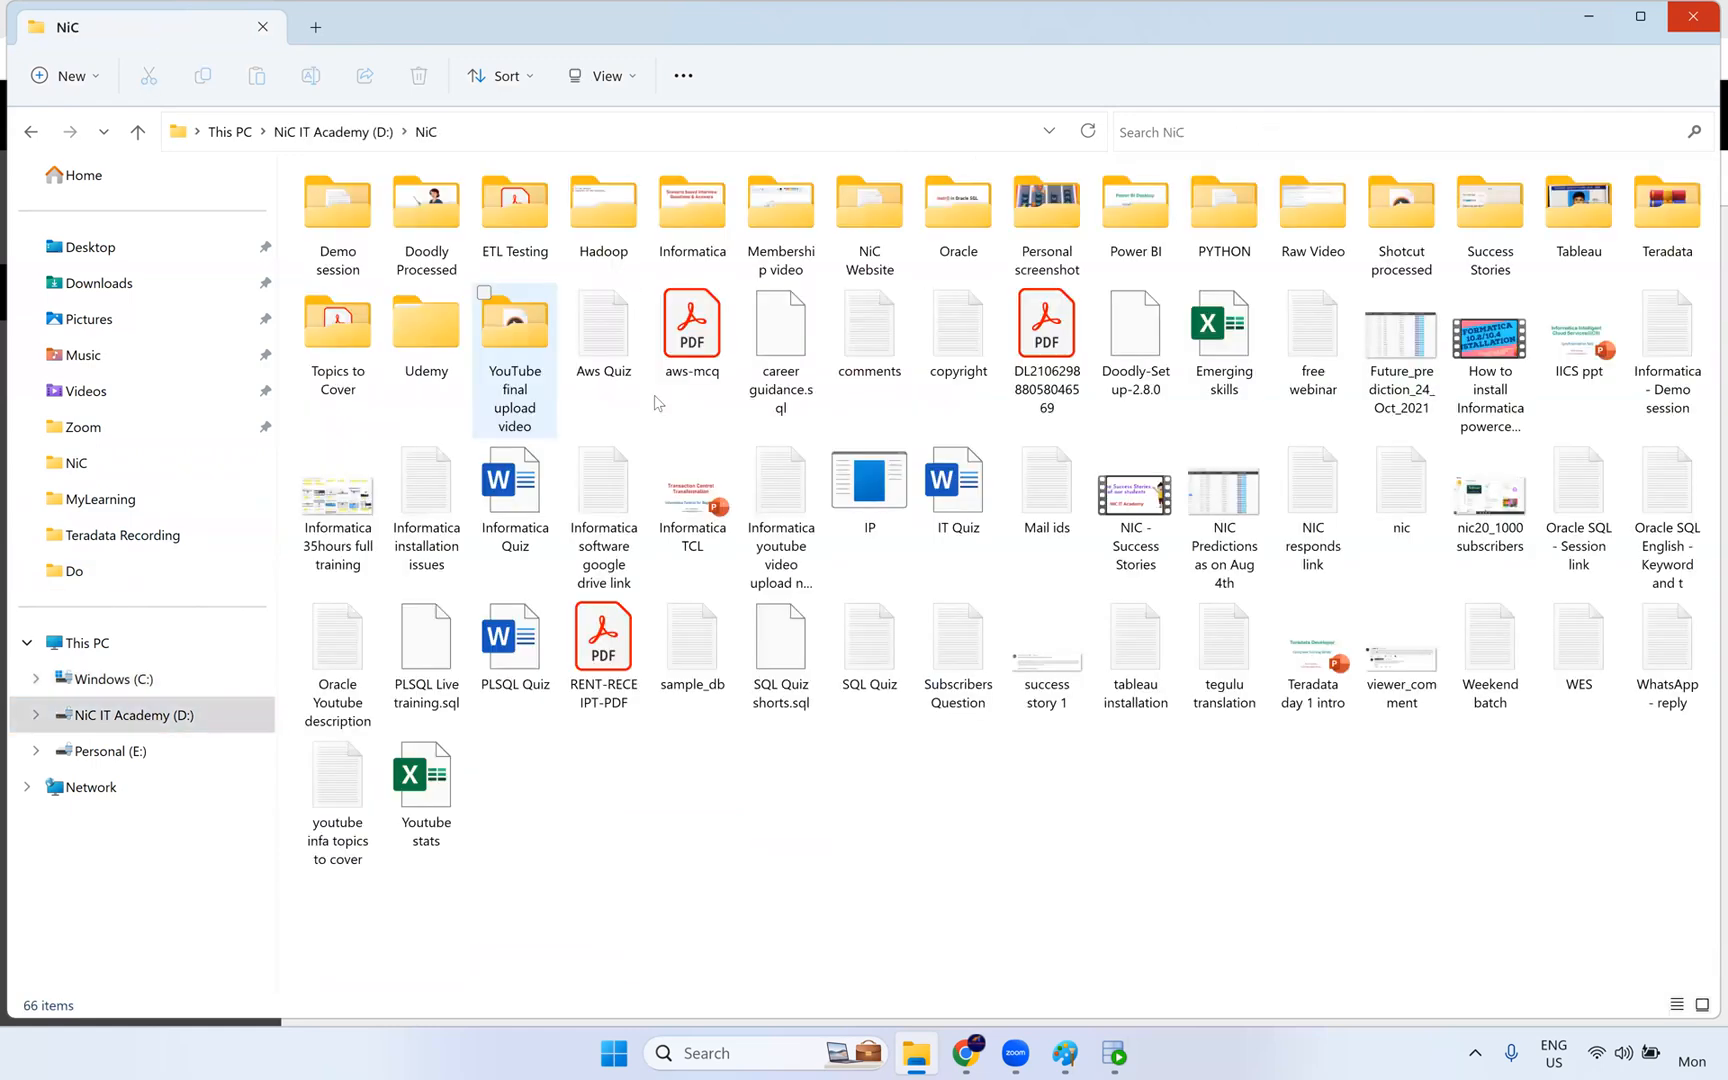
left_click(334, 131)
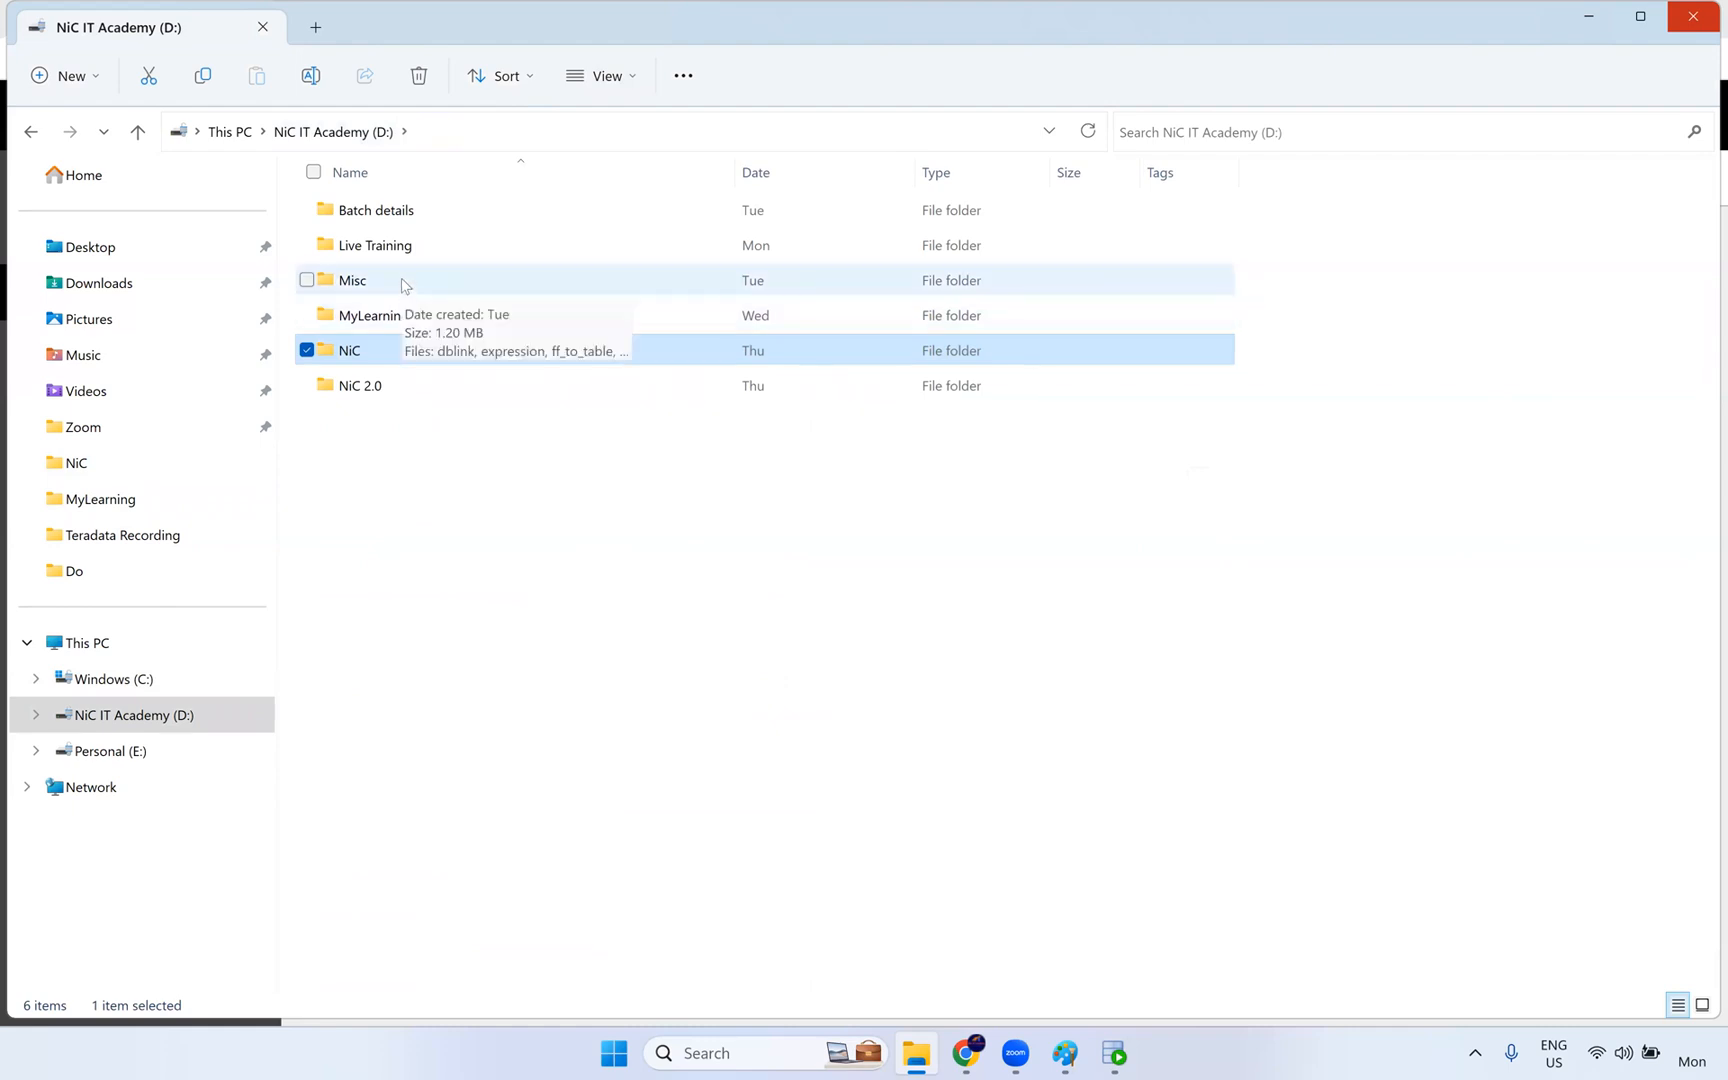
double_click(409, 250)
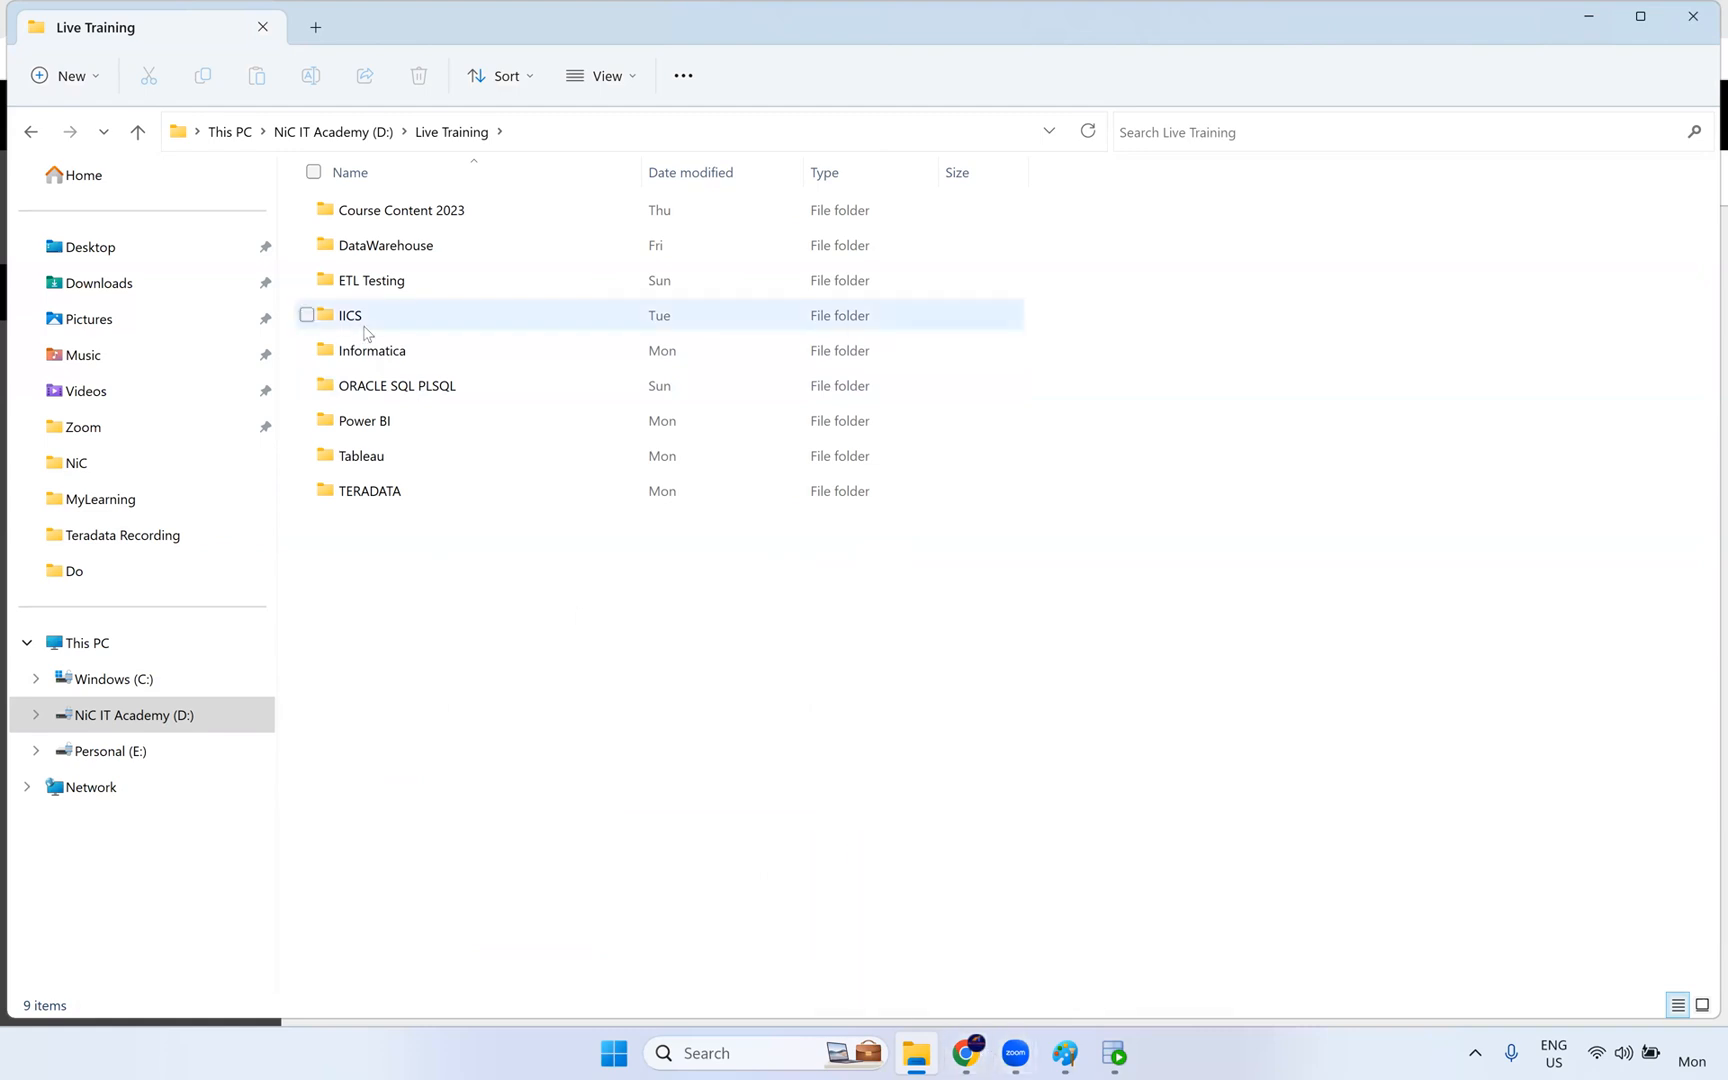
left_click(381, 356)
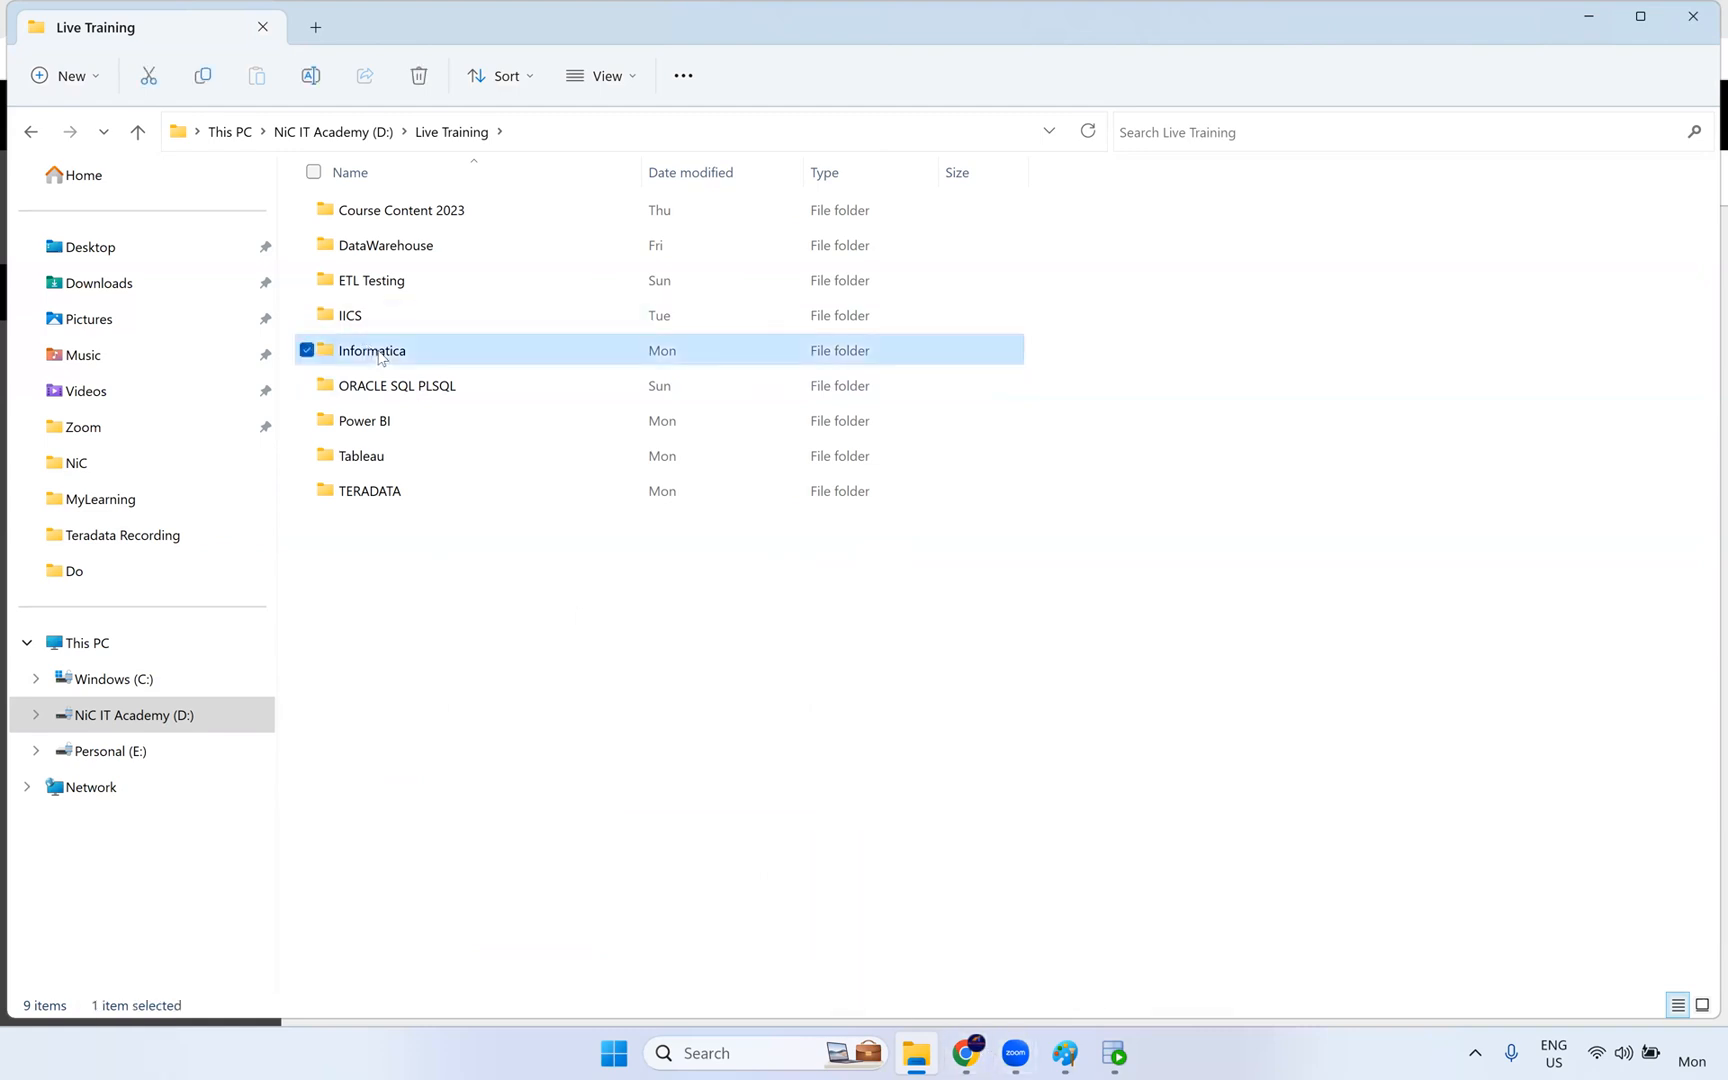
double_click(396, 323)
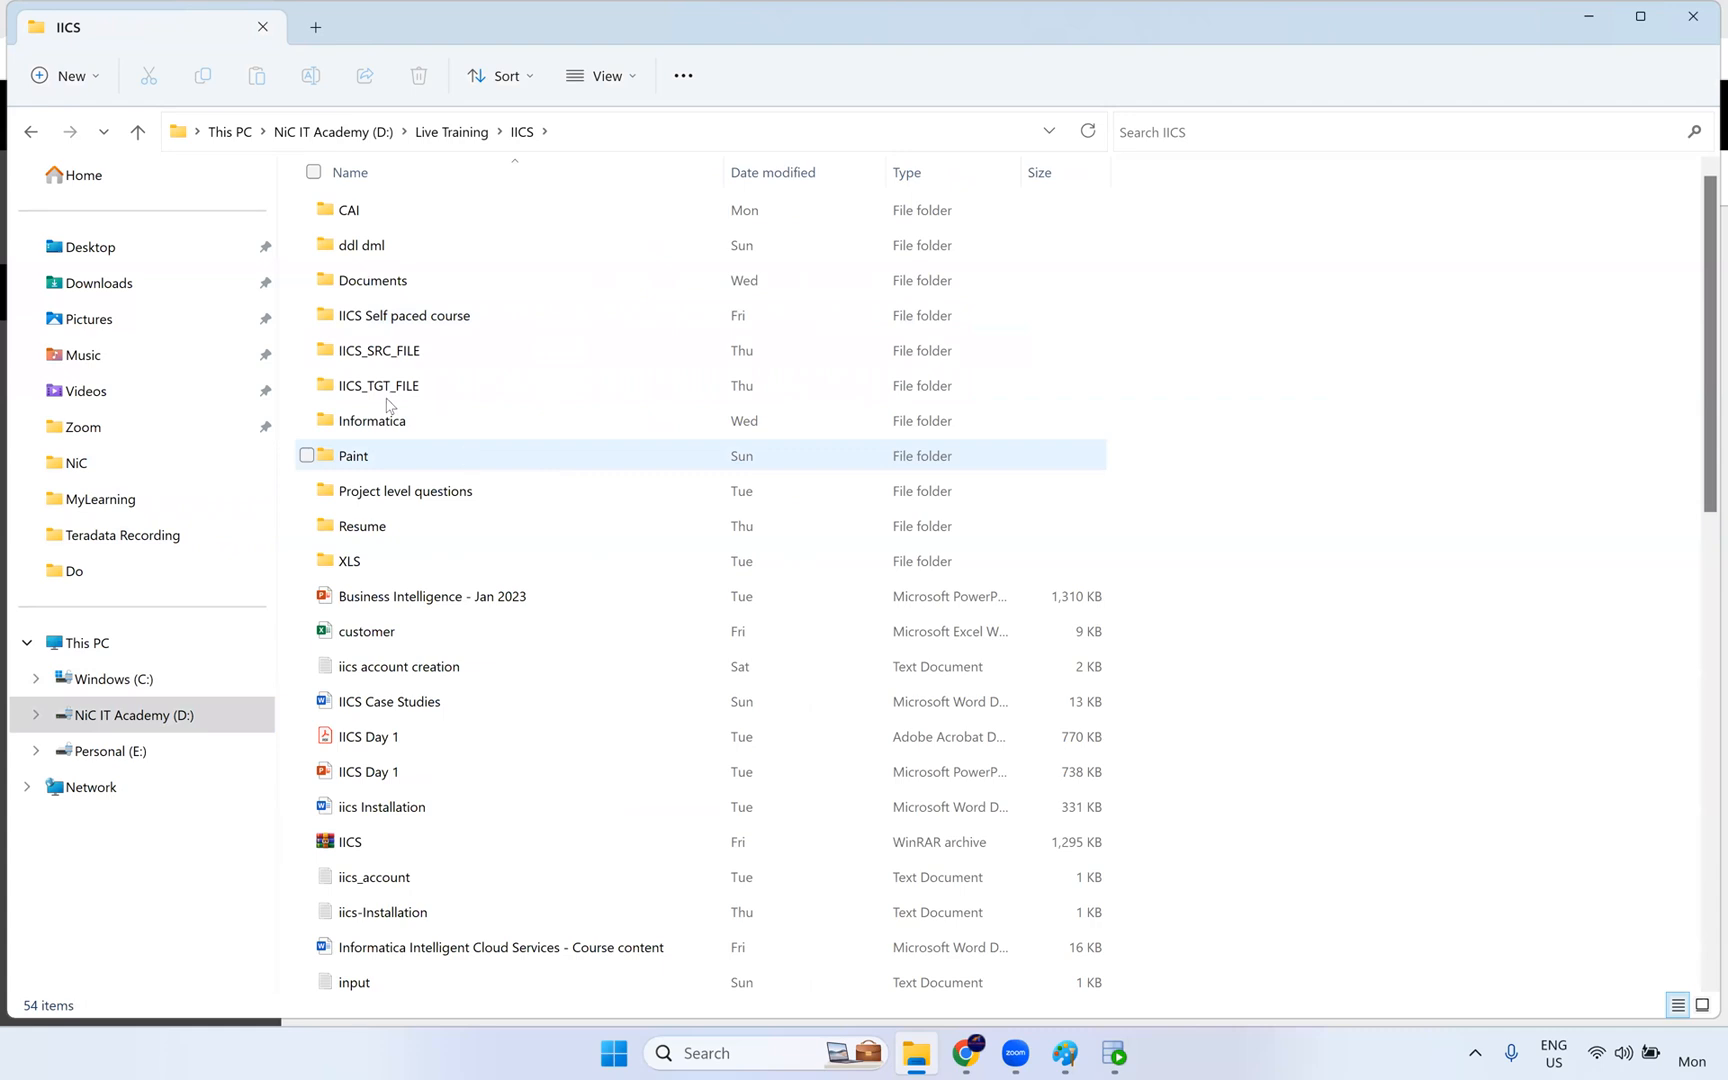
double_click(398, 287)
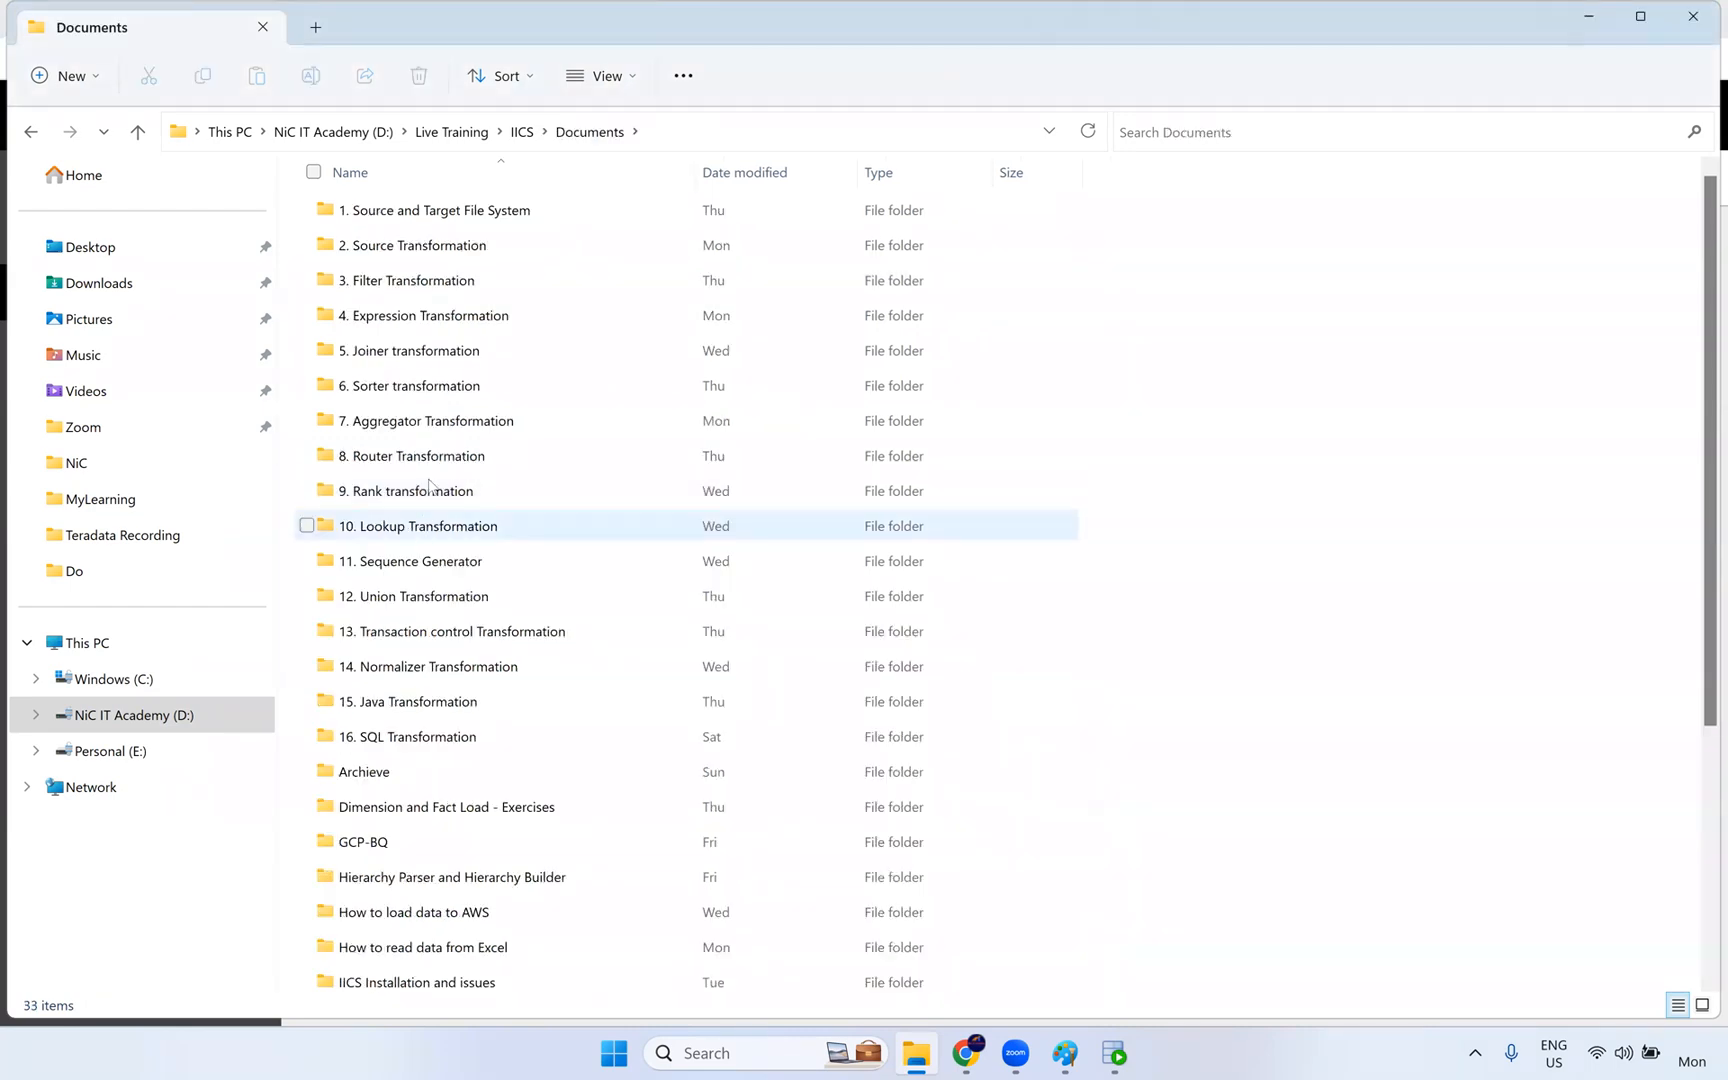
- Go through the Sorter, Aggregator and Router Transformation folders and open the 9. Rank transformation folder
left_click(431, 456)
left_click(430, 392)
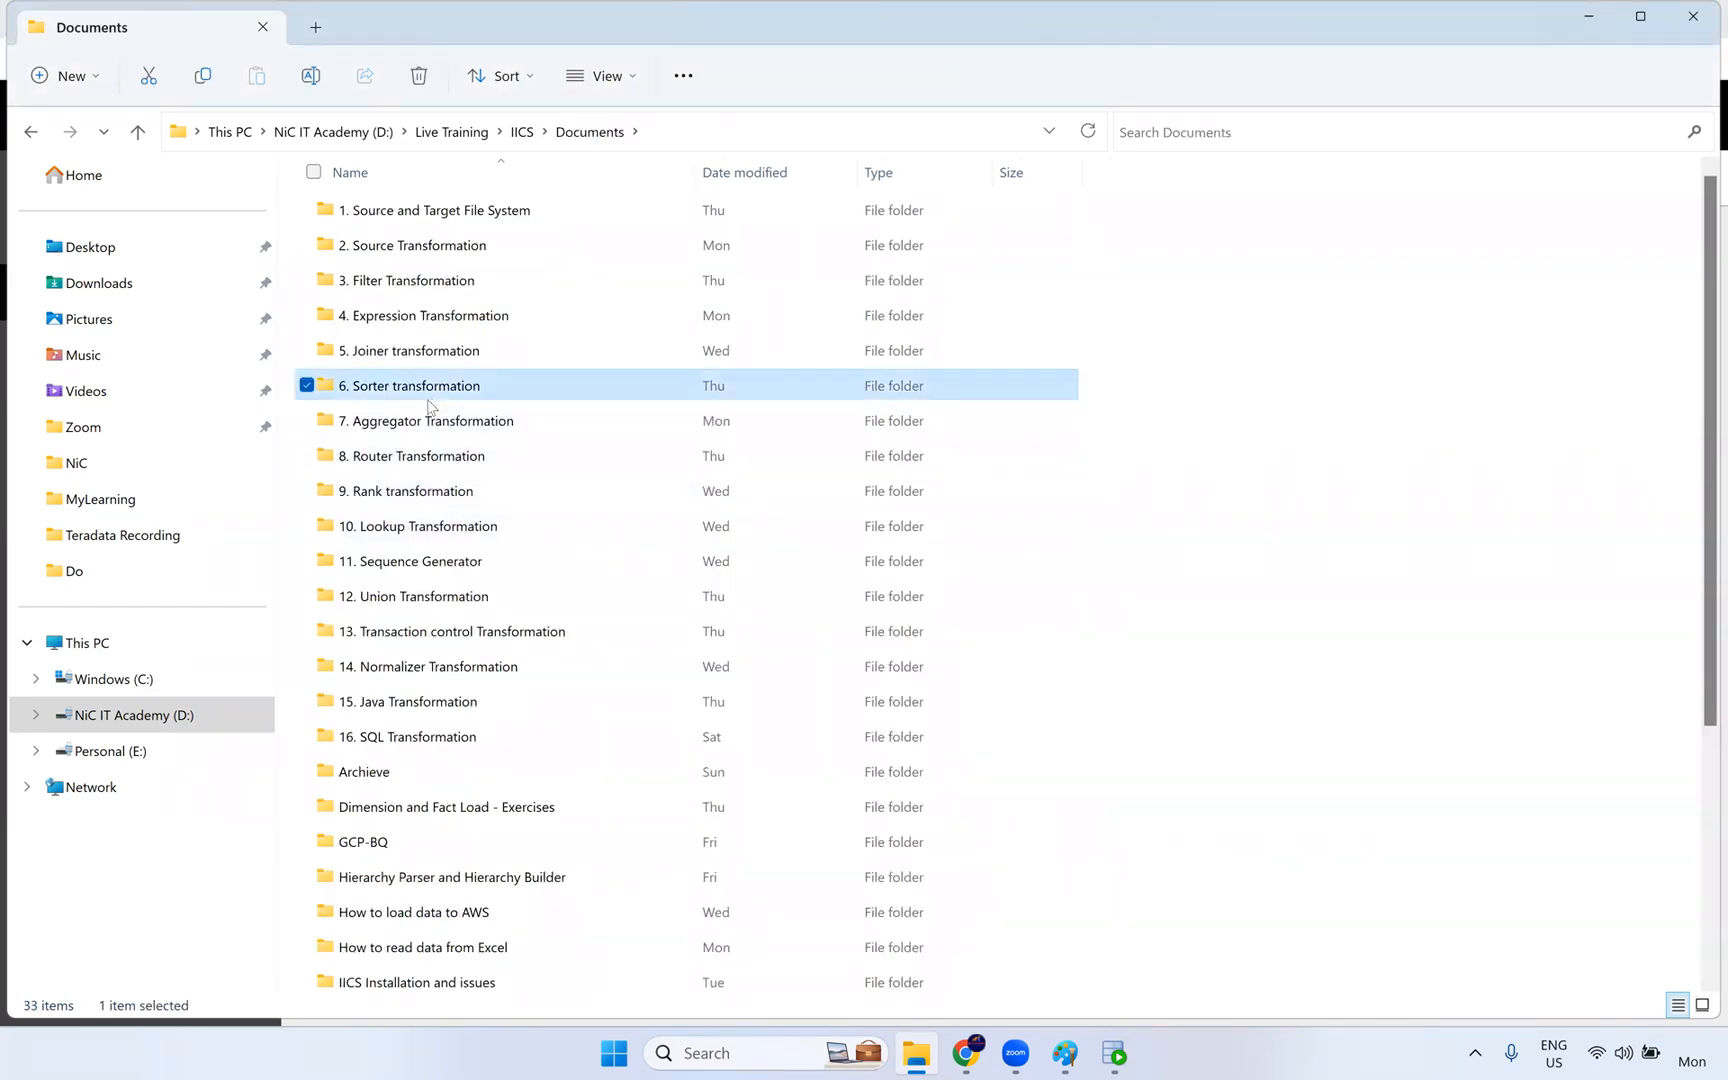
left_click(426, 420)
left_click(405, 456)
left_click(381, 492)
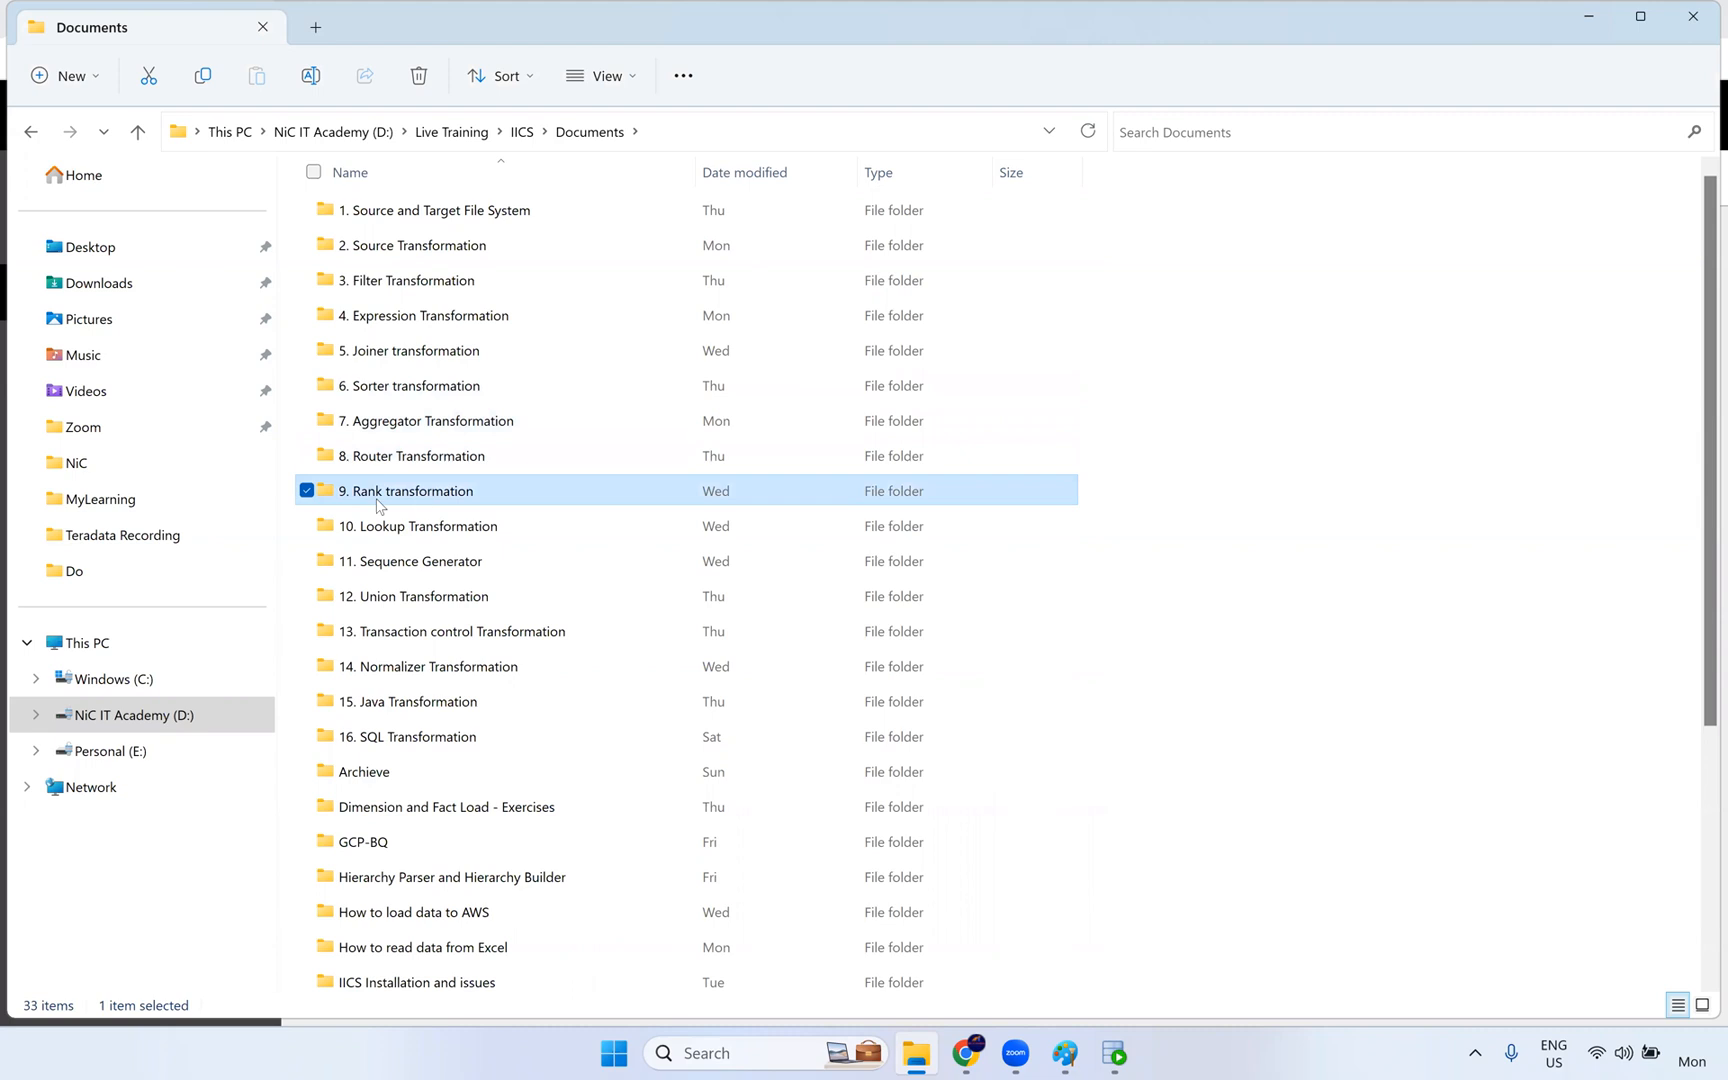
double_click(452, 503)
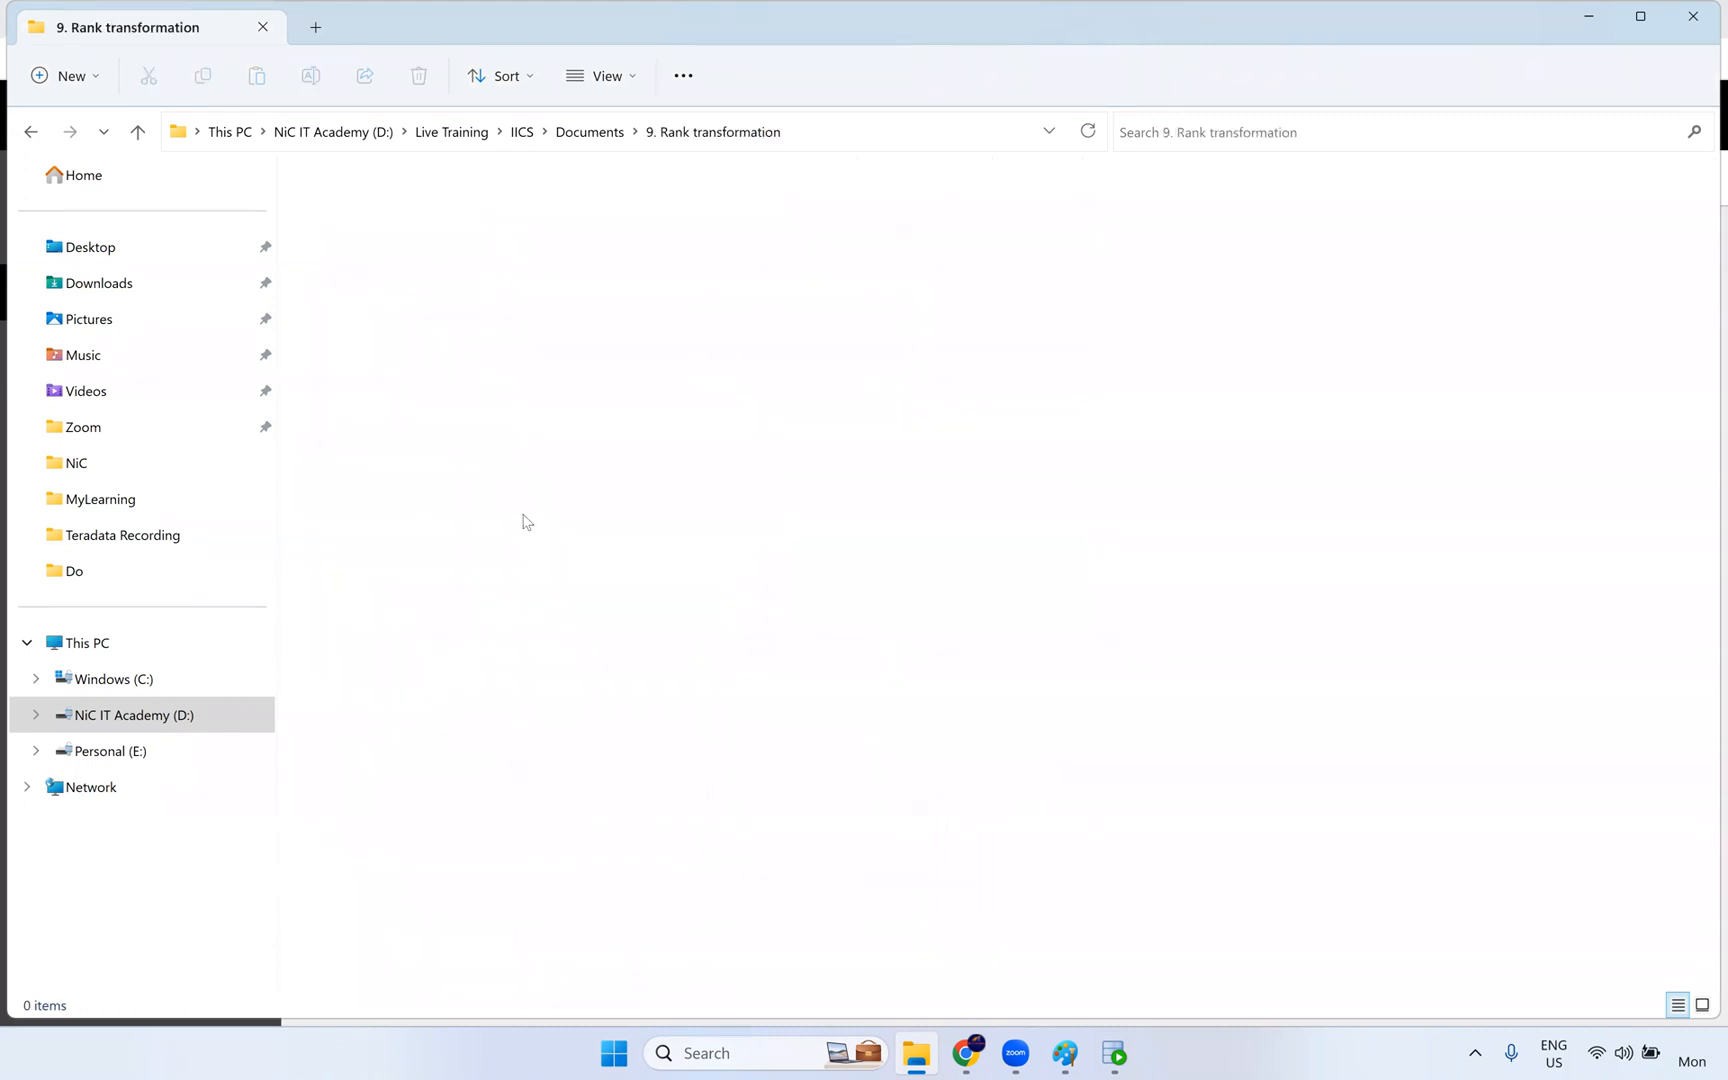
- Switch to Oracle SQL Developer and begin a query in the HR worksheet with "select employee_id"
left_click(1113, 1056)
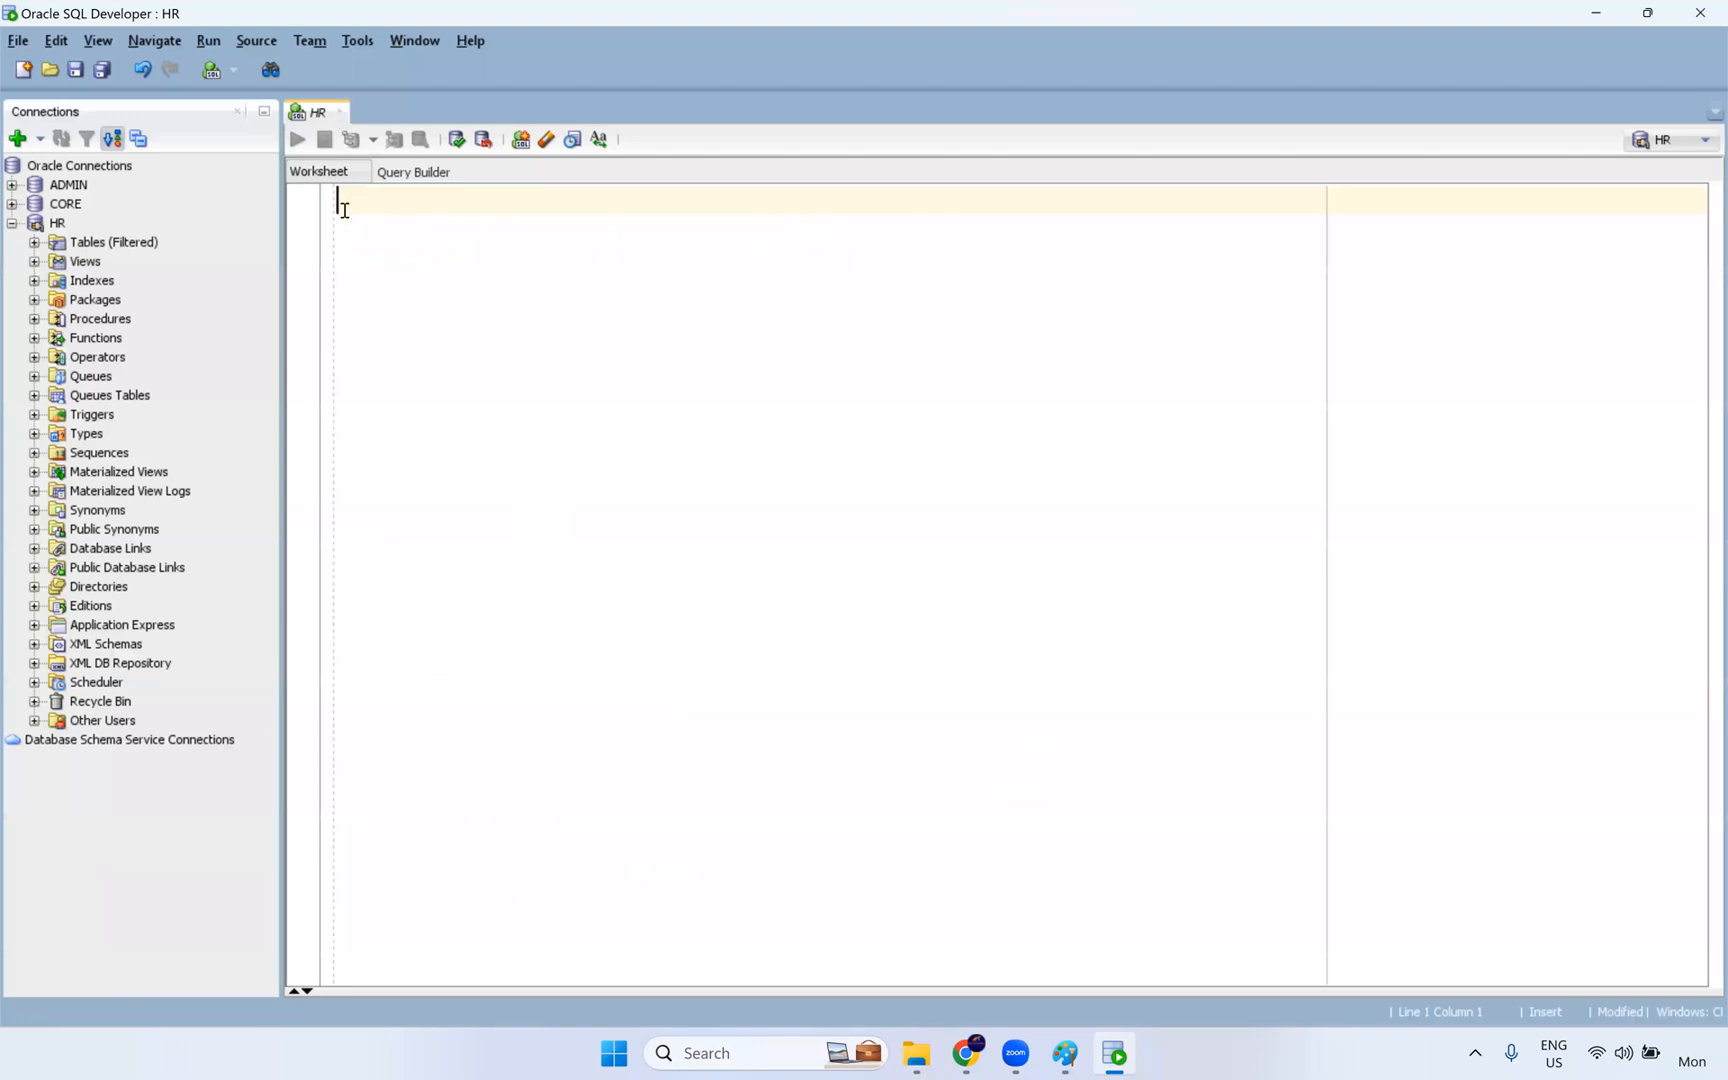
type("select employee")
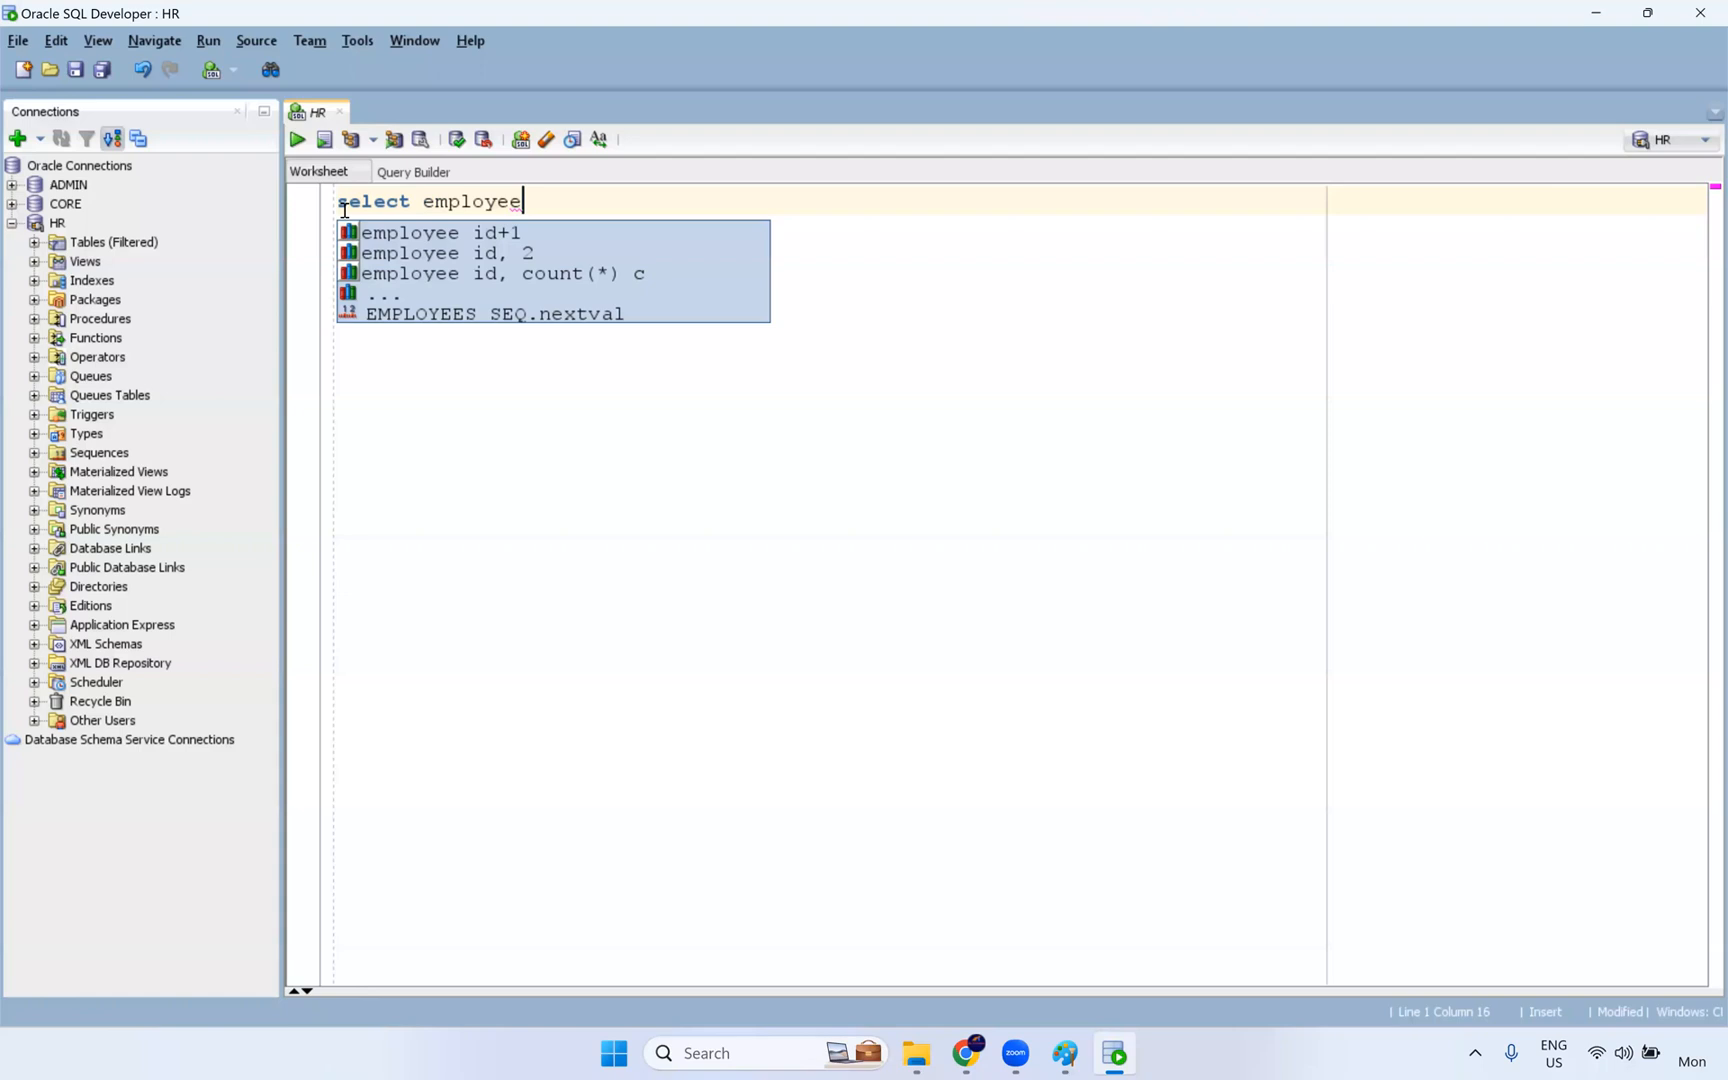
type("_id")
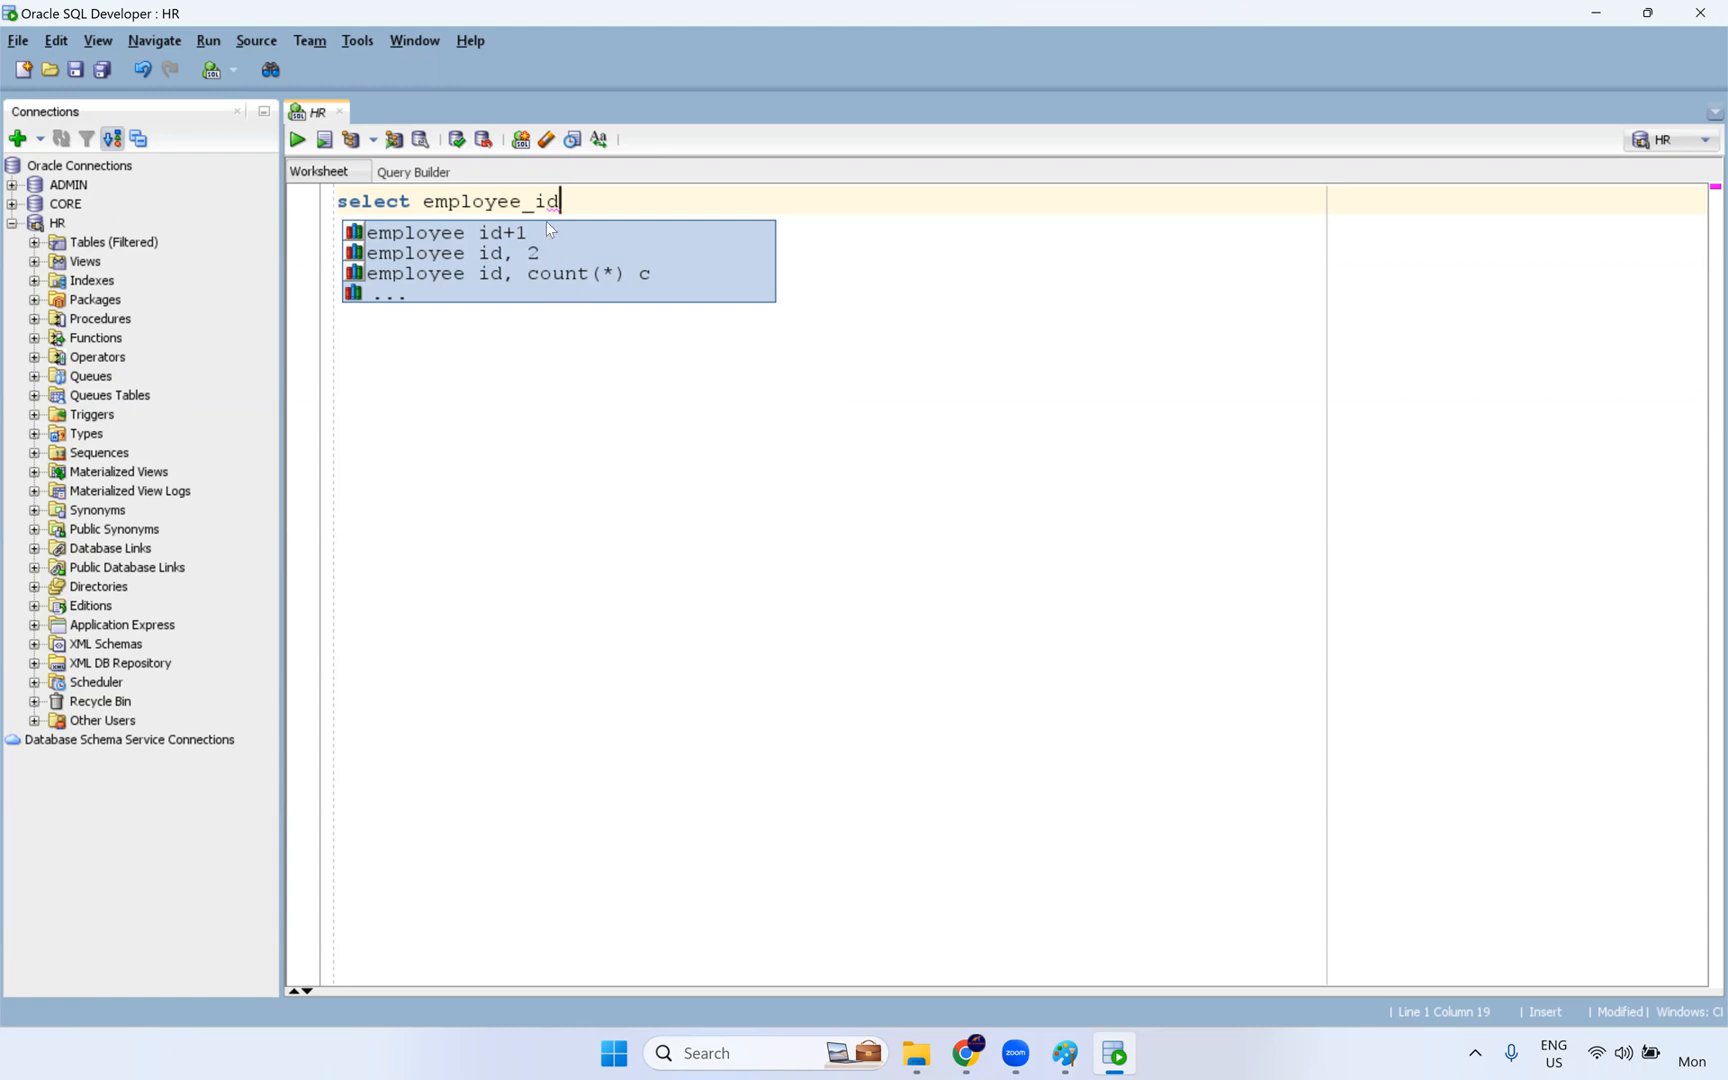
key("Escape")
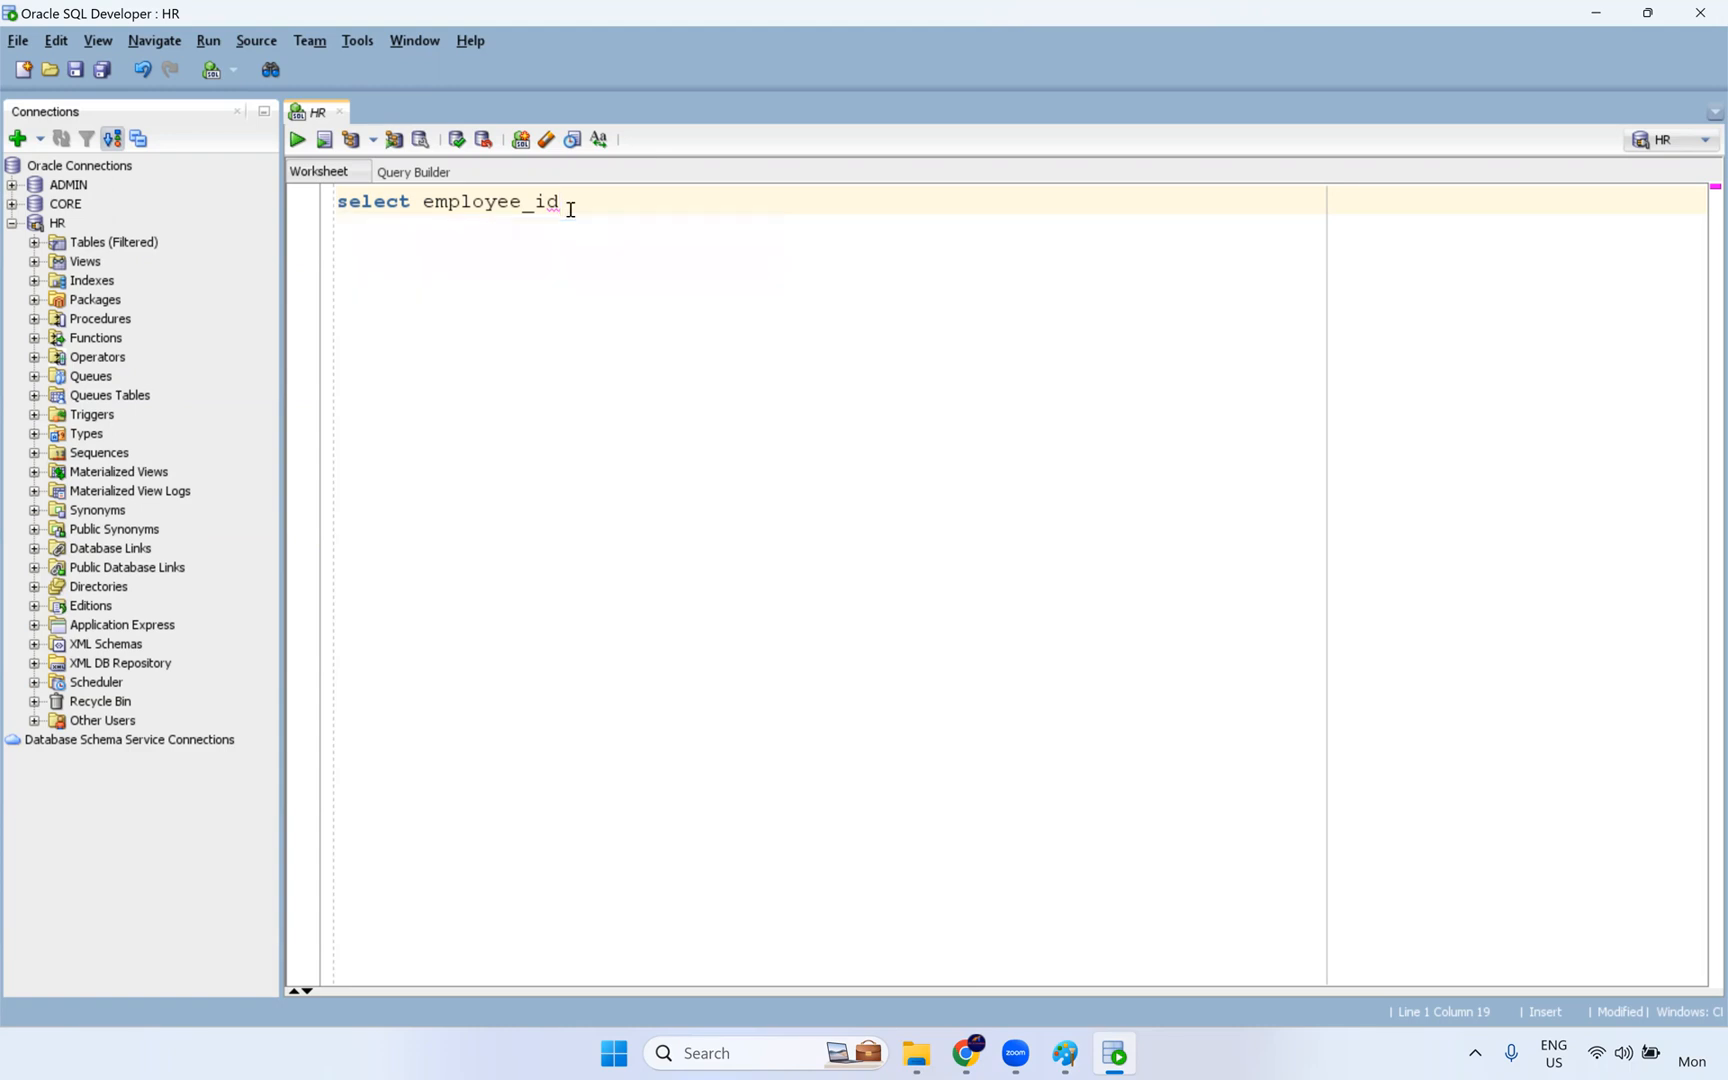
- Return to the IICS Documents folder in File Explorer and look through its list of topic folders
left_click(908, 1054)
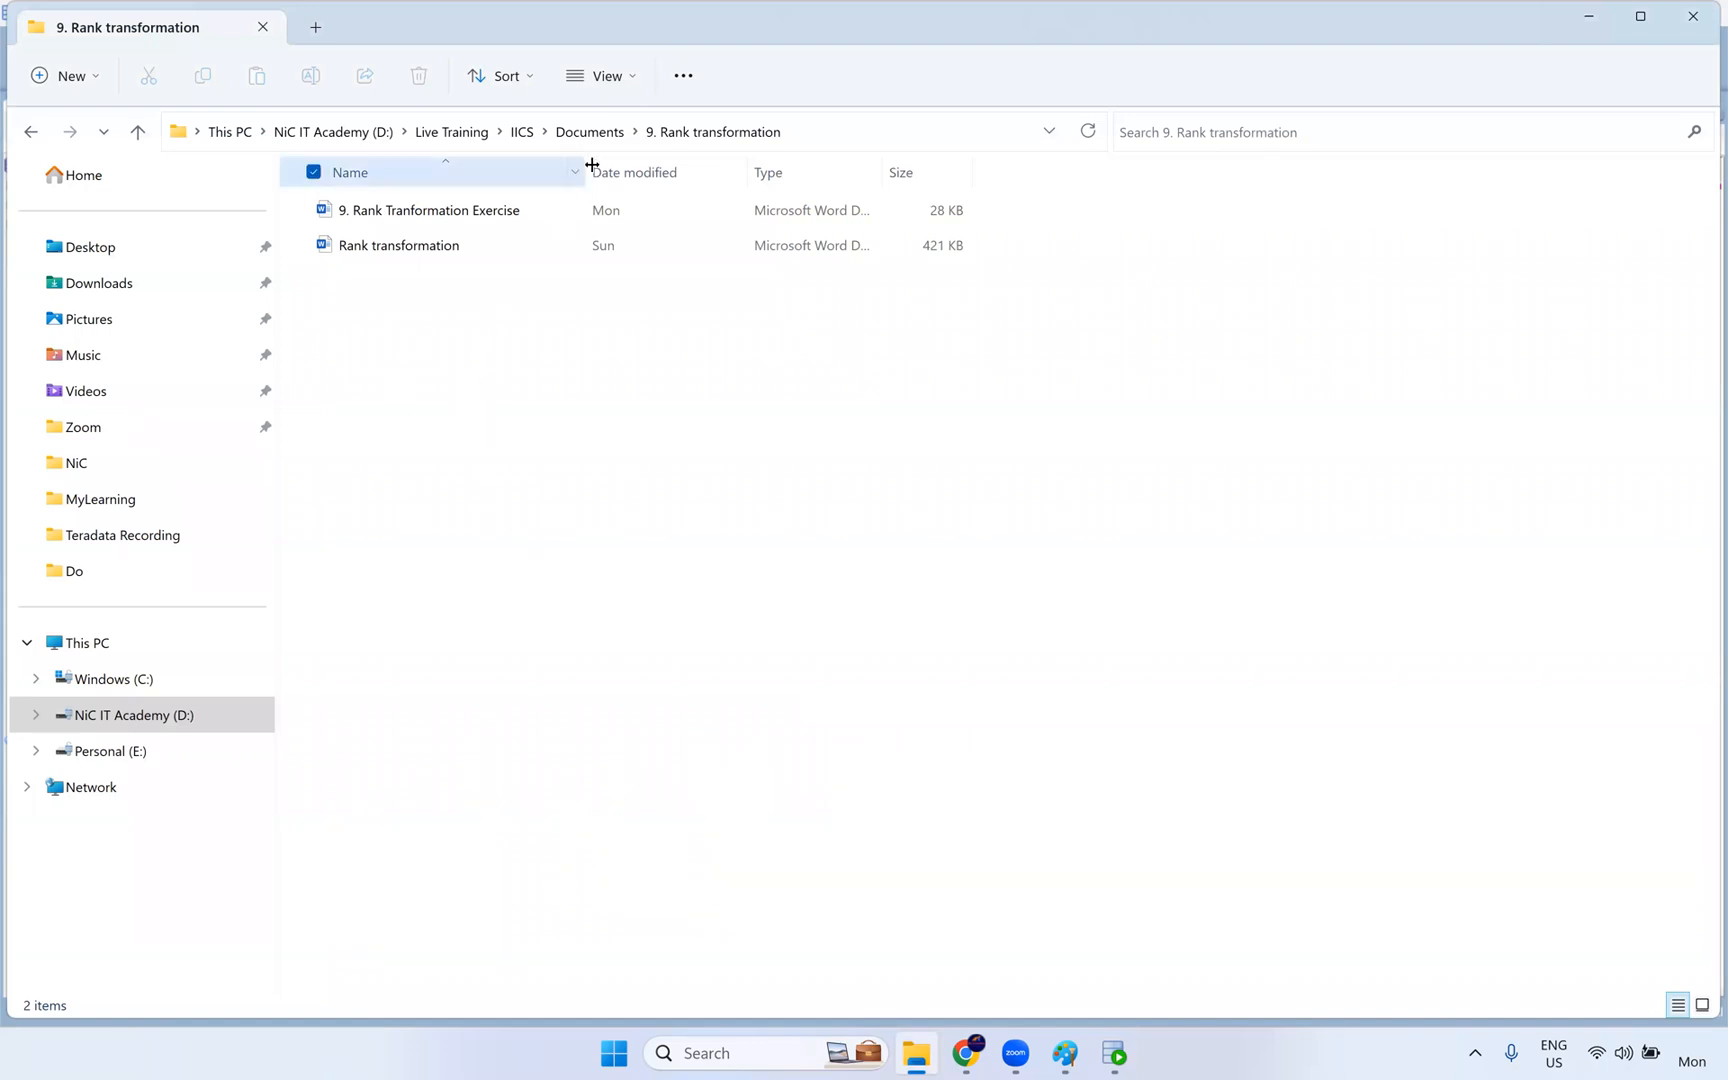
left_click(589, 131)
scroll(600, 414, "down", 3)
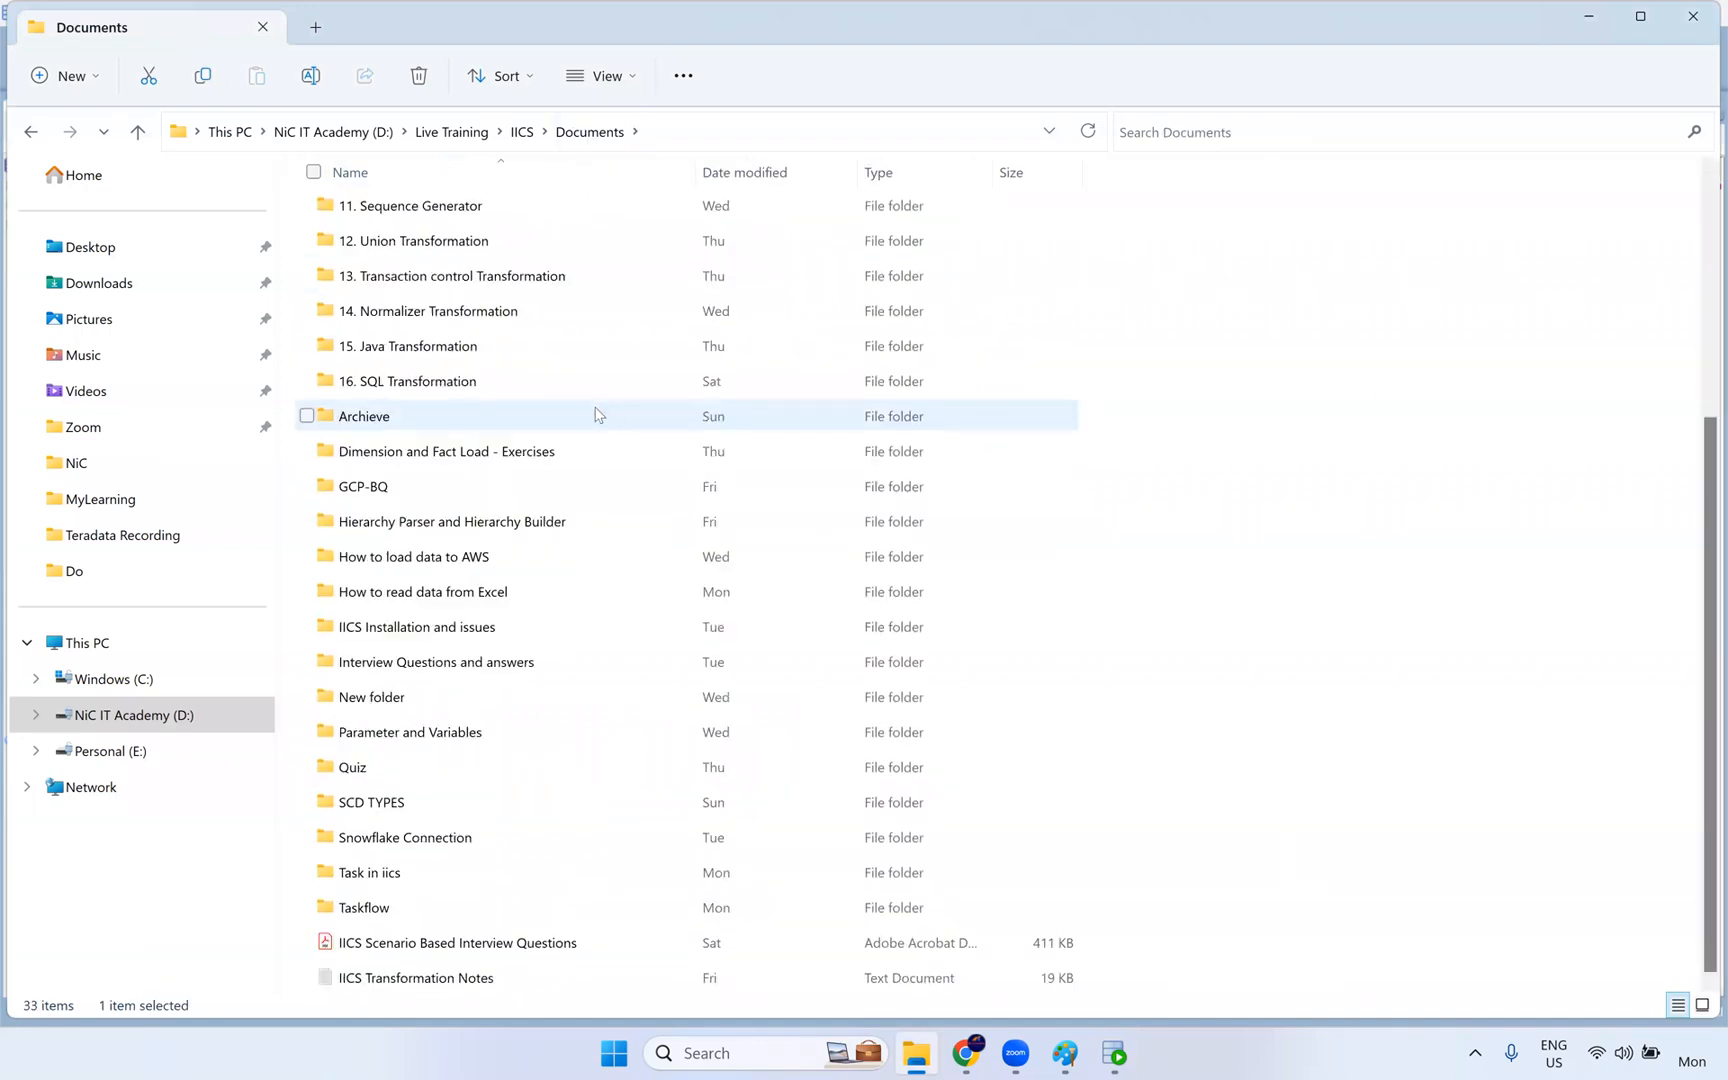
scroll(597, 414, "up", 3)
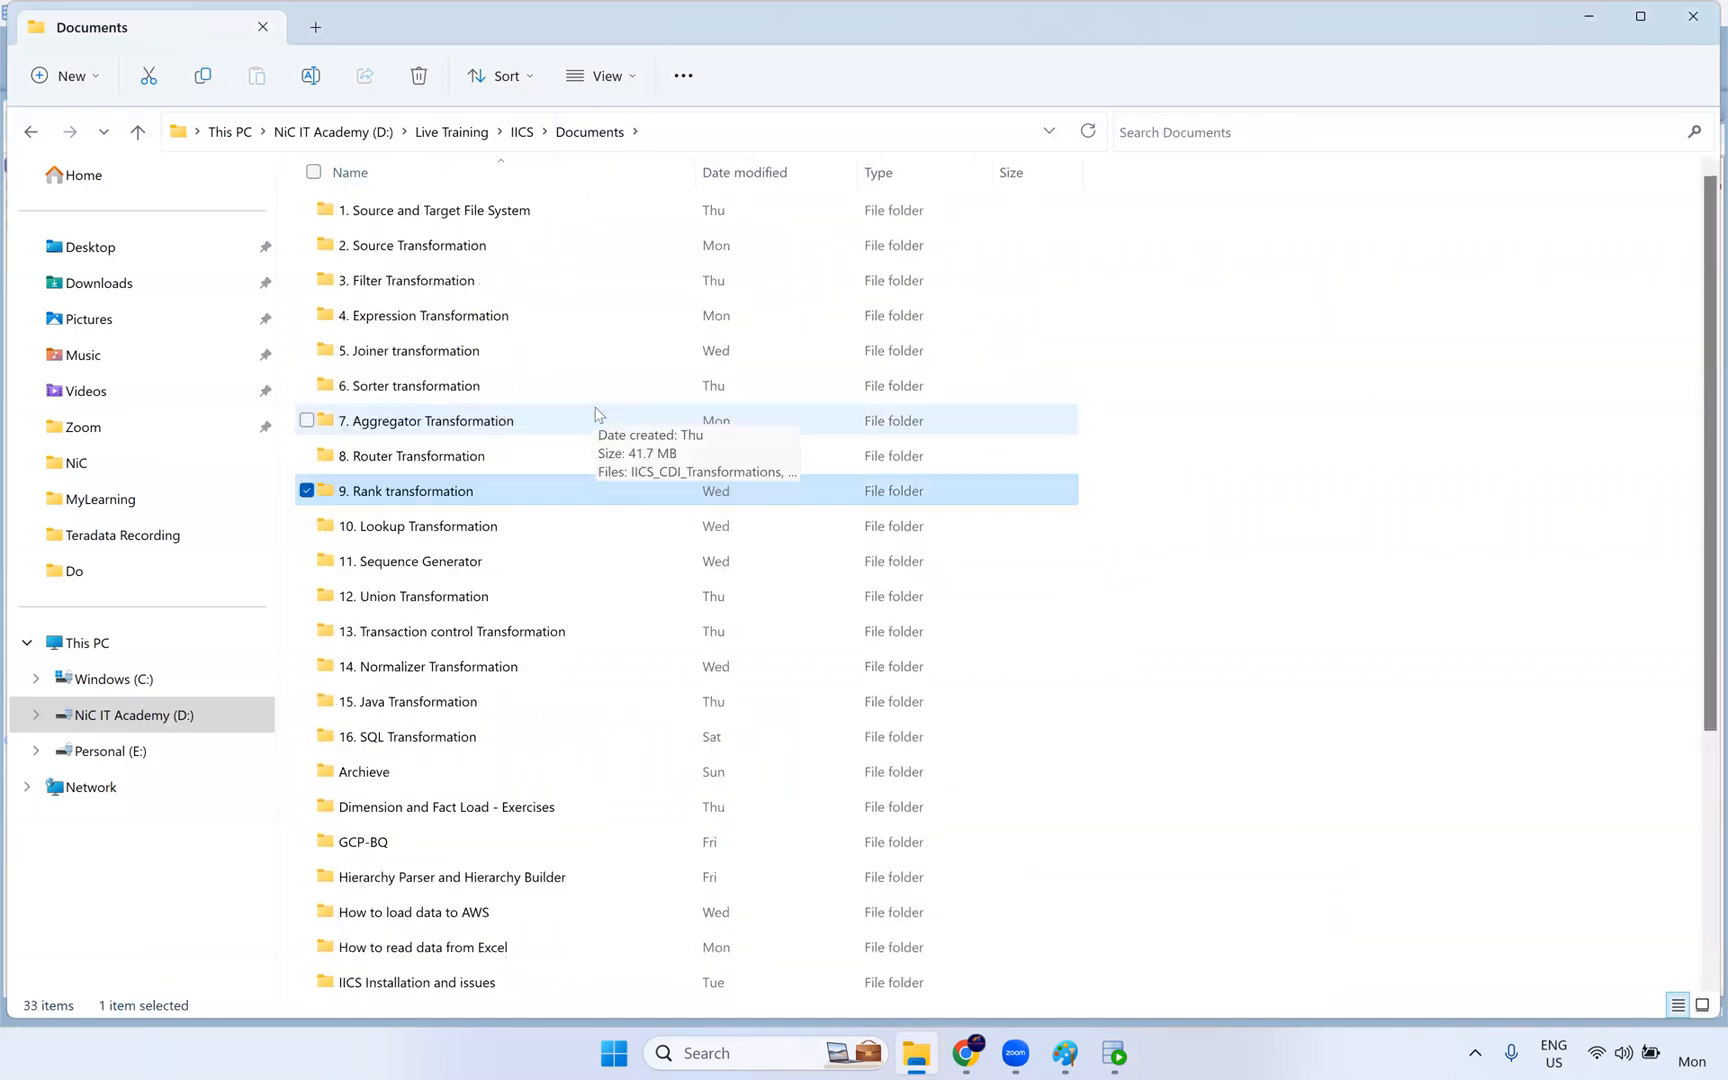
- In SQL Developer's HR worksheet, add "select * from employees;" above the unfinished query and run it
left_click(1104, 1056)
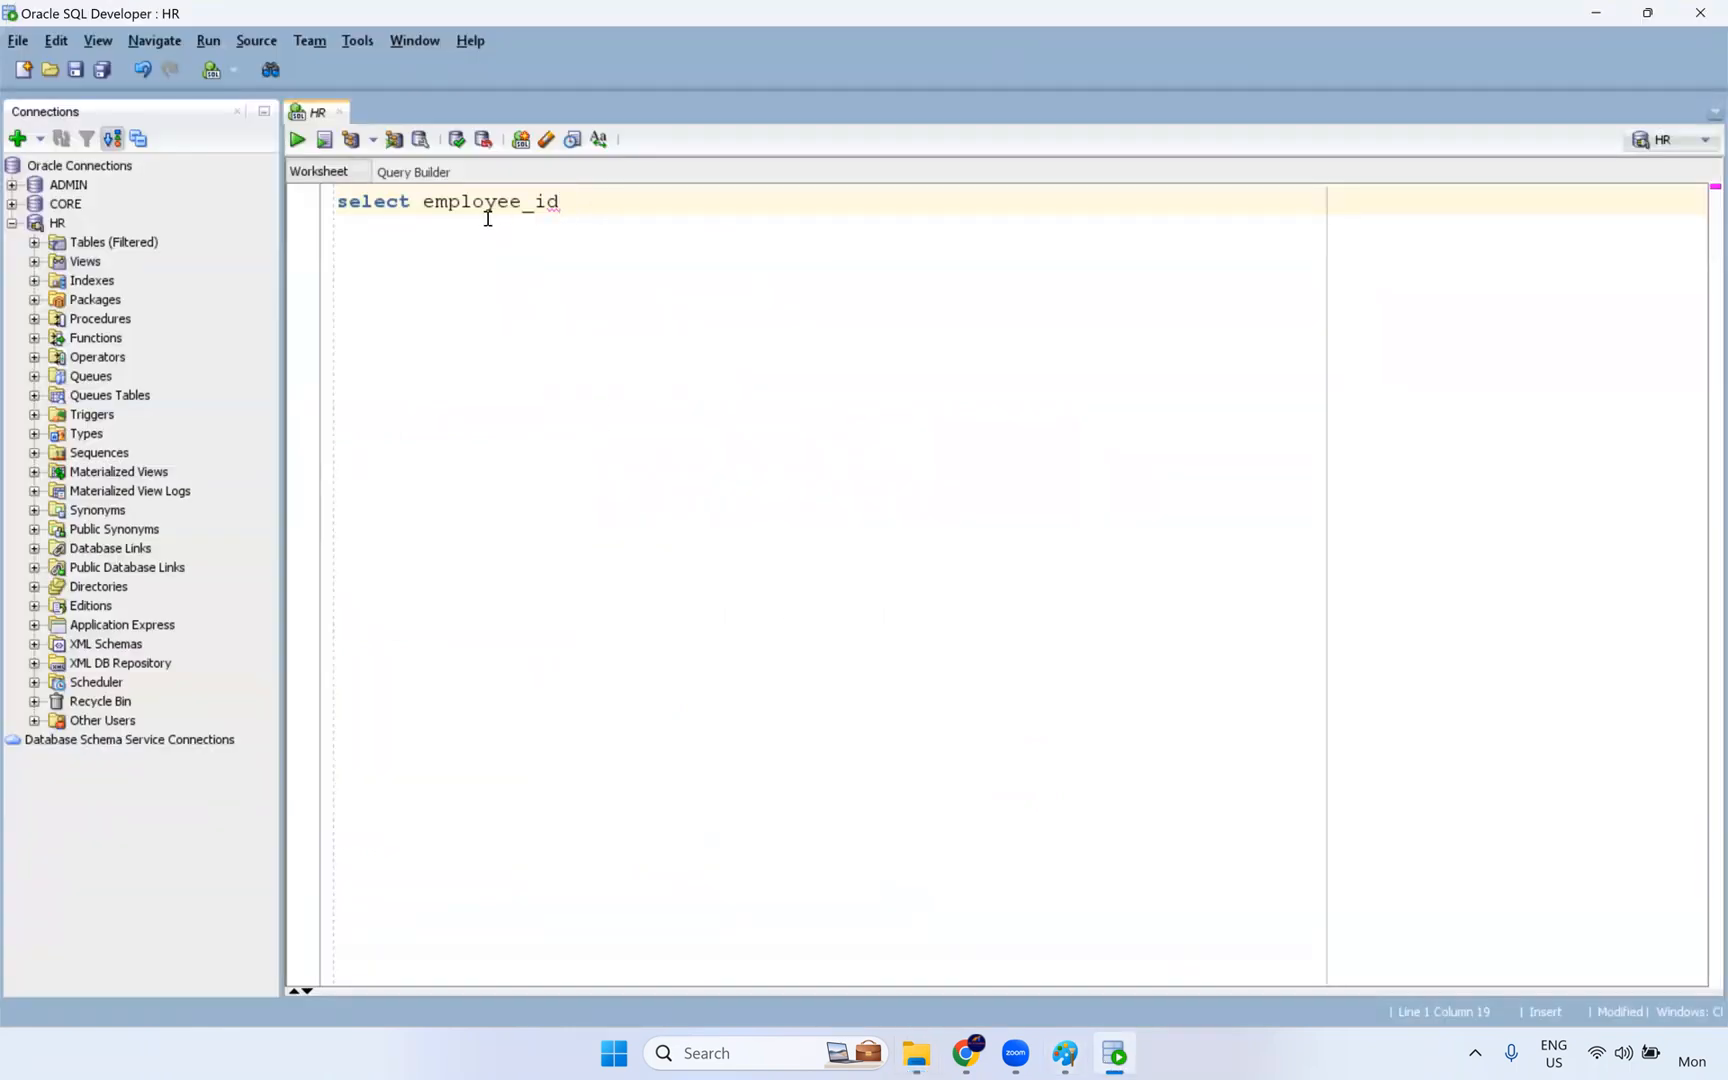
left_click(339, 201)
key("Return")
key("Return")
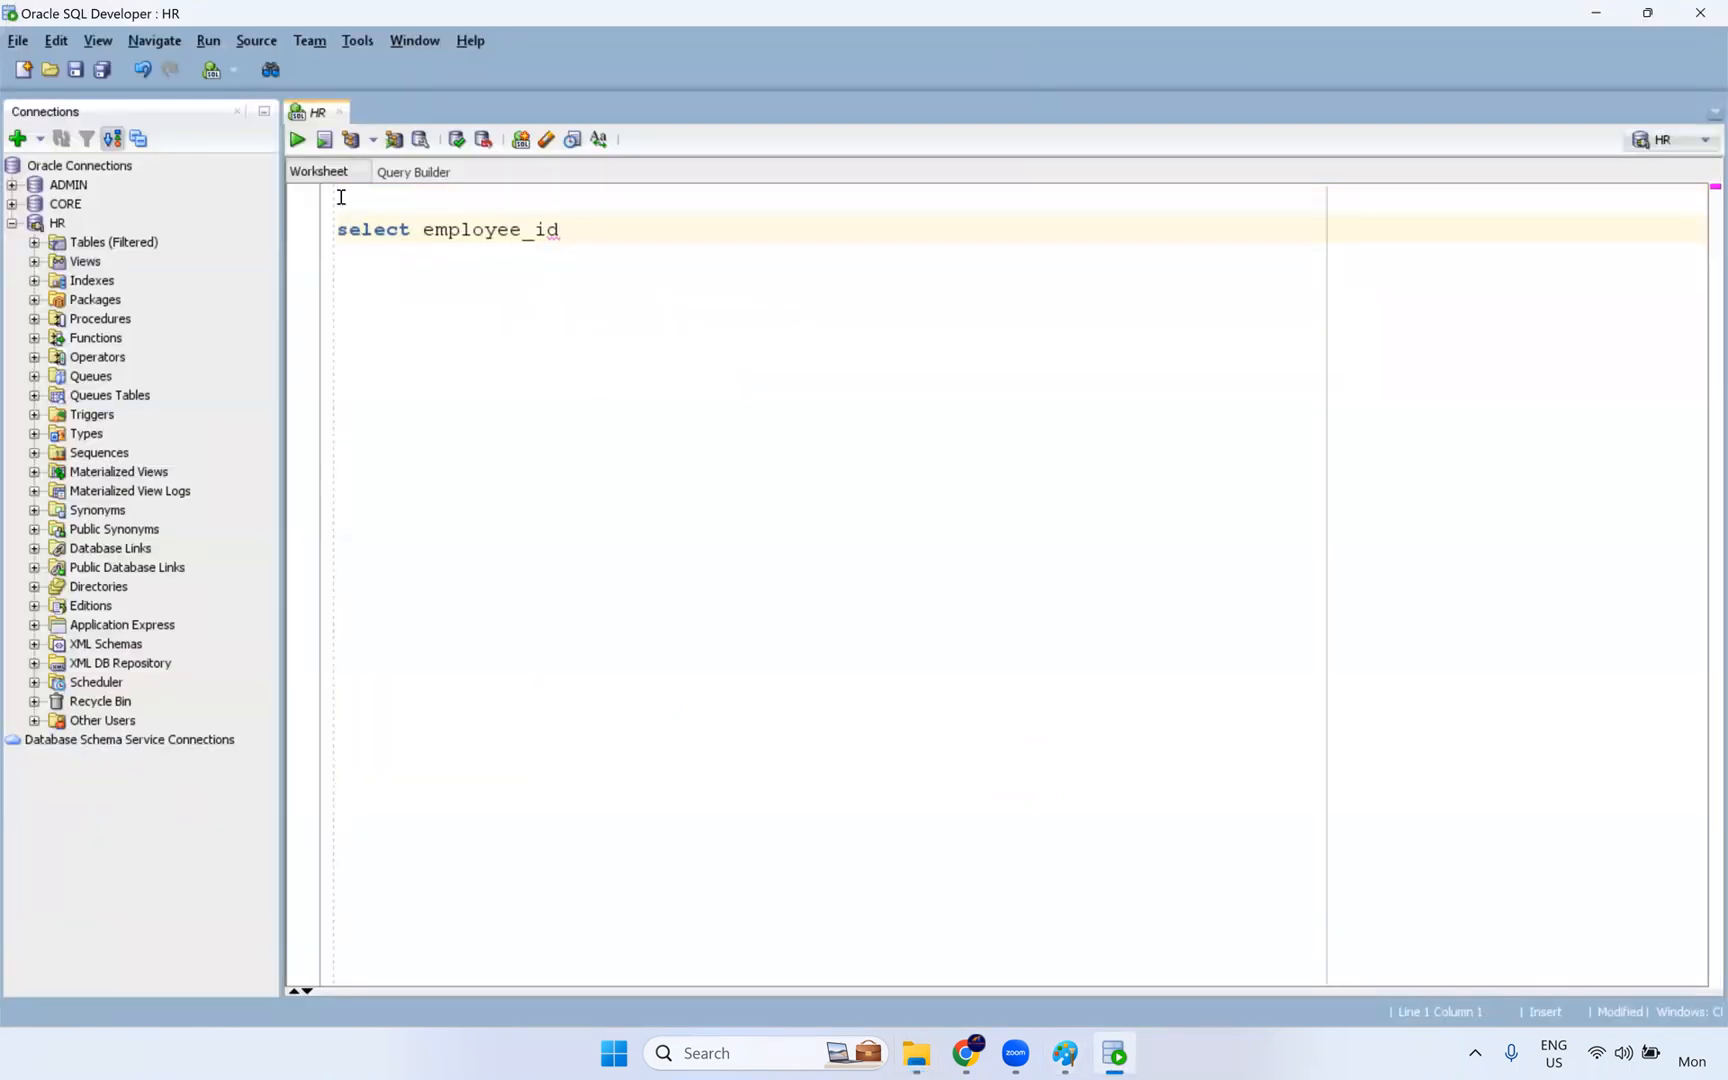
key("Up")
key("Up")
type("select * from emplo")
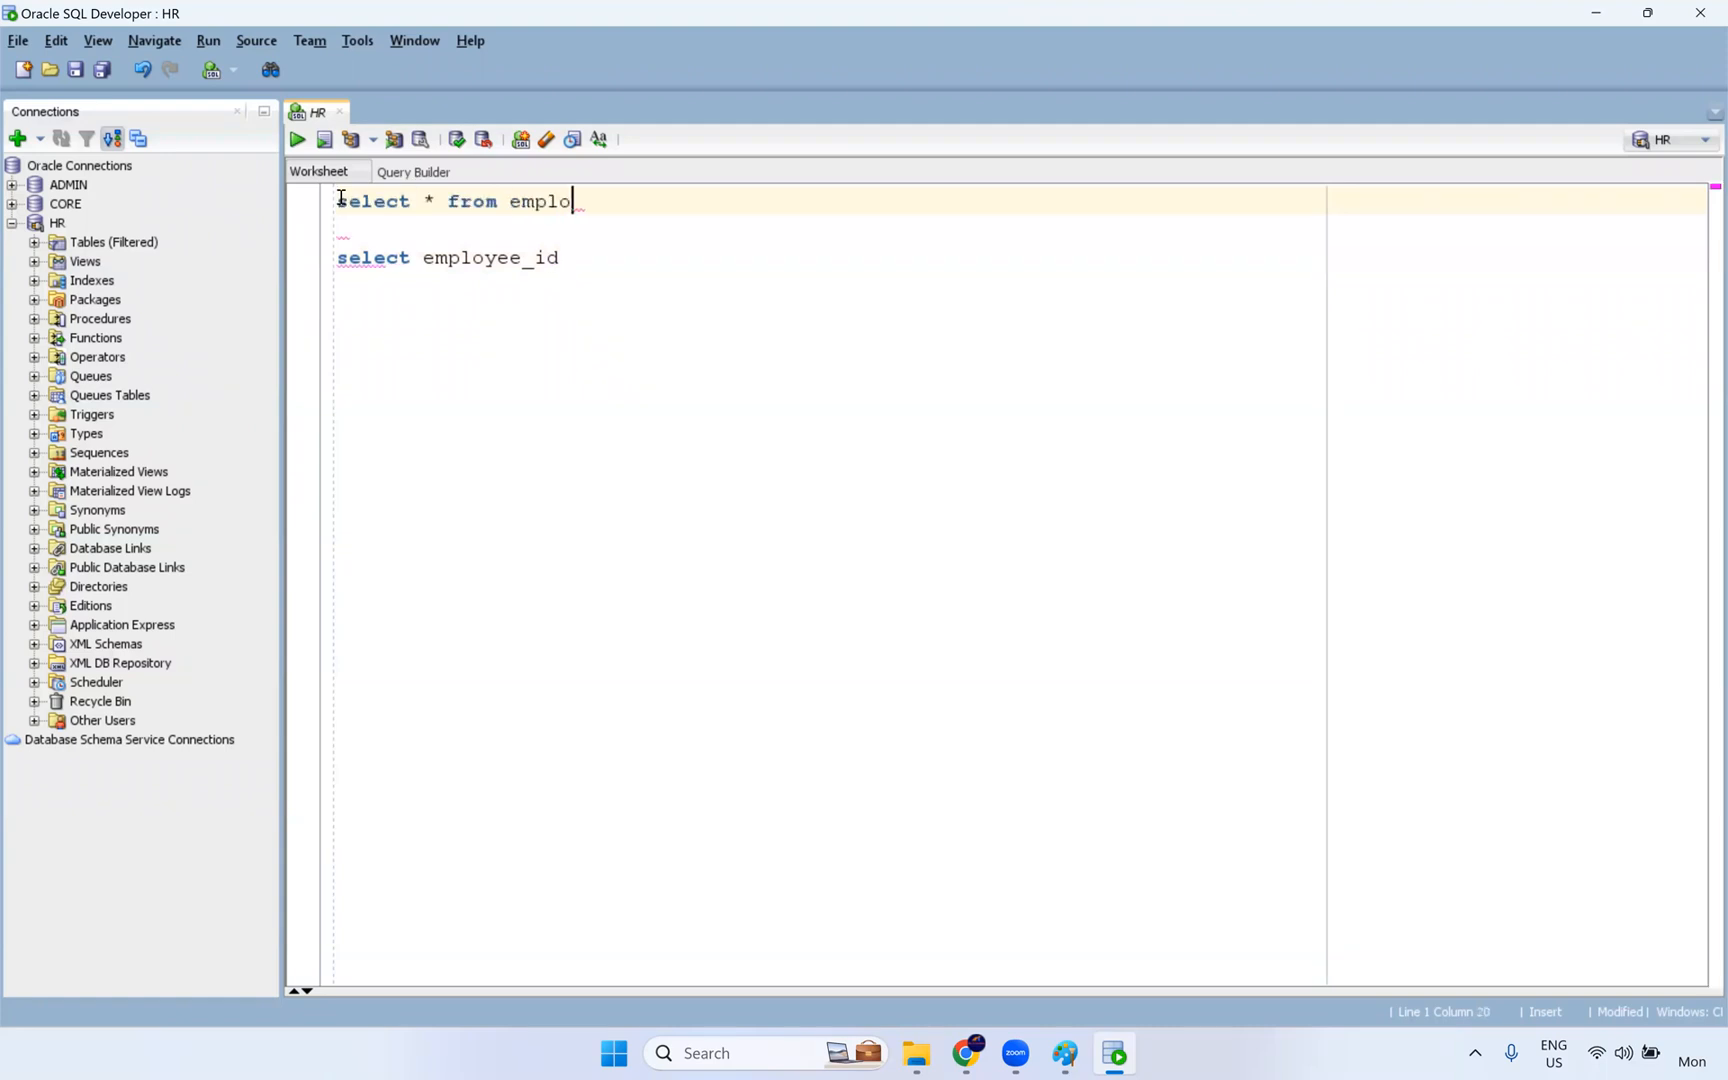
type("yees;")
key("ctrl+Return")
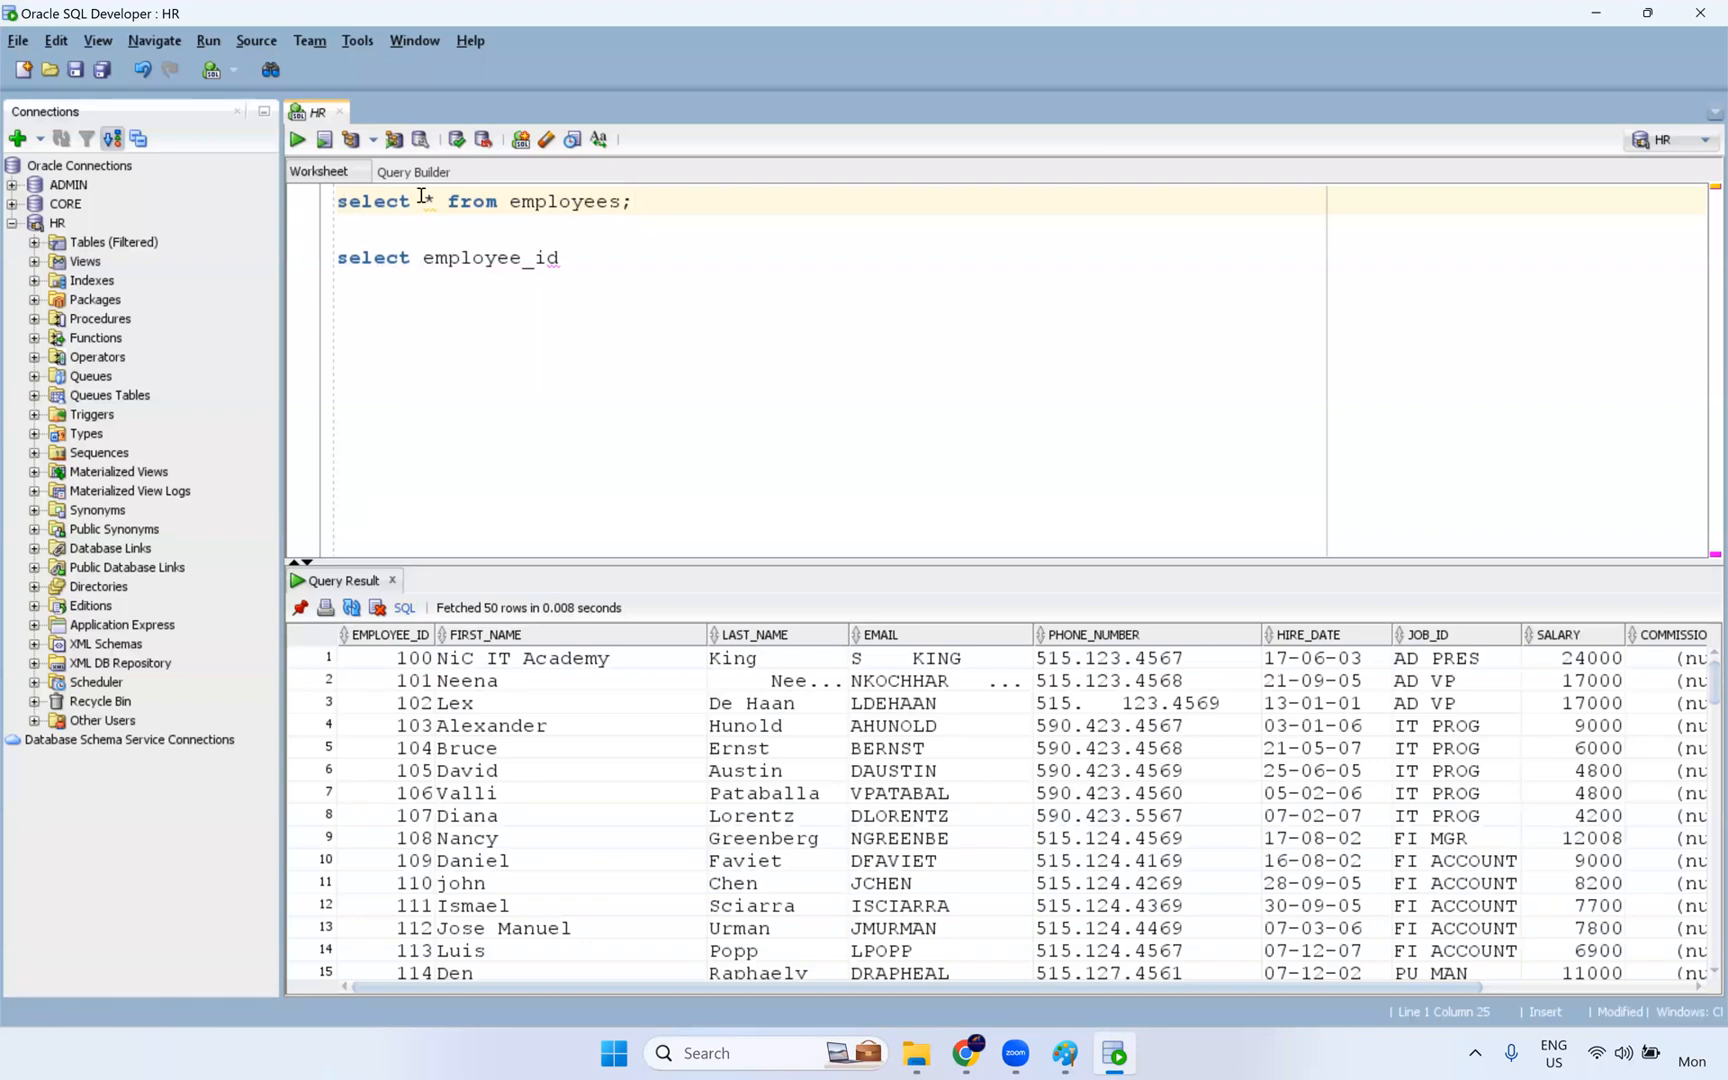
- Enlarge the query result area and highlight the SALARY values, then the HIRE_DATE values of the first rows
left_click_drag(998, 562, 998, 516)
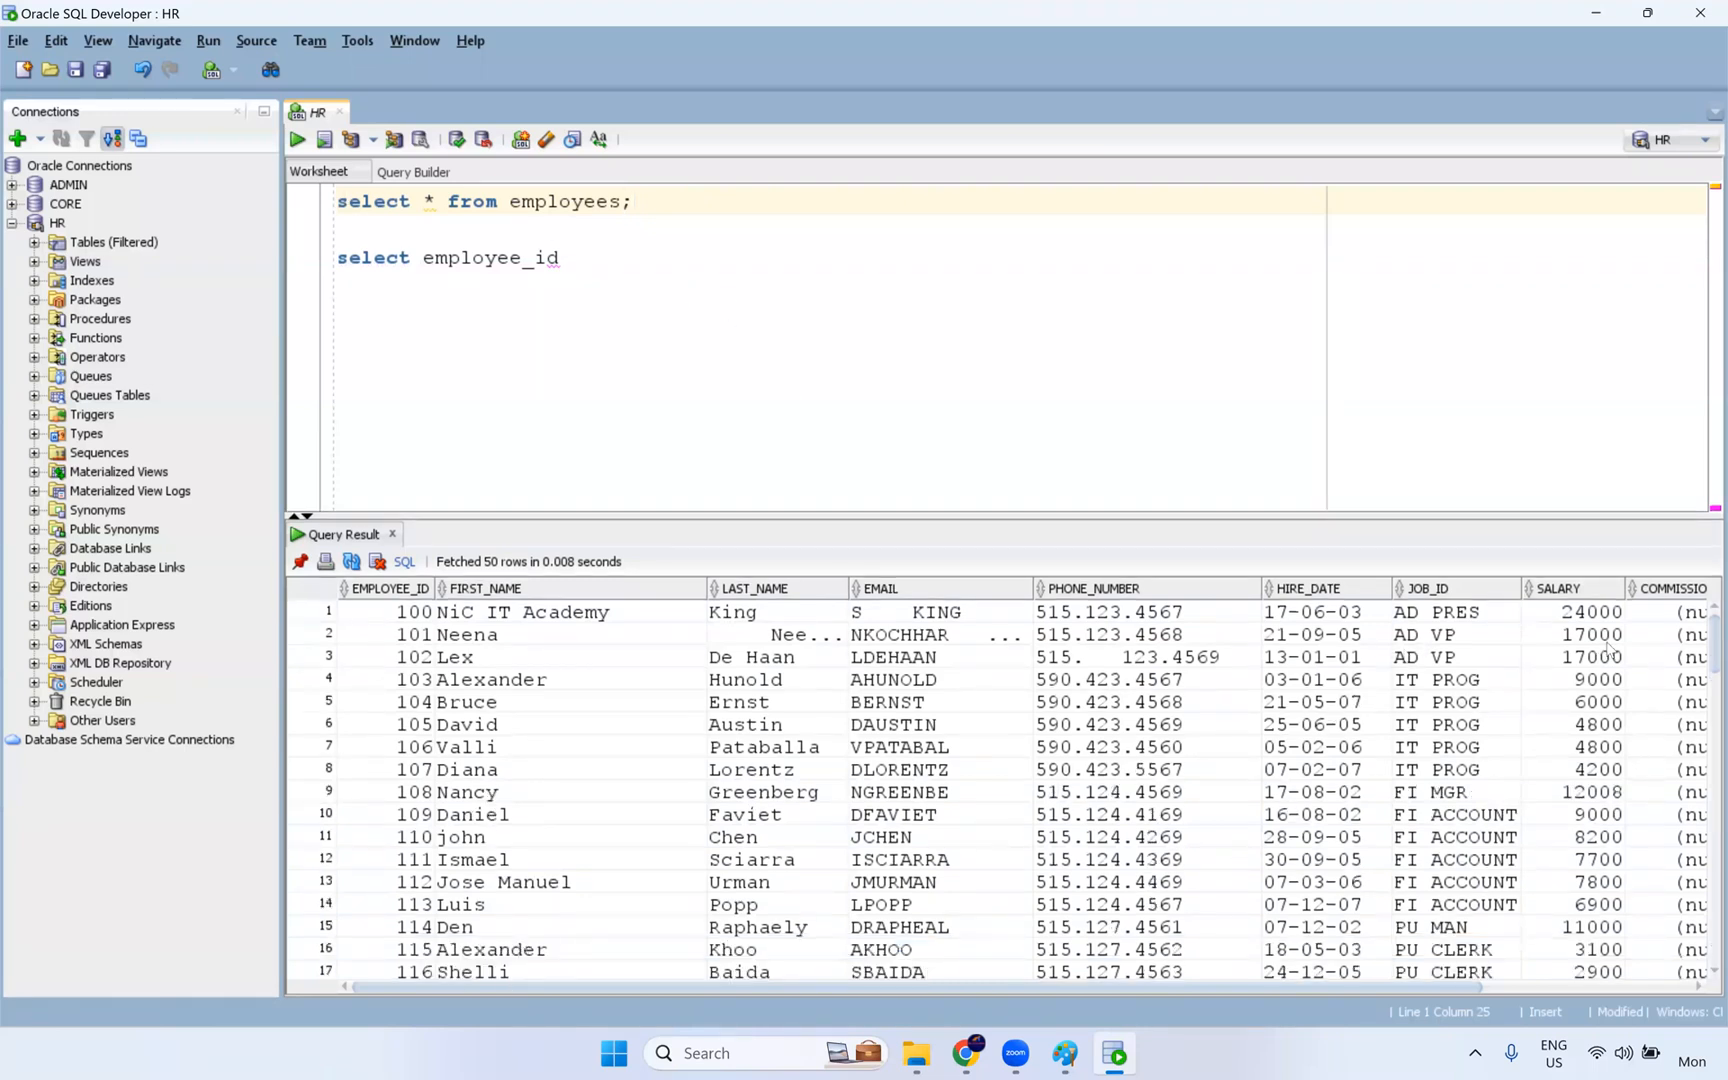
left_click_drag(1580, 612, 1570, 951)
left_click_drag(1308, 614, 1357, 926)
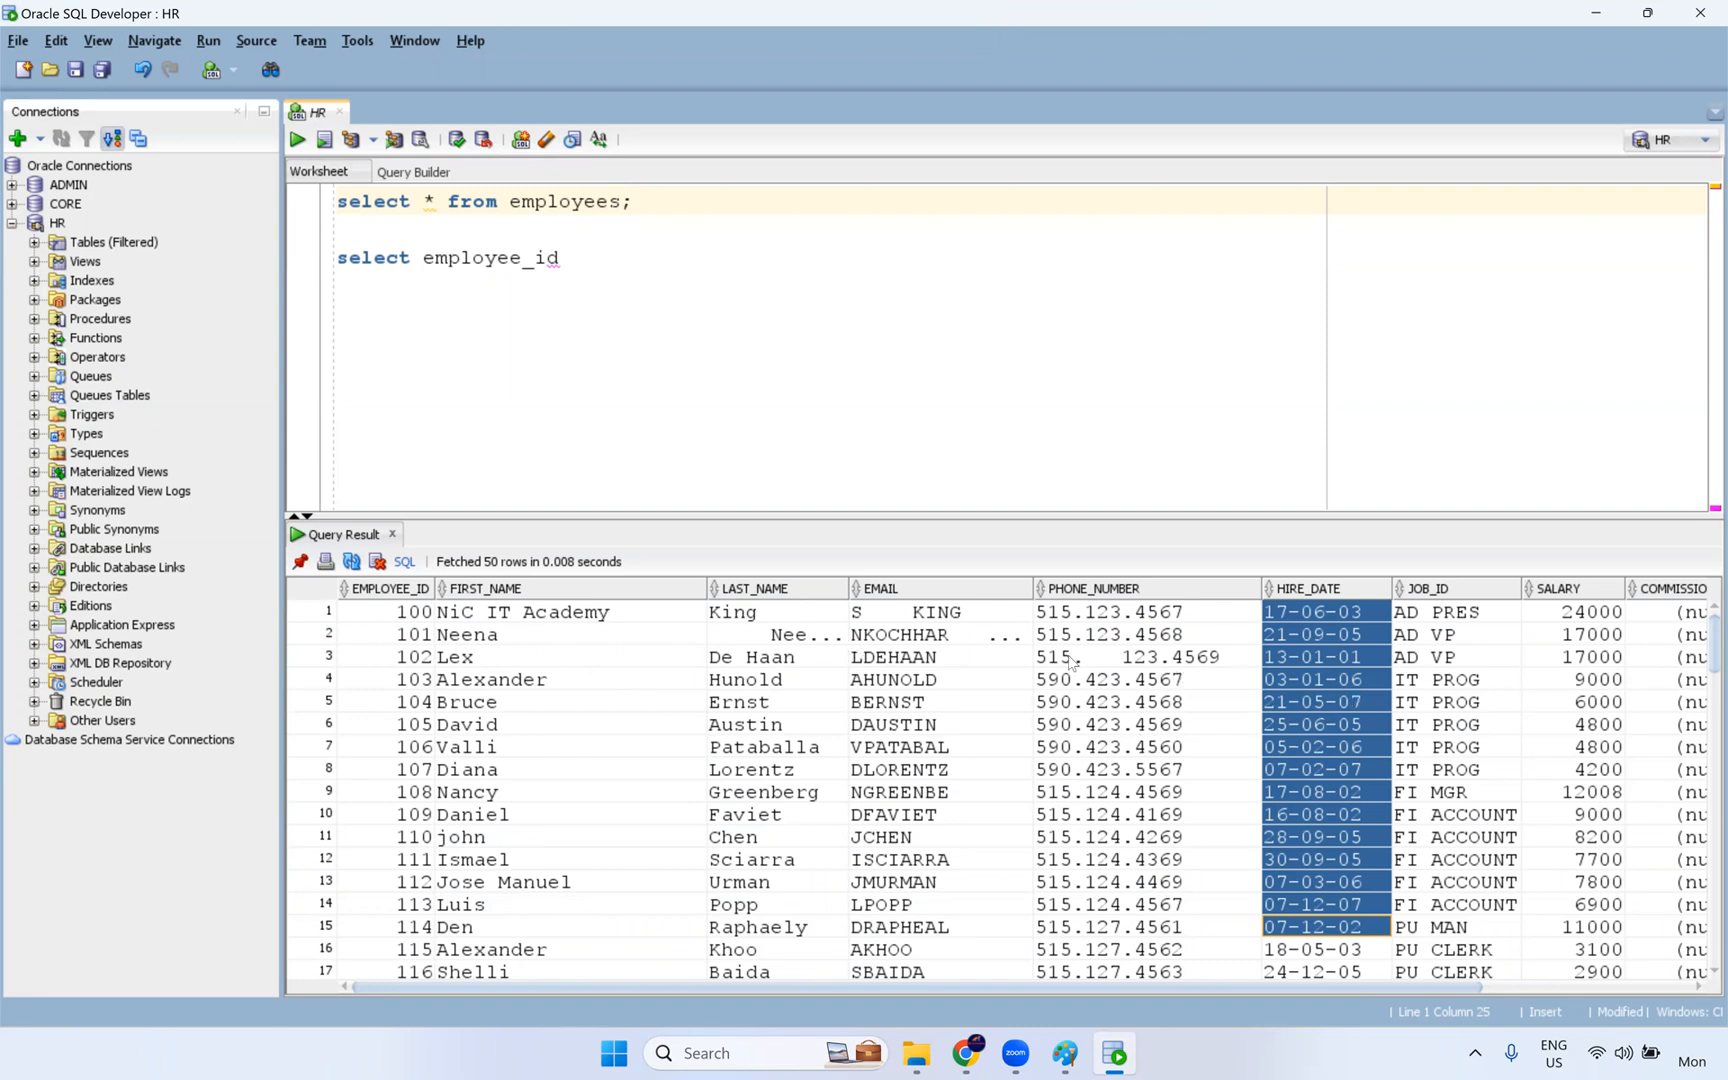
- Highlight the FIRST_NAME values and the SALARY values of the first rows in the query result
left_click(548, 637)
key("shift+Down")
key("shift+Down")
key("shift+Down")
key("shift+Down")
key("shift+Down")
key("shift+Down")
key("shift+Down")
key("shift+Down")
key("shift+Down")
key("shift+Down")
key("shift+Down")
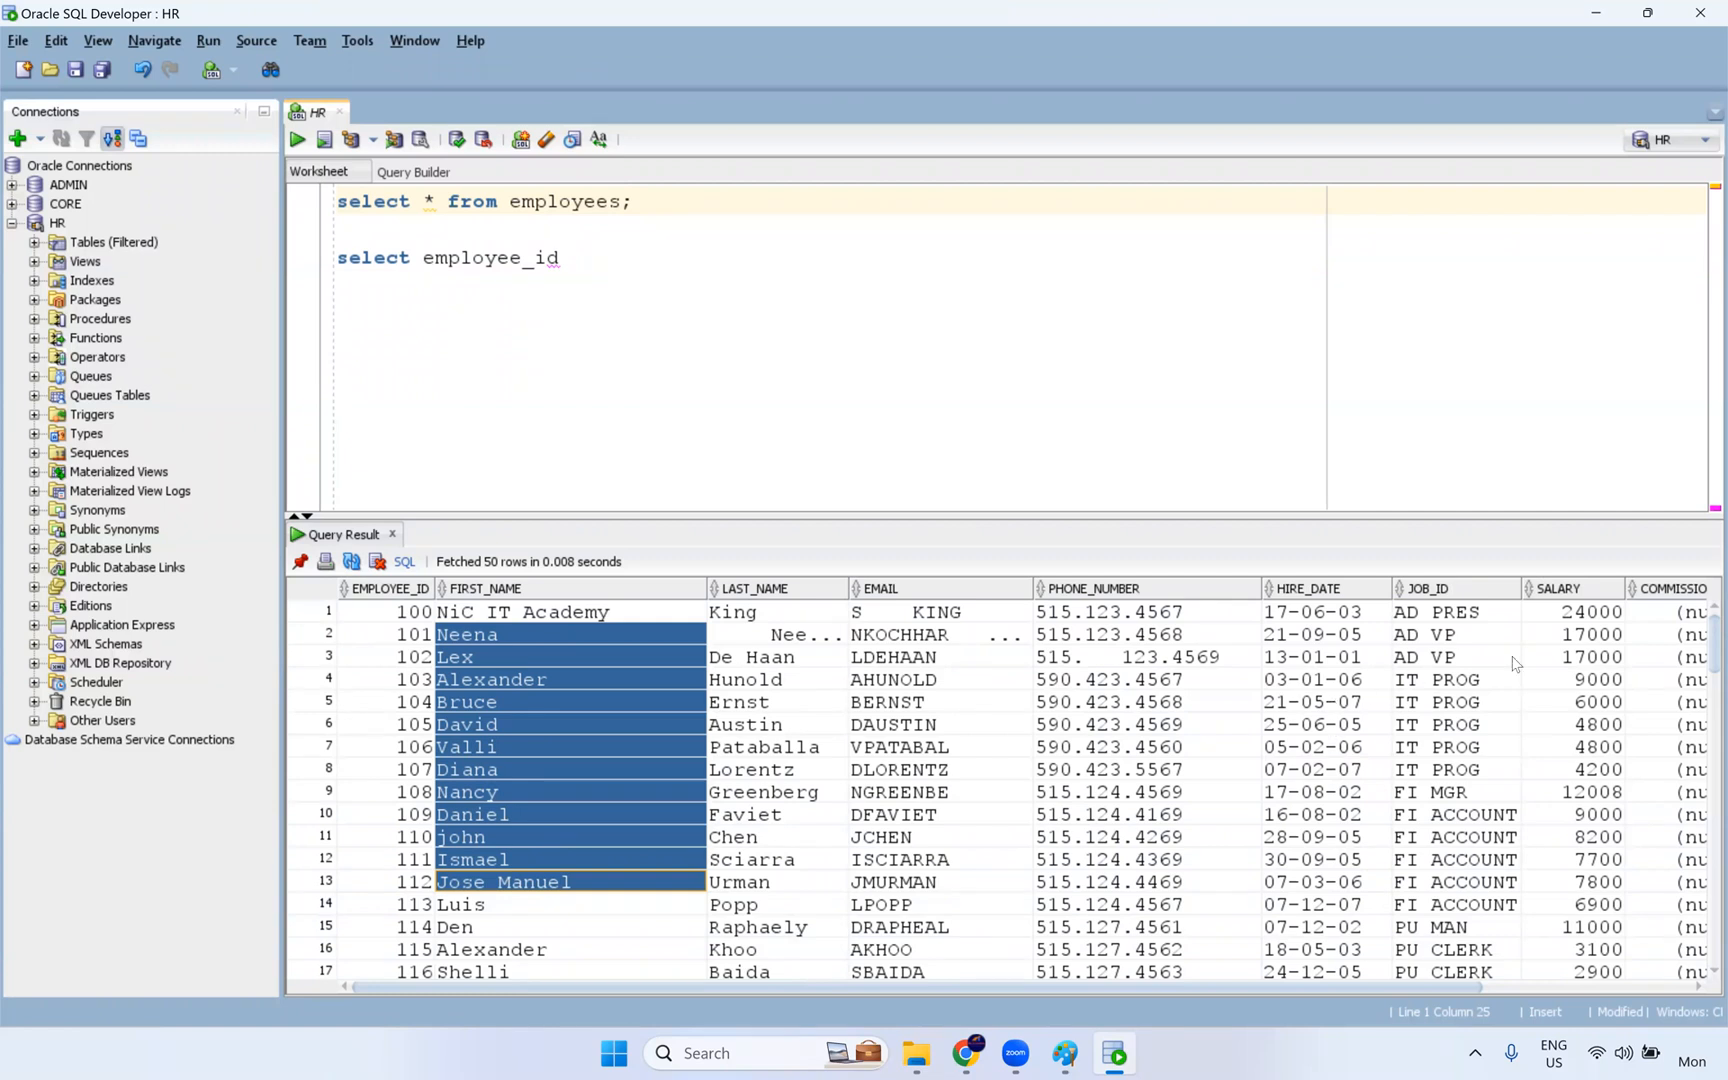
left_click_drag(1568, 616, 1592, 887)
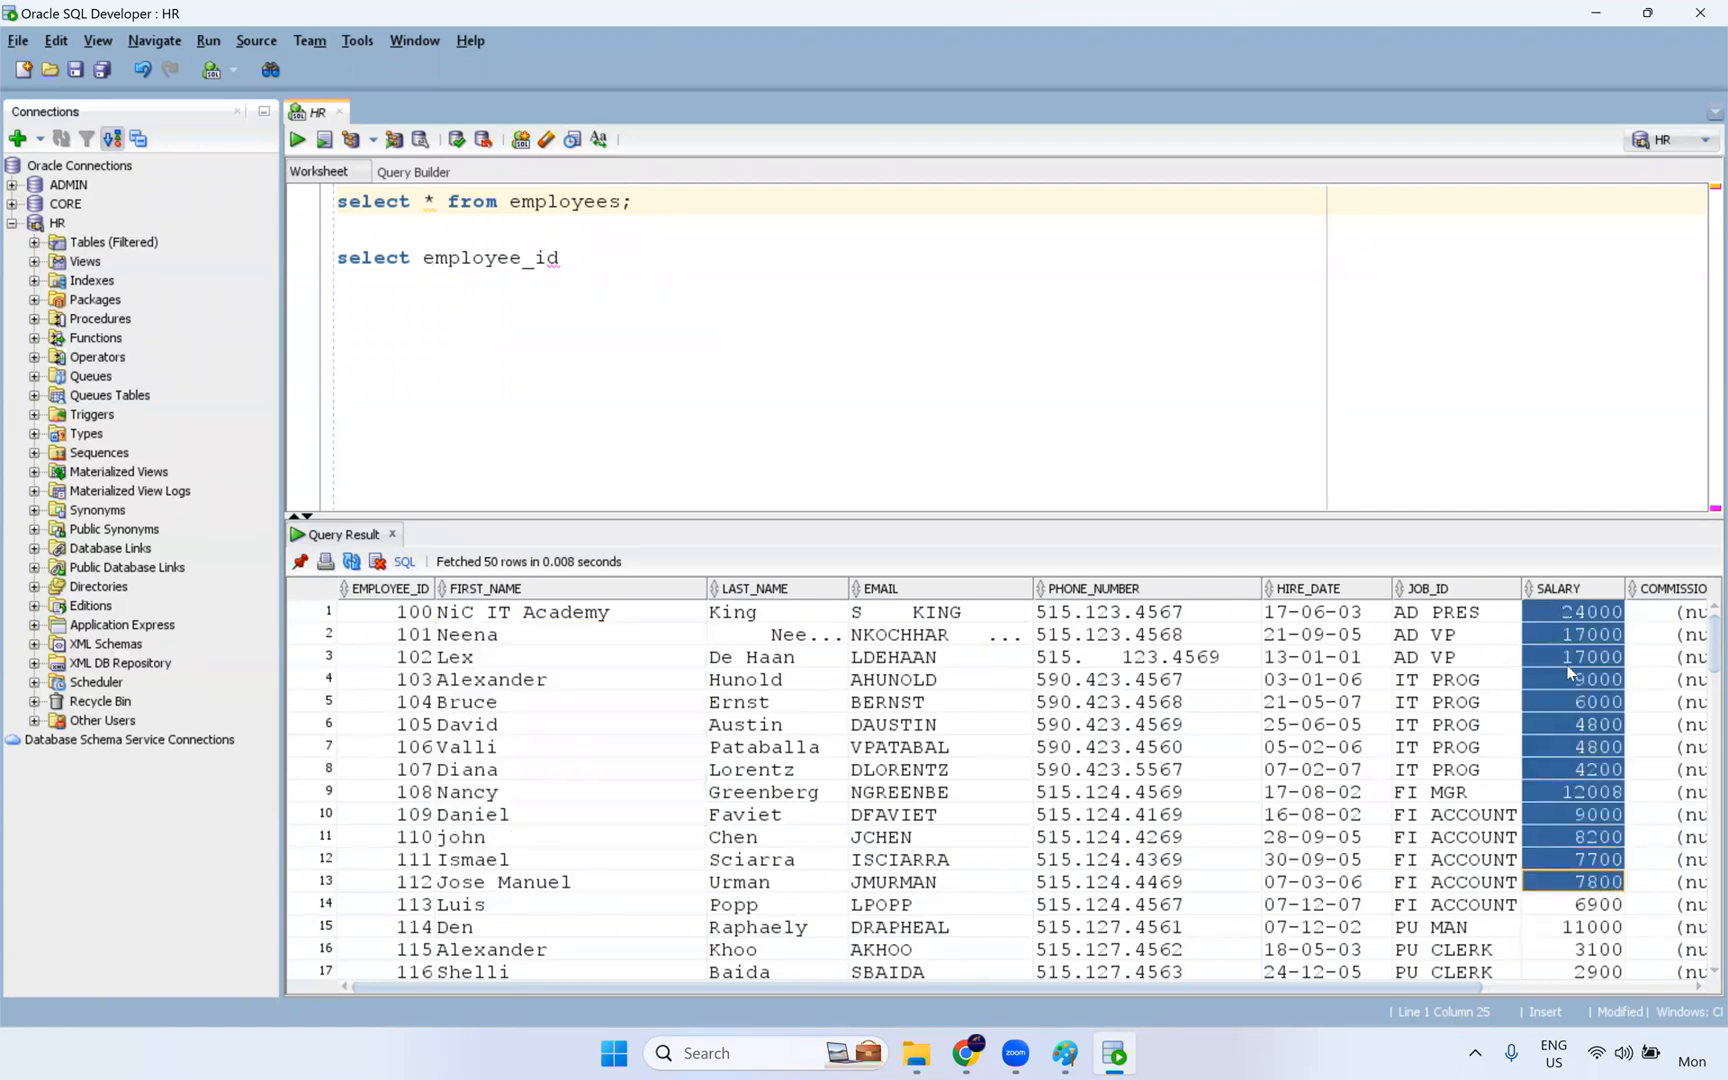
- Extend the second query's column list after employee_id with first_name, salary and department_id
left_click(577, 252)
type(", ")
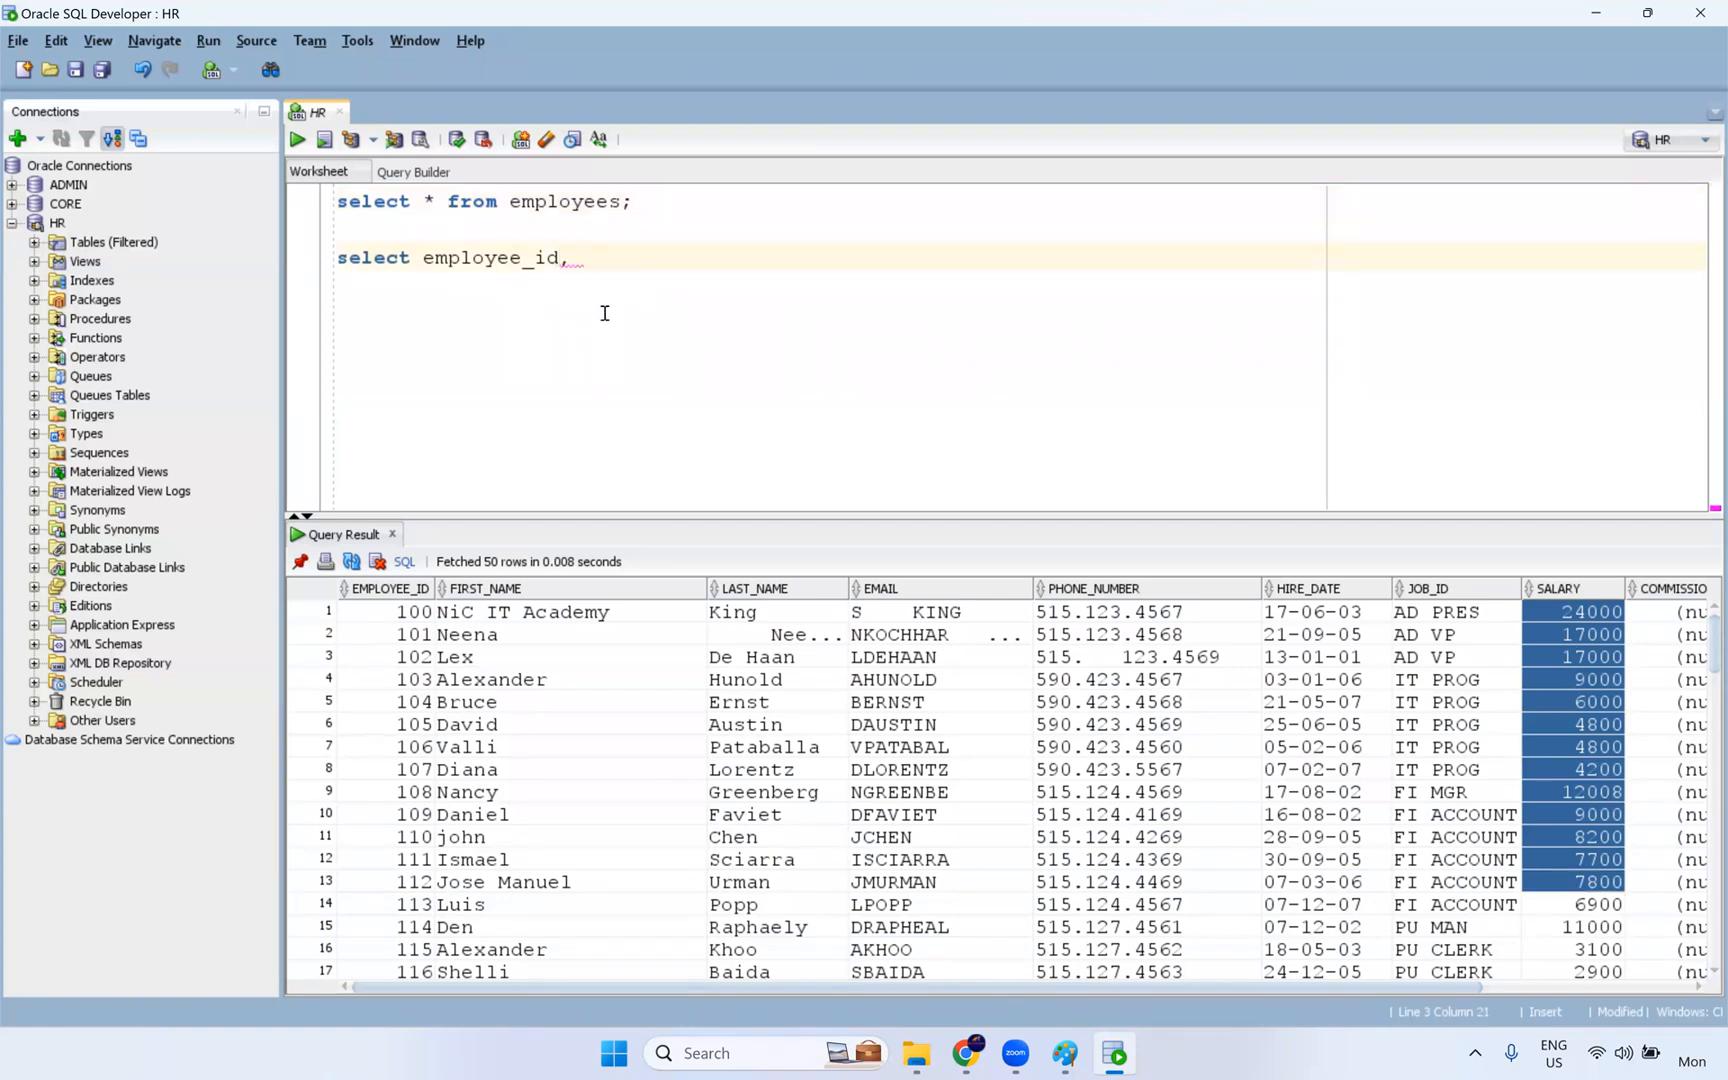
type("first")
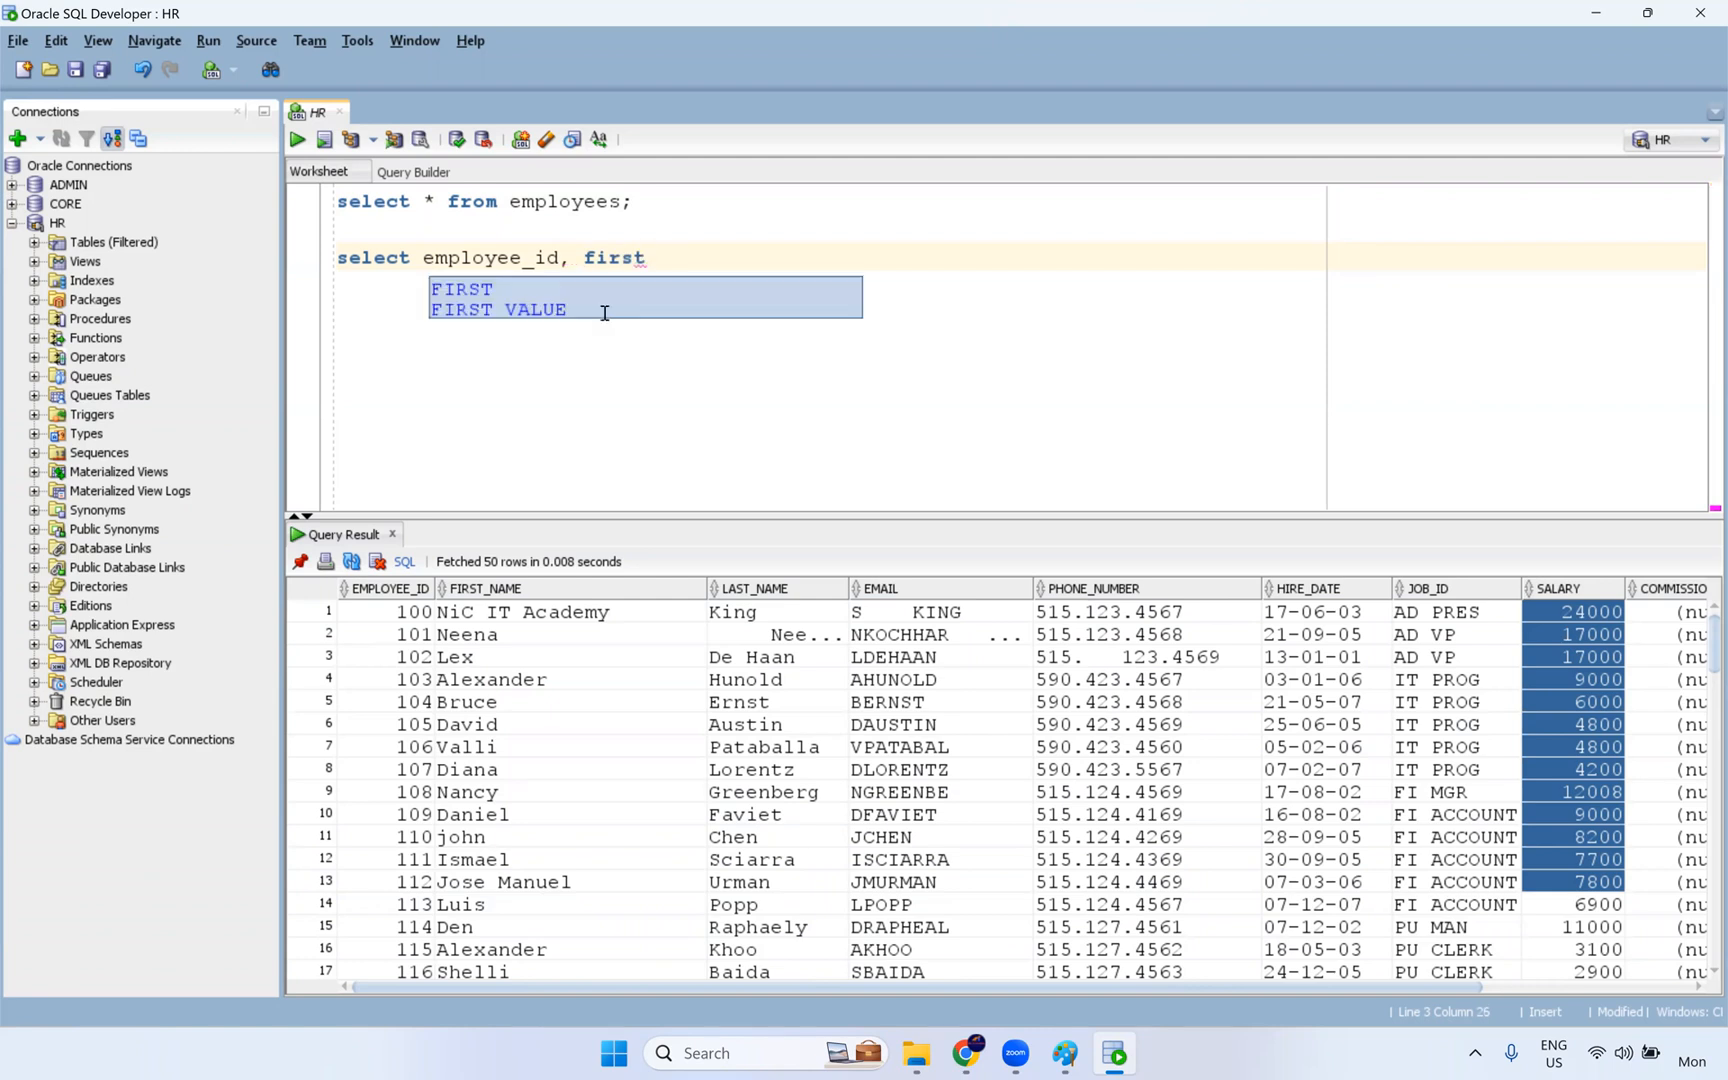
type("_name,salary")
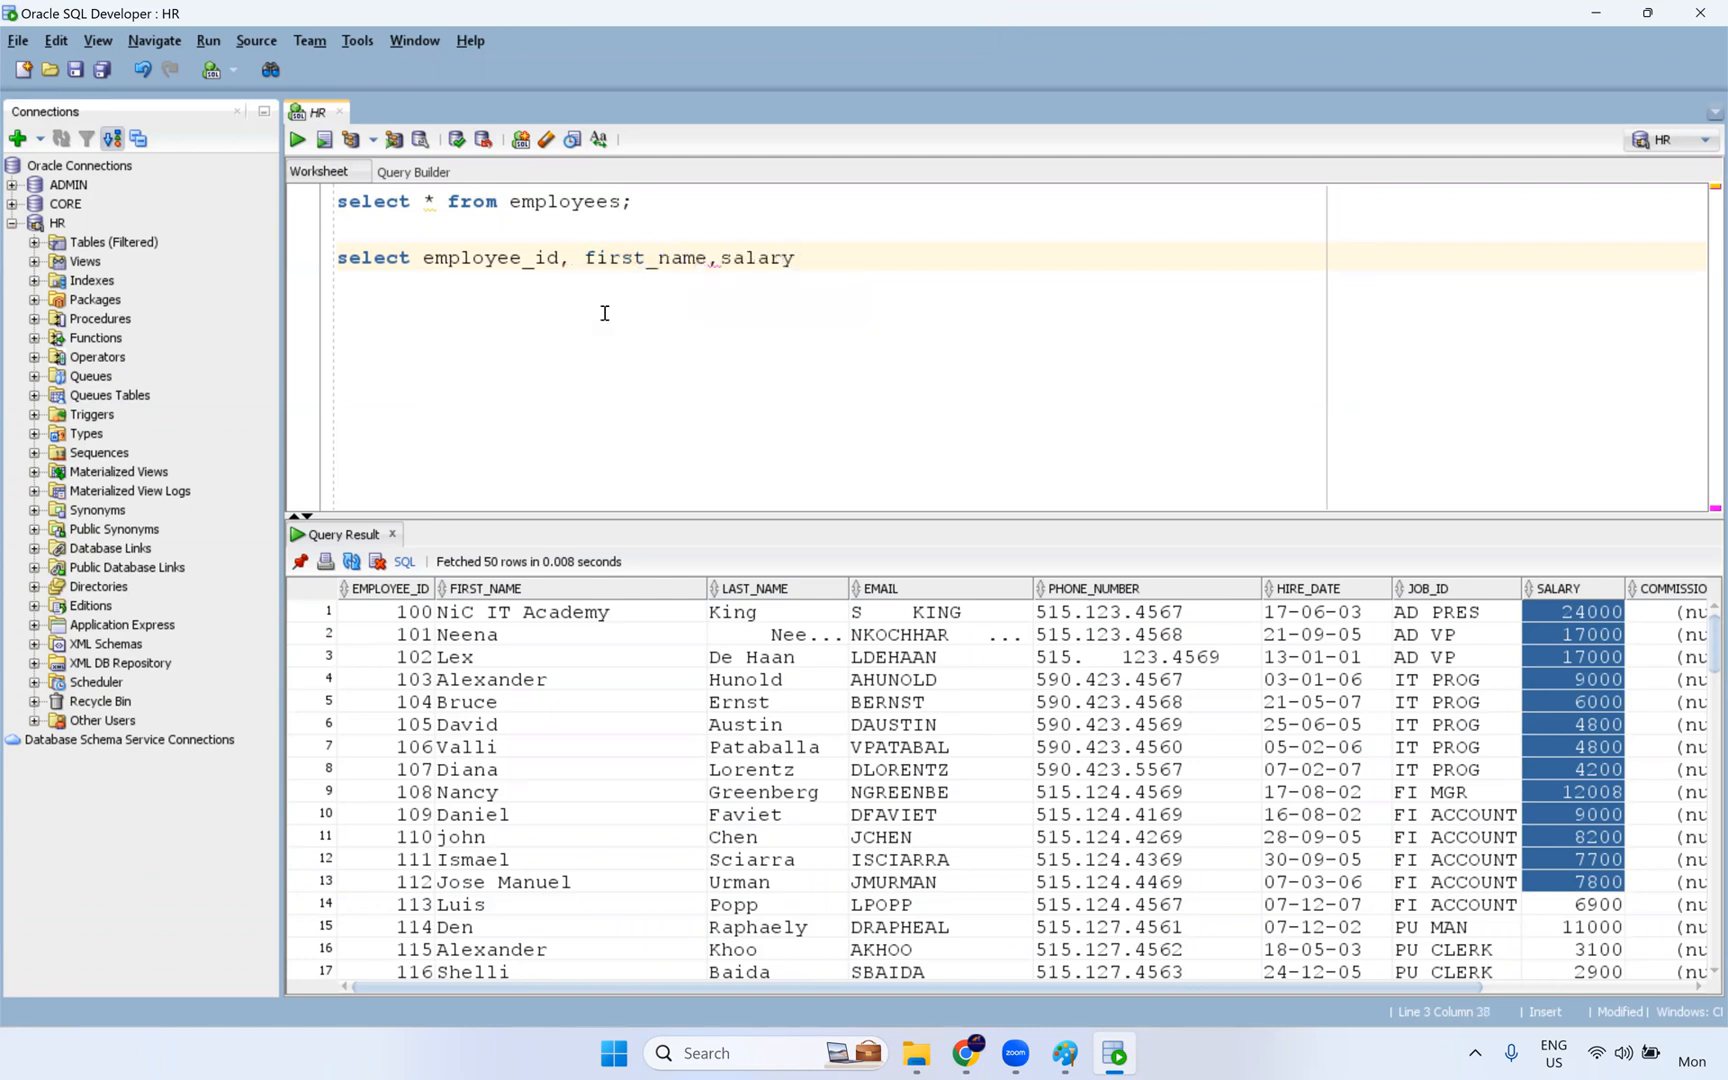
type(",department_id,rank() over(")
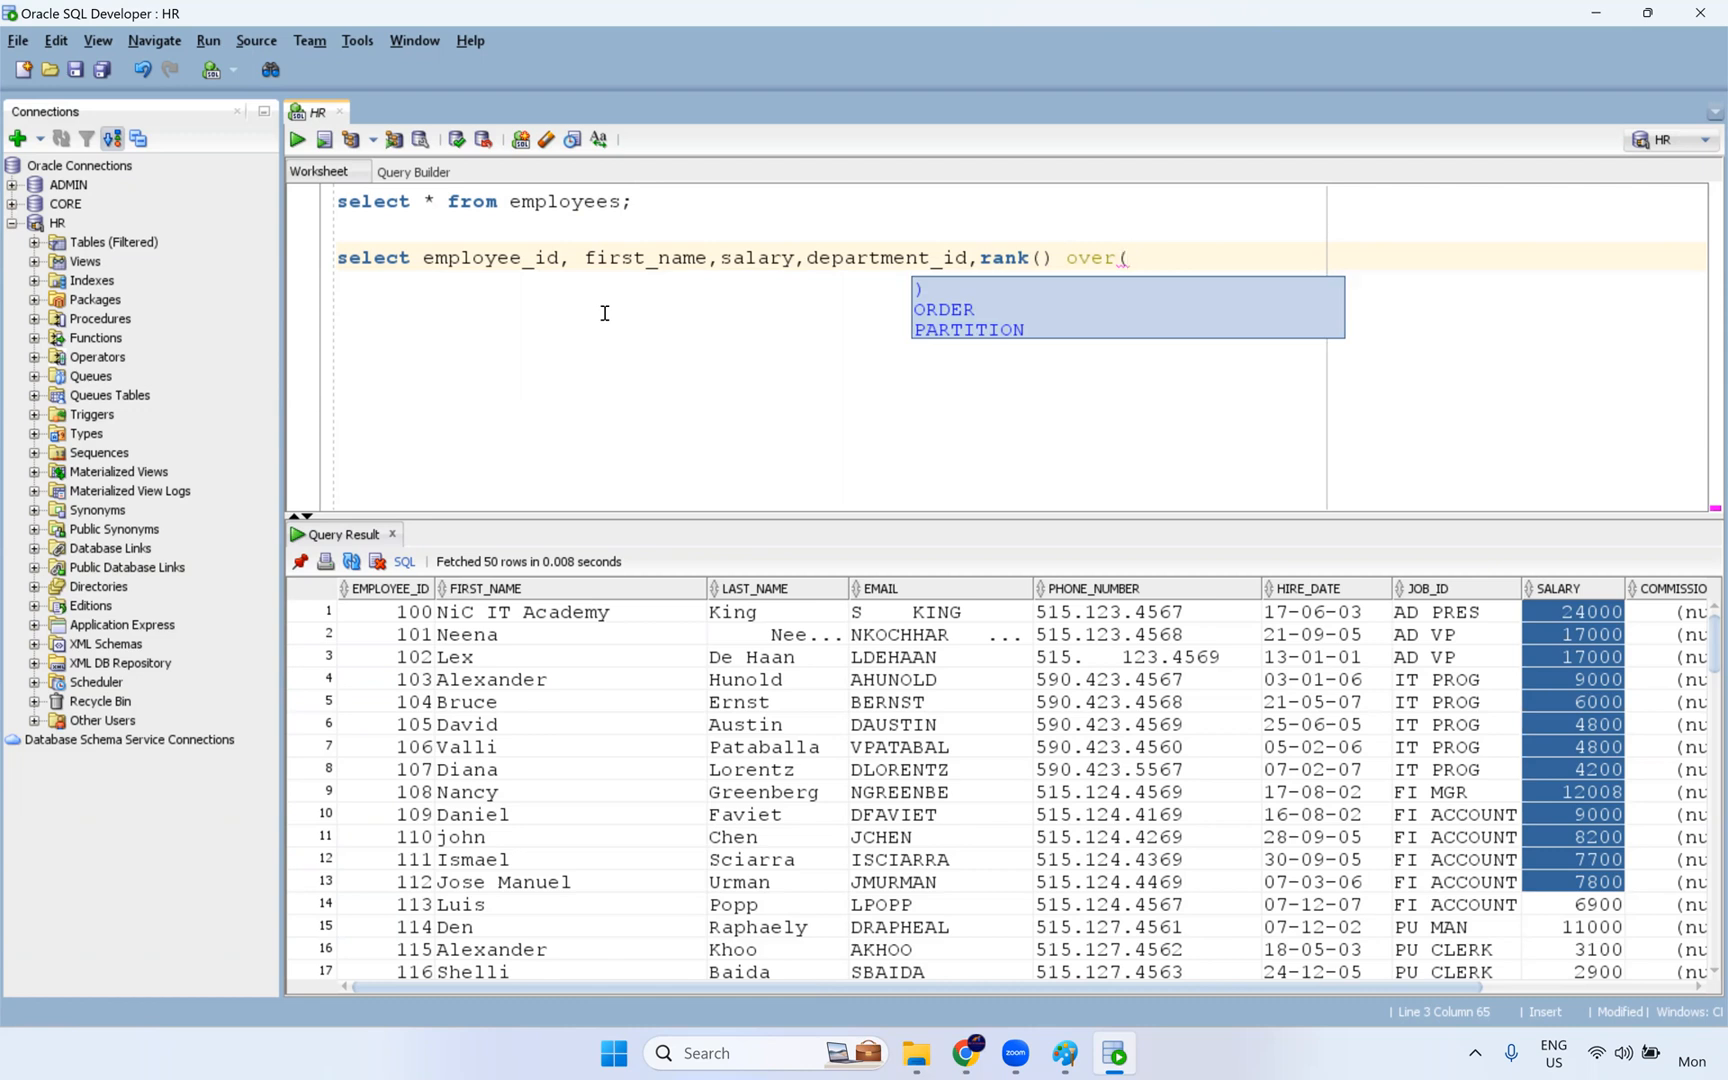
type("order by salary ")
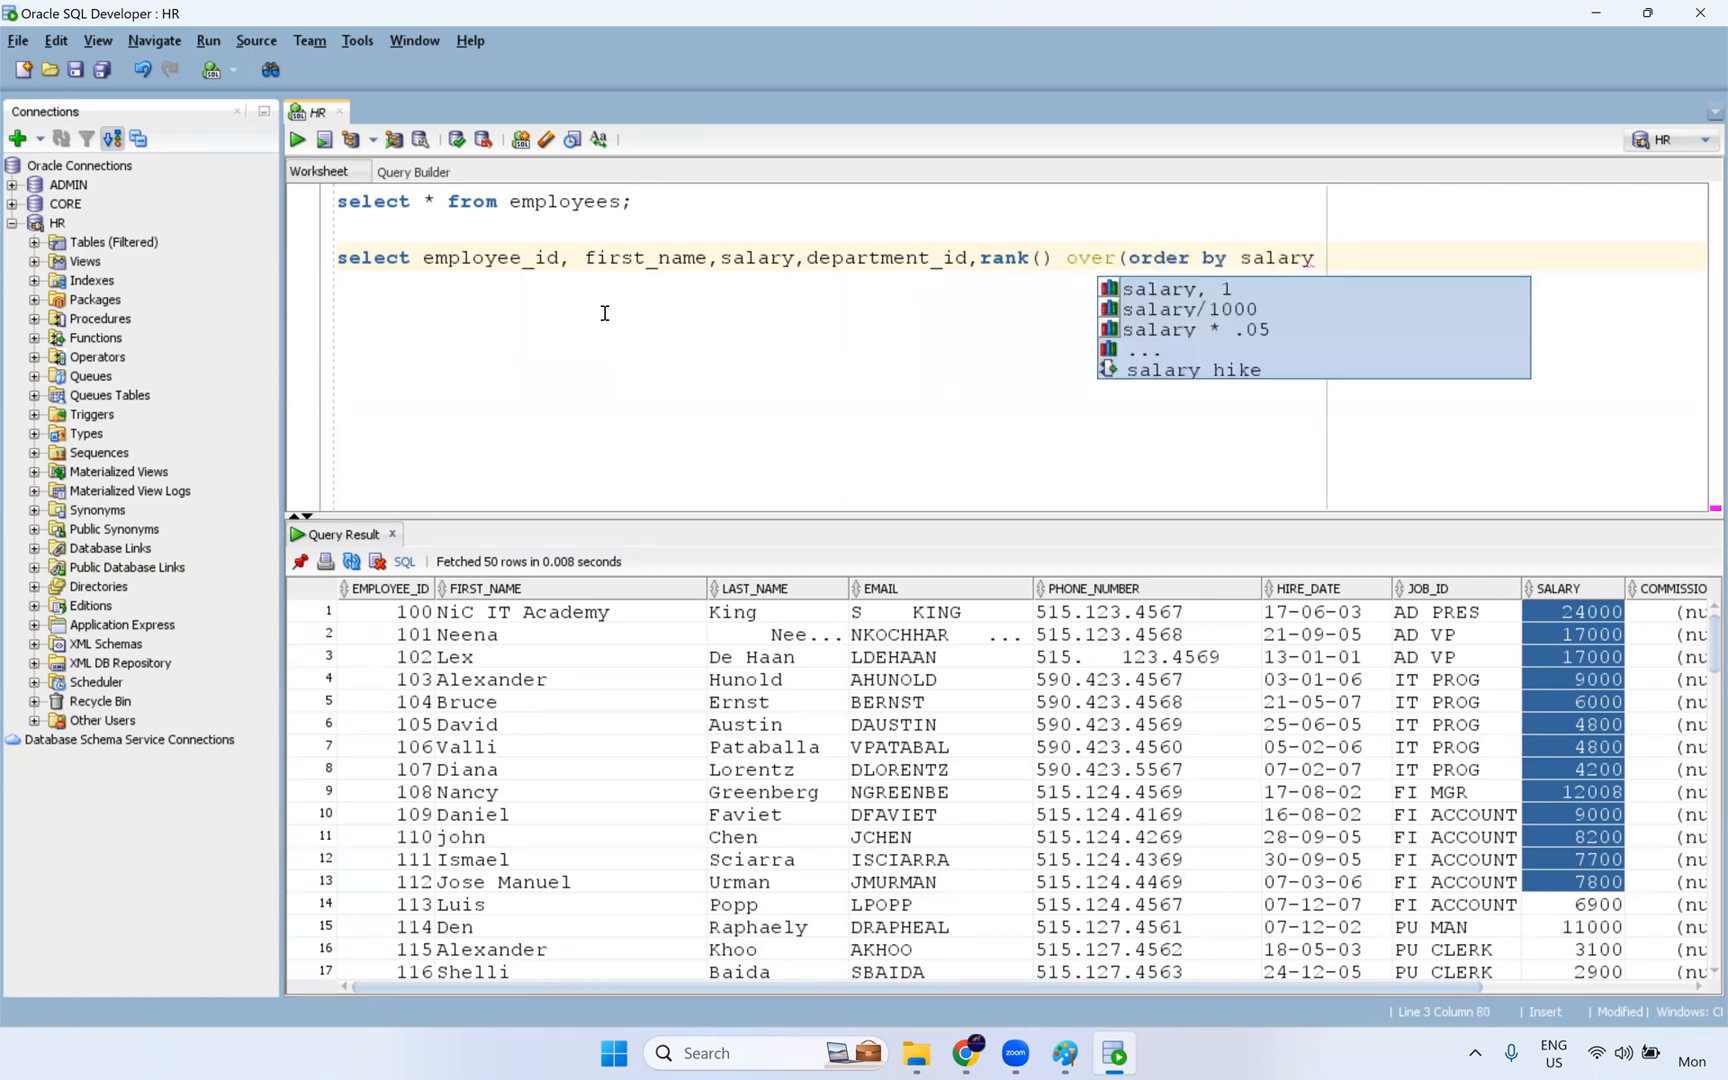
type("desc)")
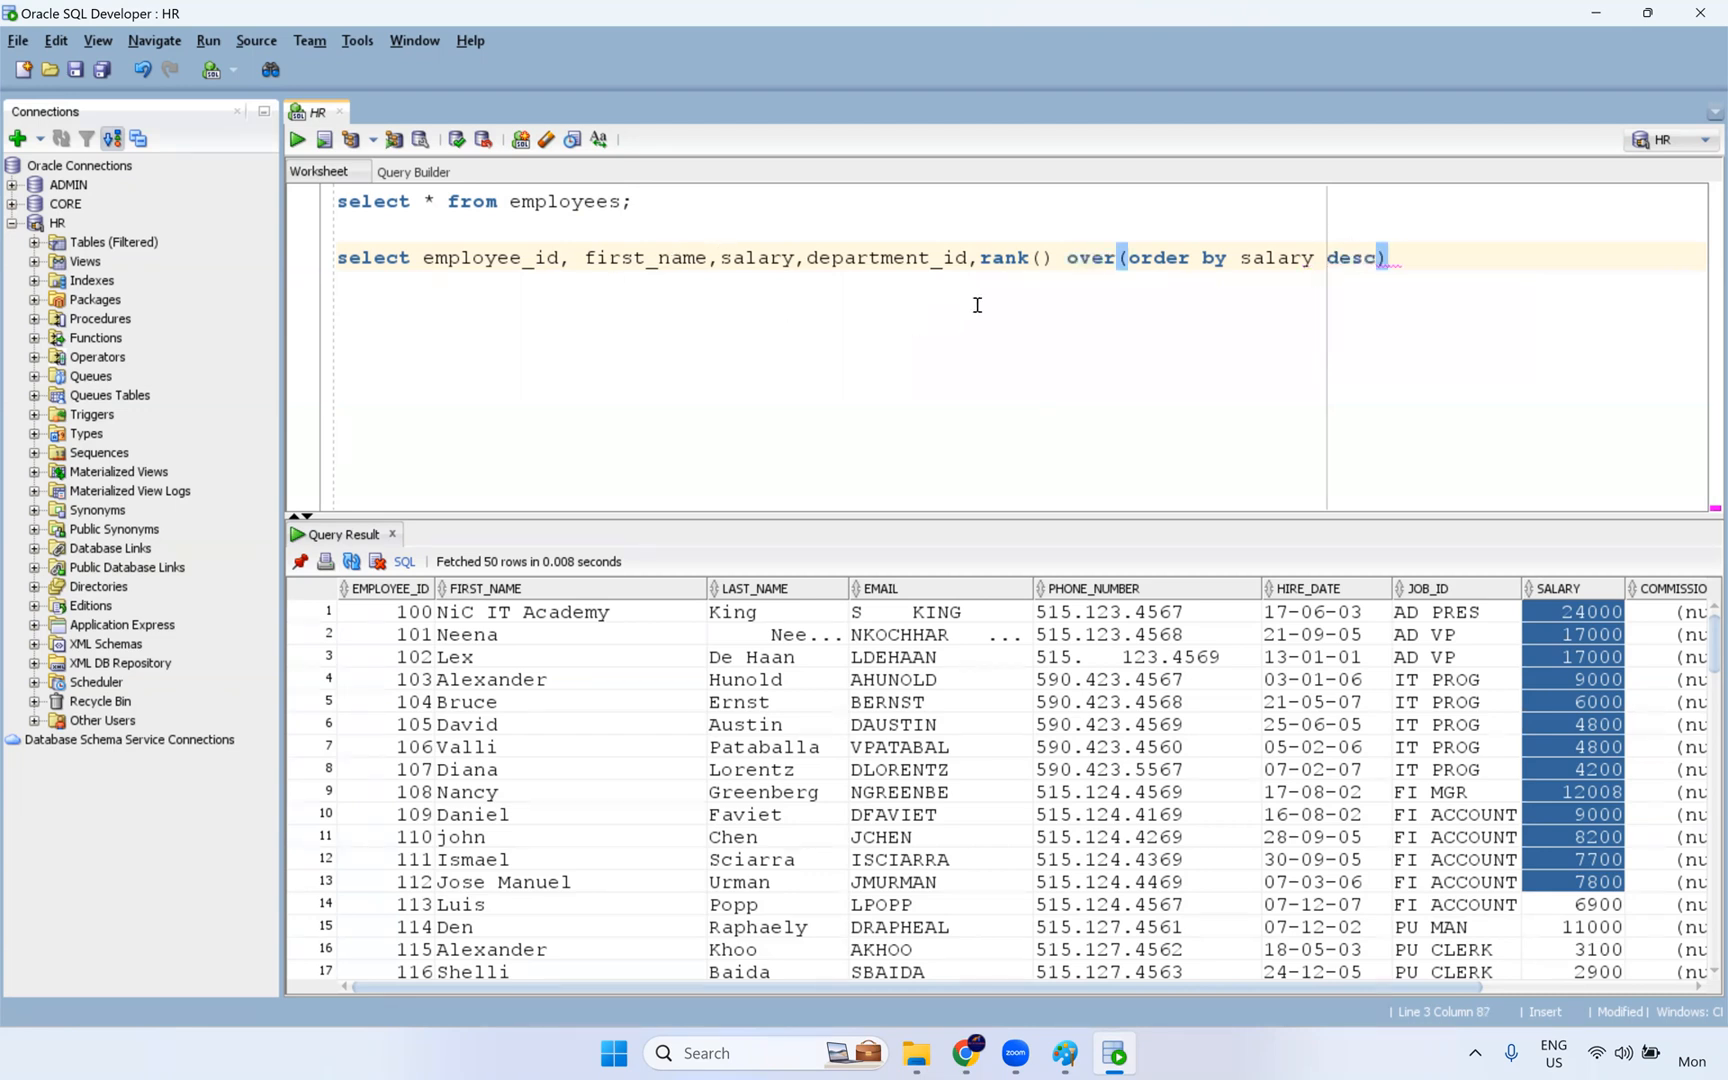
- Add the ranking expression "rank() over(order by salary desc)" to the select list and point out its salary and desc terms
double_click(1268, 260)
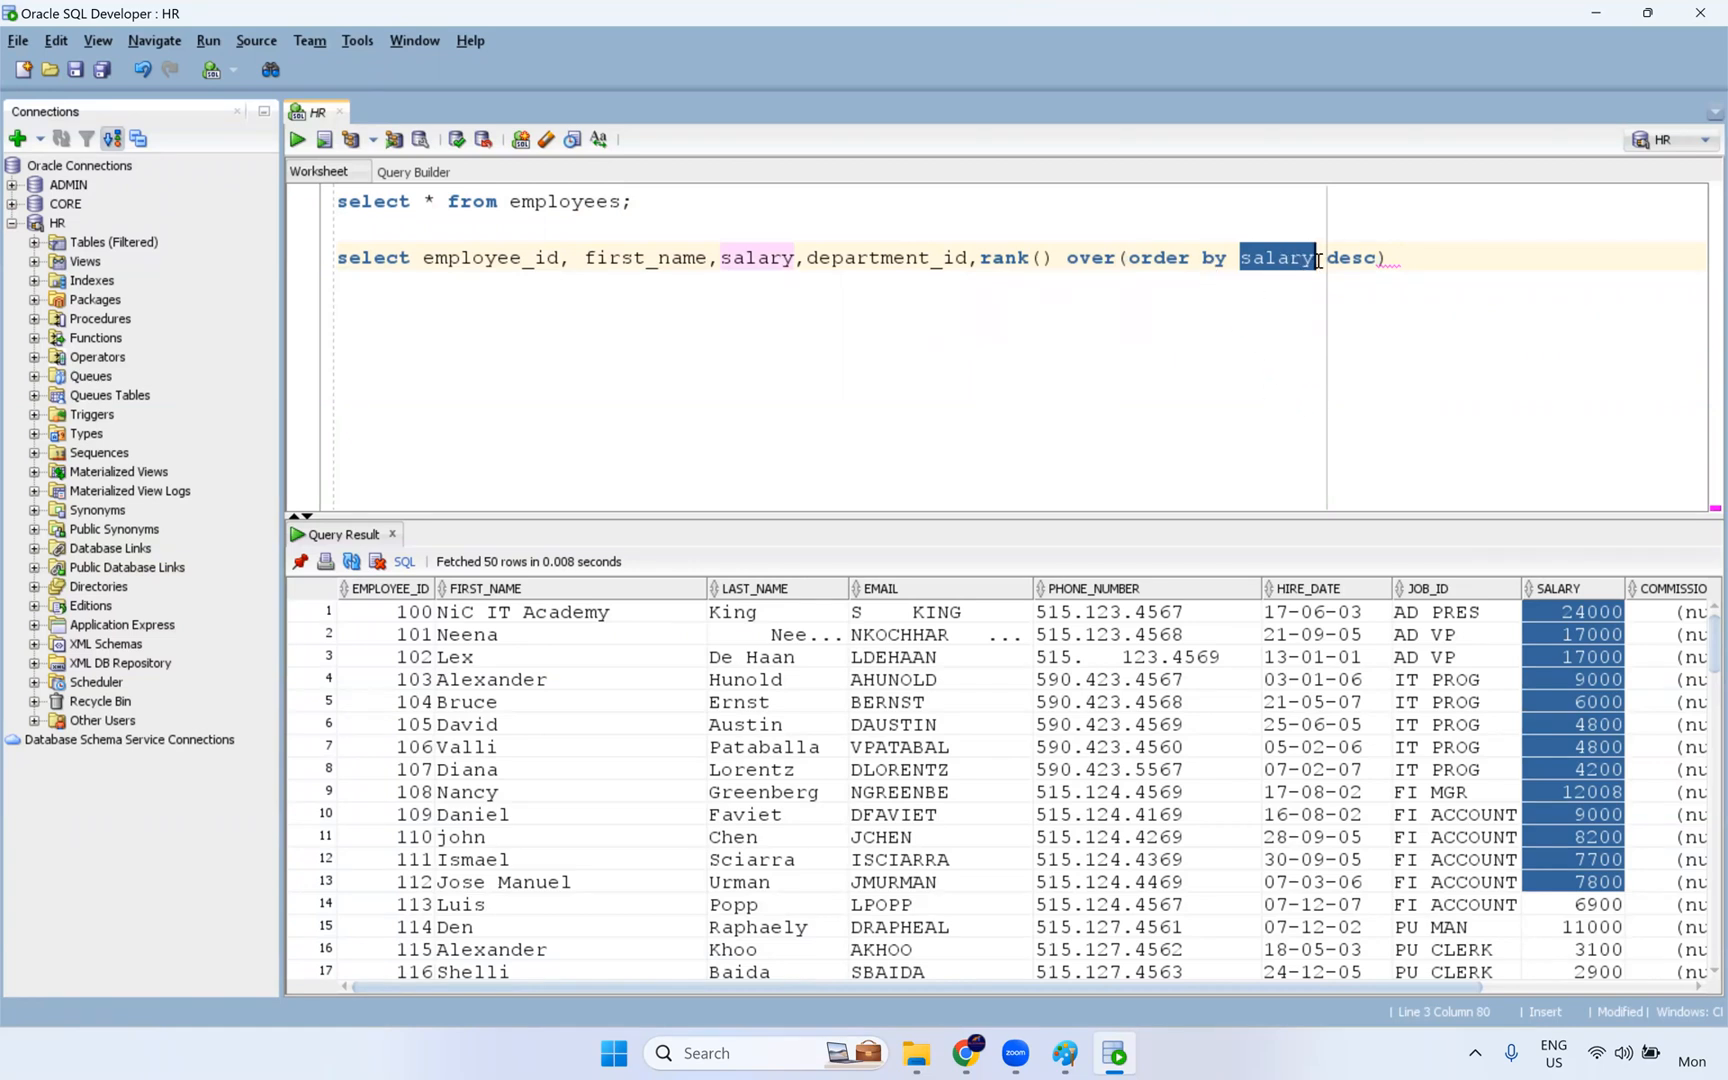
double_click(1355, 258)
left_click(1480, 330)
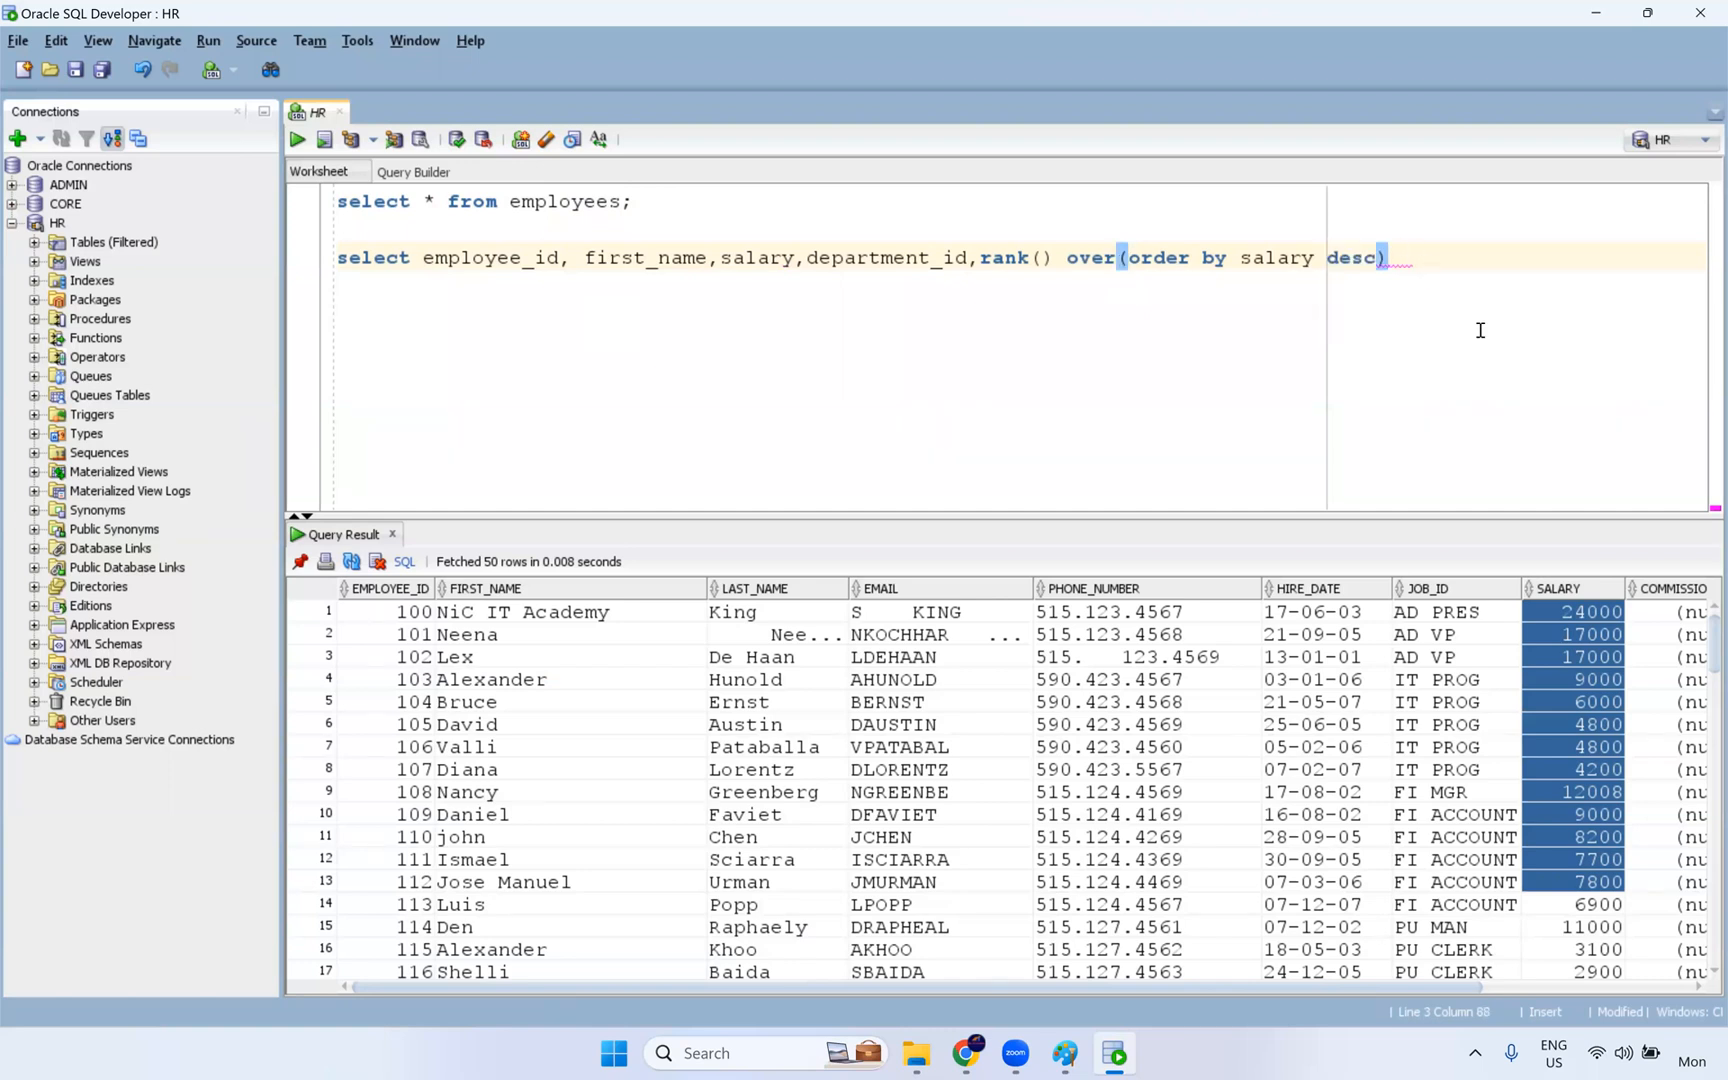
- Alias the rank expression as rnk, finish the query with "from employees;" and run it
type("ra")
key("BackSpace")
type("nk")
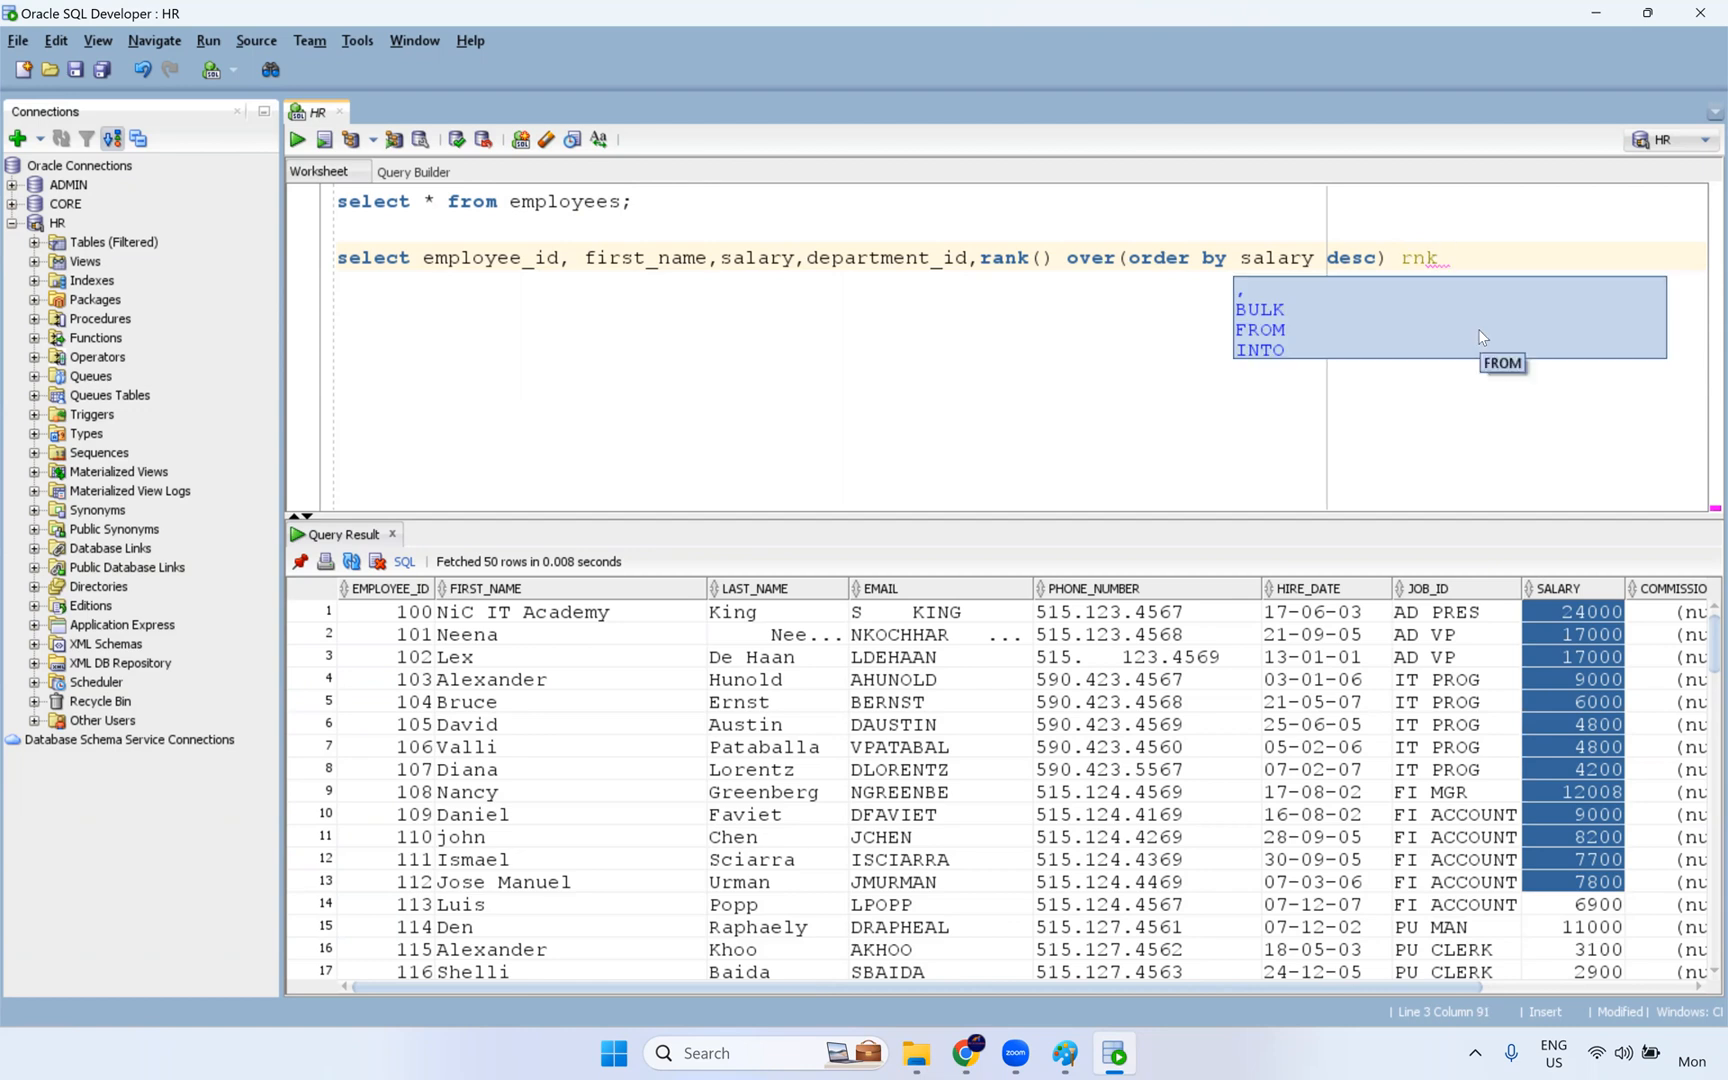
type(" fro")
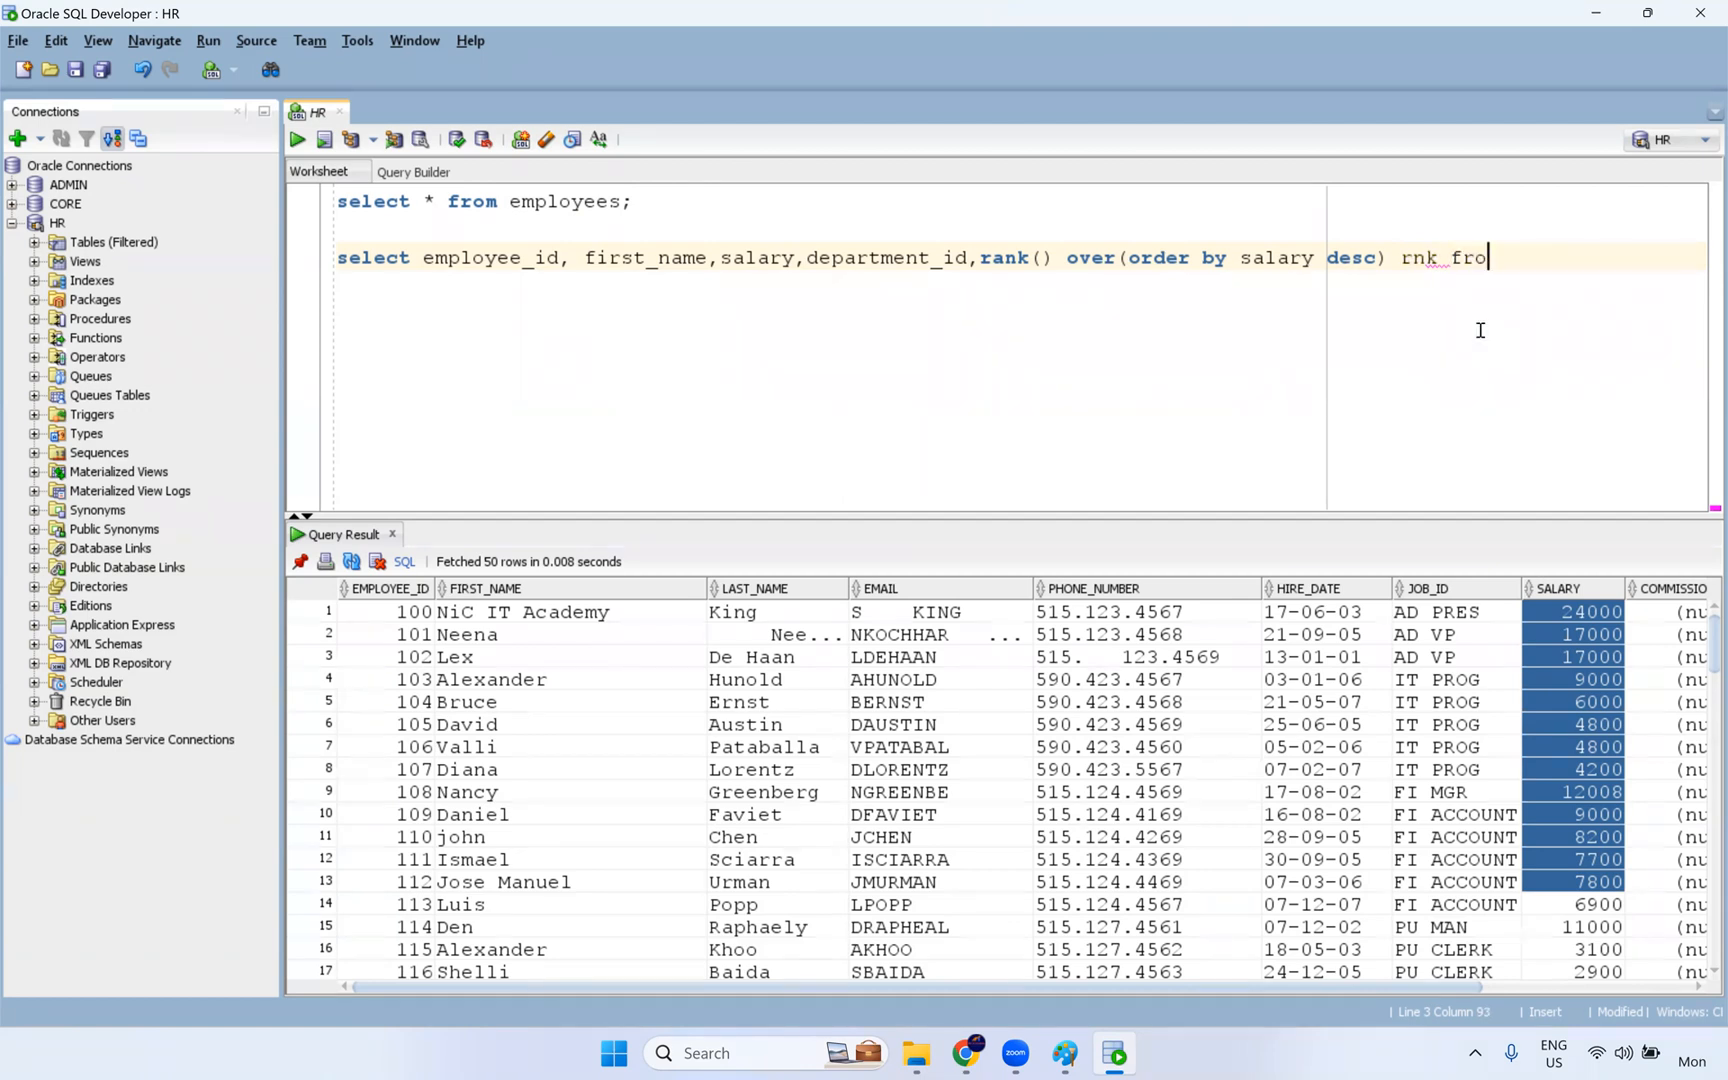
type("m employees;")
key("ctrl+Return")
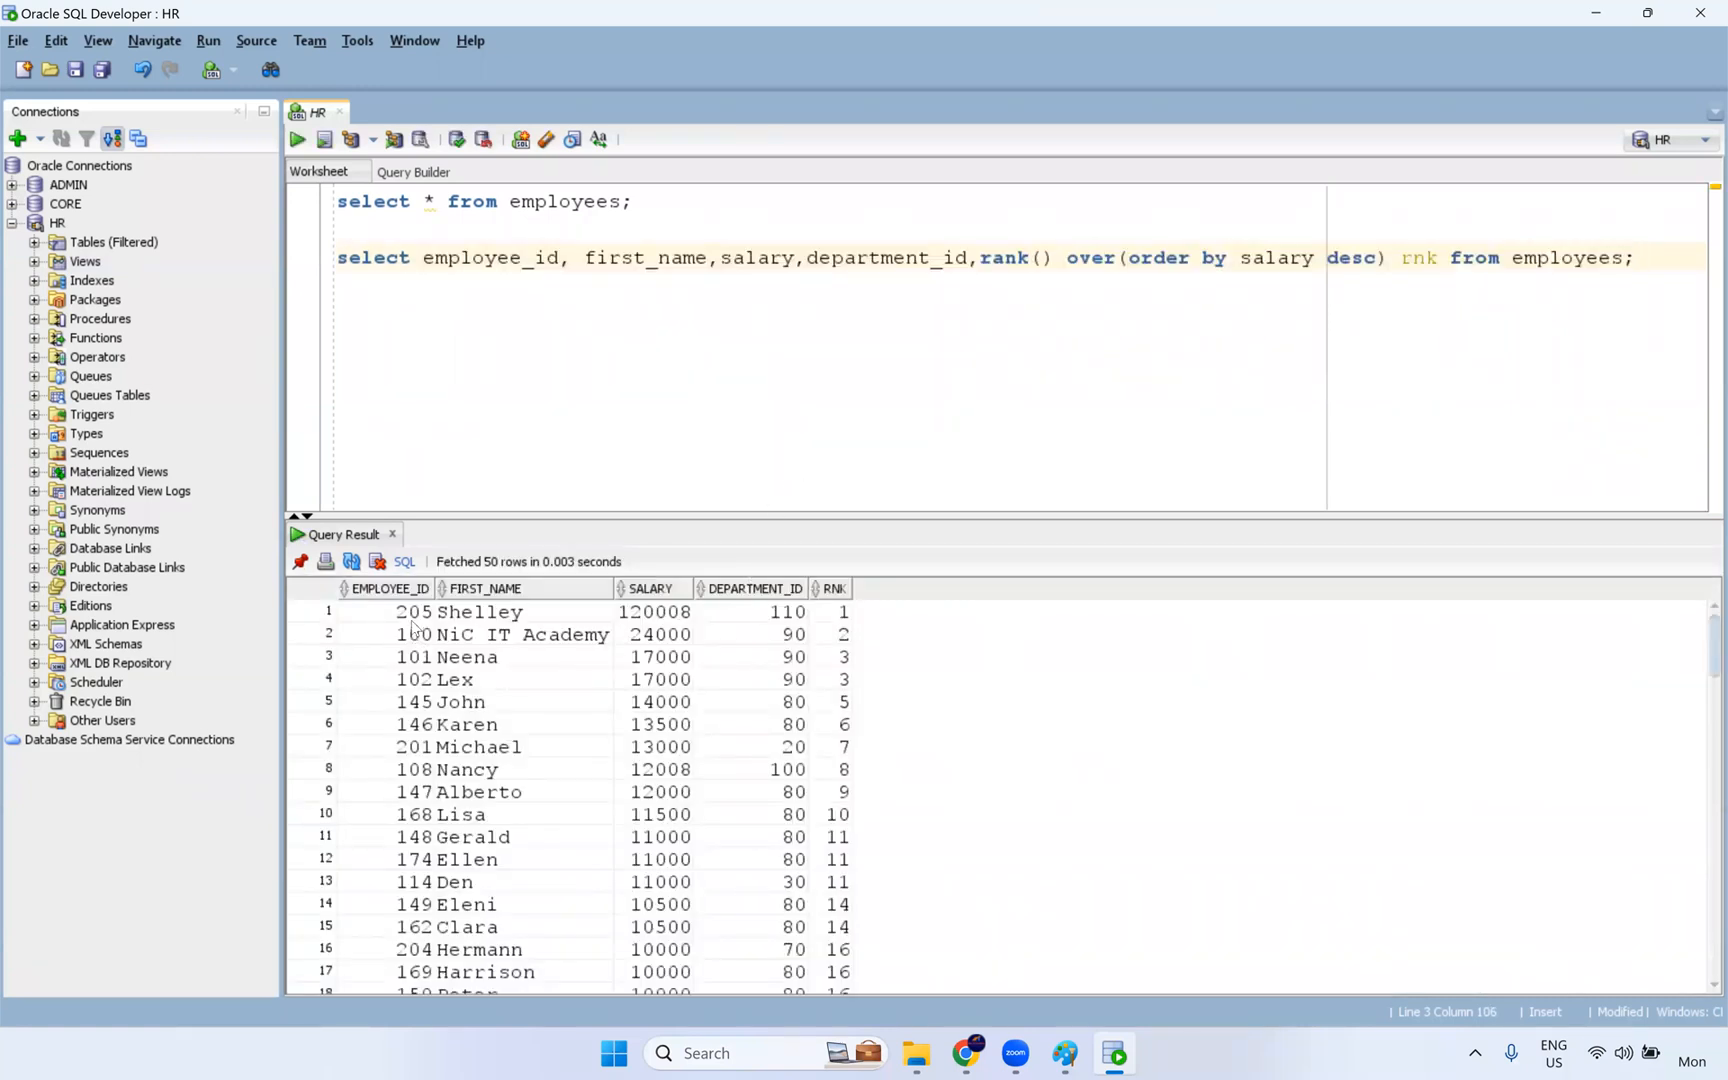
- Highlight the first five result rows one after another to compare their salaries with the RNK values
left_click_drag(415, 612, 542, 618)
left_click(826, 614, "shift")
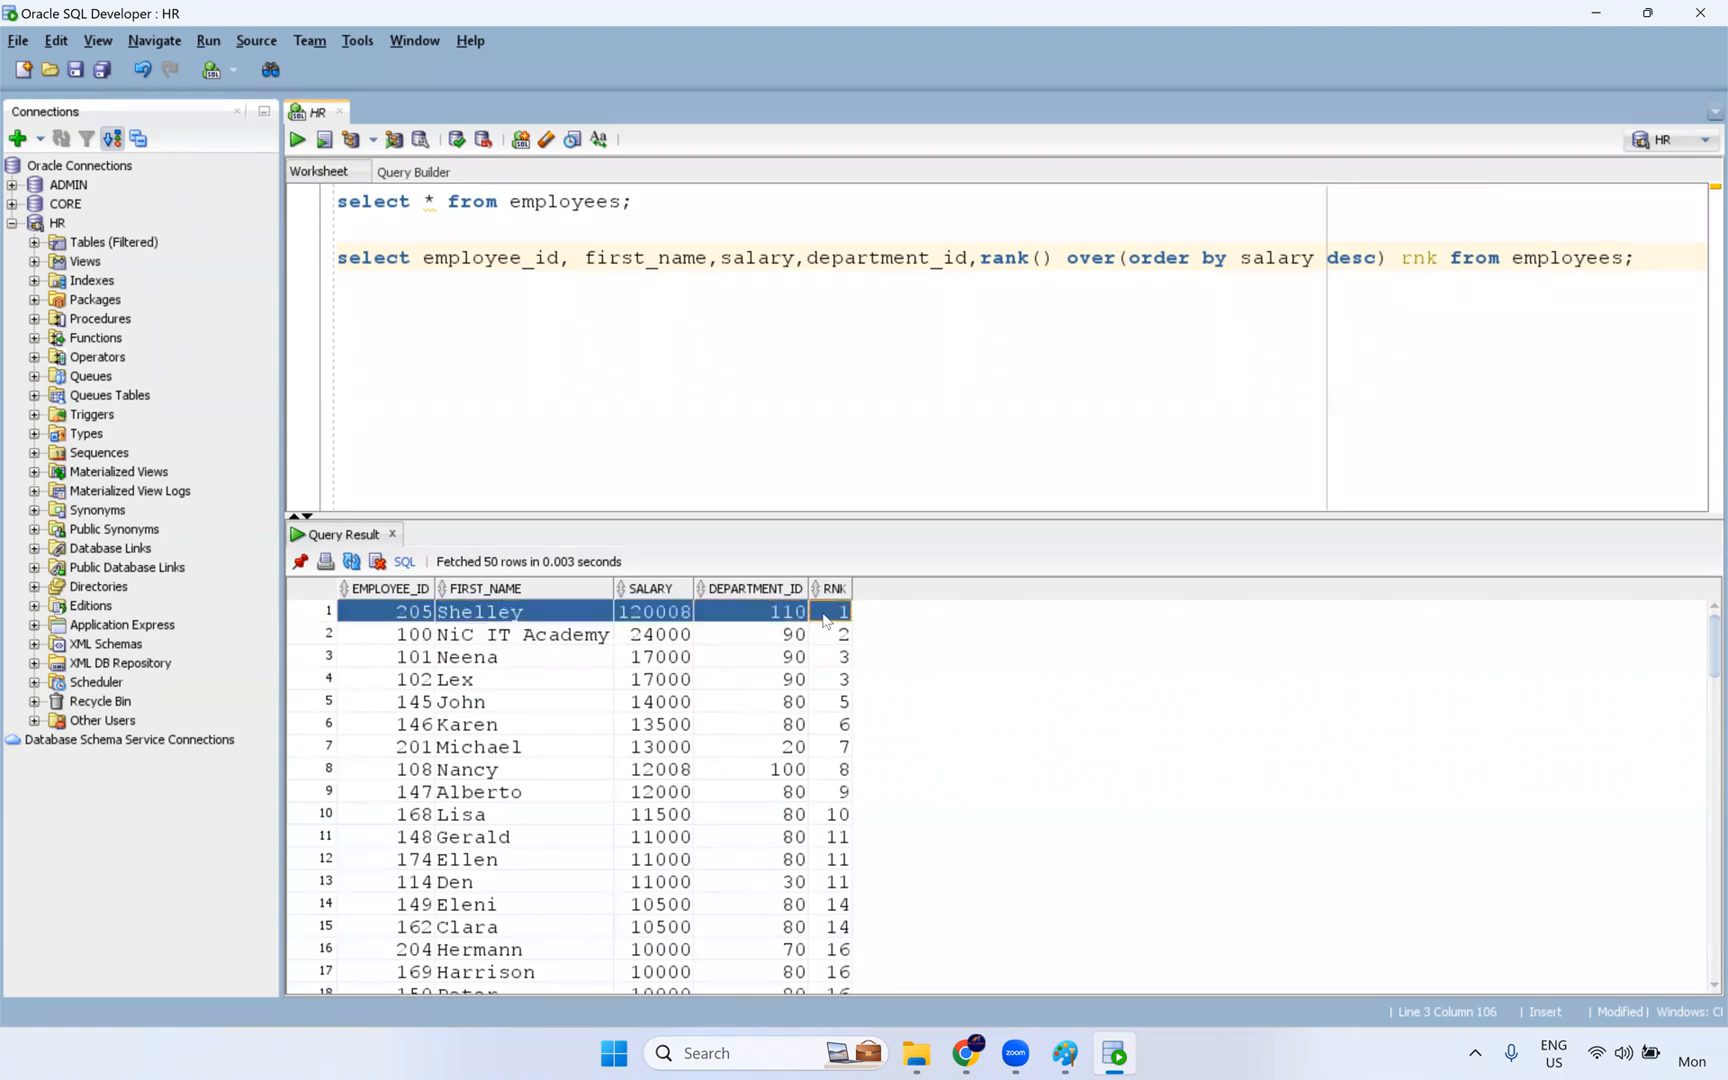
left_click_drag(471, 645, 855, 637)
left_click_drag(425, 663, 845, 678)
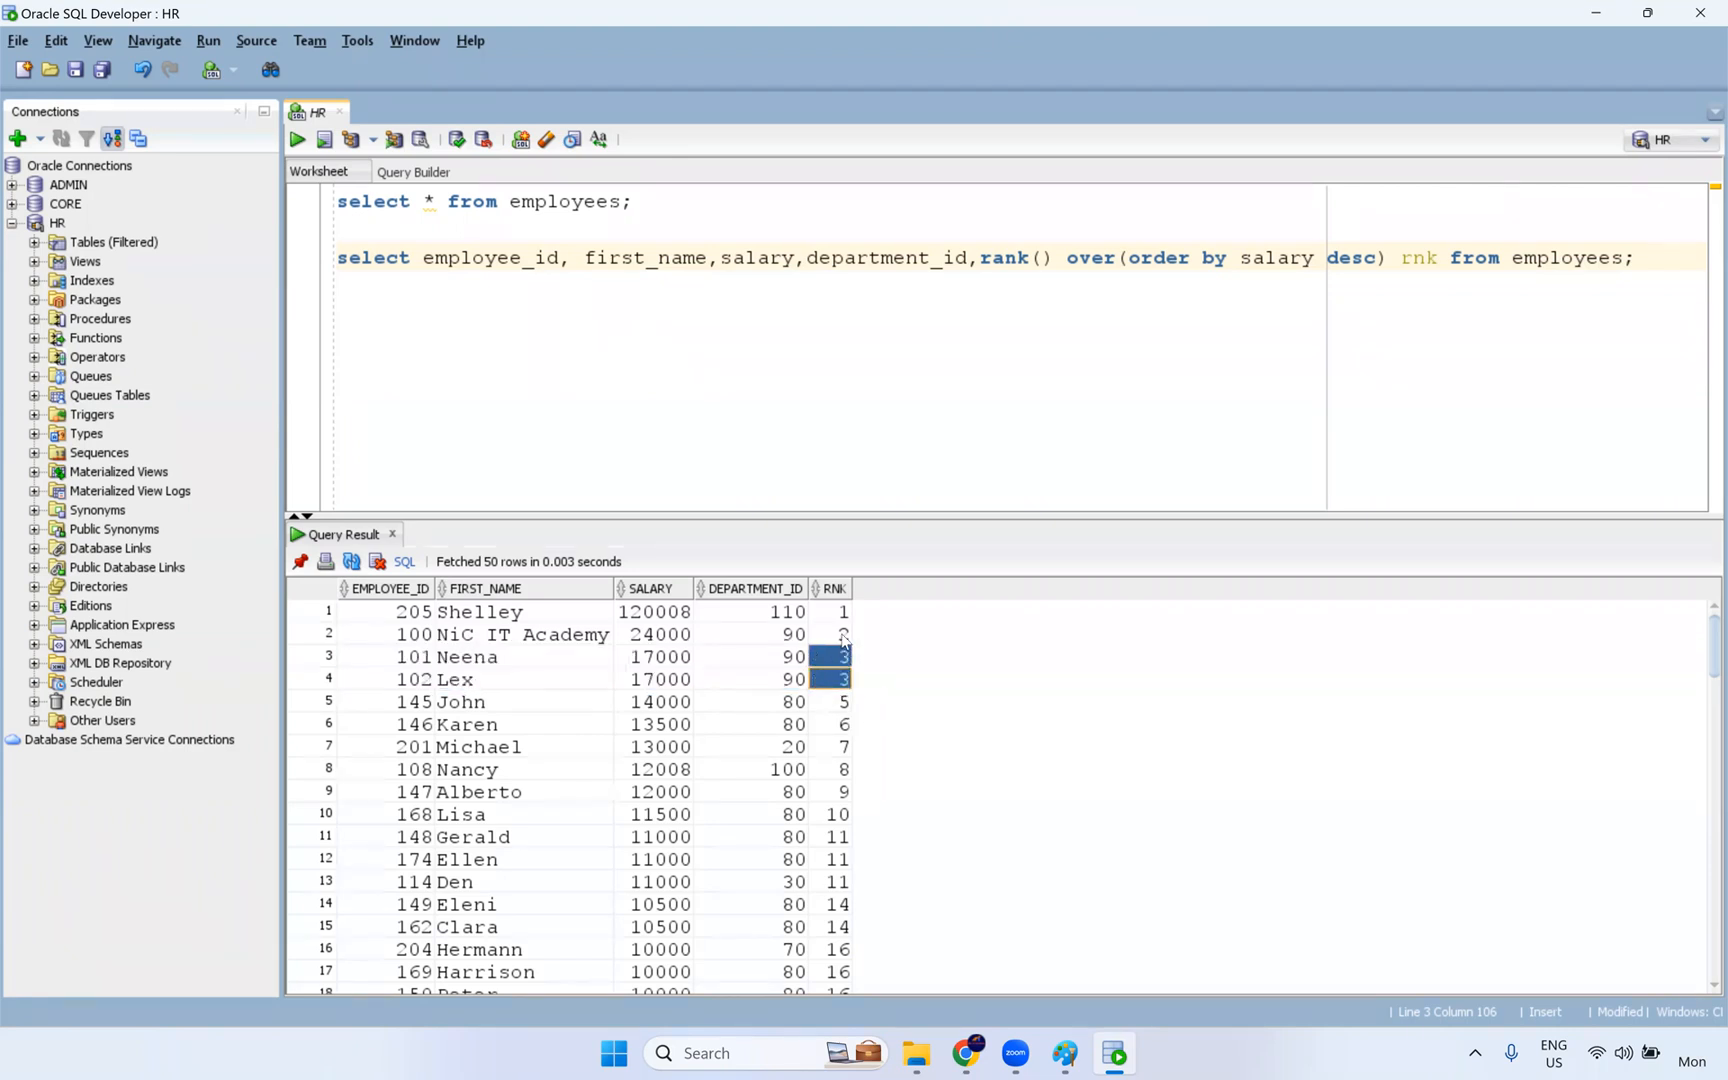
left_click(841, 704)
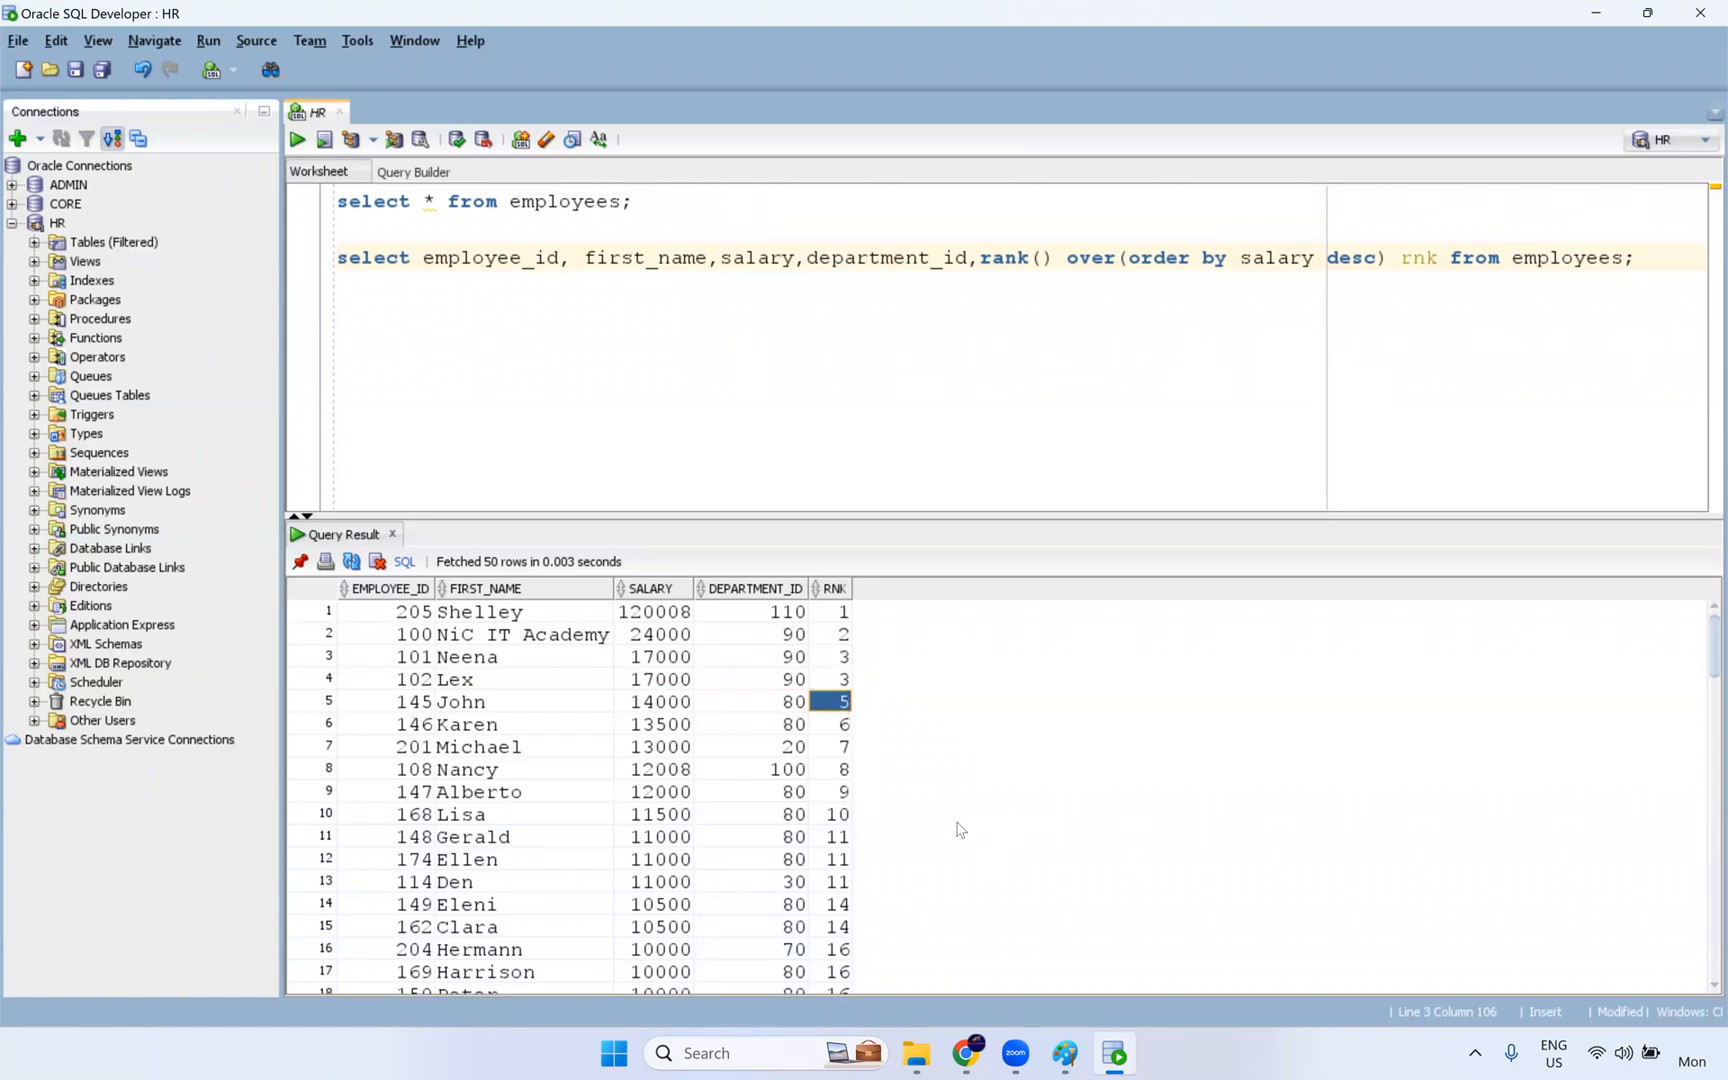
- Switch to File Explorer and look for rank material in the IICS Documents folder and the IICS Informatica folder
left_click(916, 1053)
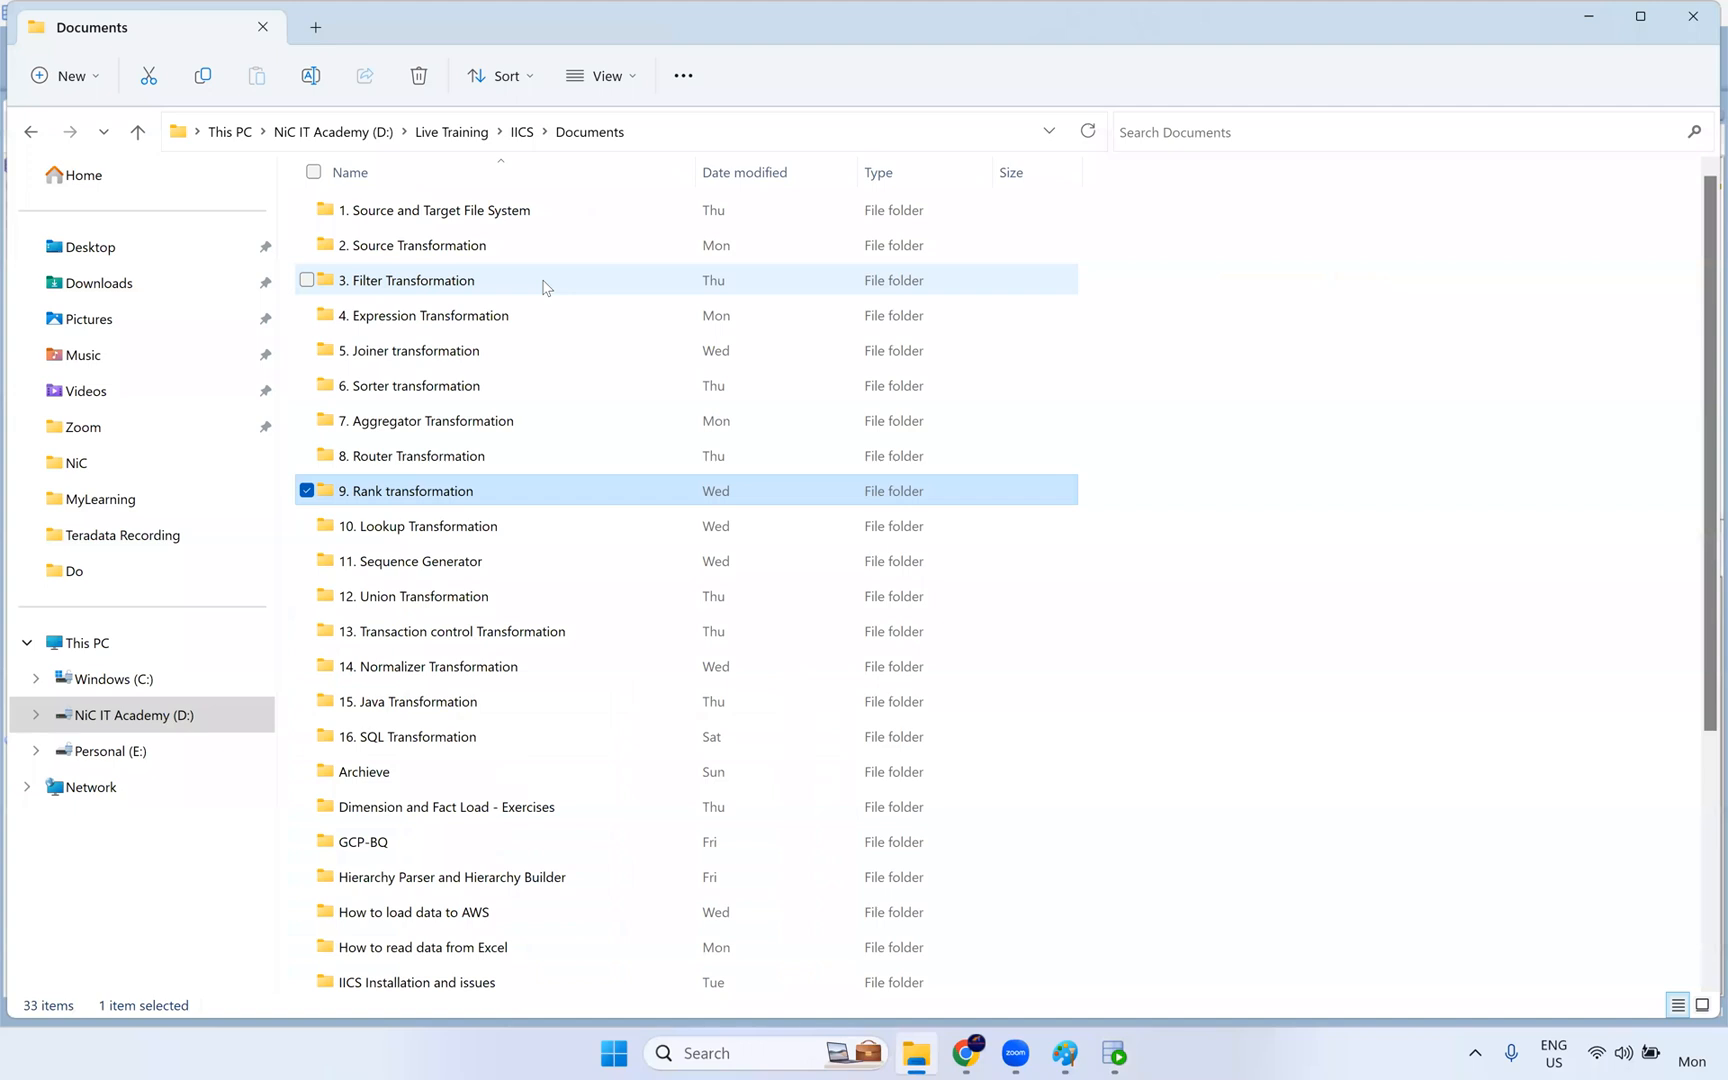
scroll(545, 300, "down", 3)
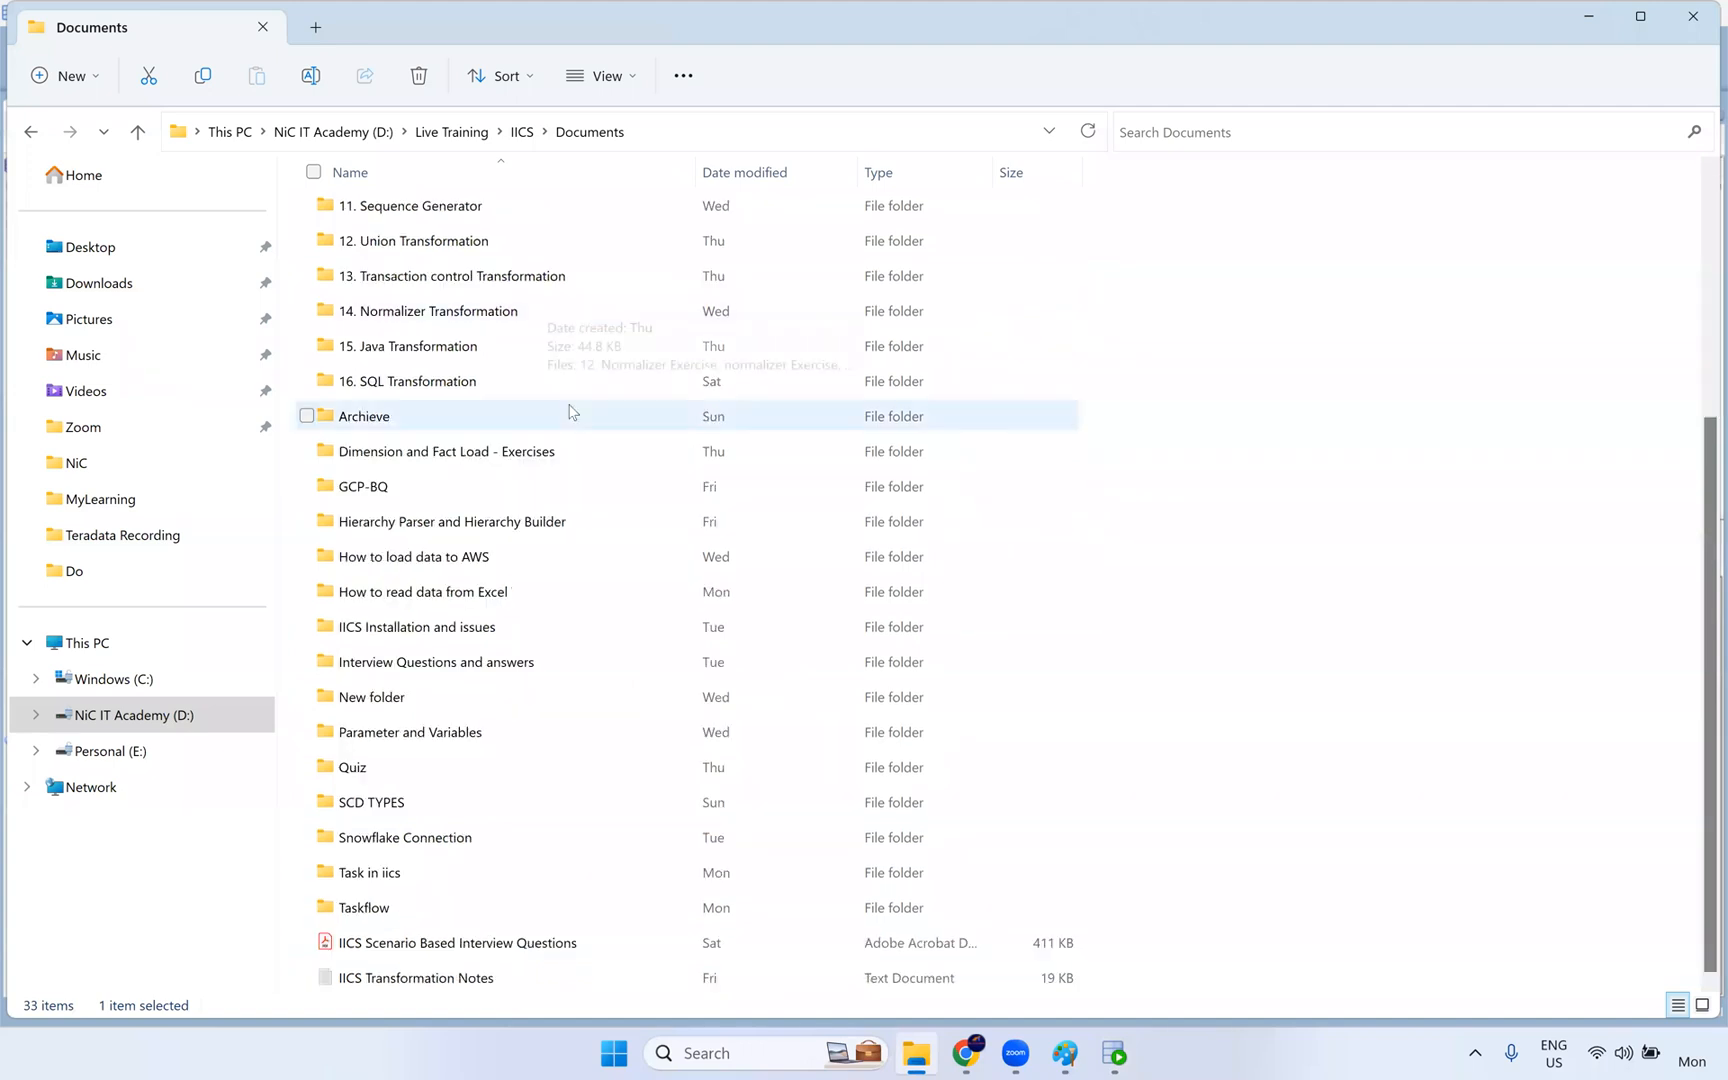
scroll(571, 409, "up", 3)
scroll(591, 407, "down", 3)
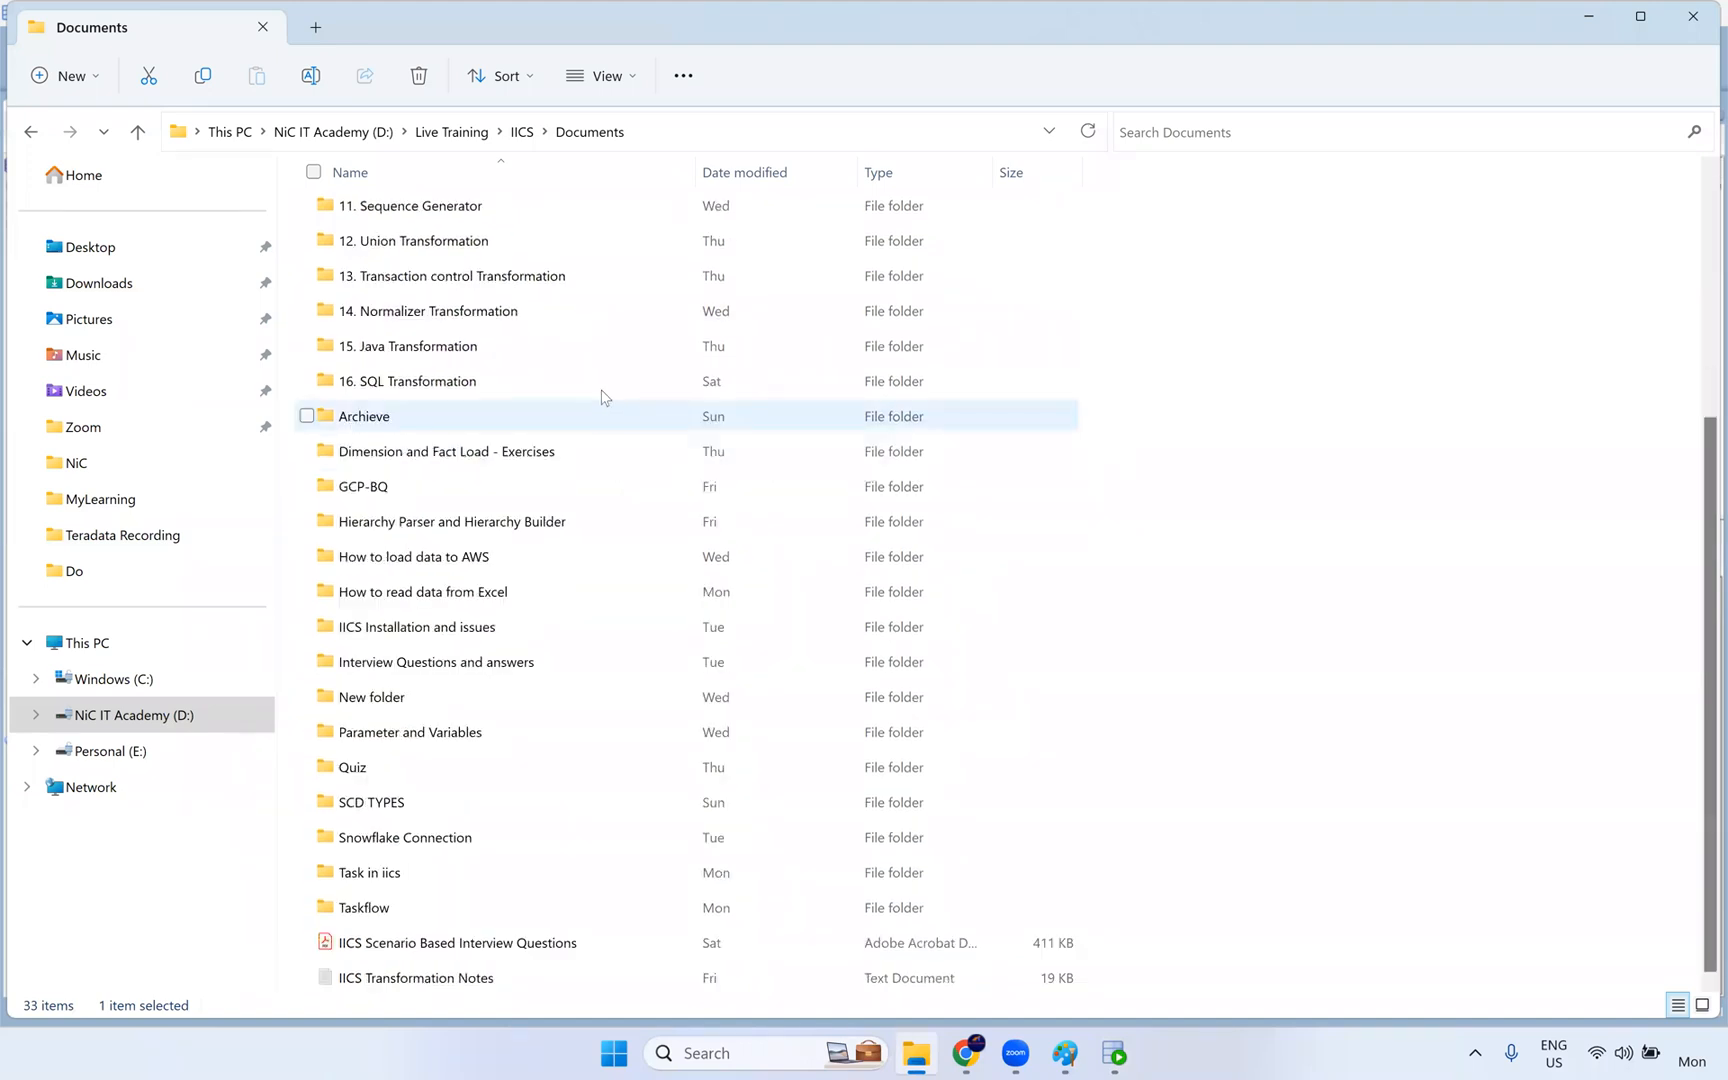
scroll(602, 393, "up", 3)
left_click(523, 132)
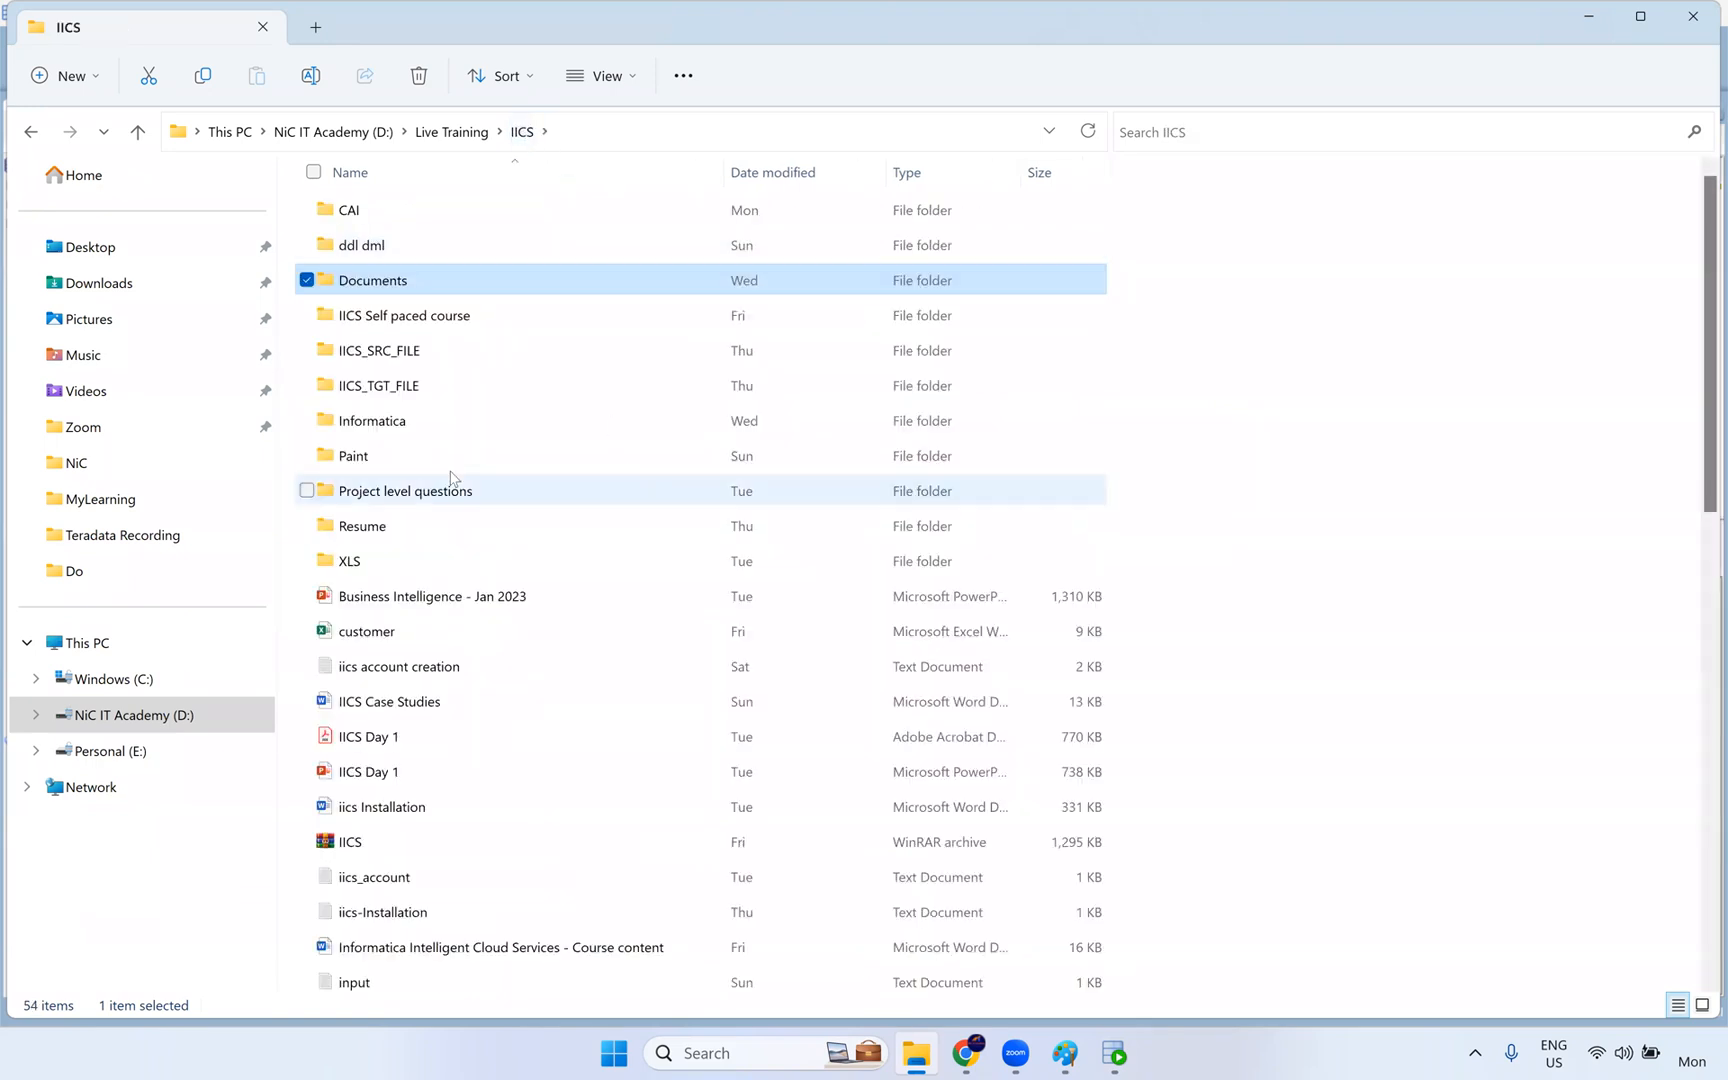
double_click(424, 424)
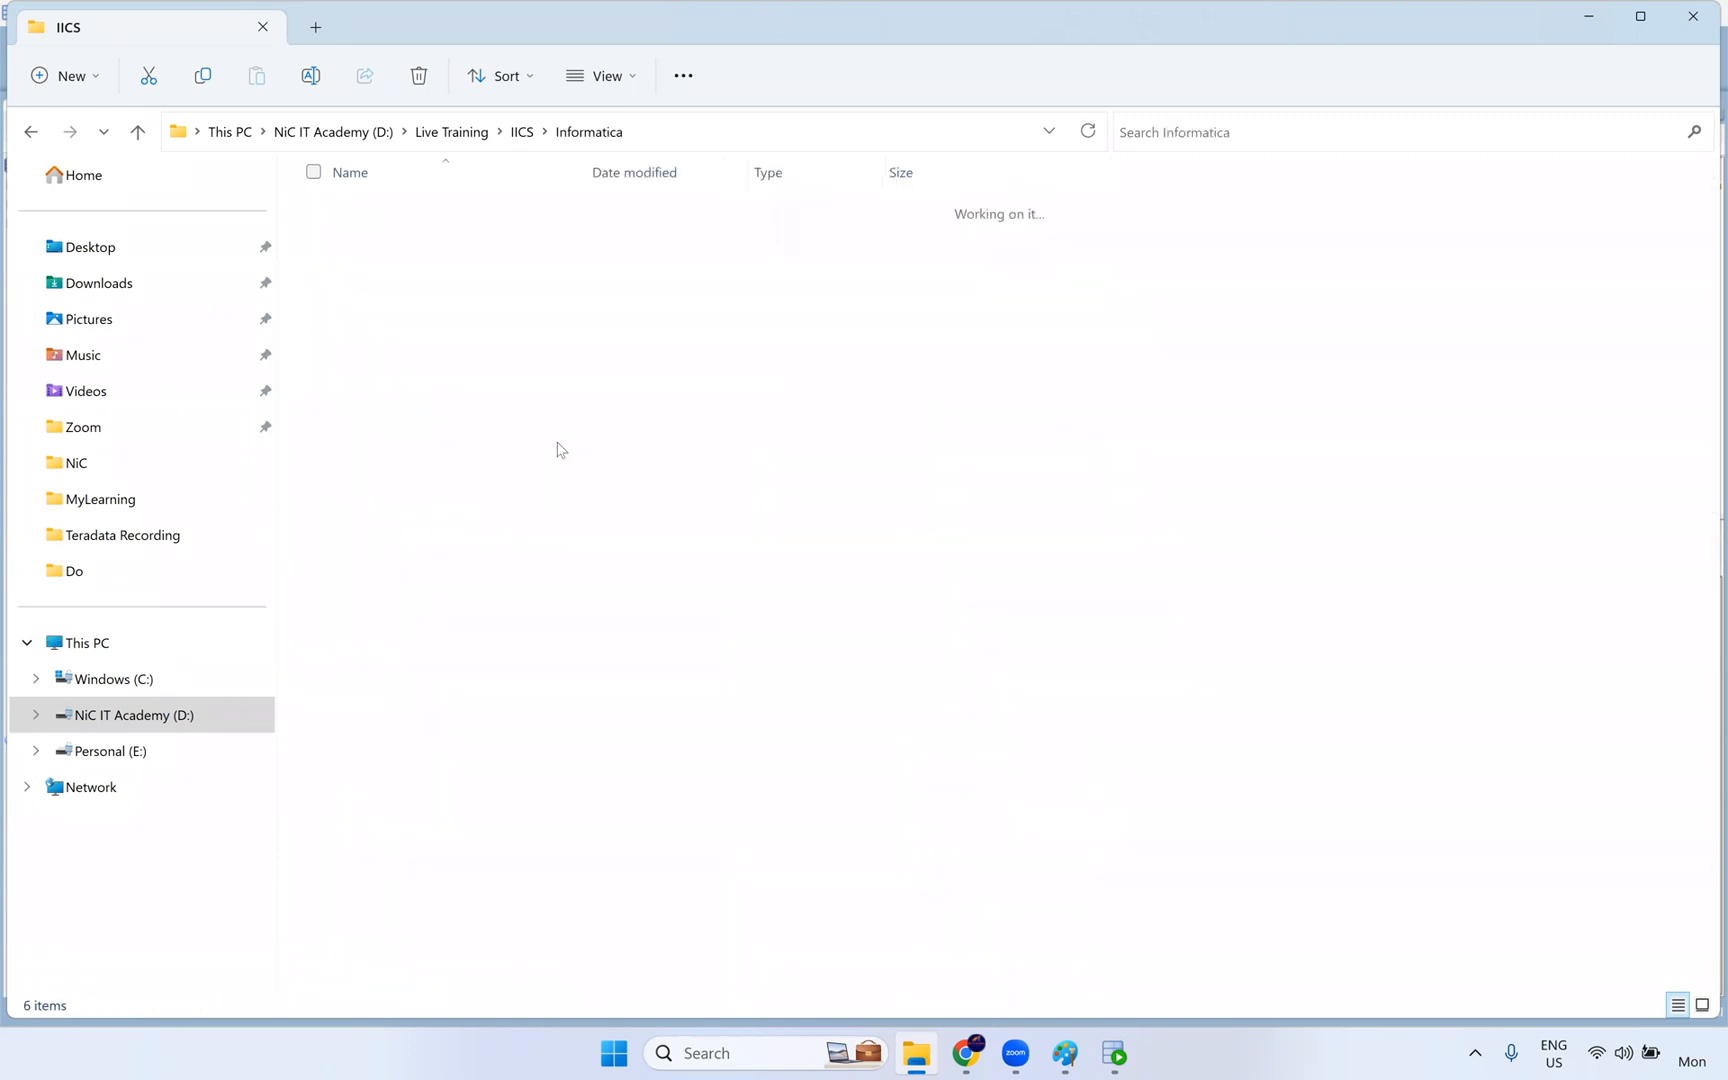
left_click(522, 131)
- Open the Rank workbook from Live Training > Informatica > Day 12 - Router and Rank Transformation > Rank Transformation
left_click(451, 131)
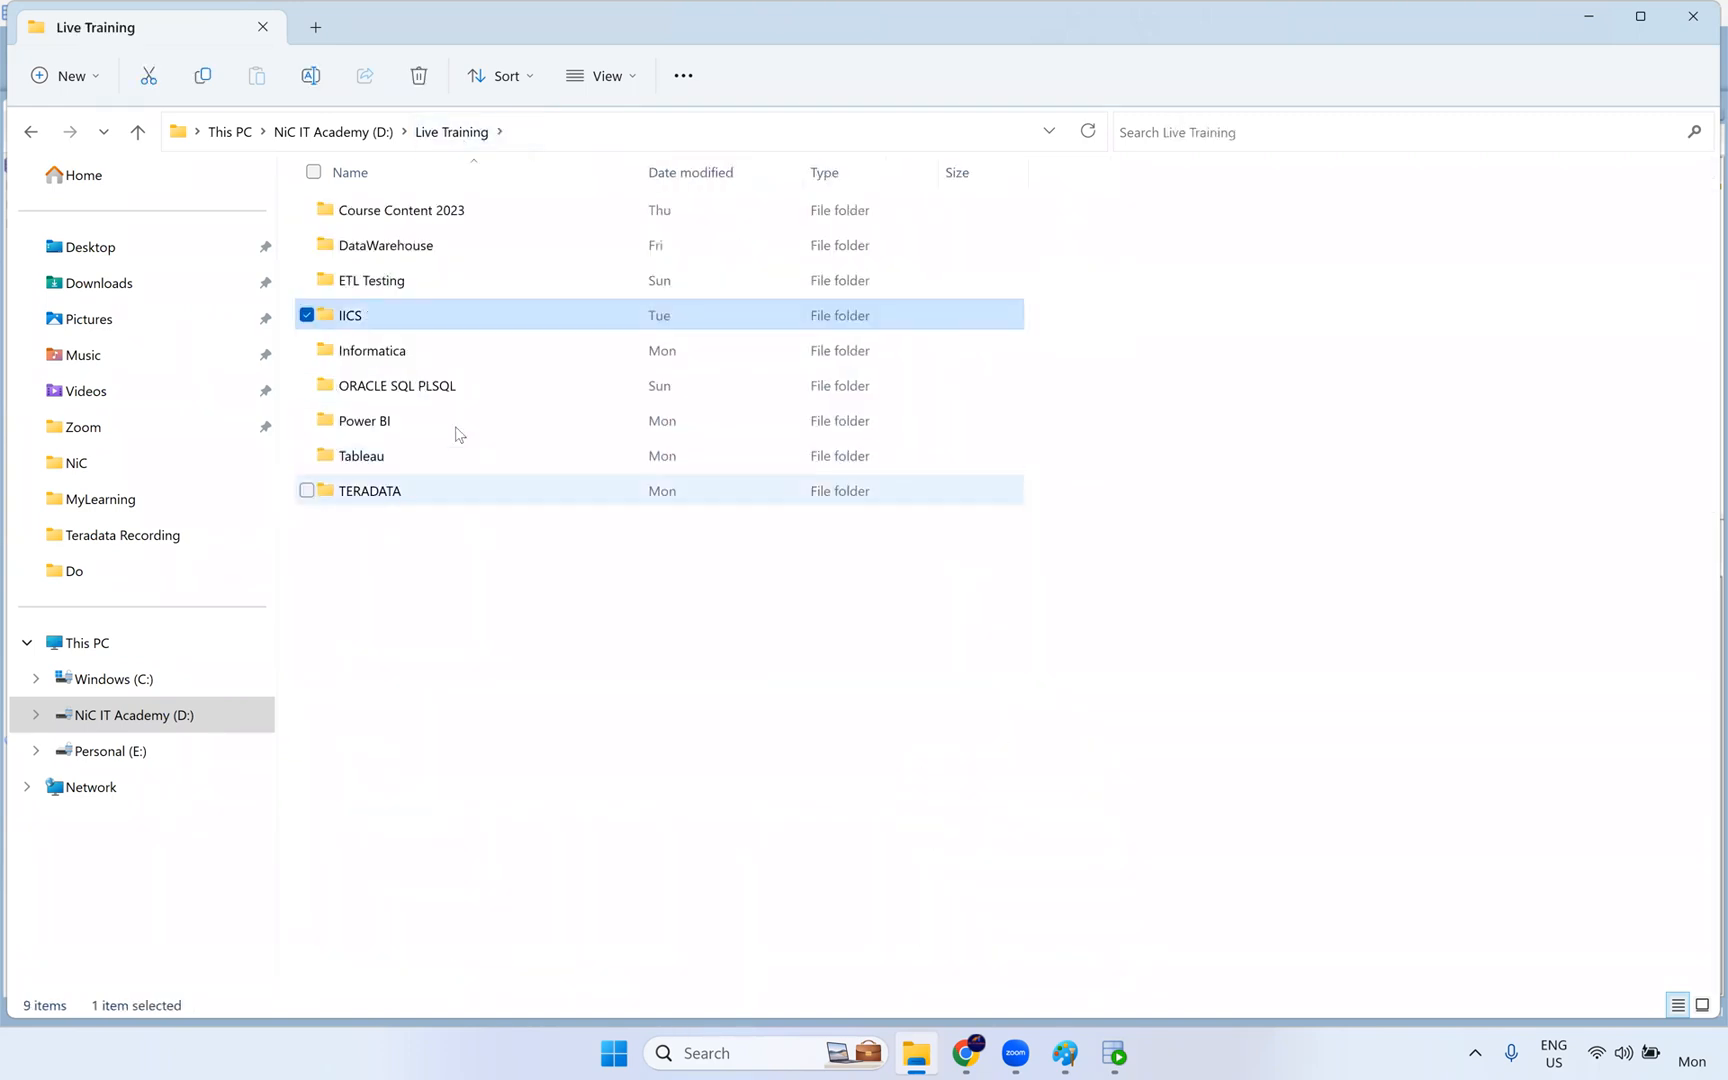
double_click(415, 351)
double_click(484, 604)
left_click(403, 218)
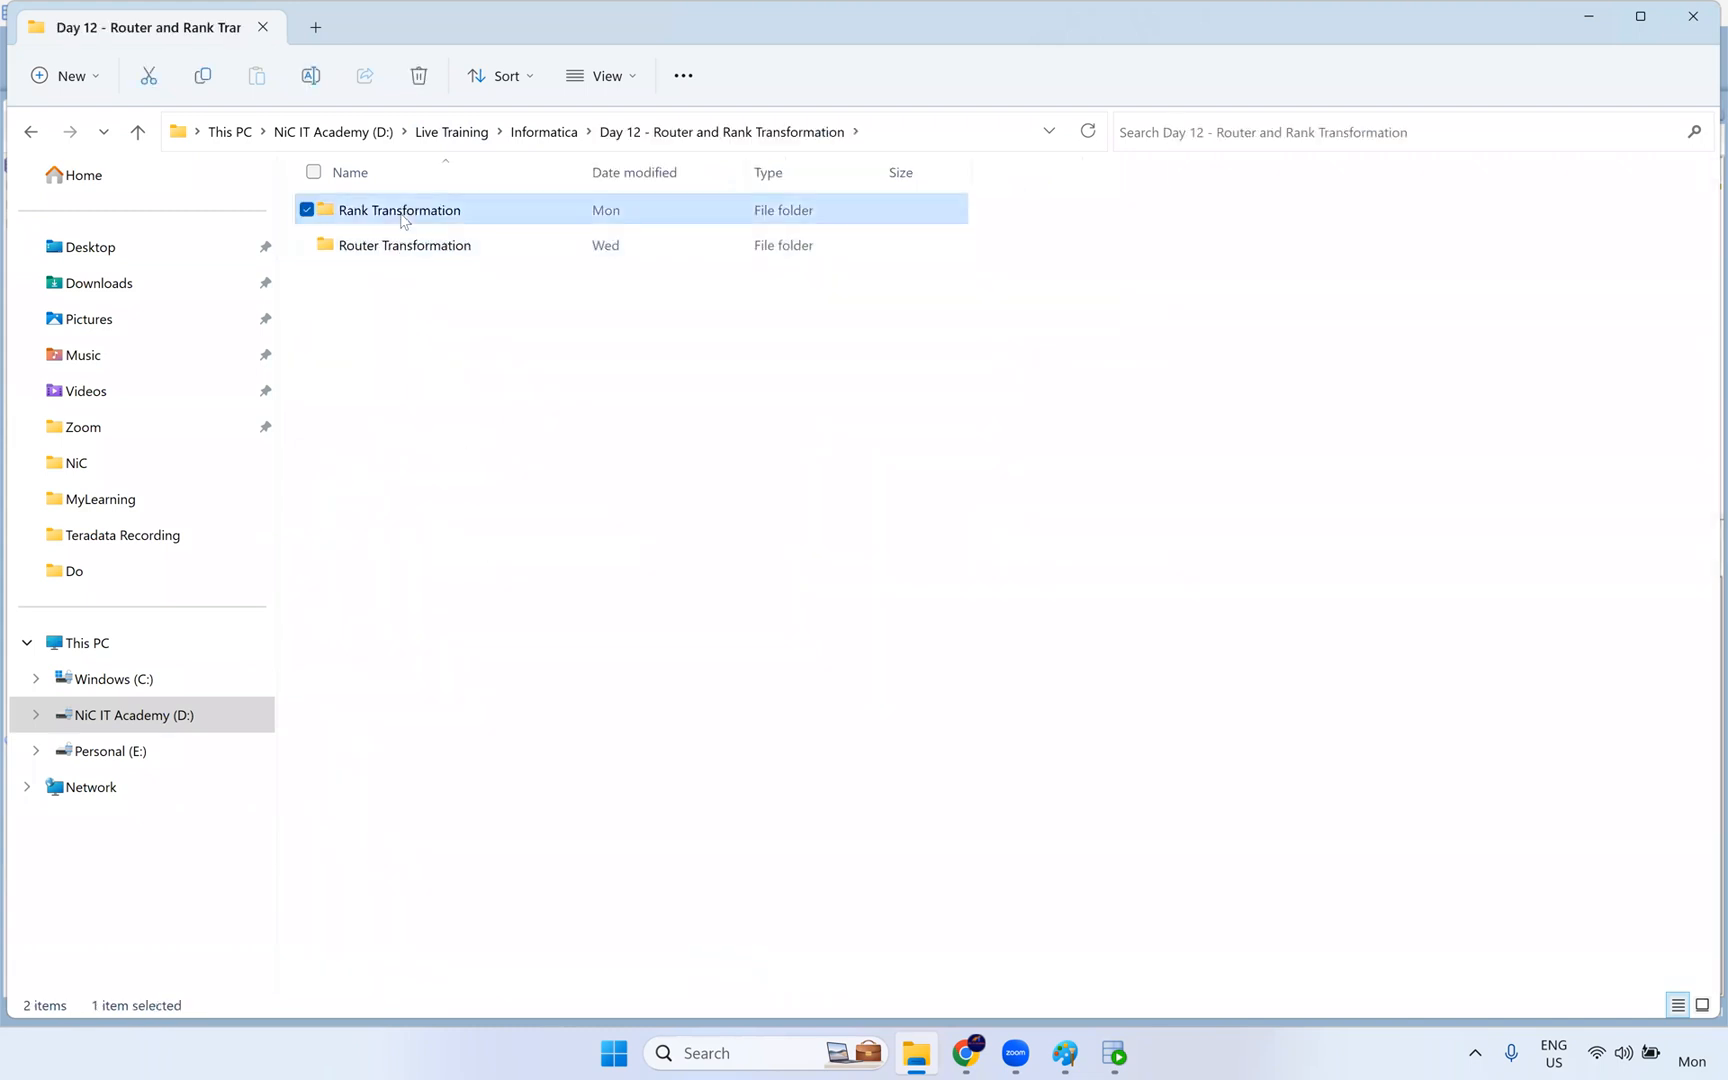
left_click(420, 214)
left_click(489, 210)
double_click(523, 210)
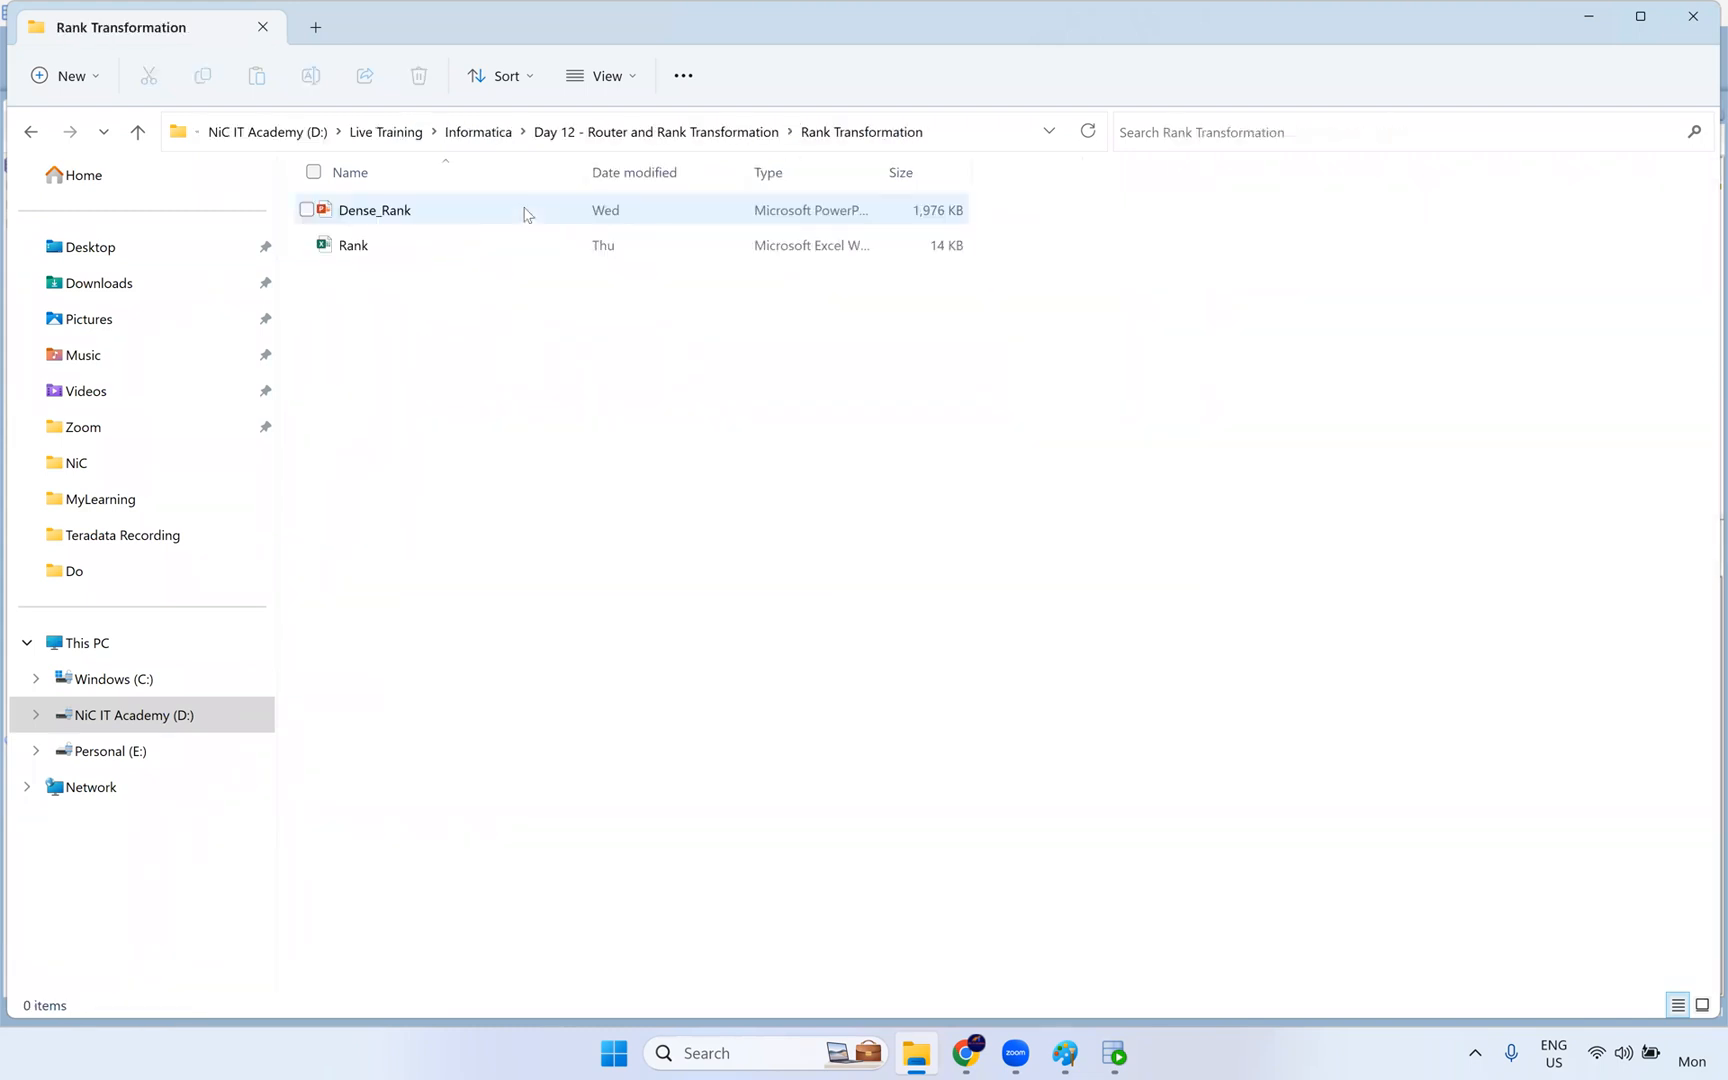
left_click(426, 250)
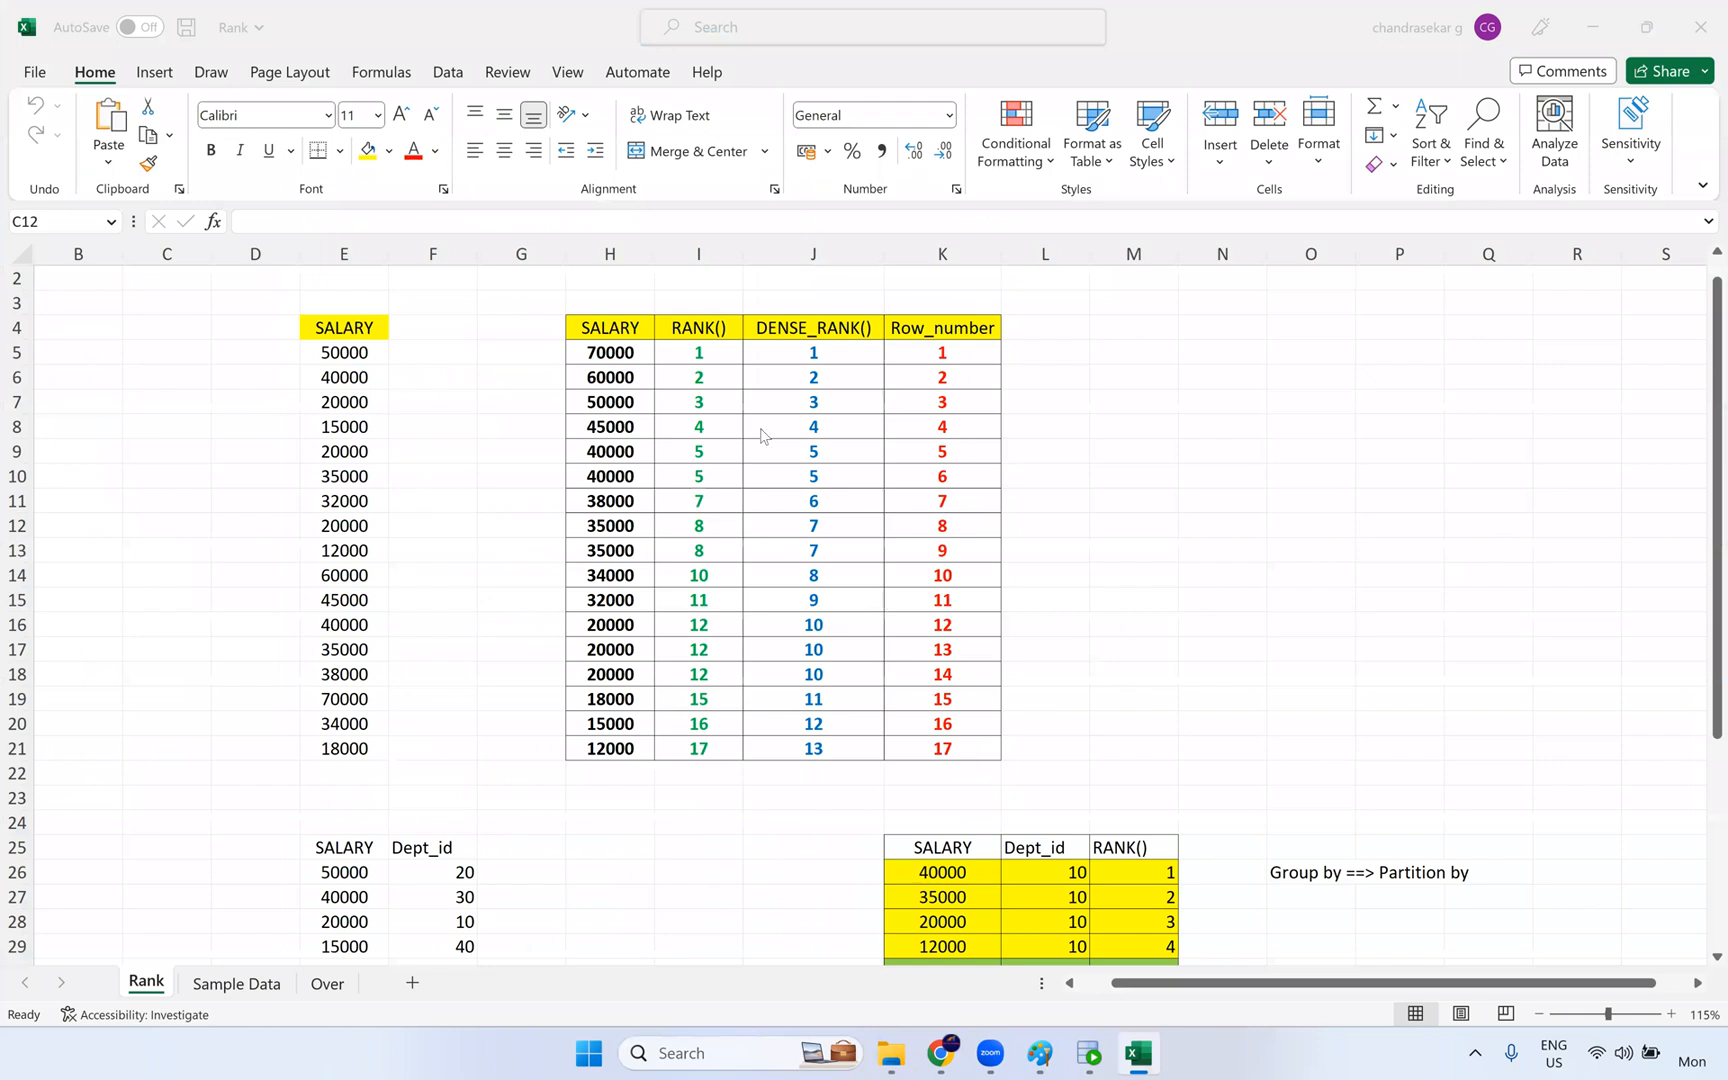
- Clear the RANK(), DENSE_RANK() and Row_number values in I5:K21, and highlight the unsorted and sorted SALARY lists
left_click_drag(699, 354, 947, 754)
key("Delete")
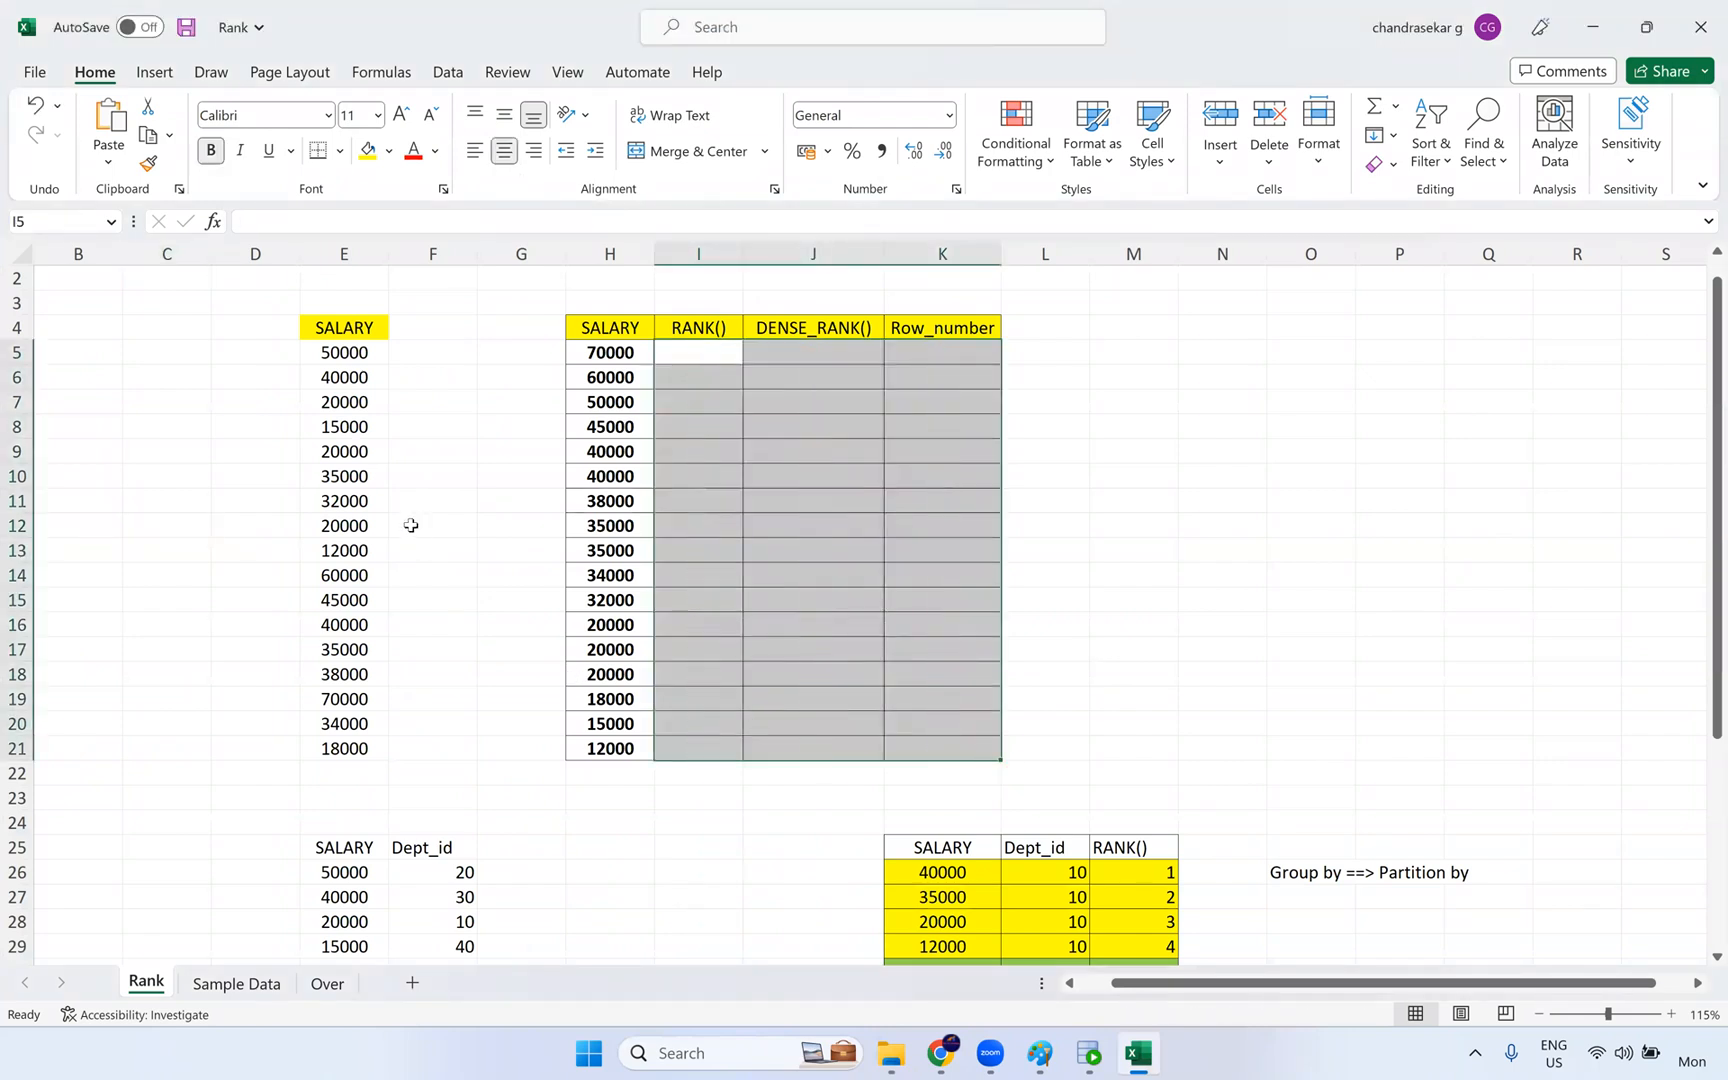
left_click(418, 499)
left_click_drag(340, 350, 329, 748)
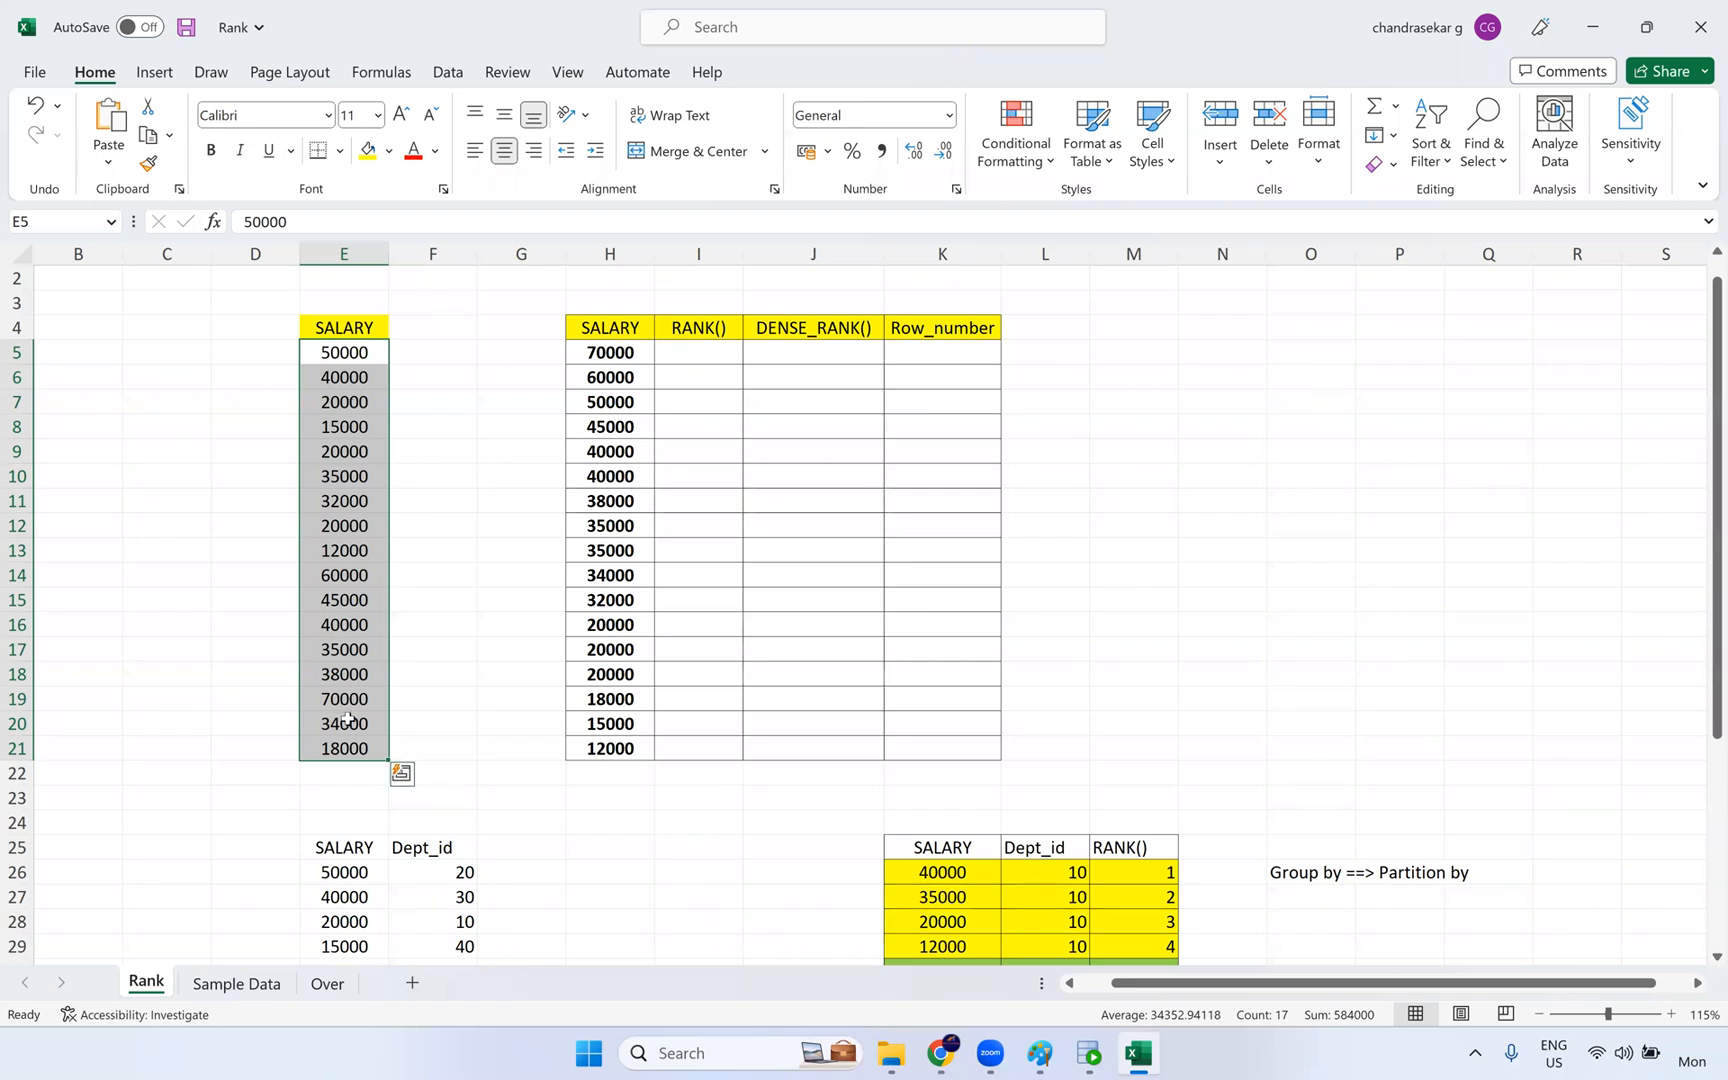
left_click_drag(641, 353, 625, 770)
- Fill the RANK() column in I5:I10 with 1, 2, 3, 4, 5 and 5
left_click(711, 352)
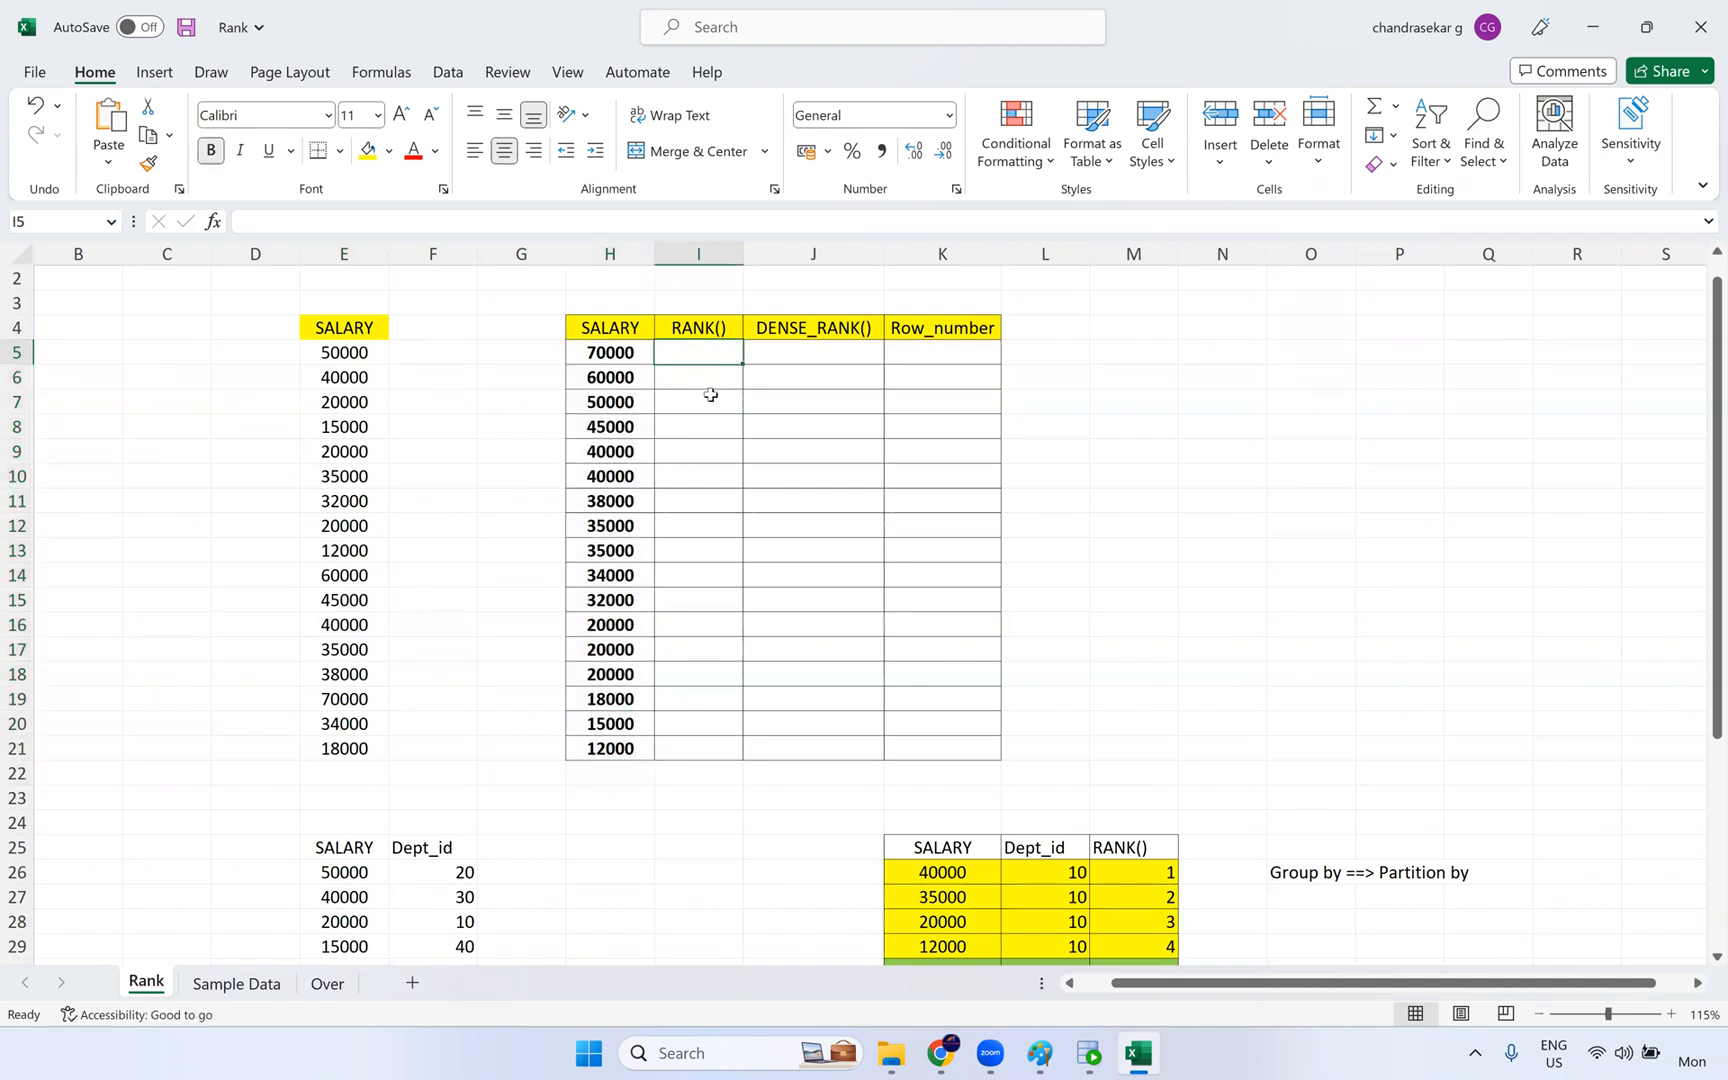
type("1")
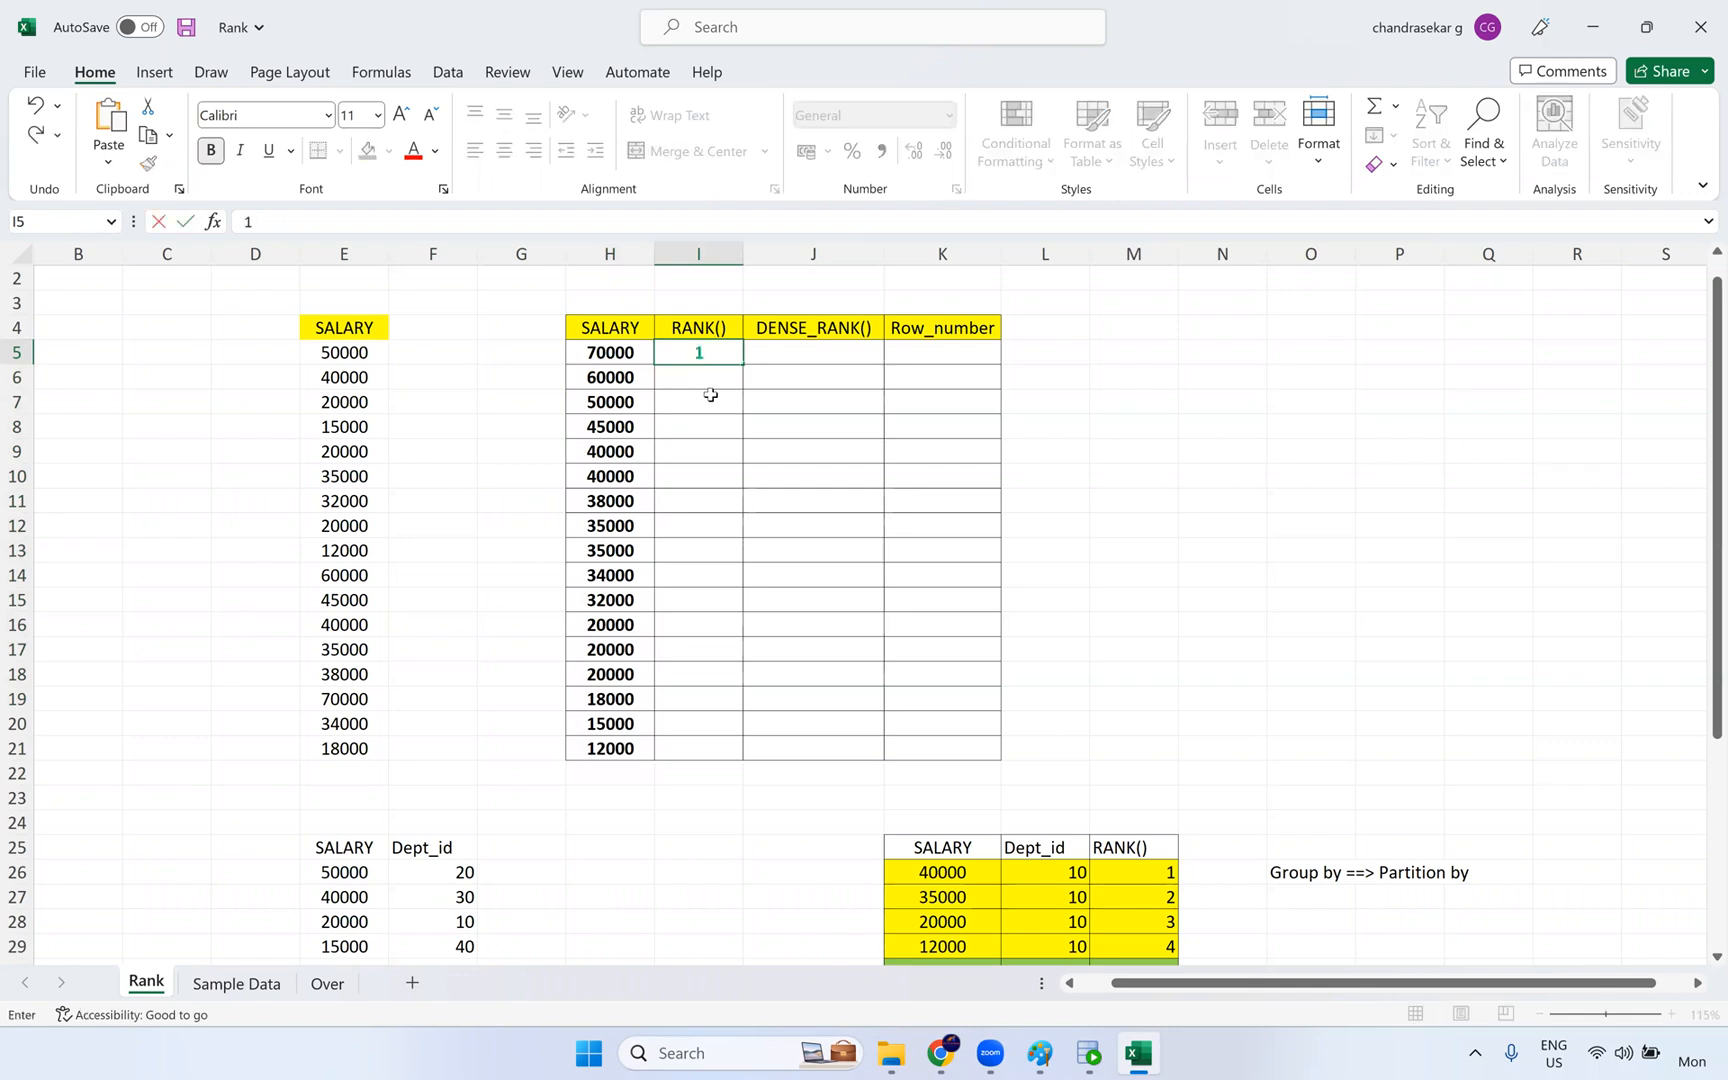
key("Return")
type("2")
key("Return")
type("3")
key("Return")
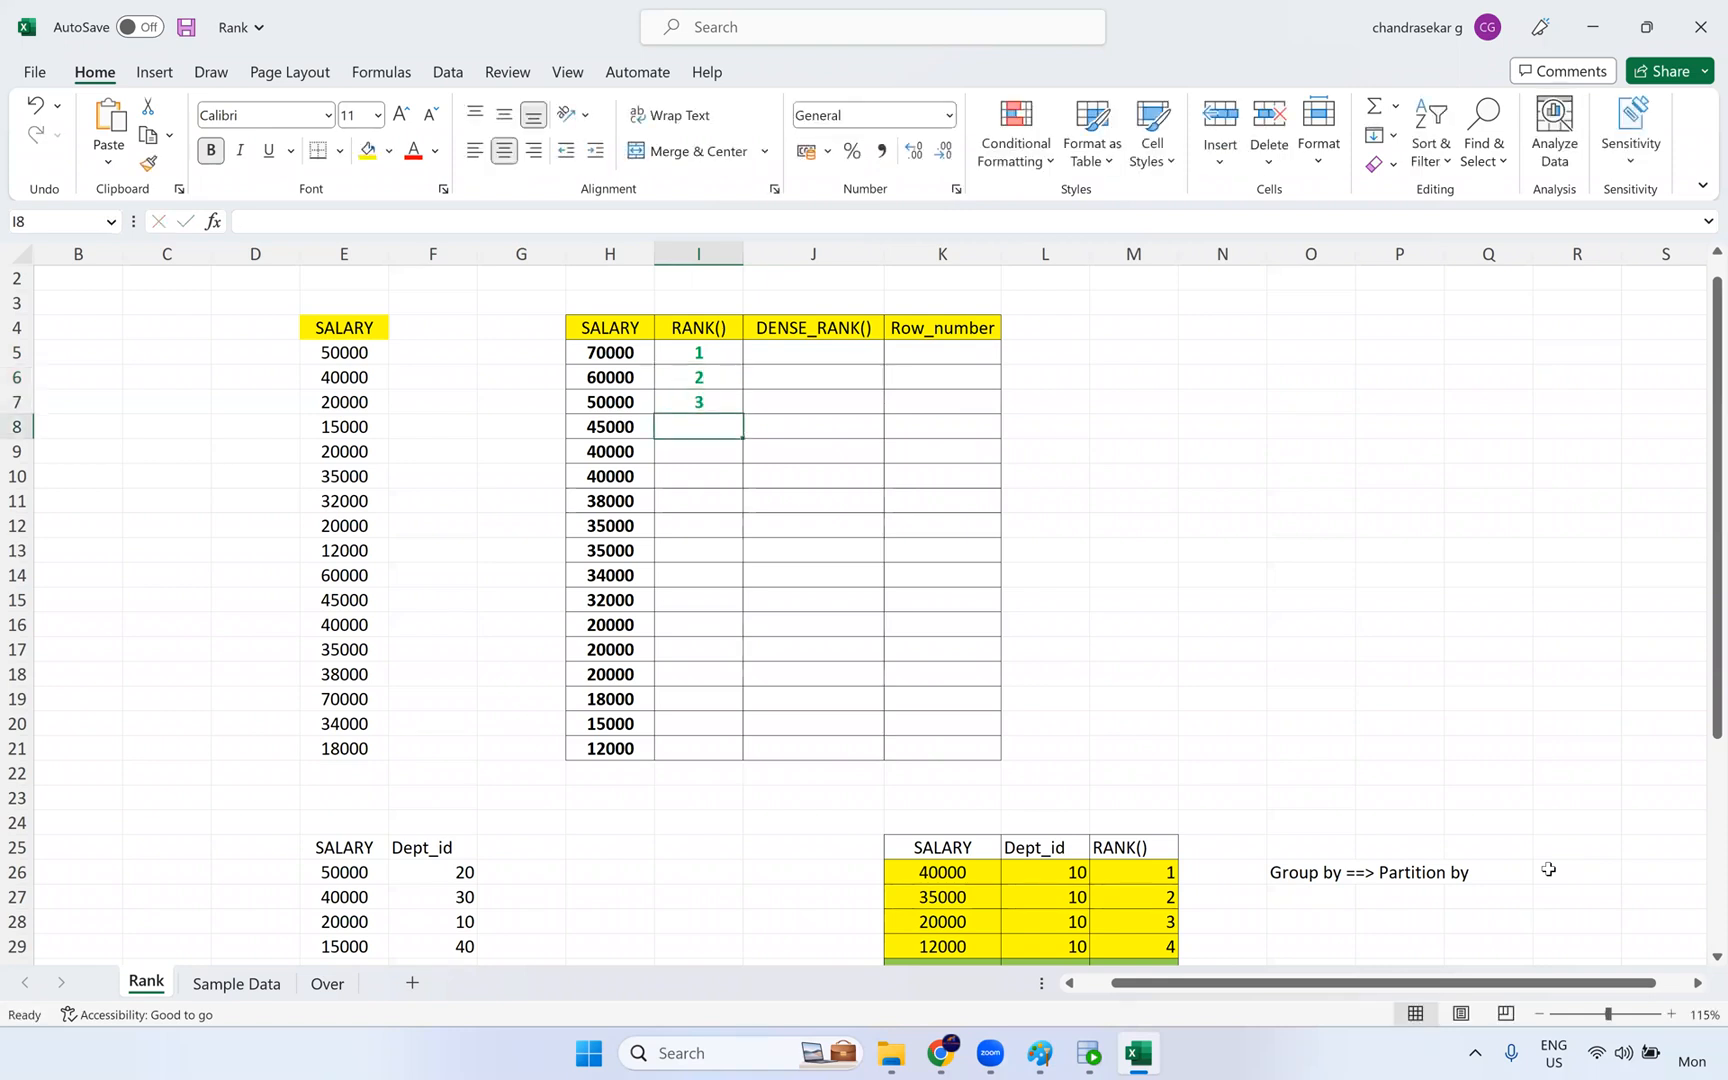
type("4")
key("Return")
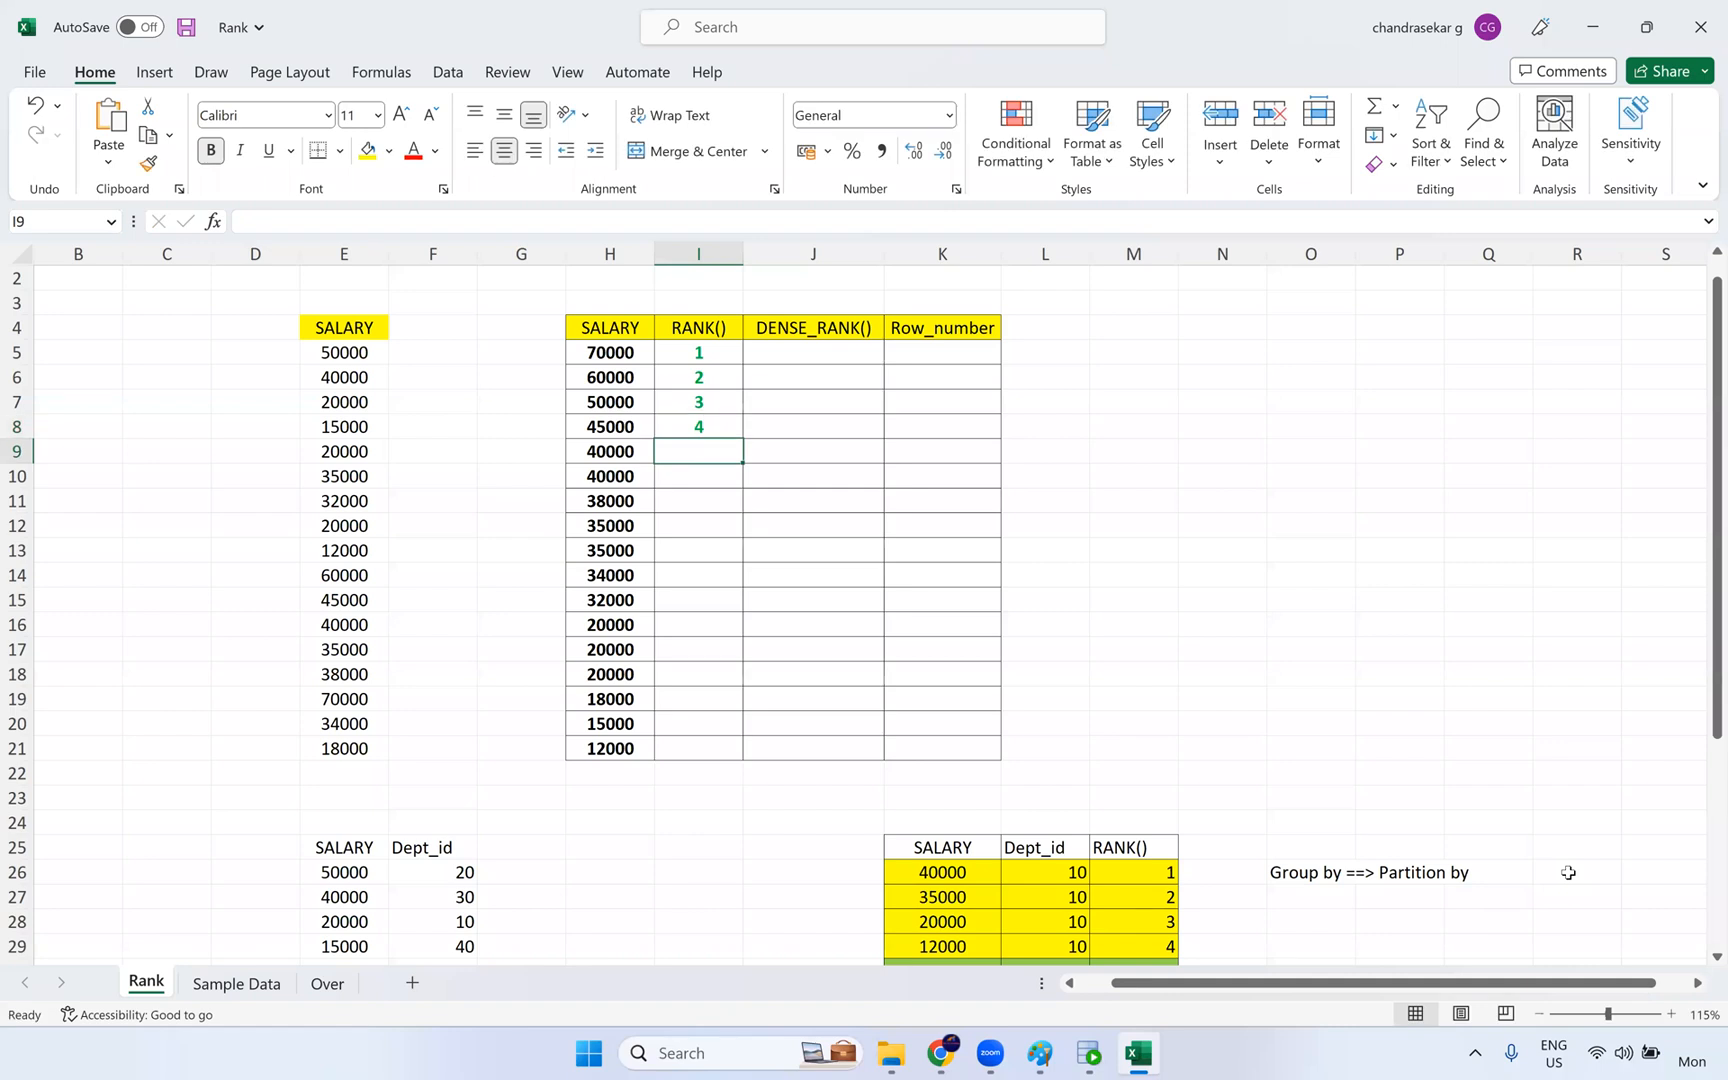
type("5")
key("Return")
type("5")
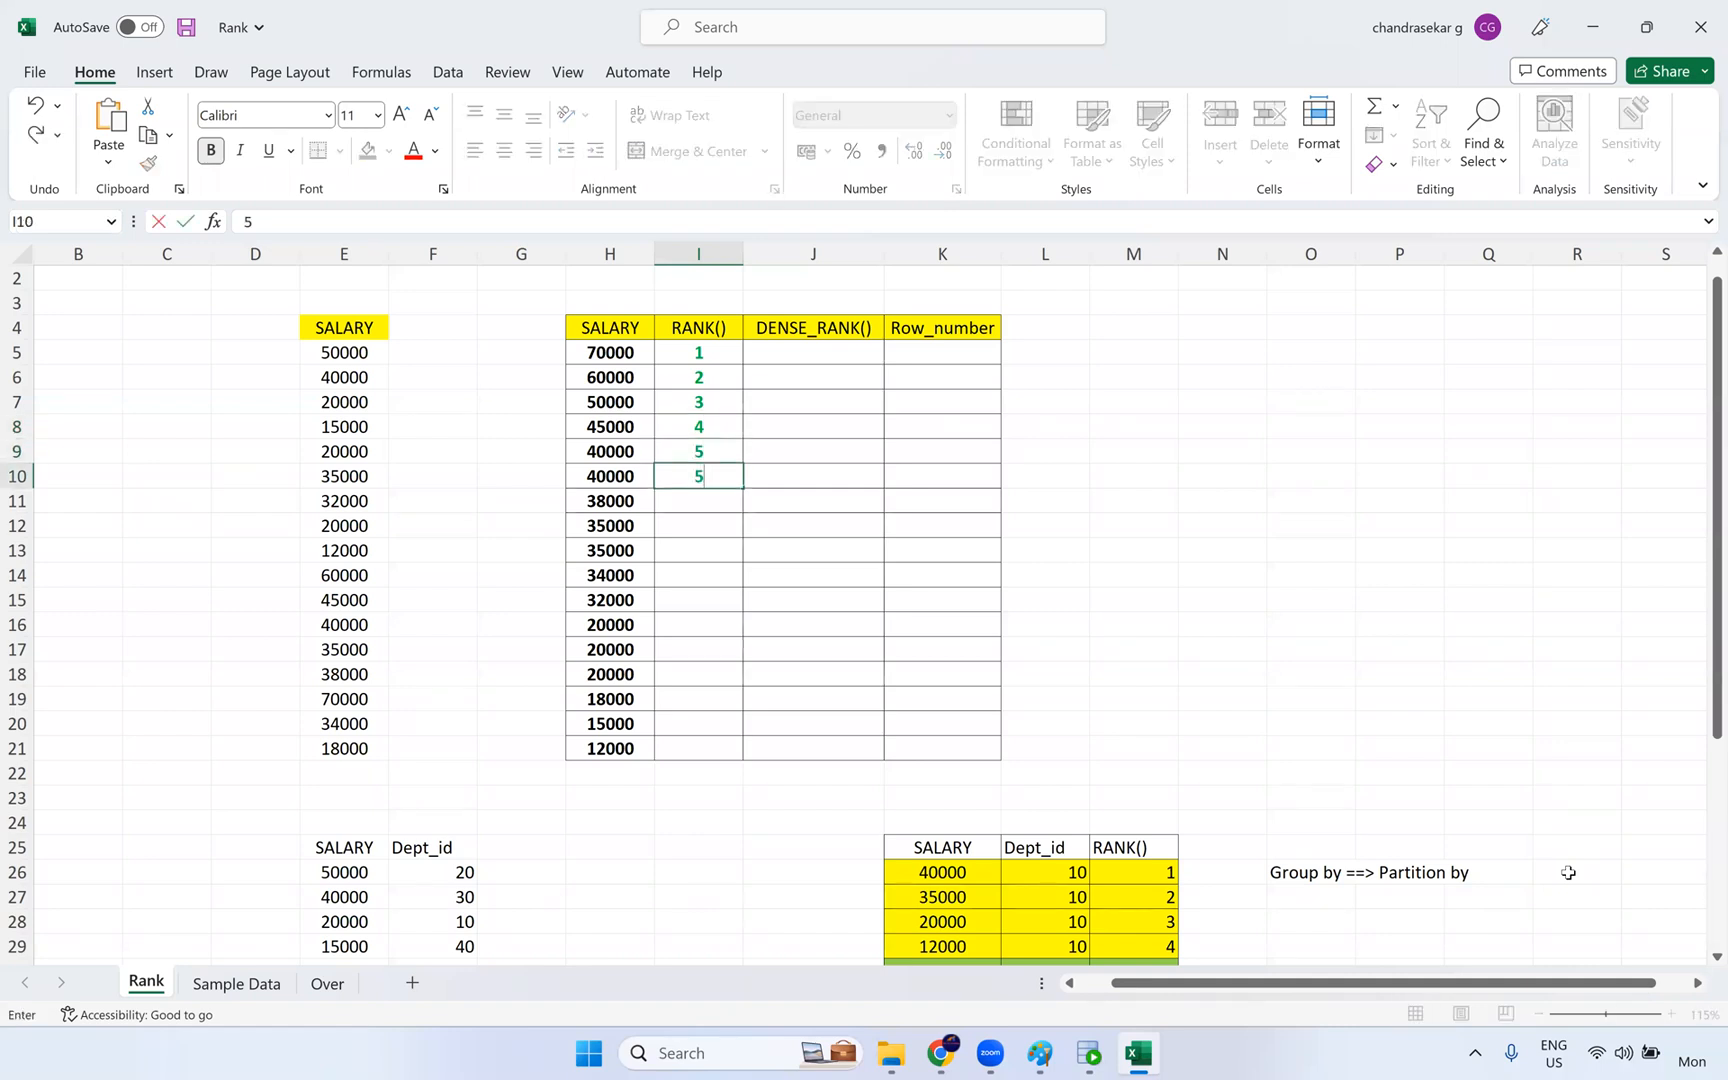
left_click(1030, 669)
- Highlight the two 40000 salaries with their ranks, and point out the 38000 salary below and its empty RANK() cell
left_click_drag(610, 451, 704, 476)
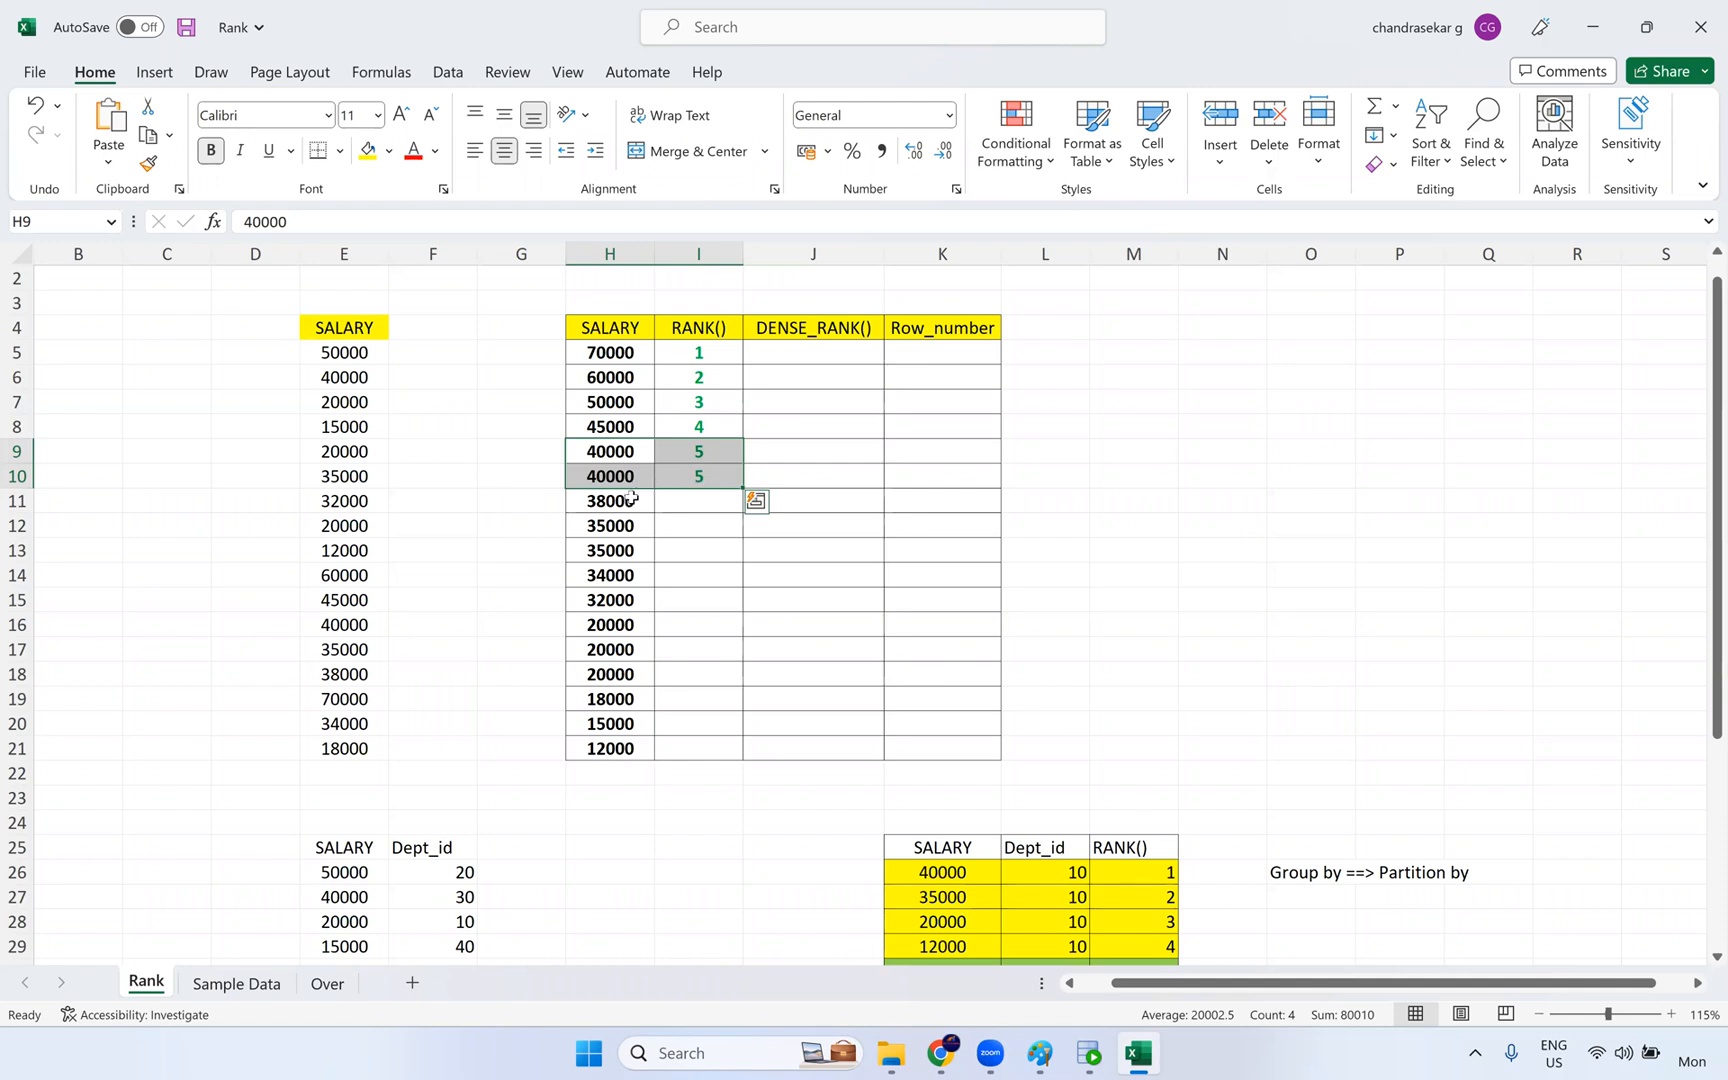
left_click(688, 505)
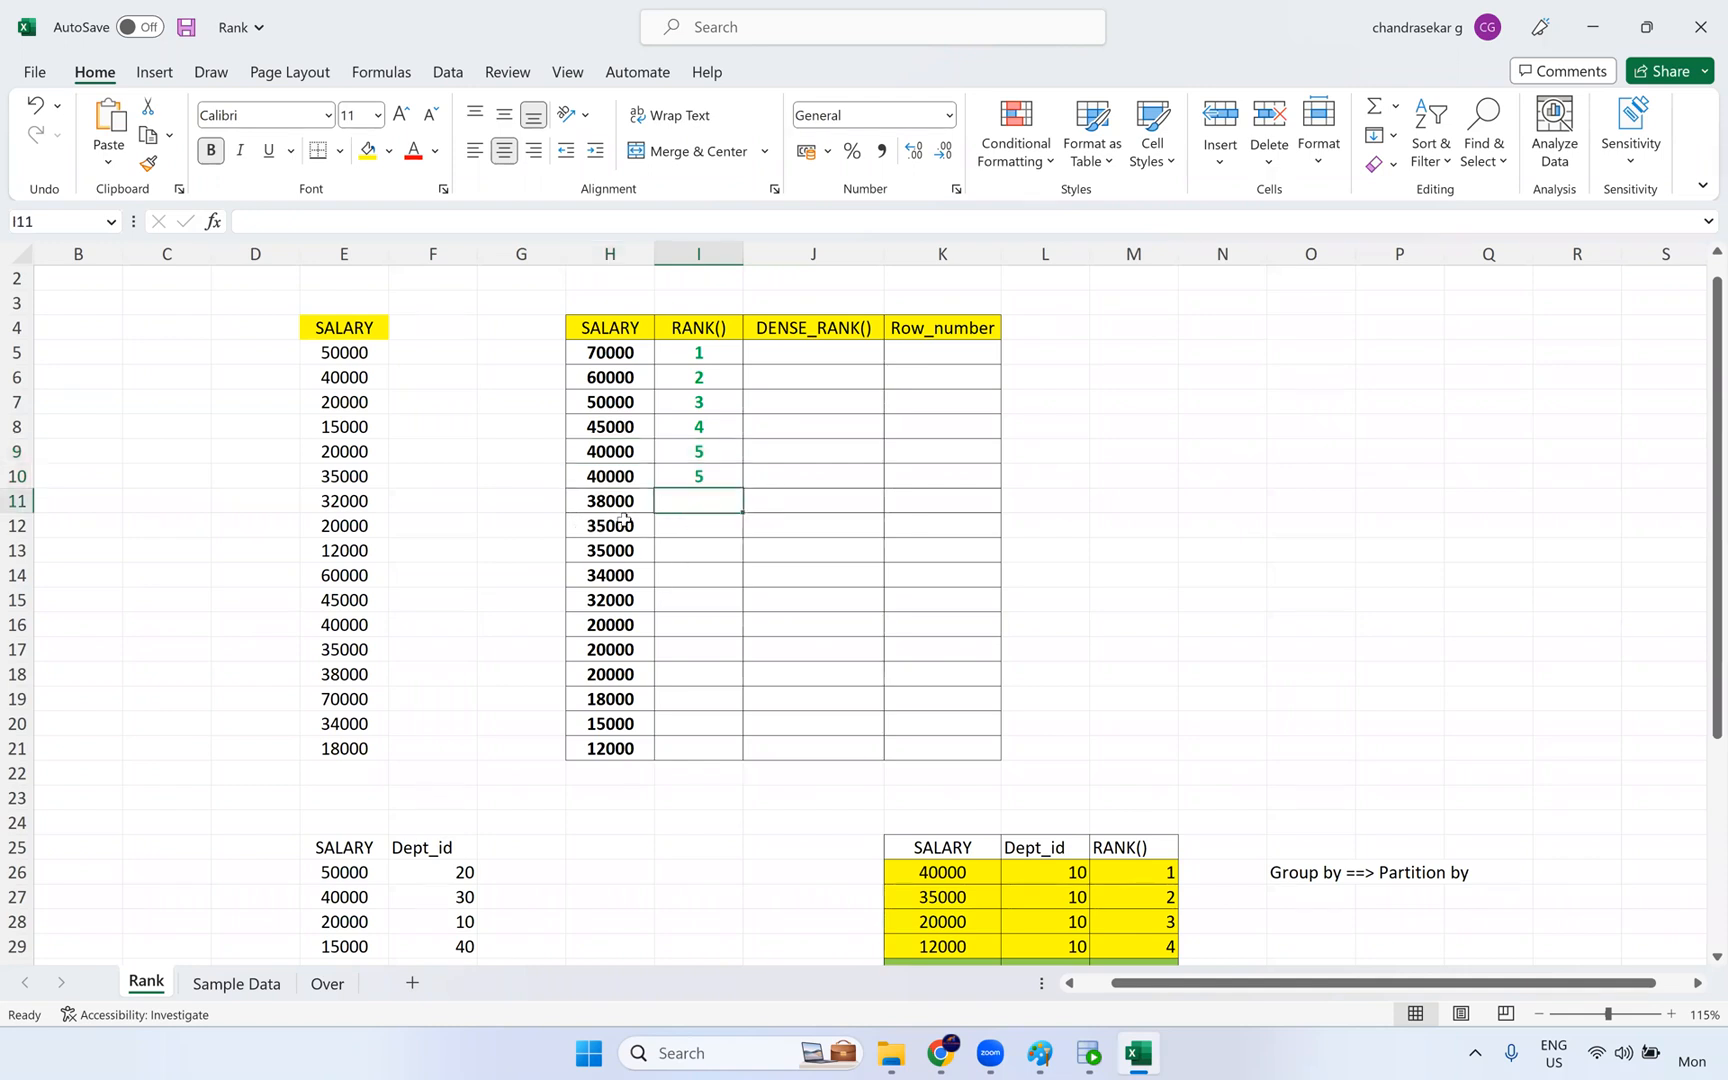
left_click(641, 503)
left_click(627, 519)
left_click(629, 503)
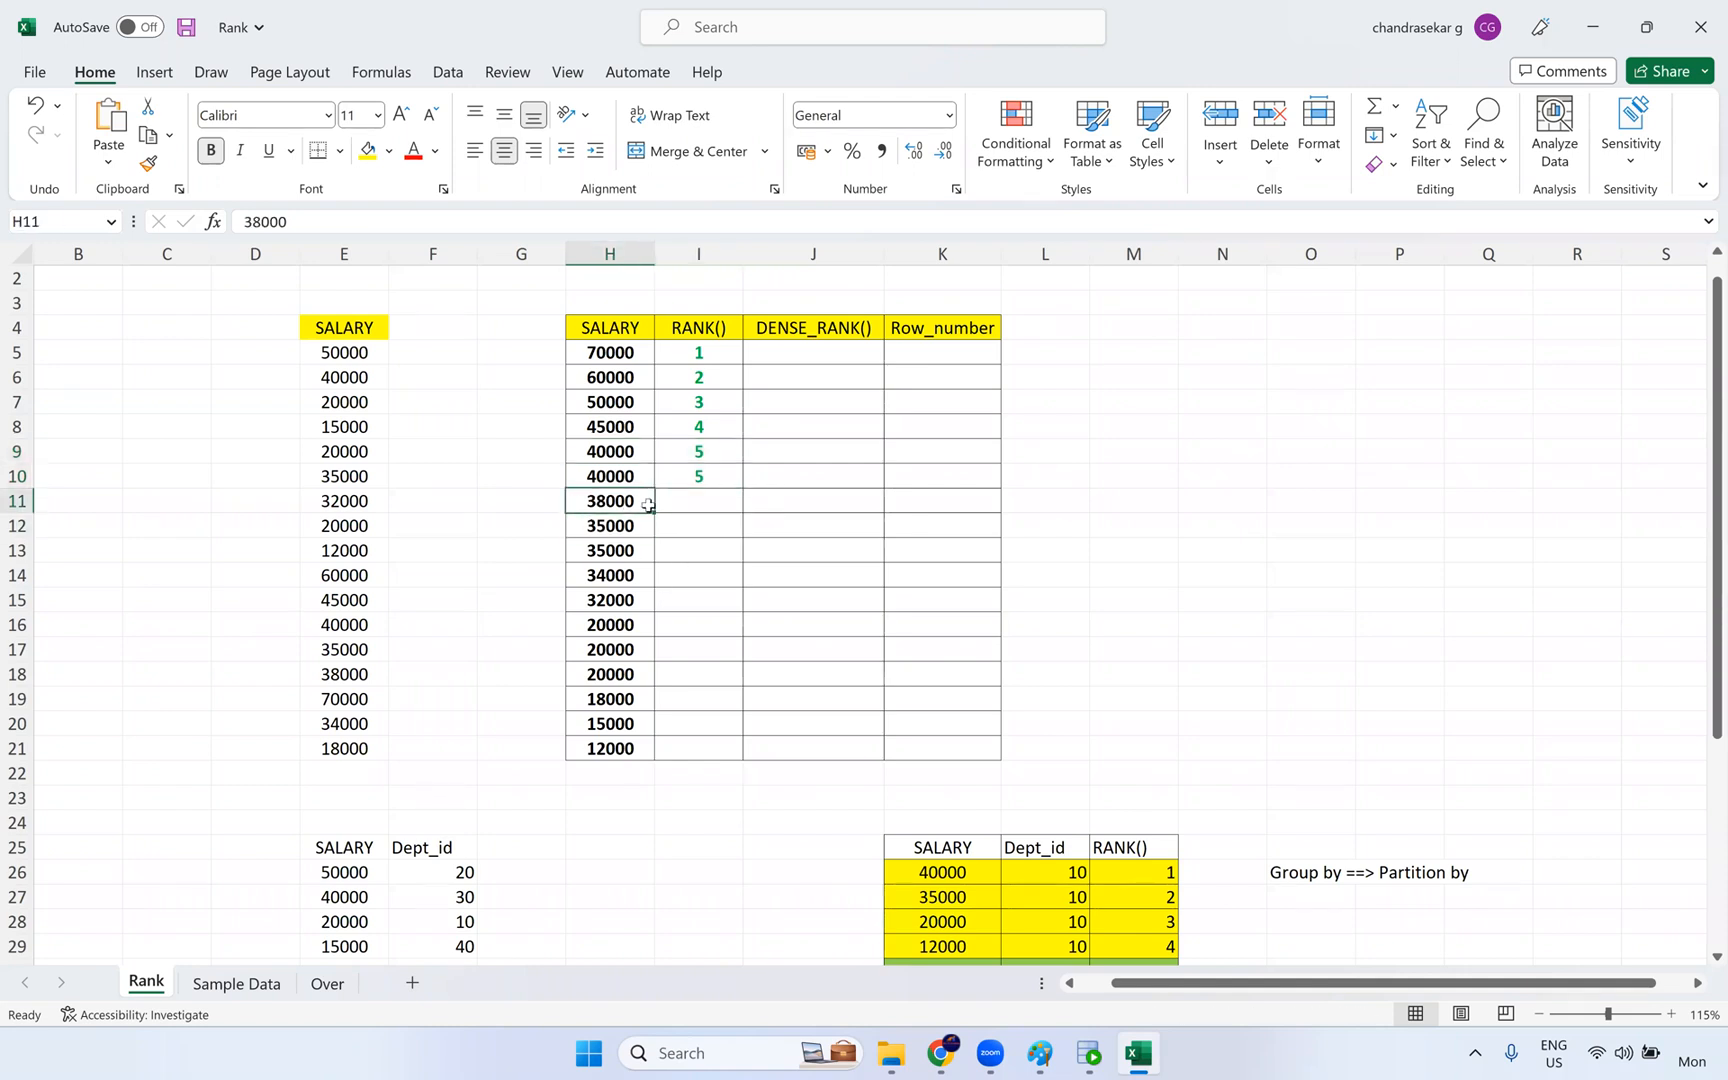
- Enter rank 7 for the 38000 salary in I11, and highlight the two tied ranks of 5 above it
left_click(701, 507)
type("7")
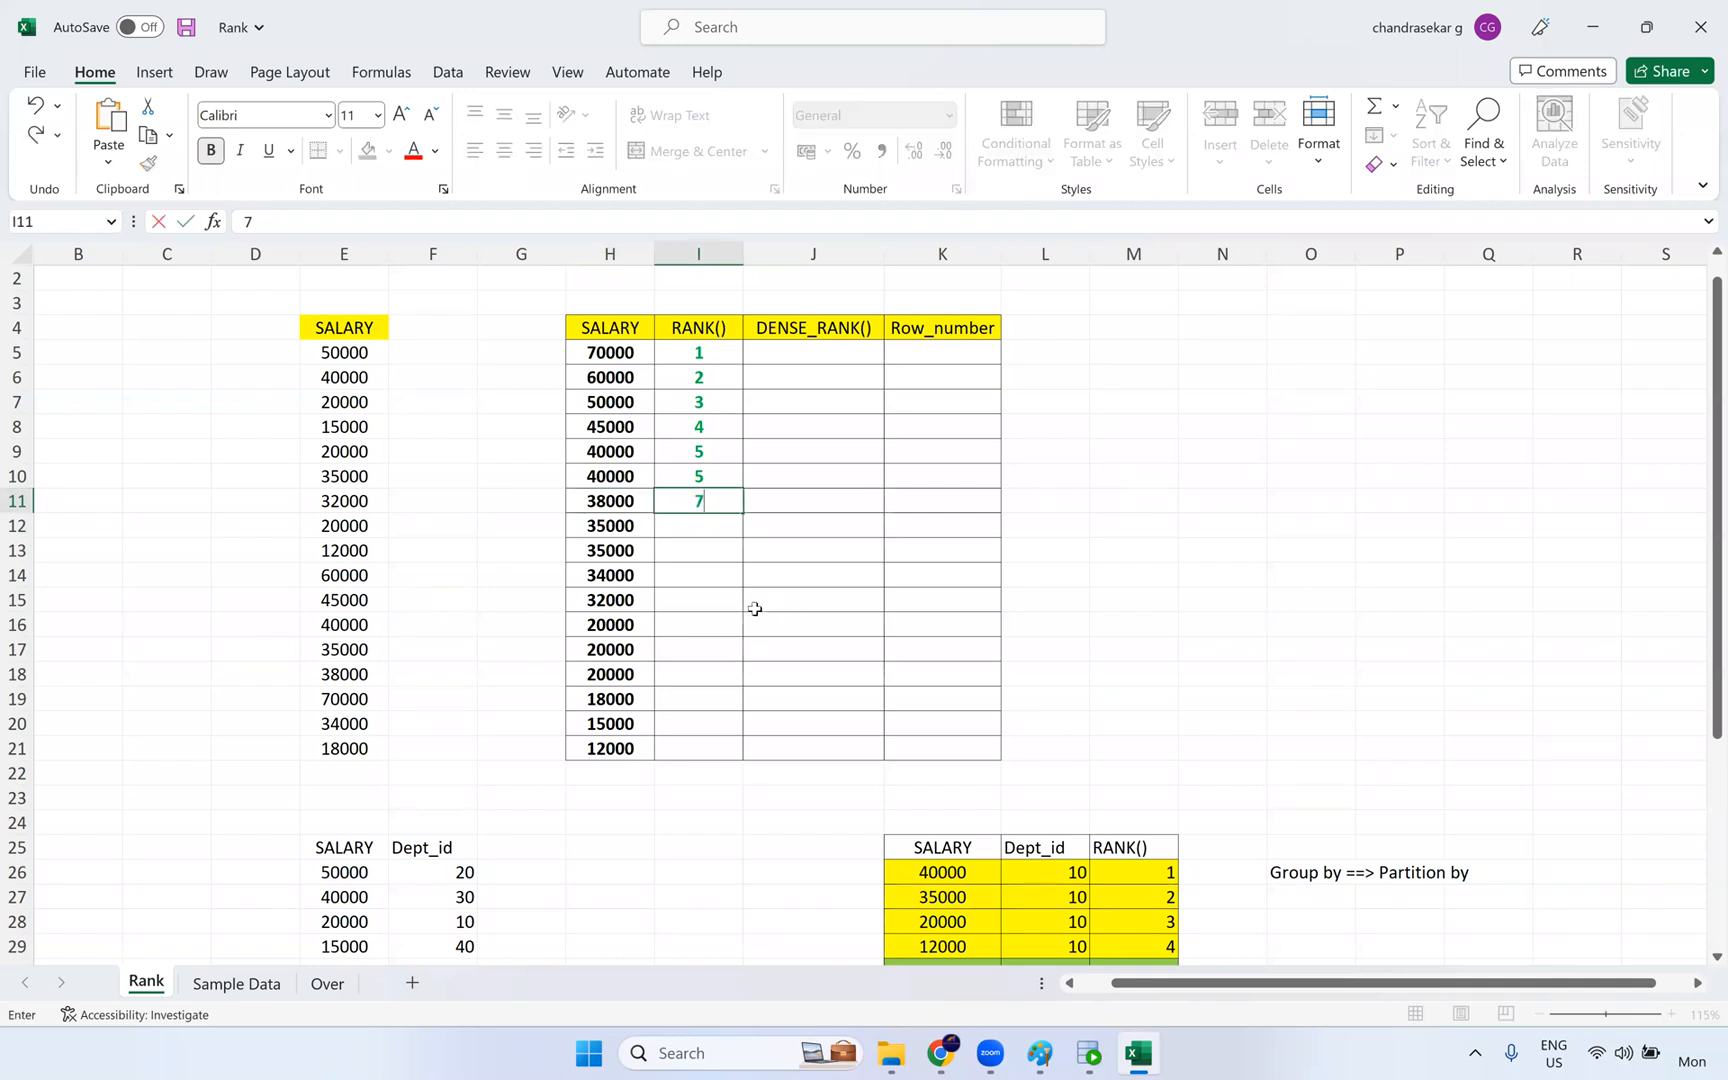
left_click(754, 606)
left_click(691, 451)
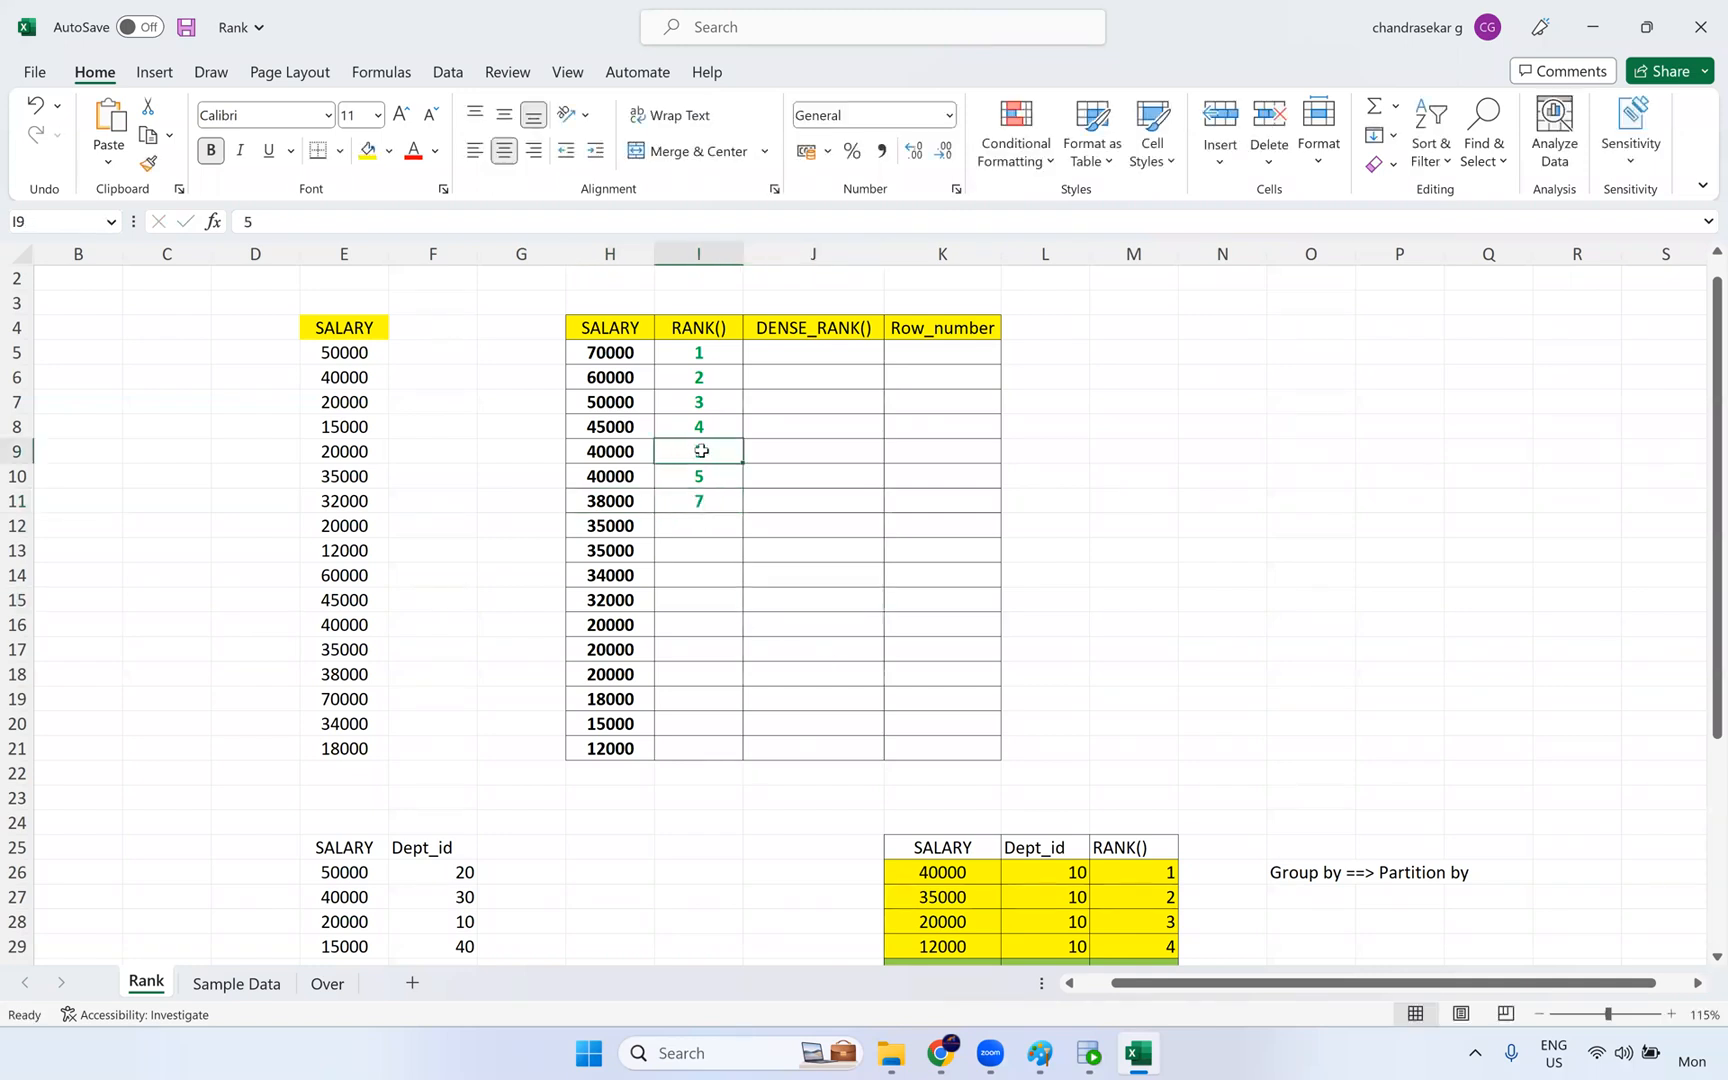
left_click(697, 476, "shift")
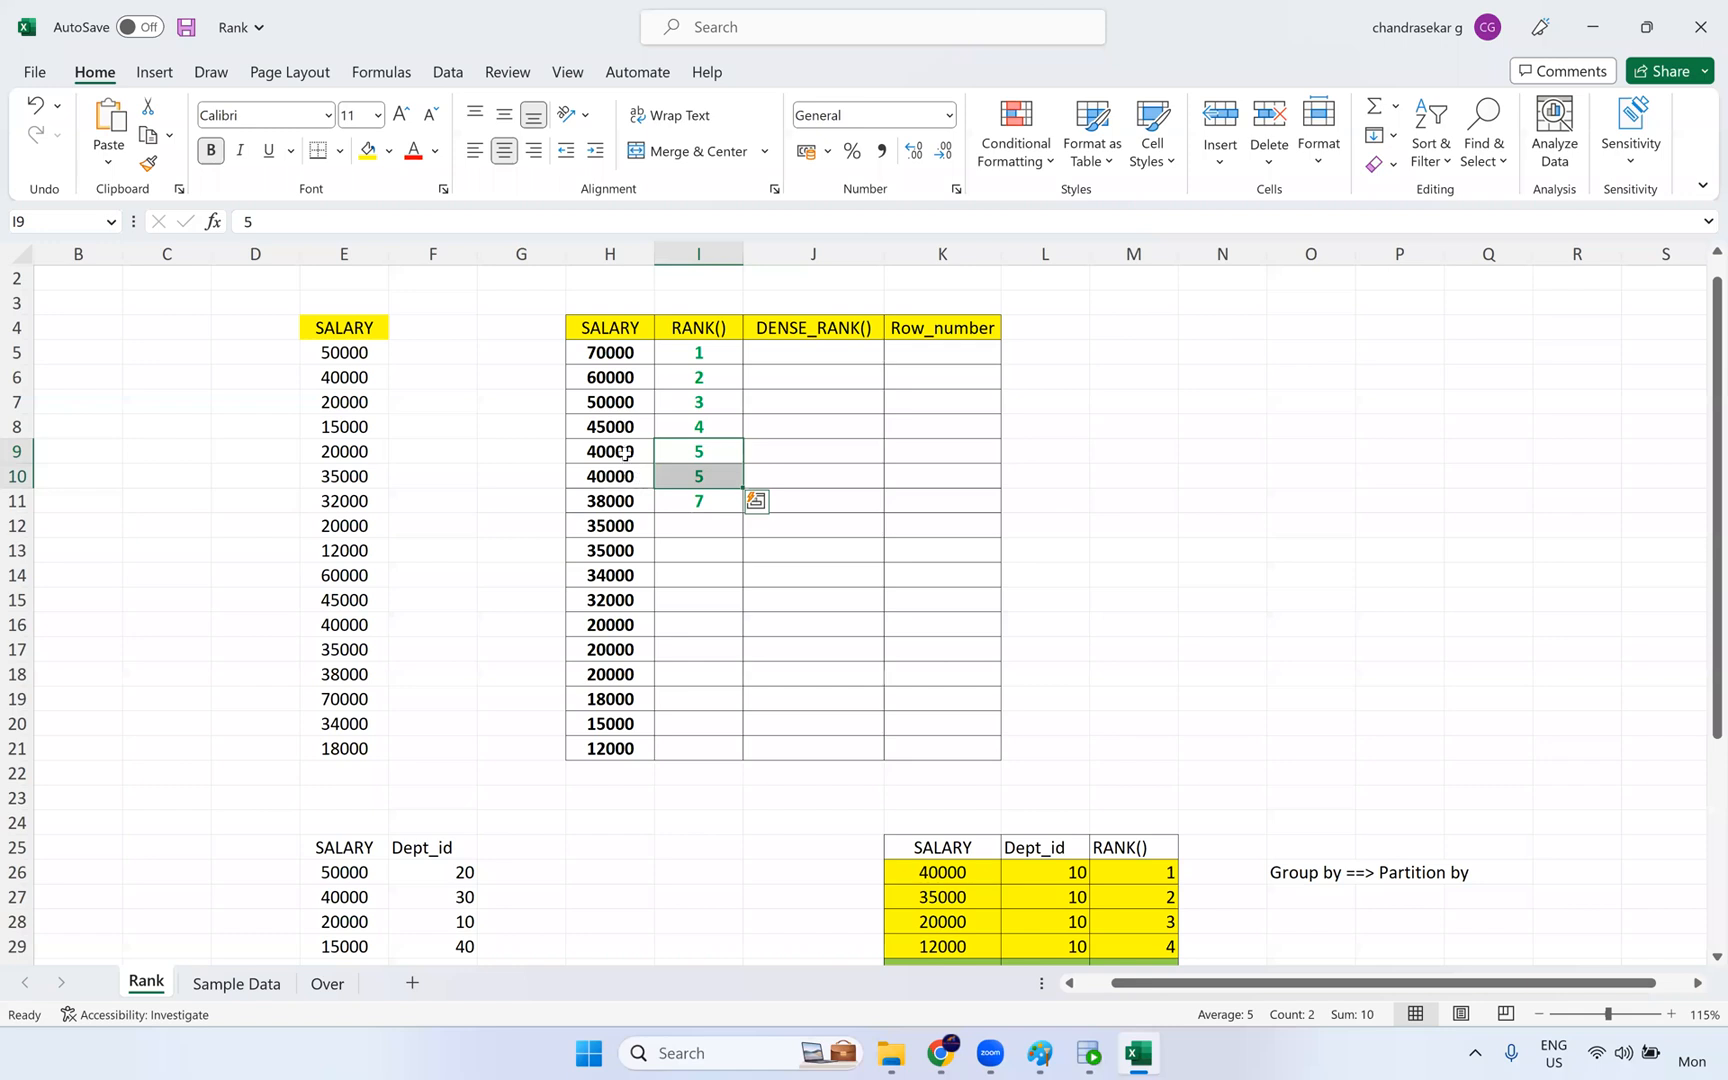
left_click(704, 502)
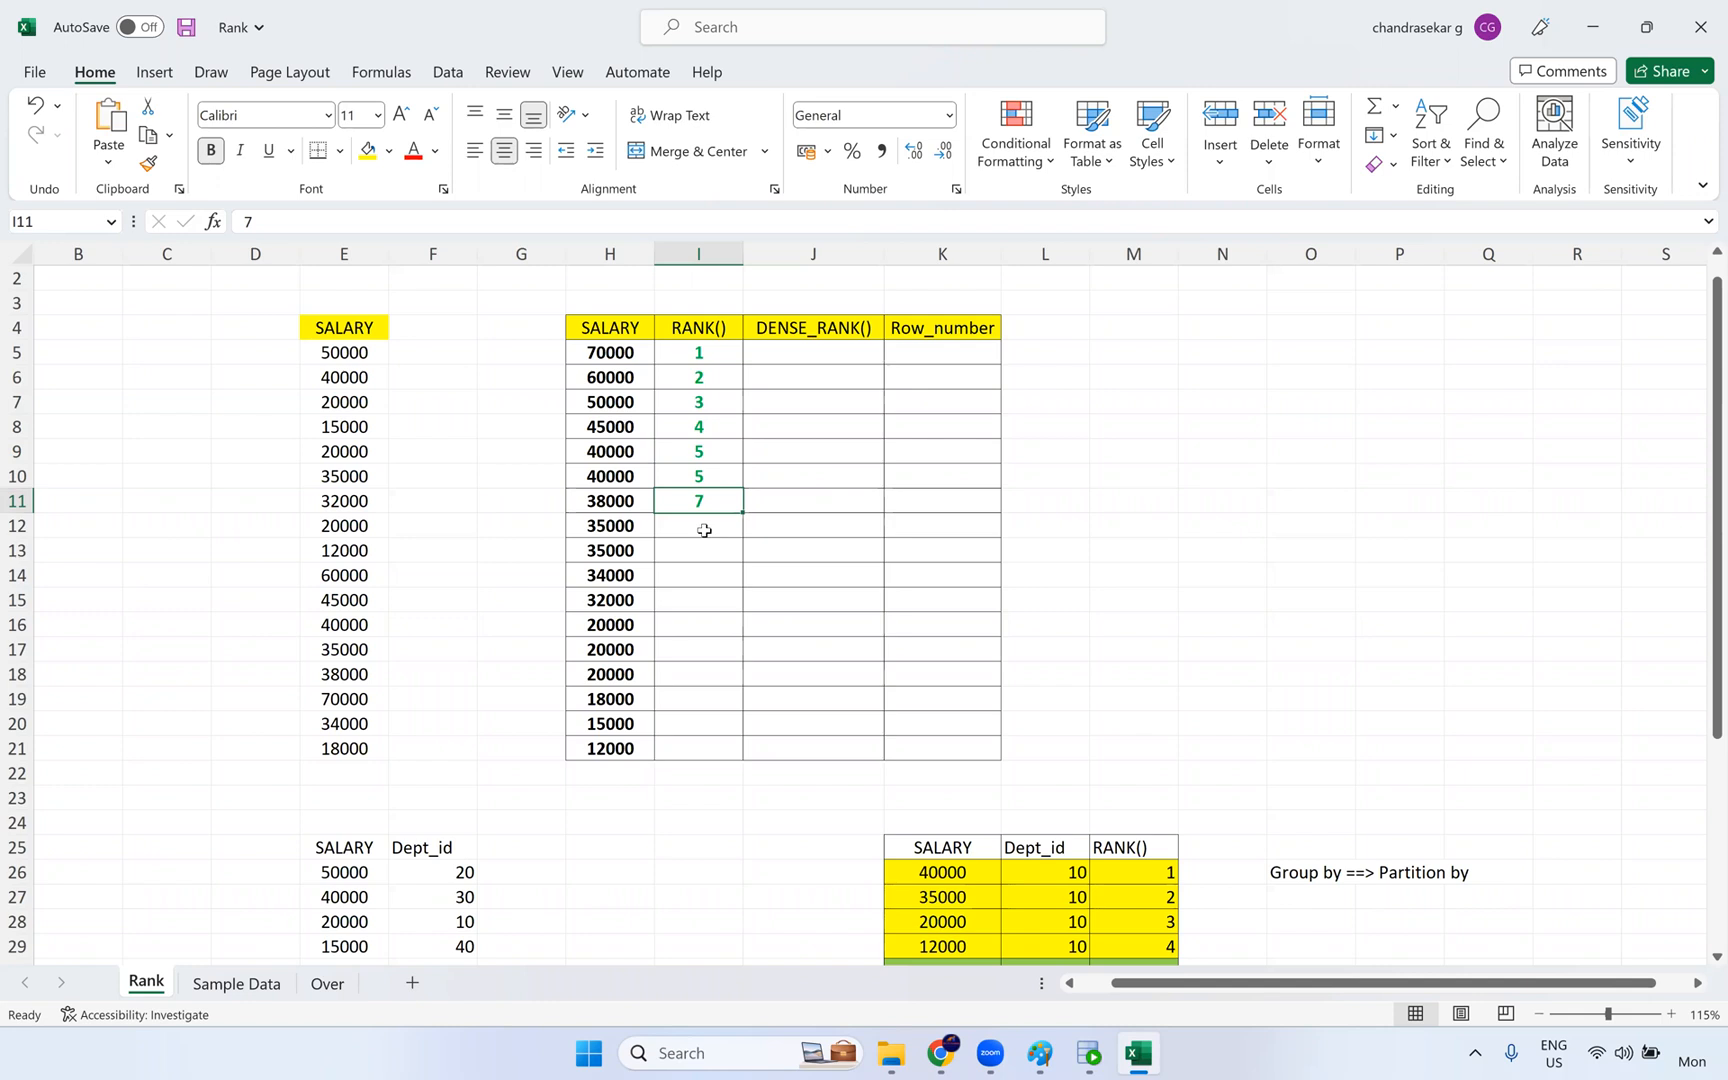
- Fill the RANK() cells I12:I14 with 8, 8 and 9
left_click(697, 521)
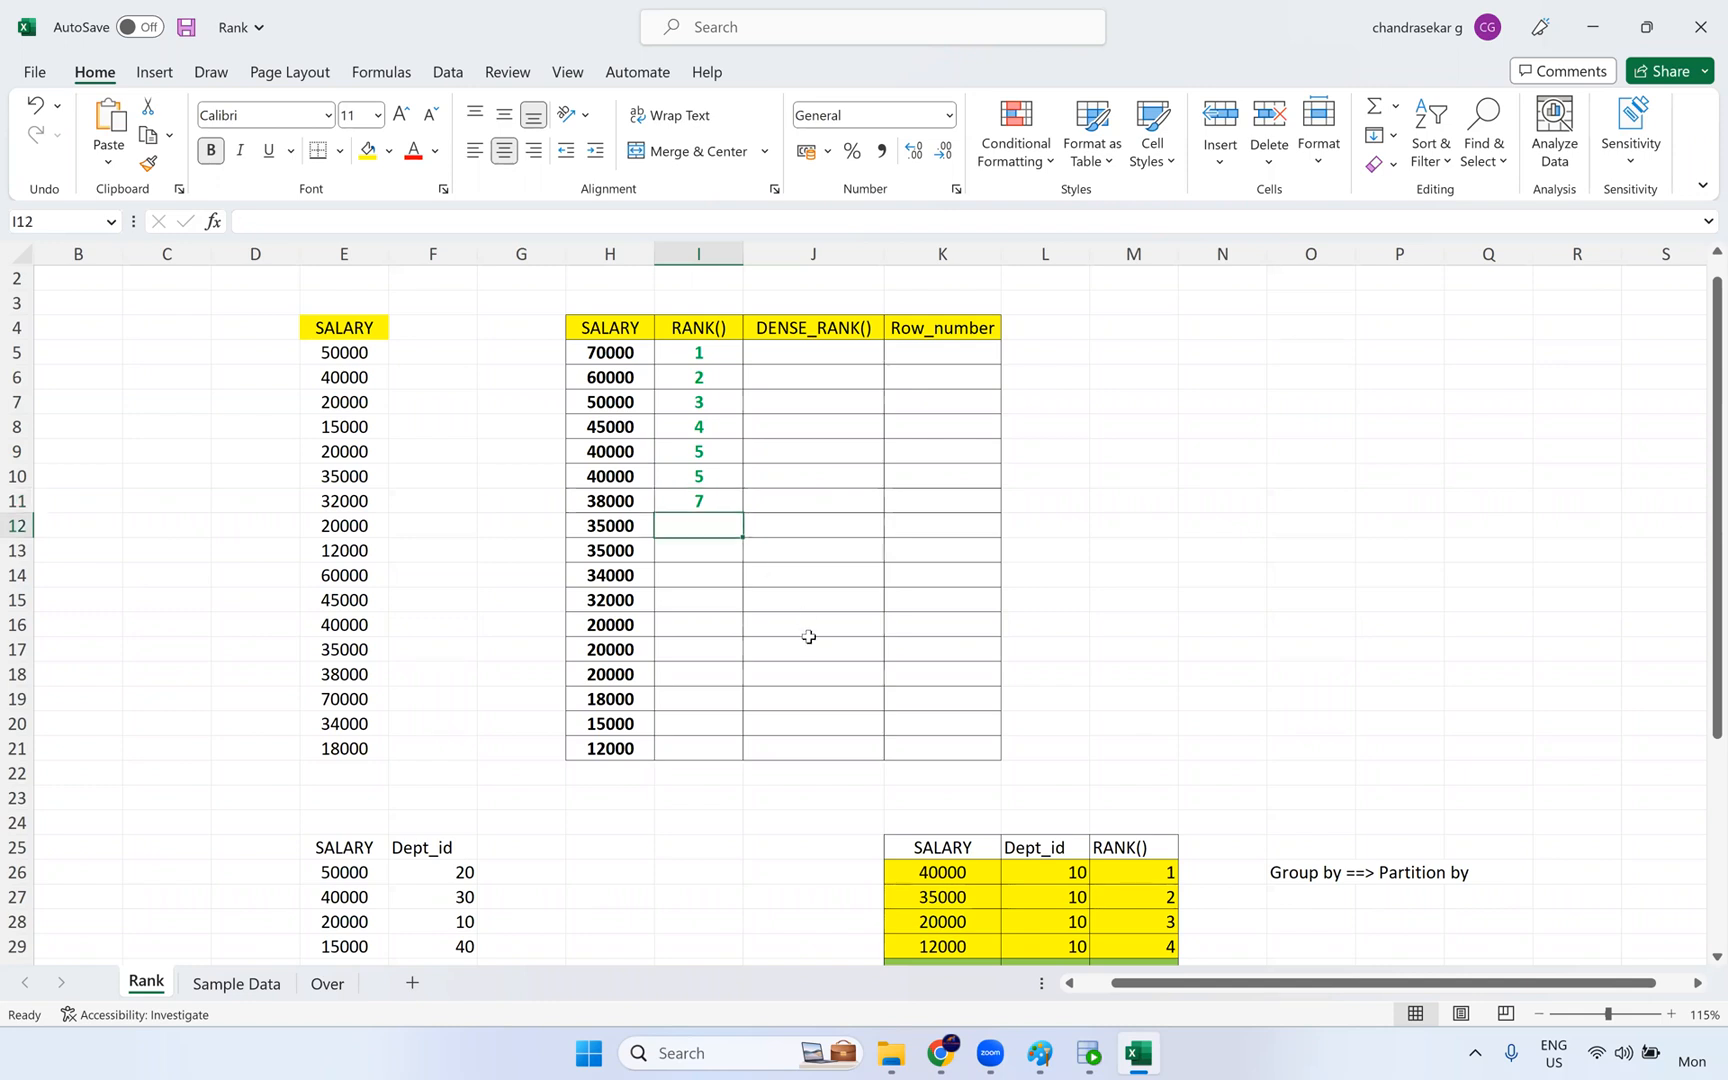
type("8")
key("Return")
key("Return")
type("8")
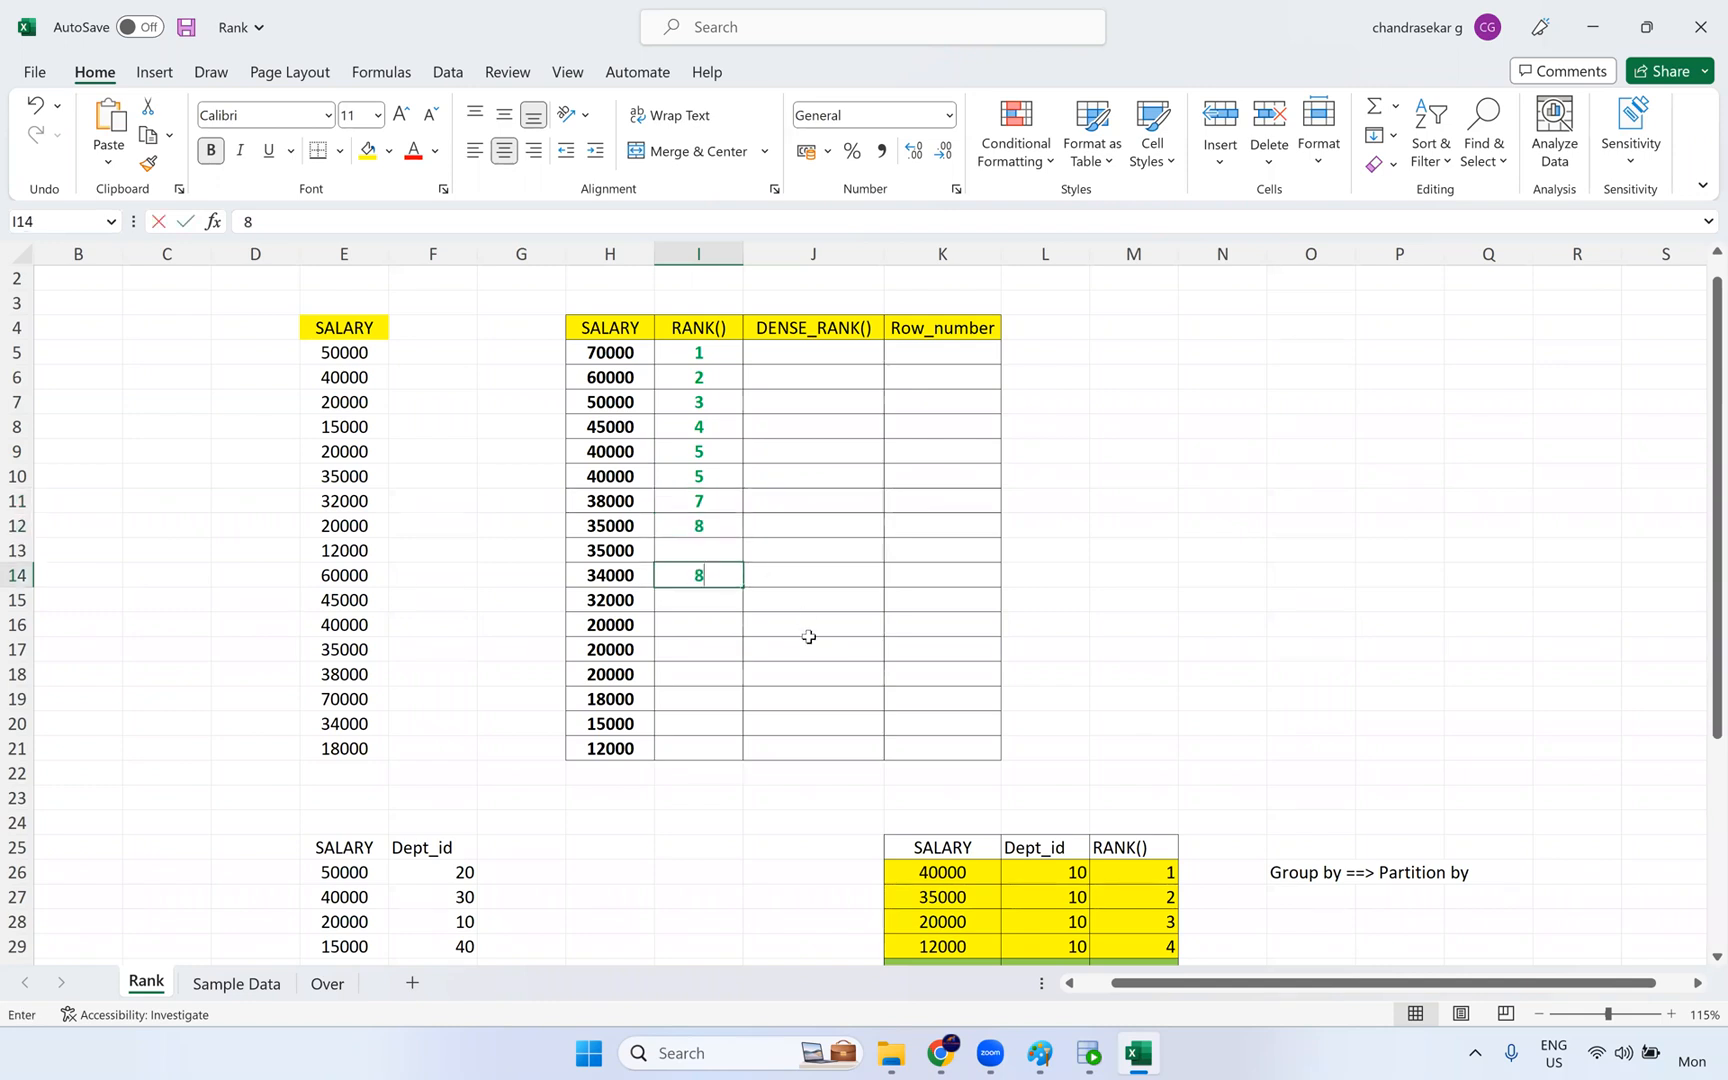
left_click(720, 553)
type("8")
key("Return")
type("9")
key("Return")
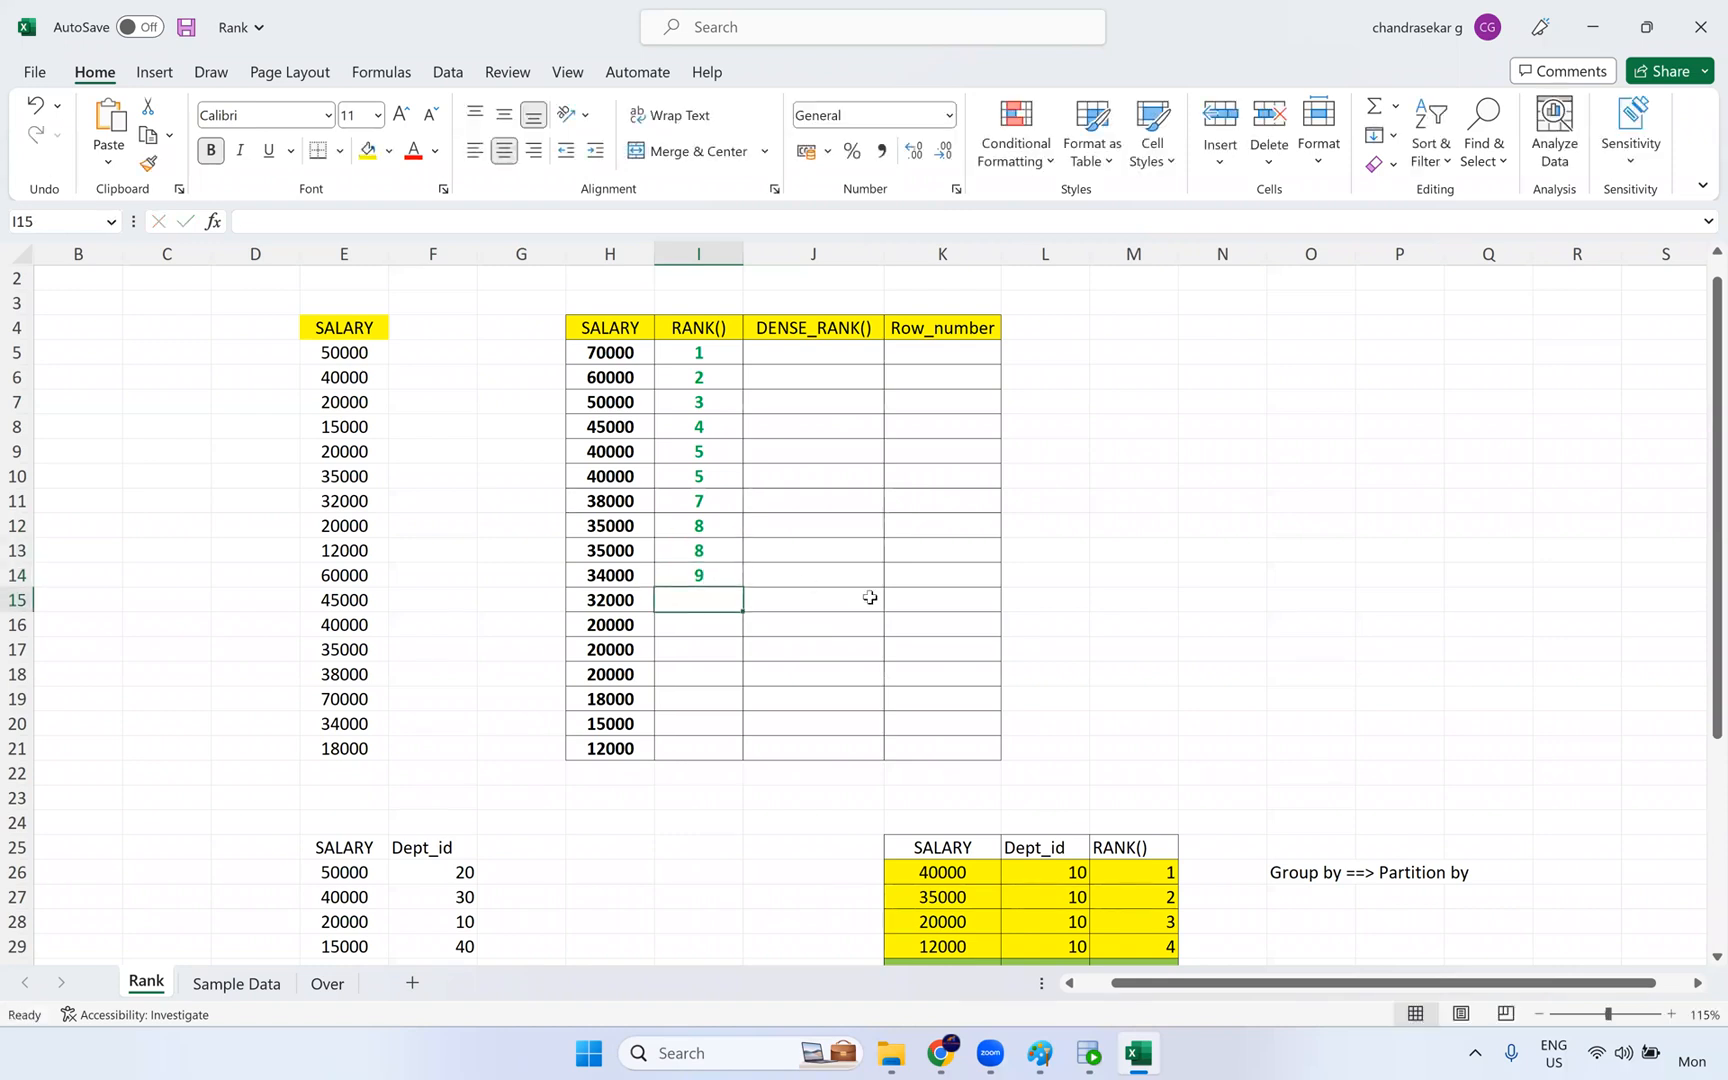
- Point out the two tied ranks of 8 and set the 34000 salary's rank in I14 to 10
left_click(702, 528)
left_click(702, 552)
left_click(702, 576)
type("10")
key("Return")
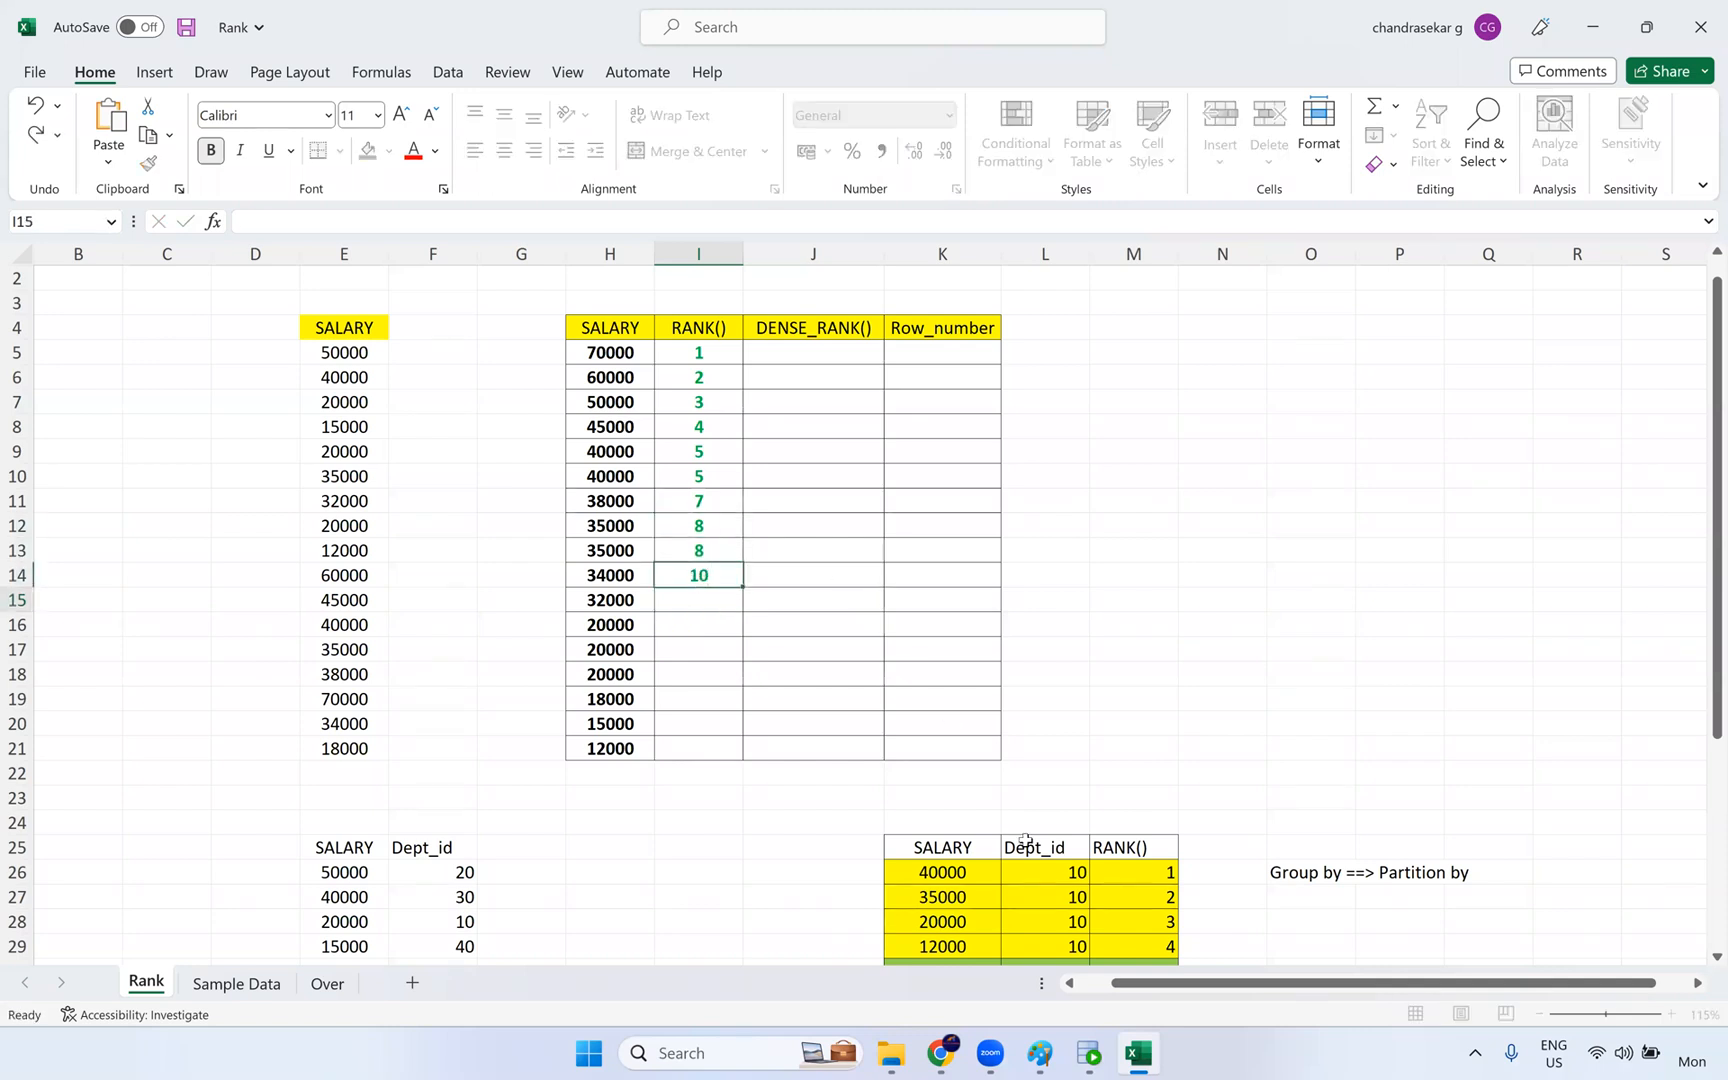
- Fill the RANK() cells I15:I18 with 11, 12, 12 and 12
type("11")
key("Return")
type("12")
key("Return")
type("121")
key("Return")
type("12")
left_click(717, 649)
type("12")
key("Tab")
- Count through the three tied ranks of 12, and fill the remaining RANK() cells I19:I21 with 15, 16 and 17
left_click_drag(699, 622, 703, 675)
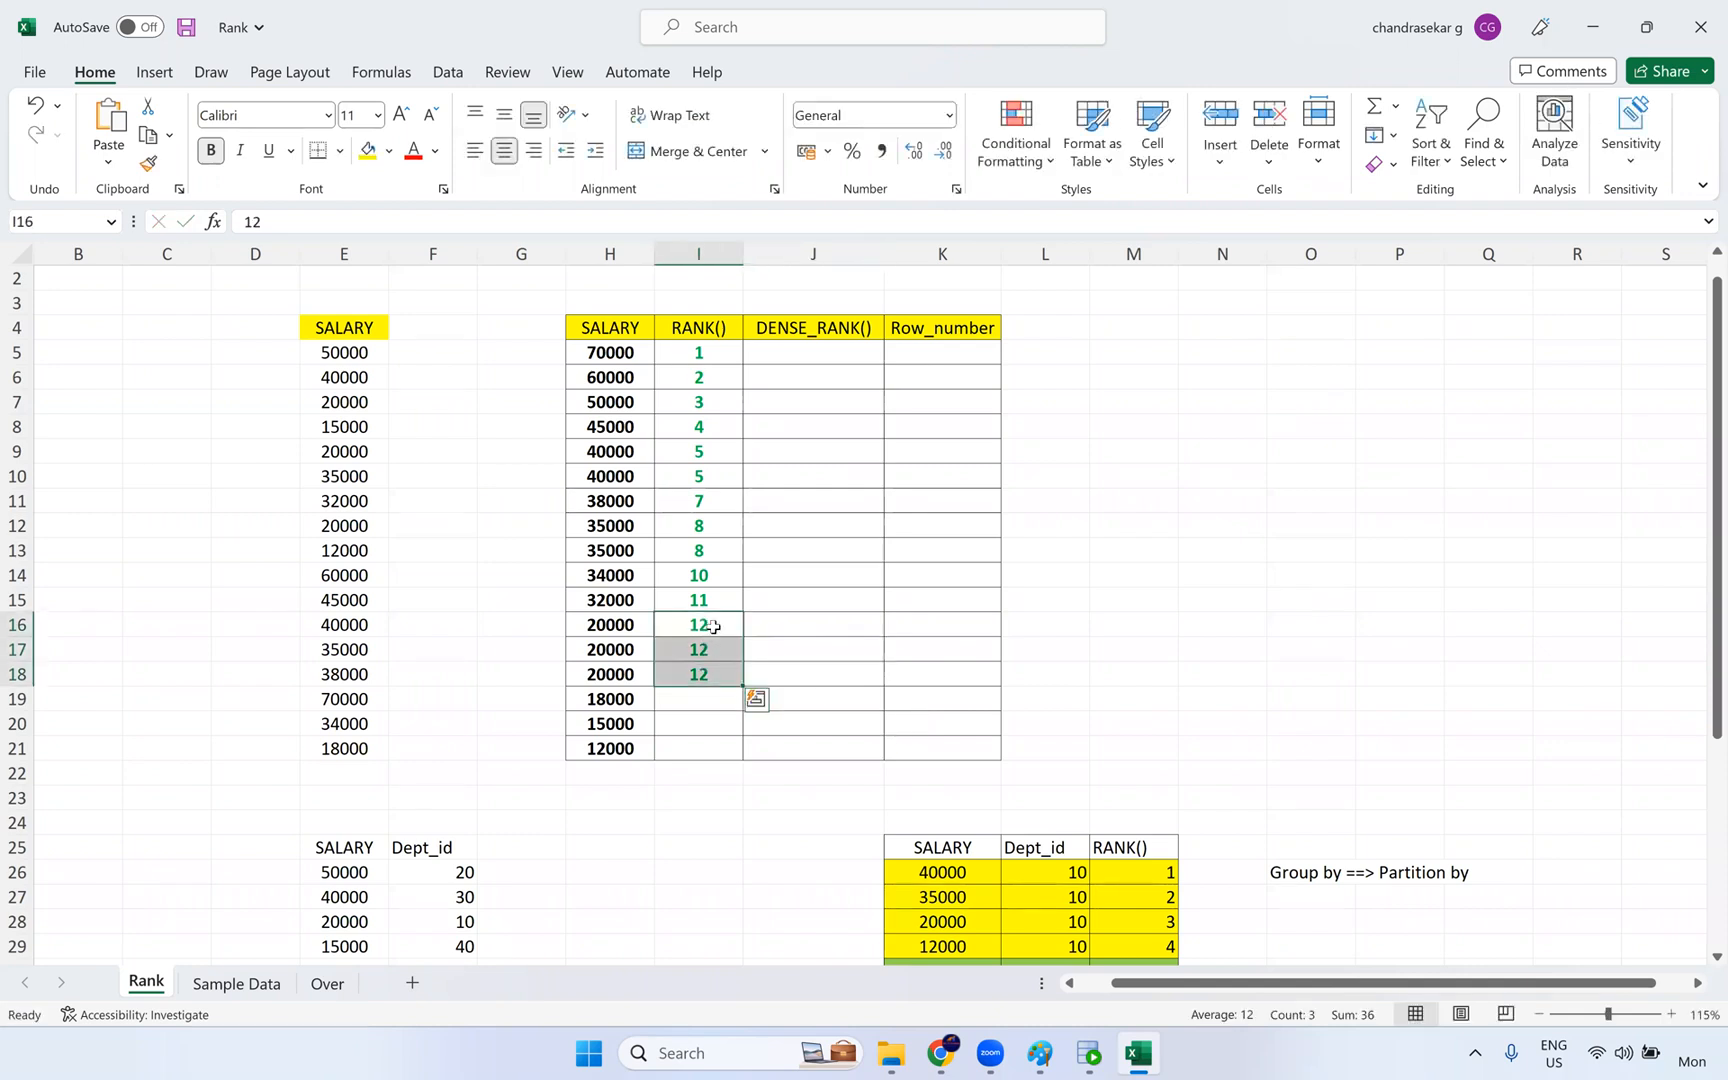
left_click(712, 630)
left_click(710, 652)
left_click(709, 678)
left_click(706, 700)
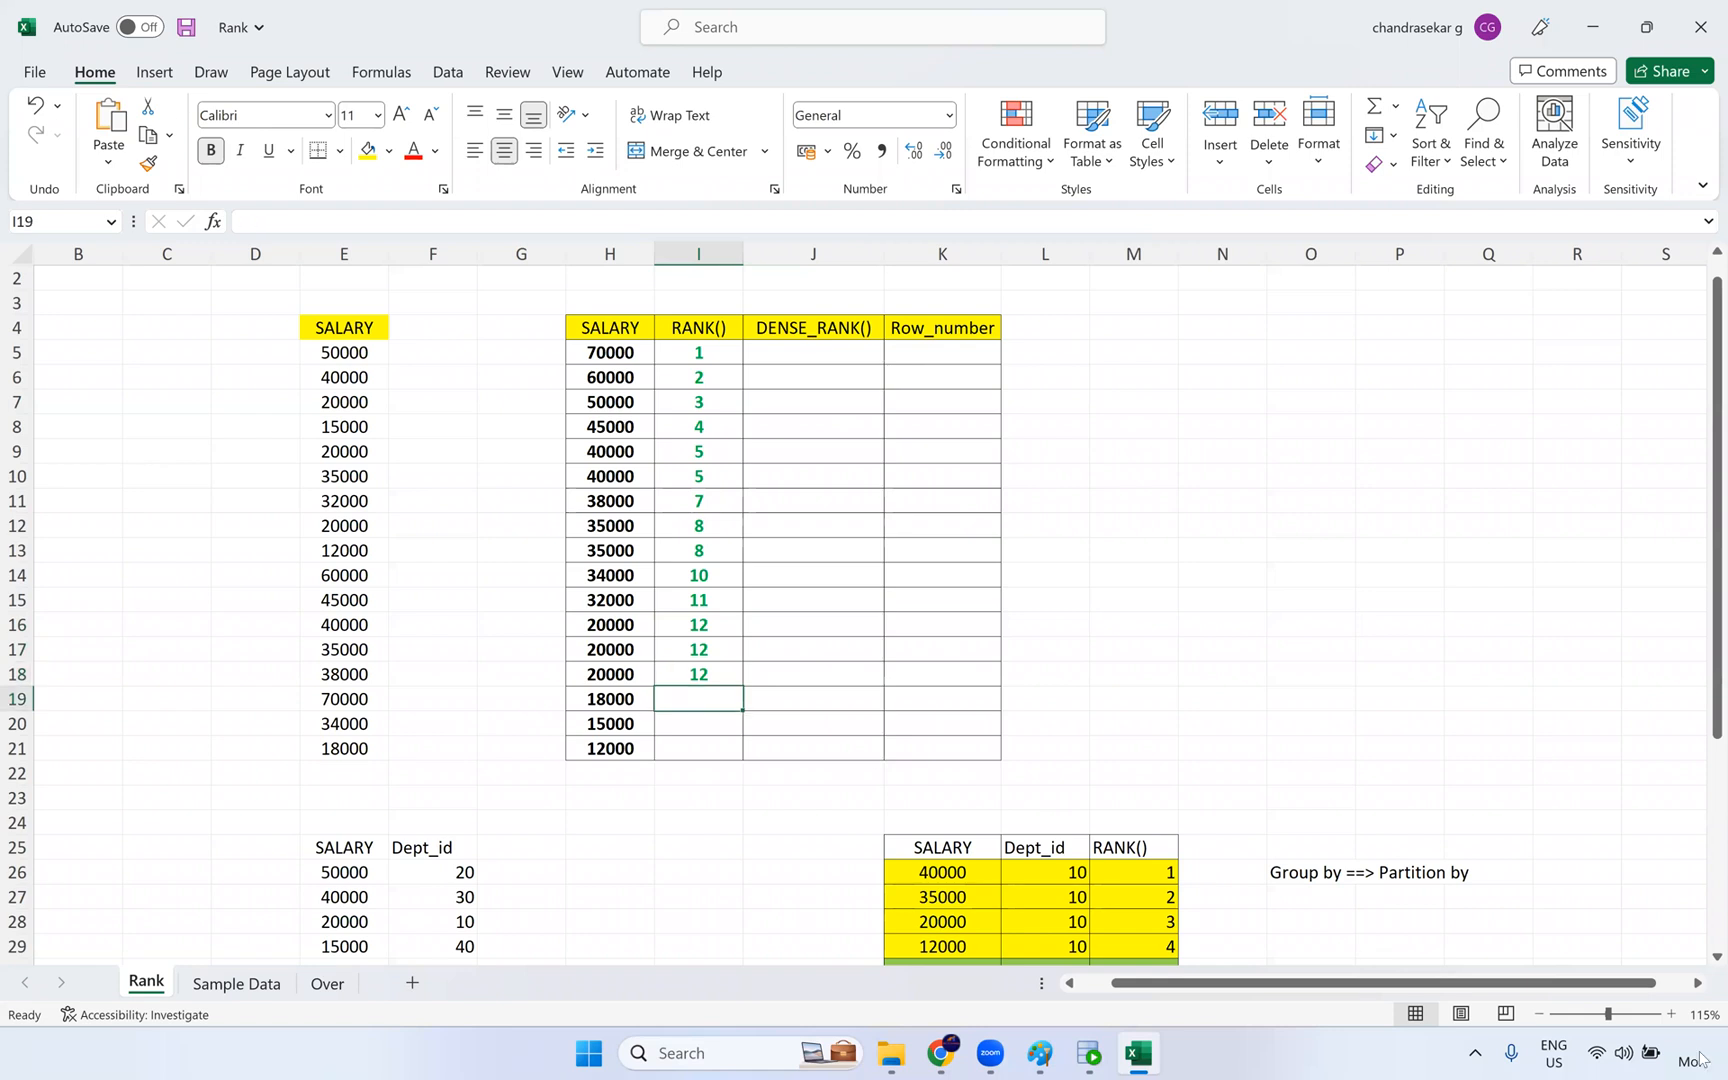
type("15")
key("Return")
type("16")
key("Return")
type("17")
key("Return")
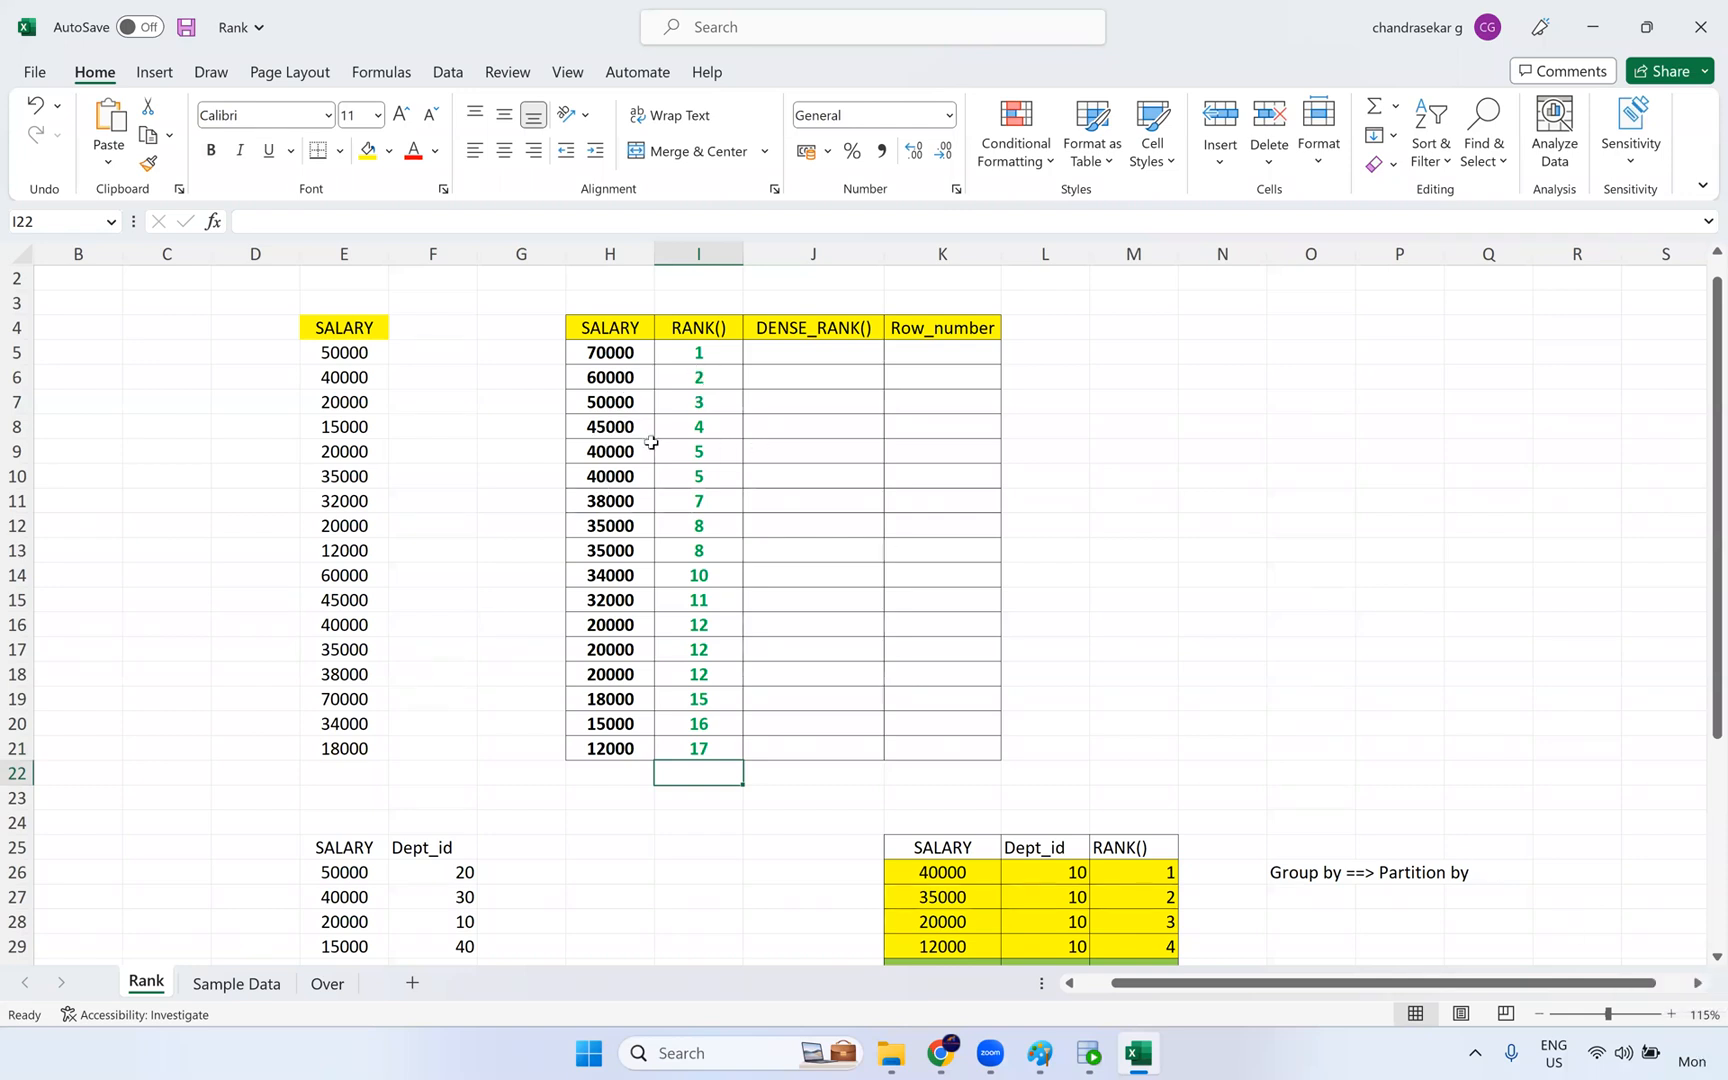
- Highlight the two 40000 salaries with their RANK() values, and the first five ranks in I5:I9
left_click_drag(625, 451, 710, 477)
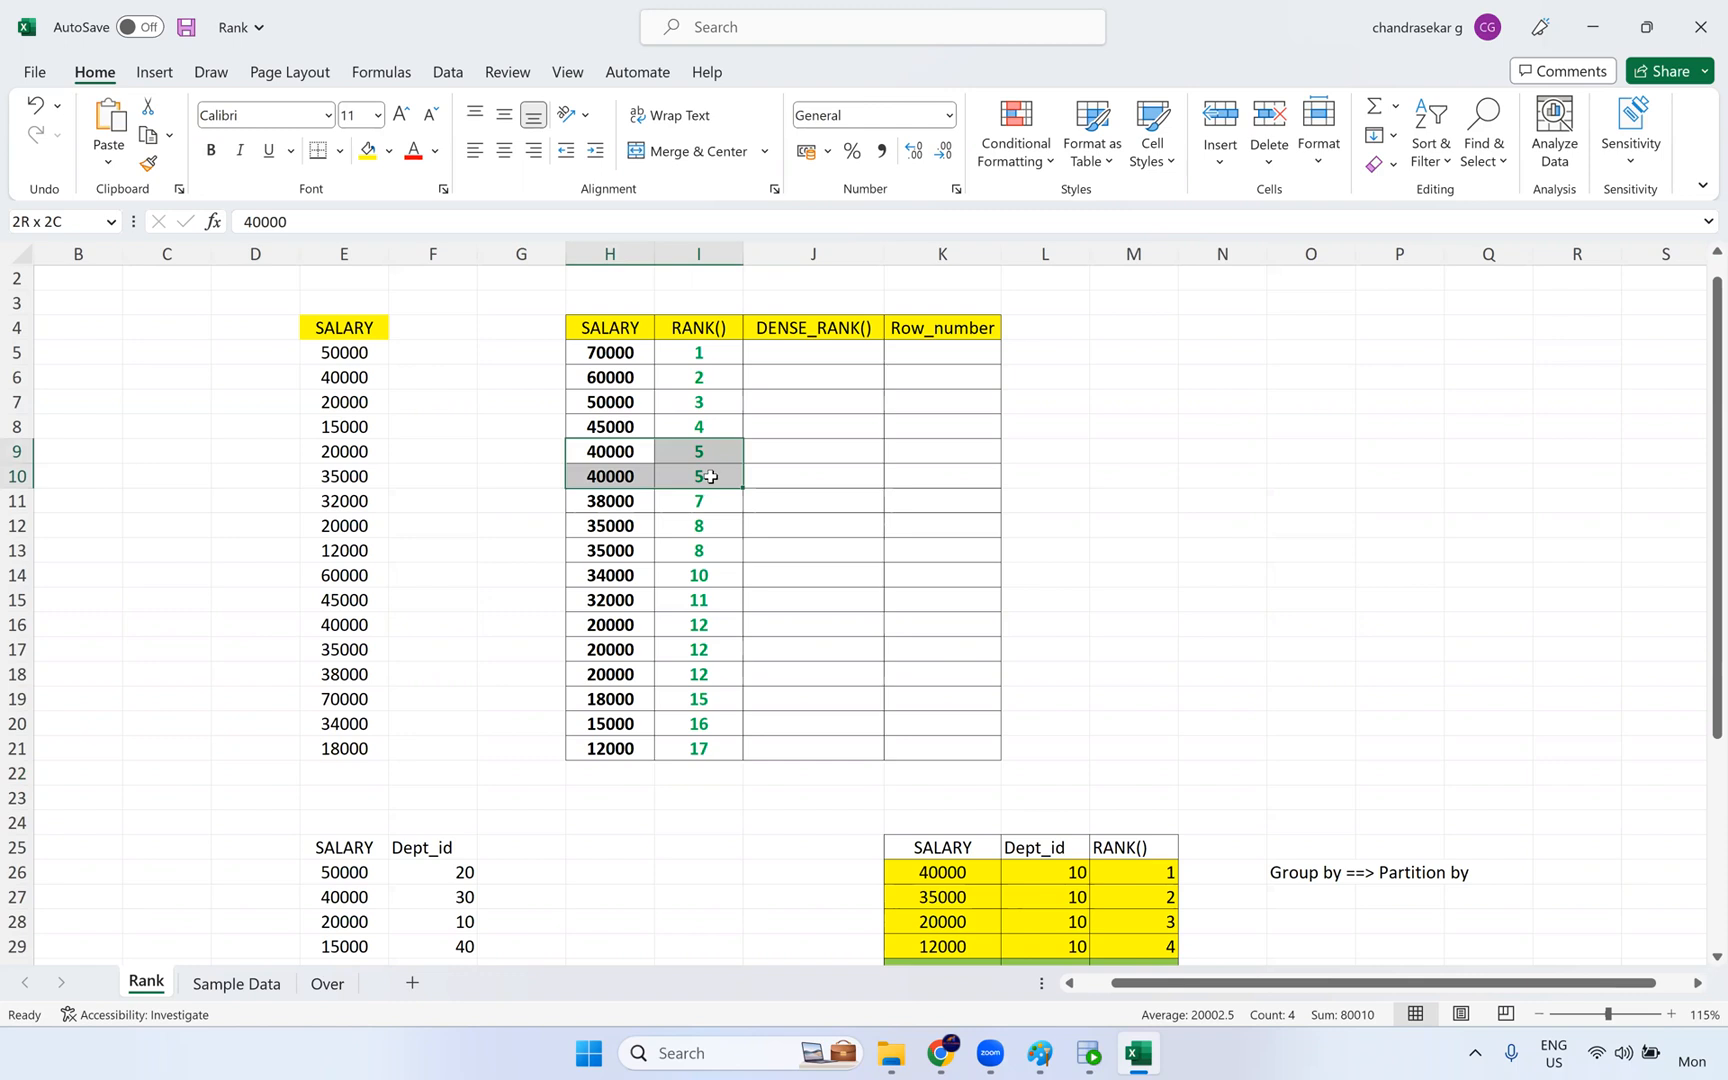
left_click(800, 362)
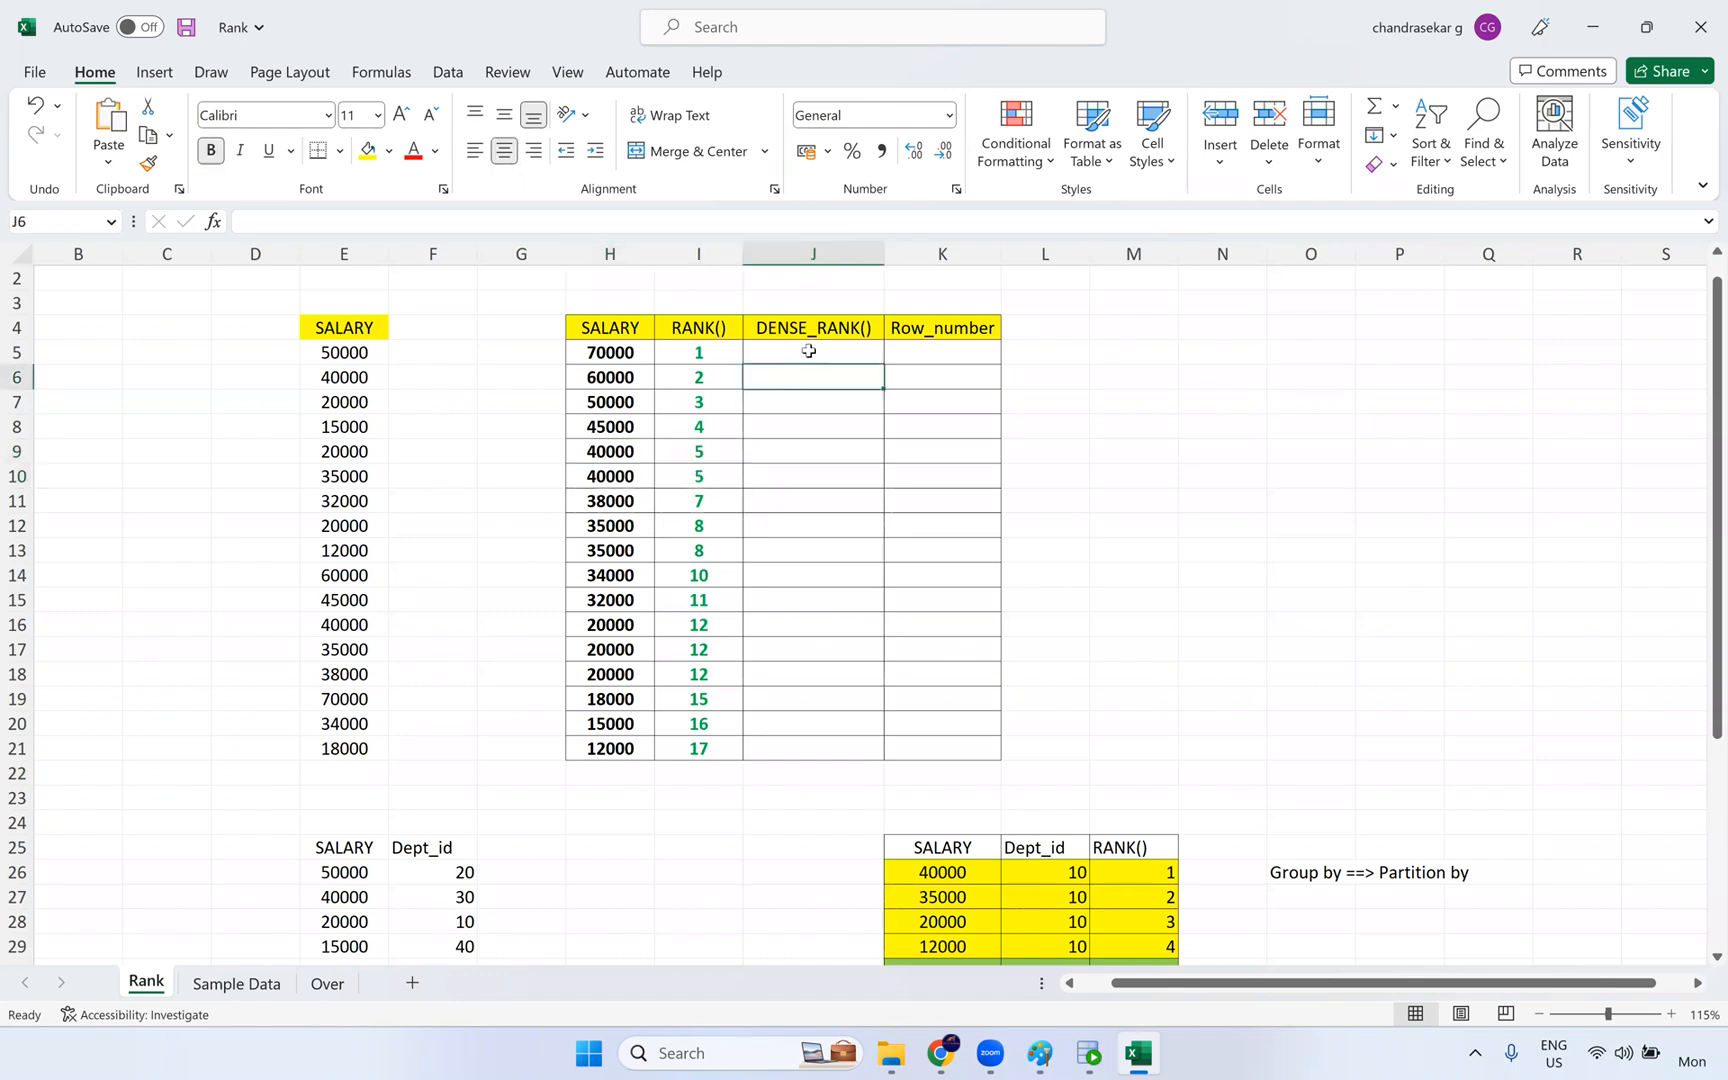
left_click_drag(702, 357, 690, 463)
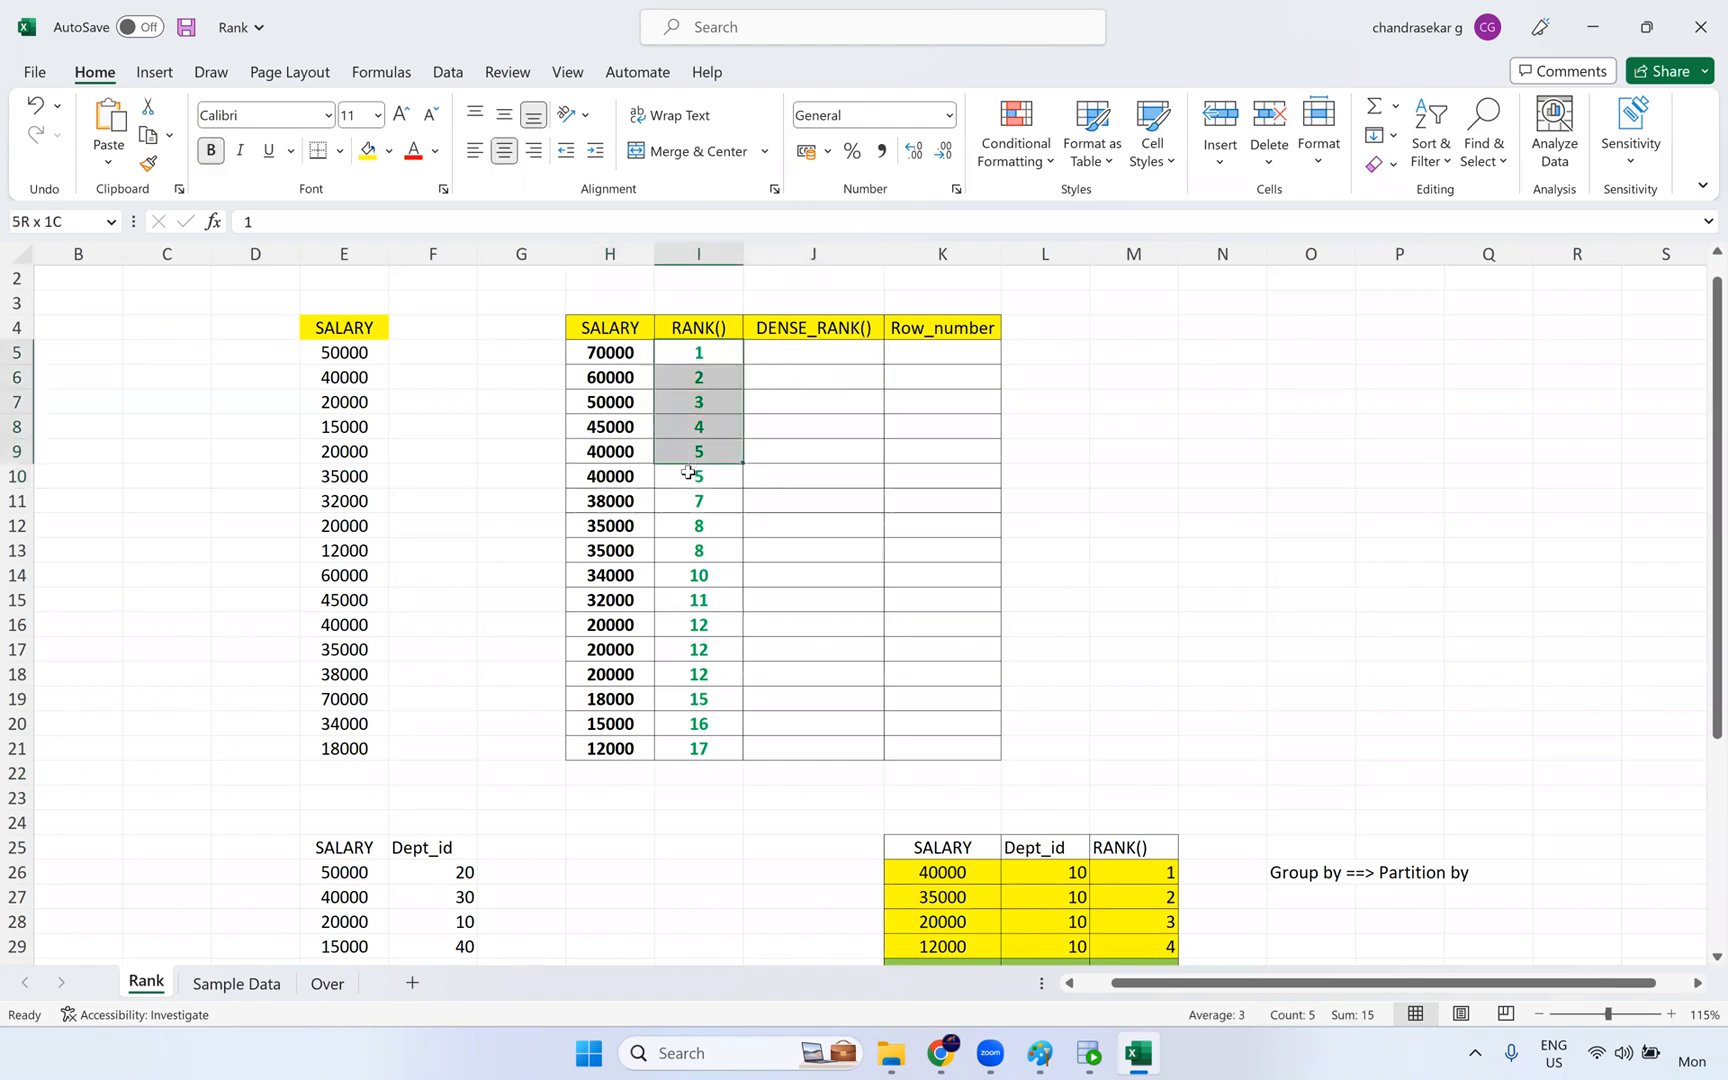
- Fill the DENSE_RANK() cells J5:J11 with 1, 2, 3, 4, 5, 5 and 6
left_click(814, 351)
type("1")
key("Return")
type("2")
key("Return")
type("3")
key("Return")
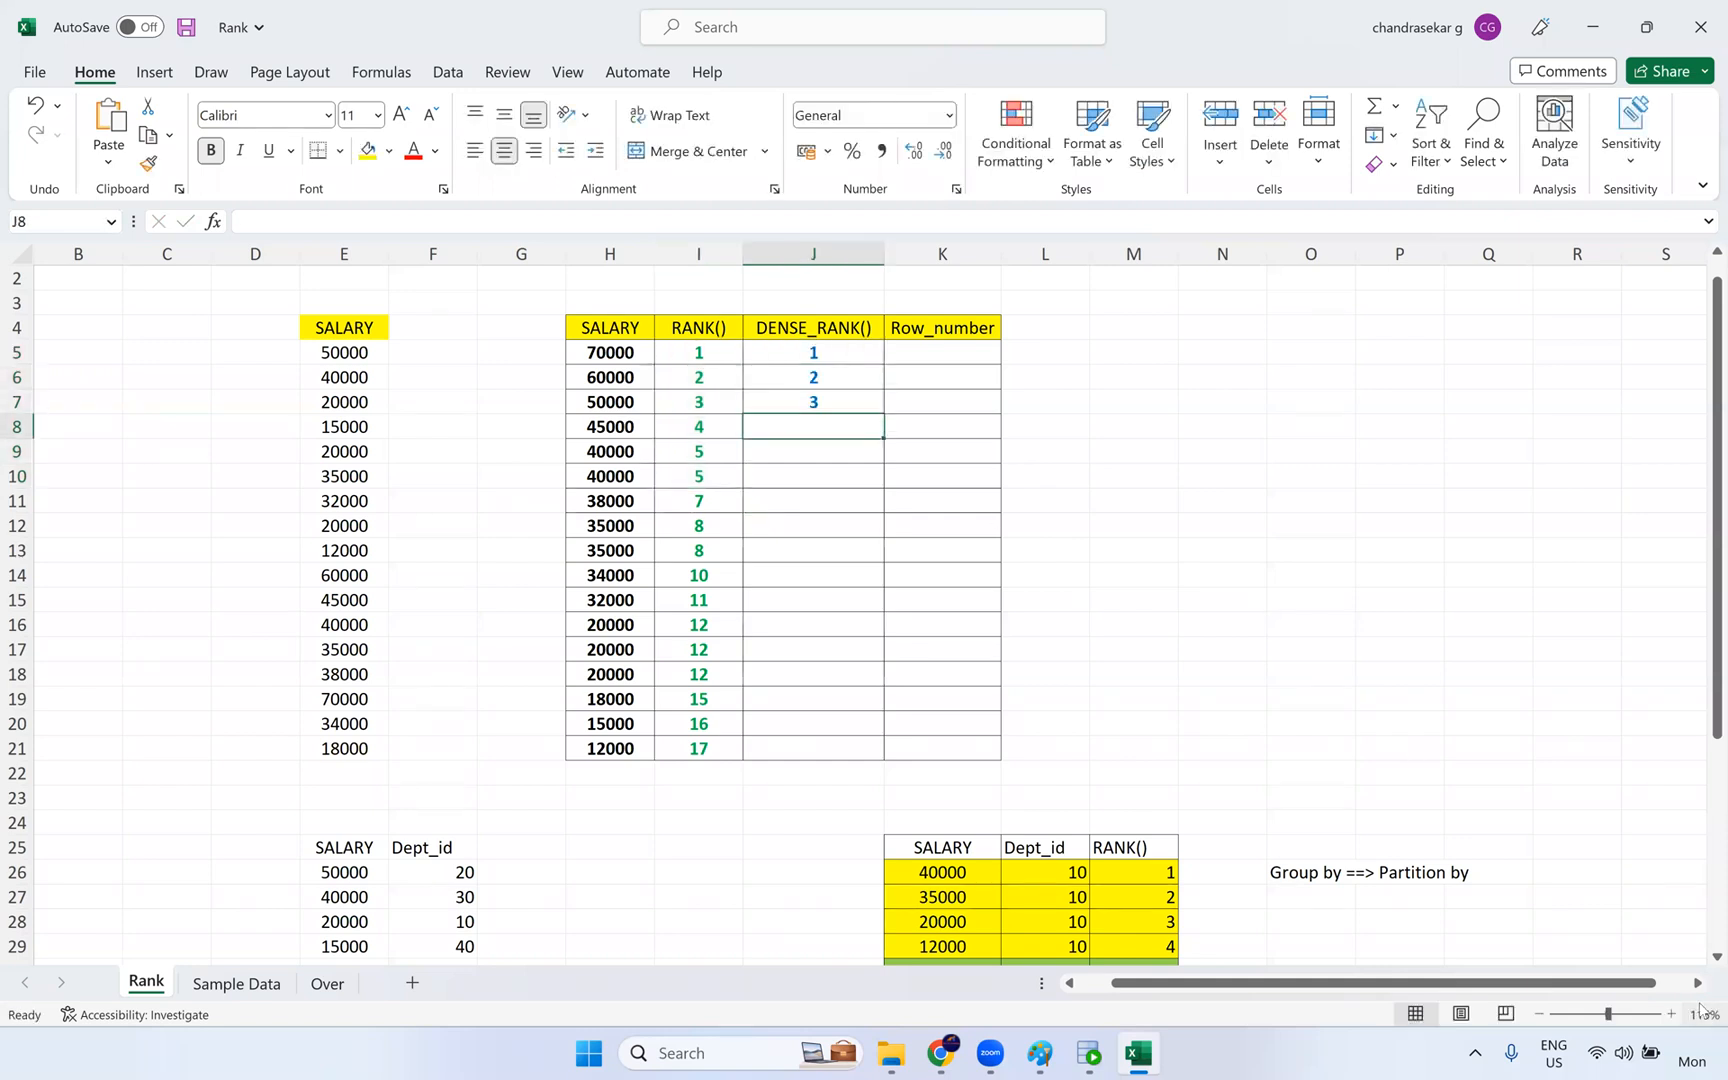
type("4")
key("Return")
type("5")
key("Return")
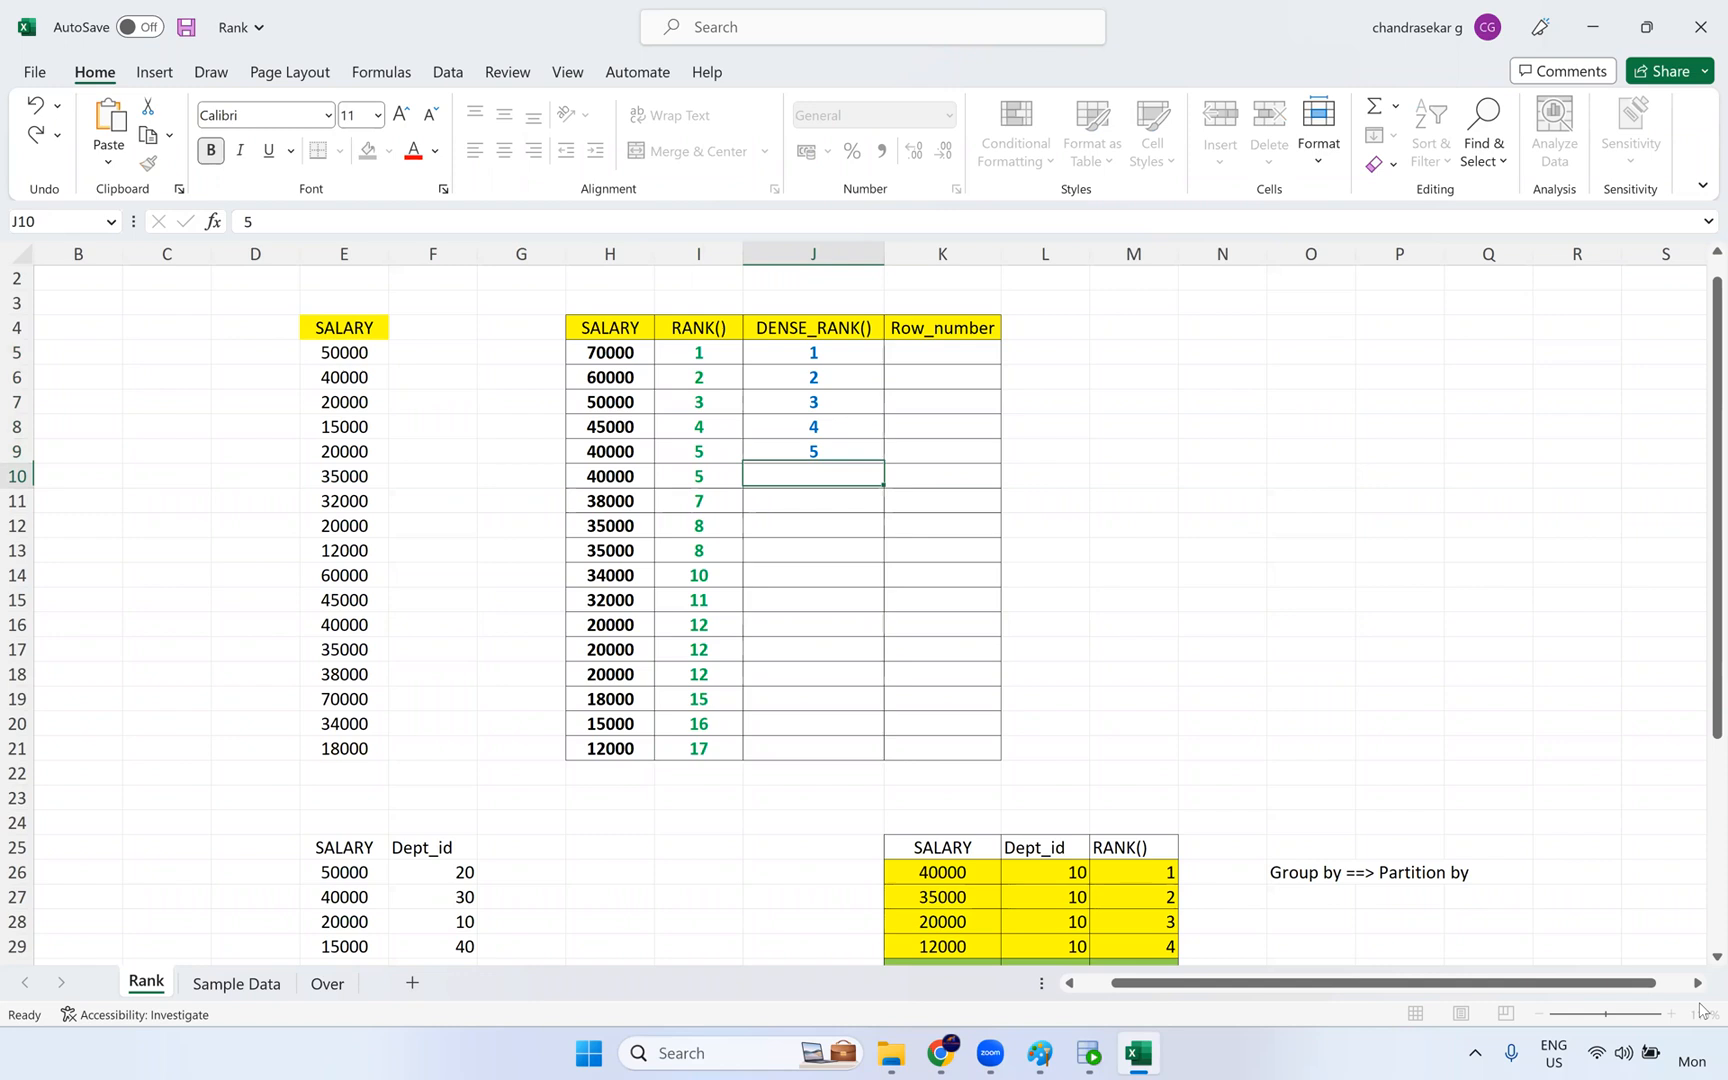
type("5")
key("Return")
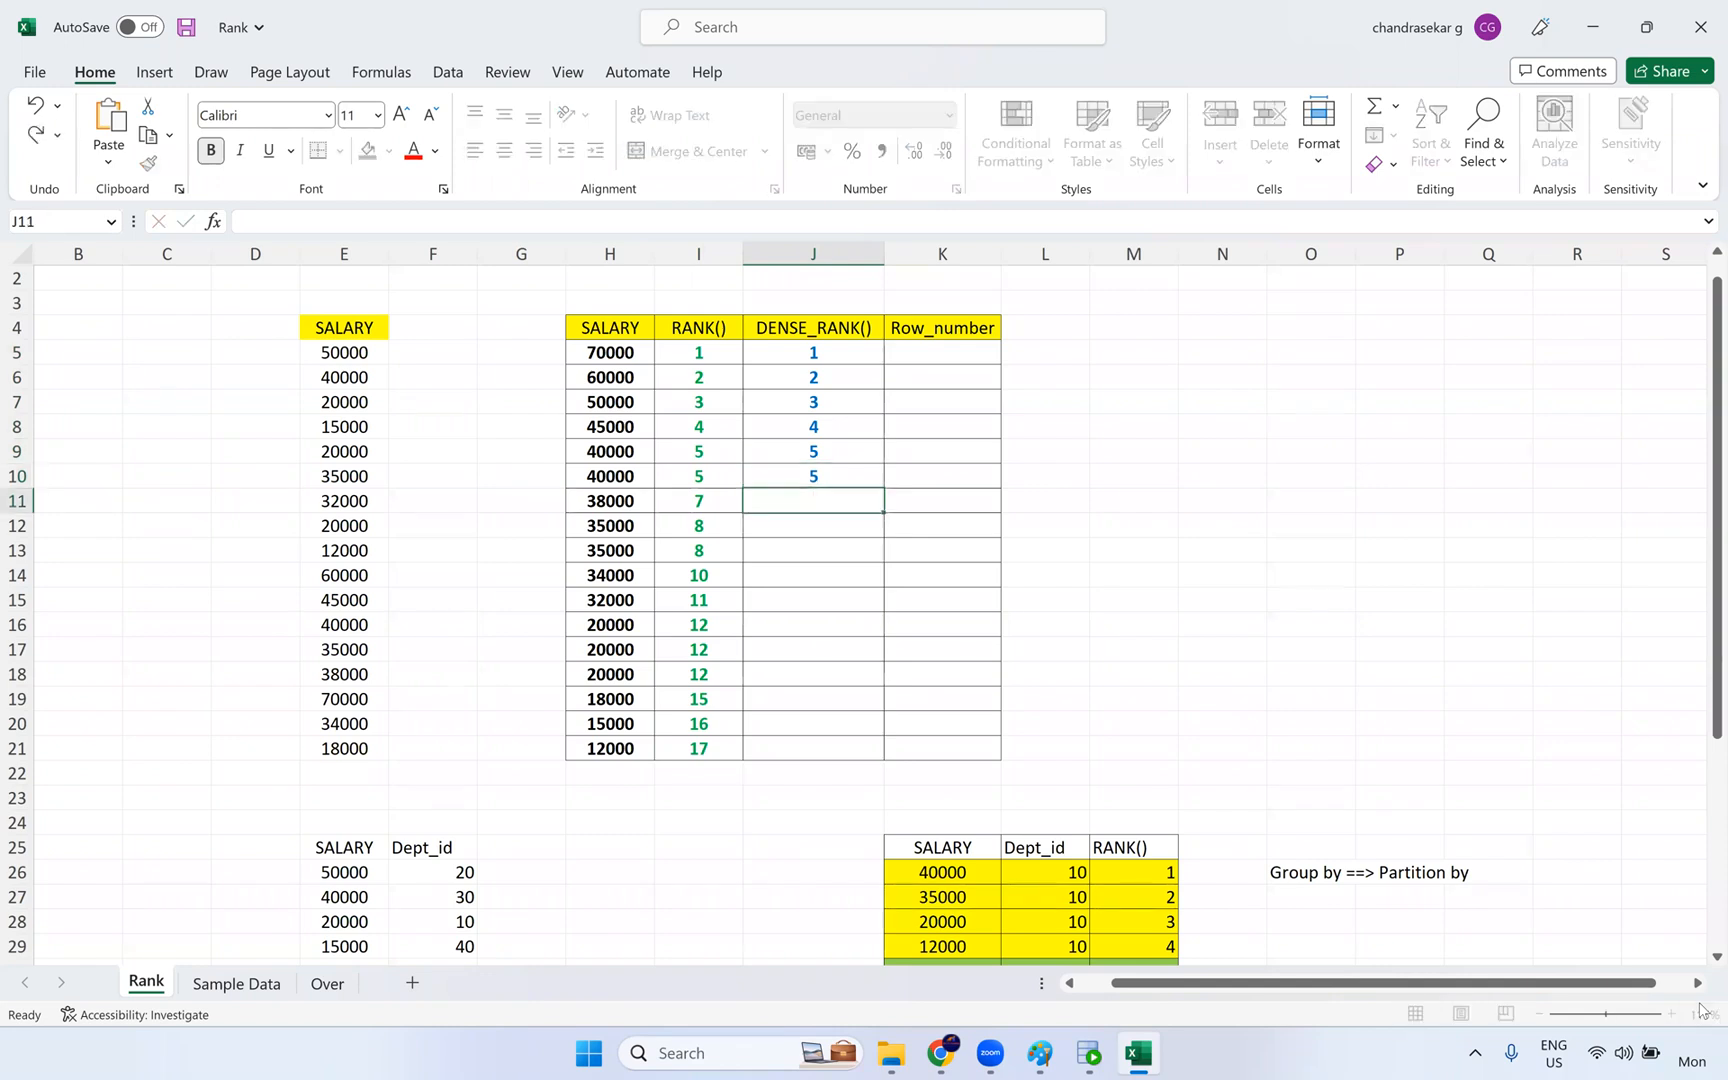
type("6")
key("Return")
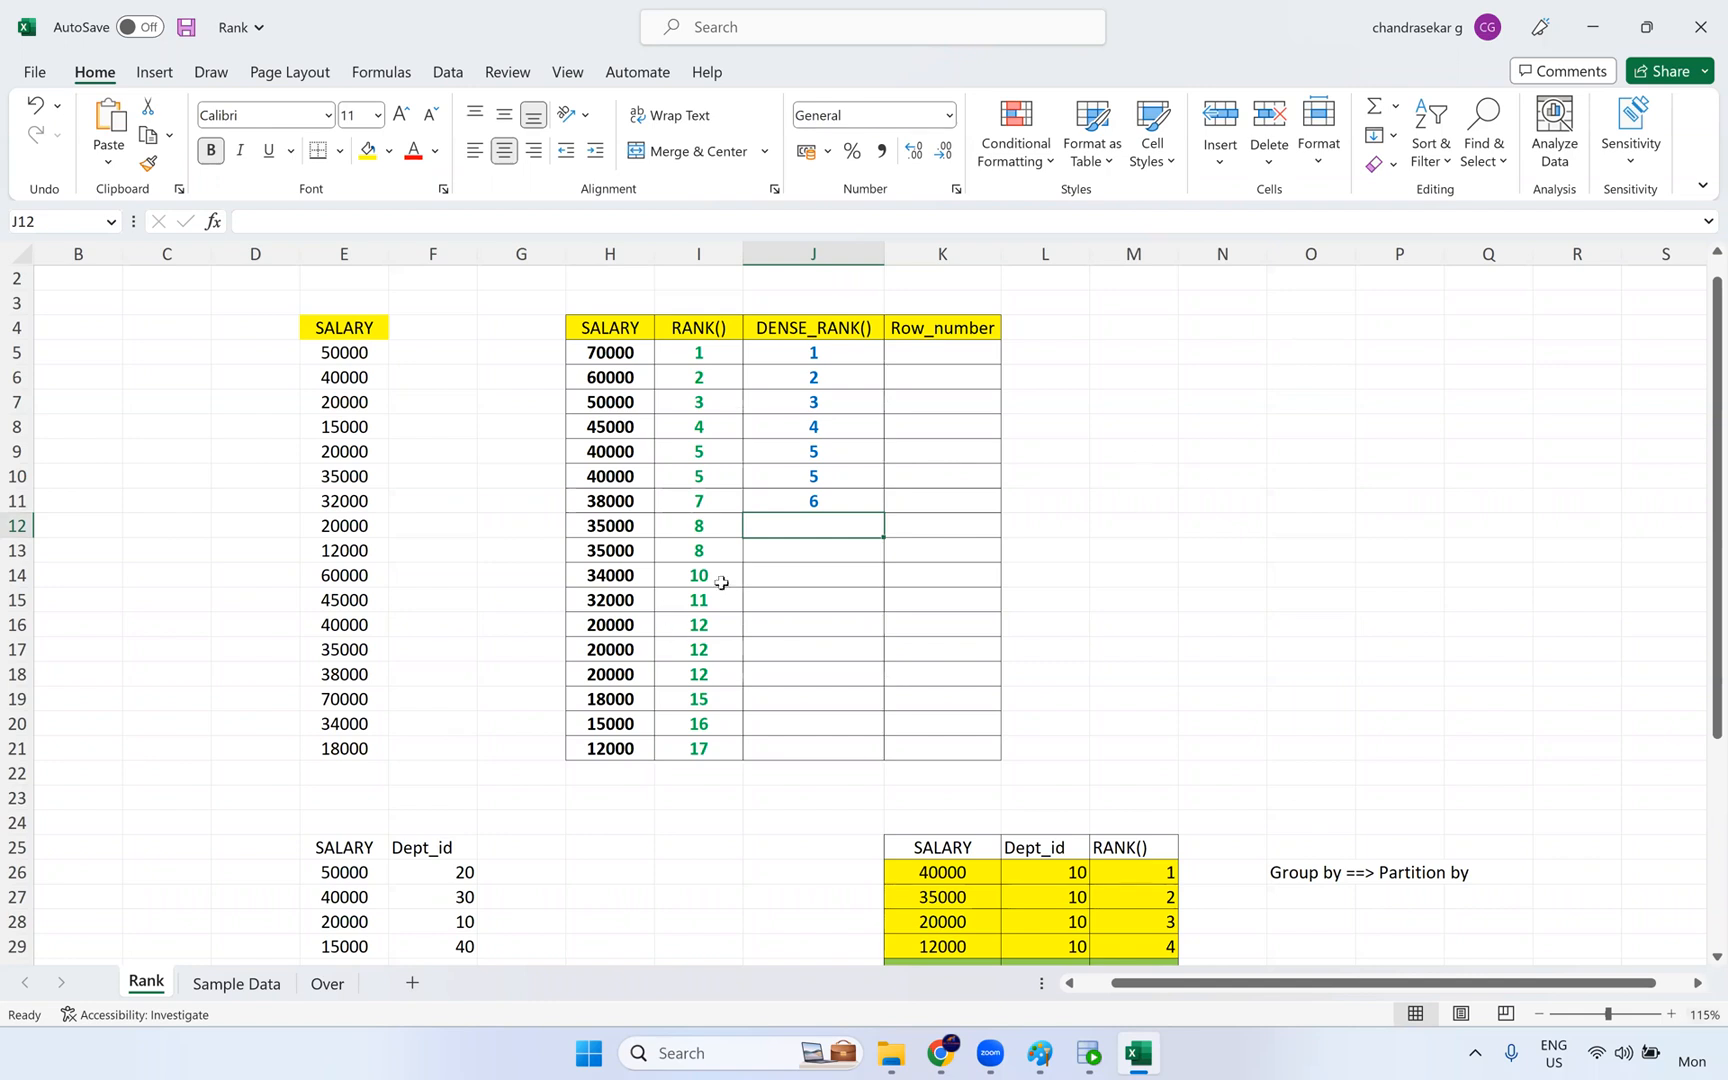
- Highlight the tied dense ranks of 5, and enter dense rank 7 for both 35000 salaries in J12:J13
left_click_drag(791, 452, 805, 476)
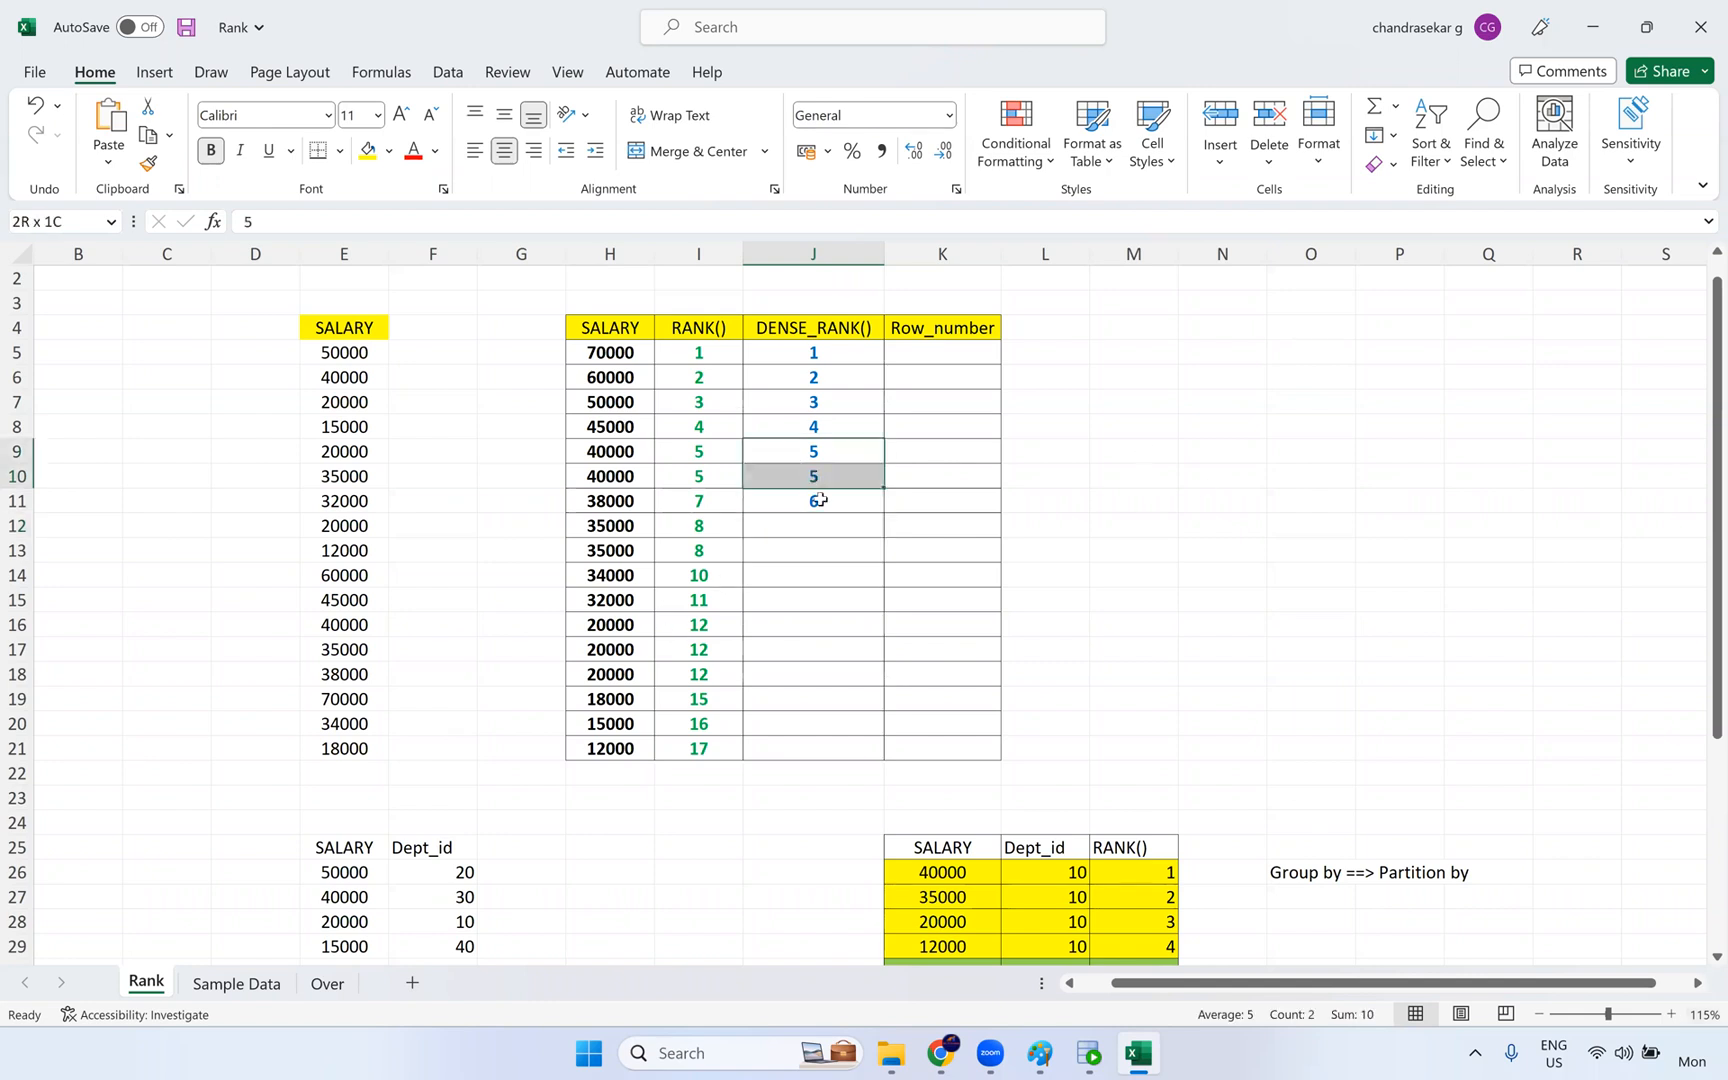
left_click(748, 508)
left_click(829, 527)
type("7")
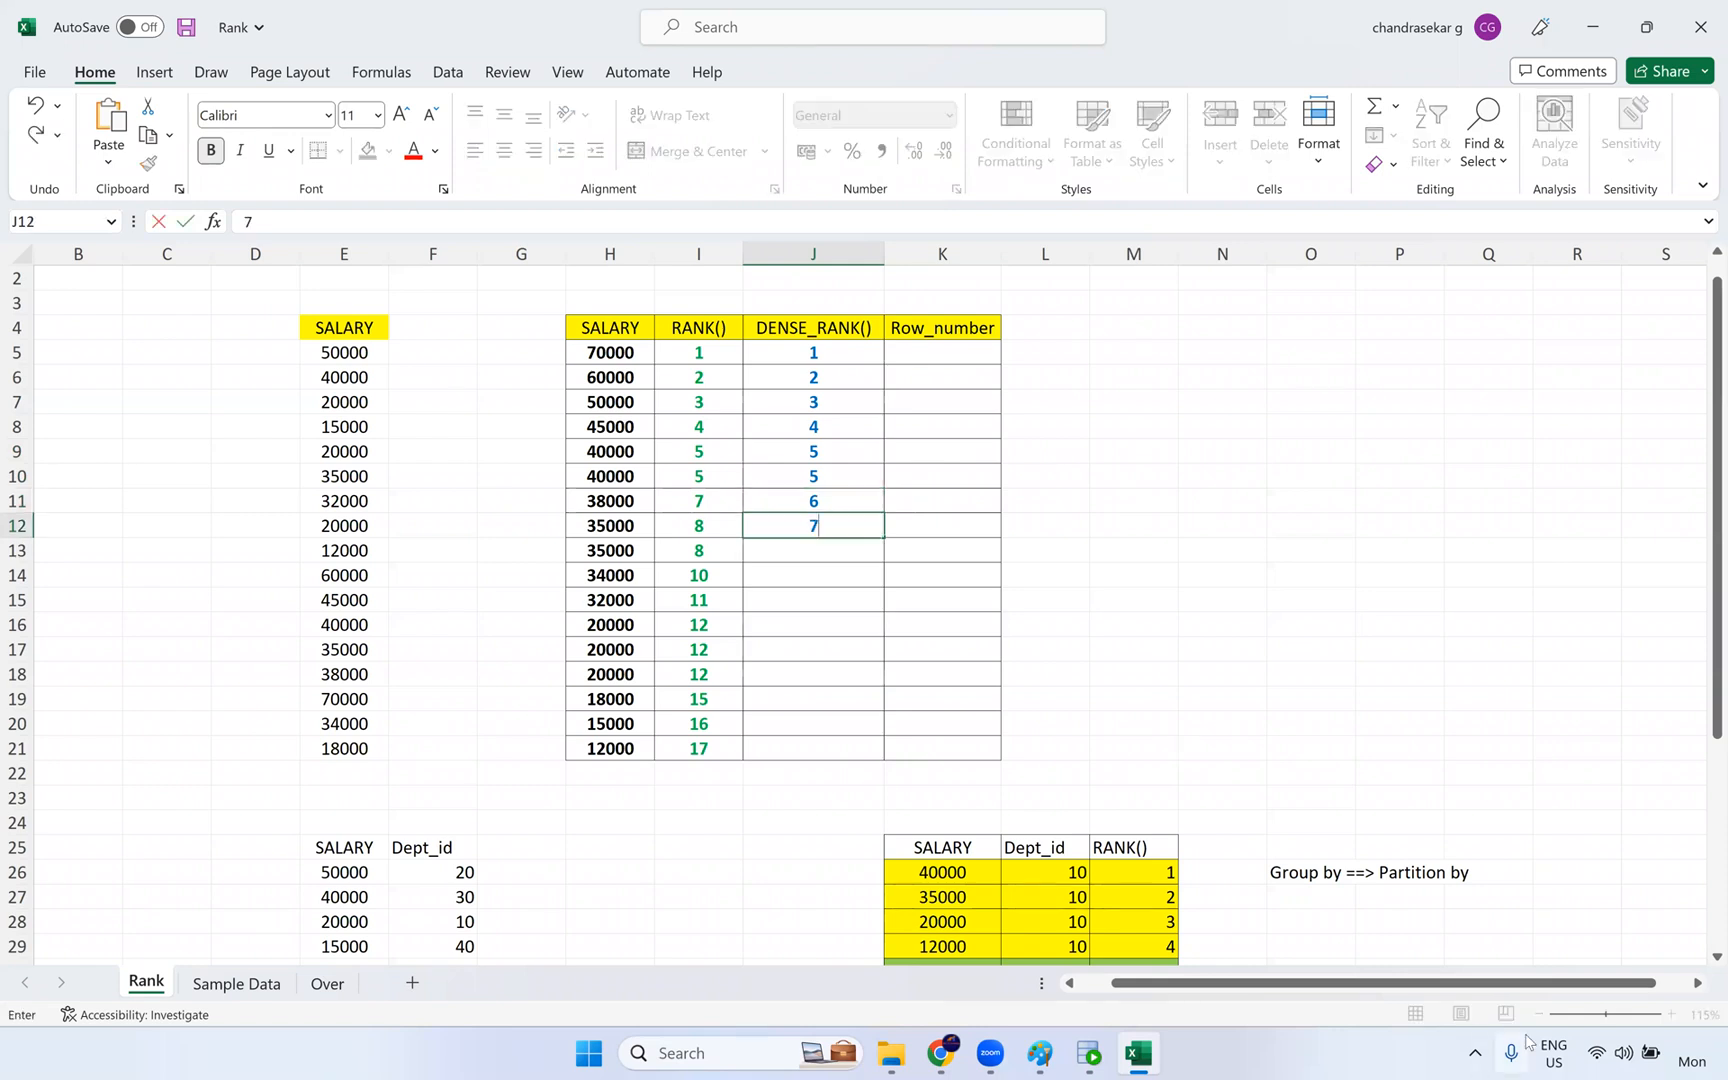
key("Return")
type("7")
key("Return")
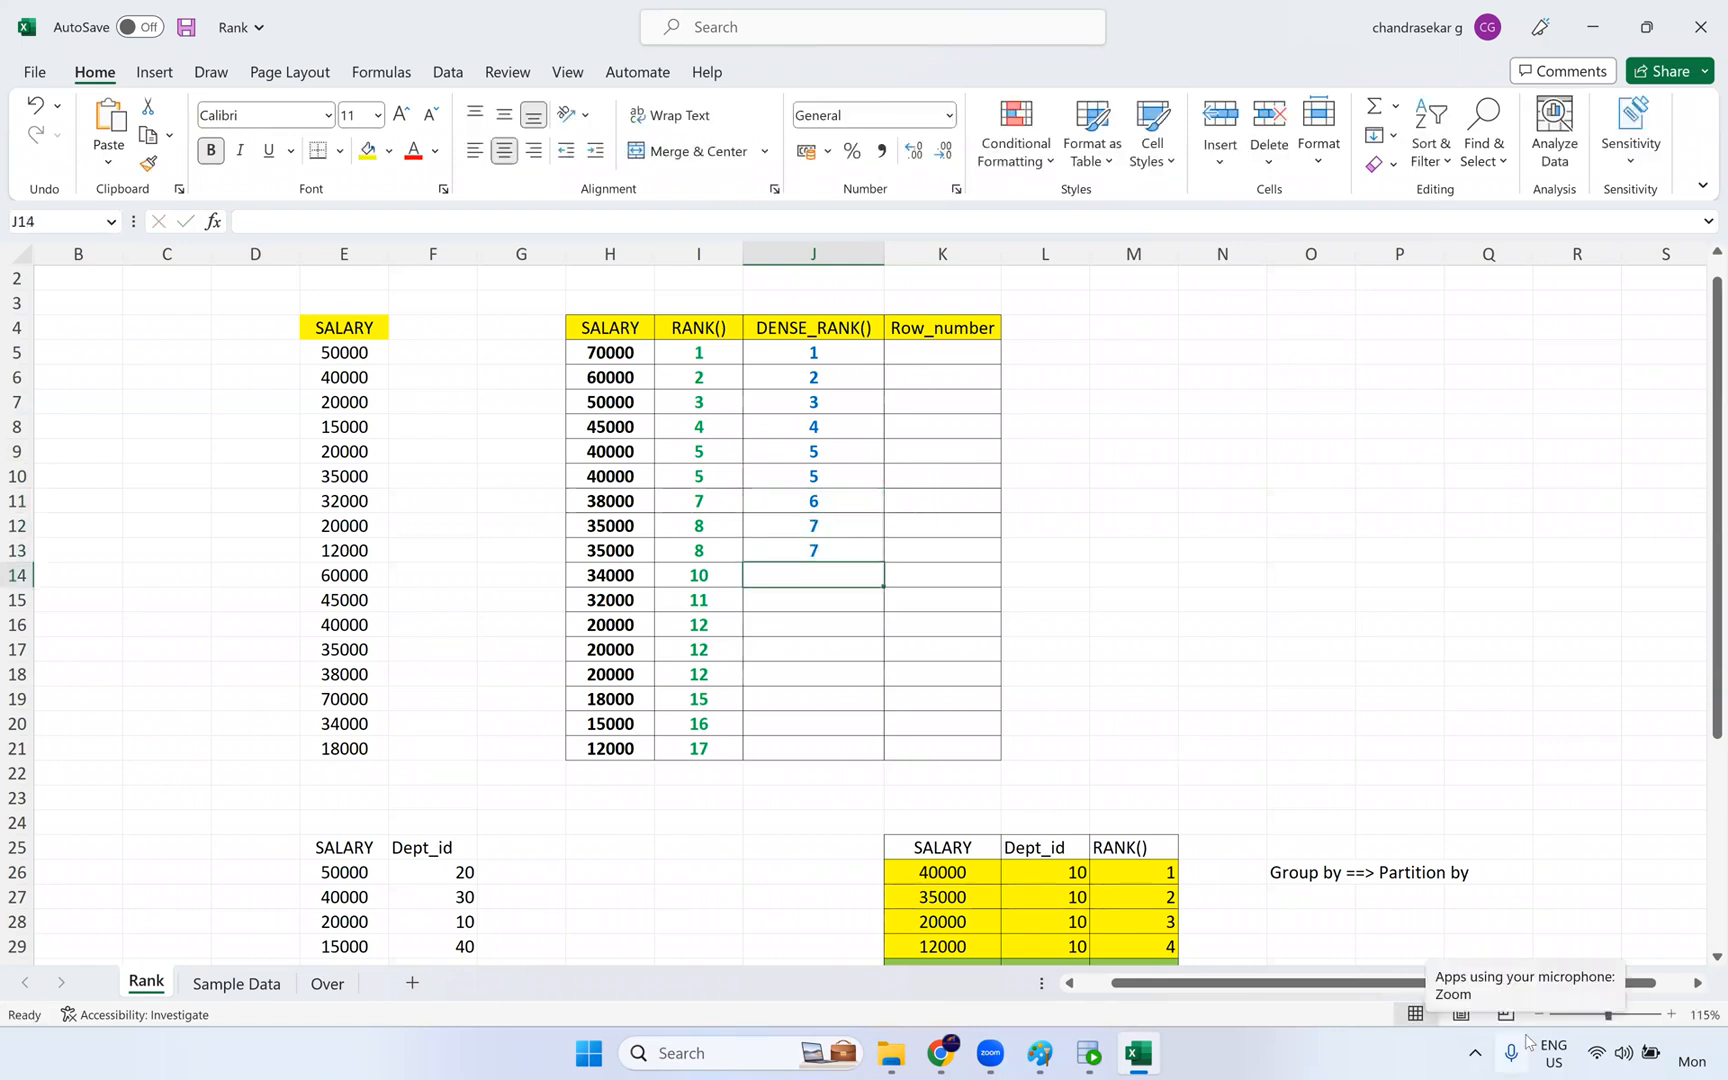
- Enter 9, 10, 10, 10 and 1 in the DENSE_RANK() cells J14:J18
type("9")
key("Return")
type("10")
key("Return")
type("10")
key("Return")
type("10")
key("Return")
type("11")
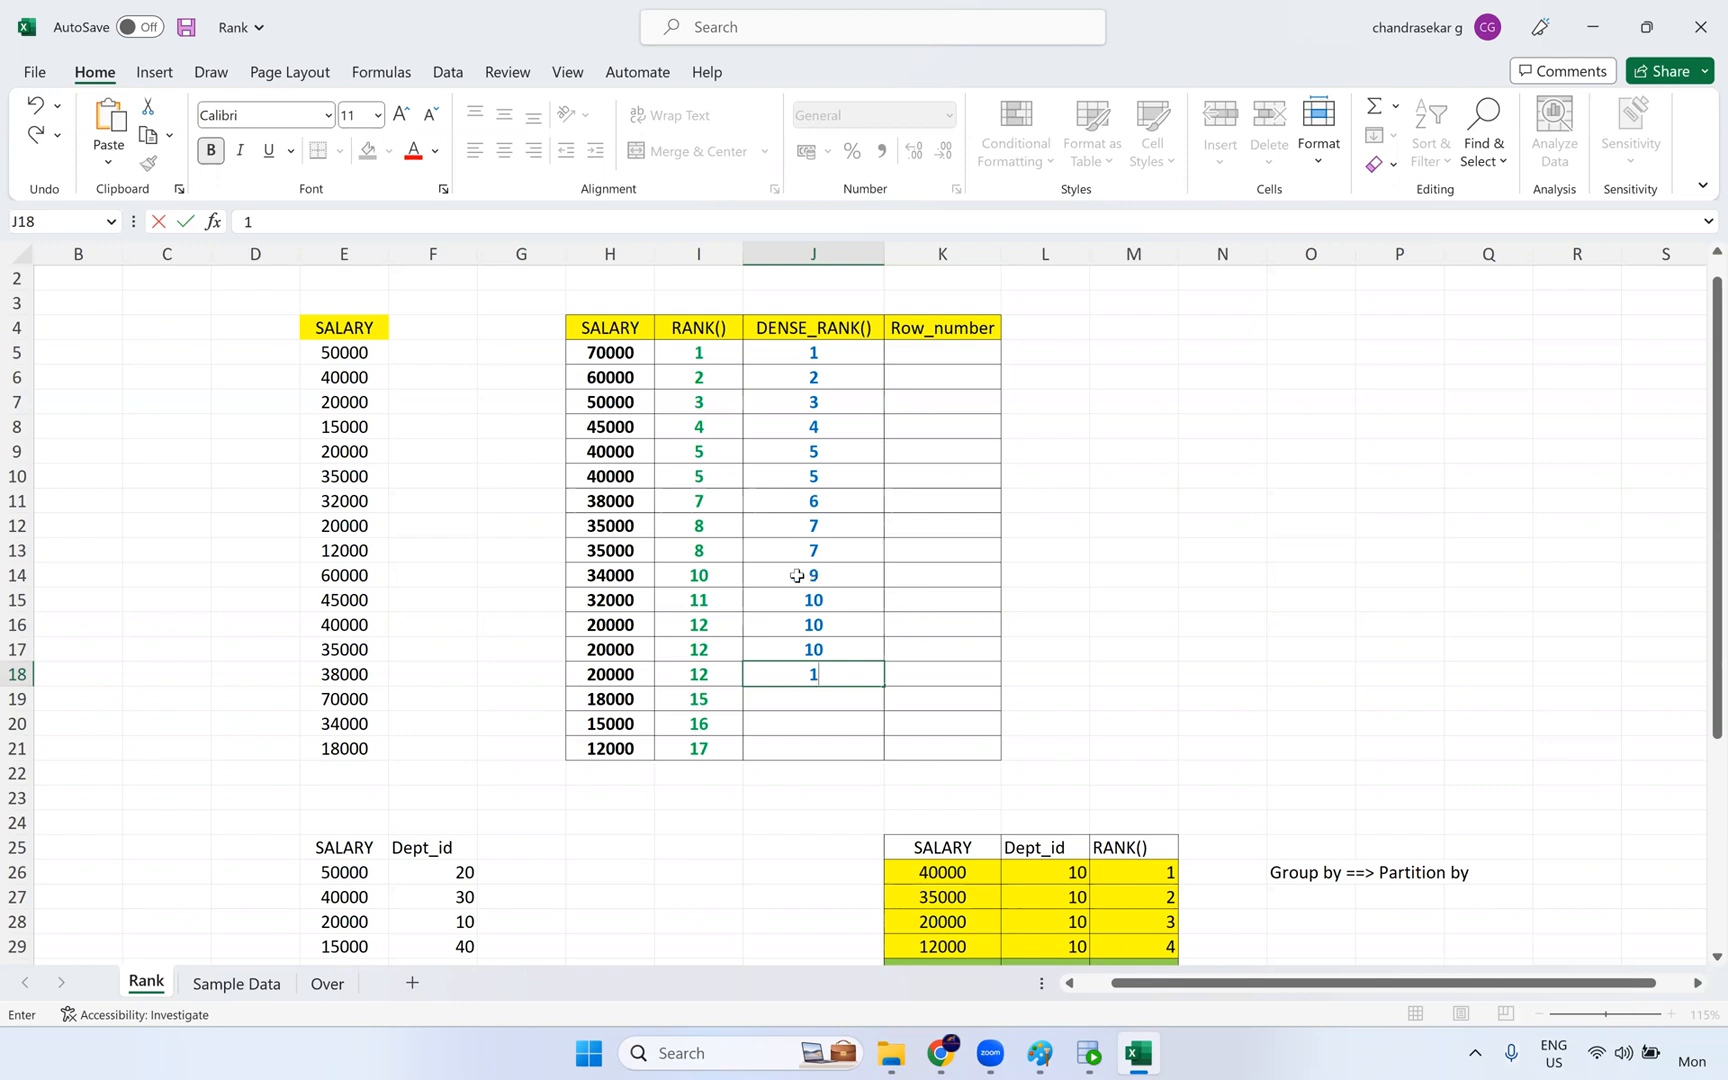
- Highlight the 34000 salary's row, enter 11 in J15 and correct the dense rank in J14 to 8
left_click_drag(612, 575, 800, 580)
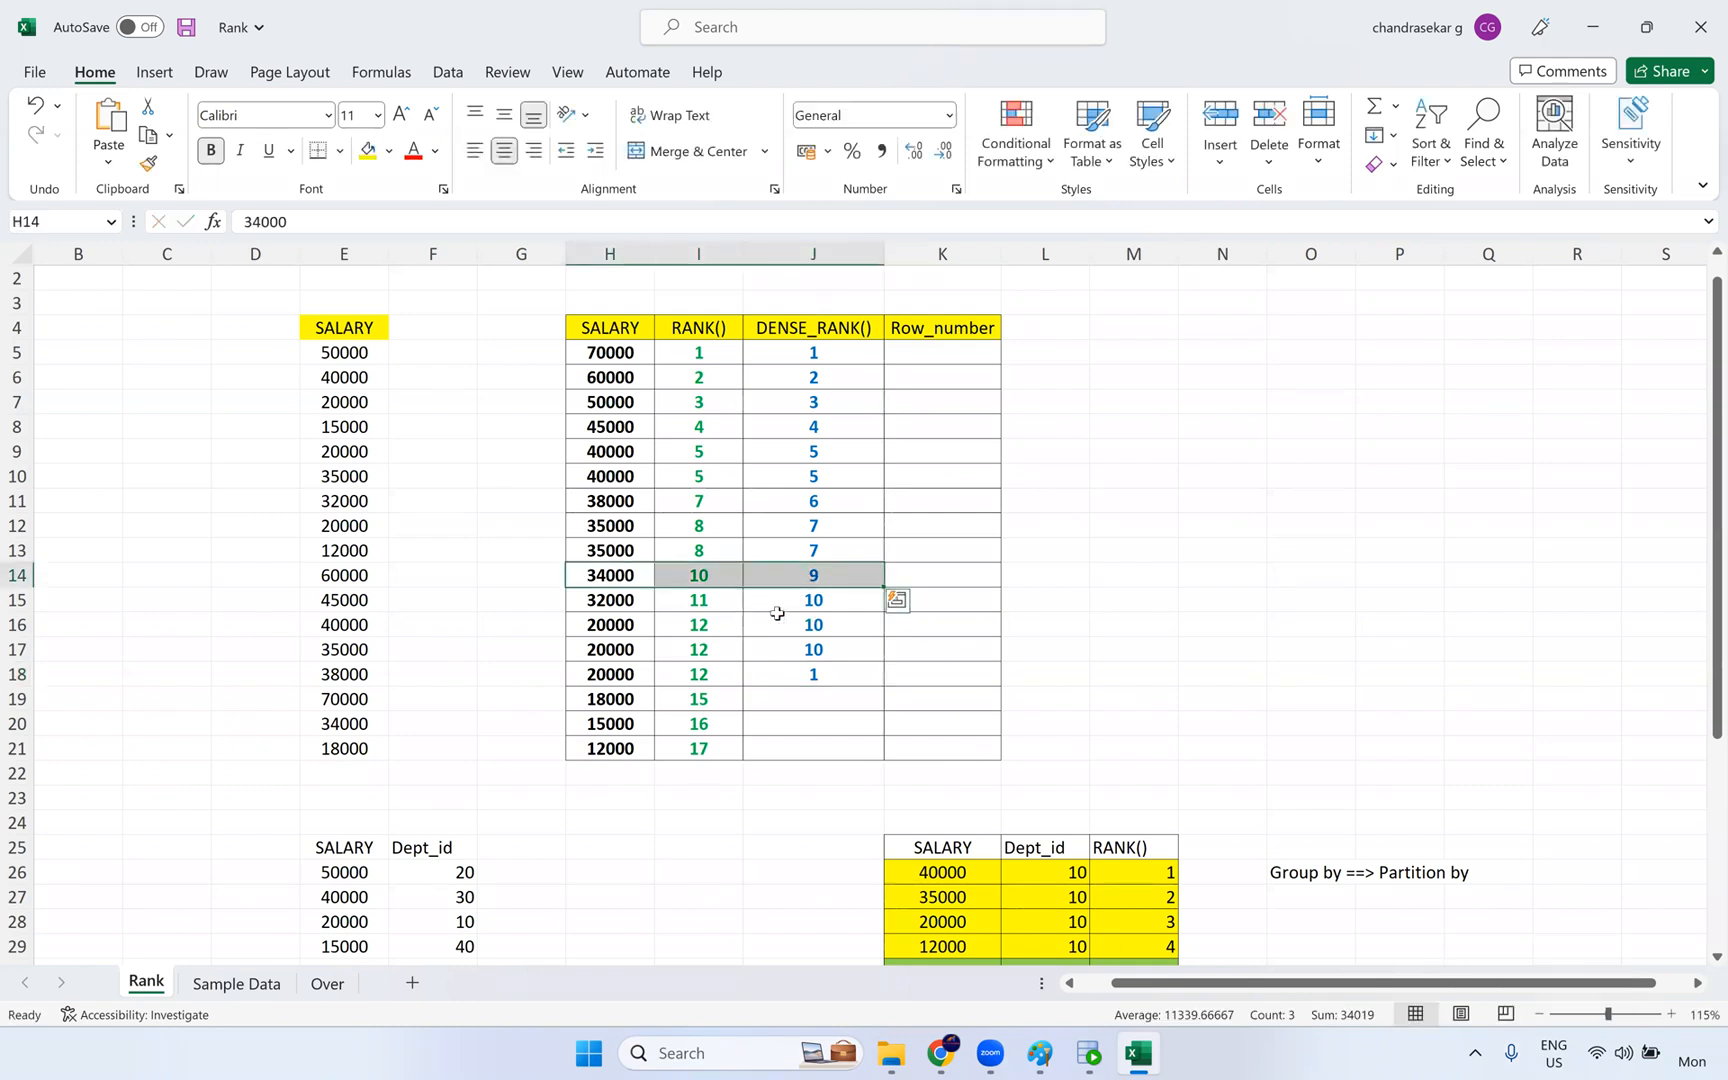
left_click(817, 601)
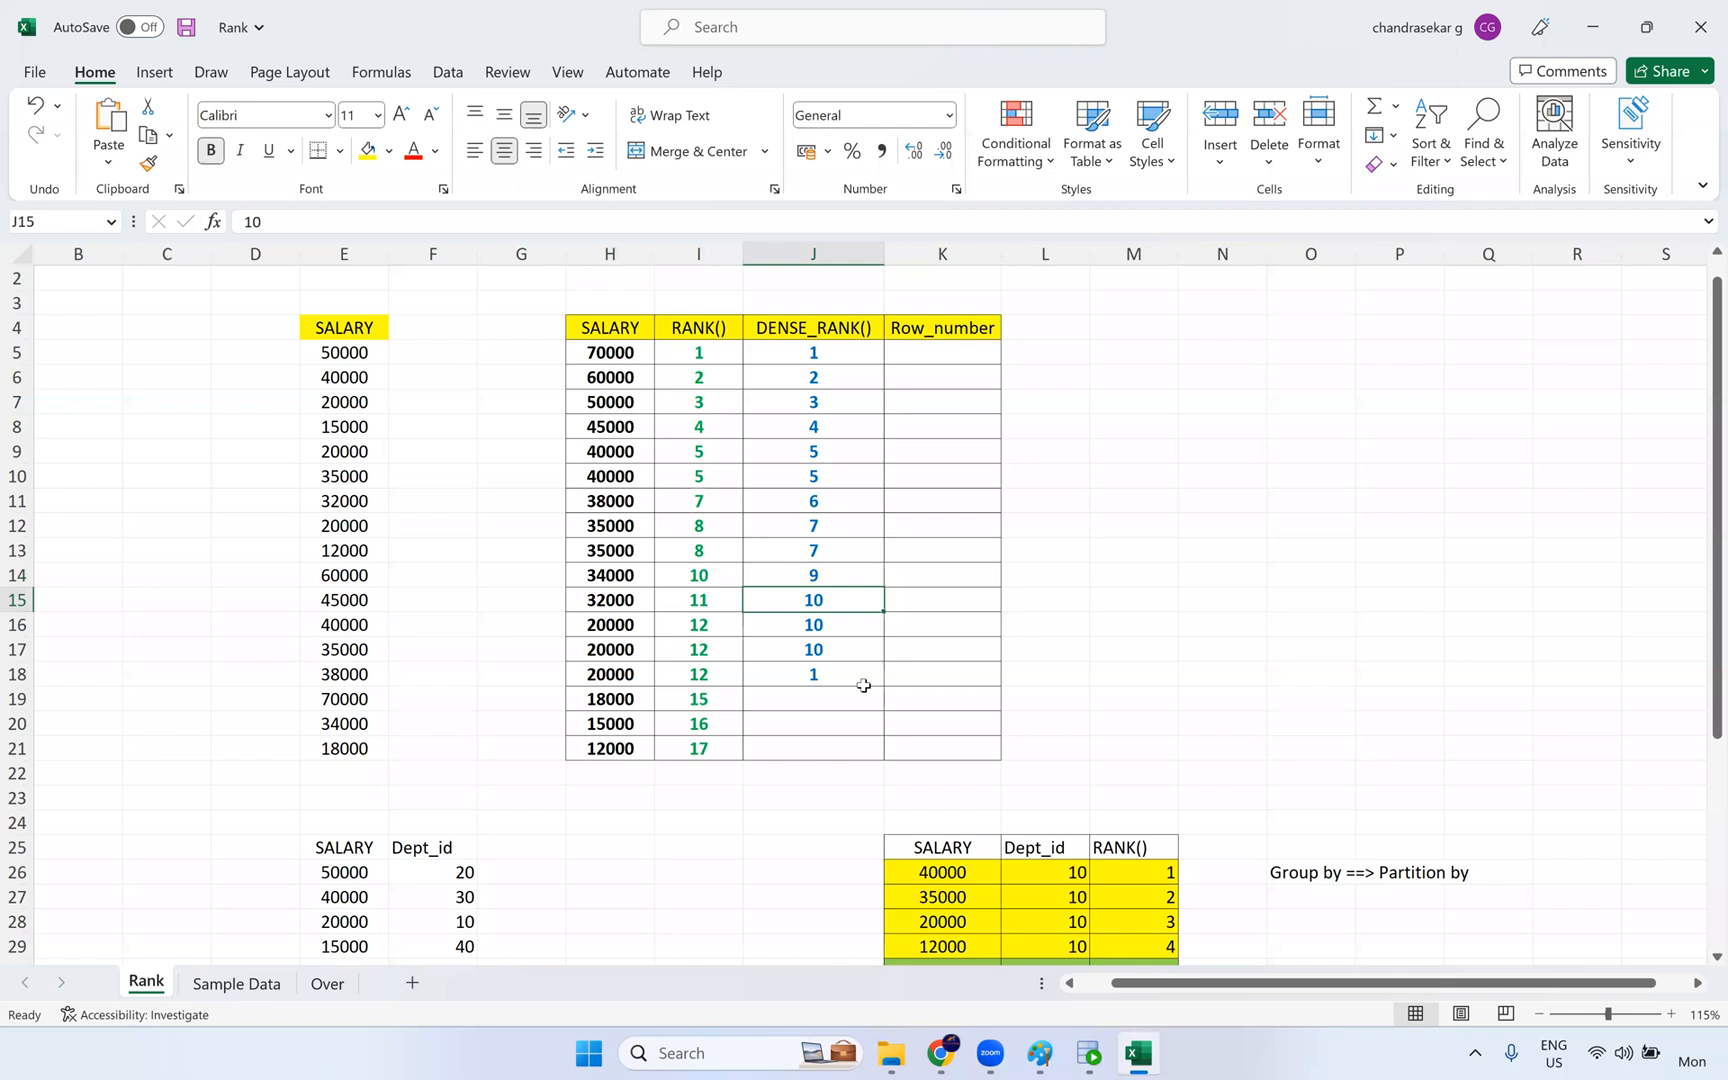
type("11")
key("ctrl+Return")
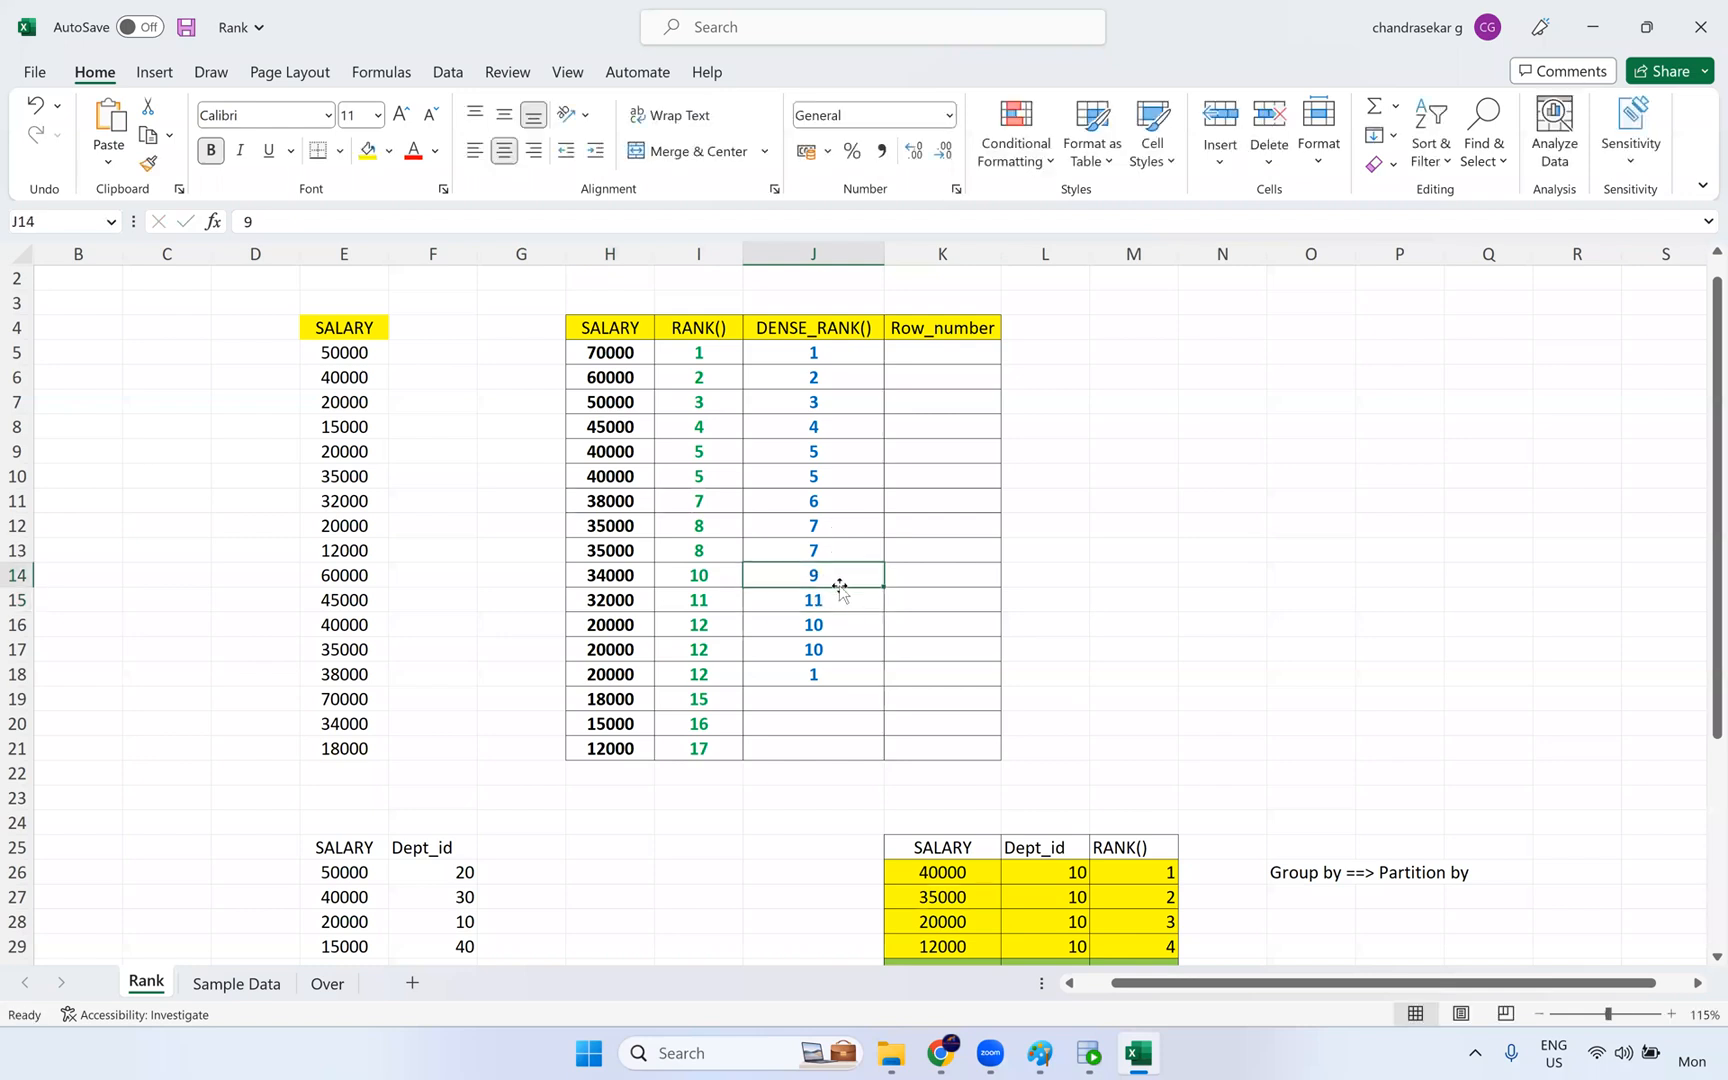
type("8")
key("Return")
key("Return")
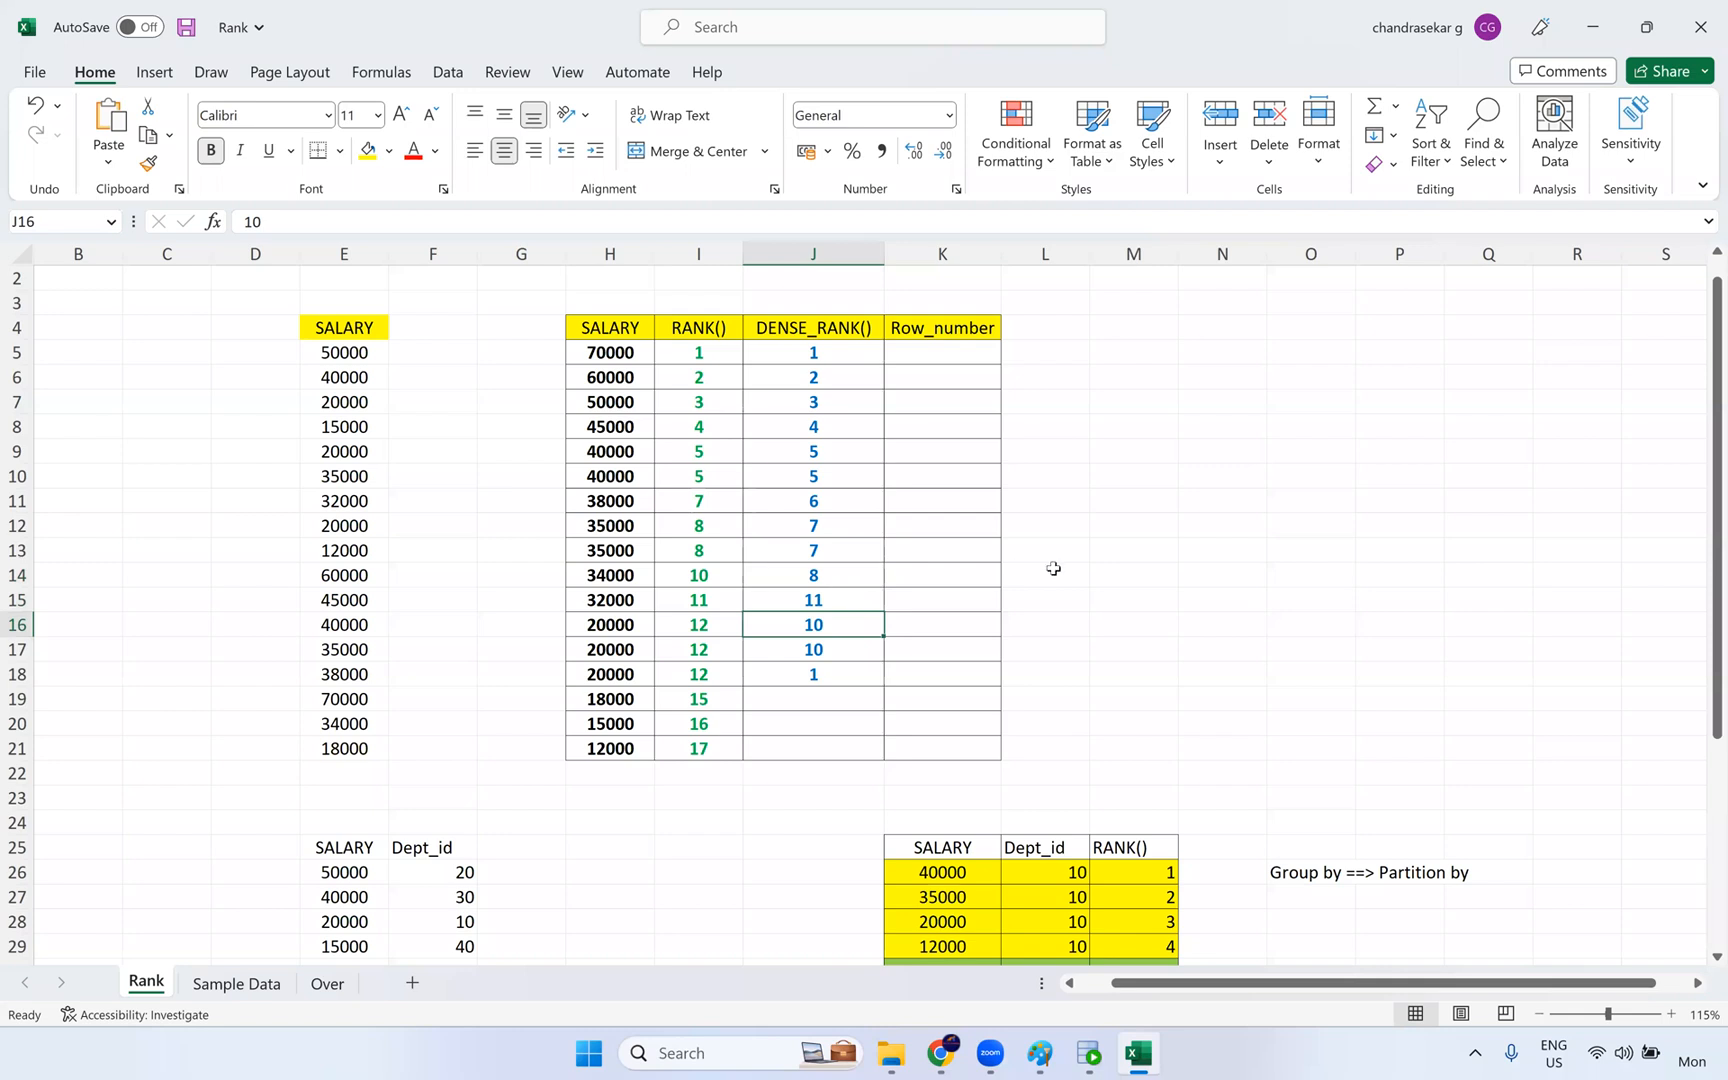
- Correct the dense rank in J15 to 9 and fill J18:J21 with 10, 11, 12 and 13
left_click(826, 598)
type("9")
key("Return")
key("Down")
key("Down")
type("10")
key("Return")
type("11")
key("Return")
type("12")
key("Return")
type("13")
key("Return")
- Enter 1, 2 and 3 in the Row_number cells K5:K7 and autofill the series down to K21
left_click(850, 352)
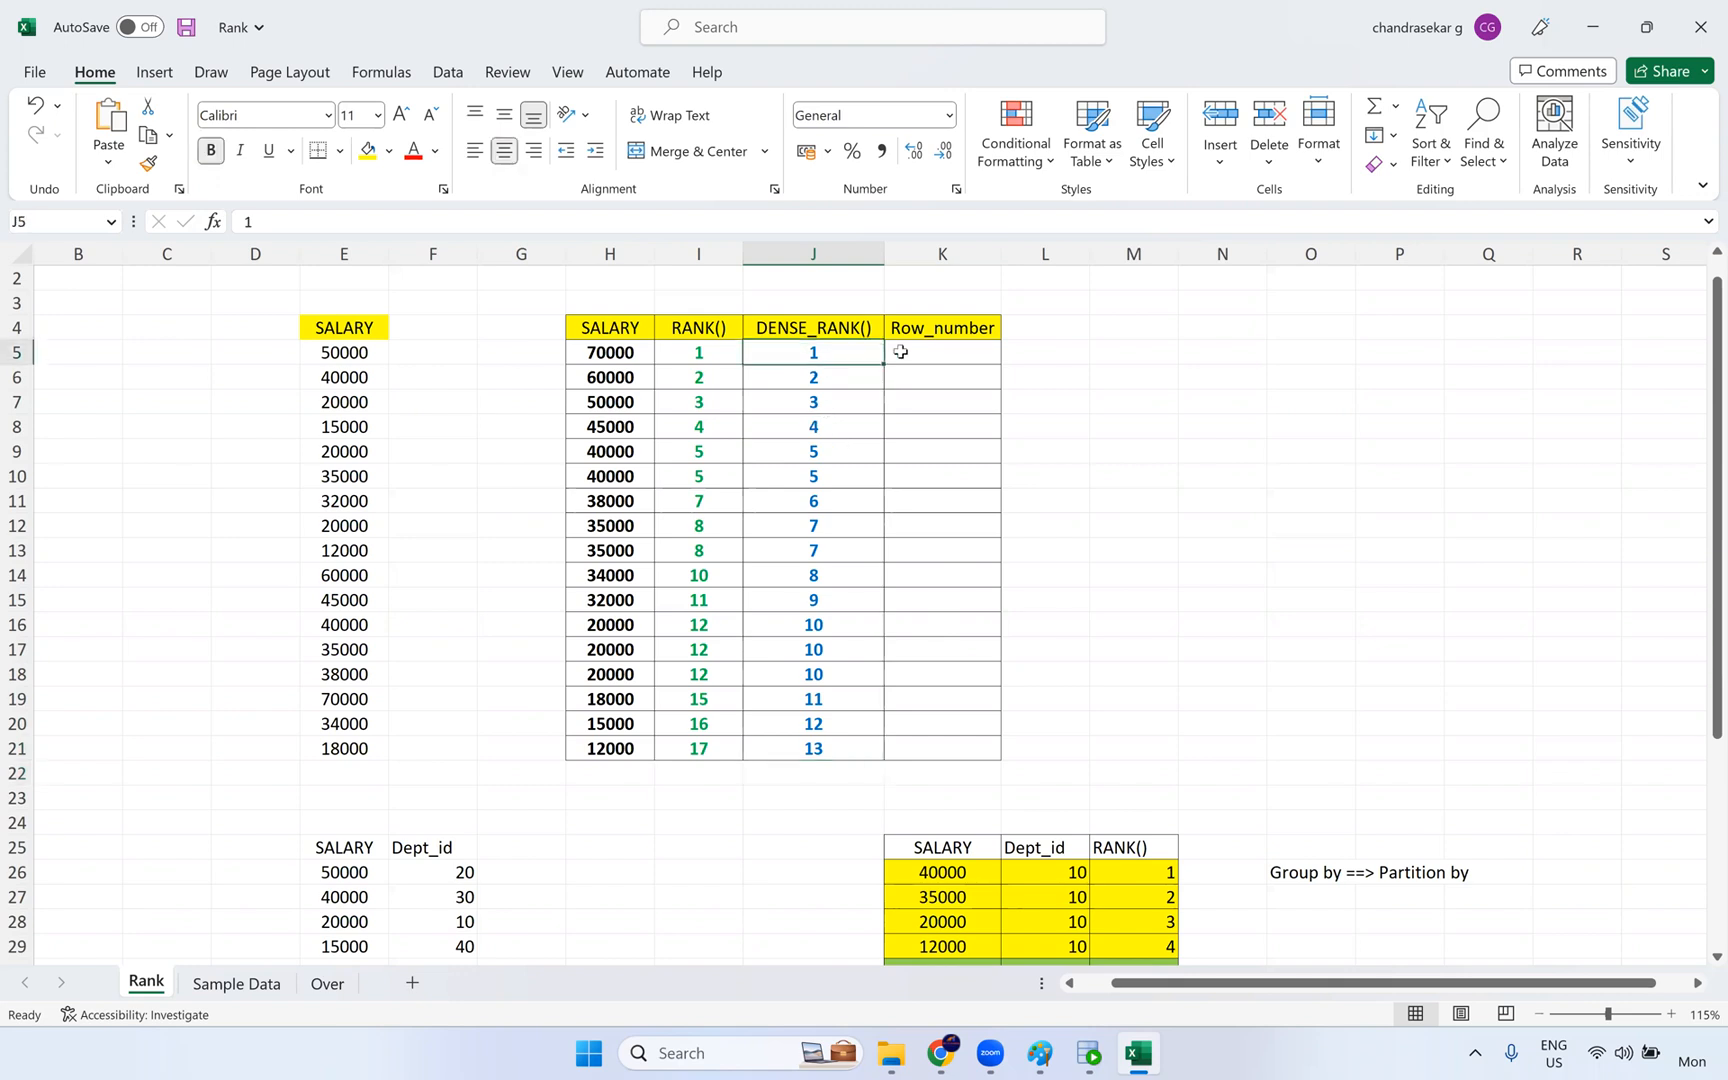
key("Right")
type("1")
key("Return")
type("2")
key("Return")
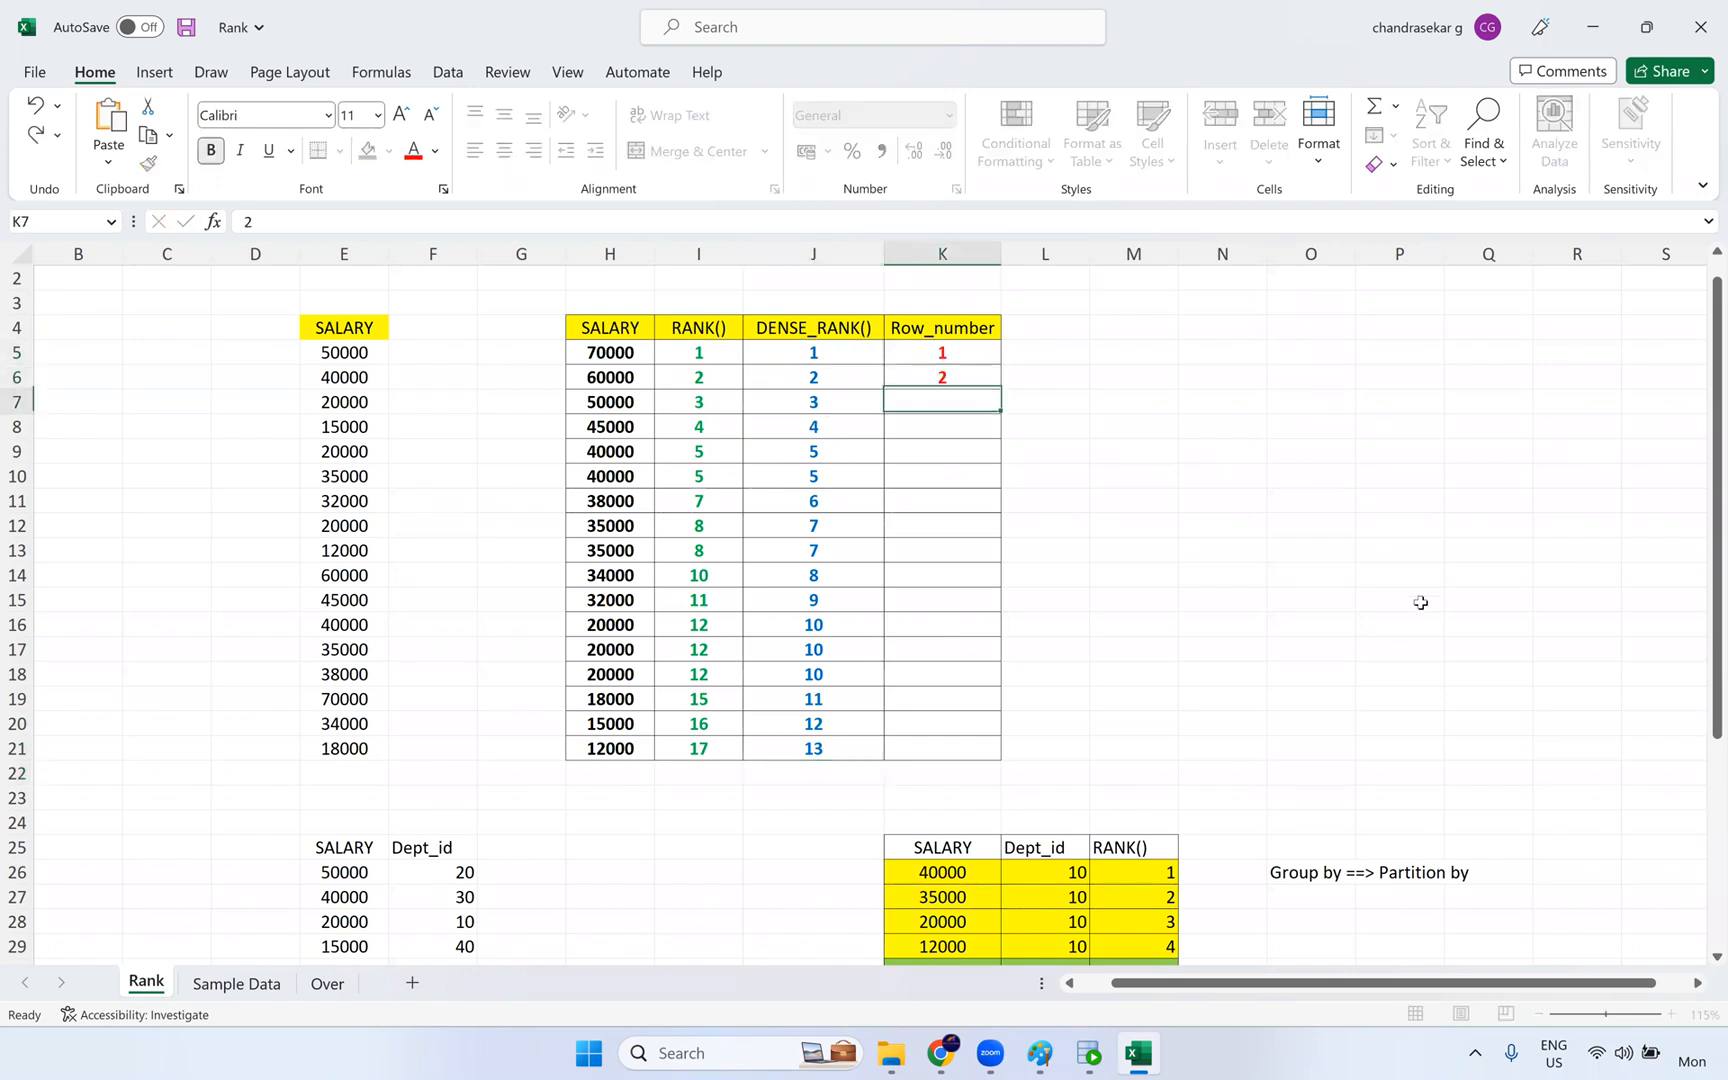
type("3")
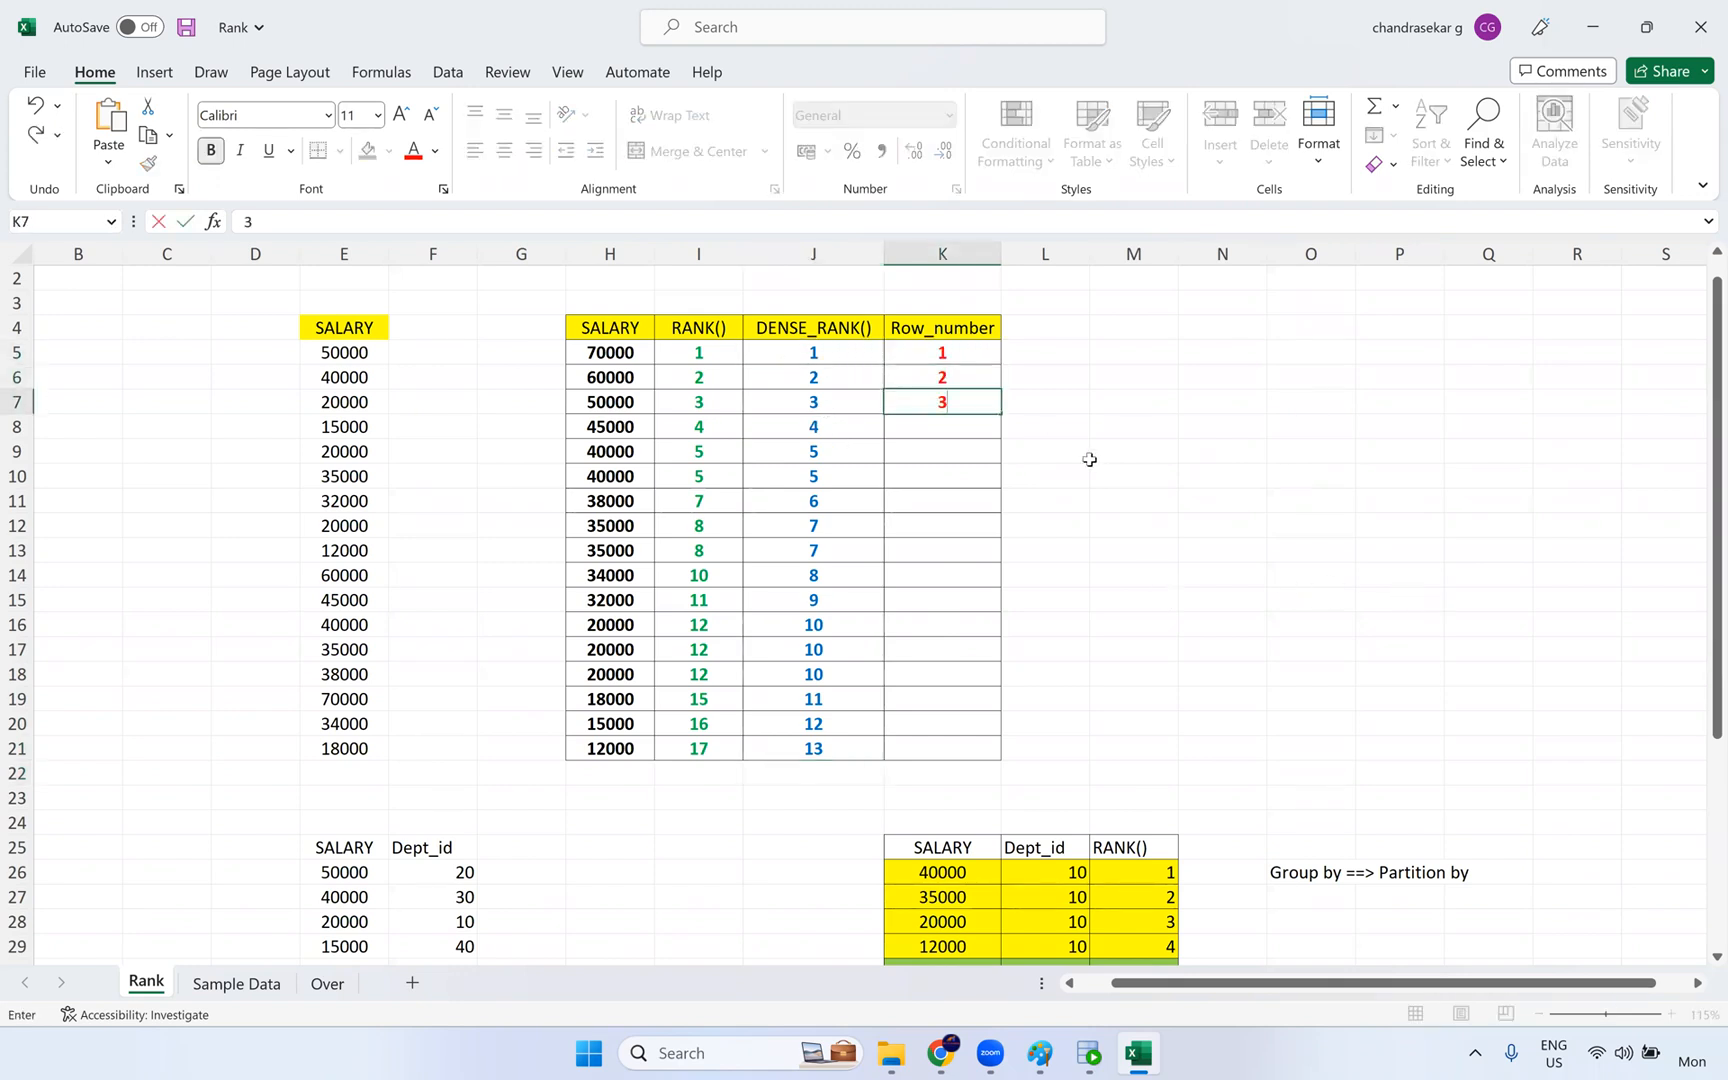
left_click(1134, 598)
left_click_drag(942, 352, 964, 405)
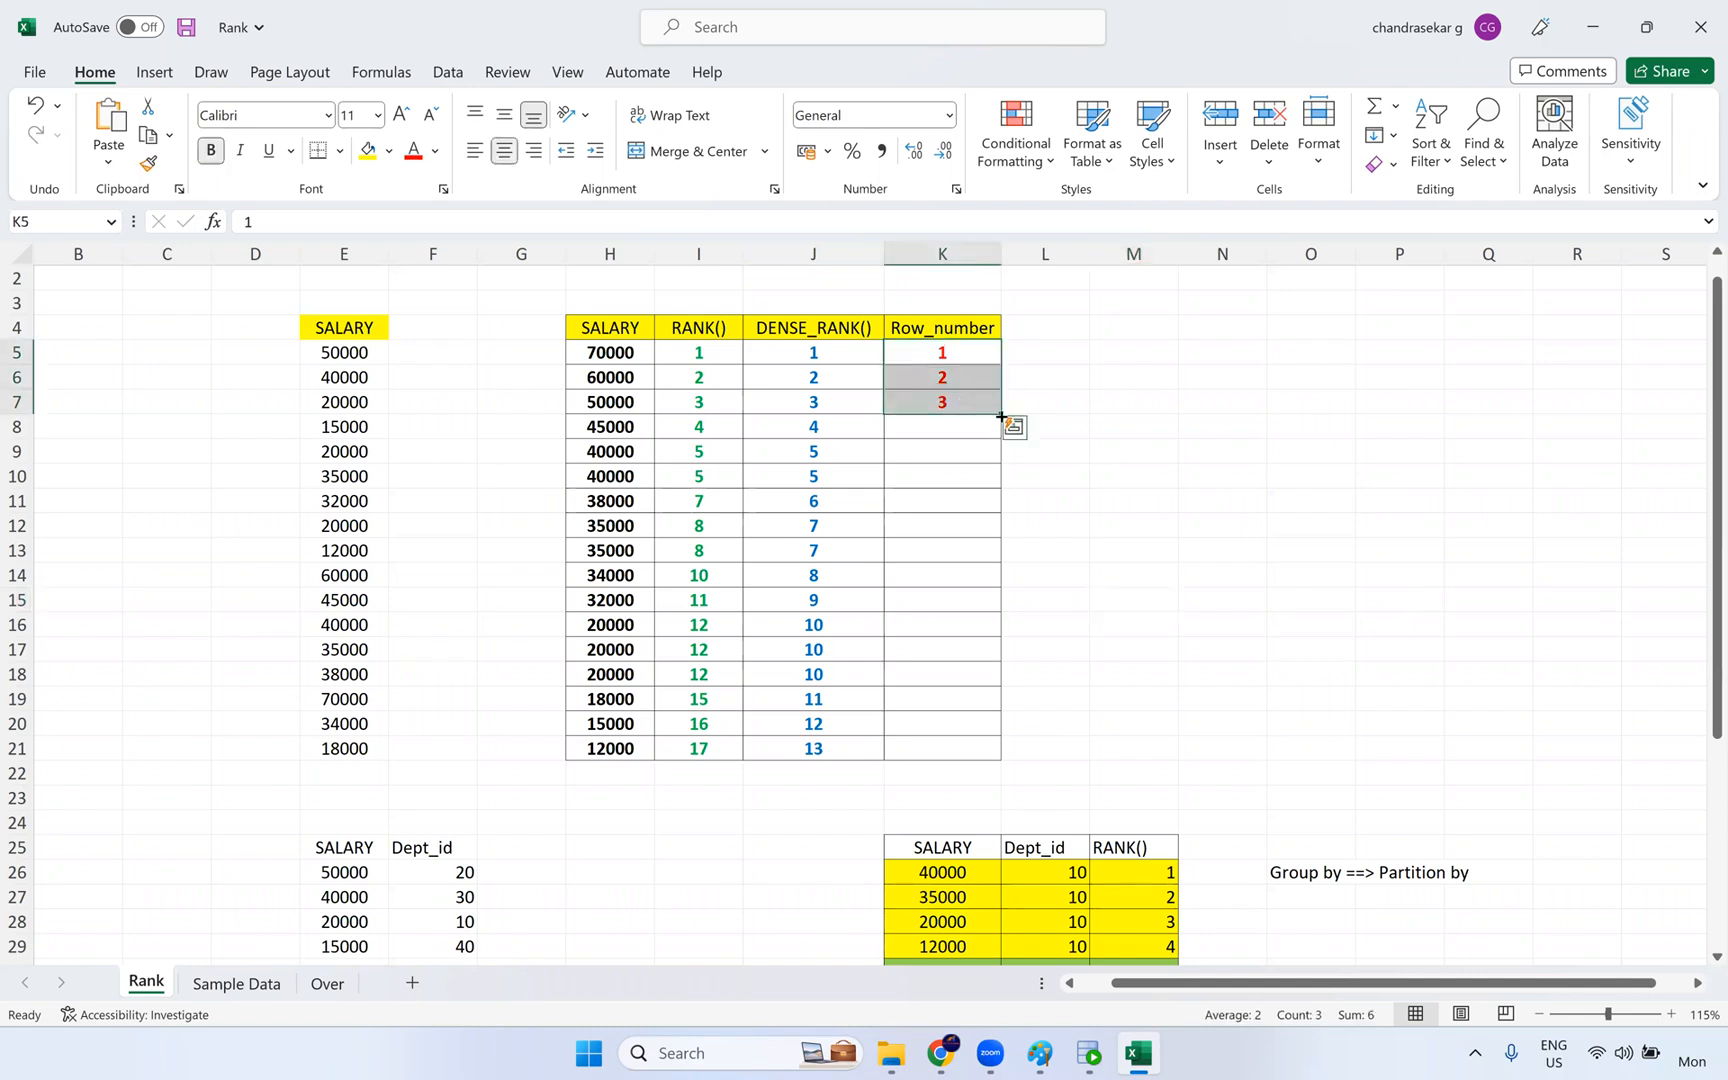
left_click_drag(1003, 508, 1002, 762)
left_click(1085, 726)
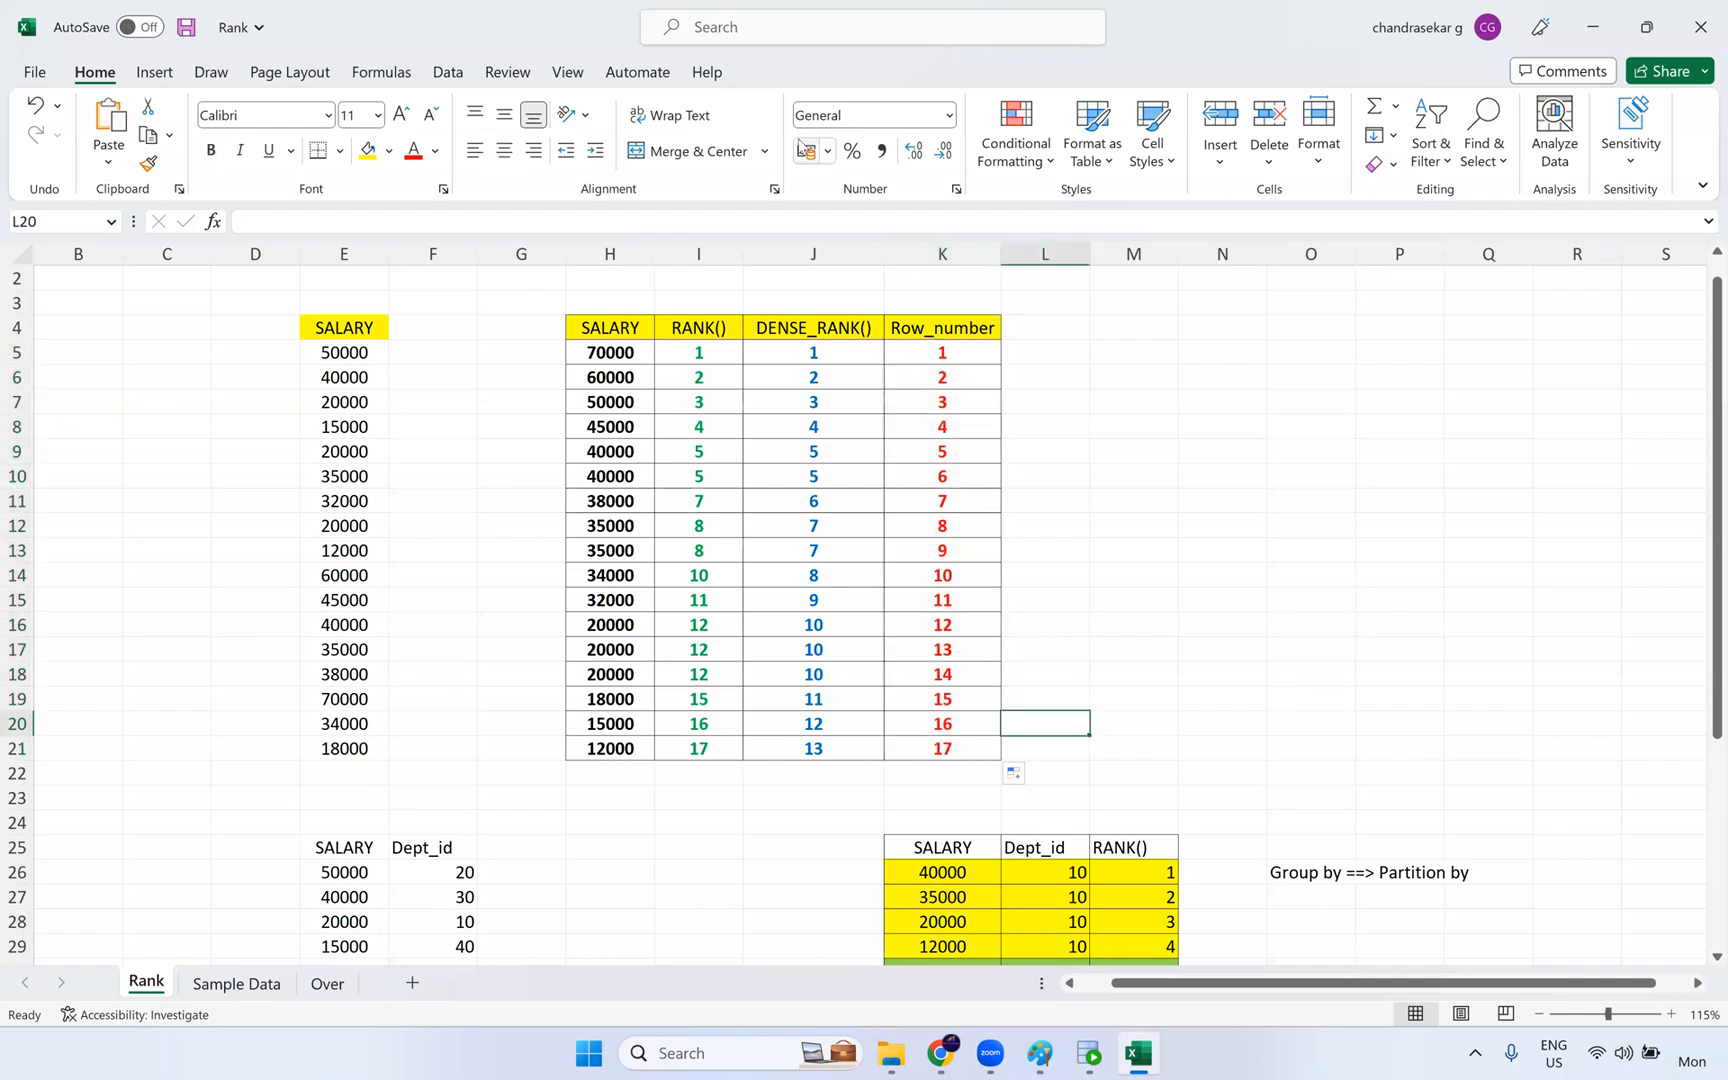
- Highlight the RANK() and DENSE_RANK() columns to compare their numbering
left_click(569, 578)
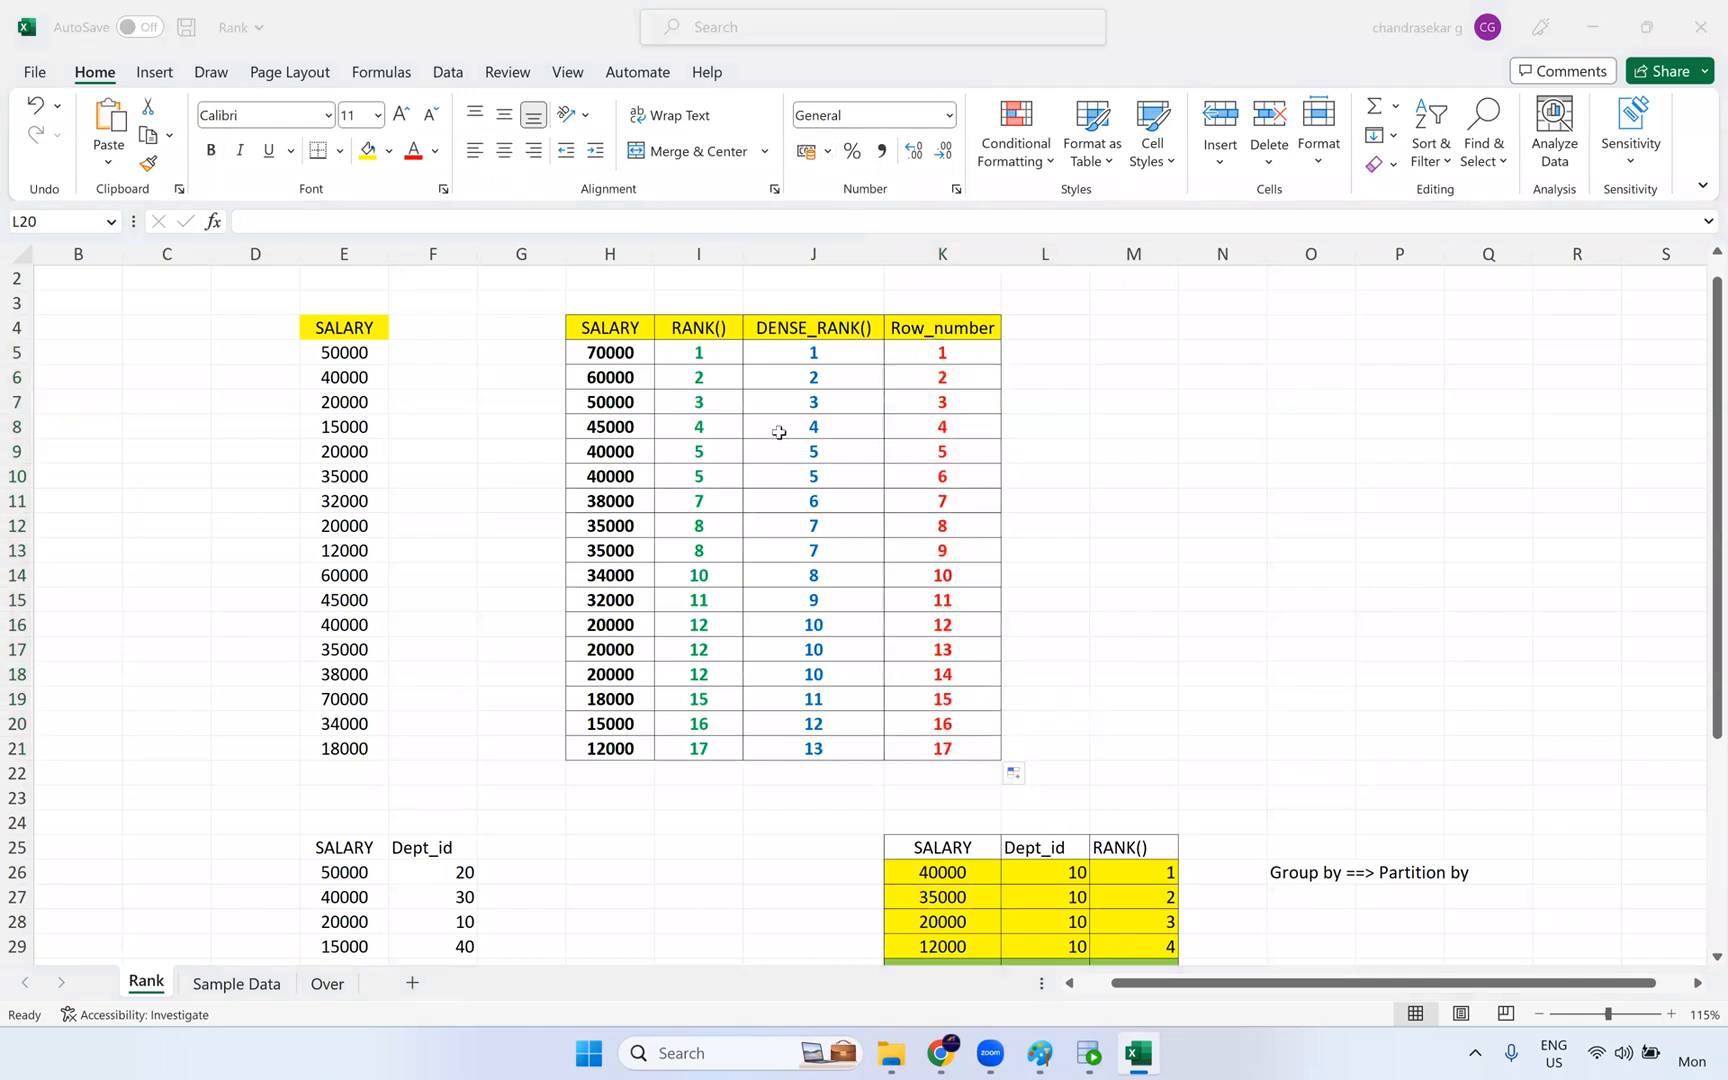
left_click_drag(656, 788, 698, 290)
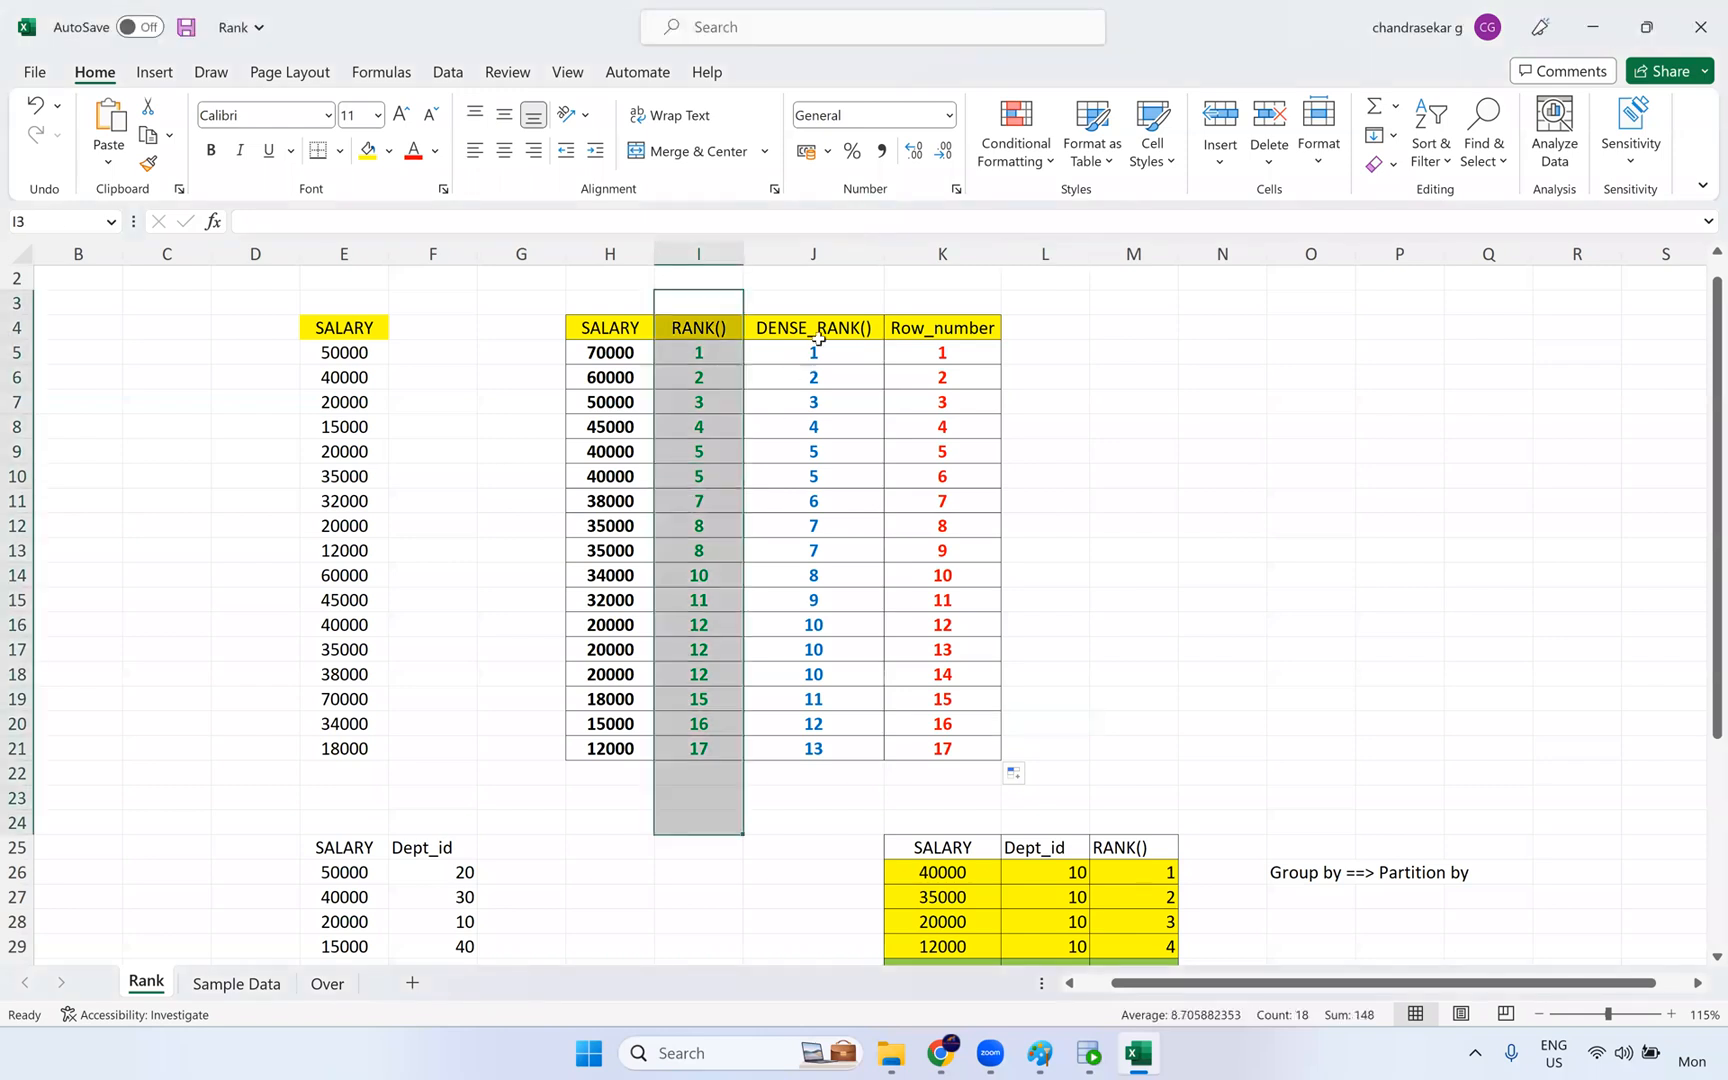
left_click_drag(813, 377, 813, 674)
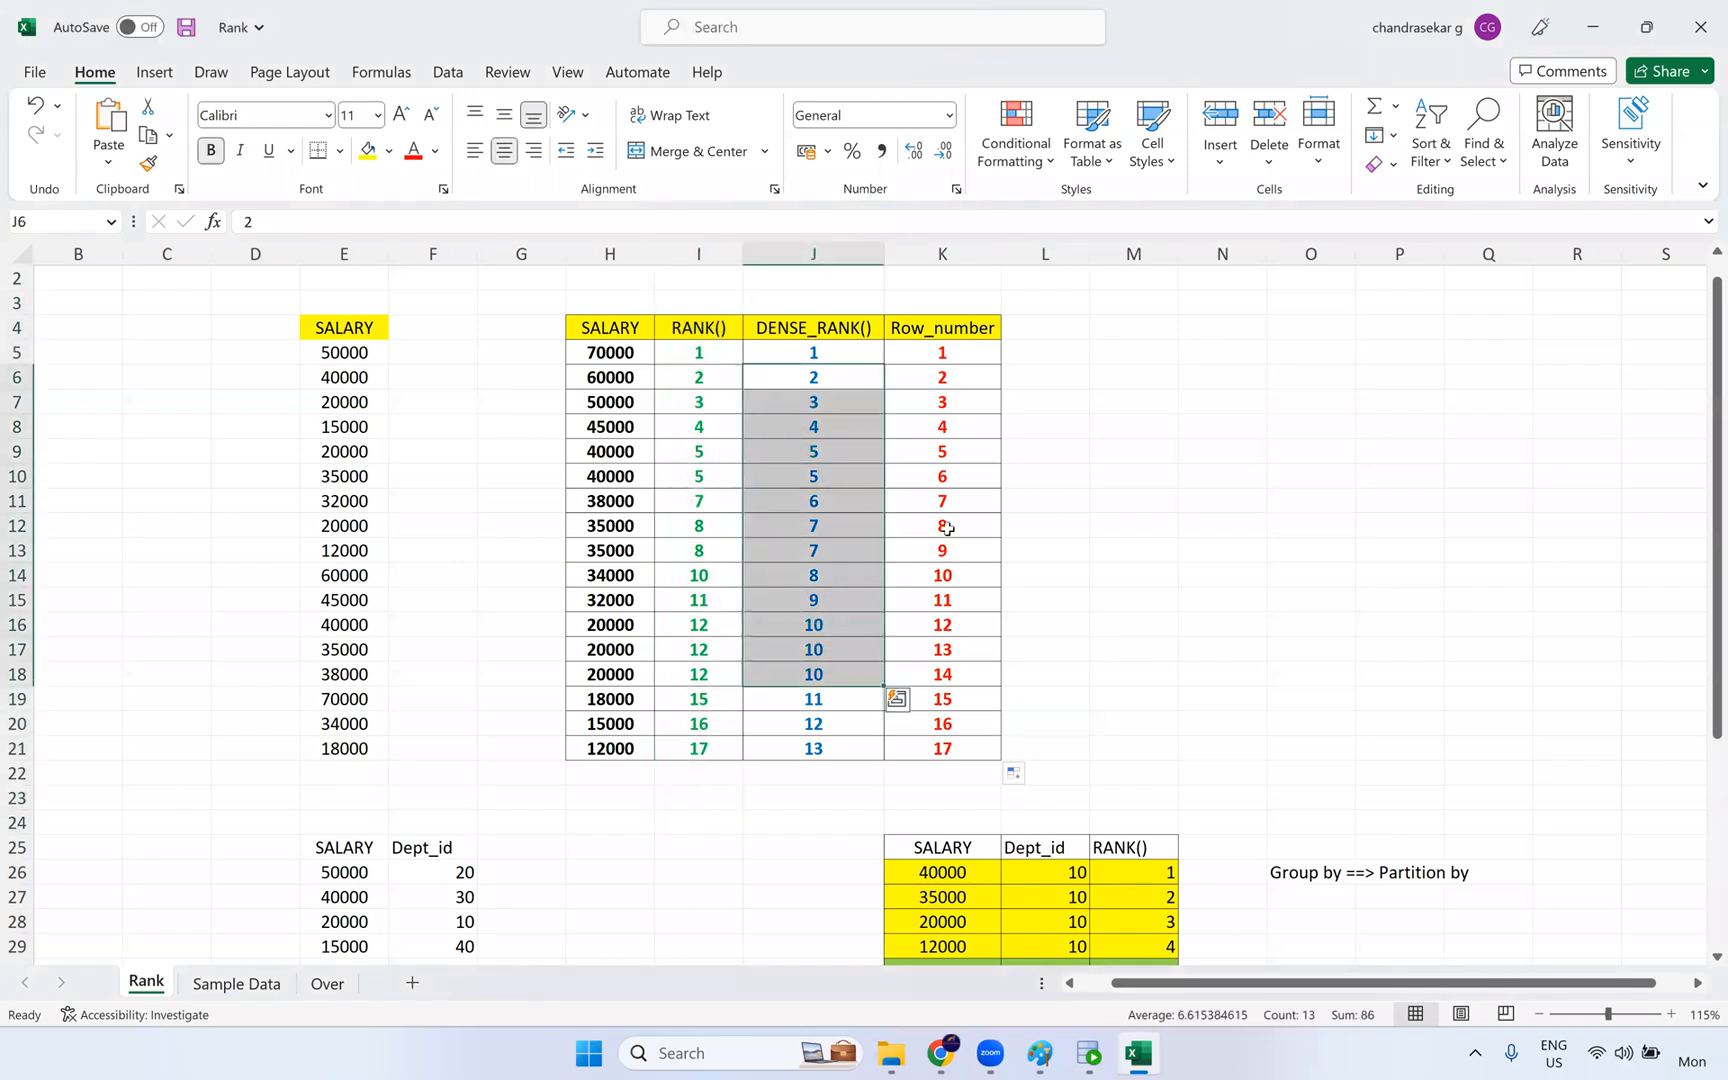
left_click(1003, 642)
left_click_drag(708, 354, 708, 649)
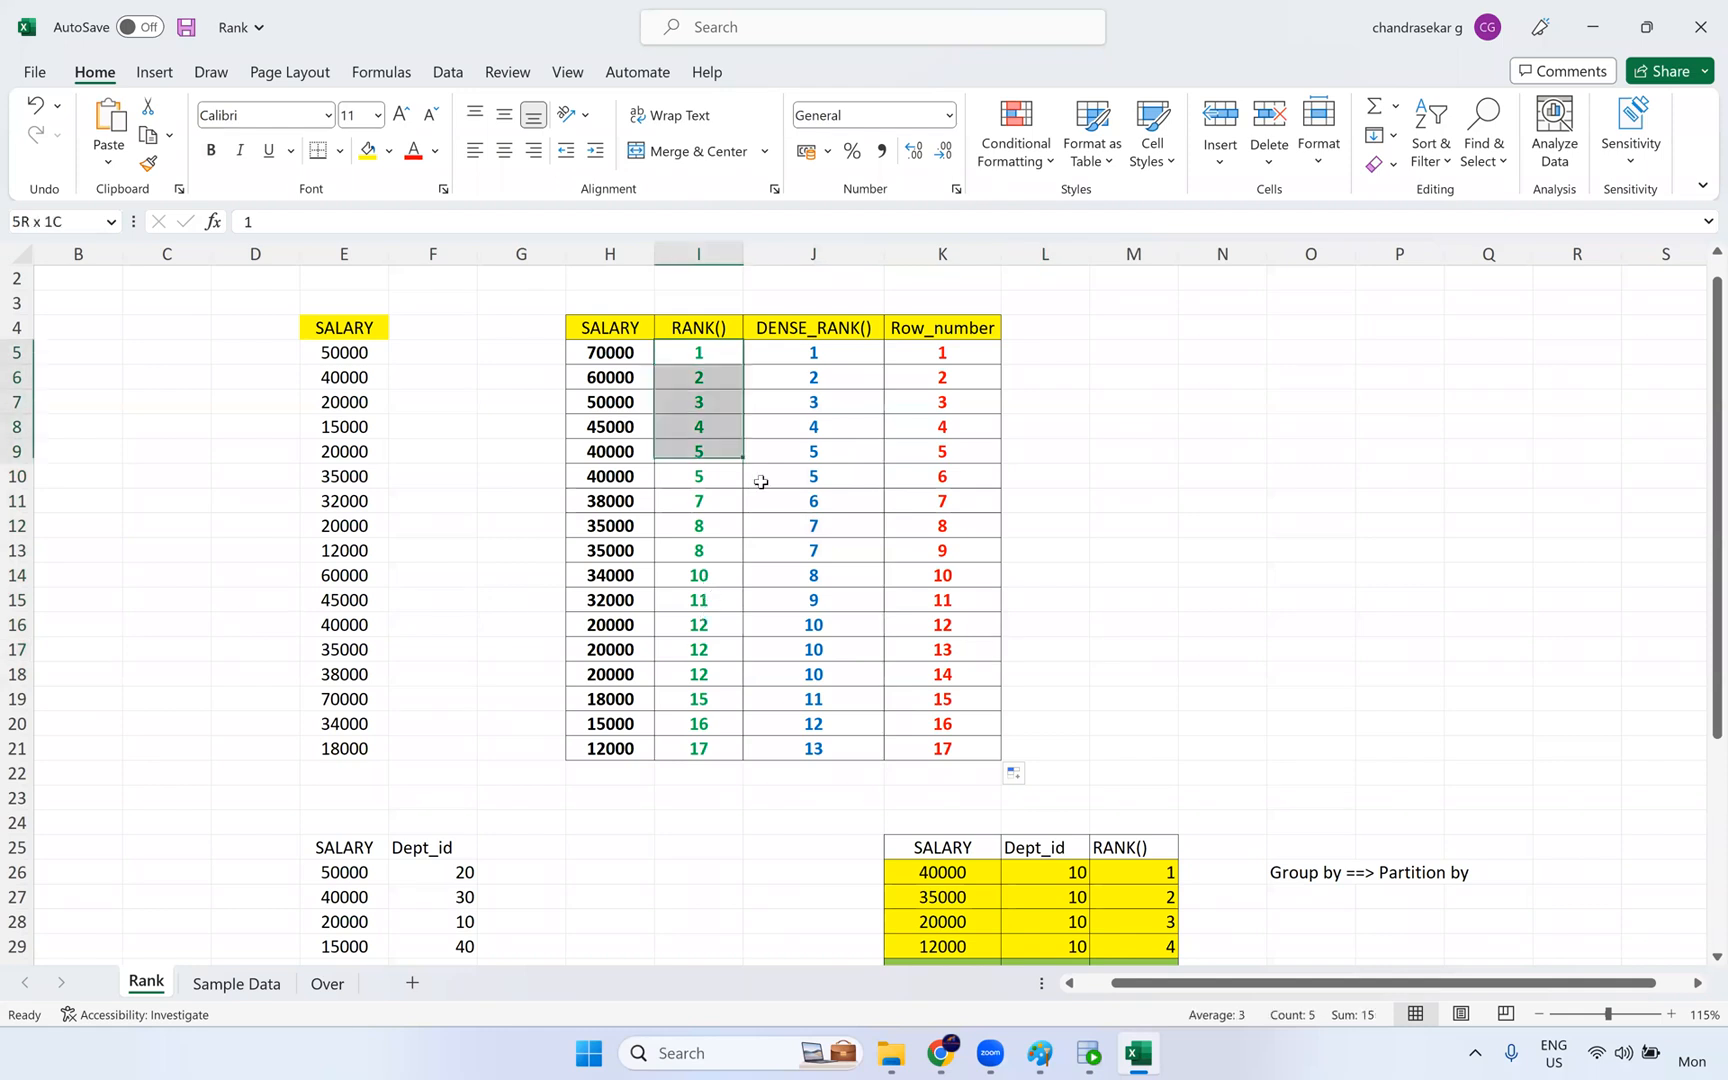
- Highlight the DENSE_RANK(), Row_number and RANK() values against the salaries to compare the three numbering methods
left_click_drag(803, 375, 806, 750)
left_click_drag(952, 352, 950, 757)
left_click(860, 467)
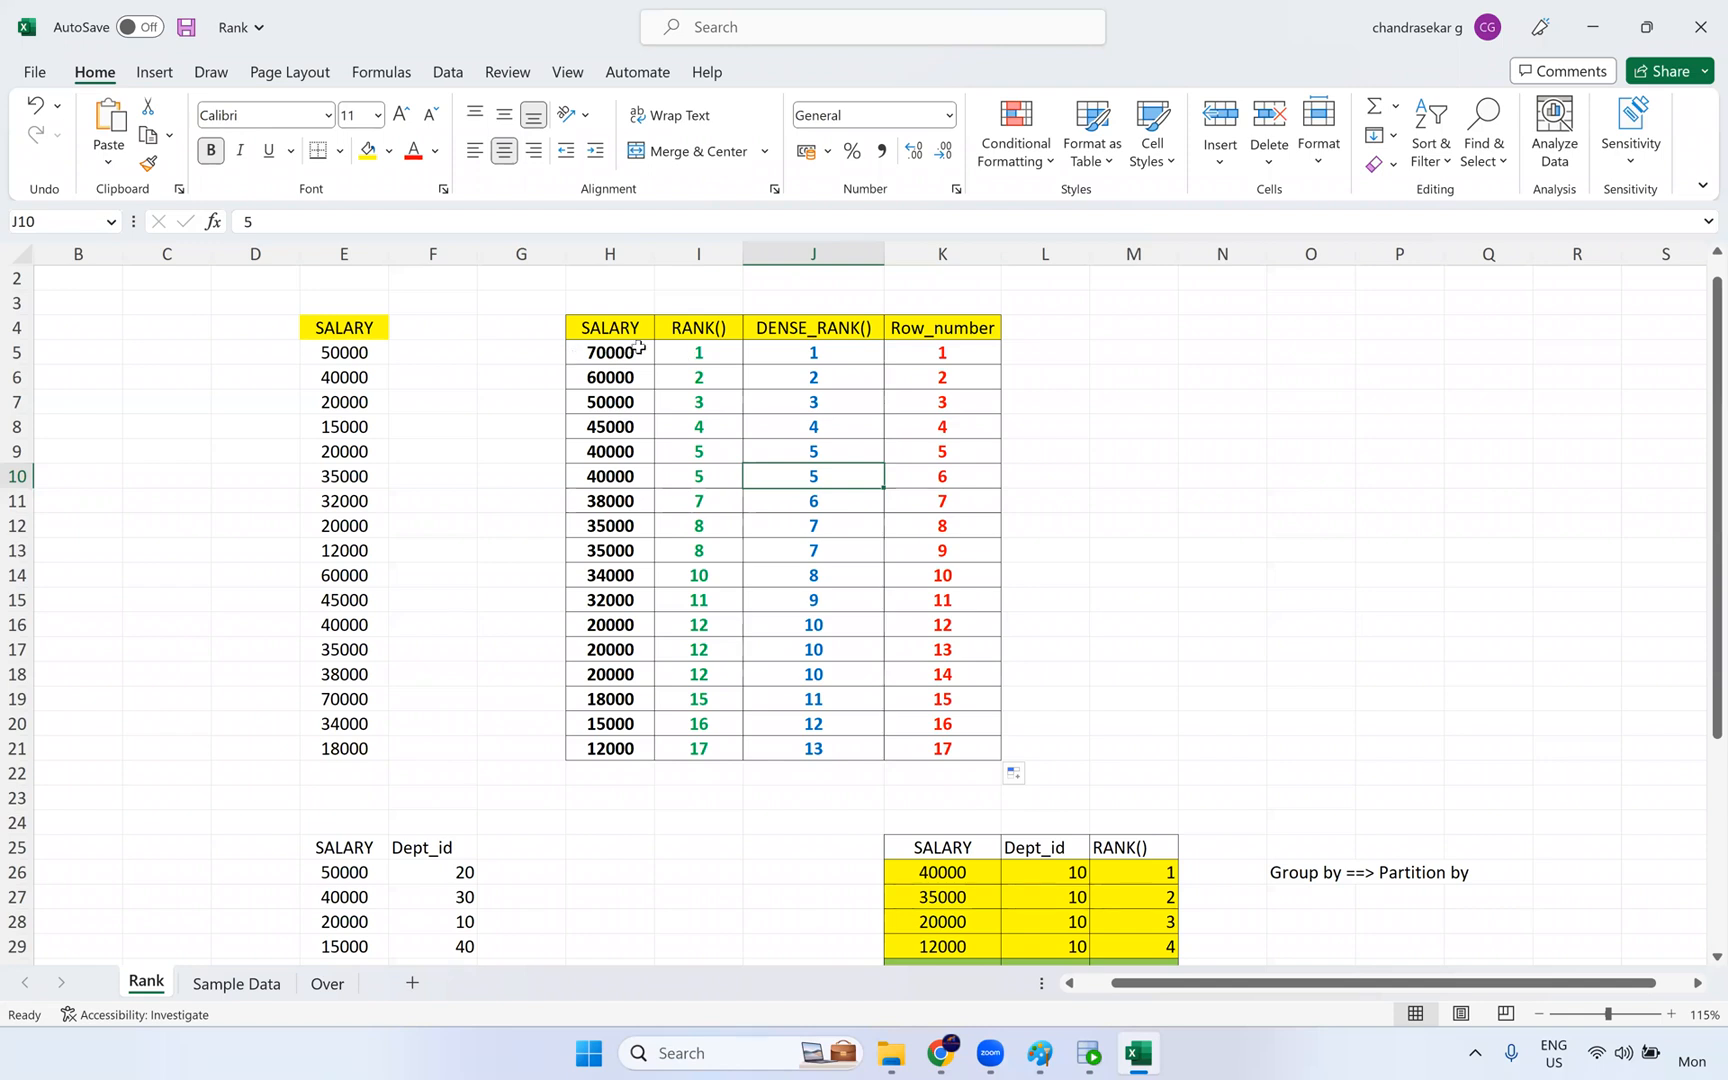
left_click_drag(640, 362, 724, 358)
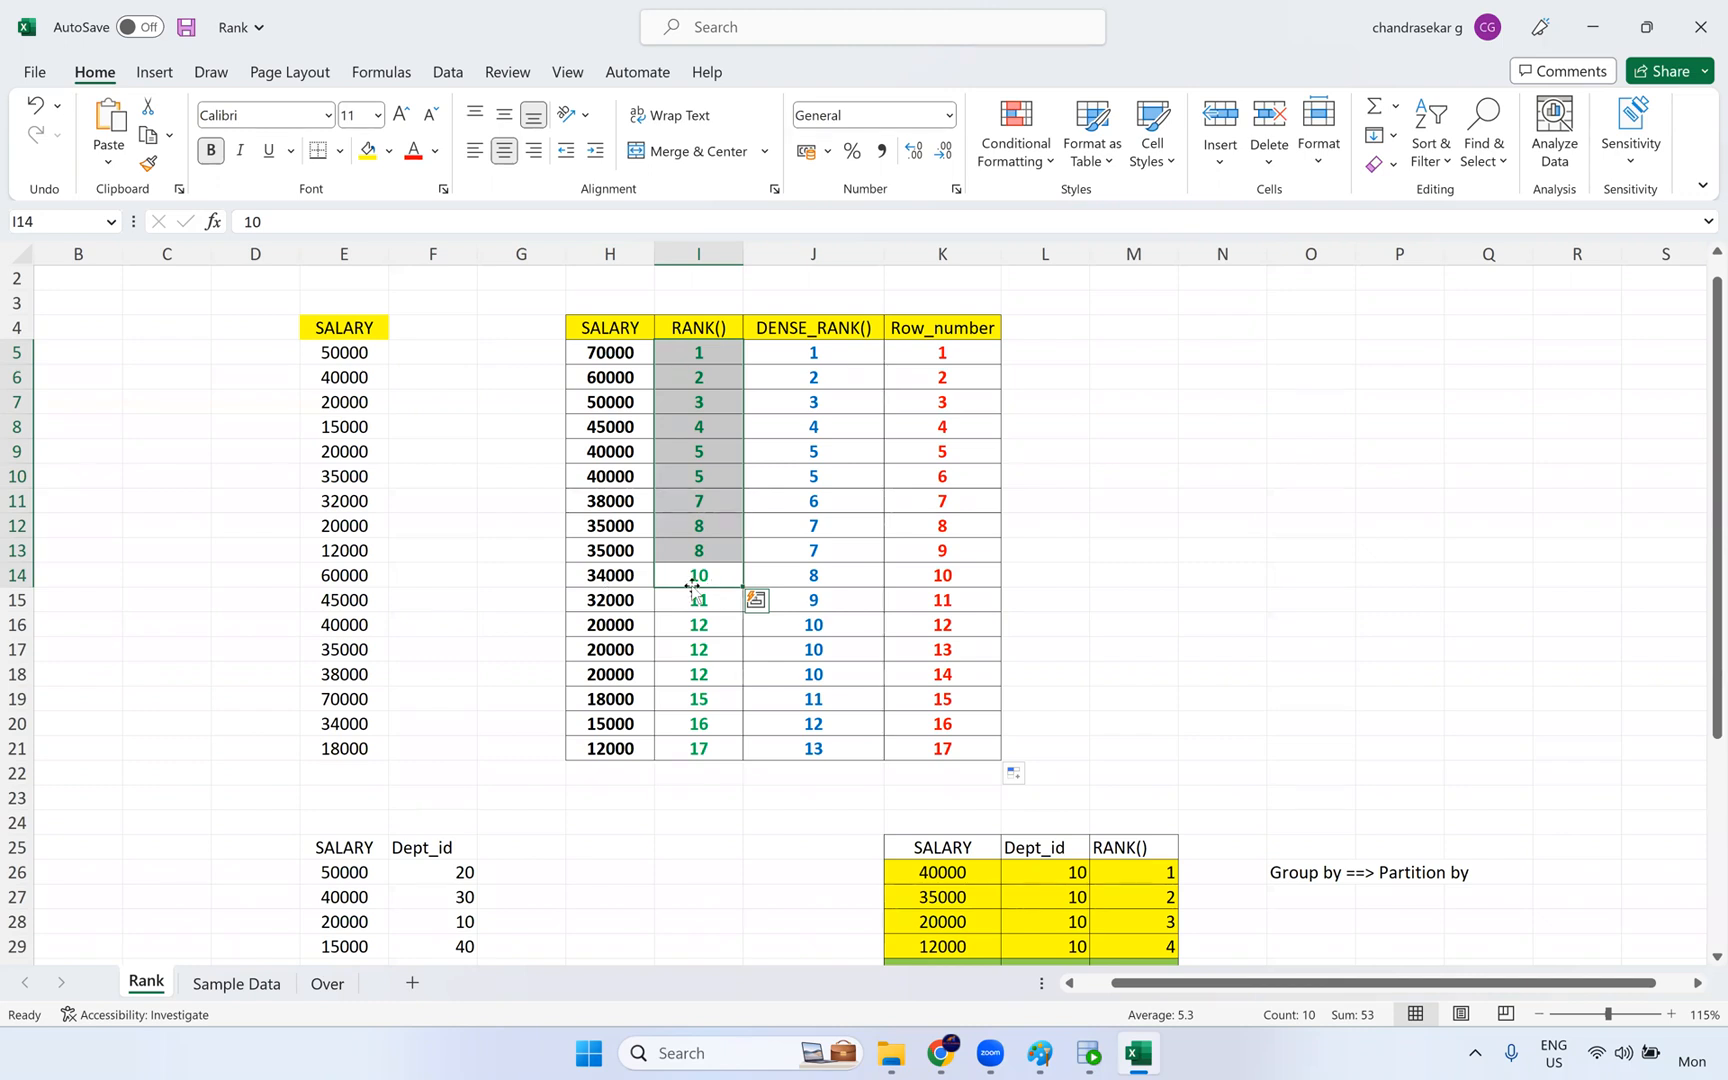
left_click_drag(812, 354, 617, 684)
left_click_drag(628, 352, 856, 355)
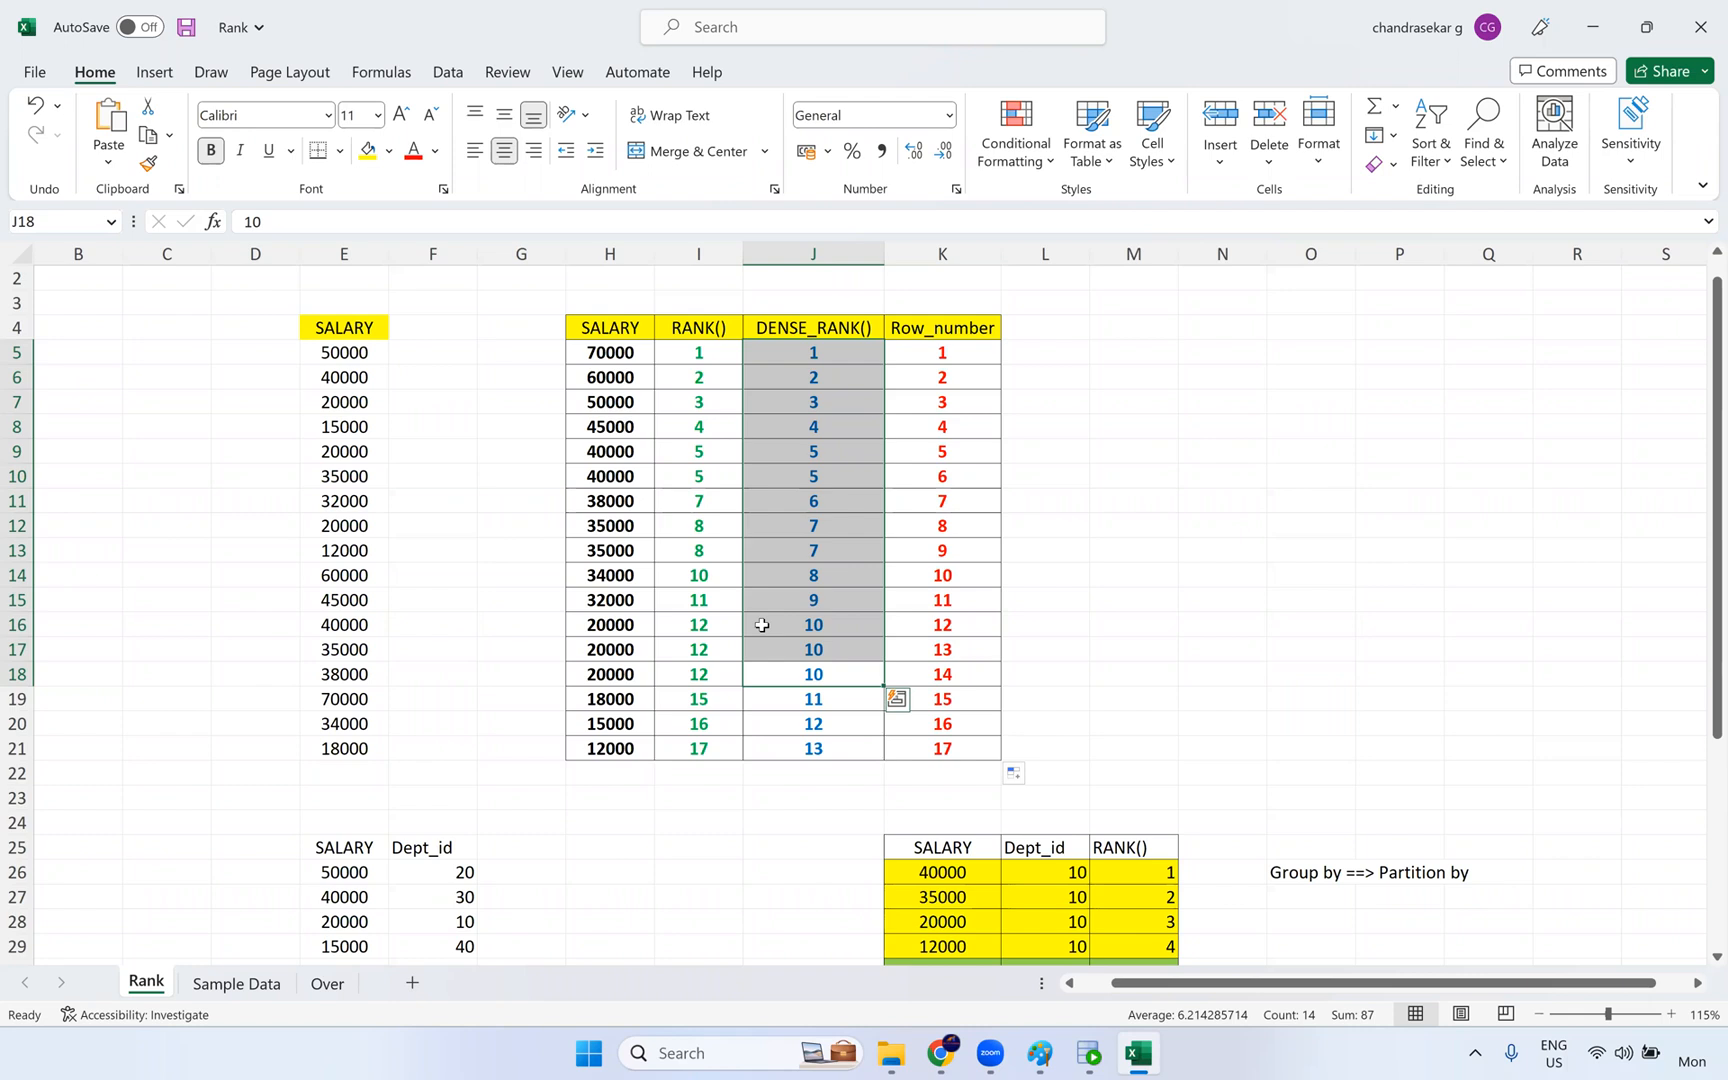
- Highlight the three 20000 salary rows across RANK(), DENSE_RANK() and Row_number to compare how ties are numbered
left_click(831, 671)
left_click_drag(831, 671, 575, 631)
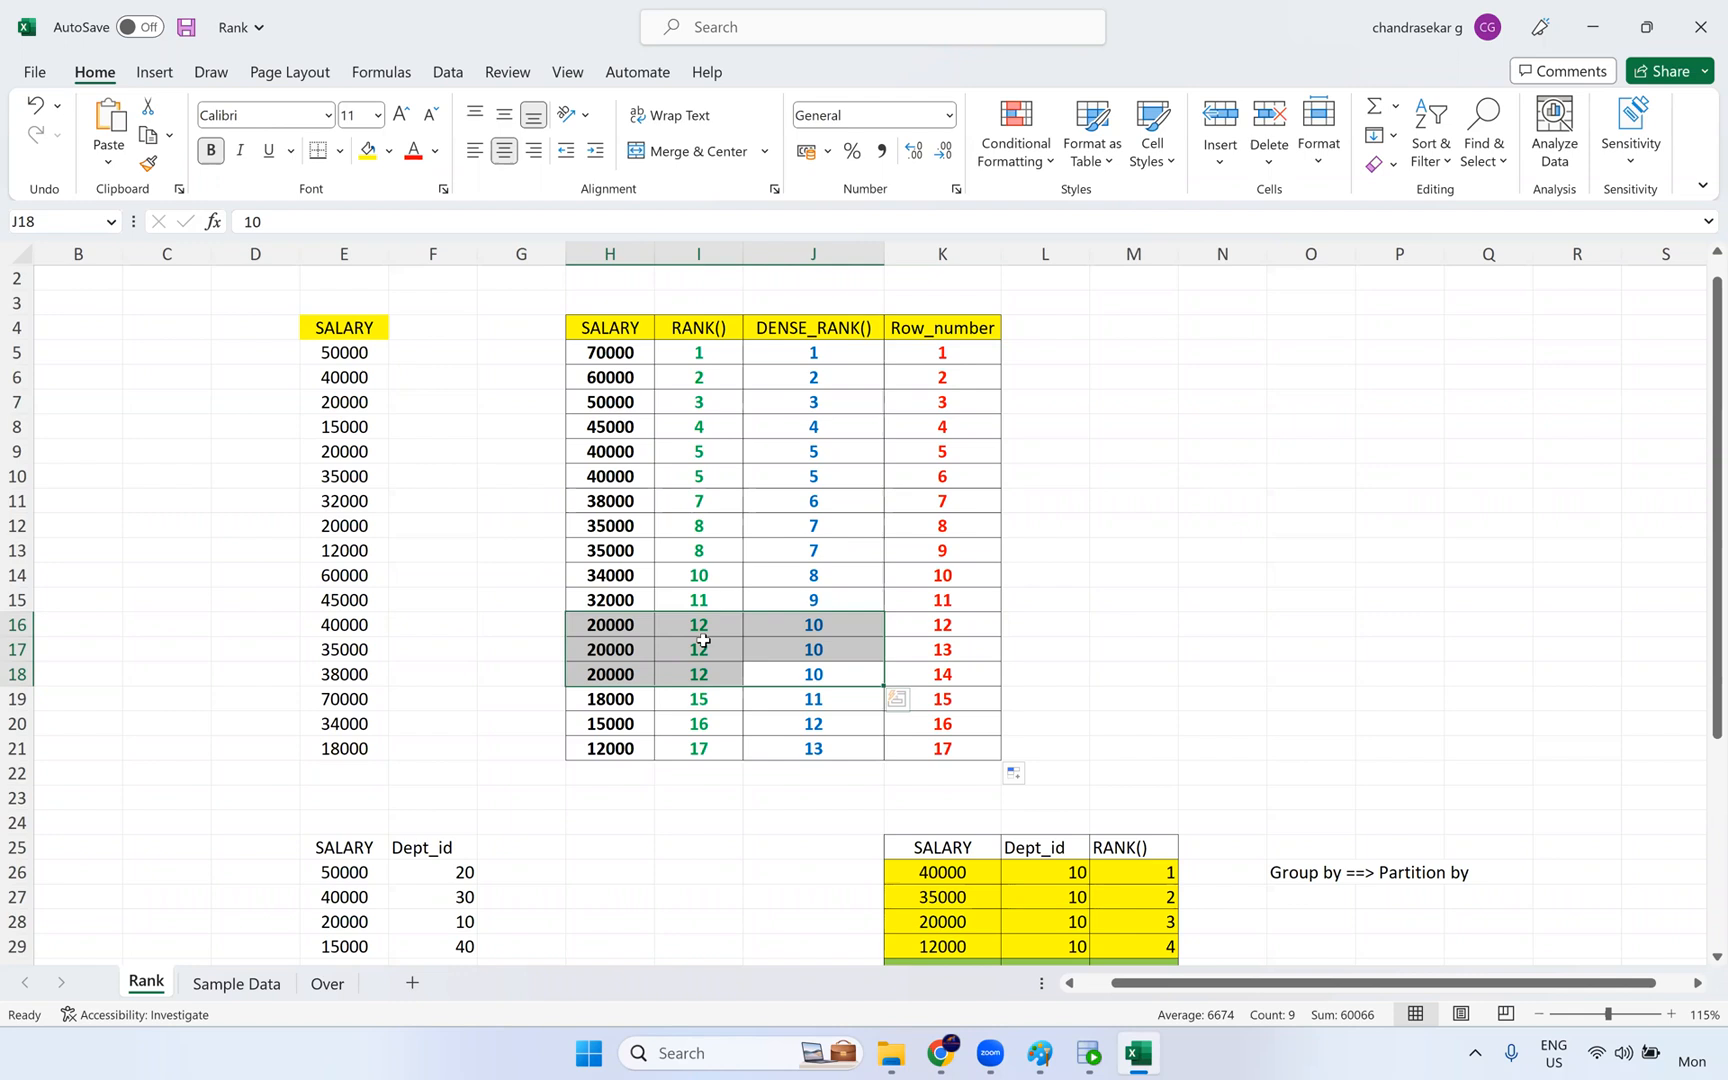
left_click_drag(956, 626, 948, 698)
left_click_drag(953, 626, 679, 652)
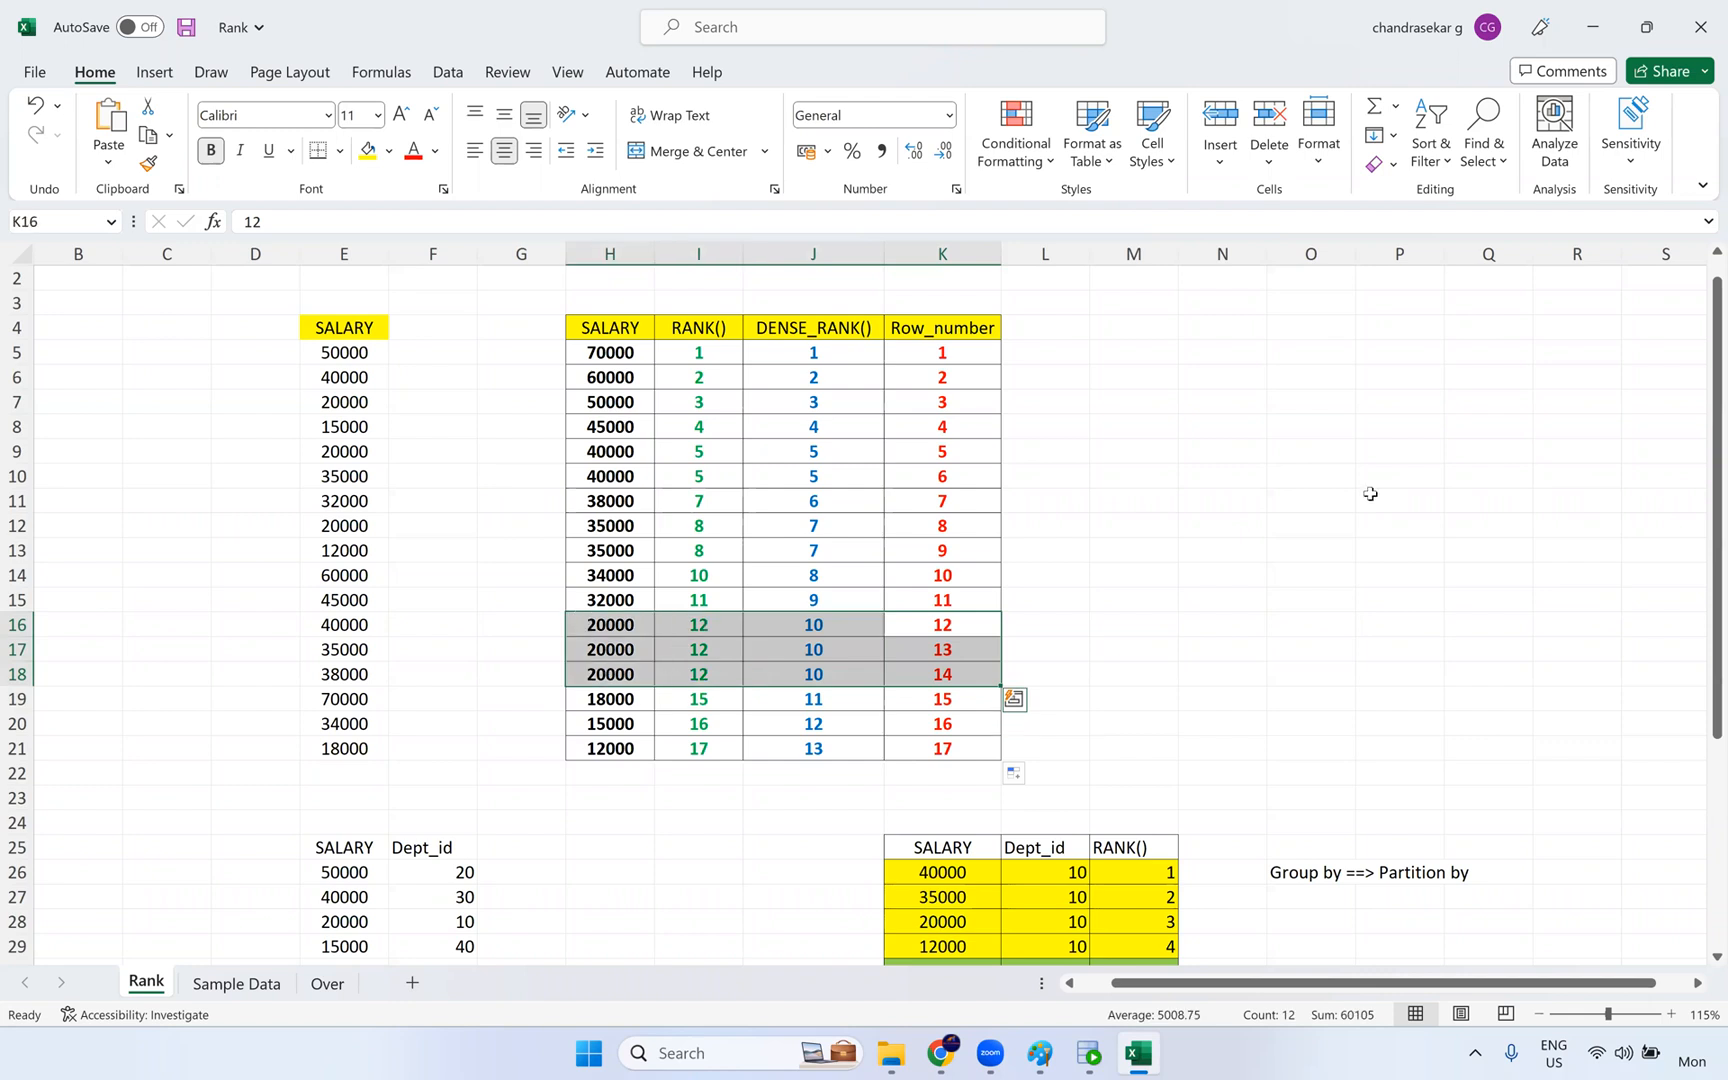
- Examine the salary ranking grouped by Dept_id and the adjacent Group by ==> Partition by note
scroll(993, 494, "down", 2)
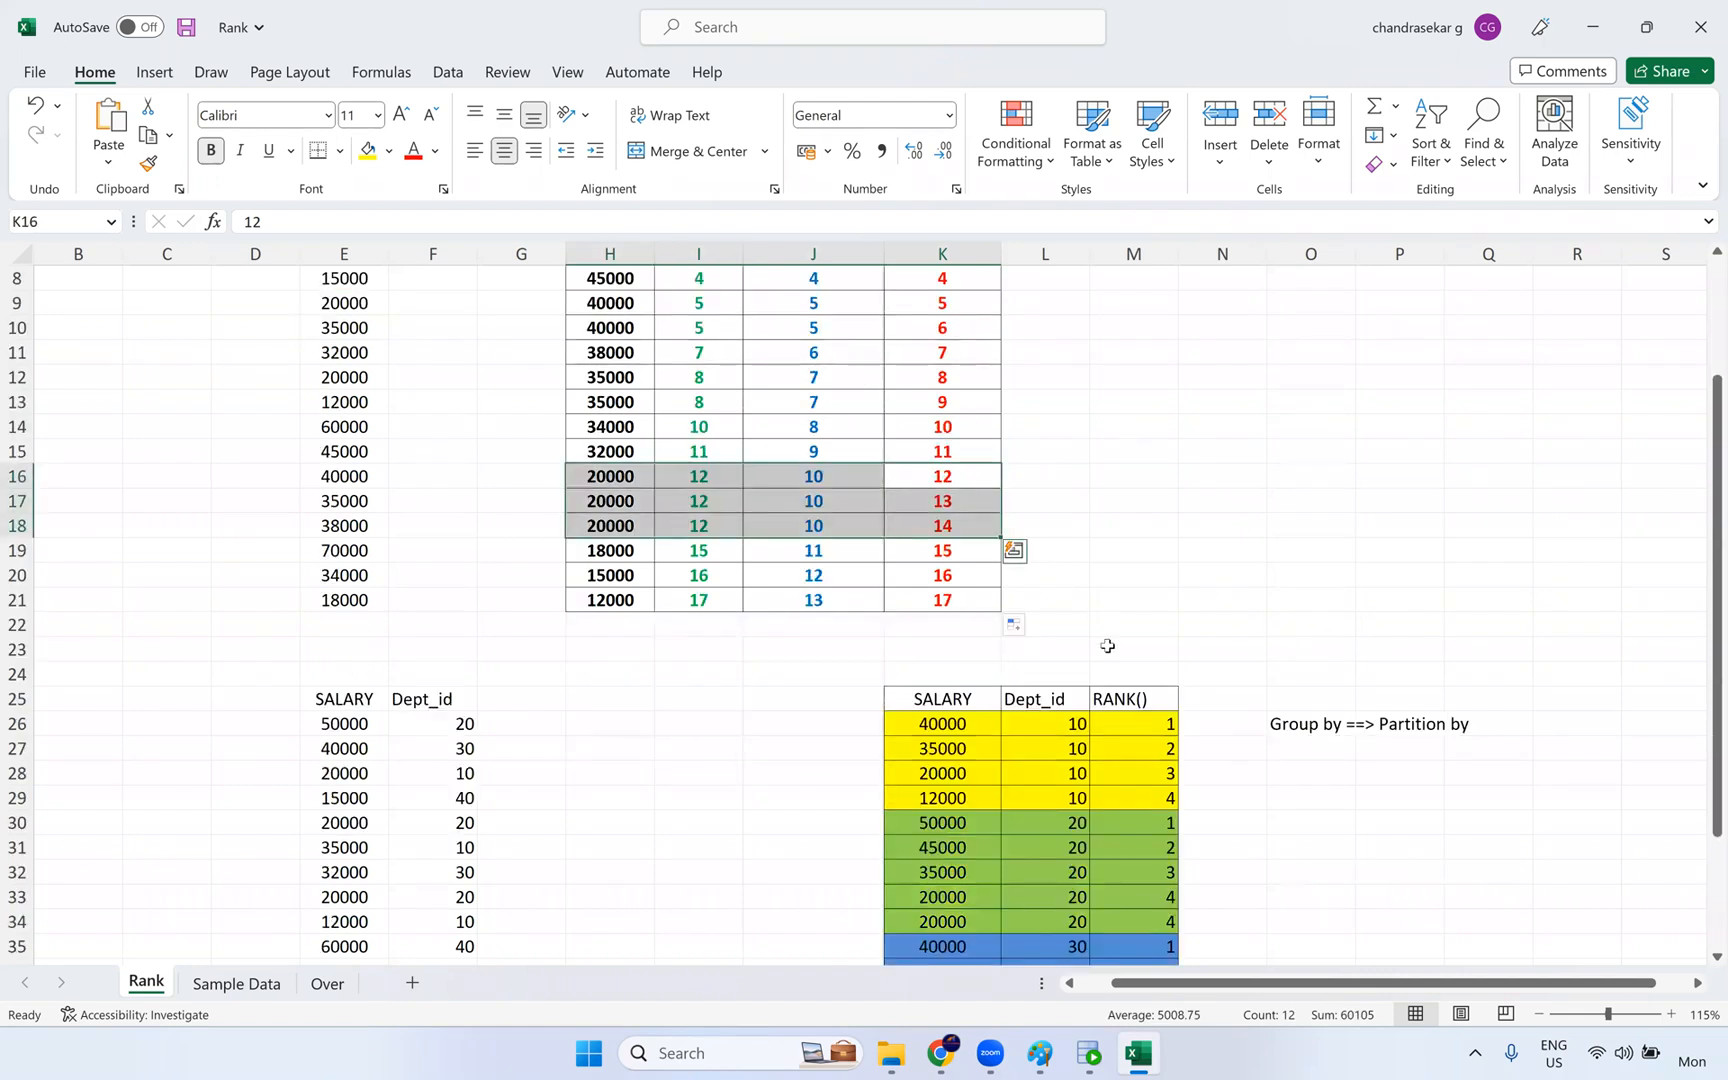
scroll(1068, 600, "down", 2)
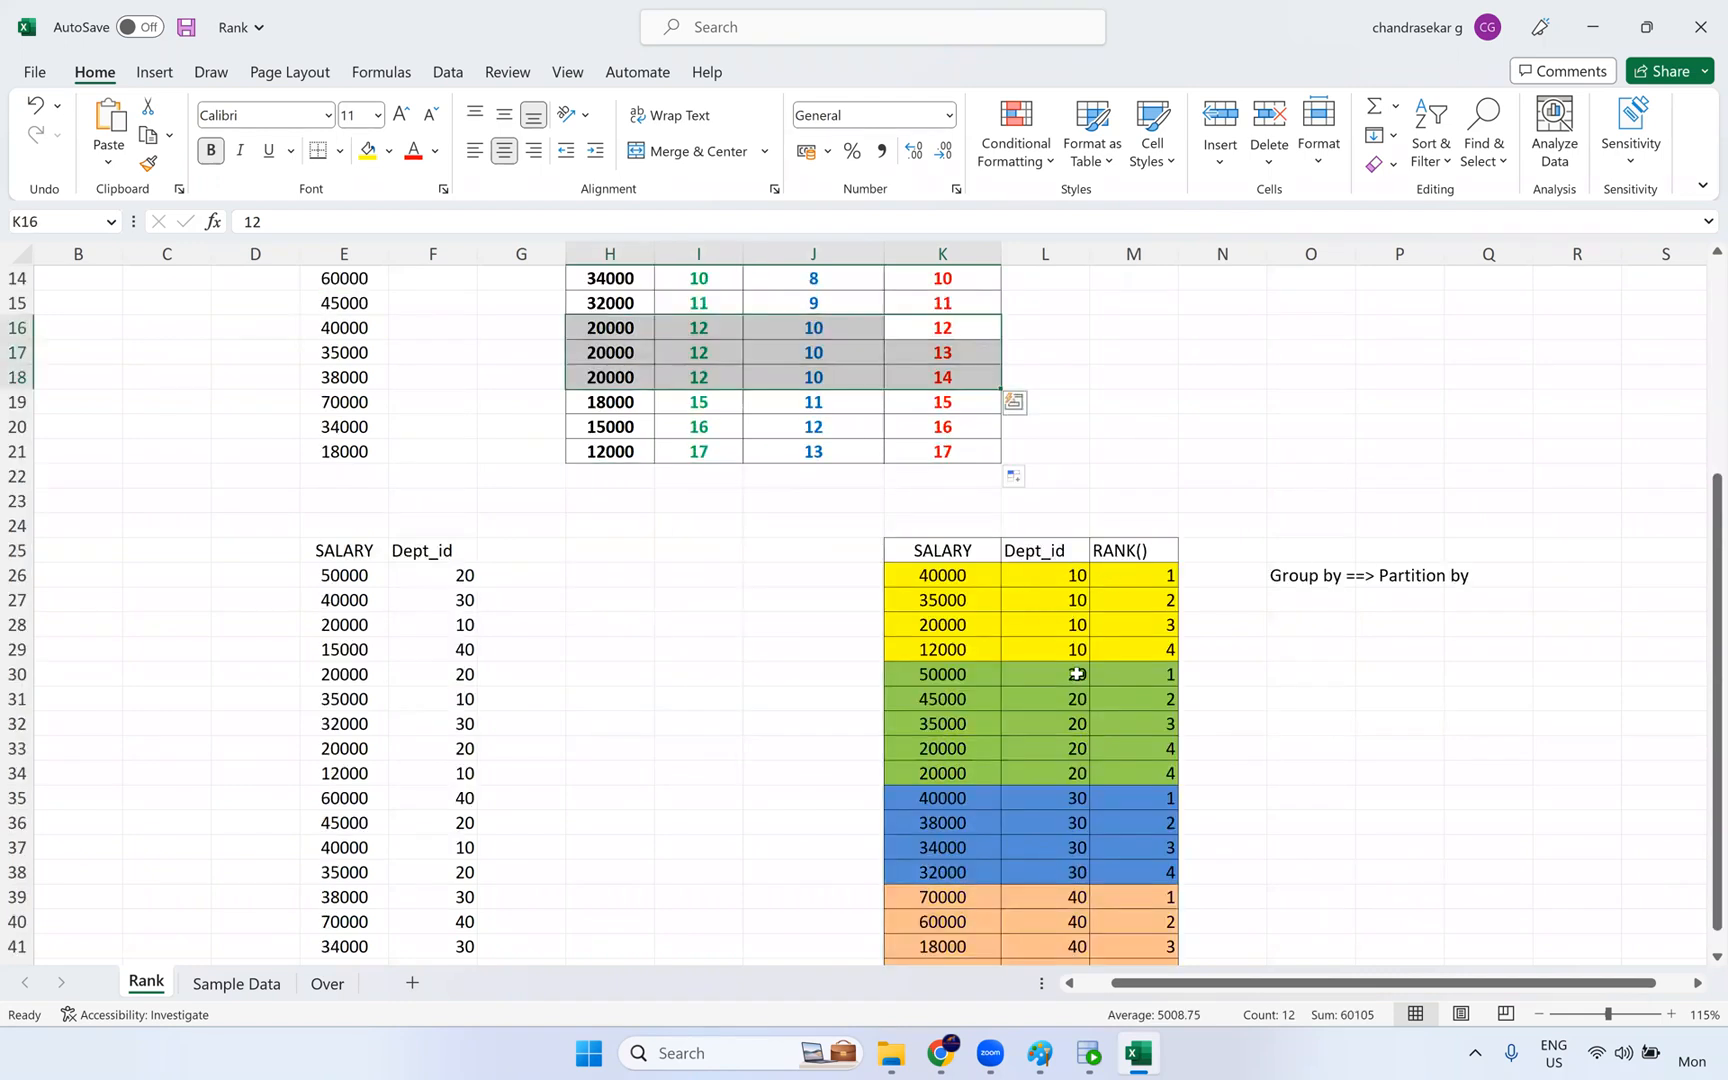
scroll(1080, 675, "down", 2)
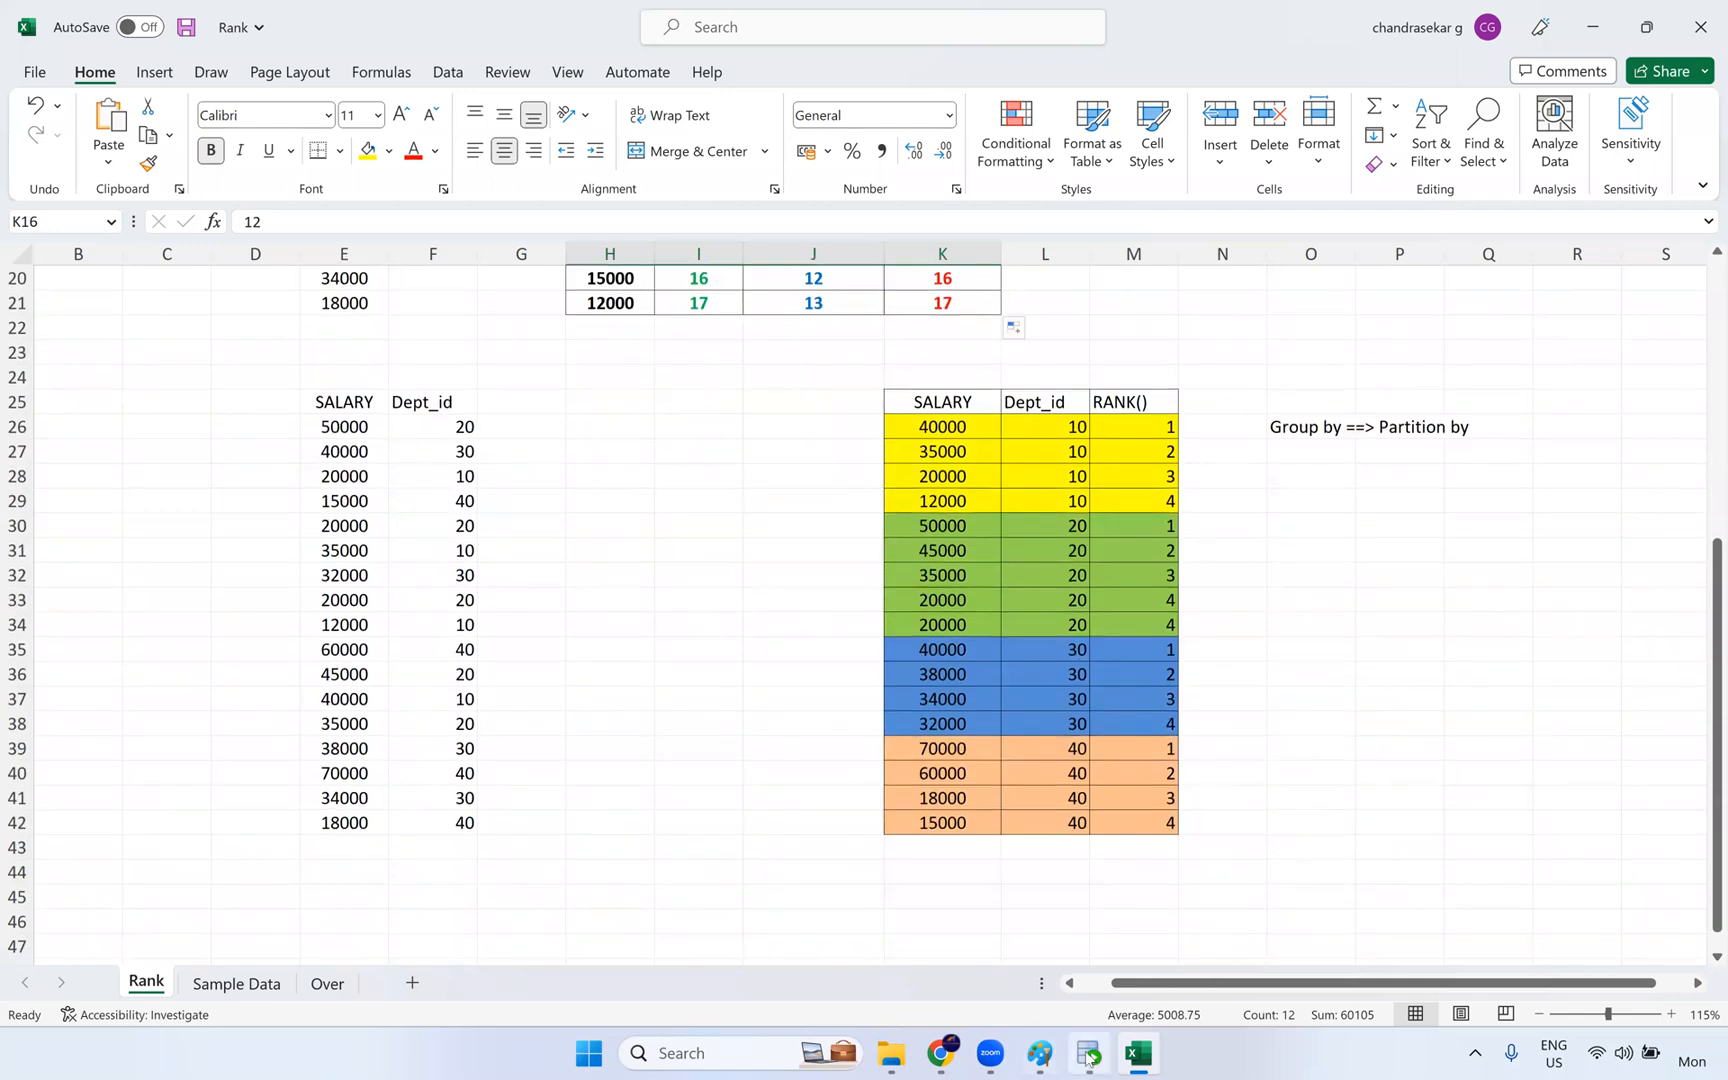
left_click(1427, 420)
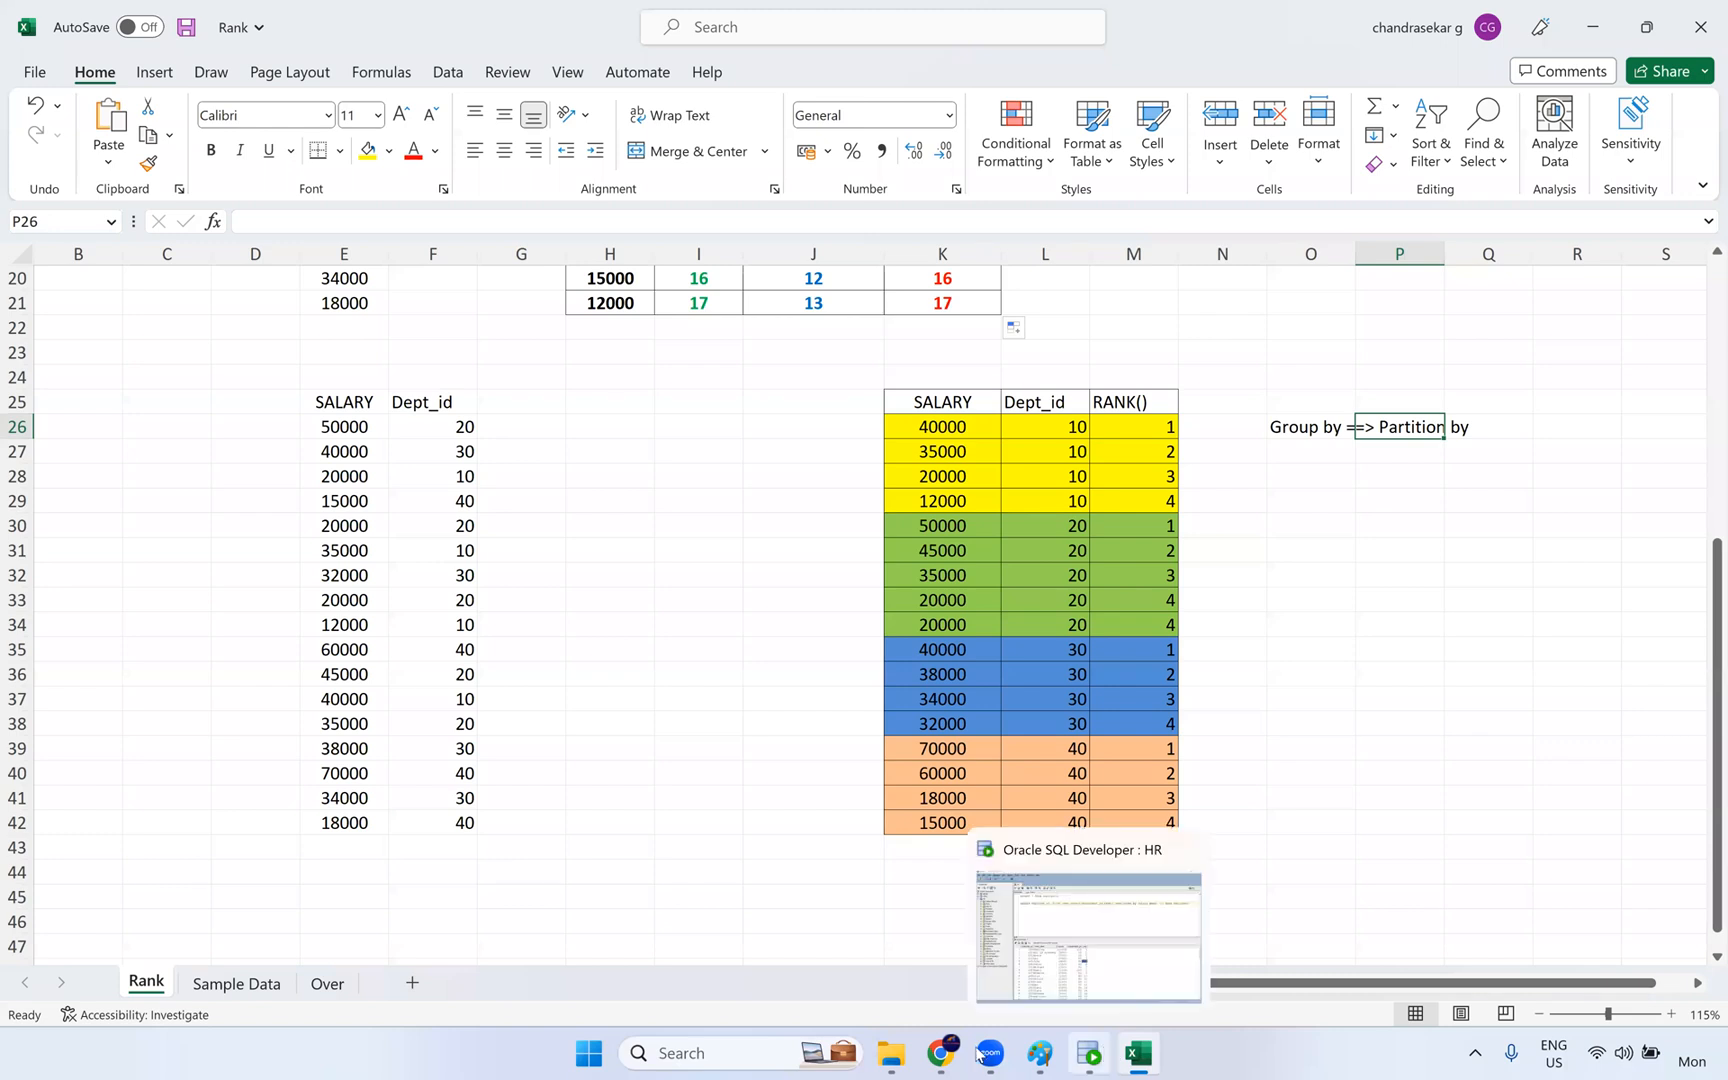
- Switch to Informatica Data Integration in Chrome and create a new asset of type Mapping
left_click(940, 1053)
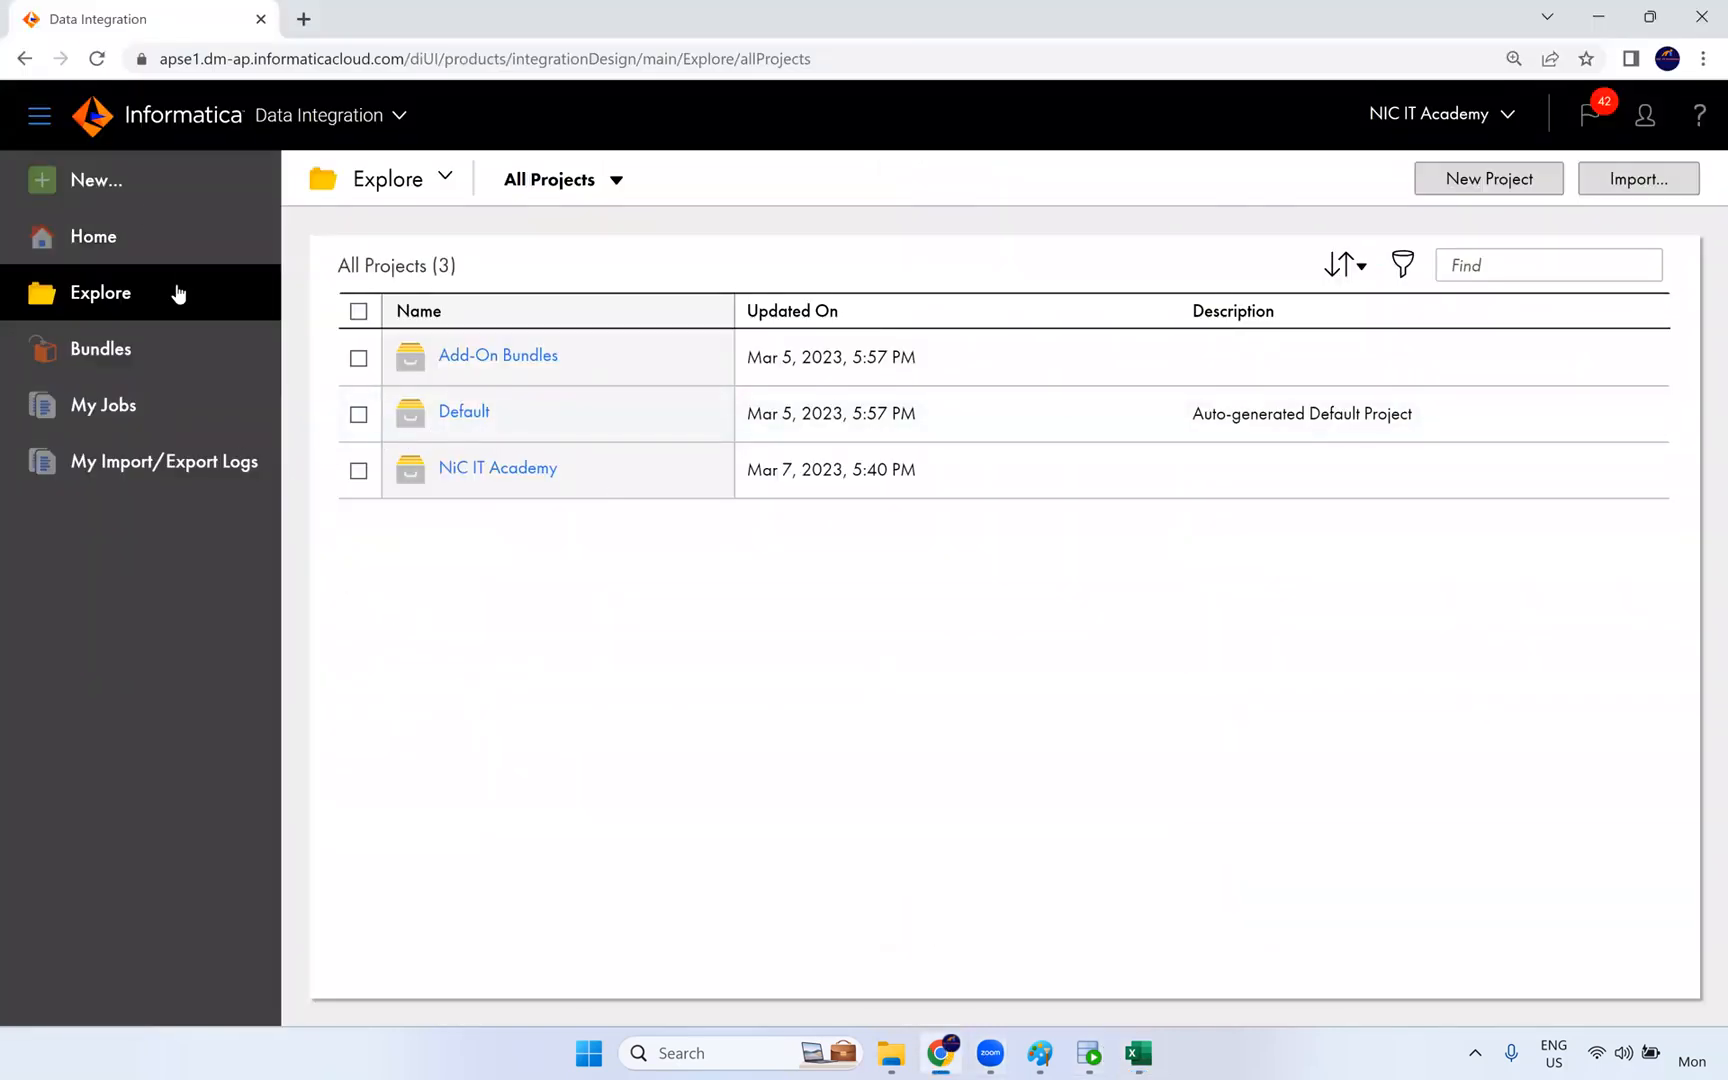
left_click(137, 186)
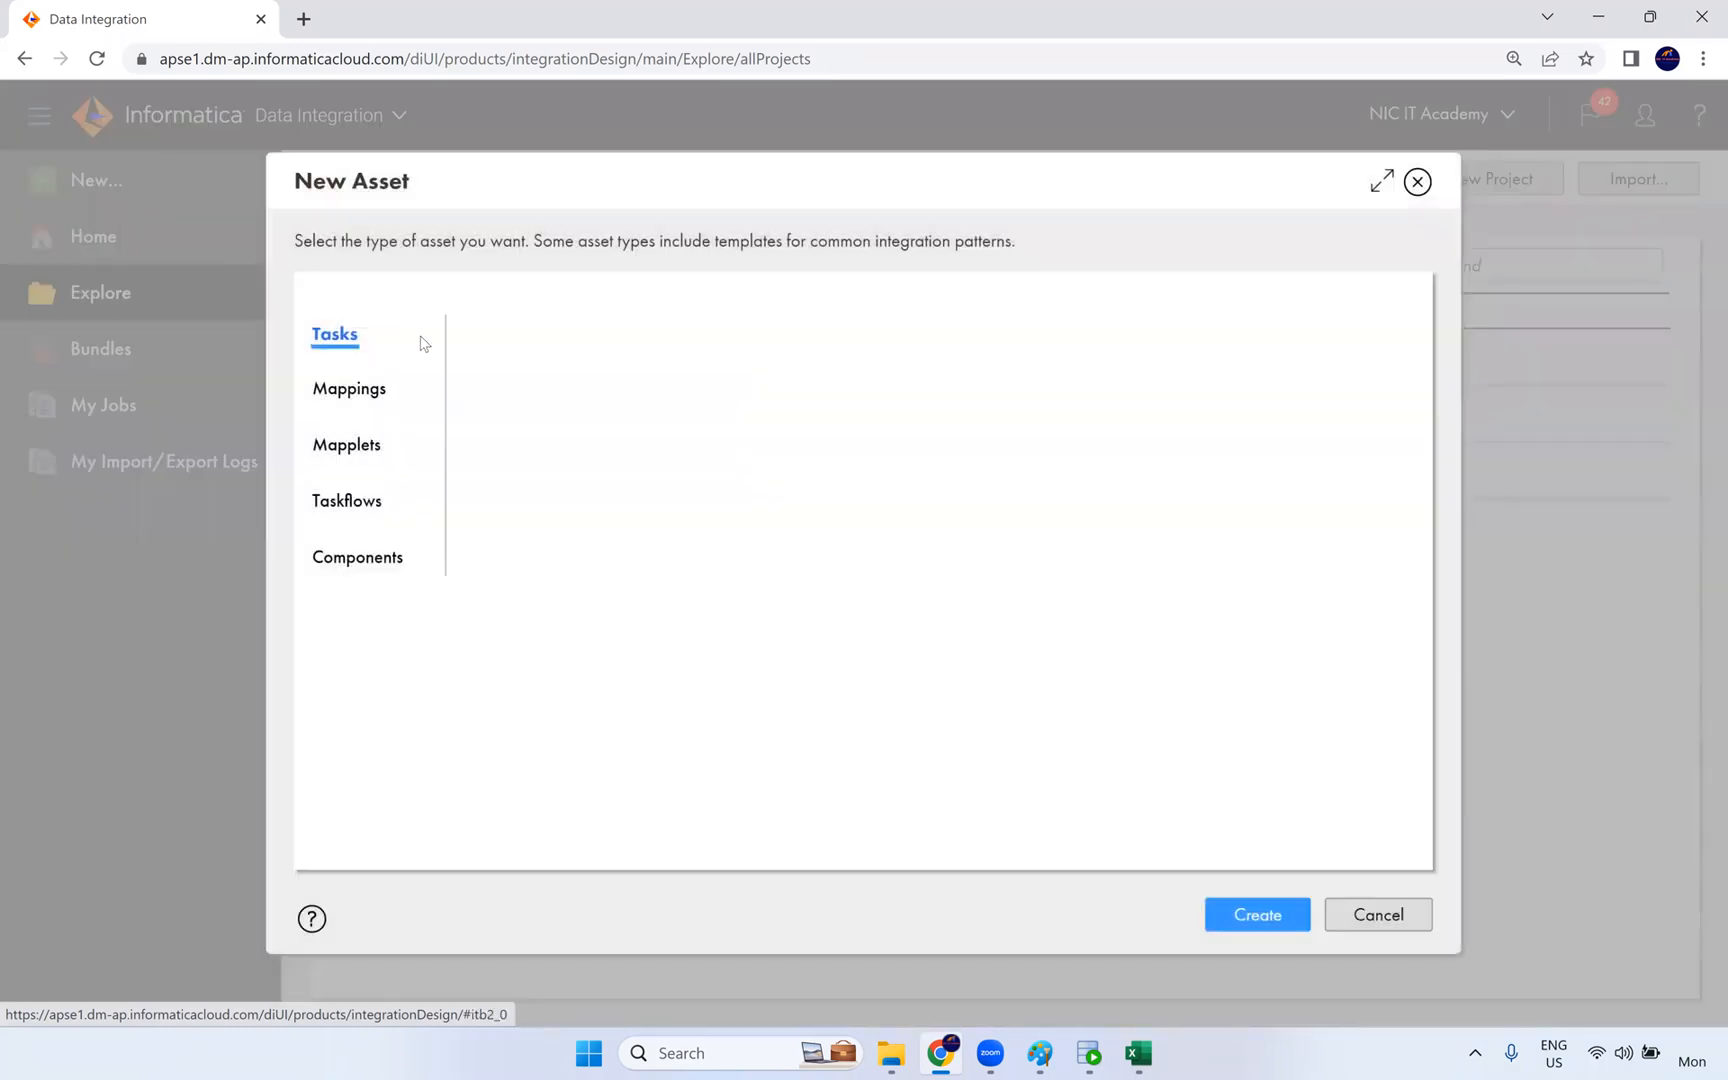
left_click(354, 391)
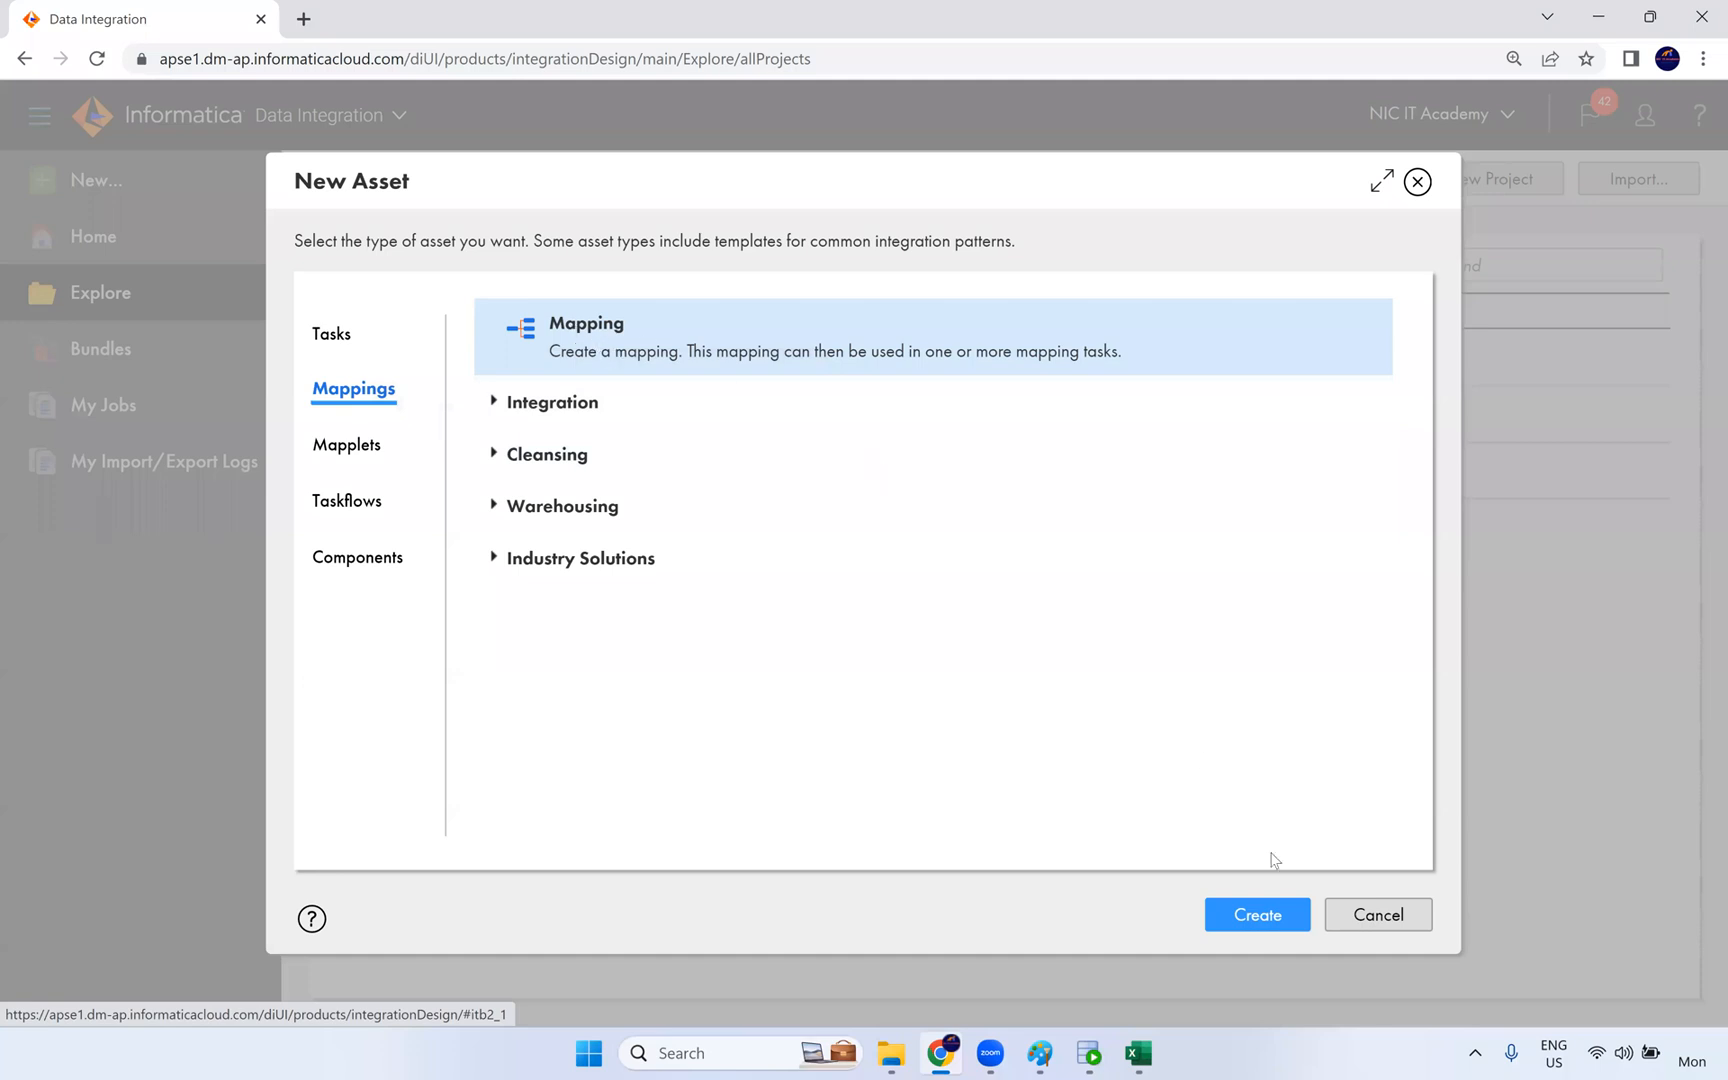
left_click(1256, 914)
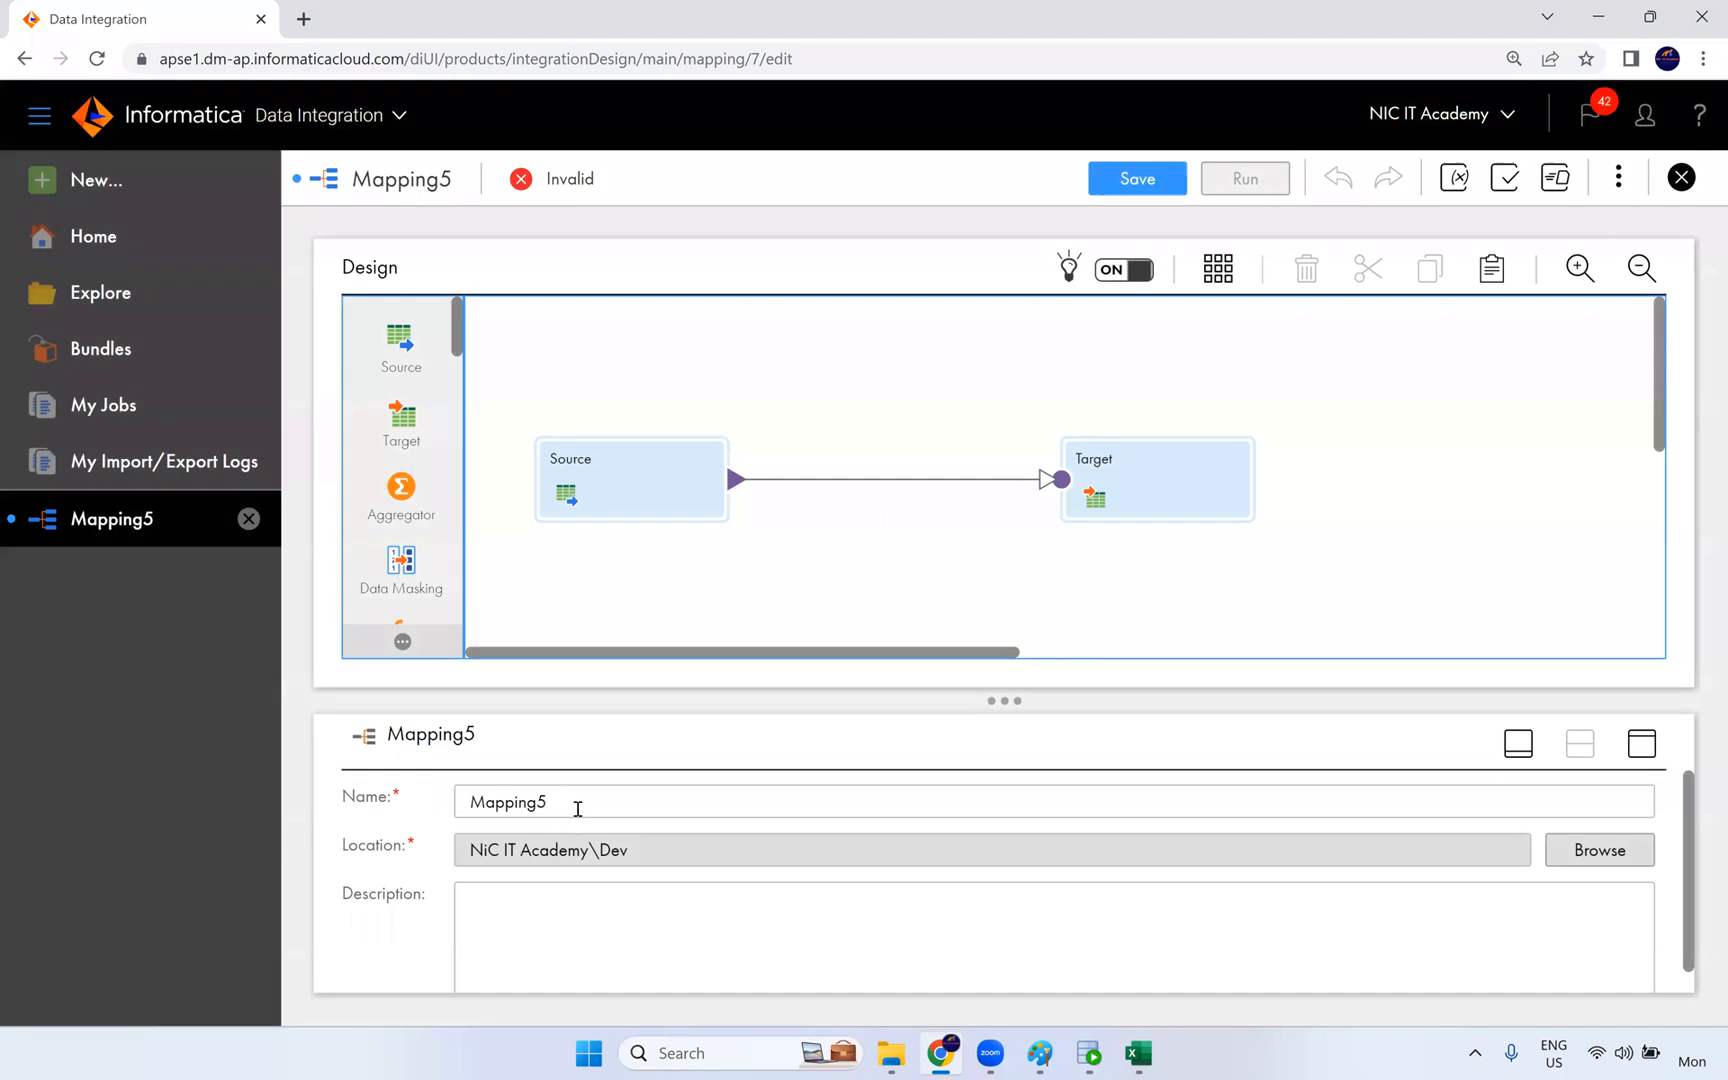
- Name the new mapping m_Rank_Transformation
double_click(495, 800)
type("m_Ran")
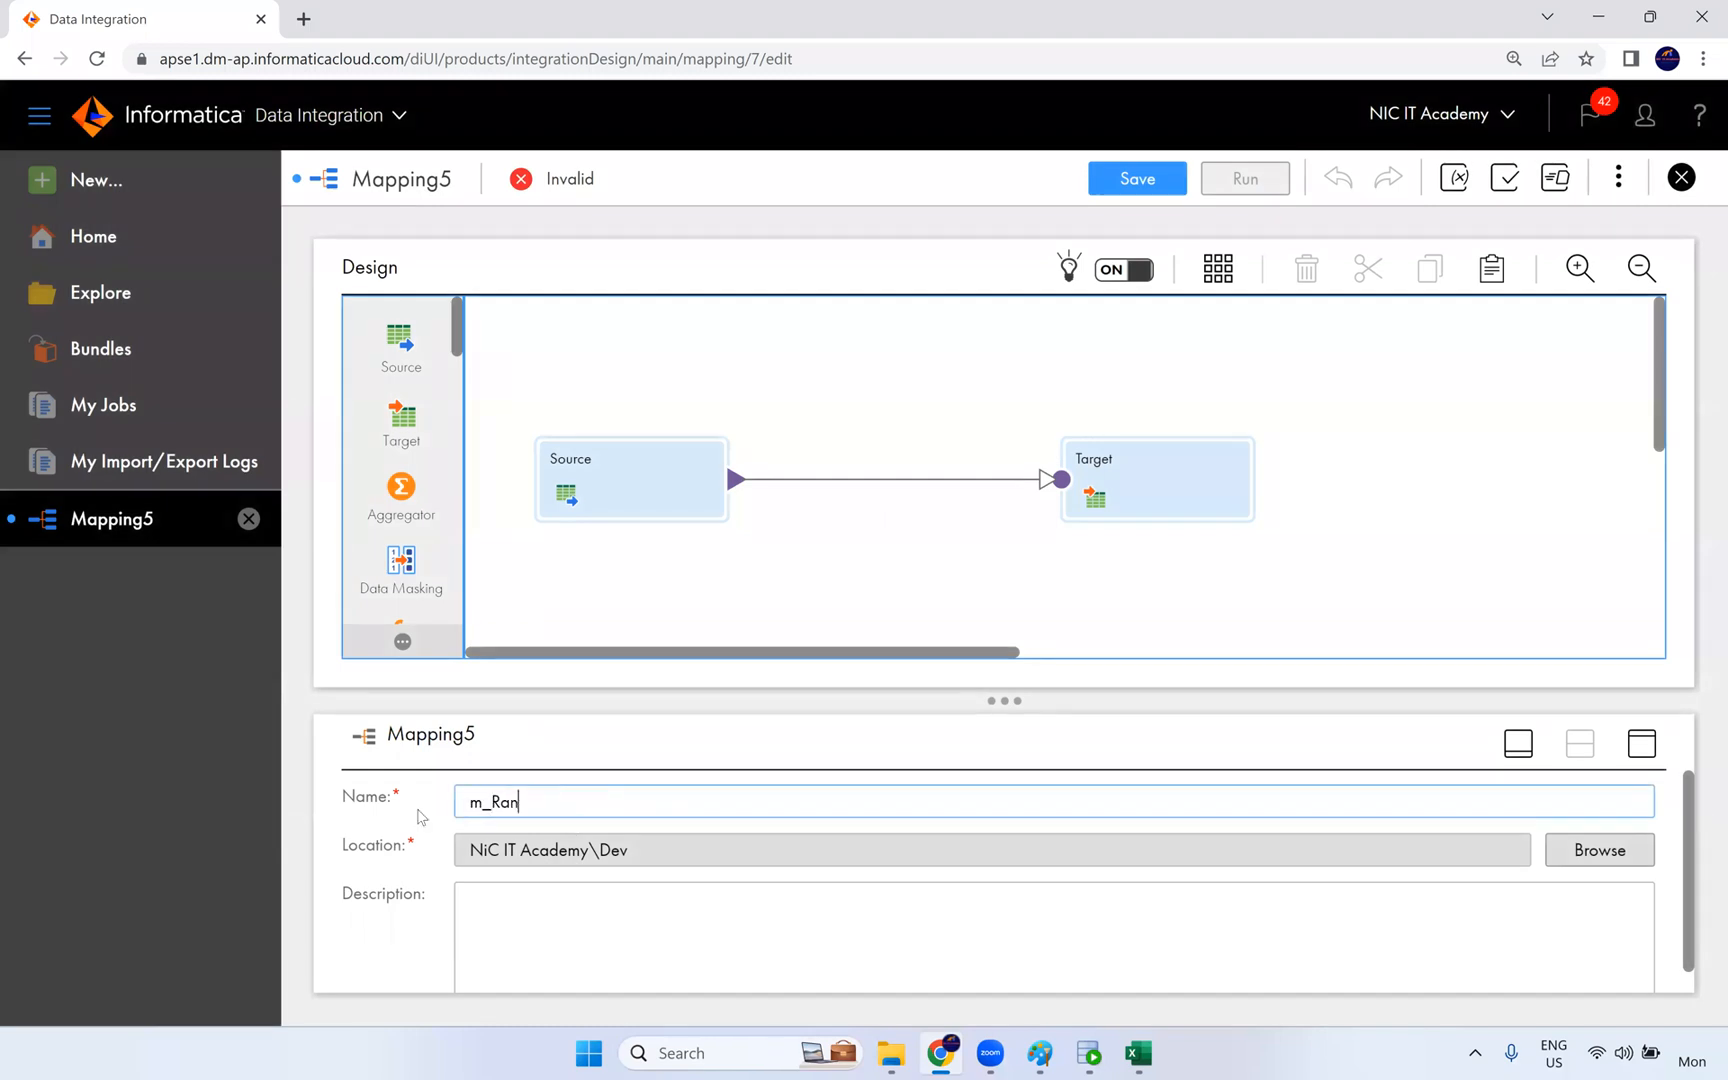
type("k_Transformation")
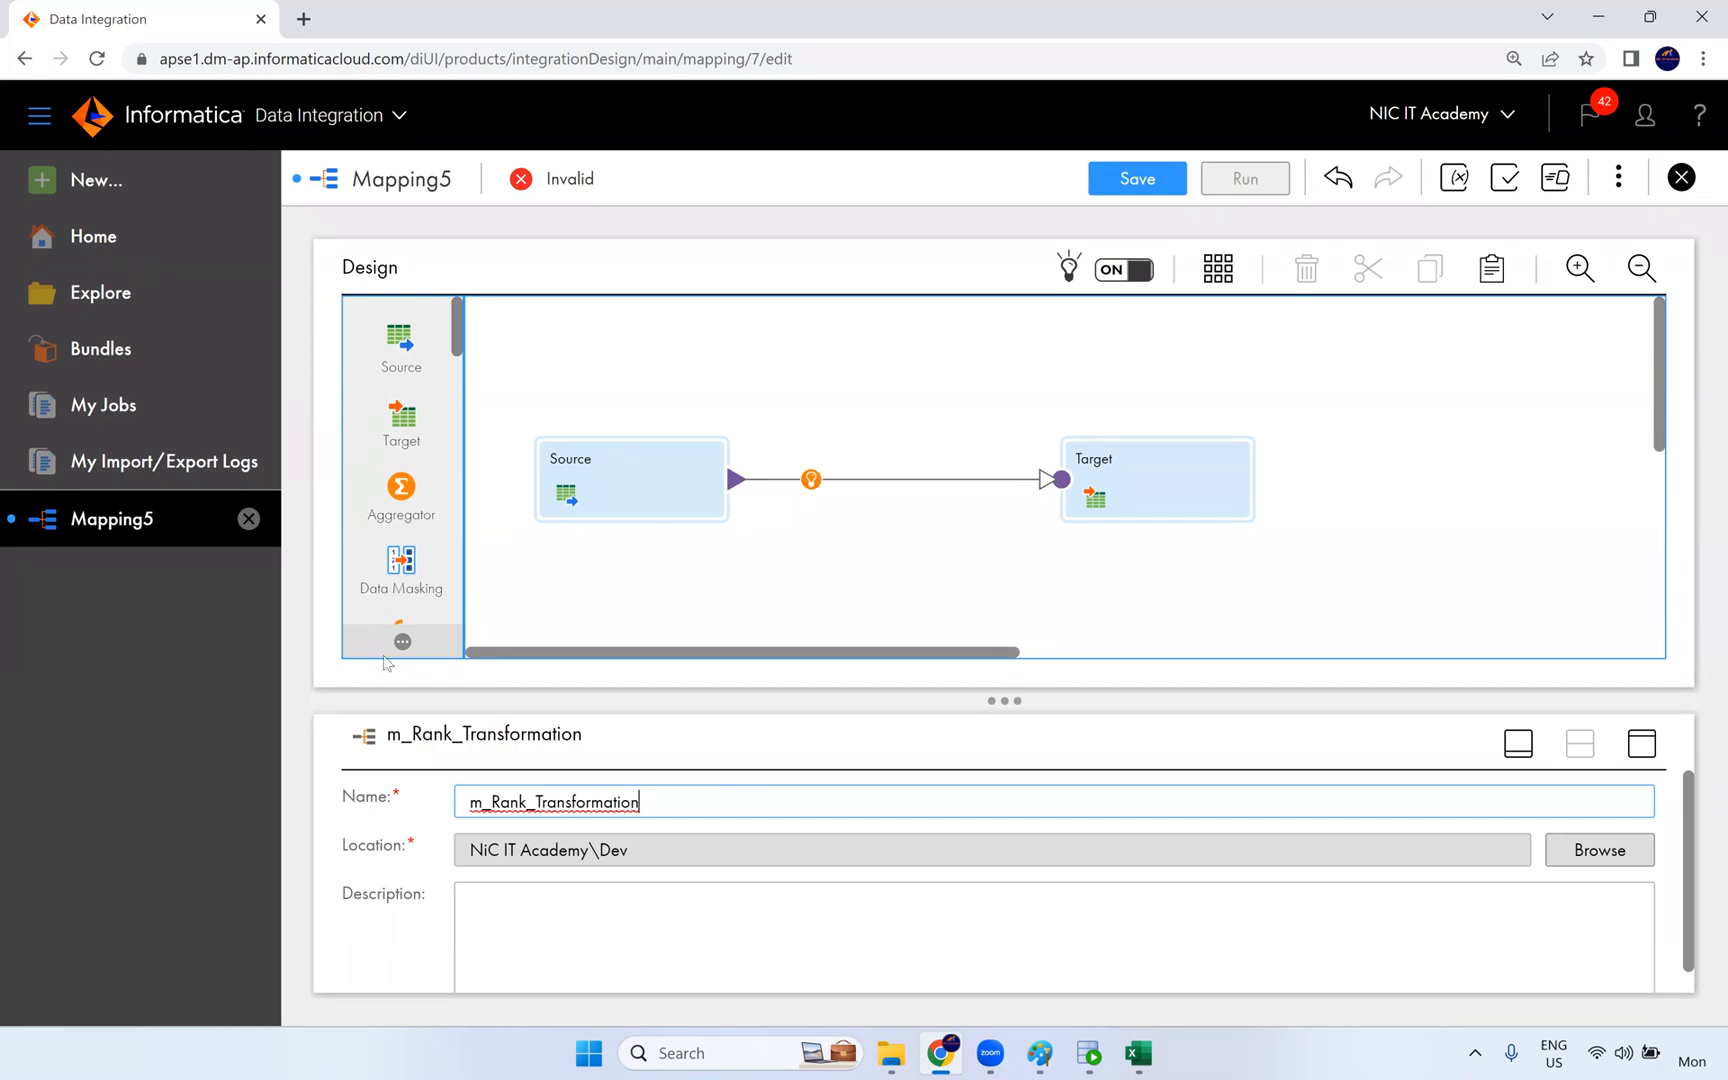
left_click(603, 615)
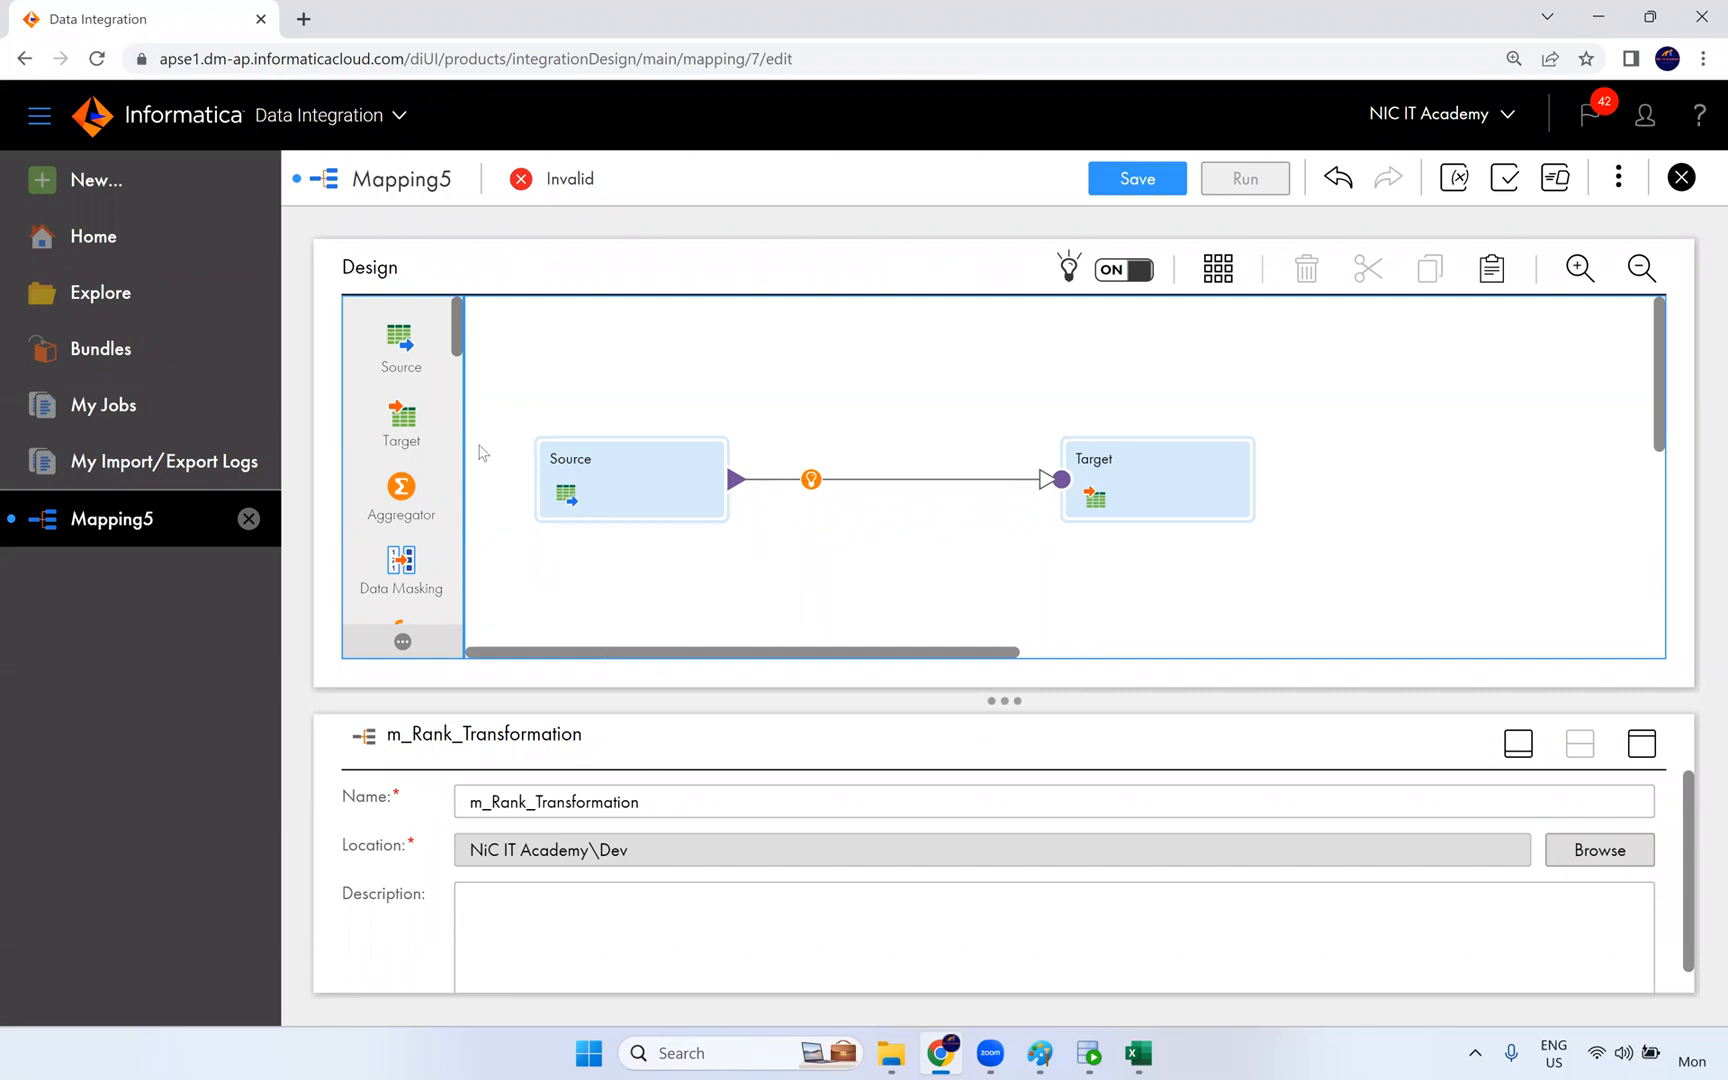
- Configure the Source transformation with the Oracle_Src (Oracle) connection and the EMPLOYEES table as its object
left_click(640, 478)
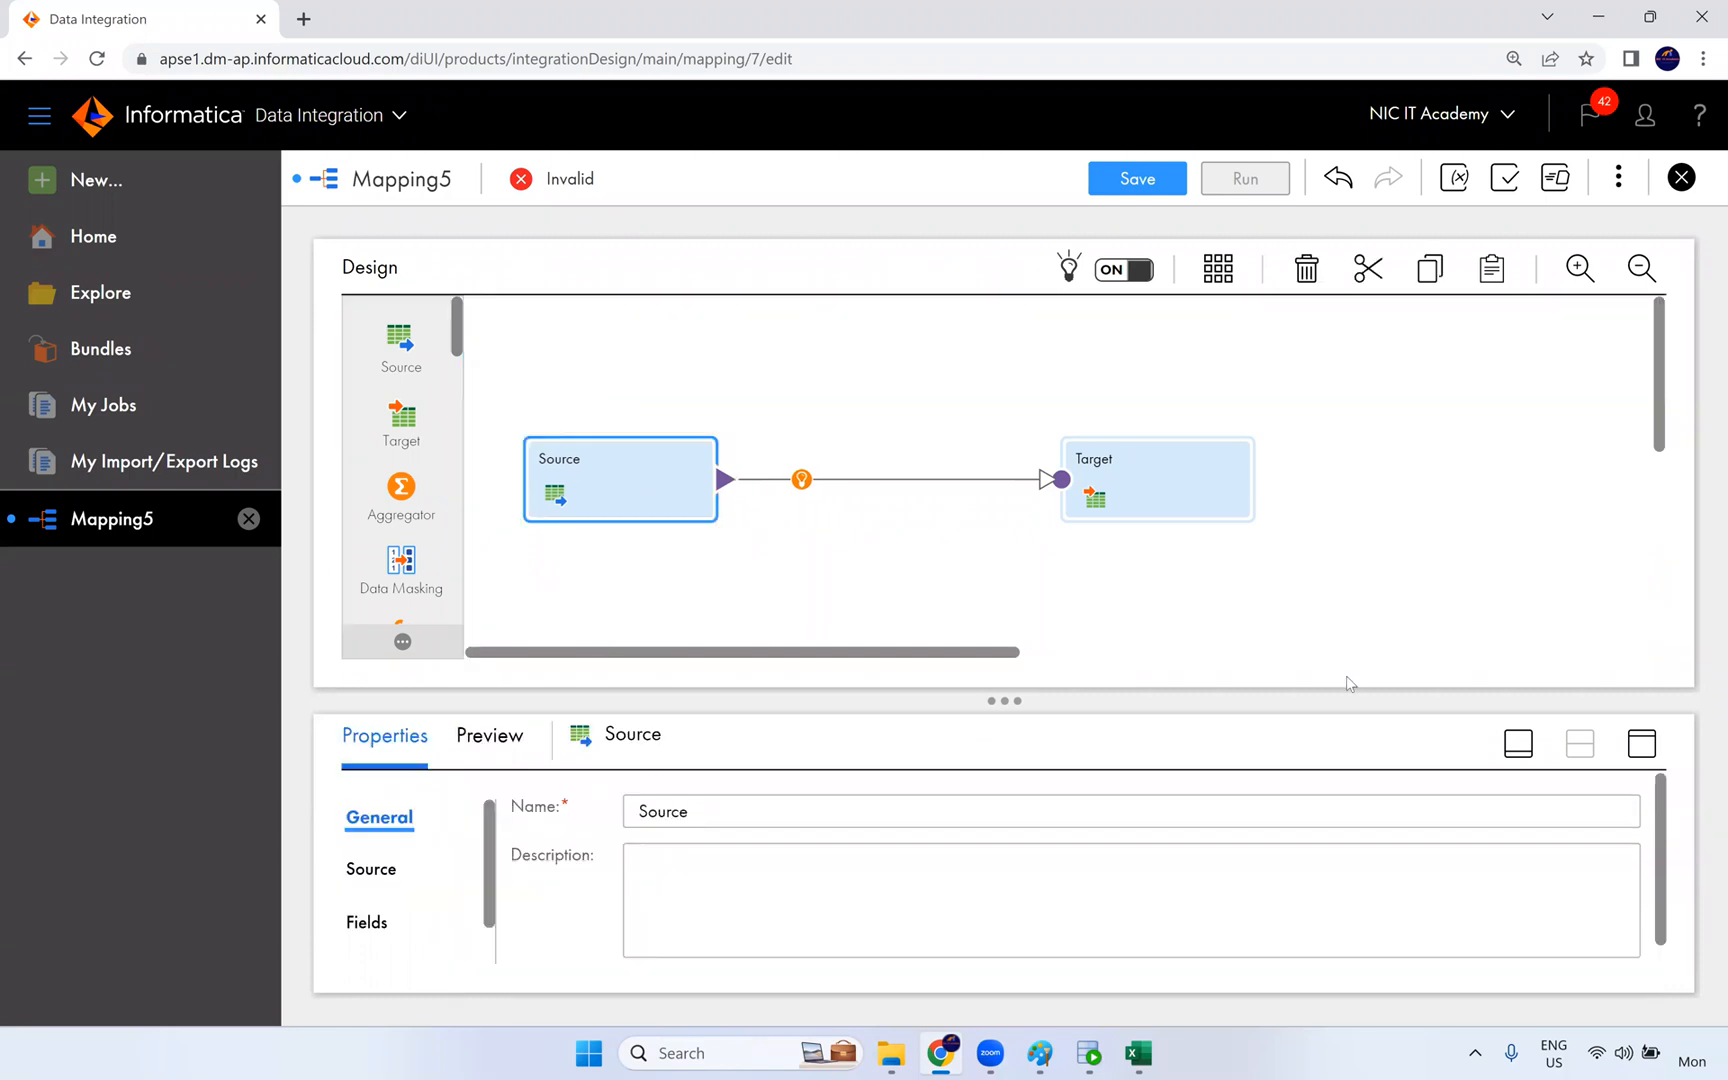
left_click(1642, 744)
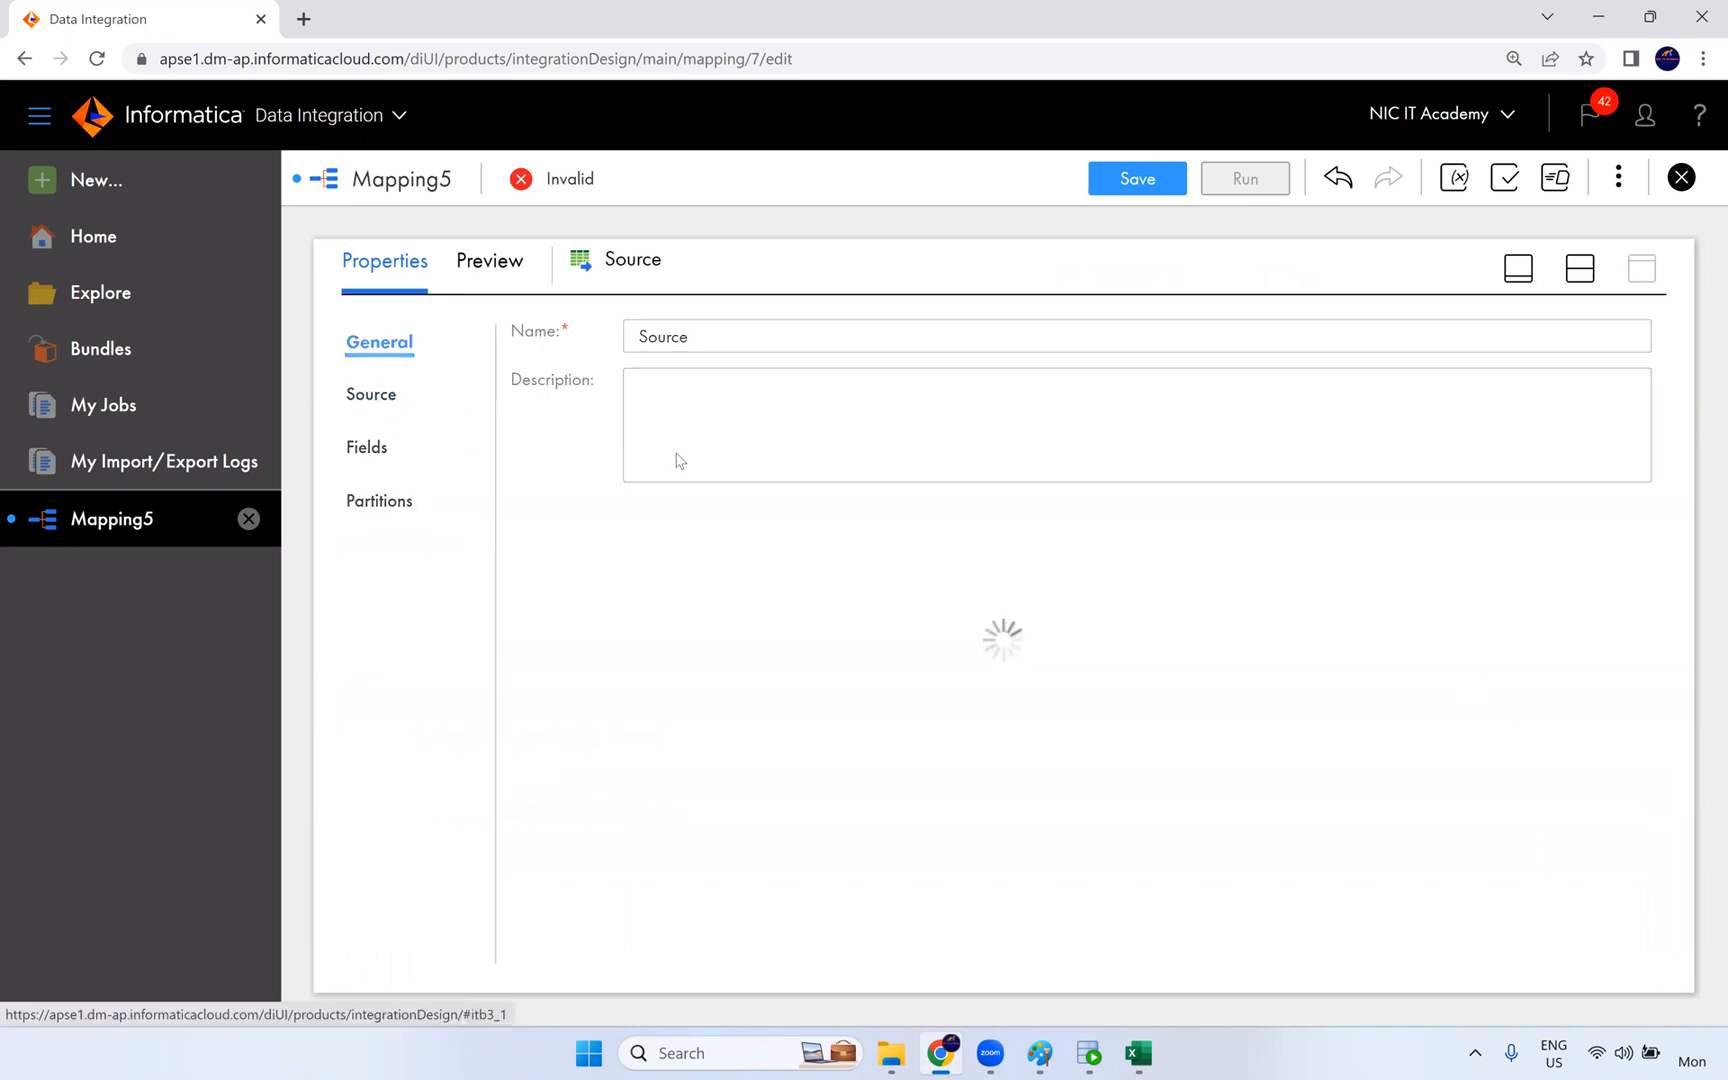
left_click(717, 401)
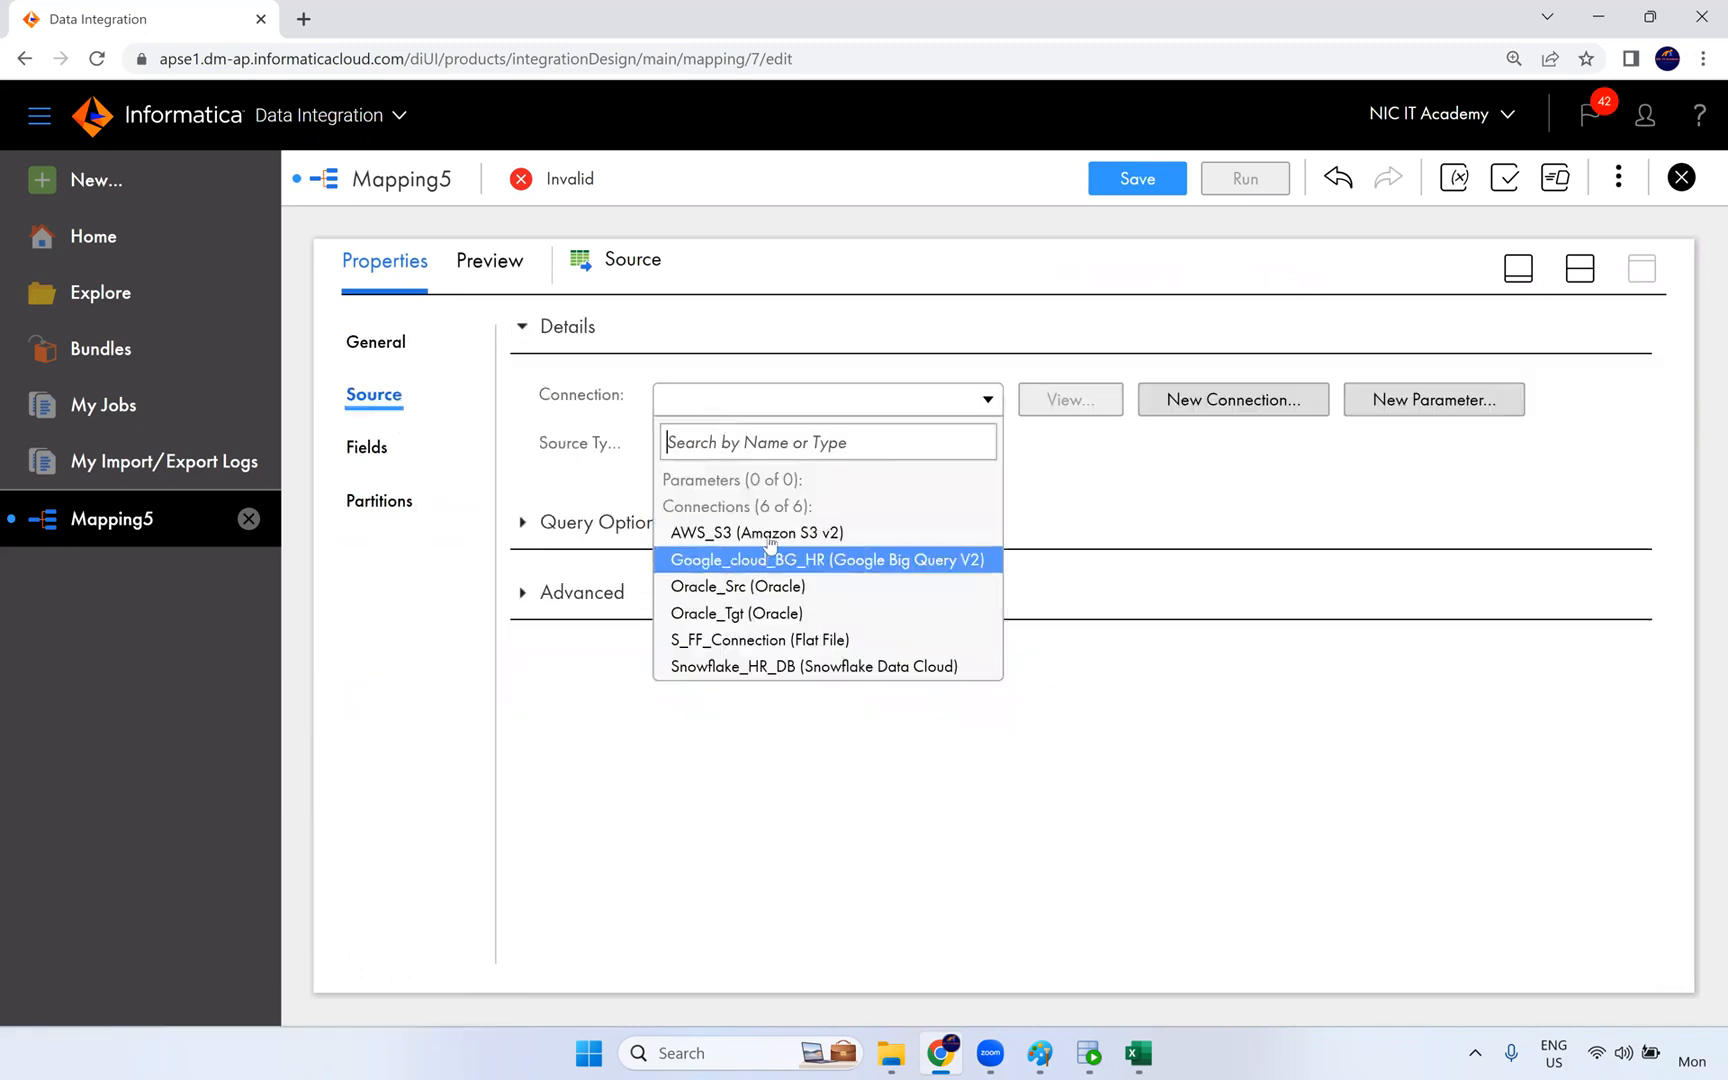
left_click(800, 590)
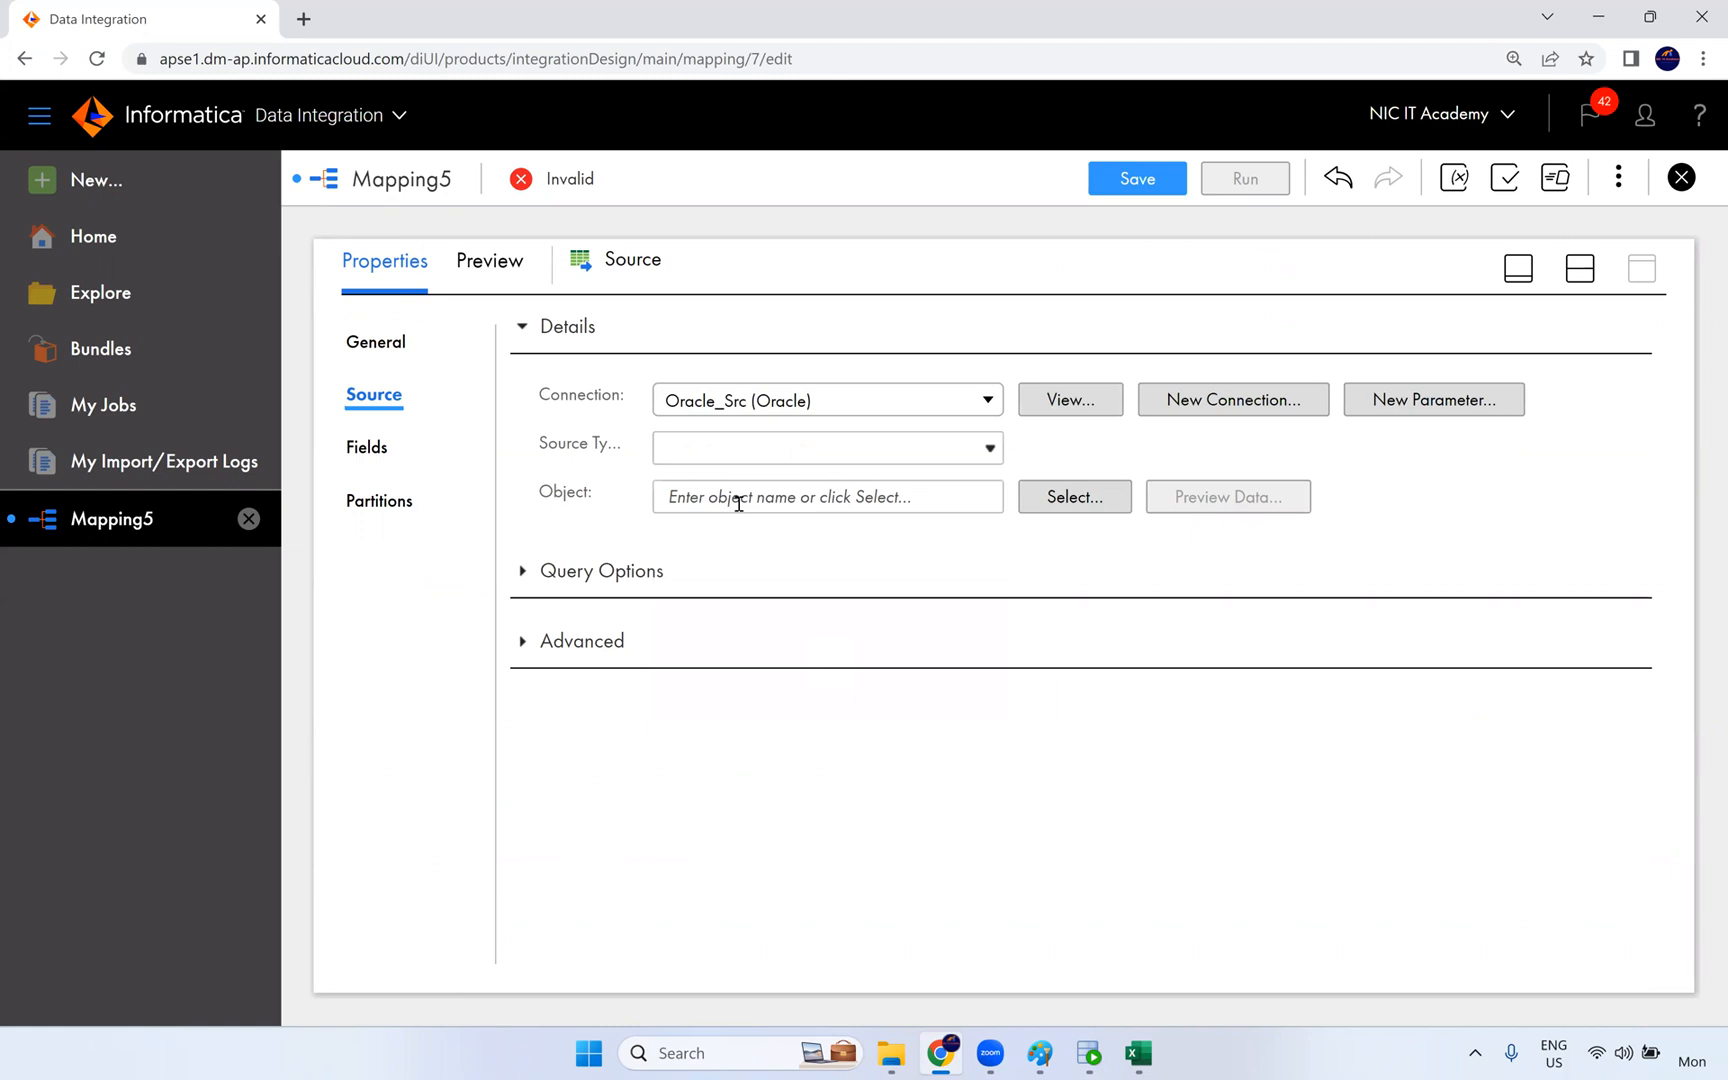
left_click(1100, 500)
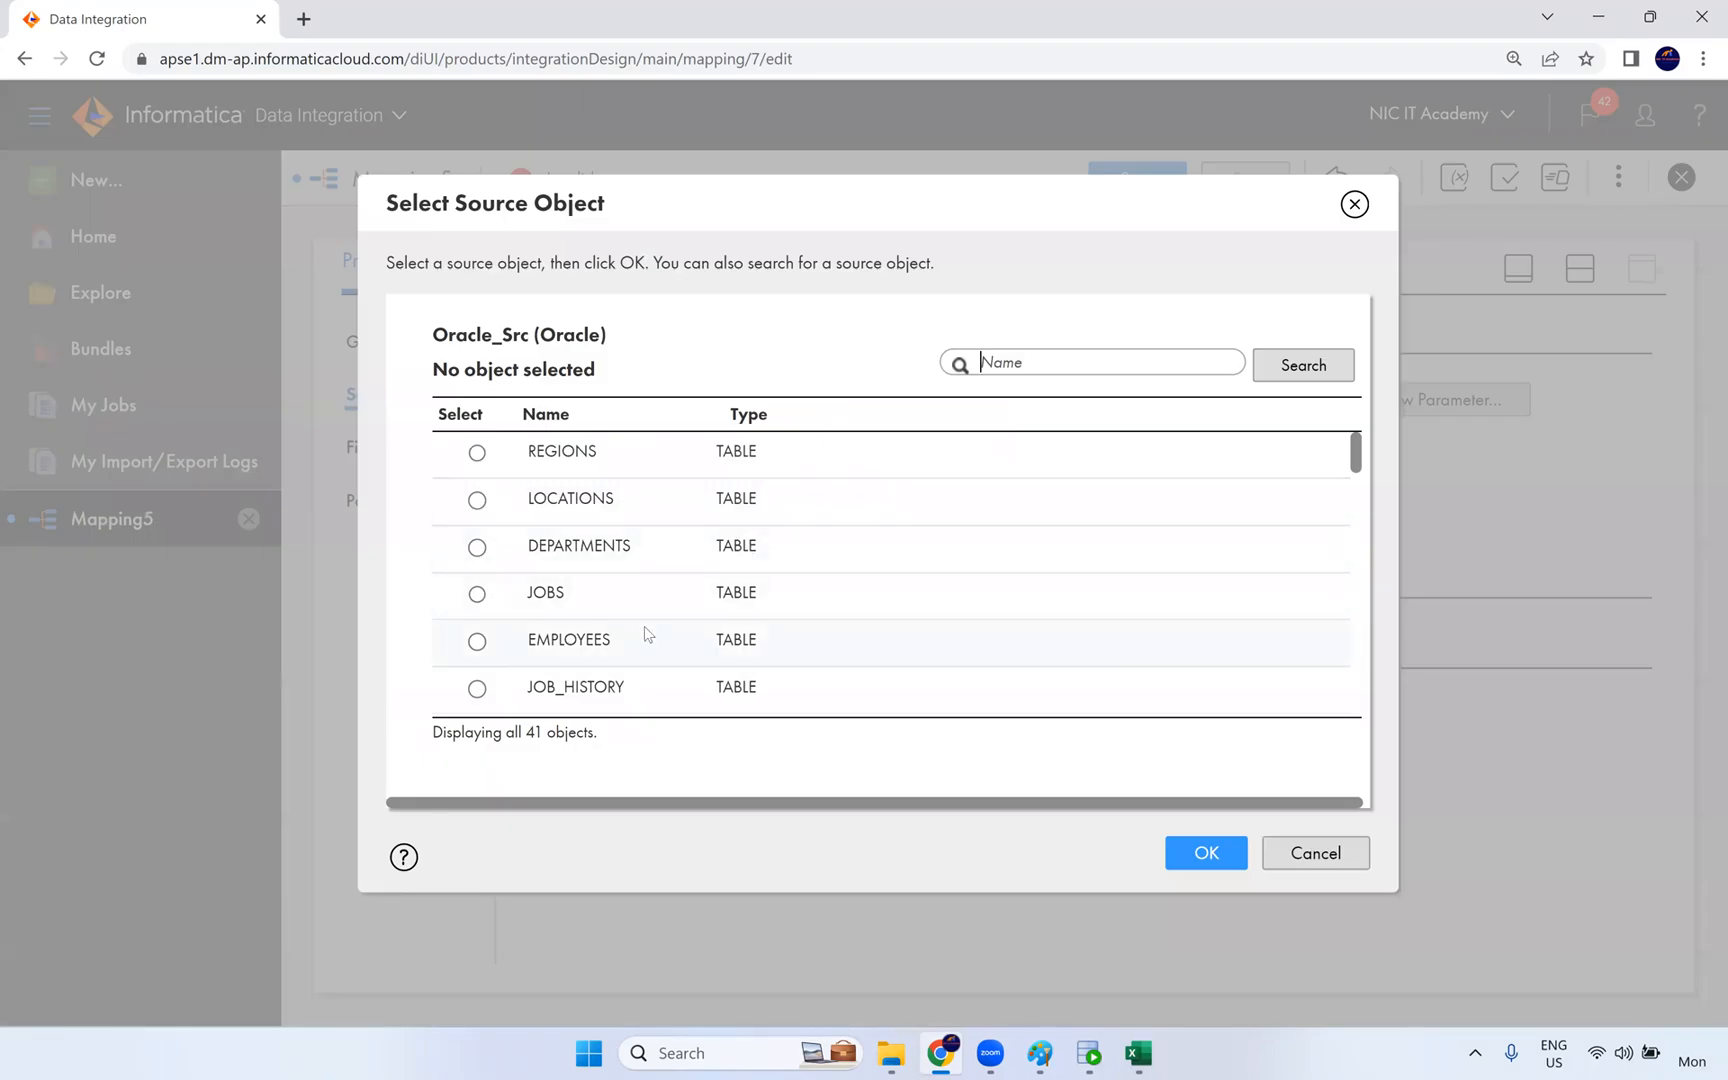
left_click(699, 643)
left_click(1200, 855)
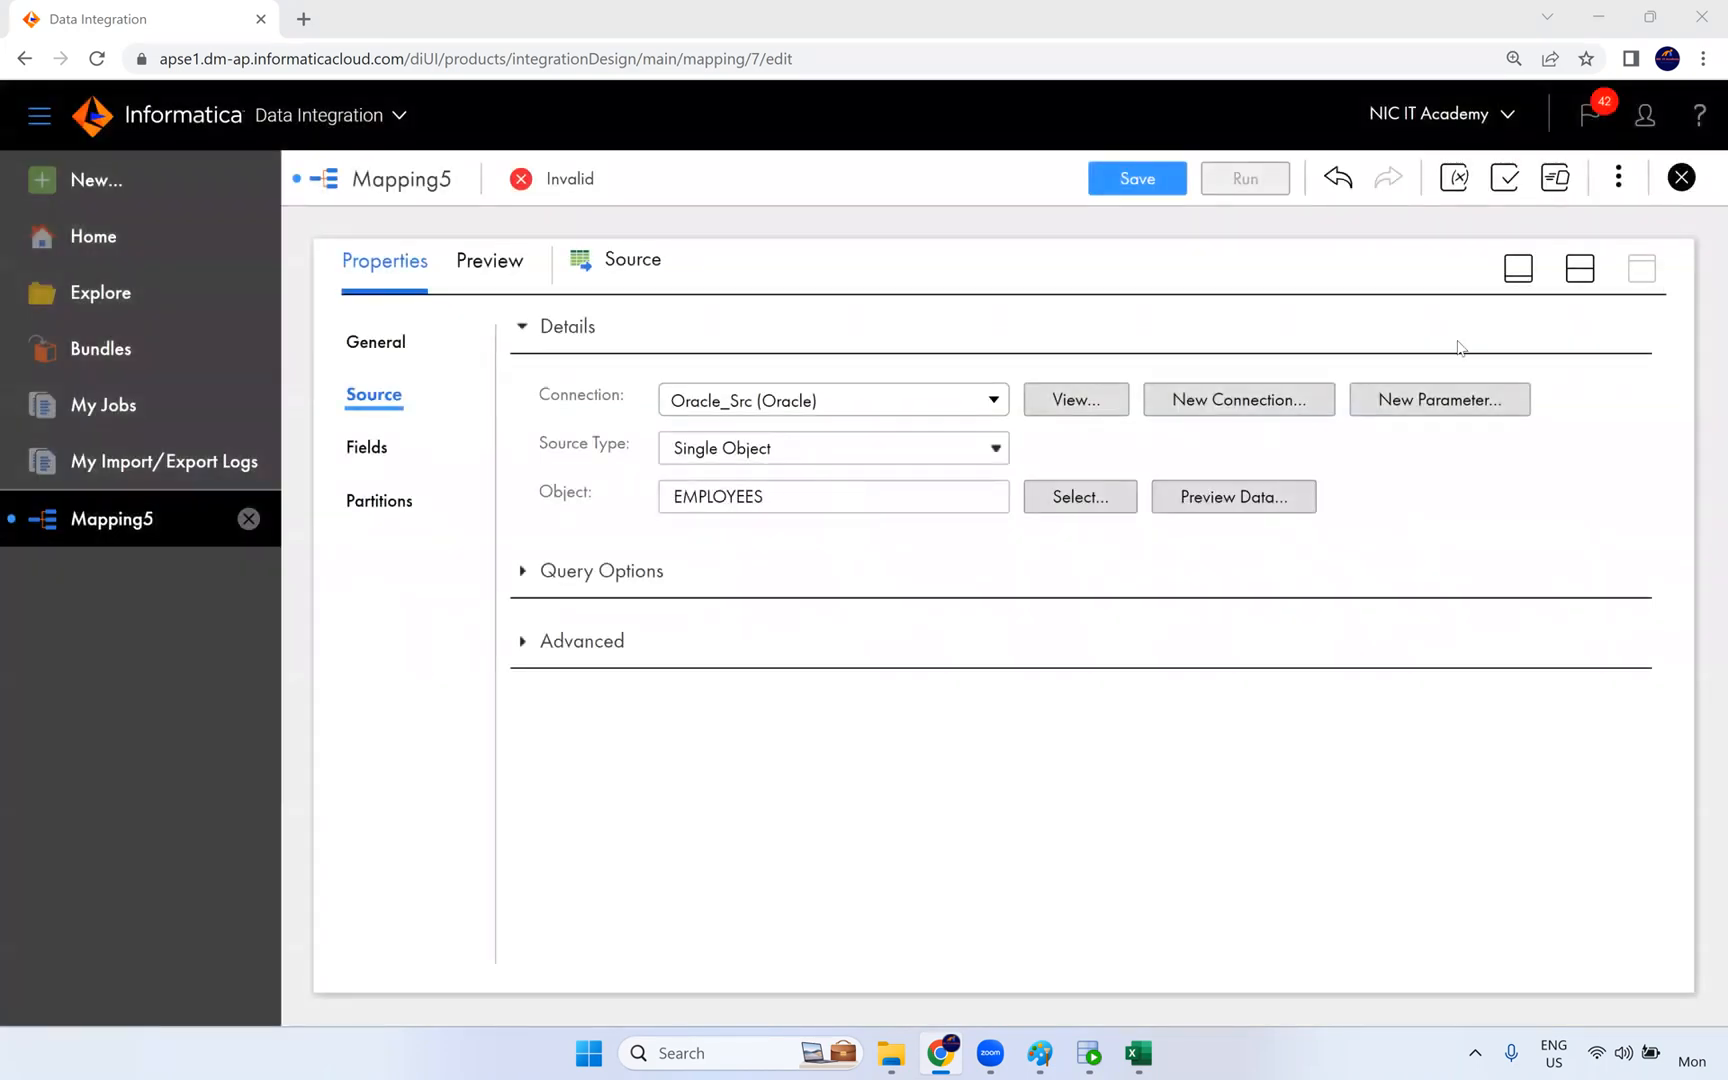
left_click(1578, 280)
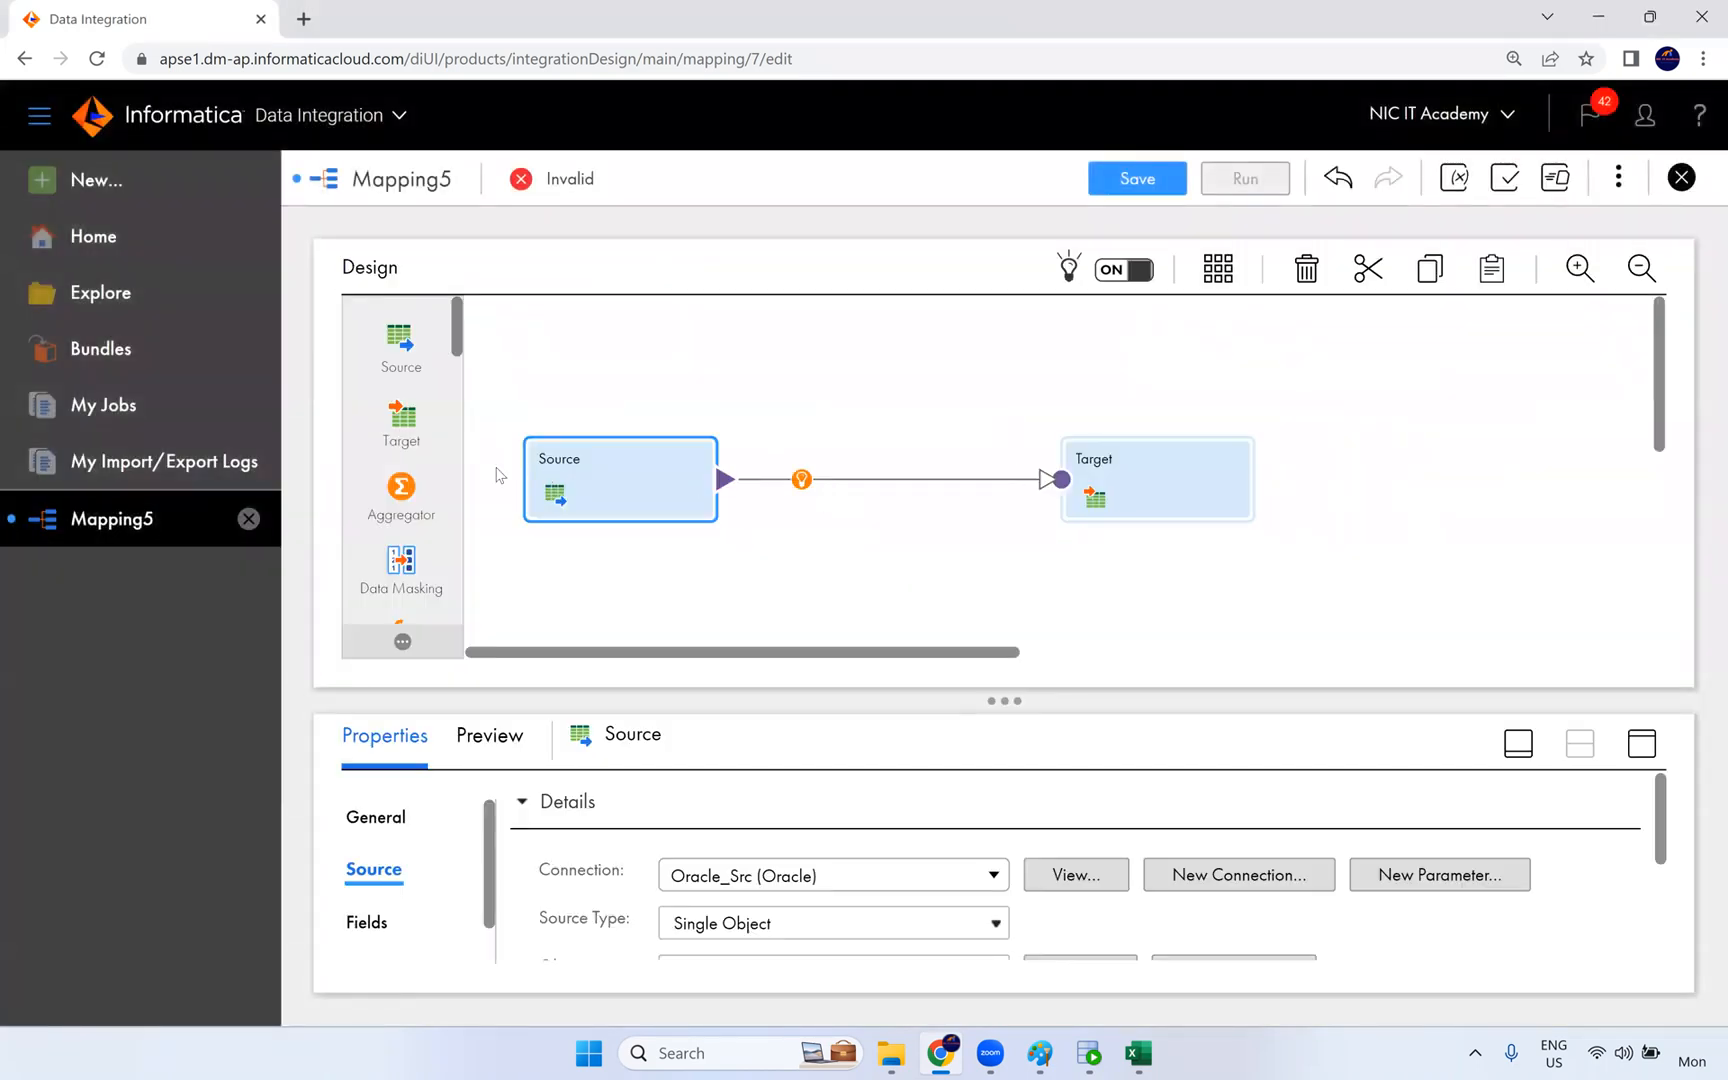
- Insert a Rank transformation on the link between Source and Target in the mapping
left_click(800, 480)
scroll(922, 580, "down", 4)
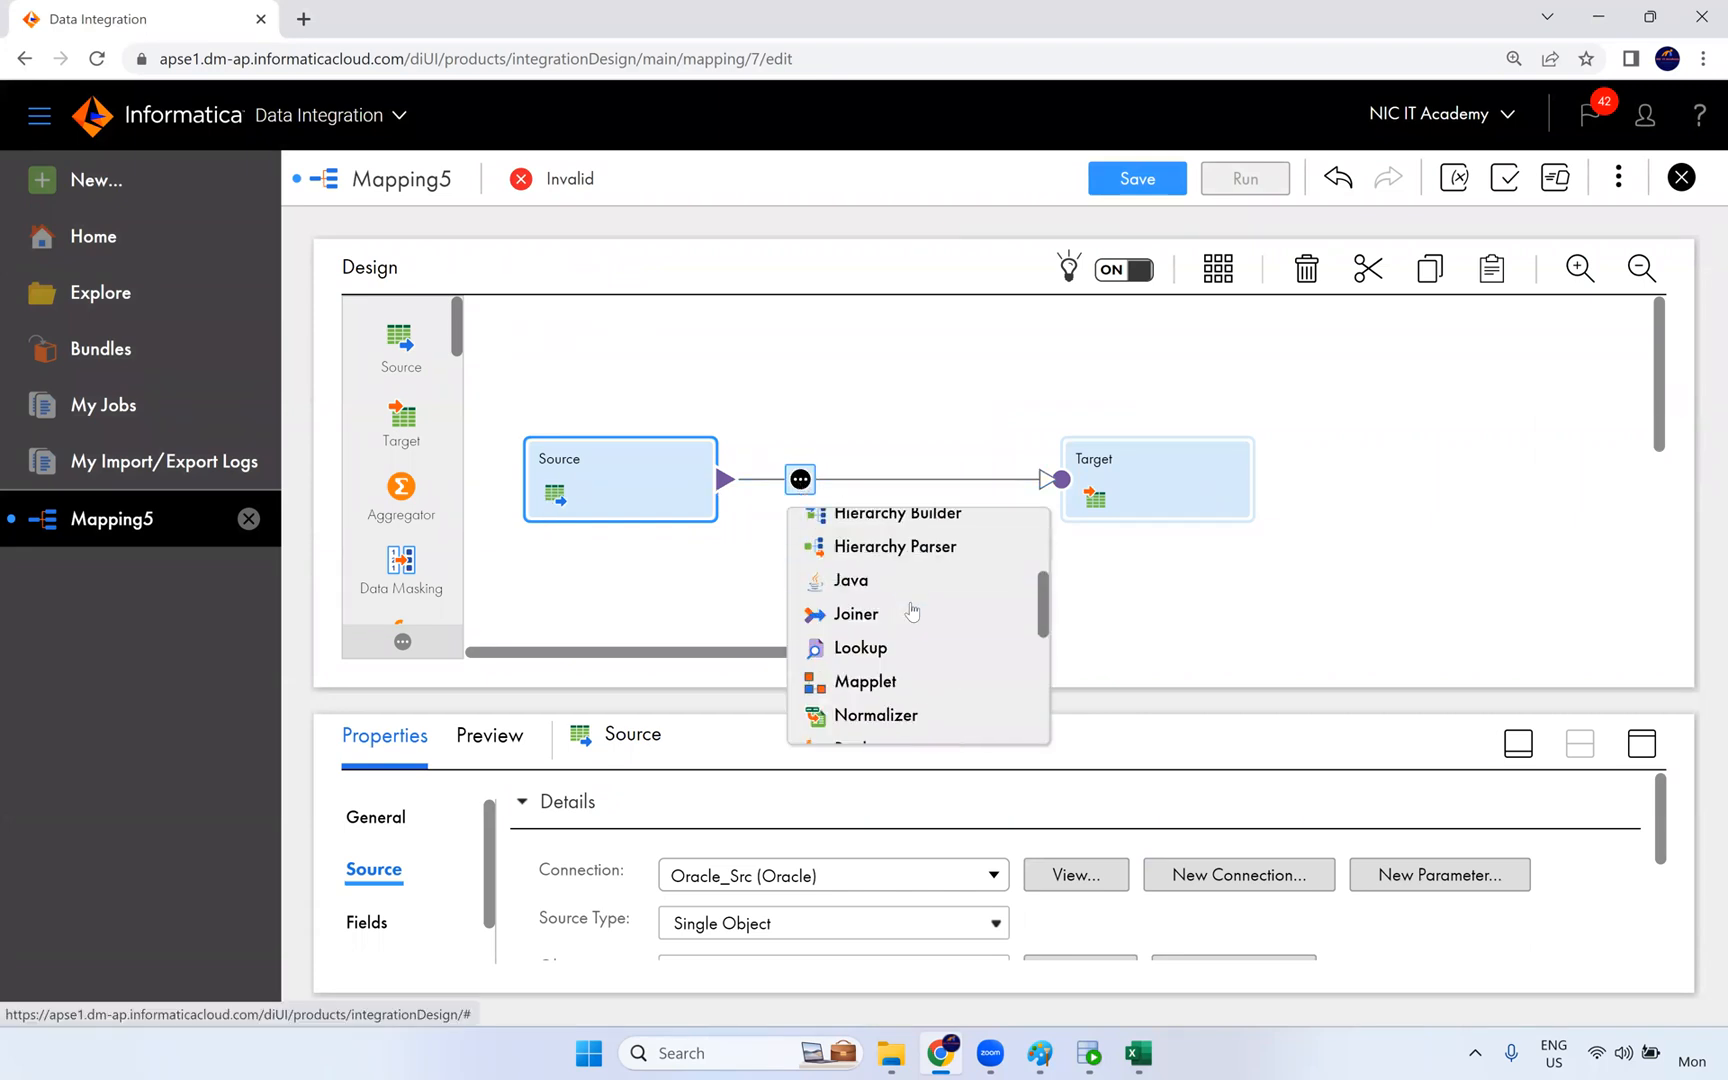
left_click(878, 640)
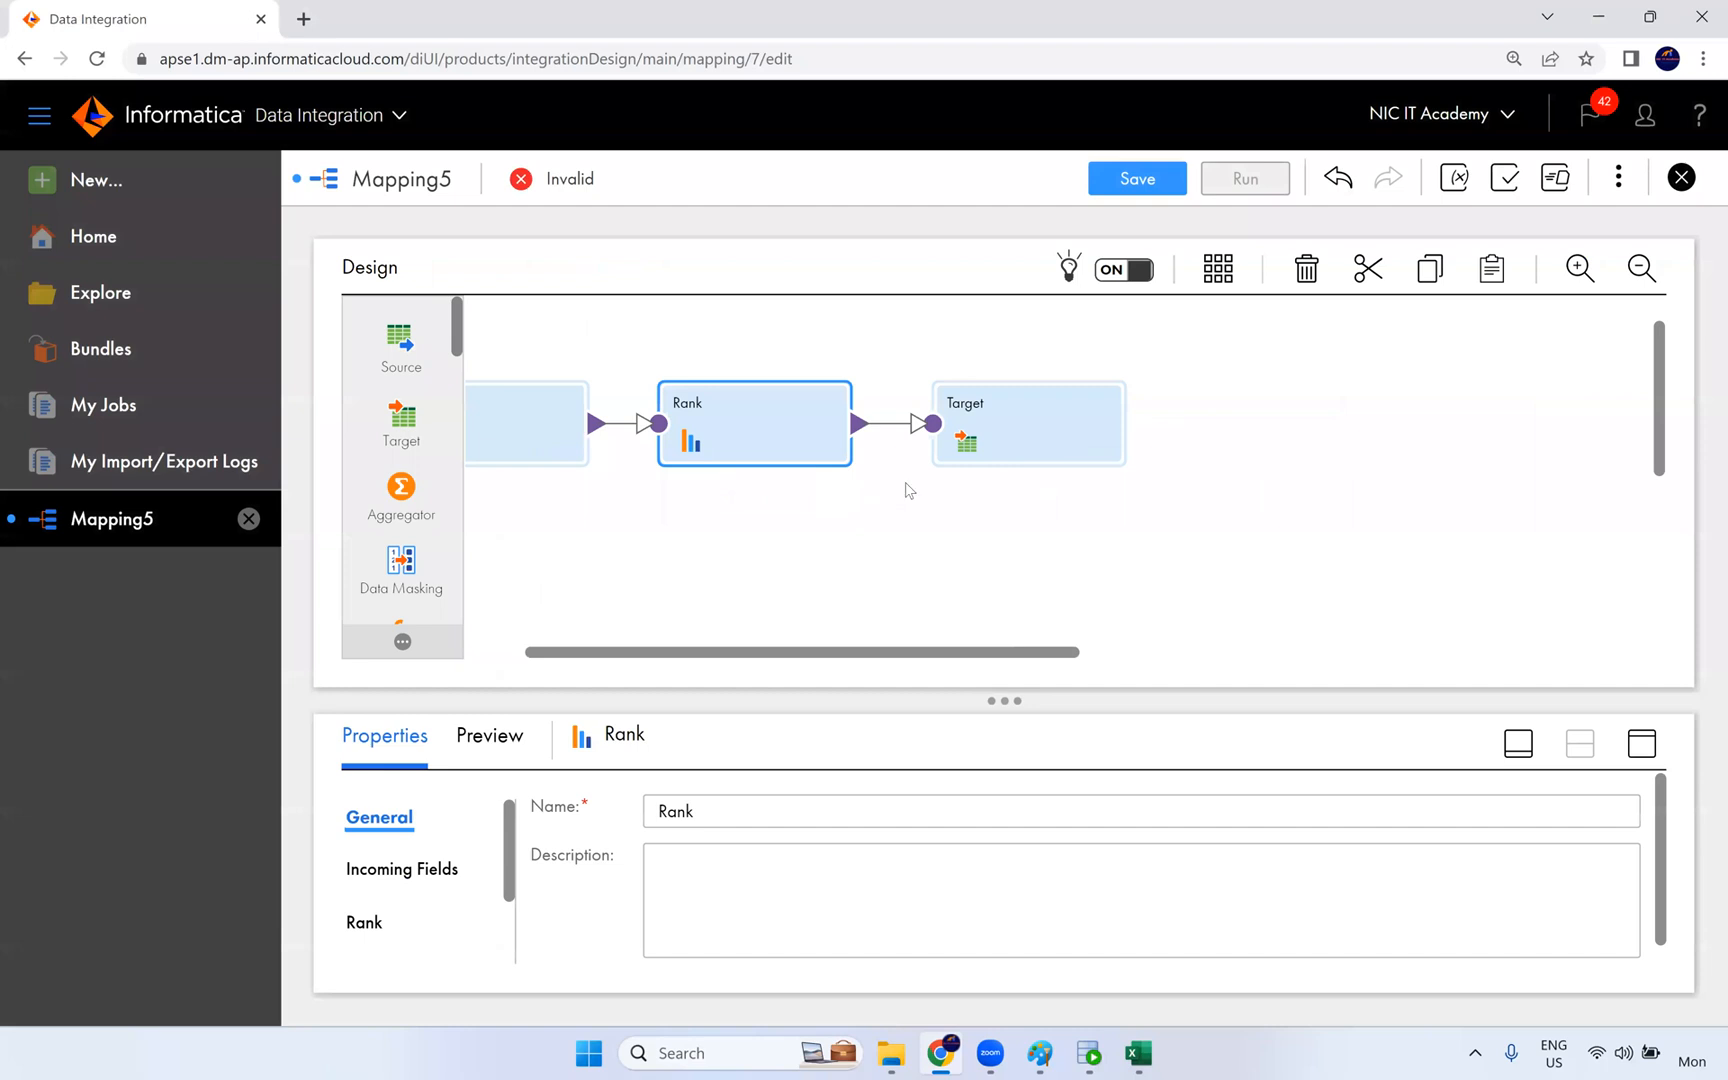
left_click_drag(686, 655, 568, 655)
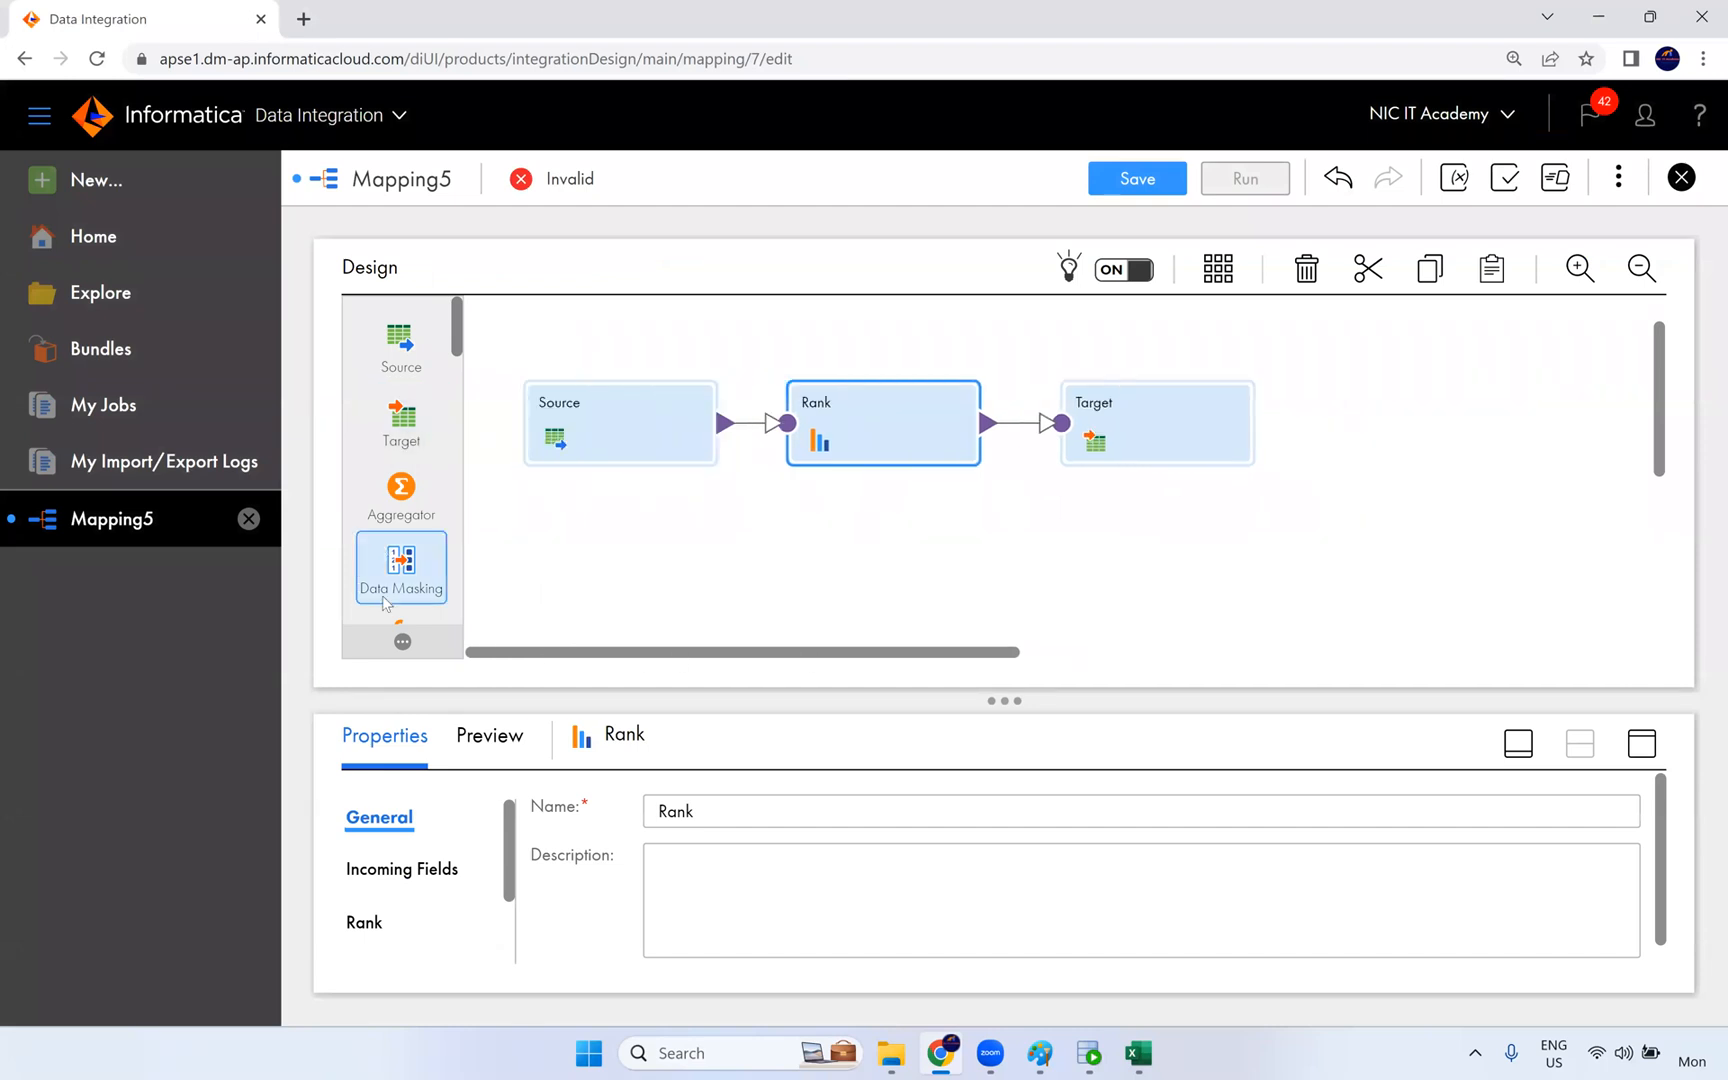
- Set the Rank transformation to rank by SALARY (decimal) in Top order with the number of rows set to 100
left_click(1641, 746)
left_click(366, 452)
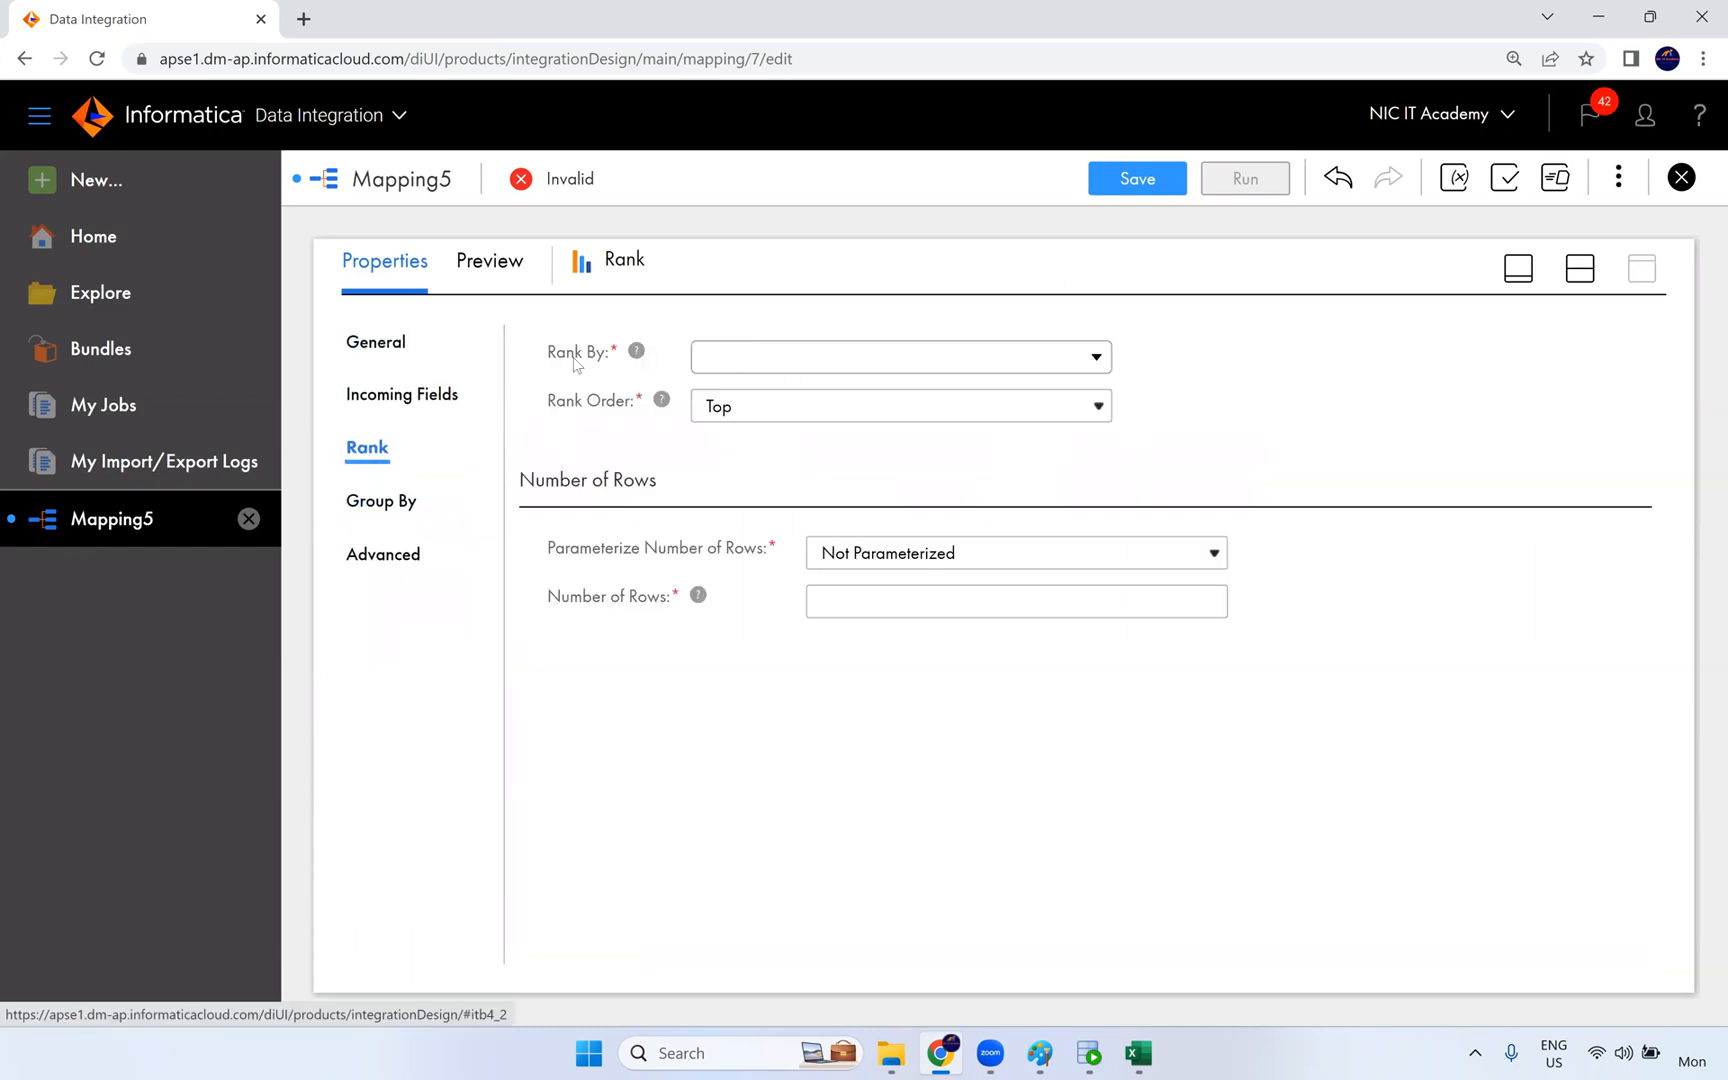
left_click(737, 356)
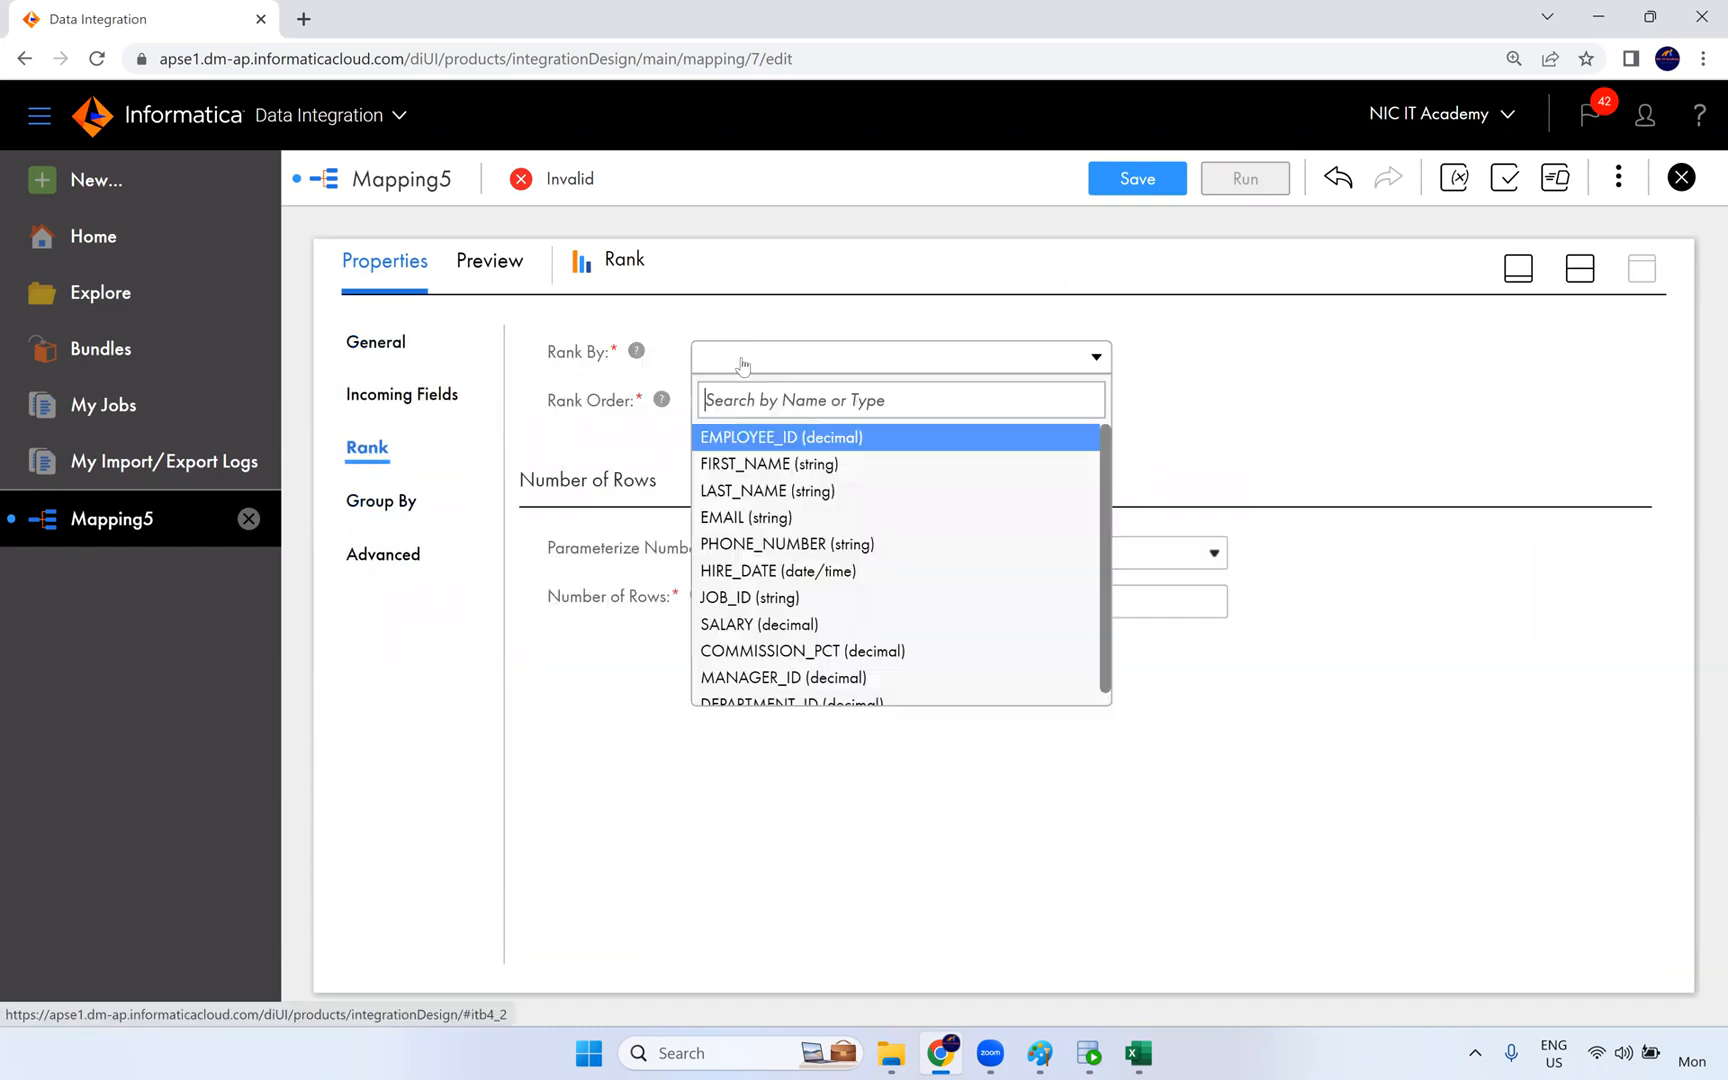
left_click(858, 624)
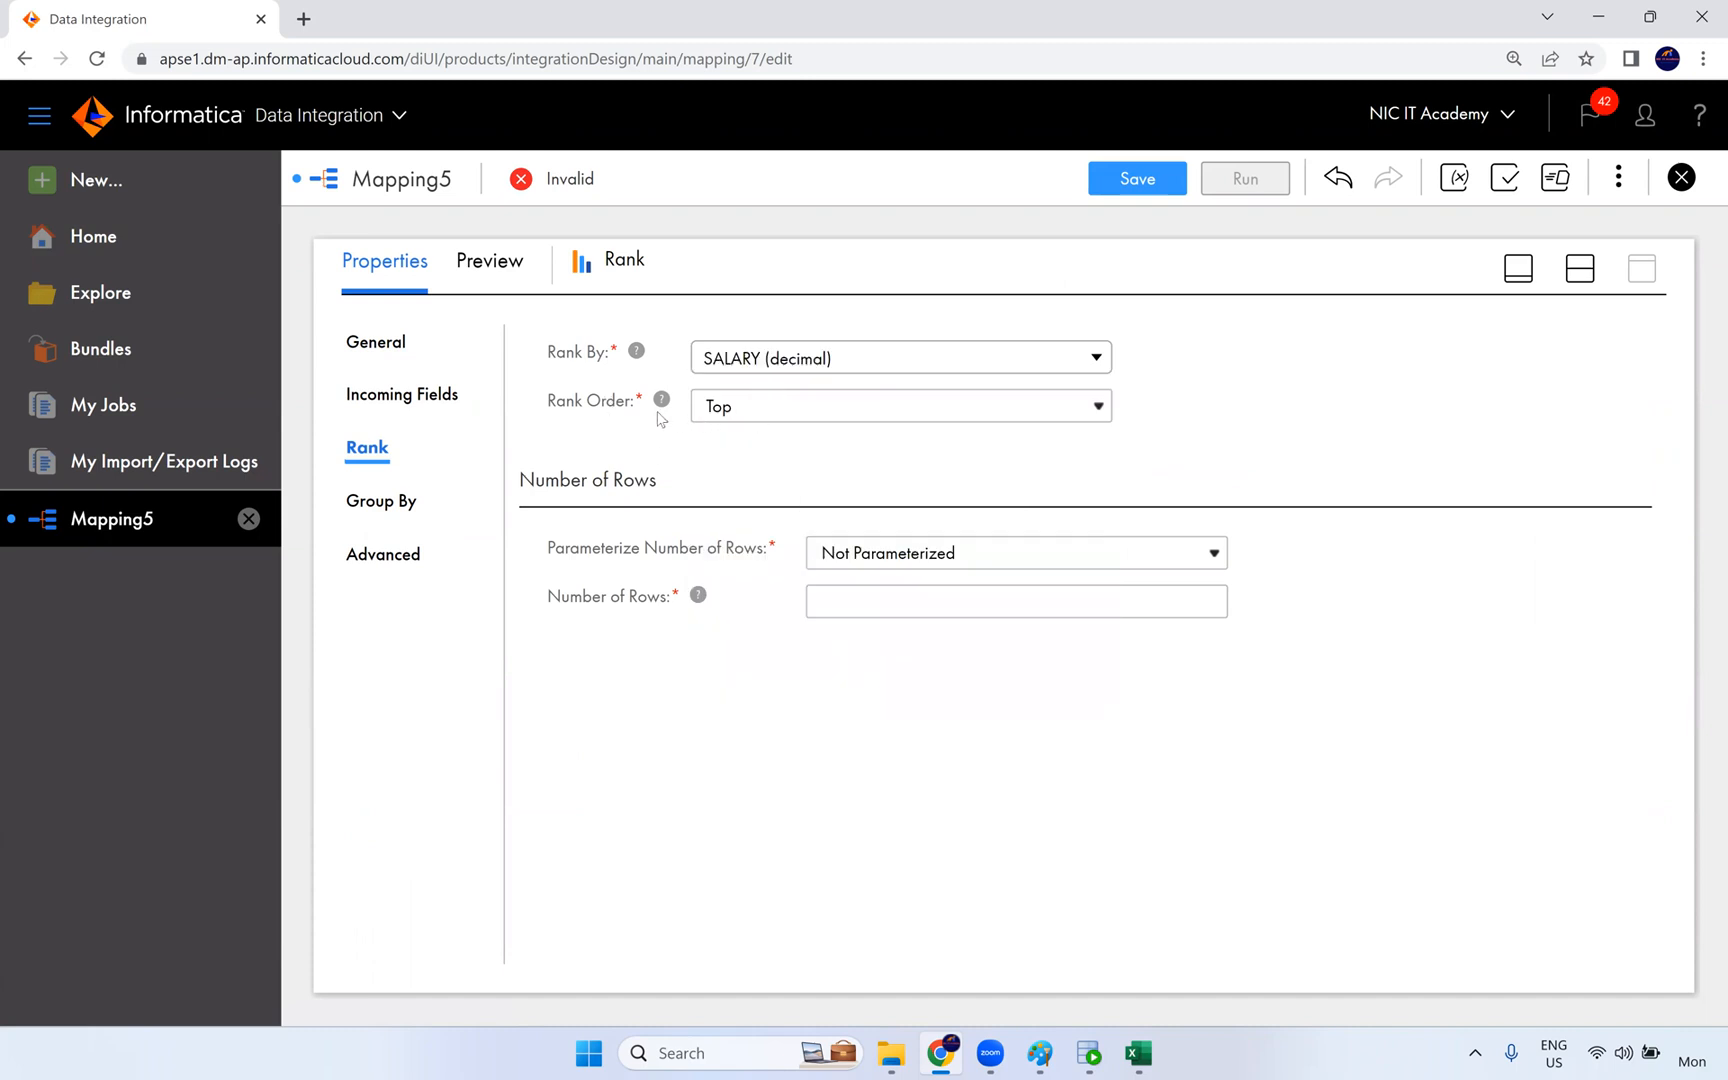
left_click(766, 412)
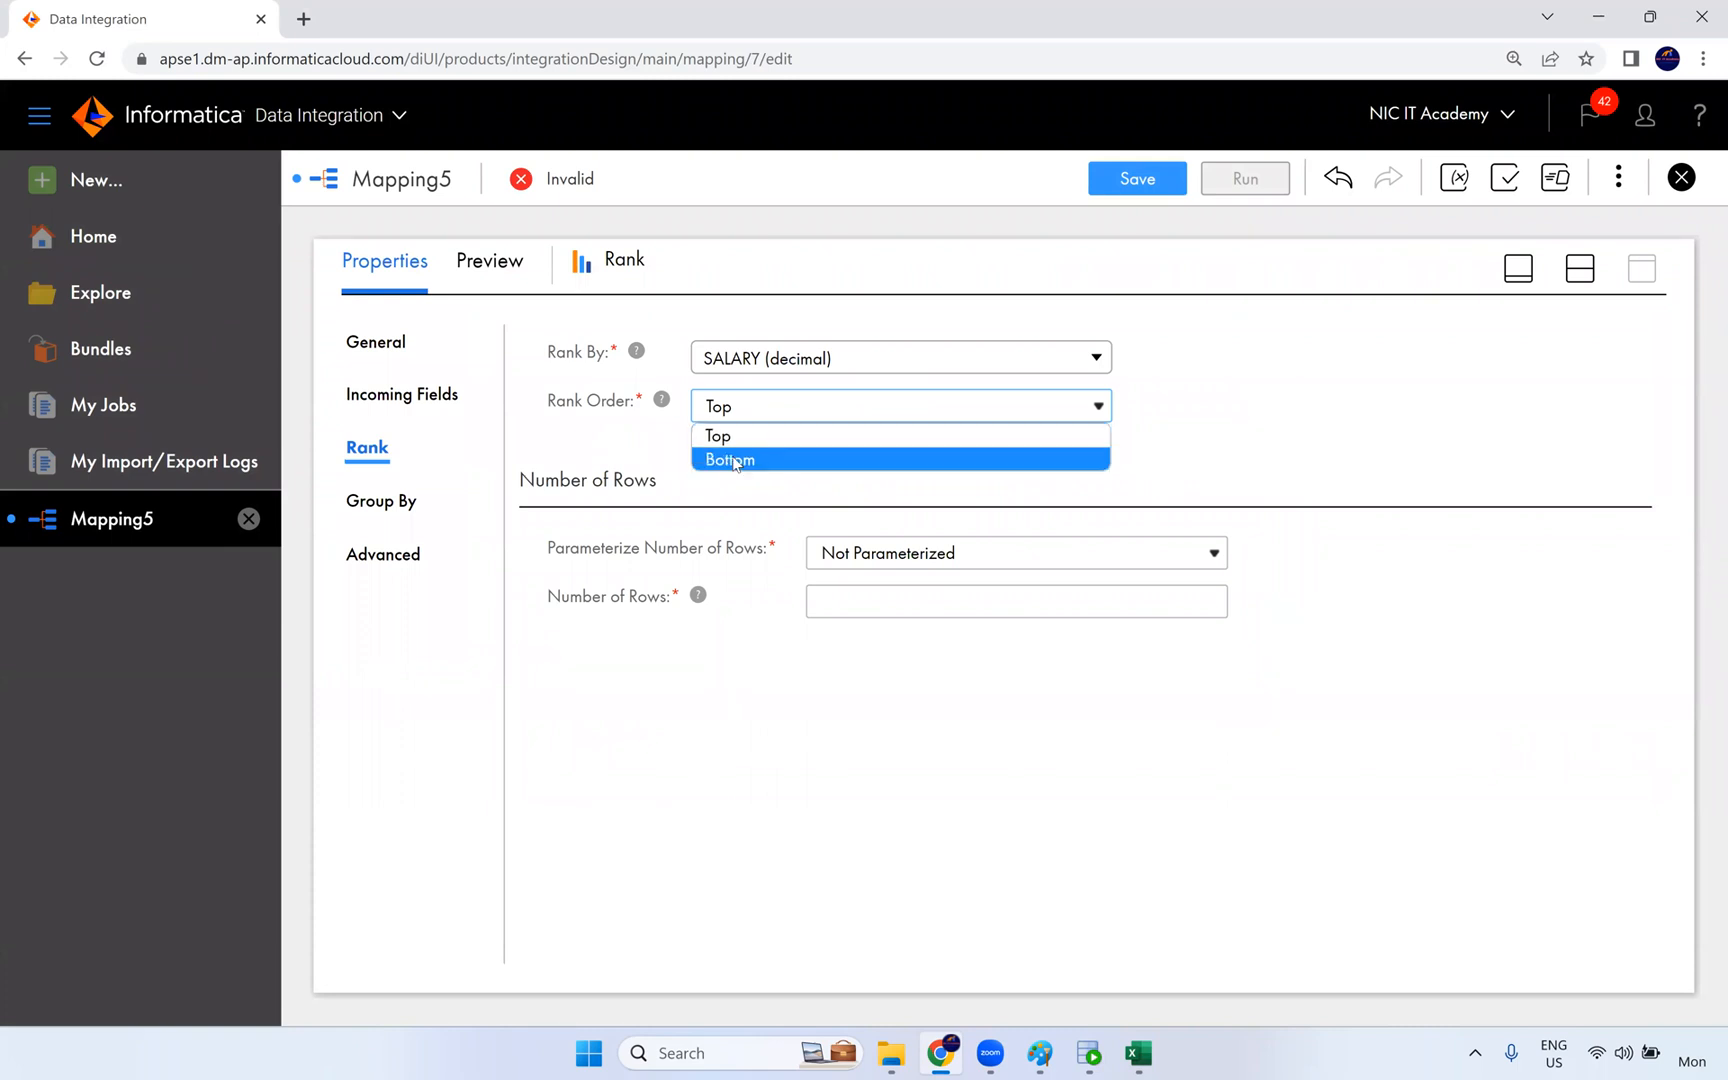
left_click(594, 462)
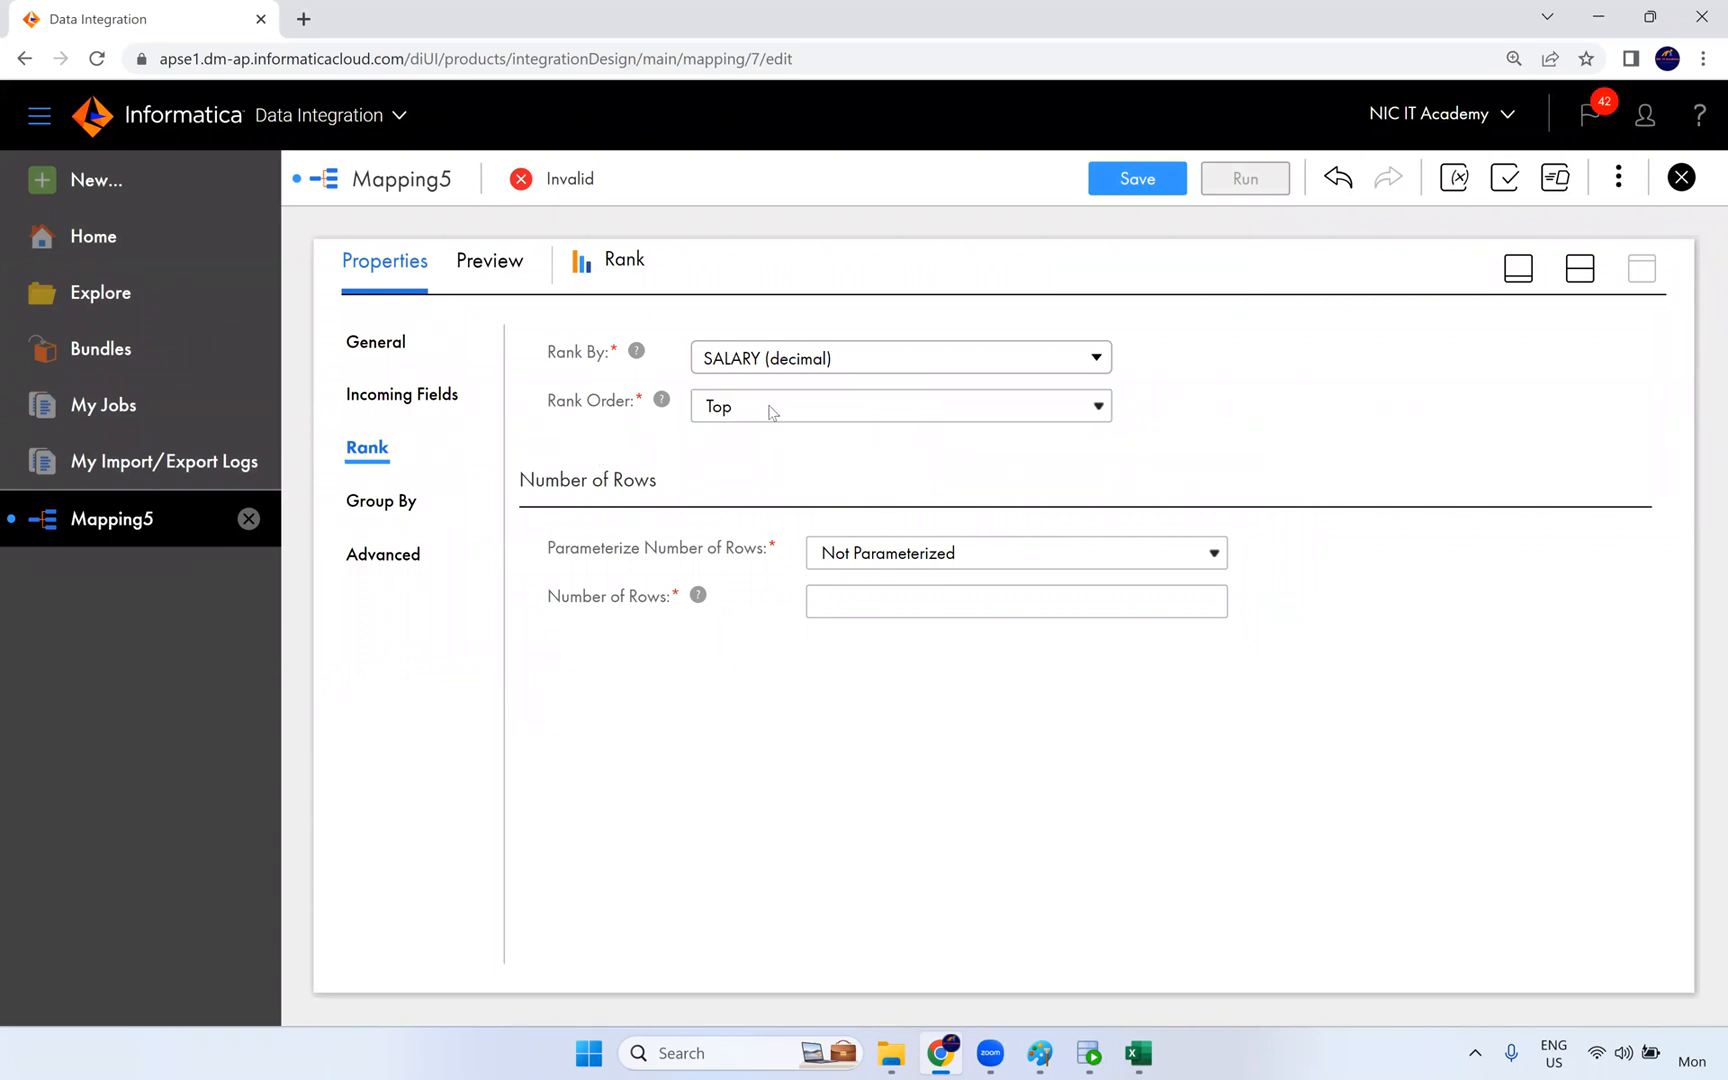
left_click(852, 612)
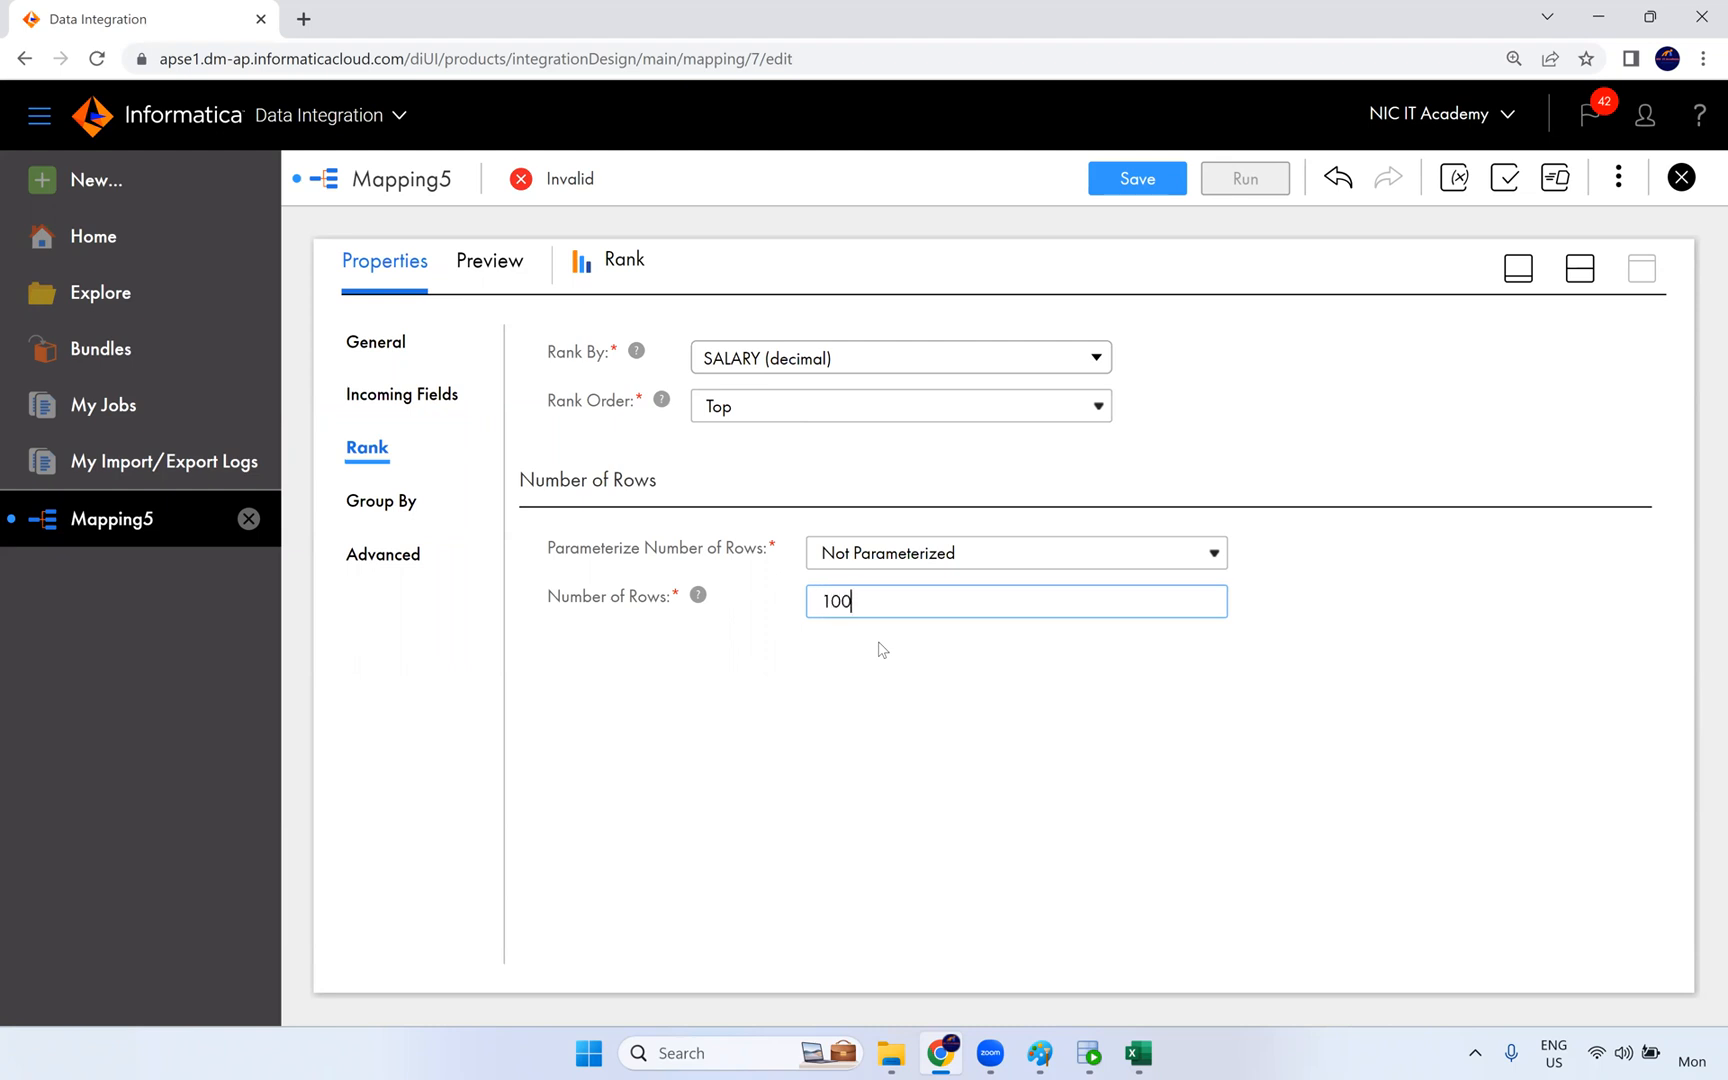
left_click(897, 681)
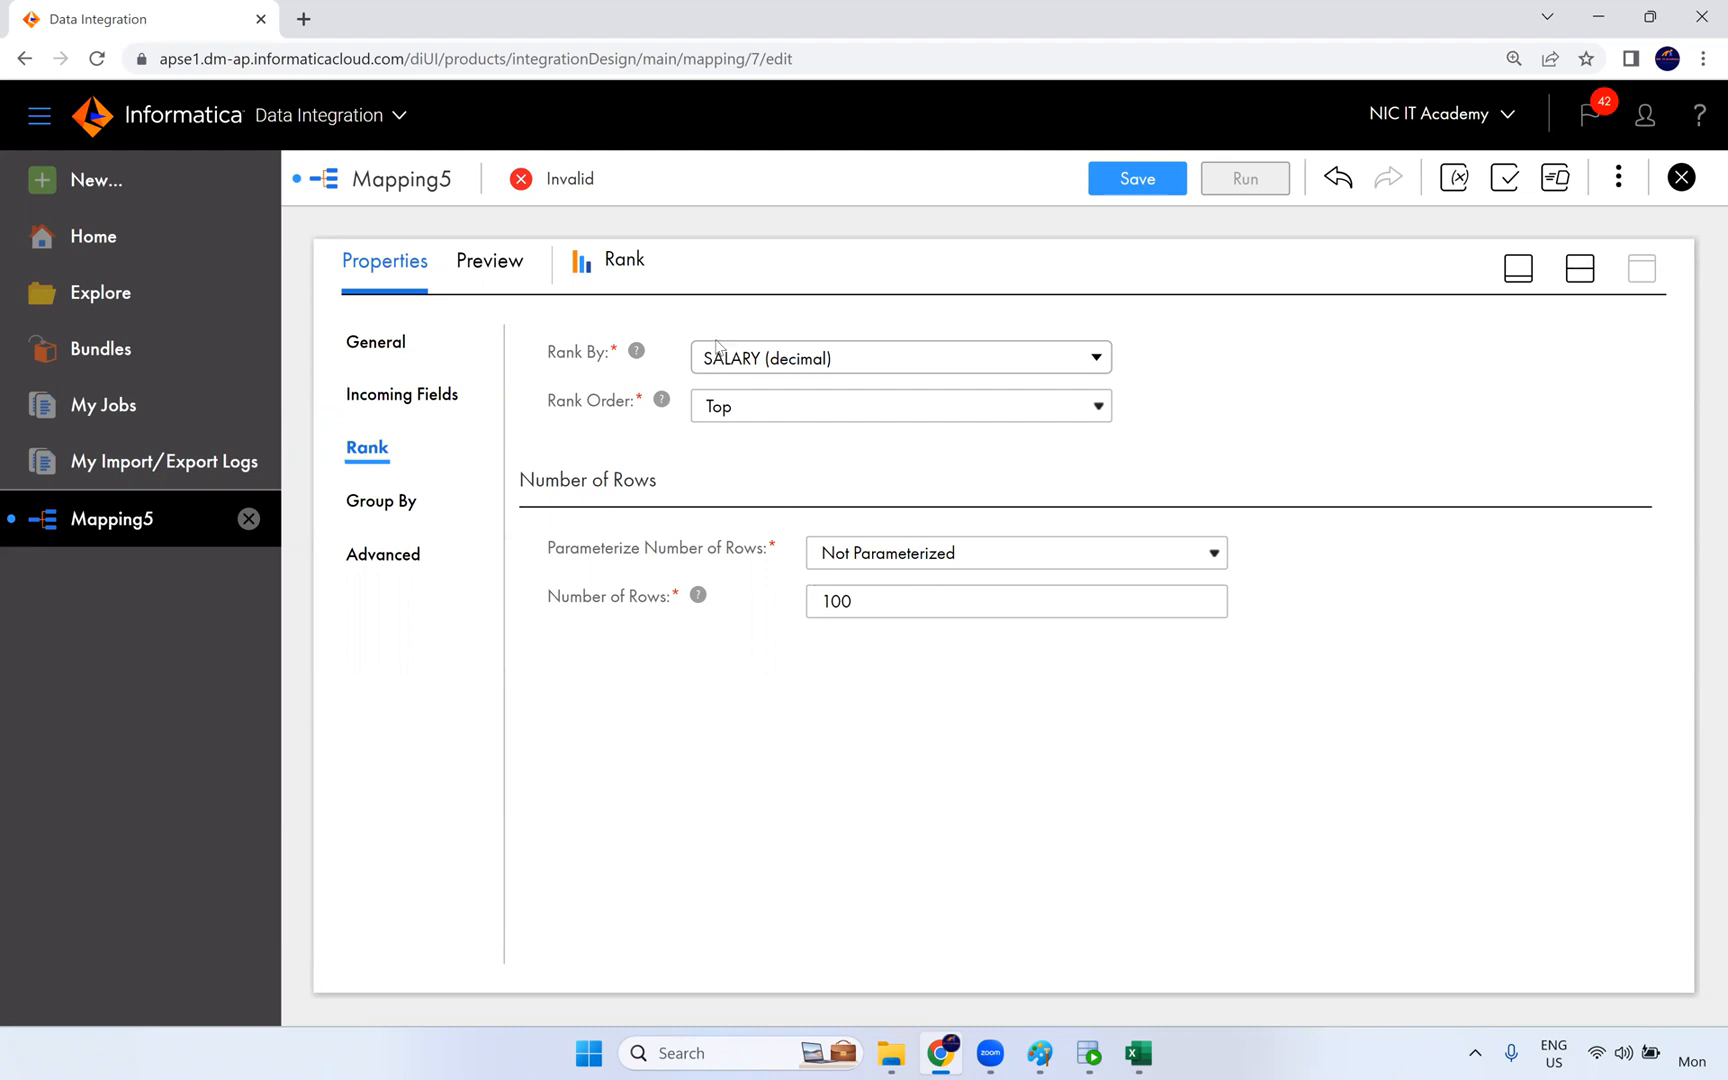
- Examine the Parameterize Number of Rows options and the Number of Rows value of the Rank transformation
left_click(925, 560)
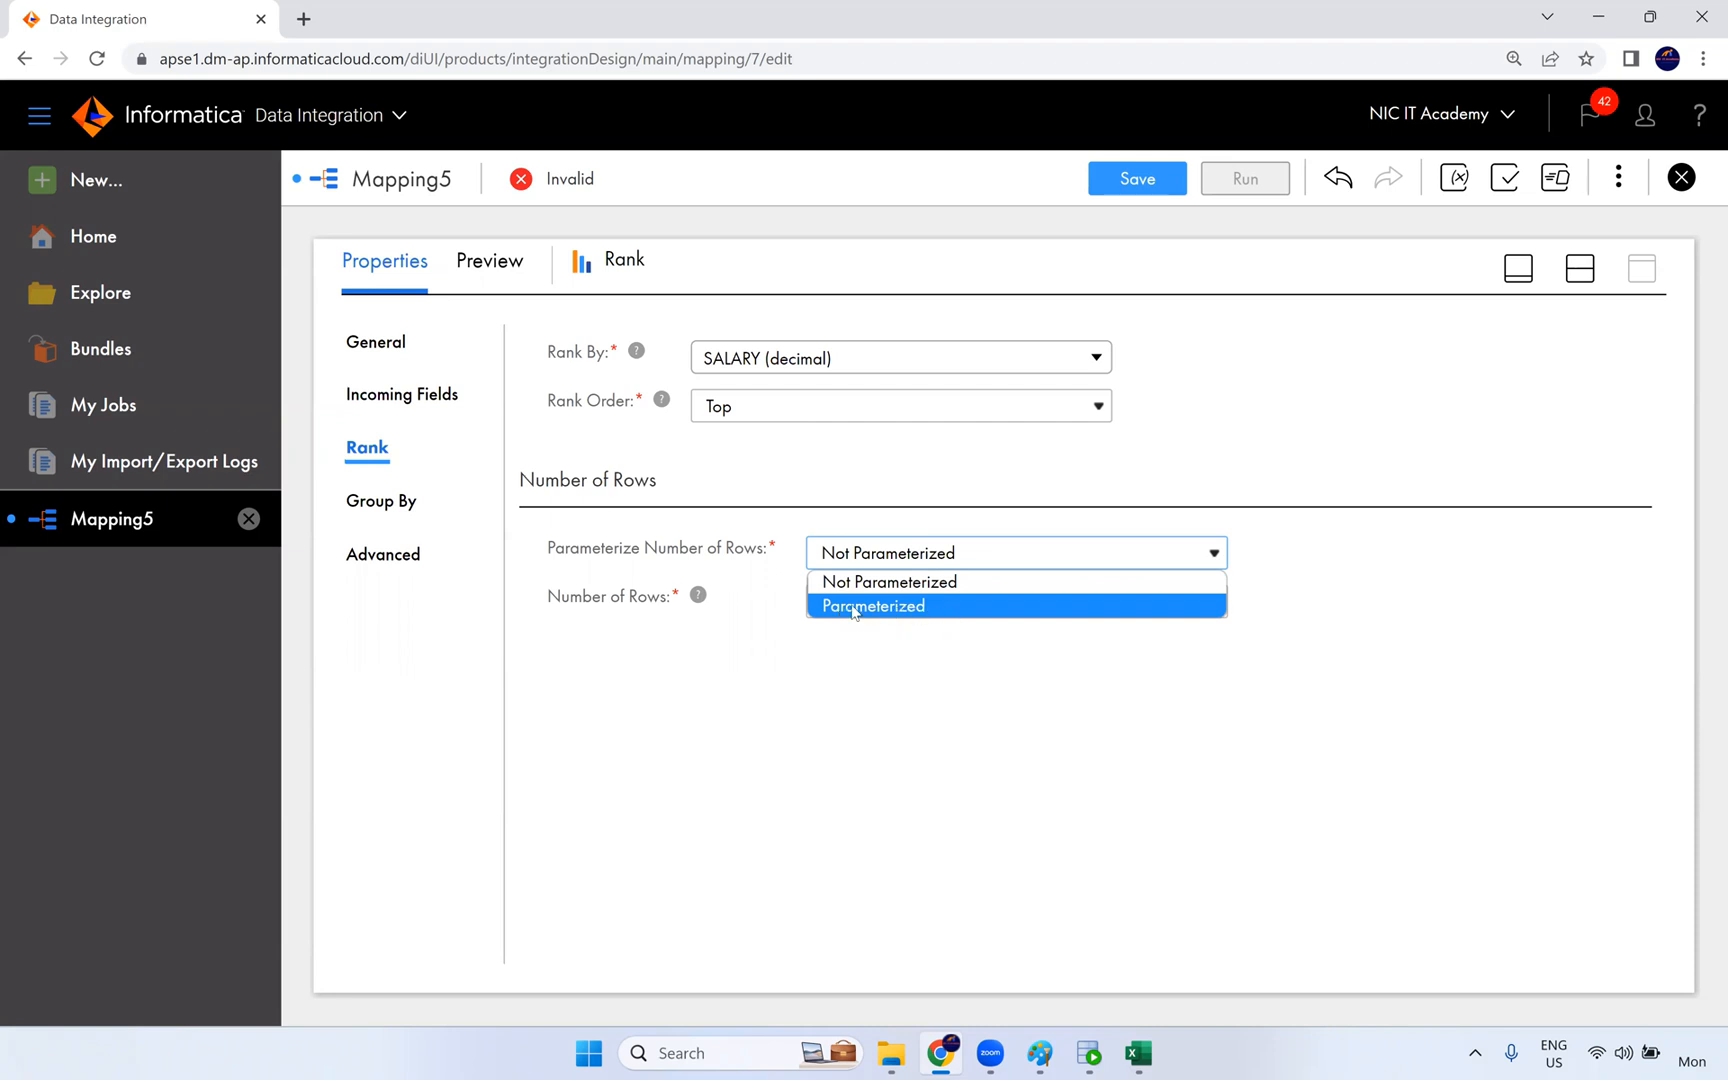
left_click(757, 592)
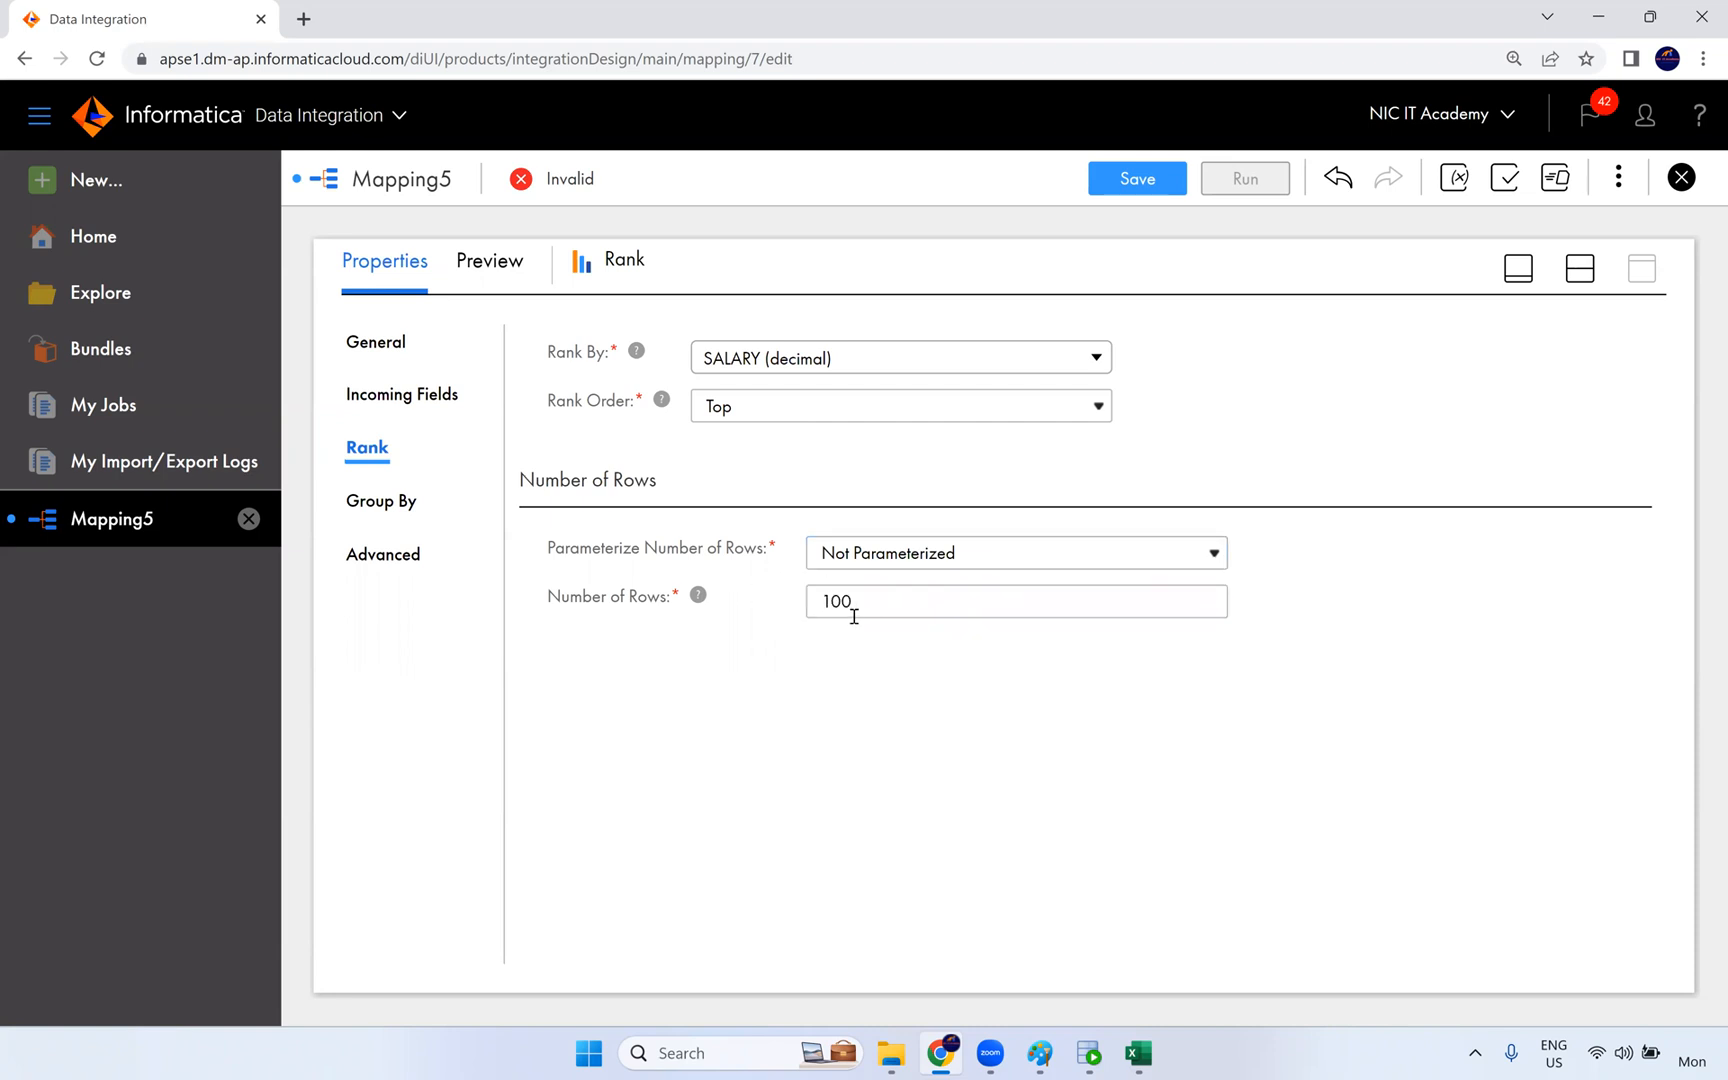
double_click(810, 601)
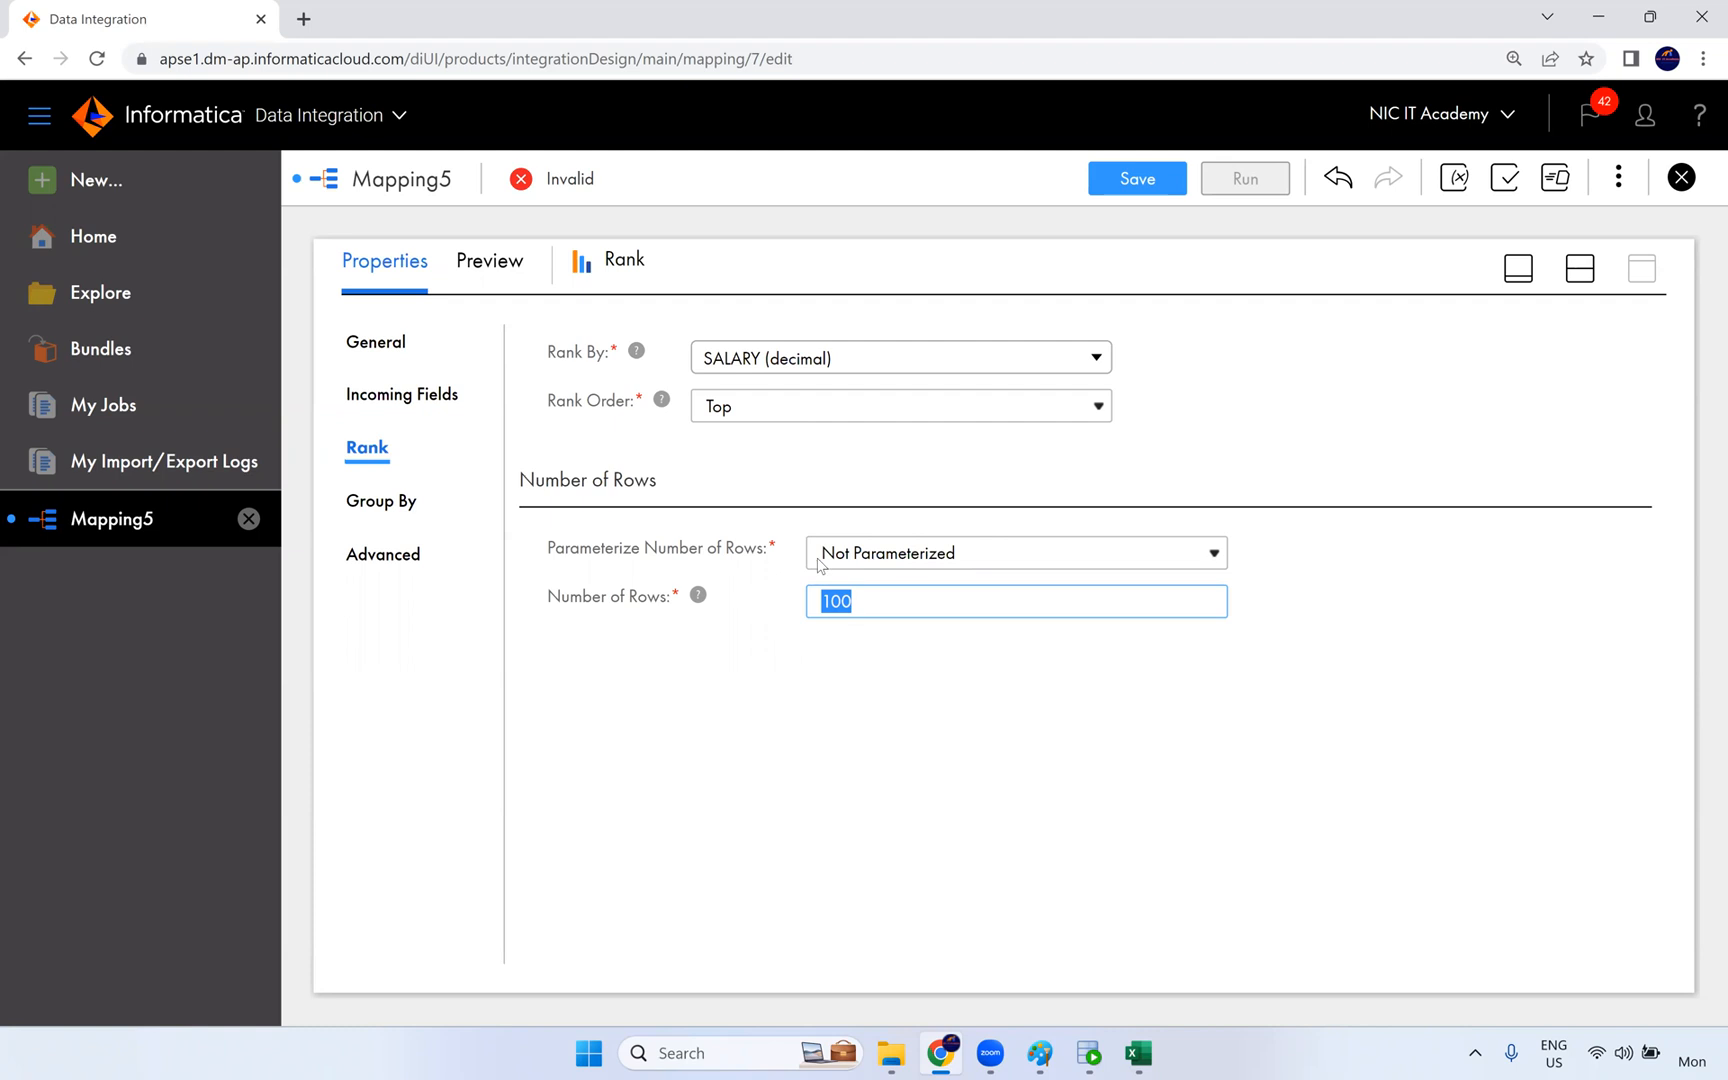
left_click(920, 563)
left_click(797, 684)
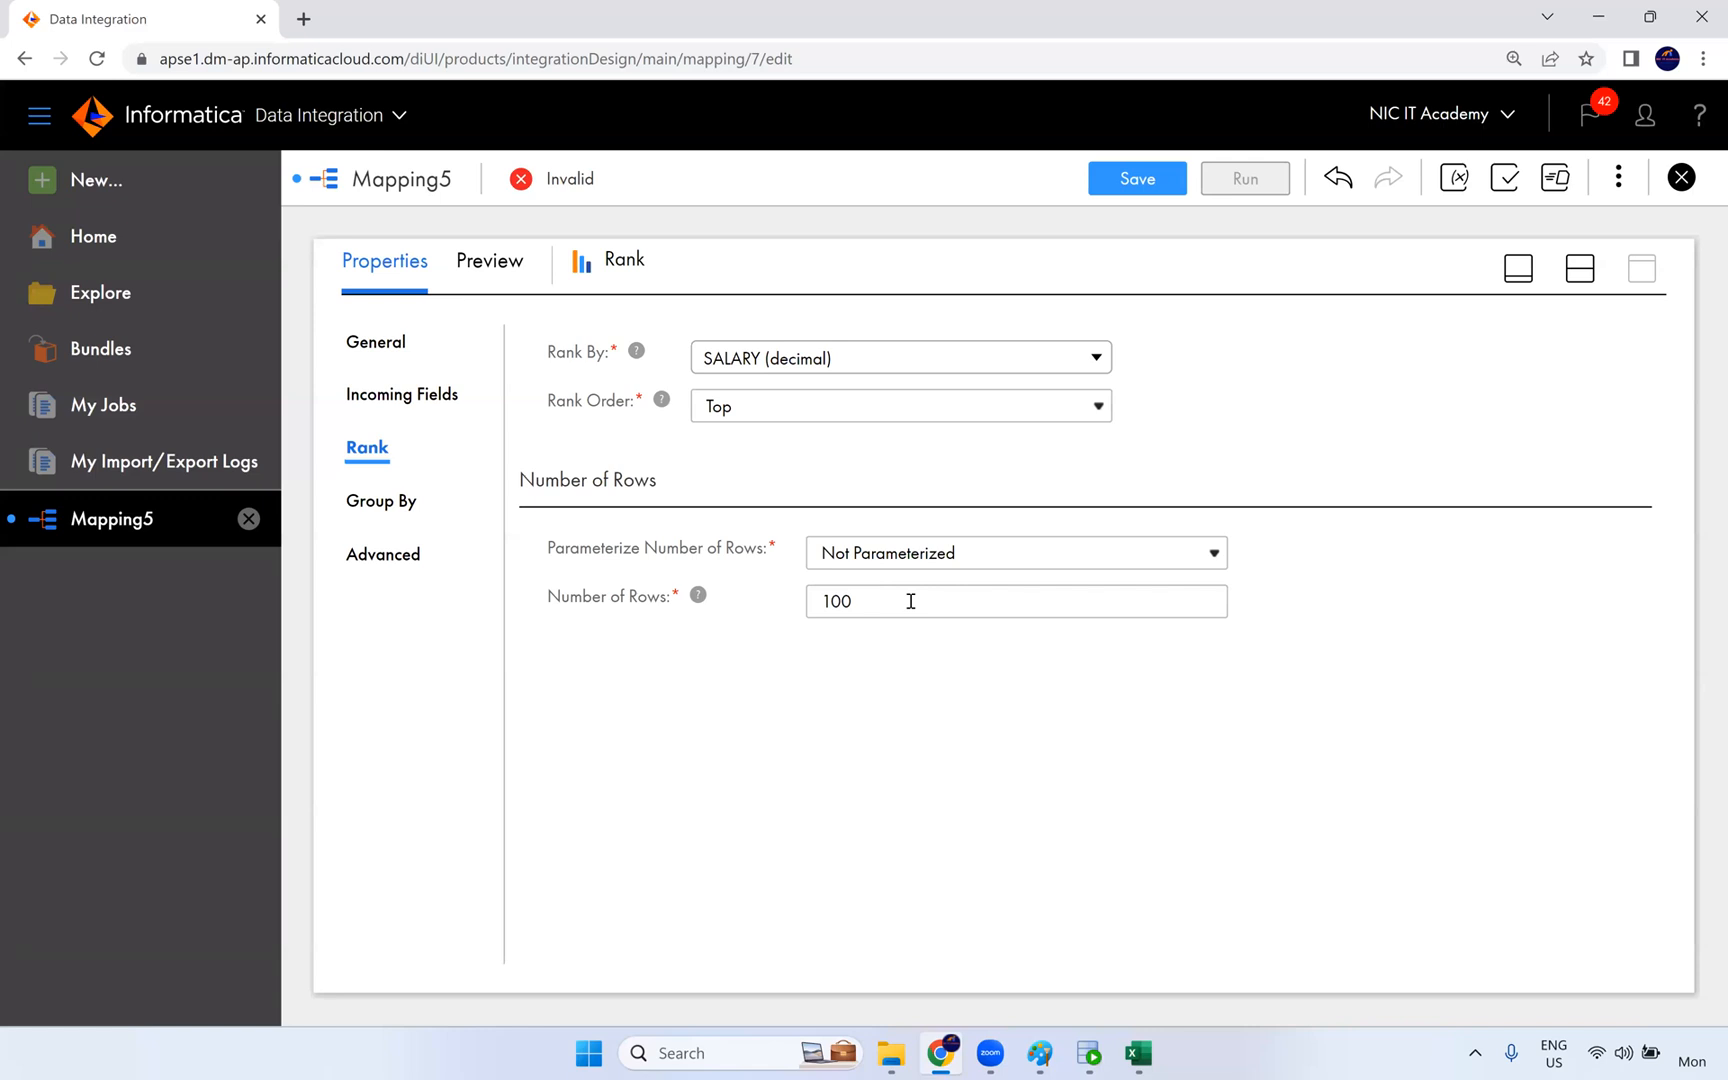
double_click(870, 600)
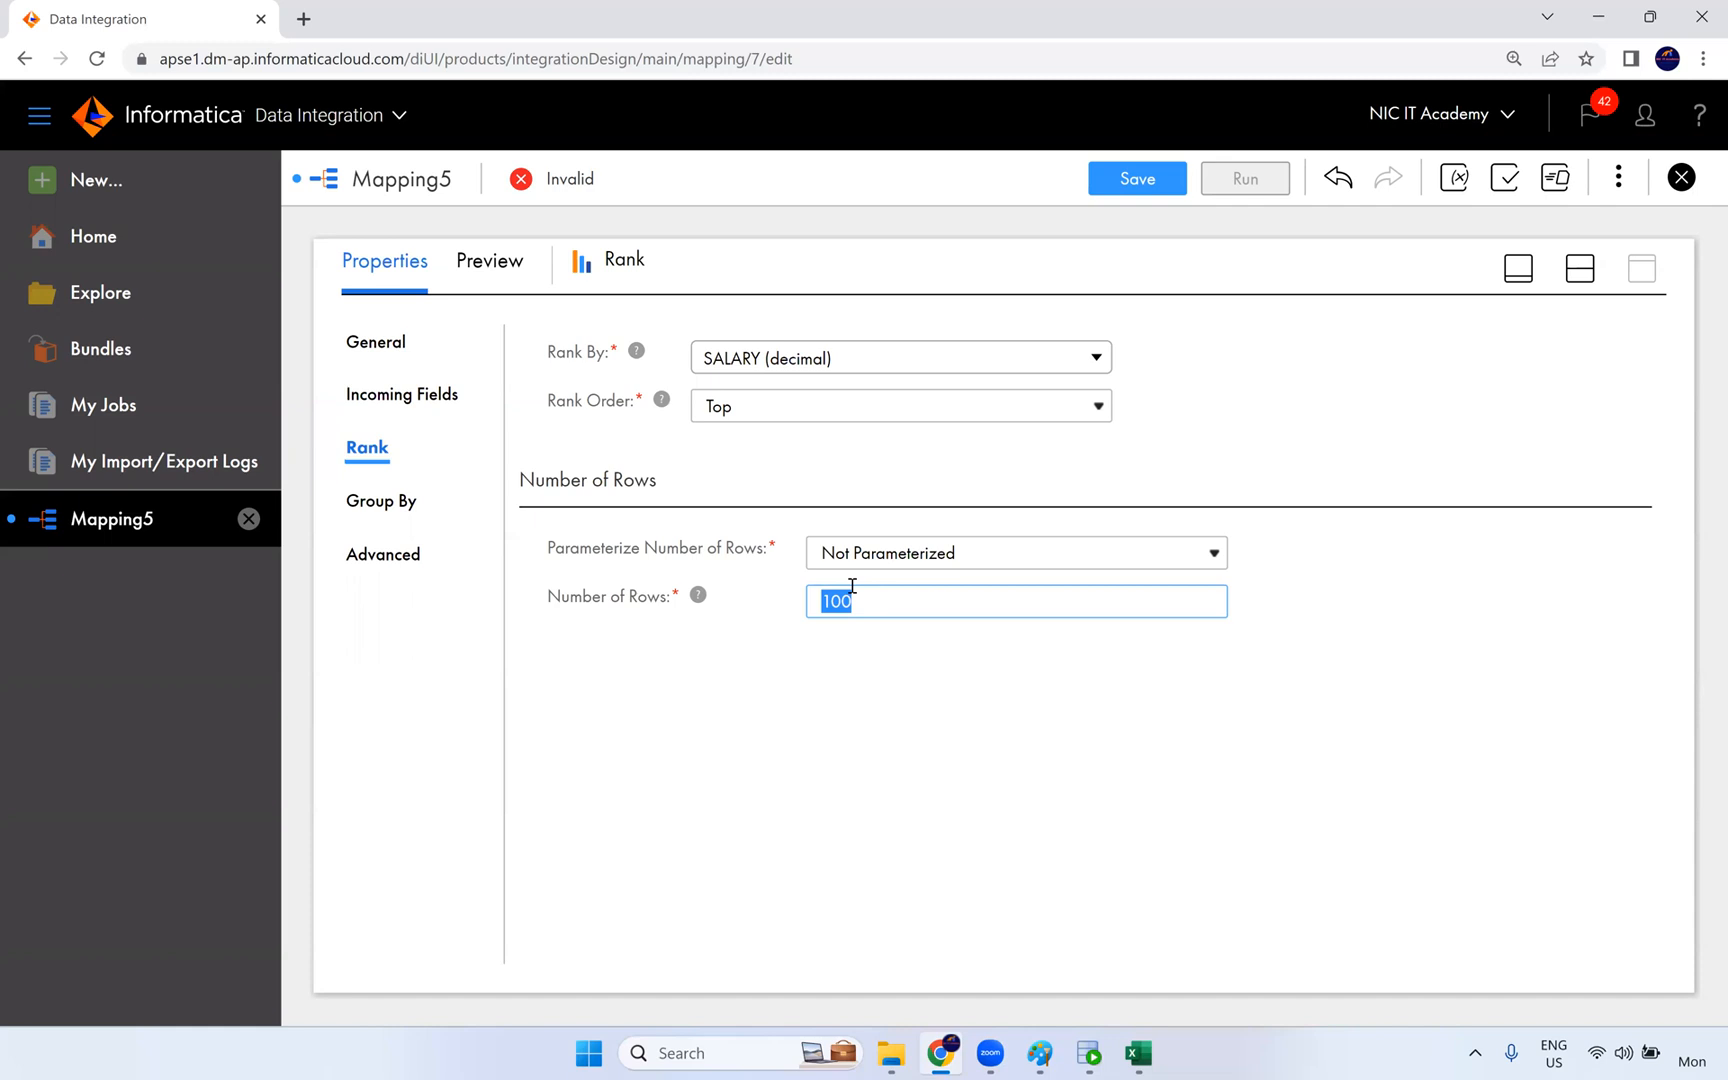
left_click(906, 672)
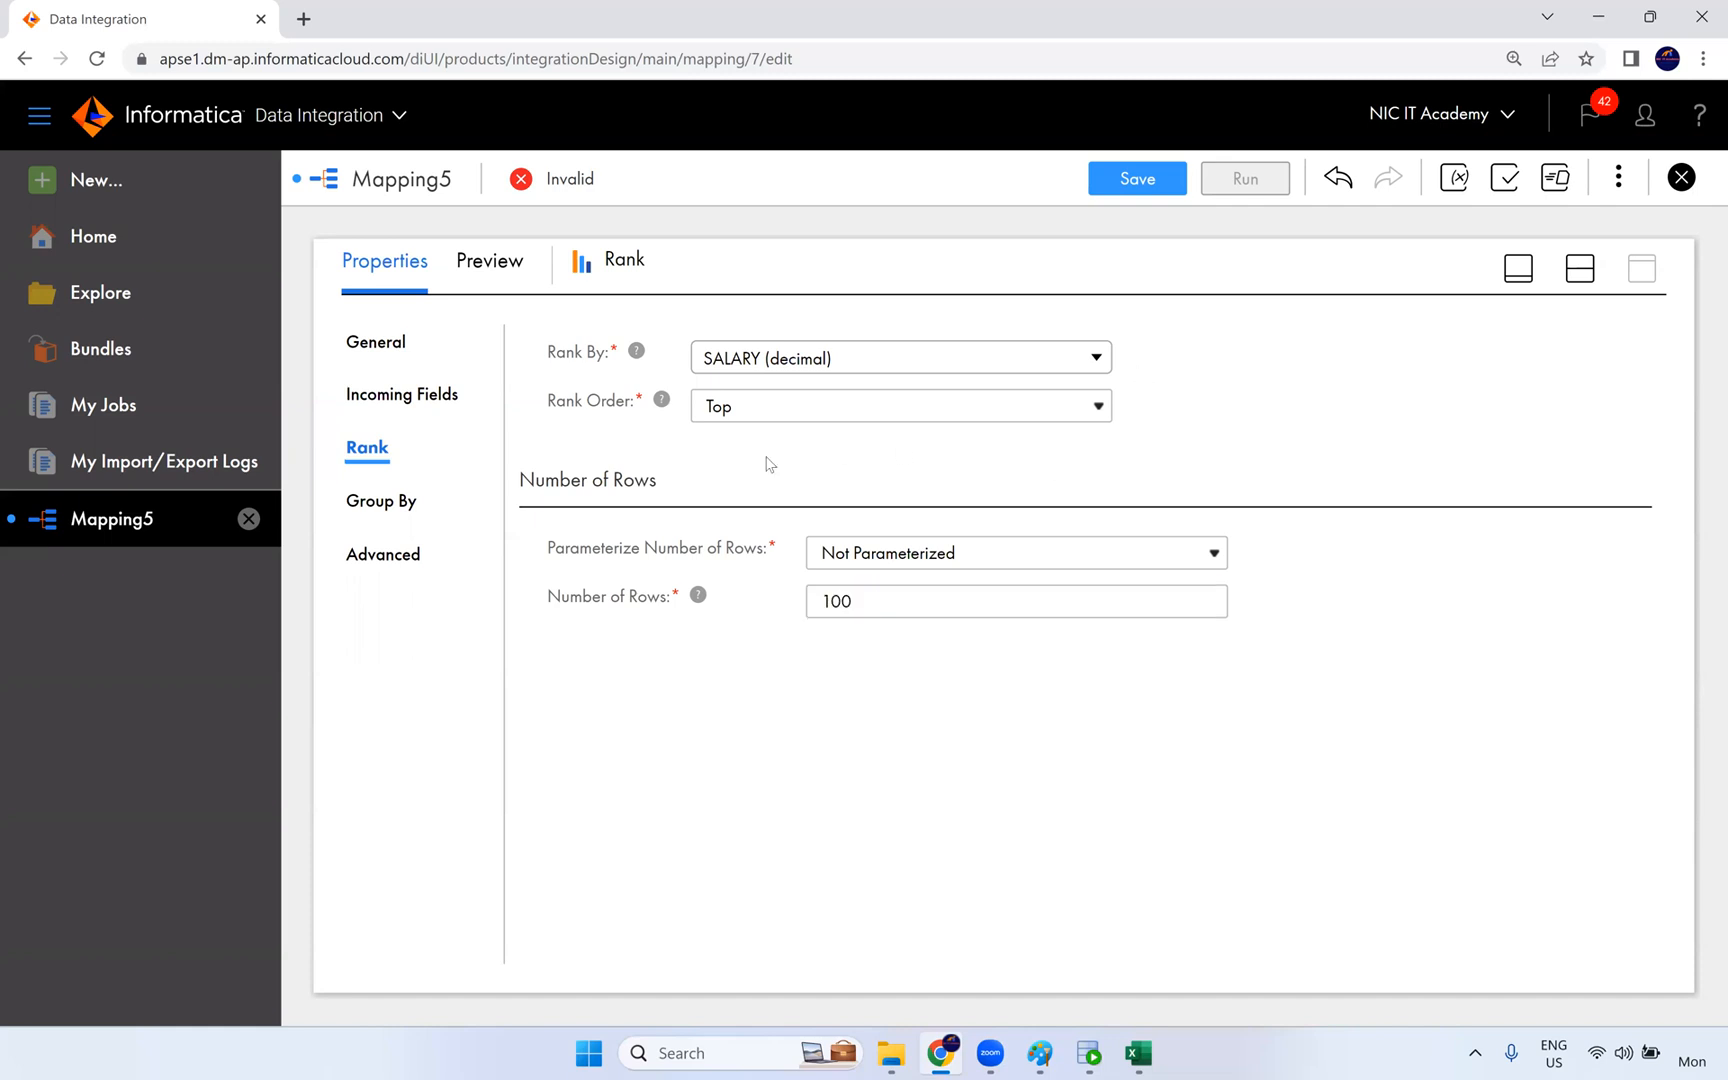
- Review the Rank transformation's Group By fields and its advanced settings, including Case Sensitive String Comparison
left_click(412, 503)
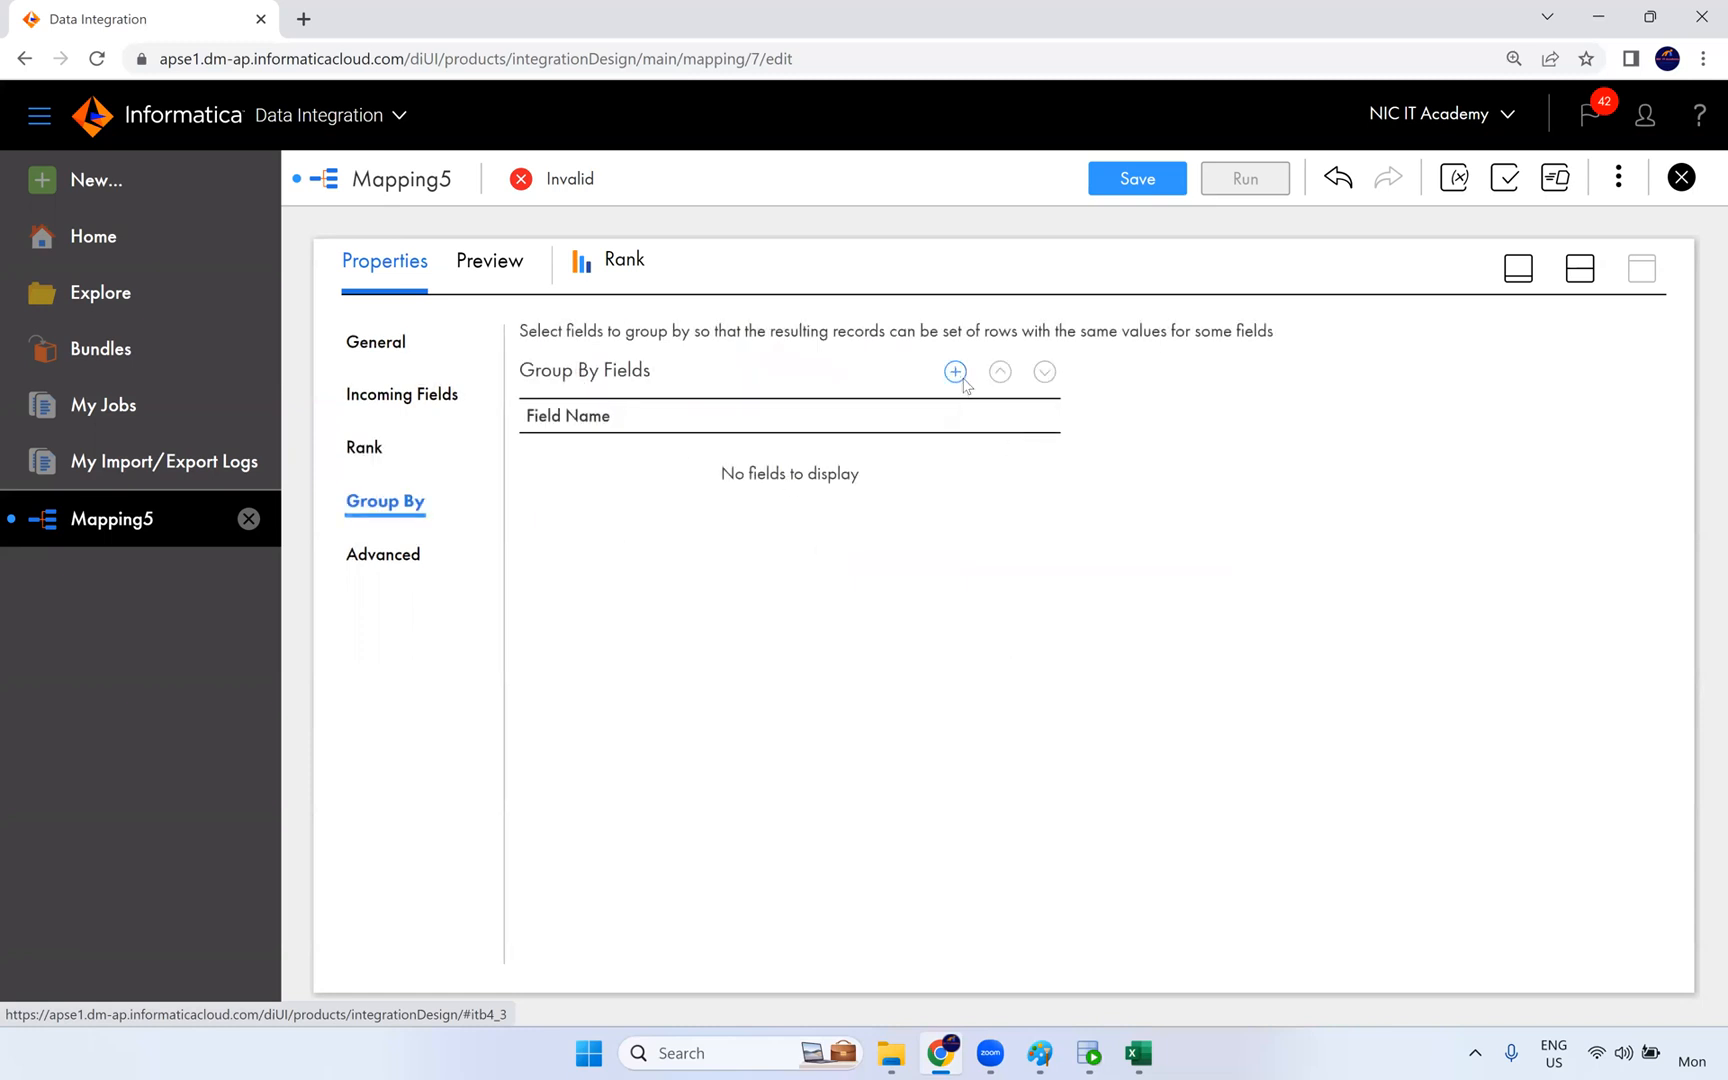
left_click(421, 567)
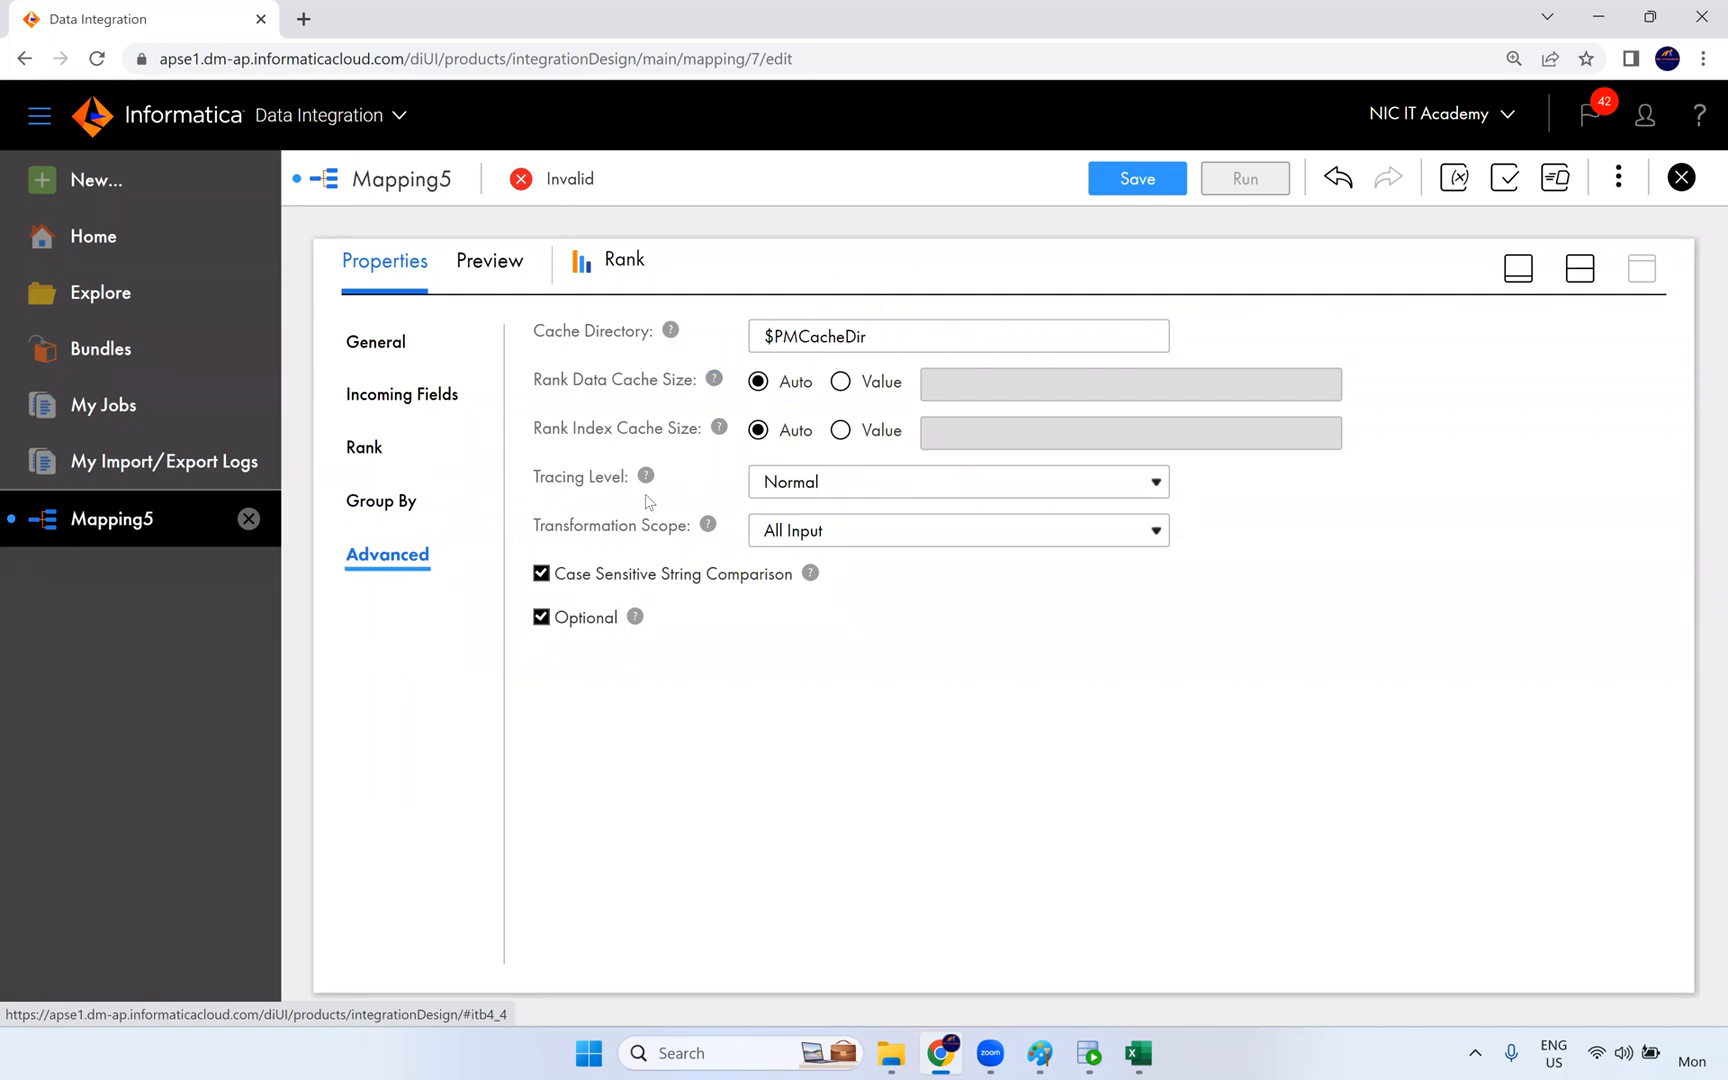
left_click_drag(596, 575, 737, 582)
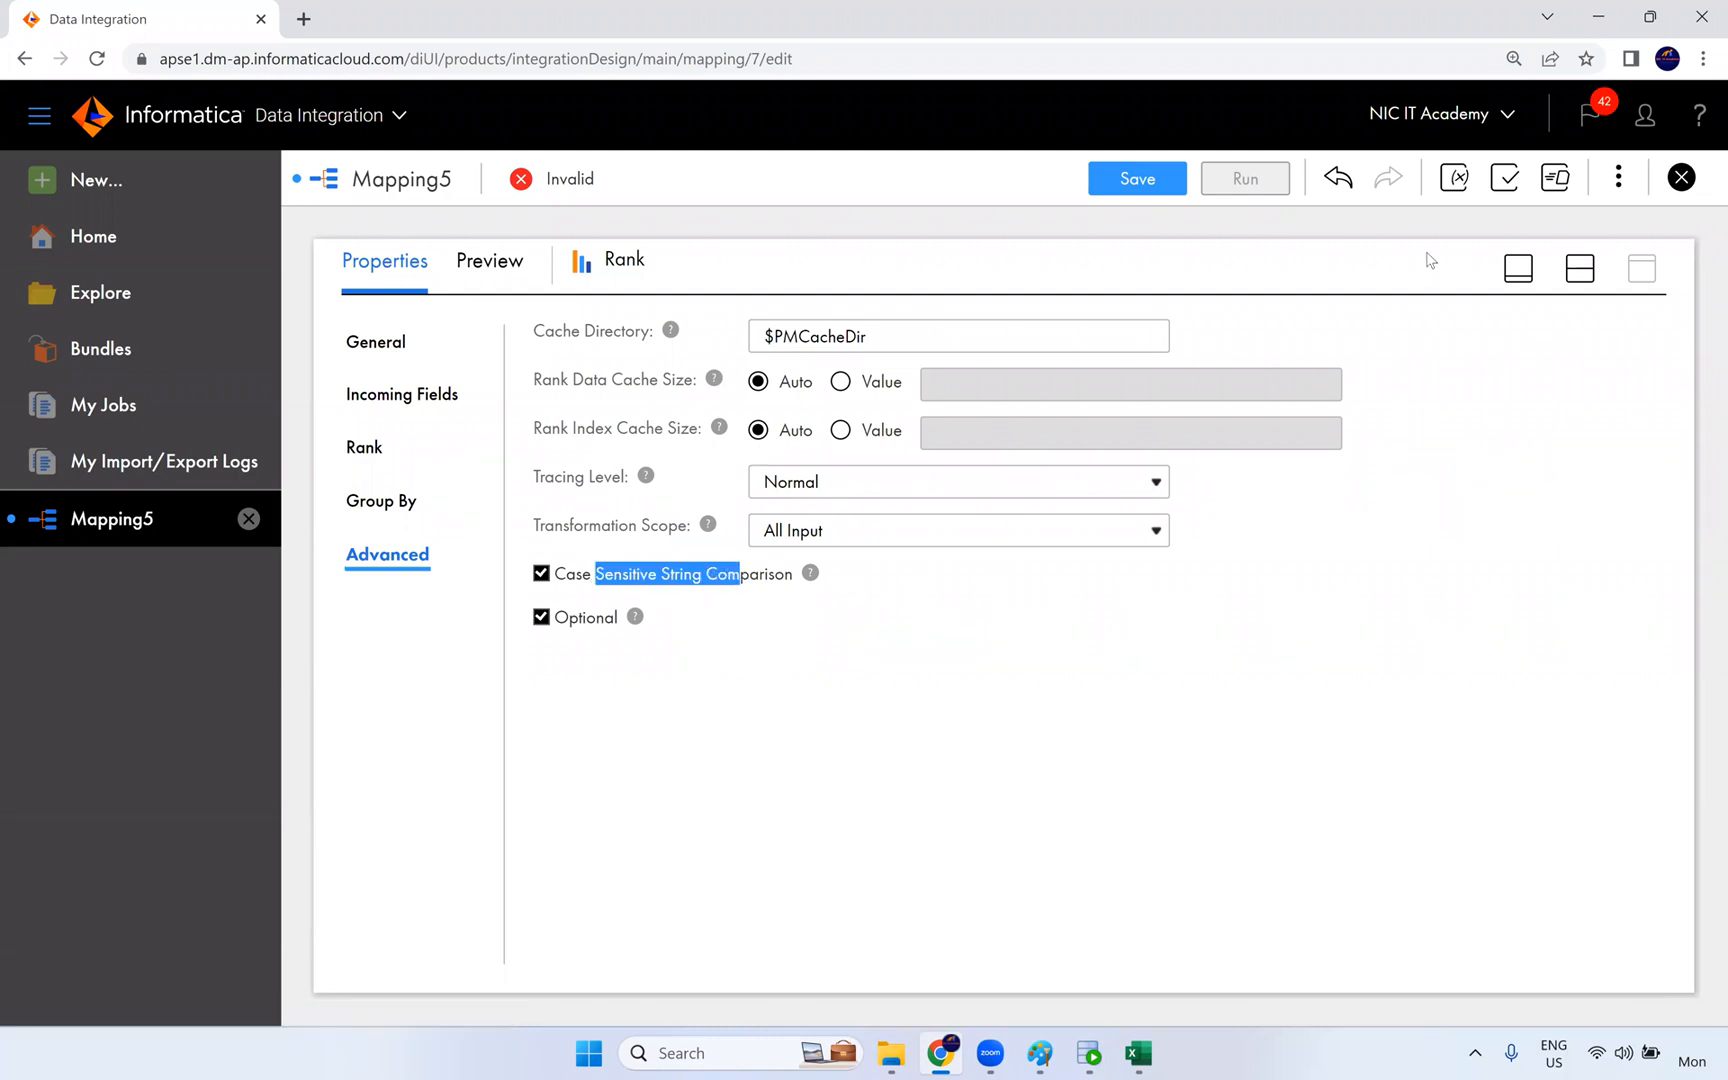
left_click(1580, 268)
- Move the Target transformation farther from Rank and set its connection to Oracle_Tgt (Oracle)
left_click(1193, 437)
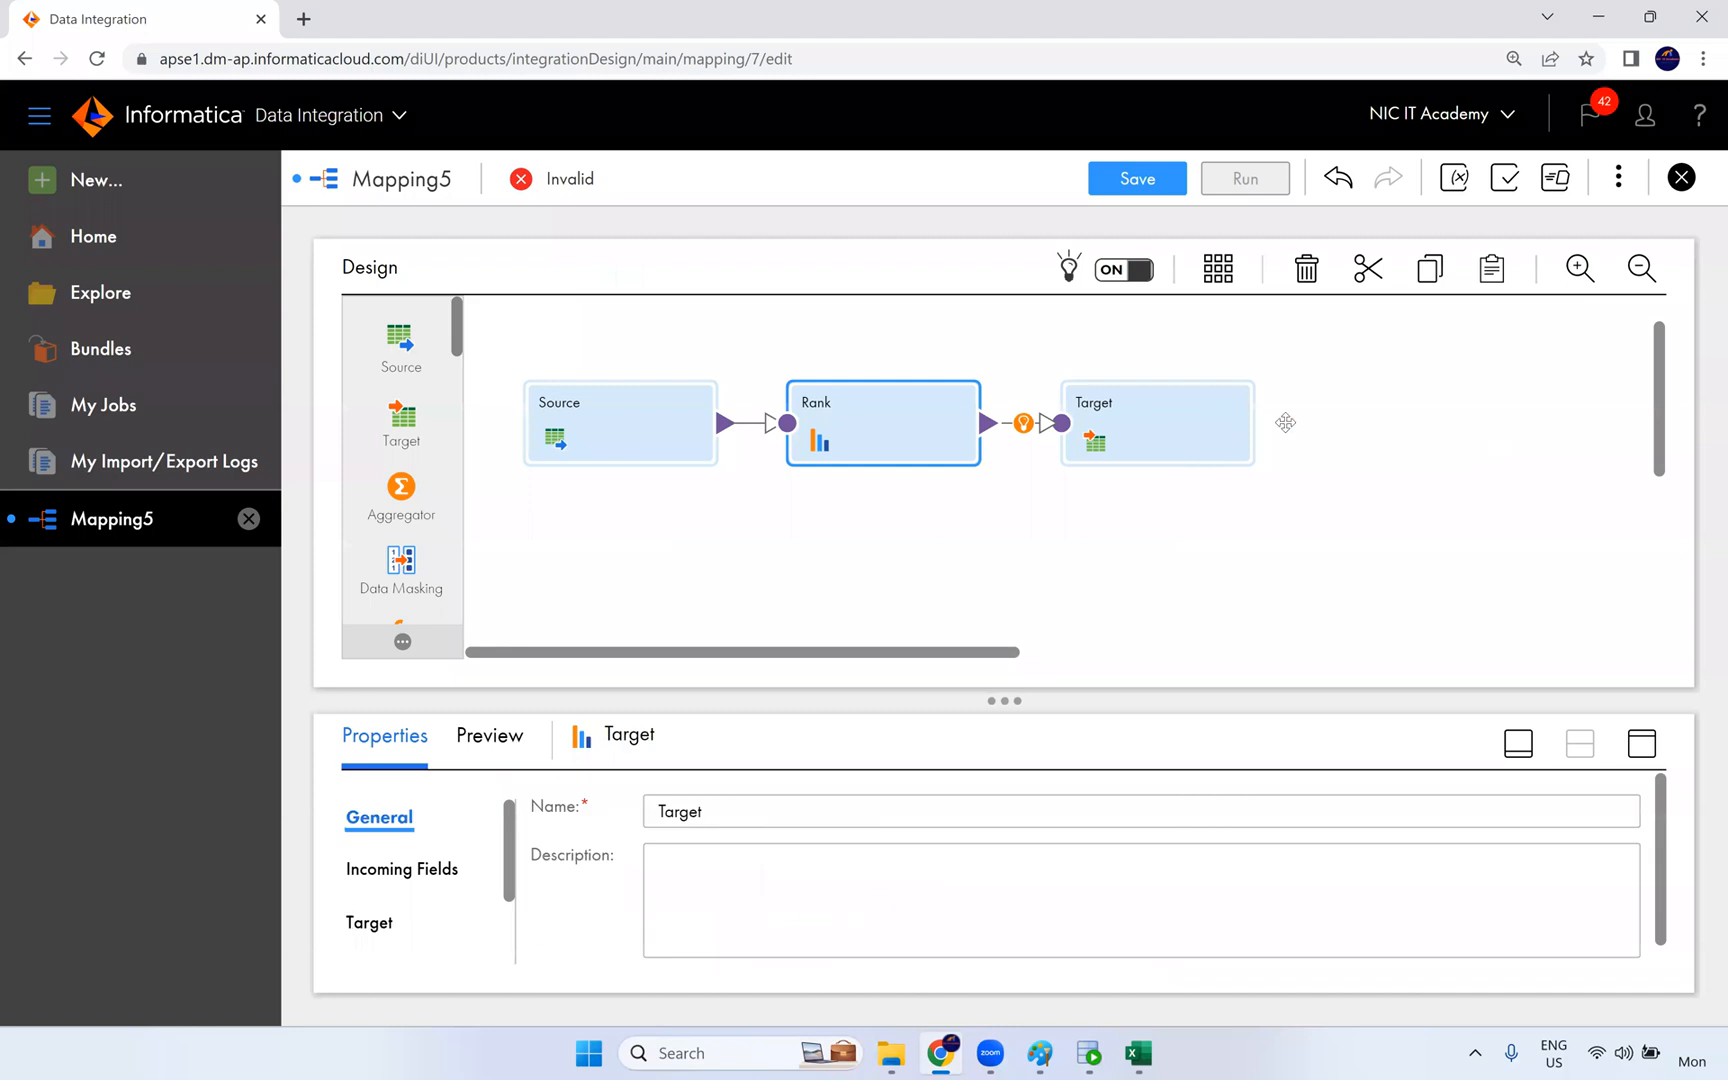
left_click_drag(1285, 422, 1276, 399)
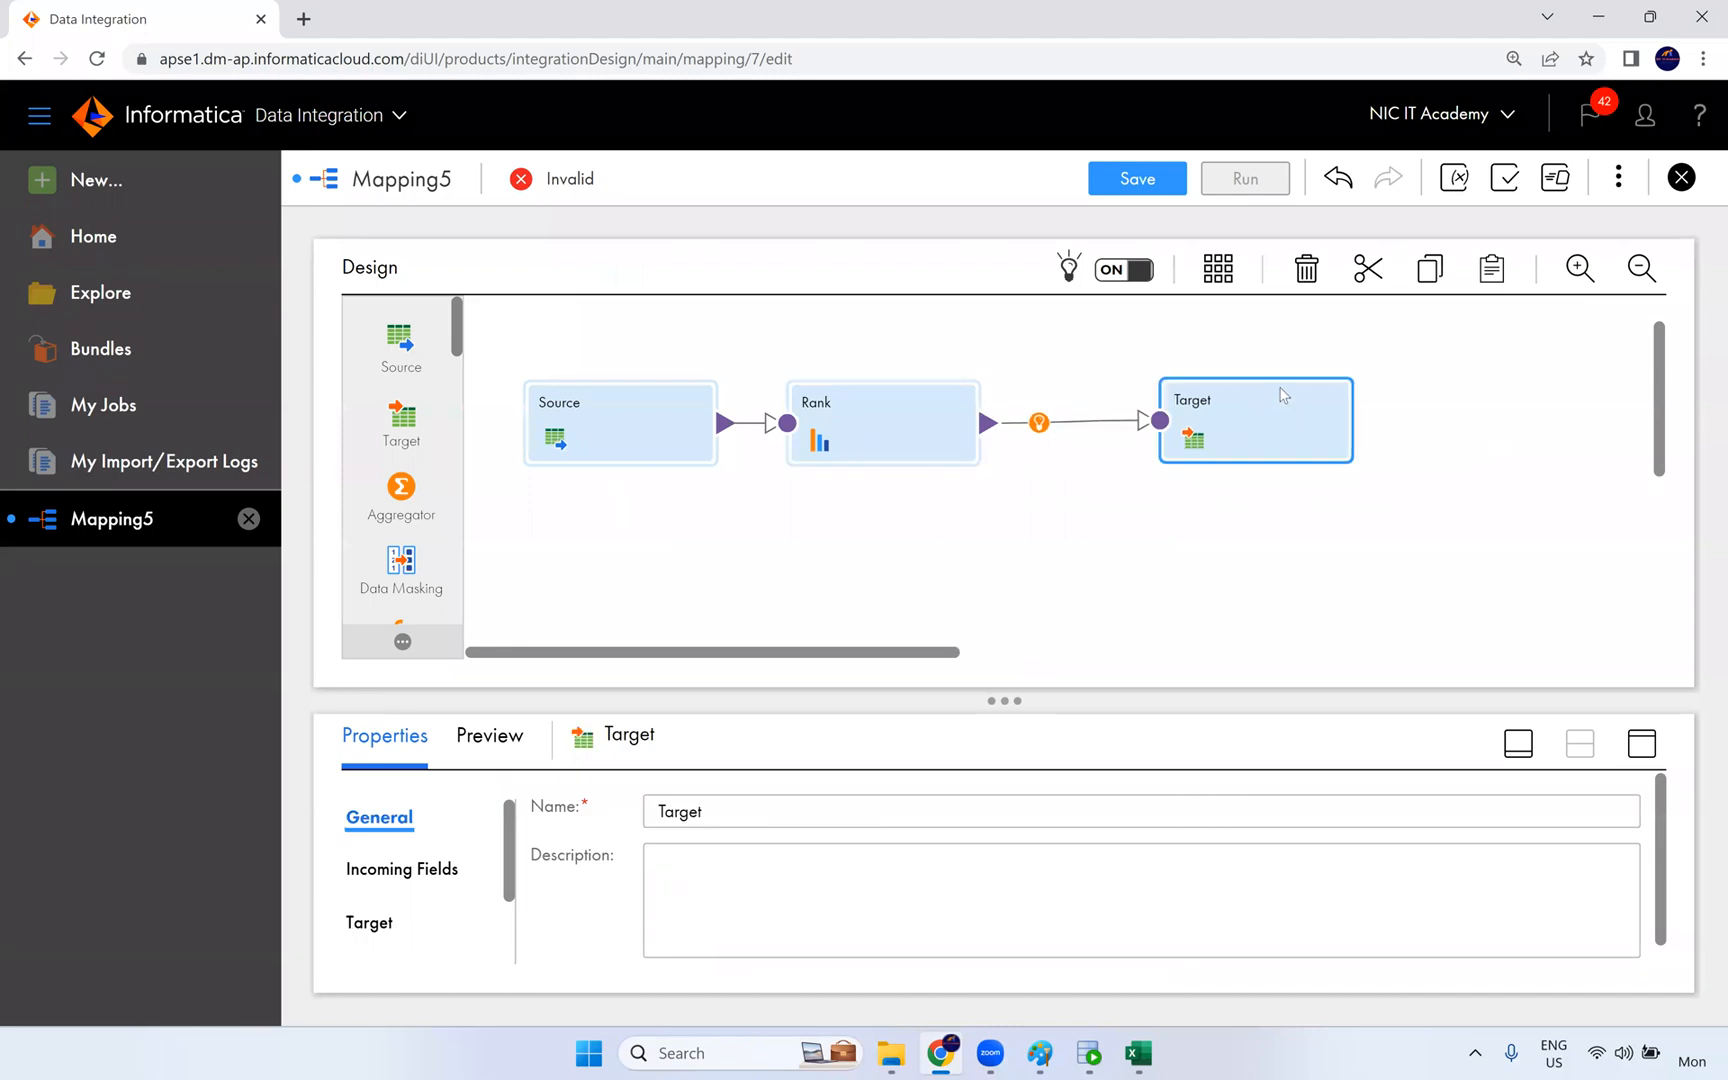
left_click(1640, 750)
left_click(370, 447)
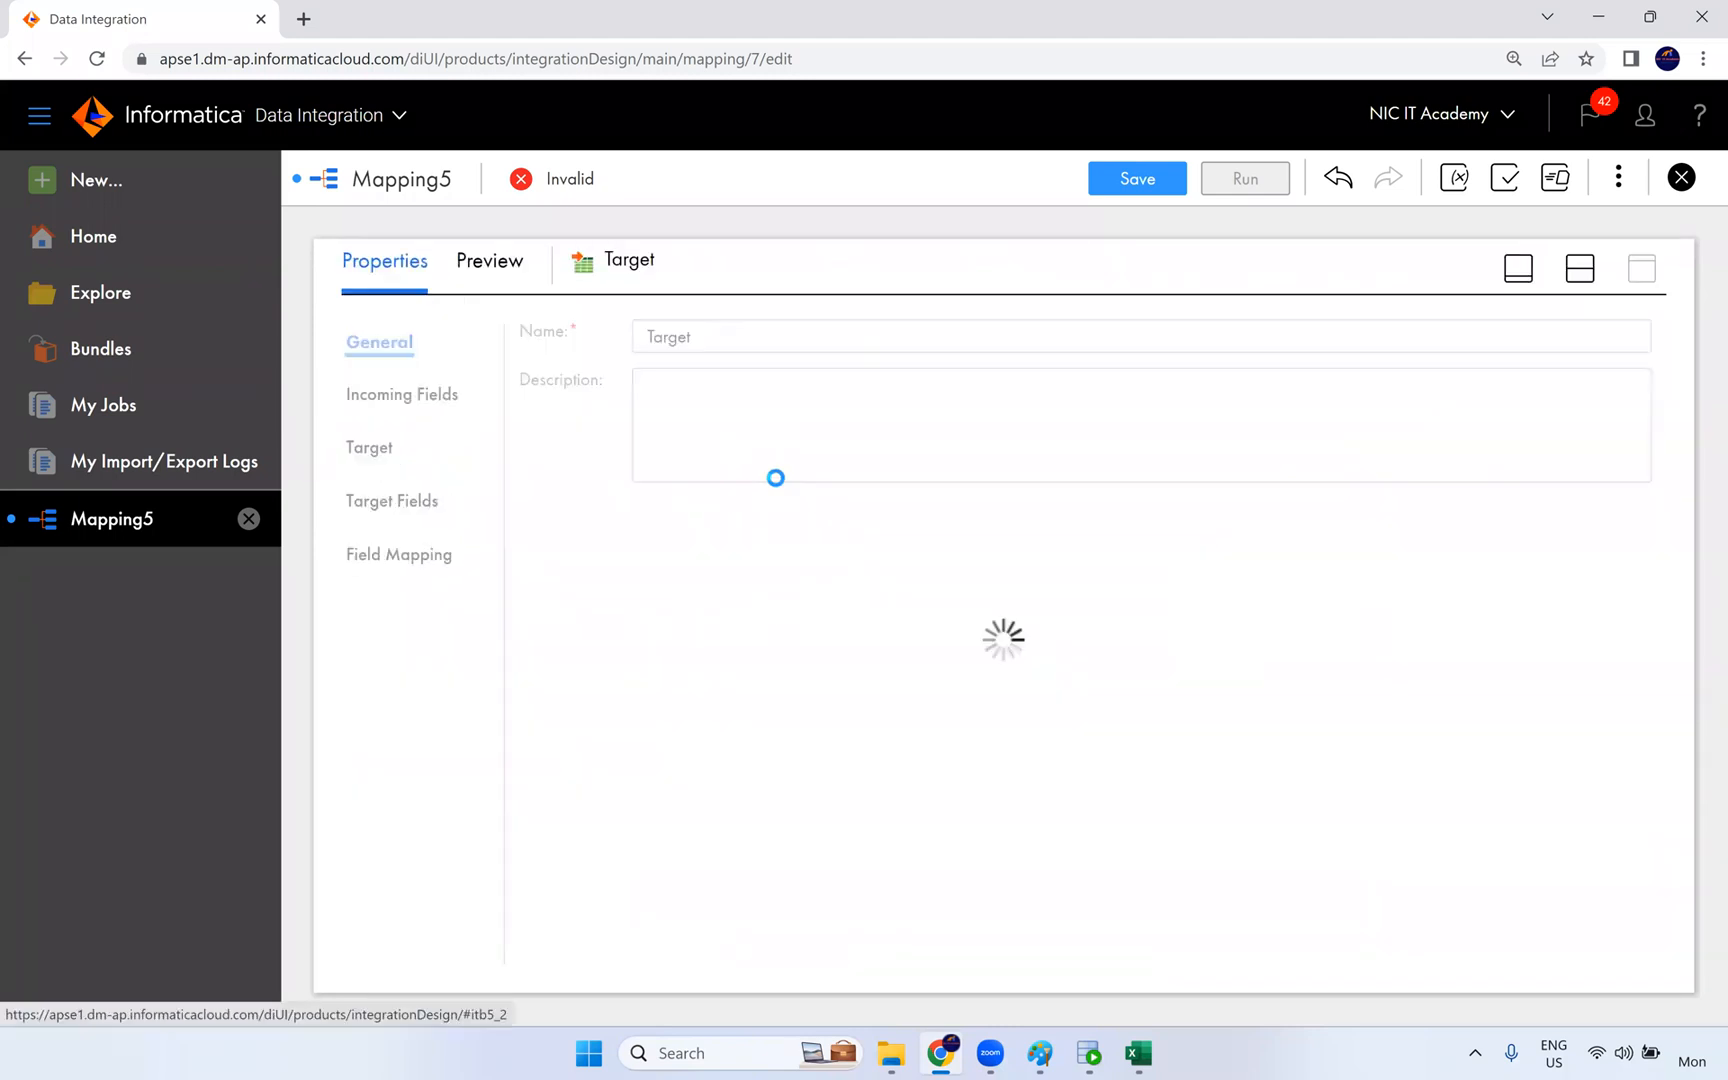
left_click(793, 404)
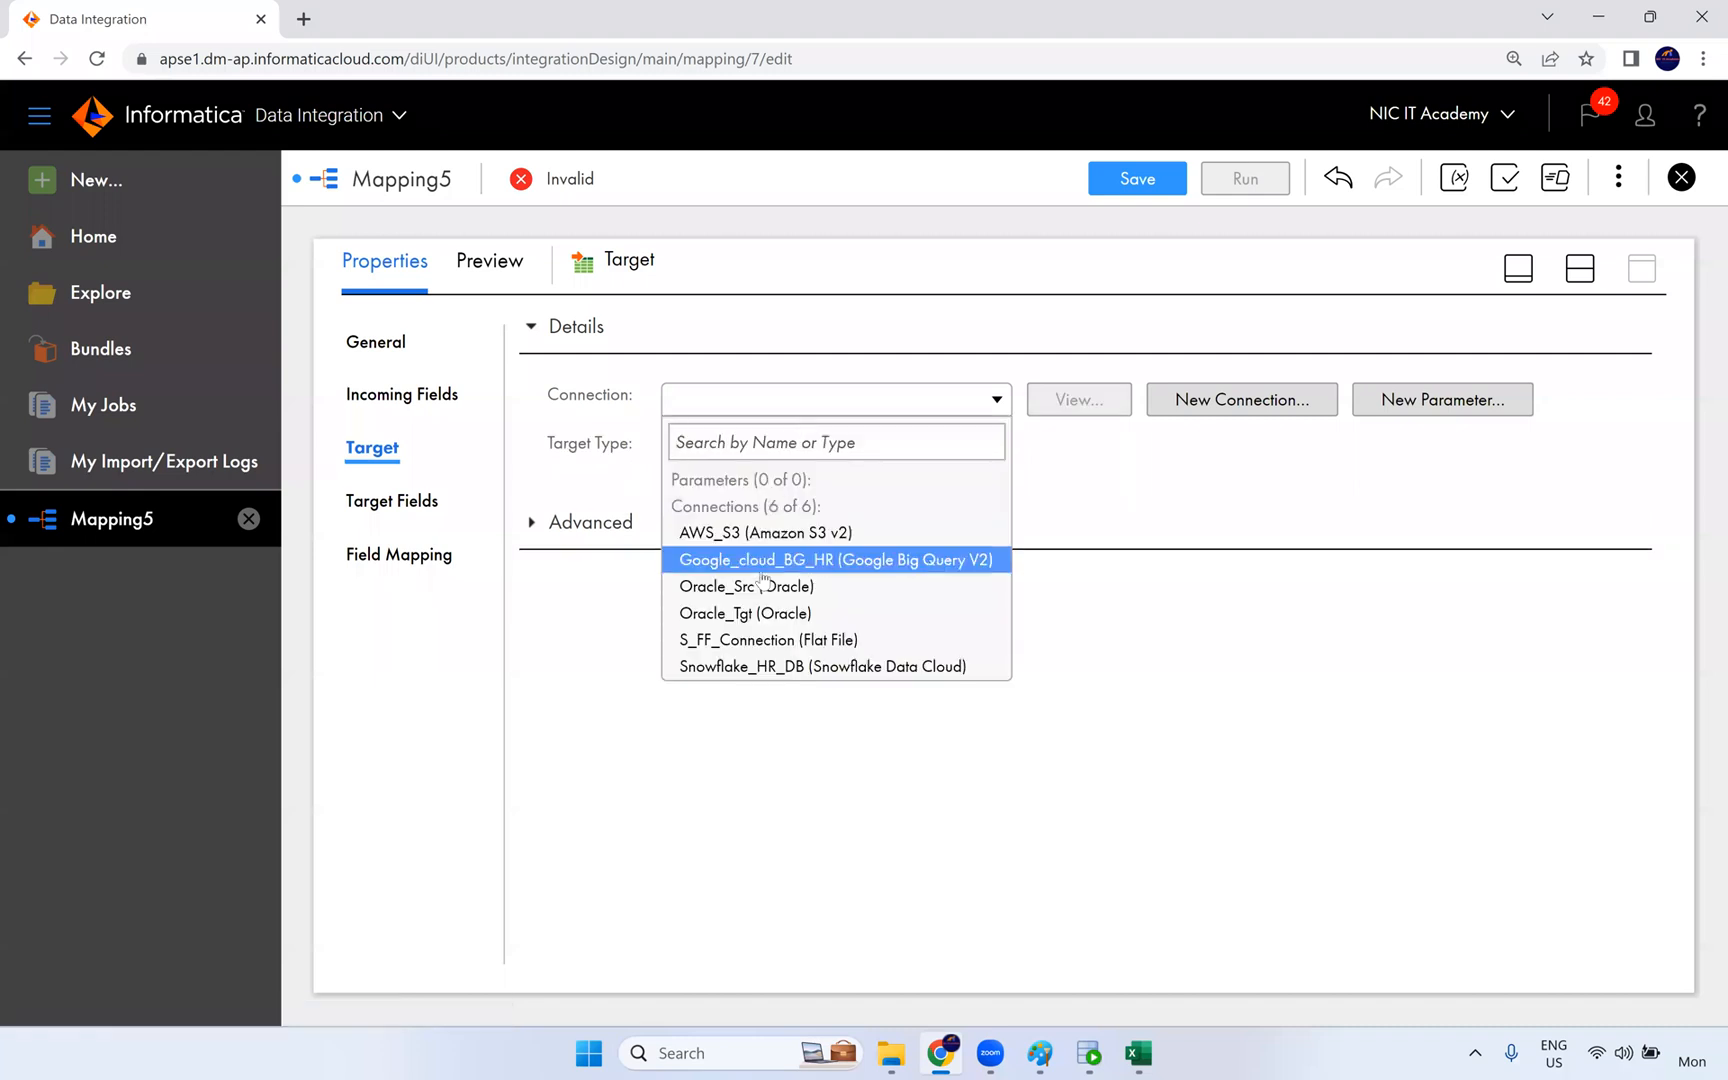
left_click(754, 614)
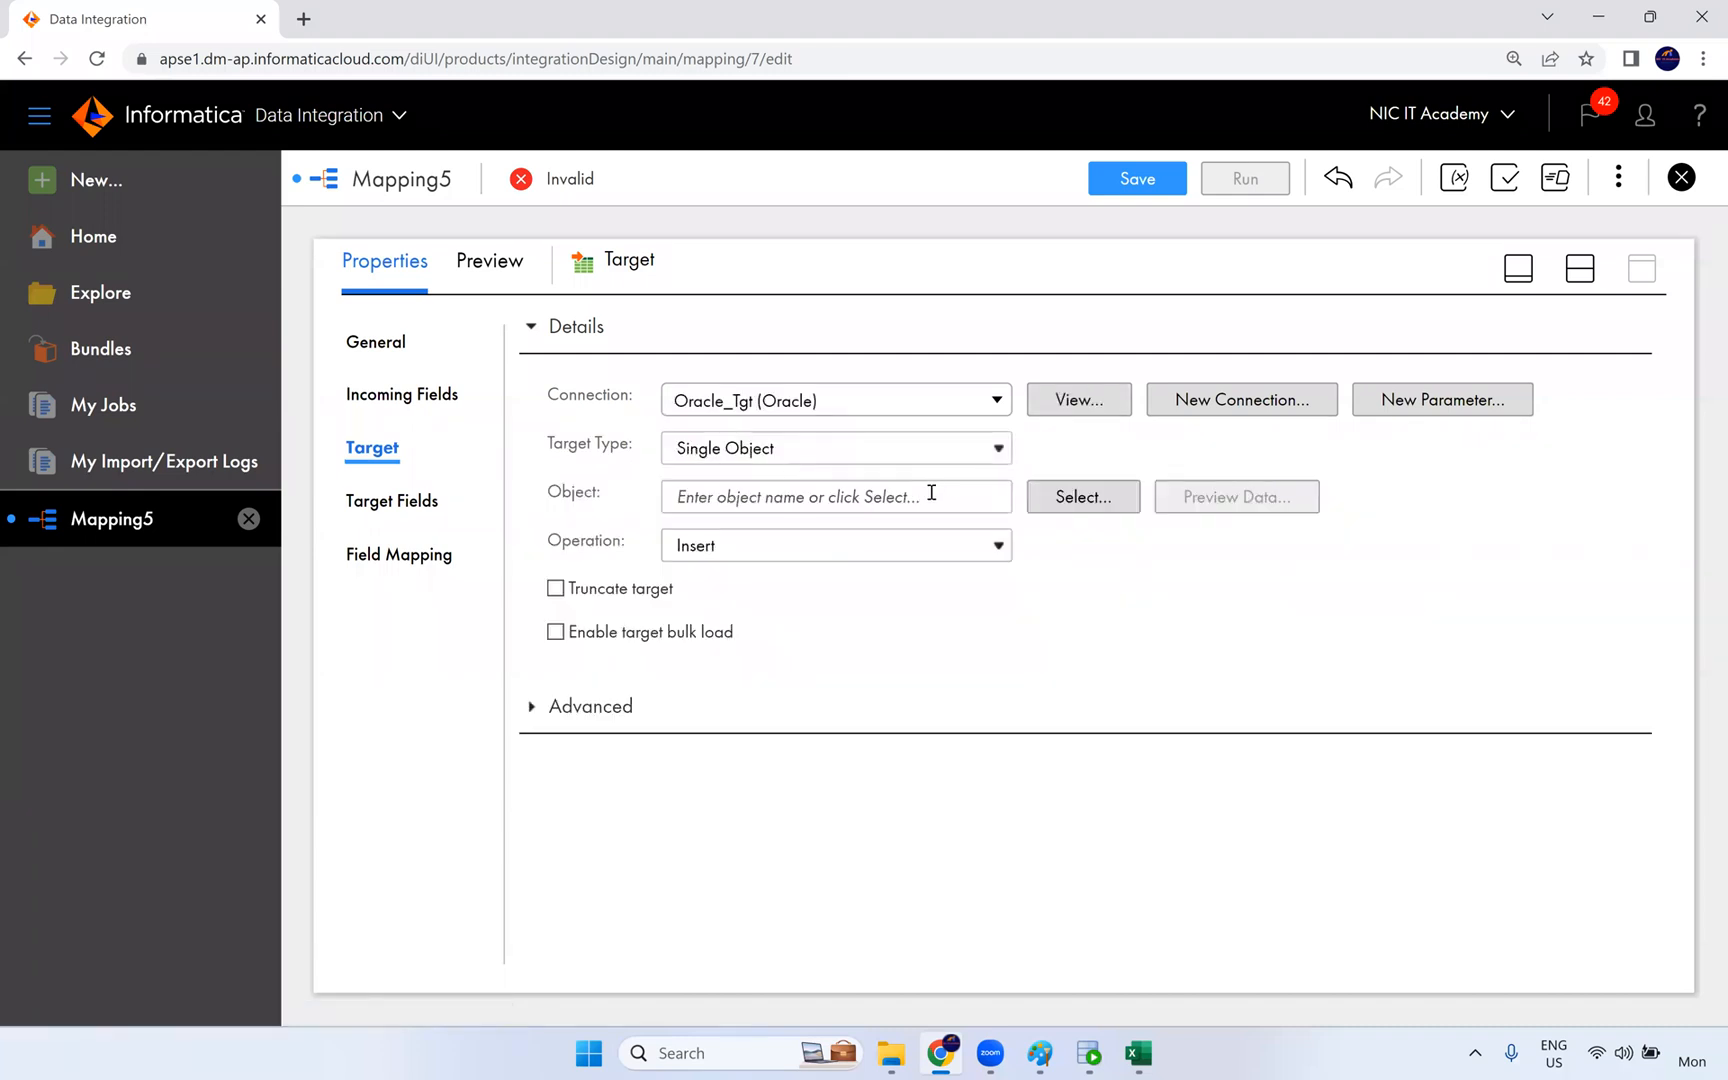
- Set the target object to the existing T_EMPLOYEES table and enable the Truncate target option
left_click(1068, 497)
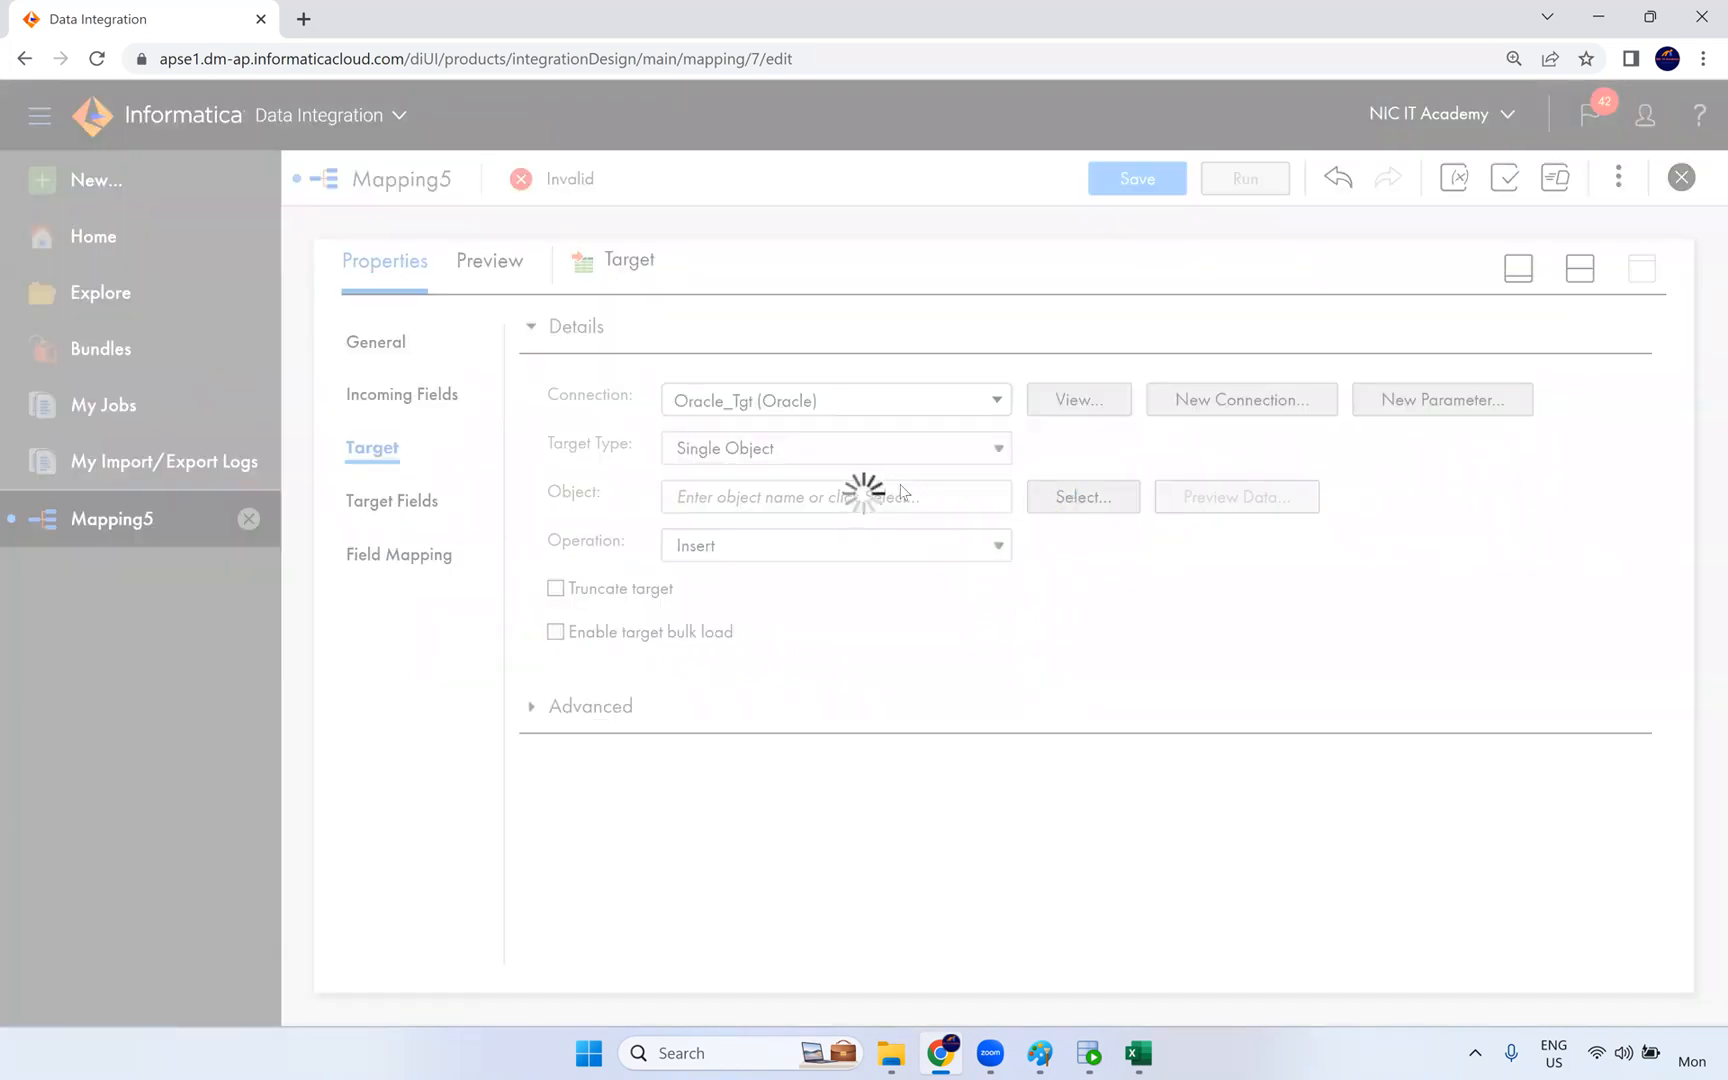
scroll(730, 615, "down", 3)
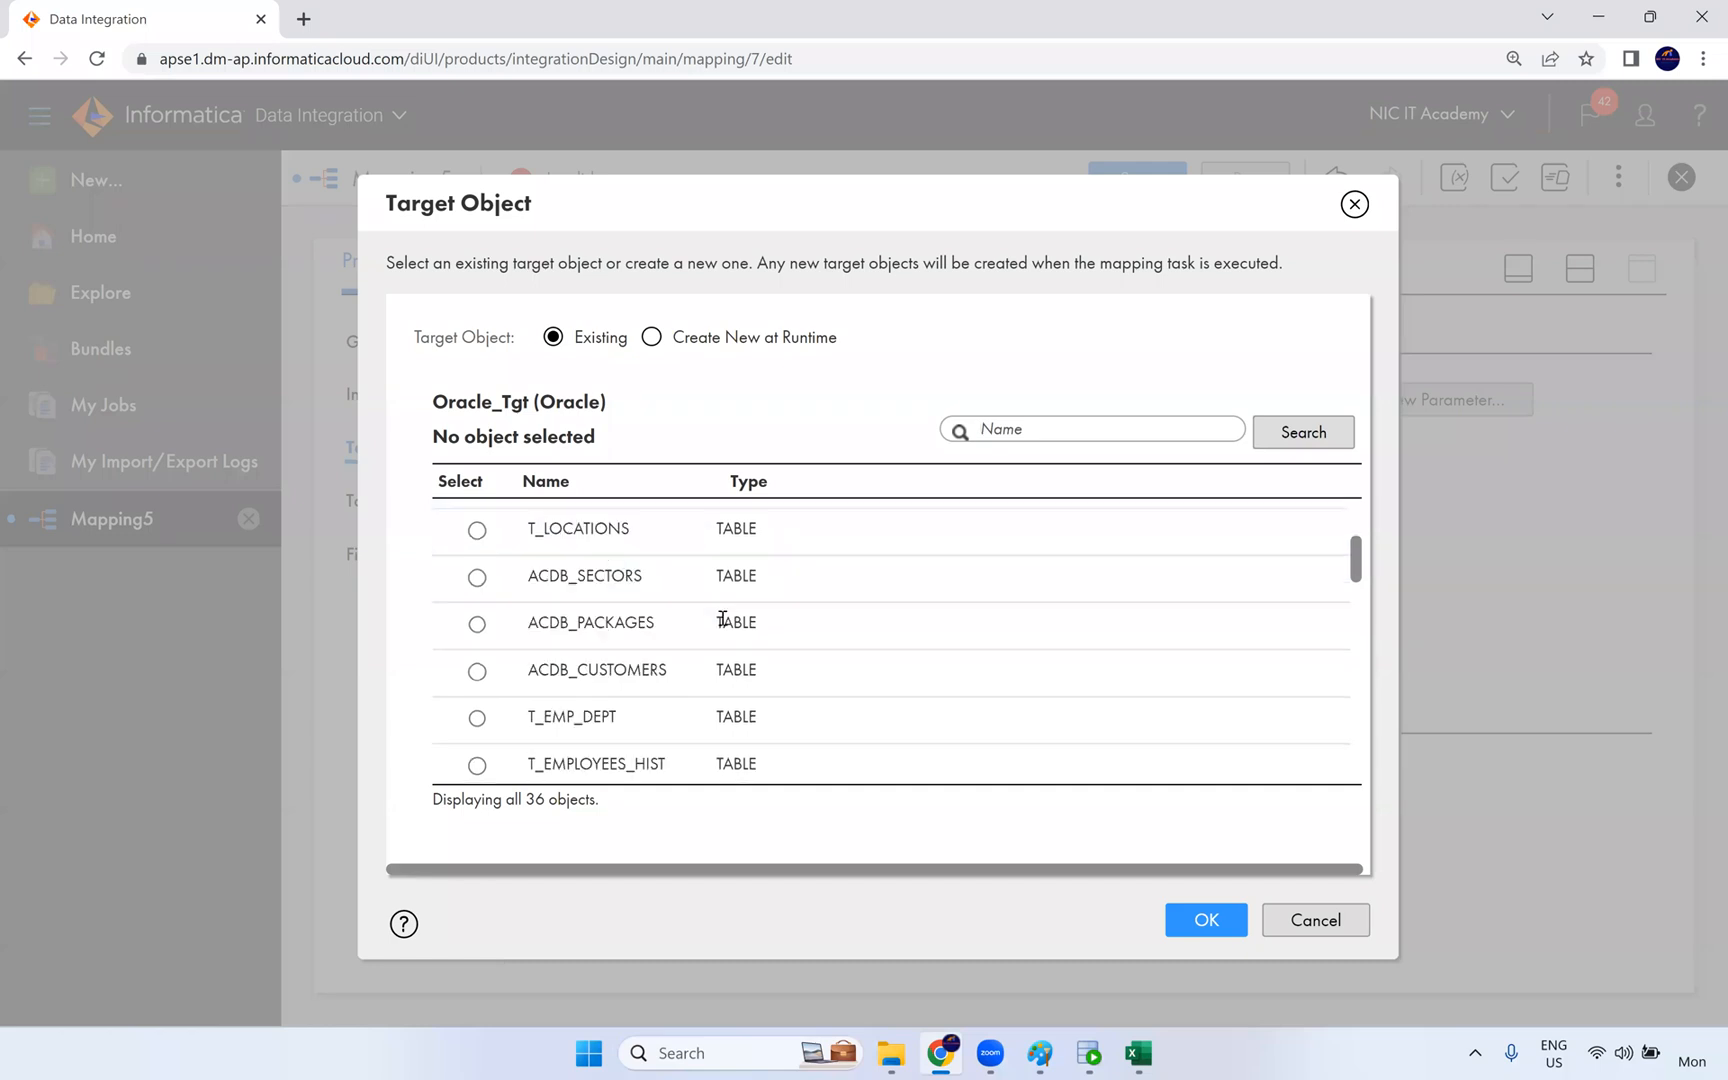
scroll(690, 640, "down", 1)
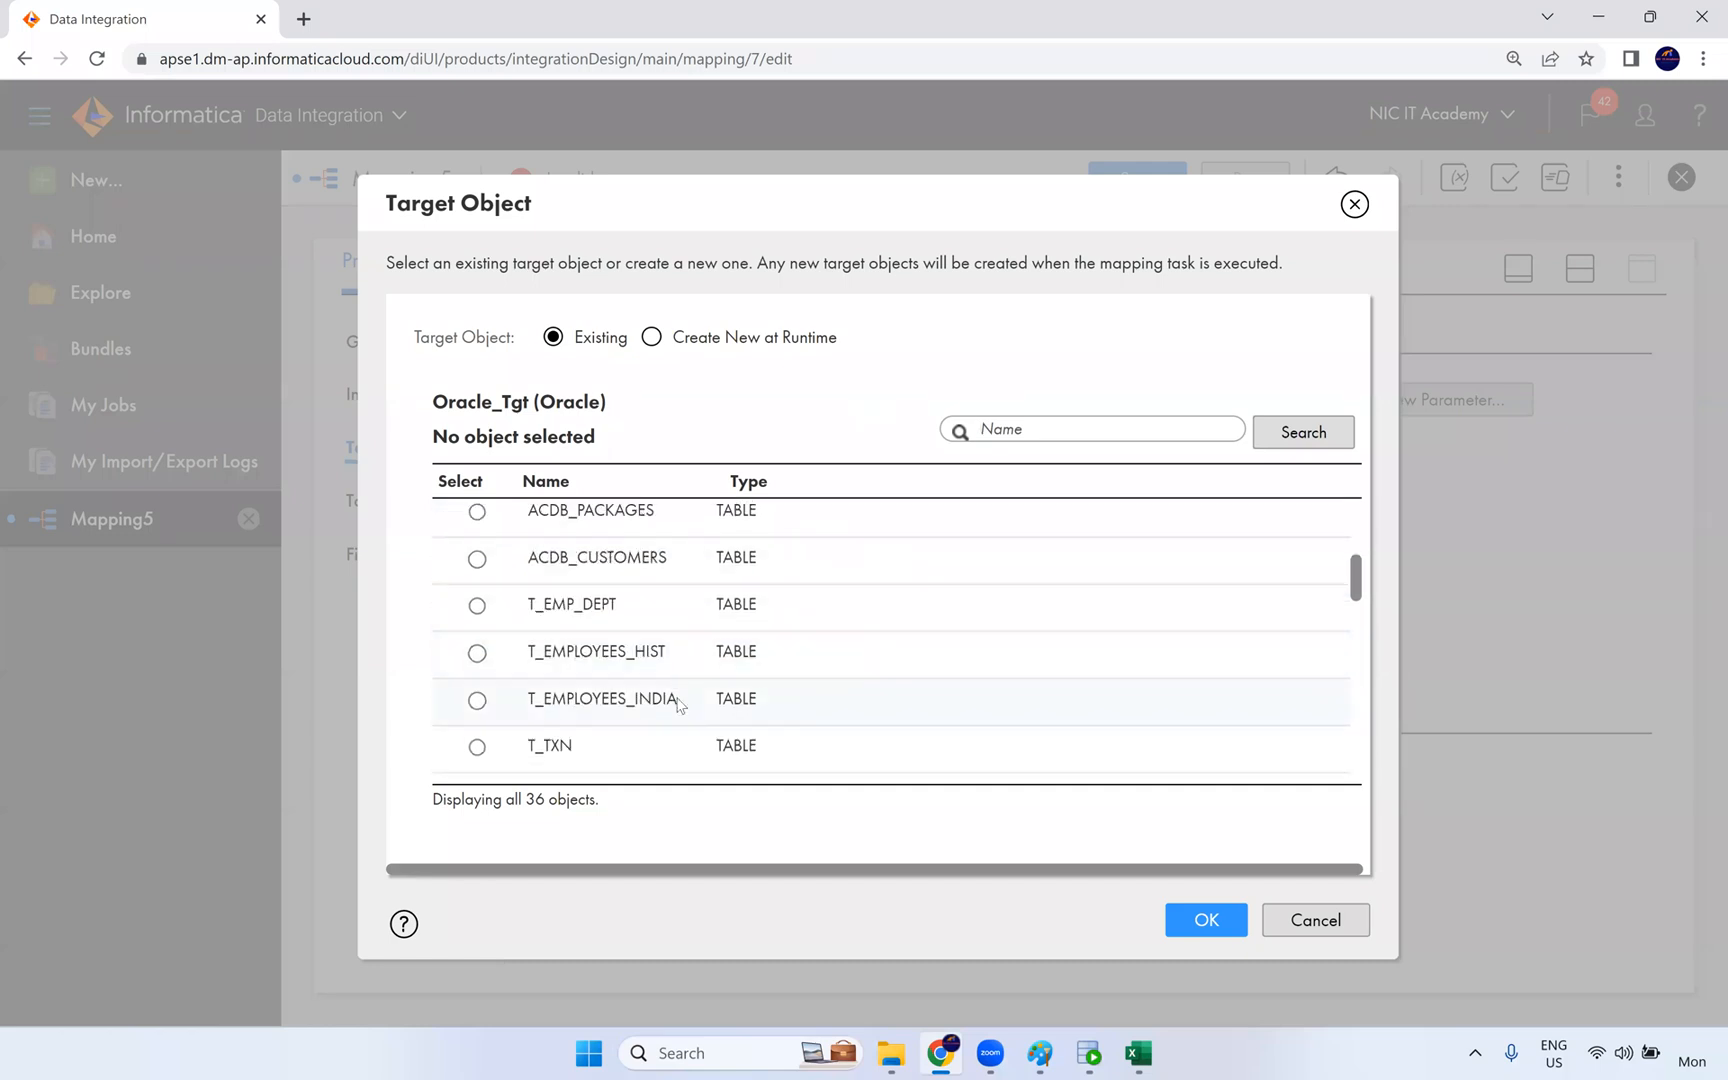
scroll(685, 650, "down", 3)
scroll(690, 615, "down", 1)
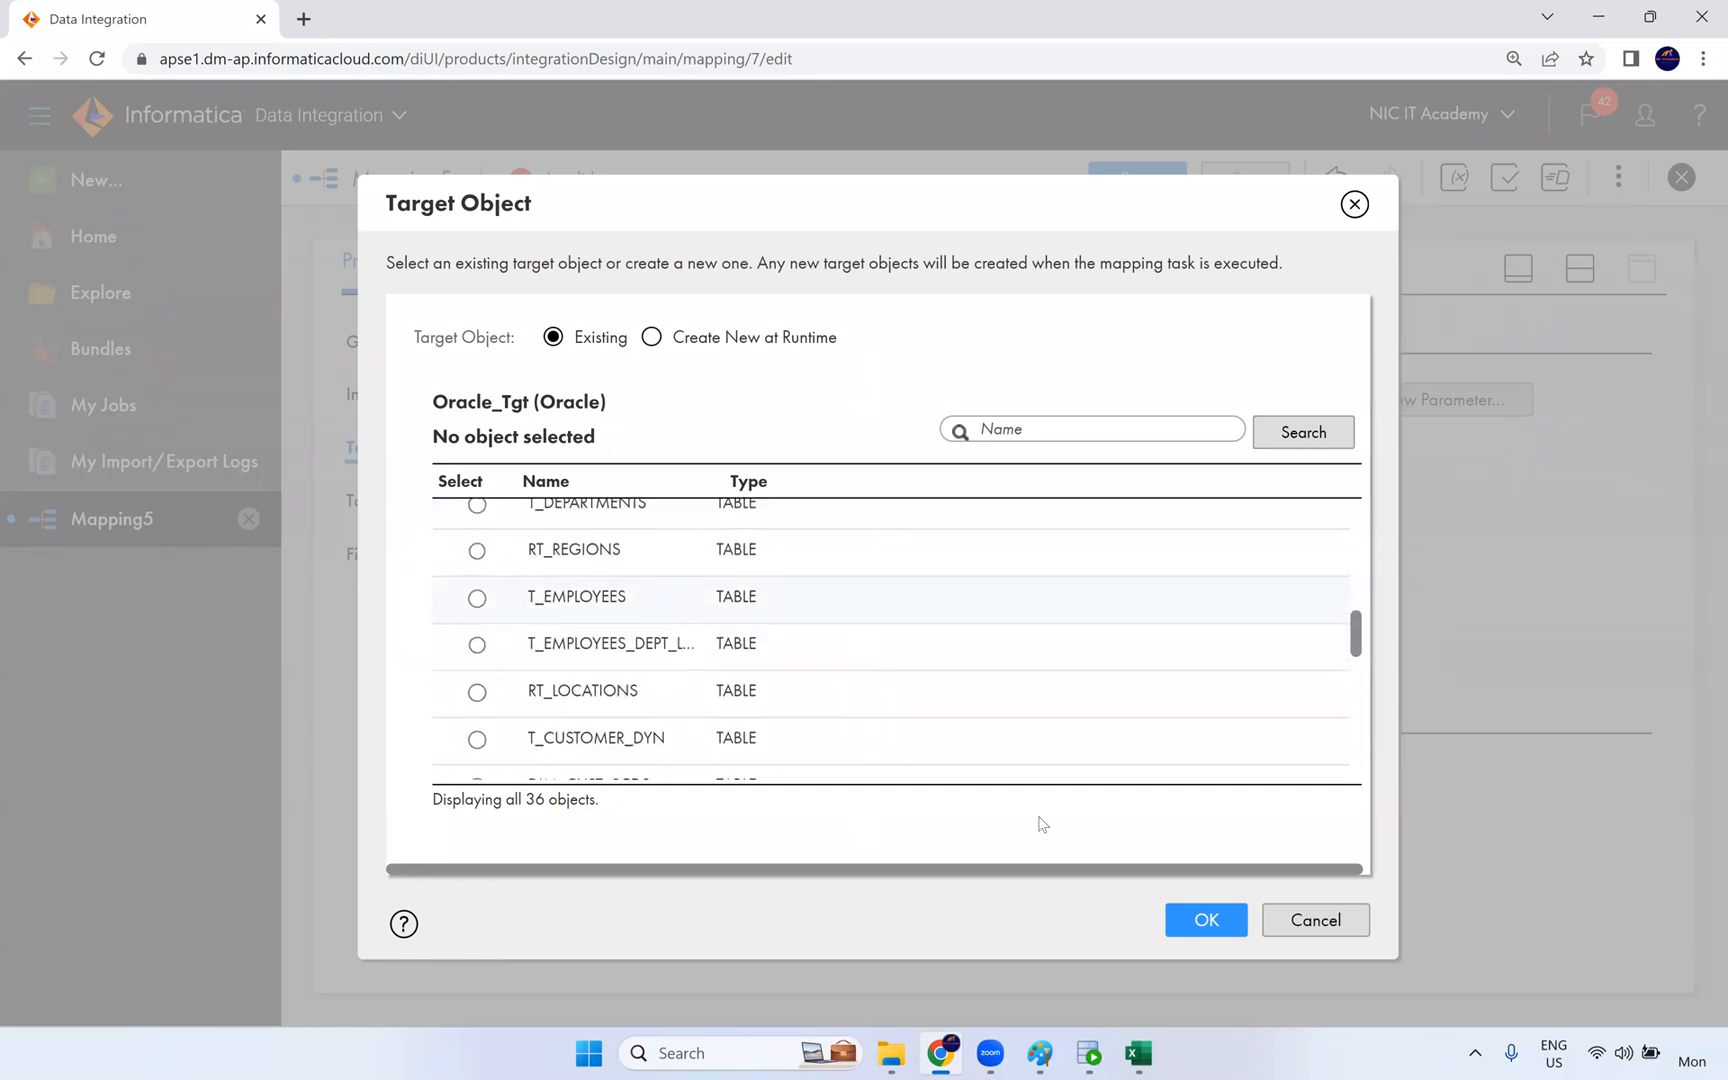
left_click(477, 597)
left_click(1206, 919)
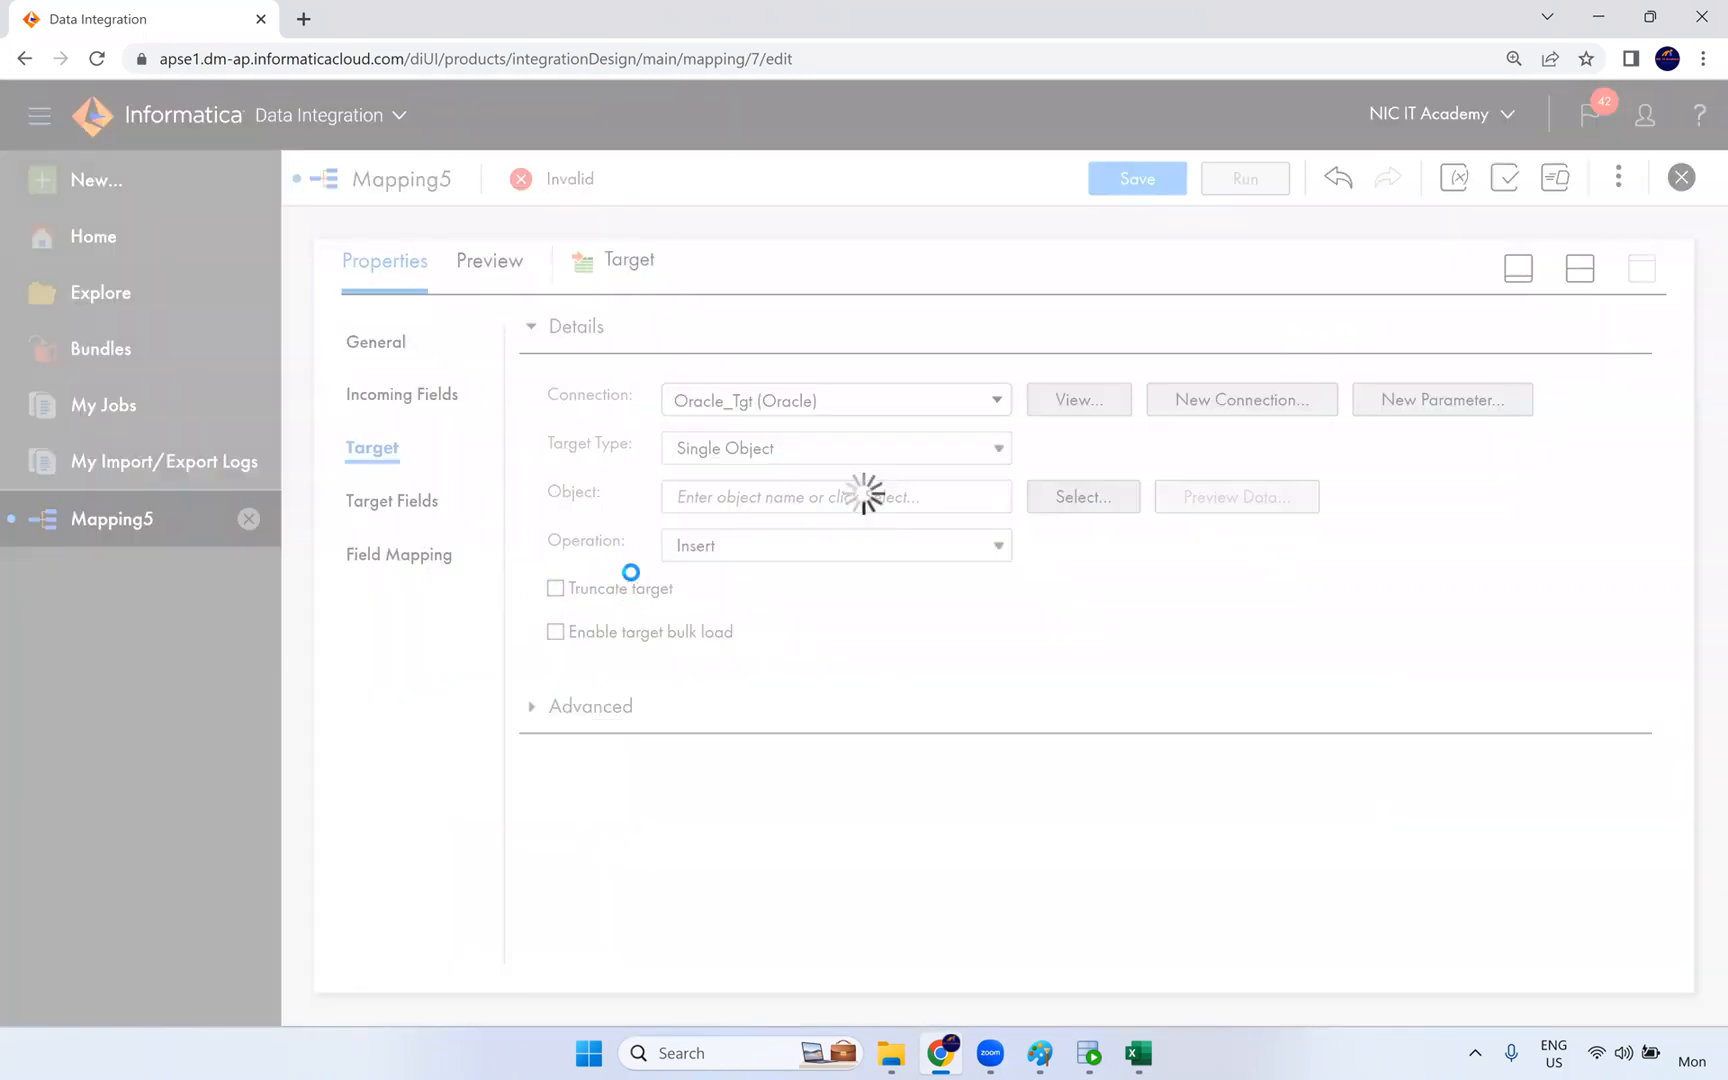
left_click(600, 588)
- Automap the incoming fields to the target fields in the Field Mapping settings and save the mapping
left_click(410, 552)
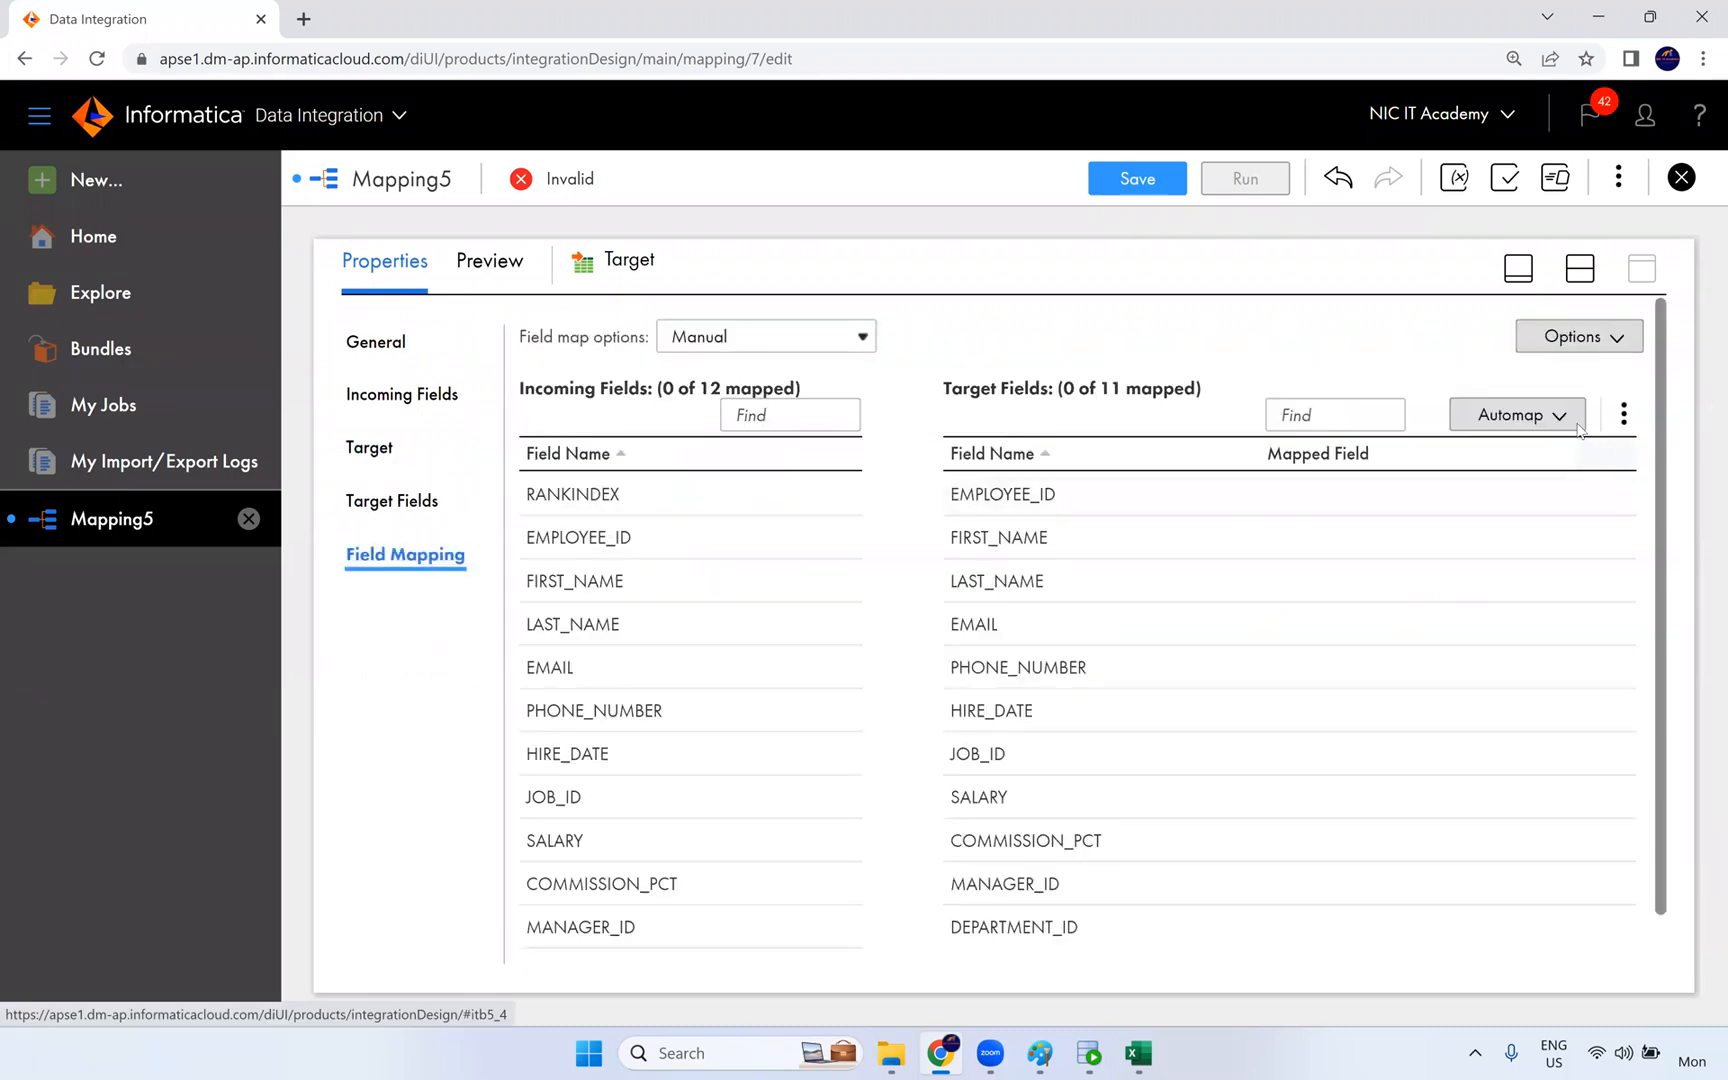
left_click(1578, 430)
left_click(1418, 518)
left_click(1175, 183)
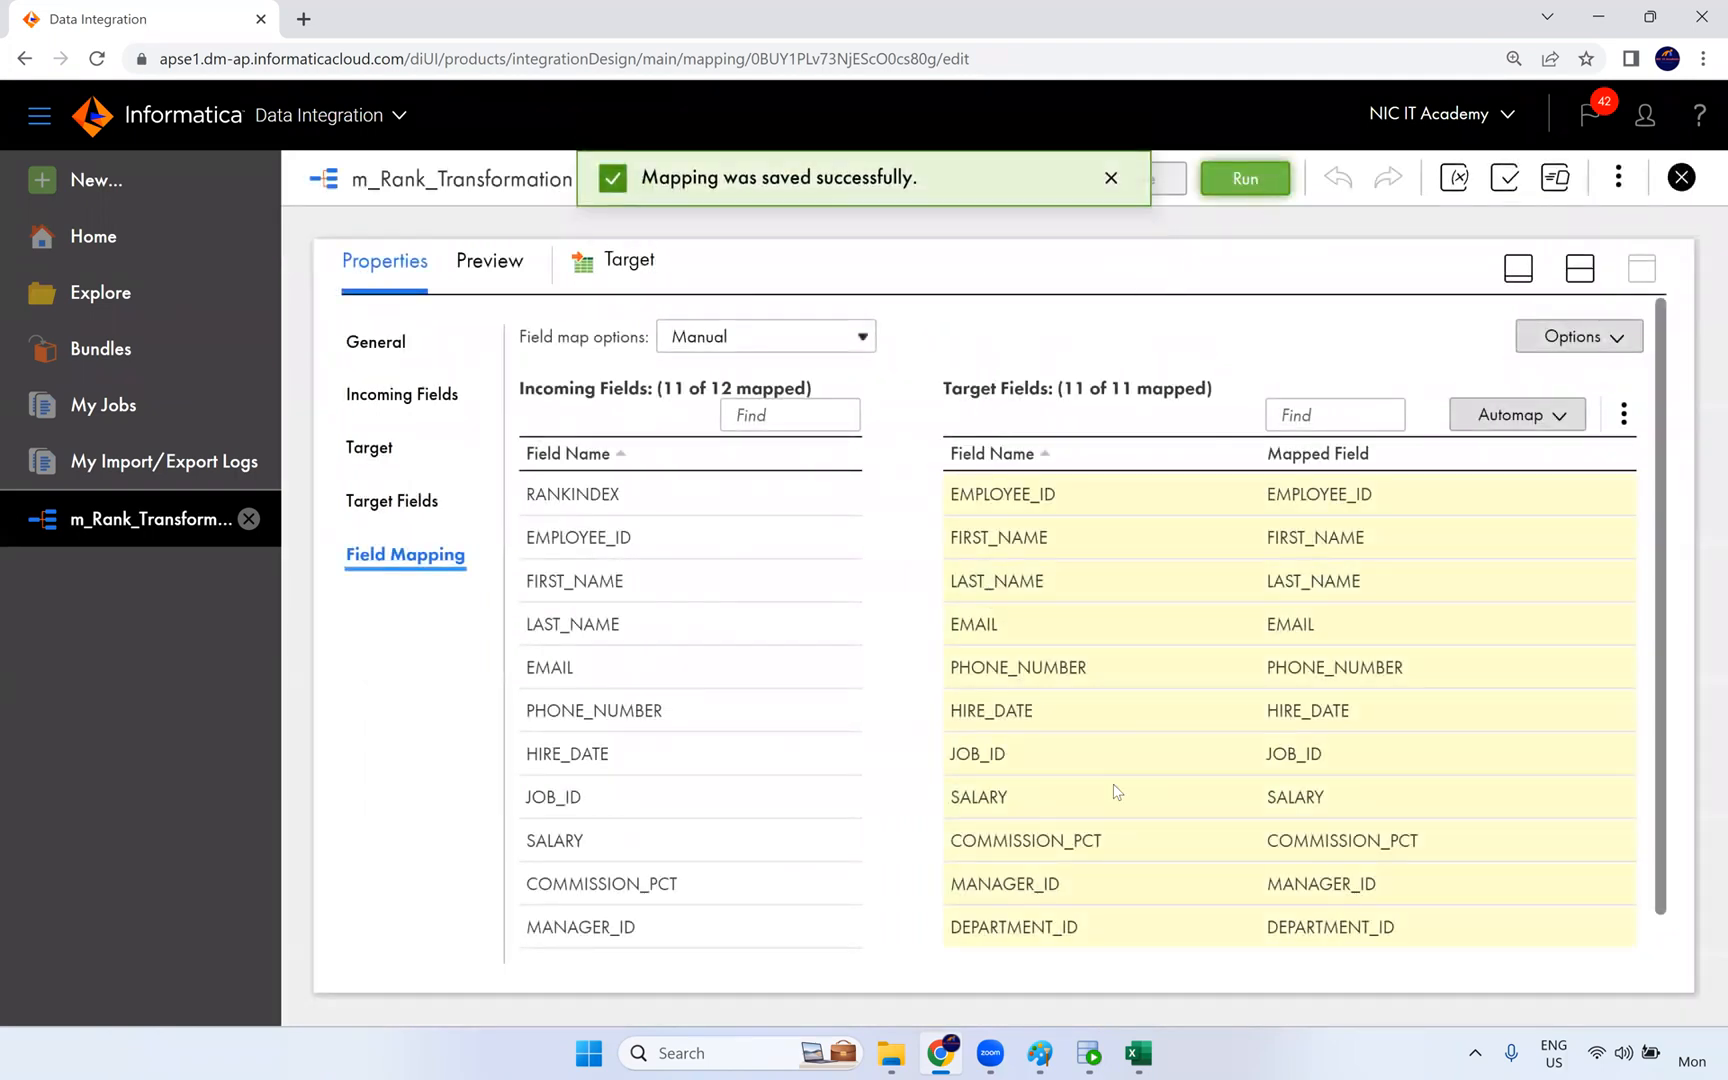
- Switch to Oracle SQL Developer and open the CORE connection with its account password
left_click(1089, 1053)
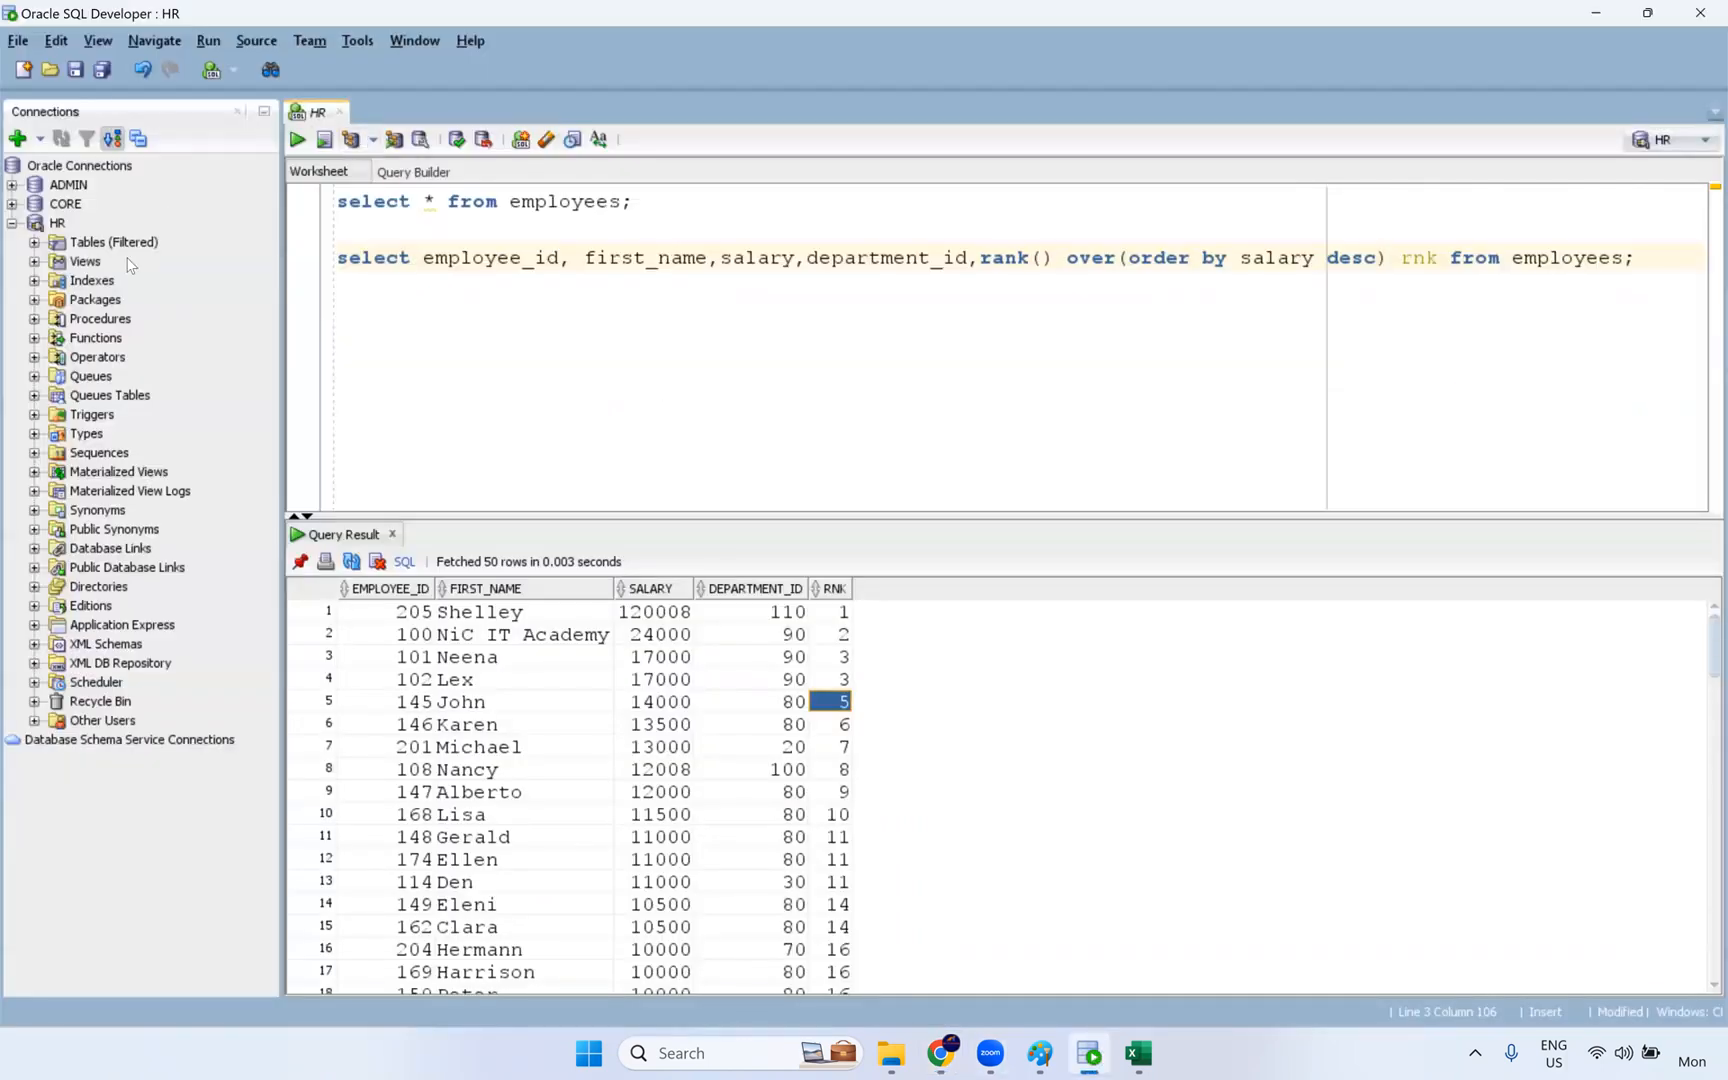
left_click(12, 203)
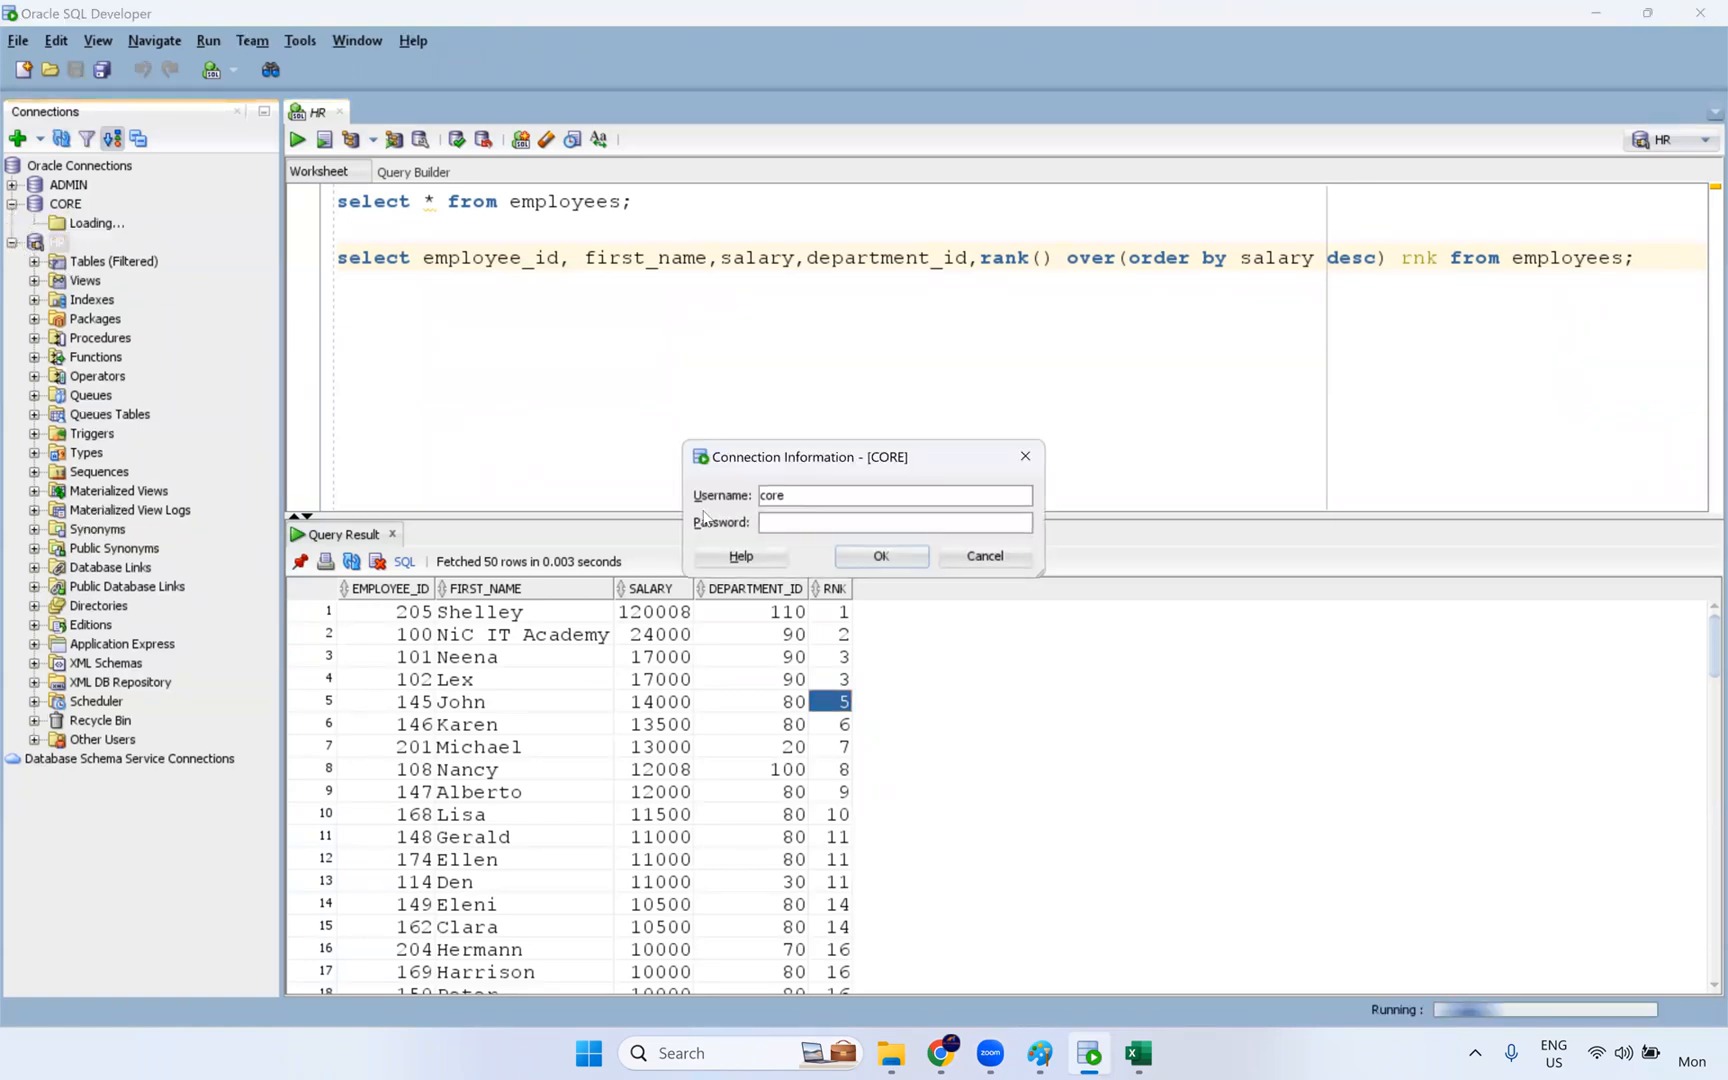
key("Return")
- Query the target table in the CORE worksheet with "select * From t_employees;"
type("selec")
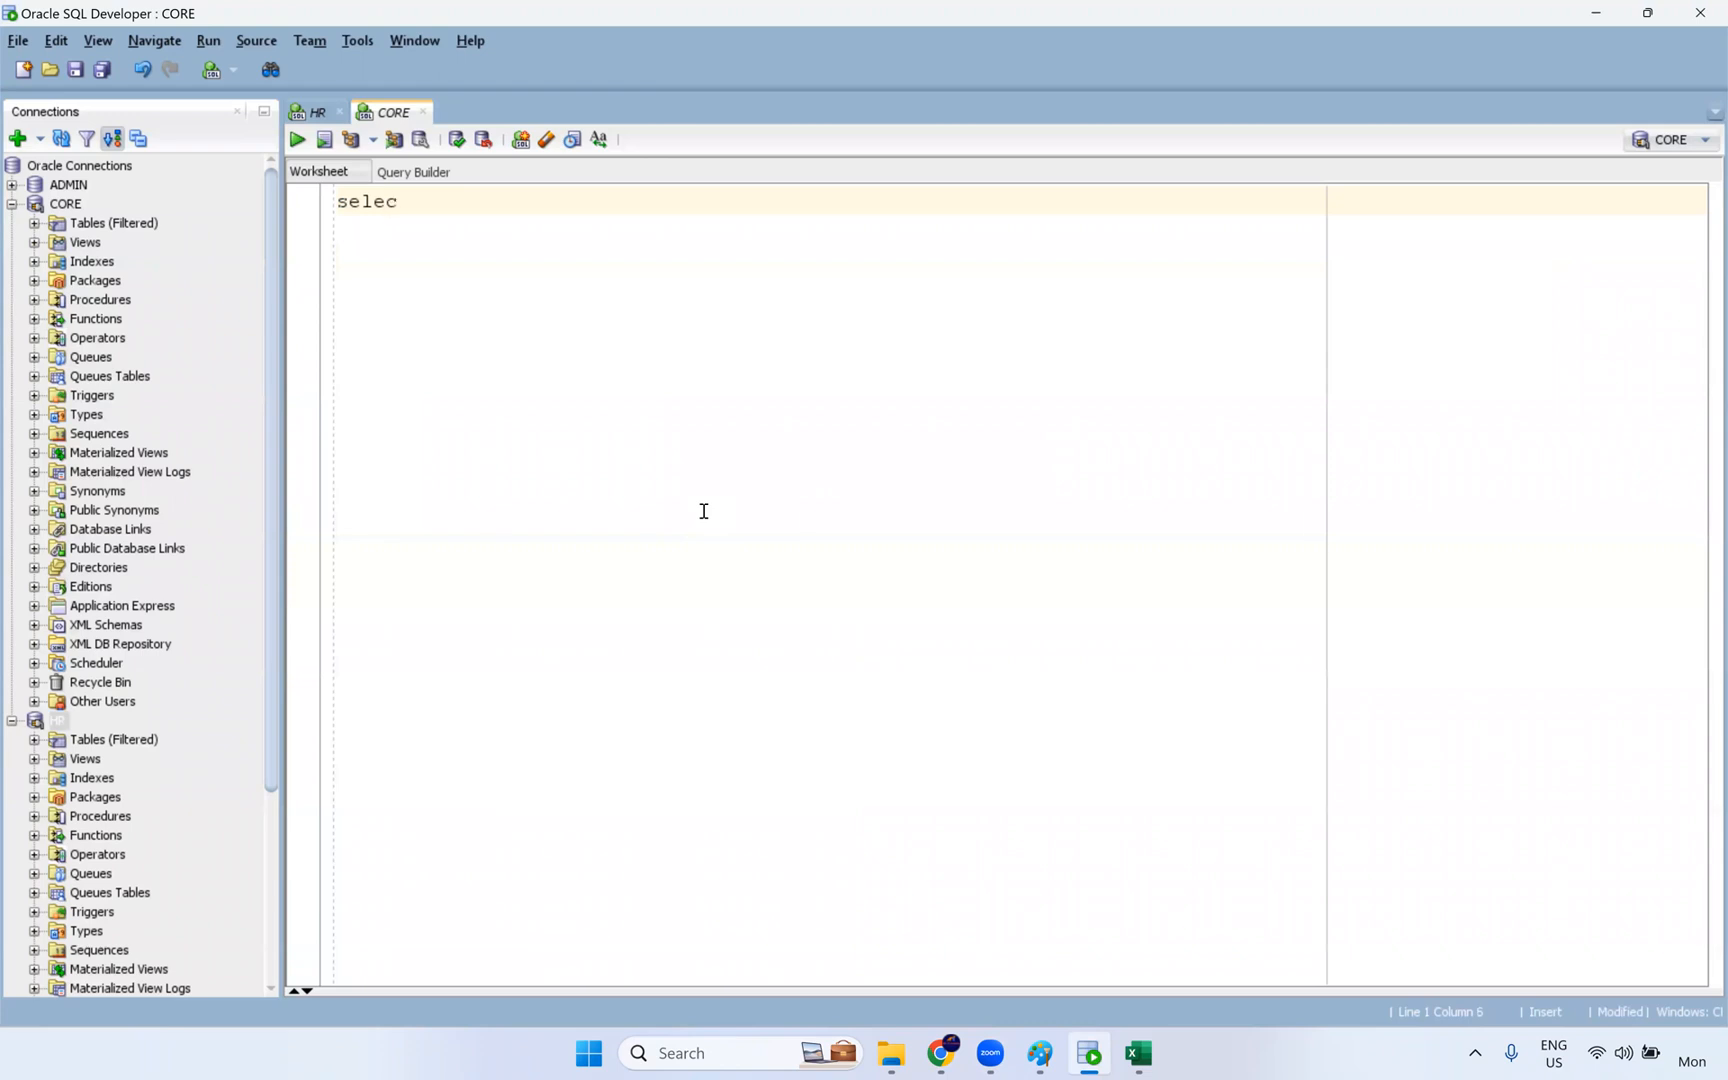
type("t * From t_employees;")
key("ctrl+Return")
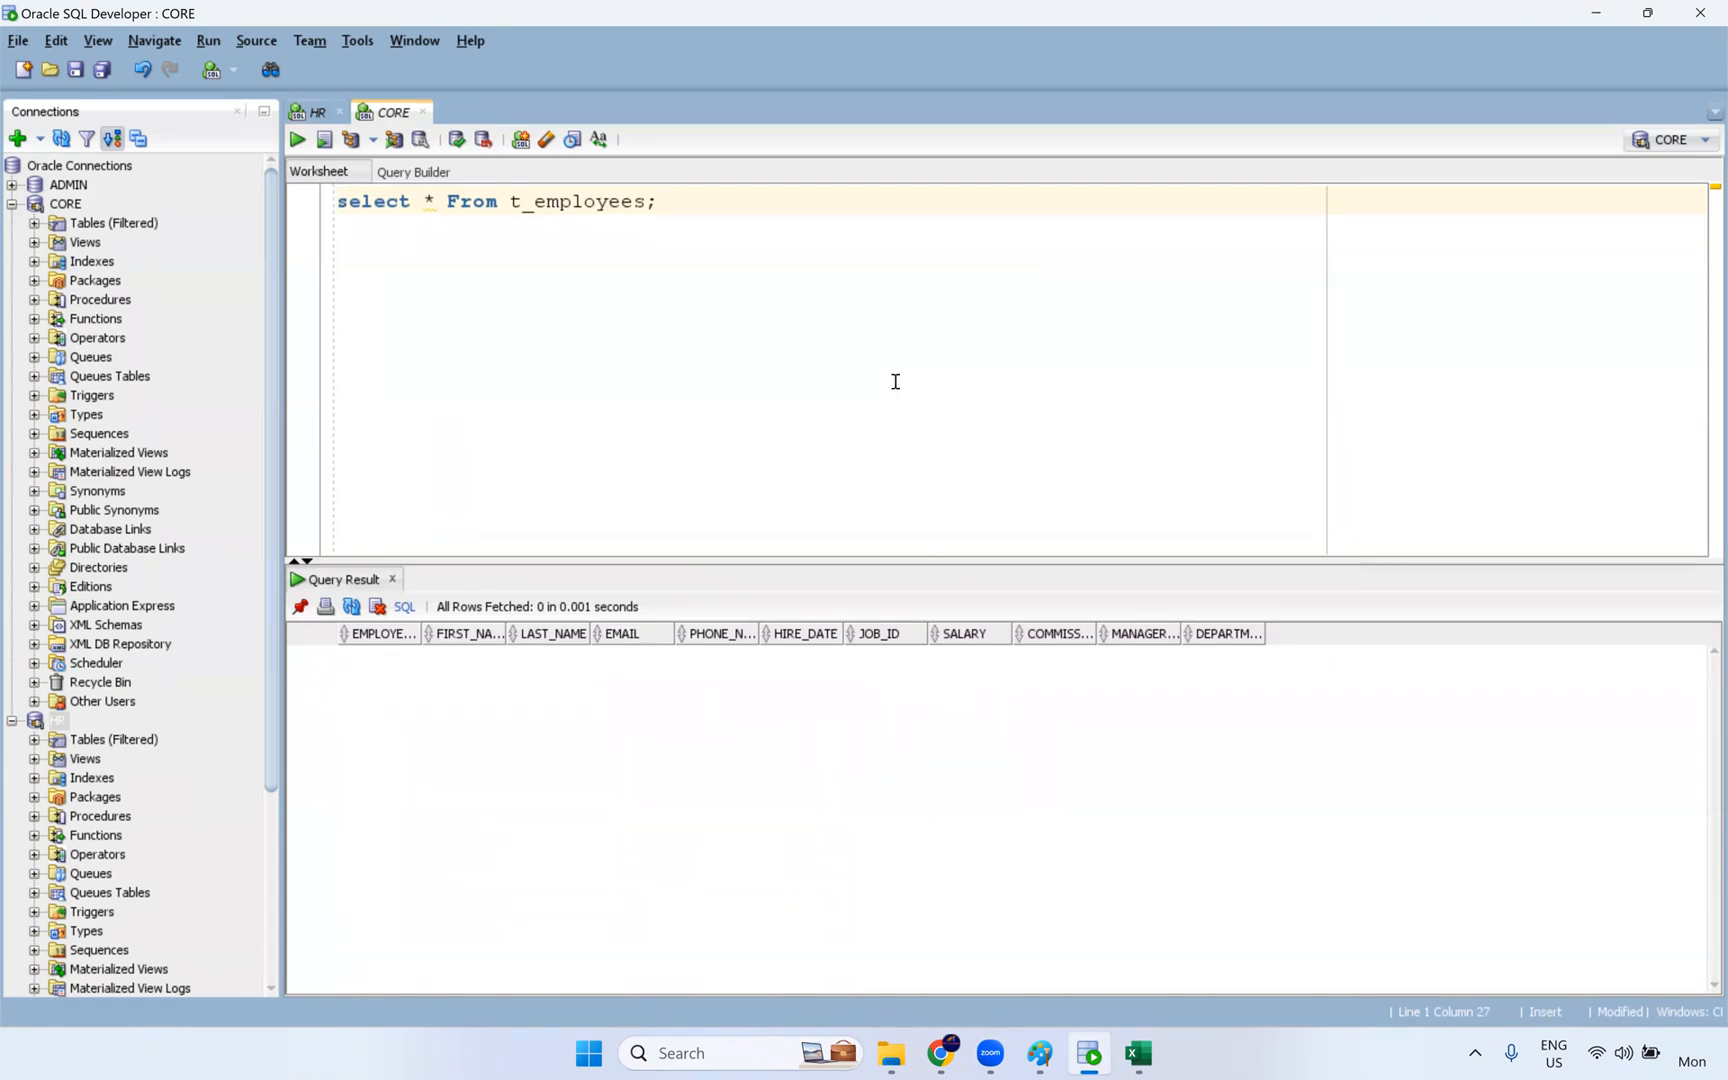
- Switch back to Informatica Data Integration and run the m_Rank_Transformation mapping in the NIC runtime environment
key("alt+Tab")
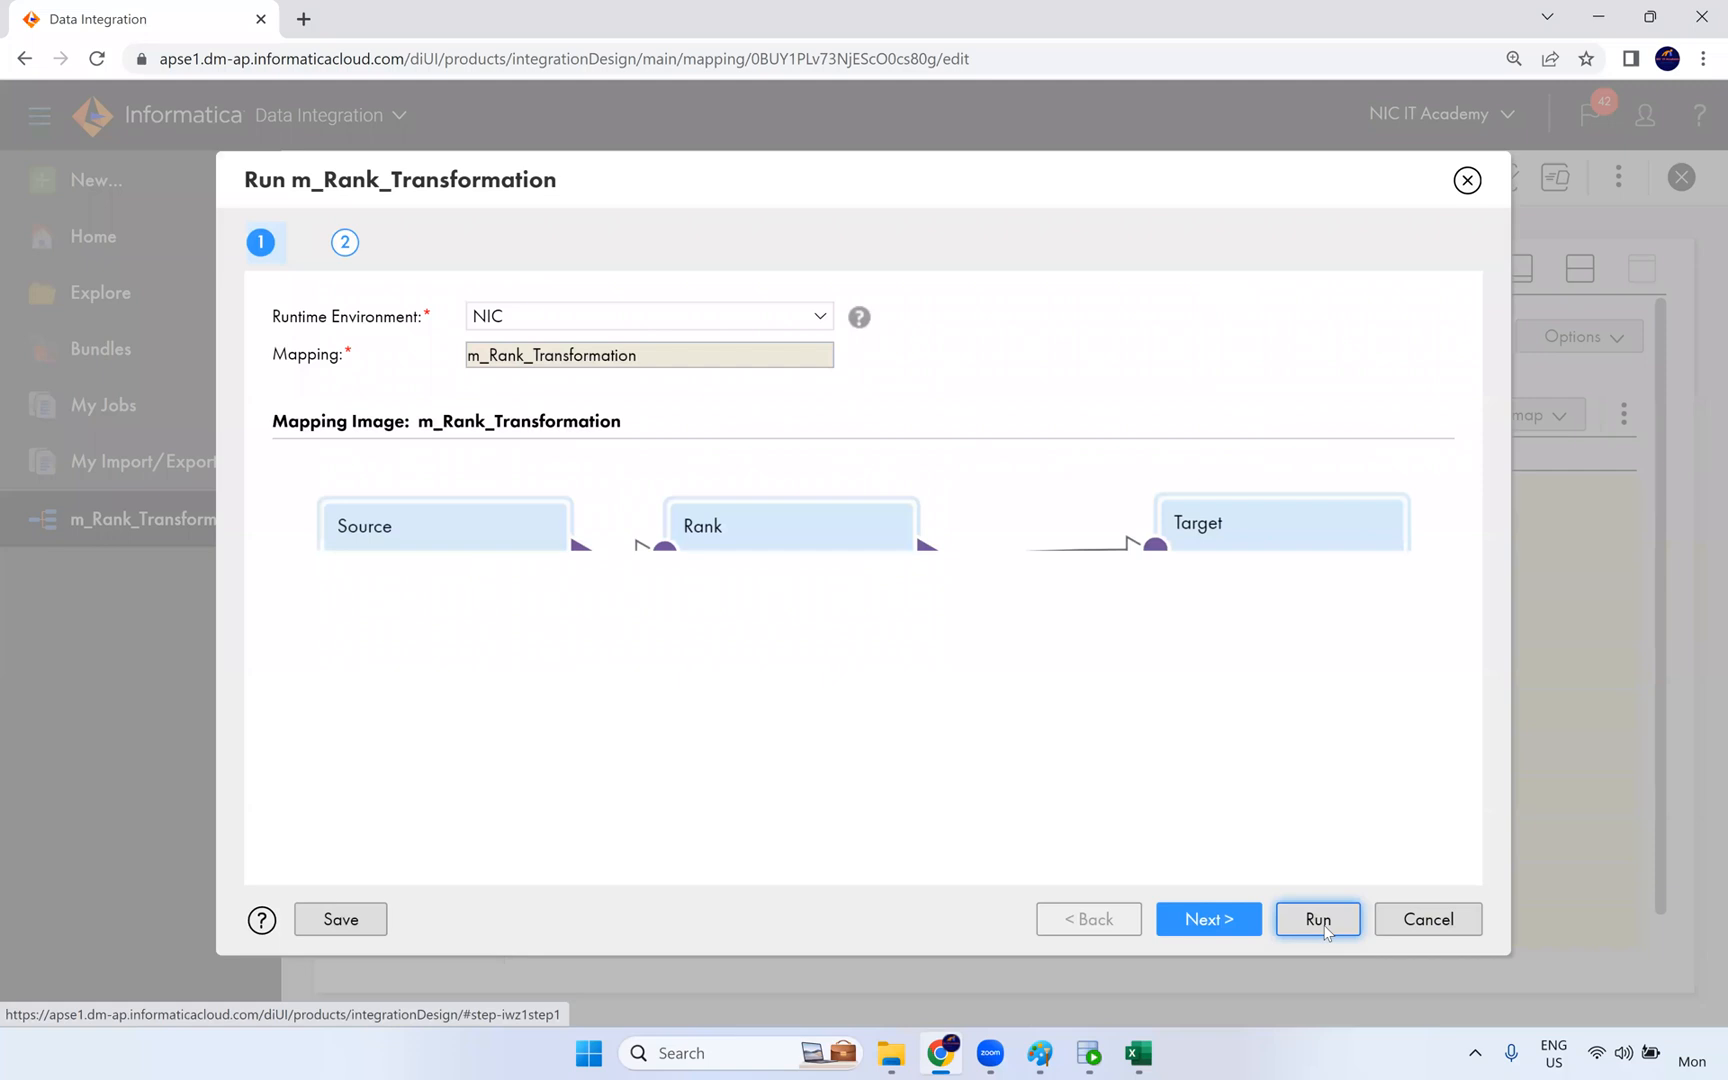
left_click(1322, 925)
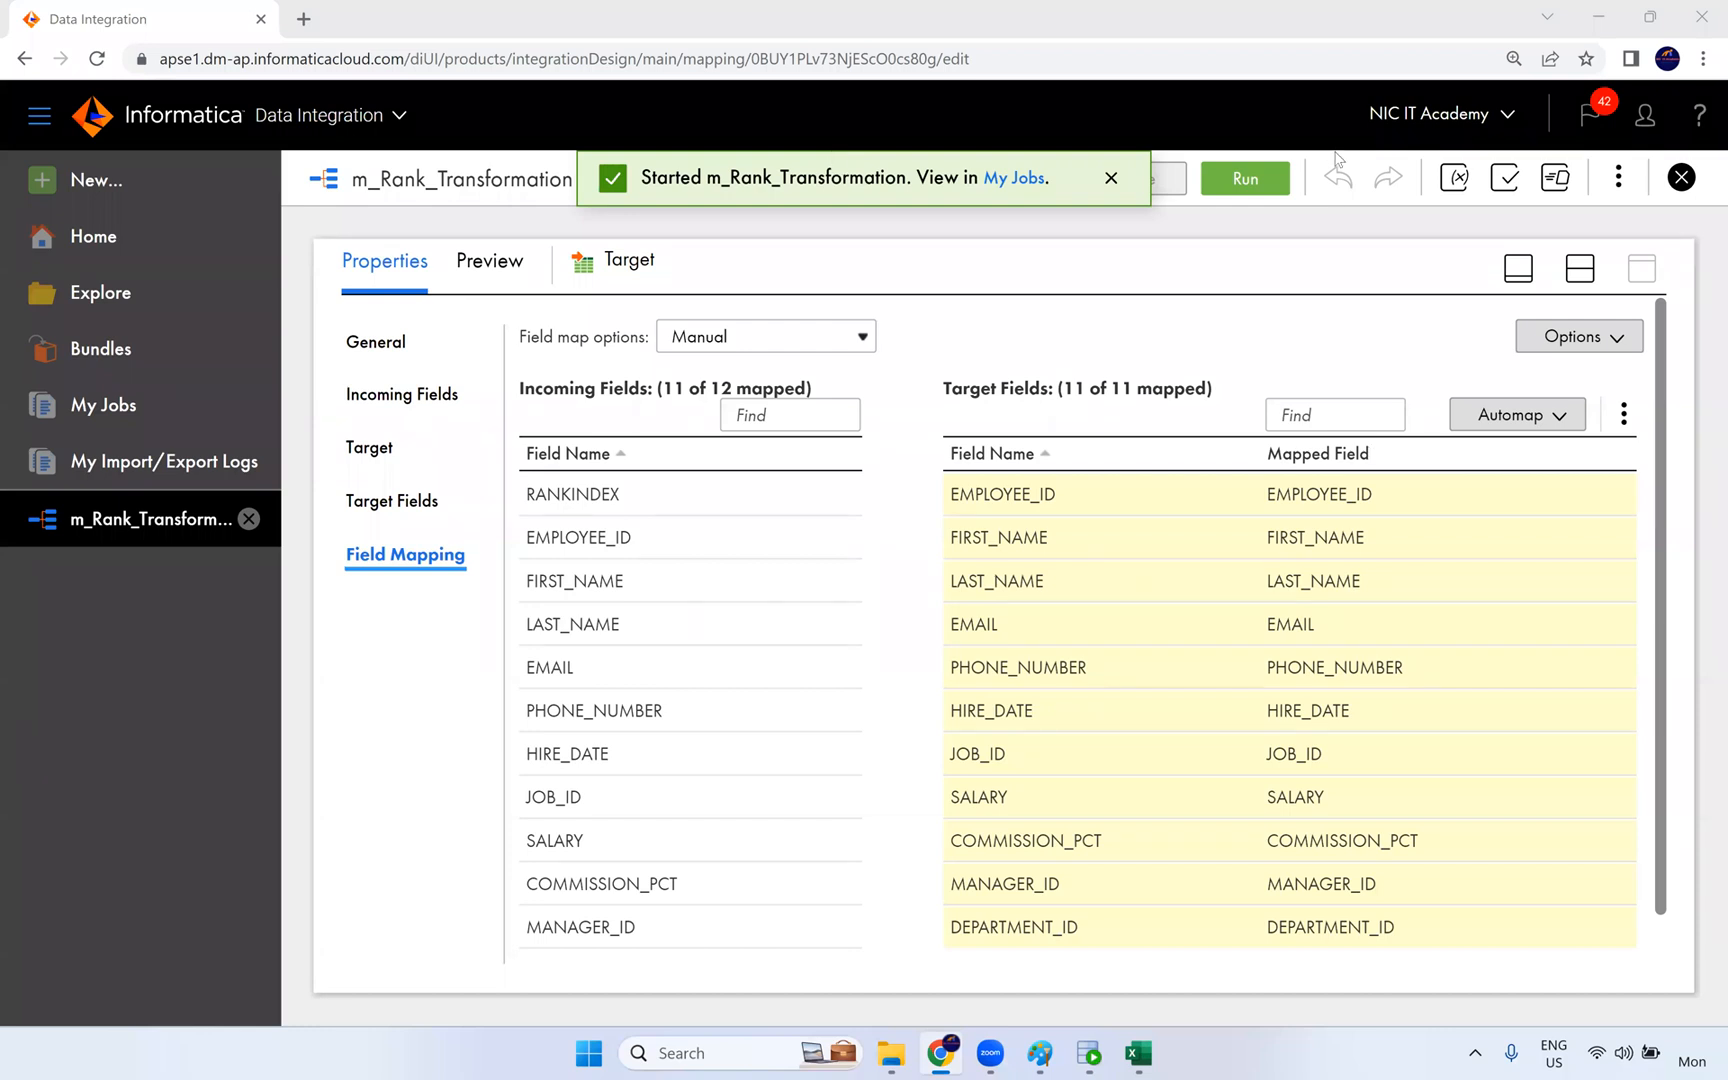
- Switch to the Rank workbook in Excel and examine the SALARY input column and the RANK() column on the Rank sheet
left_click(1138, 1053)
scroll(671, 490, "up", 5)
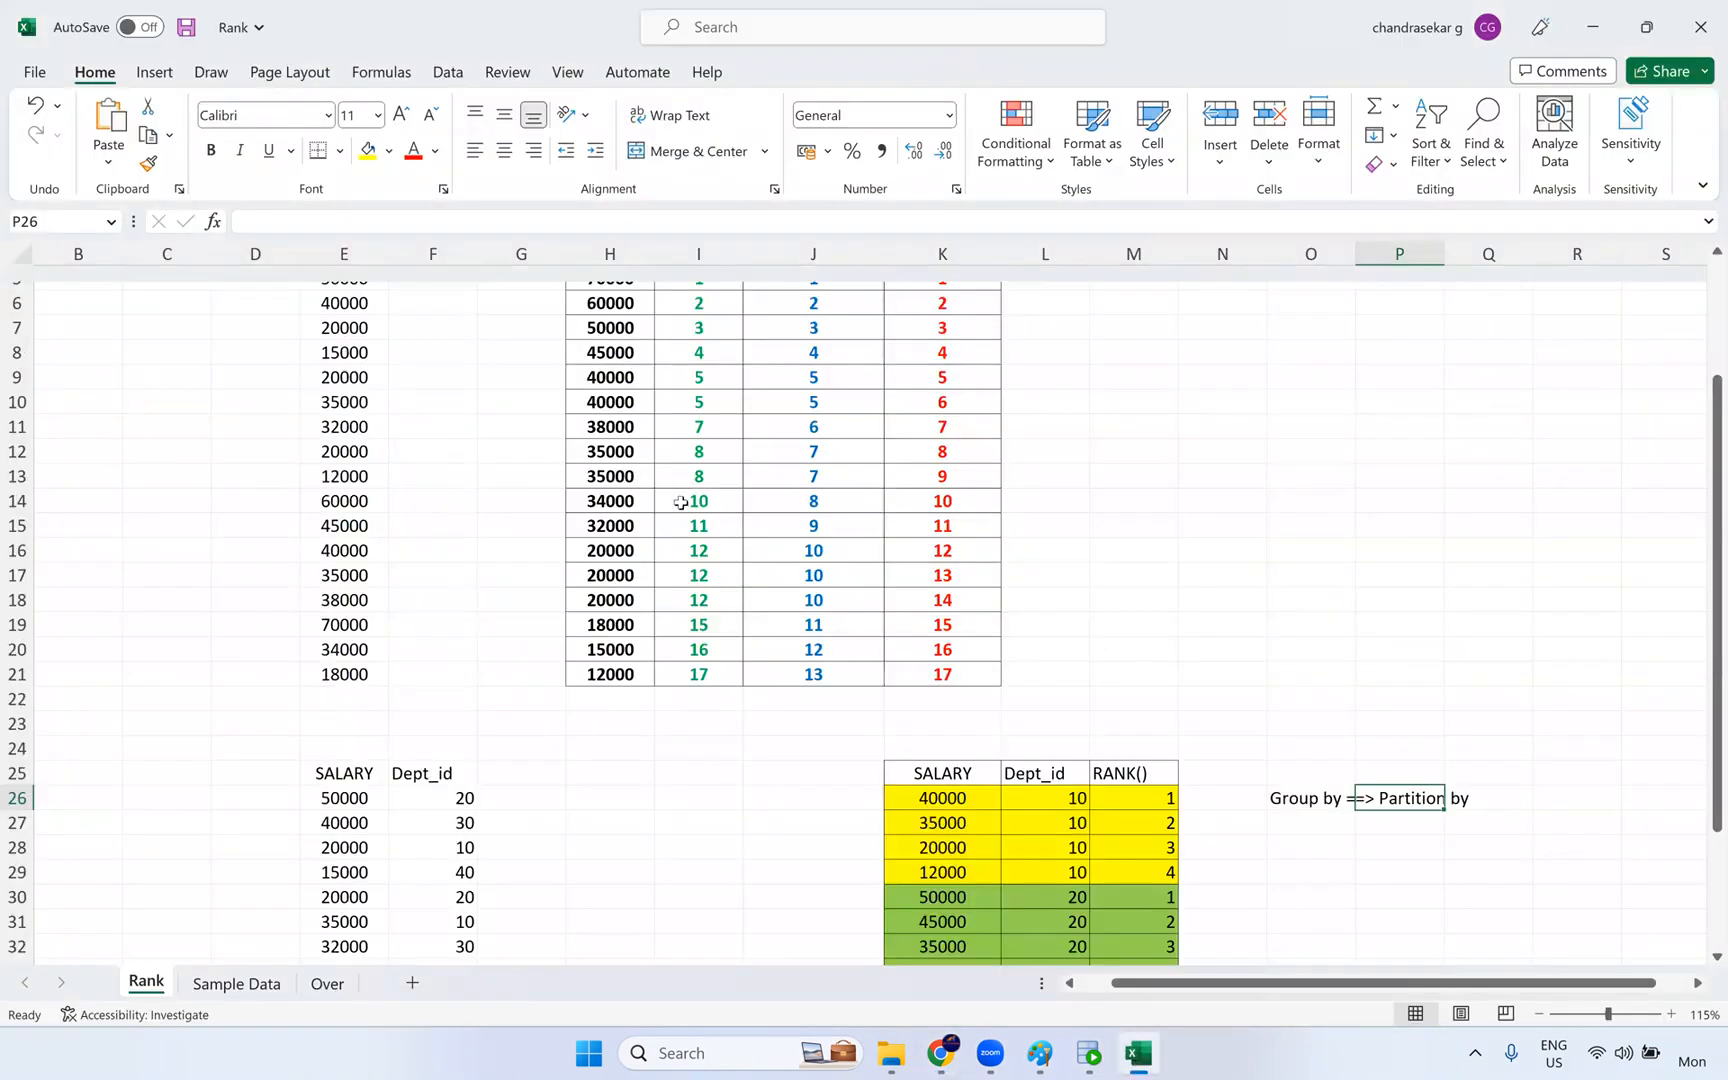
scroll(447, 366, "up", 2)
left_click_drag(359, 377, 305, 782)
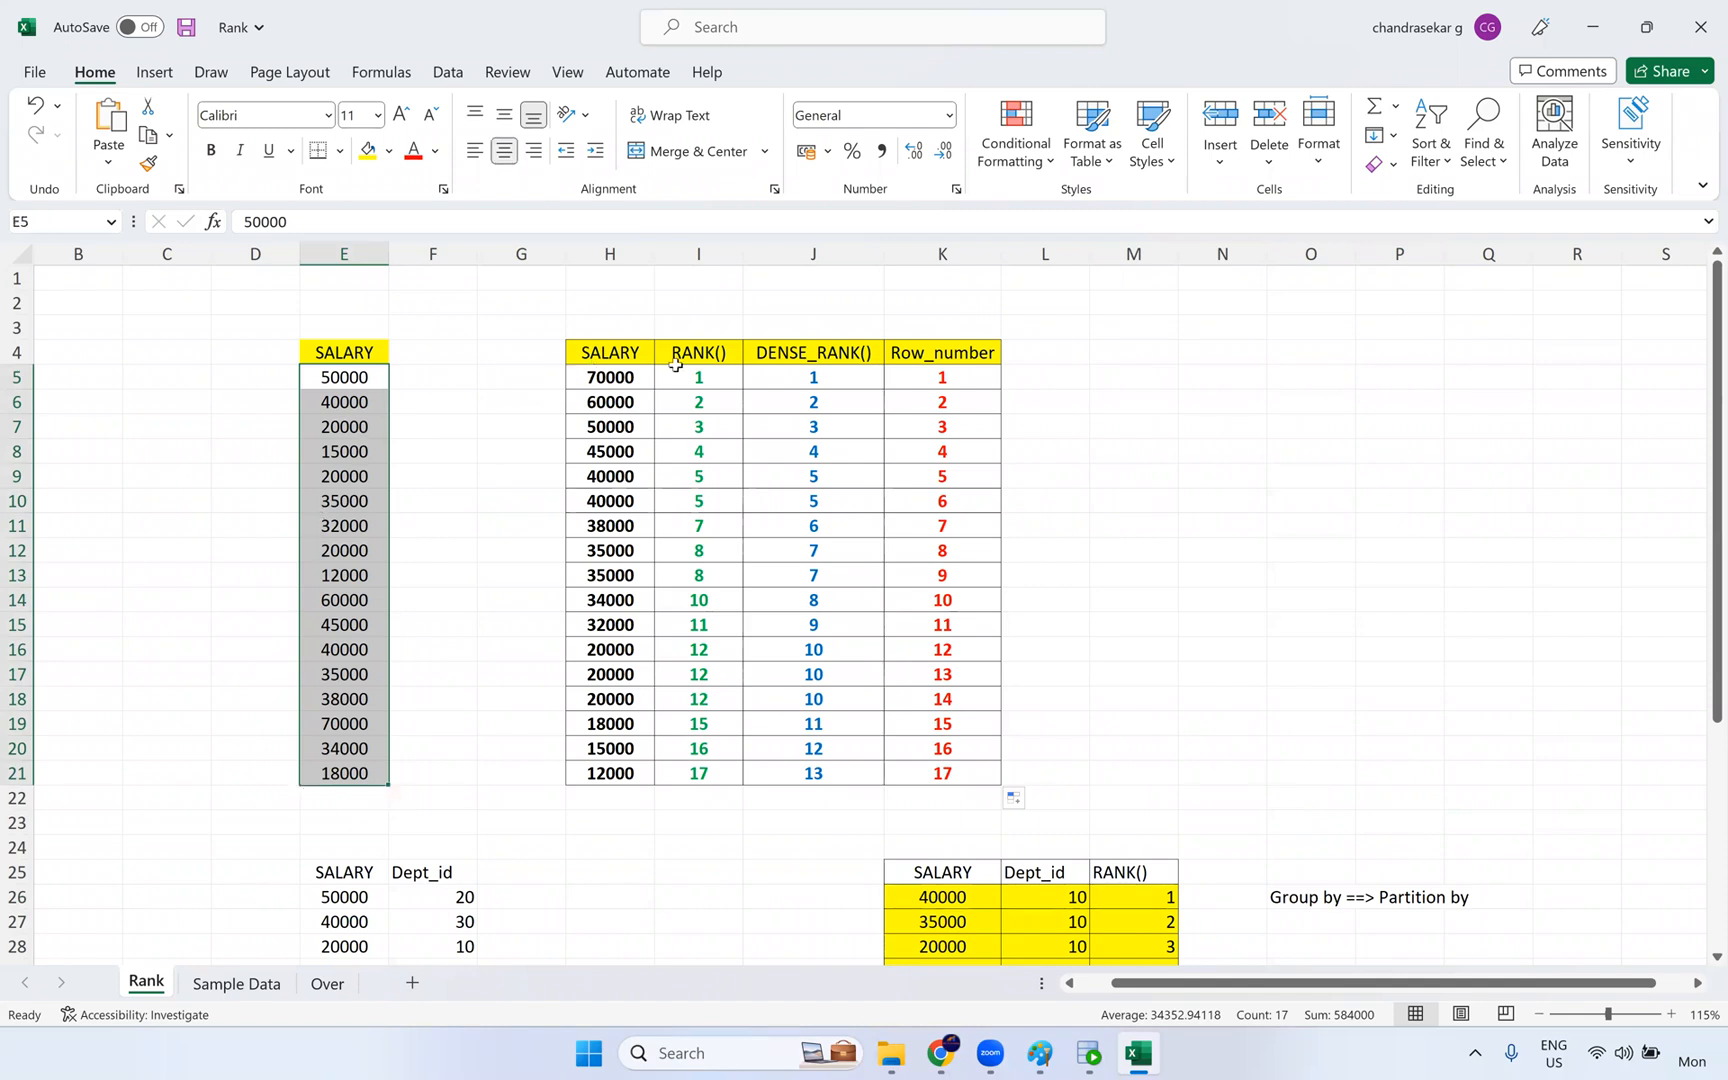
left_click_drag(699, 377, 699, 783)
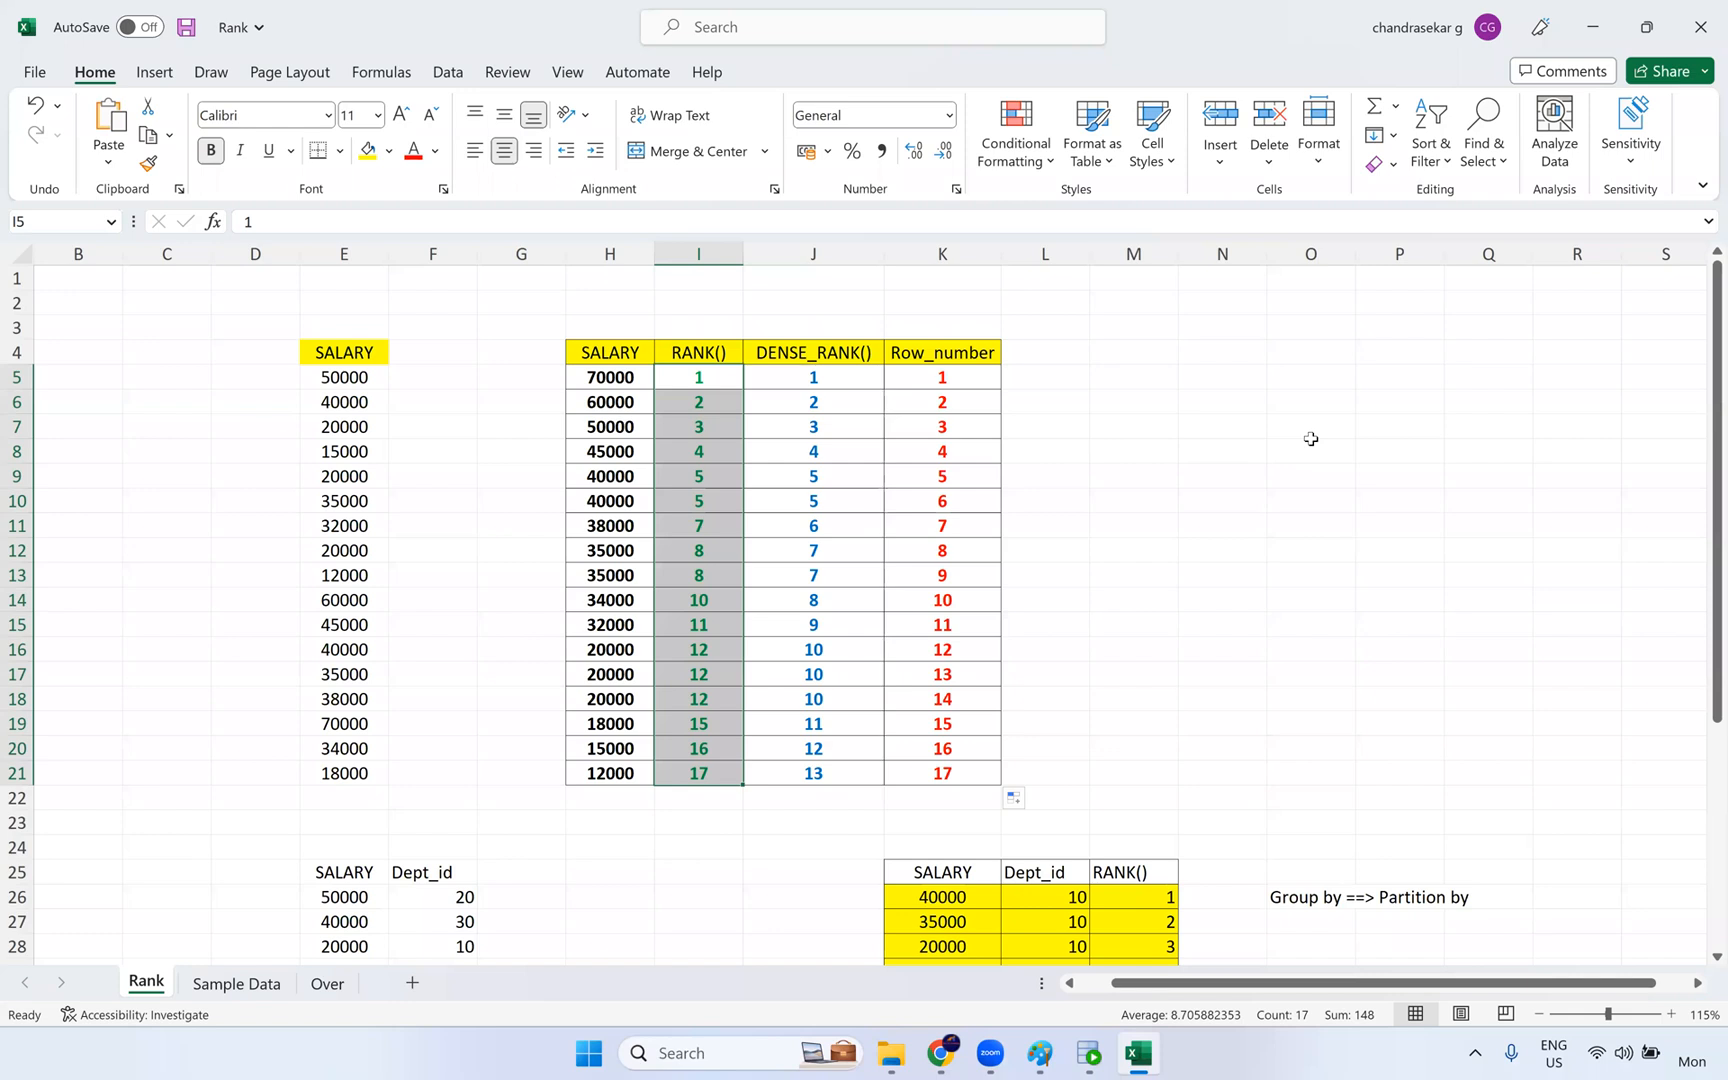
left_click(1182, 599)
- Open the Sample Data sheet and examine the Trans_date, Transaction_id and account_no columns of the transactions table
left_click(237, 983)
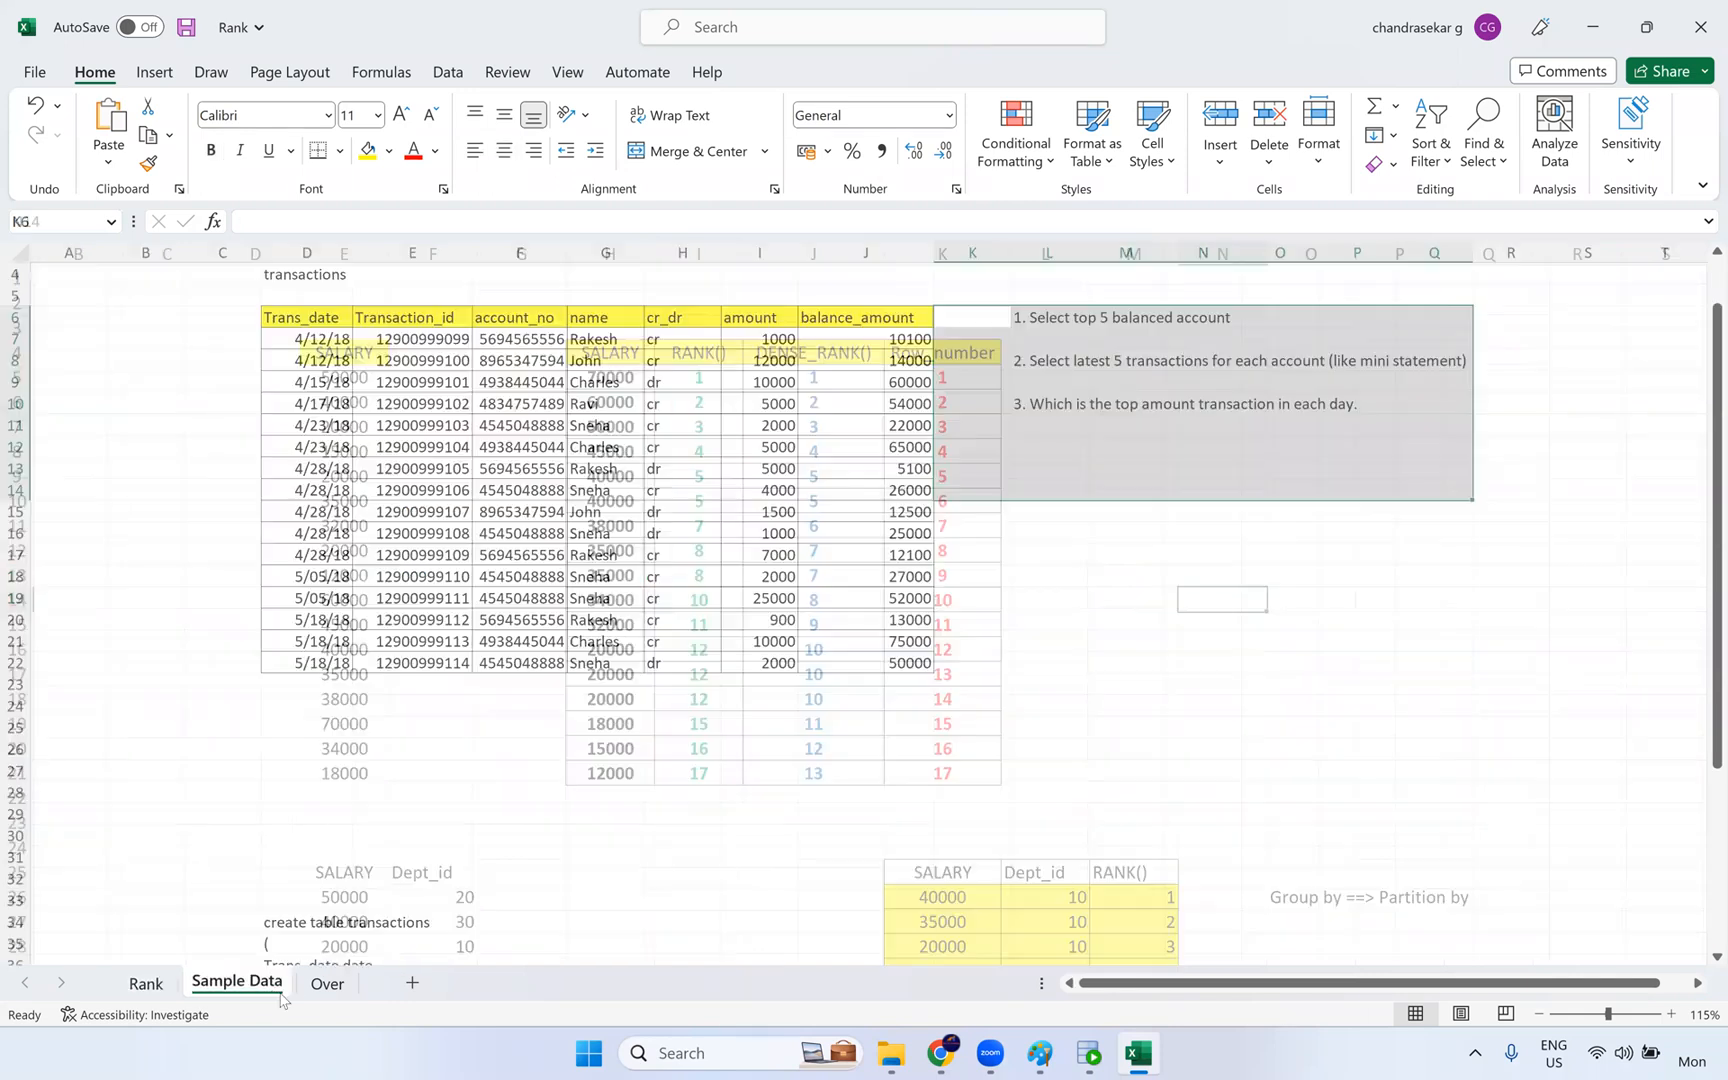
left_click(329, 993)
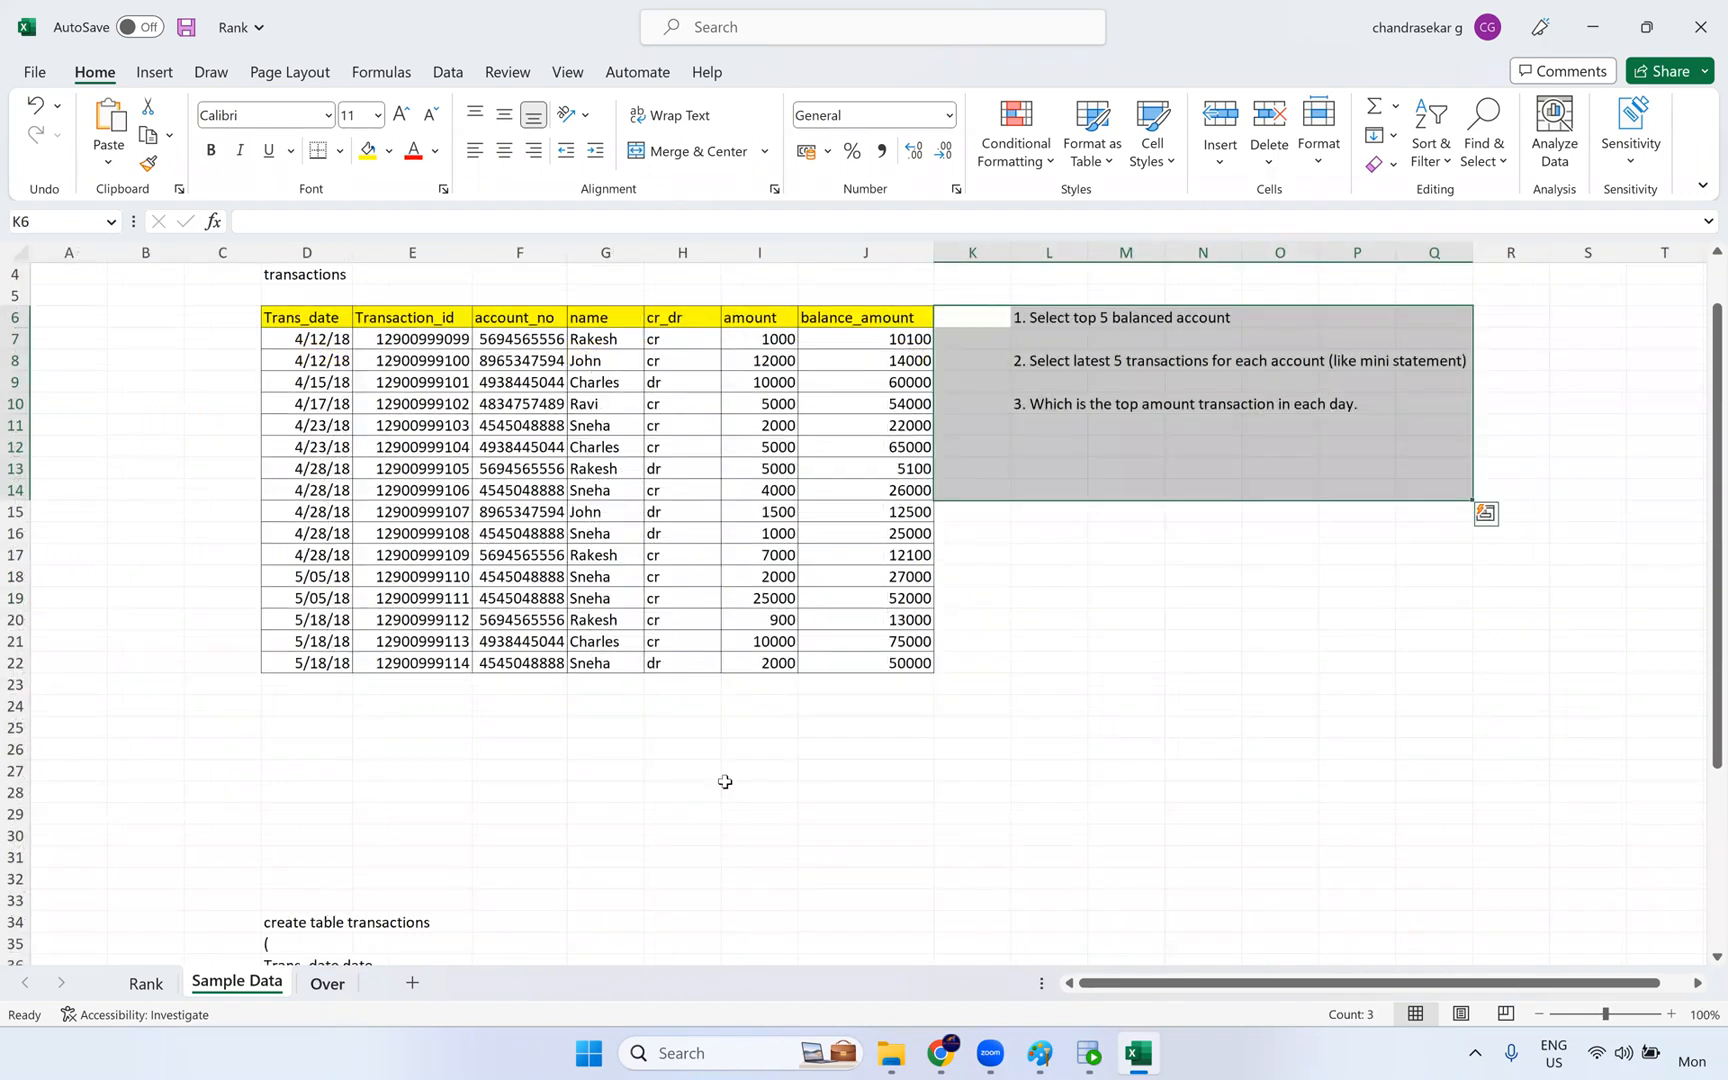
left_click(235, 988)
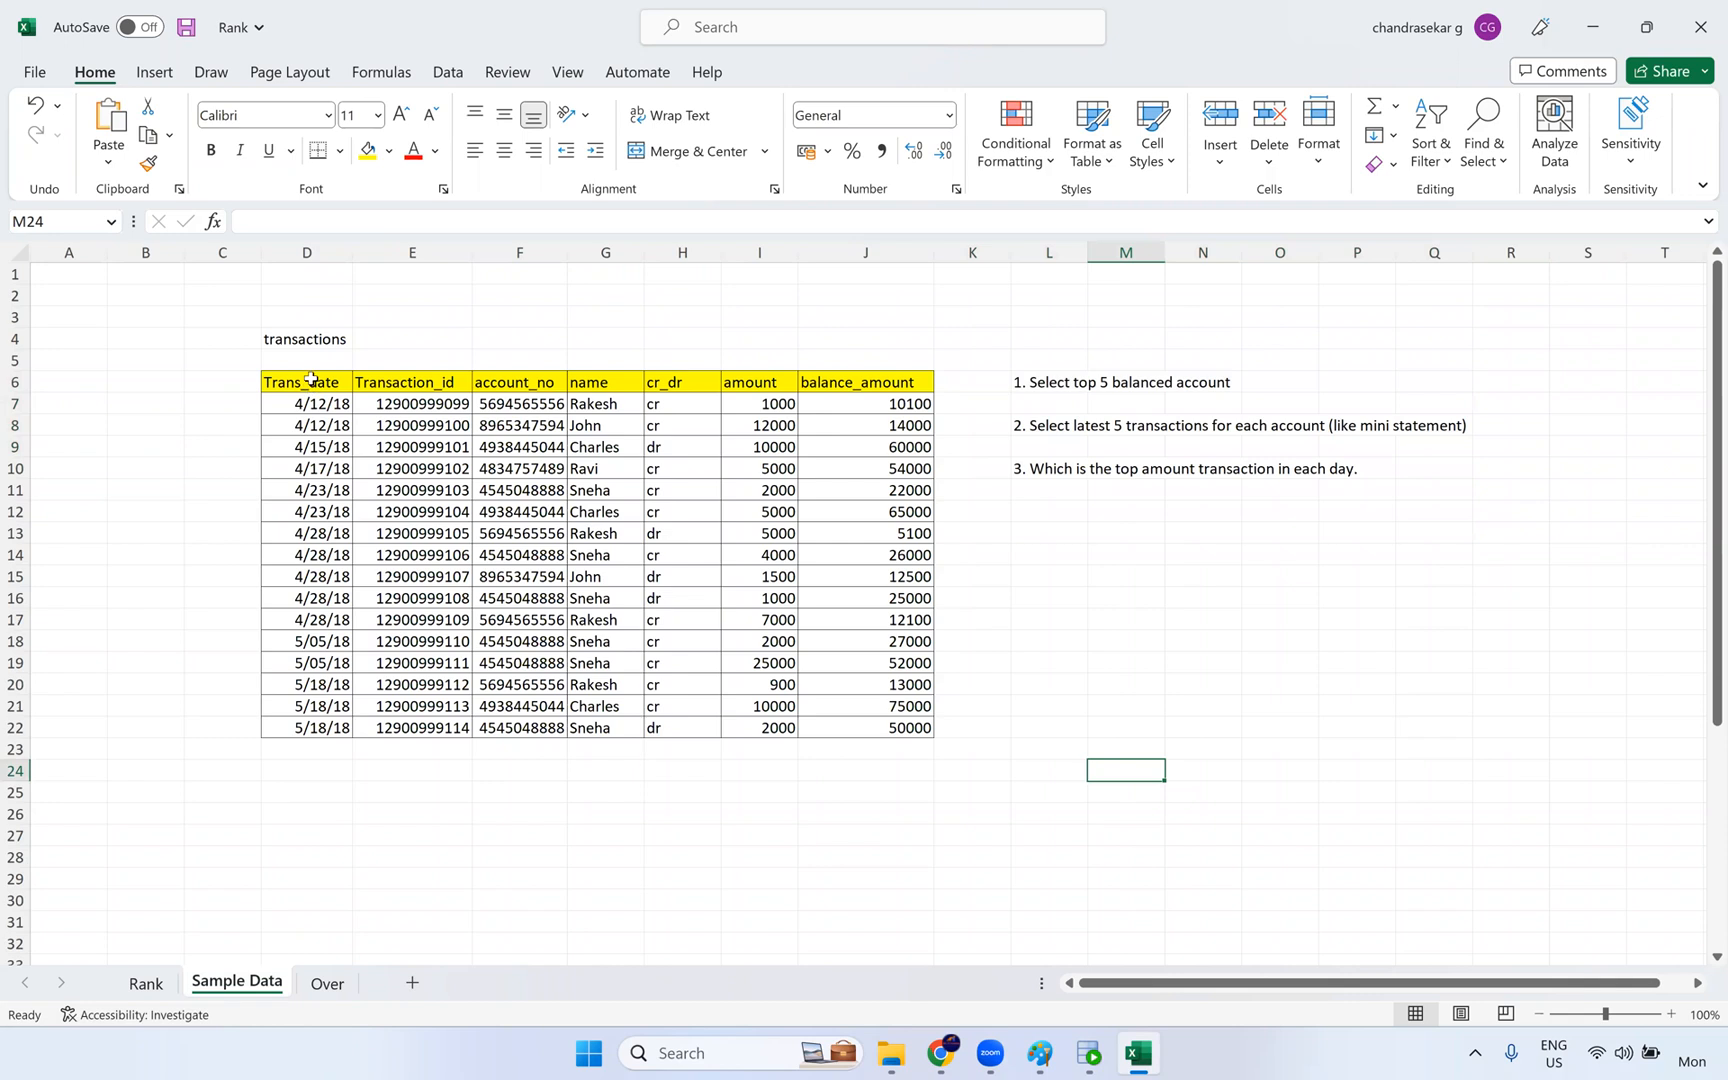
left_click_drag(312, 373, 327, 771)
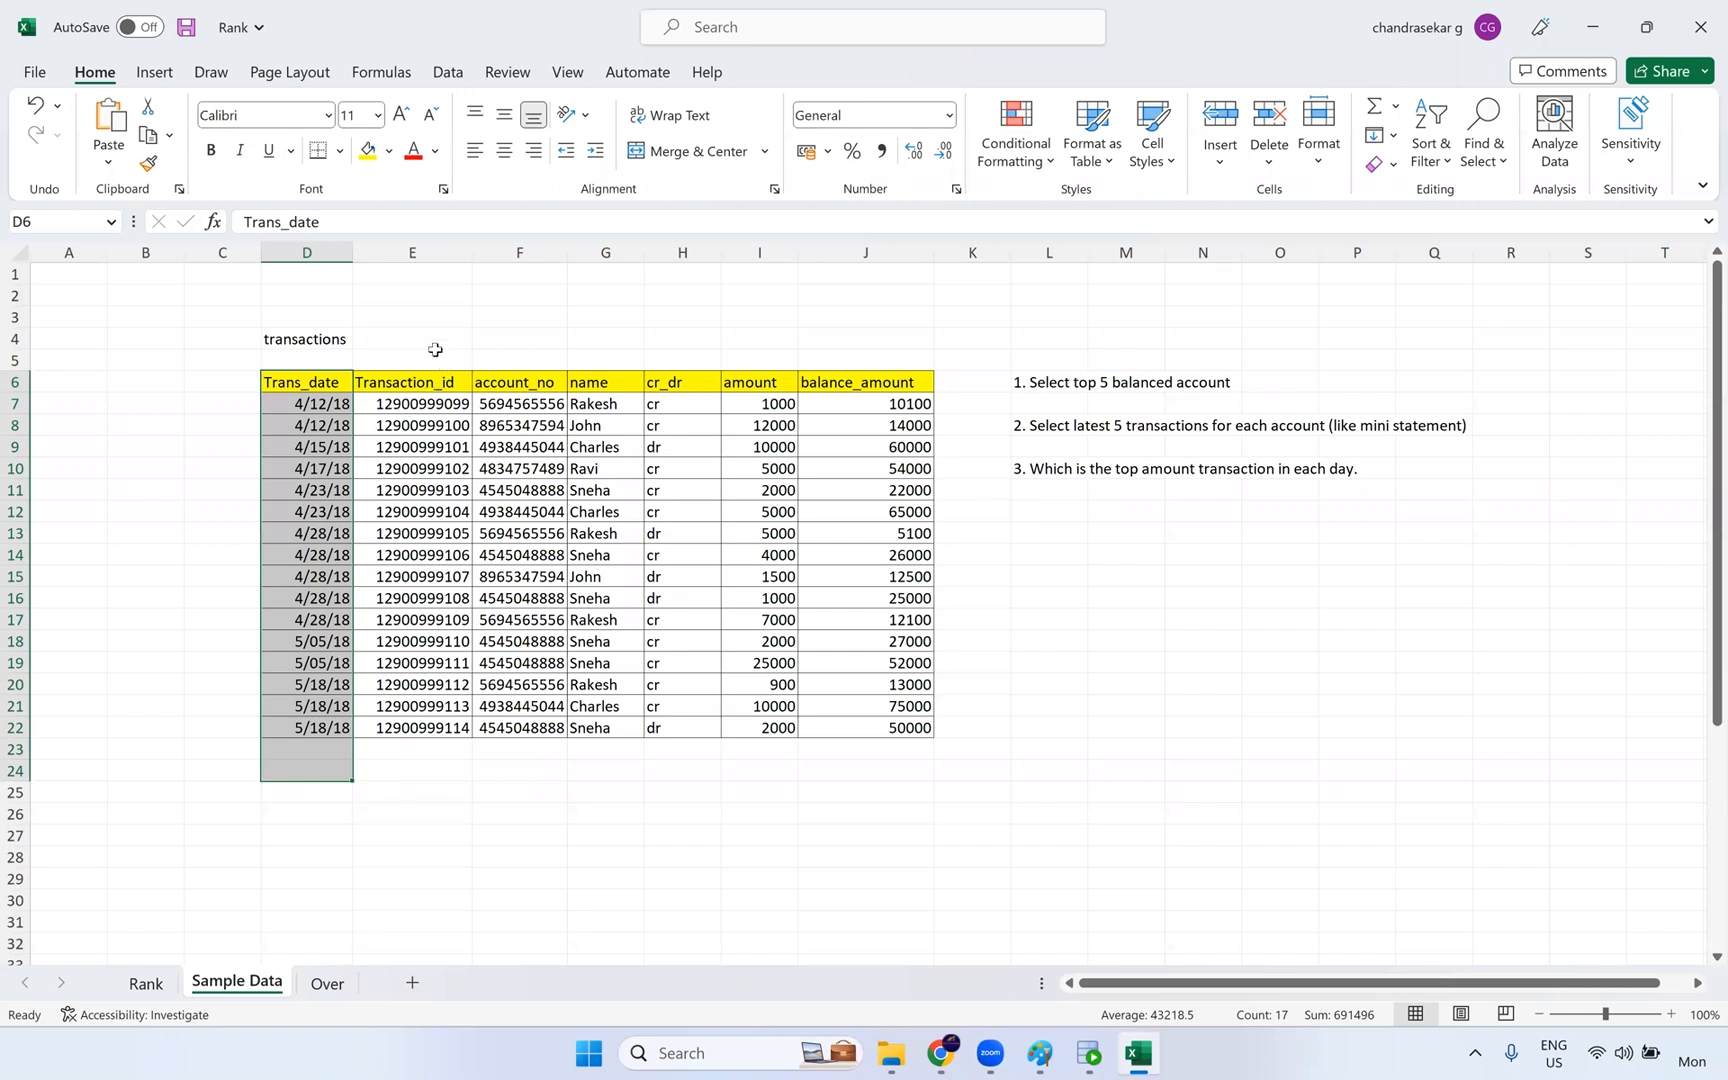
left_click_drag(435, 345, 439, 772)
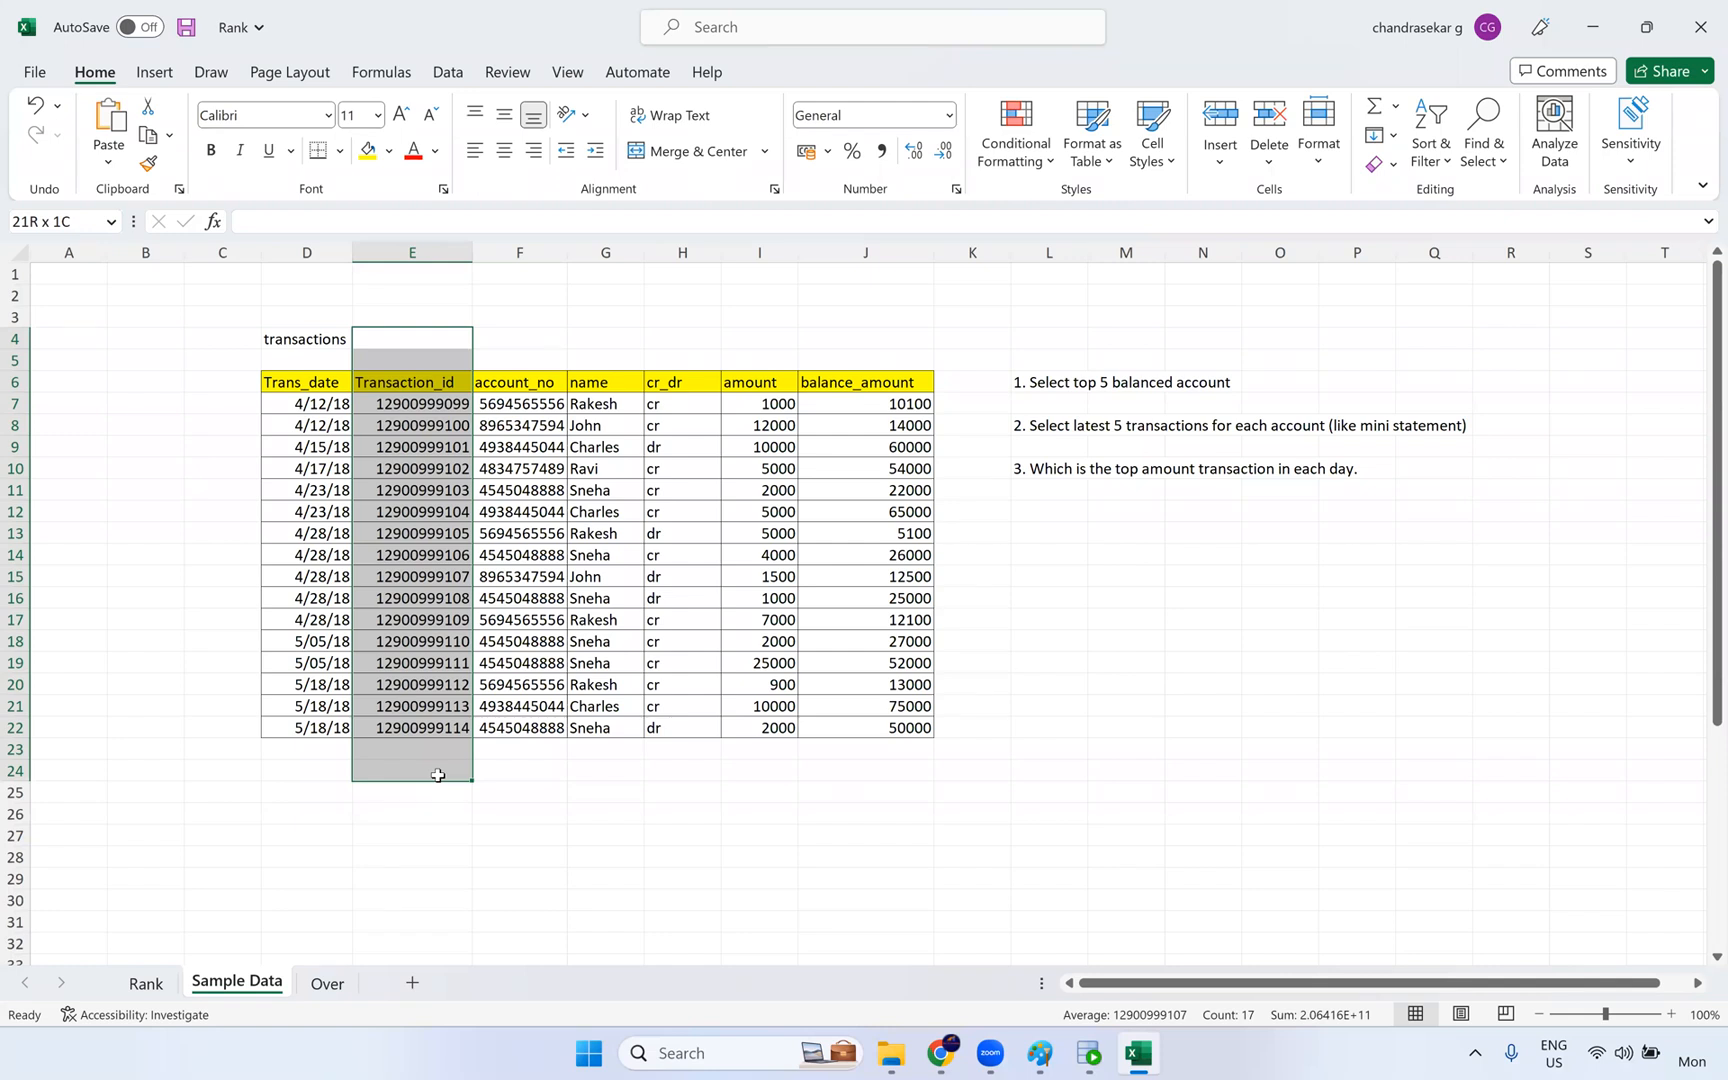
left_click(422, 405)
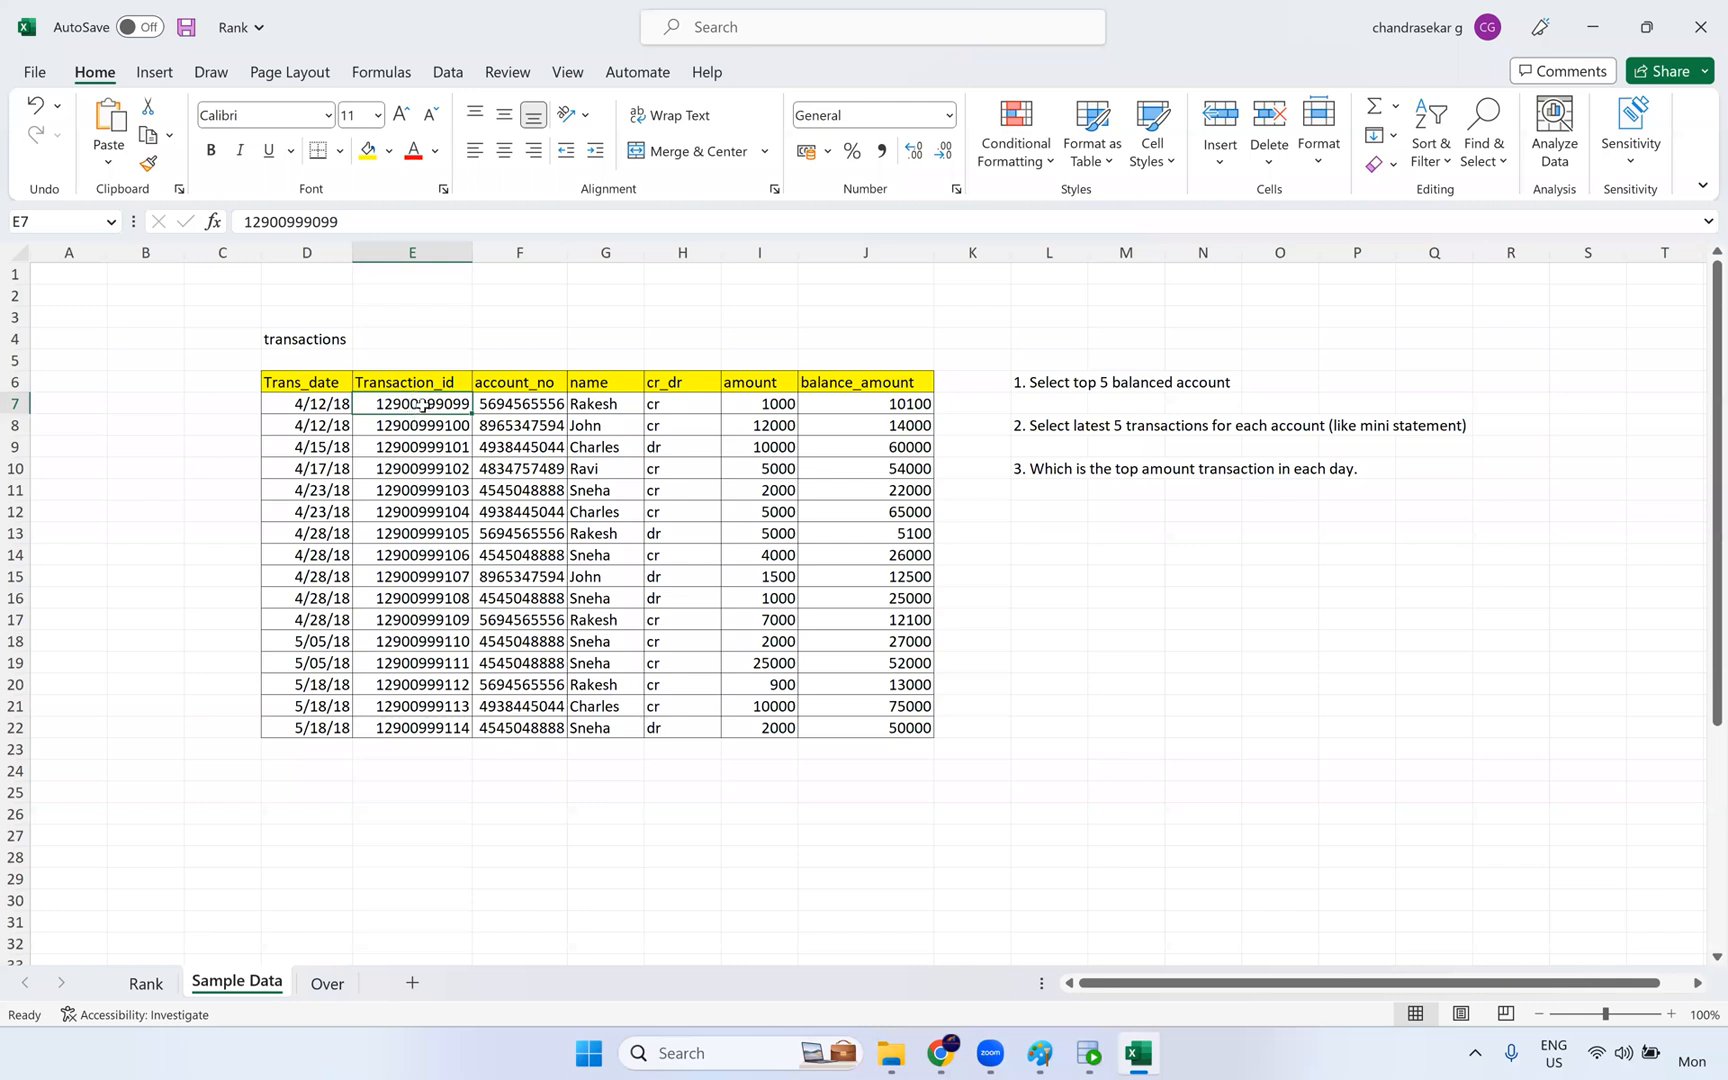
left_click_drag(411, 815, 421, 351)
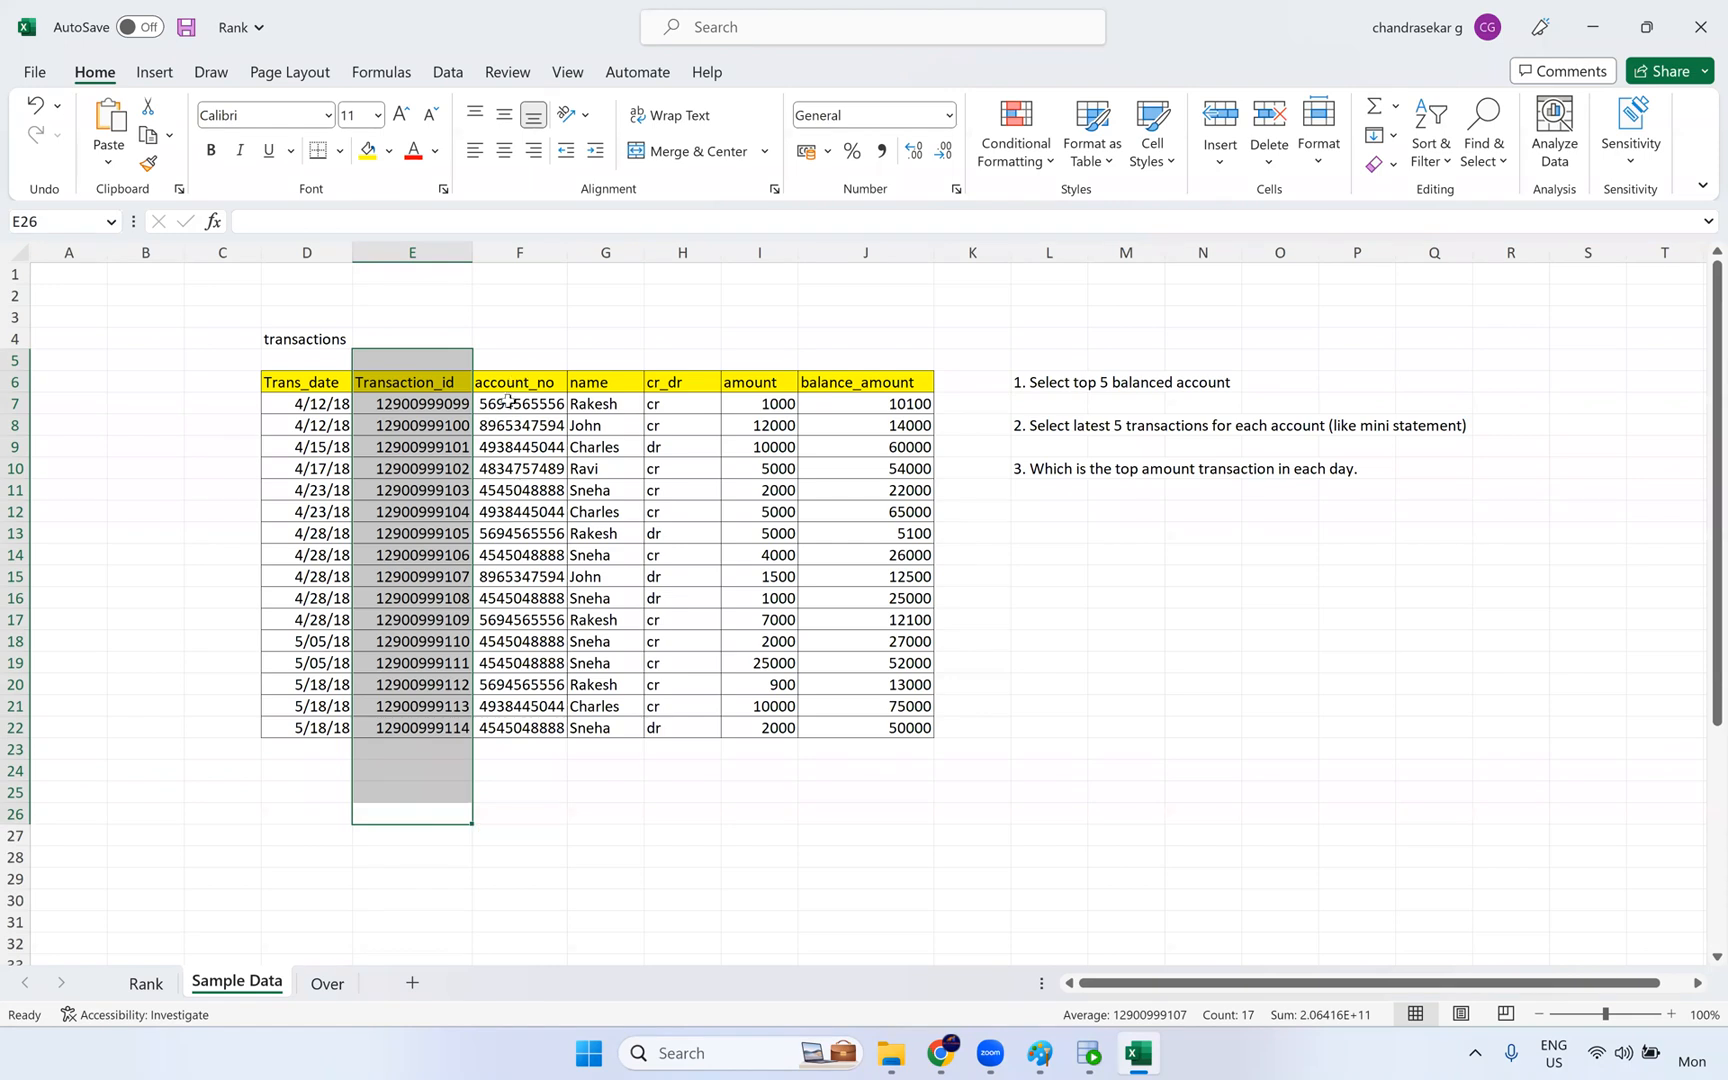
left_click_drag(516, 349, 520, 795)
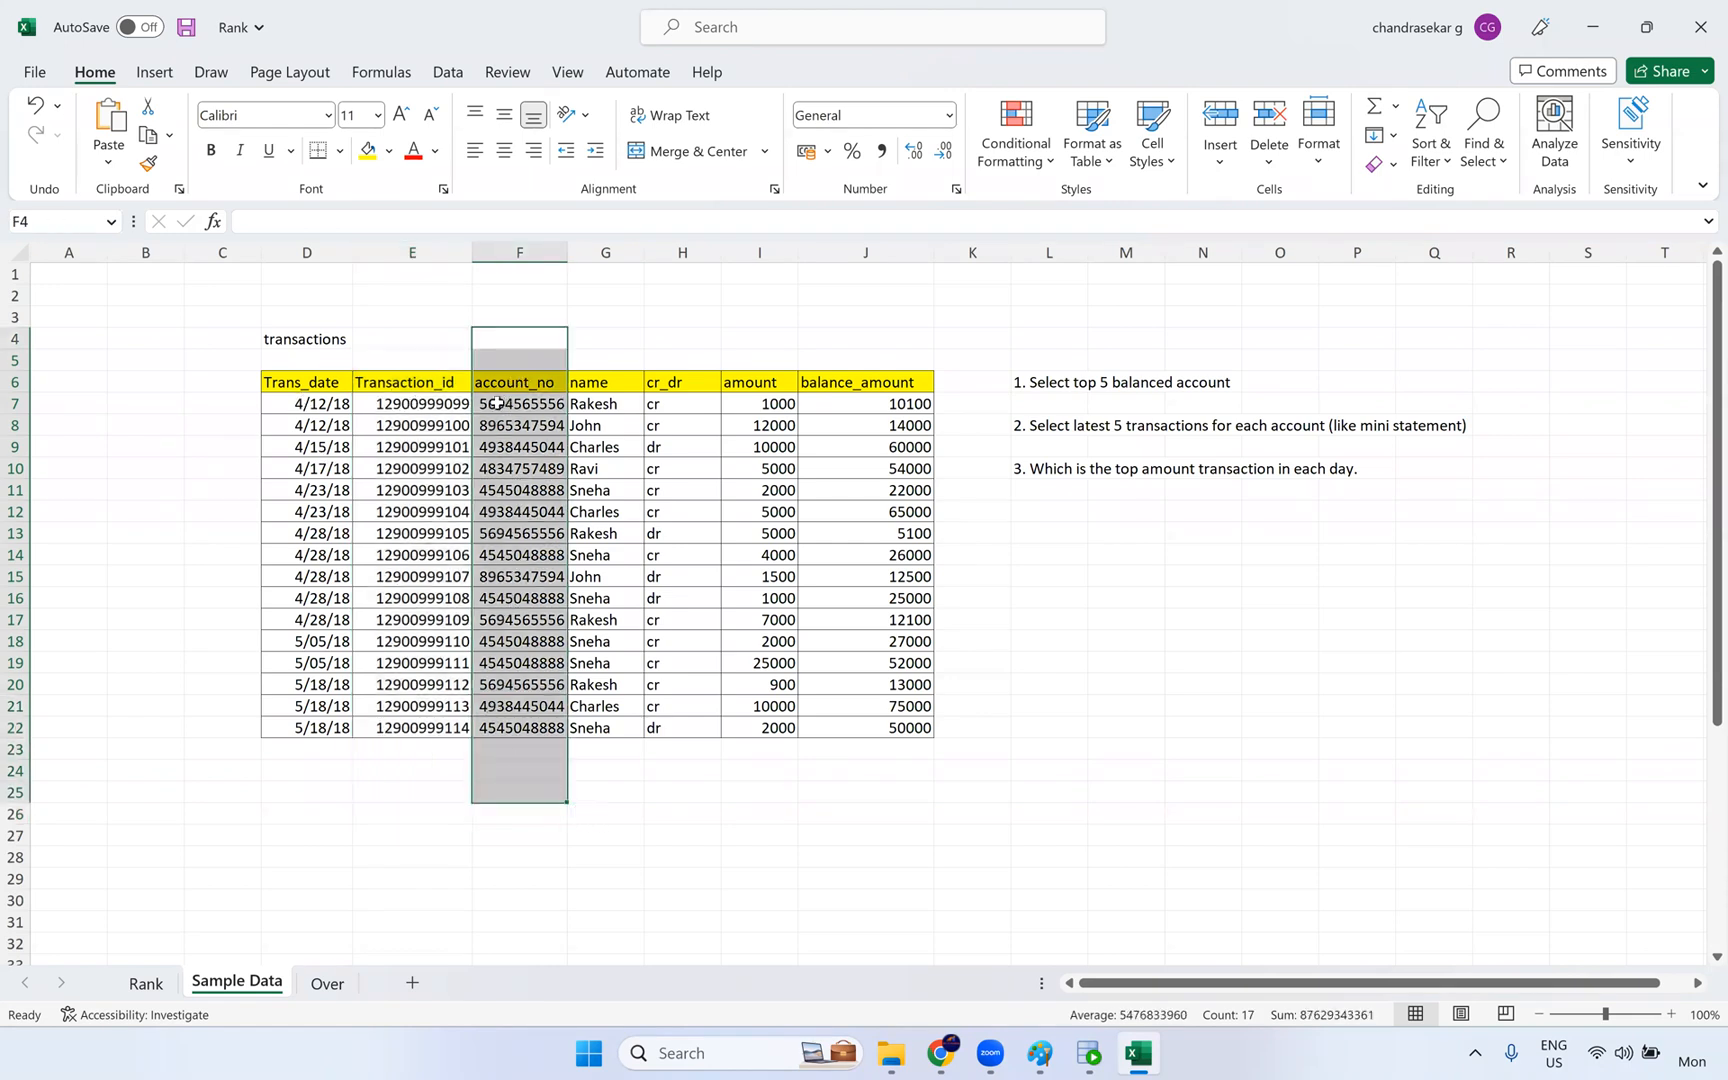
- Examine the name, cr_dr, amount and balance_amount fields of the first transaction, plus the Transaction_id column
left_click(603, 406)
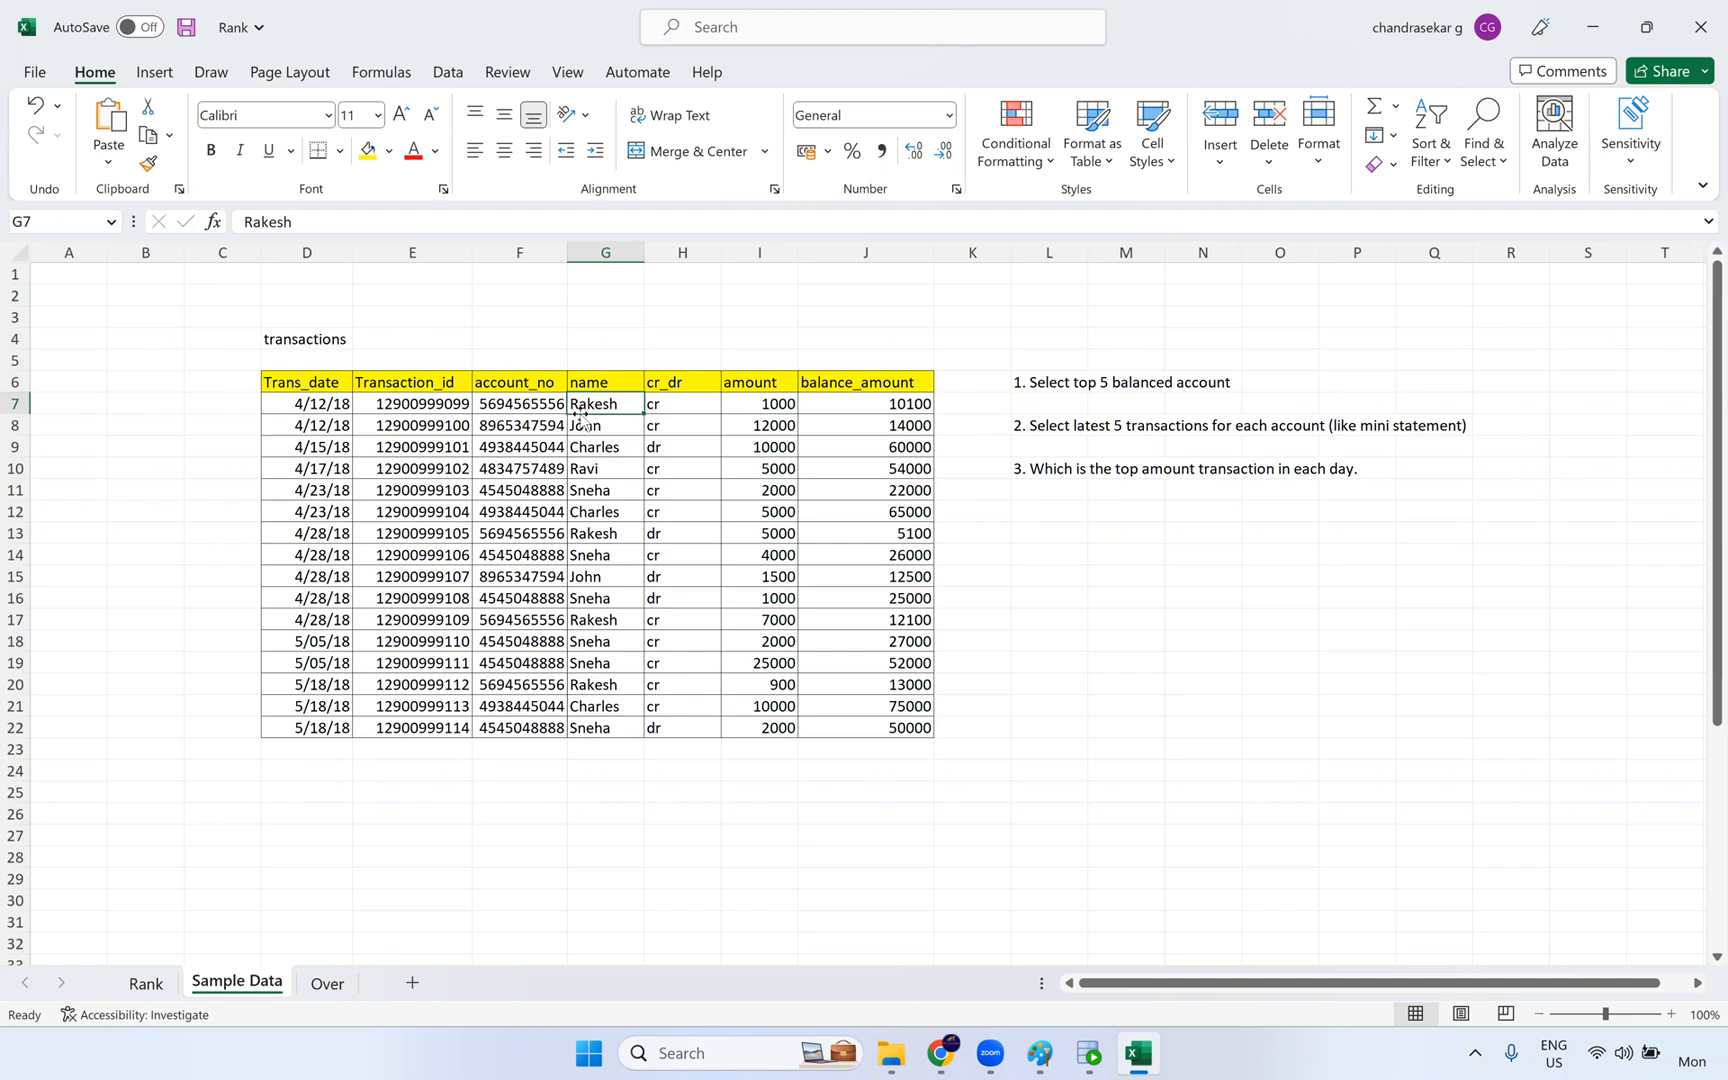
left_click(665, 410)
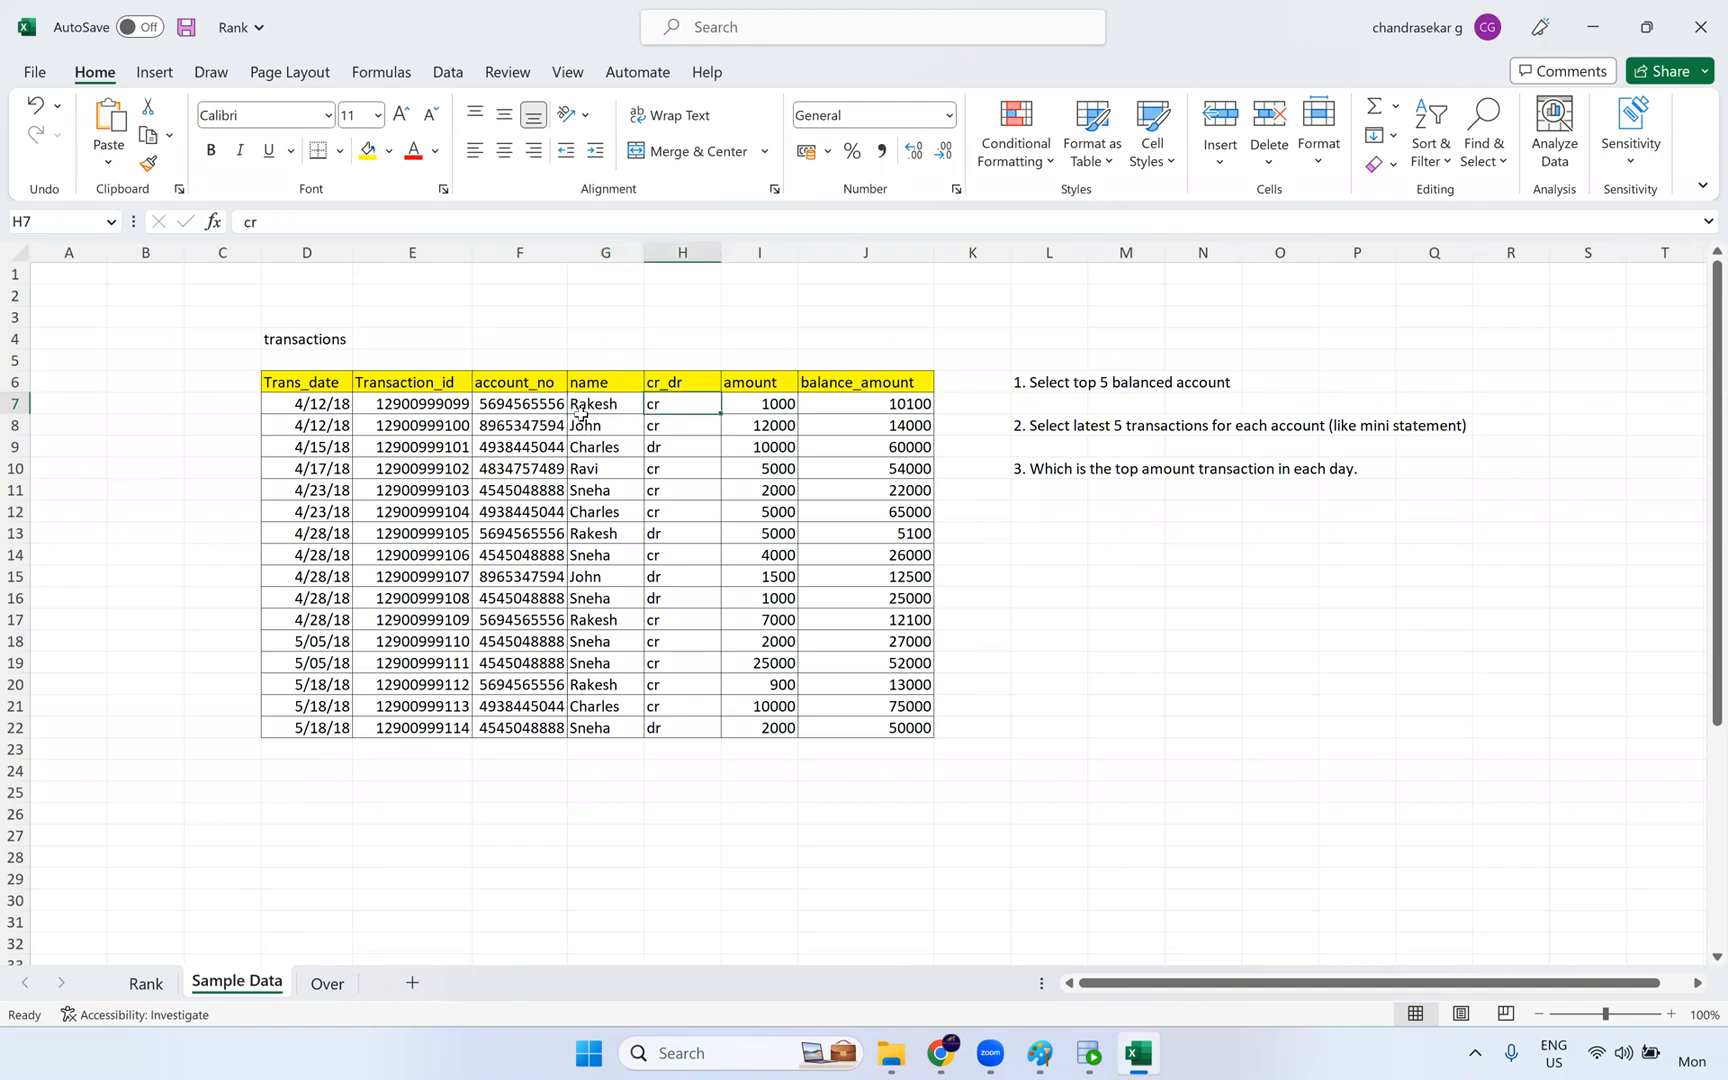
left_click(765, 408)
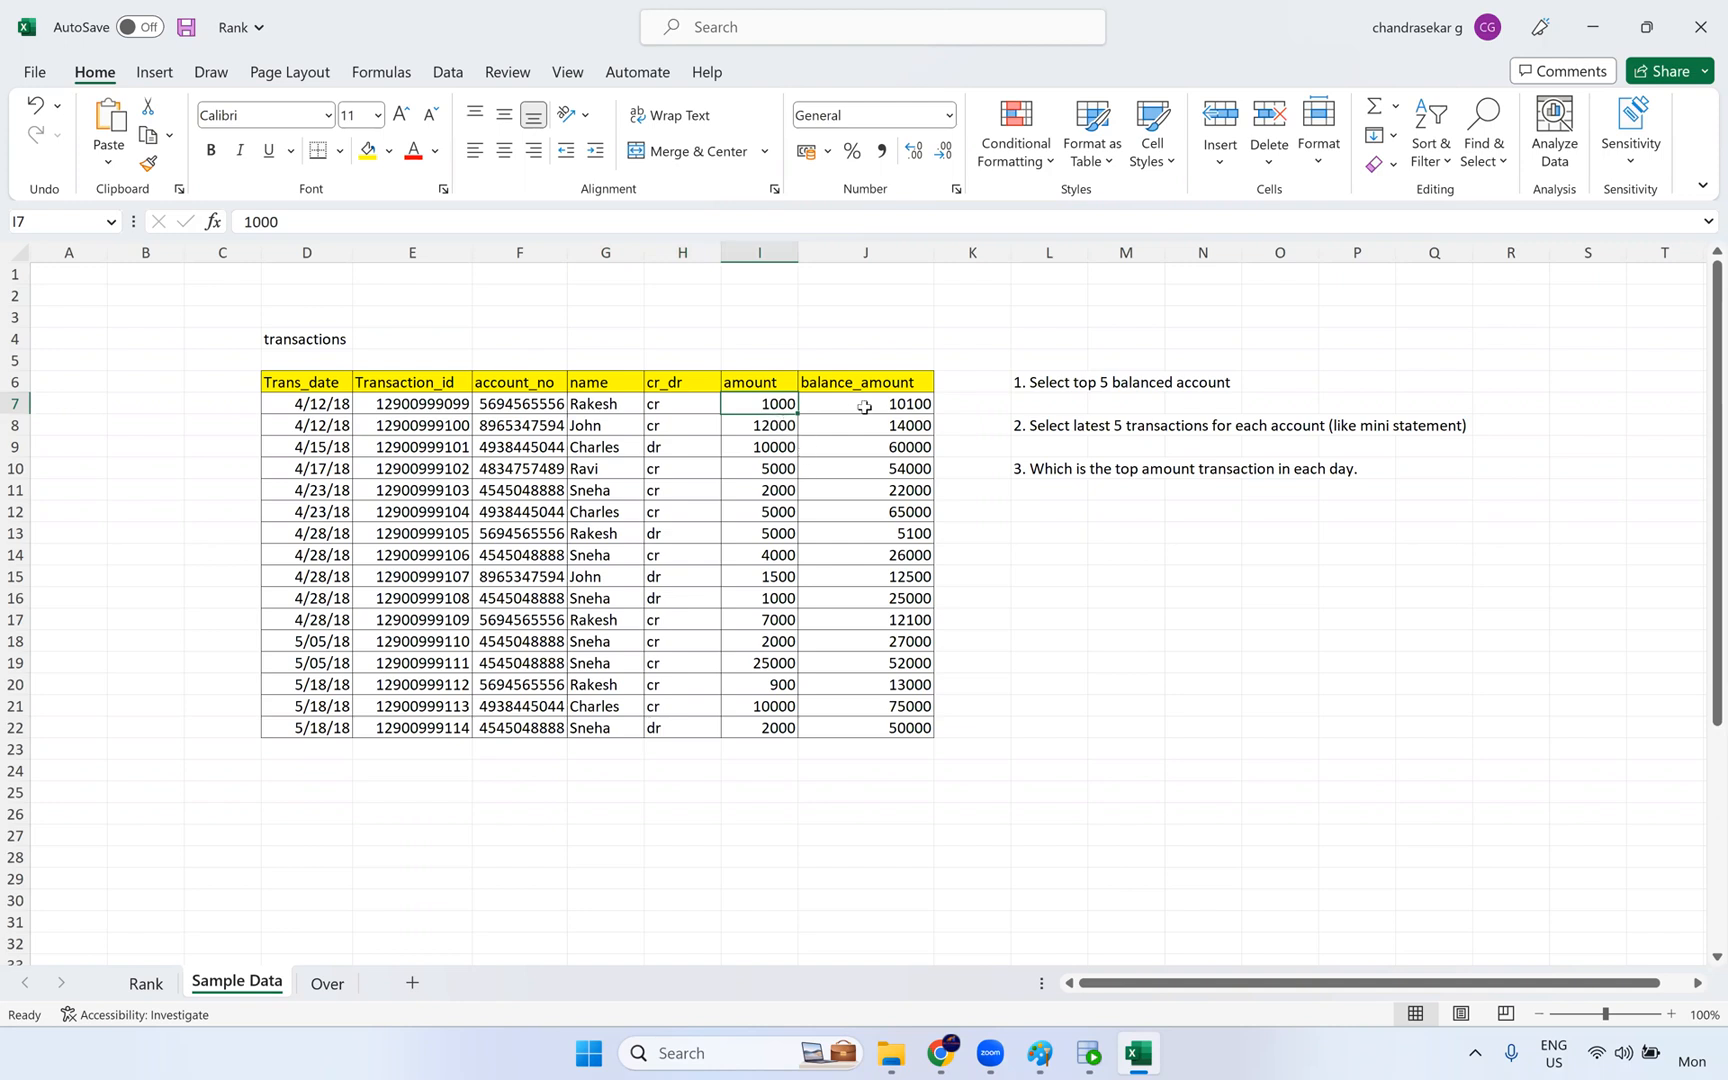
left_click(801, 410)
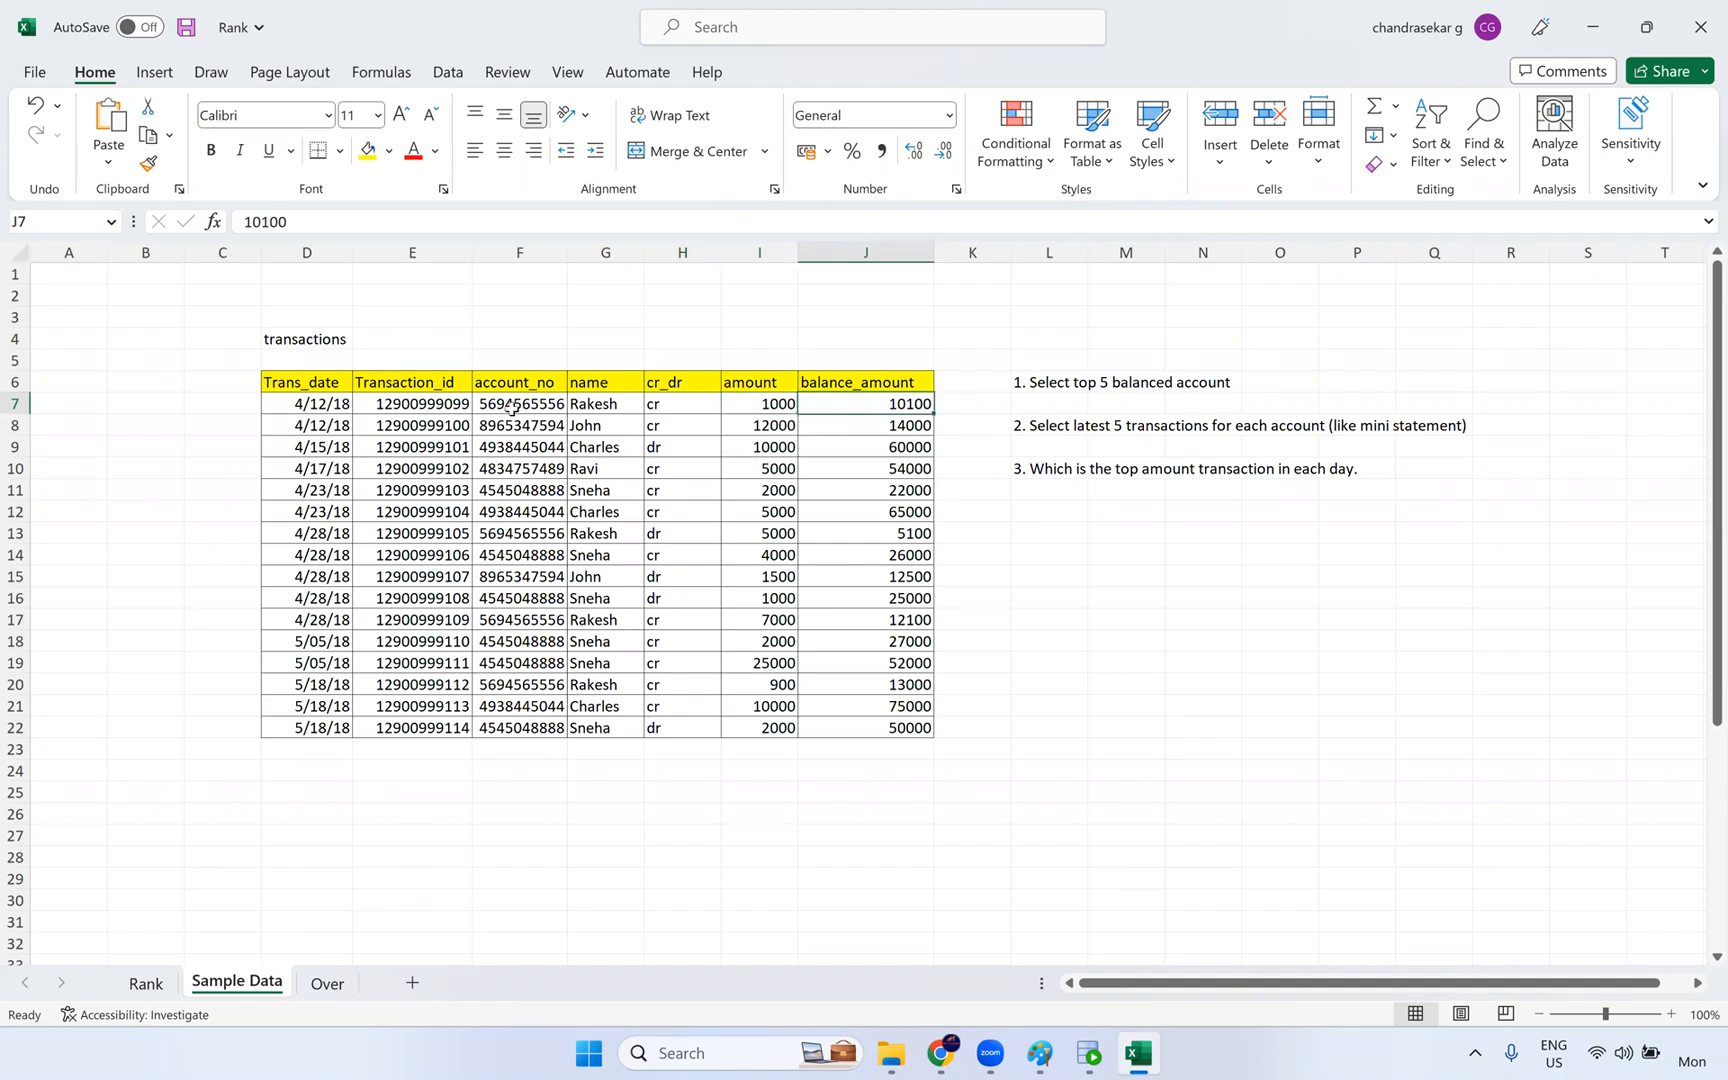
left_click_drag(424, 348, 436, 770)
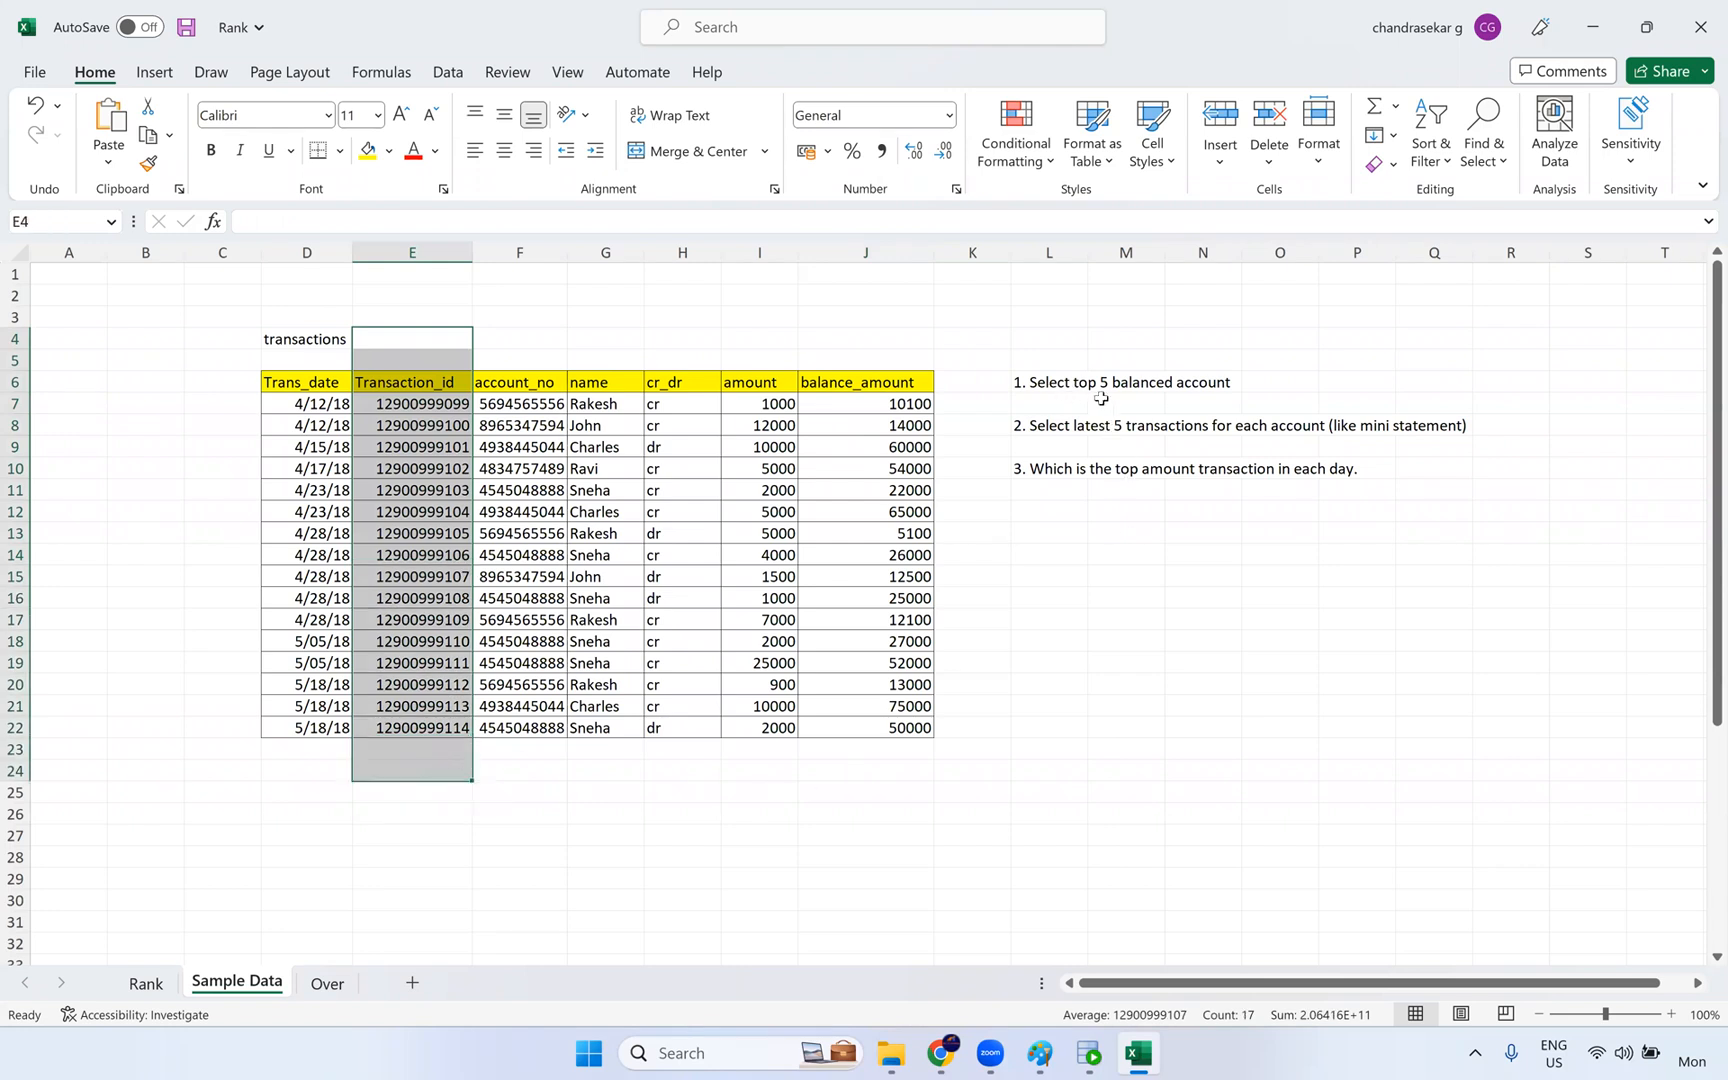
- Review the top 5 balanced account and latest 5 transactions exercises against the balance_amount and Transaction_id columns
left_click_drag(1018, 381, 1258, 379)
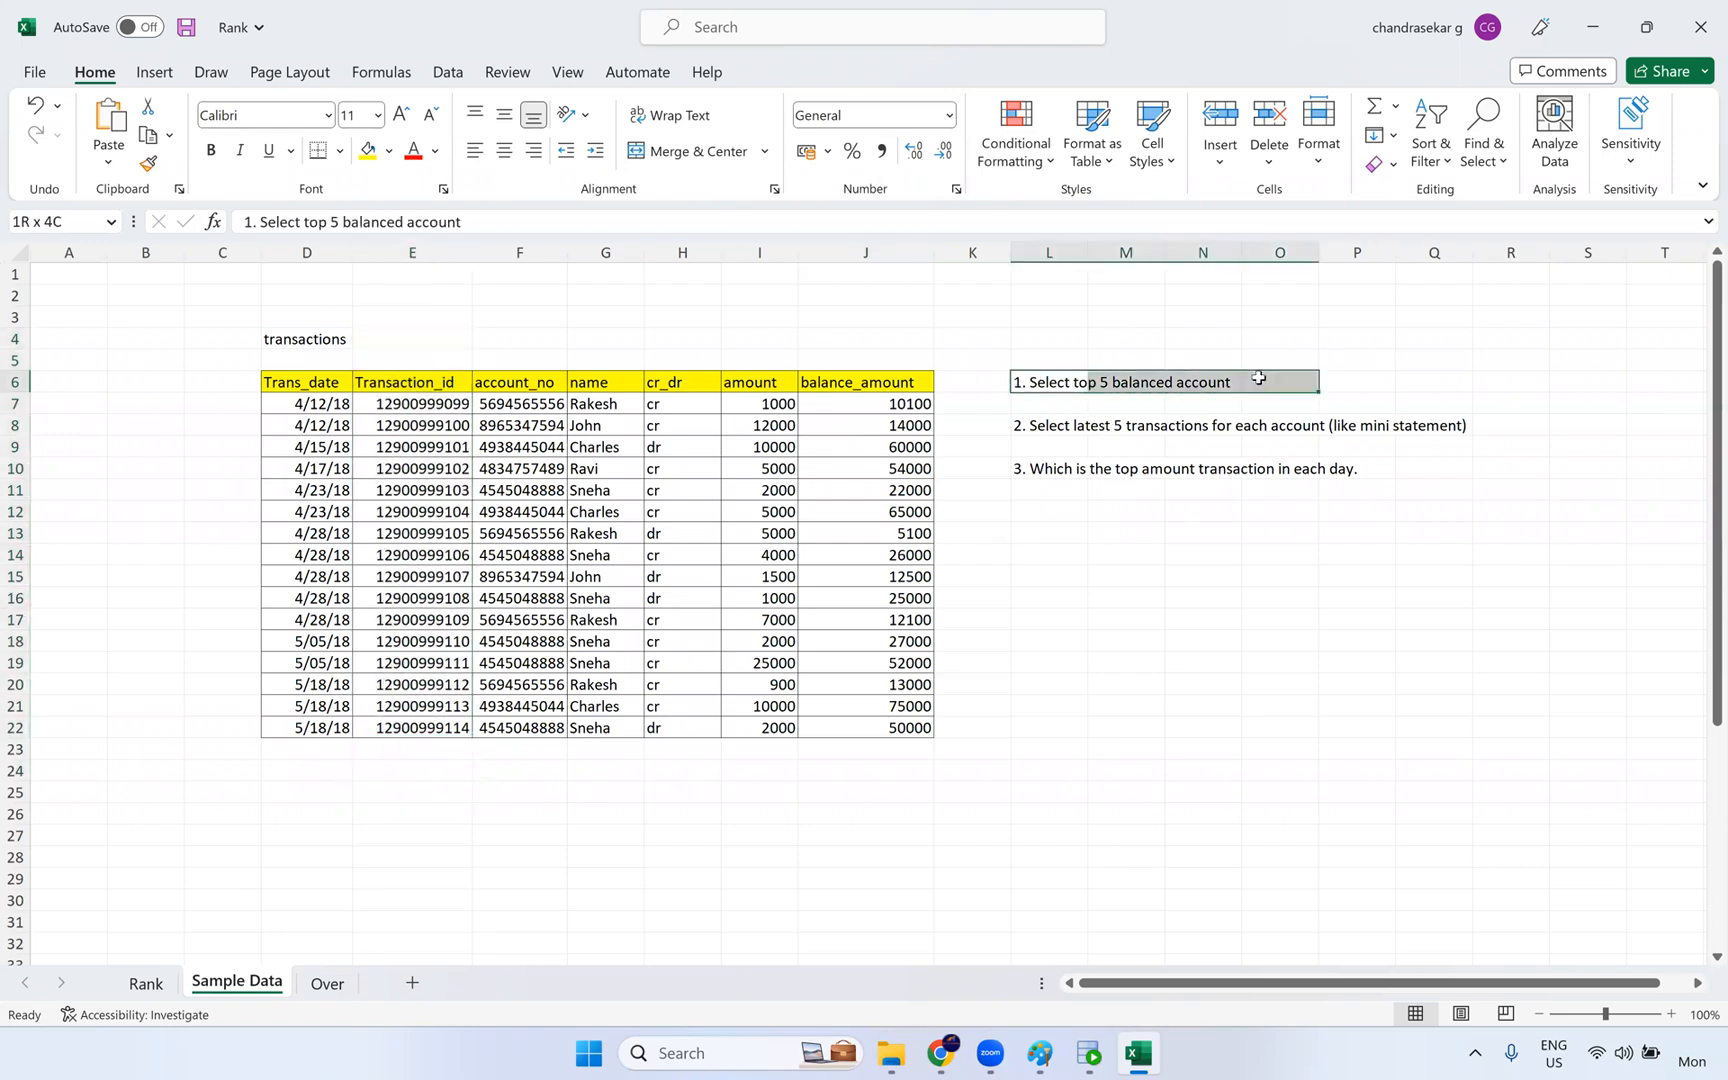
left_click_drag(888, 340, 918, 776)
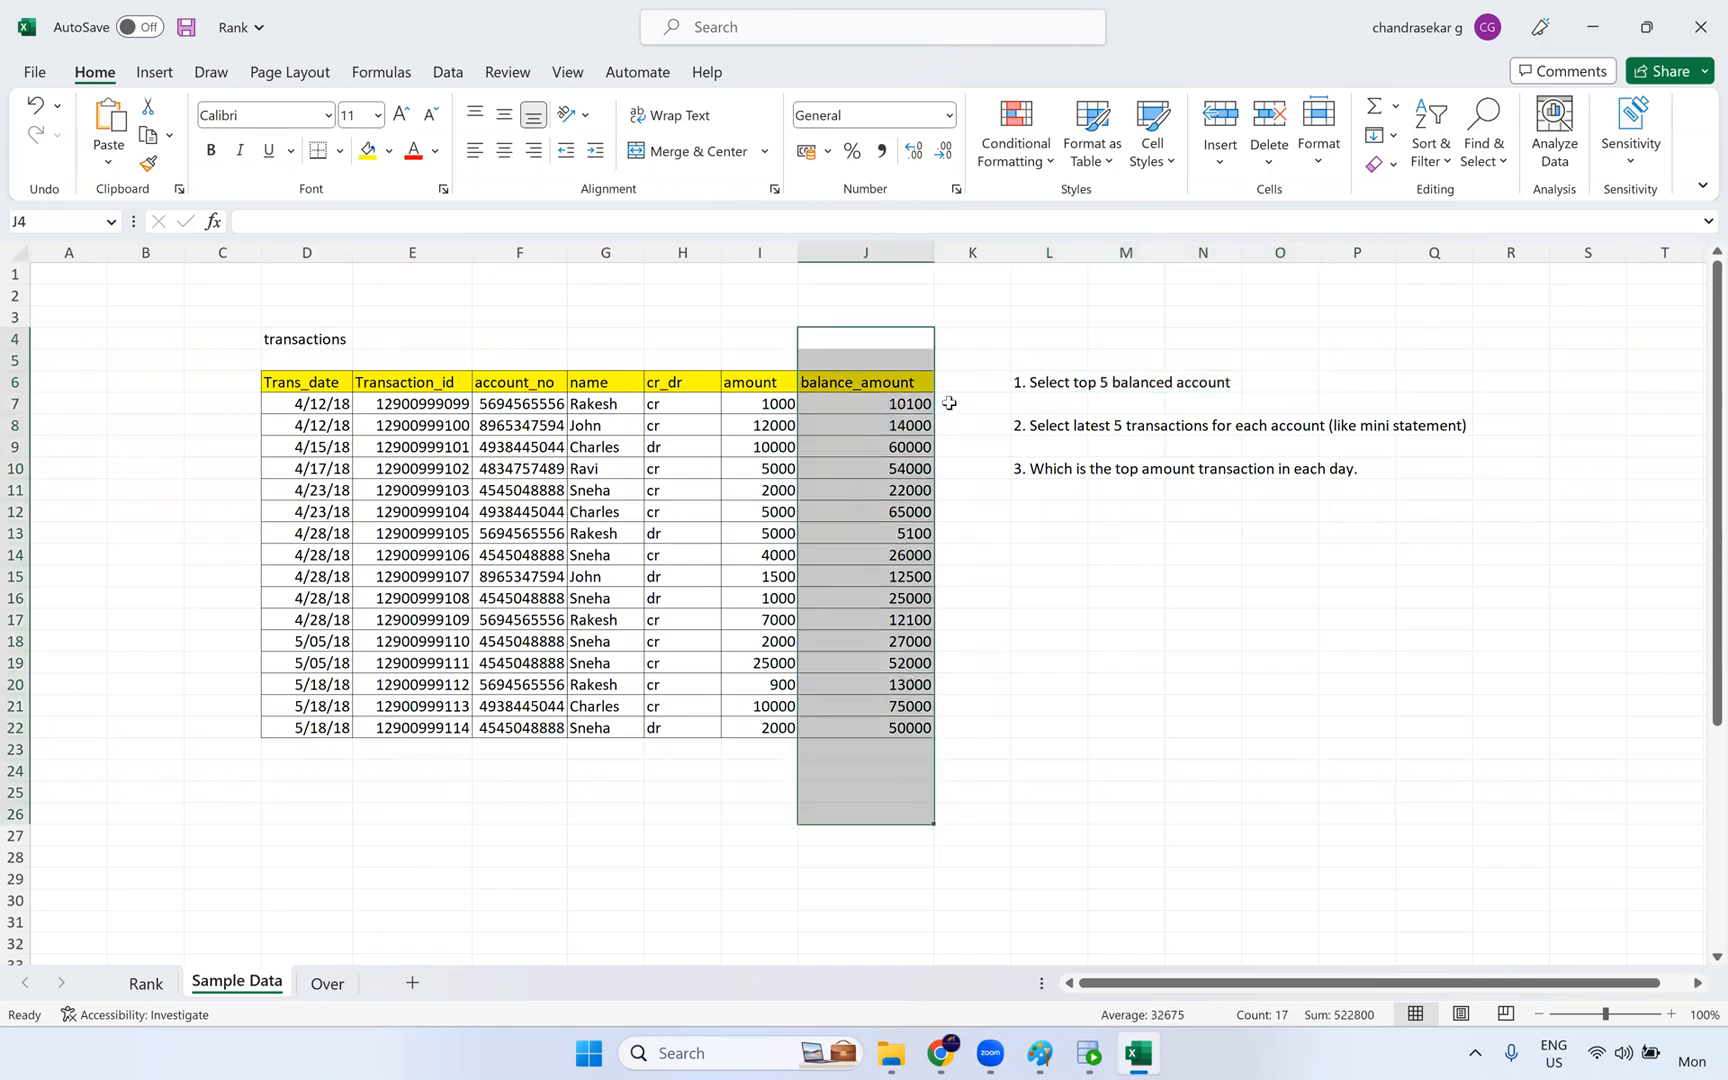
left_click(1022, 428)
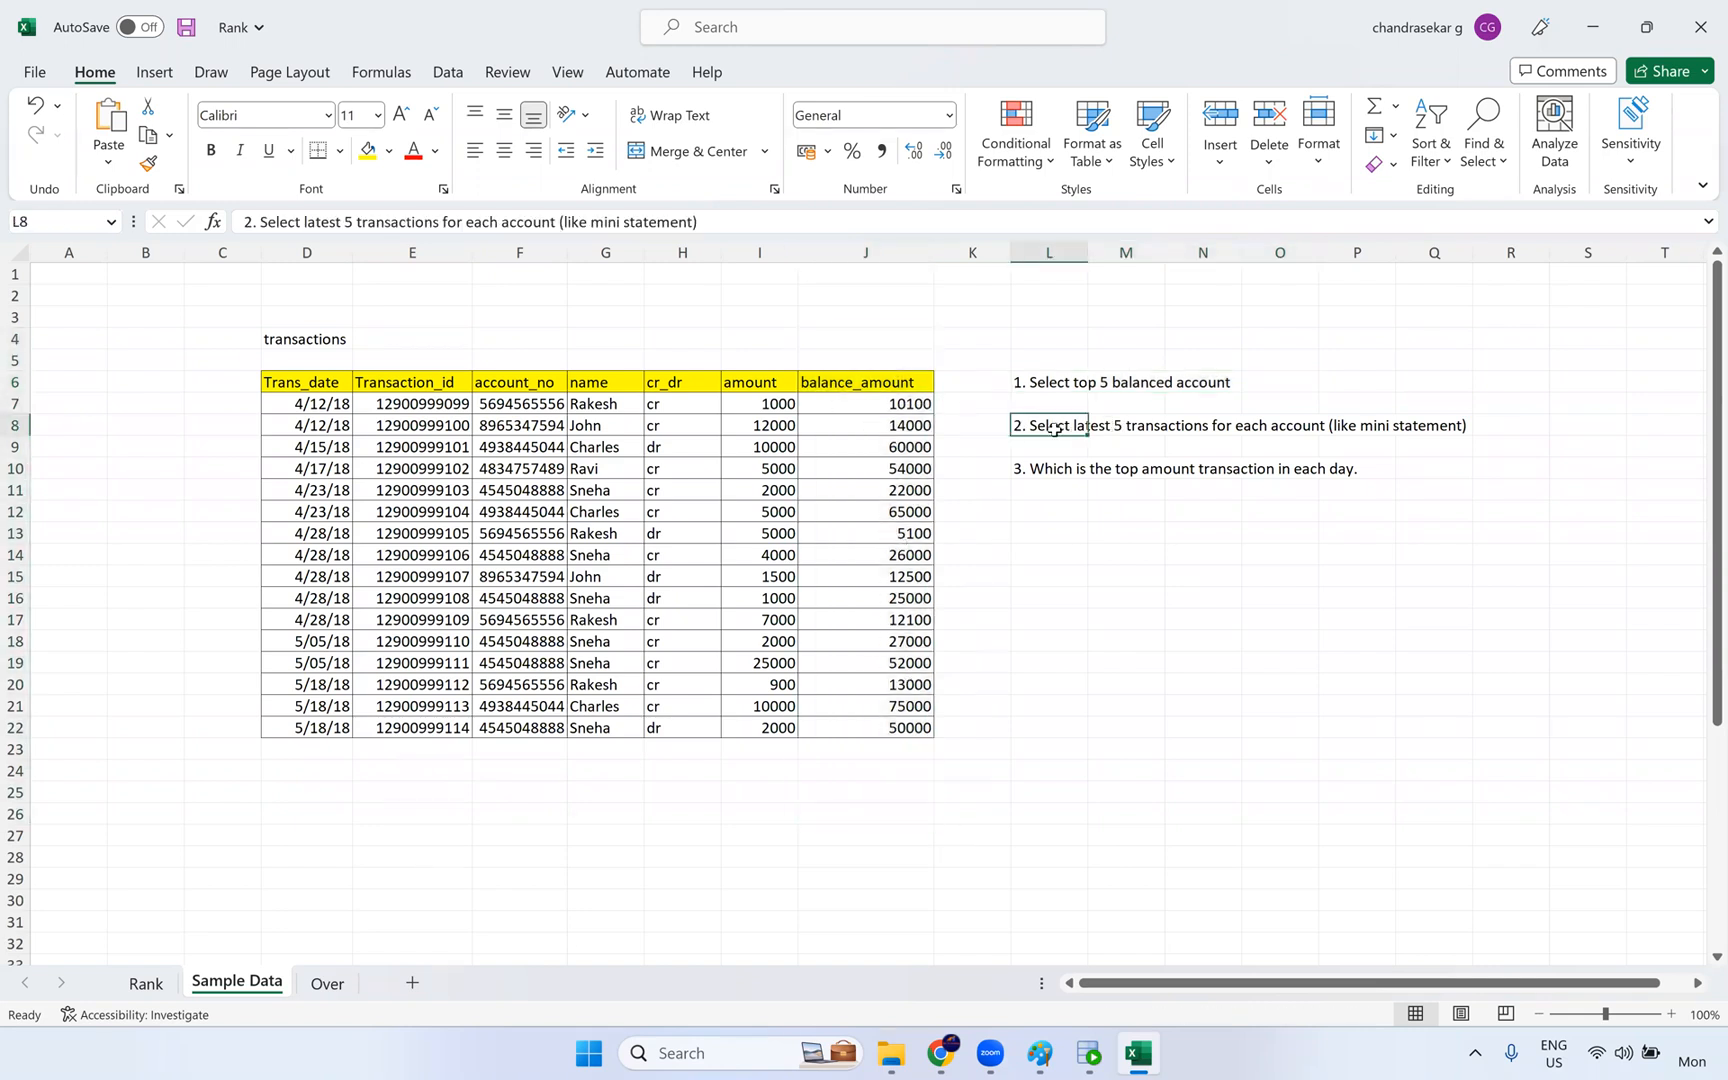
left_click_drag(1516, 424, 1014, 429)
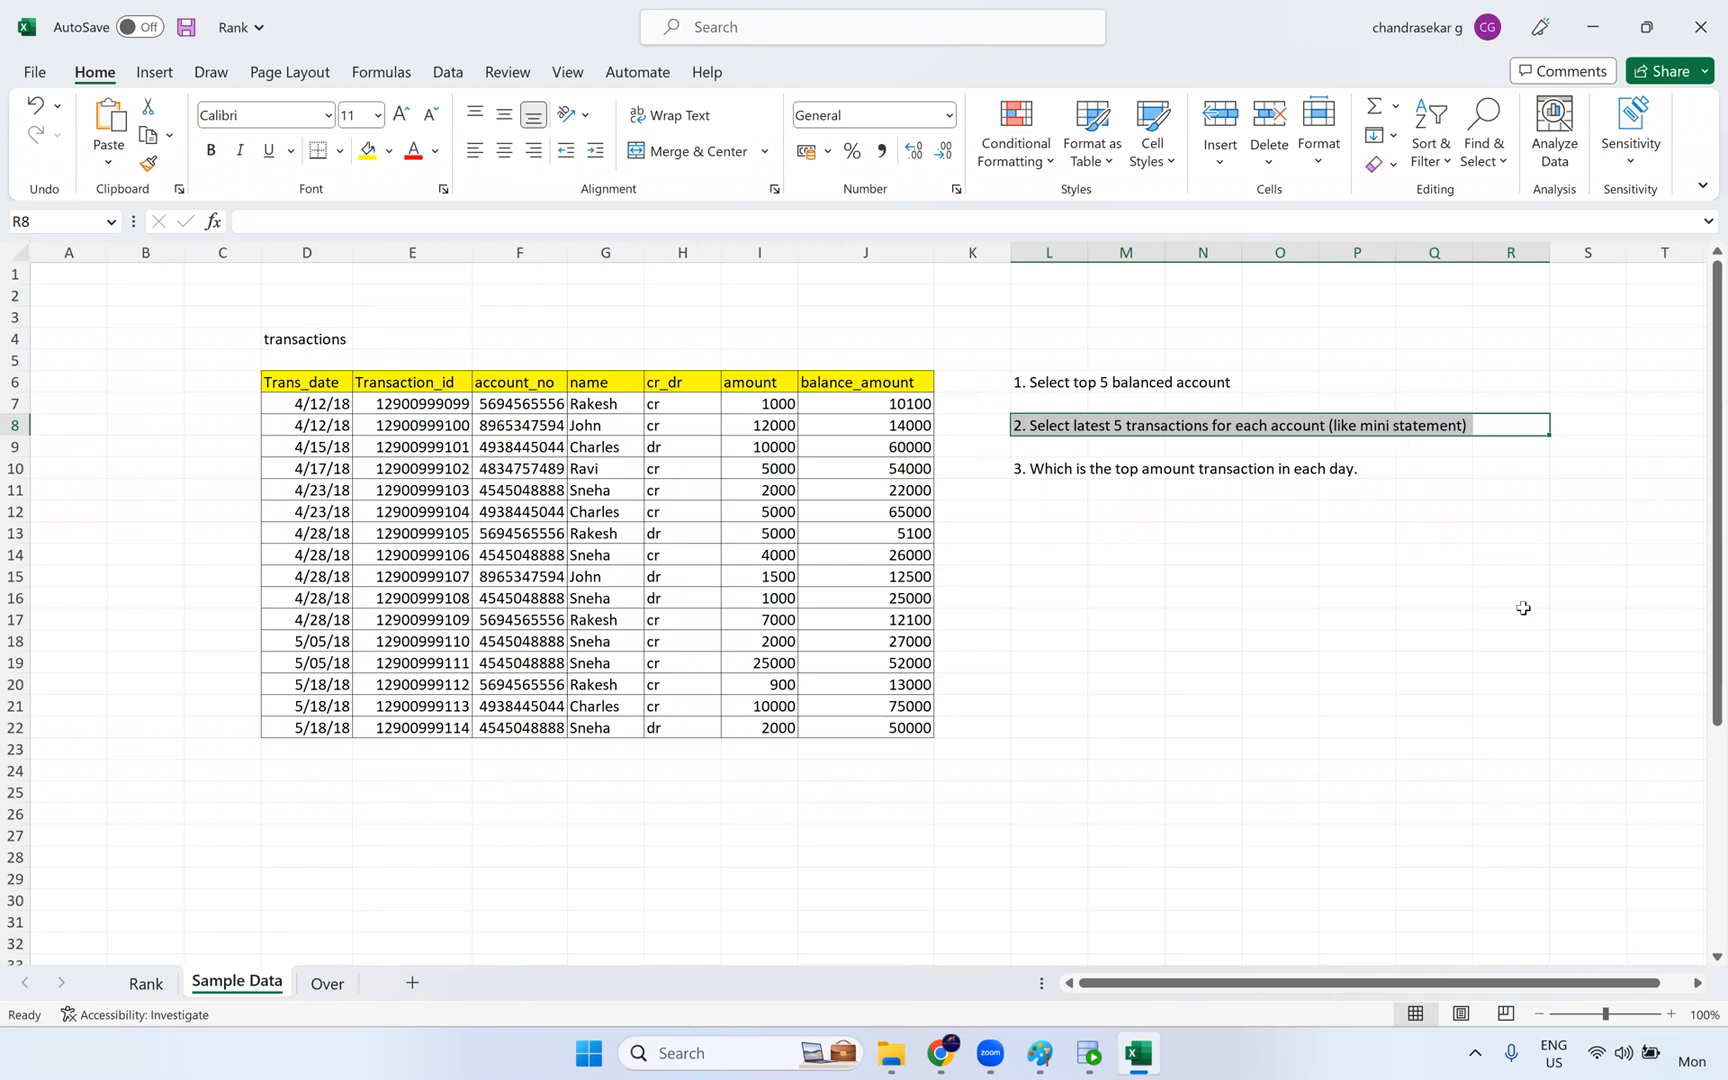
left_click_drag(398, 358, 403, 814)
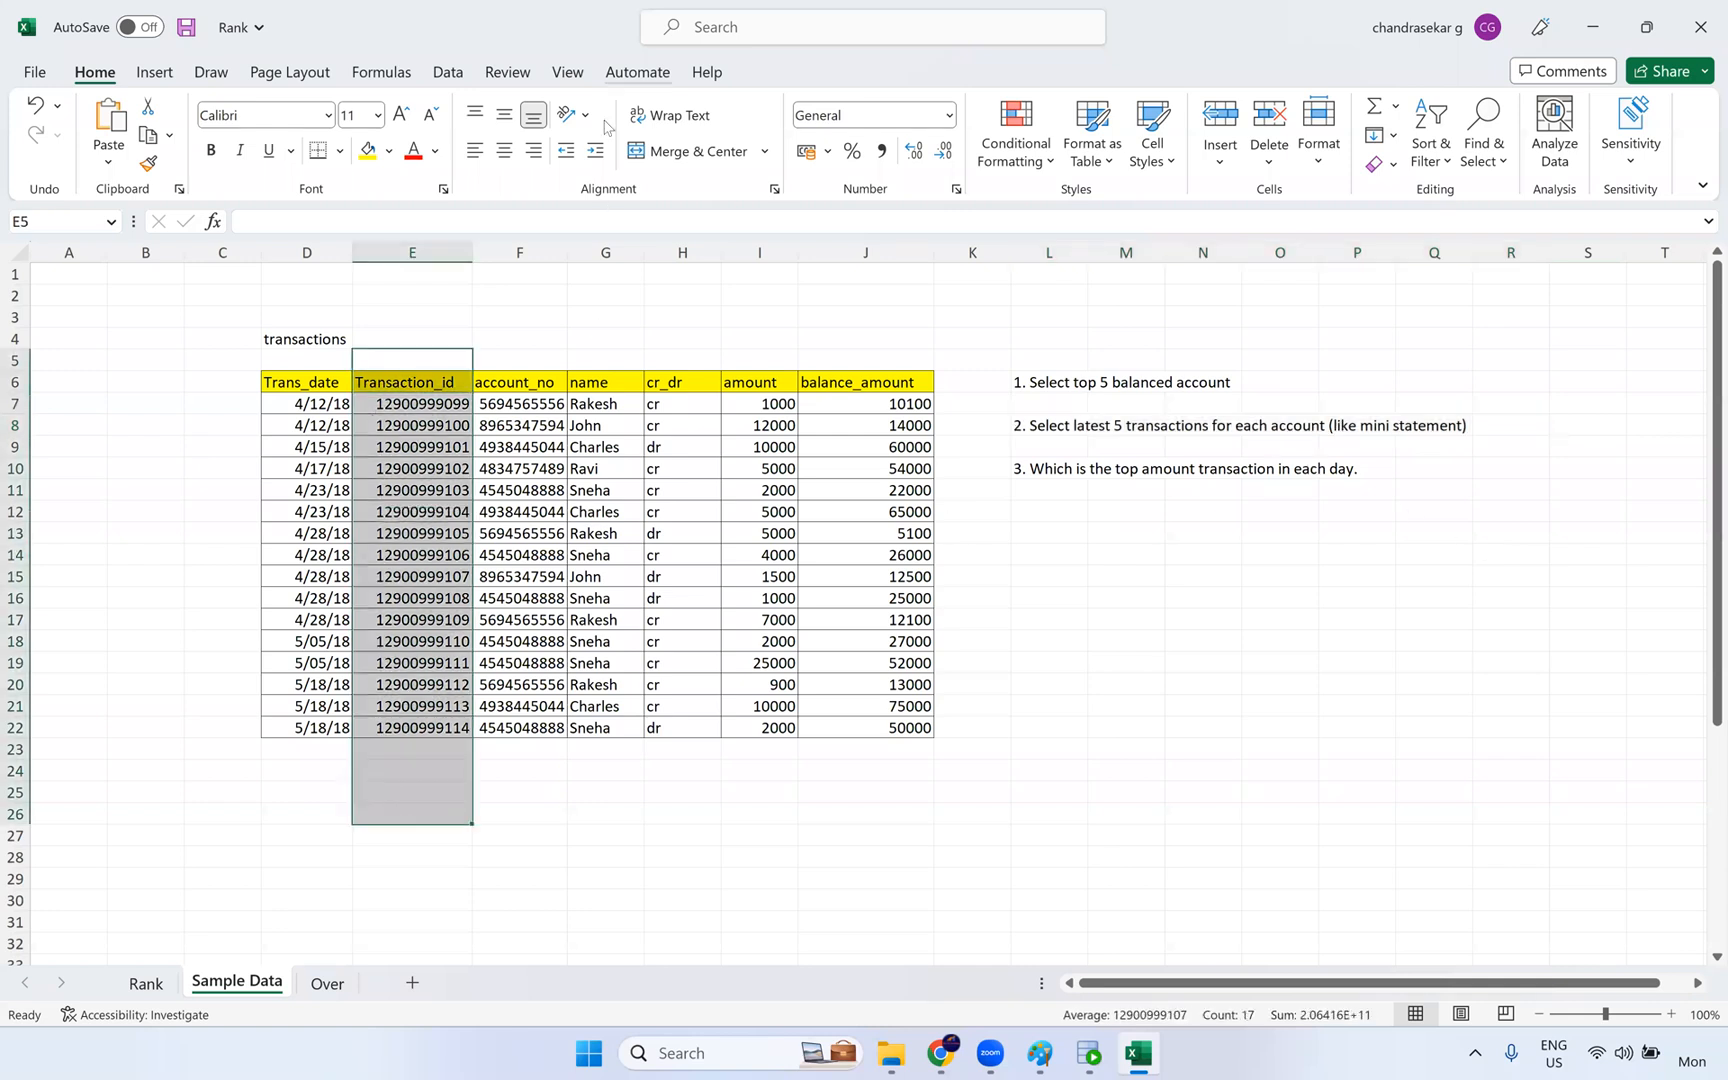
left_click(892, 173)
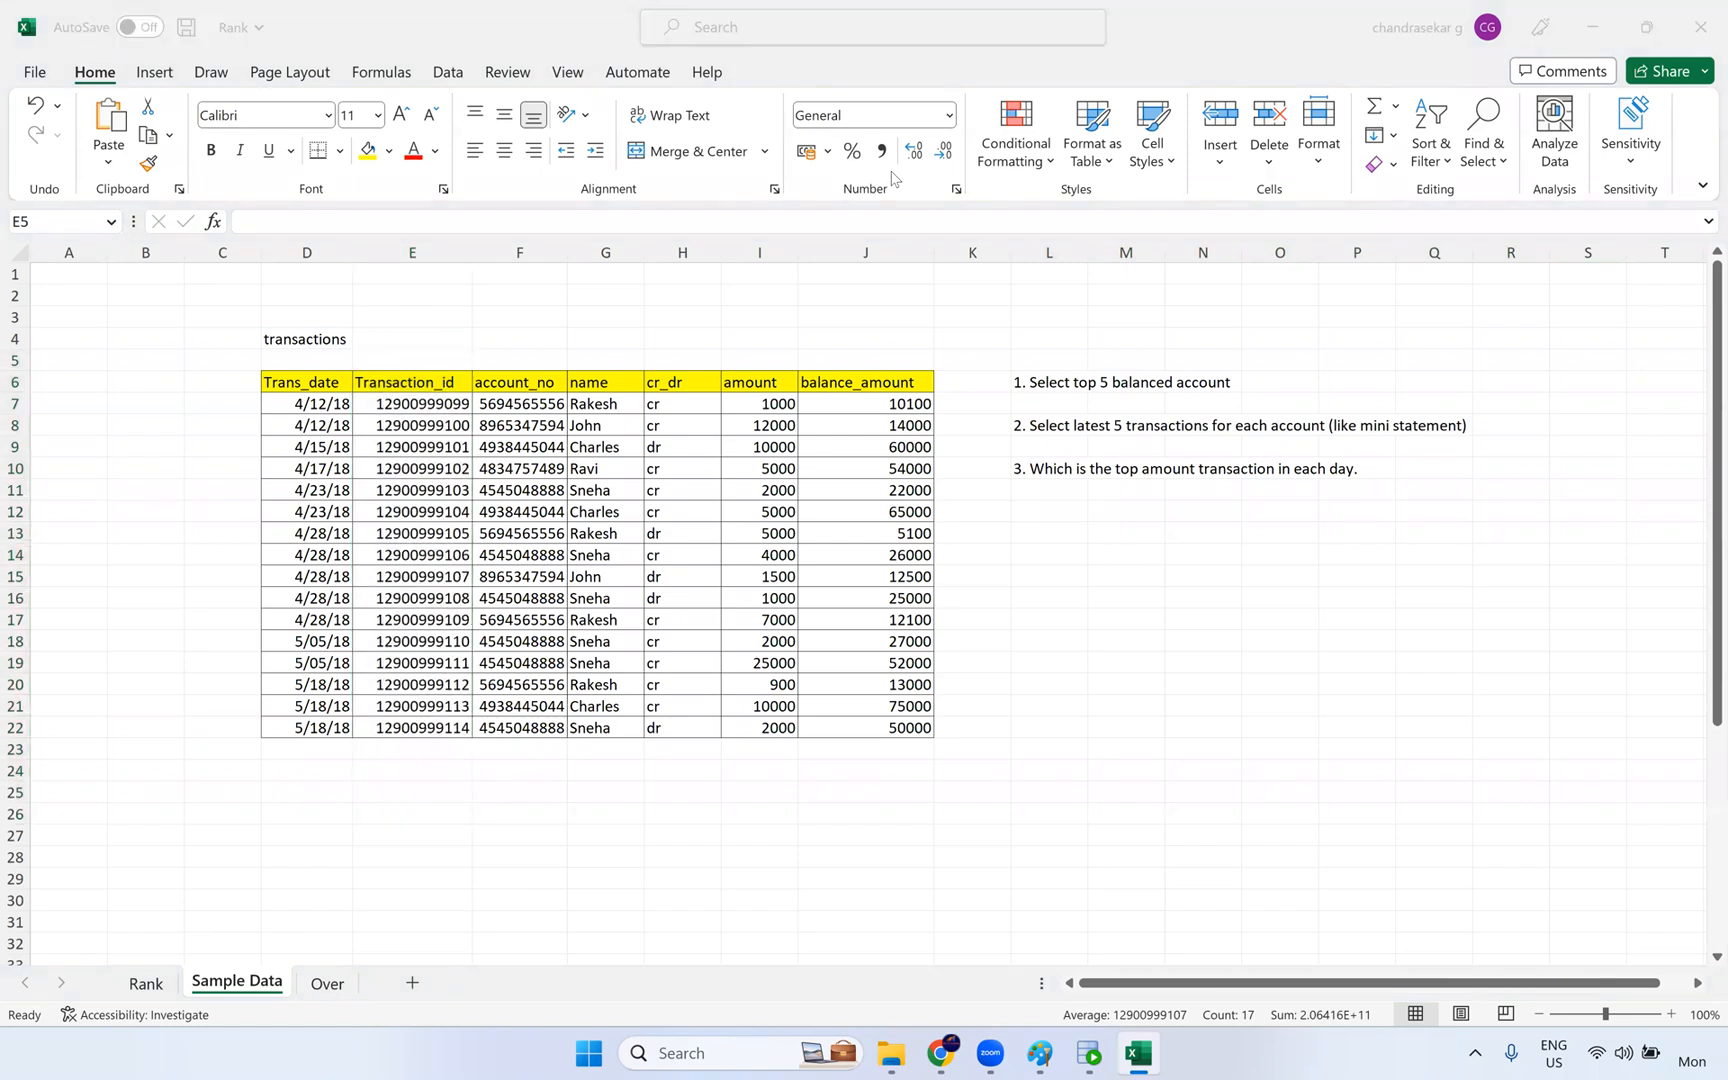
- Switch to Oracle SQL Developer, rerun the t_employees query and examine the SALARY column of the result
left_click(940, 1053)
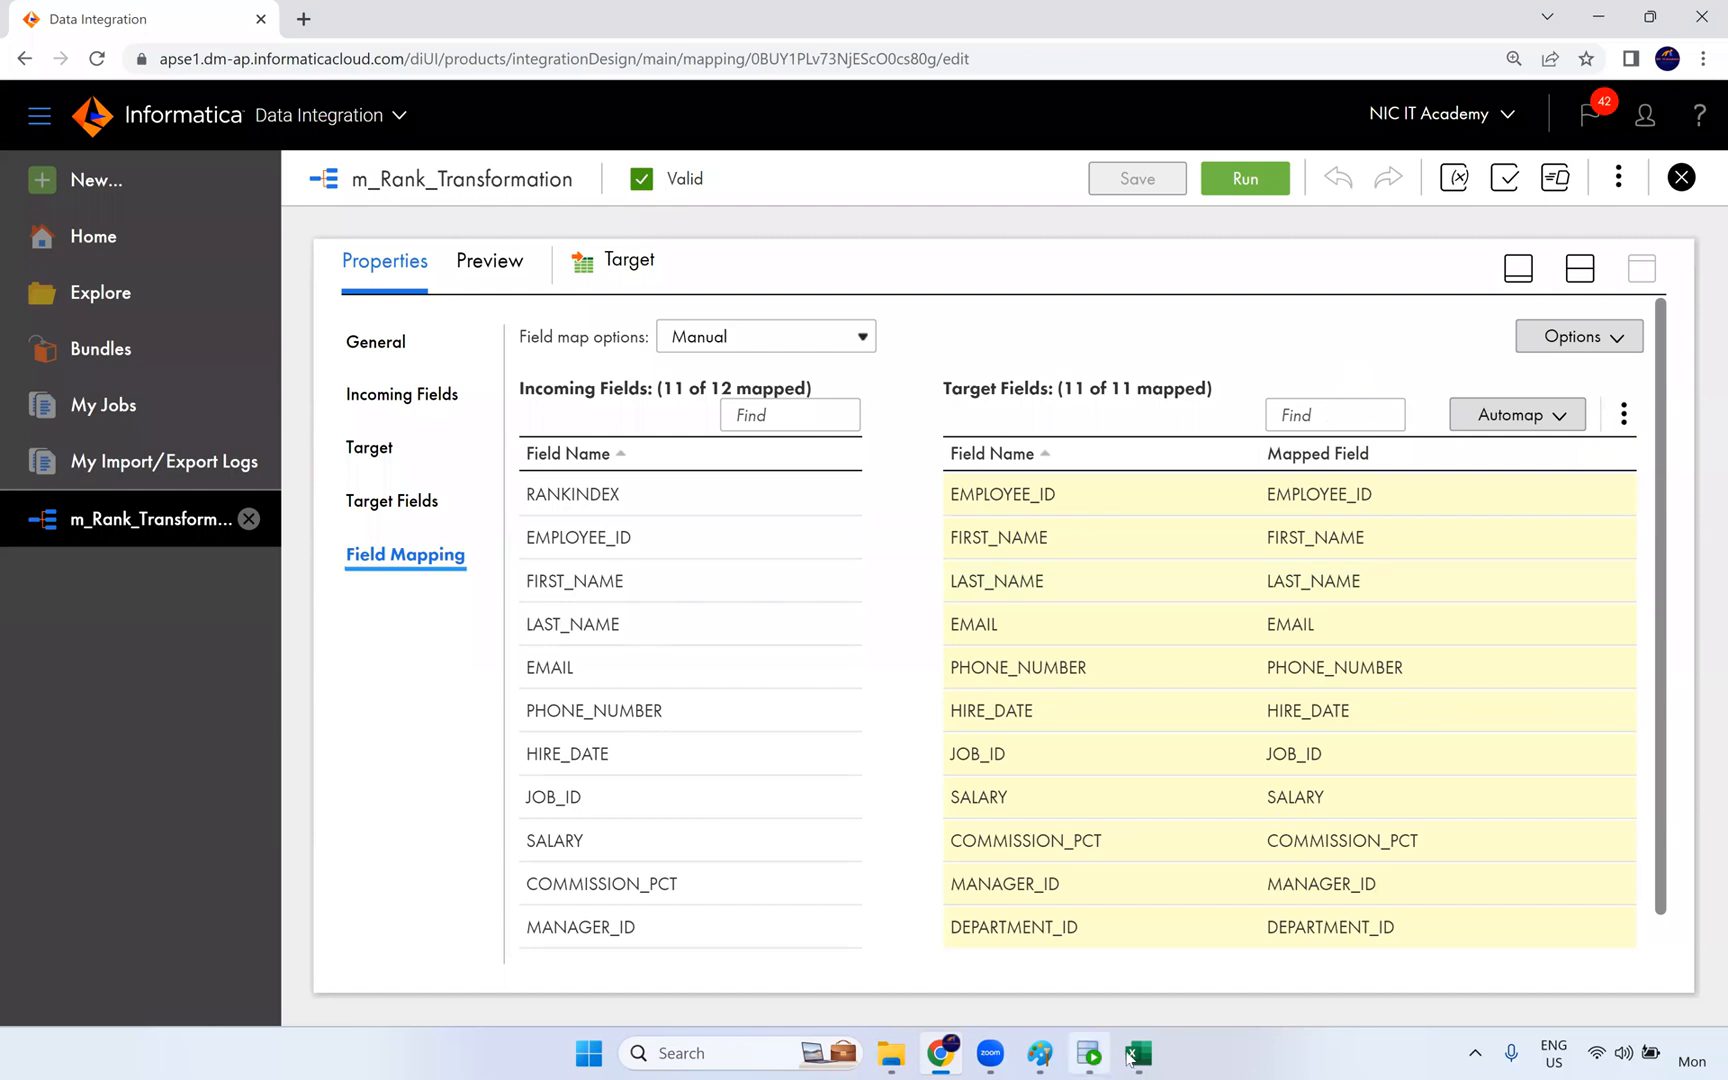
left_click(1089, 1053)
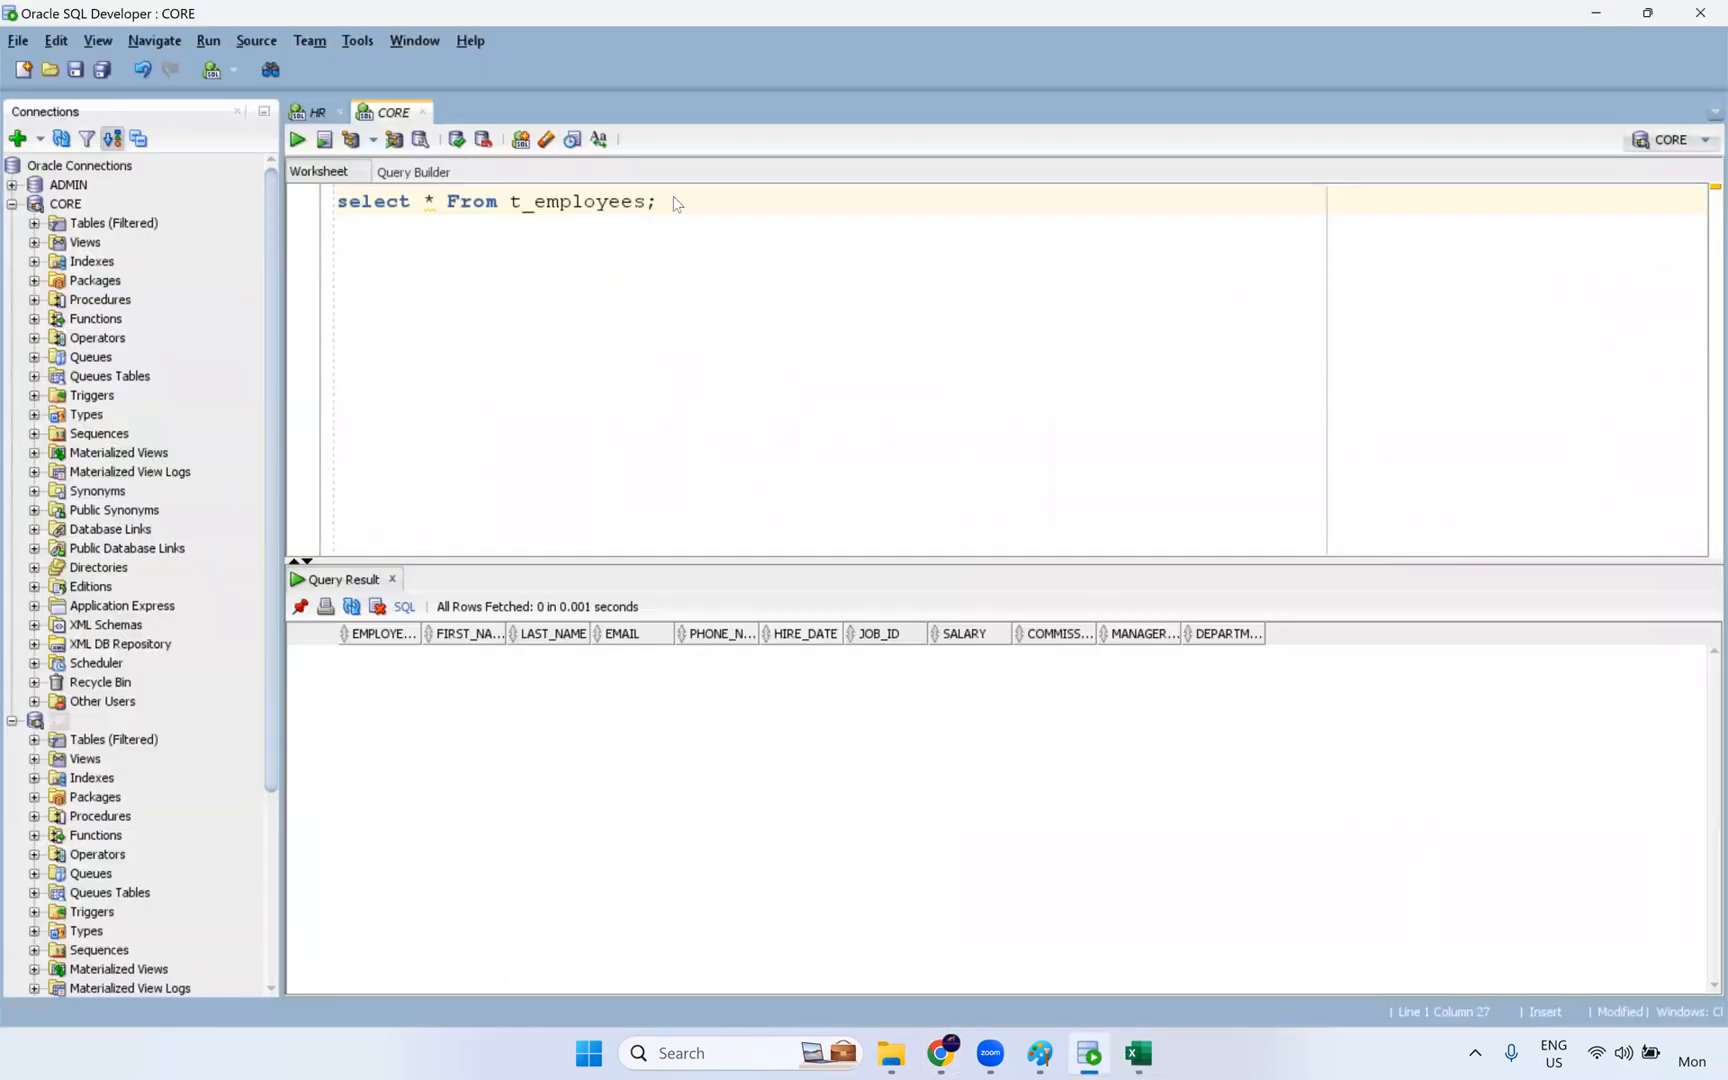
key("ctrl+Return")
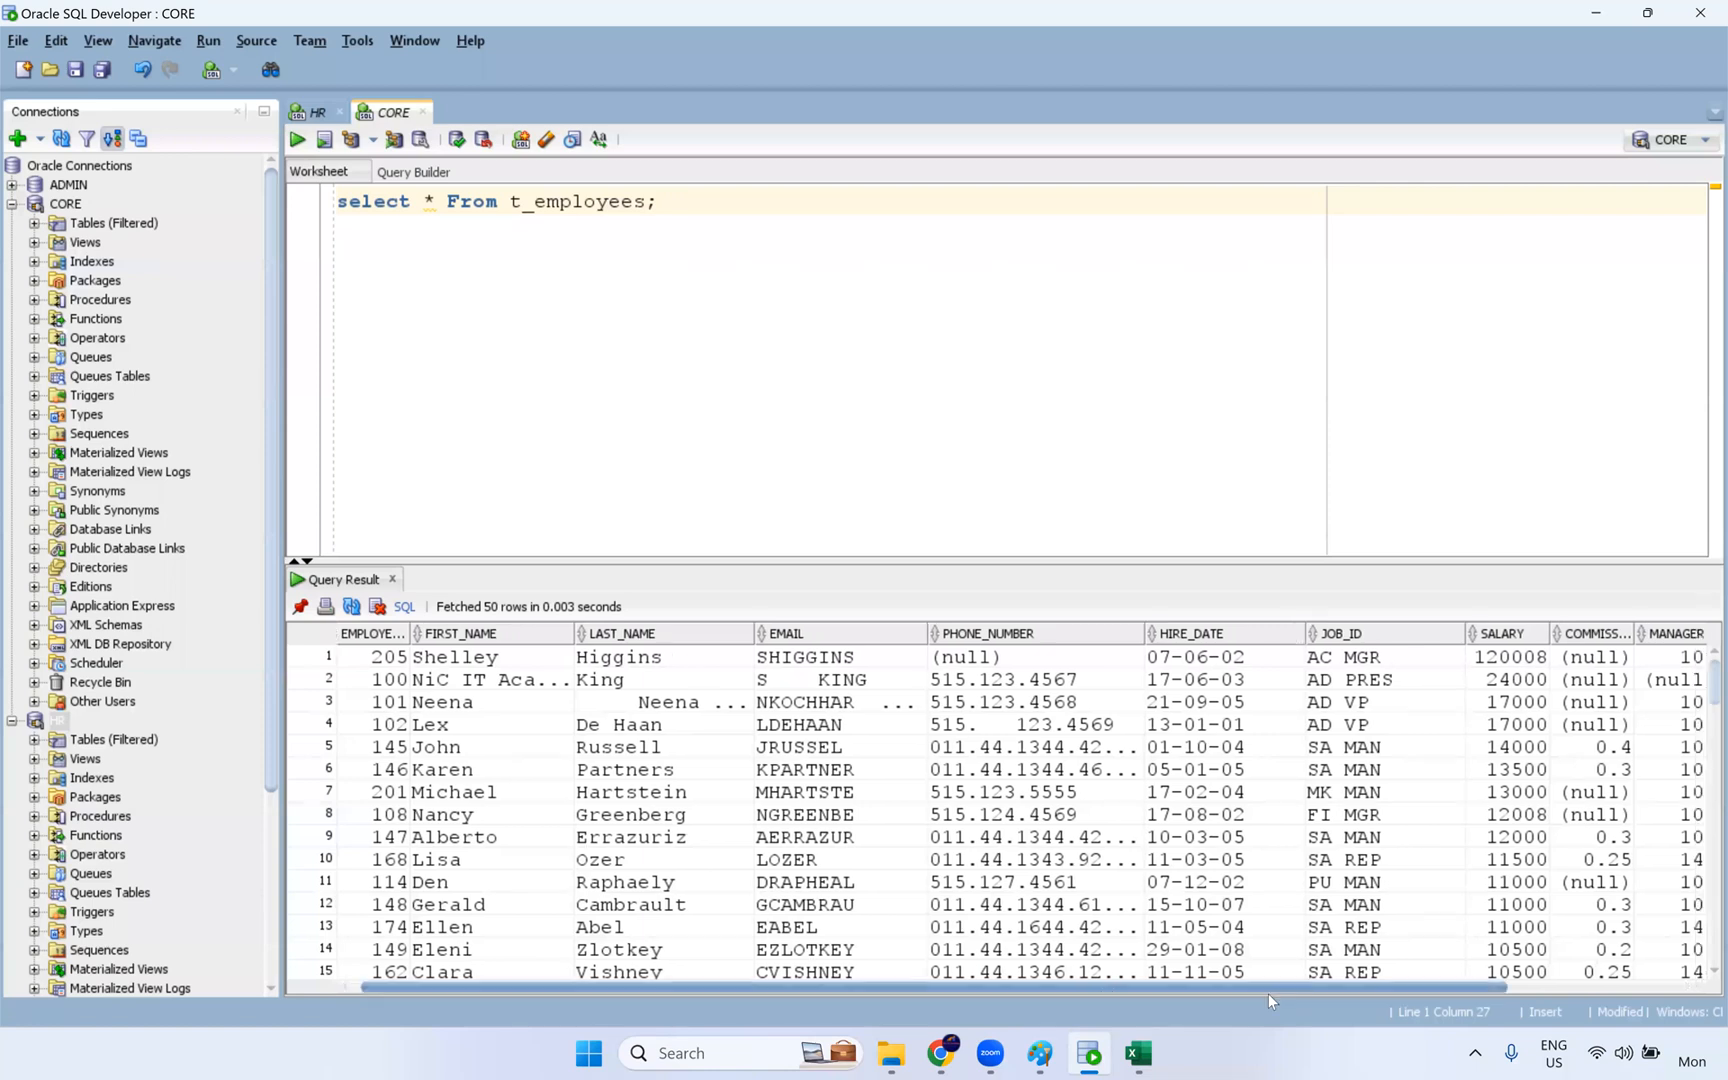
left_click_drag(1268, 990, 1453, 990)
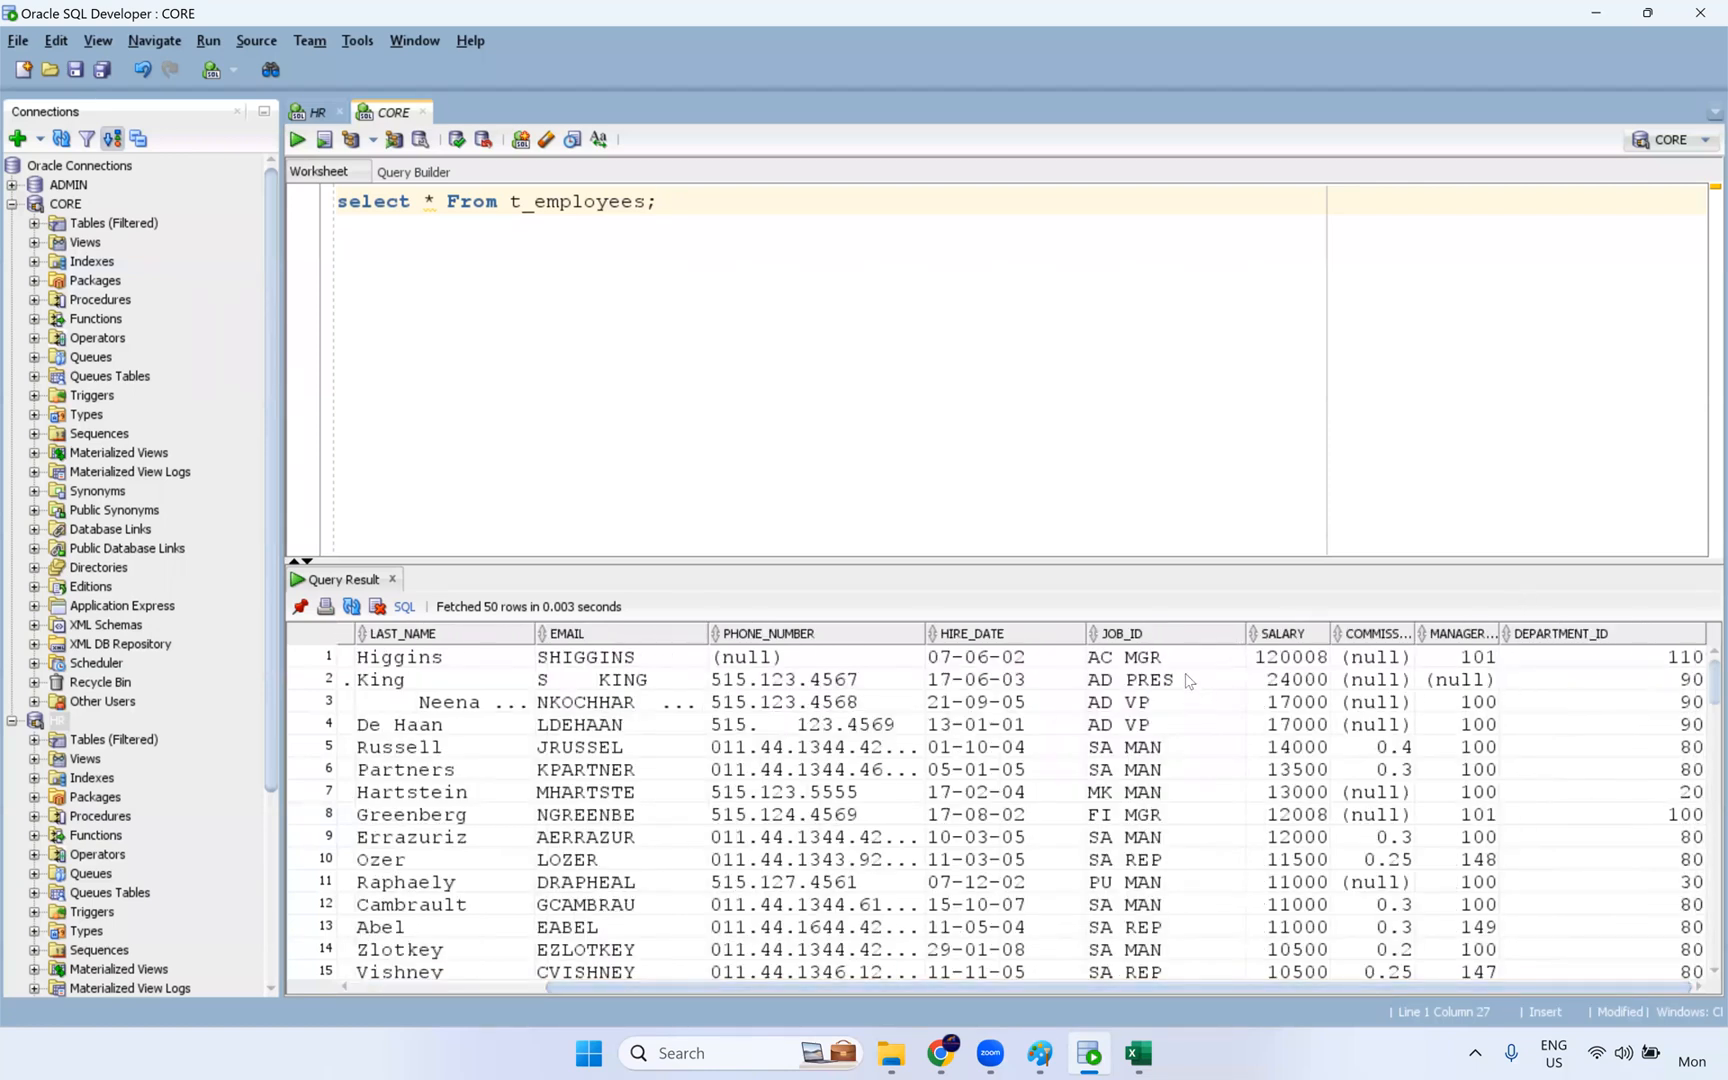
left_click_drag(1292, 658, 1287, 1022)
scroll(1348, 808, "down", 6)
scroll(1348, 808, "down", 8)
scroll(774, 724, "up", 20)
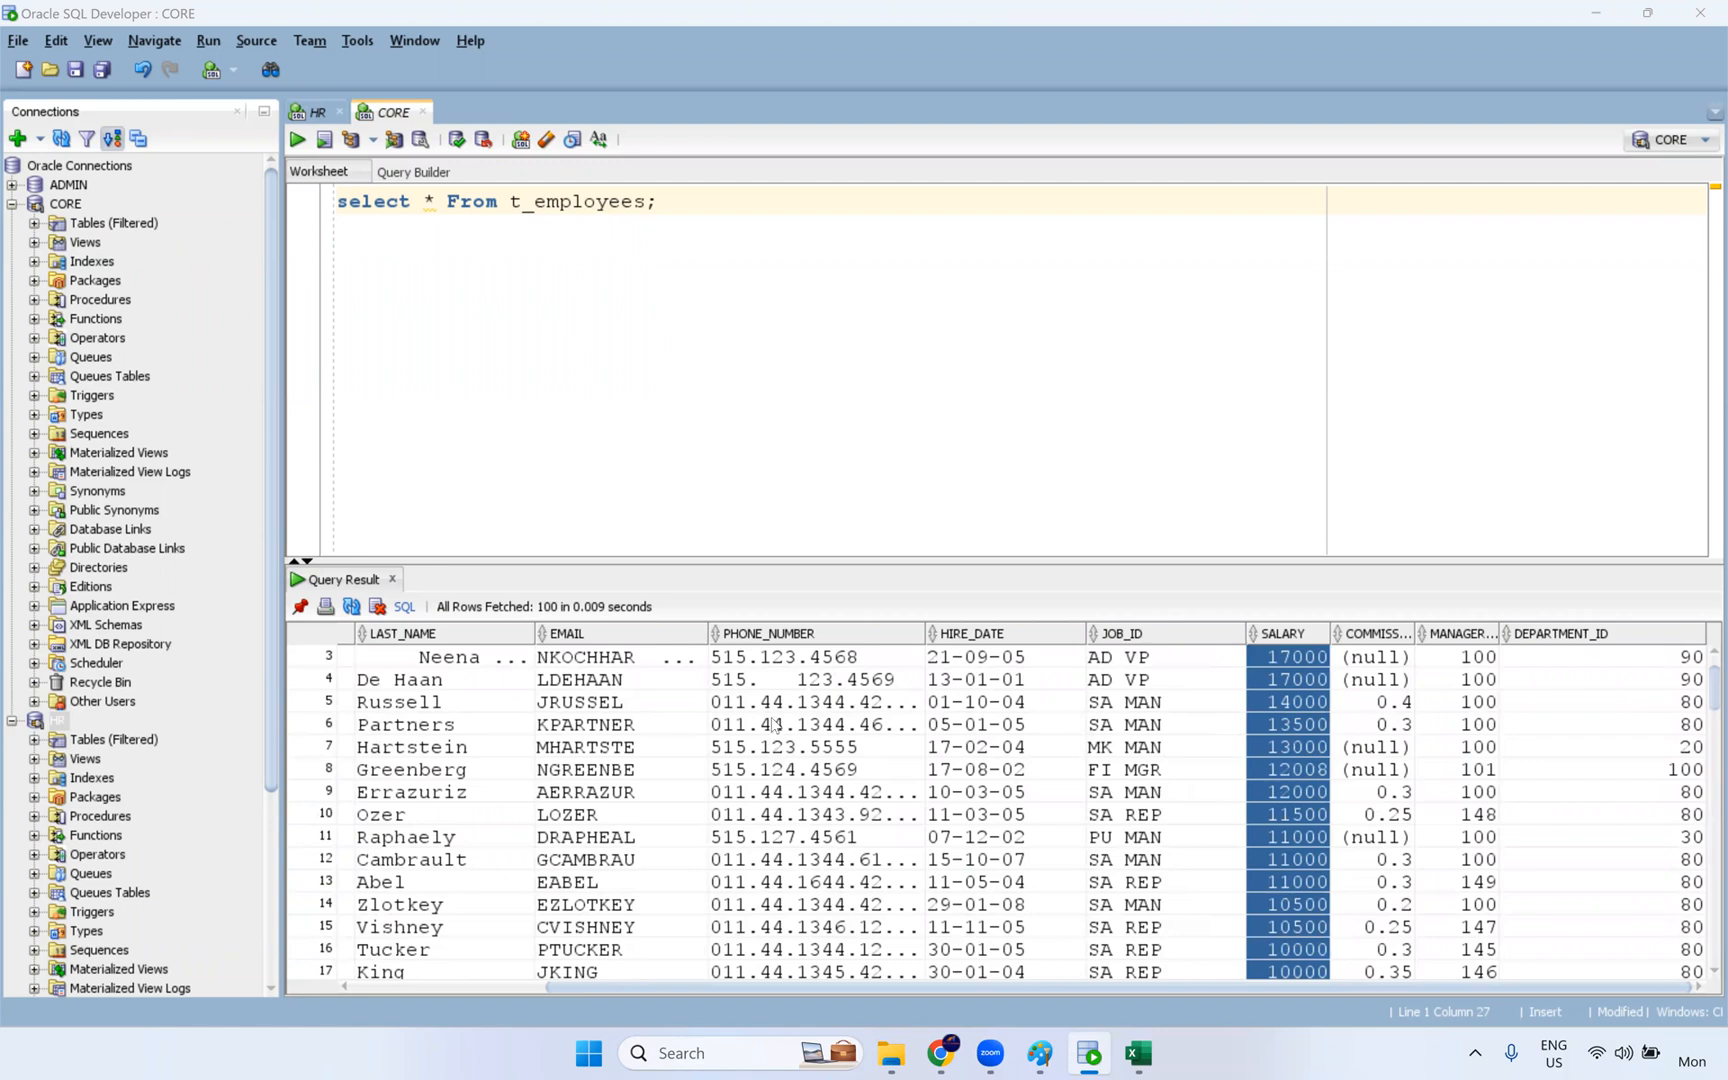
- Return to Informatica in Chrome and examine the RANKINDEX incoming field in the target's field mapping
key("alt+Tab")
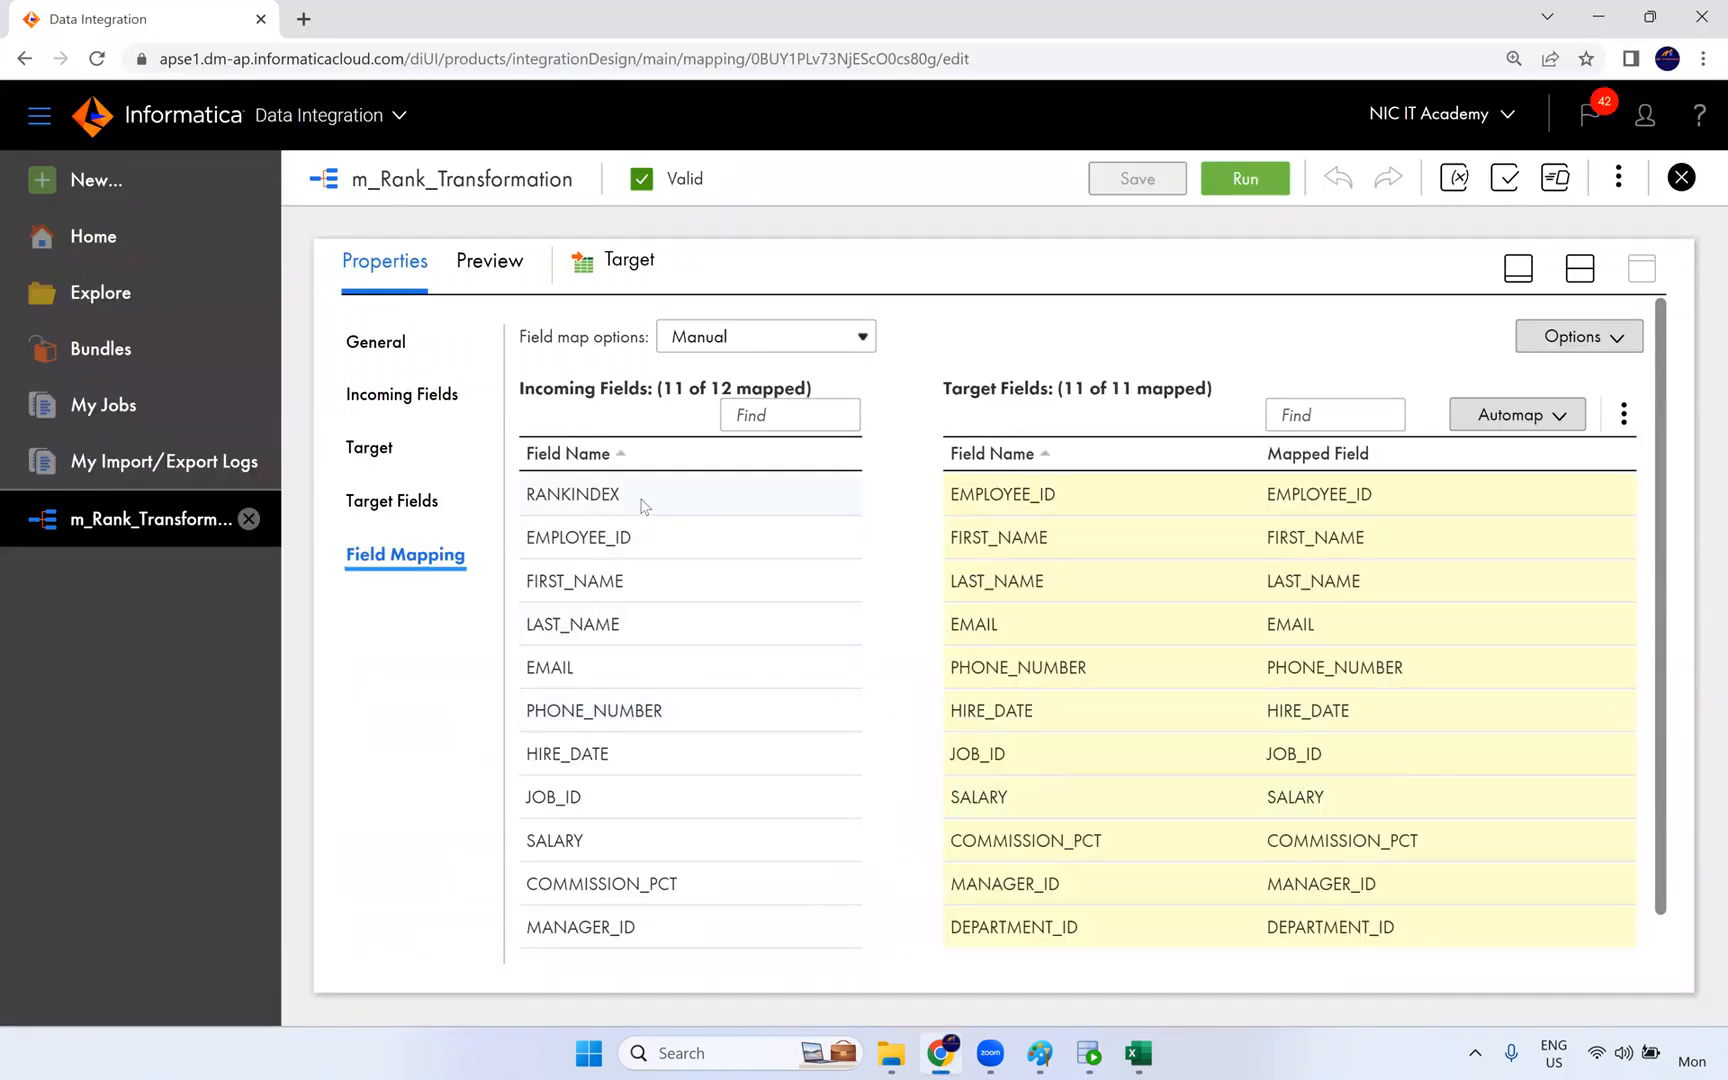
left_click(541, 512)
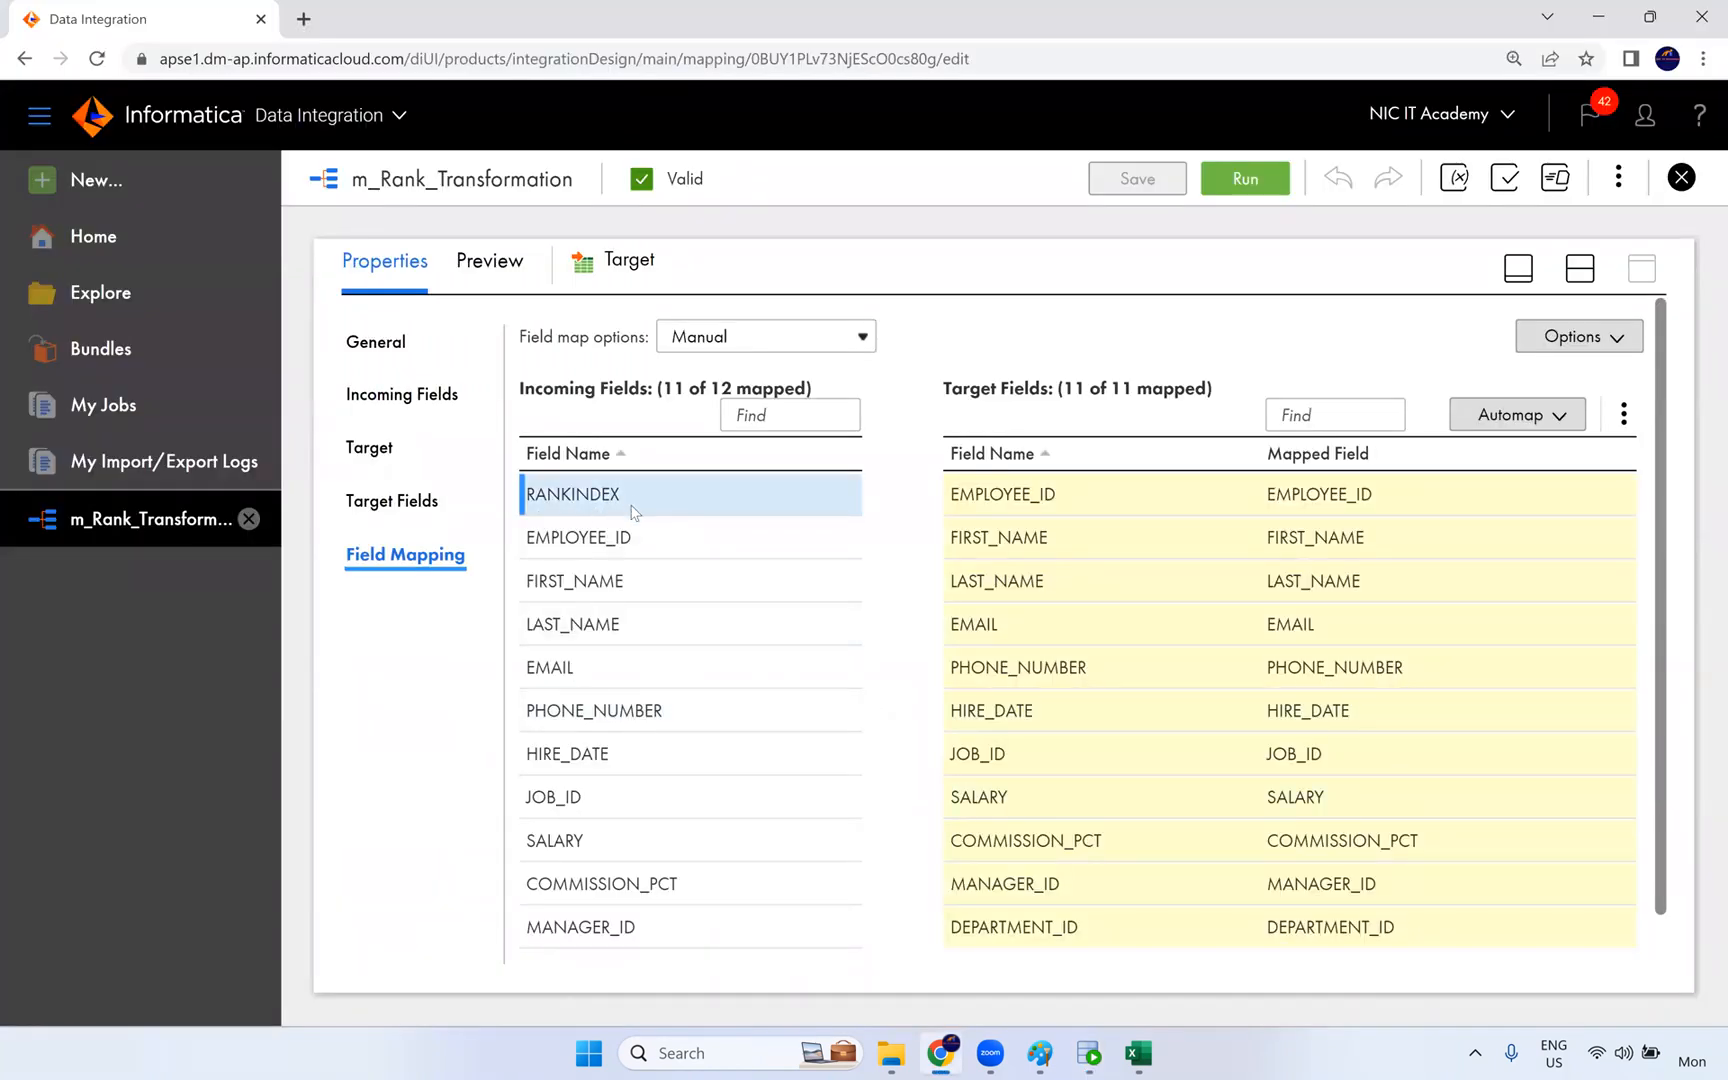
scroll(631, 512, "down", 1)
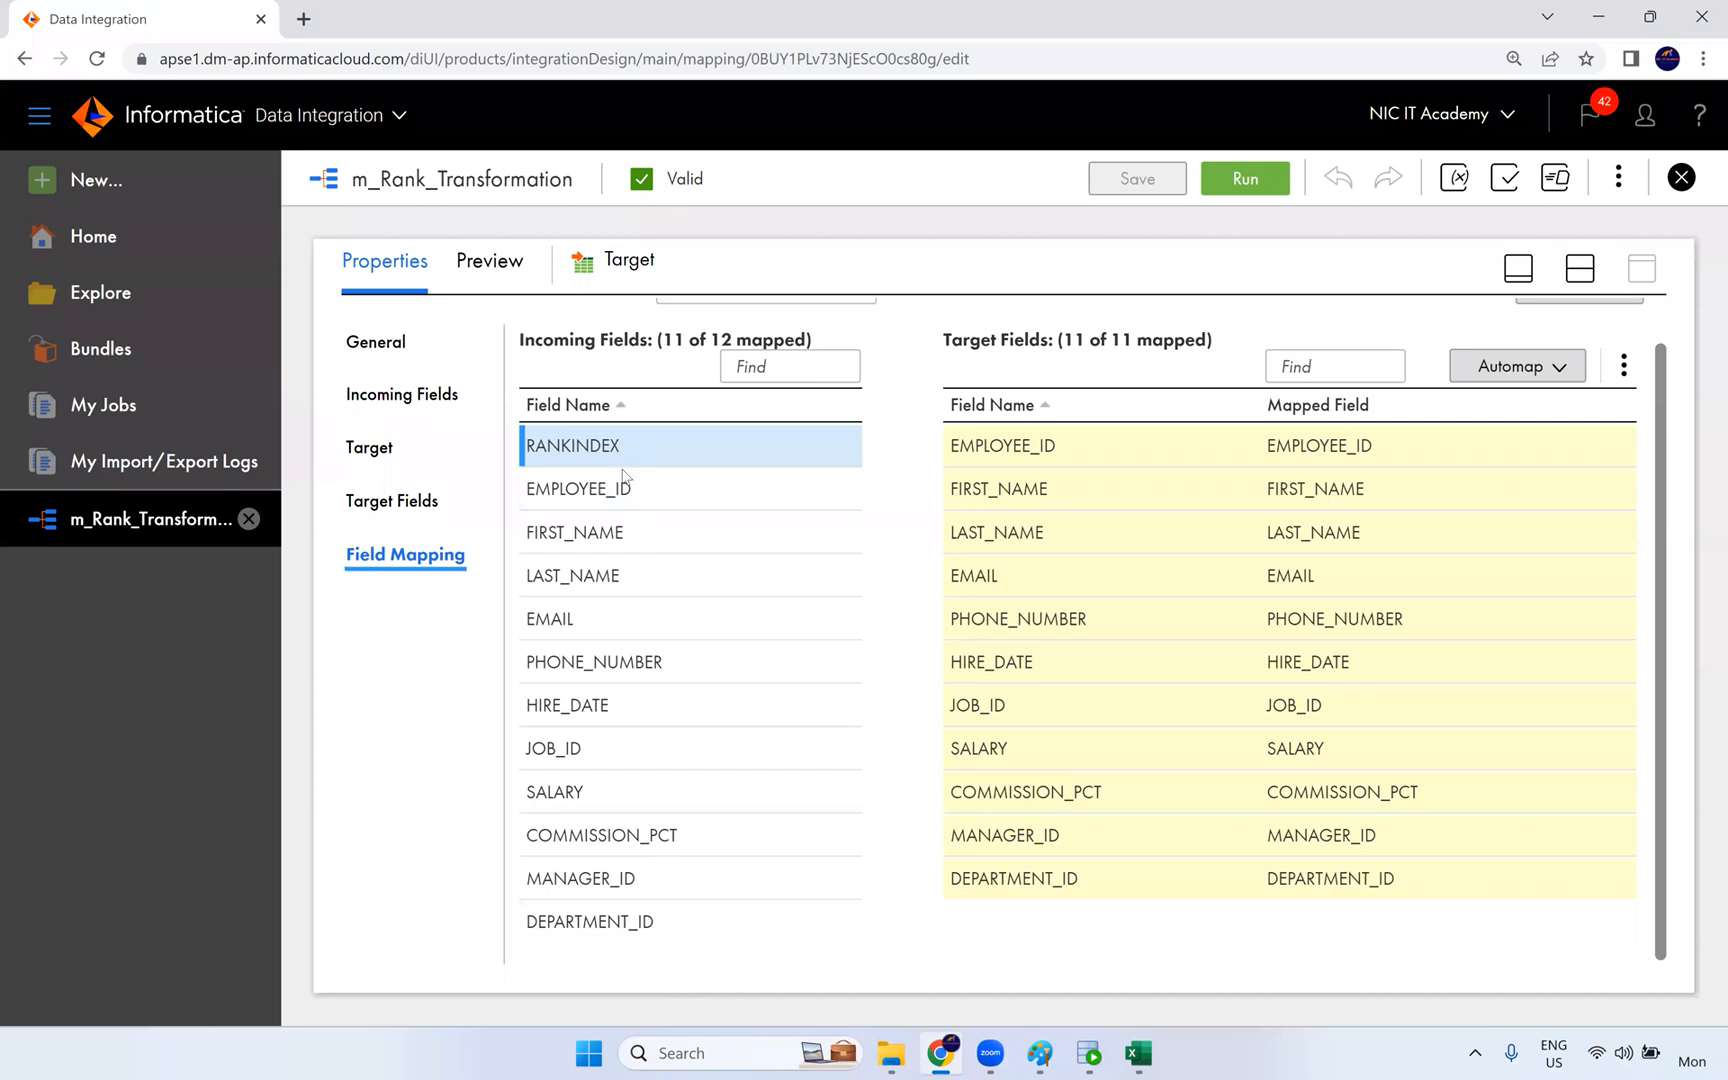
- Switch to the Rank sheet in Excel and examine the RANK() and DENSE_RANK() columns
left_click(1138, 1053)
left_click(158, 991)
left_click_drag(672, 337, 696, 889)
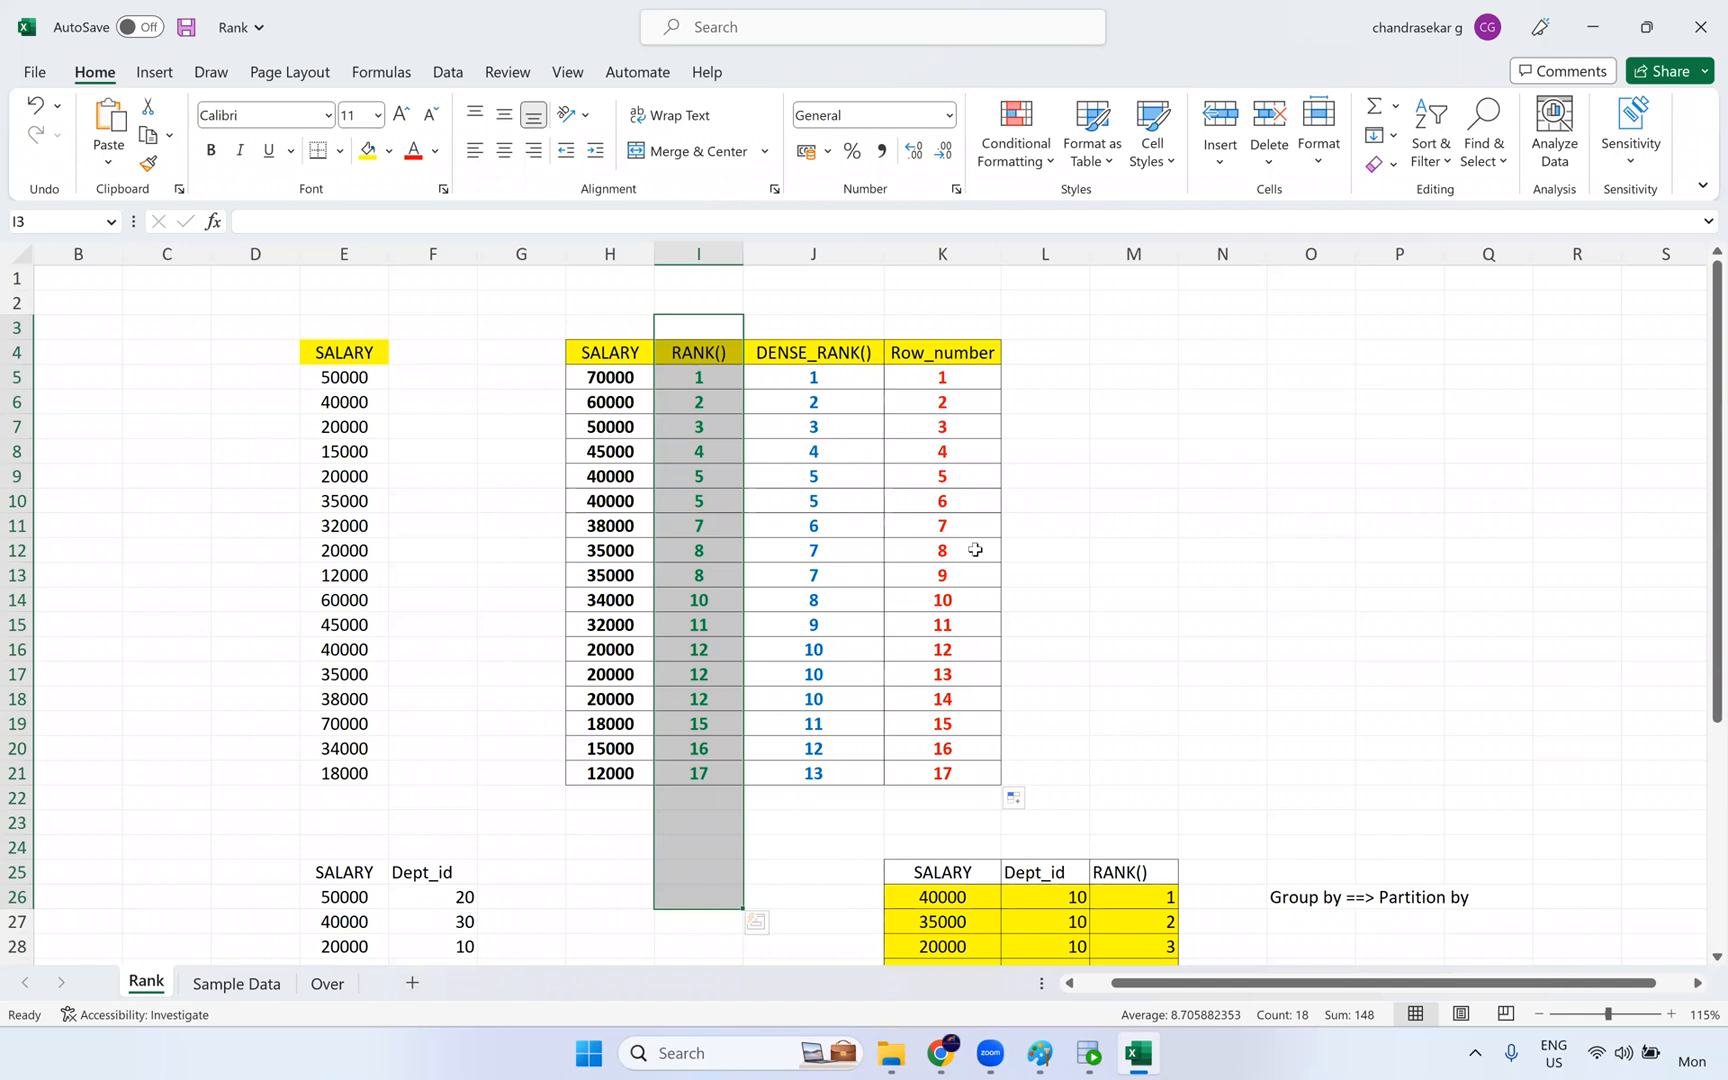
left_click_drag(799, 310, 849, 789)
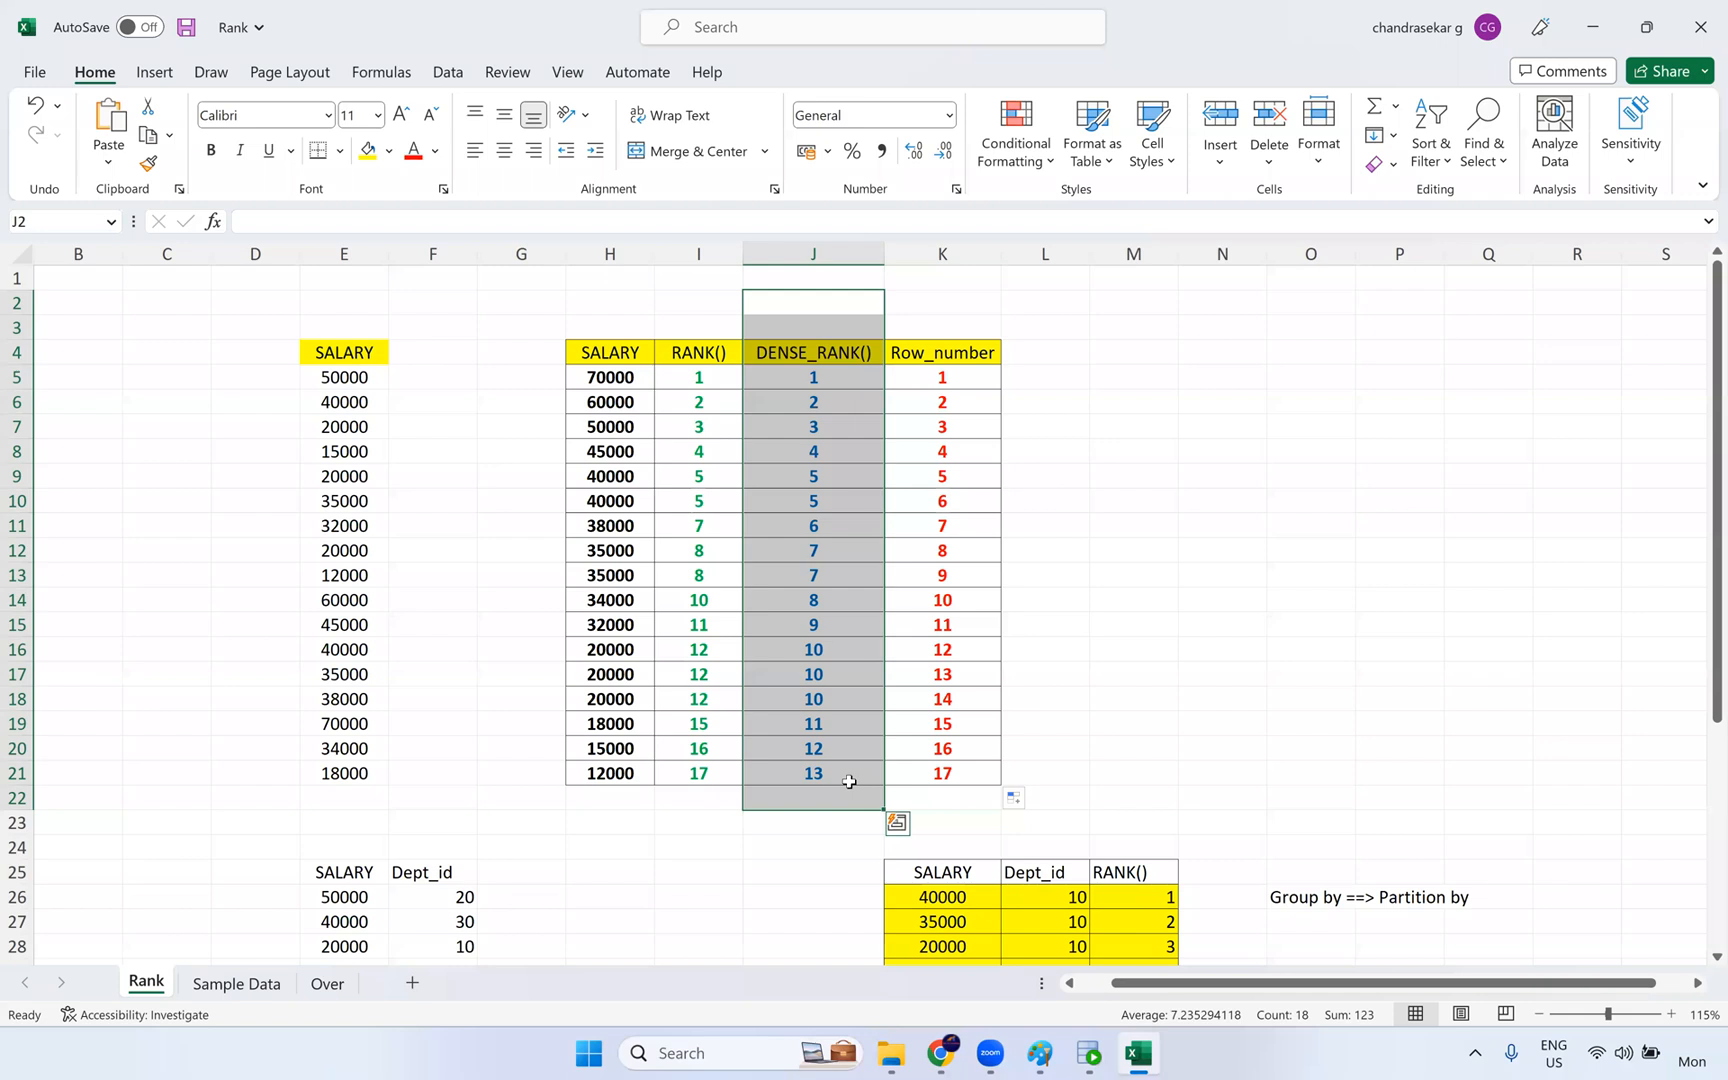
- Return to Informatica and map the incoming RANKINDEX field to the target field MANAGER_ID, replacing its existing mapping
key("alt+Tab")
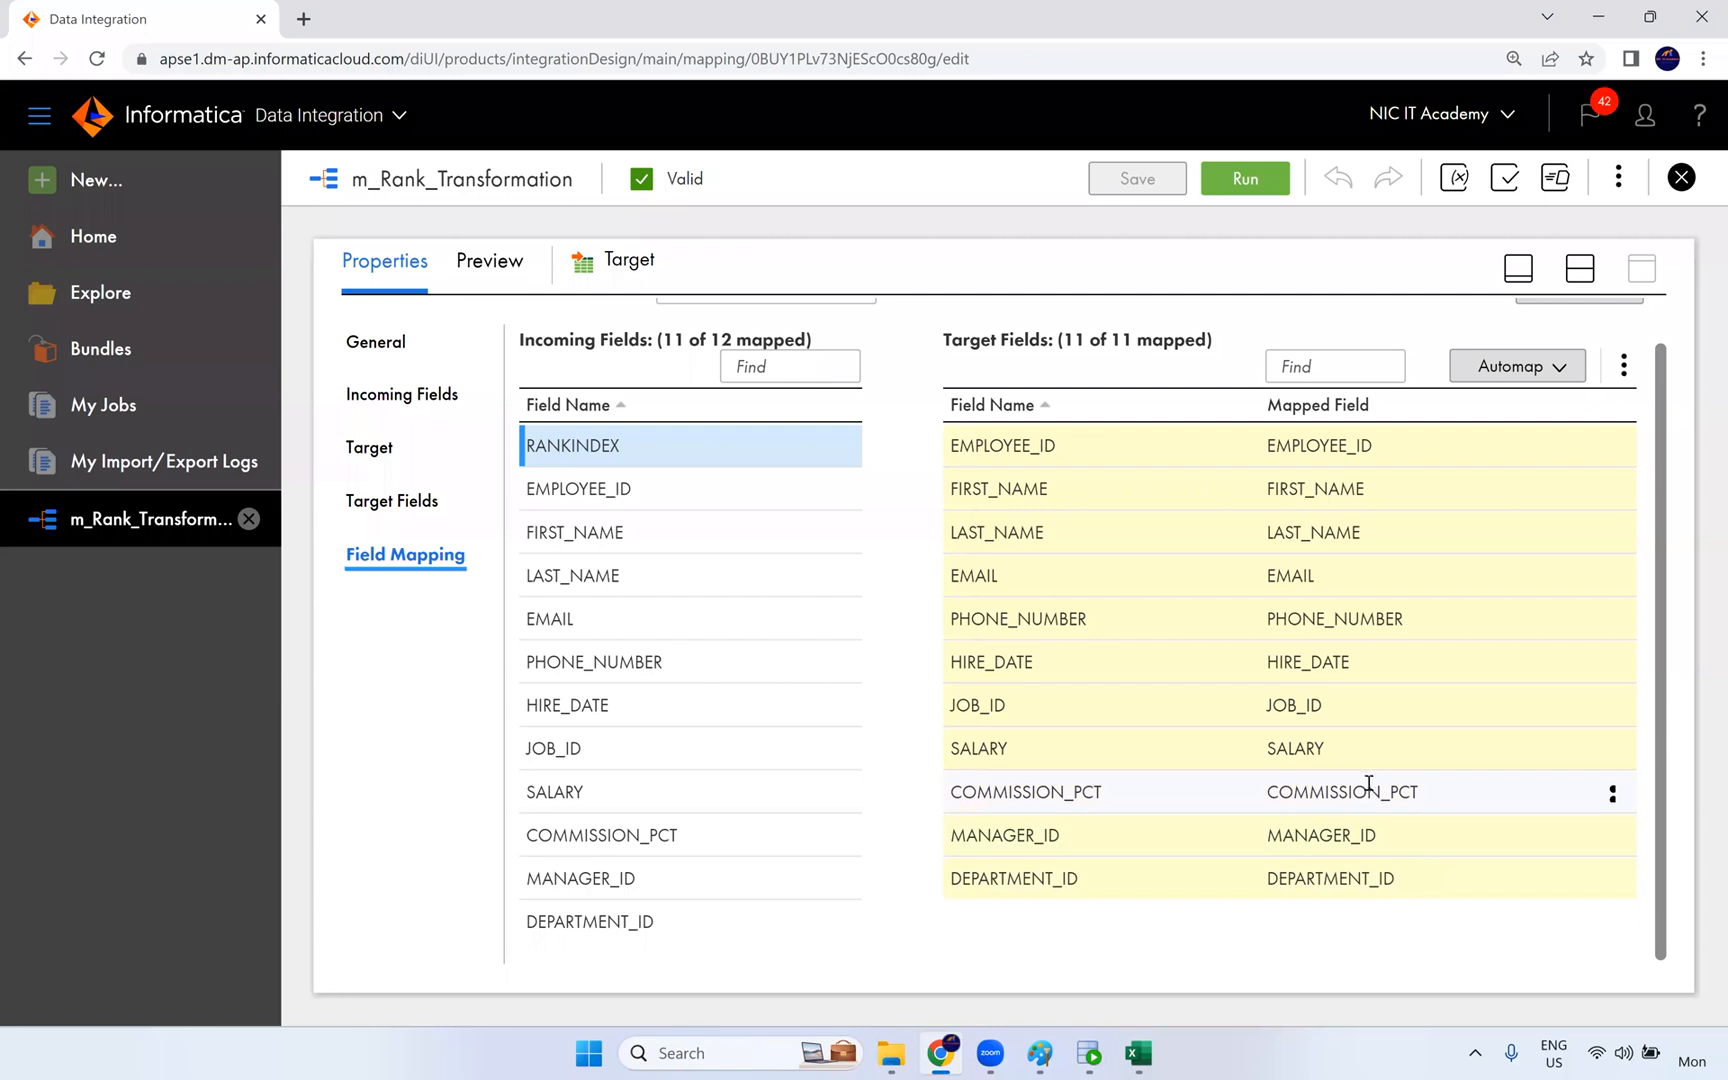
left_click(1606, 835)
left_click(1612, 837)
left_click(1478, 889)
left_click_drag(590, 445, 1335, 845)
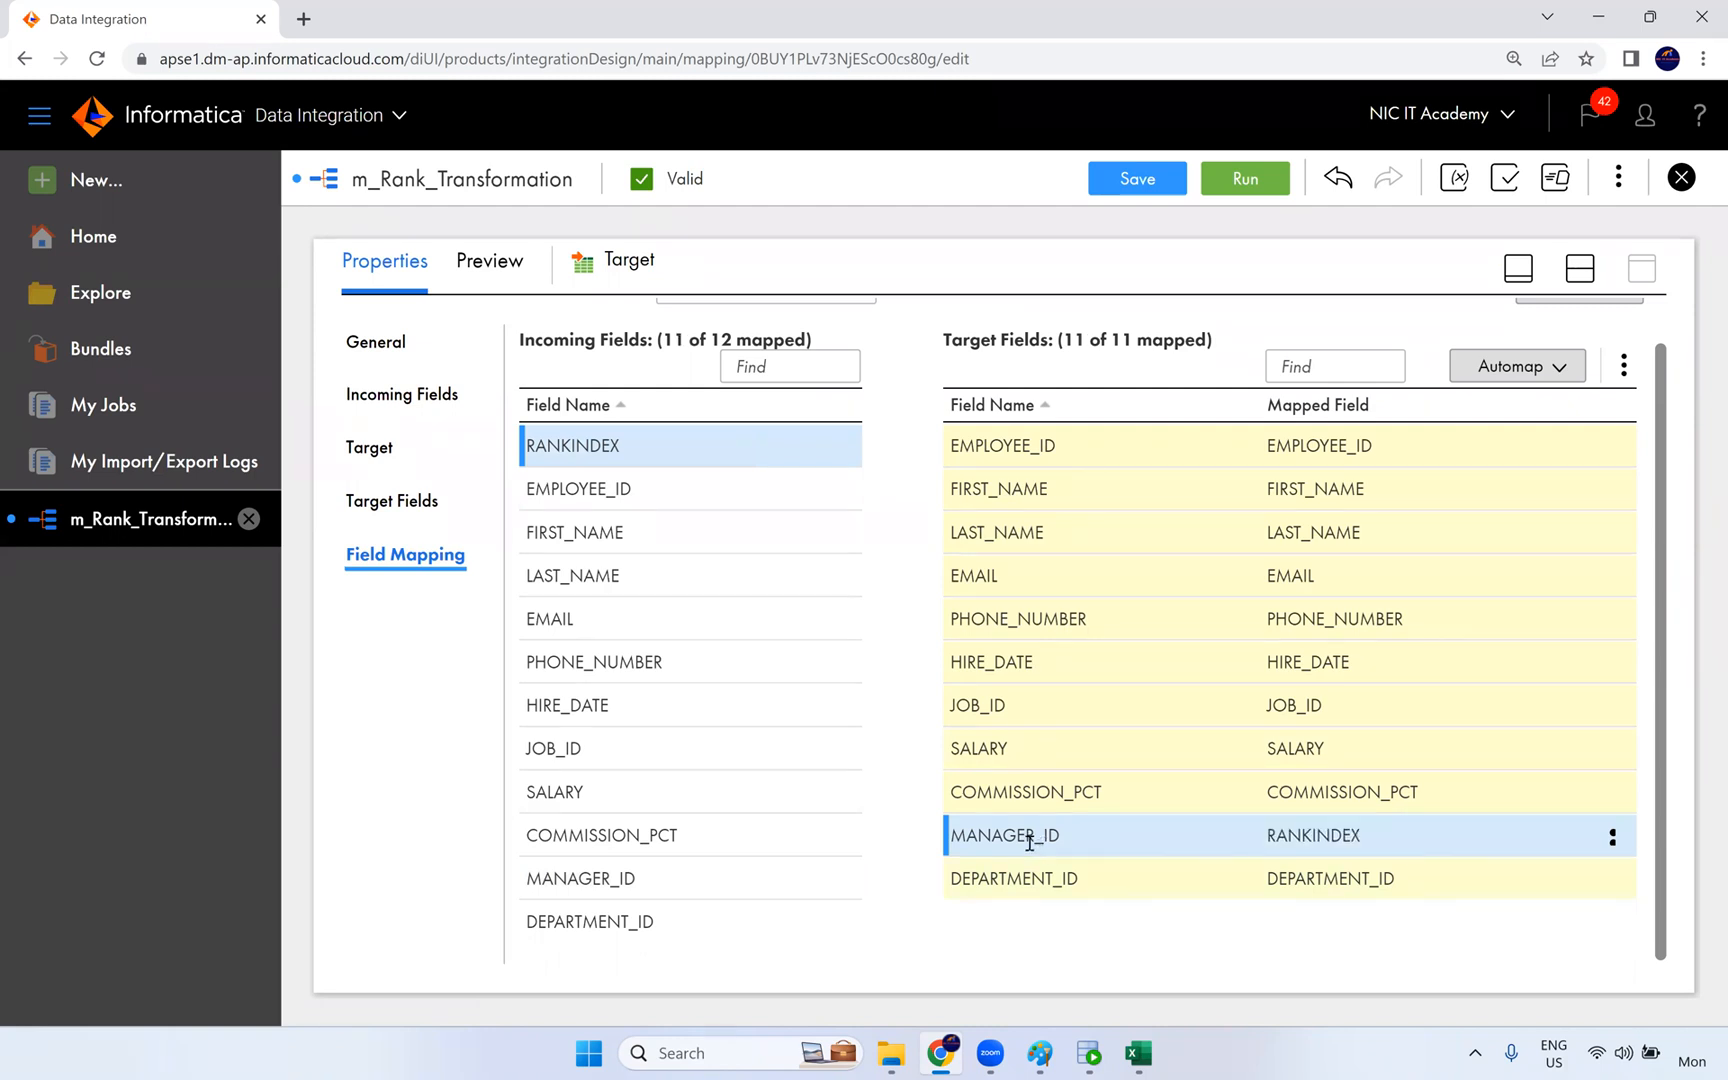
left_click_drag(1068, 838, 953, 835)
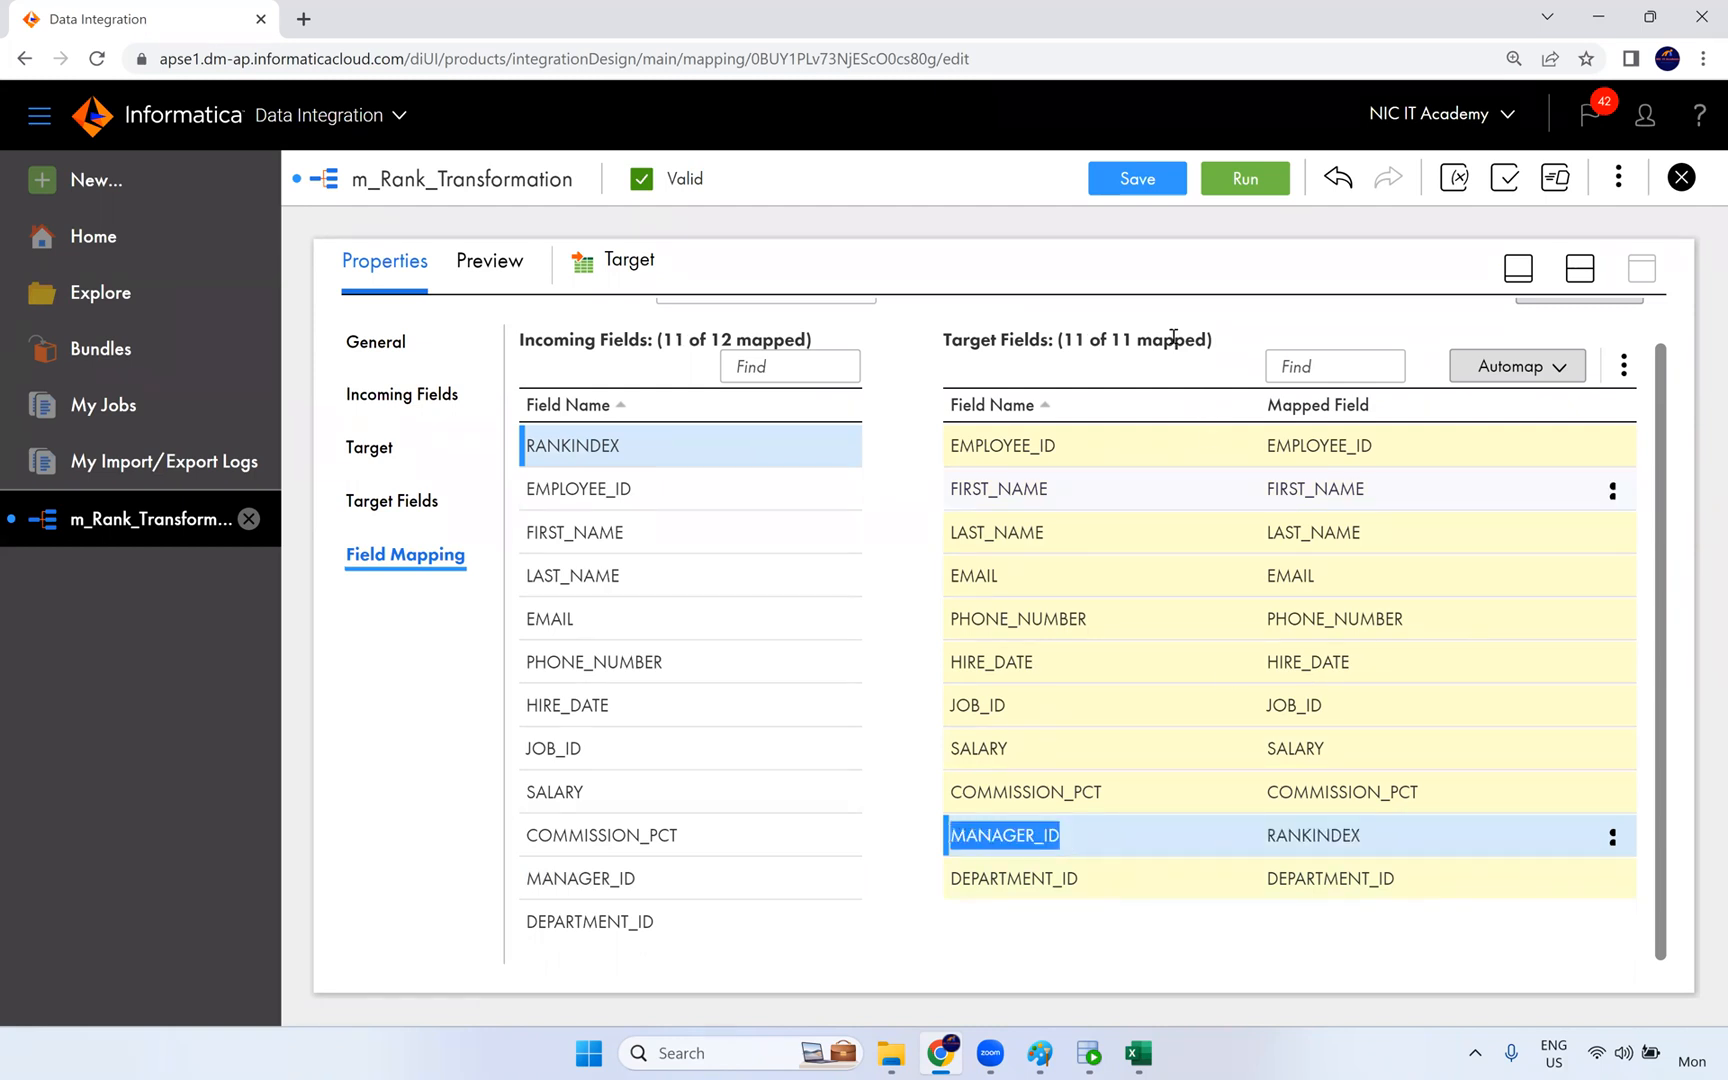
- Save the m_Rank_Transformation mapping and run it in the NIC runtime environment
left_click(1157, 184)
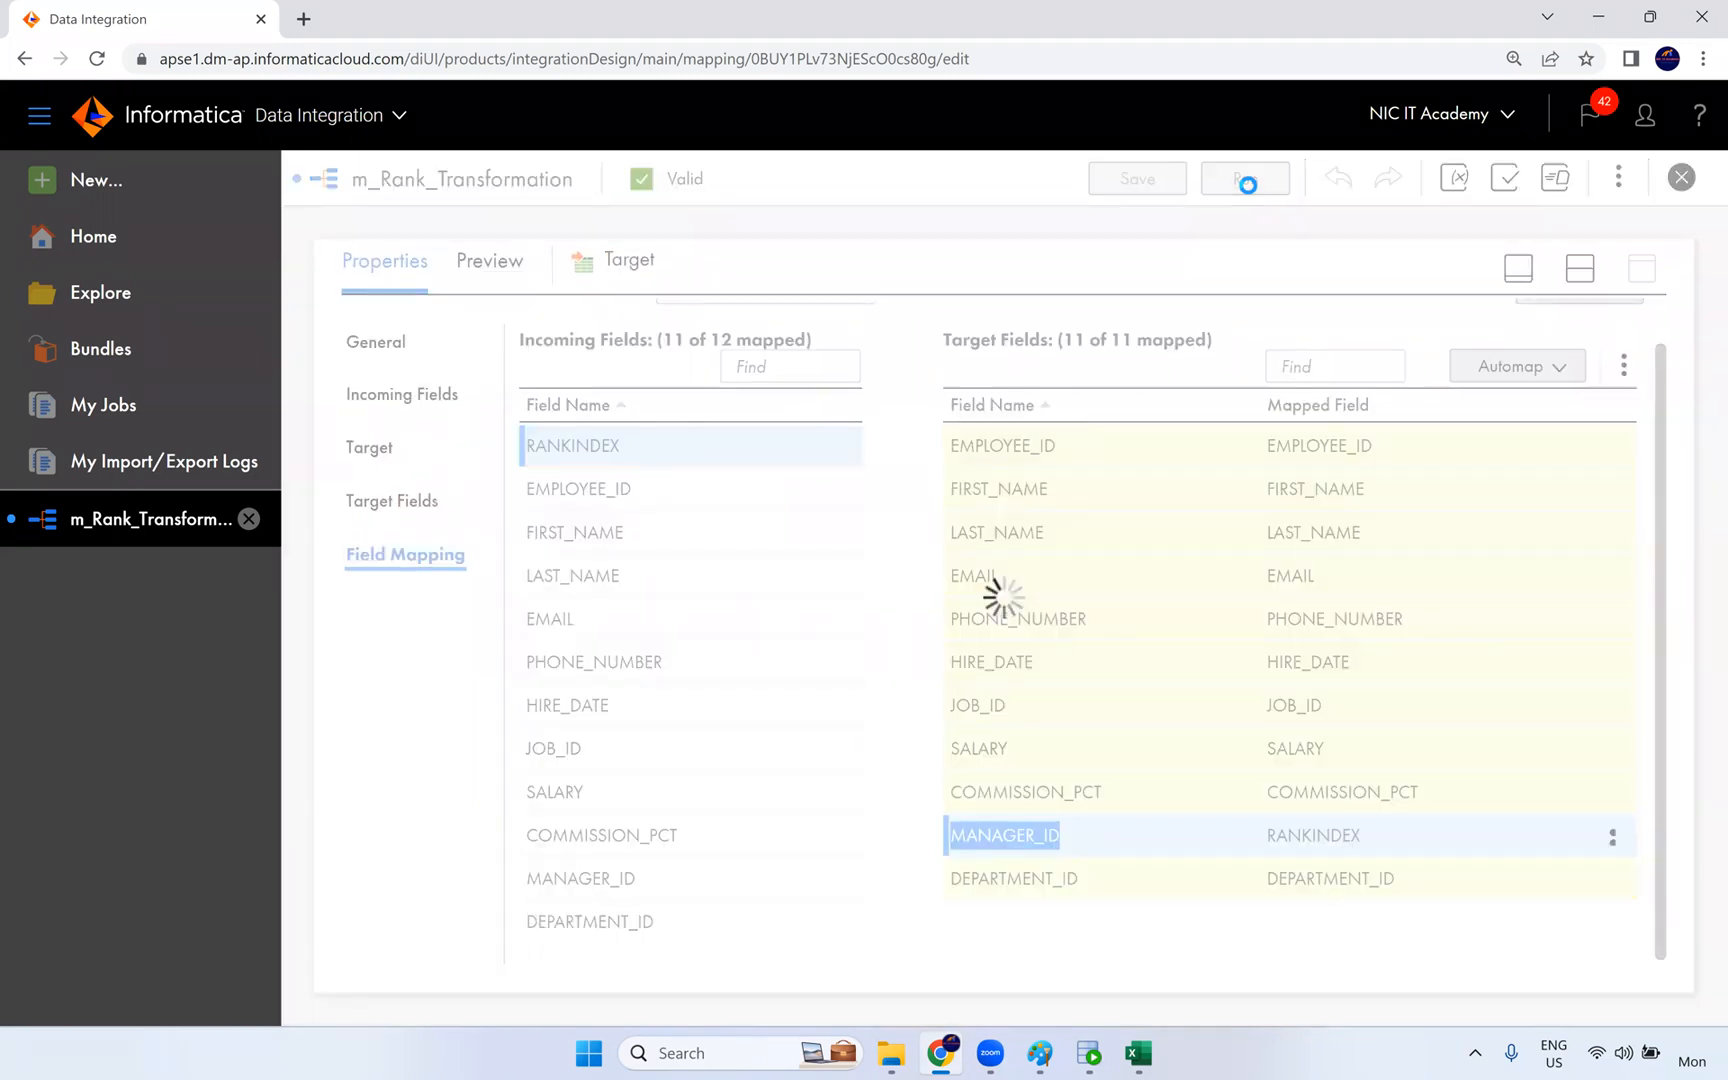
left_click(1246, 182)
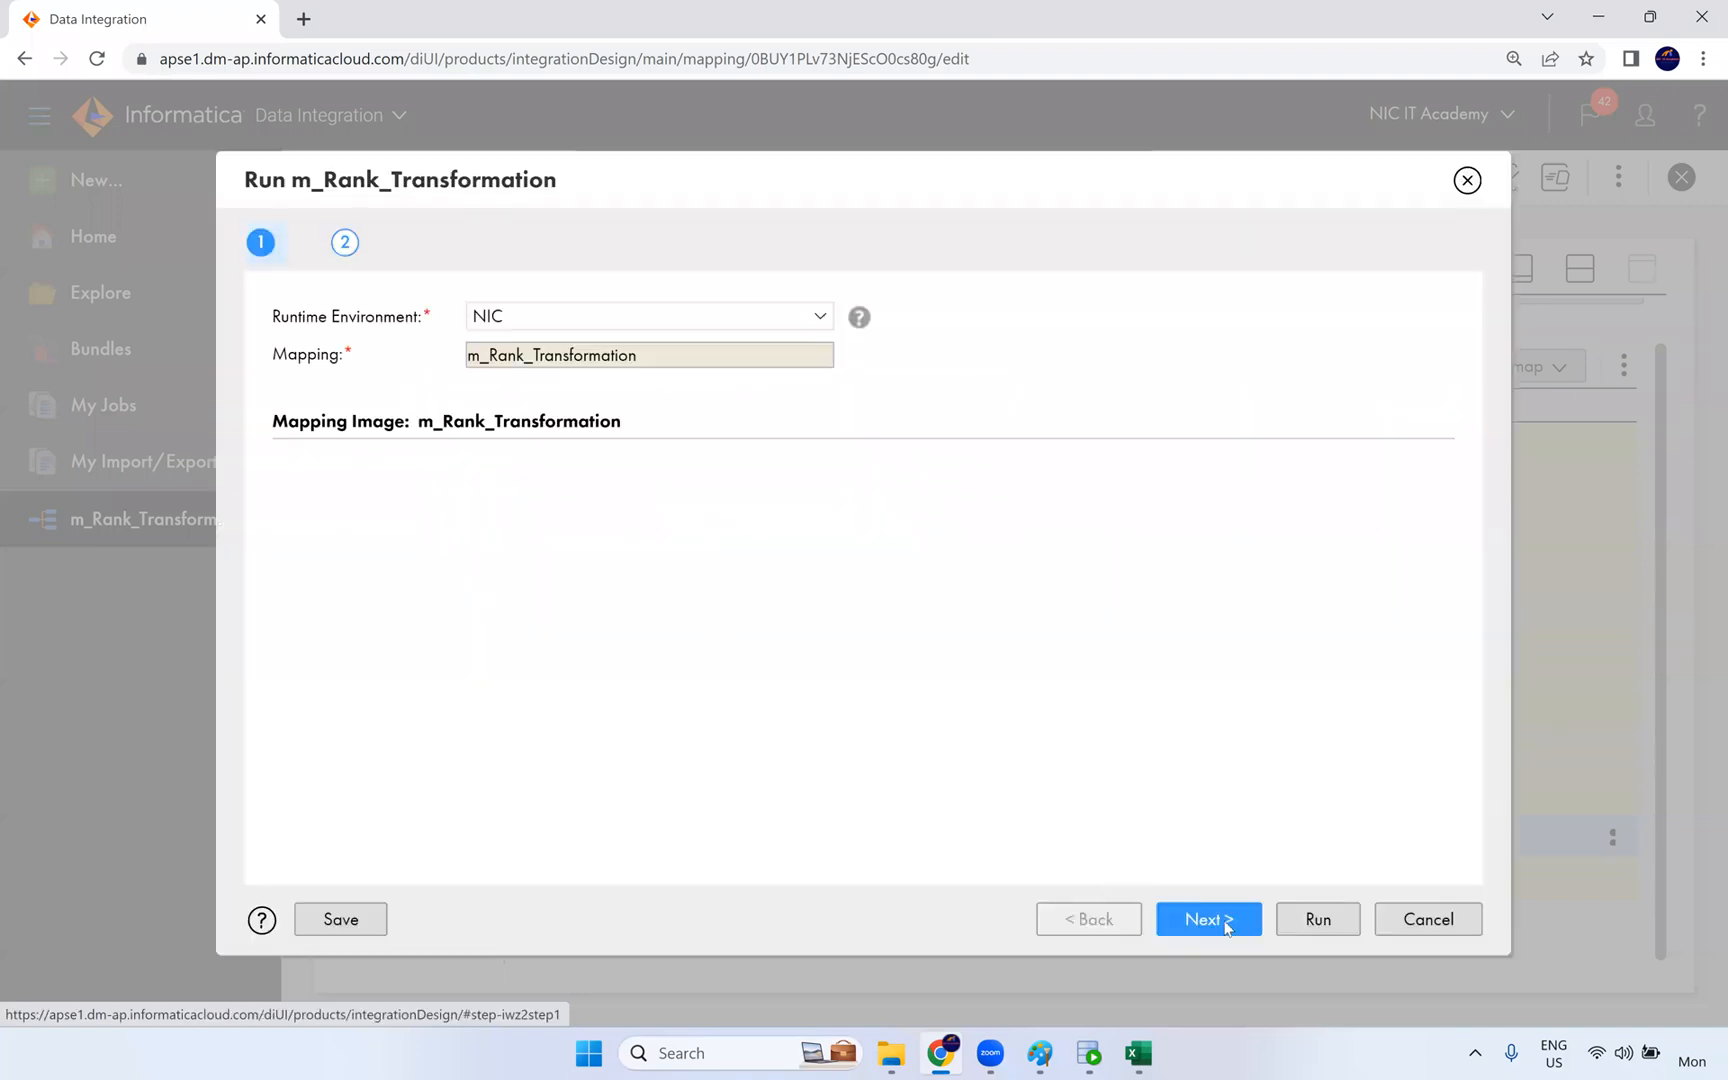
left_click(1318, 919)
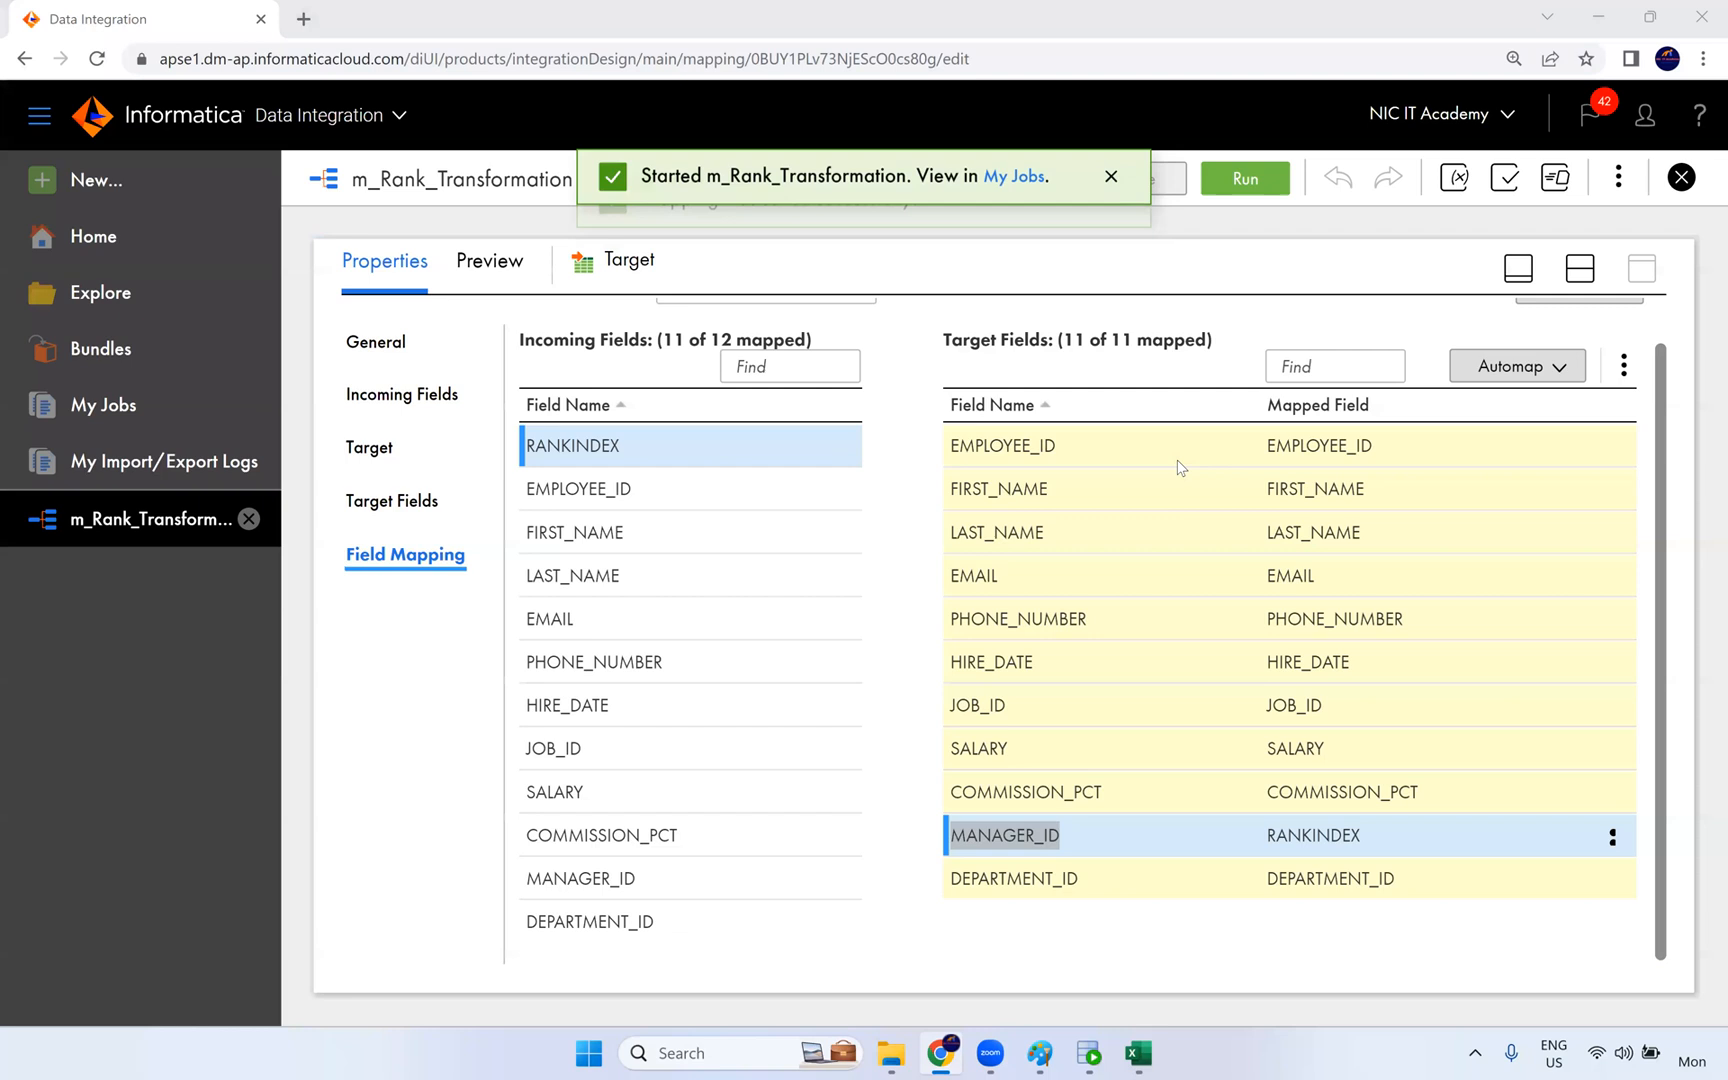
- Open the job list for the started mapping and refresh it to check the newest run's status and rows processed
left_click(1017, 180)
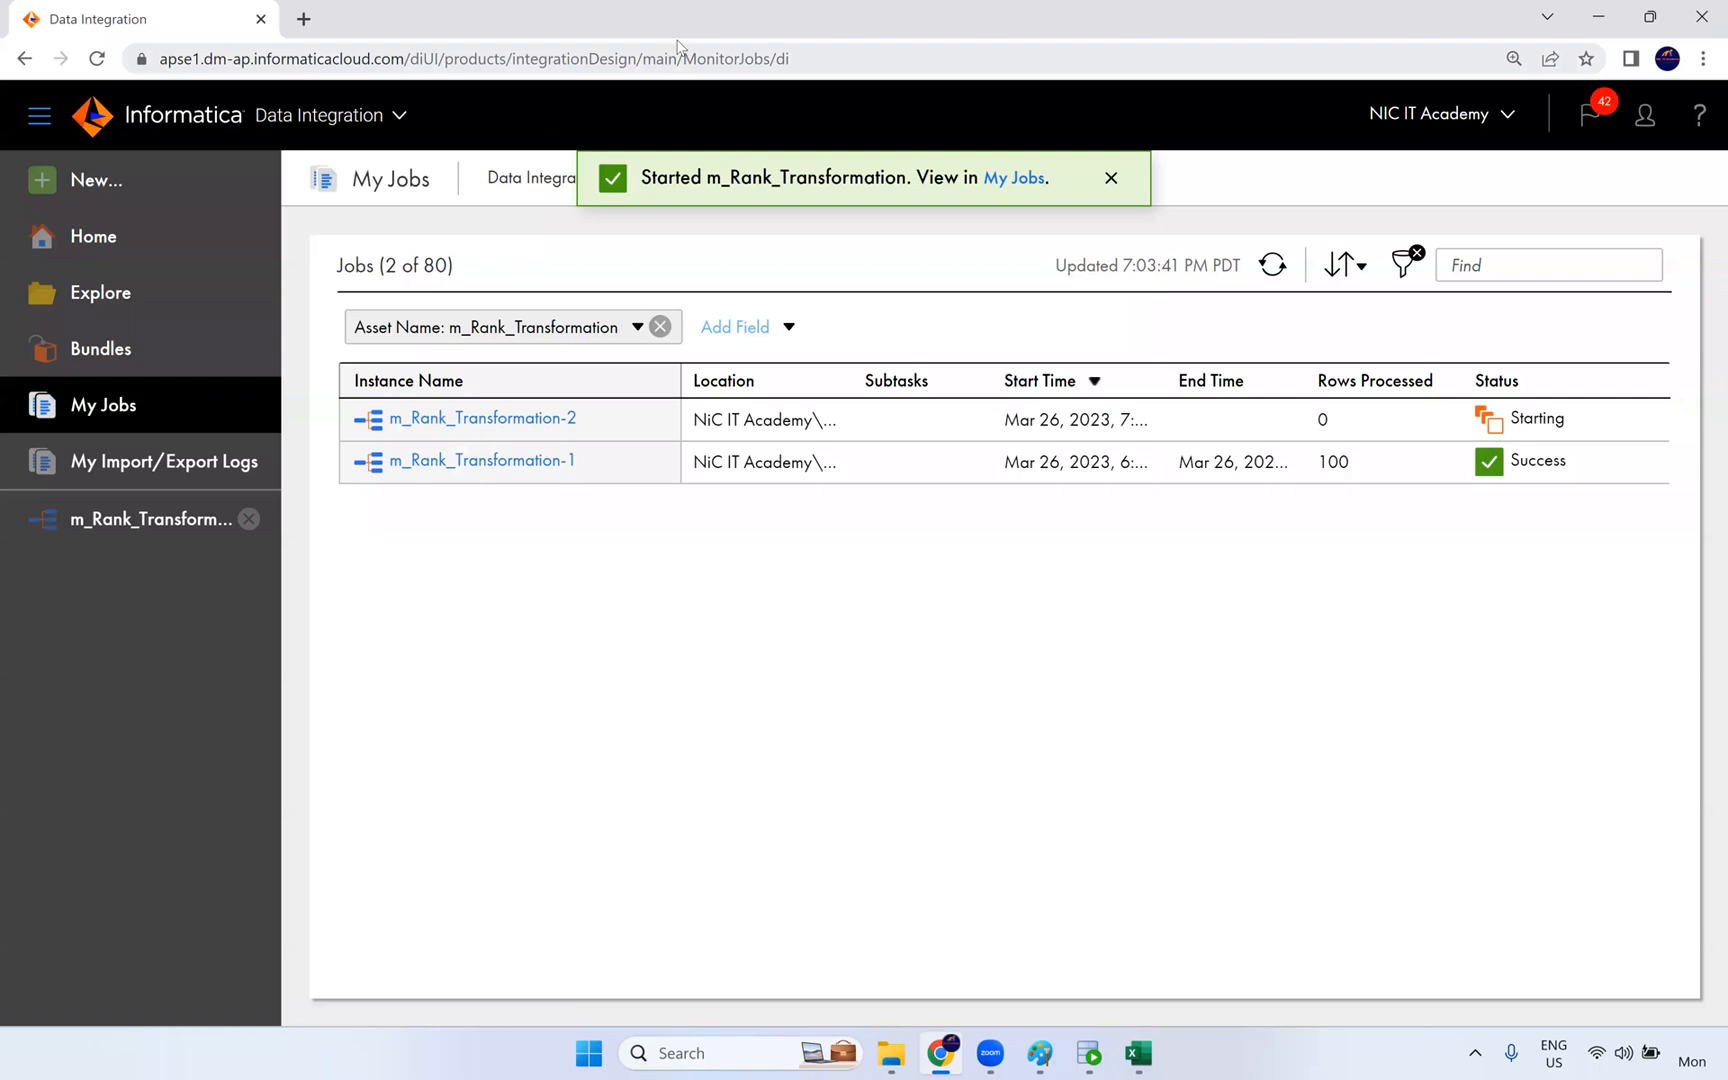
left_click(1274, 282)
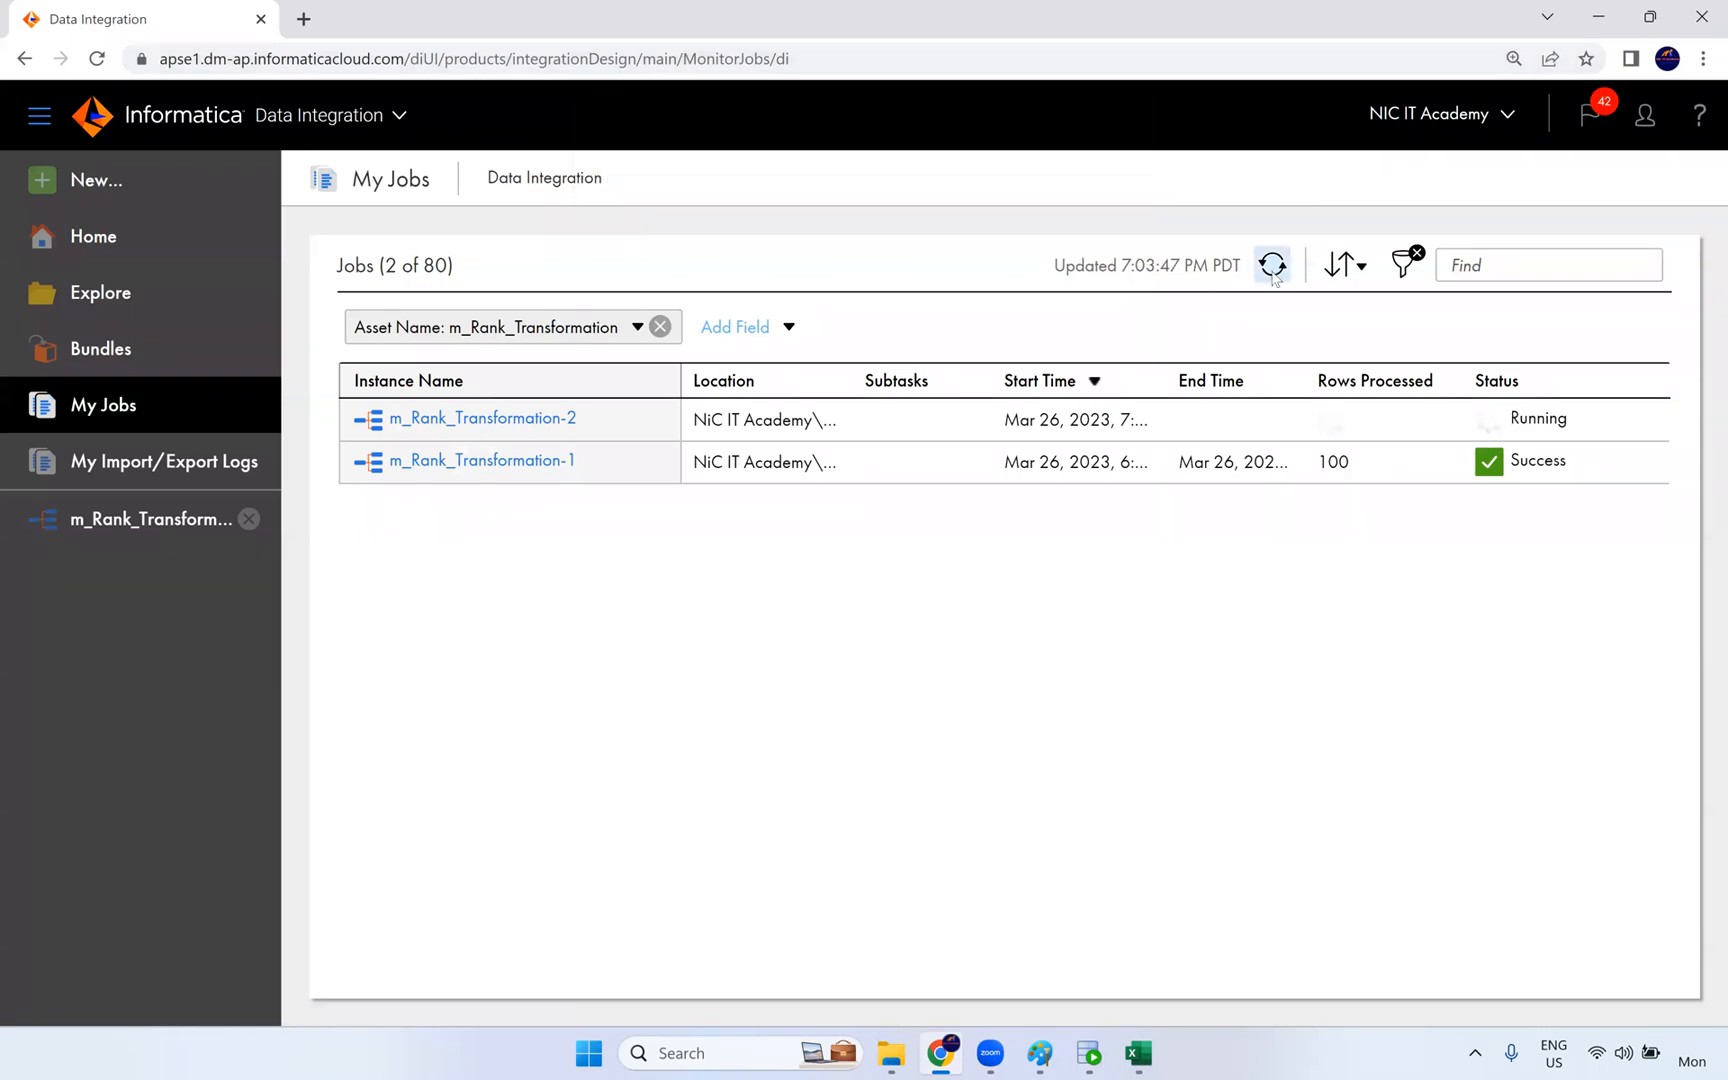
left_click(1274, 278)
left_click(1274, 278)
left_click(1274, 278)
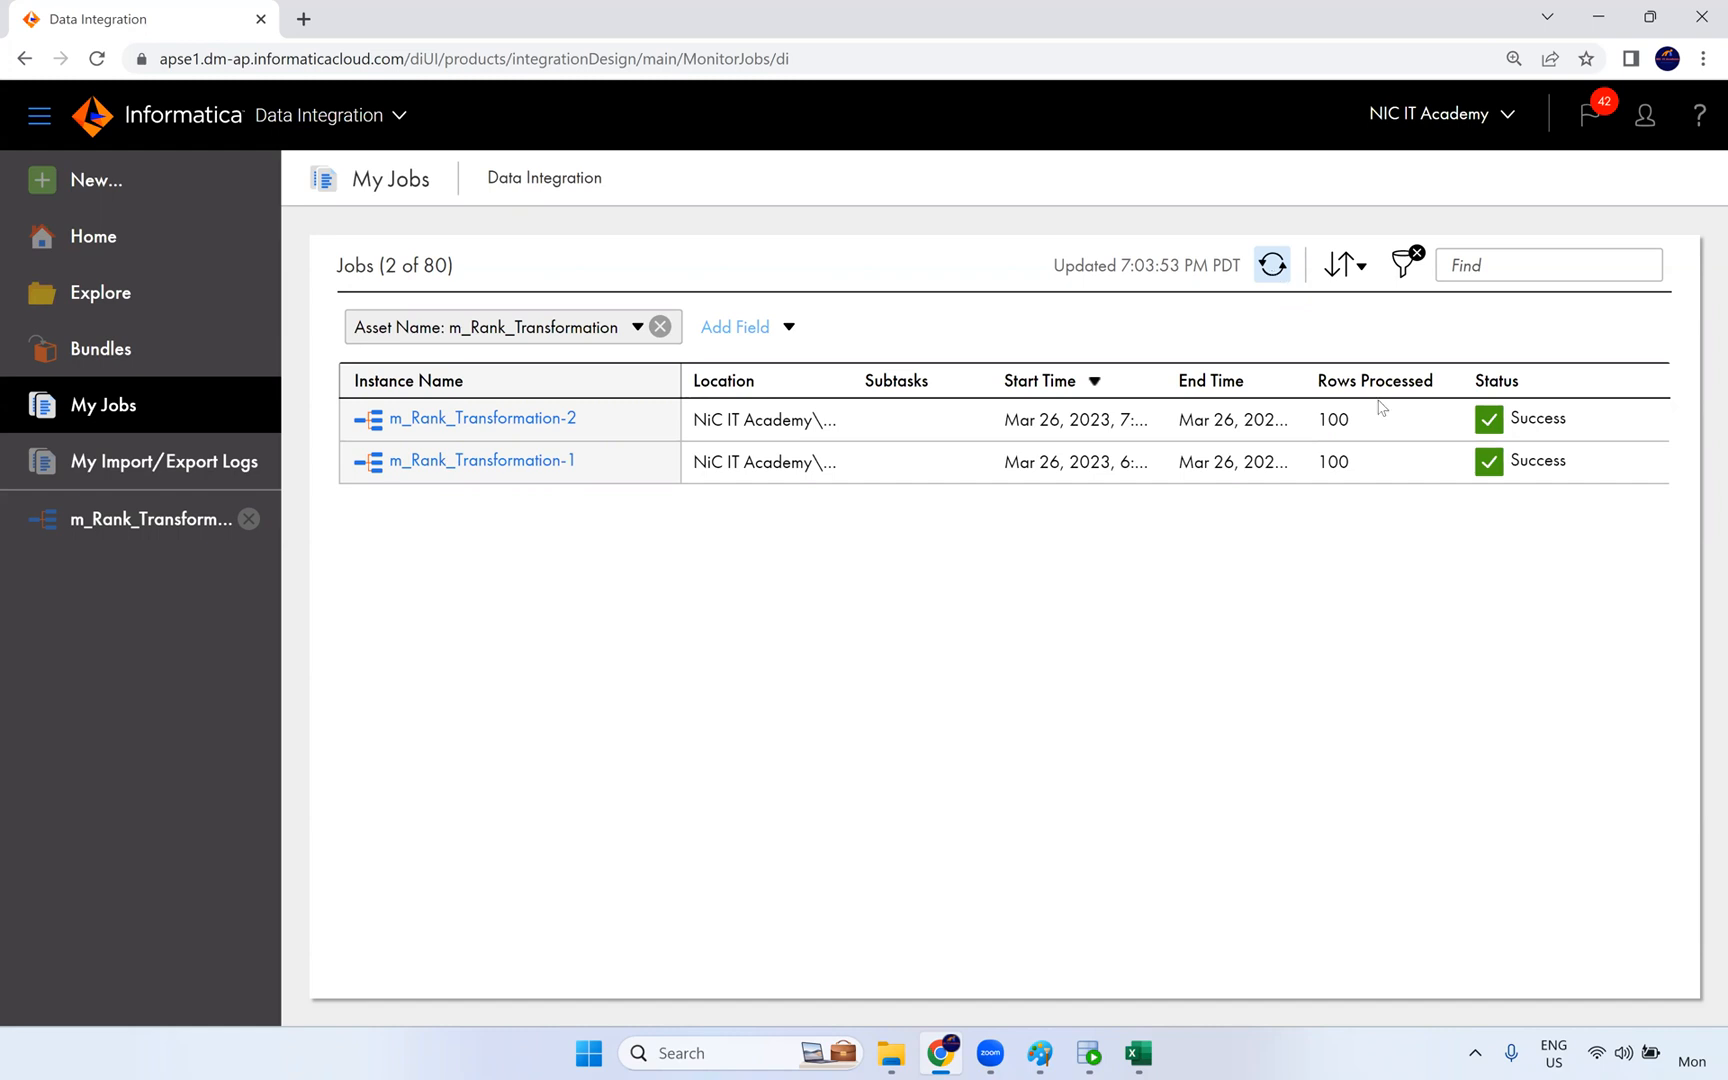
double_click(1322, 423)
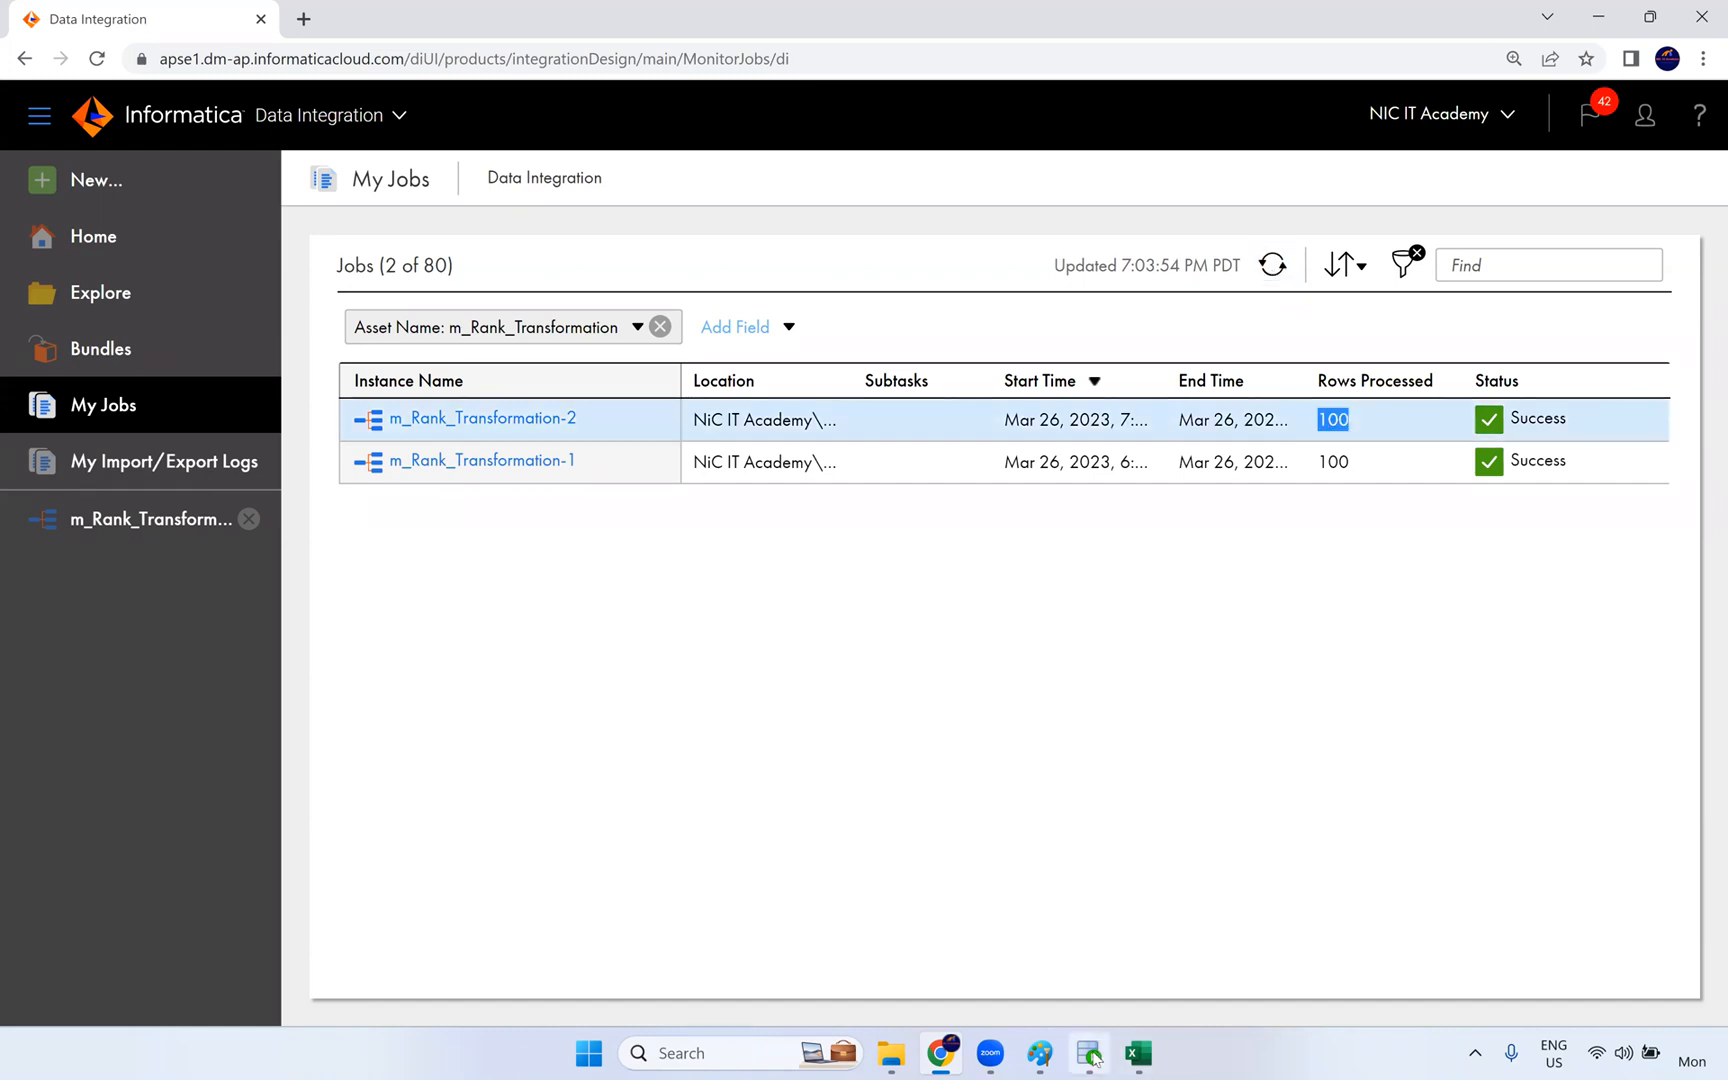
- Switch to SQL Developer, rerun the t_employees query and bring the SALARY and MANAGER_ID columns into view
left_click(1089, 1053)
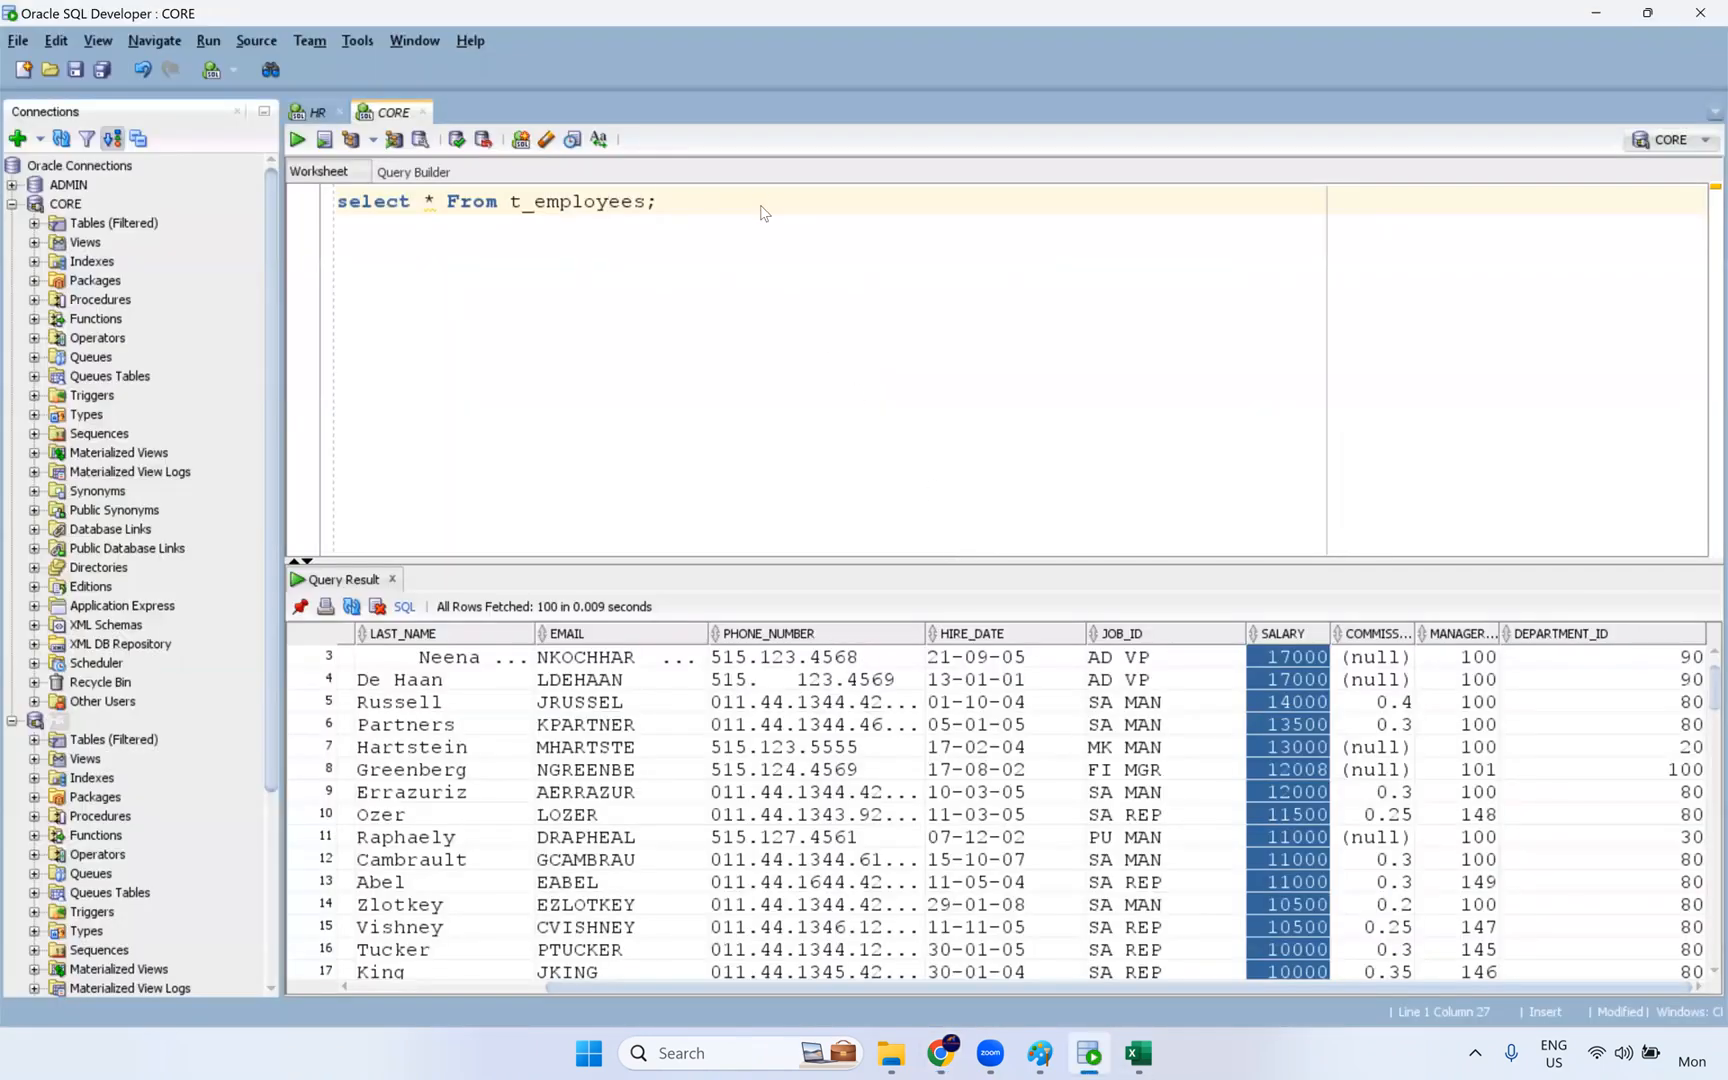
key("ctrl+Return")
left_click_drag(1427, 984, 1652, 991)
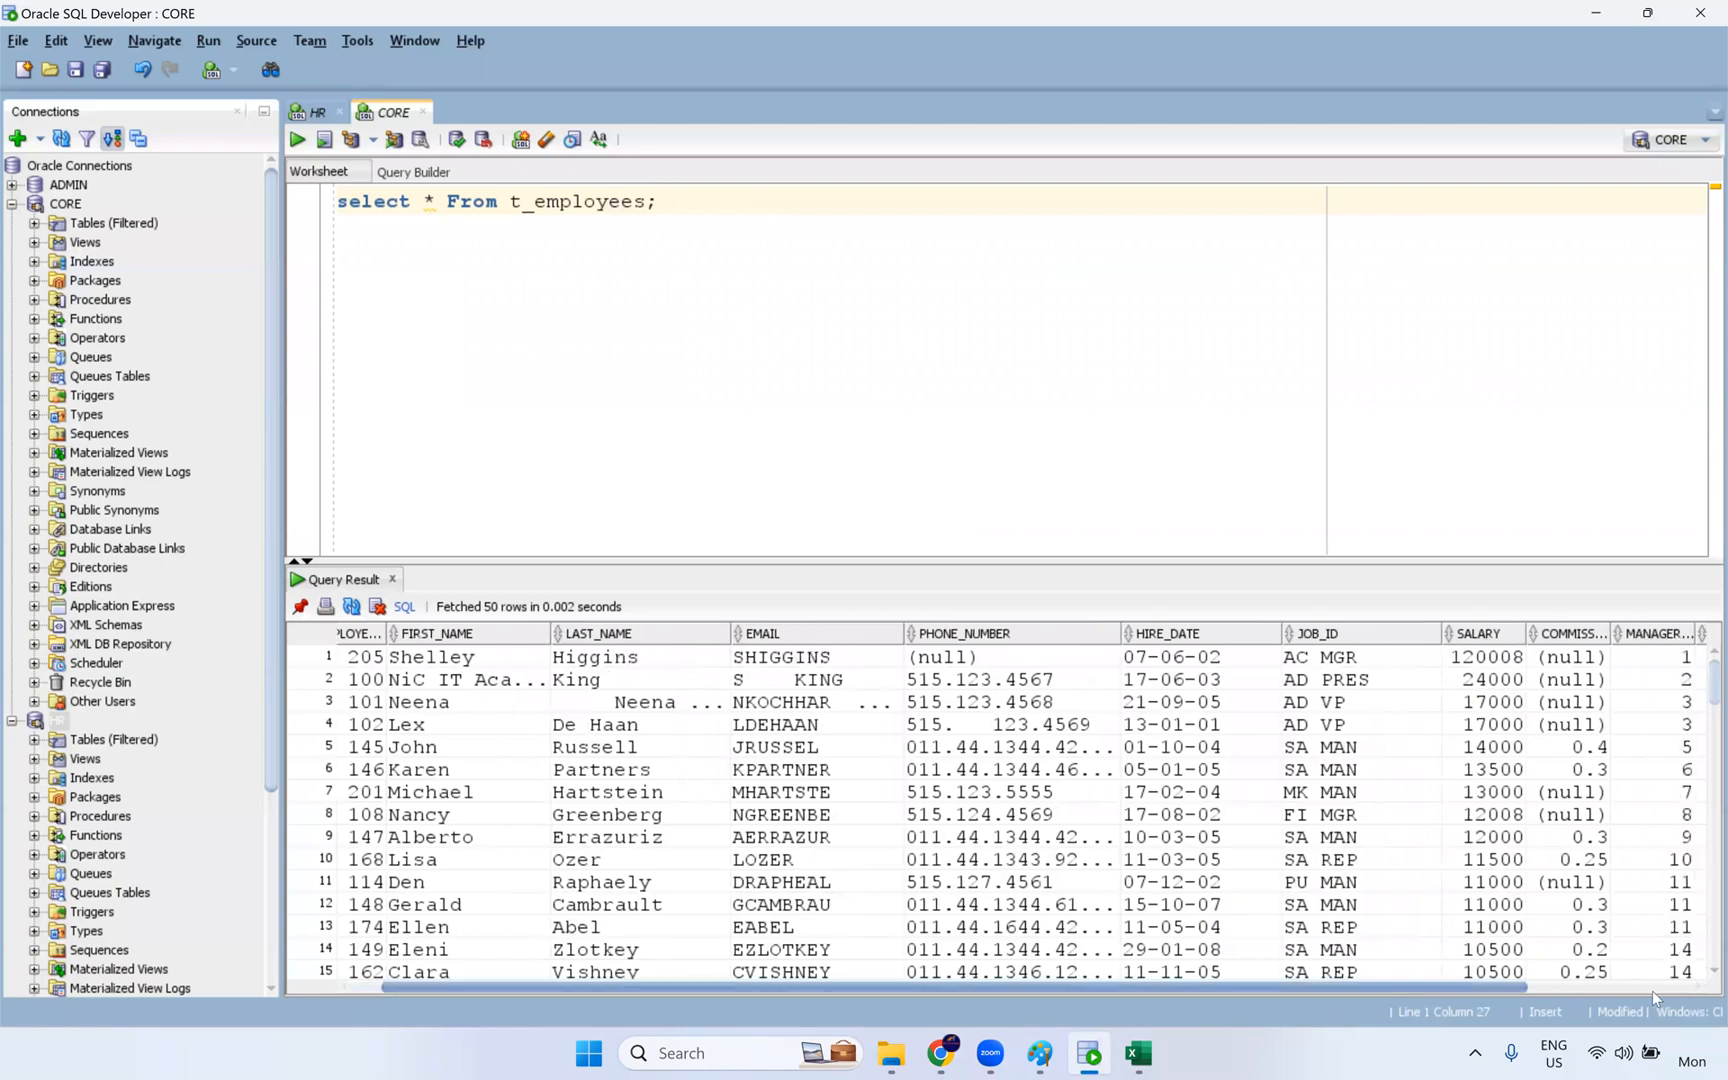
left_click_drag(1467, 668, 1452, 828)
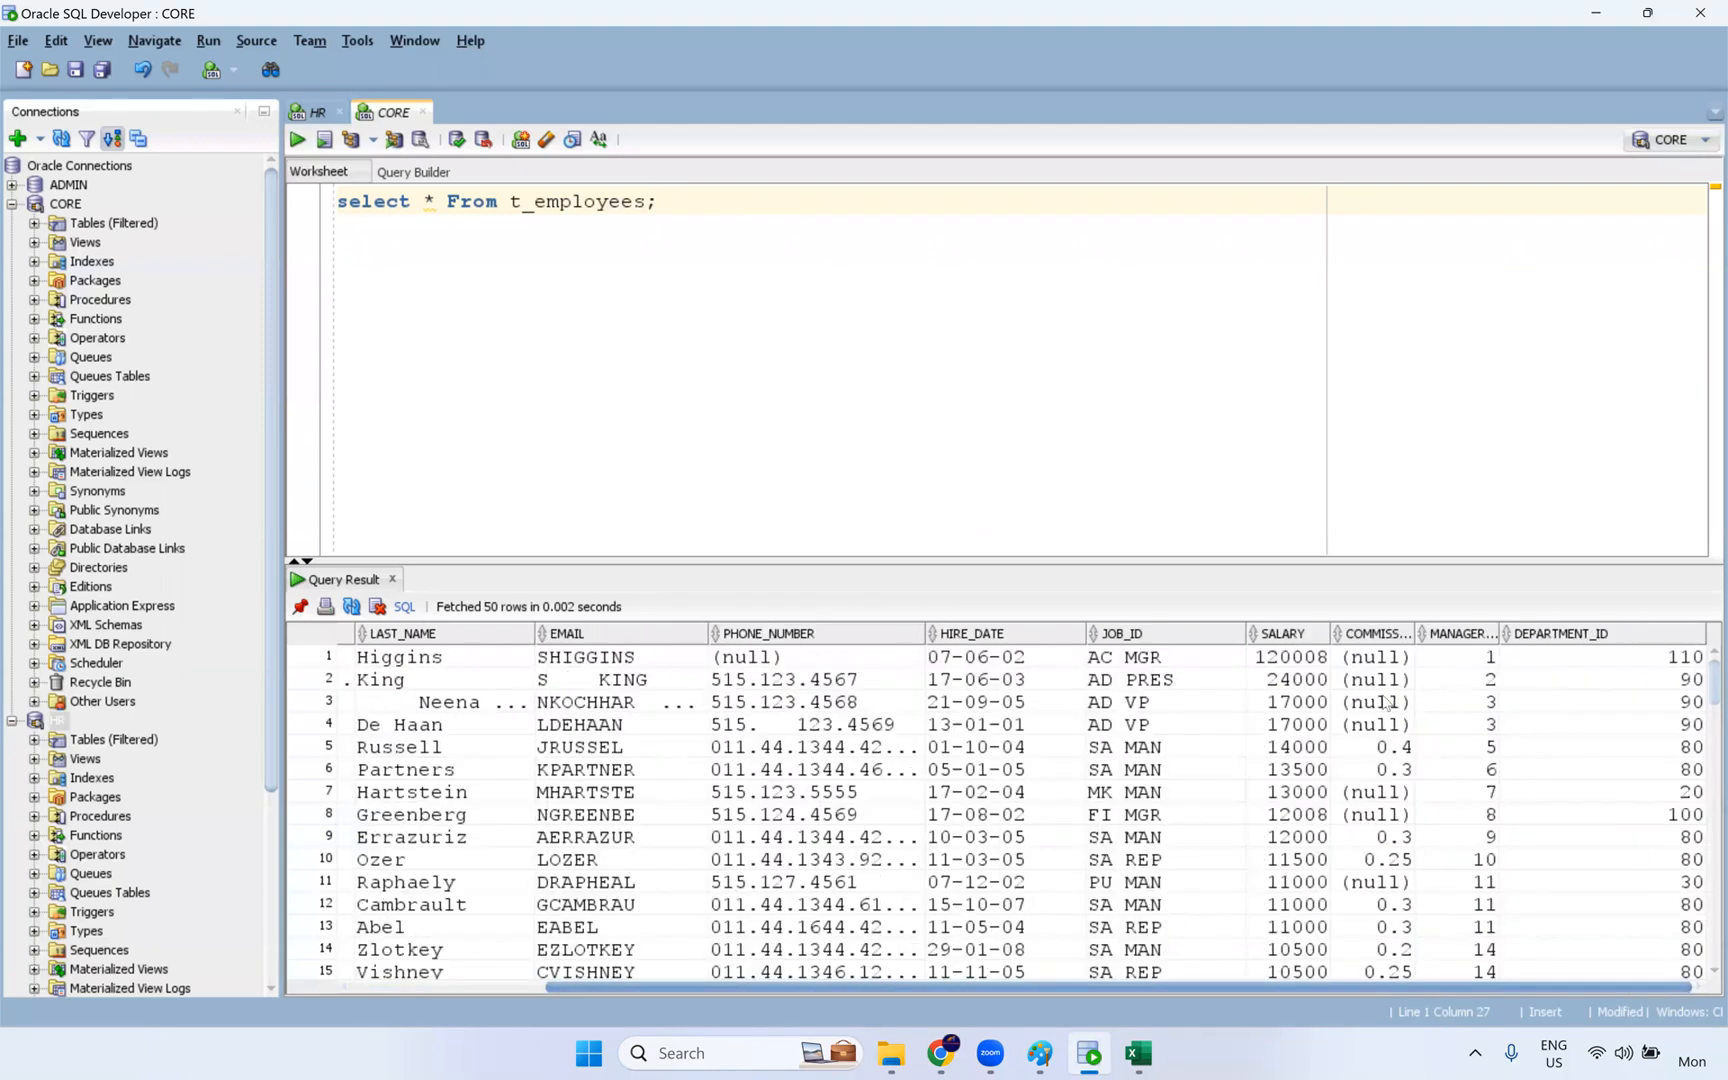
- Compare SALARY with the rank values in MANAGER_ID row by row, including the rows with tied salaries
left_click_drag(1287, 659, 1456, 658)
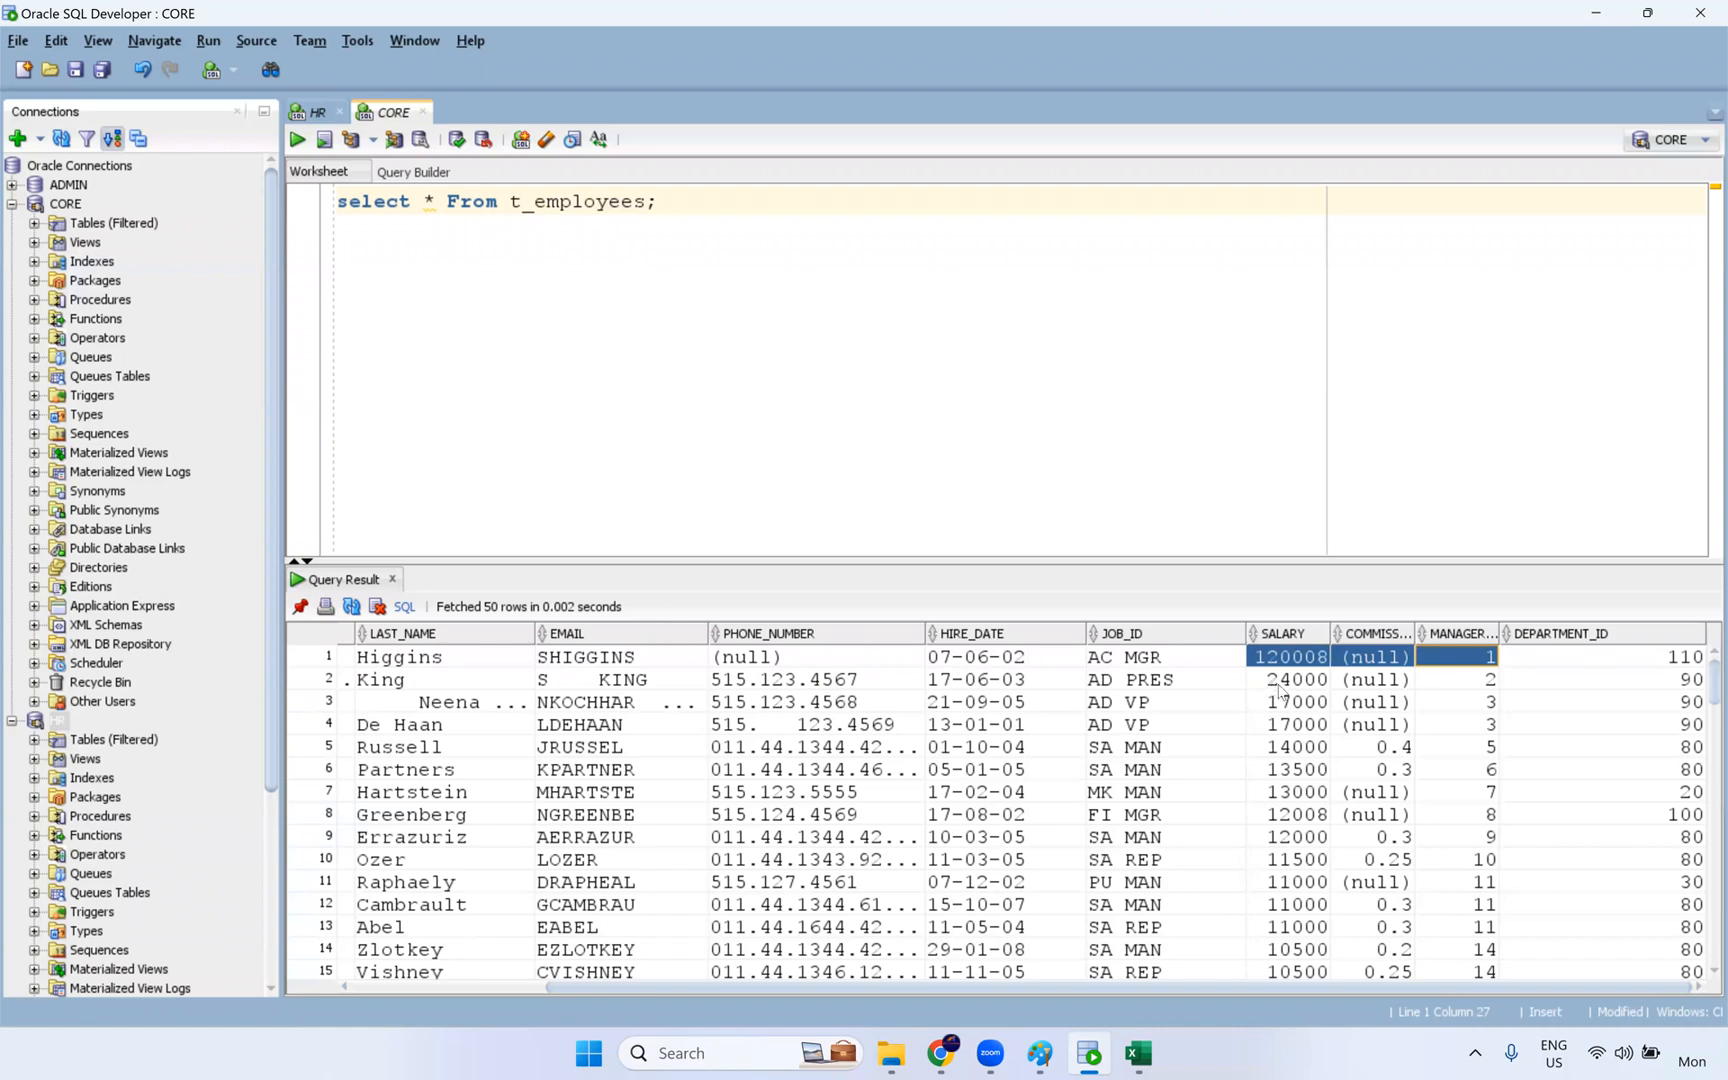
left_click_drag(1279, 684, 1470, 680)
left_click_drag(1306, 705, 1491, 730)
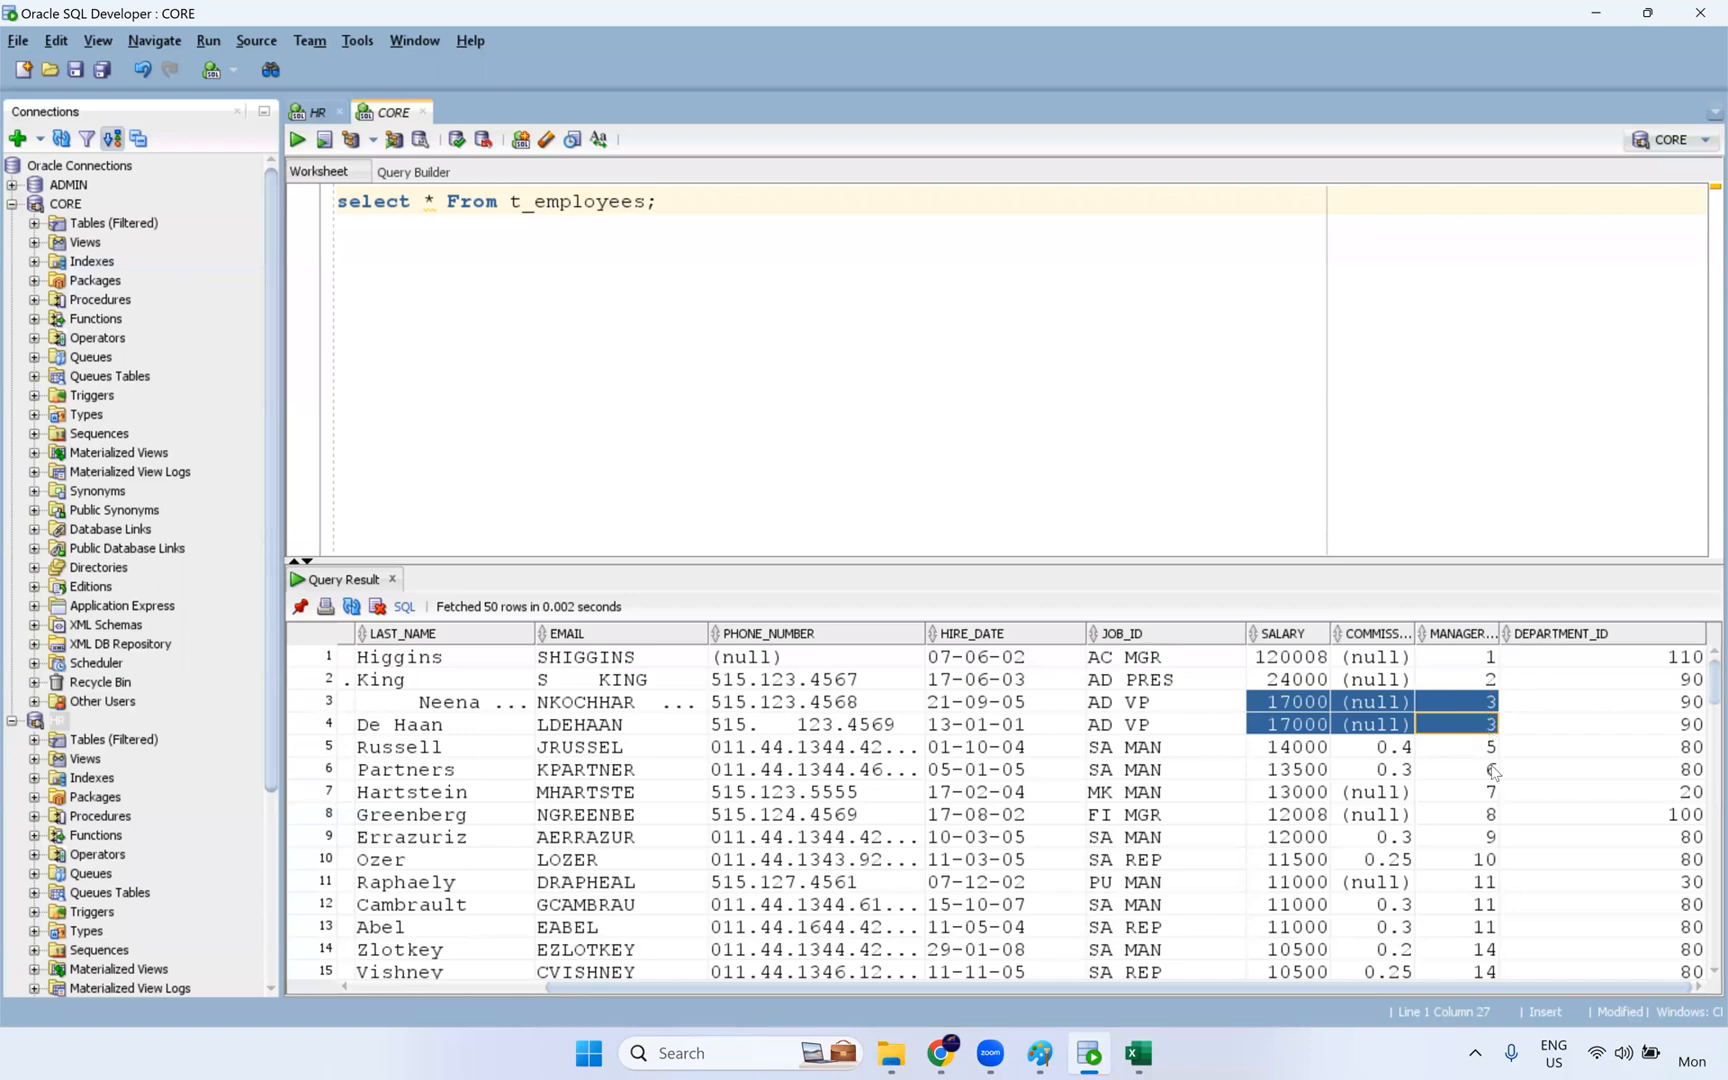
left_click_drag(1490, 750, 1293, 752)
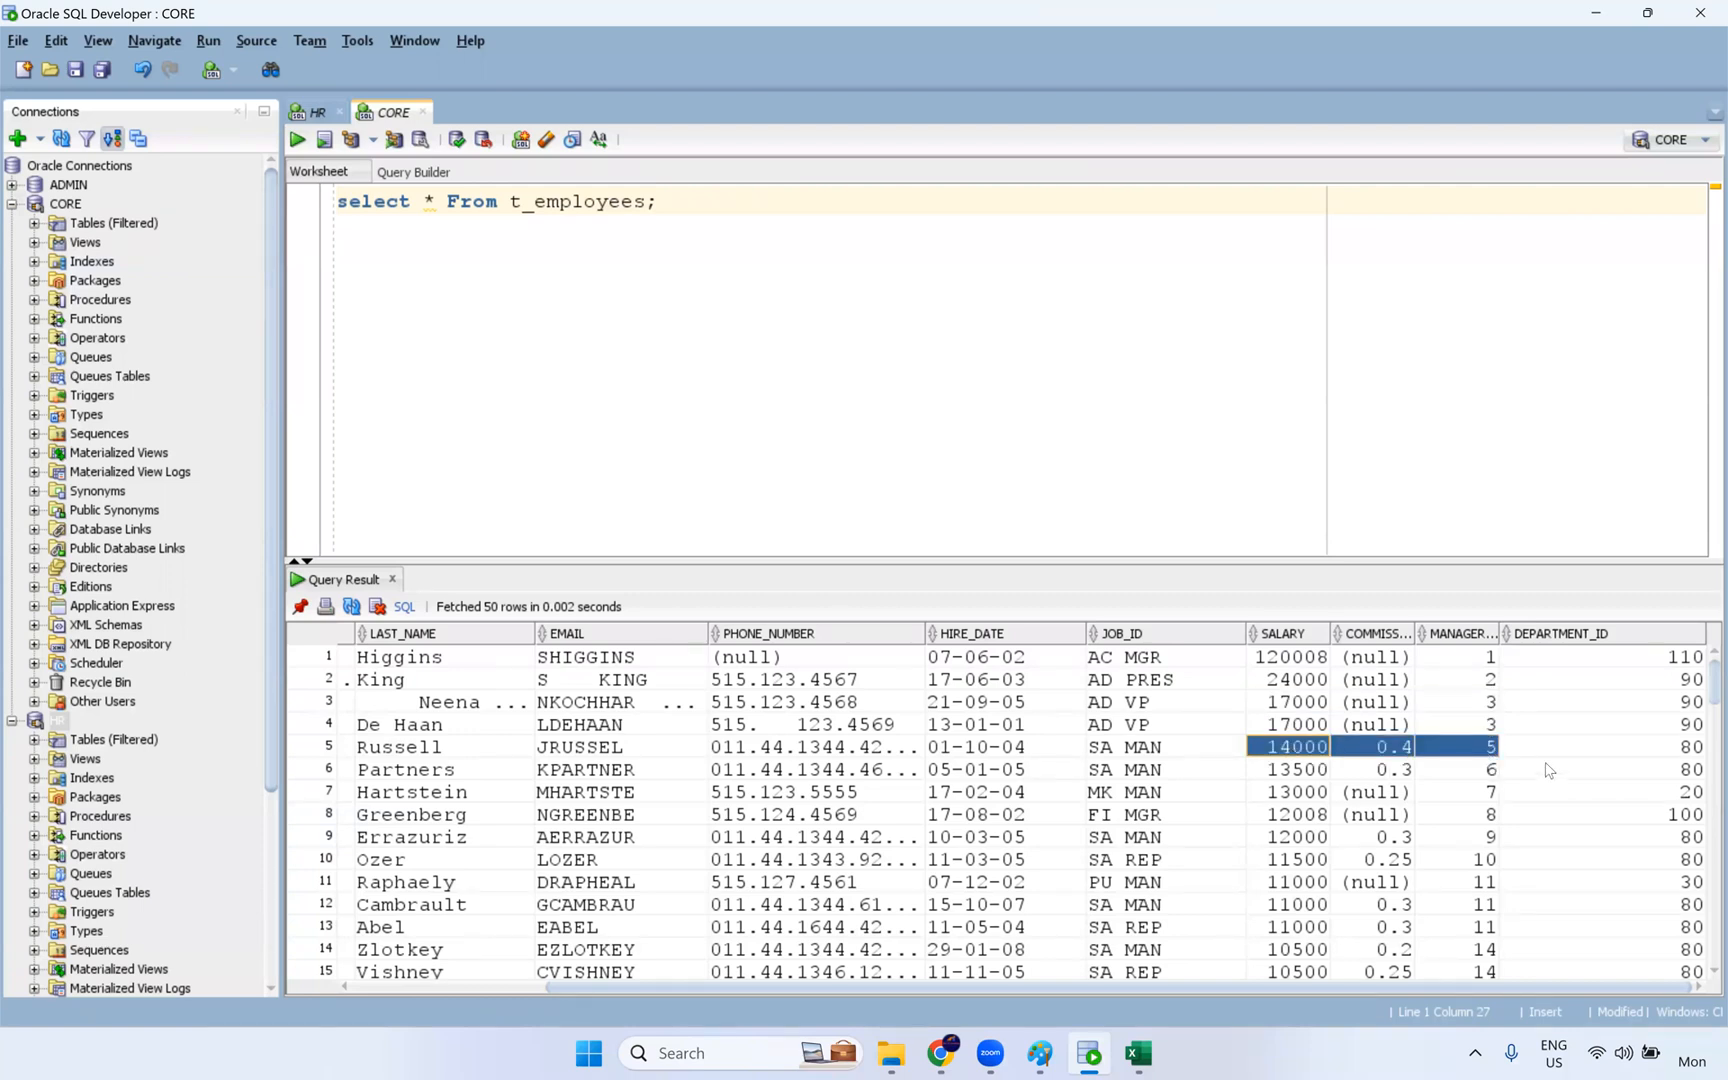
left_click(1490, 862)
left_click_drag(1492, 886, 1296, 928)
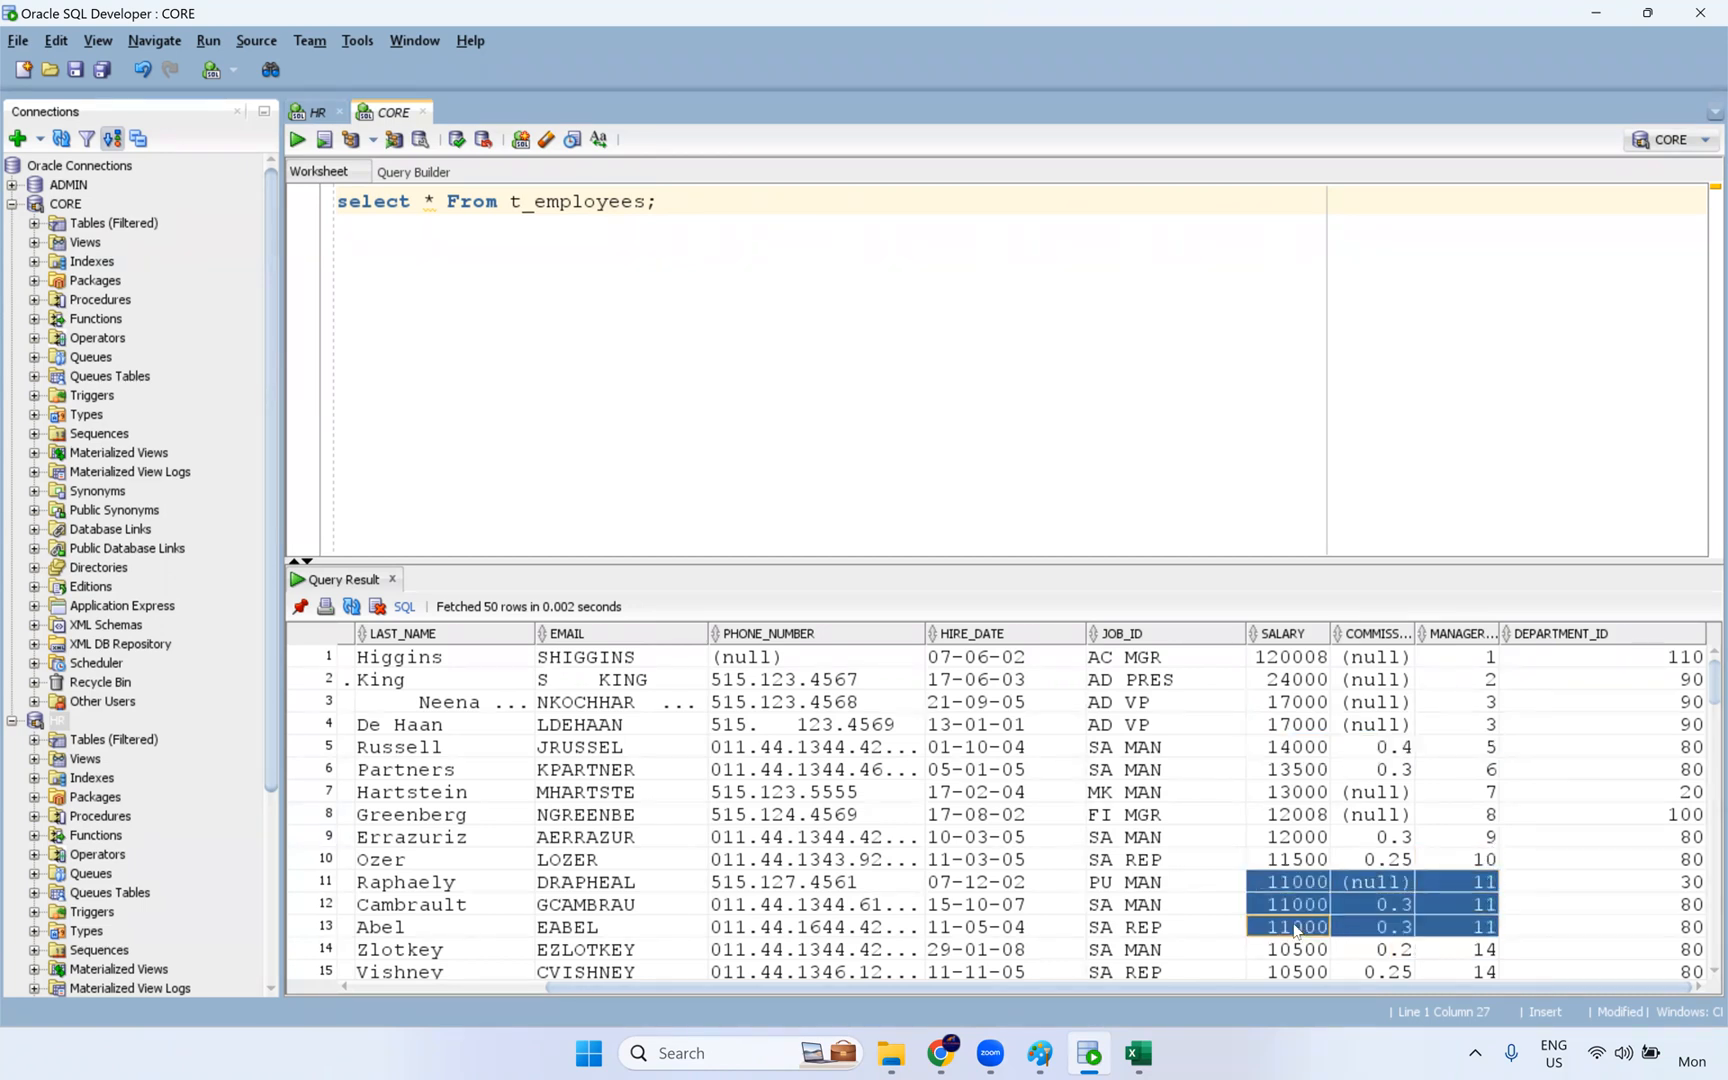
scroll(1285, 905, "down", 2)
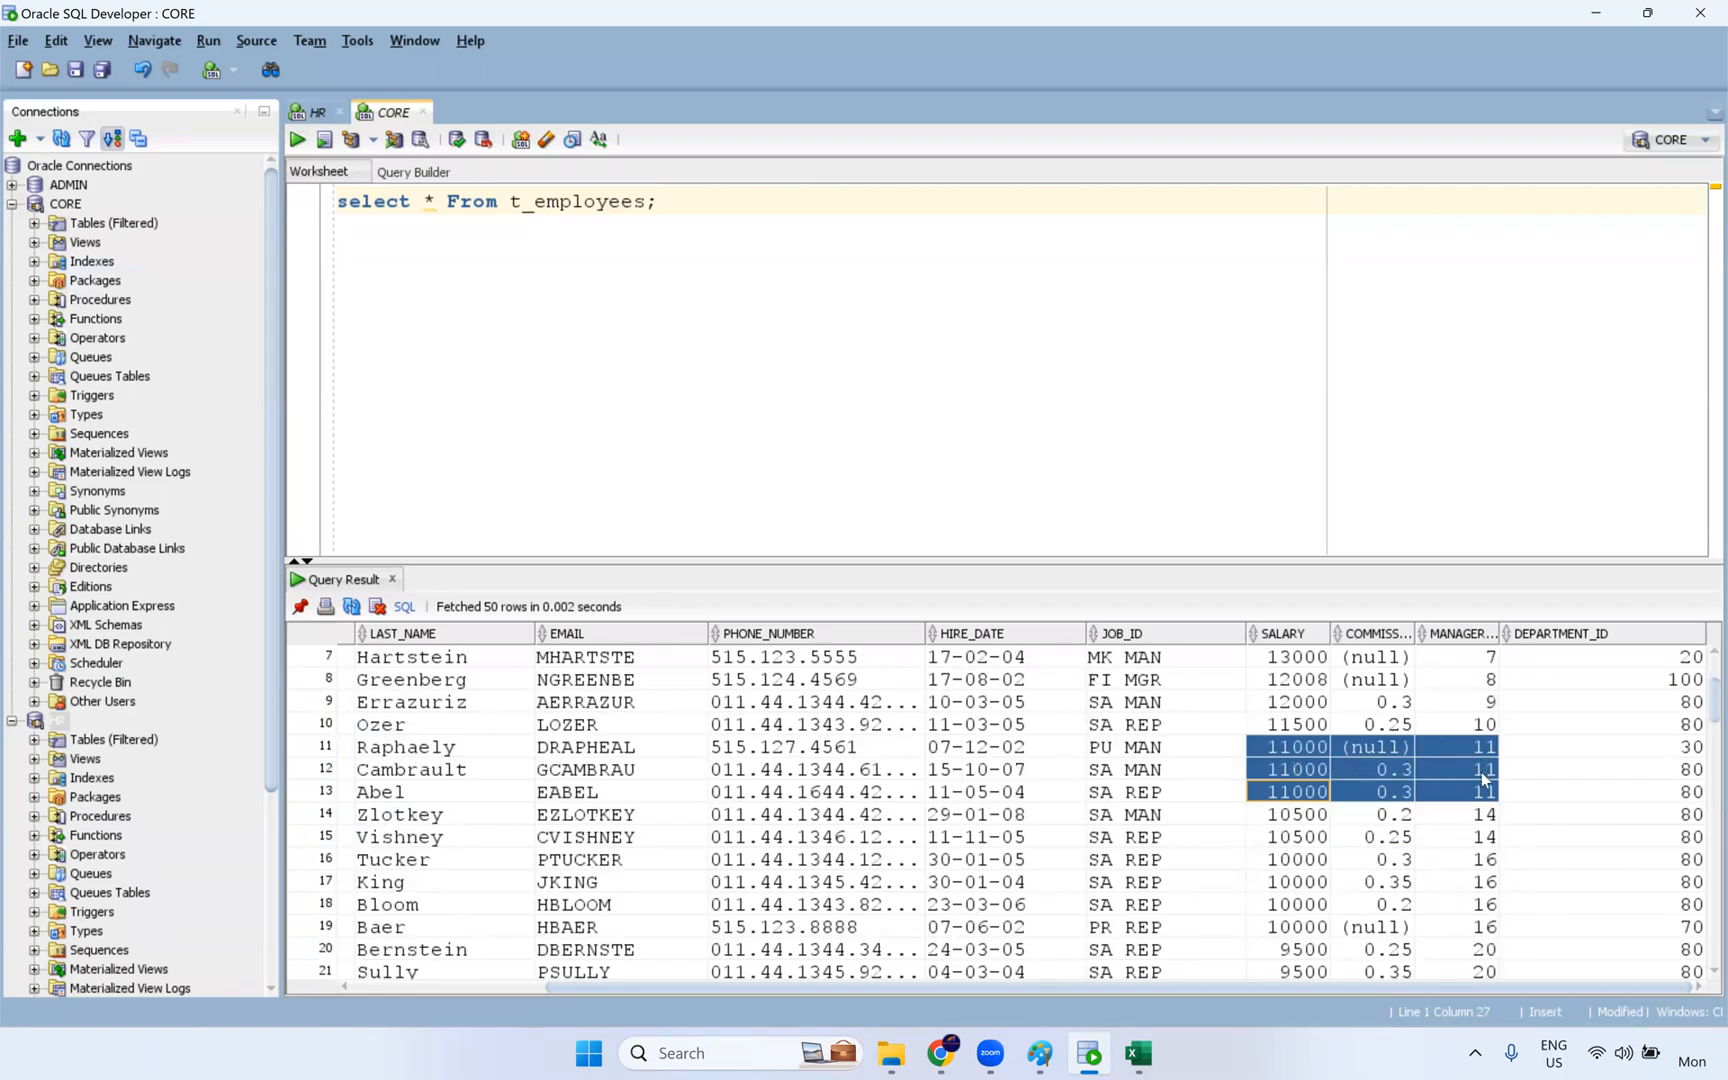
left_click_drag(1466, 822, 1284, 843)
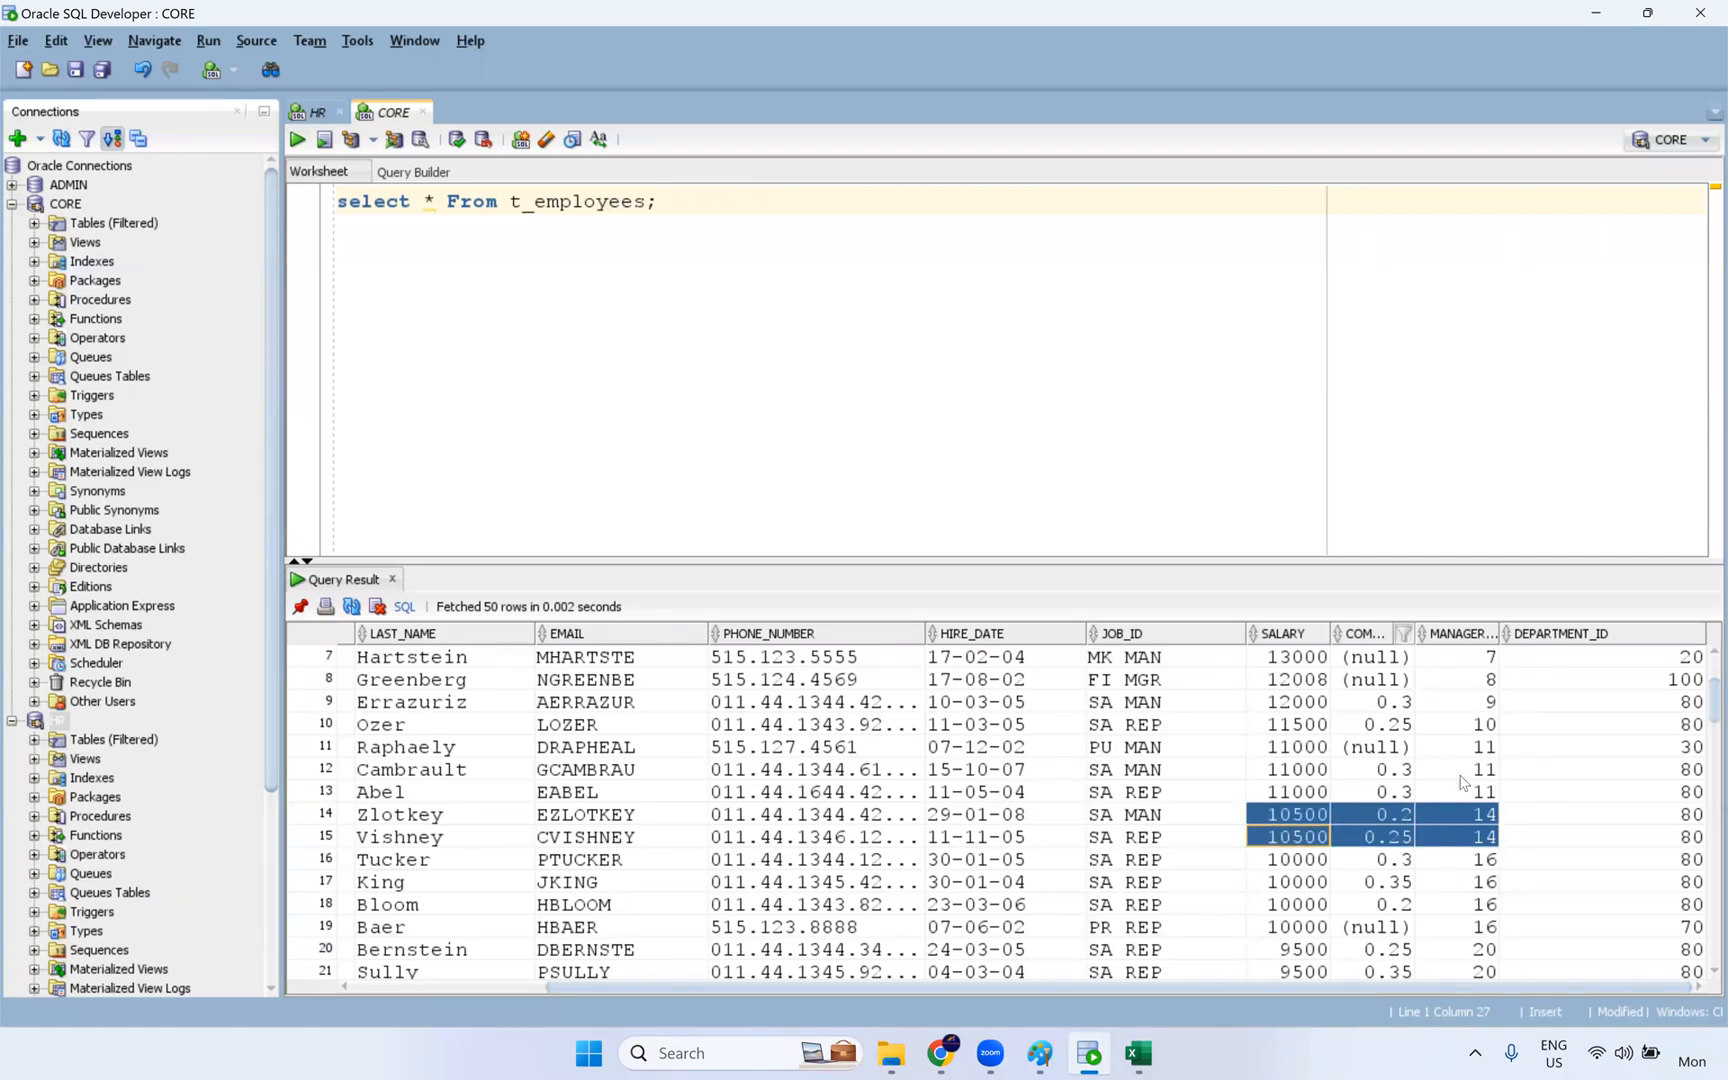
- Return to Informatica, review the details of the m_Rank_Transformation-2 job and go back to the mapping
key("alt+Tab")
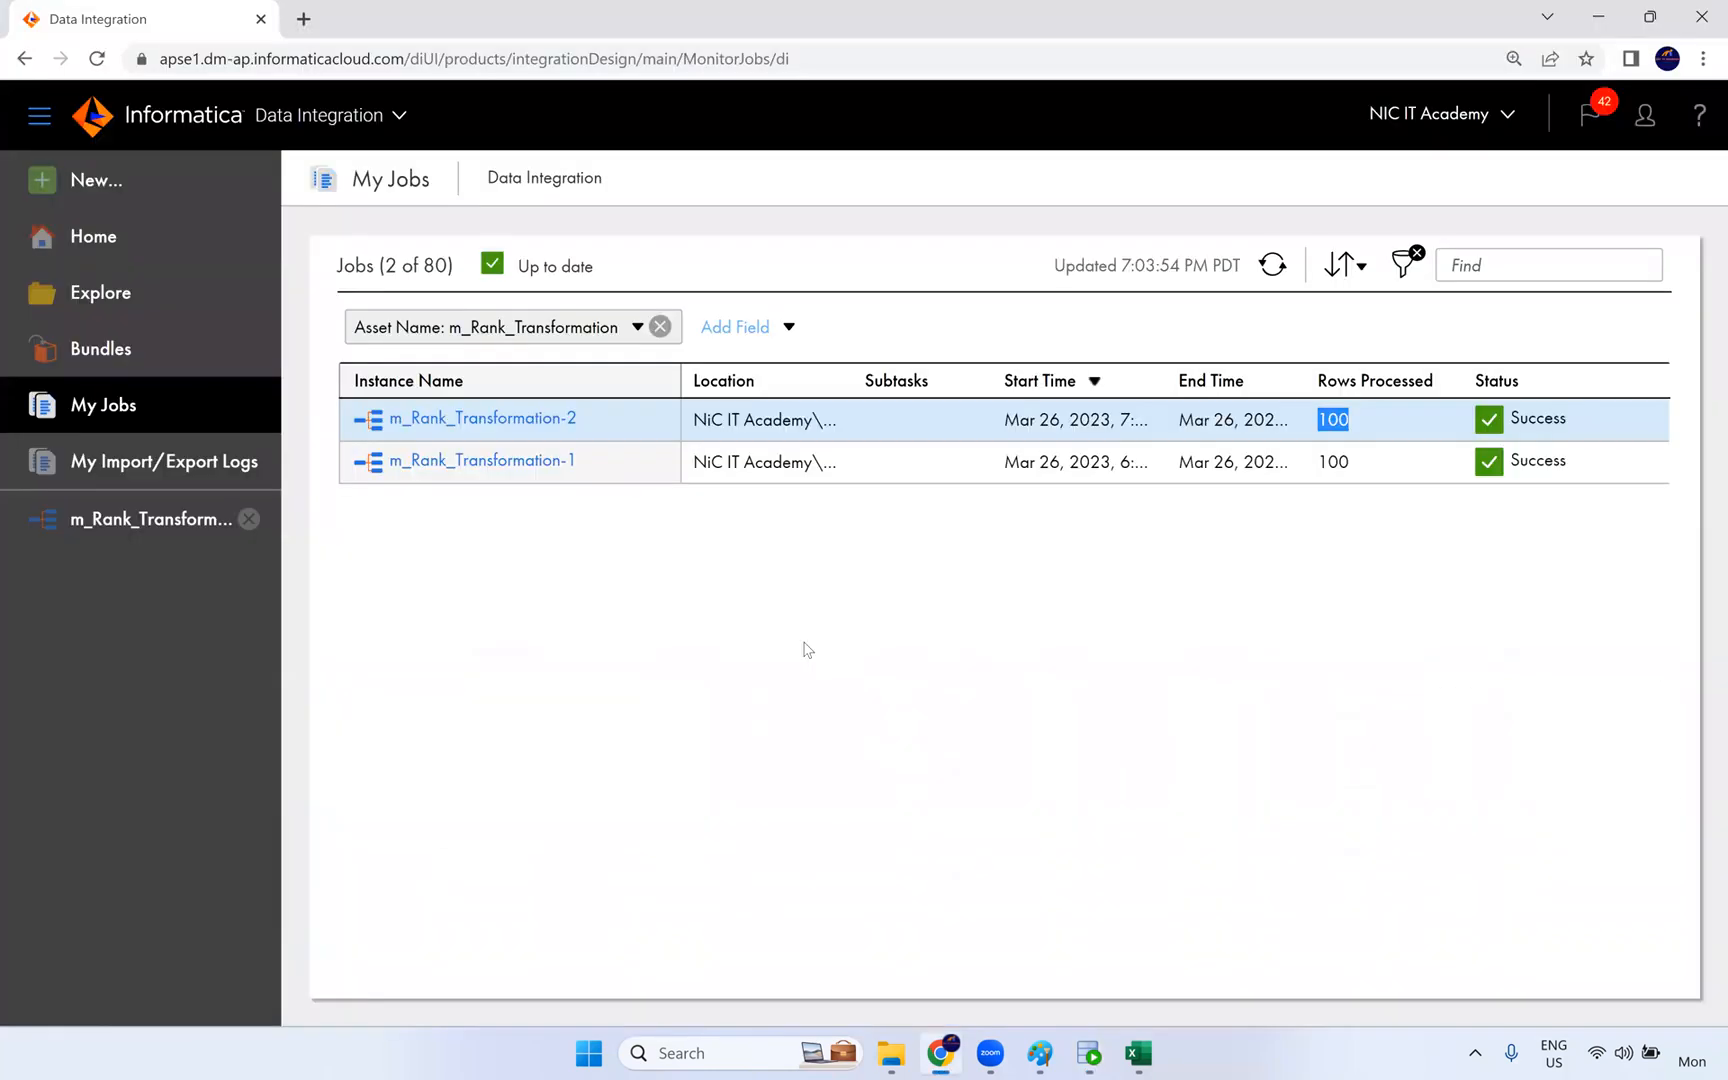
left_click(470, 415)
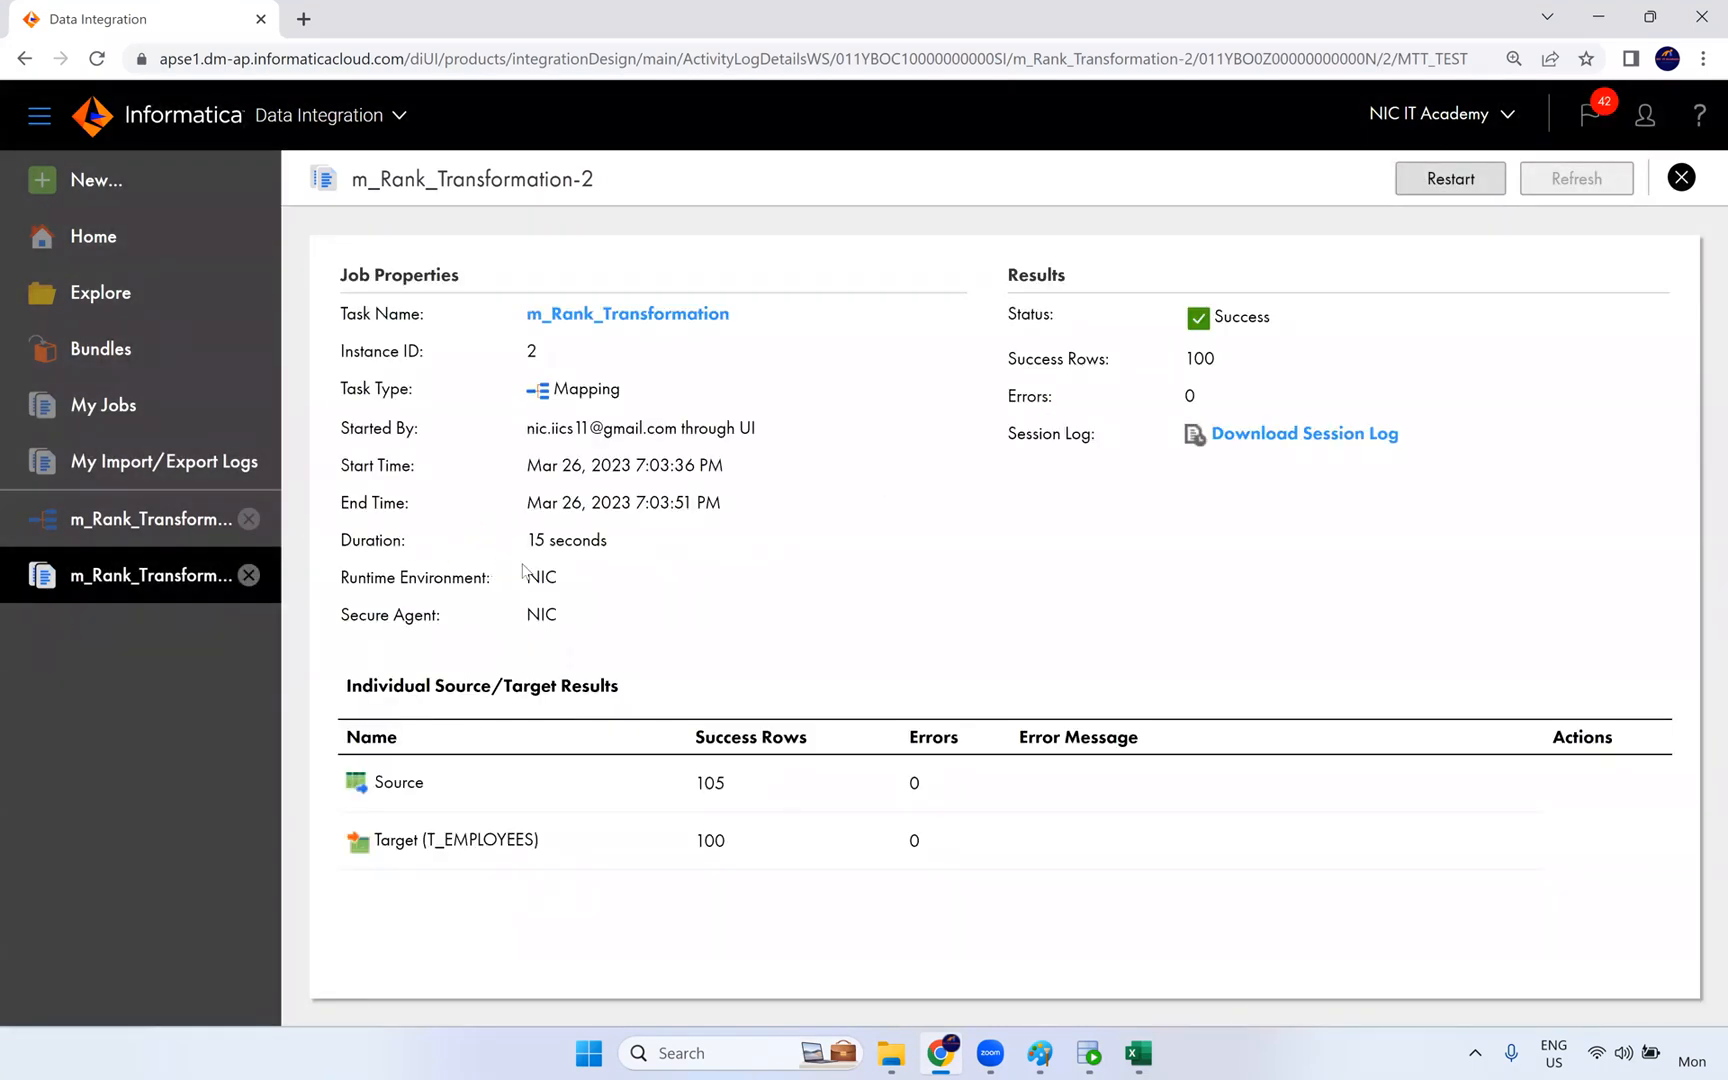
left_click(170, 527)
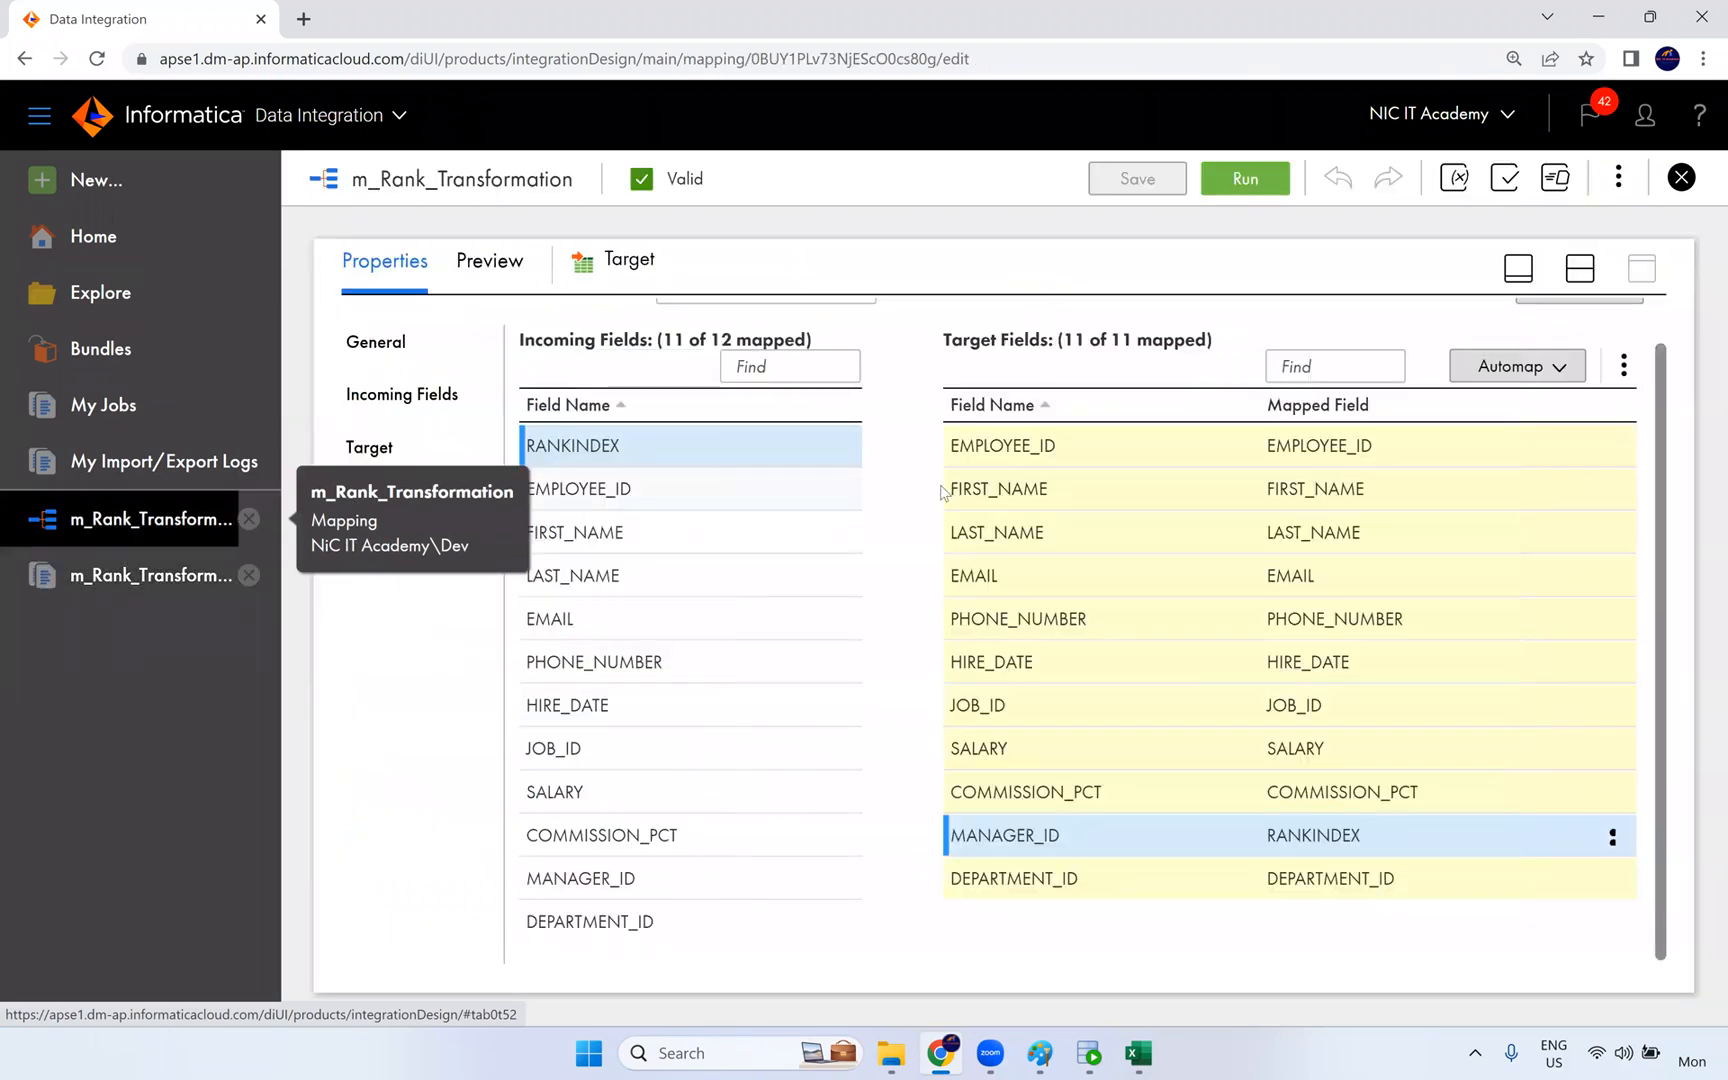
- Select the Rank transformation in the mapping and view its rank settings with the properties area maximized
left_click(1582, 272)
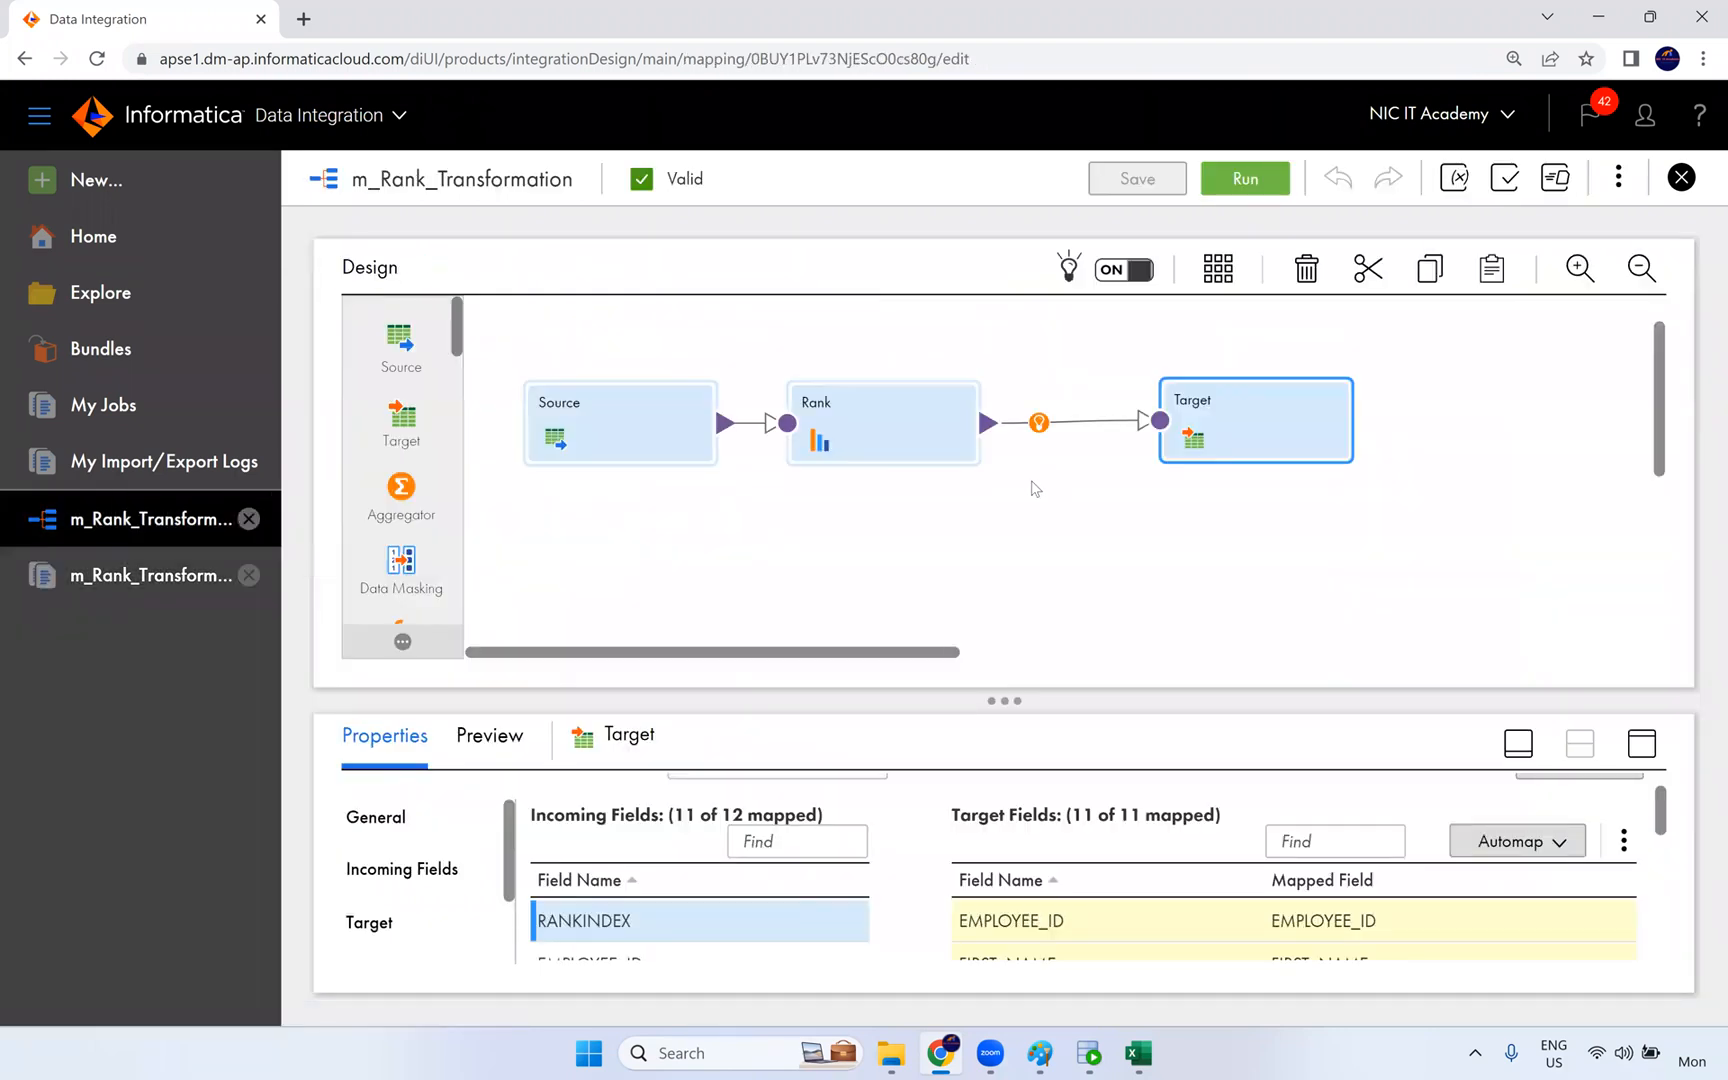
left_click(940, 440)
left_click(1645, 746)
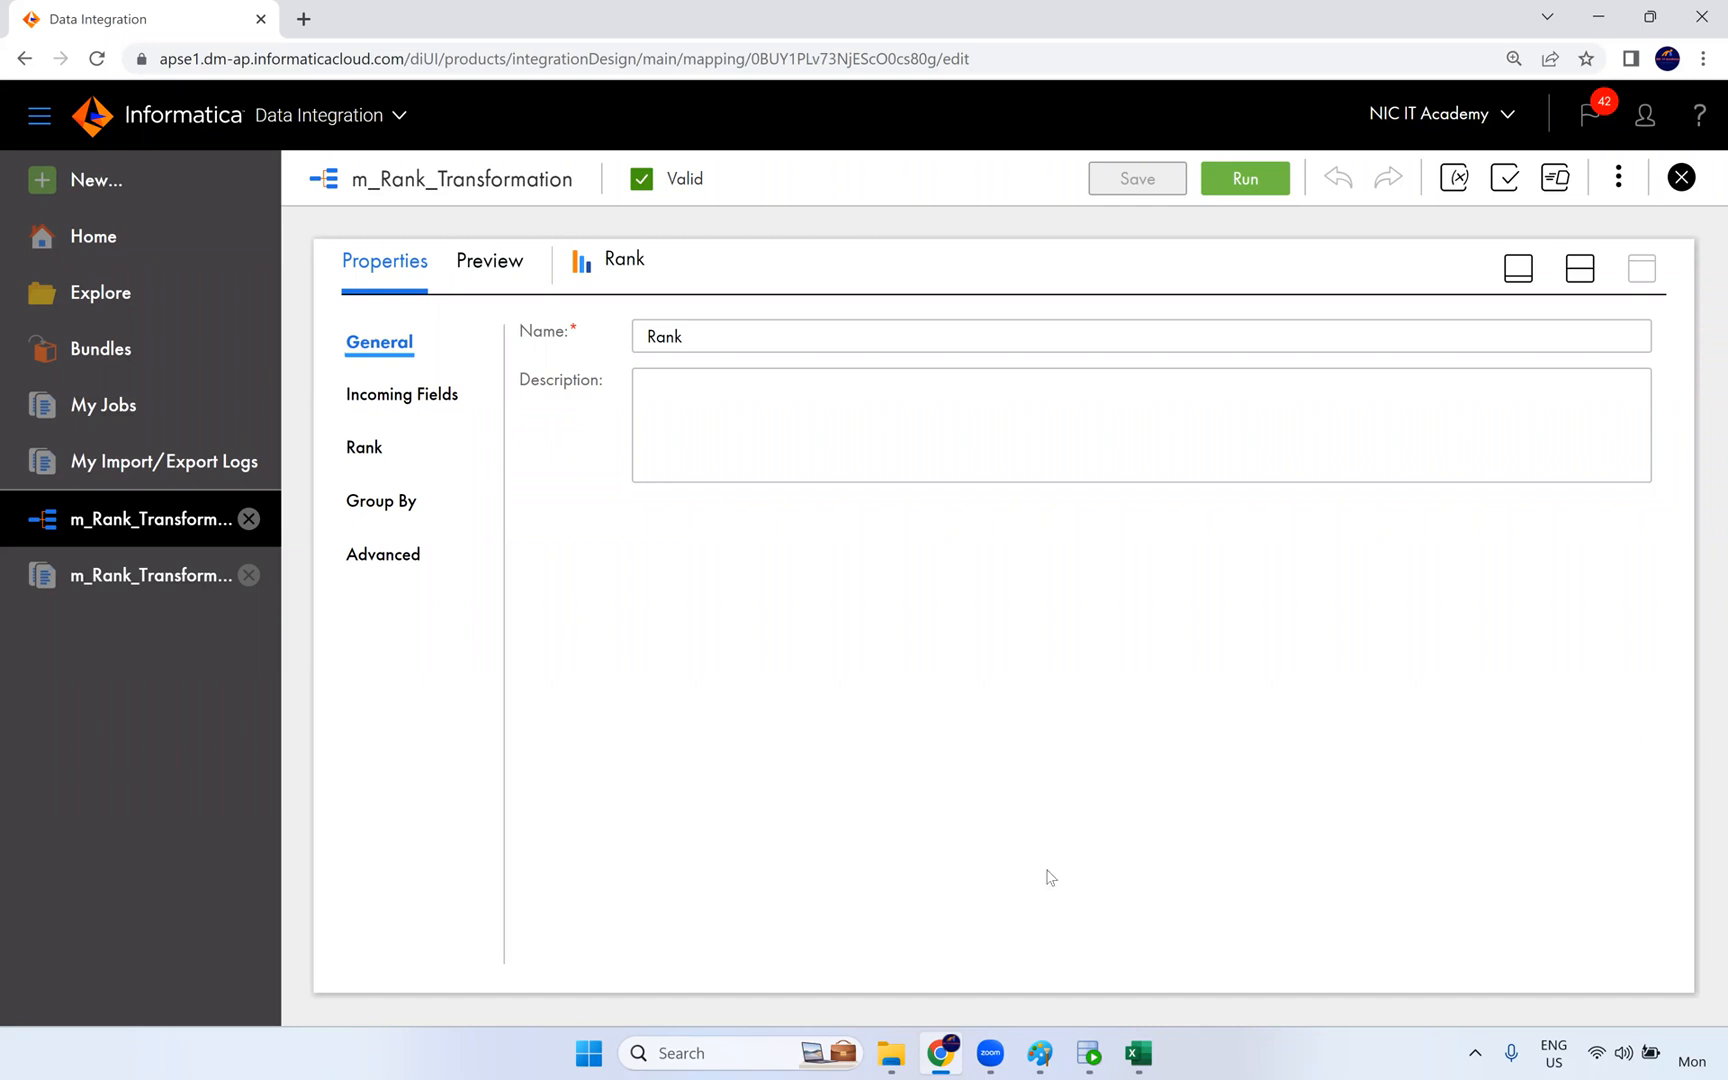
left_click(370, 449)
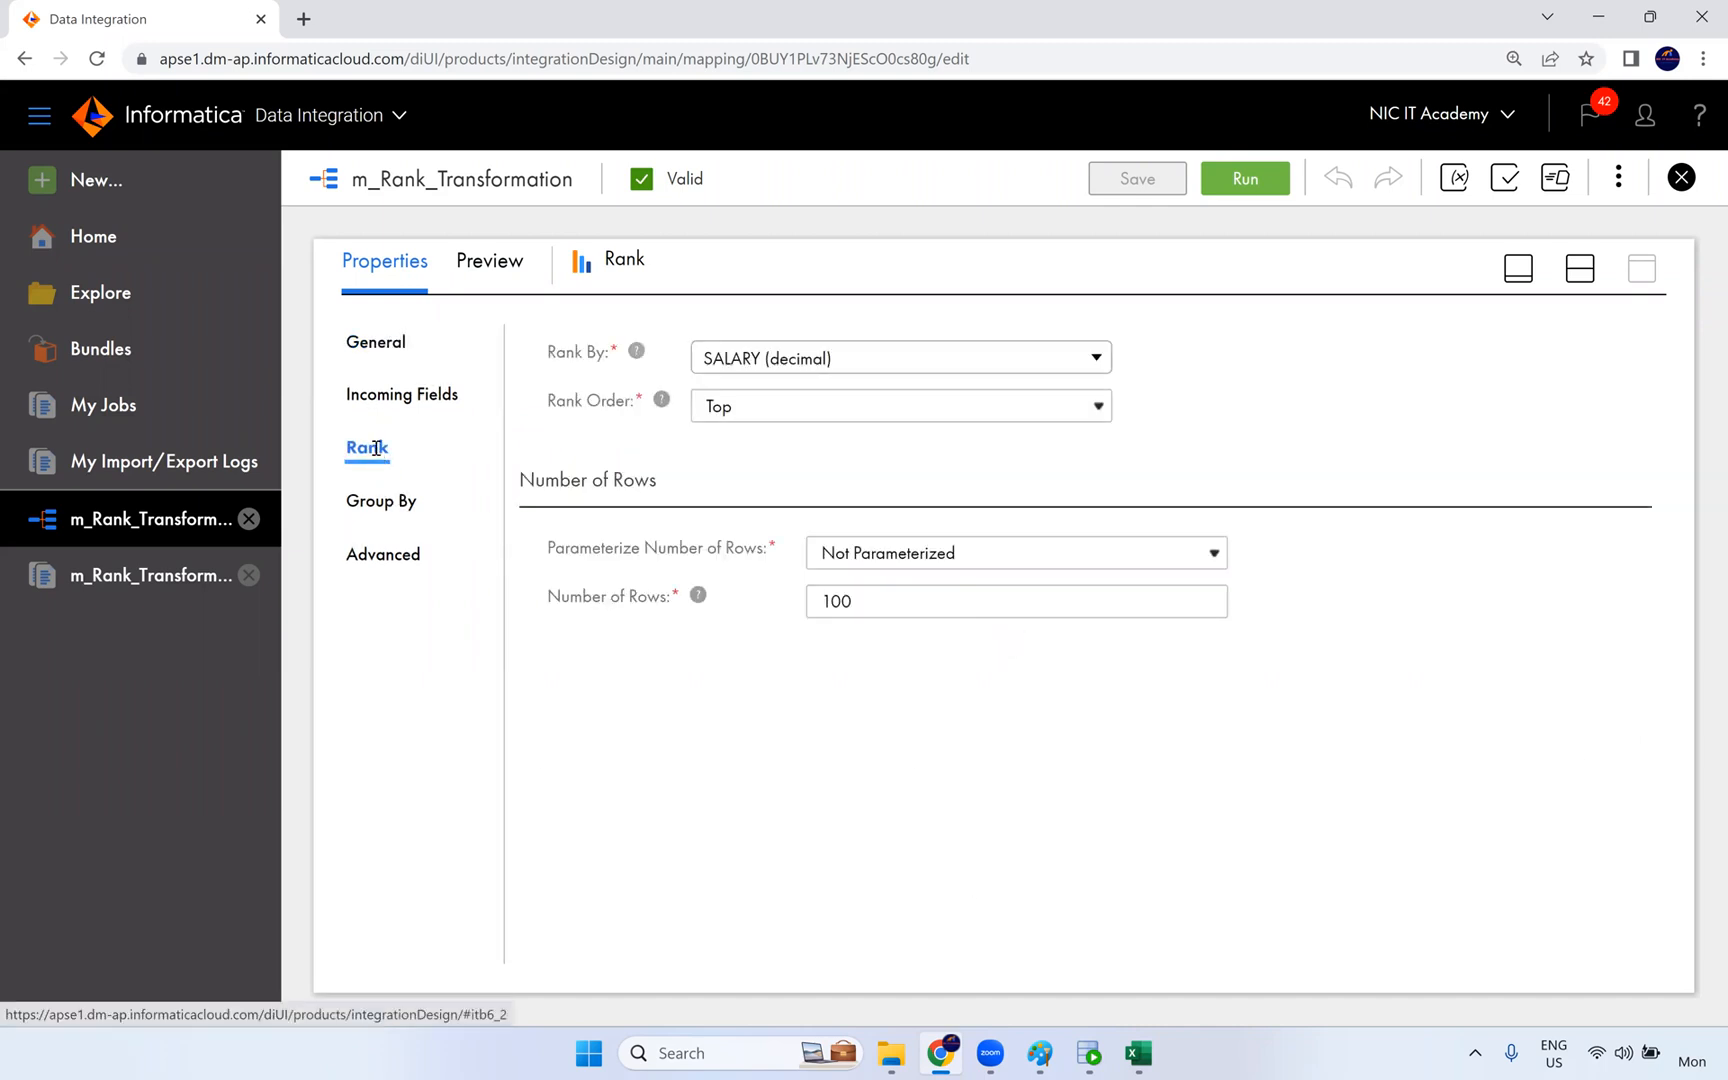
- Set the Rank transformation's number of rows to 1 and add DEPARTMENT_ID as its group-by field
double_click(806, 611)
type("1")
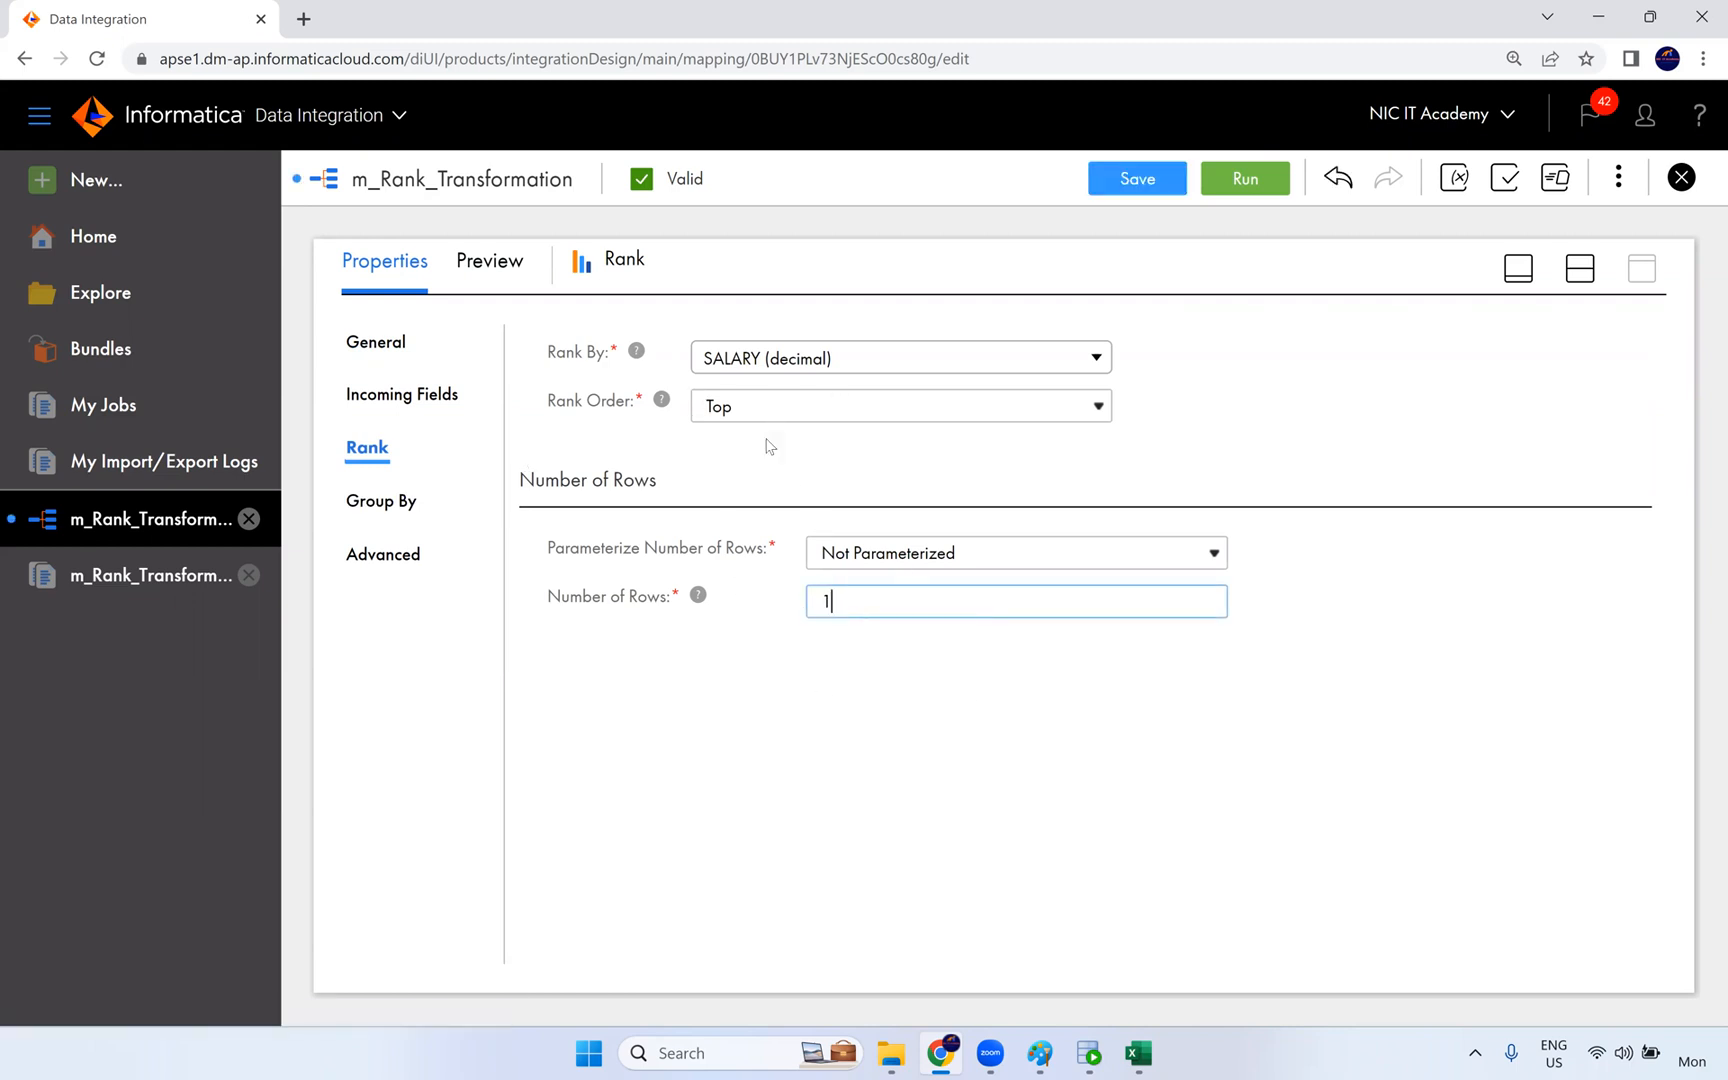
left_click(398, 503)
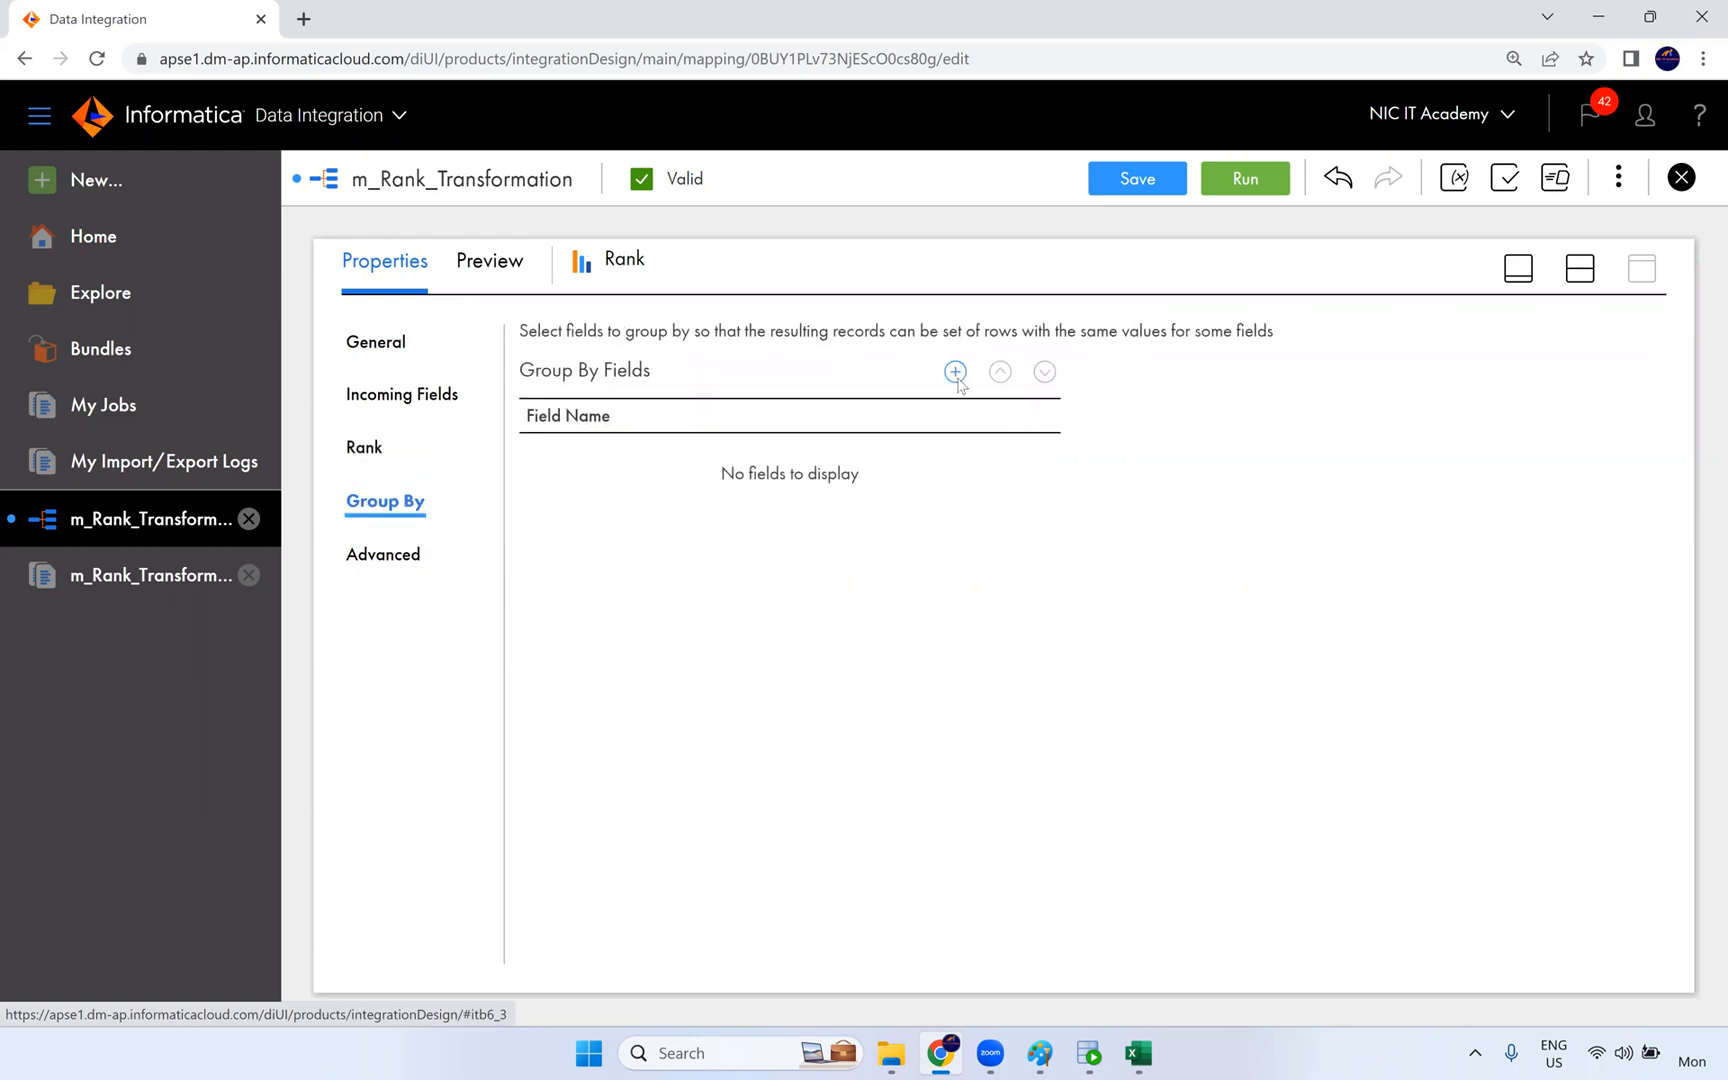
left_click(955, 372)
left_click(791, 458)
scroll(705, 790, "down", 1)
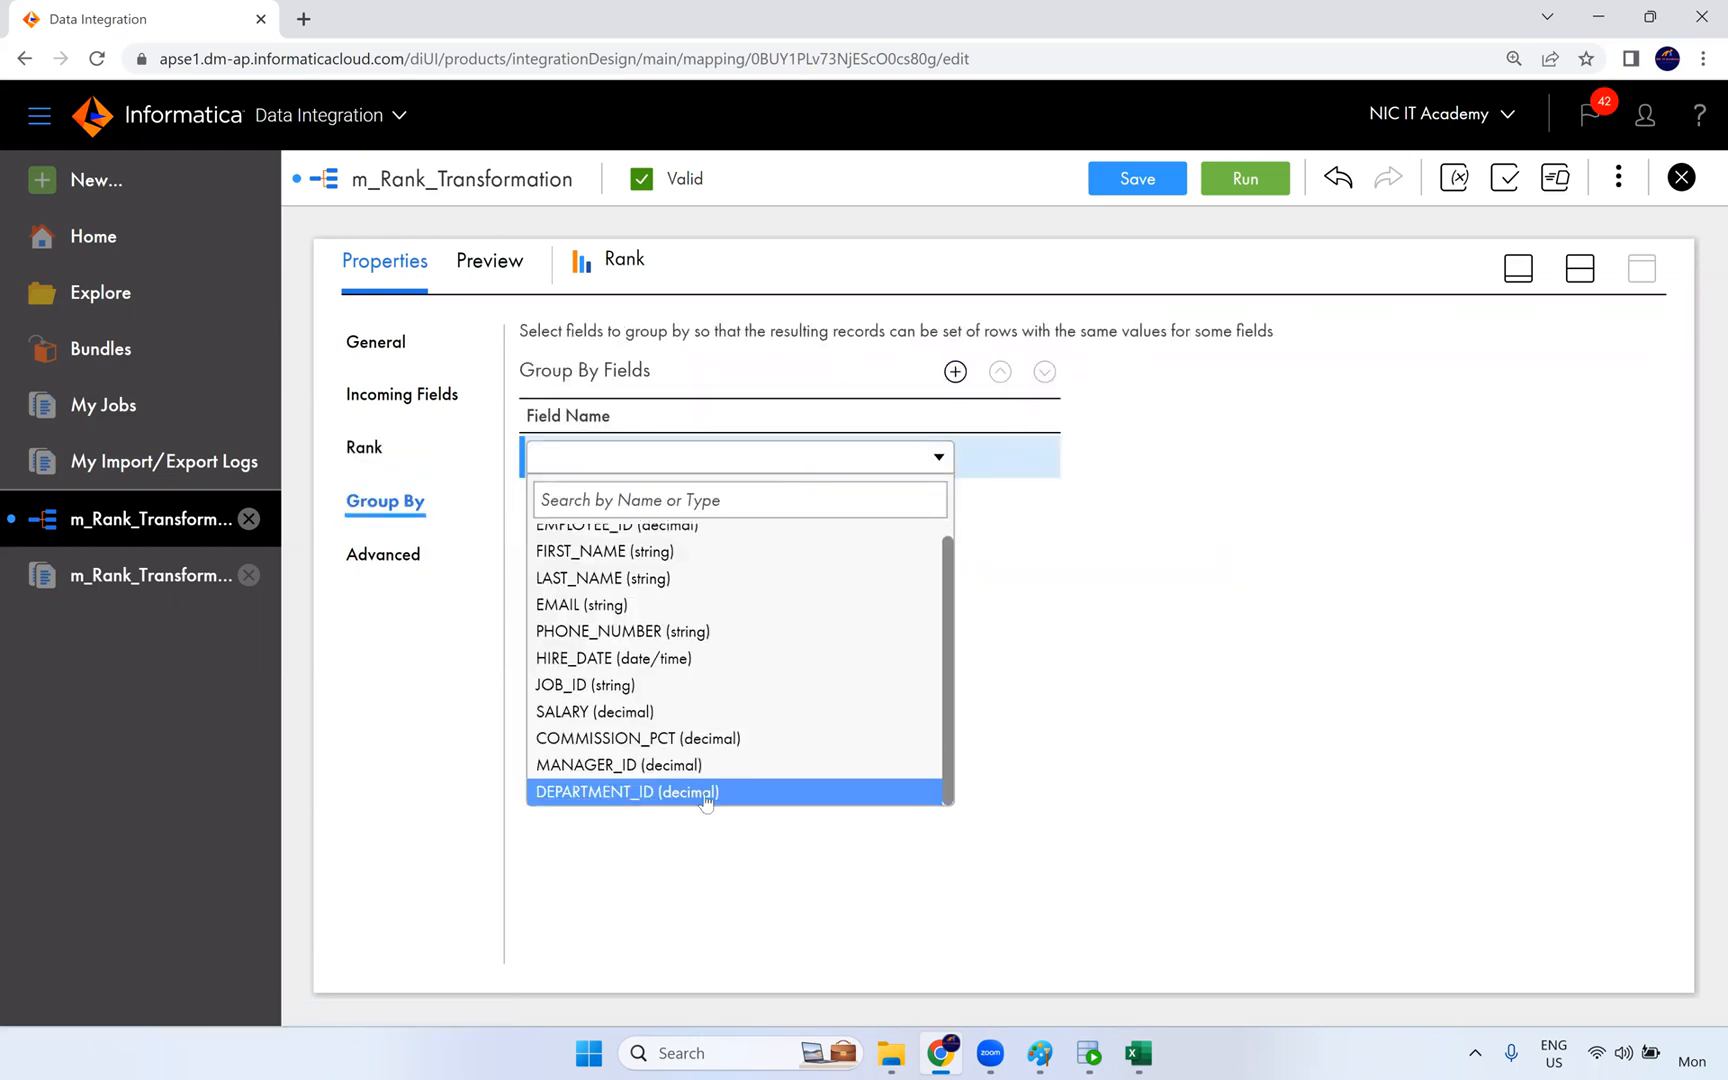
left_click(707, 793)
- Save m_Rank_Transformation and run it in the NIC runtime environment
left_click(1137, 182)
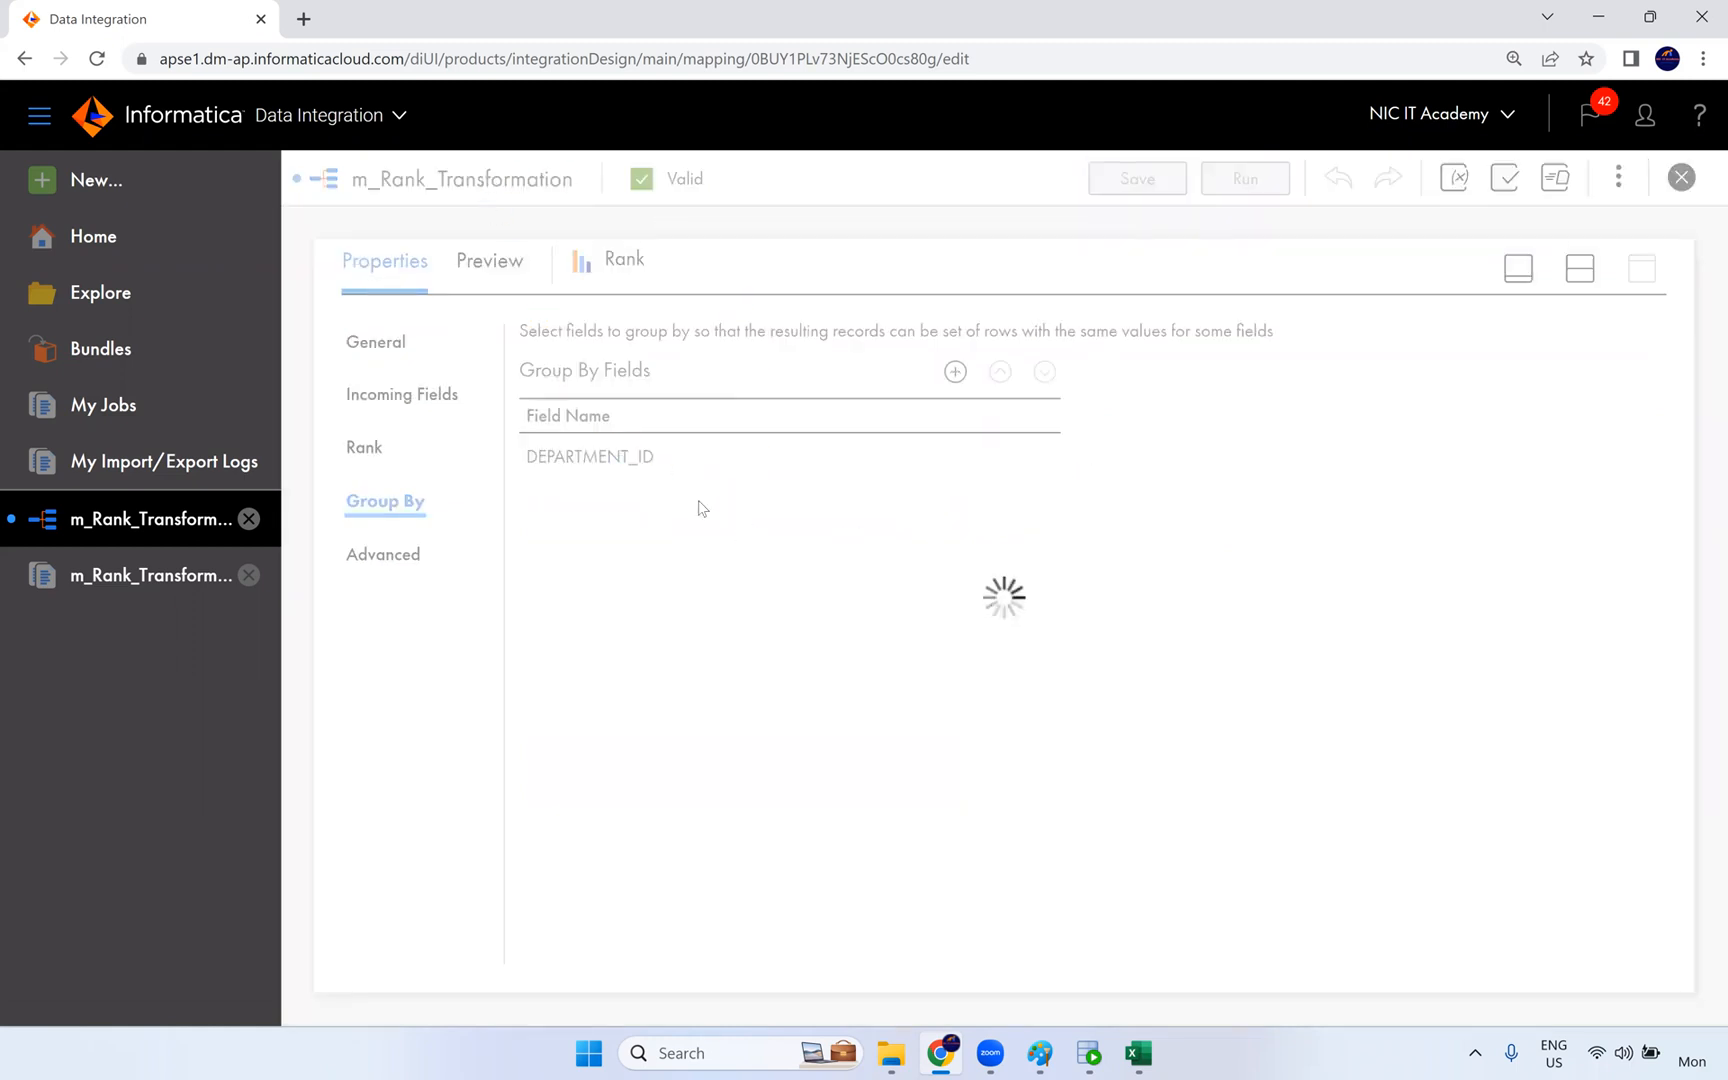
left_click(1240, 180)
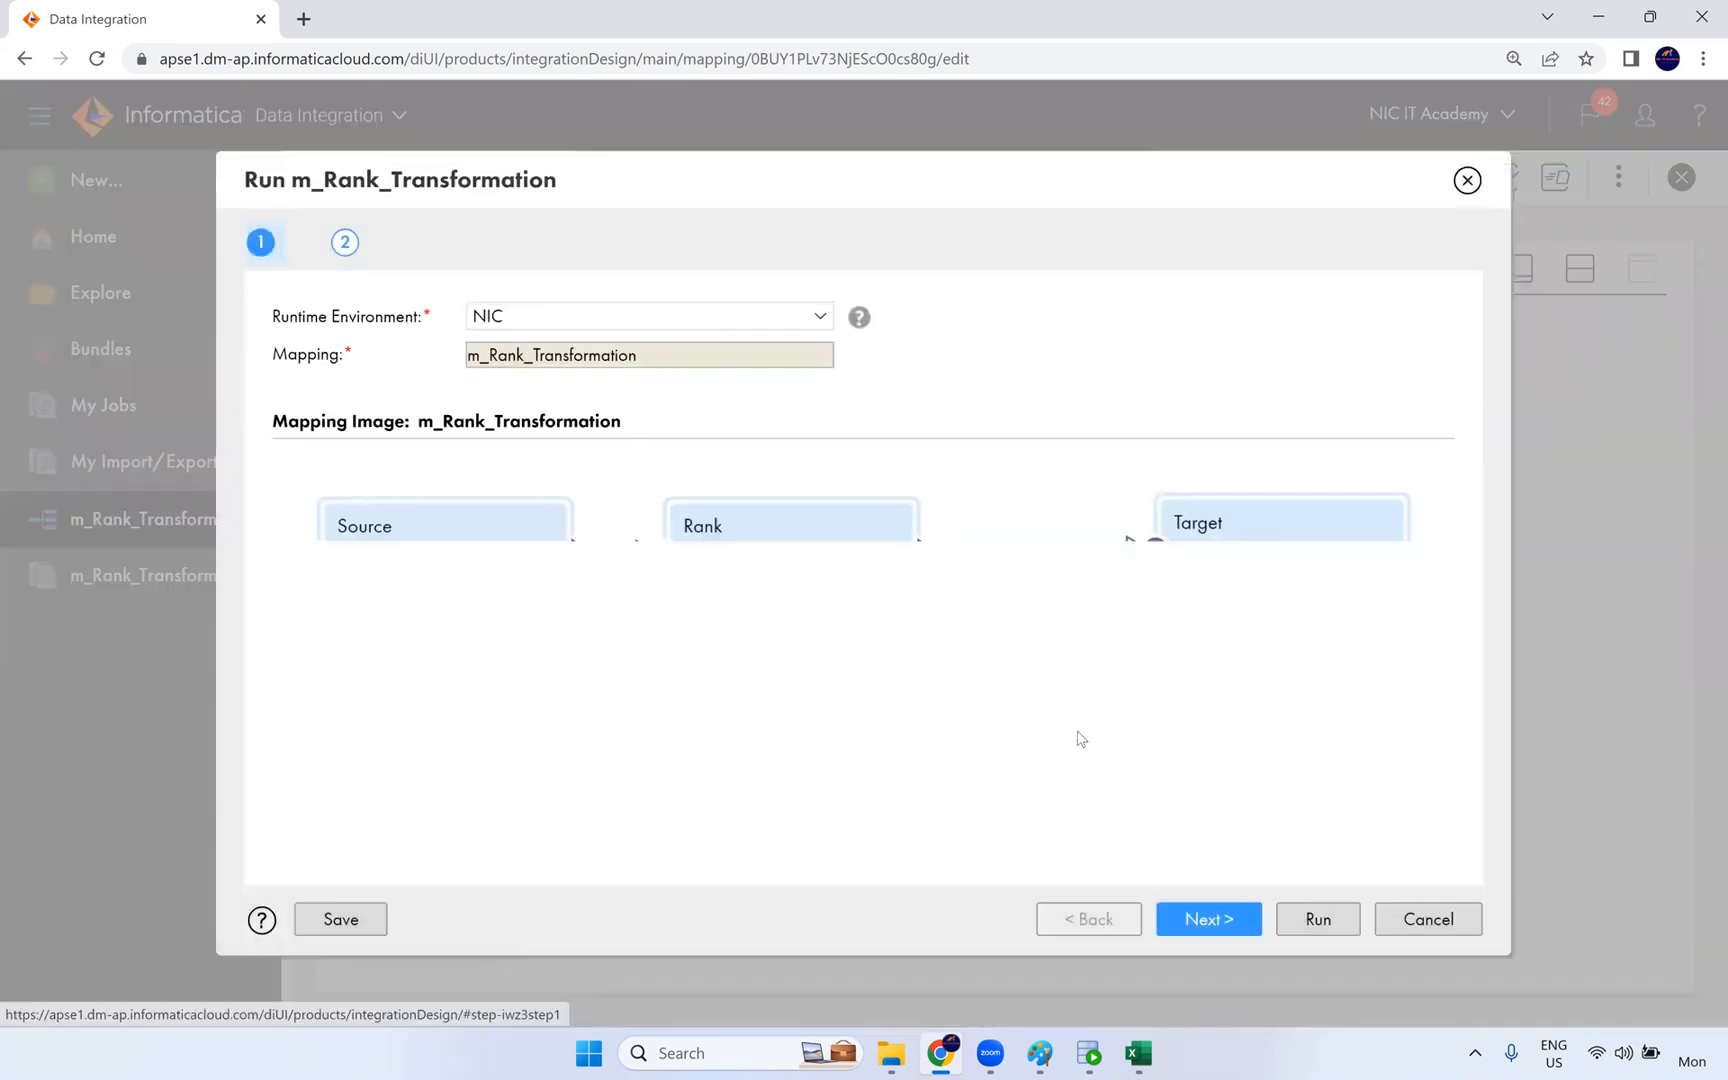
left_click(1316, 930)
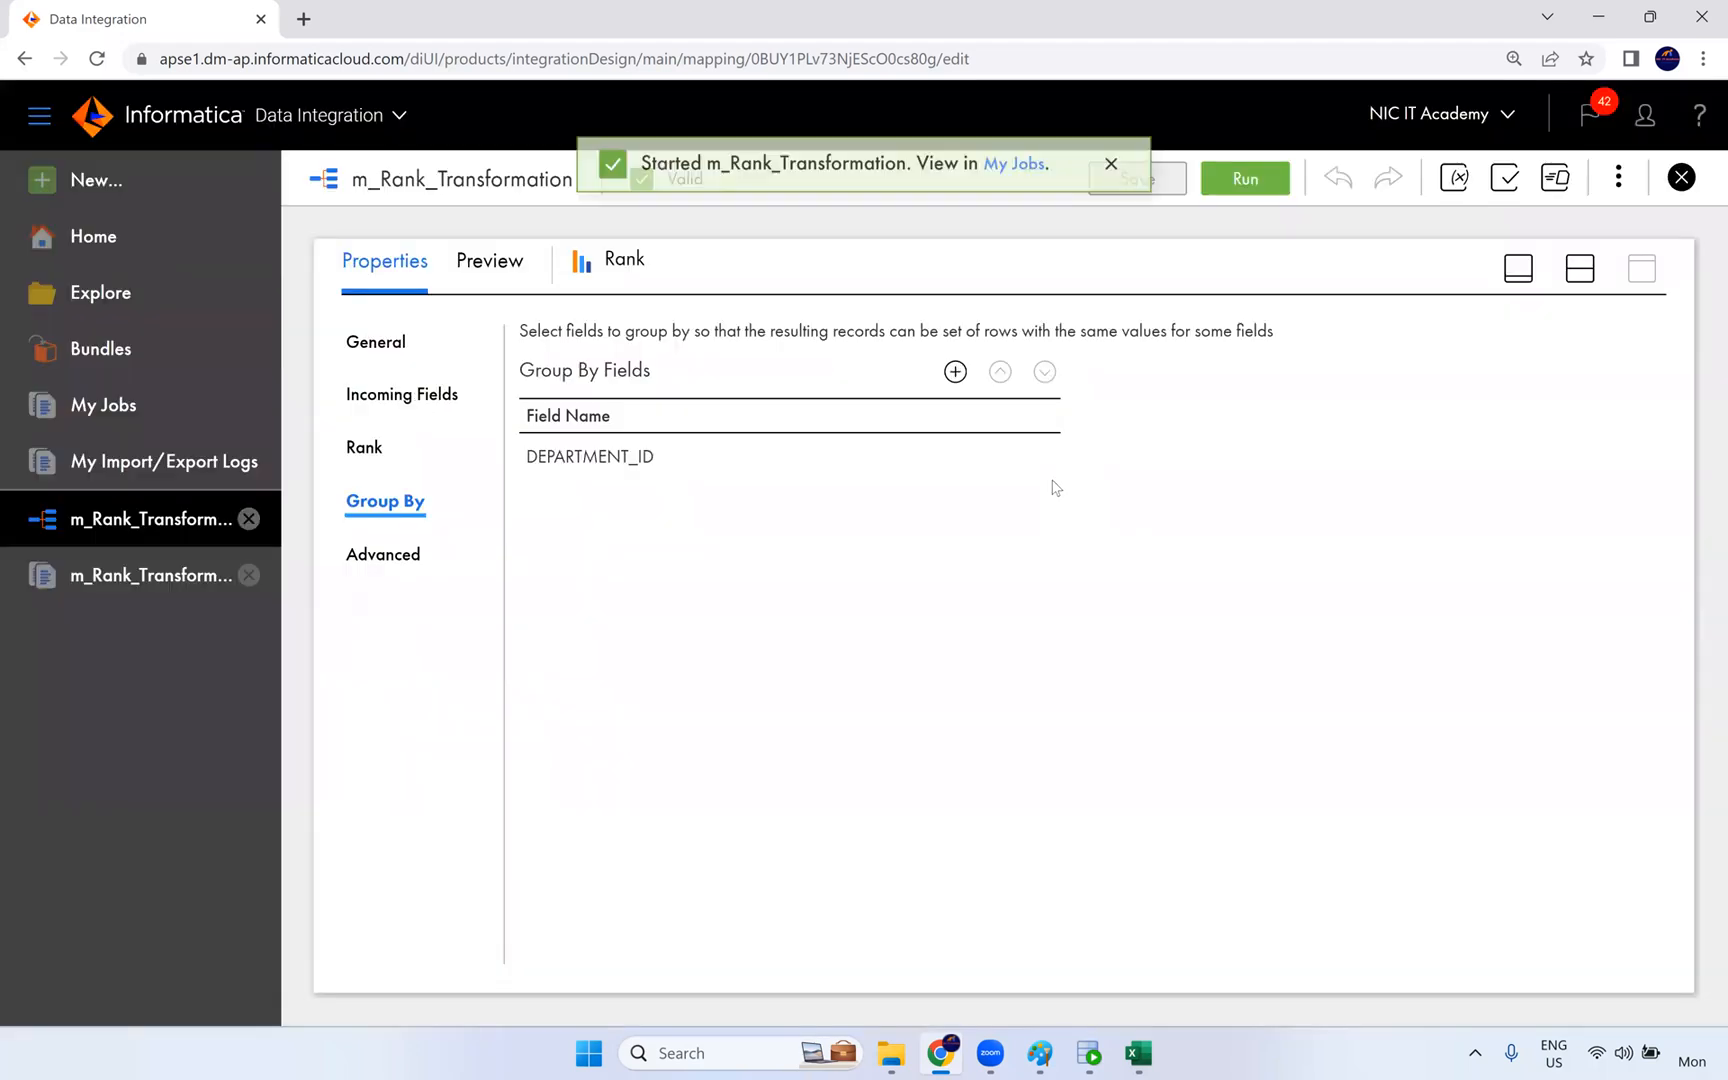
- Open the job list and refresh the m_Rank_Transformation-3 job until it completes and shows its processed rows
left_click(1005, 178)
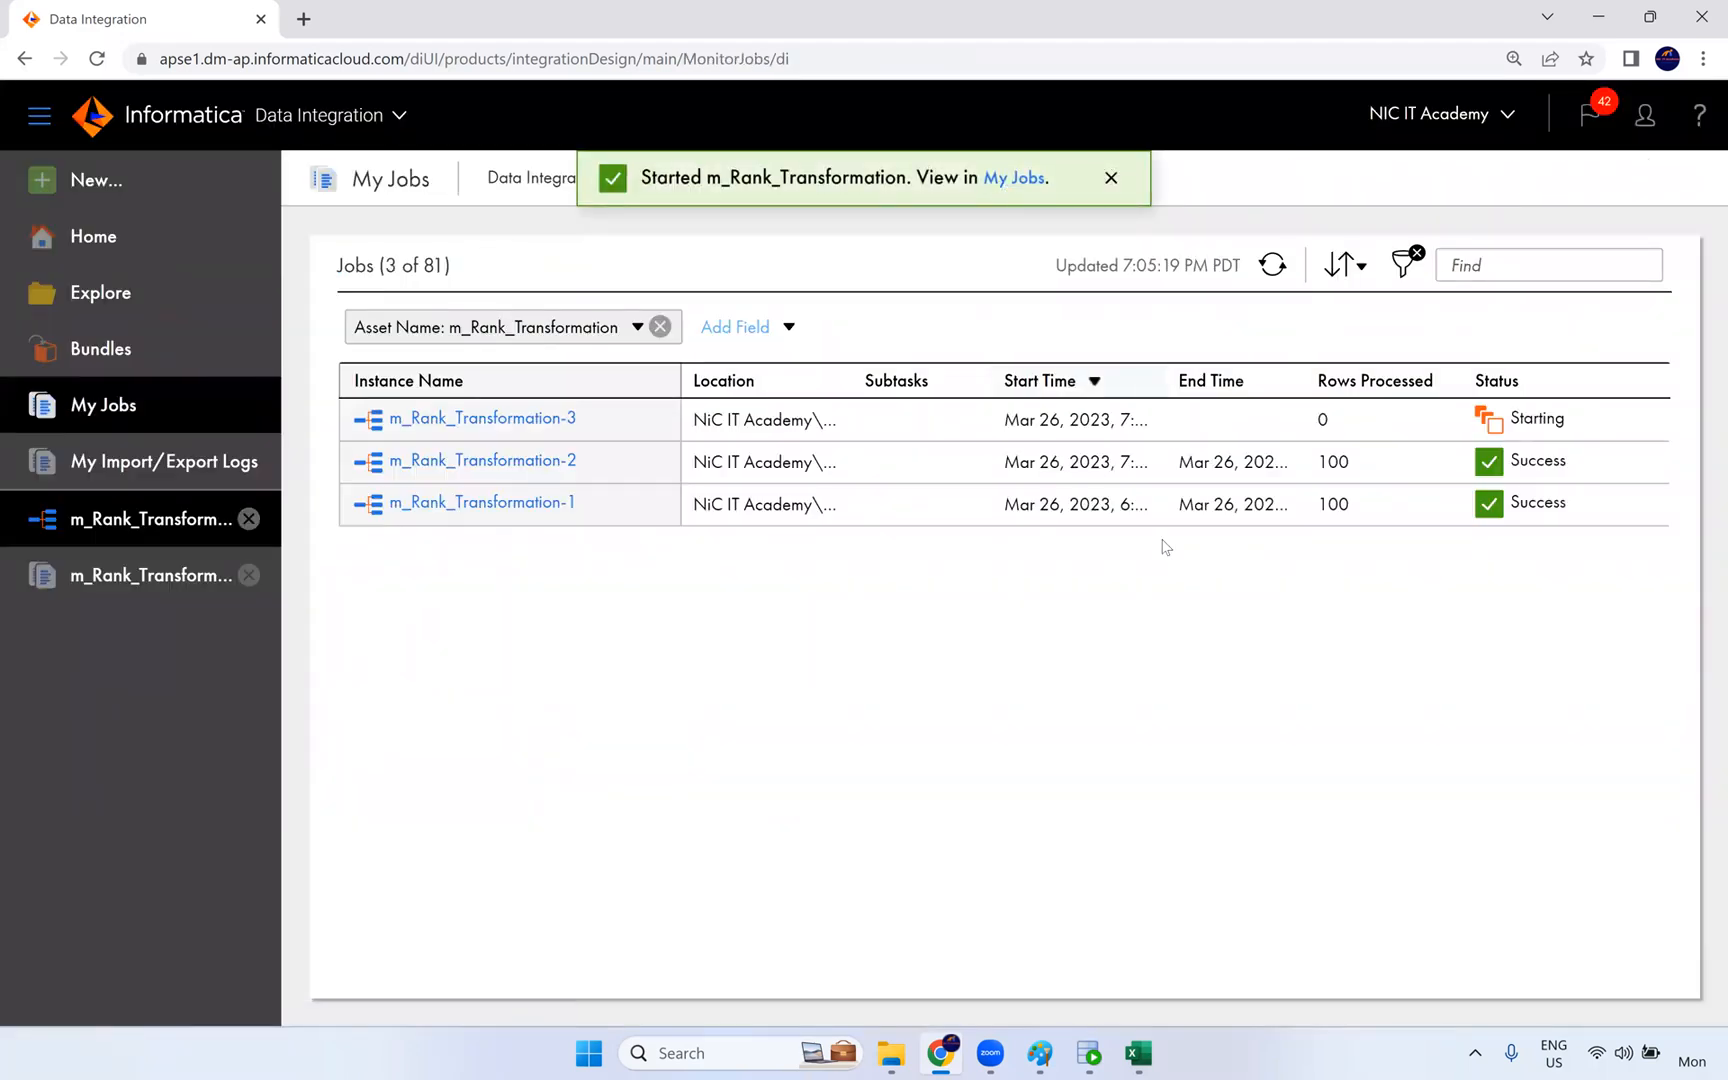
left_click(1274, 266)
left_click(1274, 266)
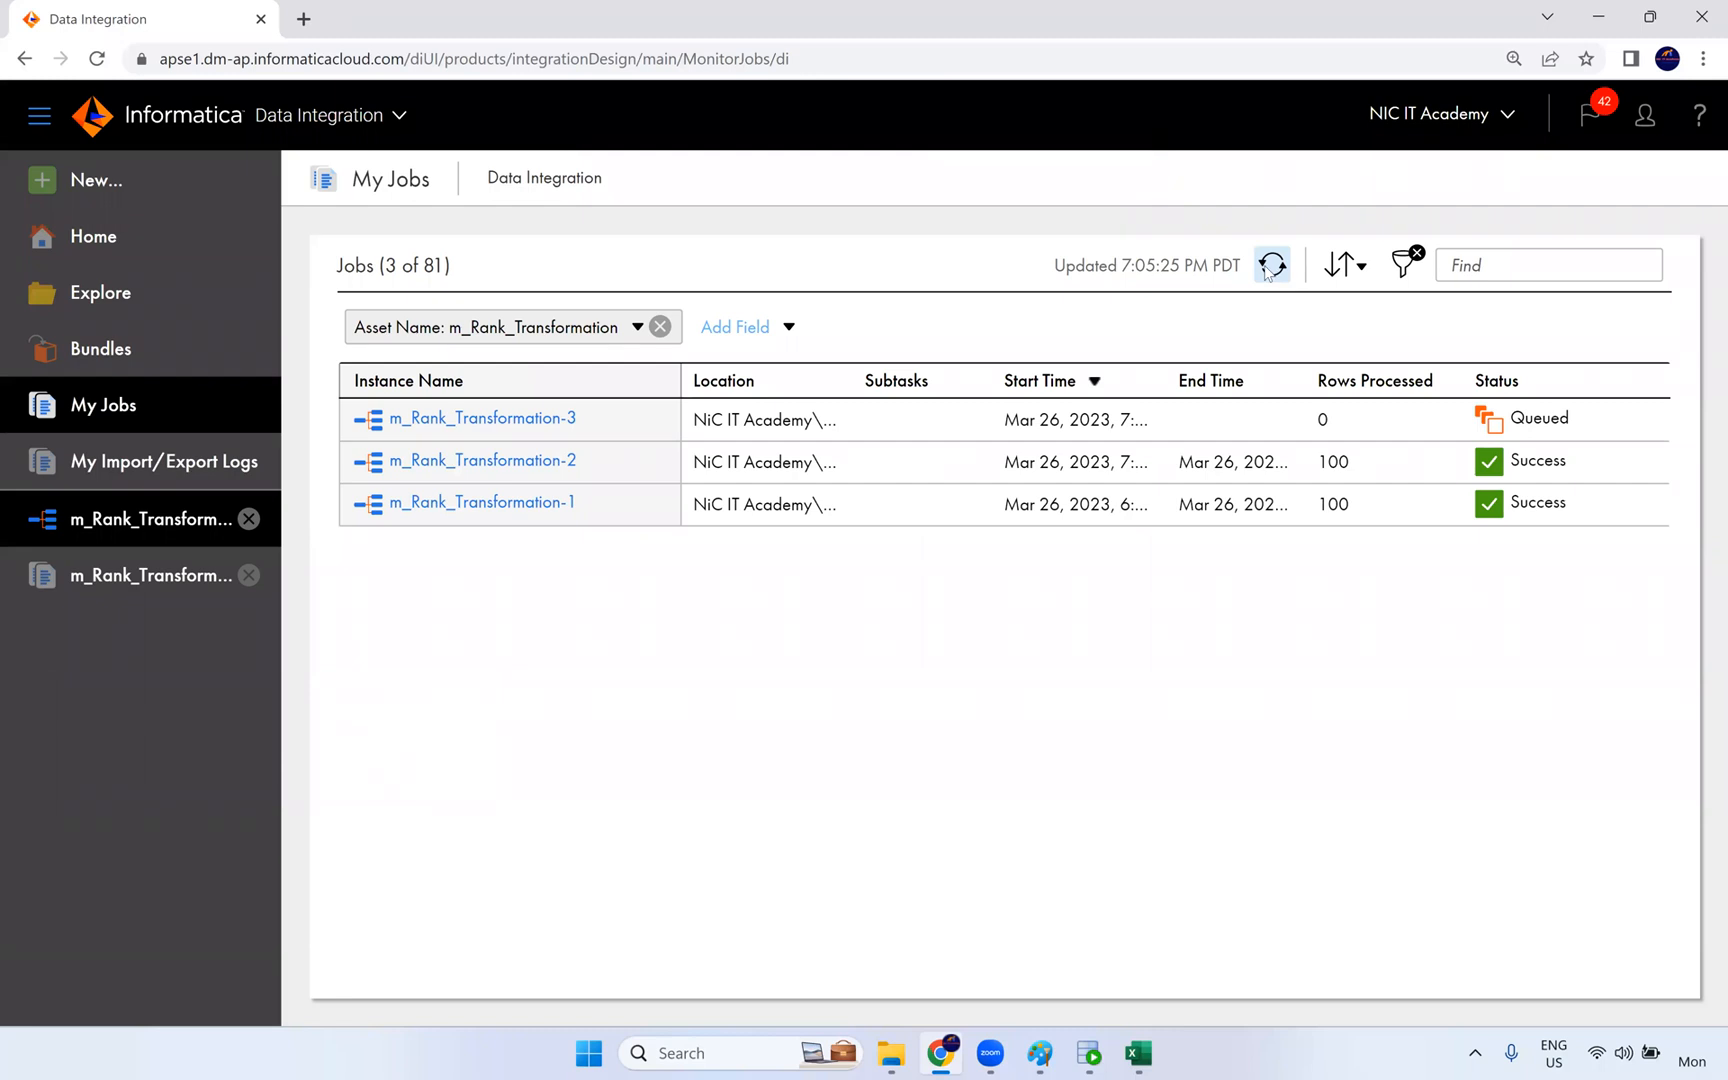
left_click(1281, 270)
left_click(1274, 266)
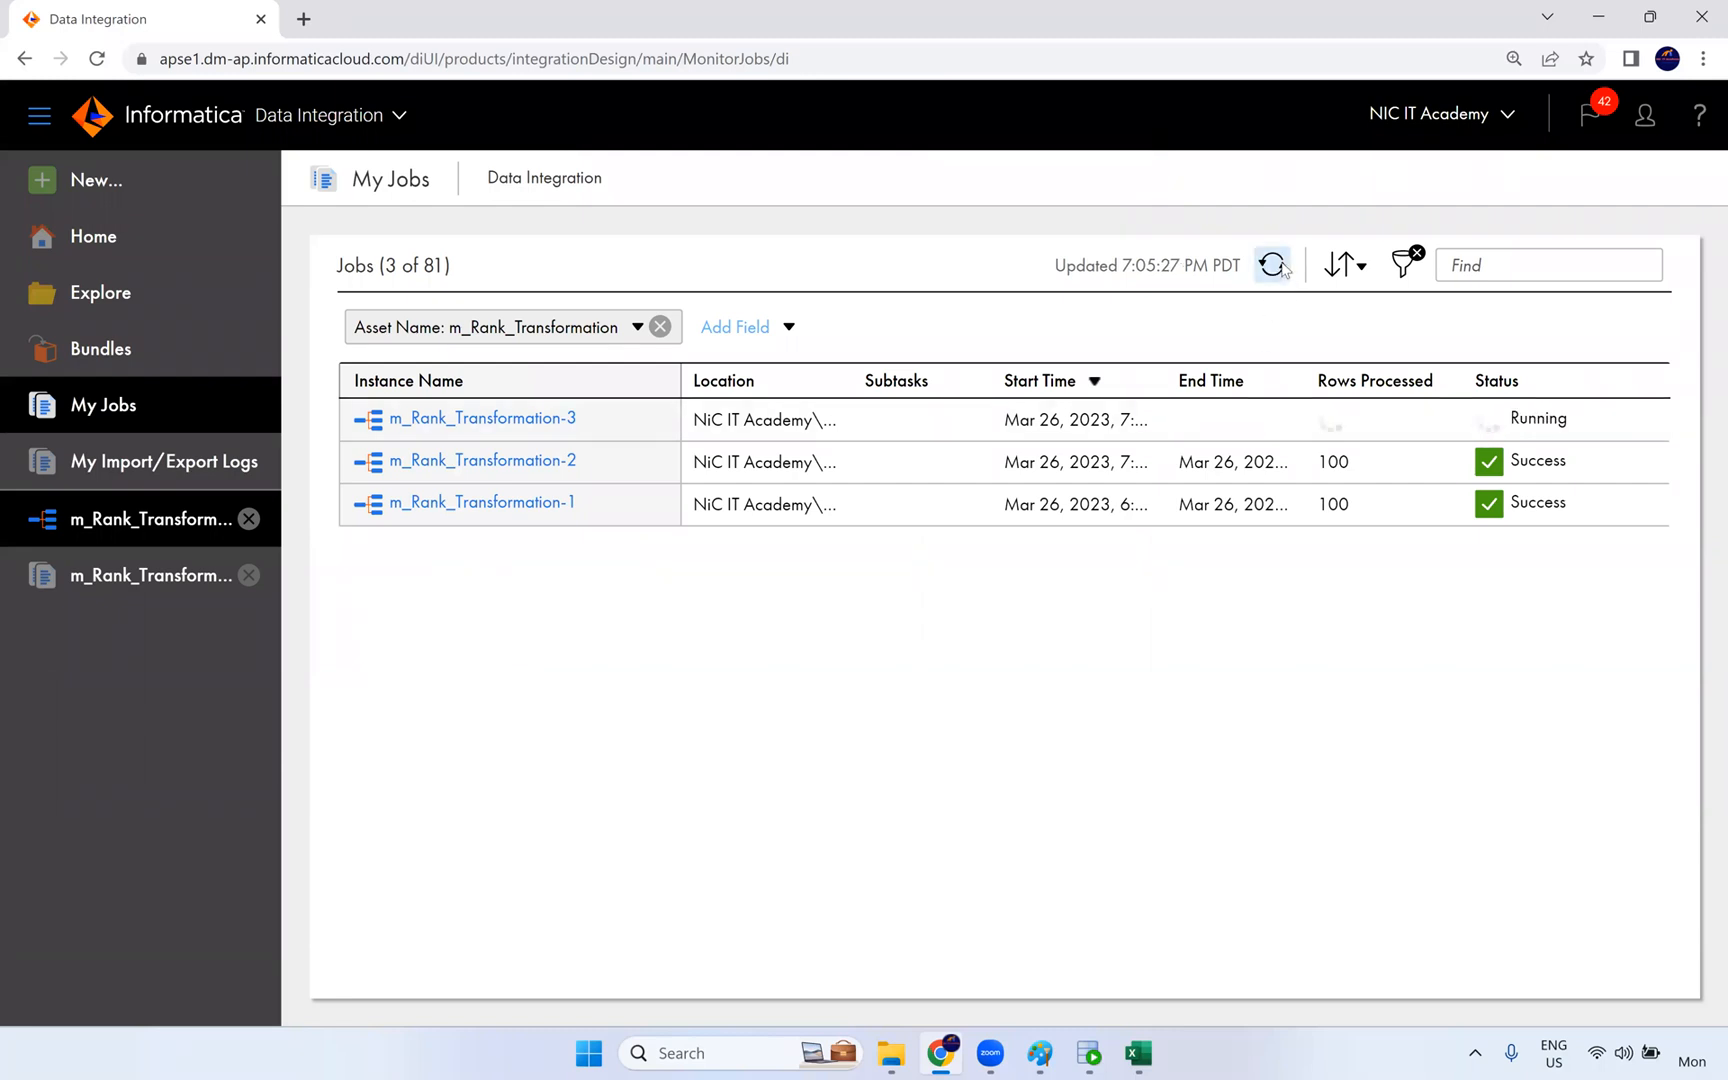
left_click(1274, 266)
left_click(1274, 266)
left_click(1274, 266)
left_click(1274, 266)
left_click(1274, 266)
left_click(1274, 266)
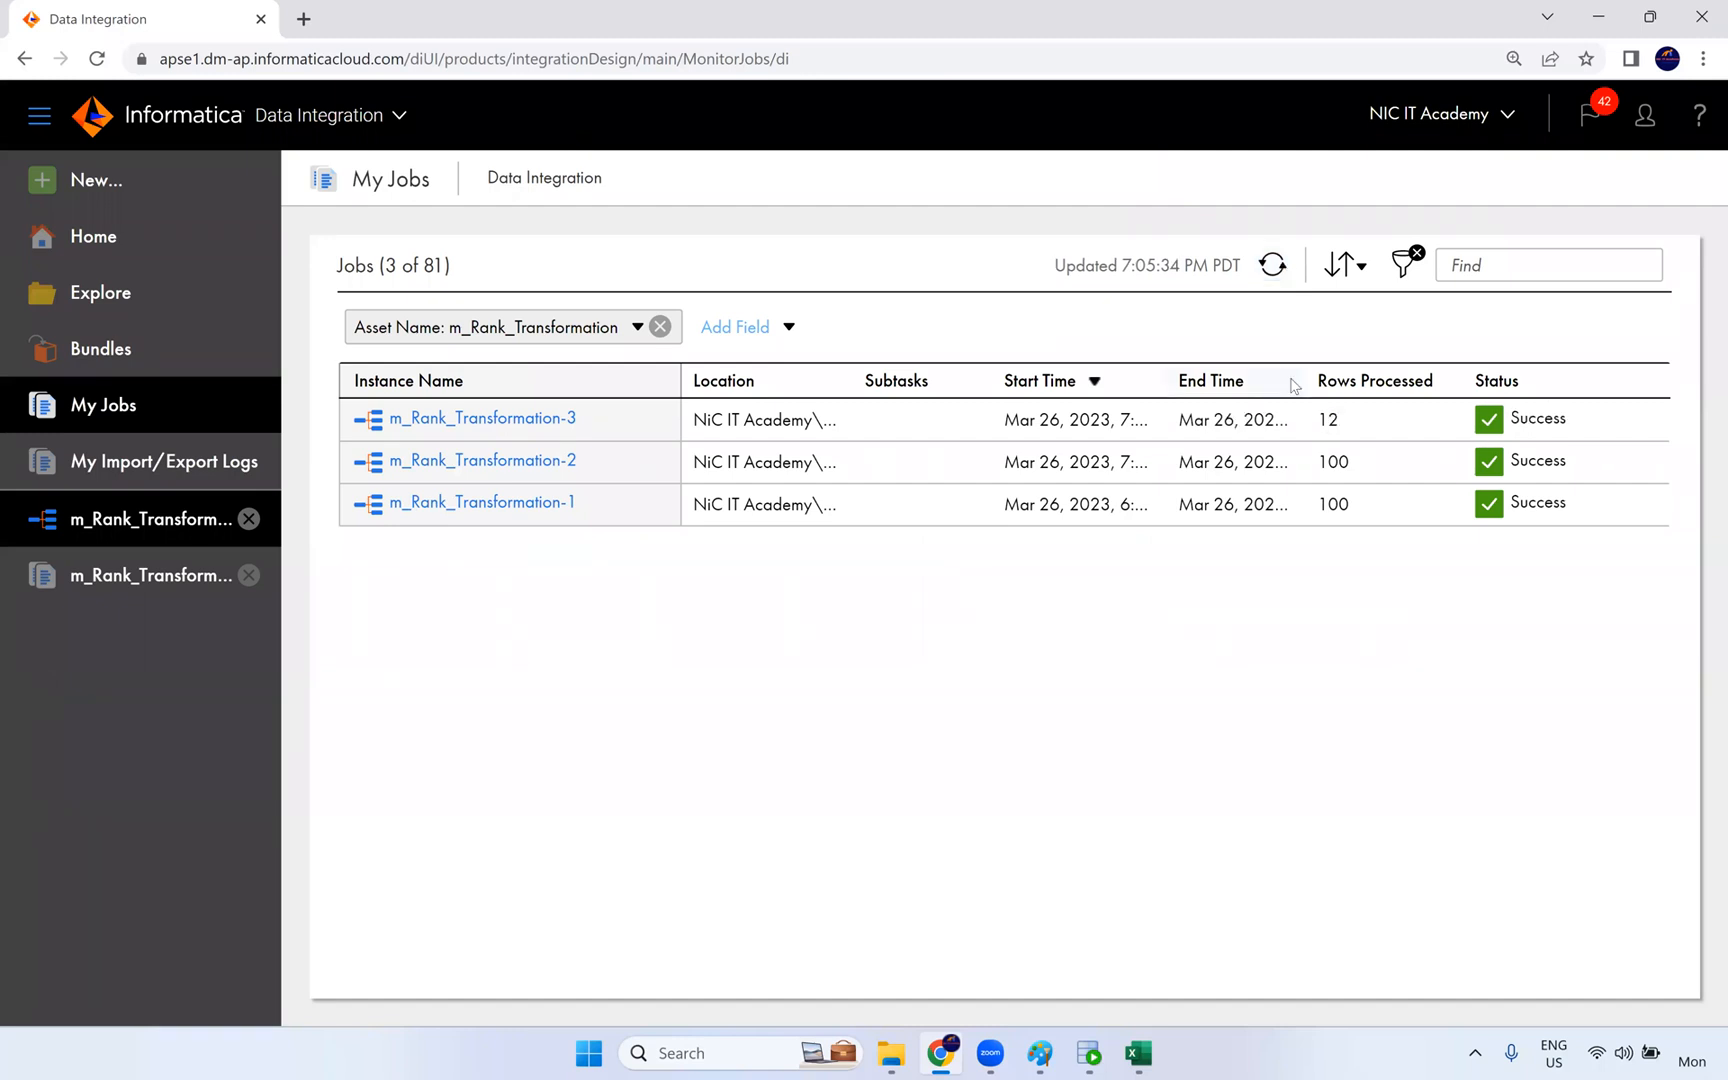
left_click(1264, 271)
- Switch to SQL Developer, rerun the t_employees query and bring the SALARY, MANAGER_ID and DEPARTMENT_ID columns into view
left_click(1089, 1053)
left_click(733, 212)
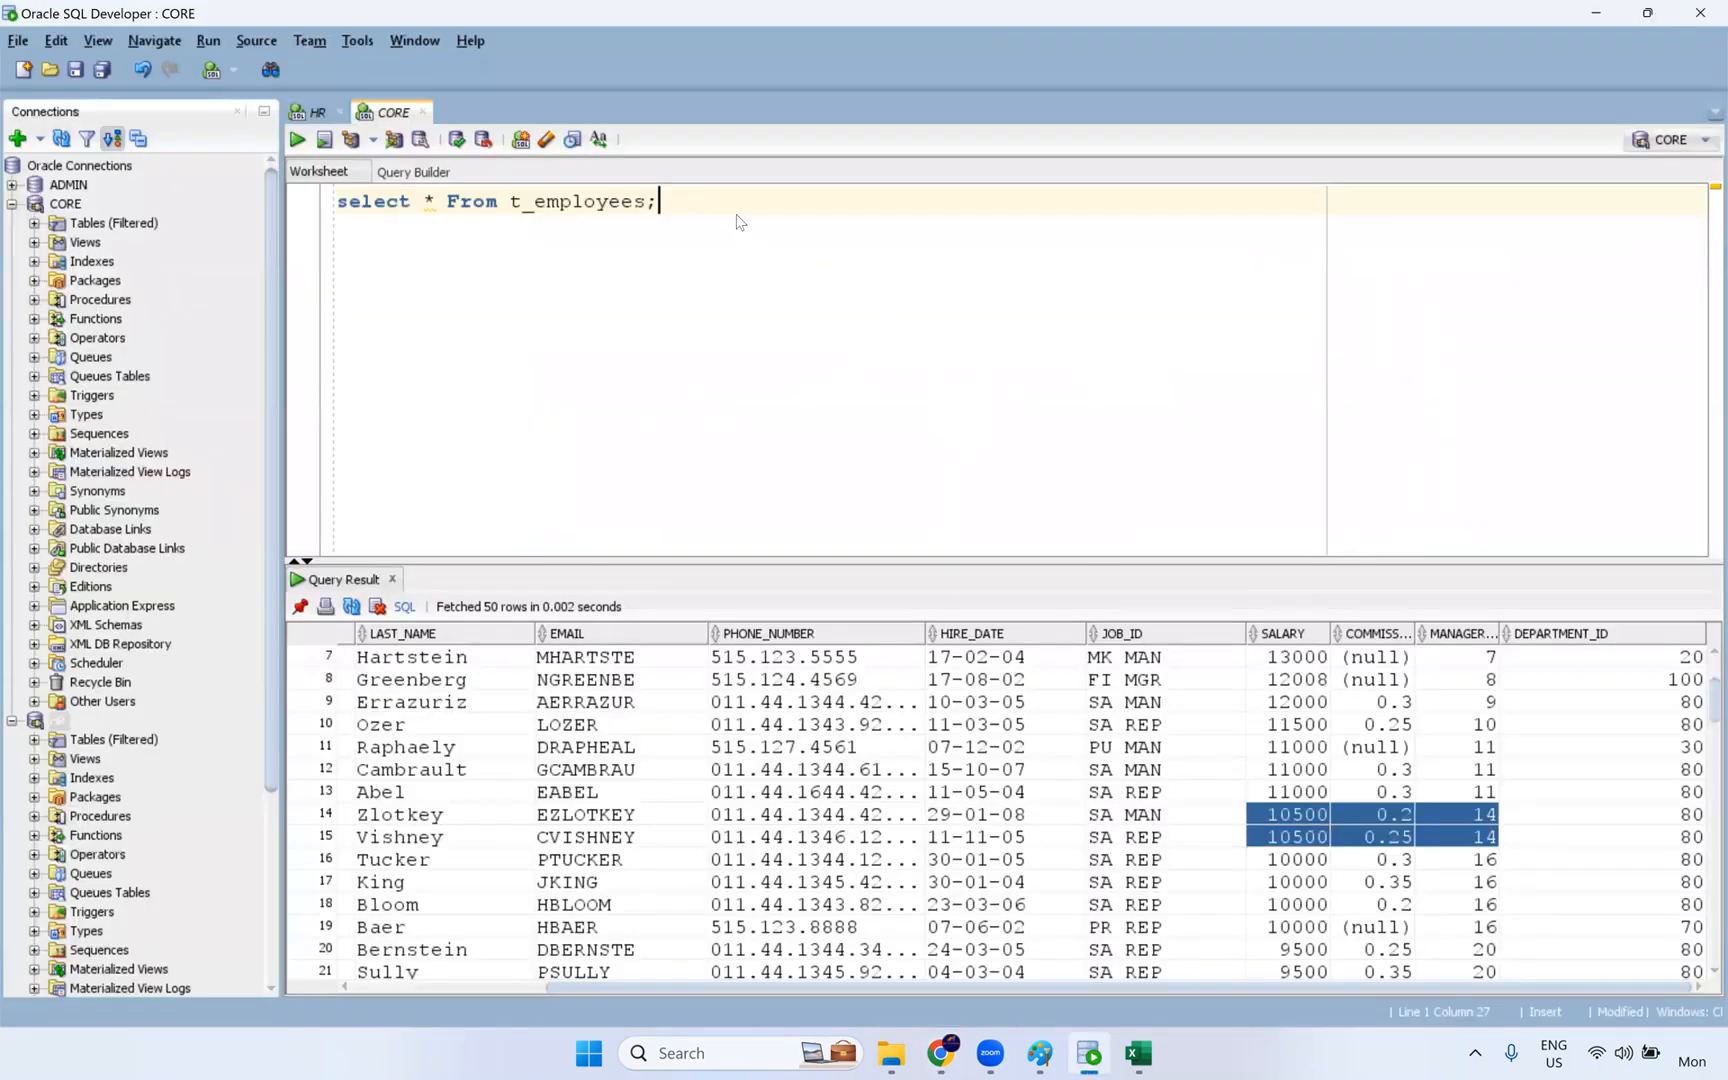
key("ctrl+Return")
left_click_drag(1049, 986, 1613, 1007)
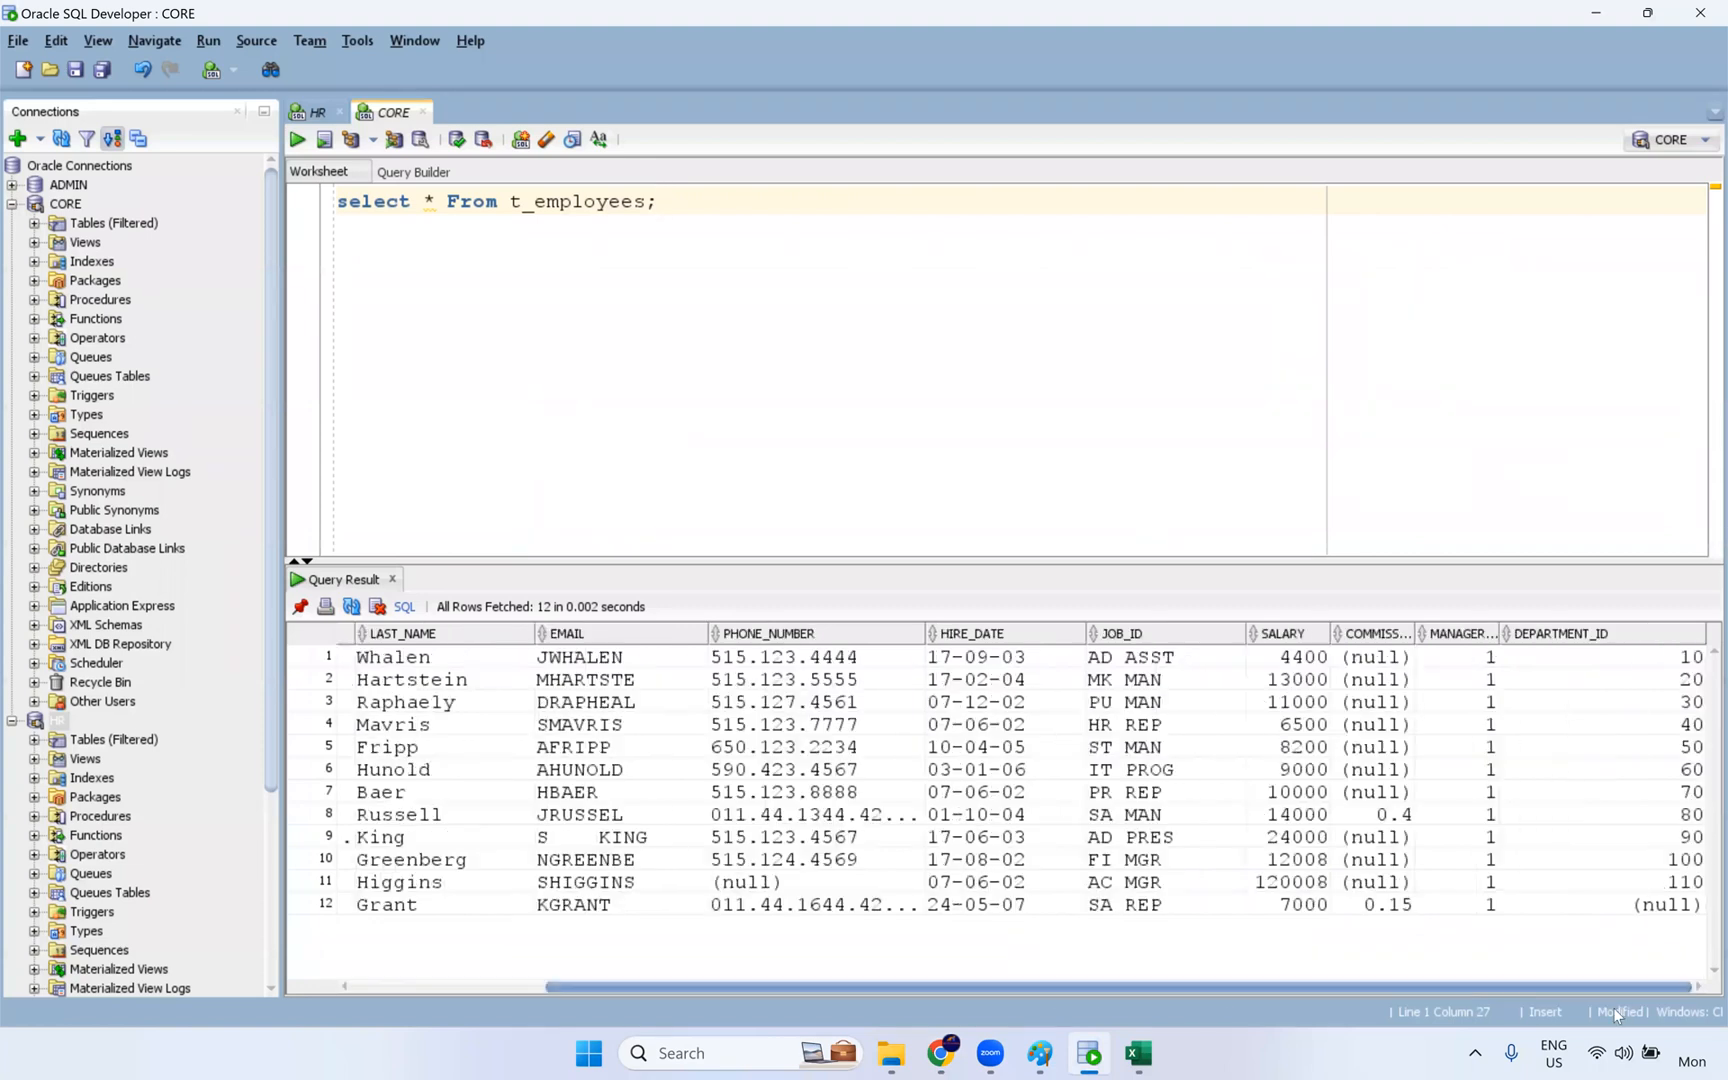
- Compare the DEPARTMENT_ID and SALARY values of the rows loaded into t_employees
left_click_drag(1686, 660, 1675, 888)
left_click_drag(1509, 888, 1301, 663)
left_click(1299, 666)
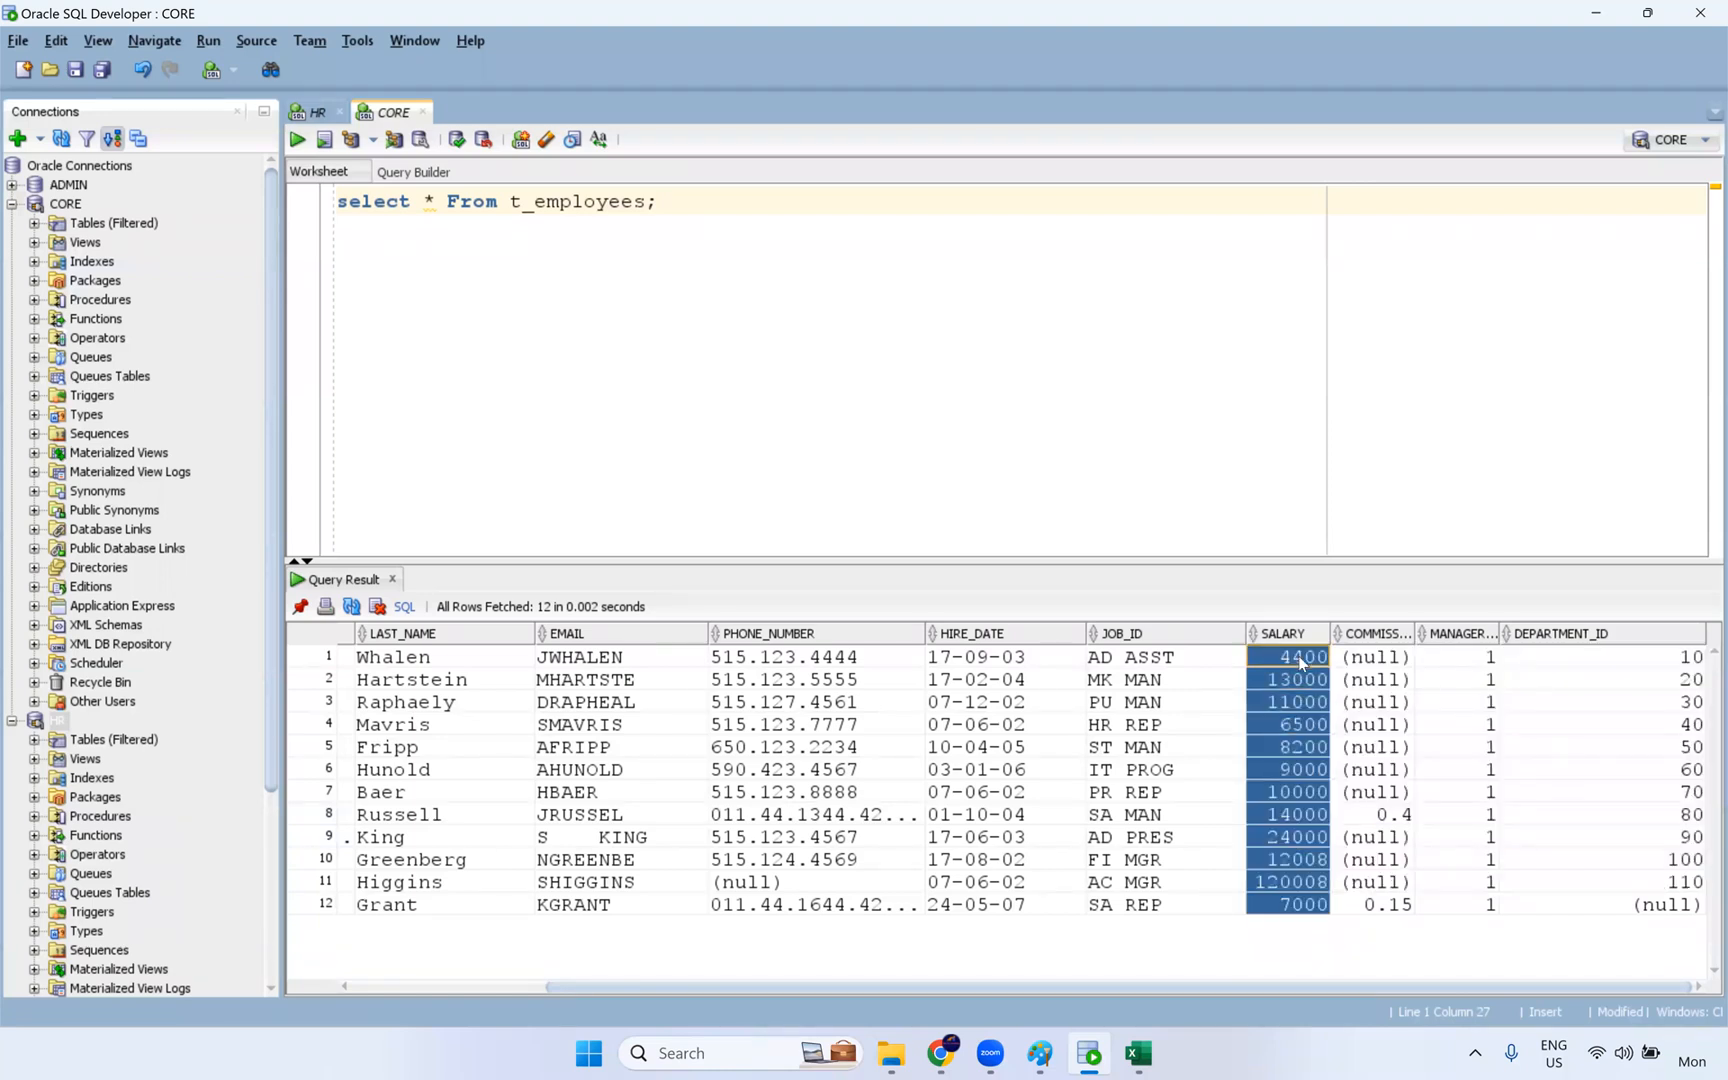
- Switch to the HR worksheet and rerun the query that ranks employees by descending salary
mouse_move(1085, 1058)
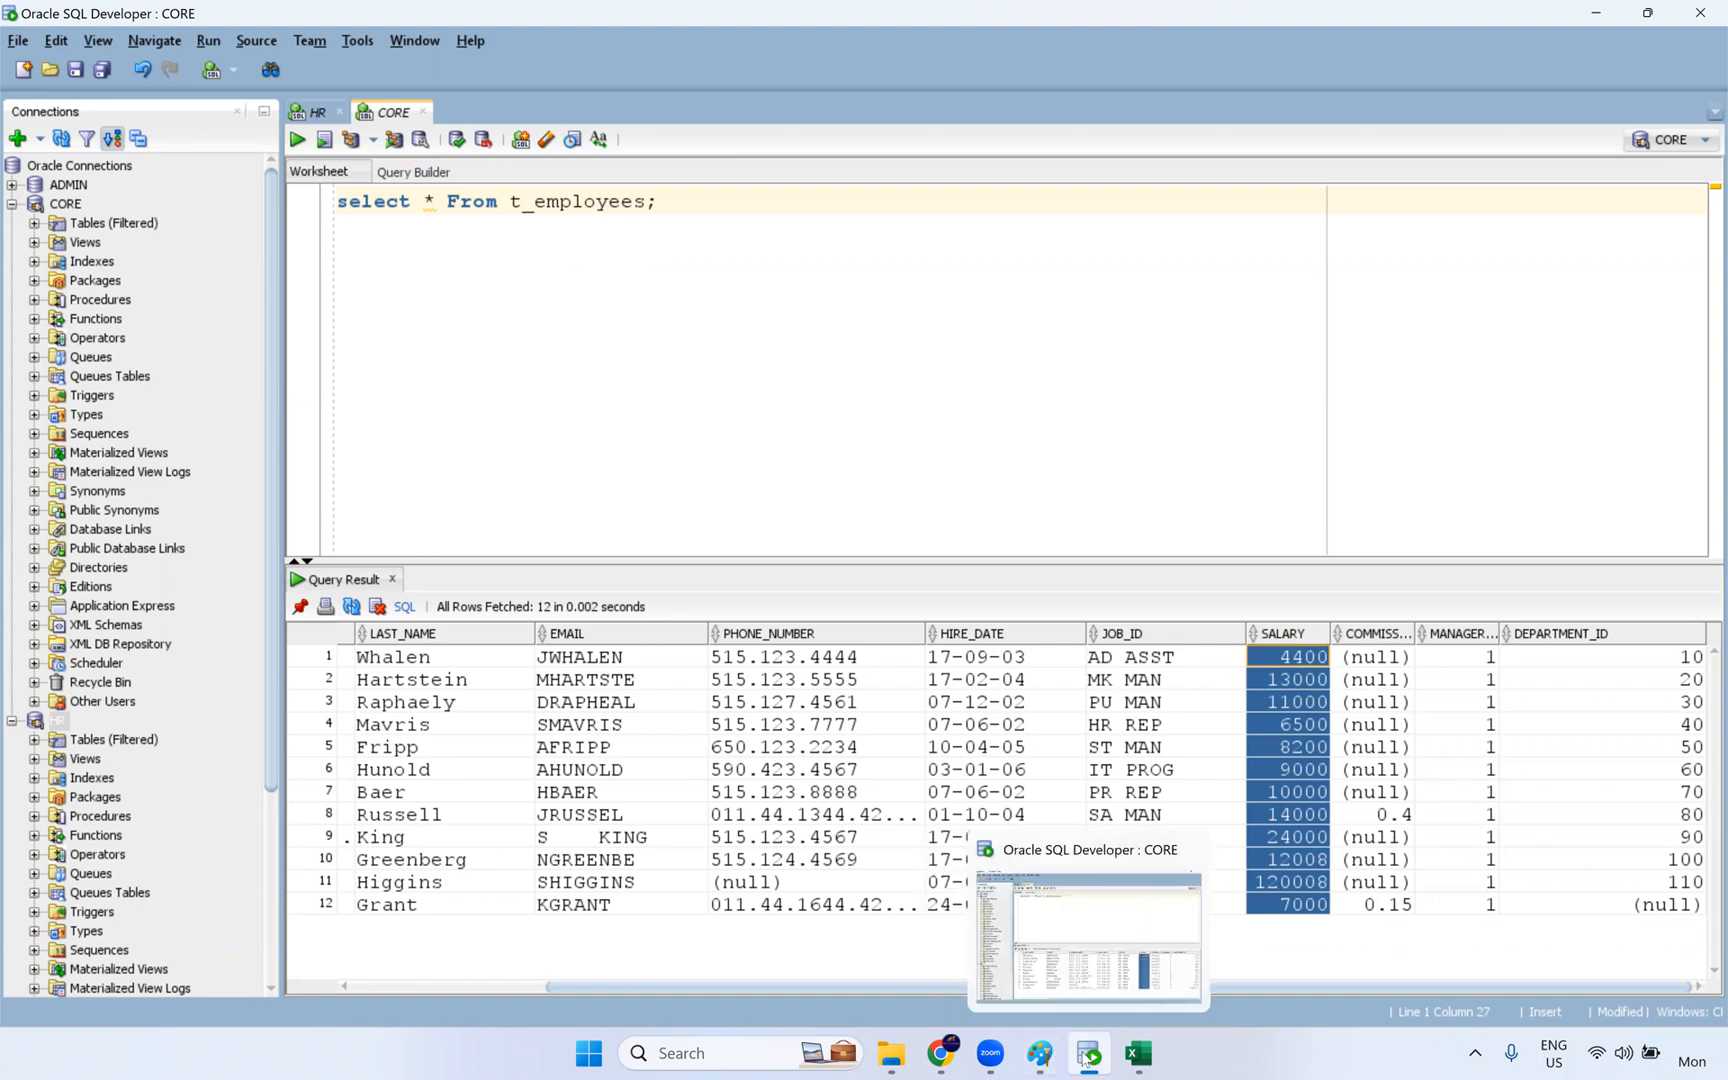
left_click(312, 112)
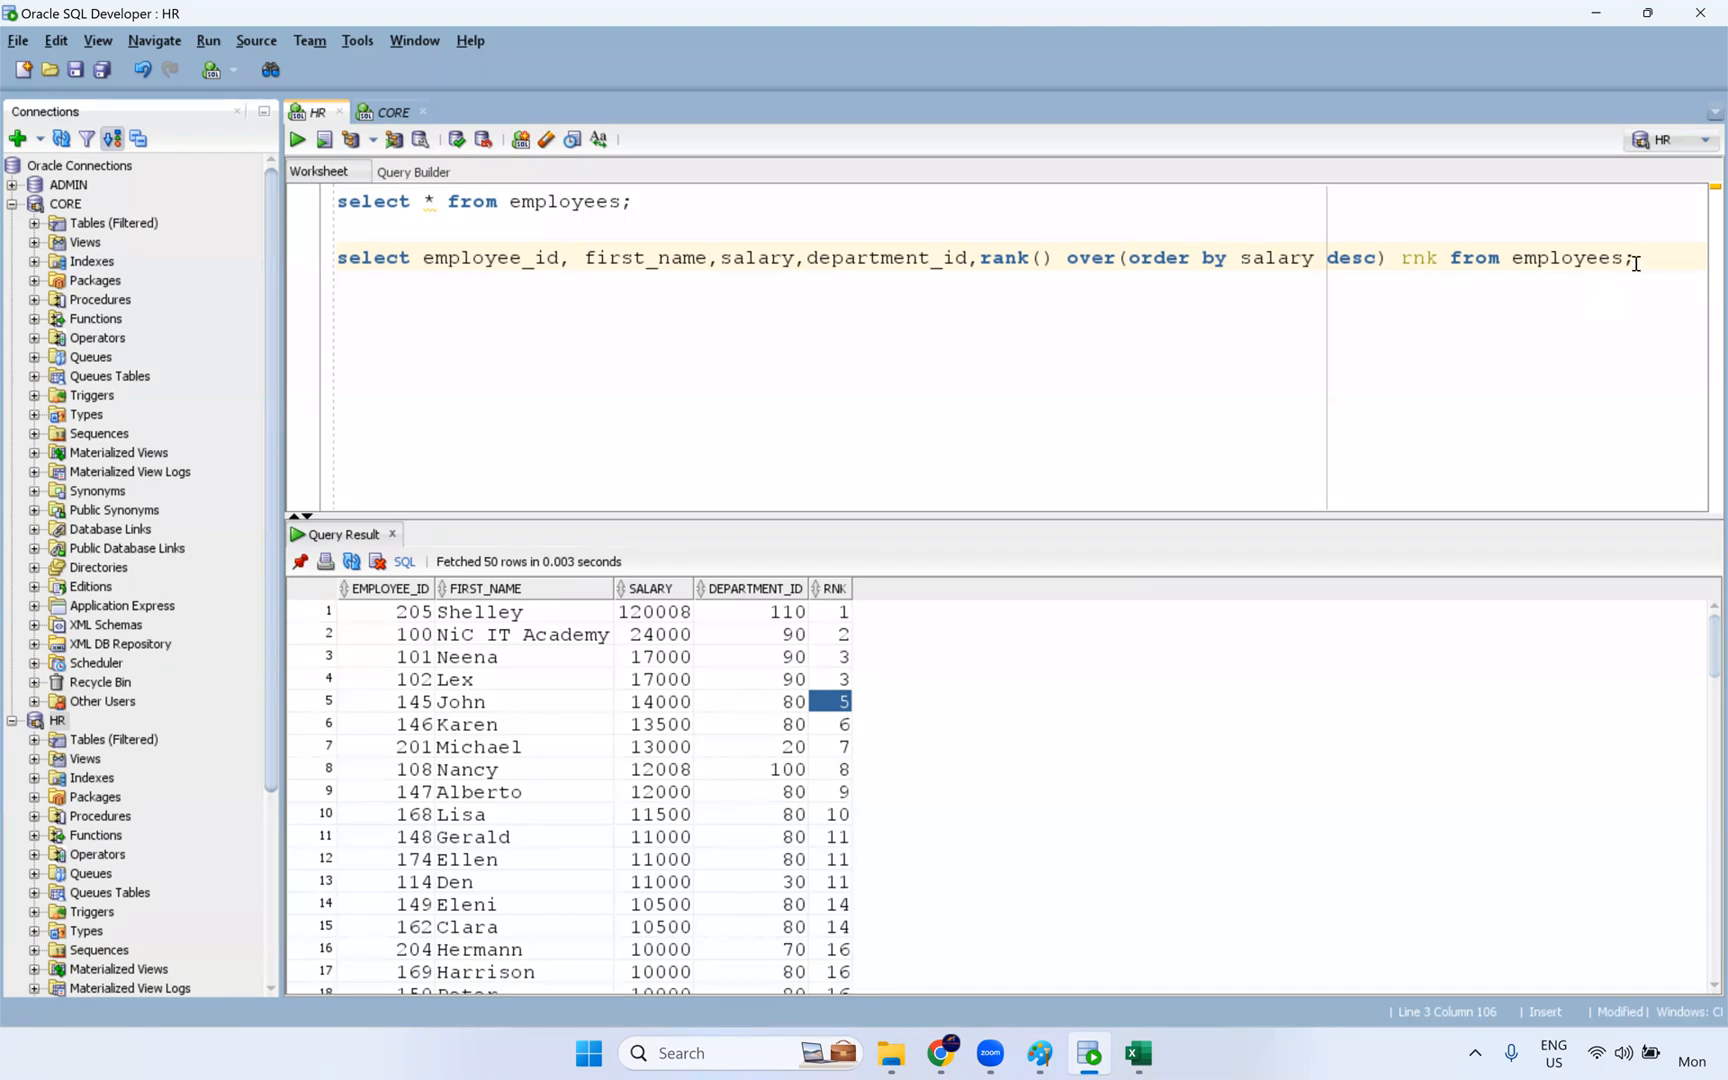
left_click(985, 257)
key("ctrl+Return")
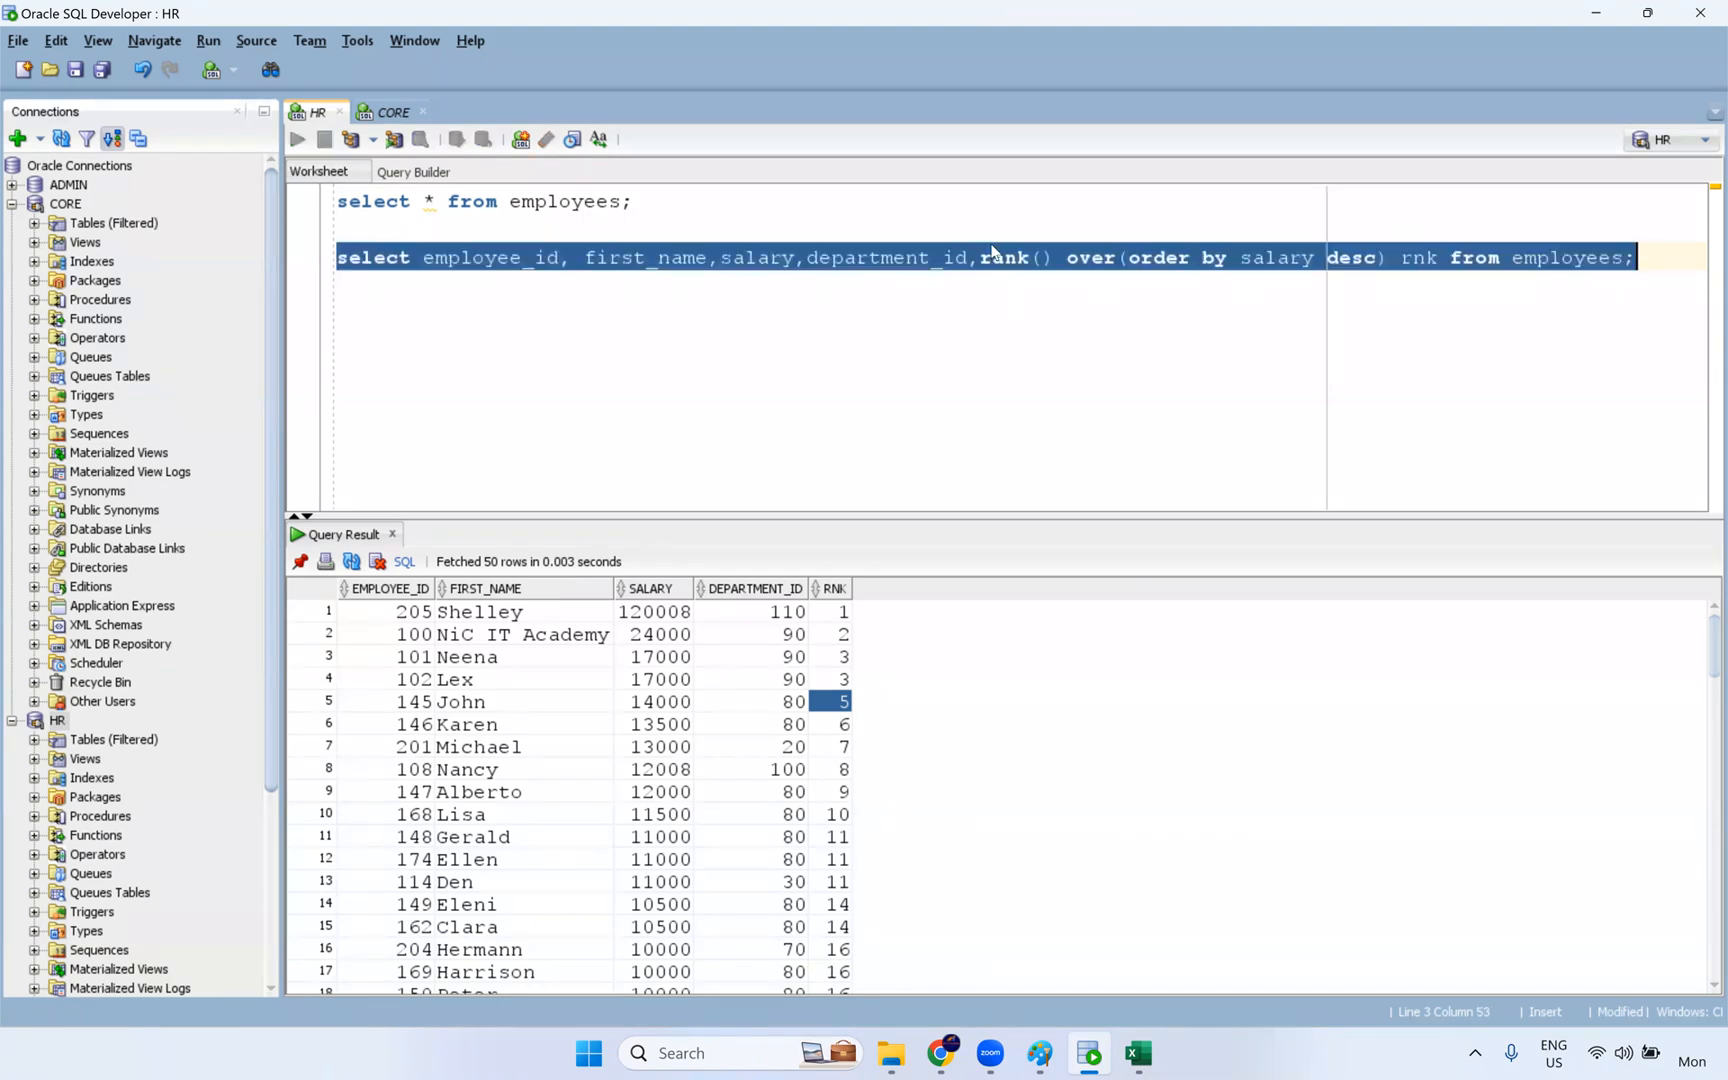
- Wrap the salary rank query in an outer "select * From (...)" with the filter "where rnk=1"
left_click(425, 237)
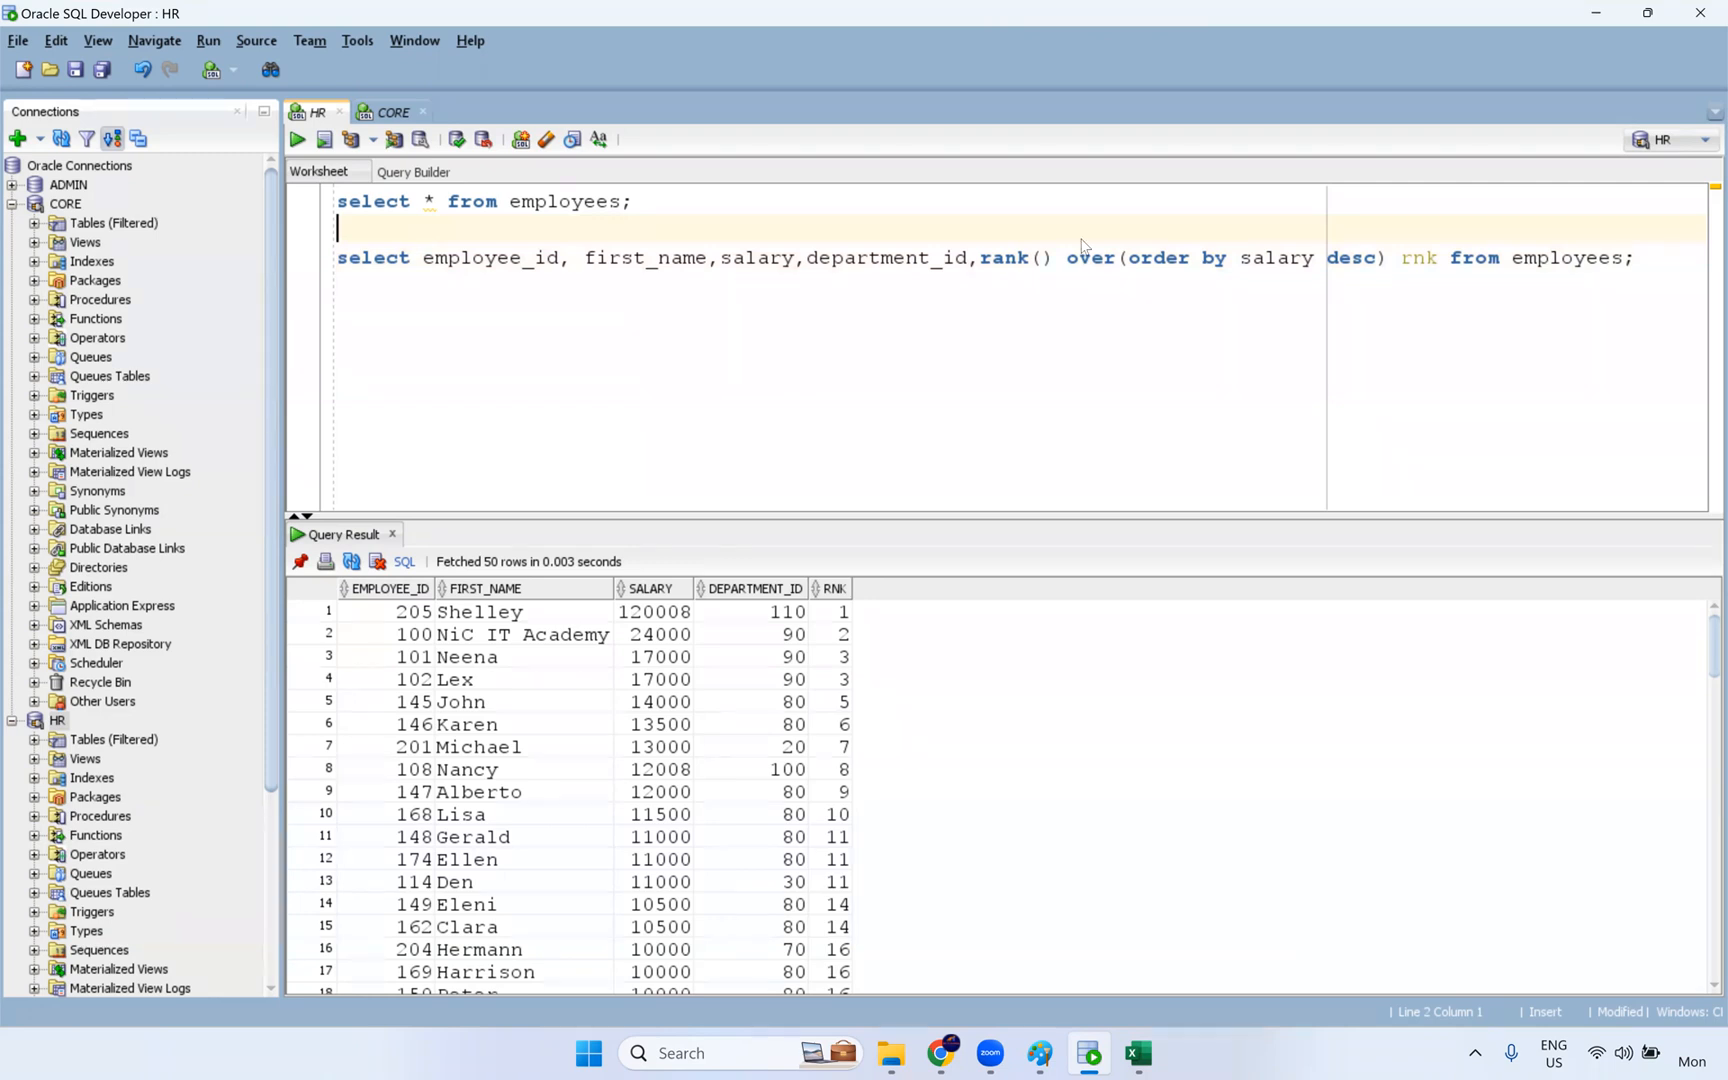
key("Return")
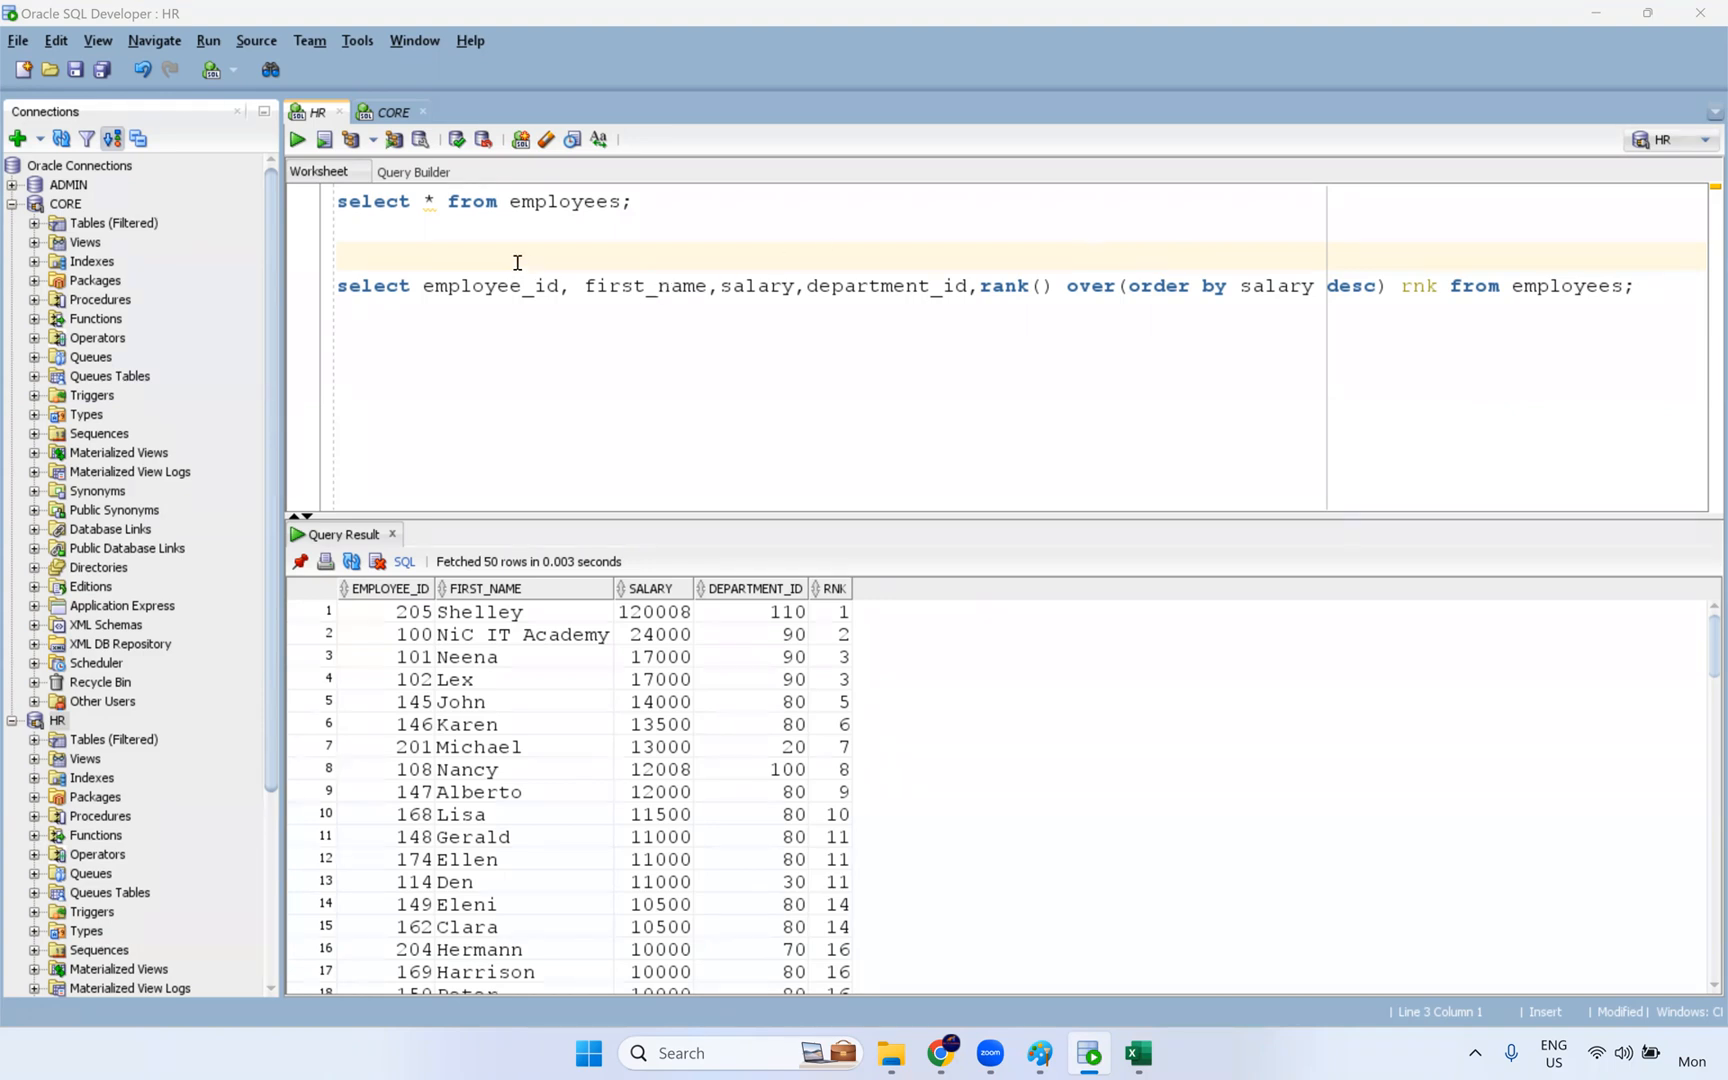
type("select * From")
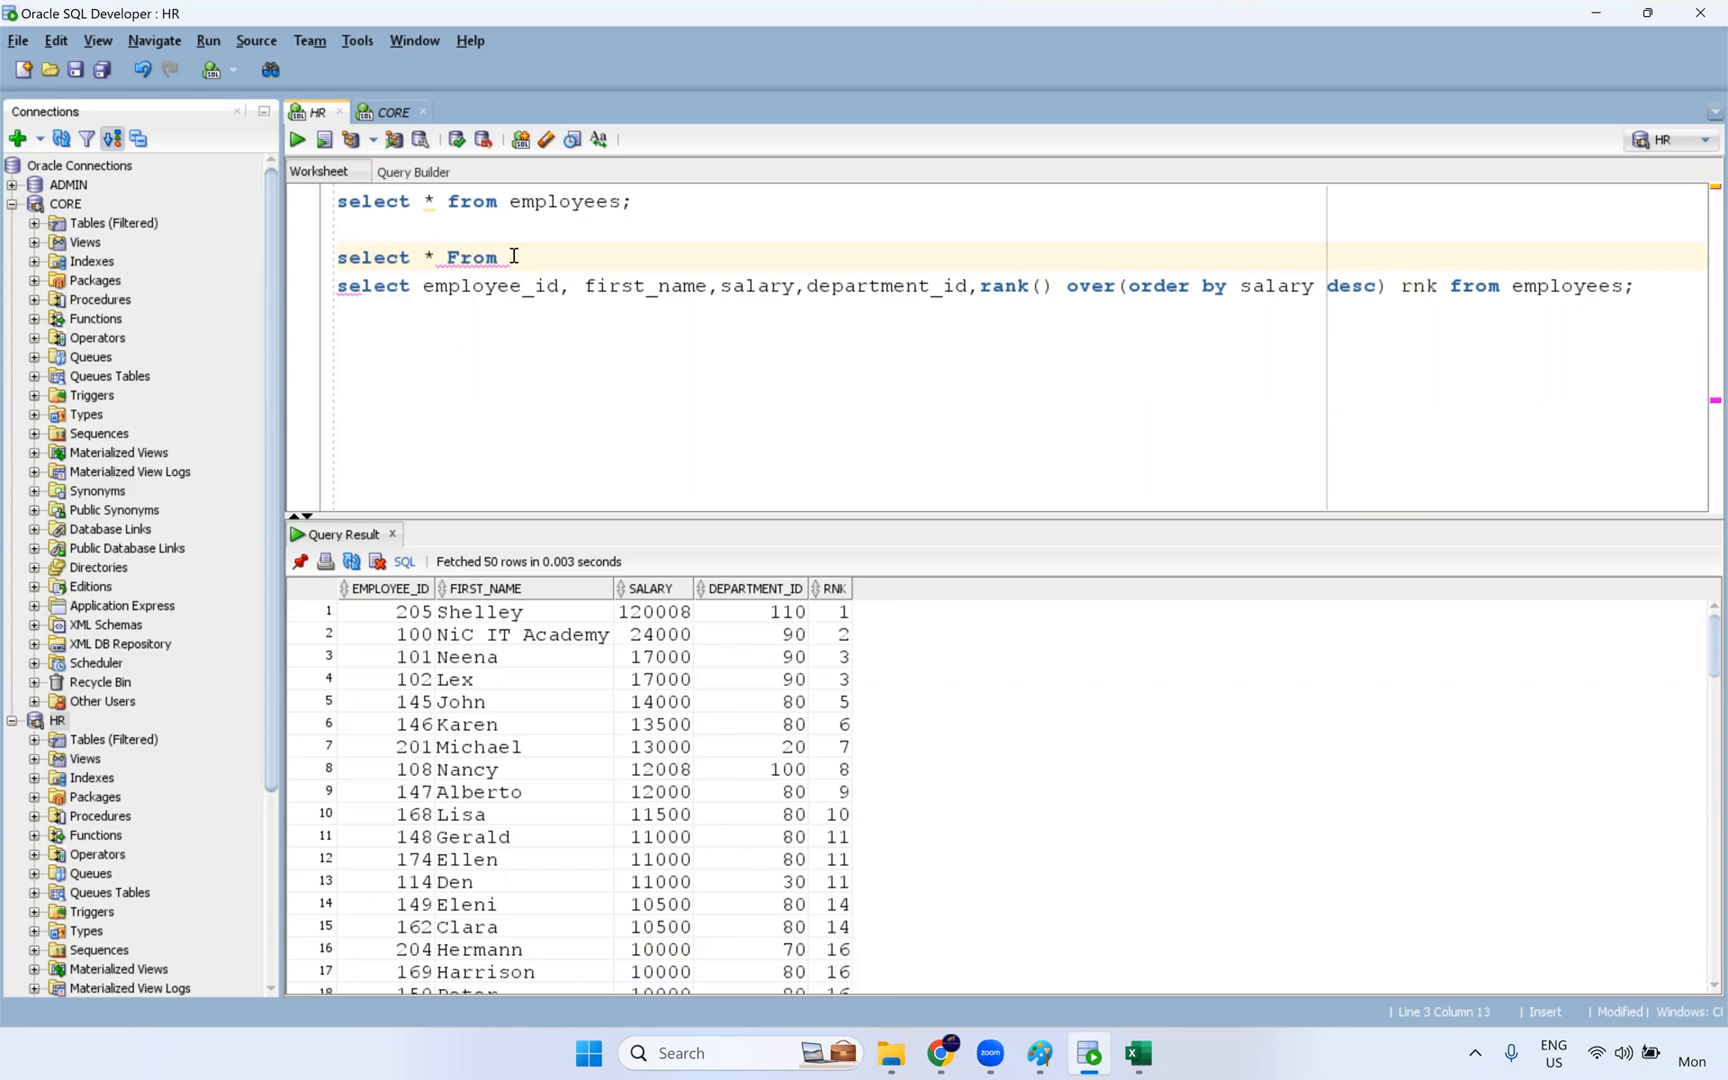
type(" em")
key("BackSpace")
key("BackSpace")
type("(")
left_click(1624, 286)
type(")")
key("Return")
type("where rnk")
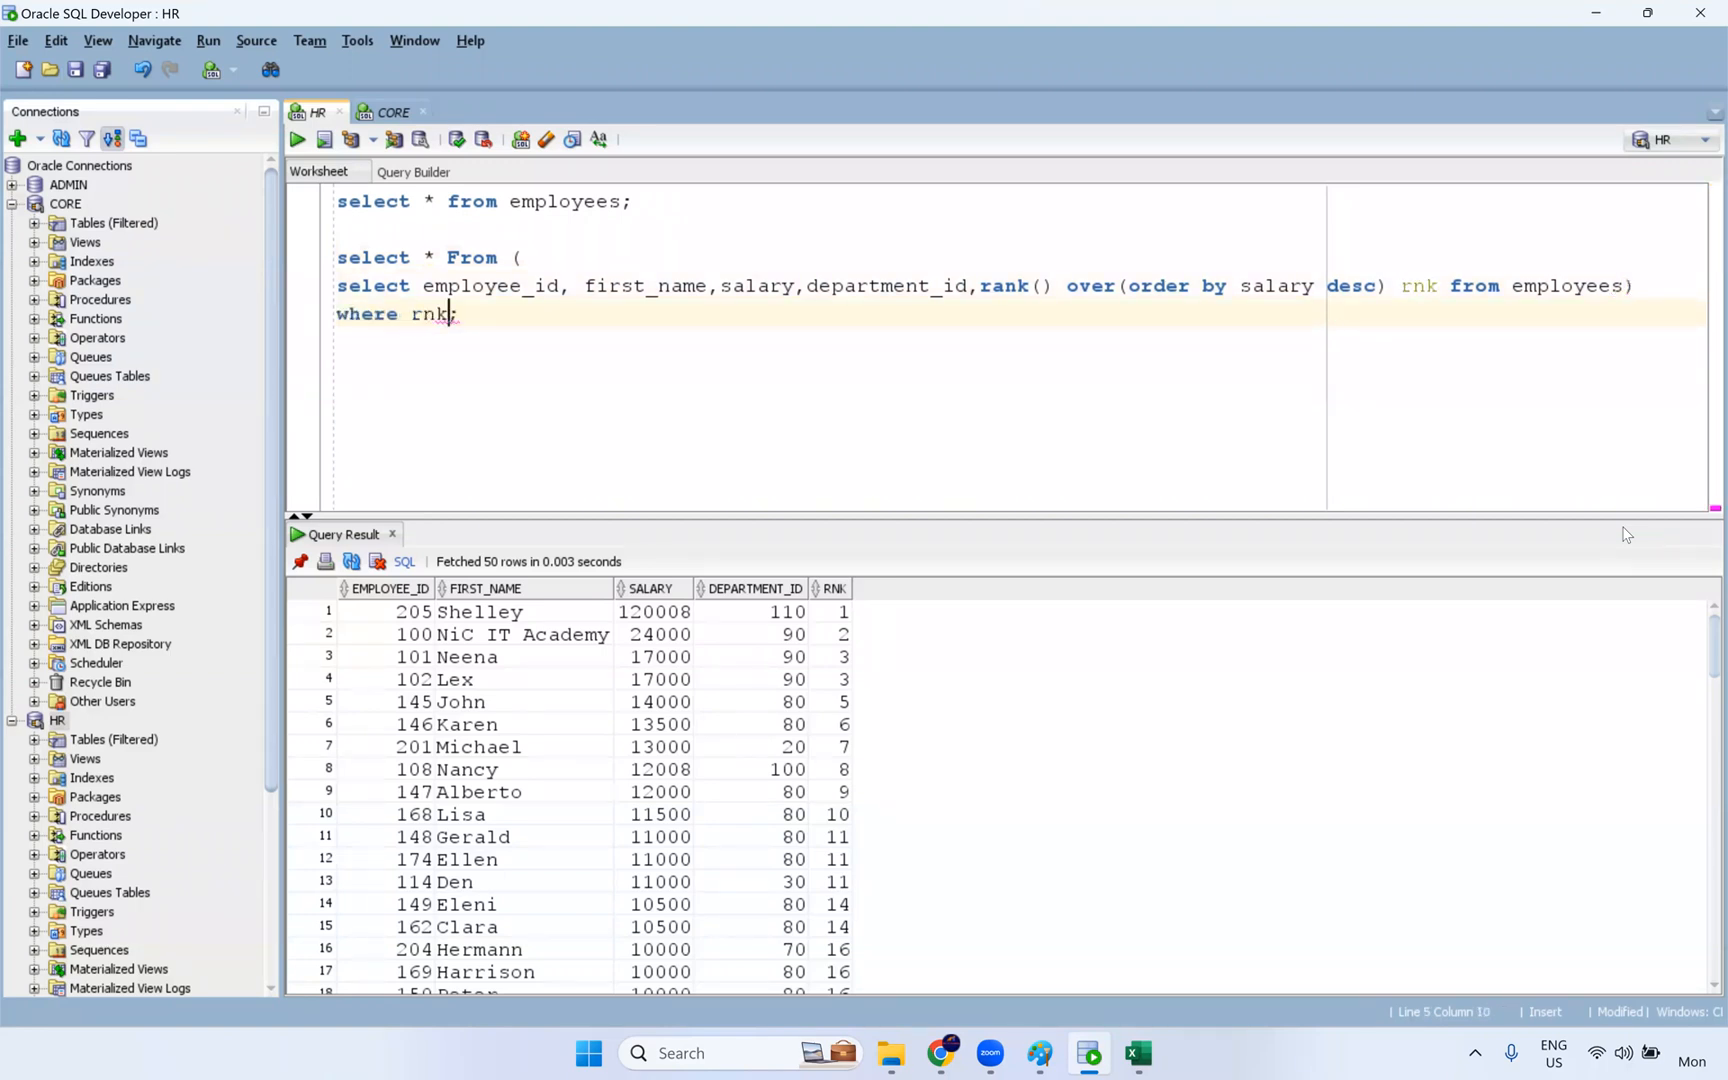
type("=1")
- Add "partition by department_id" to the rank window before the salary ordering and run the query
left_click(1128, 288)
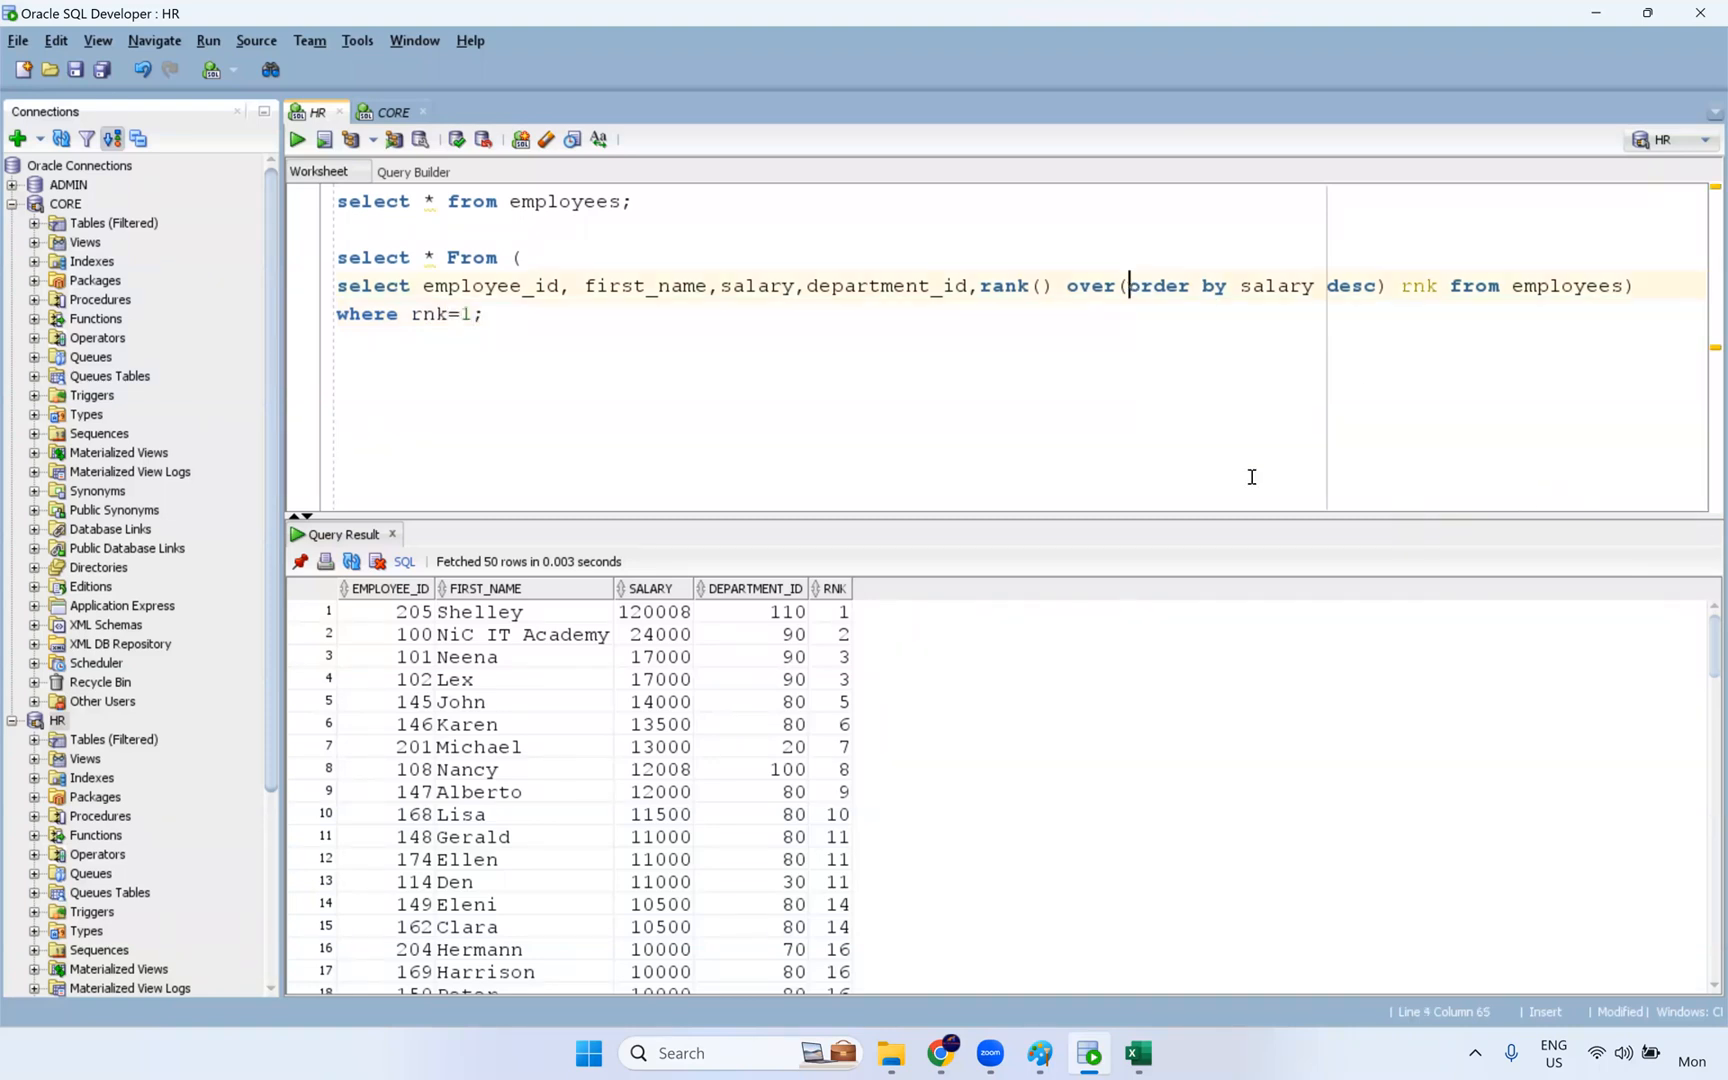
type("partit")
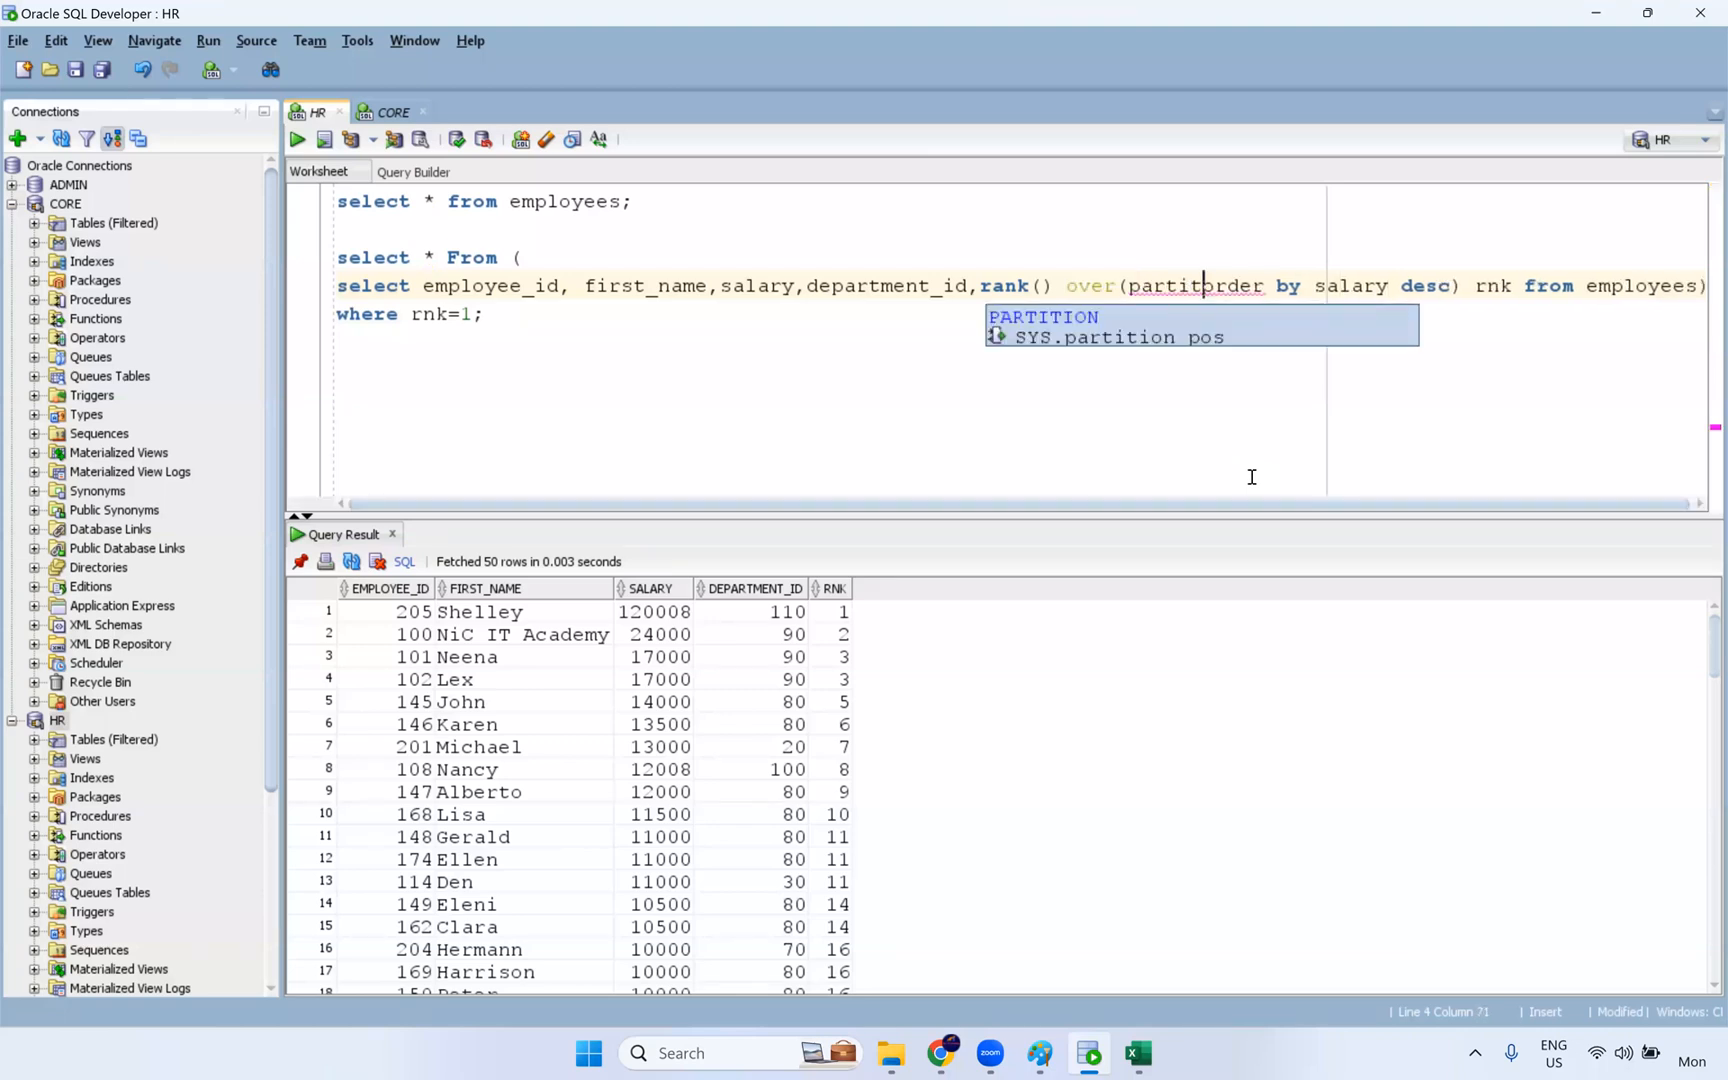
key("Escape")
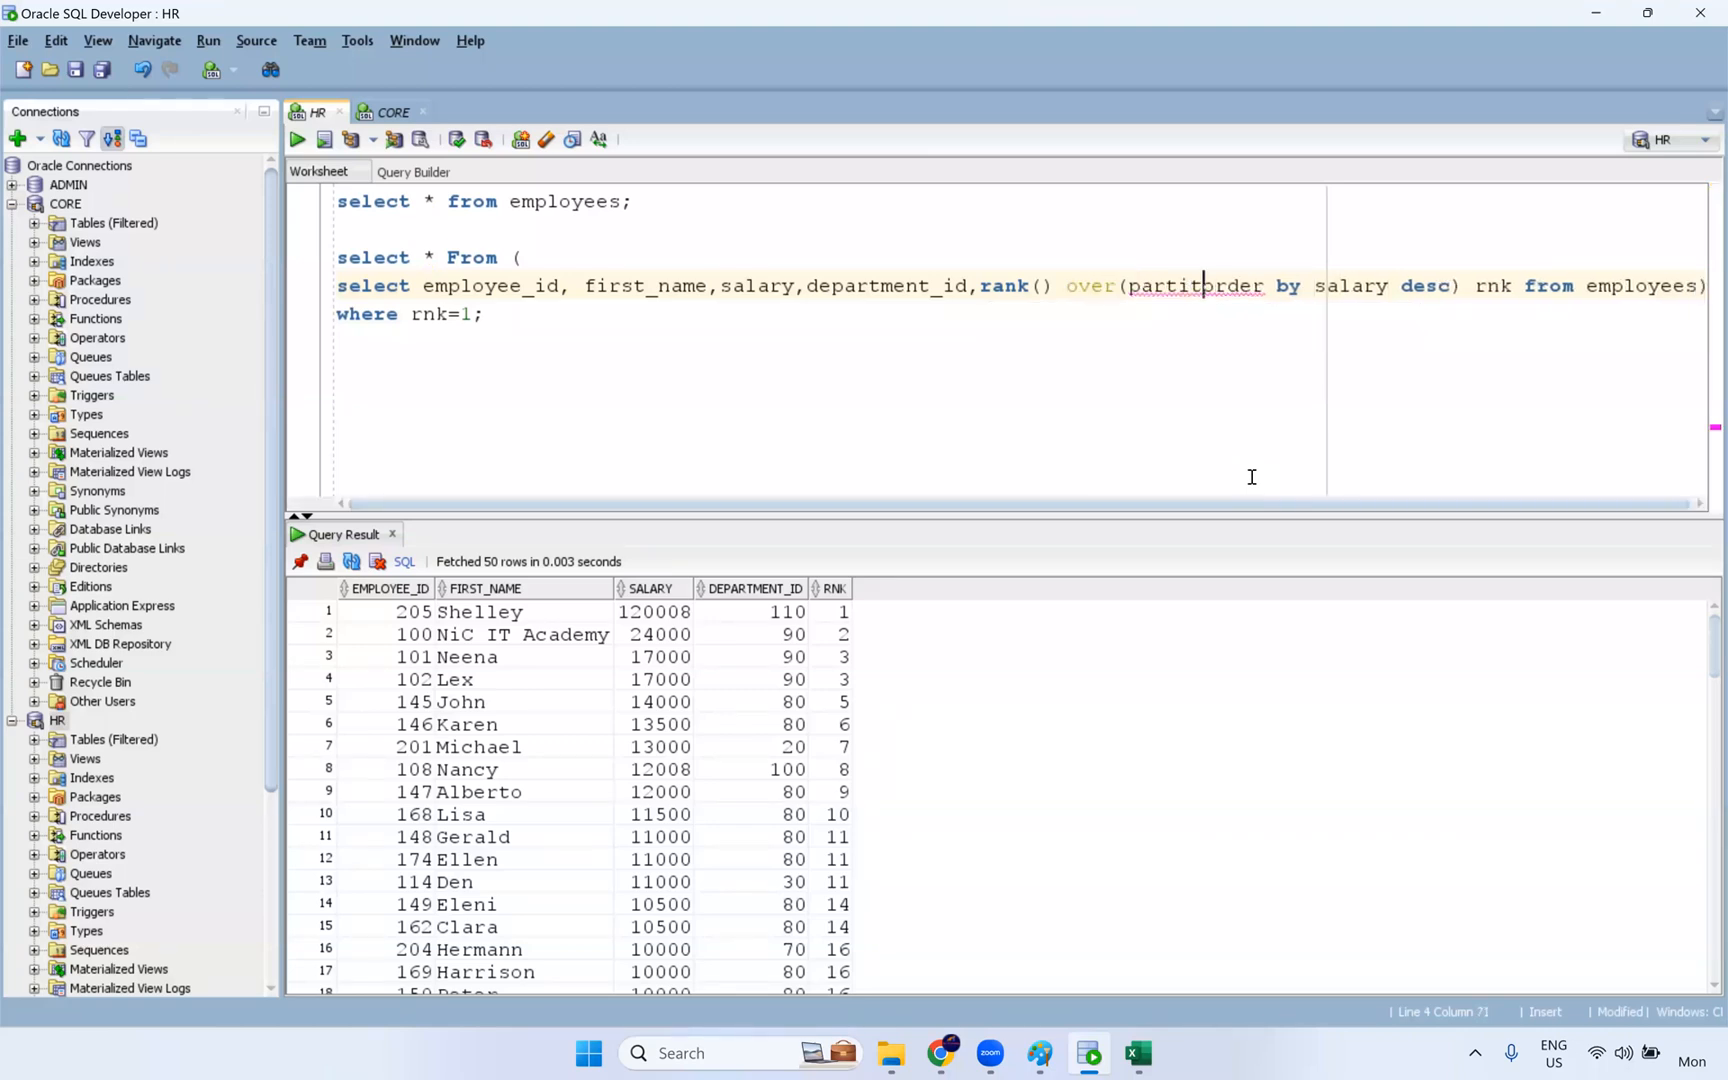
type("ion")
type("by dea")
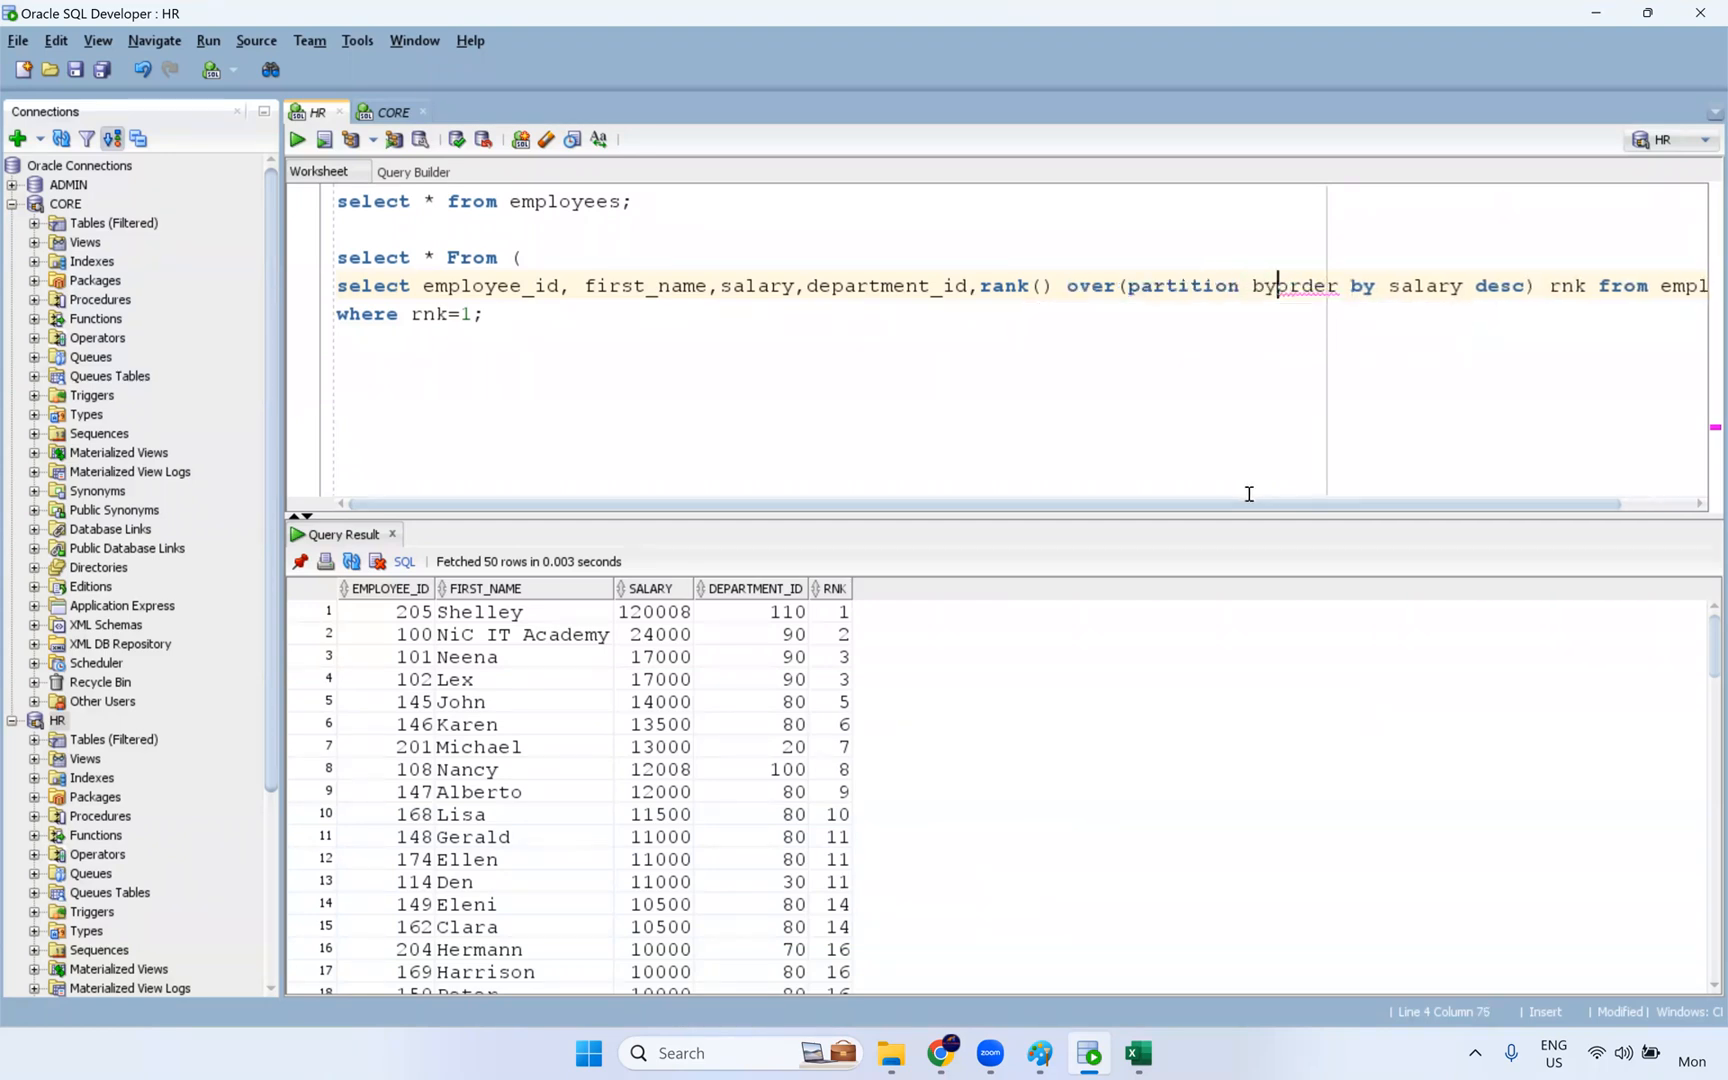
key("BackSpace")
type("partment_i")
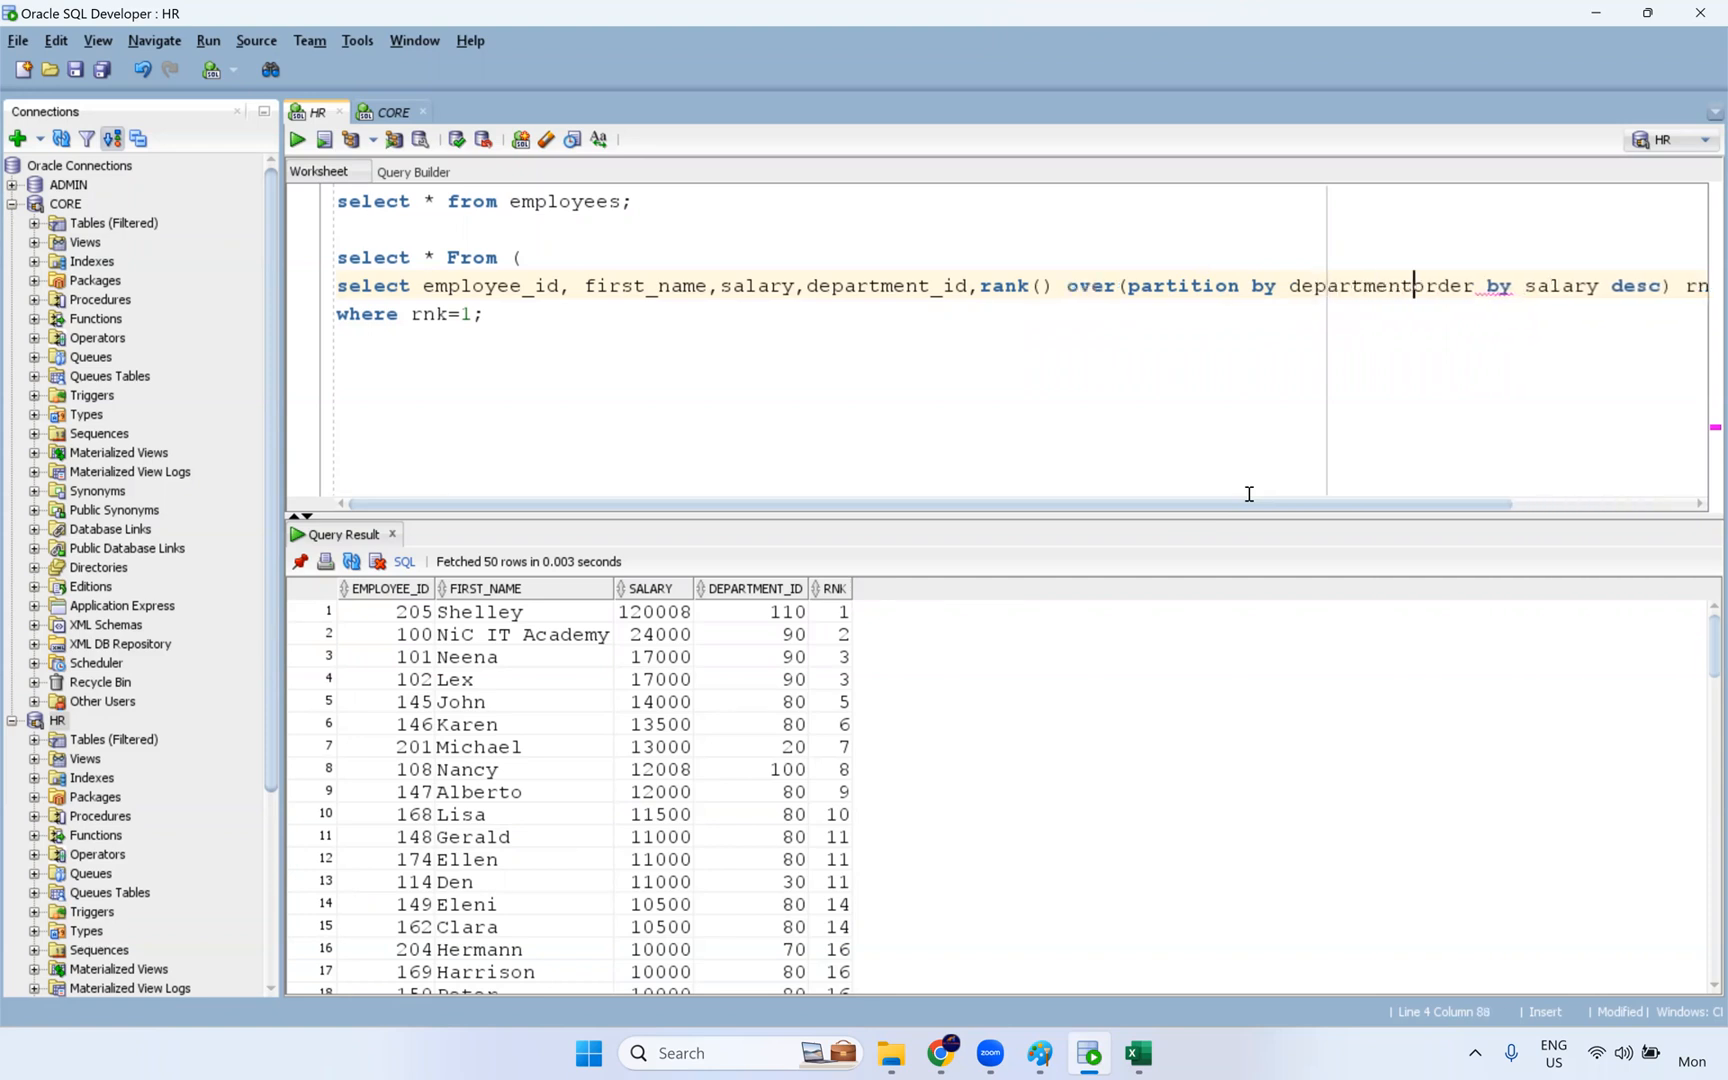
type("d")
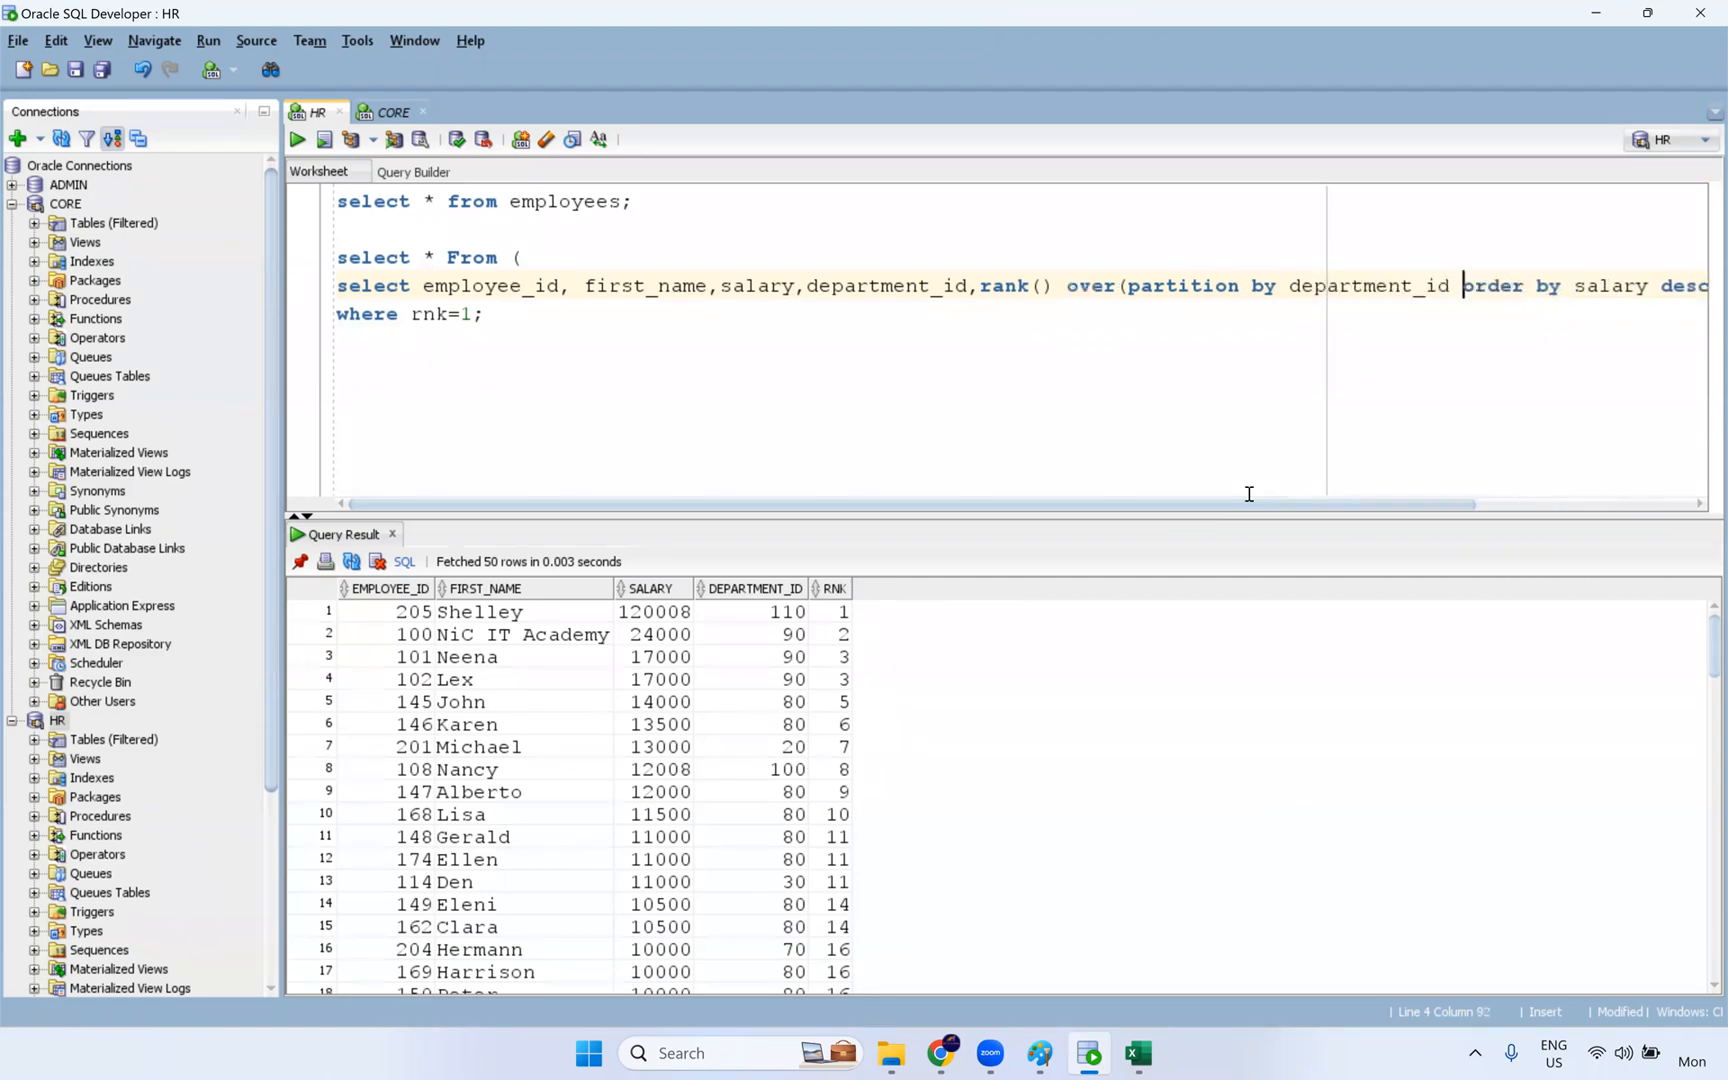
key("ctrl+Return")
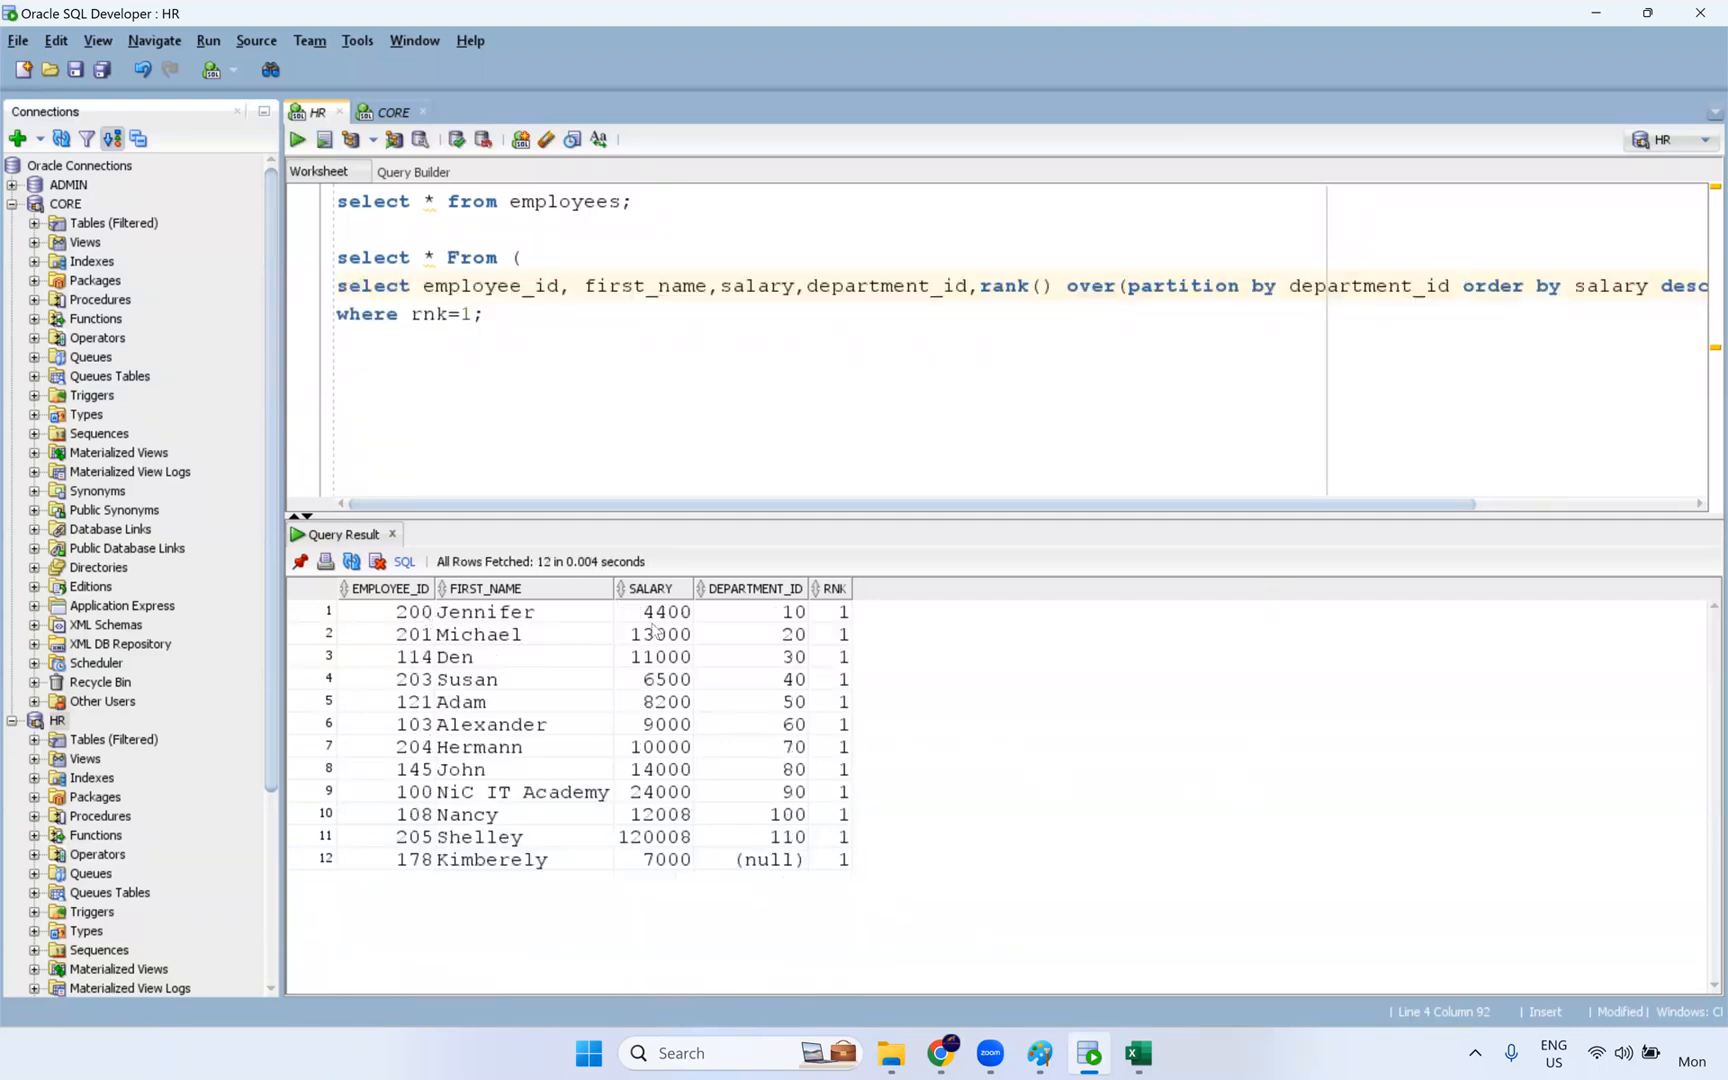
- Examine the DEPARTMENT_ID, SALARY and RNK values of the partitioned query against its SQL text
left_click_drag(799, 622, 785, 862)
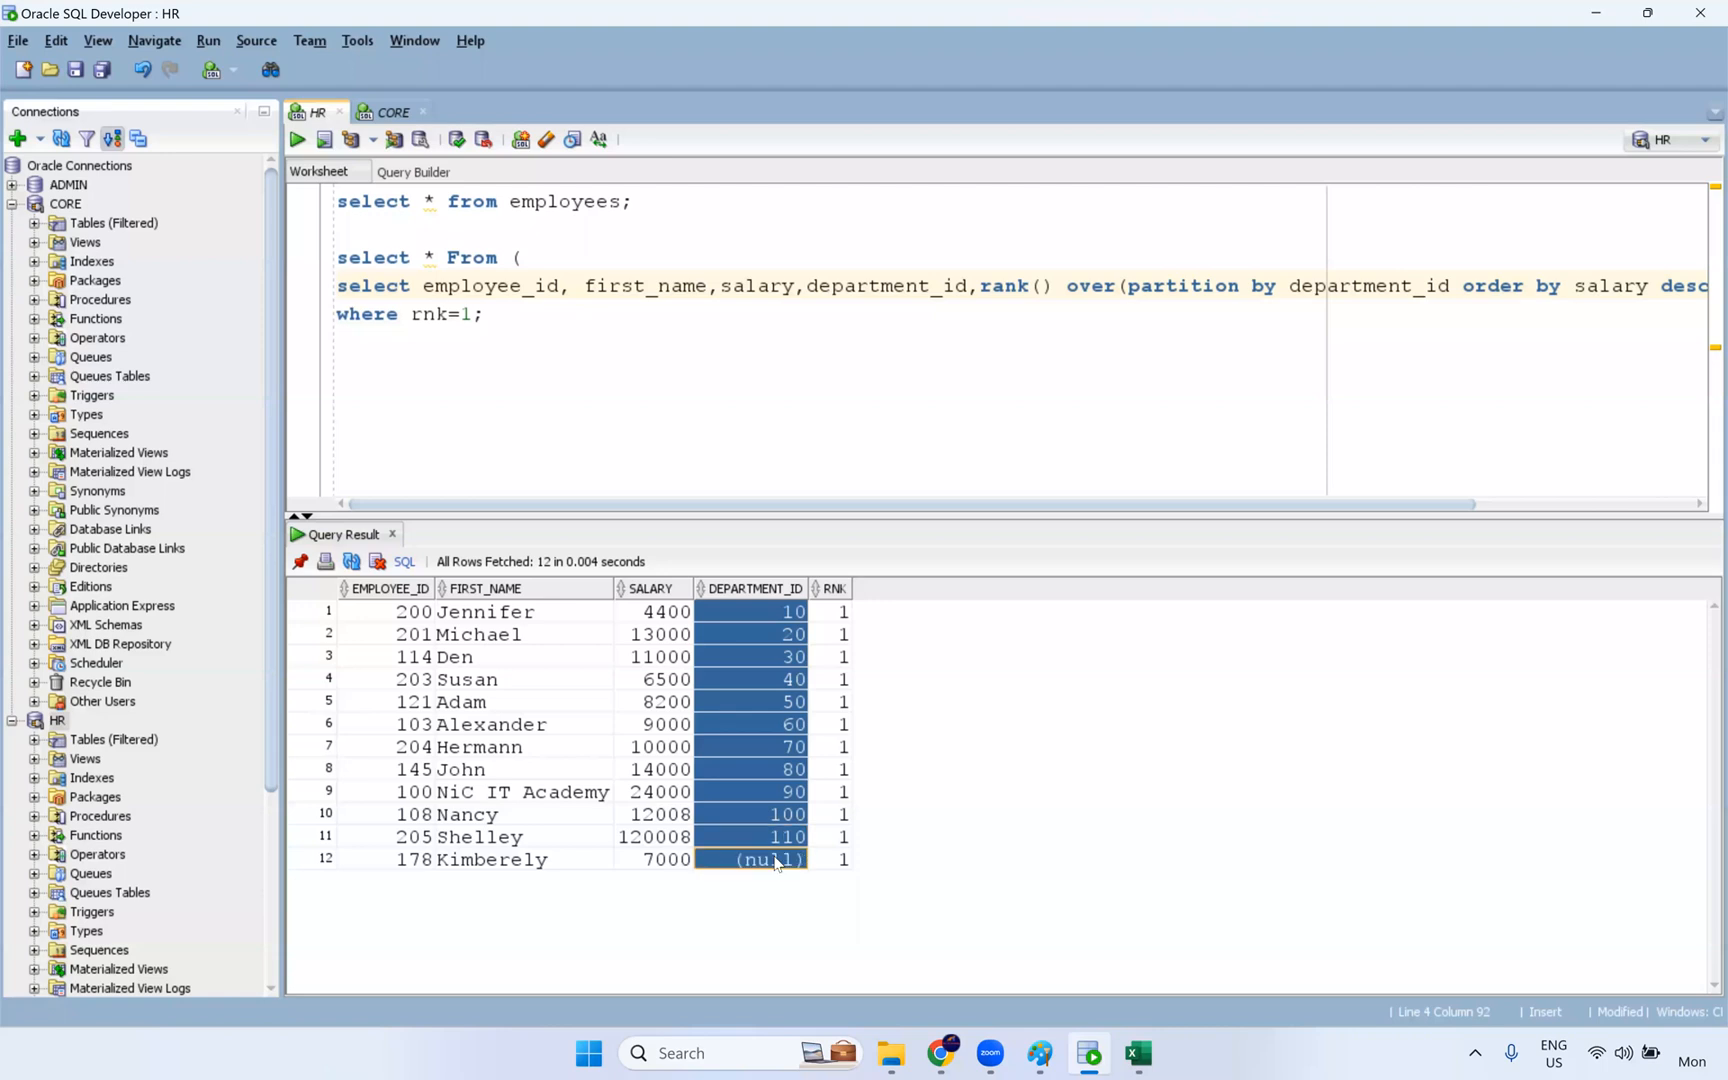
left_click_drag(686, 620, 680, 862)
left_click_drag(848, 617, 845, 769)
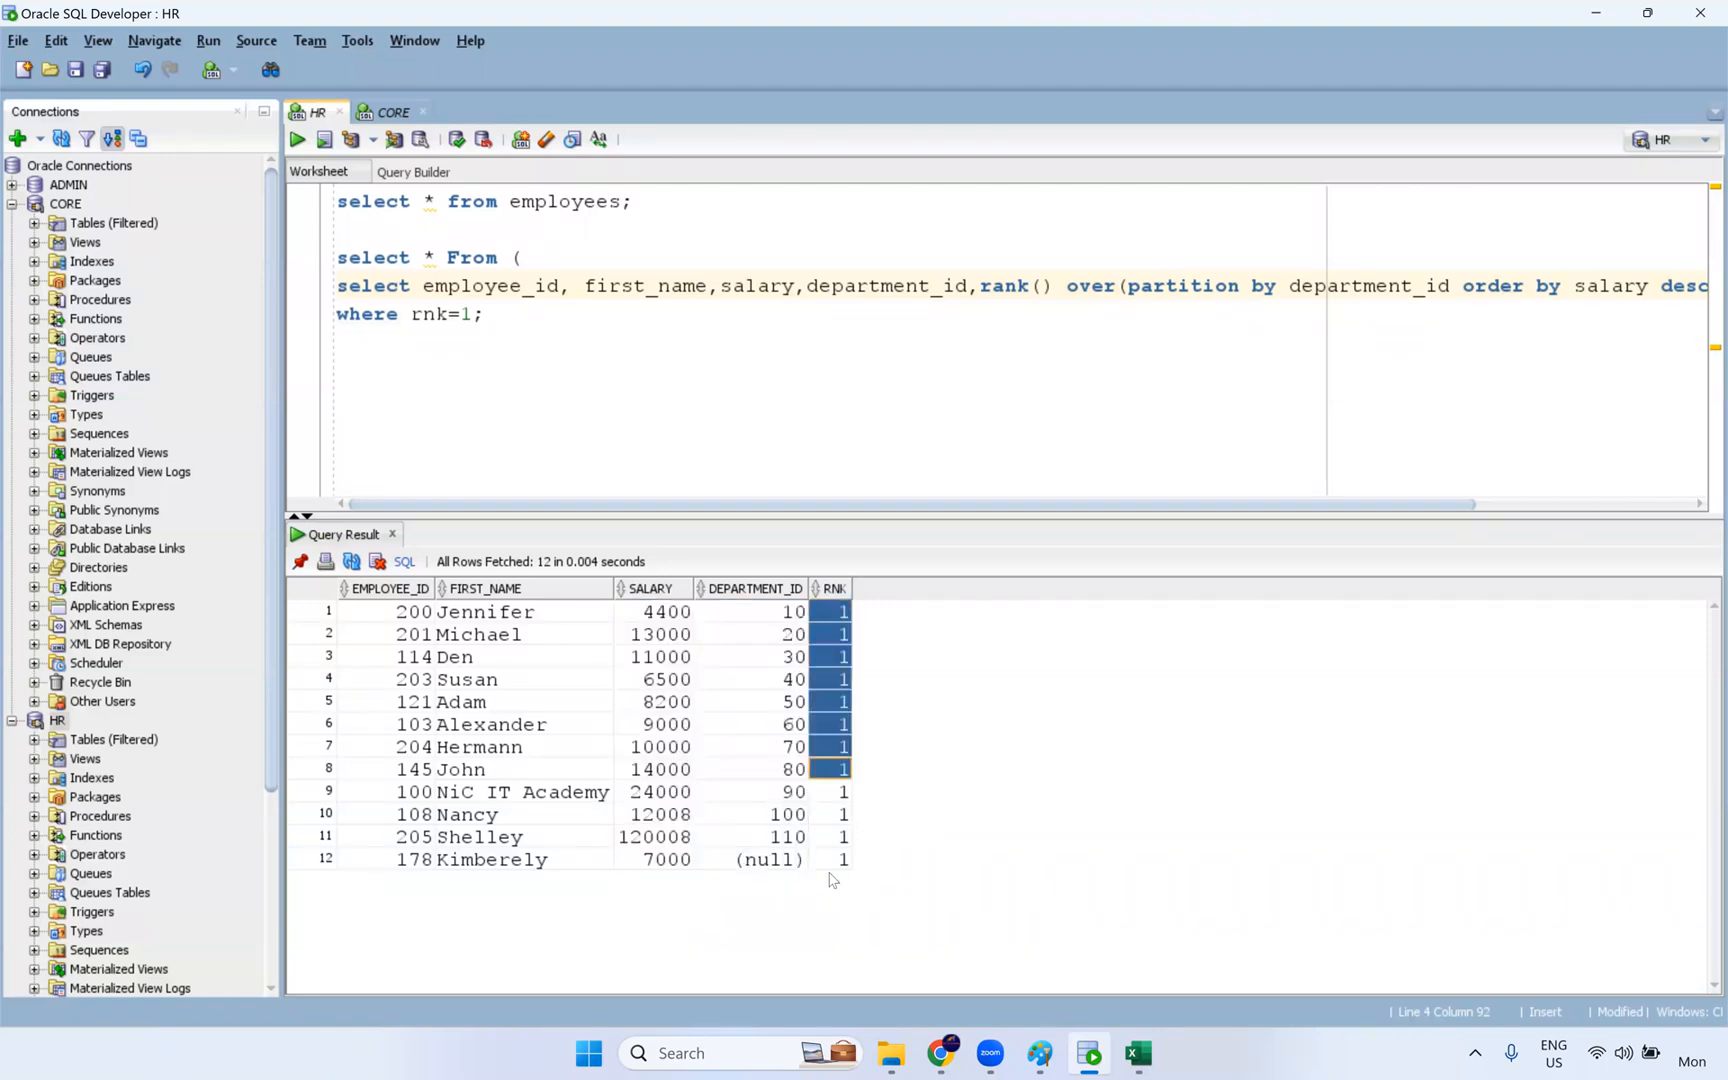
left_click_drag(831, 879, 831, 862)
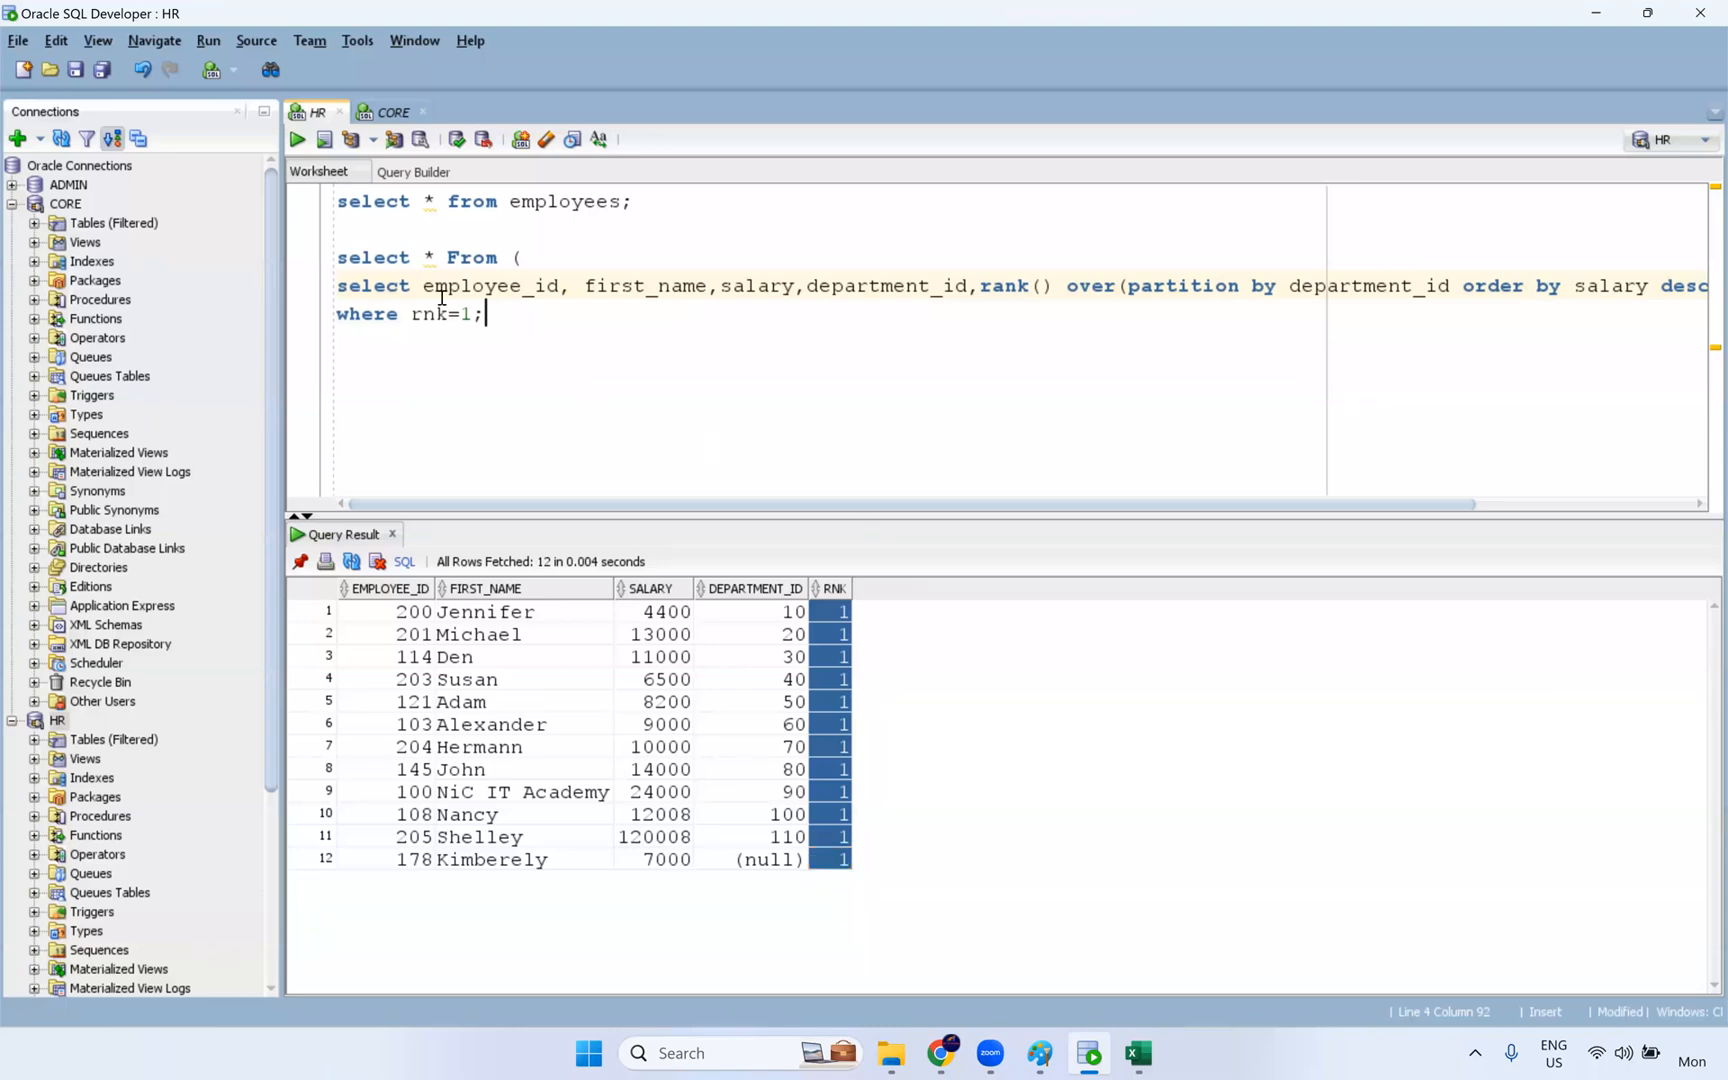
left_click_drag(486, 314, 331, 262)
- Below the rank query, write "select max(salary) from employees group by department_id"
left_click(453, 371)
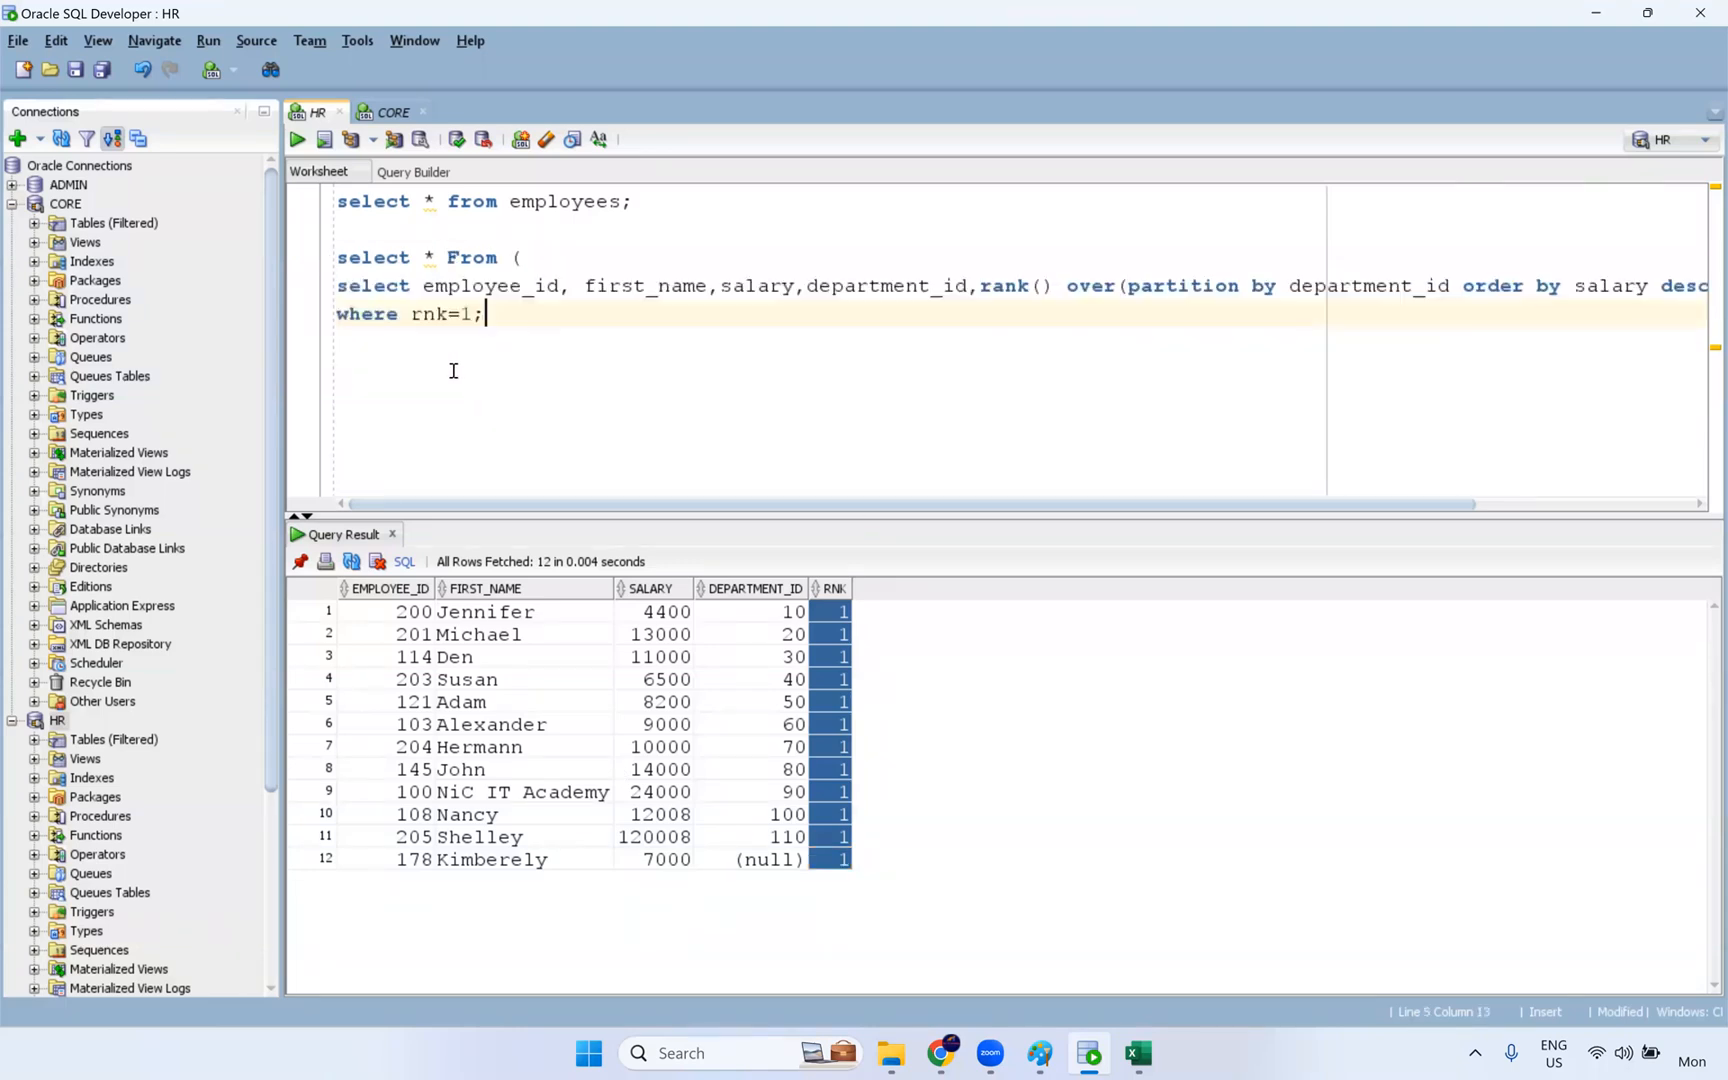
key("Return")
type("select ")
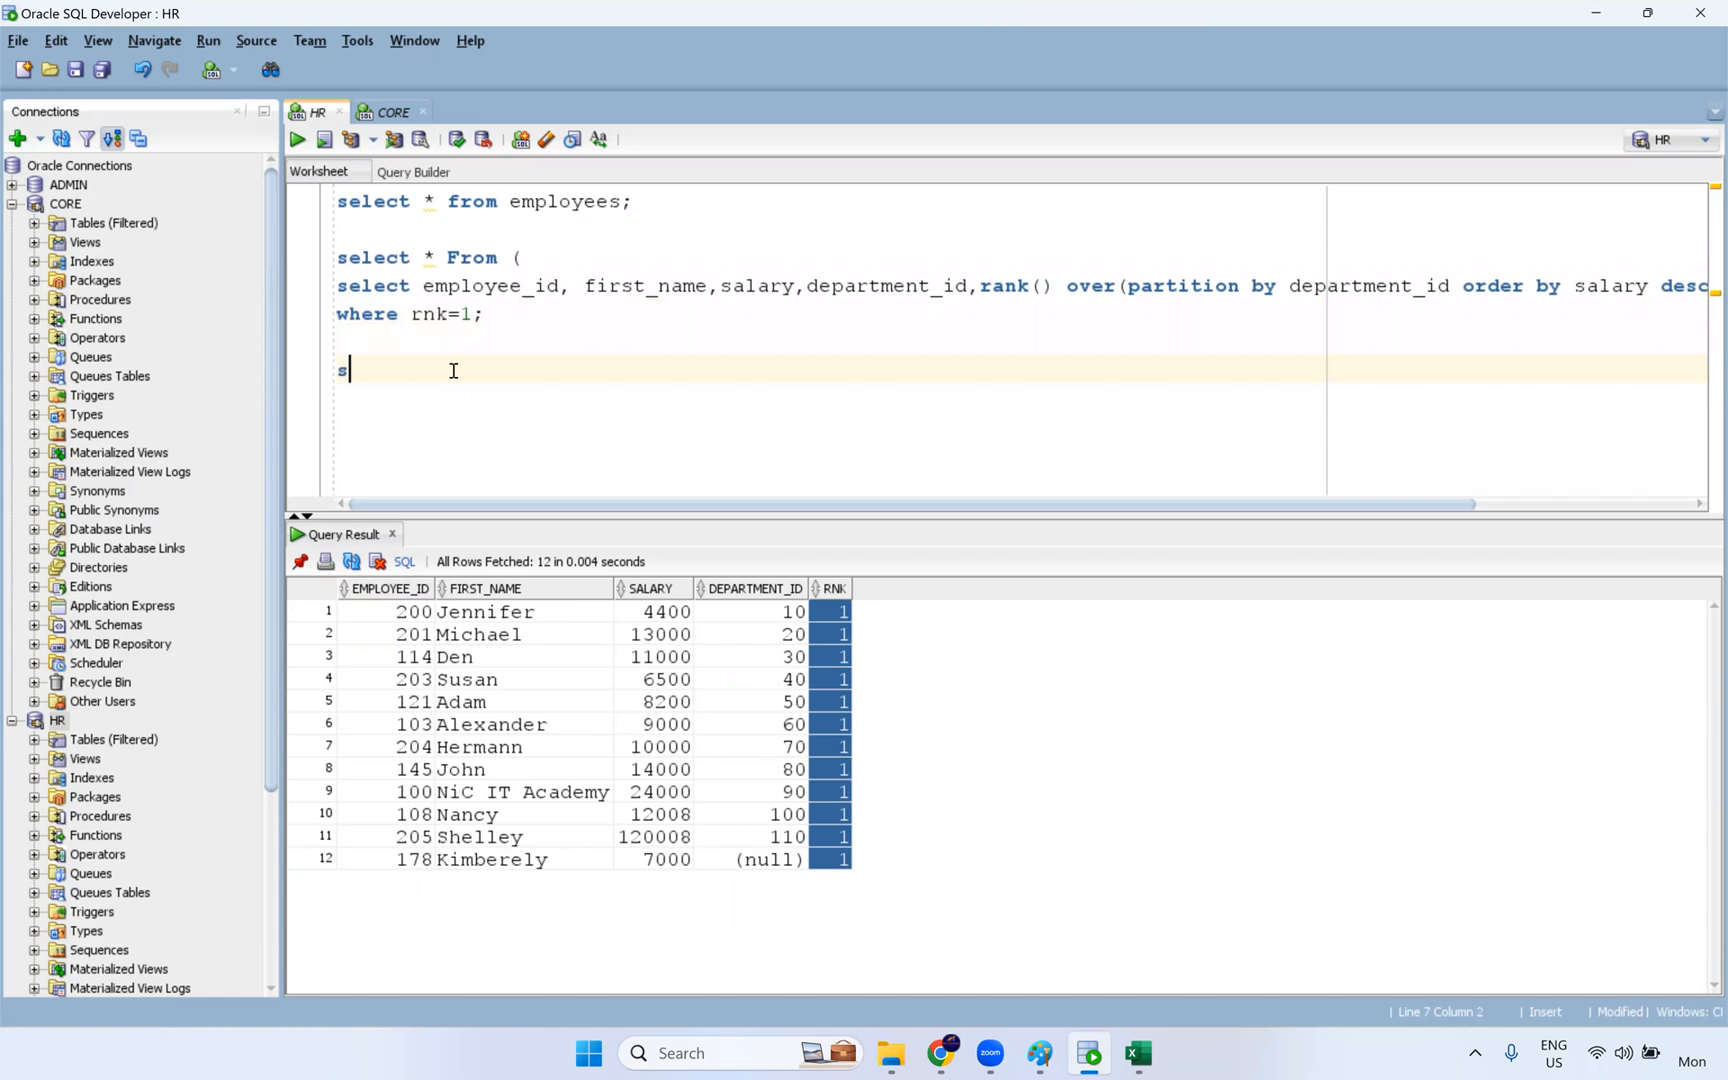
type("max(salary) from employ")
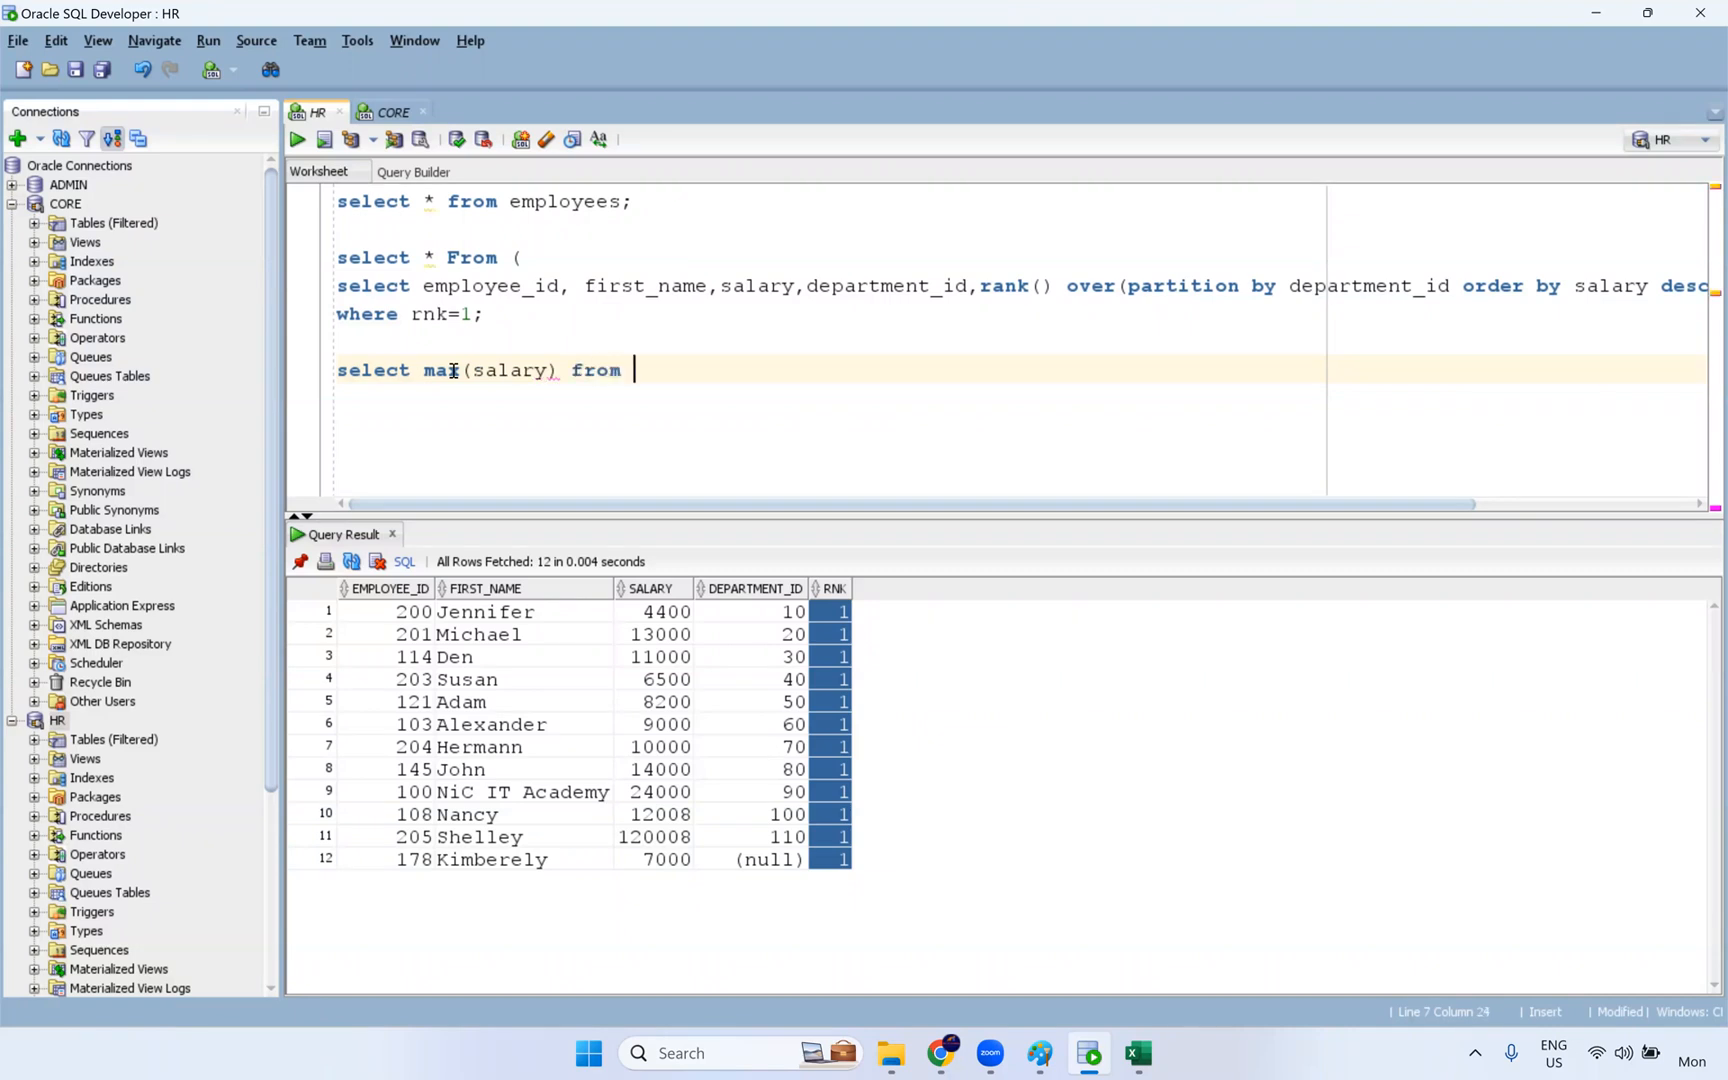
type("ees group by depar")
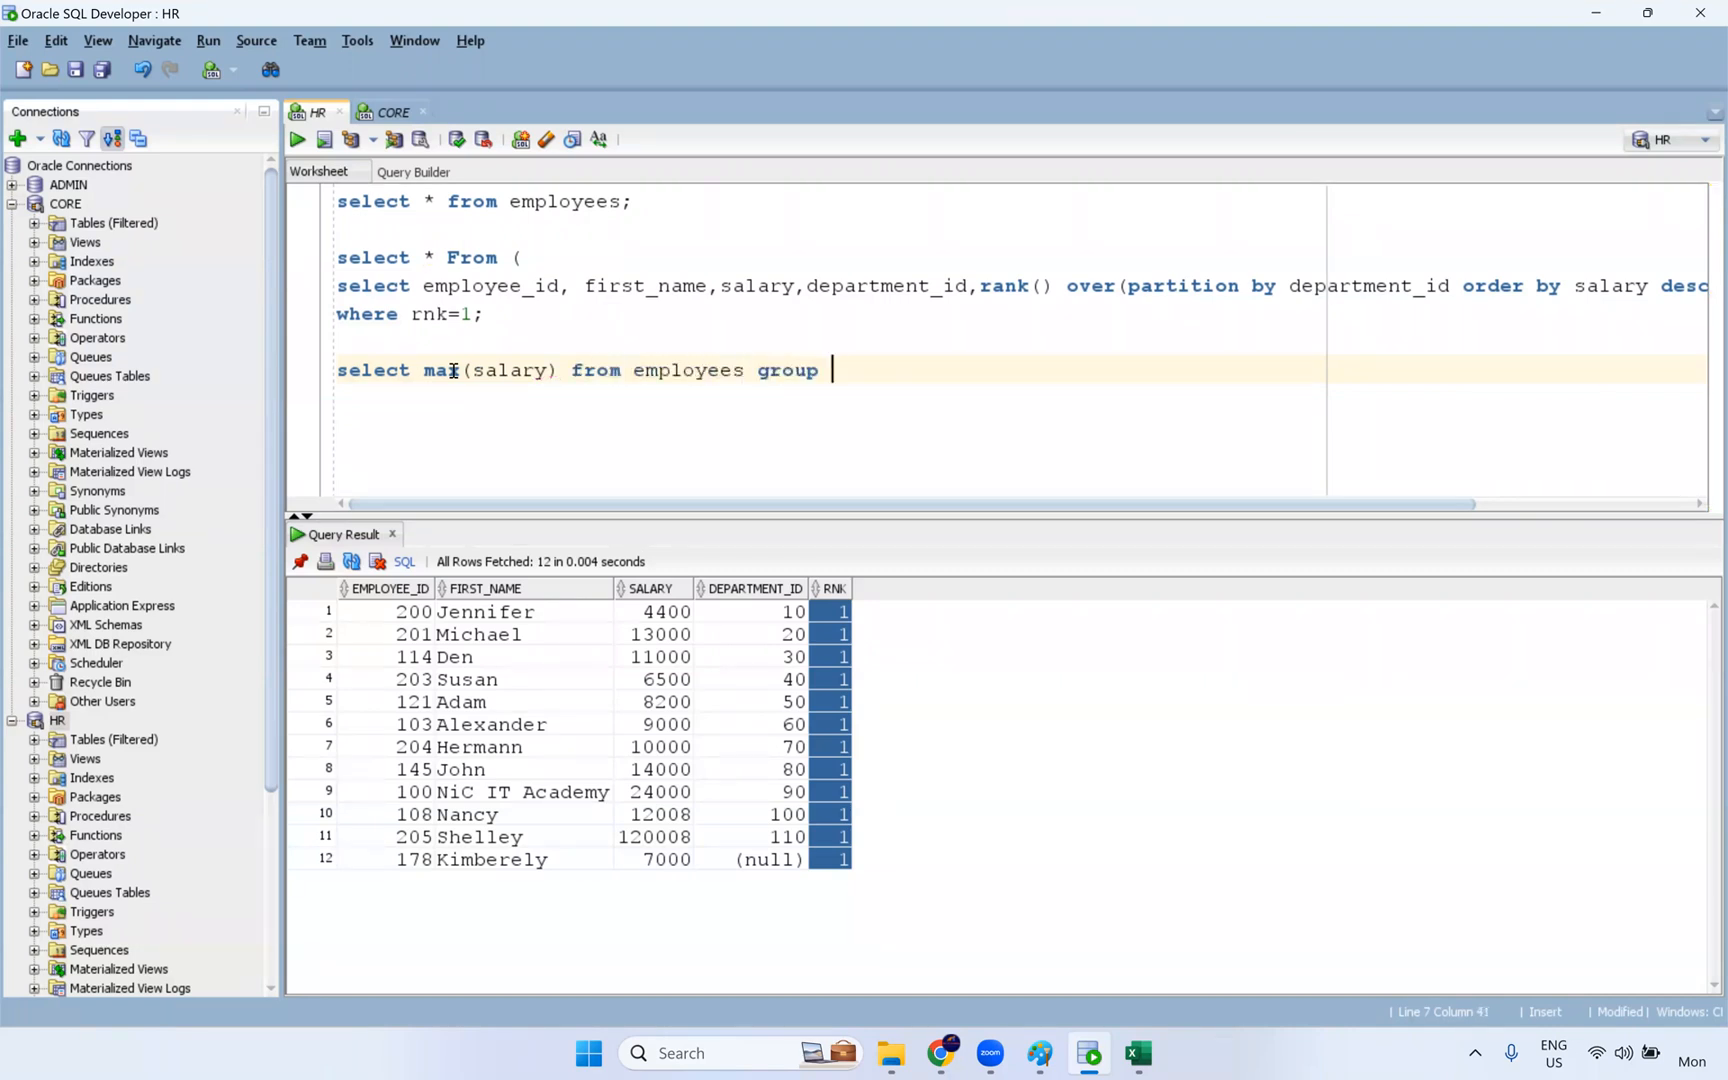
type("tment_id")
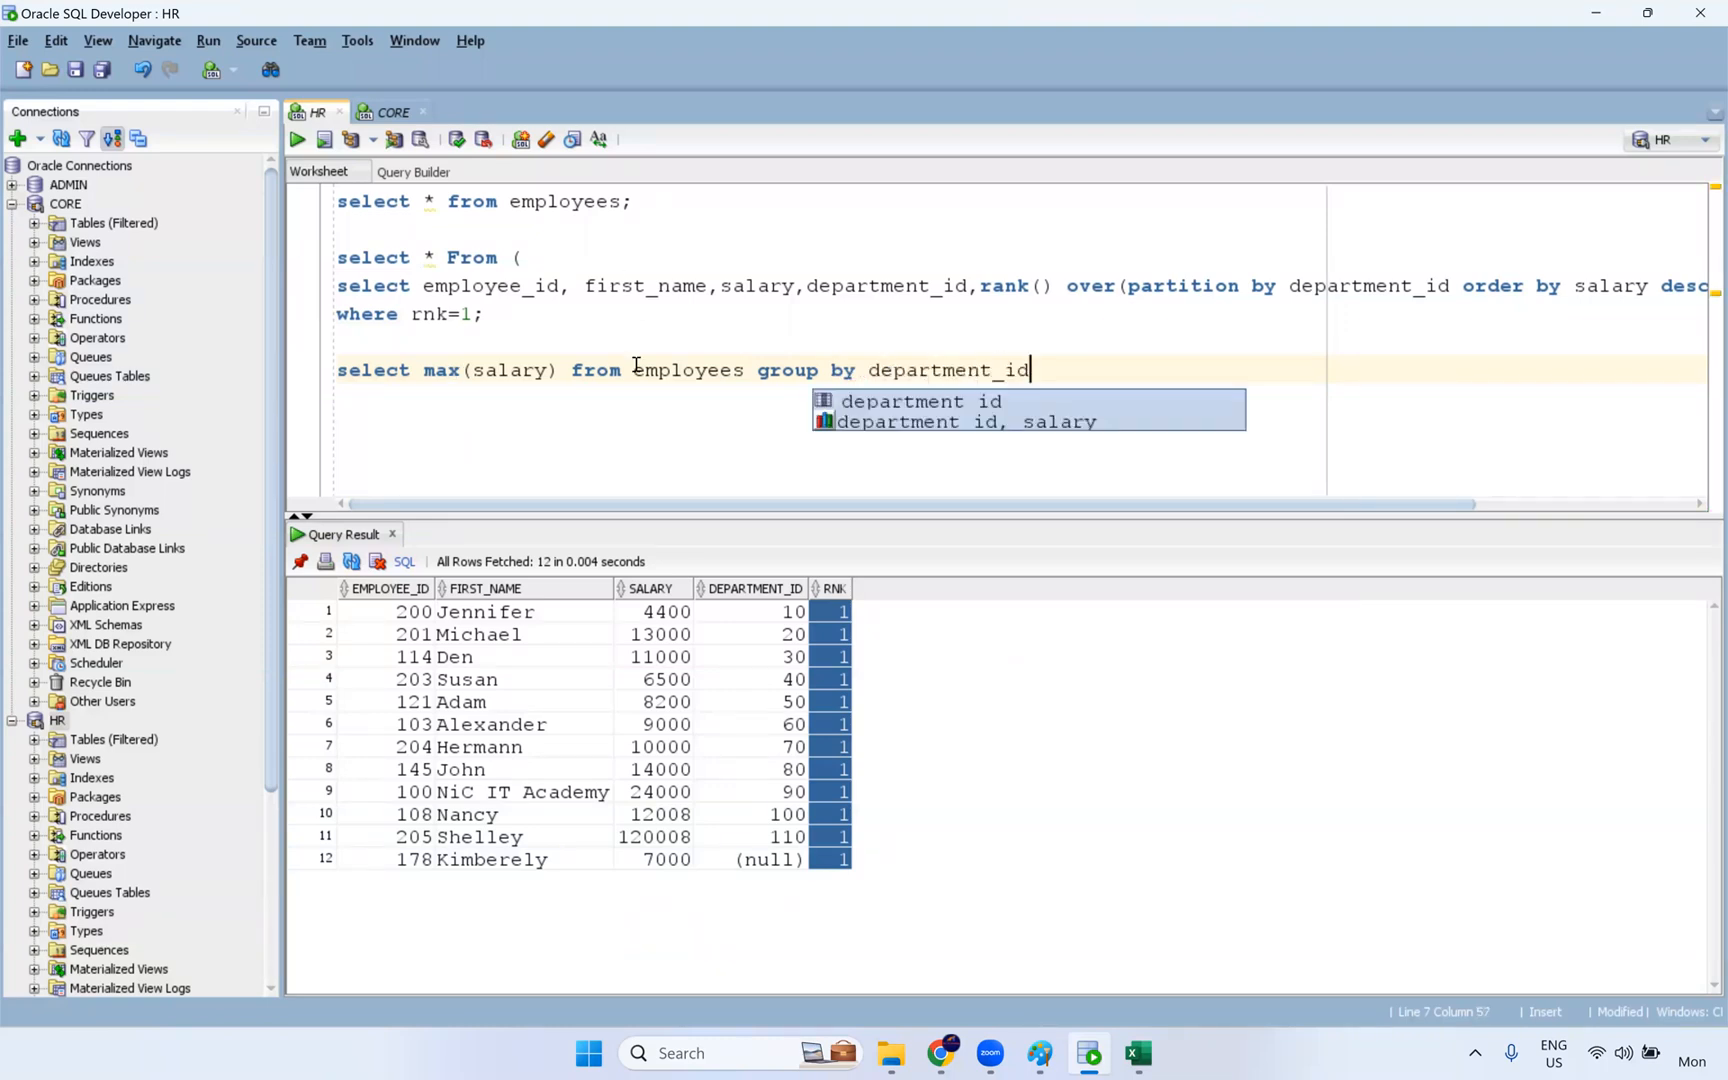
- Add department_id as the first selected column of the maximum salary query
double_click(929, 371)
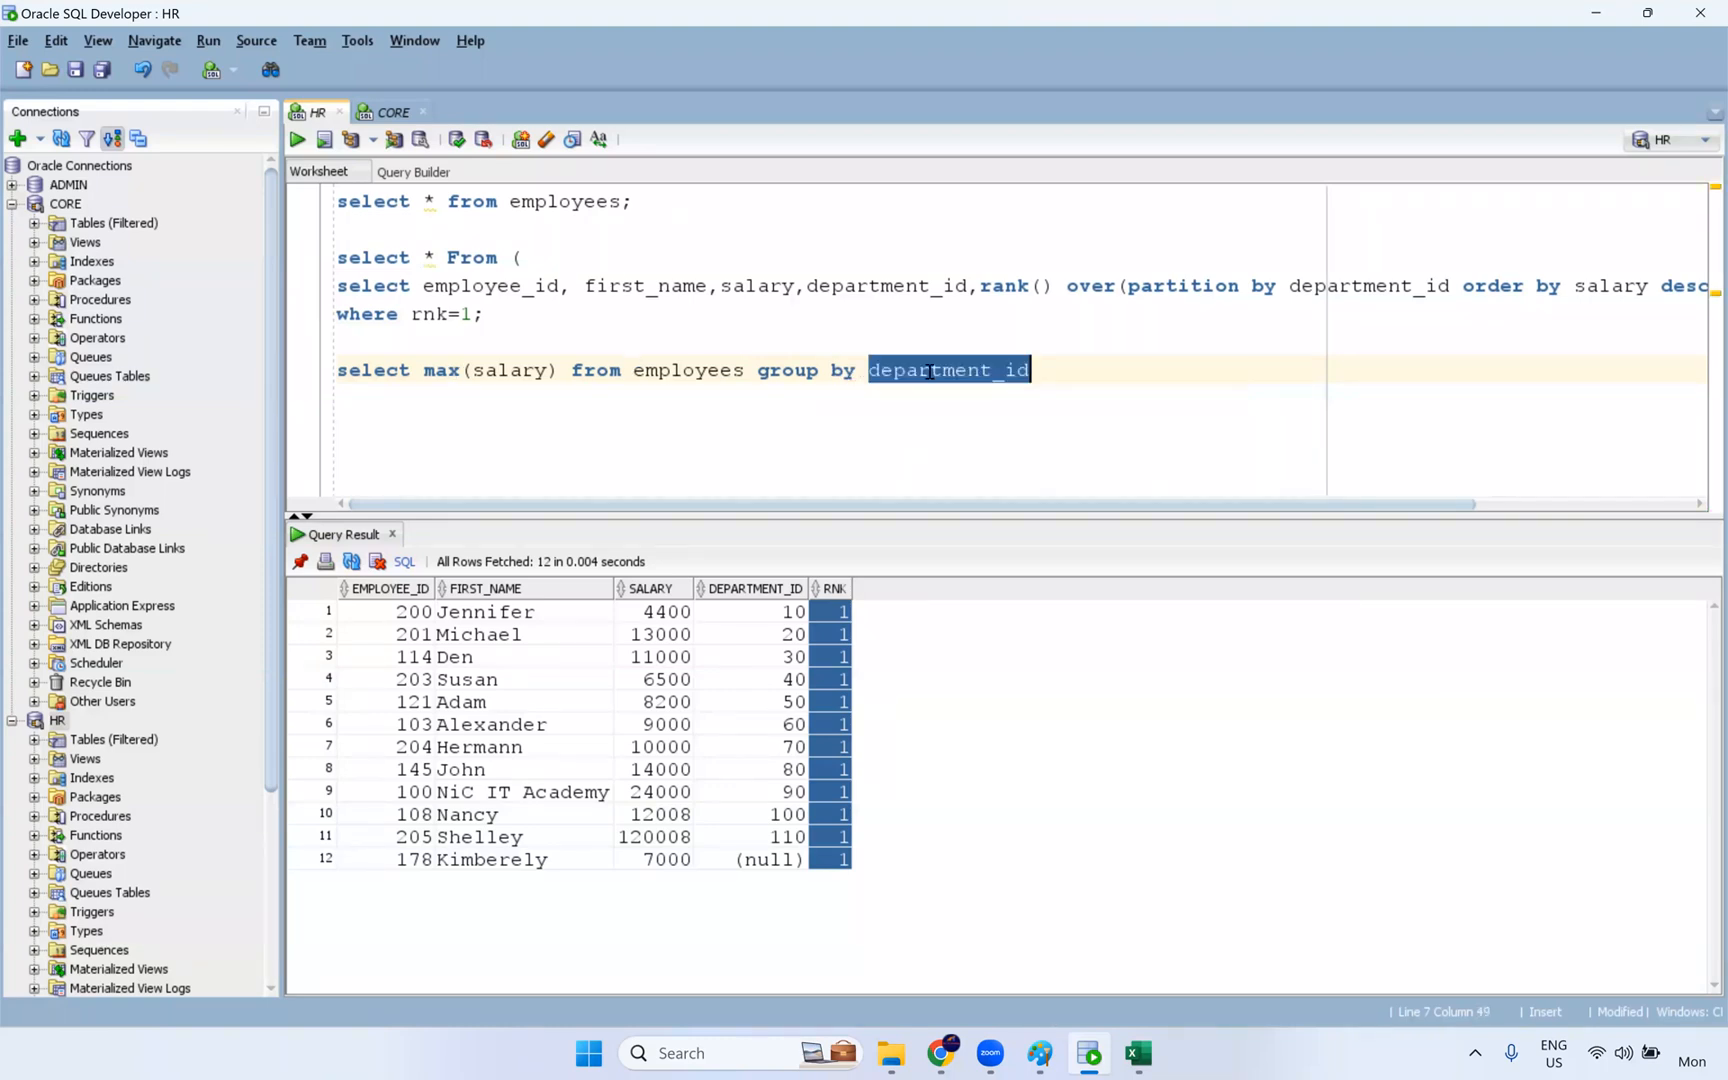
key("ctrl+c")
left_click(426, 371)
key("ctrl+v")
type(",")
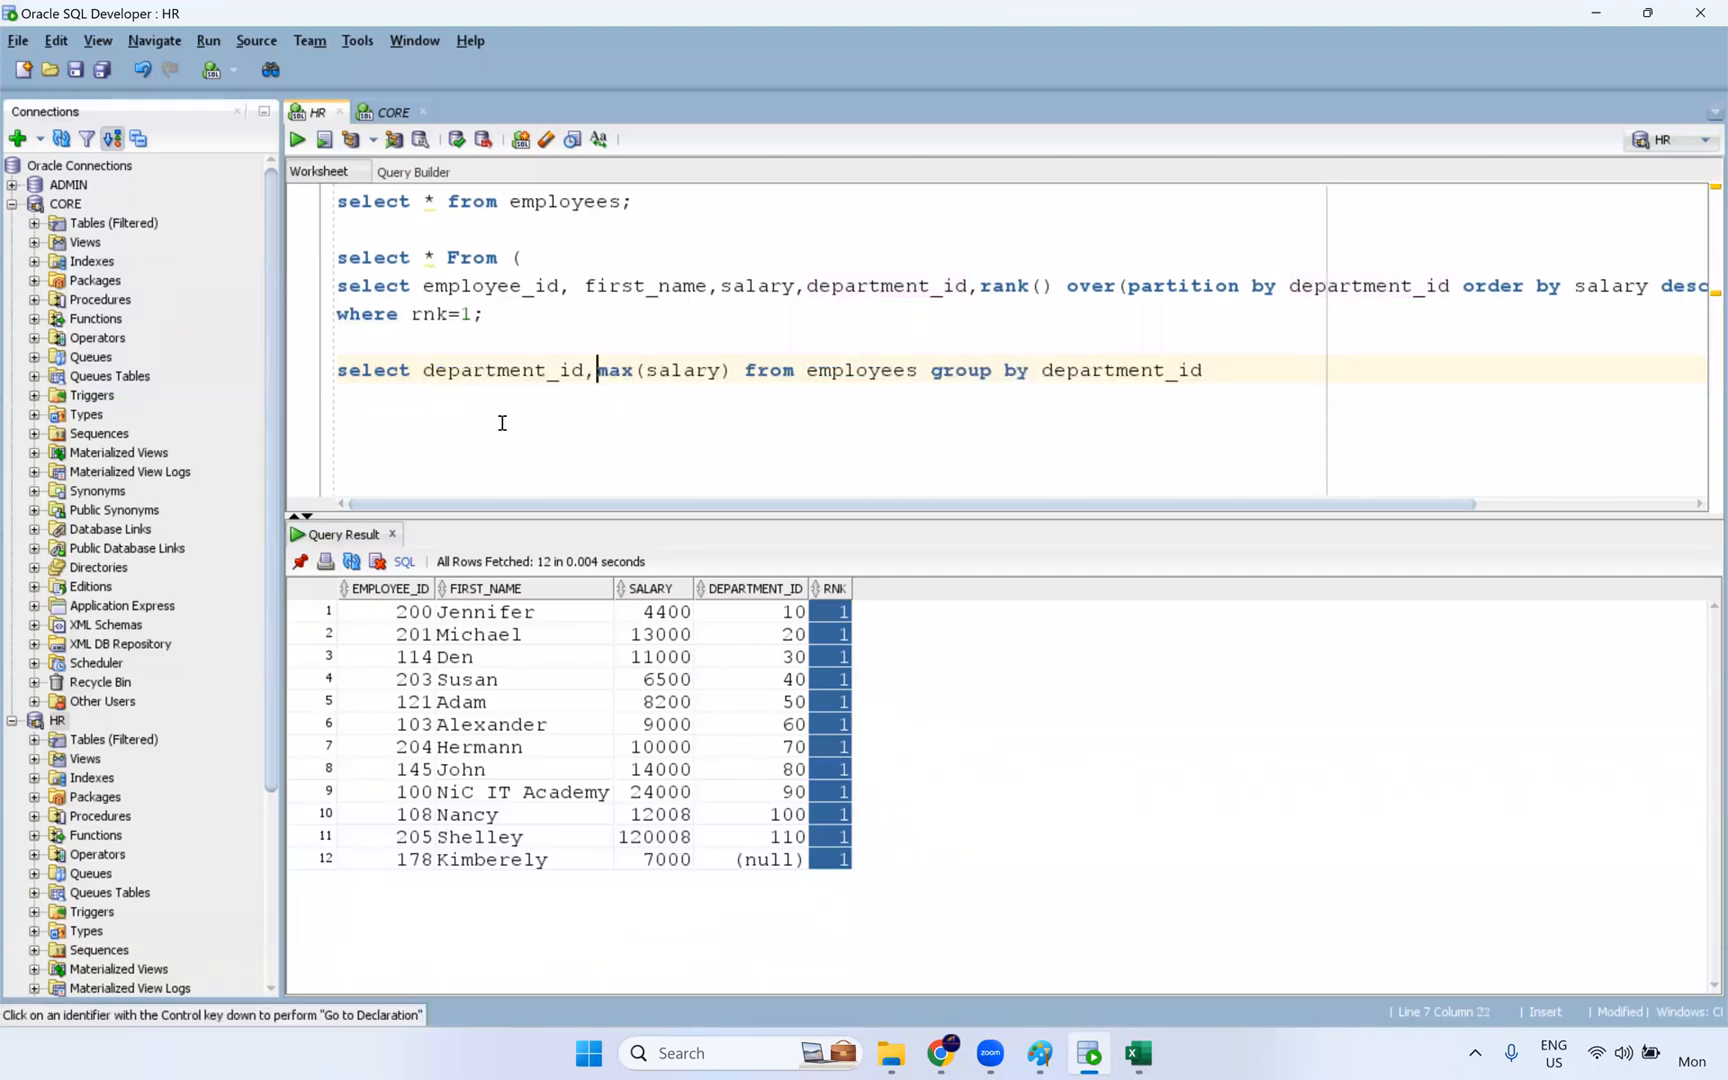
- Above the maximum salary query, write the start of an outer query: "select * from employees where"
left_click(530, 343)
key("Return")
key("Return")
type("sel")
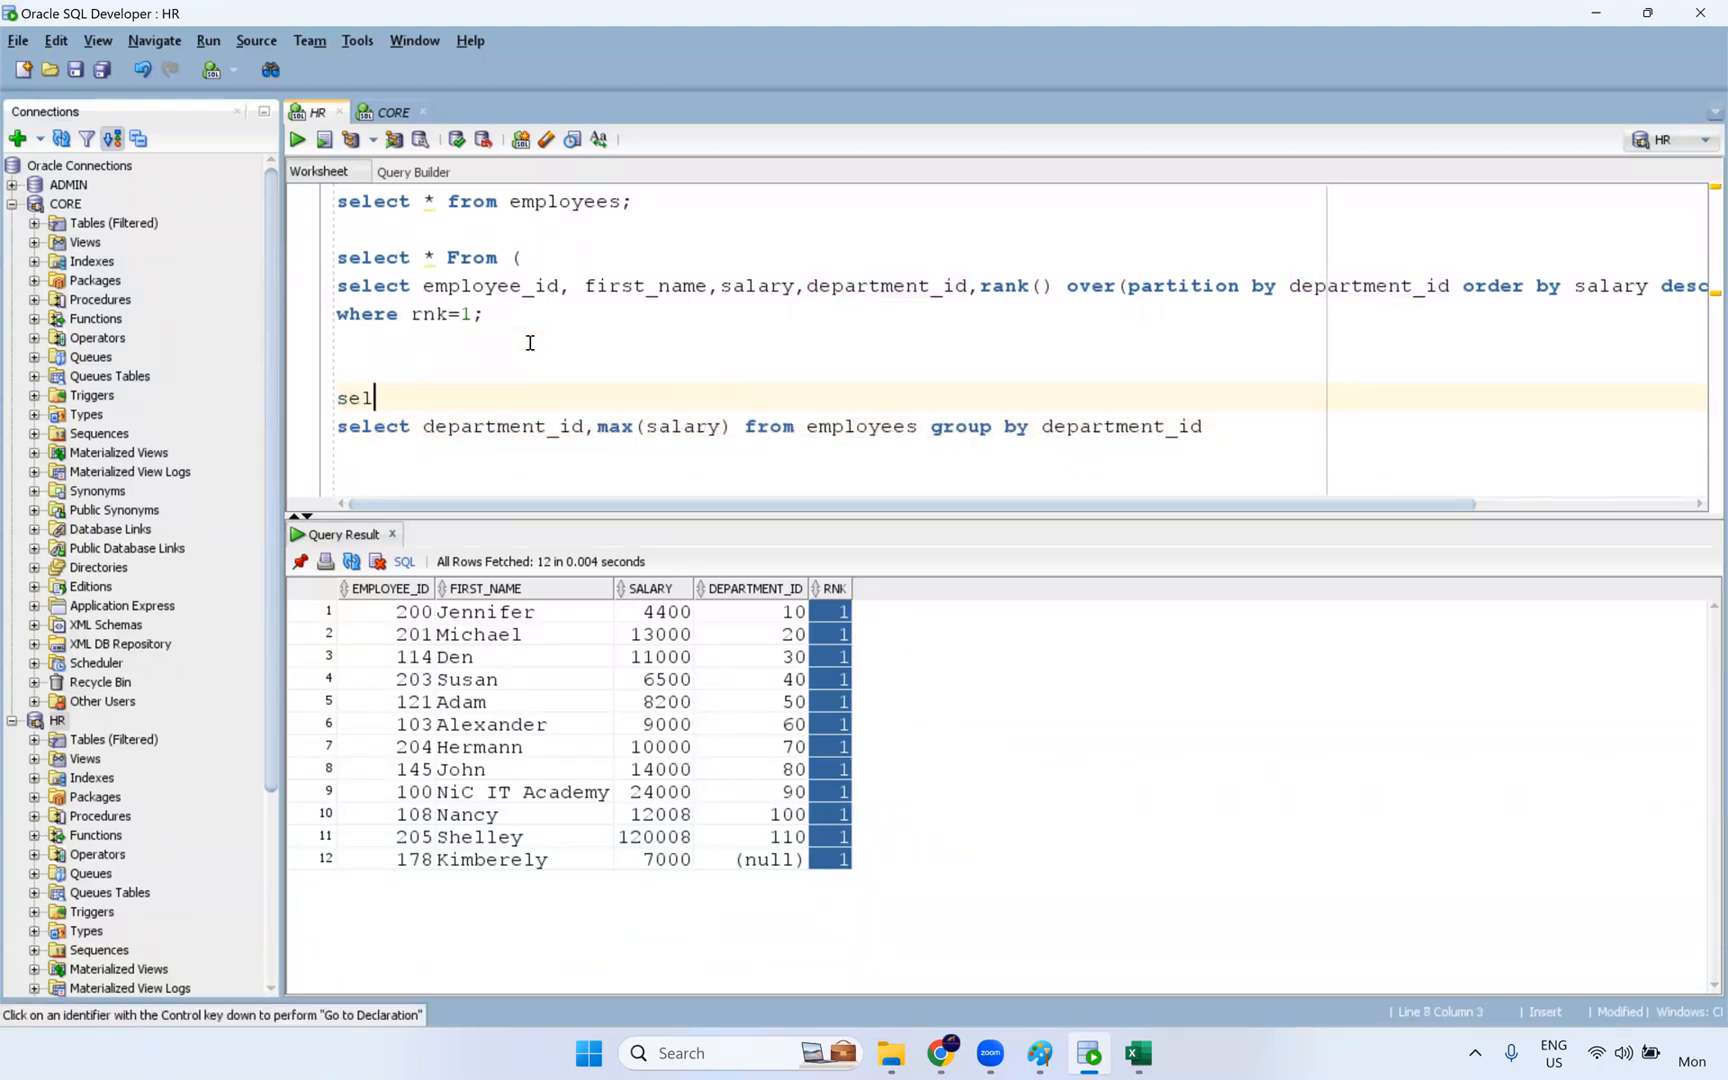
type("ec t* F")
key("BackSpace")
key("BackSpace")
key("BackSpace")
type("t * from emplo")
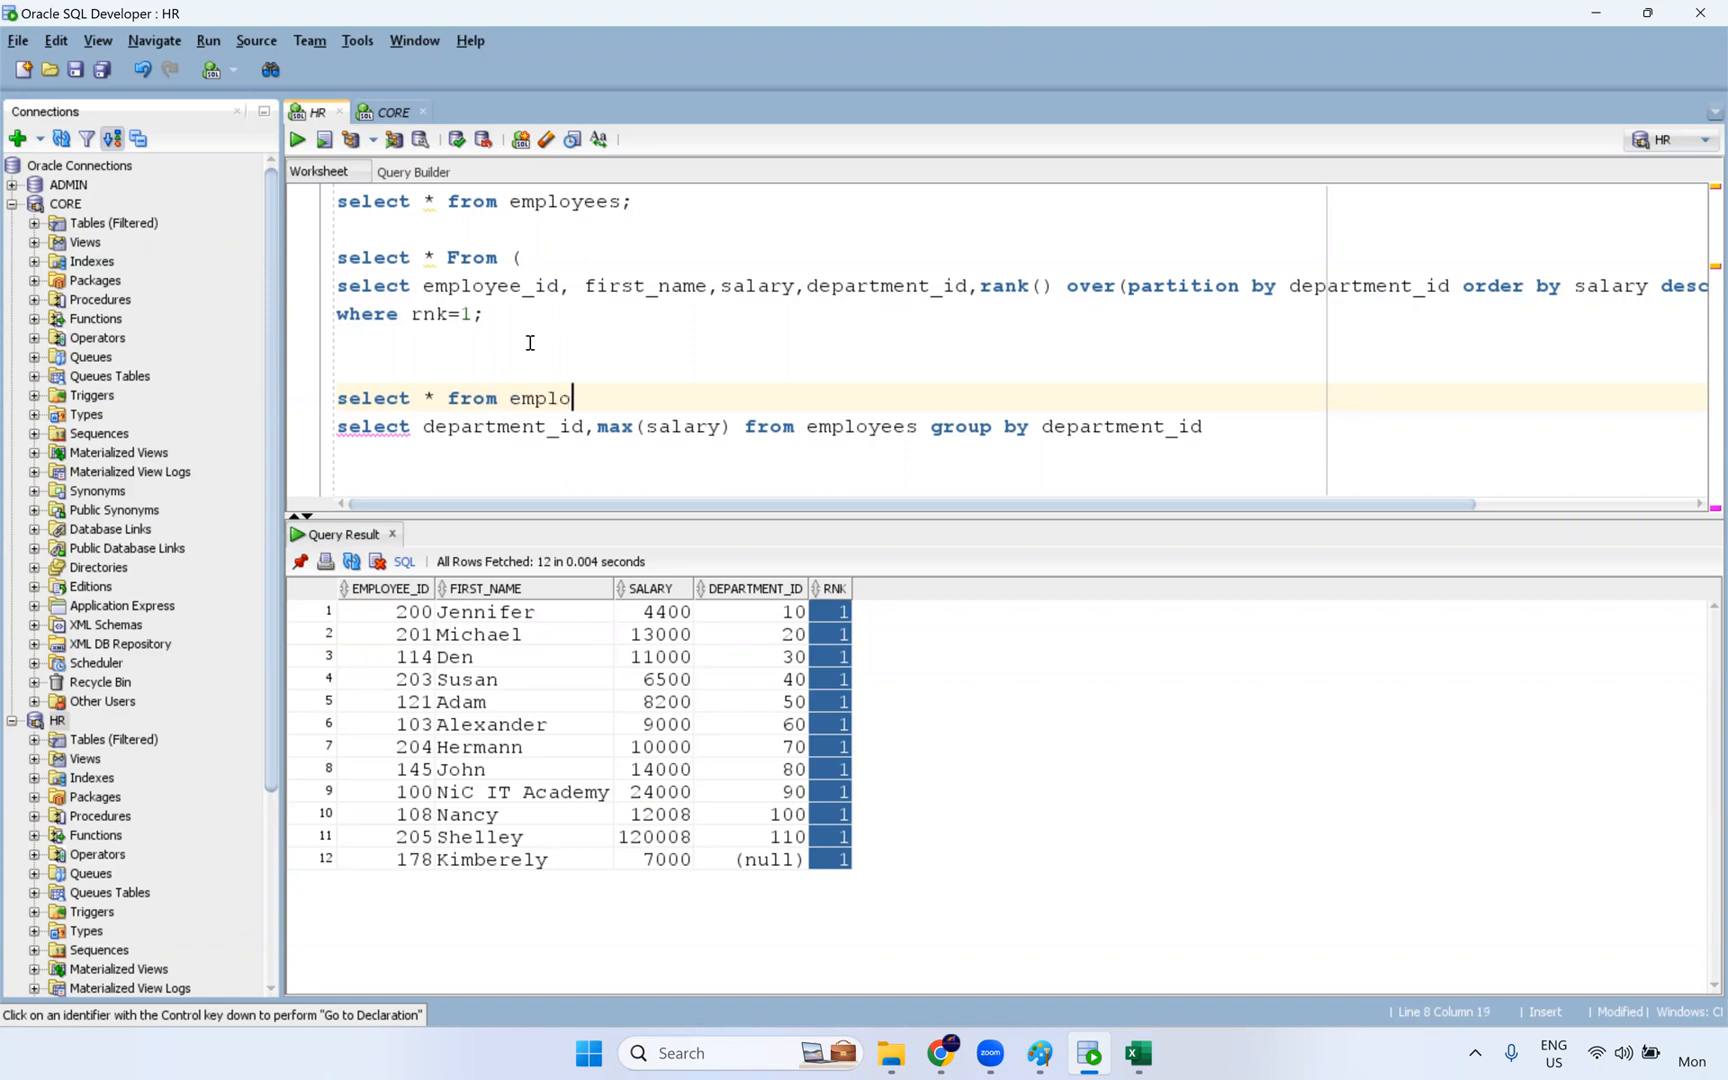
type("yees where")
- Continue the outer query's where condition with "department_id,salary in"
double_click(465, 426)
left_click(719, 398)
key("ctrl+v")
type(",salary in")
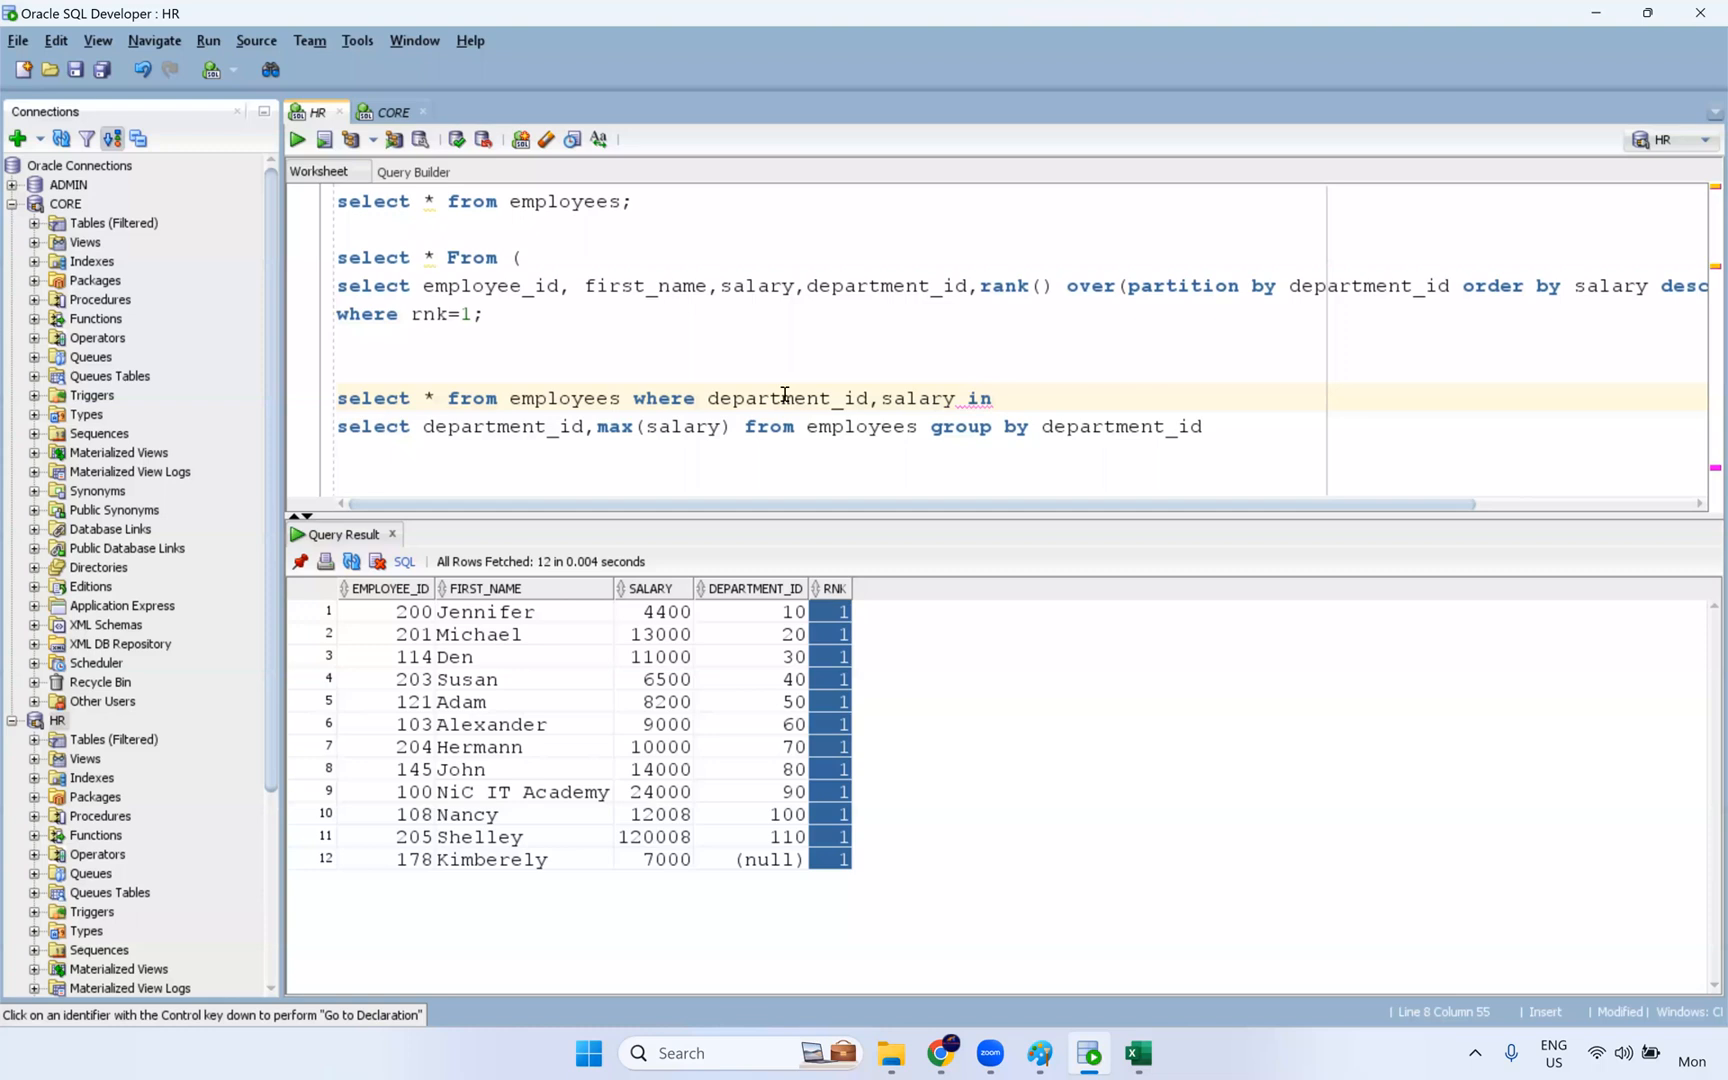
- Enclose the department_id,salary column pair of the where condition in parentheses
key("Left")
key("Left")
key("Left")
type(")")
key("Left")
key("Left")
key("Left")
key("Left")
key("Left")
key("Left")
key("Left")
key("Left")
key("Left")
key("Left")
key("Left")
key("Left")
key("Left")
key("Left")
key("Left")
key("Left")
key("Left")
key("Left")
key("Left")
key("Left")
key("Left")
type("(")
- Enclose the max(salary) subquery in parentheses, end it with a semicolon and run the complete query
left_click(1213, 428)
type(";")
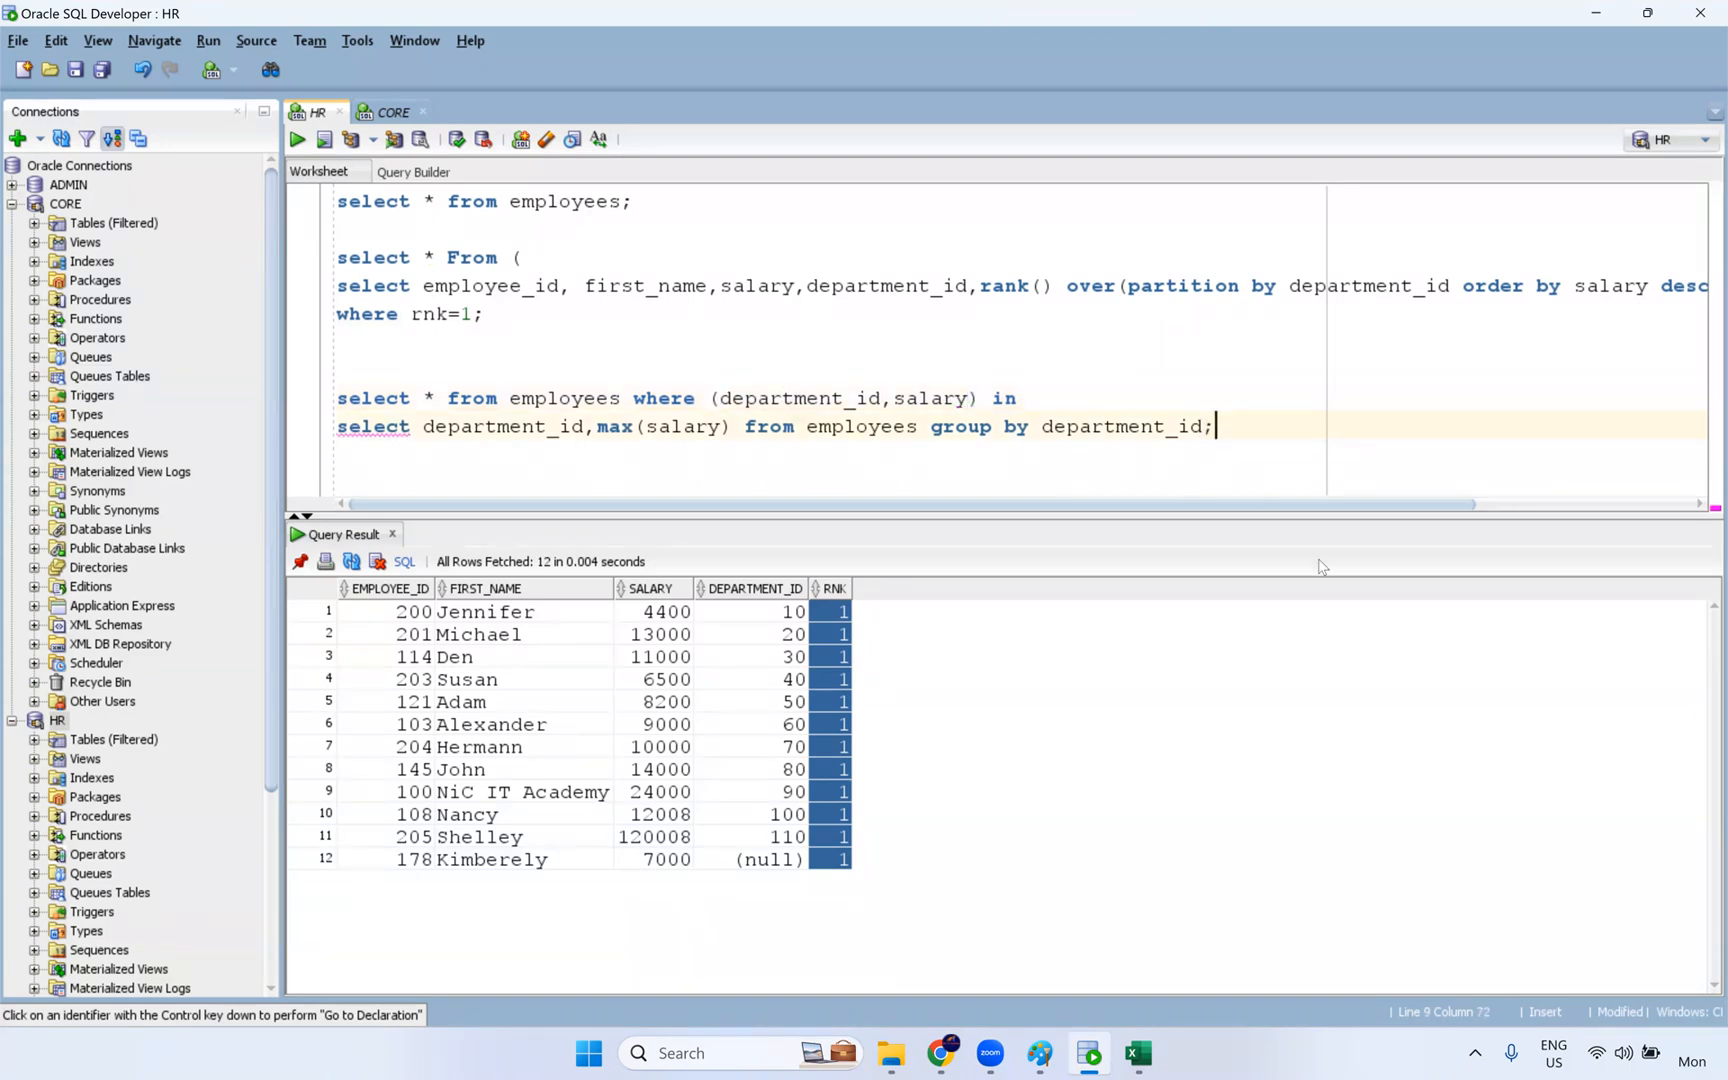
left_click(340, 428)
type("(")
left_click(1216, 428)
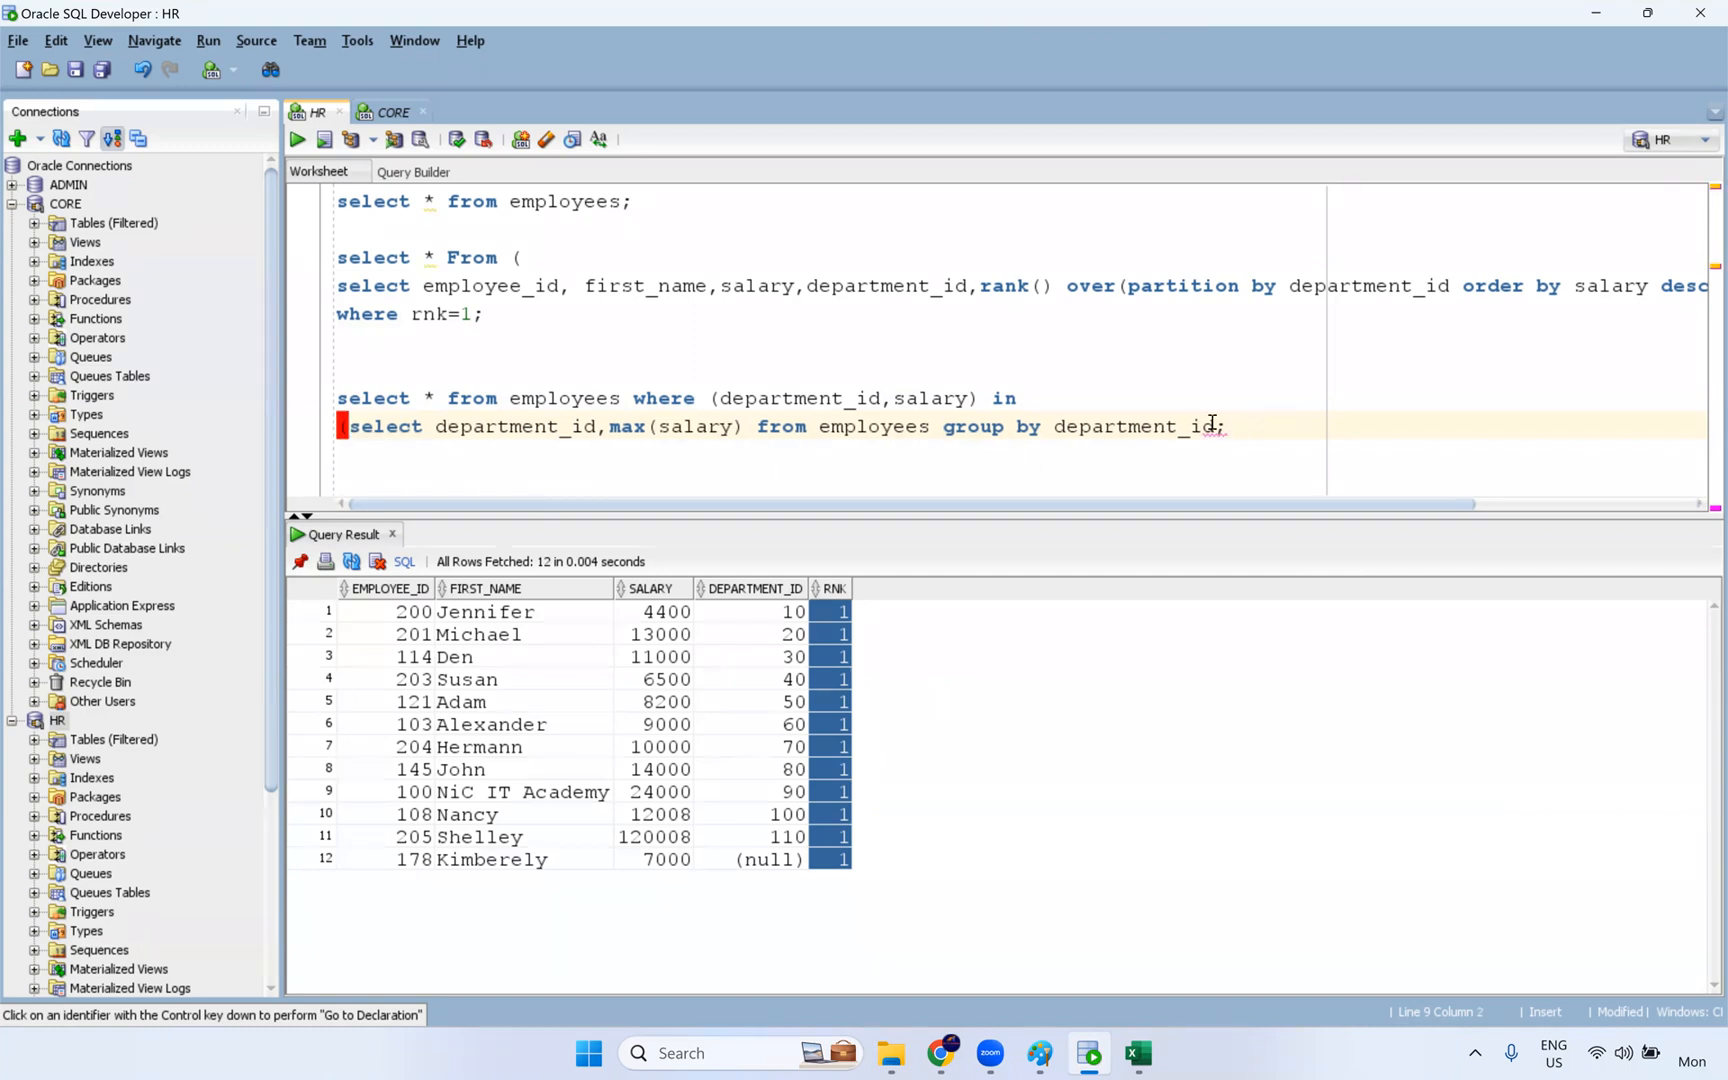
type(")")
key("ctrl+Return")
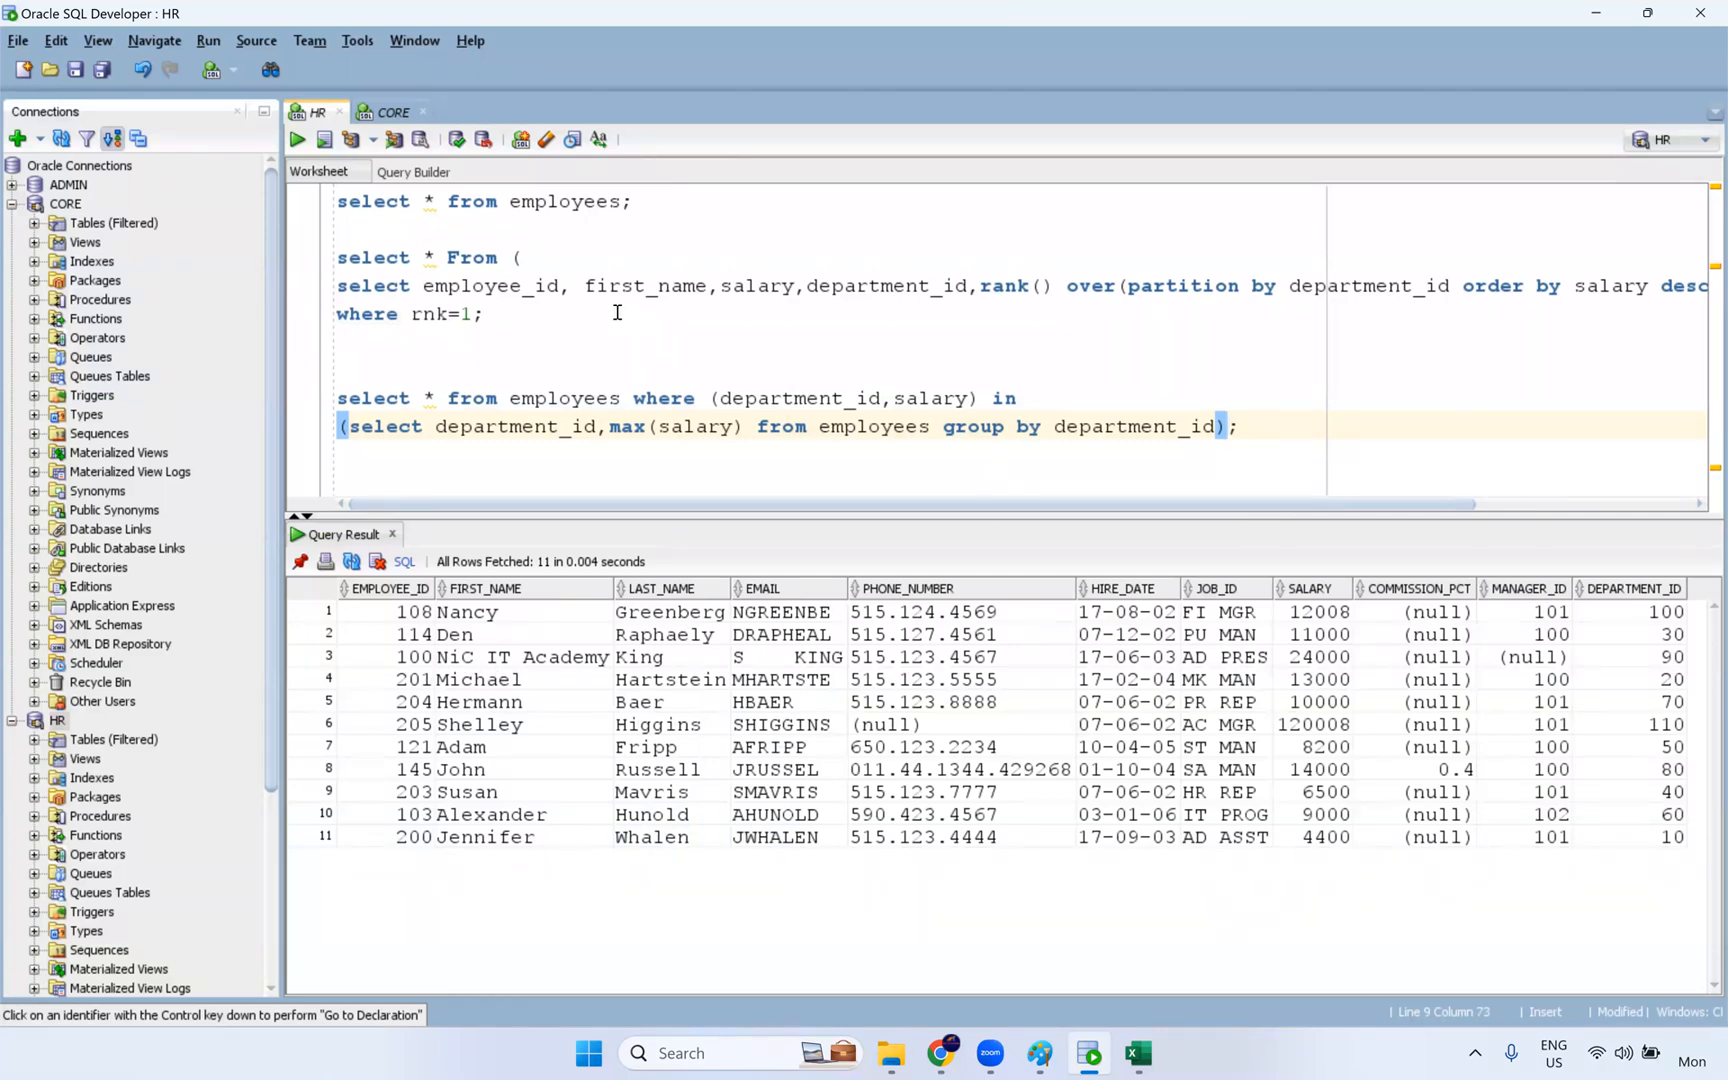
- Examine the EMPLOYEE_ID, SALARY and DEPARTMENT_ID values of the subquery result and compare them with the rnk=1 filter
left_click_drag(400, 611, 428, 857)
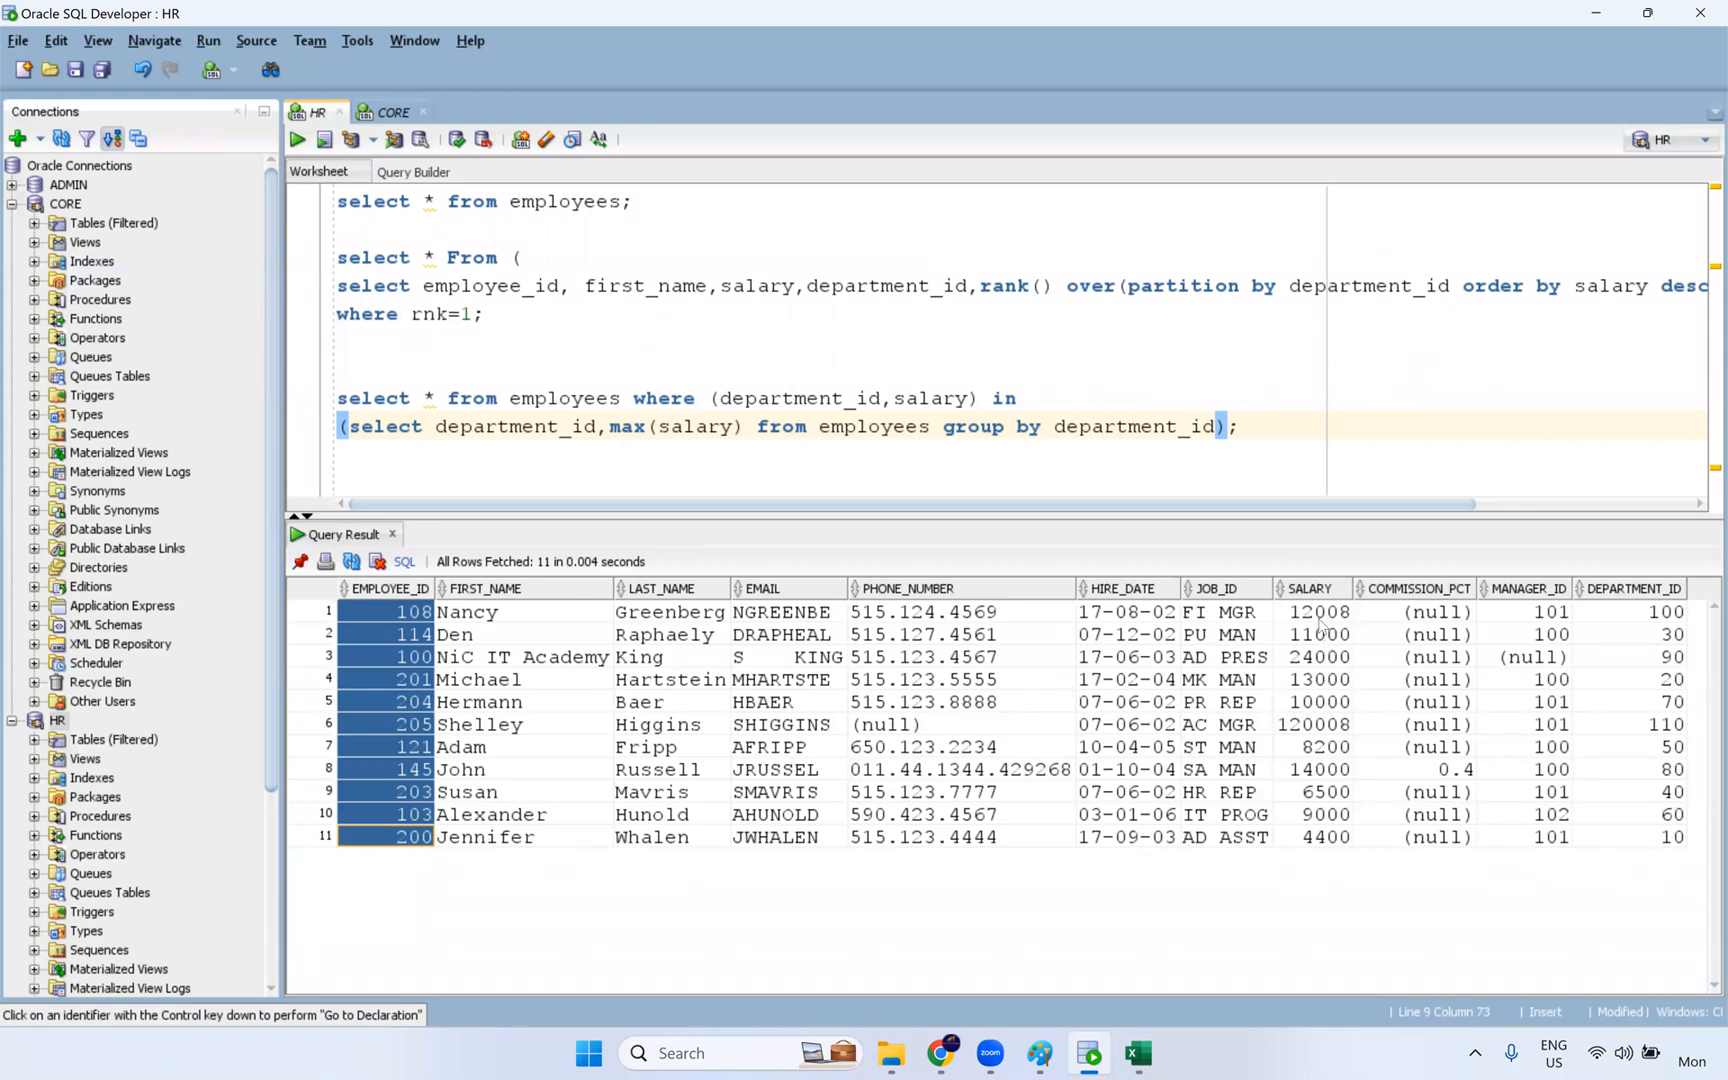
left_click_drag(1314, 611, 1316, 837)
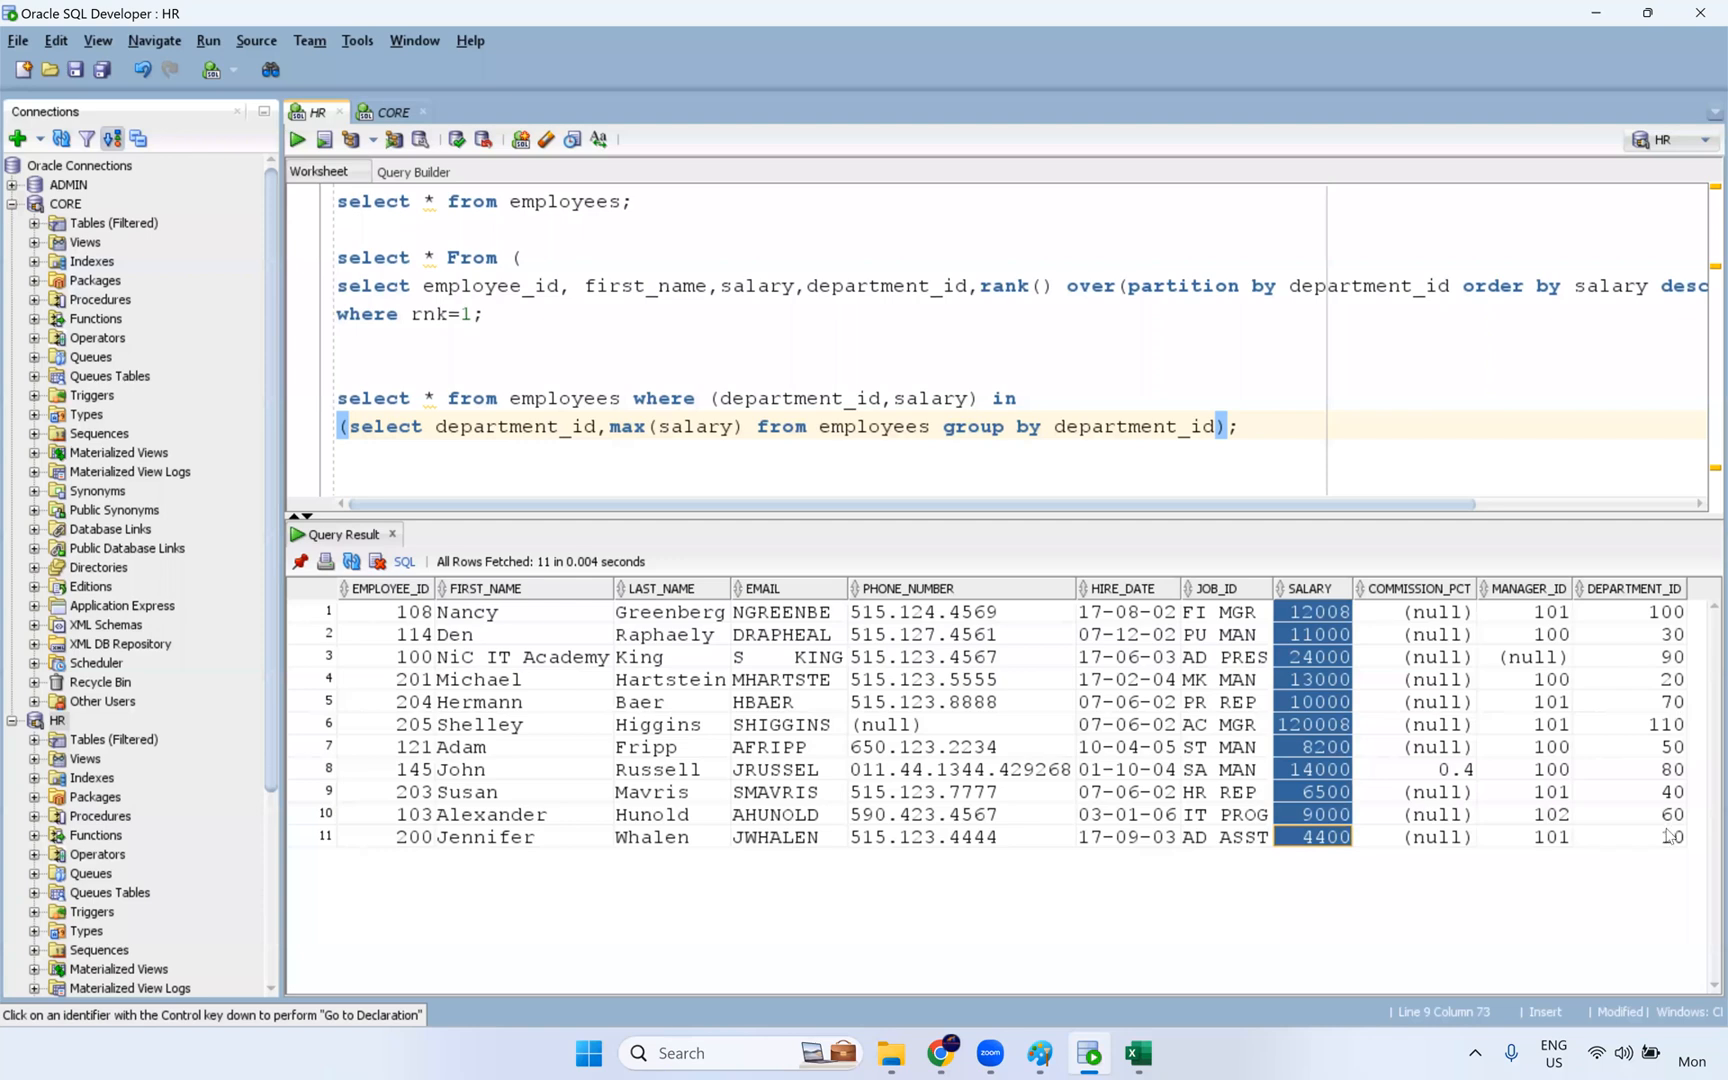
left_click(1227, 428)
key("BackSpace")
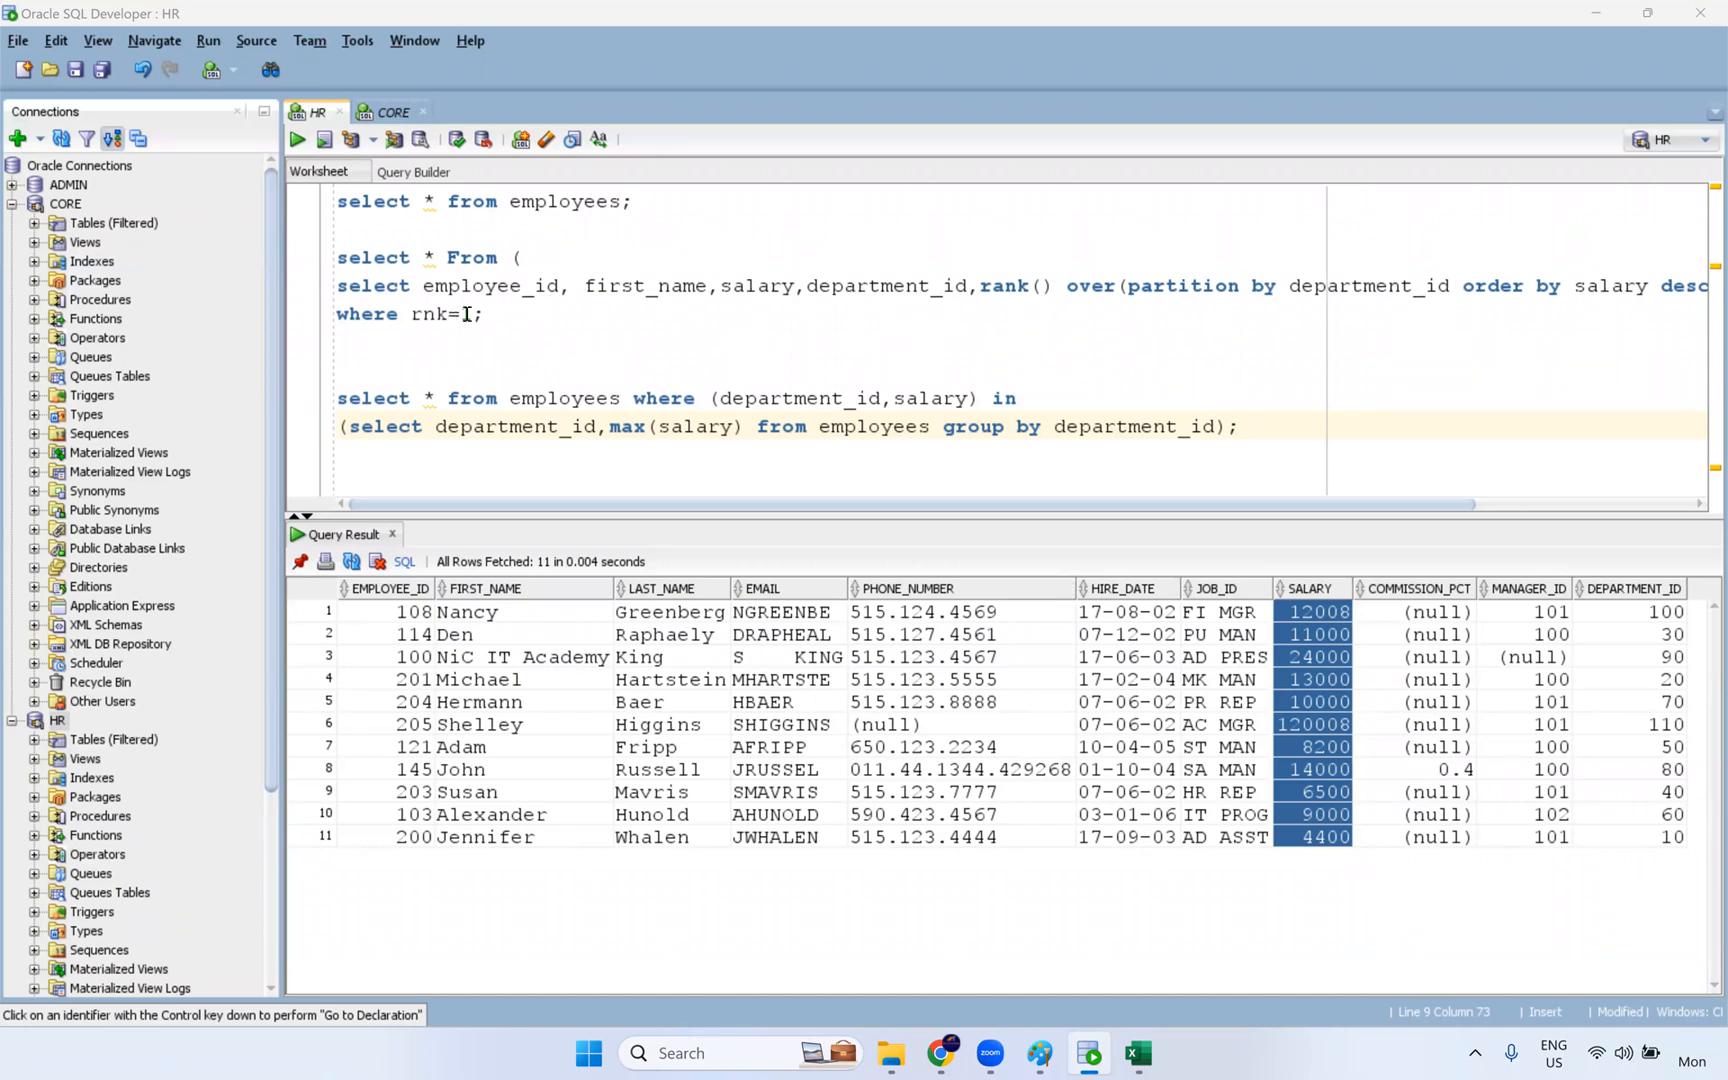
left_click_drag(473, 315, 462, 315)
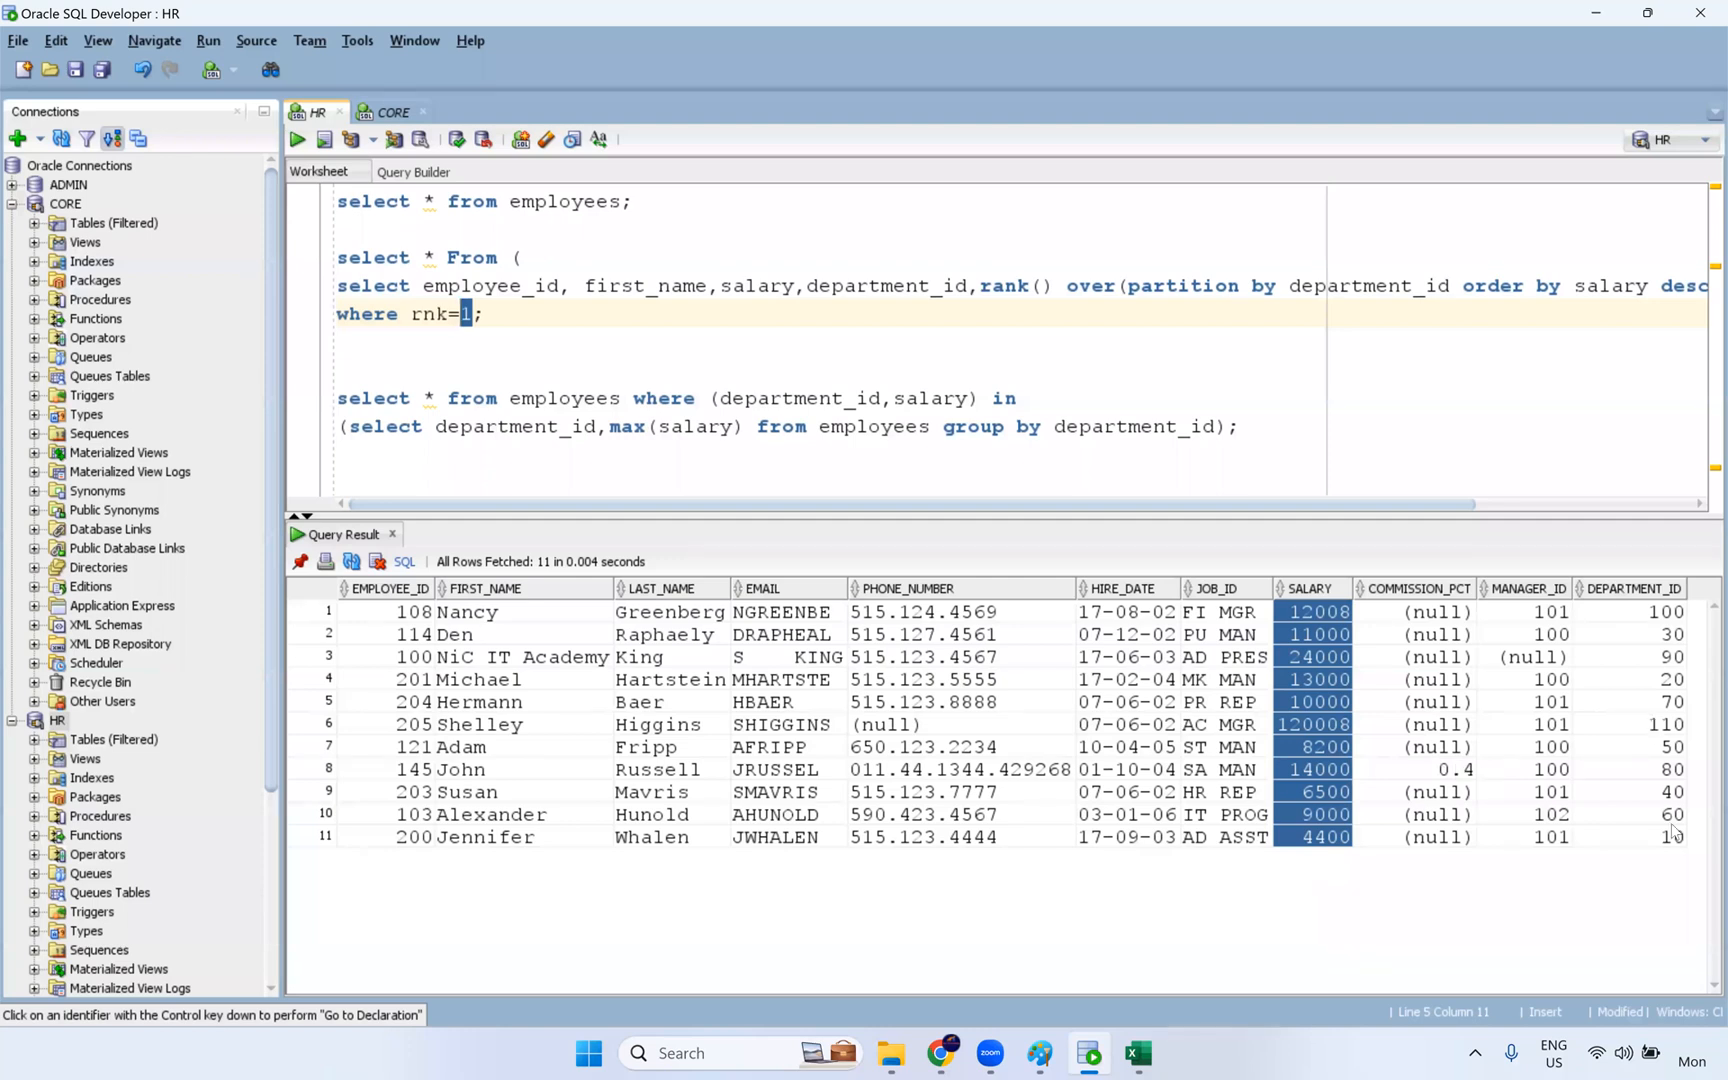
left_click_drag(1648, 838, 1628, 720)
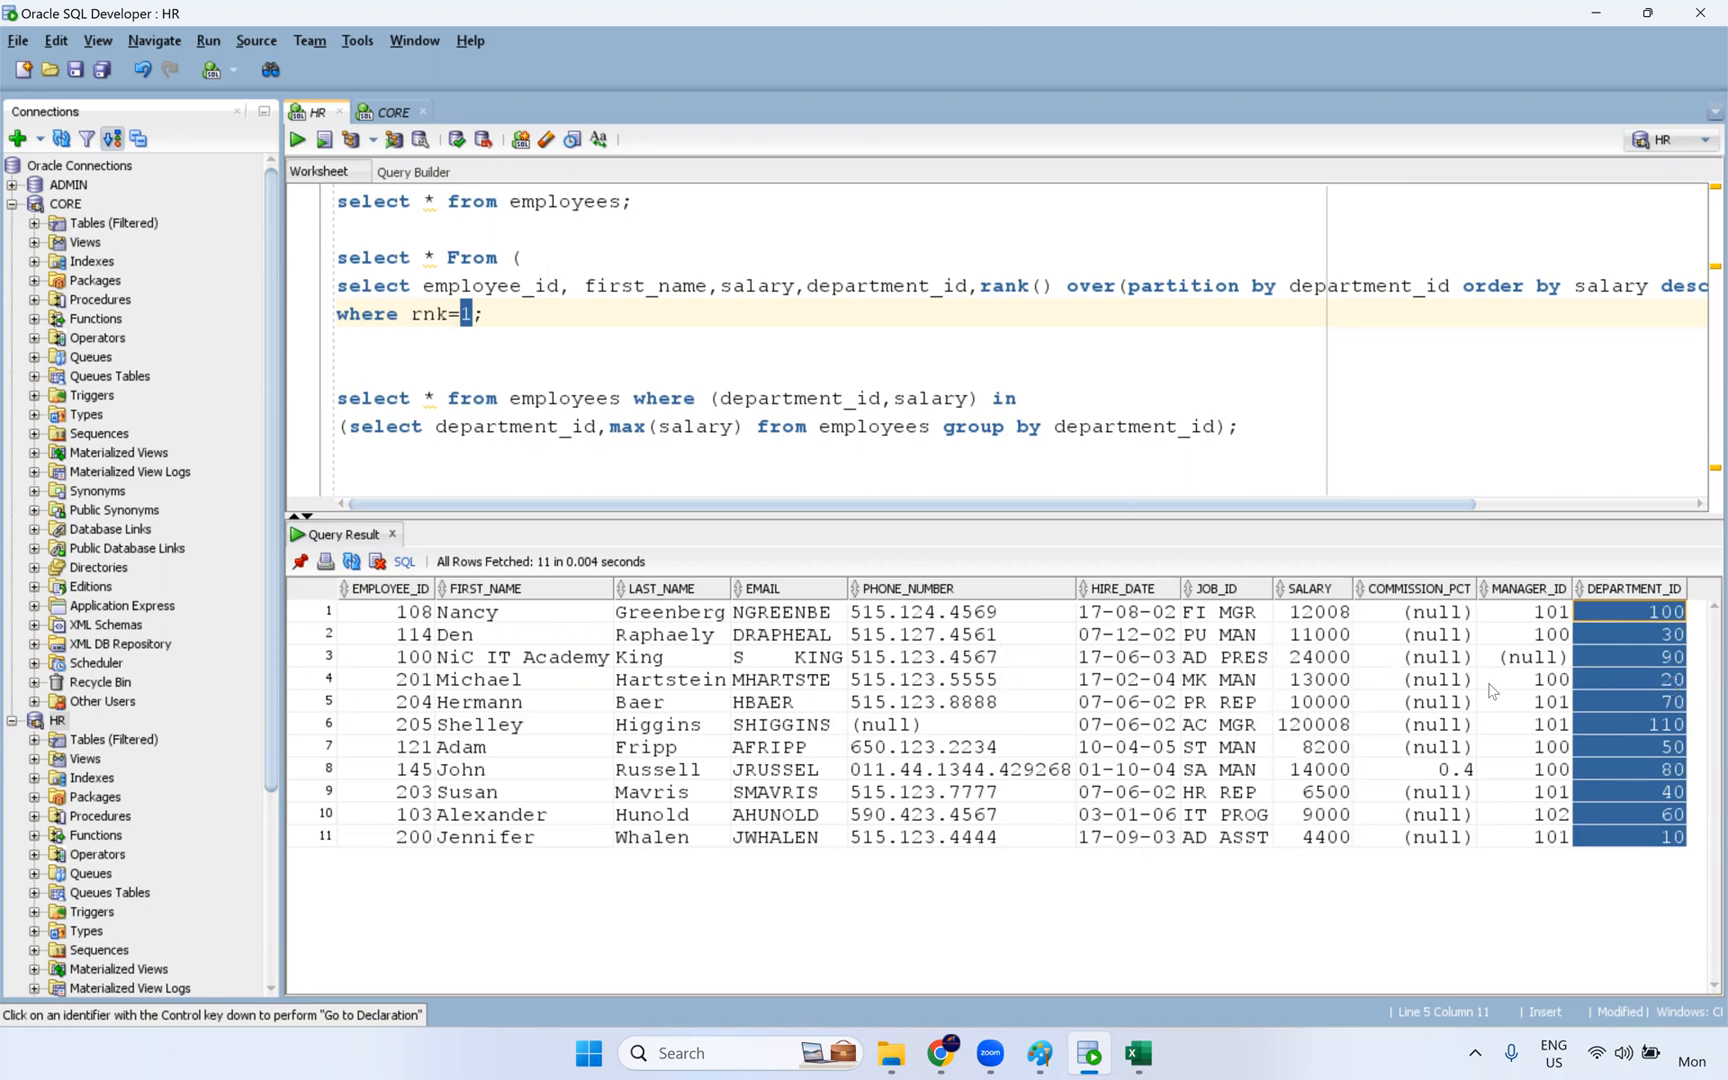
left_click(1660, 680)
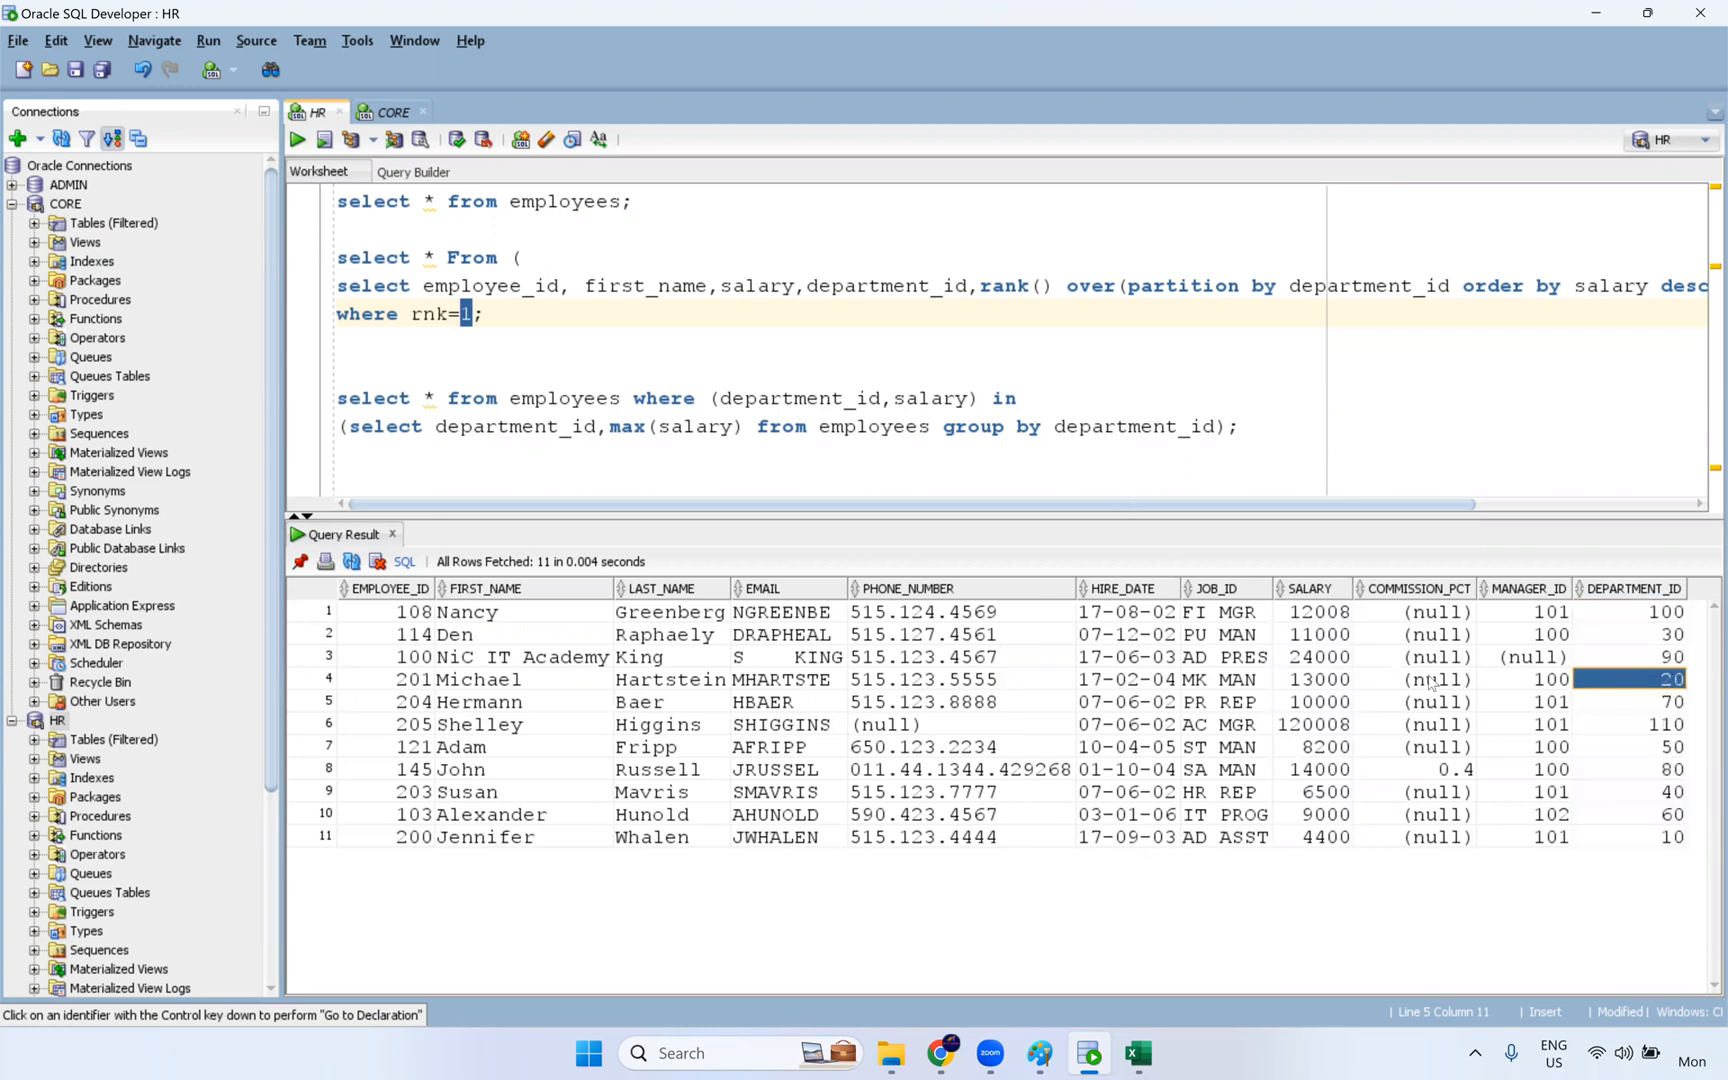
left_click_drag(1320, 680, 1652, 690)
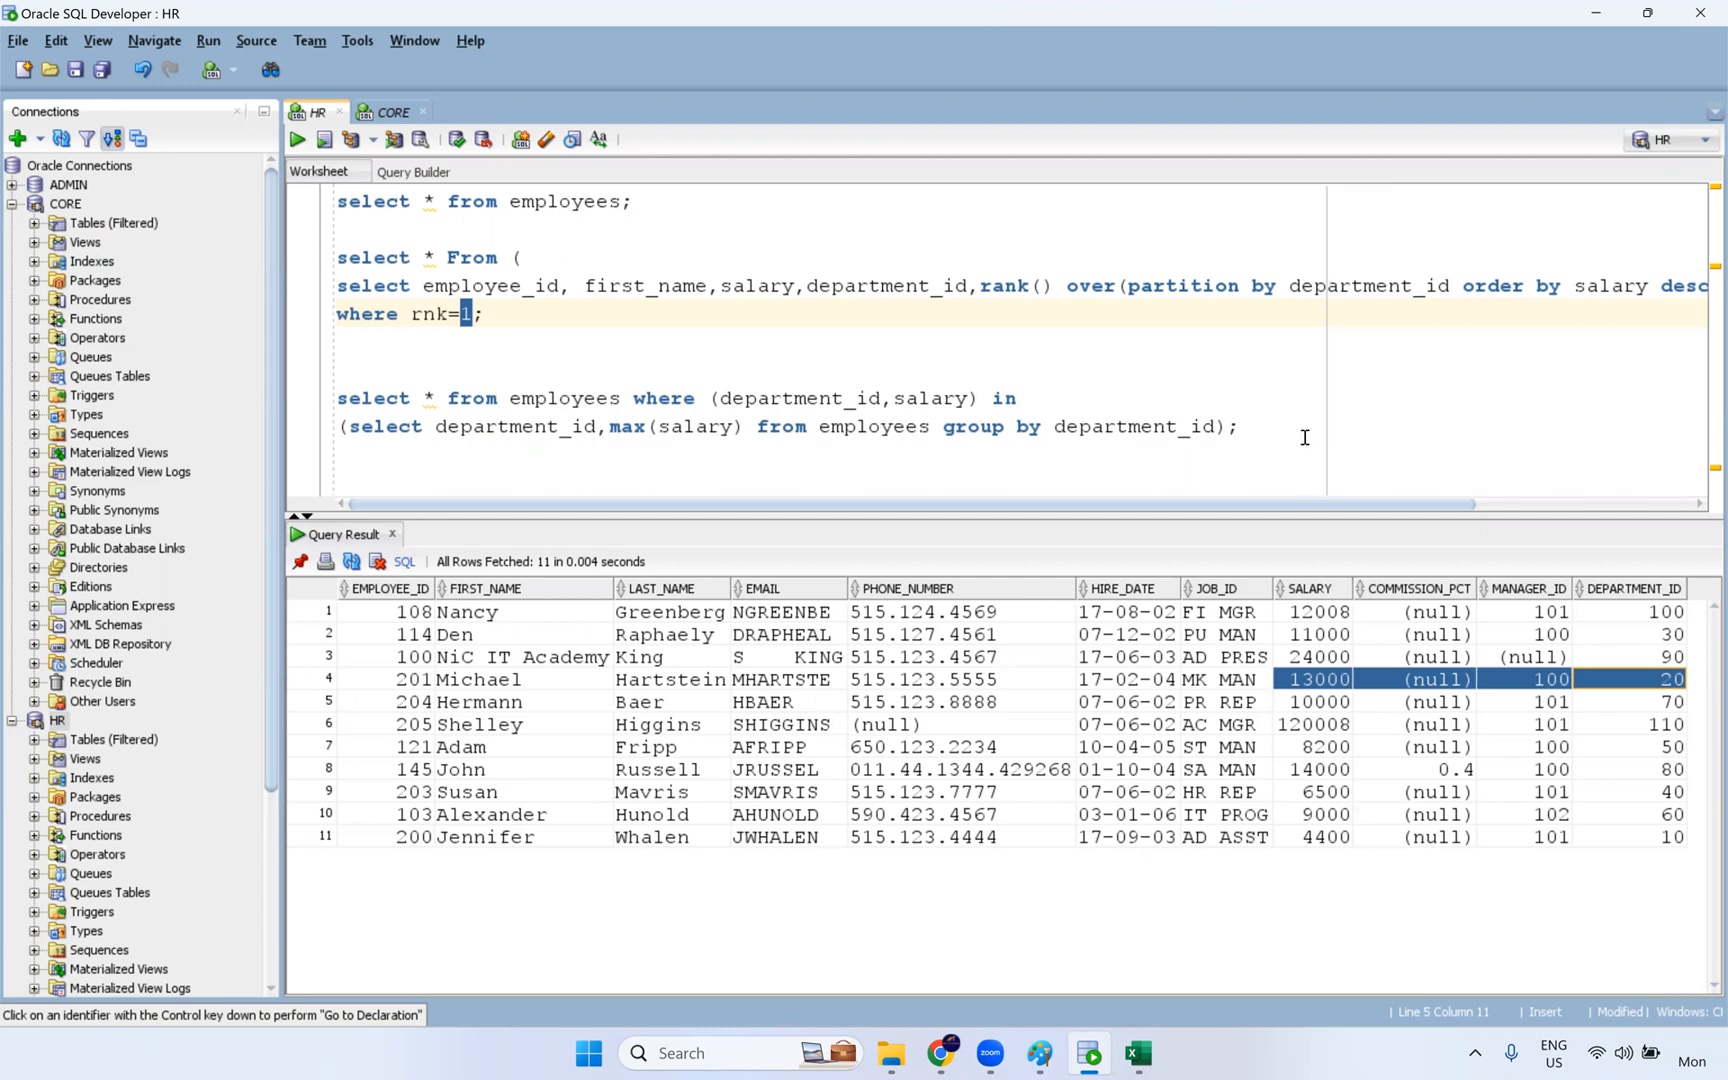
- Remove the extra blank line between the rank query and the subquery-based query, and add blank lines below the last query
left_click_drag(1240, 428, 283, 253)
left_click(396, 354)
key("BackSpace")
left_click(379, 462)
key("Return")
key("Return")
key("Return")
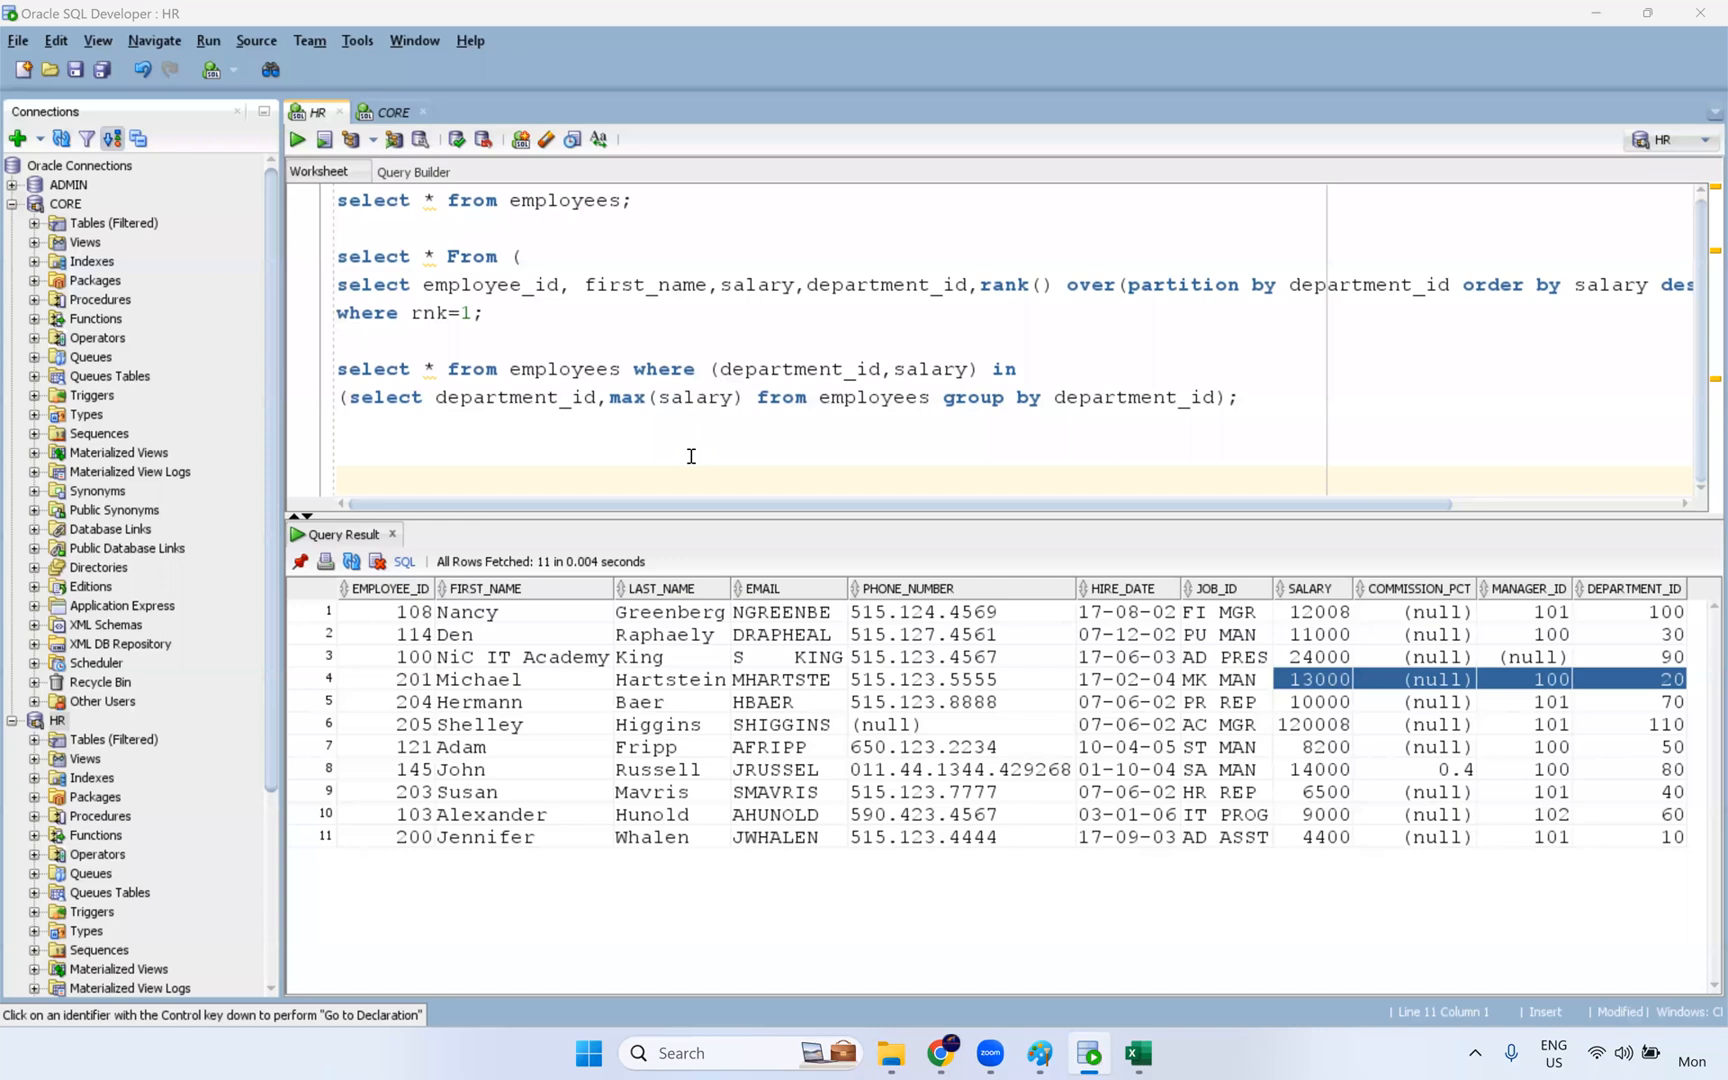
double_click(472, 312)
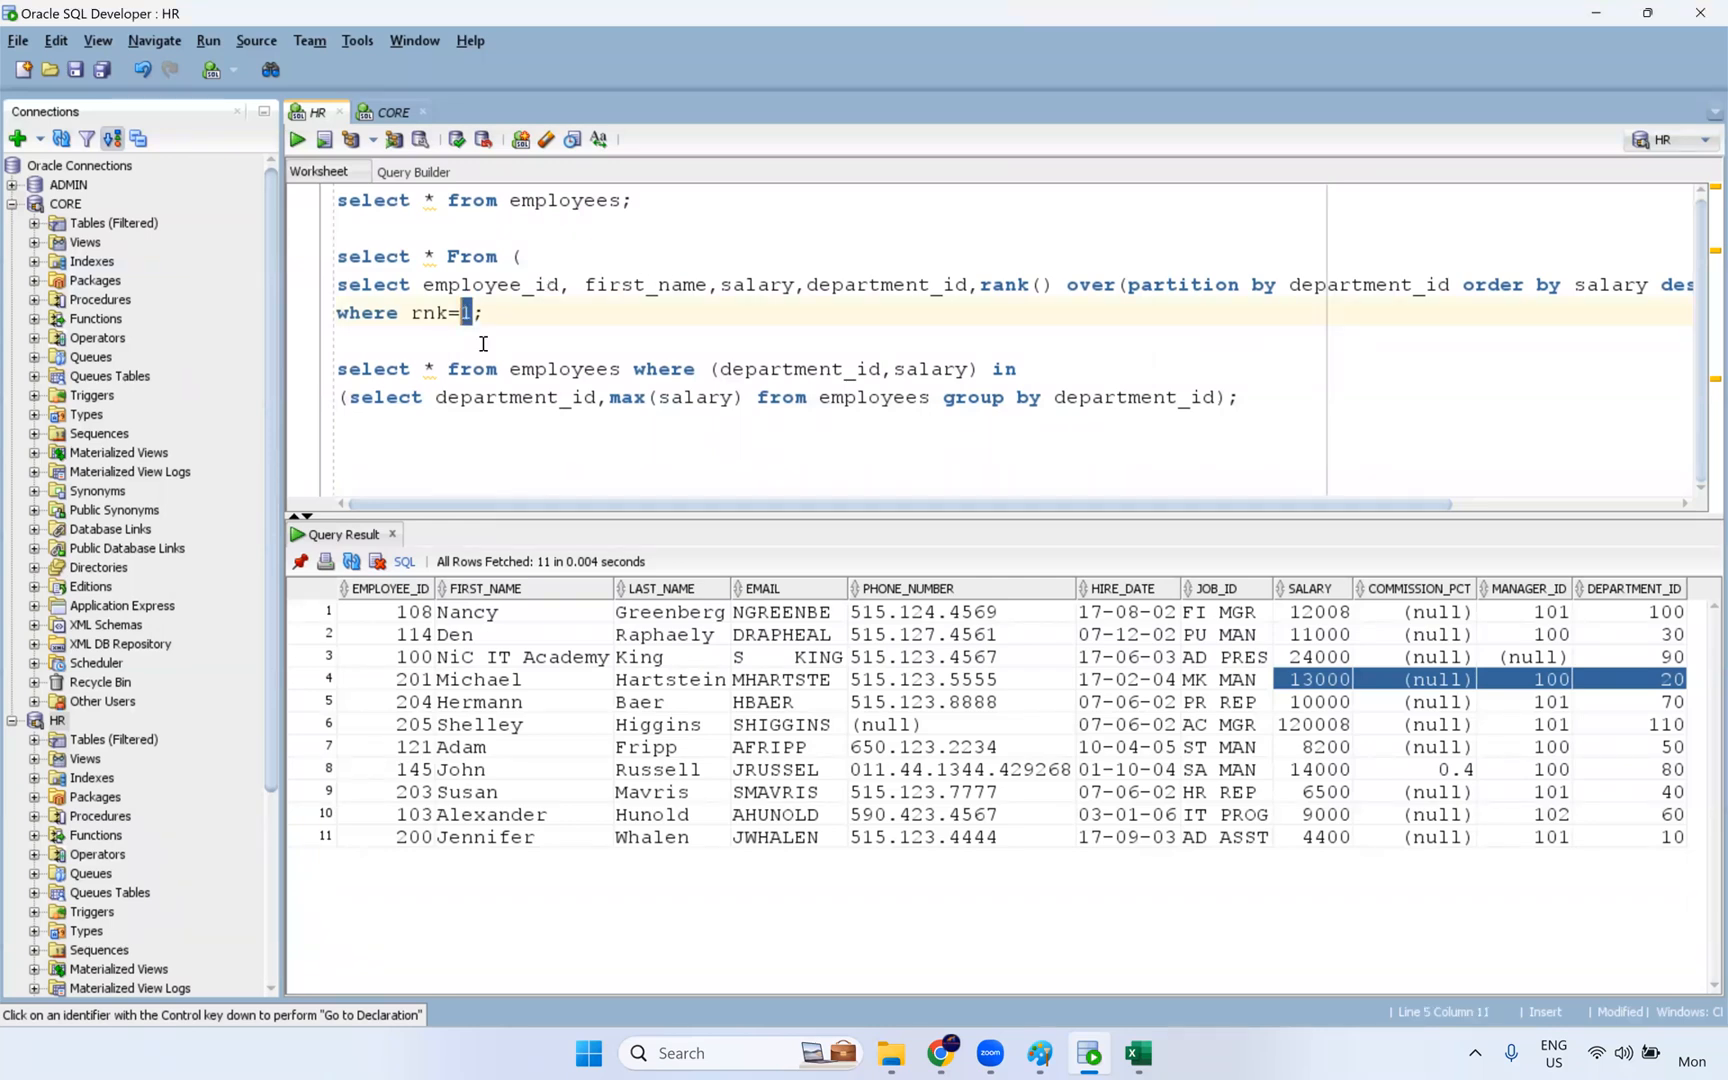
left_click(444, 445)
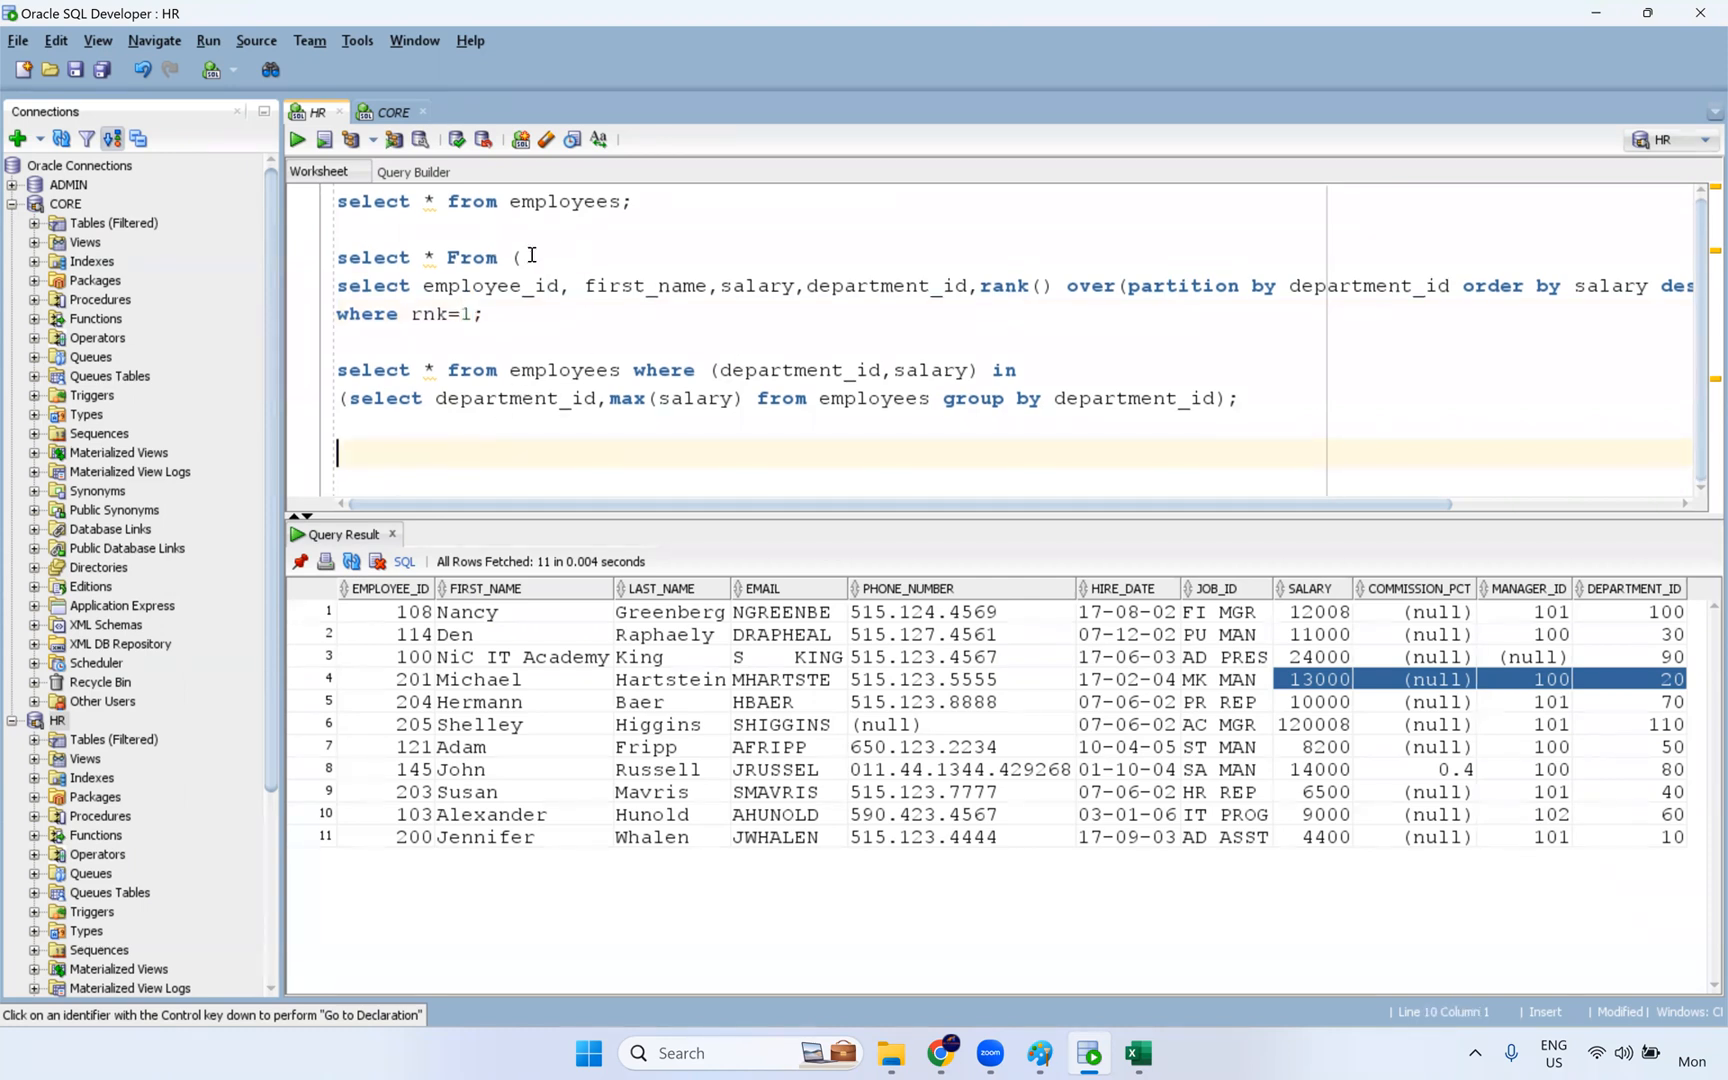
left_click(1243, 399)
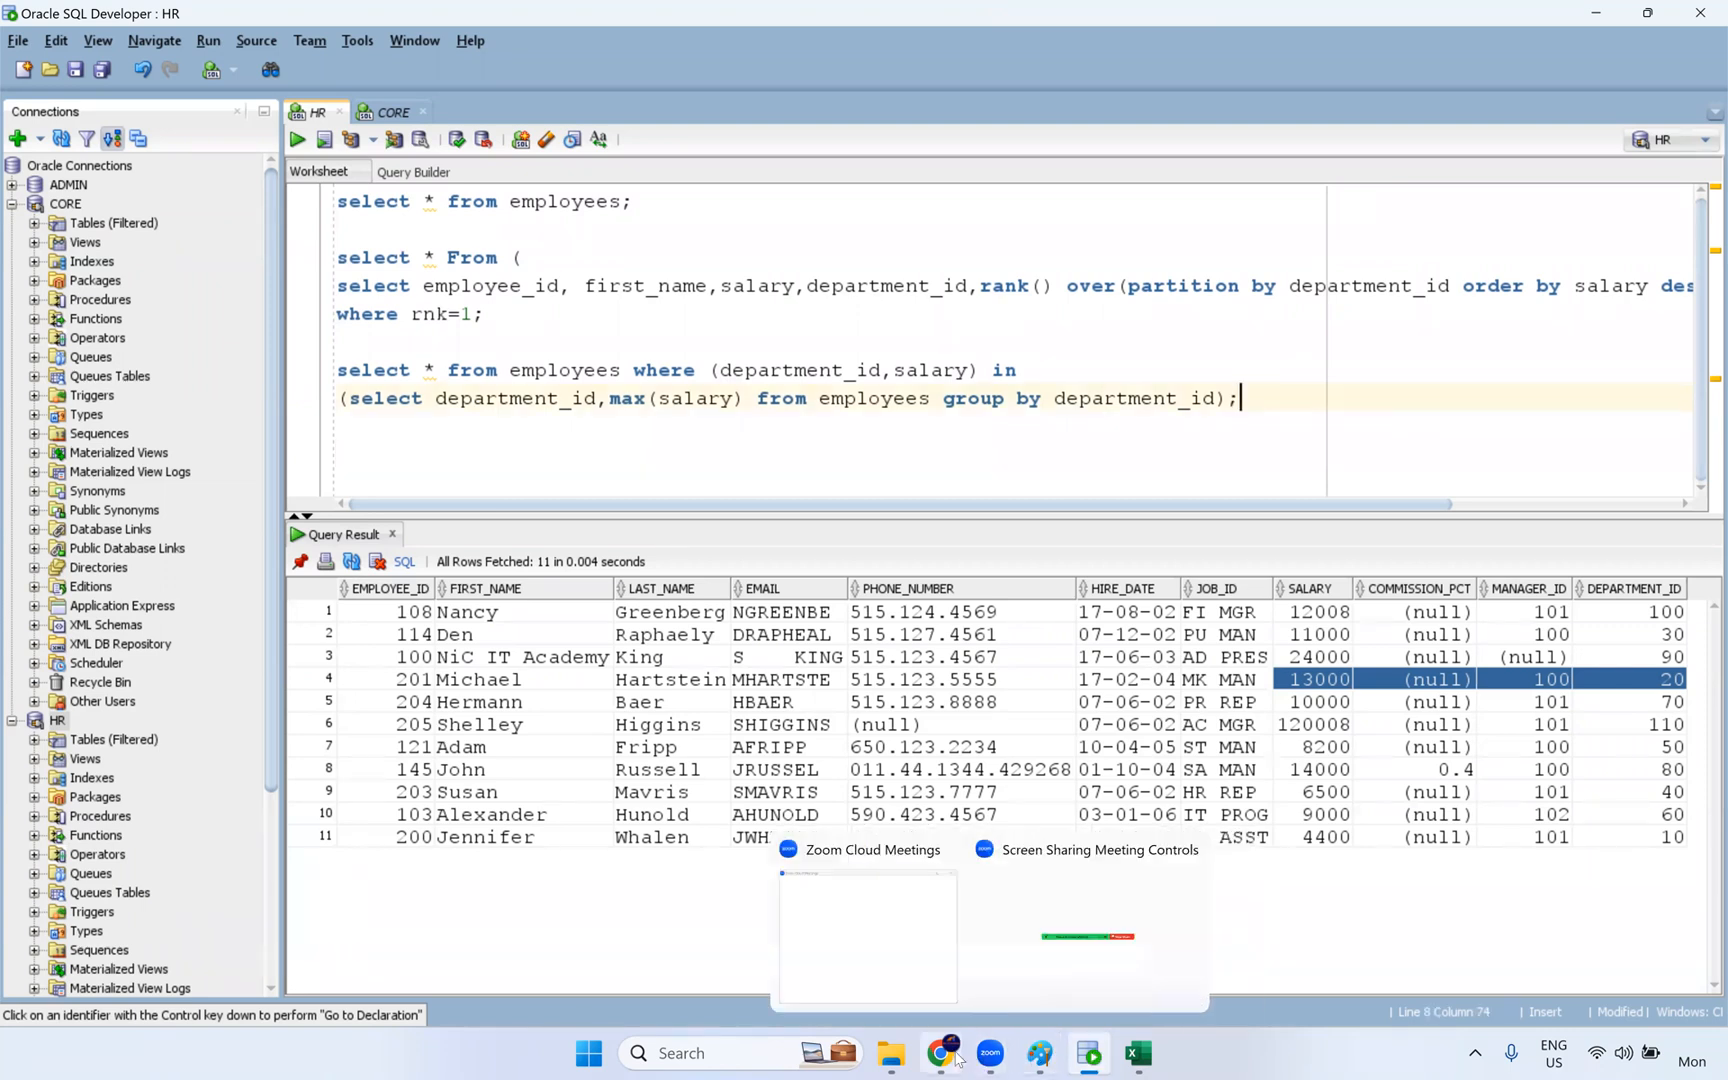
- Switch to the Excel Rank sheet and highlight the SALARY values in E5:E21
mouse_move(953, 1058)
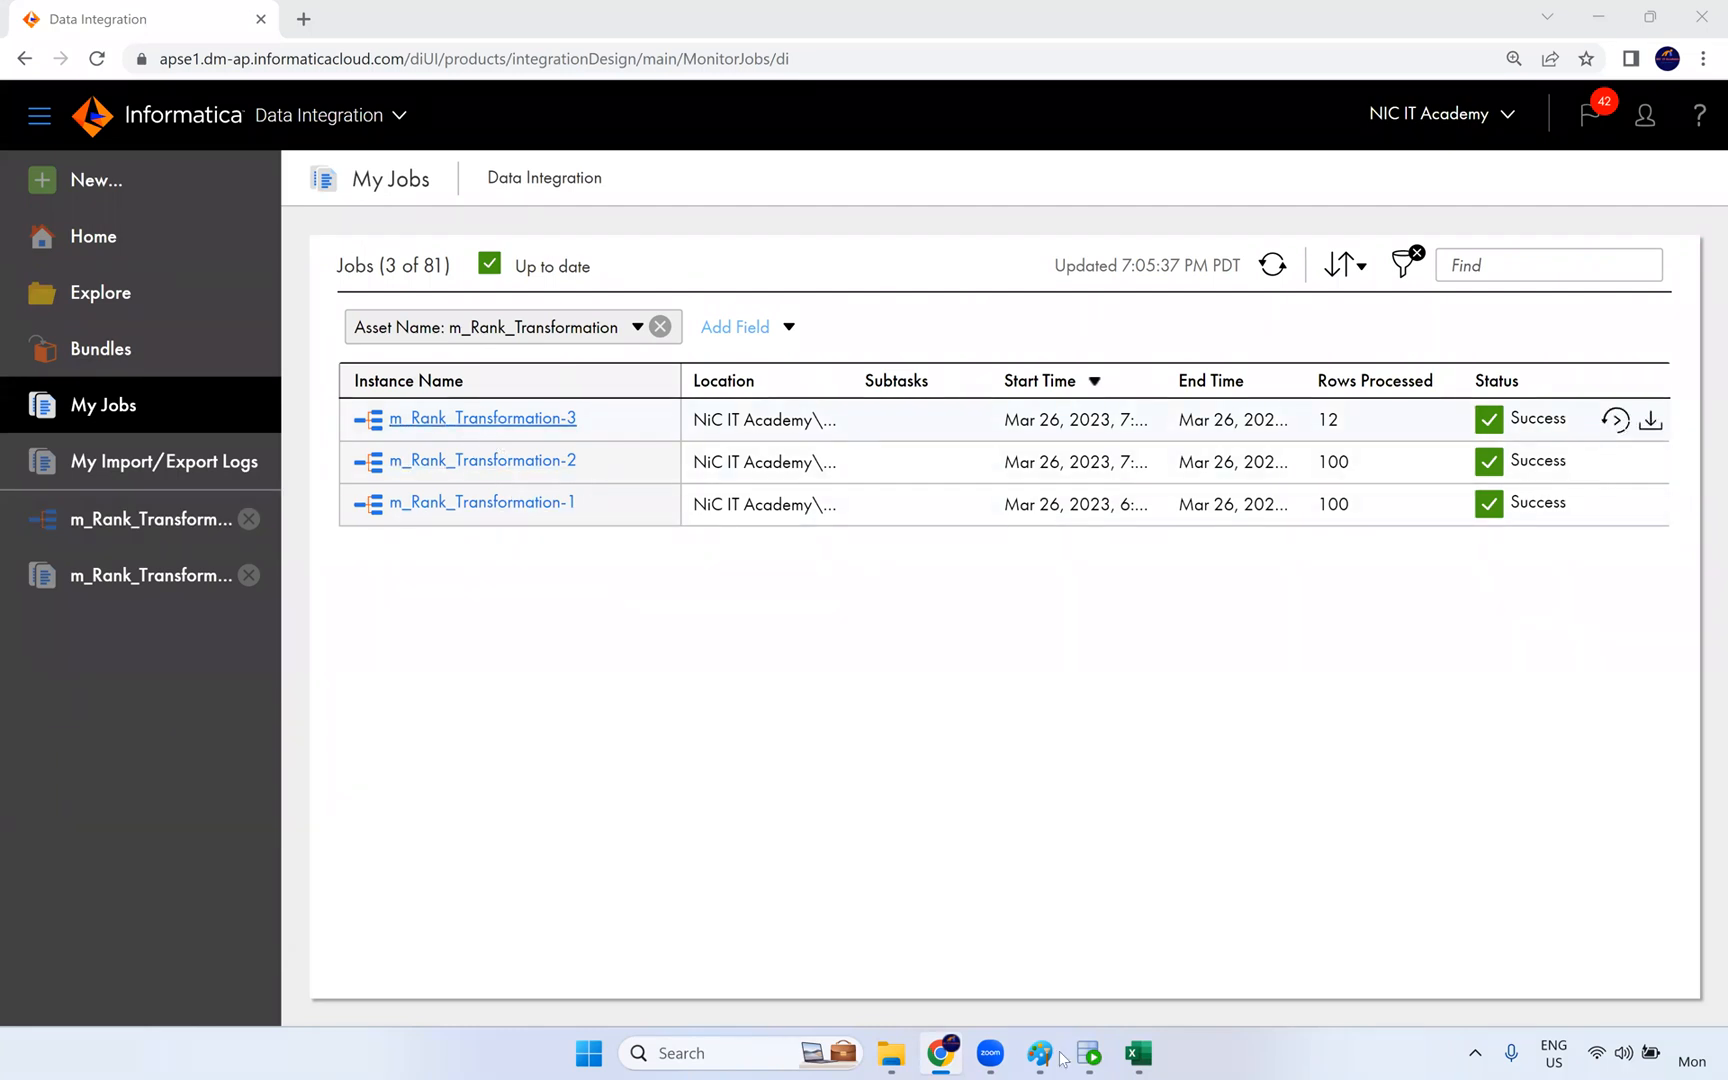
key("alt+Tab")
left_click_drag(370, 381, 344, 775)
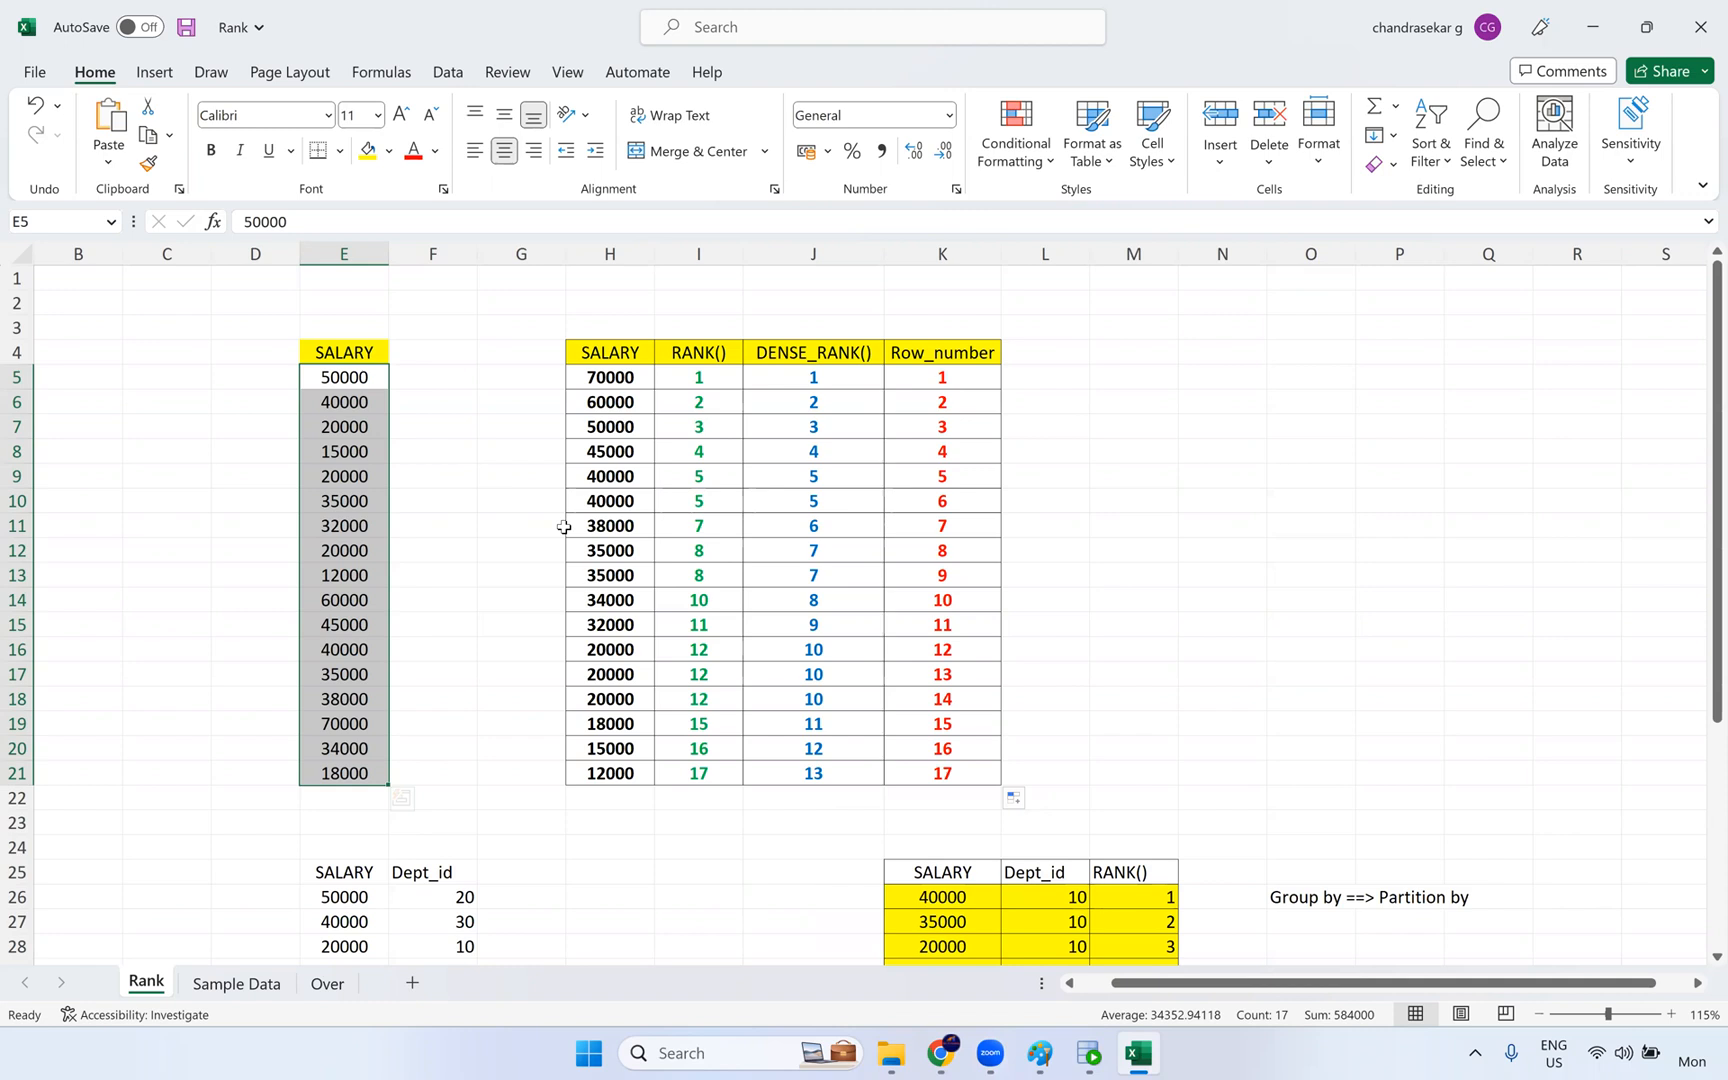
- Switch to Informatica Data Integration and open the m_Rank_Transformation mapping from the m_Rank_Transformation-3 job details
left_click(943, 1058)
left_click(543, 430)
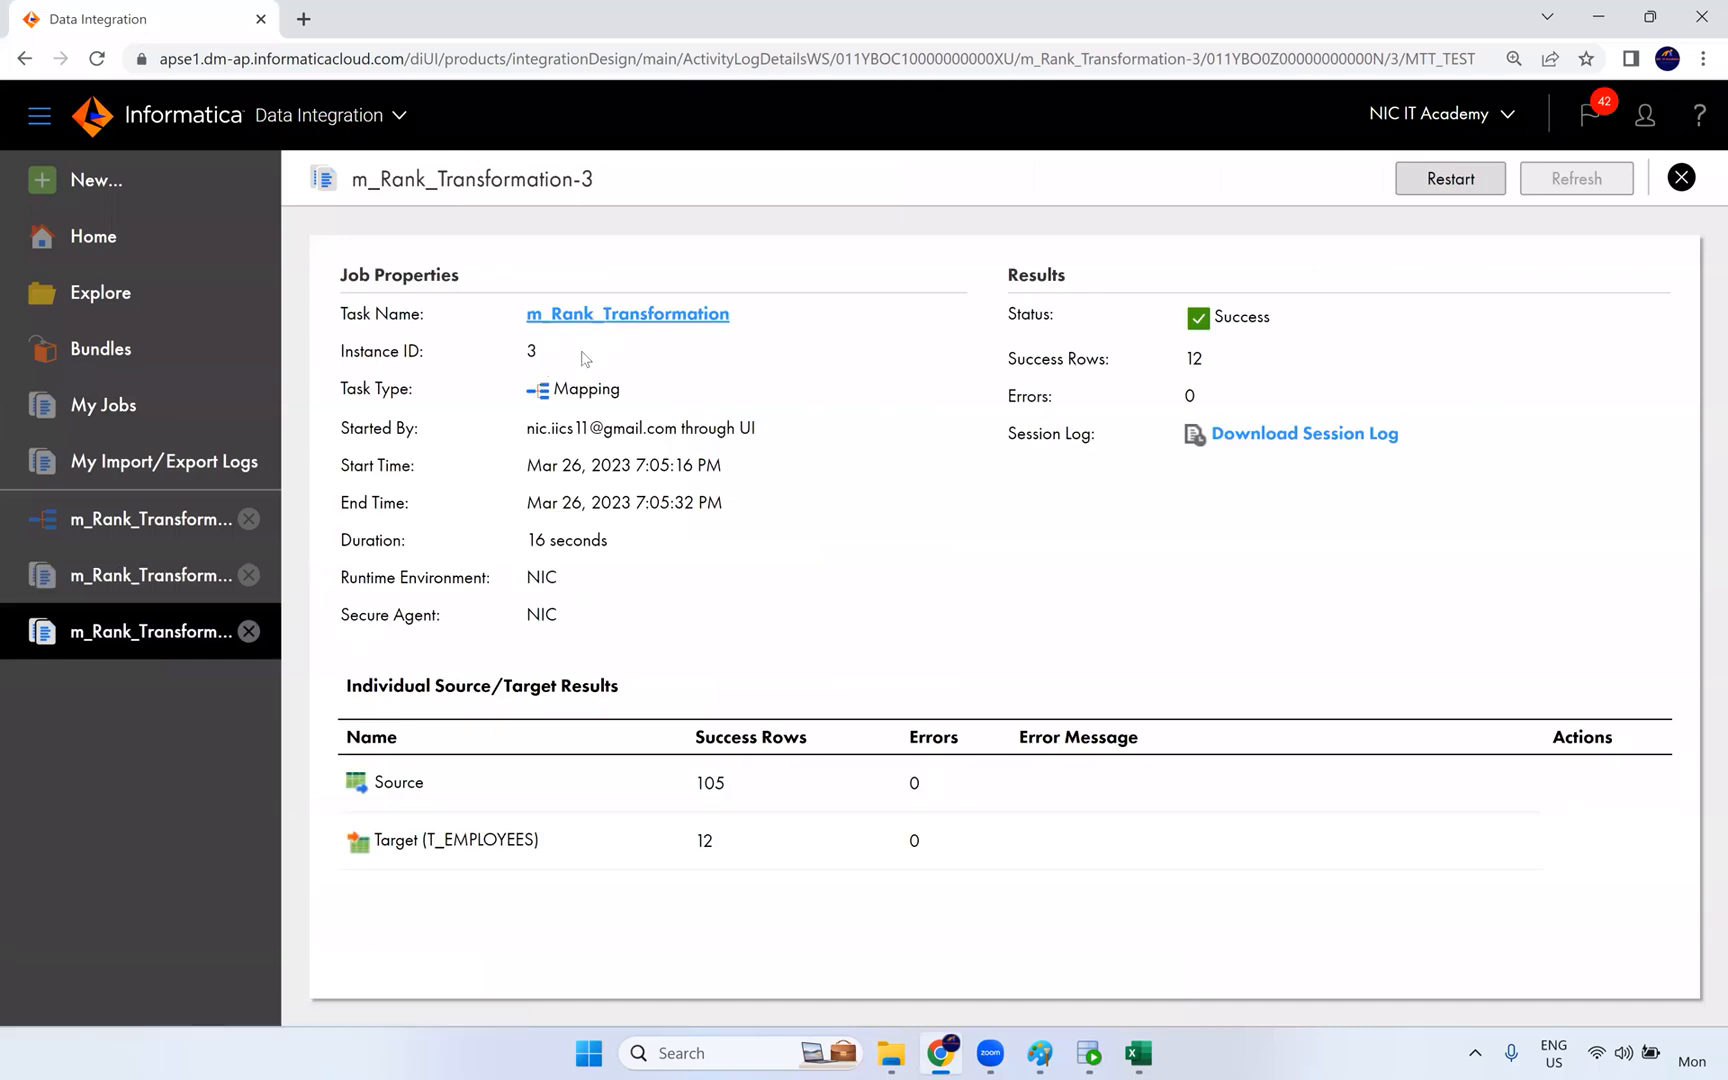
left_click(631, 318)
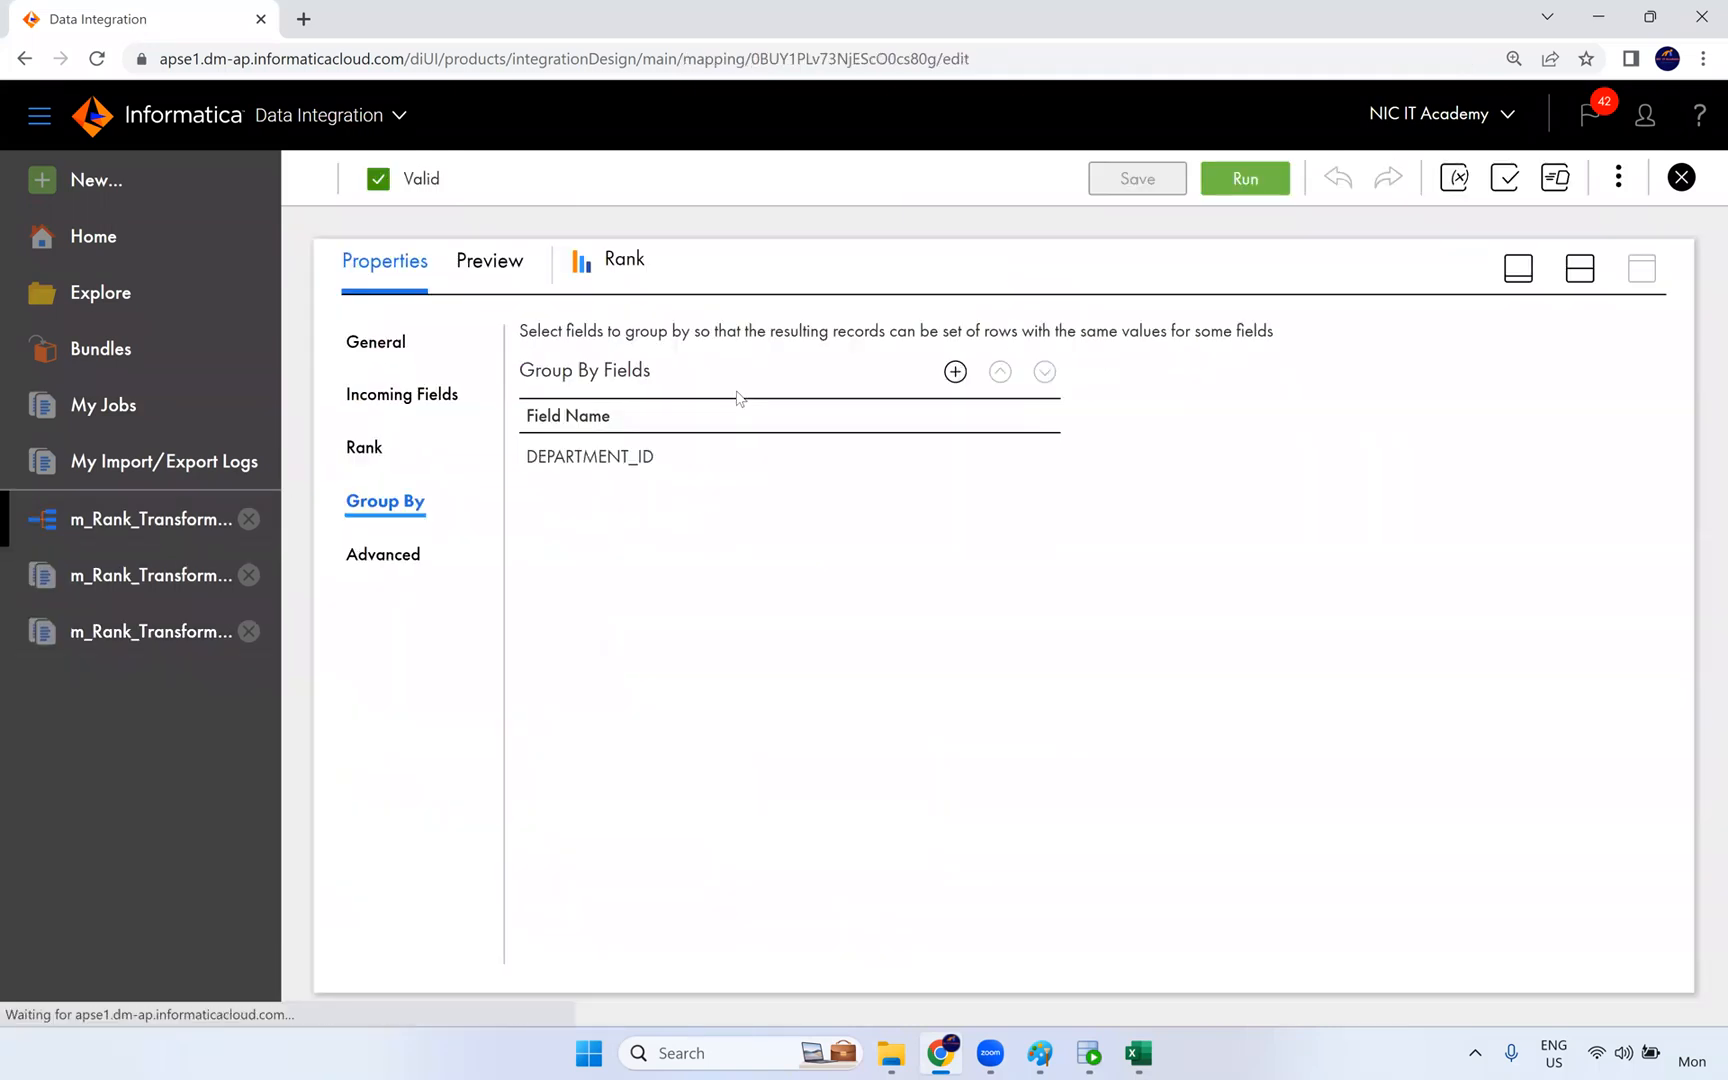
- Examine the Transformation Scope help and available options in the Rank transformation's advanced properties
left_click(371, 449)
left_click(372, 568)
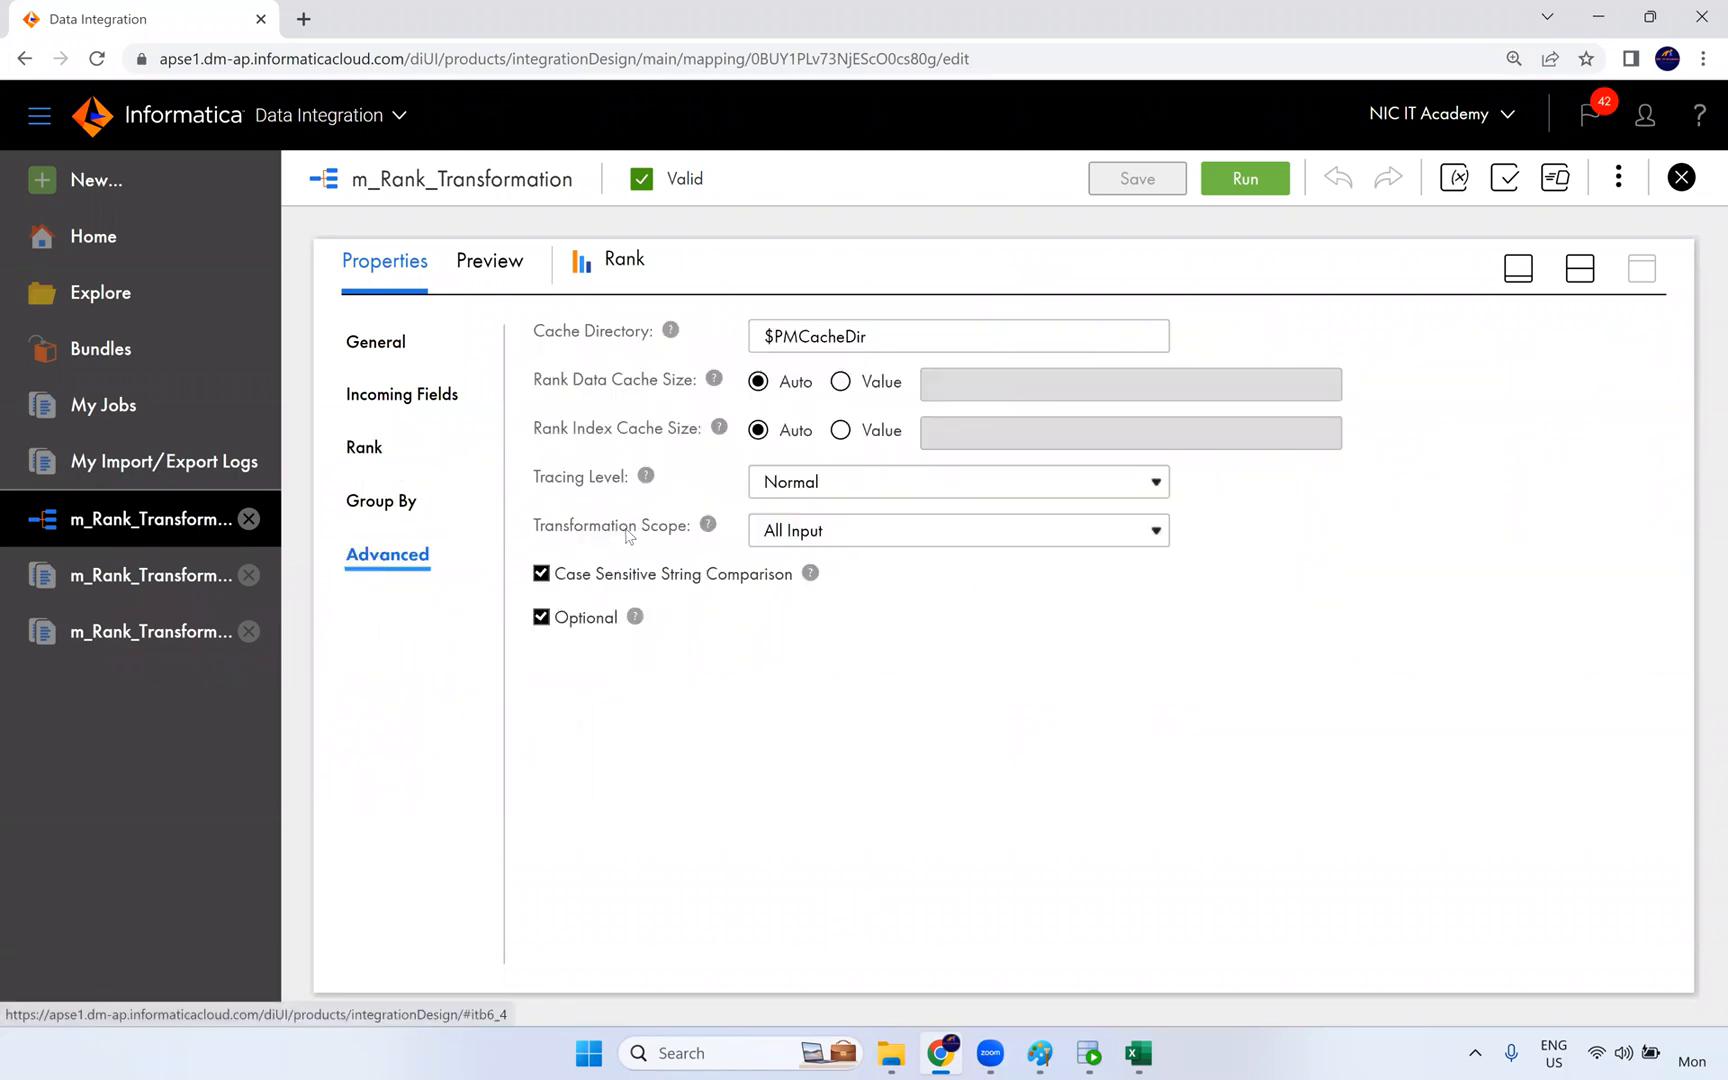
left_click_drag(535, 530, 709, 540)
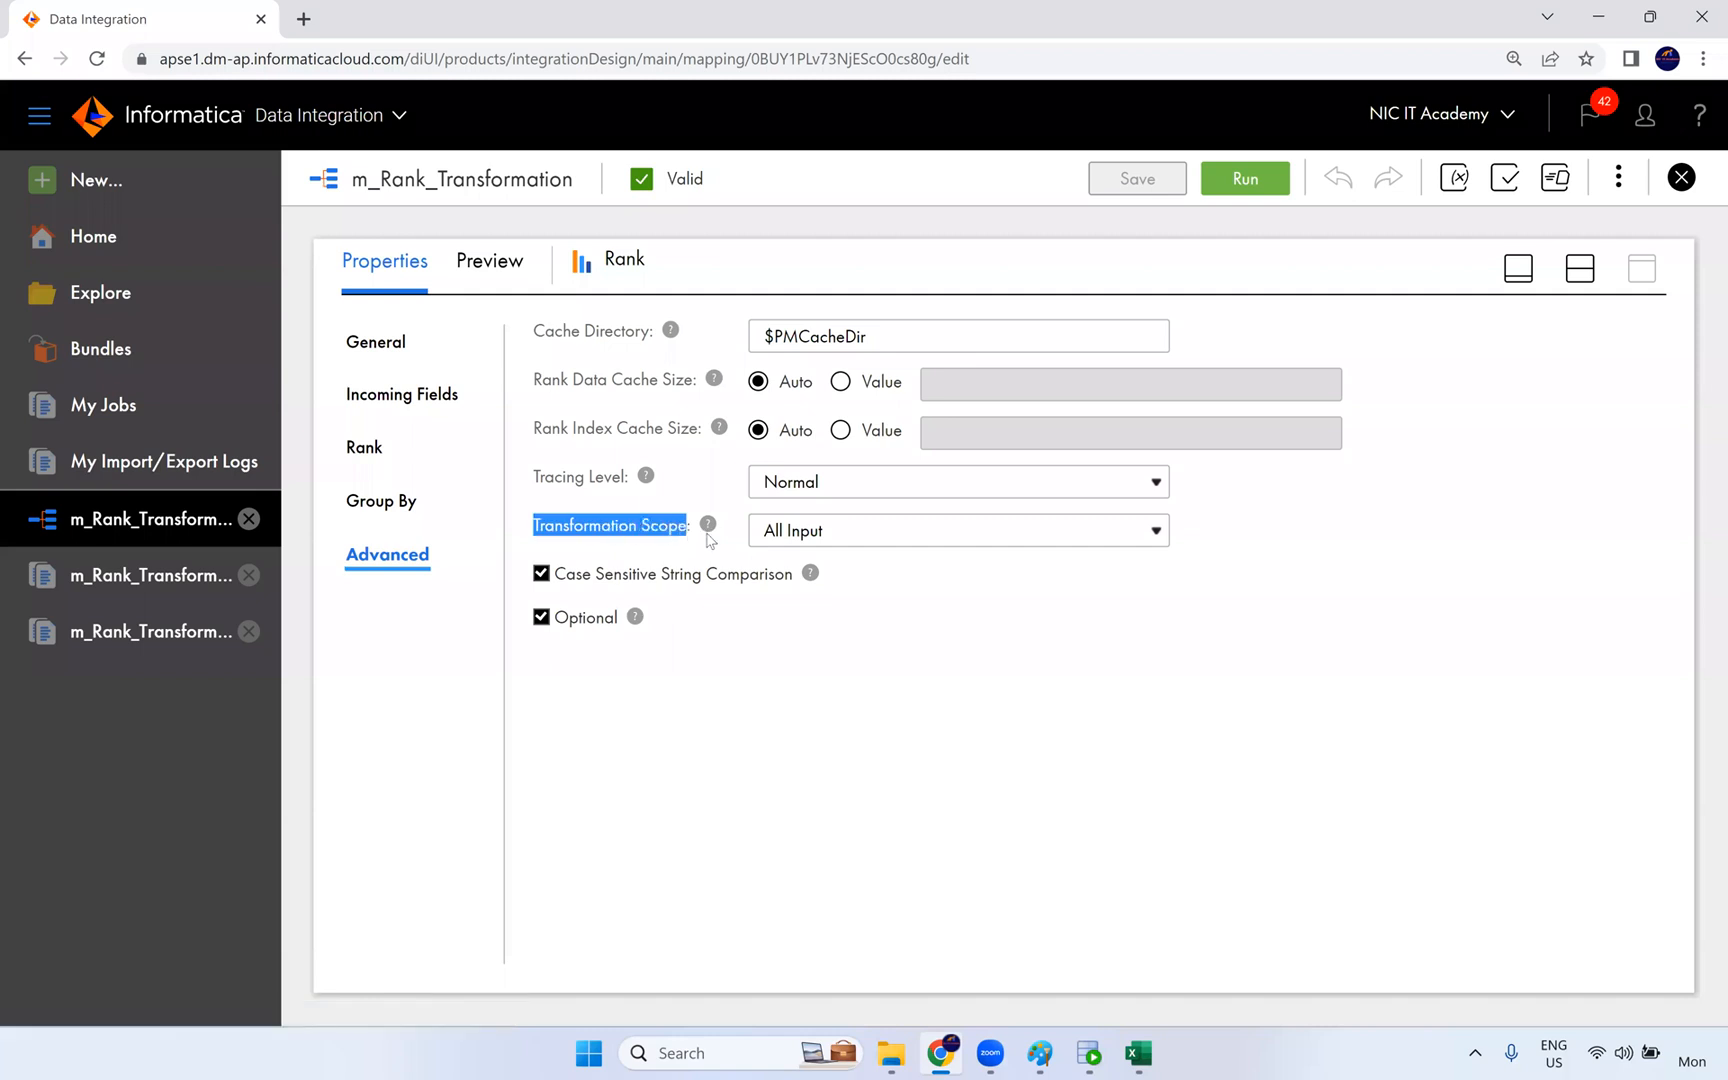
mouse_move(711, 538)
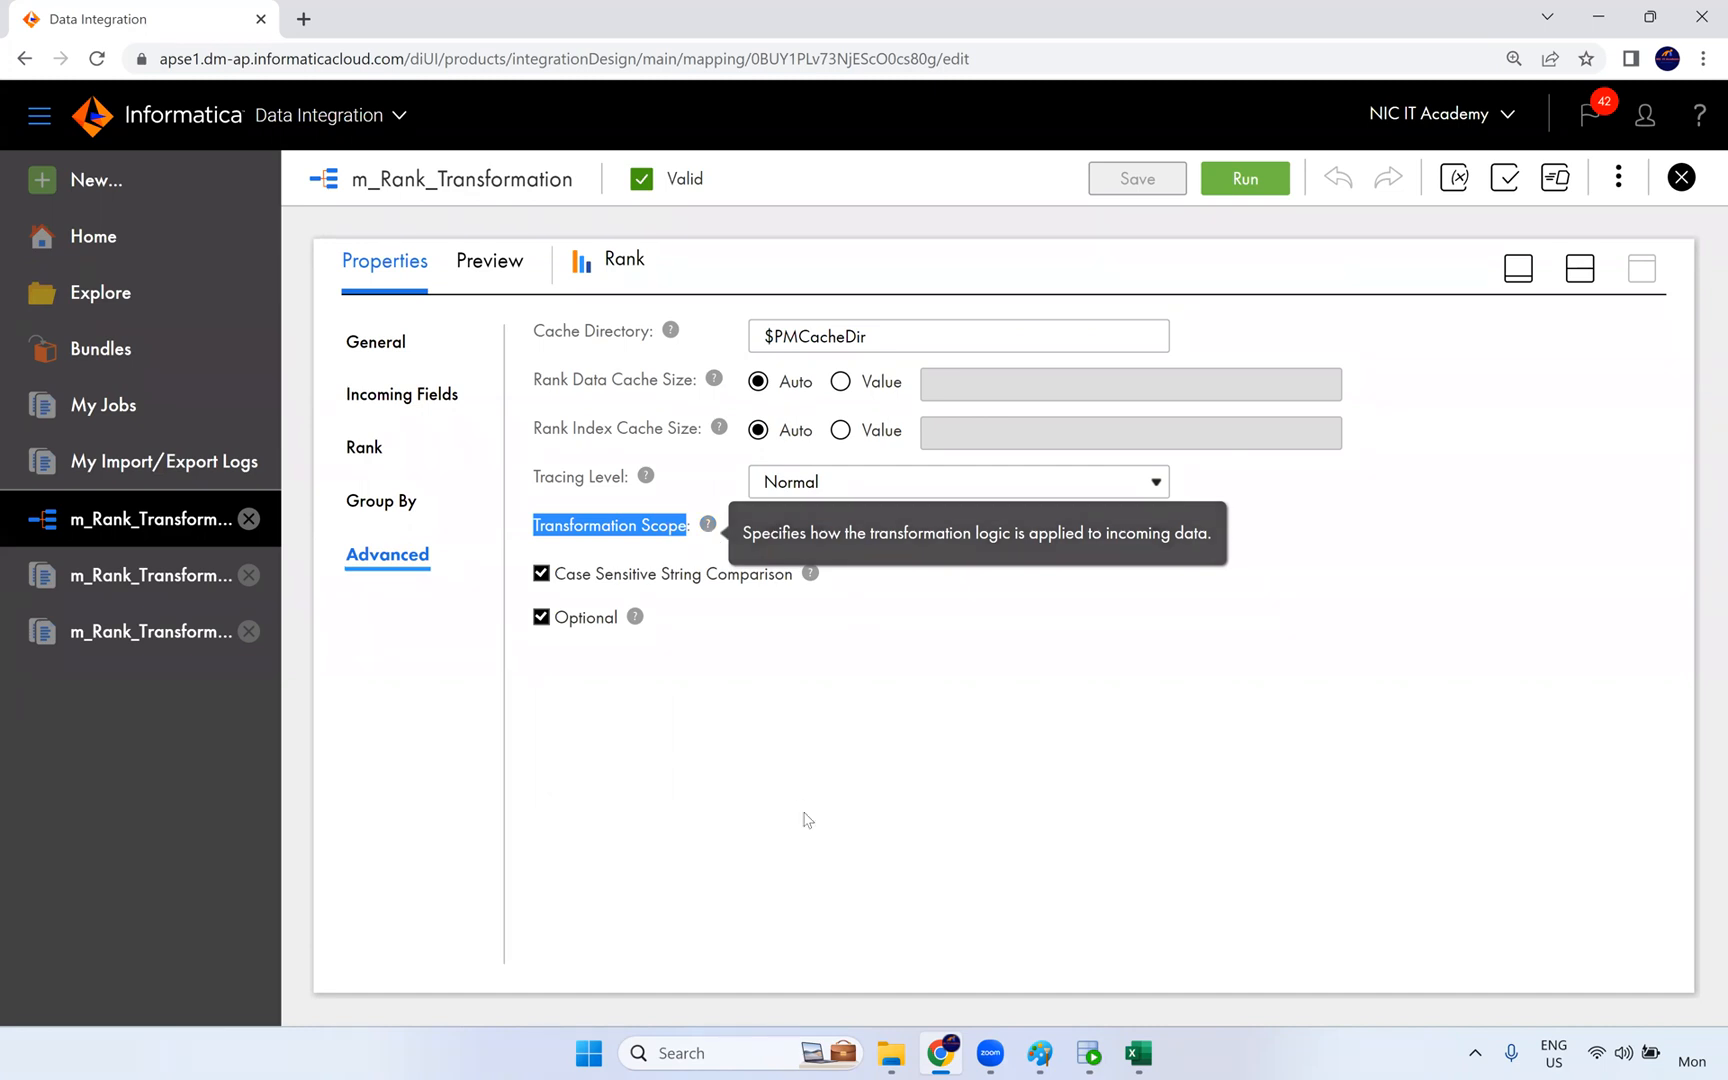
left_click(804, 814)
left_click(834, 541)
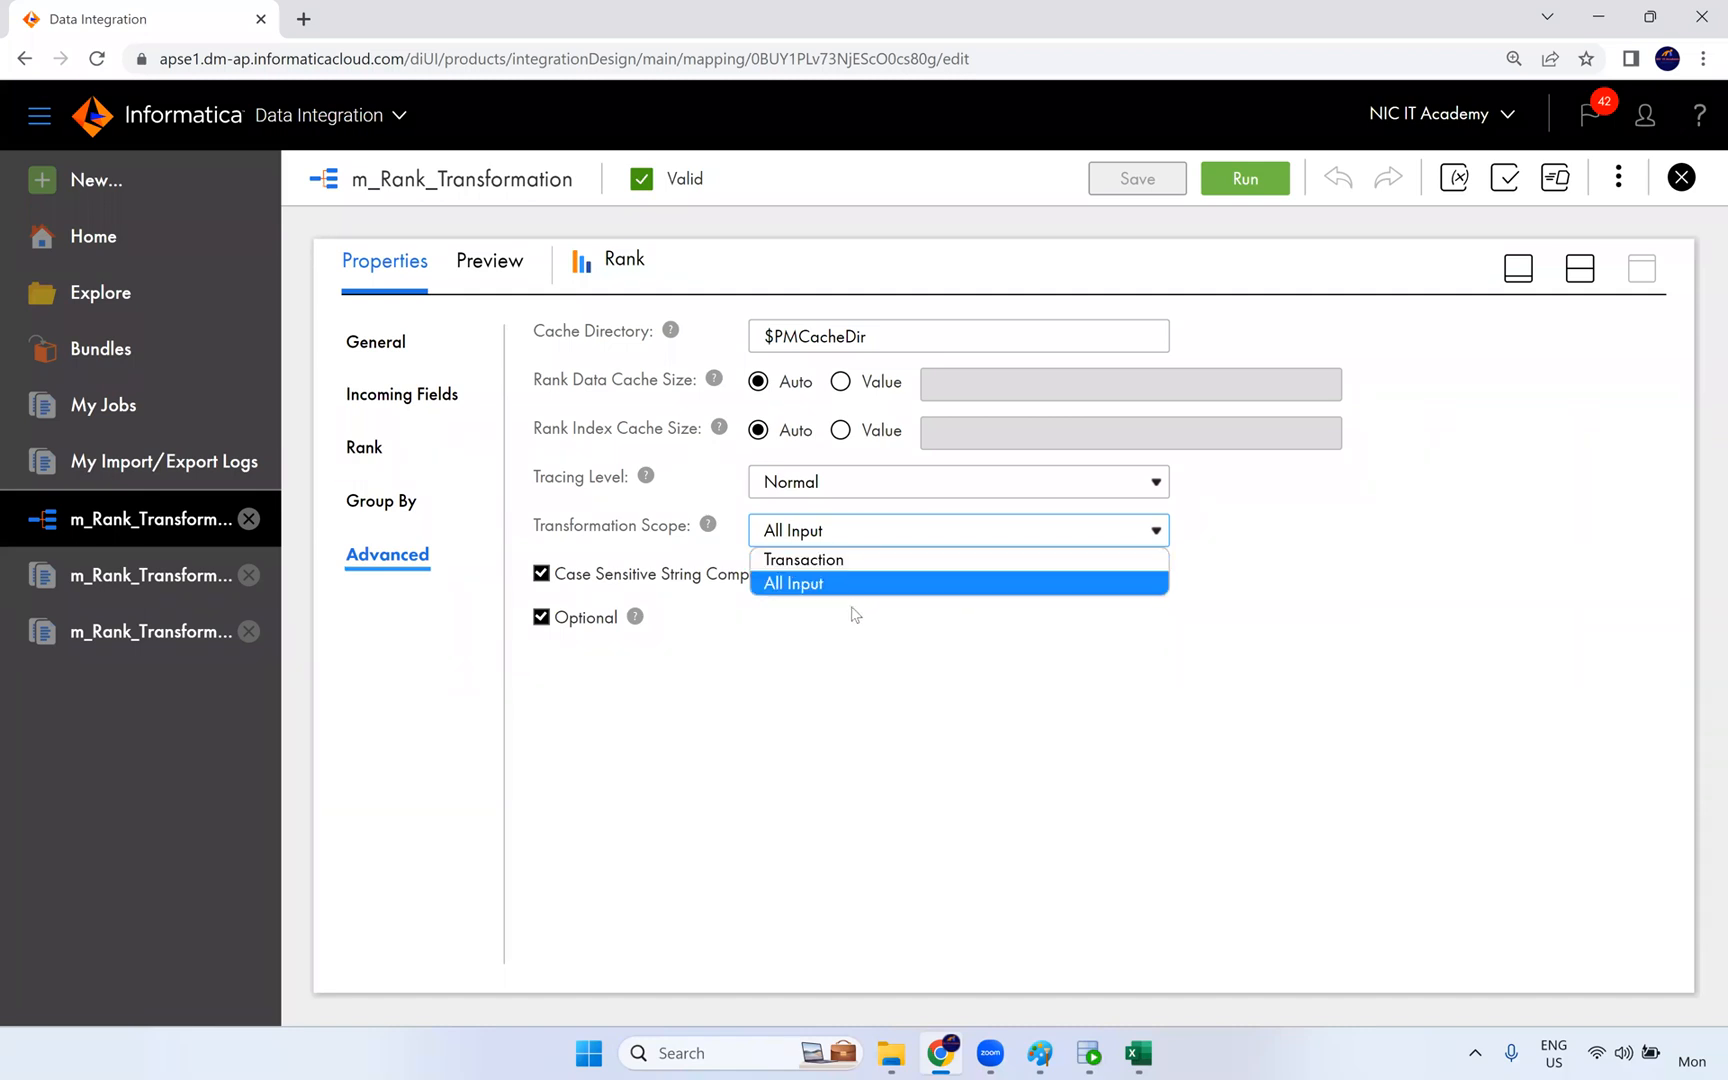
left_click(848, 643)
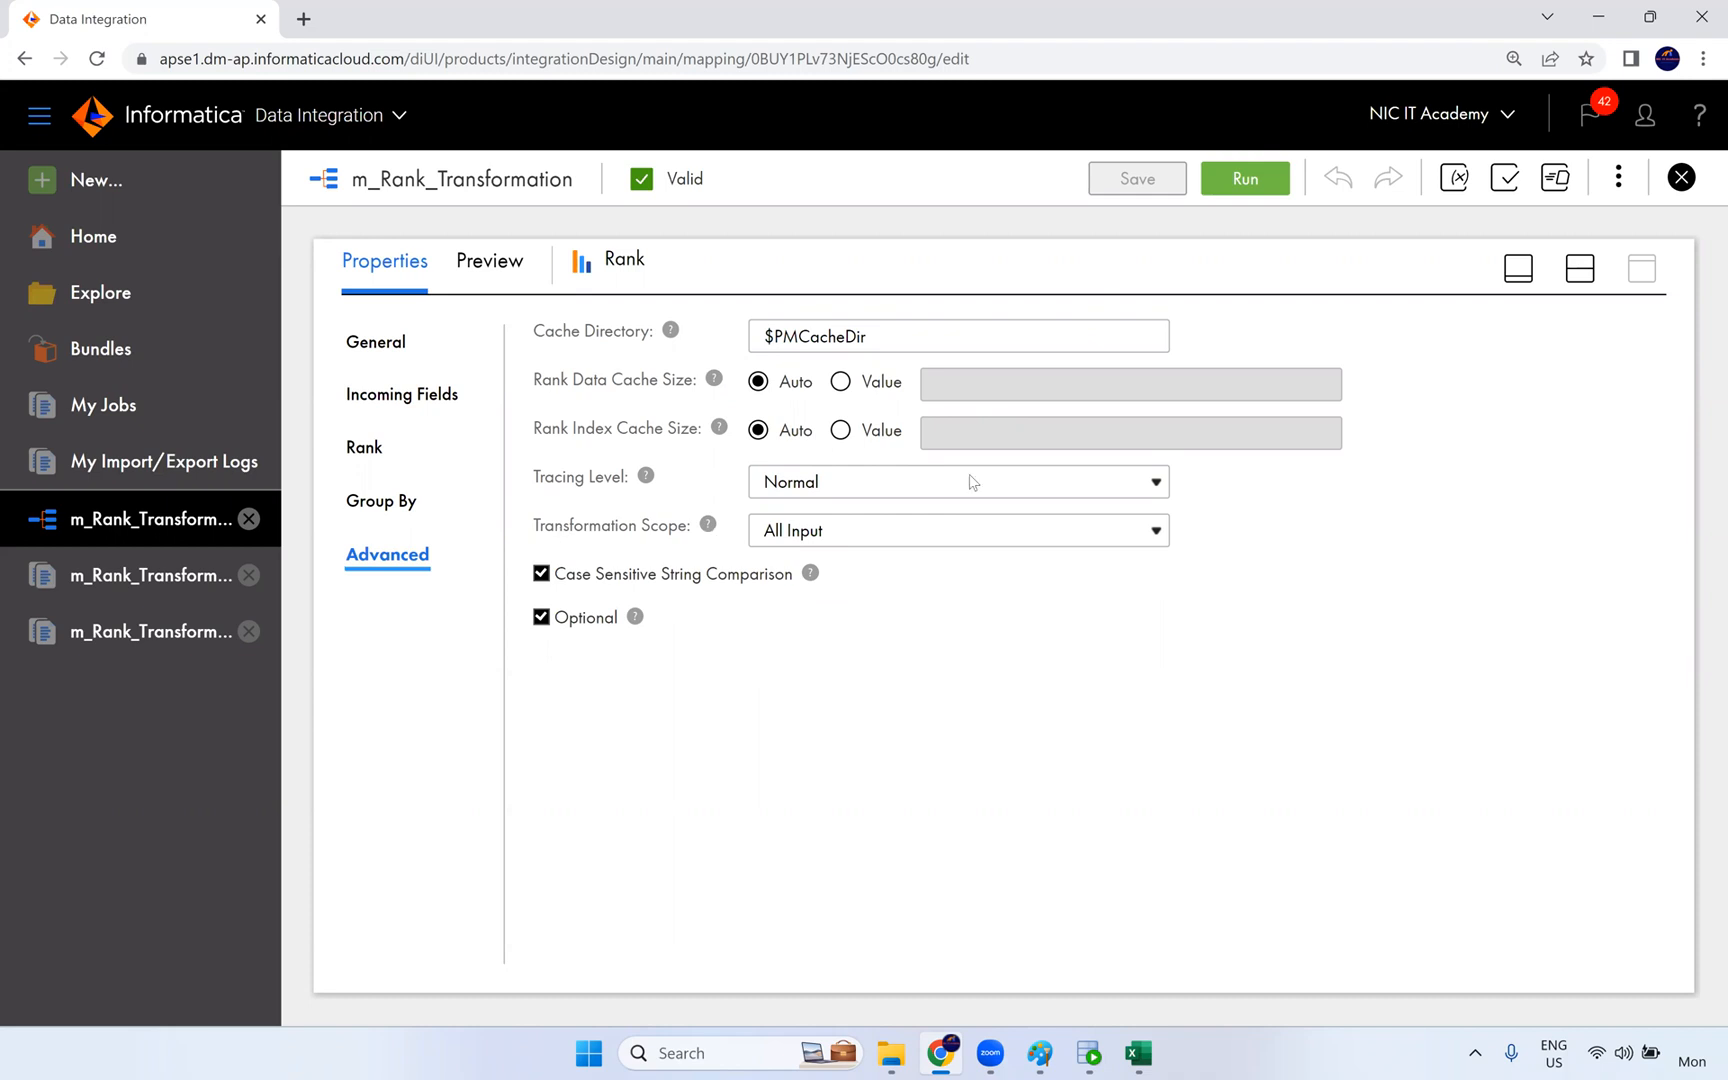
- Add an Aggregator transformation below Rank in the mapping and view its Transformation Scope setting, keeping the mapping open
left_click(1580, 269)
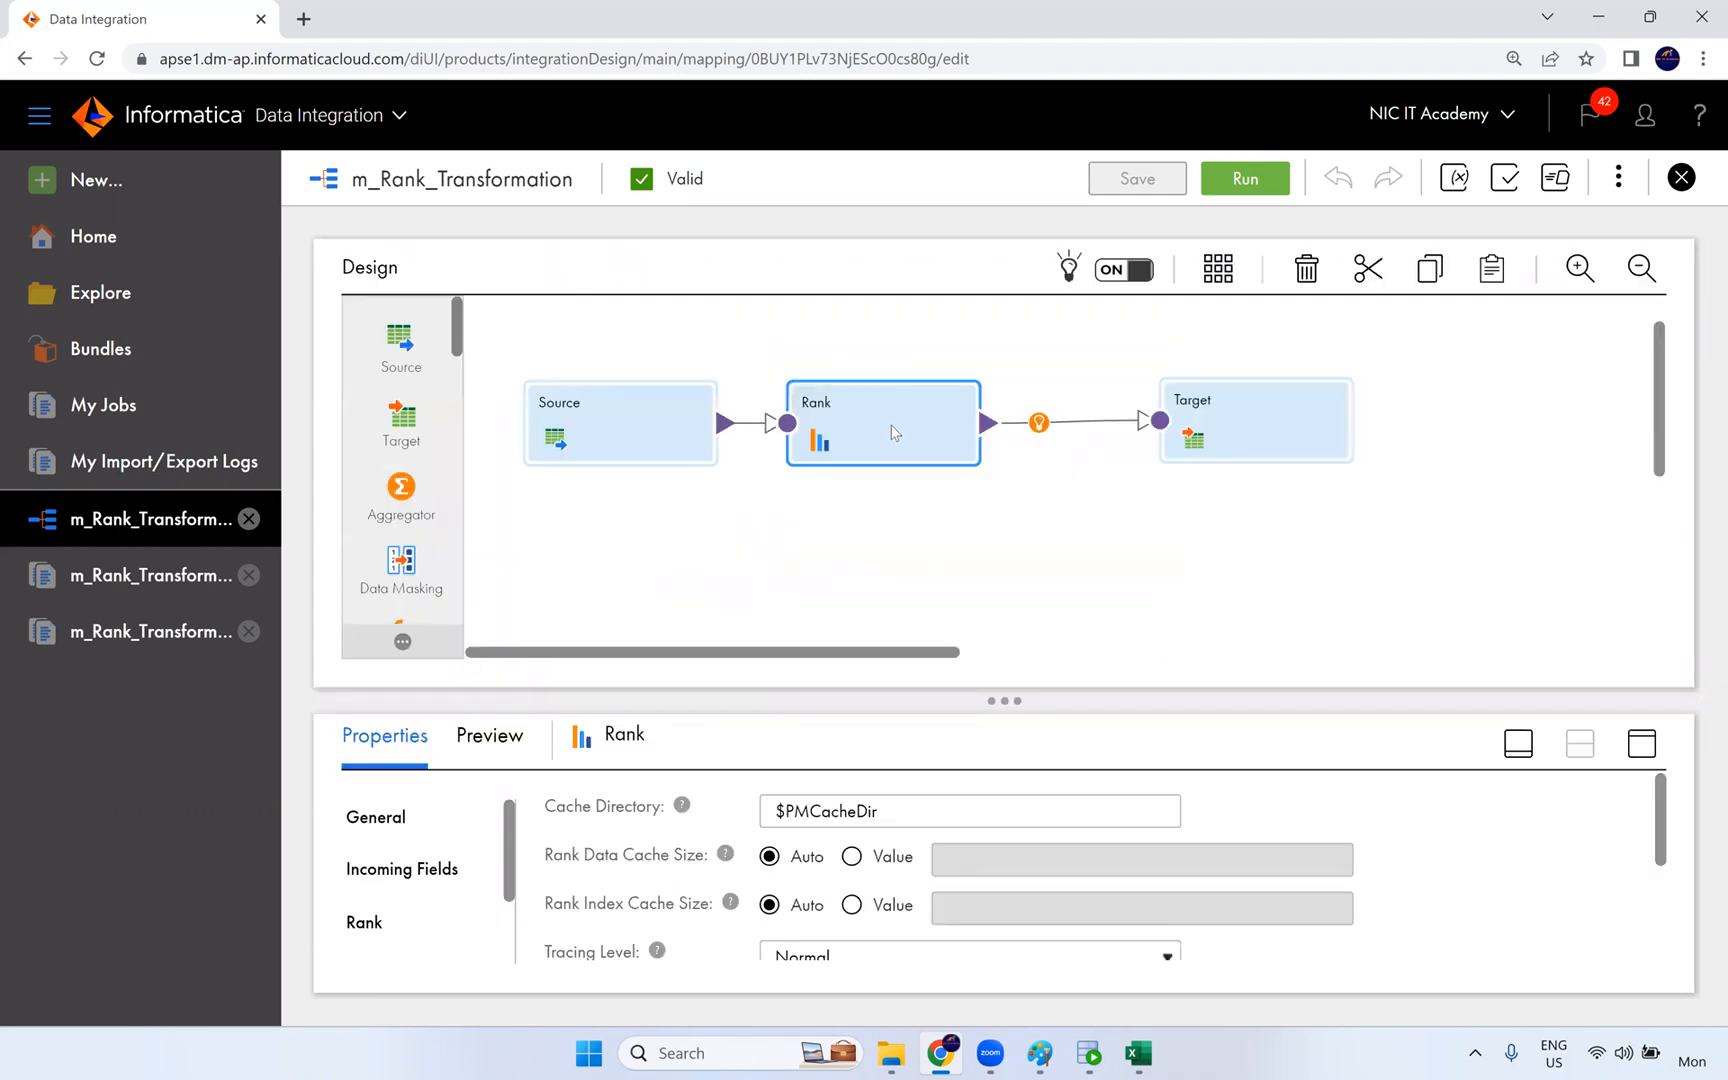
left_click_drag(420, 490, 753, 437)
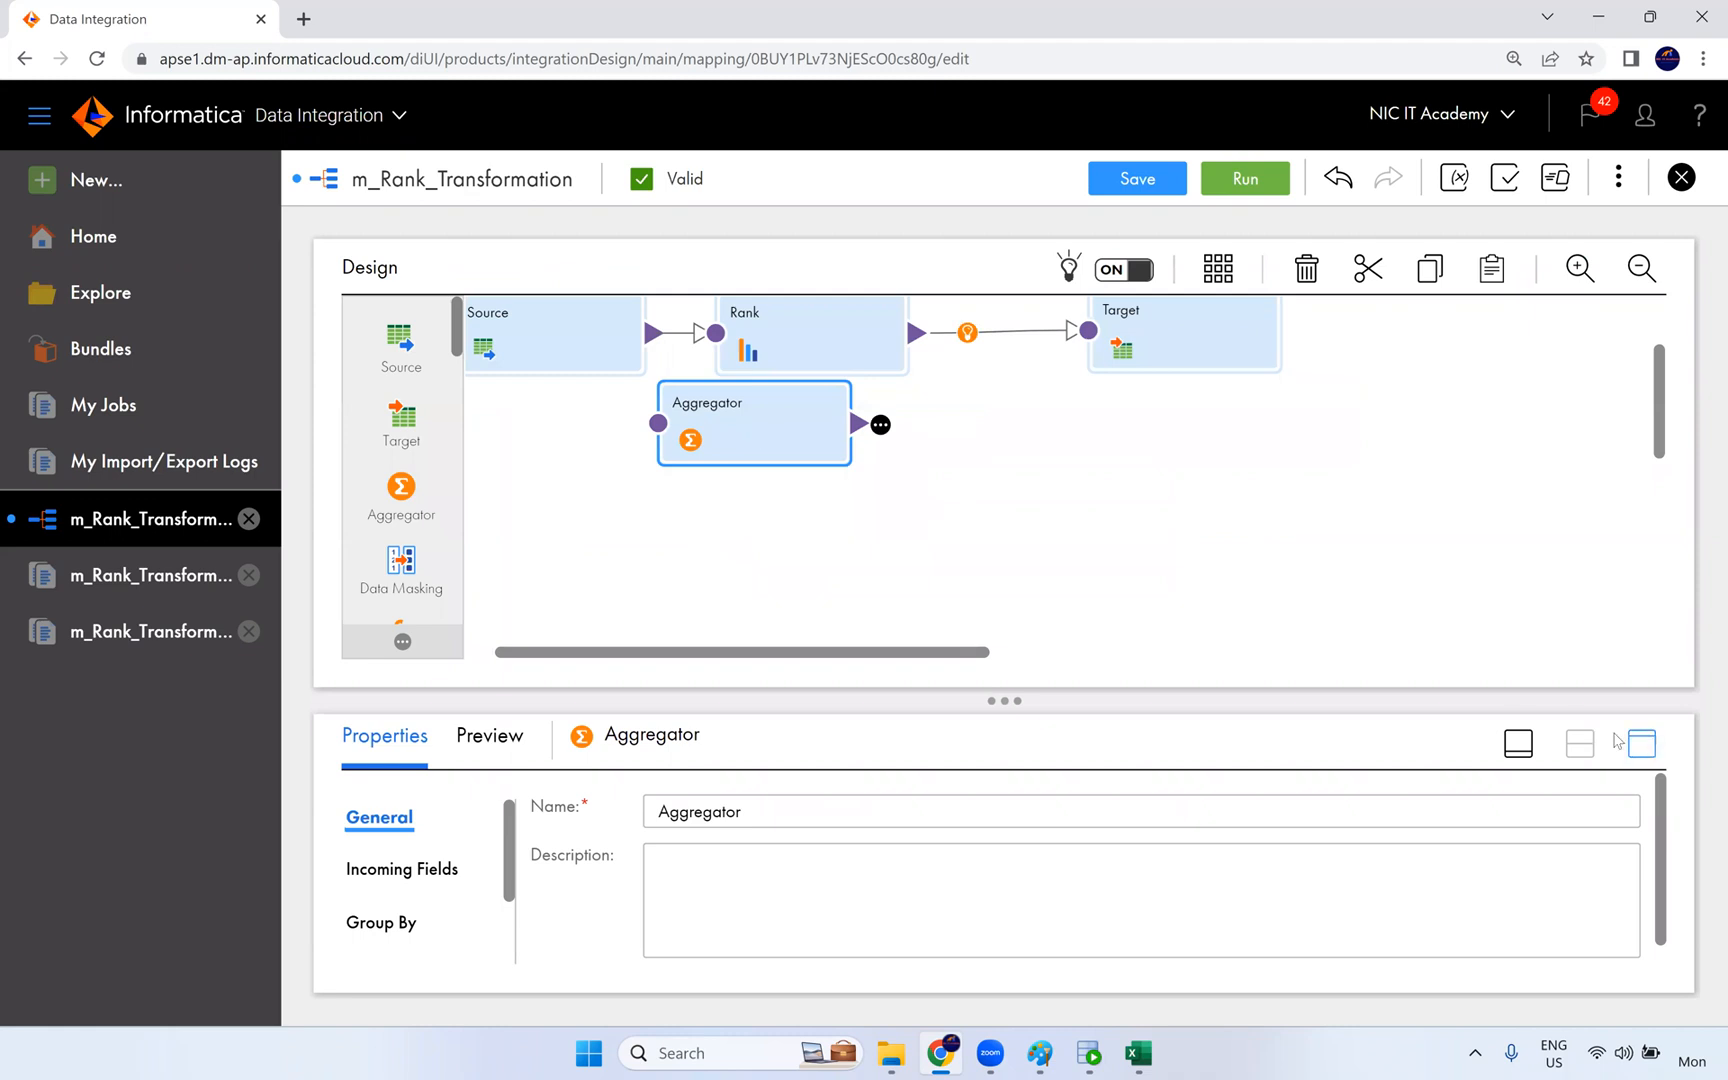
left_click(1642, 743)
left_click(378, 556)
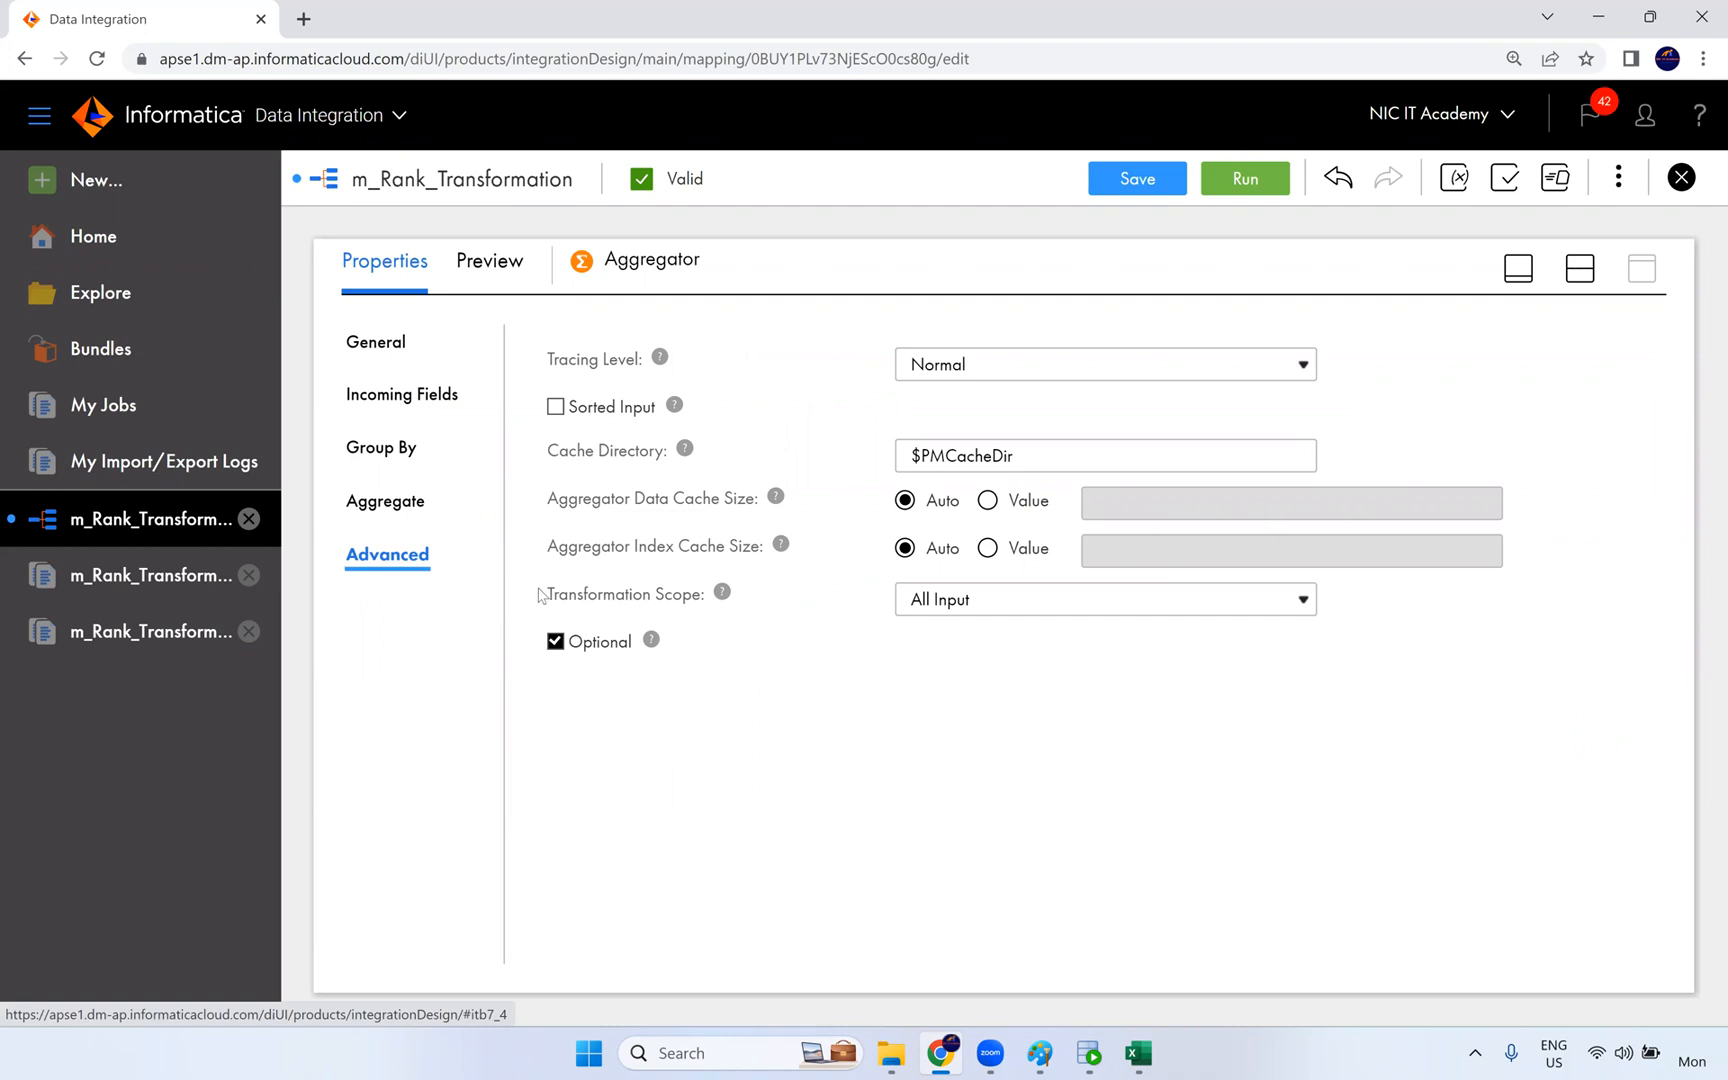
triple_click(677, 599)
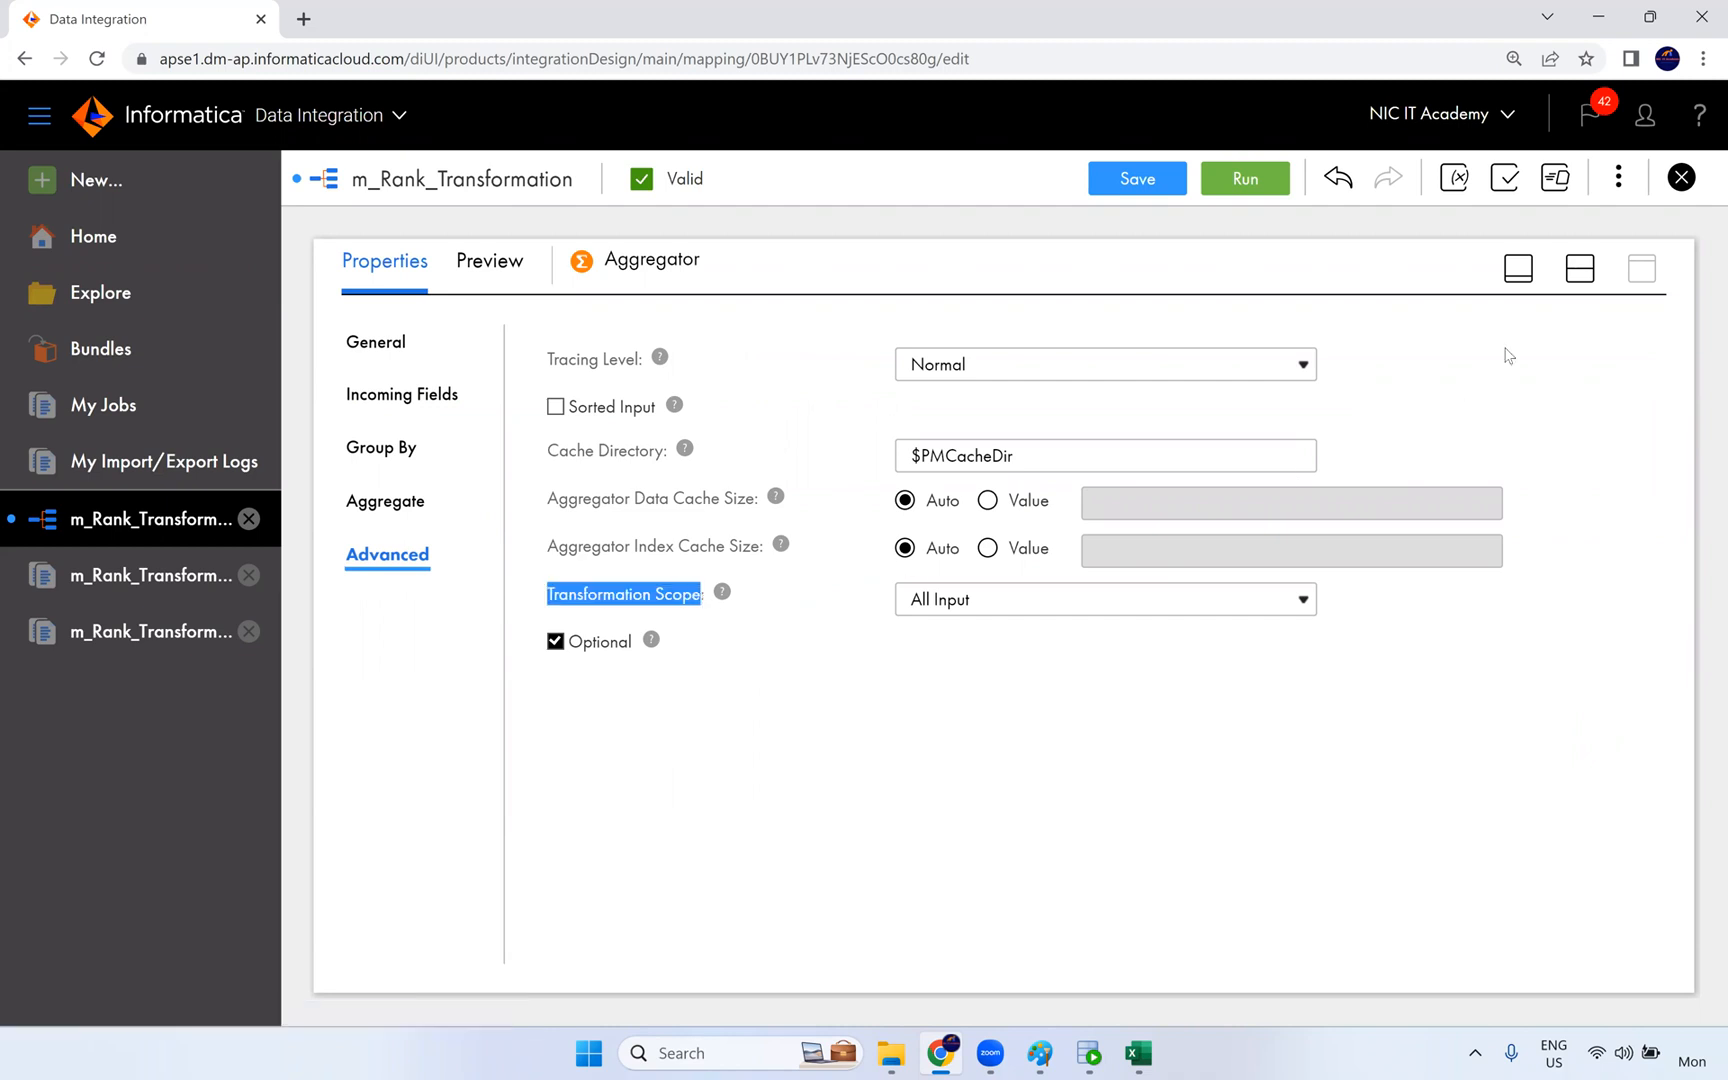
left_click(1681, 177)
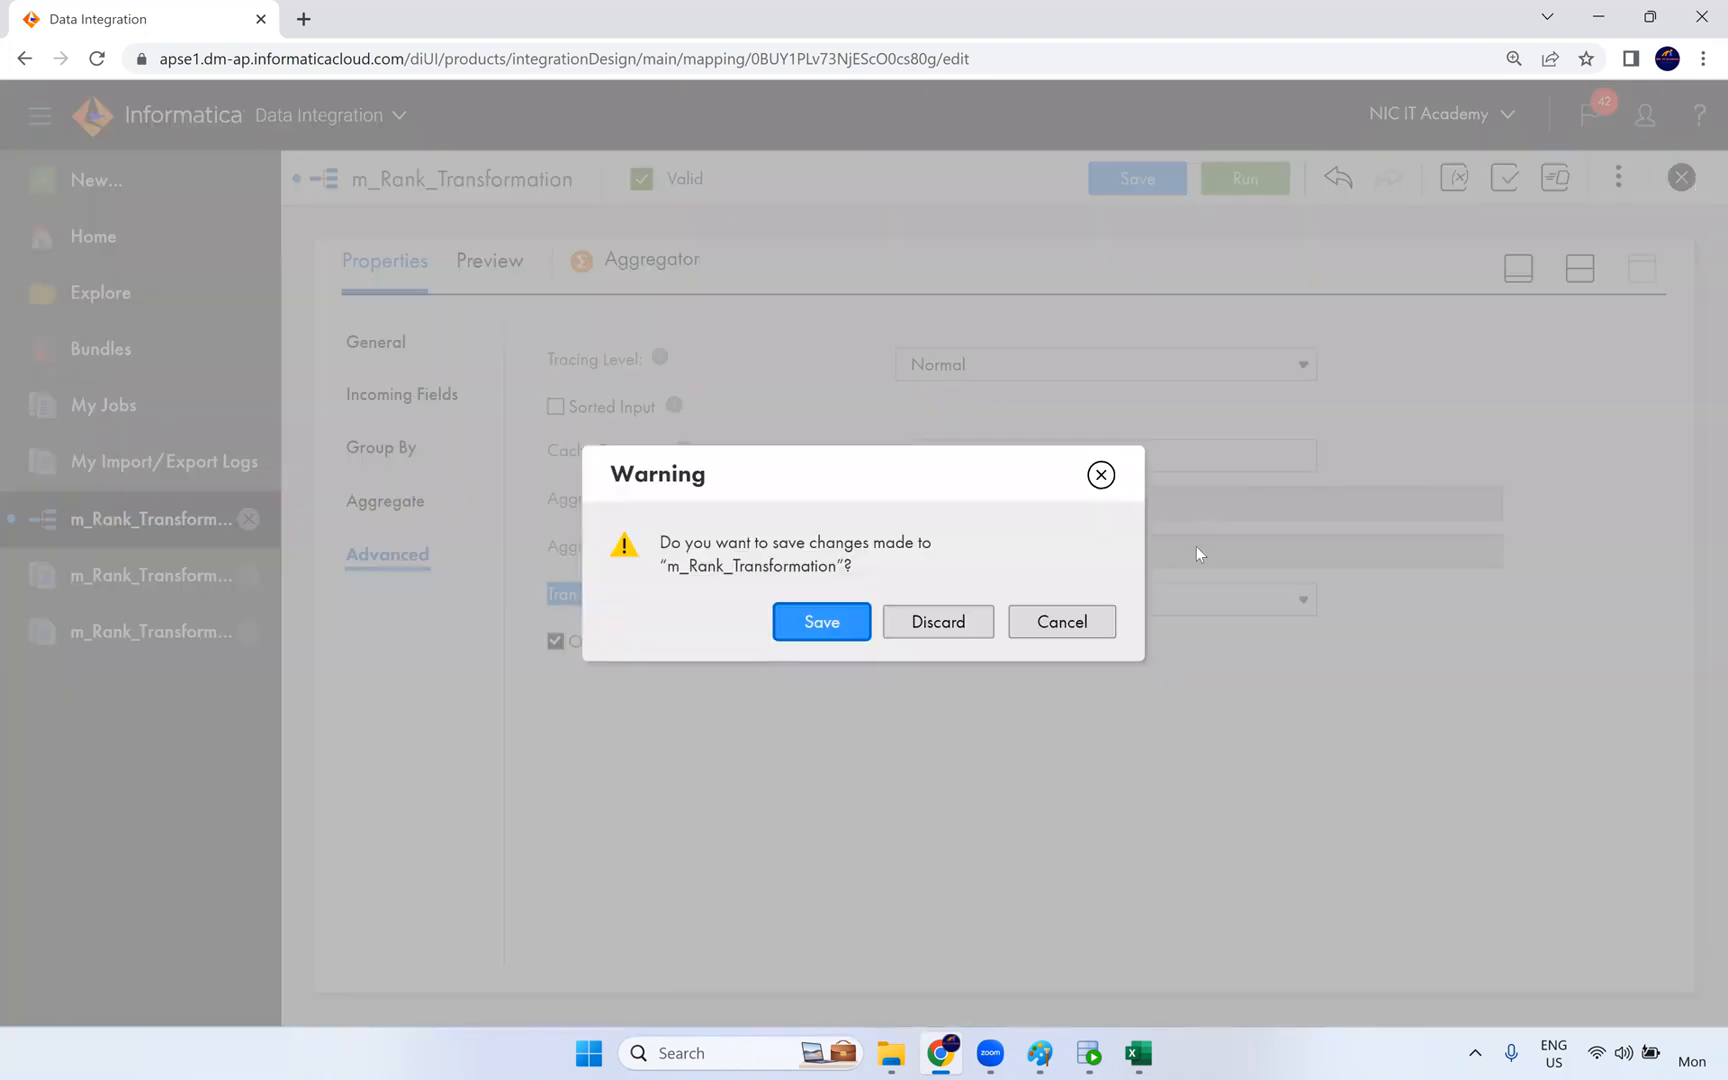
left_click(1063, 622)
- Add a Sorter transformation below the Aggregator in the mapping and expand its properties to full size
left_click(1580, 268)
scroll(442, 441, "down", 1)
scroll(418, 479, "up", 1)
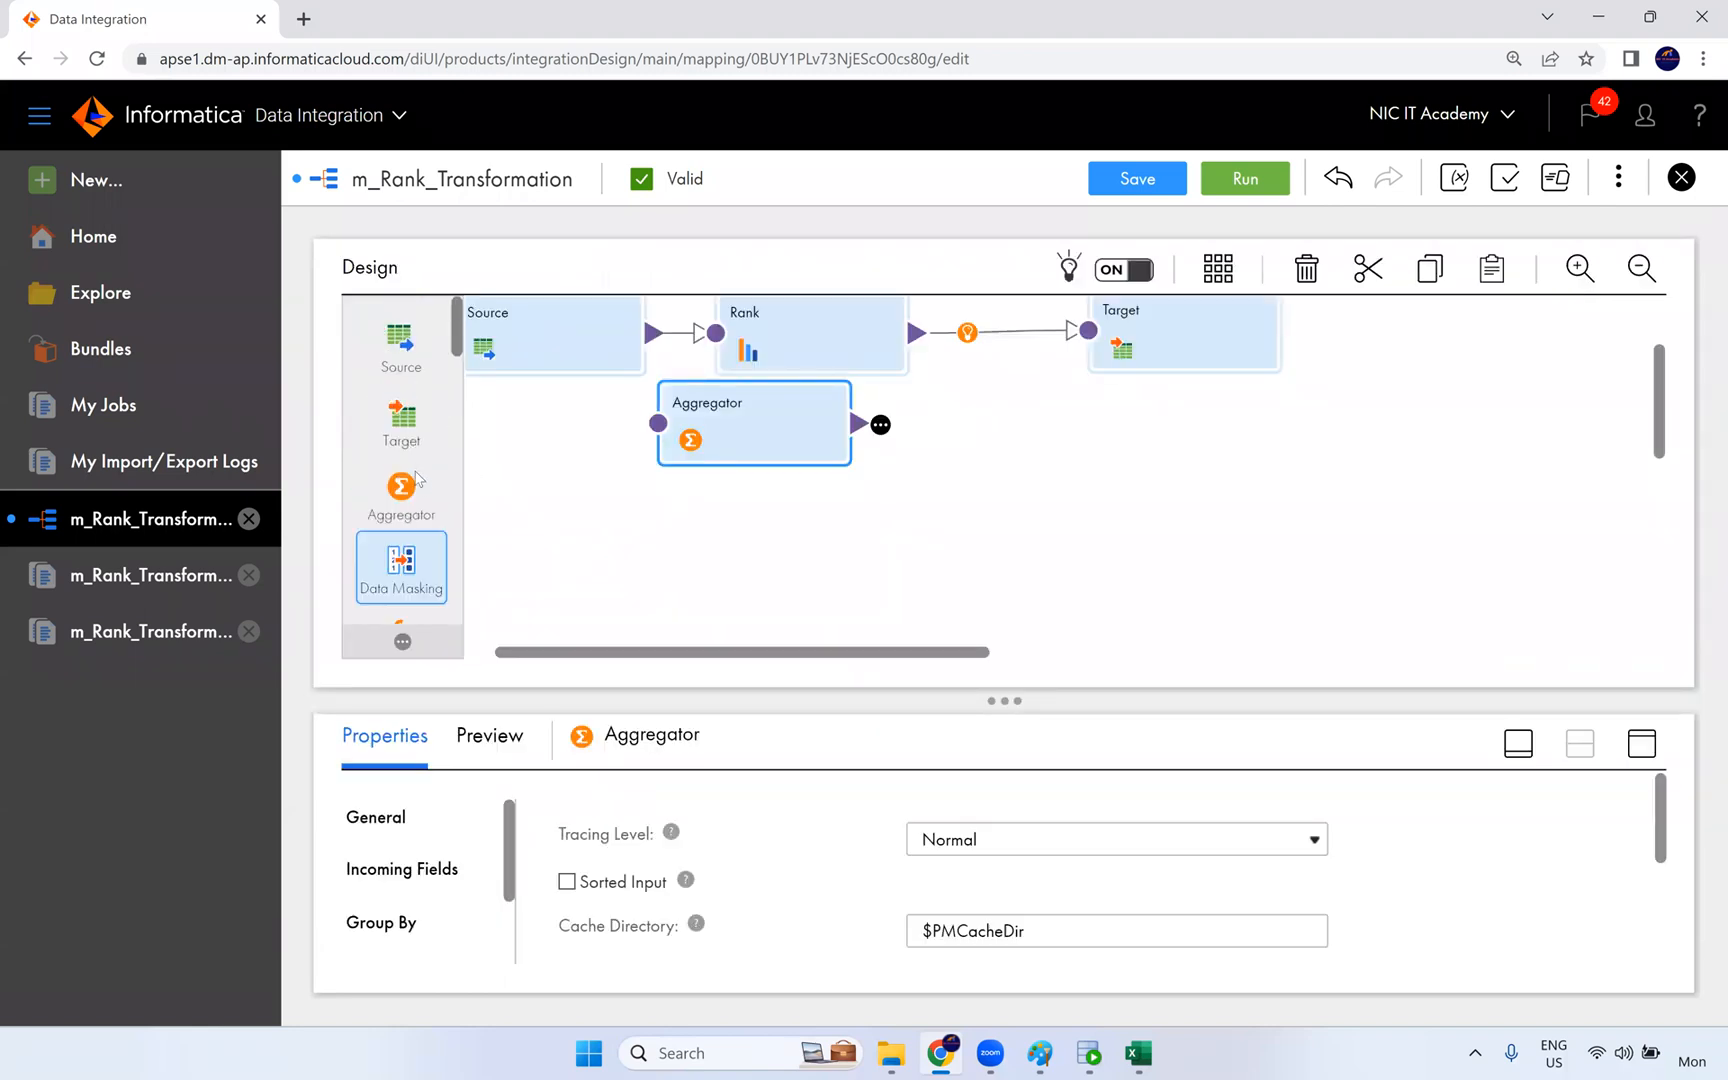
scroll(405, 500, "down", 3)
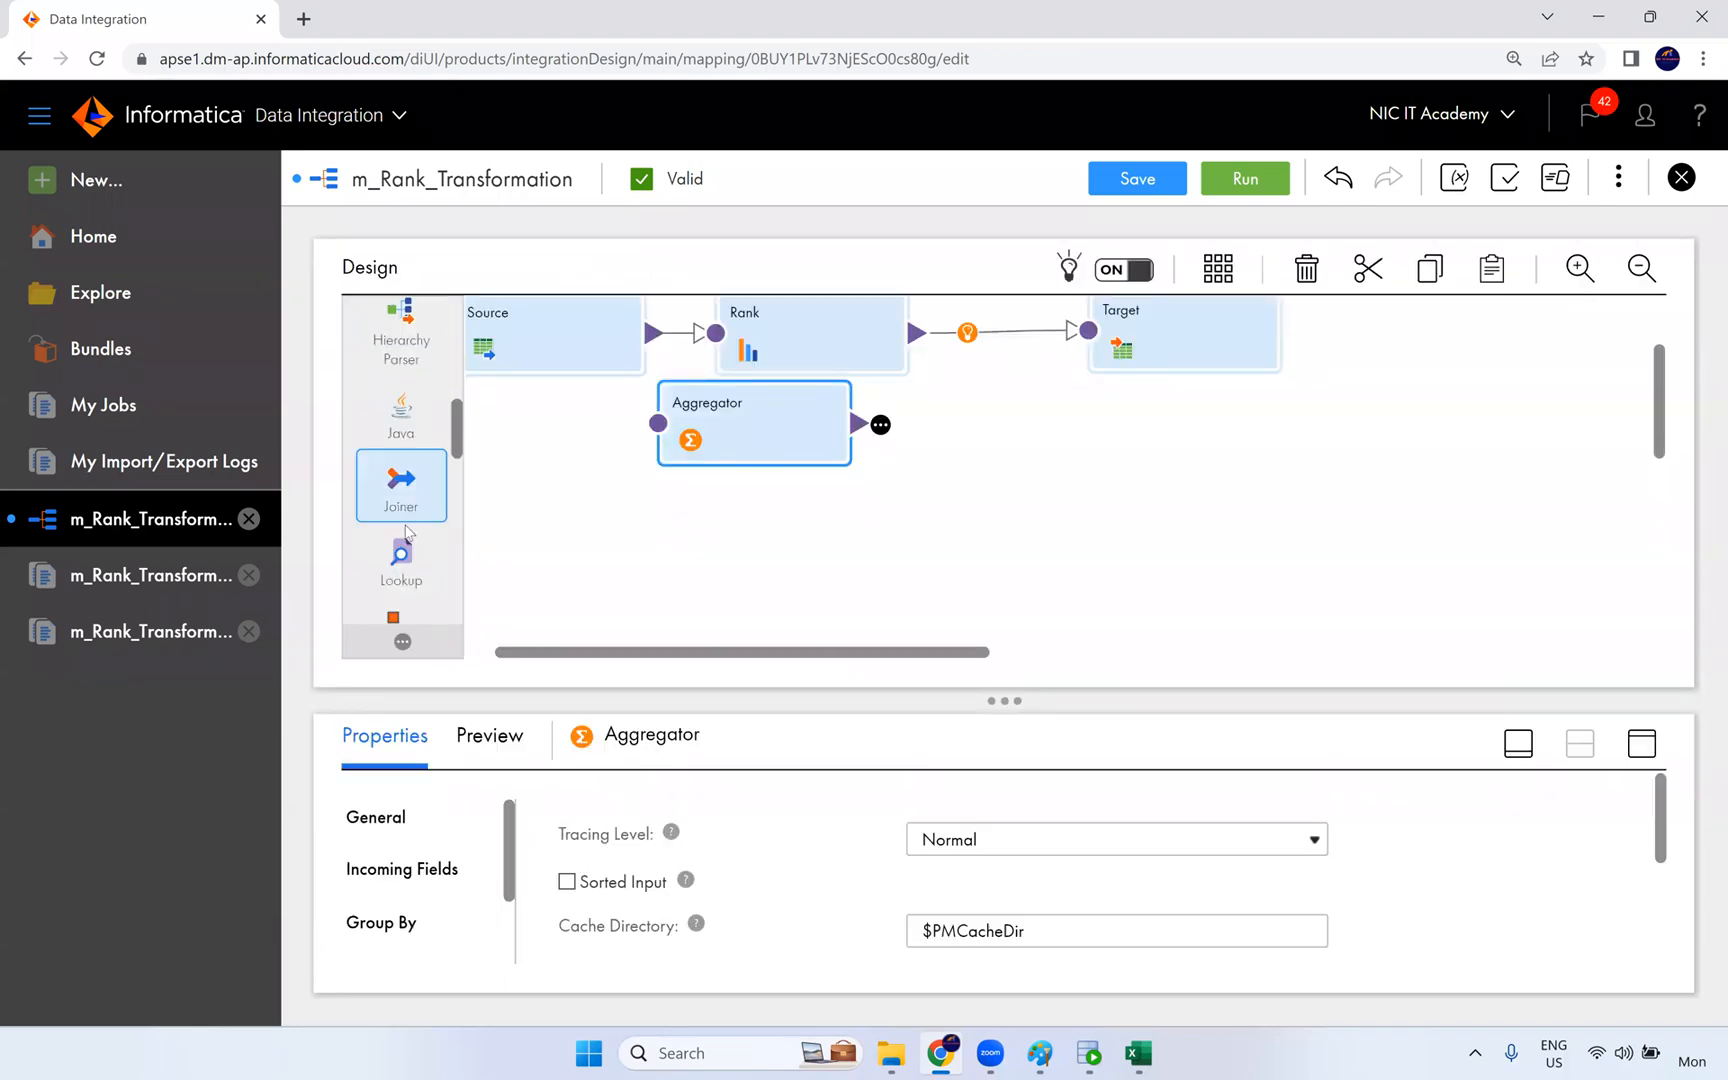
scroll(405, 560, "down", 3)
scroll(415, 567, "down", 2)
left_click_drag(420, 460, 760, 560)
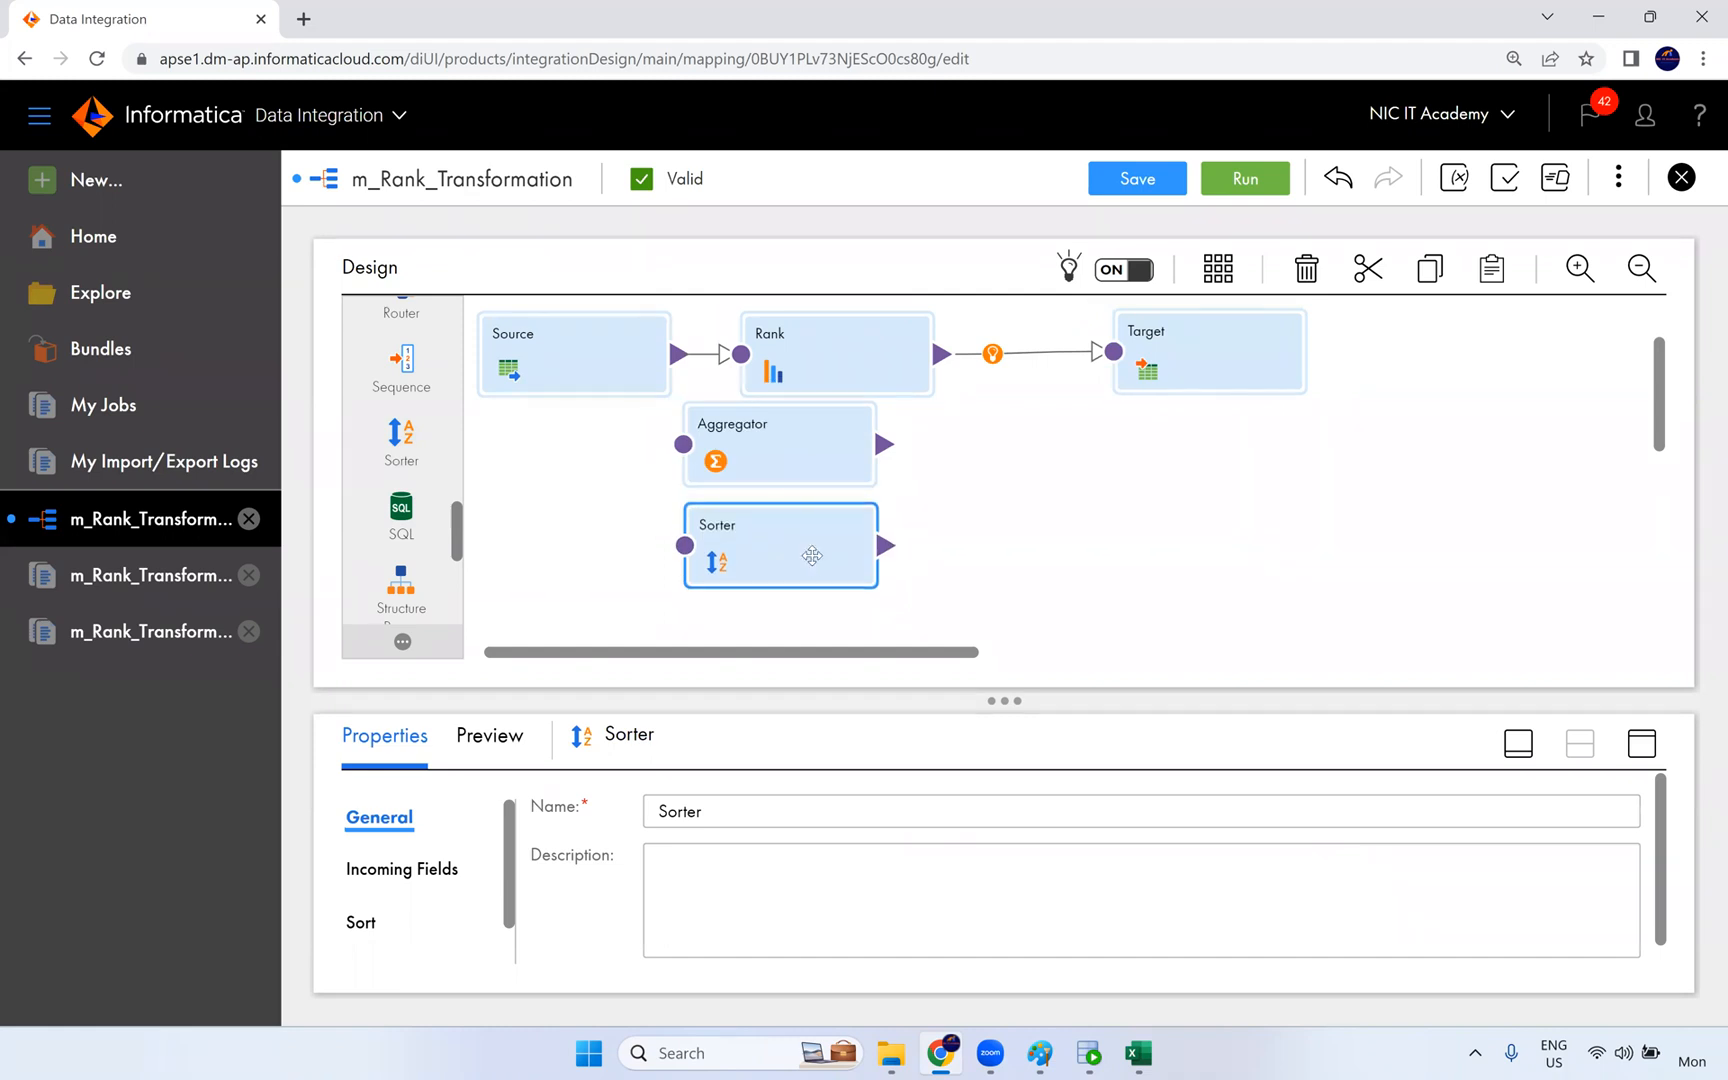
left_click(1642, 743)
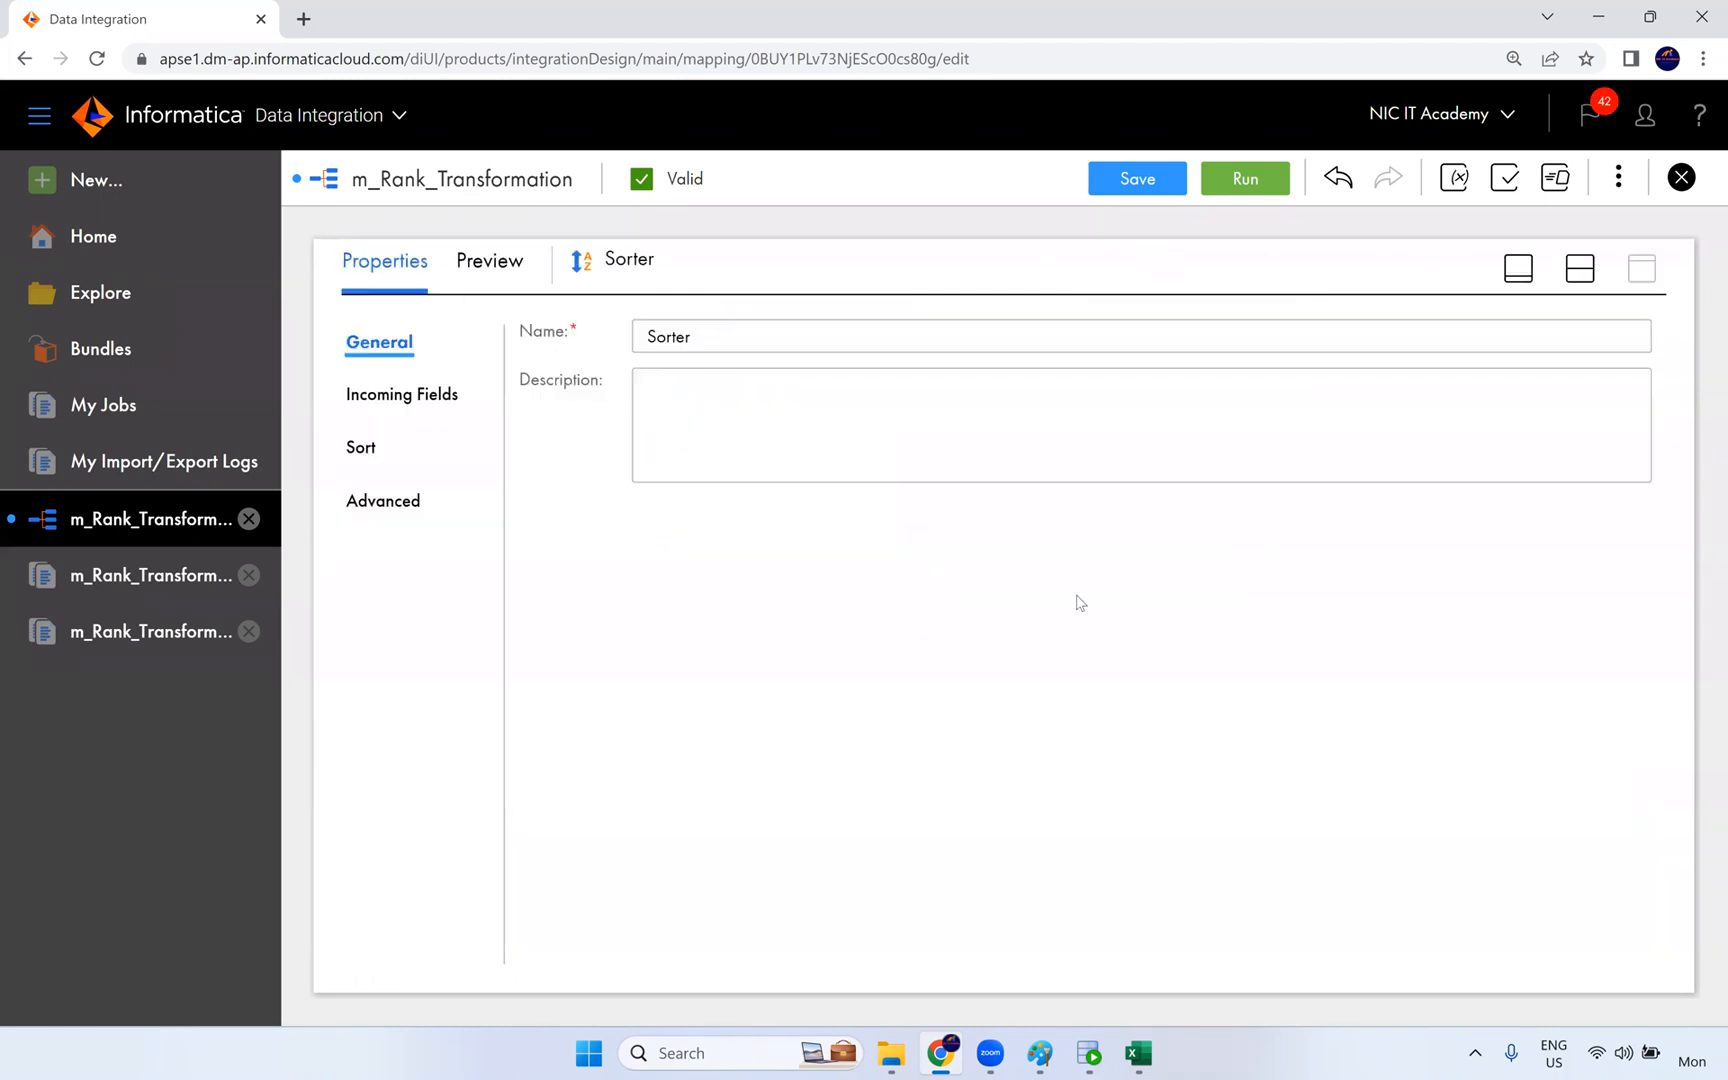
- Examine the Sorter transformation's Transformation Scope setting in its advanced properties, and restore the split view with the mapping canvas
left_click(402, 497)
left_click_drag(575, 638, 708, 636)
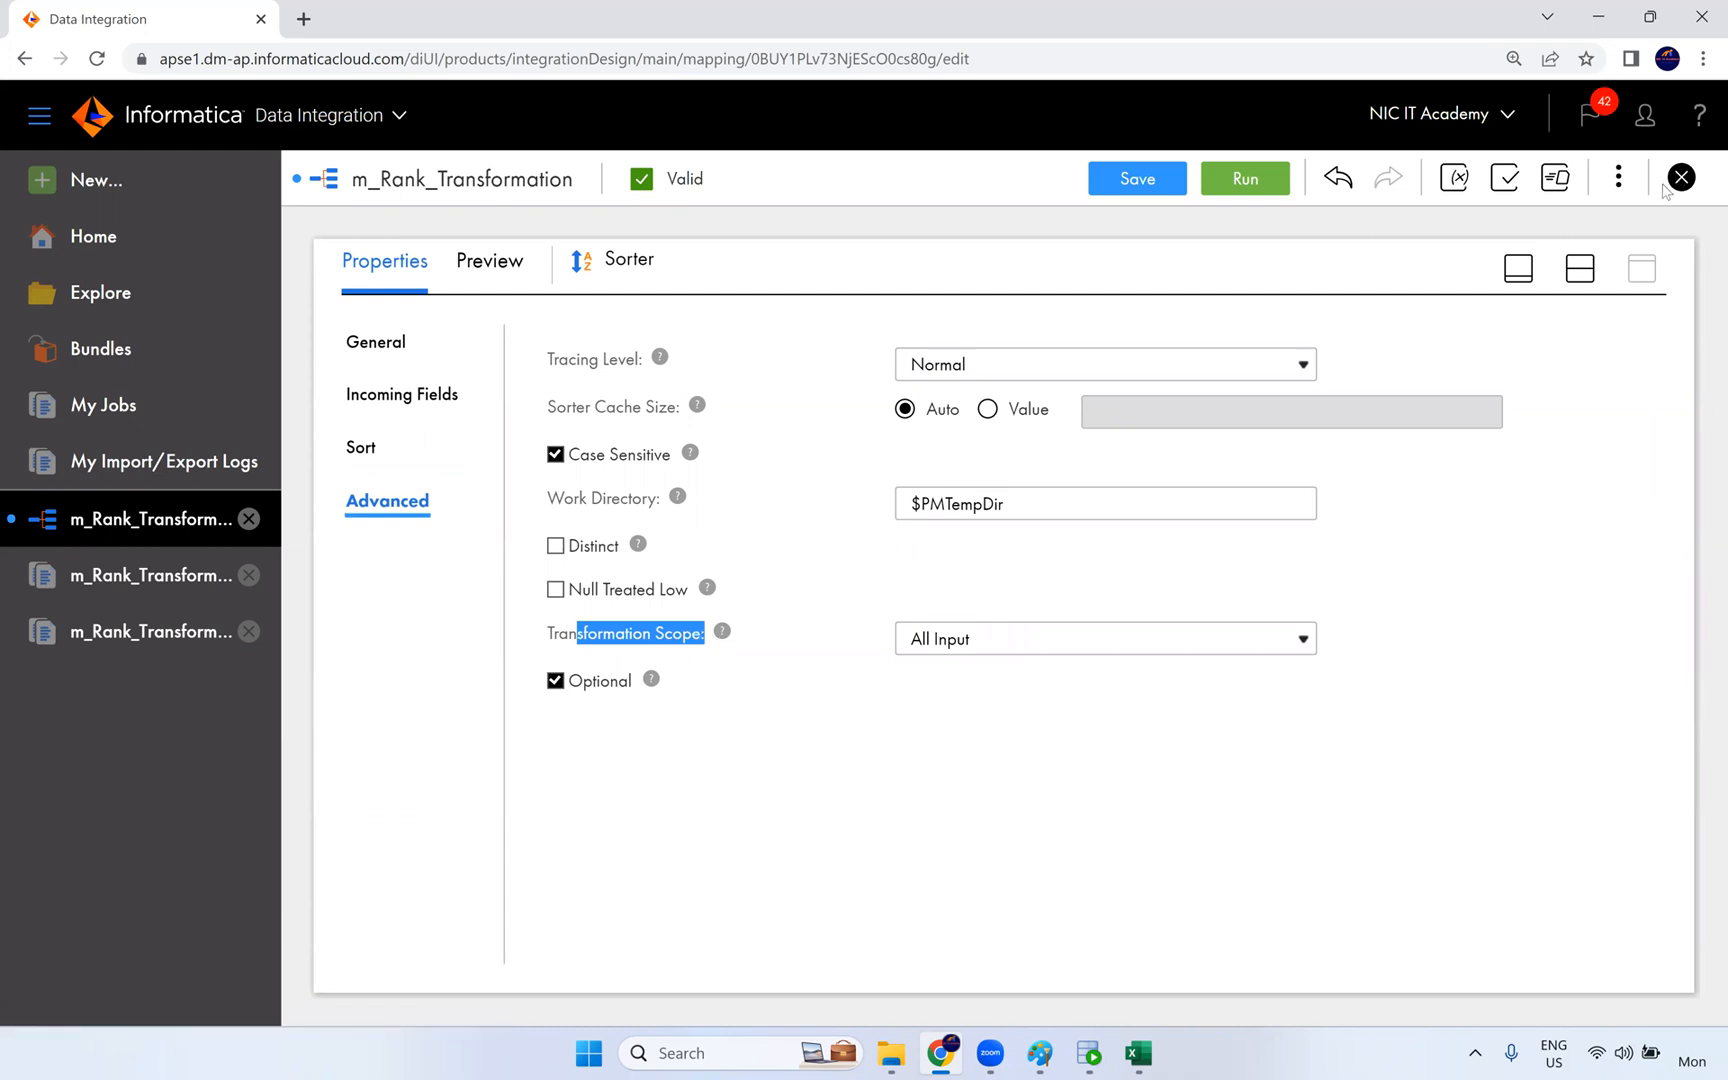
left_click(1580, 268)
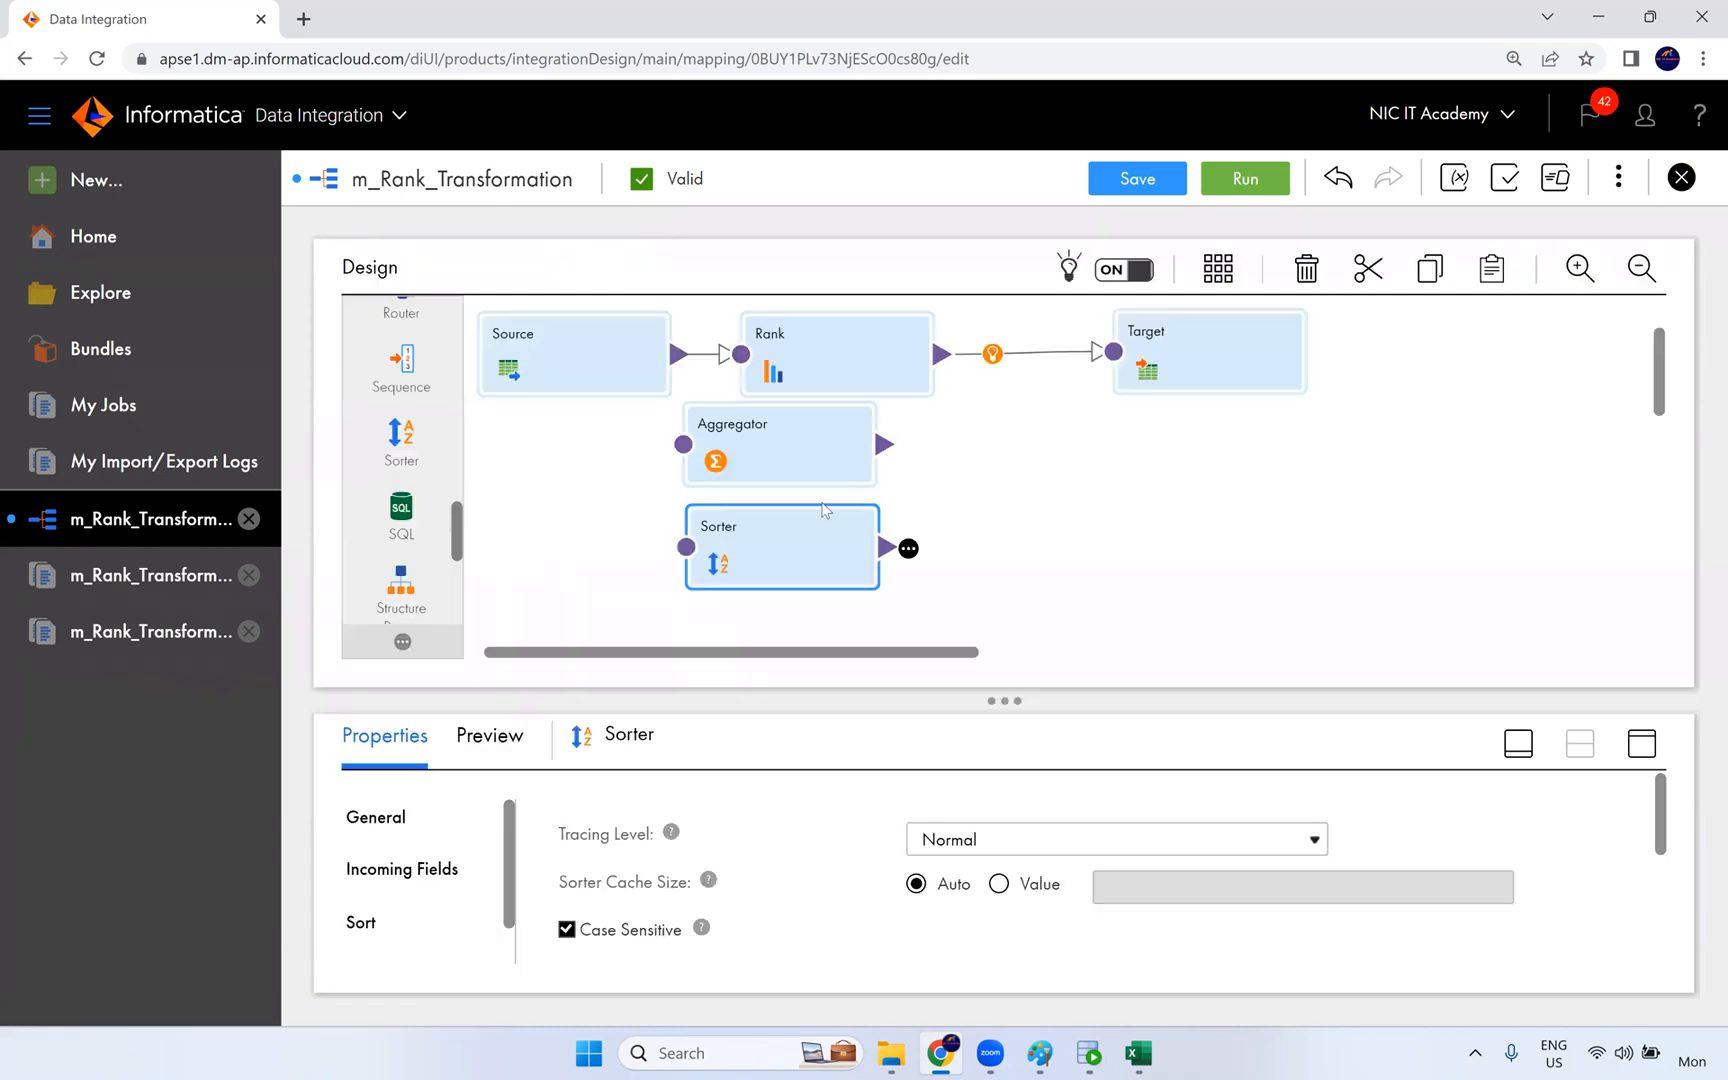
- Delete the Aggregator and Sorter transformations from the m_Rank_Transformation mapping
left_click(812, 467)
key("Delete")
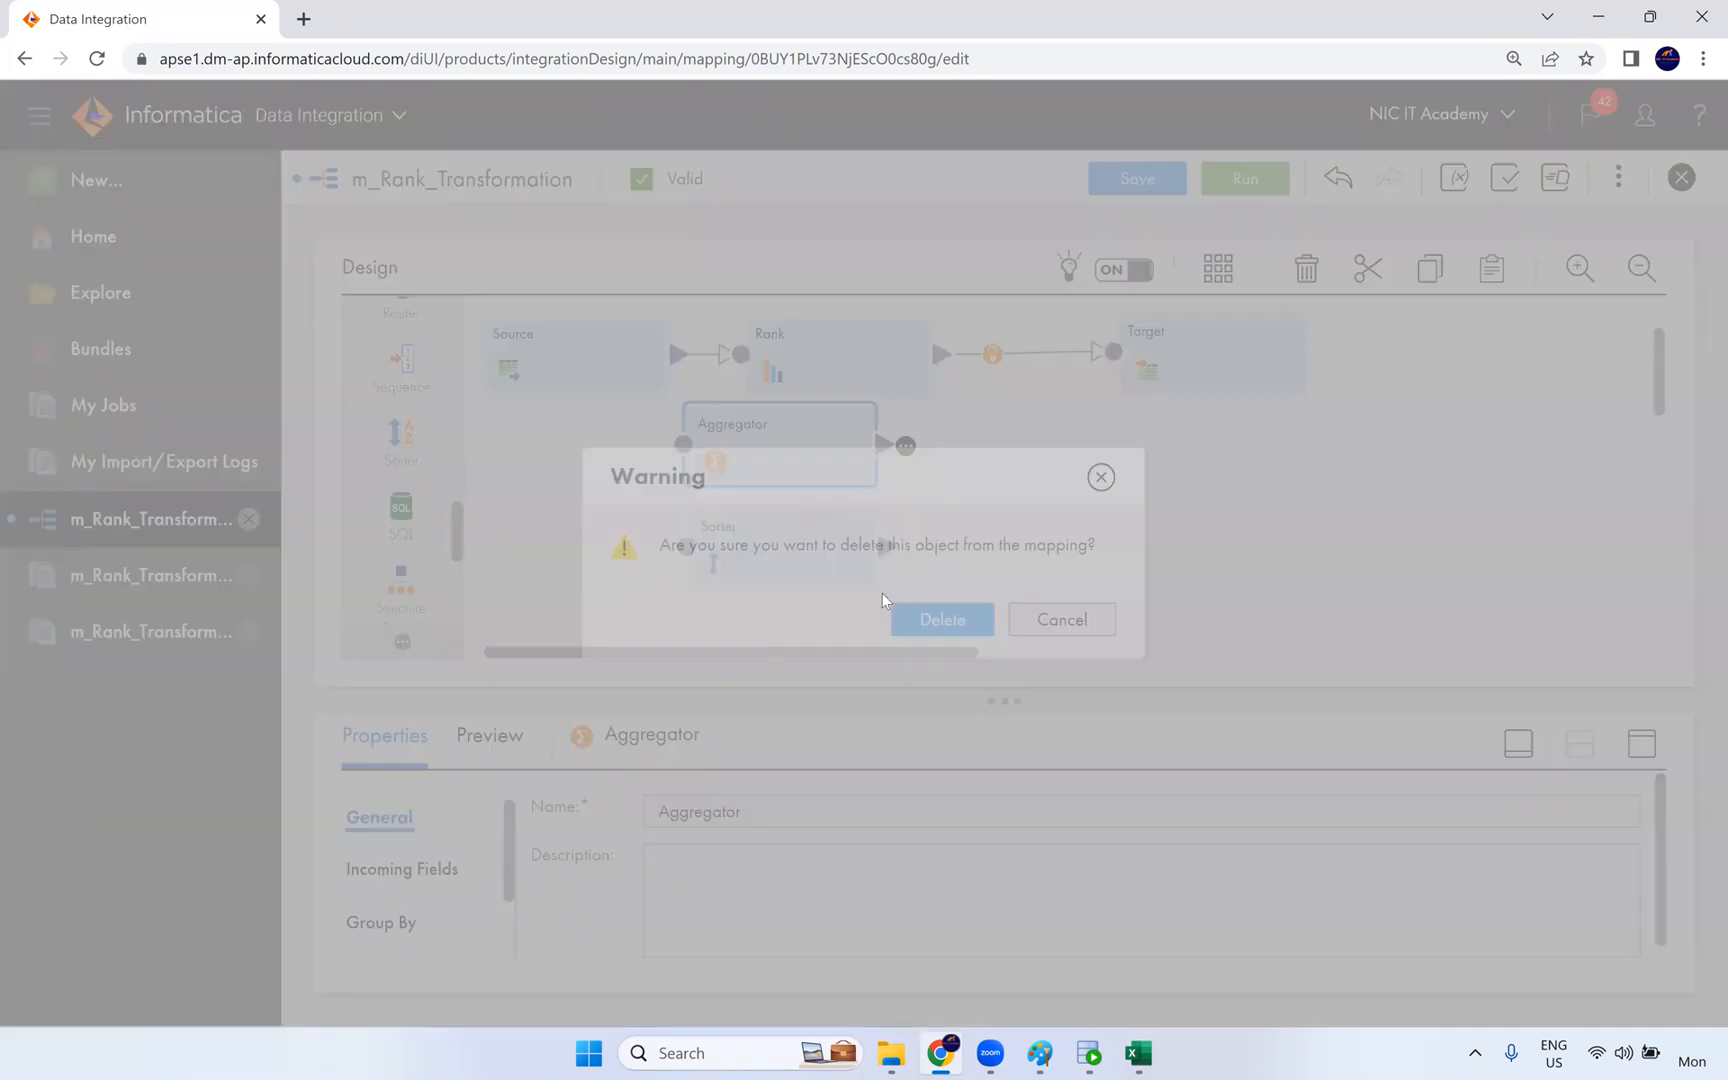
left_click(920, 622)
left_click(814, 538)
key("Delete")
left_click(936, 618)
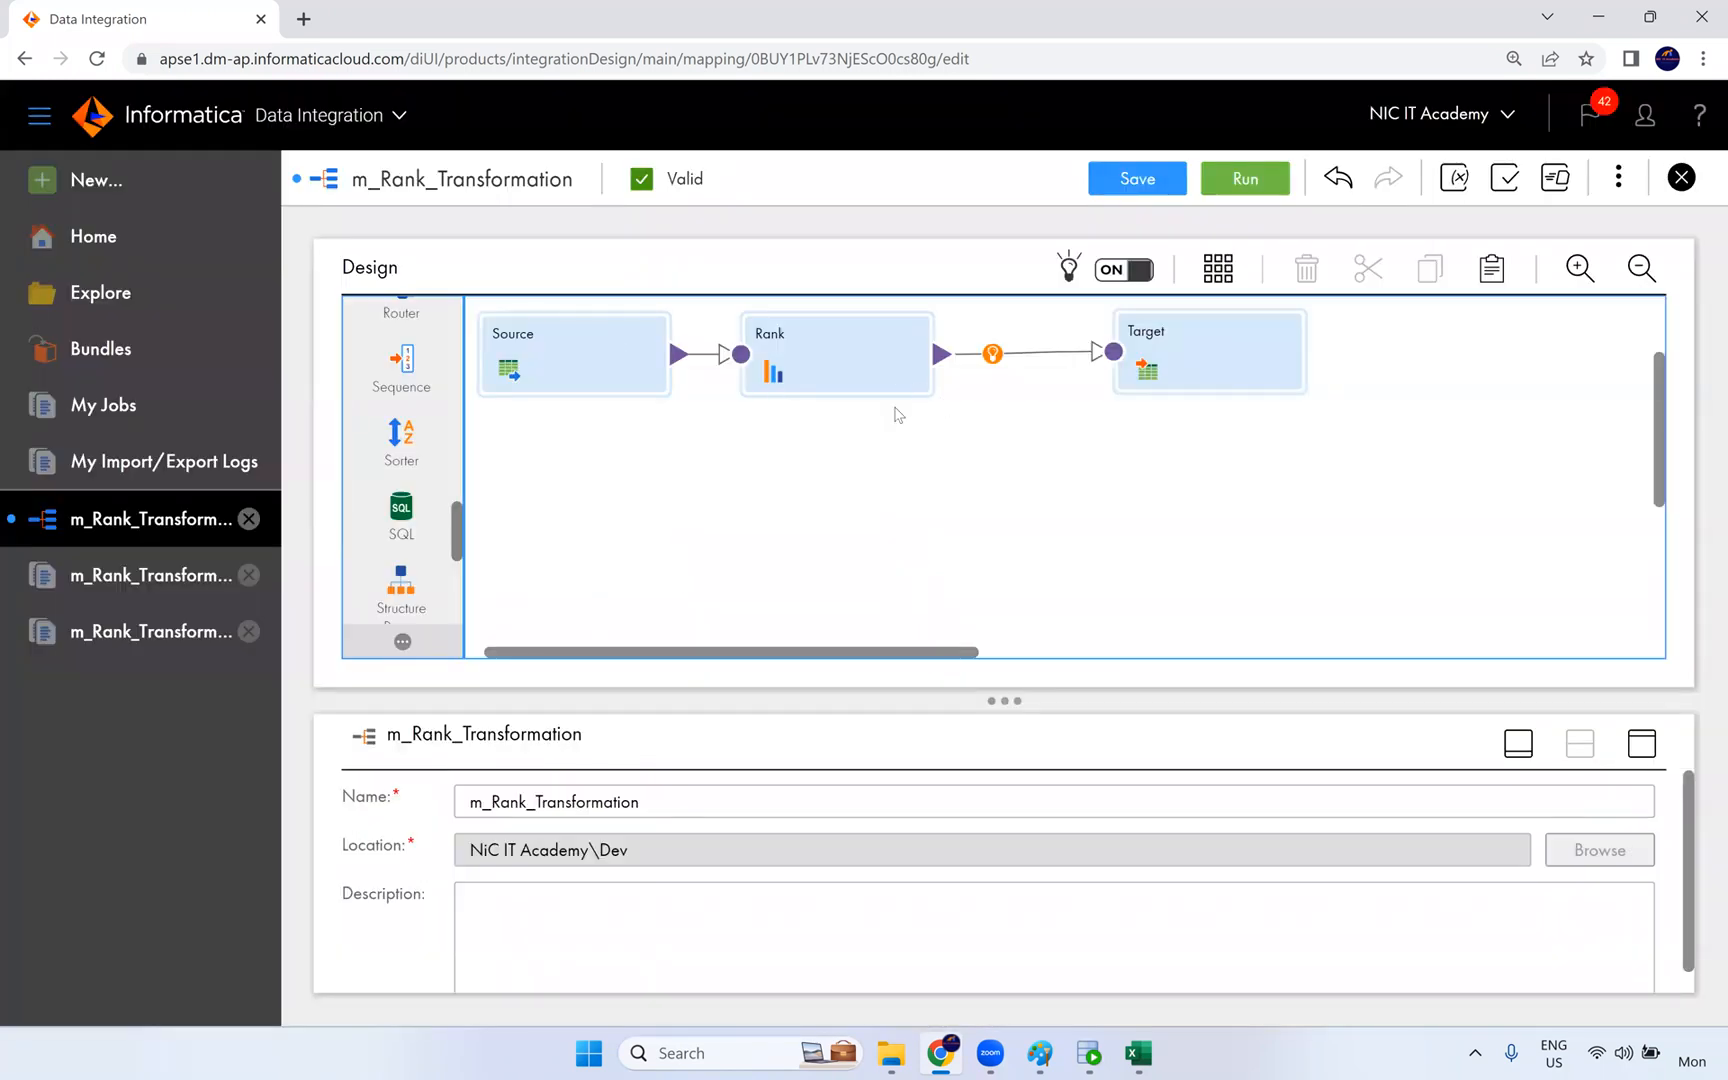
- Close the two m_Rank_Transformation job detail pages, keeping only the mapping open
left_click(249, 629)
left_click(249, 575)
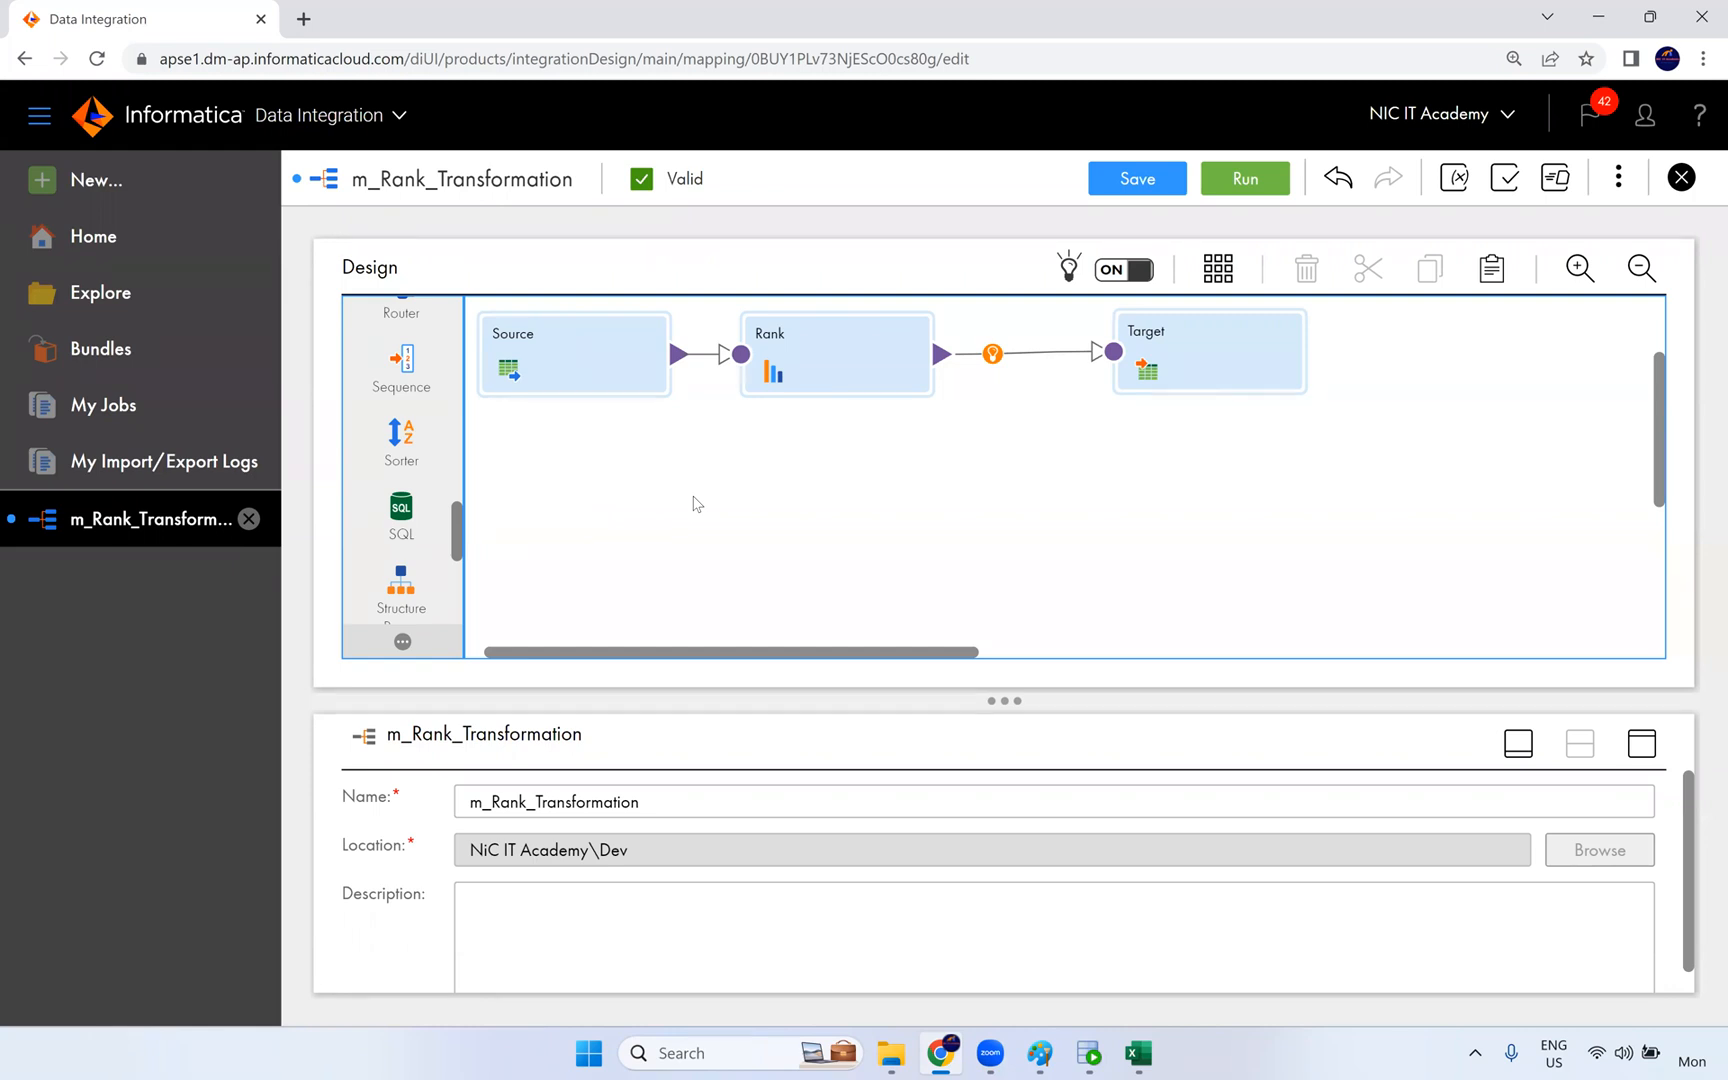
left_click_drag(645, 652, 579, 654)
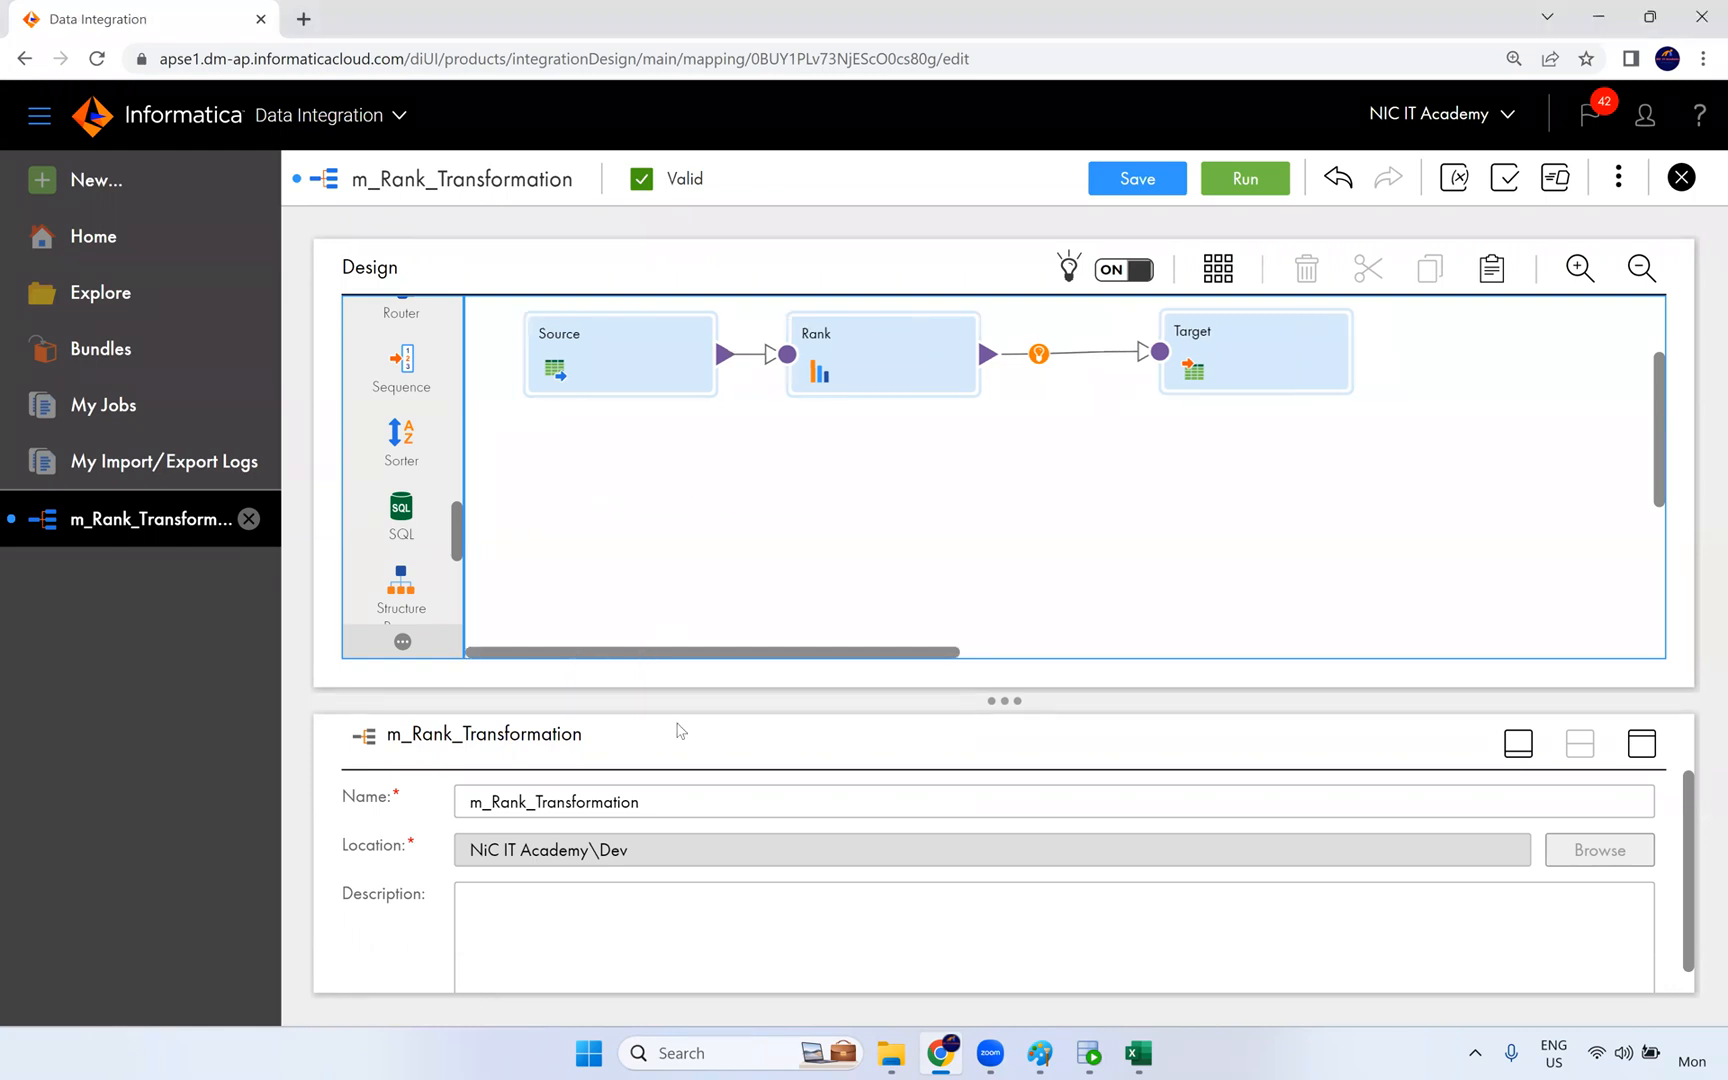
- Switch to Excel, compare the RANK(), DENSE_RANK() and Row_number columns on the Rank sheet, and close the workbook
mouse_move(1035, 1048)
left_click(1138, 1053)
left_click_drag(813, 330, 820, 838)
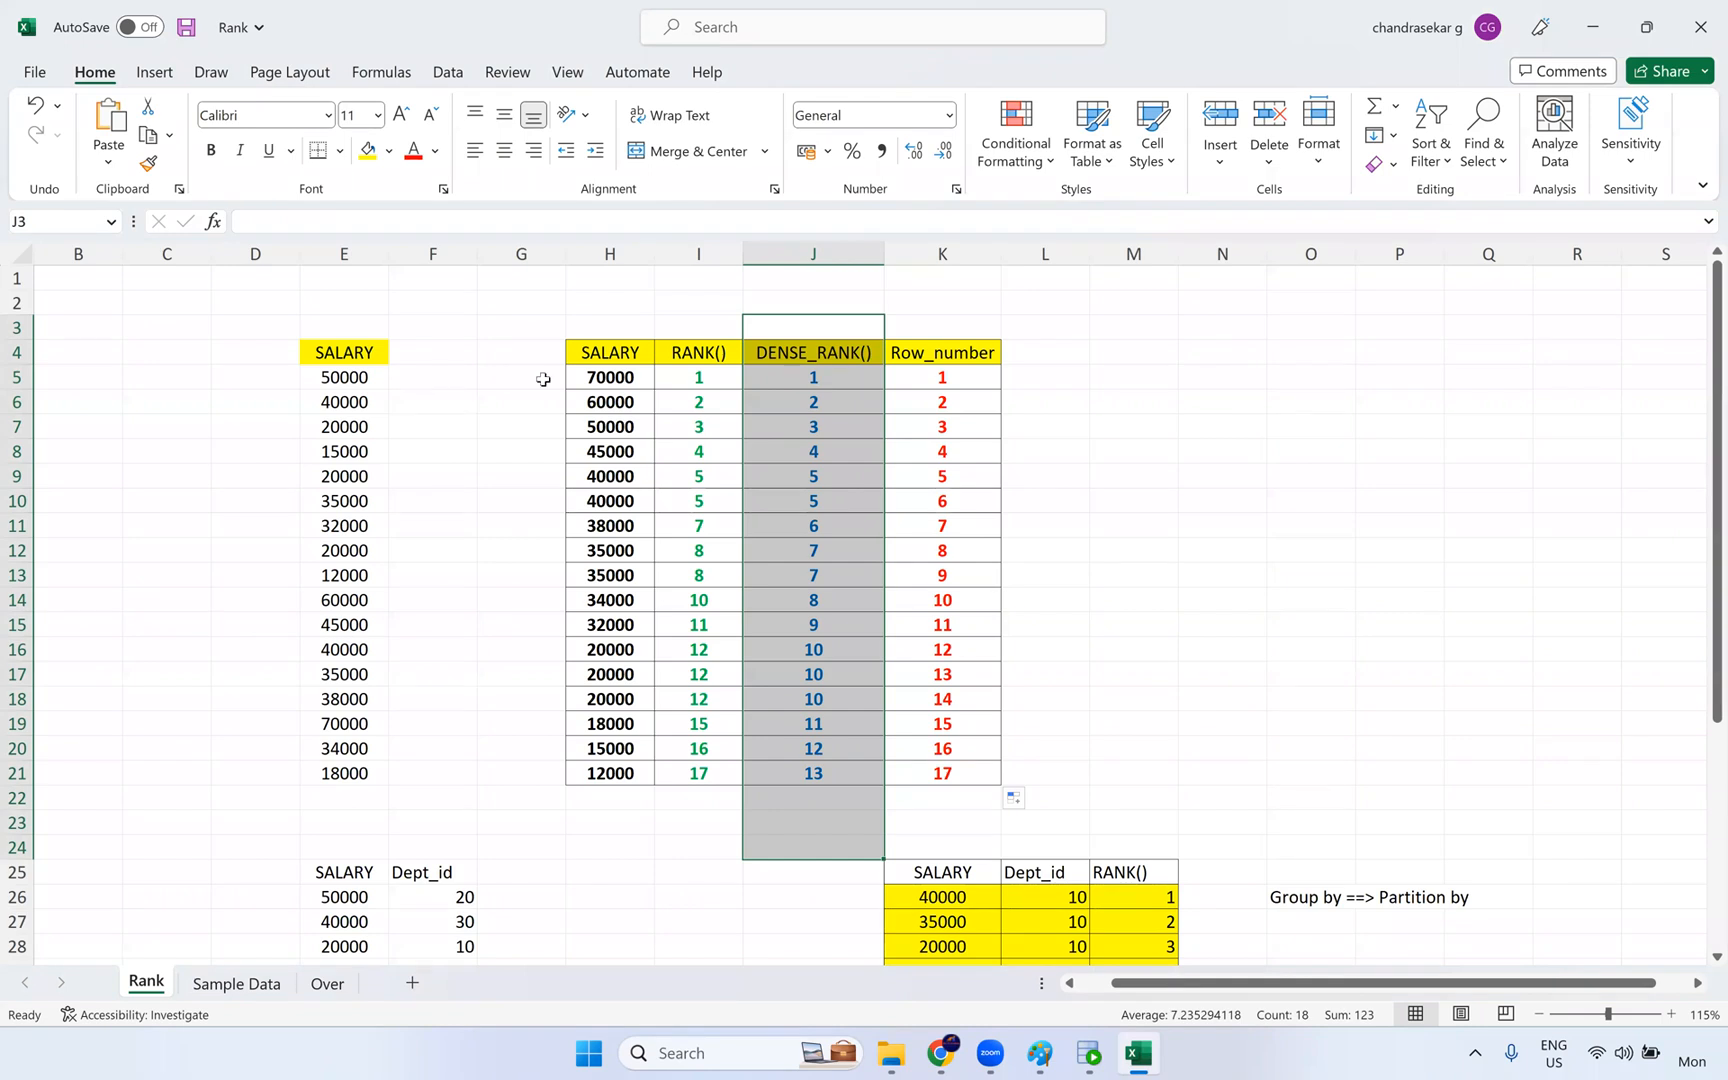
left_click_drag(565, 382, 926, 378)
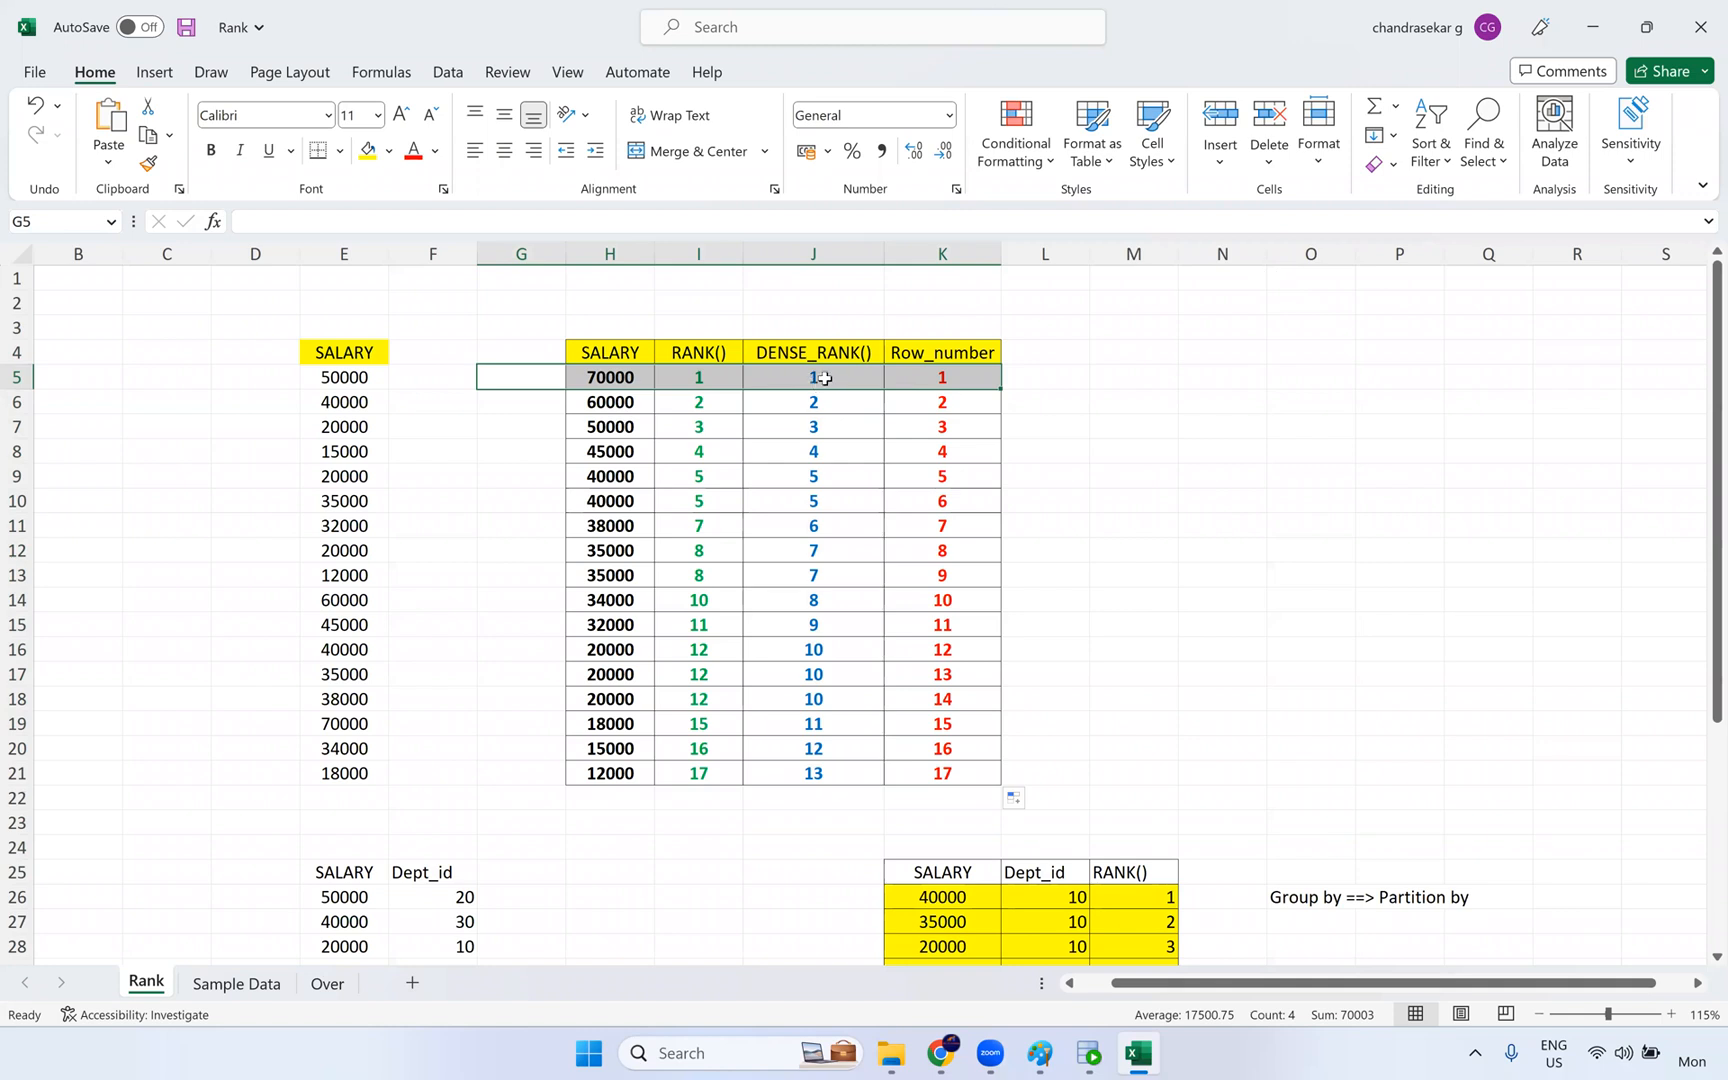
left_click_drag(814, 776, 820, 826)
mouse_move(492, 378)
left_mouse_down()
mouse_move(648, 377)
mouse_move(602, 380)
left_mouse_up()
left_click_drag(536, 328, 597, 335)
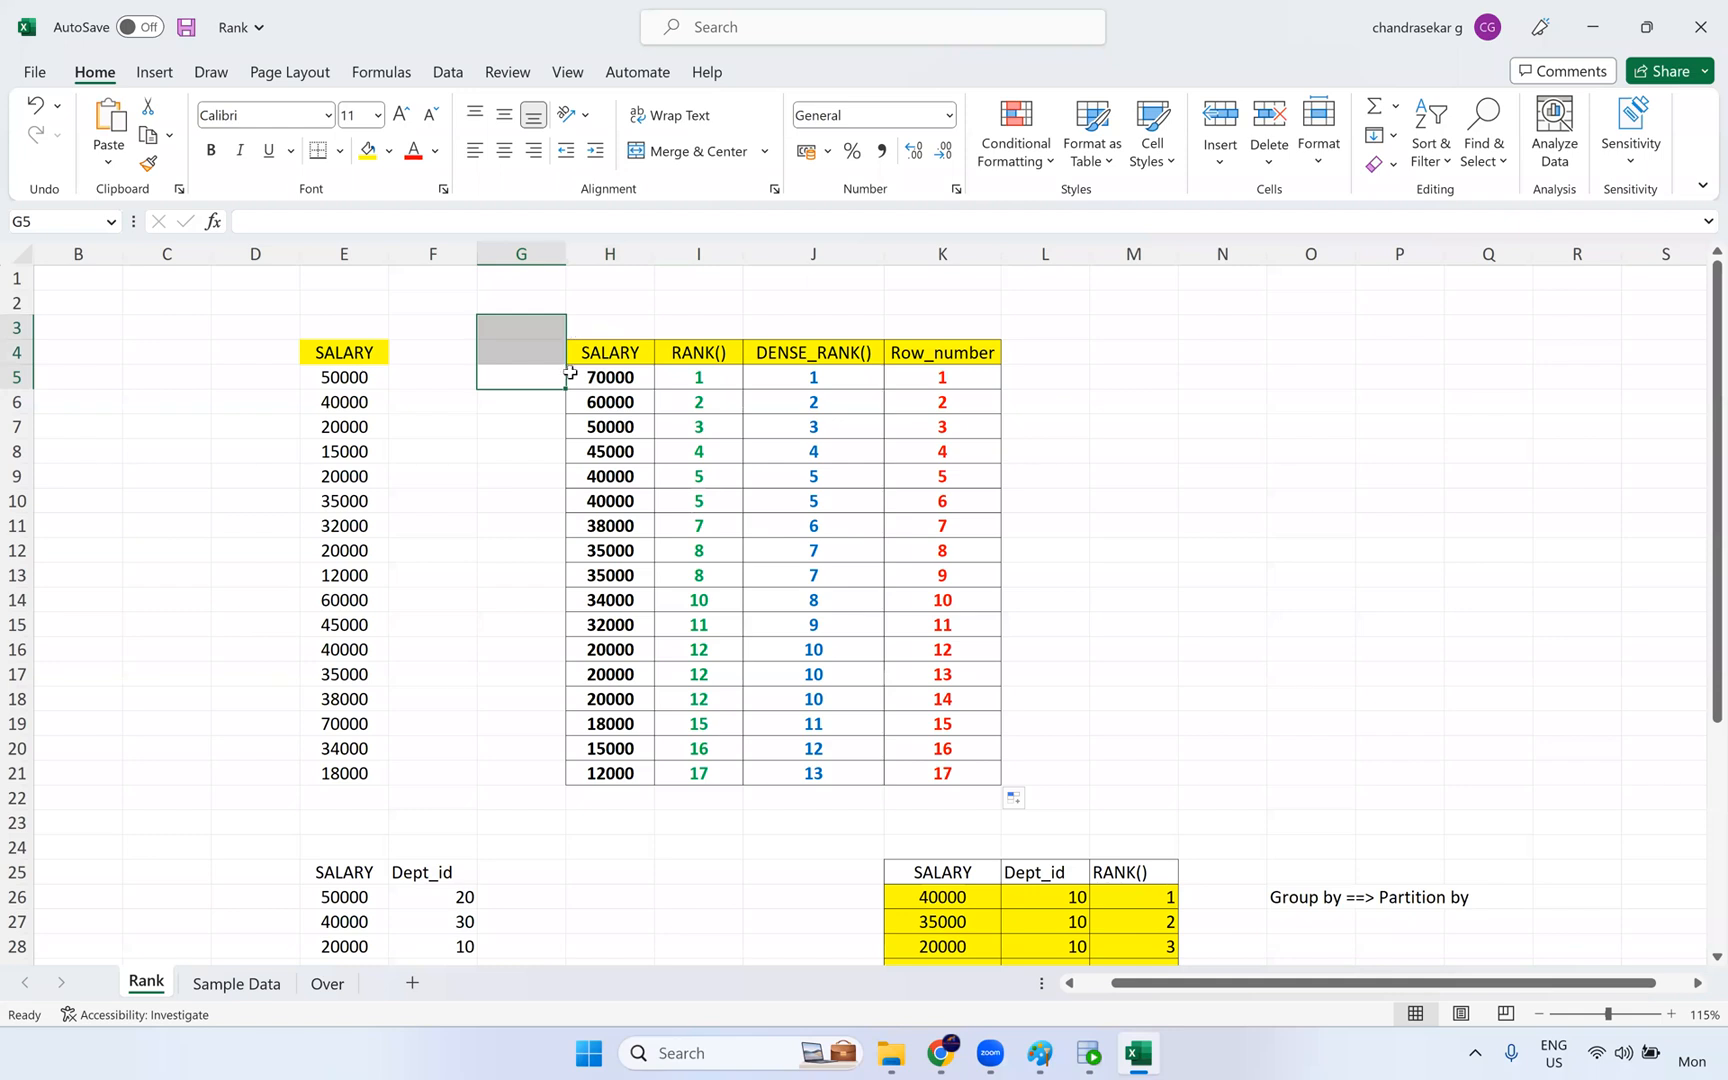
left_click(826, 379)
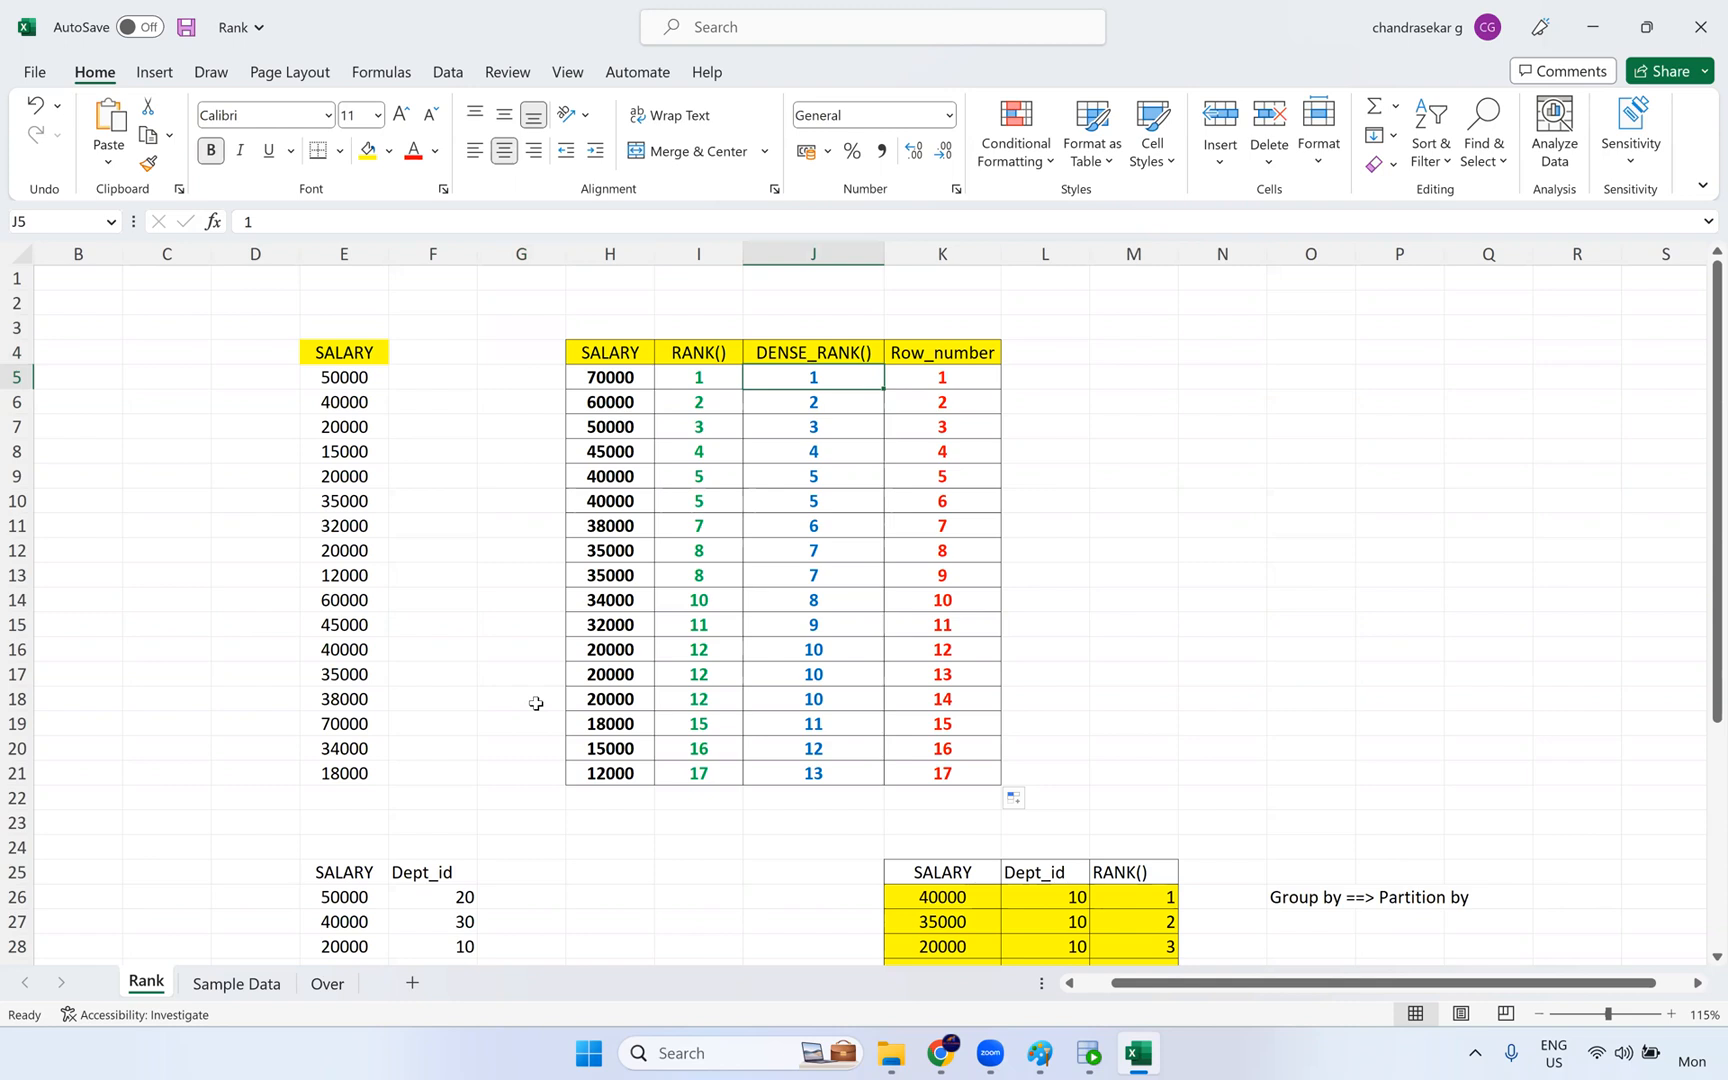
left_click(497, 478)
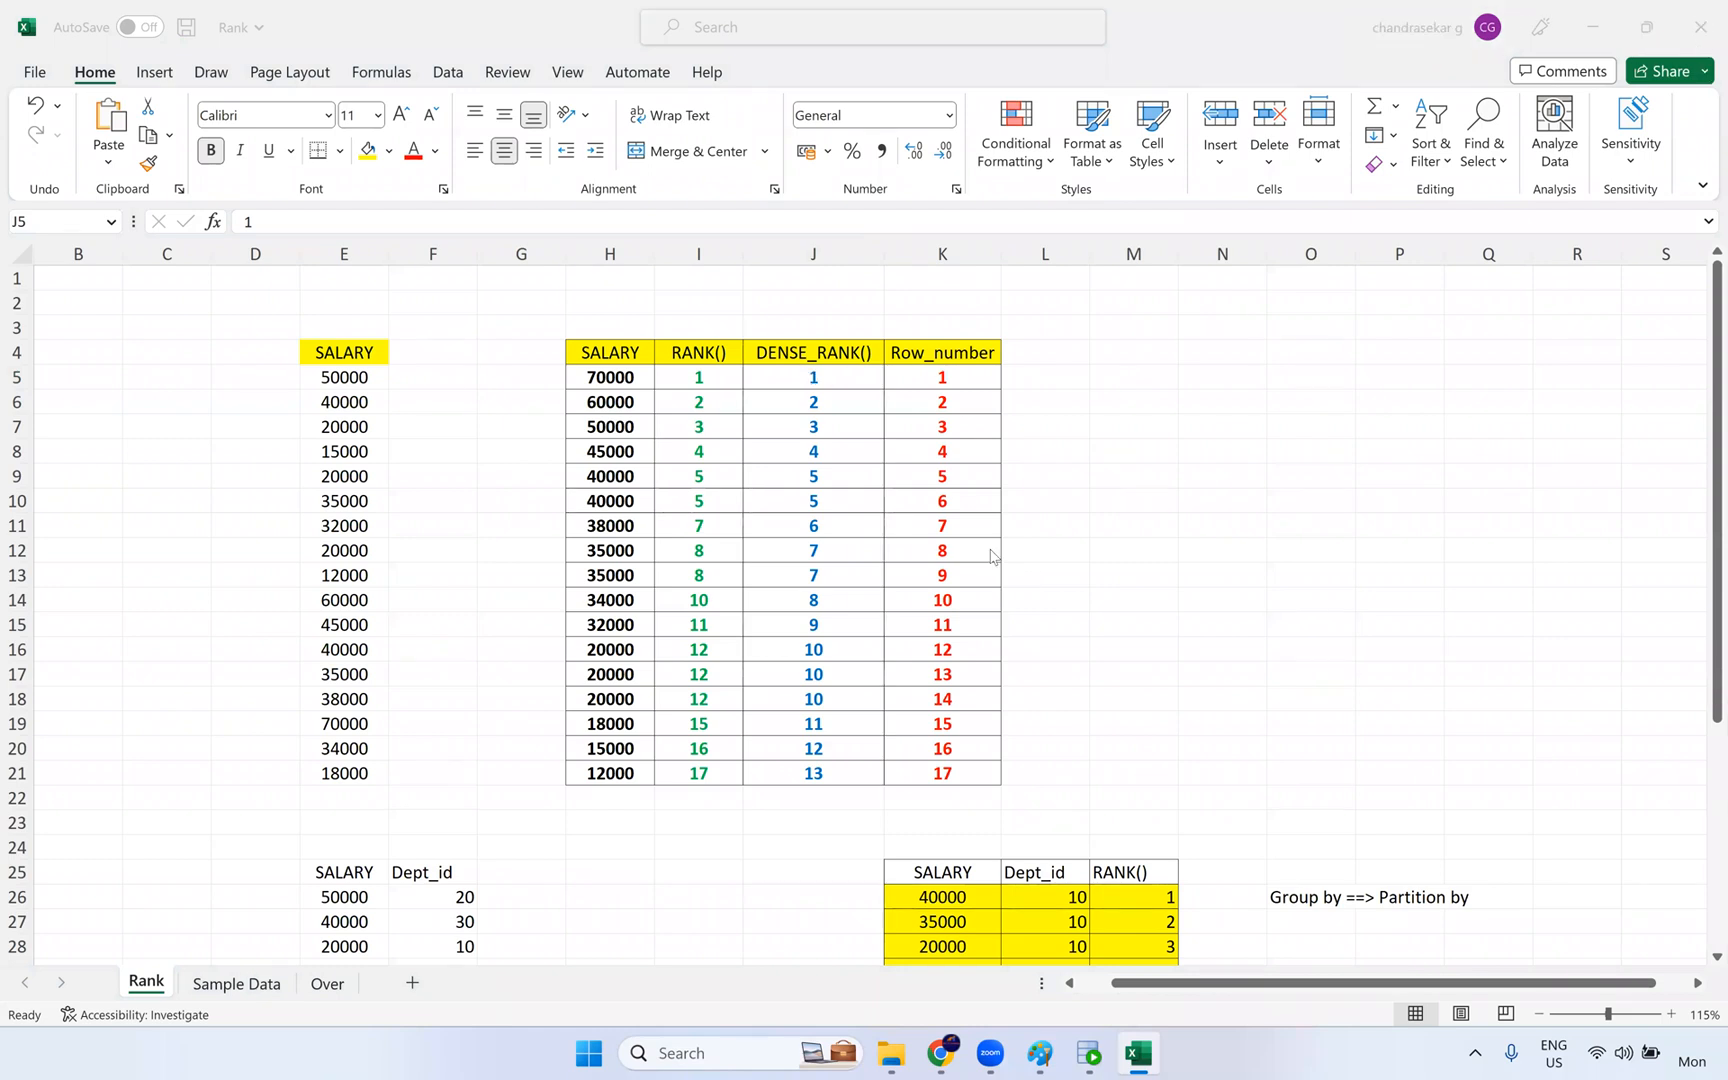
left_click(864, 594)
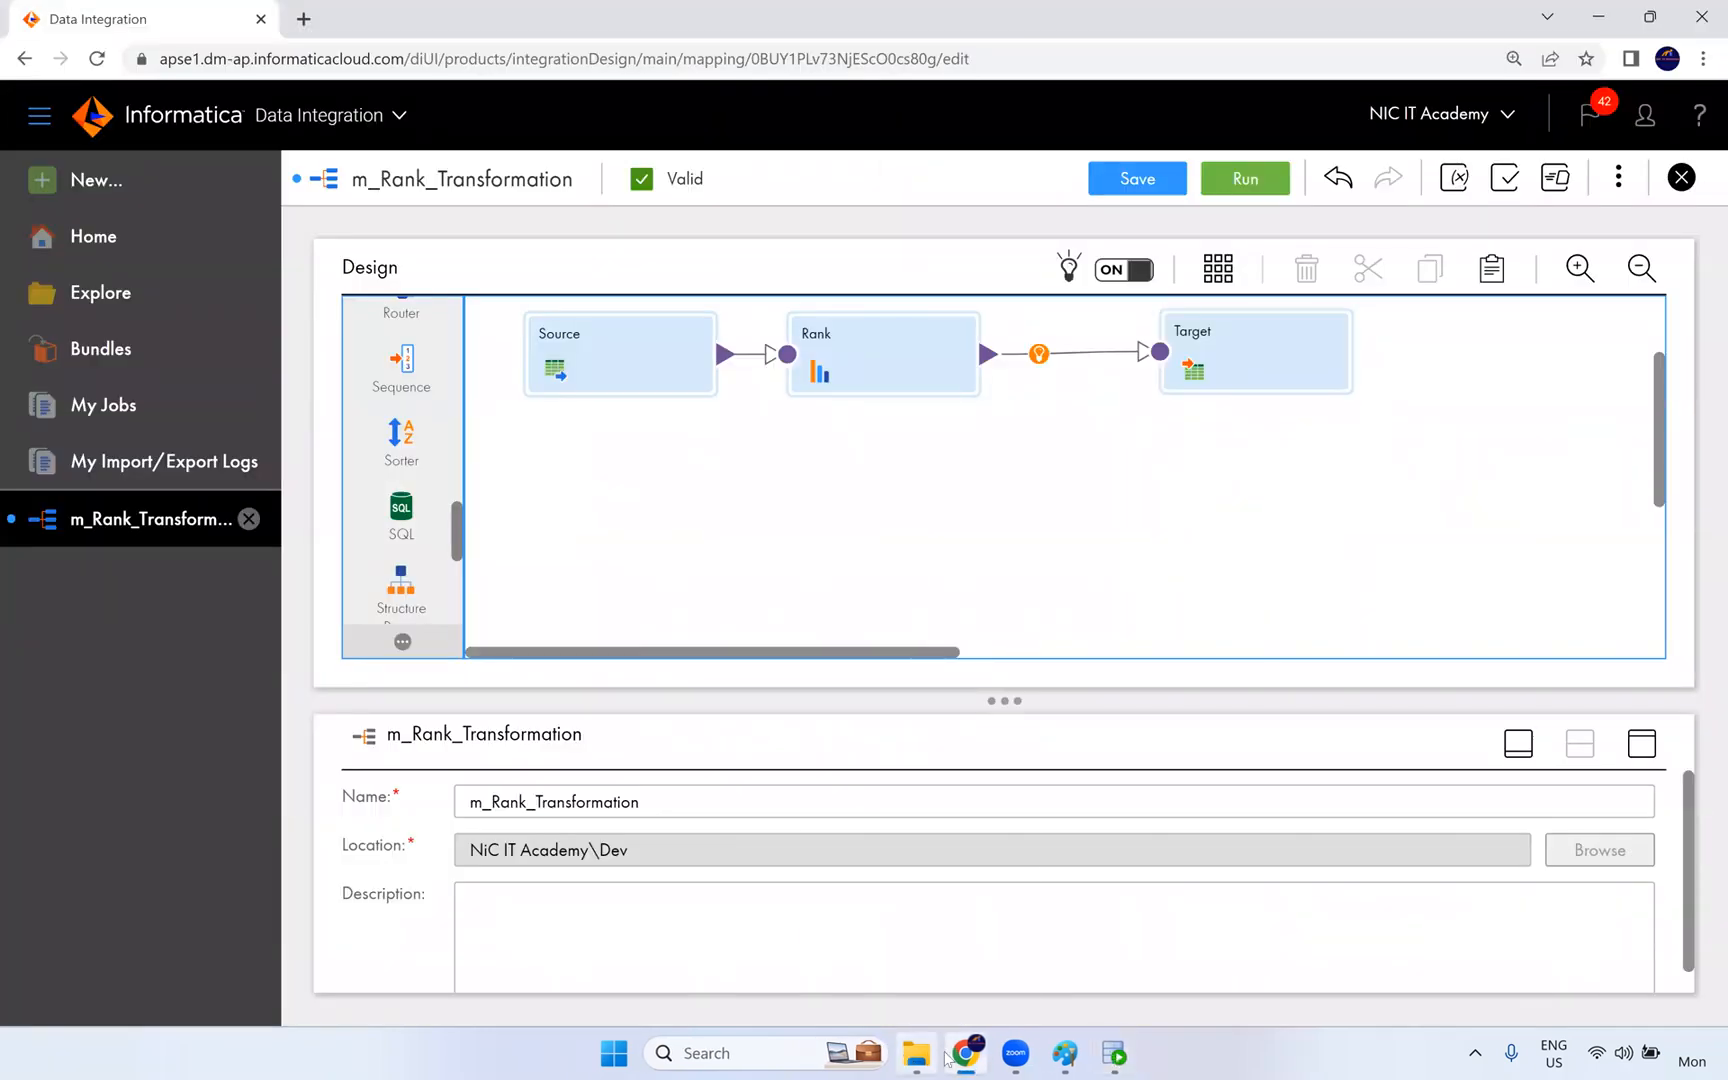
- Switch to File Explorer and open the 10. Lookup Transformation folder under Live Training, IICS, Documents
mouse_move(1071, 1060)
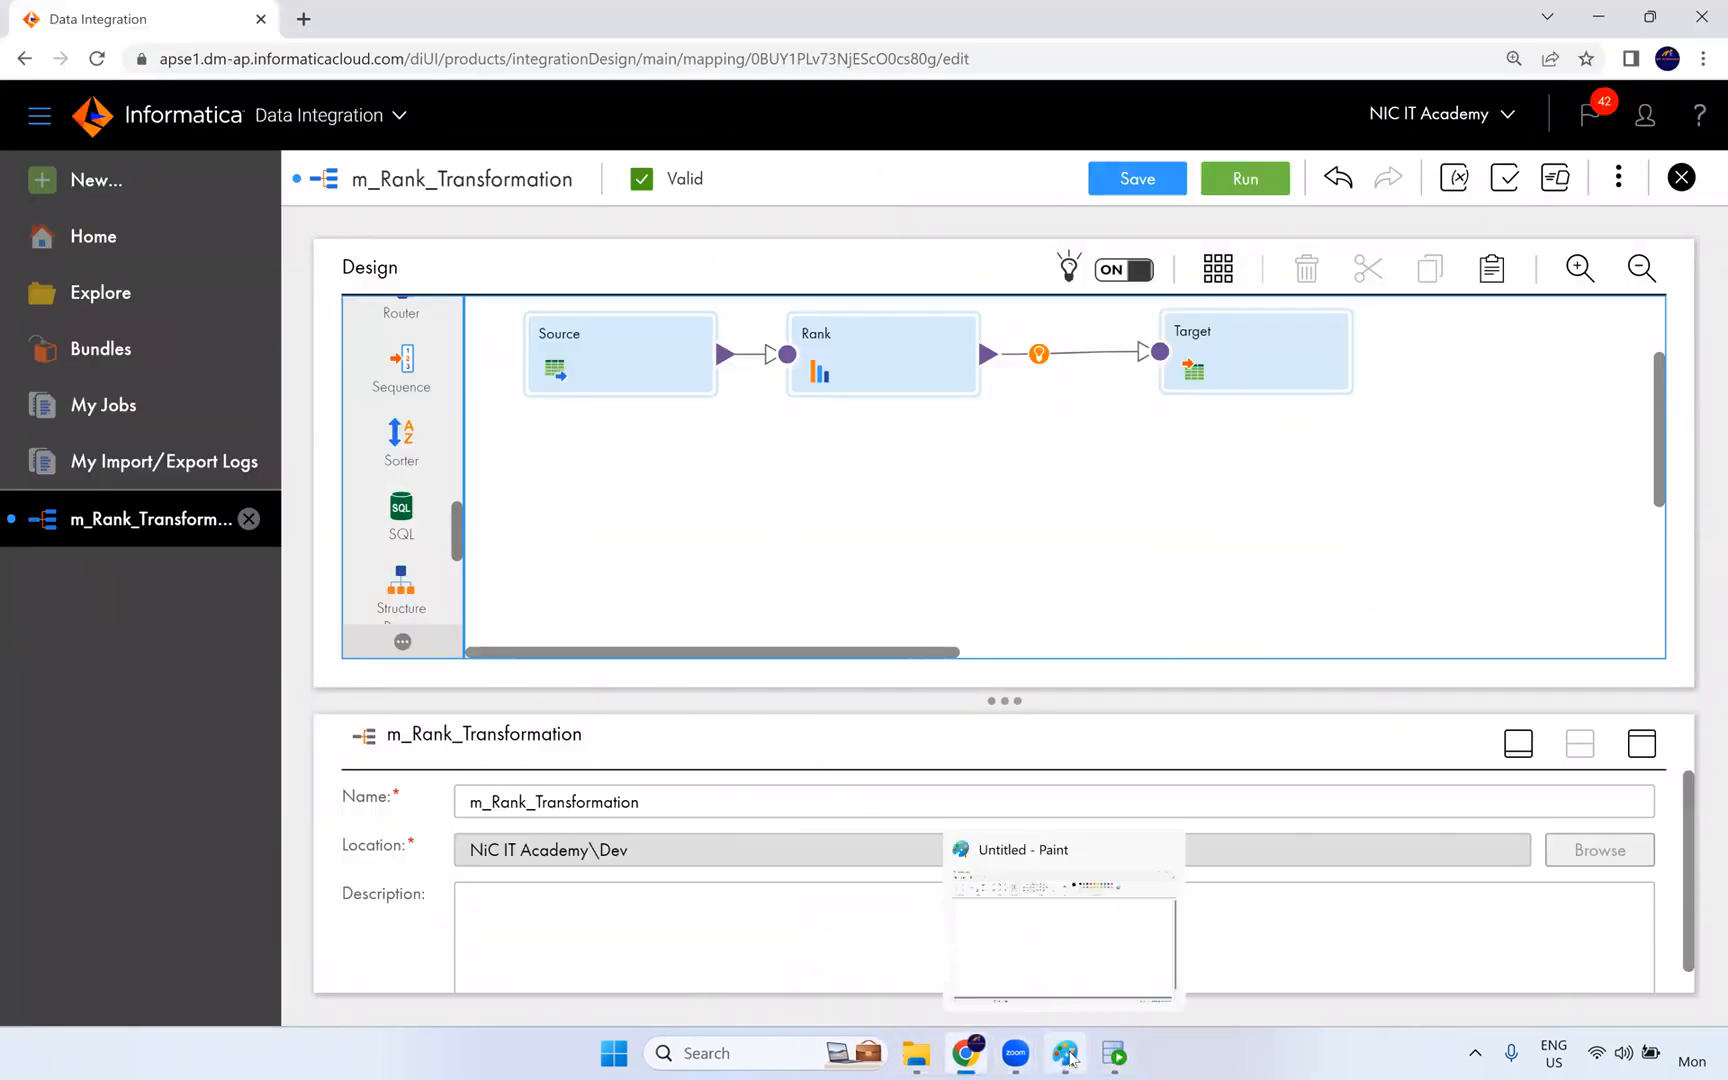
left_click(917, 1053)
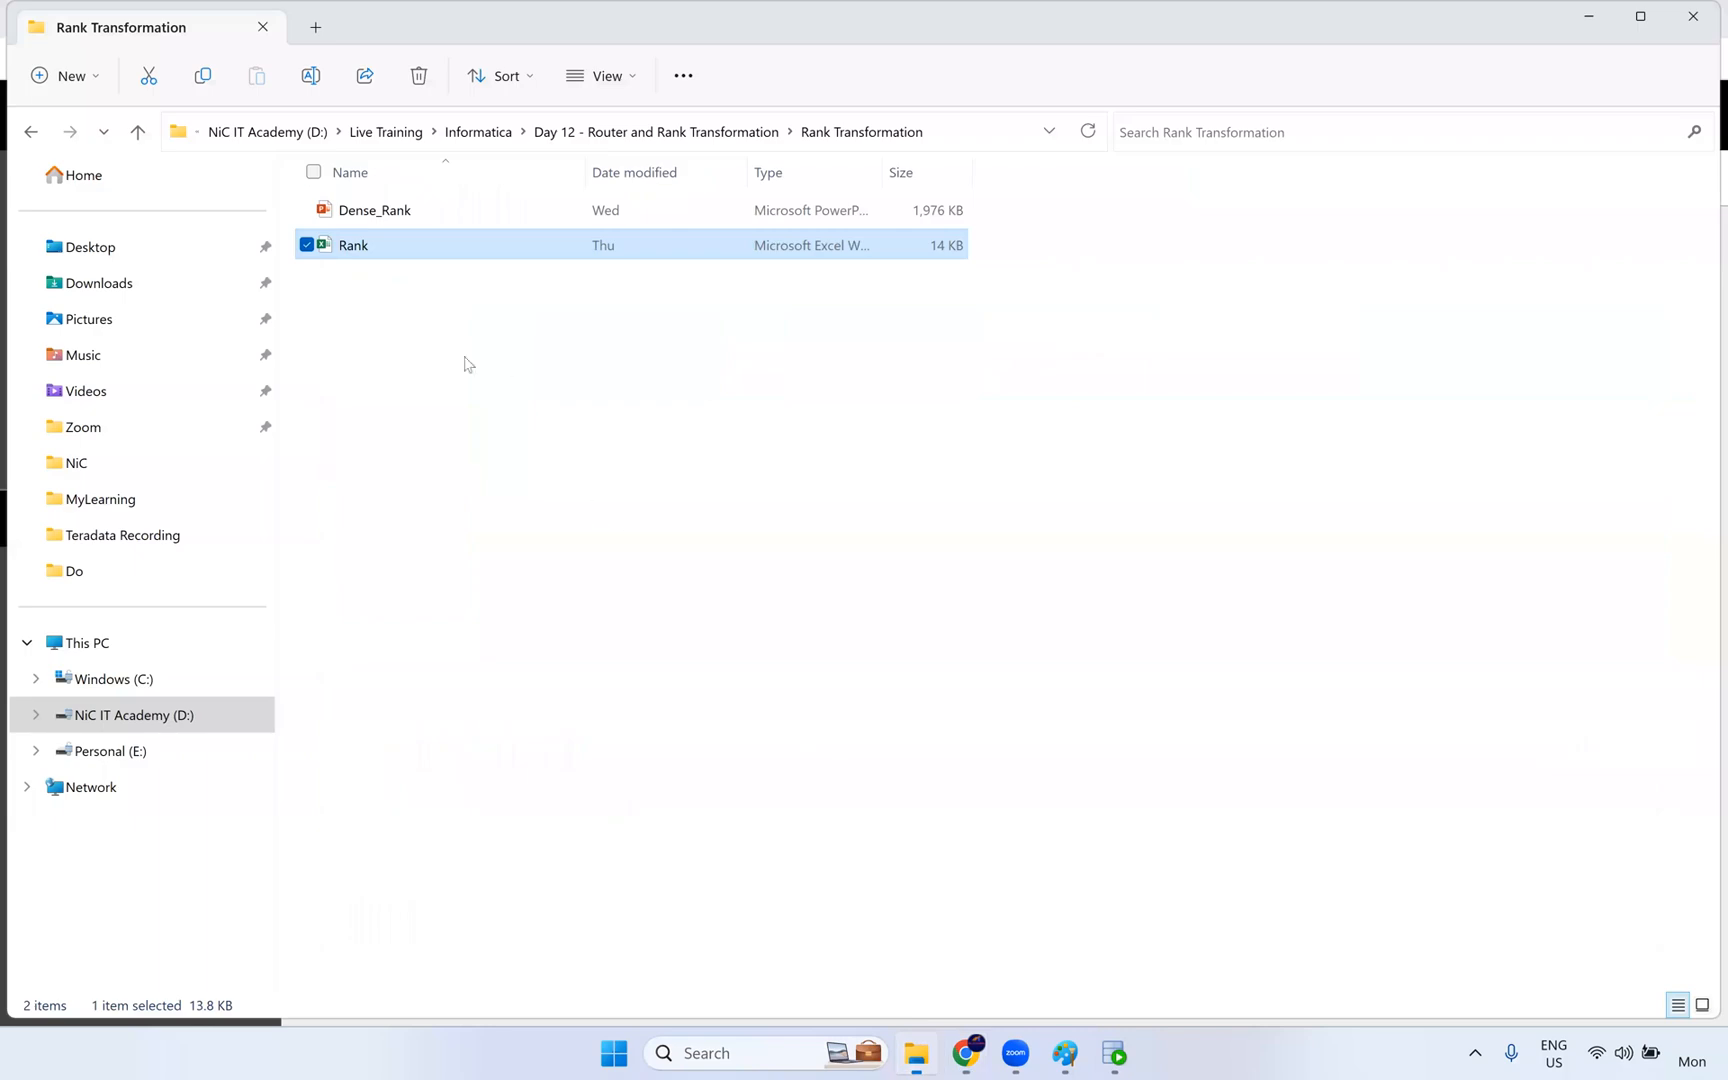
left_click(686, 136)
left_click(546, 136)
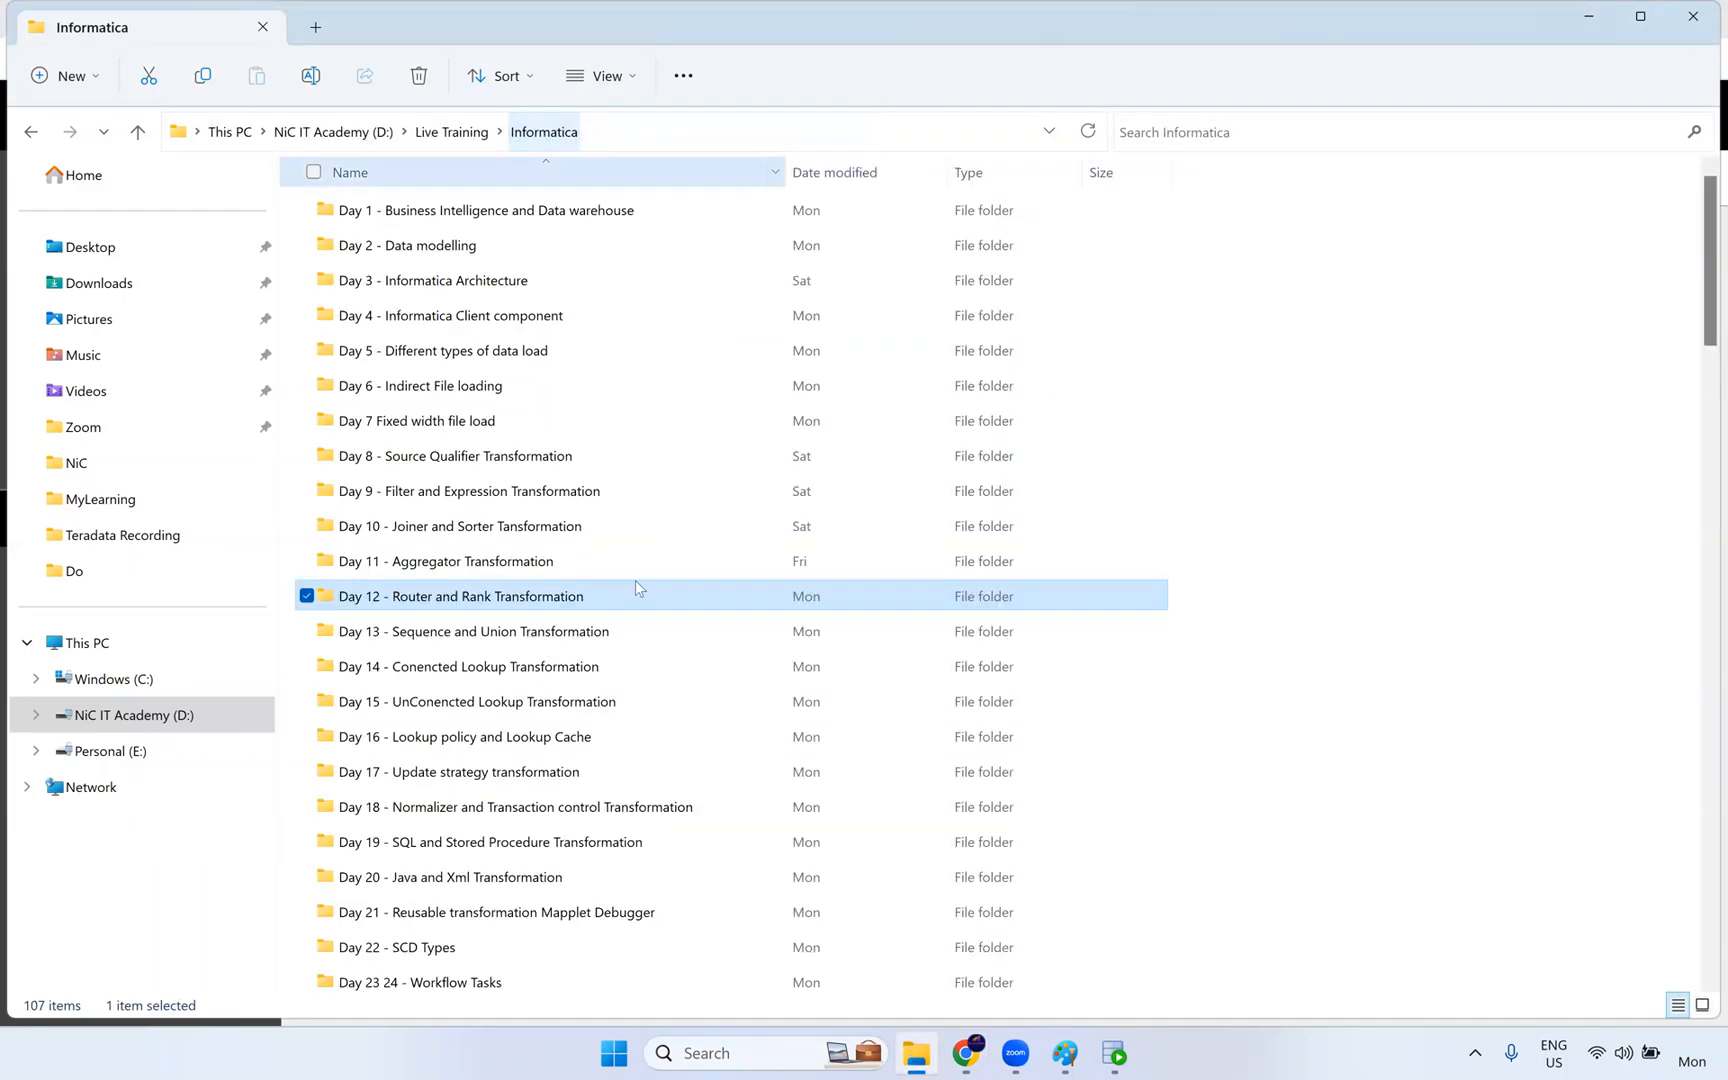
left_click(445, 135)
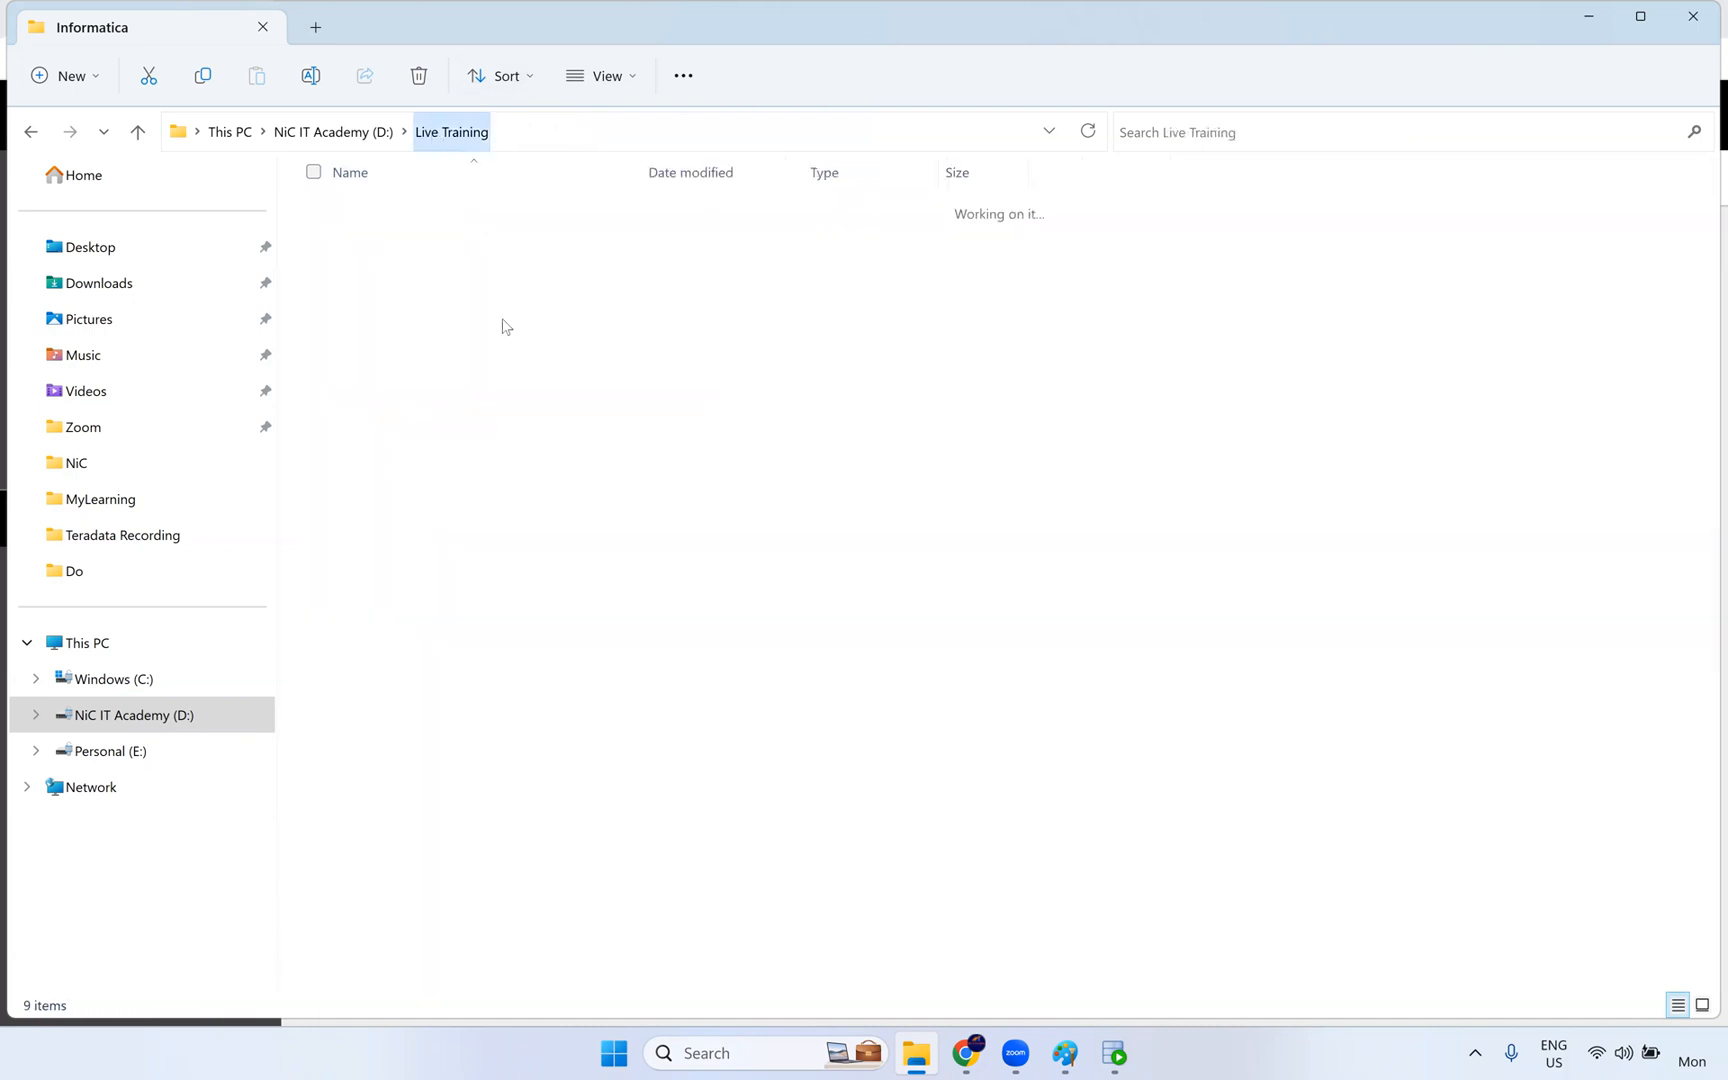
double_click(421, 331)
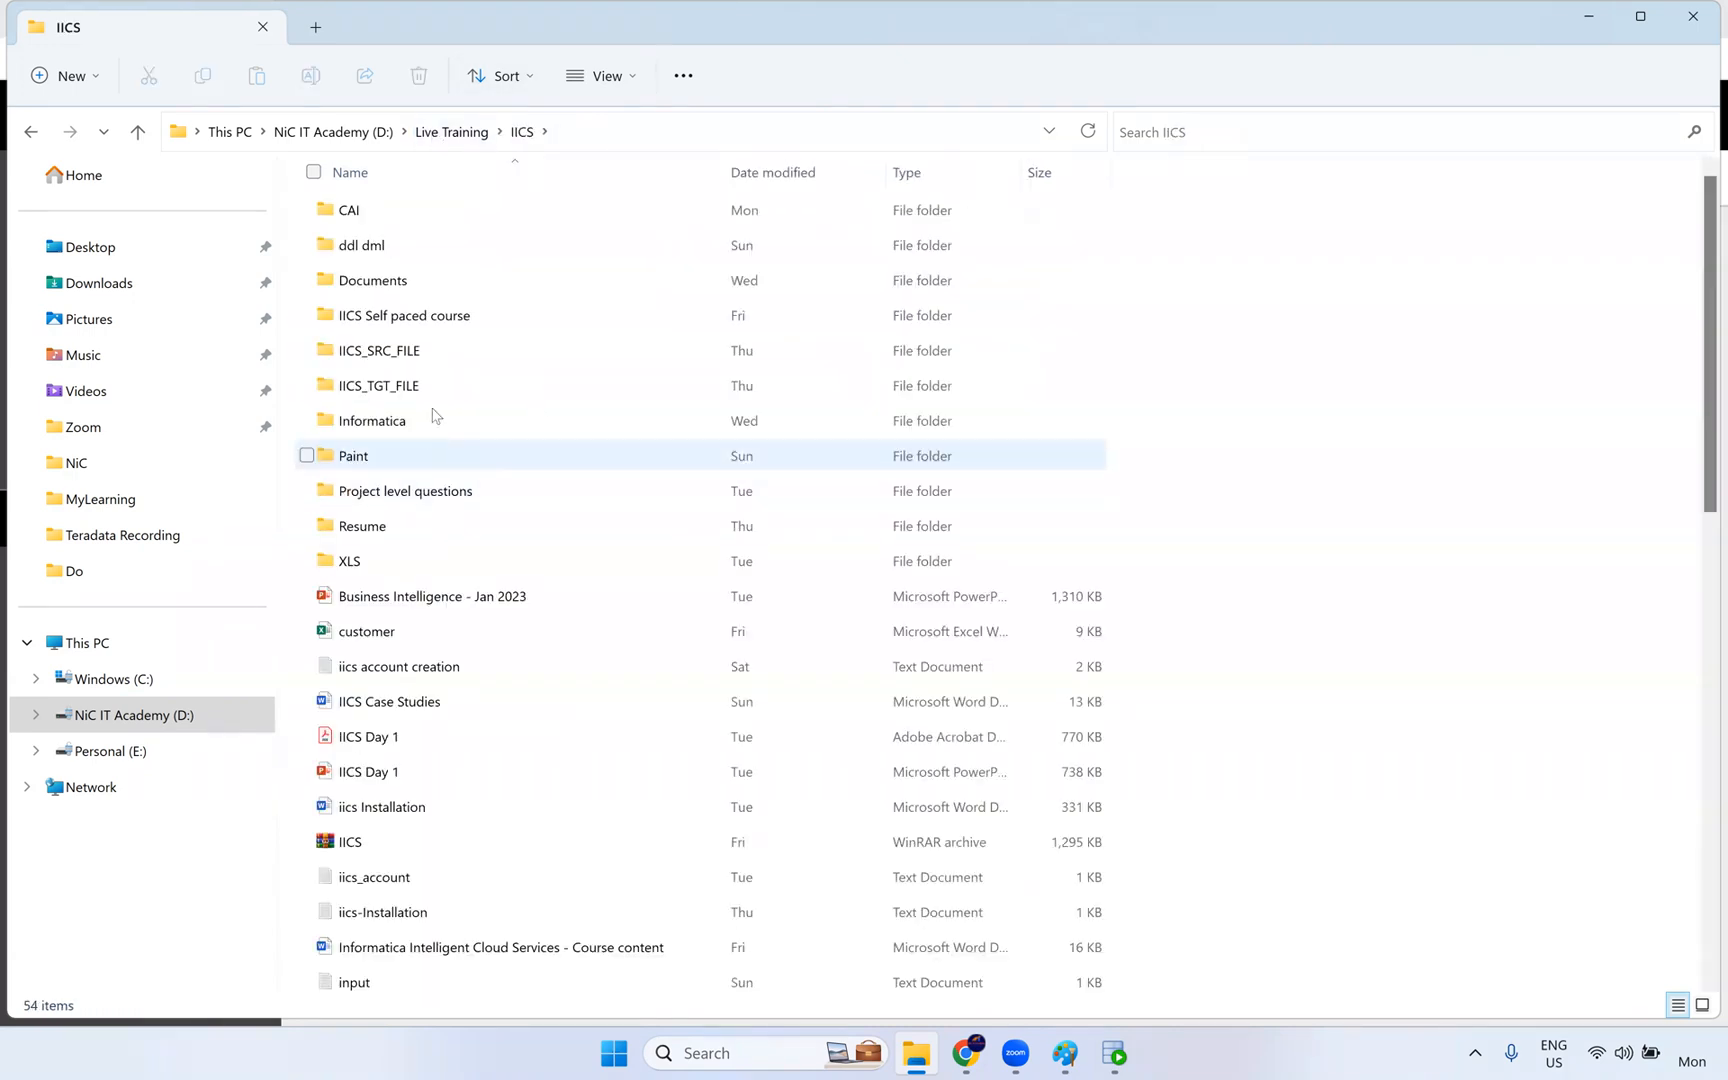
double_click(445, 285)
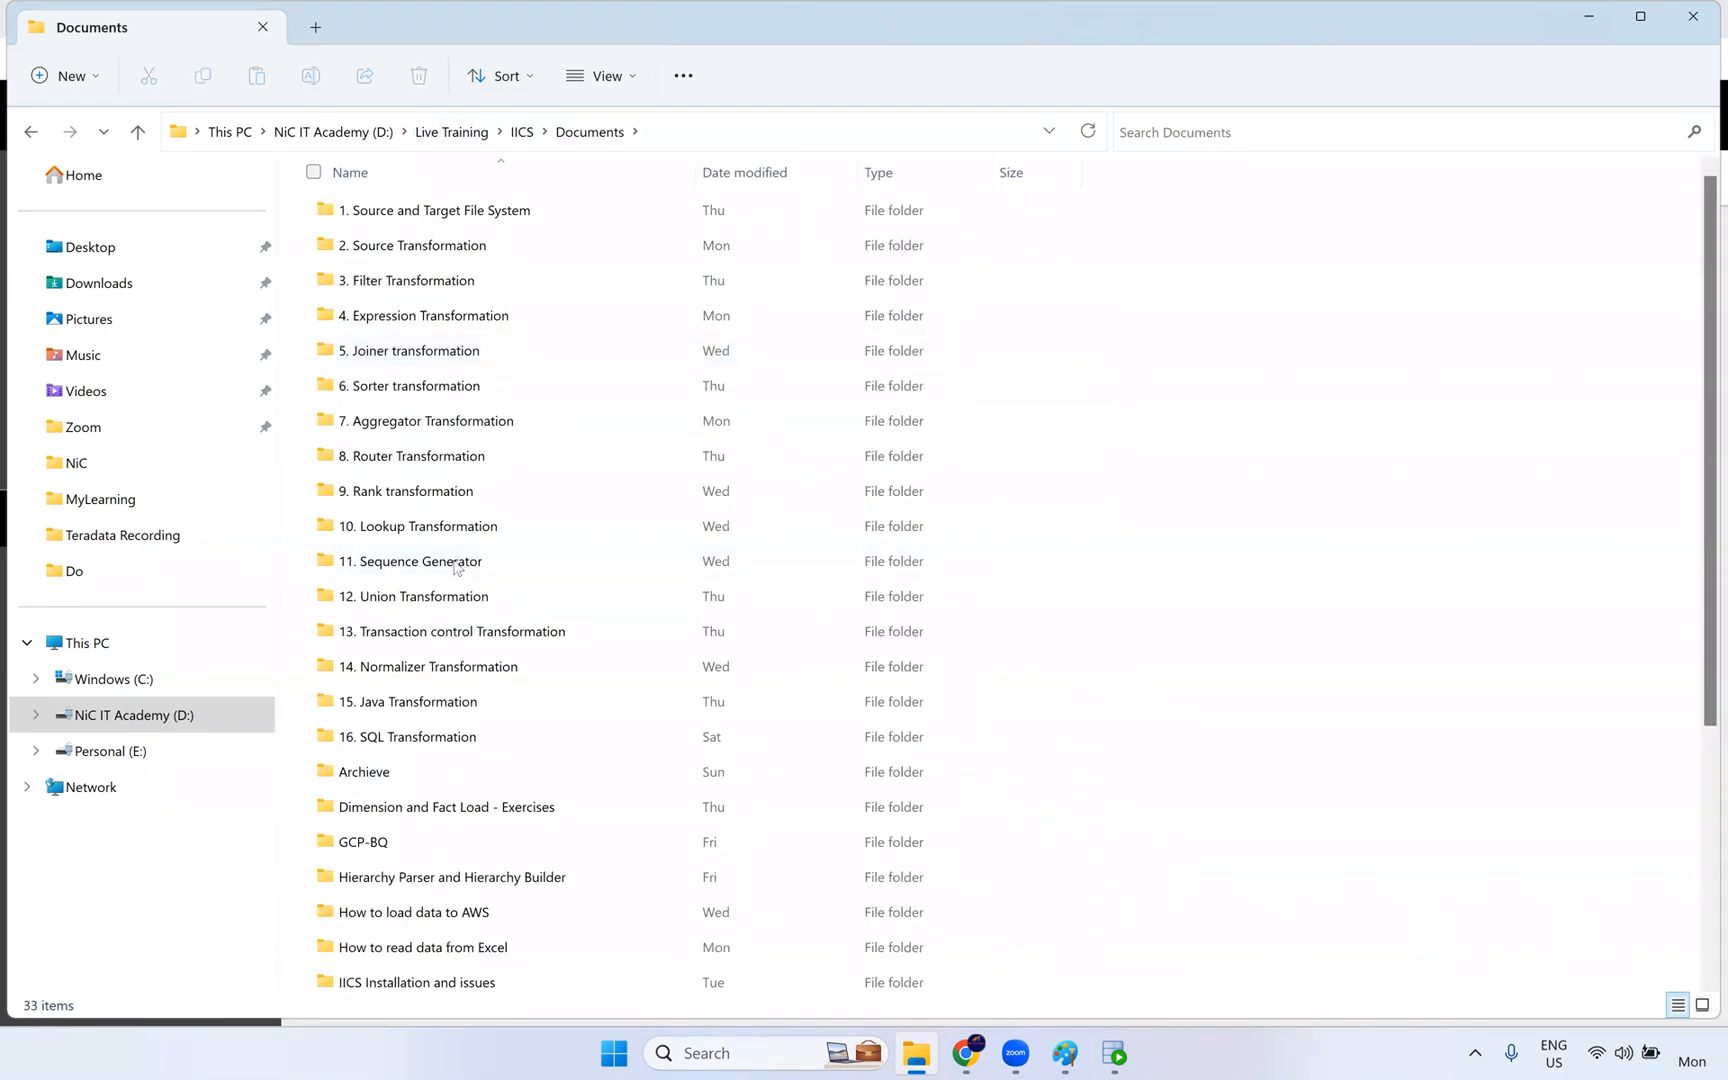
double_click(456, 534)
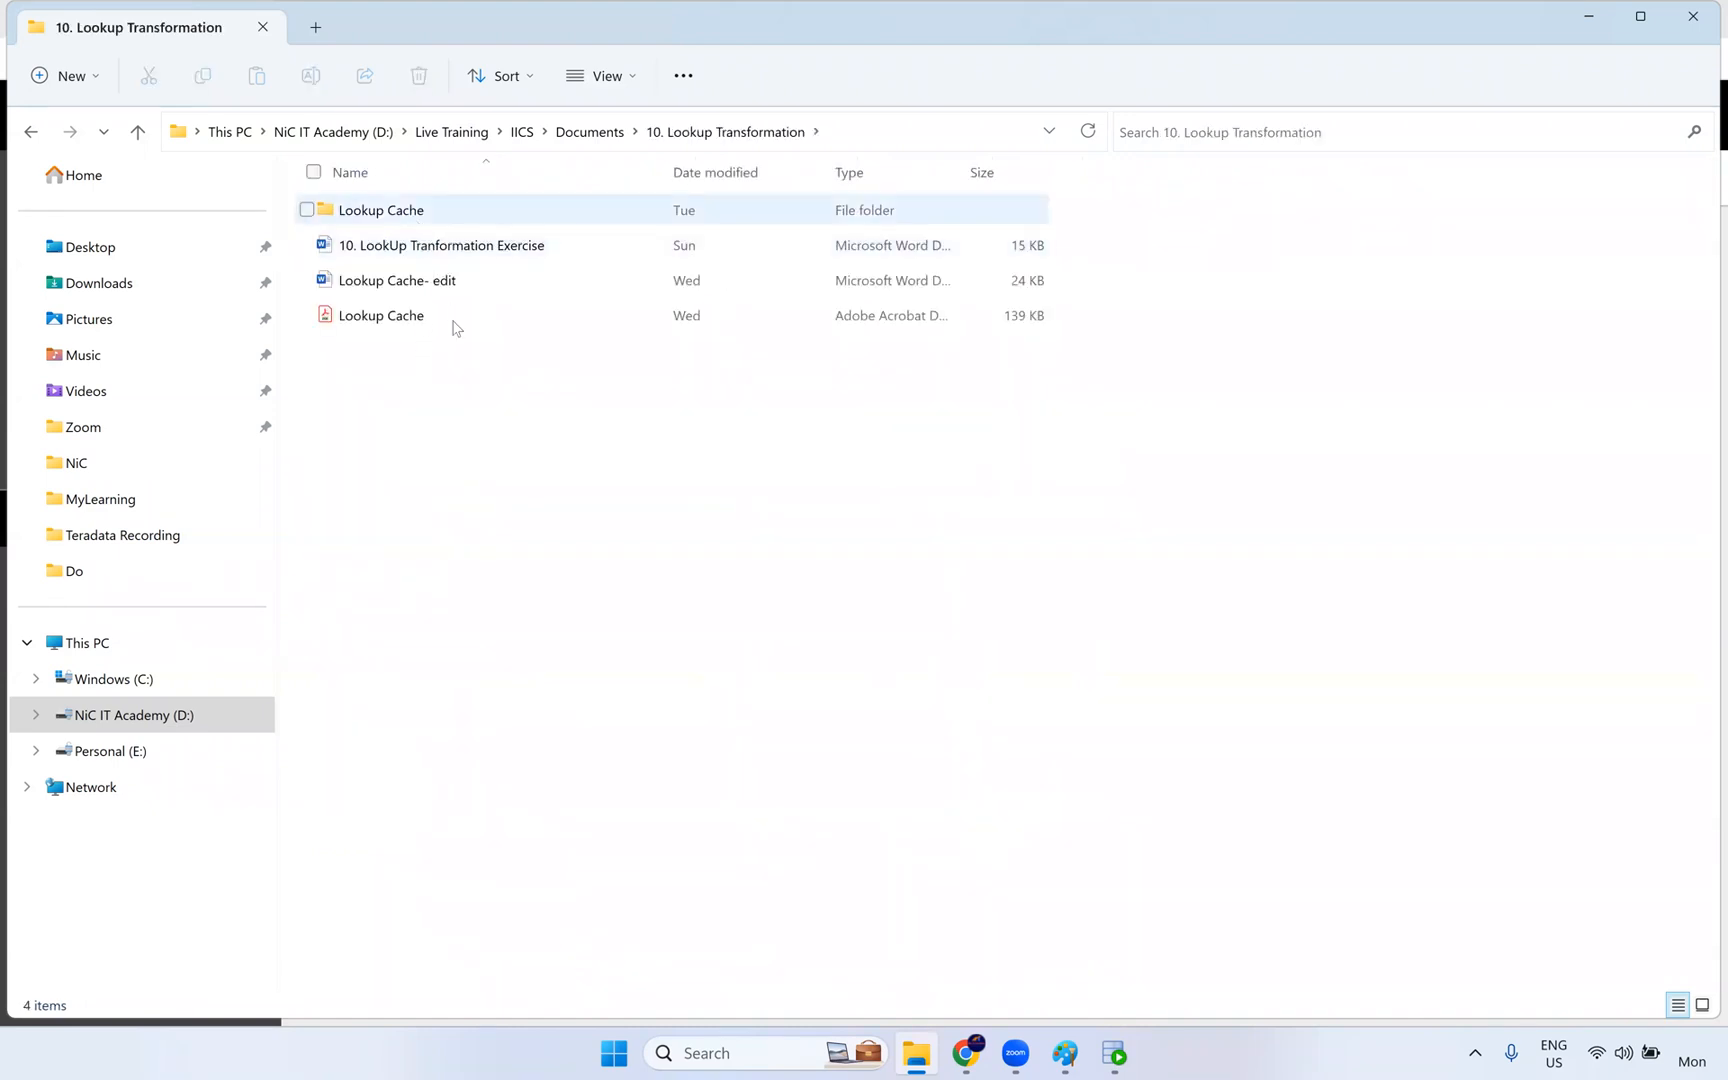
right_click(435, 405)
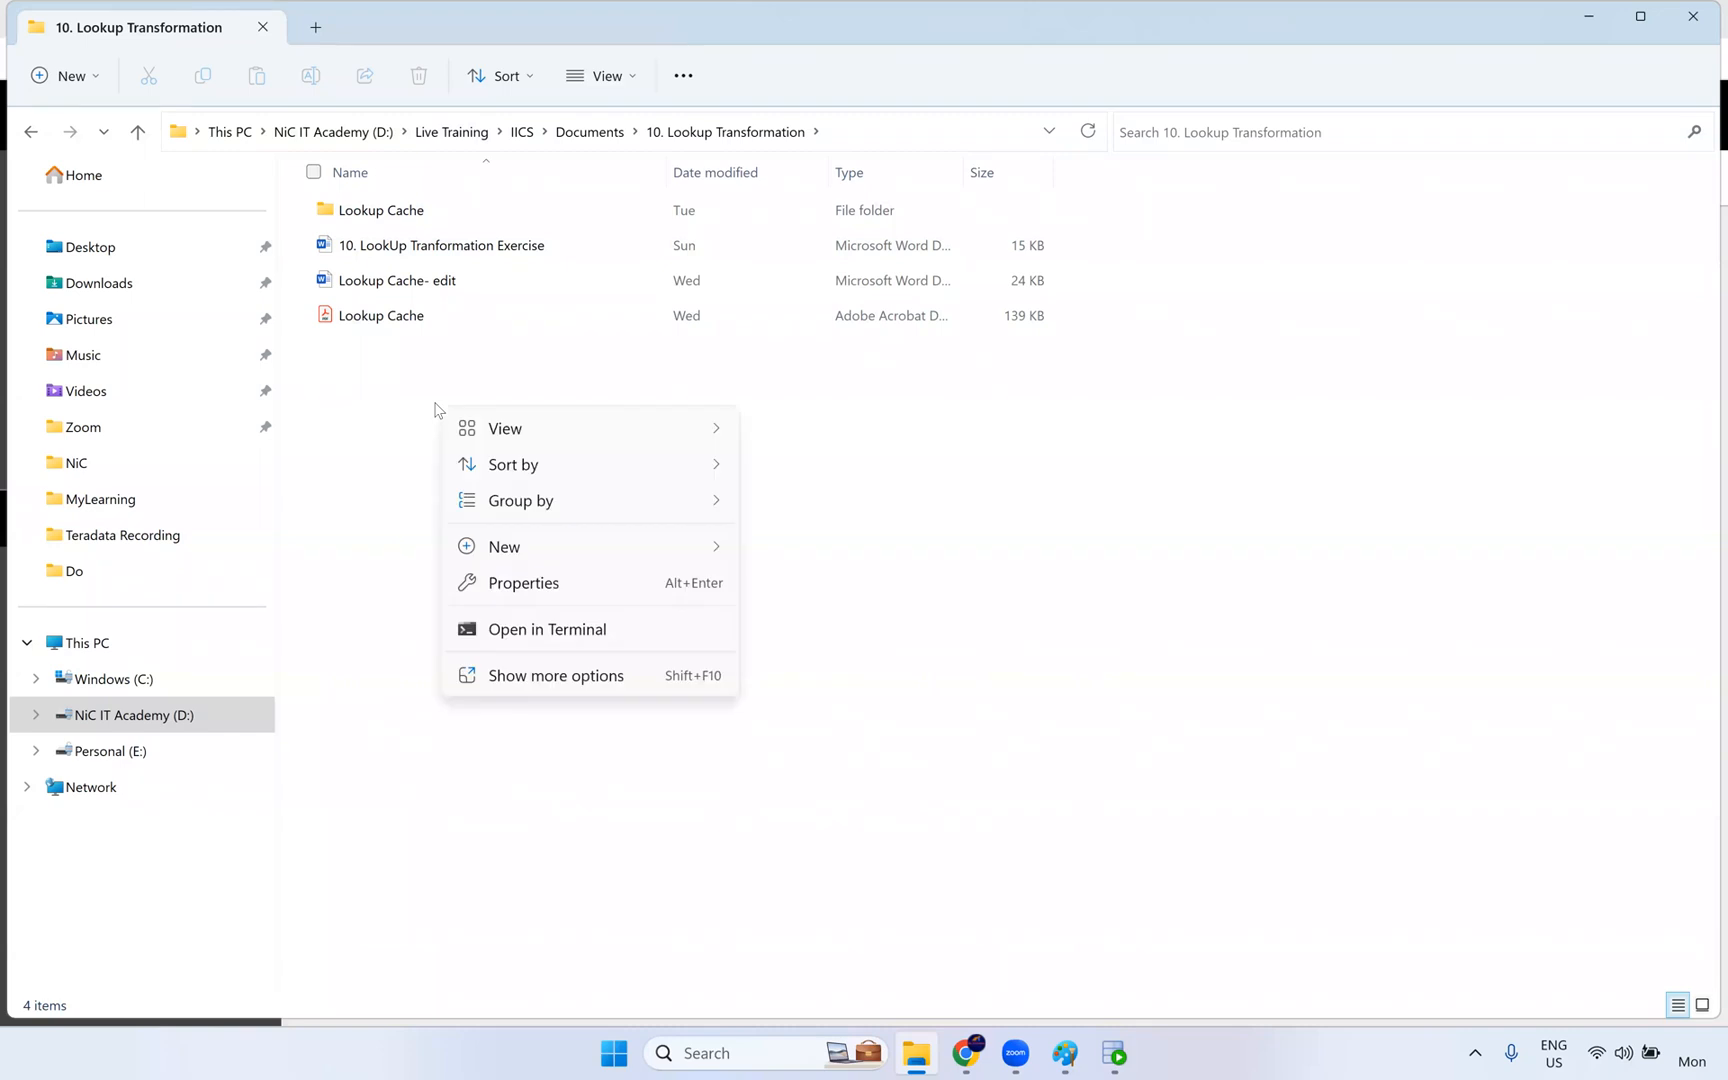
mouse_move(598, 563)
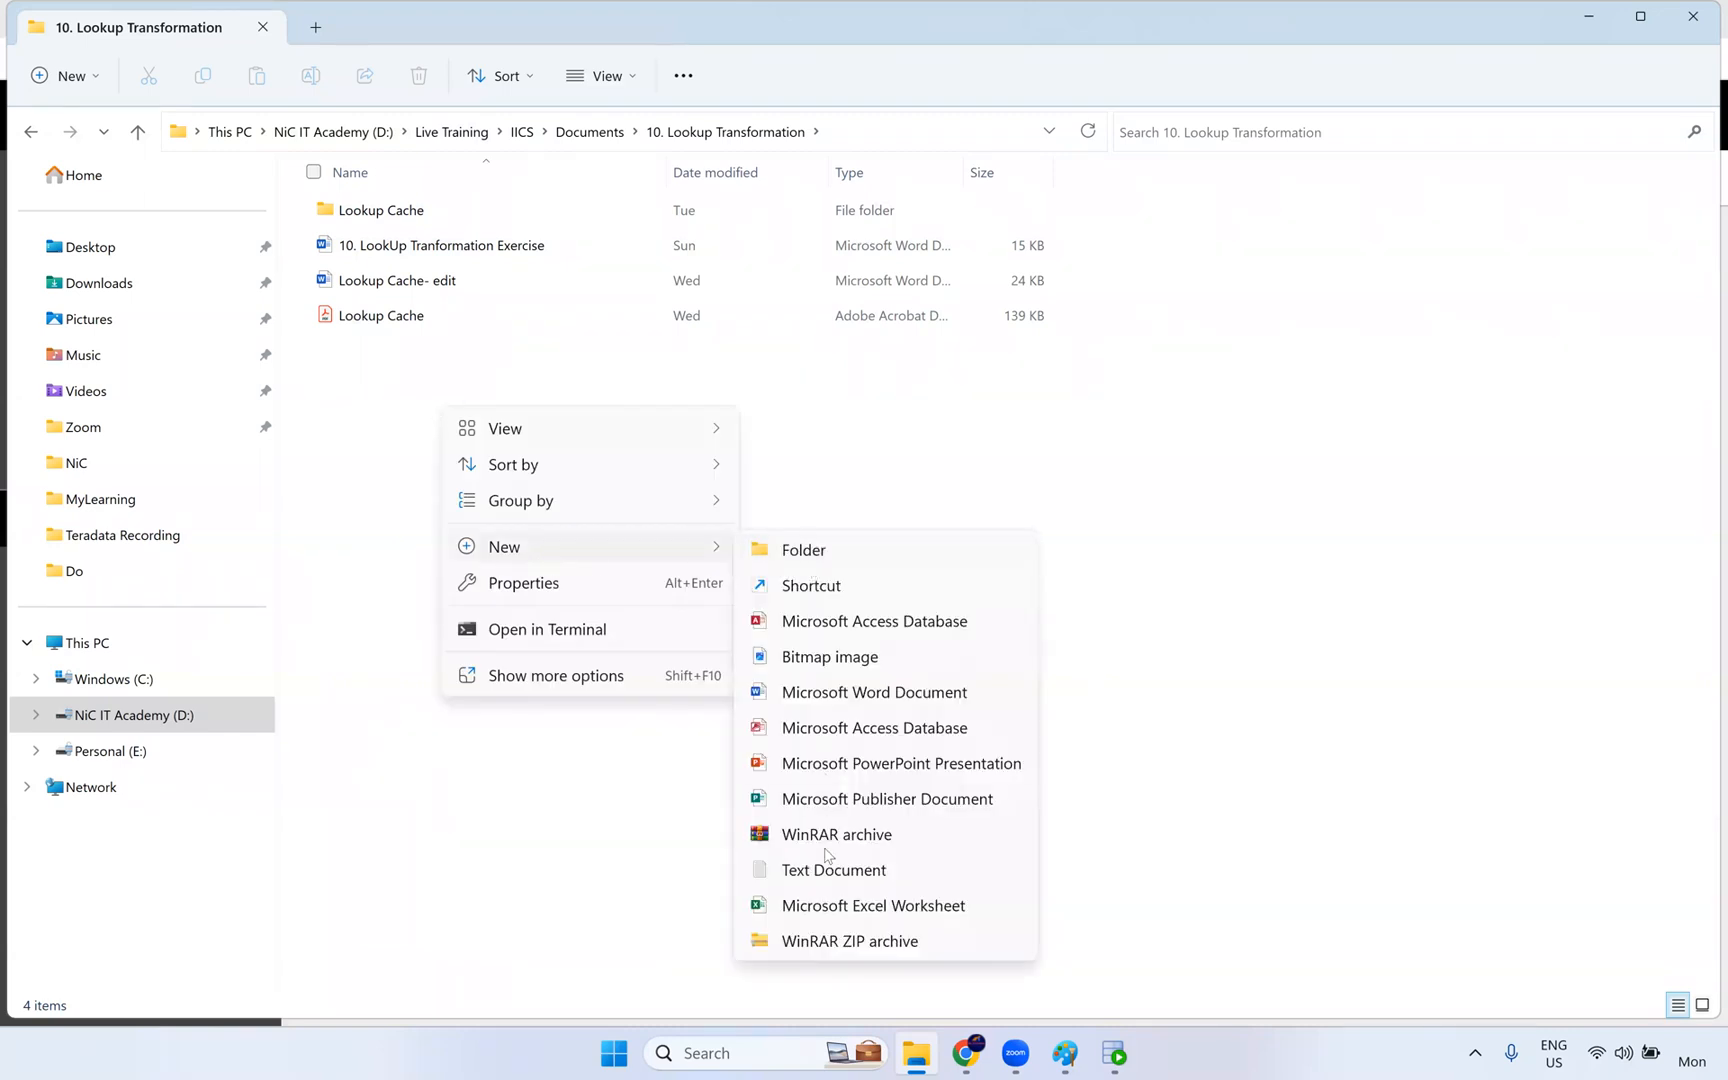
left_click(460, 745)
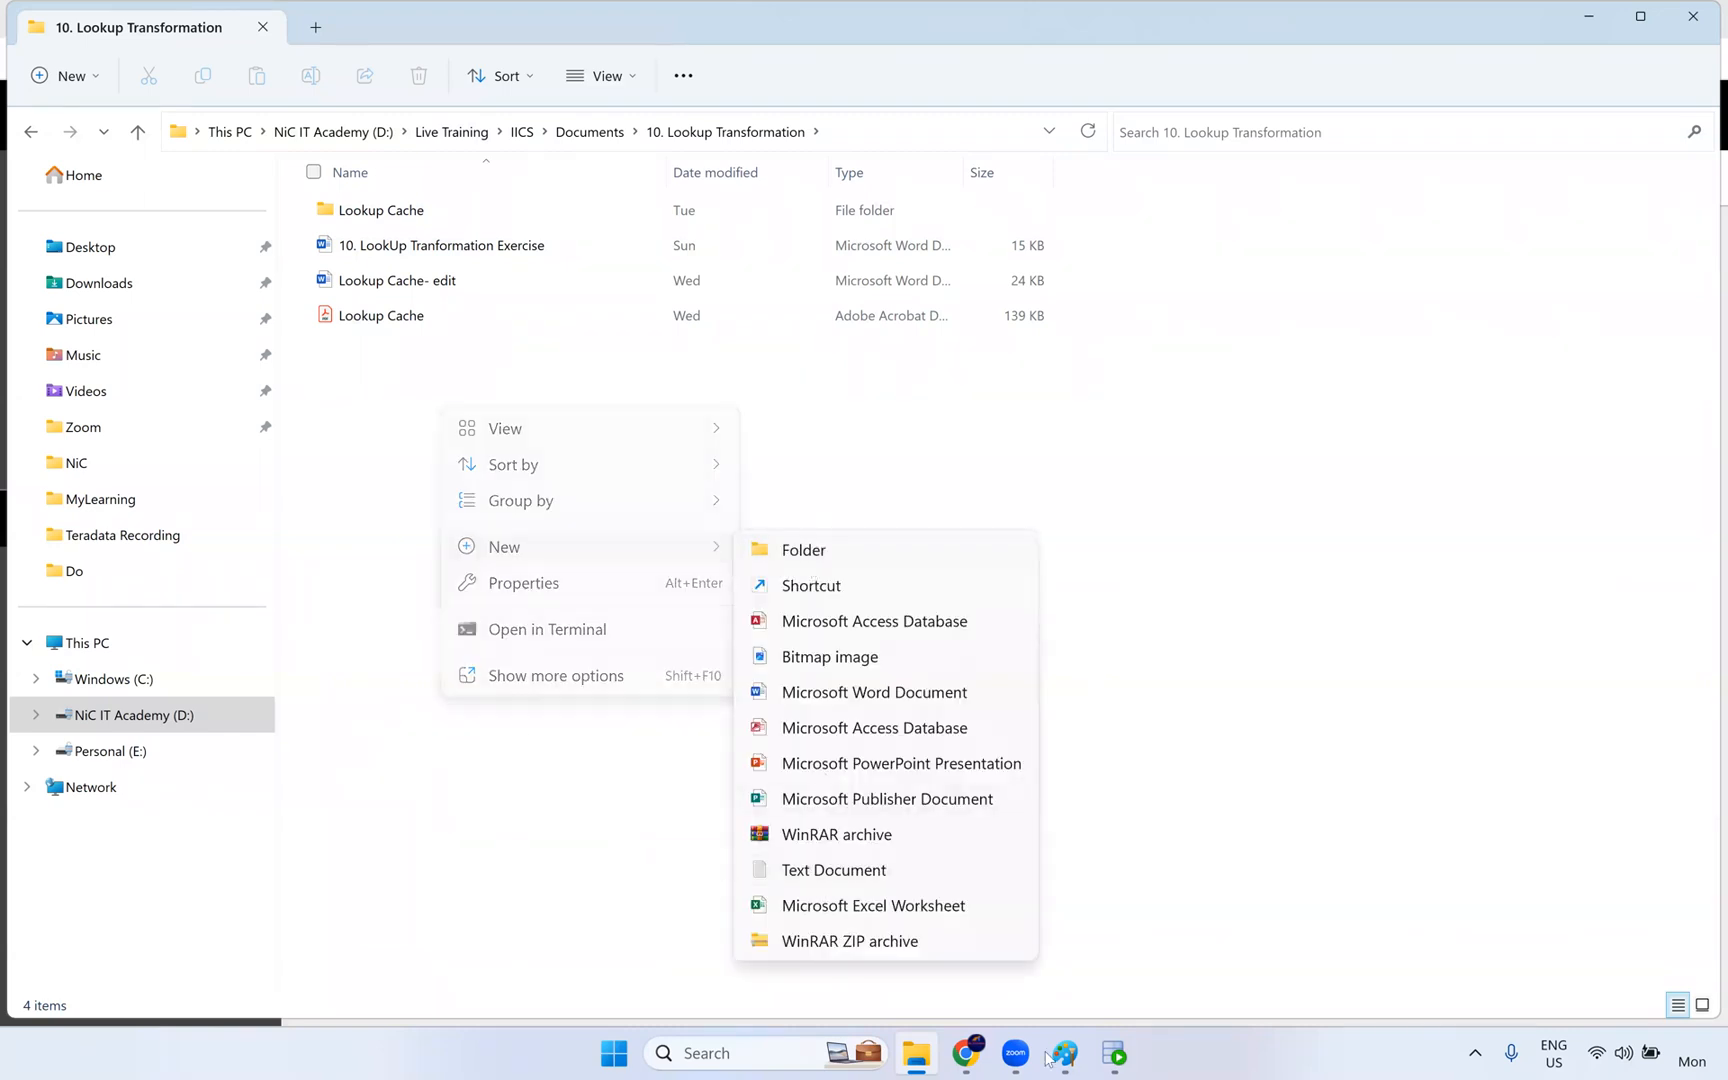
- Switch back to Informatica Data Integration in Chrome and show the Rank transformation's general properties
mouse_move(963, 1055)
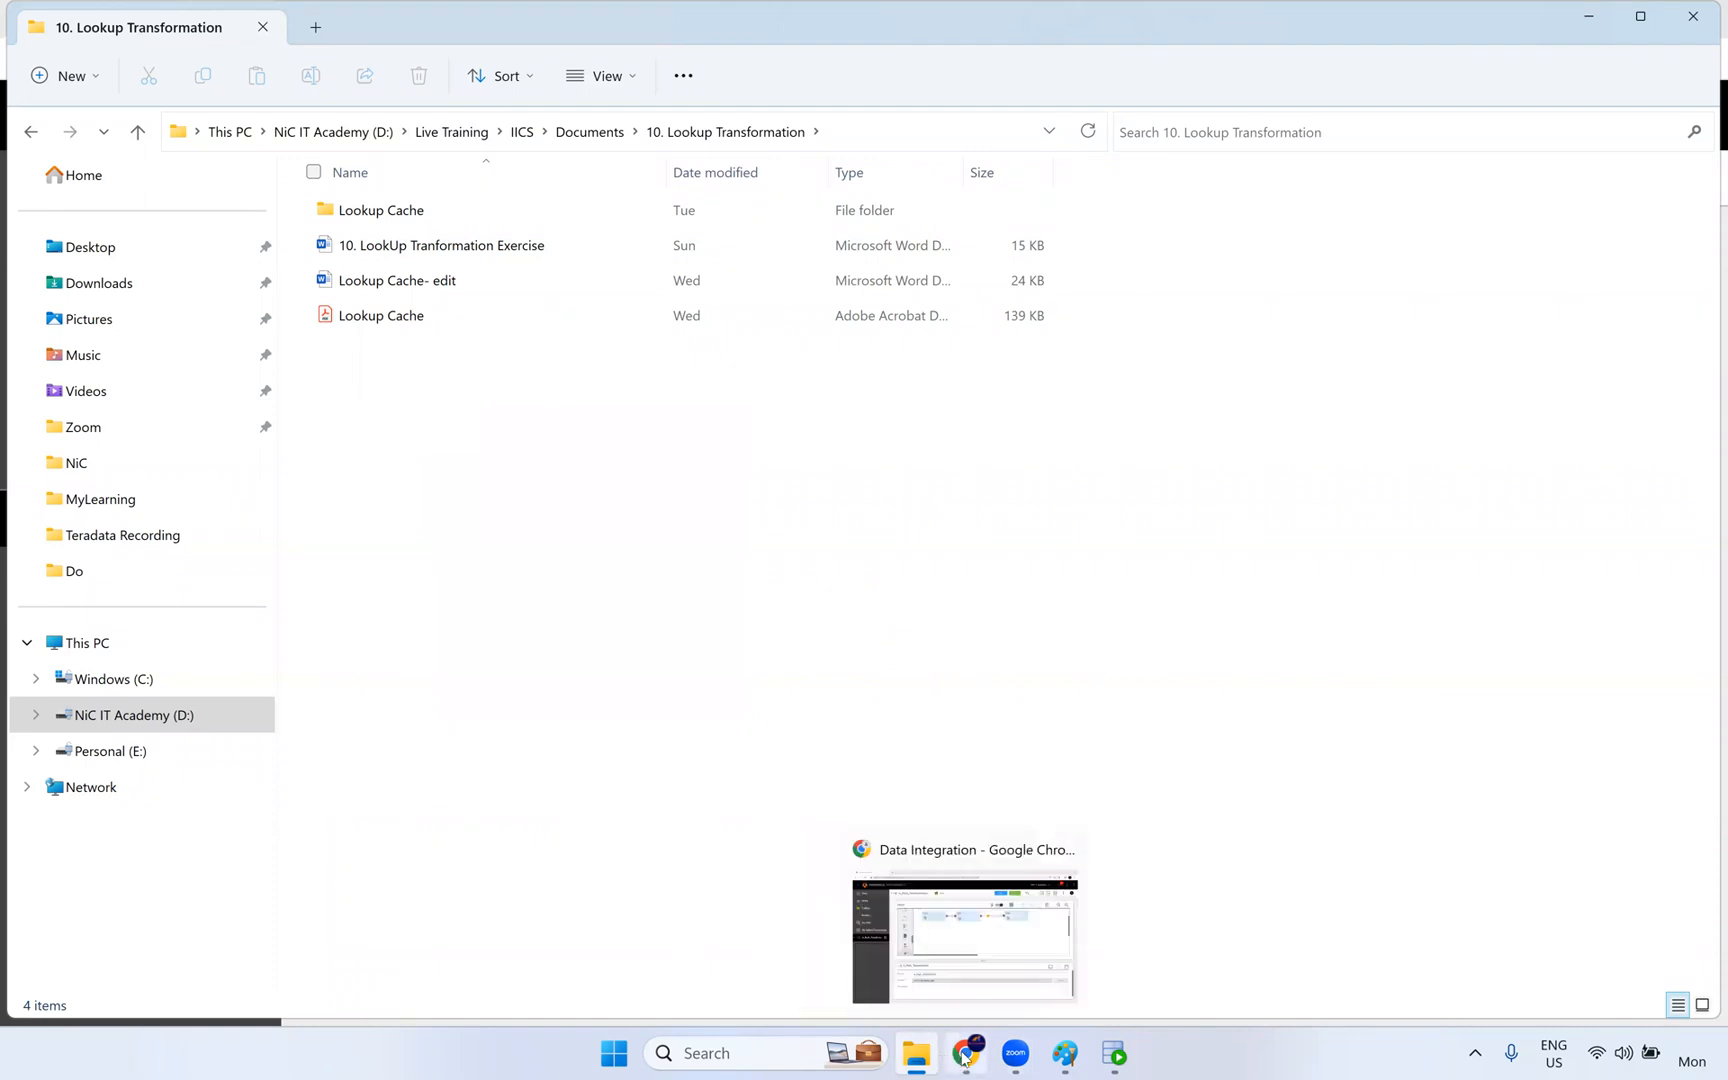
left_click(971, 959)
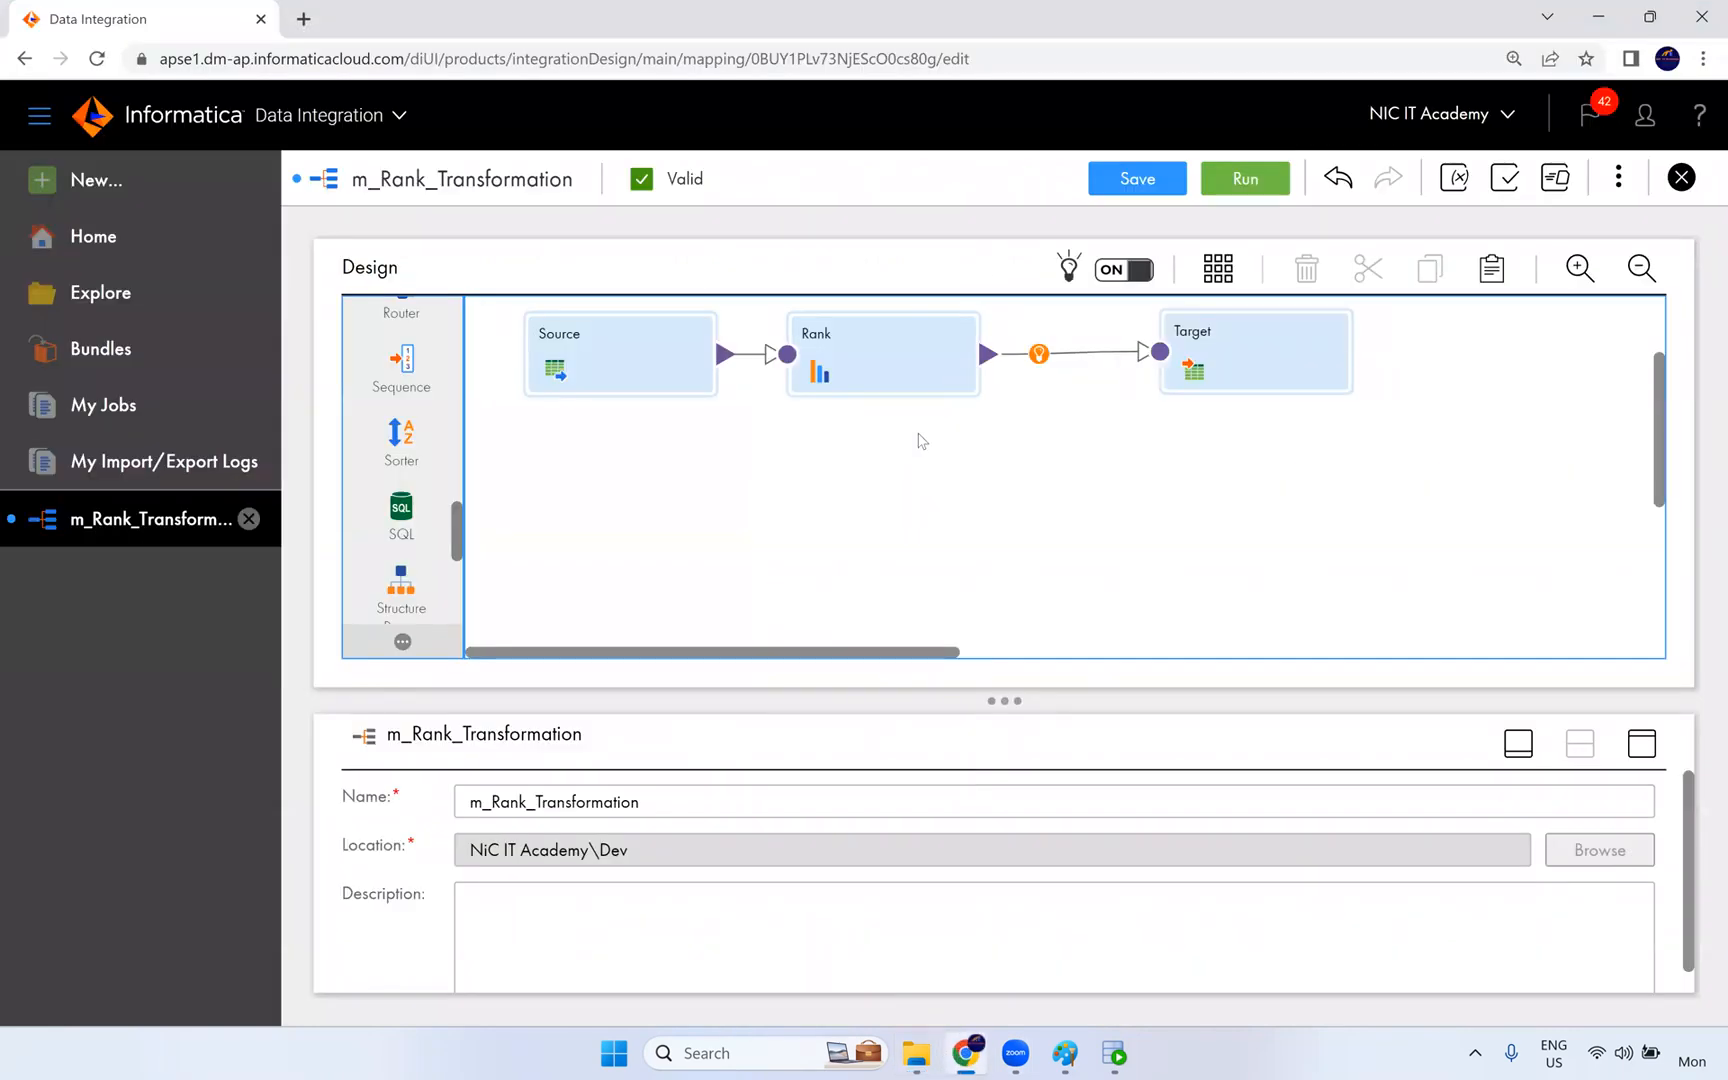
left_click(880, 365)
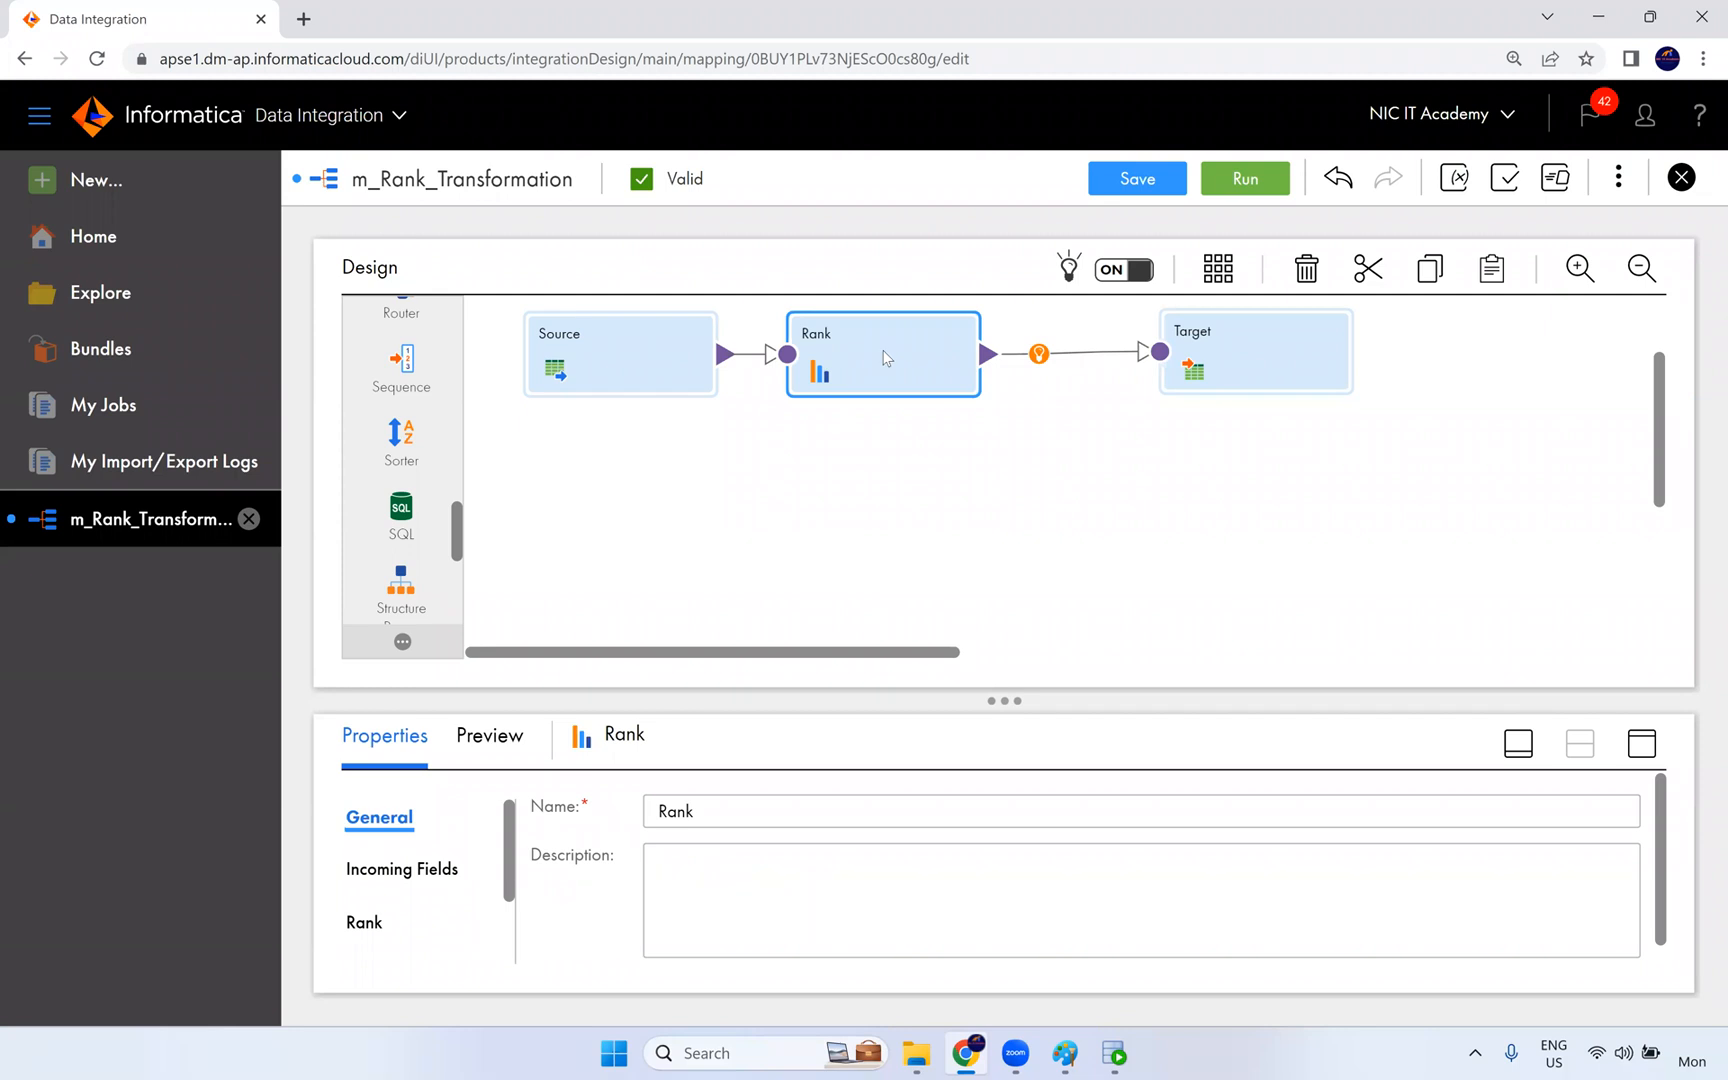
- Switch to Paint and place a text box about 782 × 249 px near the upper-left part of the blank canvas
left_click(1065, 1053)
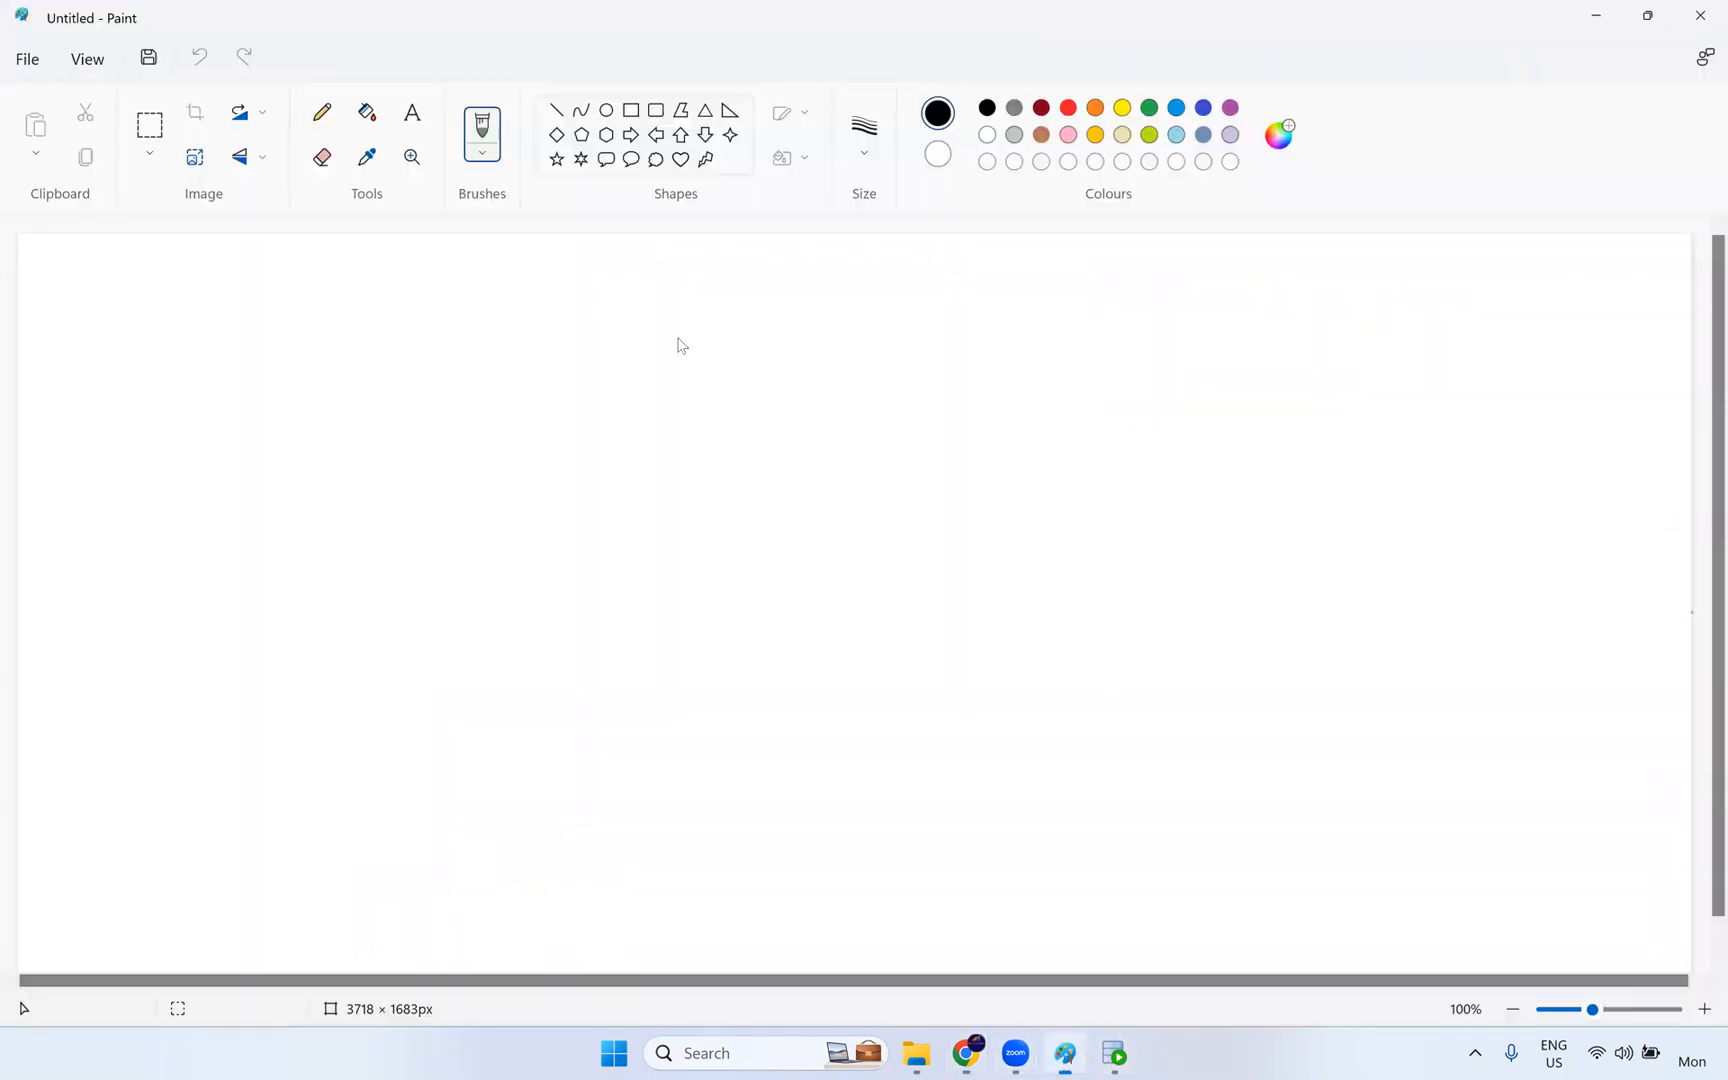
left_click(412, 112)
left_click(117, 309)
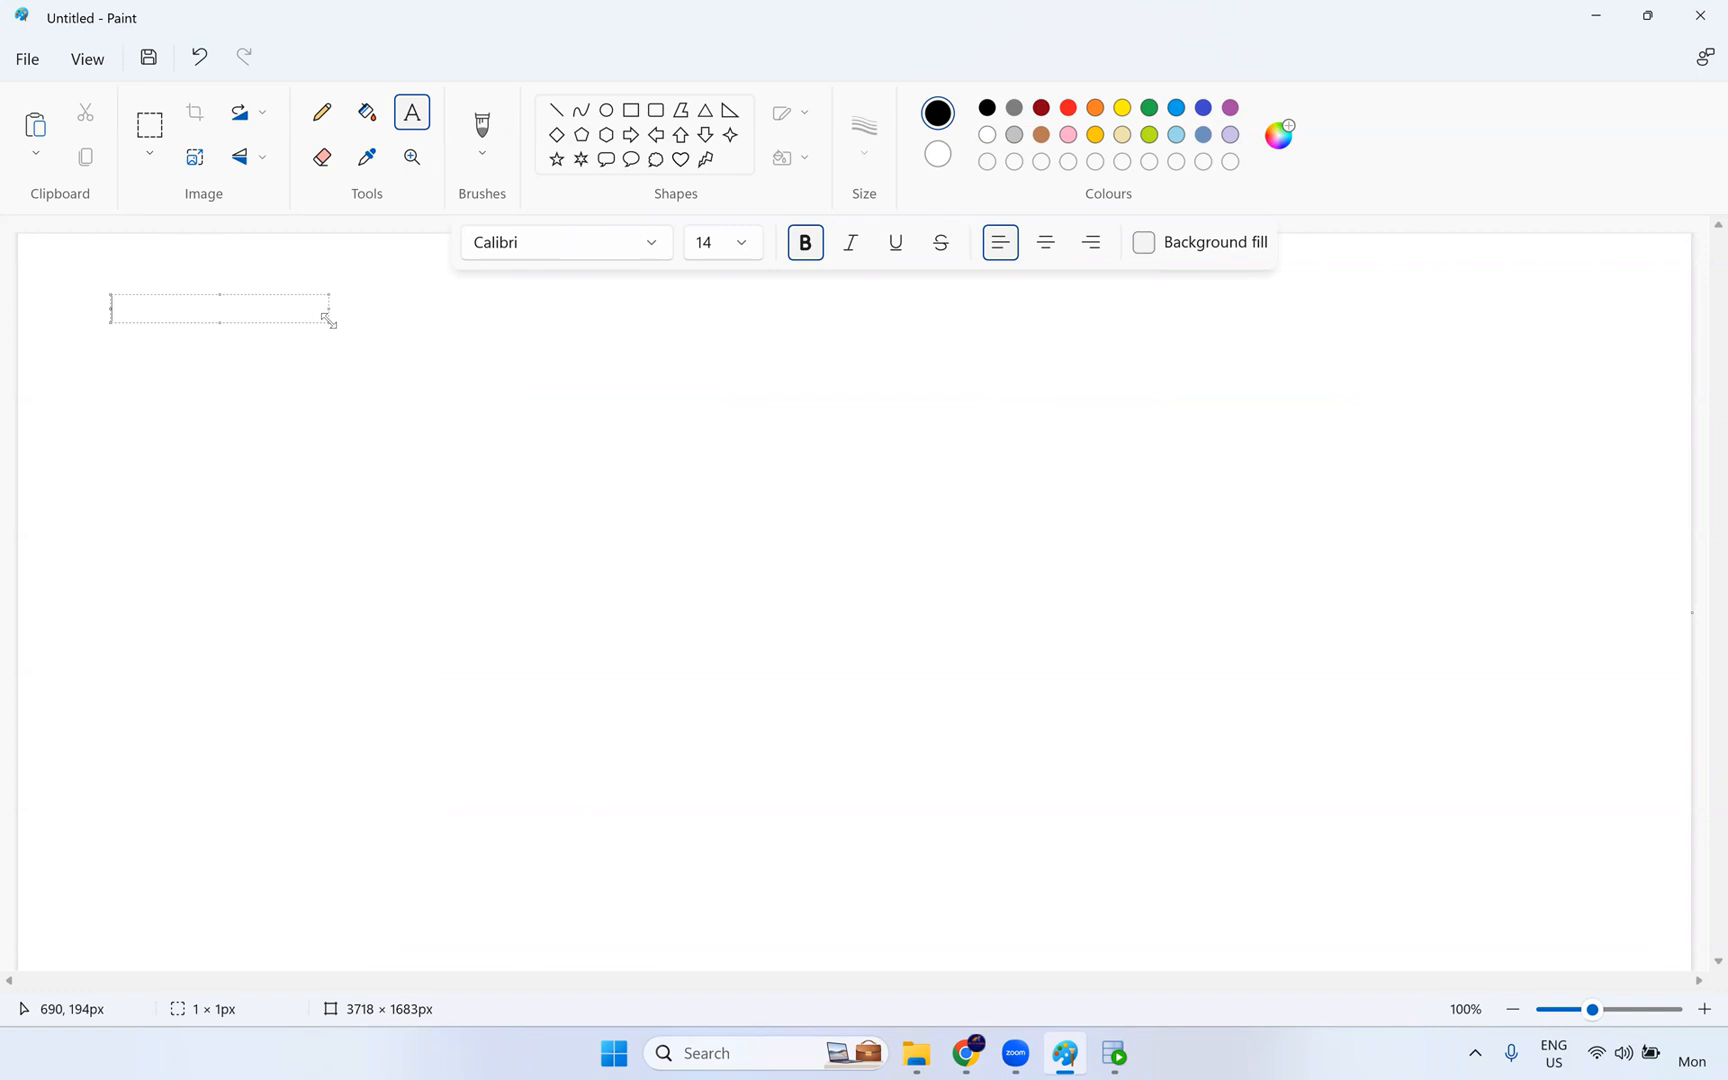
left_click_drag(329, 320, 460, 405)
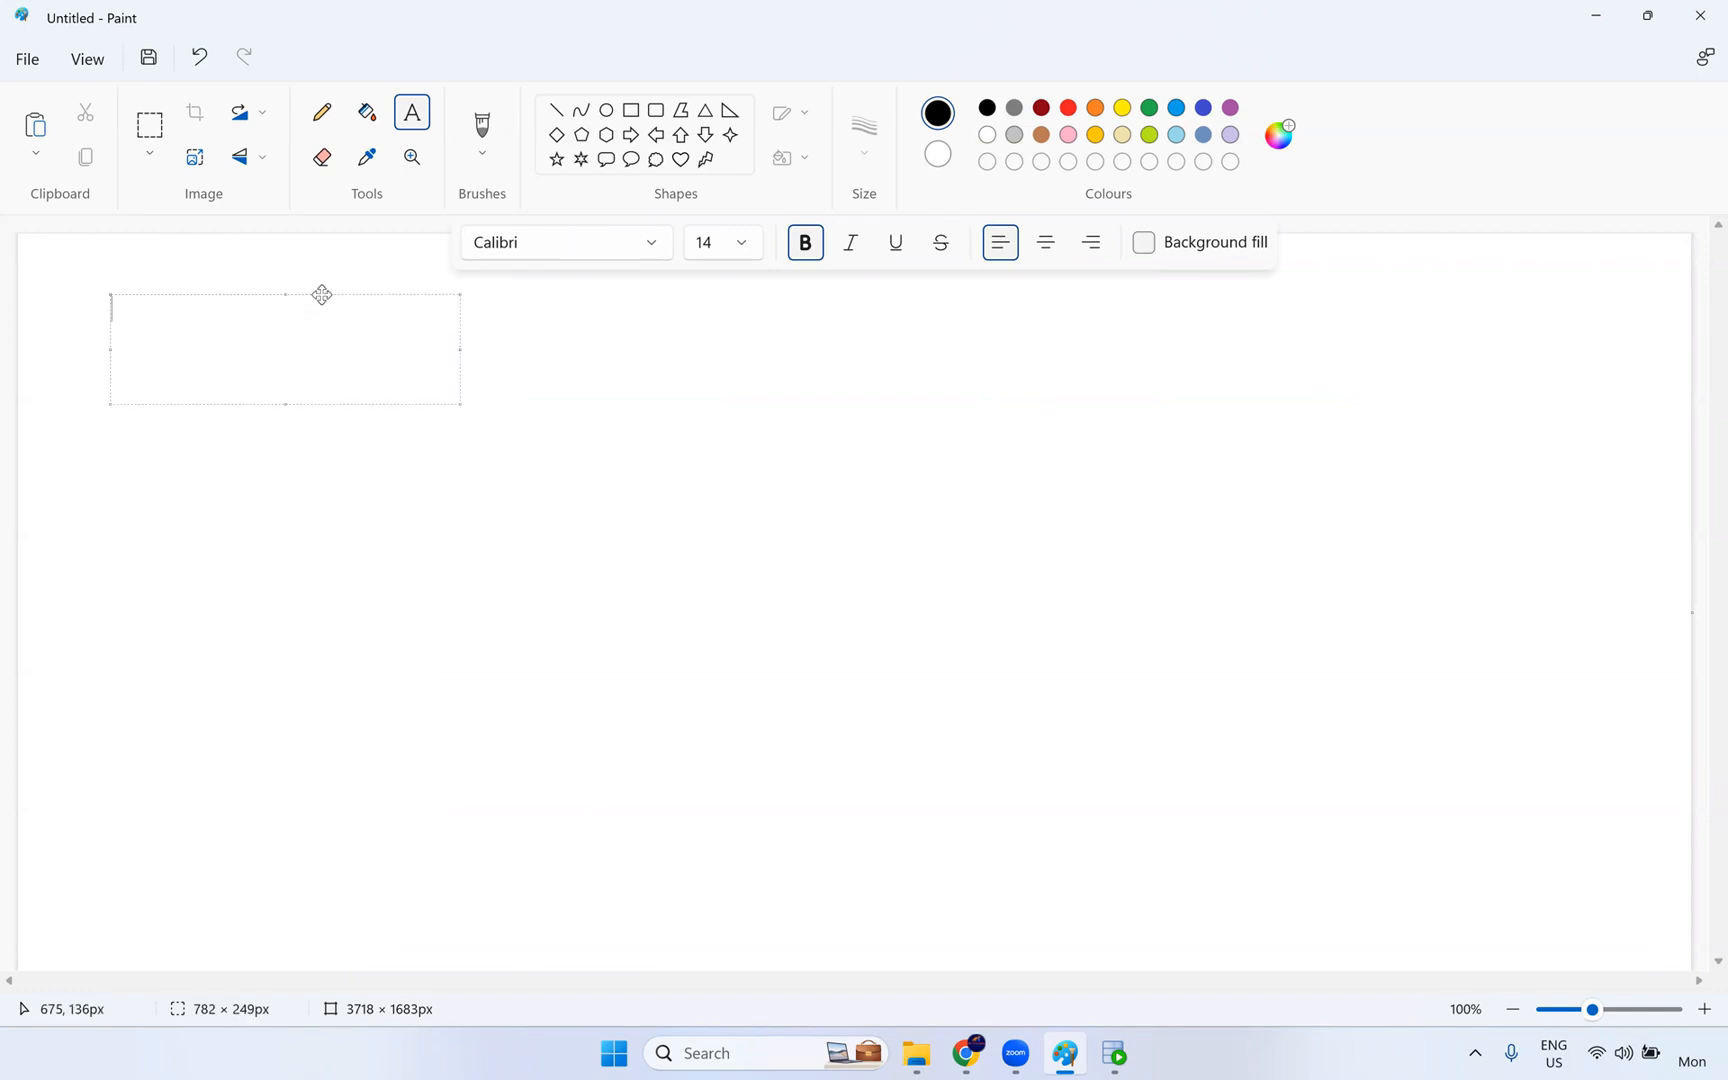
left_click_drag(321, 293, 320, 347)
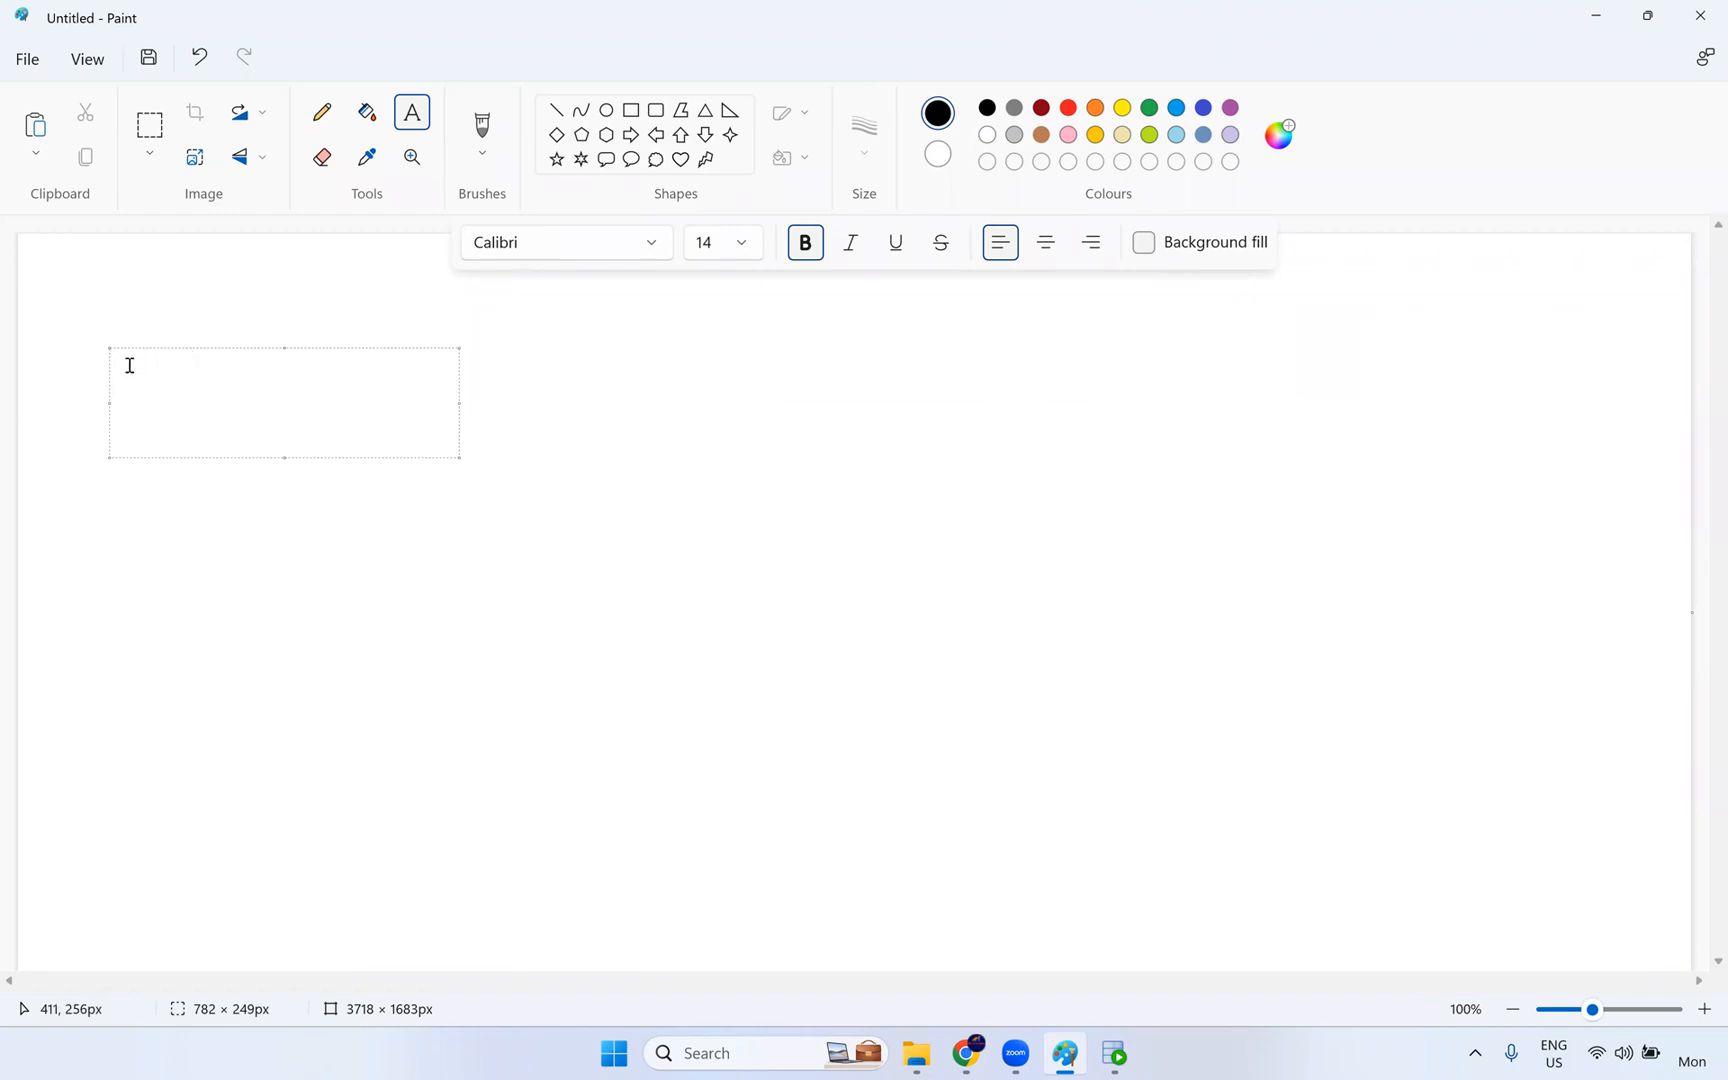
- Enter the heading "1. Lookup Transformation" in the text box and commit it to the canvas
type("1. Lookup Transforamtio")
key("BackSpace")
key("BackSpace")
key("BackSpace")
key("BackSpace")
key("BackSpace")
type("mation")
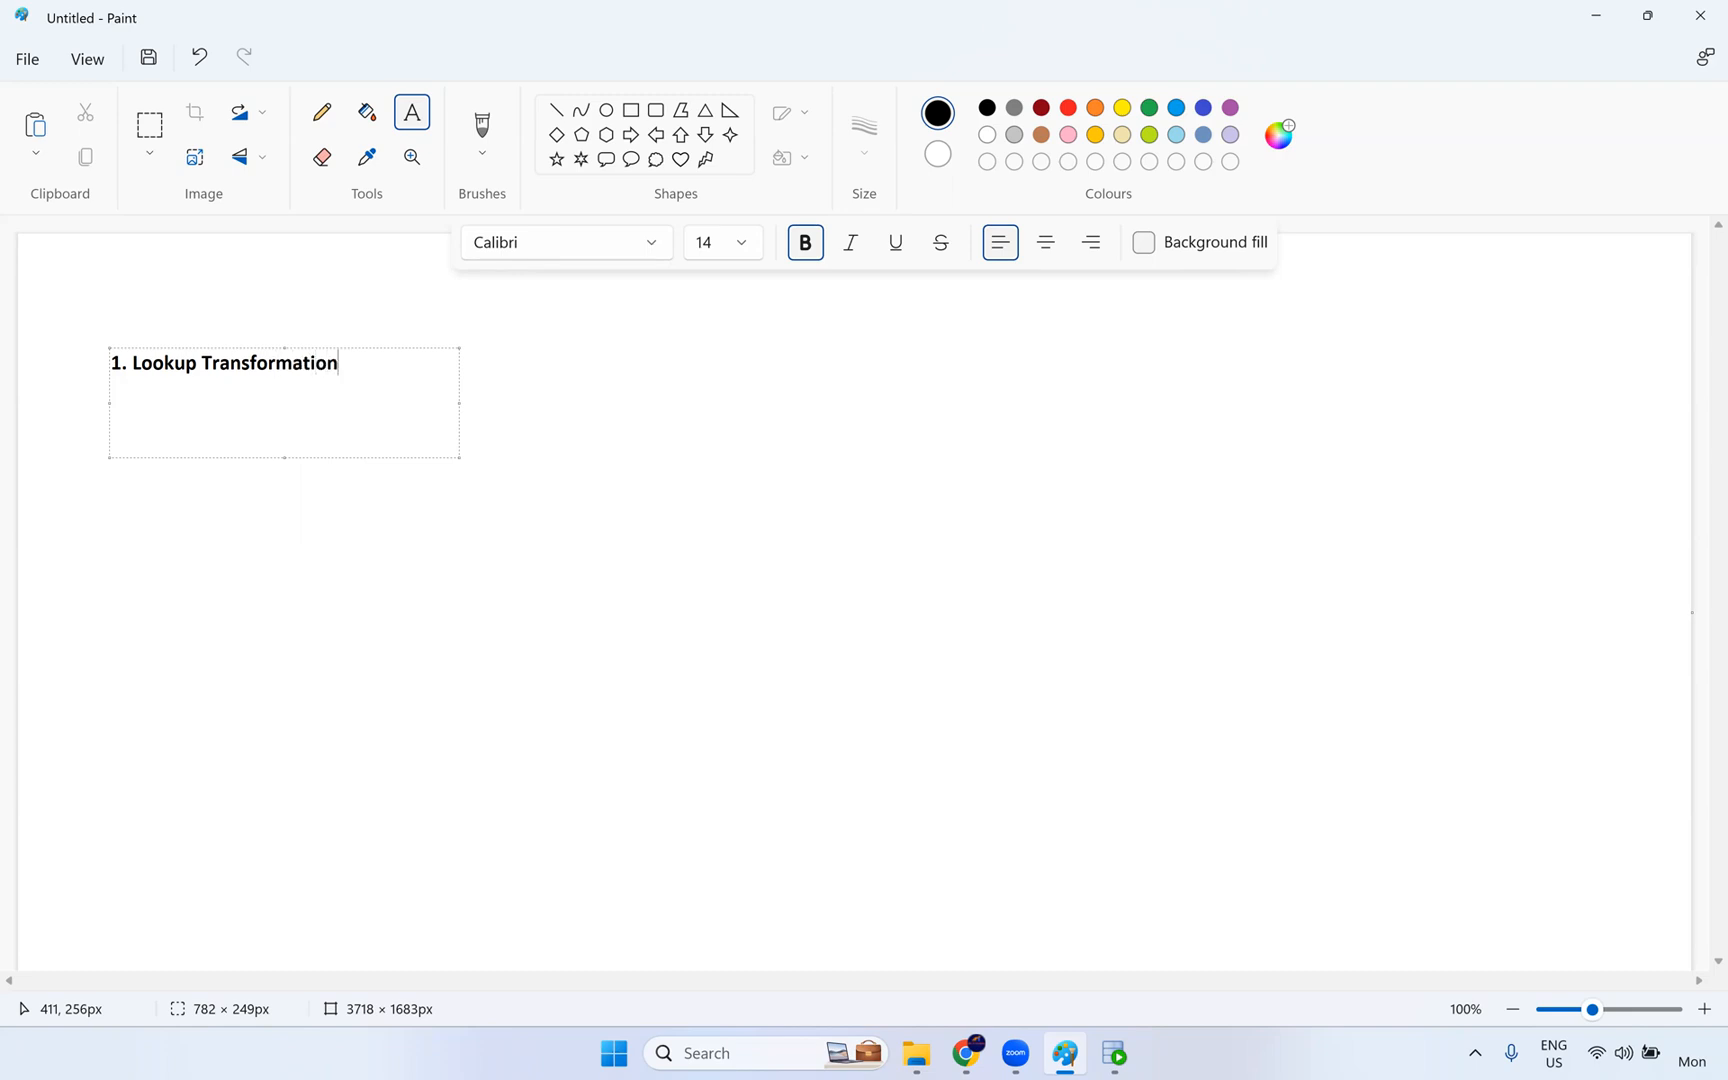
left_click(359, 339)
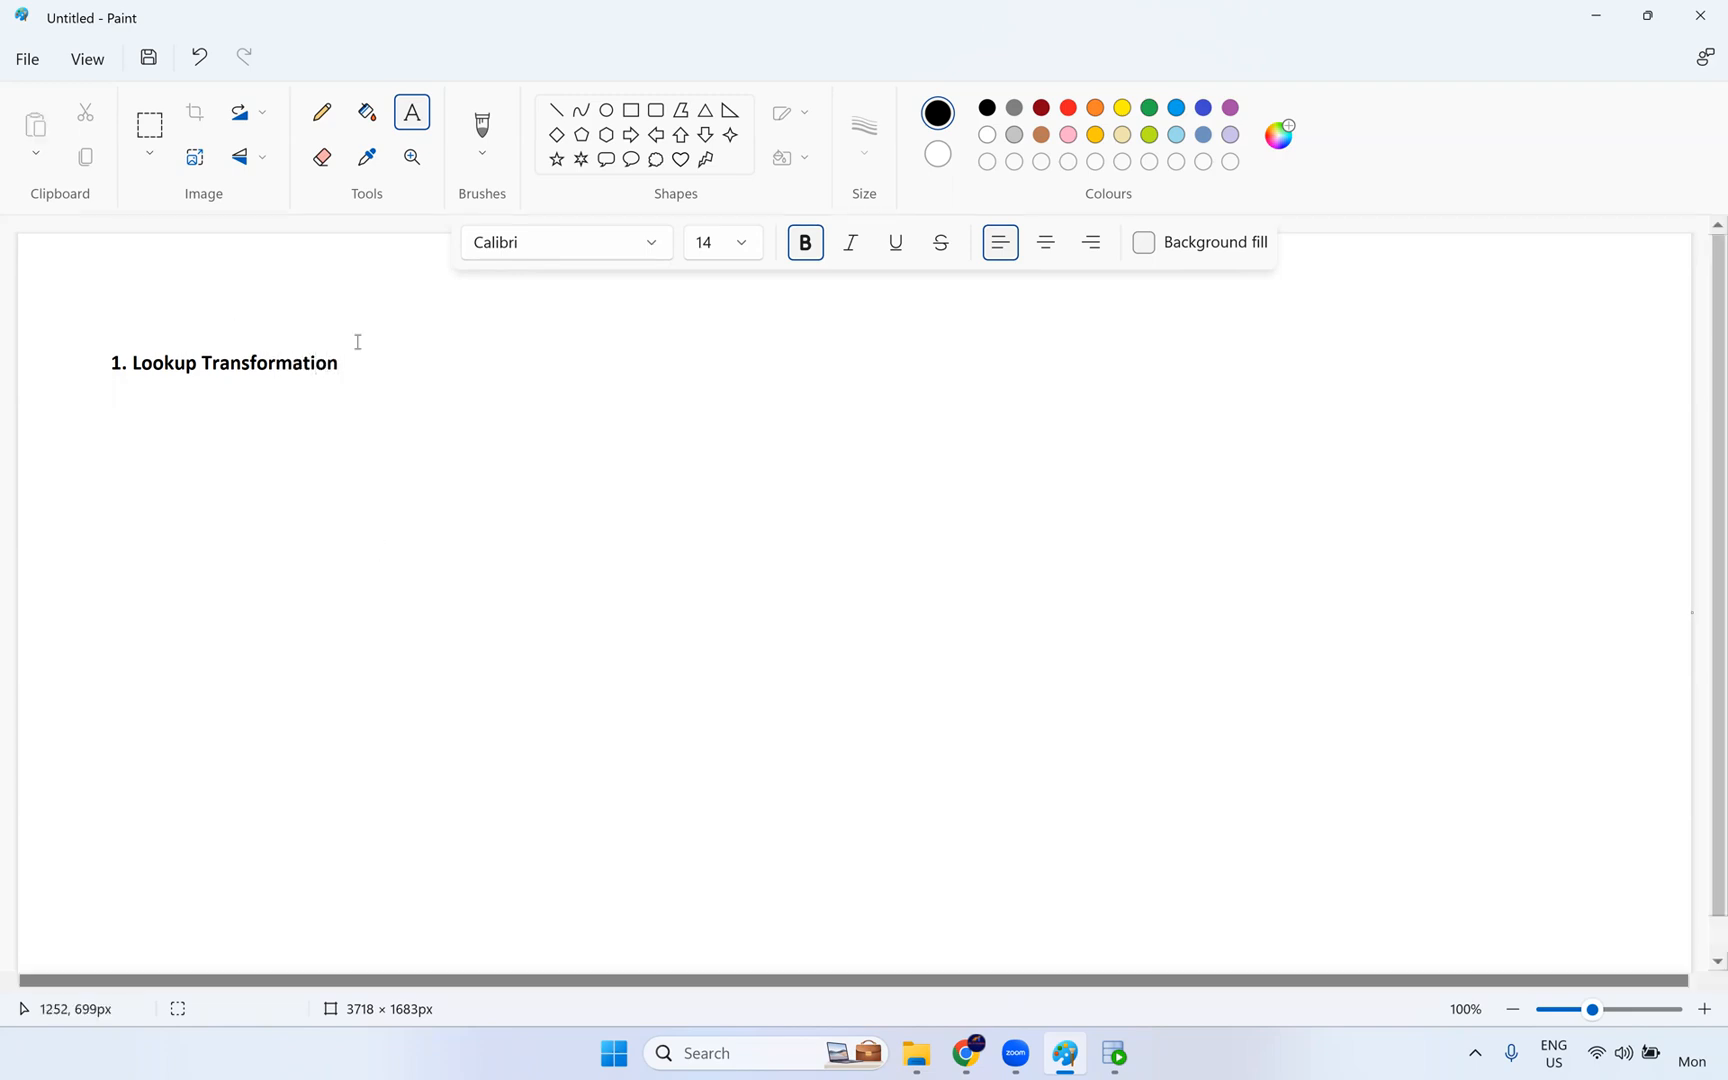
- Try a Pencil stroke below the heading, undo it, and choose another stroke thickness
left_click(322, 112)
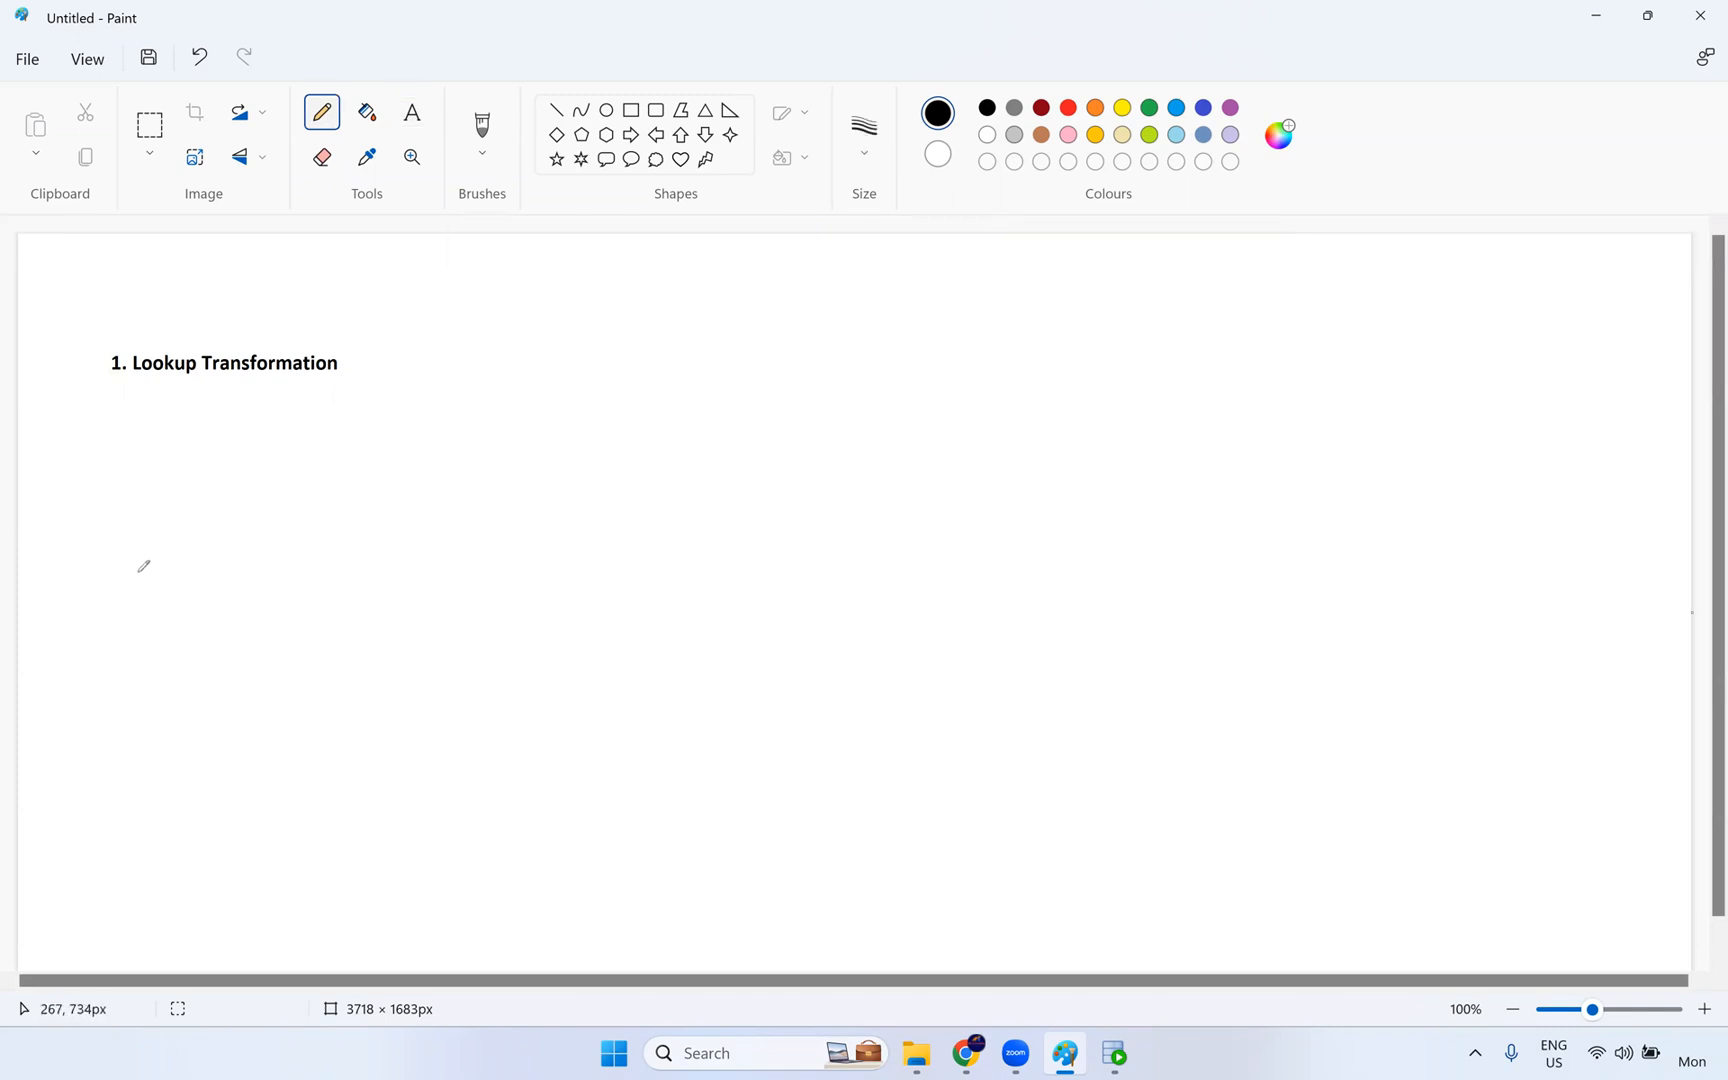
left_click_drag(132, 555, 176, 577)
key("ctrl+z")
left_click(864, 140)
left_click(912, 318)
- Handwrite "20 ?" below the heading with the Pencil, and undo those strokes
left_click_drag(152, 535, 149, 572)
left_click_drag(185, 510, 196, 549)
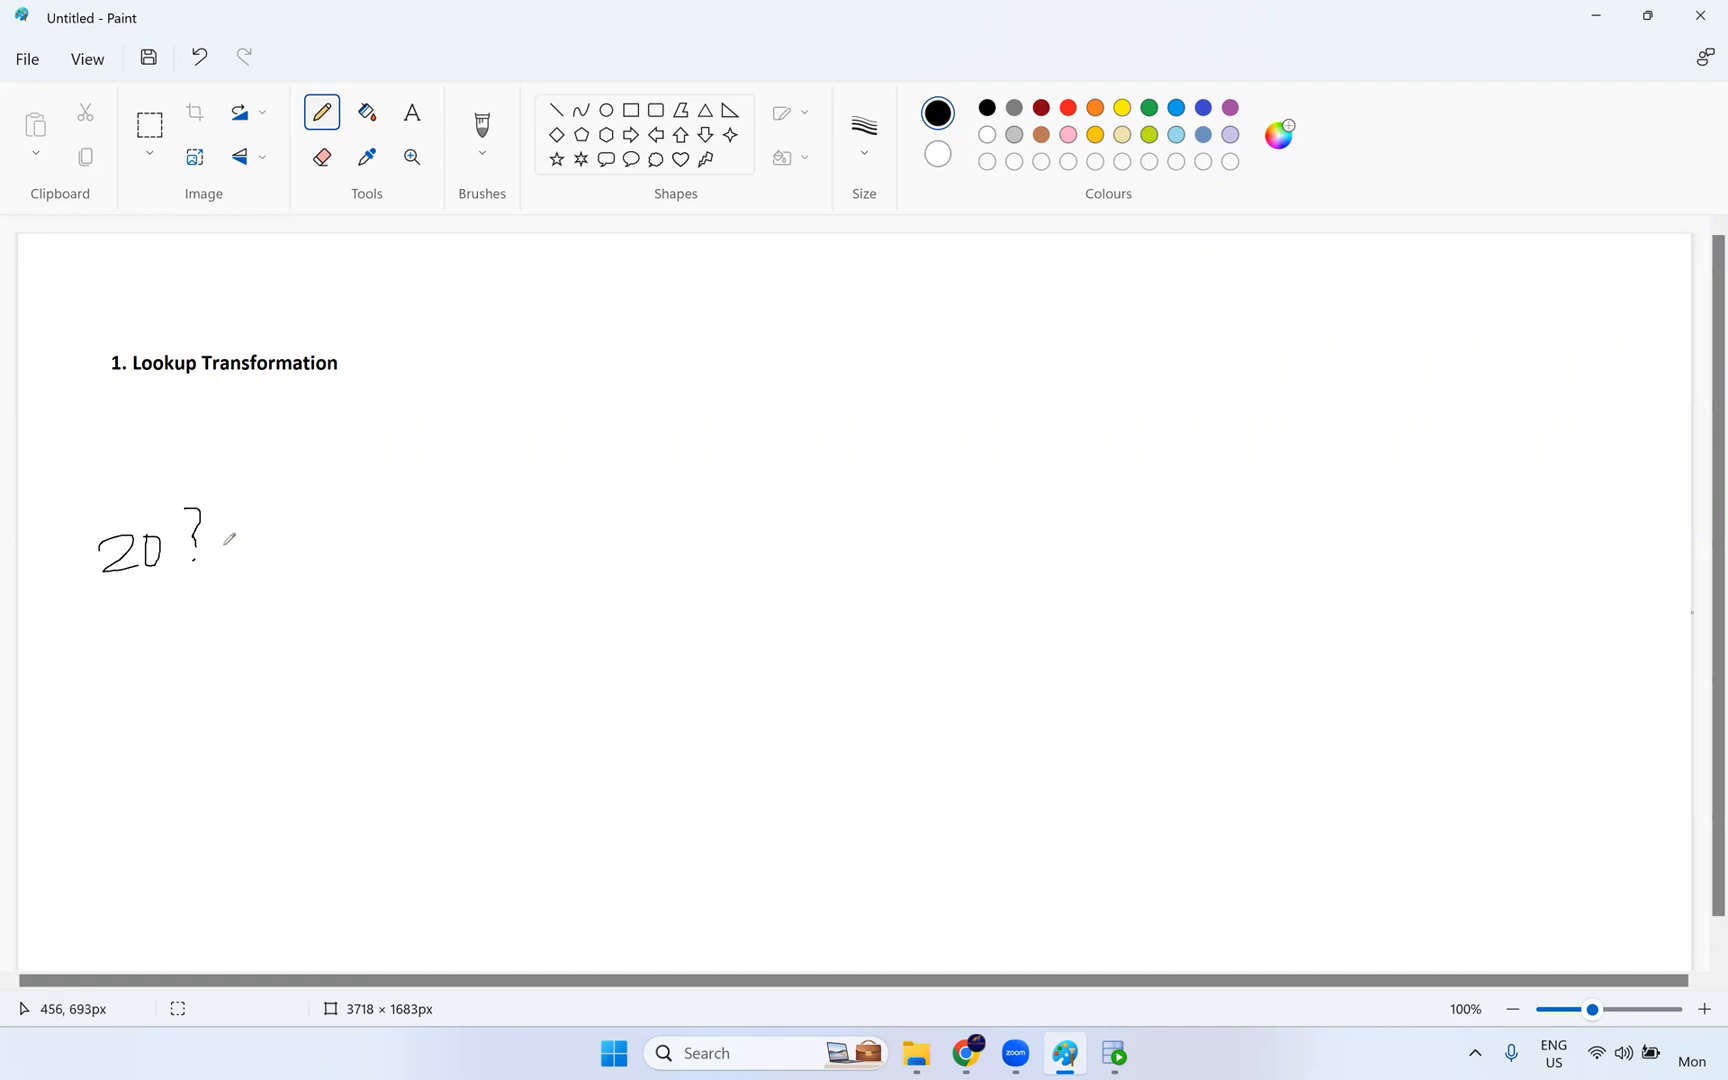
key("ctrl+z")
key("ctrl+z")
key("ctrl+z")
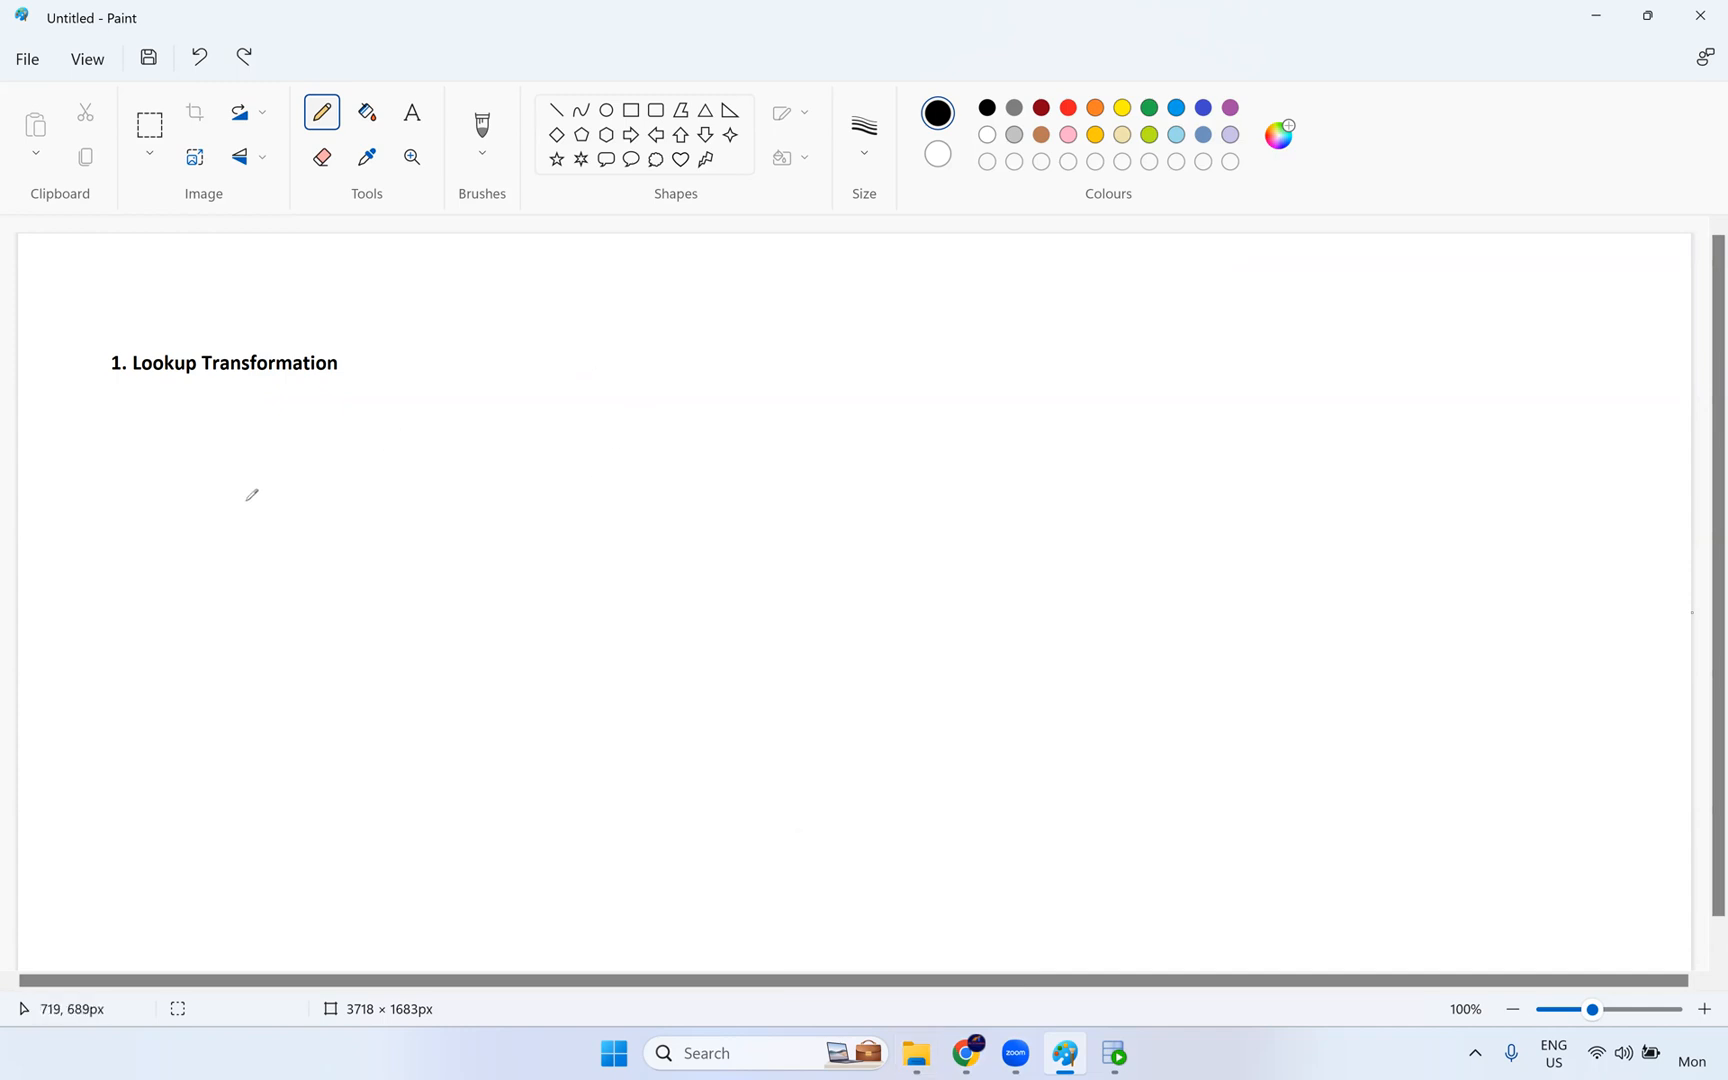
- Sketch a black box containing "20" below the heading, and an arrow from it to an upper box listing "prod_id" and a second "Prod" field
mouse_move(219, 680)
left_mouse_down()
mouse_move(389, 712)
mouse_move(415, 496)
mouse_move(210, 463)
left_mouse_up()
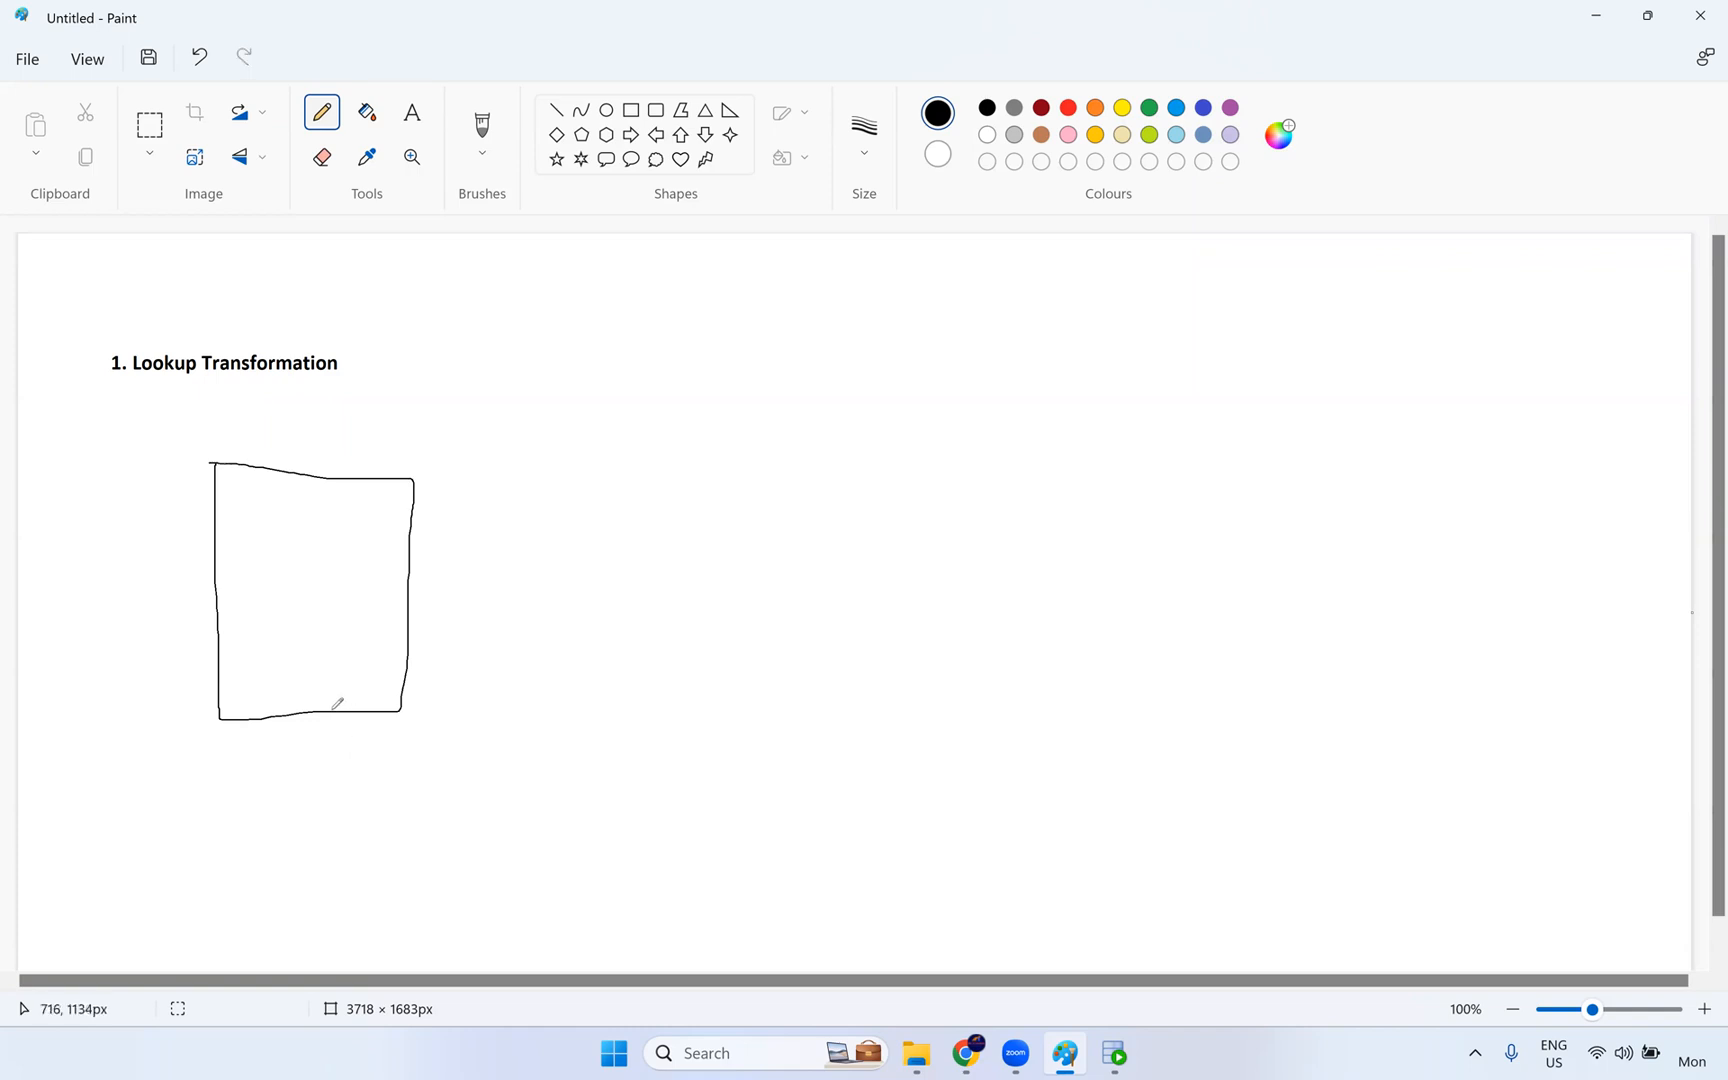
mouse_move(301, 663)
left_mouse_down()
mouse_move(325, 692)
mouse_move(338, 668)
left_mouse_up()
mouse_move(712, 270)
left_mouse_down()
mouse_move(833, 372)
mouse_move(881, 374)
mouse_move(836, 272)
mouse_move(713, 268)
mouse_move(721, 307)
mouse_move(739, 289)
mouse_move(818, 298)
mouse_move(733, 329)
mouse_move(795, 310)
mouse_move(813, 336)
left_mouse_up()
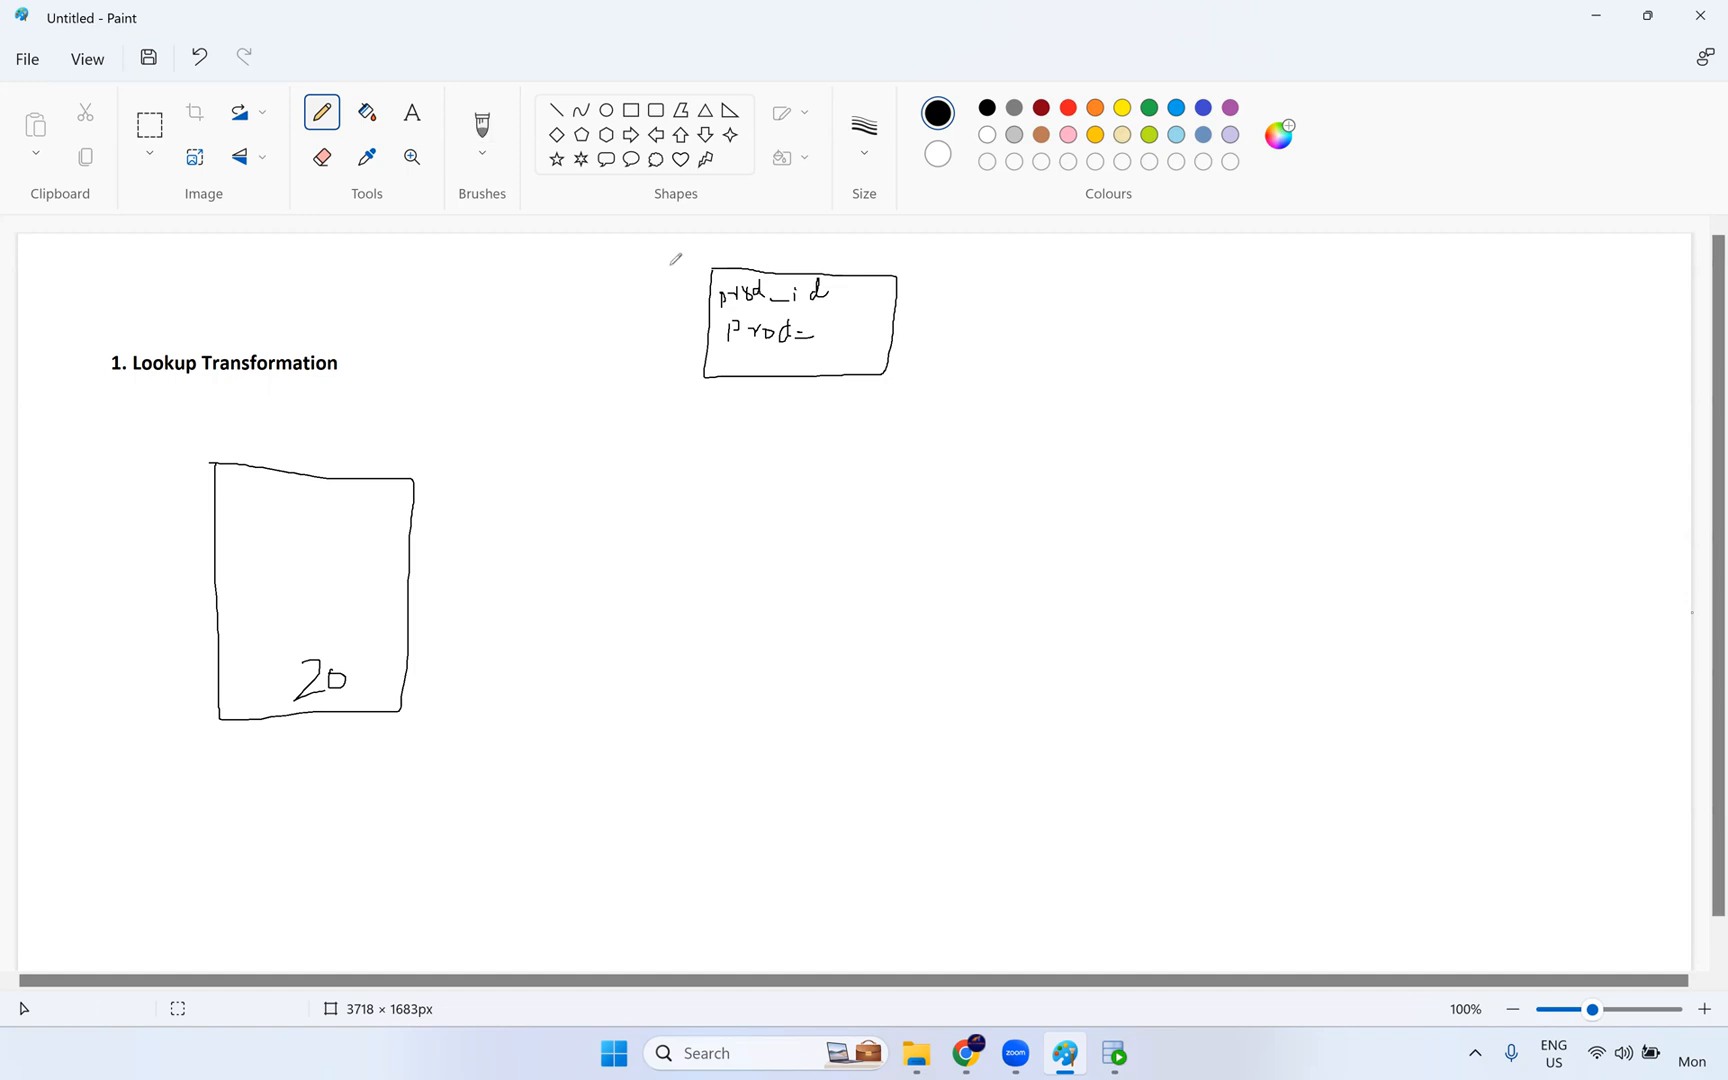
left_click_drag(821, 338, 833, 338)
mouse_move(351, 681)
left_mouse_down()
mouse_move(396, 686)
mouse_move(585, 522)
mouse_move(706, 363)
mouse_move(688, 395)
left_mouse_up()
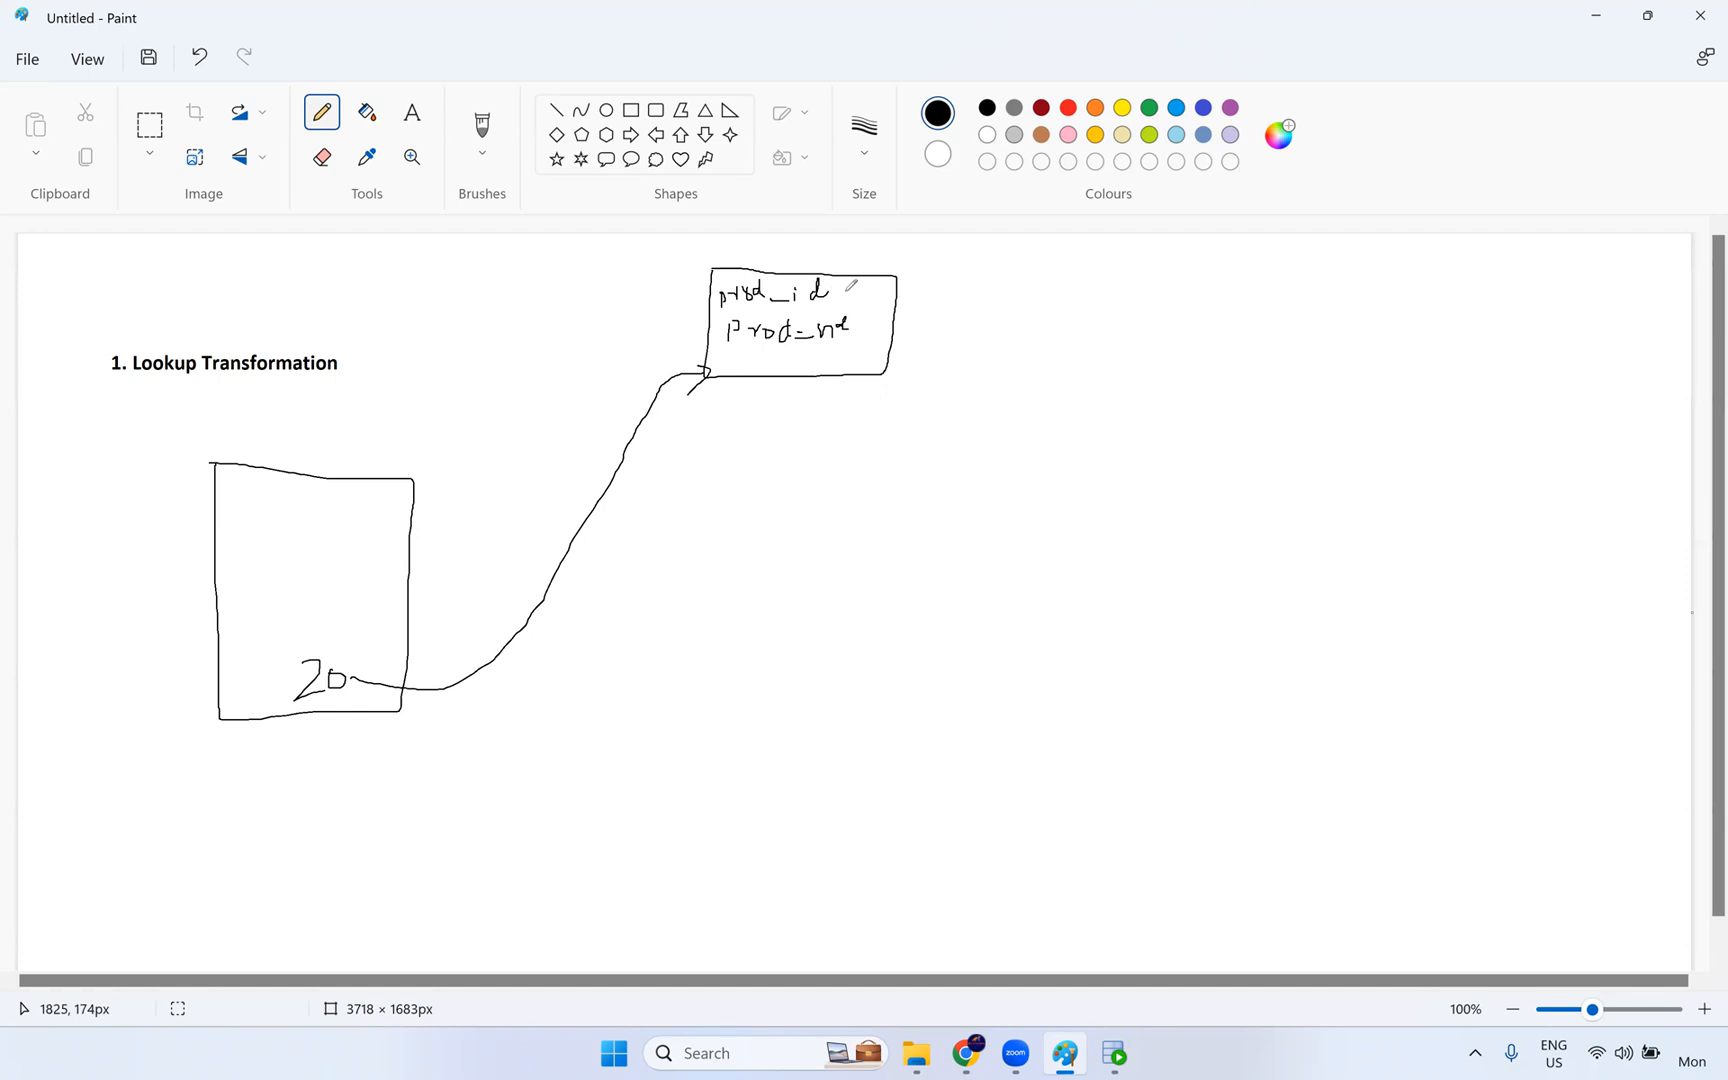
- In red, write "20" beside prod_id and at the lower edge of the upper box, link both values, and extend a line out from the second field
left_click(1068, 108)
left_click_drag(727, 358, 748, 364)
mouse_move(841, 284)
left_mouse_down()
mouse_move(872, 297)
mouse_move(878, 345)
mouse_move(722, 376)
left_mouse_up()
left_click_drag(837, 328, 910, 328)
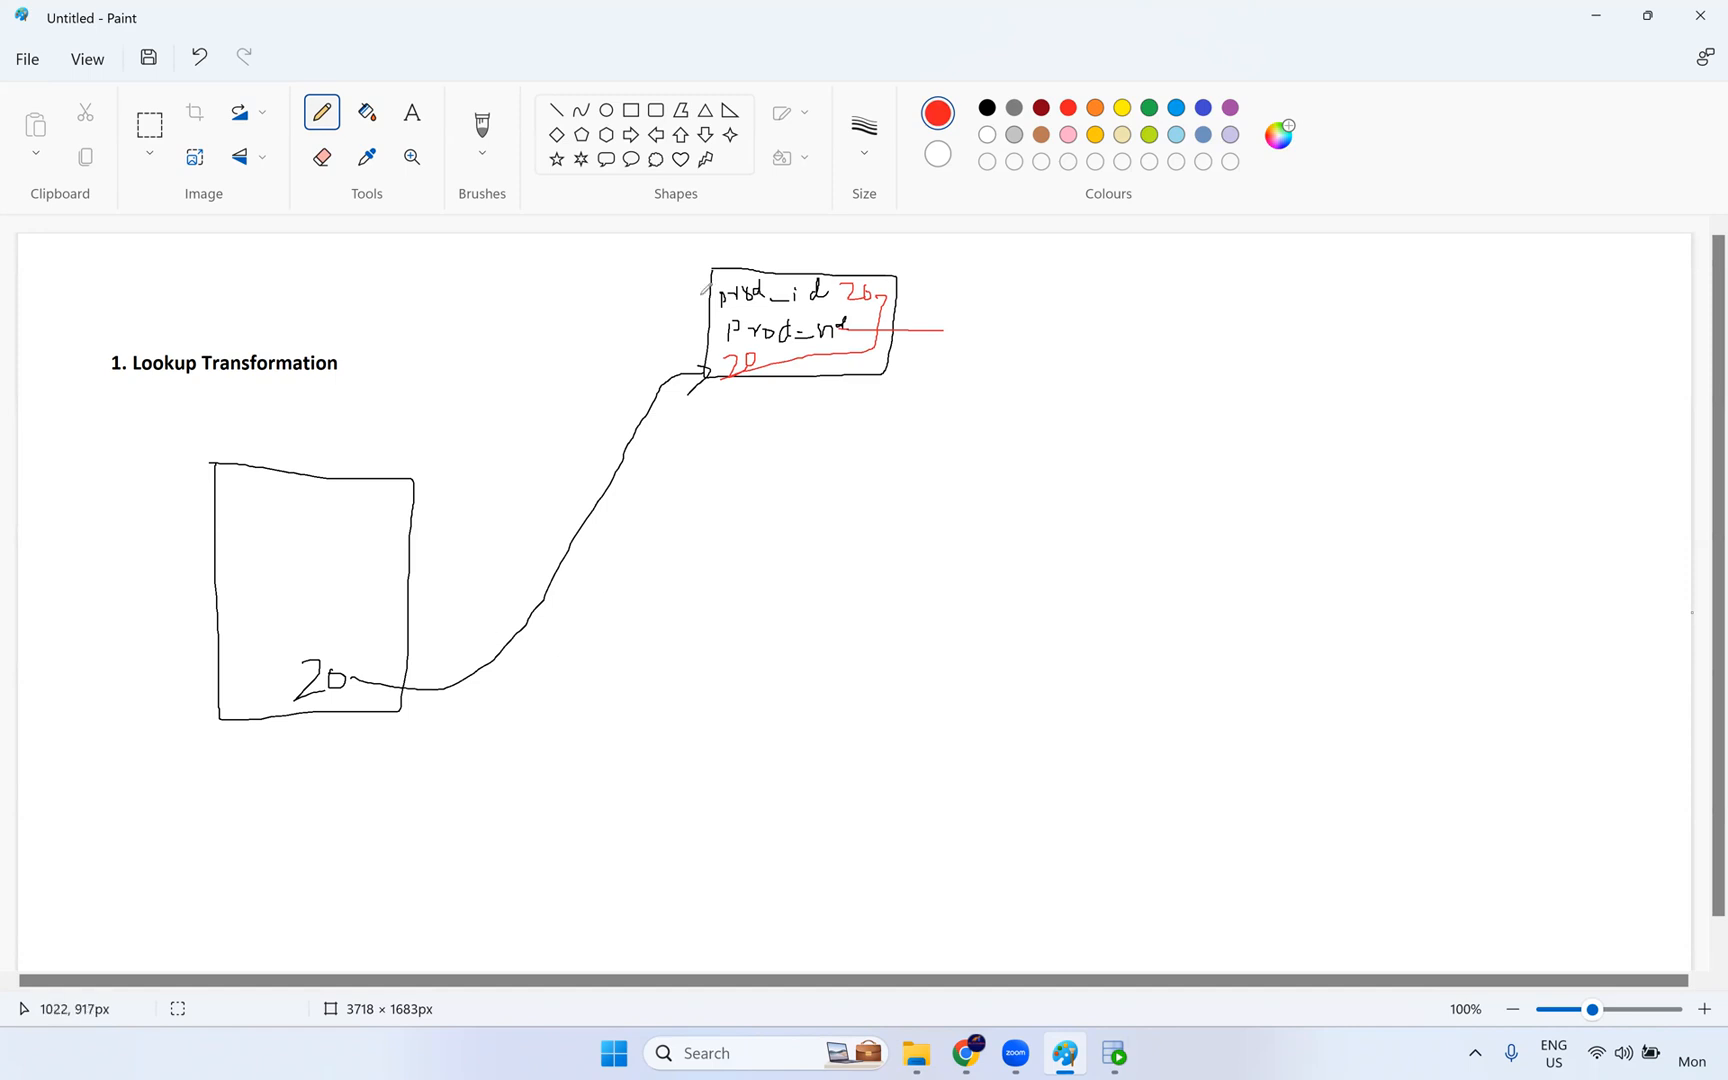
- Sketch a red box beside the black one, with a red arrow from the black box into it and another leading out of it
mouse_move(662, 480)
left_mouse_down()
mouse_move(662, 660)
mouse_move(682, 708)
mouse_move(866, 560)
mouse_move(858, 487)
mouse_move(655, 470)
mouse_move(662, 500)
left_mouse_up()
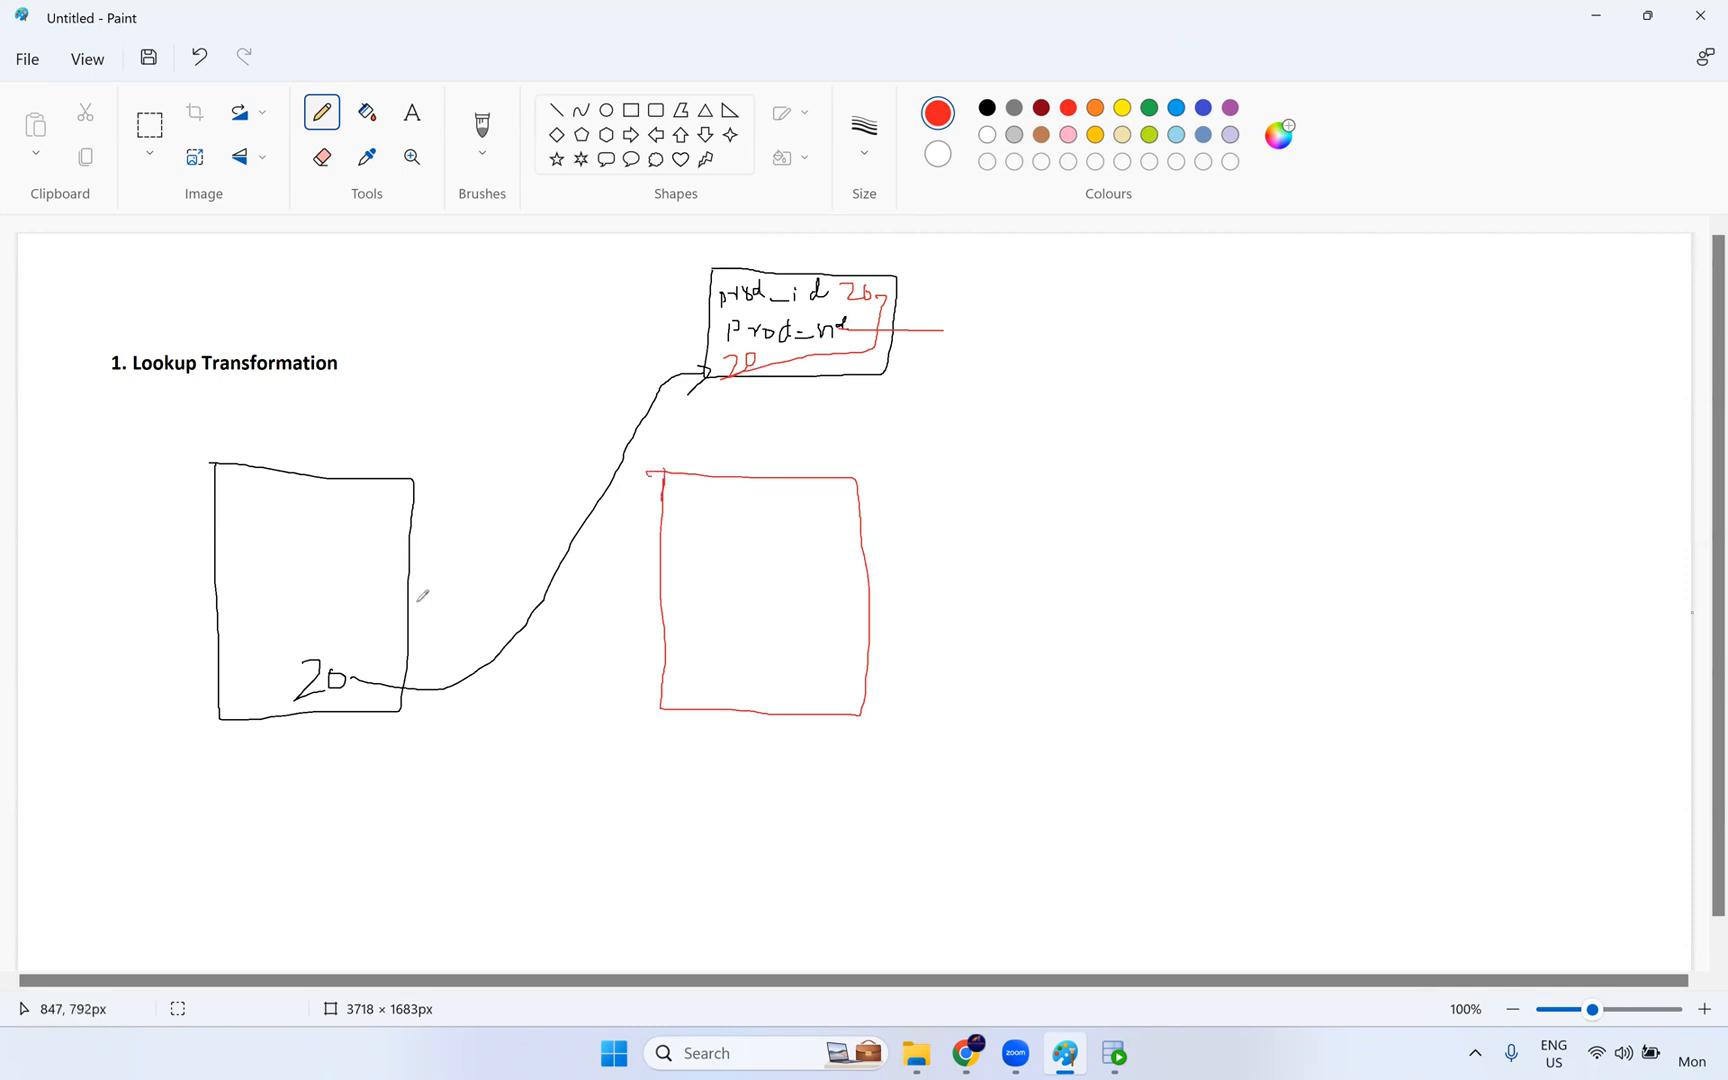
mouse_move(405, 595)
left_mouse_down()
mouse_move(578, 598)
mouse_move(655, 564)
mouse_move(640, 612)
left_mouse_up()
left_click_drag(872, 580, 1058, 580)
mouse_move(1040, 557)
left_mouse_down()
mouse_move(1057, 560)
mouse_move(1021, 612)
left_mouse_up()
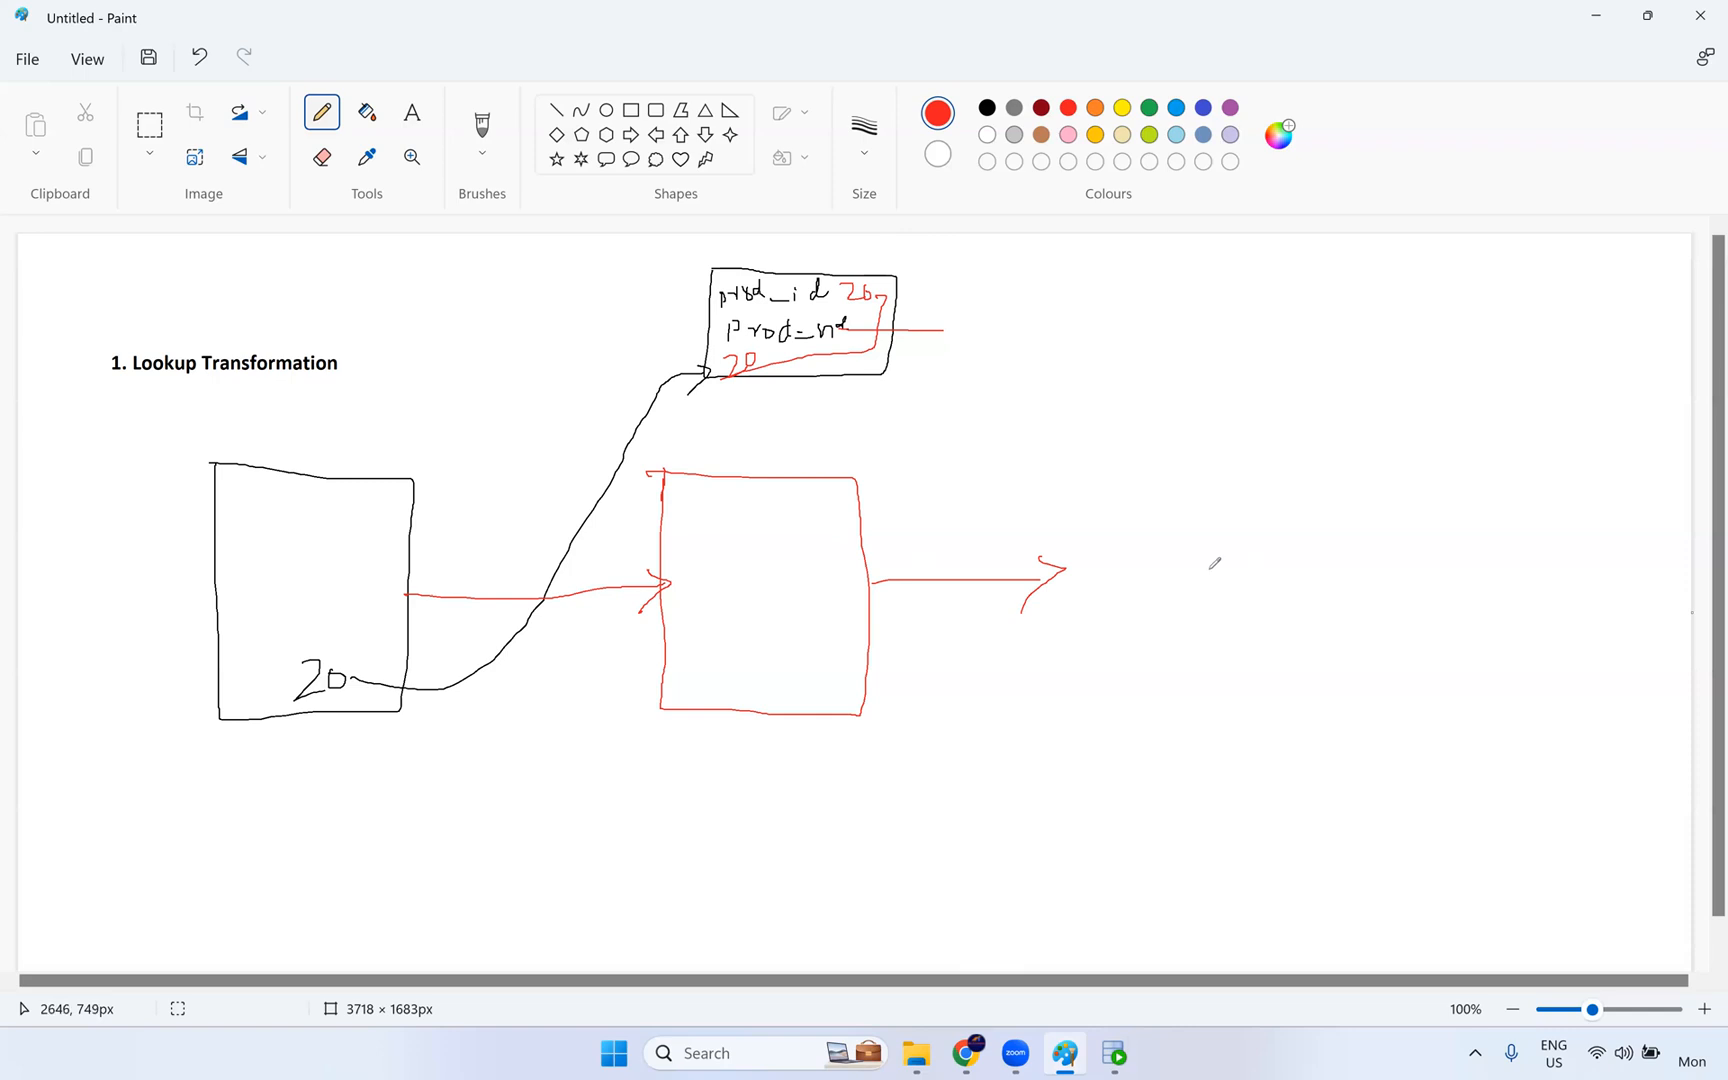
- Switch to Oracle SQL Developer, run the employees query, and examine the repeated DEPARTMENT_ID 100 values in the result
left_click(1115, 1053)
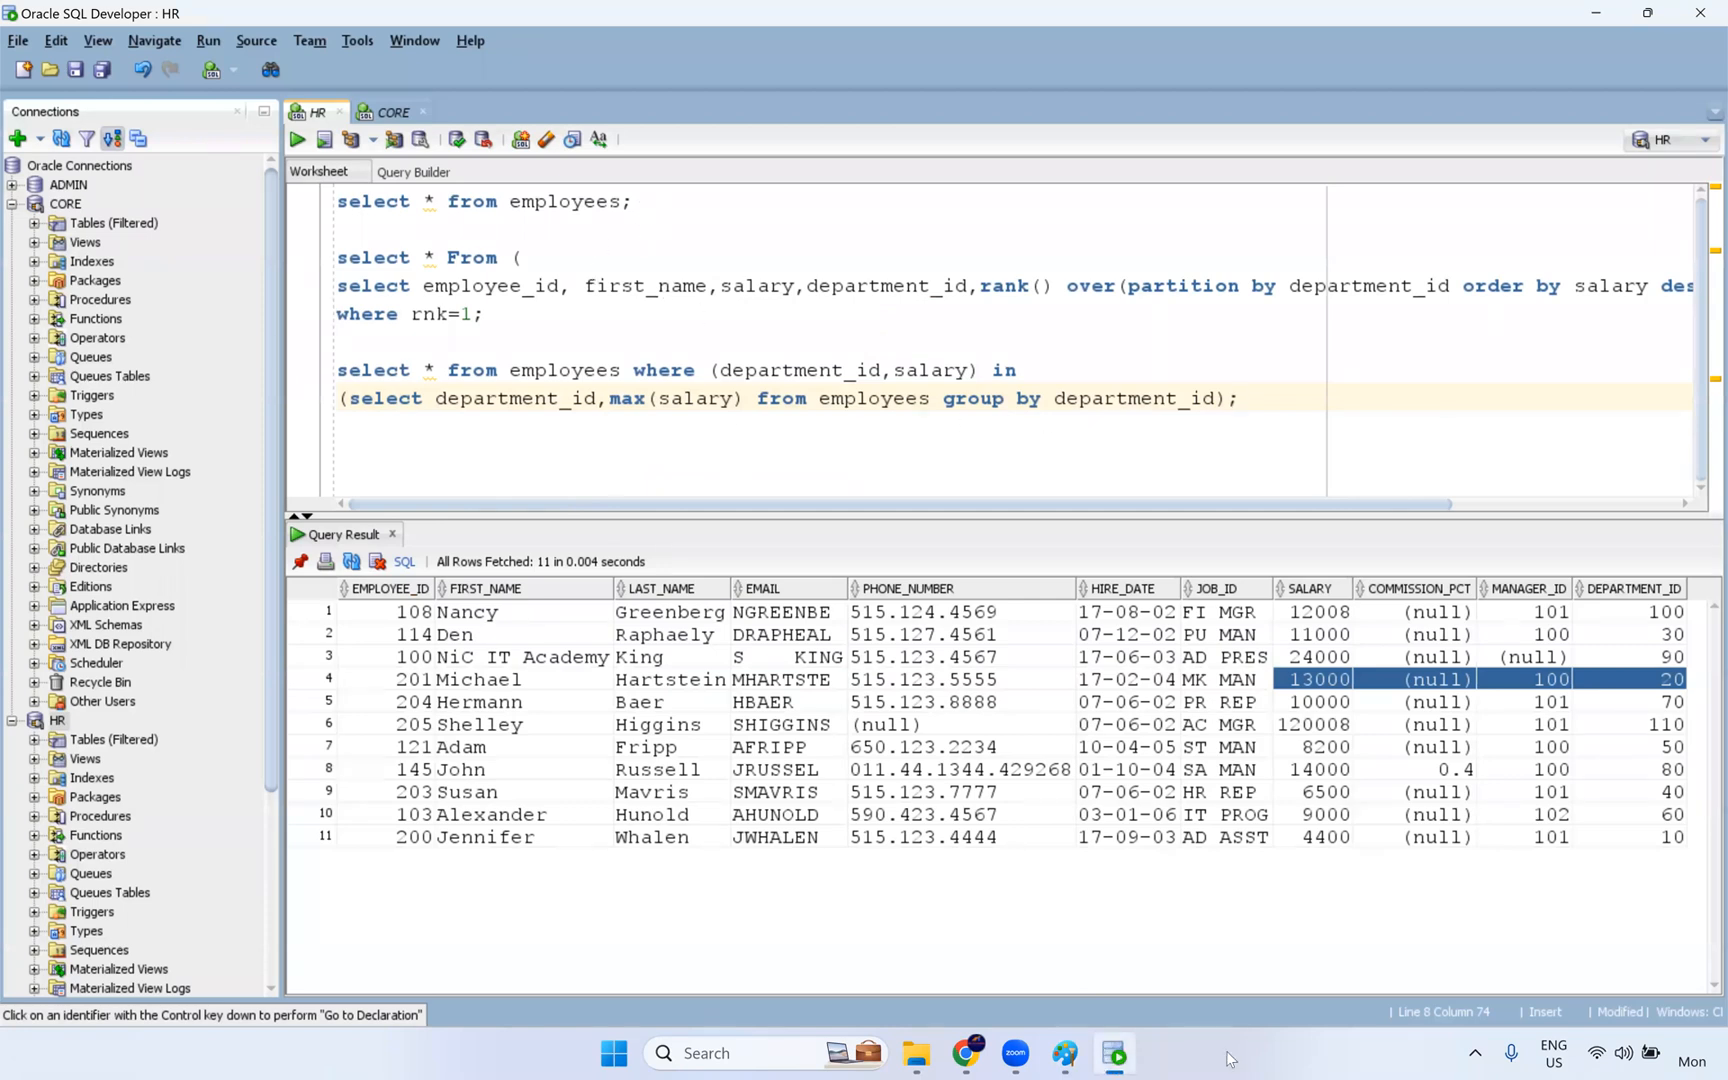
left_click(640, 201)
key("ctrl+Return")
left_click_drag(1231, 989, 1628, 976)
left_click(1688, 820)
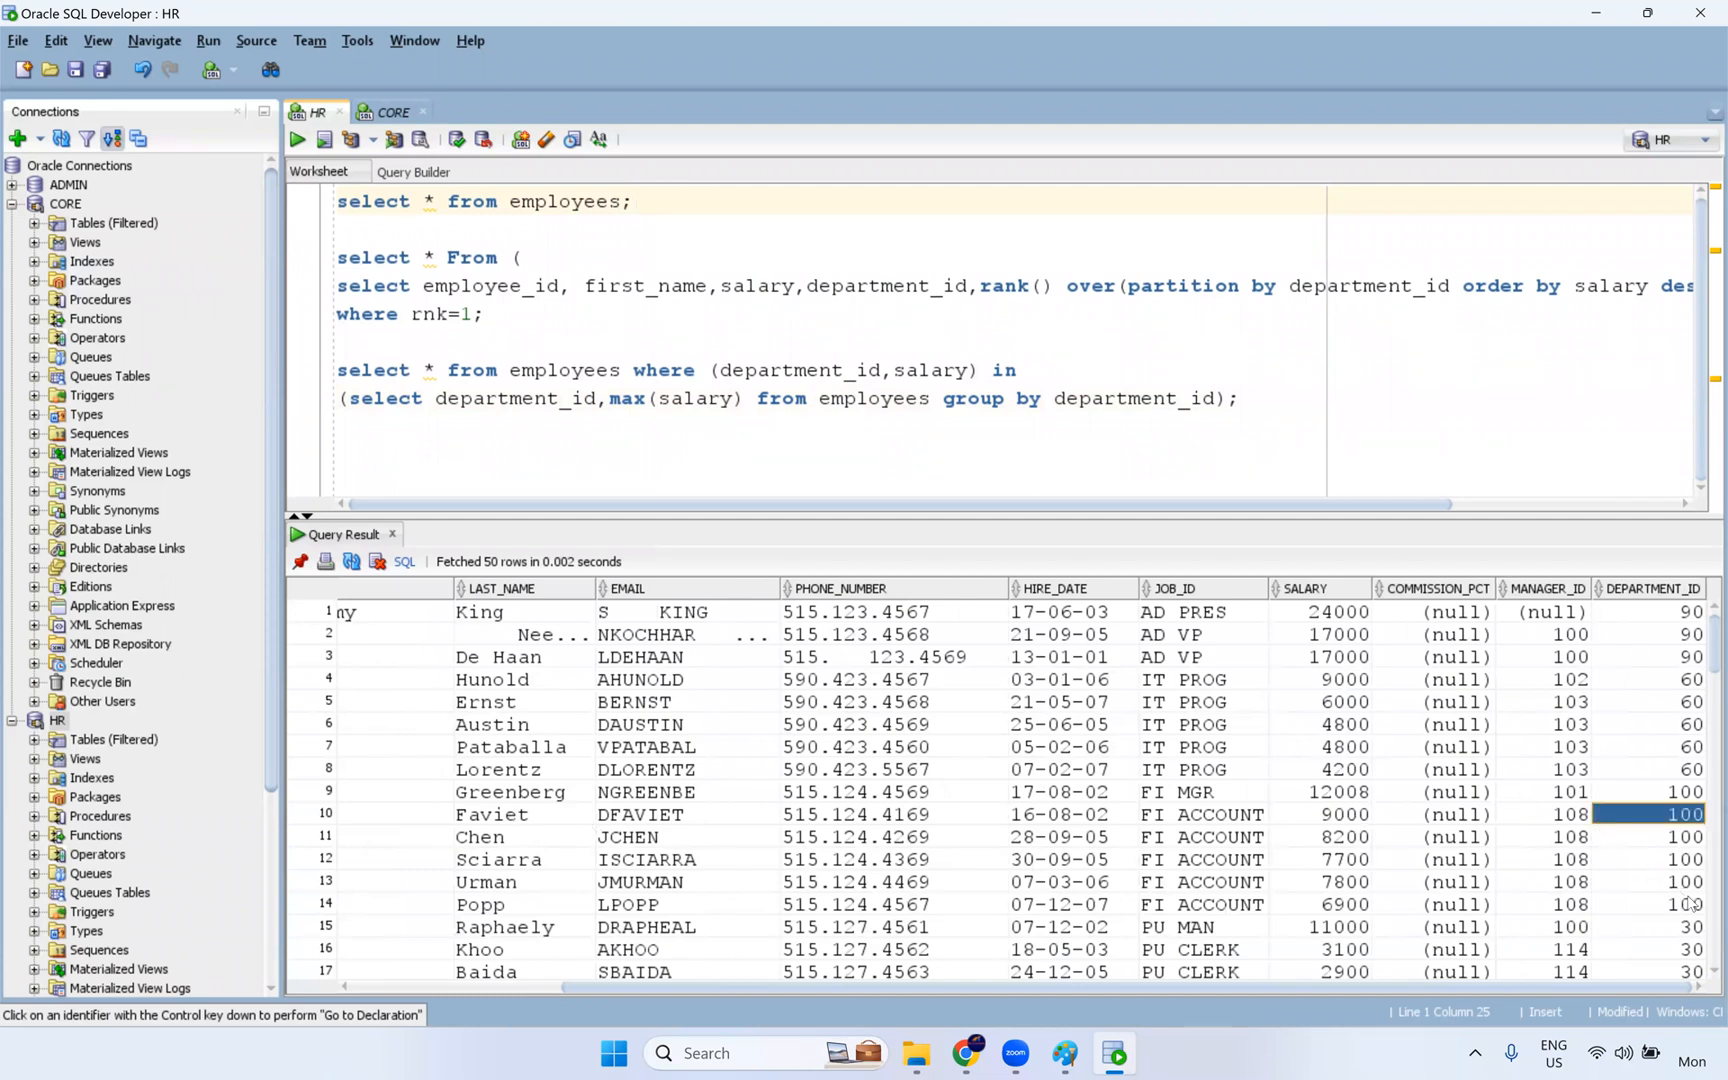
left_click_drag(1690, 903, 1686, 794)
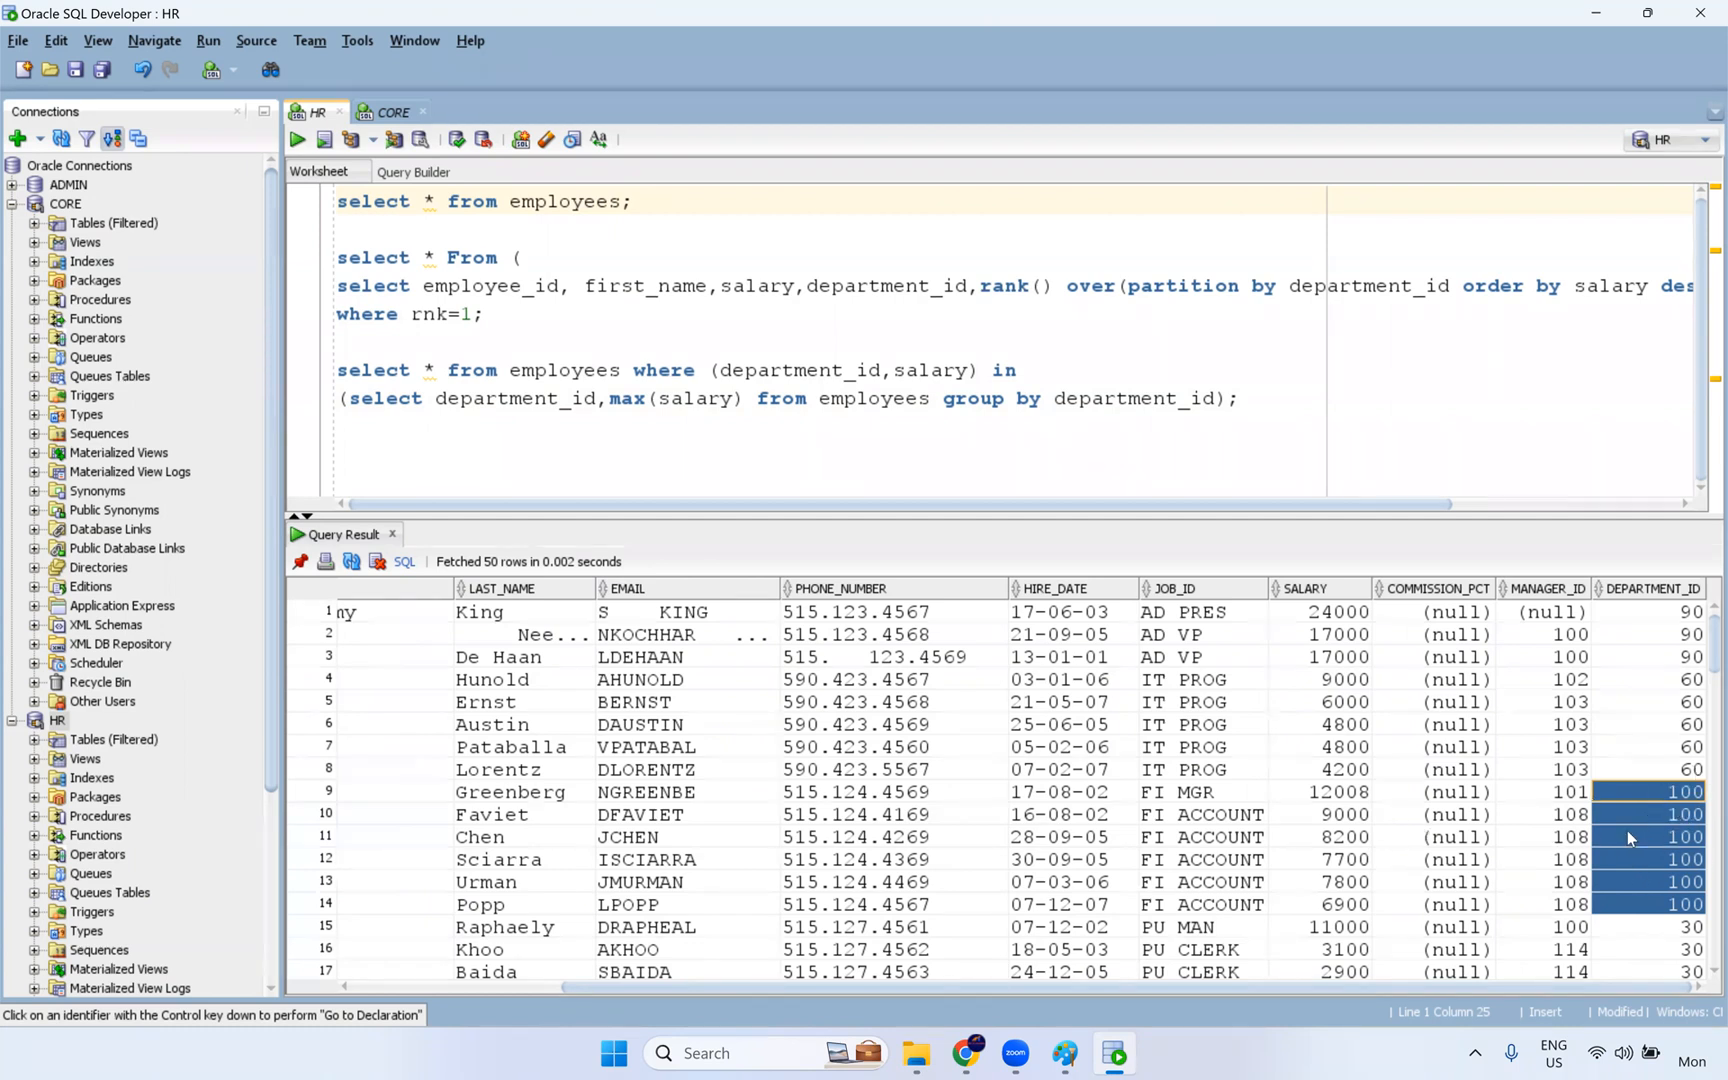
left_click(1679, 816)
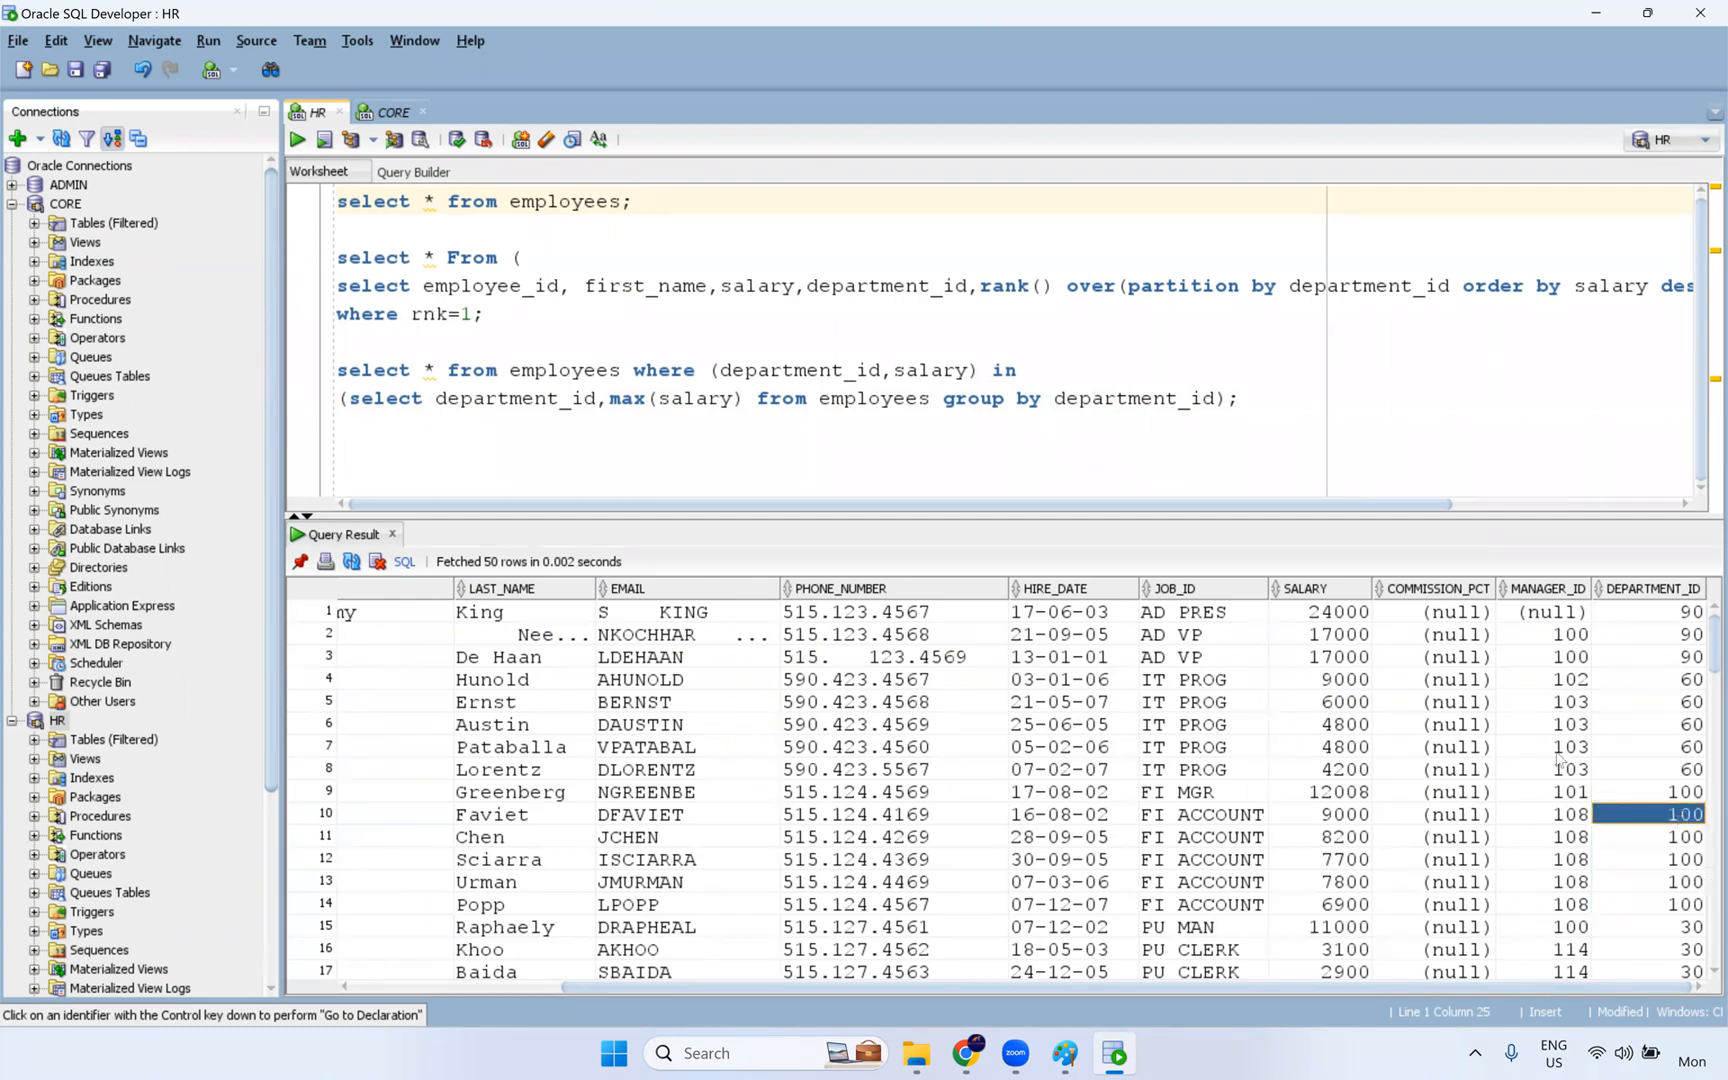
- Add the query "select * from departments;" below the employees query and run it
left_click(657, 207)
key("Return")
key("Return")
type("select * from ")
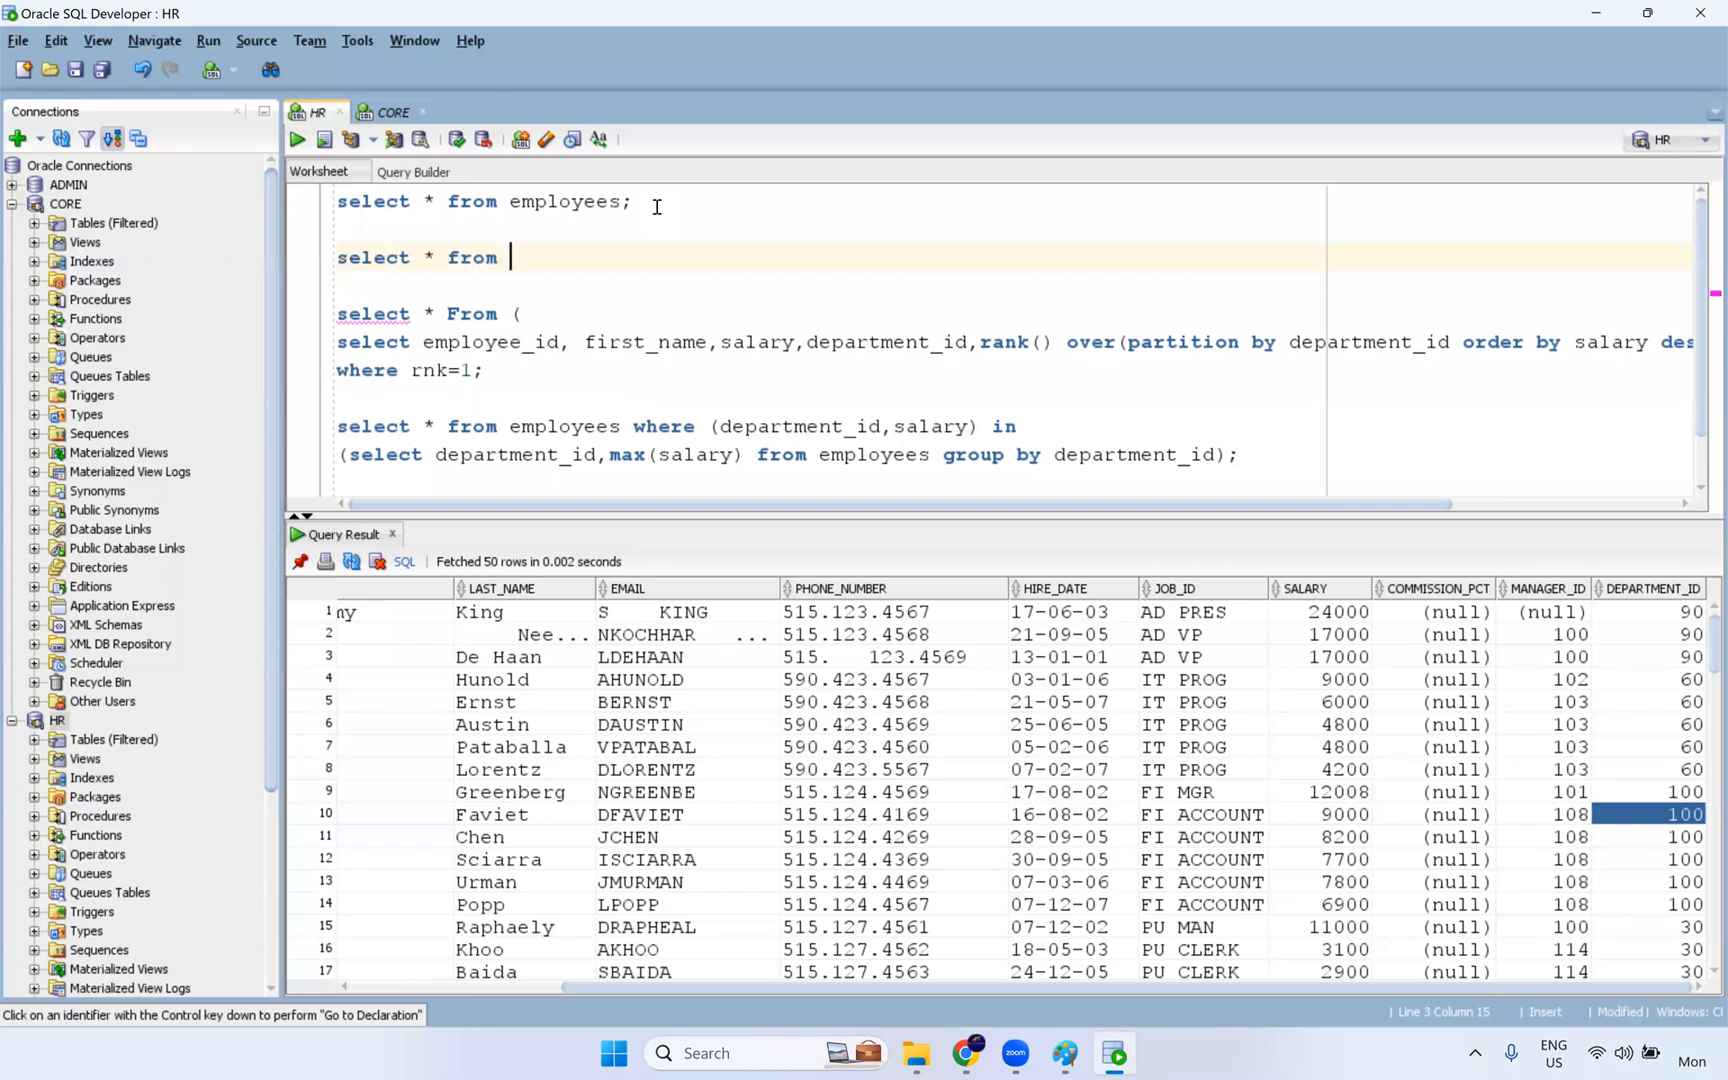
type("departments;")
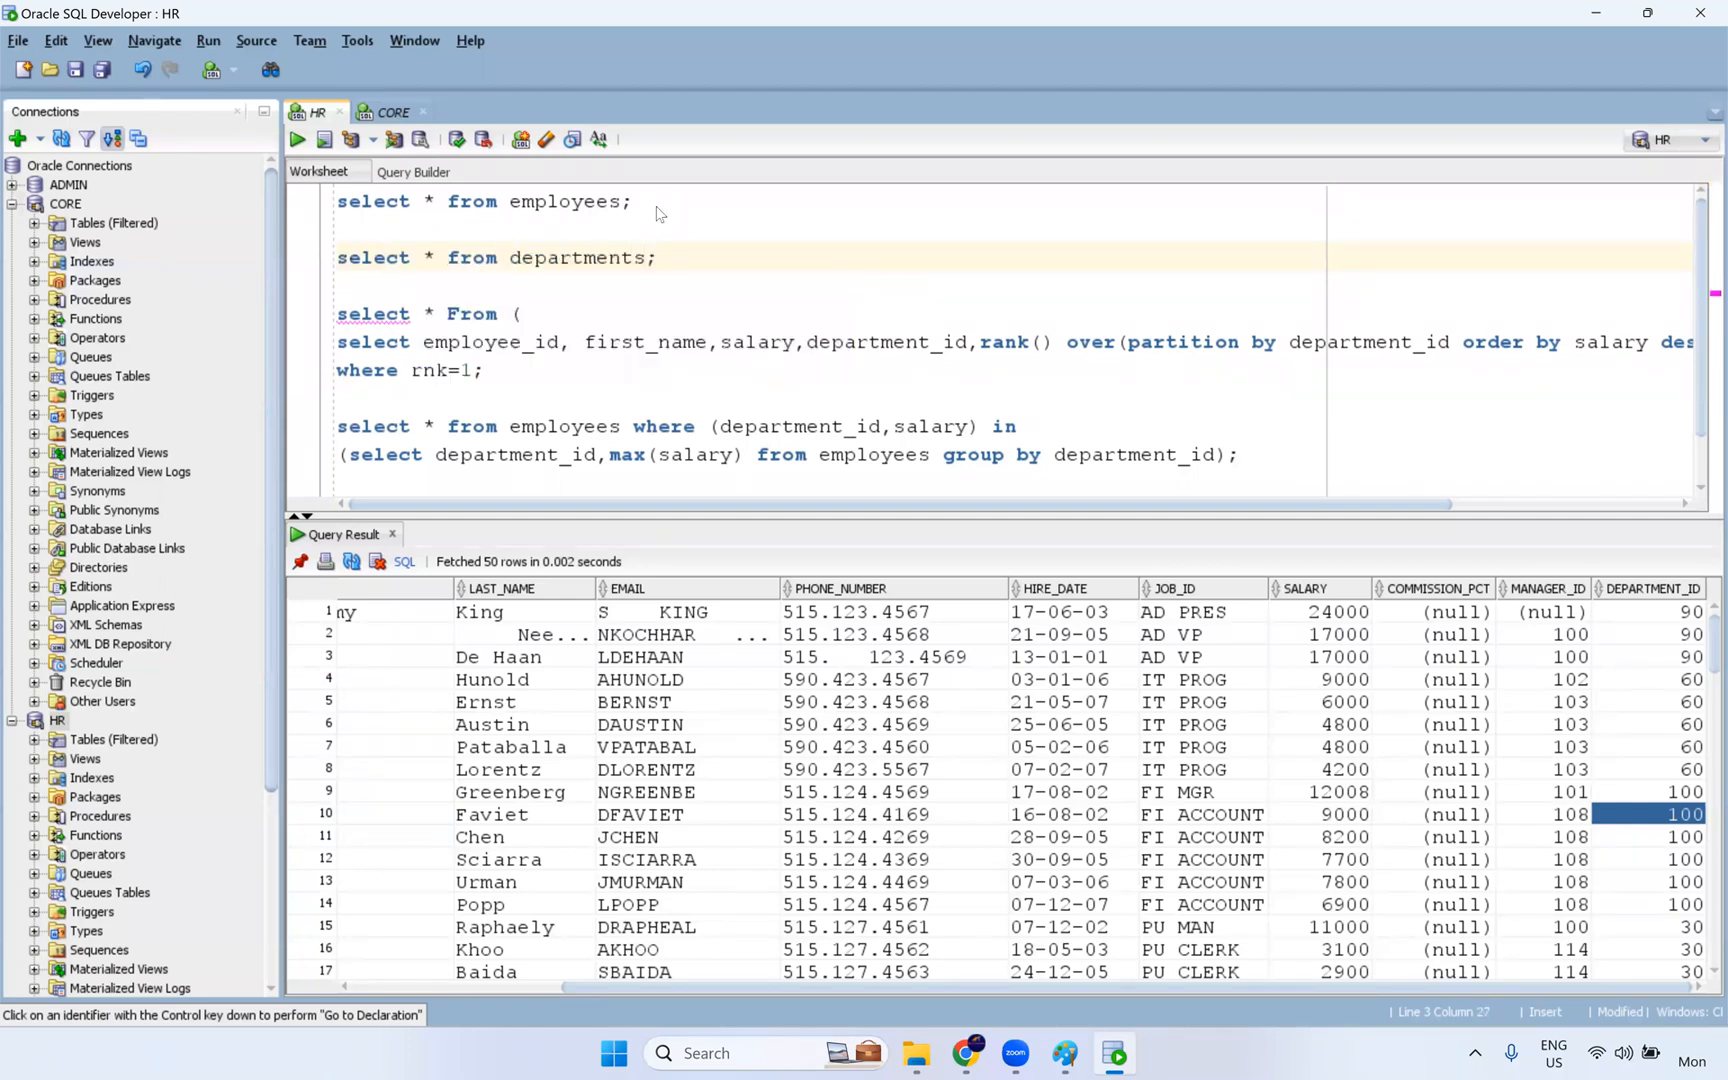
key("ctrl+Return")
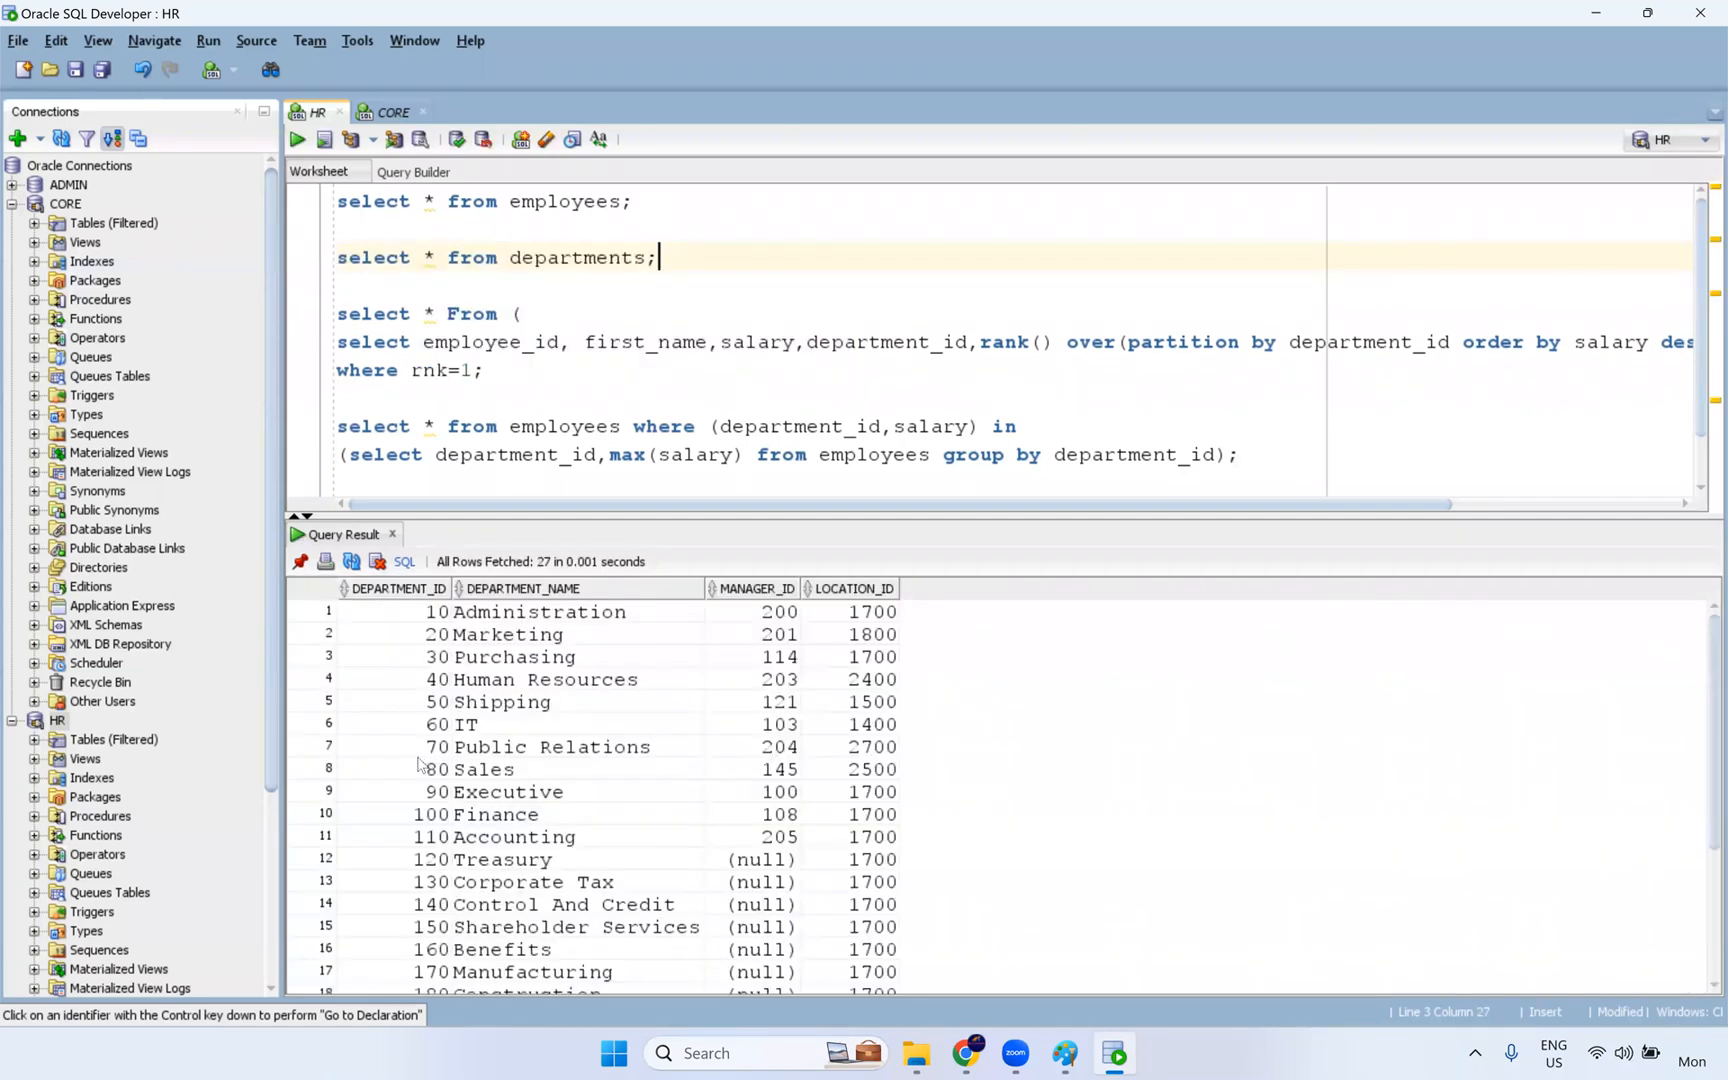
- Examine the department 100 (Finance) row in the departments result, from its ID across to its LOCATION_ID
left_click_drag(428, 815, 632, 815)
left_click_drag(855, 812, 858, 813)
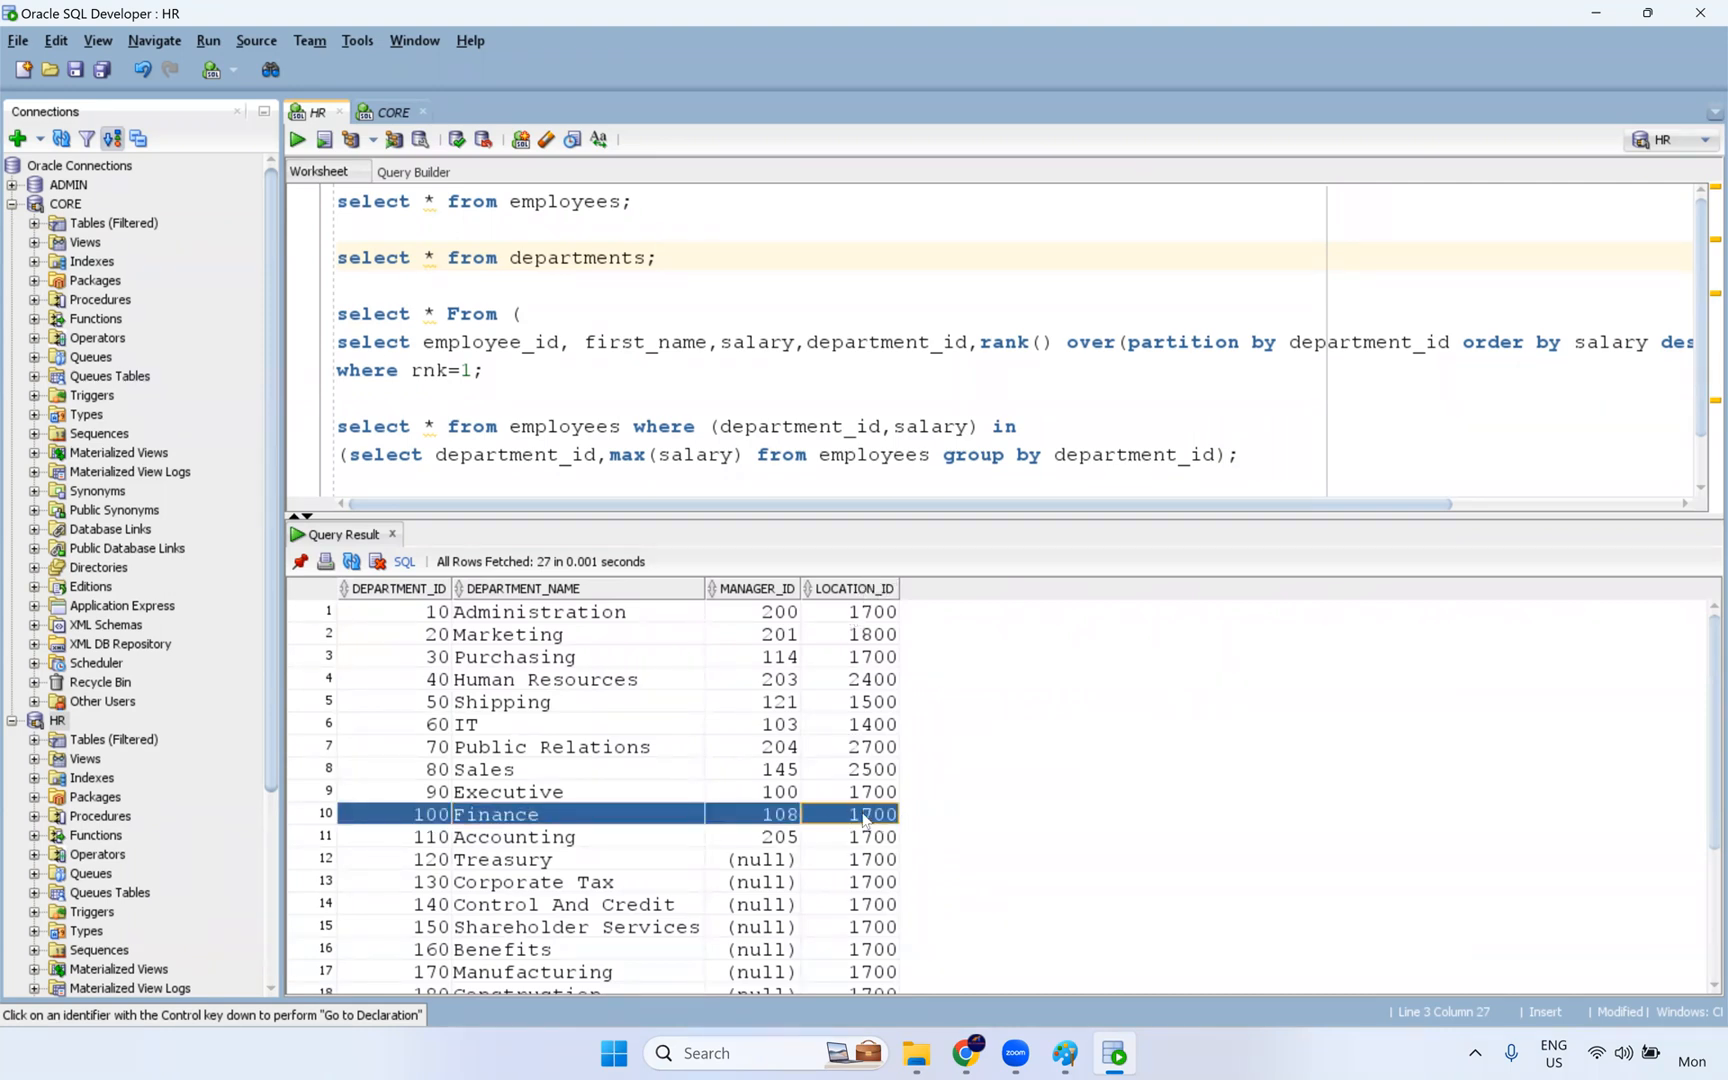
left_click(868, 822)
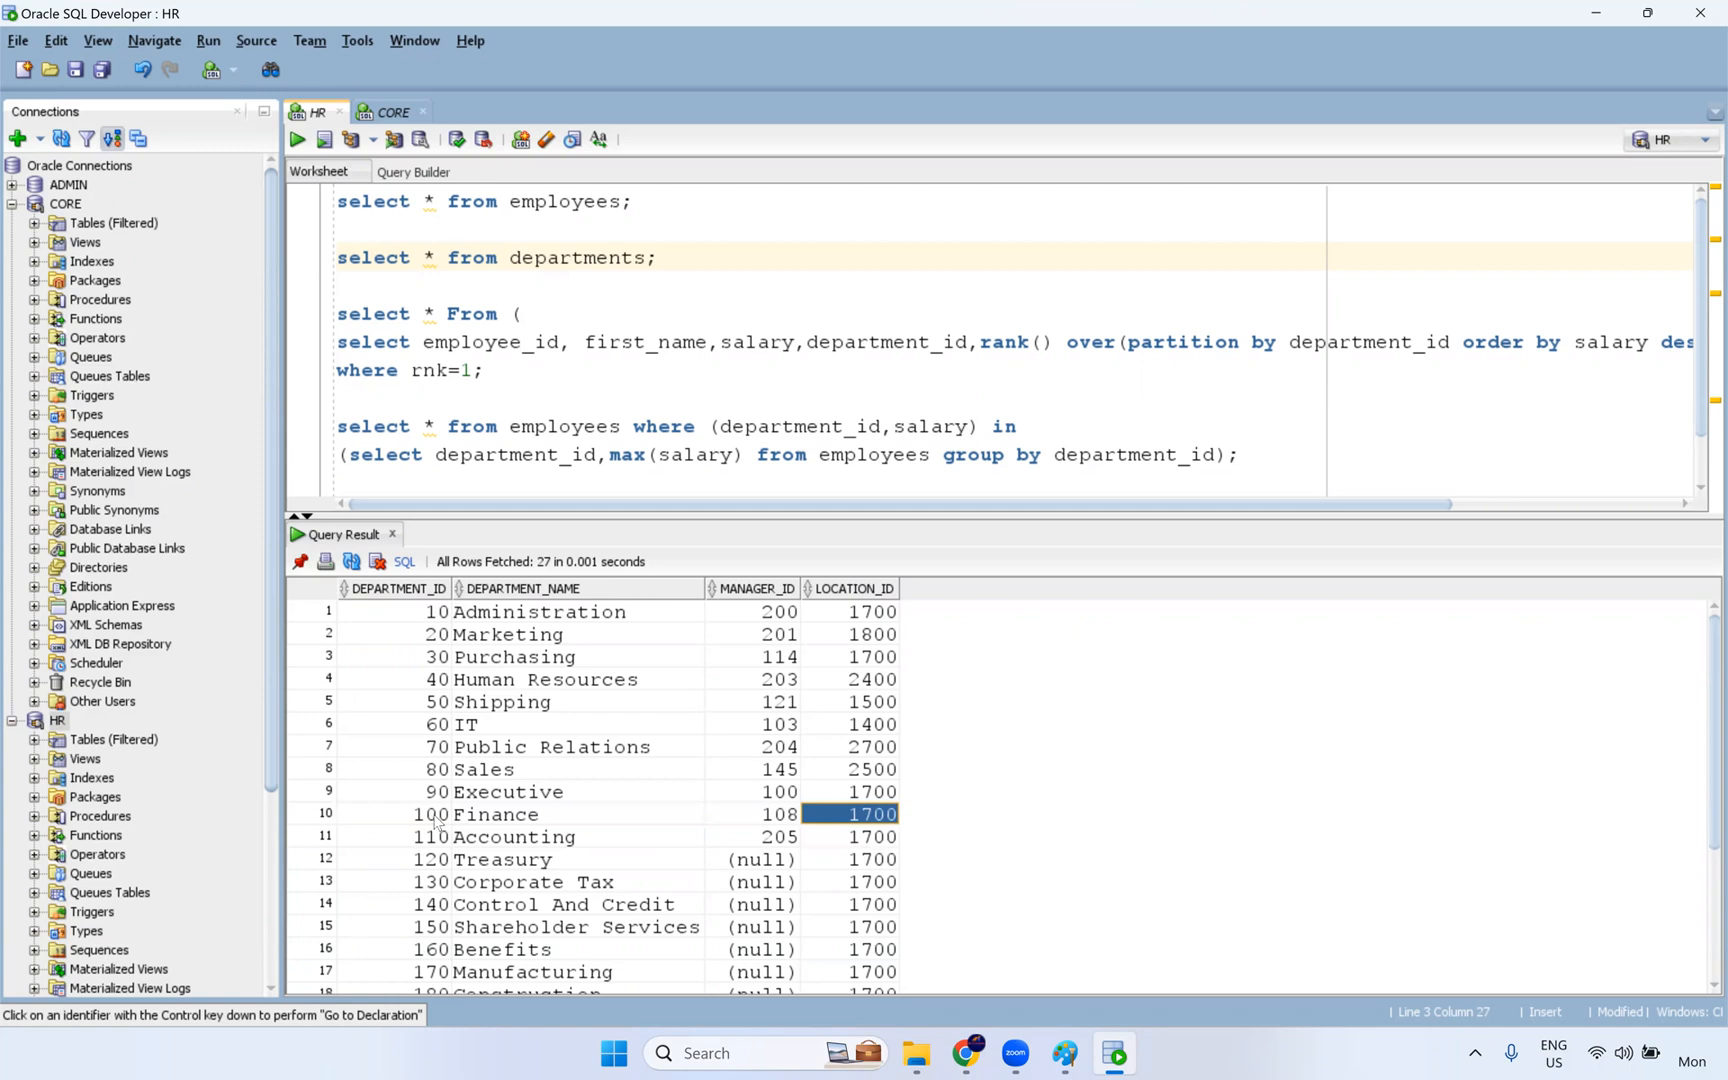
left_click_drag(438, 822, 862, 822)
double_click(868, 820)
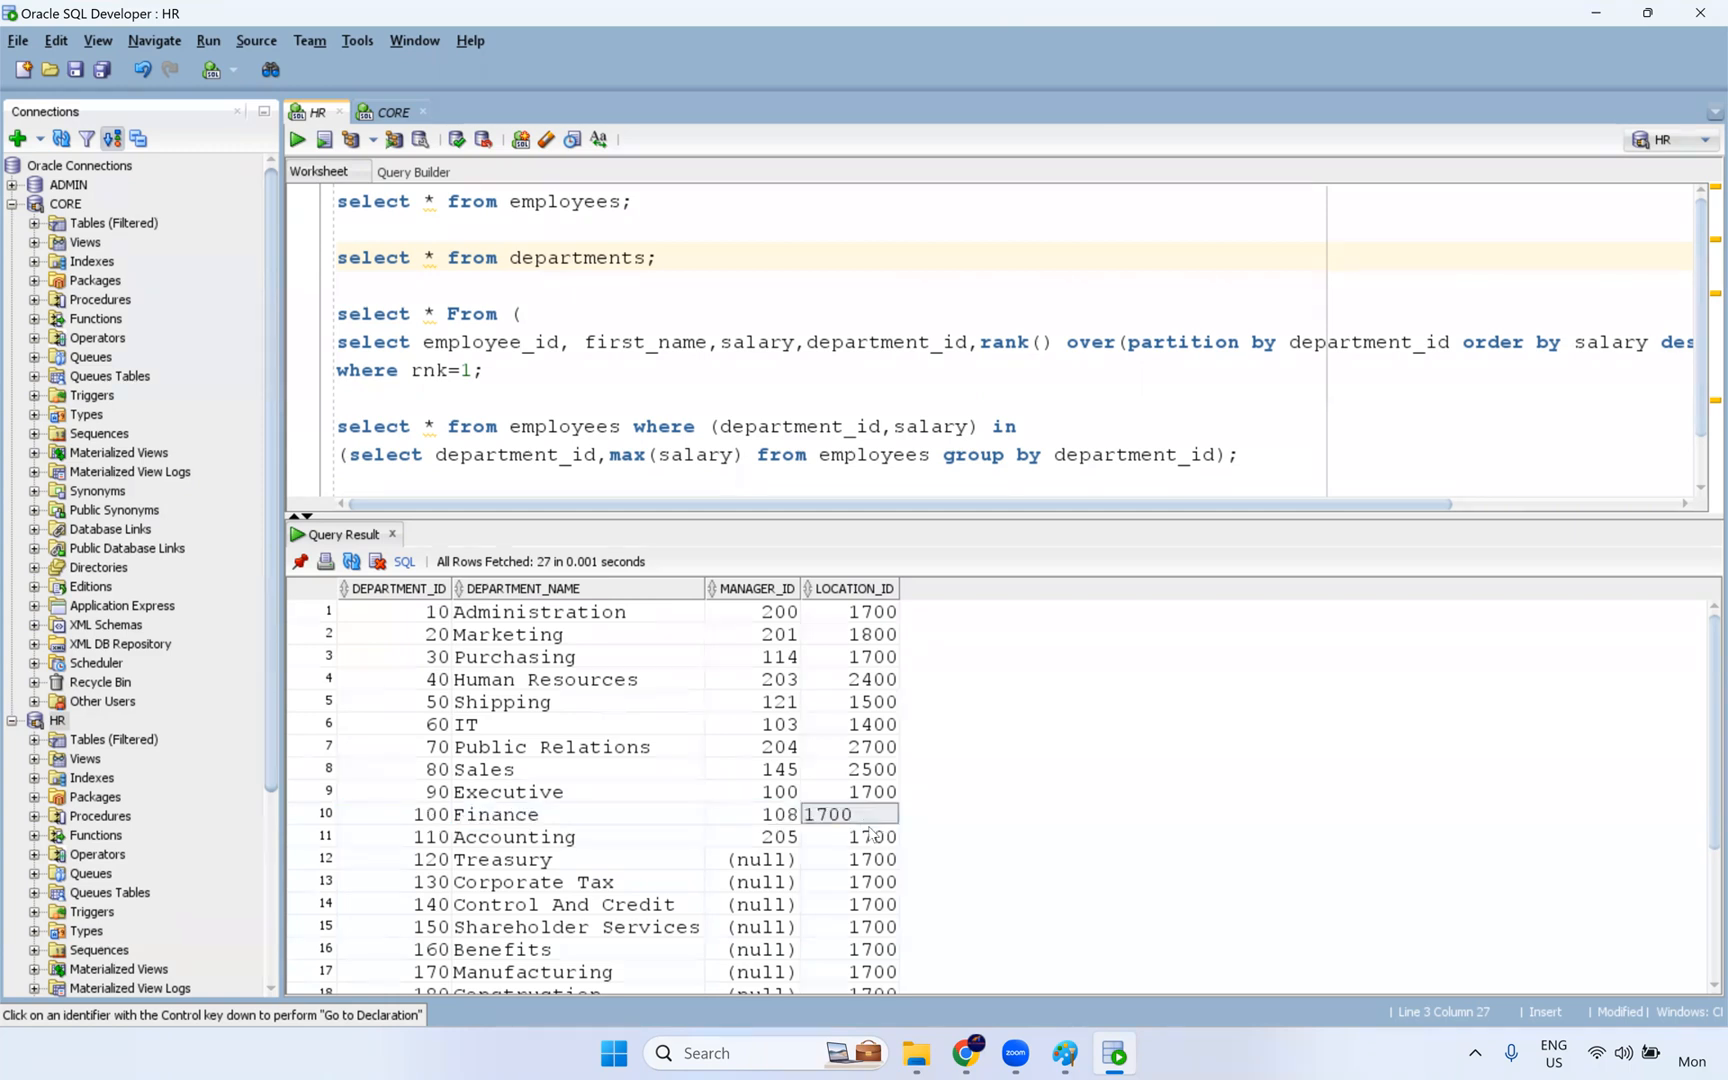
left_click(876, 845)
left_click(862, 820)
left_click_drag(447, 818, 892, 819)
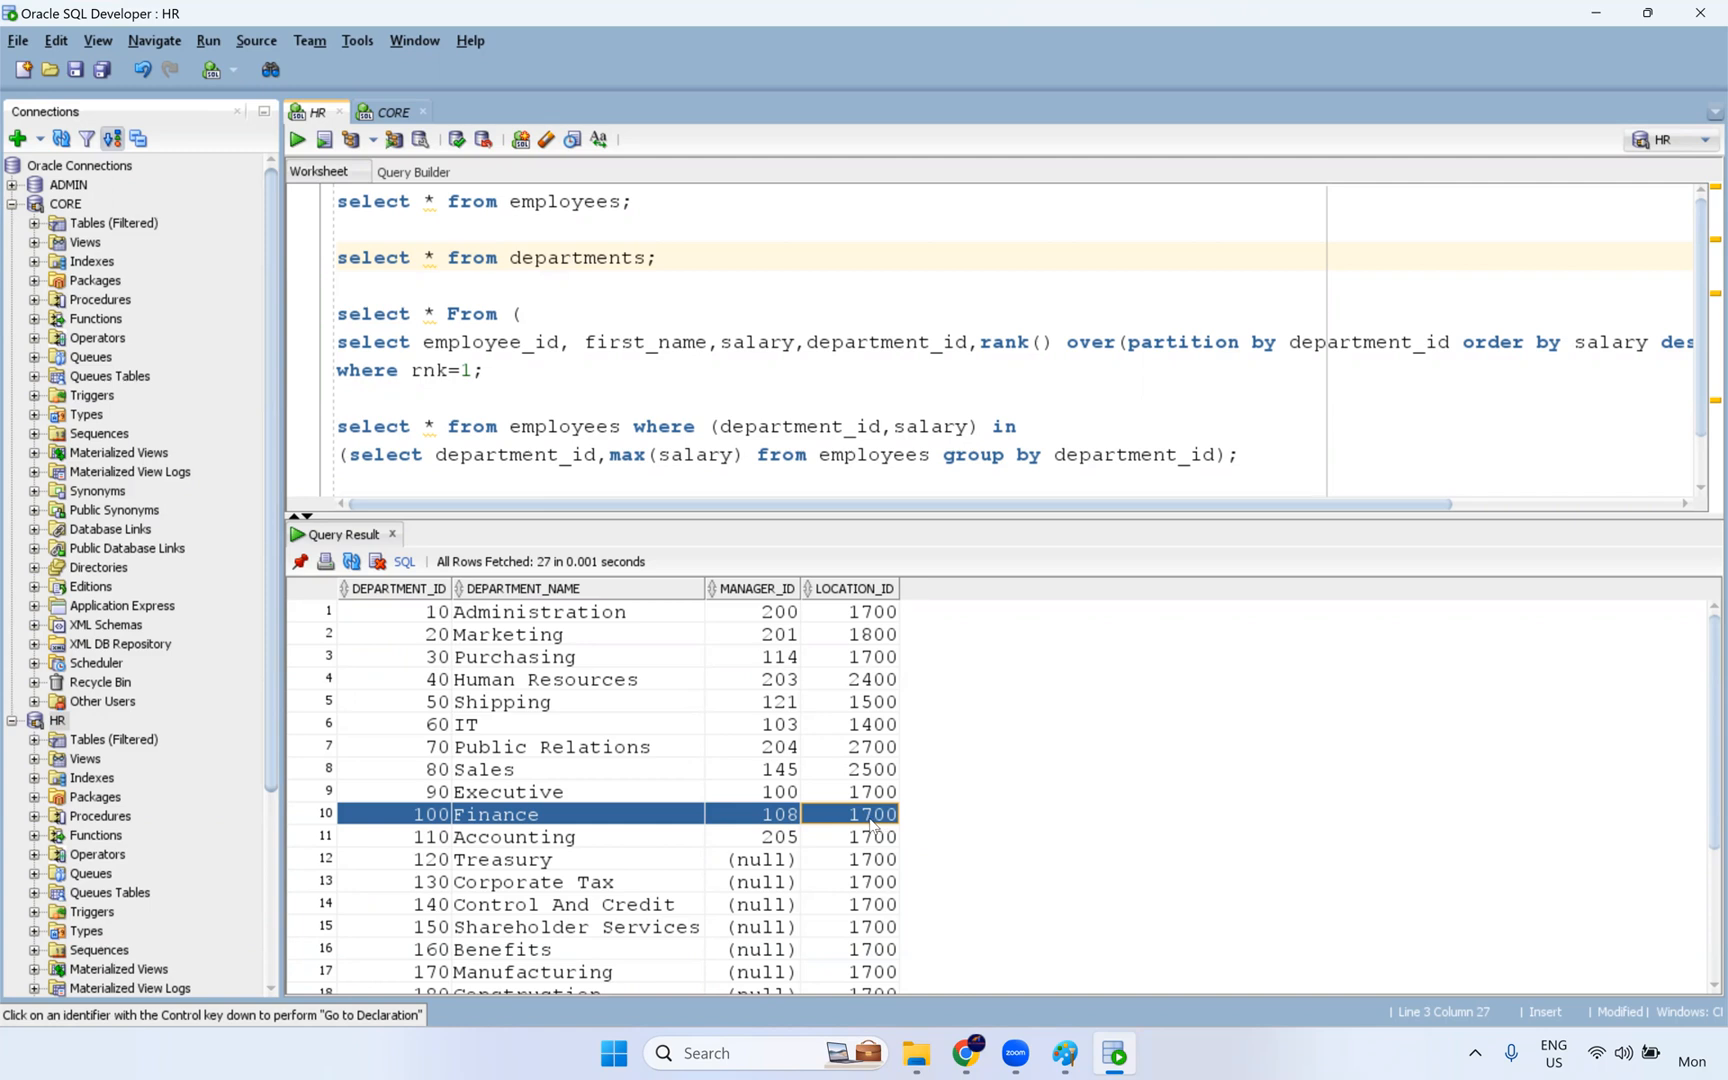
left_click(871, 821)
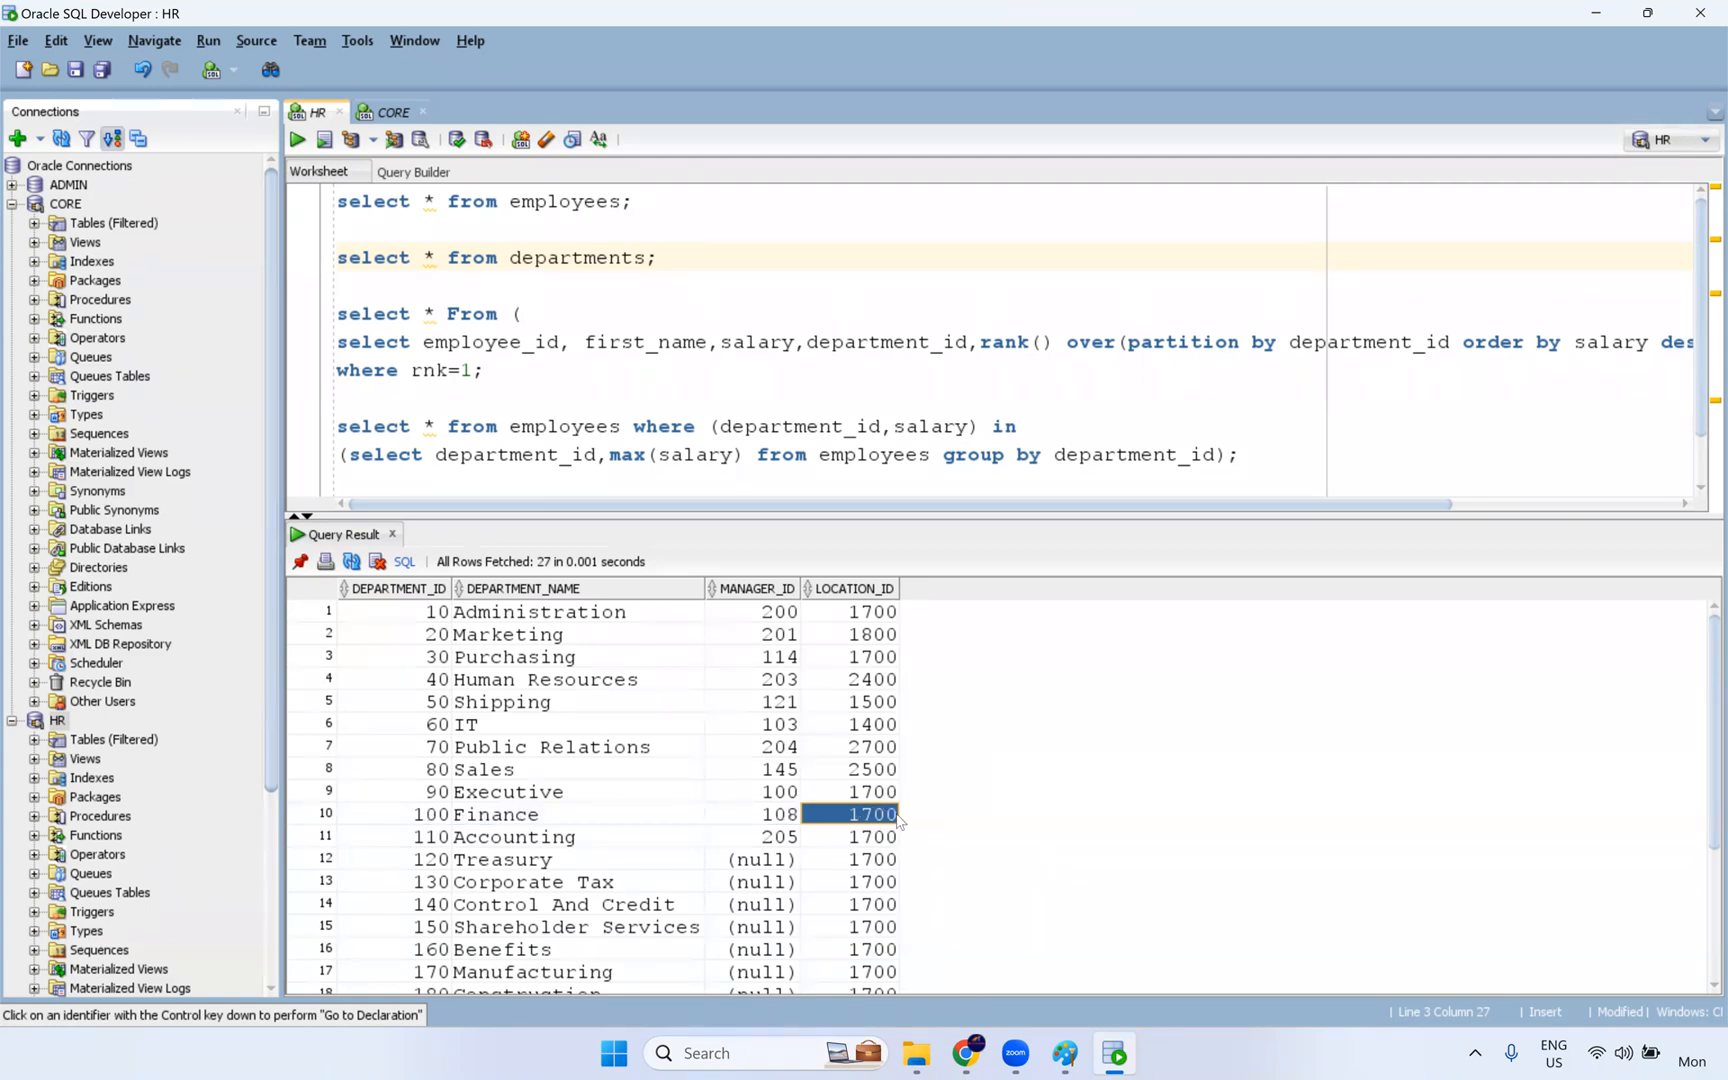
left_click_drag(449, 821, 790, 821)
left_click_drag(912, 826, 912, 826)
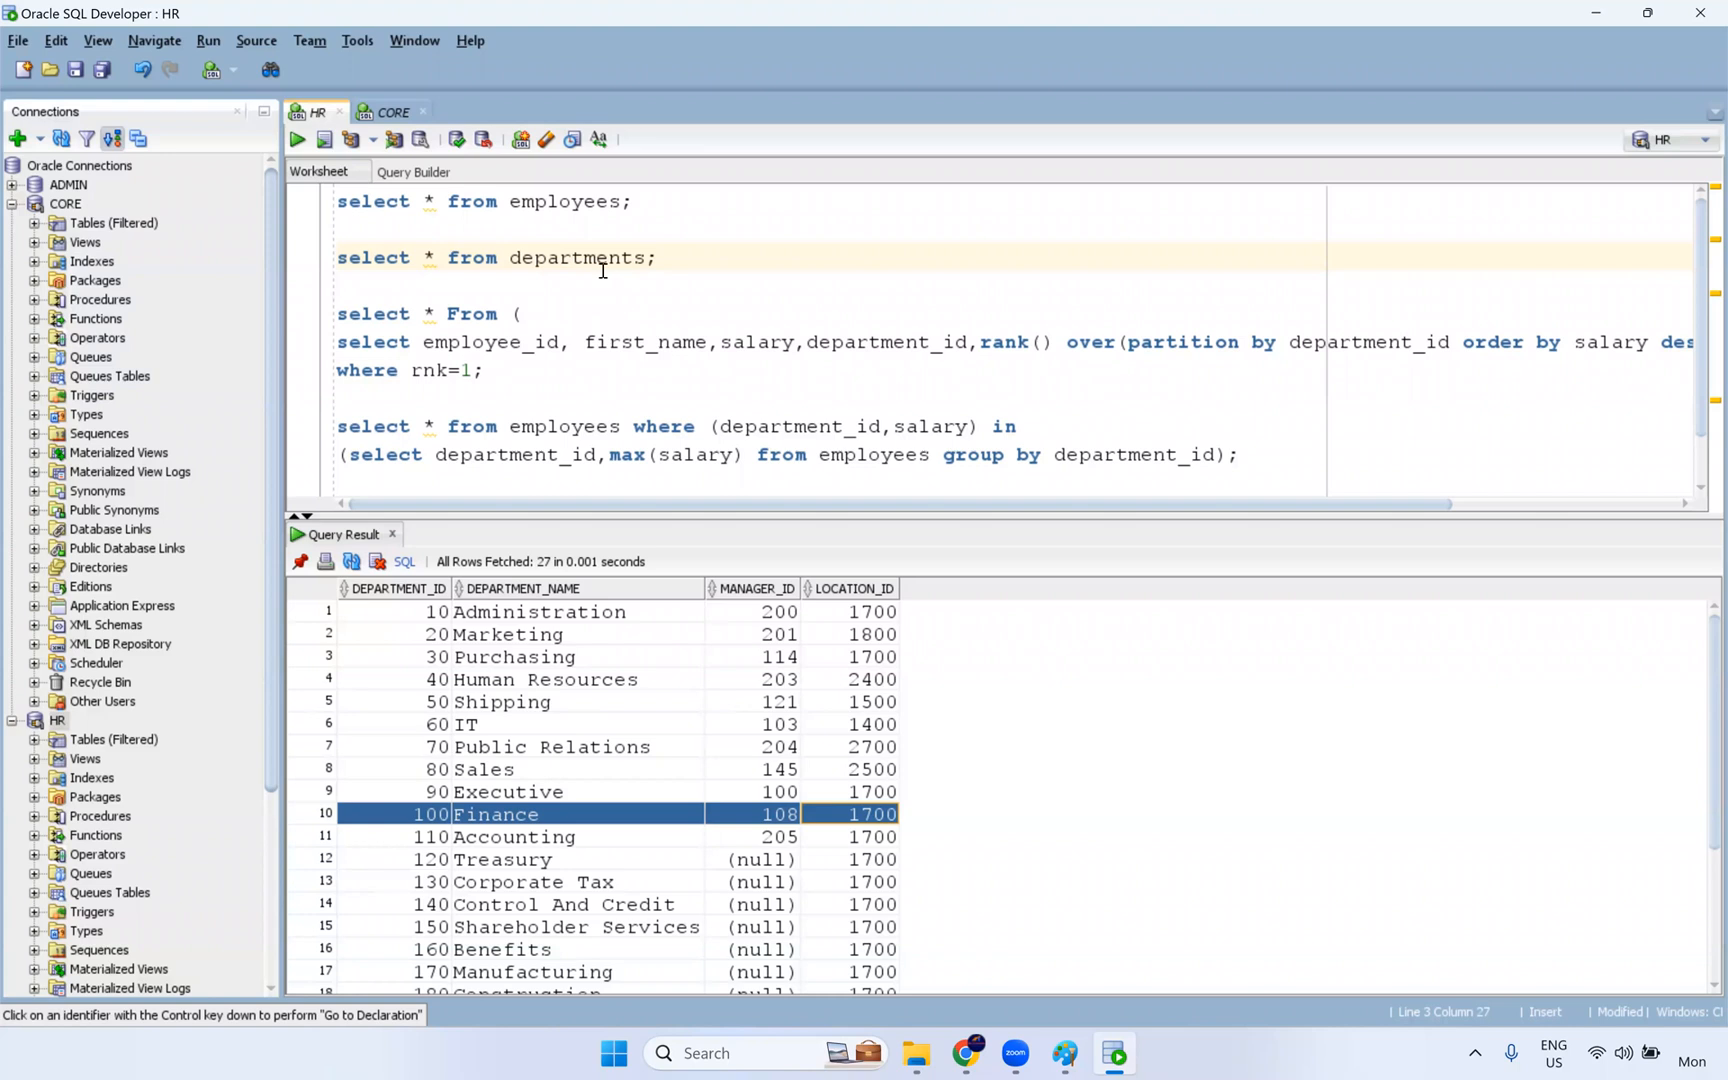
- Switch to Informatica Data Integration in Chrome and create a new blank mapping
key("alt+Tab")
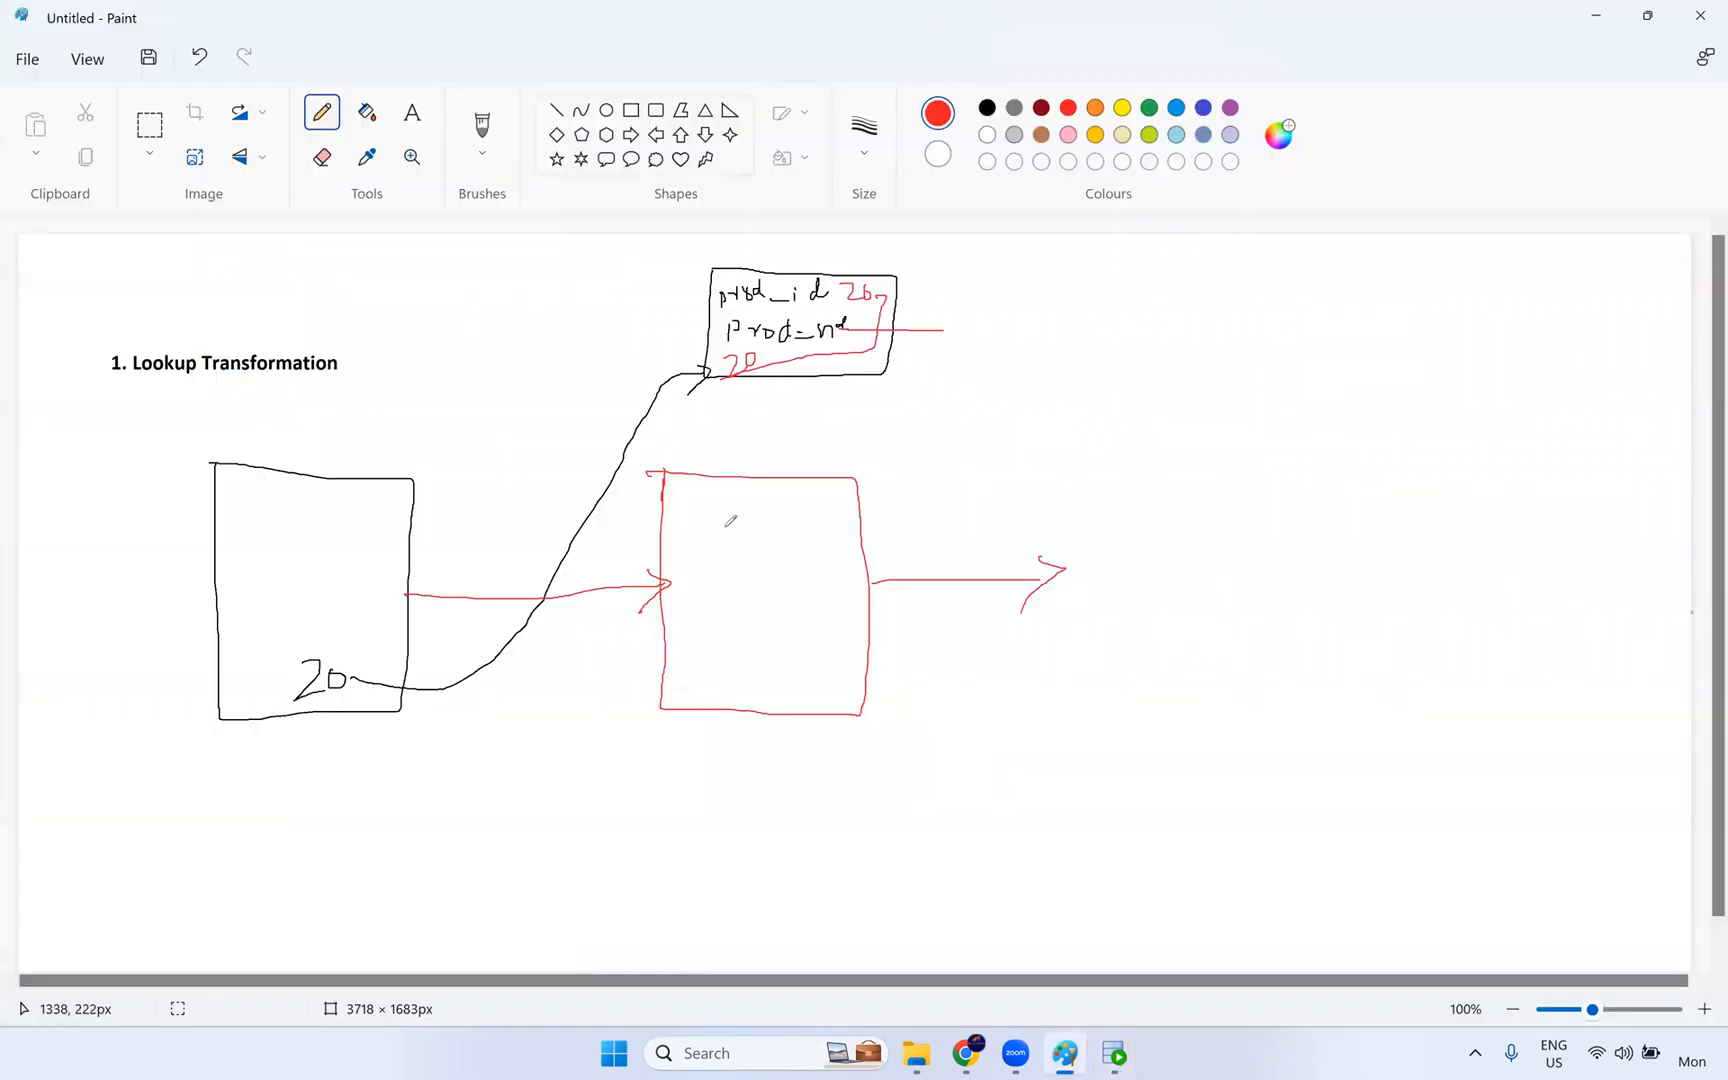
left_click(965, 1053)
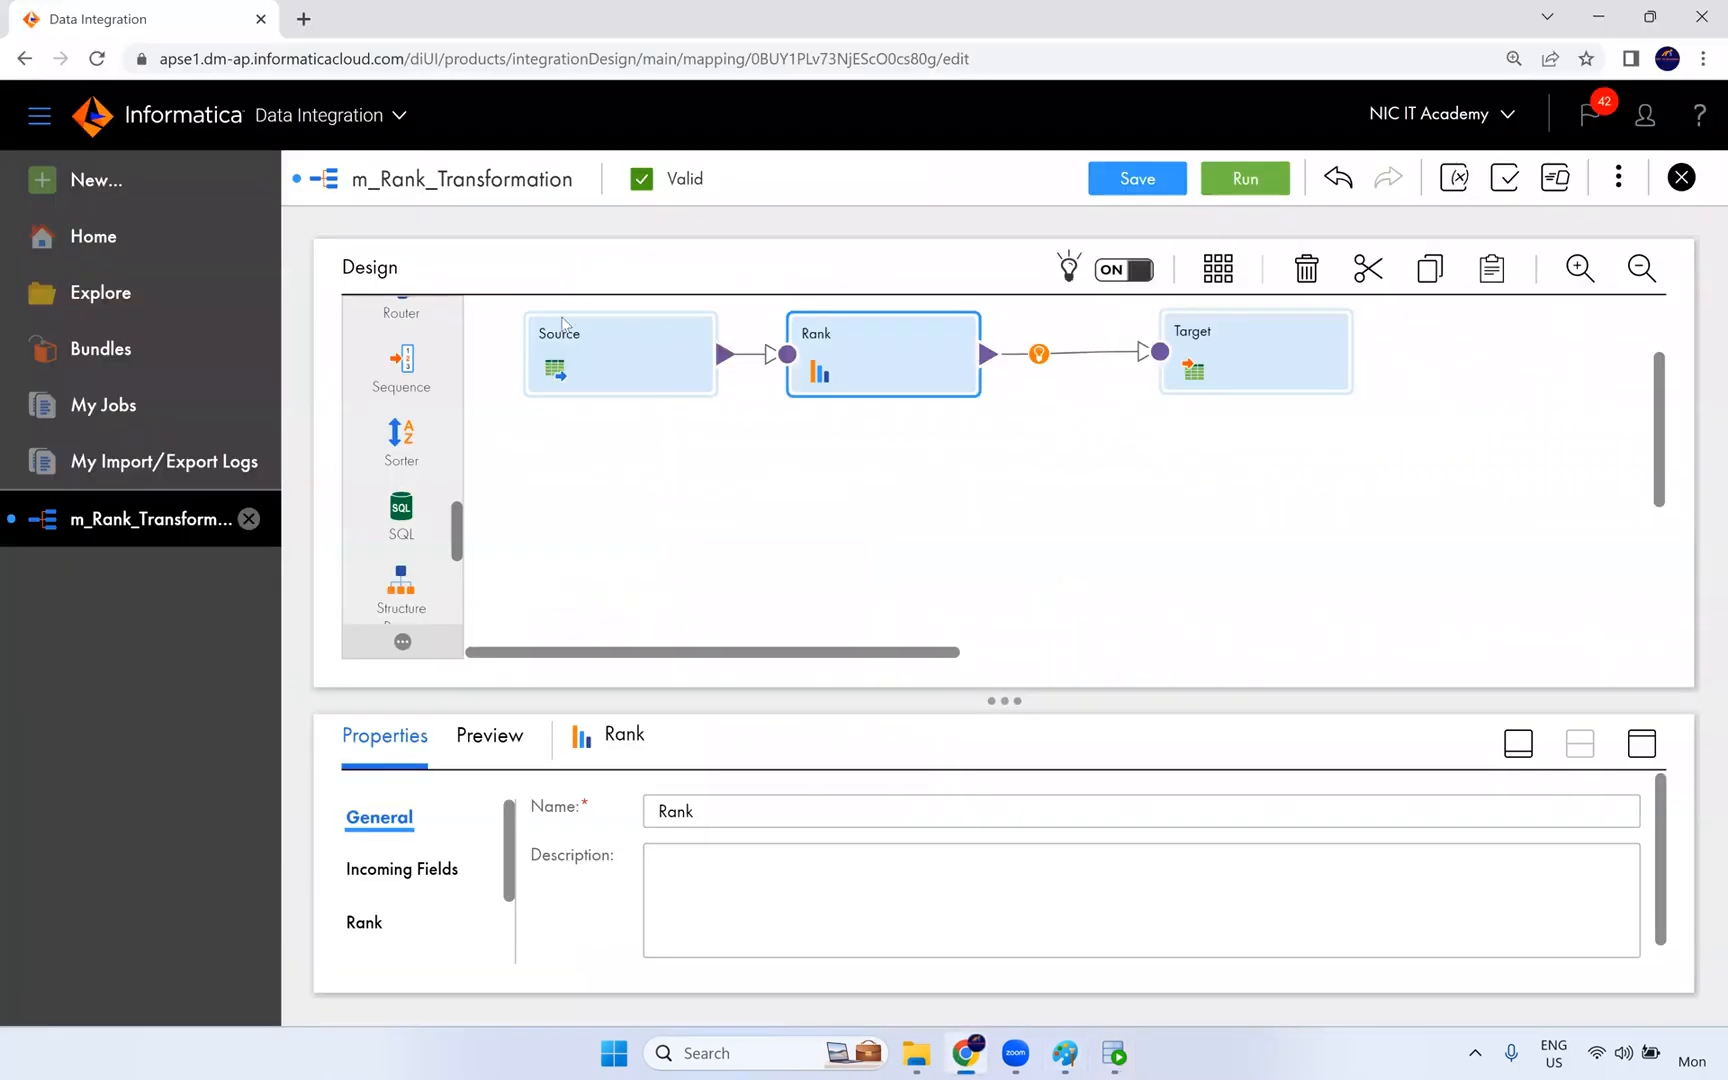
left_click(121, 183)
left_click(353, 390)
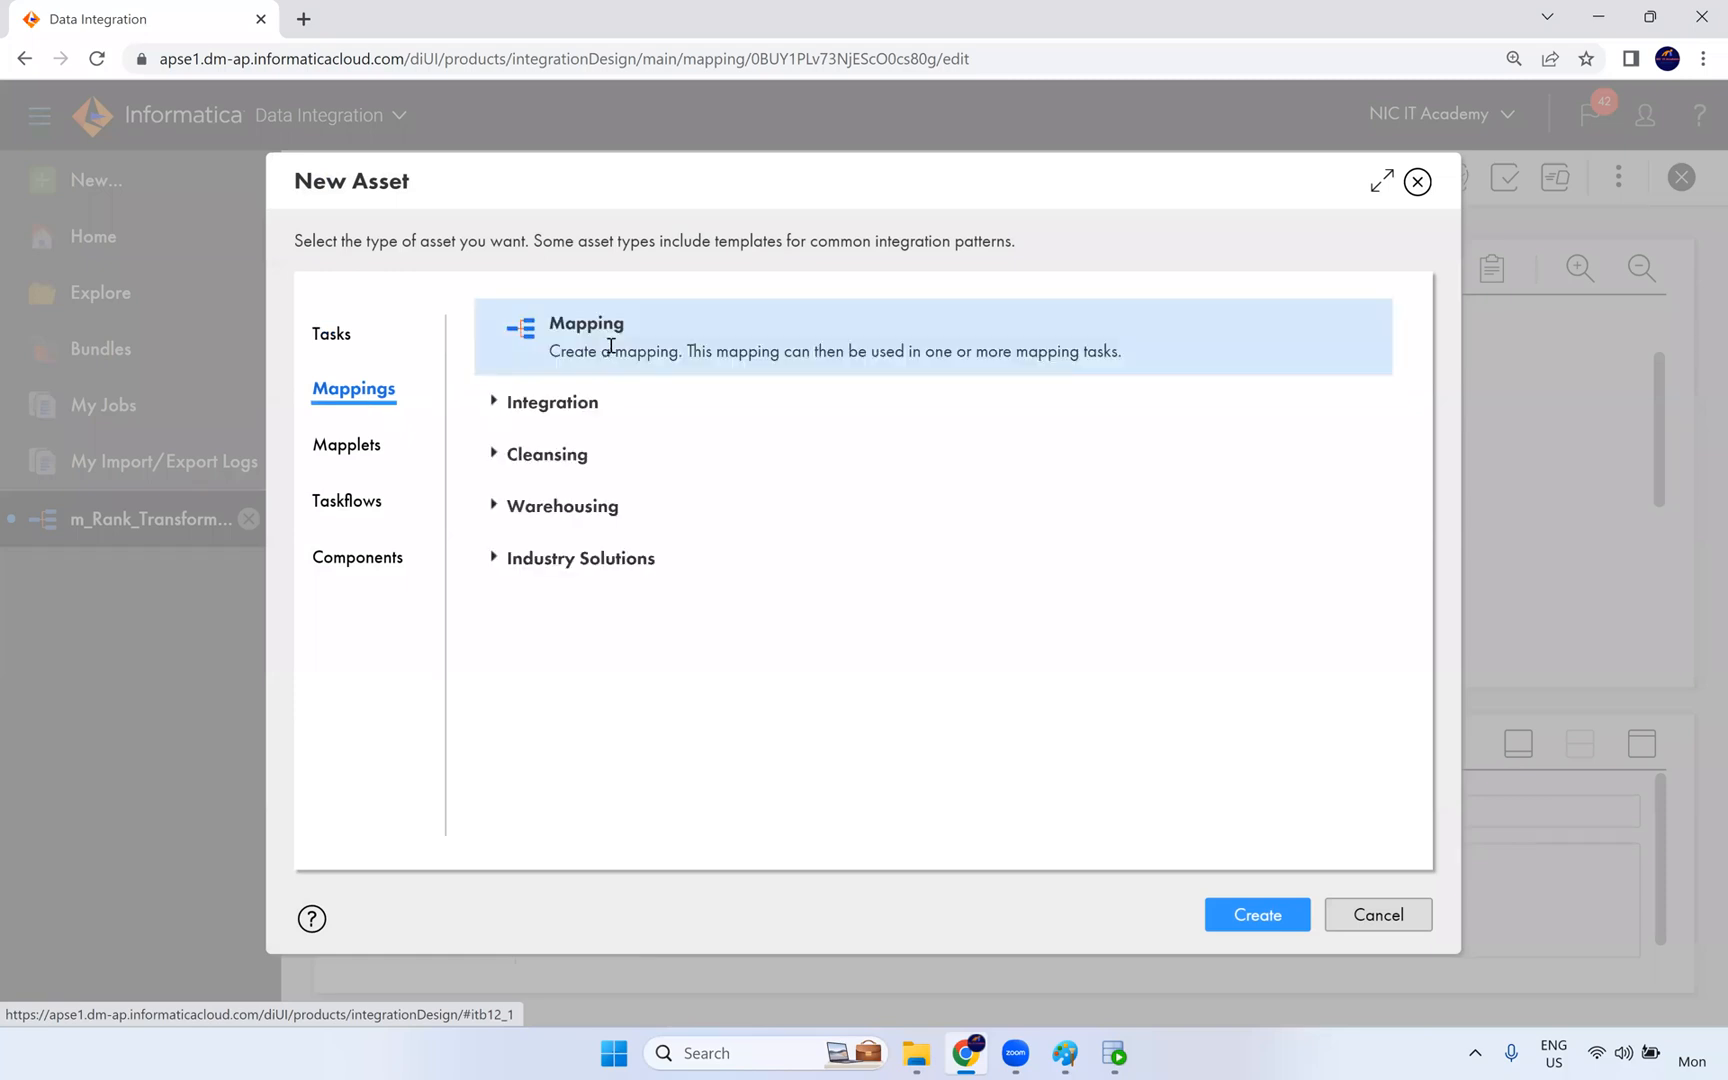
left_click(1236, 914)
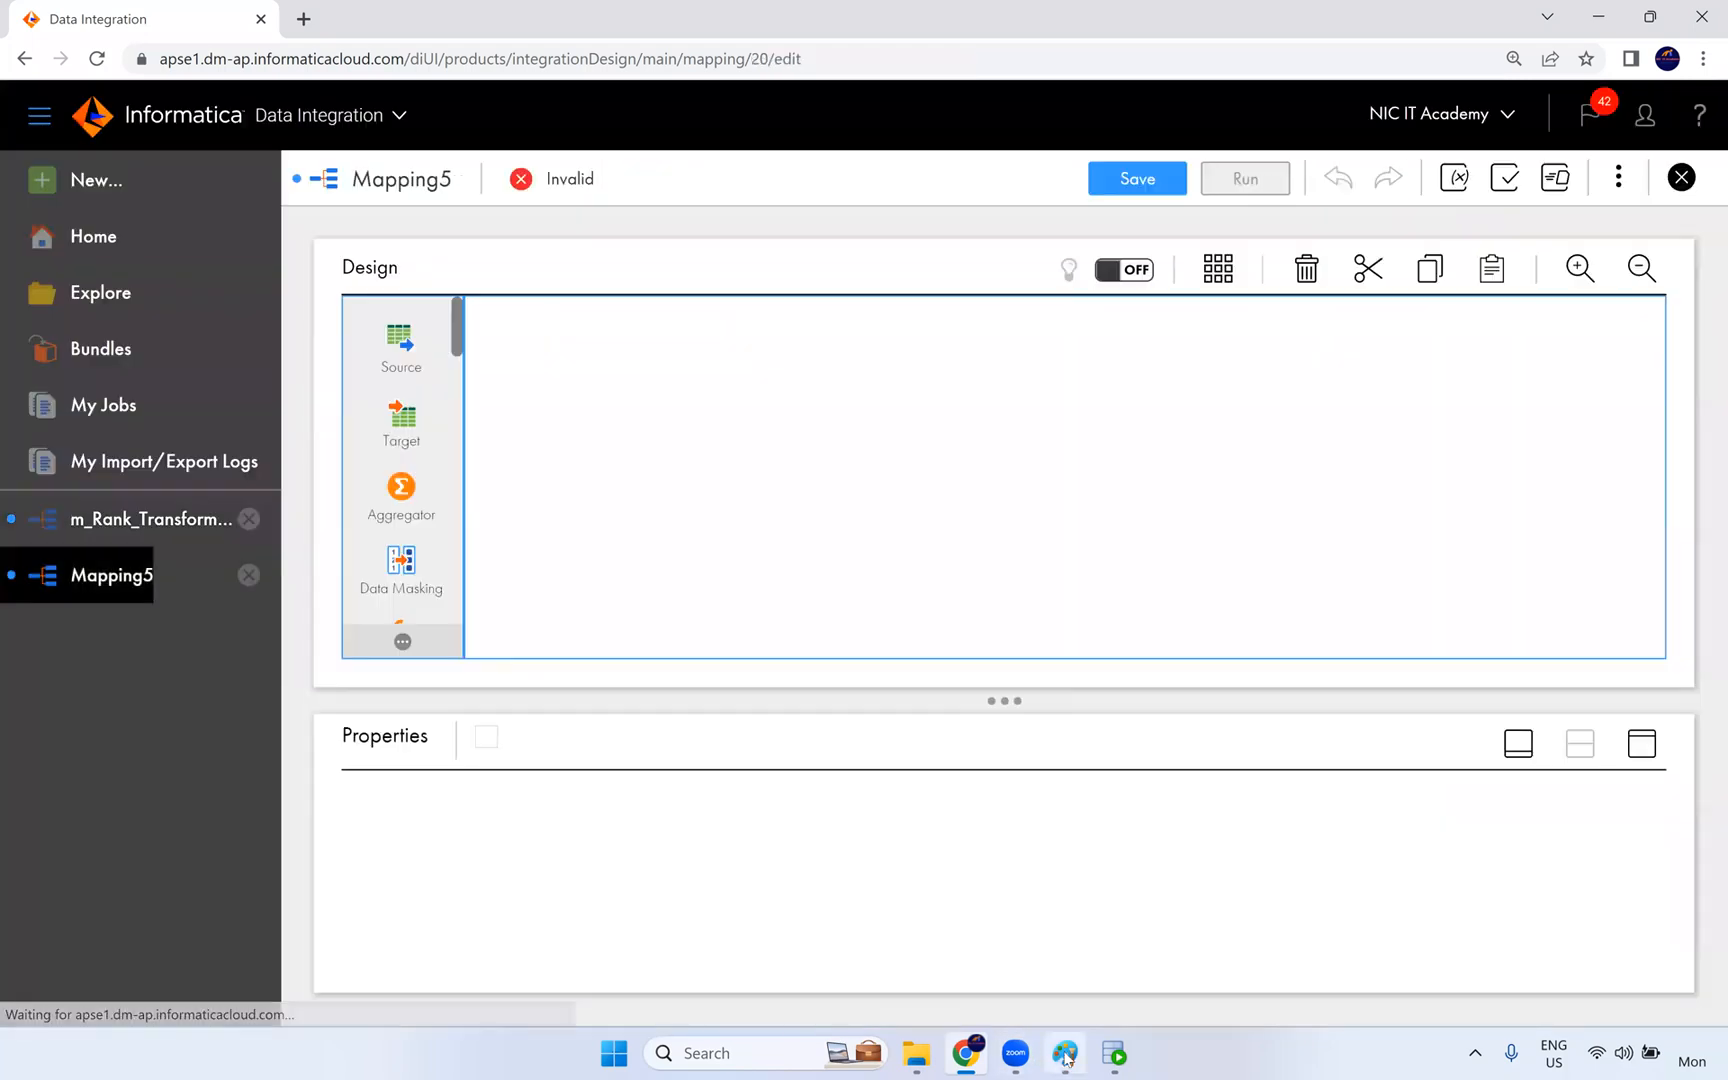
- Return to Paint and add the green text "Connected, Unconnected" below the heading, in a text box widened to about 802 × 73 px
left_click(1065, 1053)
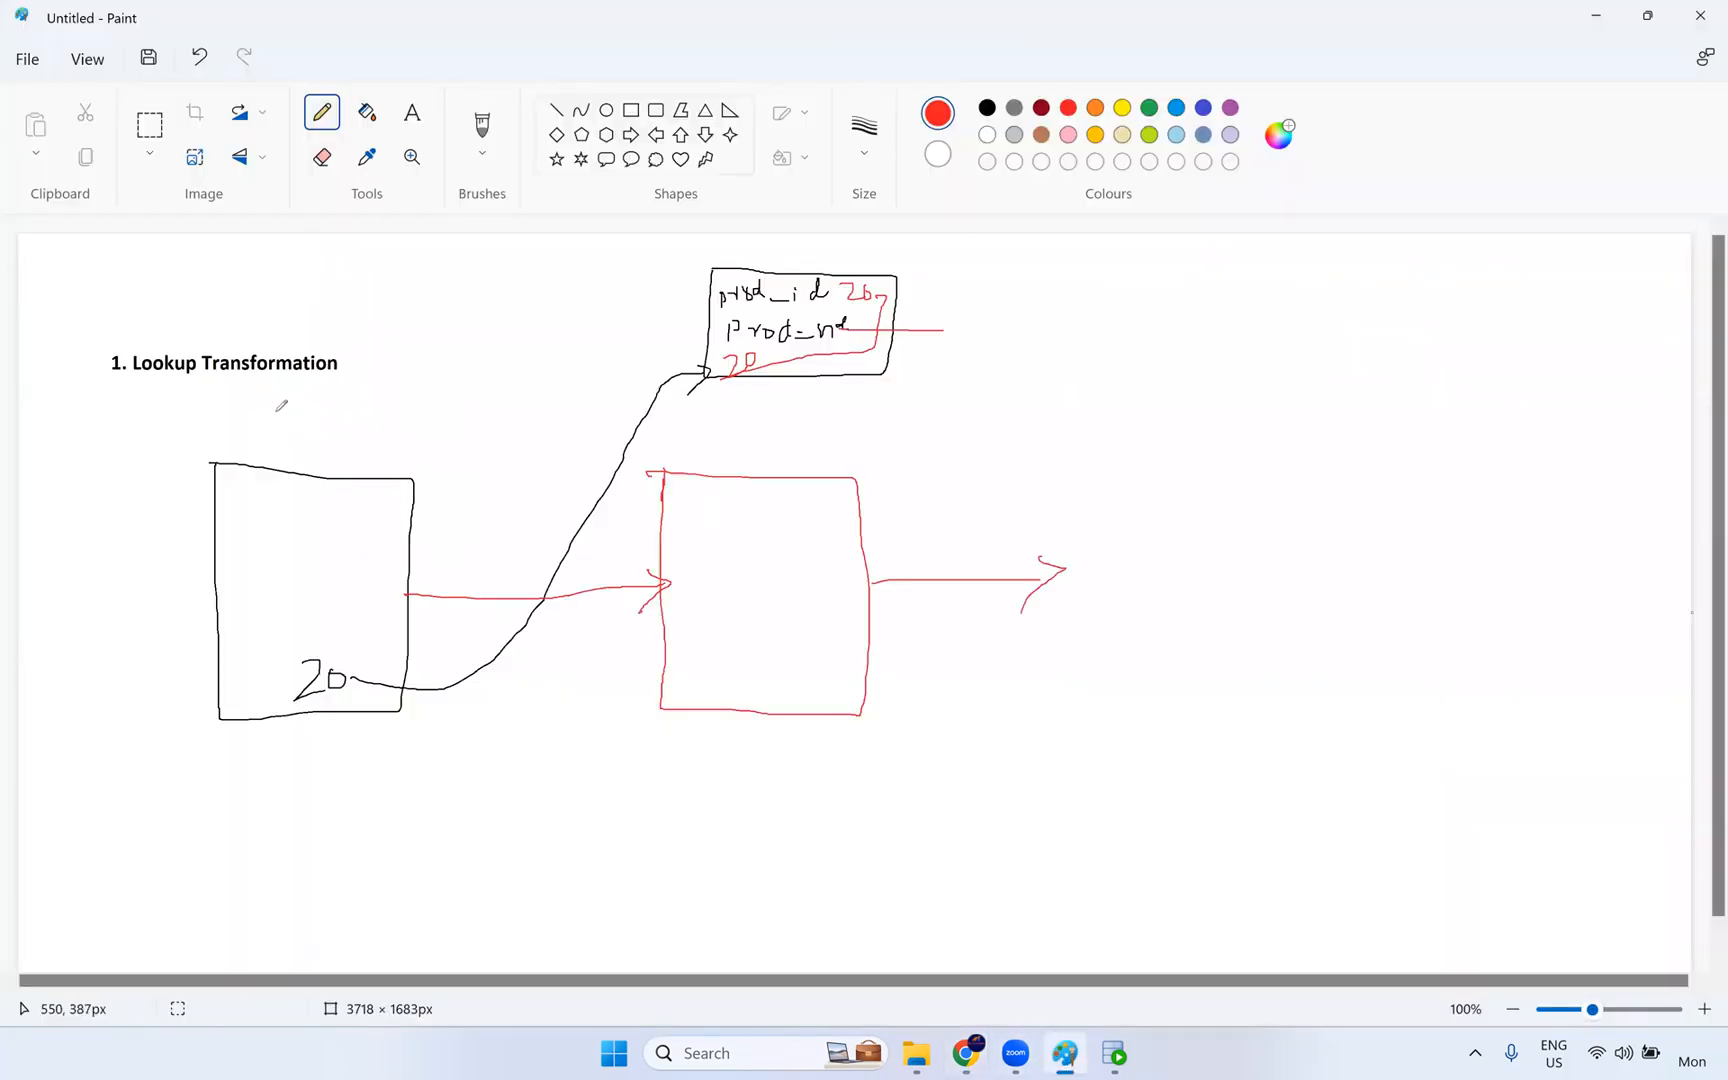
left_click(411, 112)
left_click(1149, 107)
left_click(156, 398)
type("Connected , Unco")
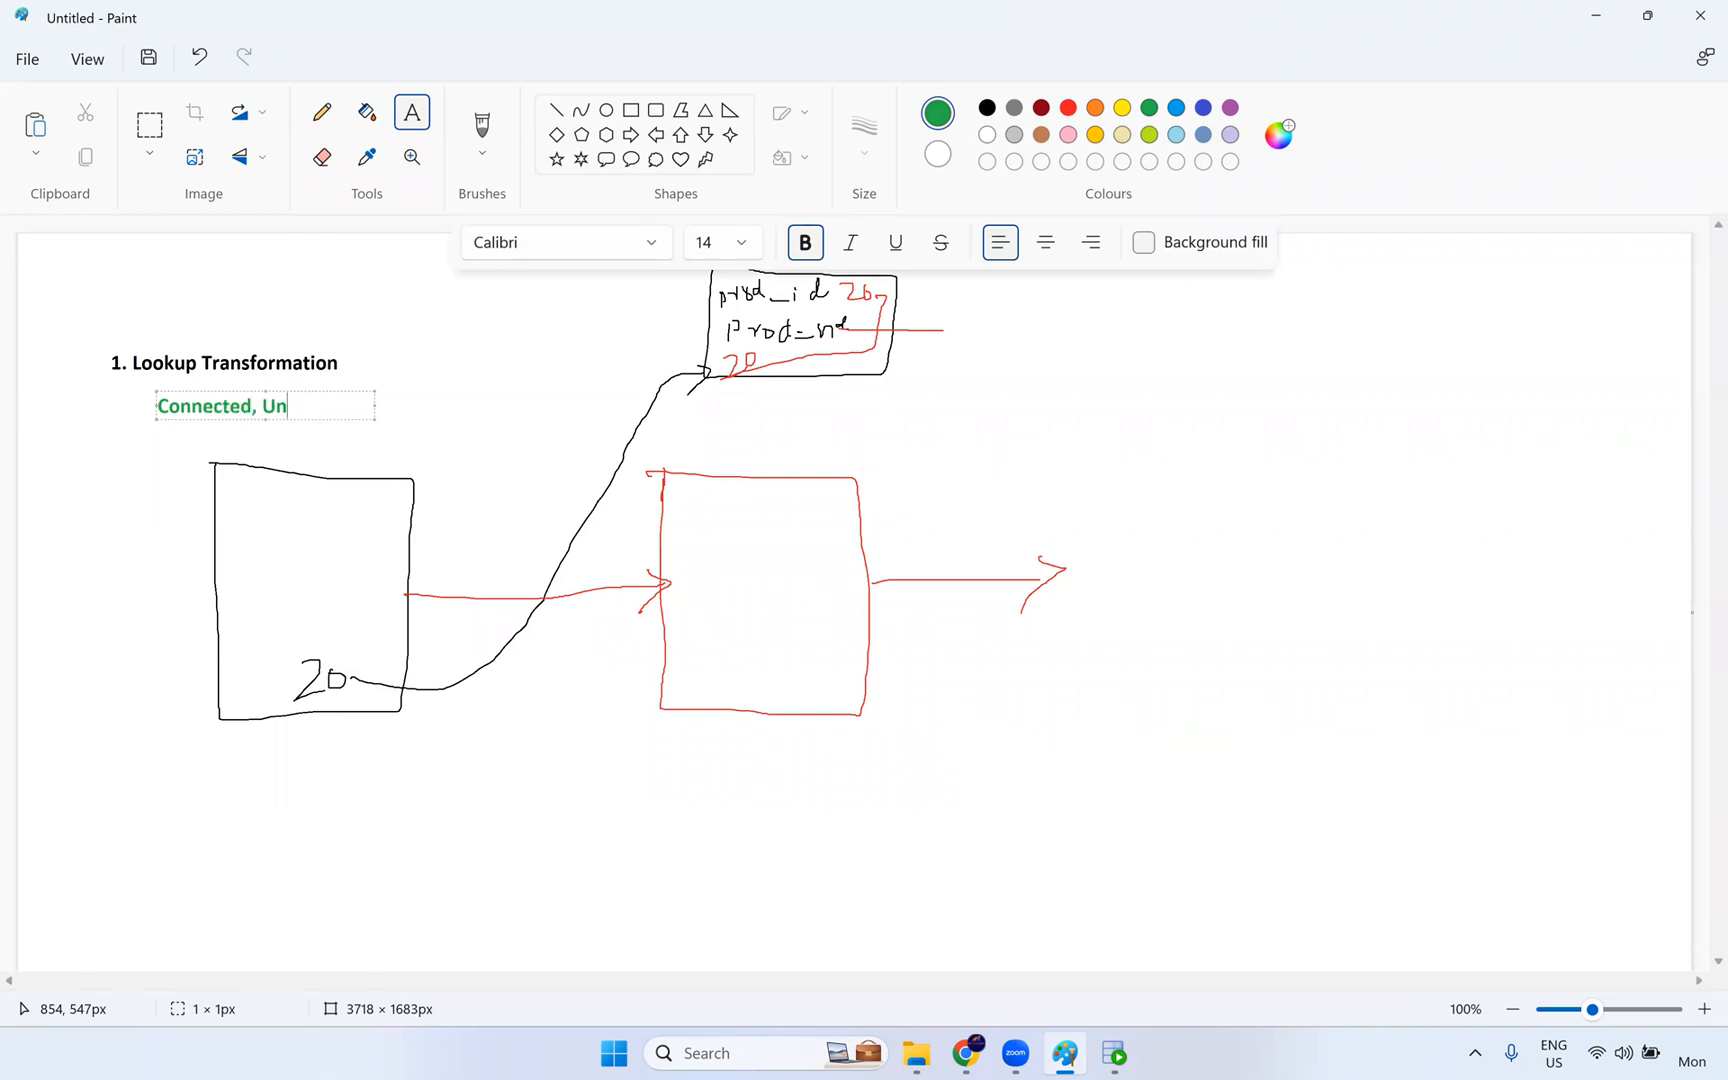
type("ted")
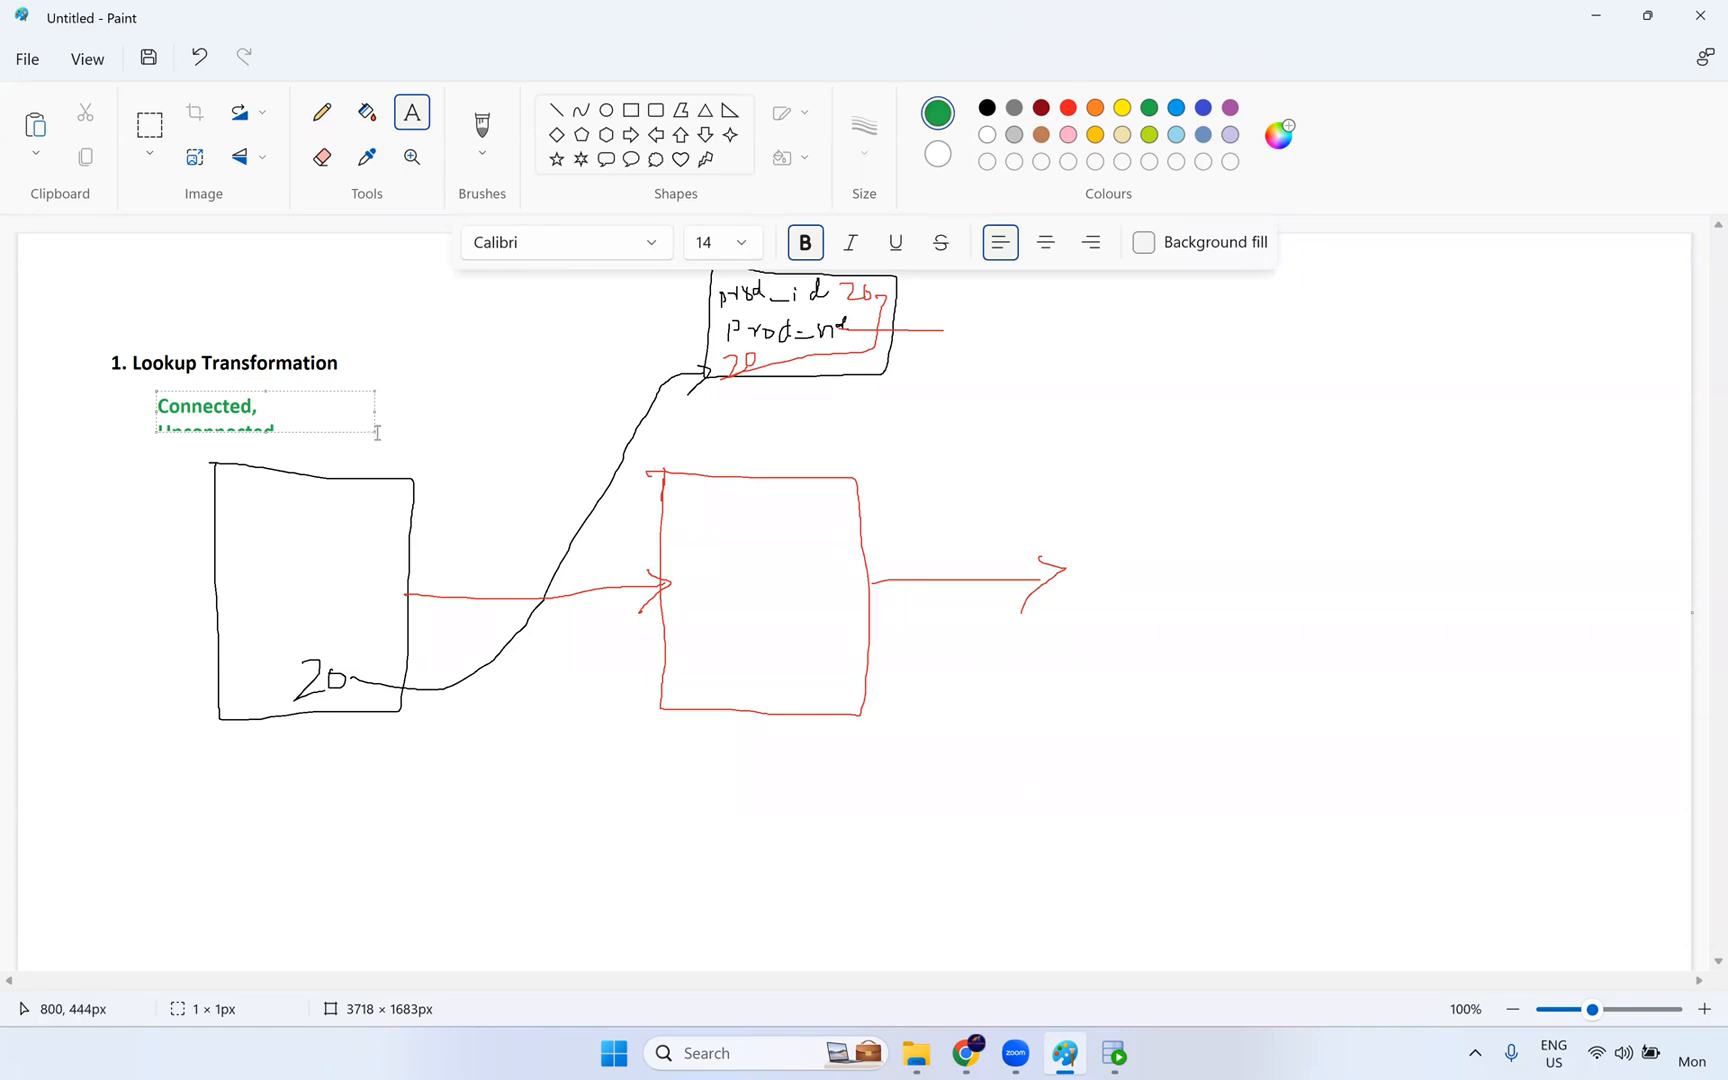
left_click_drag(373, 430, 514, 421)
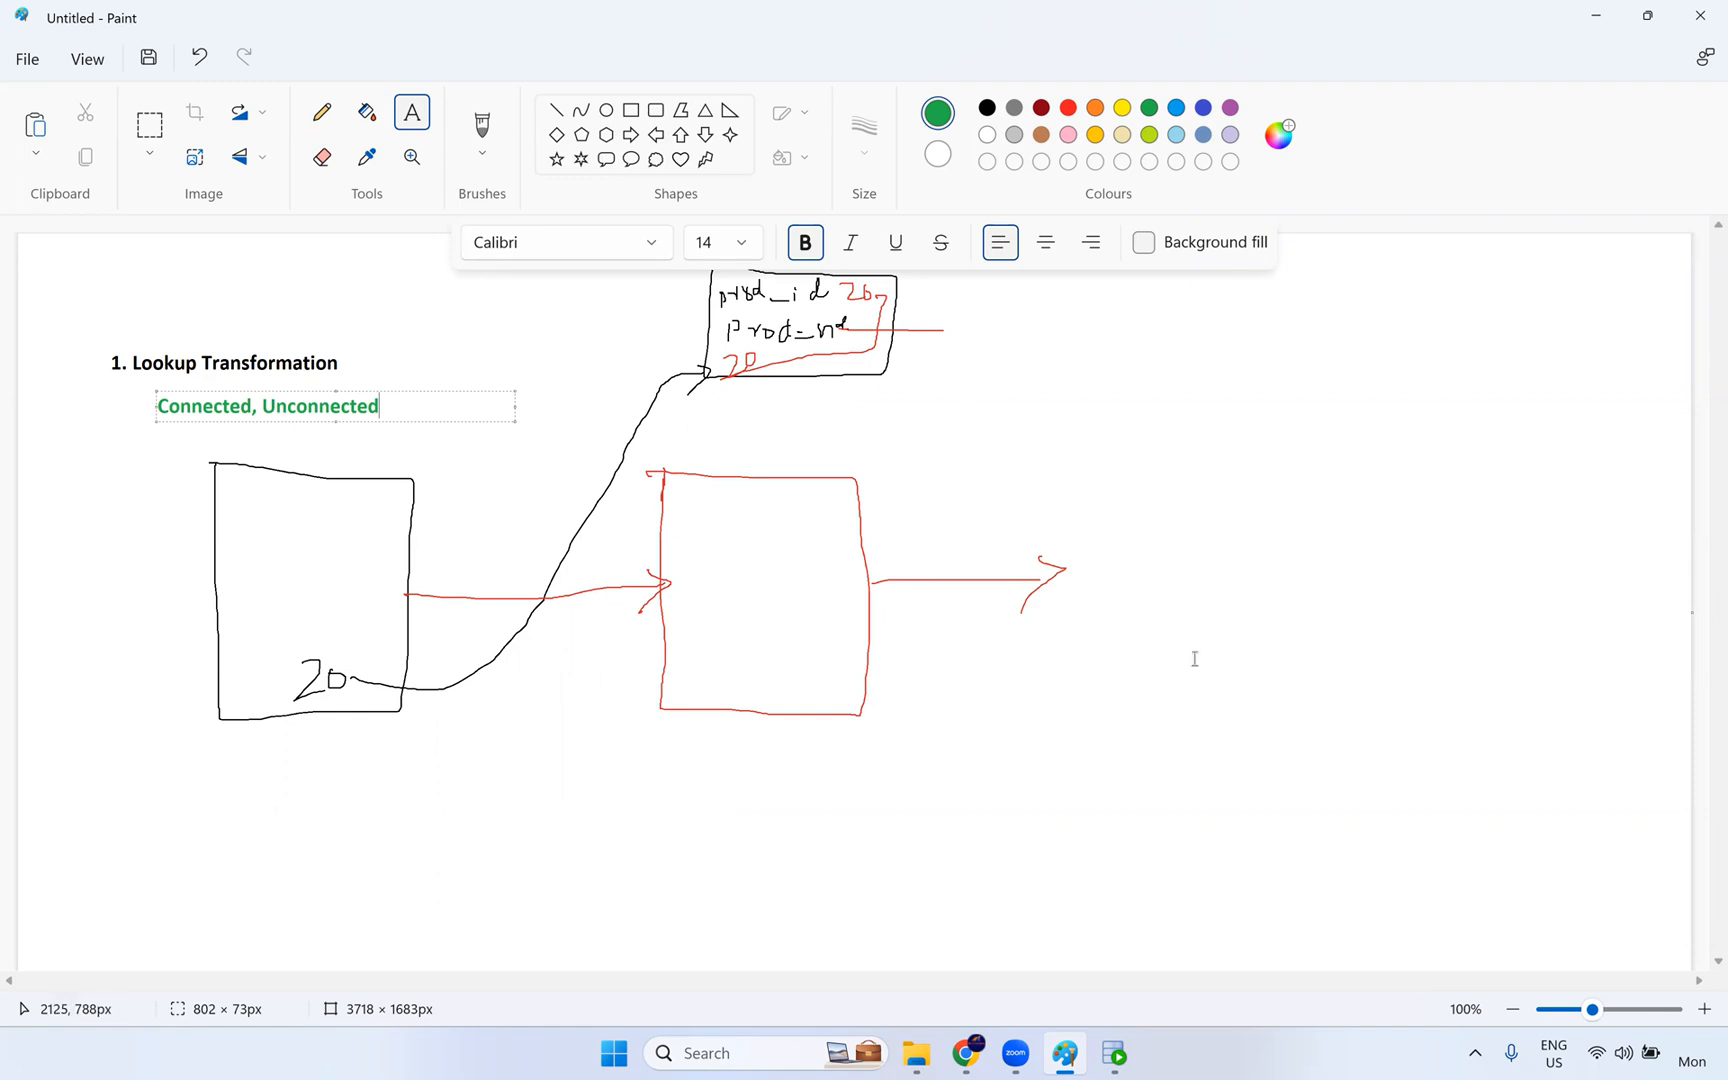
left_click(765, 395)
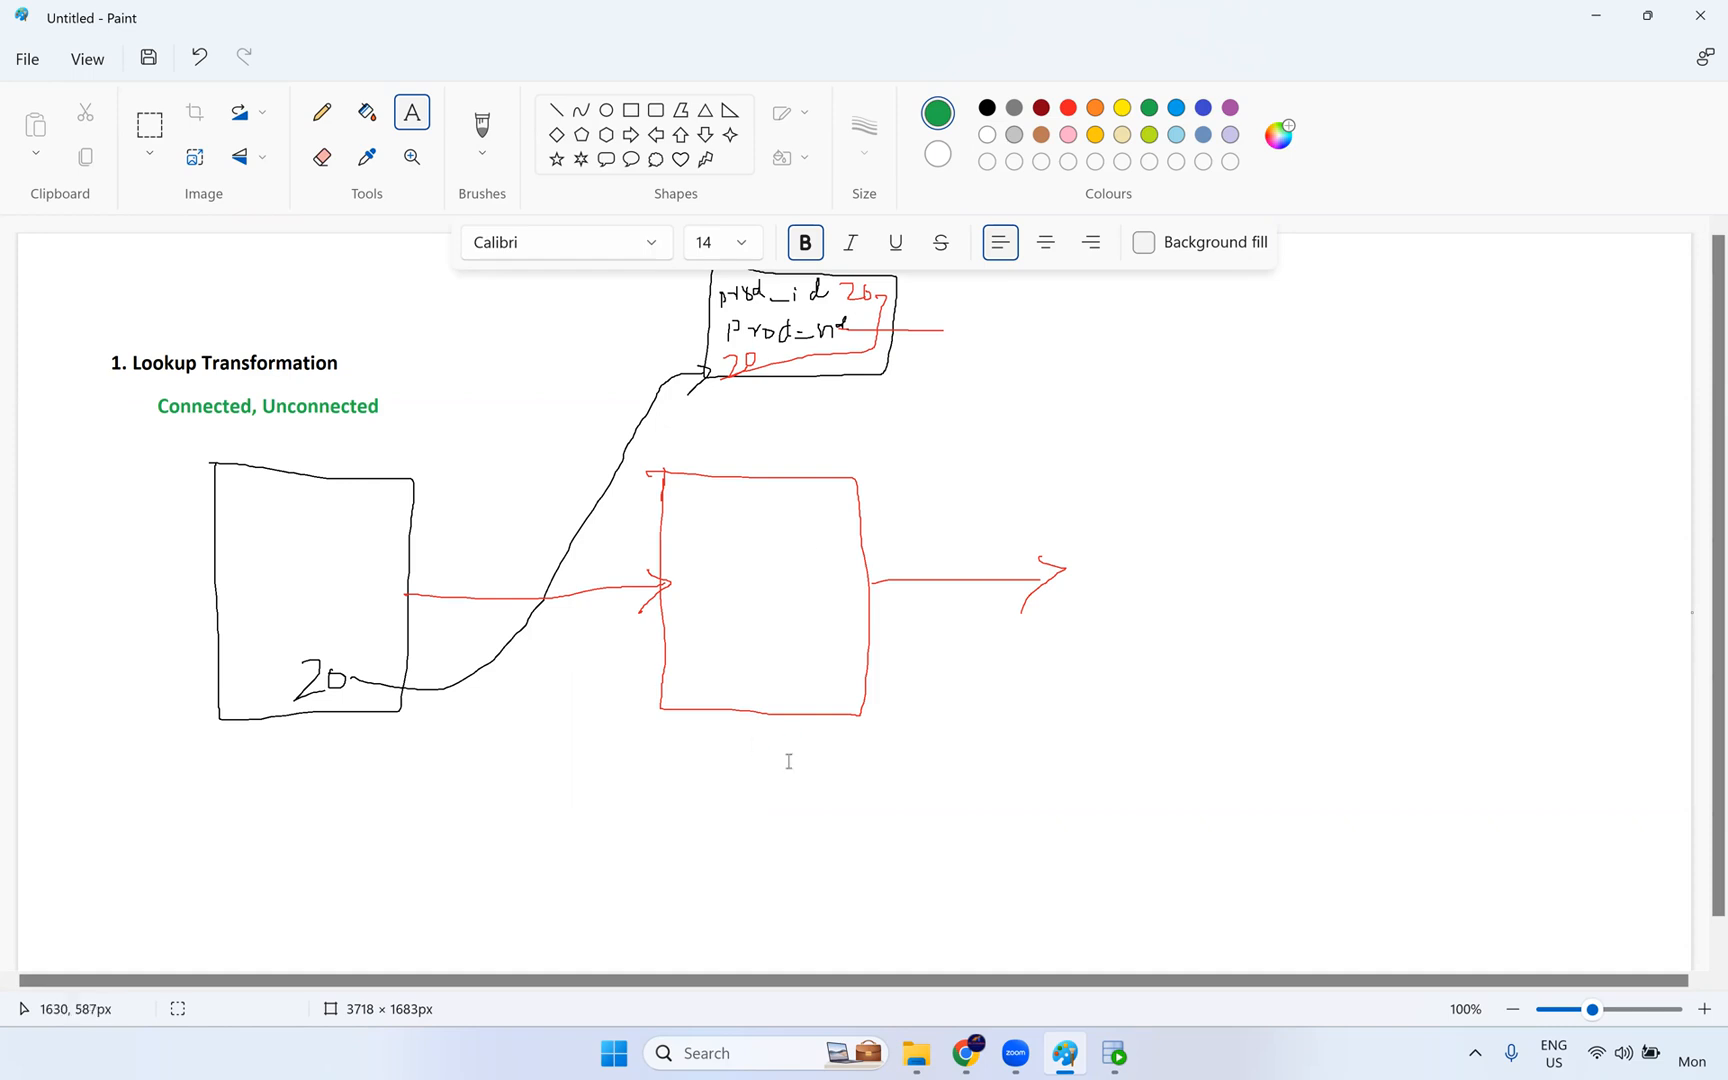
- Switch back to Informatica Data Integration and rename the new mapping as m_Connected_lookup_Transformation
left_click(966, 1053)
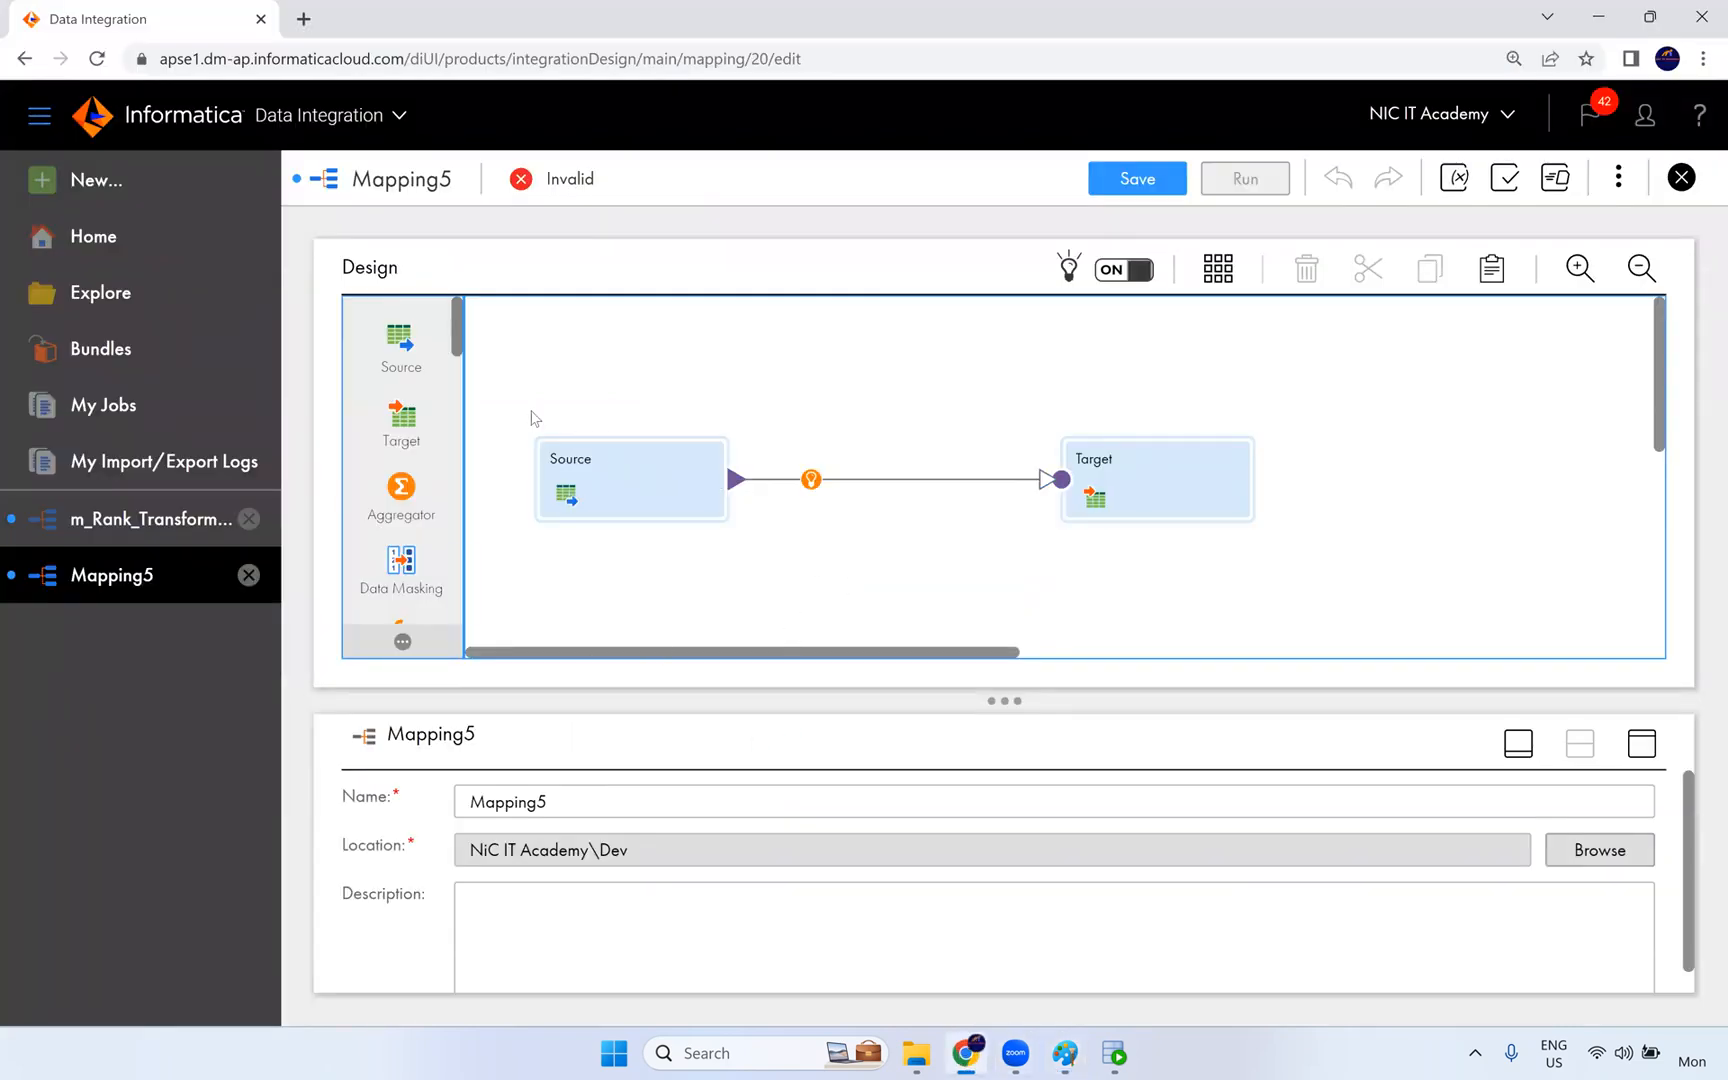
left_click(553, 803)
key("ctrl+a")
type("m_Connected")
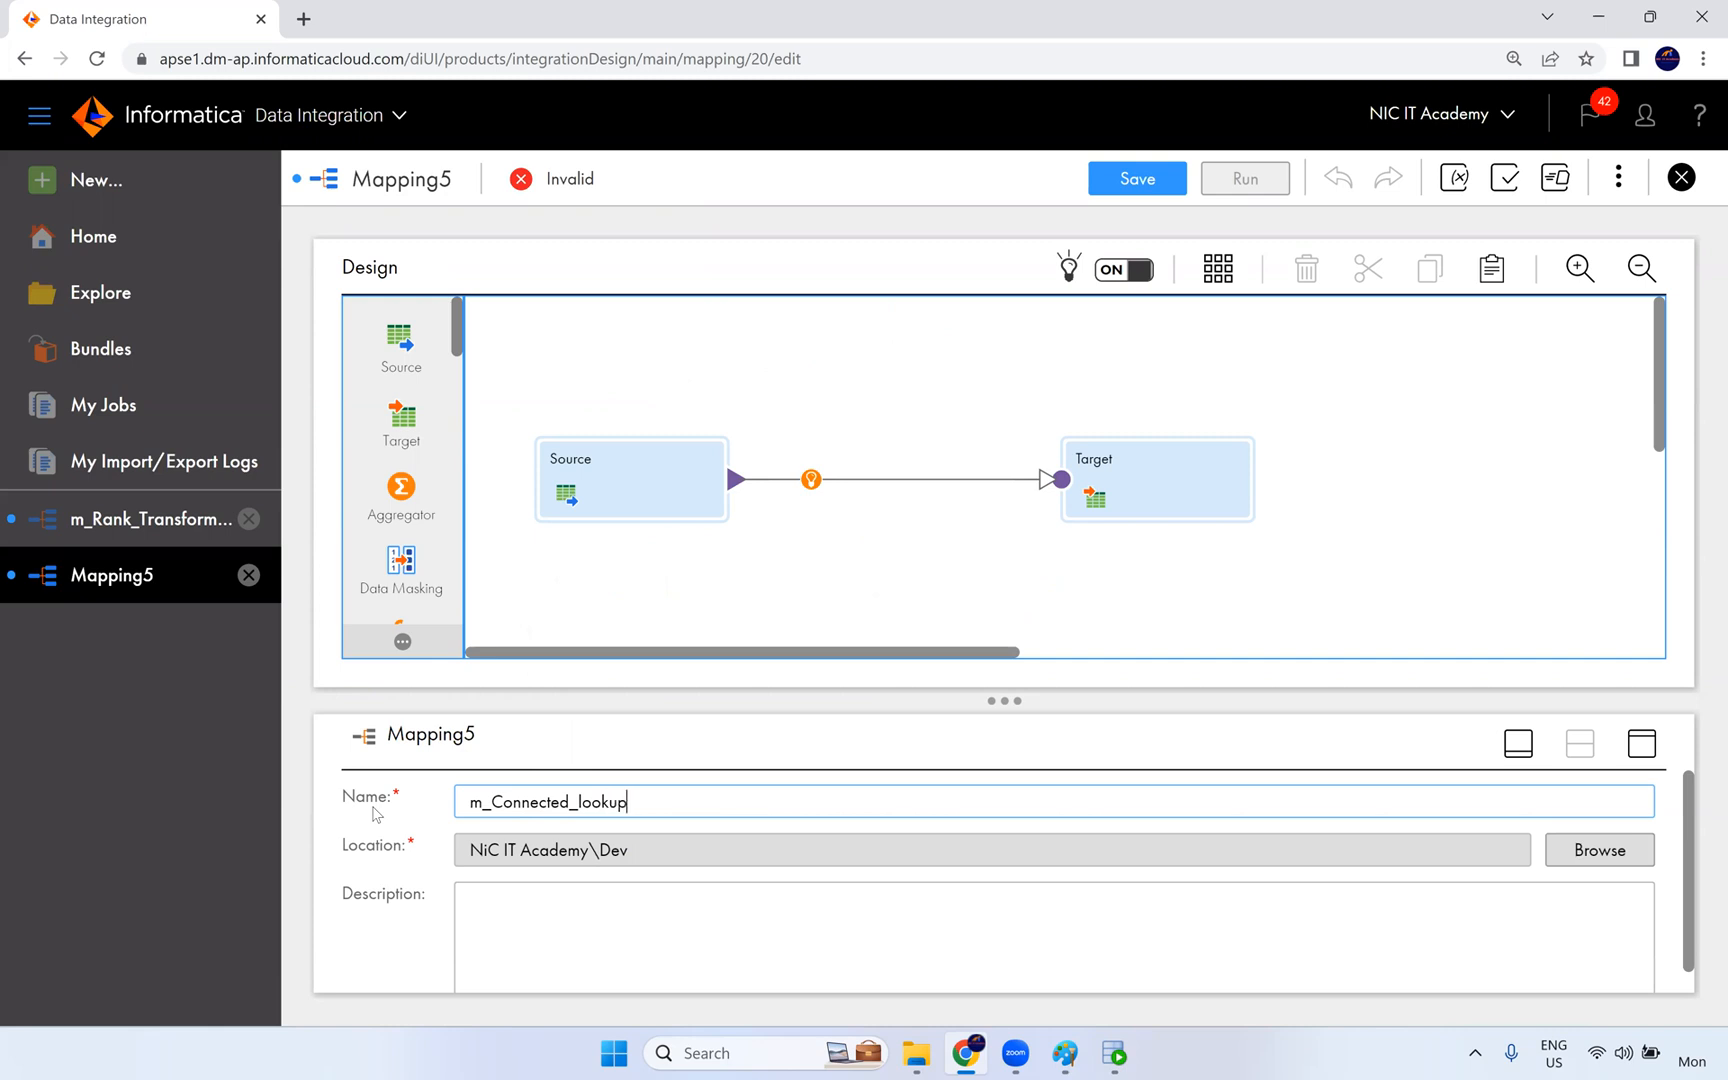
type("_lookup_Transforamtionmation")
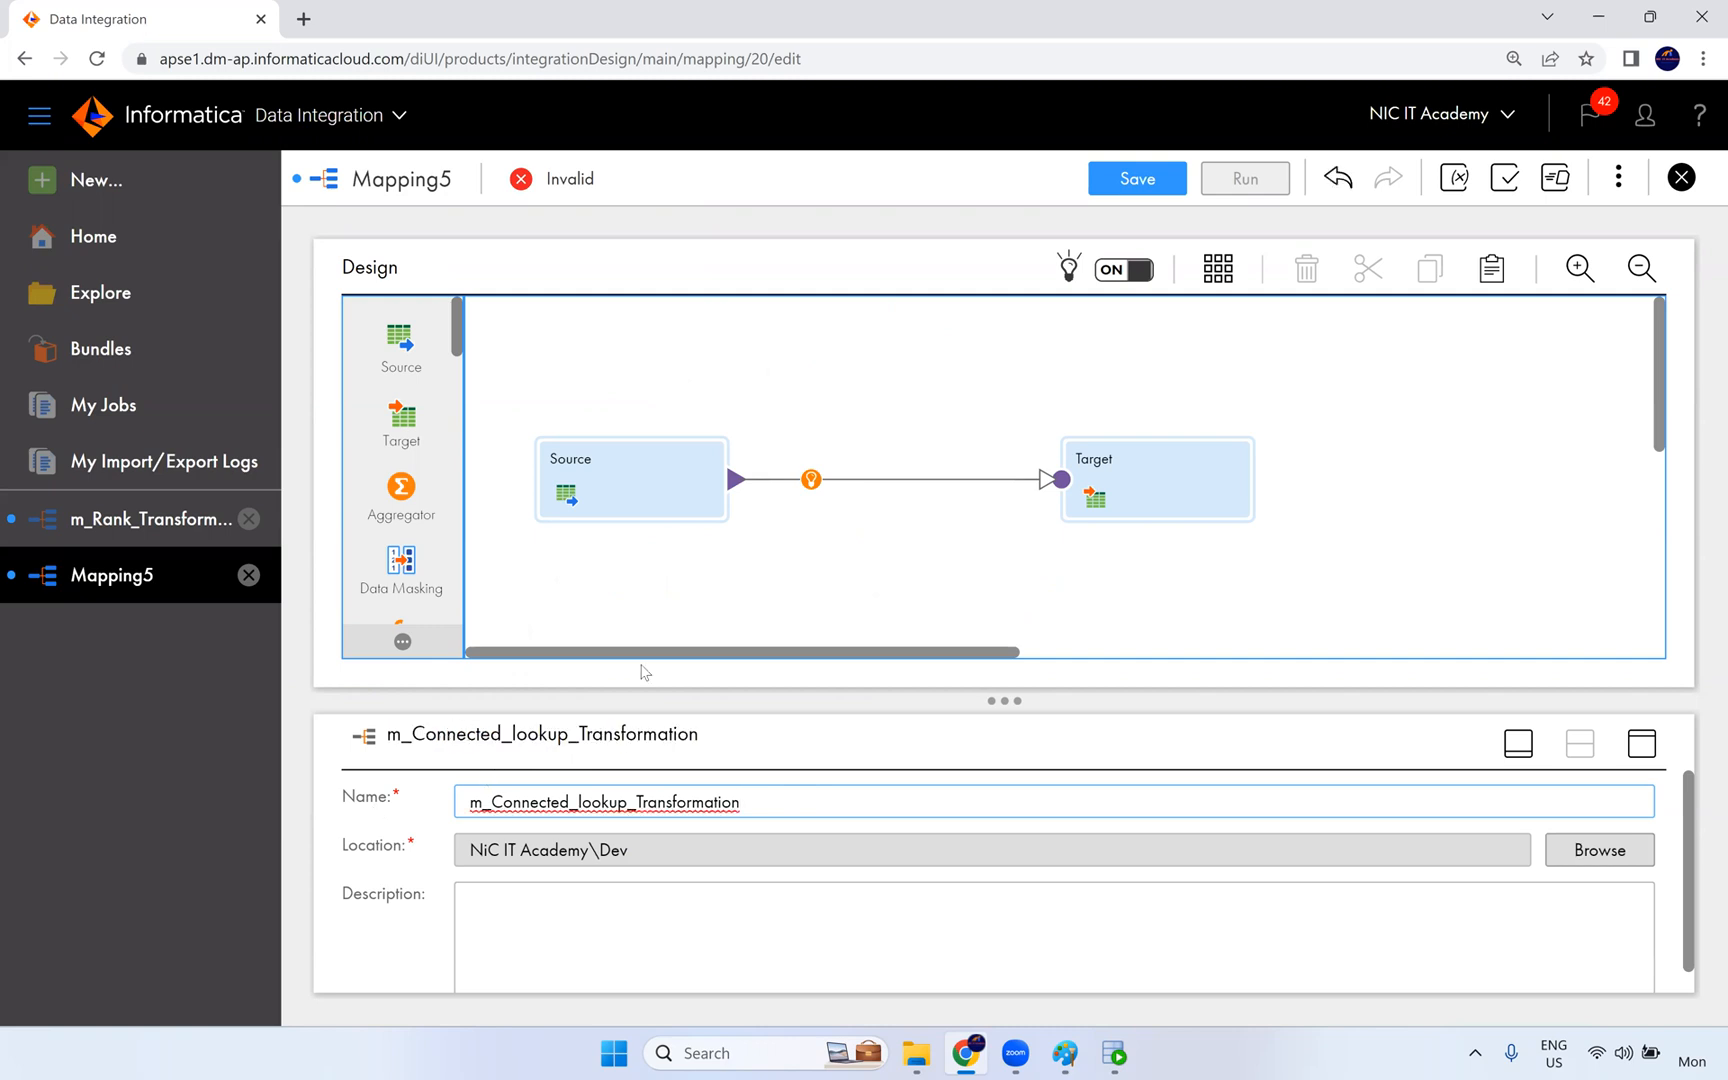
left_click(715, 913)
- Expand the Source transformation's properties and set its connection to Oracle_Src (Oracle)
left_click(670, 498)
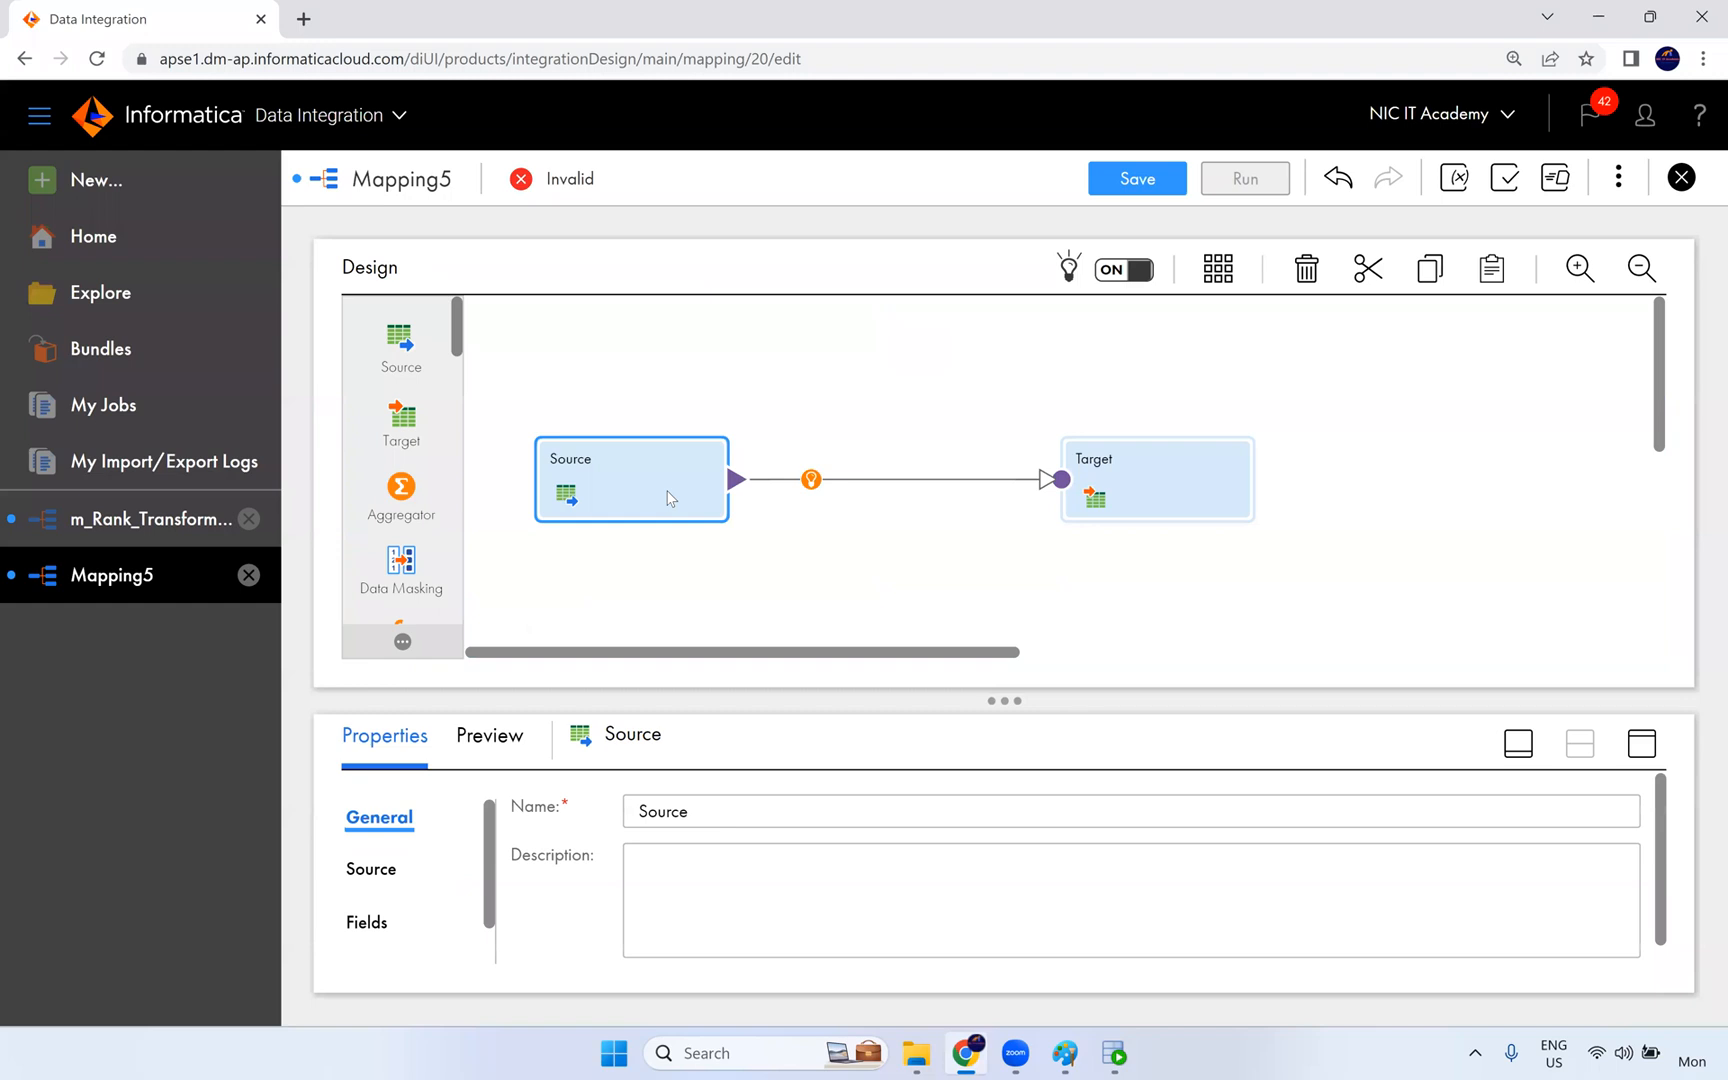
left_click(1642, 745)
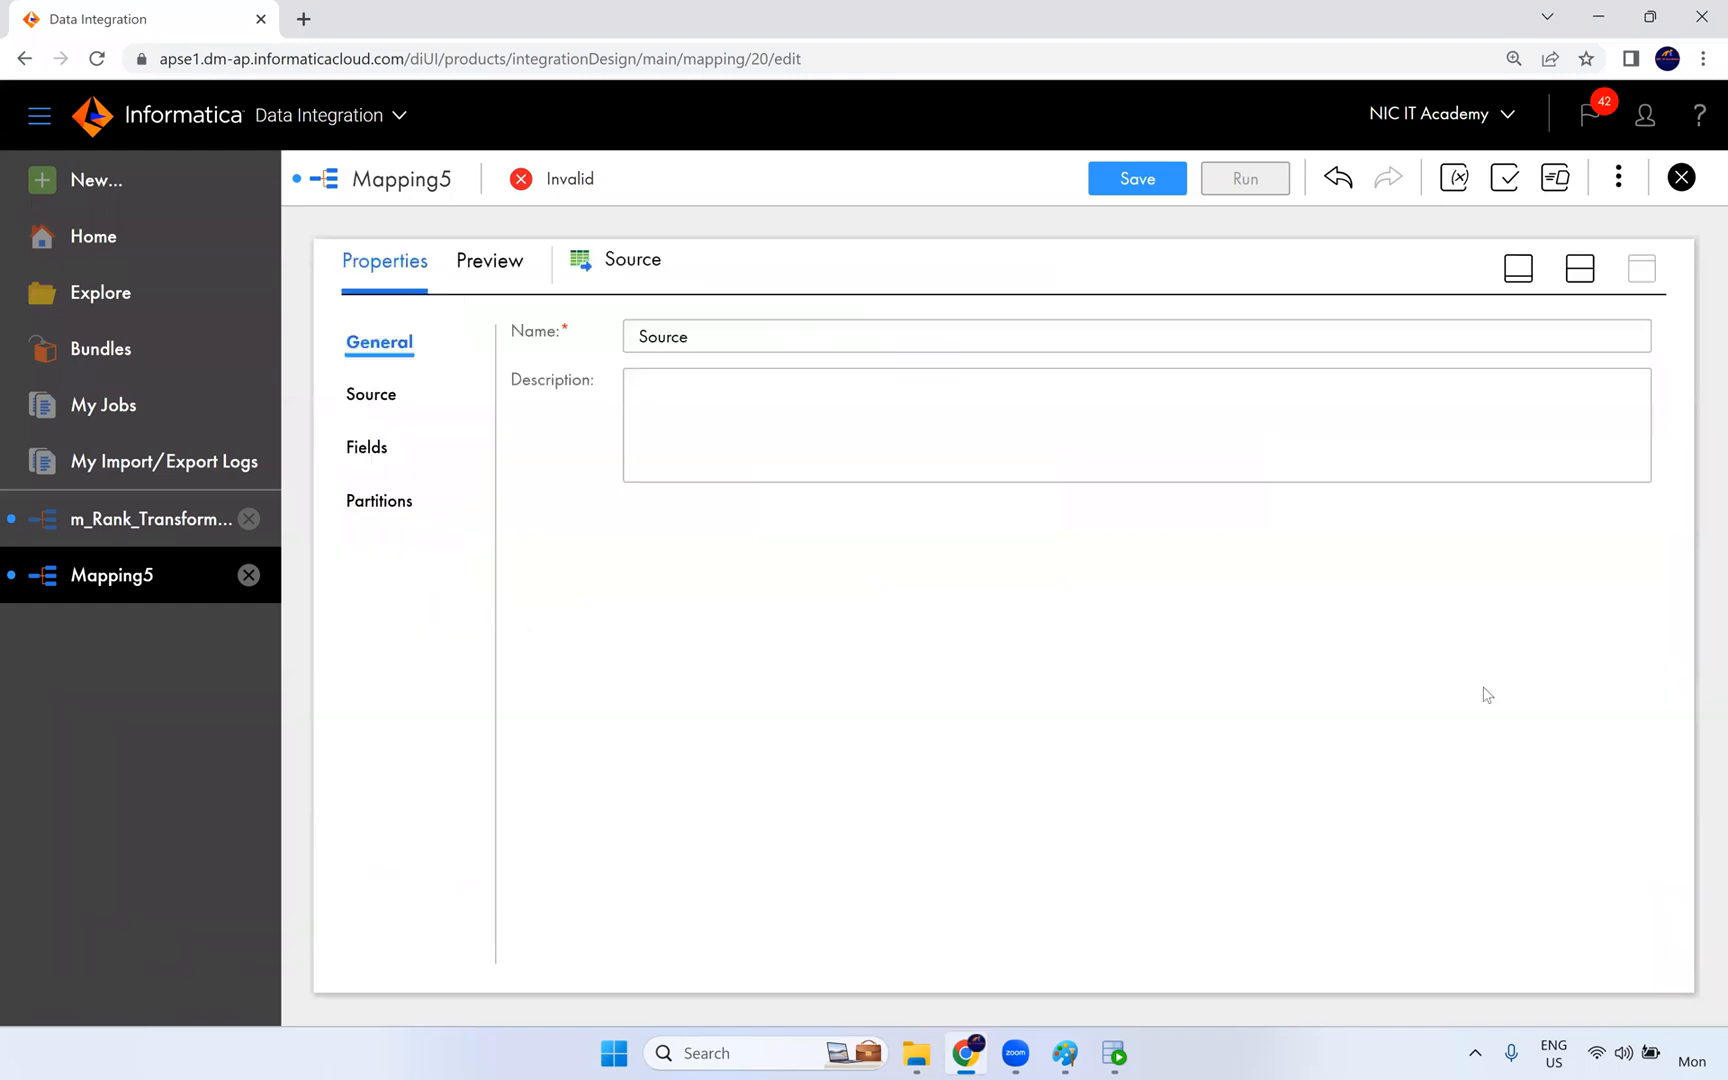
left_click(390, 398)
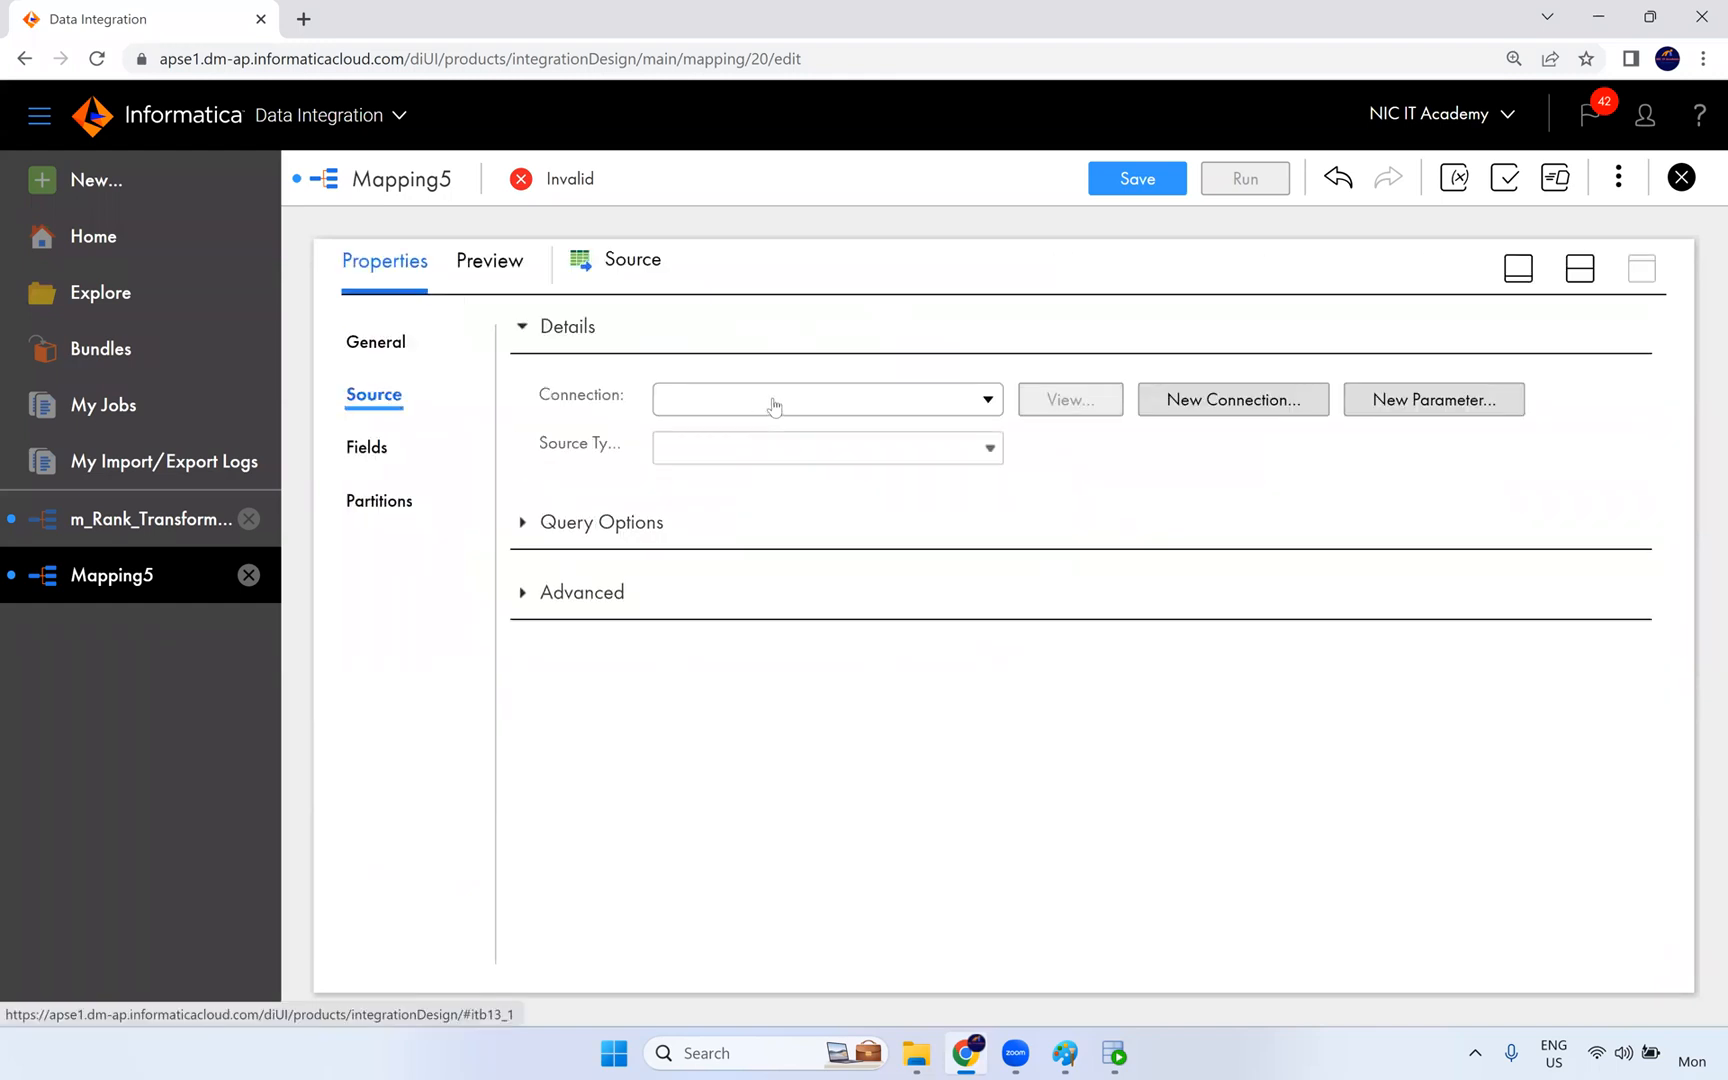
left_click(773, 404)
left_click(766, 586)
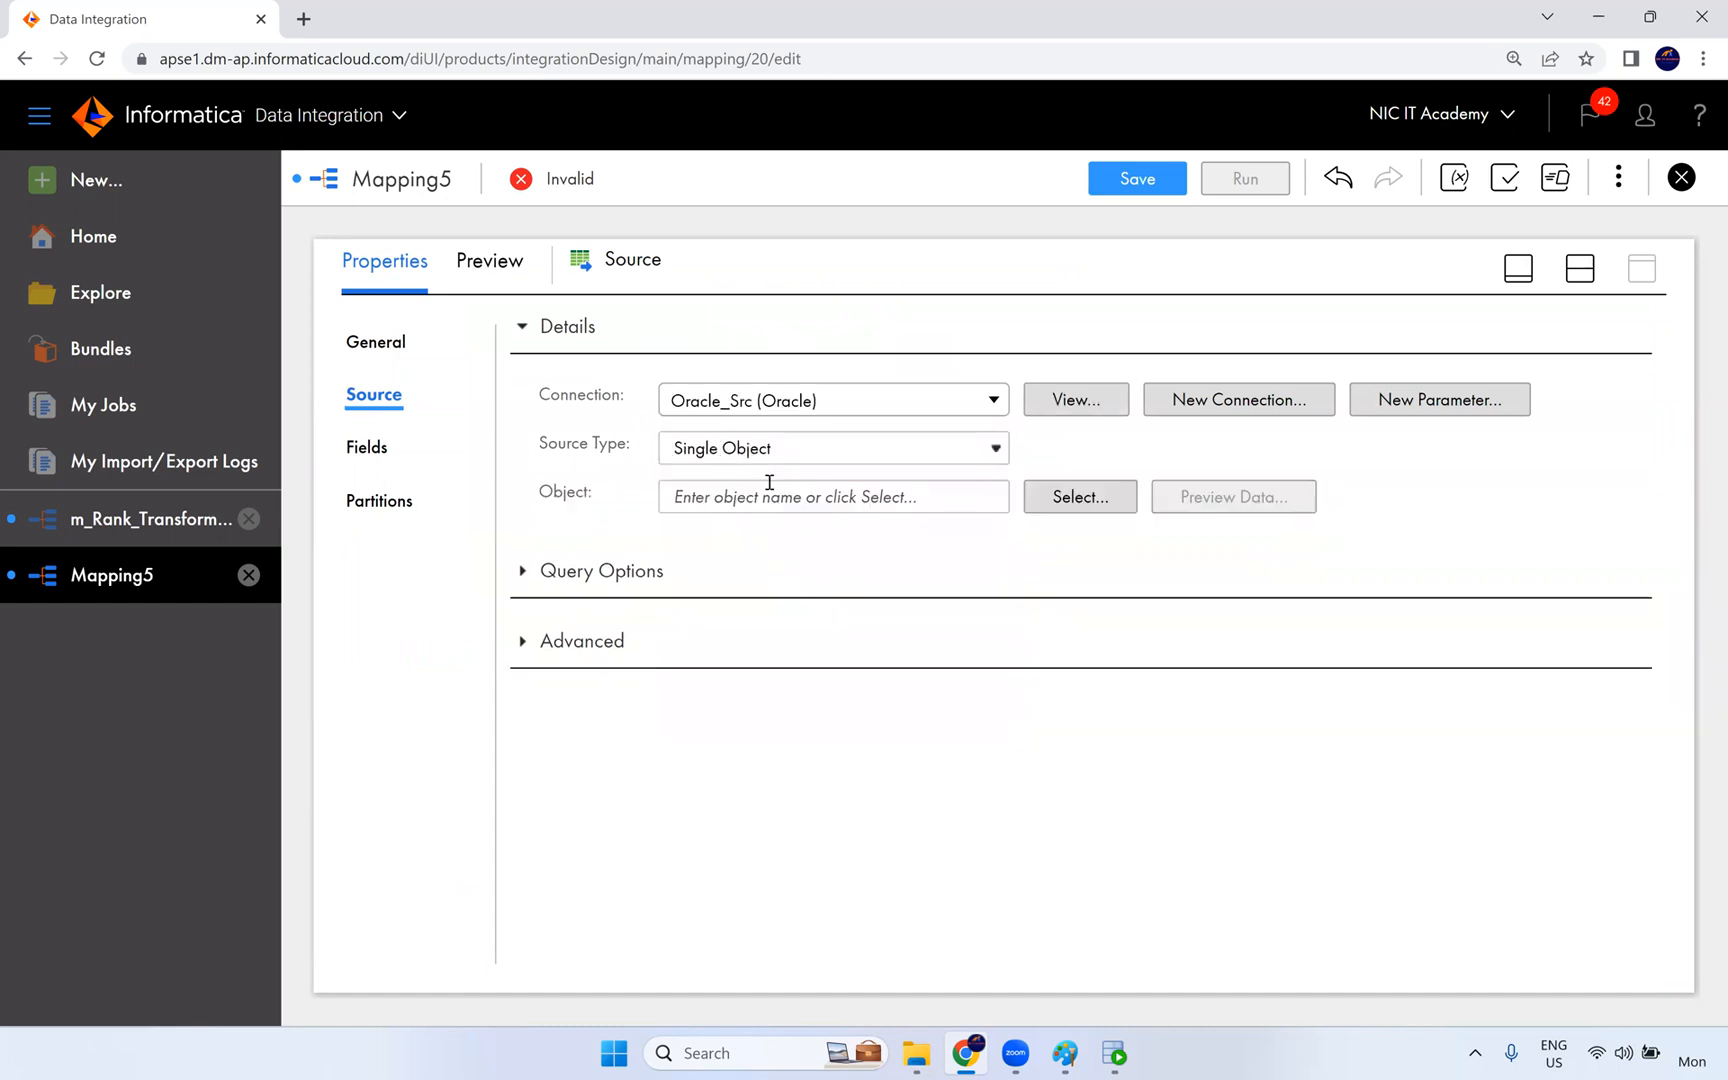
- Select the EMPLOYEES table as the object of the Source transformation
left_click(1070, 505)
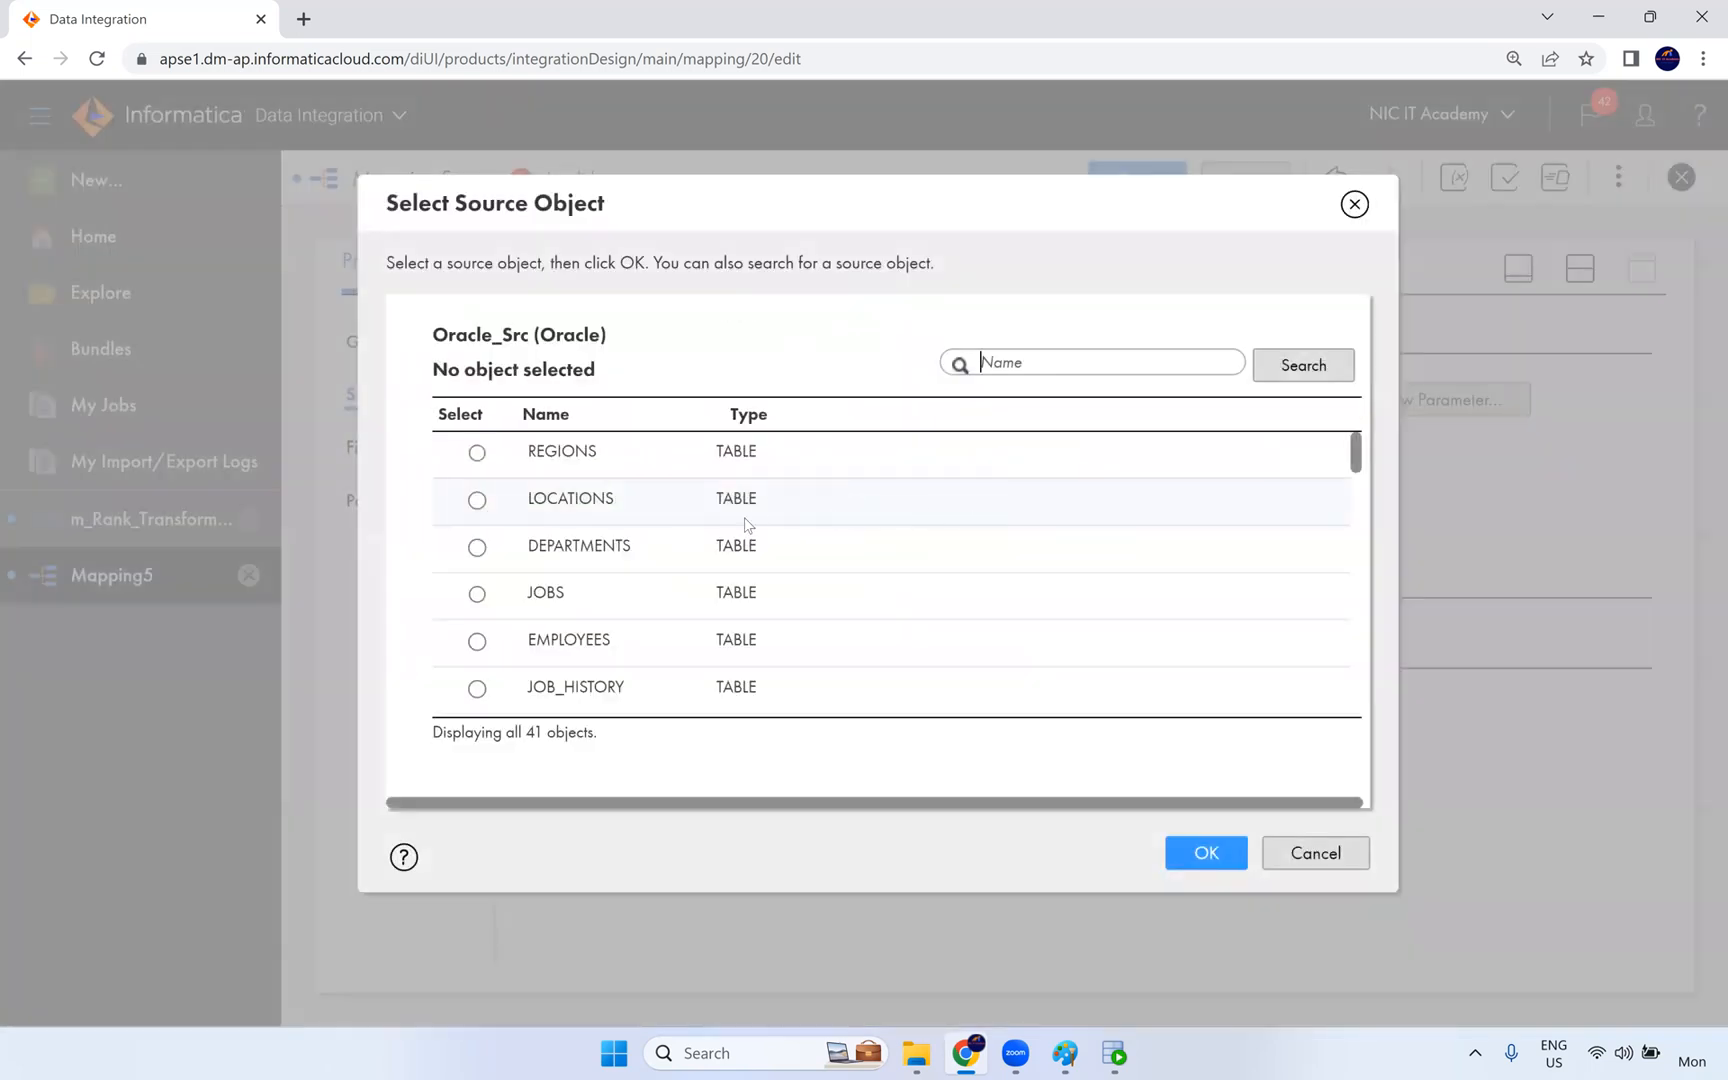
left_click(593, 638)
left_click(1187, 851)
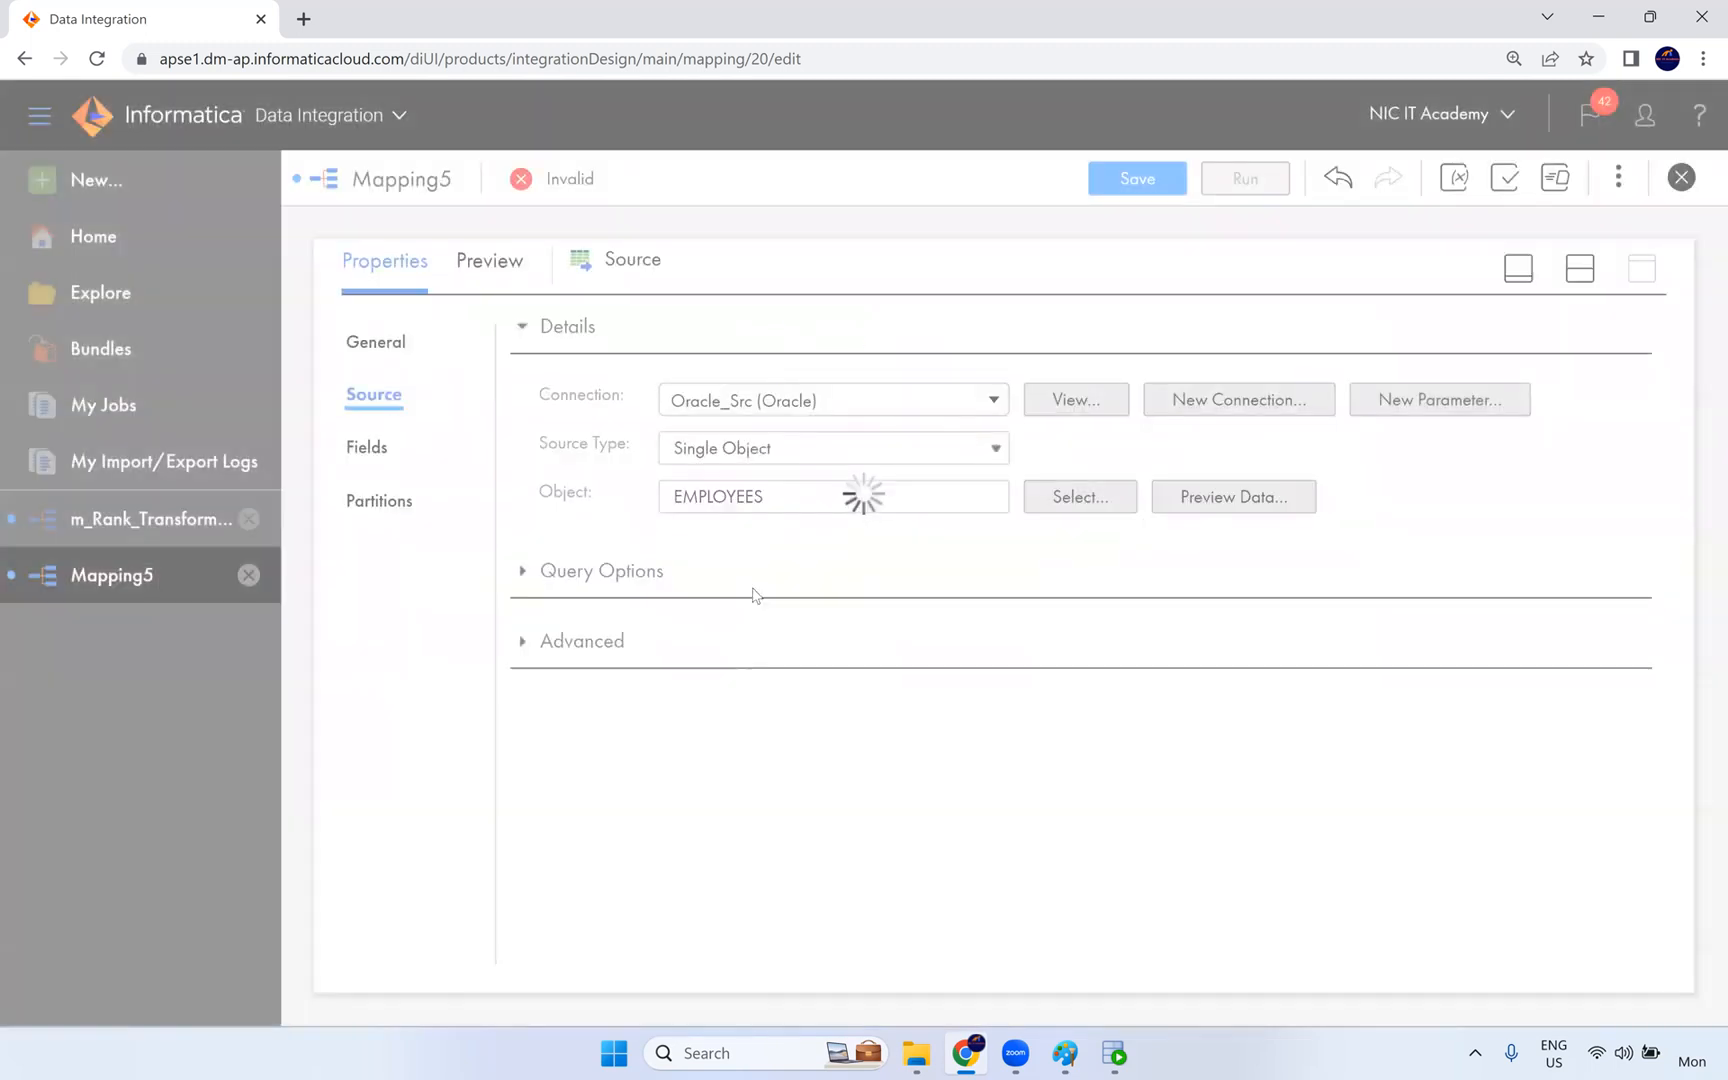
- Insert a Lookup transformation on the link between Source and Target, and space out the Lookup and Target on the canvas
left_click(1582, 270)
mouse_move(815, 490)
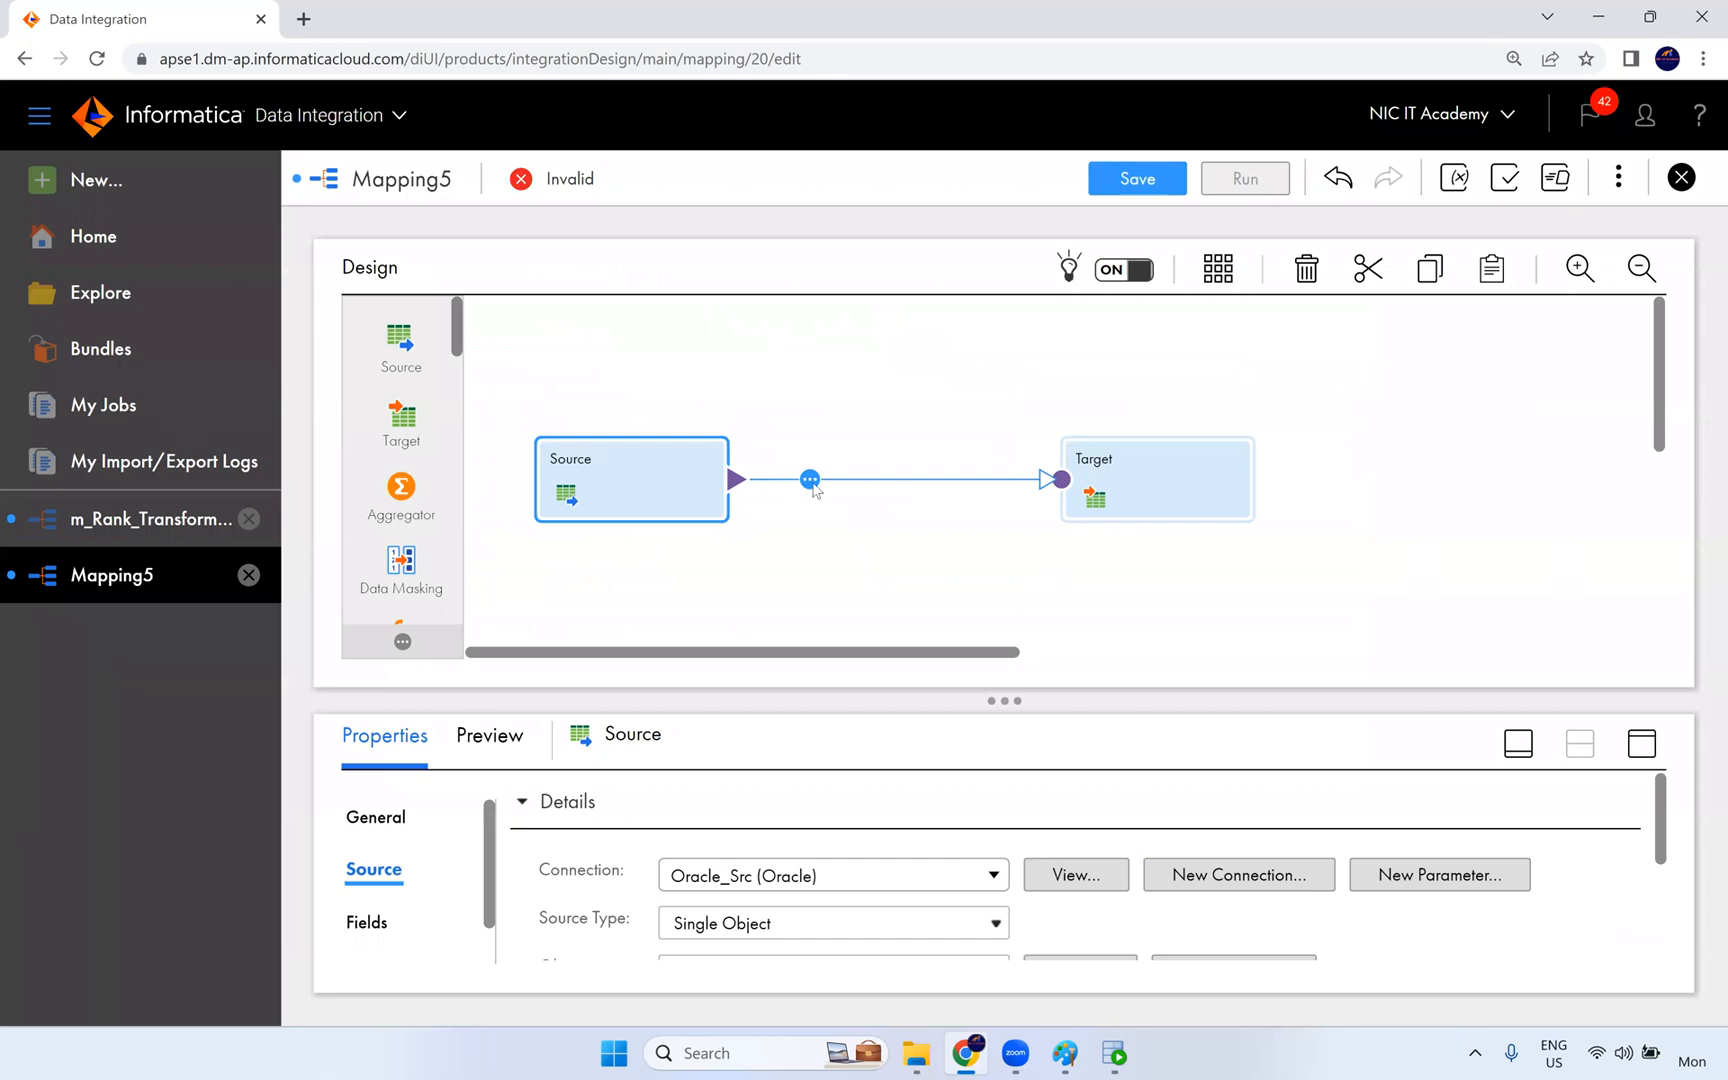
left_click(813, 486)
scroll(864, 606, "down", 3)
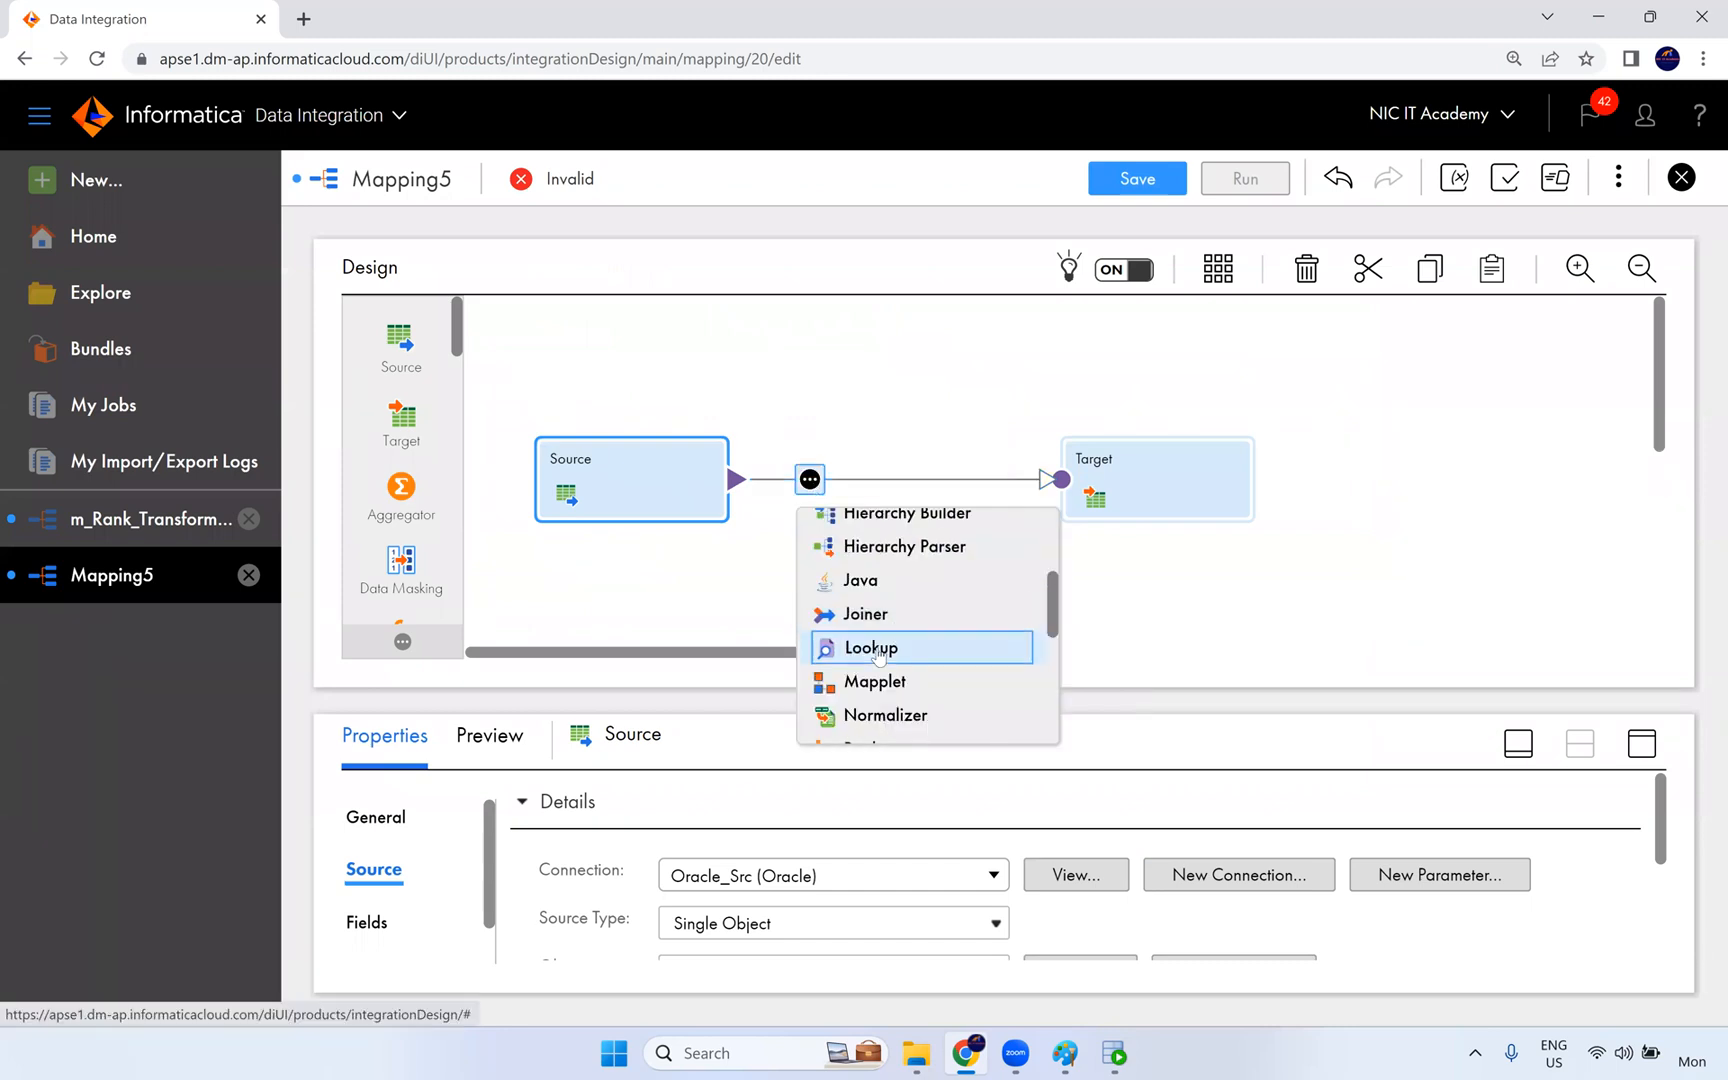
left_click(878, 650)
left_click_drag(1010, 447, 1120, 437)
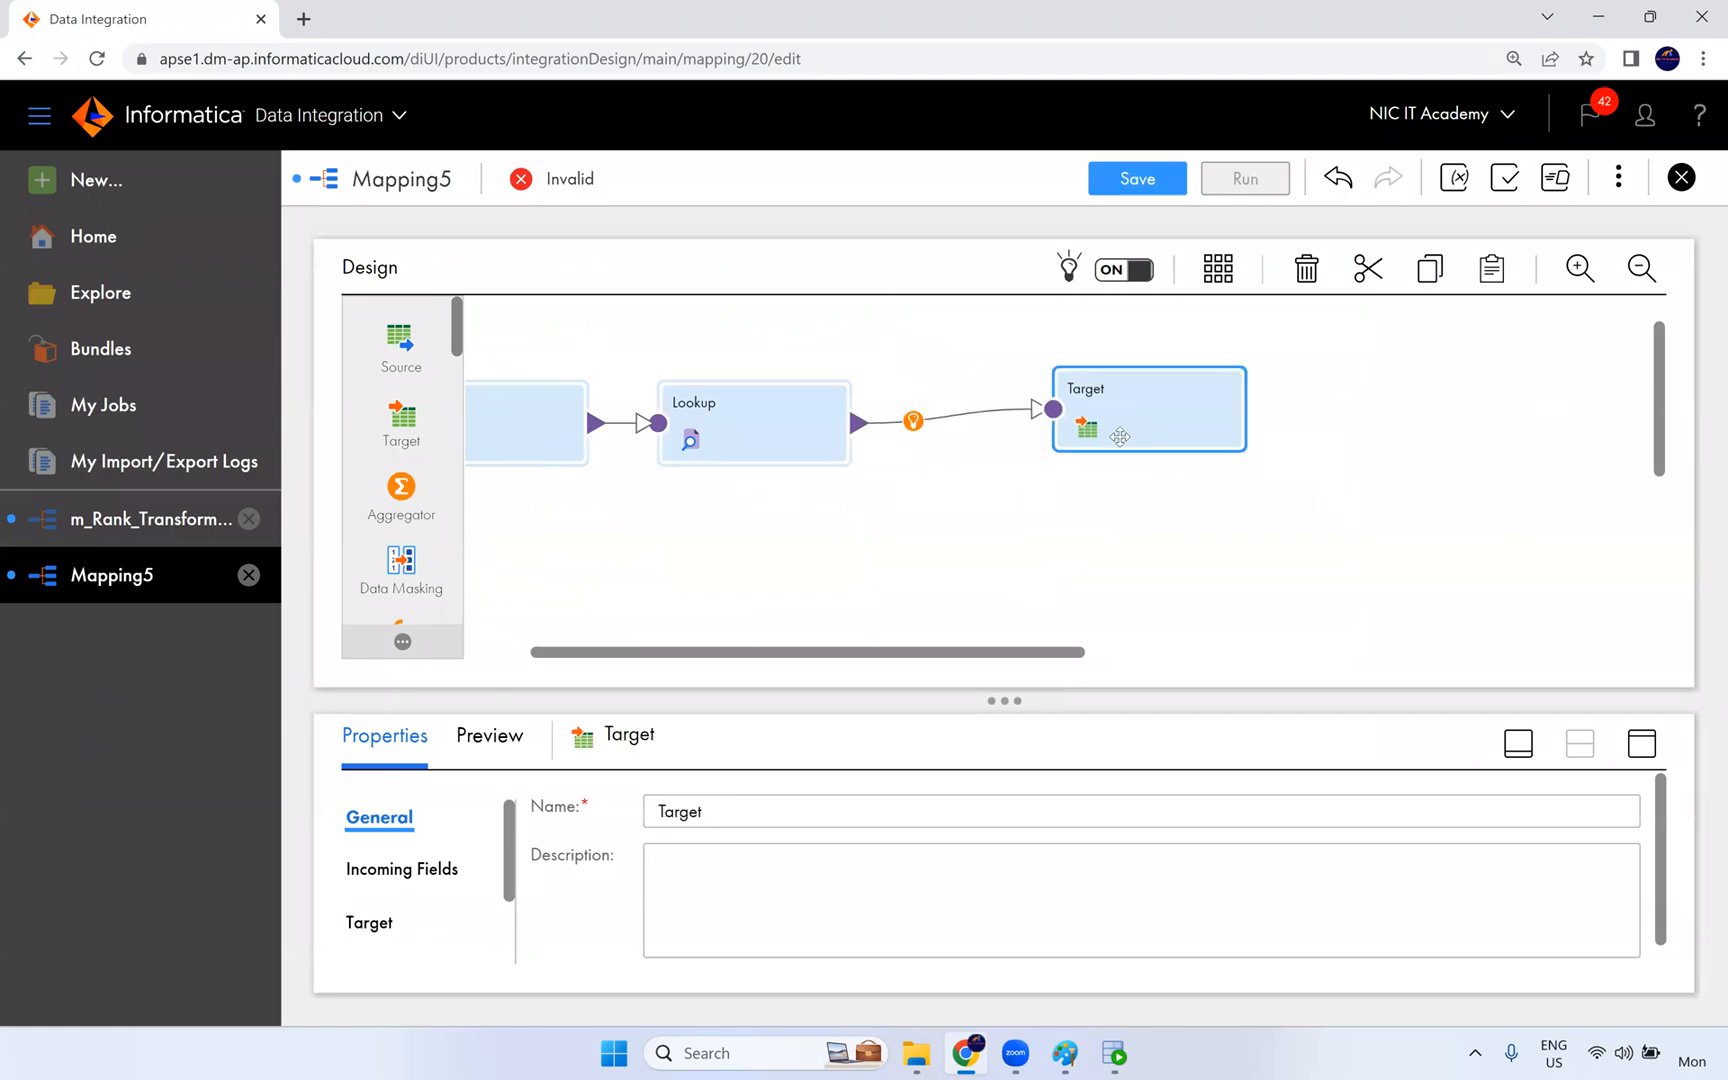
left_click_drag(815, 421, 853, 411)
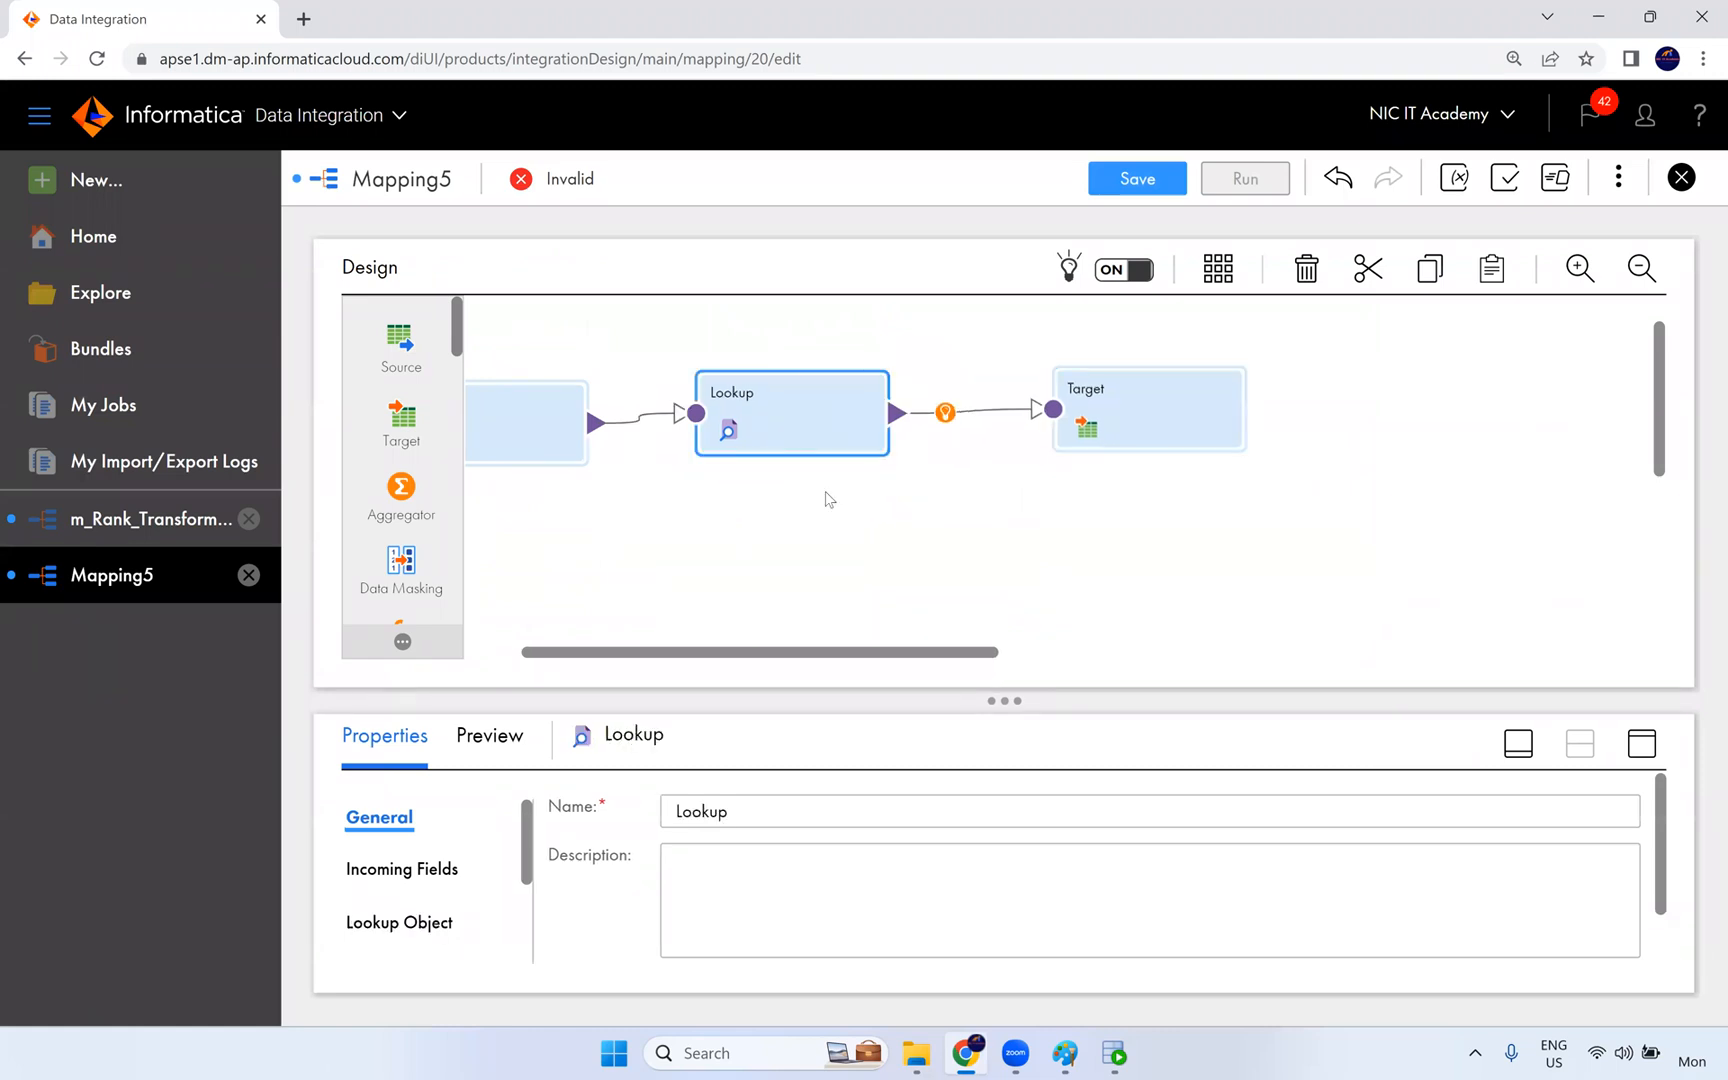
- Set the Lookup transformation's connection to Oracle_Src (Oracle) and its lookup object to the DEPARTMENTS table
left_click(1641, 740)
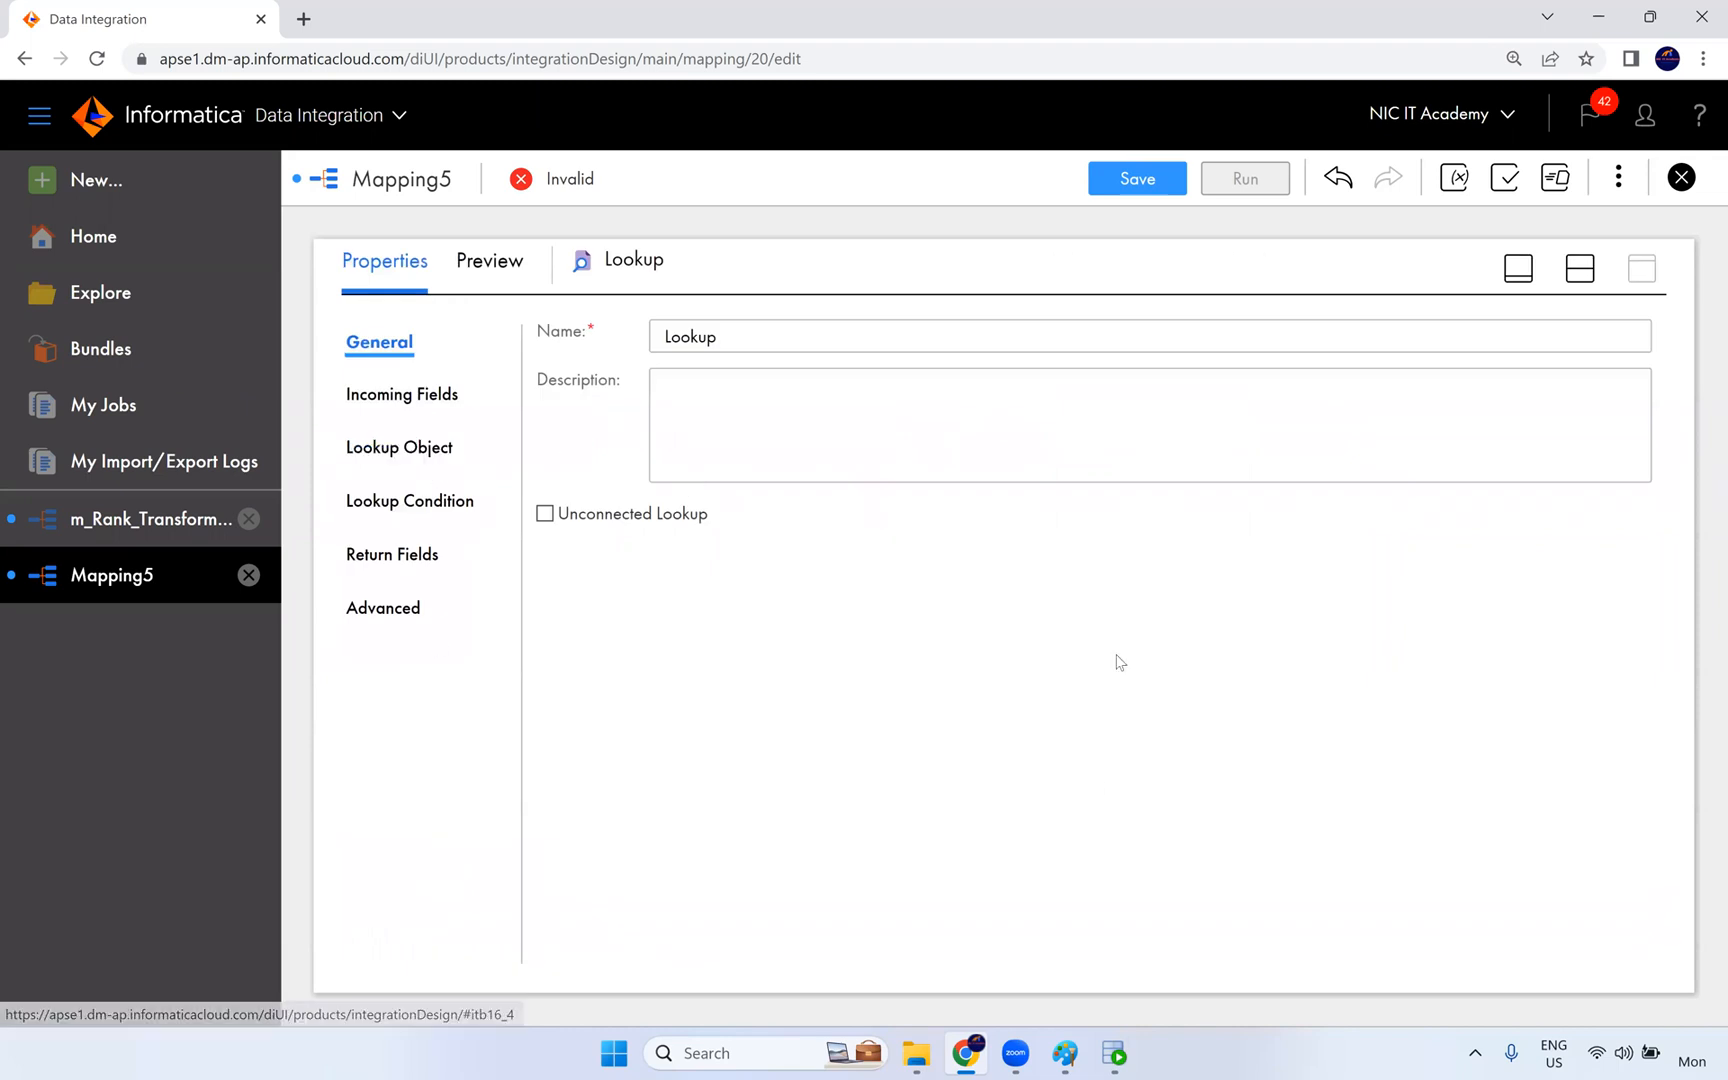
left_click(401, 447)
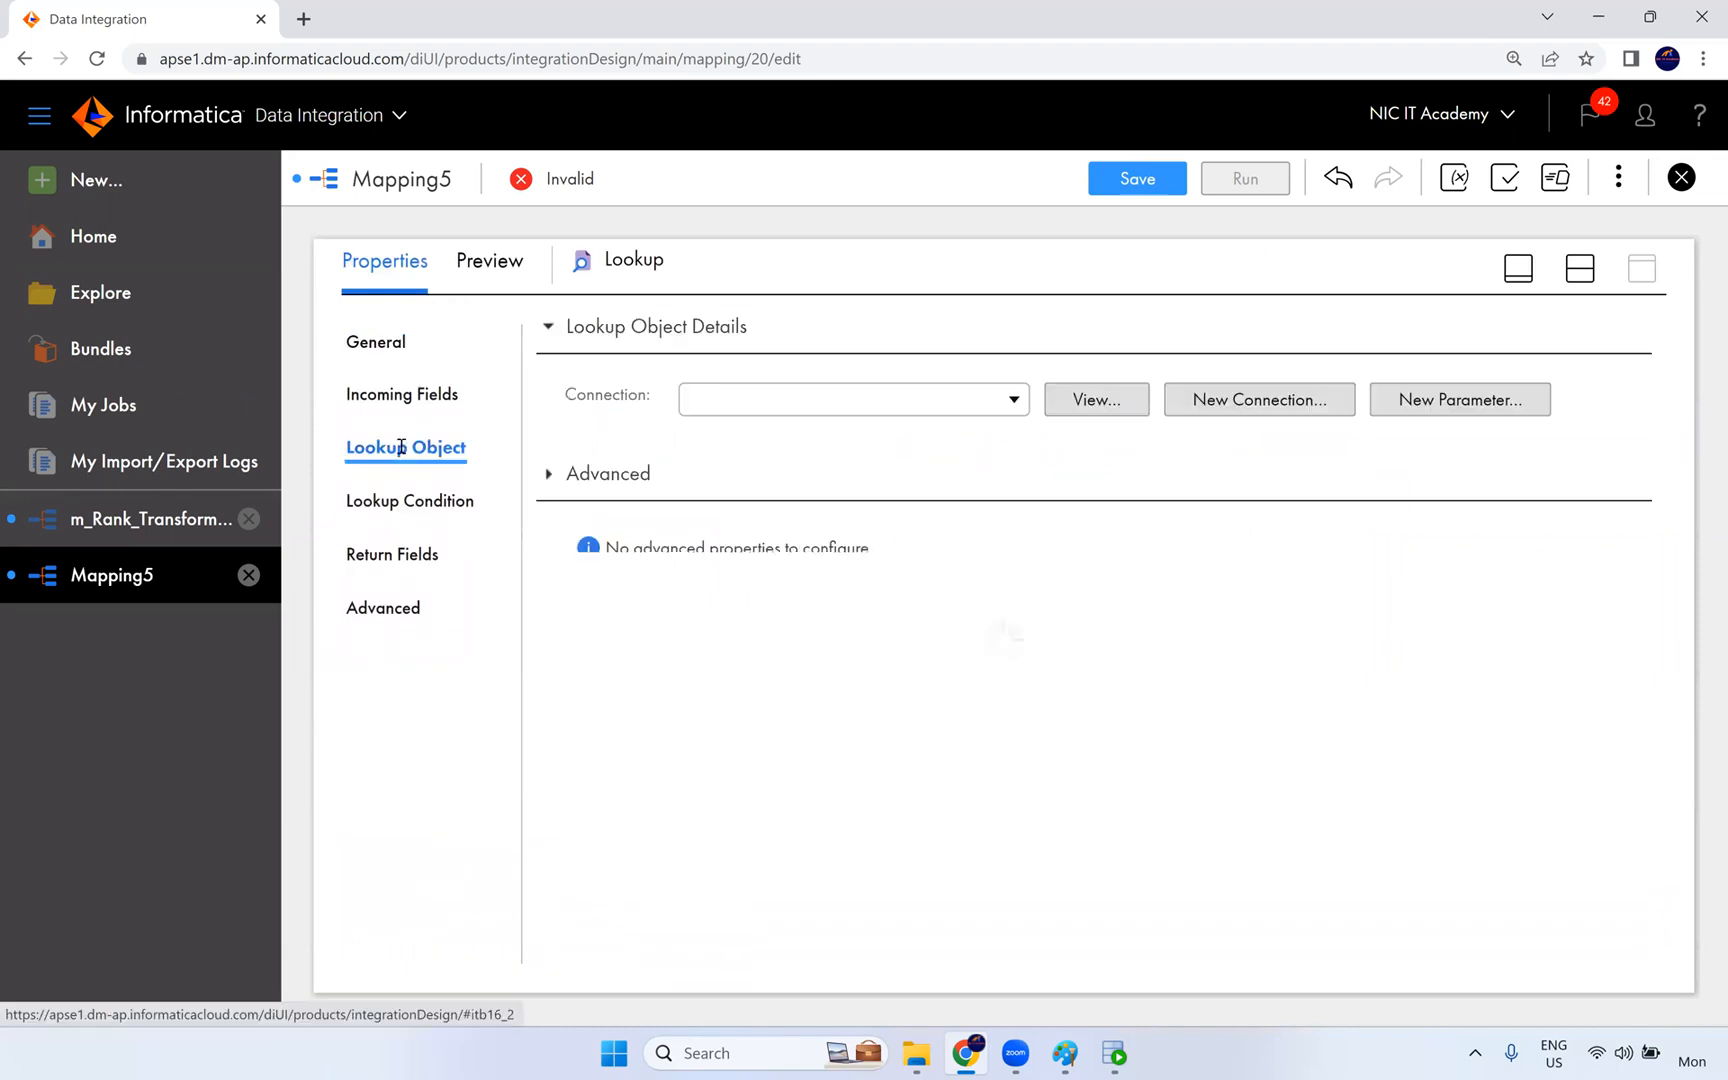
left_click(752, 402)
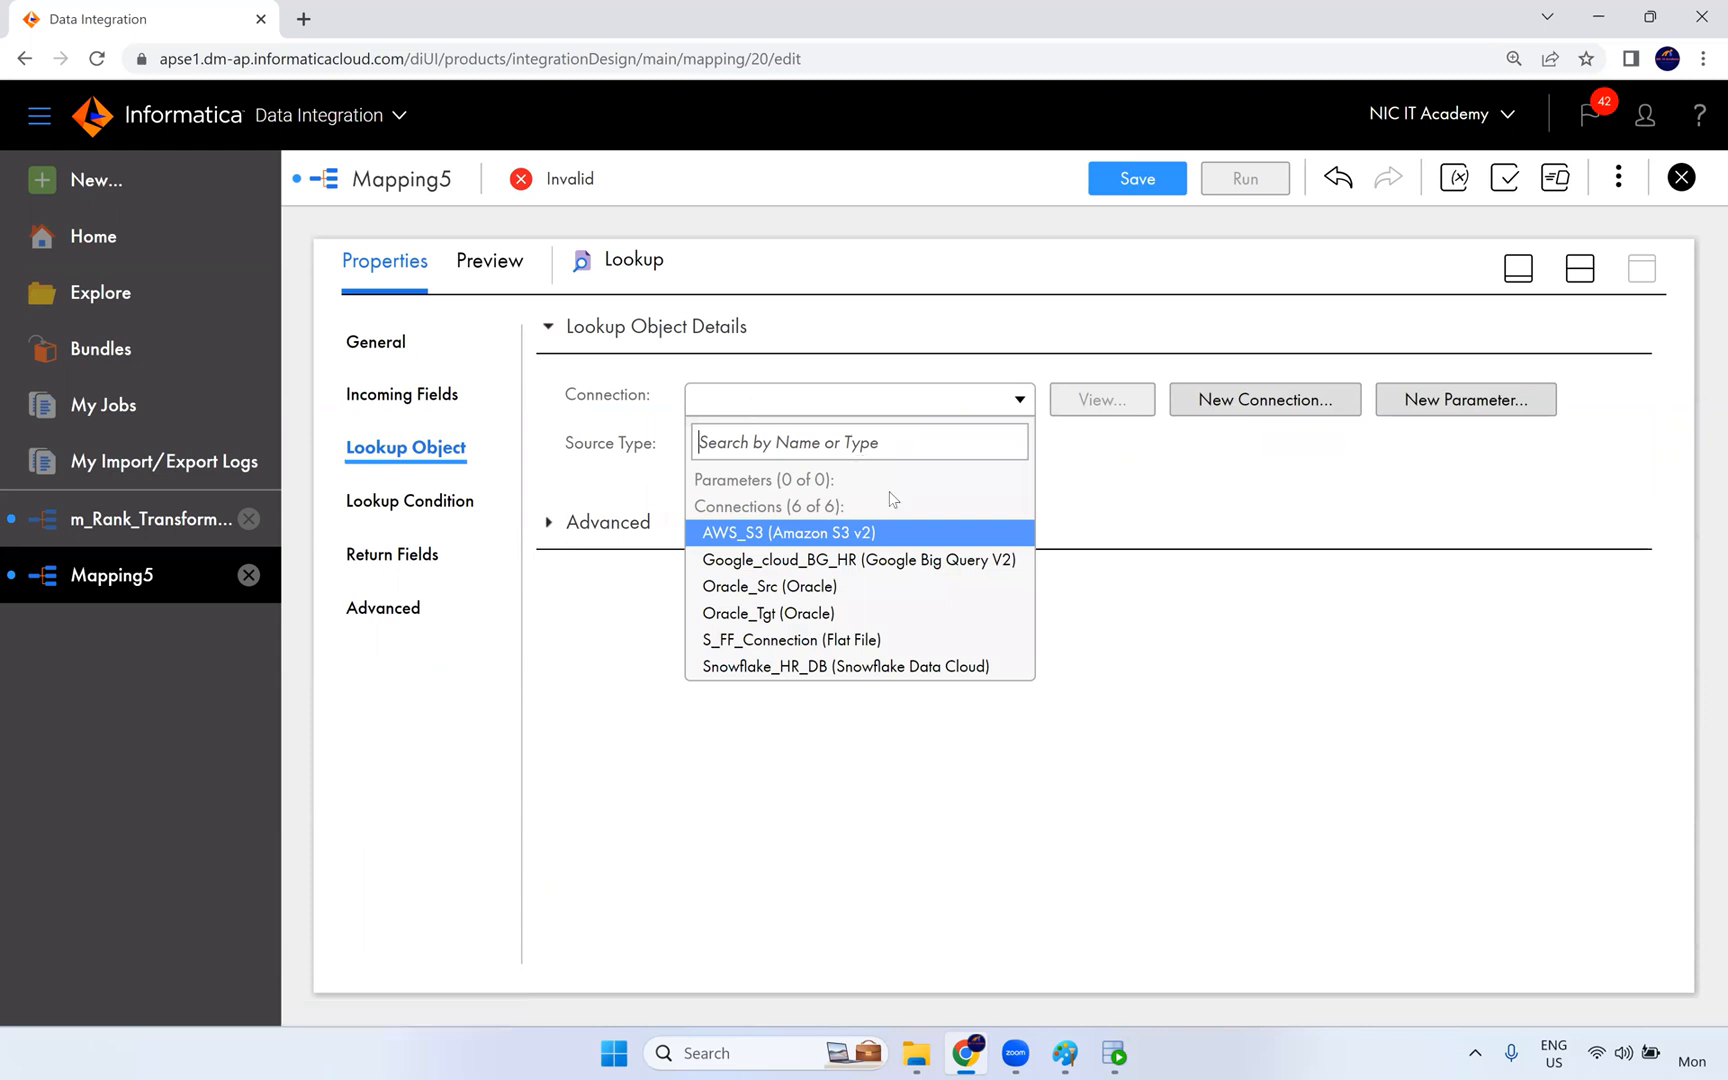
left_click(812, 588)
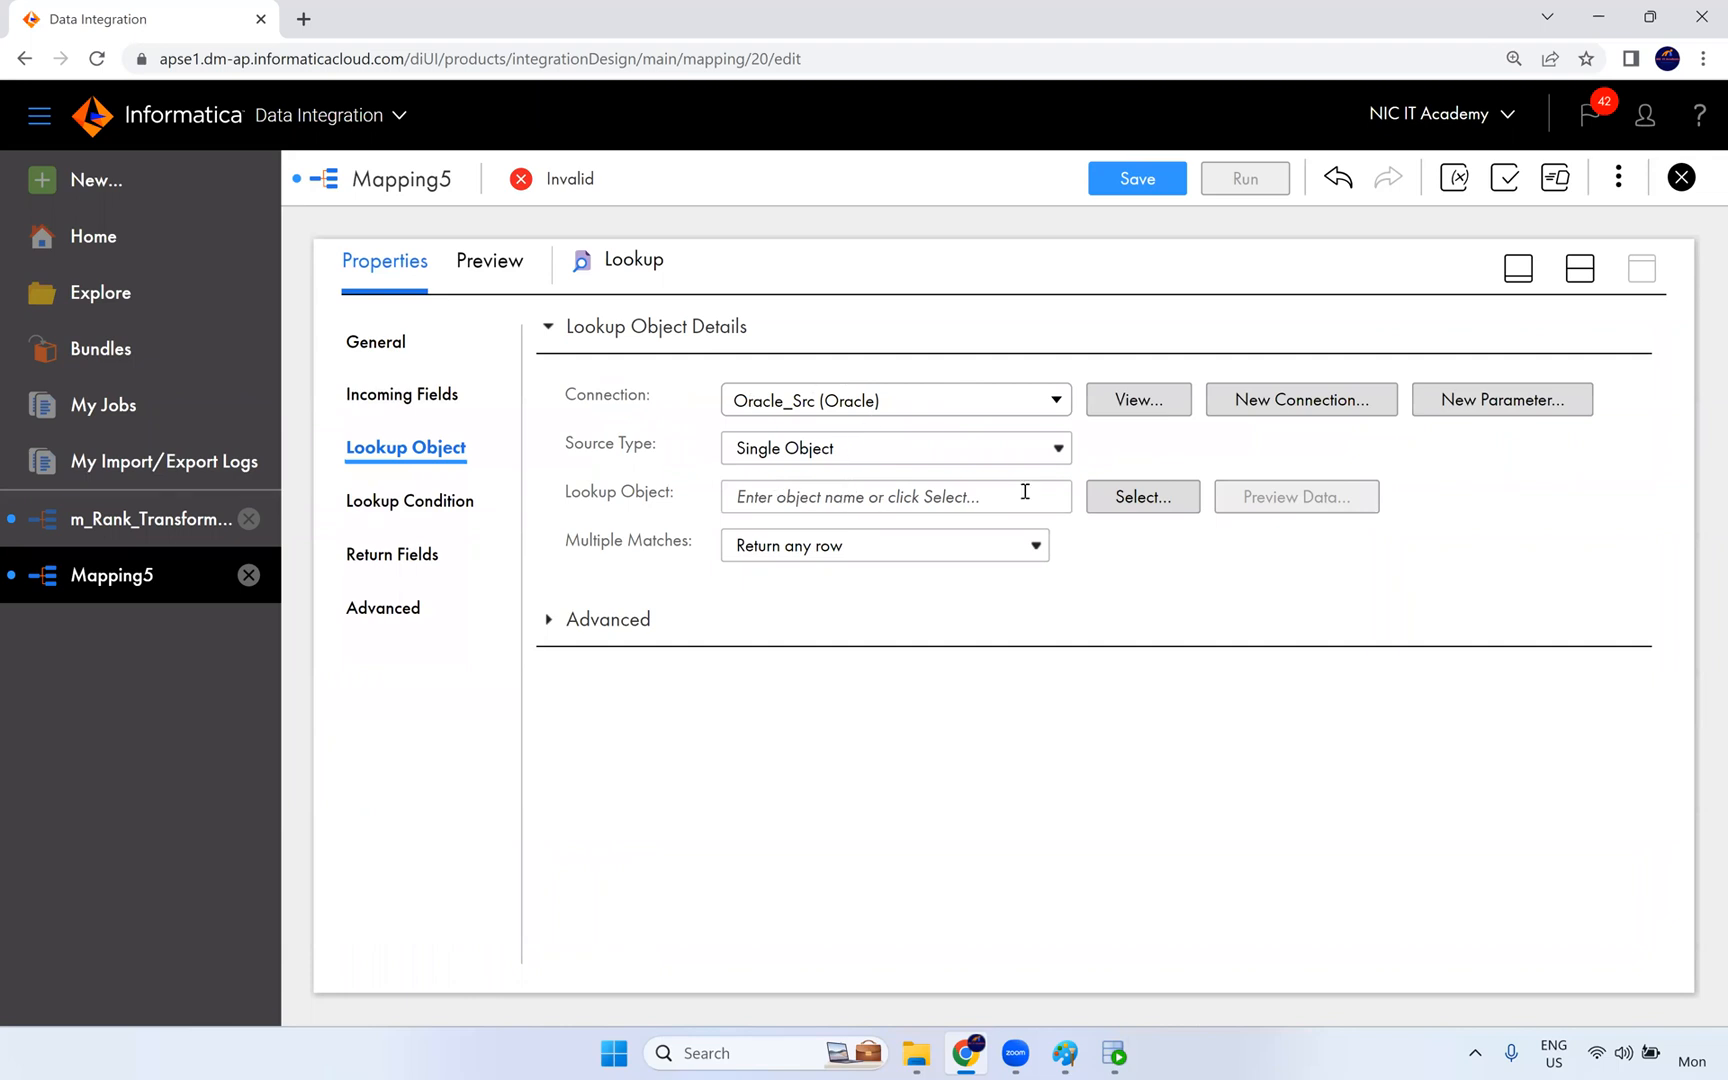
left_click(1118, 502)
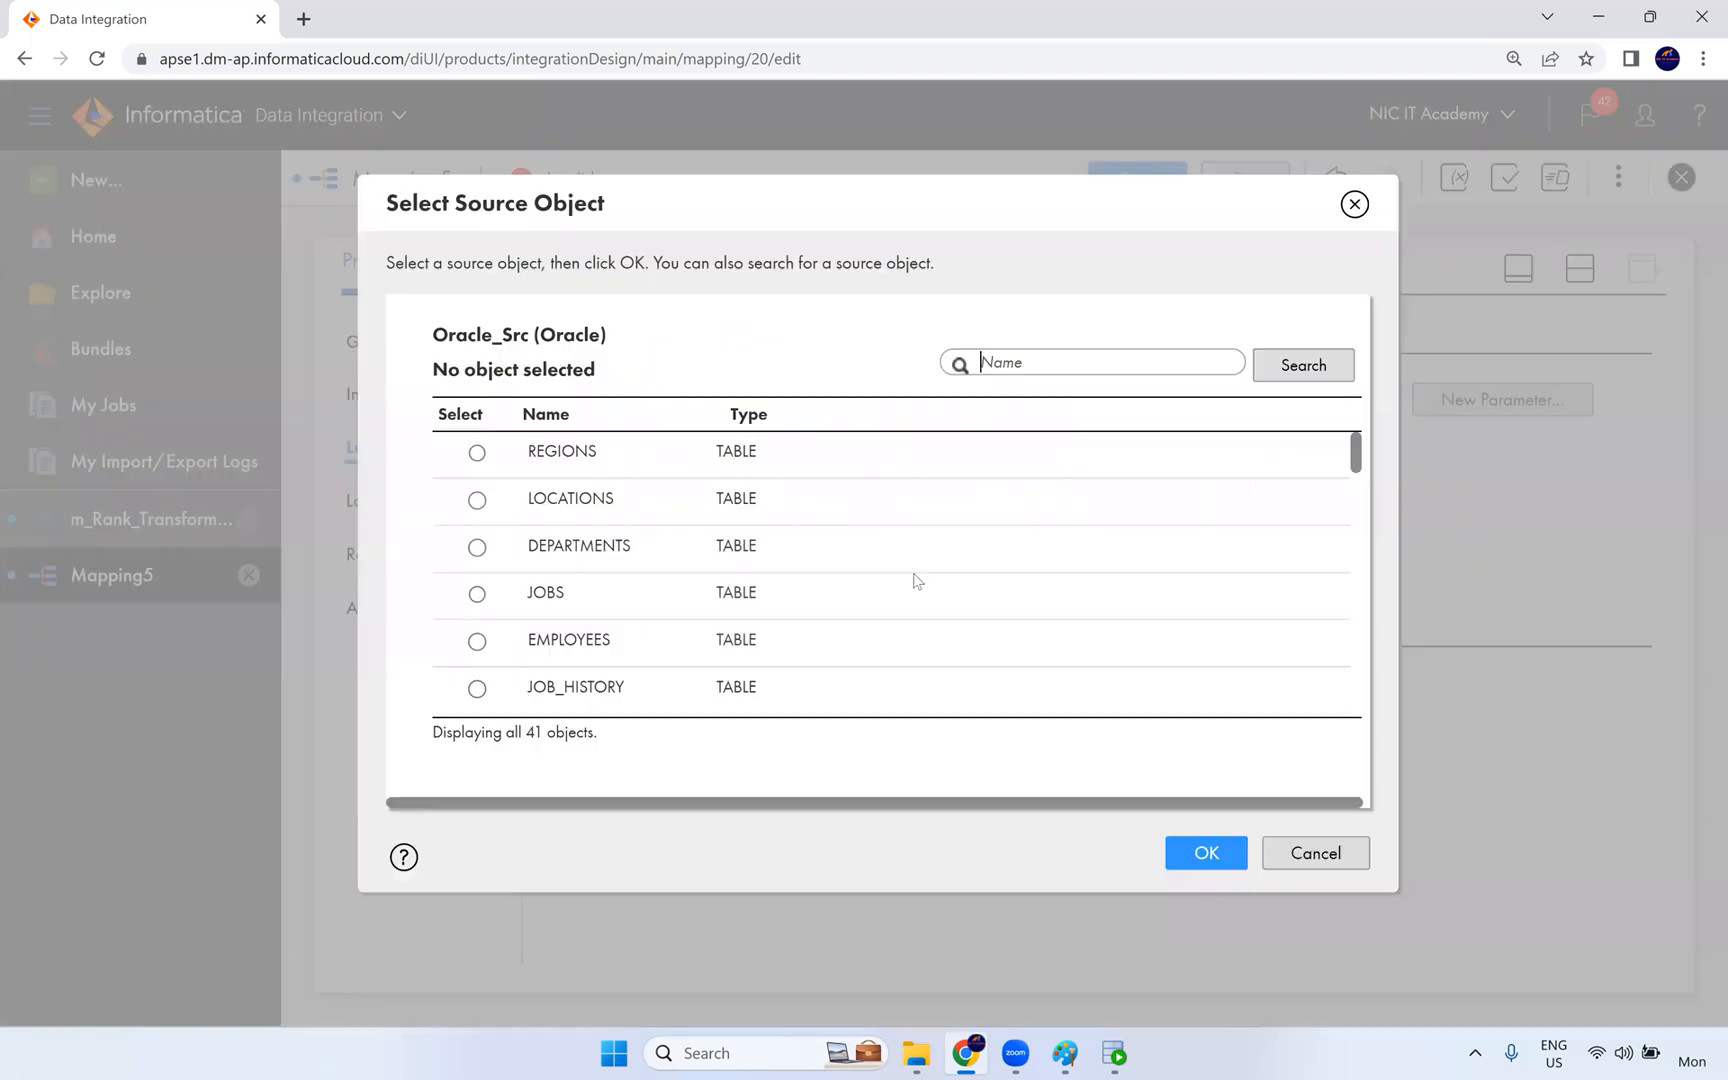
left_click(630, 552)
left_click(1209, 854)
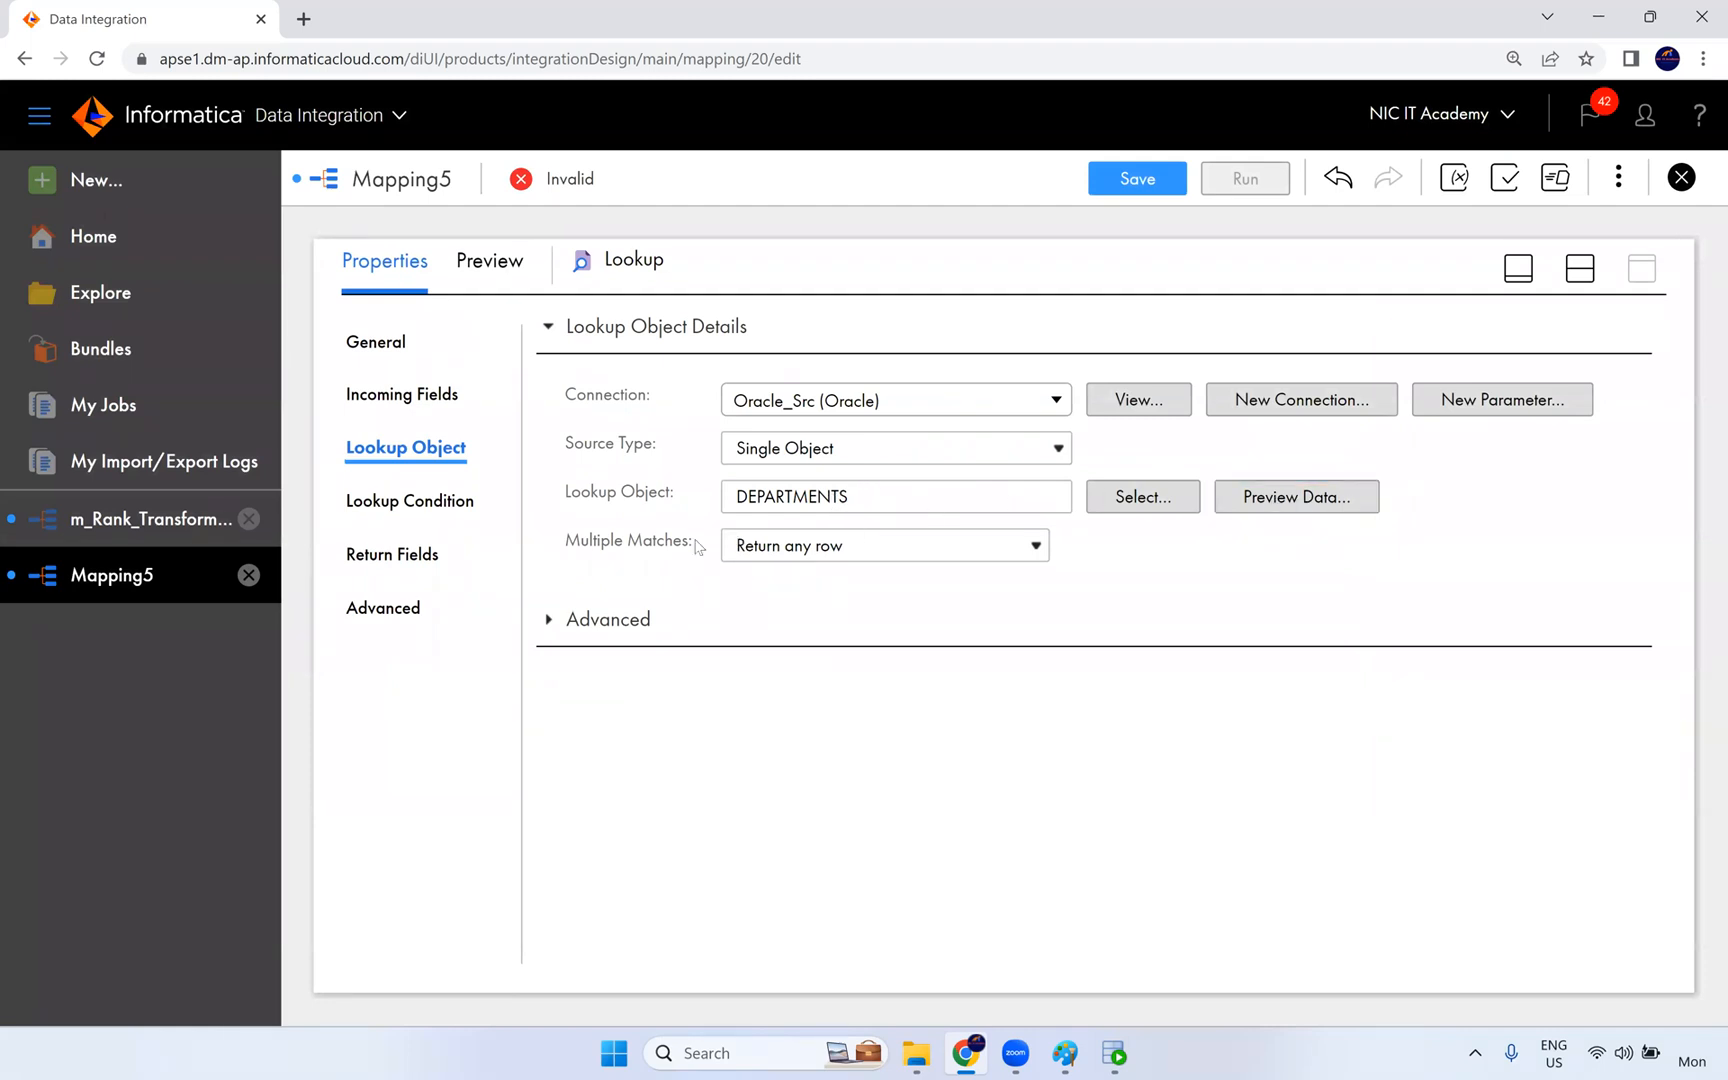
- Review the Multiple Matches options of the lookup object and keep Return any row
left_click_drag(705, 546, 537, 531)
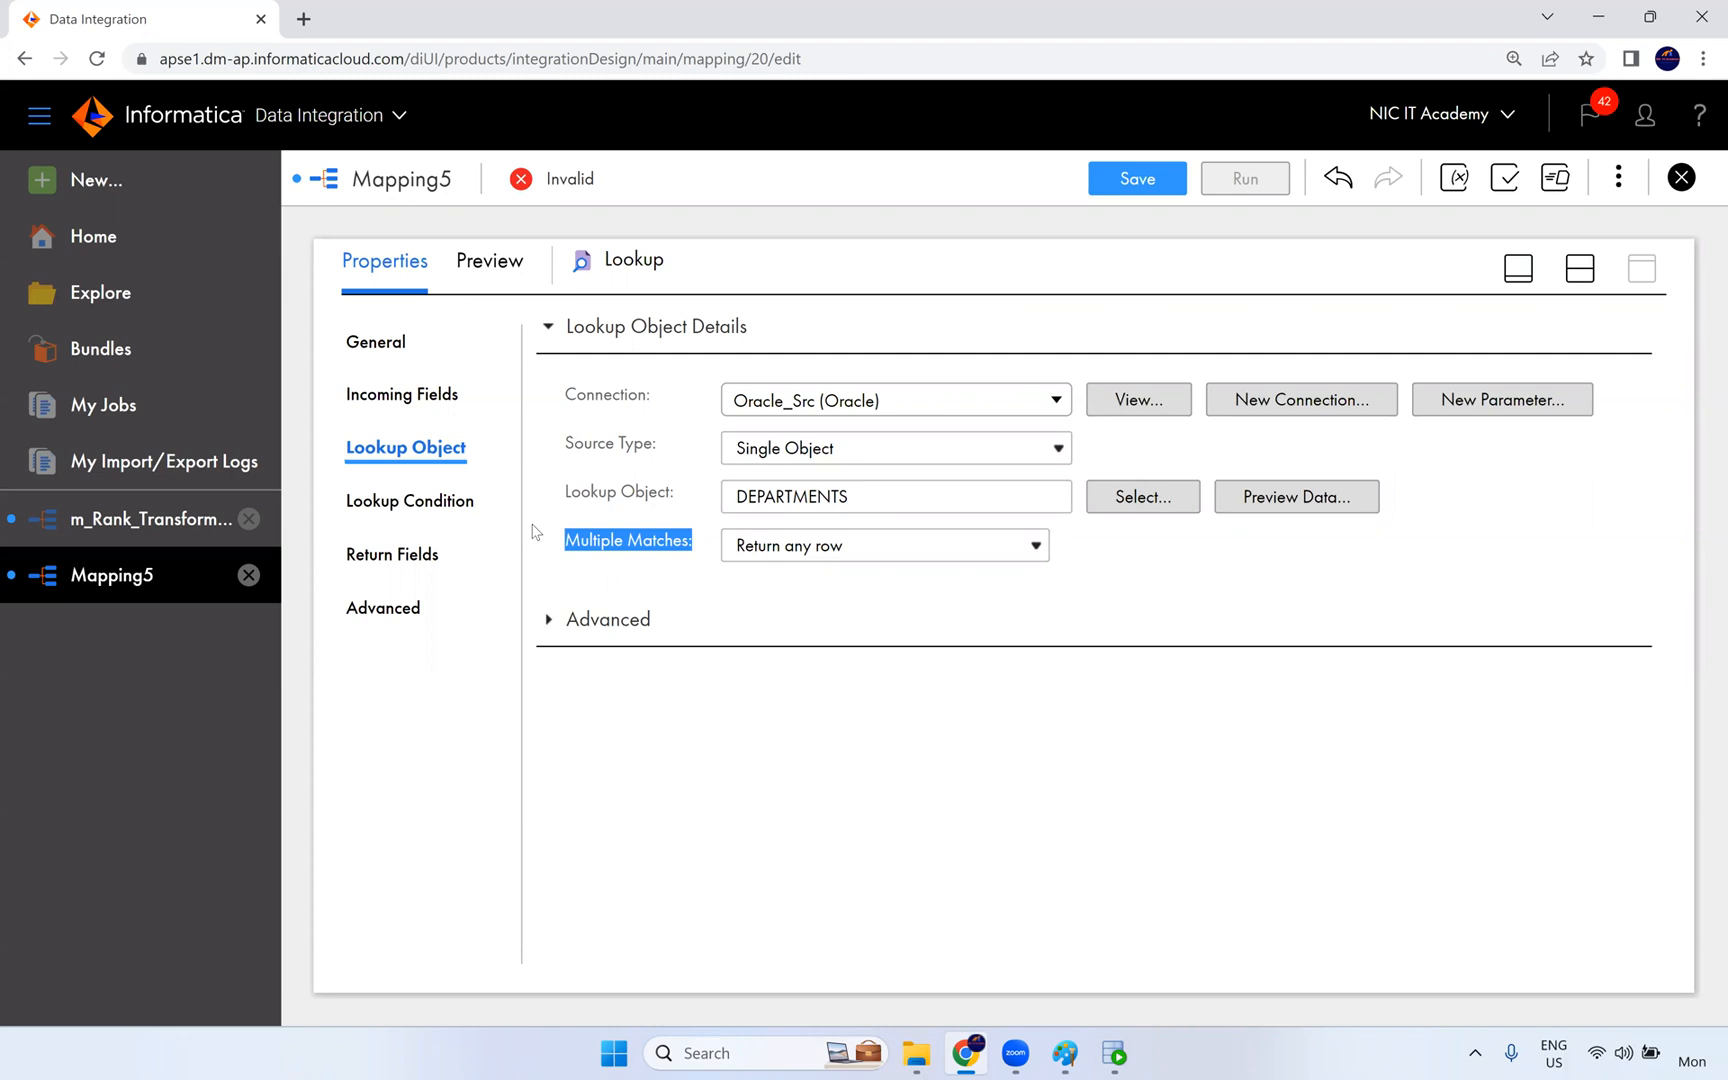
left_click(800, 560)
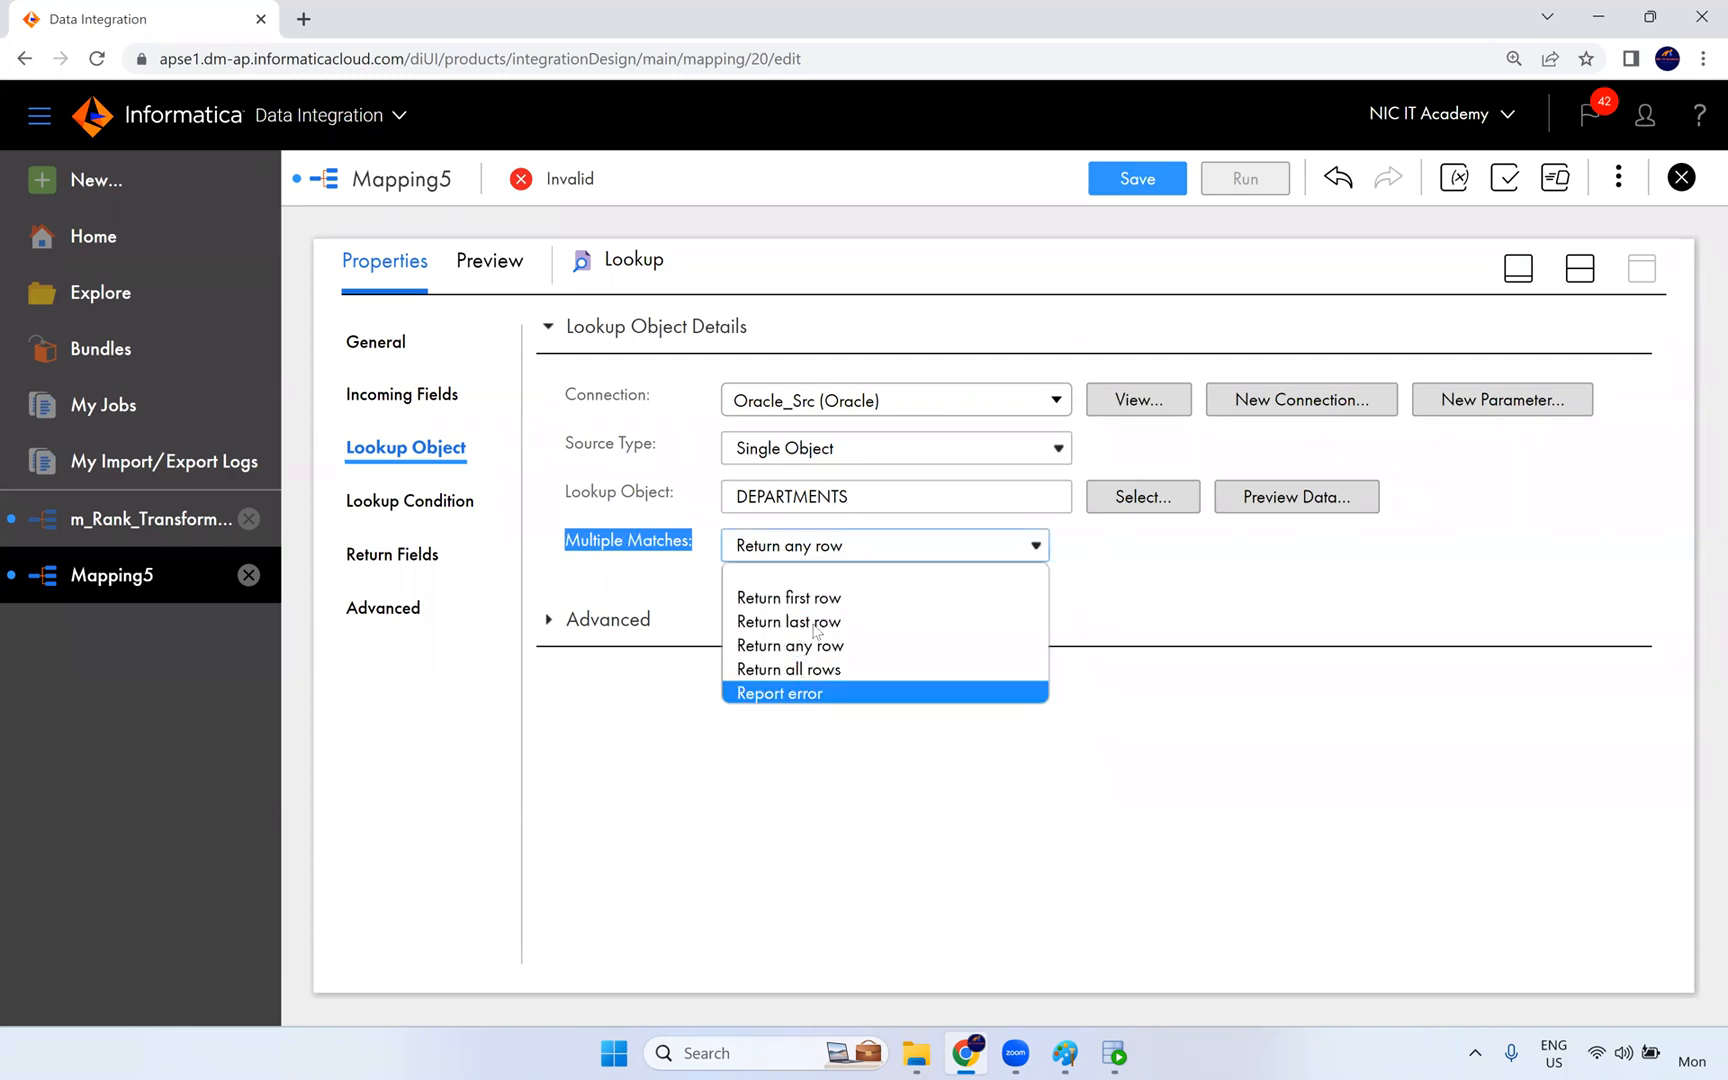
left_click(995, 648)
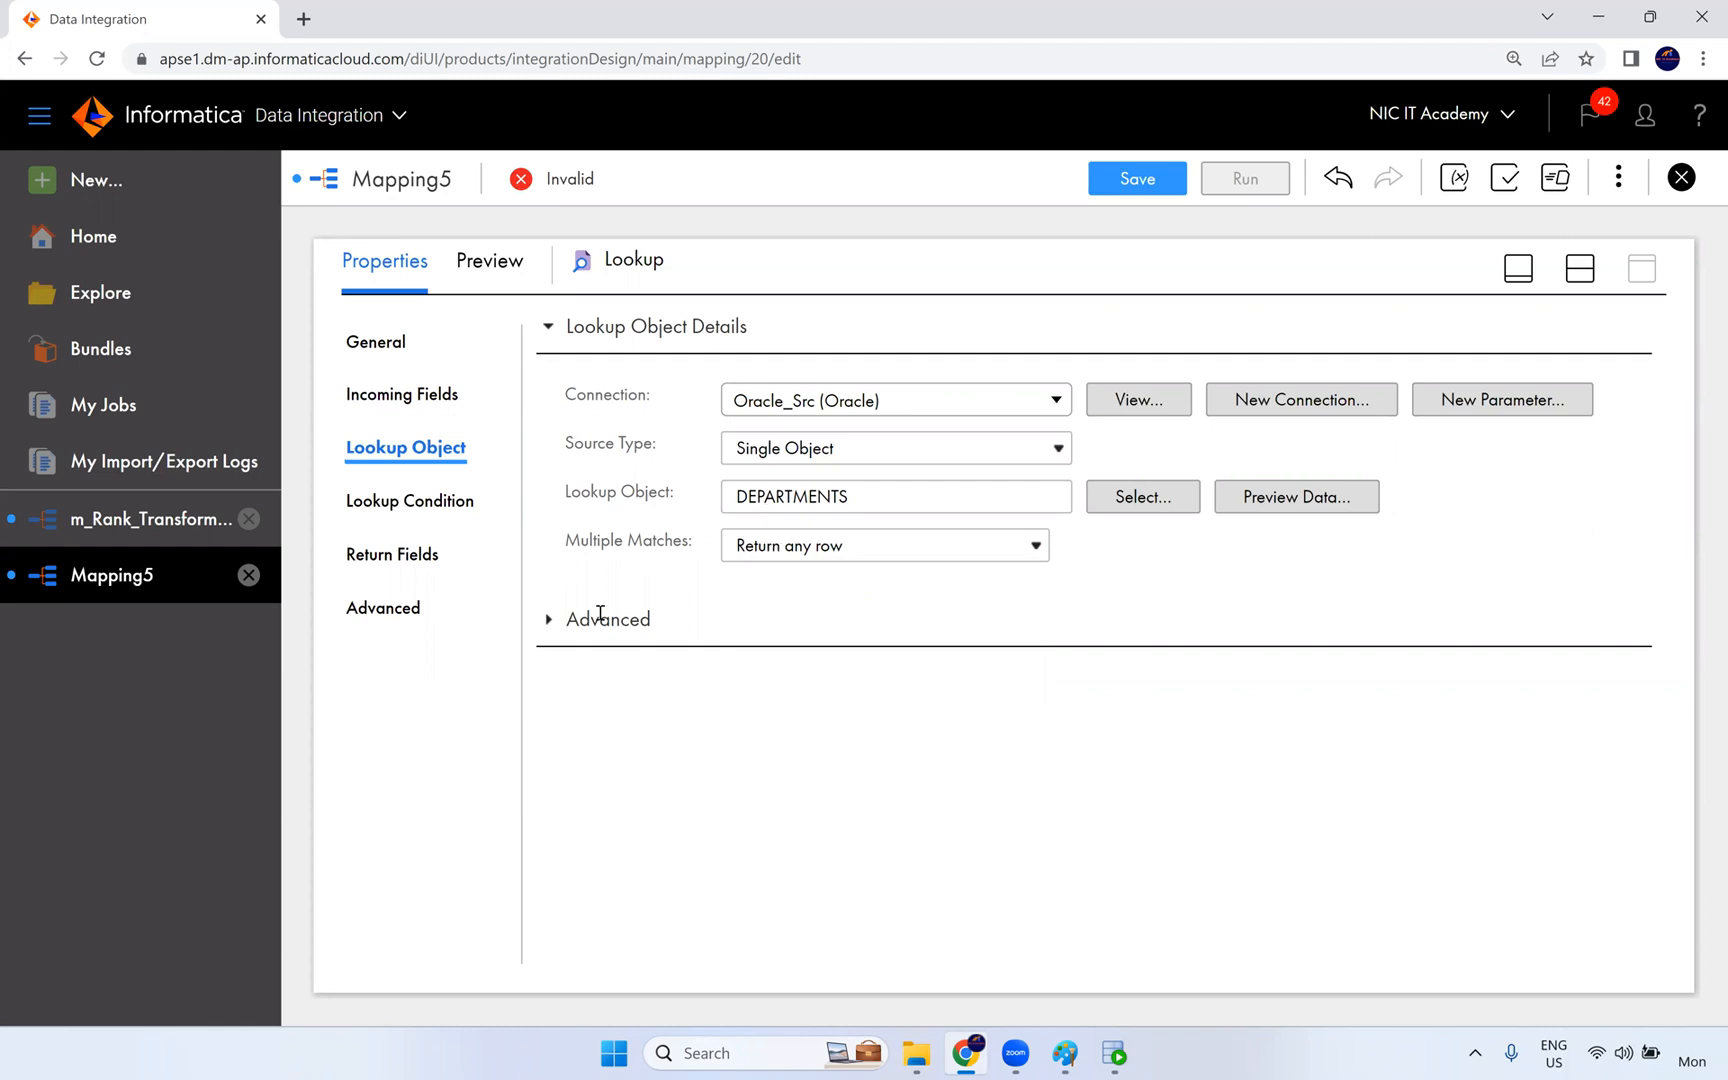
- Expand the lookup object's advanced settings and examine the Lookup SQL Override property
left_click(549, 621)
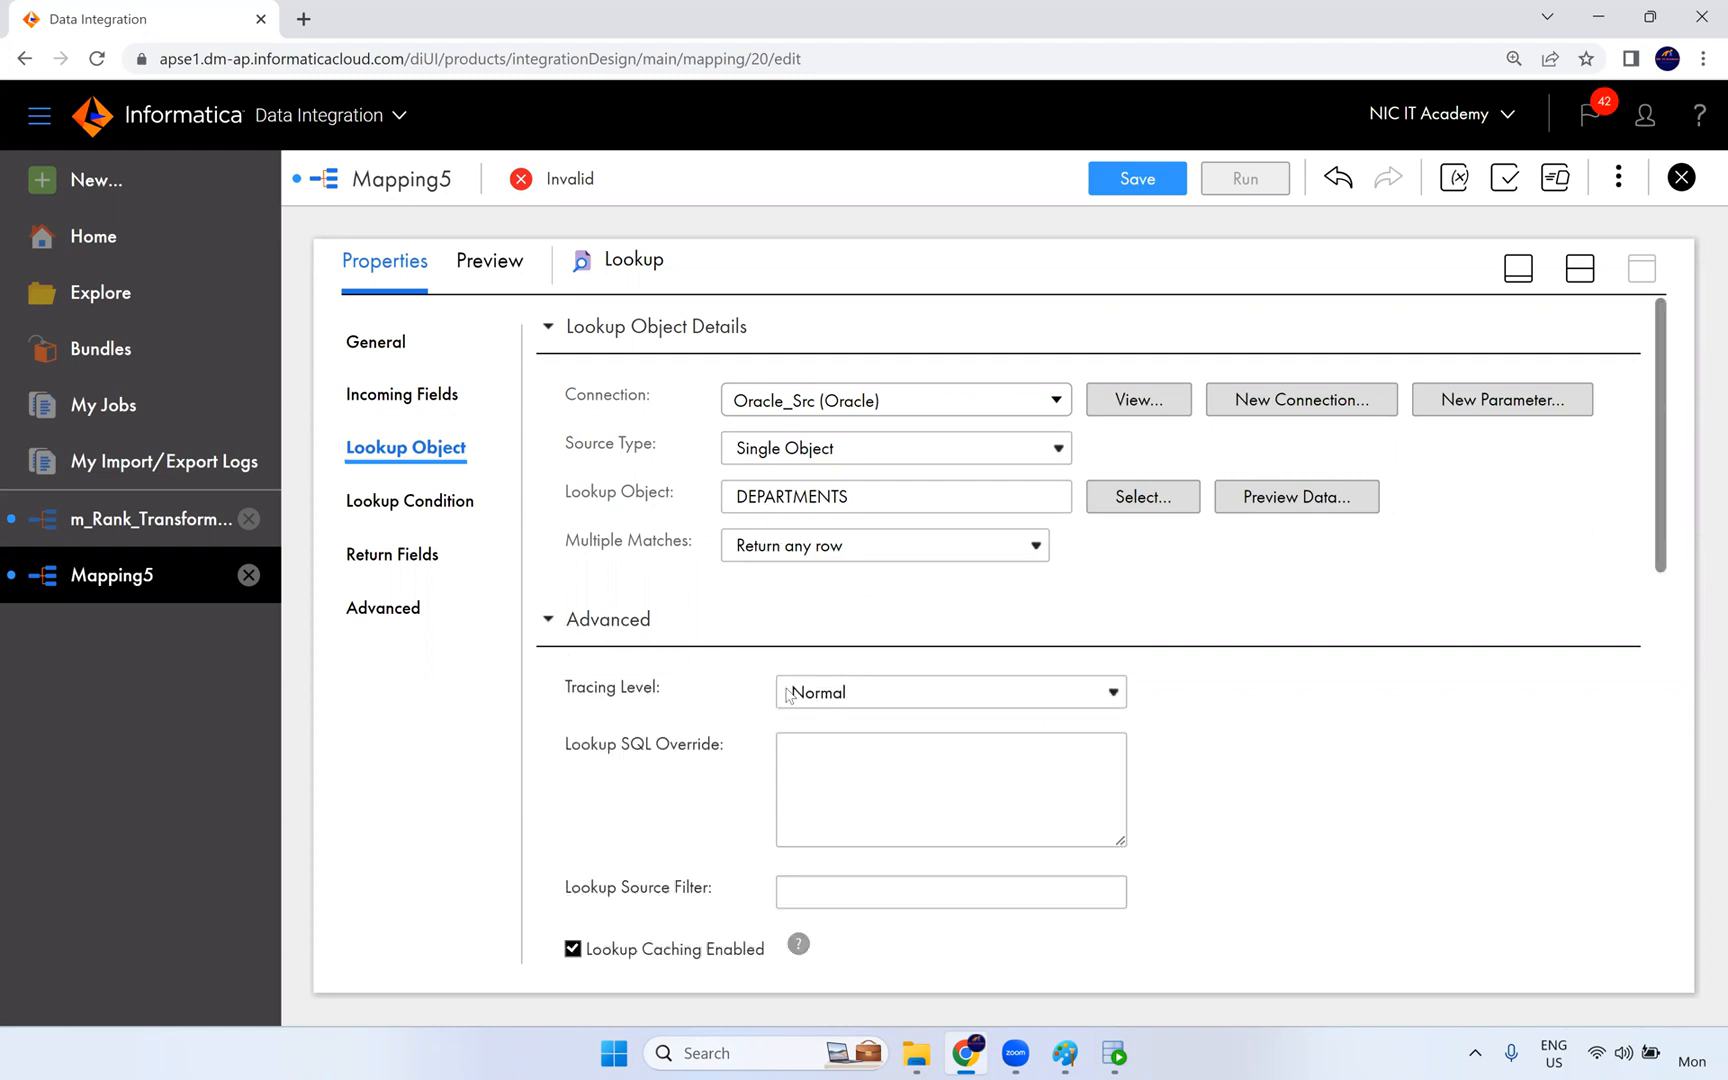
scroll(732, 710, "down", 1)
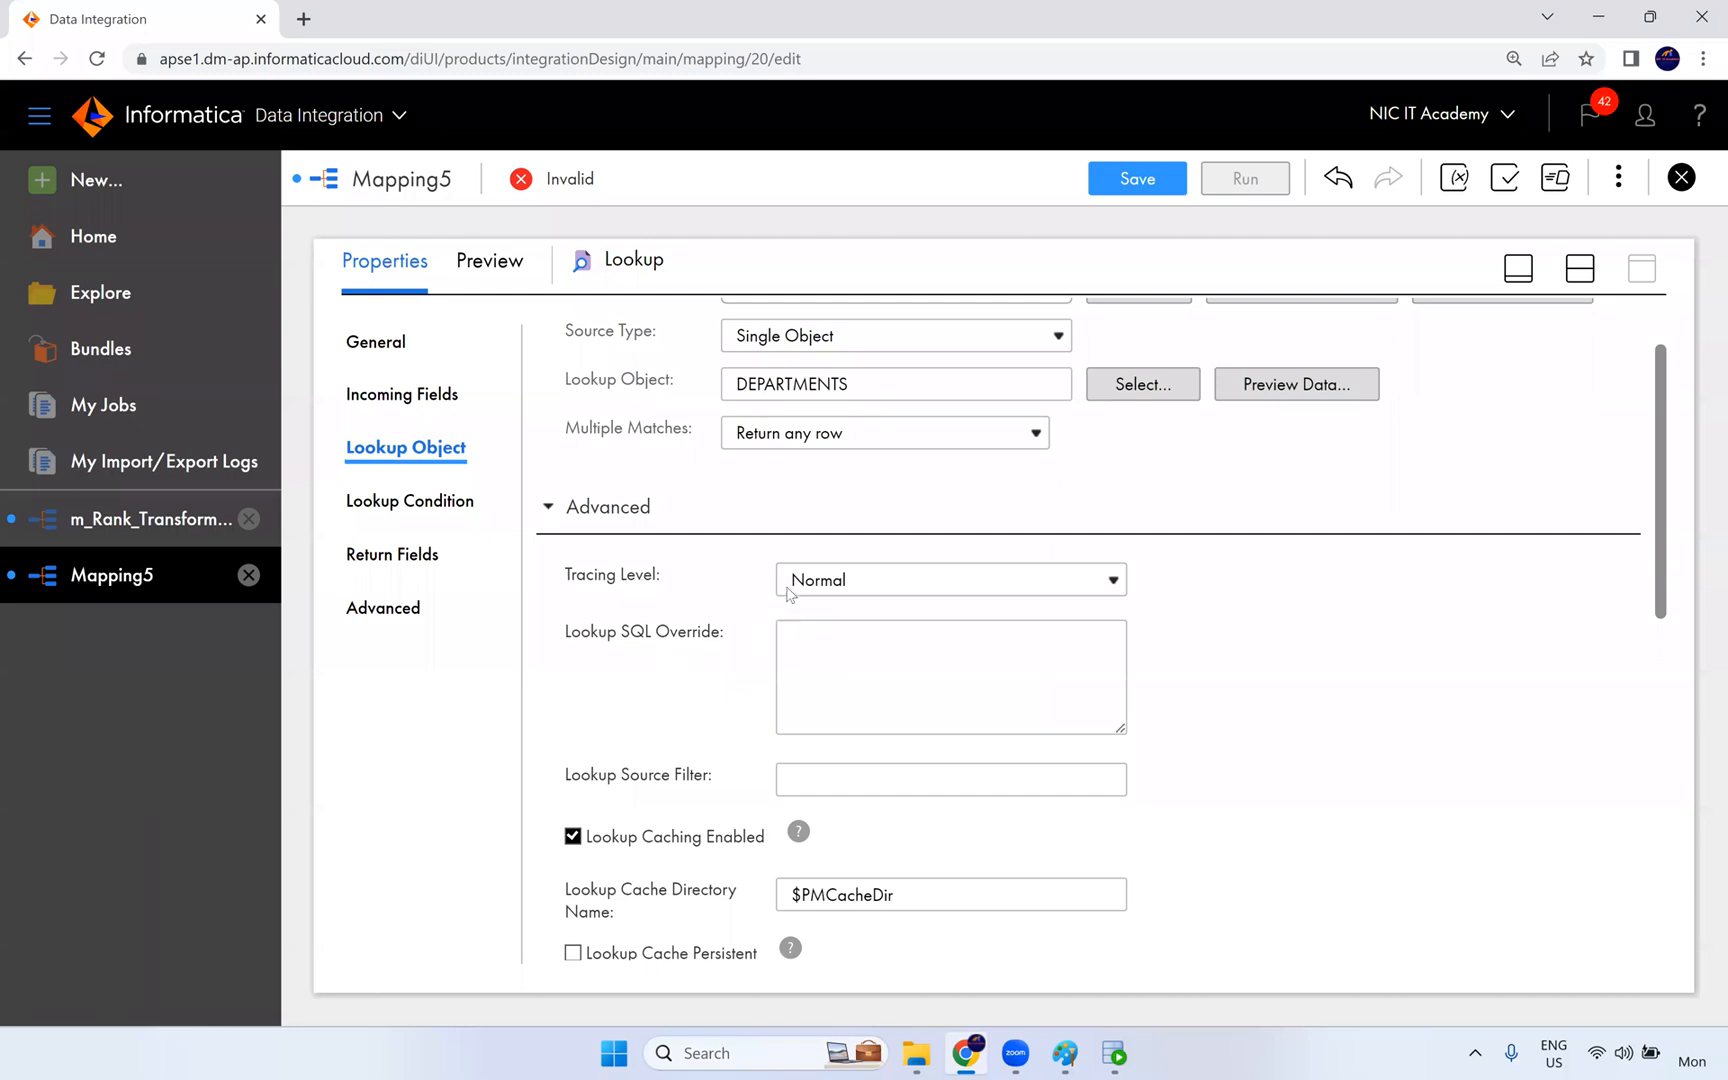
left_click_drag(731, 640, 564, 630)
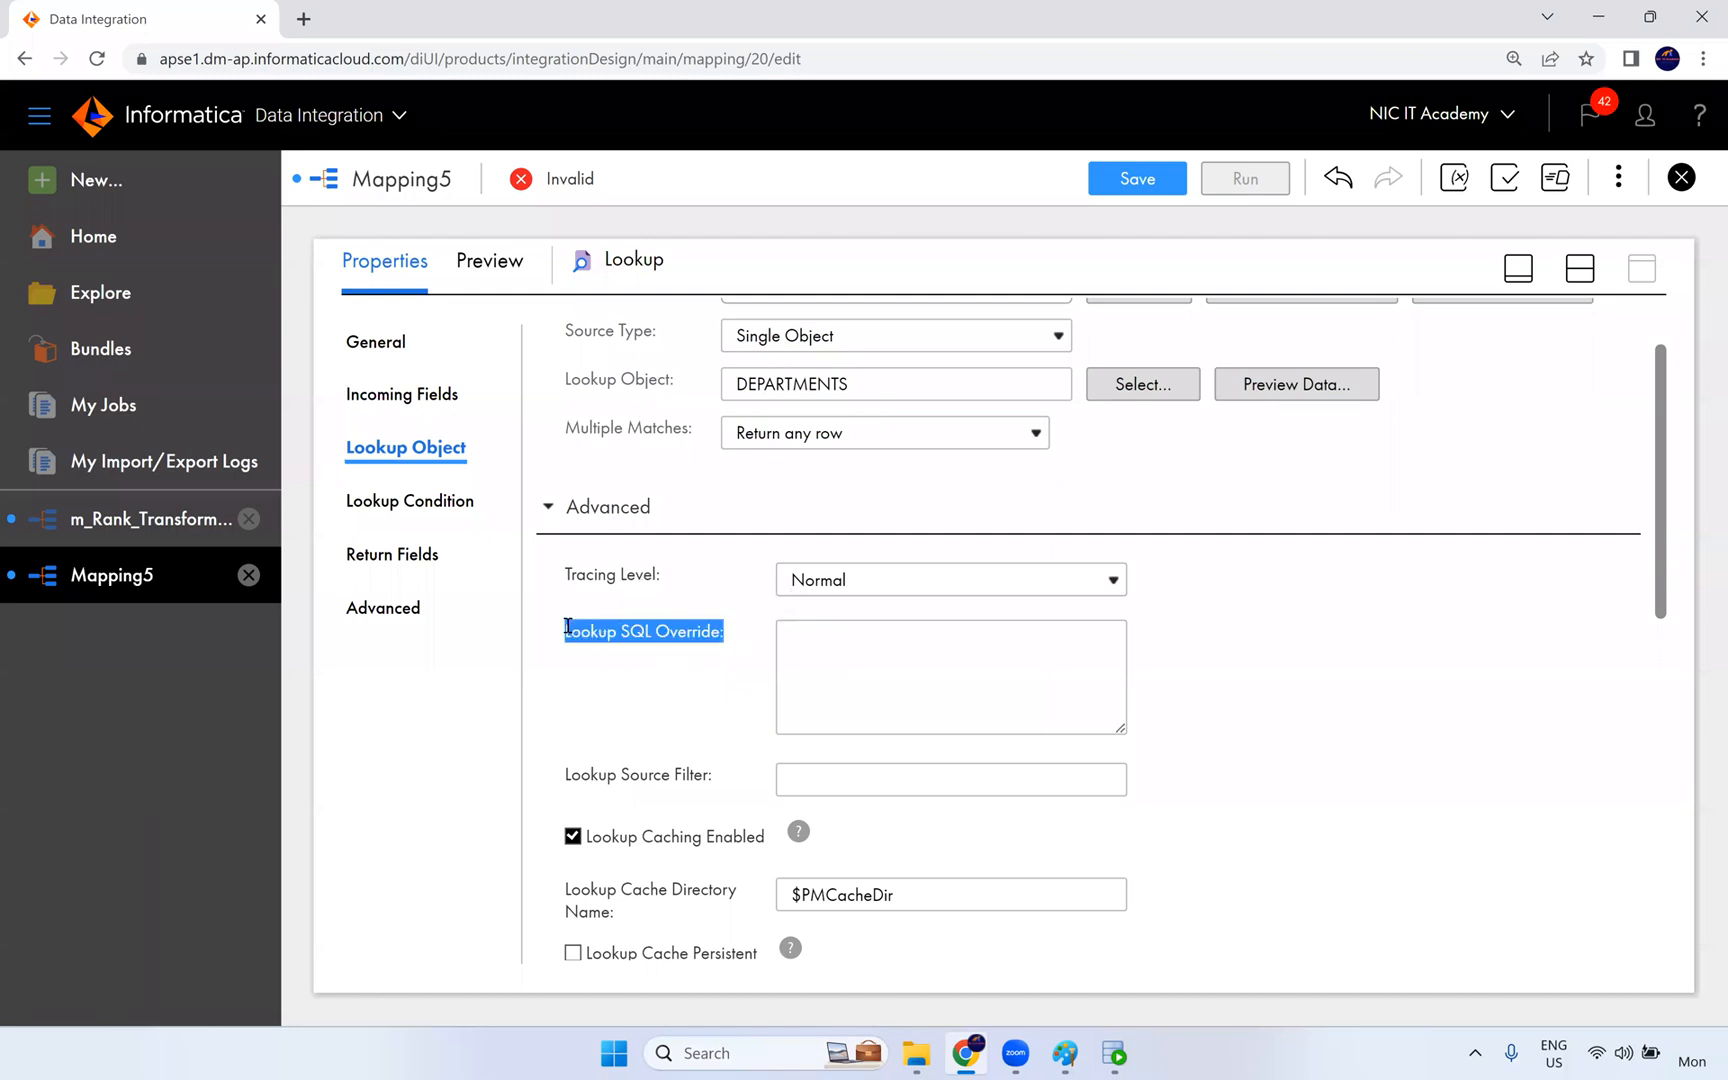
left_click(1114, 1053)
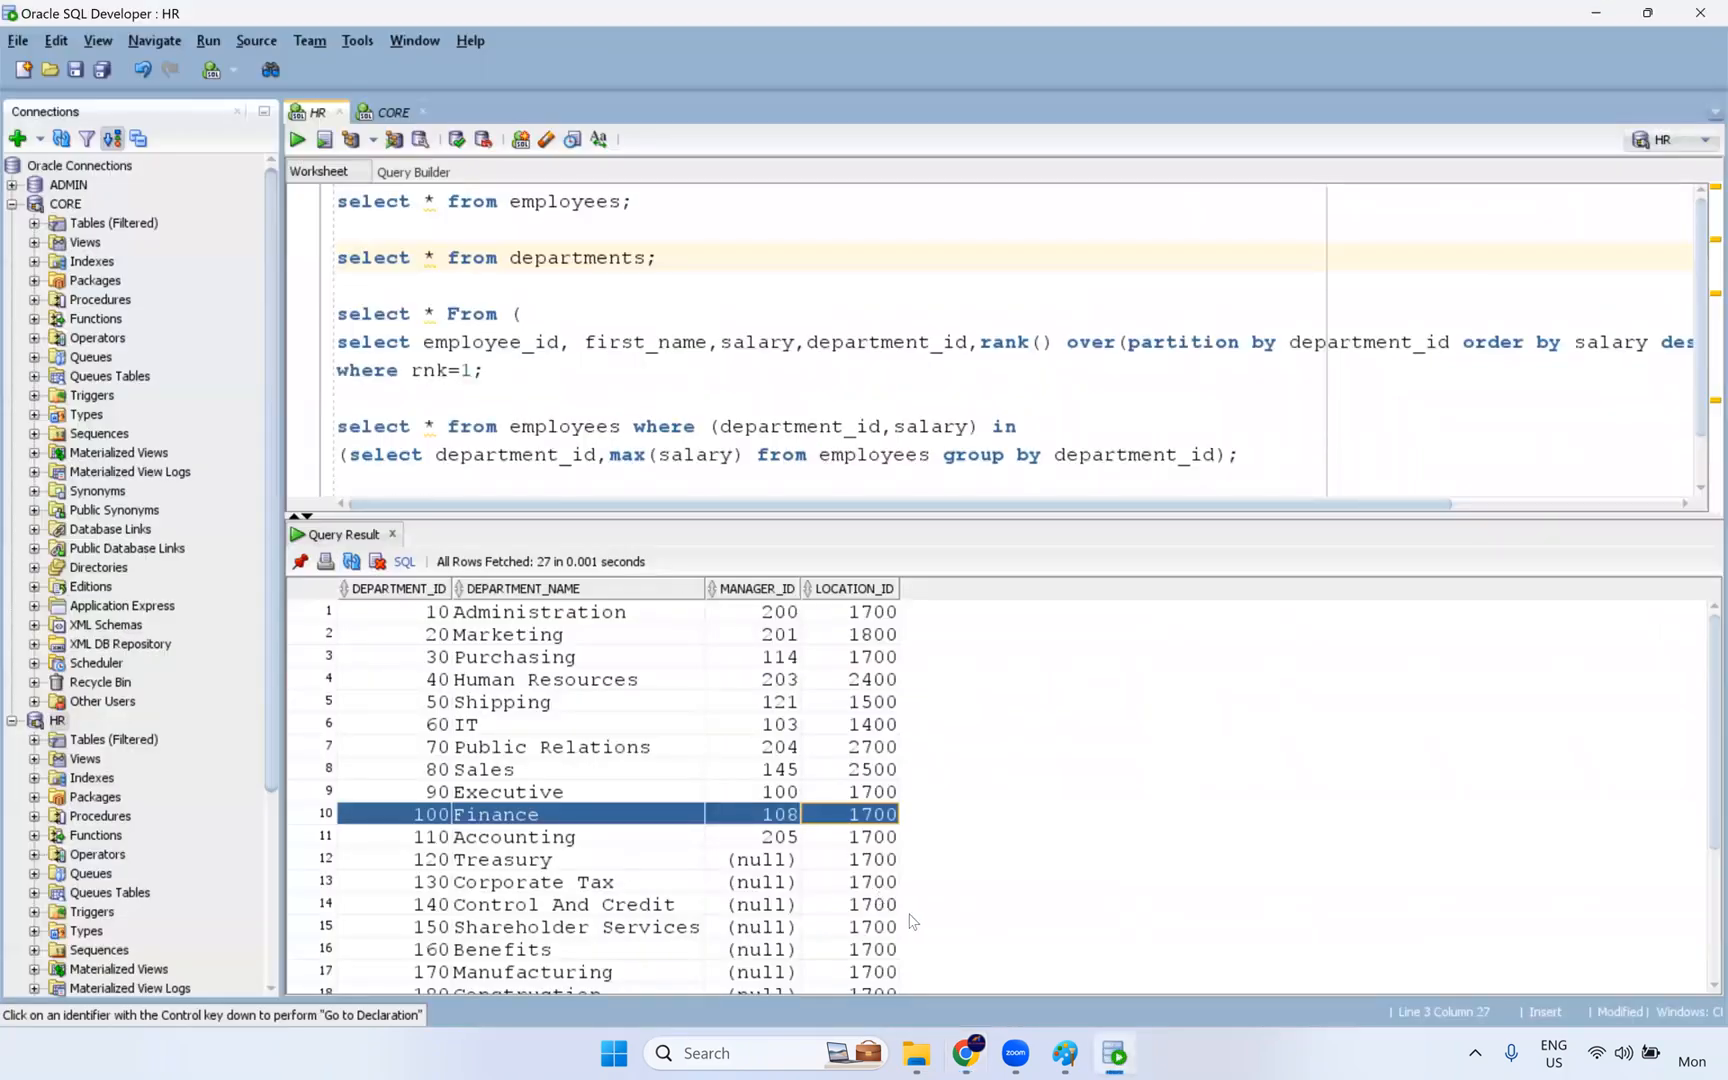
left_click(1065, 1053)
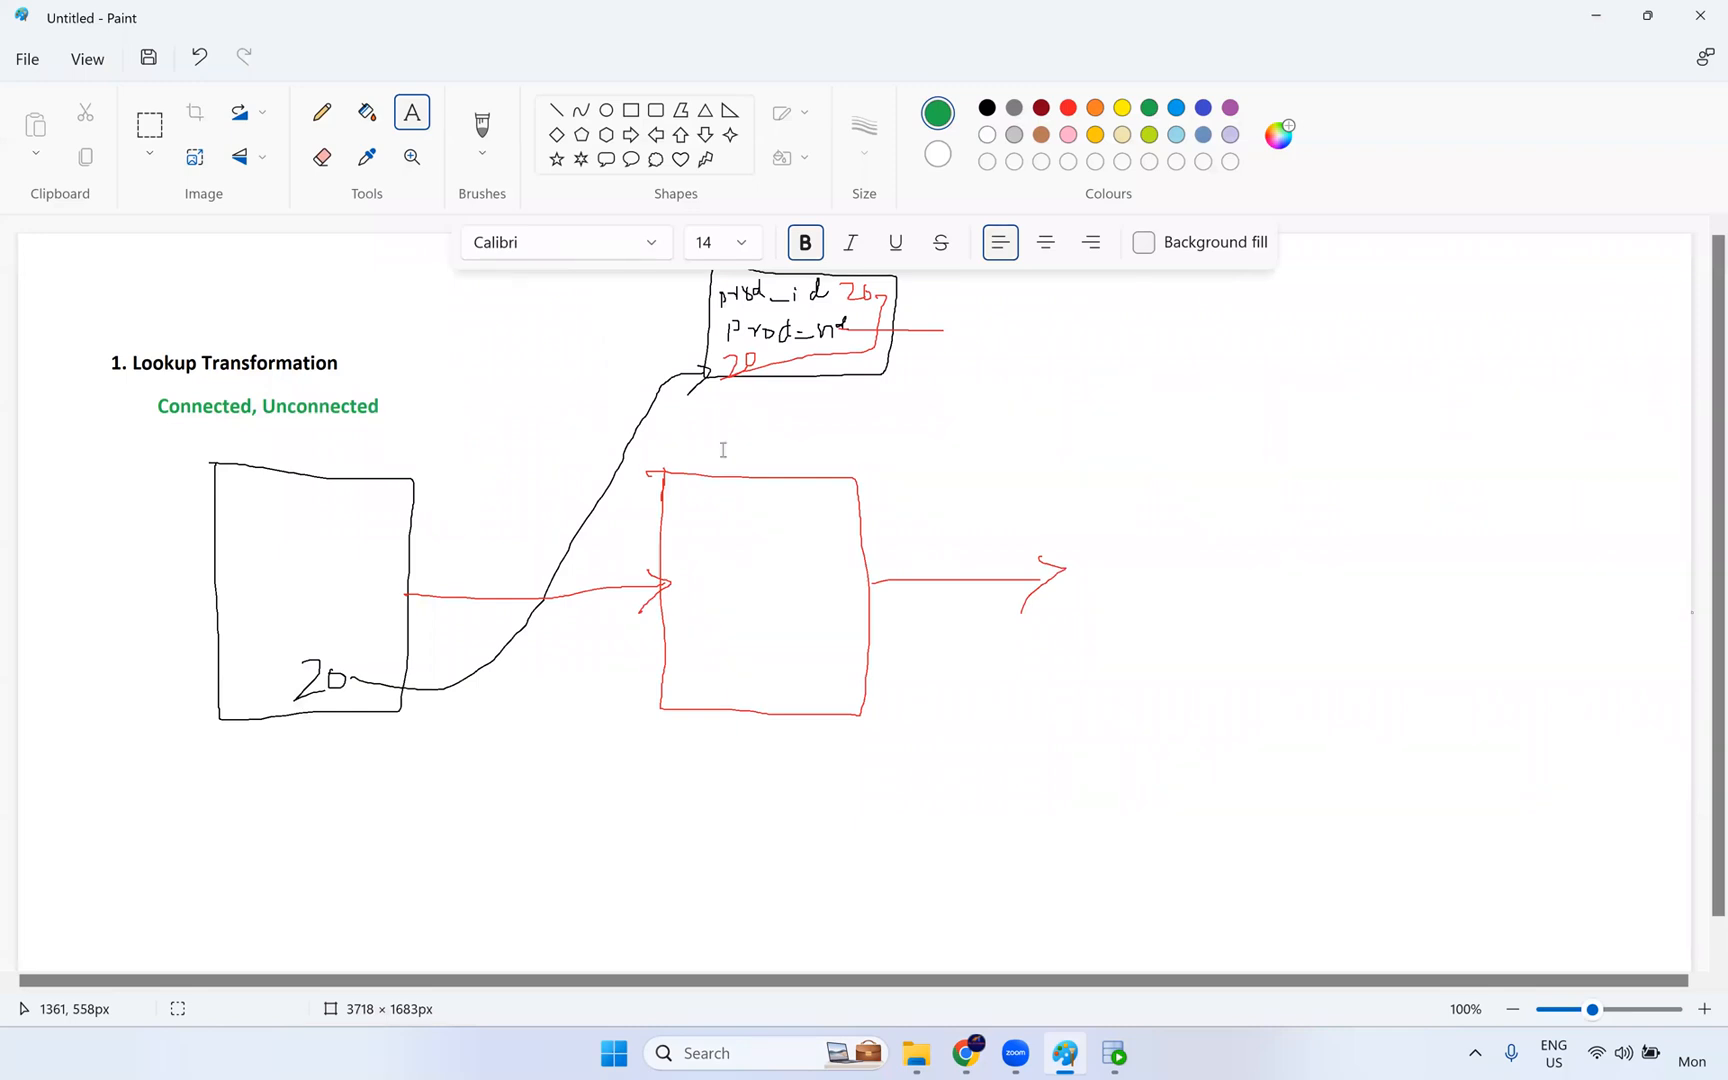
left_click(930, 306)
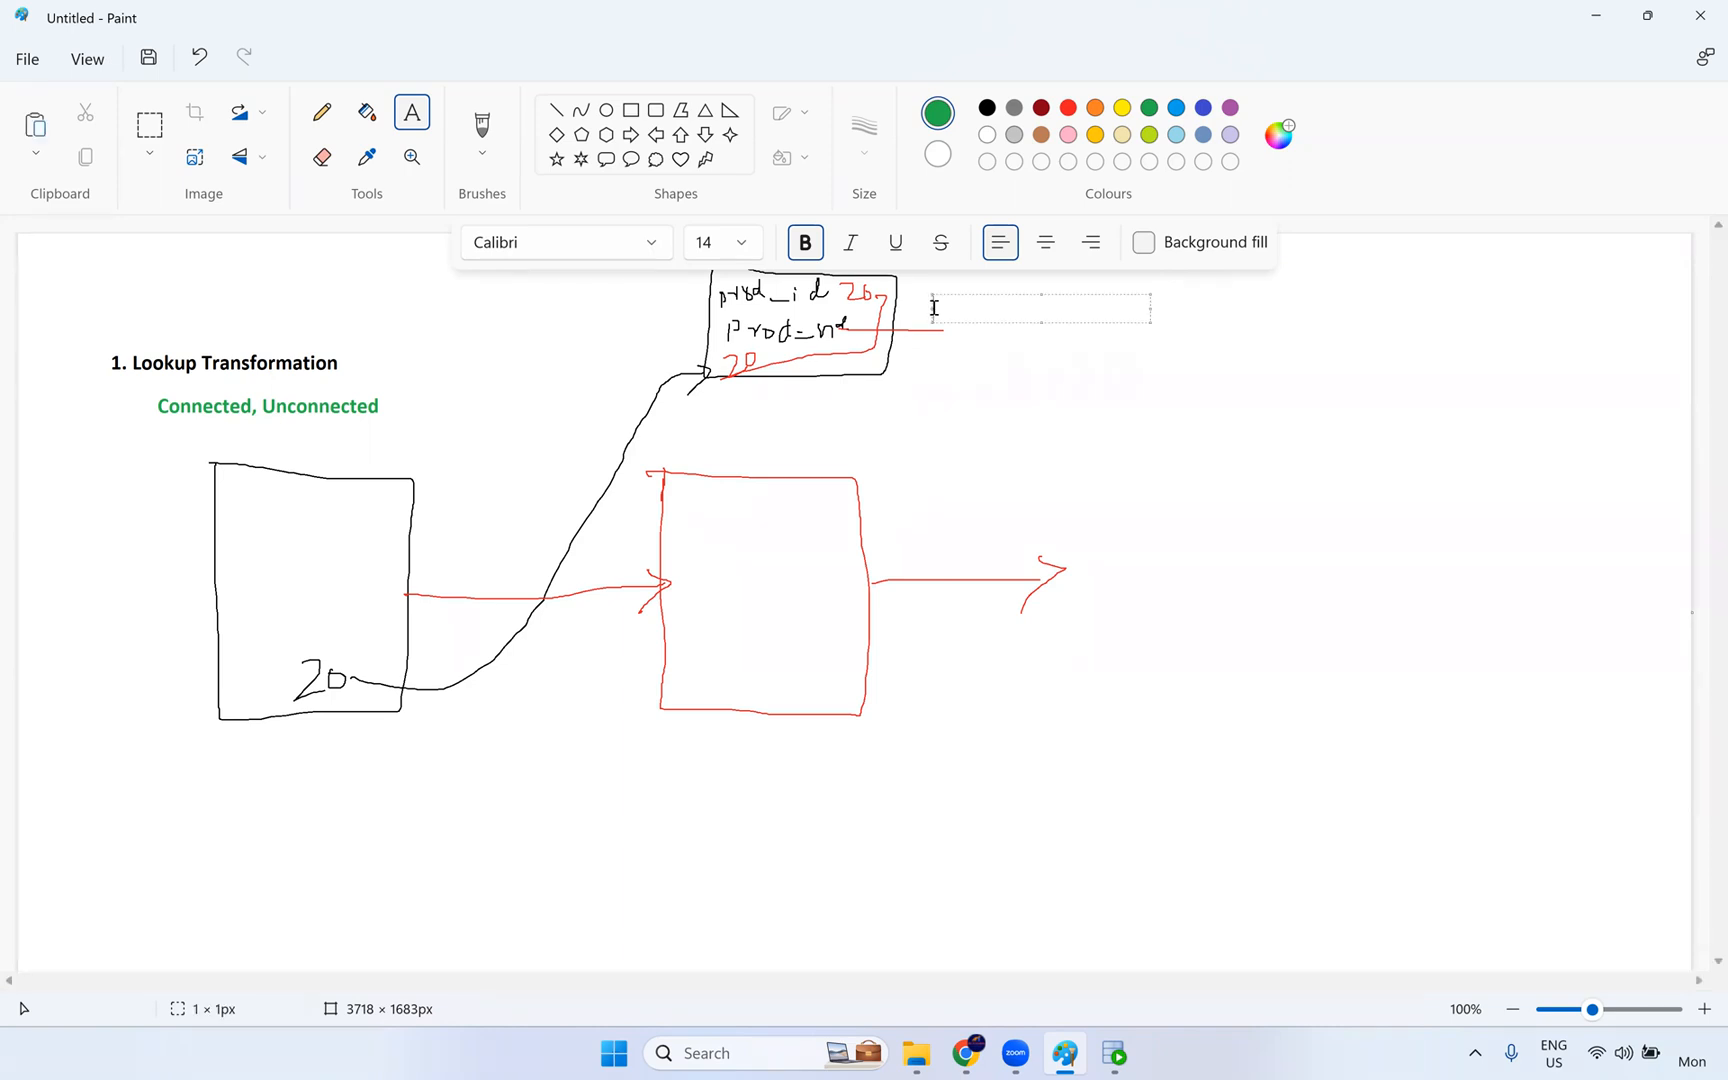
type("select")
key("BackSpace")
key("BackSpace")
key("BackSpace")
key("BackSpace")
key("BackSpace")
key("BackSpace")
key("alt+Tab")
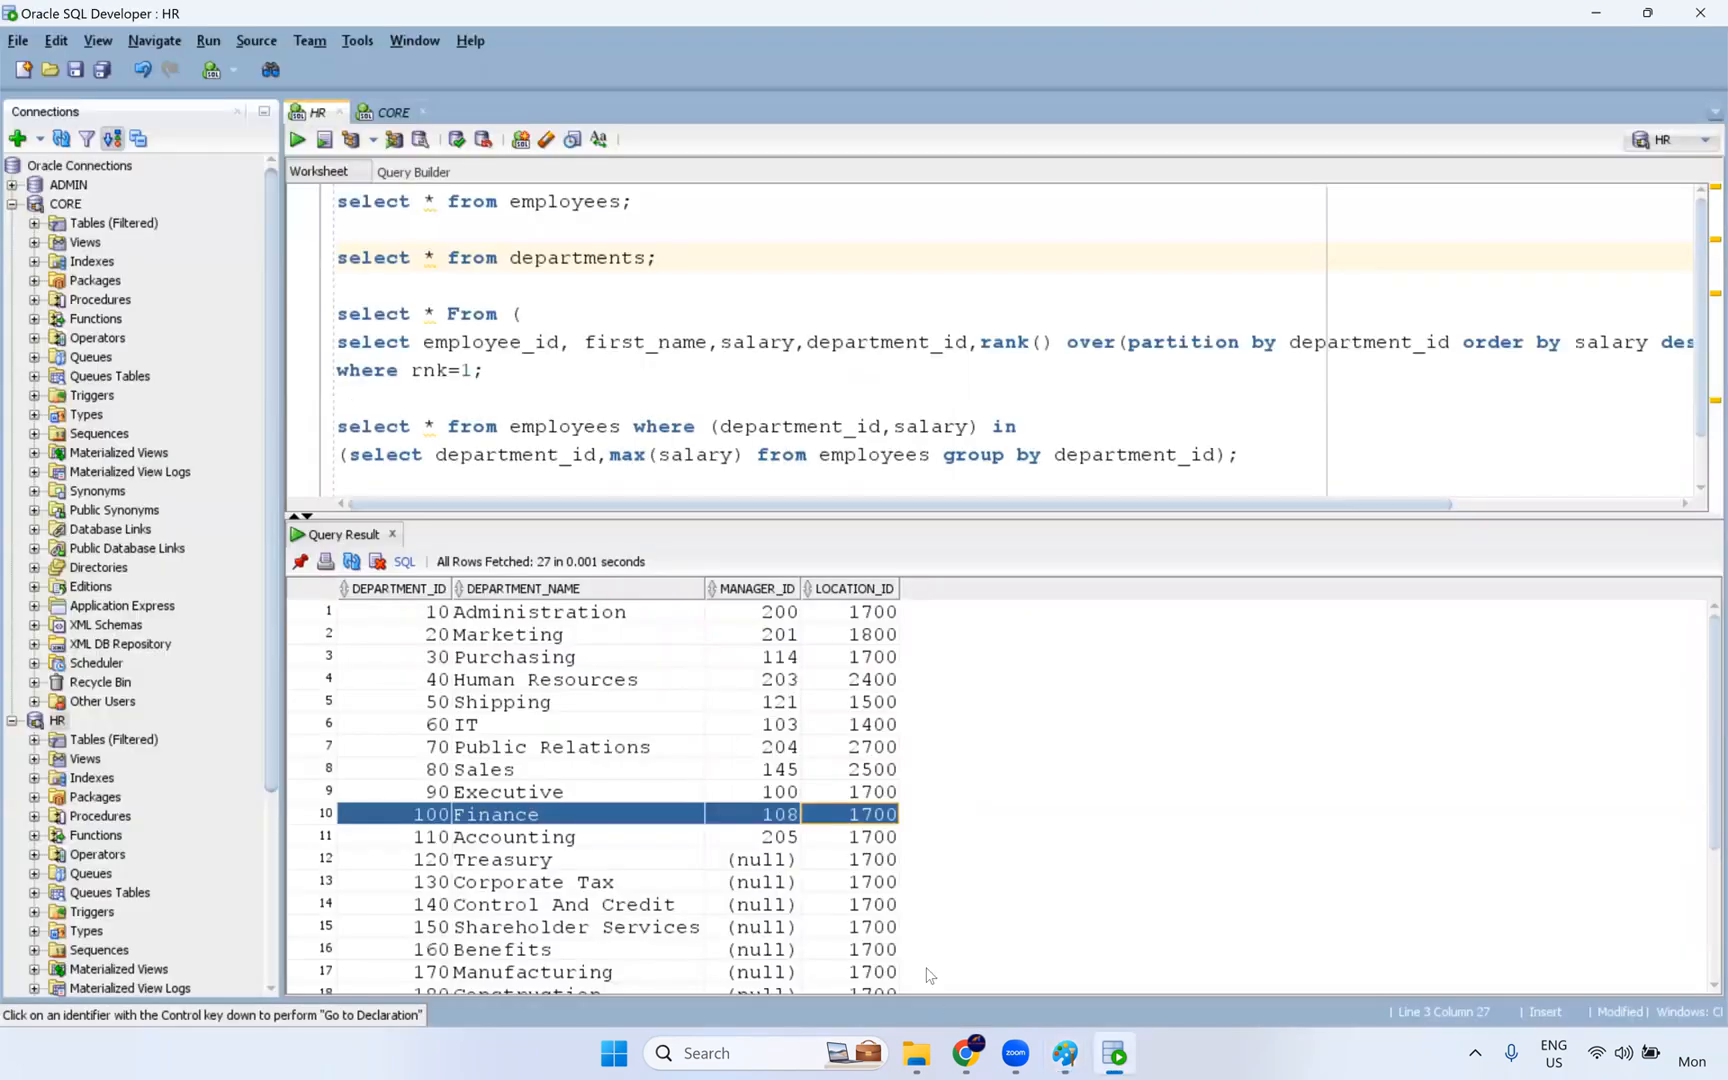
key("alt+Tab")
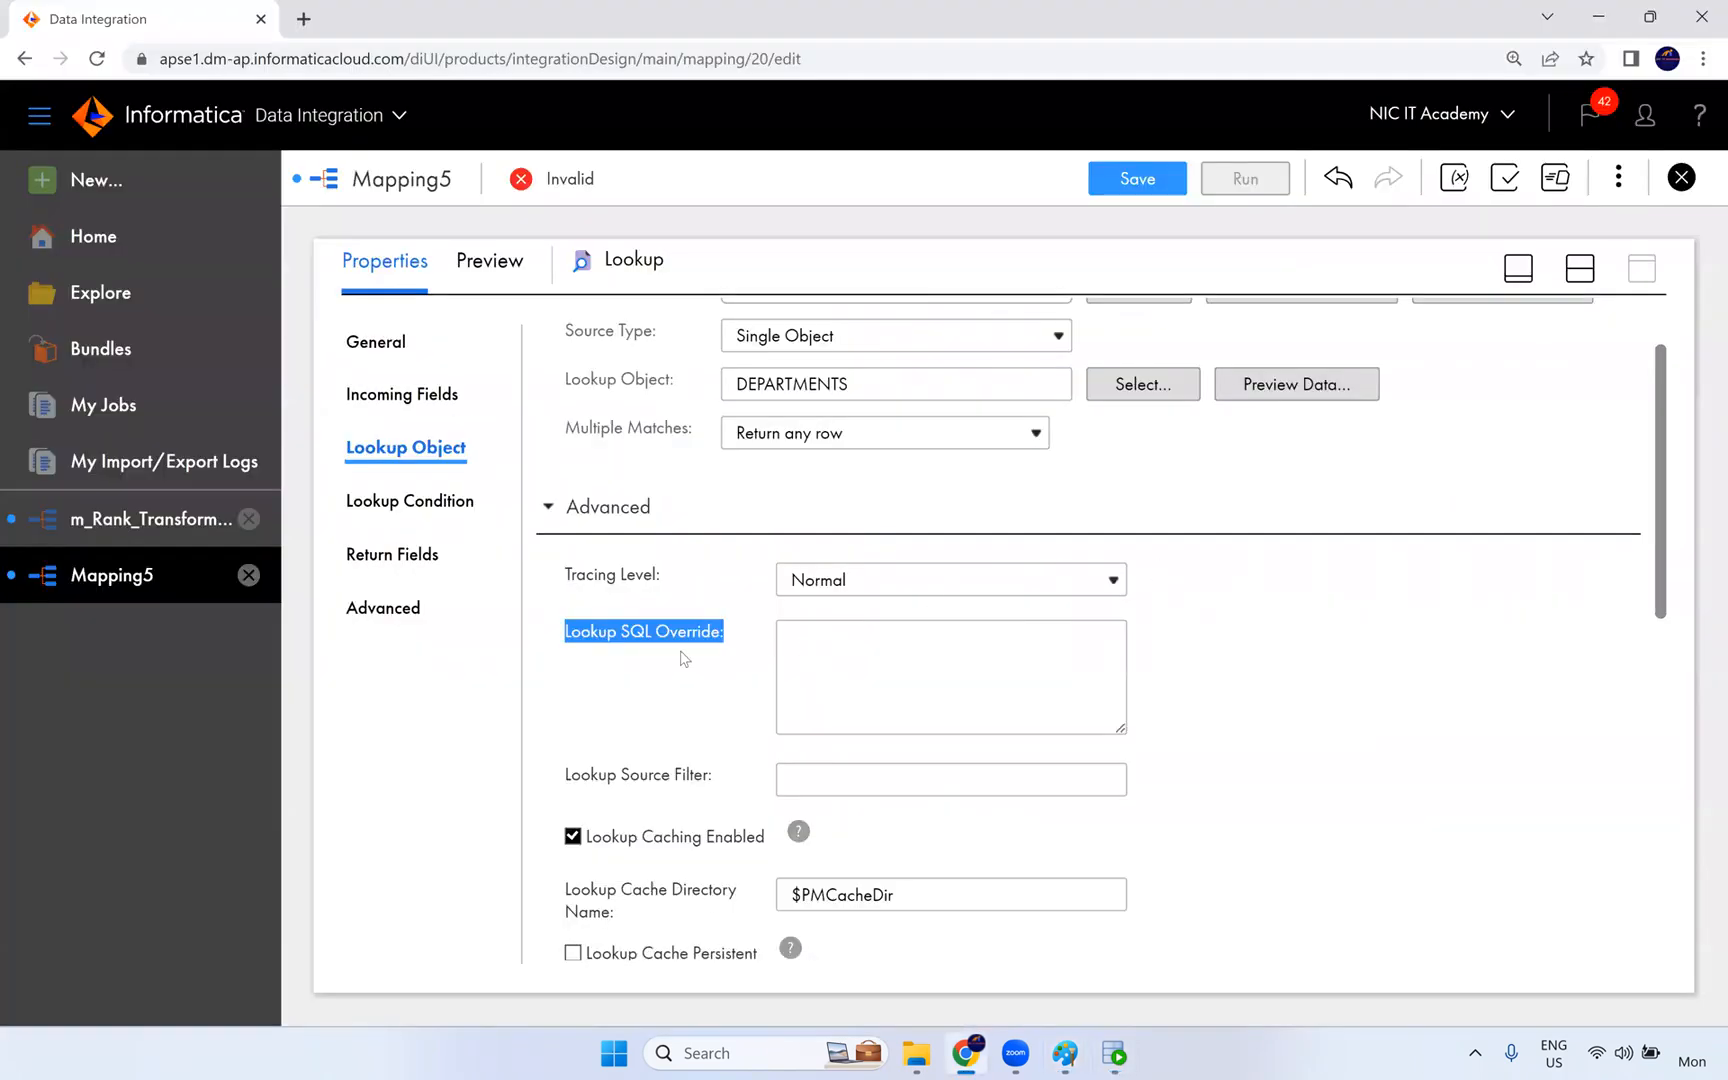
- Inspect the Lookup SQL Override and Lookup Source Filter fields of the DEPARTMENTS lookup, leaving both empty
left_click(765, 677)
left_click(817, 632)
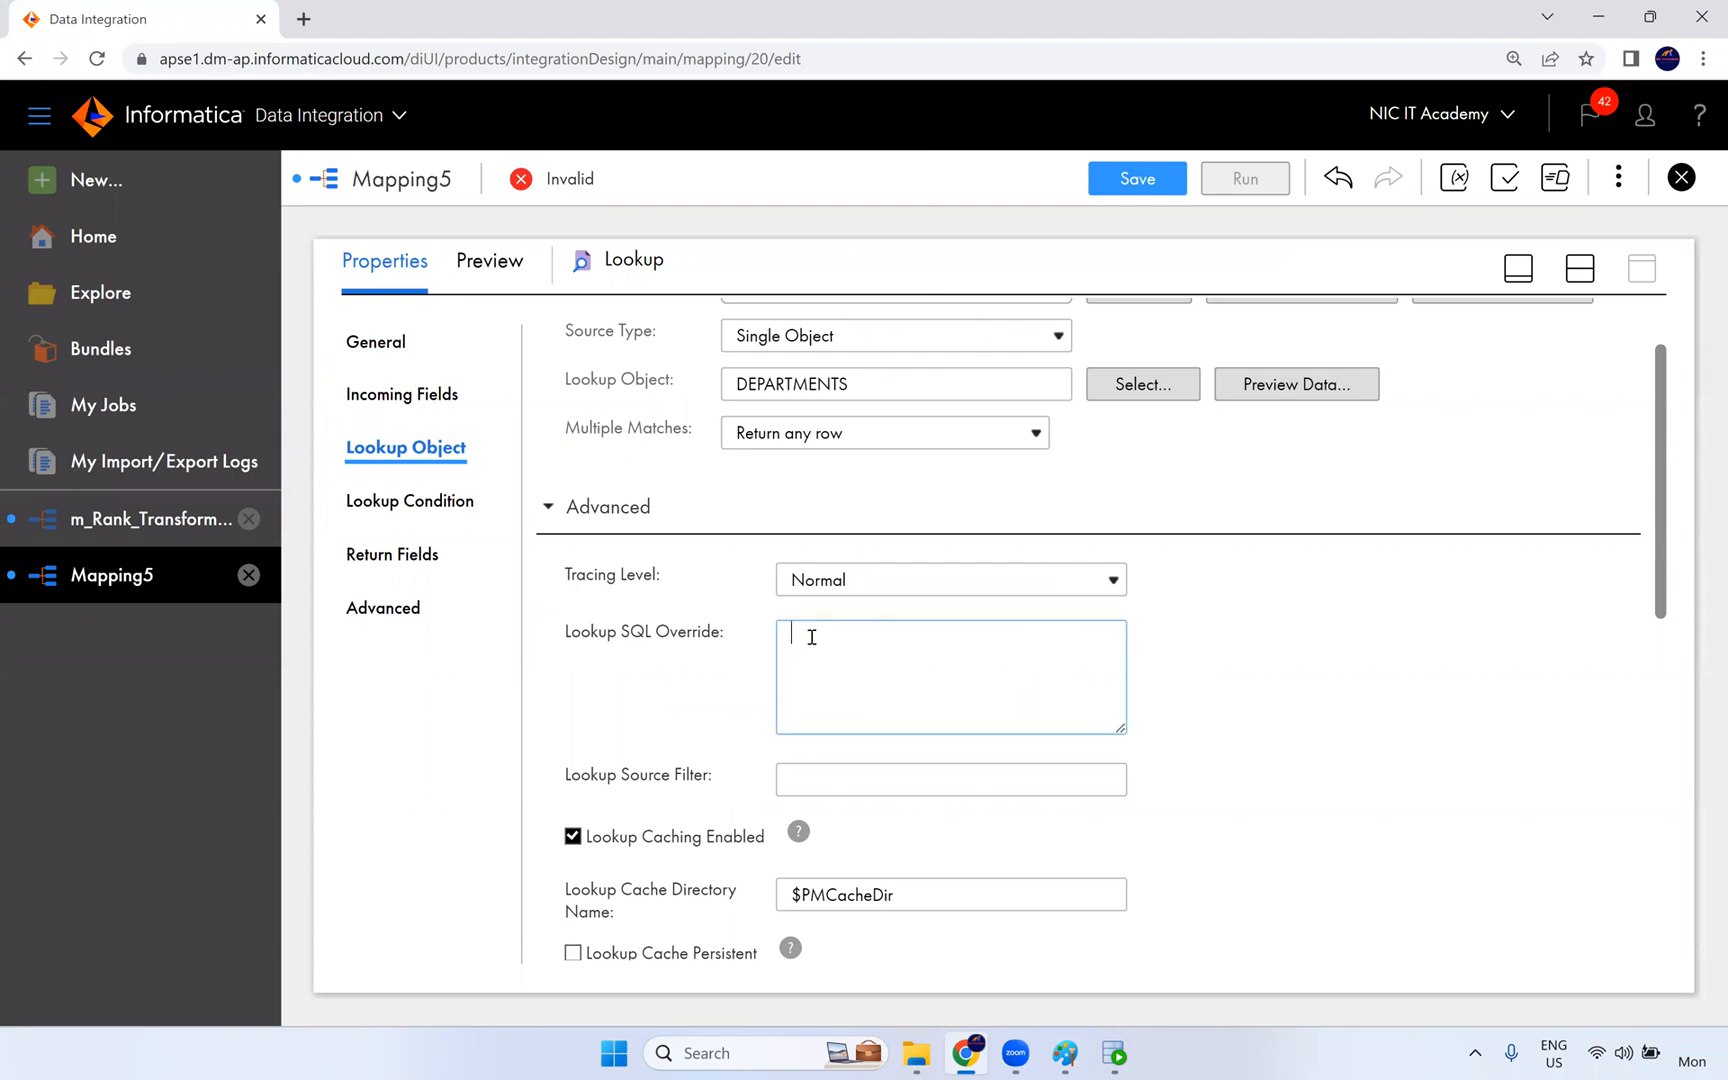
left_click(795, 781)
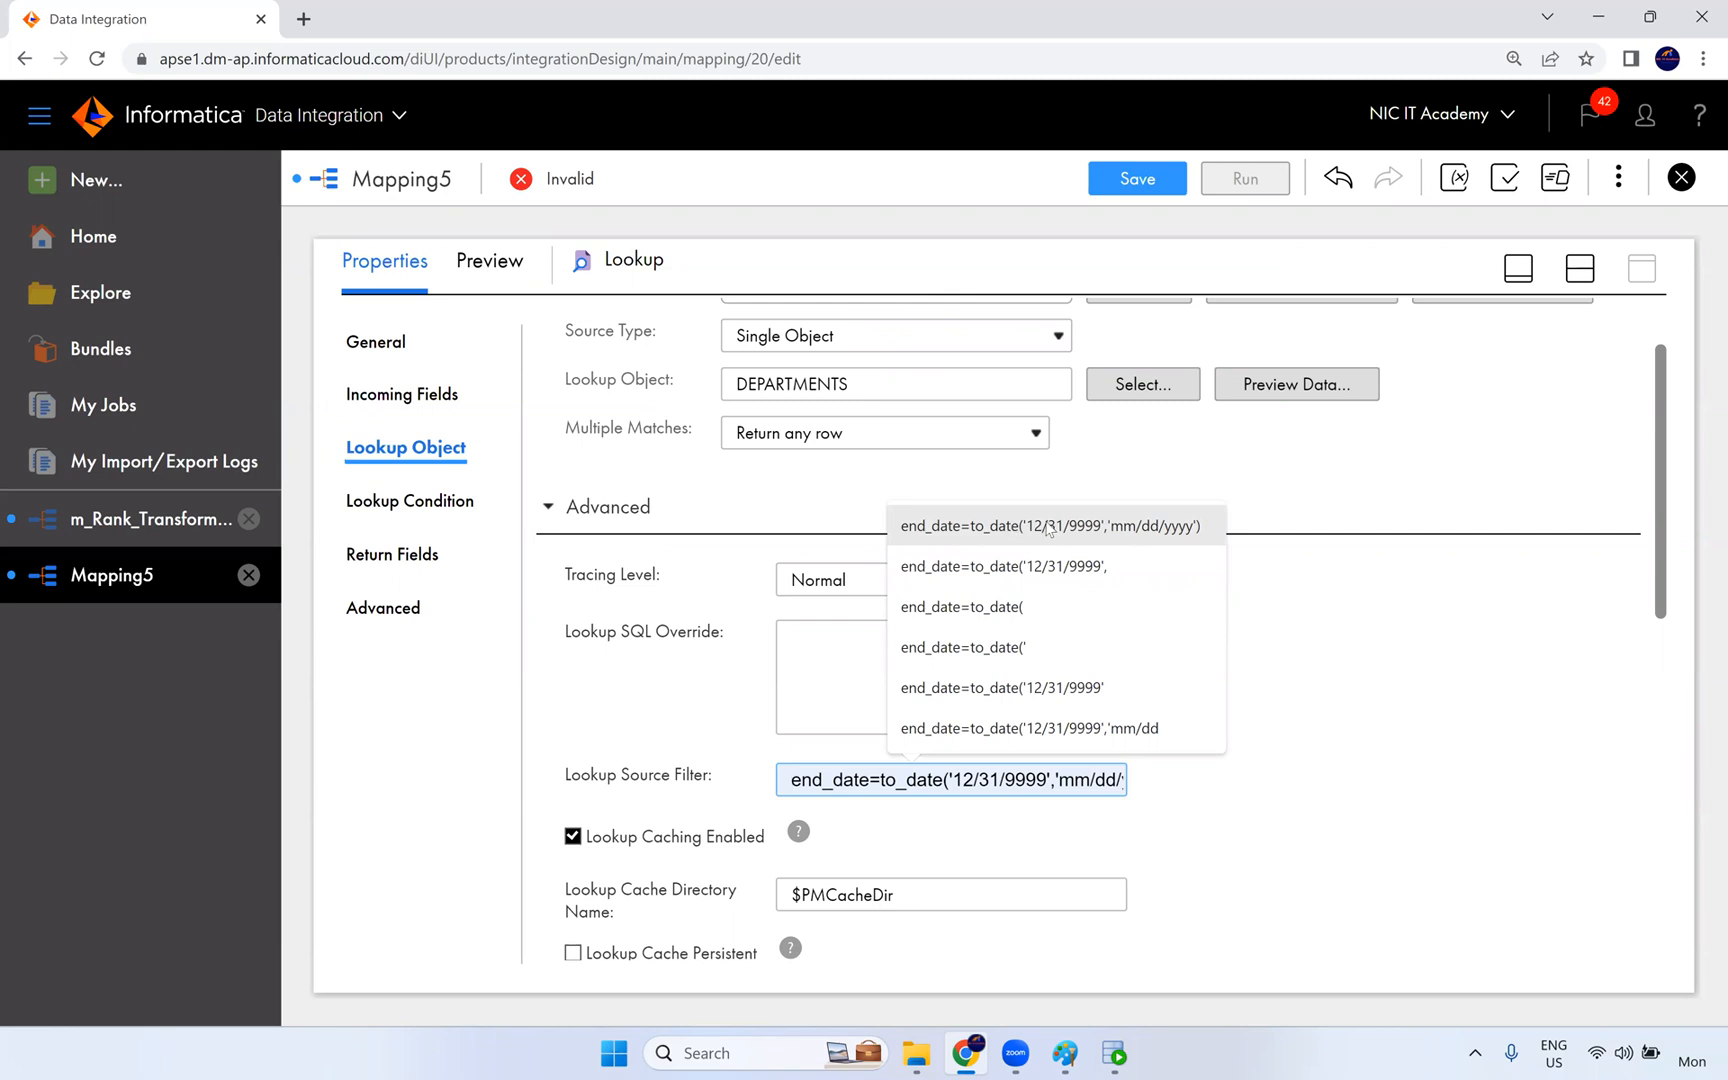
left_click(1350, 705)
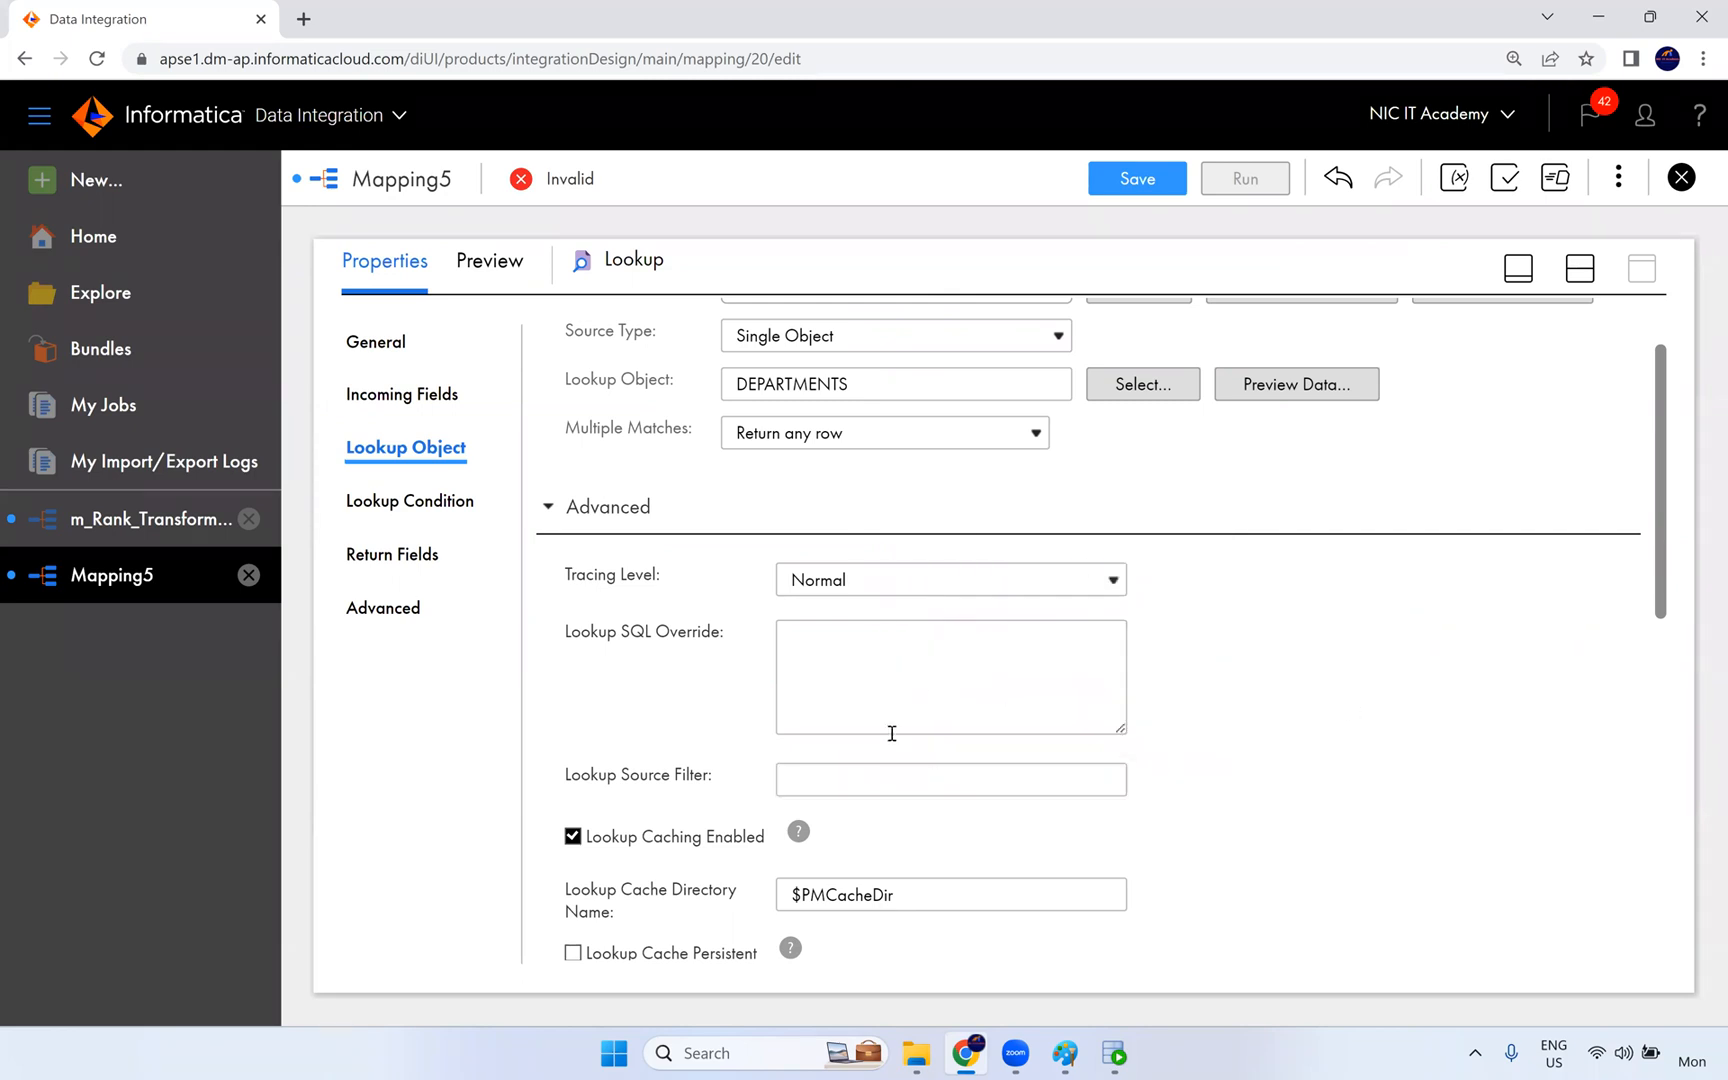
- Switch back to Paint, to the empty text box beside the product table sketch
left_click(1062, 1050)
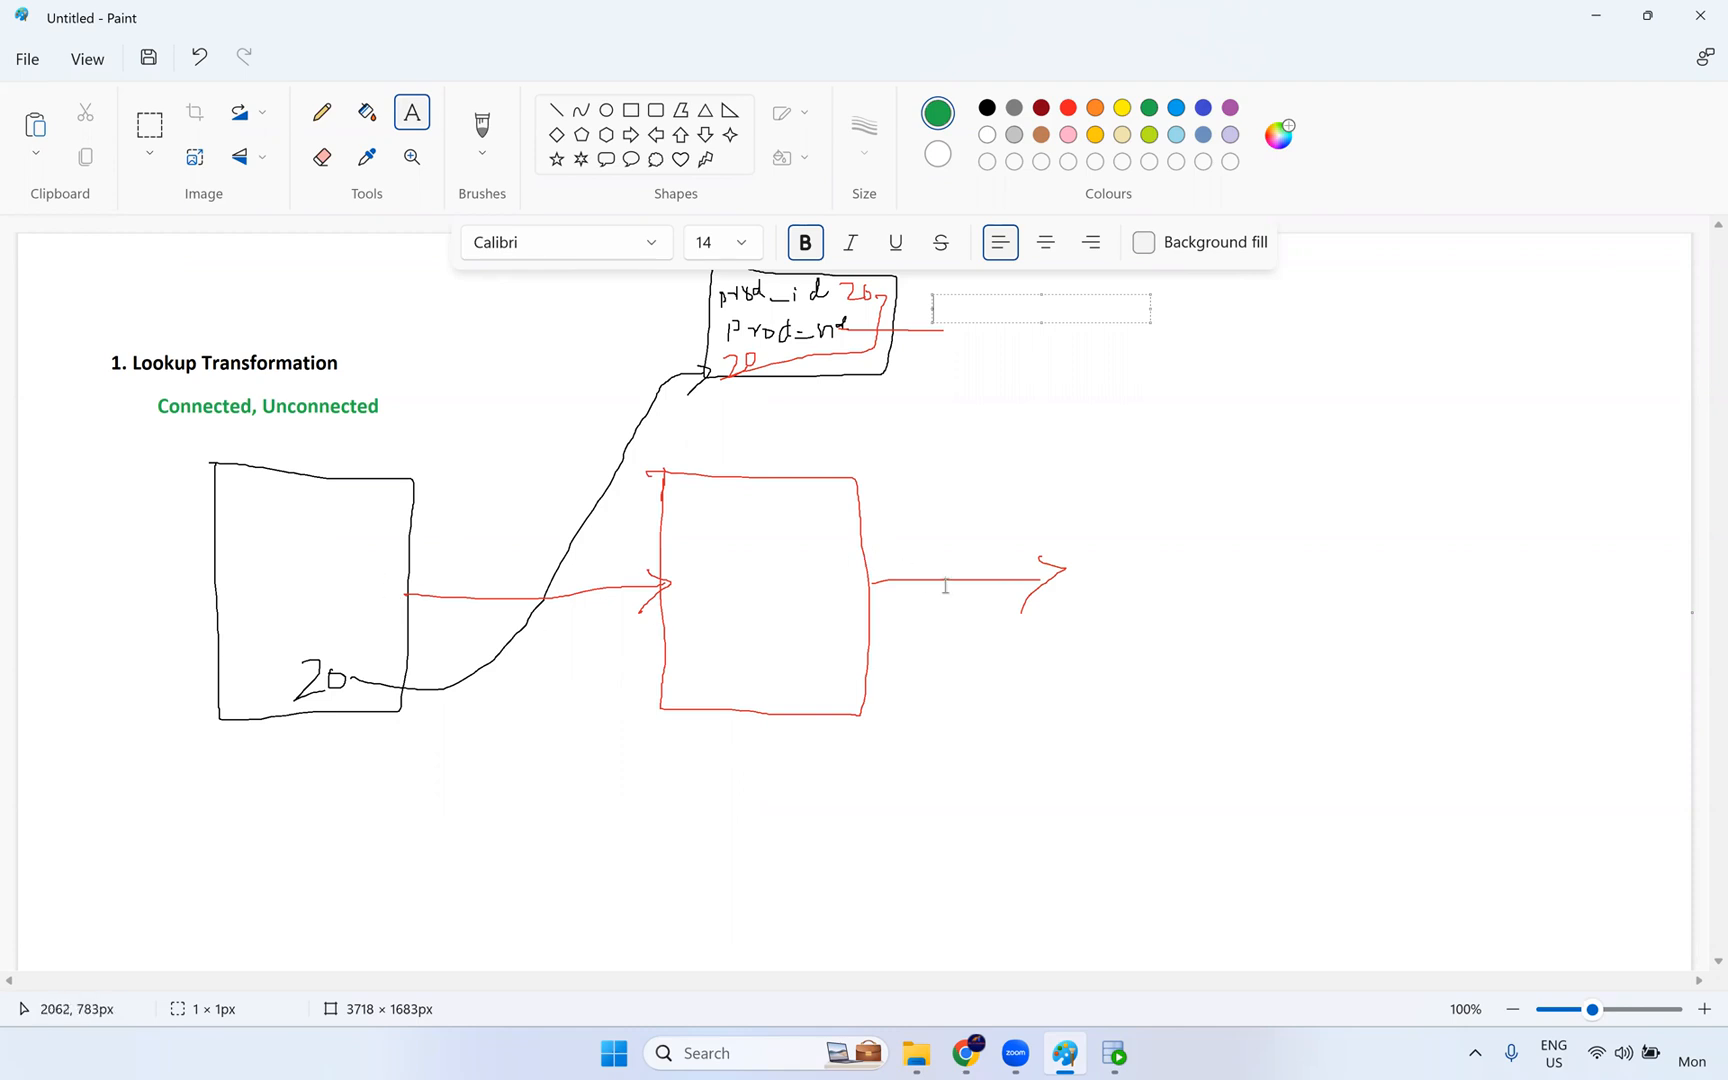
- Switch to Data Integration and examine the lookup object's Lookup Caching Enabled and Lookup Cache Directory Name settings
key("alt+Tab")
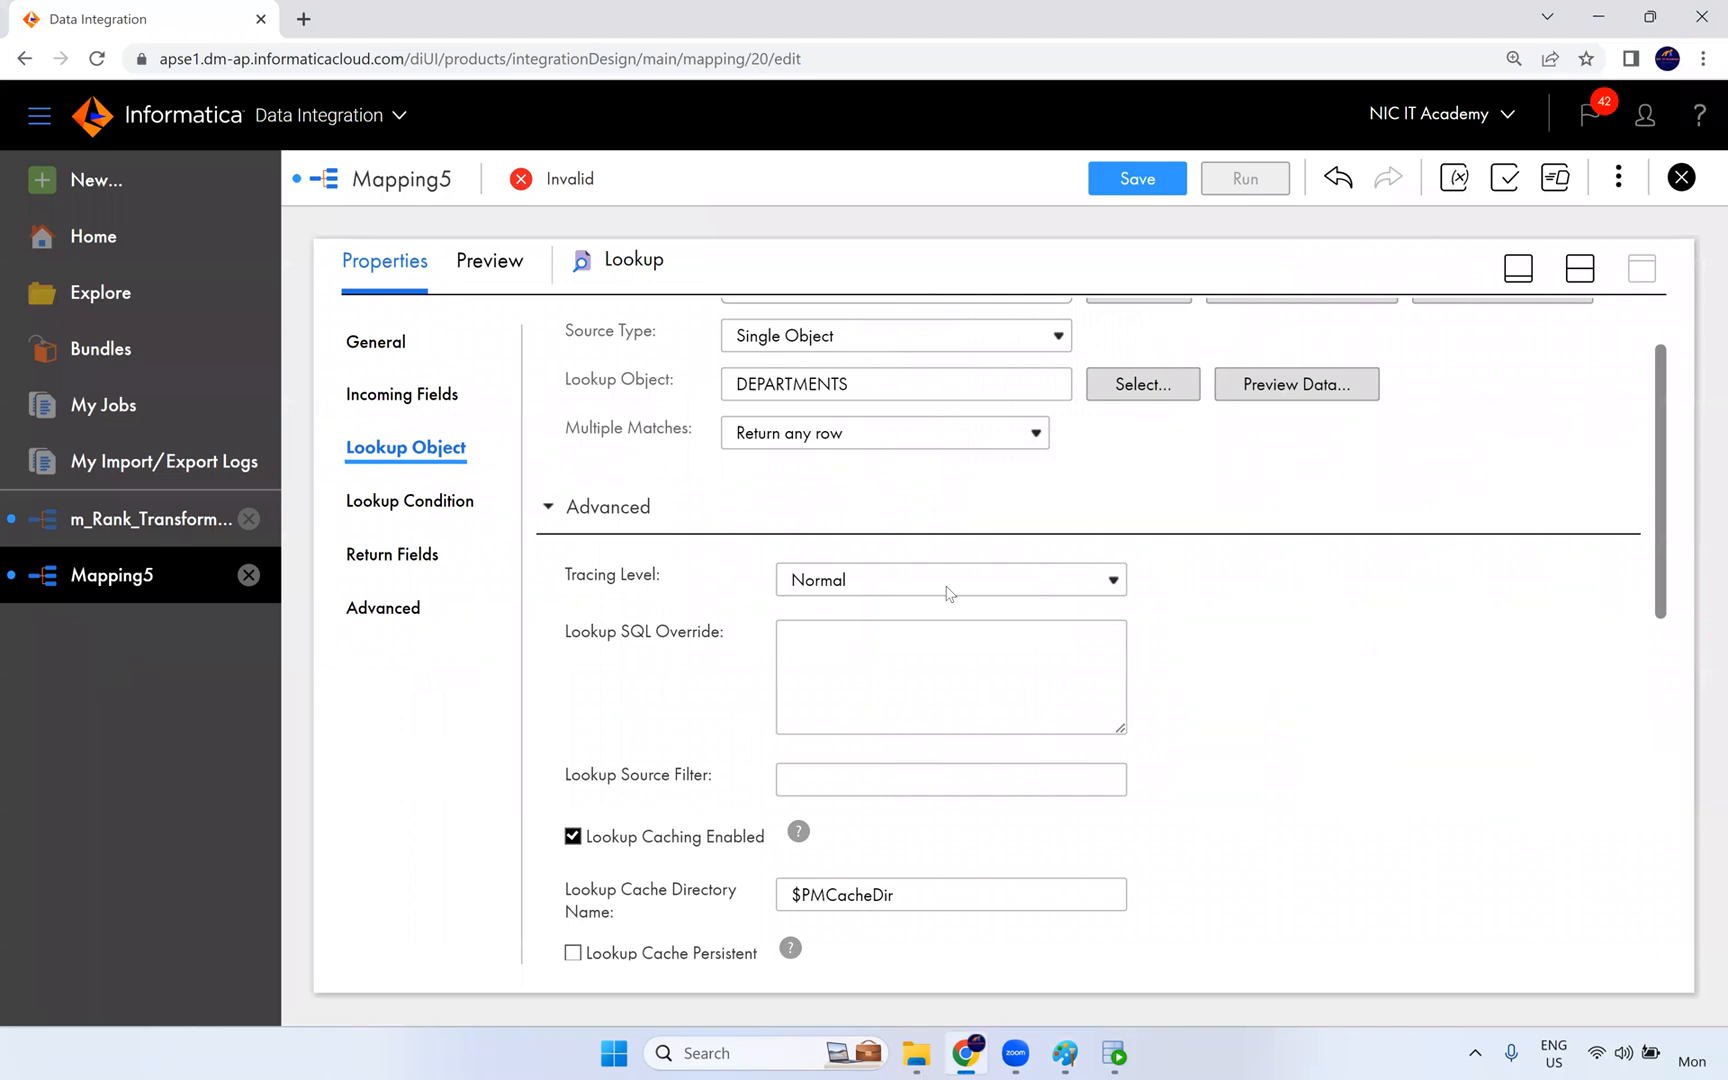
scroll(935, 665, "down", 1)
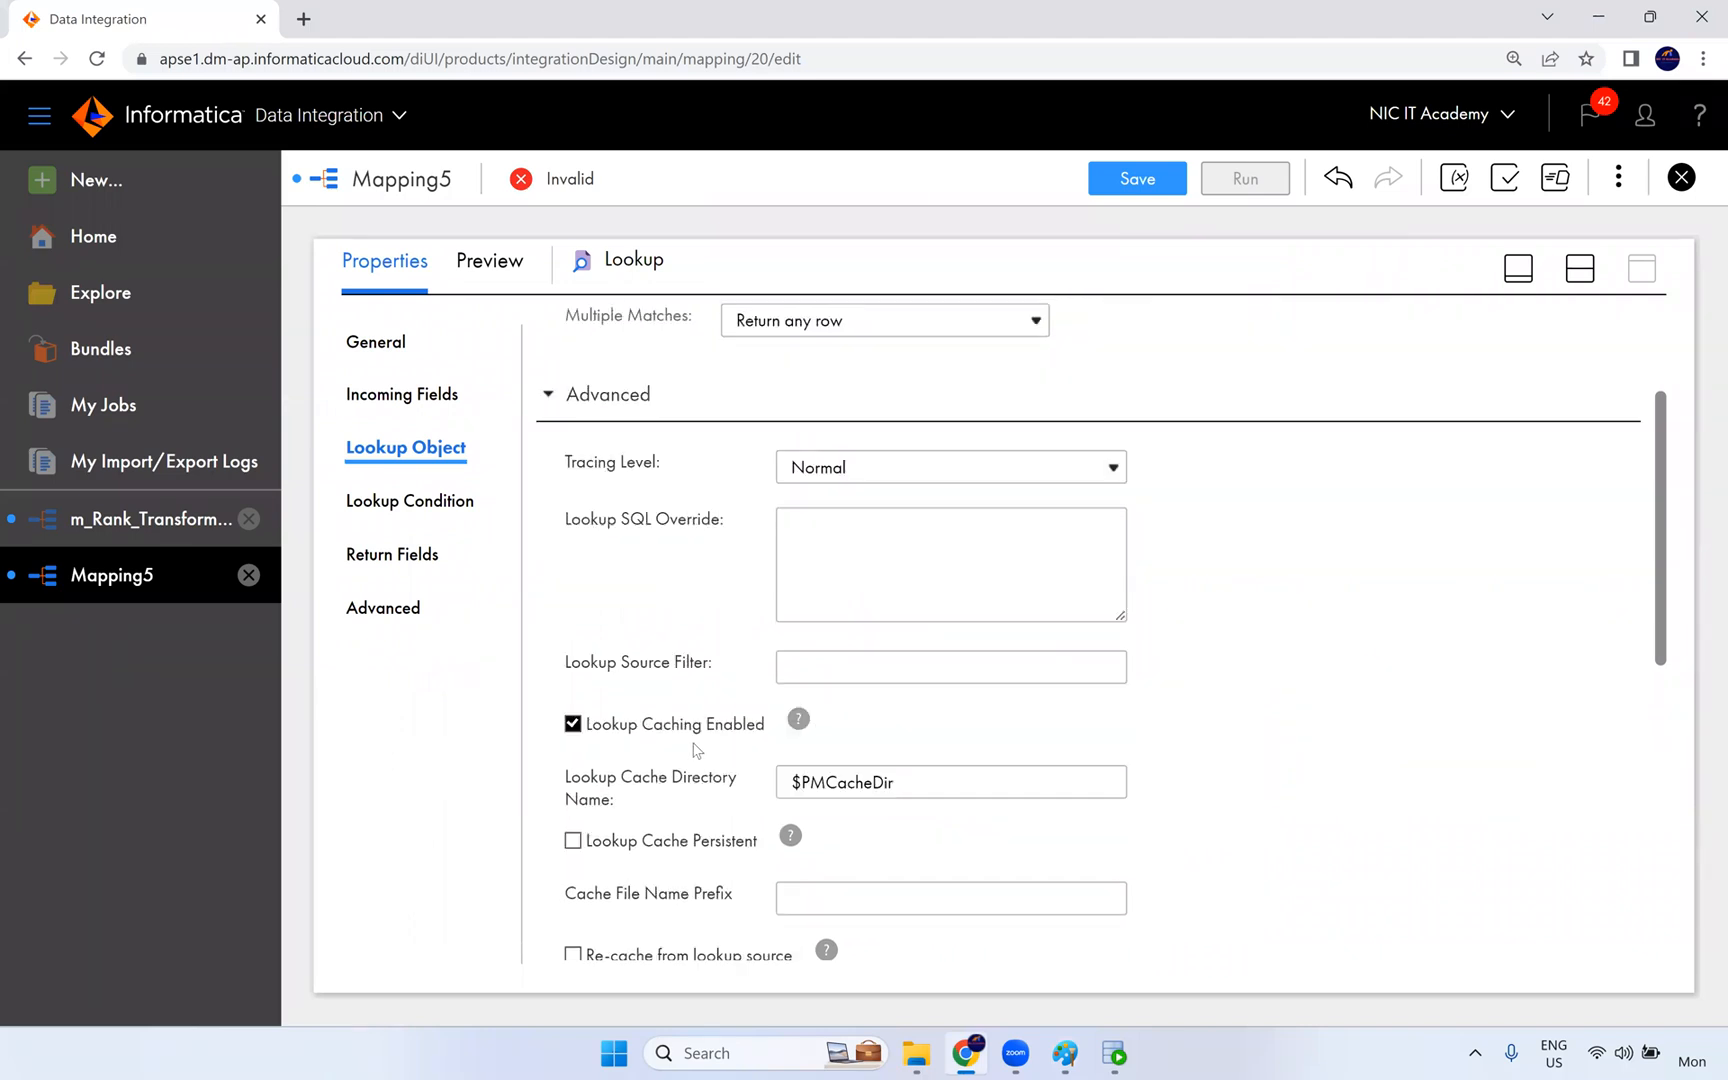
left_click_drag(766, 728, 586, 730)
mouse_move(803, 722)
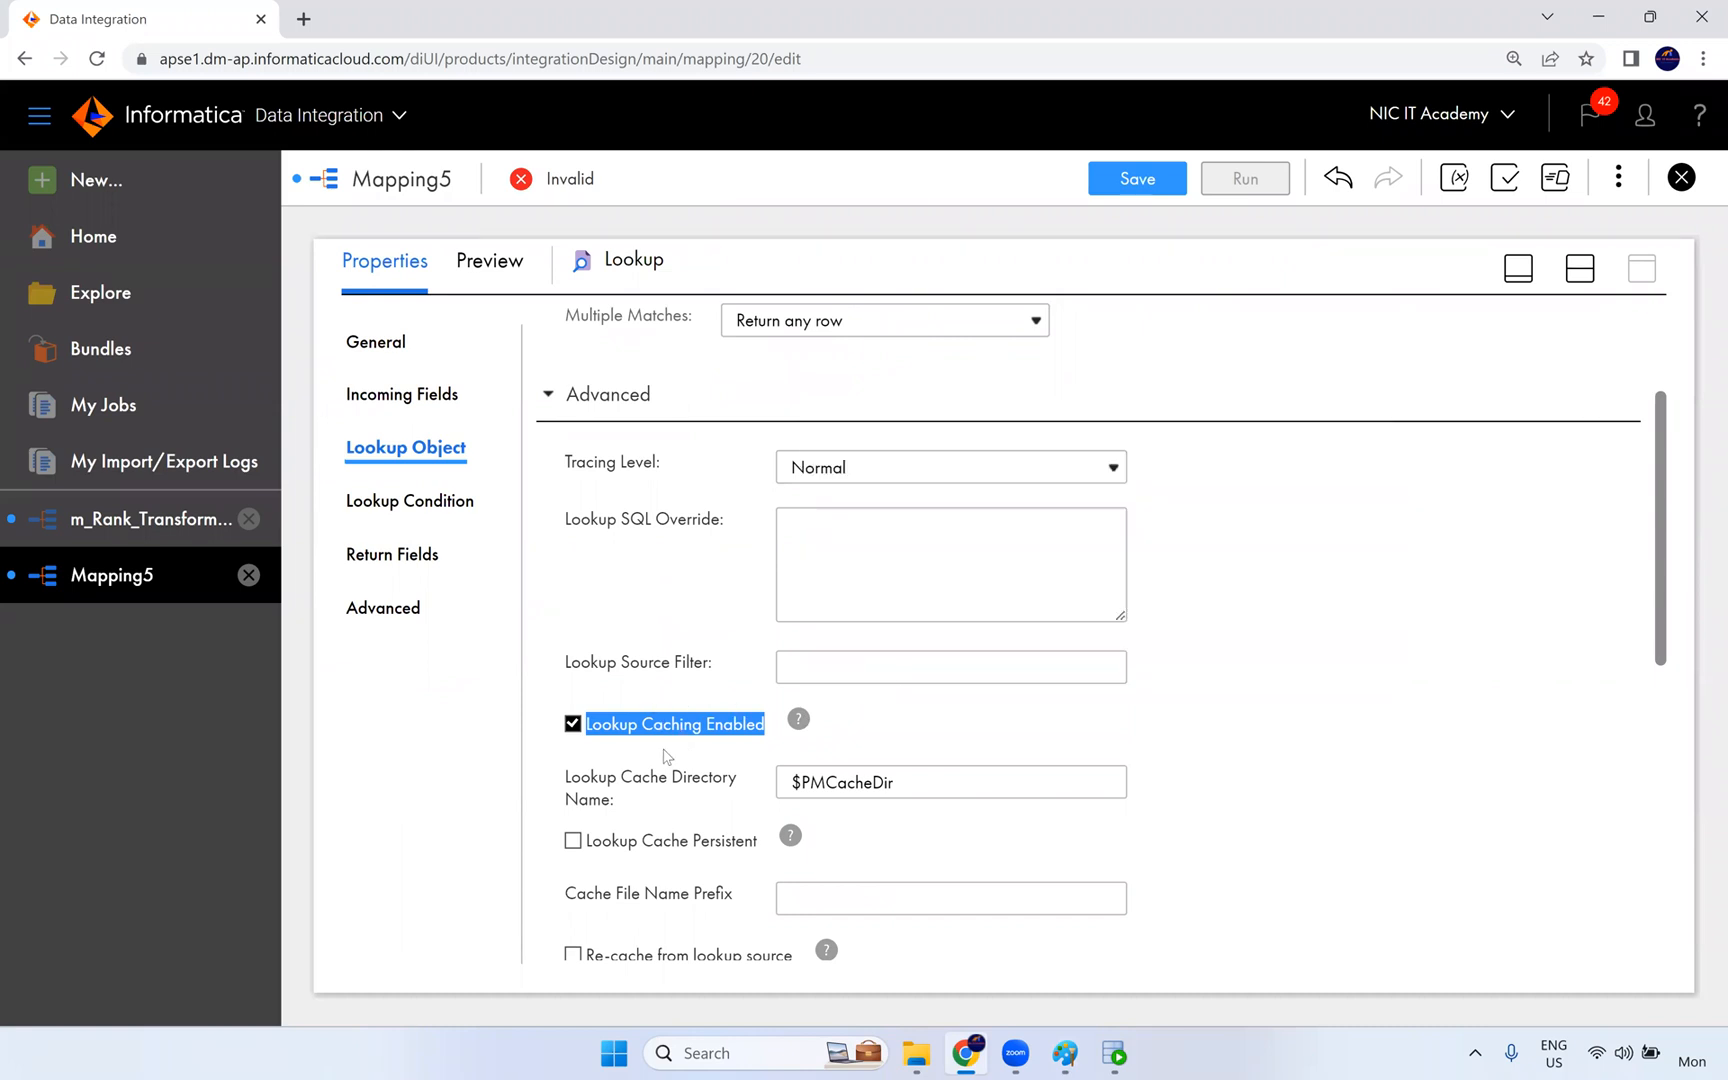
left_click(686, 757)
scroll(767, 720, "down", 2)
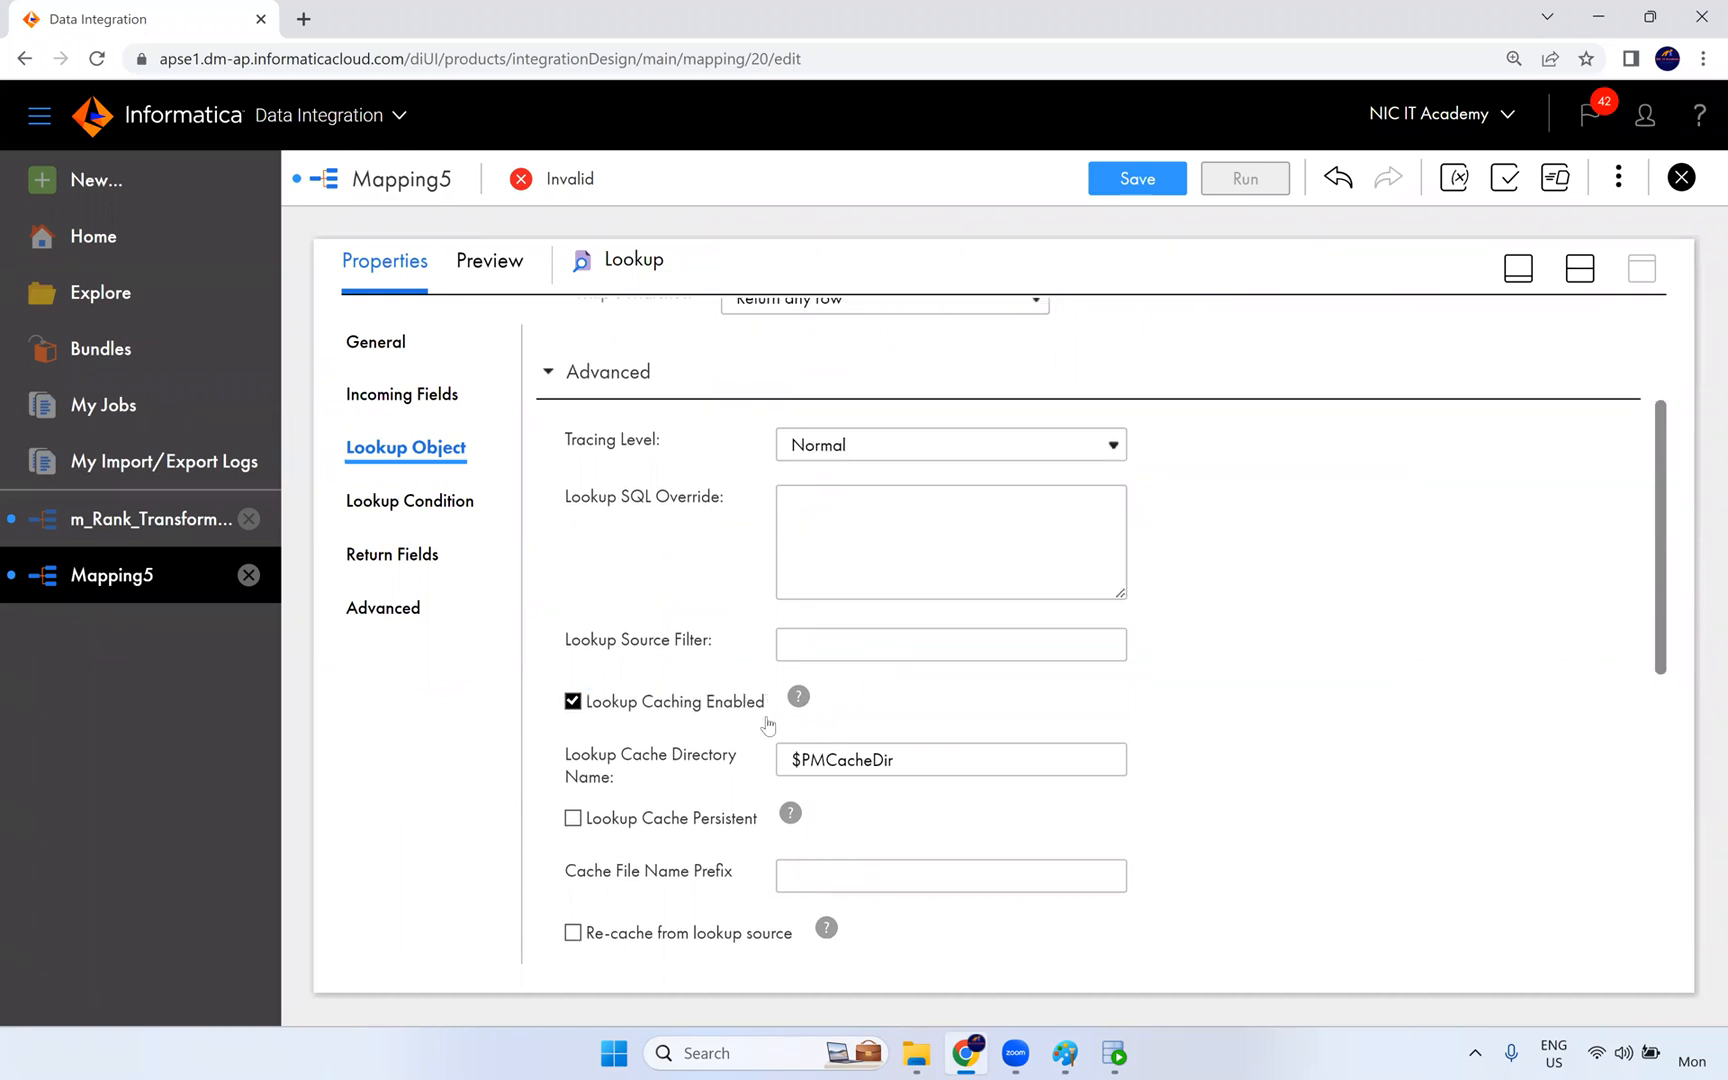
left_click_drag(905, 561, 791, 570)
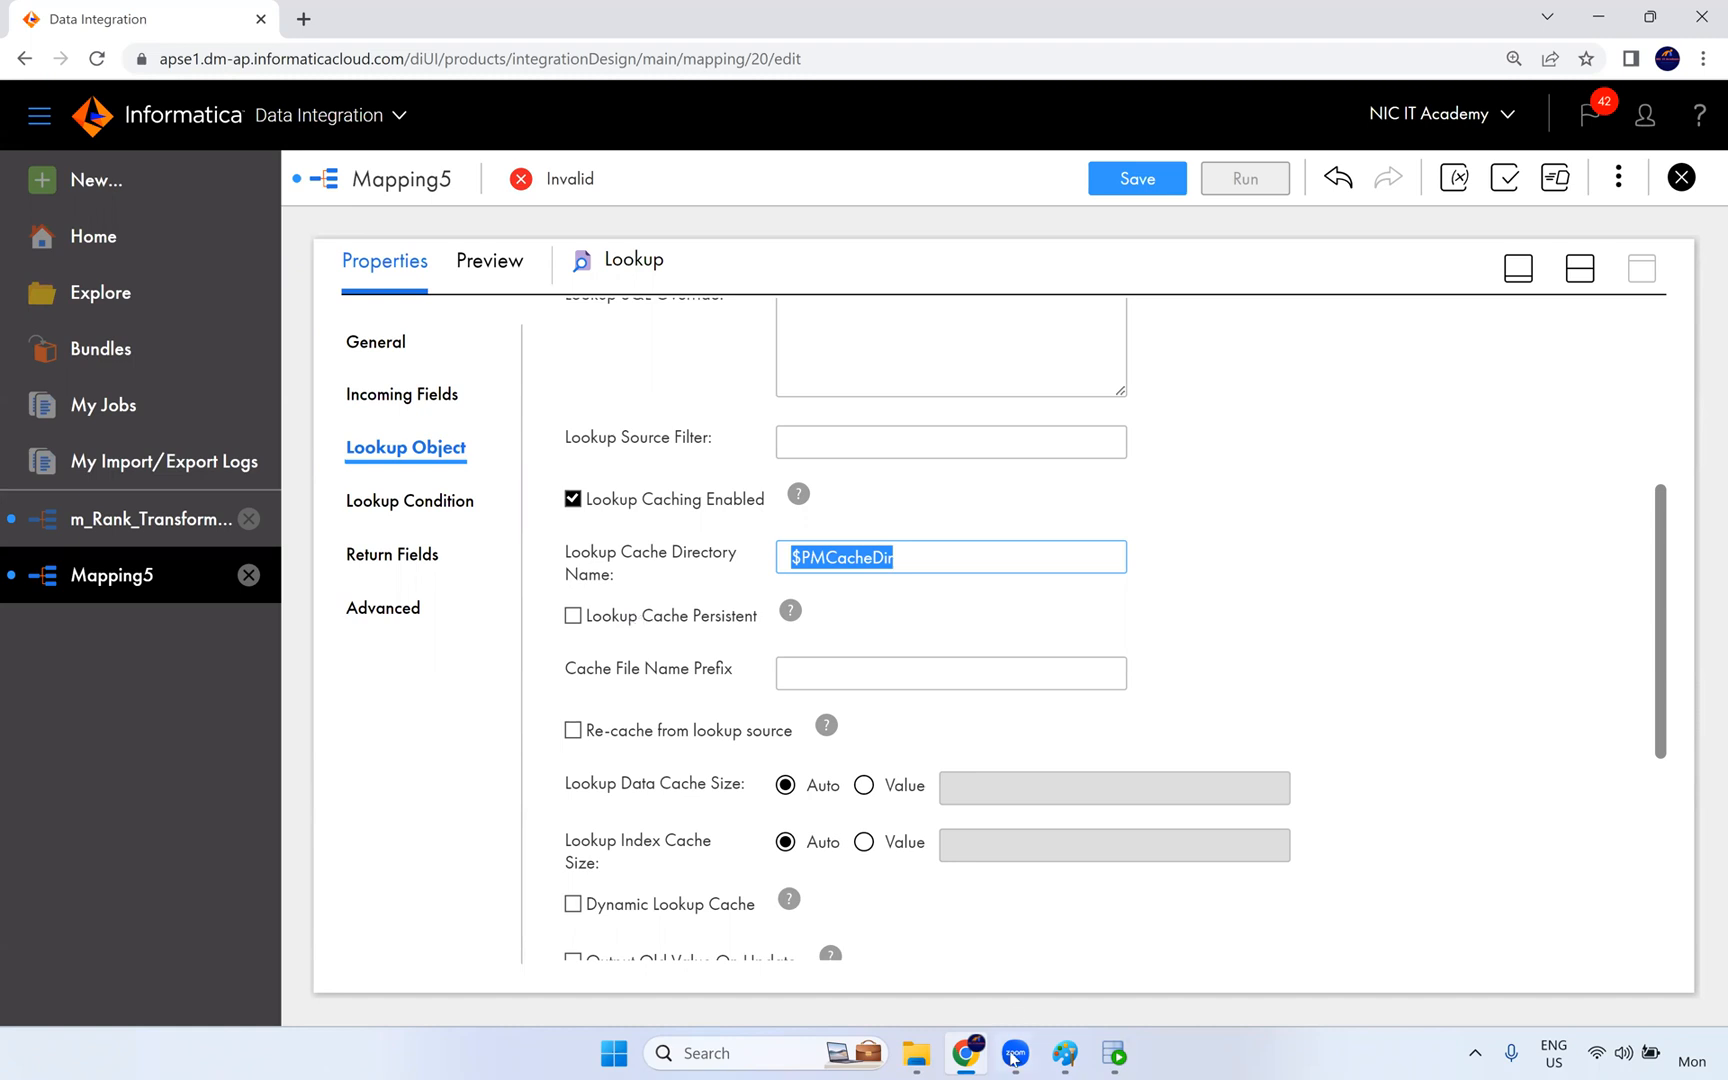
- Switch to Paint and add the text label "Employees" just outside the black source box of the sketch
left_click(1054, 1054)
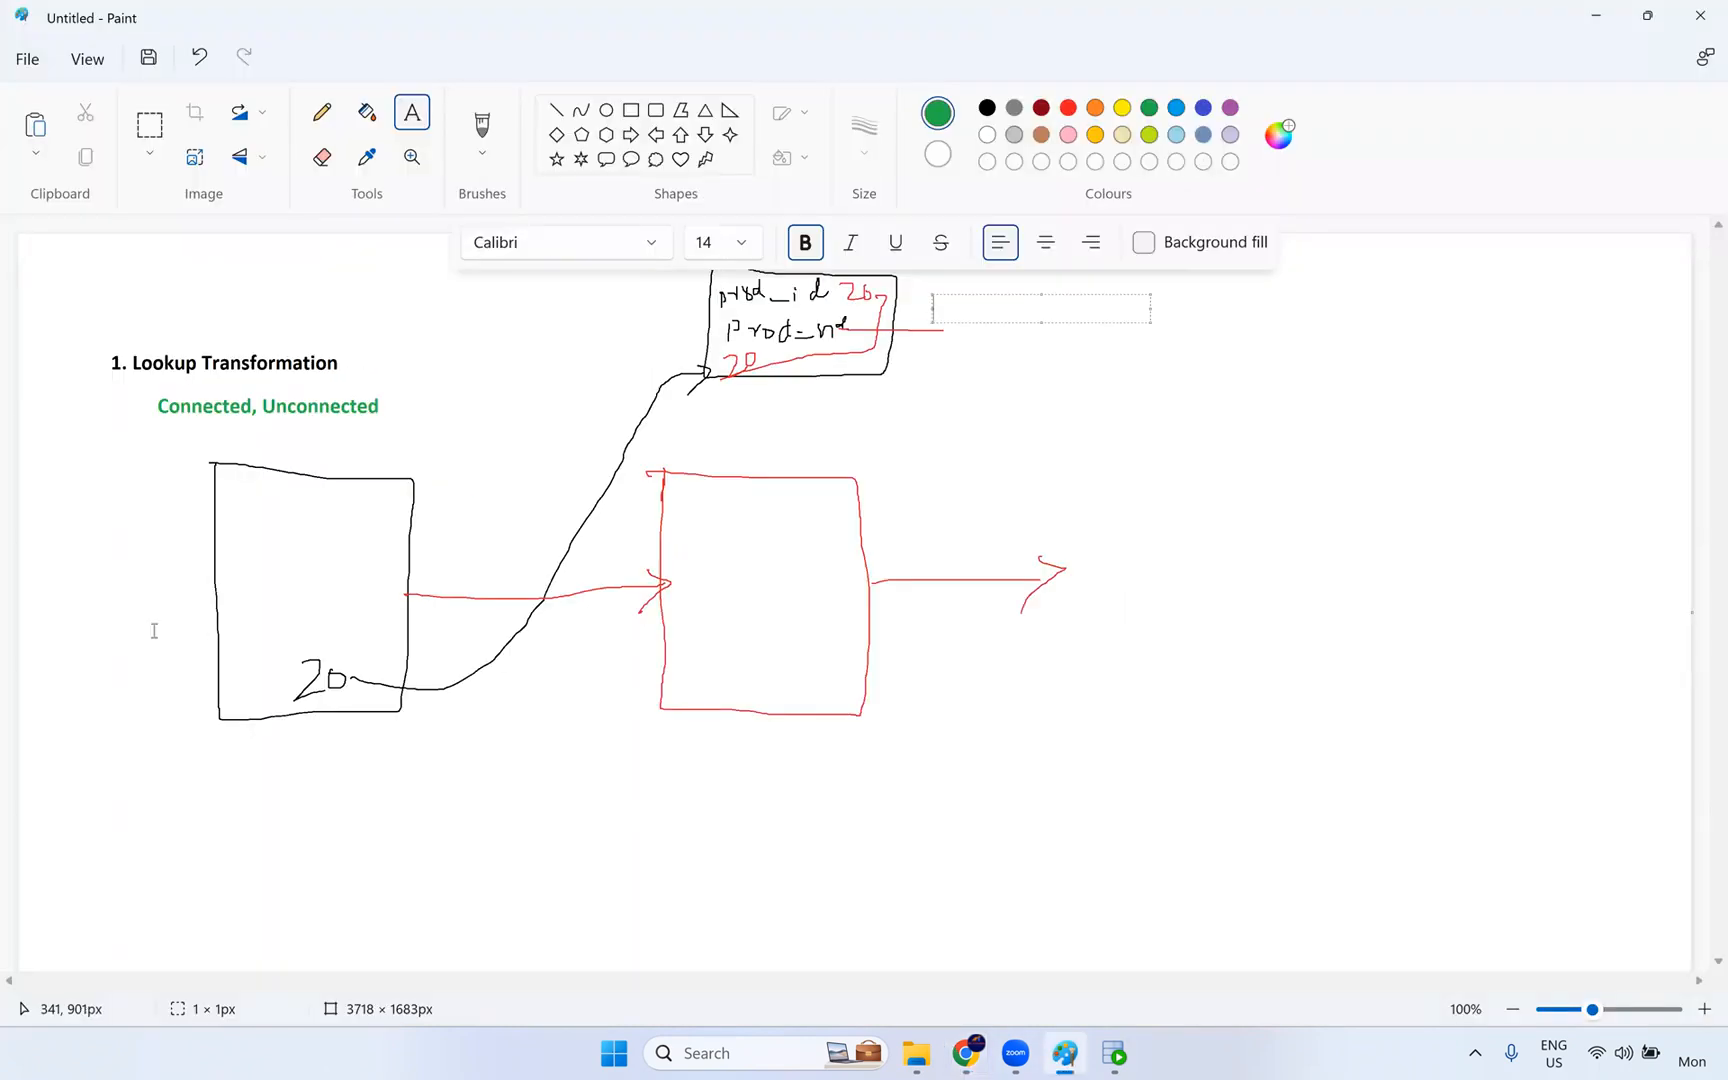
left_click(141, 573)
type("Employees")
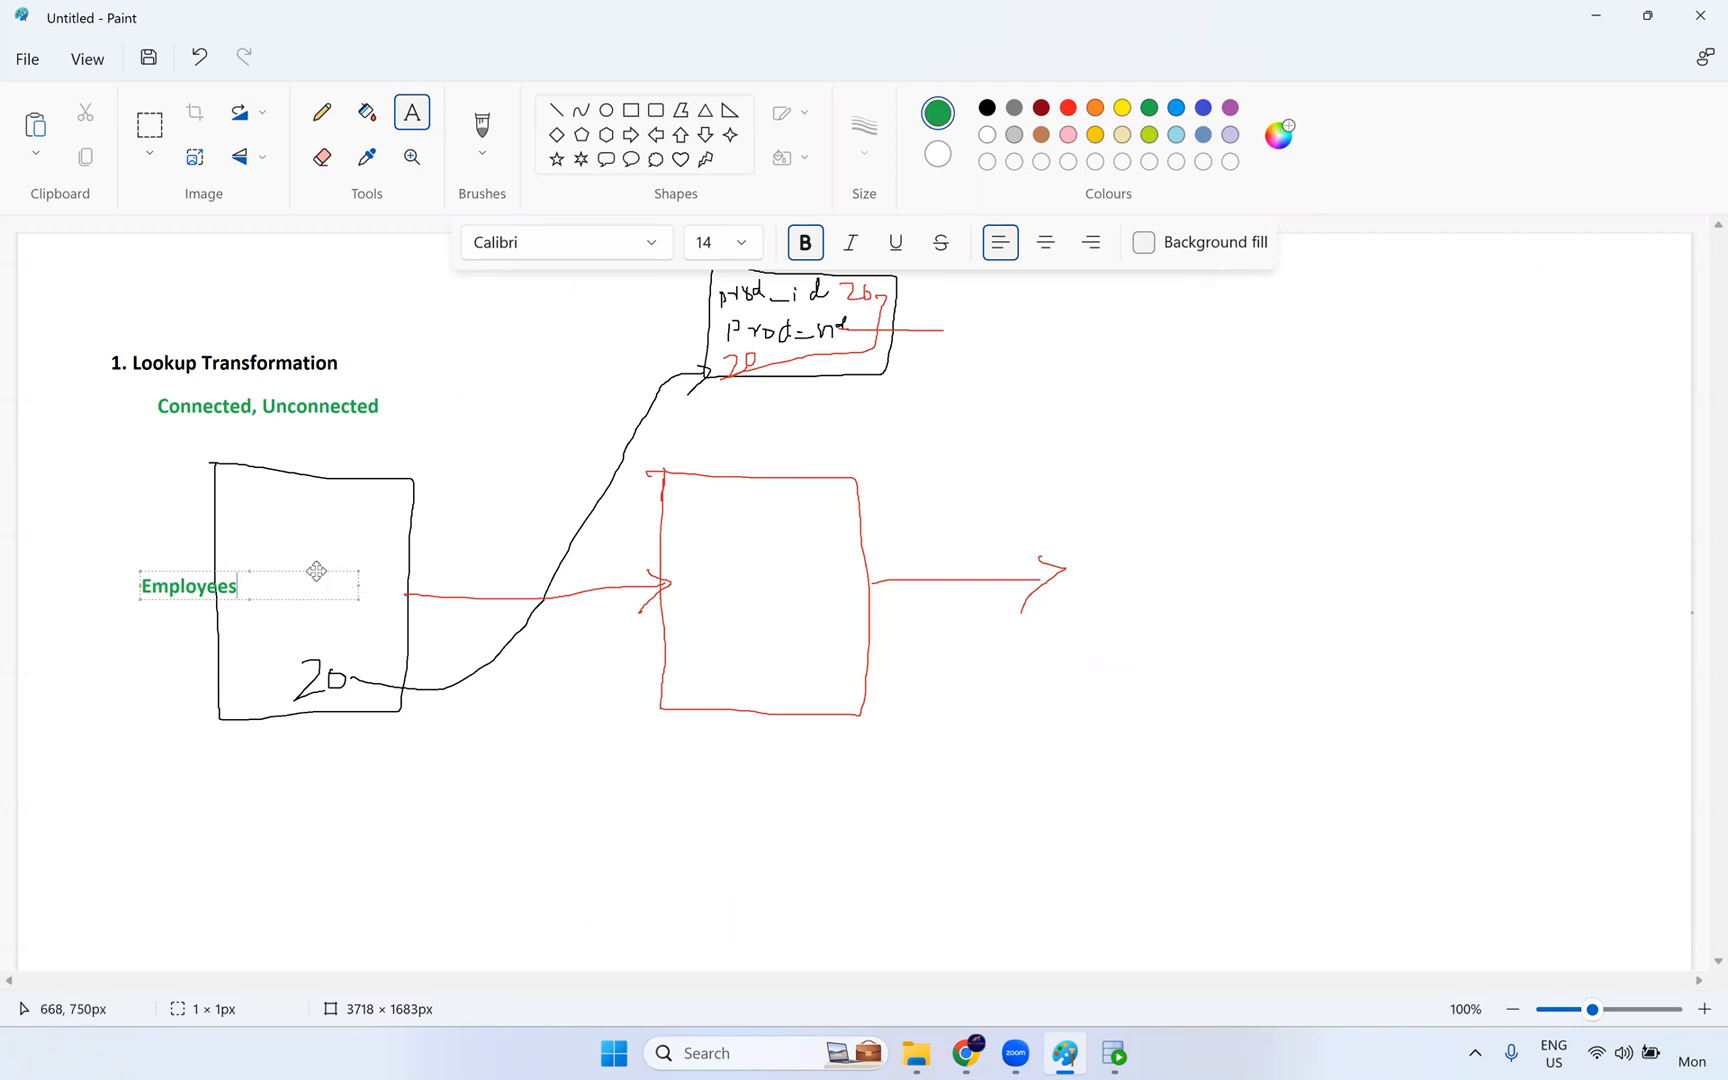
left_click_drag(316, 571, 239, 571)
left_click(885, 389)
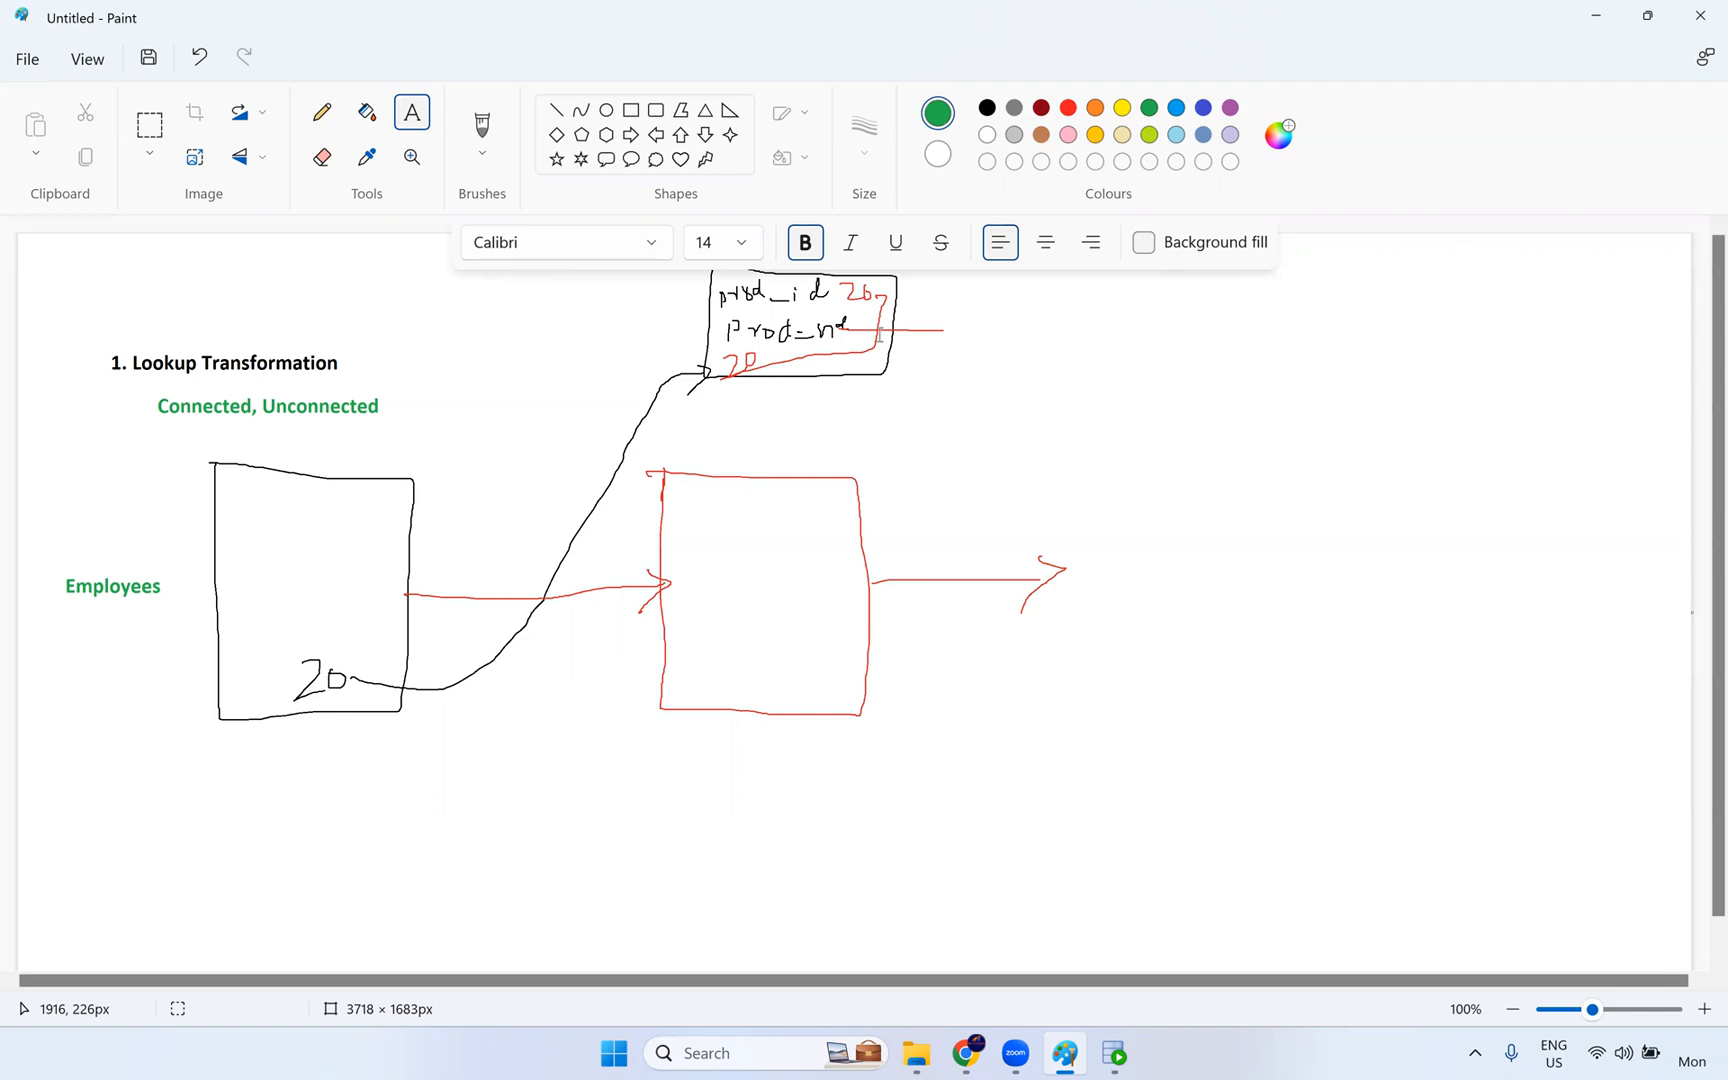
- Return to Data Integration and review the lookup object's remaining advanced settings, from the cache options down to Schema Name
key("alt+Tab")
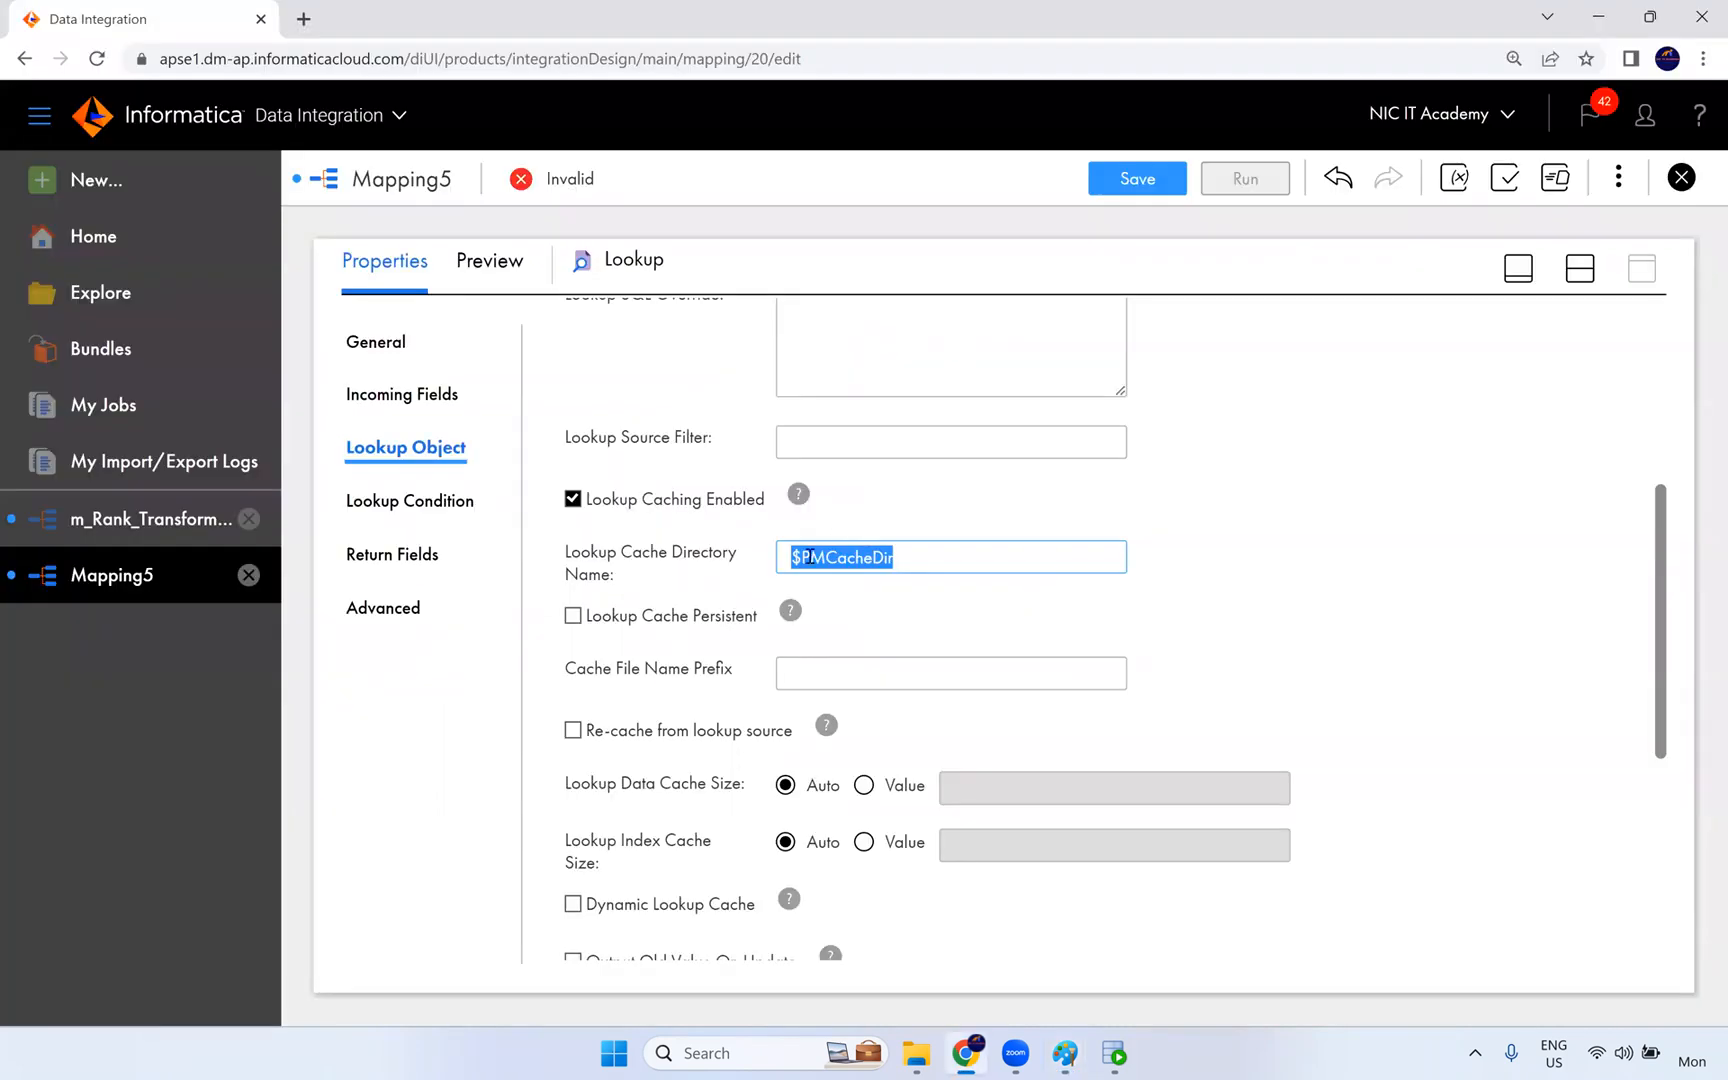
scroll(729, 765, "down", 2)
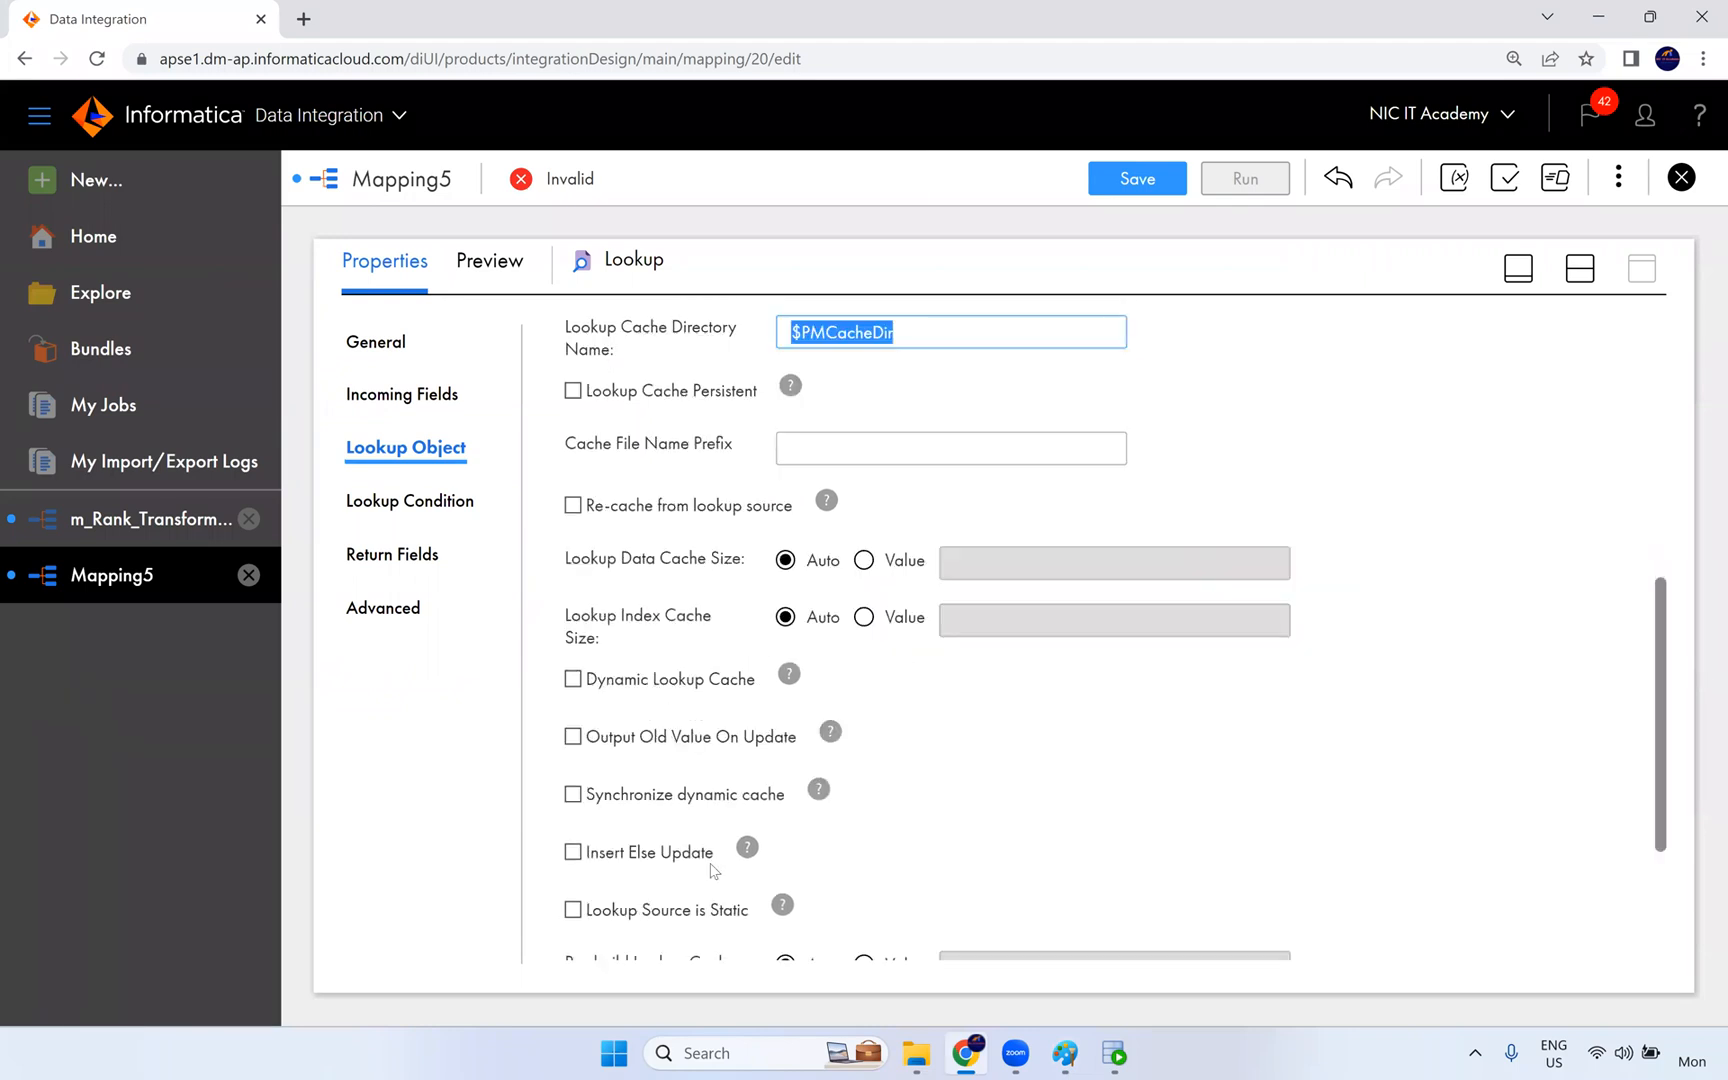
scroll(700, 560, "down", 2)
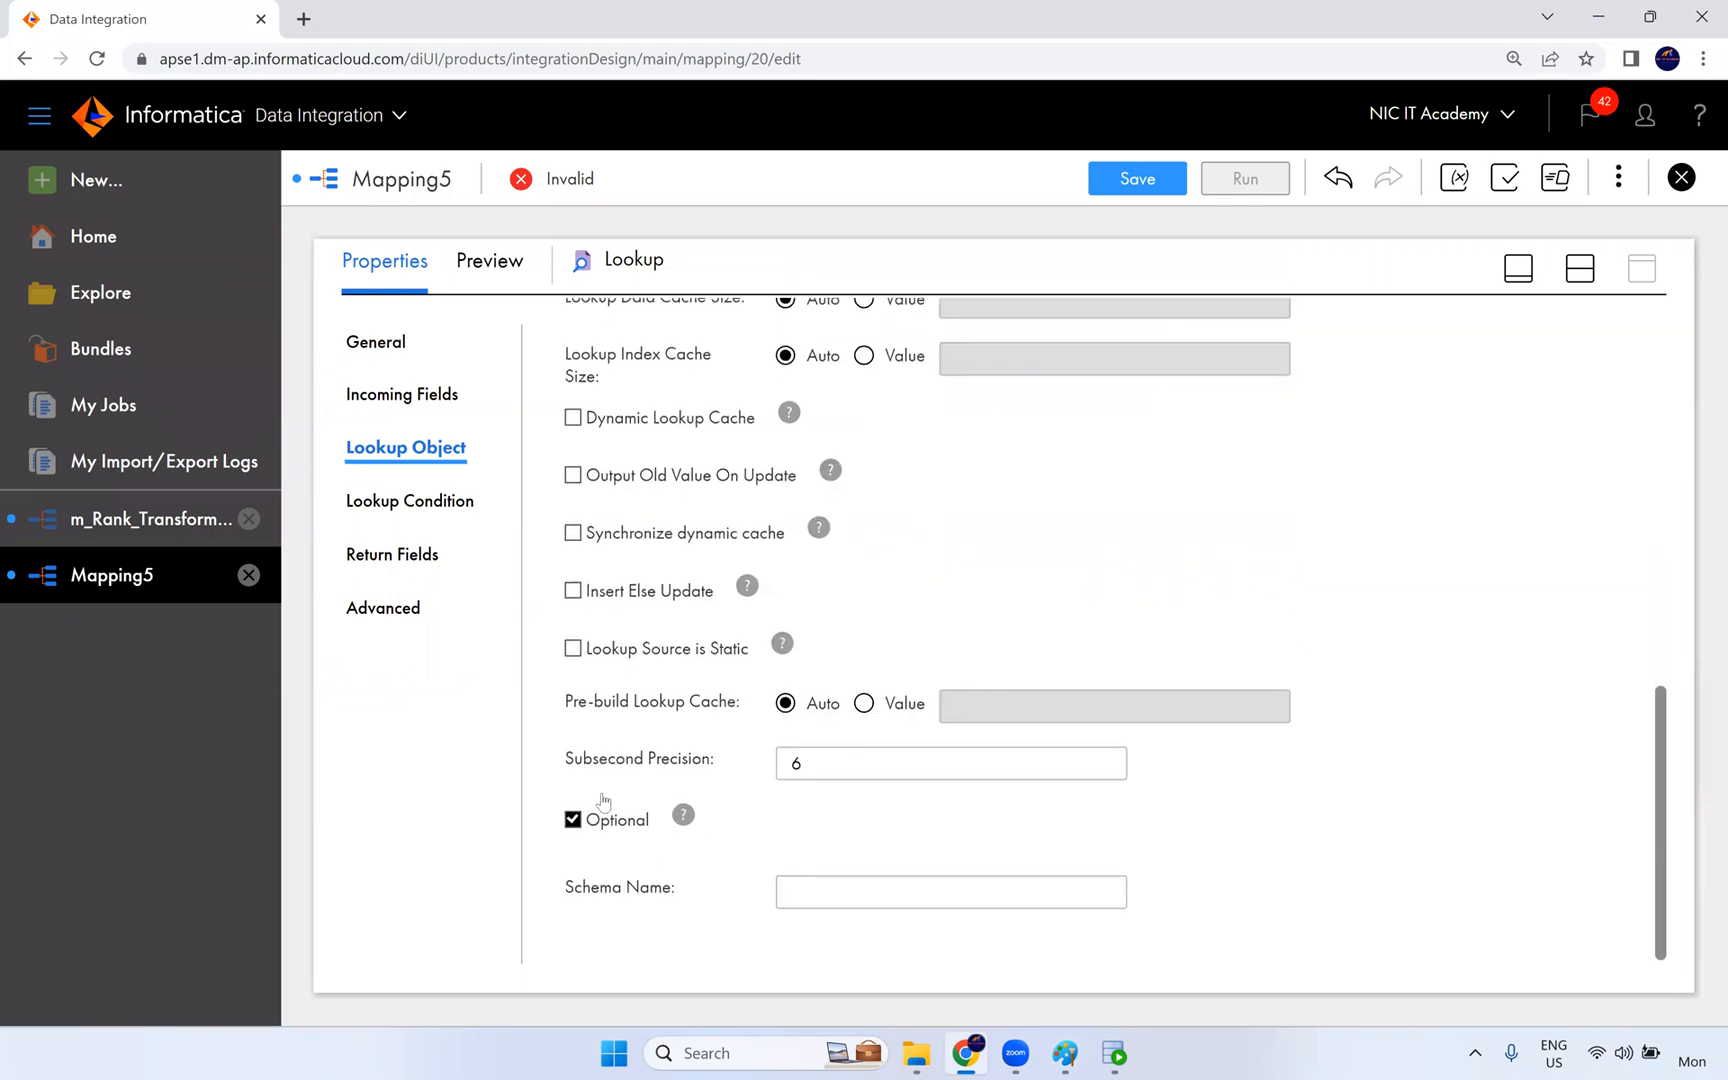
scroll(605, 528, "up", 6)
scroll(600, 530, "up", 1)
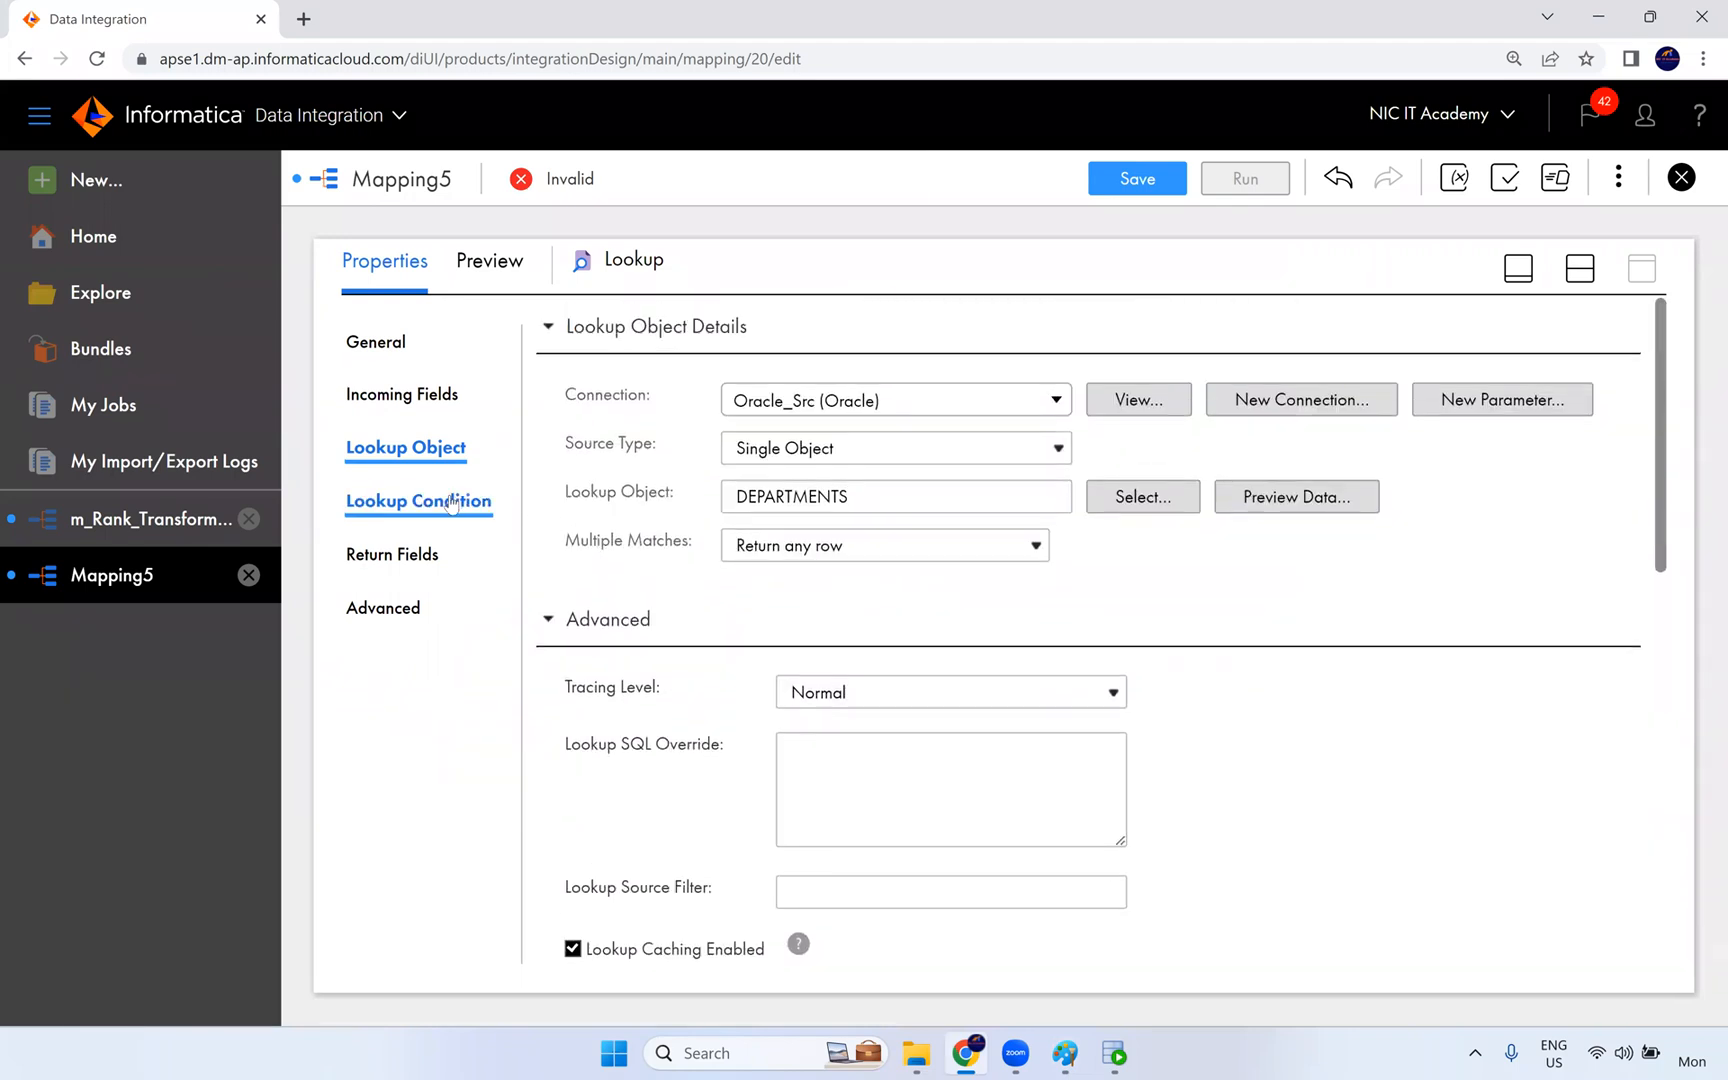
- Open the lookup condition settings and check the employees and departments queries and the DEPARTMENT_ID column in SQL Developer
left_click(451, 505)
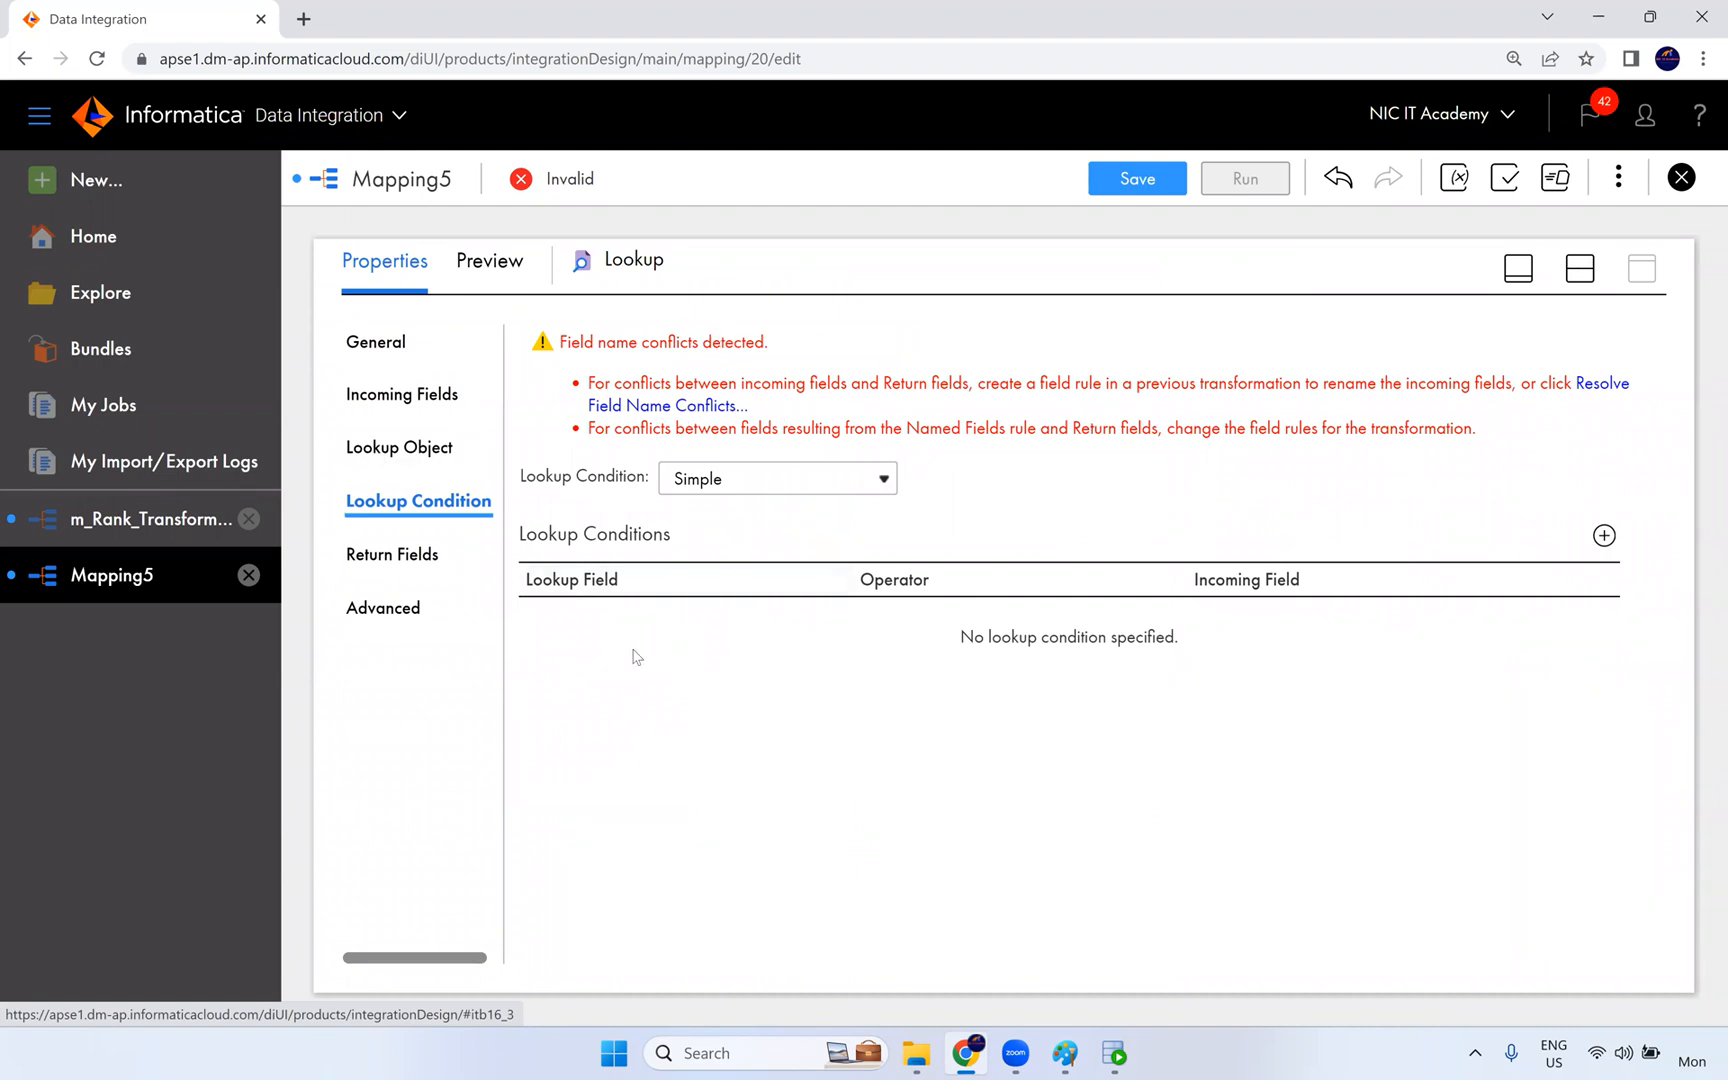
left_click(1114, 1053)
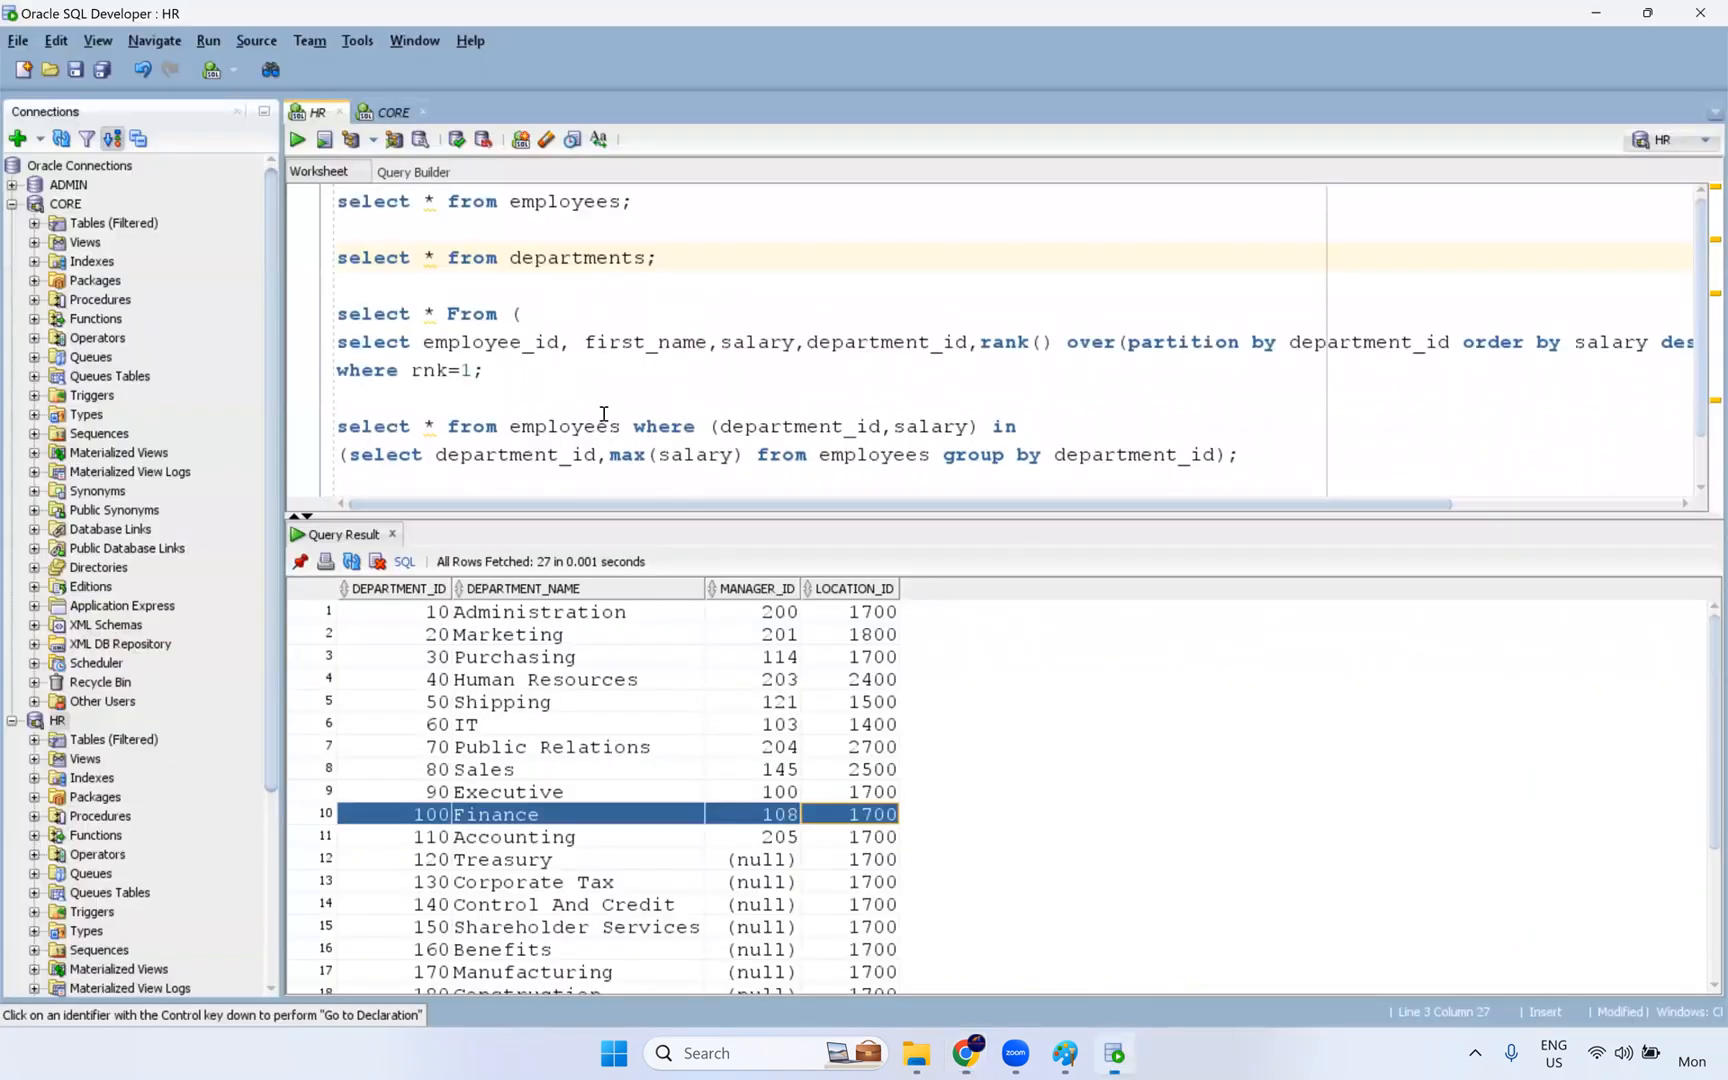
left_click(570, 201)
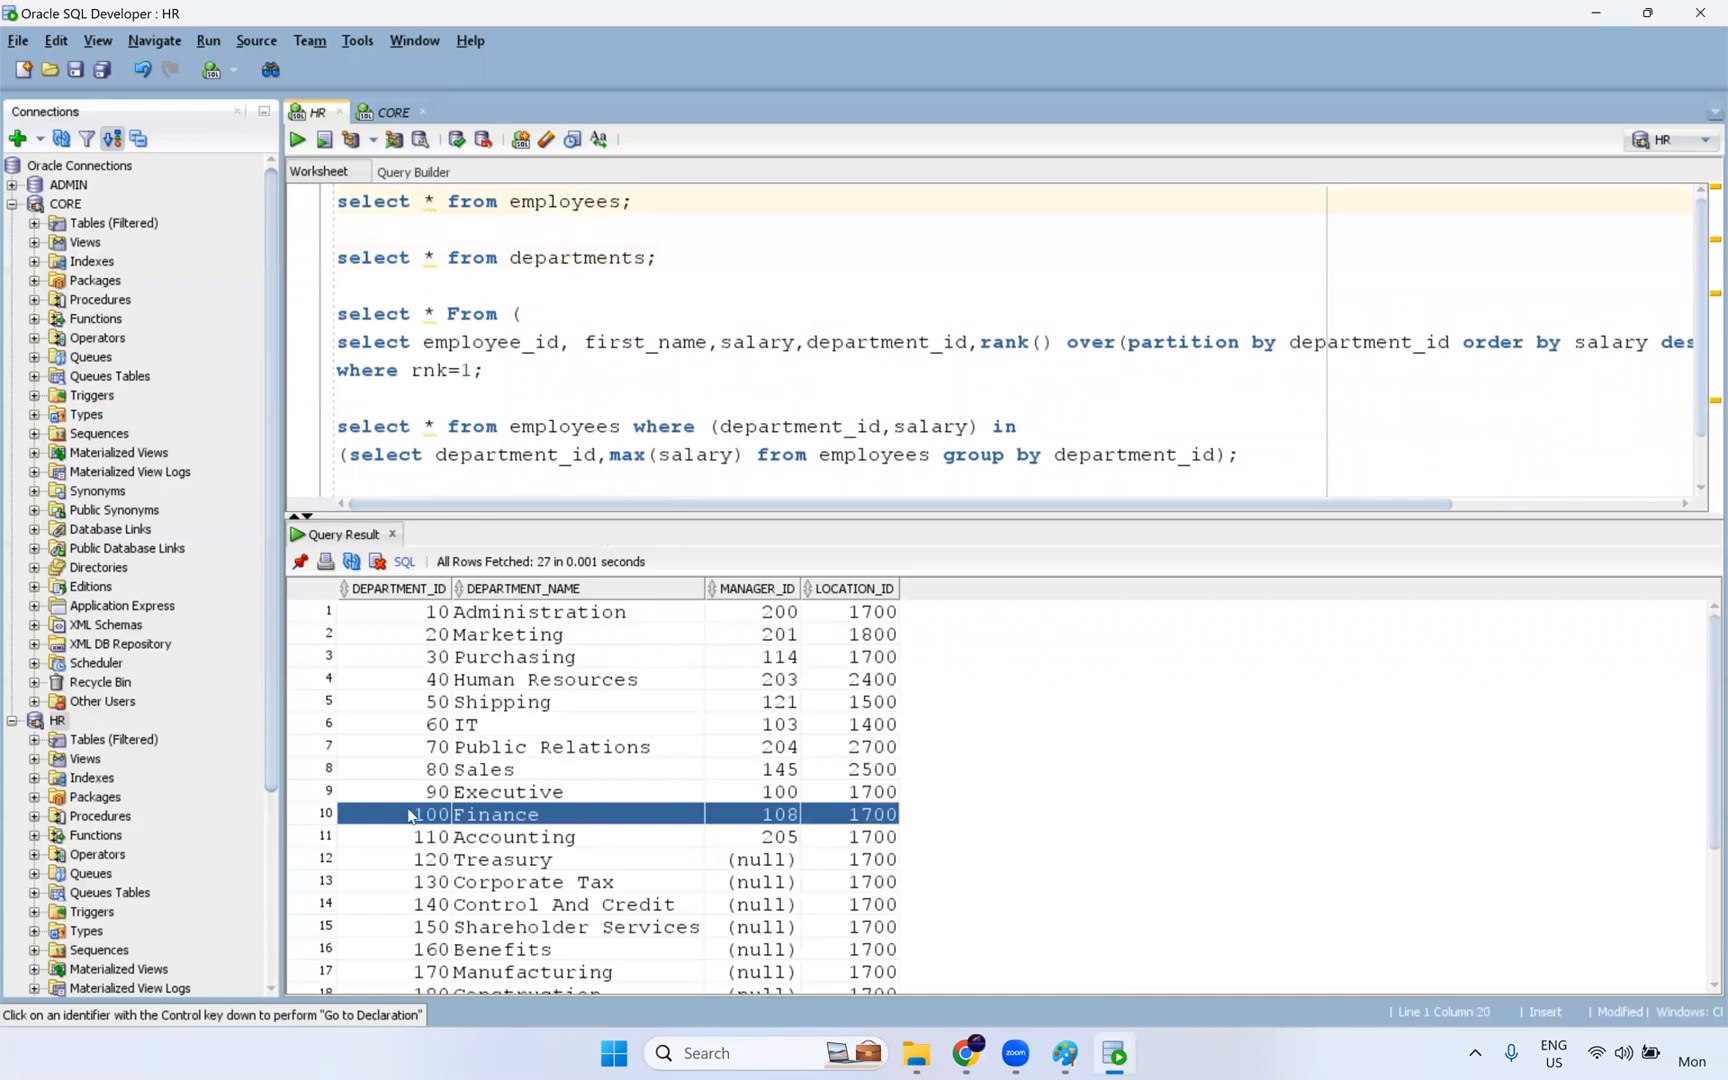
left_click(547, 258)
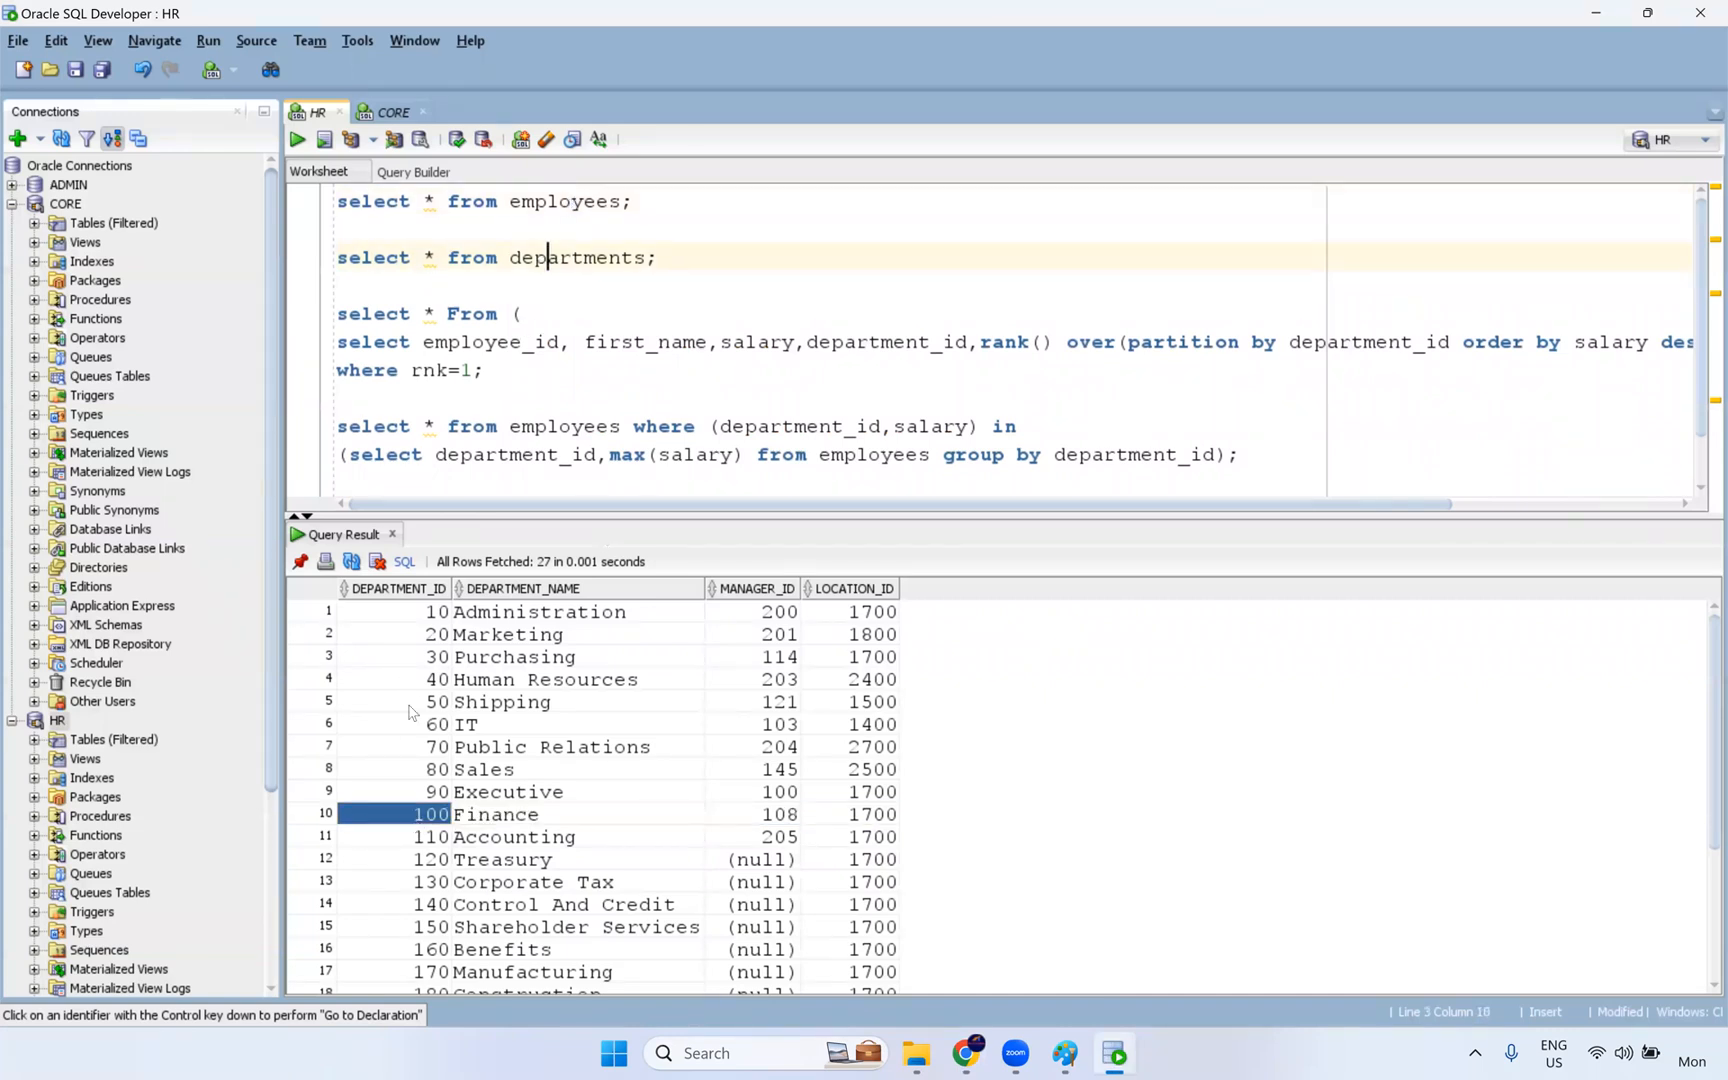
left_click(419, 820)
- Switch back to Data Integration and resolve the field name conflicts by bulk renaming the Source fields with the prefix emp_
key("alt+Tab")
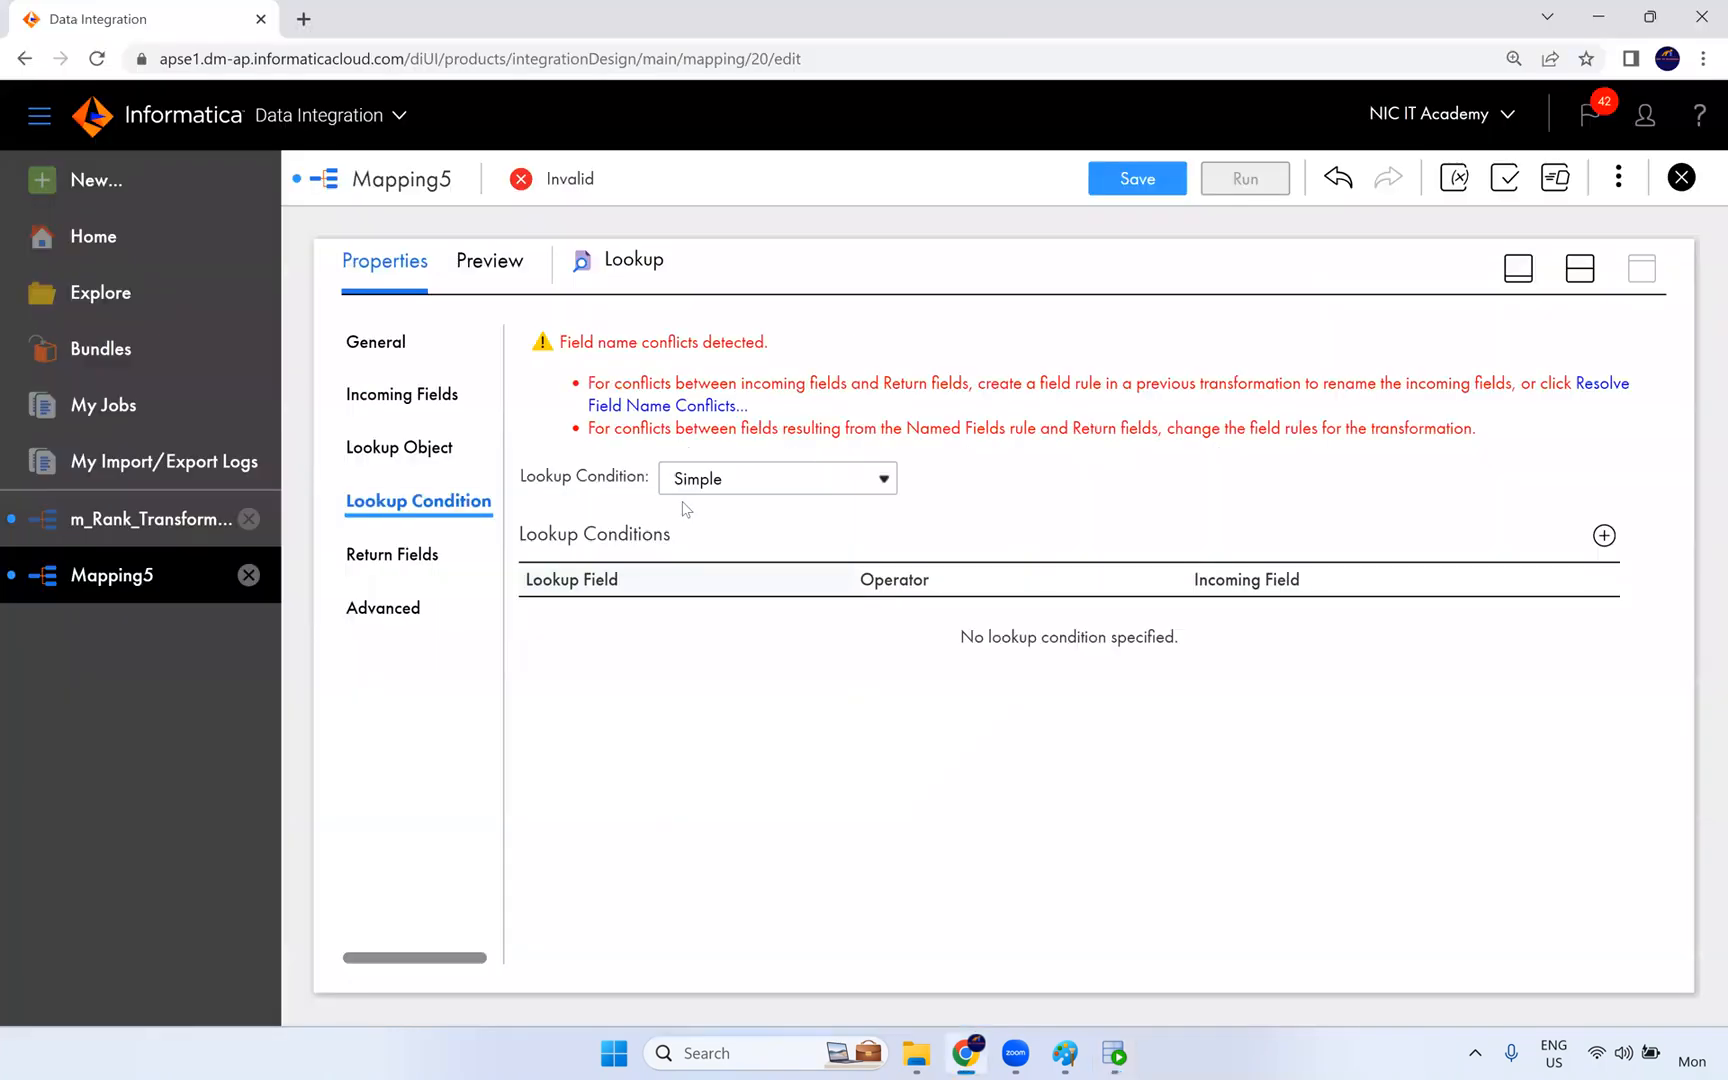
left_click(695, 410)
left_click(849, 531)
left_click(832, 583)
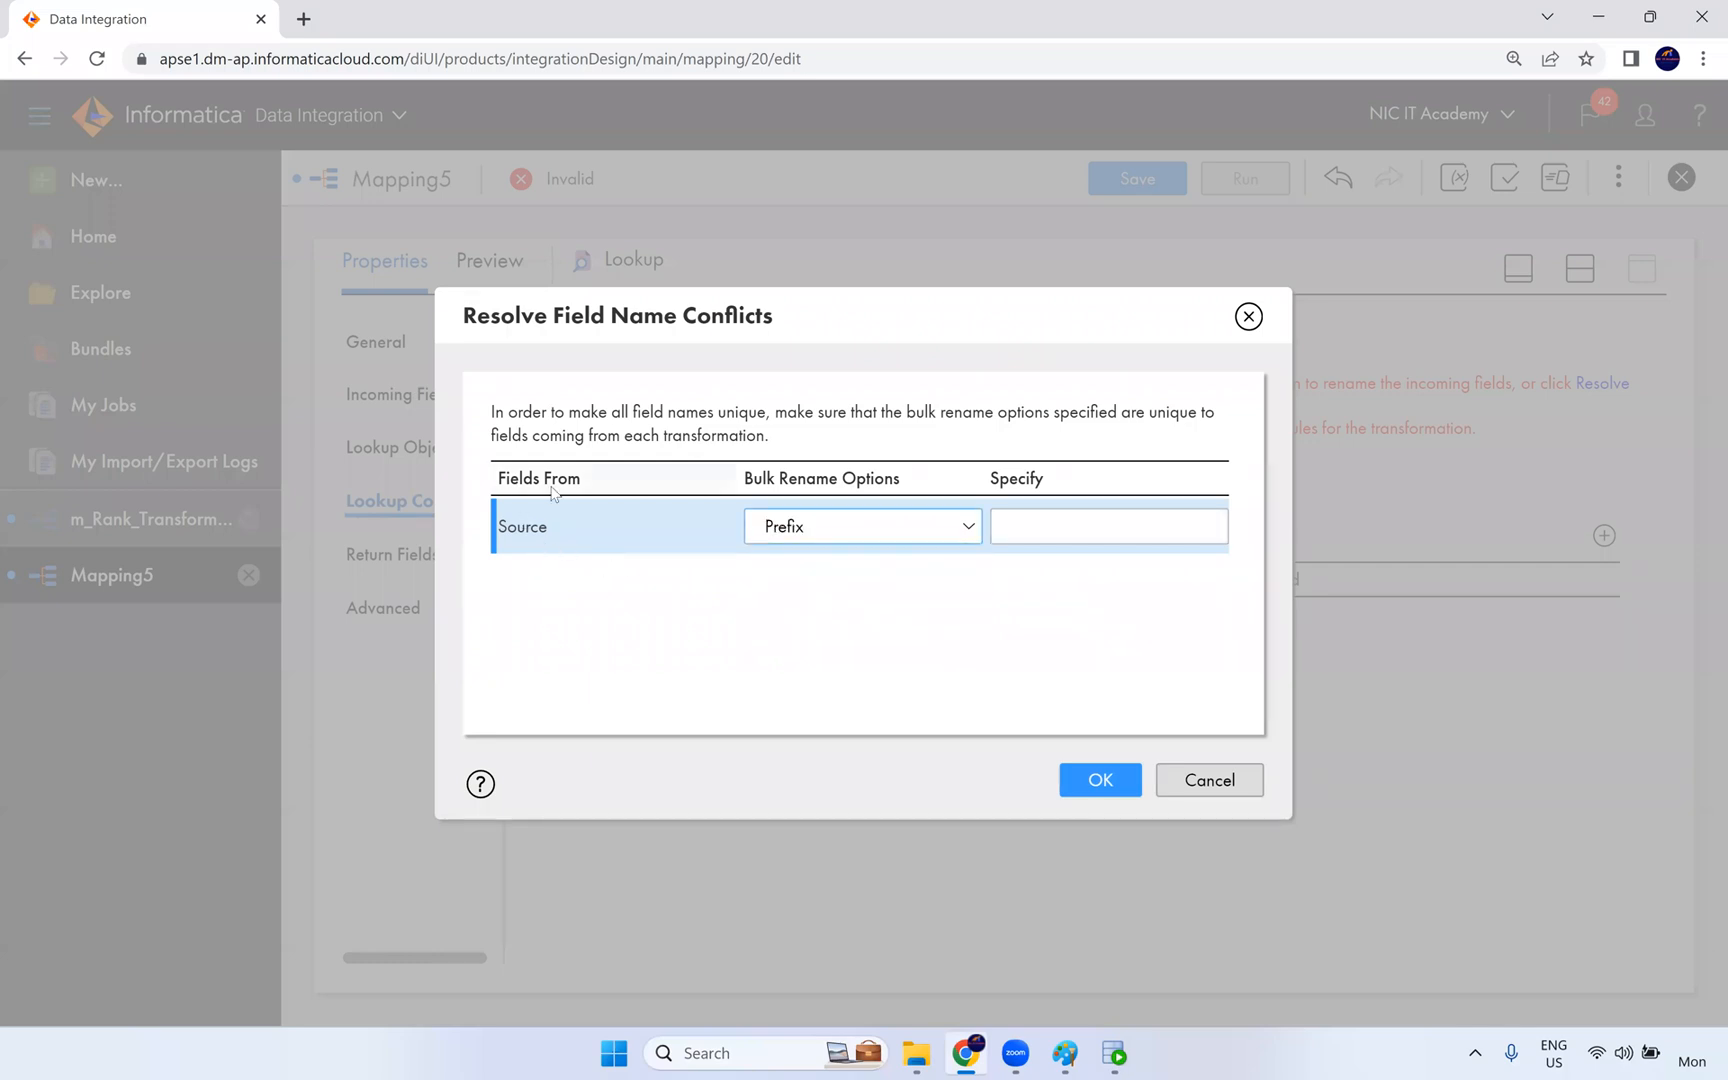
left_click_drag(548, 533, 499, 534)
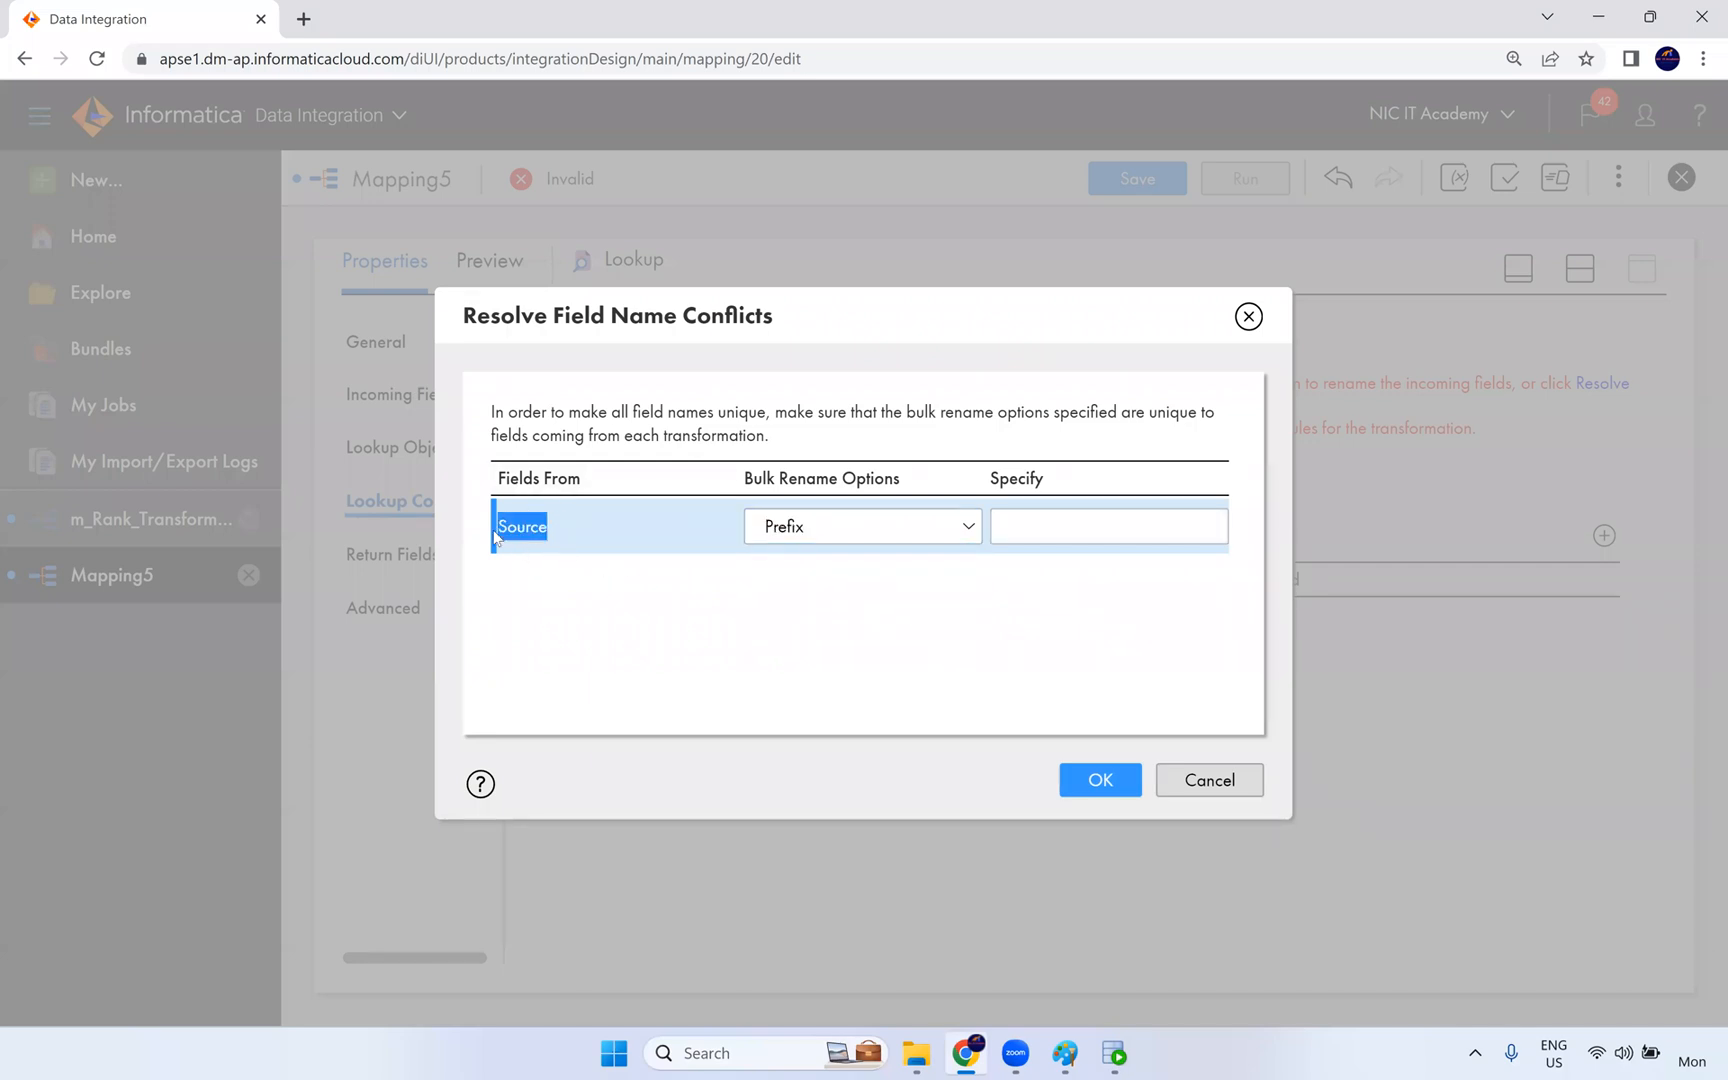
left_click(1022, 522)
type("emp_")
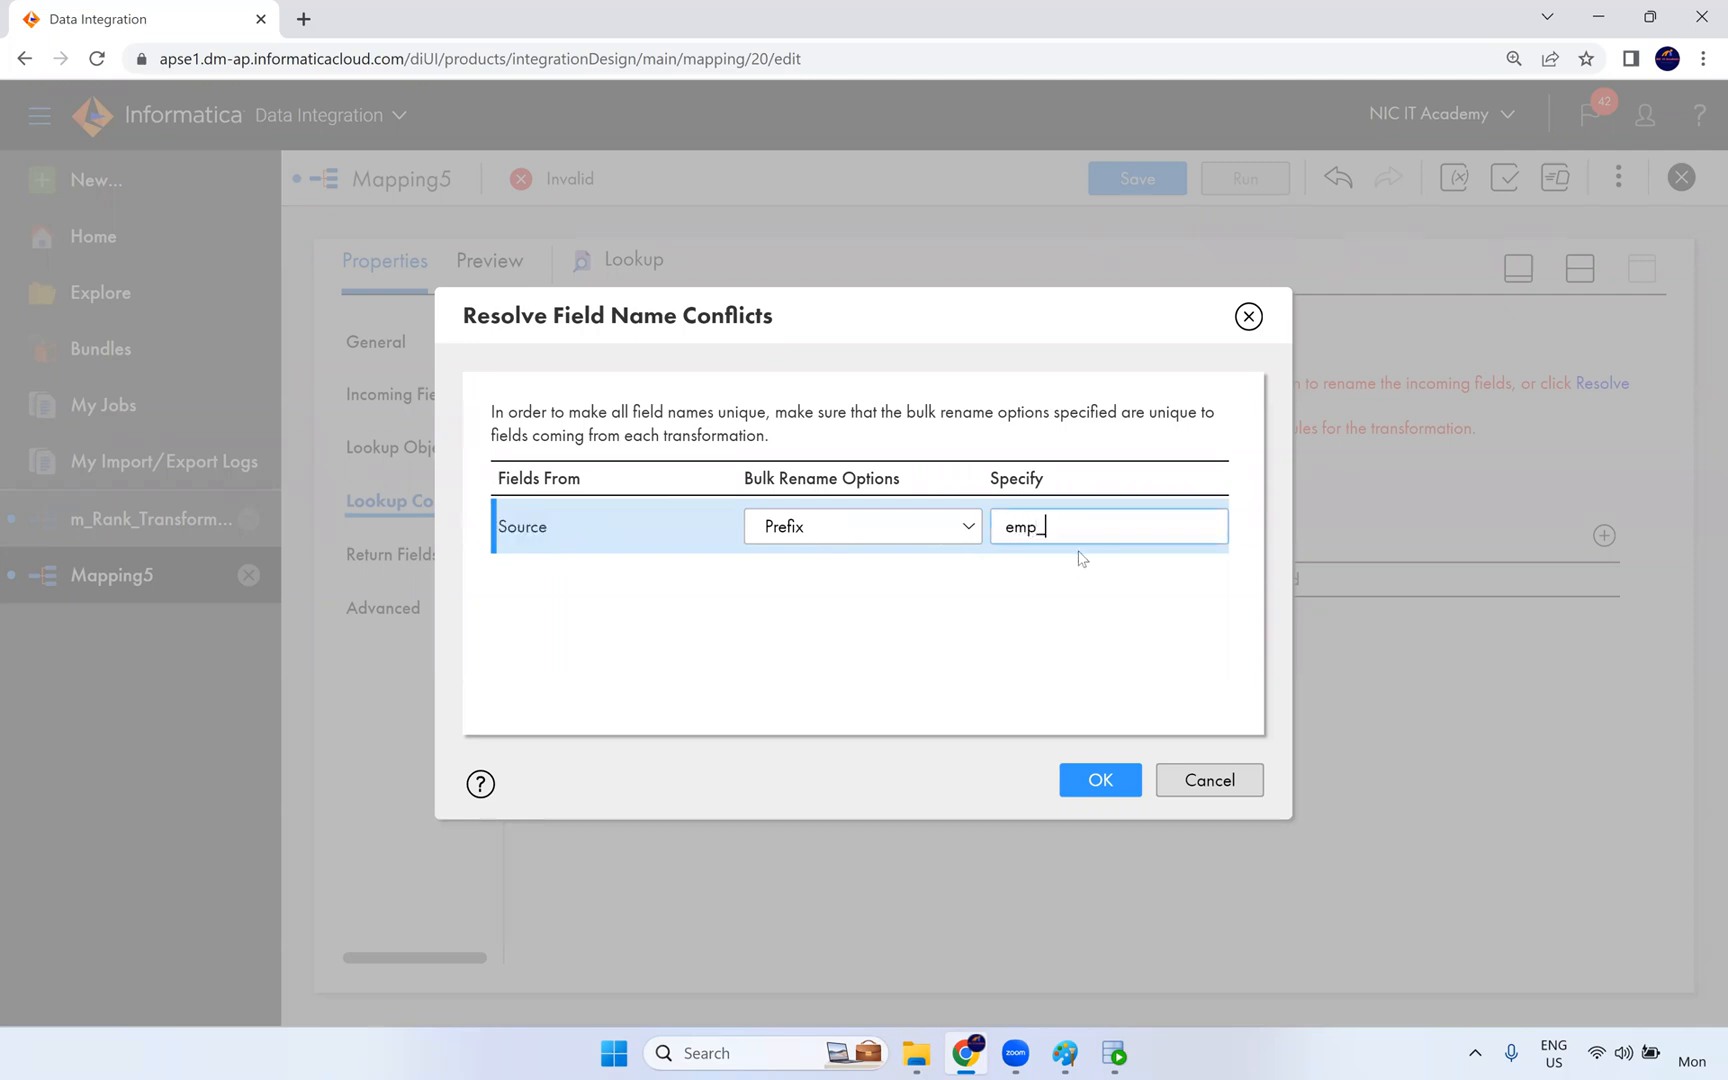
left_click(1114, 790)
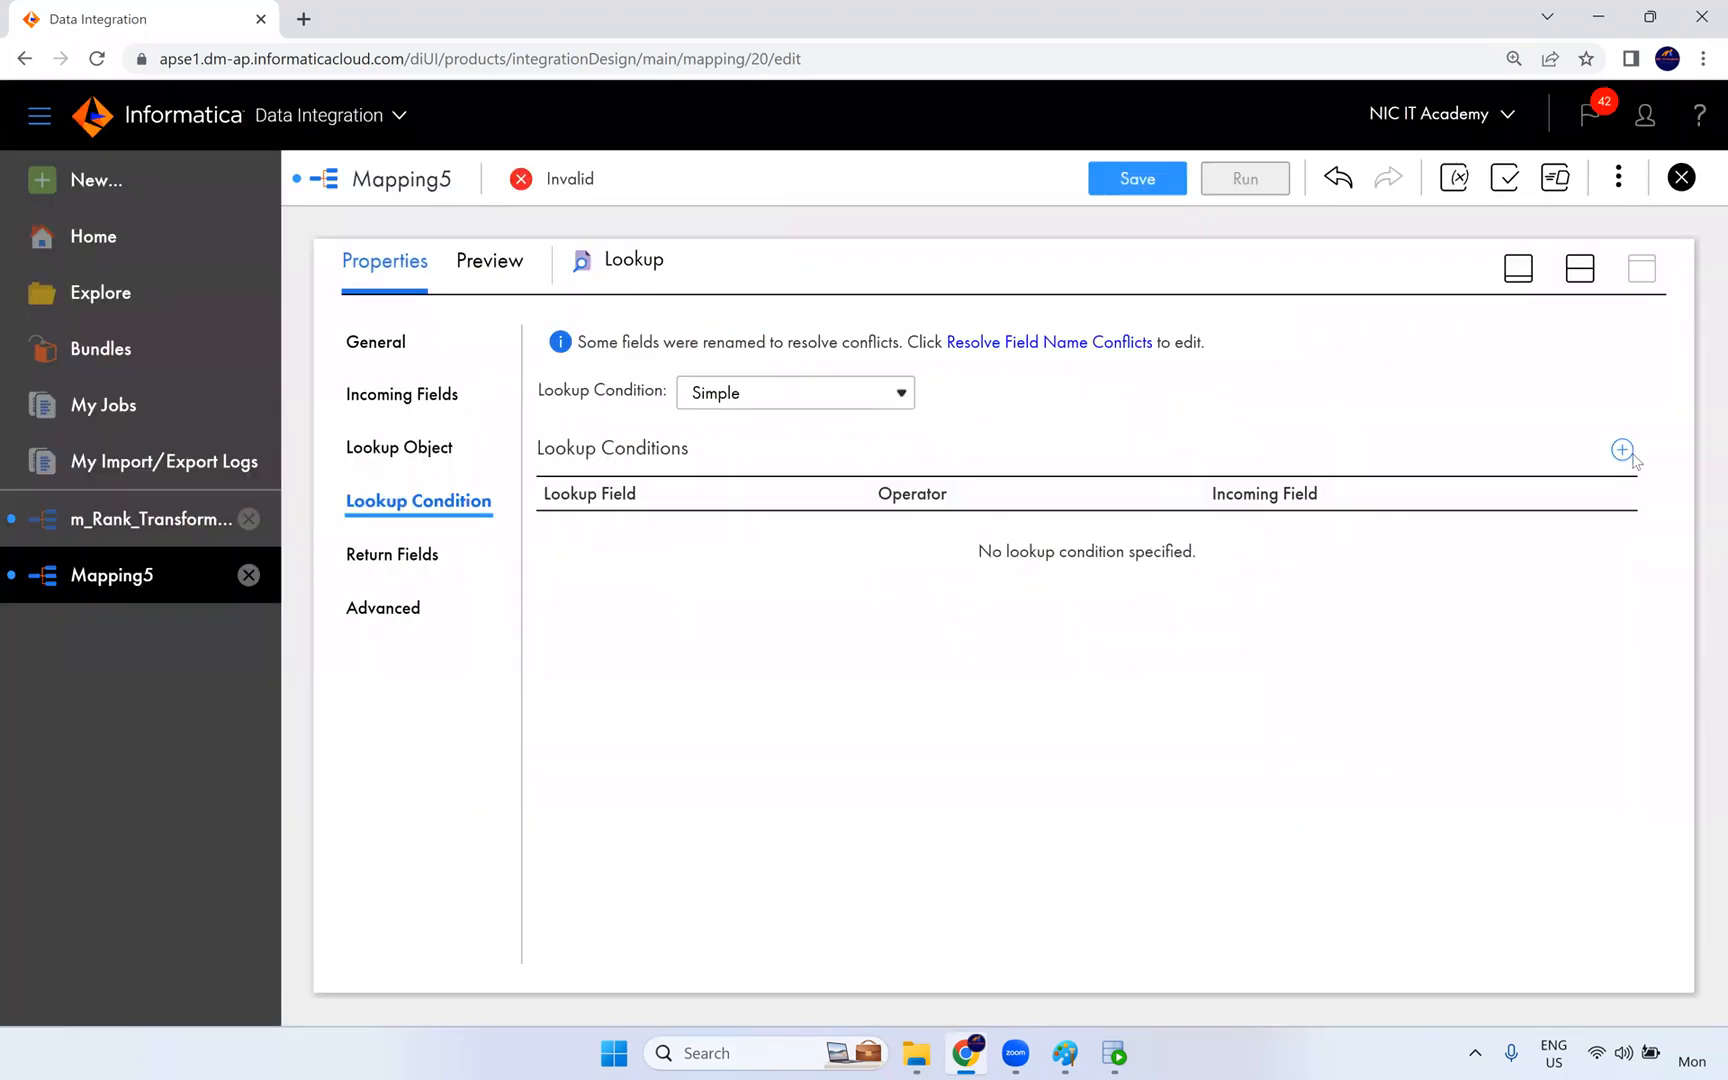
- Add a lookup condition matching lookup field DEPARTMENT_ID with operator = to incoming field emp_DEPARTMENT_ID
left_click(1623, 450)
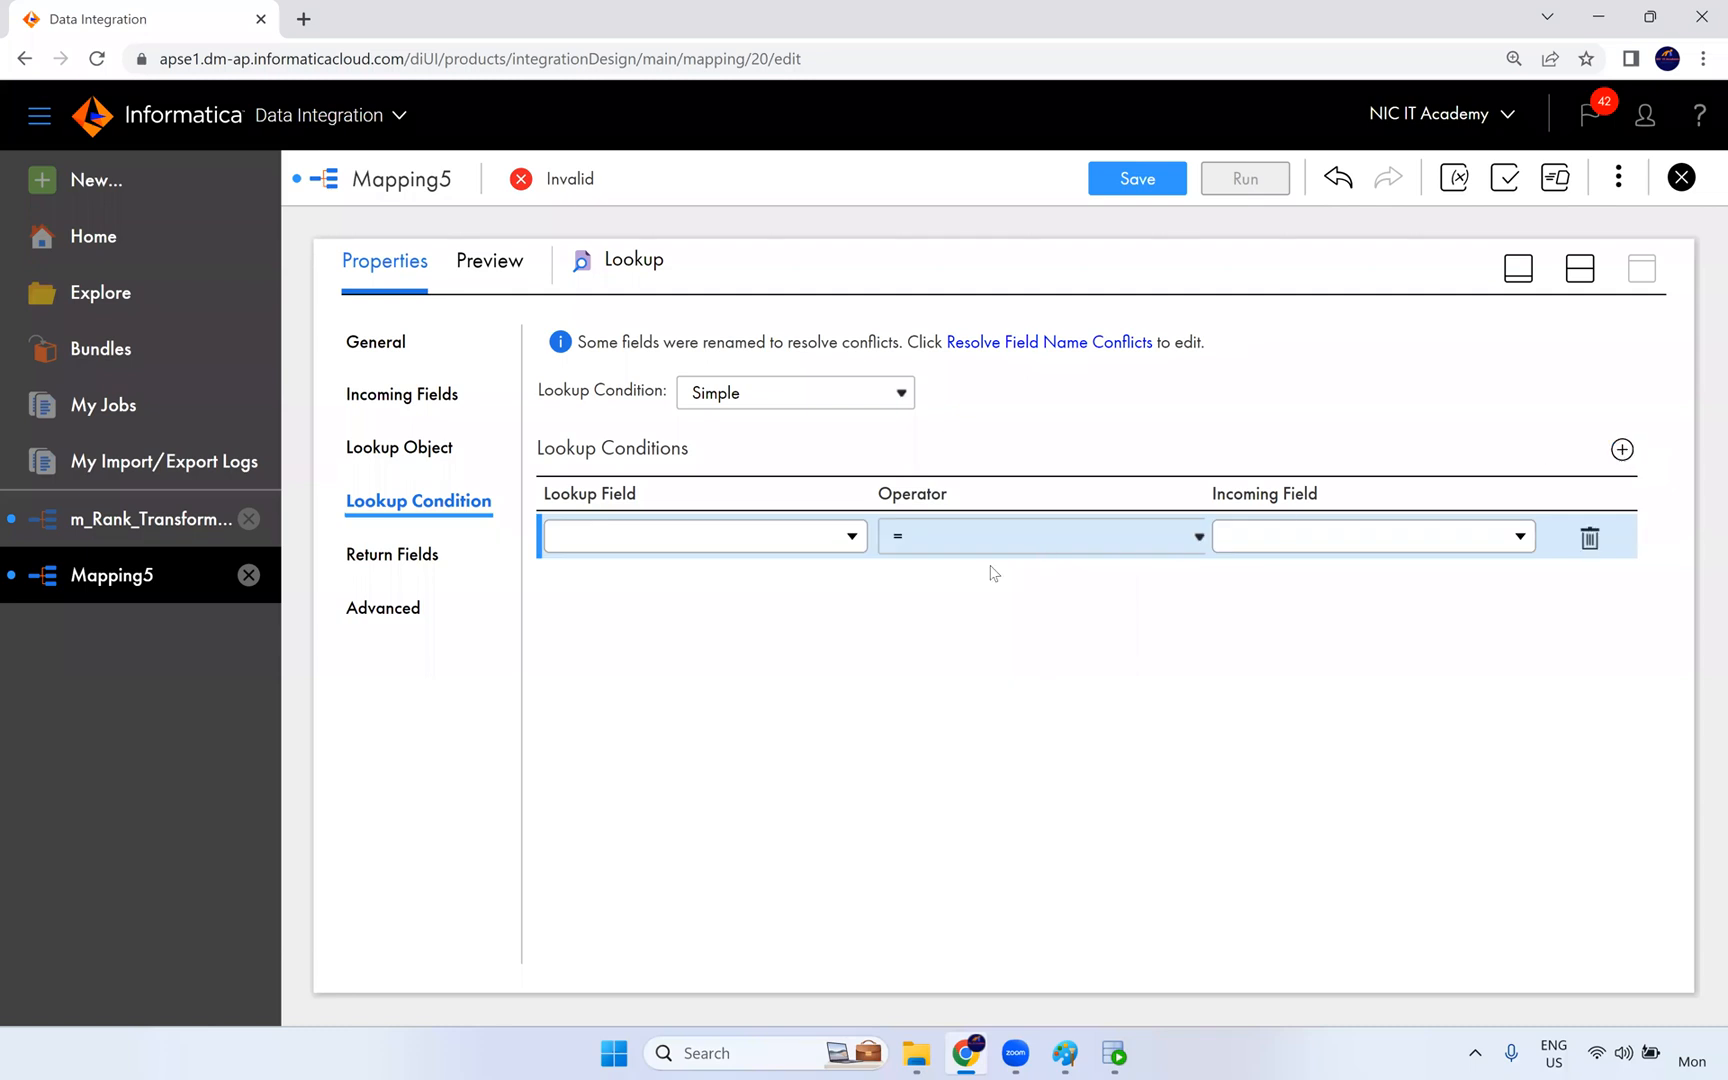
left_click(748, 548)
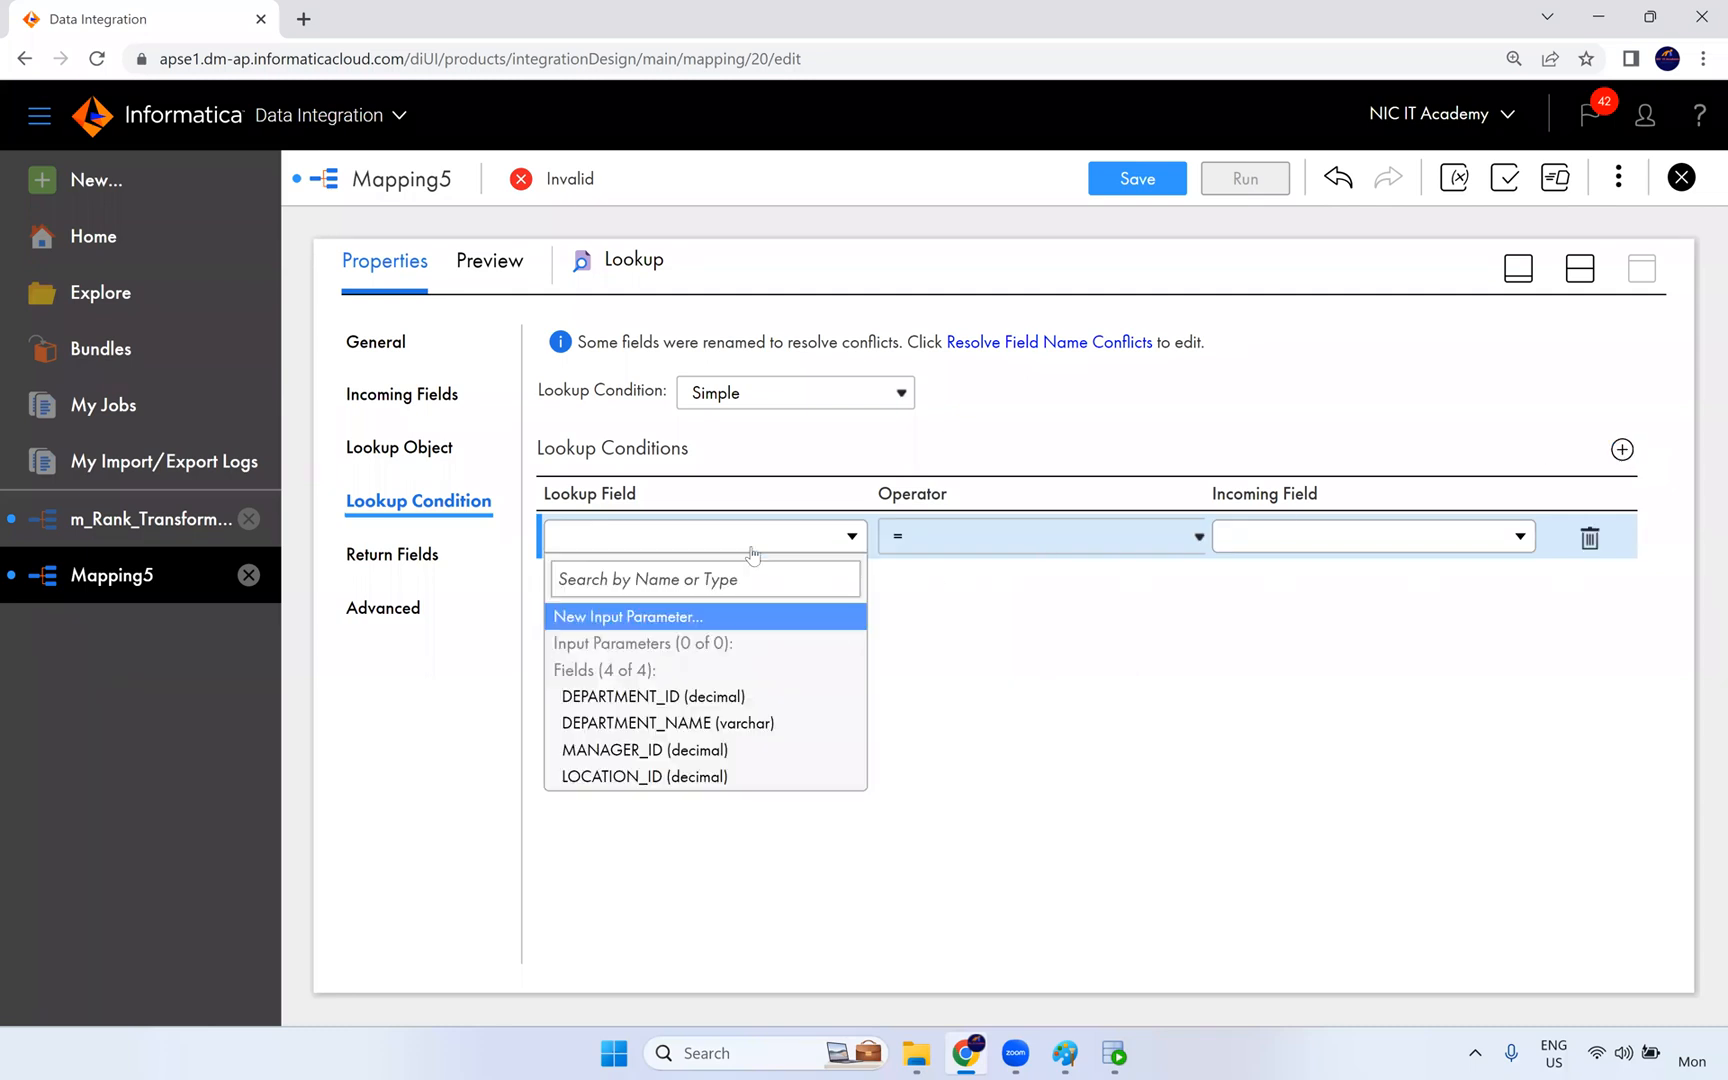
left_click(705, 697)
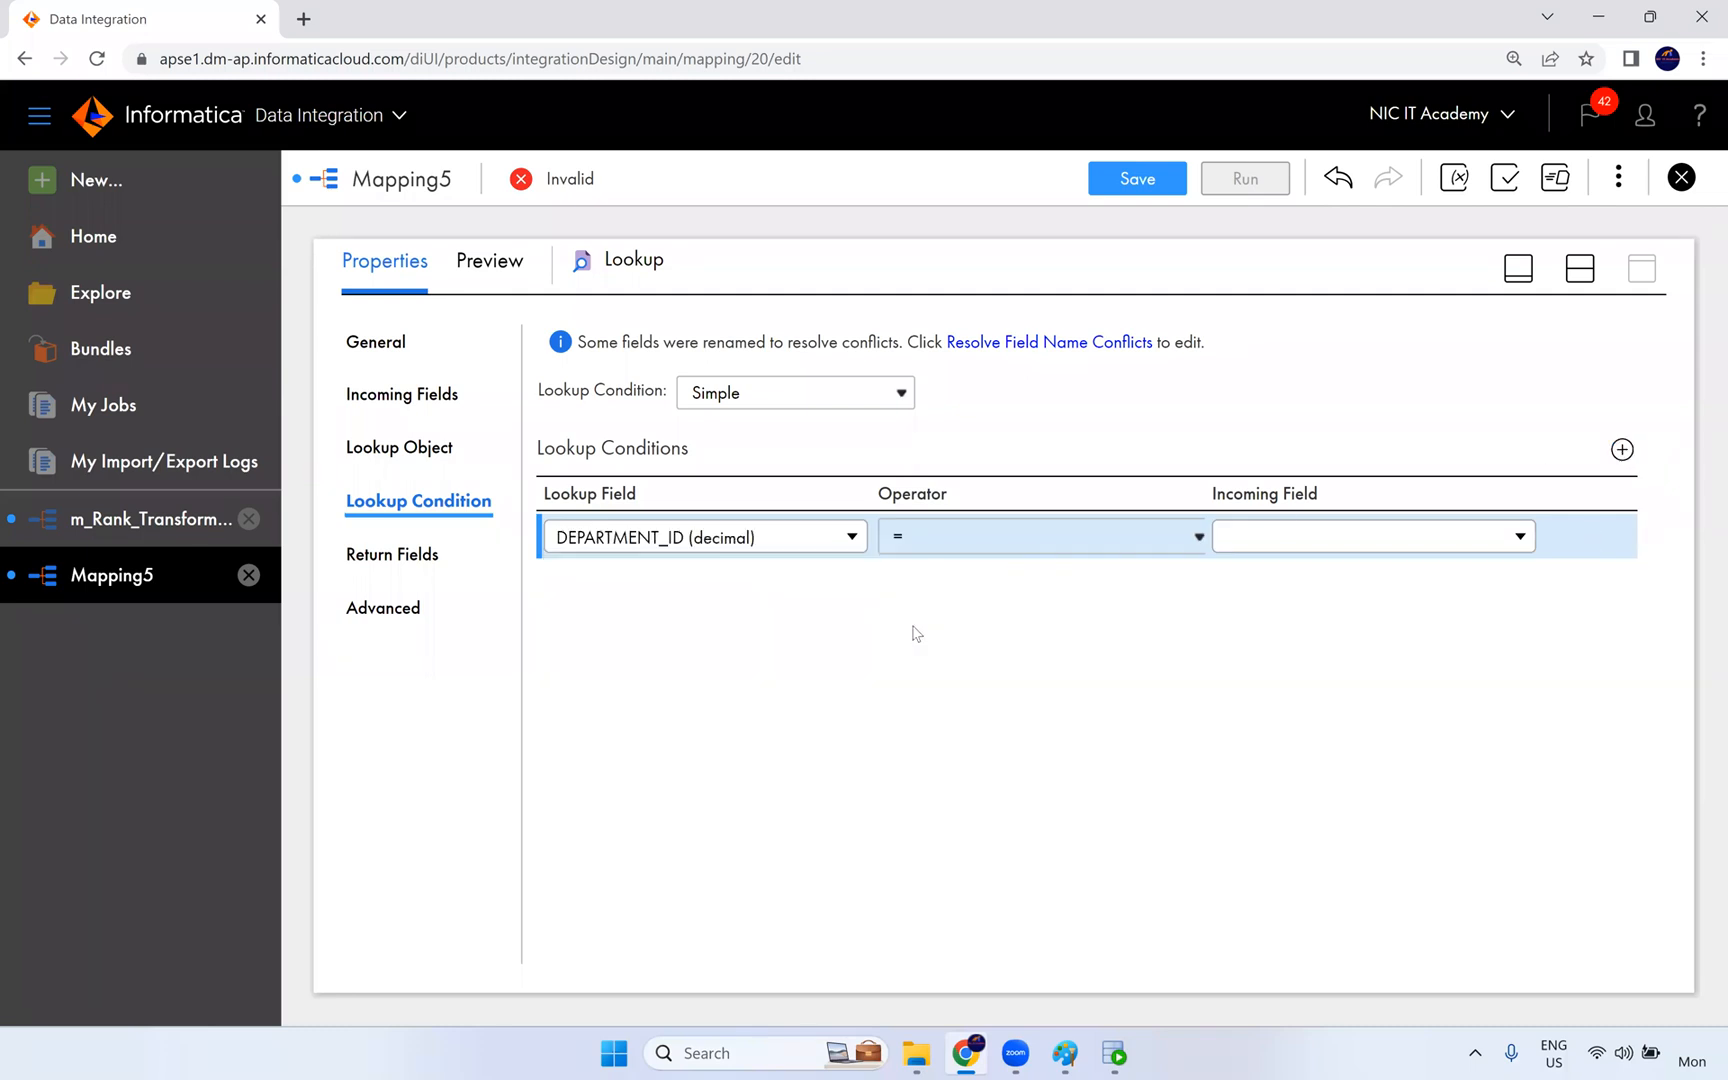
left_click(1293, 536)
scroll(1300, 712, "down", 2)
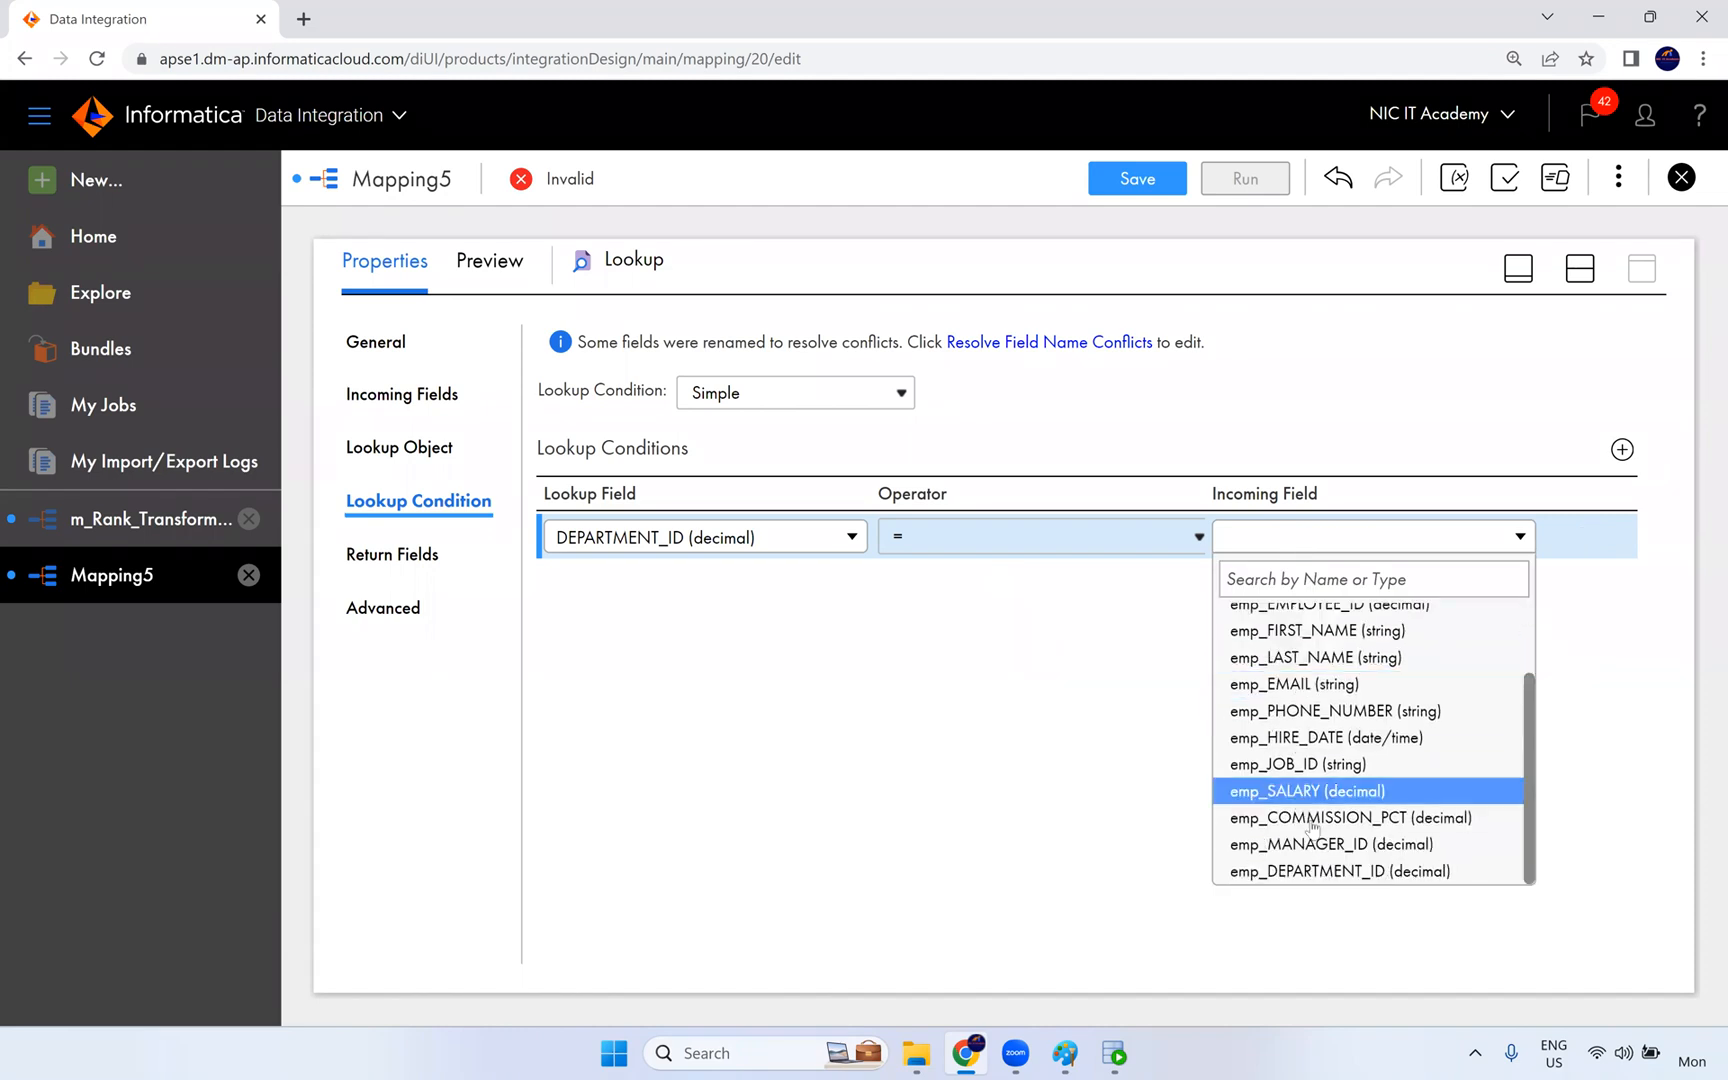
left_click(1326, 871)
left_click(1057, 654)
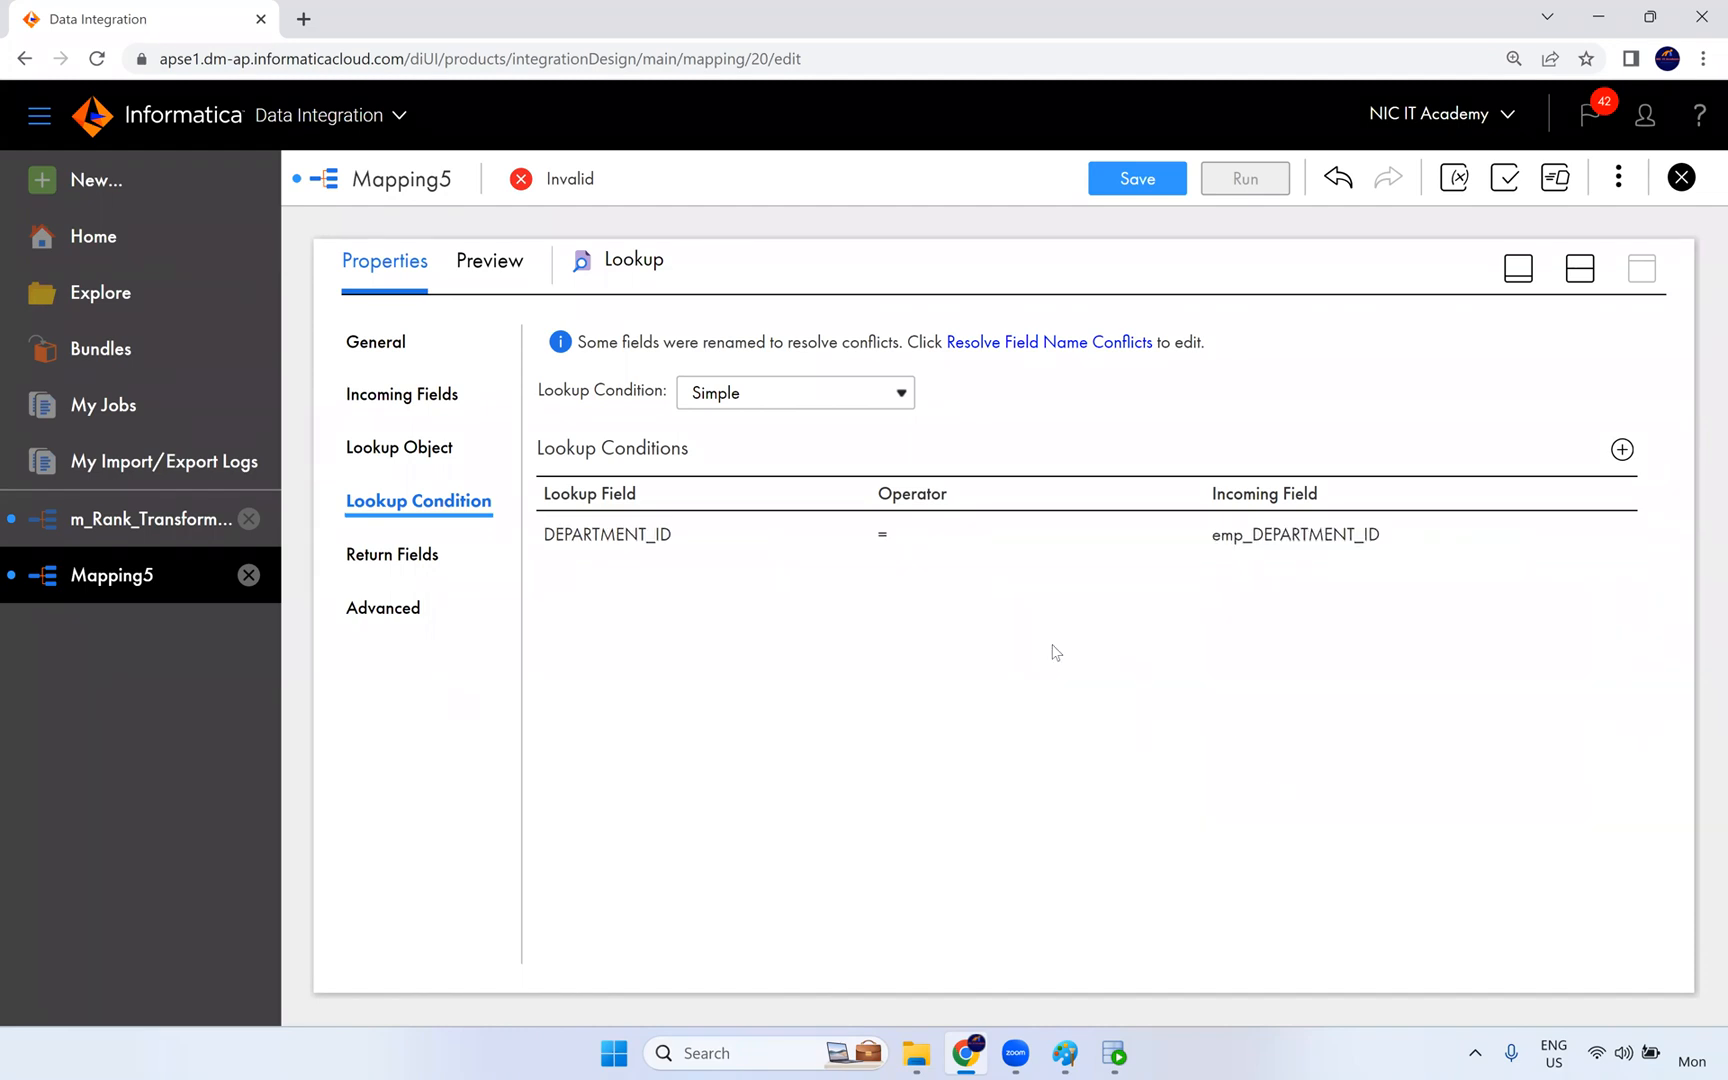
- Review the operators available for the DEPARTMENT_ID lookup condition and keep =
left_click(936, 530)
left_click(960, 536)
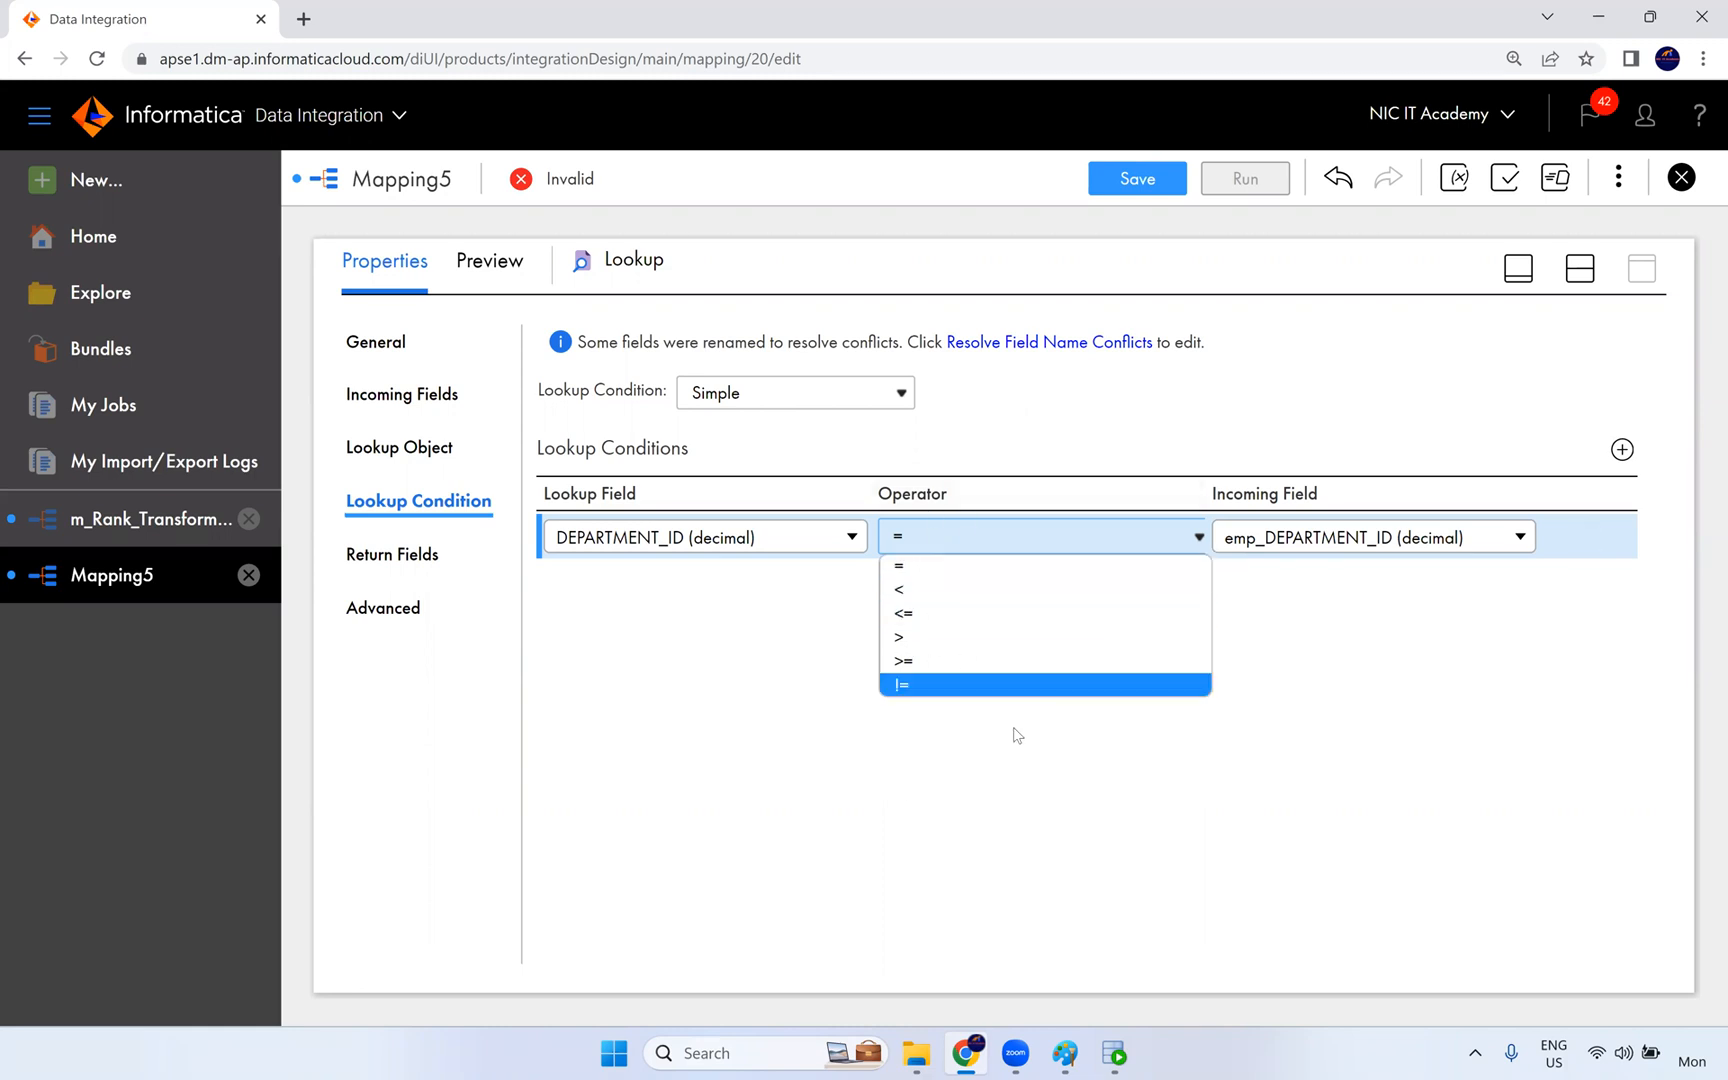
left_click(1024, 760)
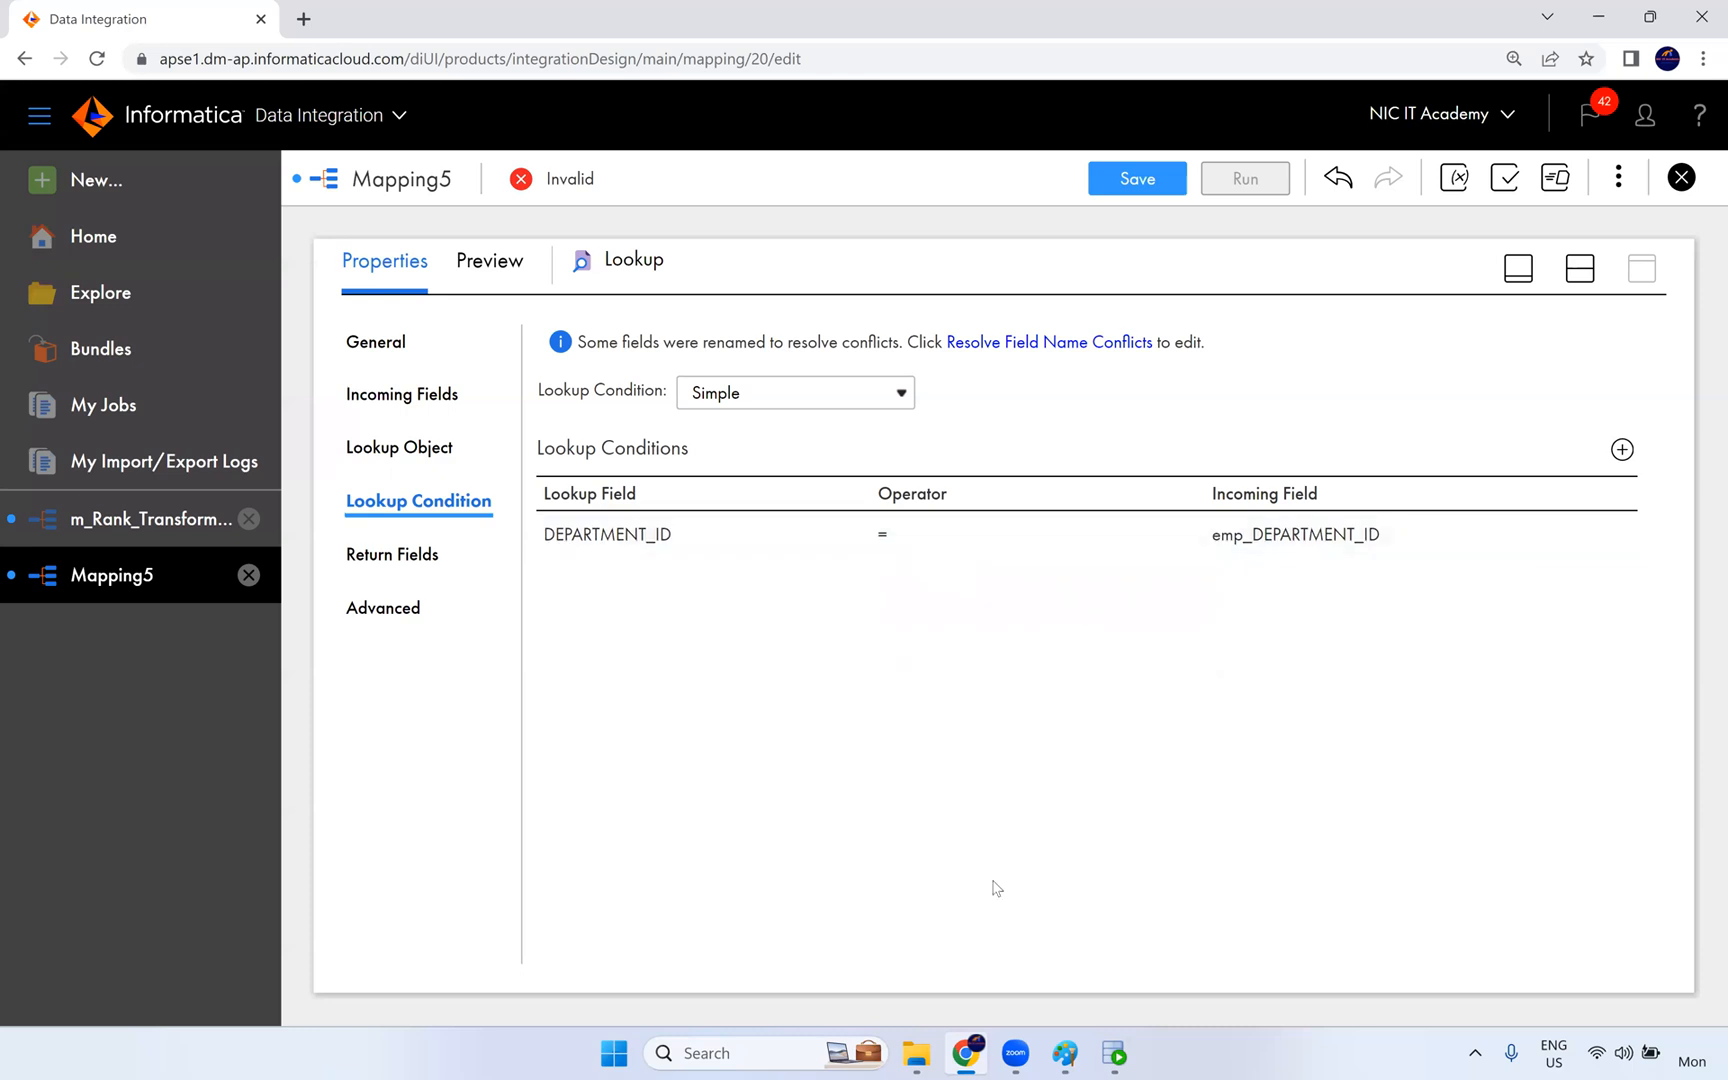
- Switch to Paint and add the text "1000" below the black Employees box
left_click(1065, 1053)
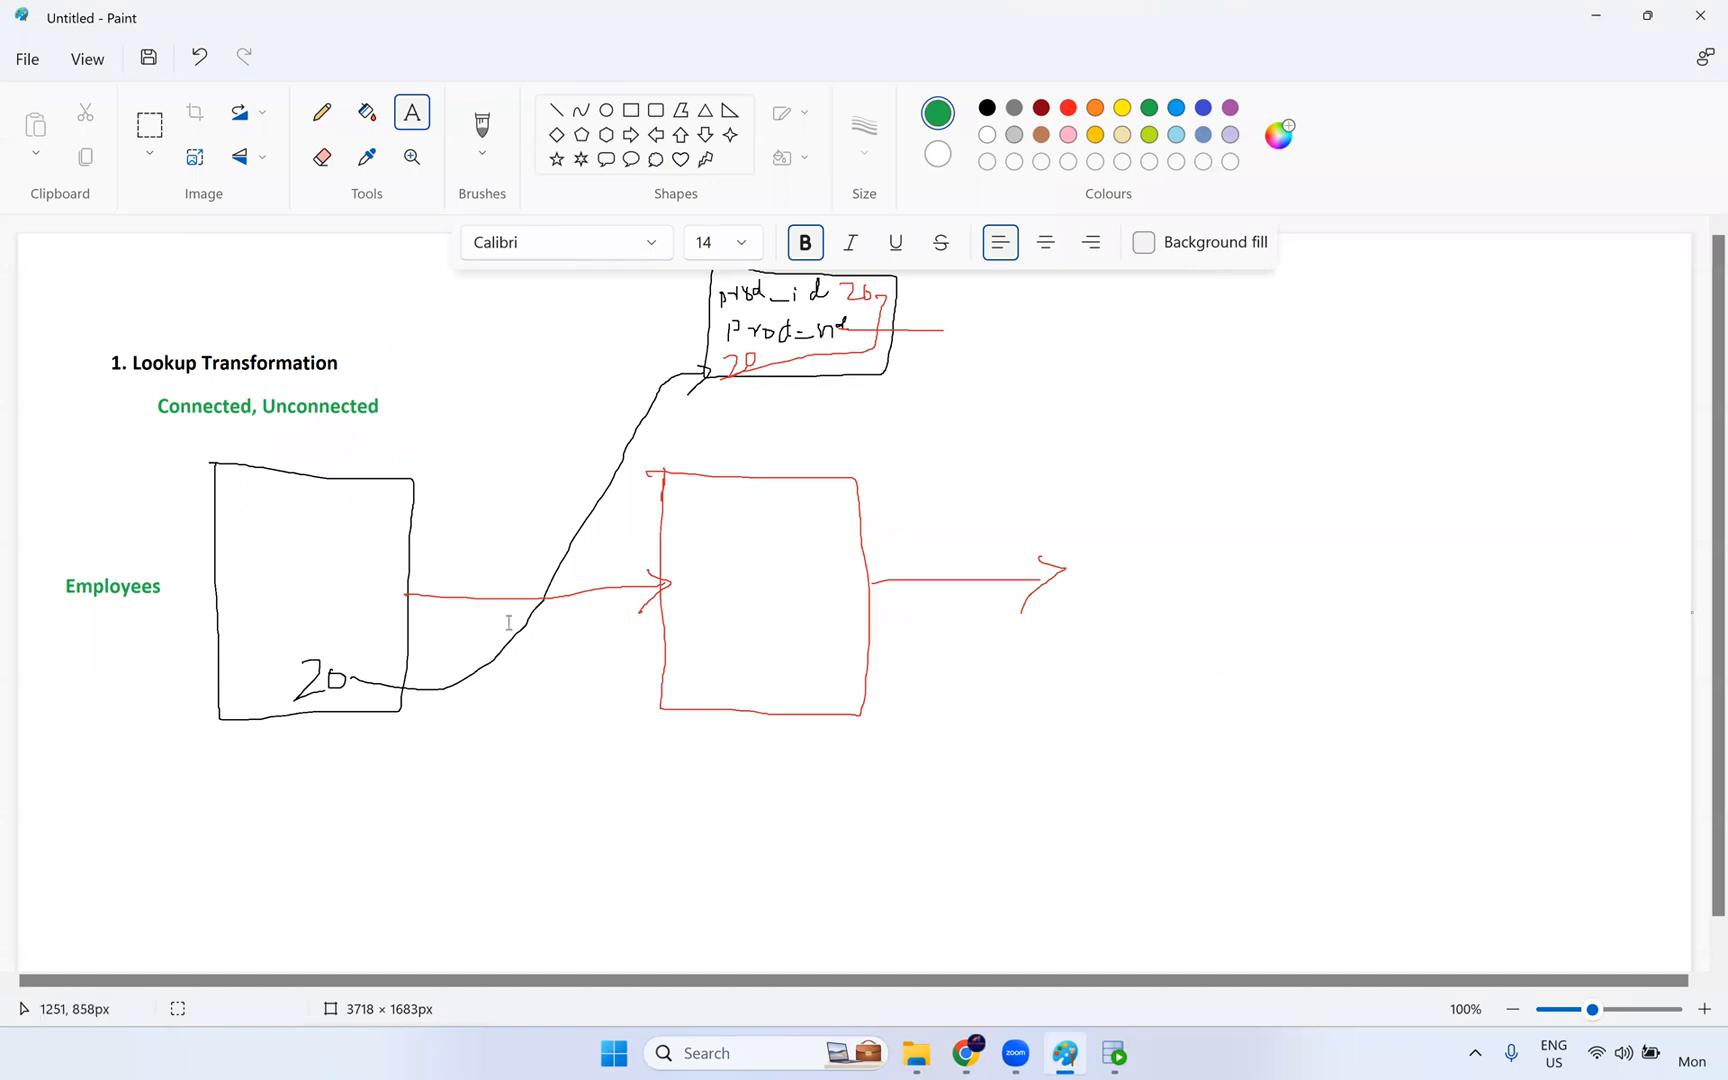
left_click(264, 754)
type("1000")
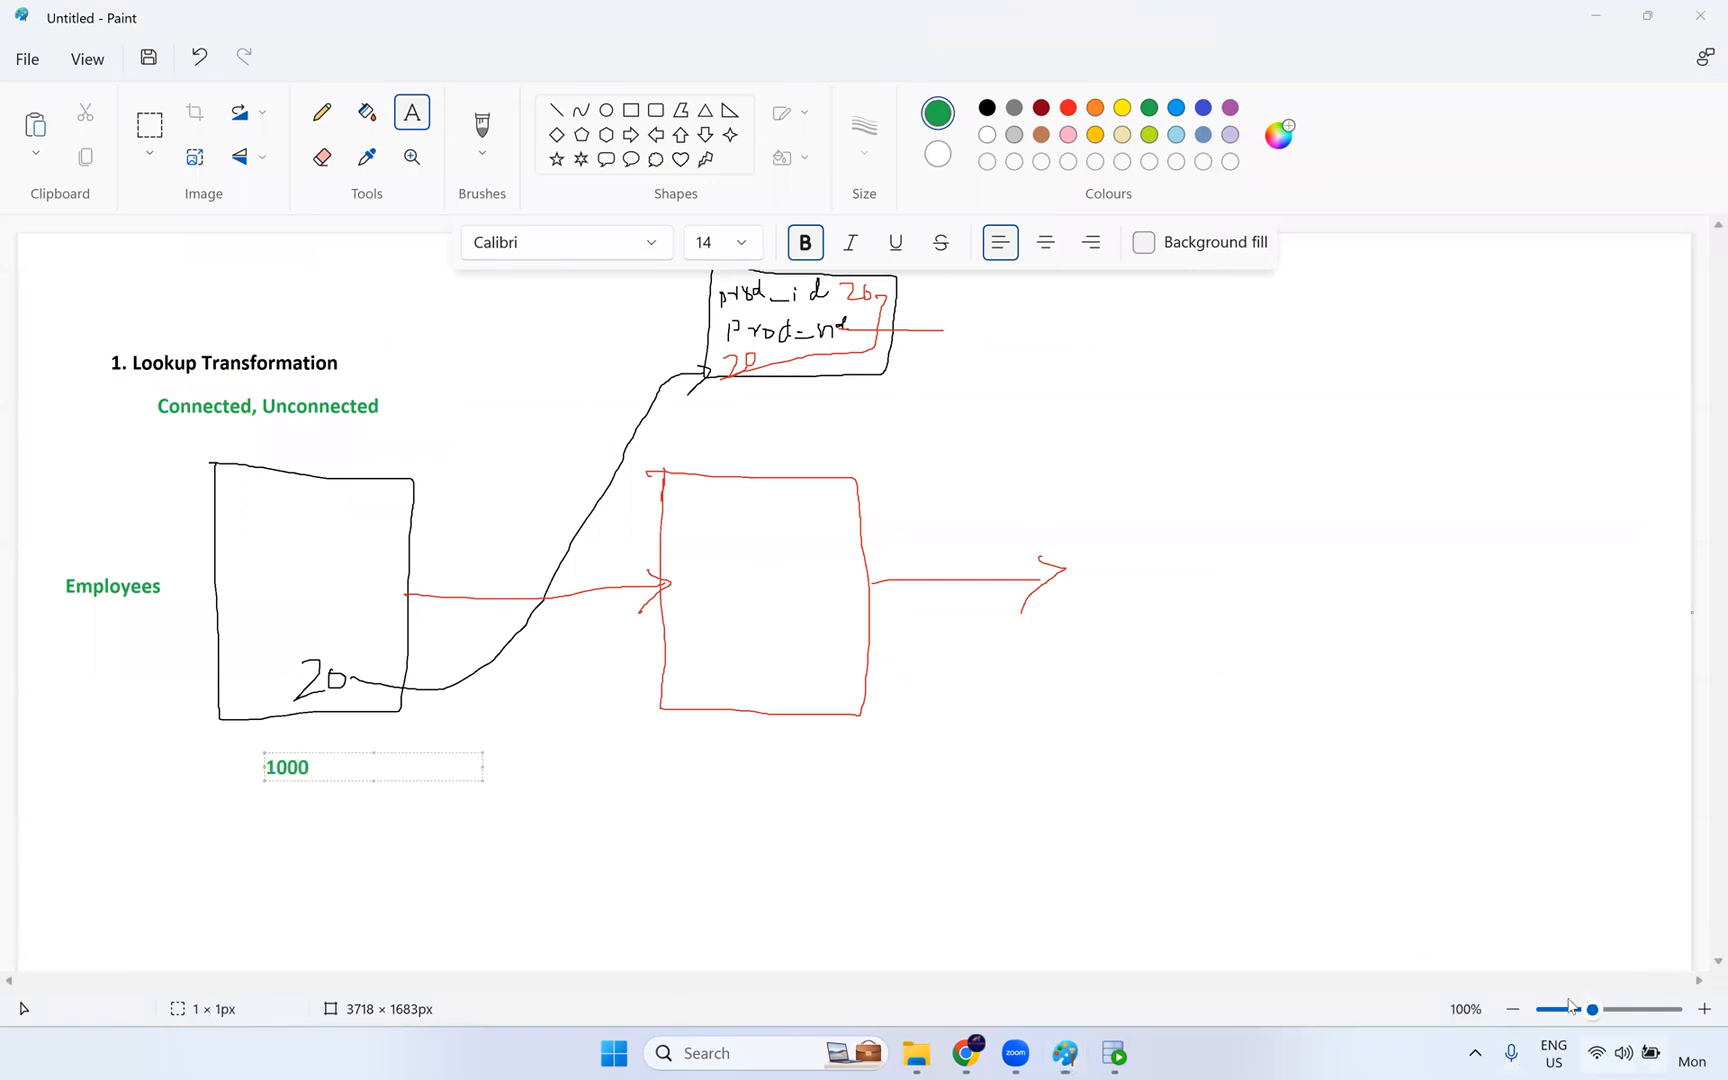
left_click(1038, 644)
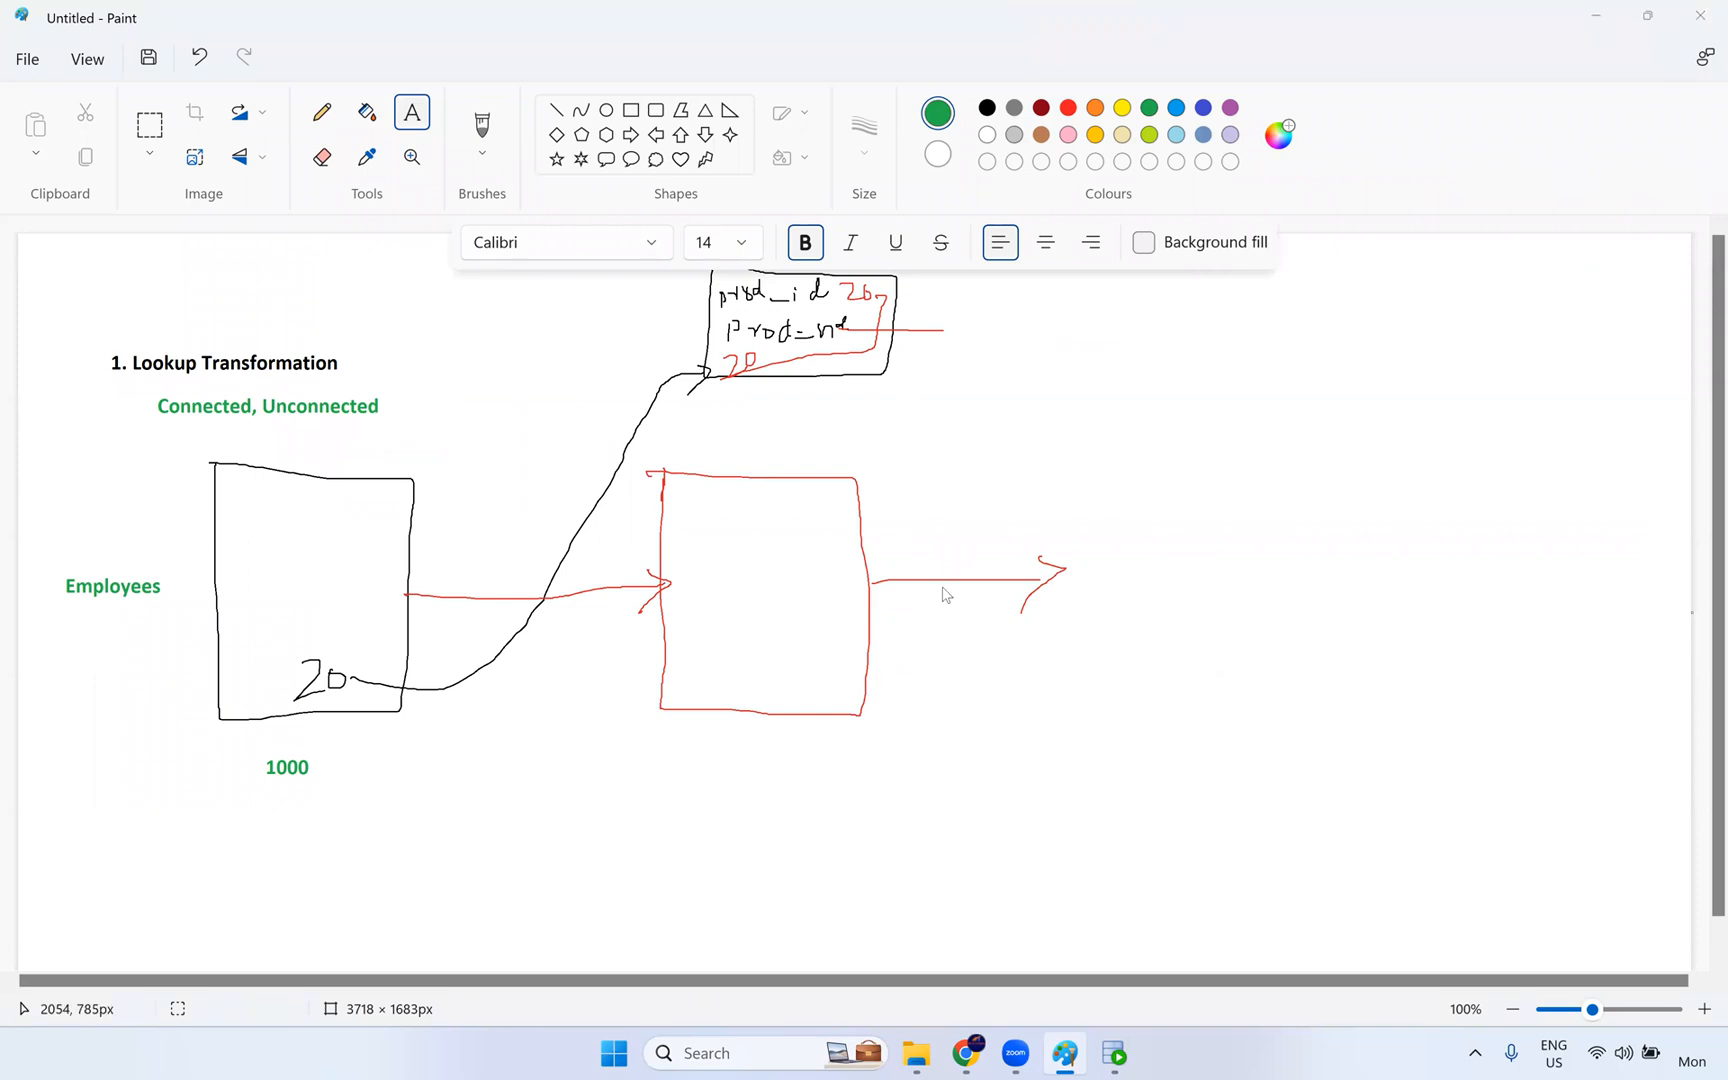
- Return to Data Integration, review the lookup object's Multiple Matches options keeping Return any row, and reopen the lookup condition settings
key("alt+Tab")
key("alt+Tab")
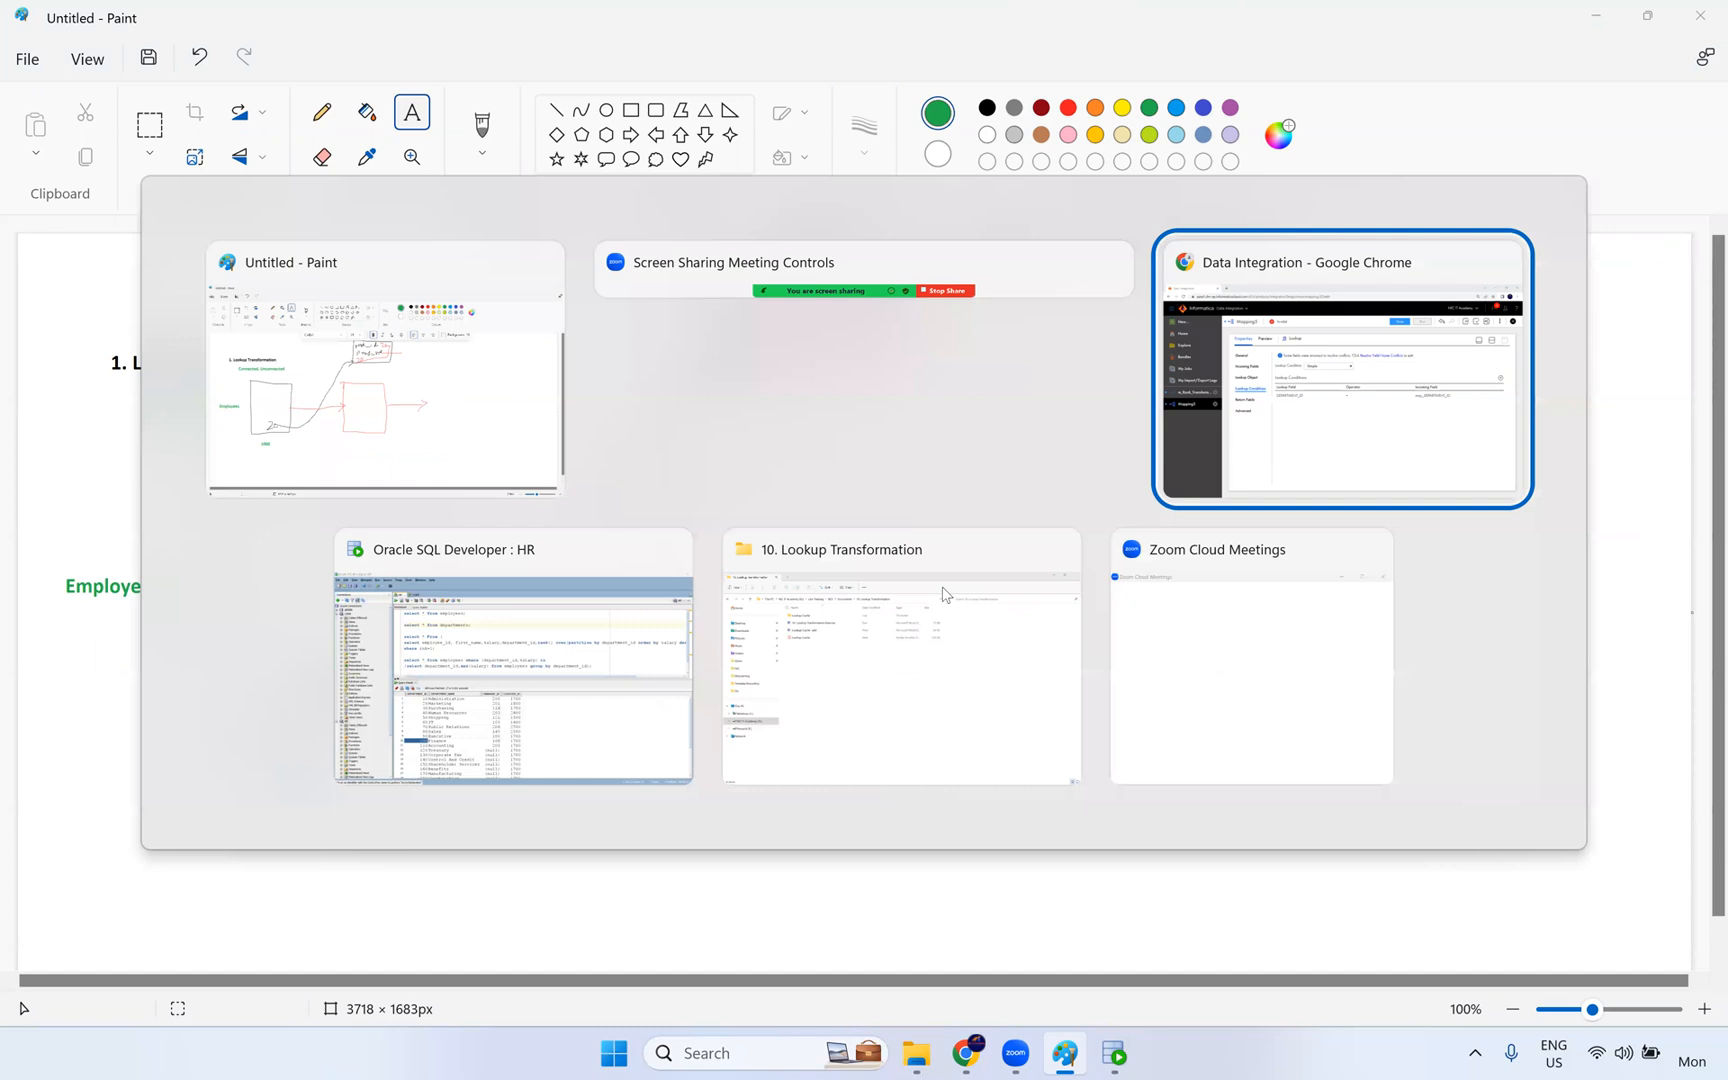
key("alt+Tab")
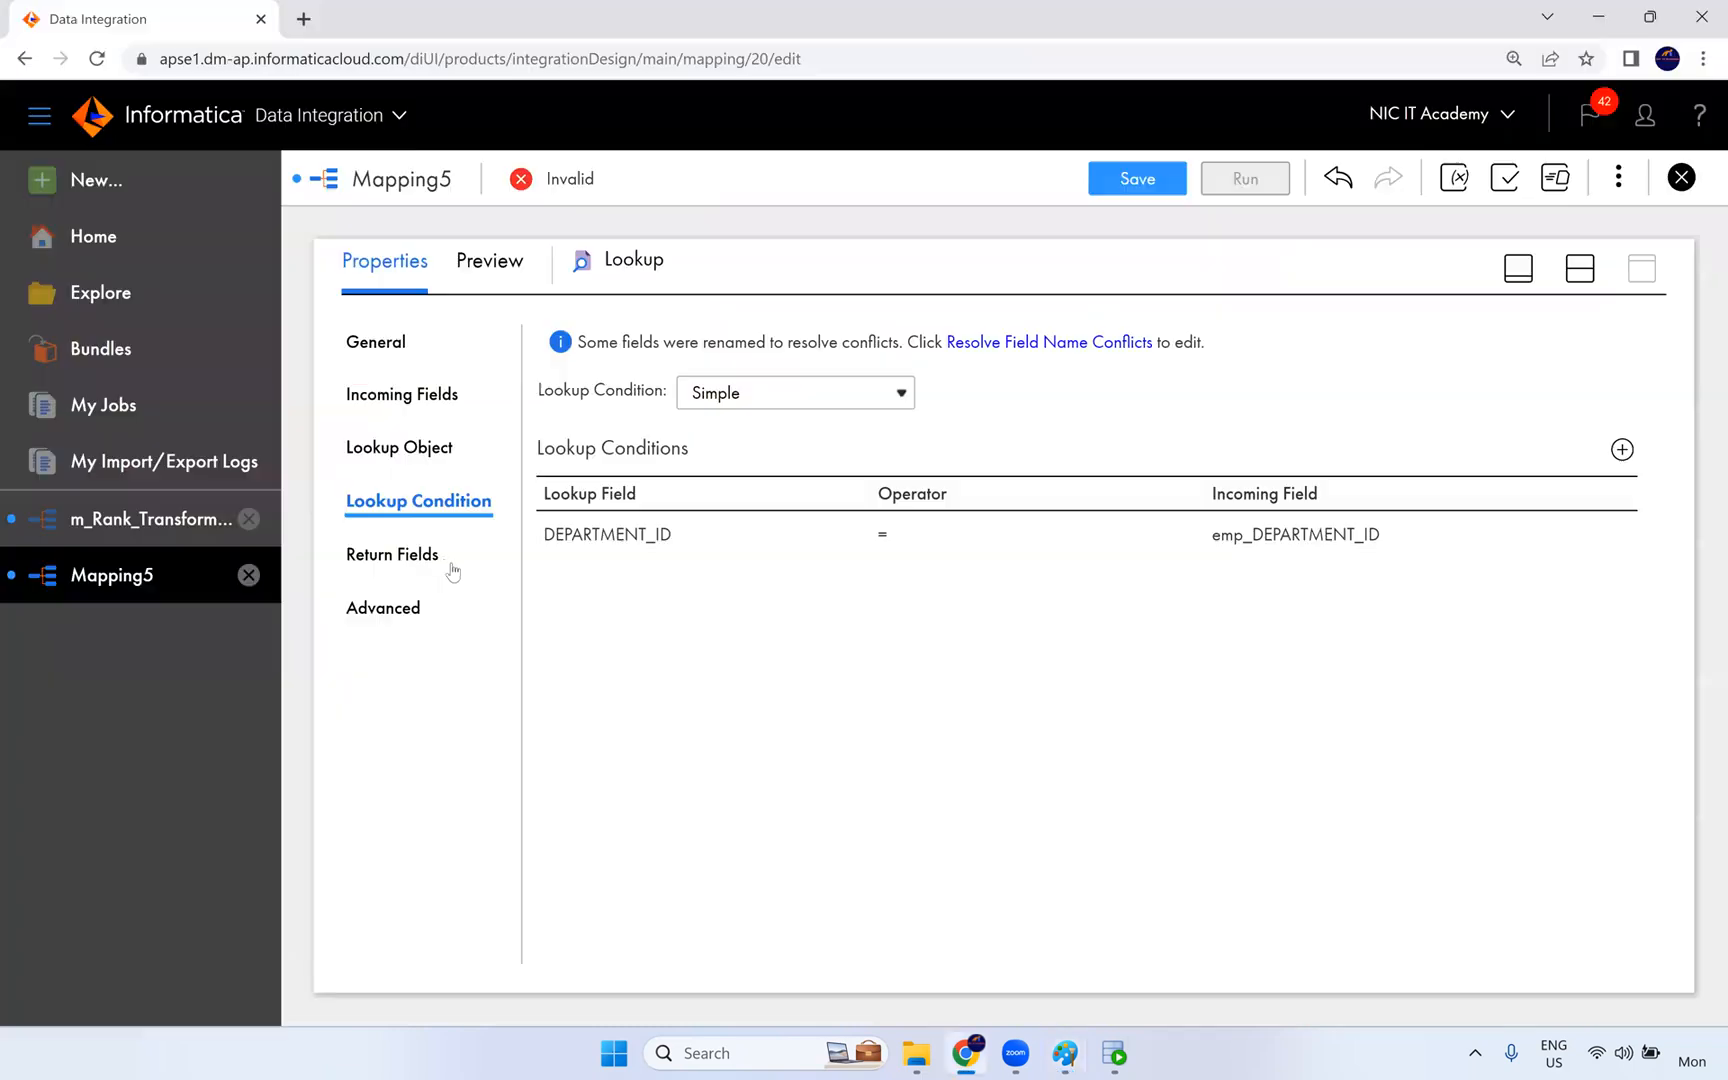
left_click(407, 450)
left_click(802, 551)
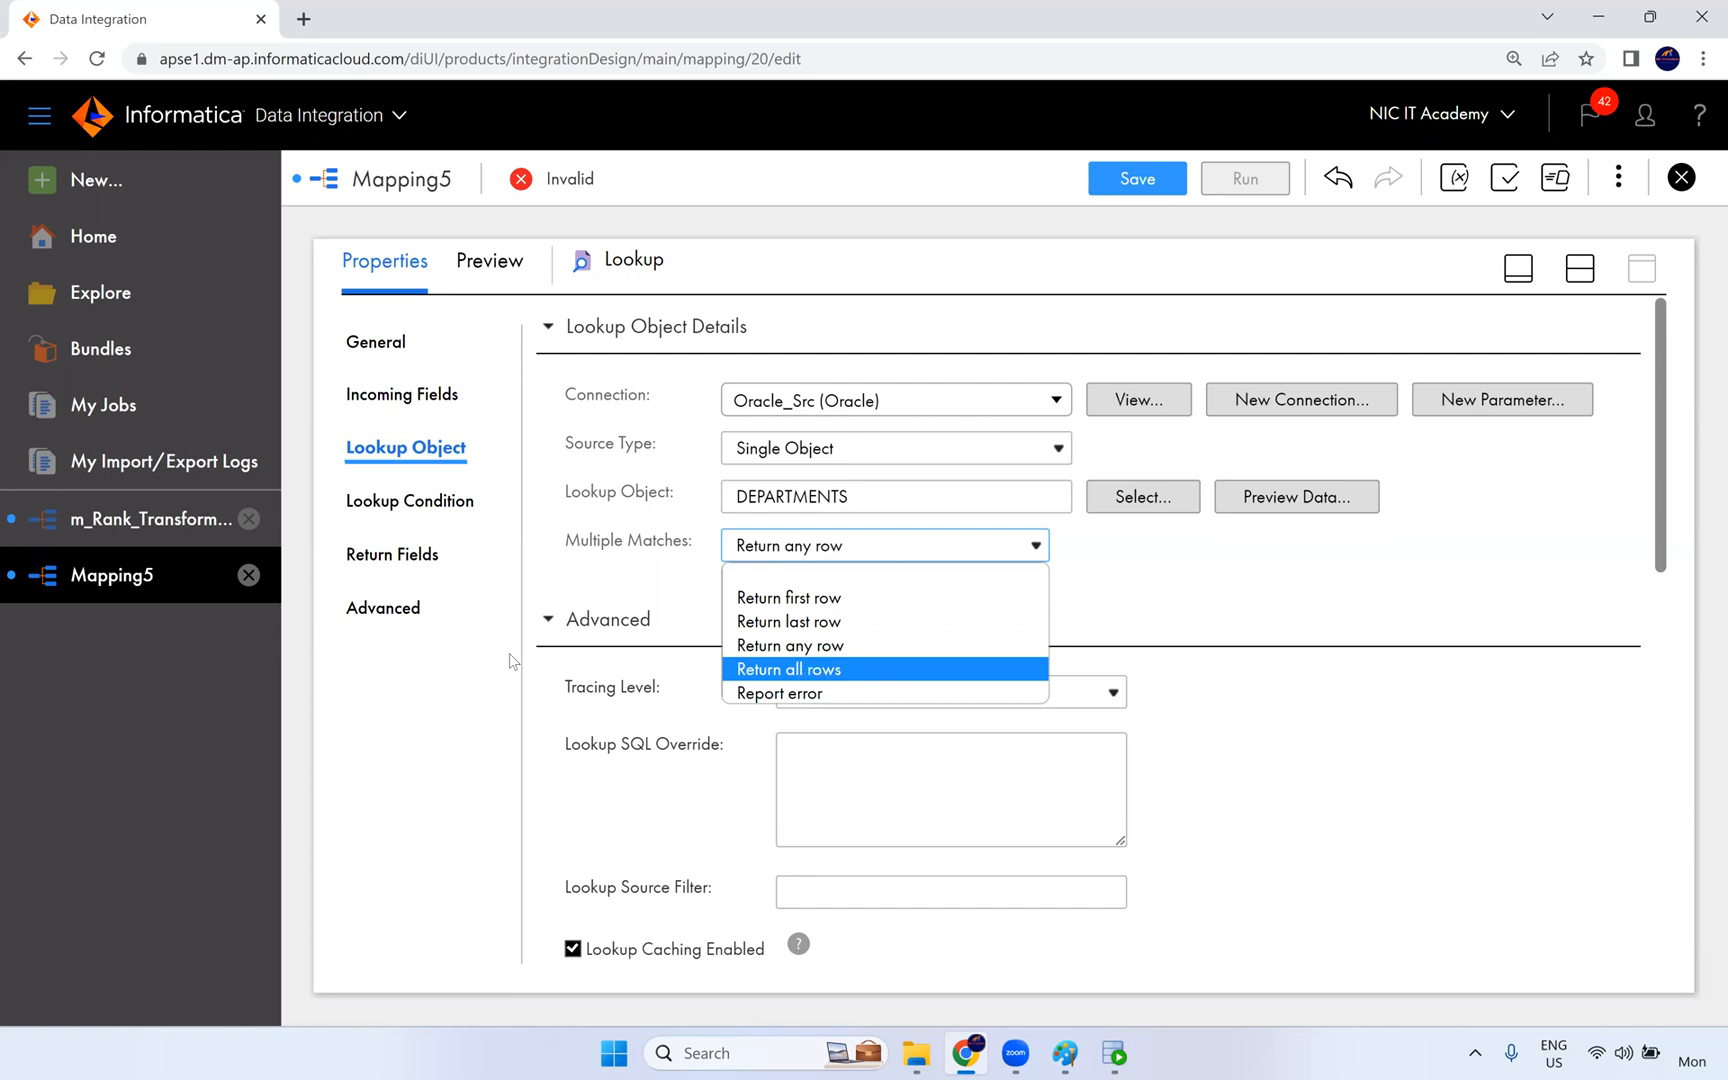
left_click(1240, 609)
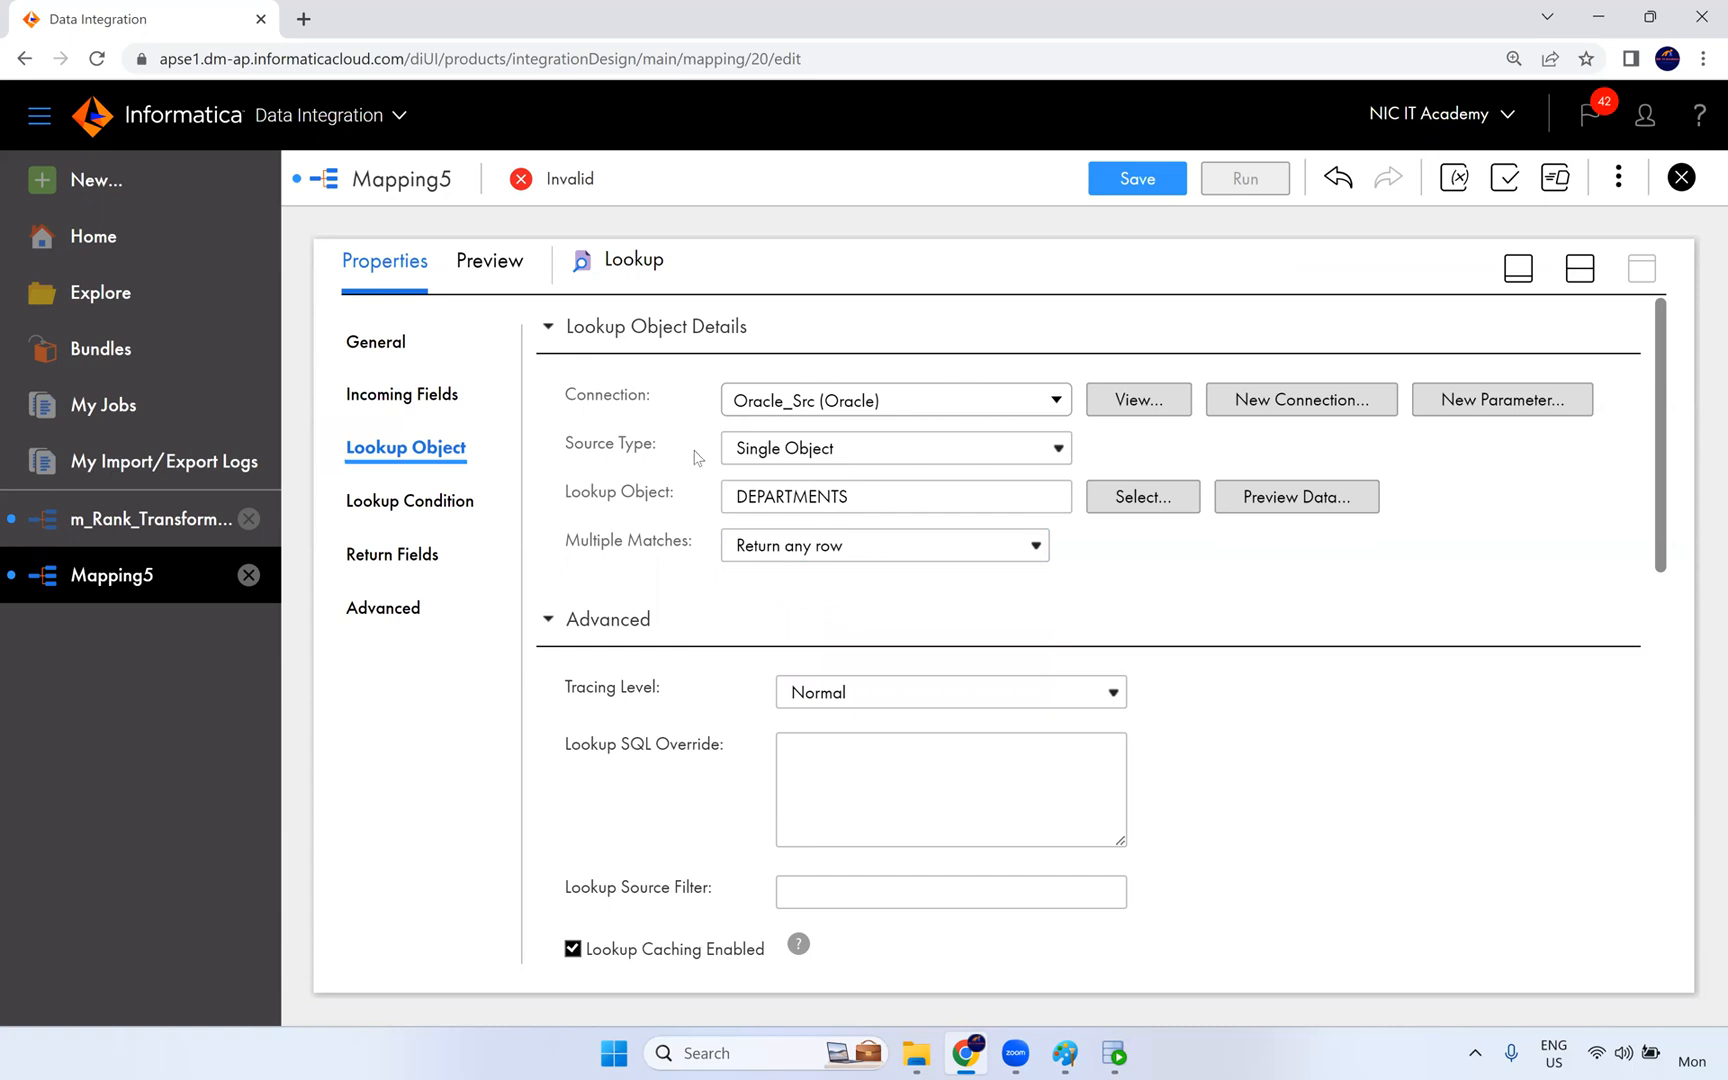
left_click(433, 518)
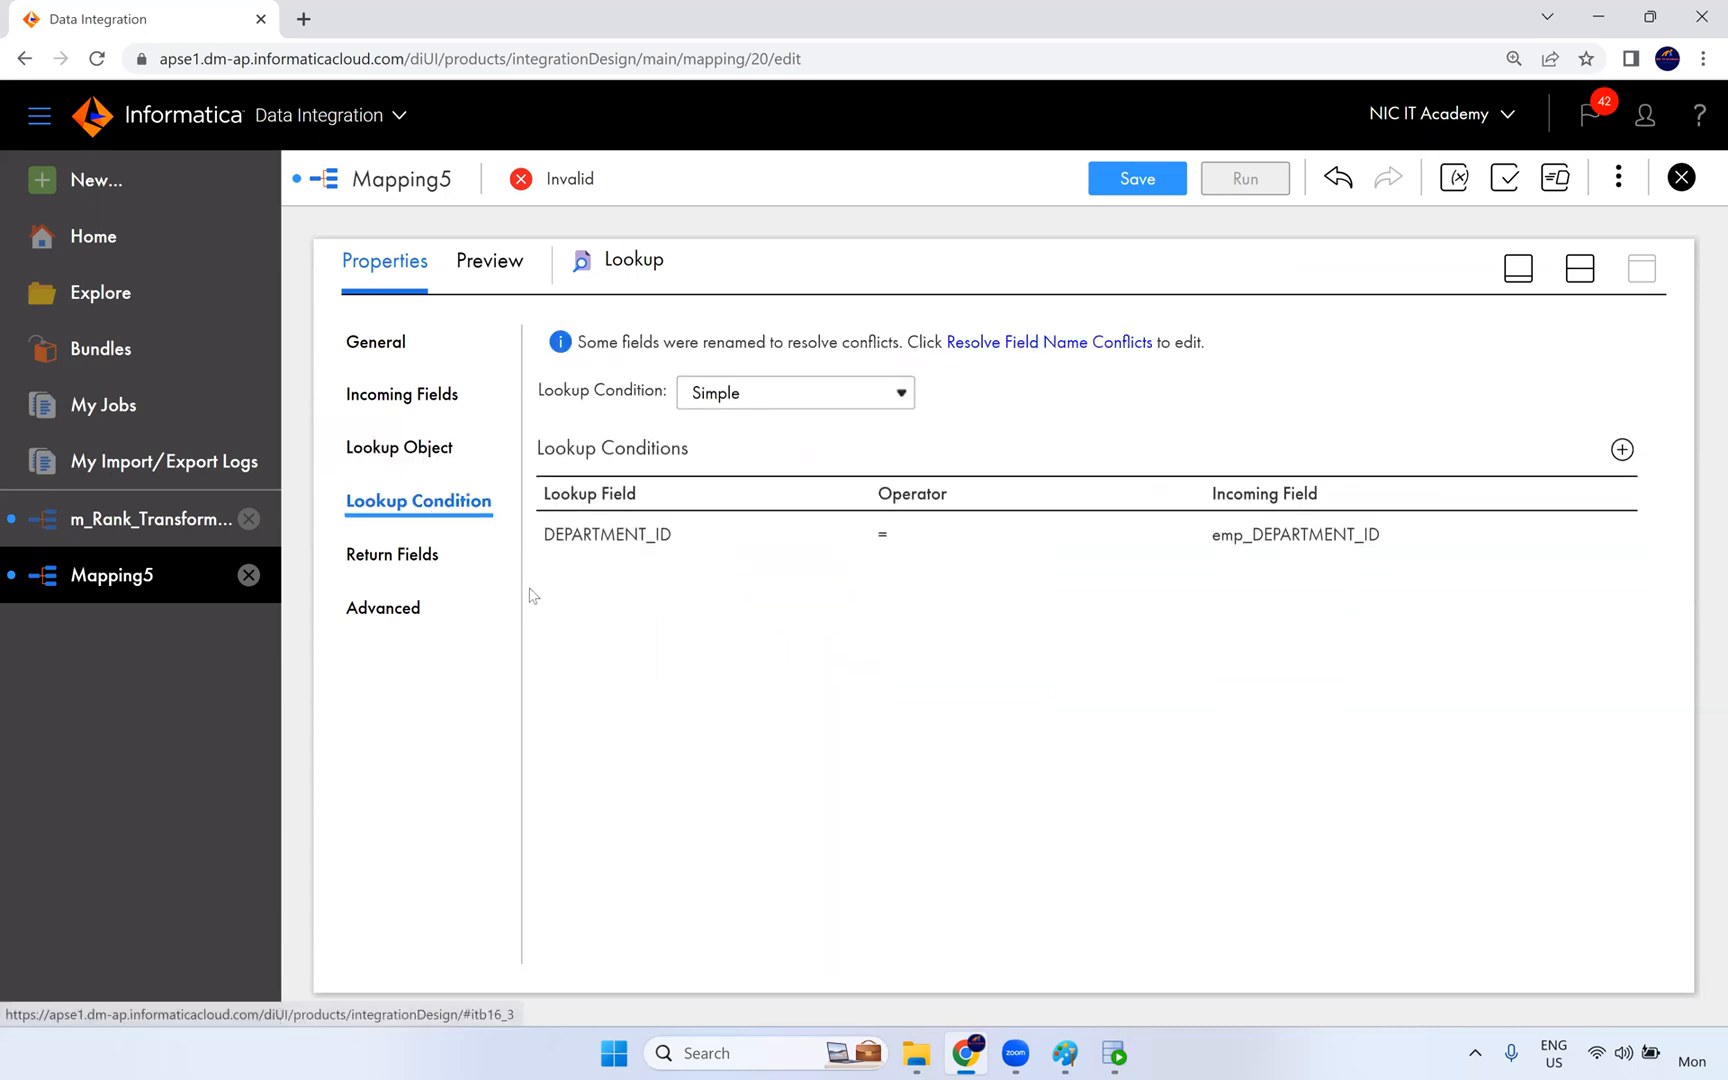
- Delete MANAGER_ID from the lookup's return fields and widen the Name column to show the full field names
left_click(414, 558)
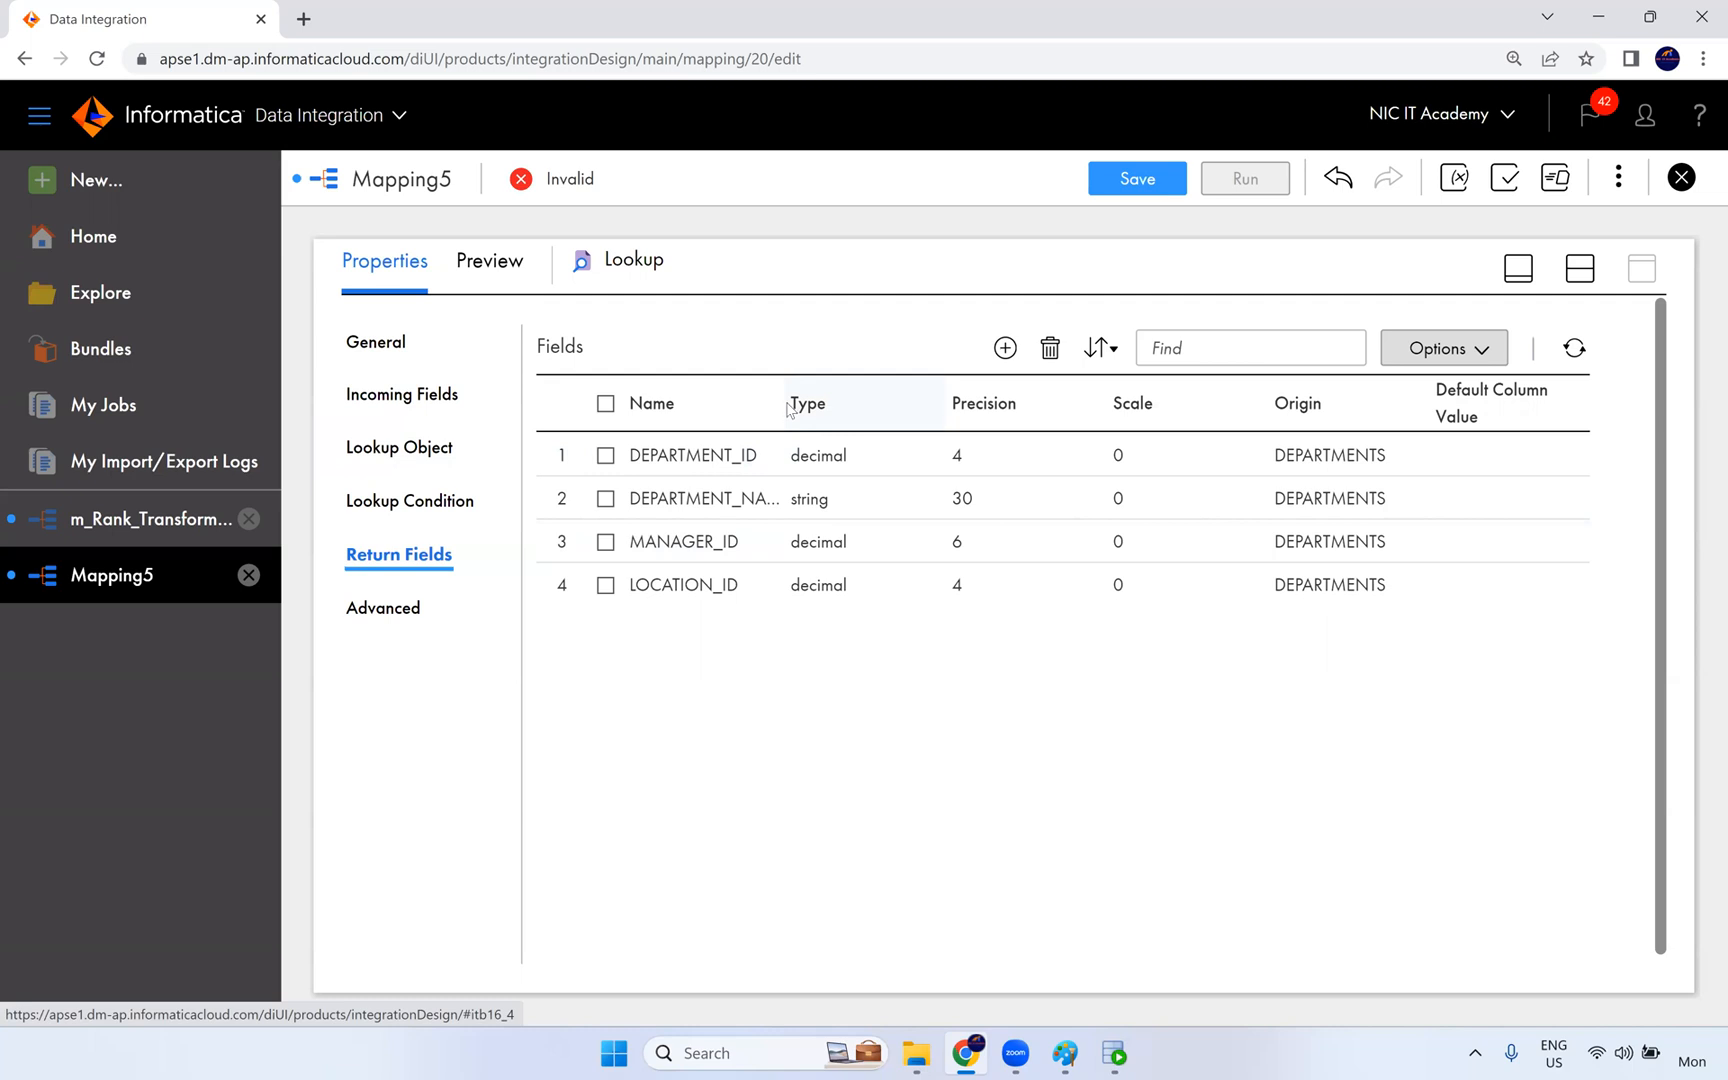
left_click_drag(796, 404, 851, 404)
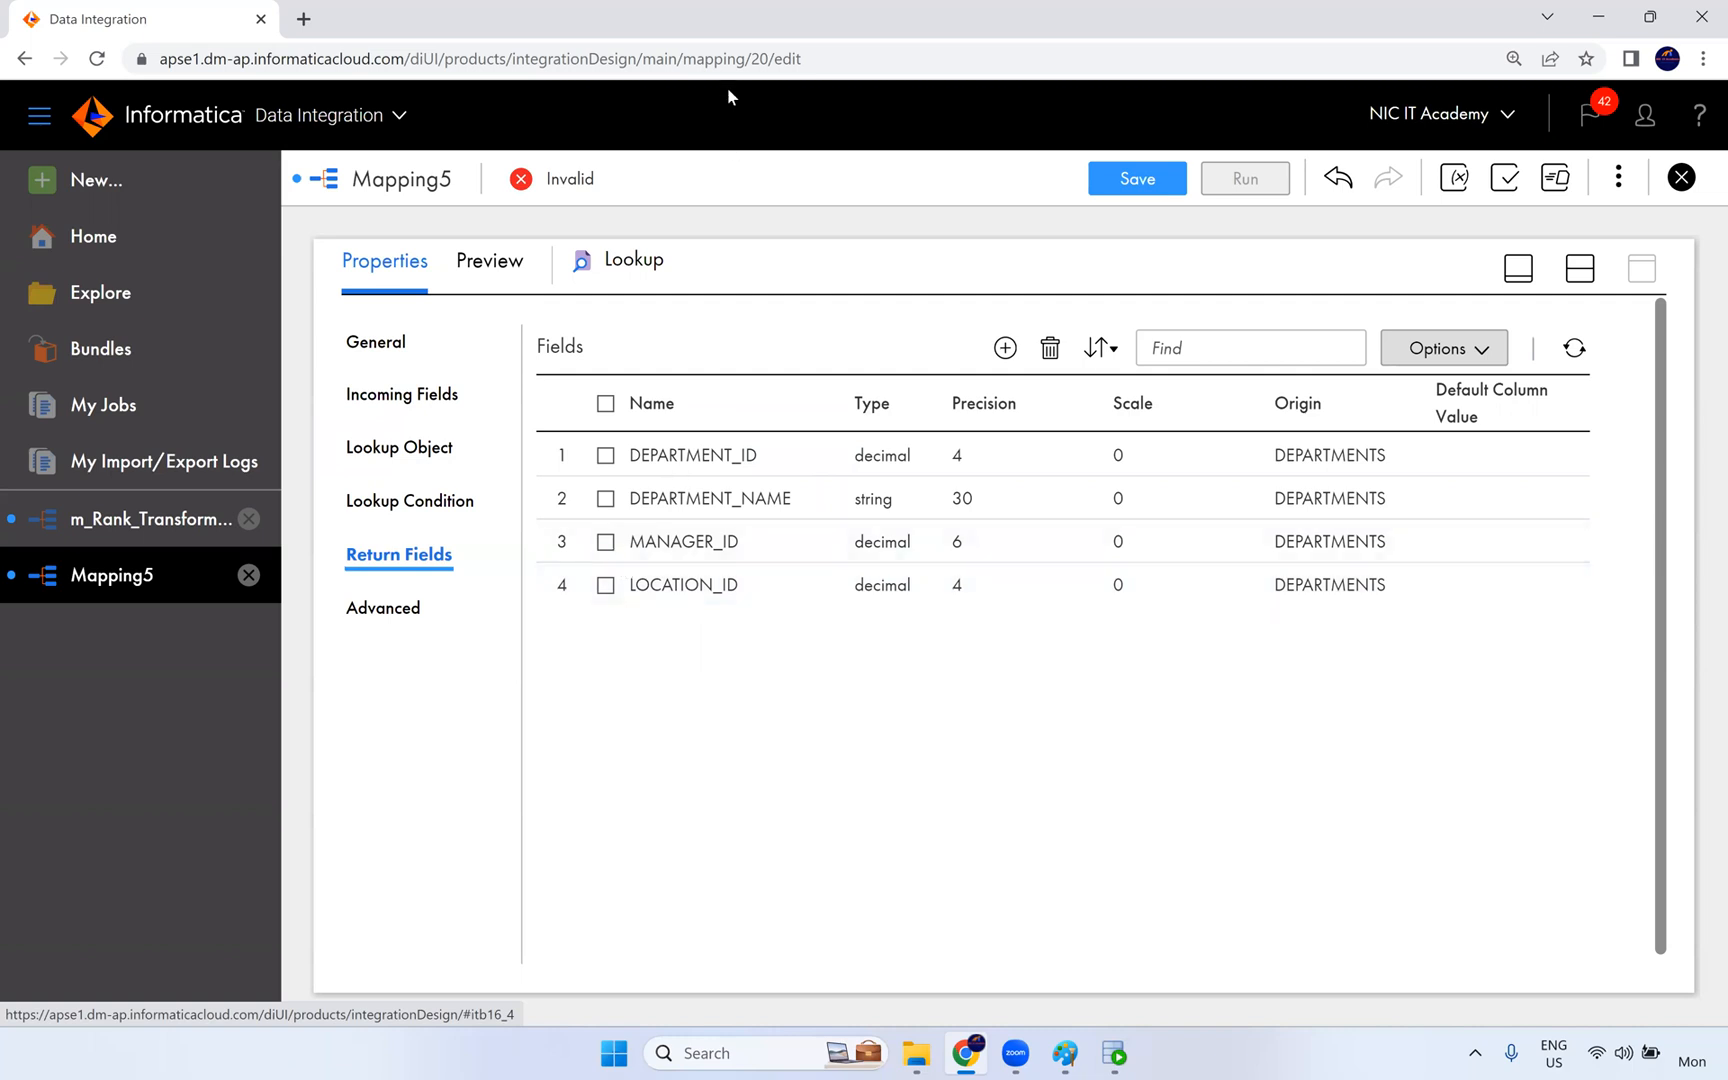
left_click(606, 542)
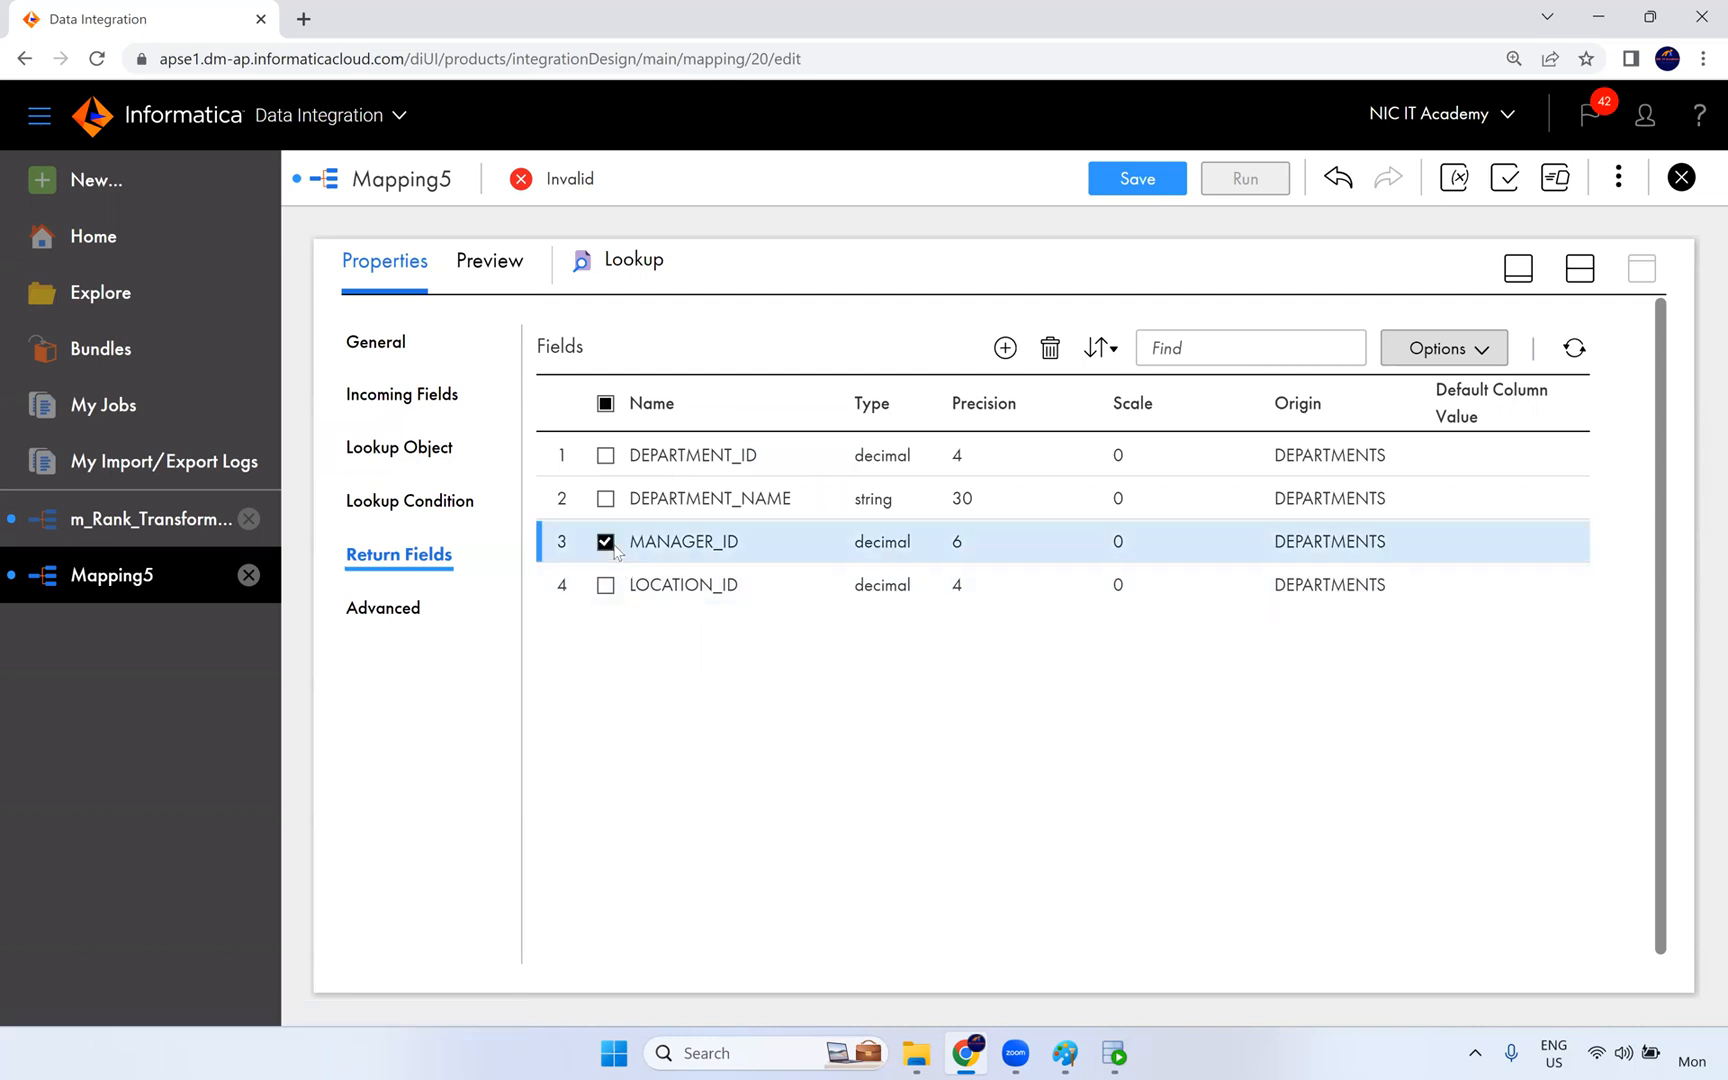
left_click(1050, 348)
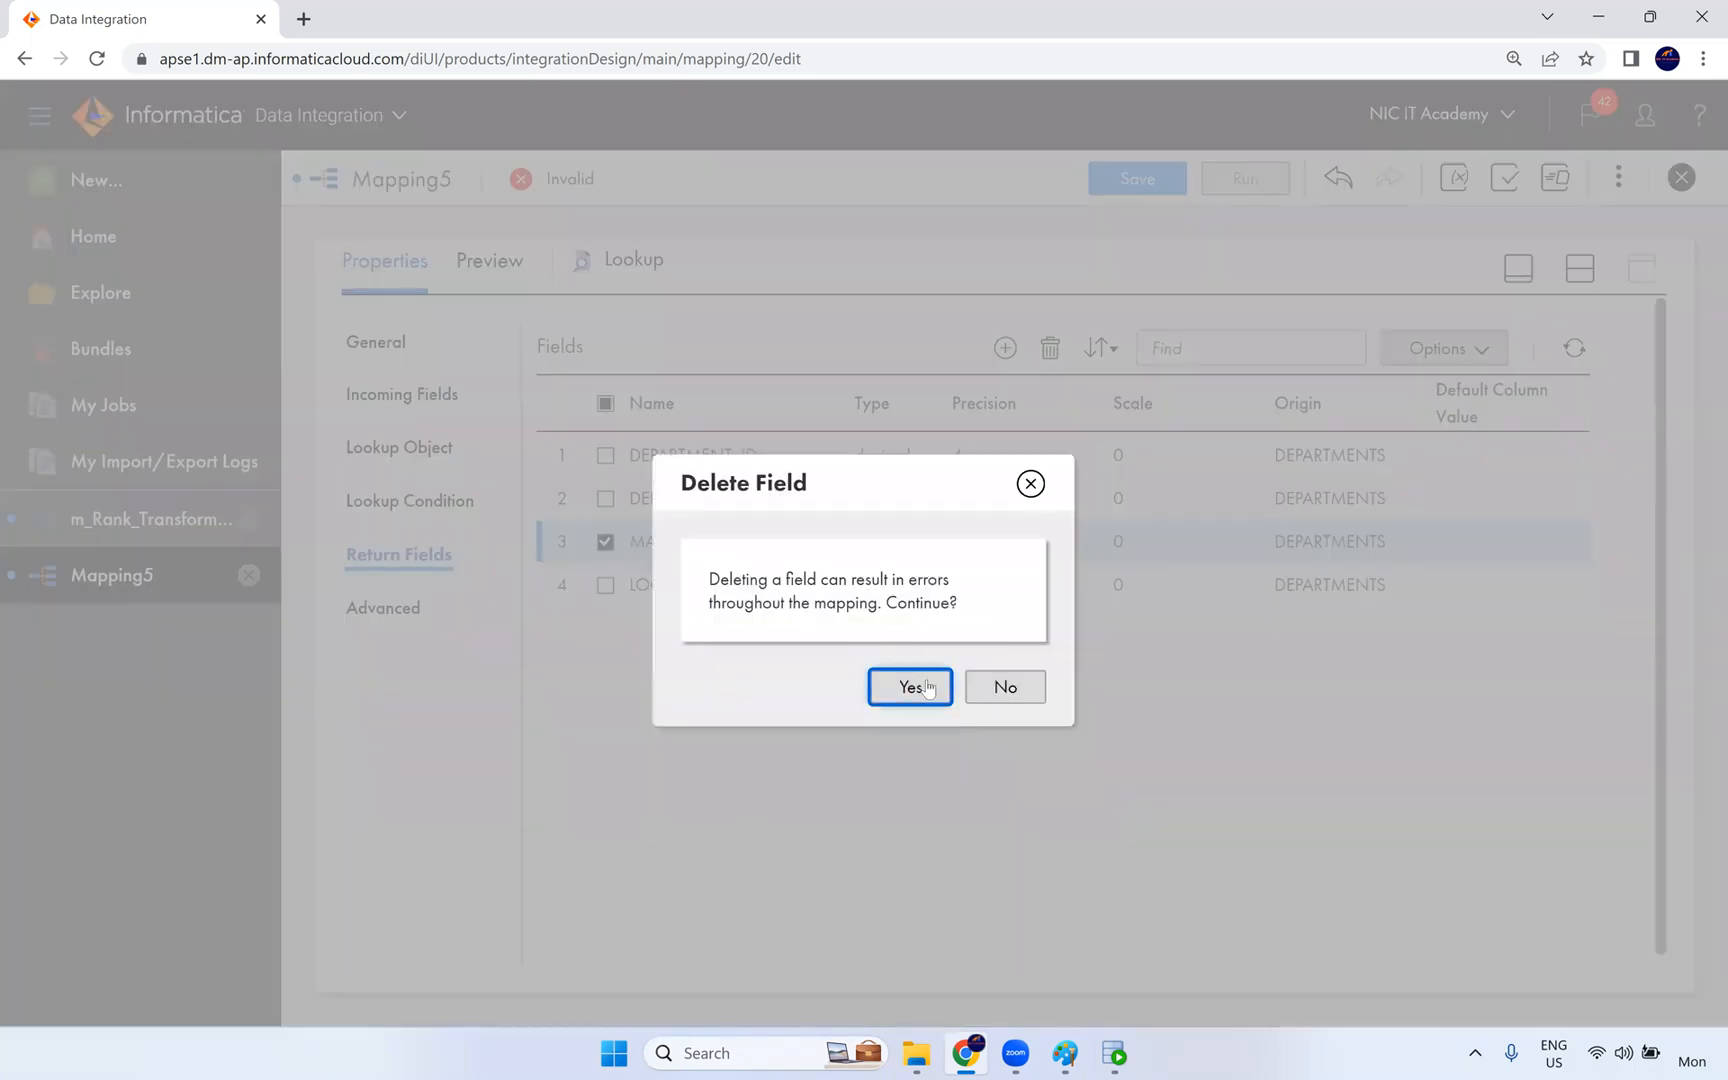
left_click(928, 688)
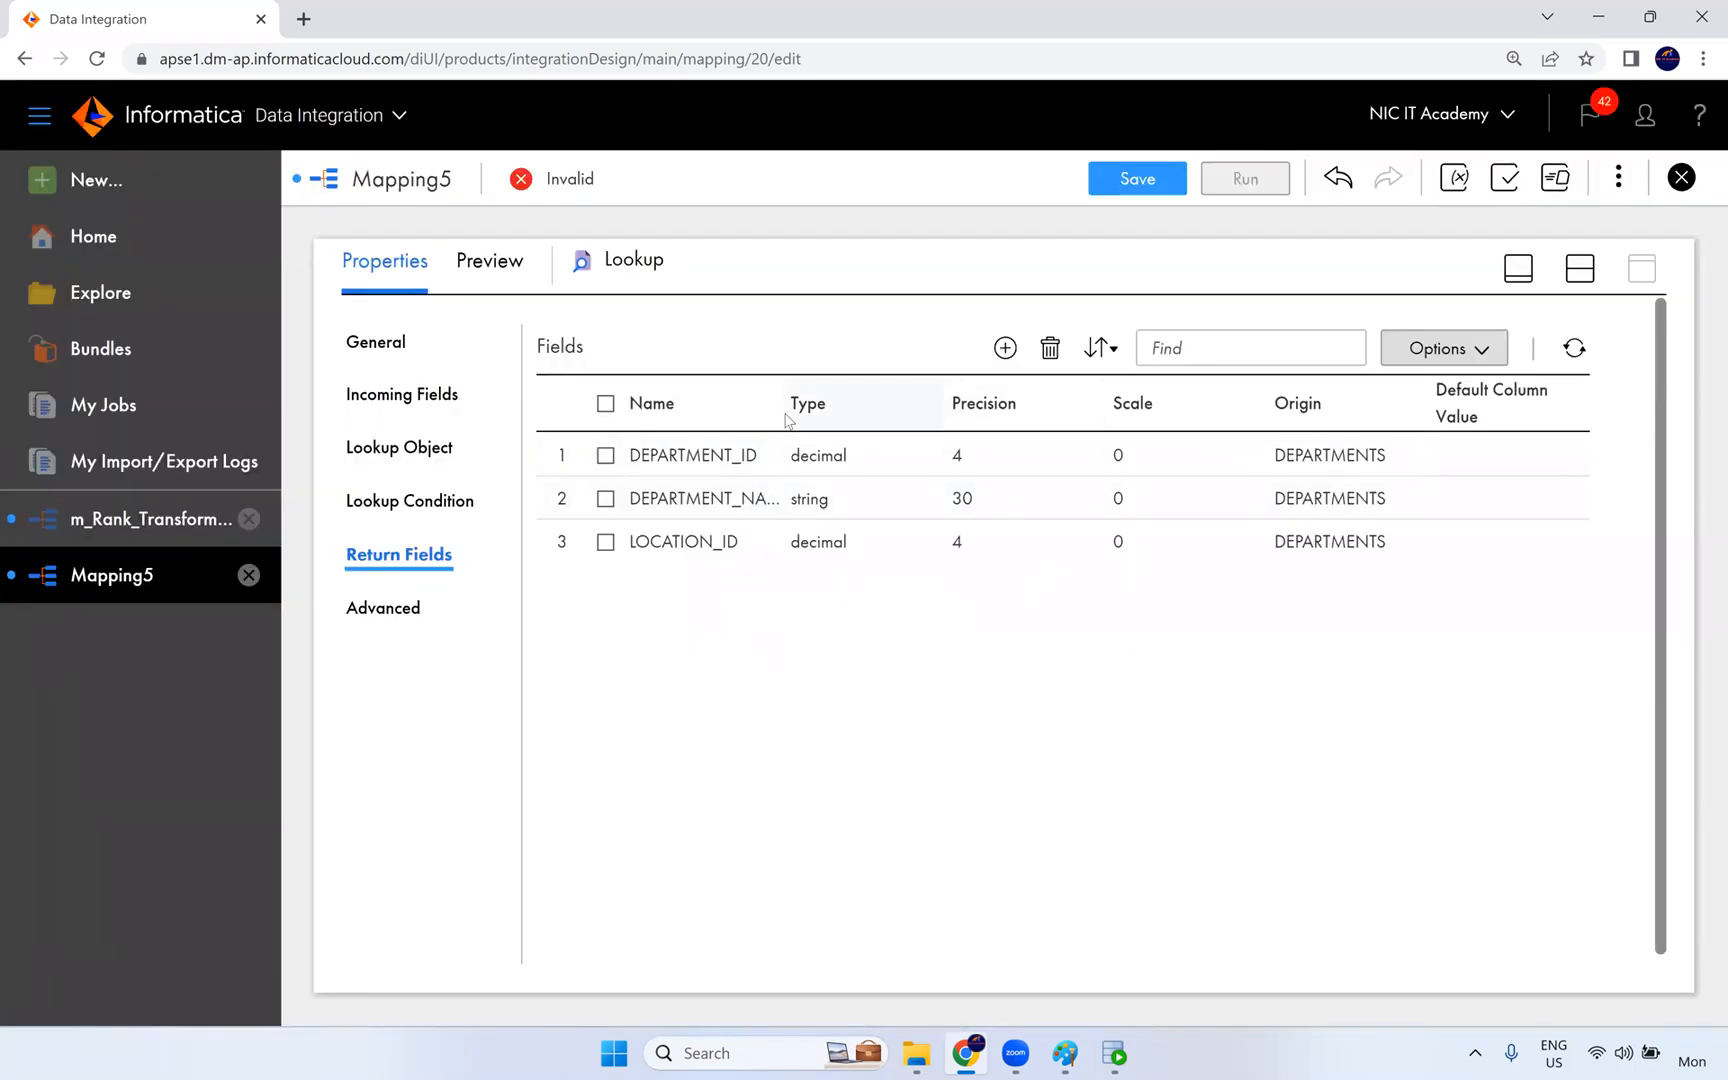
left_click_drag(781, 403, 826, 403)
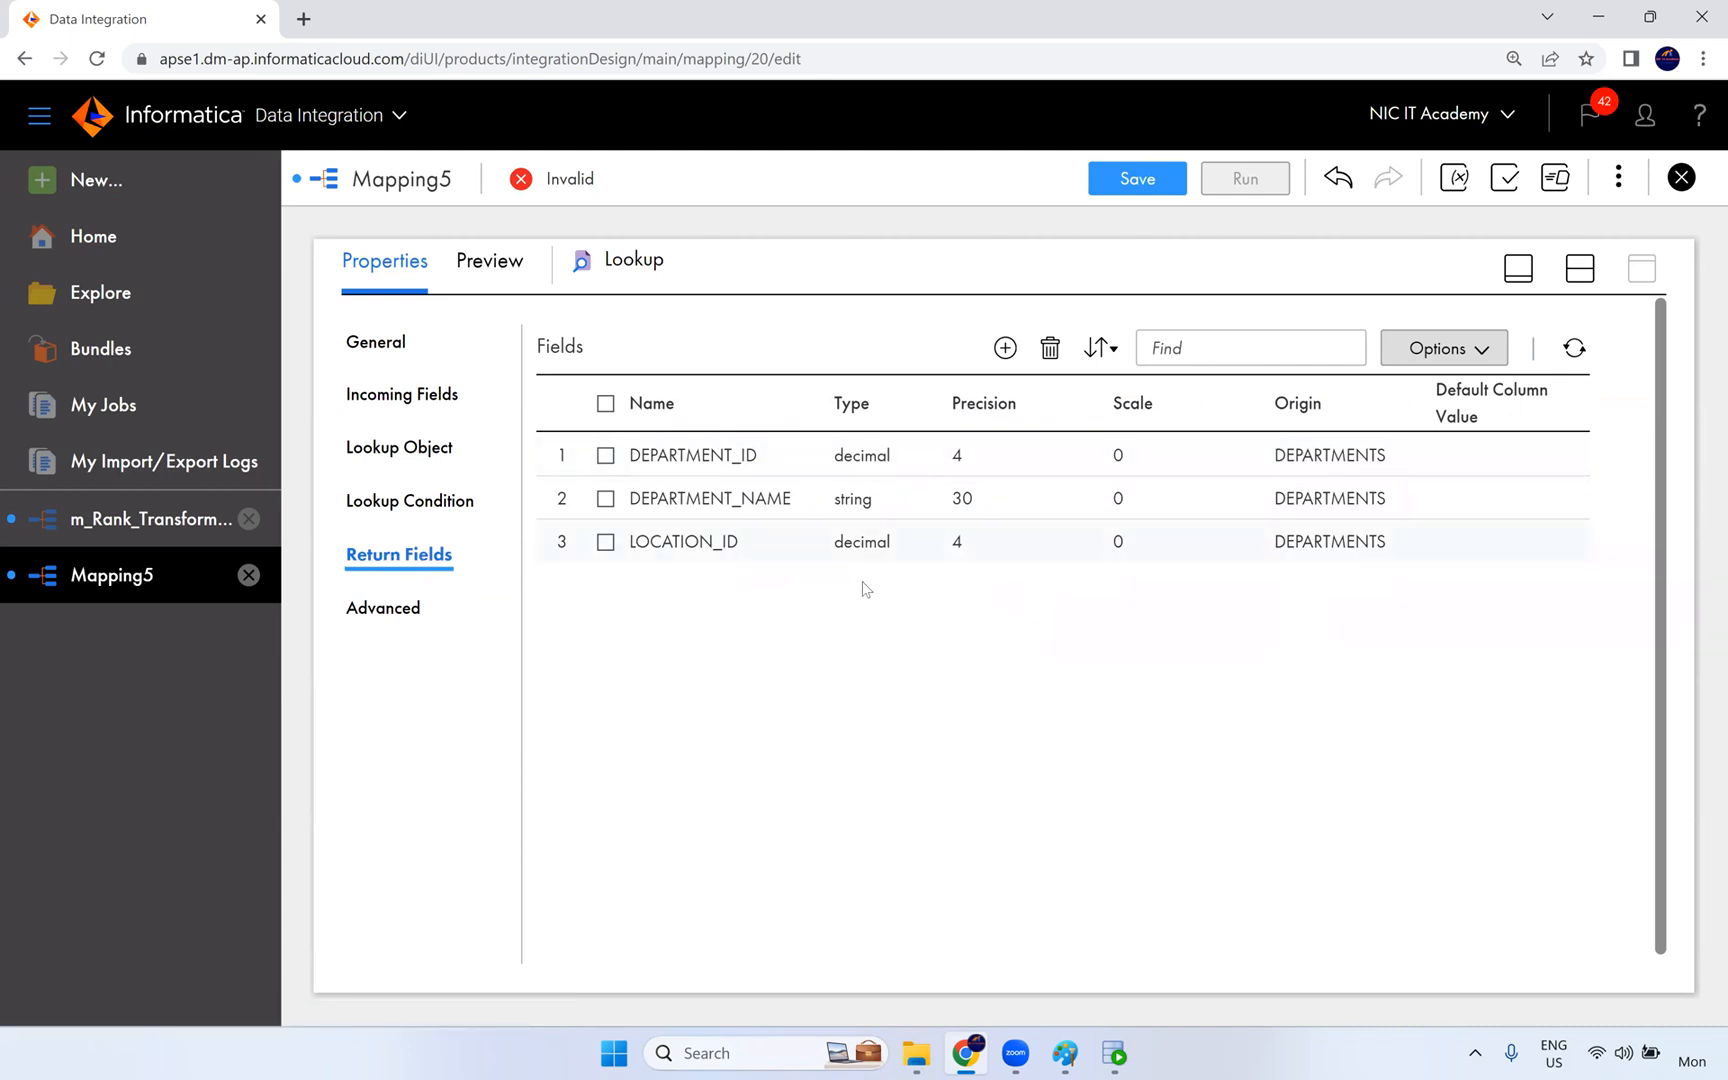
- Review the Lookup transformation's advanced settings and compare them with its lookup object settings
left_click(412, 614)
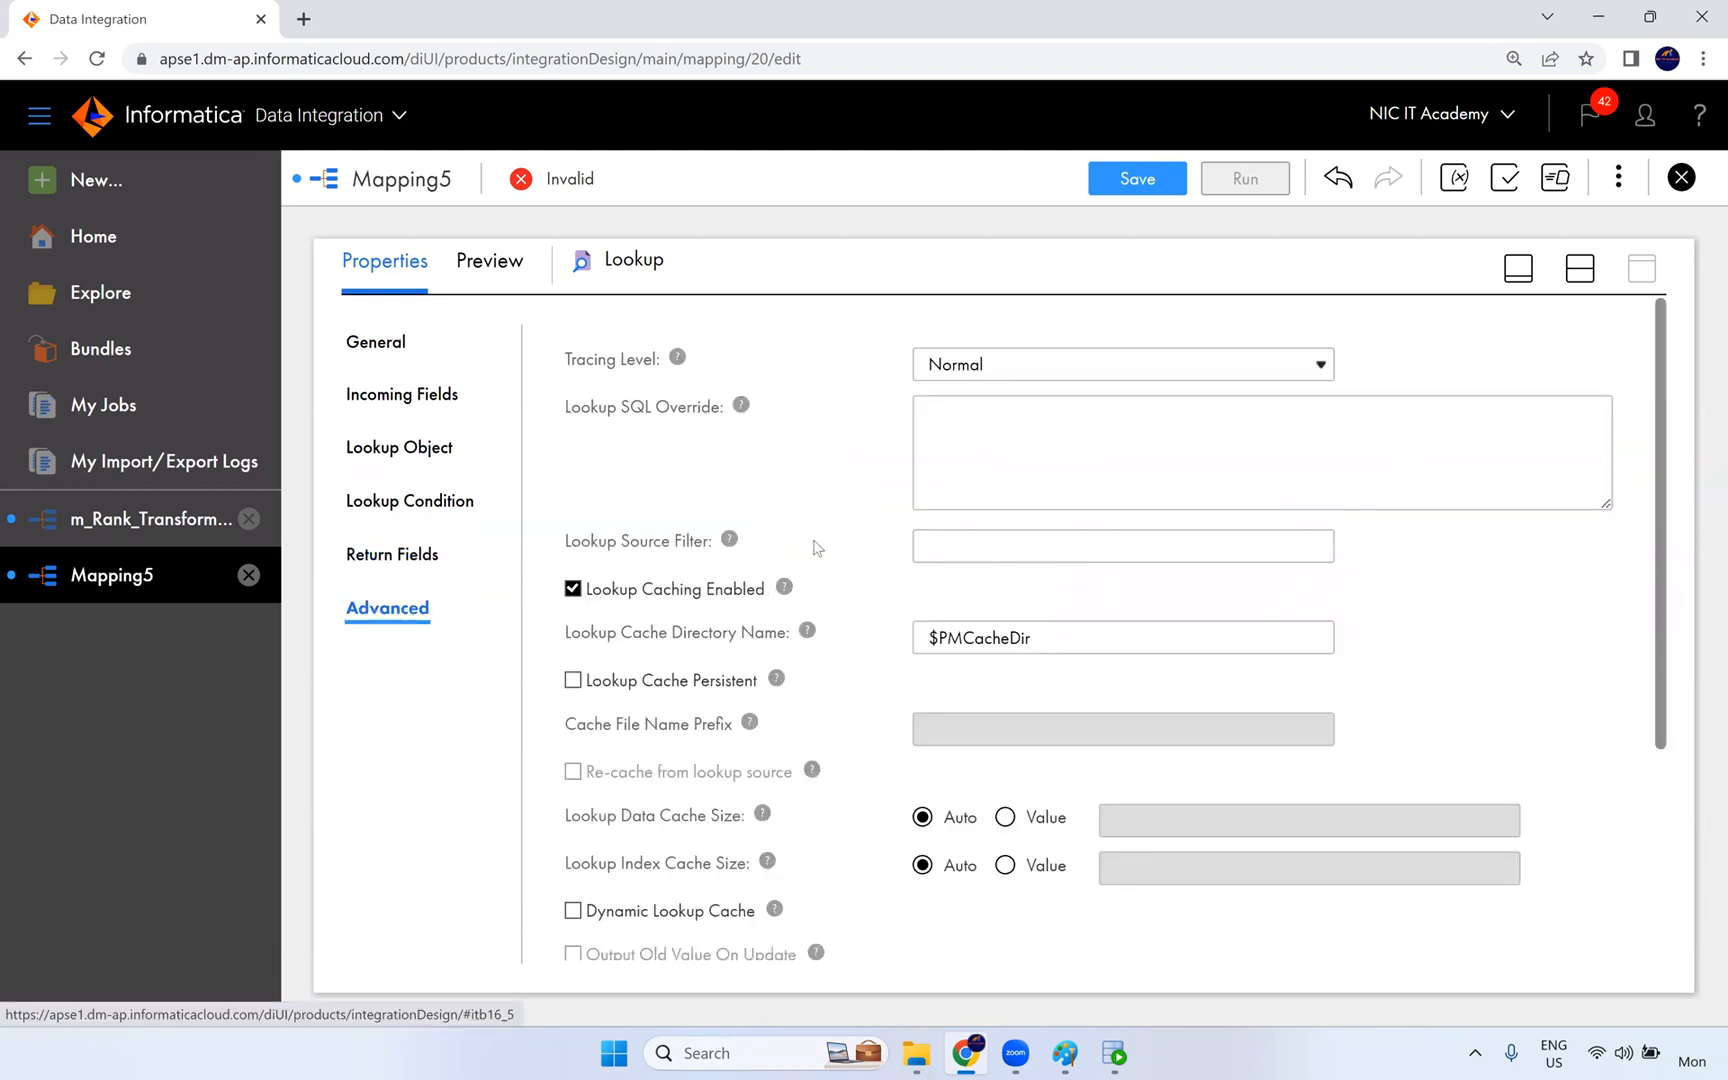
left_click(416, 443)
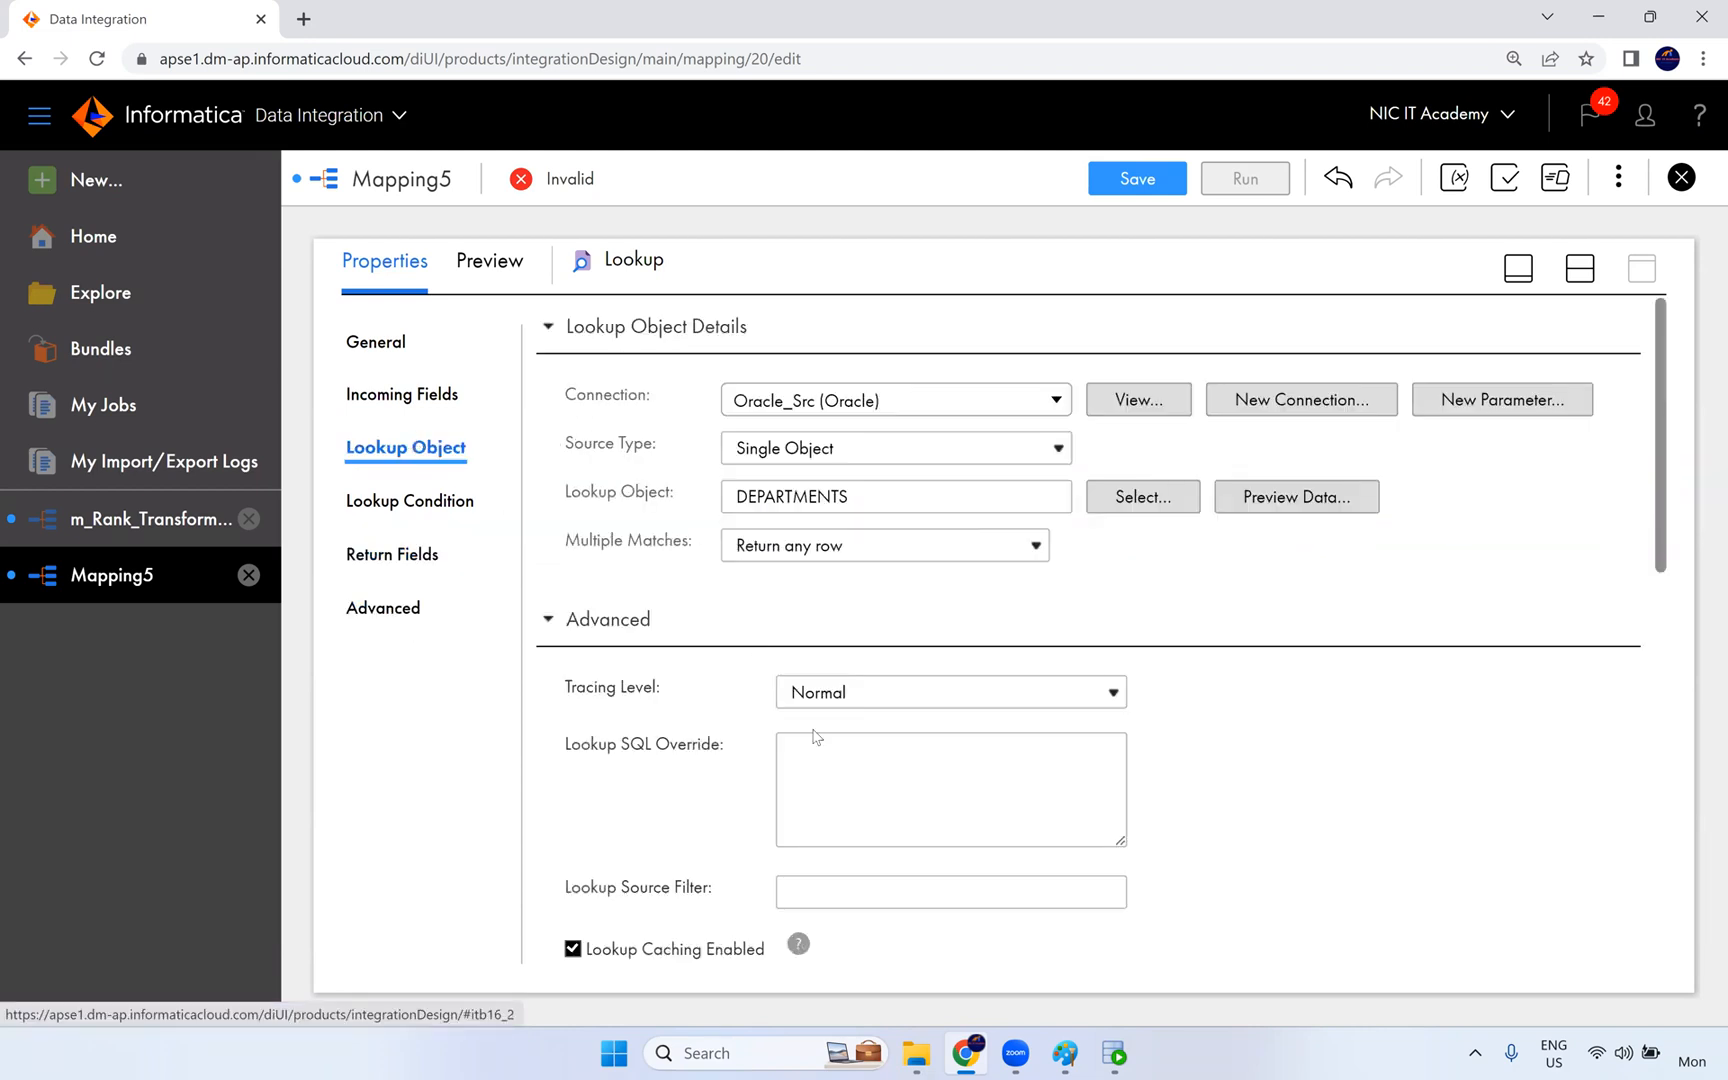
left_click(406, 617)
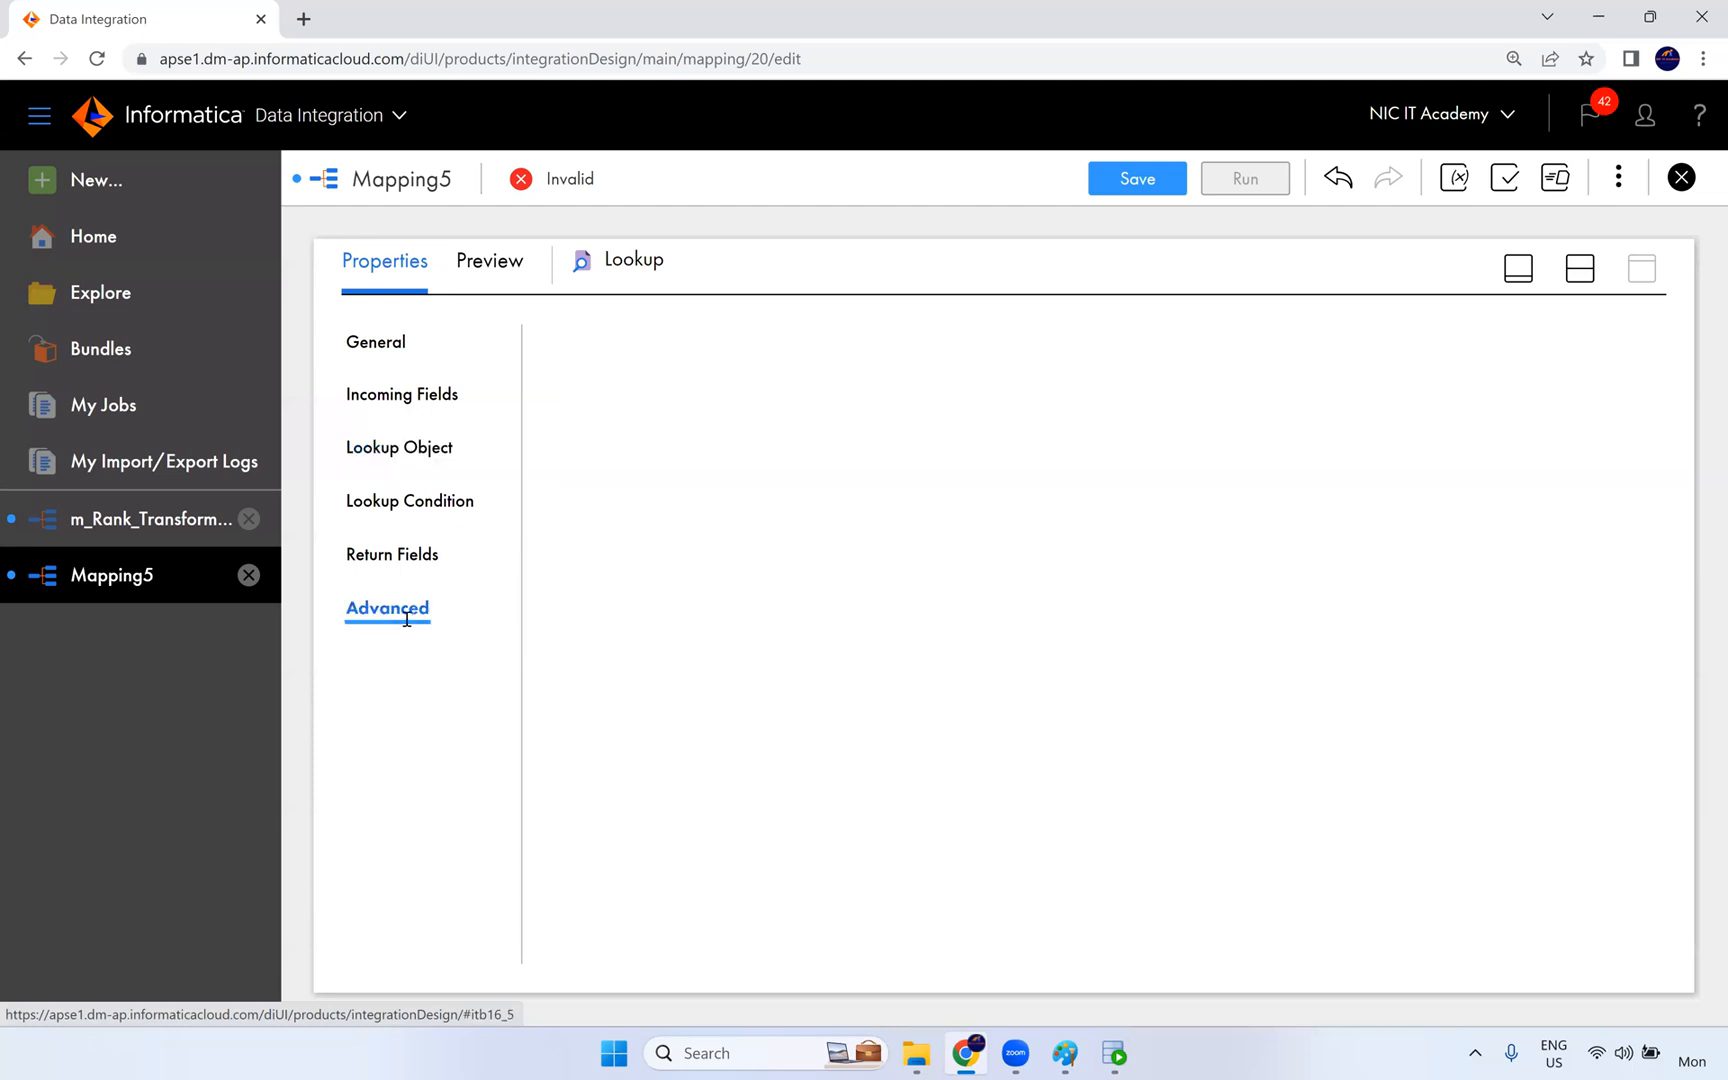
scroll(725, 600, "down", 3)
scroll(720, 750, "up", 3)
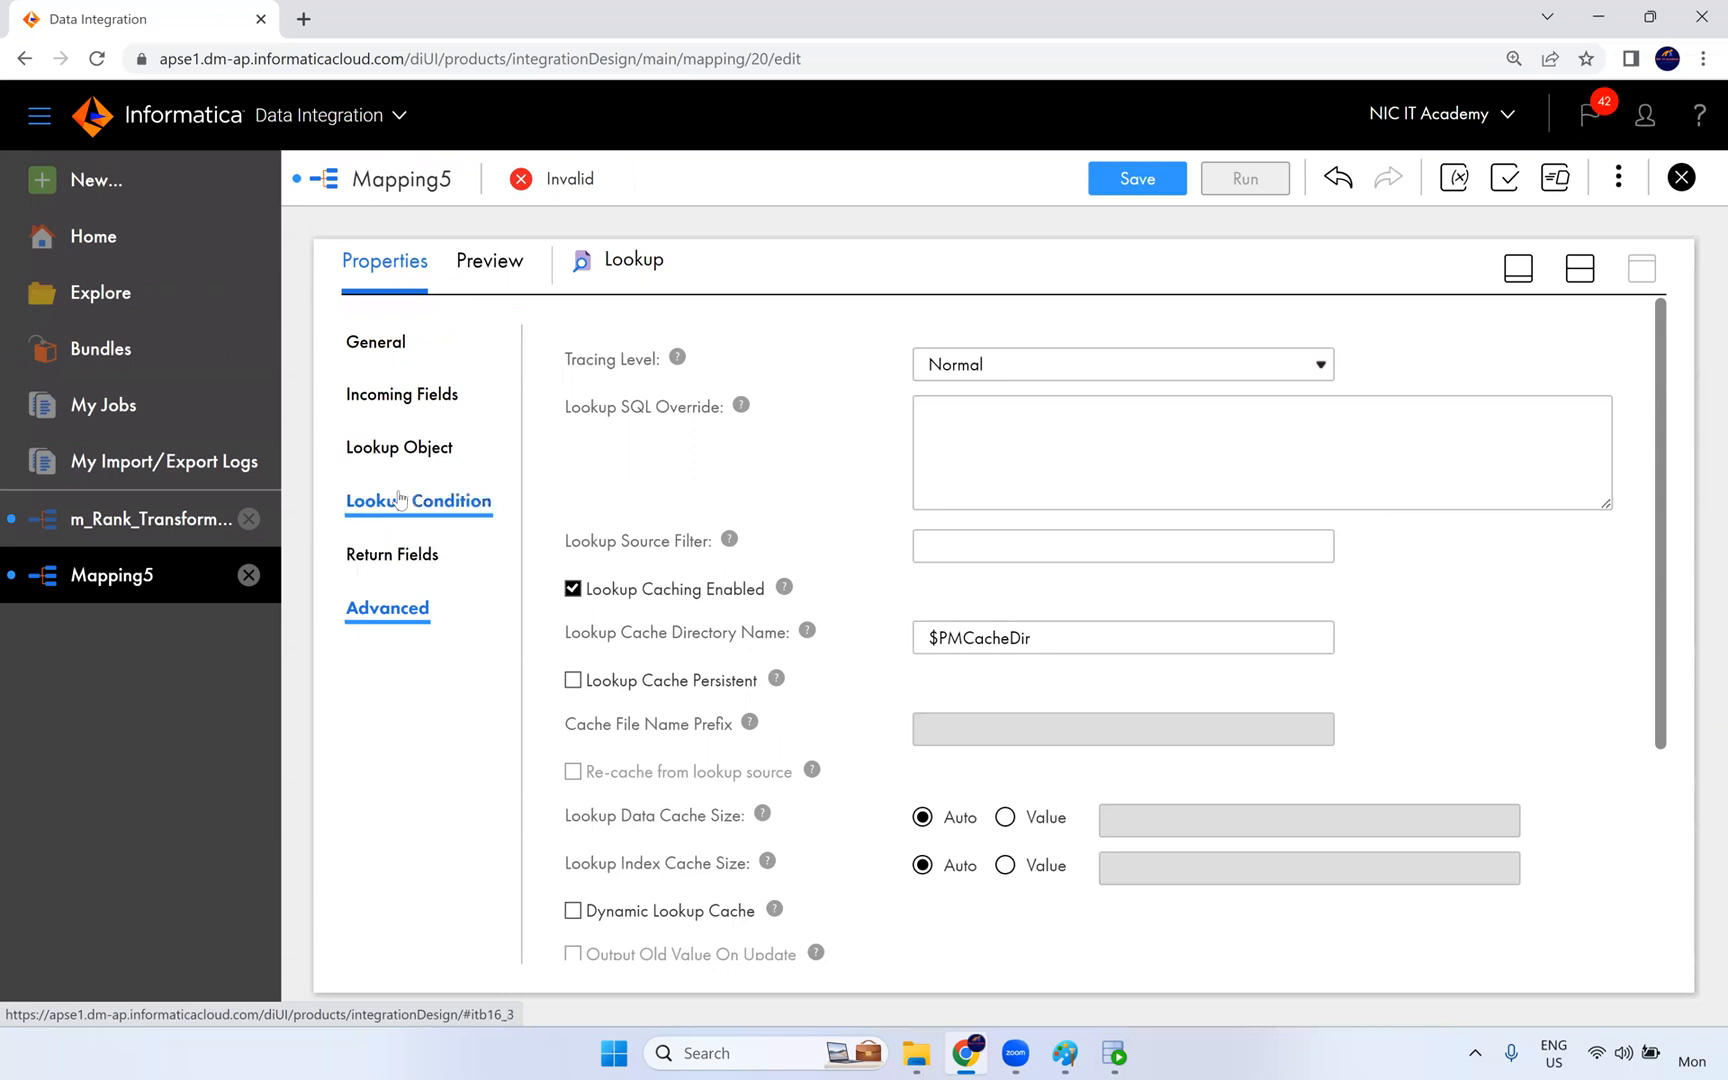
left_click(406, 448)
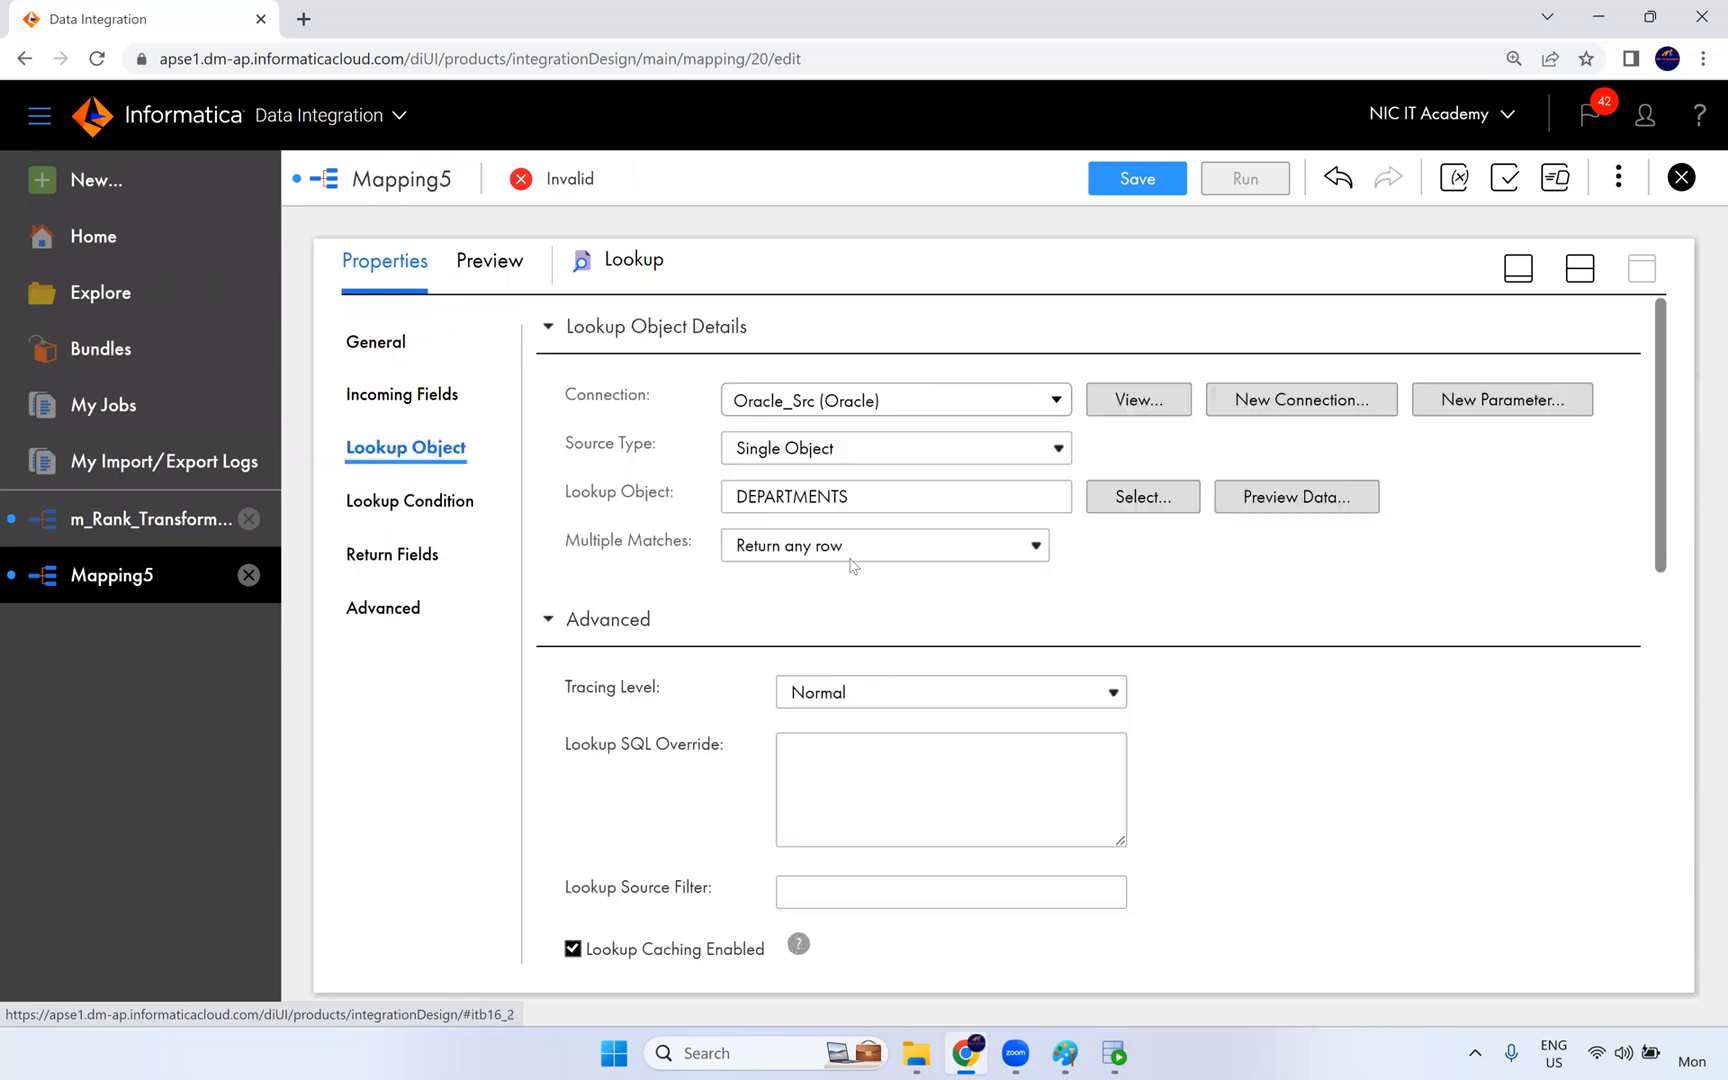
- Set the Target transformation's connection to Oracle_Tgt (Oracle) and open its target object selection
left_click(1580, 268)
left_click(1143, 385)
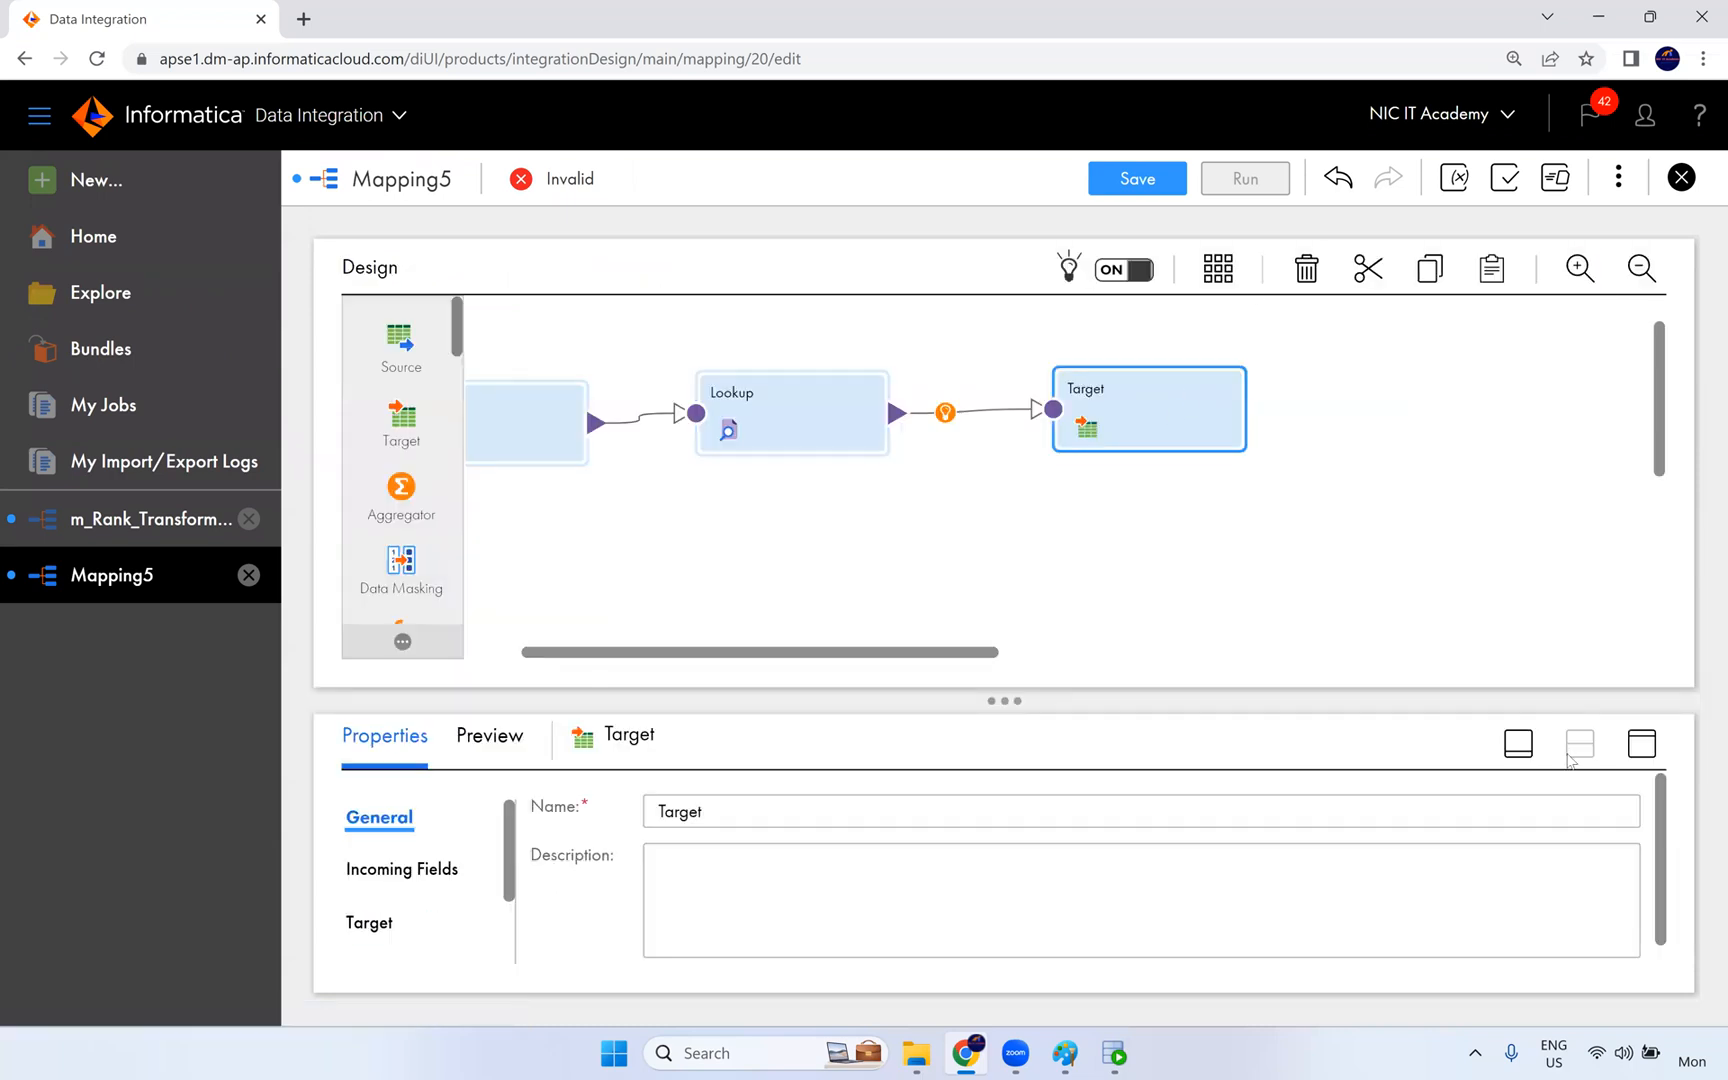
left_click(1642, 743)
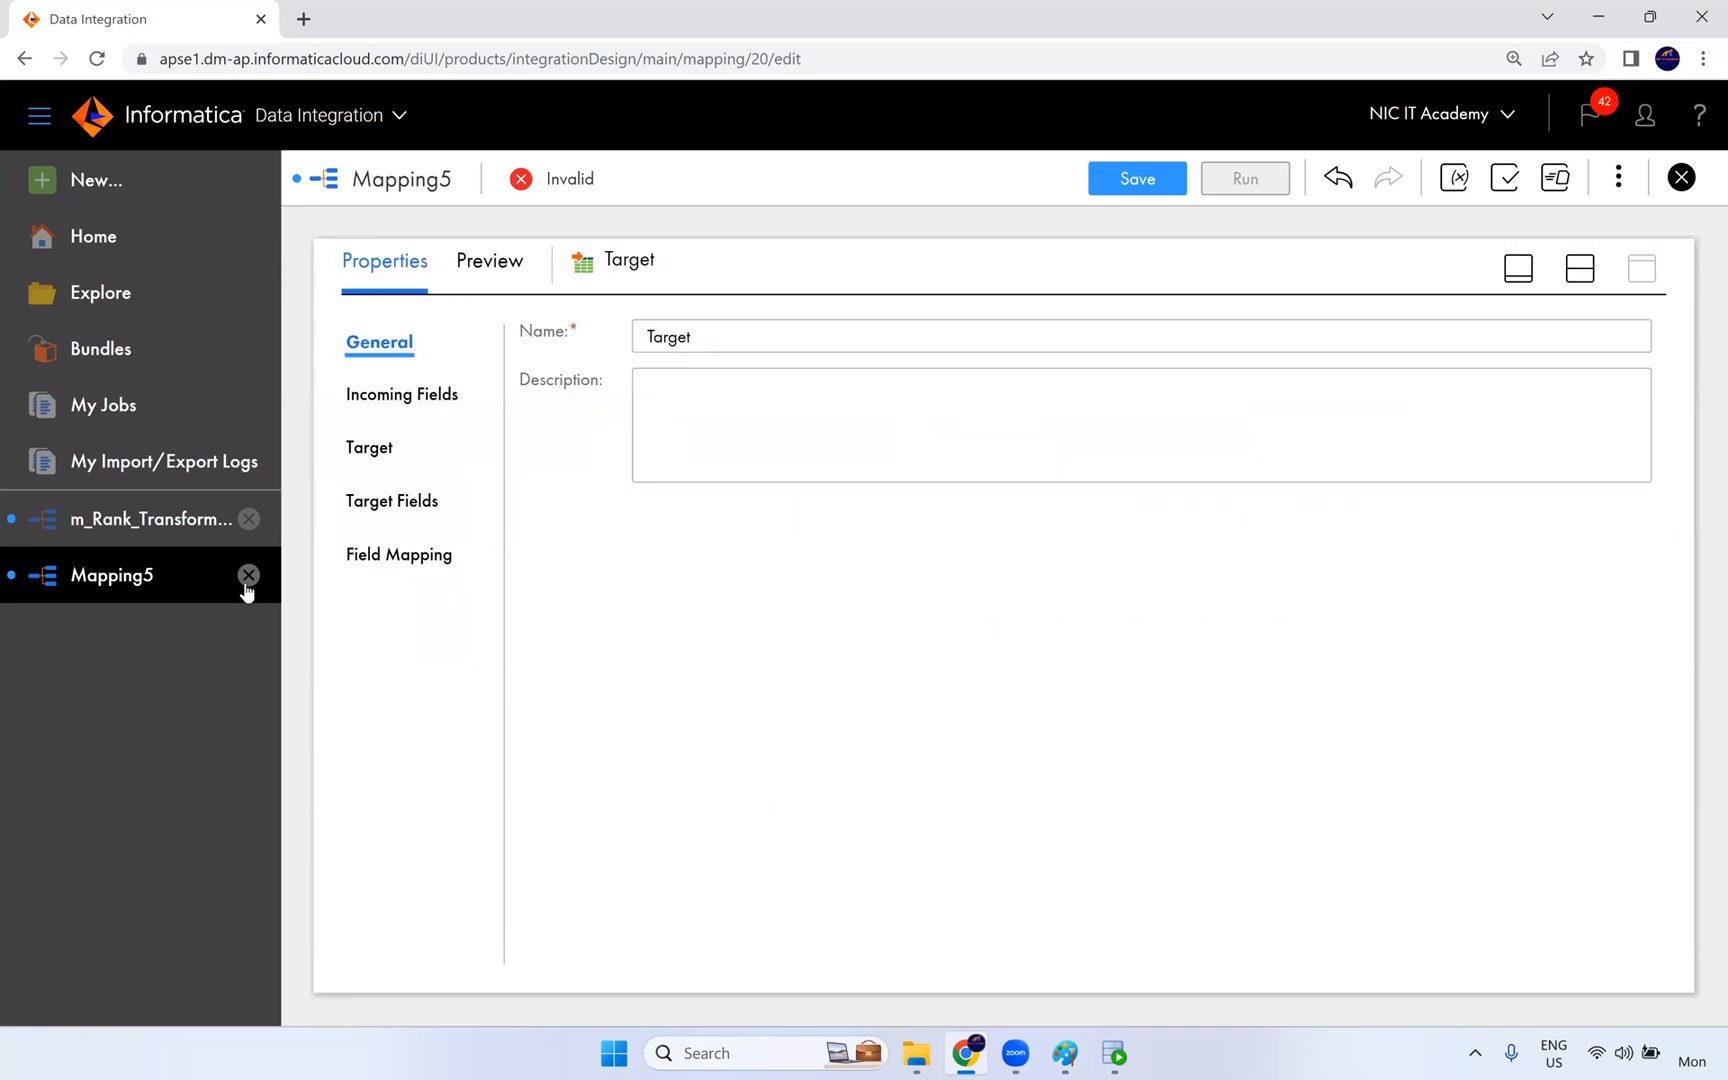
left_click(372, 447)
left_click(786, 418)
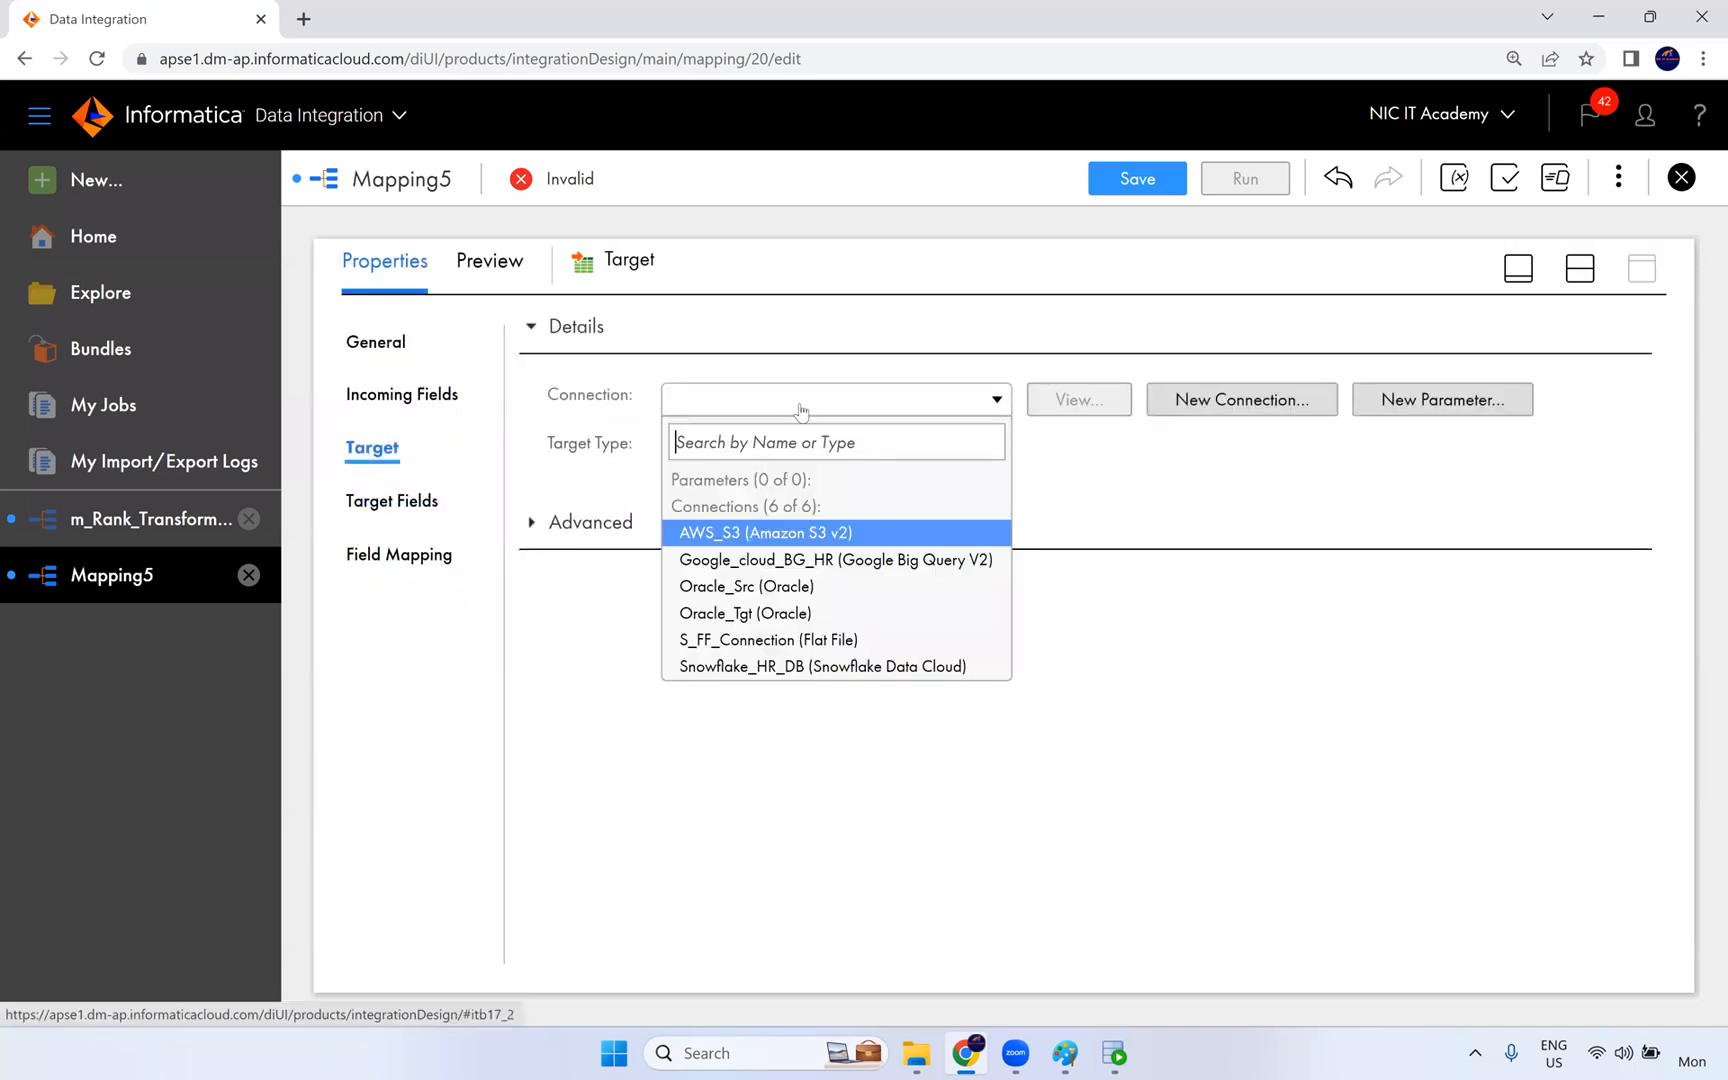
left_click(790, 610)
left_click(1069, 501)
- Switch to SQL Developer, query all rows of t_employees_dept in the CORE worksheet and examine the department name and location columns
left_click(1115, 1056)
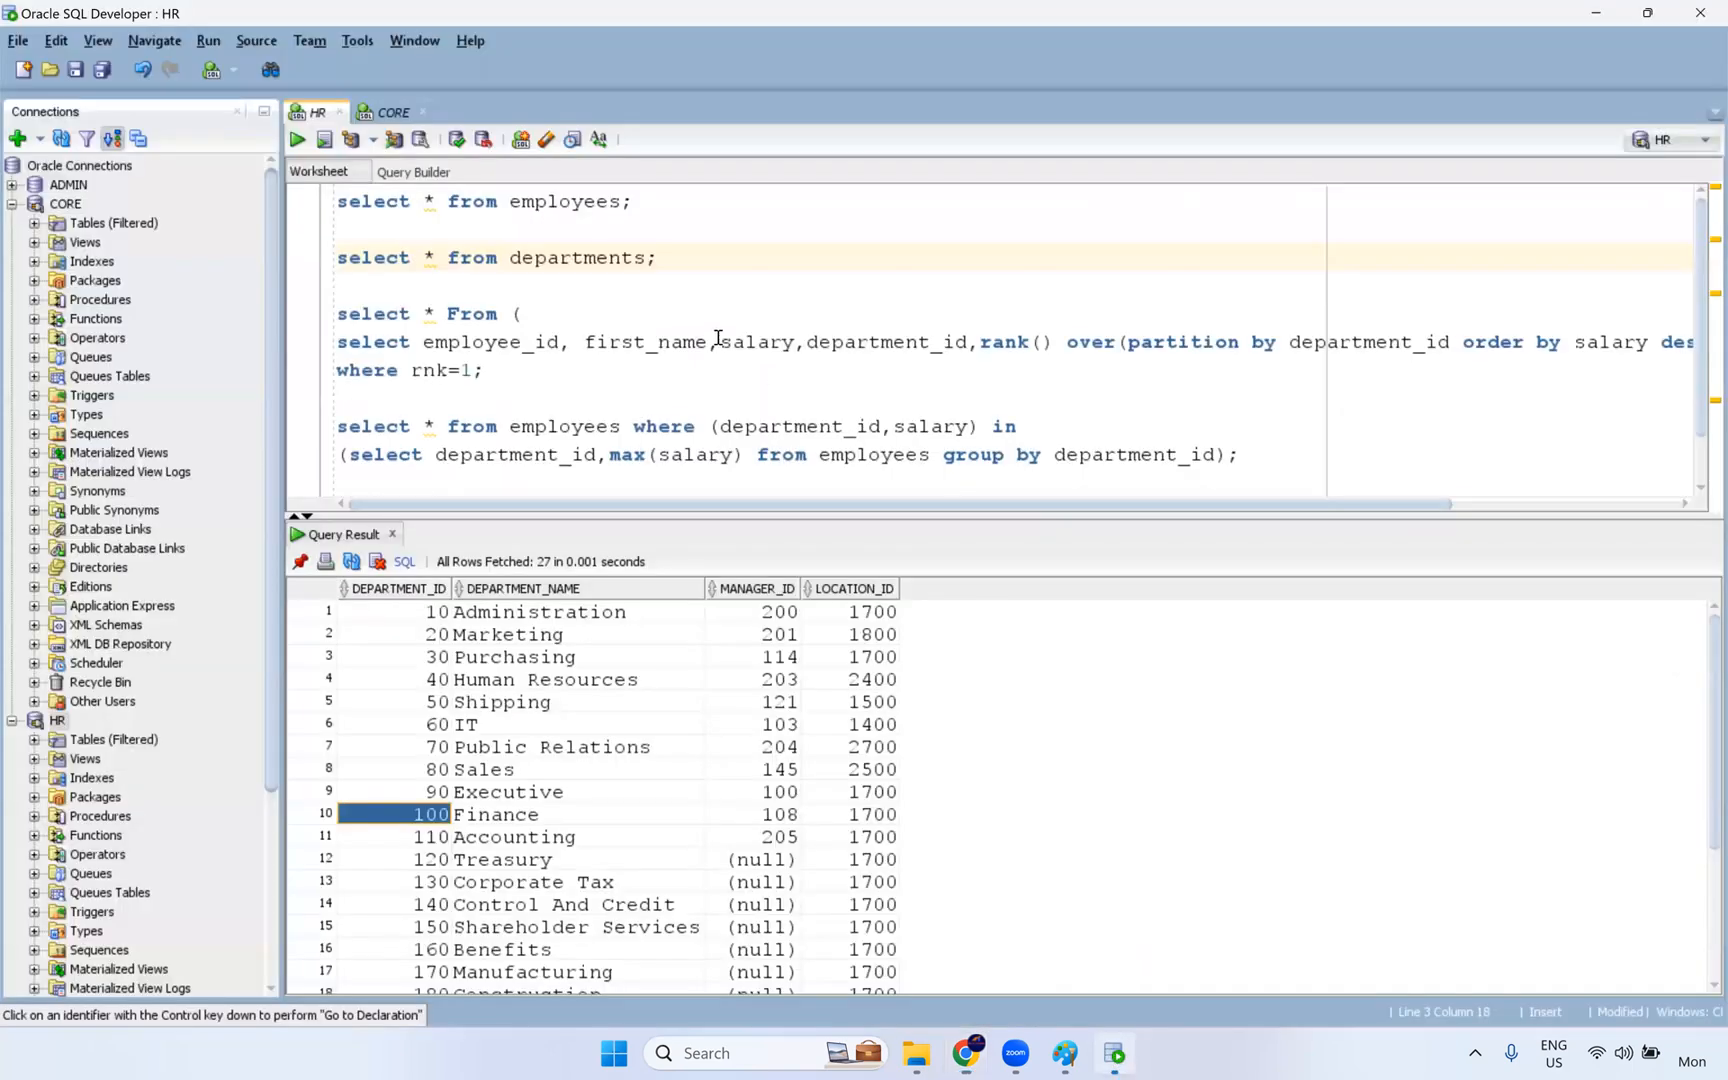
left_click(398, 113)
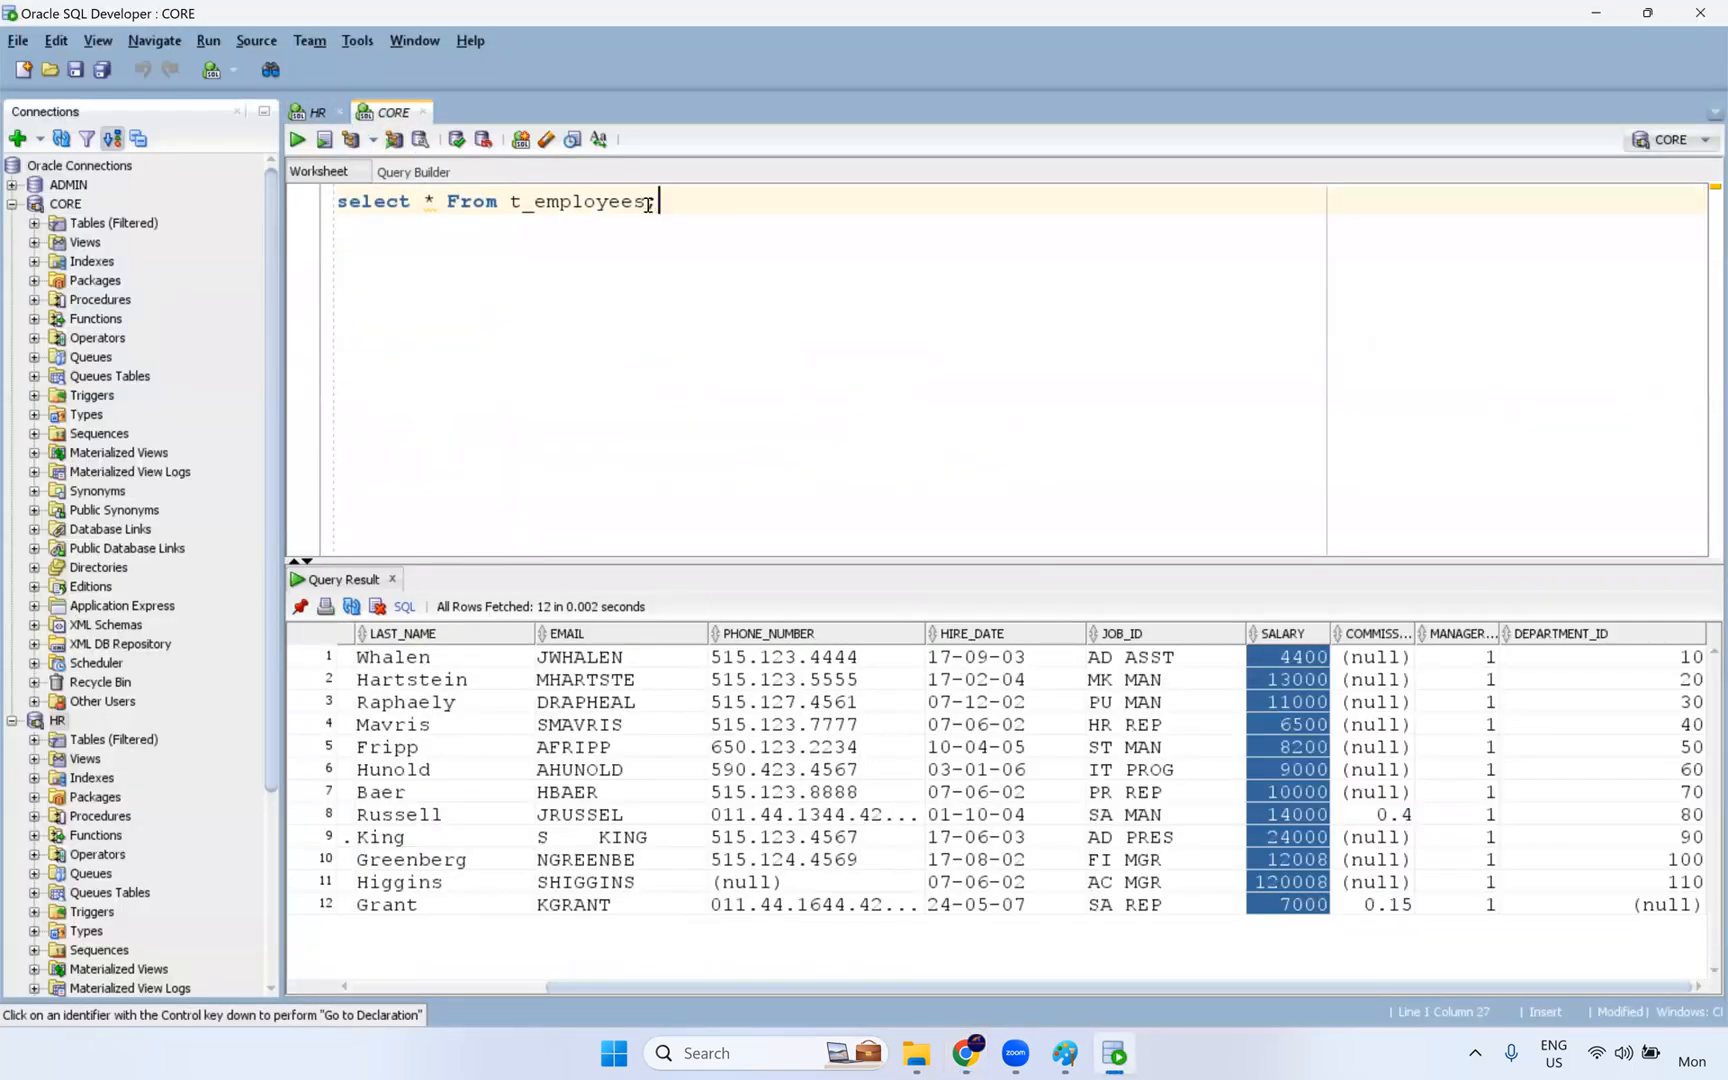
type("de")
key("ctrl+Return")
left_click_drag(1380, 984, 1654, 980)
left_click_drag(1456, 658, 1470, 837)
left_click_drag(1568, 690, 1520, 983)
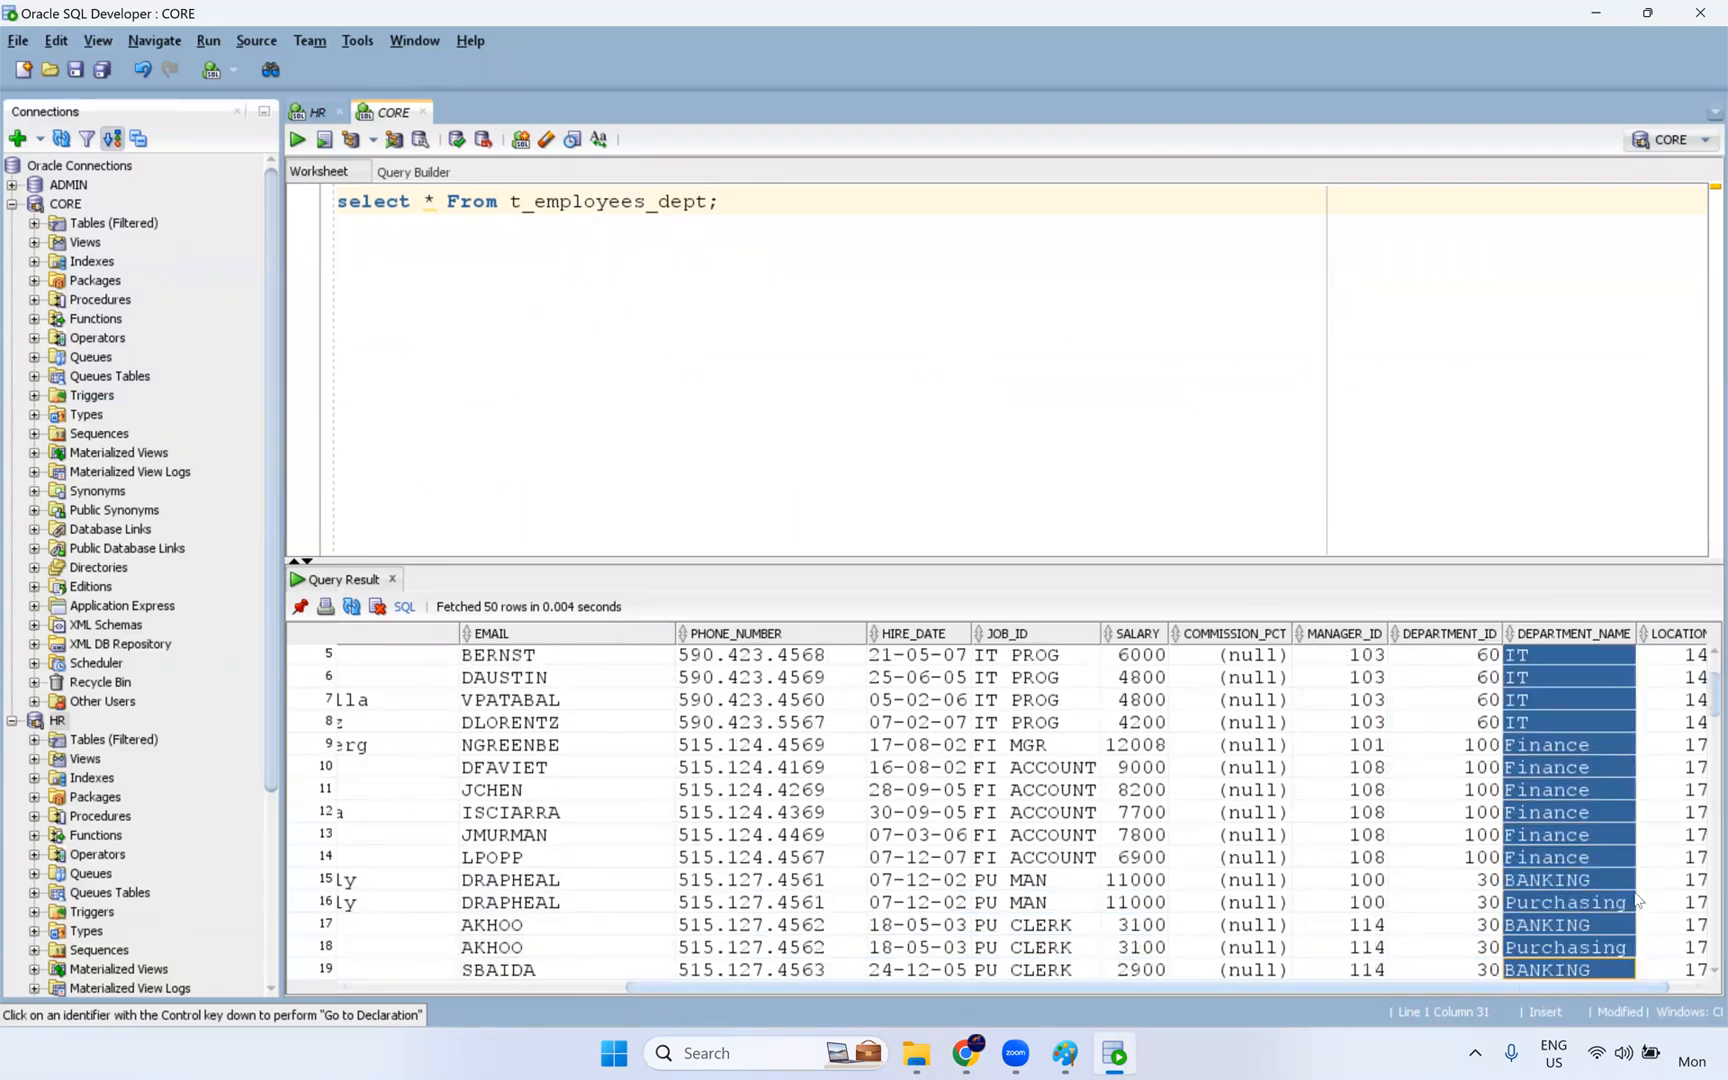
scroll(1635, 894, "right", 1)
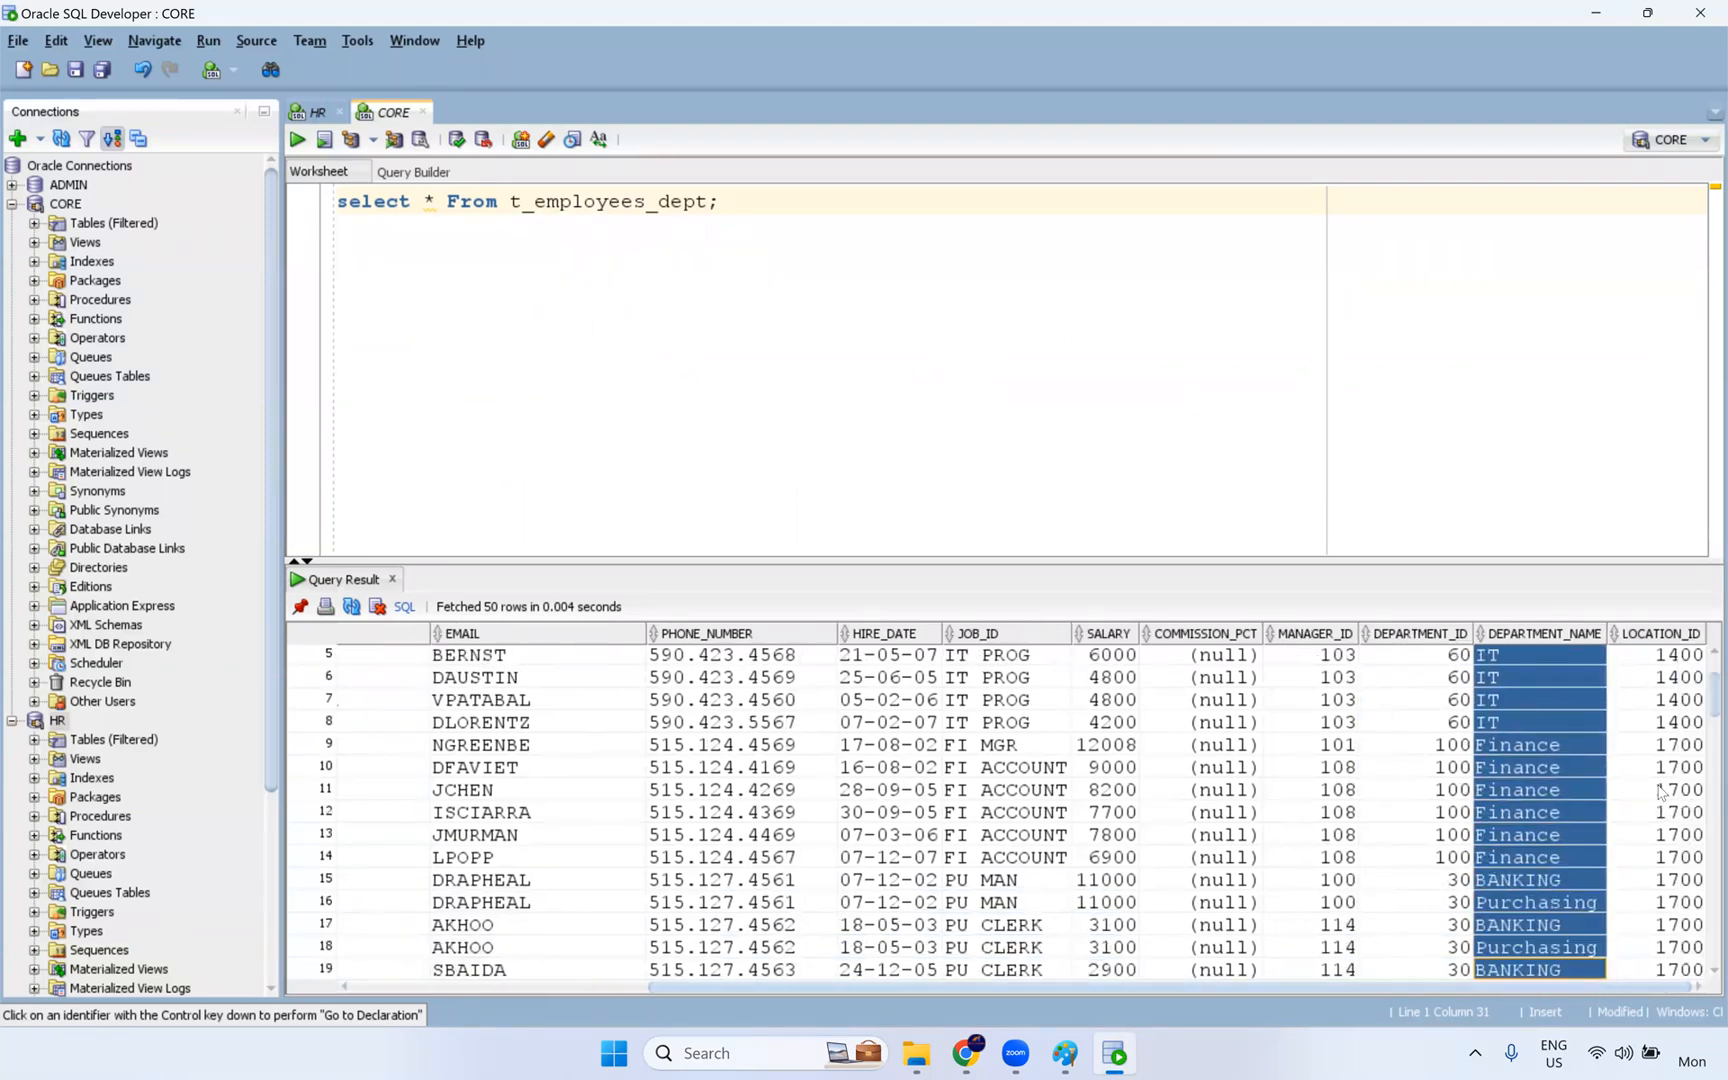
- Add and run "truncate table t_employees_dept;" in the CORE worksheet, and rerun the select on t_employees_dept
double_click(684, 203)
left_click(754, 214)
key("Return")
type("trucnate")
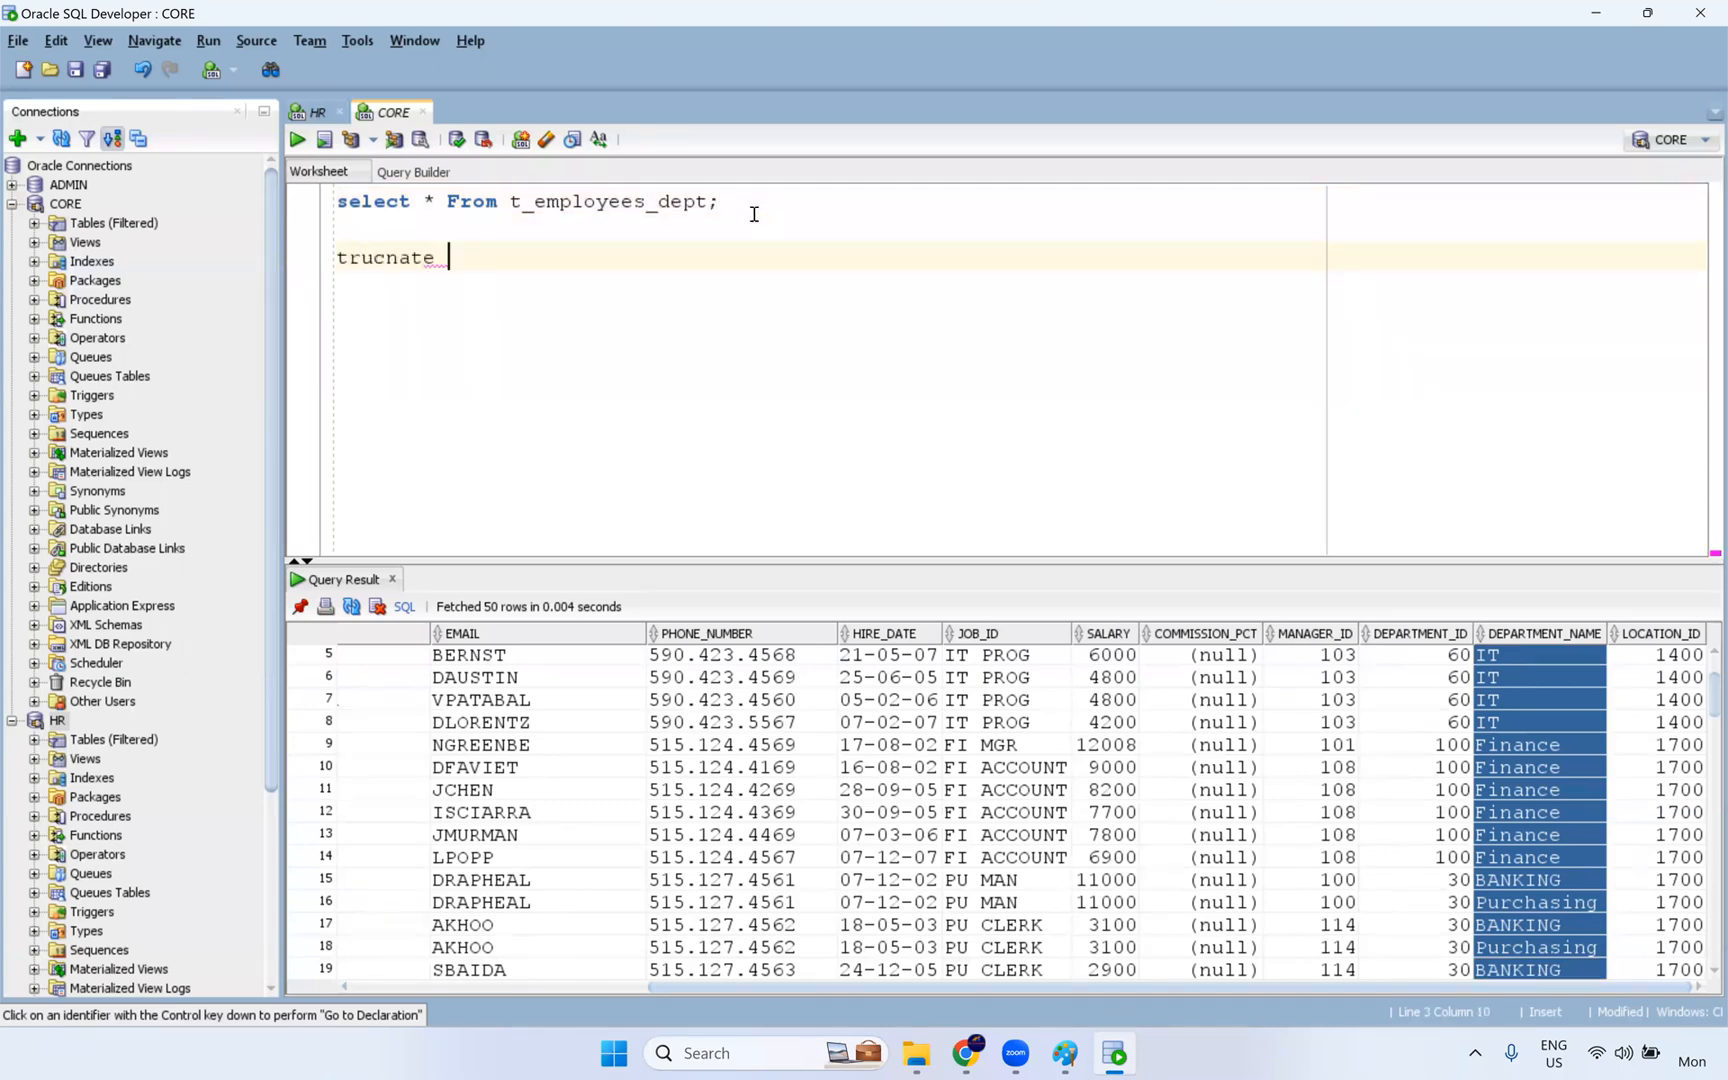
key("BackSpace")
key("BackSpace")
key("BackSpace")
key("BackSpace")
key("BackSpace")
key("BackSpace")
type("ncate table t_employees_dept;")
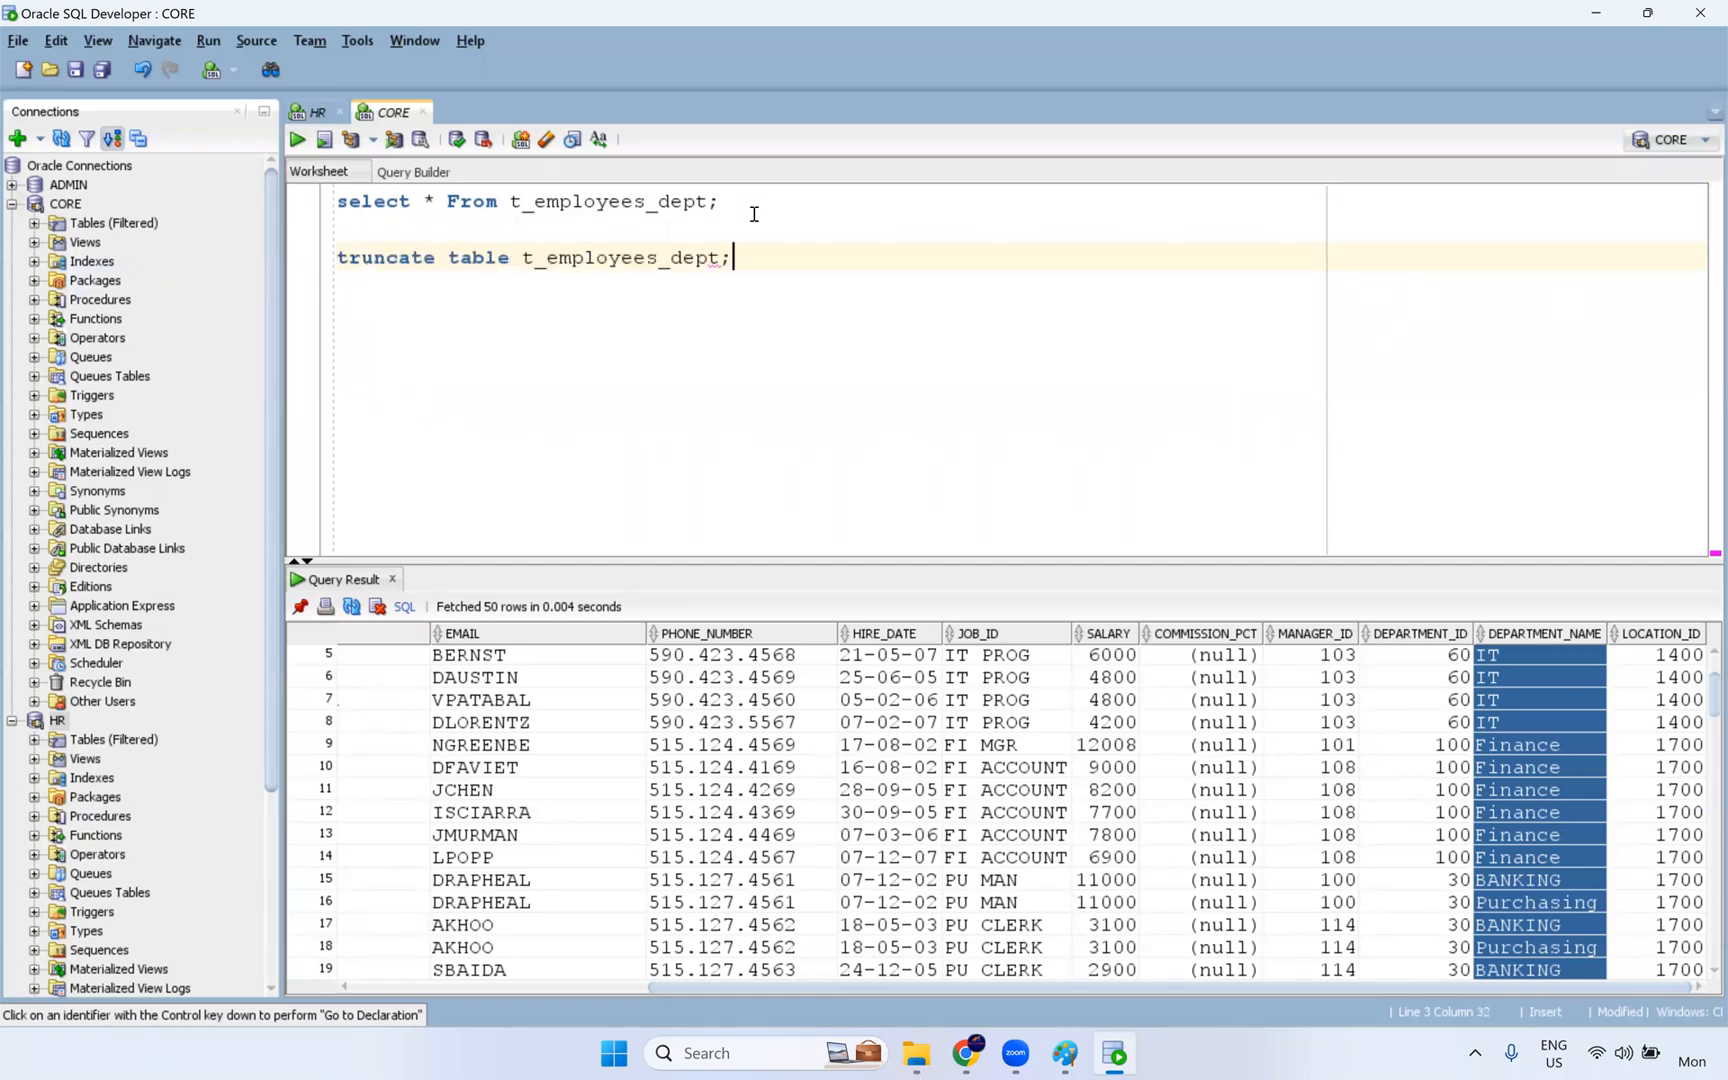
key("ctrl+Return")
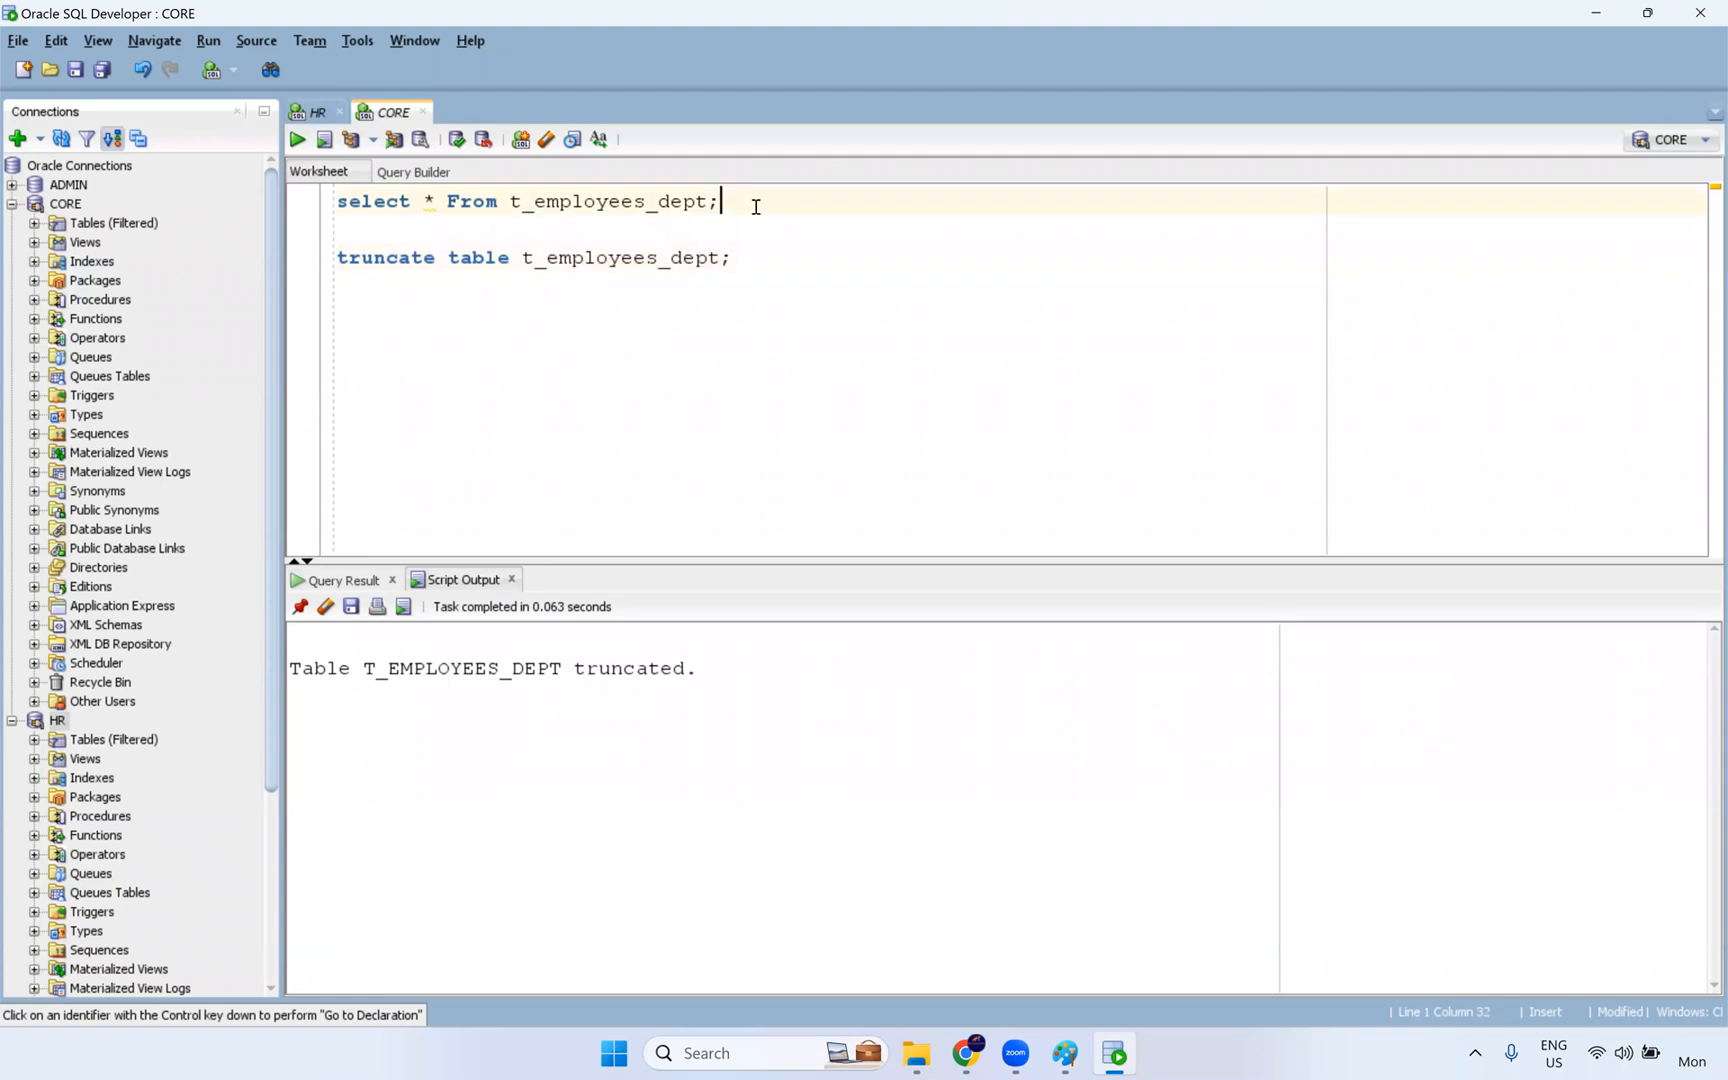
key("ctrl+Return")
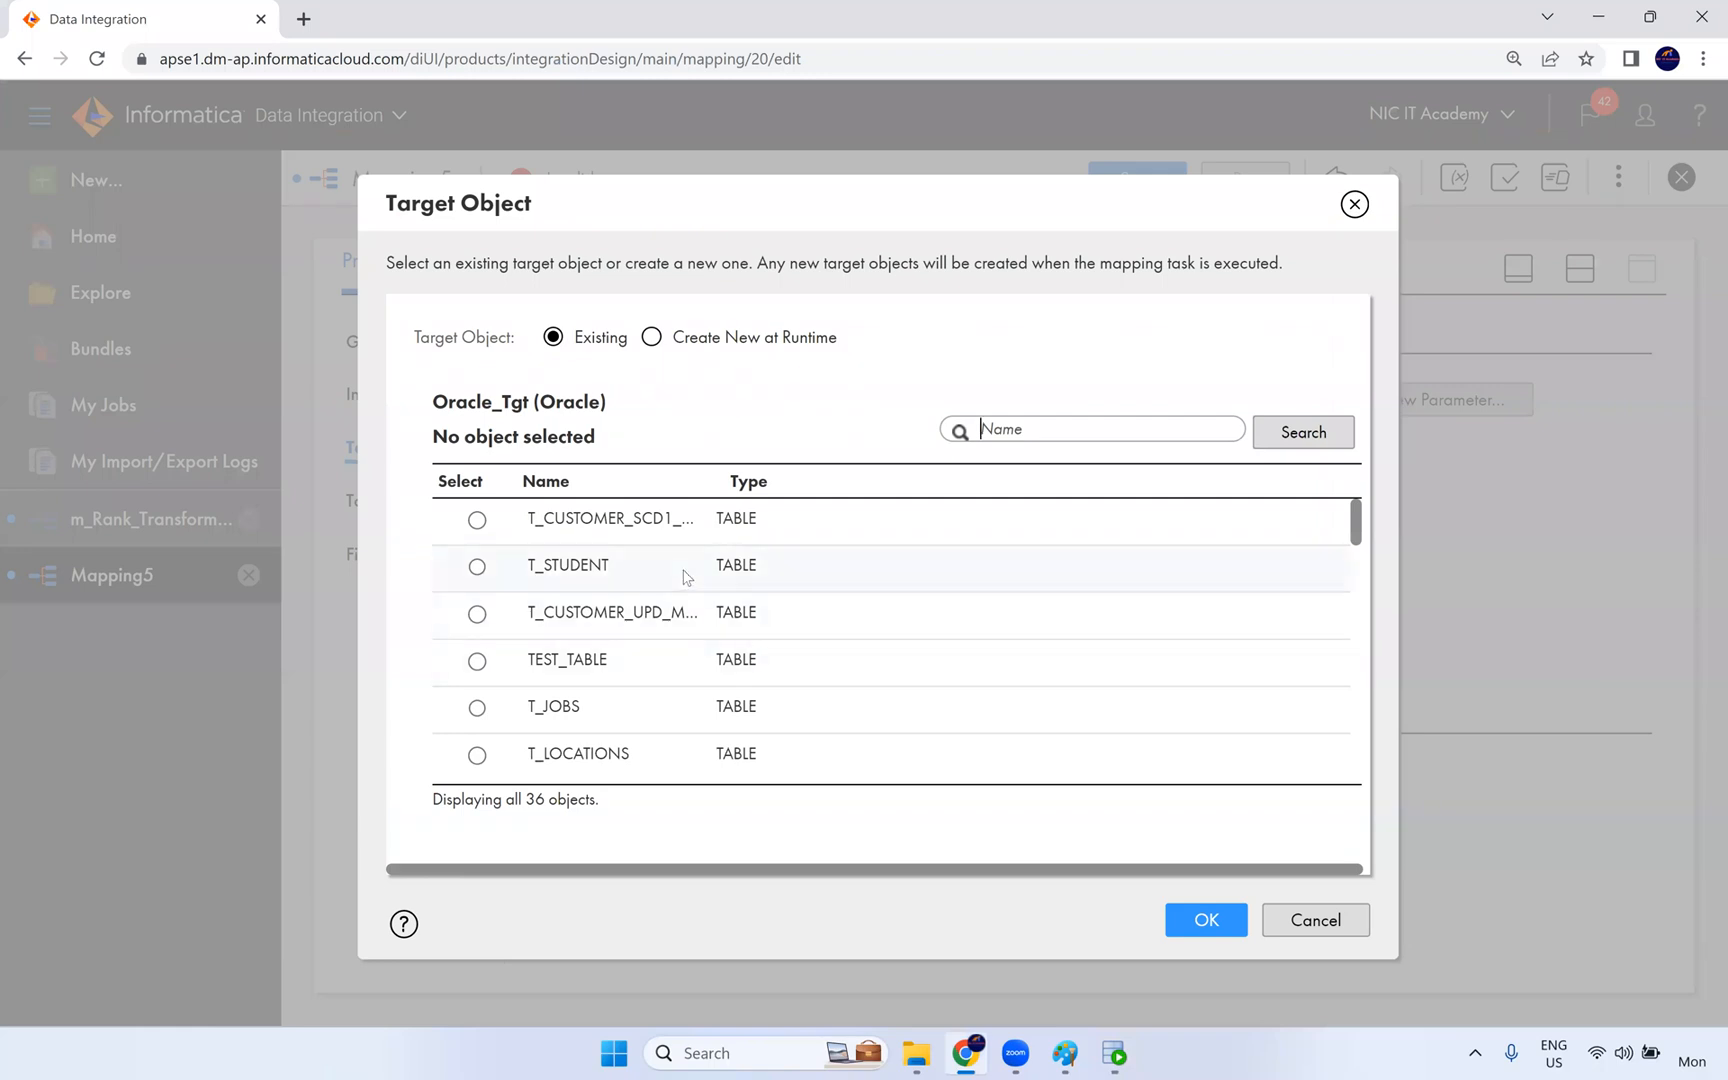
- Return to Data Integration, find and choose the existing table T_EMPLOYEES_DEPT as target object, and enable Truncate target
scroll(697, 625, "down", 2)
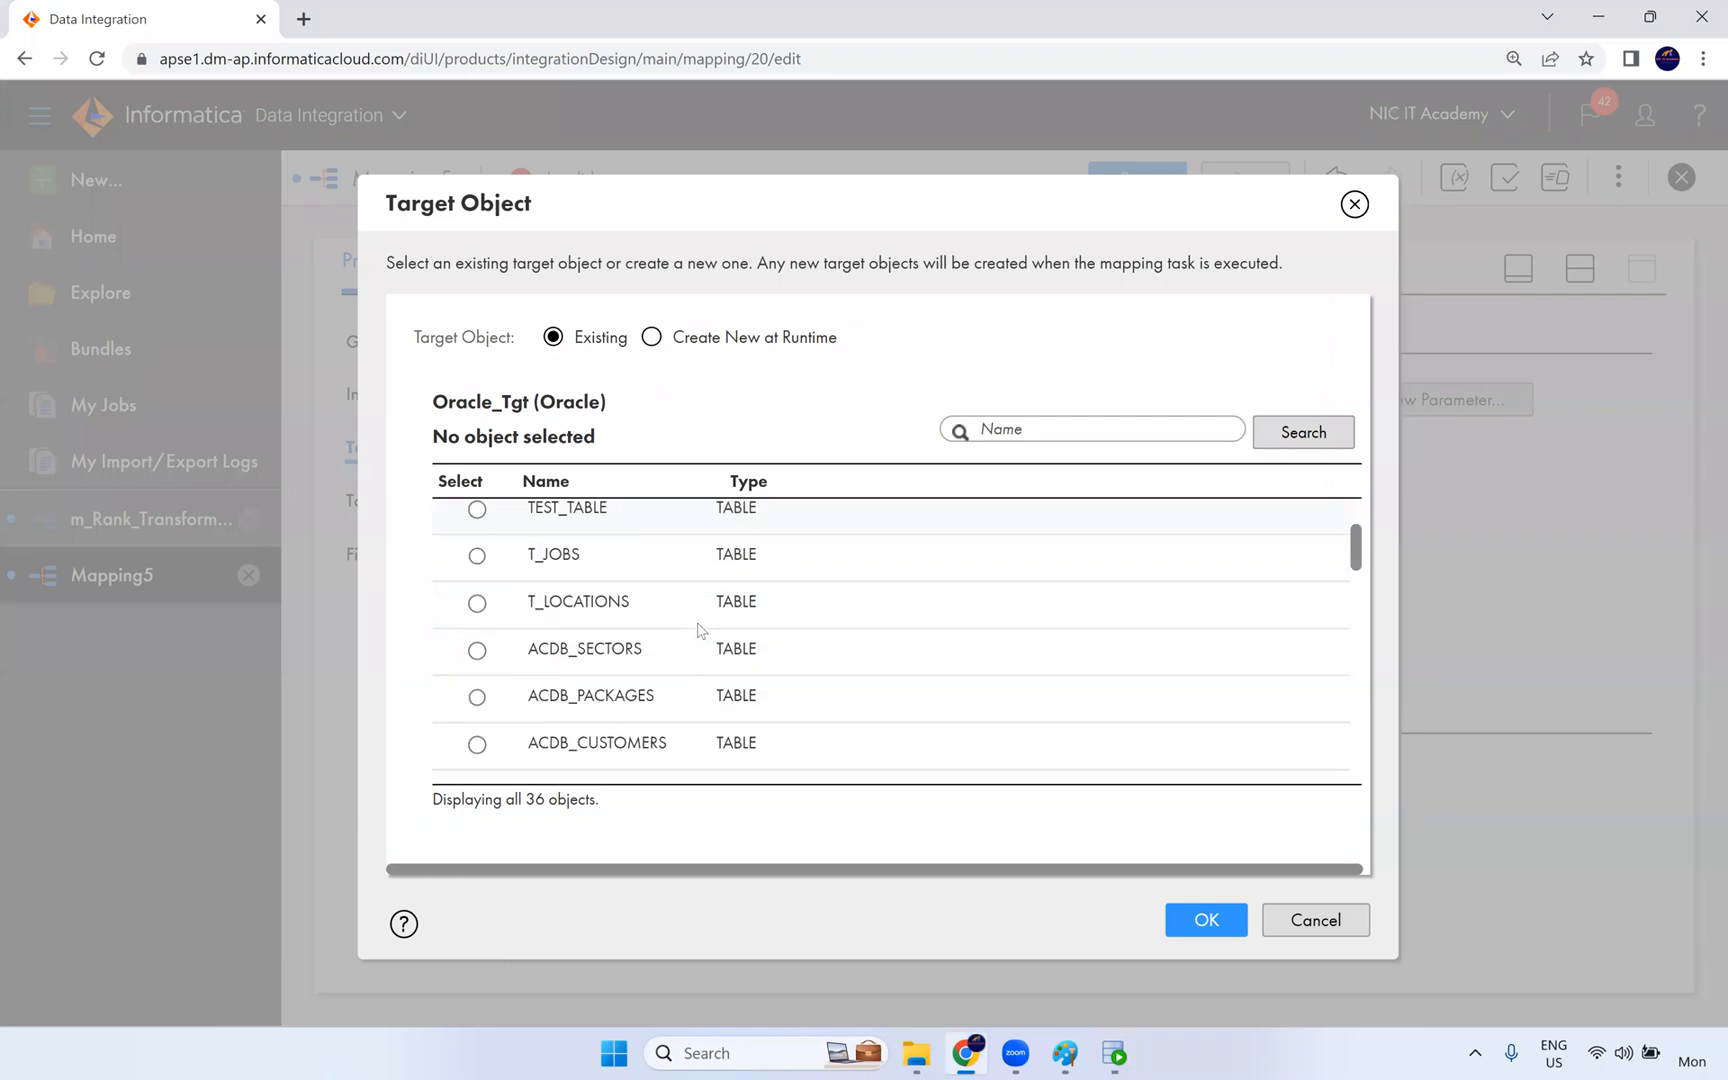
scroll(698, 630, "down", 1)
type("dept")
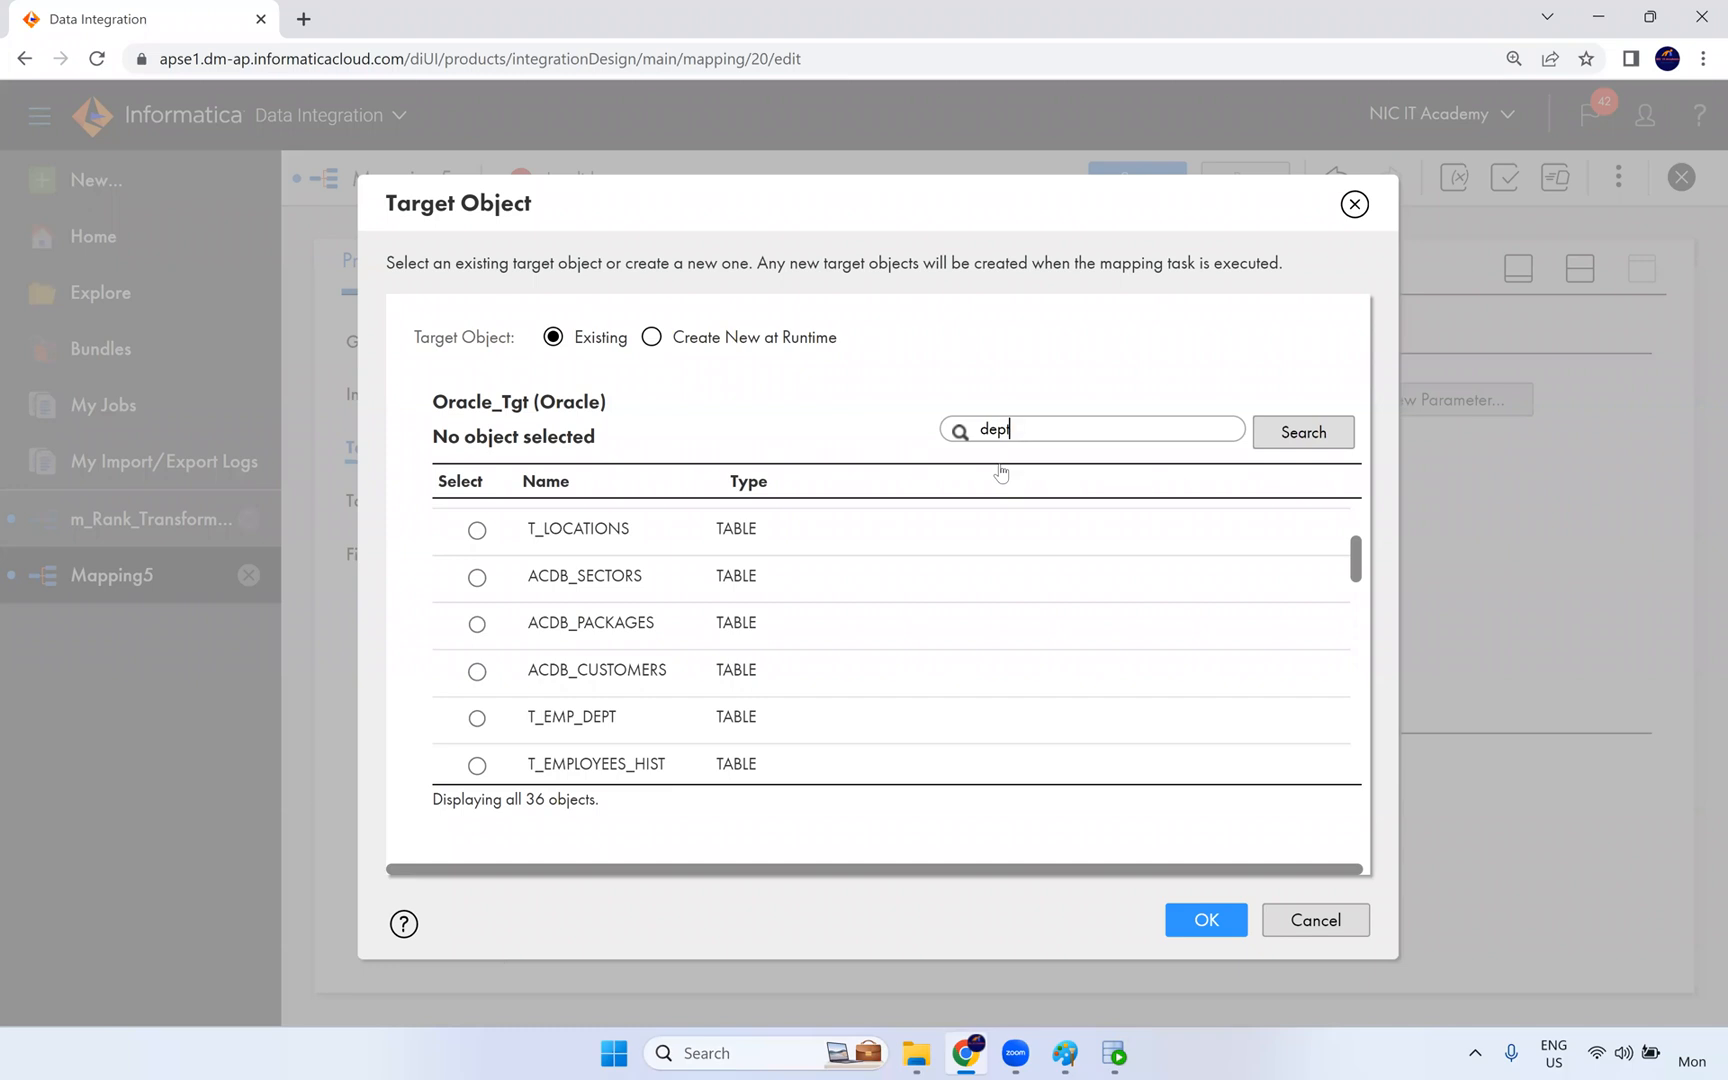
type("employees_")
key("Return")
left_click(735, 566)
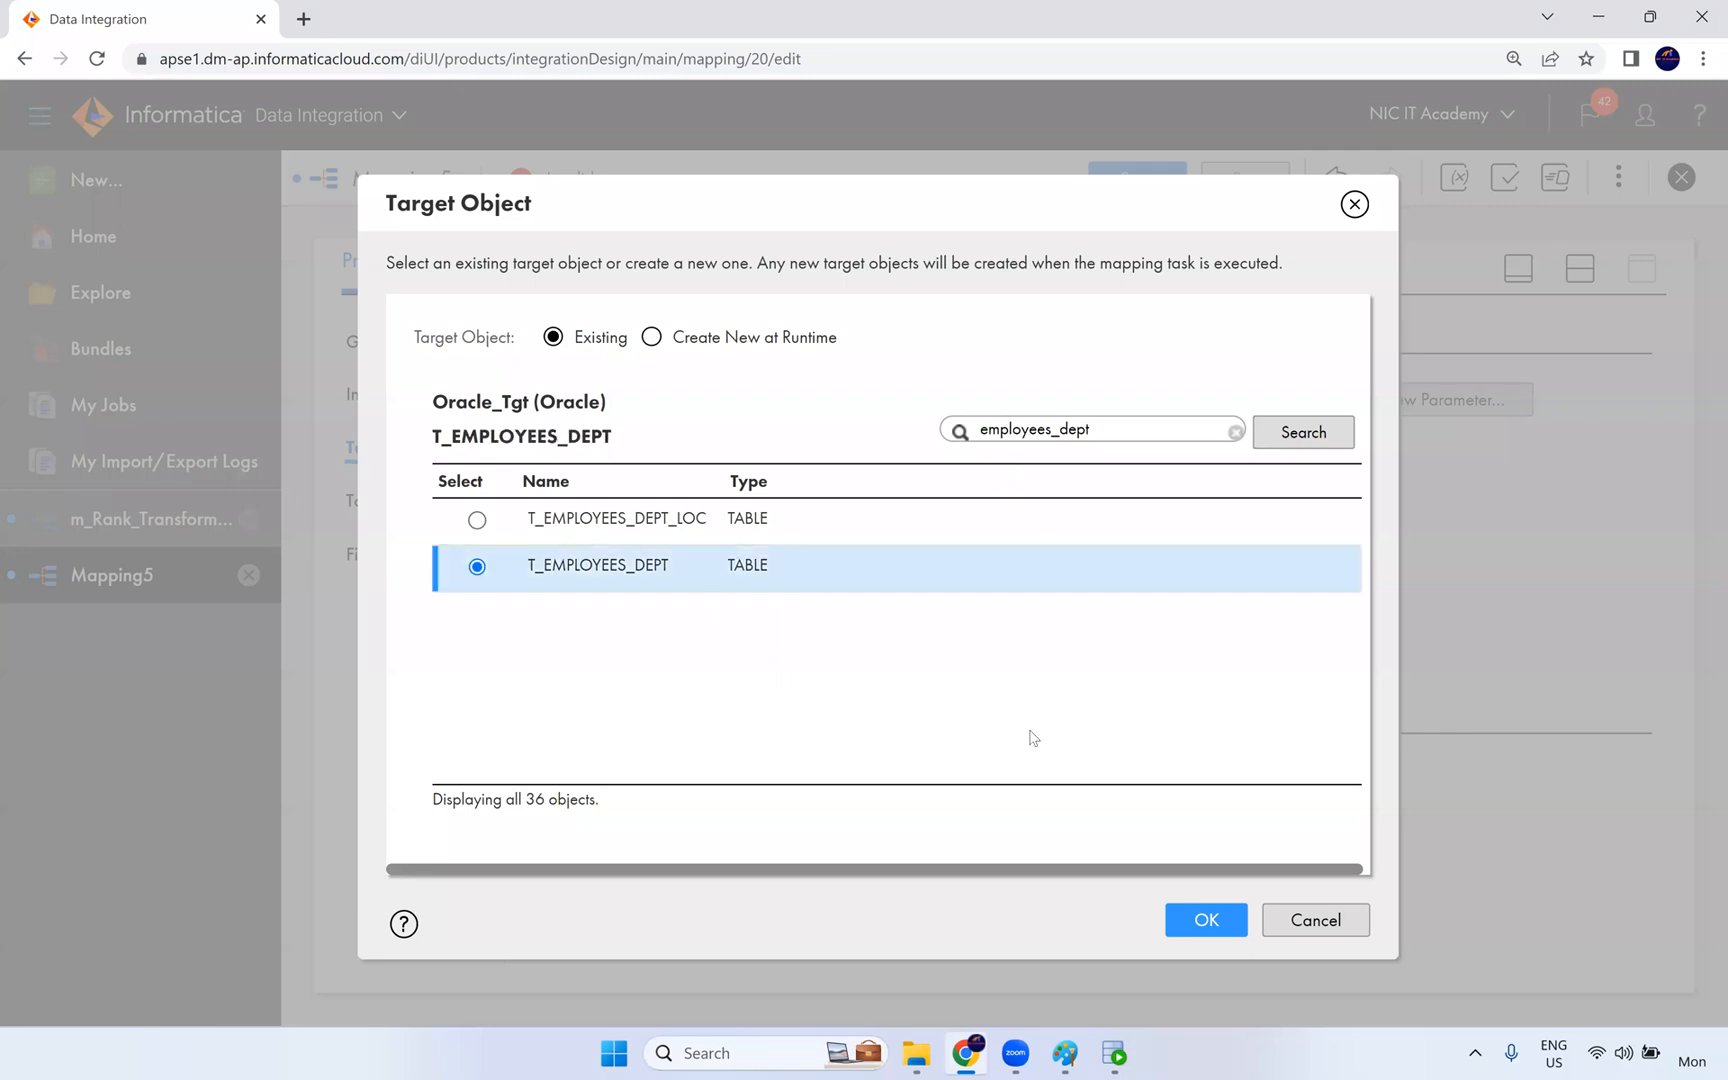
left_click(1197, 920)
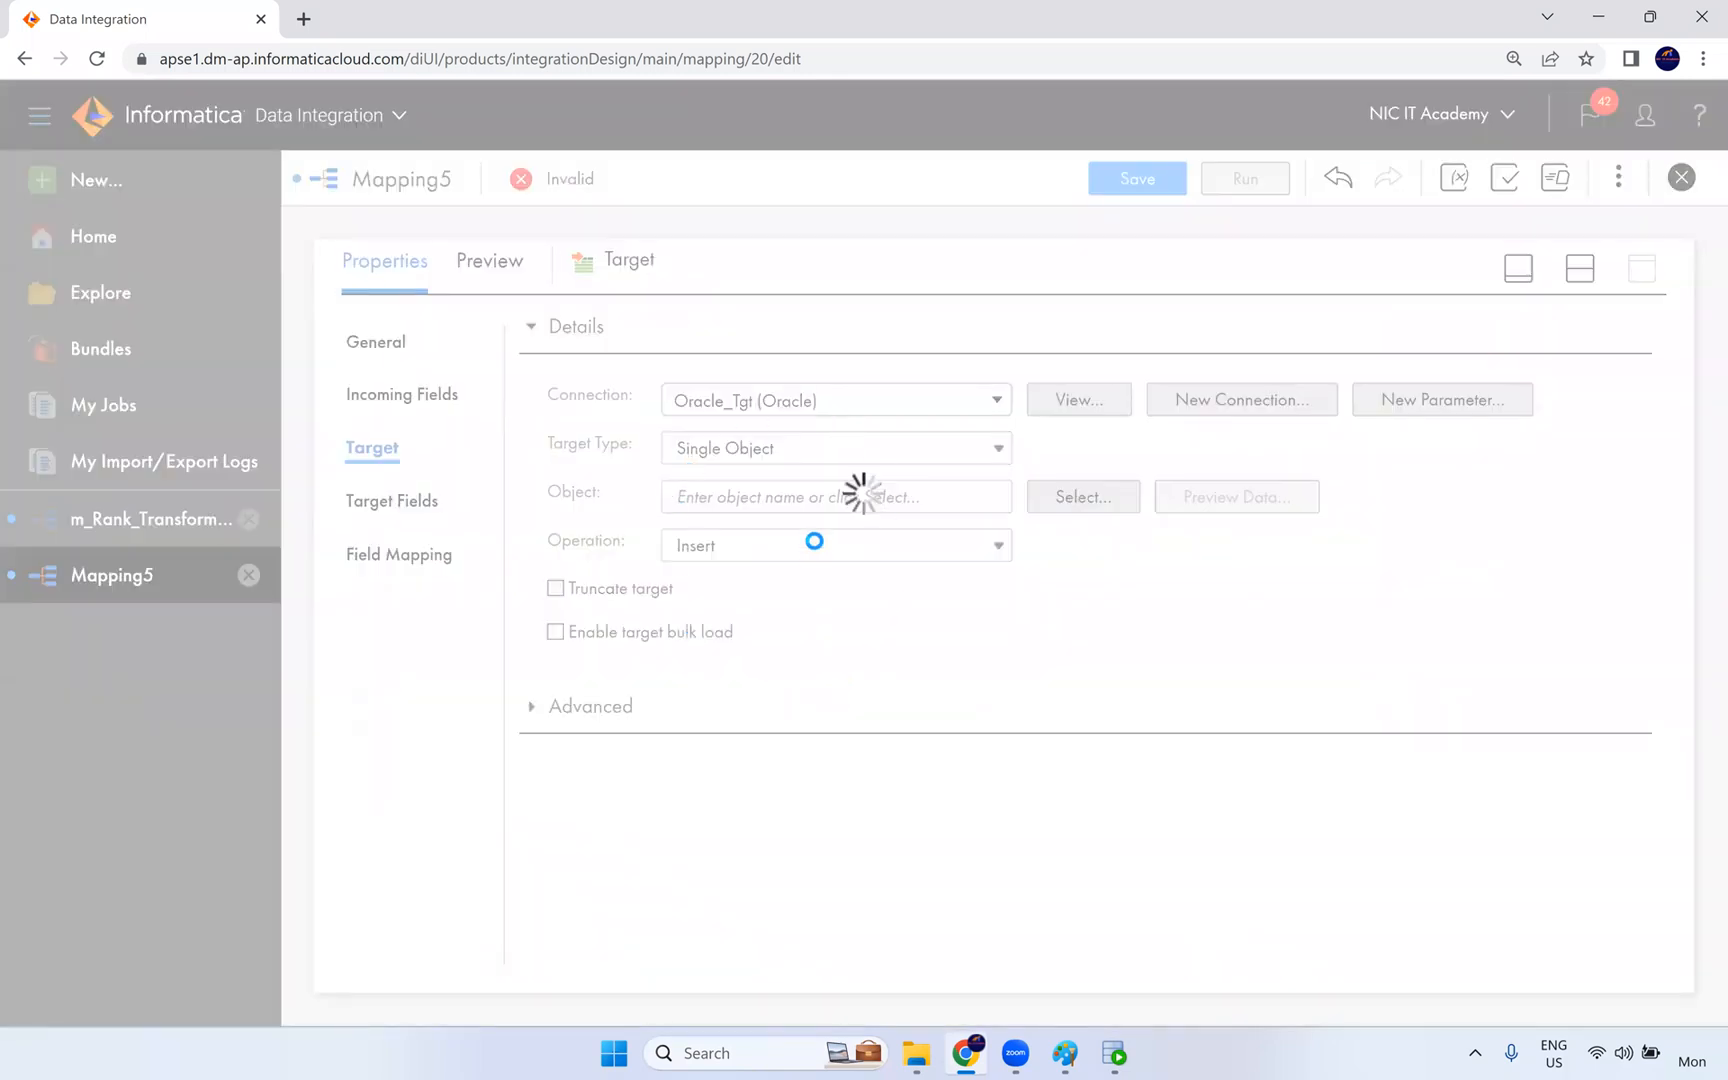
left_click(556, 589)
- Map the incoming fields to the target fields automatically with Smart Map
left_click(408, 560)
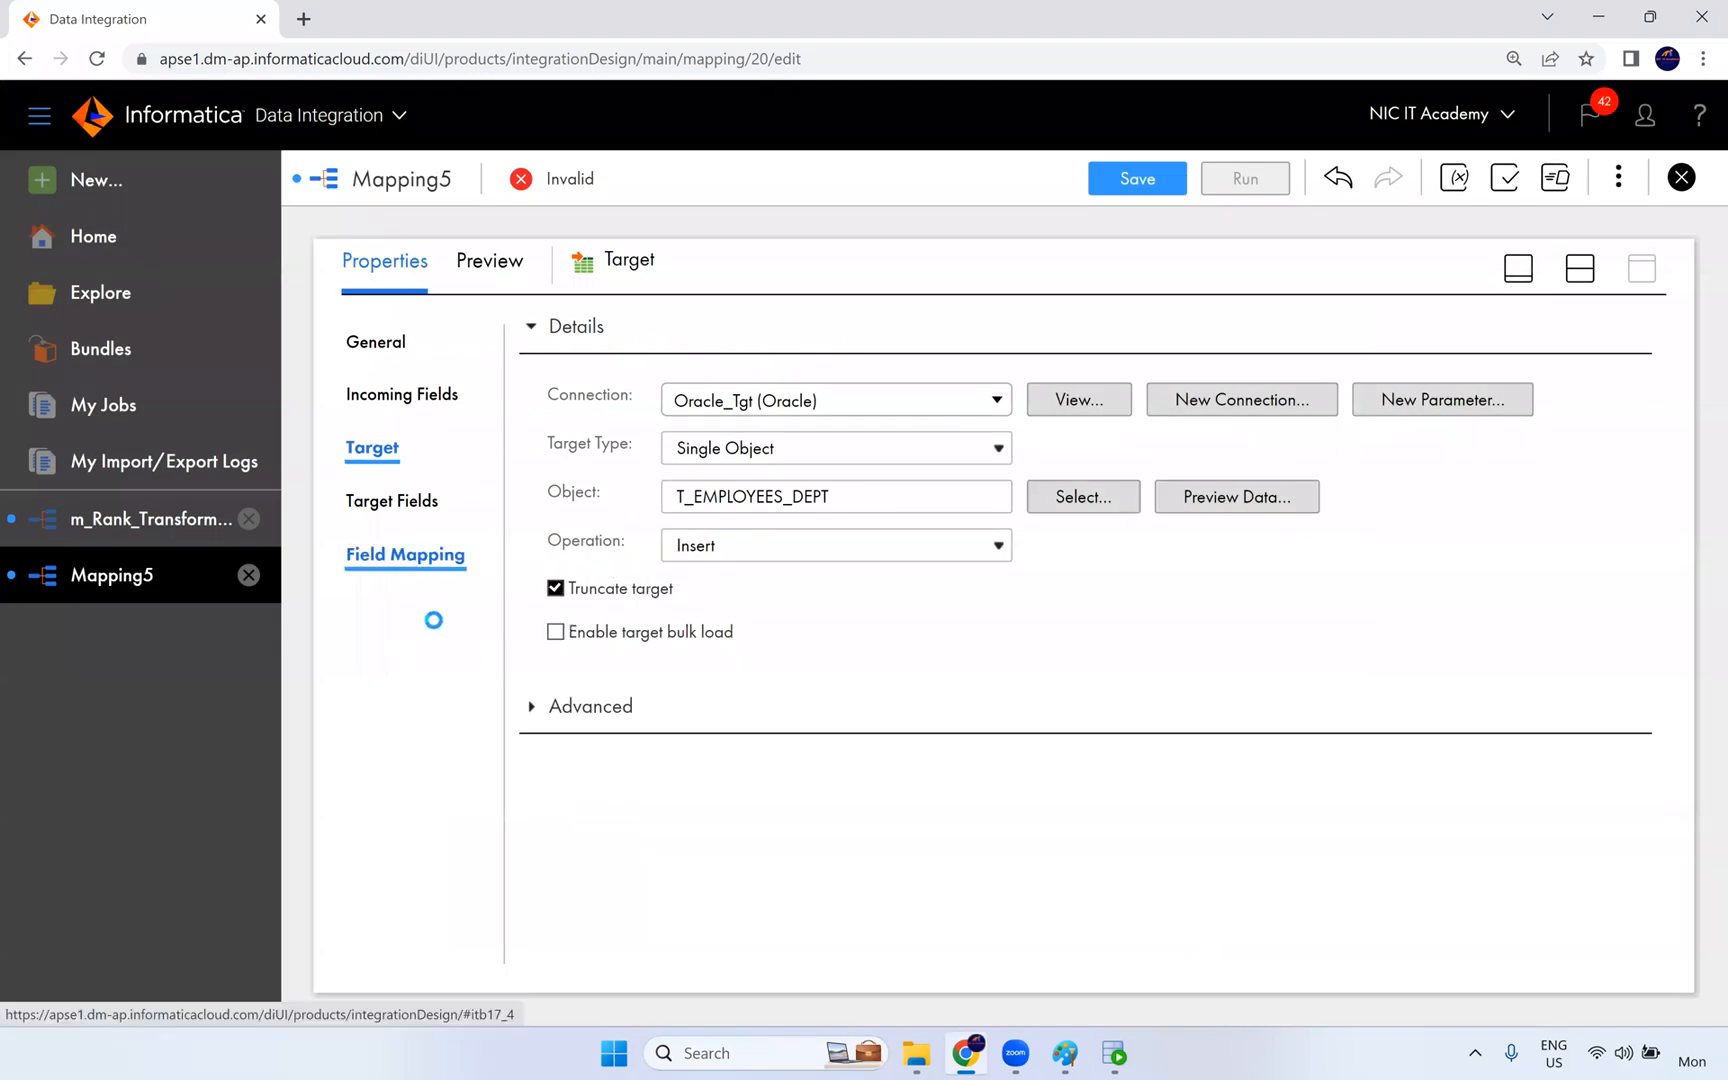
left_click(1517, 414)
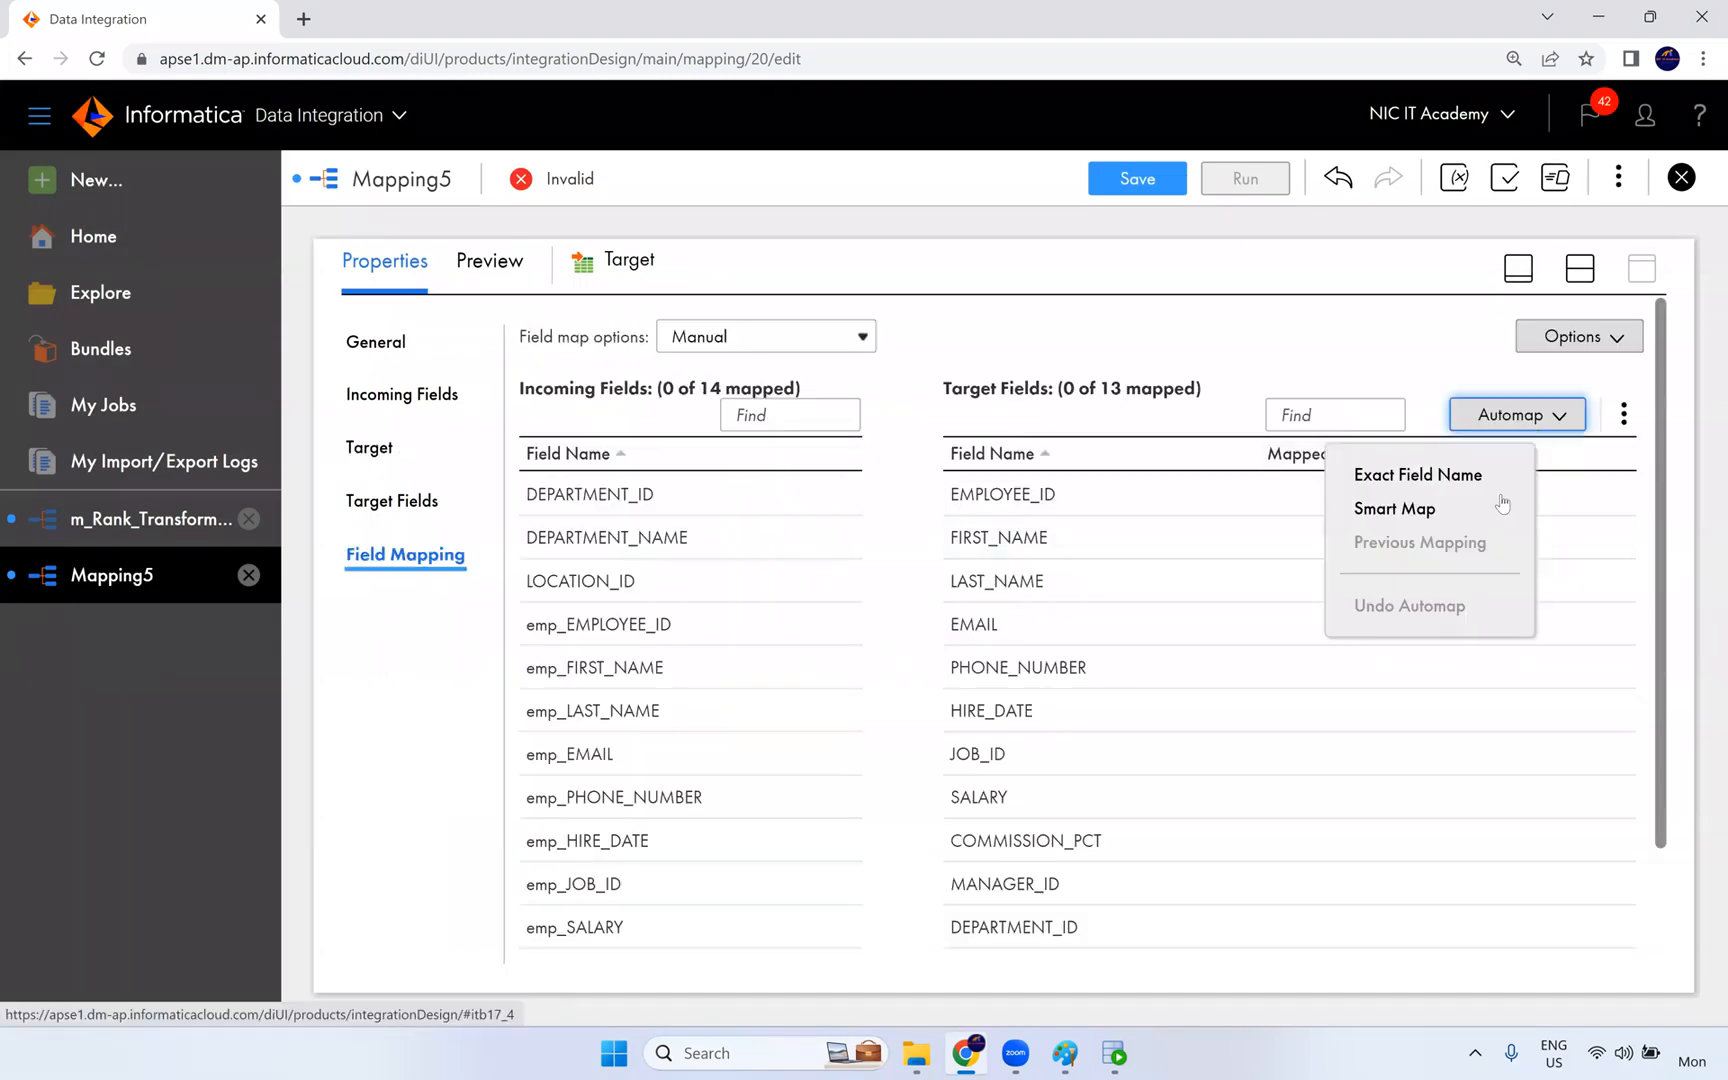
left_click(1445, 505)
scroll(1382, 791, "down", 2)
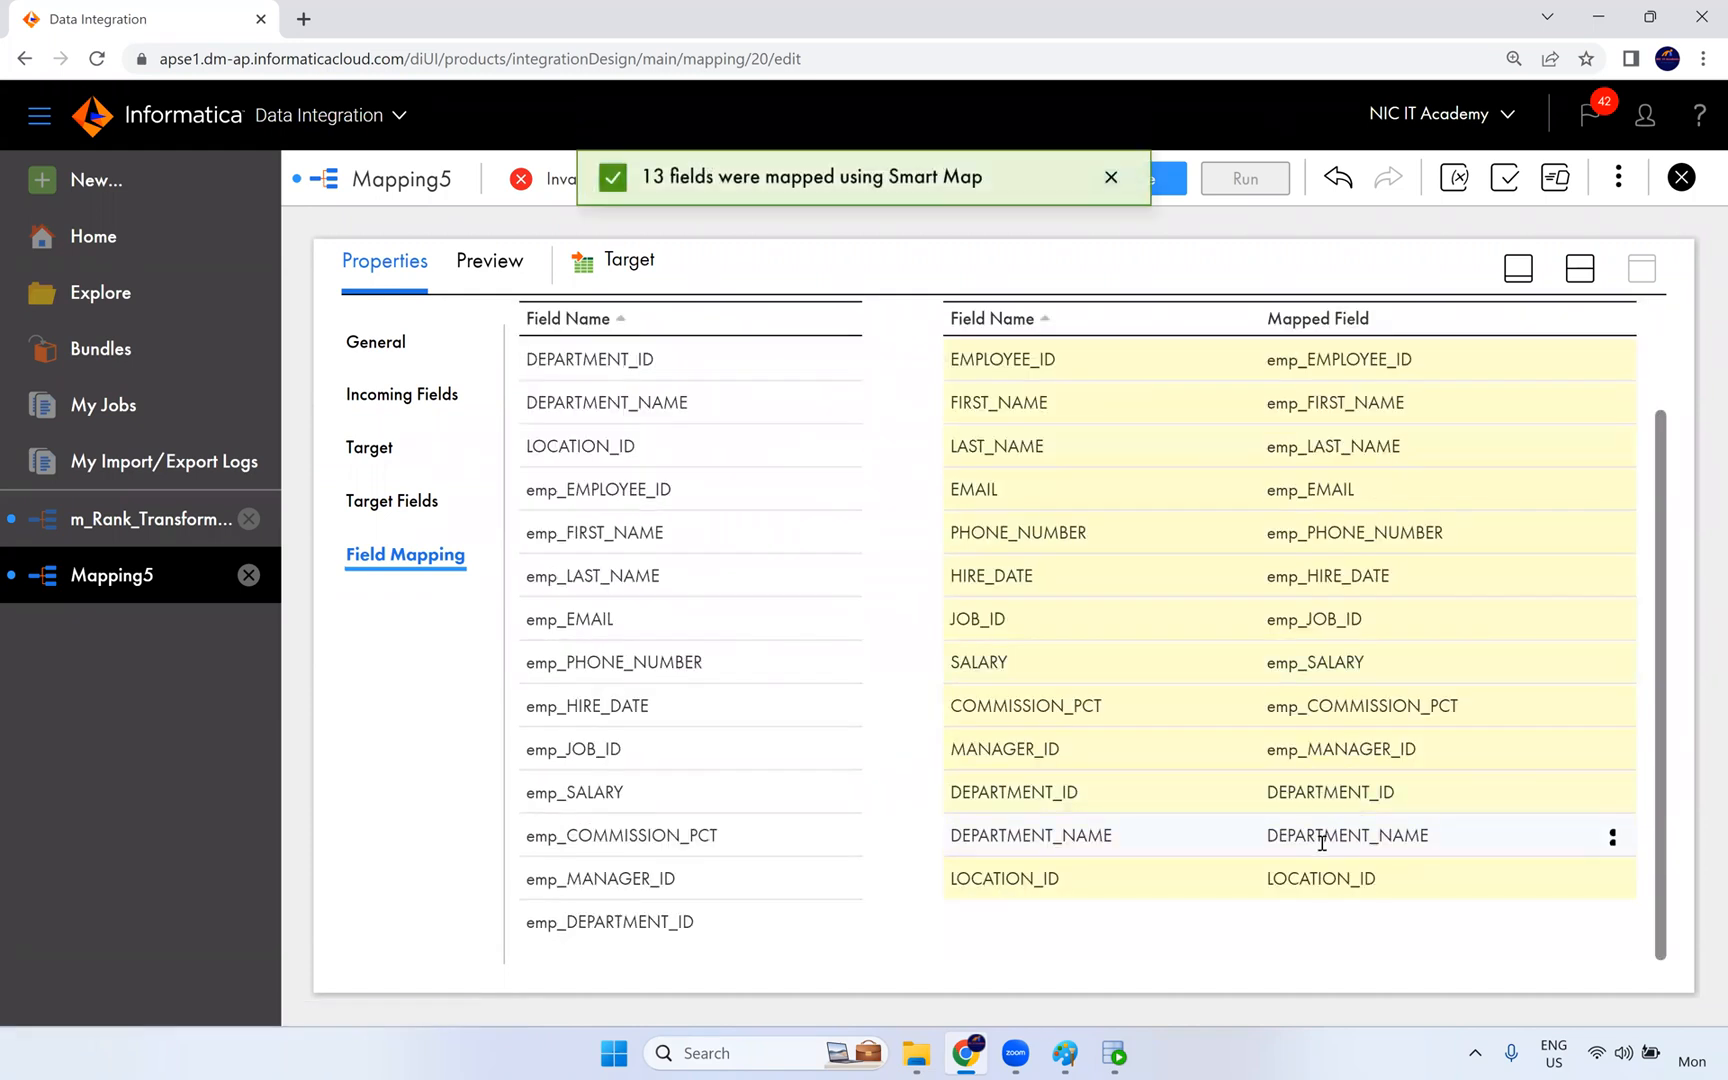
- Unmap DEPARTMENT_ID from the target's DEPARTMENT_ID field and map emp_DEPARTMENT_ID to it instead
left_click_drag(1404, 792, 1270, 789)
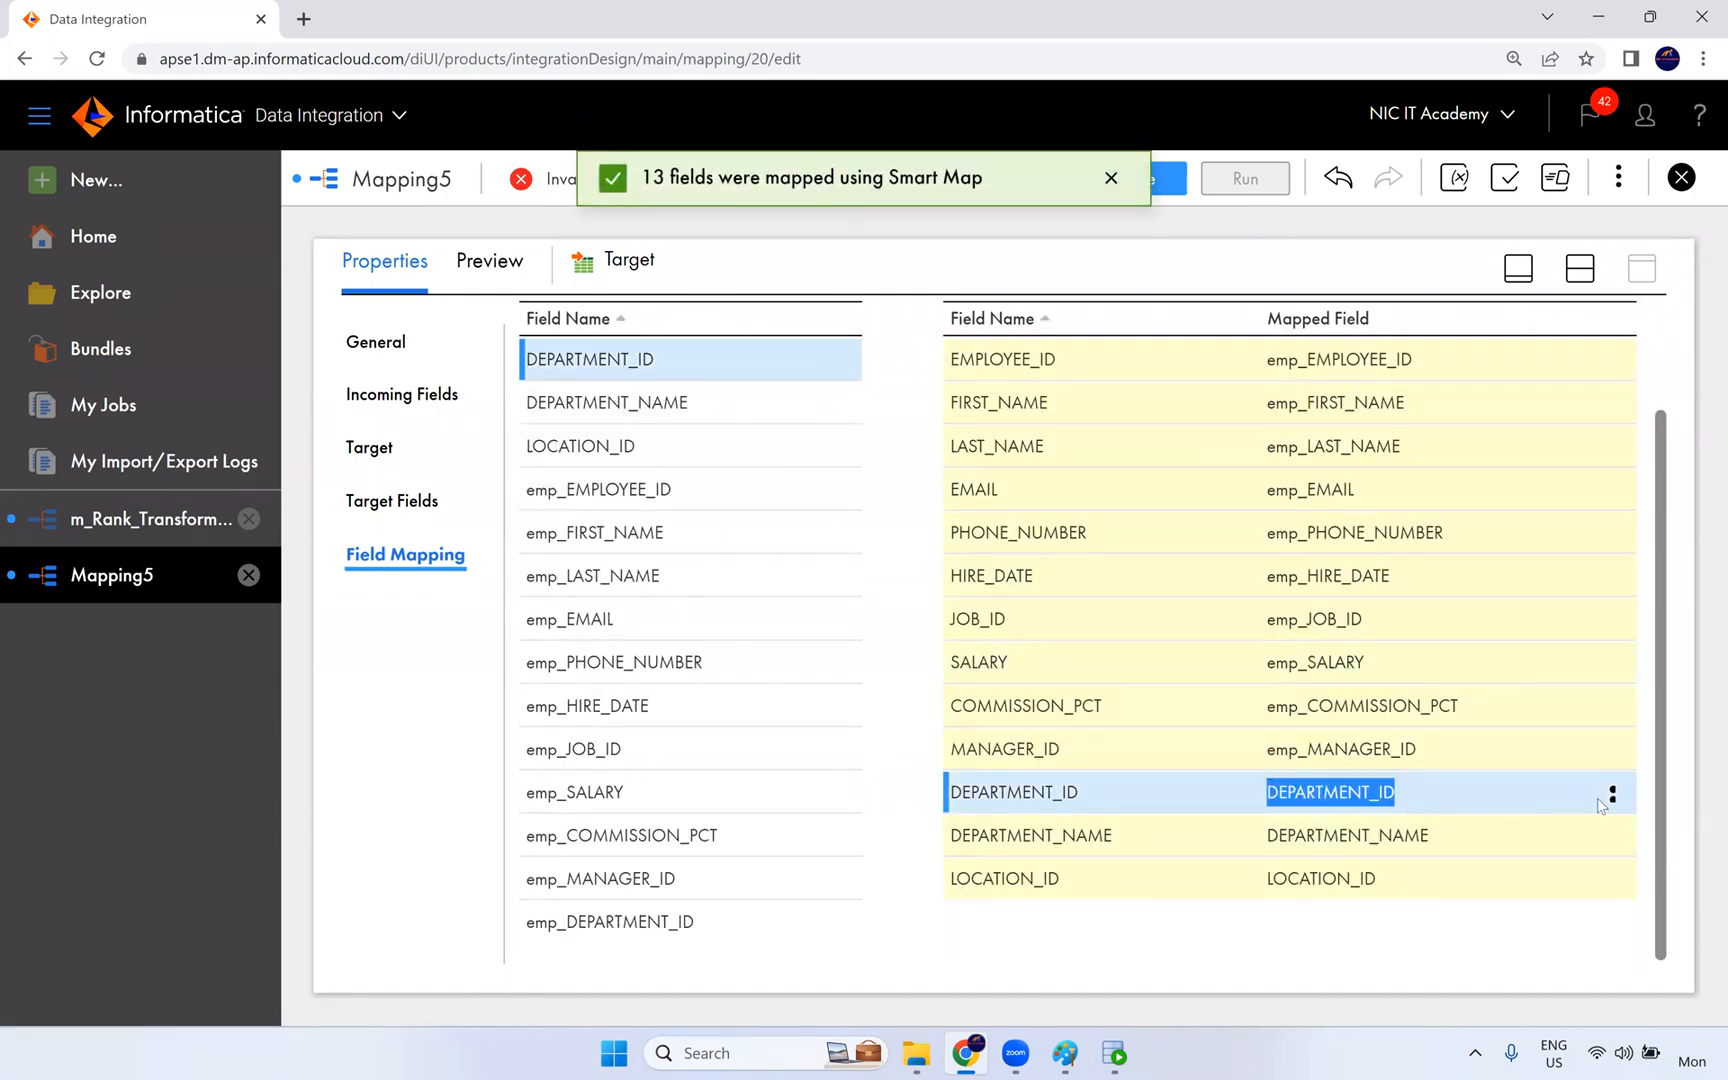
left_click(1612, 795)
left_click(1483, 851)
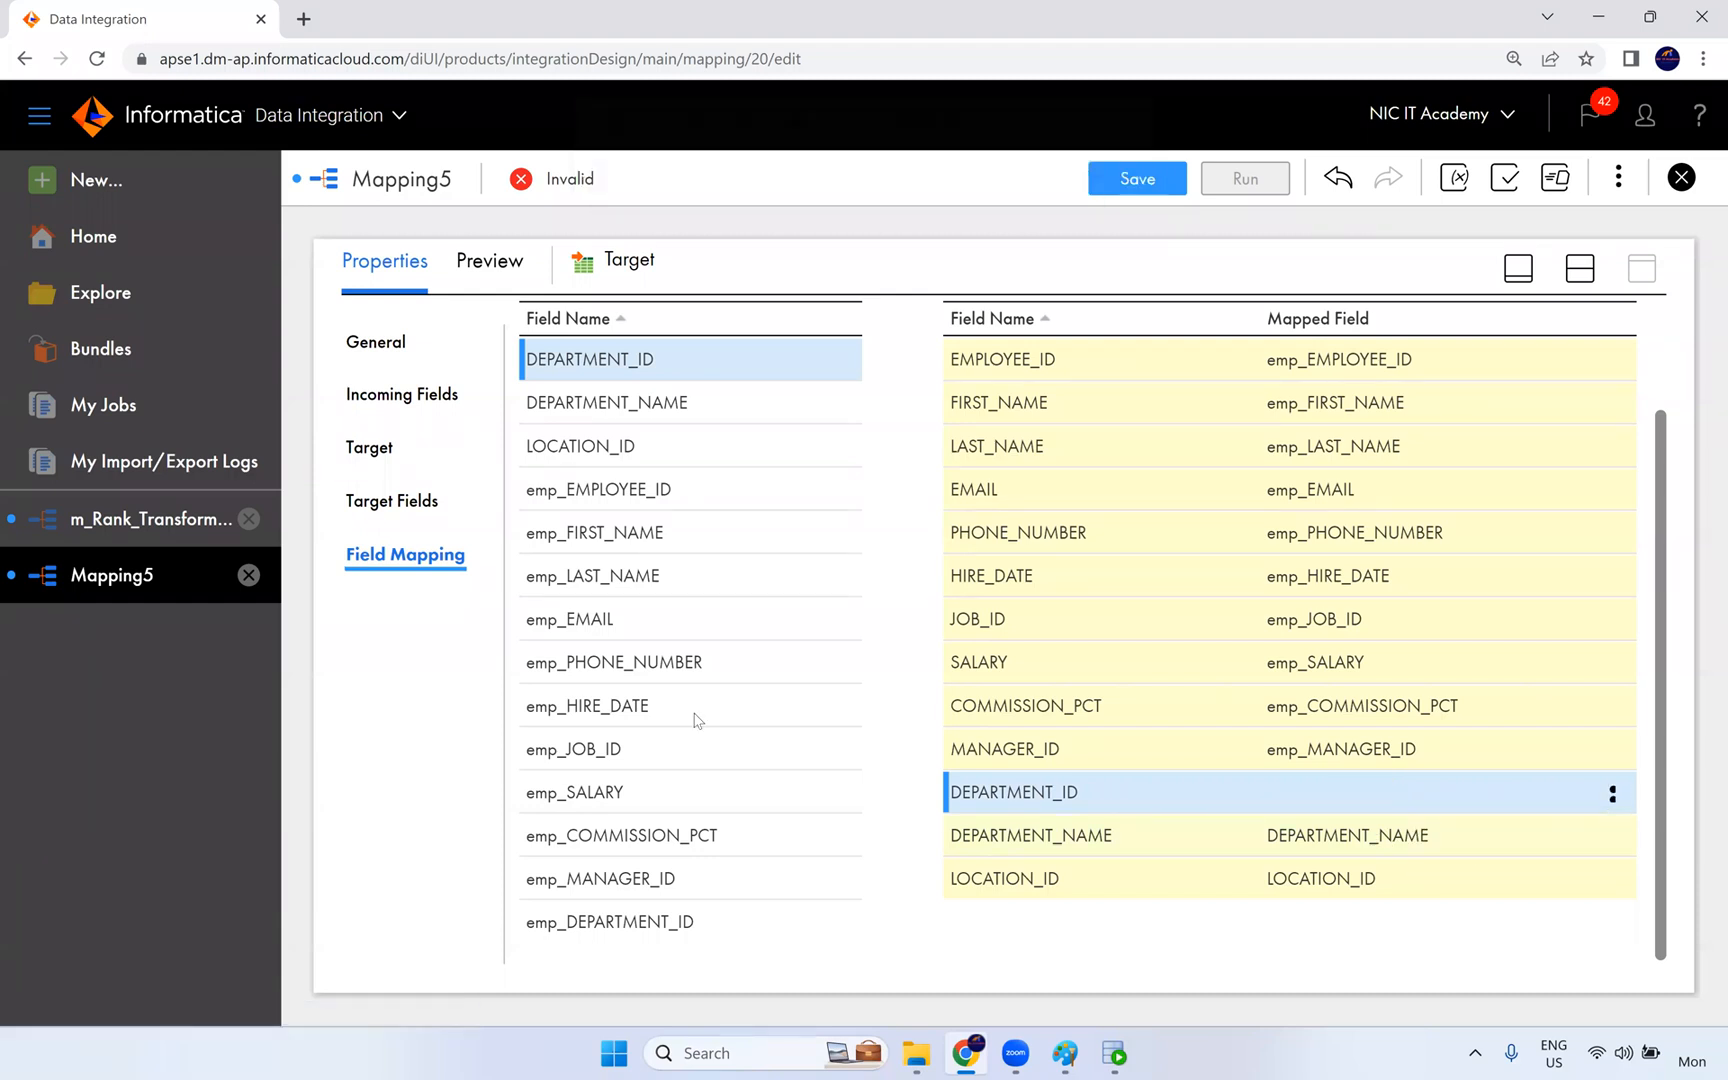
left_click_drag(645, 920, 1194, 792)
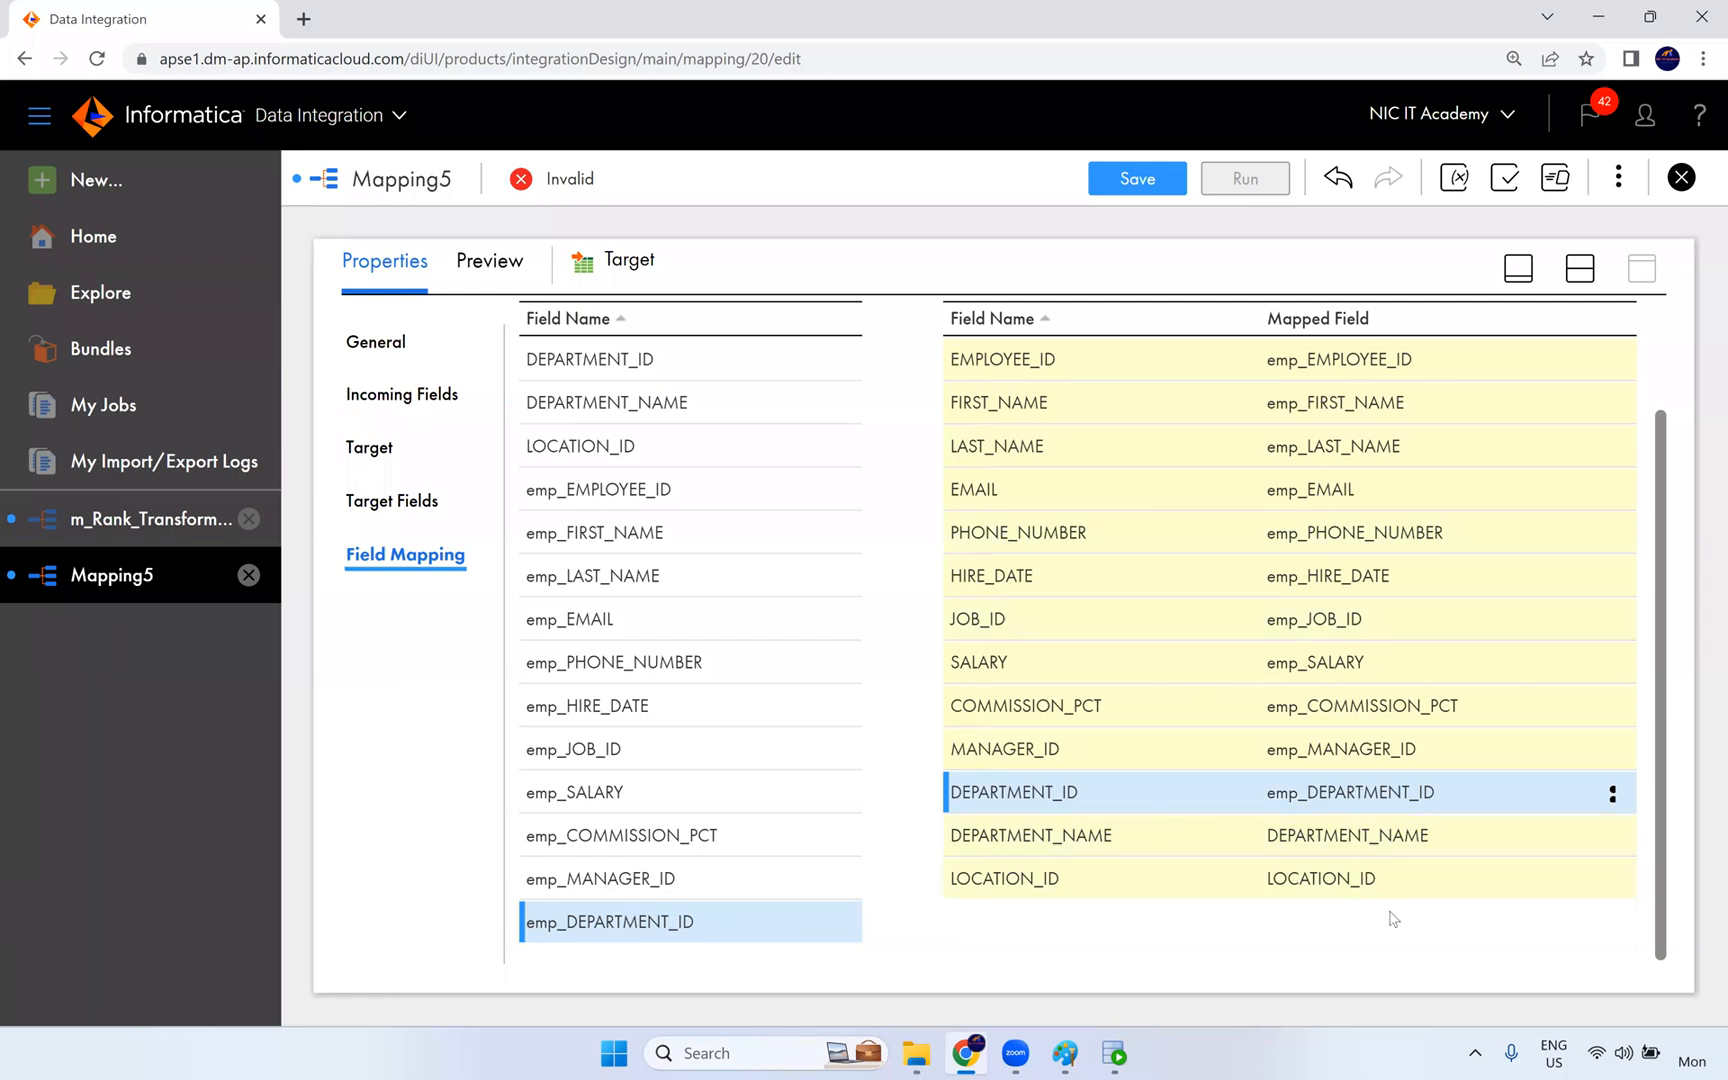
- Save the mapping as m_Connected_lookup_Transformation and bring the design canvas back into view
scroll(1110, 718, "up", 3)
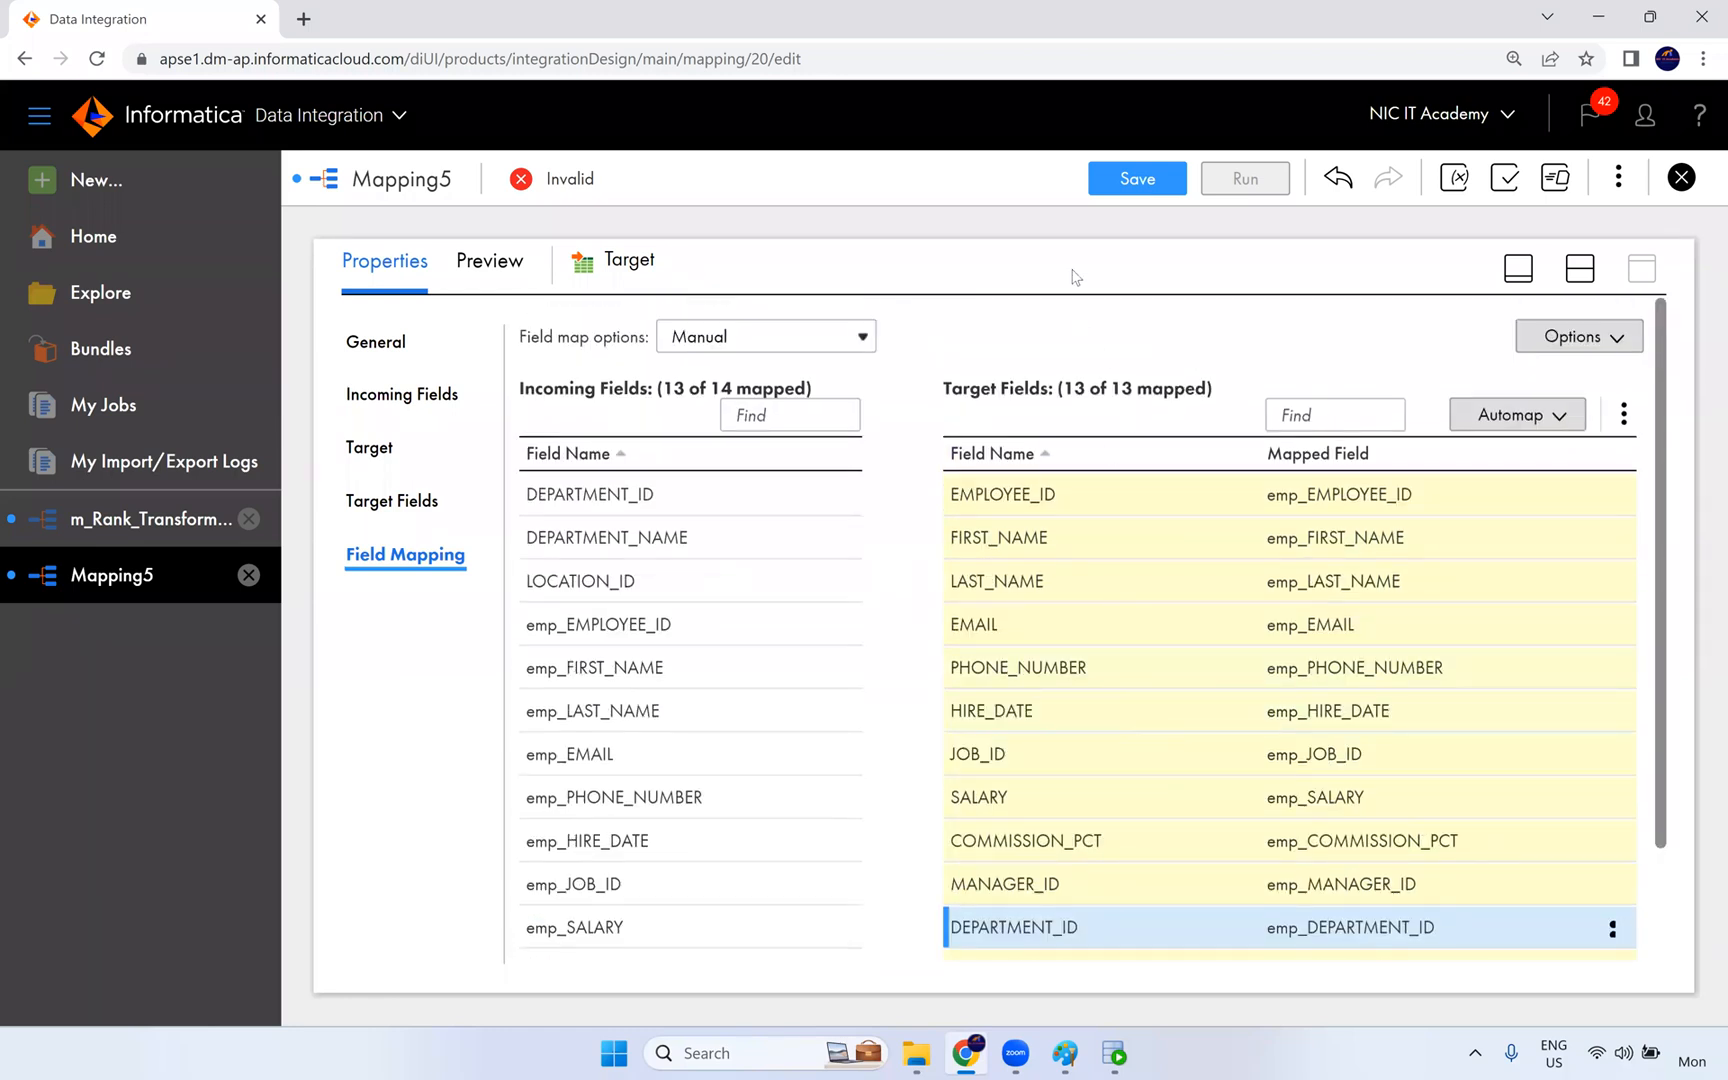
left_click(1133, 182)
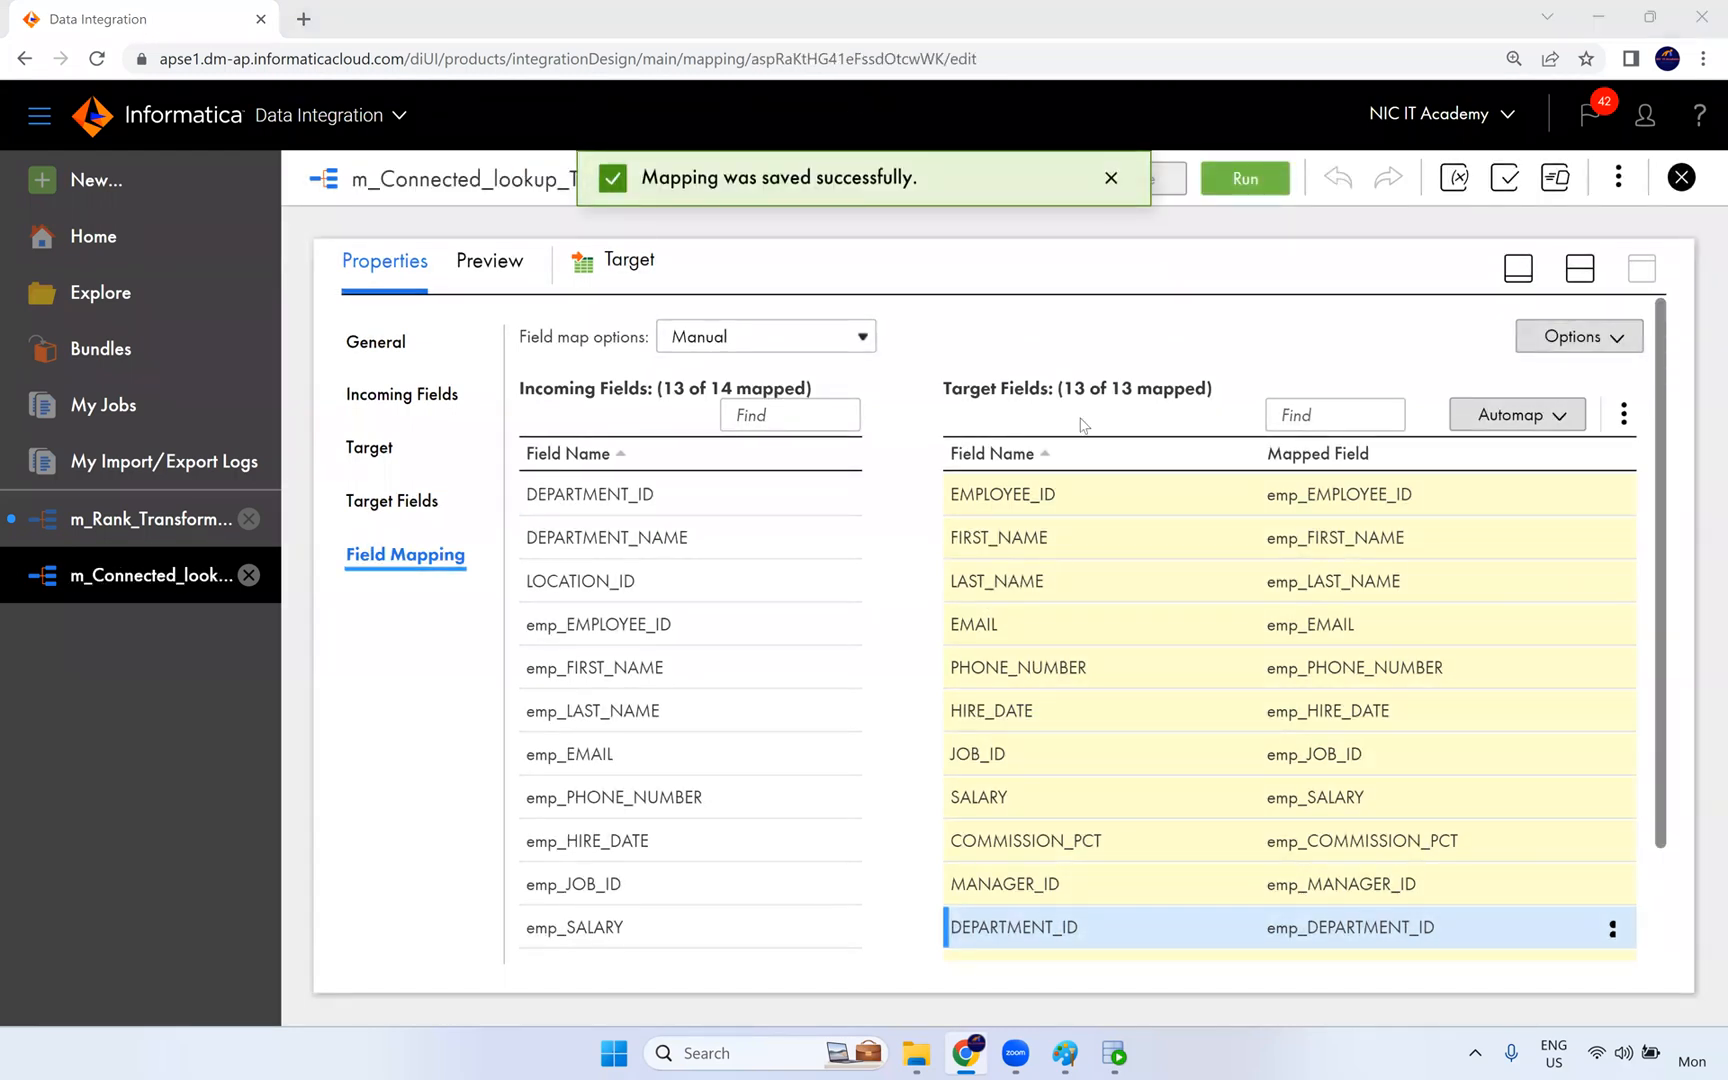
left_click(1580, 270)
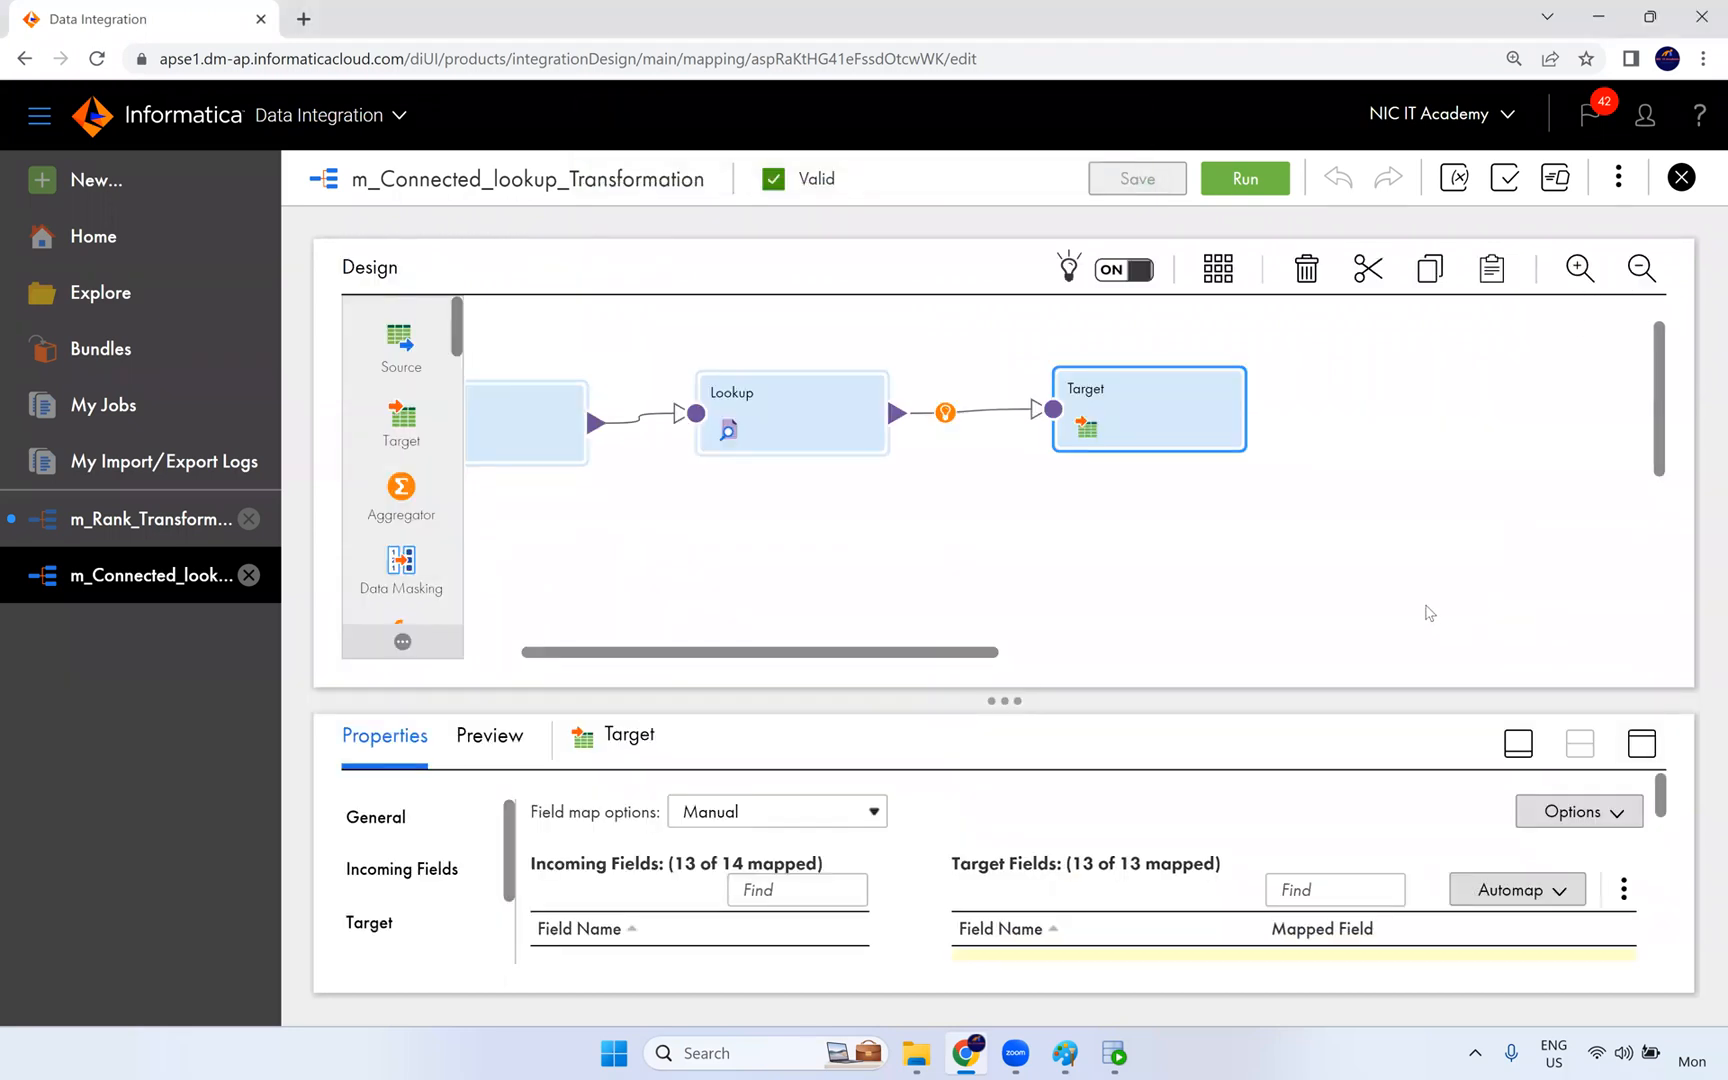
- Run the mapping in the NIC runtime environment and open its job in My Jobs
left_click(1250, 178)
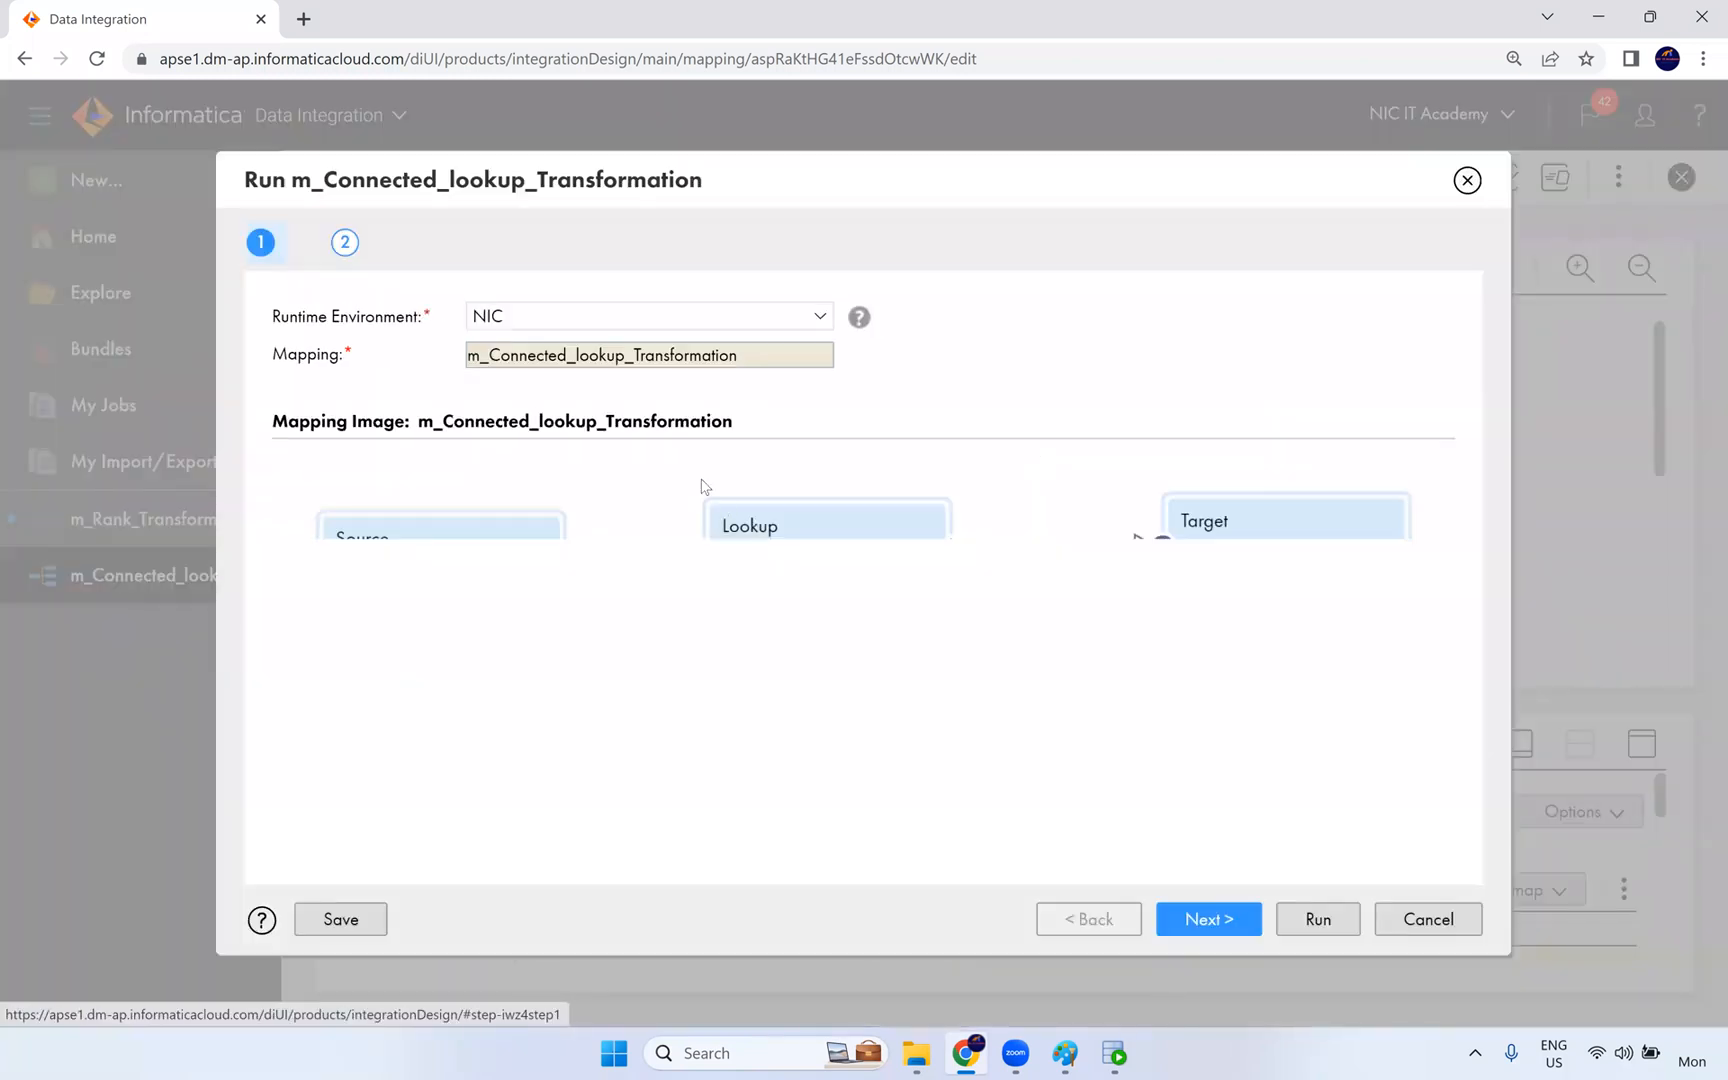
left_click(1340, 920)
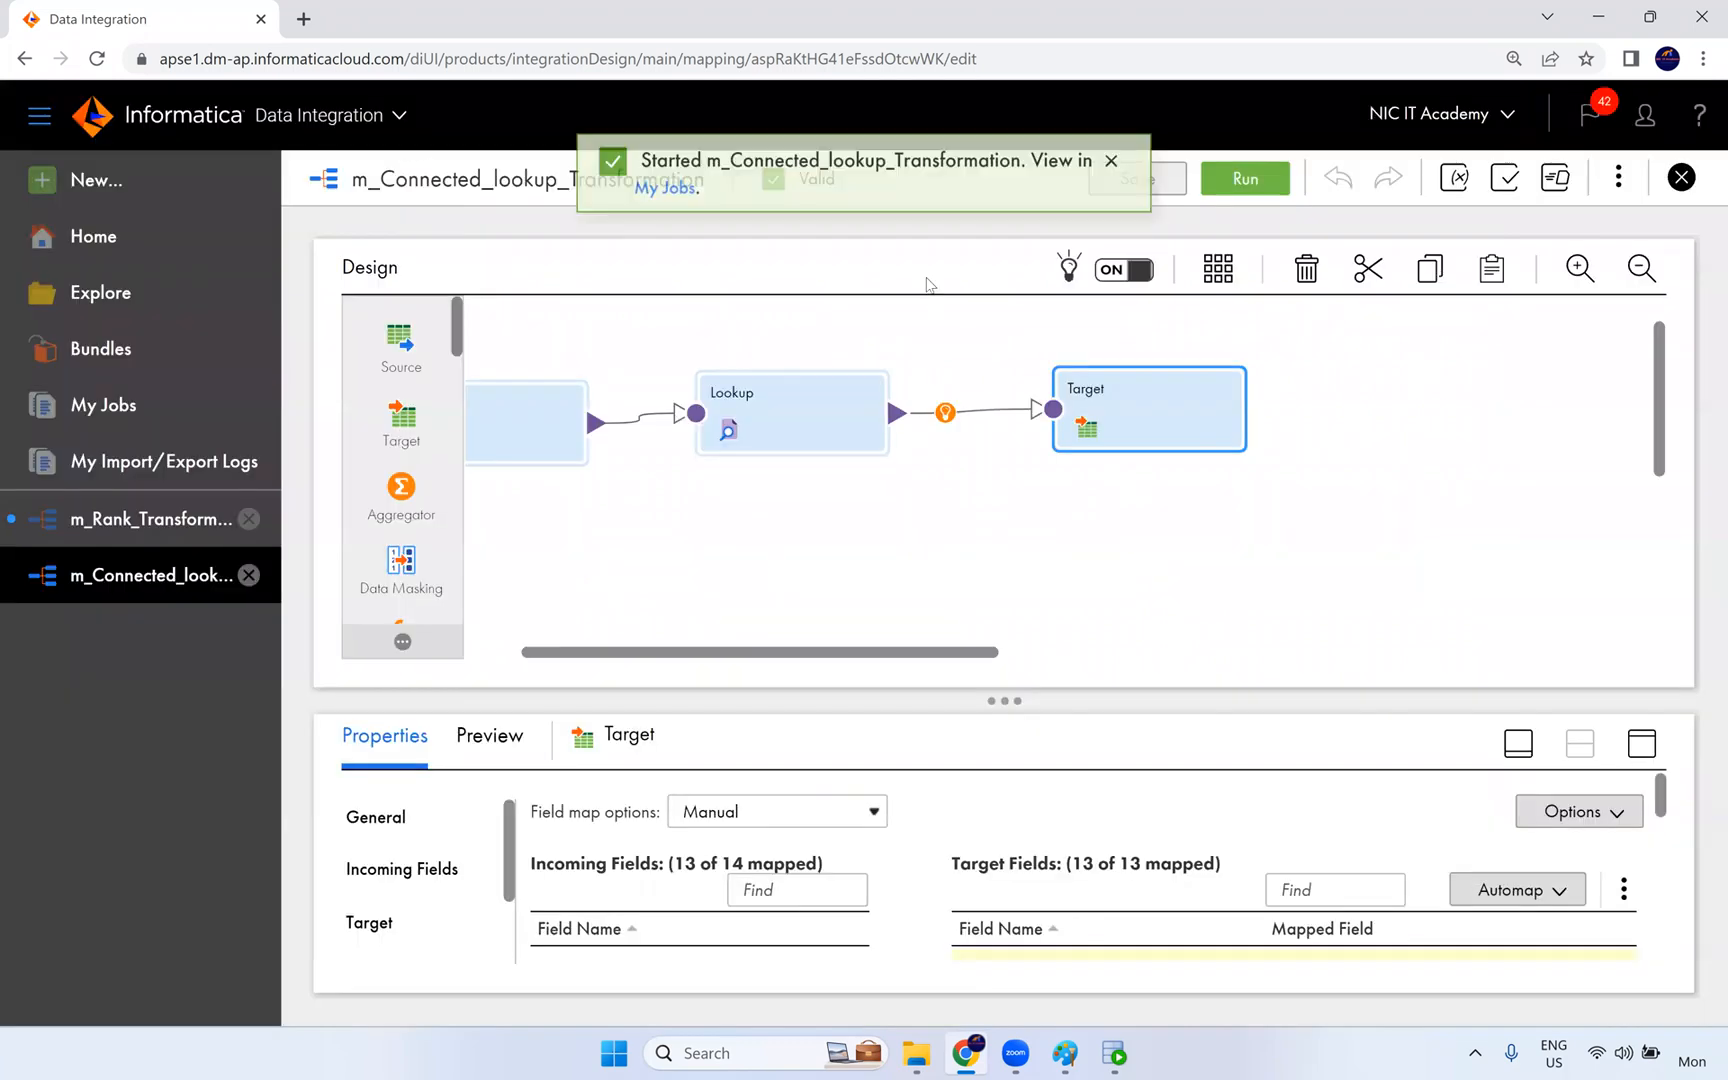
left_click(667, 205)
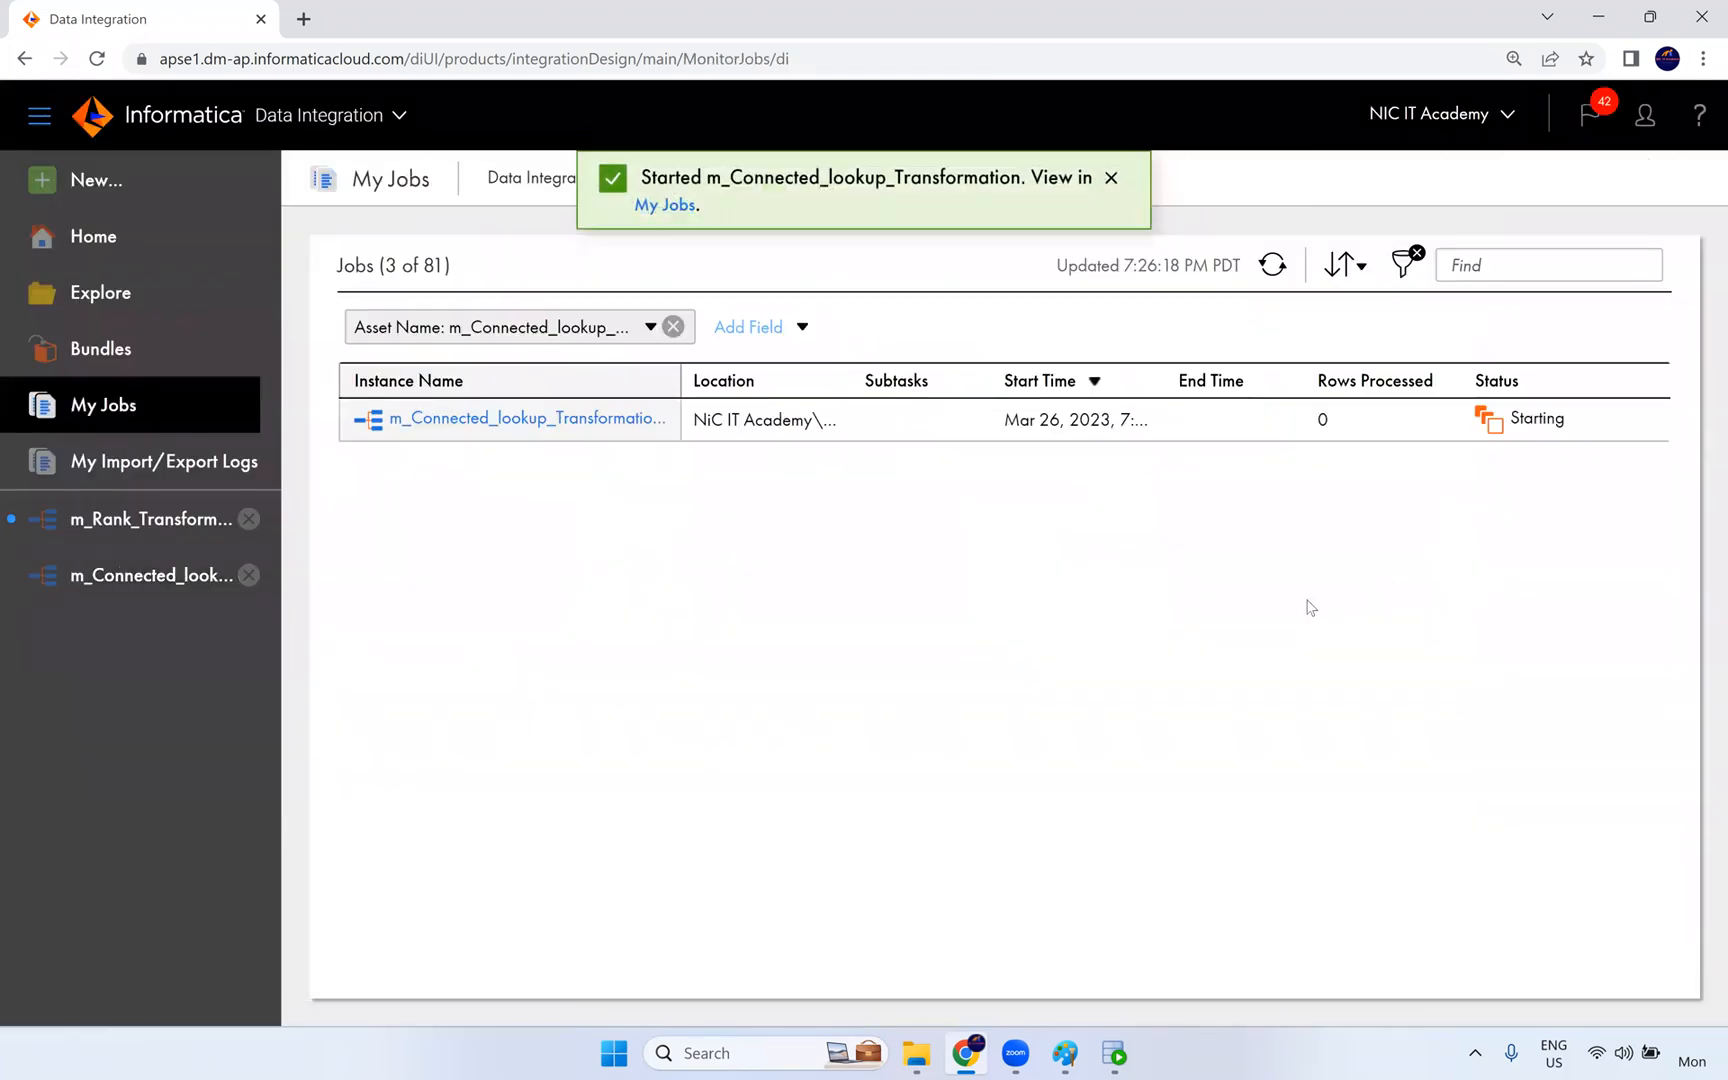
- Refresh the job list until the mapping run finishes and check its status and rows processed
left_click(1267, 281)
left_click(1267, 281)
left_click(1267, 281)
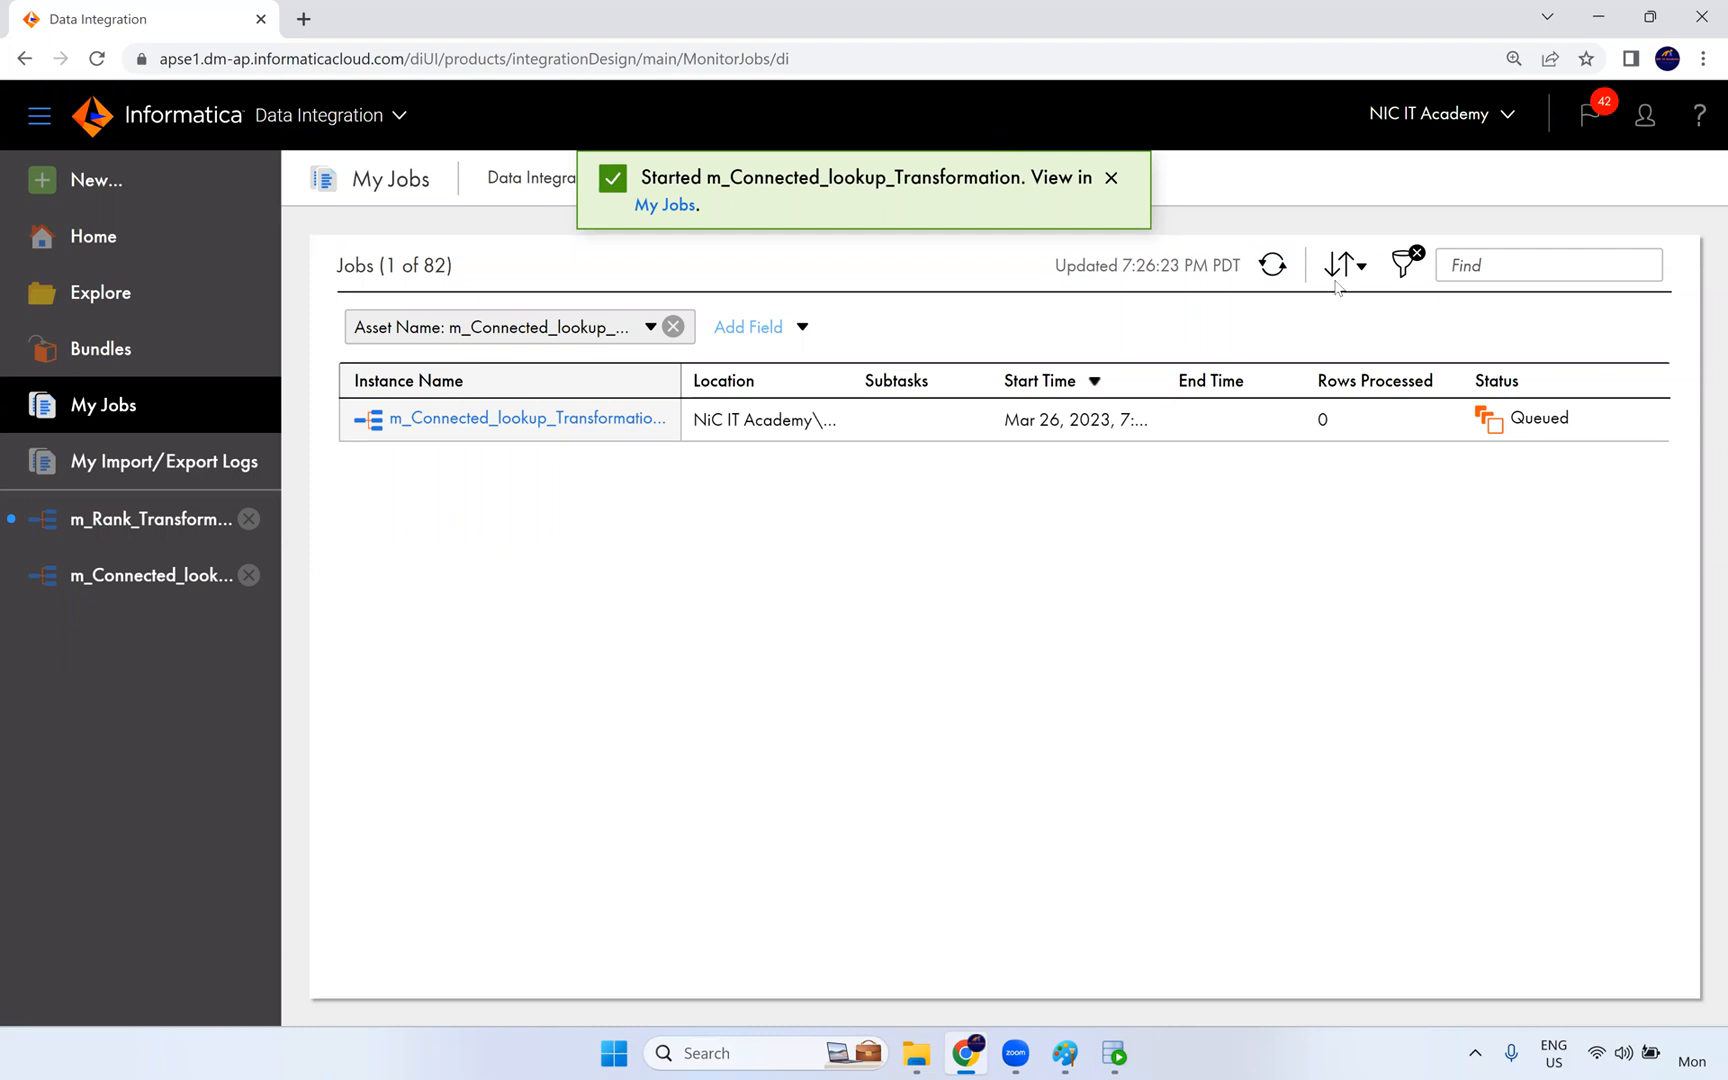
left_click(1280, 272)
left_click(1280, 272)
left_click(1280, 272)
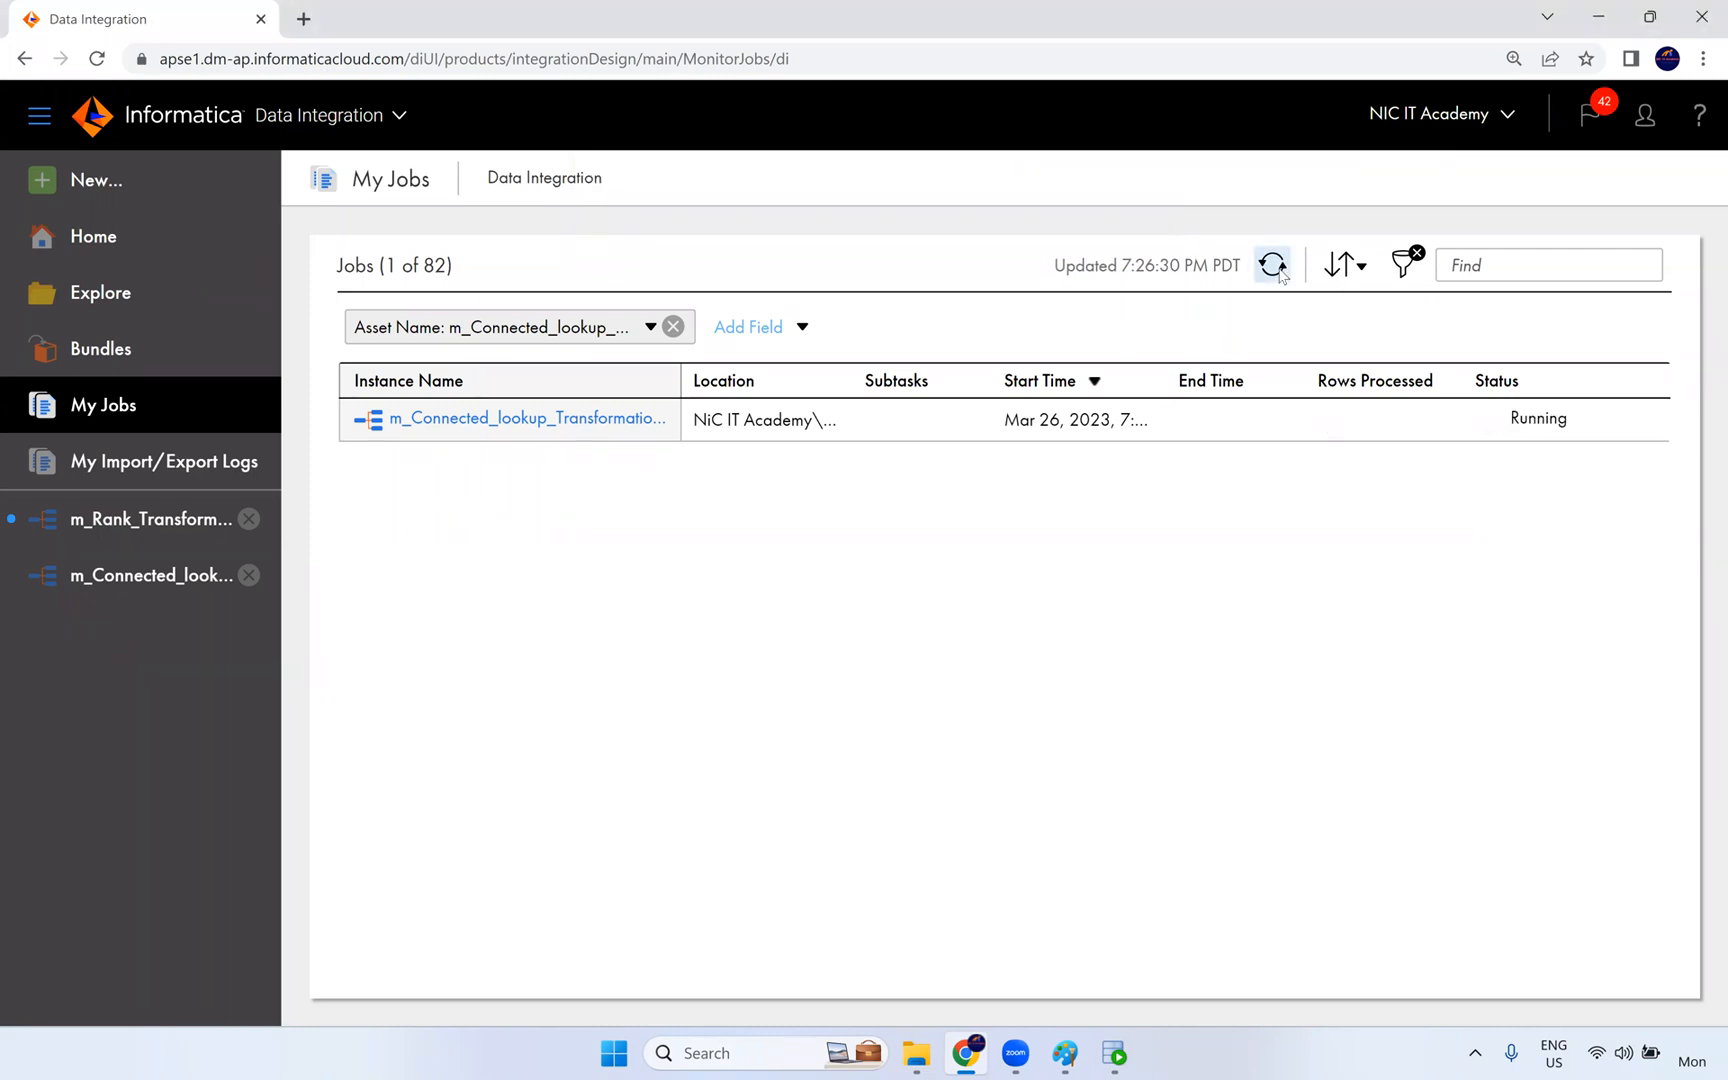
left_click(1280, 272)
left_click(1280, 272)
left_click(1280, 272)
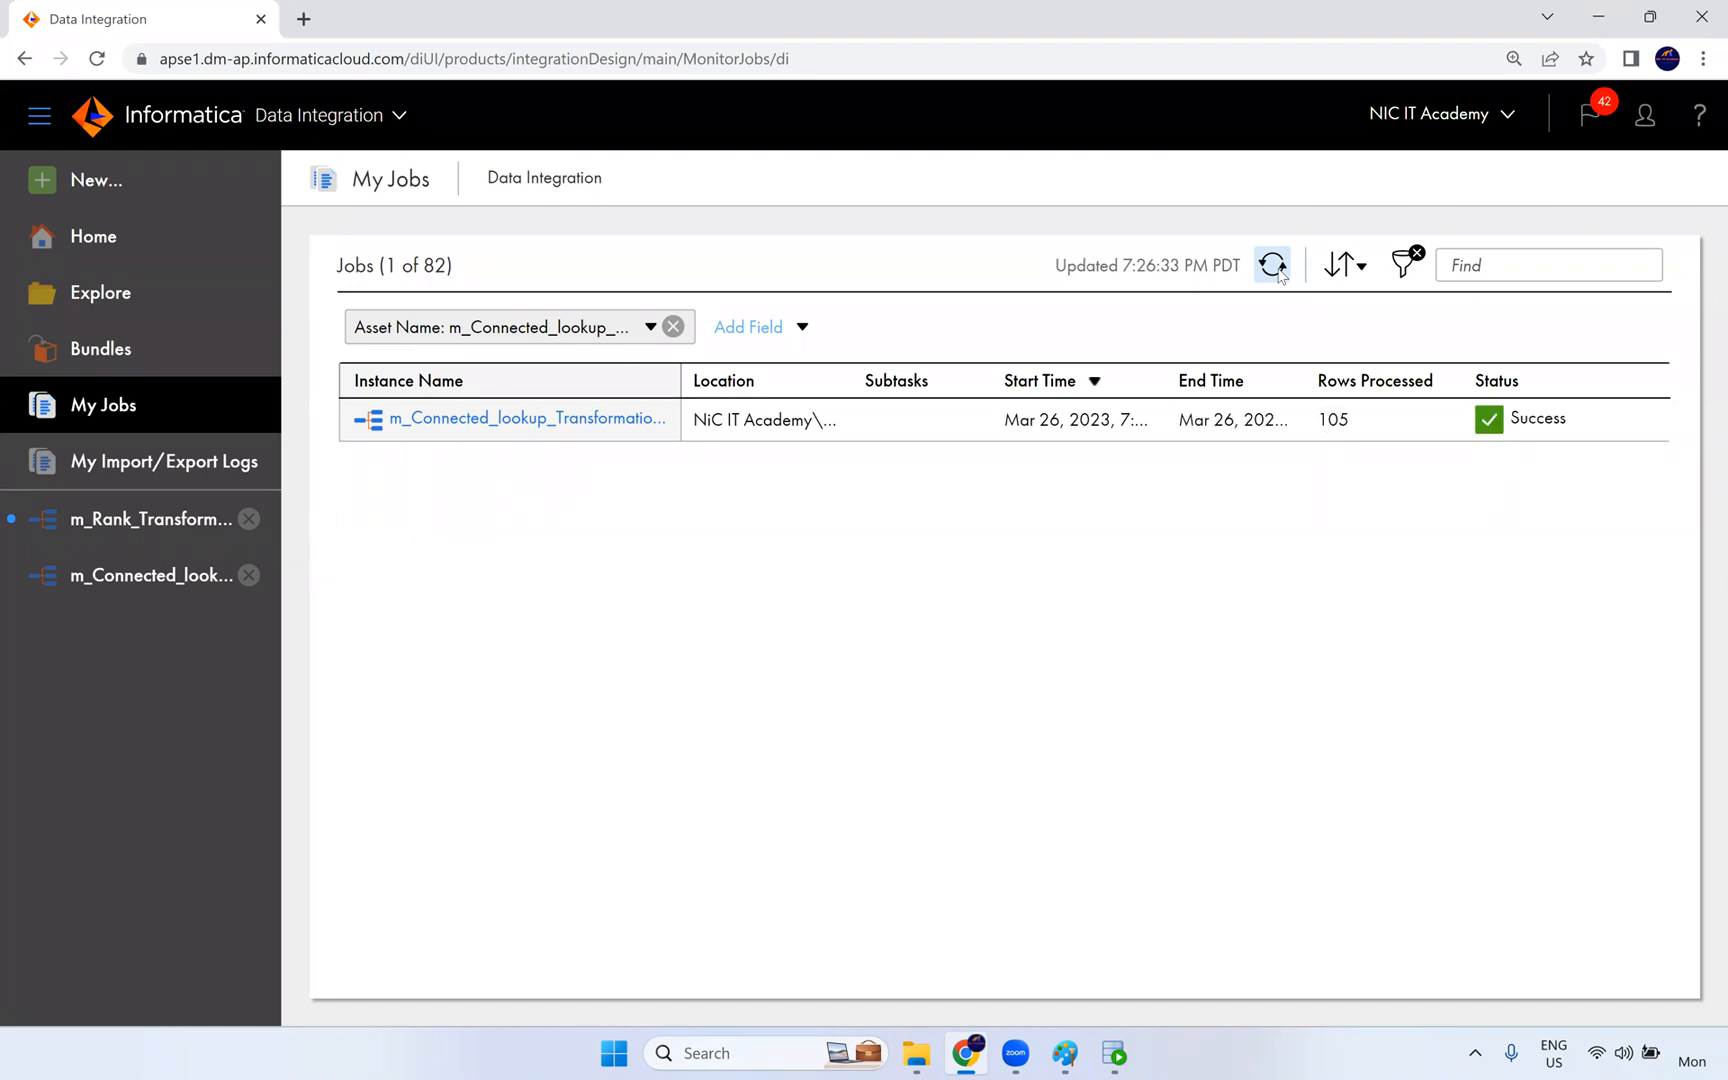
left_click(1279, 271)
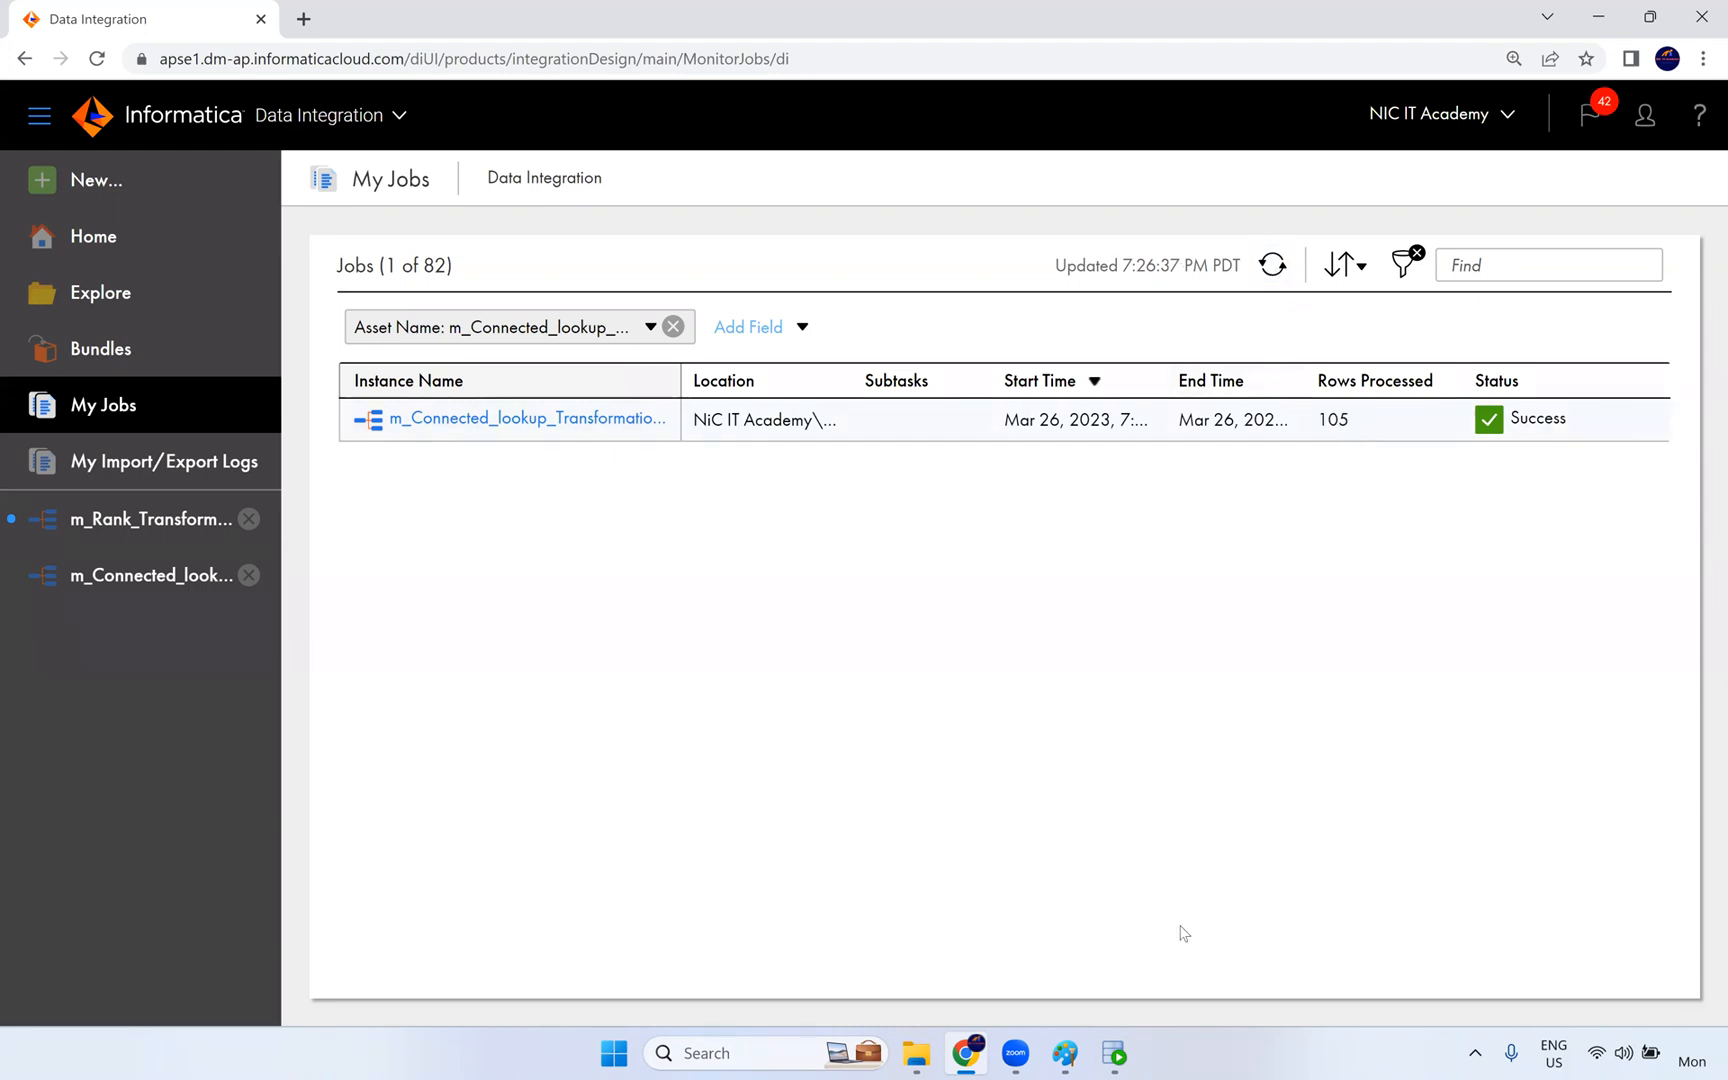
- Switch to SQL Developer, rerun the query on t_employees_dept, and examine the loaded department names and location IDs
left_click(1115, 1053)
key("ctrl+Return")
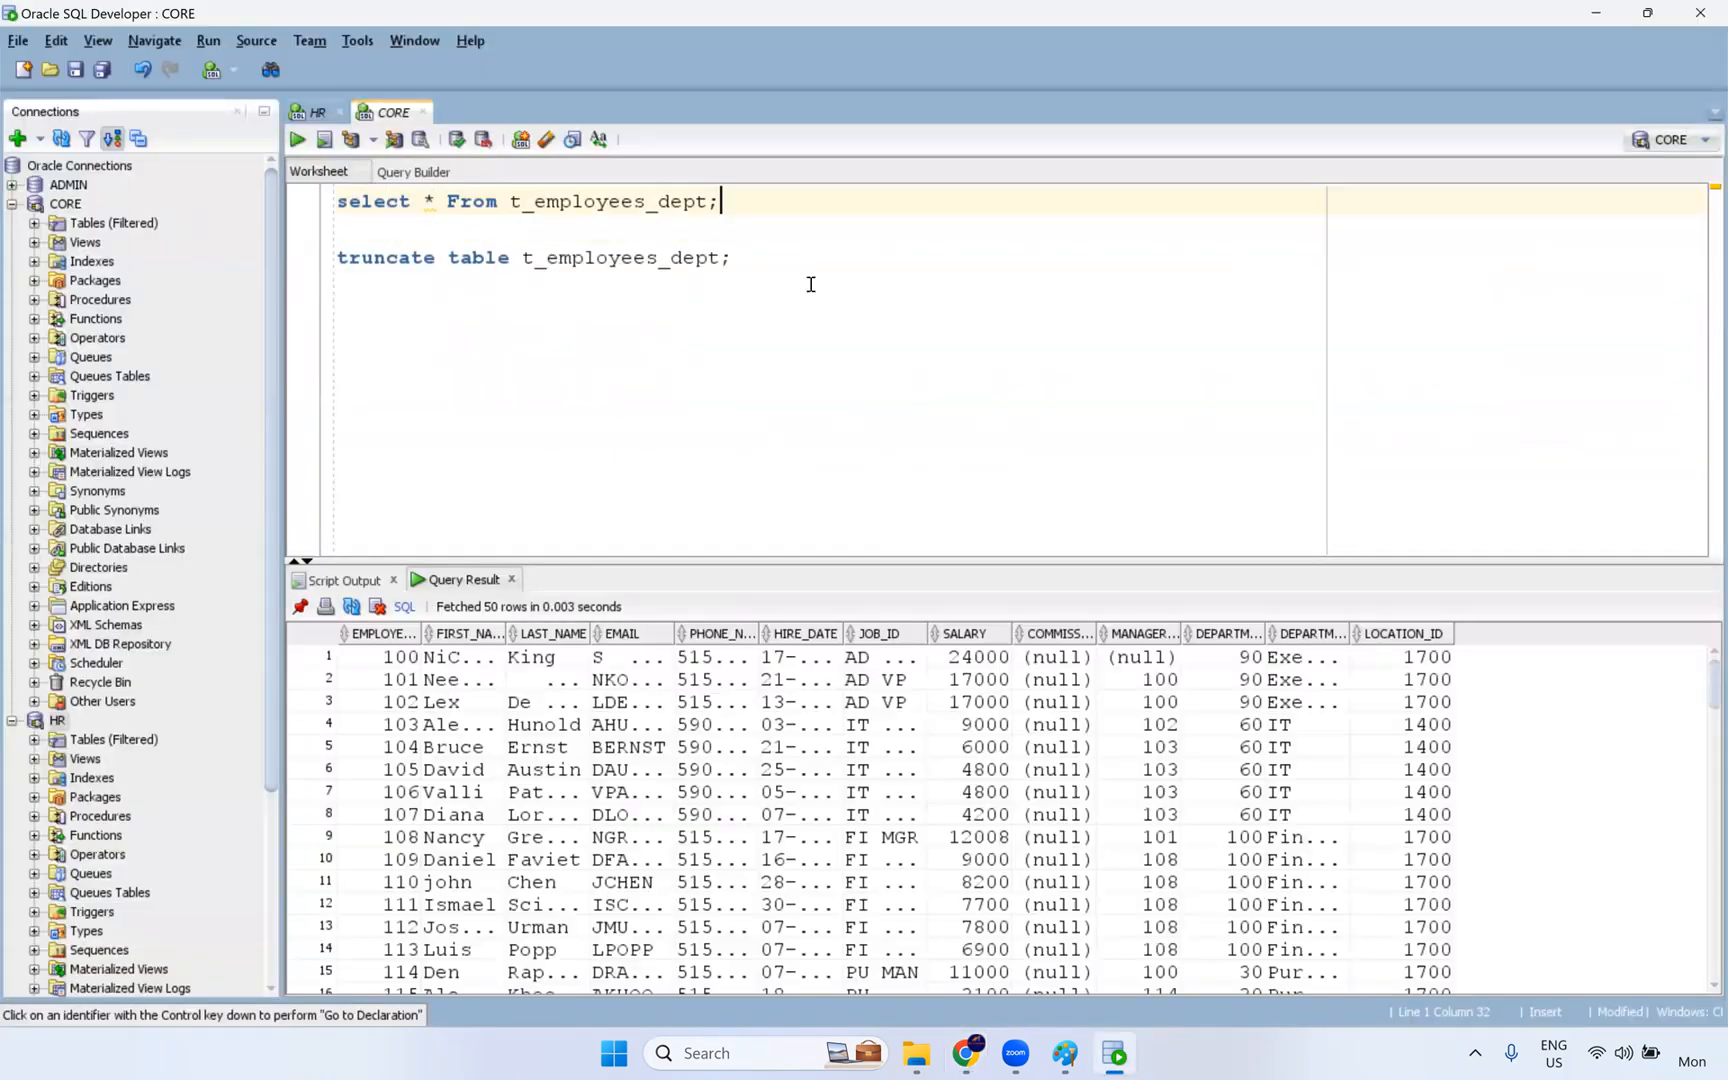
left_click_drag(1351, 633, 1427, 634)
left_click_drag(1343, 680, 1343, 946)
scroll(1435, 786, "down", 3)
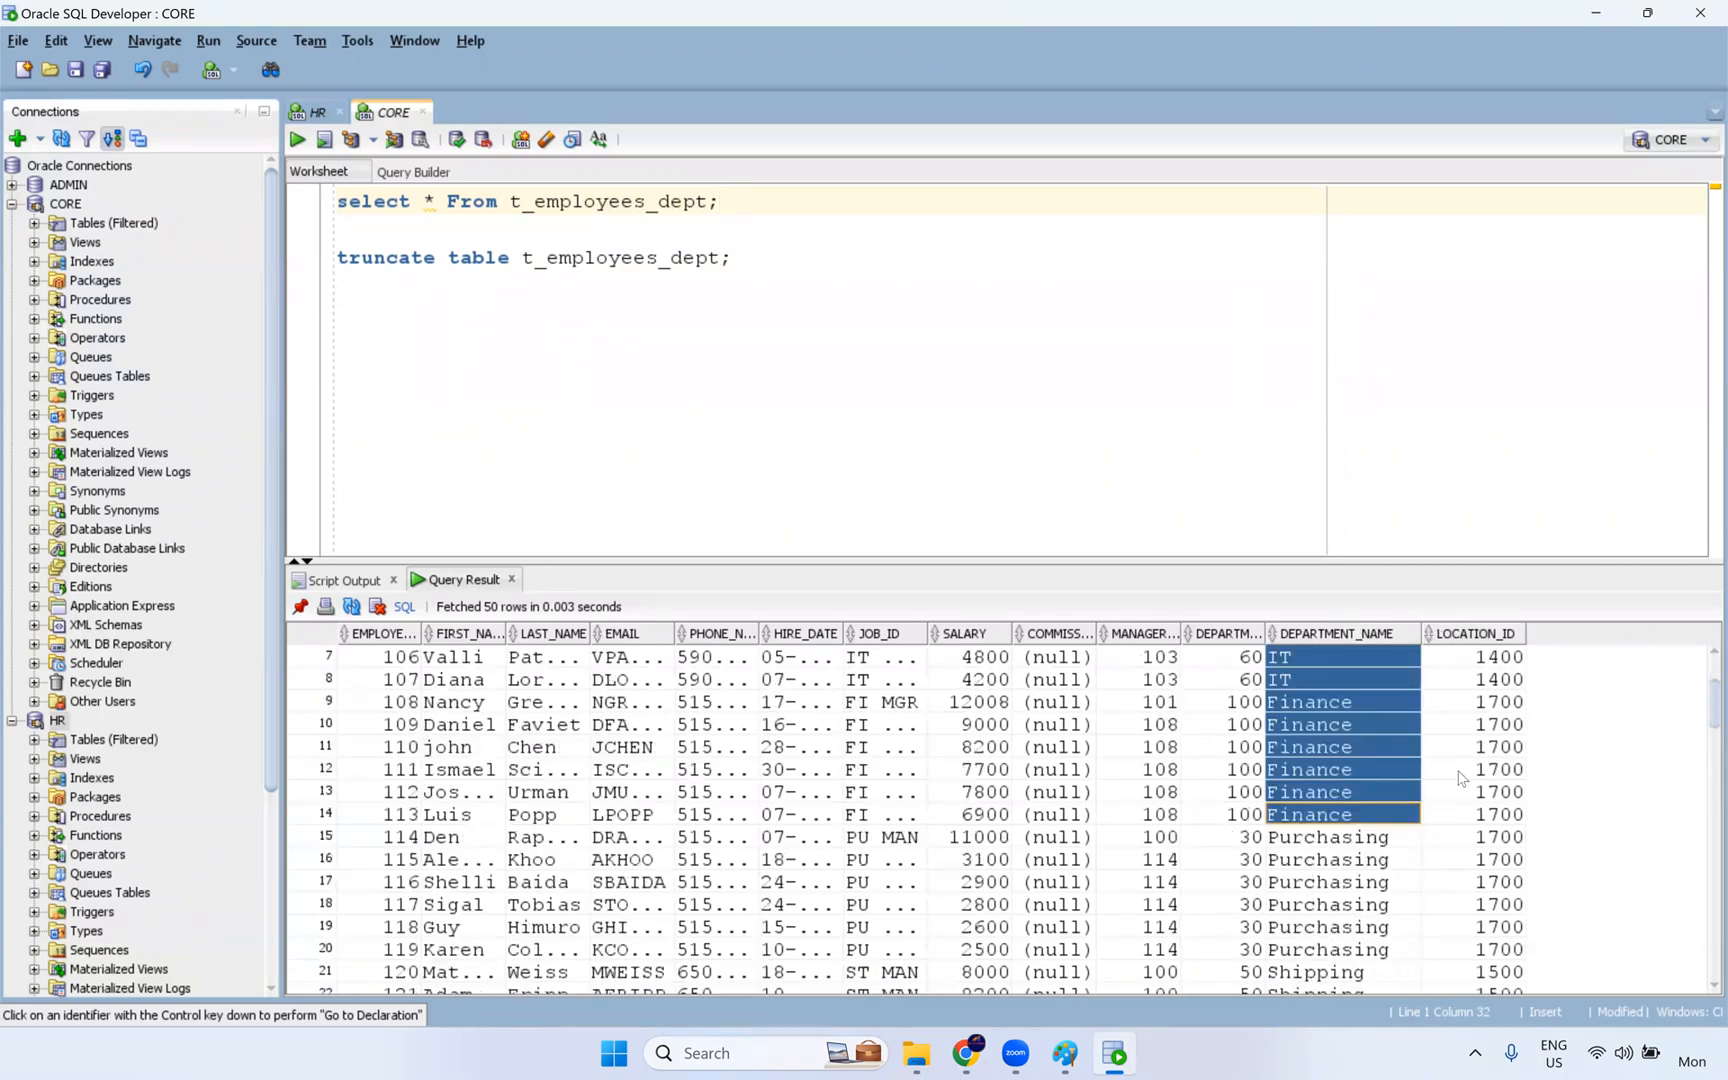
left_click_drag(1499, 698, 1494, 887)
scroll(1432, 857, "down", 18)
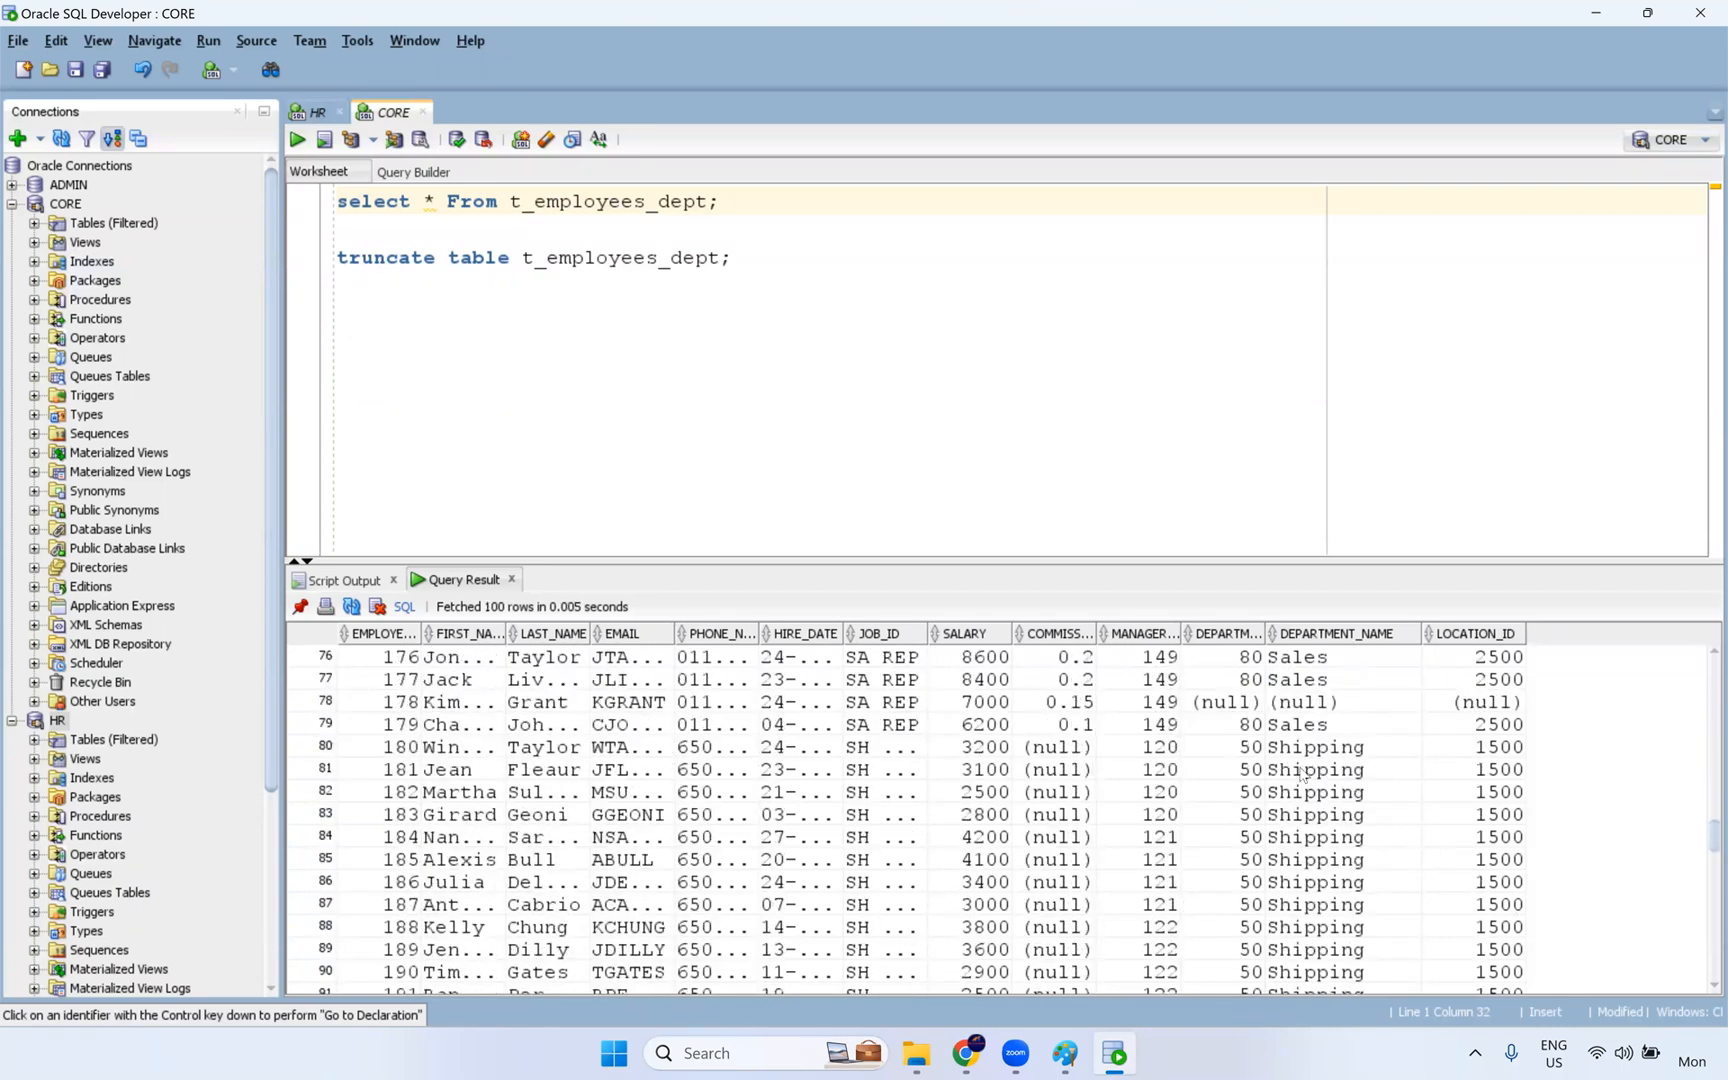
- Inspect the department ID, department name and location ID of the row for employee 178
scroll(1305, 775, "up", 2)
left_click_drag(1225, 837, 1508, 843)
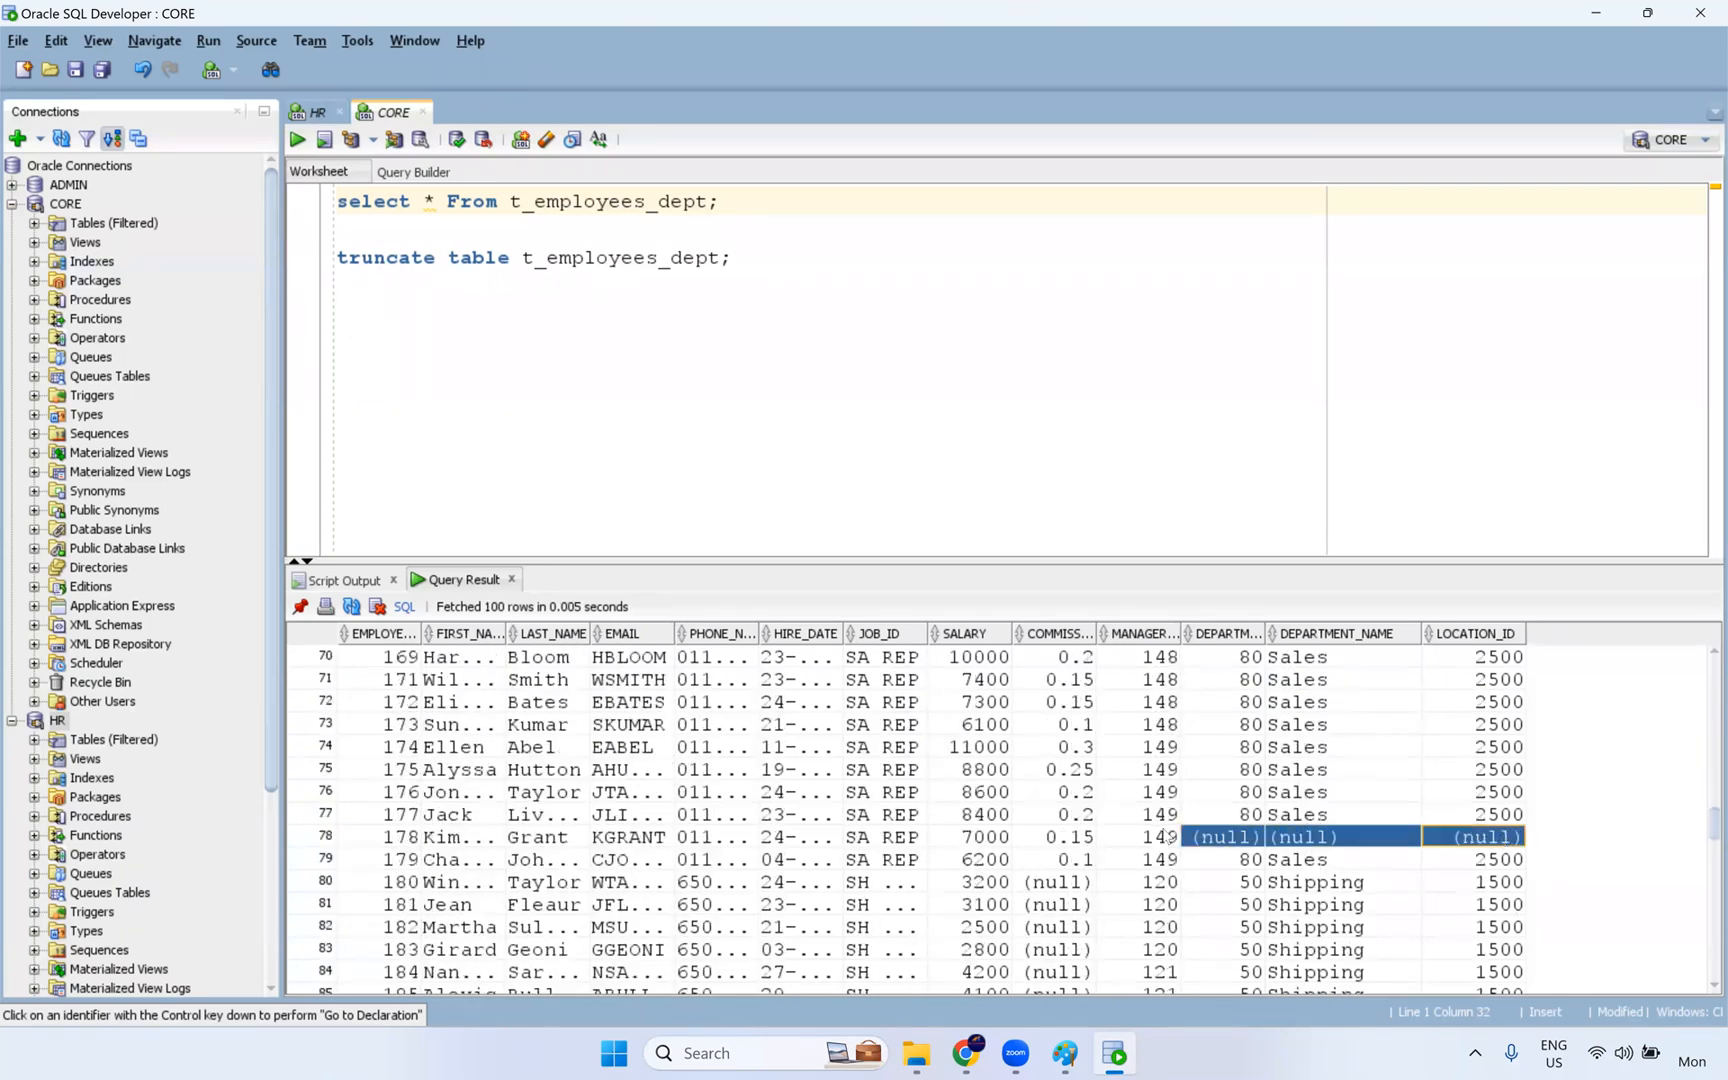
left_click(1238, 836)
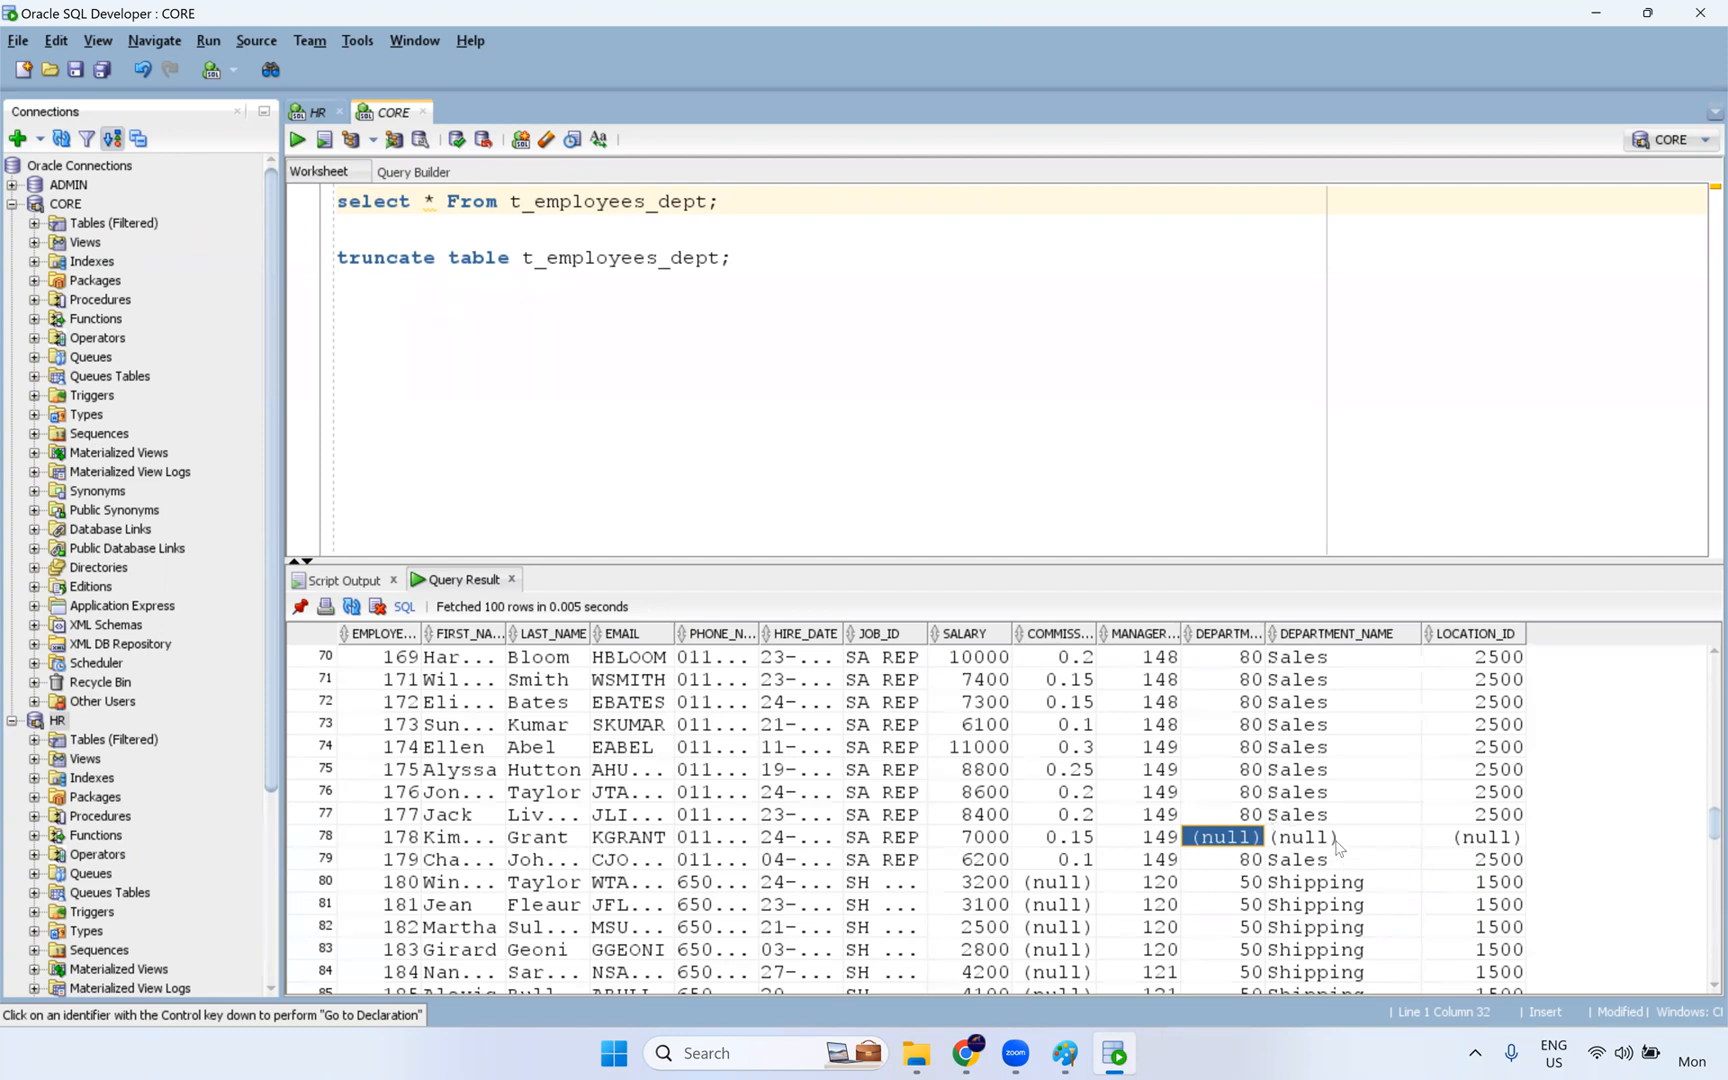
left_click(1290, 843)
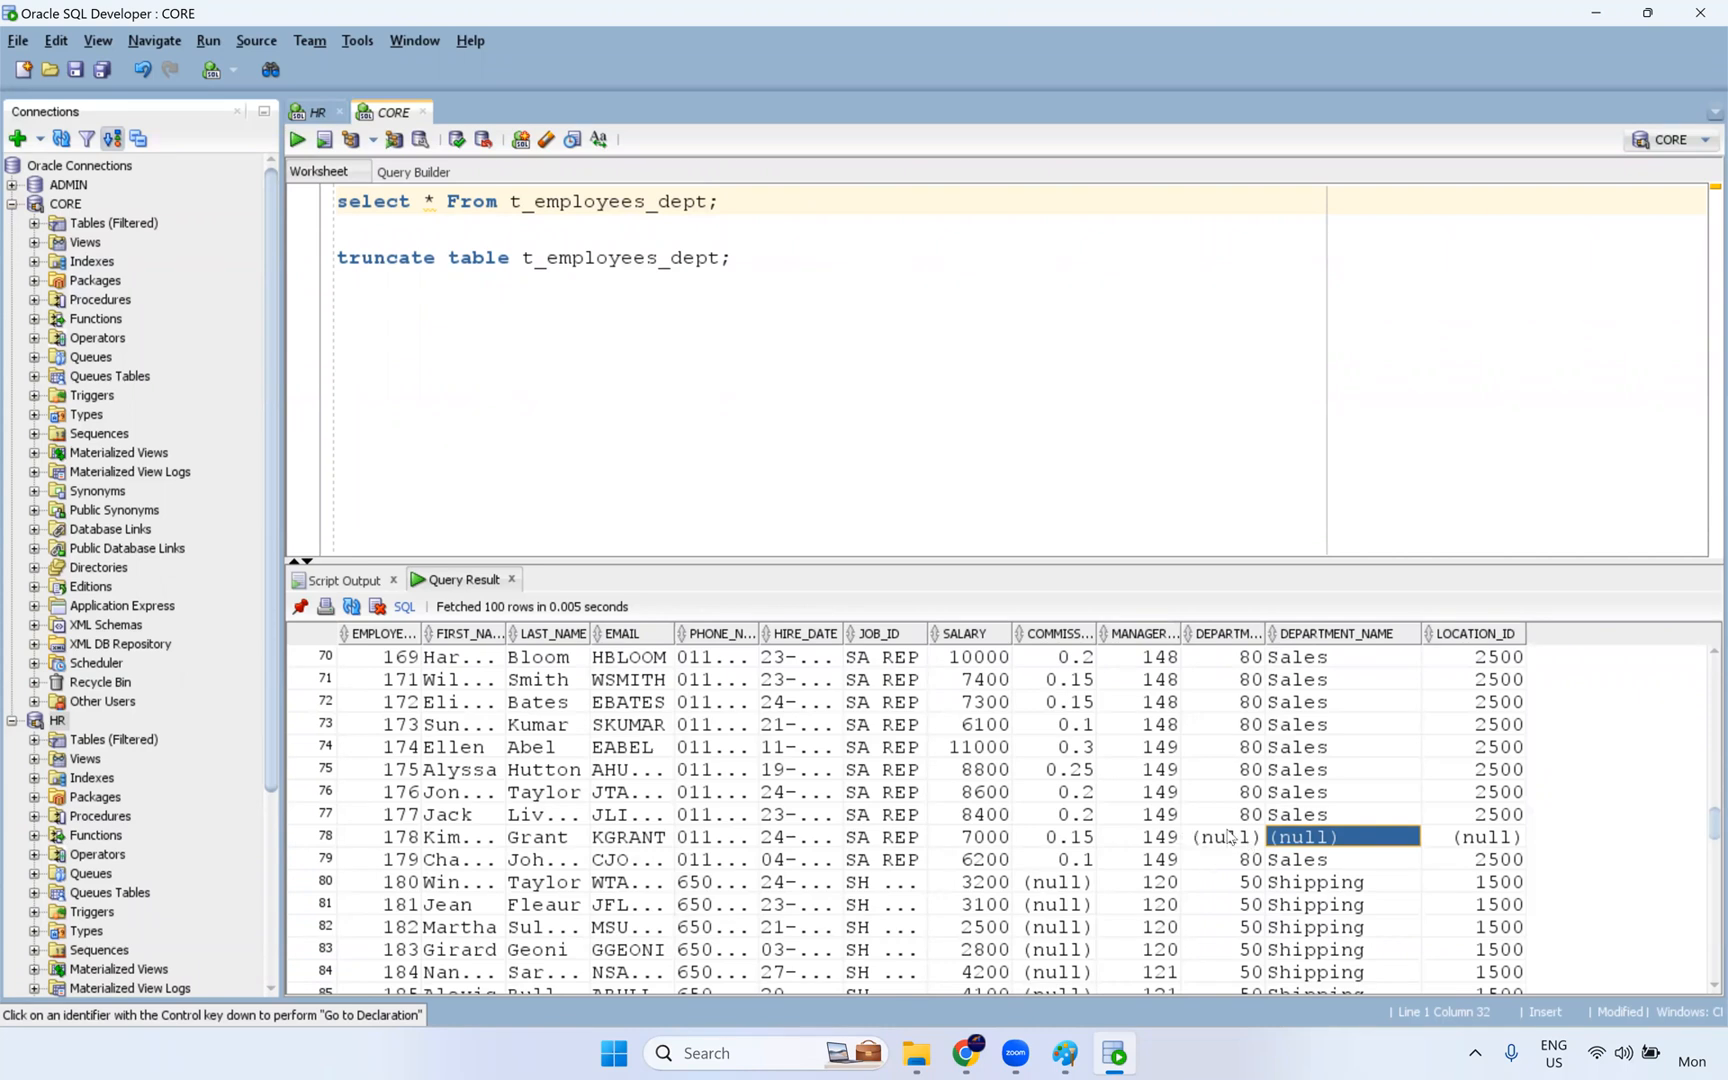
left_click(1236, 840)
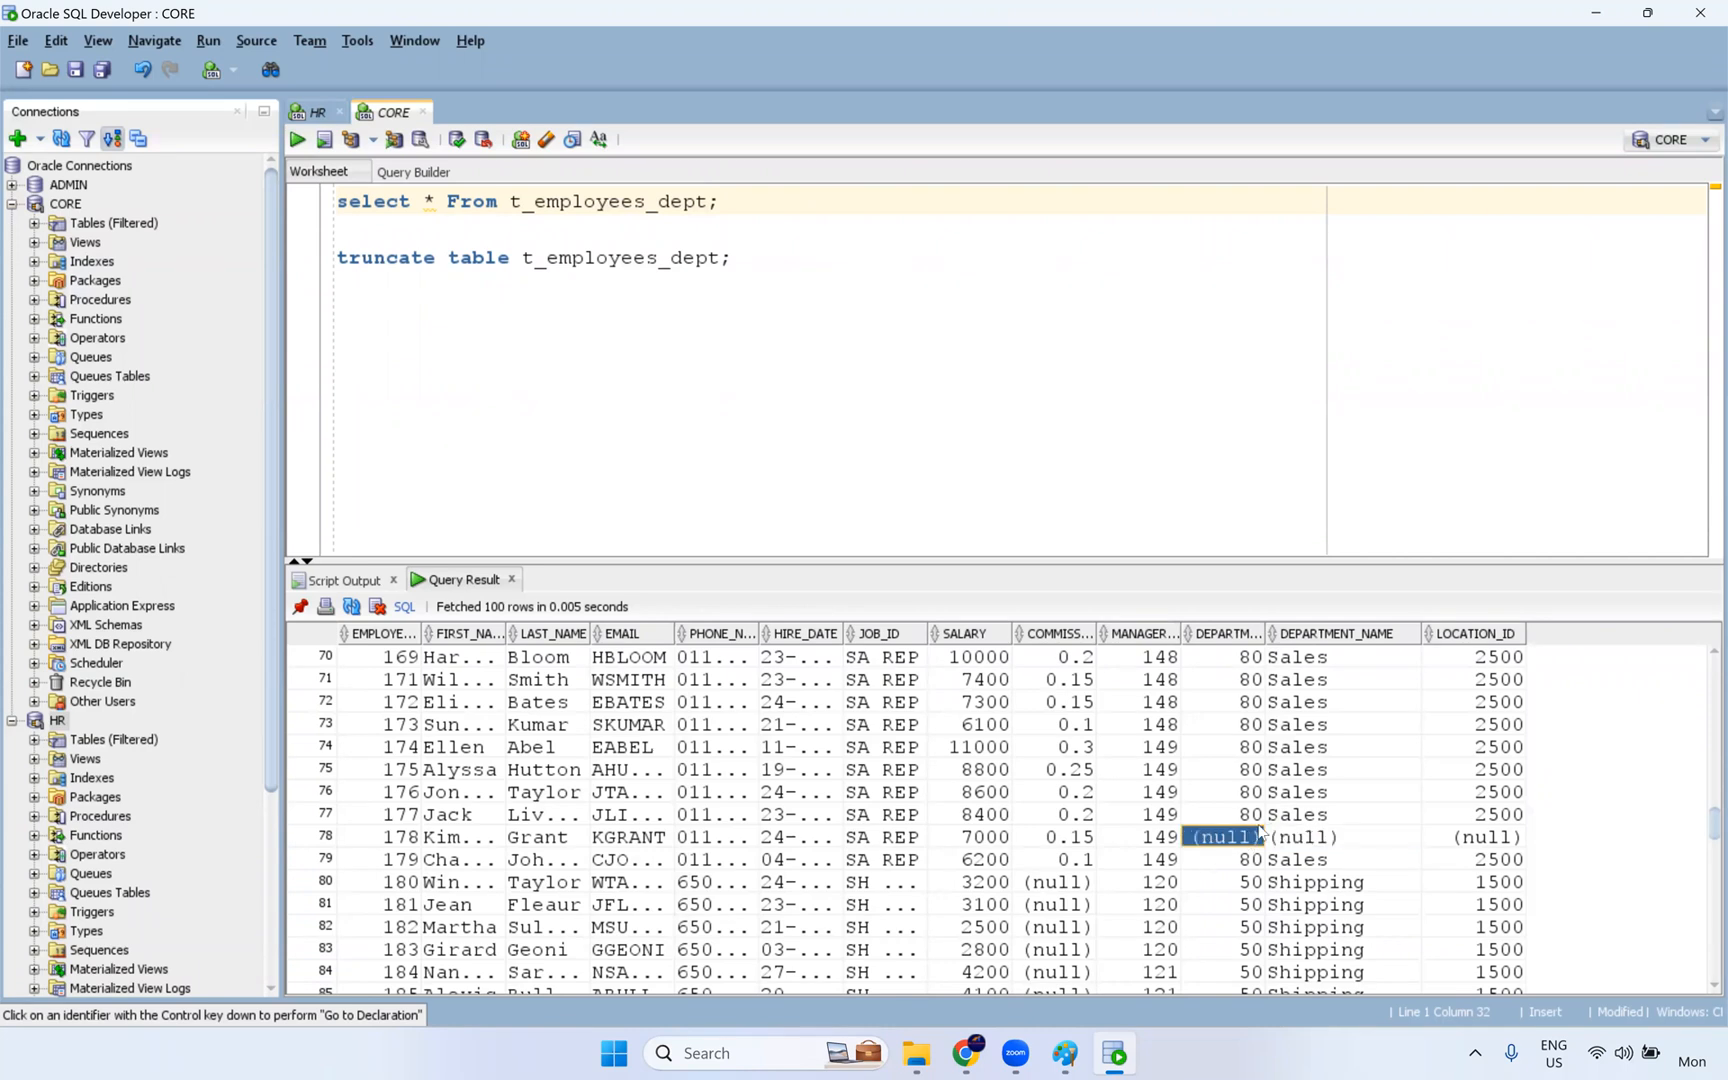
- Return to the mapping in Data Integration, move the Target away from the Lookup, and insert a Filter transformation between them
left_click(1065, 1056)
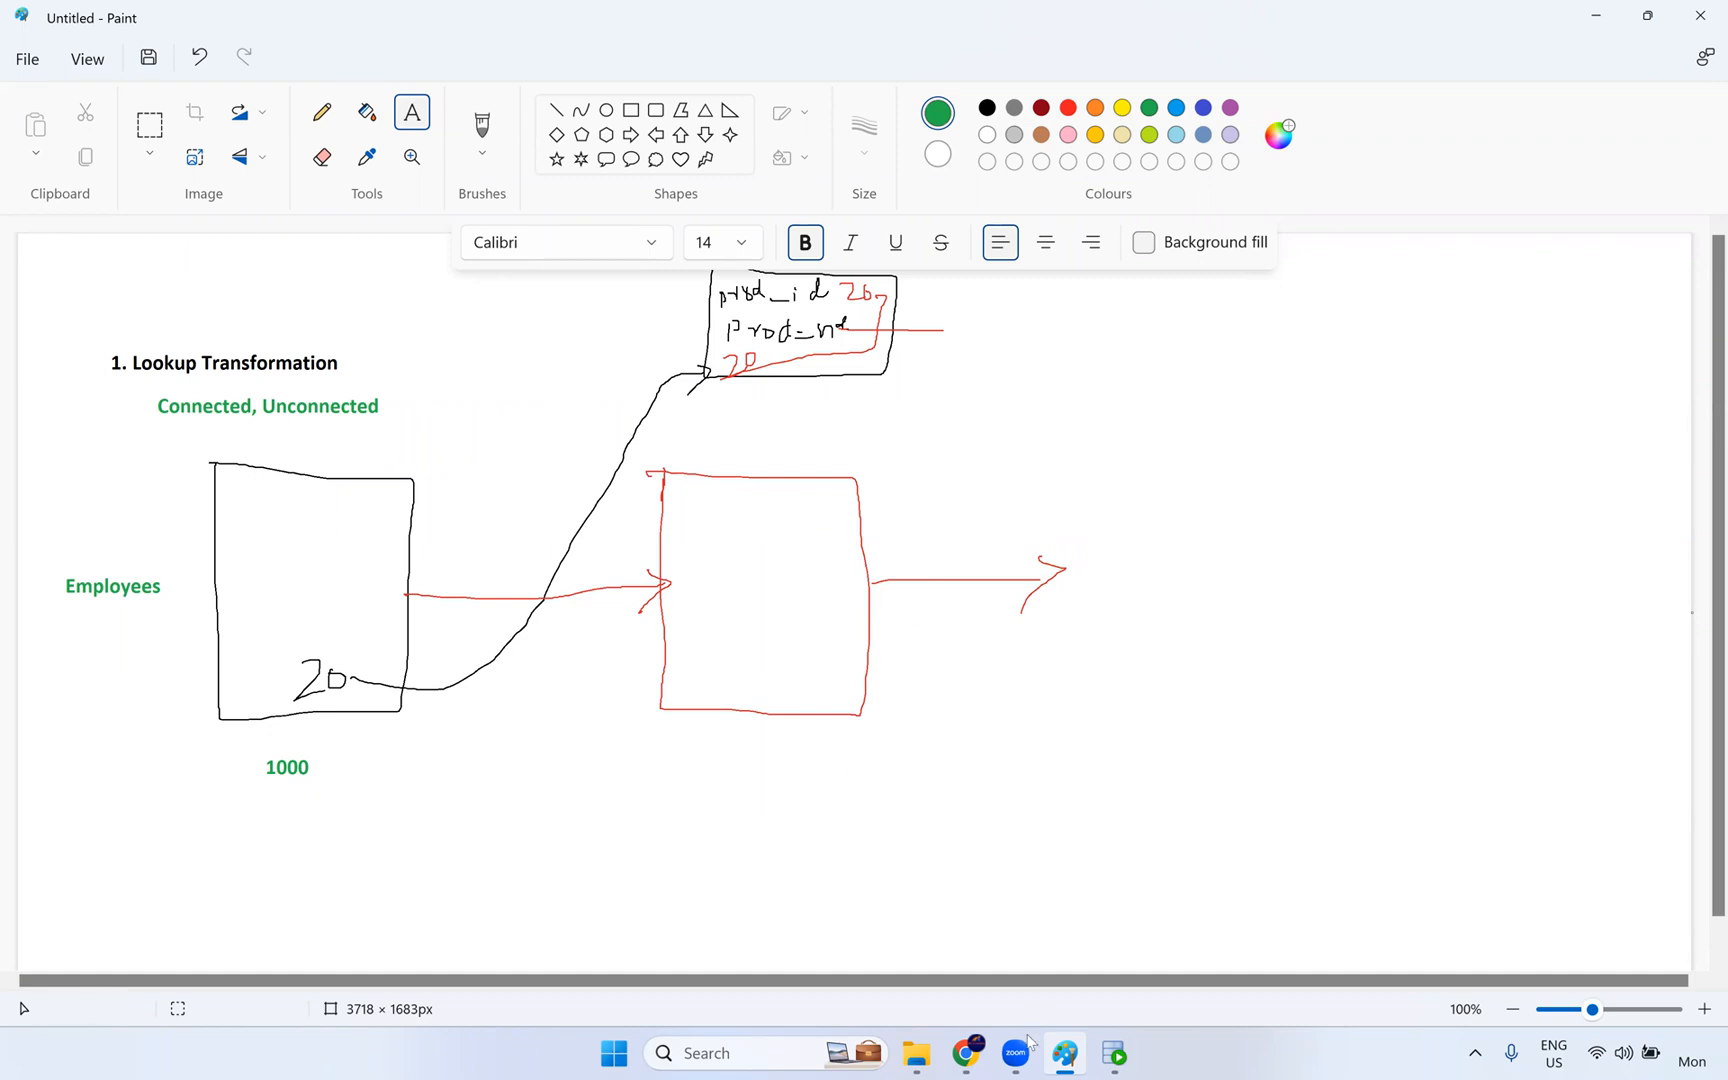
left_click(976, 1054)
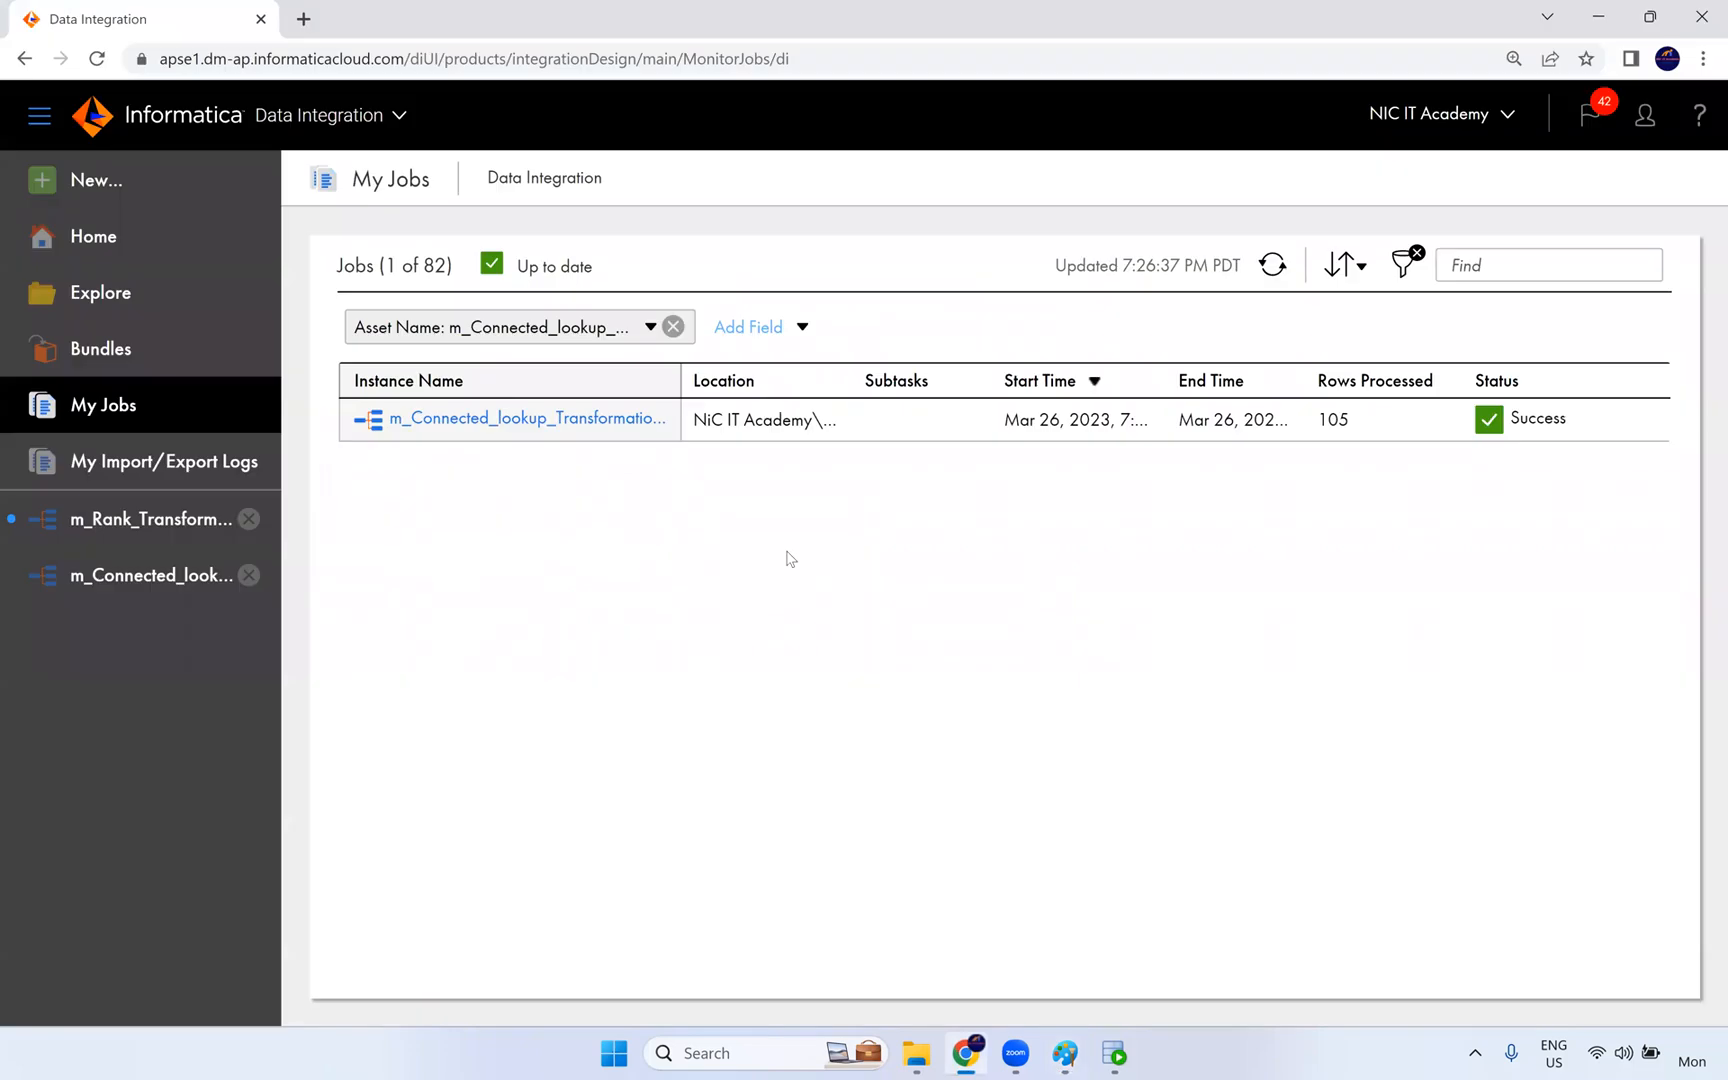
left_click(600, 416)
left_click(180, 585)
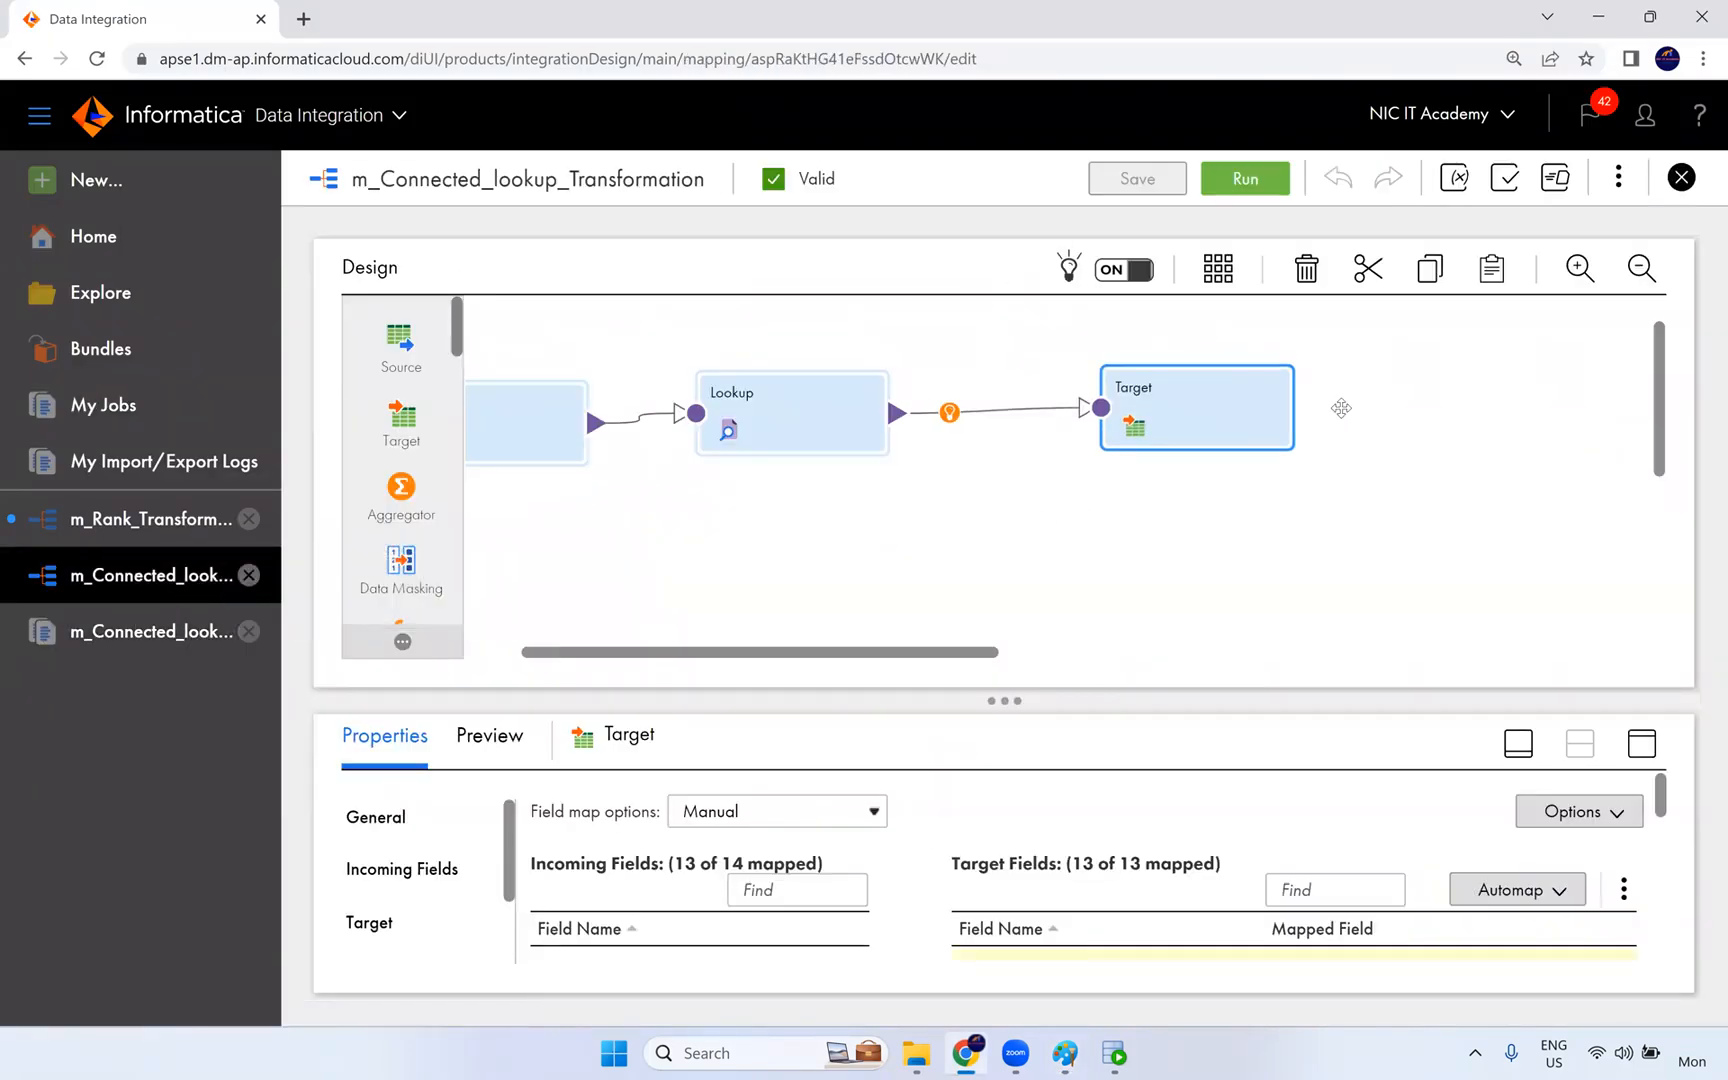
left_click_drag(1341, 408, 1341, 401)
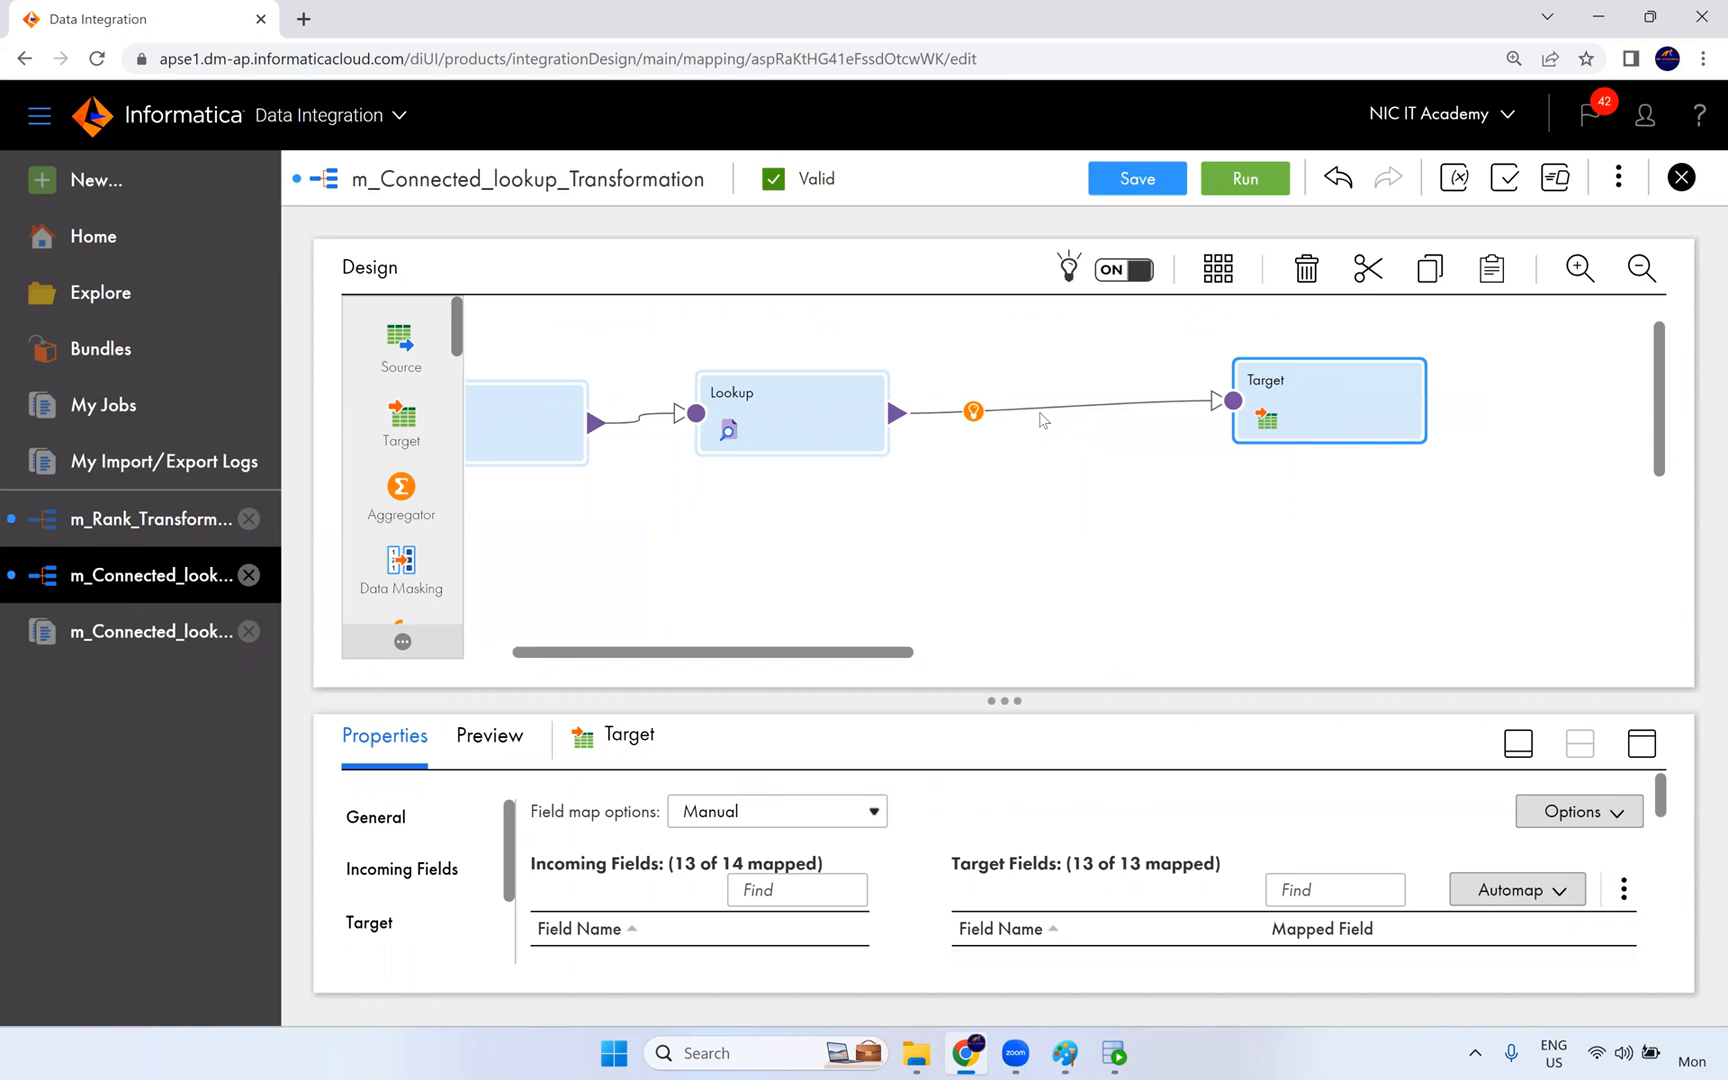
left_click(973, 412)
left_click(1031, 500)
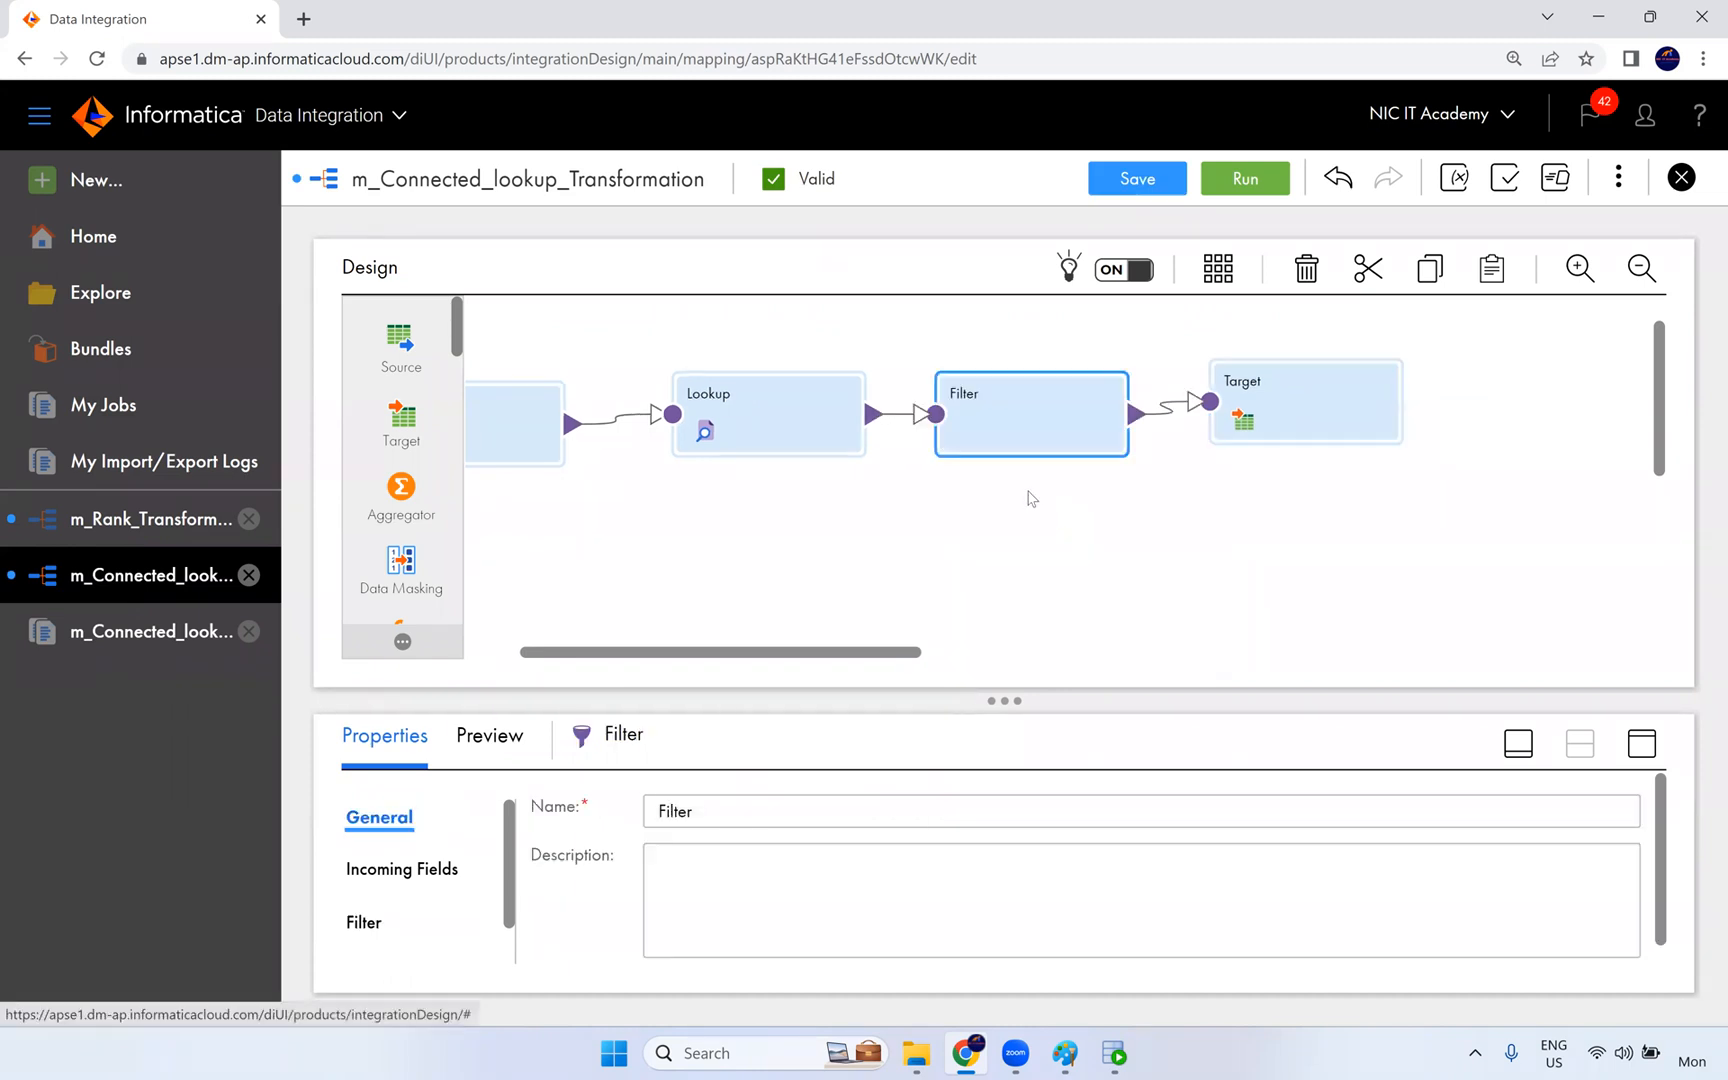
left_click_drag(1103, 417, 1200, 413)
left_click(801, 433)
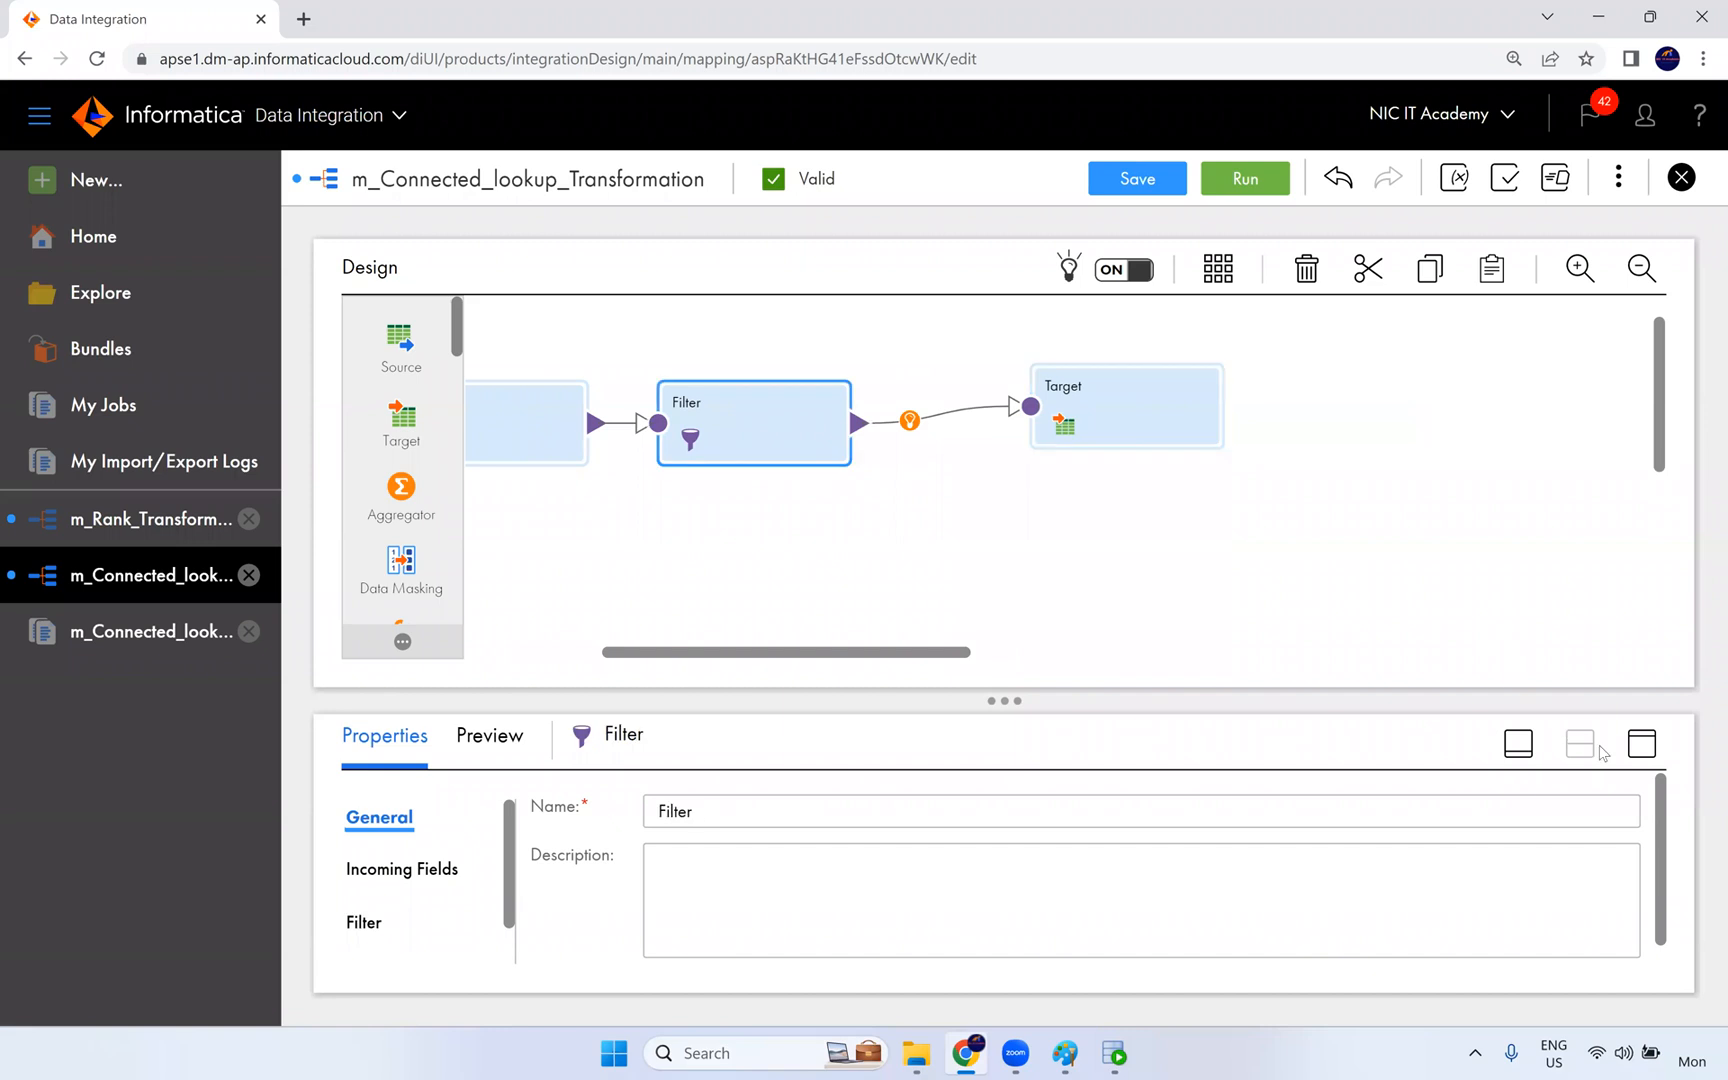
- Maximize the Filter's properties and set its filter condition type to Advanced
left_click(1641, 744)
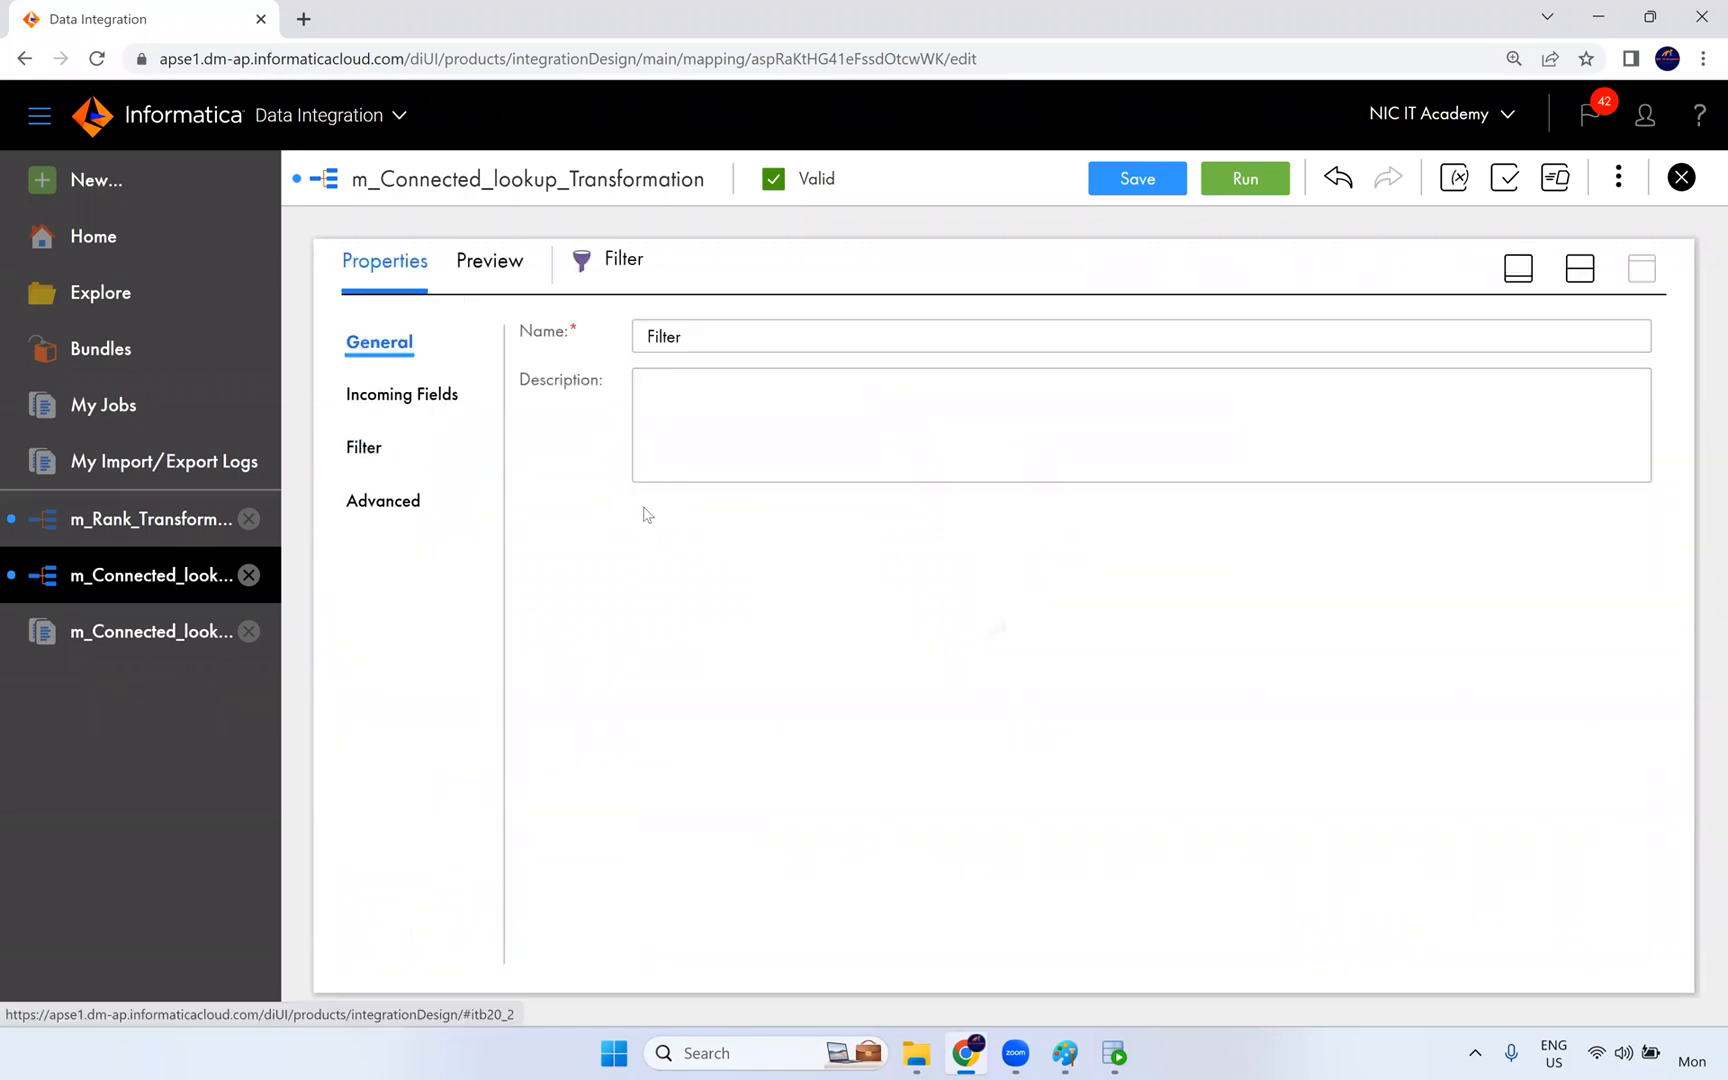
left_click(364, 447)
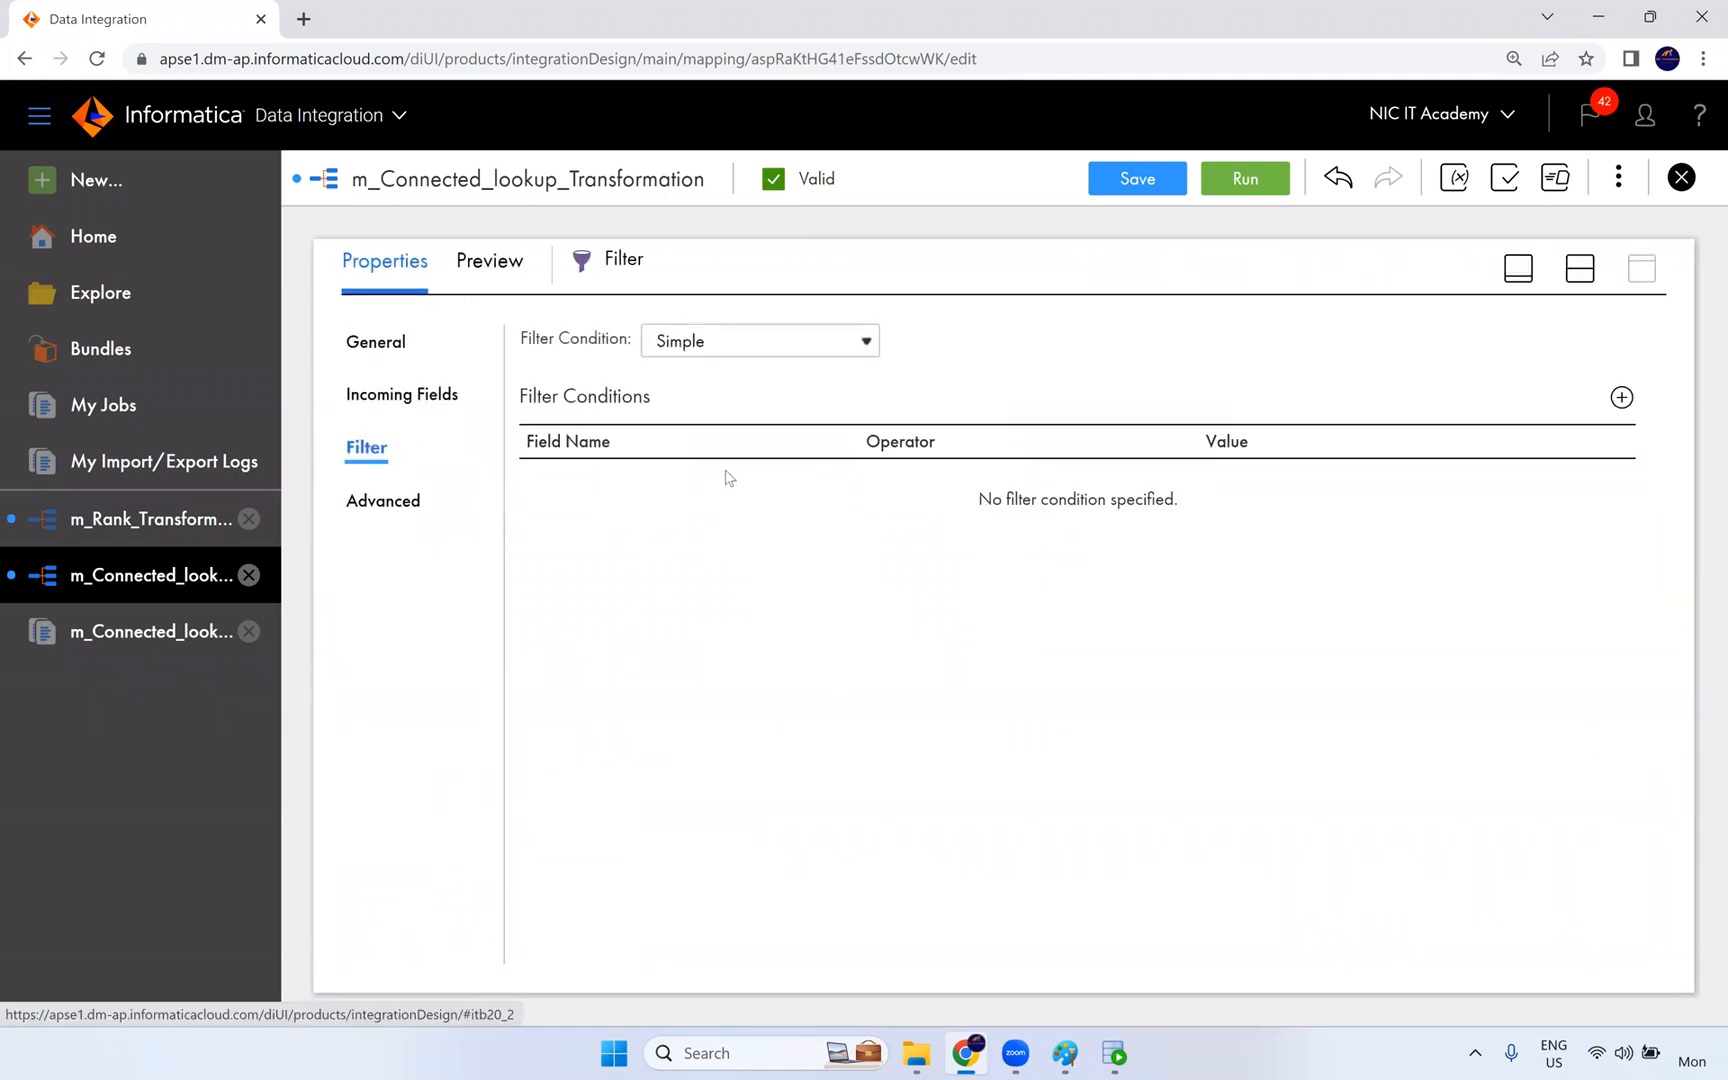
left_click(822, 349)
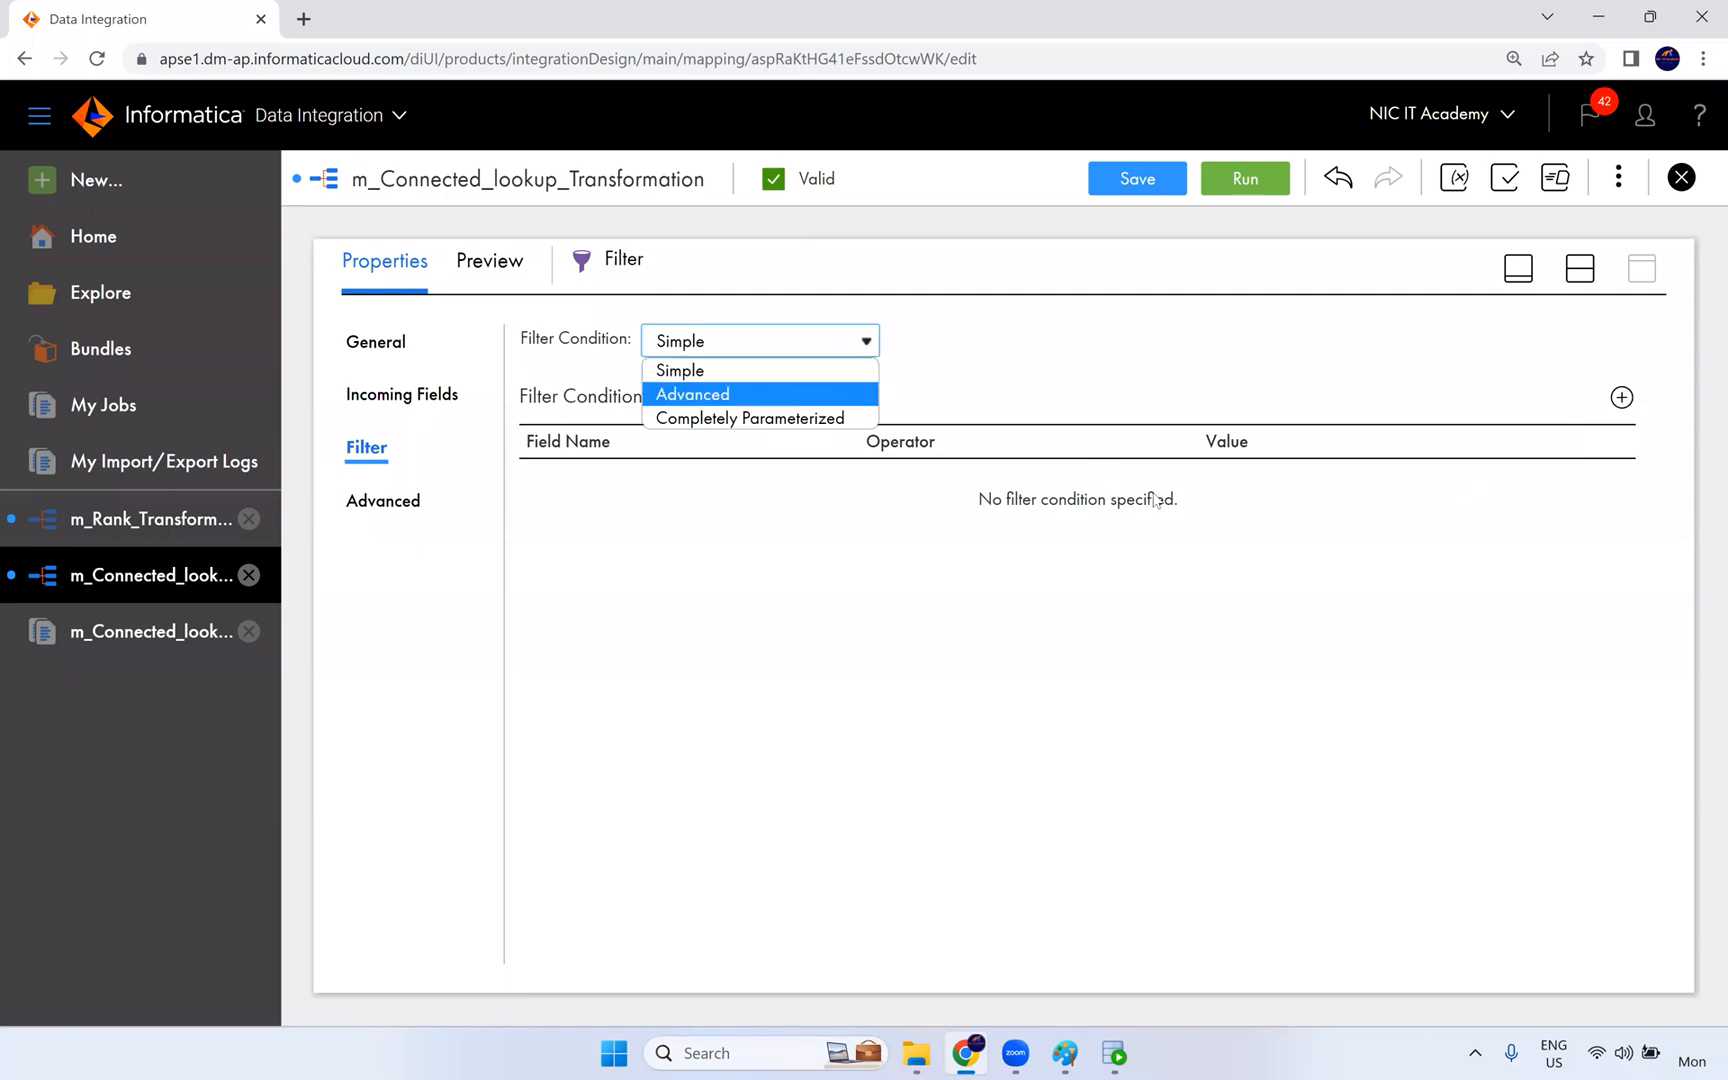
key("Return")
- Define the filter condition NOT ISNULL(DEPARTMENT_NAME), validate it and accept it
left_click(1375, 350)
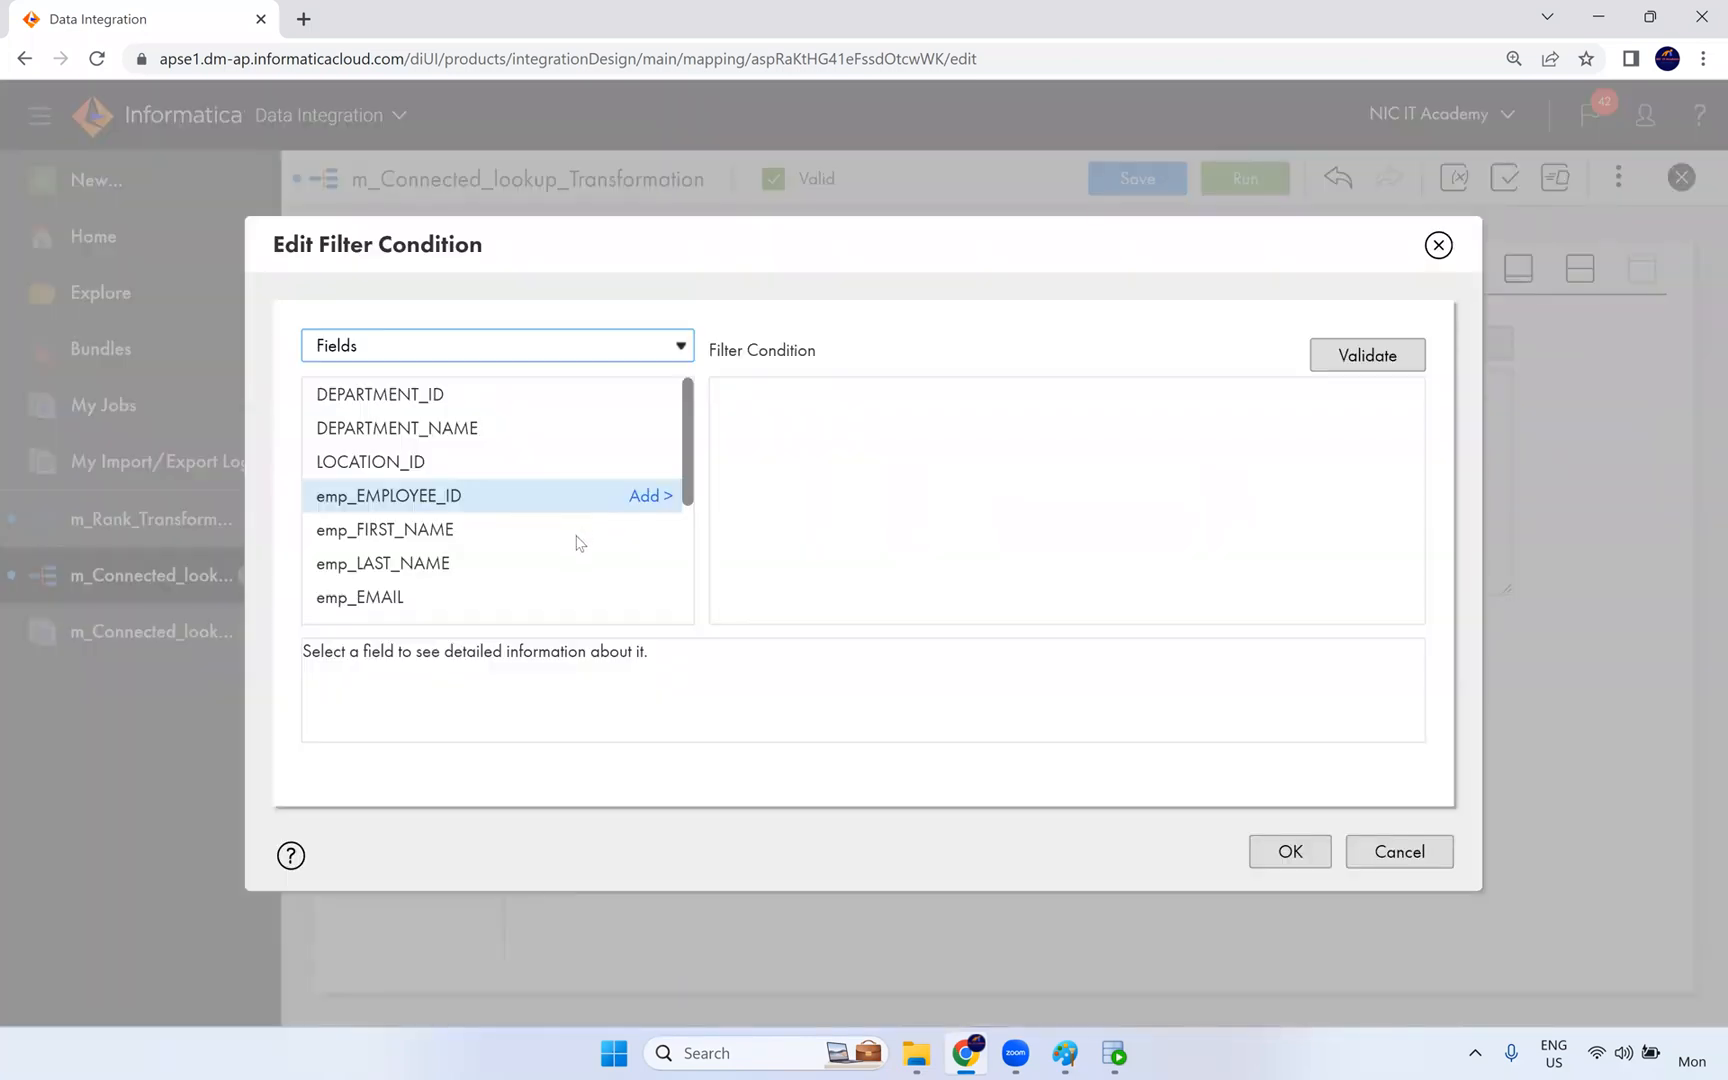
left_click(768, 405)
type("NOT ISNULL(")
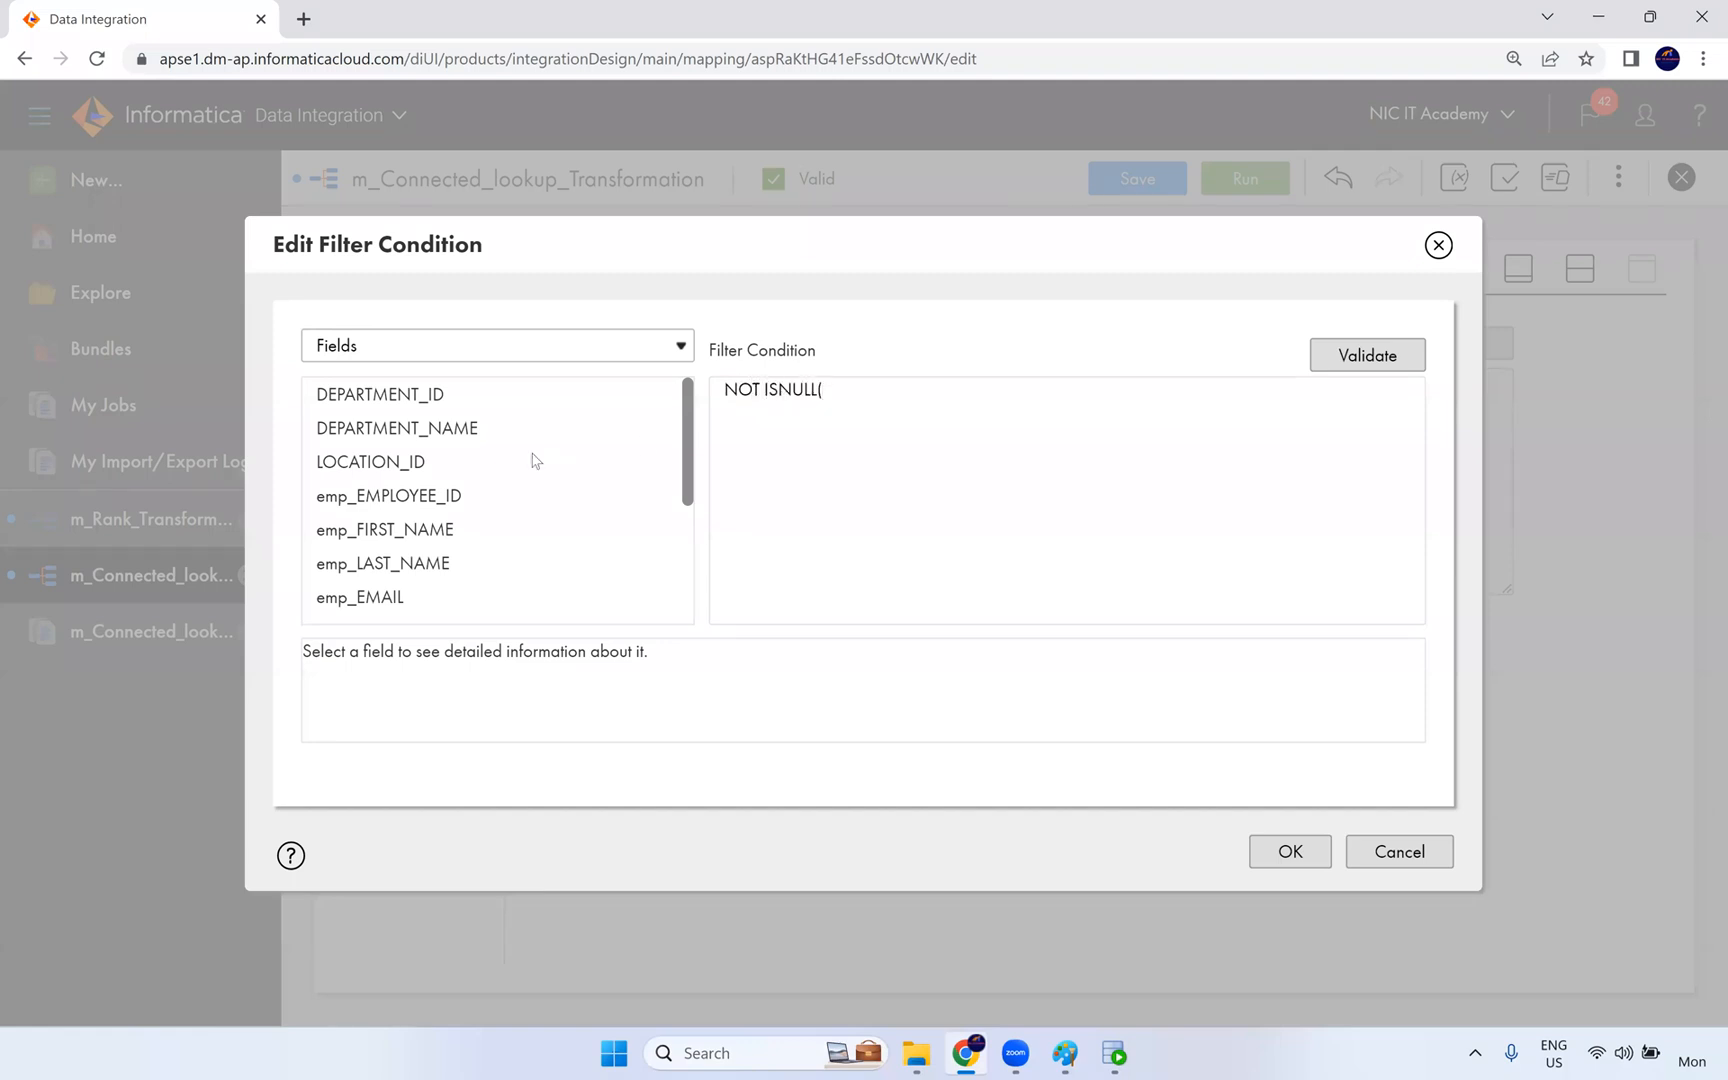
mouse_move(475, 430)
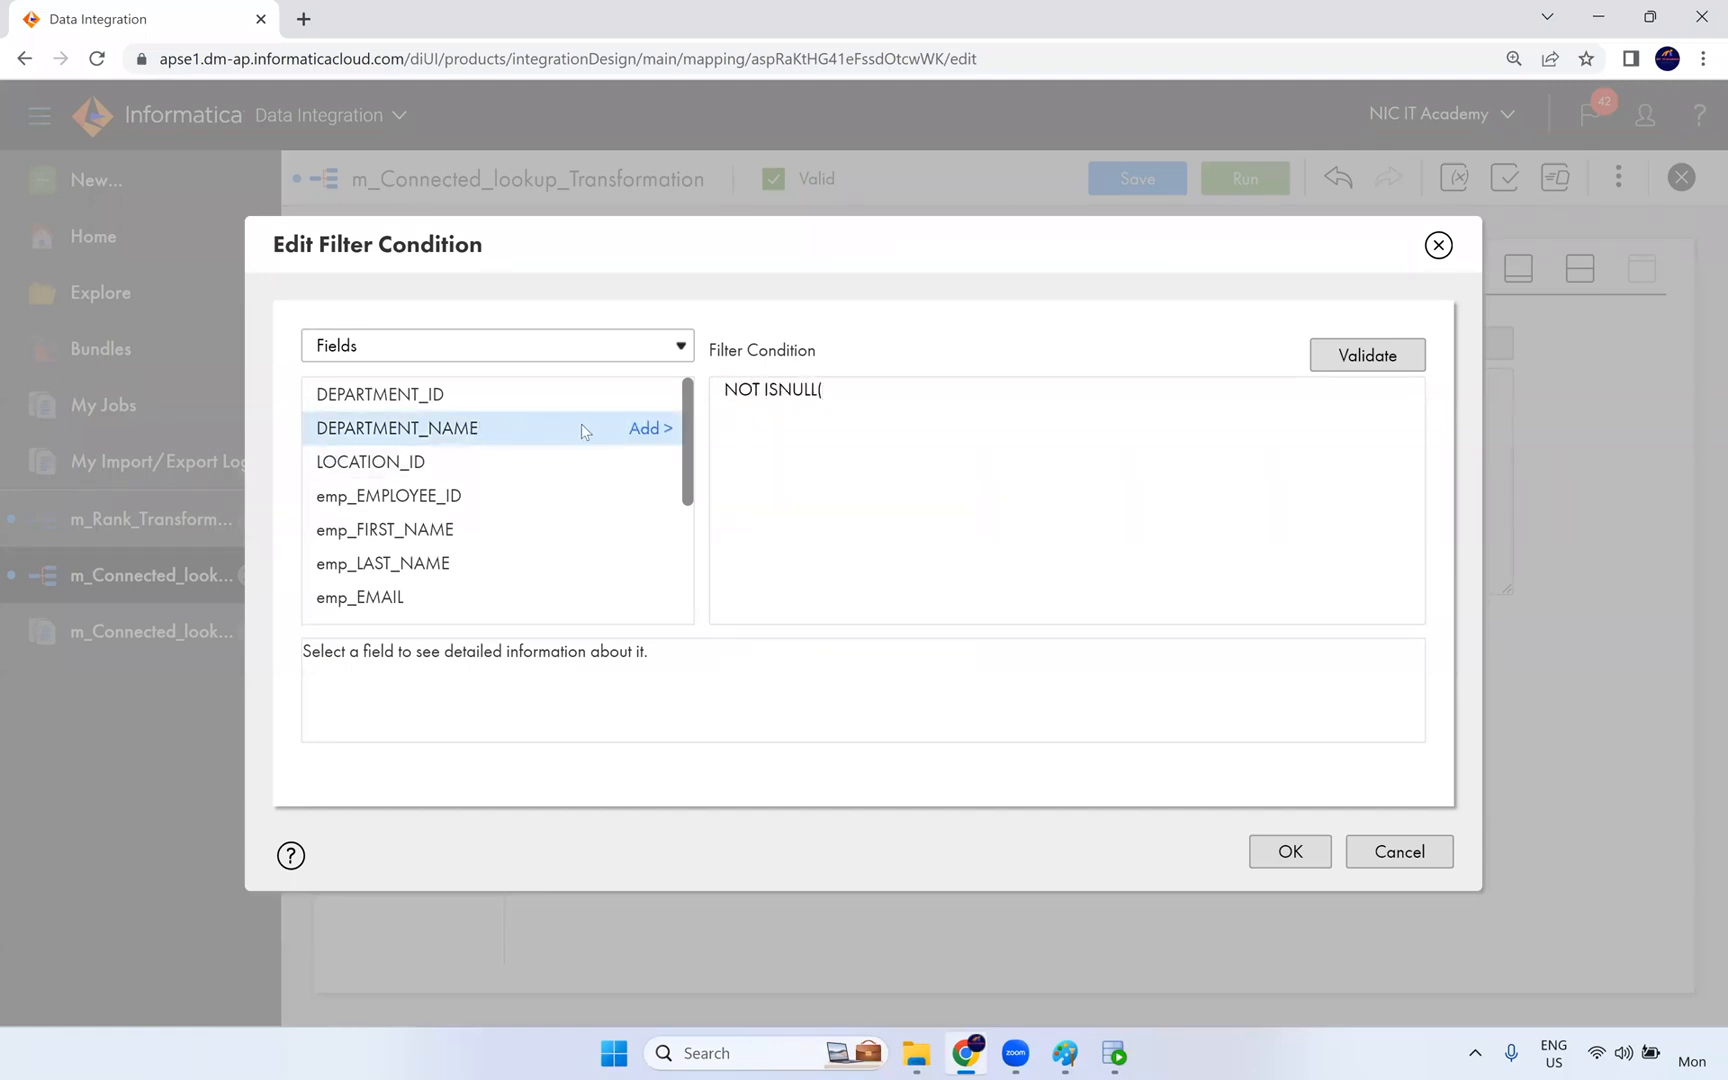
left_click(650, 428)
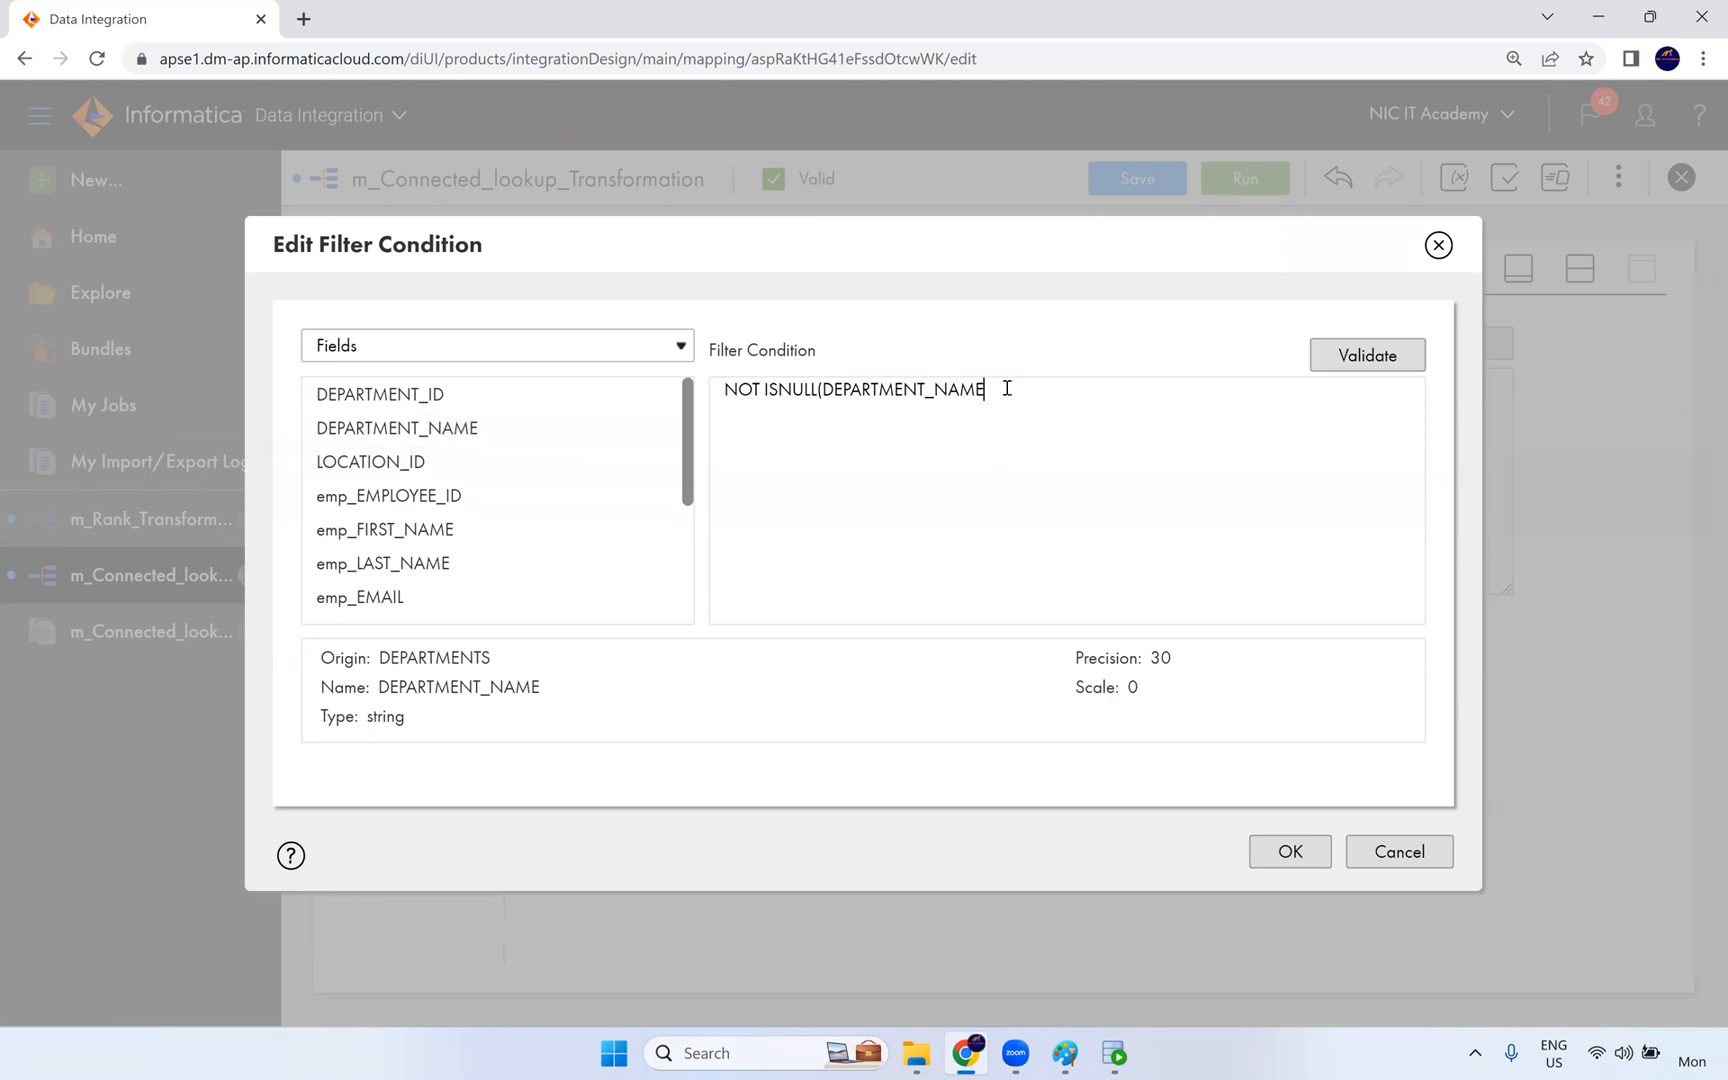
left_click(1385, 357)
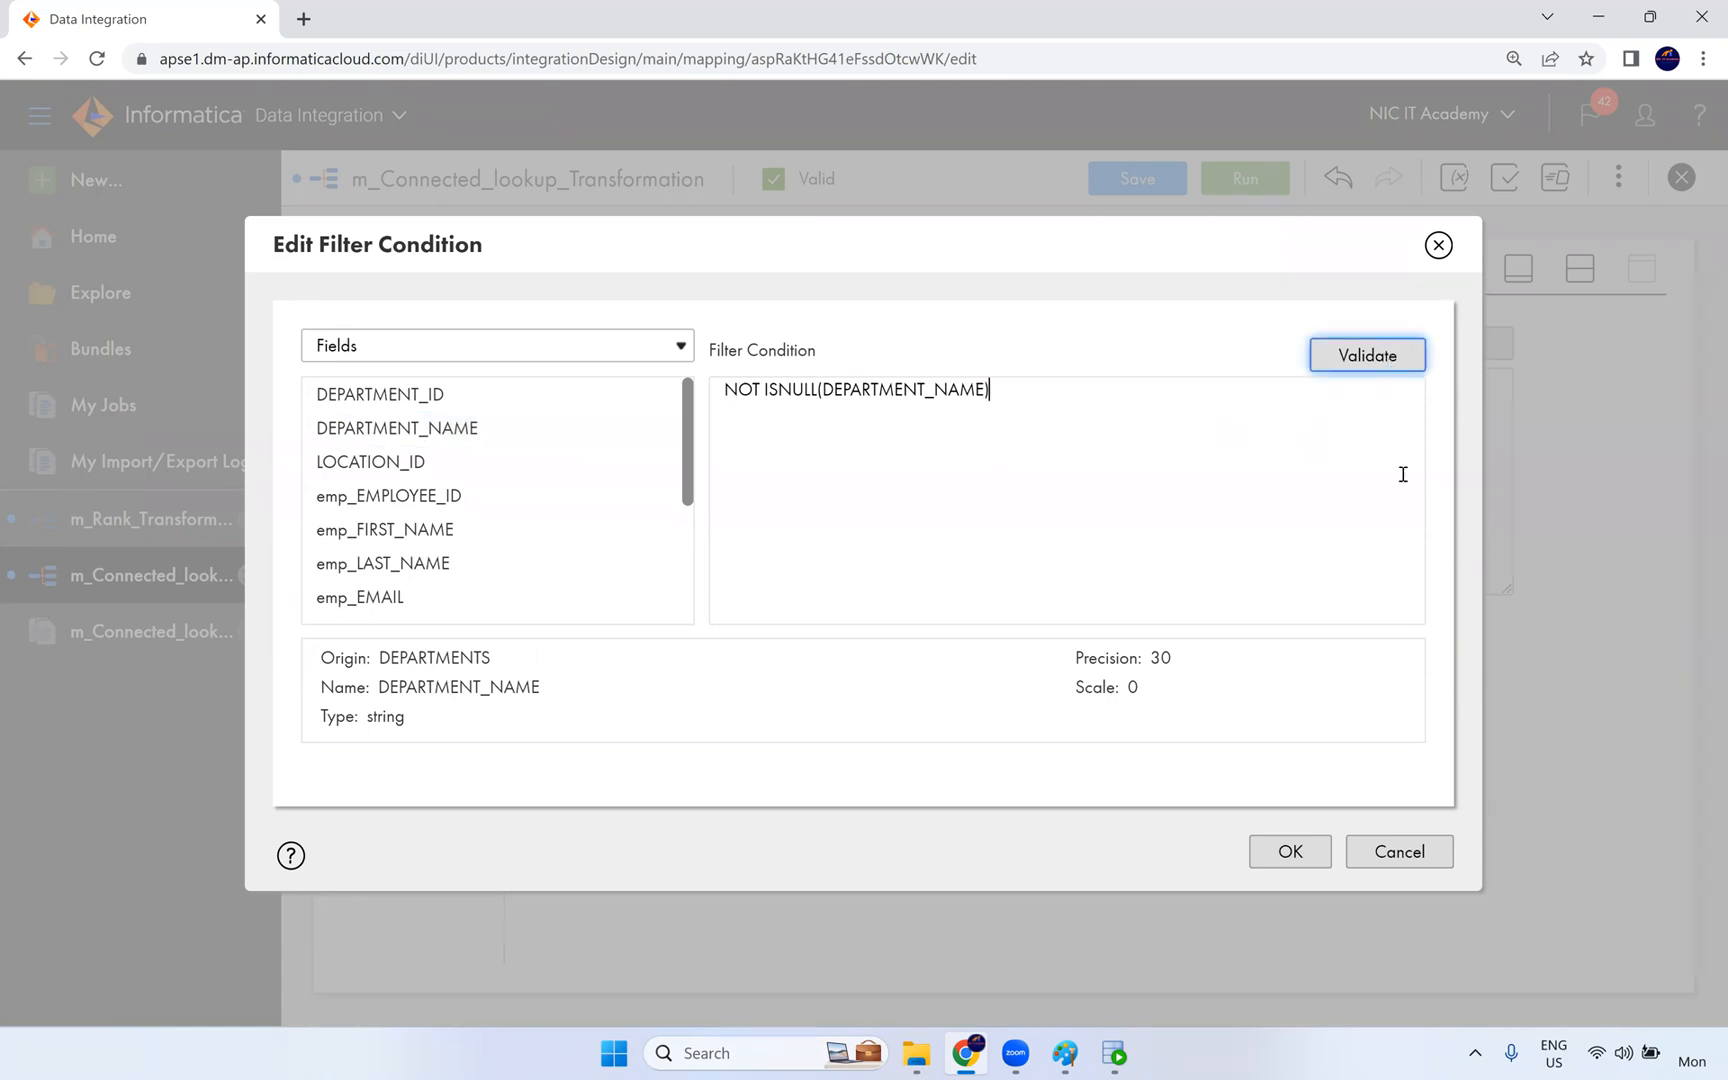
left_click(1290, 852)
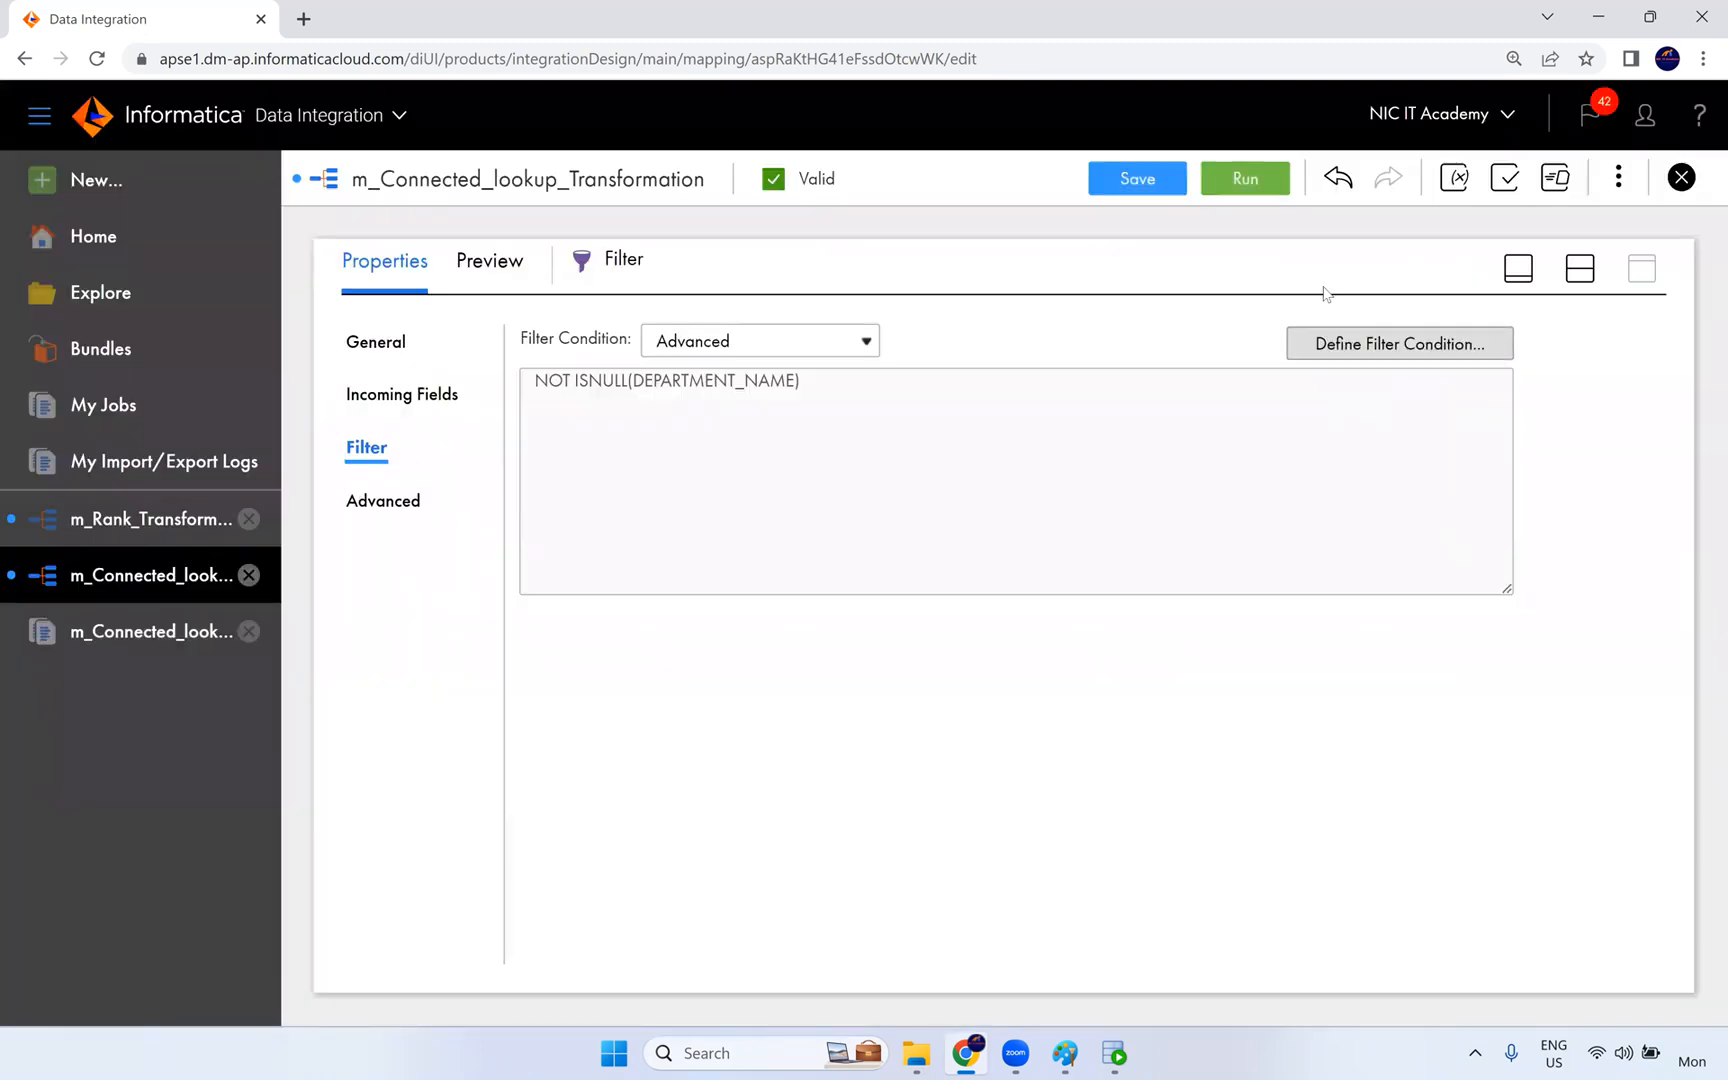
- Save the mapping with its new Filter, run it in the NIC runtime environment, and open My Jobs
left_click(1158, 192)
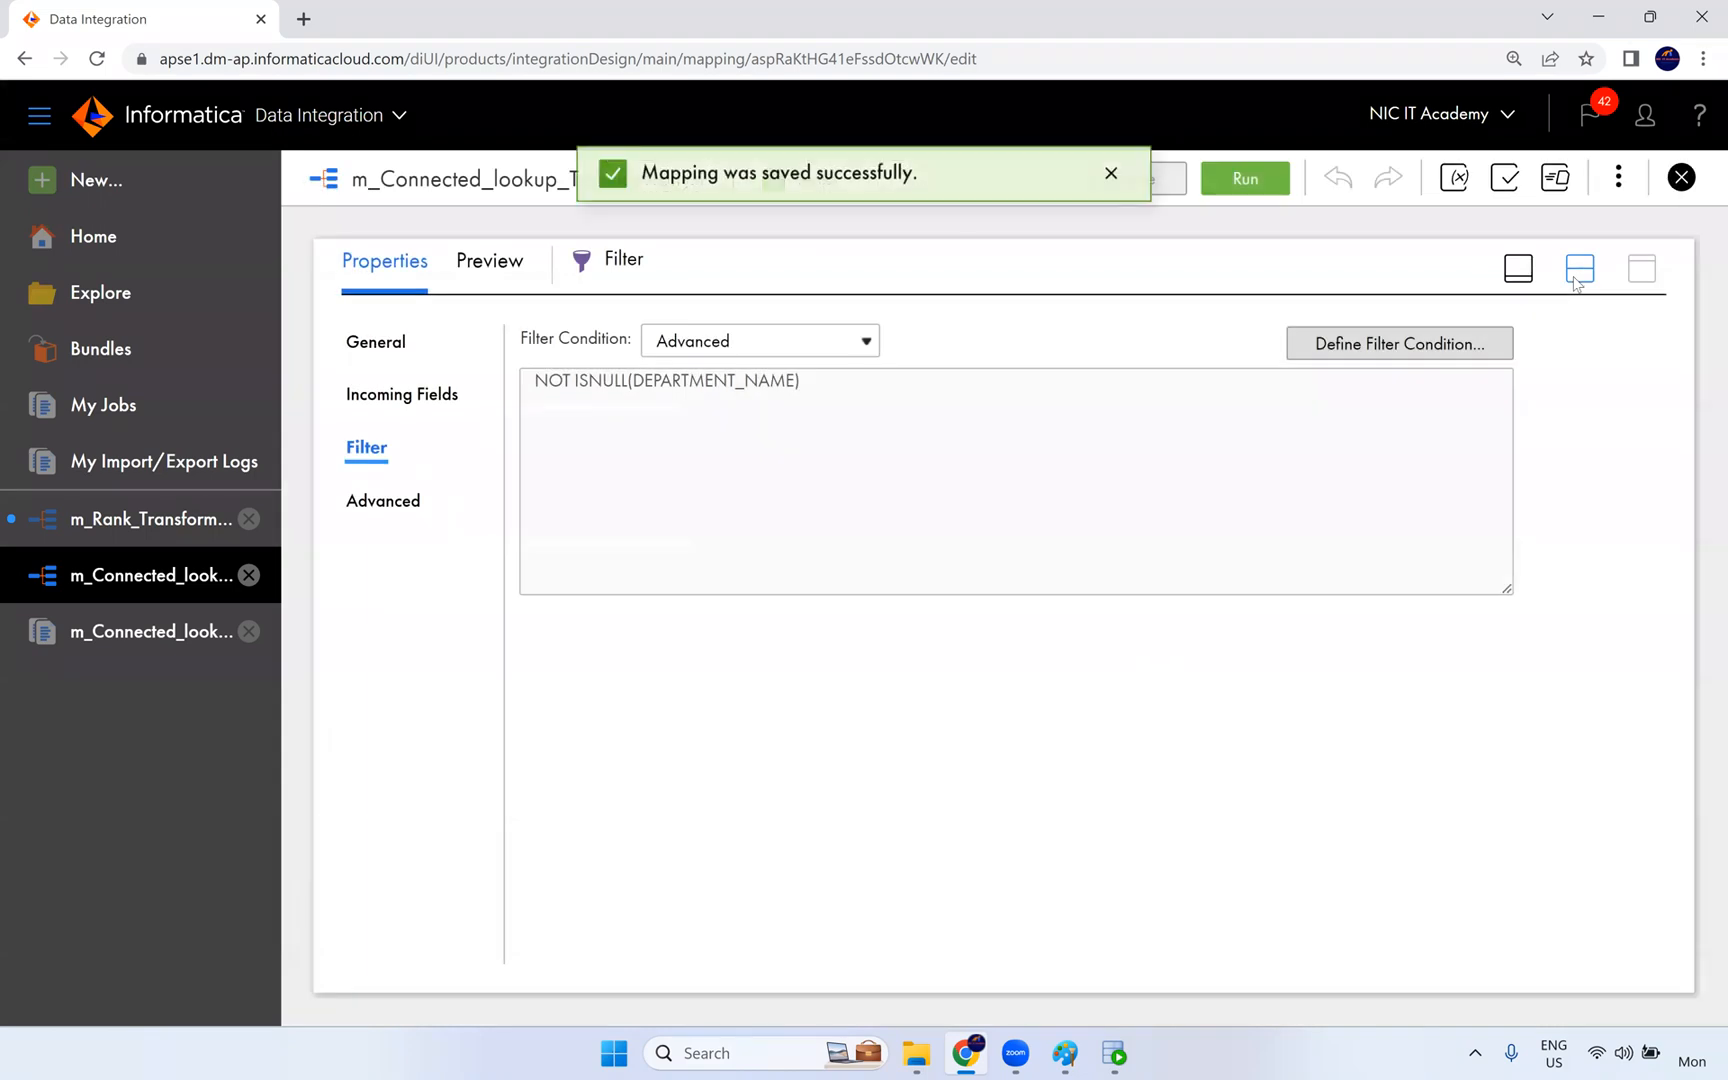
left_click(1576, 276)
left_click(1259, 186)
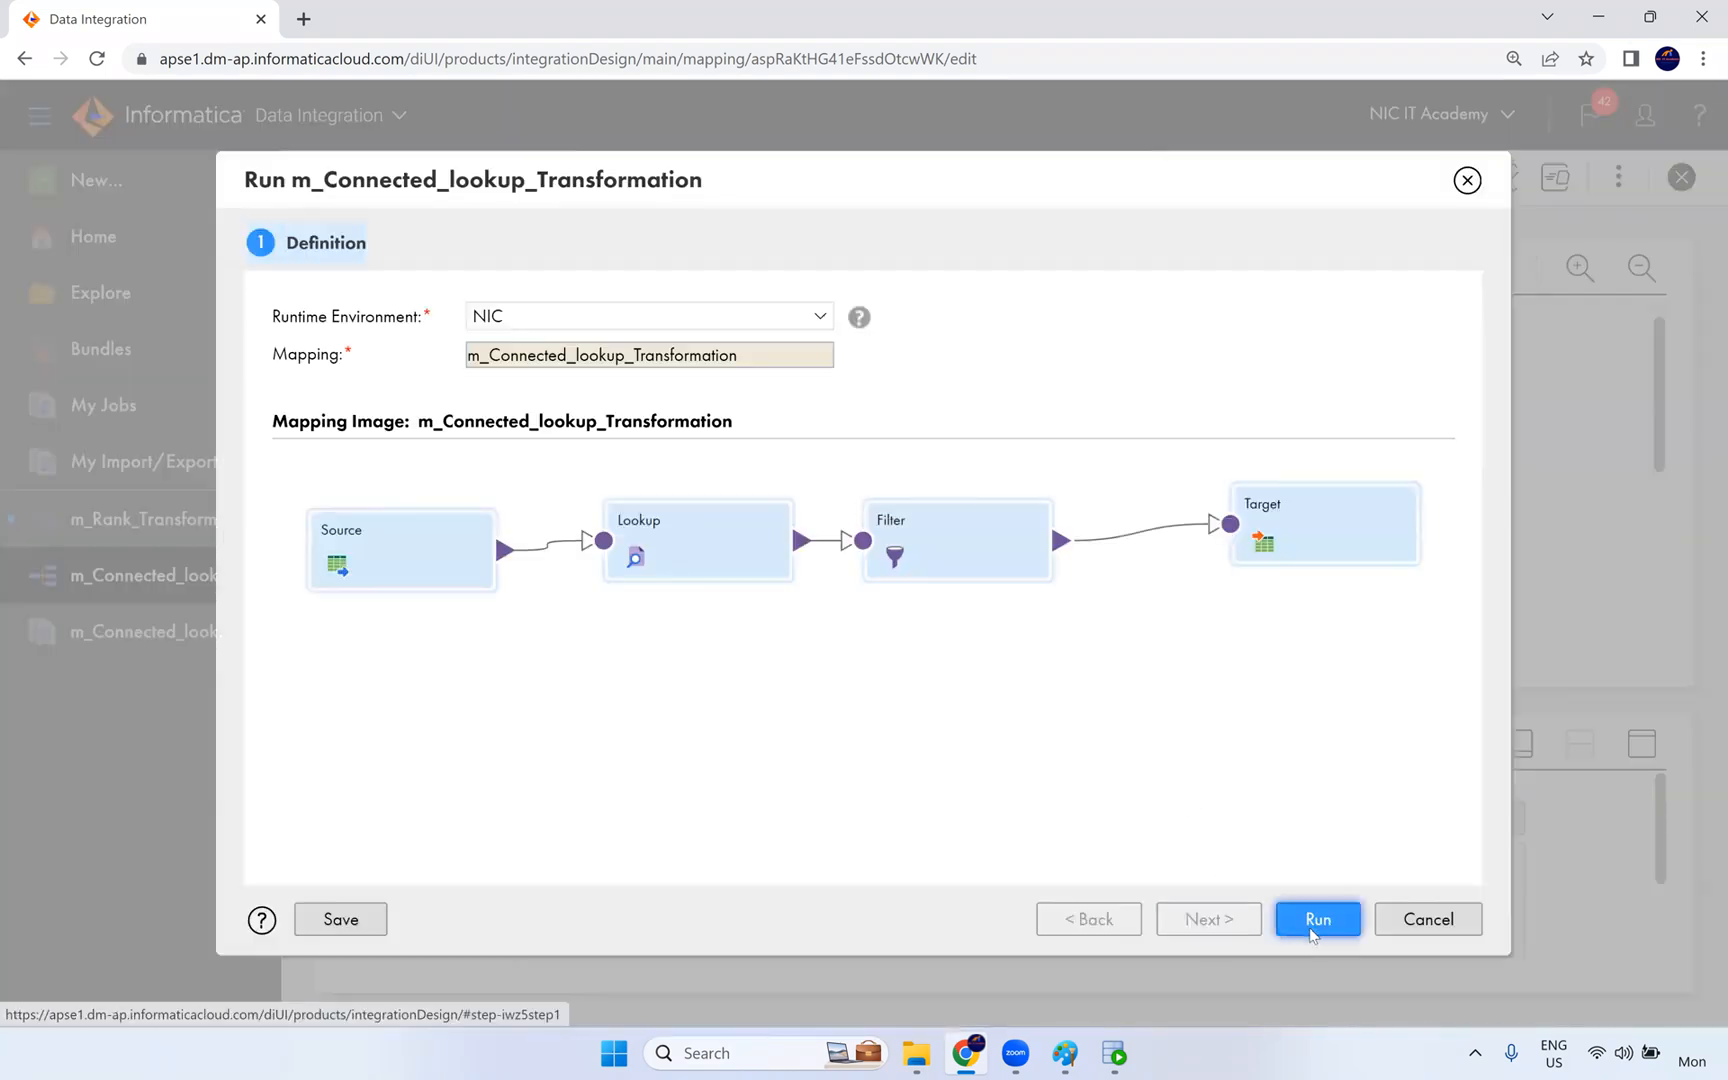
left_click(1316, 928)
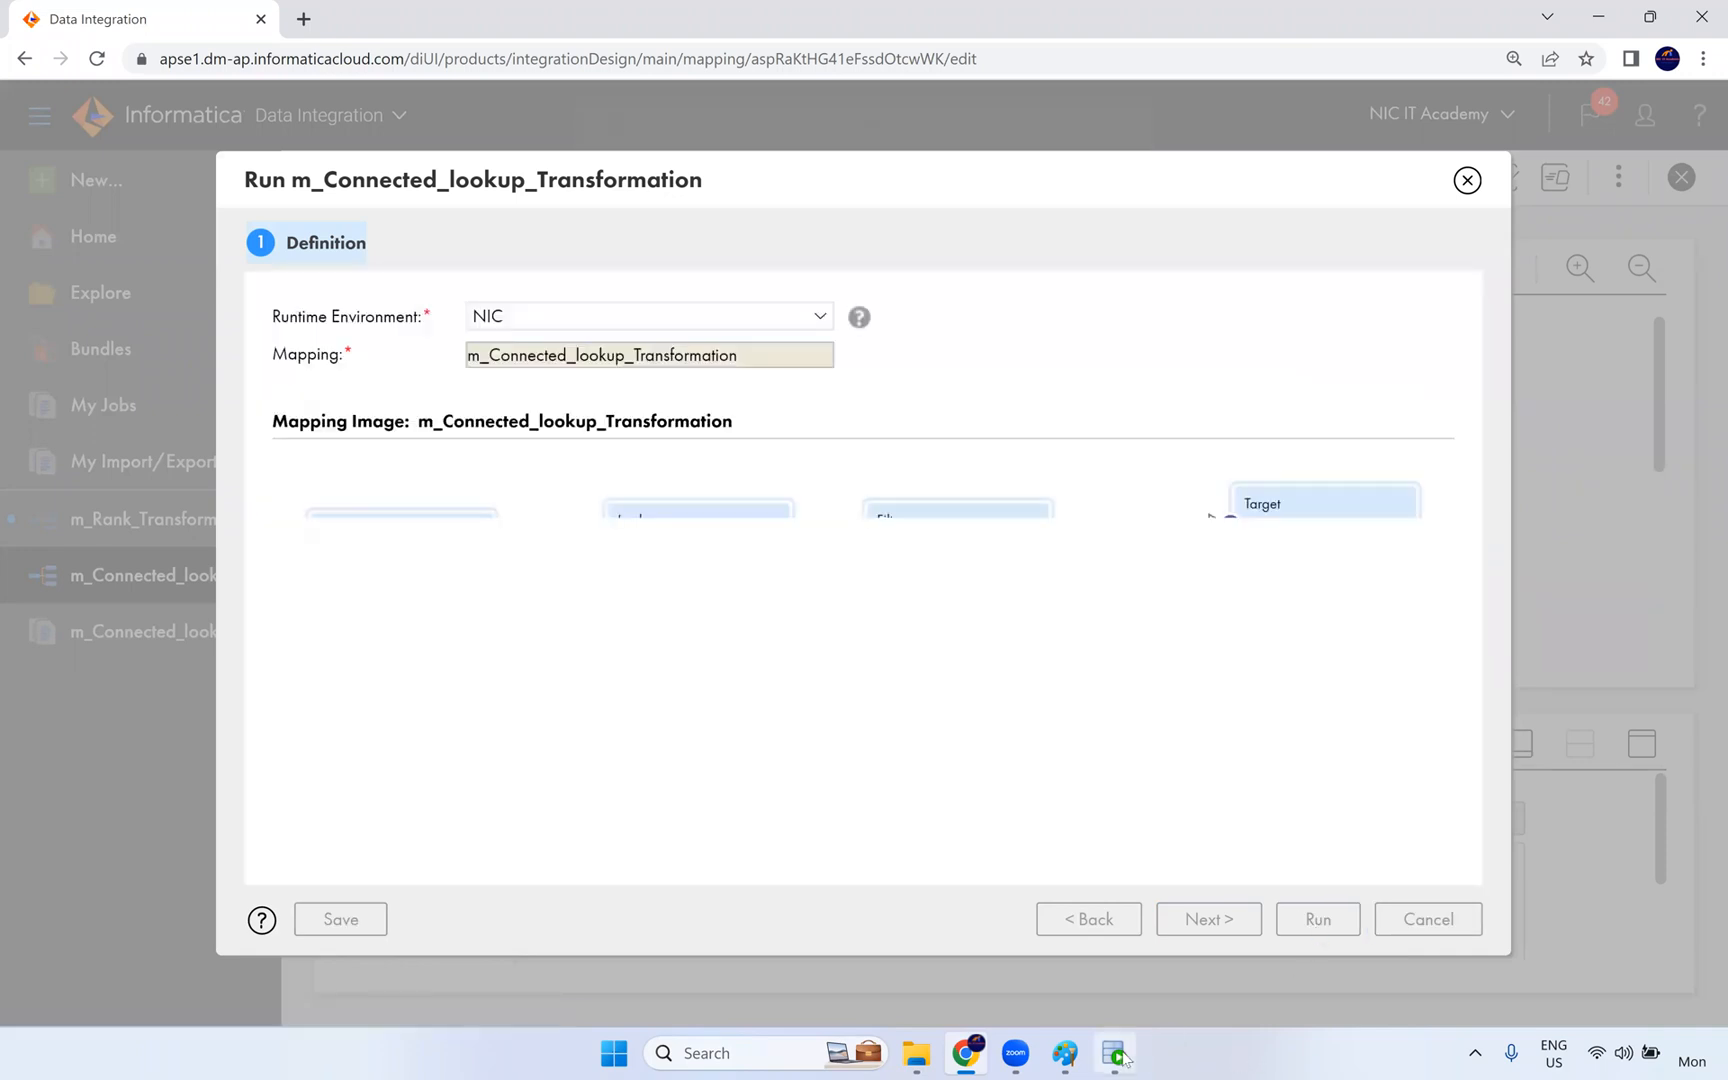
mouse_move(1115, 1053)
left_click(664, 205)
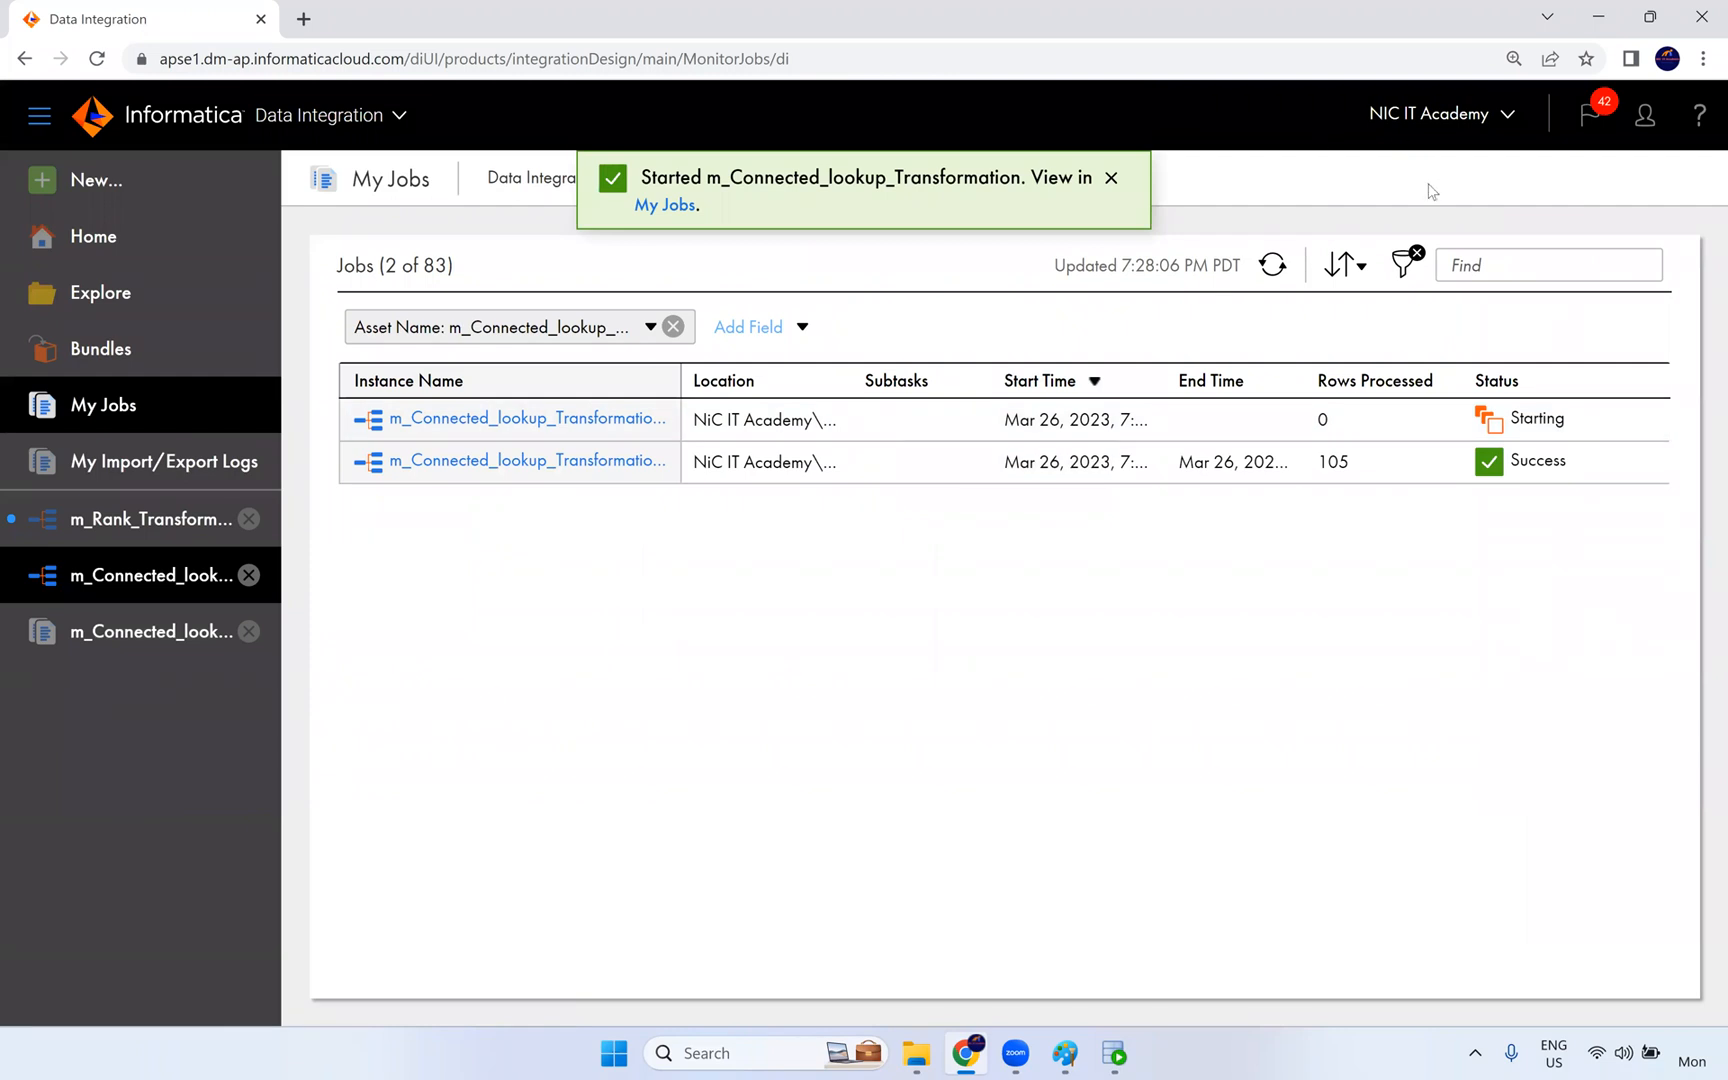
- Refresh the job list until the filtered run finishes and compare its rows processed with the first run
left_click(1279, 277)
left_click(1274, 270)
left_click(1274, 268)
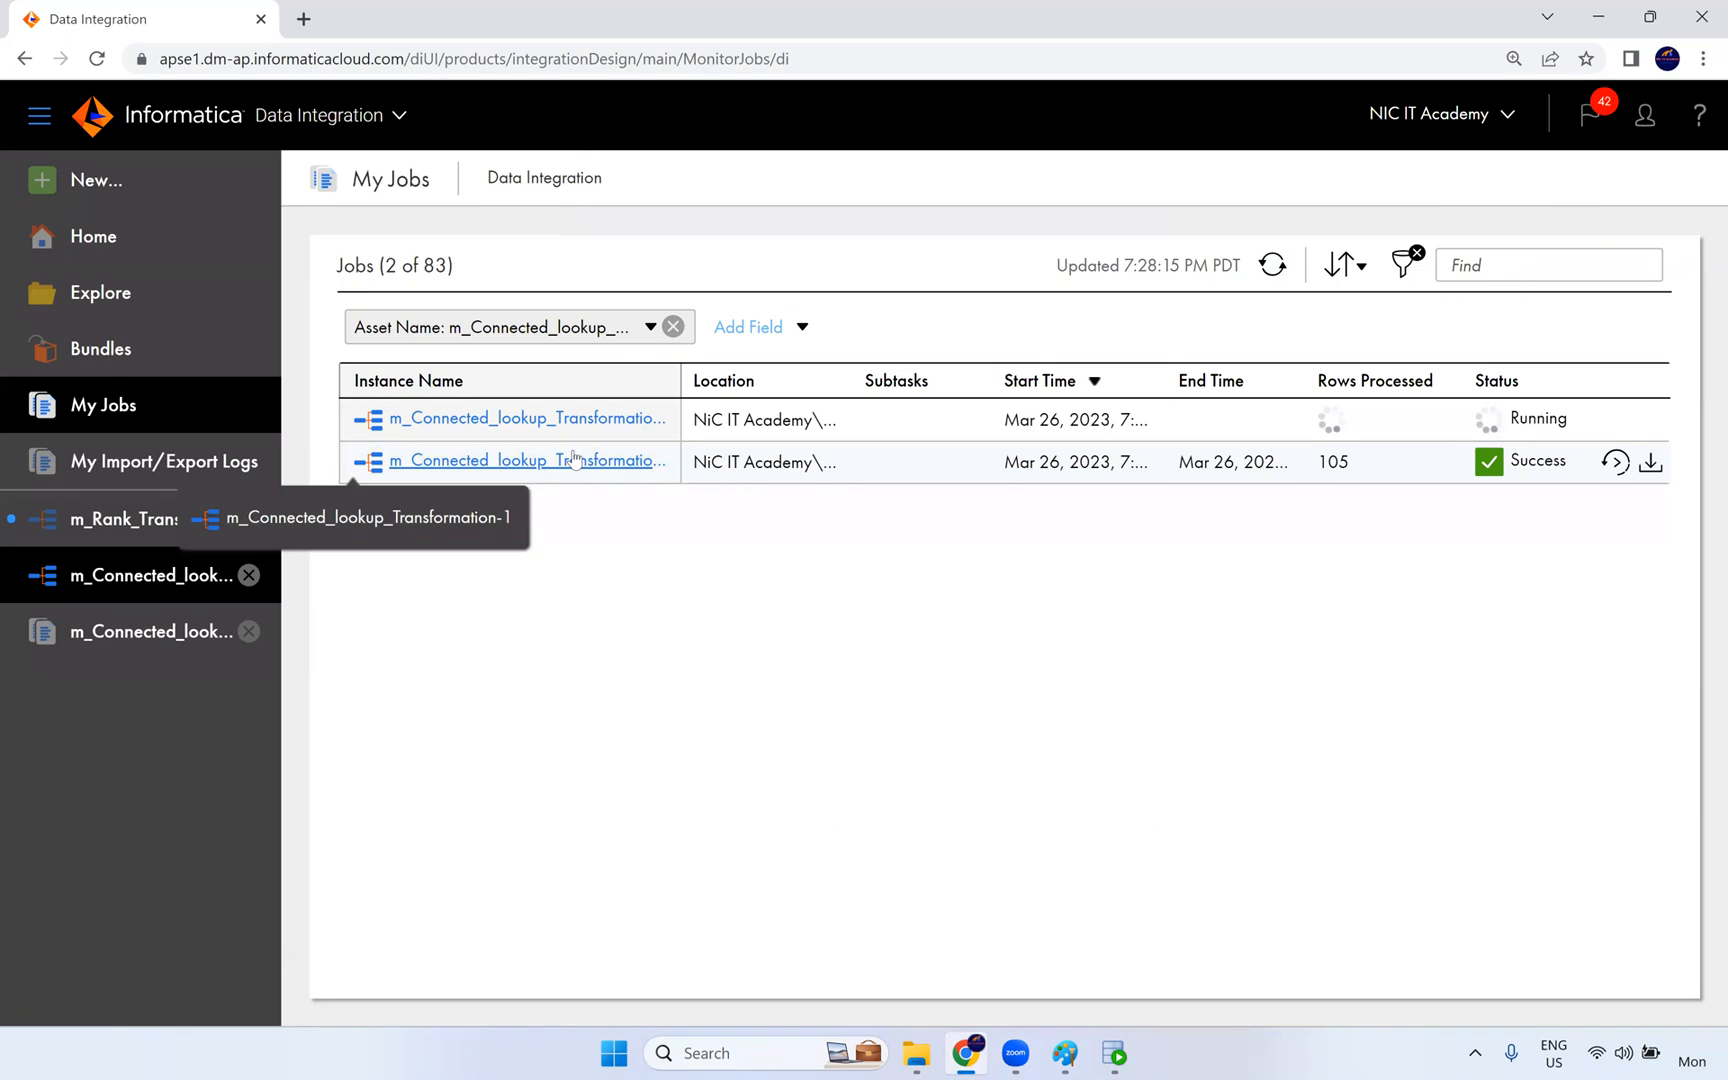
left_click(1274, 268)
left_click(1273, 267)
left_click(1272, 267)
left_click(1272, 267)
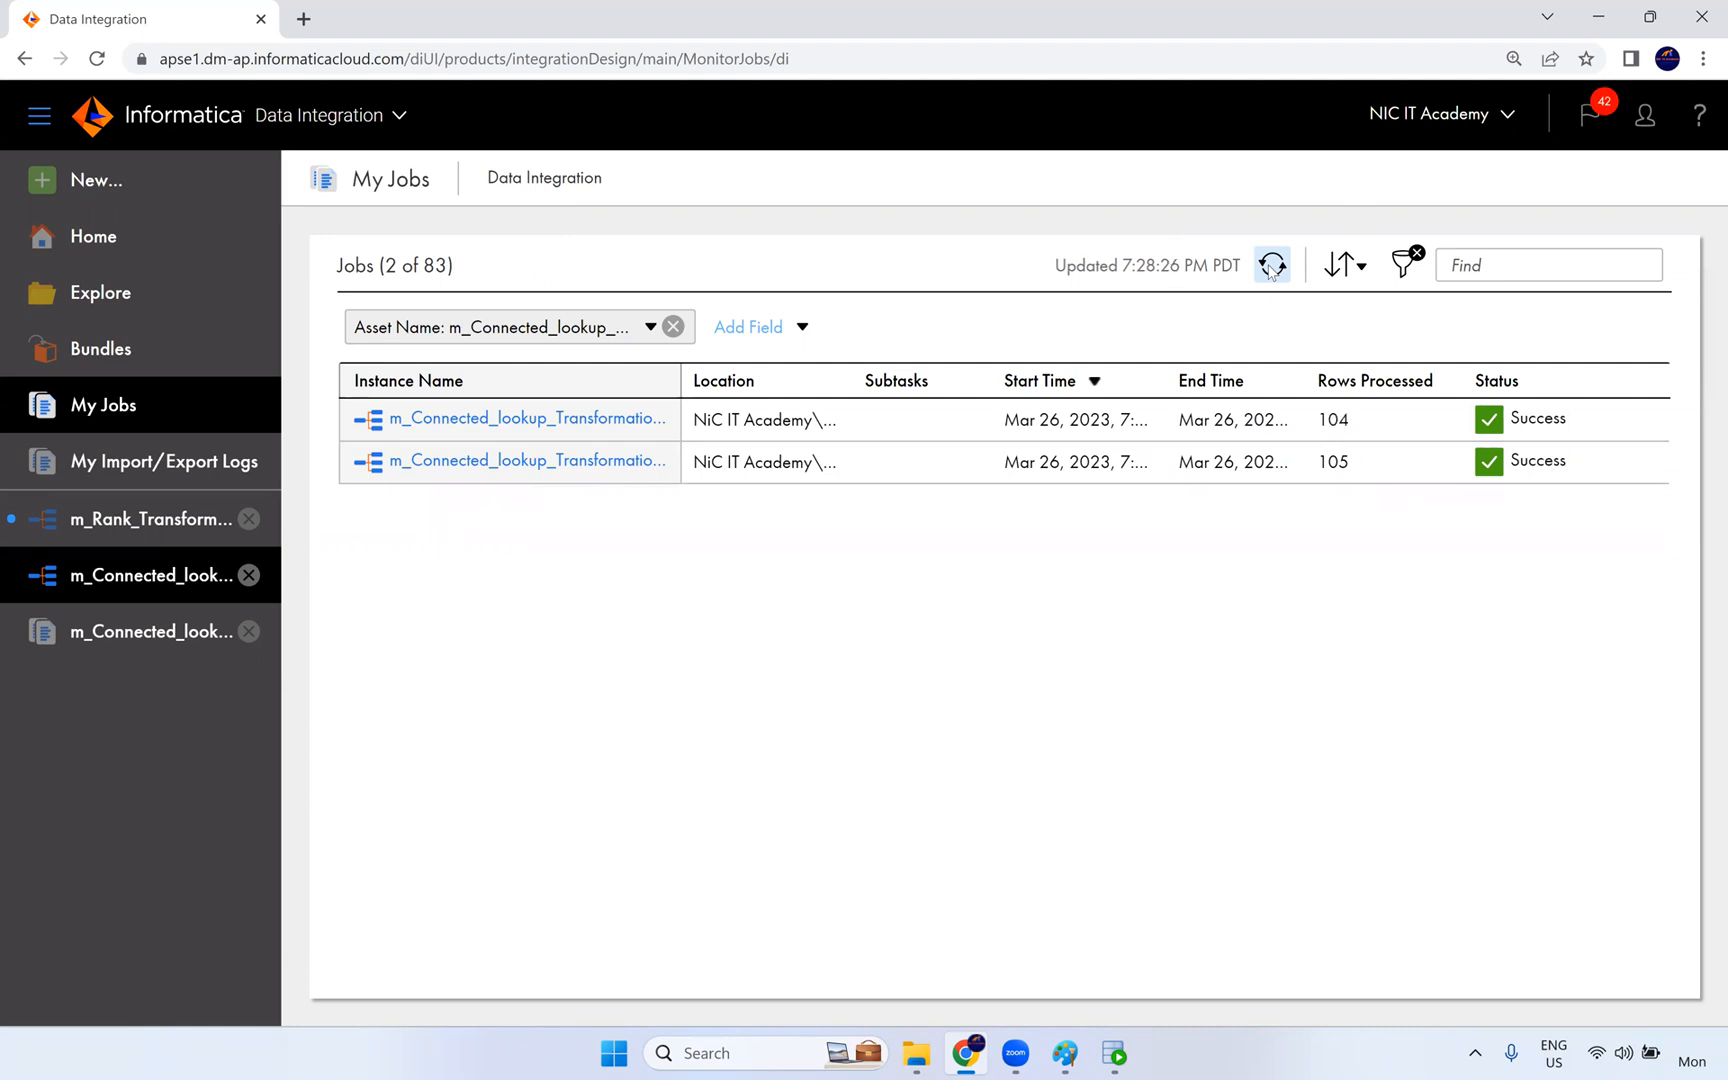
- Recheck the filtered run's rows processed and rerun the select on t_employees_dept in Oracle SQL Developer
left_click(1280, 268)
double_click(1332, 420)
left_click(1114, 1053)
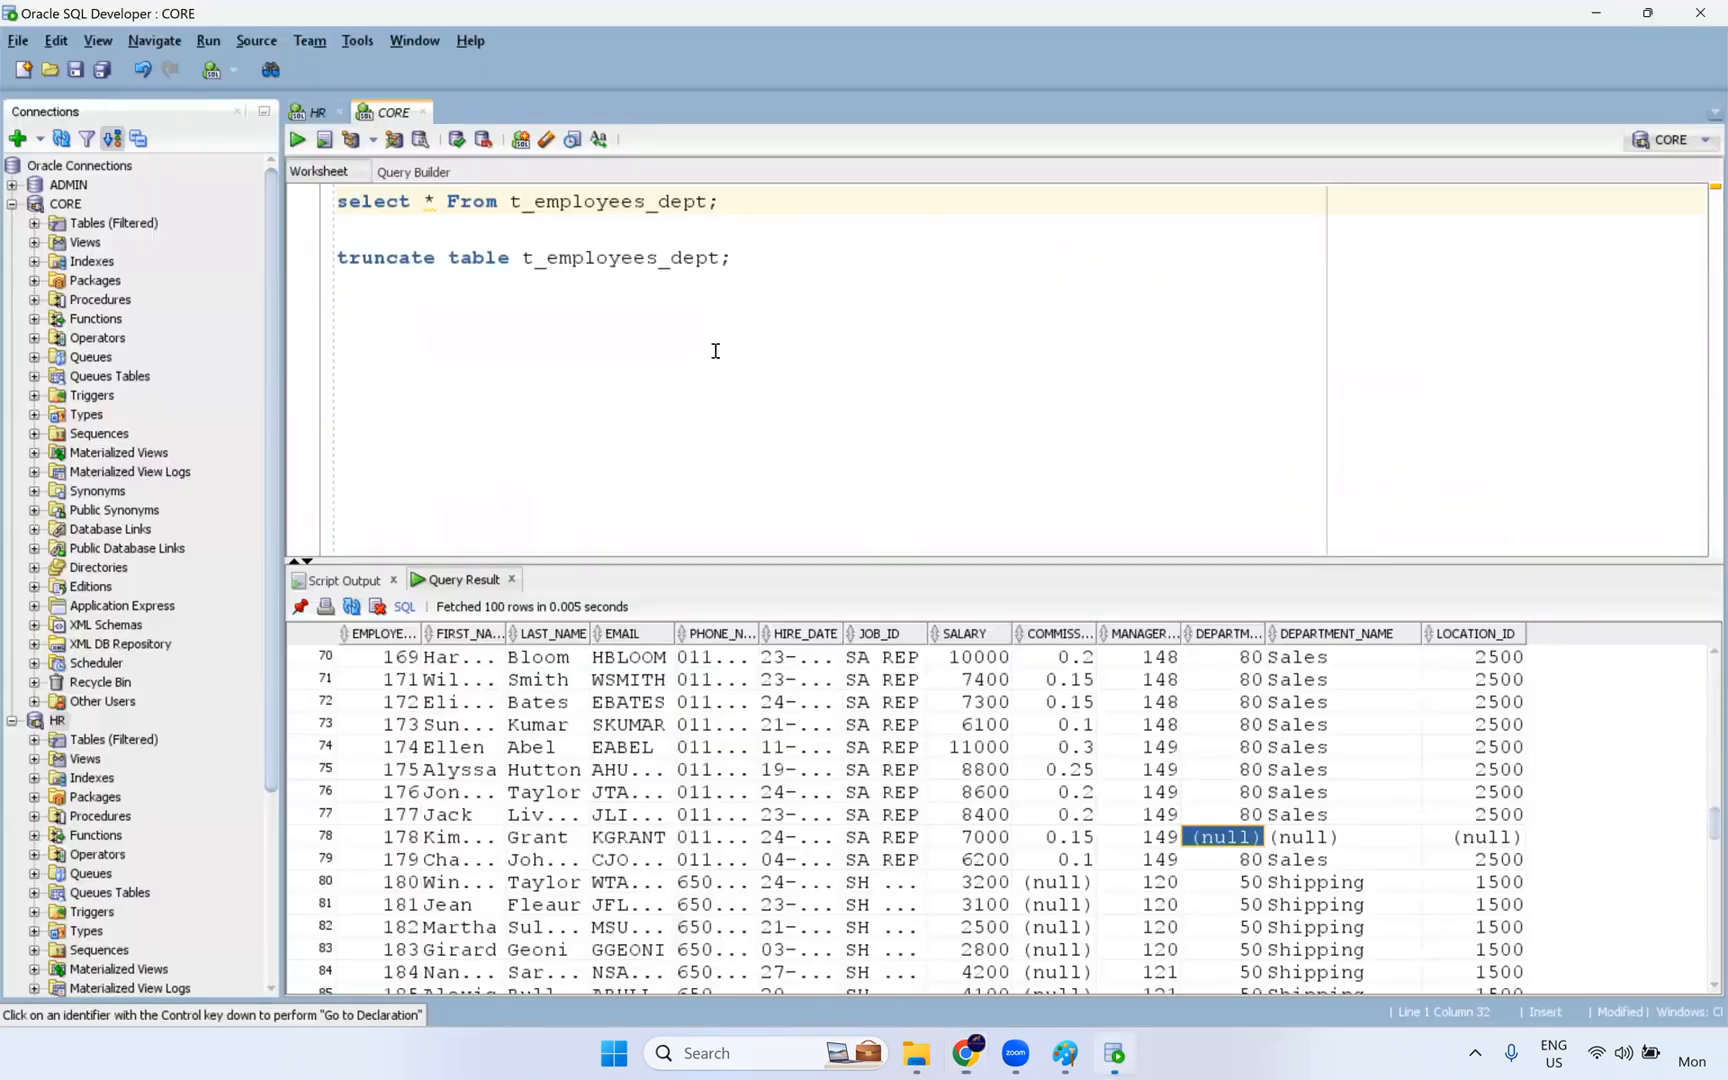
key("ctrl+Return")
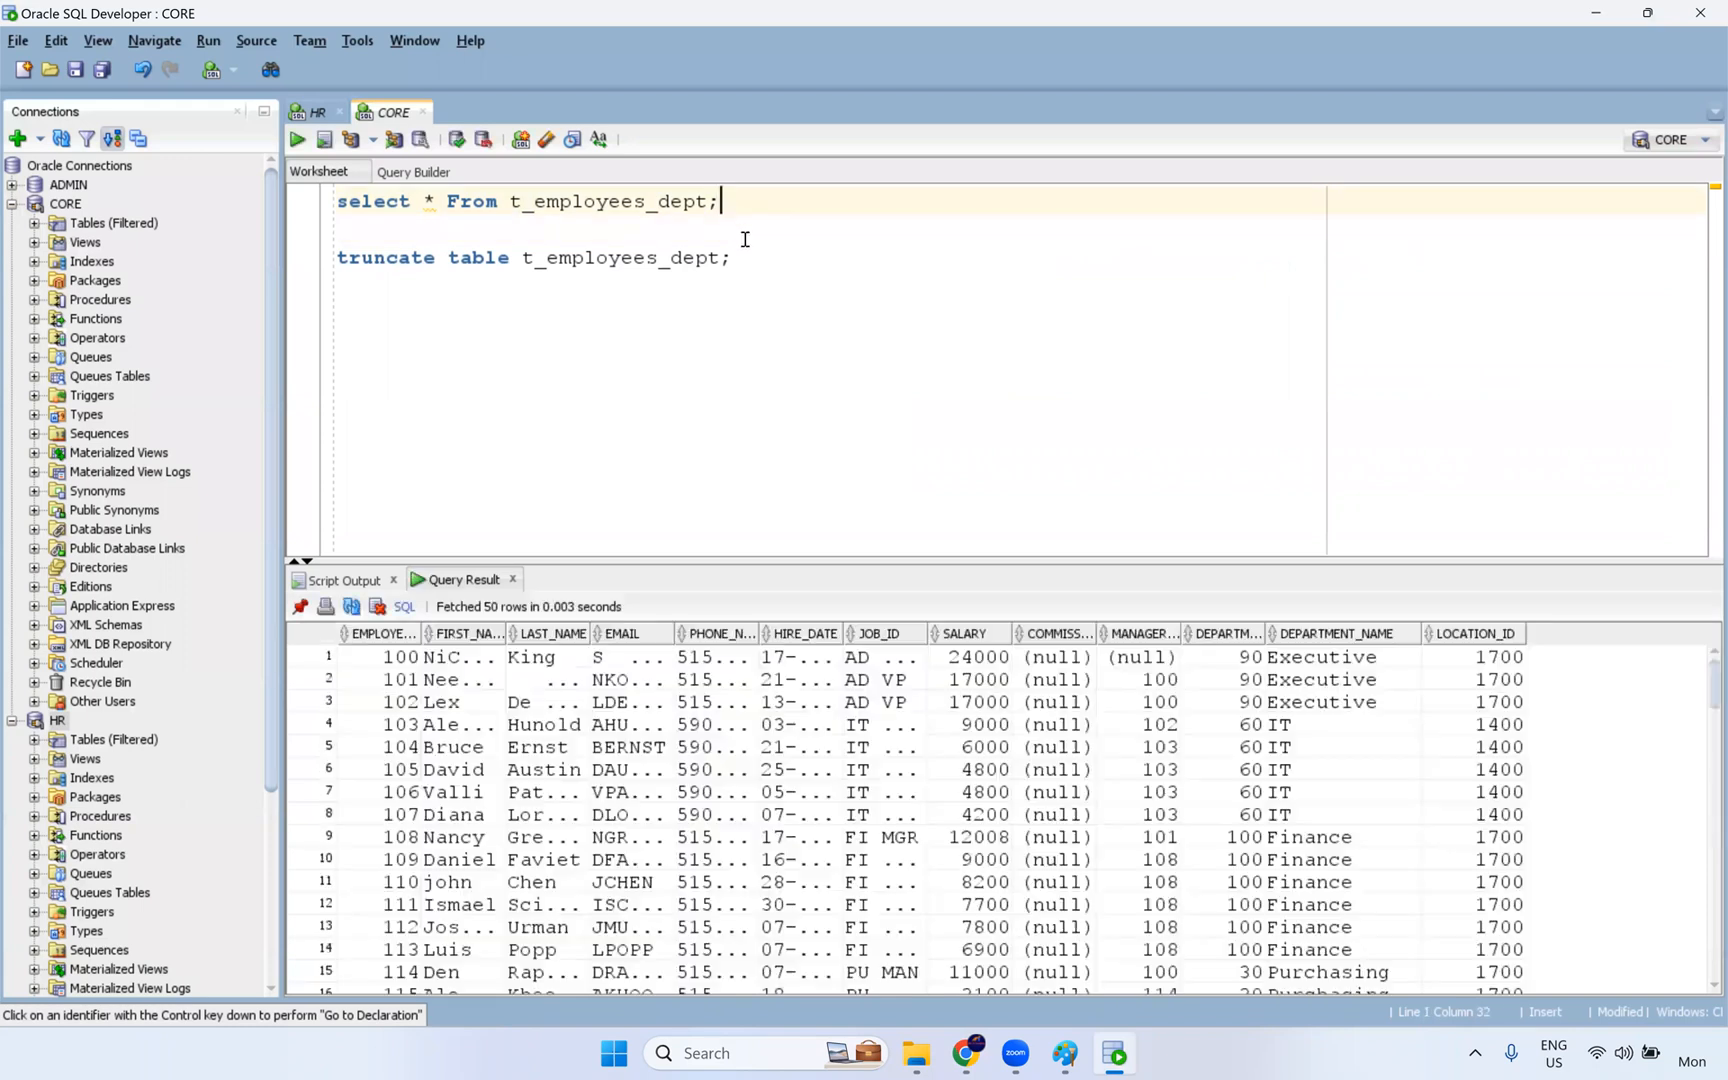
- Widen the DEPARTMENT_NAME column in the query result and examine all rows for missing department names
scroll(1480, 715, "down", 20)
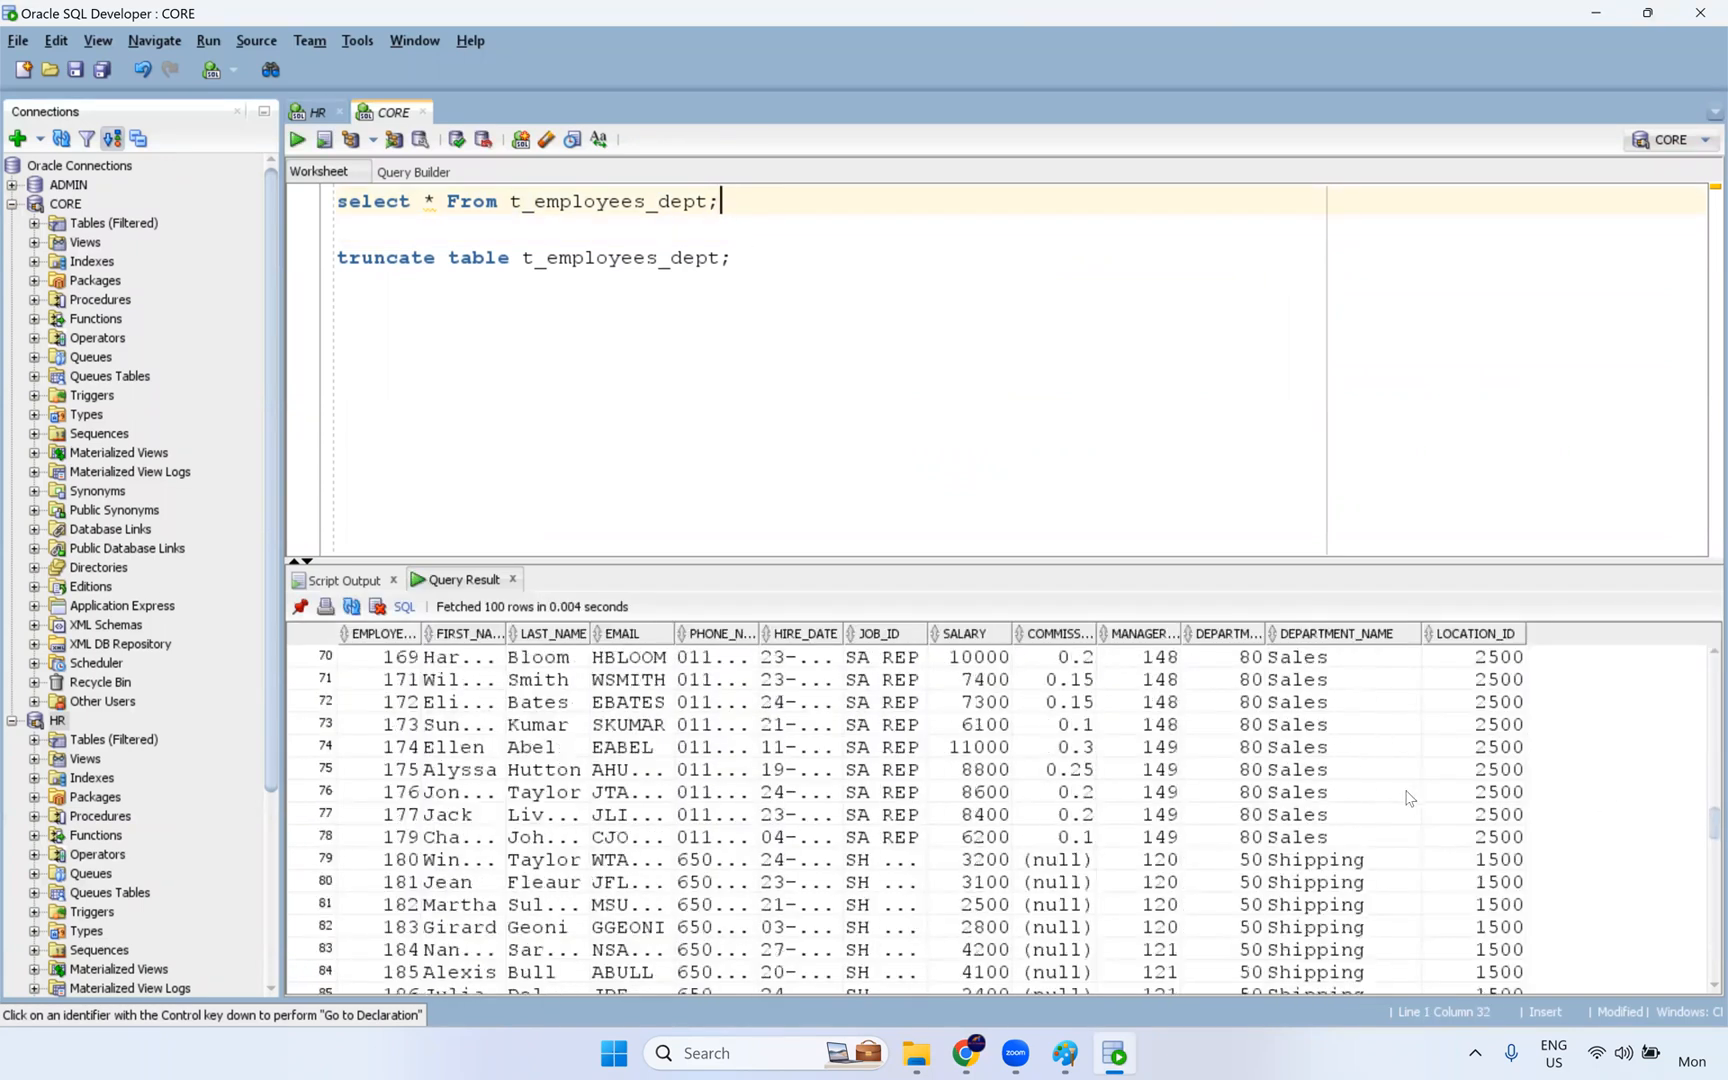
scroll(1396, 803, "down", 3)
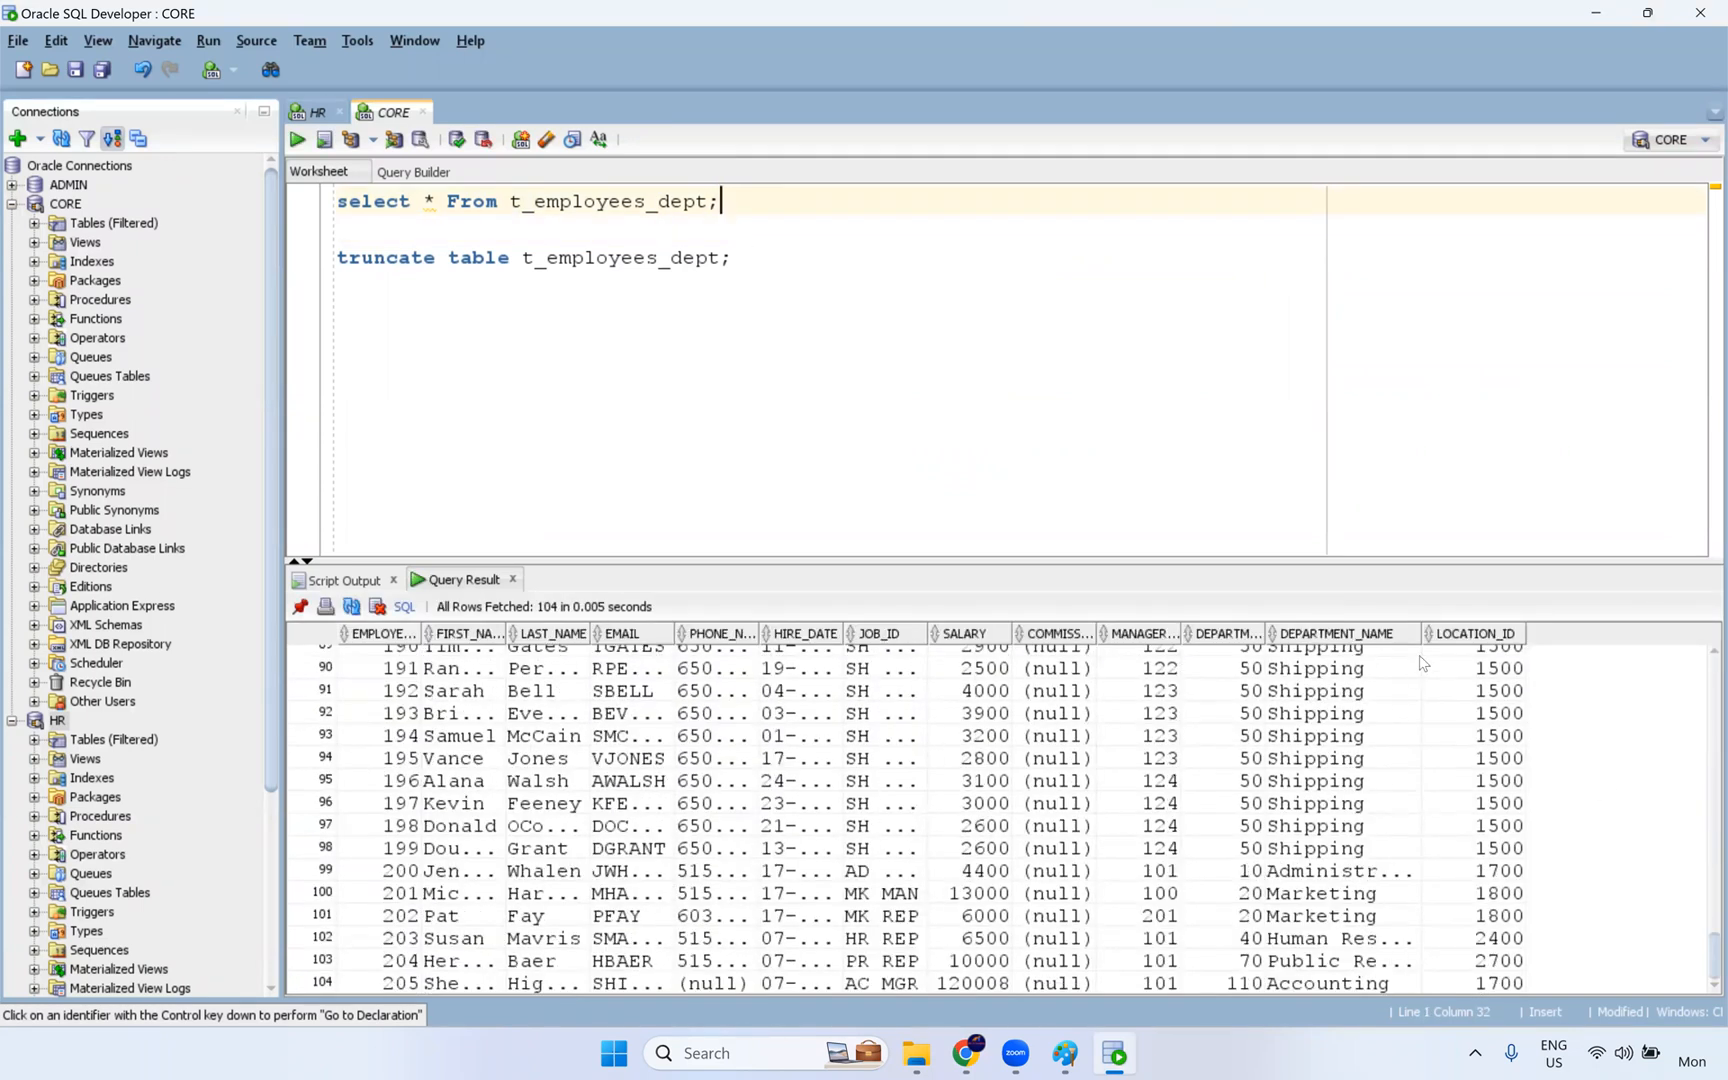
left_click_drag(1419, 634, 1488, 634)
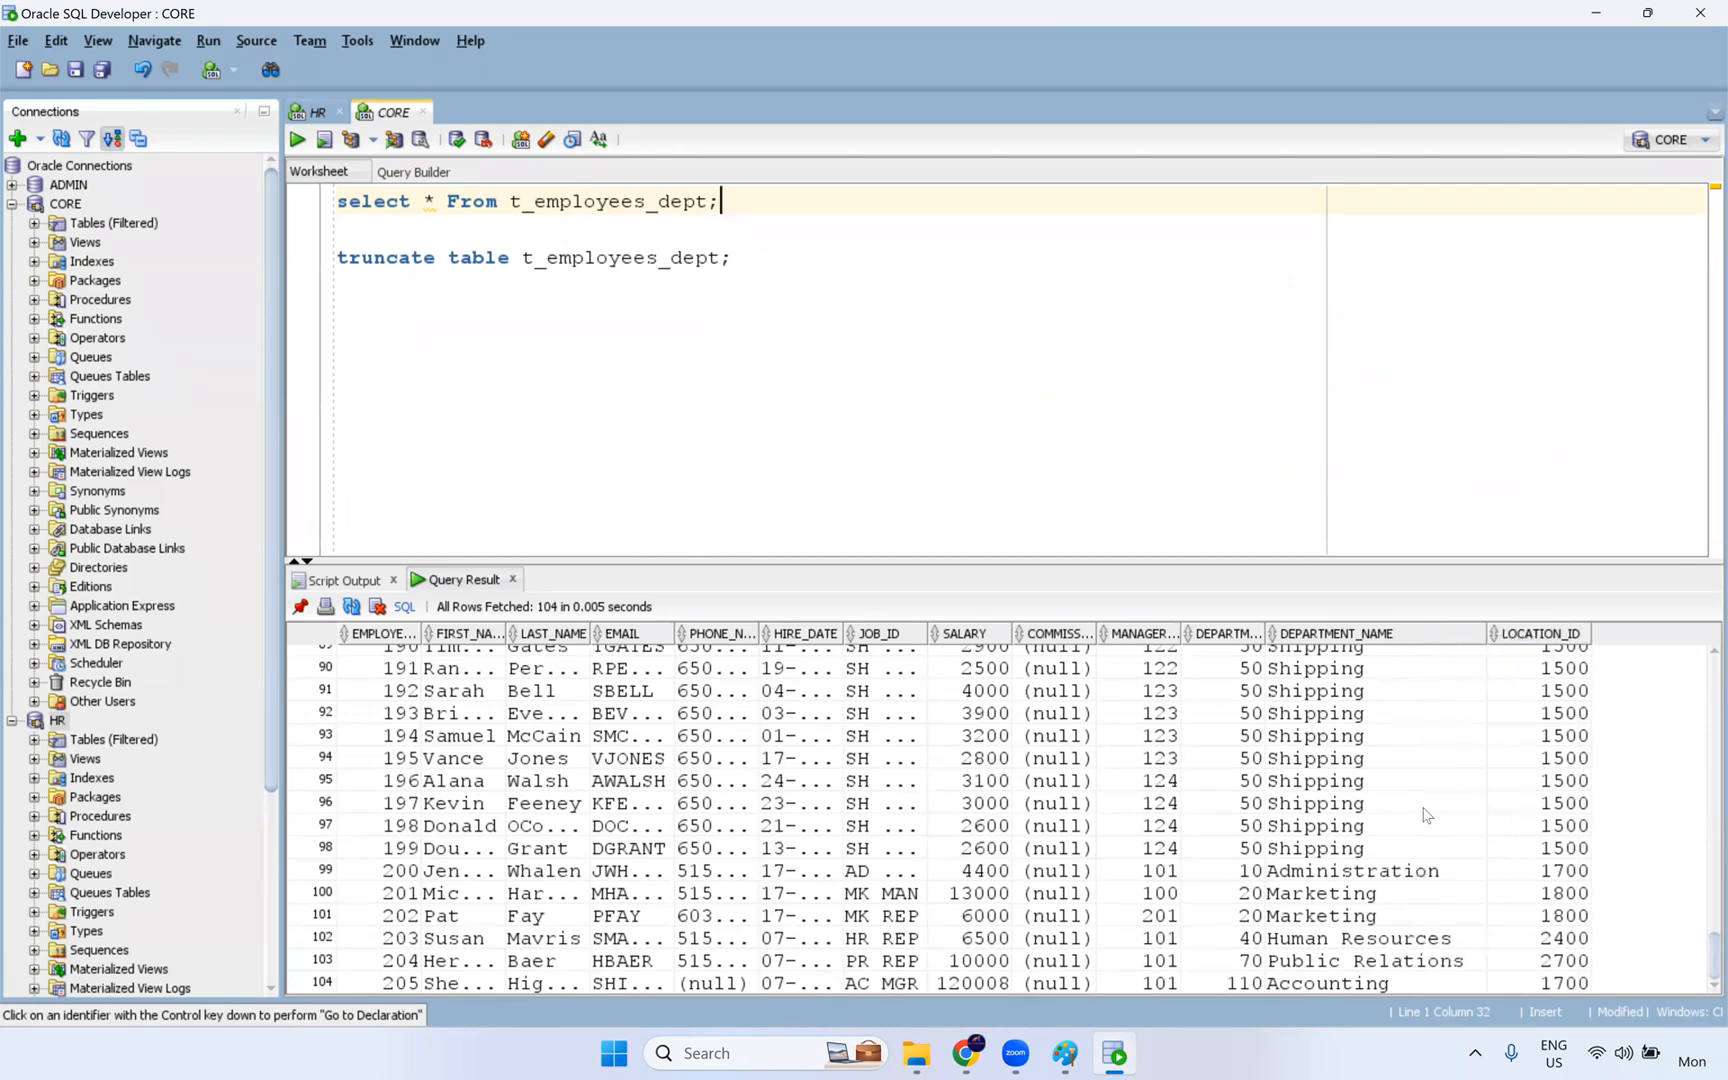
scroll(1411, 843, "up", 8)
scroll(1411, 843, "up", 20)
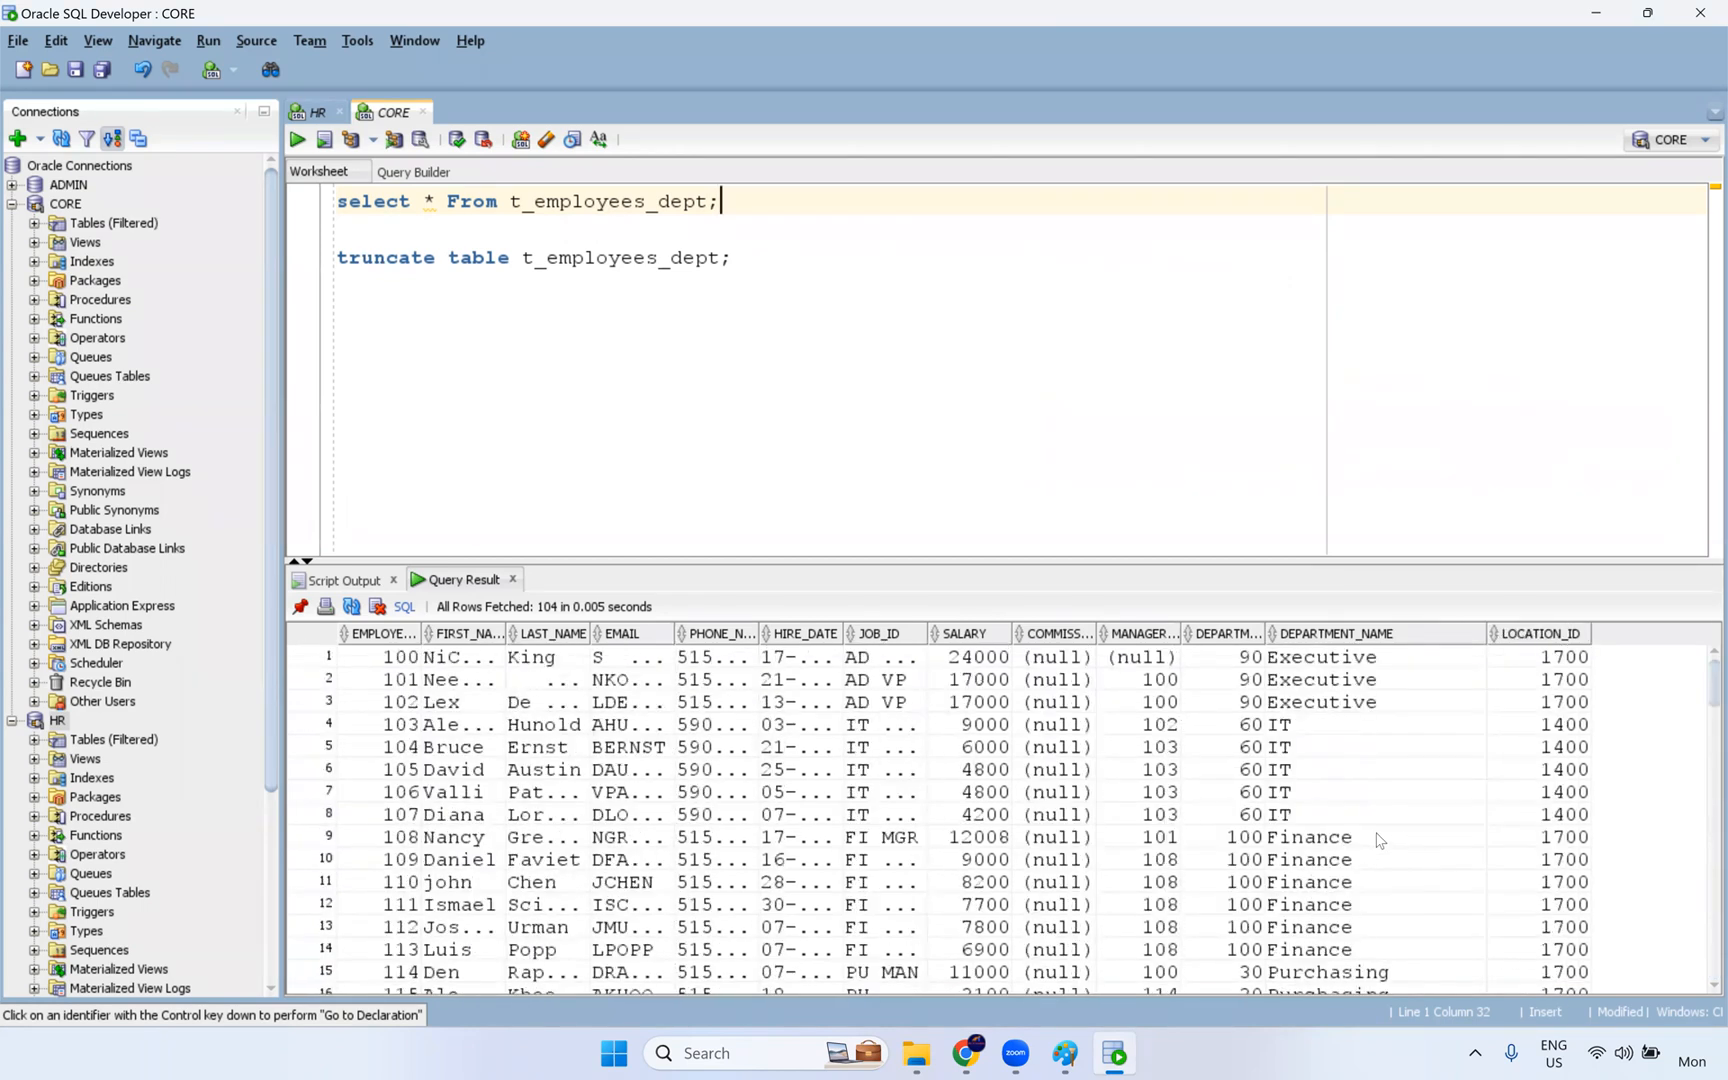
left_click_drag(1356, 695, 1338, 983)
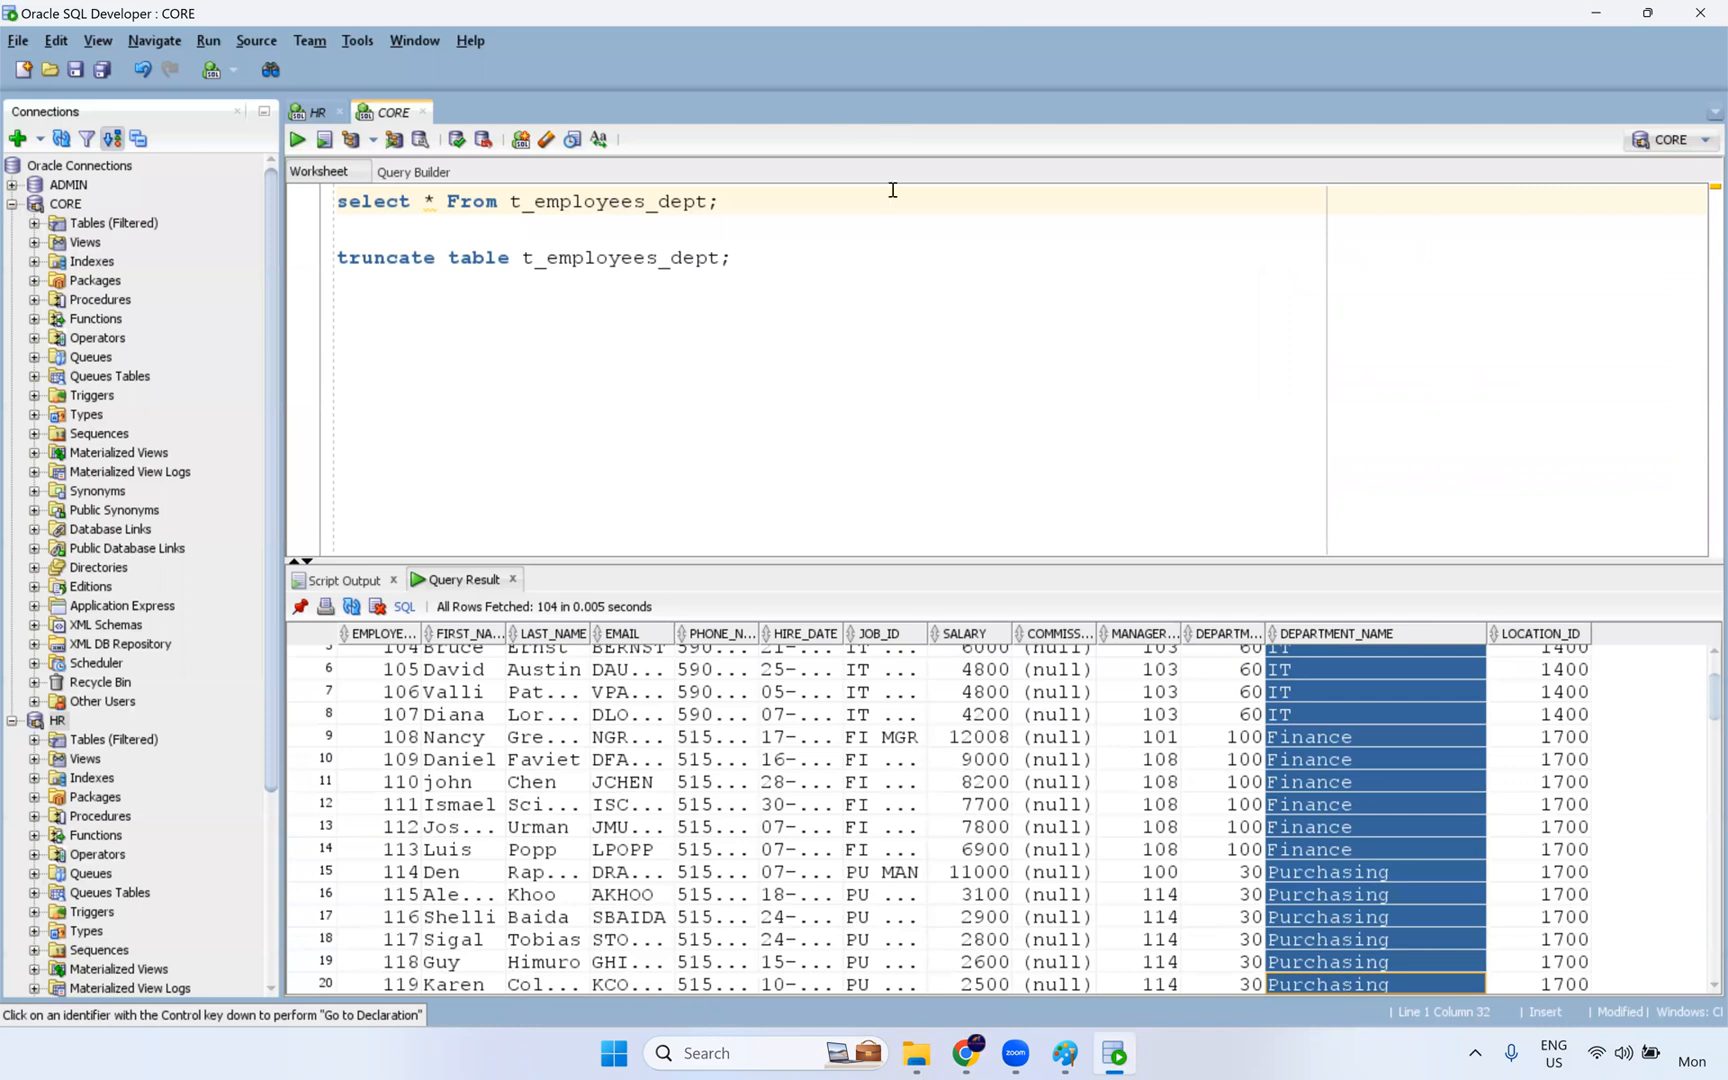
- Switch to Informatica and open the latest m_Connected_lookup_Transformation job's details to compare source and target success rows
key("alt+Tab")
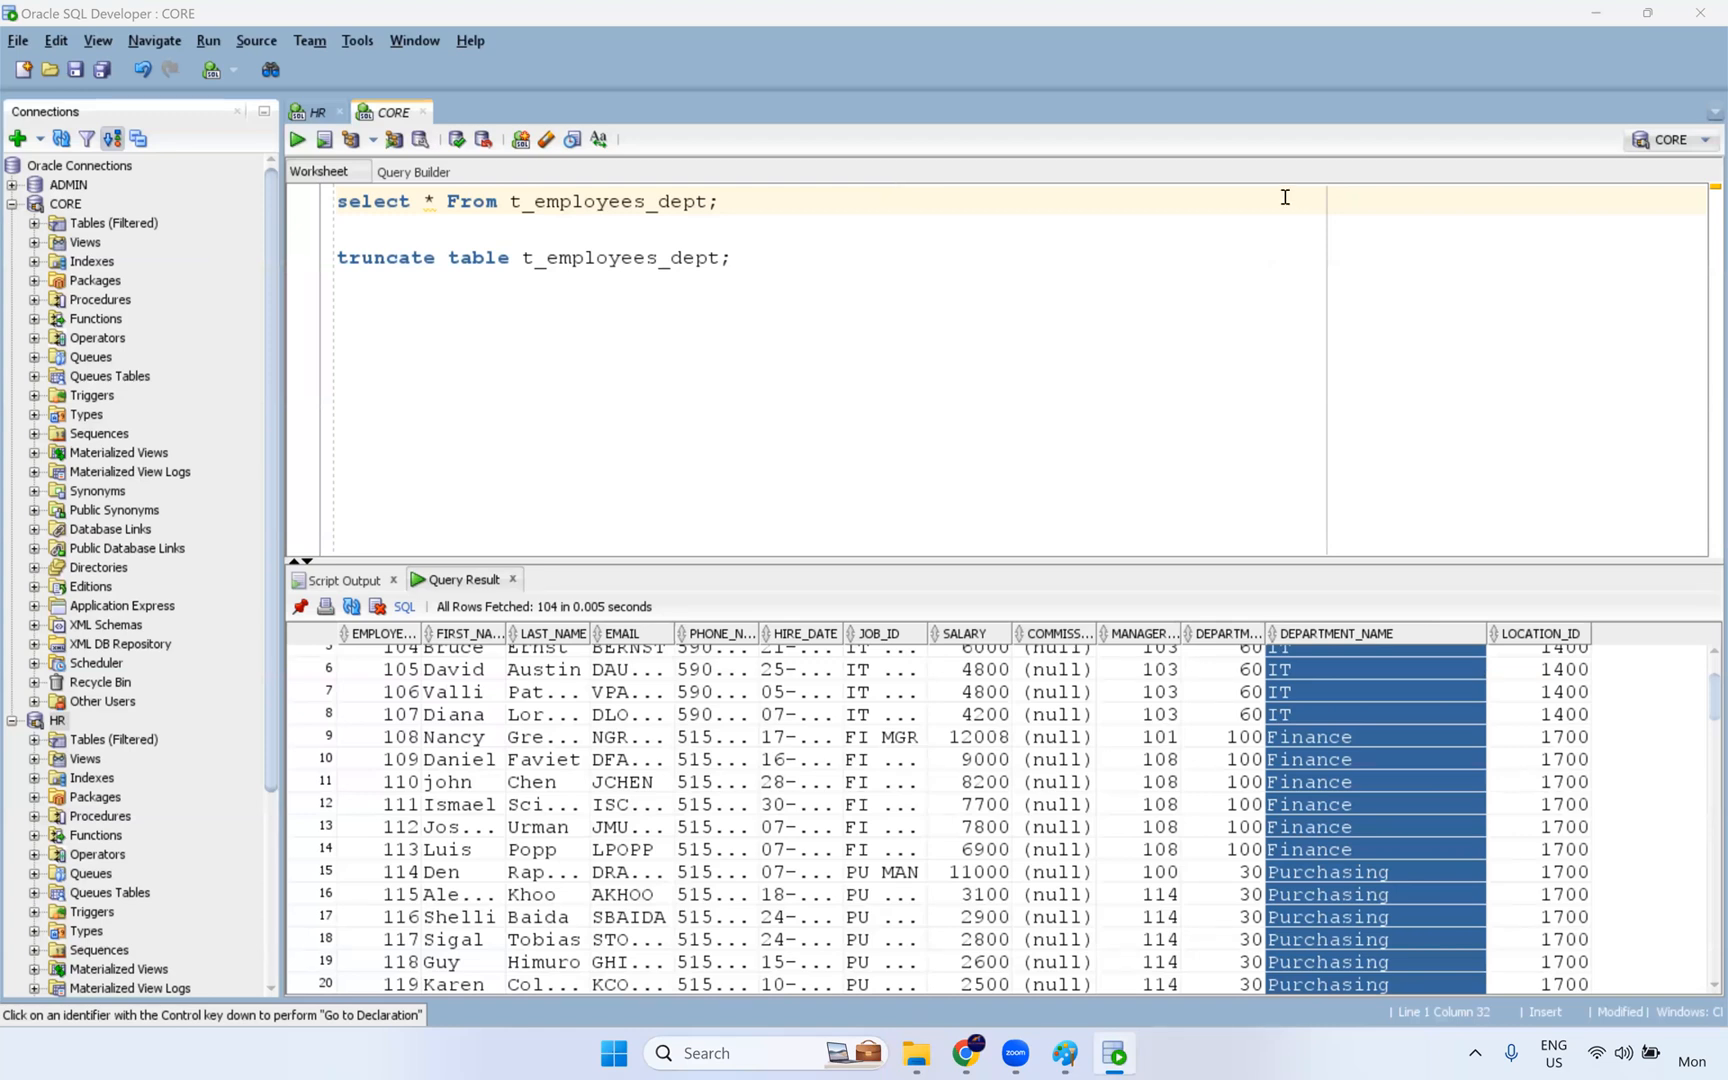
left_click(965, 1053)
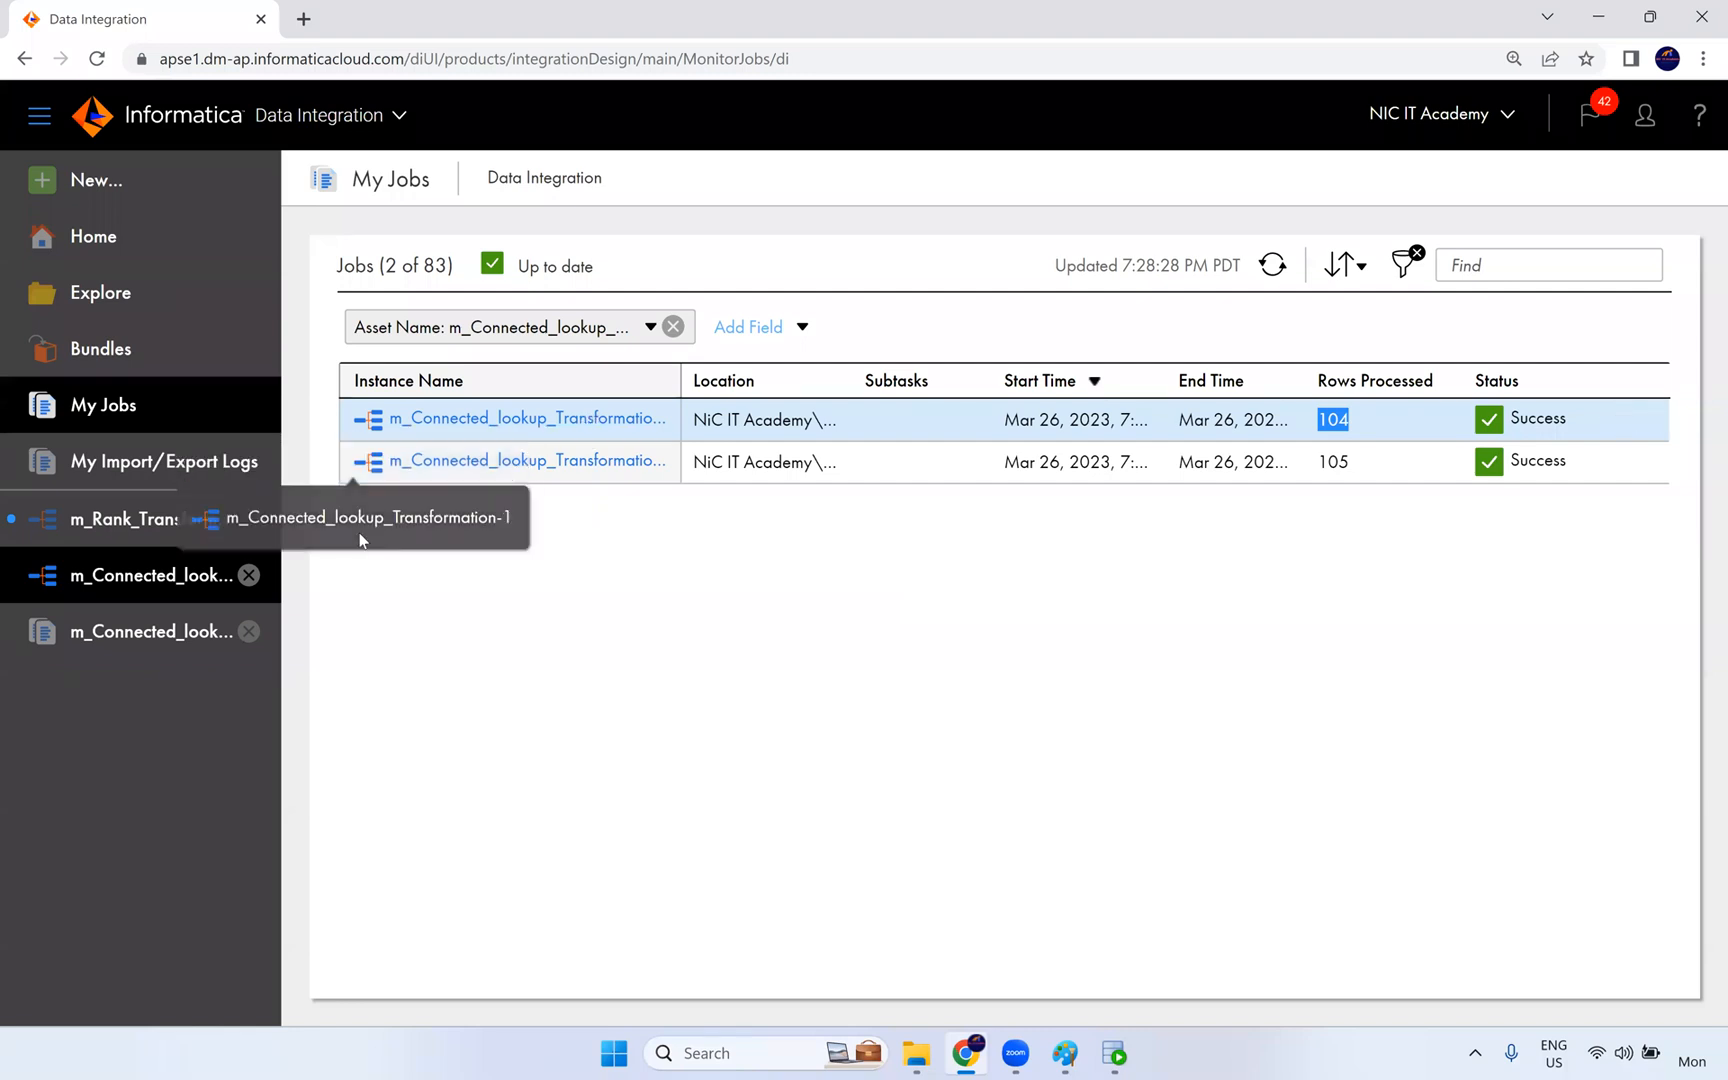
left_click(523, 422)
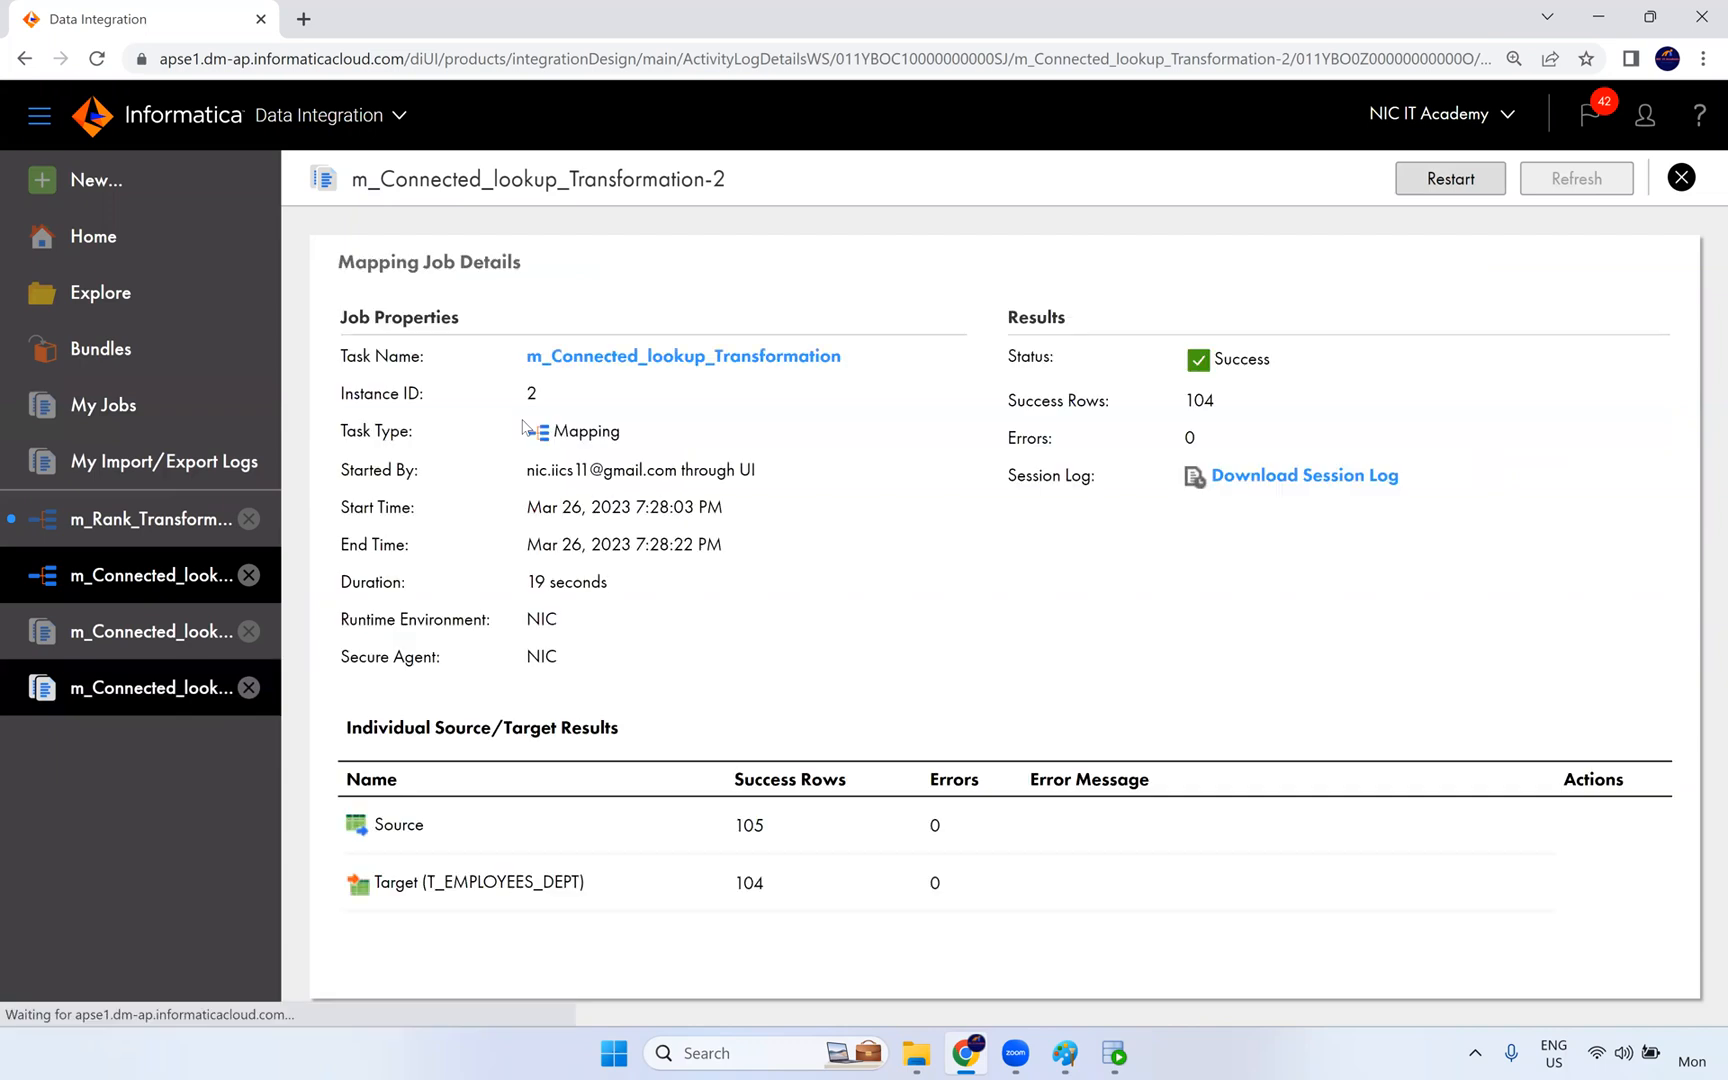
left_click(623, 316)
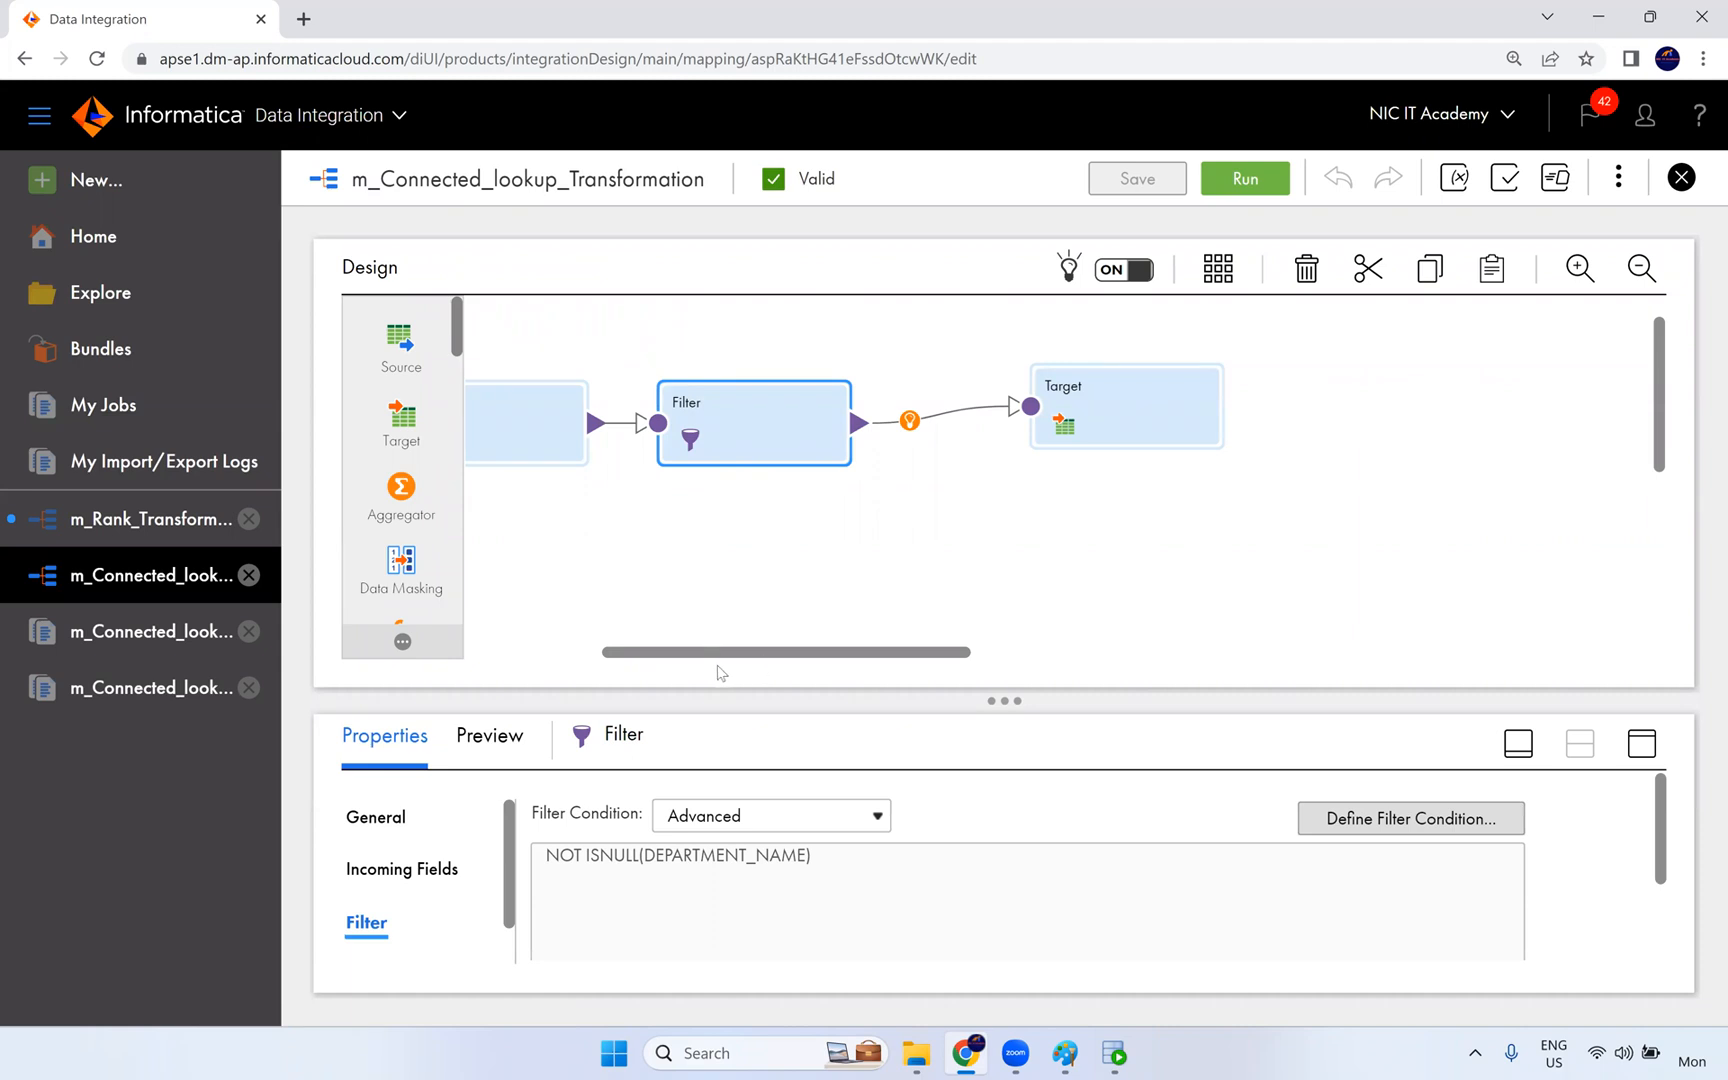
- Reposition the Source and Lookup transformations slightly on the m_Connected_lookup_Transformation canvas and deselect them
left_click_drag(634, 655, 542, 658)
left_click(893, 444)
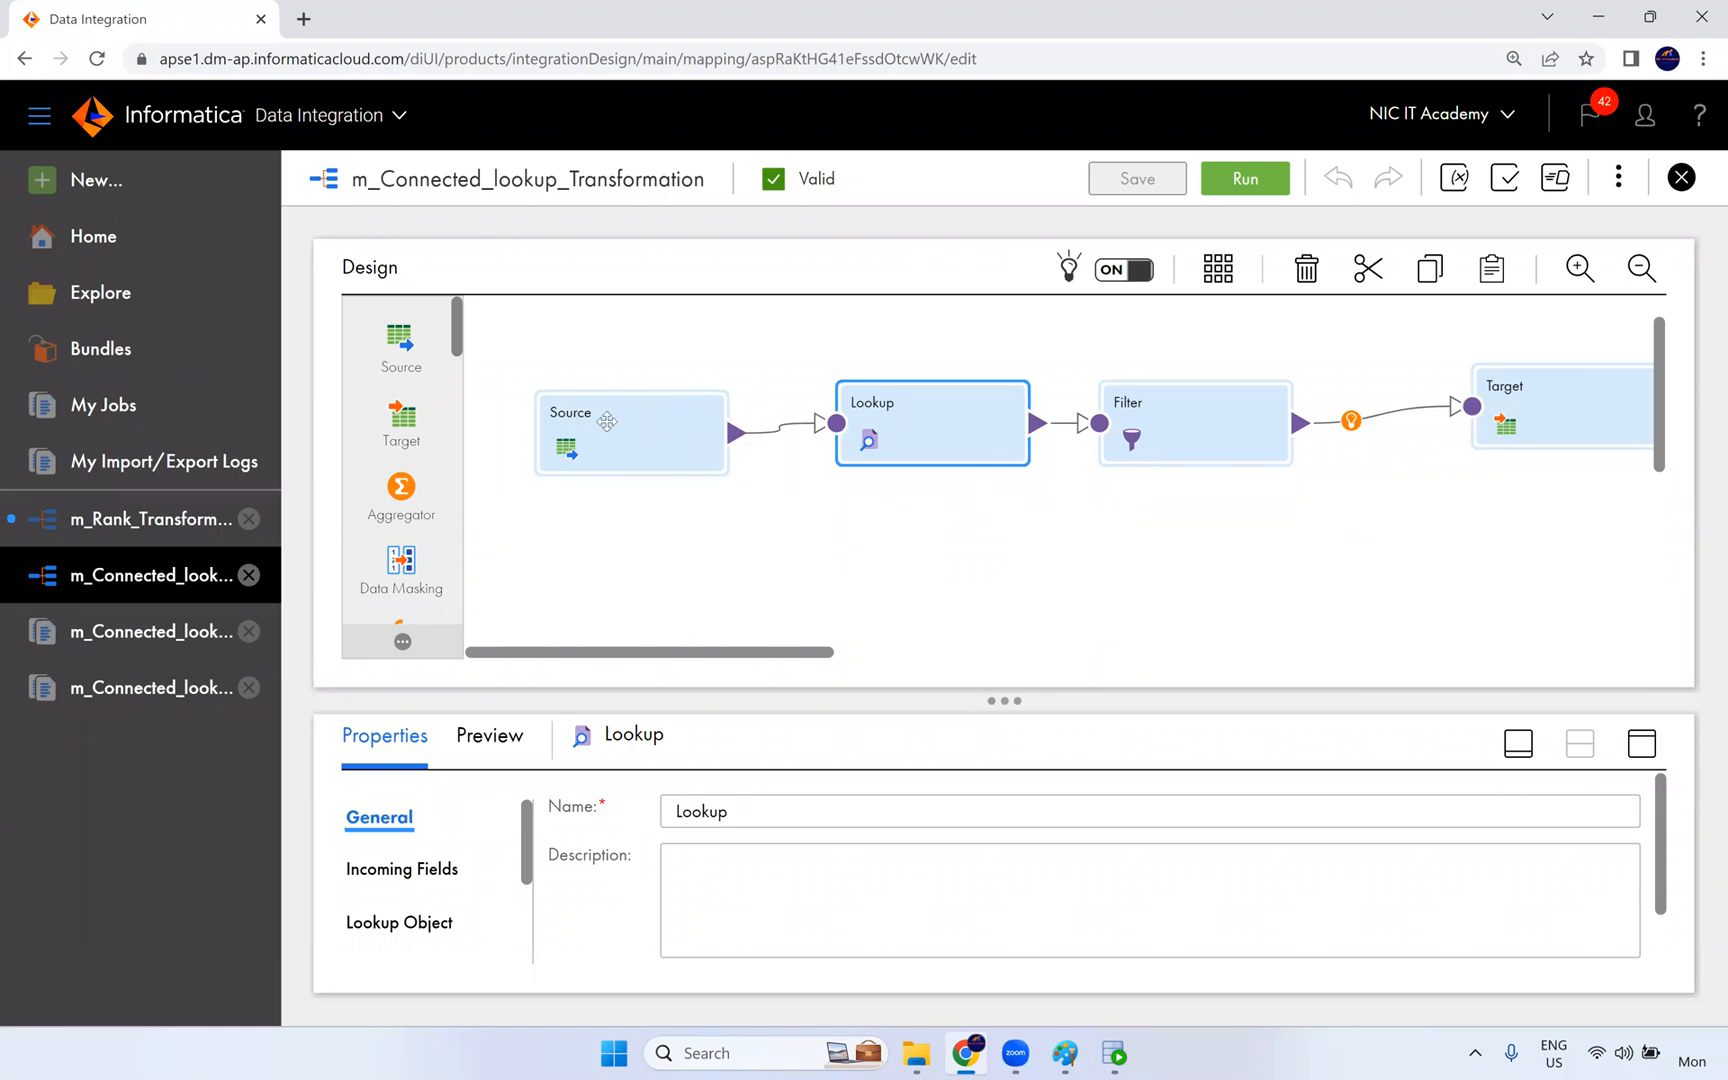
left_click_drag(629, 437, 598, 422)
left_click_drag(915, 445, 891, 445)
left_click_drag(870, 315, 986, 367)
left_click(748, 419)
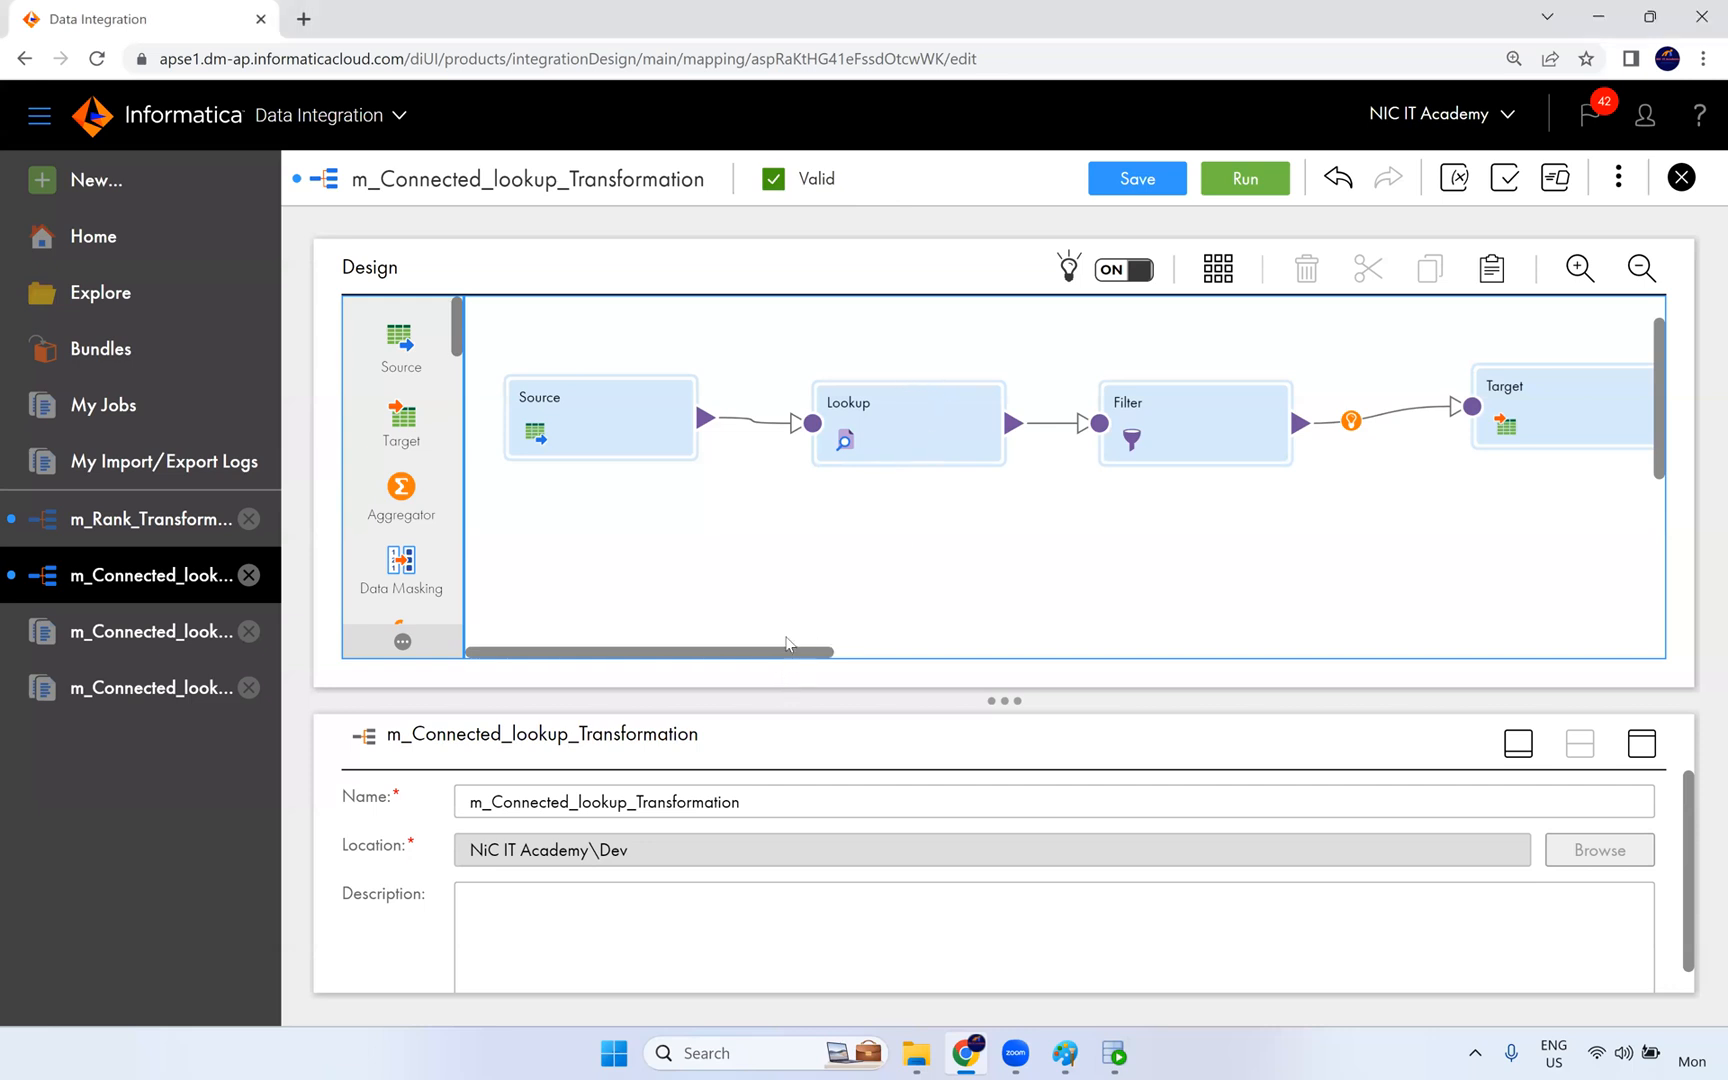
left_click_drag(786, 648, 707, 651)
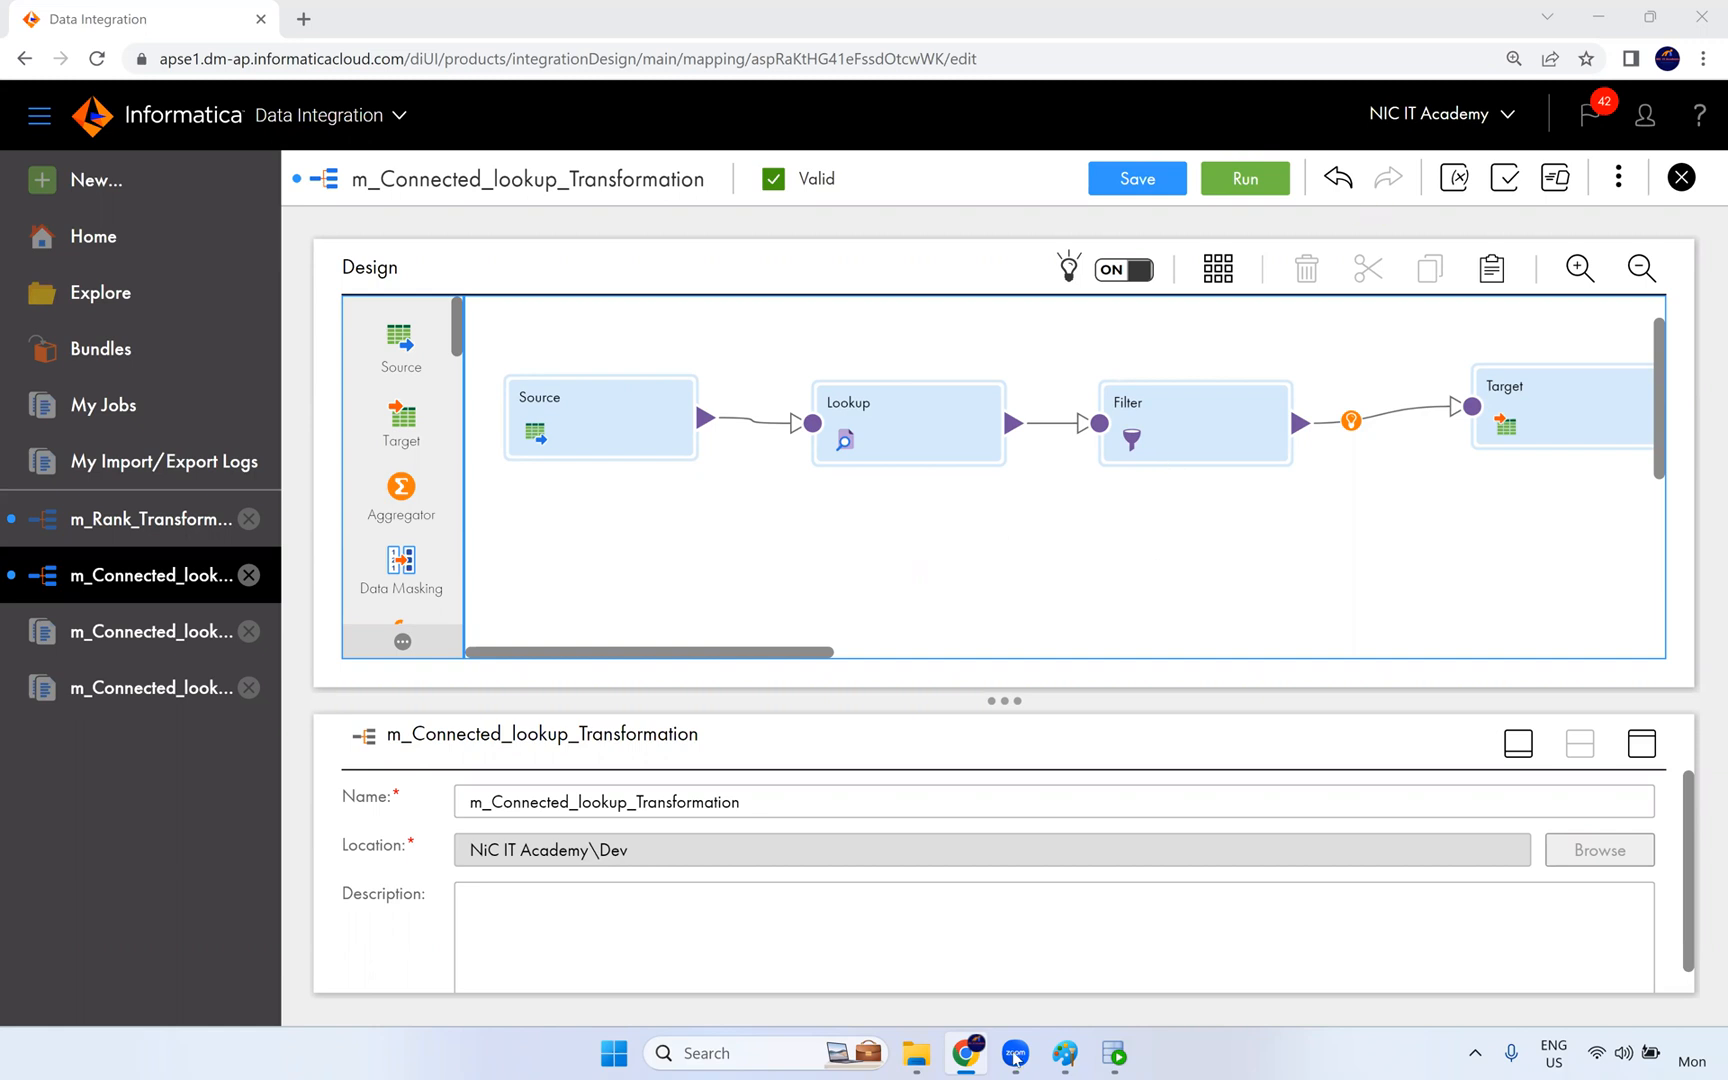
- Switch to the lookup diagram in Paint and activate the Pencil tool
mouse_move(1065, 1050)
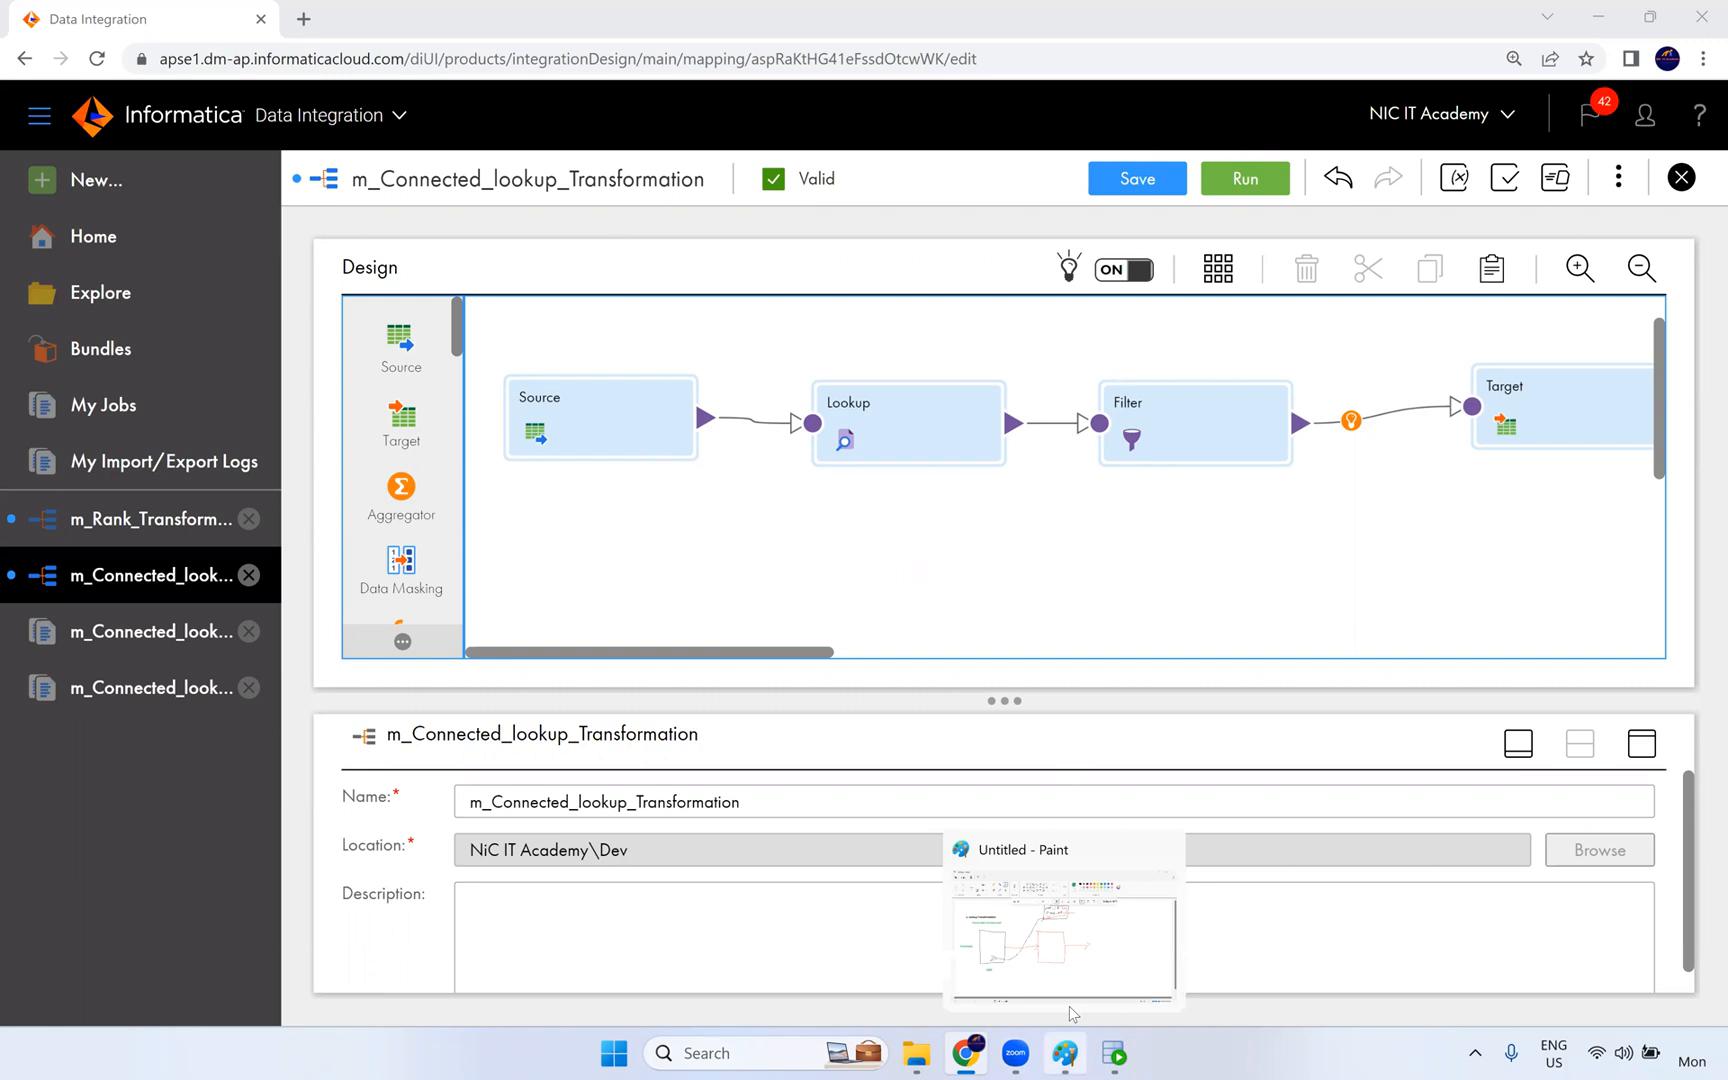
left_click(1079, 951)
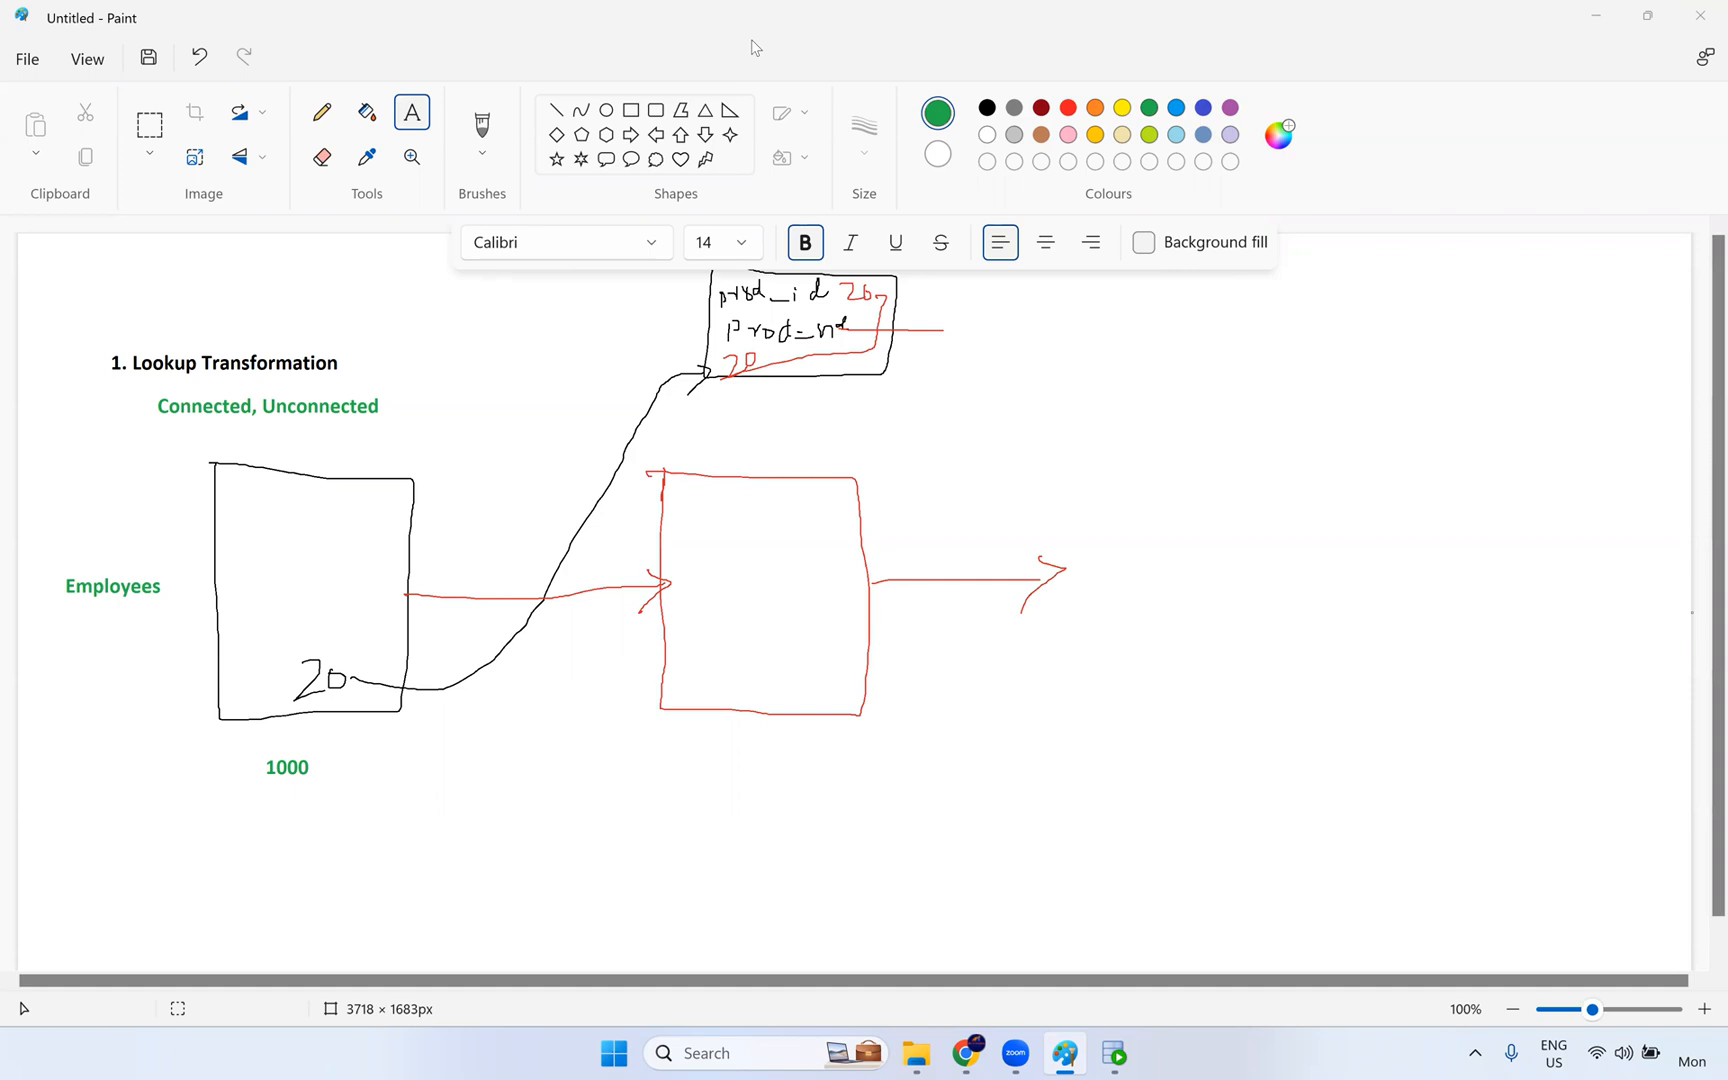
left_click(322, 113)
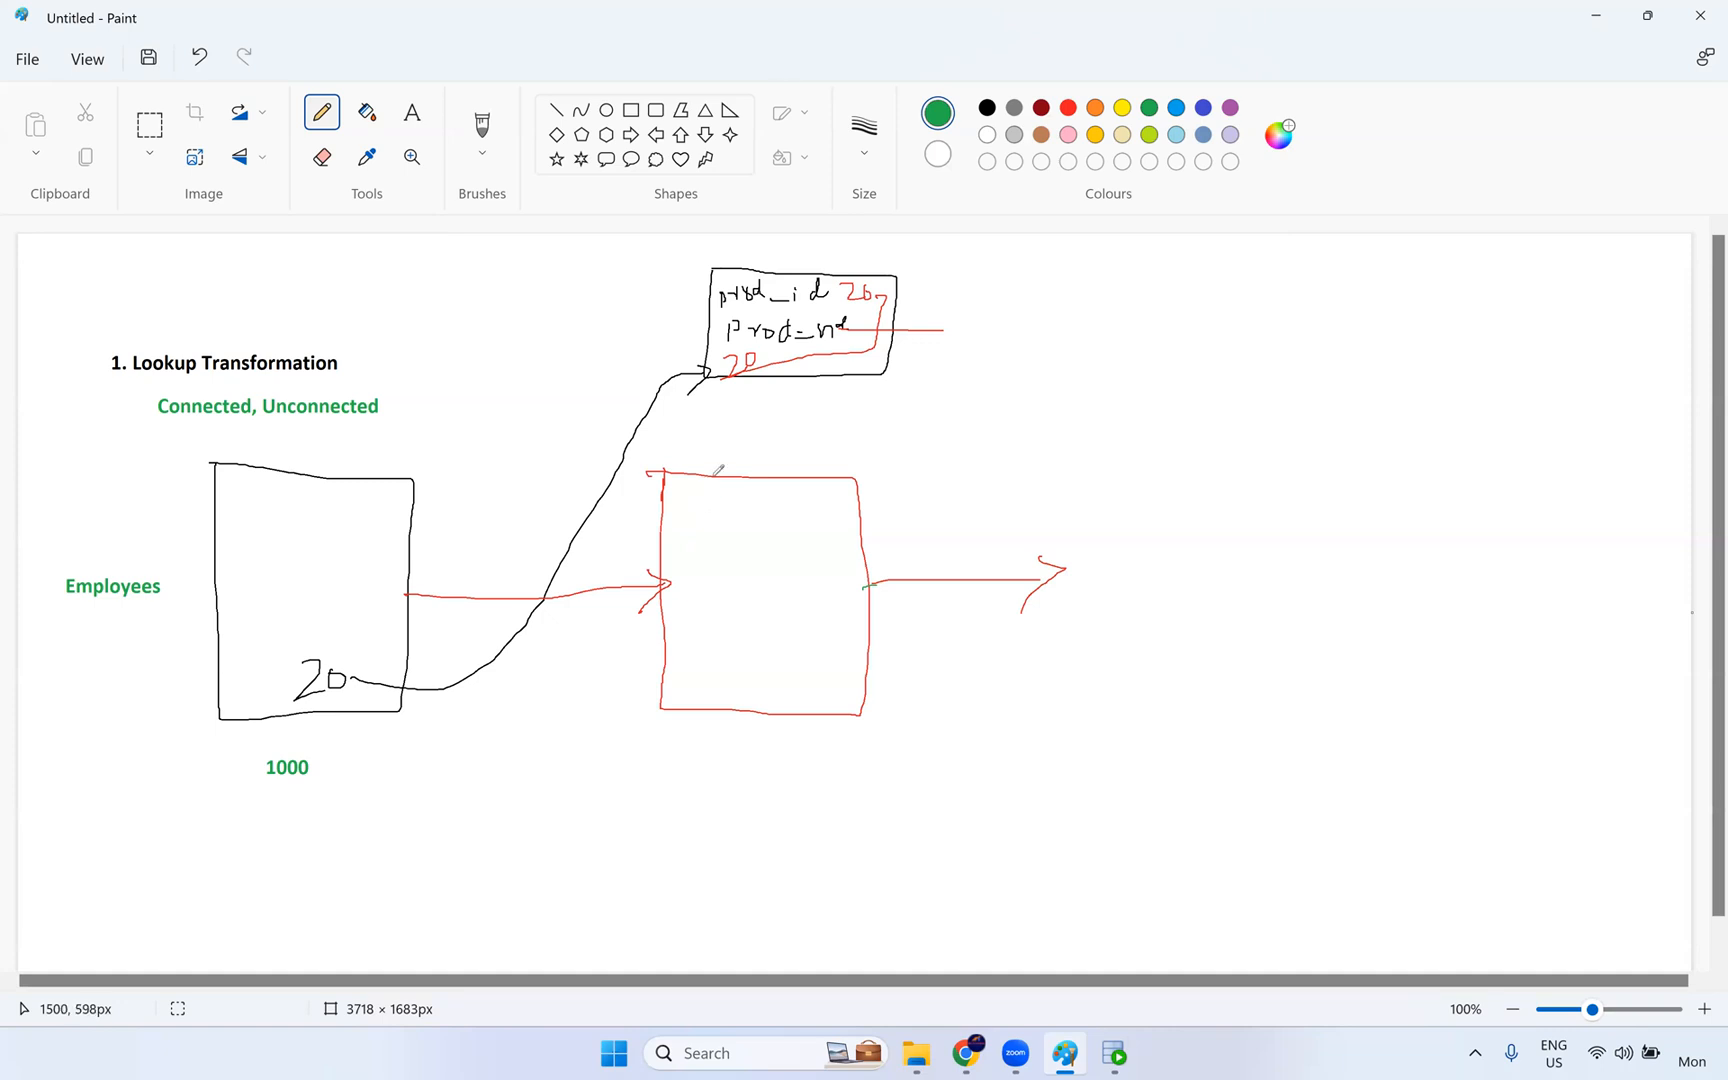
left_click(821, 106)
- Open the document "9. Rank Tranformation Exercise" from the IICS Documents folder "9. Rank transformation" in File Explorer
mouse_move(927, 1050)
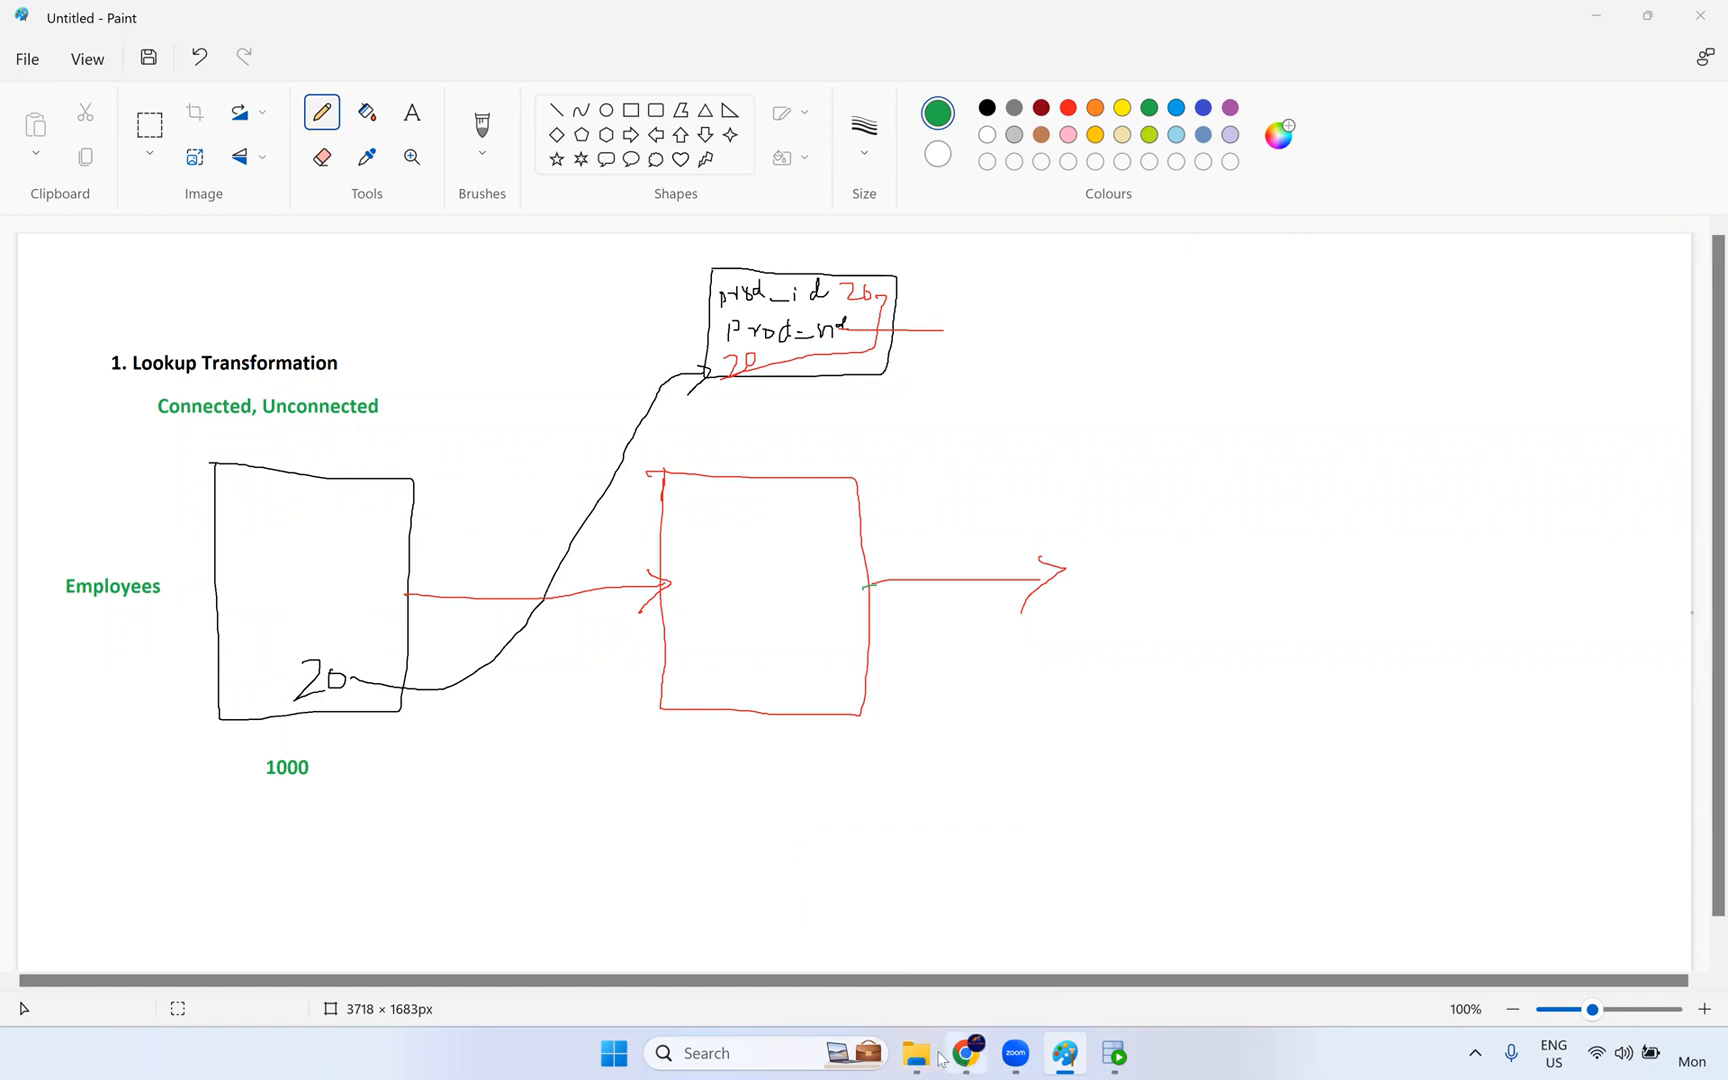
left_click(918, 1057)
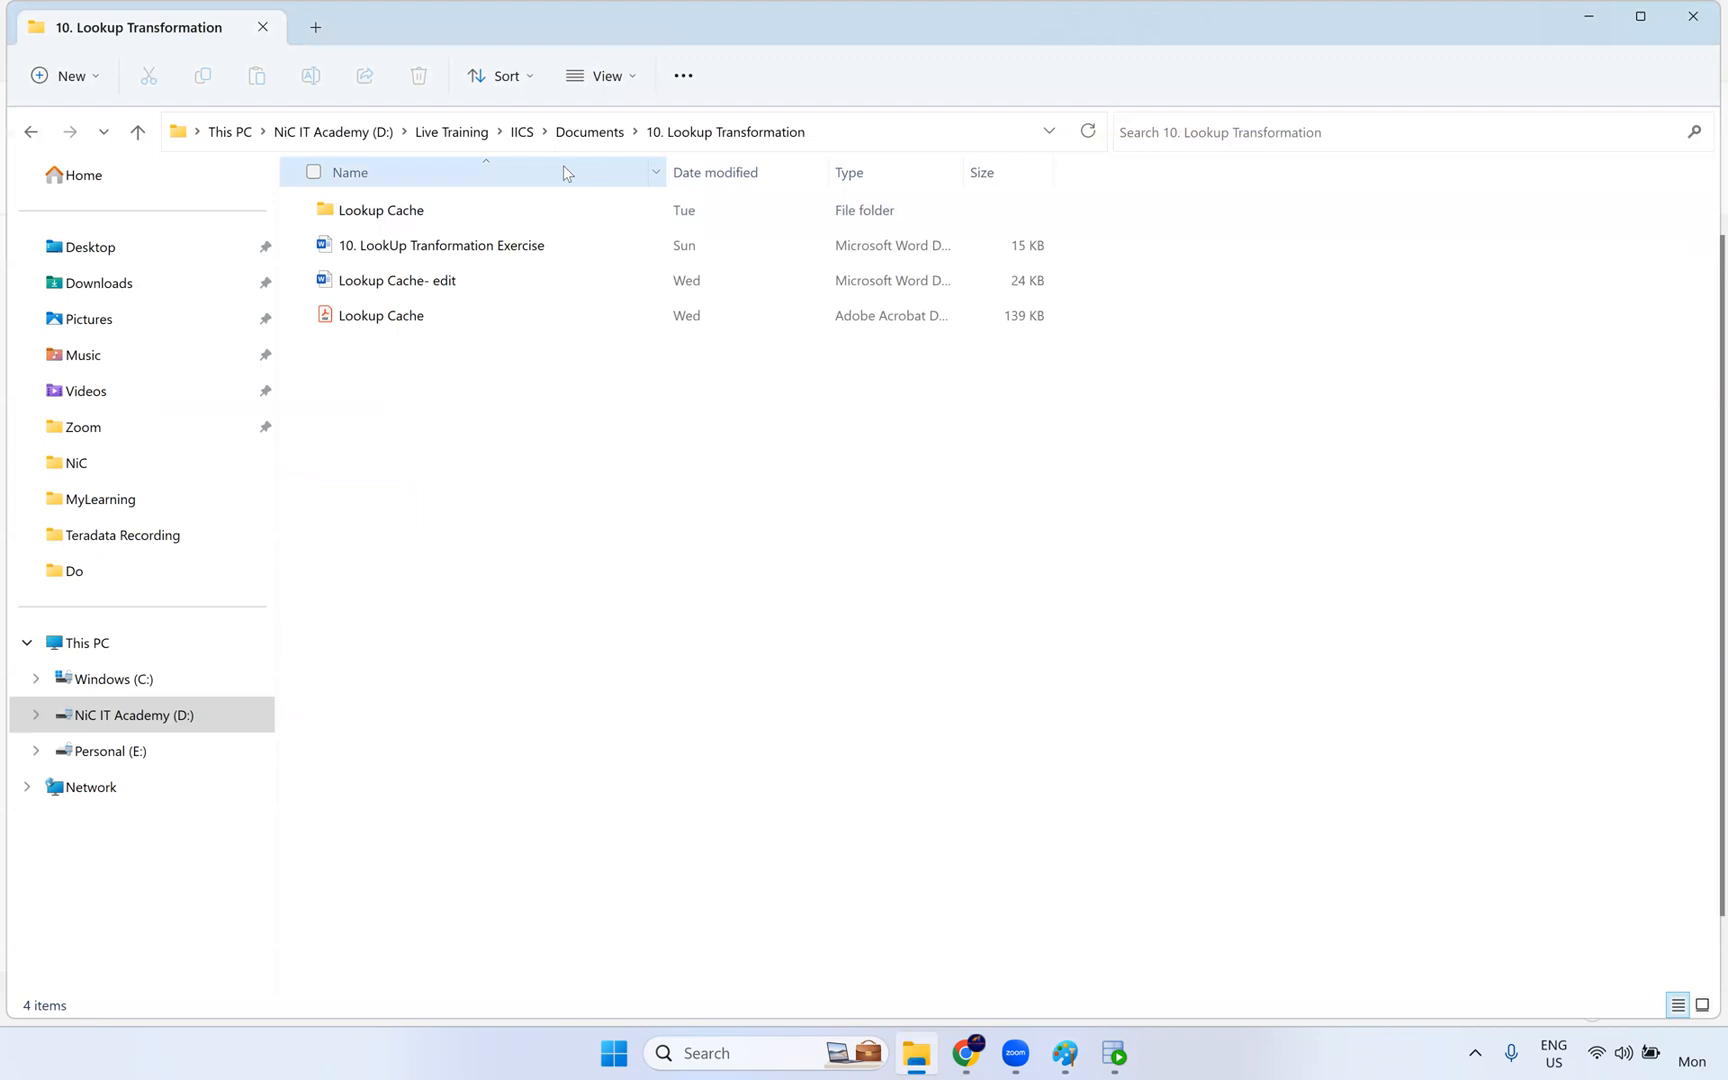
left_click(590, 132)
double_click(422, 492)
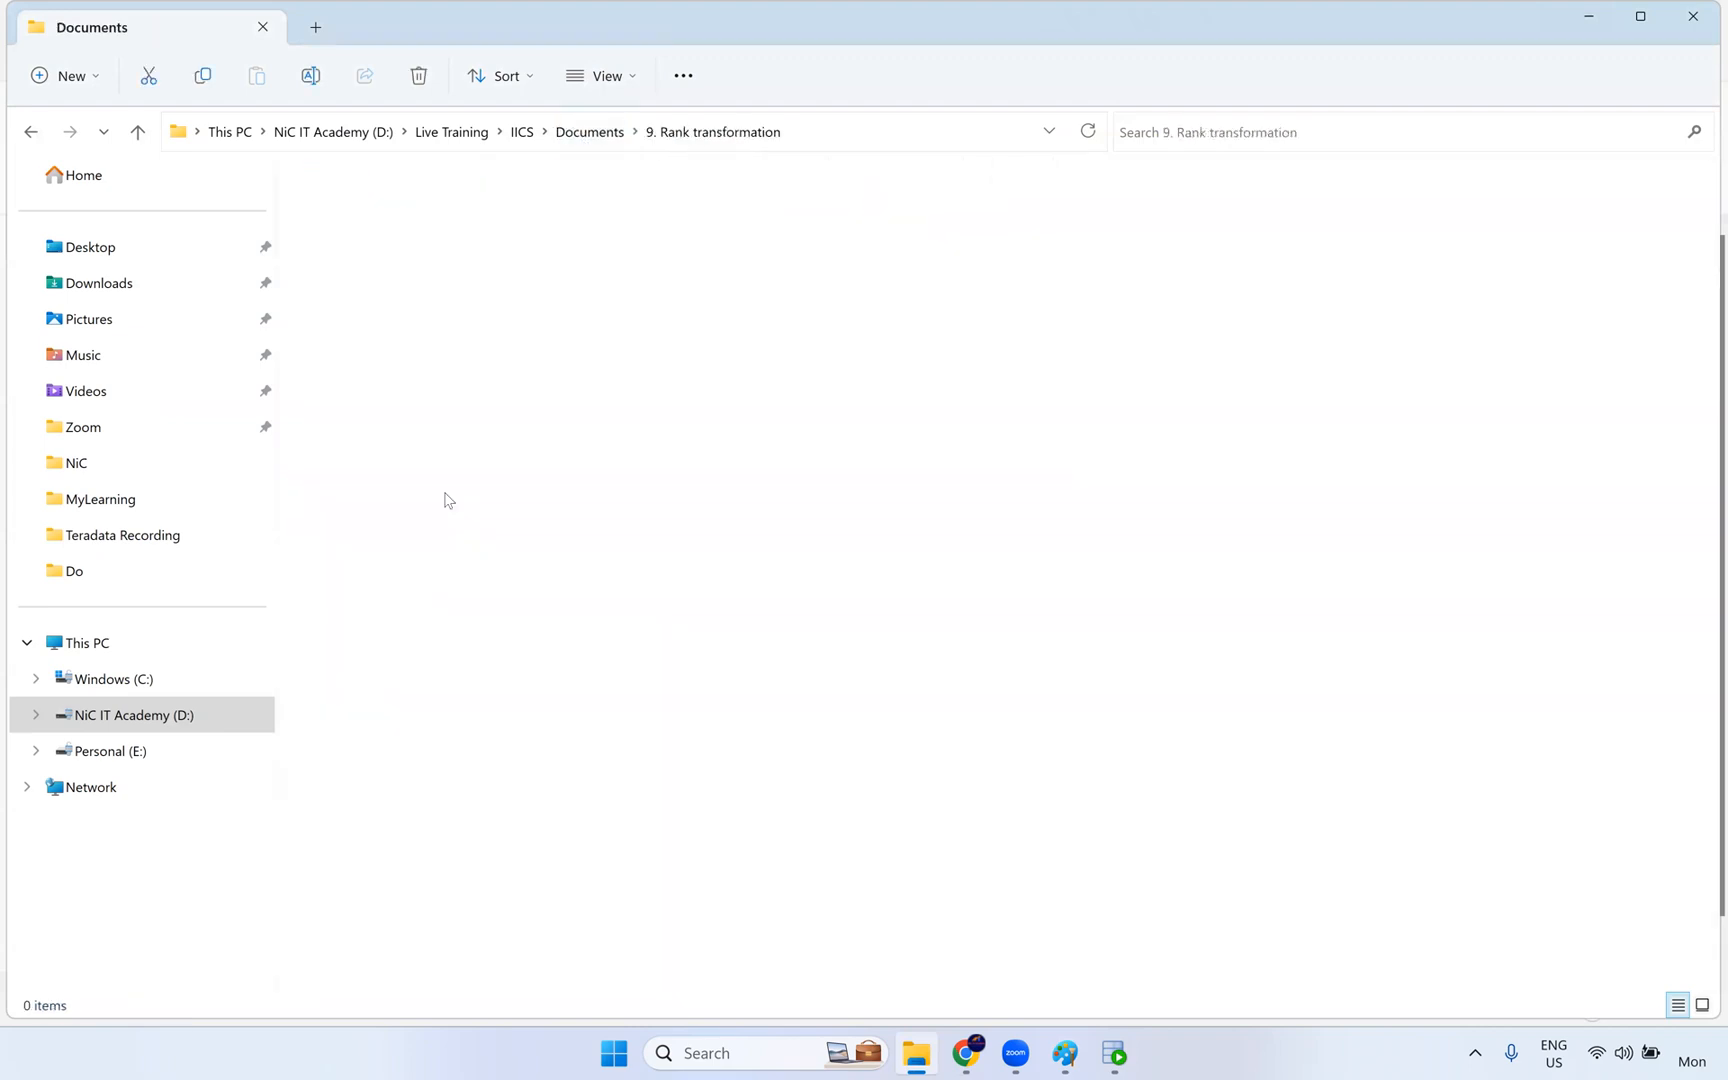
left_click(452, 220)
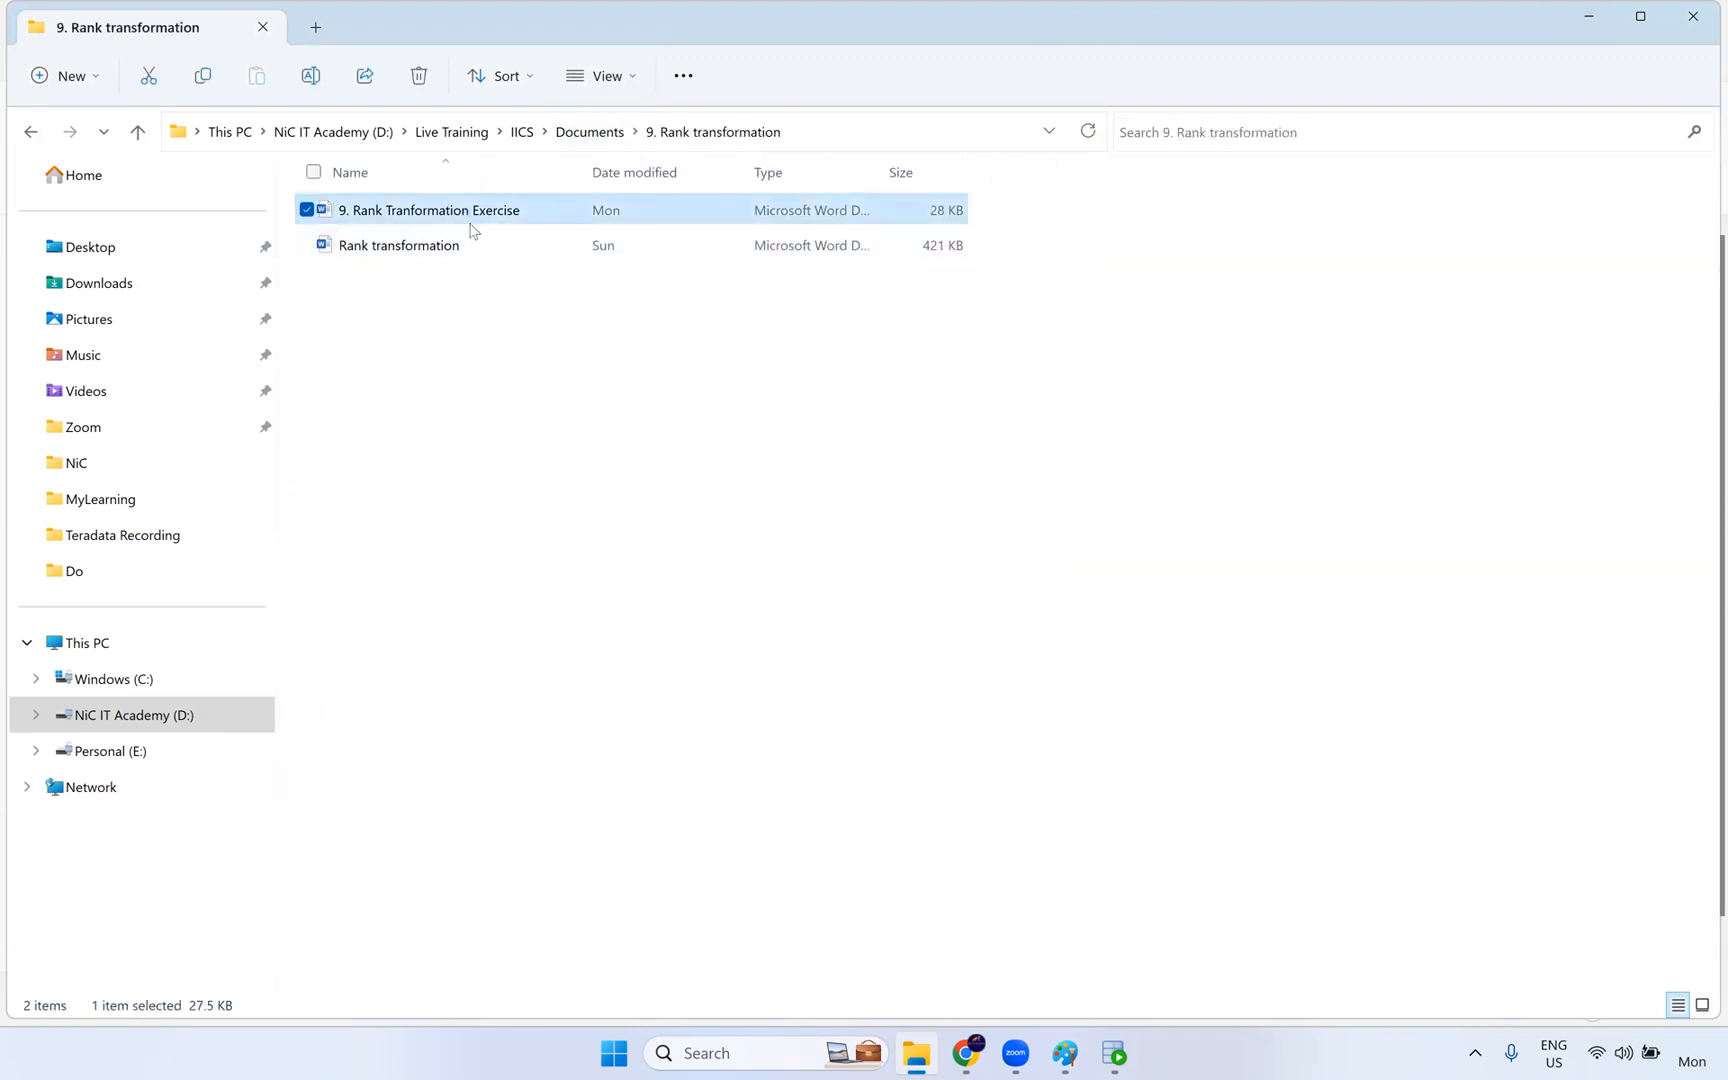
double_click(468, 222)
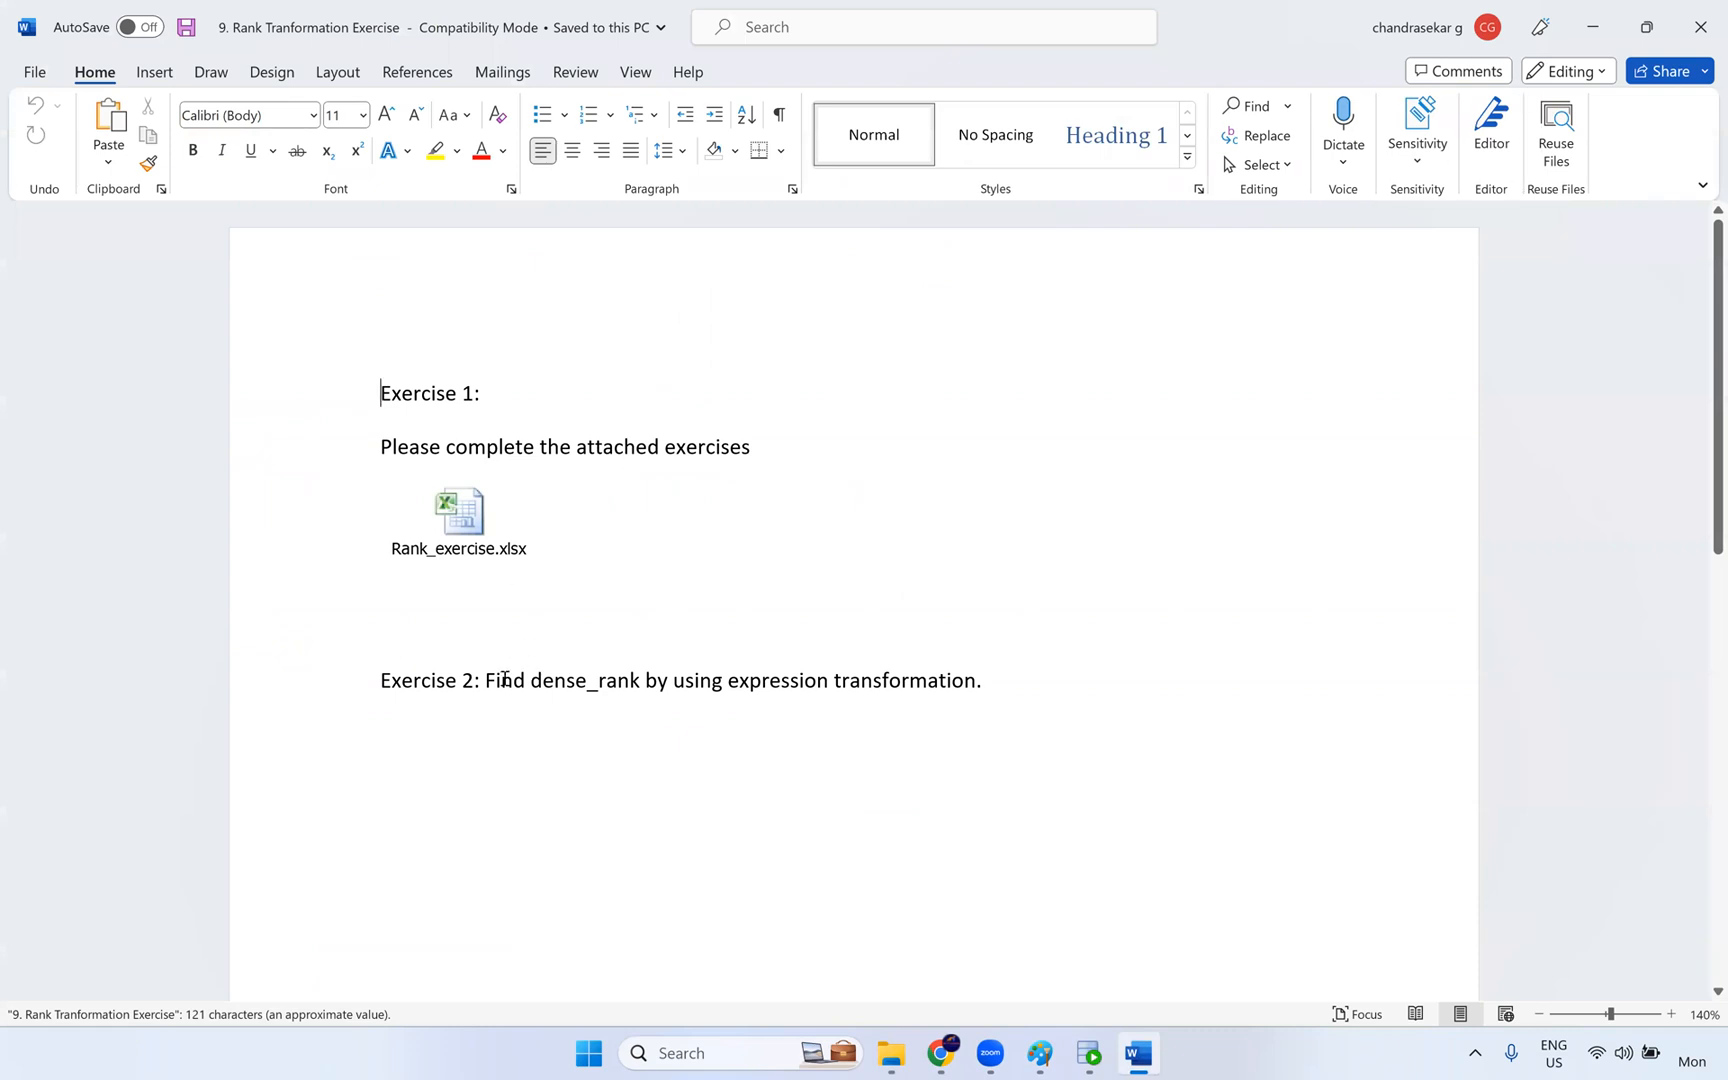
- Review the dense_rank exercise and the questions in the embedded Rank_exercise.xlsx workbook, and close the workbook
left_click_drag(486, 682, 789, 703)
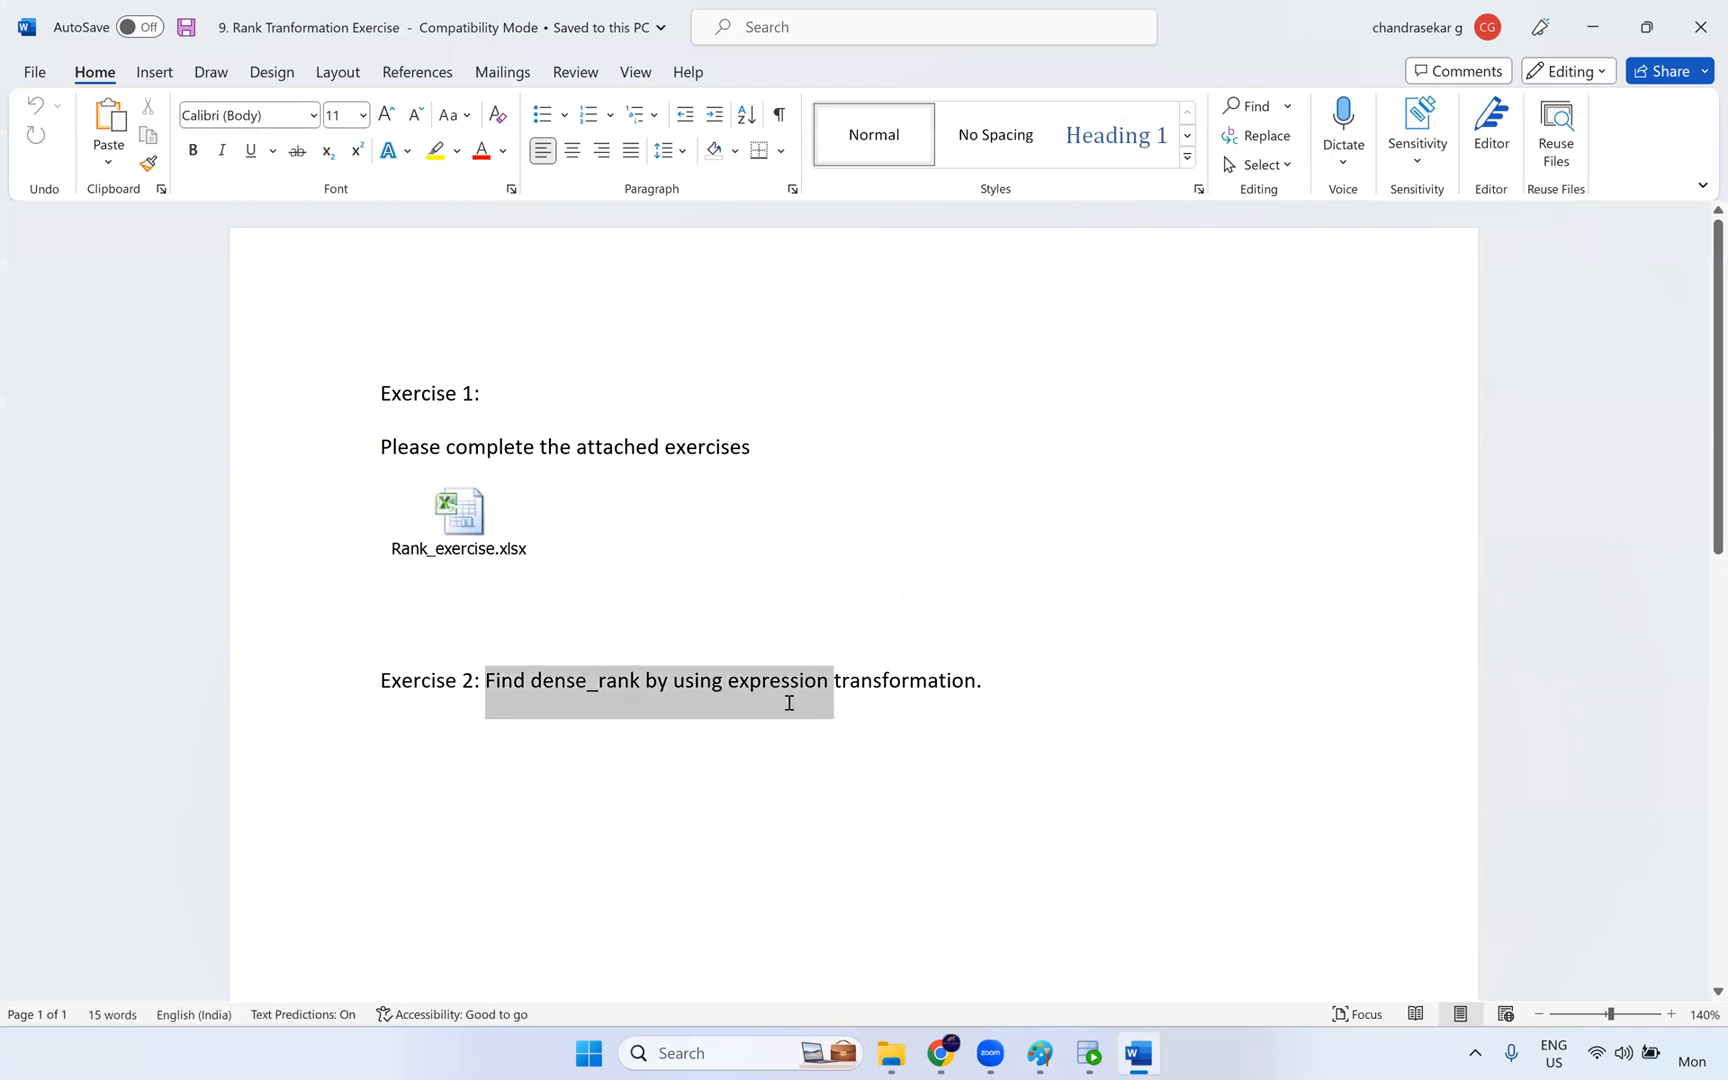
left_click(469, 533)
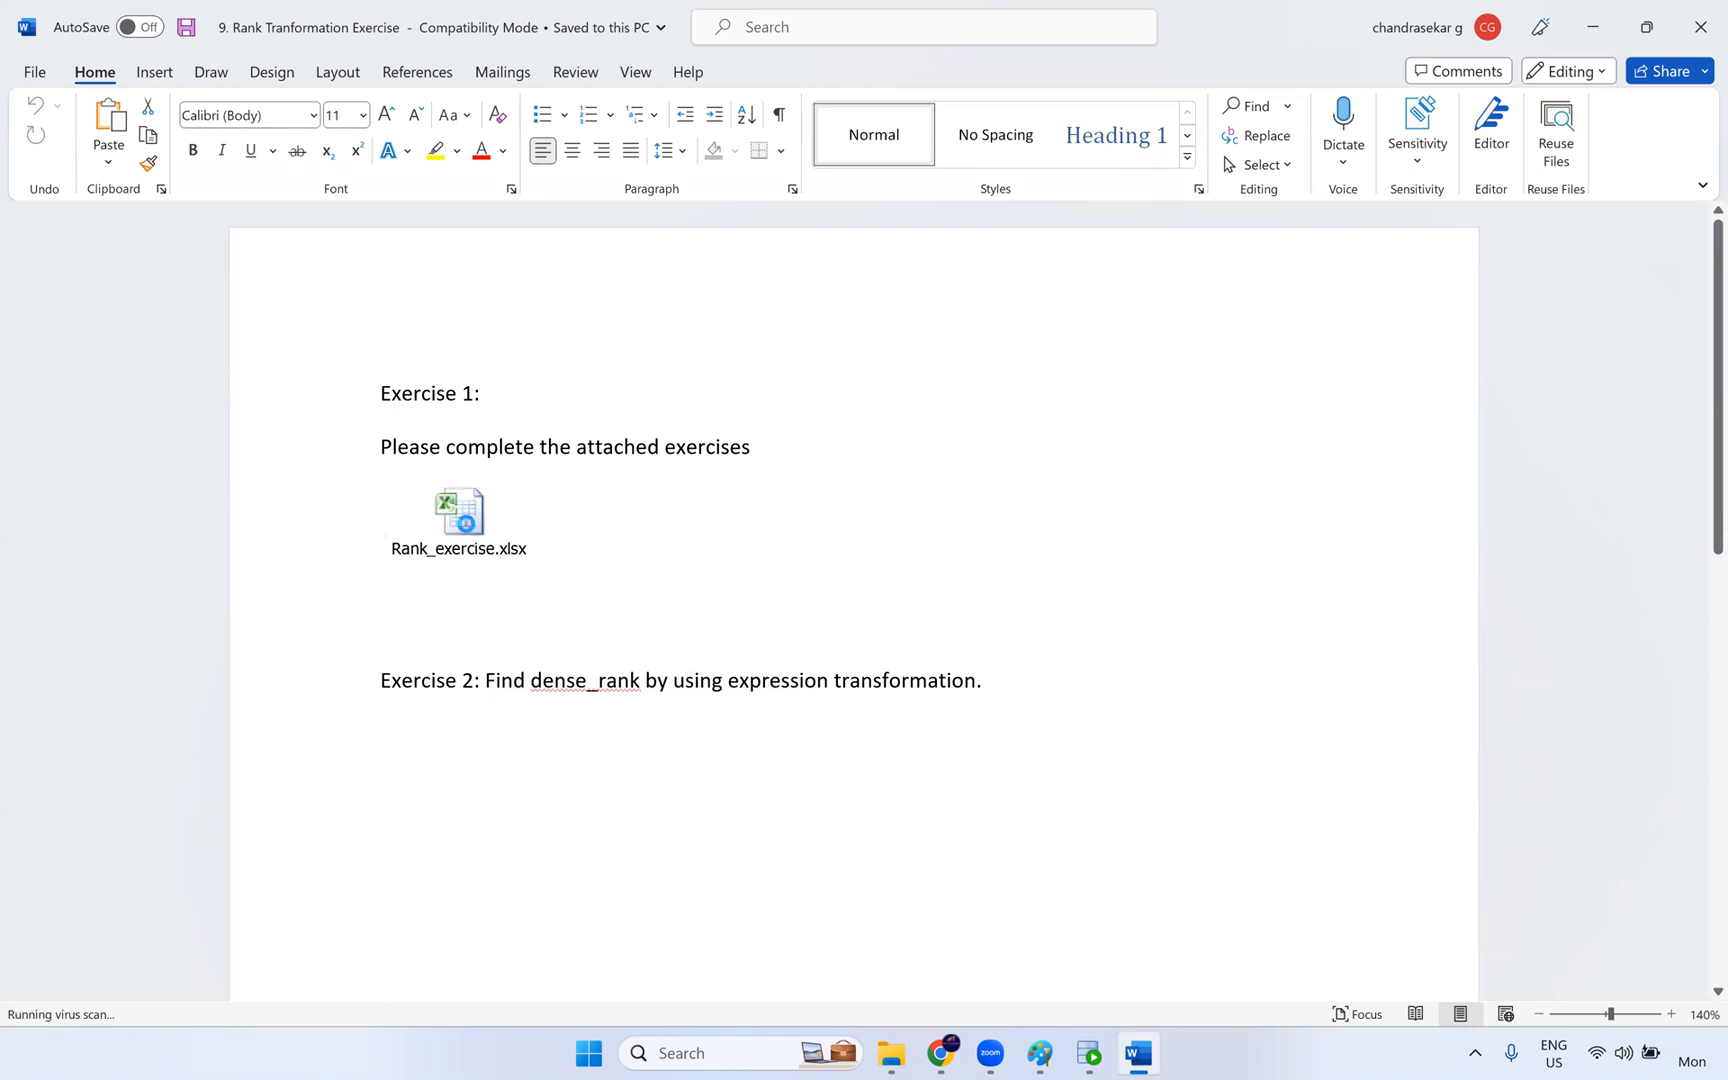
double_click(469, 530)
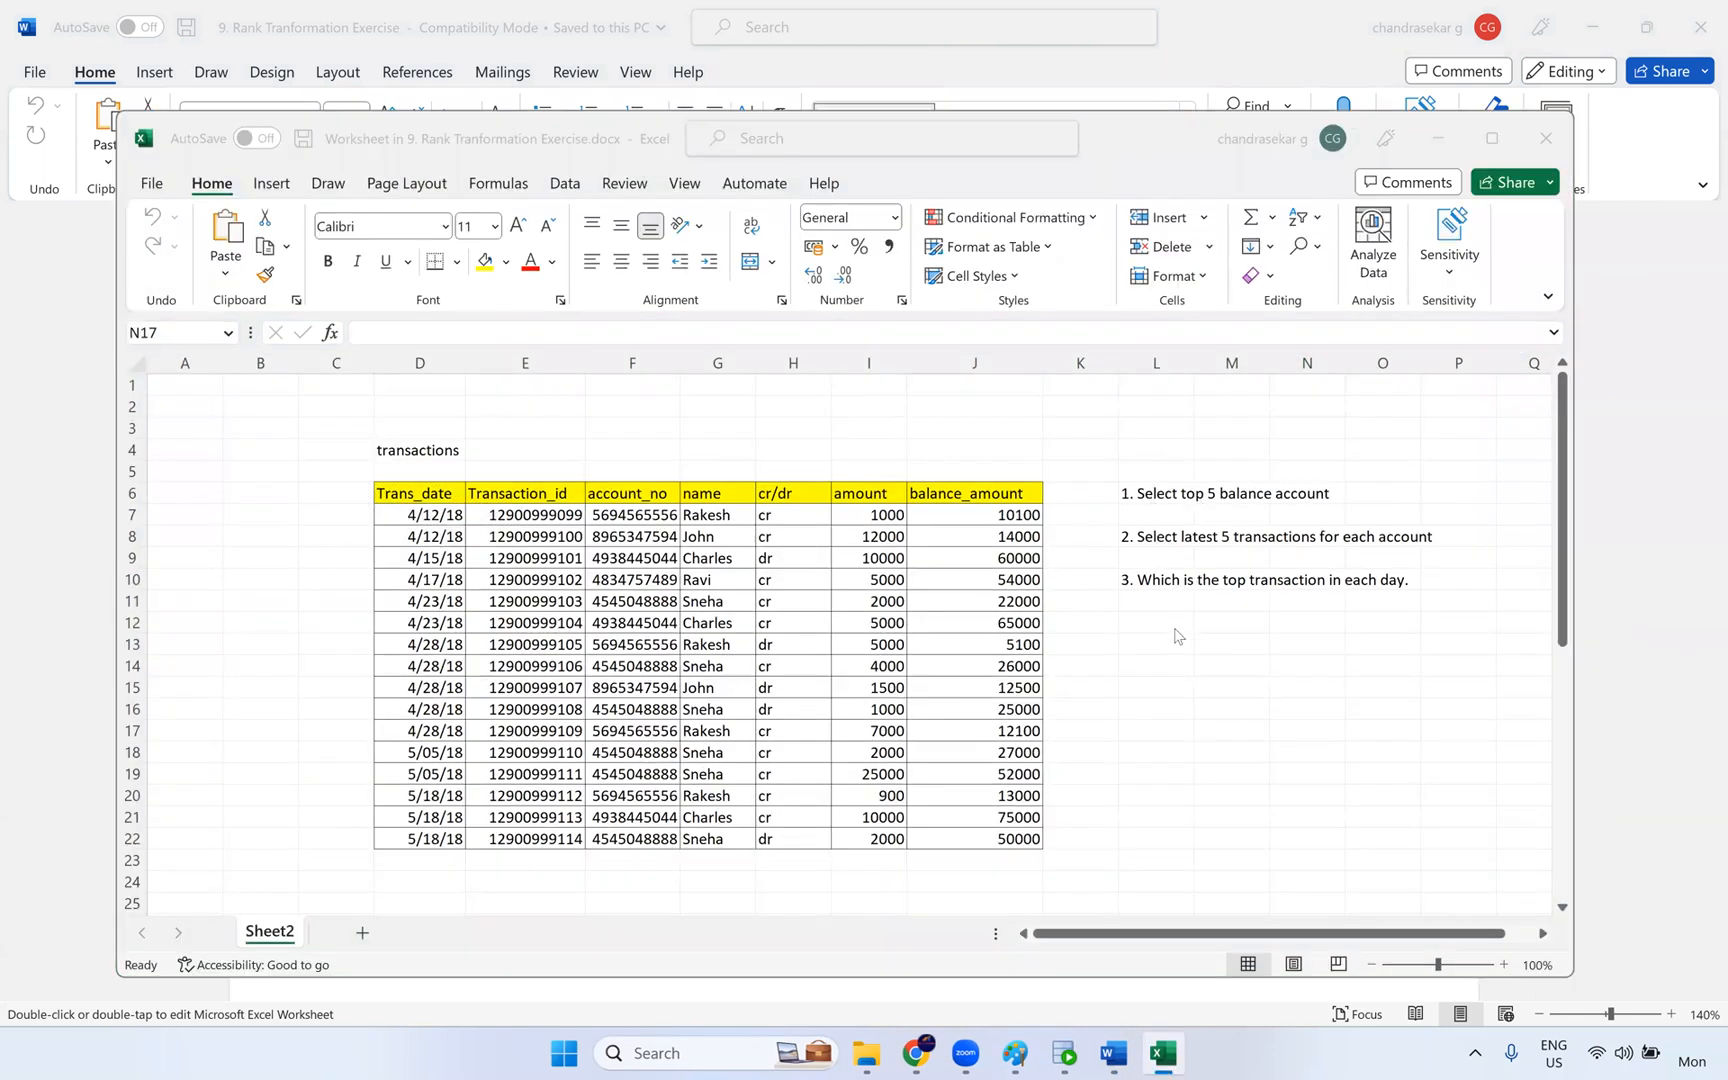
left_click(1545, 138)
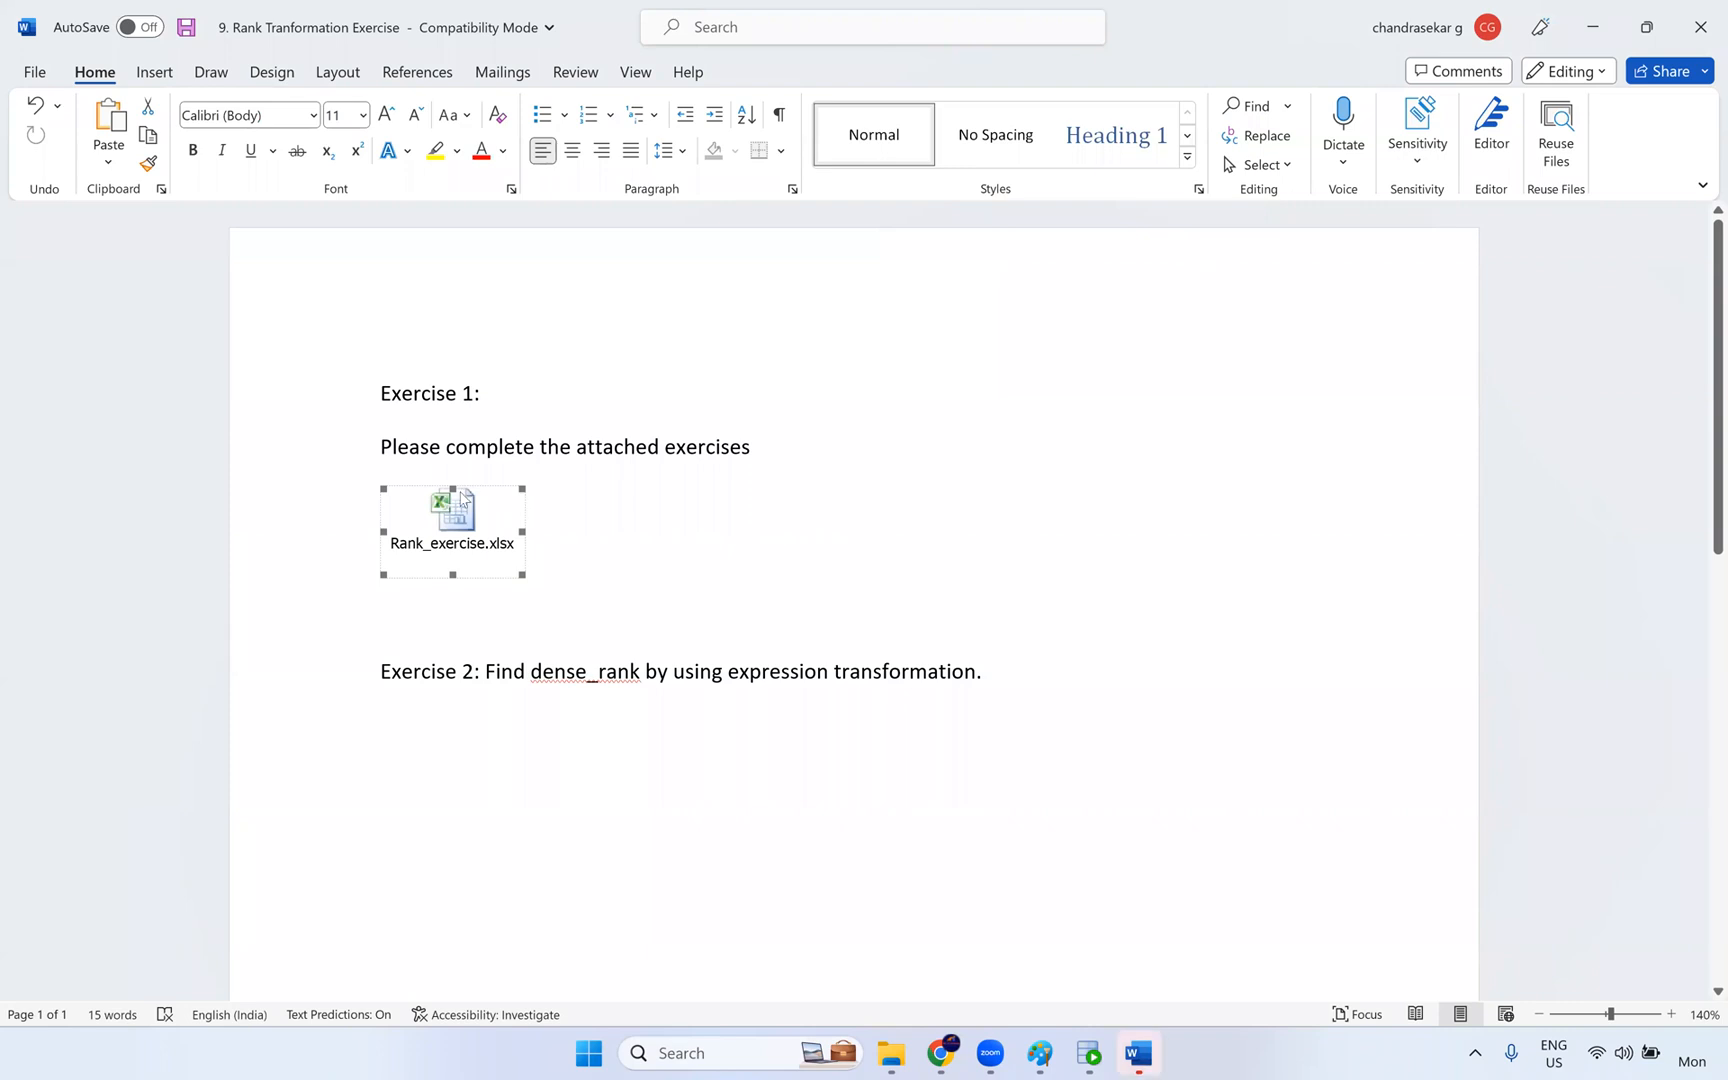
double_click(476, 520)
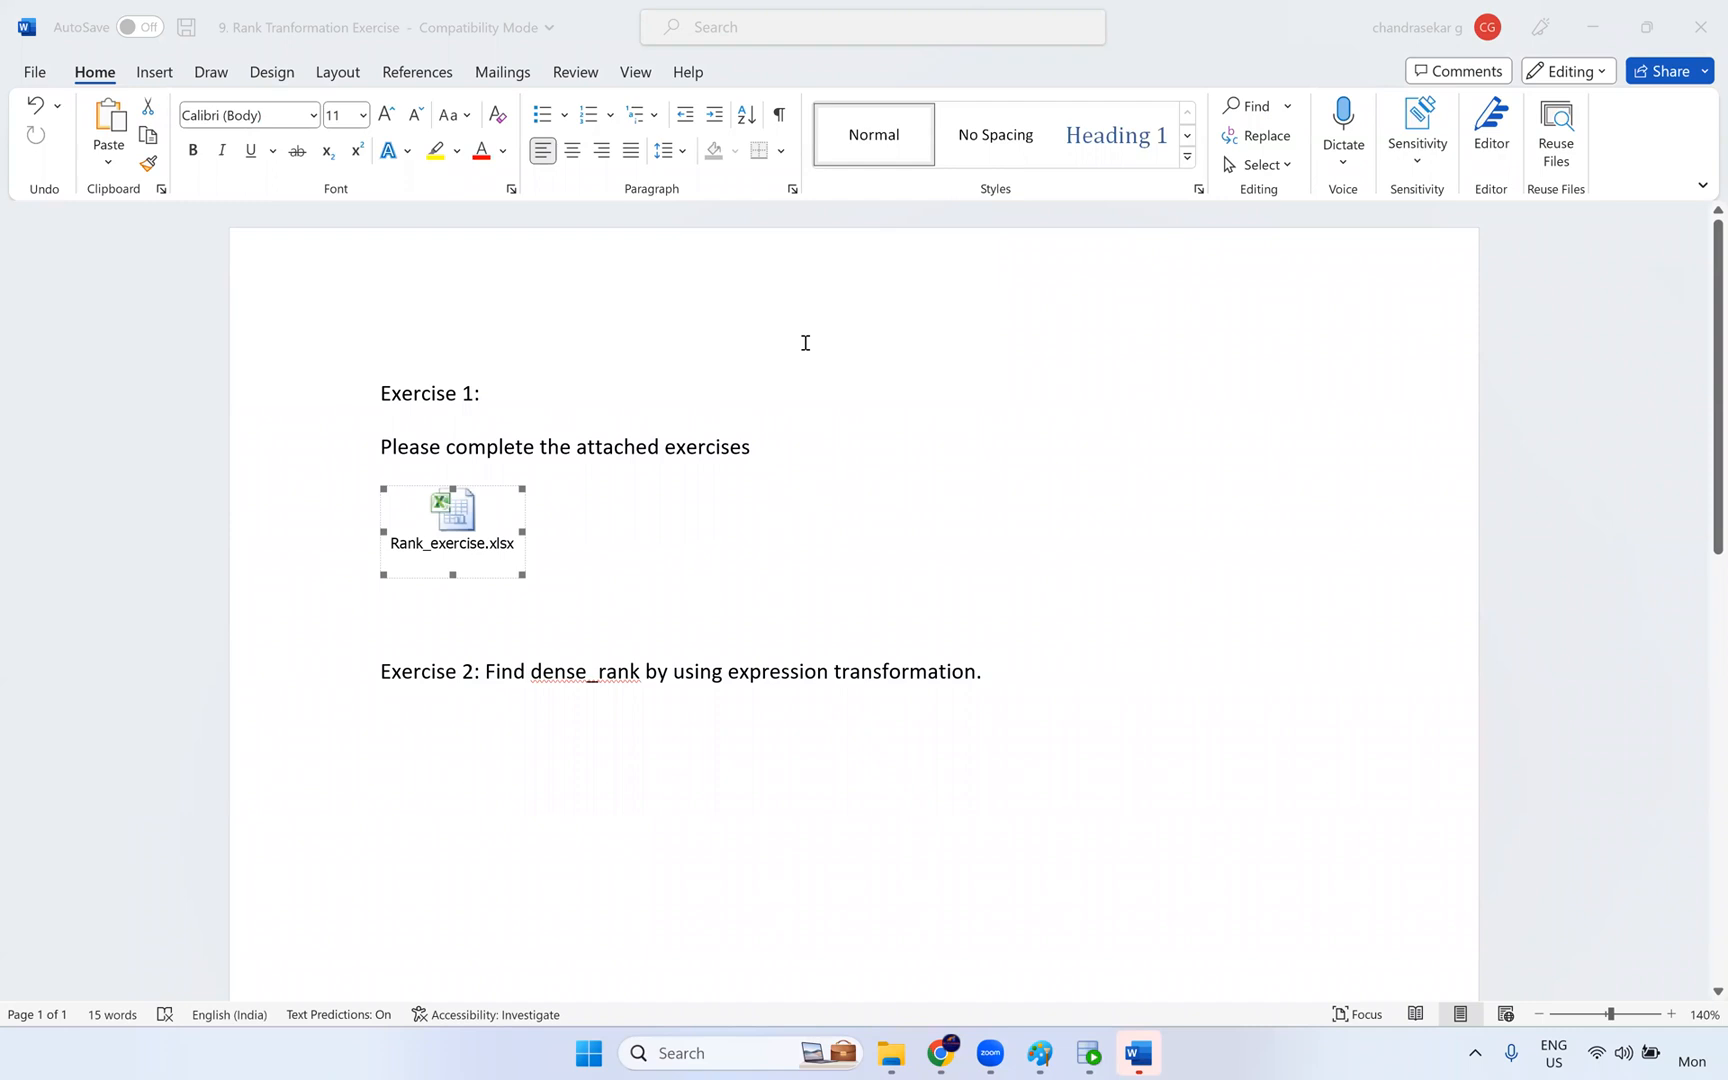
- Sketch = and <= signs in green beside the lookup diagram in Paint, and undo them
left_click(1040, 1053)
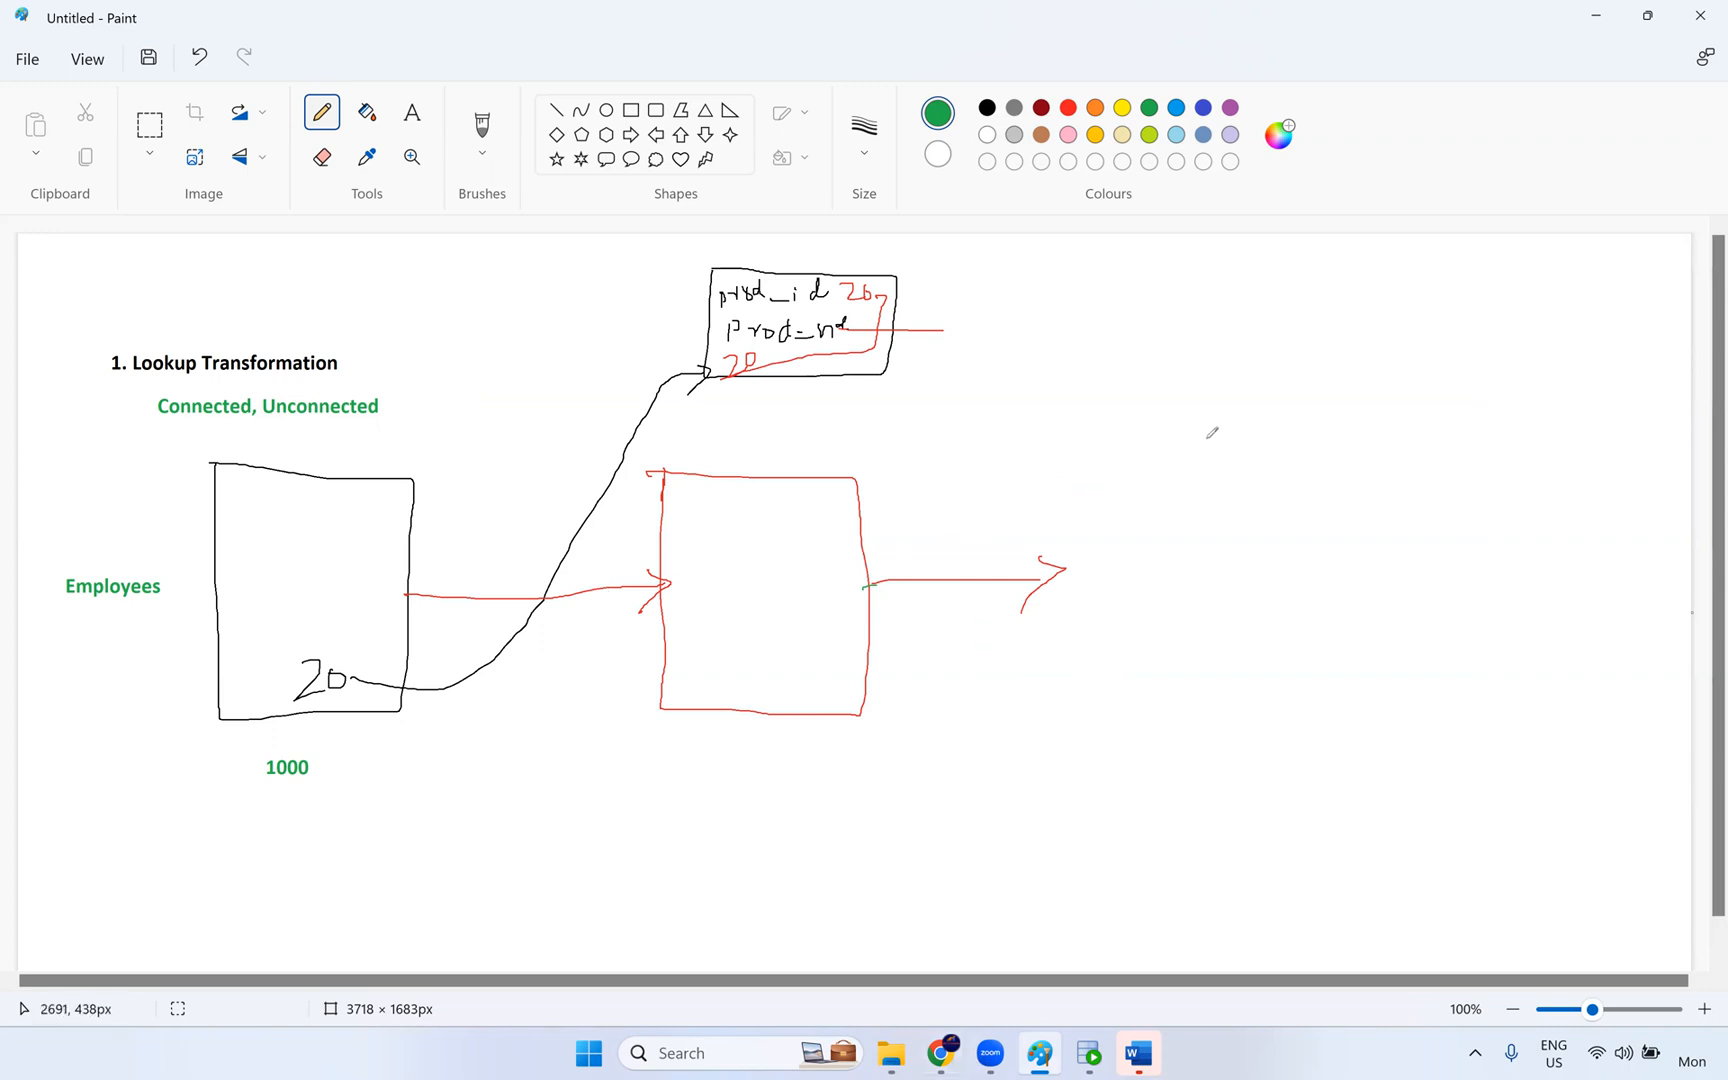
mouse_move(1215, 441)
left_mouse_down()
mouse_move(1278, 438)
mouse_move(1273, 466)
left_mouse_up()
mouse_move(1513, 418)
left_mouse_down()
mouse_move(1481, 437)
mouse_move(1516, 450)
mouse_move(1577, 426)
mouse_move(1558, 443)
left_mouse_up()
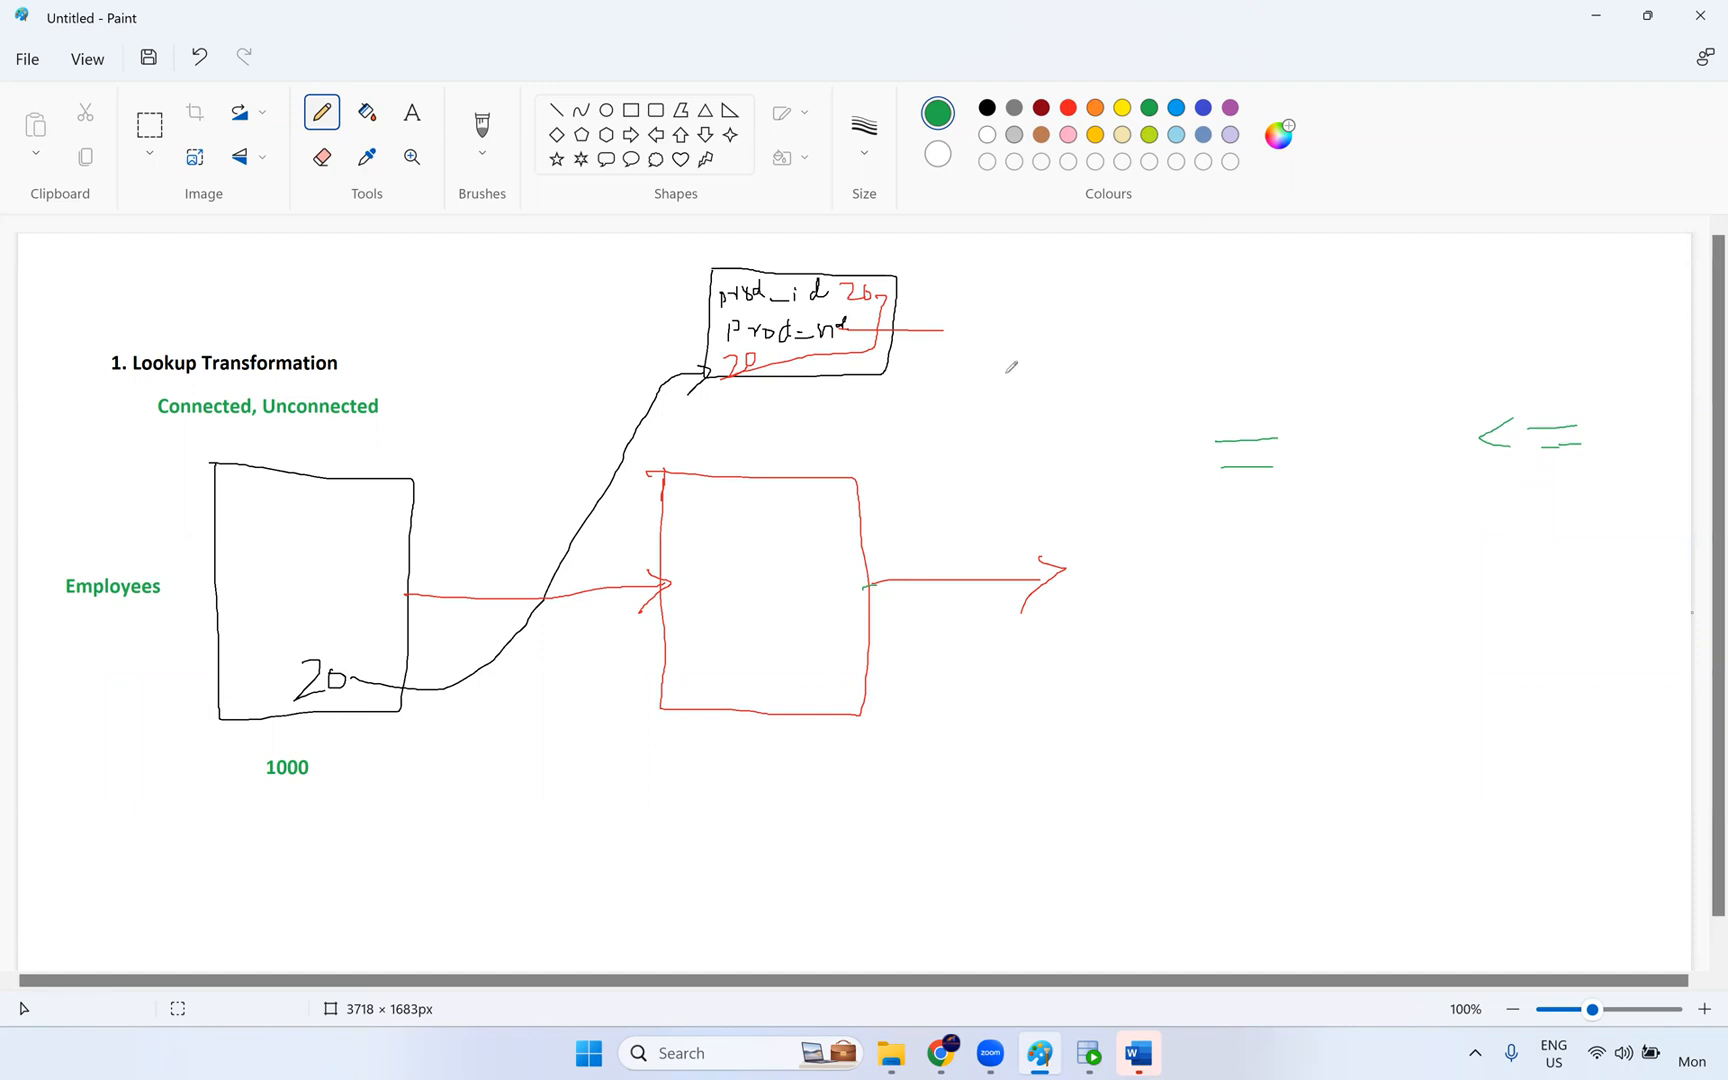
key("ctrl+z")
key("ctrl+z")
key("ctrl+z")
key("ctrl+z")
key("ctrl+z")
key("ctrl+z")
left_click(1152, 165)
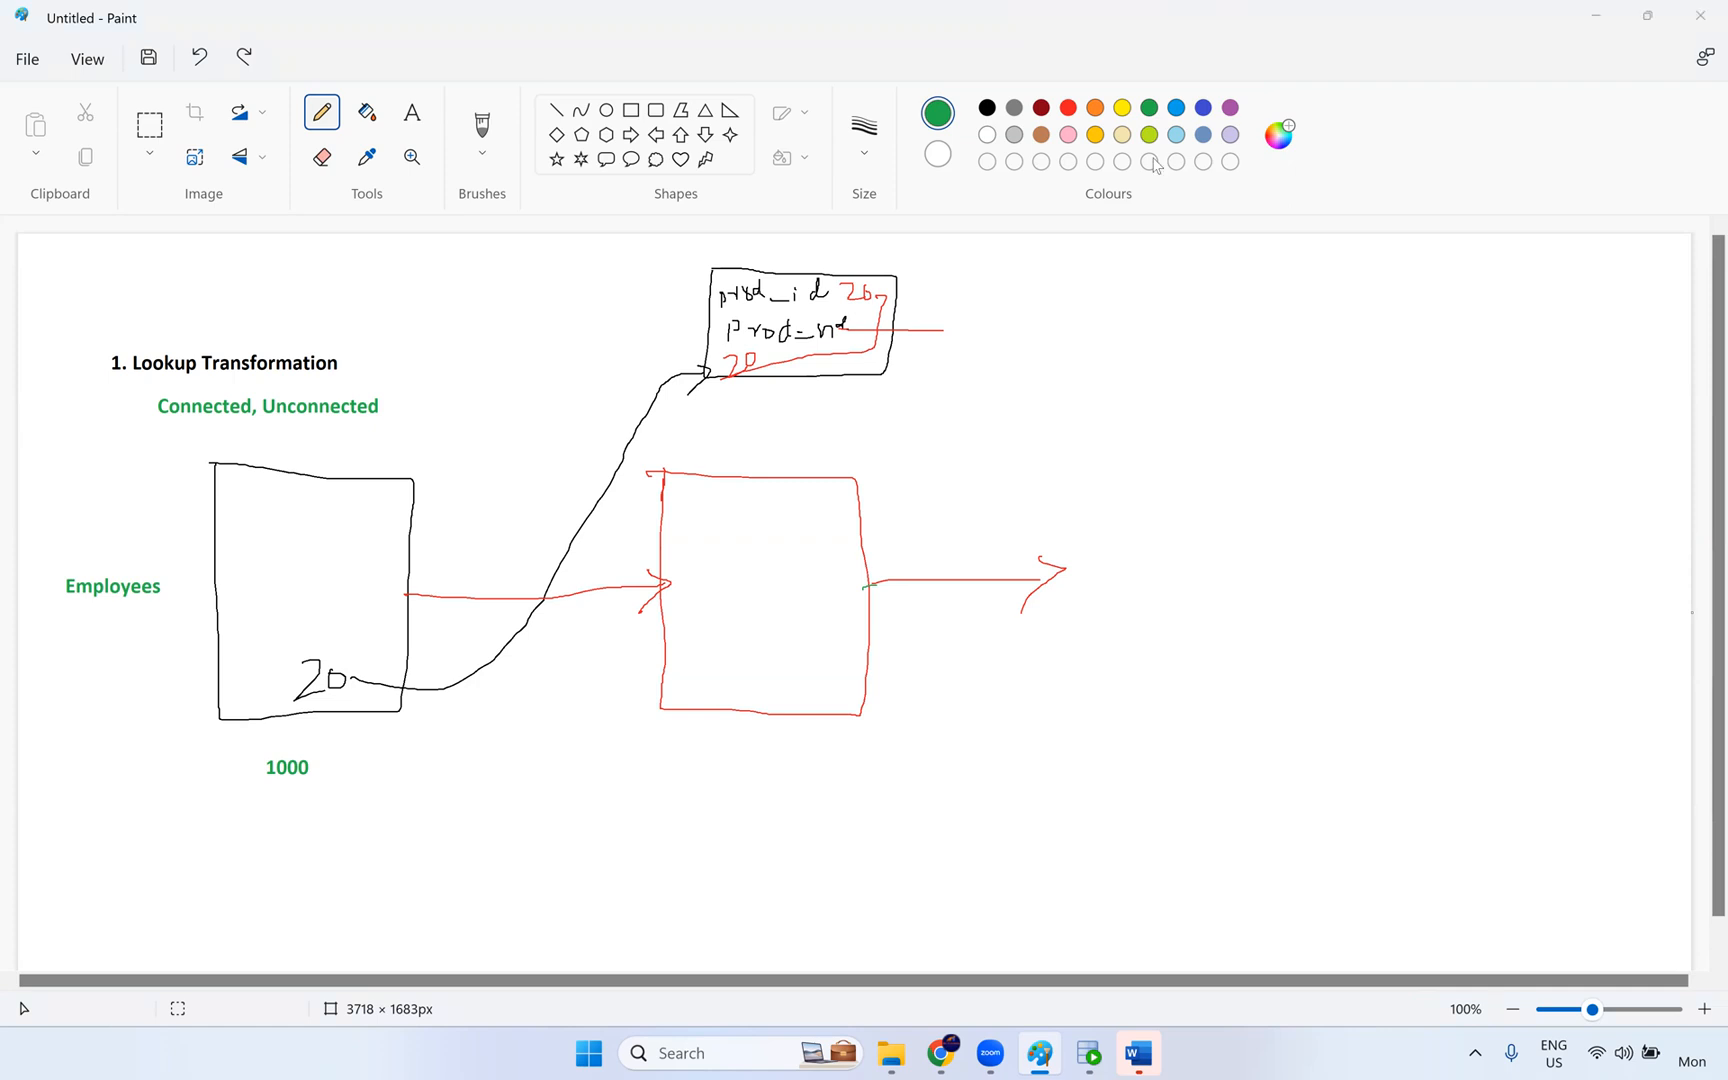
left_click(1139, 120)
left_click_drag(1018, 545, 1046, 561)
left_click(826, 128)
left_click_drag(664, 452, 664, 472)
left_click_drag(661, 456, 649, 470)
- Switch back to the m_Connected_lookup_Transformation mapping in Informatica
left_click(940, 1053)
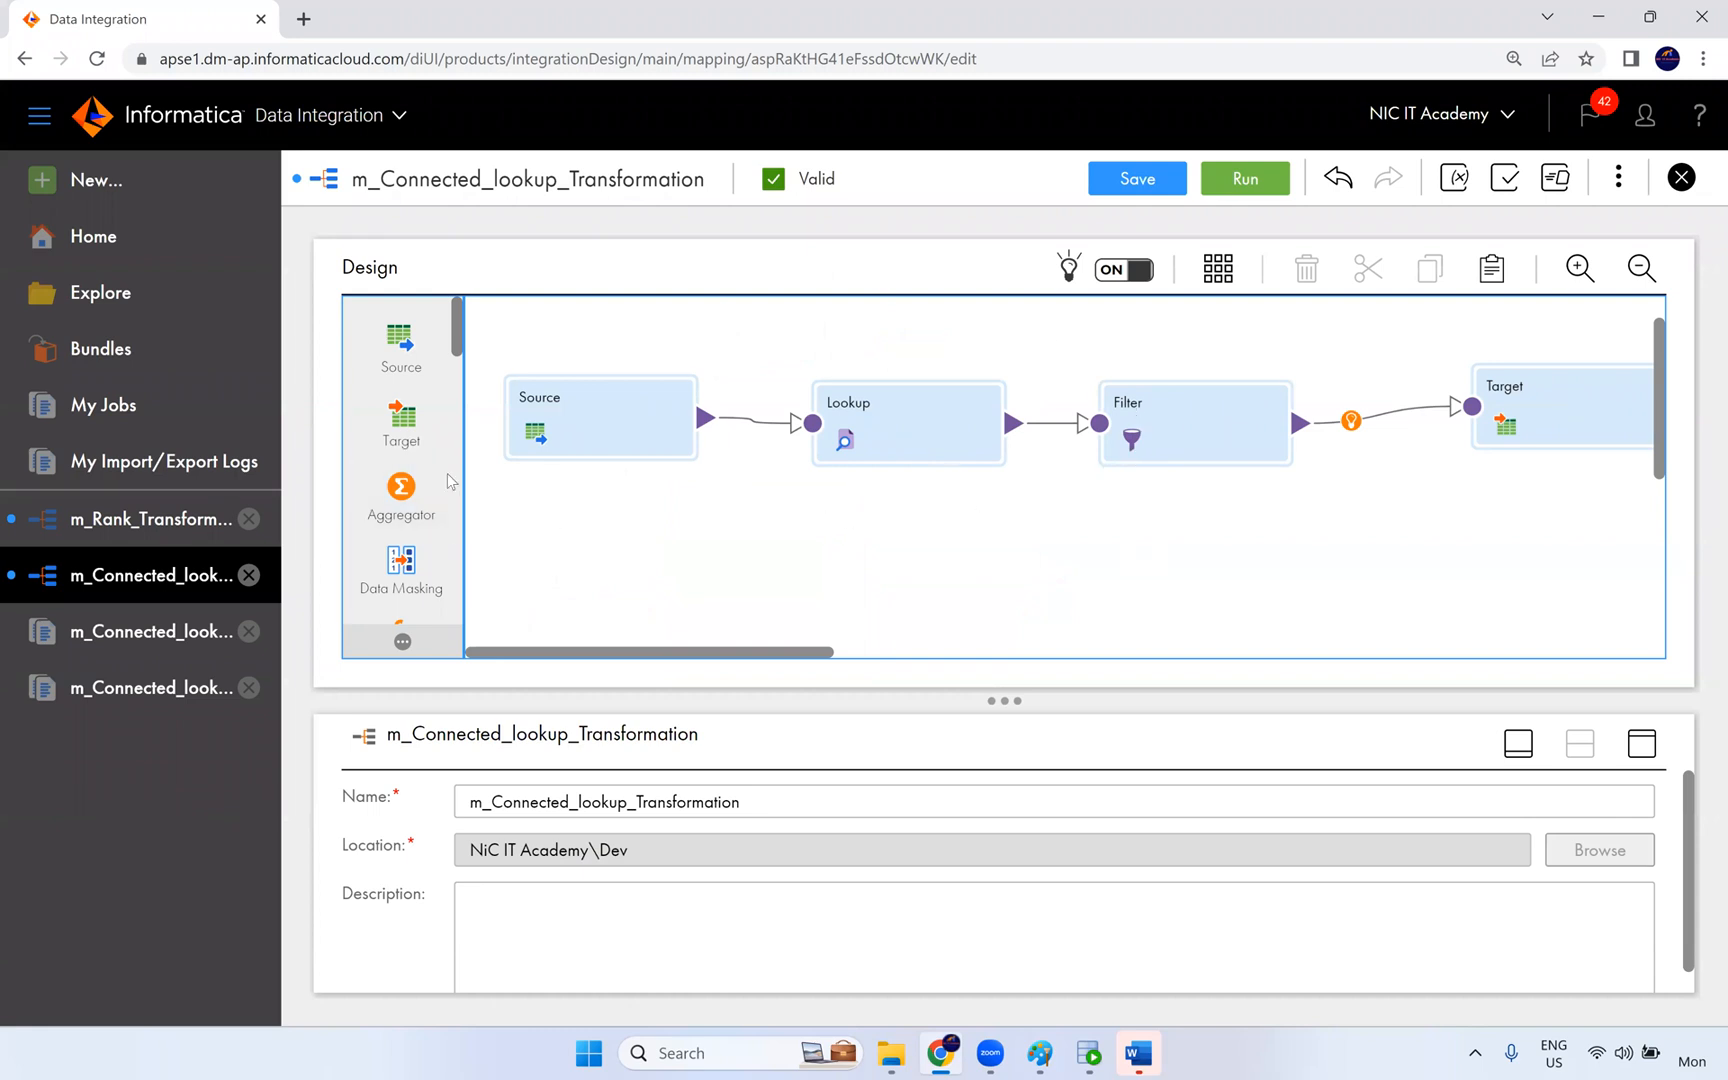
left_click(697, 38)
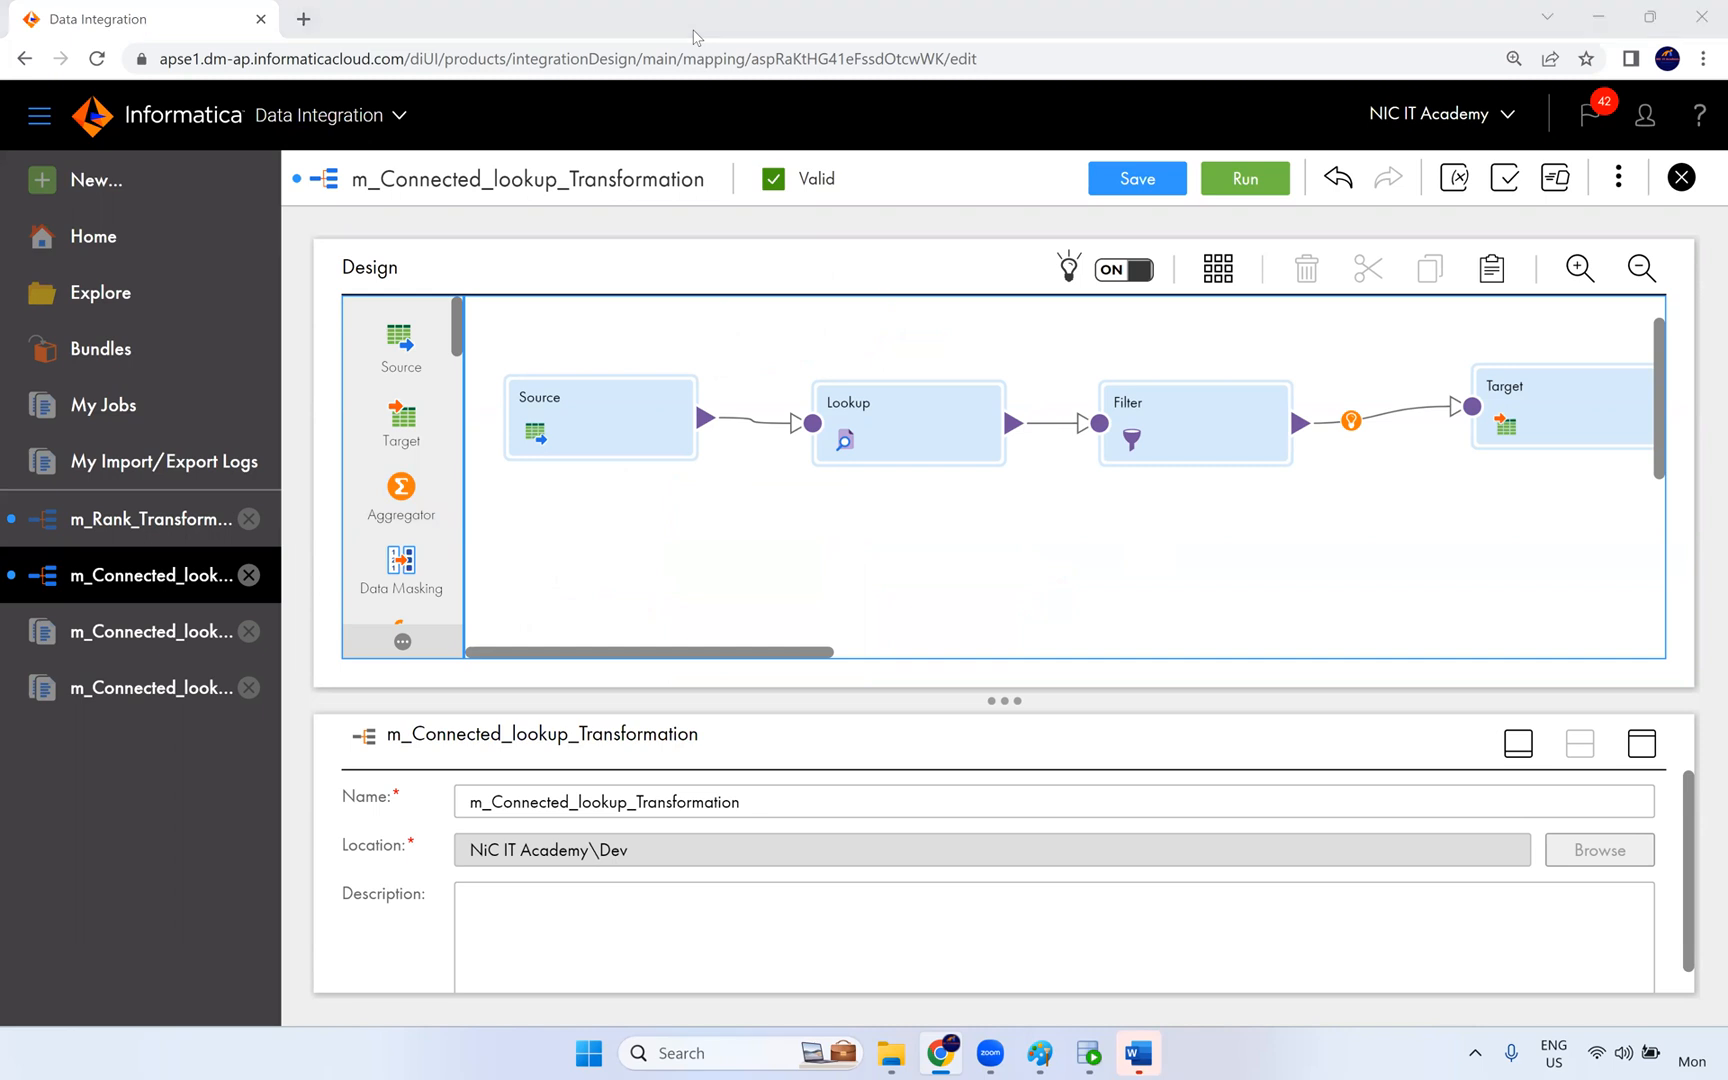